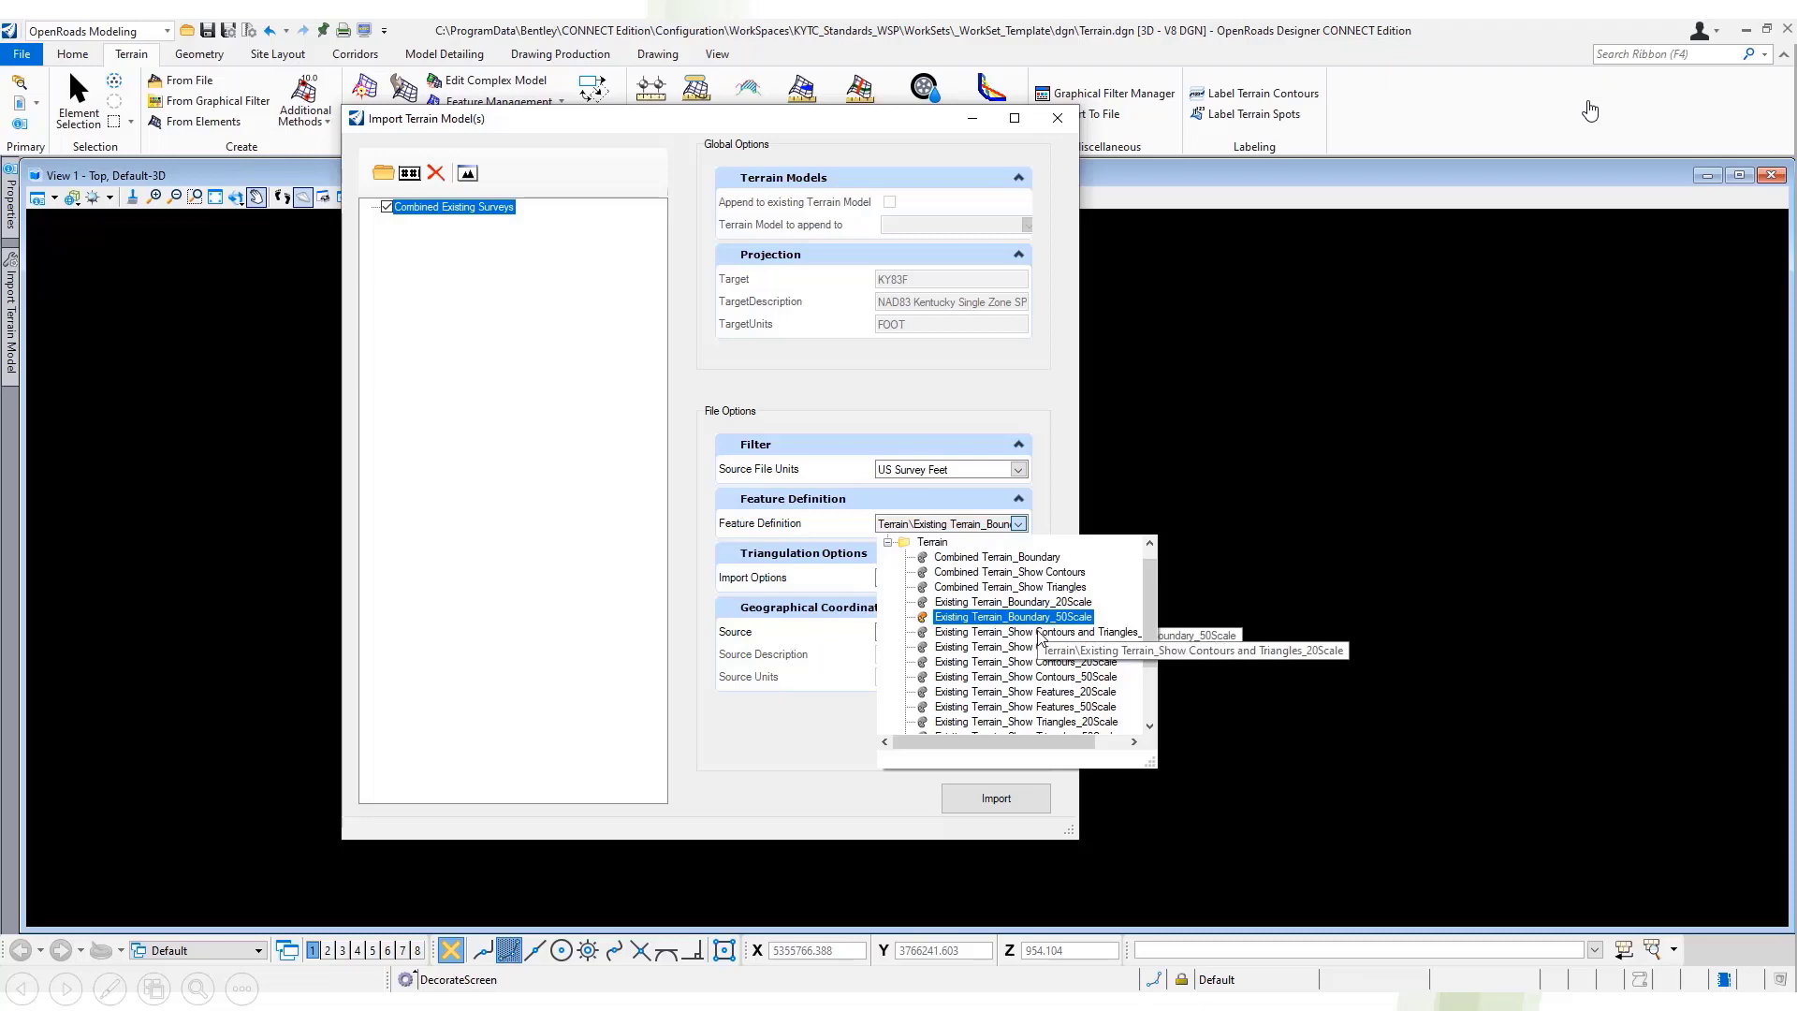
- Import only the terrain from Combined Existing Surveys, using the Existing Terrain_Show Contours and Triangles_20Scale feature definition, and close the import dialog
click(1039, 633)
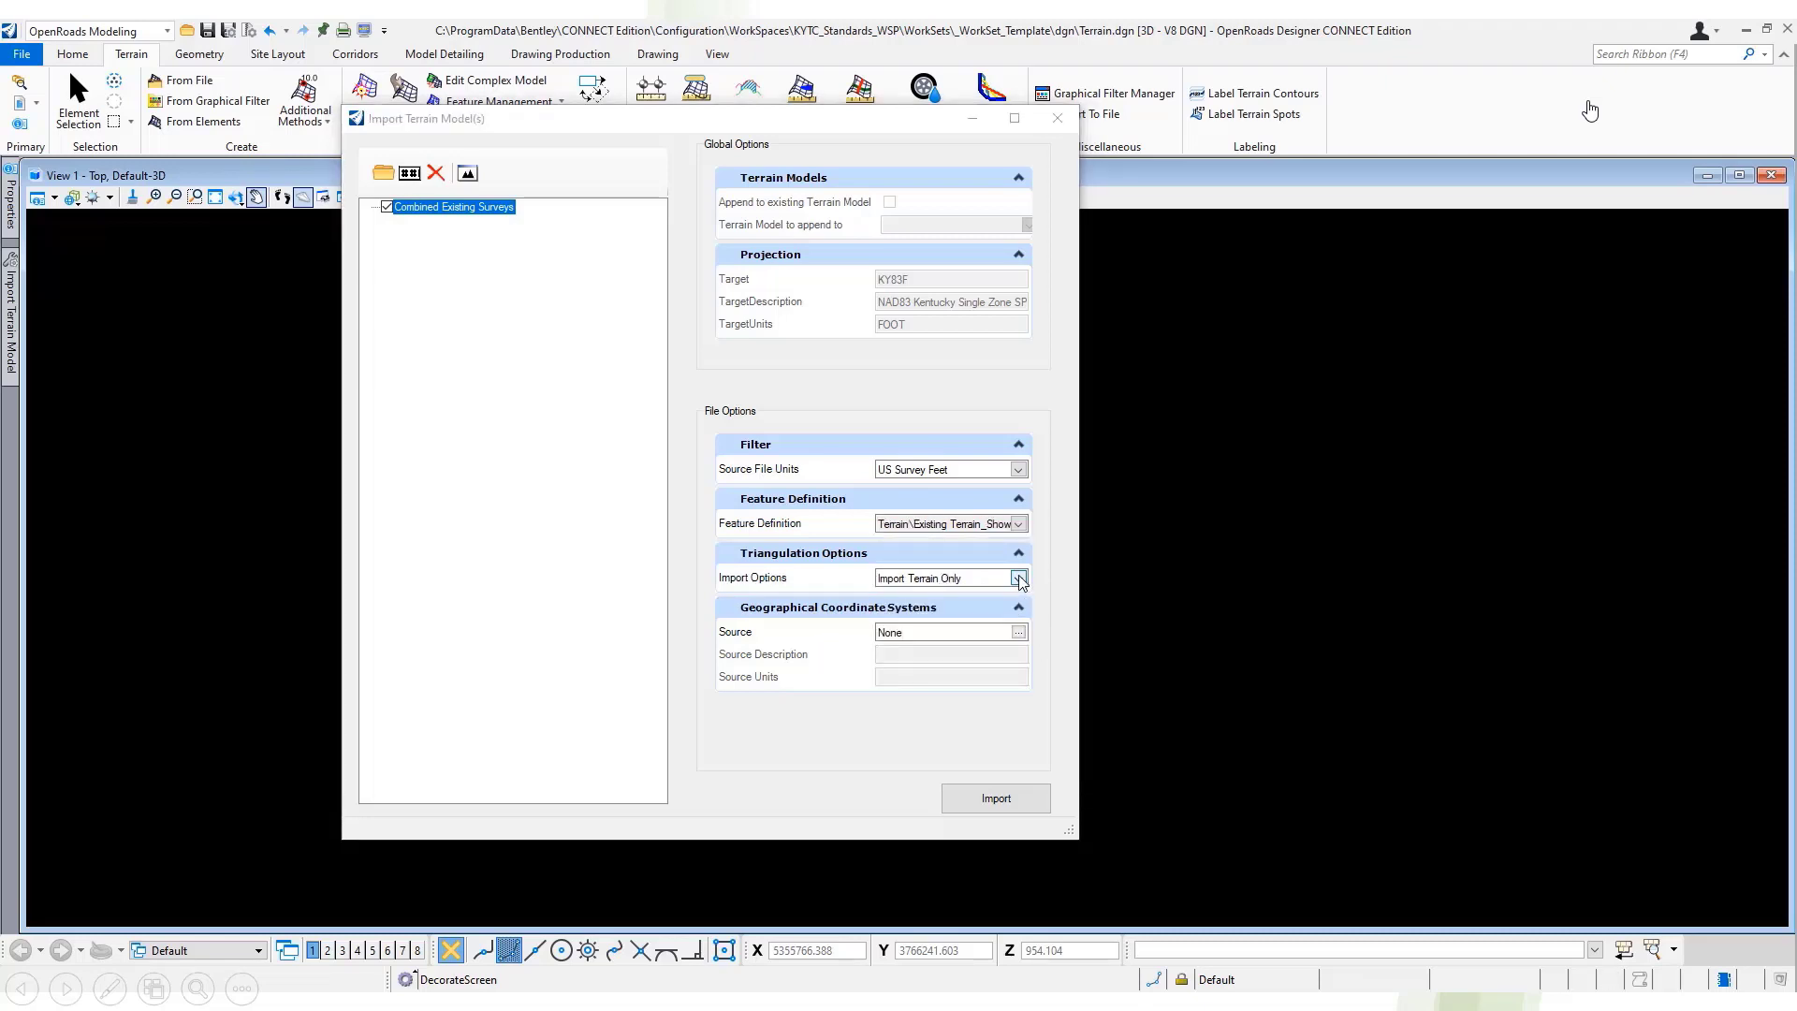
click(1018, 578)
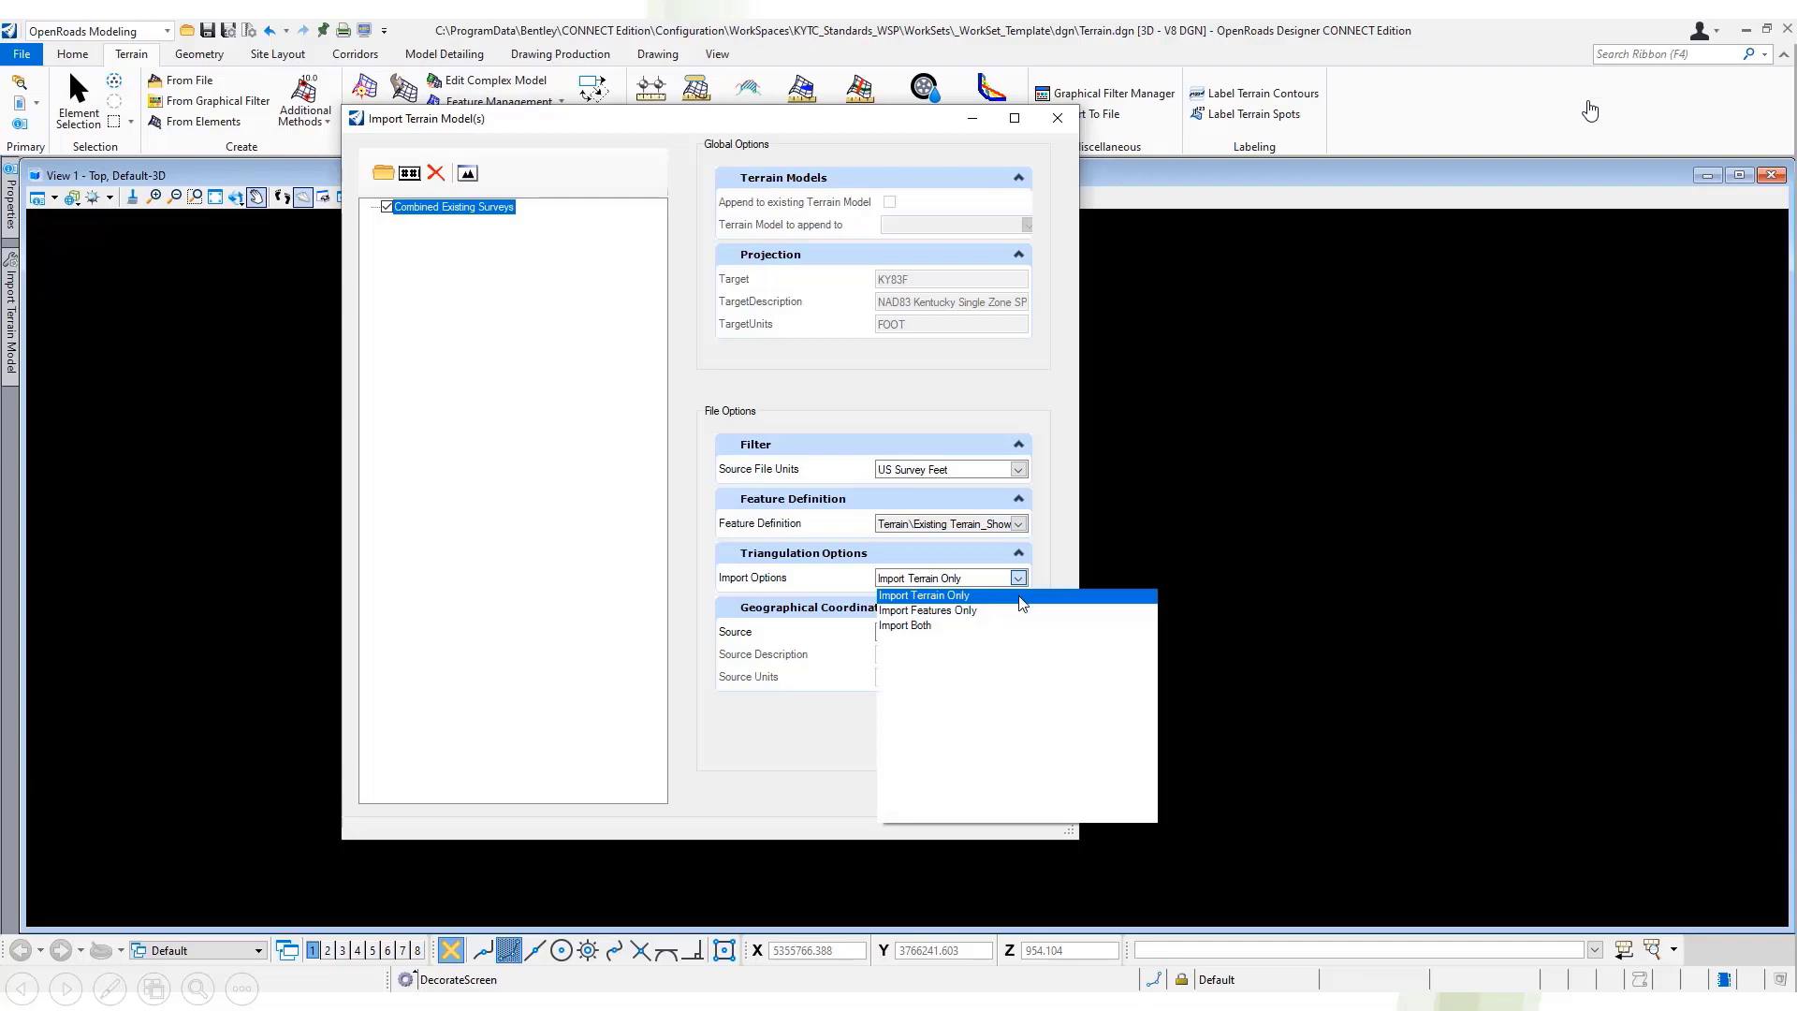
click(1020, 597)
click(1019, 802)
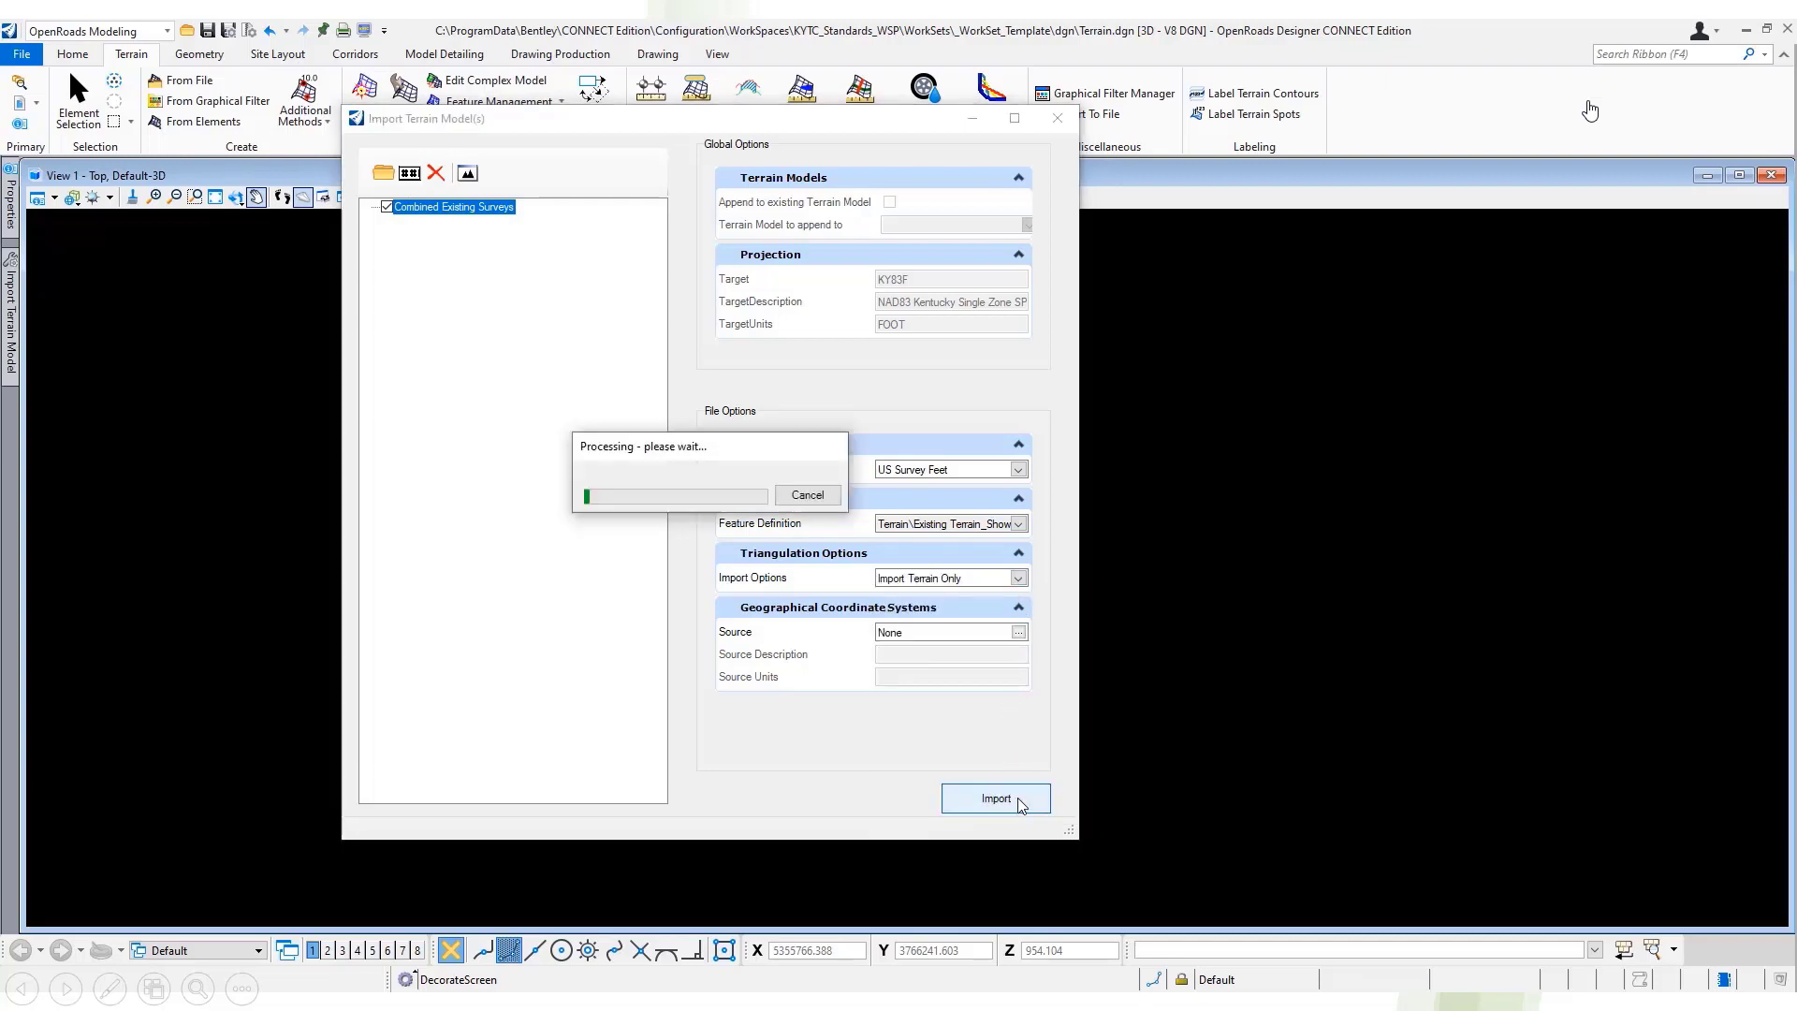
right_click(1318, 701)
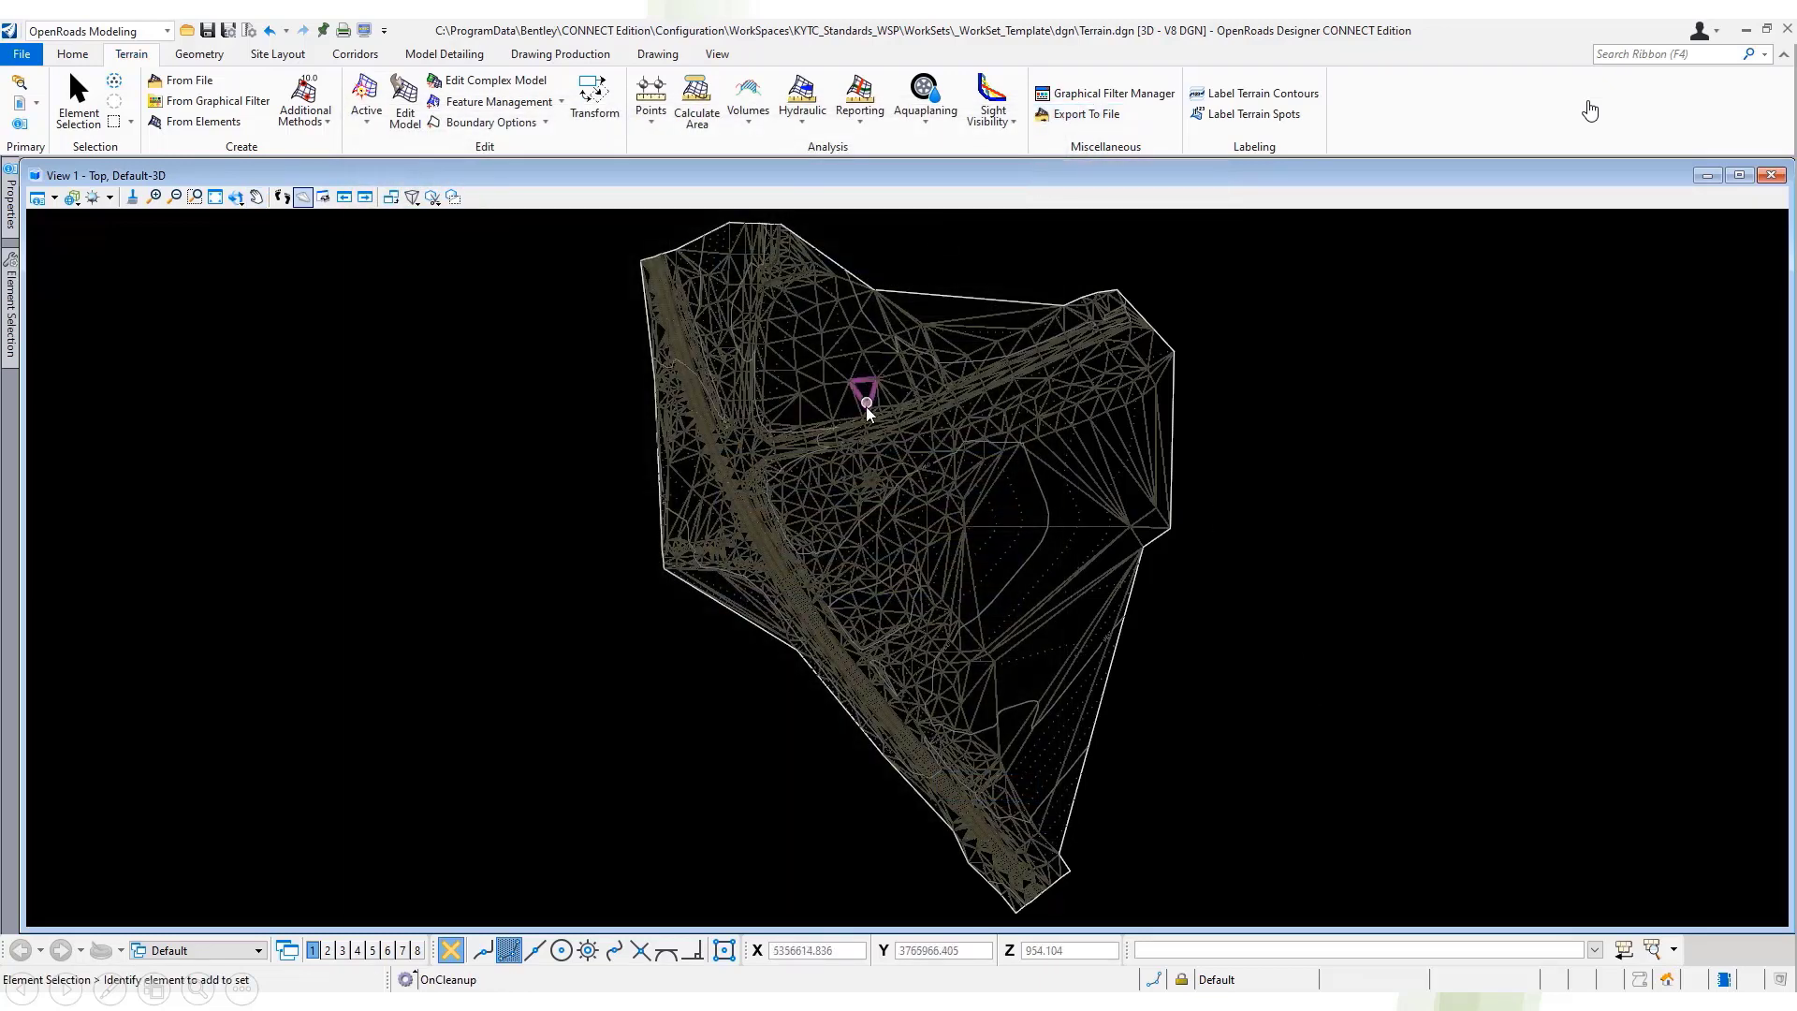
- Rotate the imported terrain into a tilted 3D view to examine its triangles and contours
scroll(862, 403, up, 4)
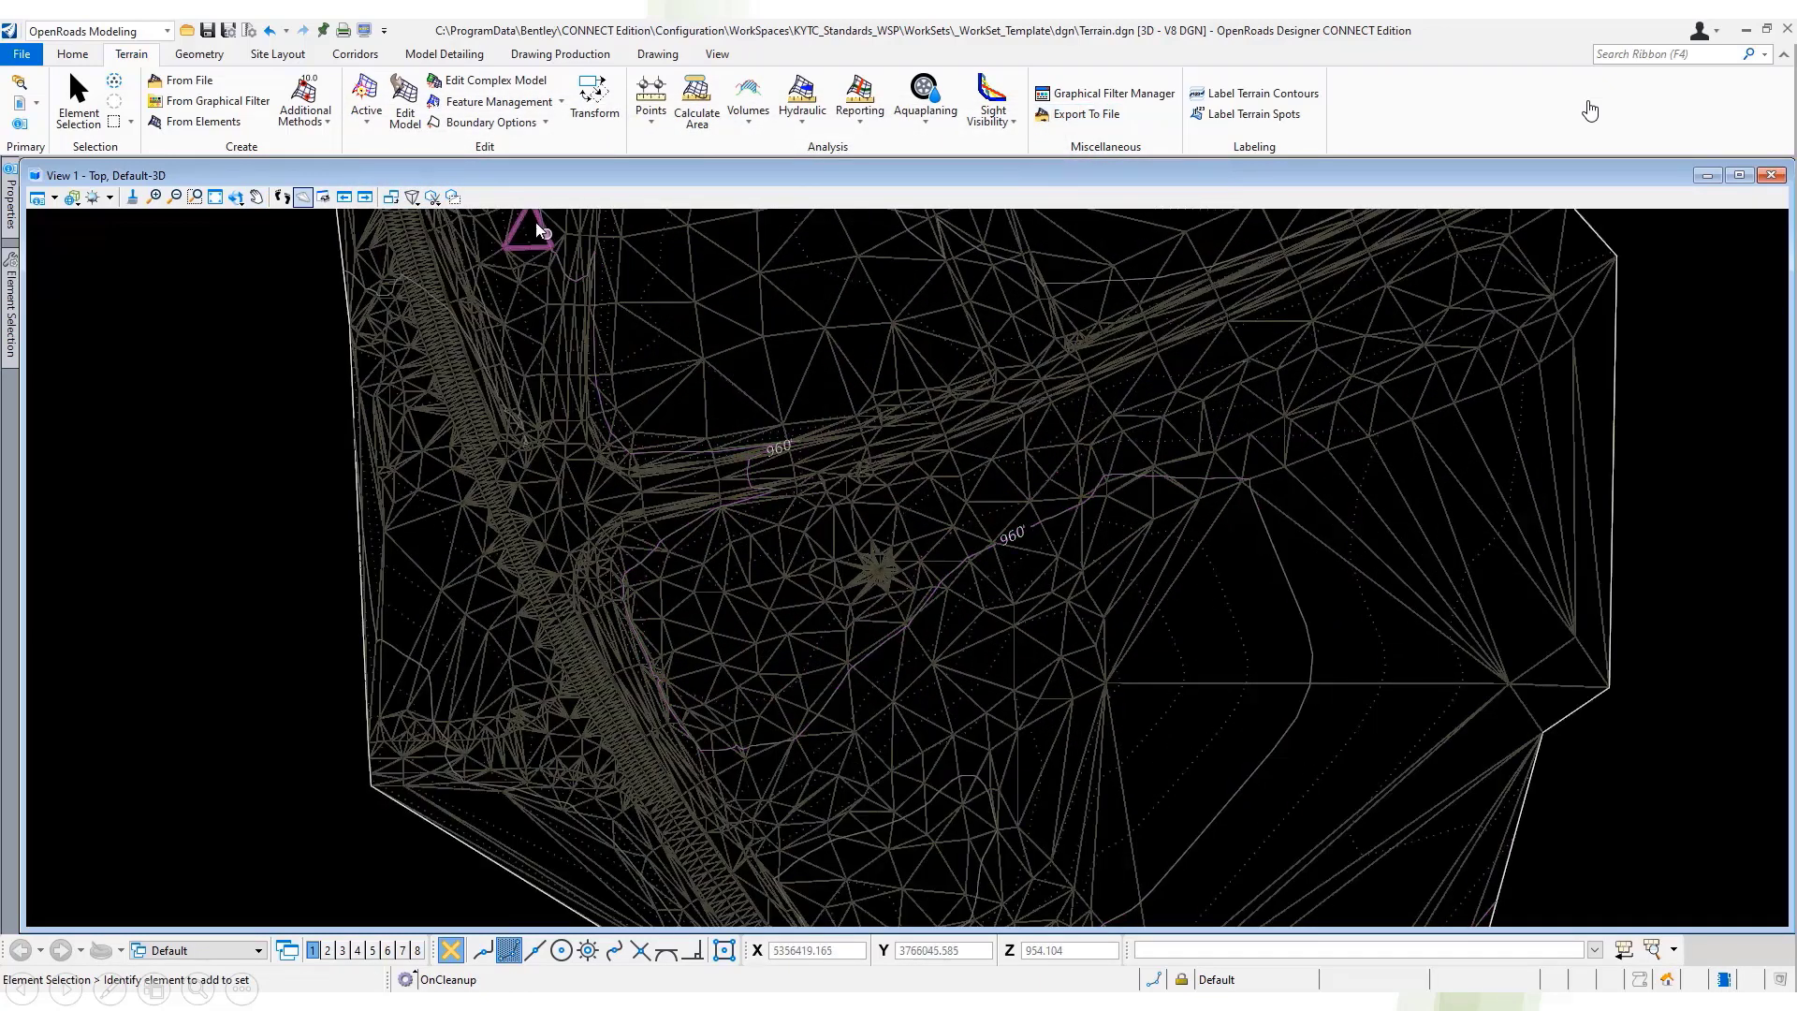
click(234, 197)
click(290, 226)
click(983, 637)
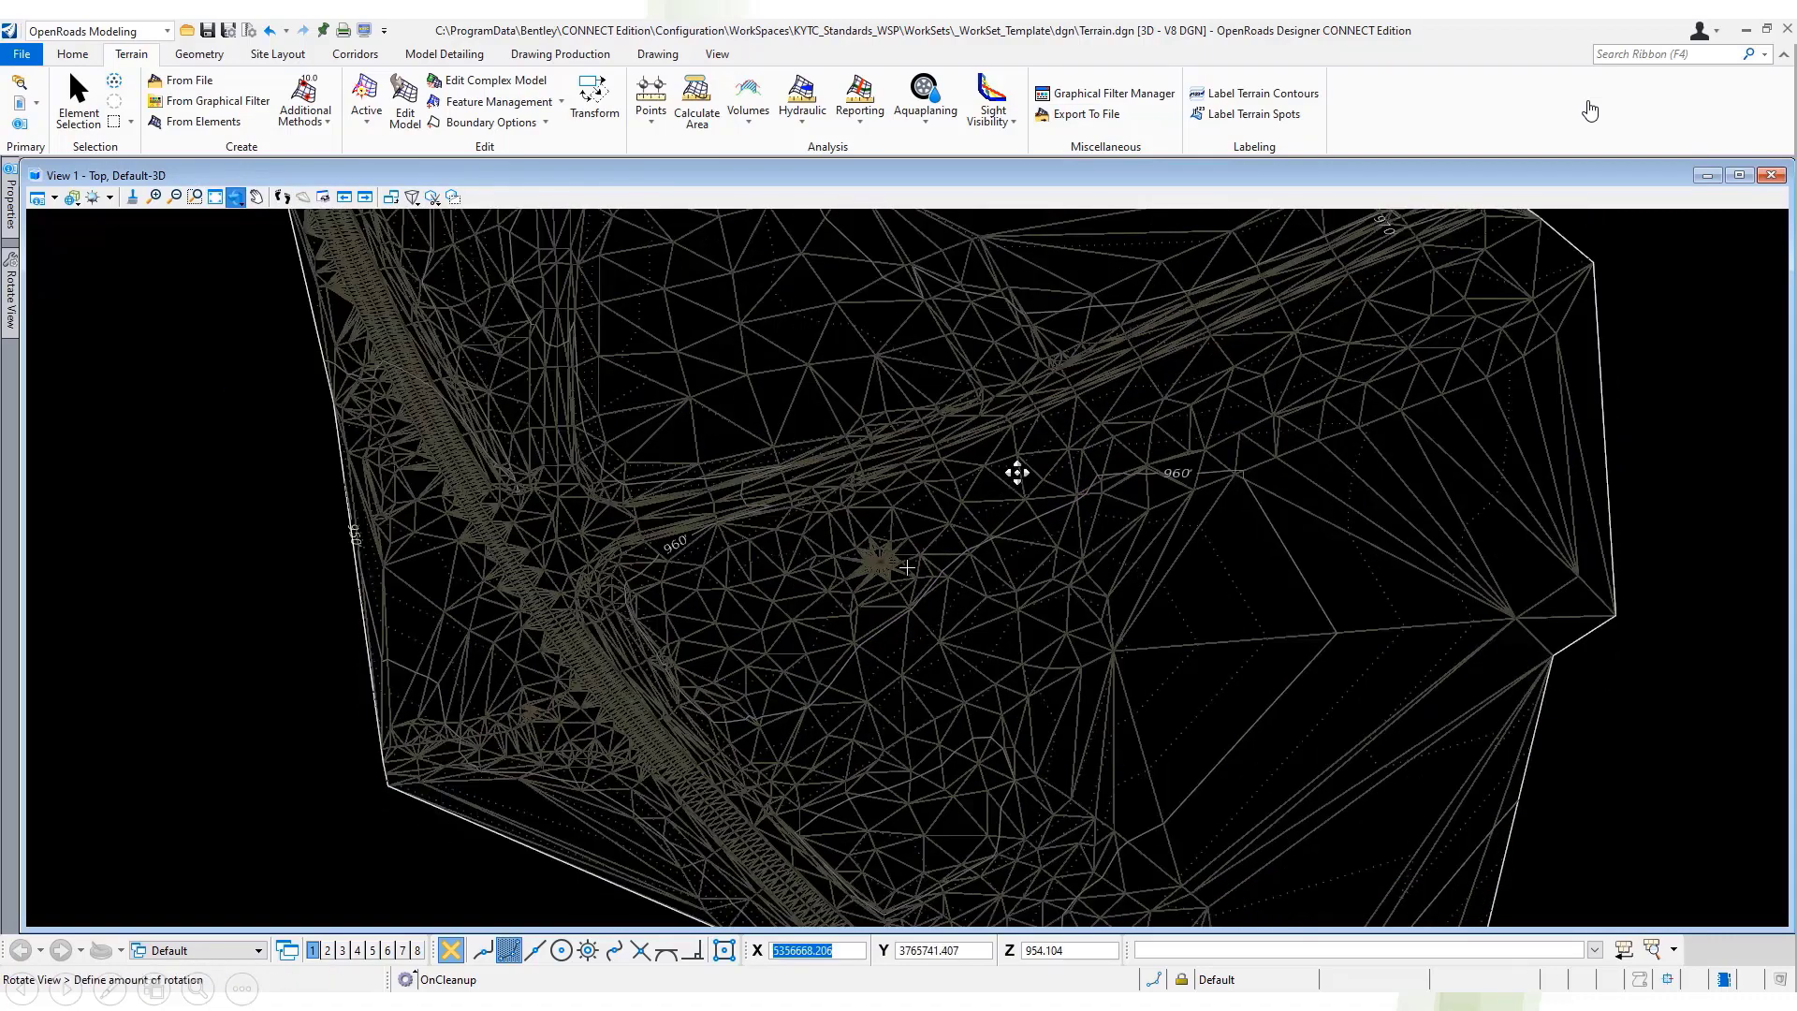
click(1031, 440)
right_click(655, 496)
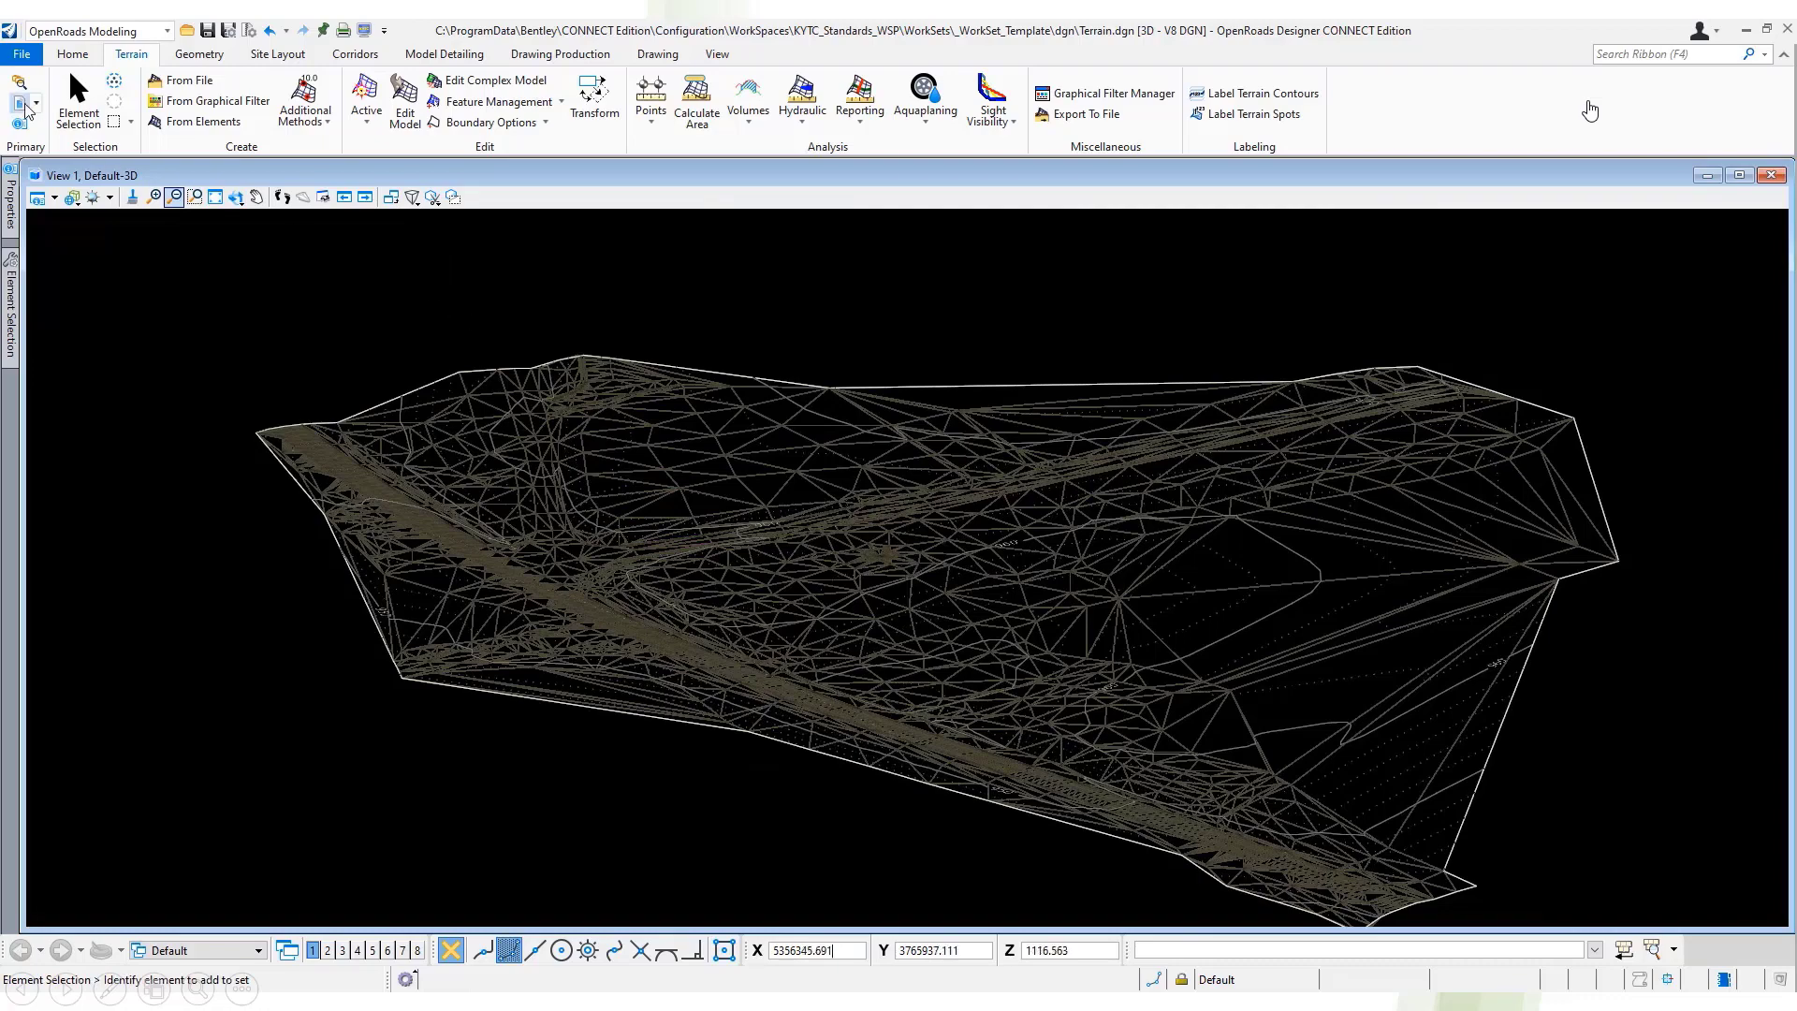
- Create a new design file named Terrain_Features.dgn in the dgn folder, using KYTC_ORD_3D_Seed.dgn as the seed
click(31, 55)
click(56, 182)
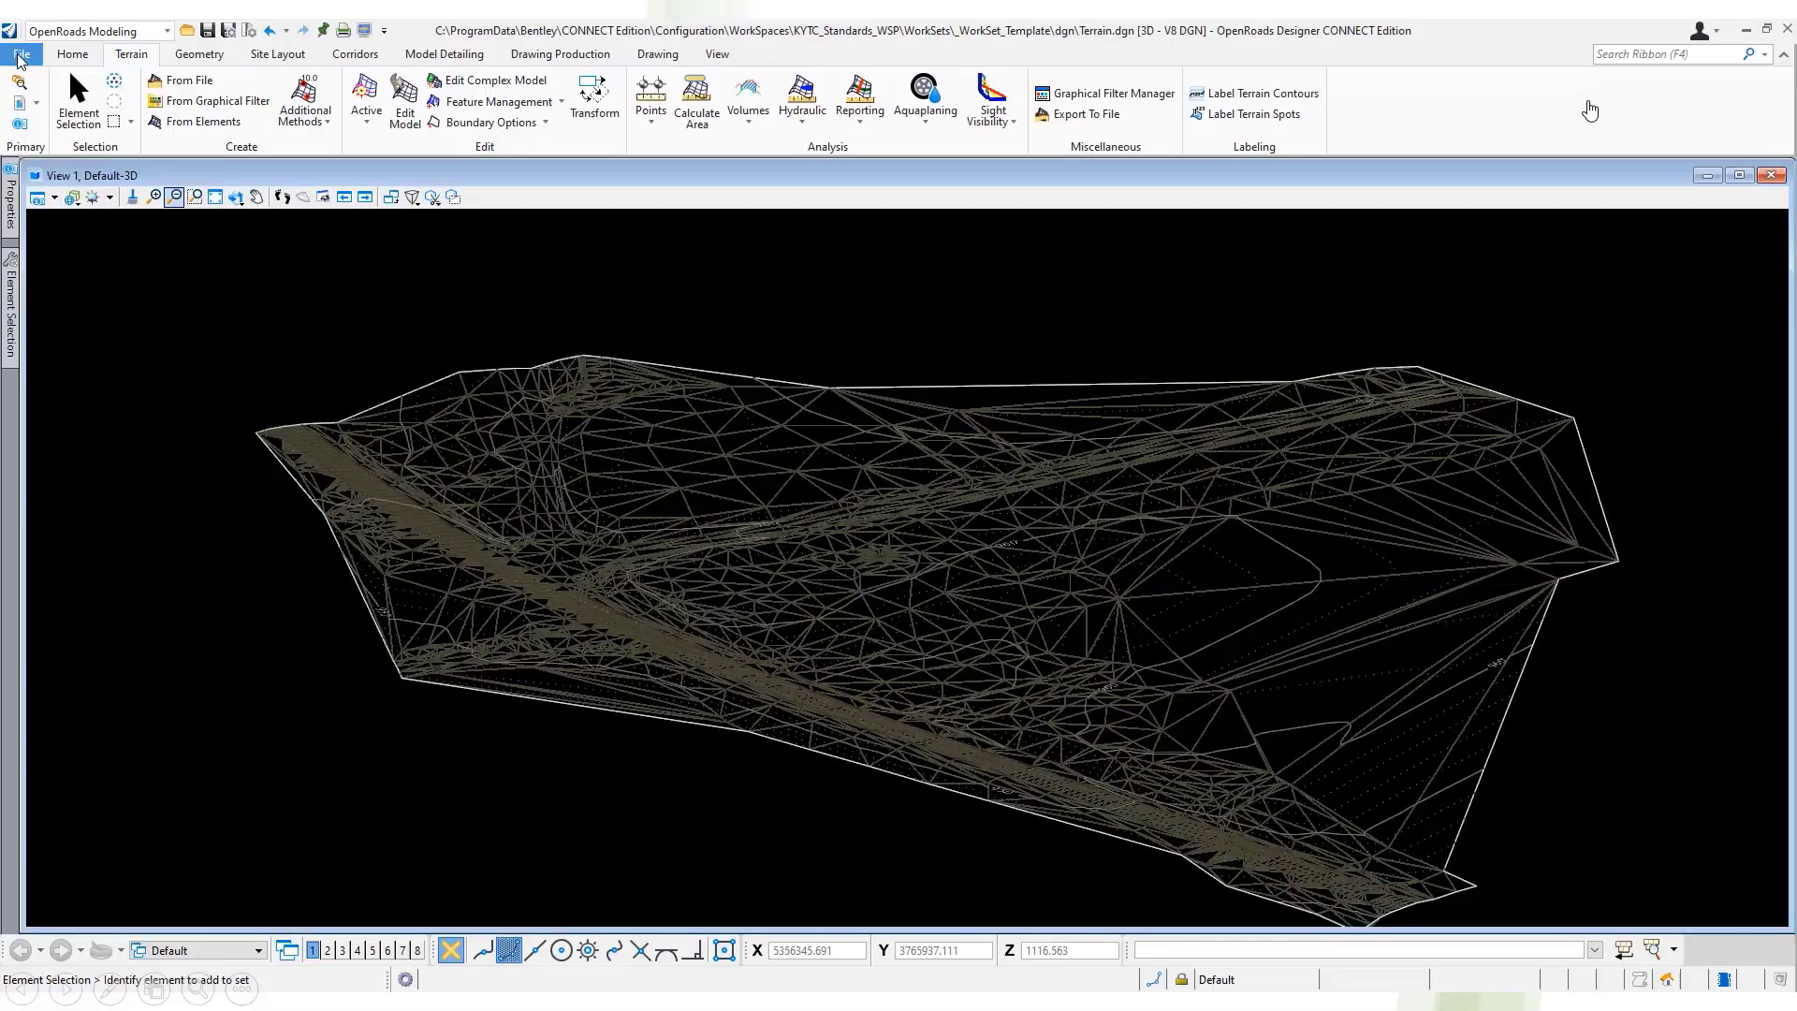
click(26, 57)
click(31, 97)
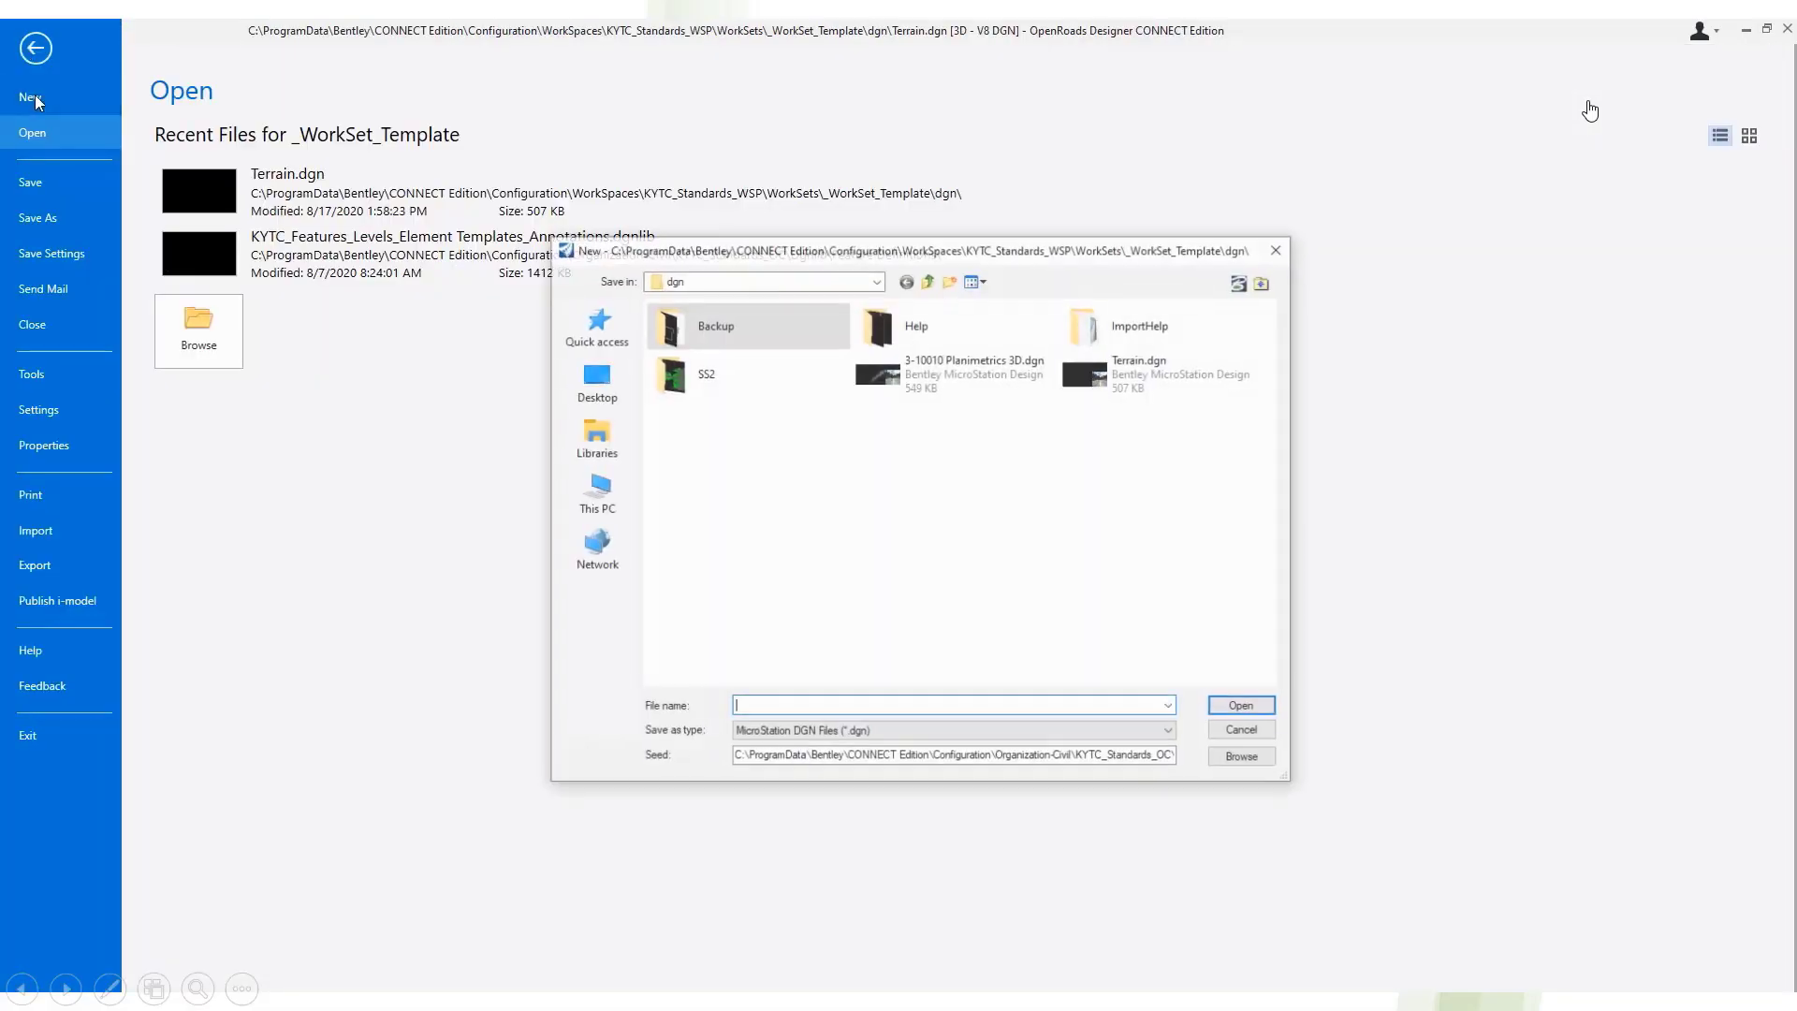
click(1142, 367)
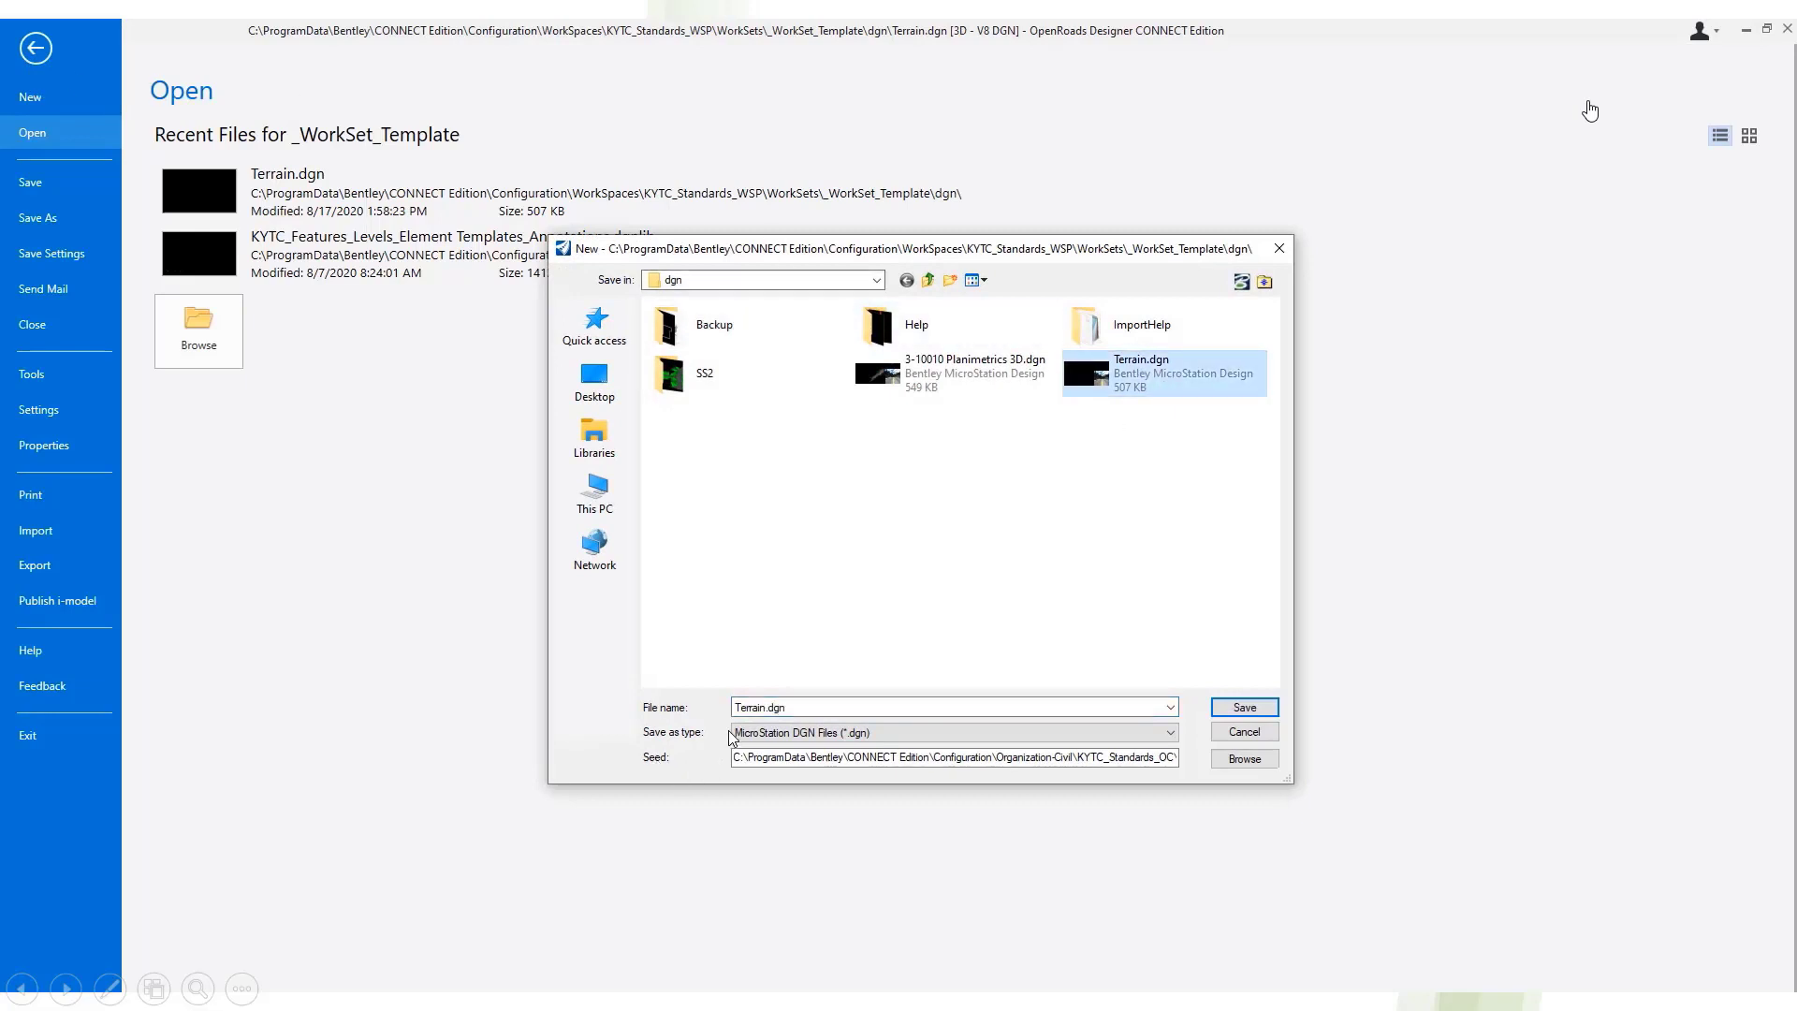
click(765, 706)
click(767, 707)
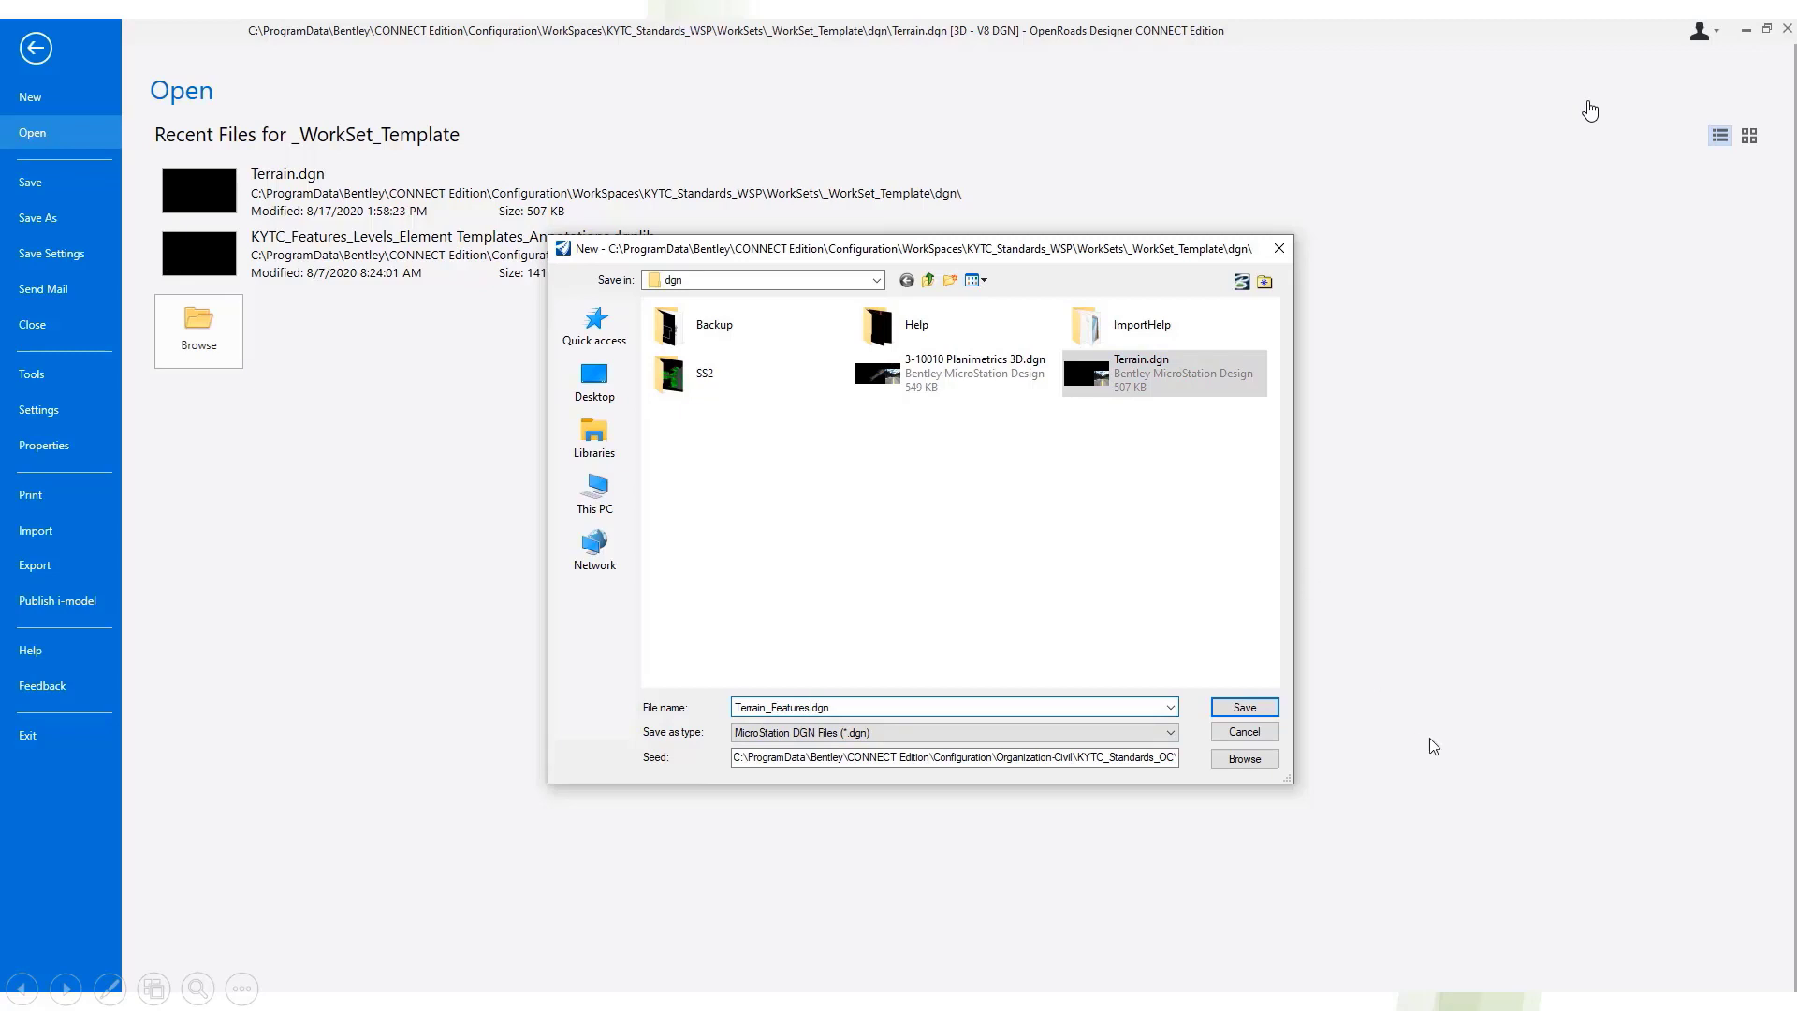
click(1245, 759)
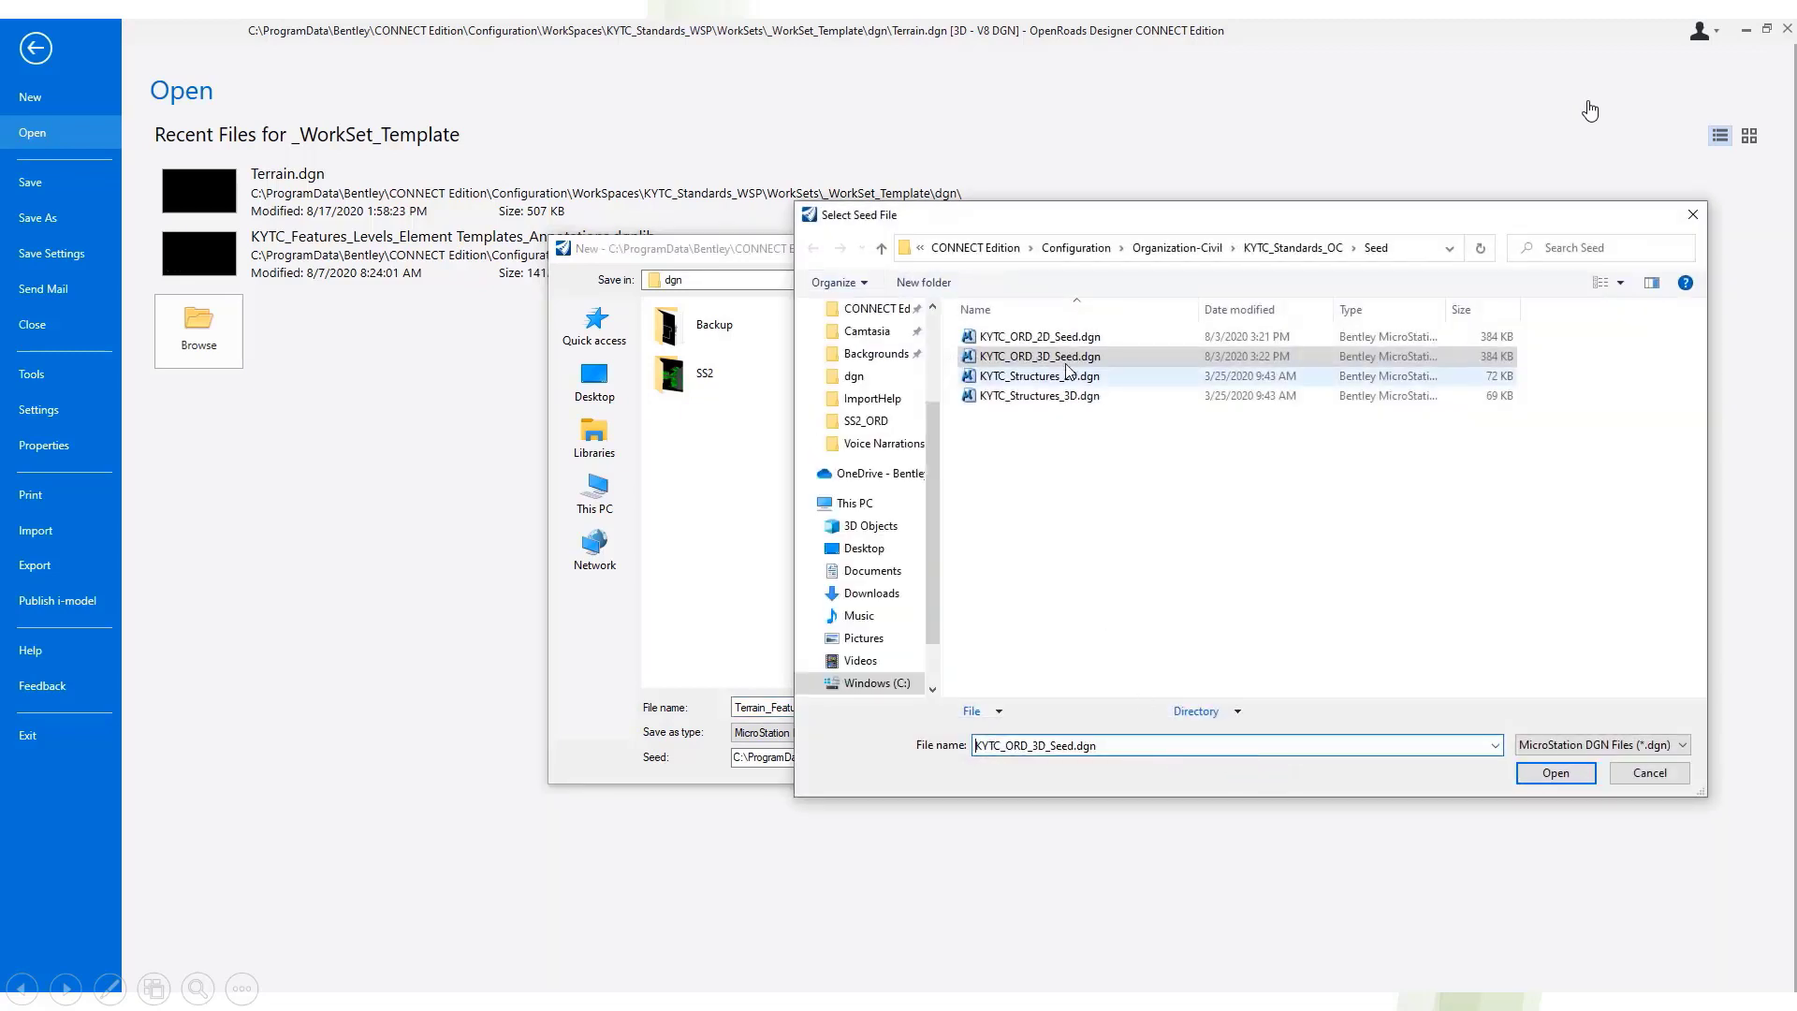
click(1582, 773)
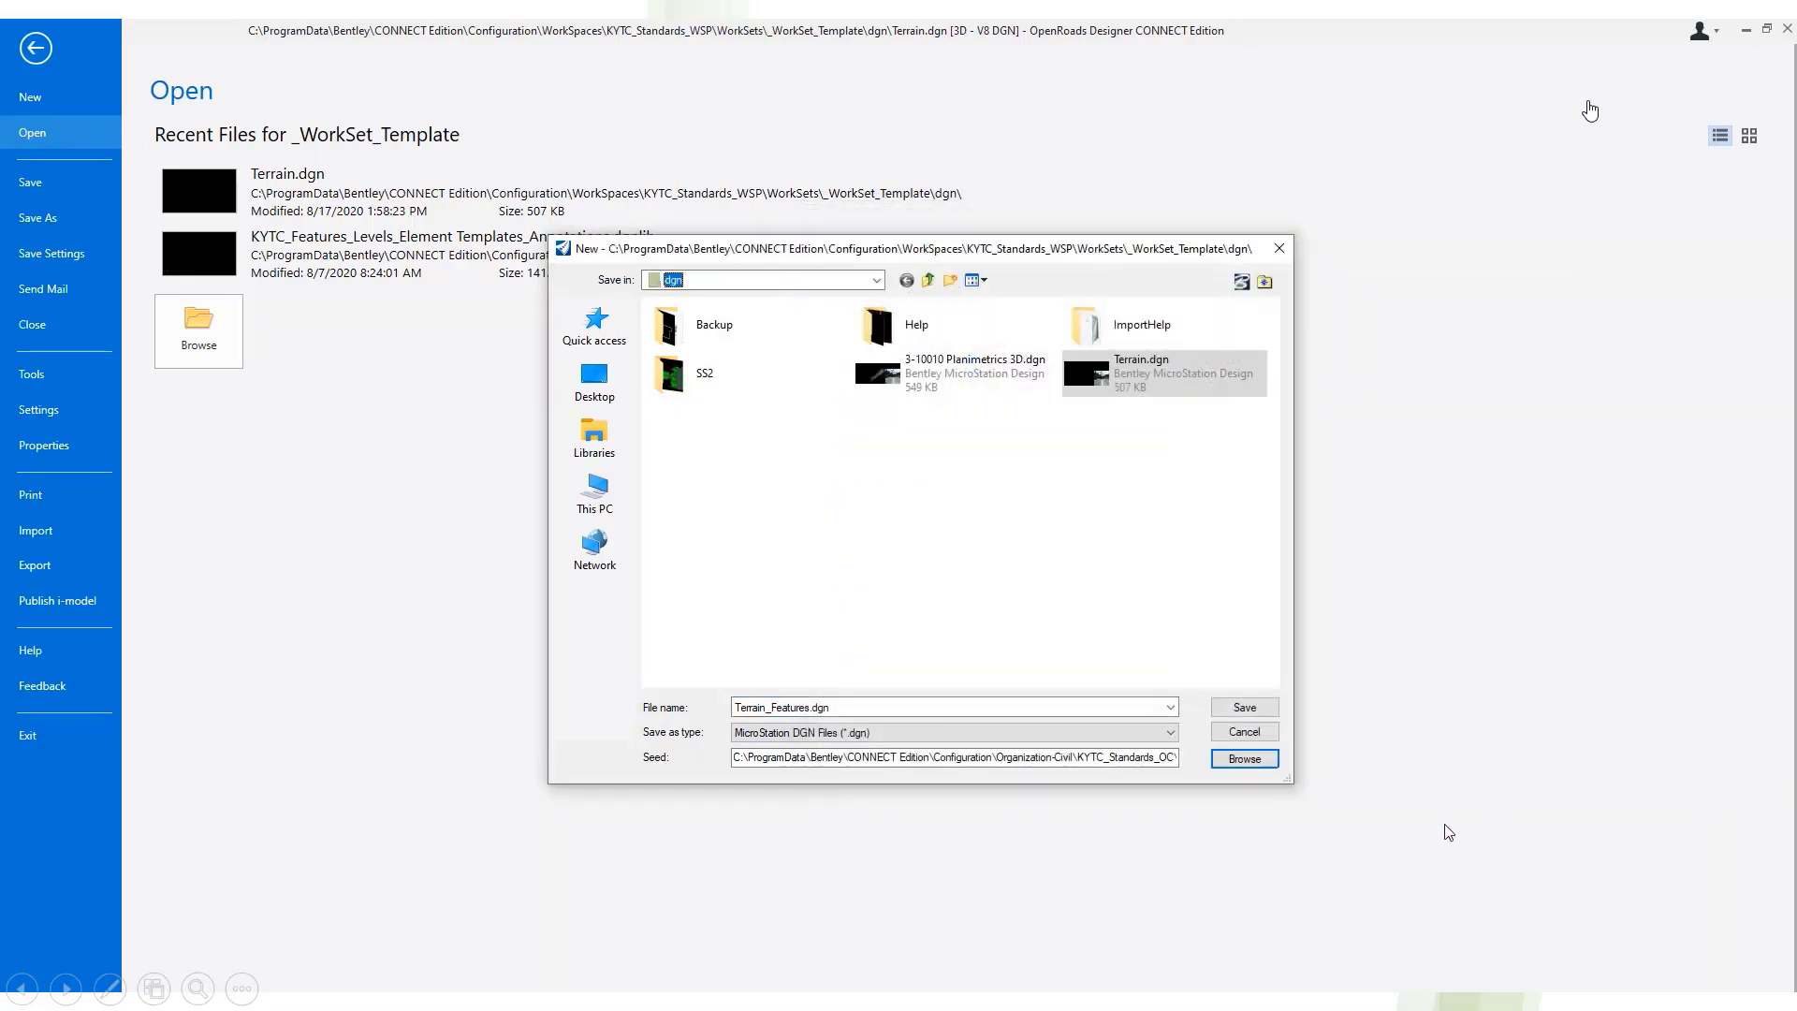
click(1245, 706)
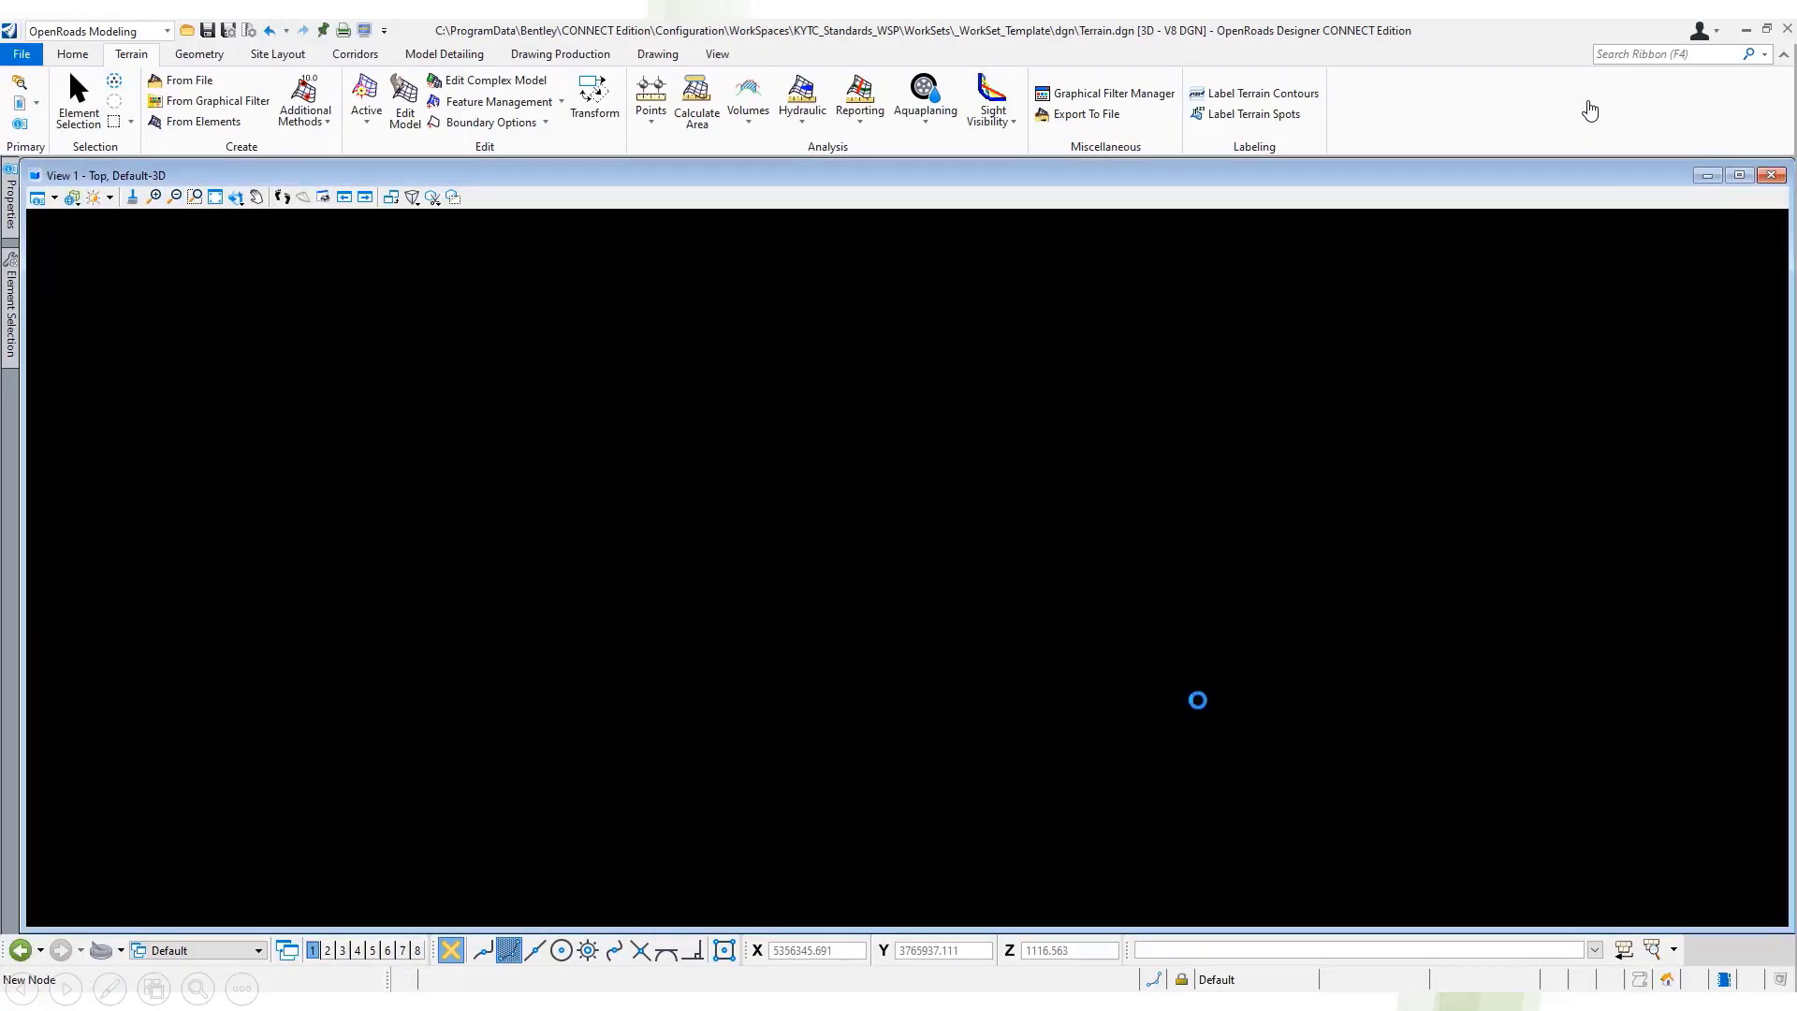
- Start a terrain import from file and choose Combined Existing Surveys.dtm as the source
click(178, 83)
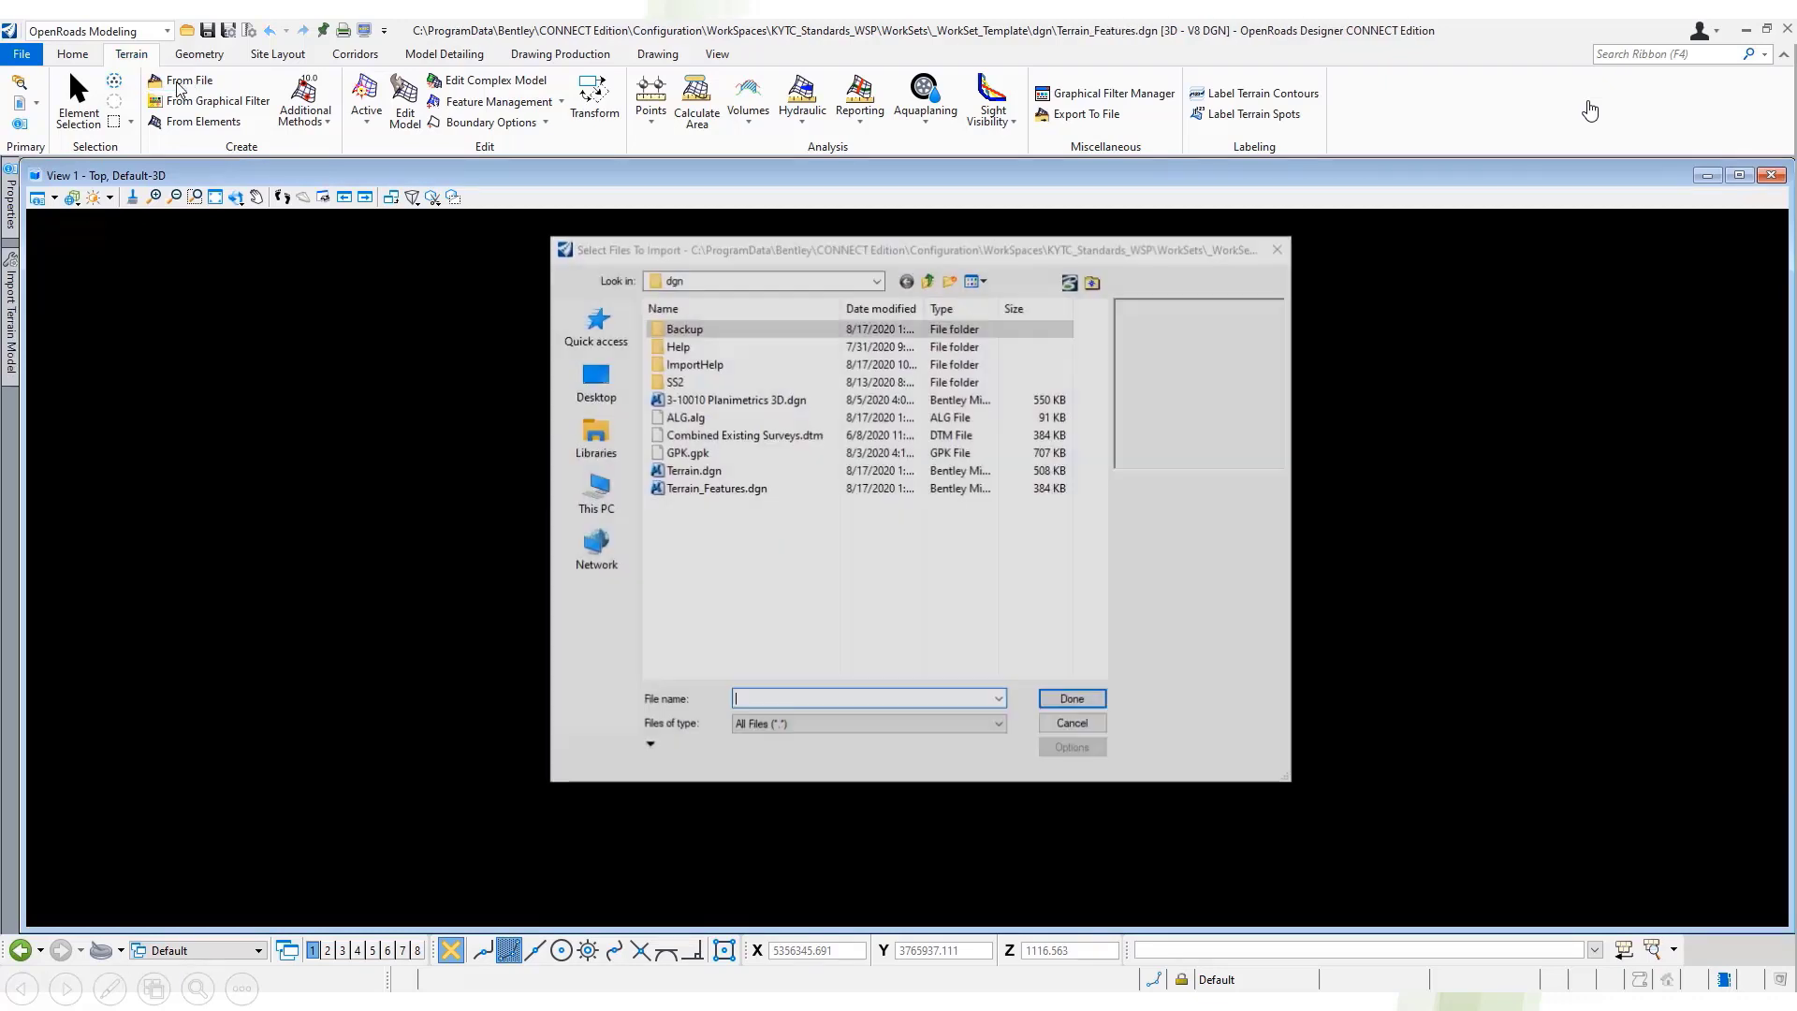
click(793, 436)
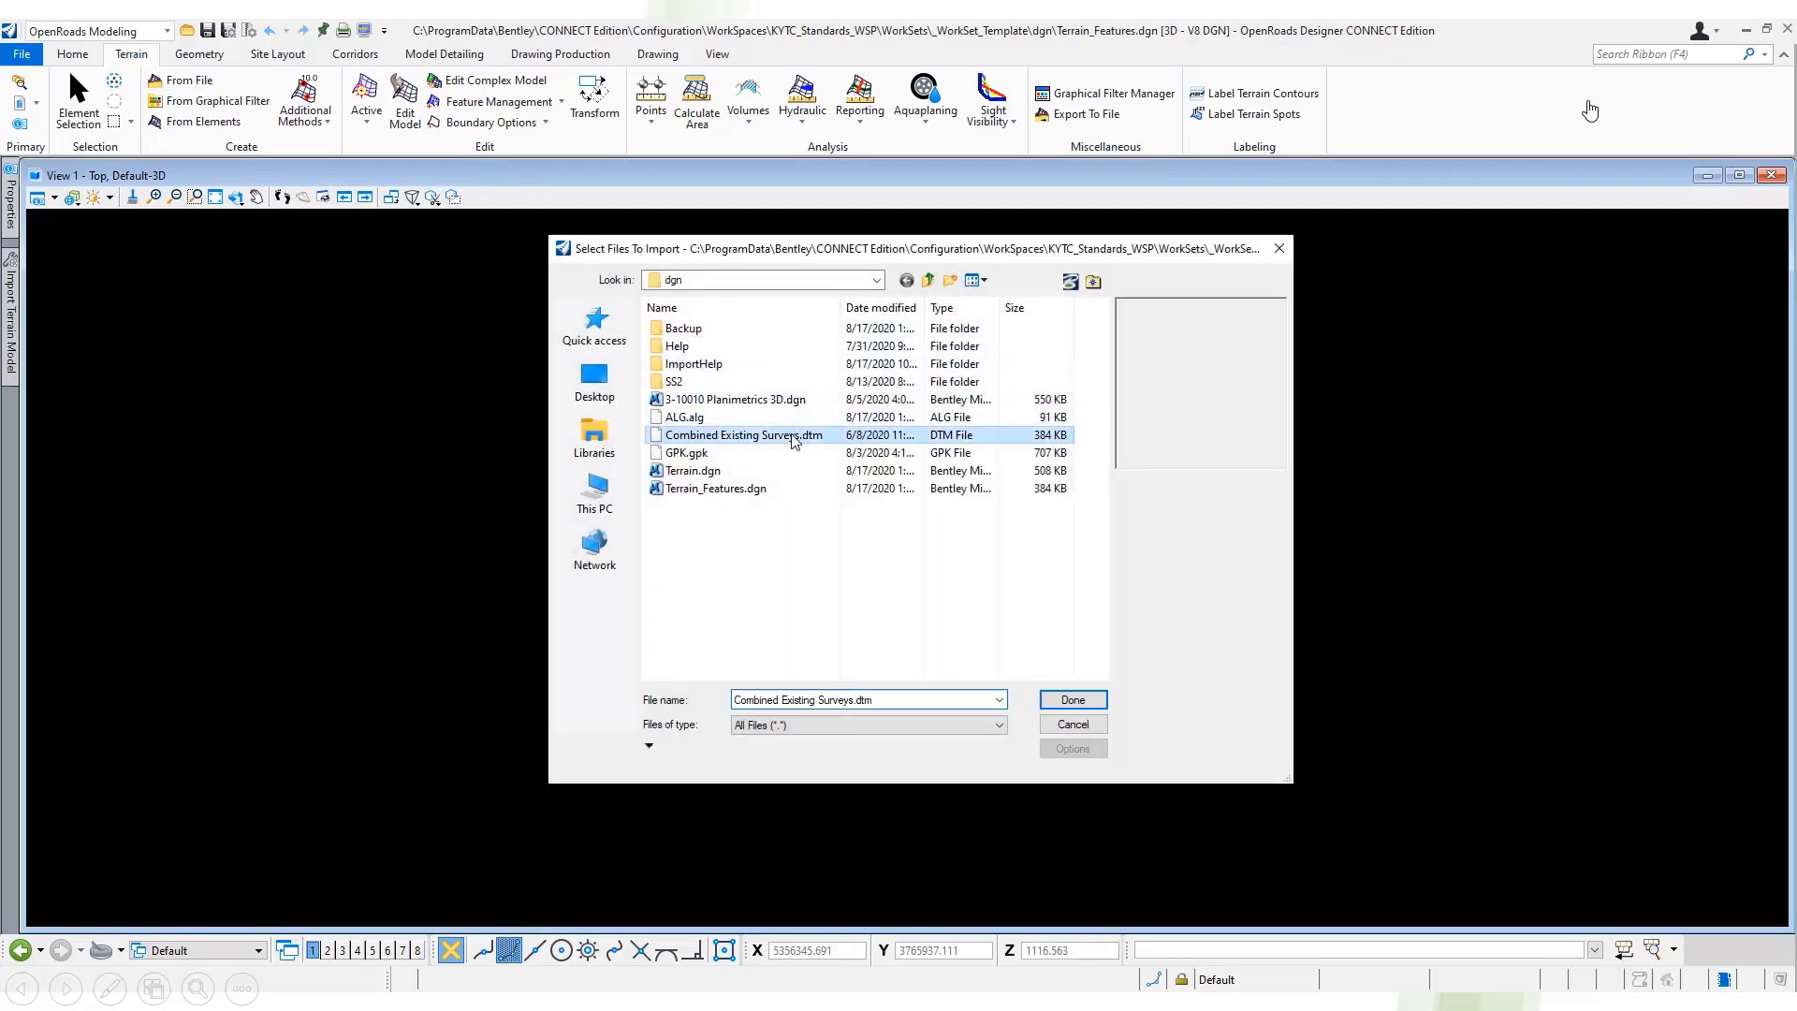
click(1073, 700)
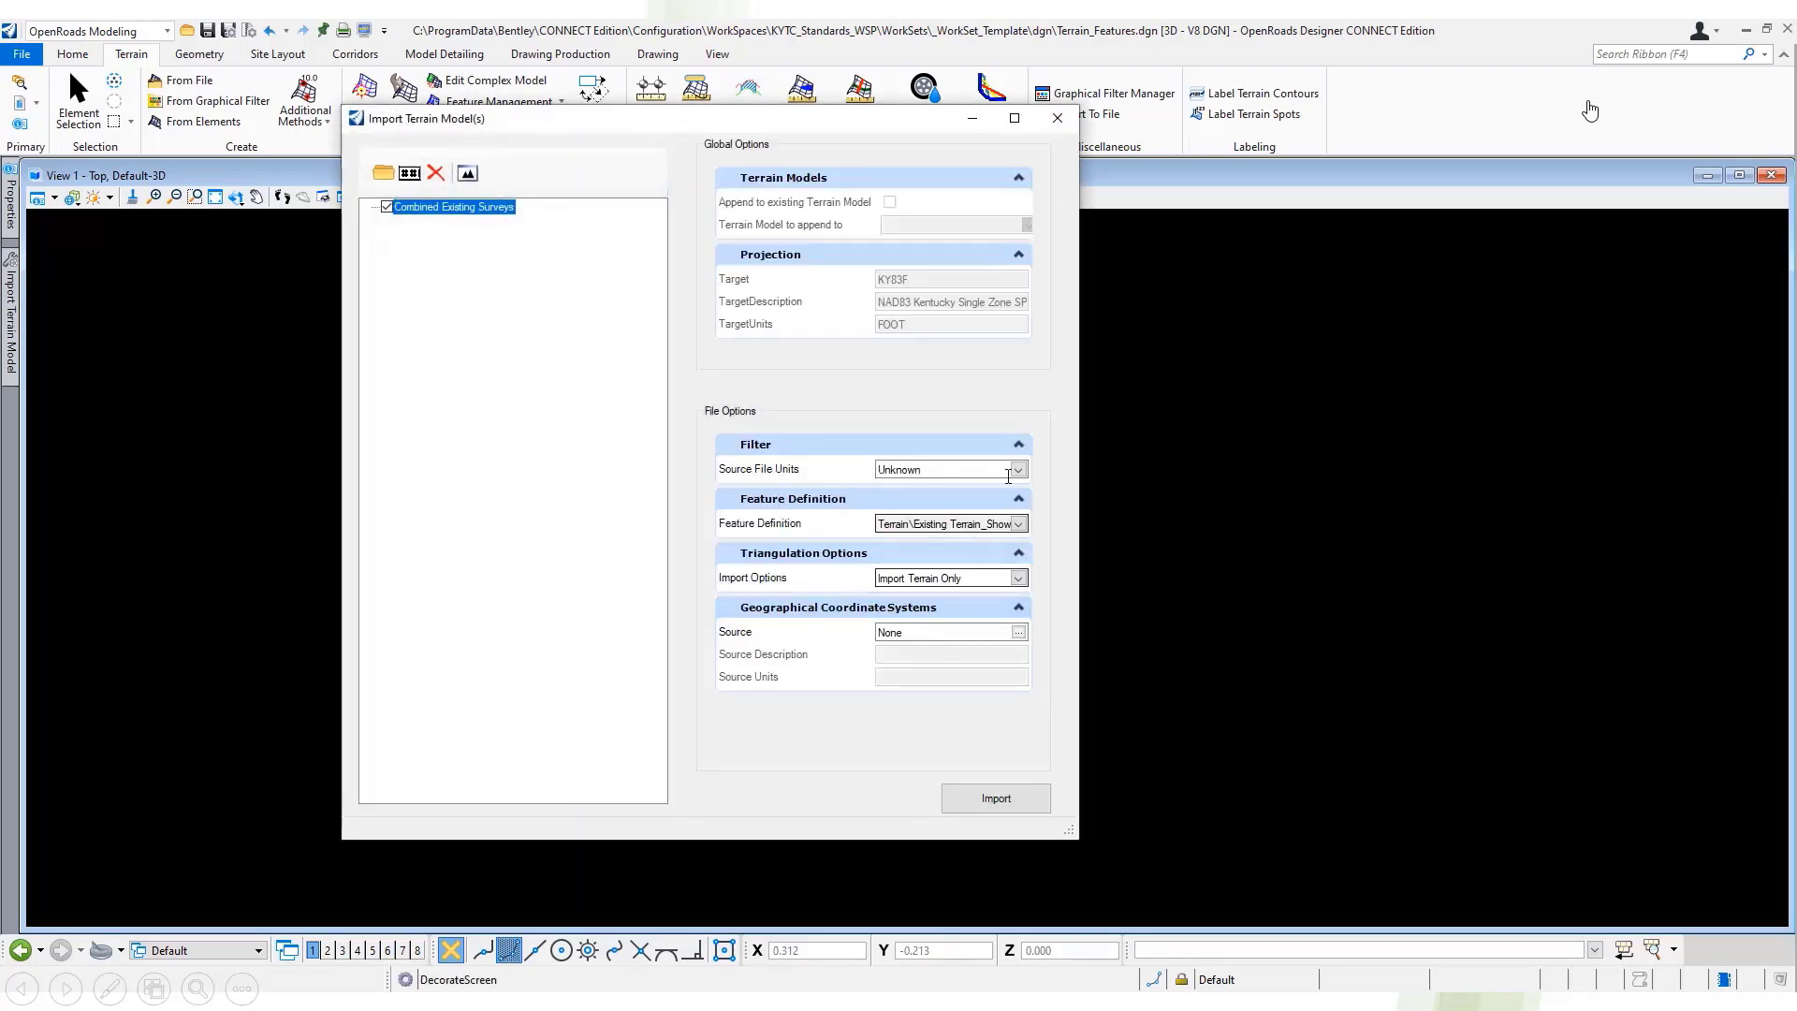
- Import features only, with Name all Features enabled and US Survey Feet as source units, and close the import dialog
click(1019, 524)
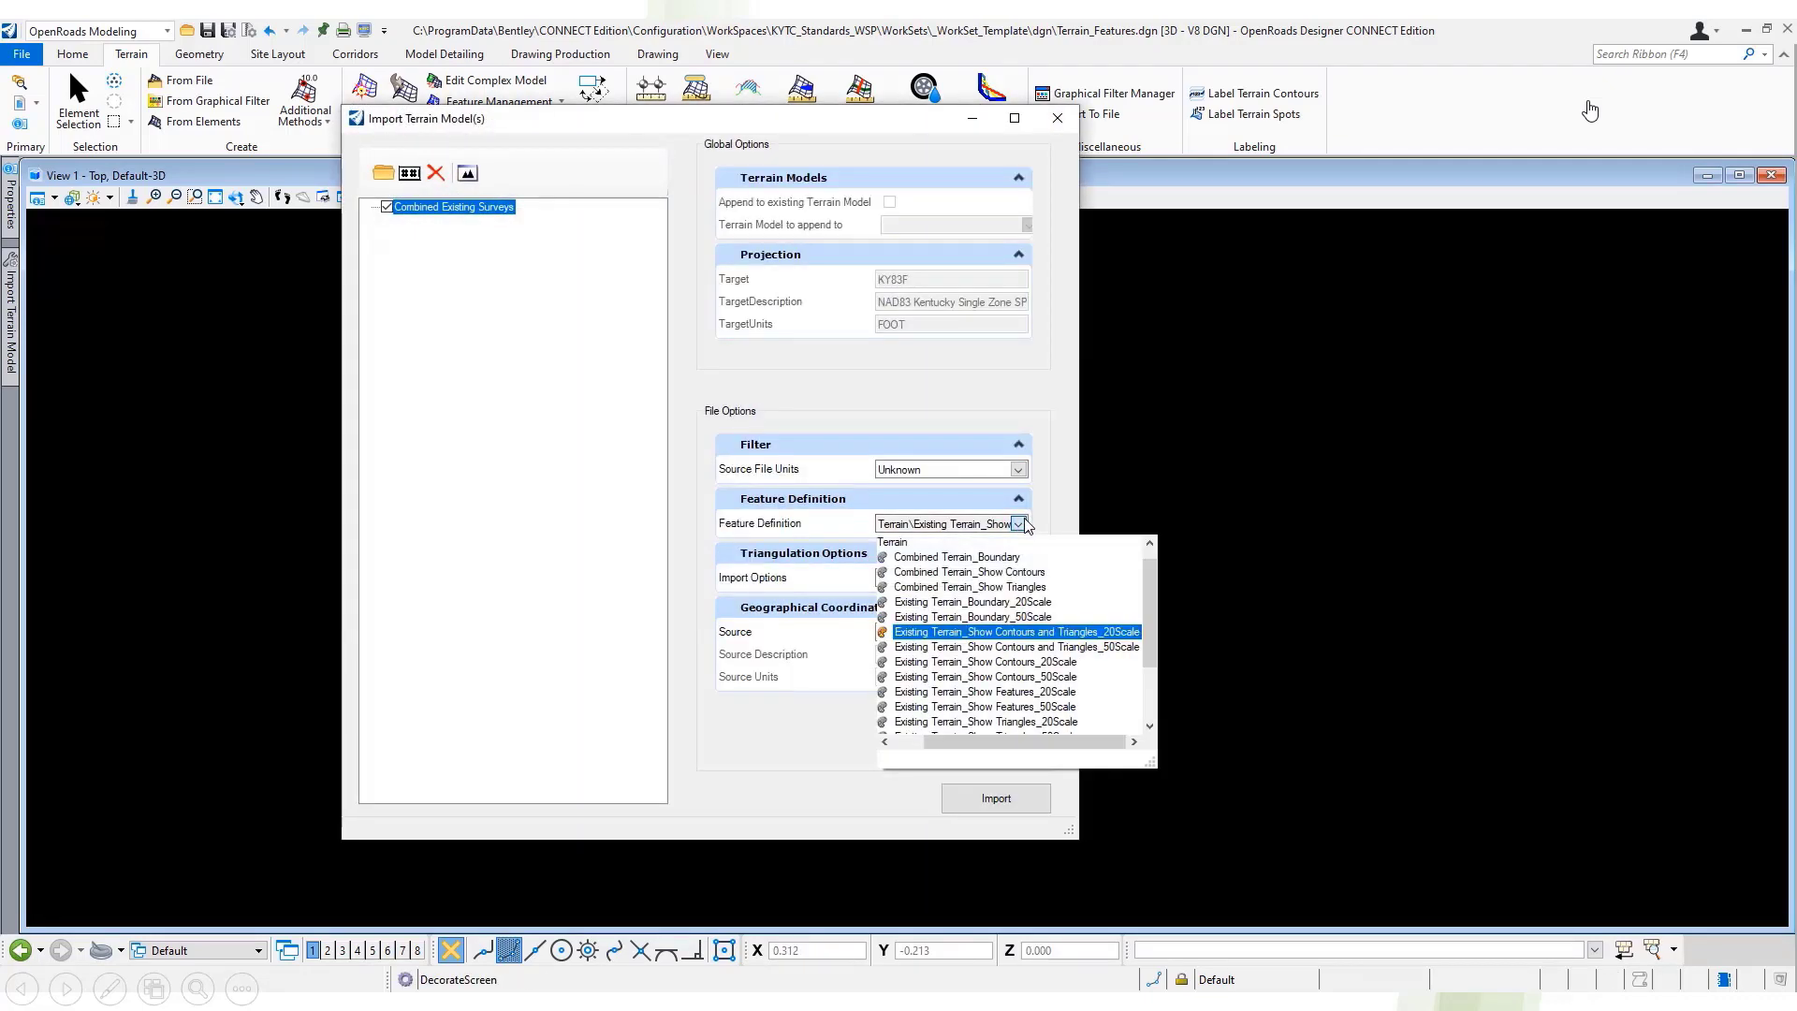
click(1036, 632)
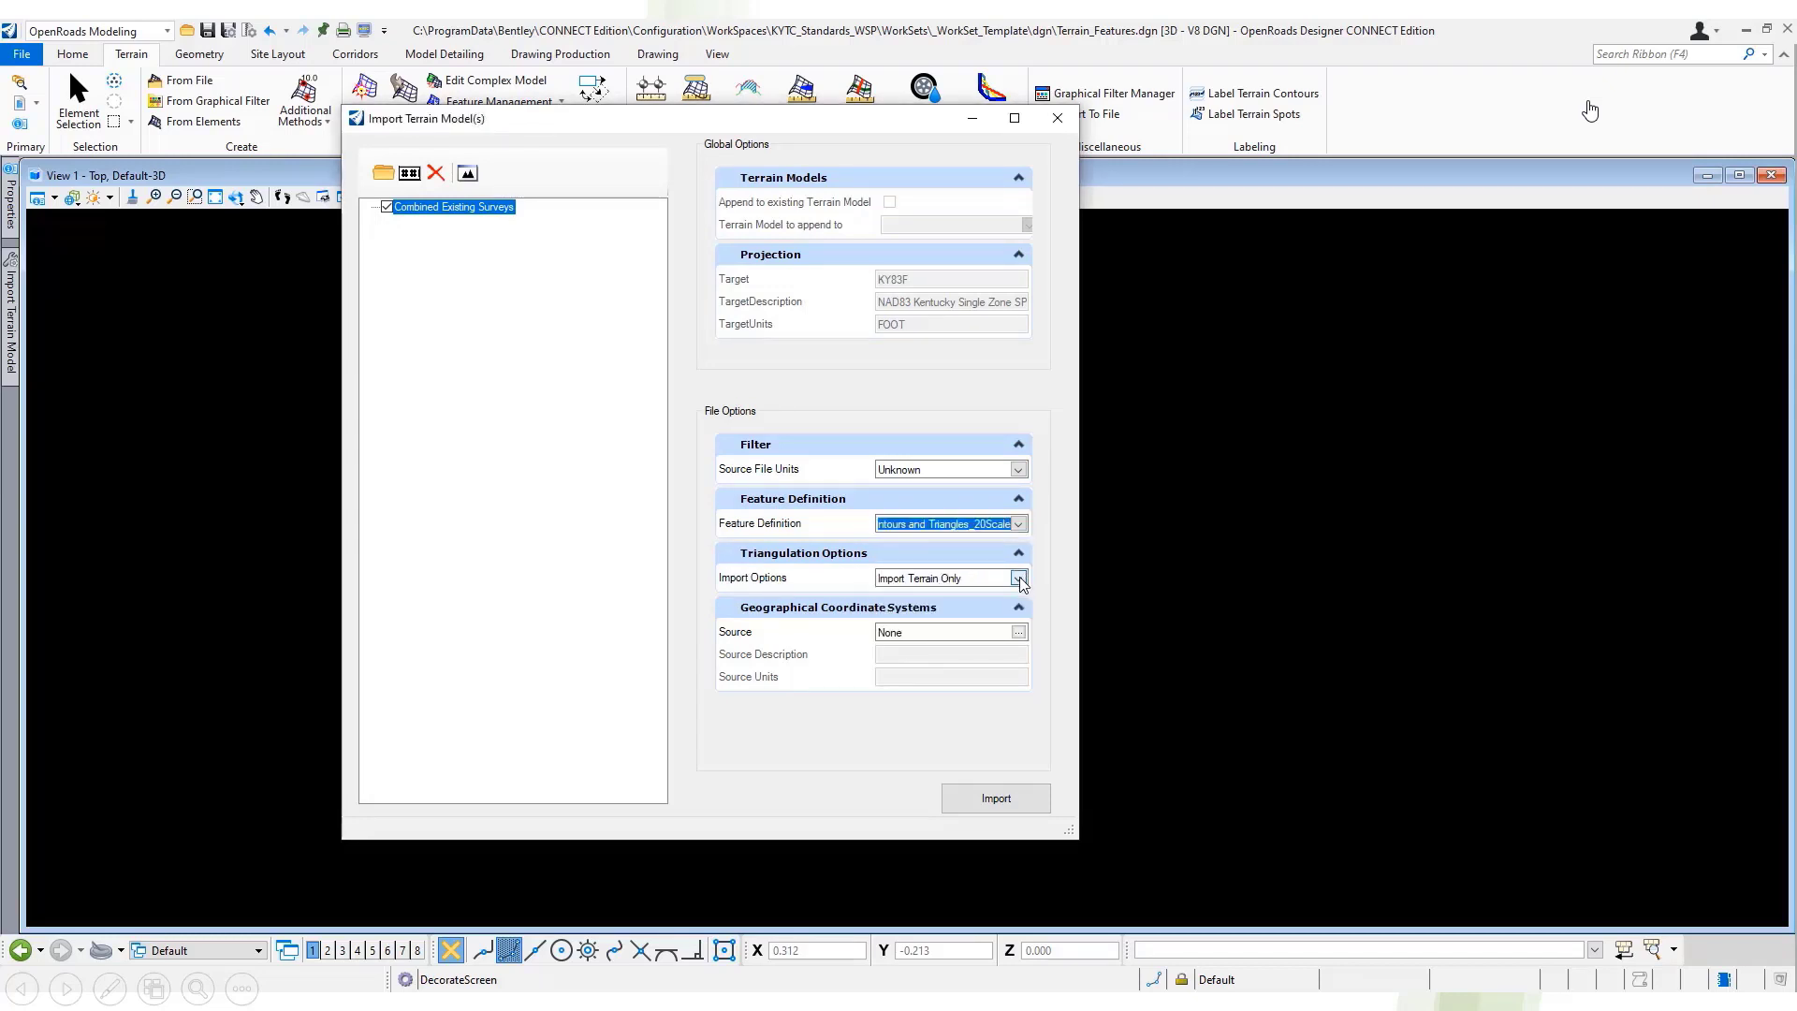
click(1019, 579)
click(943, 610)
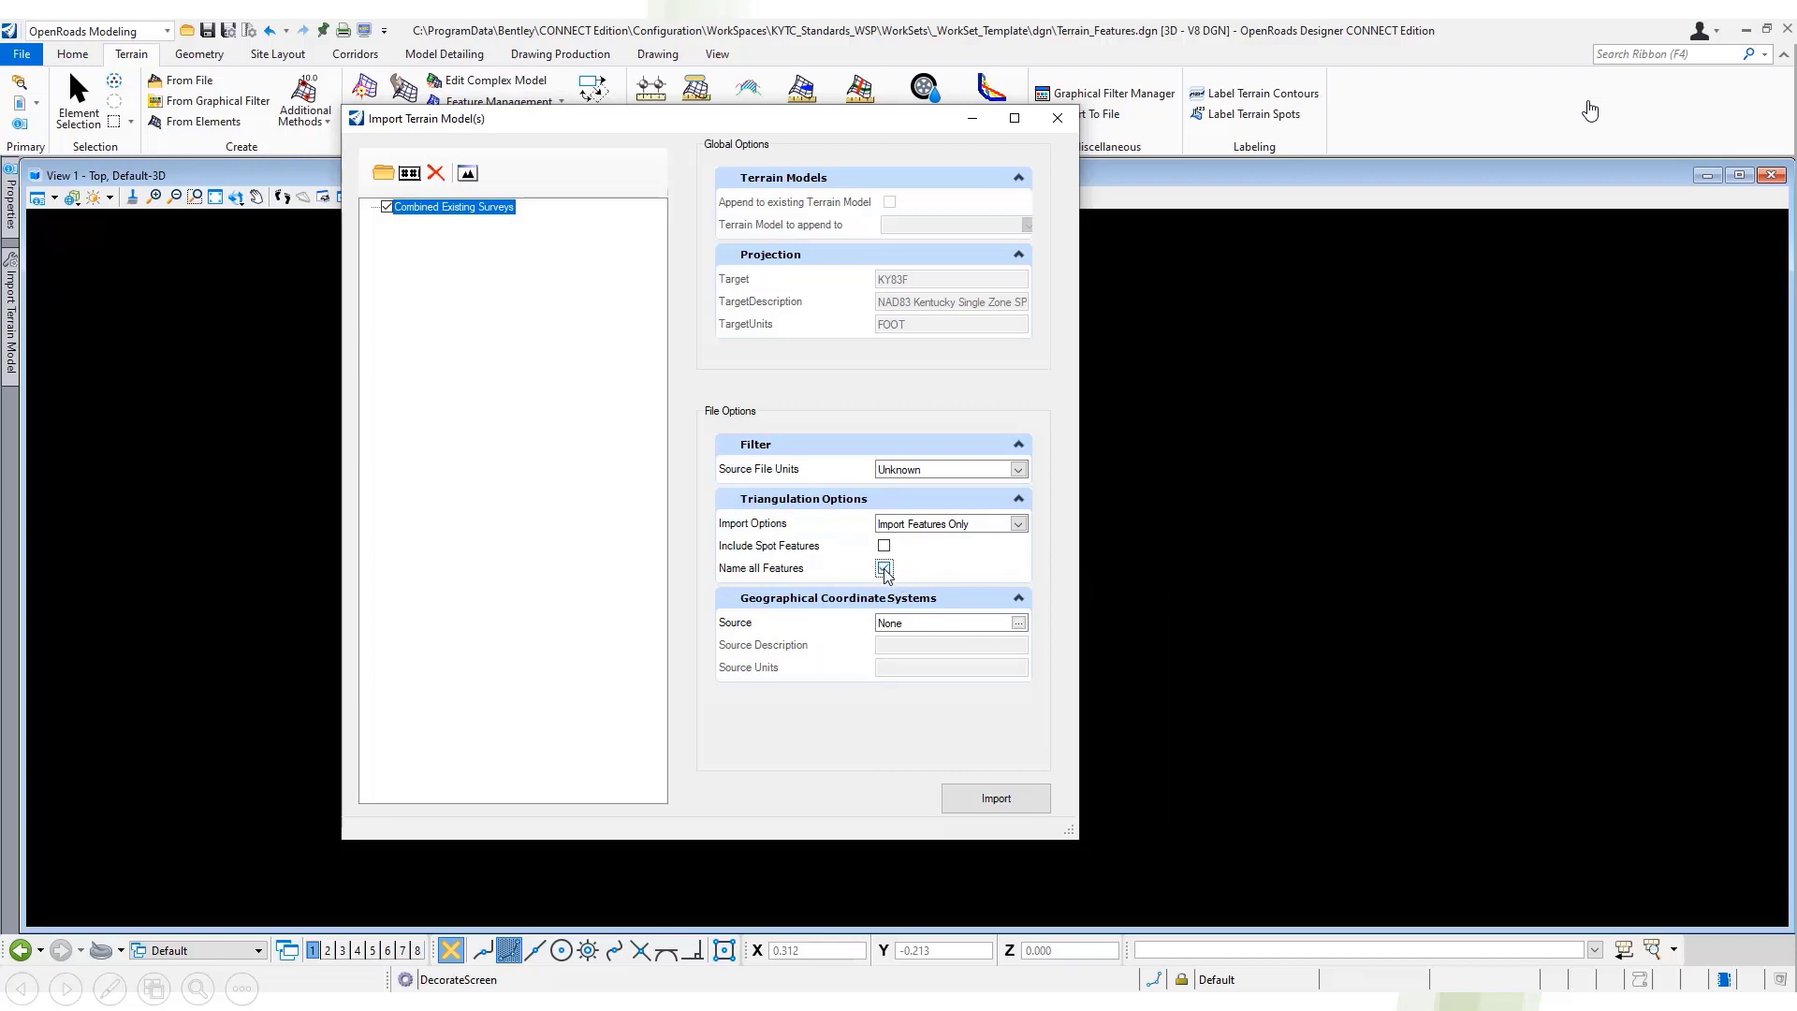
click(1019, 469)
click(939, 580)
click(1036, 804)
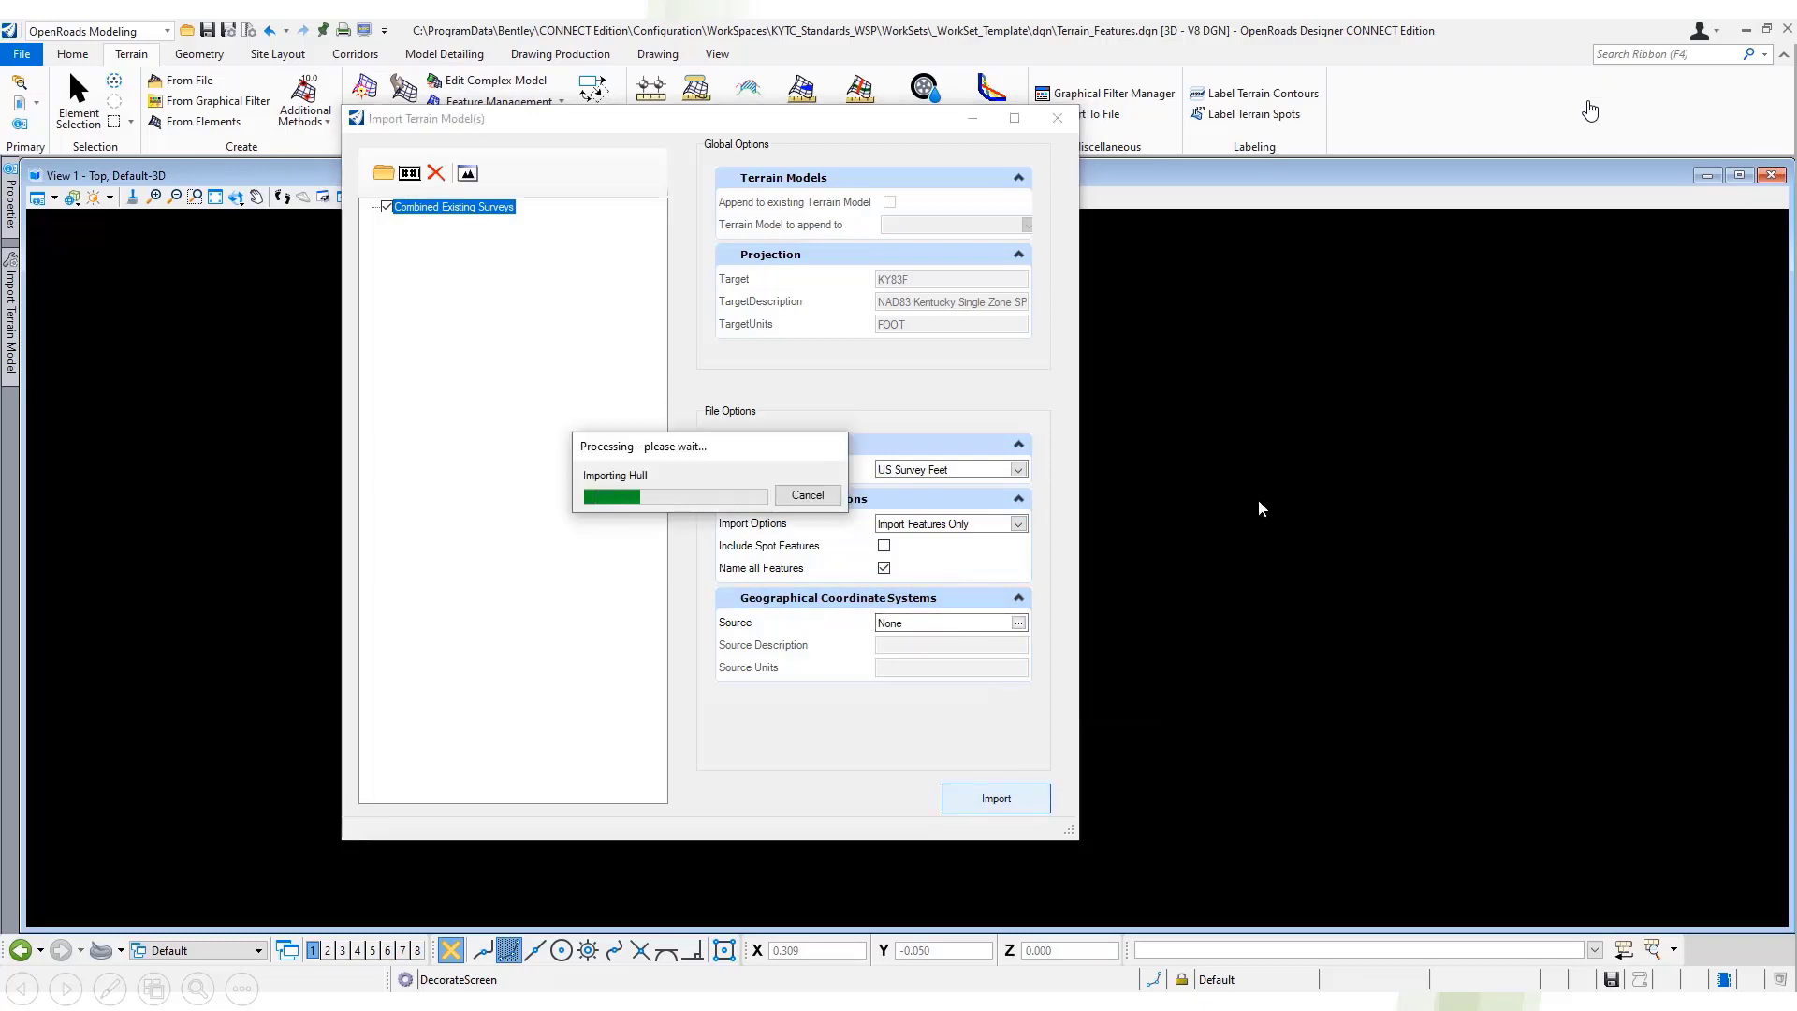
click(1057, 117)
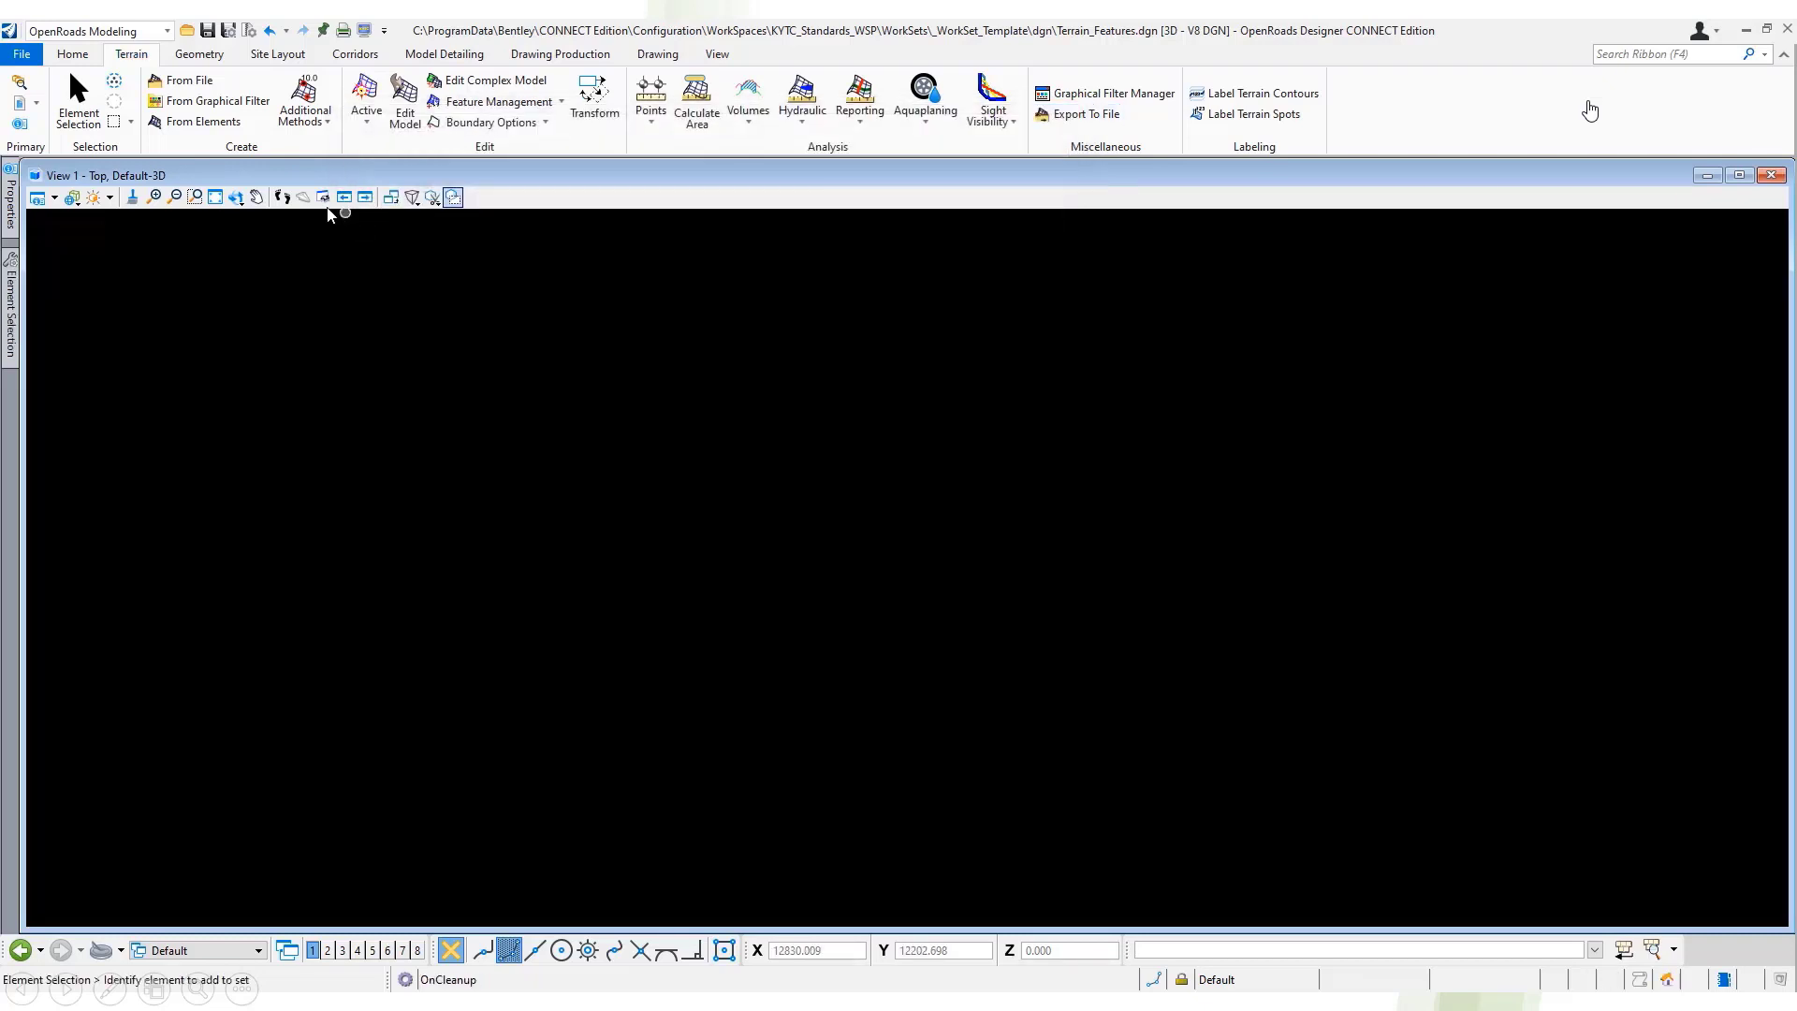
- Fit and rotate the view to examine the imported linear features and their names in 3D
click(215, 196)
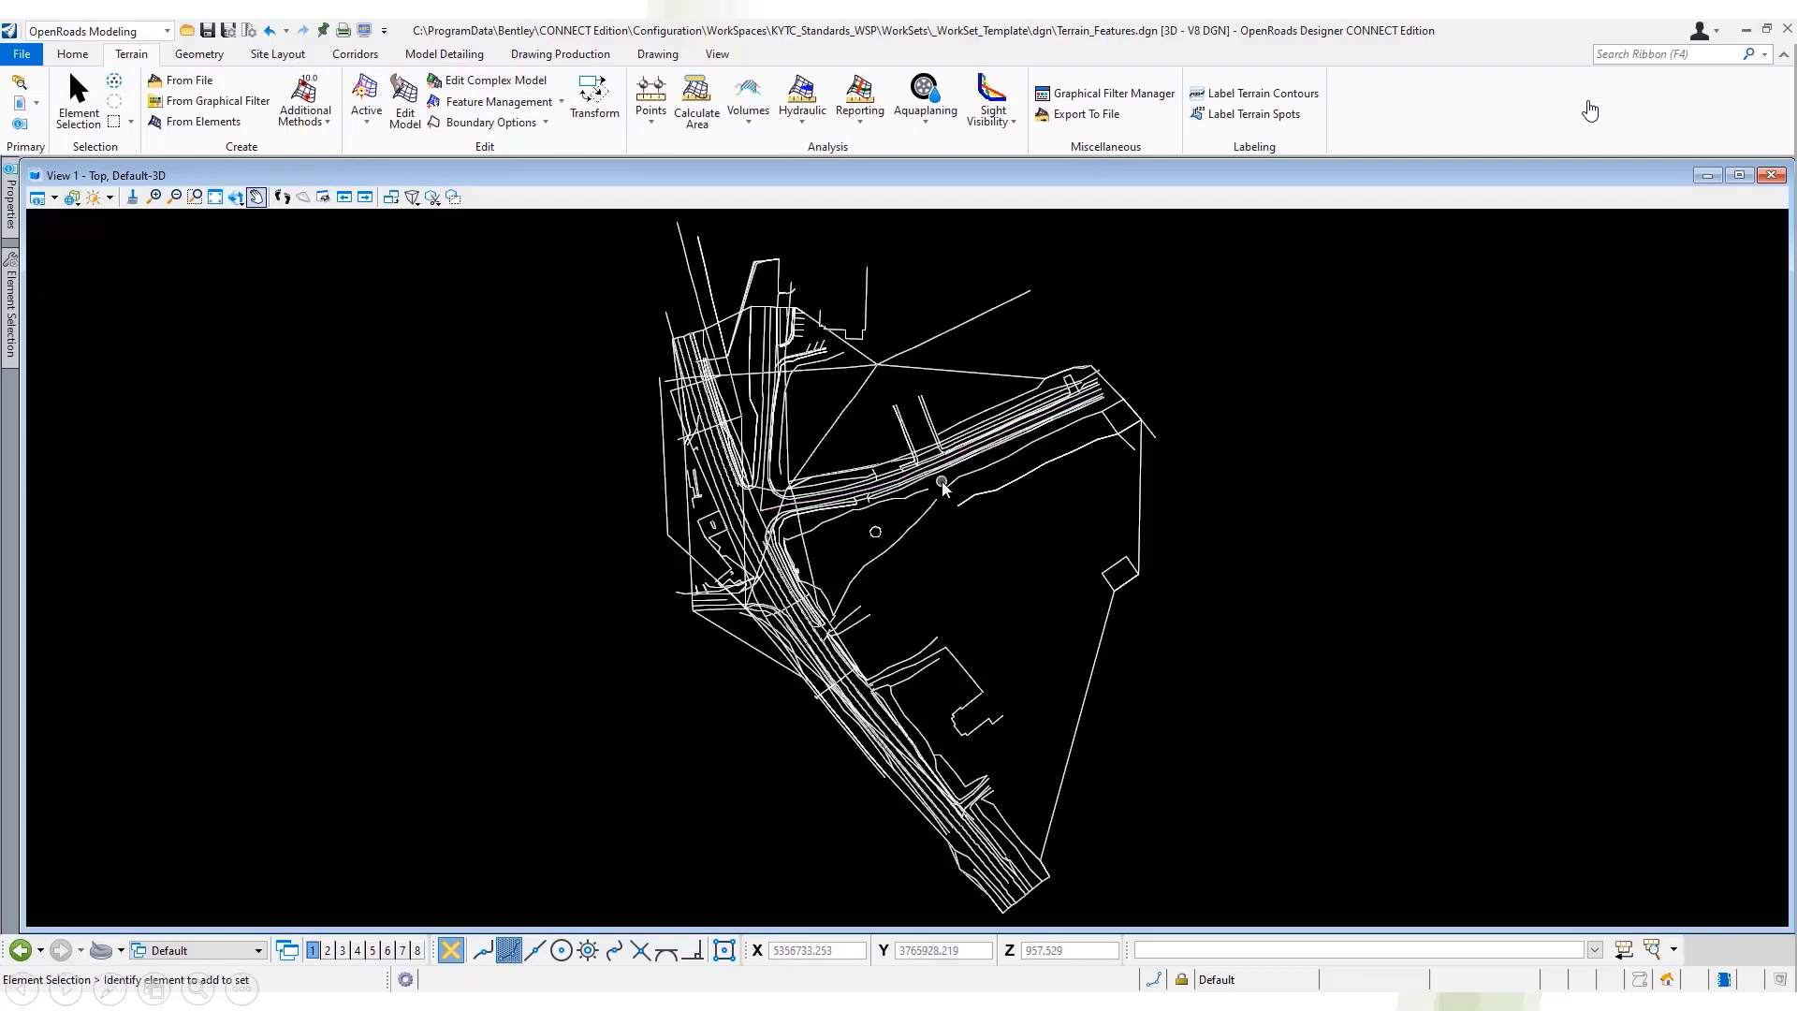
scroll(944, 485, up, 4)
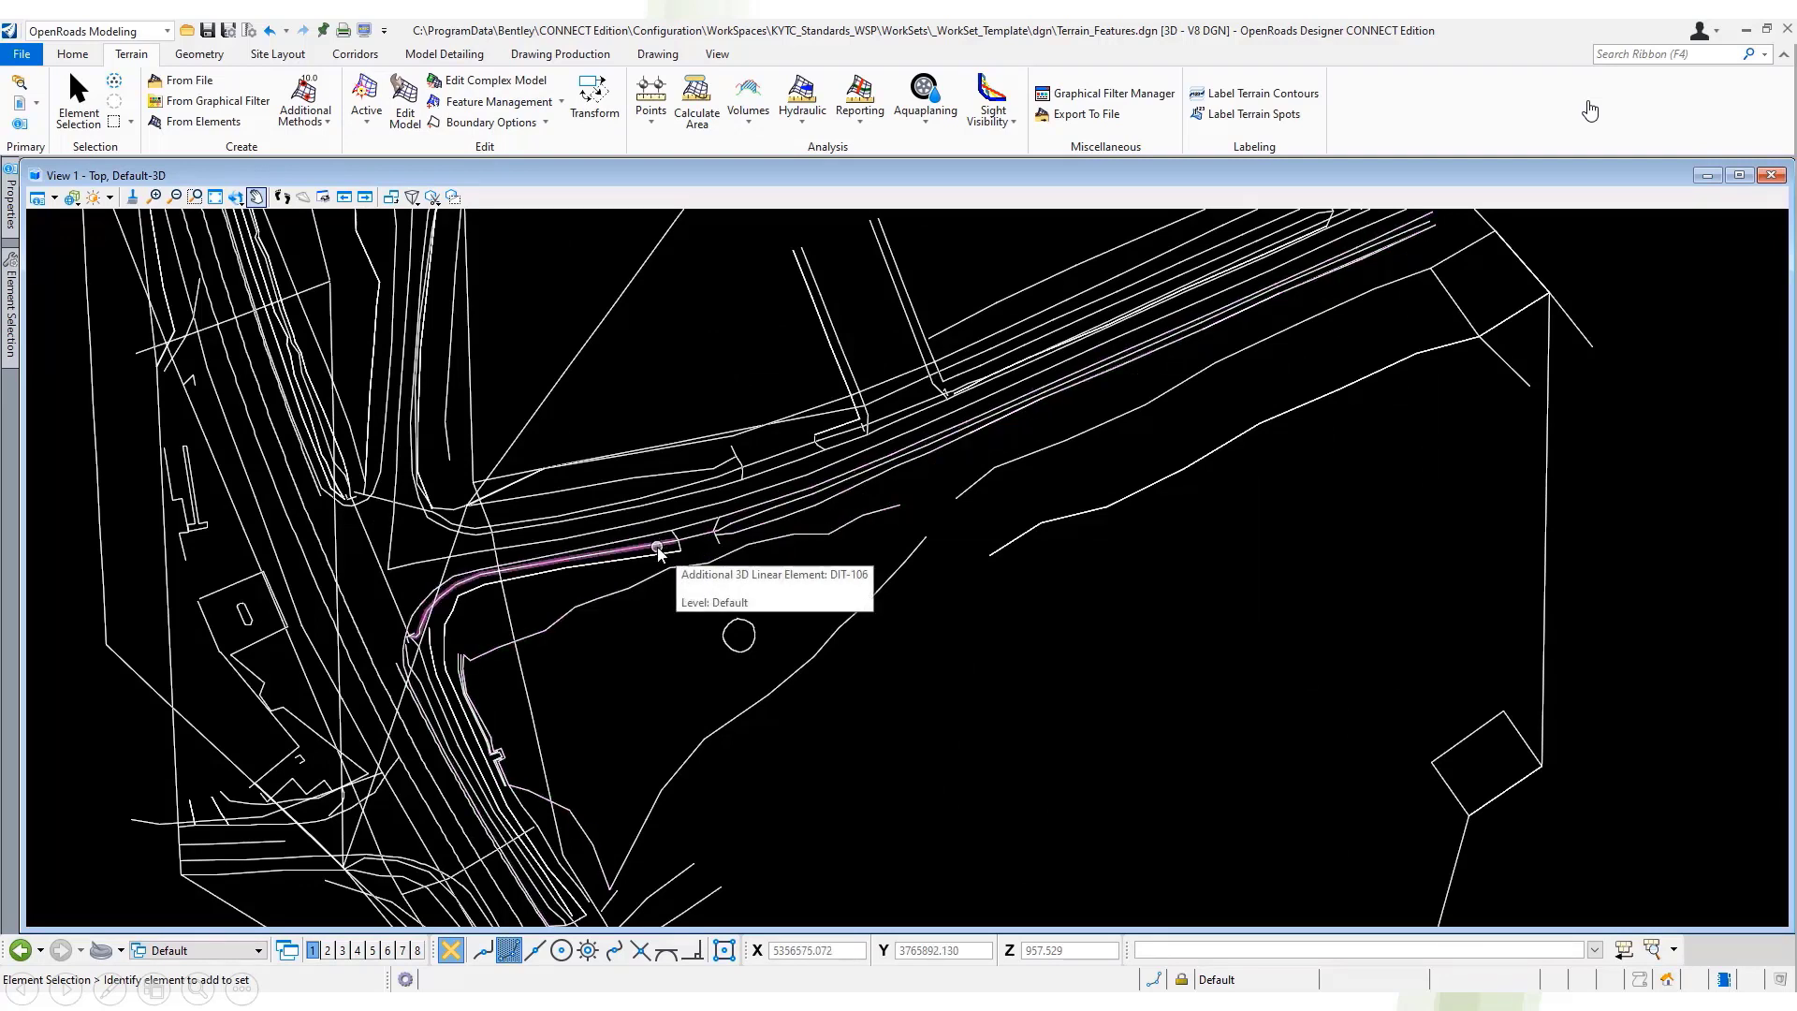
scroll(1364, 521, down, 3)
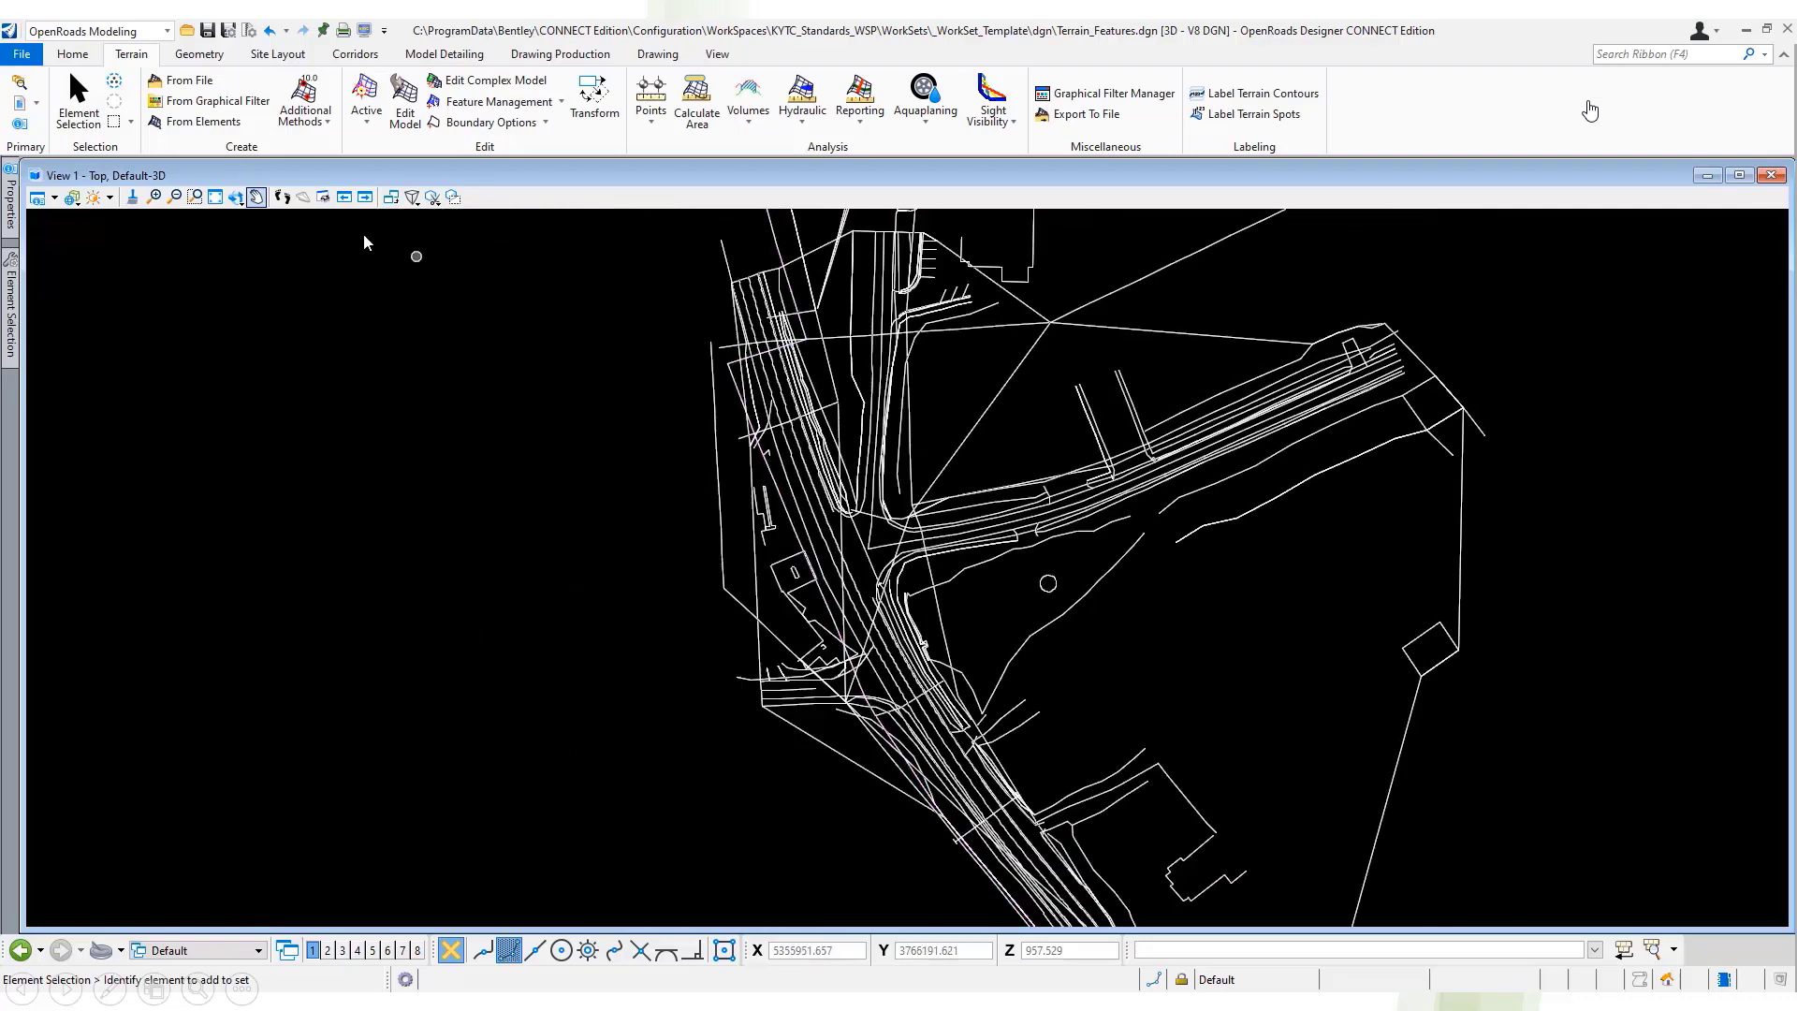
click(235, 197)
click(1108, 550)
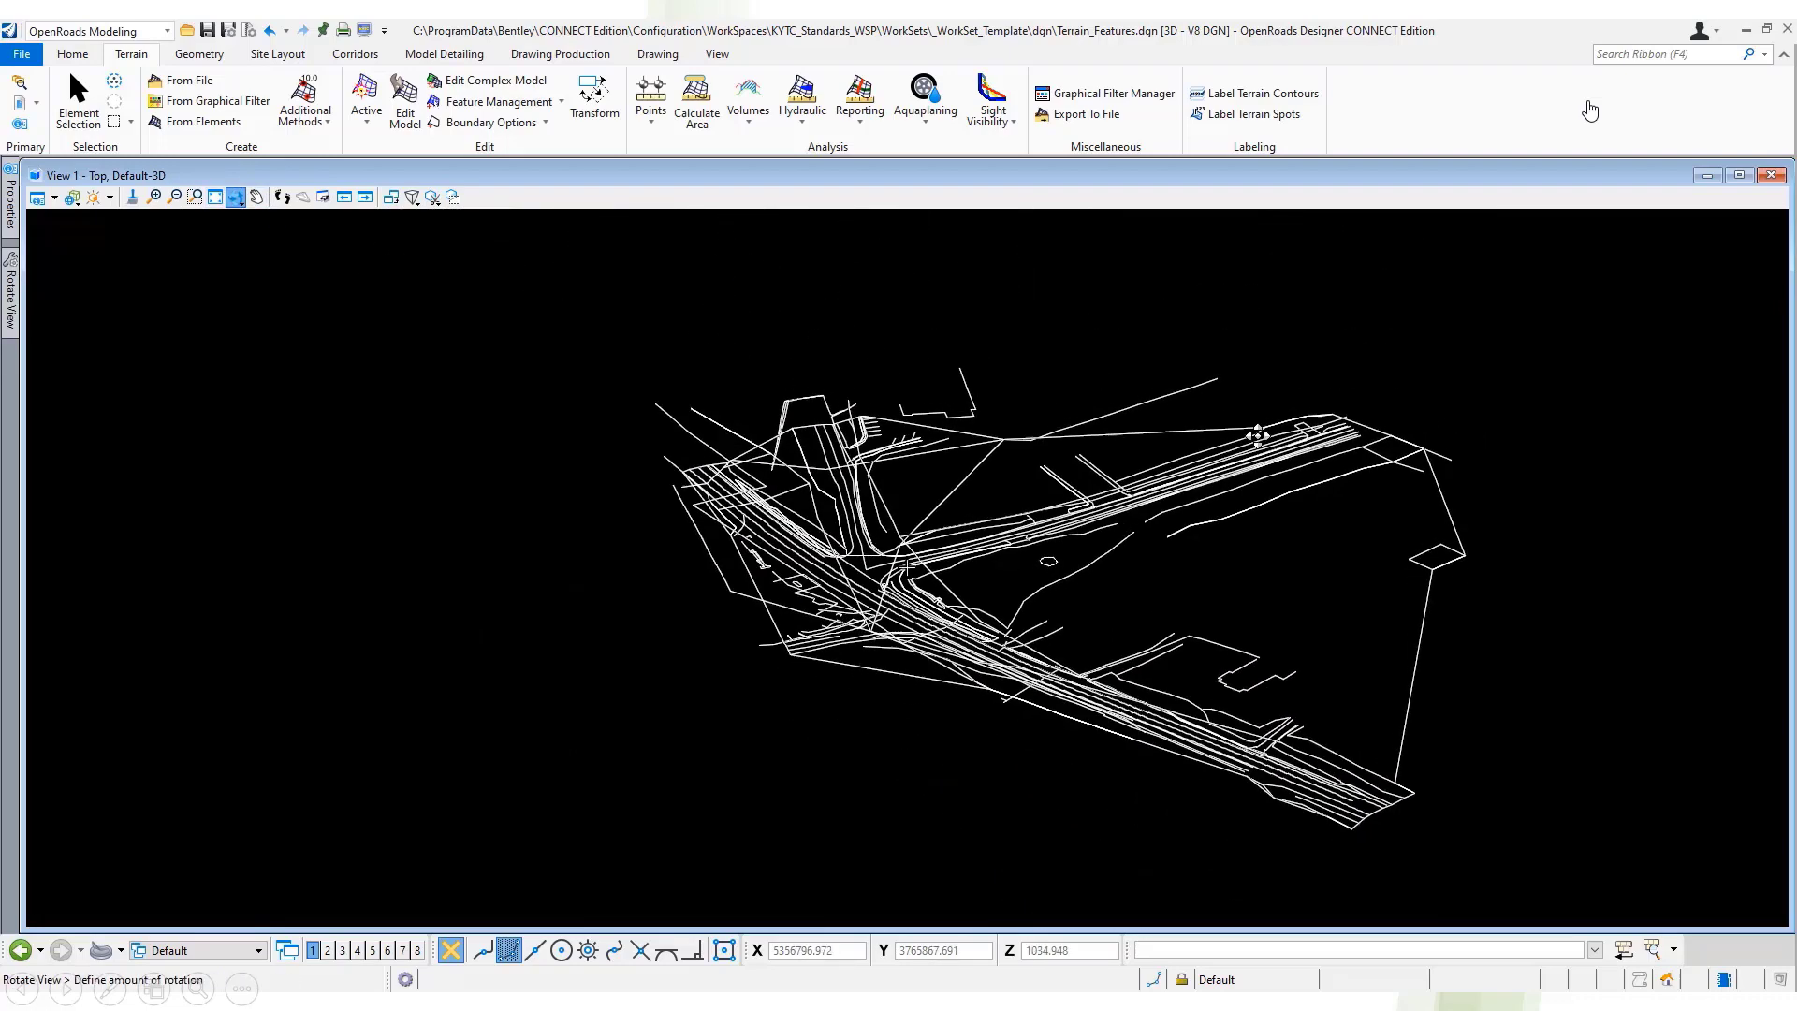
click(1443, 468)
scroll(1133, 436, up, 3)
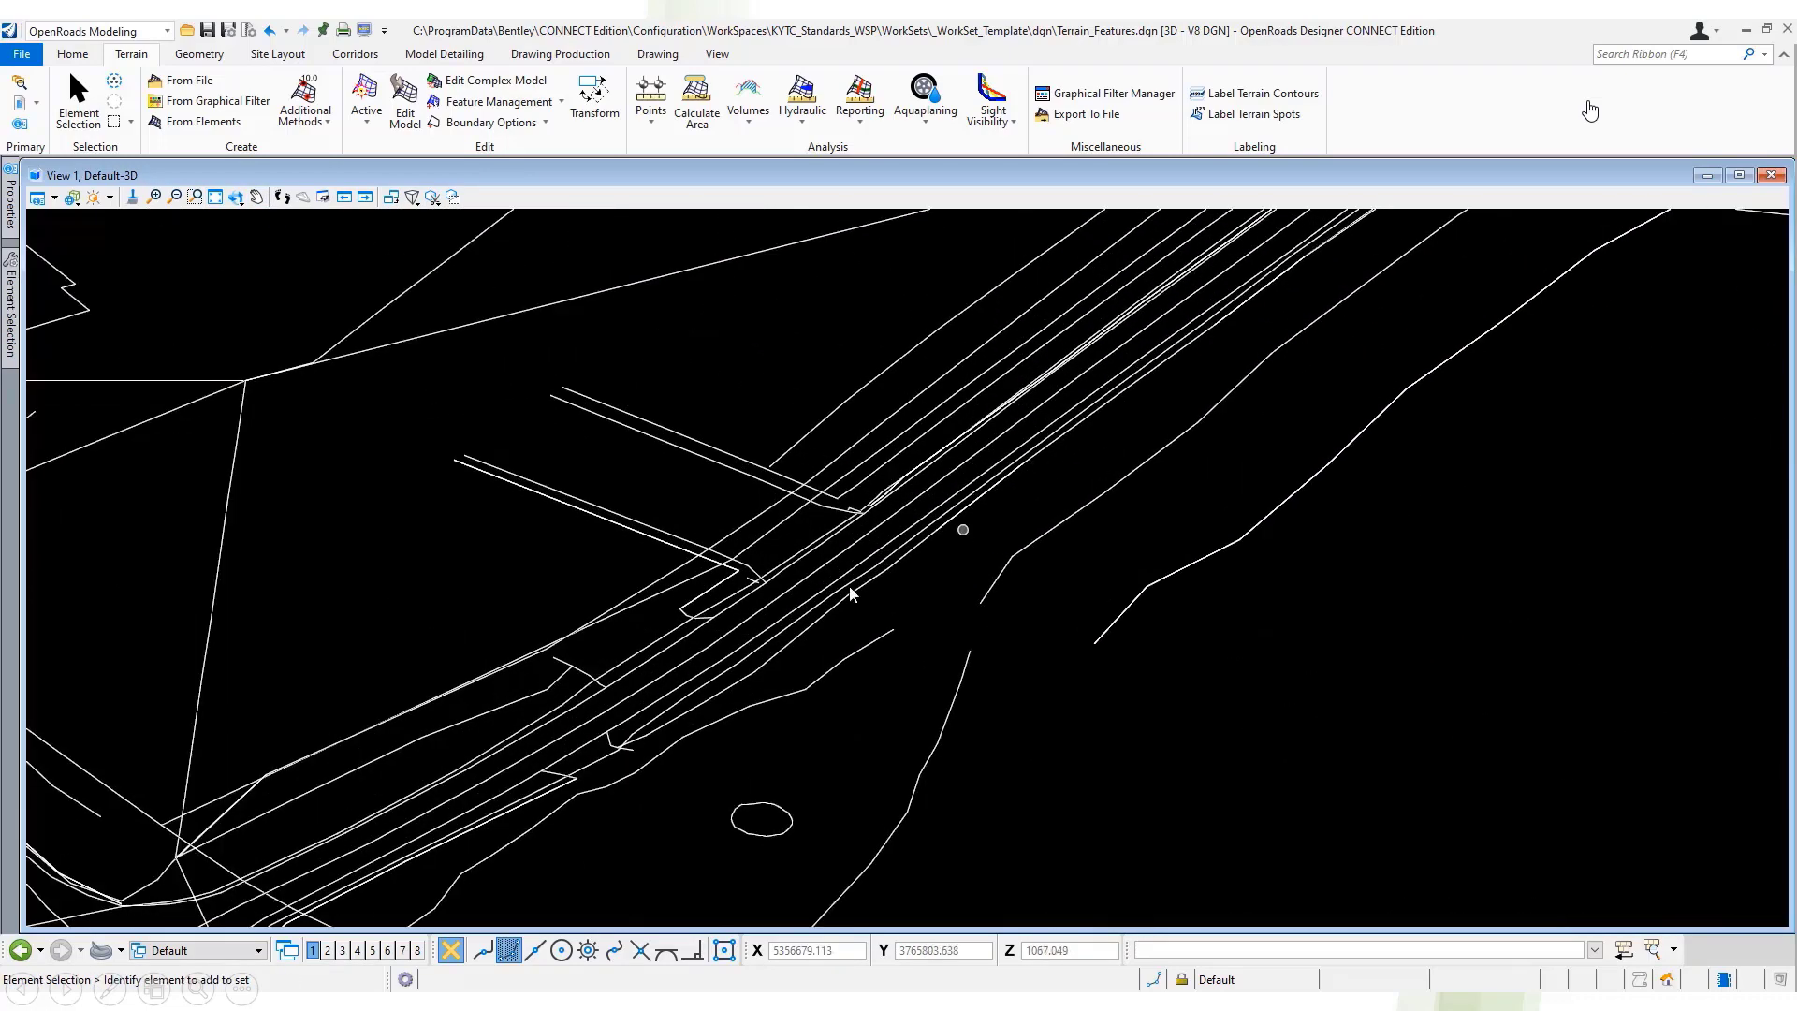
mouse_move(590, 745)
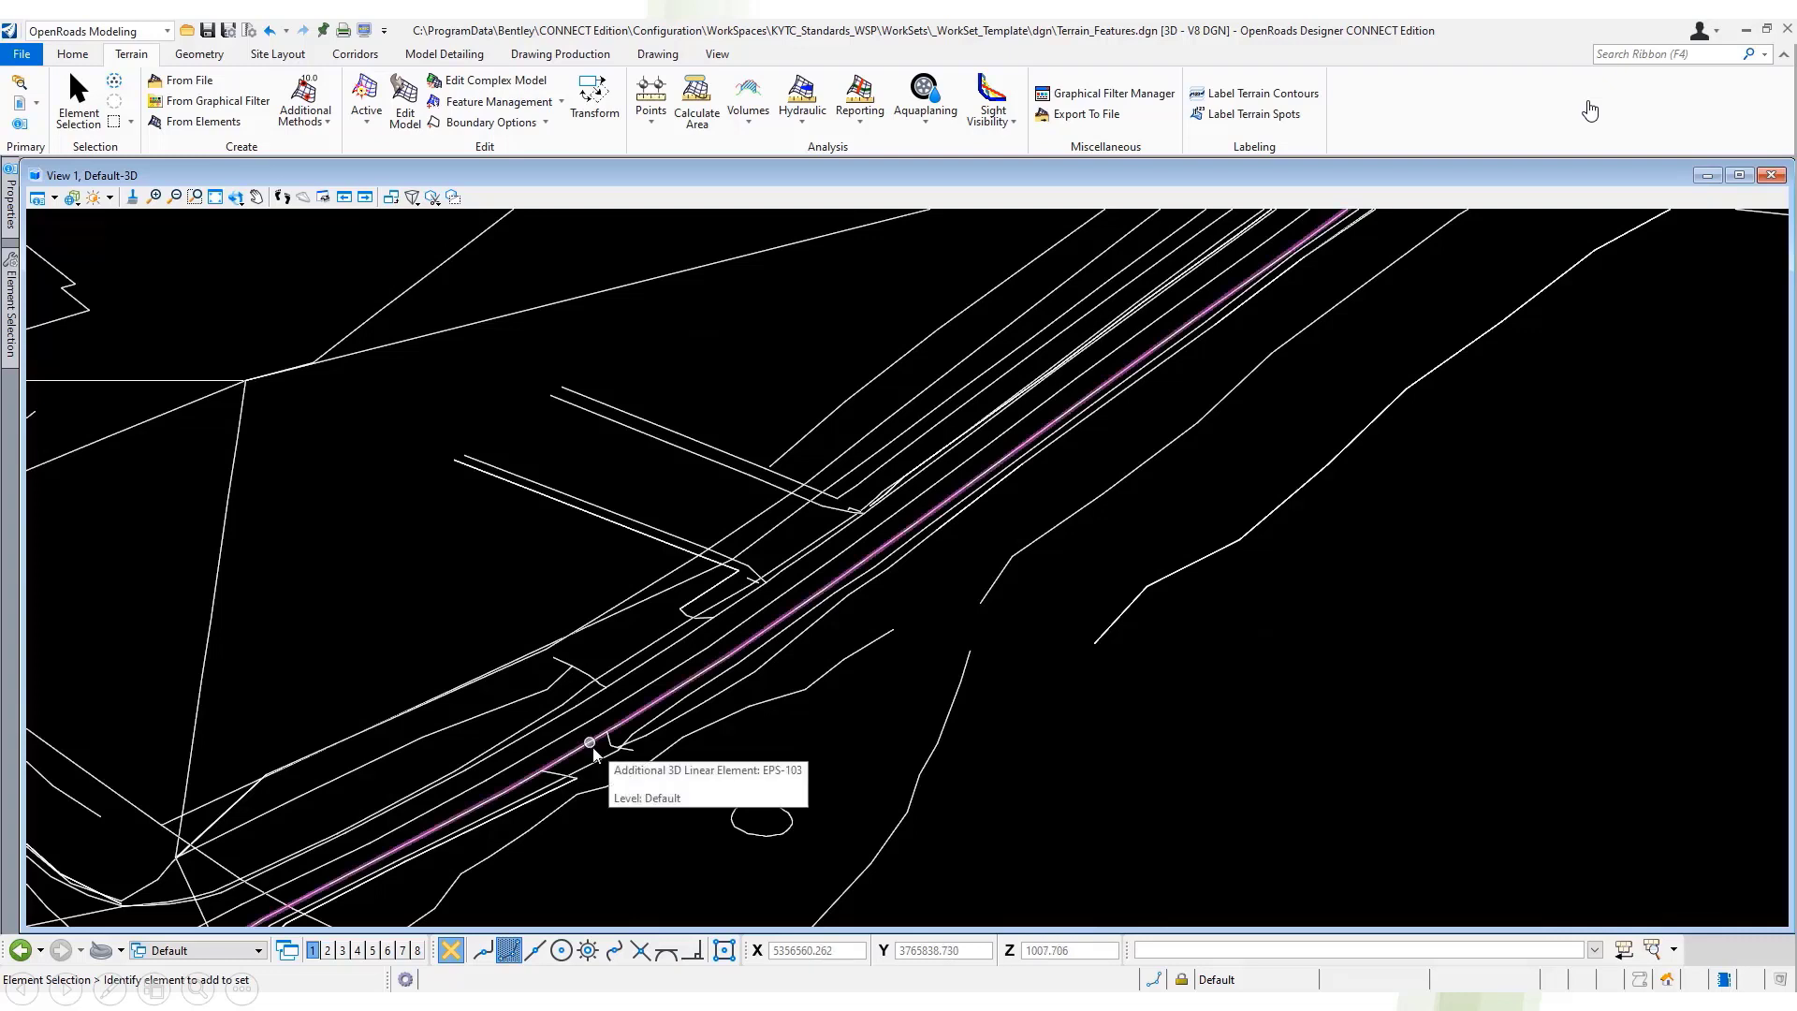
- Assign the PR Ditch V RT feature definition from PR Const Items, At Grade, Slopes to the linear element DIT-106
click(522, 802)
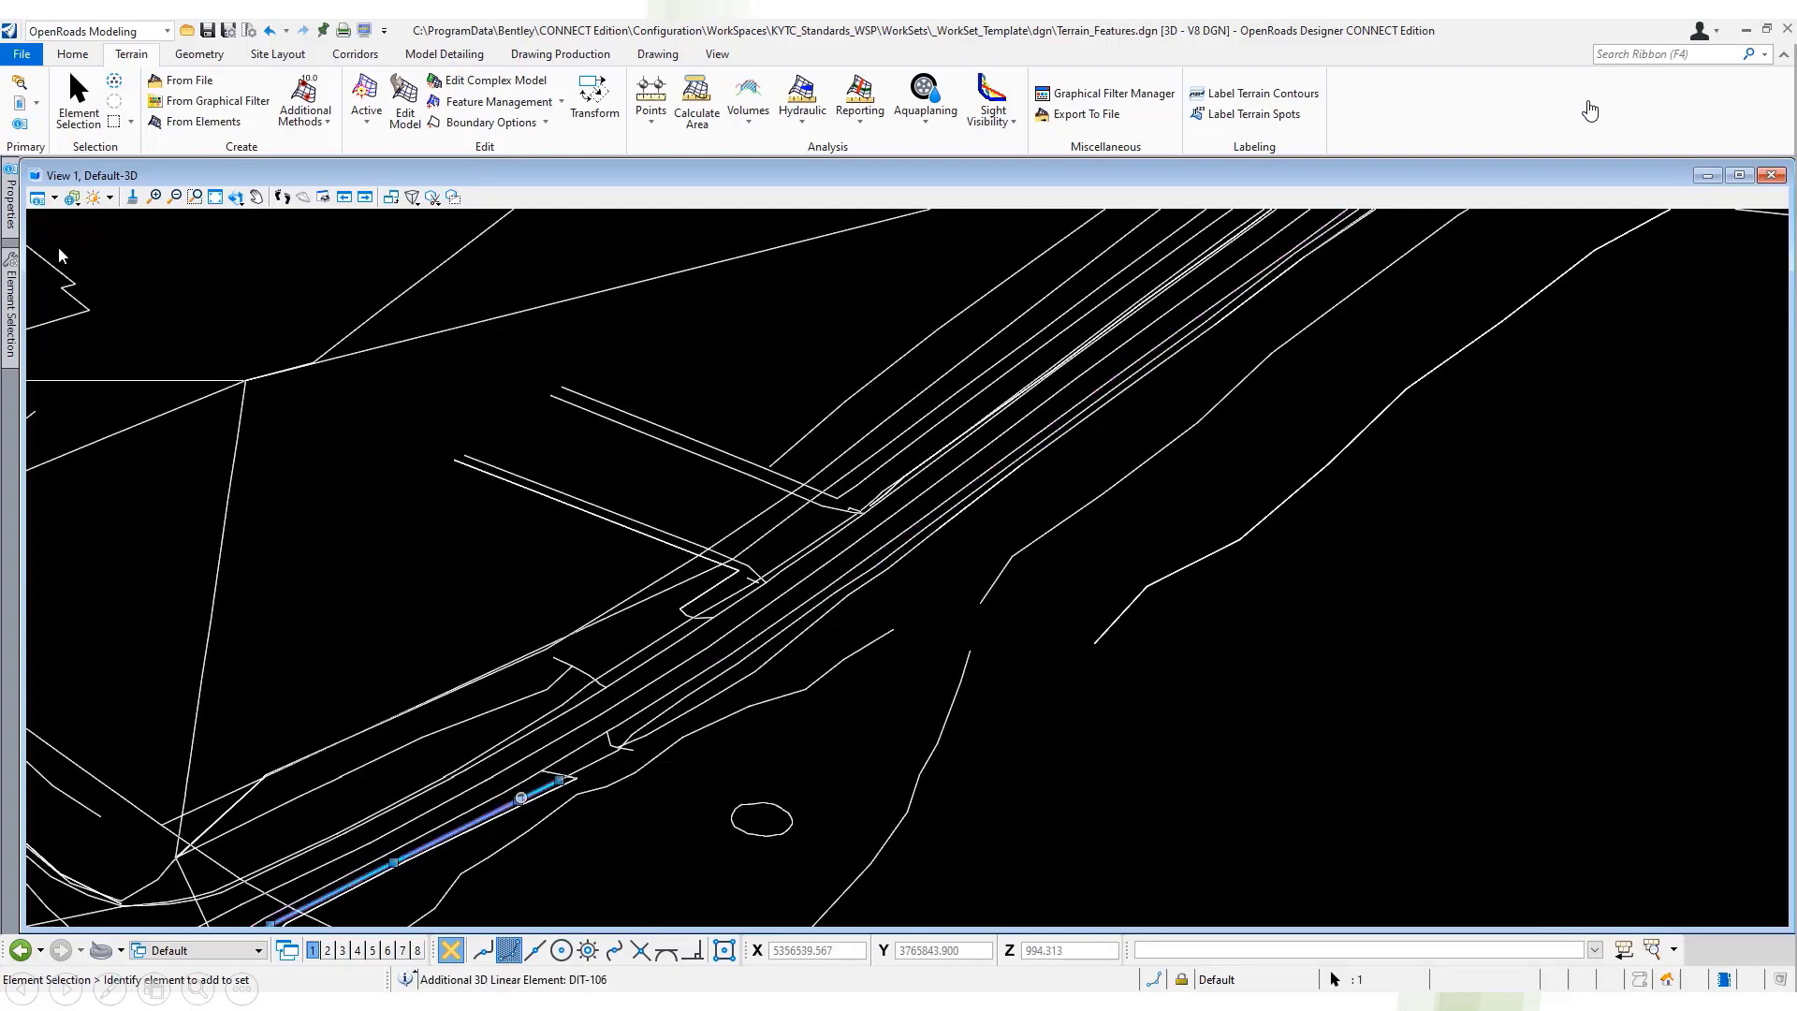
mouse_move(10, 201)
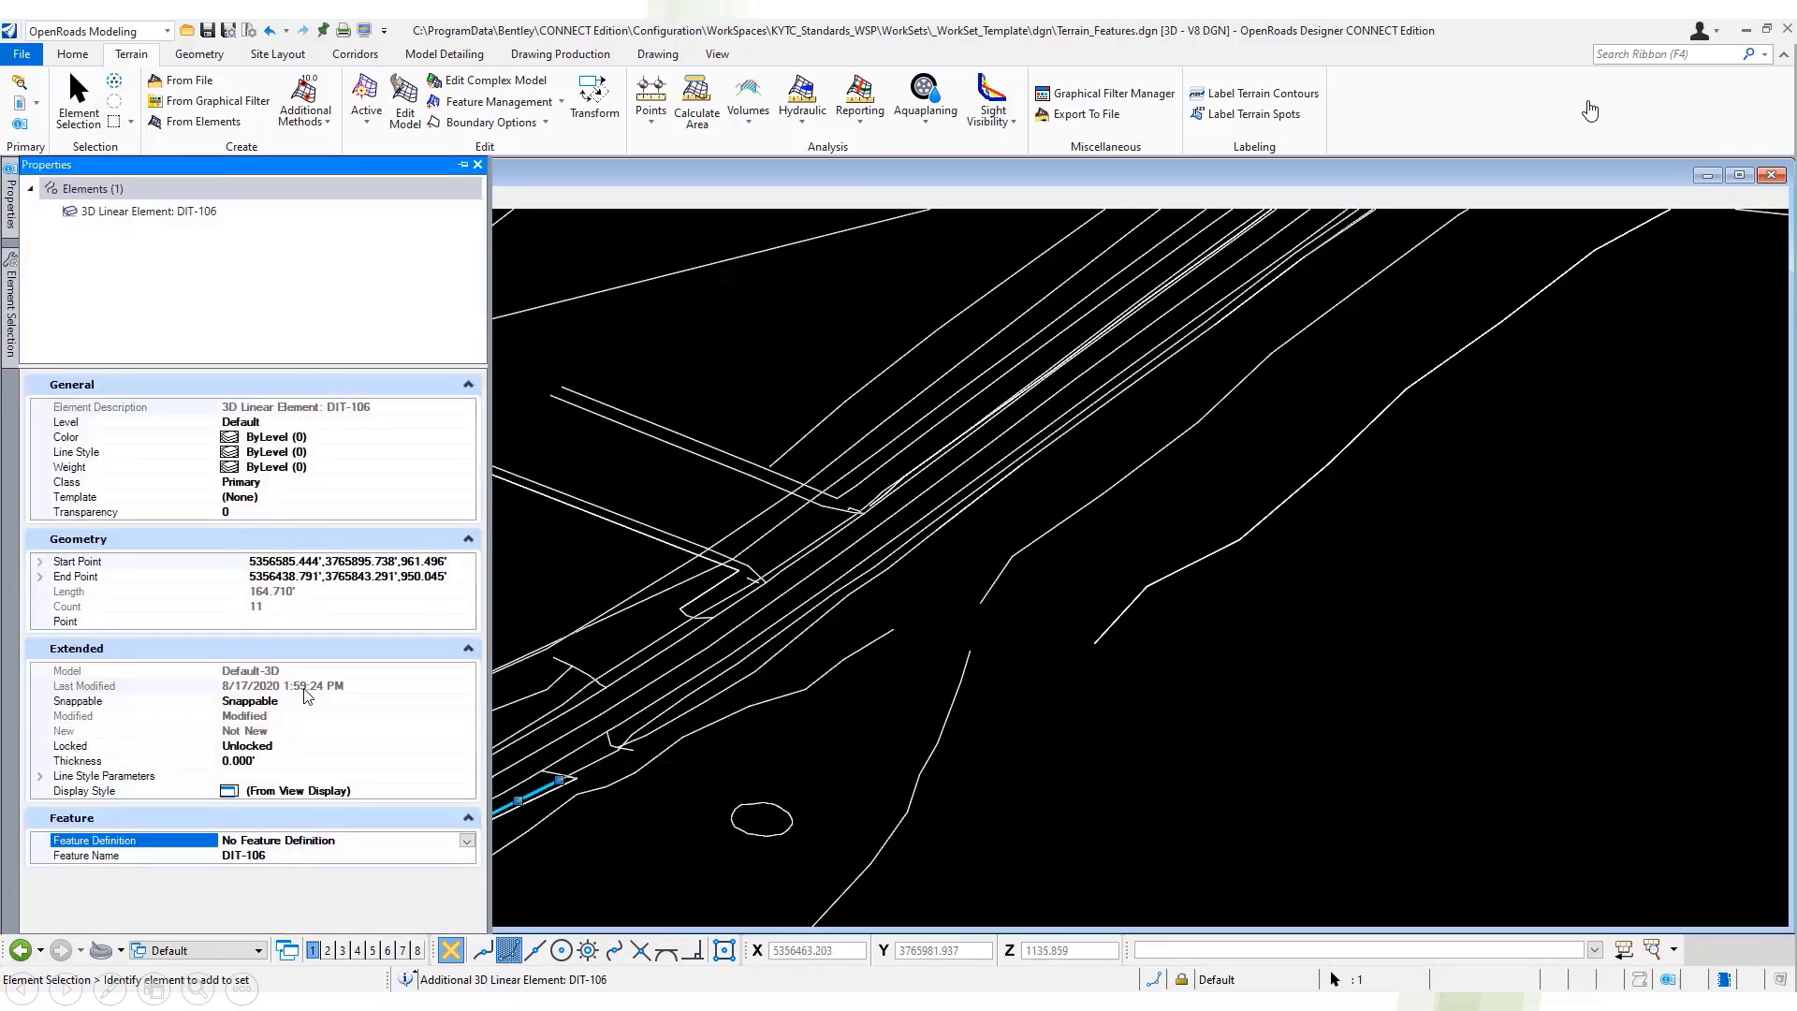
click(465, 840)
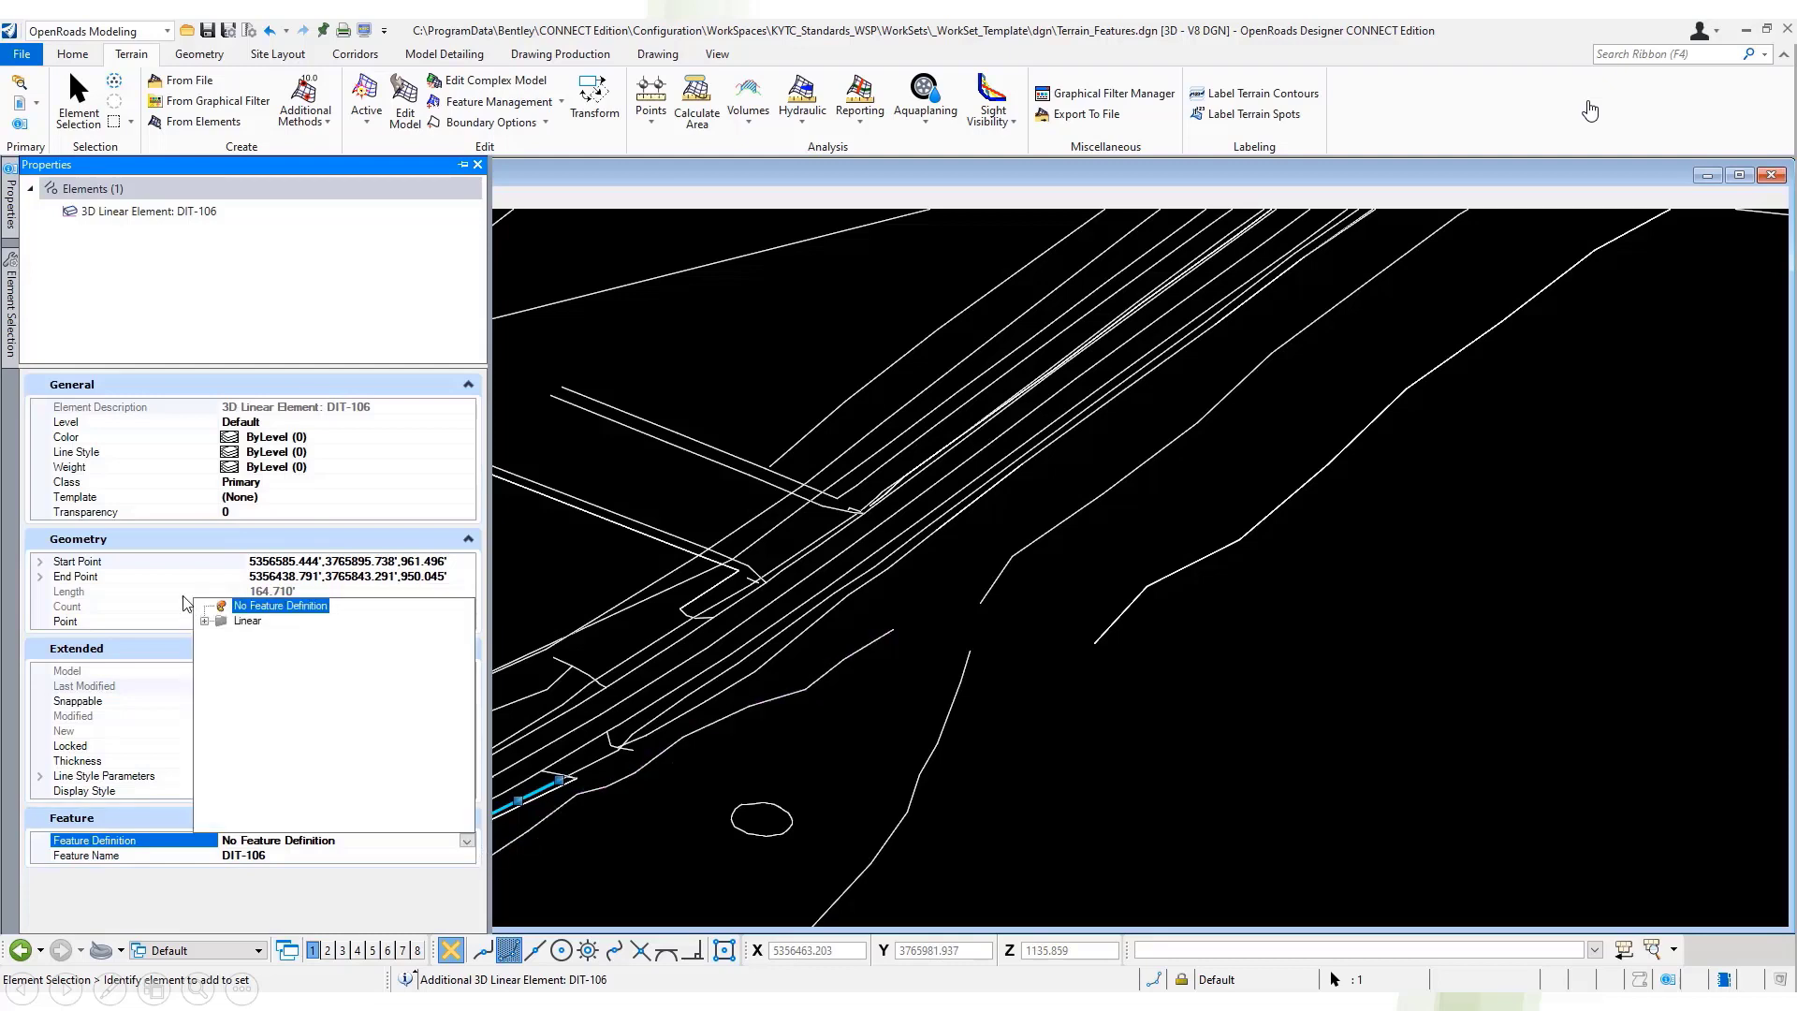
click(221, 756)
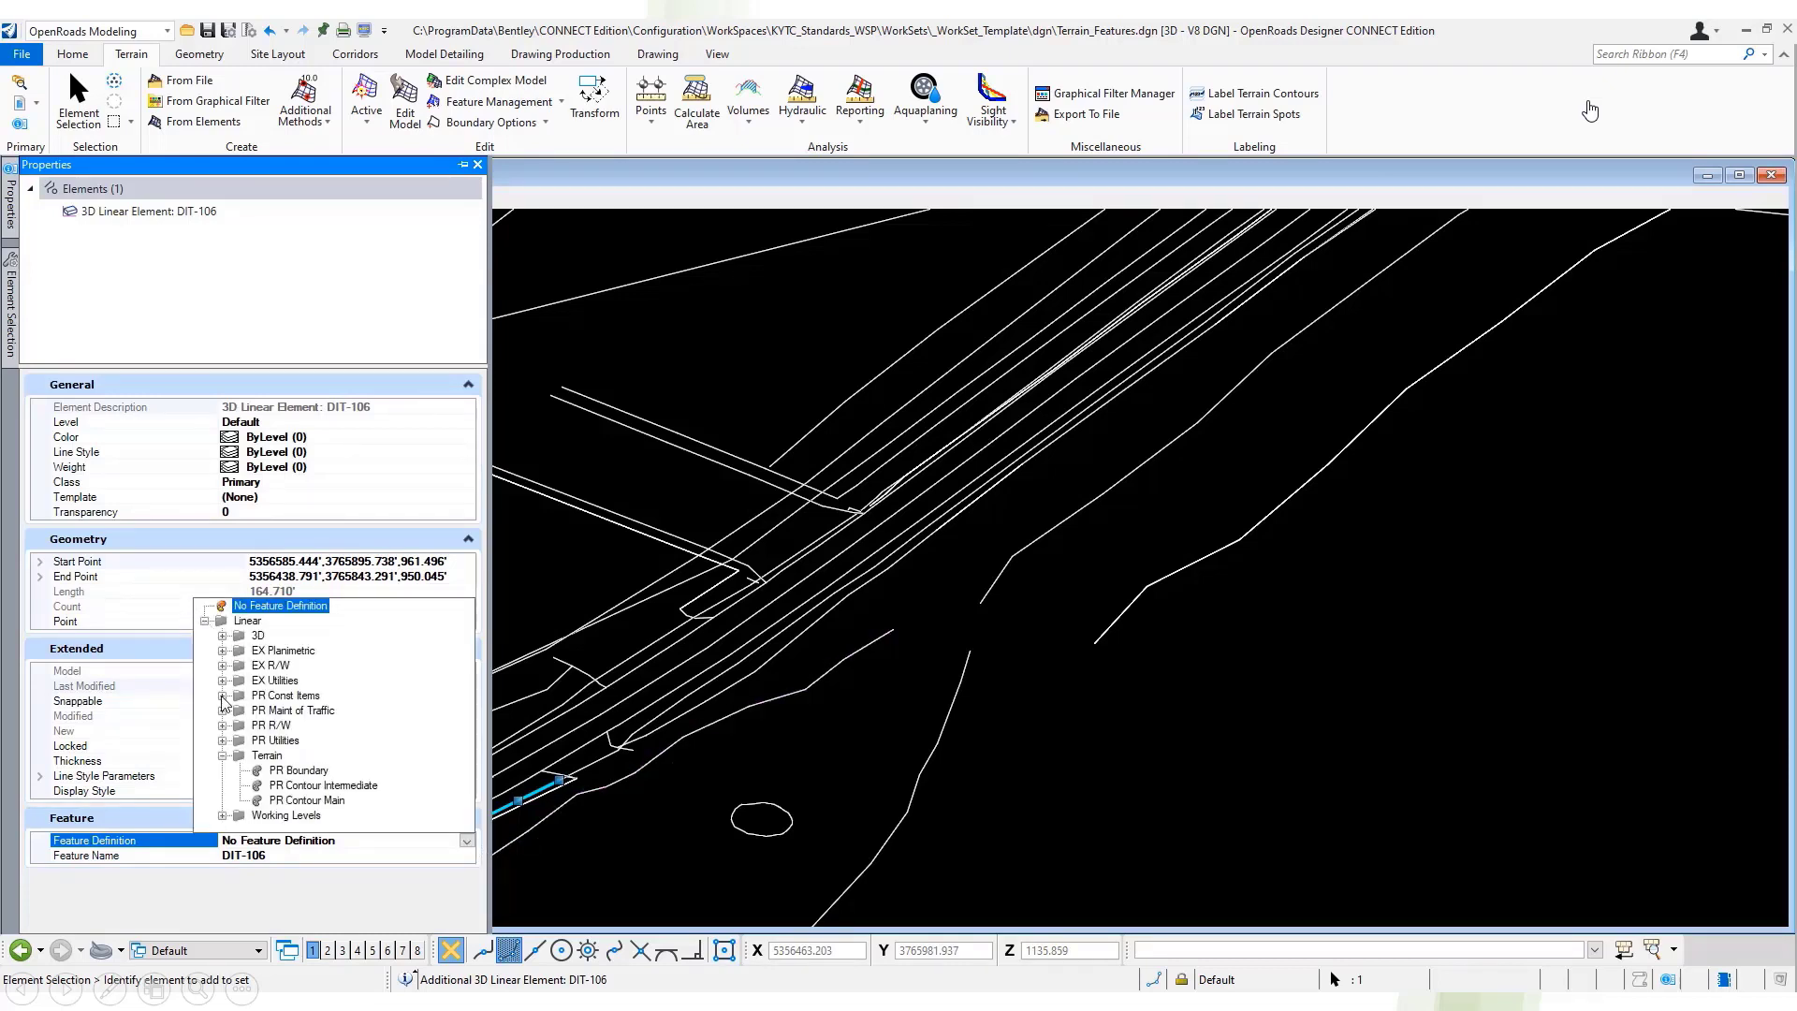
click(222, 696)
click(241, 712)
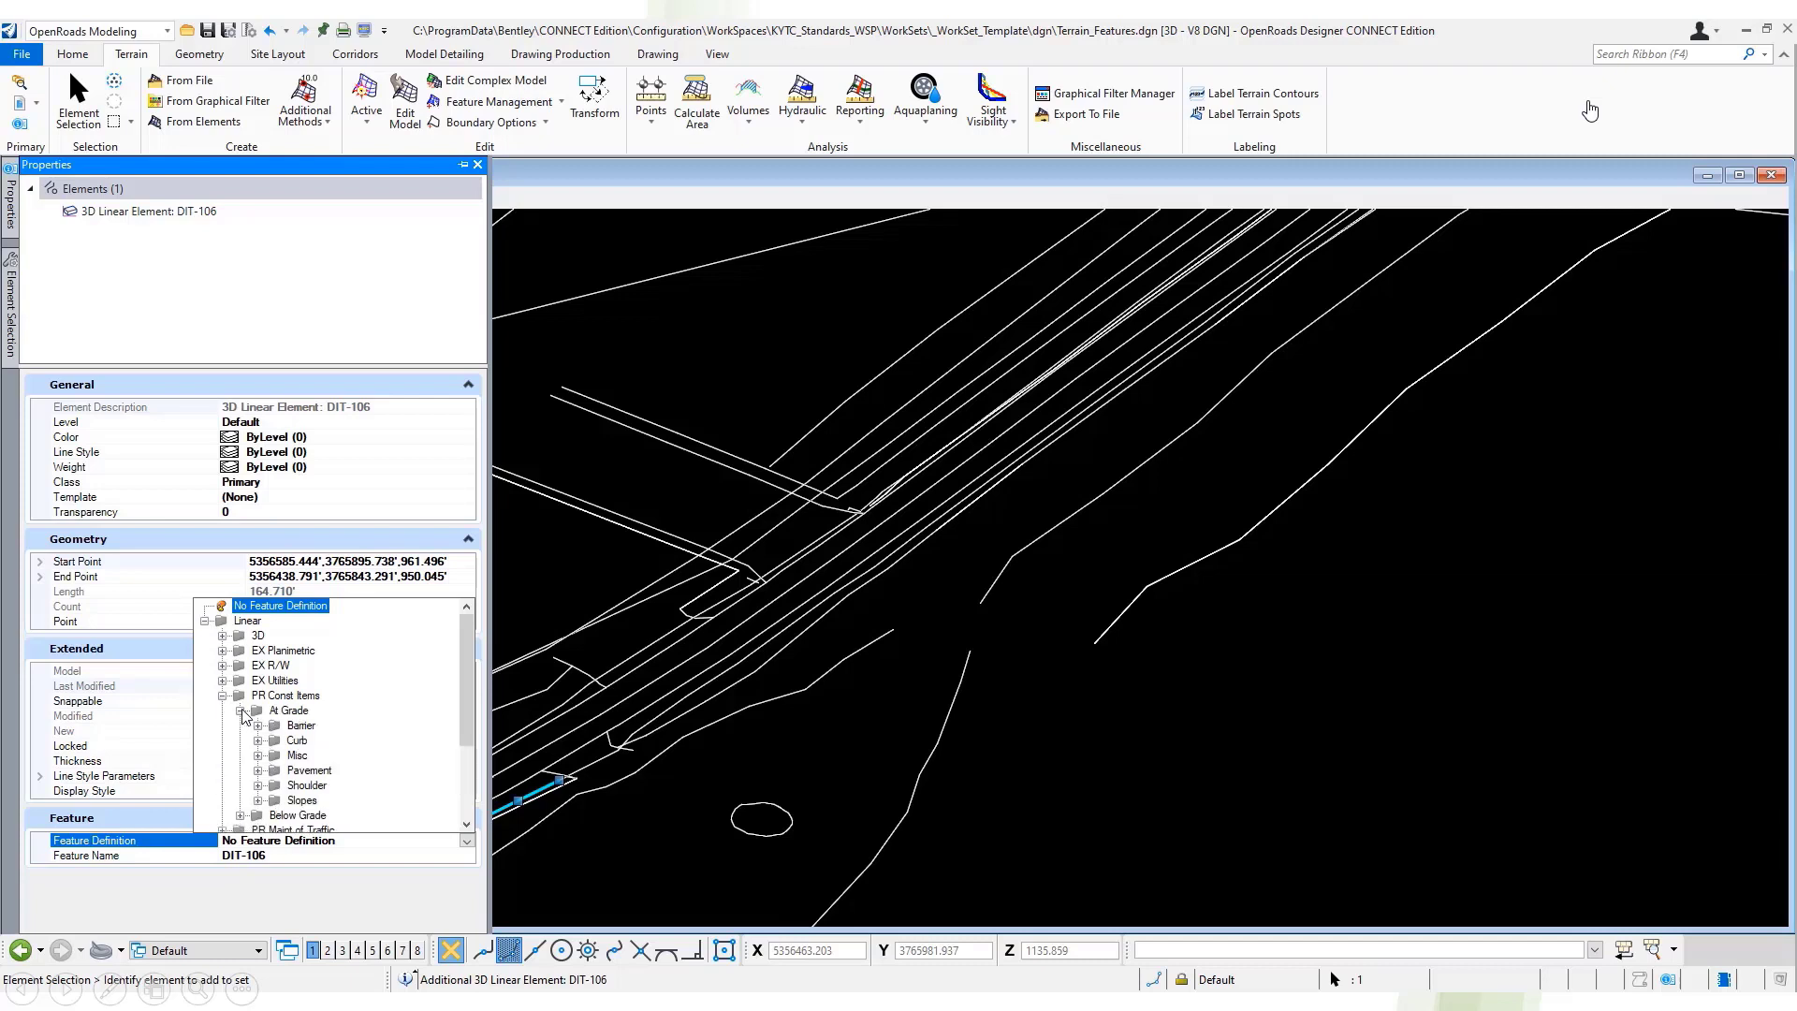
click(258, 800)
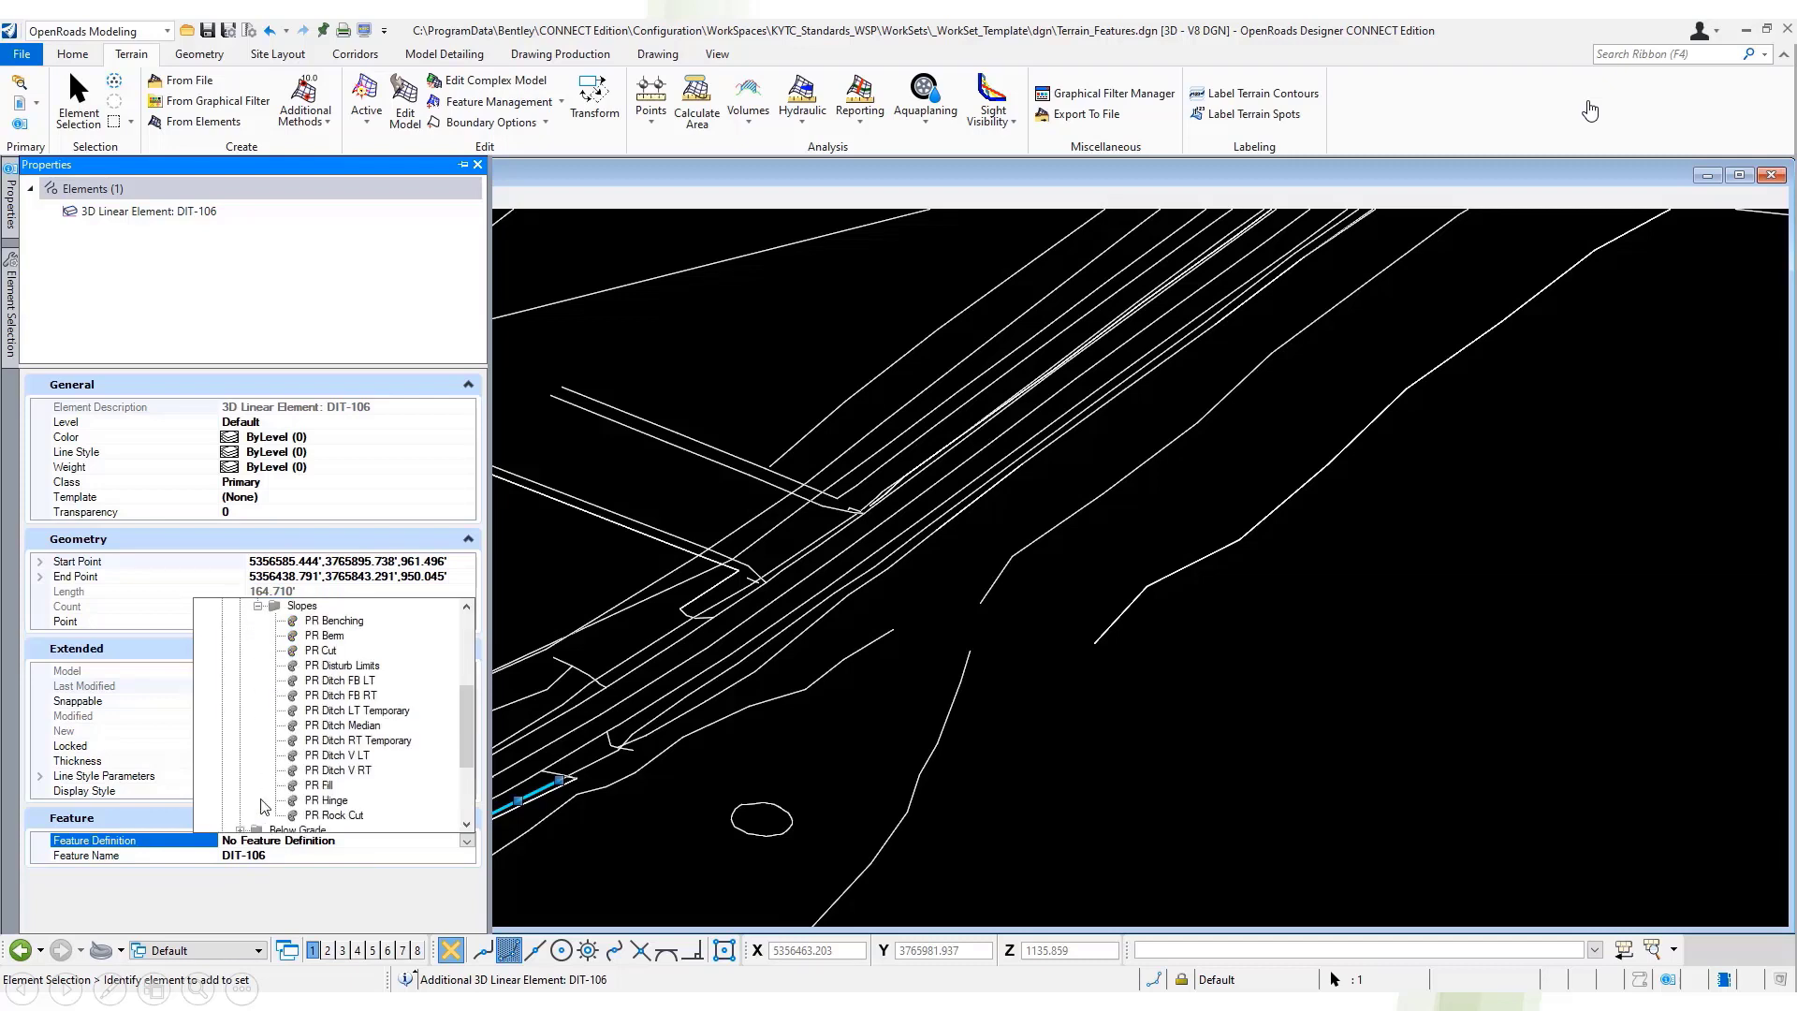
click(360, 769)
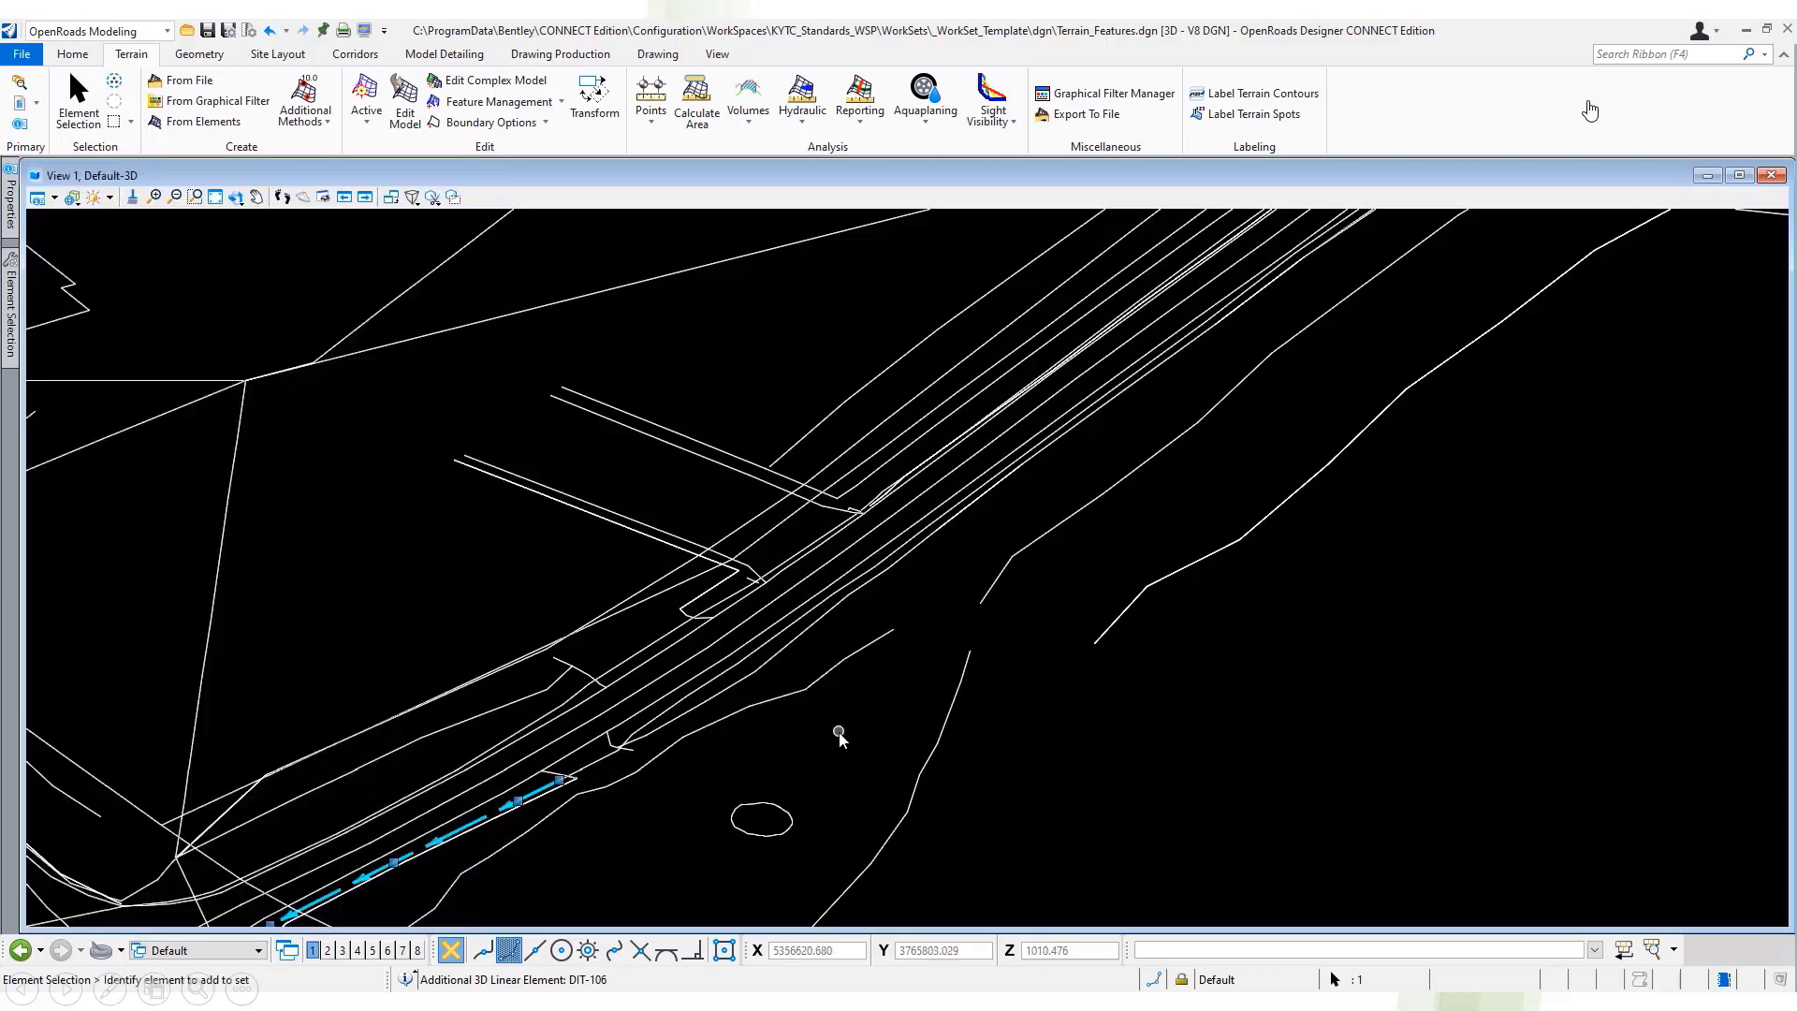
- Select all the remaining DIT ditch elements together in the model's list of 3D linear elements, from DIT-100 onward
click(391, 541)
scroll(1056, 466, down, 4)
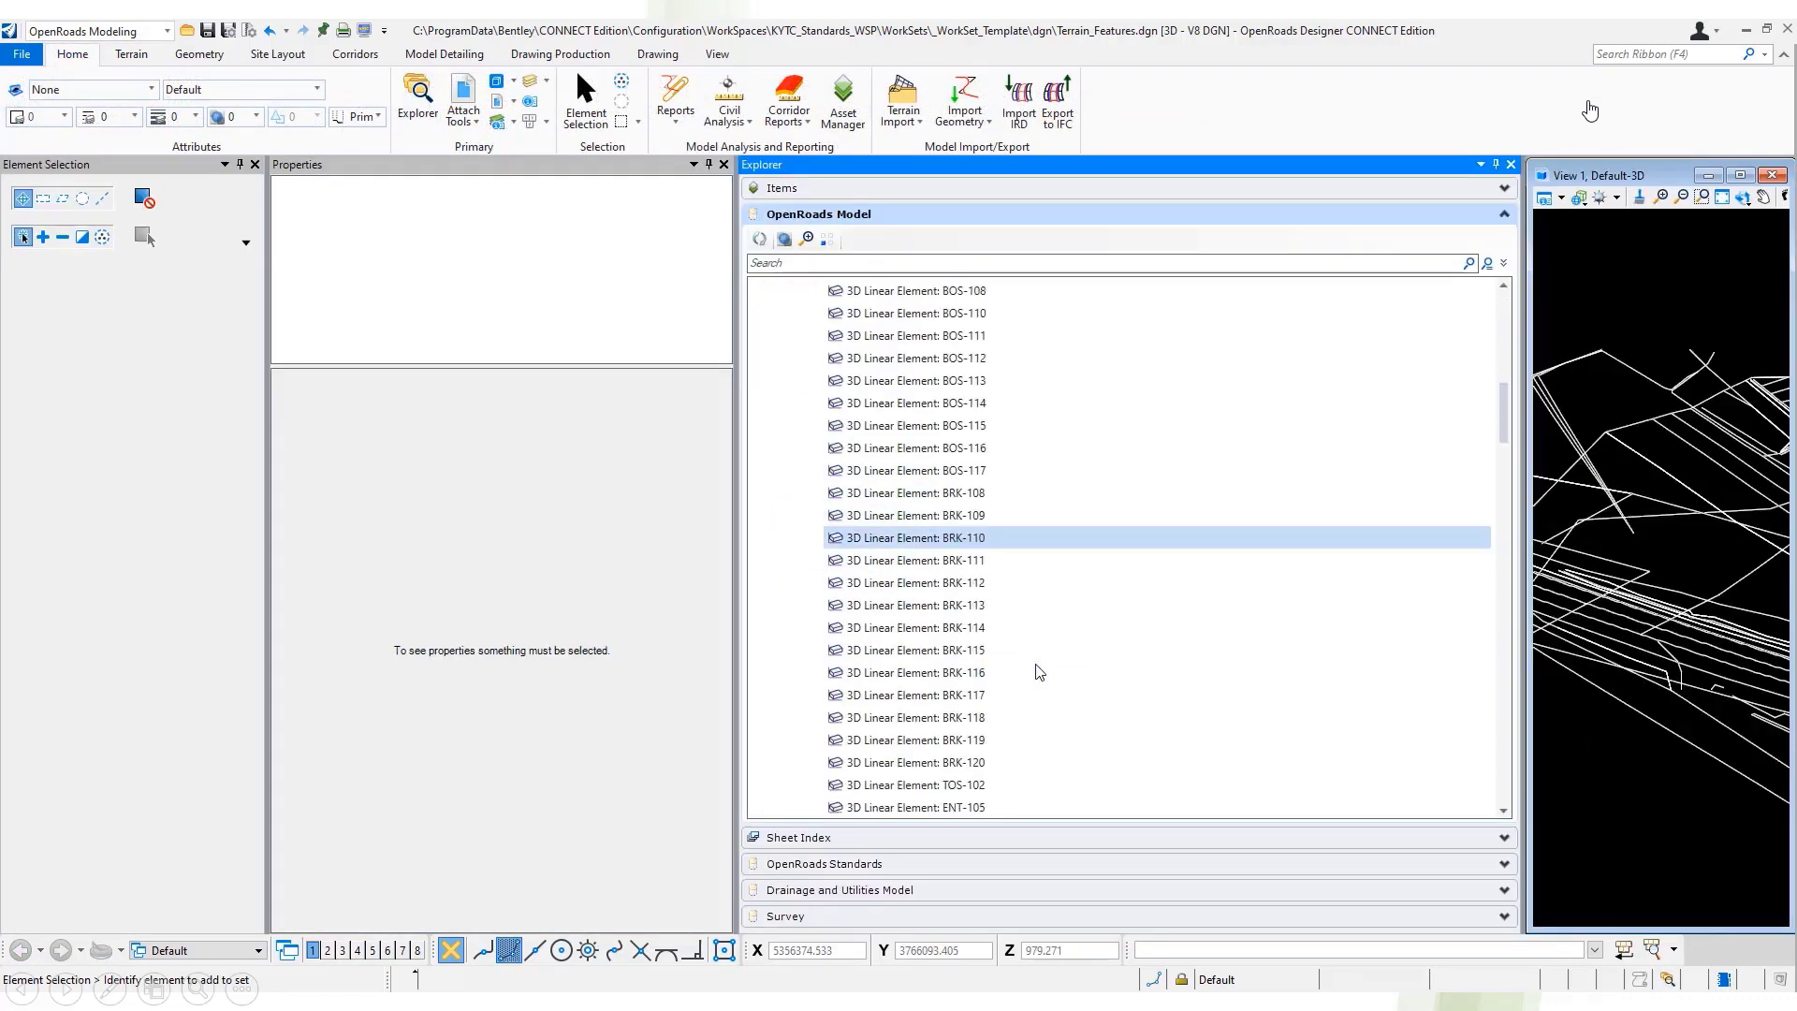
scroll(1040, 672, down, 12)
ctrl+click(1067, 671)
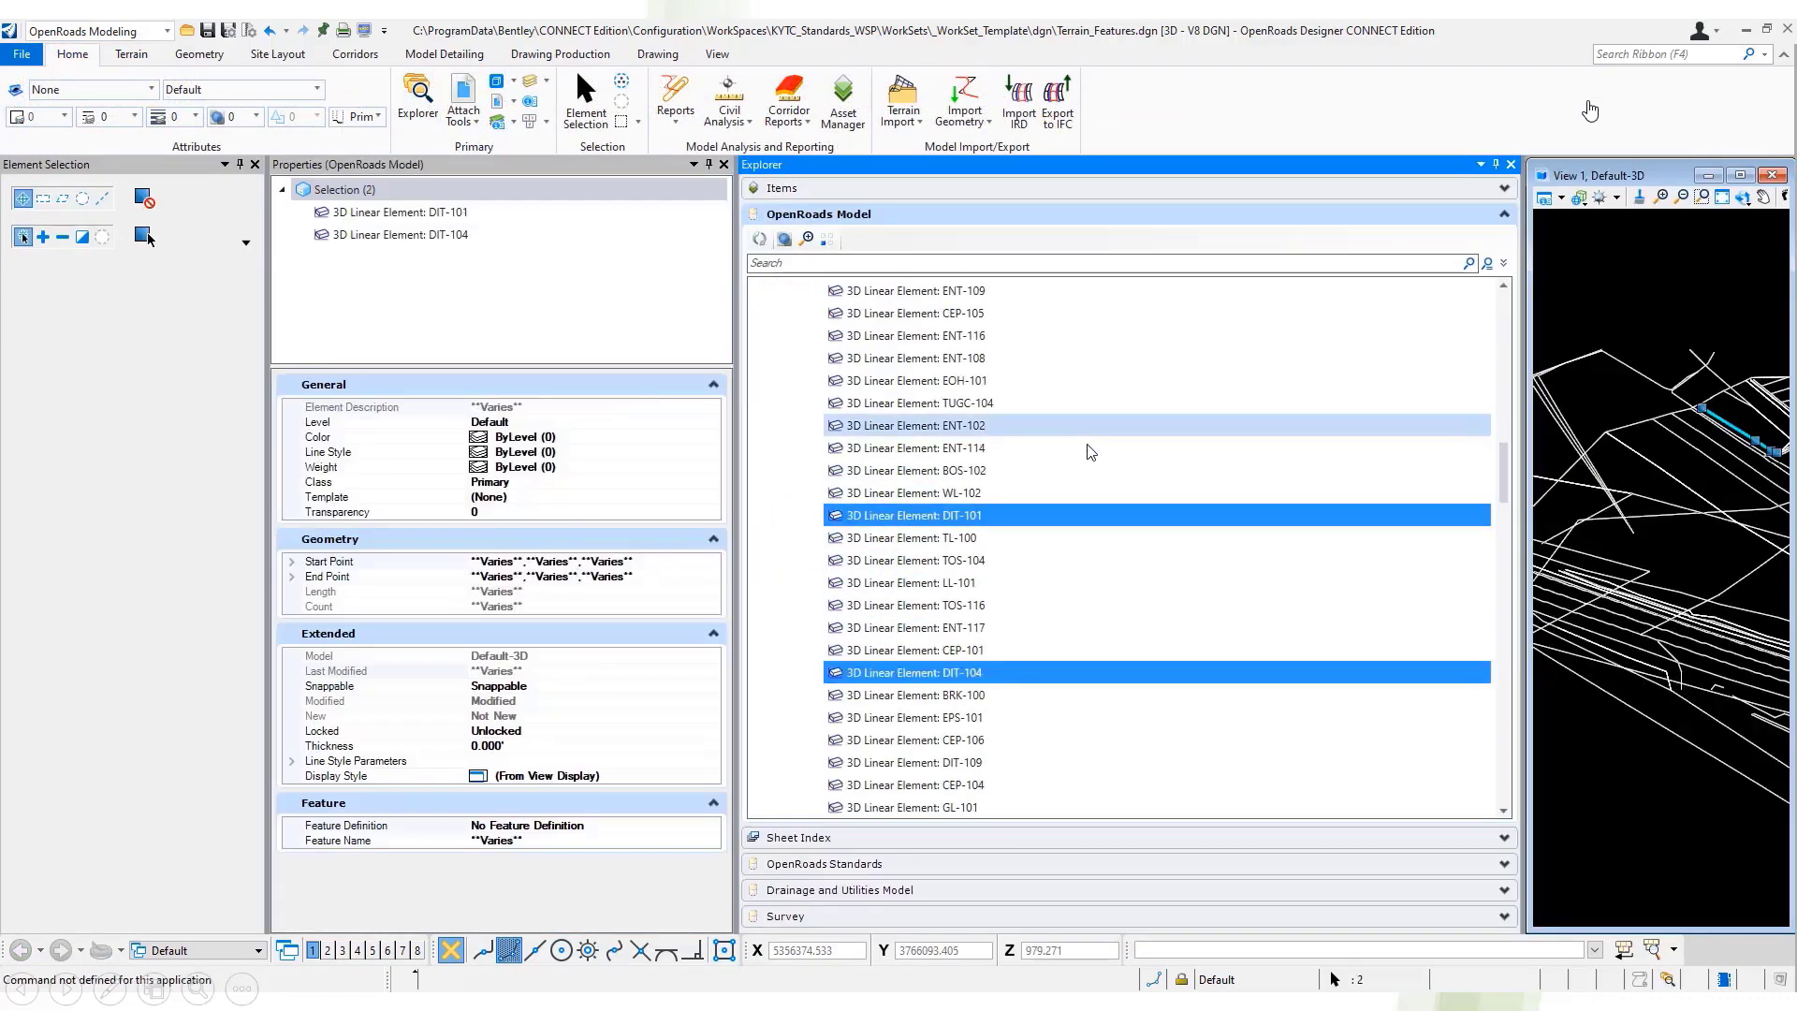
scroll(1087, 449, down, 7)
ctrl+click(1057, 537)
scroll(1030, 722, down, 7)
ctrl+click(1035, 695)
scroll(1035, 698, down, 10)
ctrl+click(1076, 673)
scroll(1077, 700, down, 3)
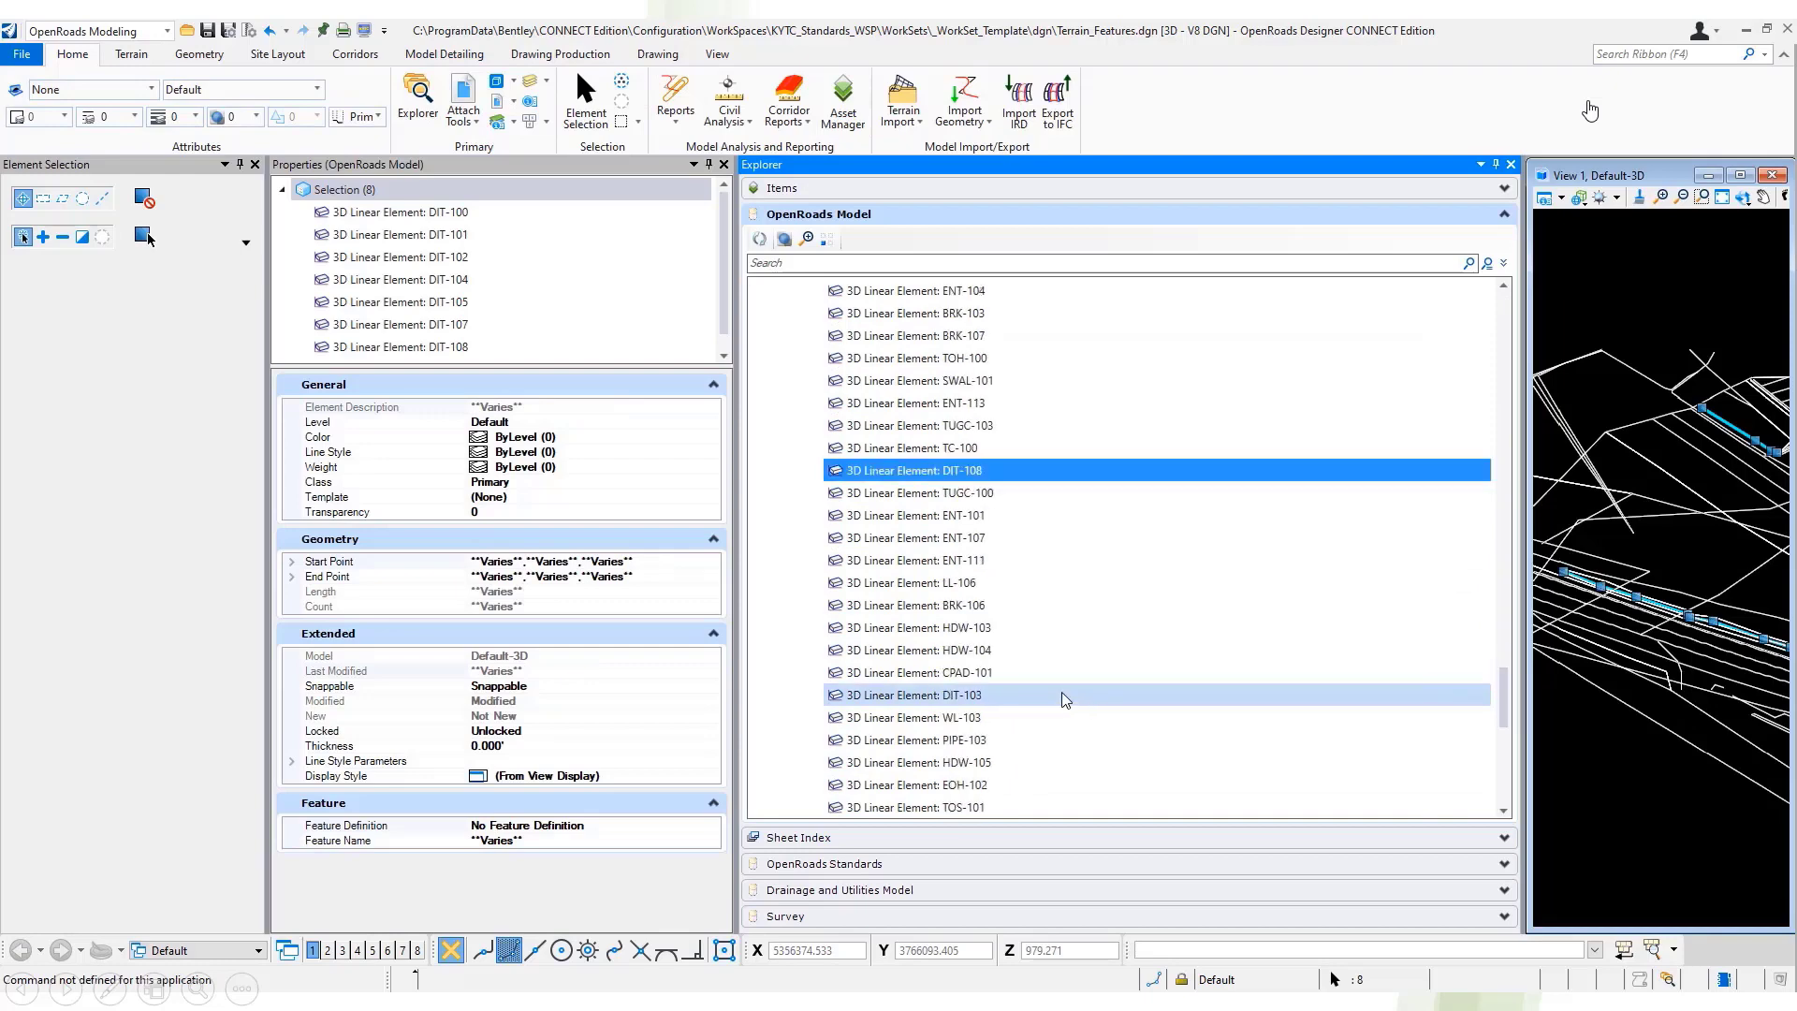
ctrl+click(1064, 696)
scroll(1114, 760, down, 3)
ctrl+click(1147, 676)
scroll(1153, 698, down, 1)
scroll(1153, 699, up, 13)
scroll(1199, 562, up, 10)
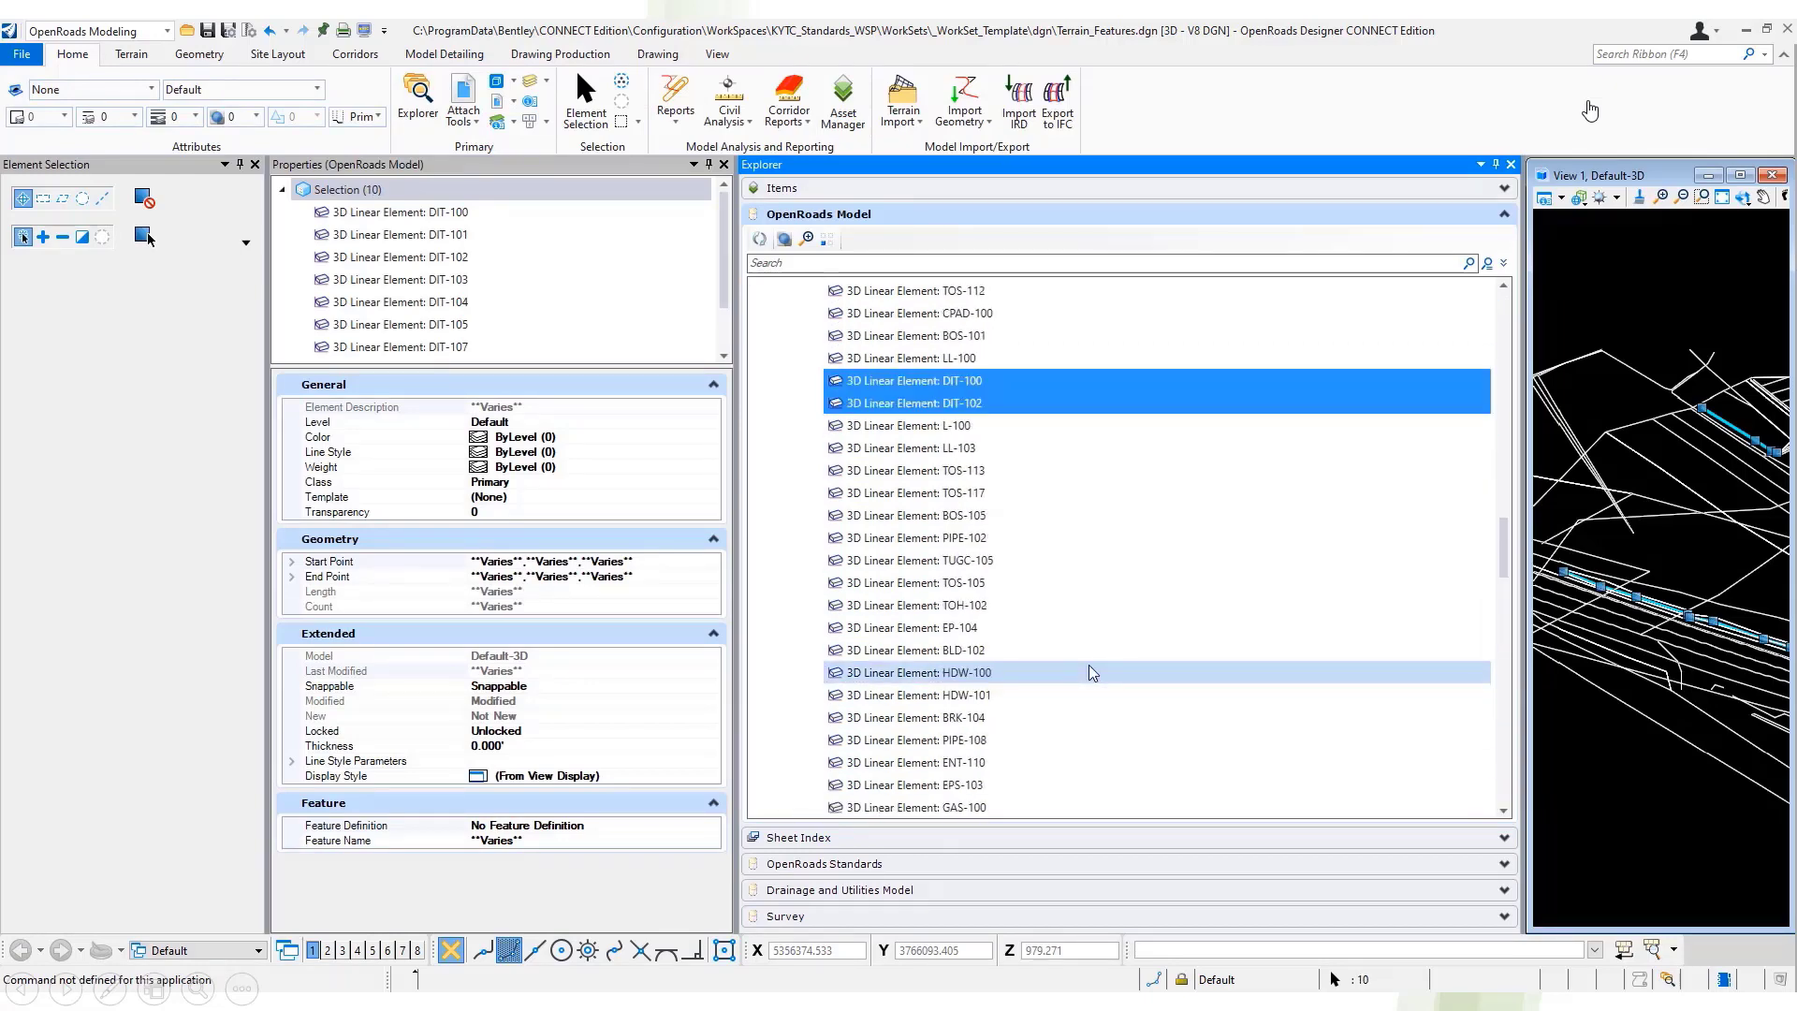
- Assign the V-ditch feature definition from PR Const Items, At Grade, Slopes to the selected DIT elements and clear the explorer and properties panes away
click(646, 825)
click(449, 606)
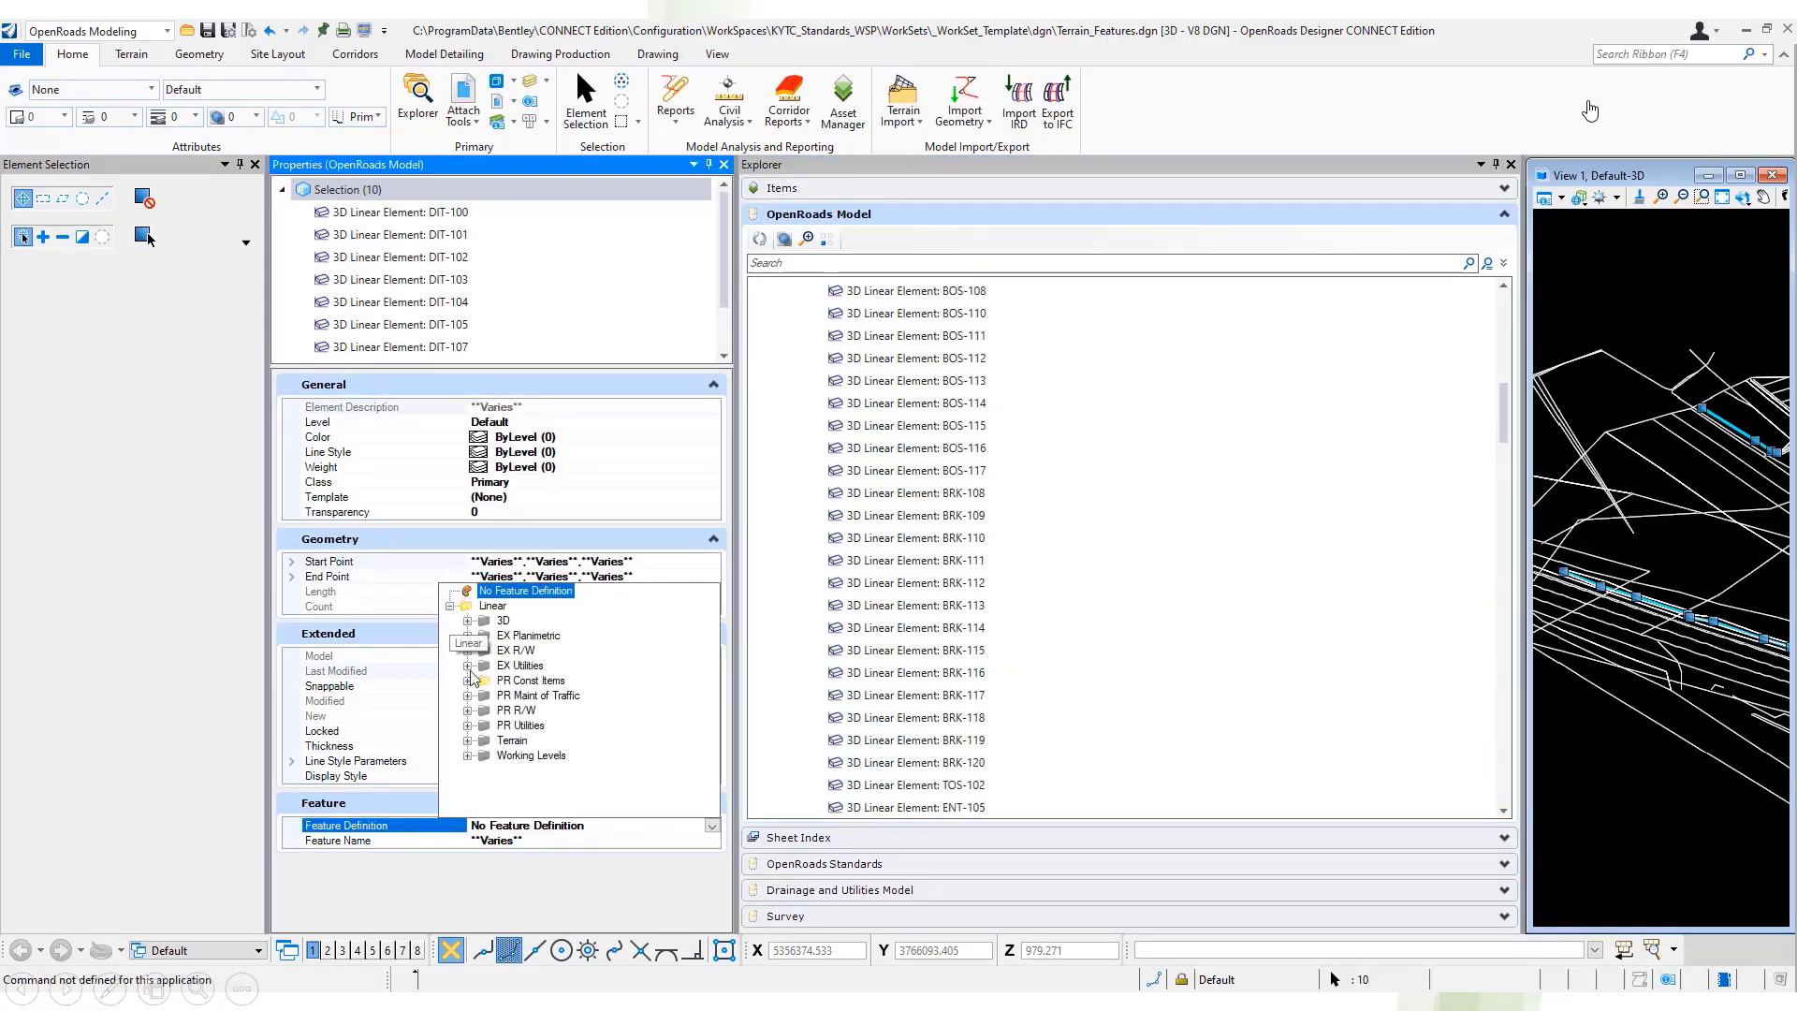
click(465, 681)
click(480, 696)
click(496, 785)
click(576, 747)
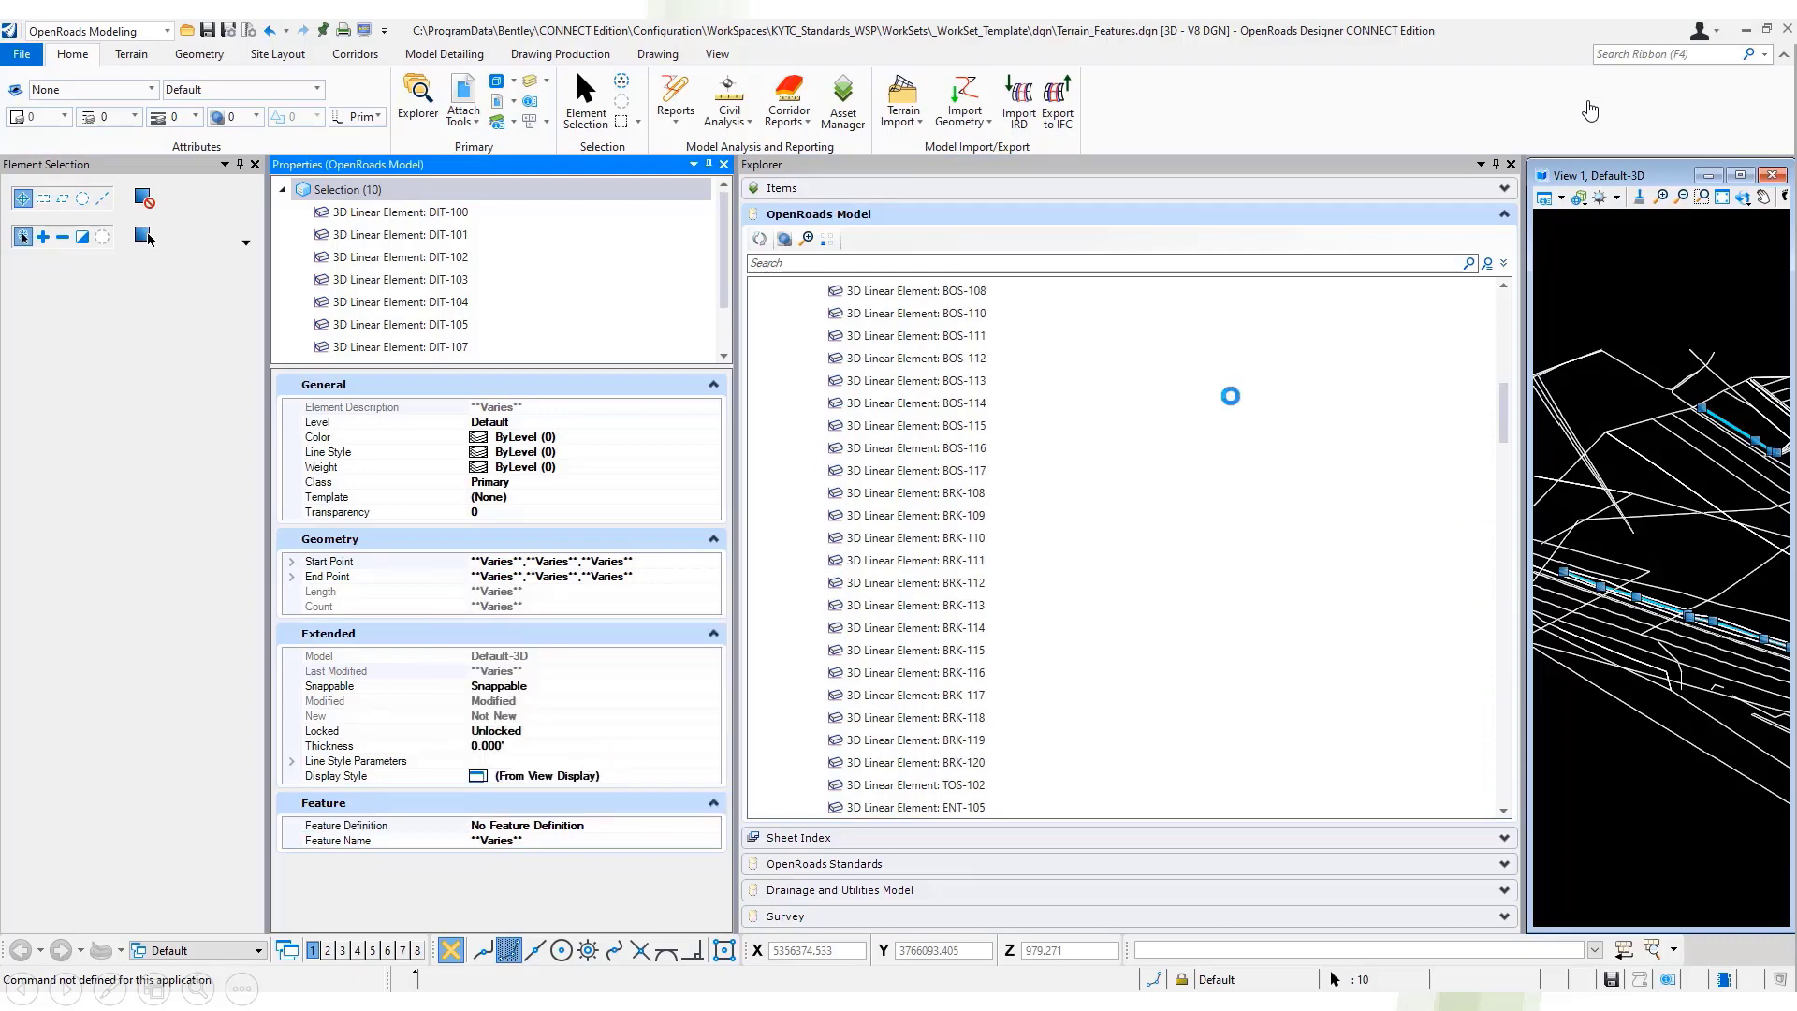
click(1648, 266)
click(1497, 165)
click(727, 165)
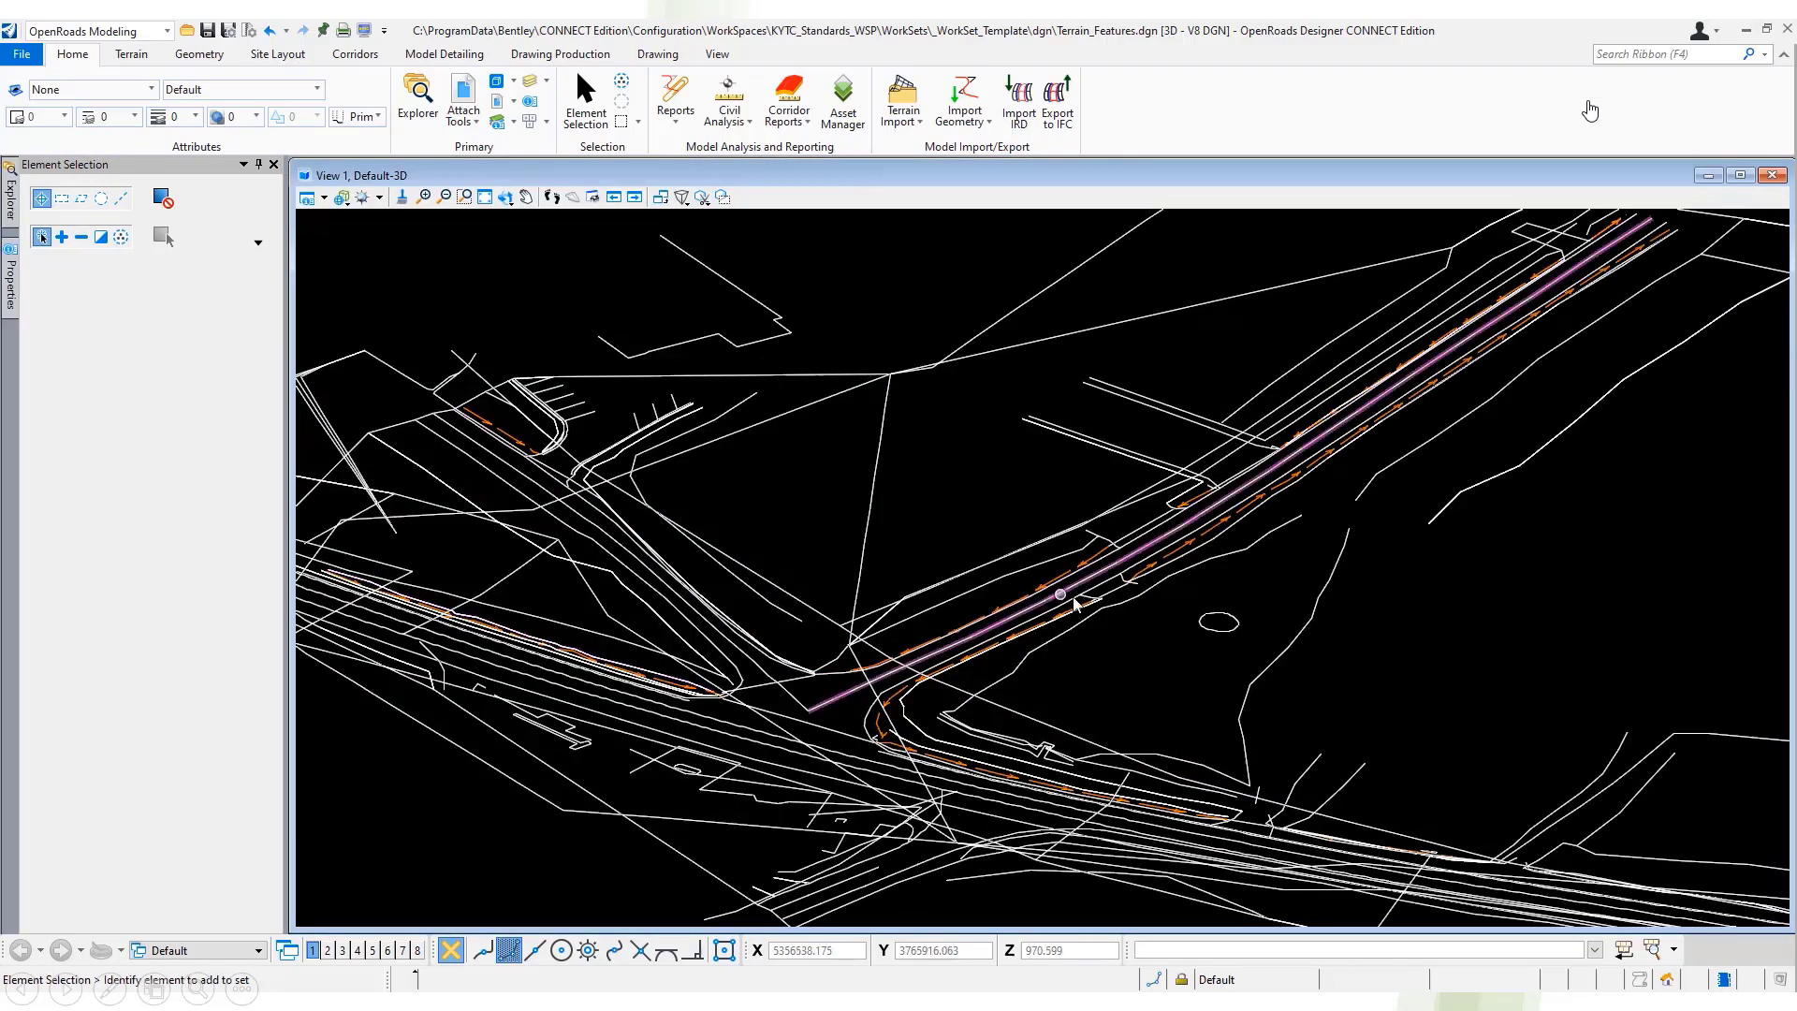
- Make R_PL_DITV_PR the active level and turn off the Default level so that only the ditch features display
click(529, 81)
double_click(1020, 510)
click(1010, 526)
click(1223, 175)
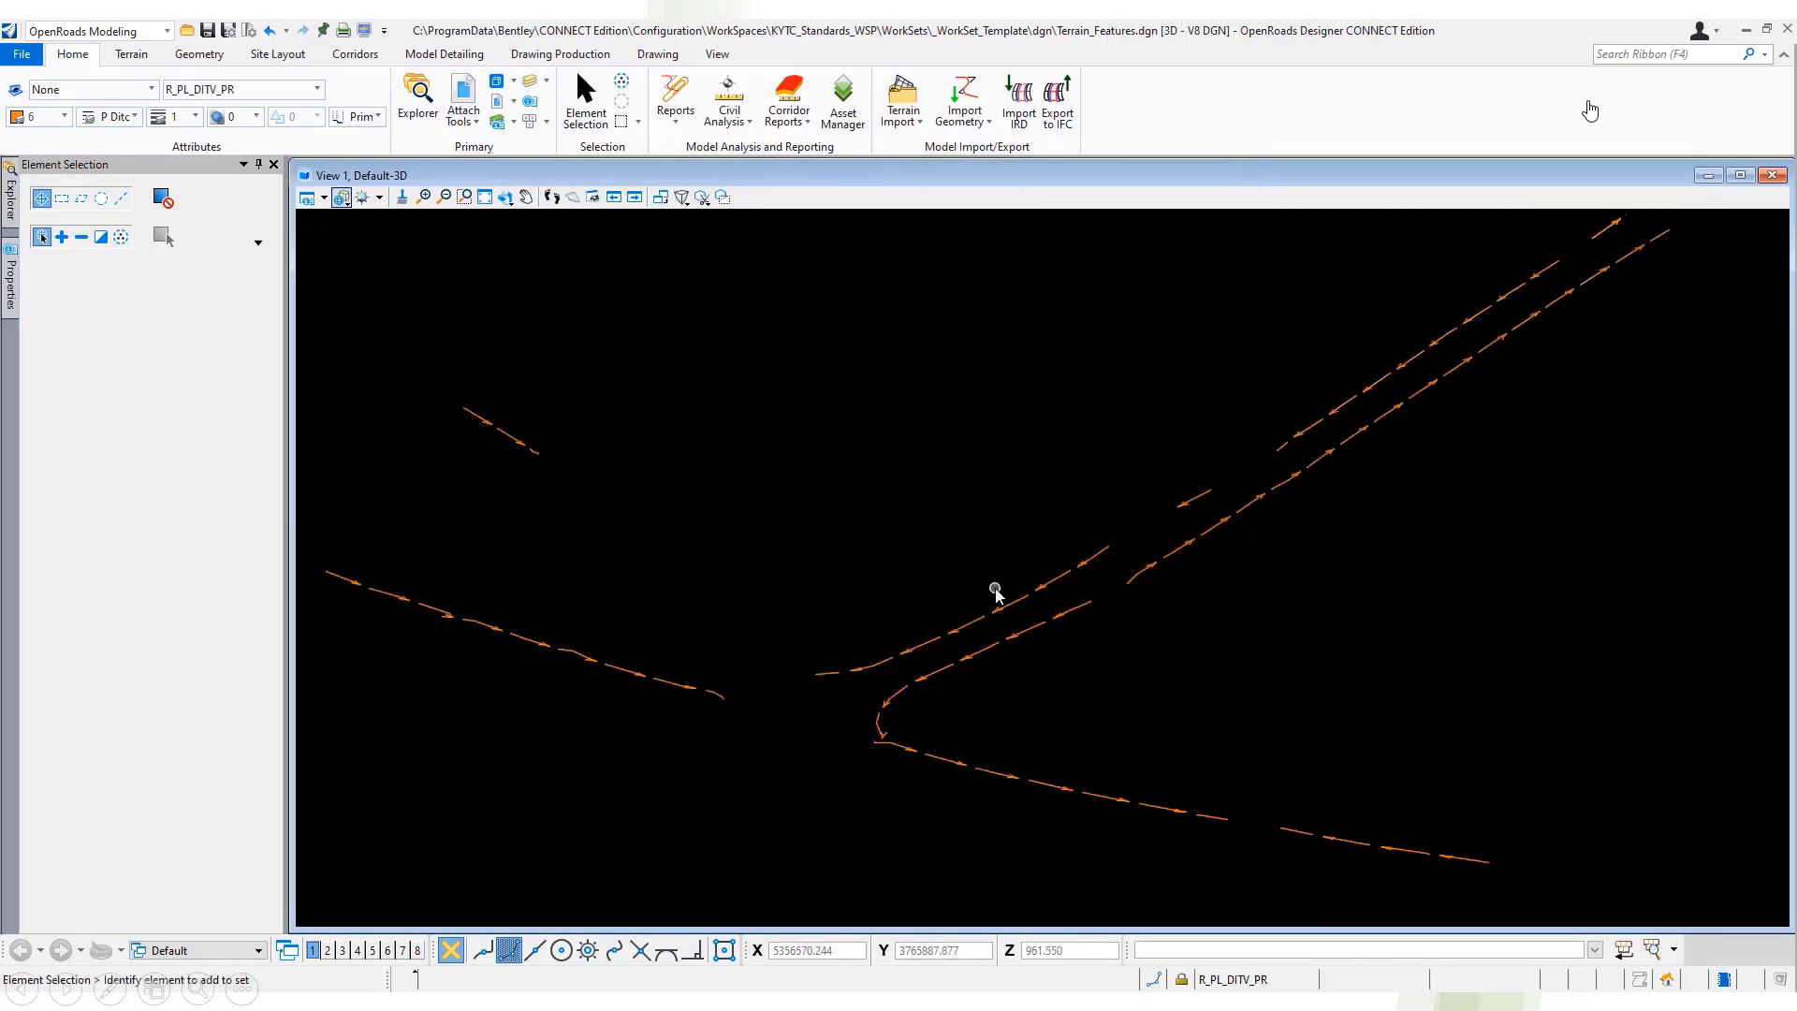
scroll(1256, 642, down, 1)
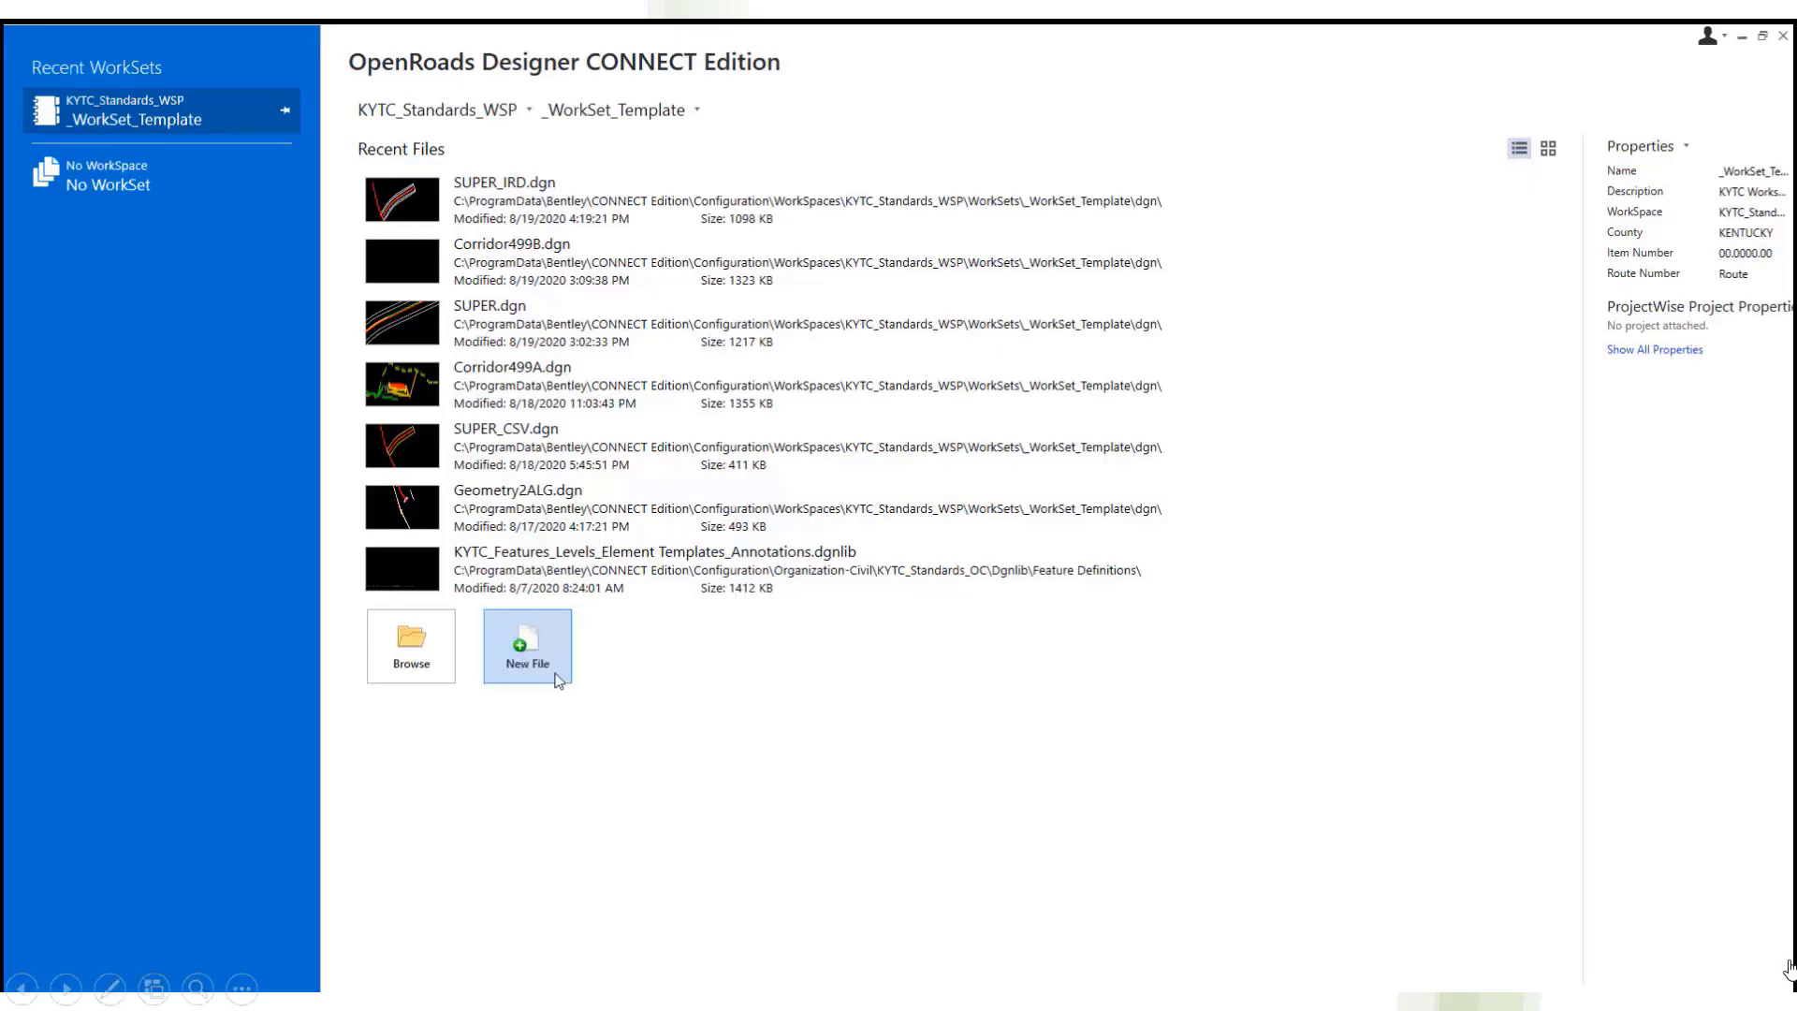
- Create a new design file named GeometryGPK in the WorkSet's dgn folder
click(534, 655)
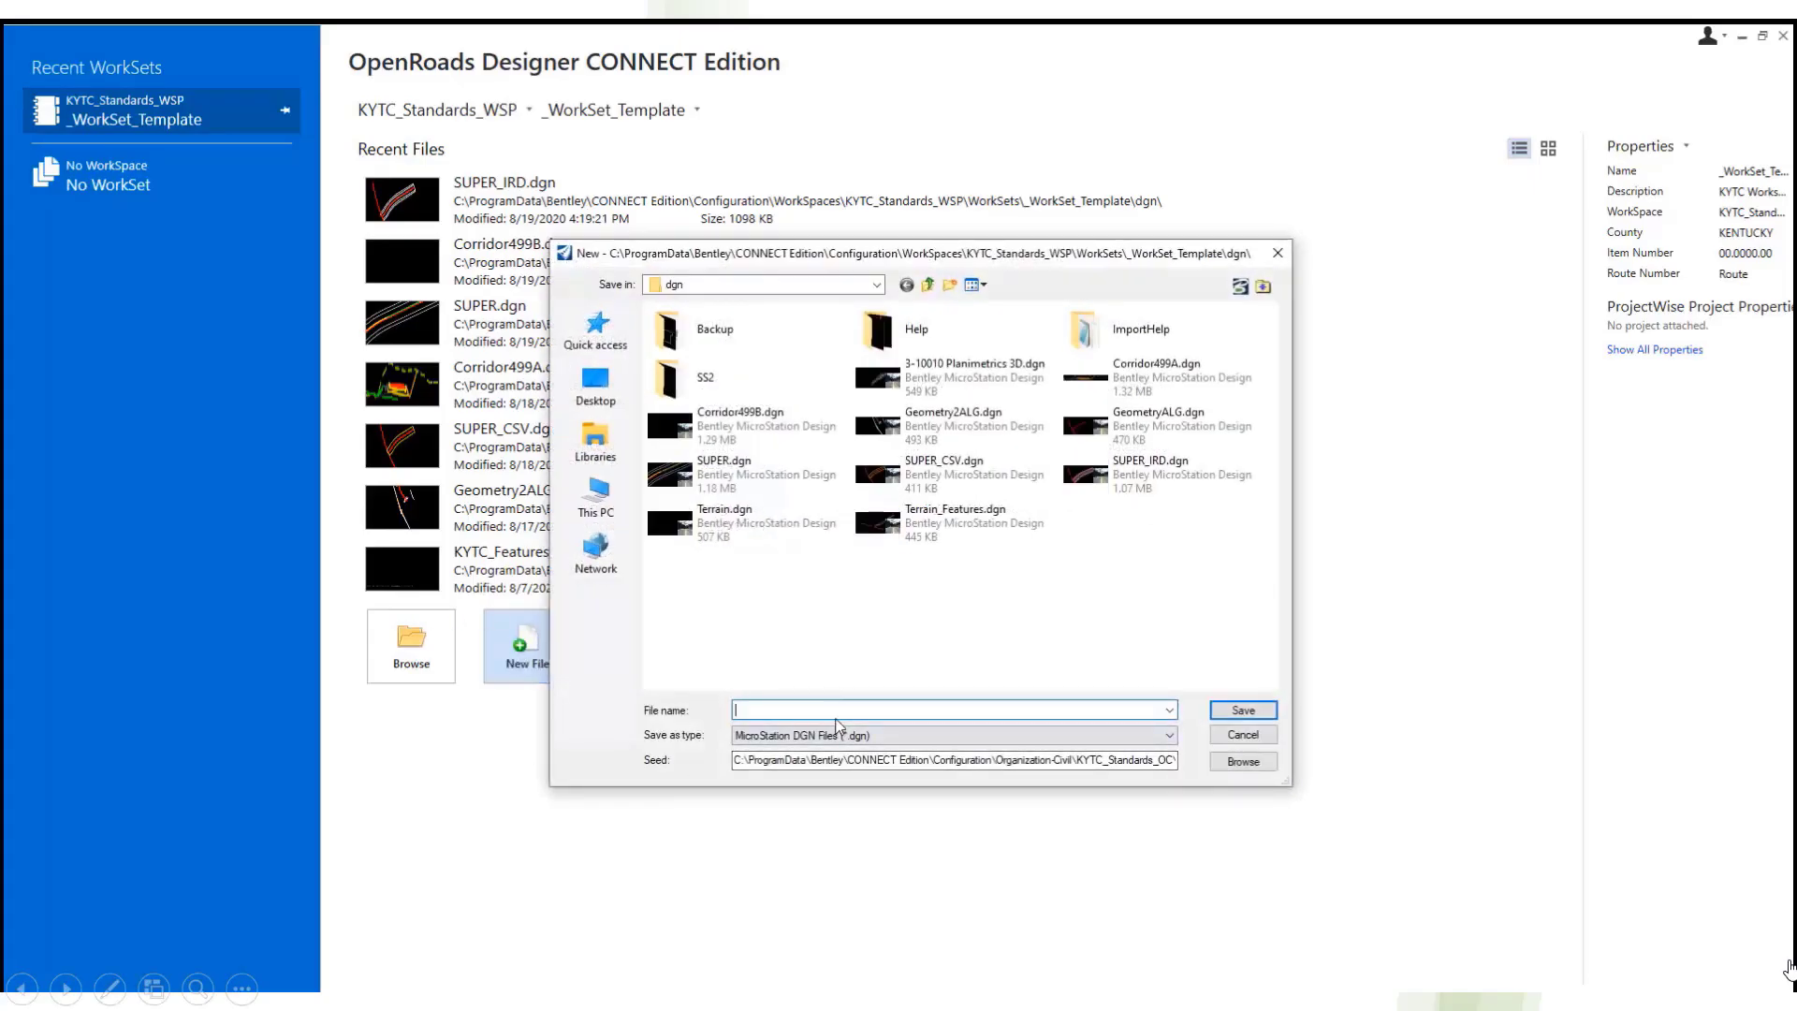
text(Geomet)
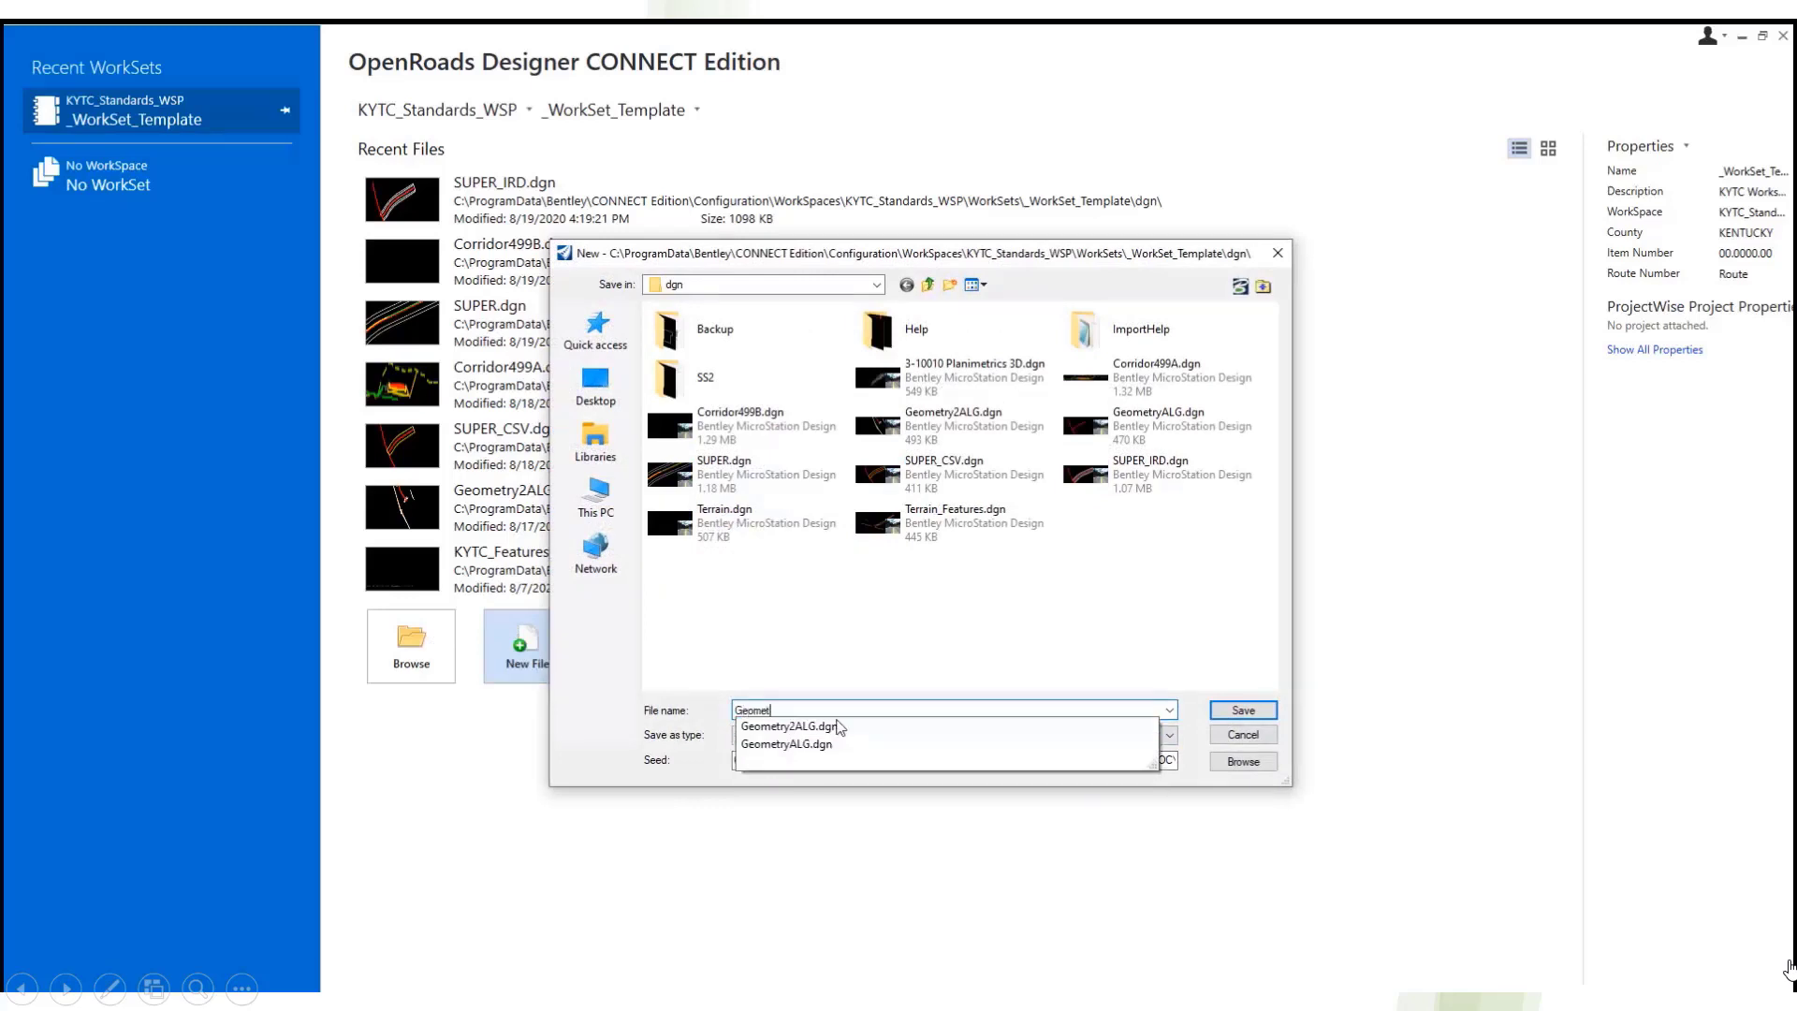
text(ryXML)
key(Return)
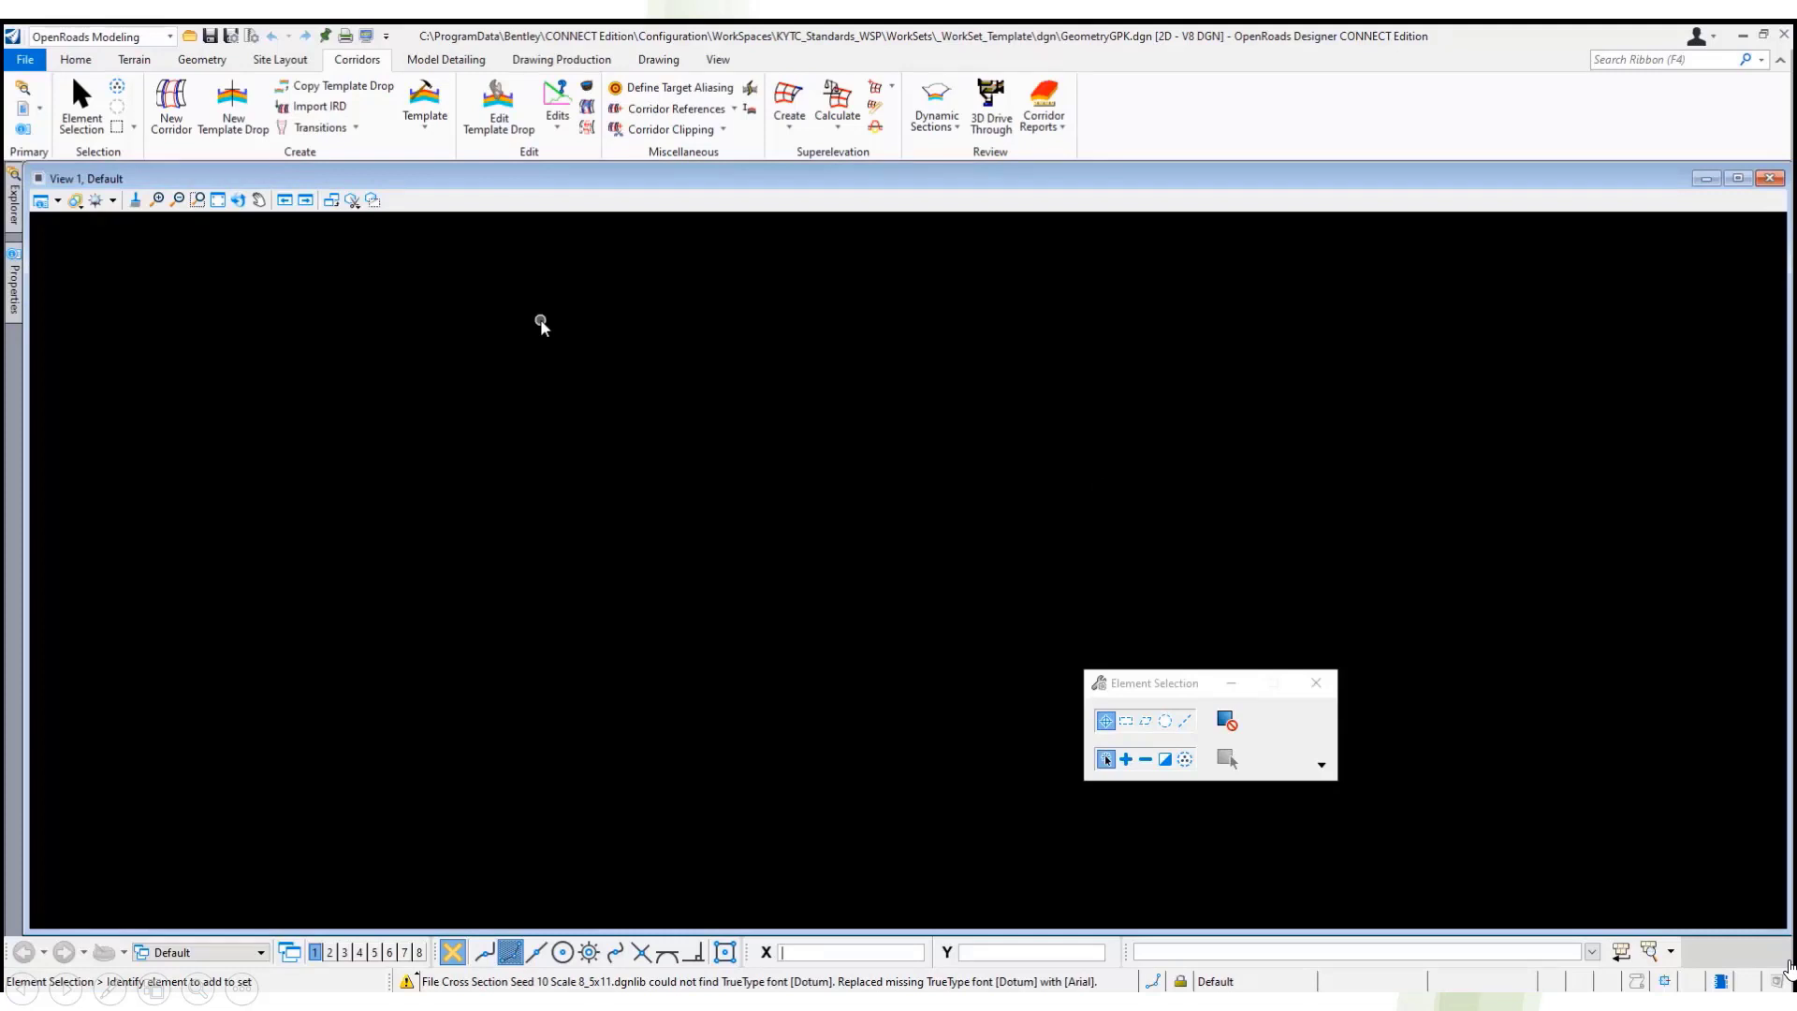
- Start a geometry import and open job999.gpk from the Desktop as the source, with the file filter on All Files
click(201, 59)
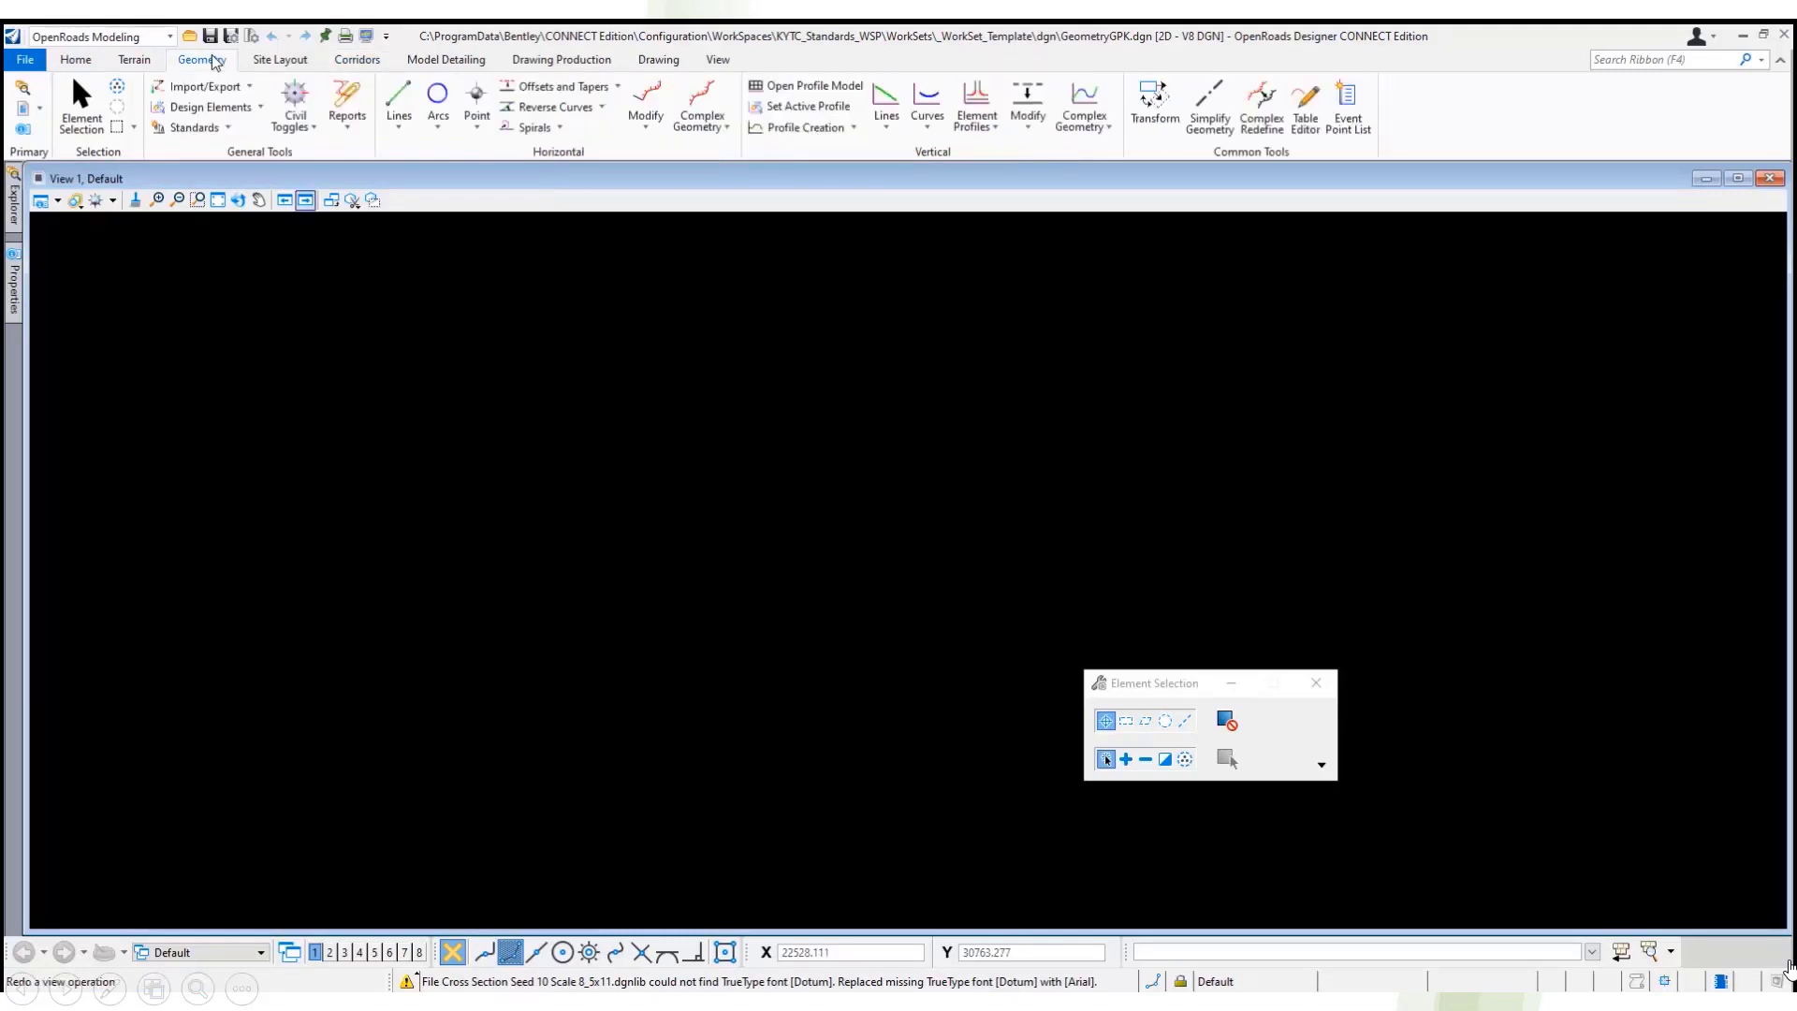
click(221, 86)
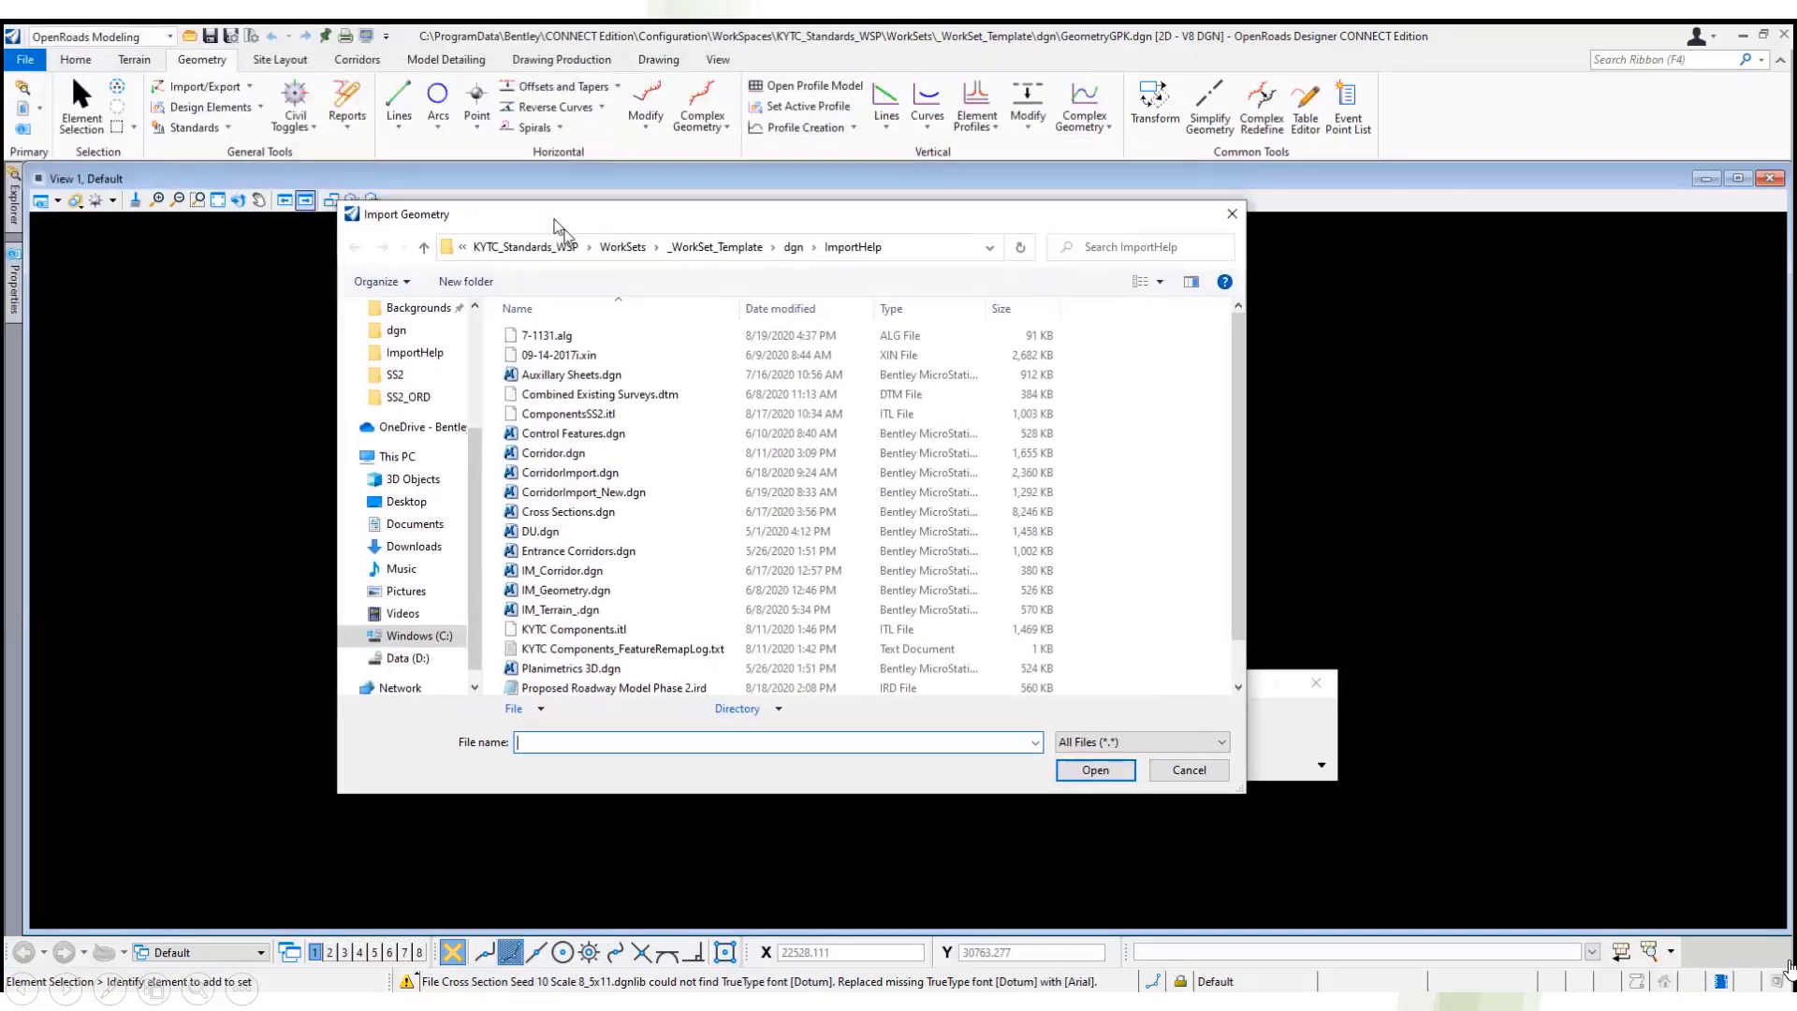
click(432, 532)
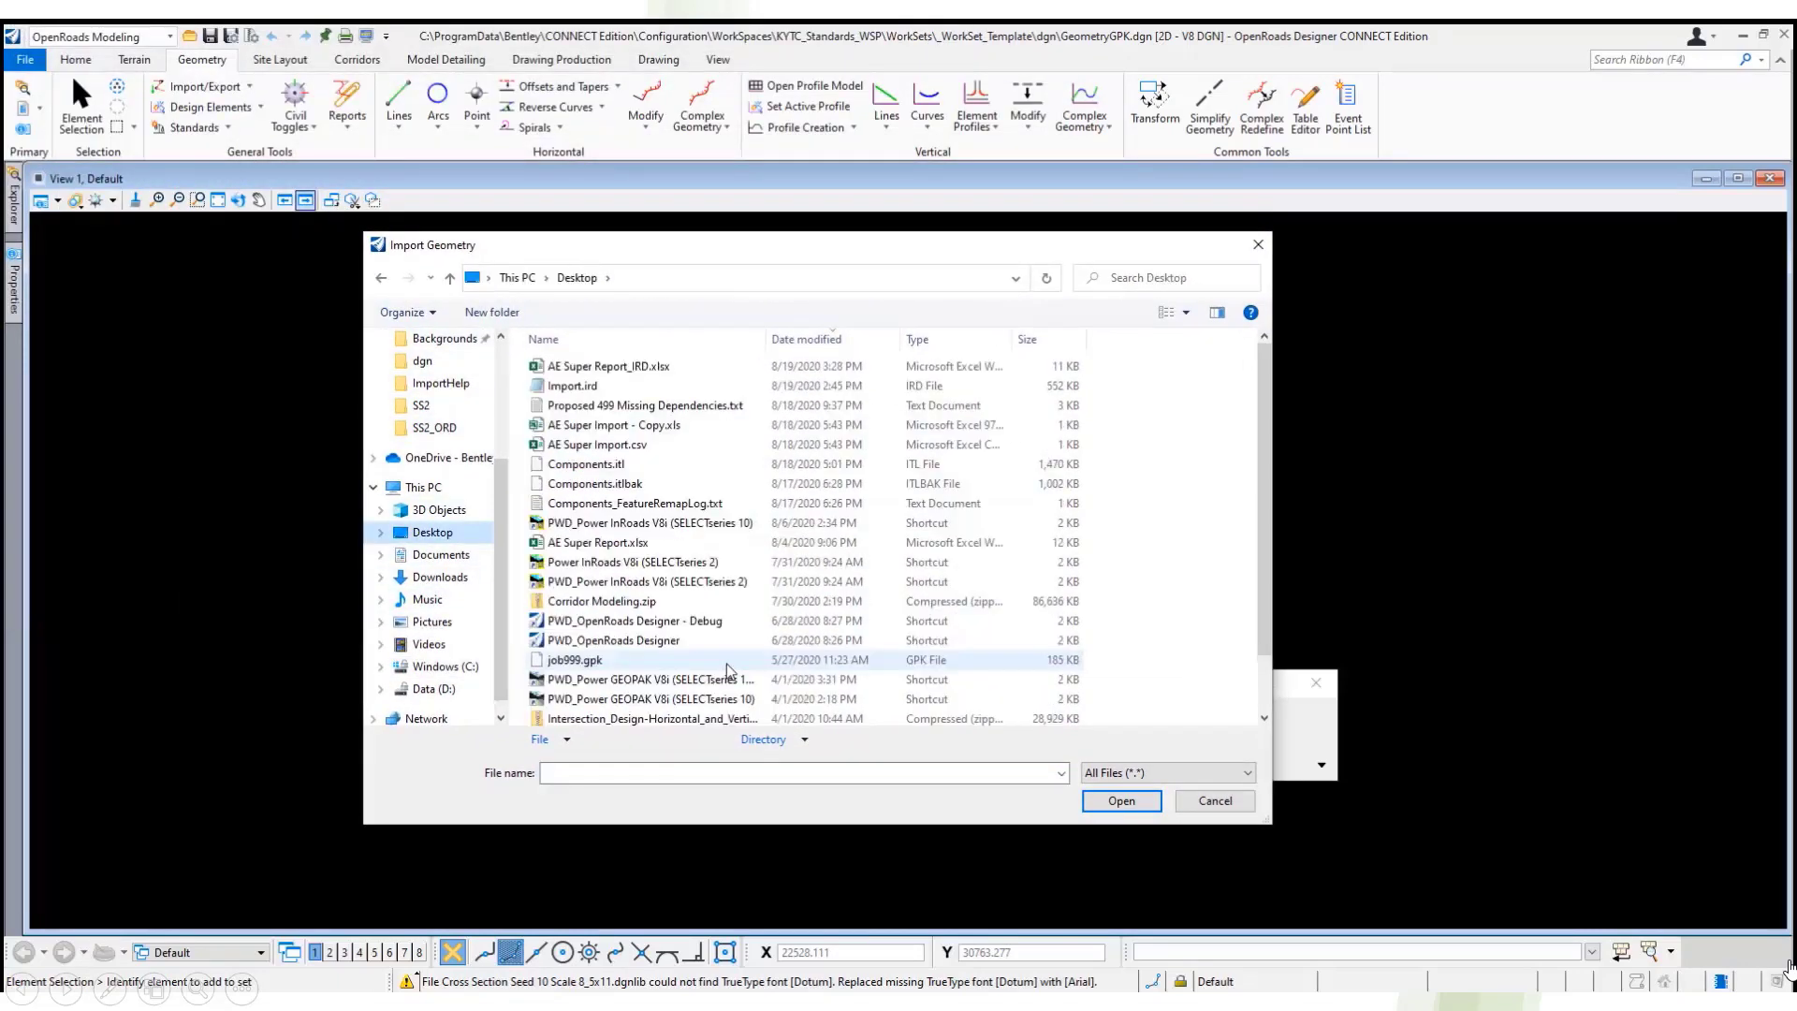
click(726, 660)
click(1175, 773)
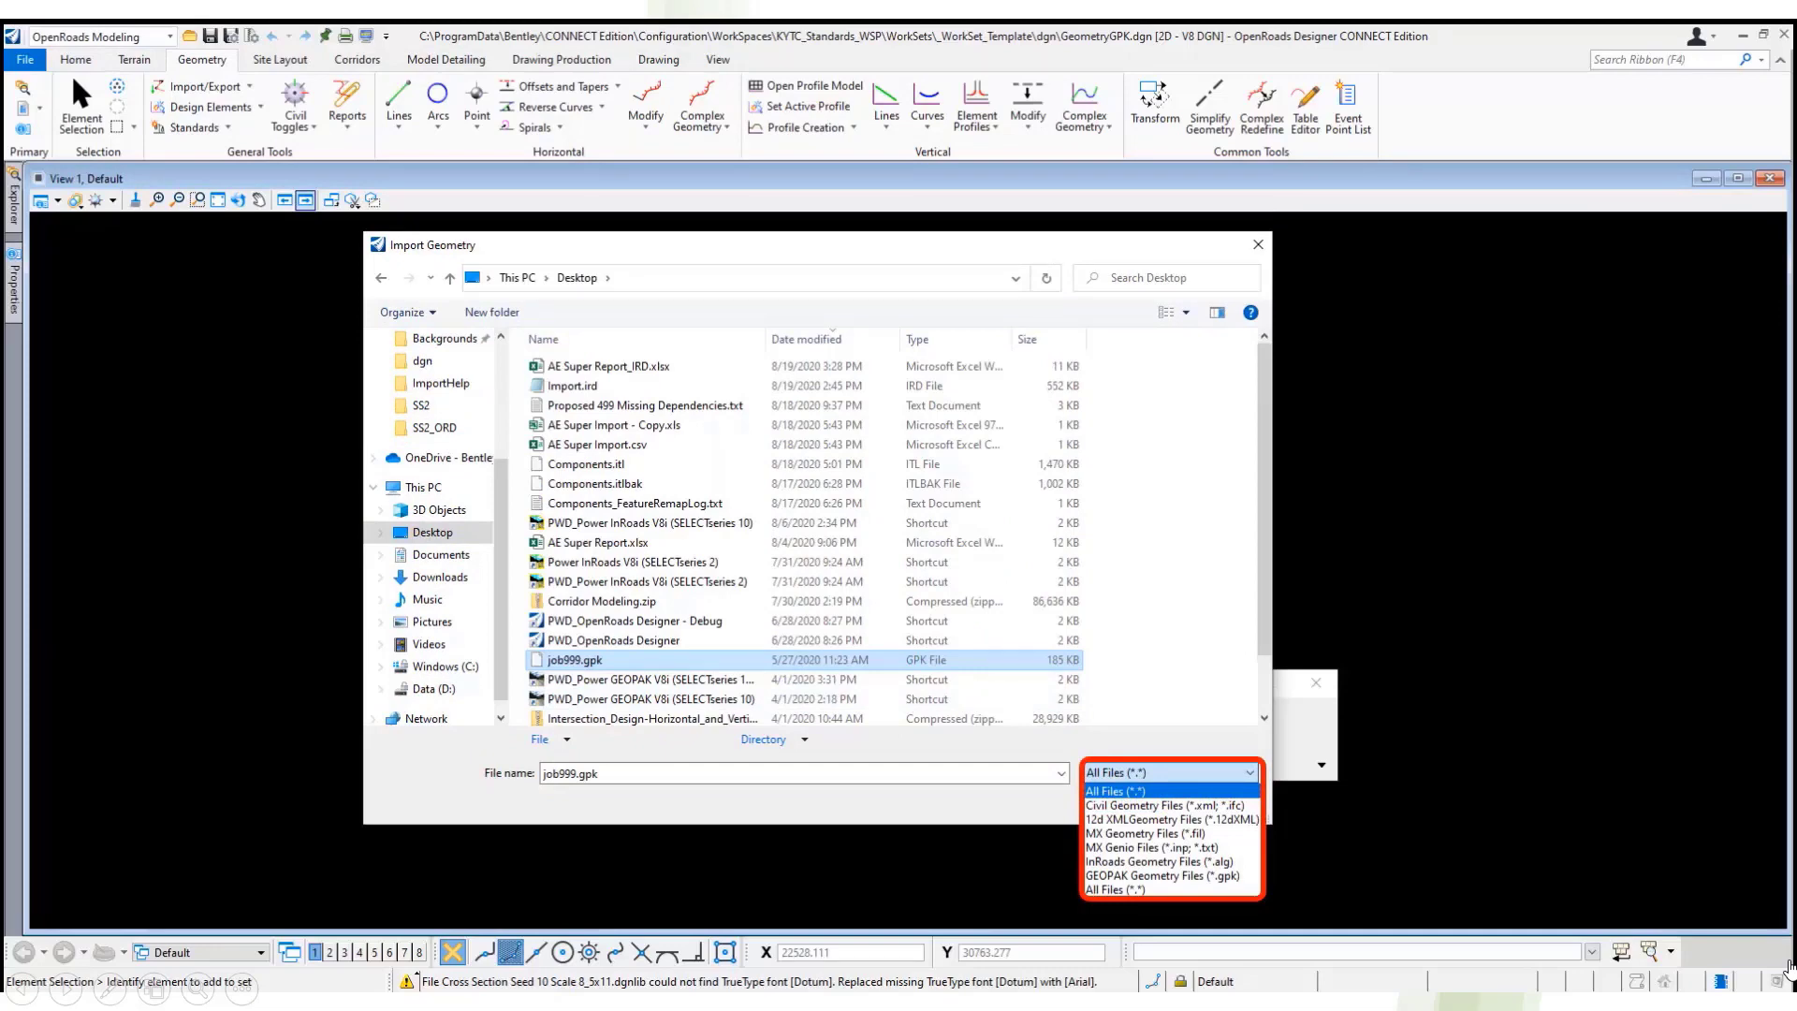
click(1118, 791)
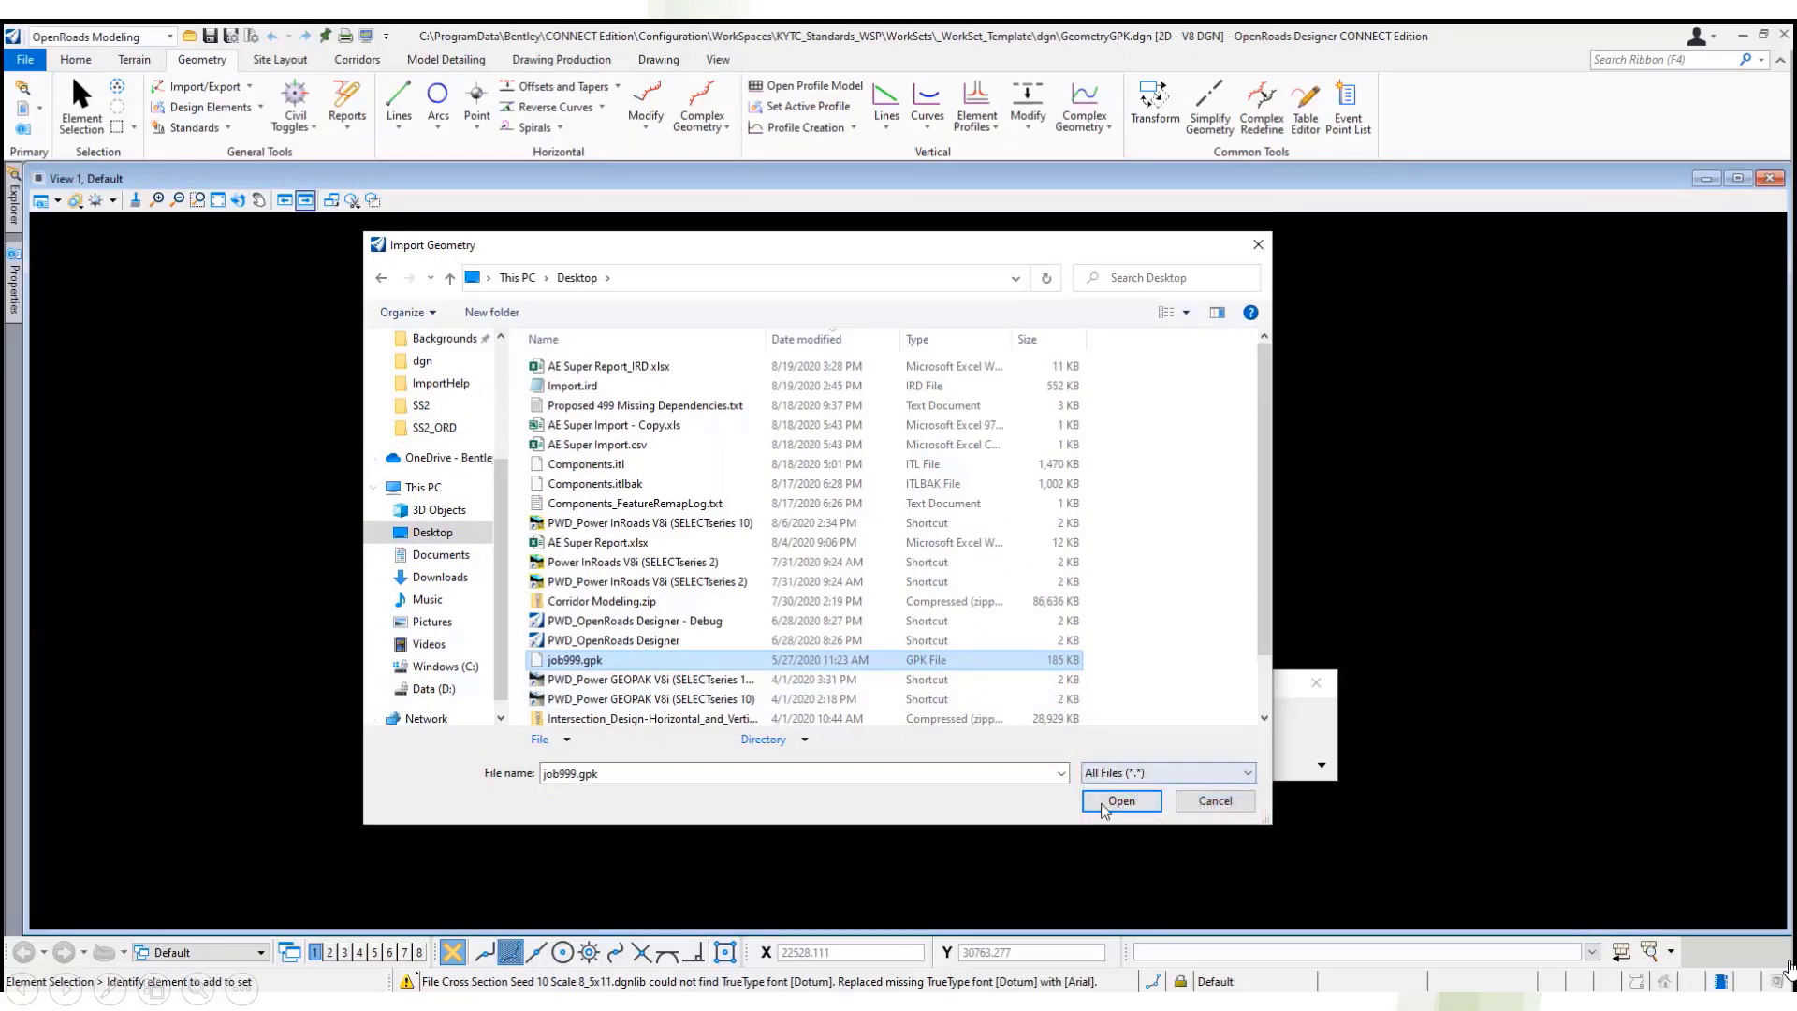
click(1121, 802)
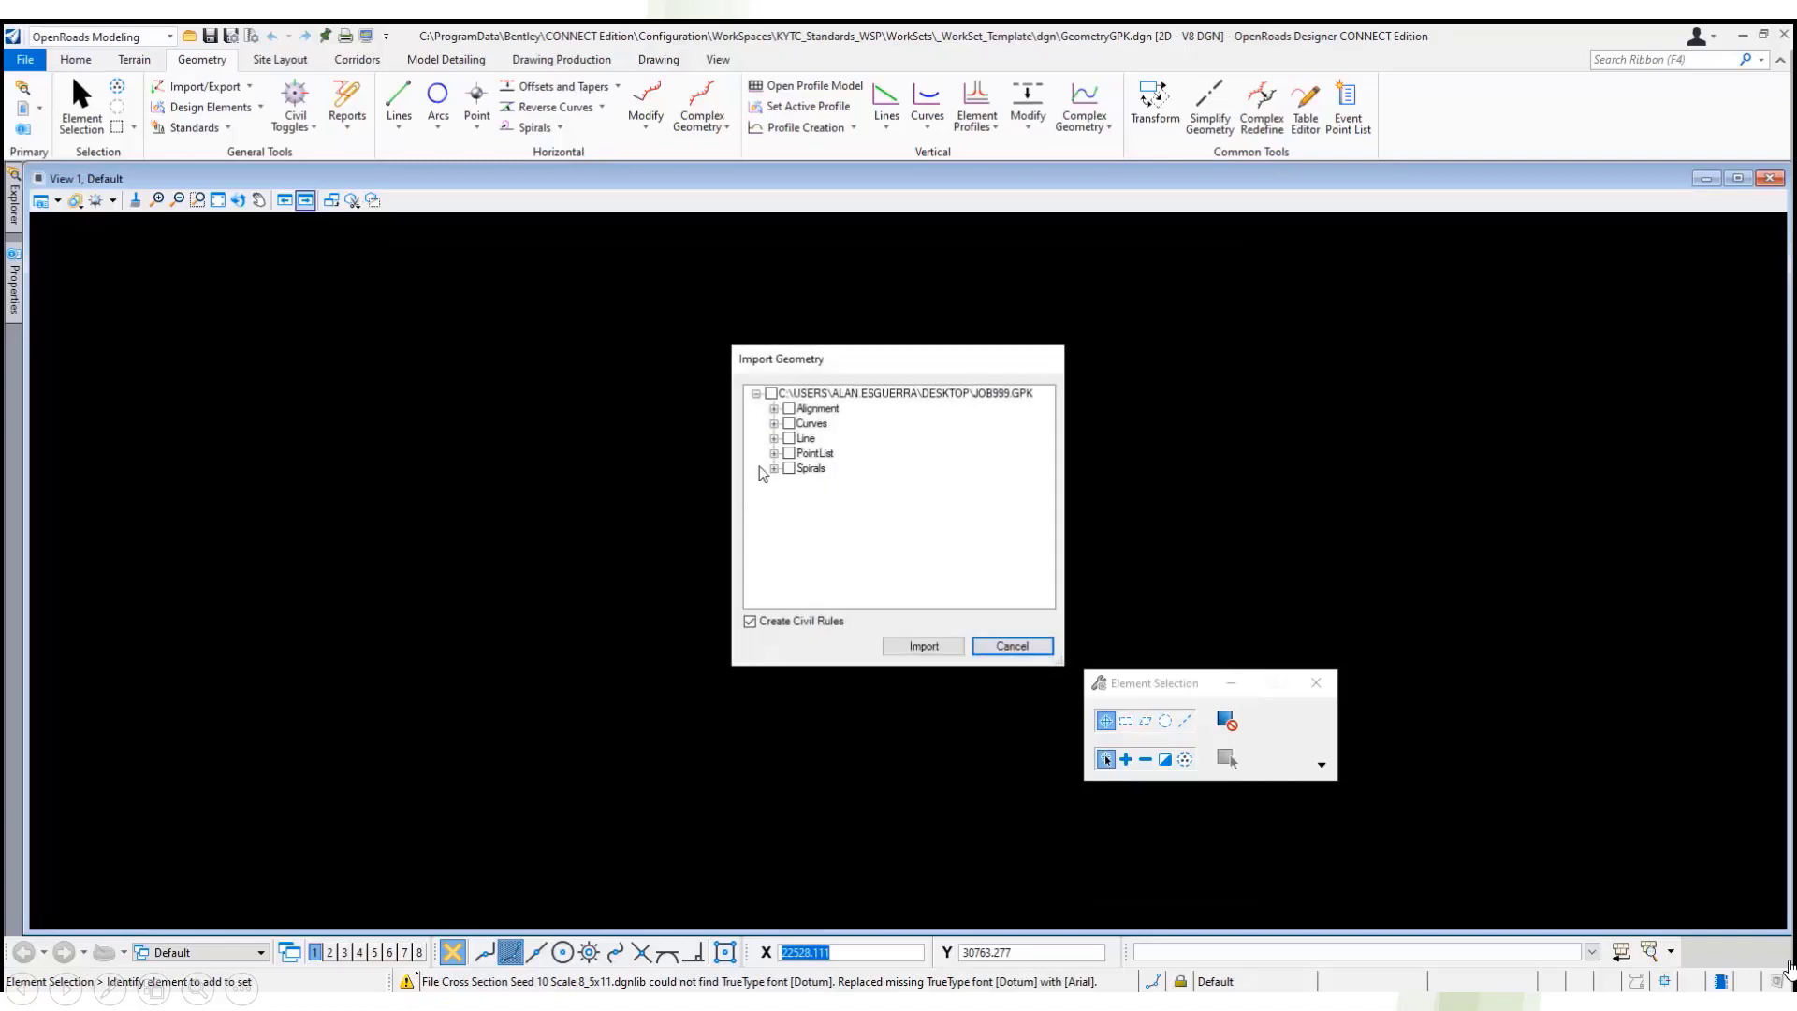
- Expand the MoDOT_Baseline_Proposed alignments and review which profiles are associated with alignment 101.1-1
click(774, 409)
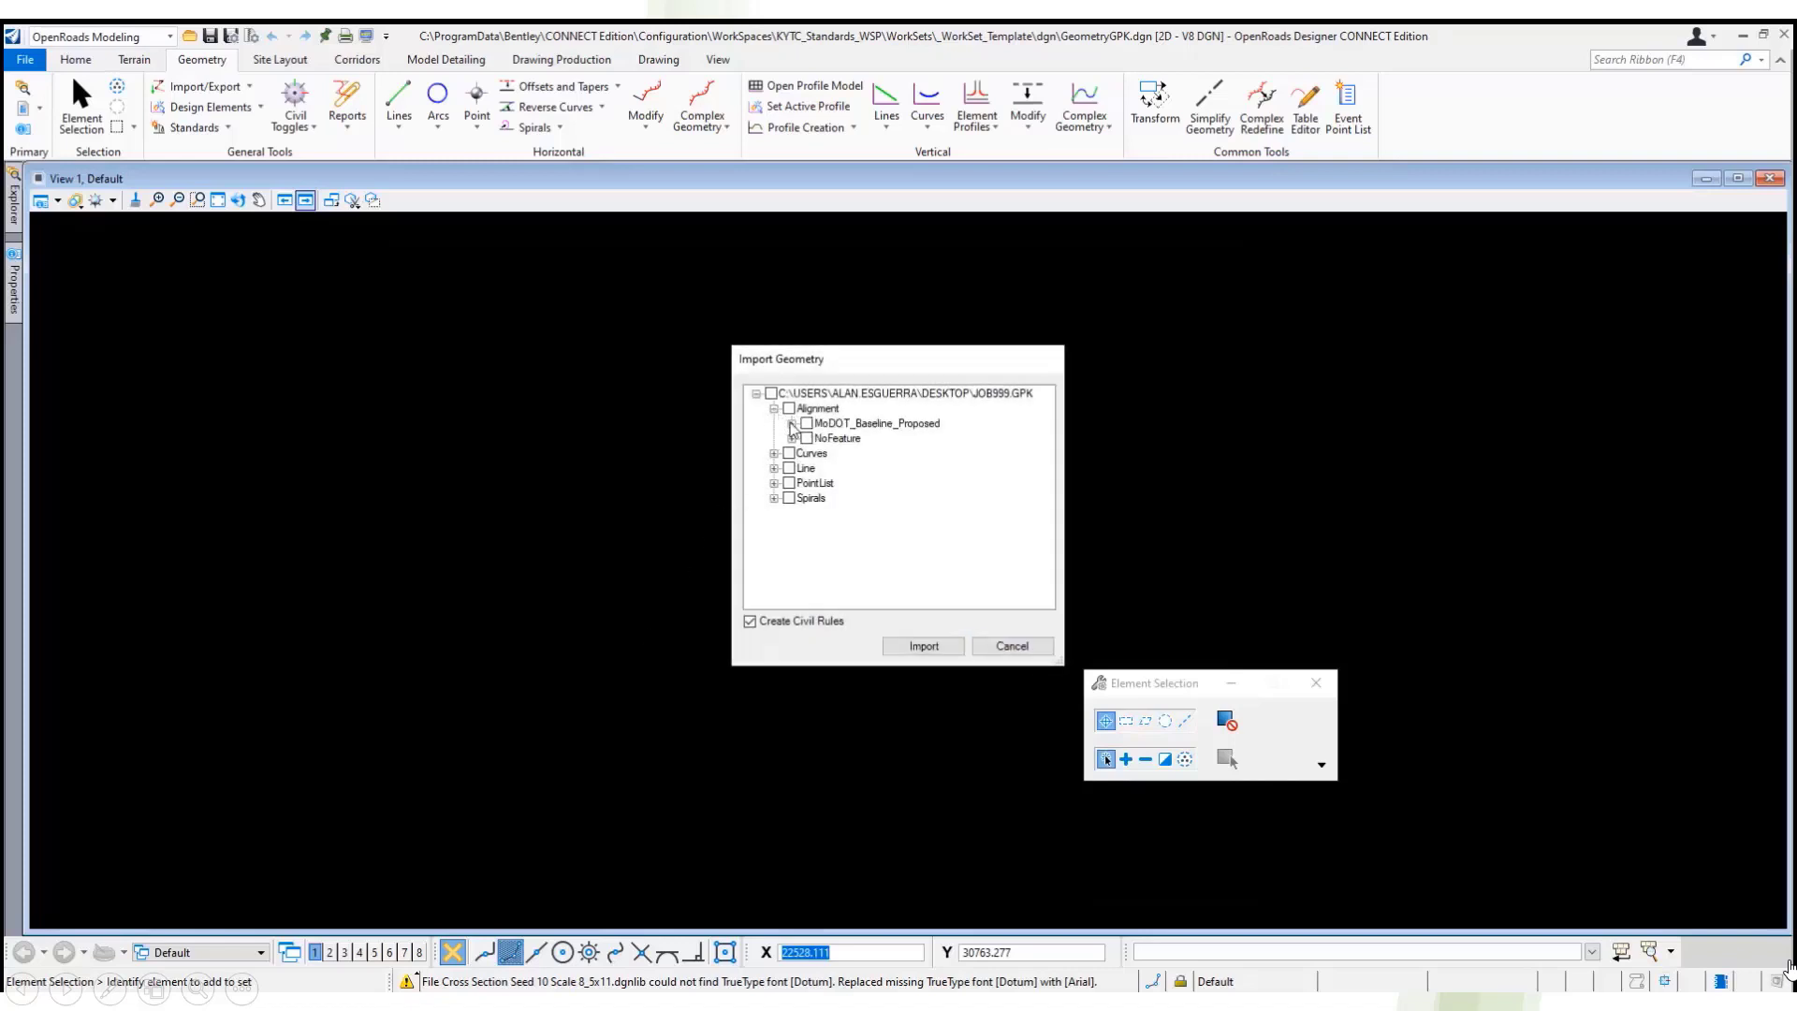
click(791, 424)
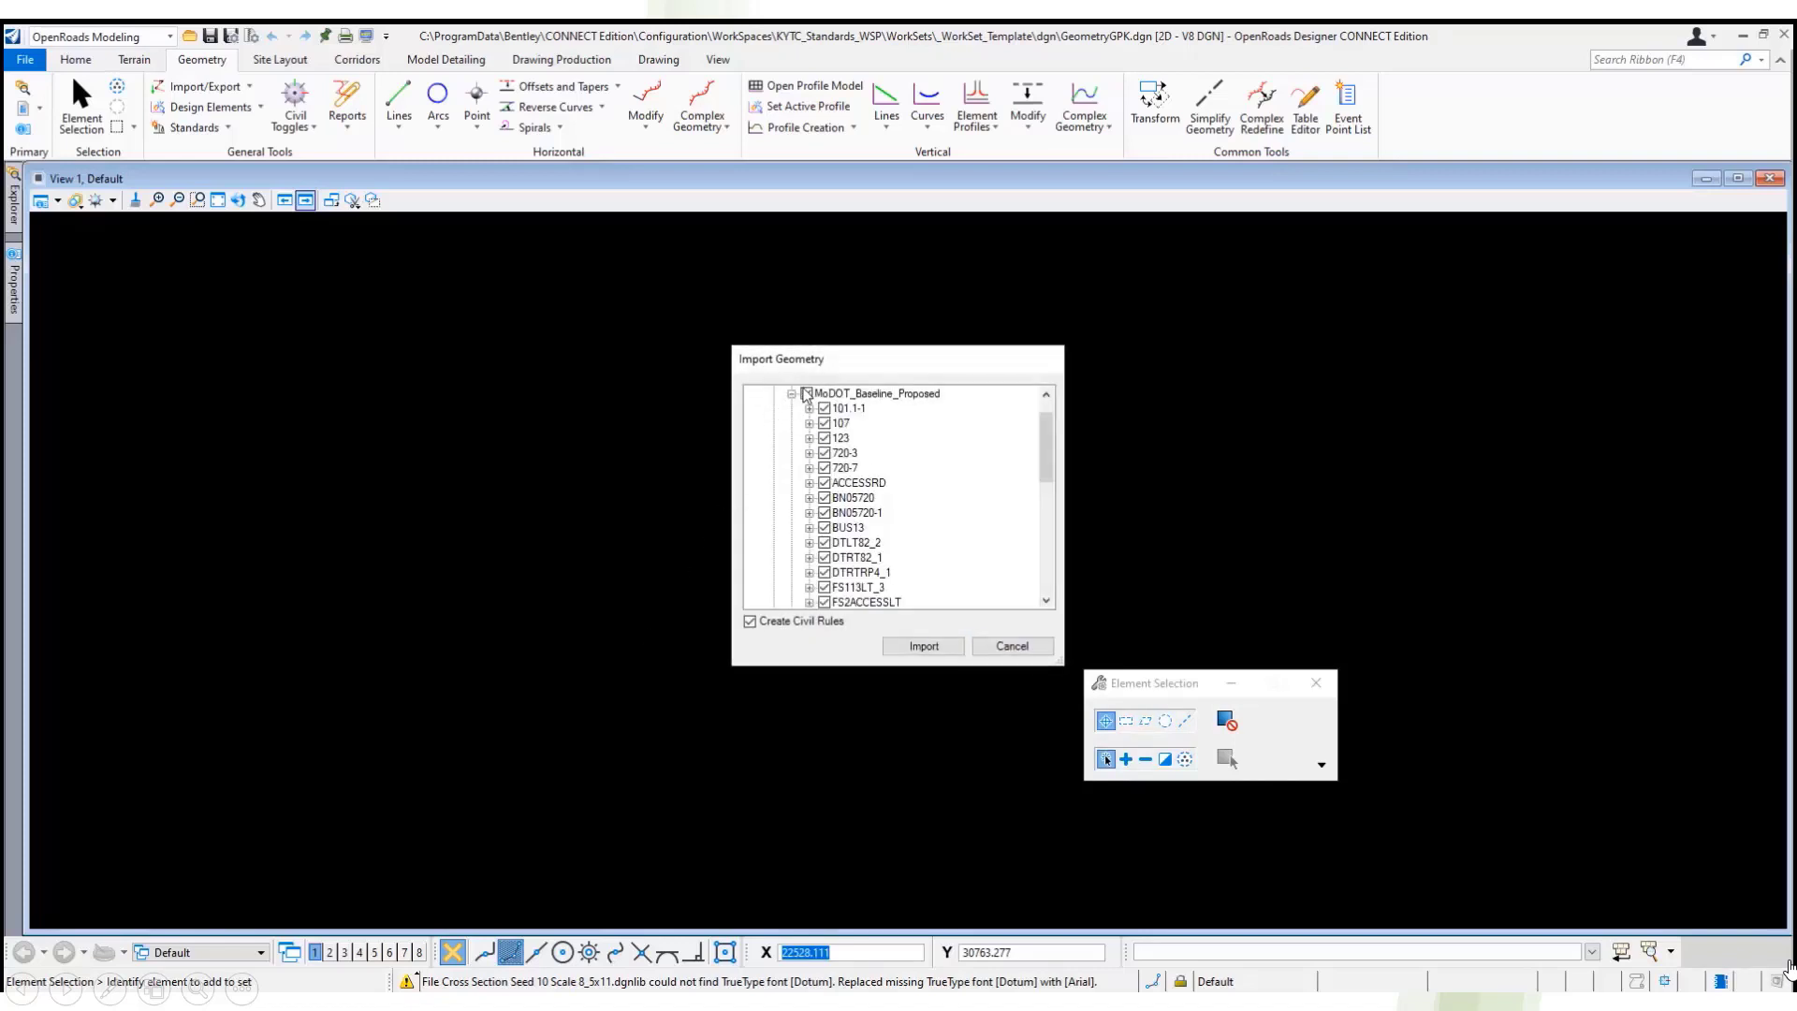
click(810, 409)
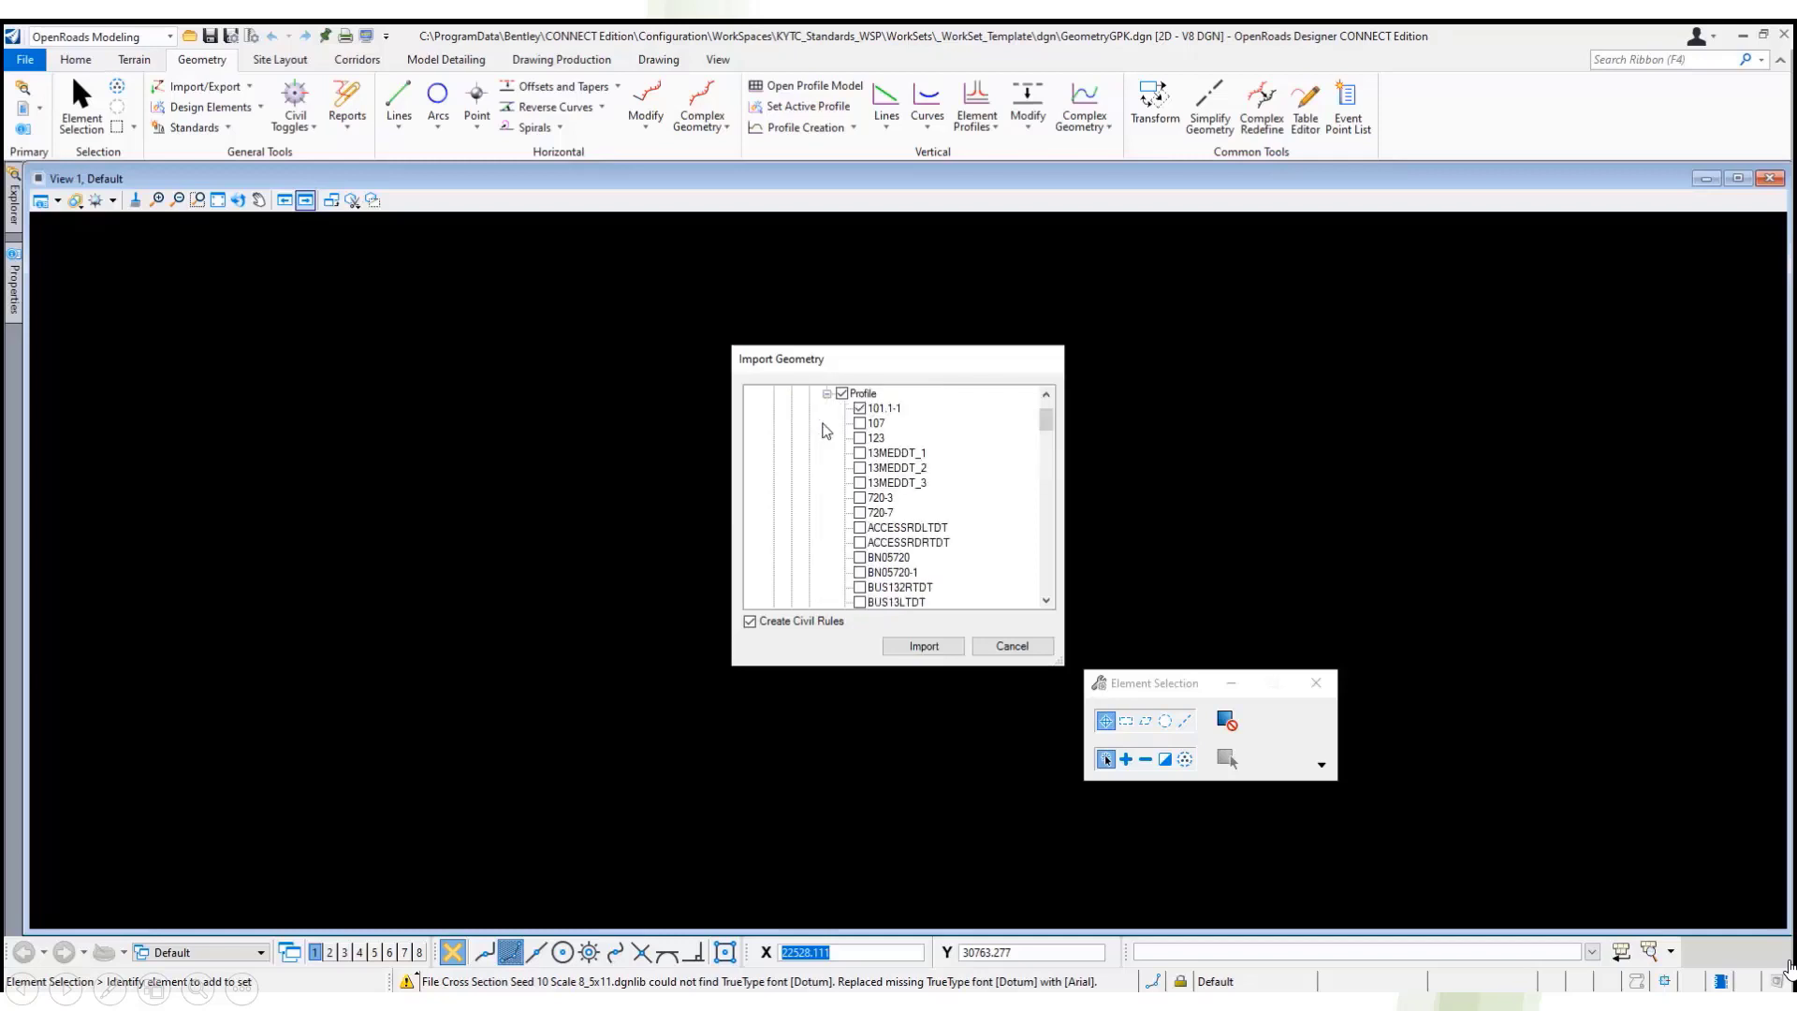
scroll(1011, 521, up, 10)
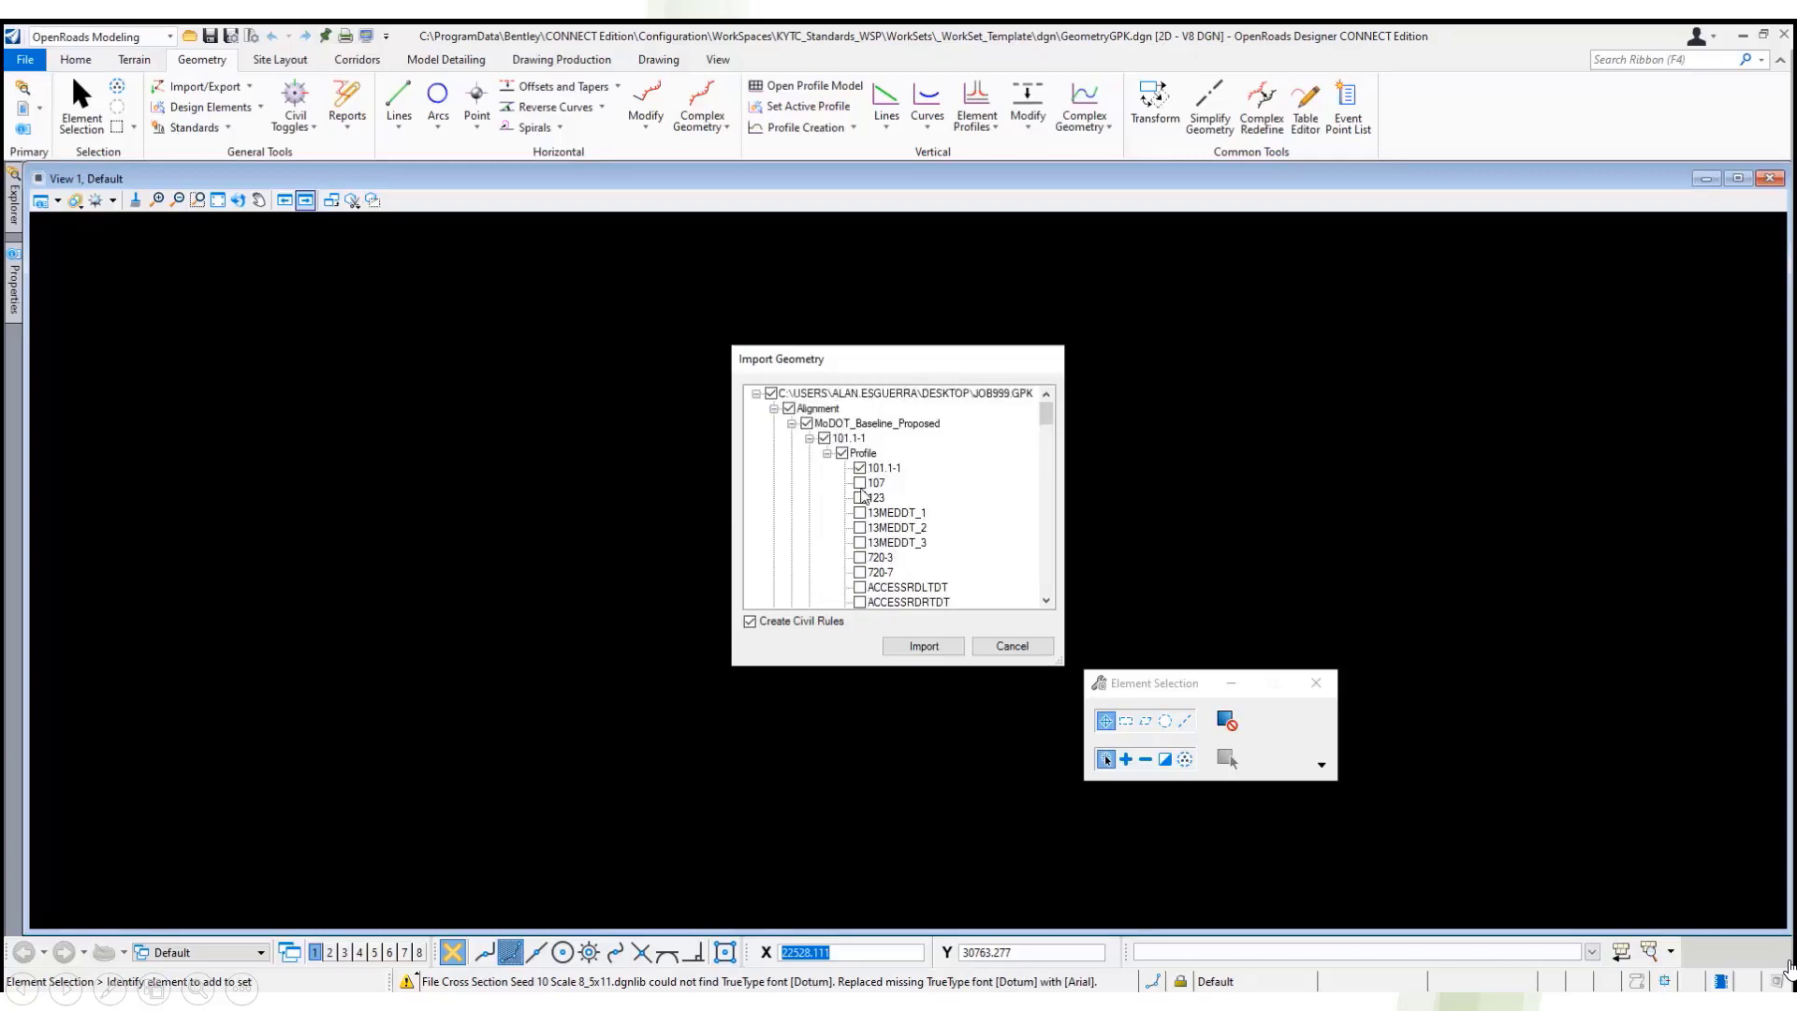
click(828, 454)
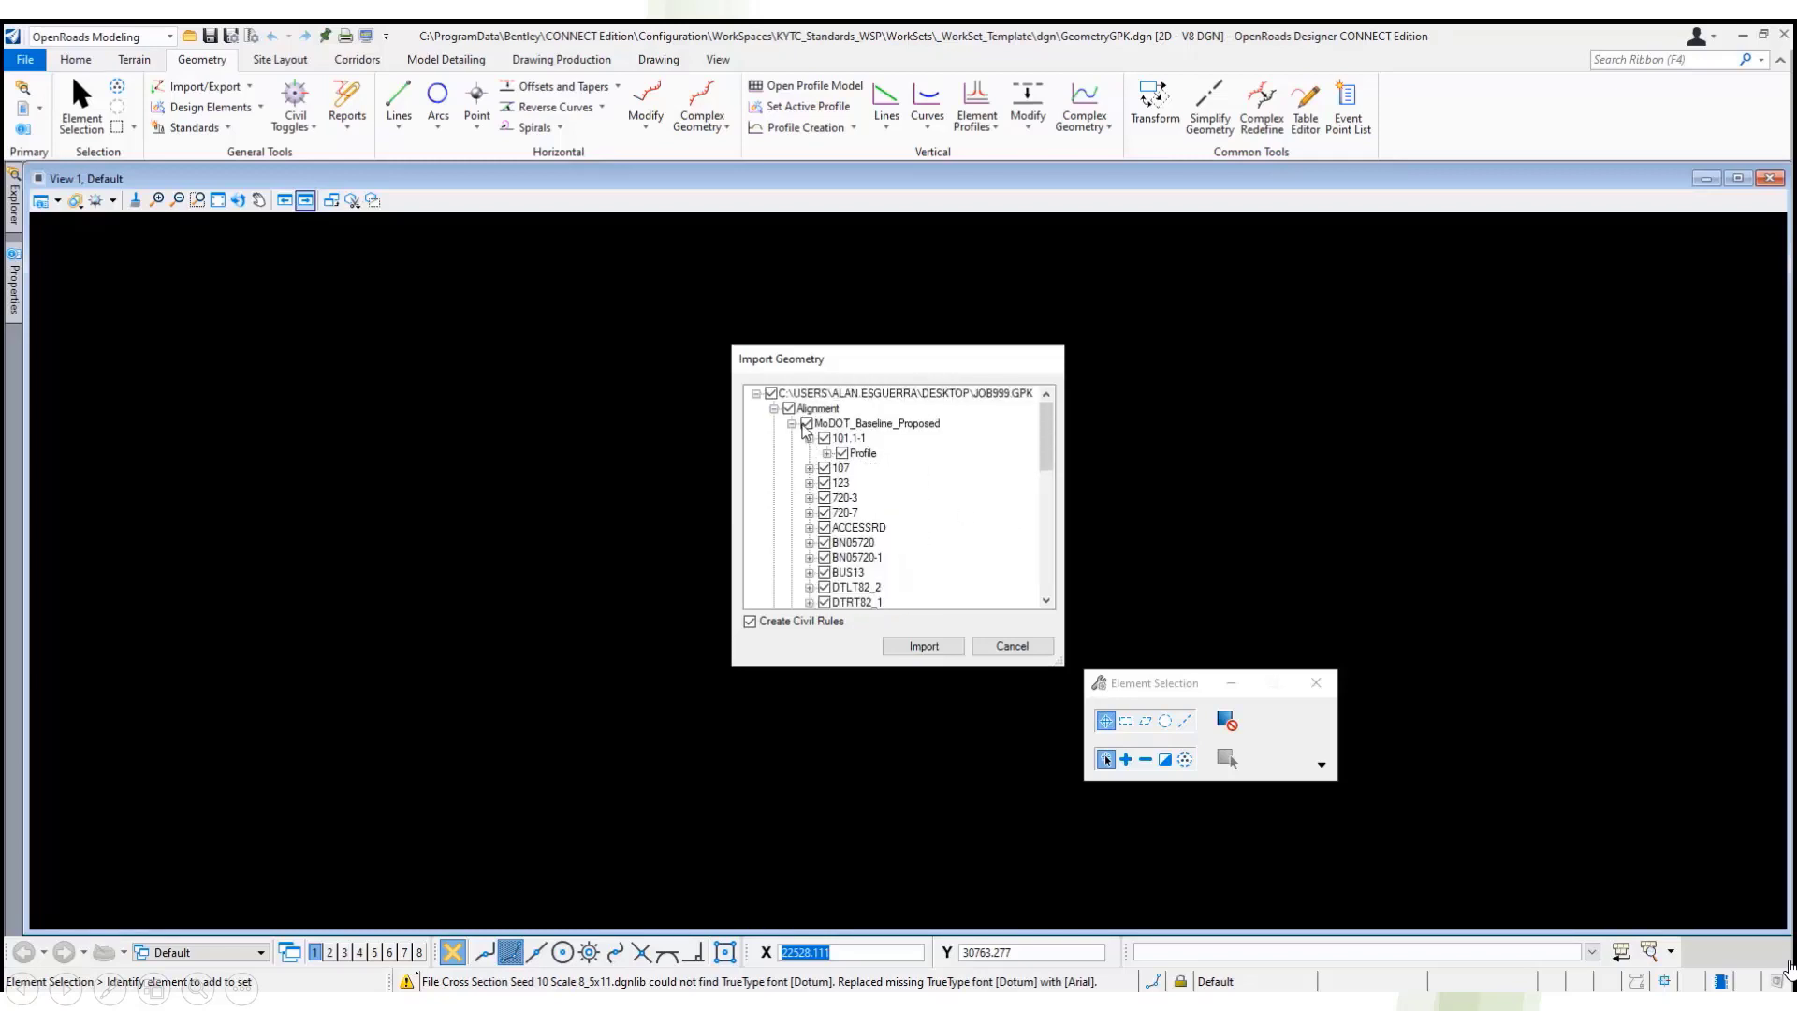
click(811, 438)
- Include the RAMP1 alignment in the import and review its preselected profiles
scroll(814, 505, down, 4)
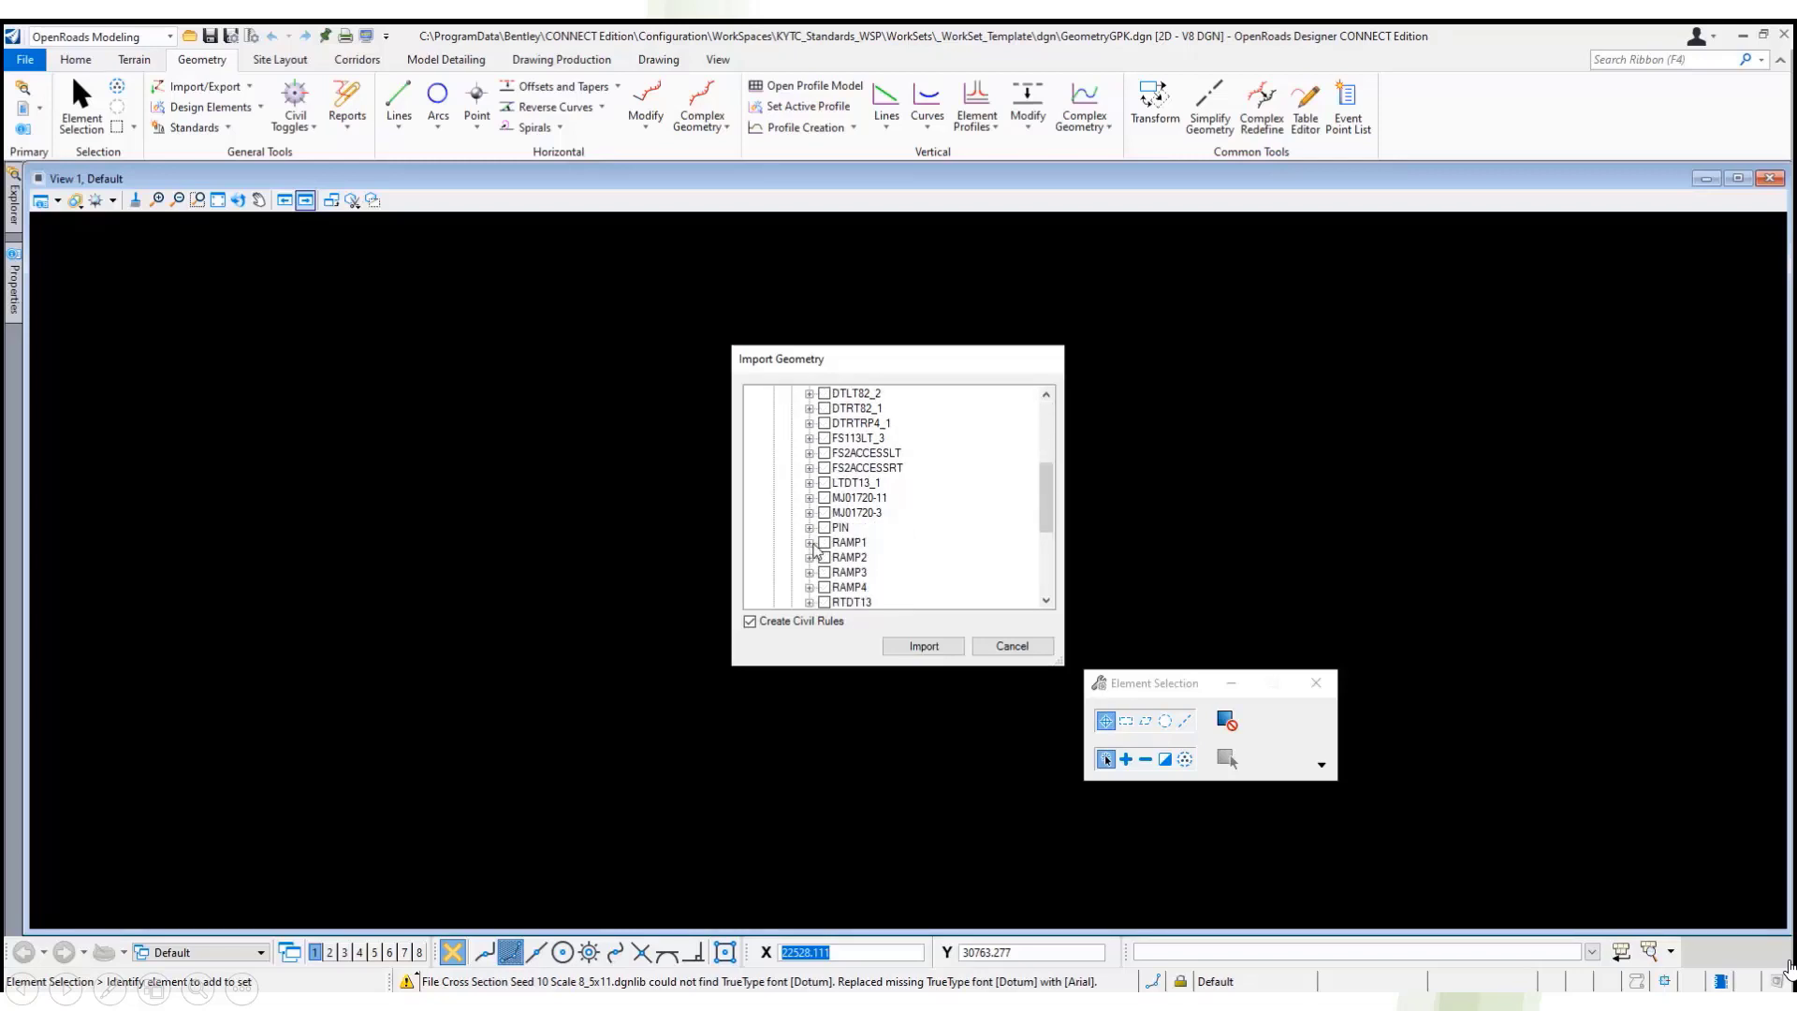
click(810, 542)
click(810, 572)
click(809, 602)
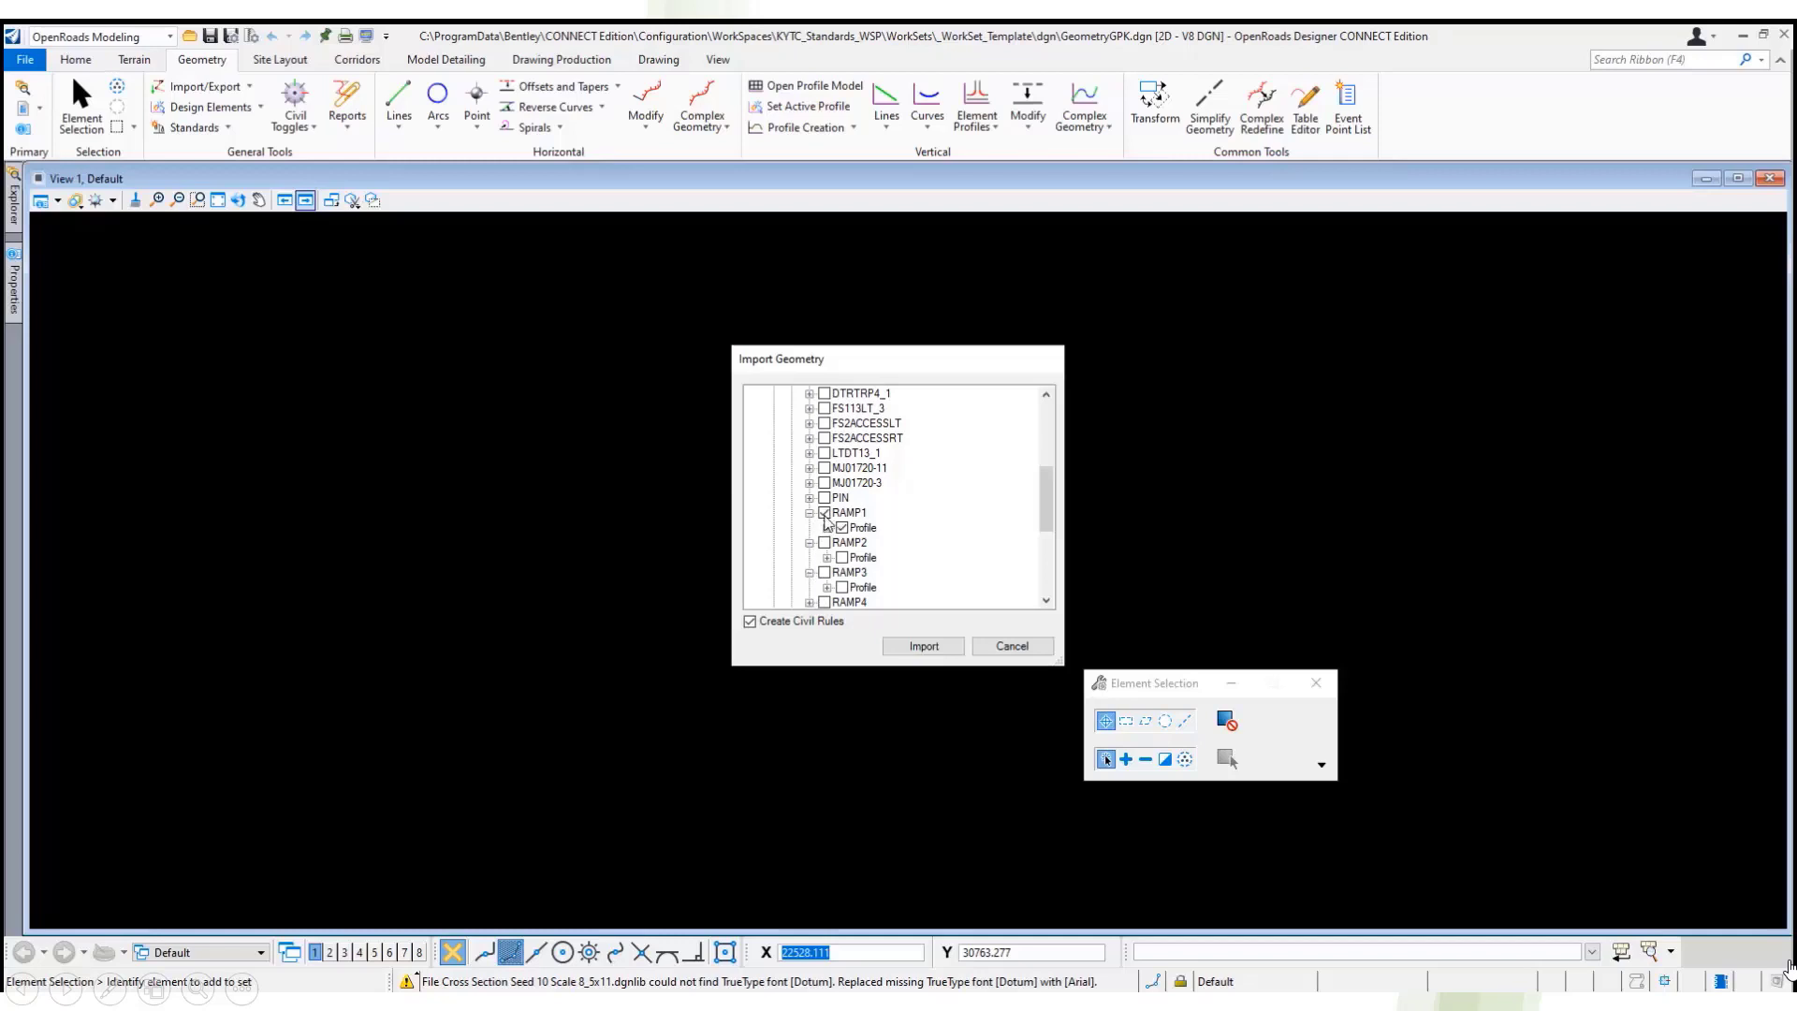
click(827, 528)
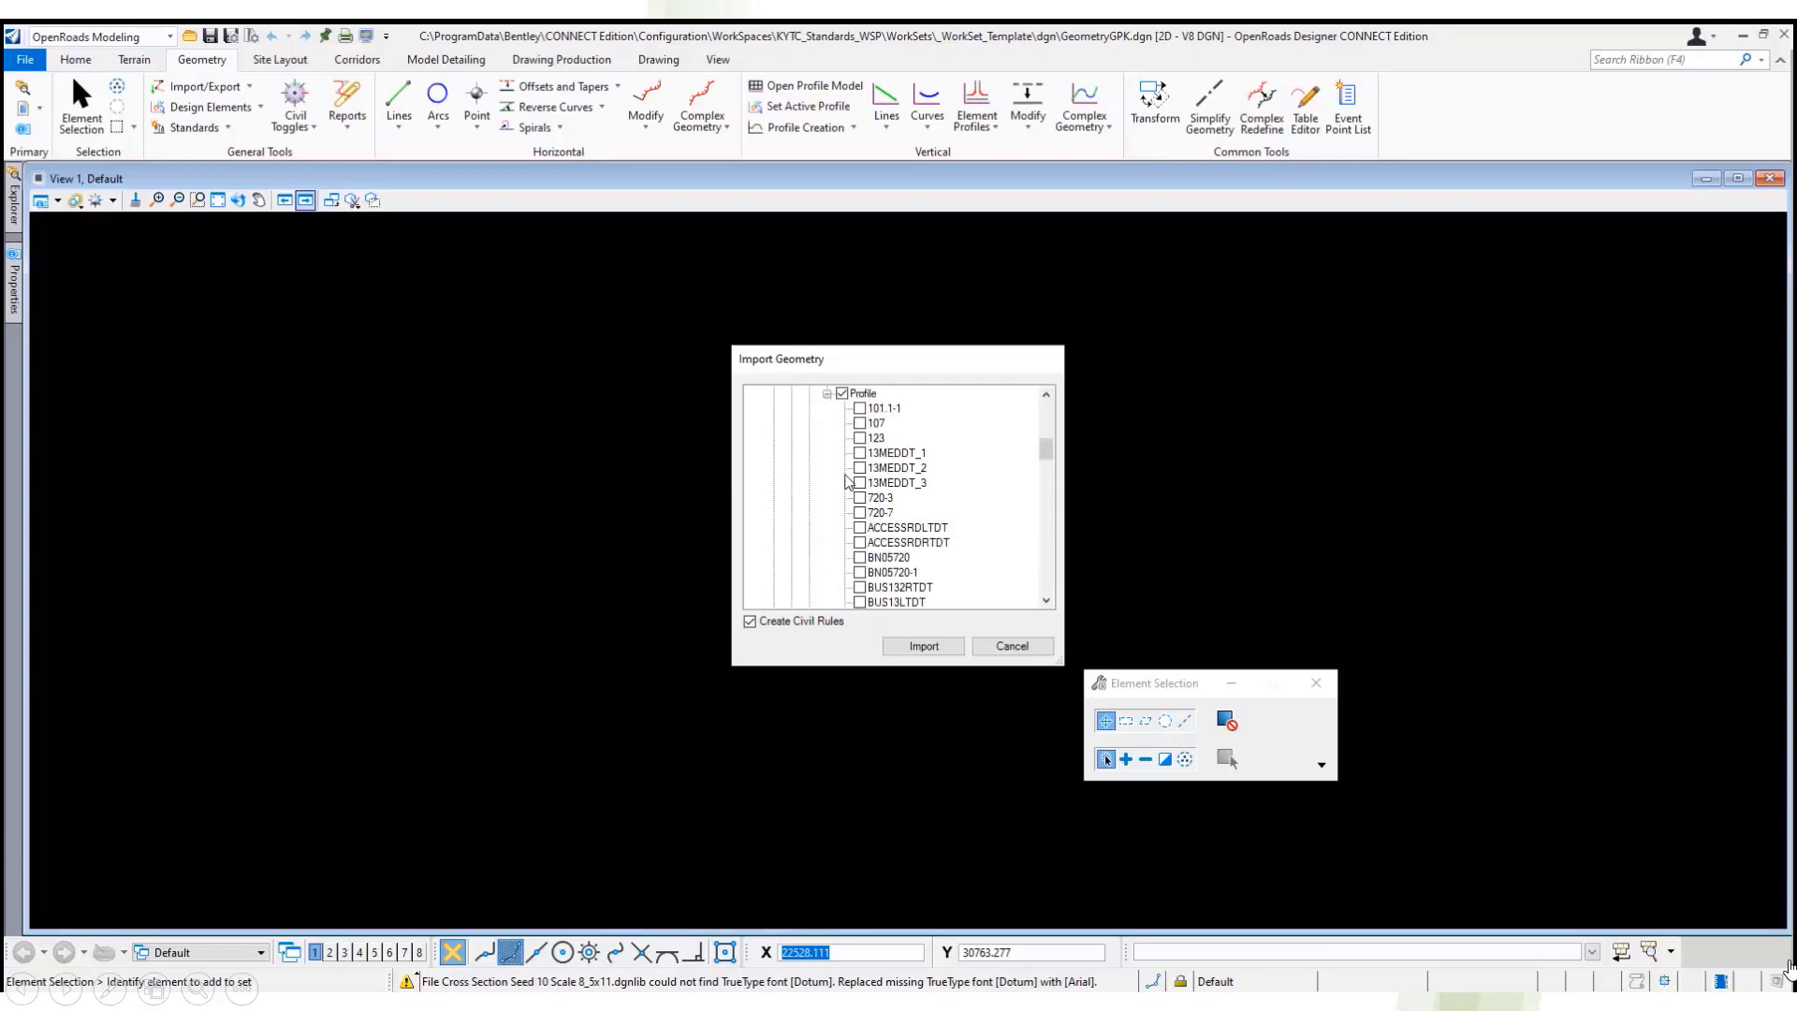
scroll(963, 519, down, 15)
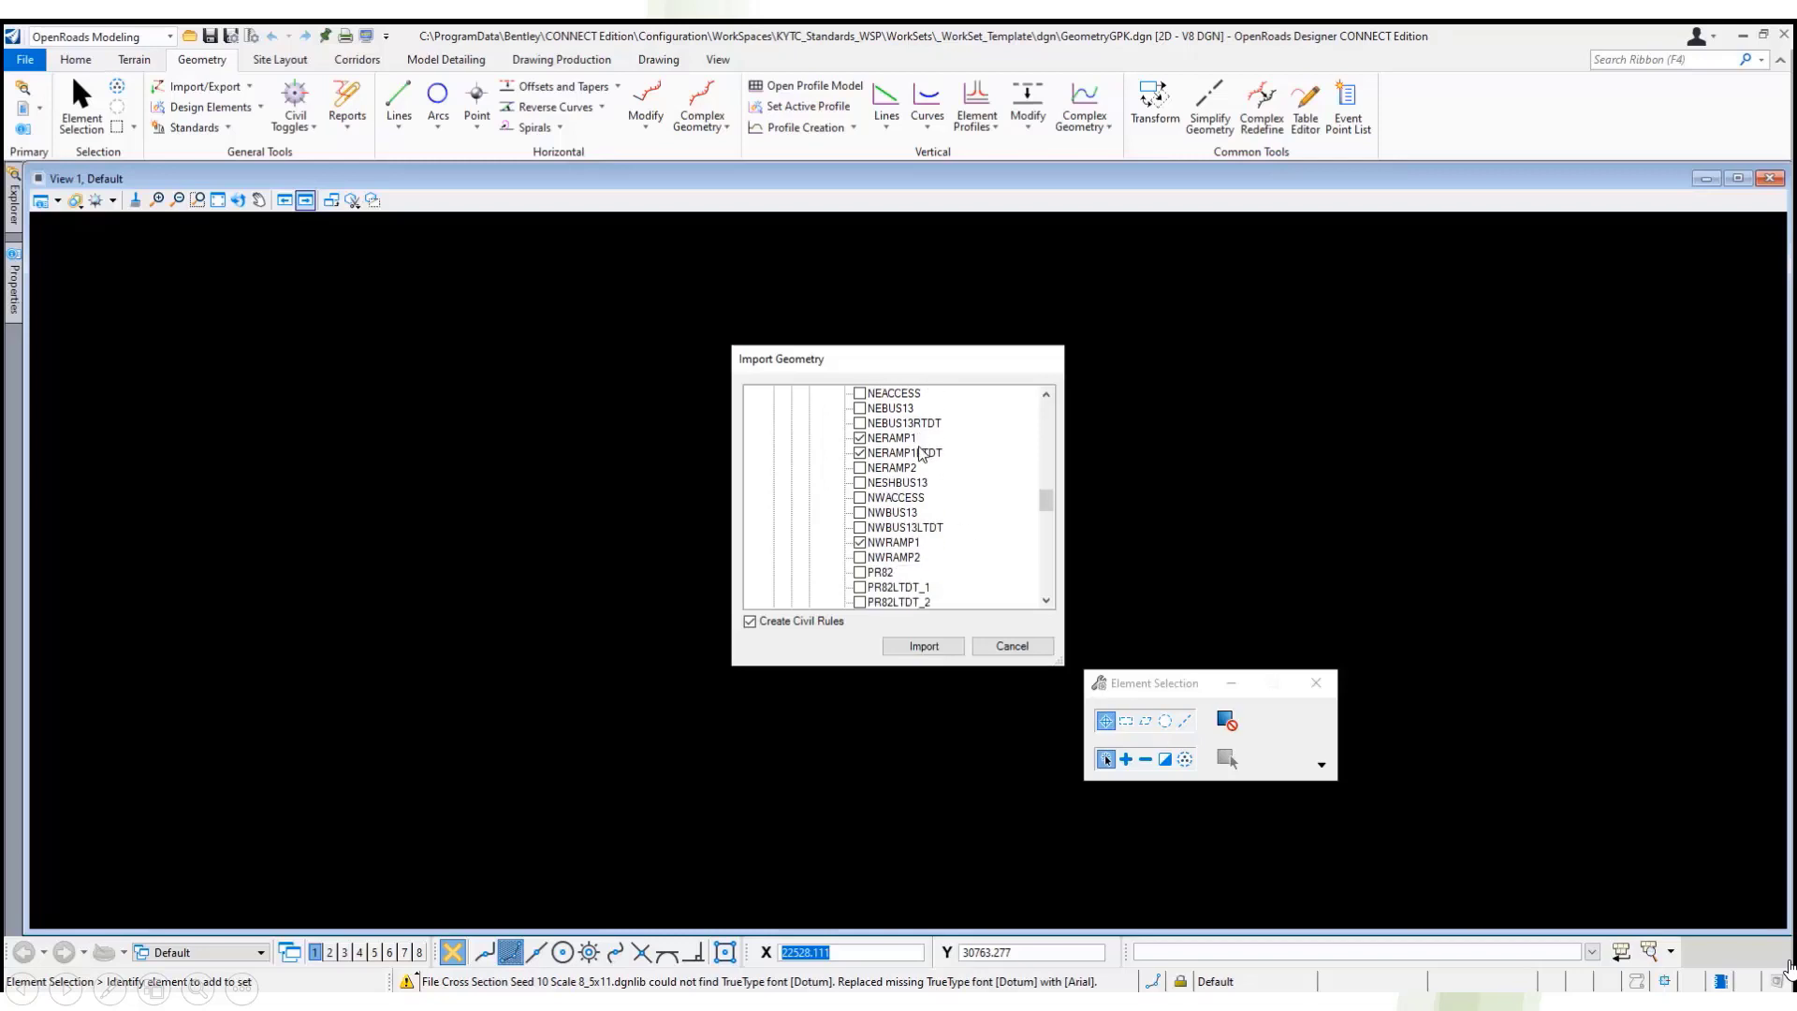
scroll(957, 543, down, 8)
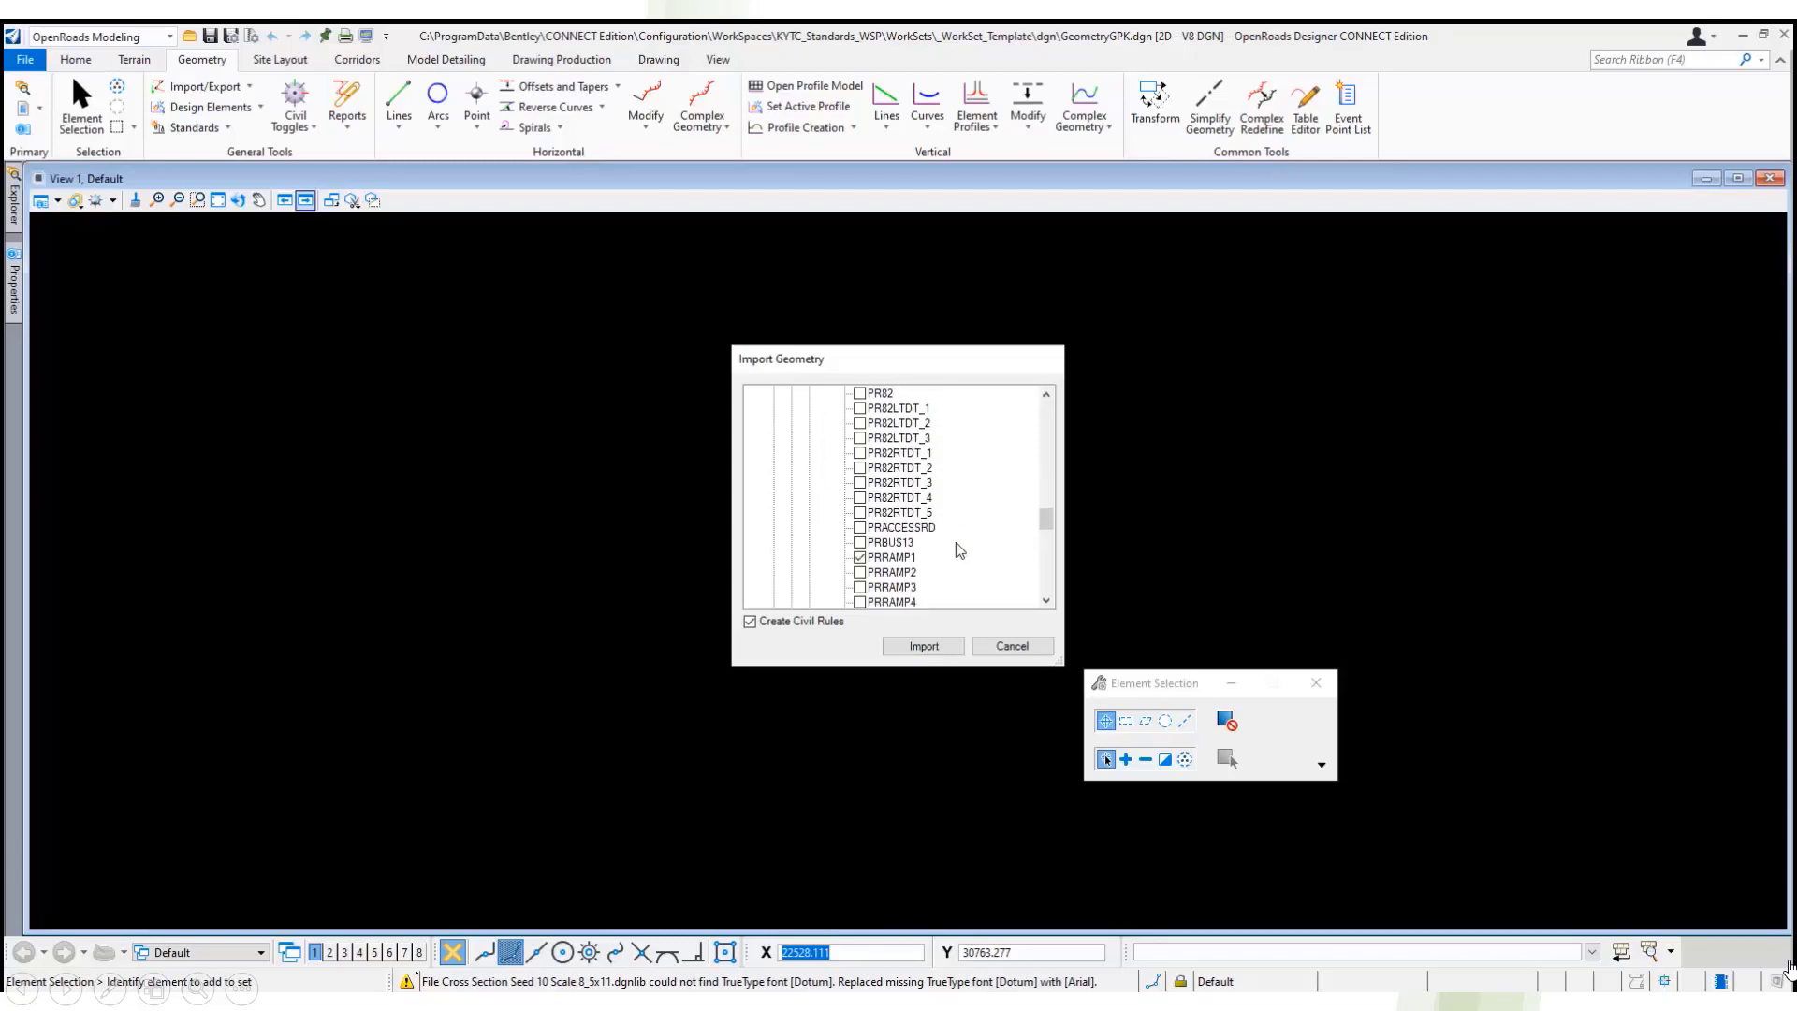
scroll(957, 542, down, 6)
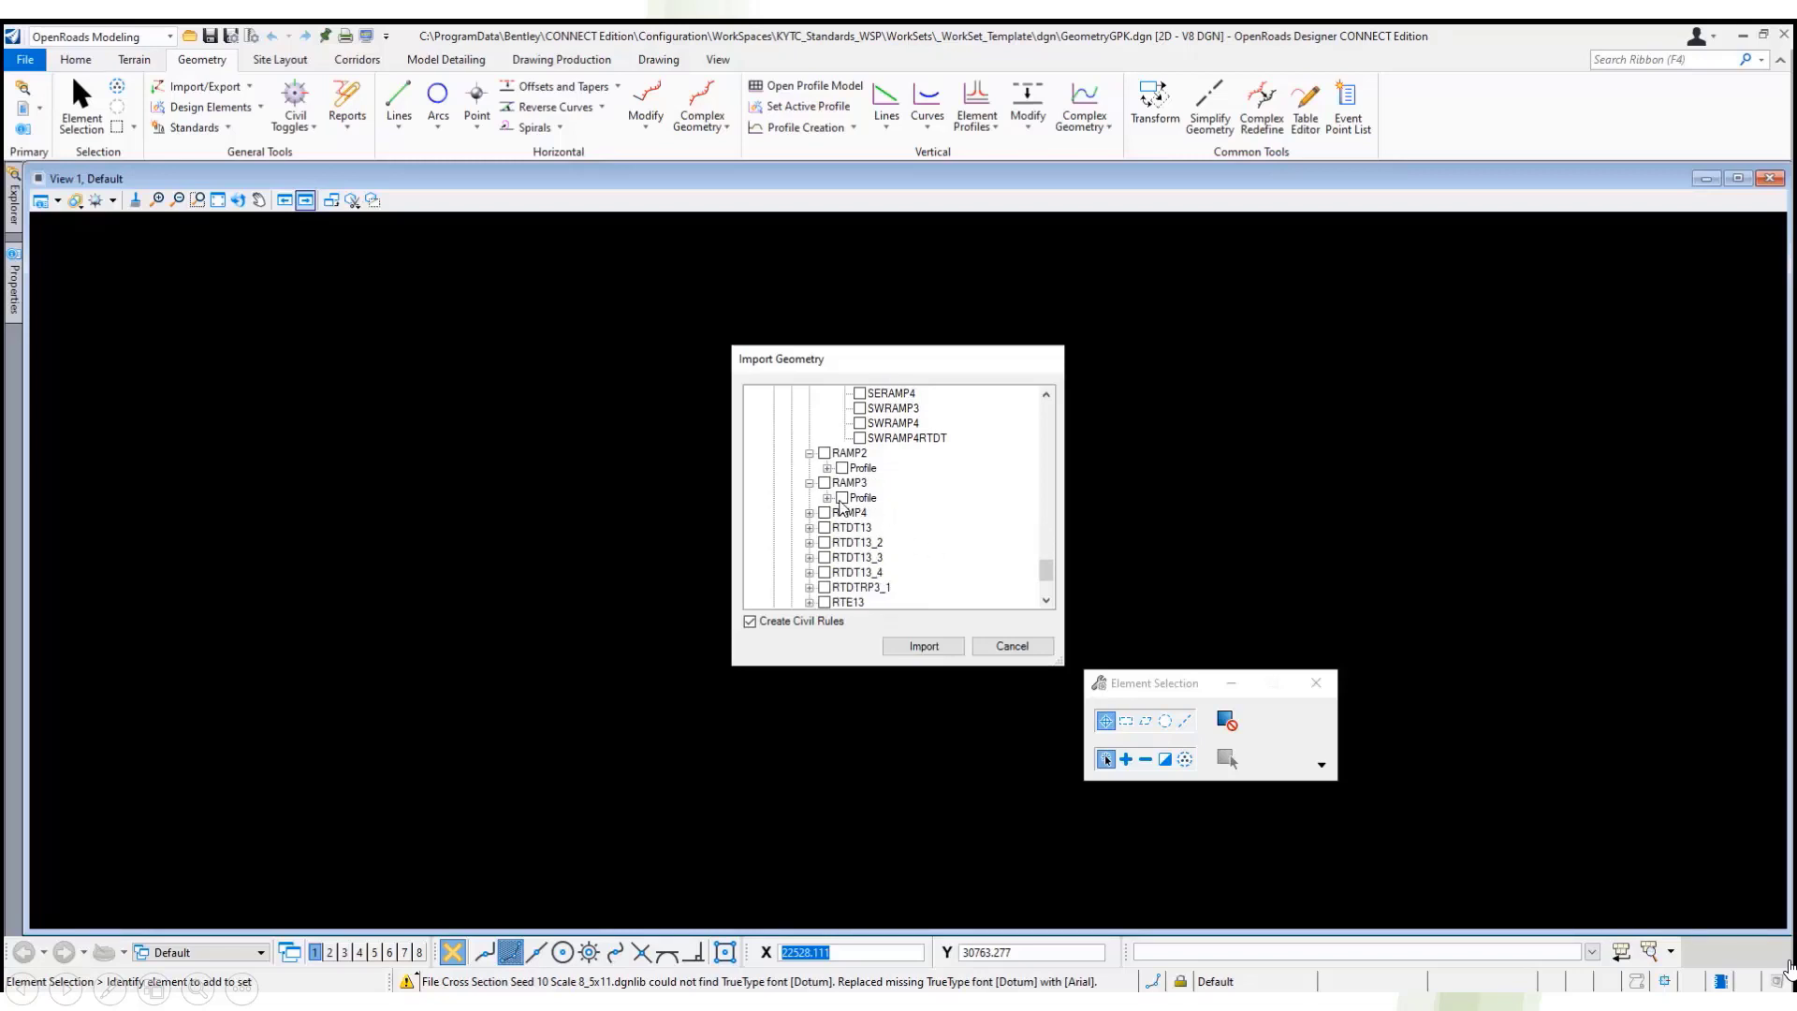
- Include RAMP2 with its associated profiles, import the chosen ramps with Create Civil Rules enabled, and fit the view to them
click(827, 468)
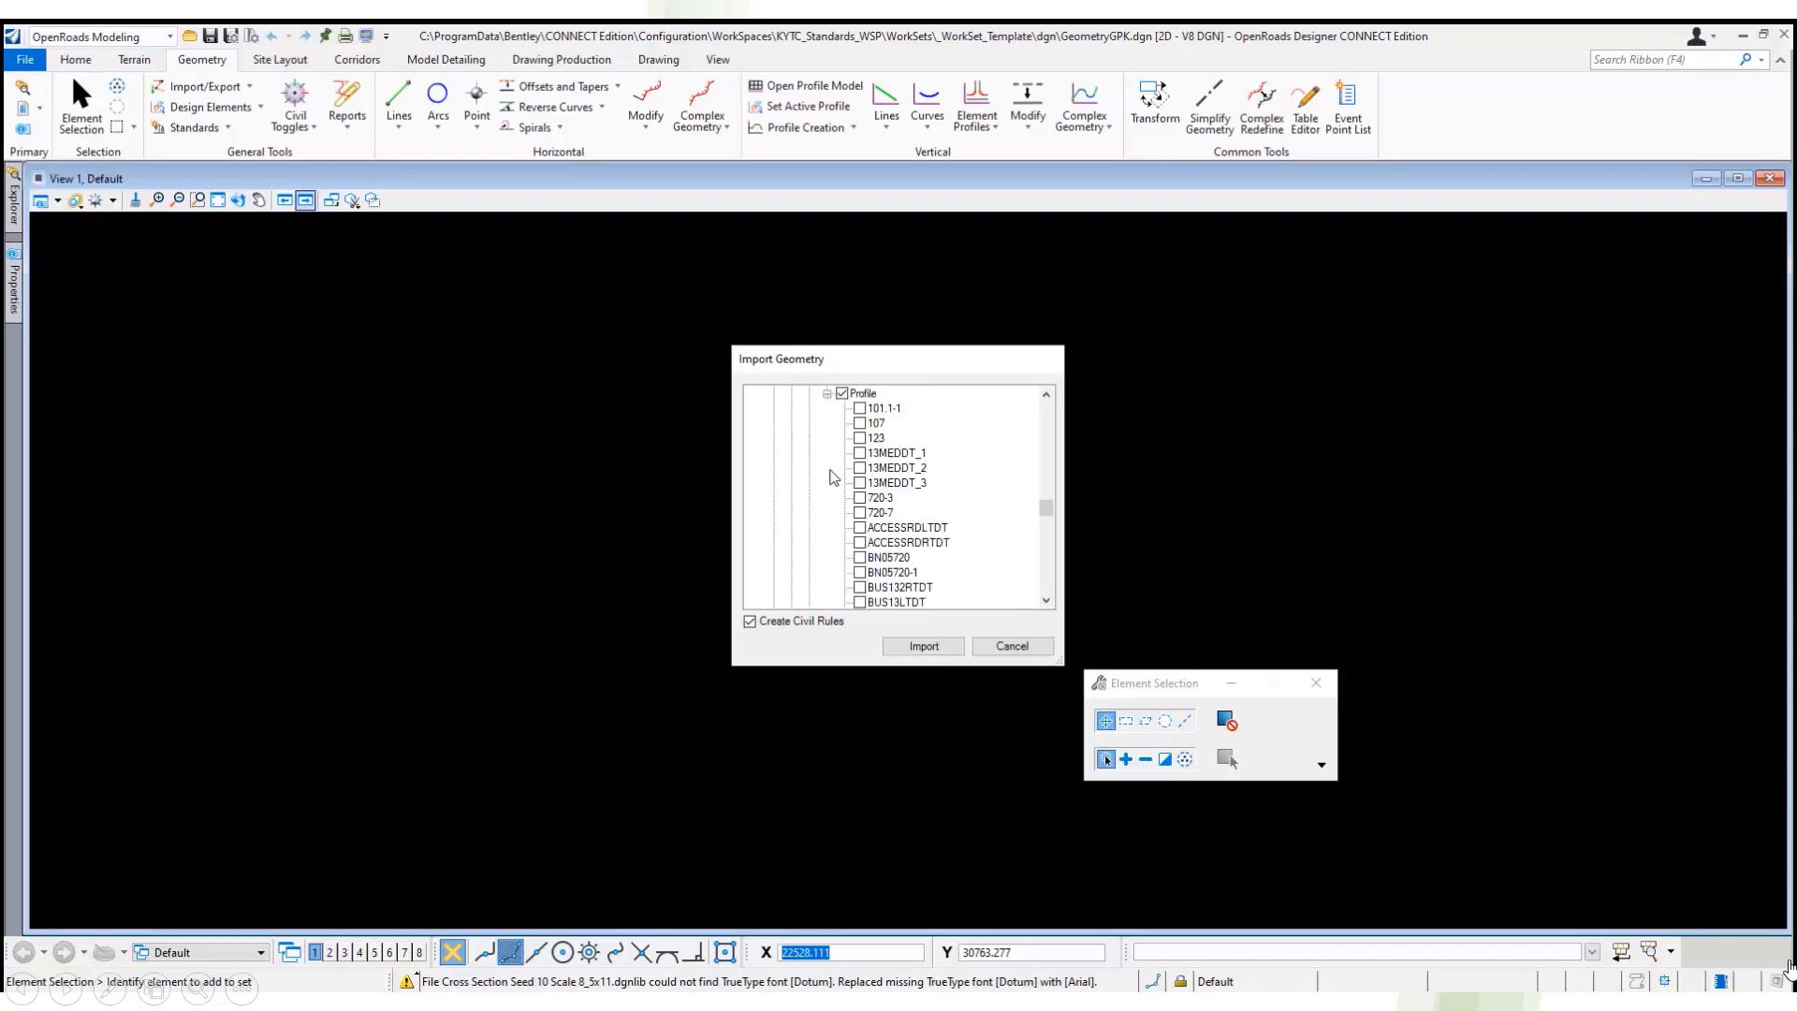
scroll(1025, 515, down, 4)
scroll(987, 510, down, 10)
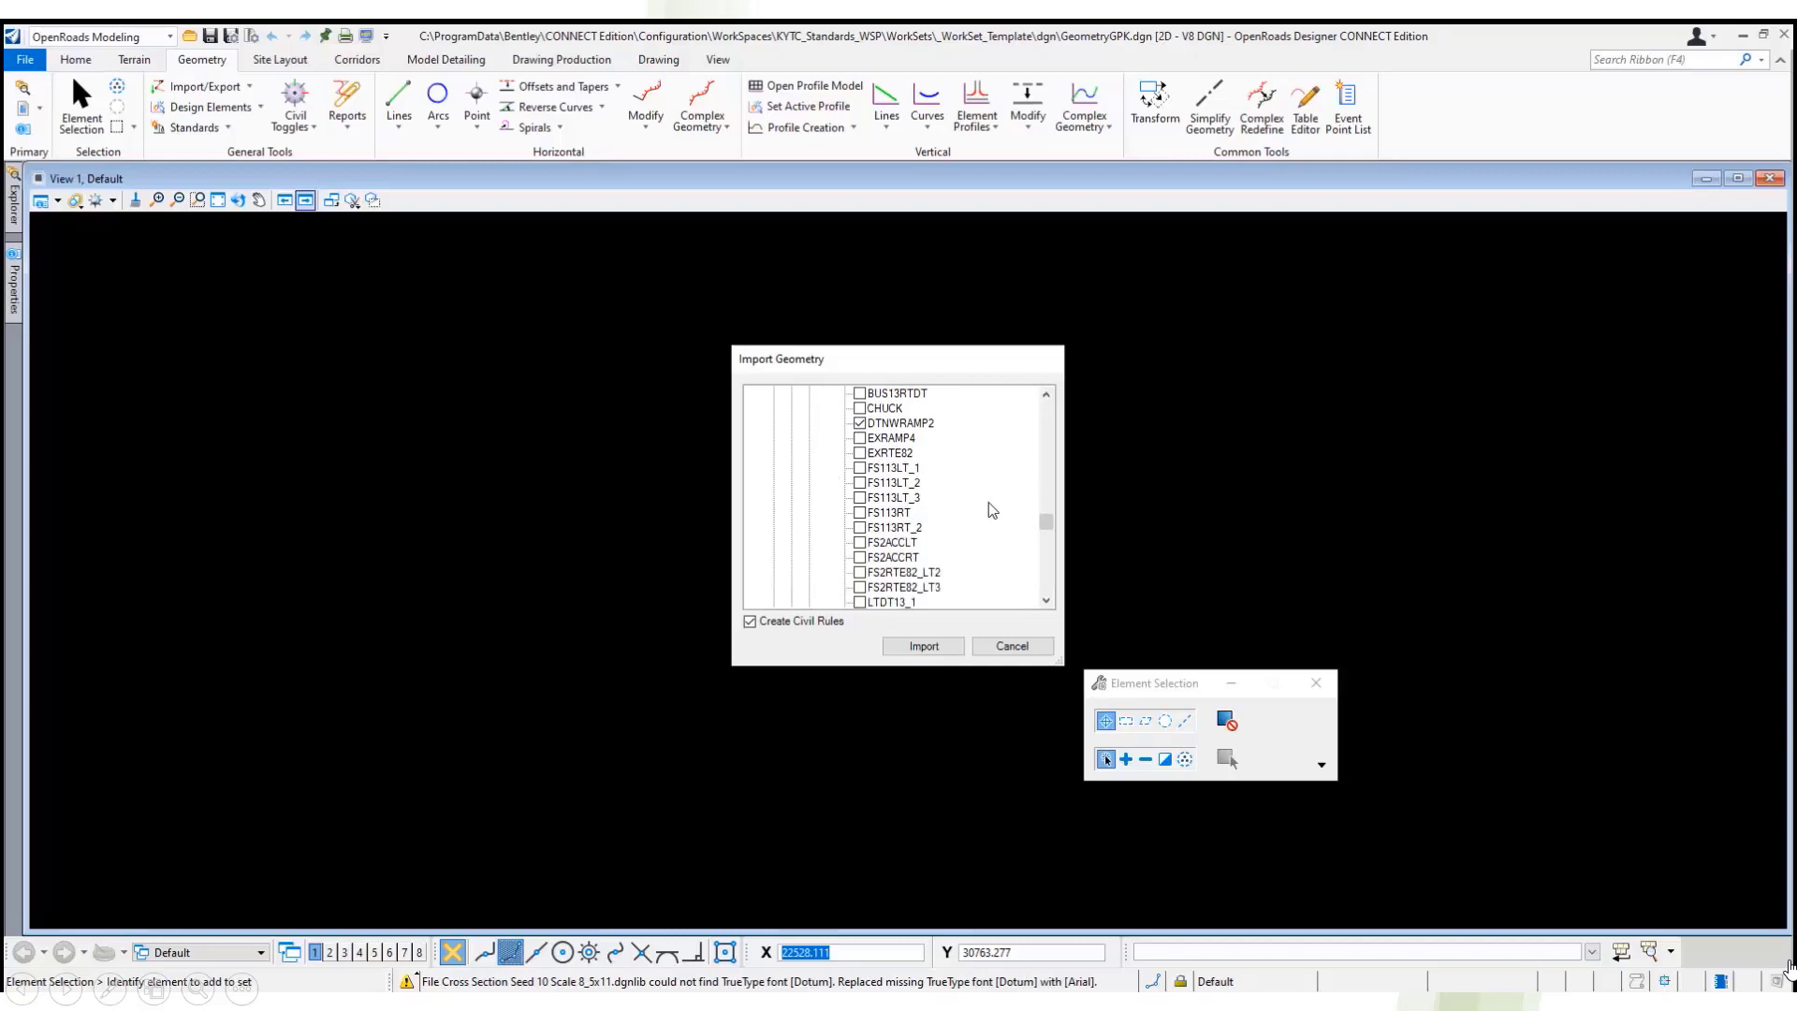
scroll(990, 511, down, 6)
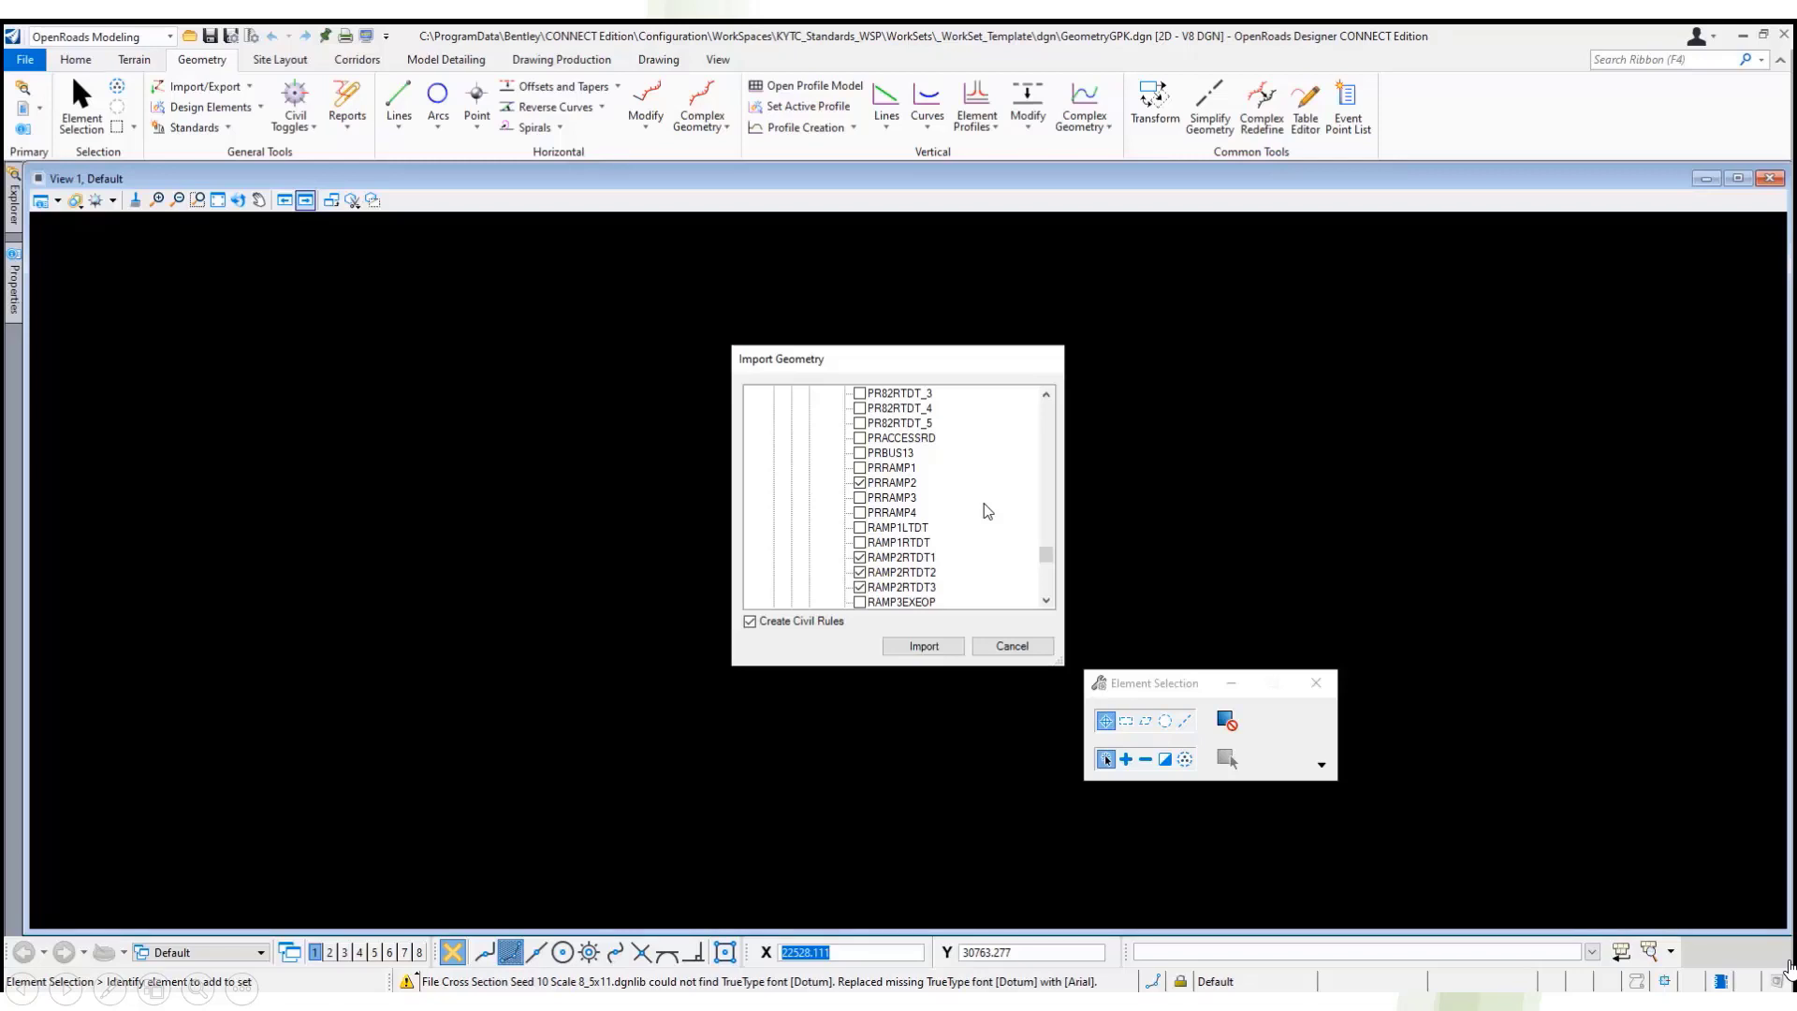
scroll(986, 510, down, 3)
click(950, 647)
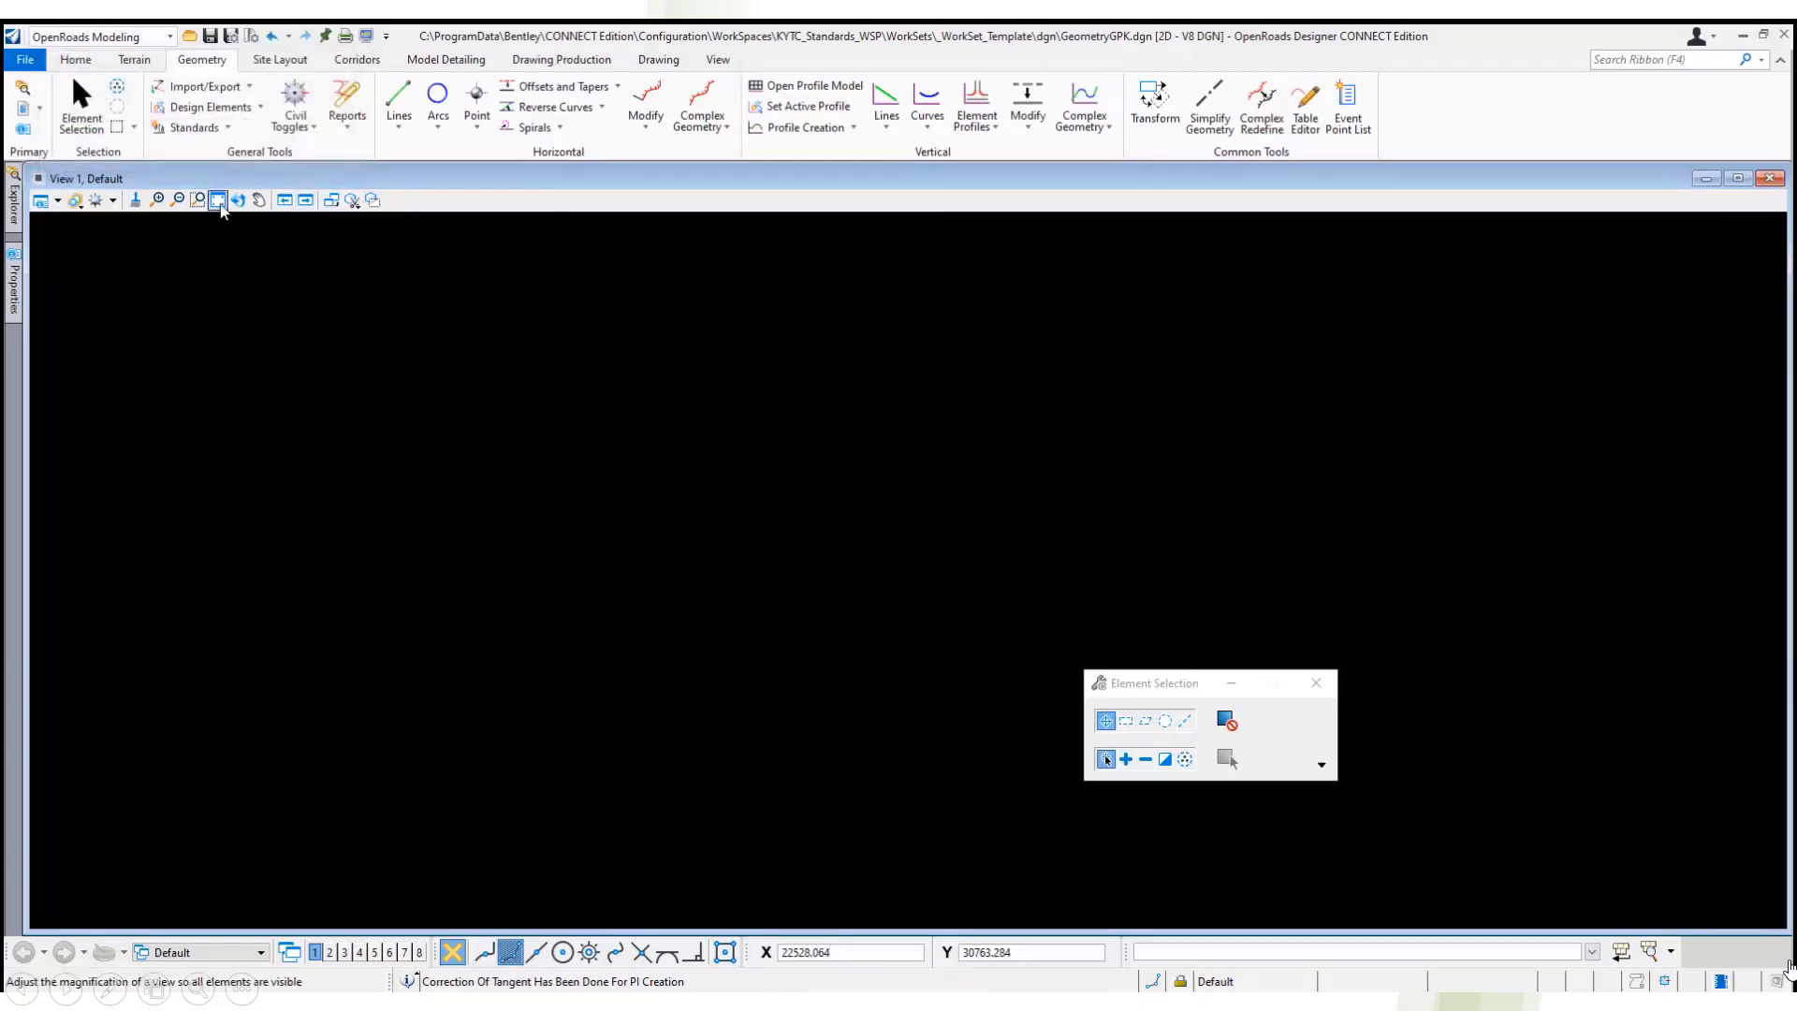
click(218, 200)
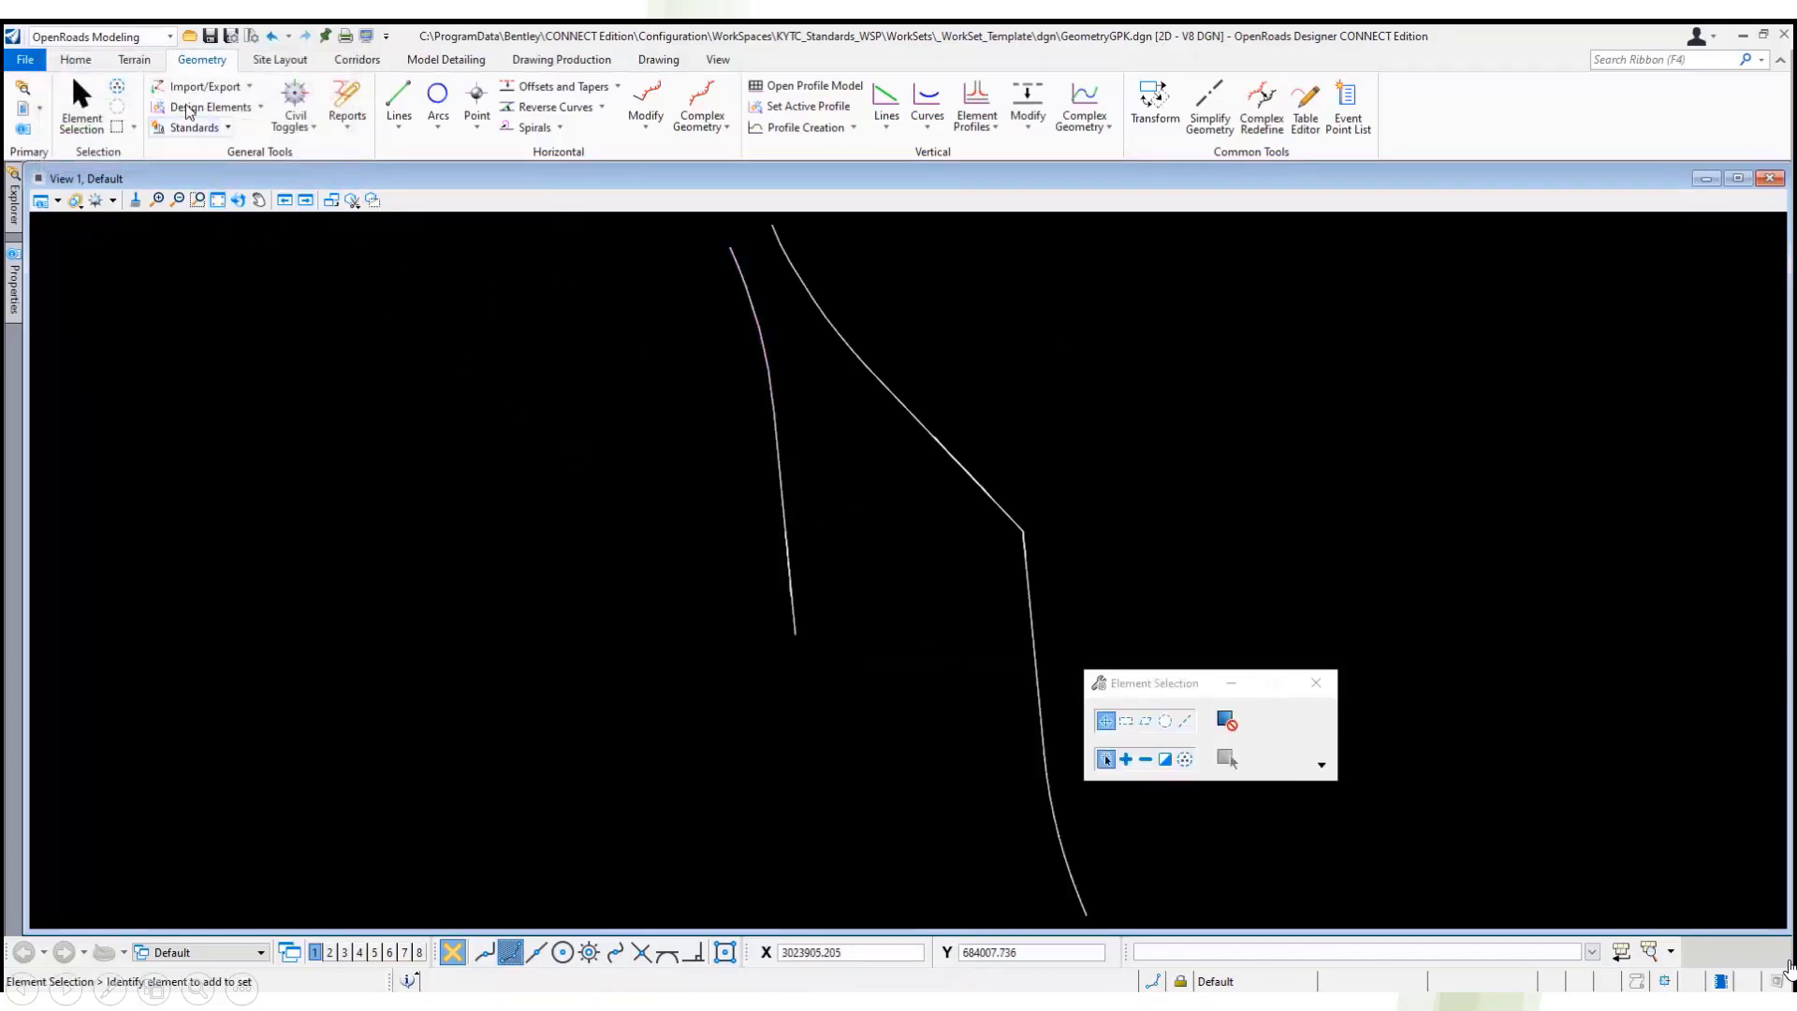
- Assign the Alignment feature definition PR Centerline 100 Scale to all three imported ramp alignments
click(227, 128)
click(263, 201)
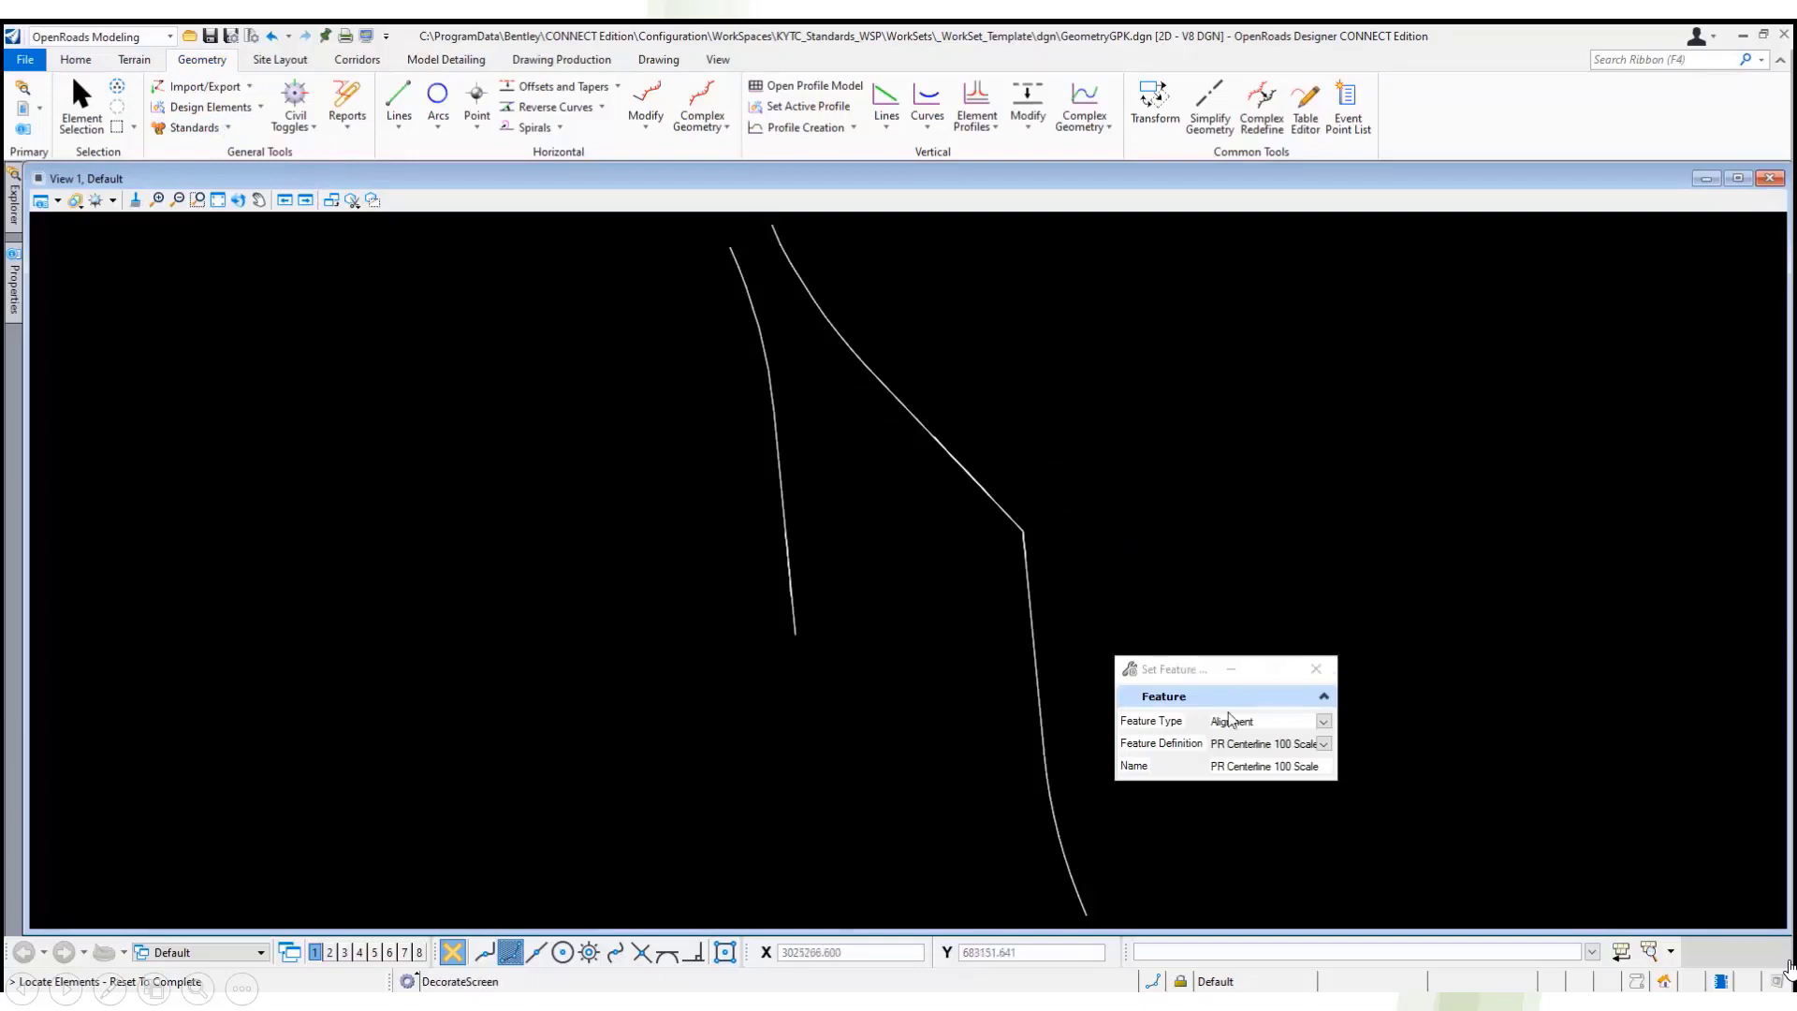
click(1323, 721)
click(1323, 721)
click(1323, 722)
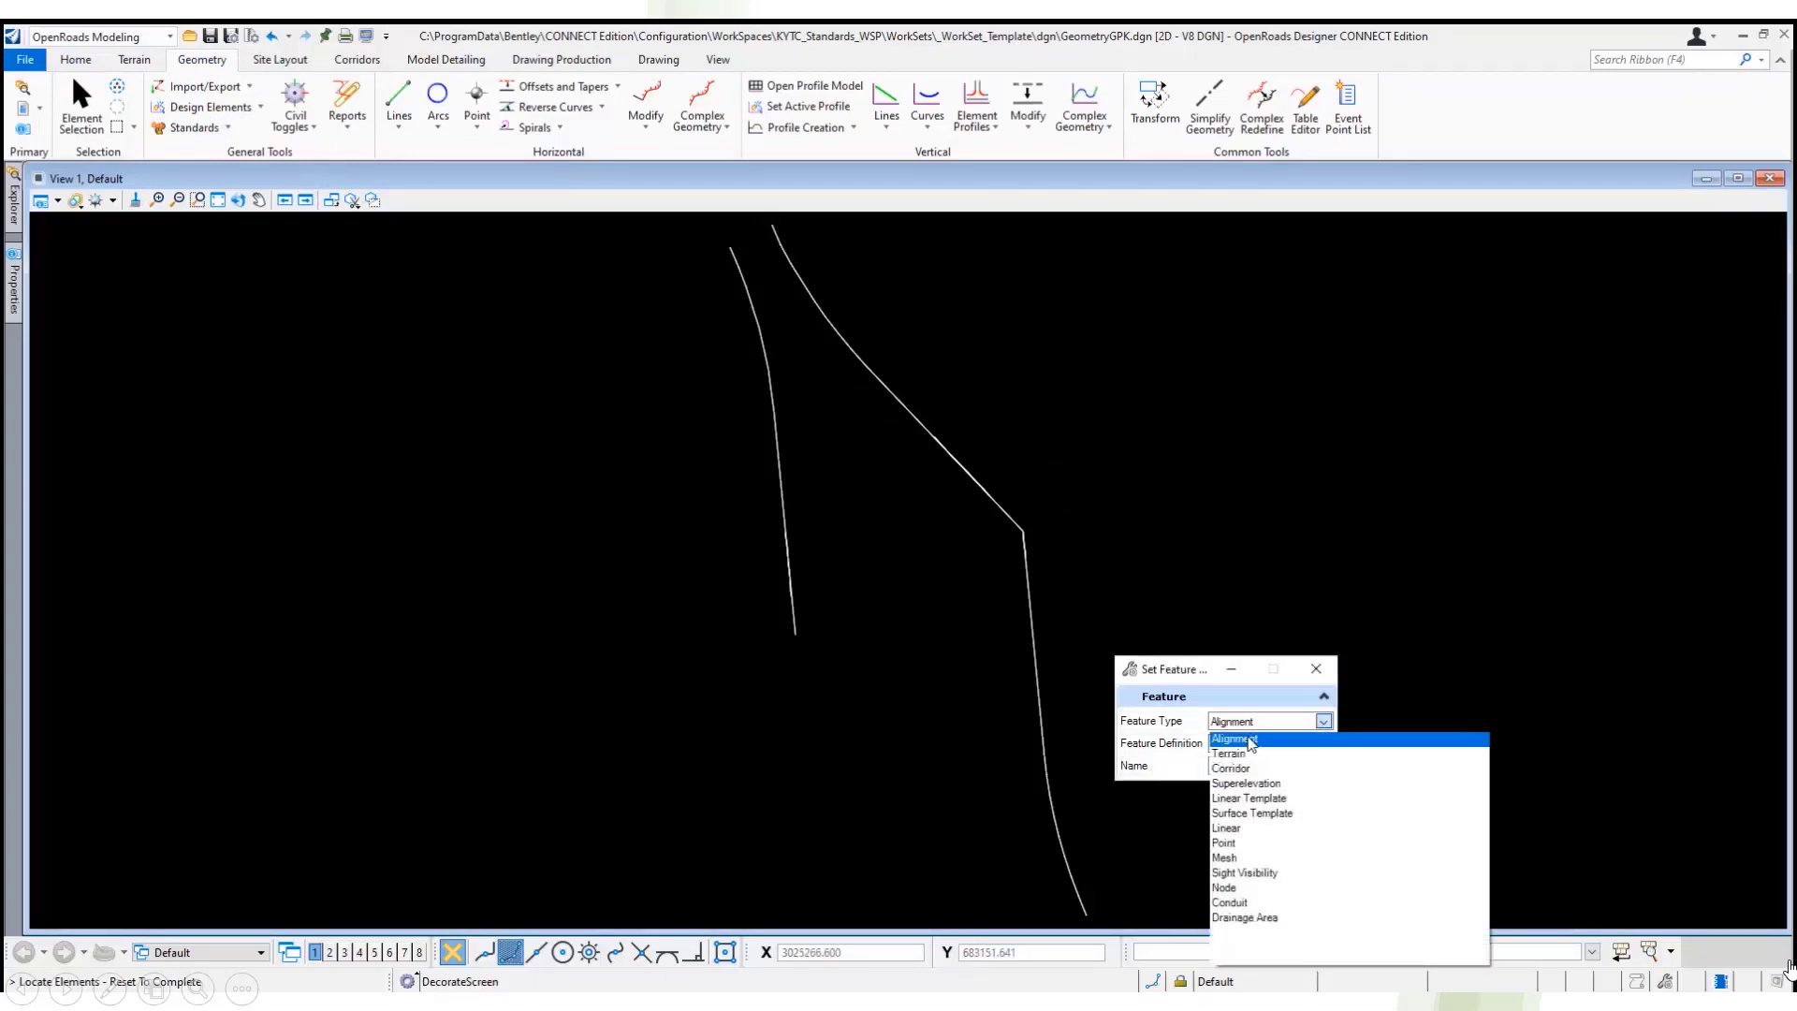
click(1313, 738)
click(1321, 743)
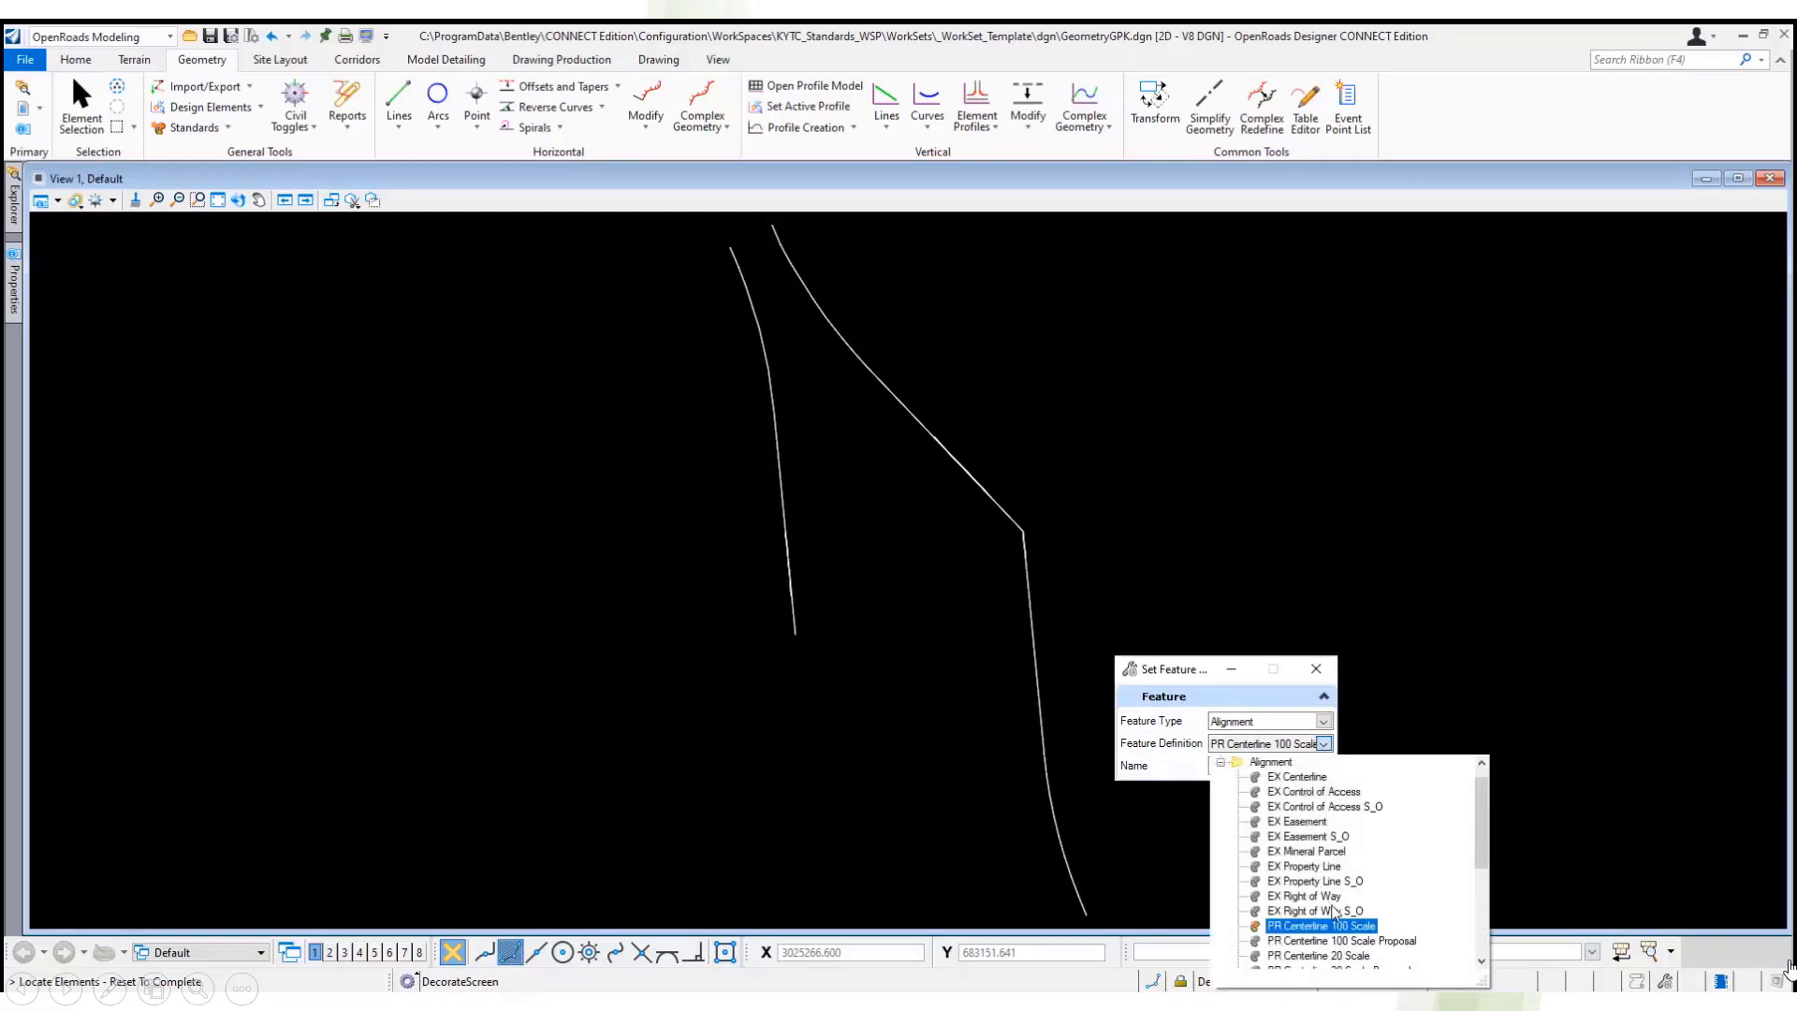
click(1321, 926)
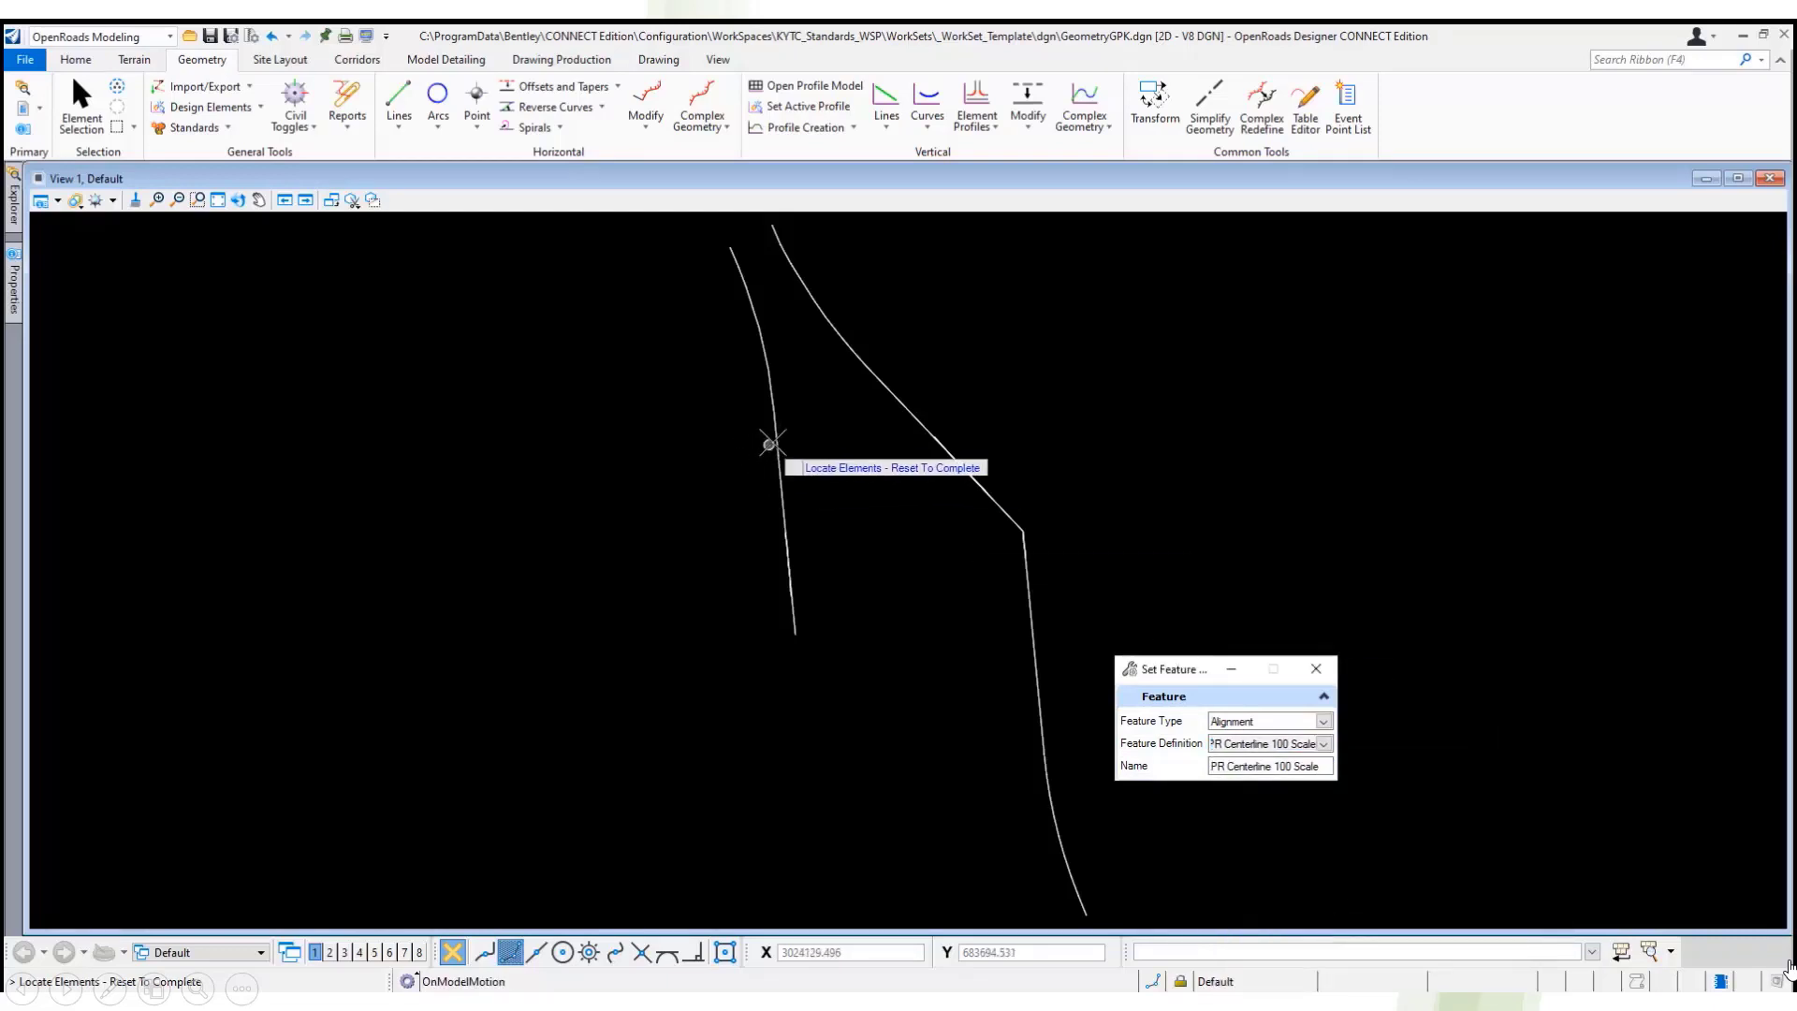
click(775, 433)
click(867, 373)
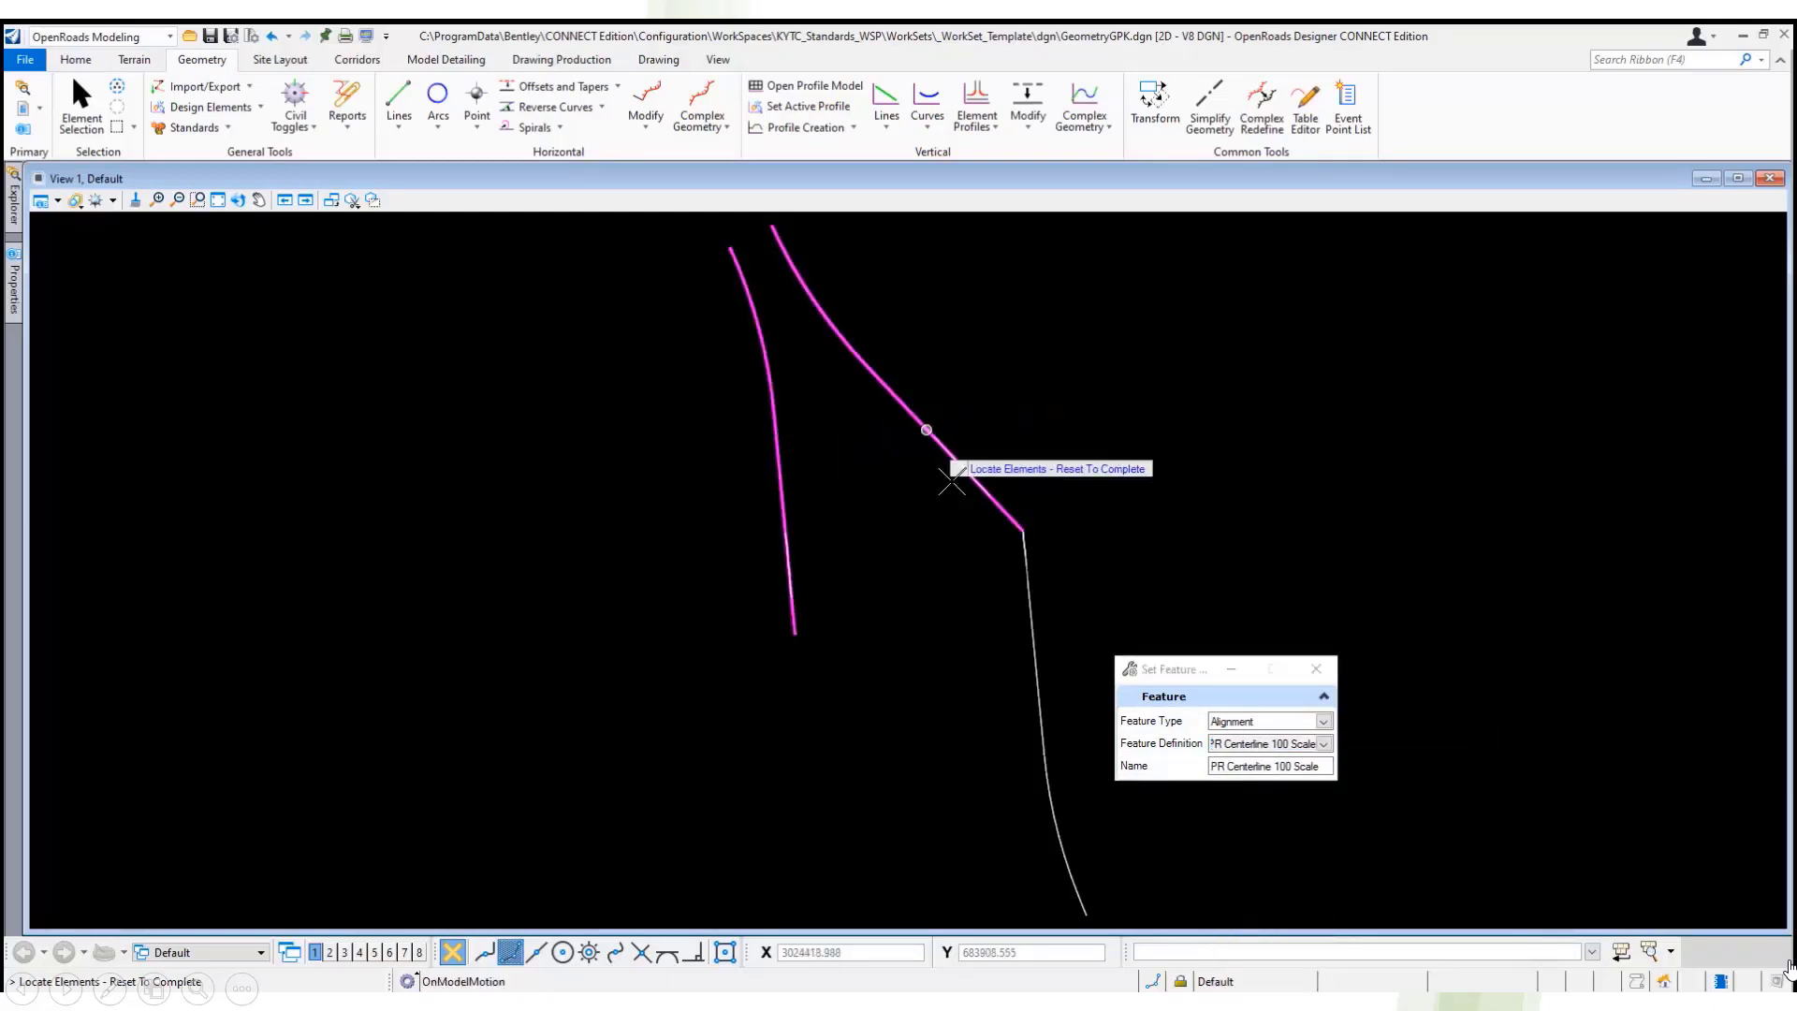
click(1022, 558)
scroll(883, 523, down, 1)
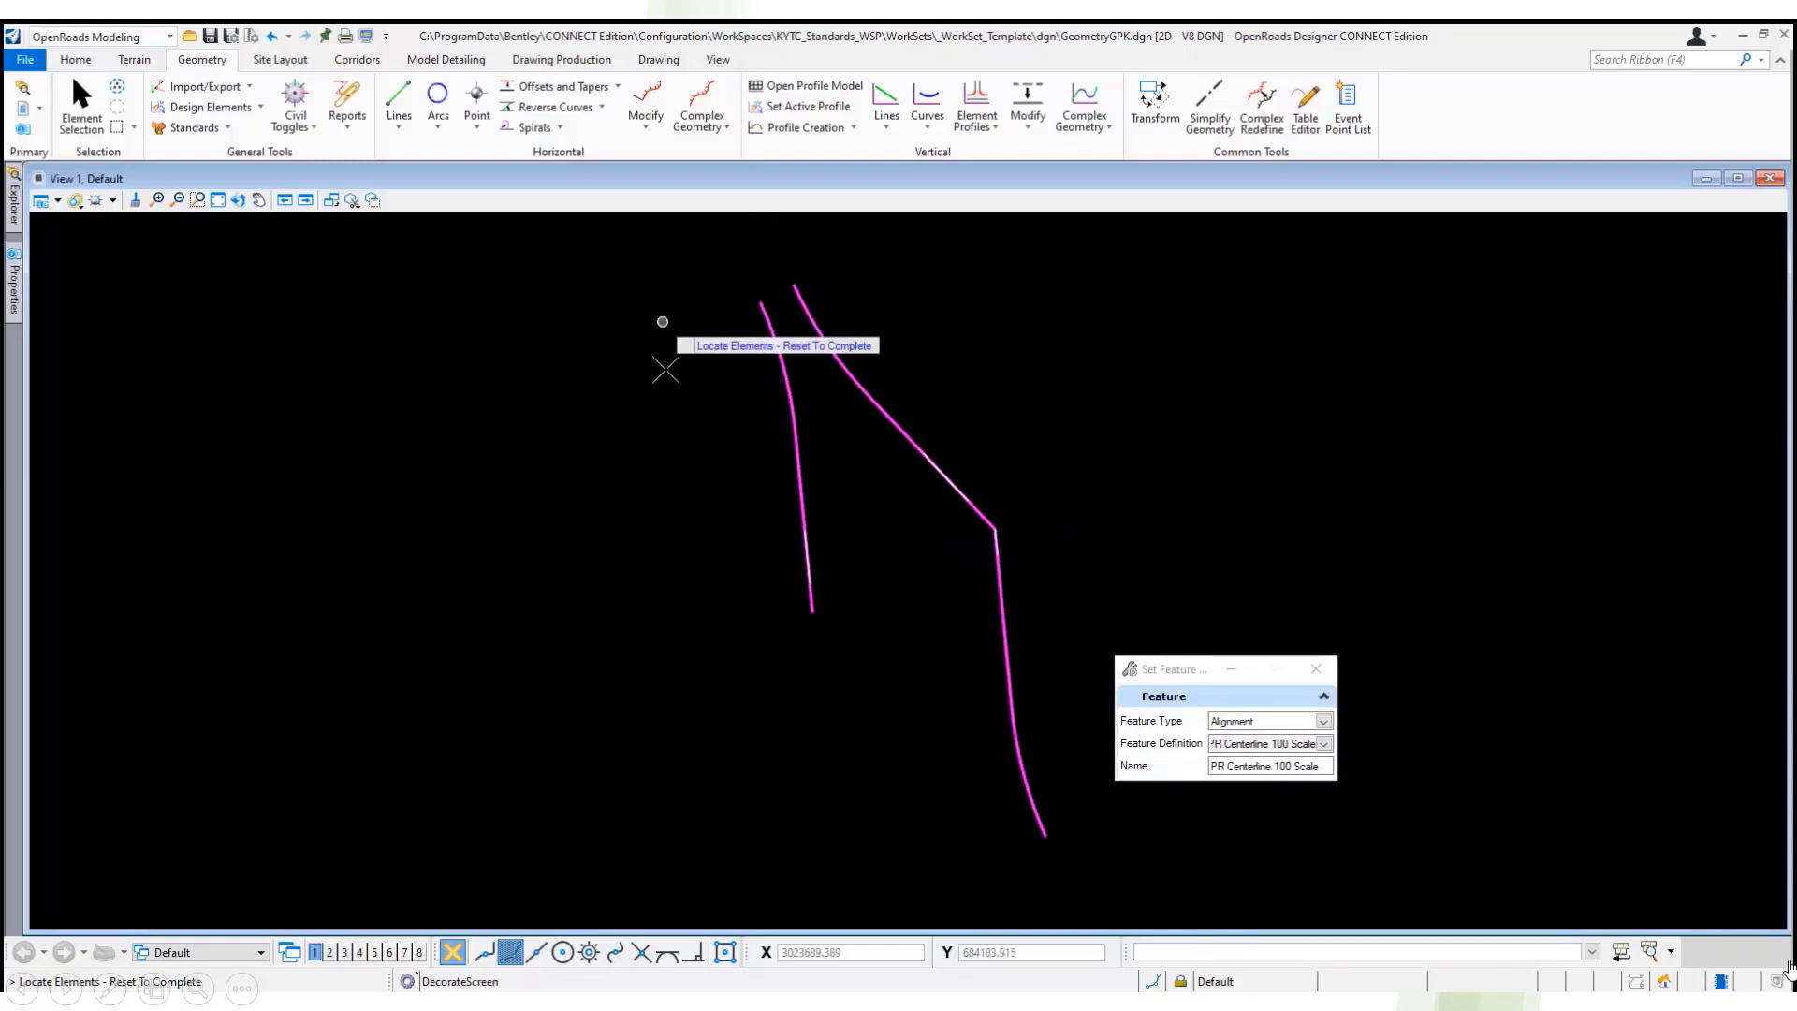
right_click(669, 380)
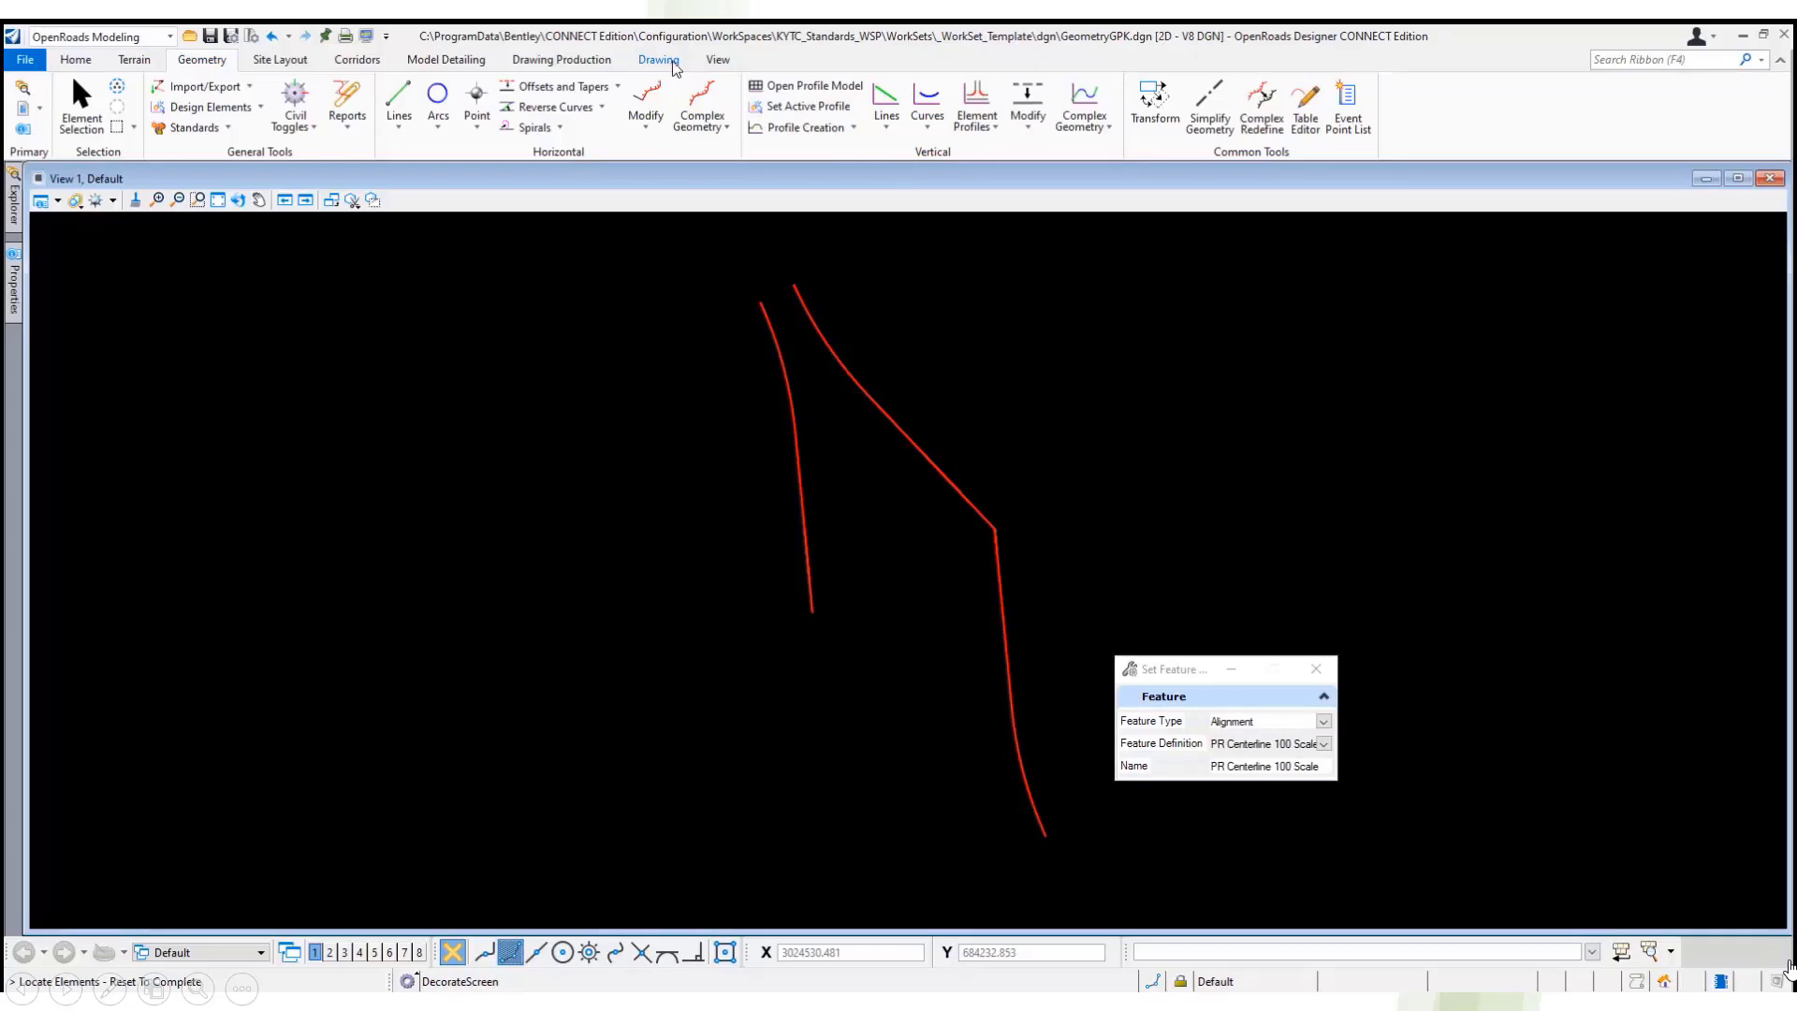
- Annotate the whole model and inspect the station labels and curve data along the ramp alignments
click(586, 62)
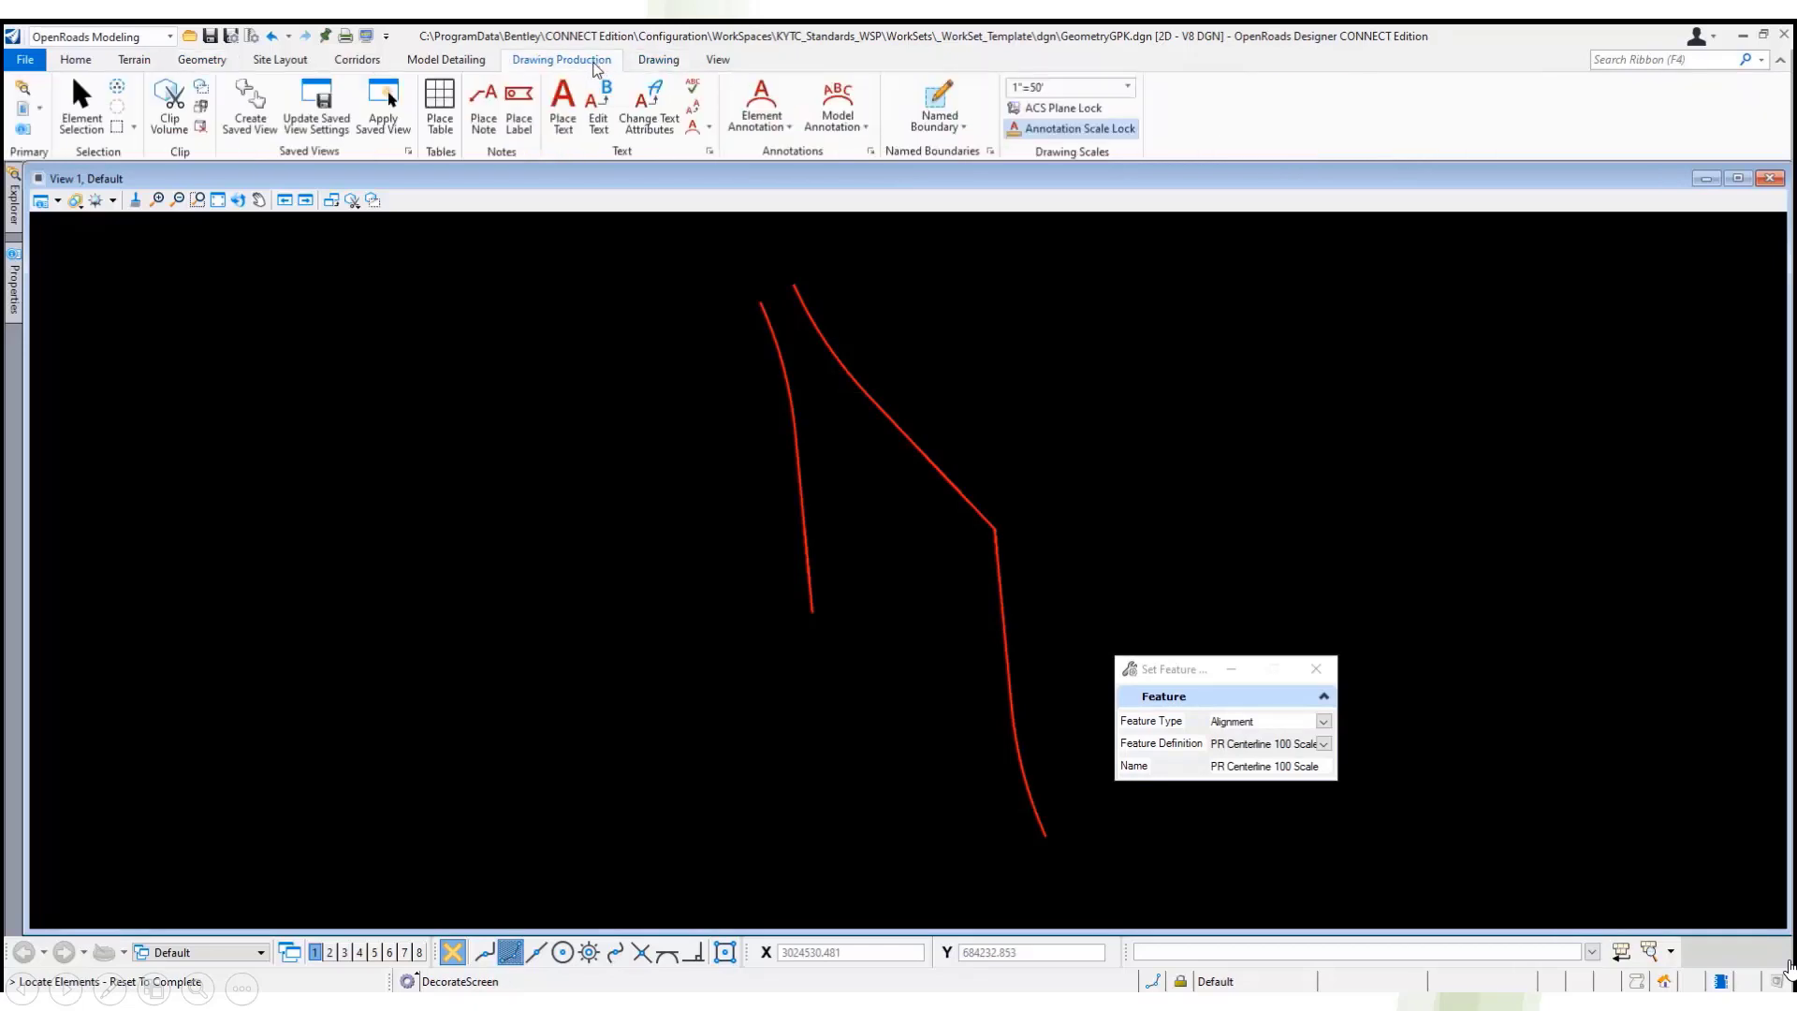
click(787, 101)
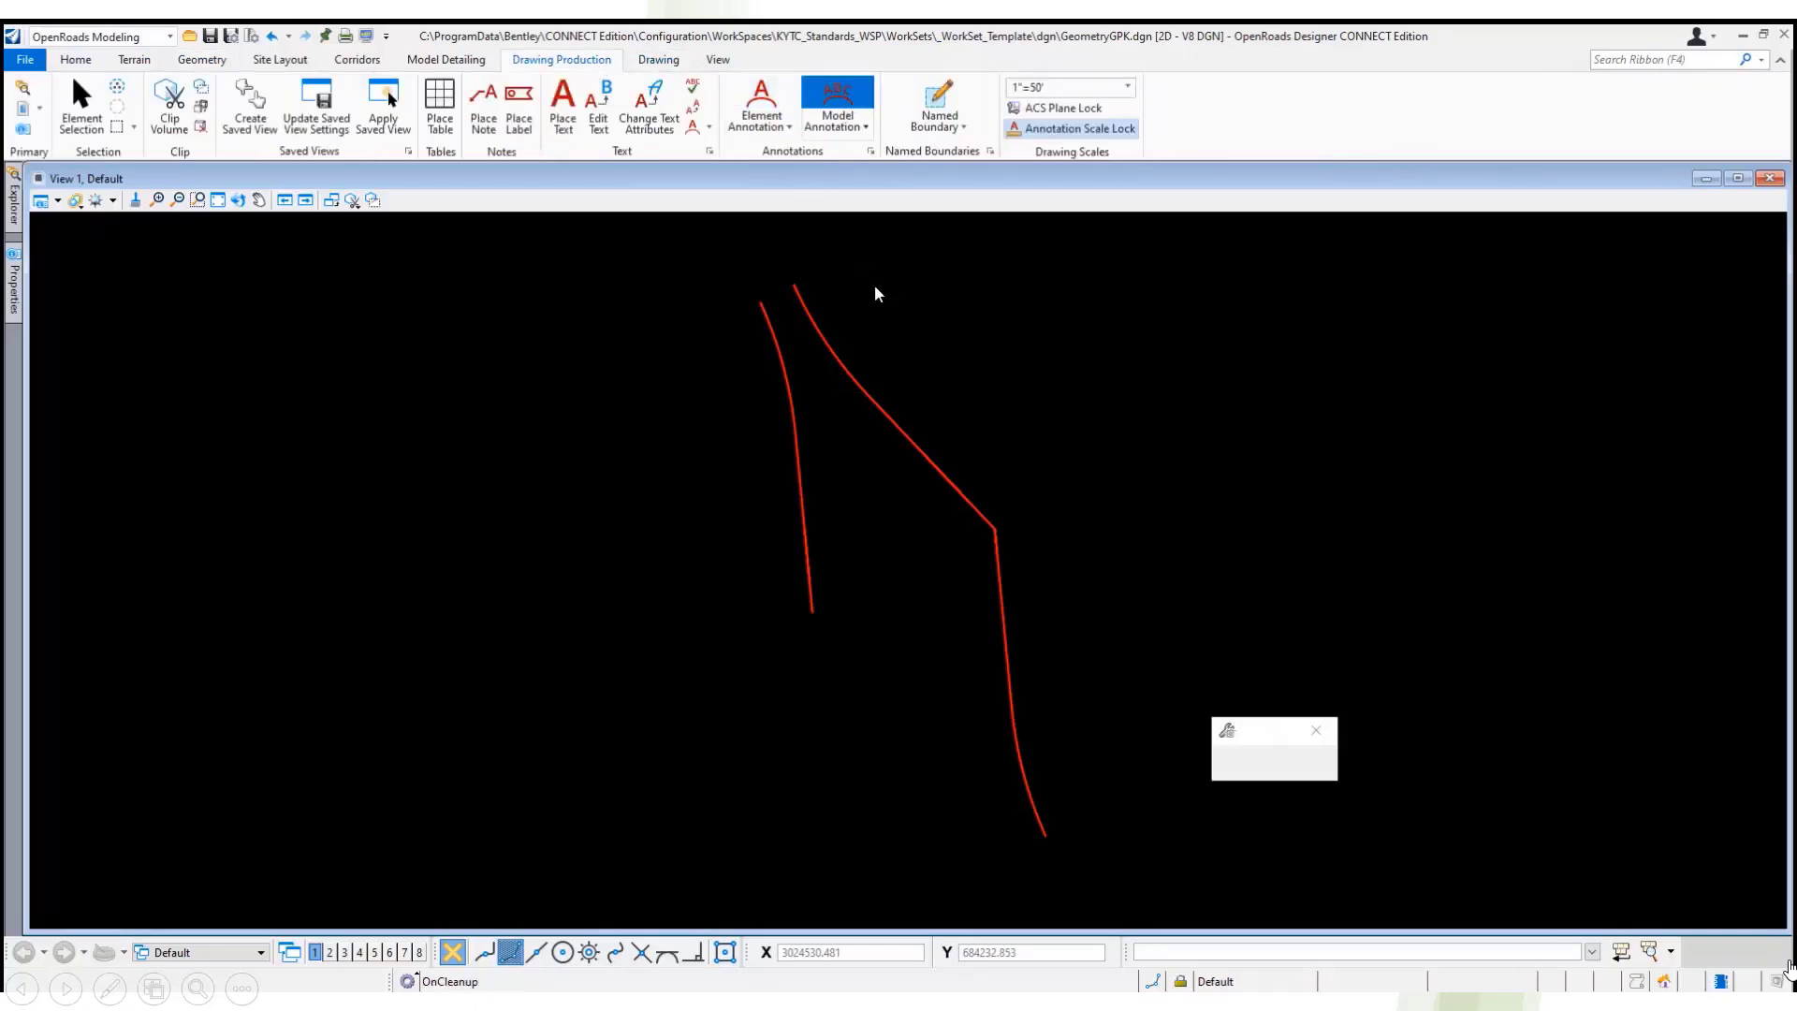
click(927, 322)
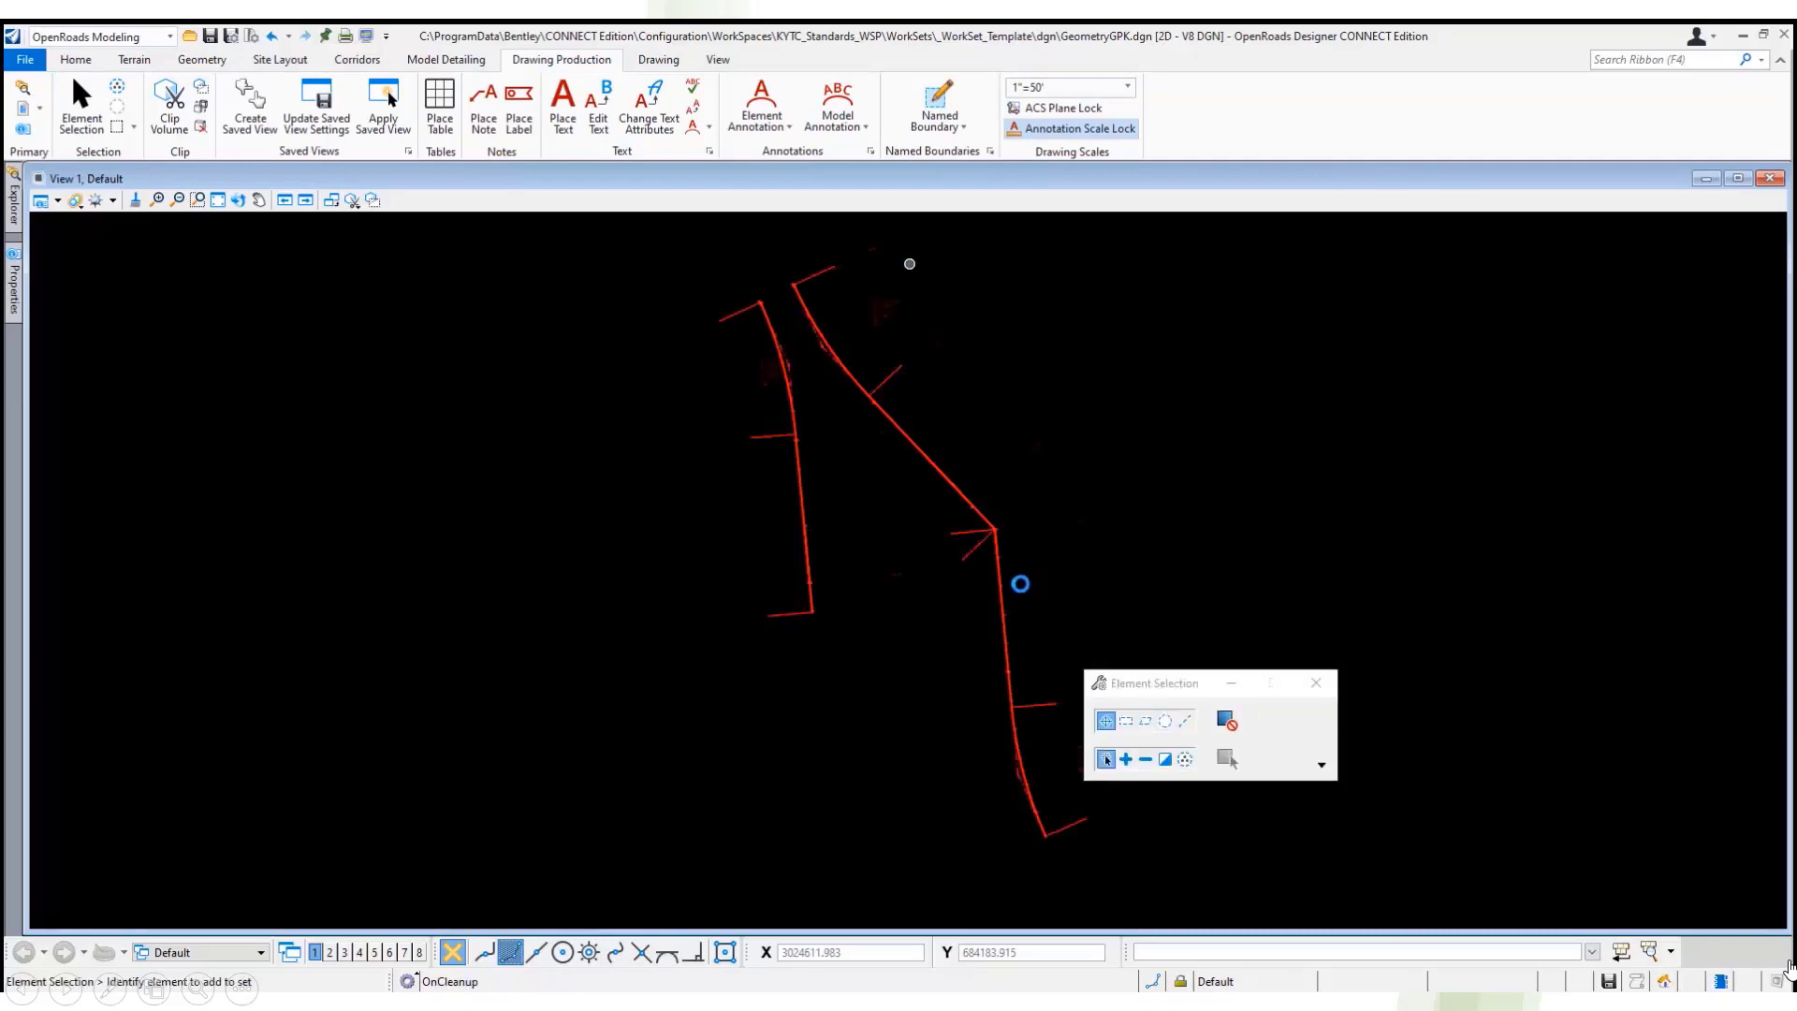
scroll(1000, 577, up, 2)
scroll(1000, 578, up, 5)
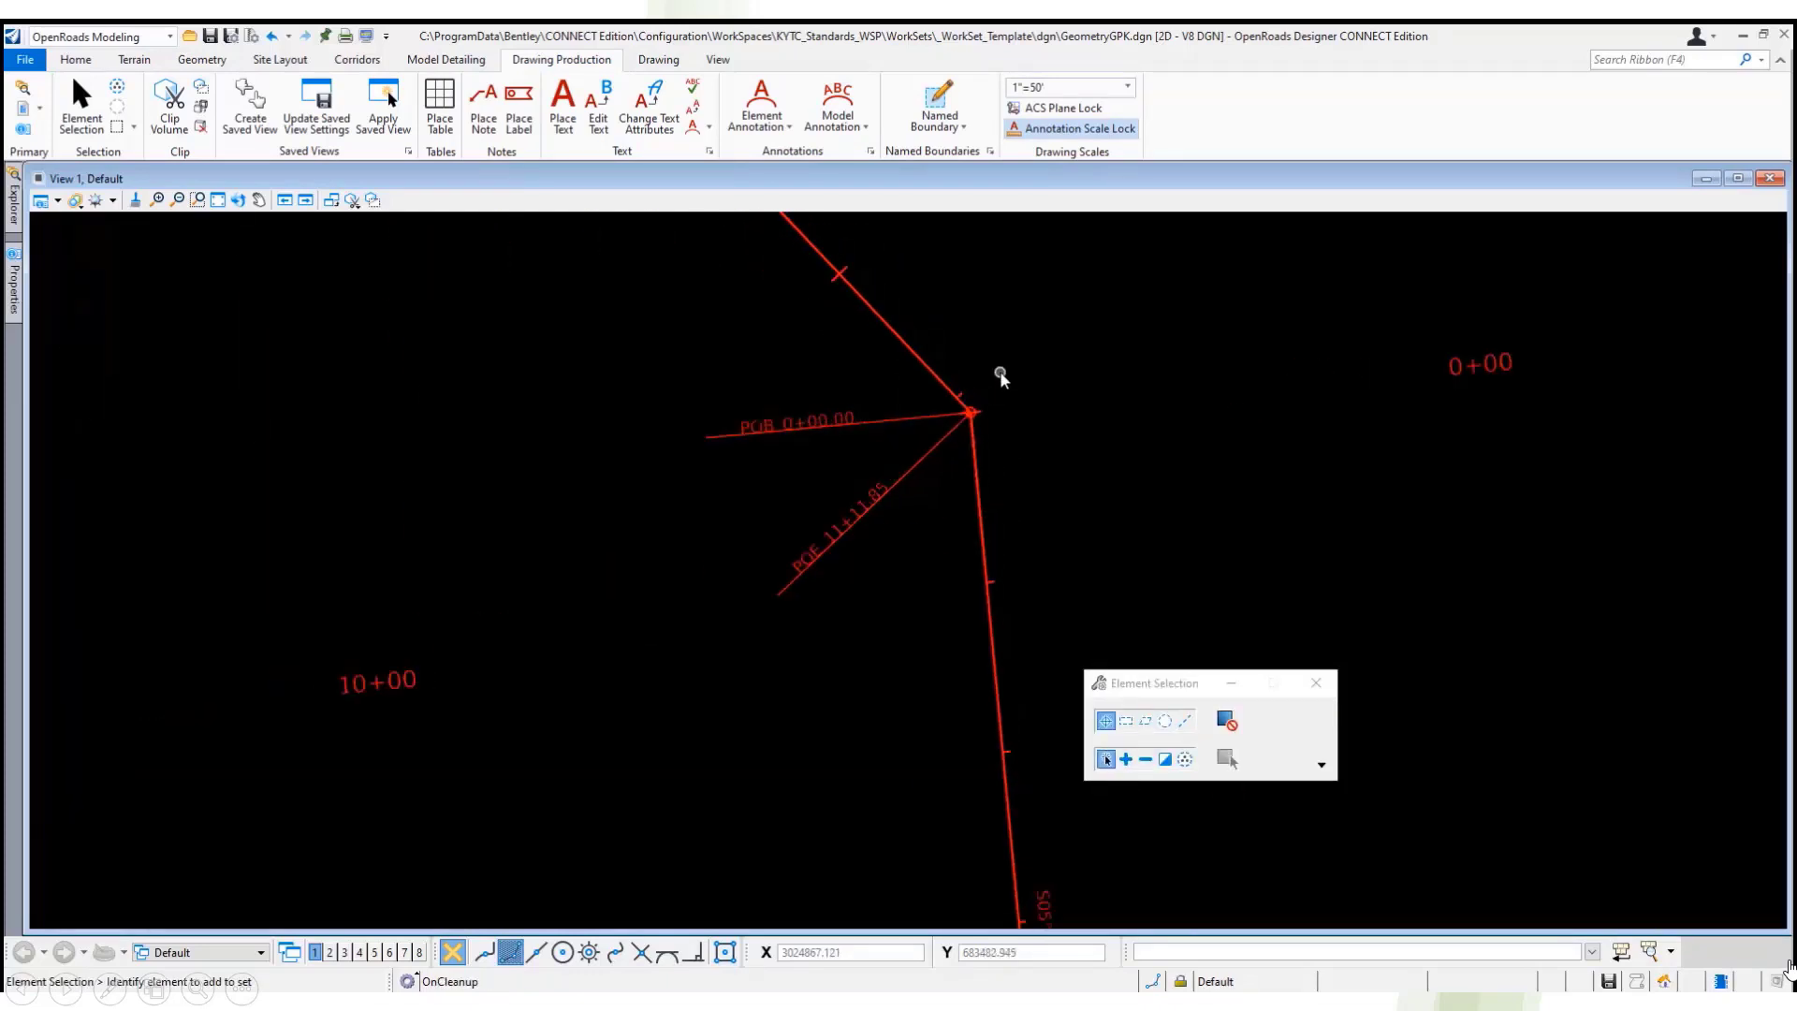
scroll(658, 297, down, 3)
scroll(796, 655, up, 3)
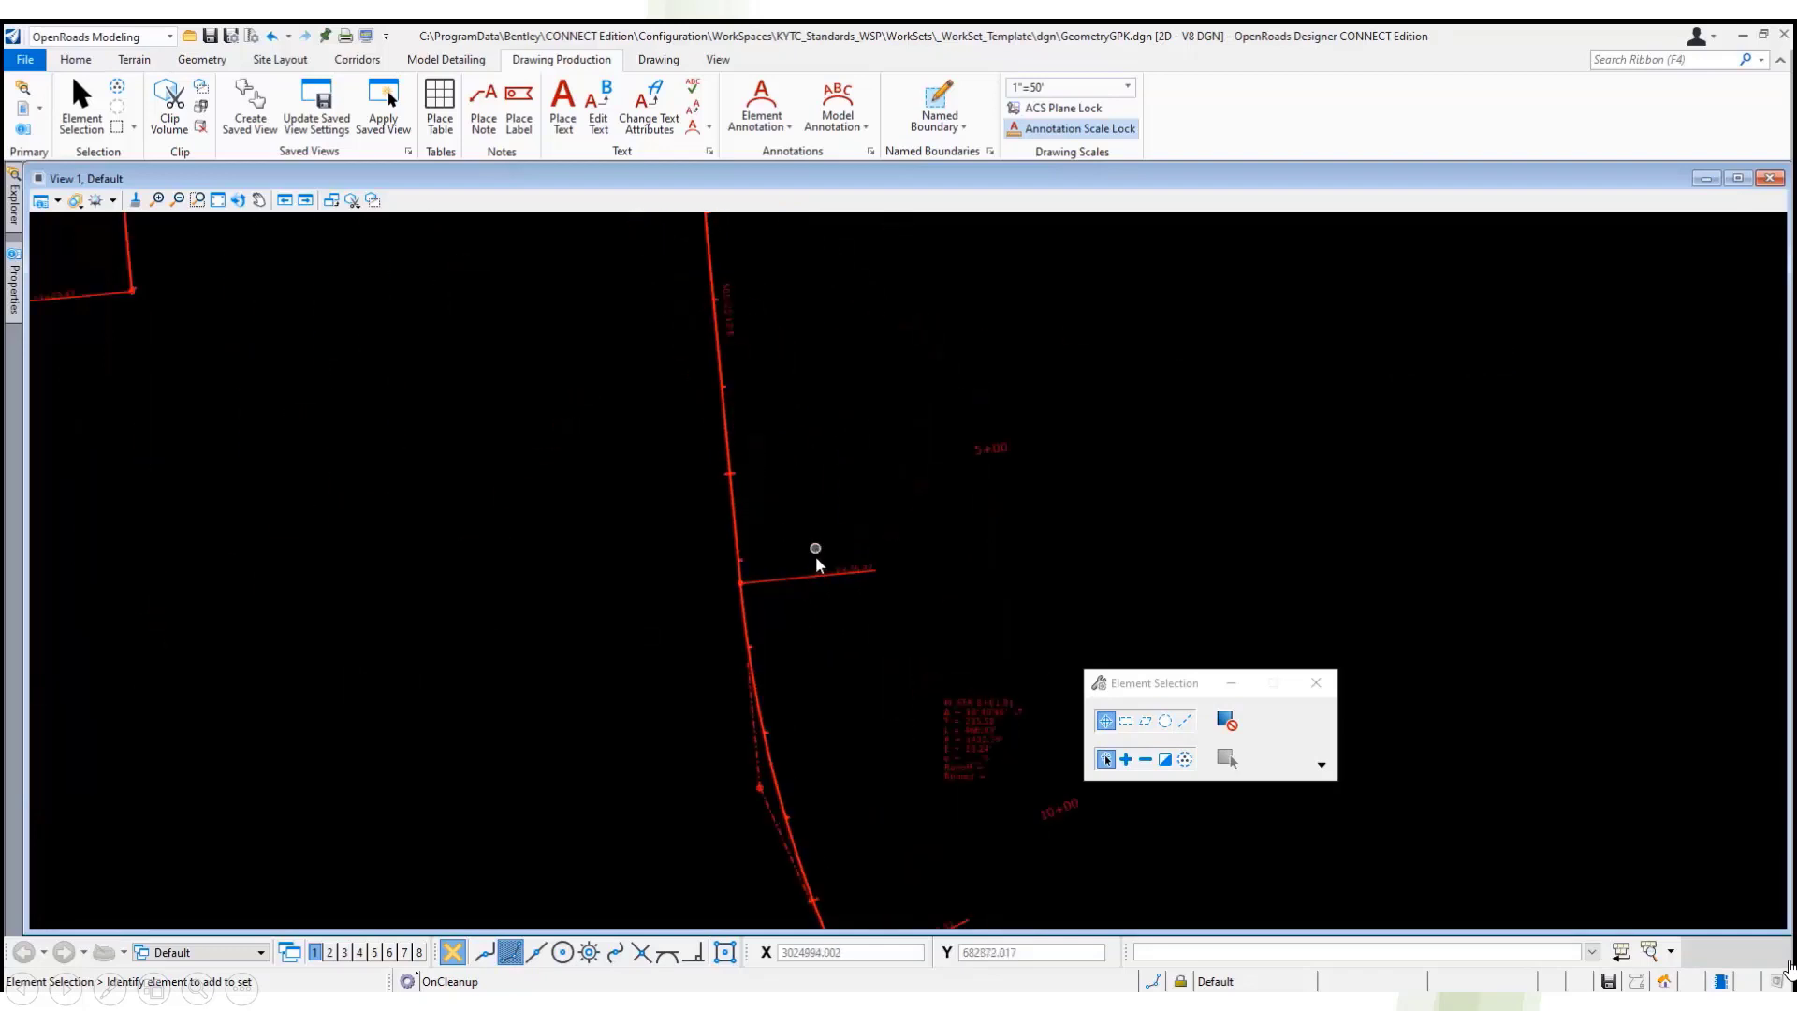
scroll(1004, 812, up, 3)
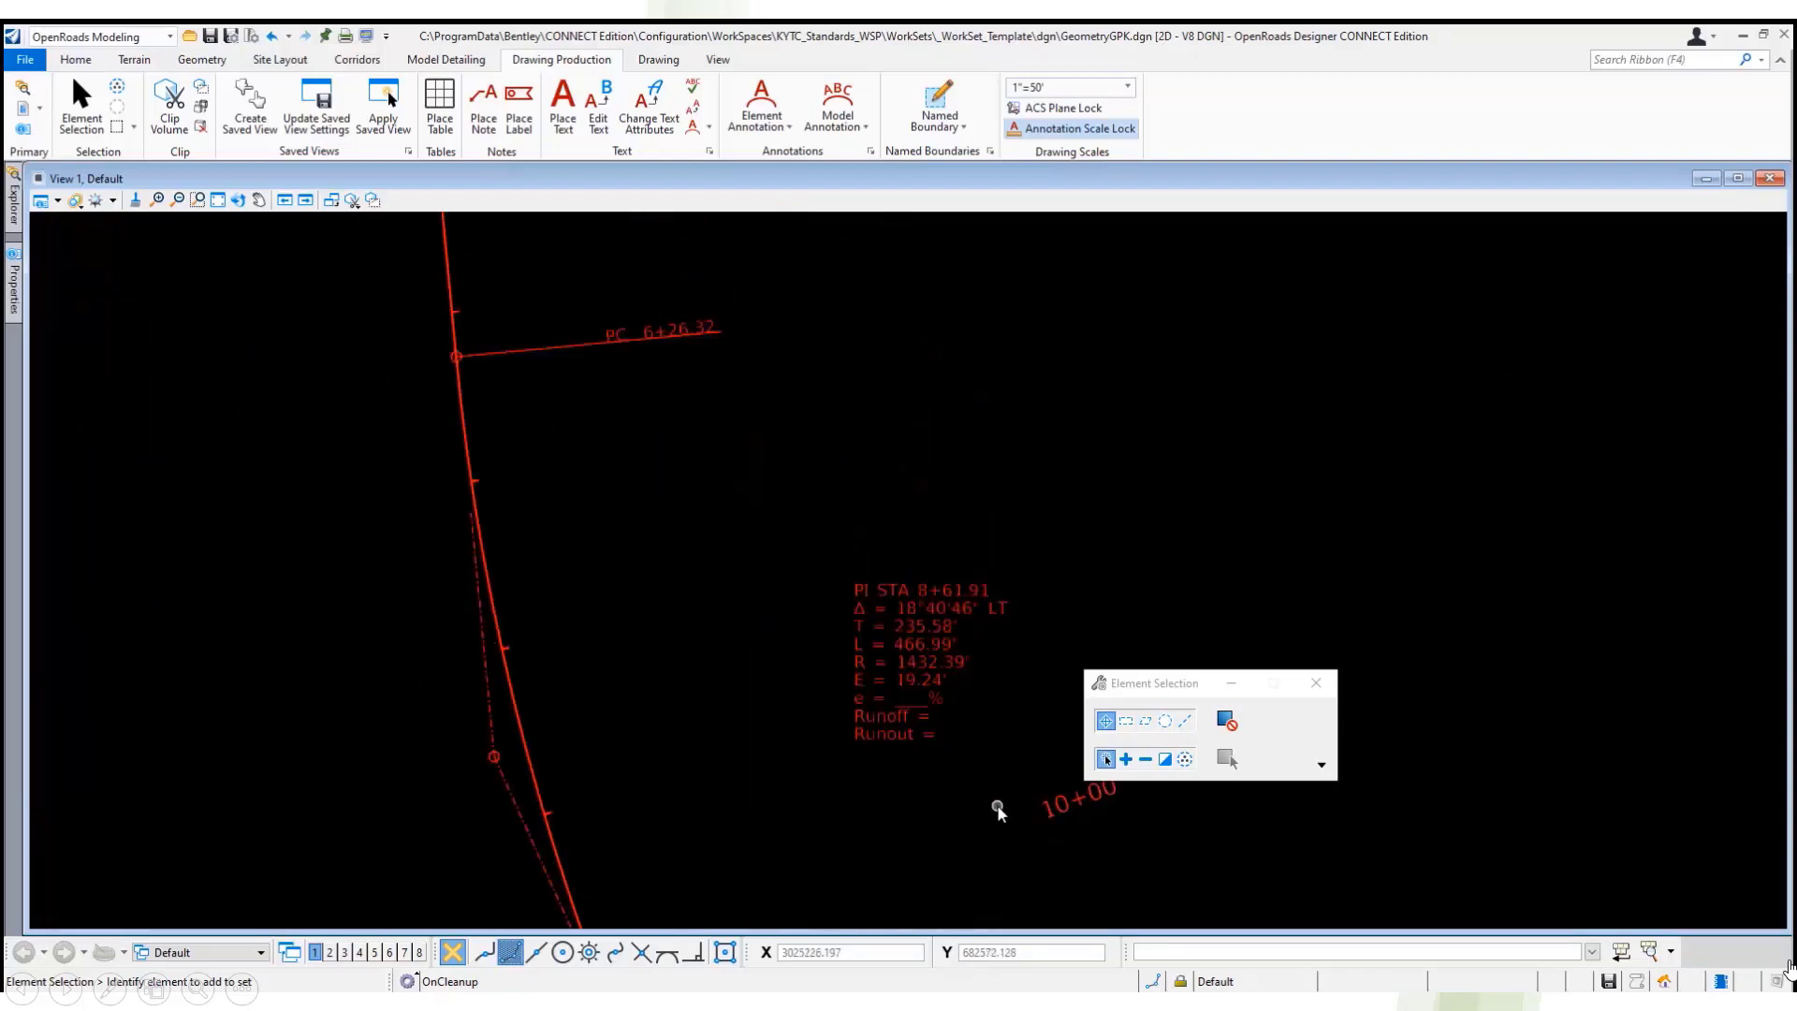
scroll(1135, 874, down, 3)
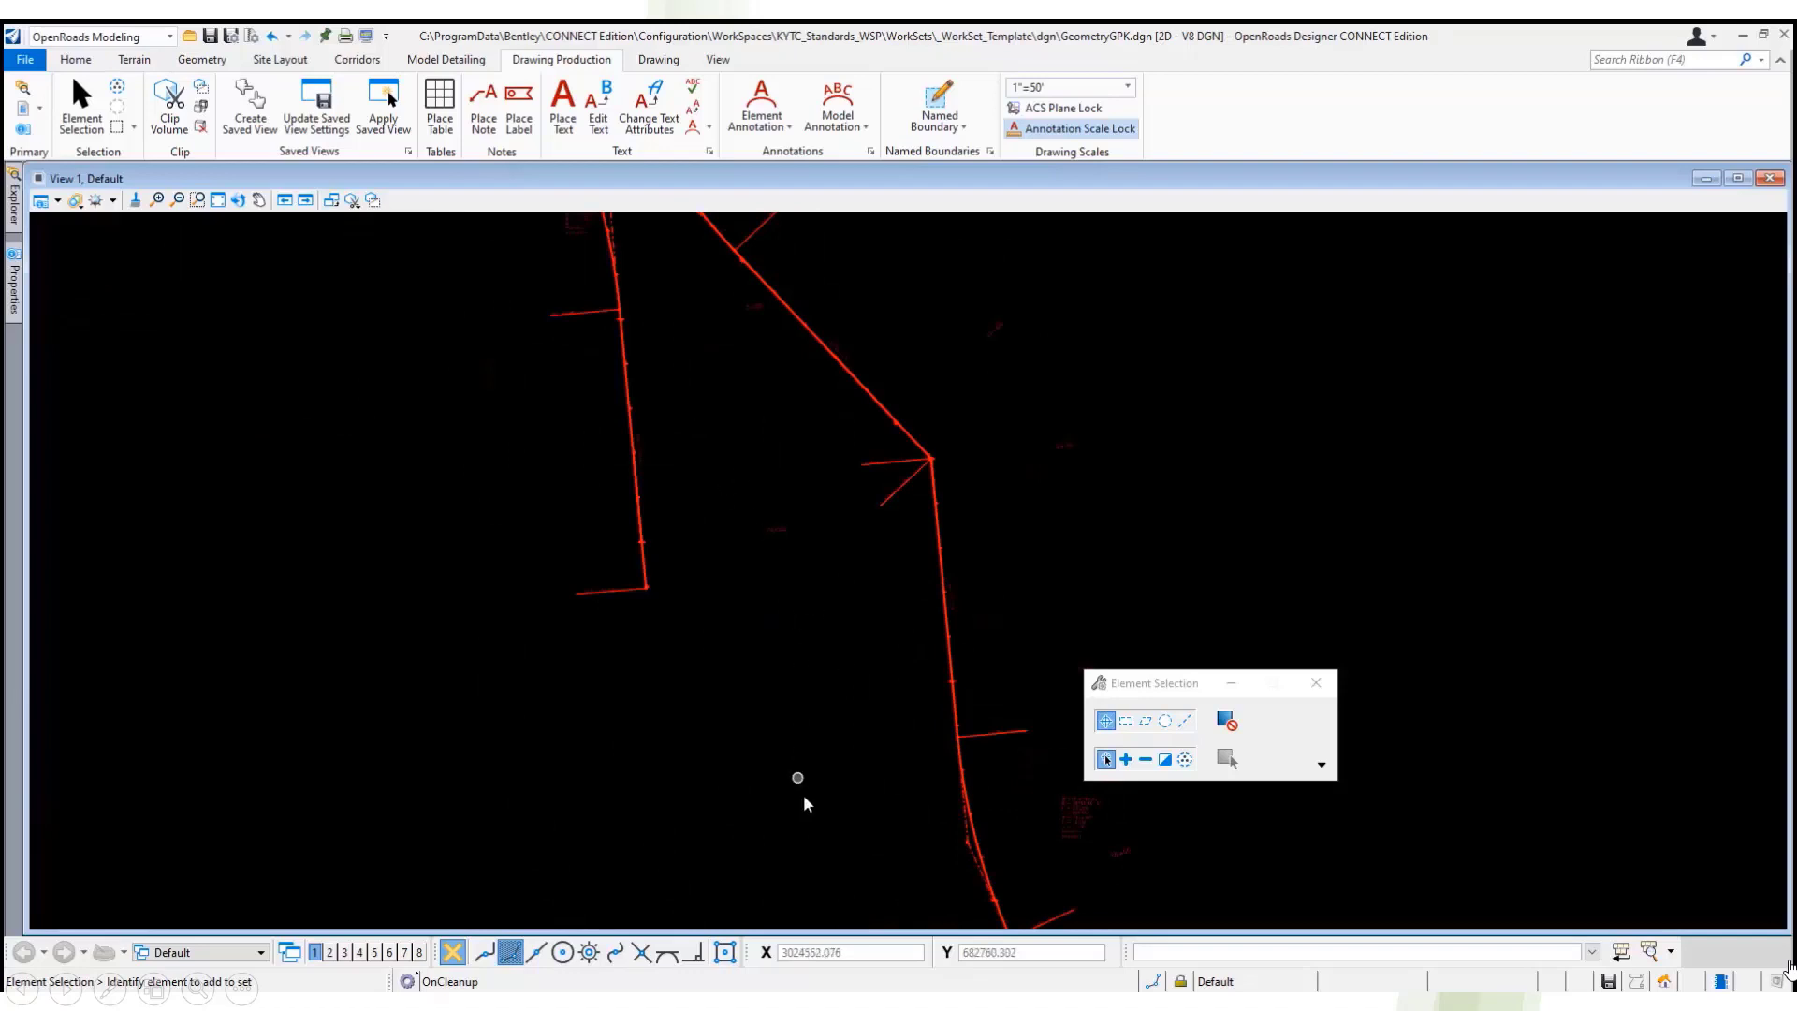
- Set the annotation scale to 1"=100' and check the resized ramp labels
scroll(807, 803, down, 2)
click(1075, 89)
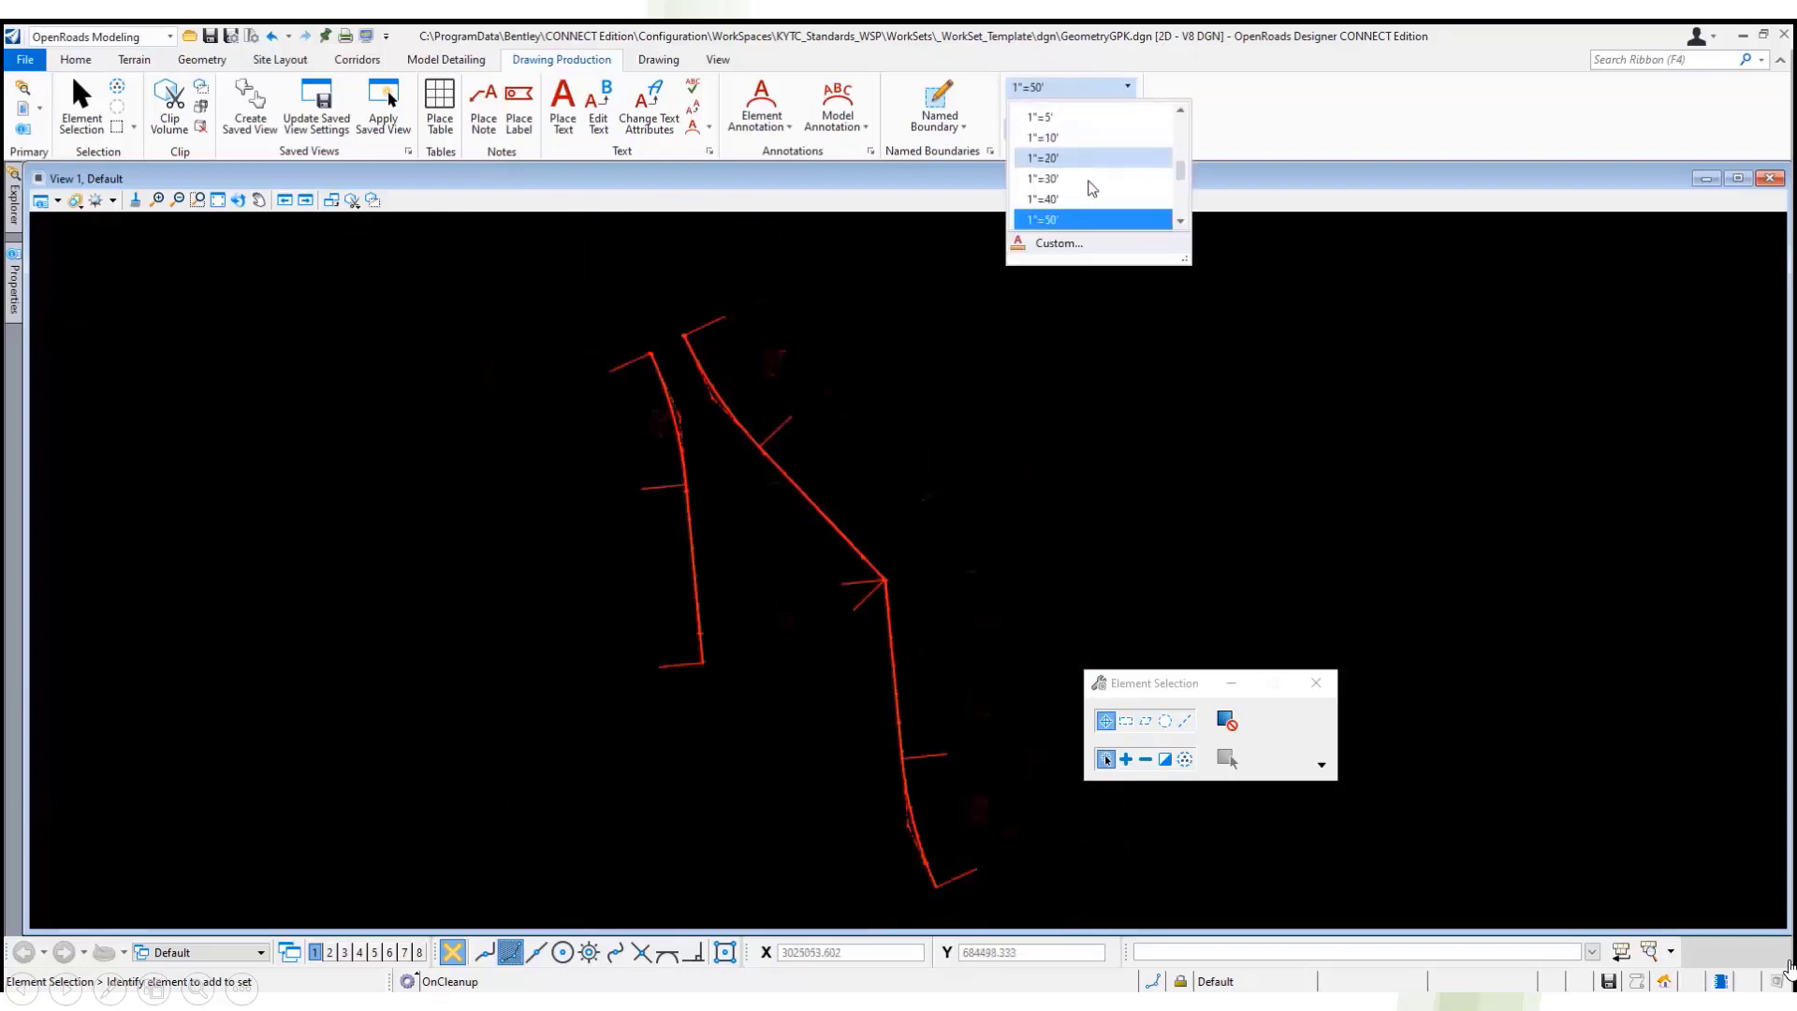
scroll(1088, 192, down, 2)
click(1092, 215)
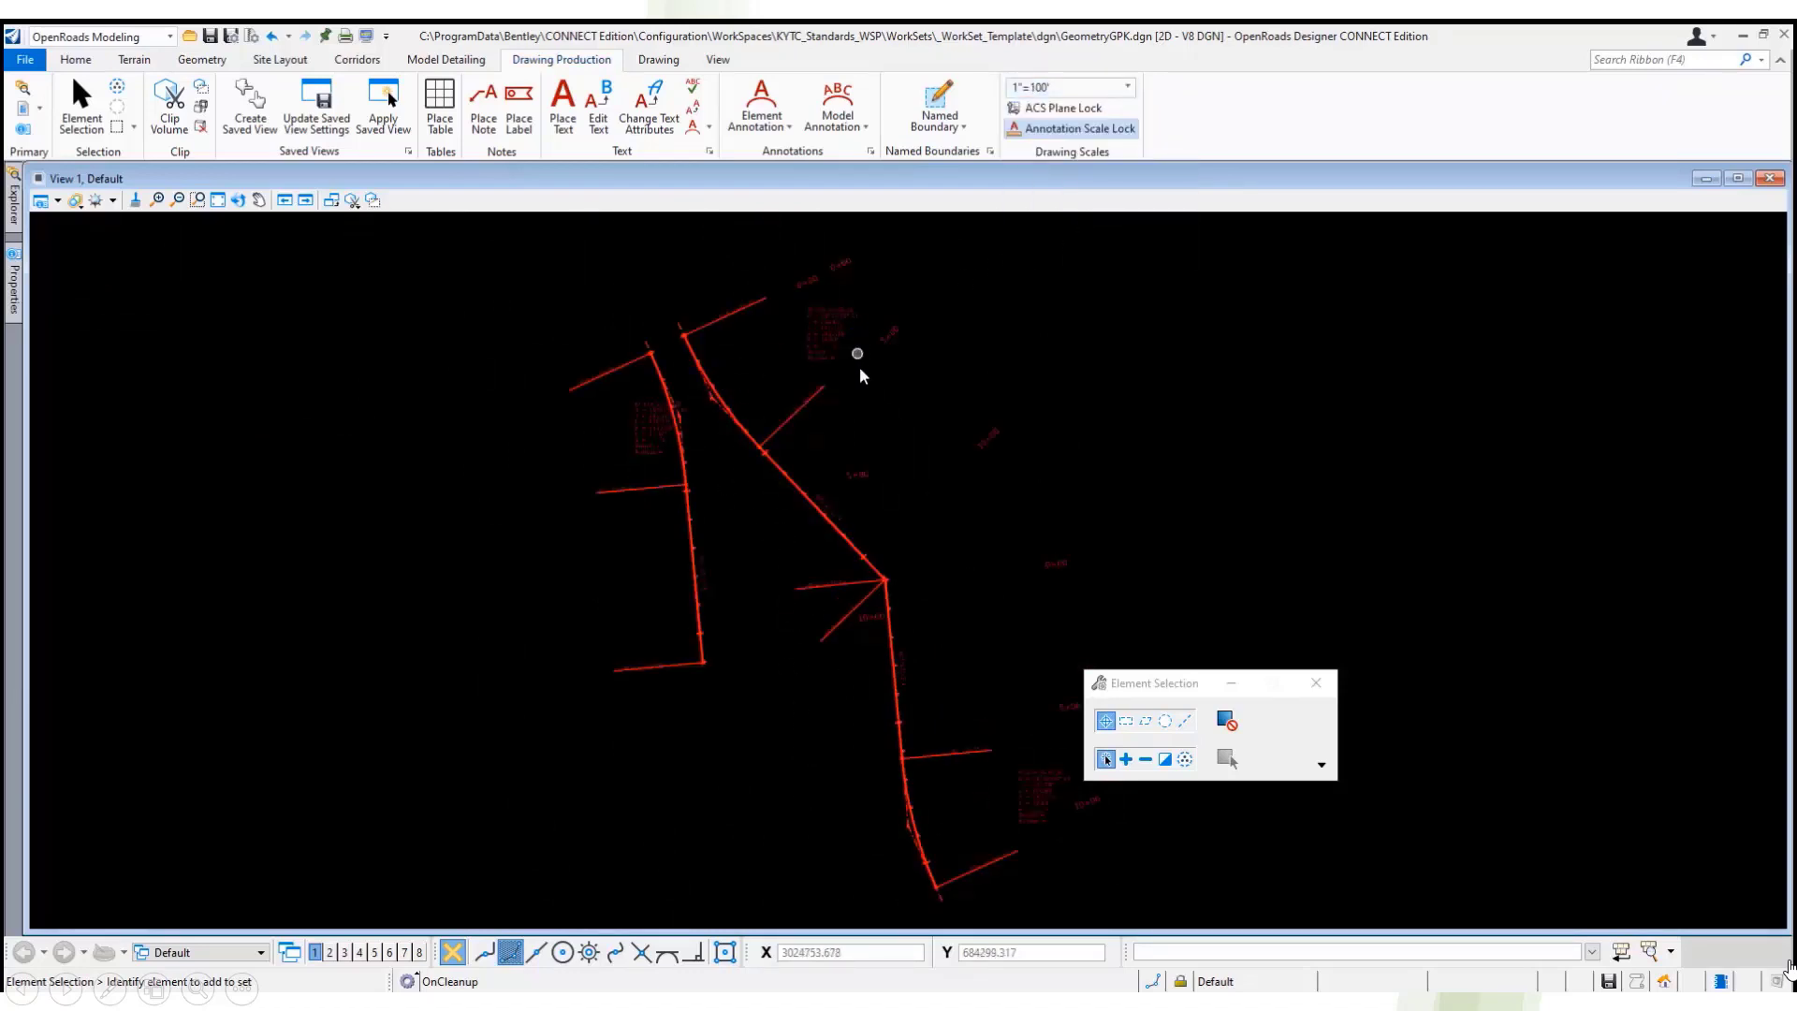
scroll(823, 439, up, 3)
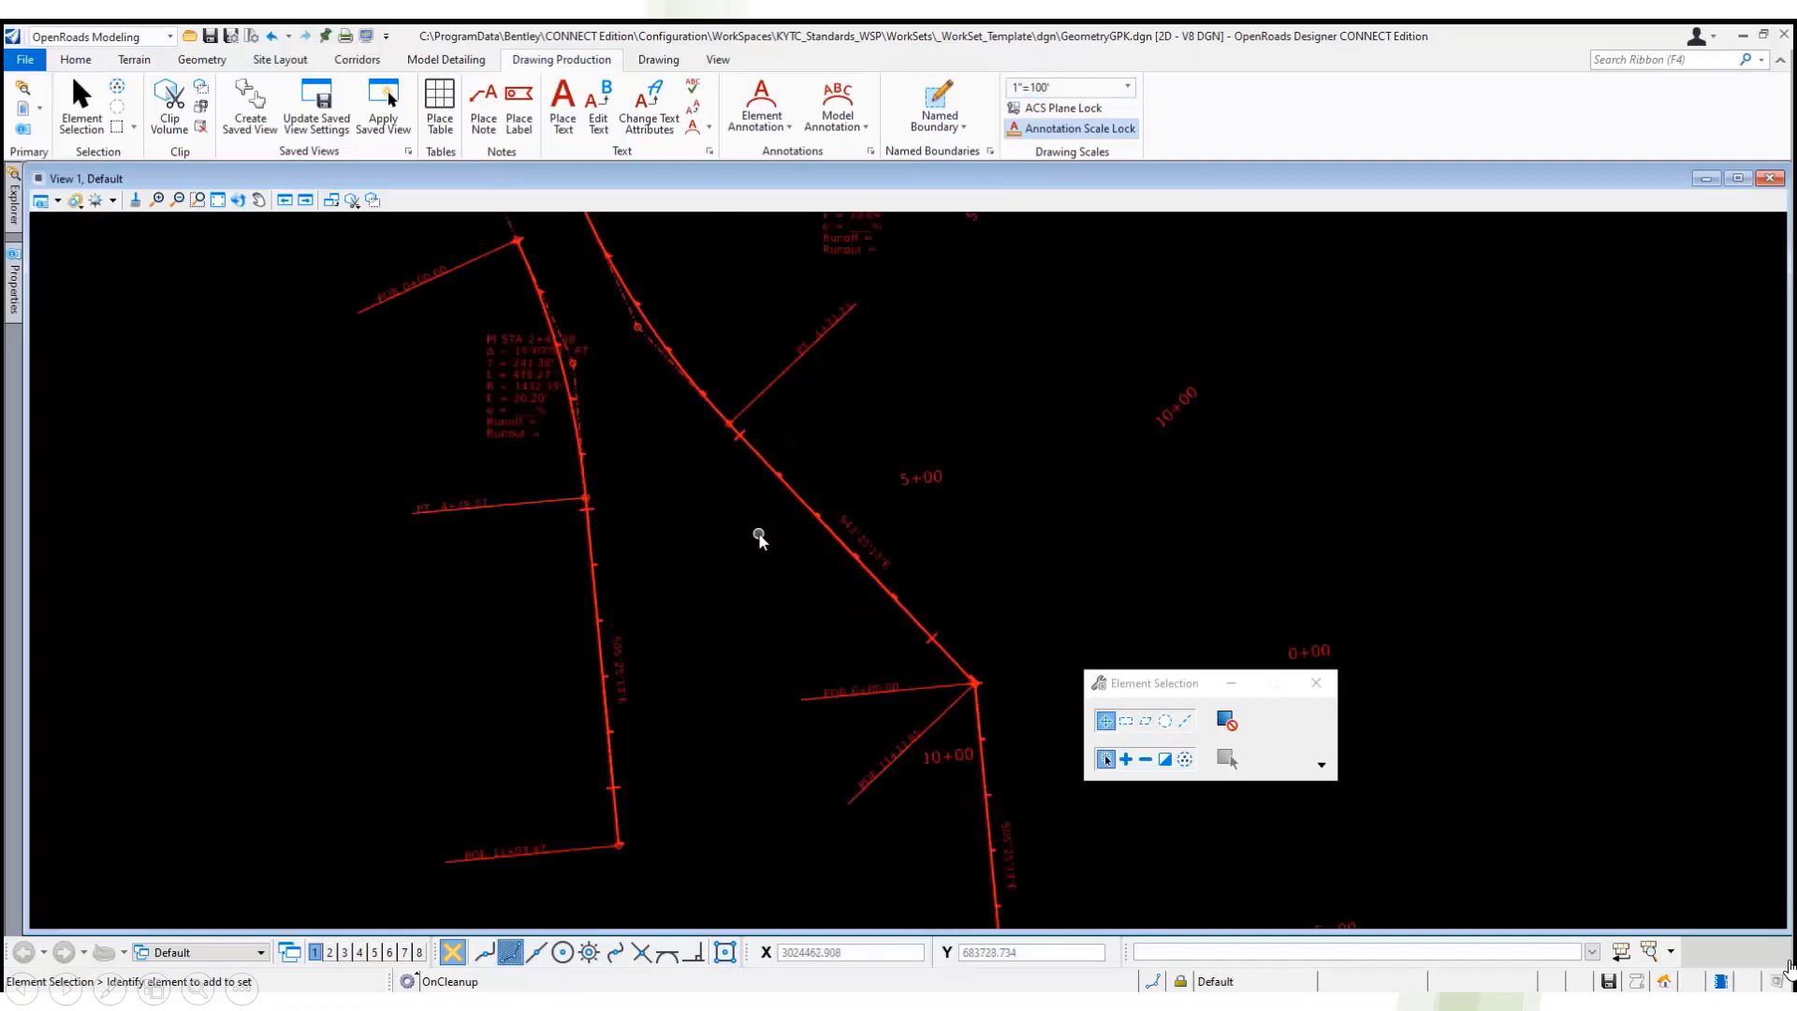
- Open the profile model of the RAMP2 alignment in View 2
click(583, 484)
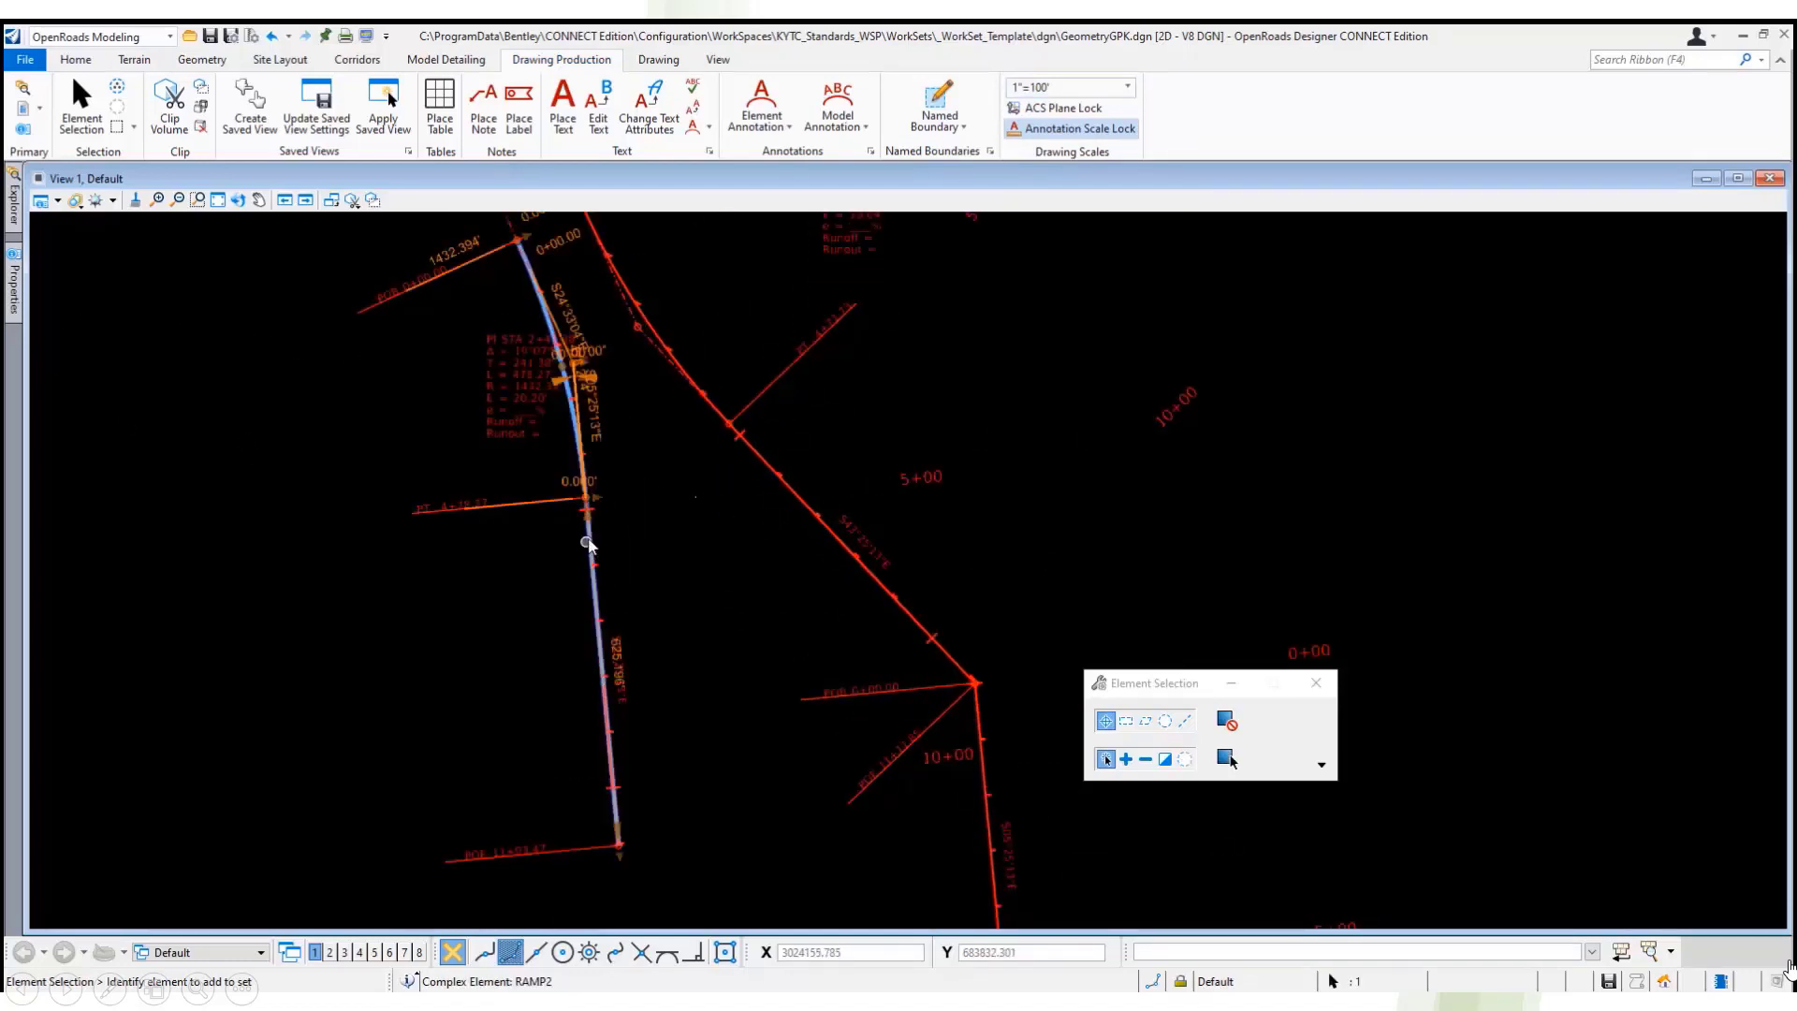
mouse_move(596, 550)
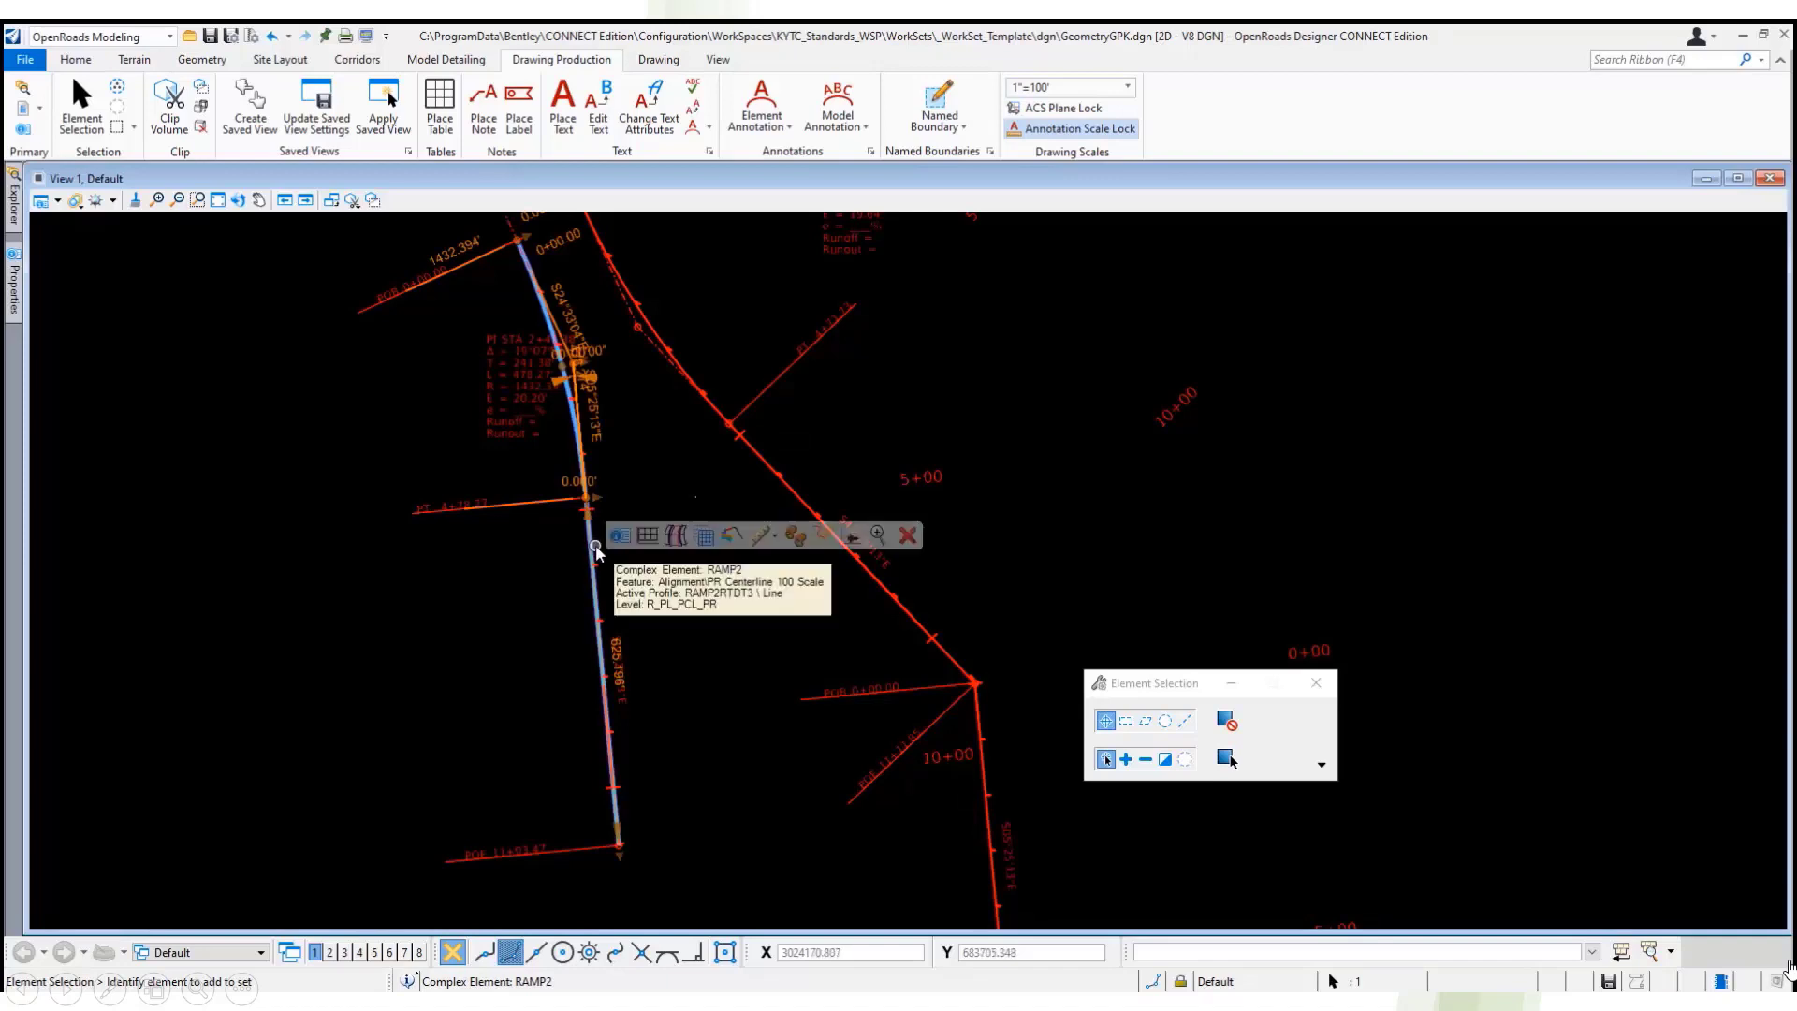
click(329, 951)
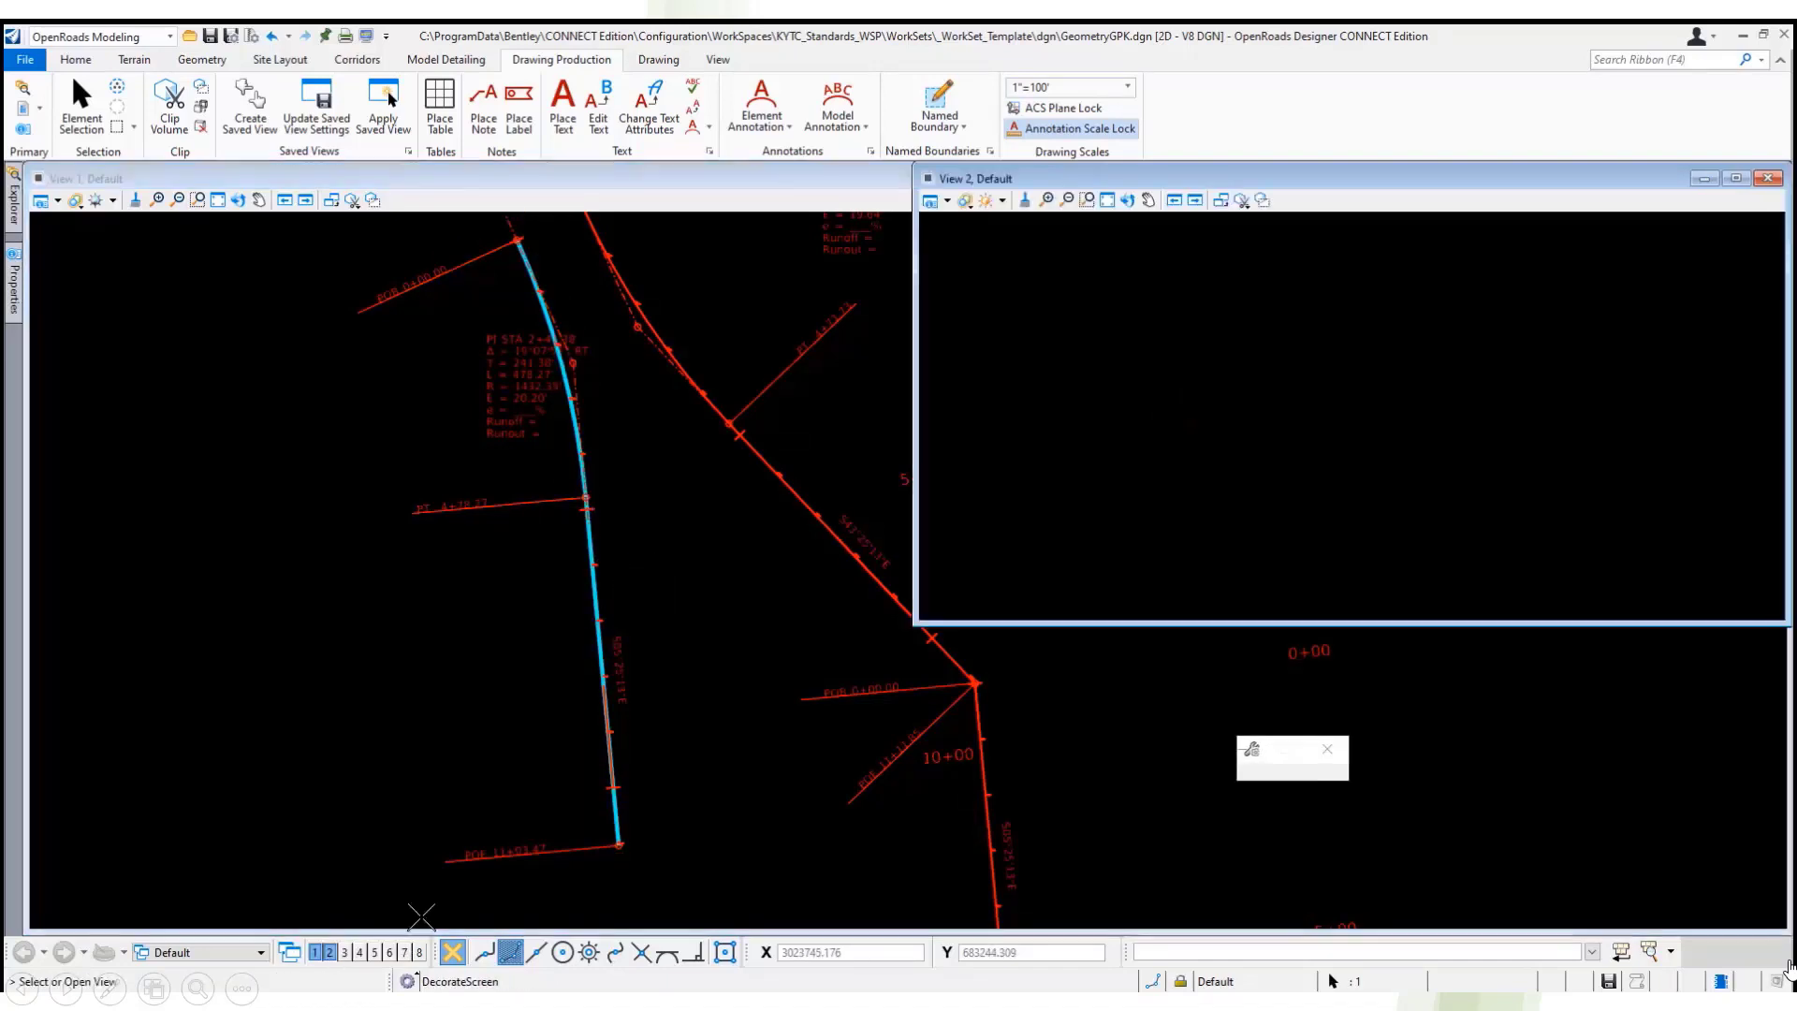
click(1107, 253)
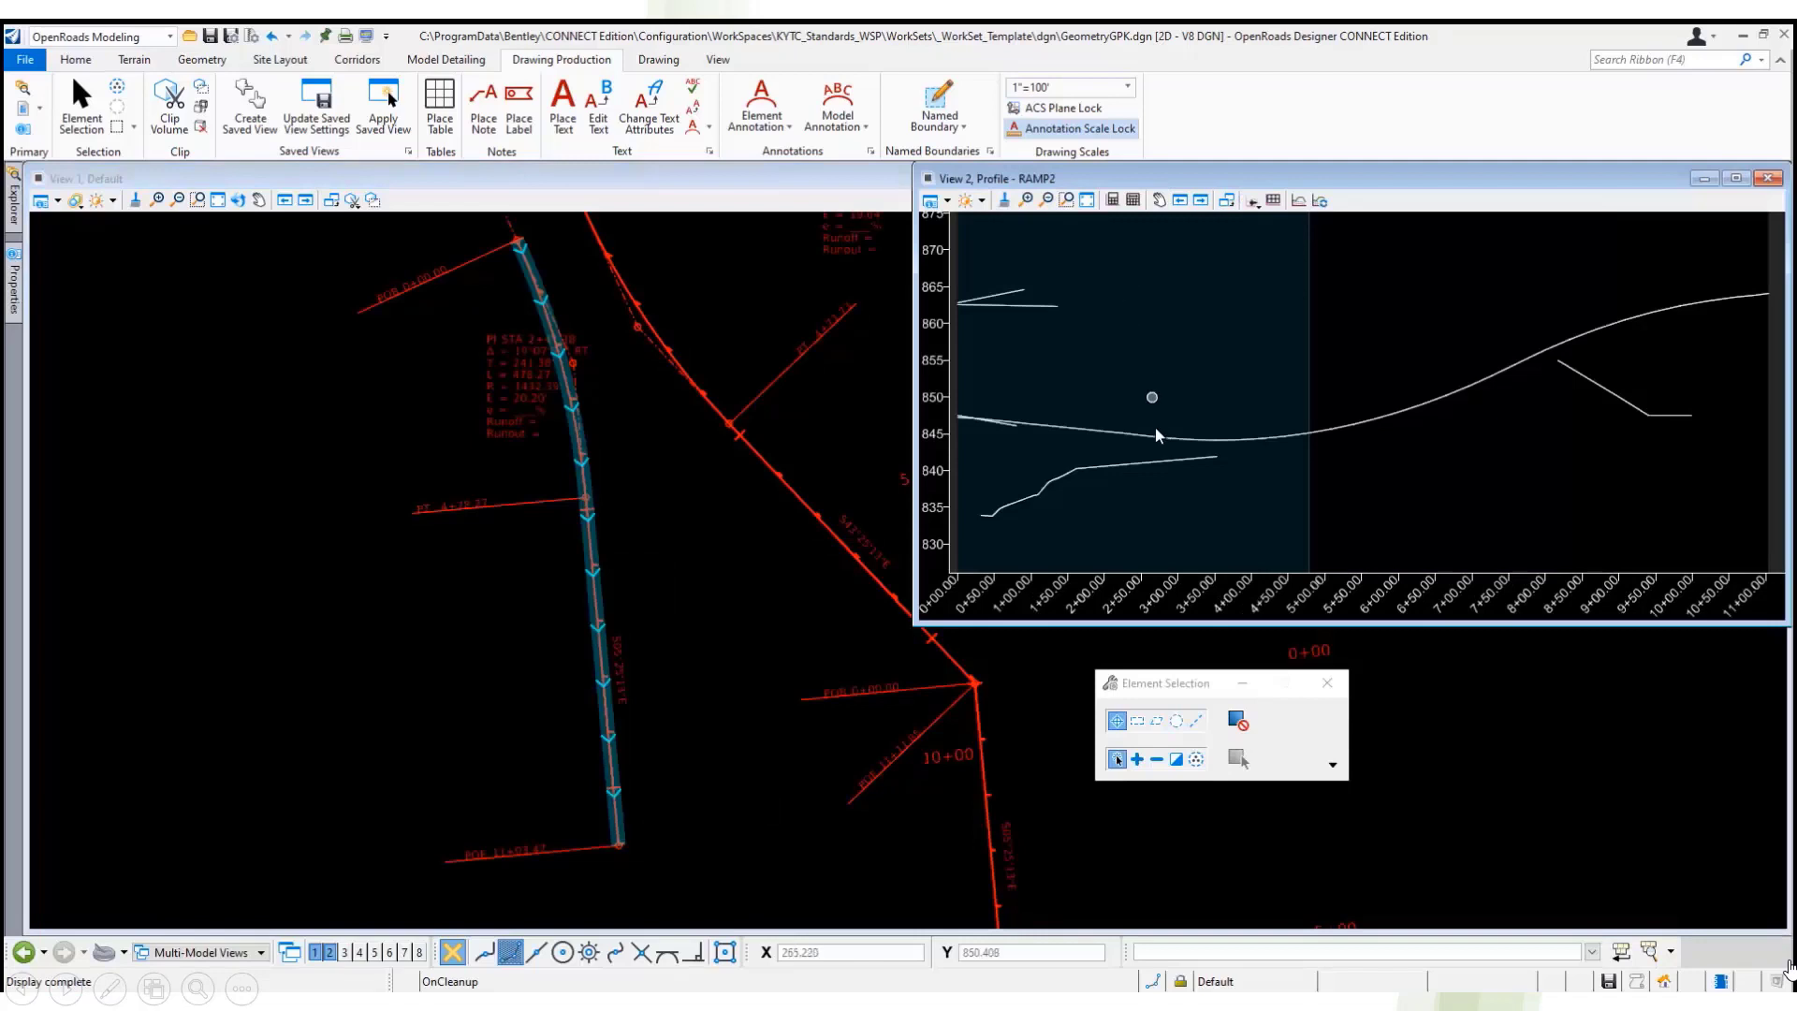
- Select the PRRAMP2 profile and check its feature definition in its element properties
click(1158, 435)
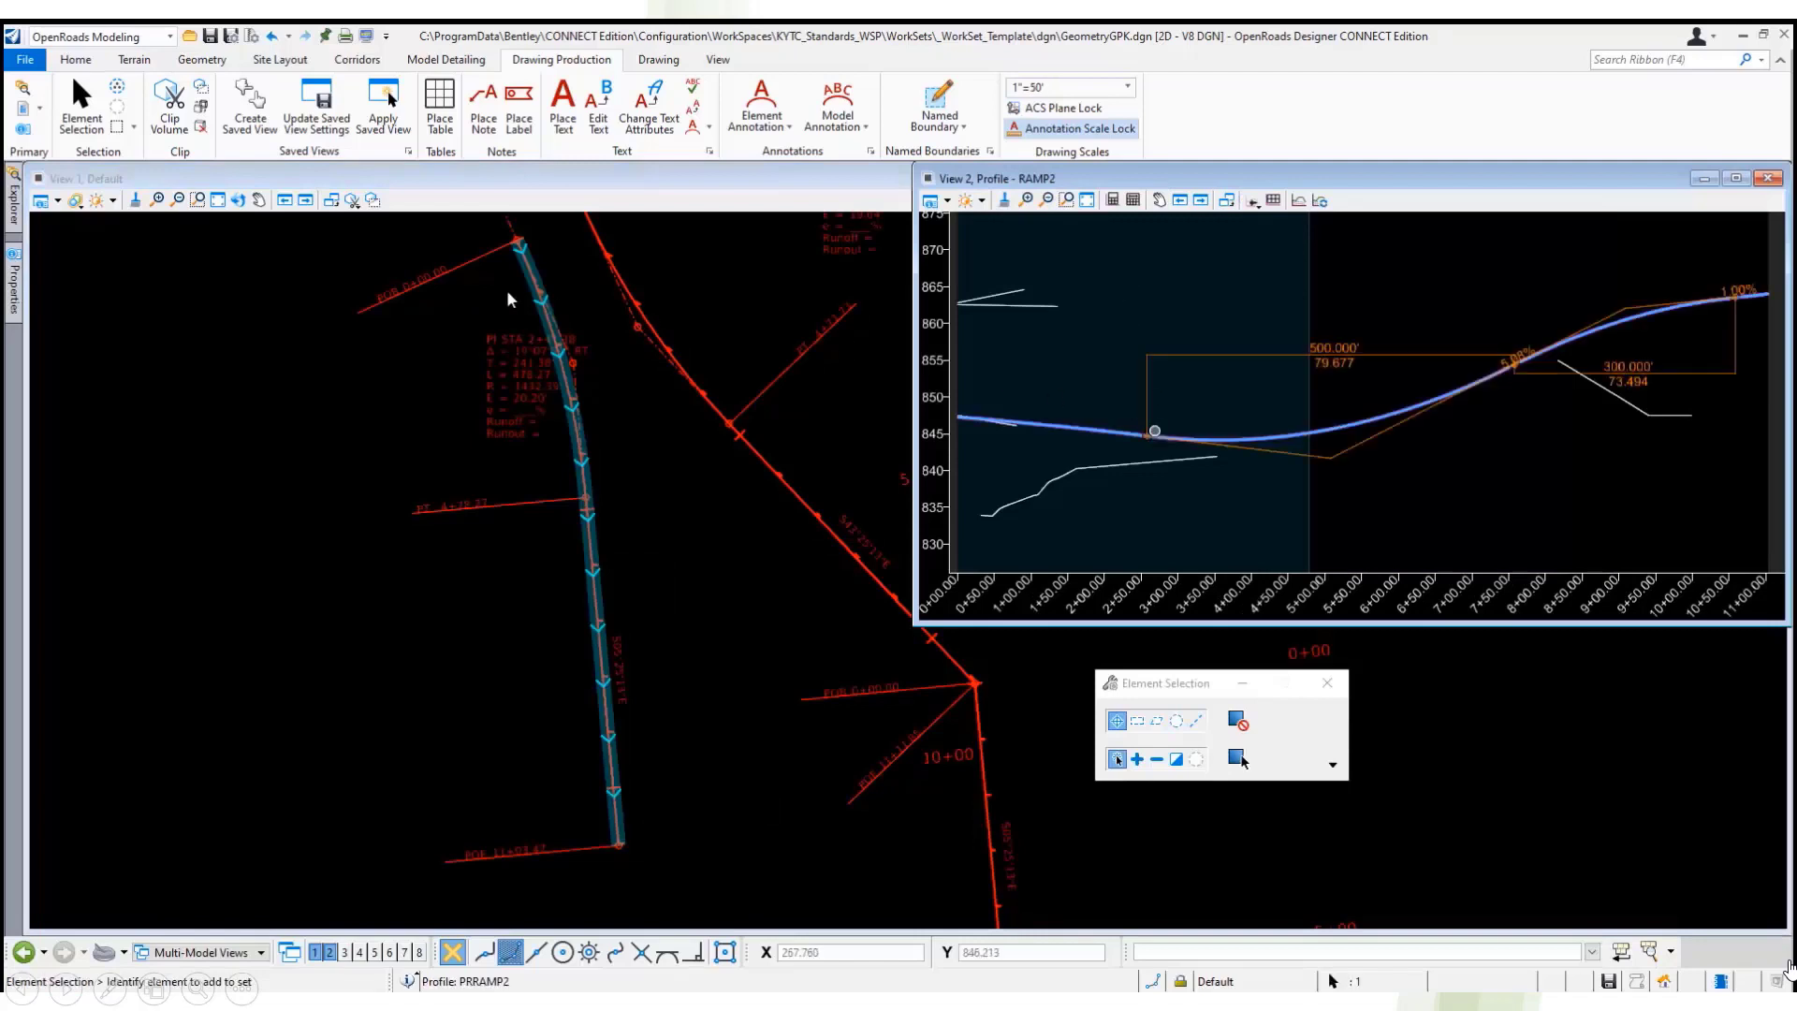
click(14, 210)
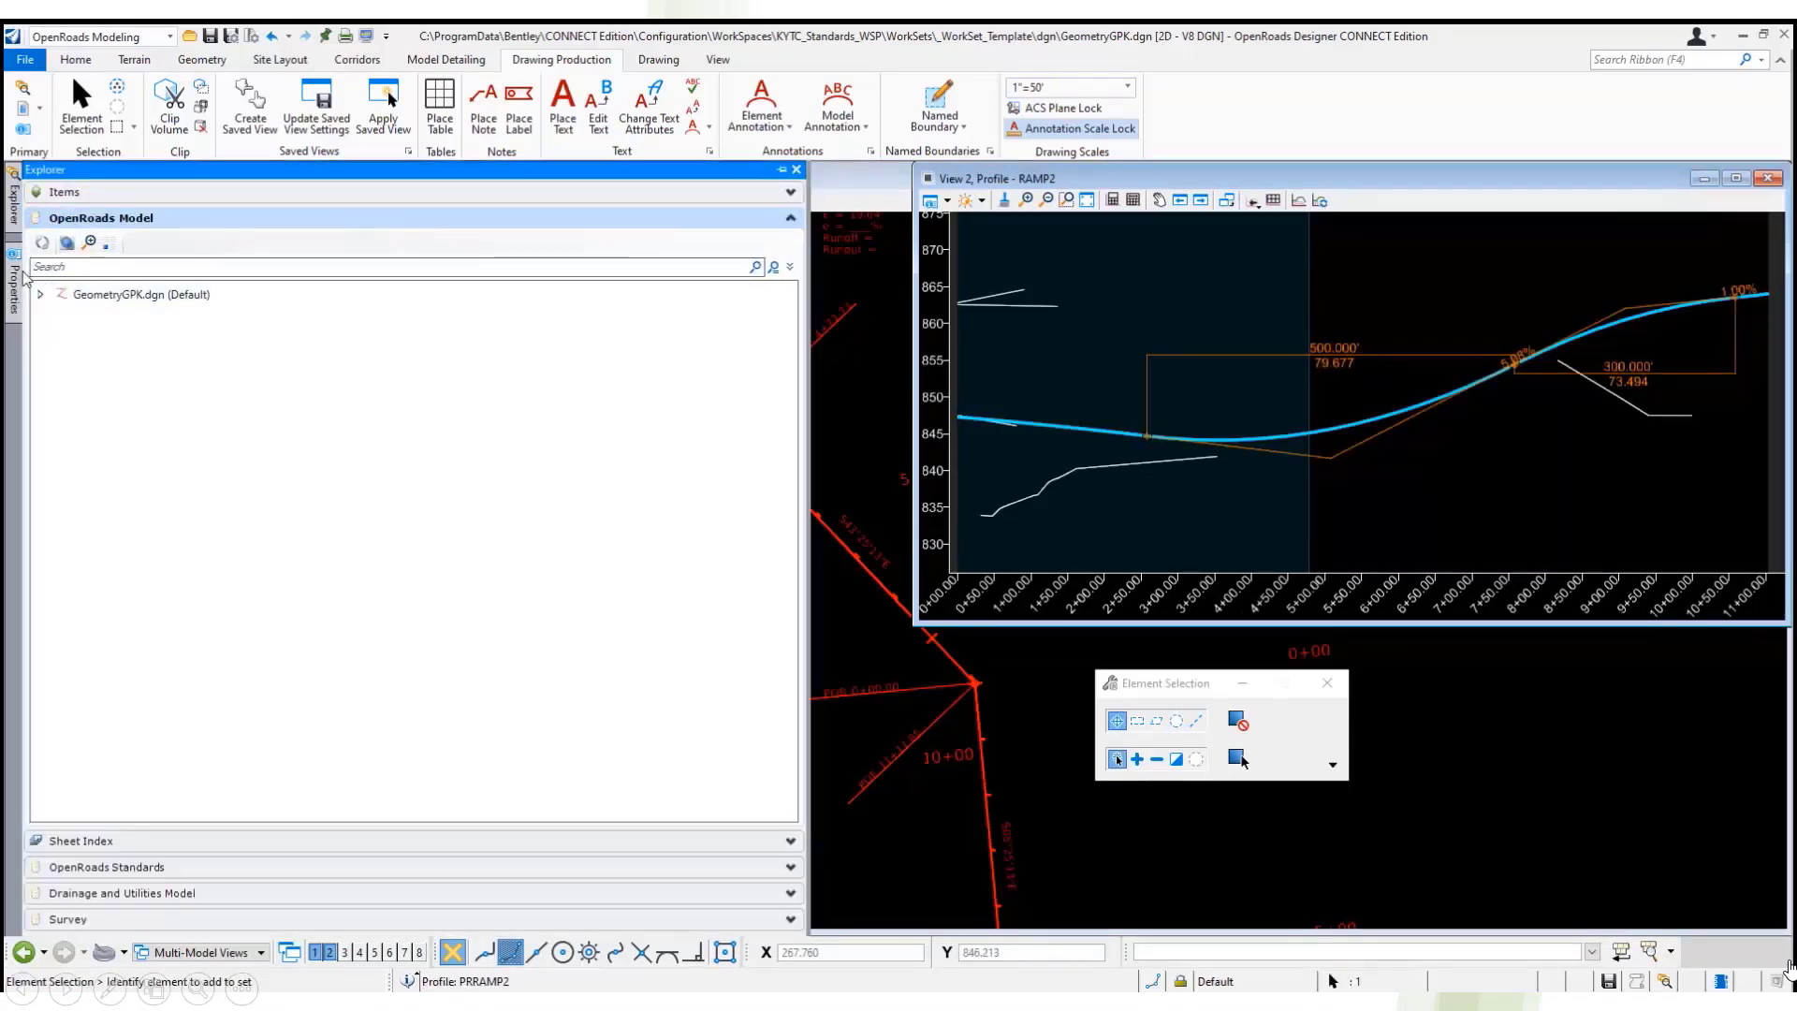
click(14, 278)
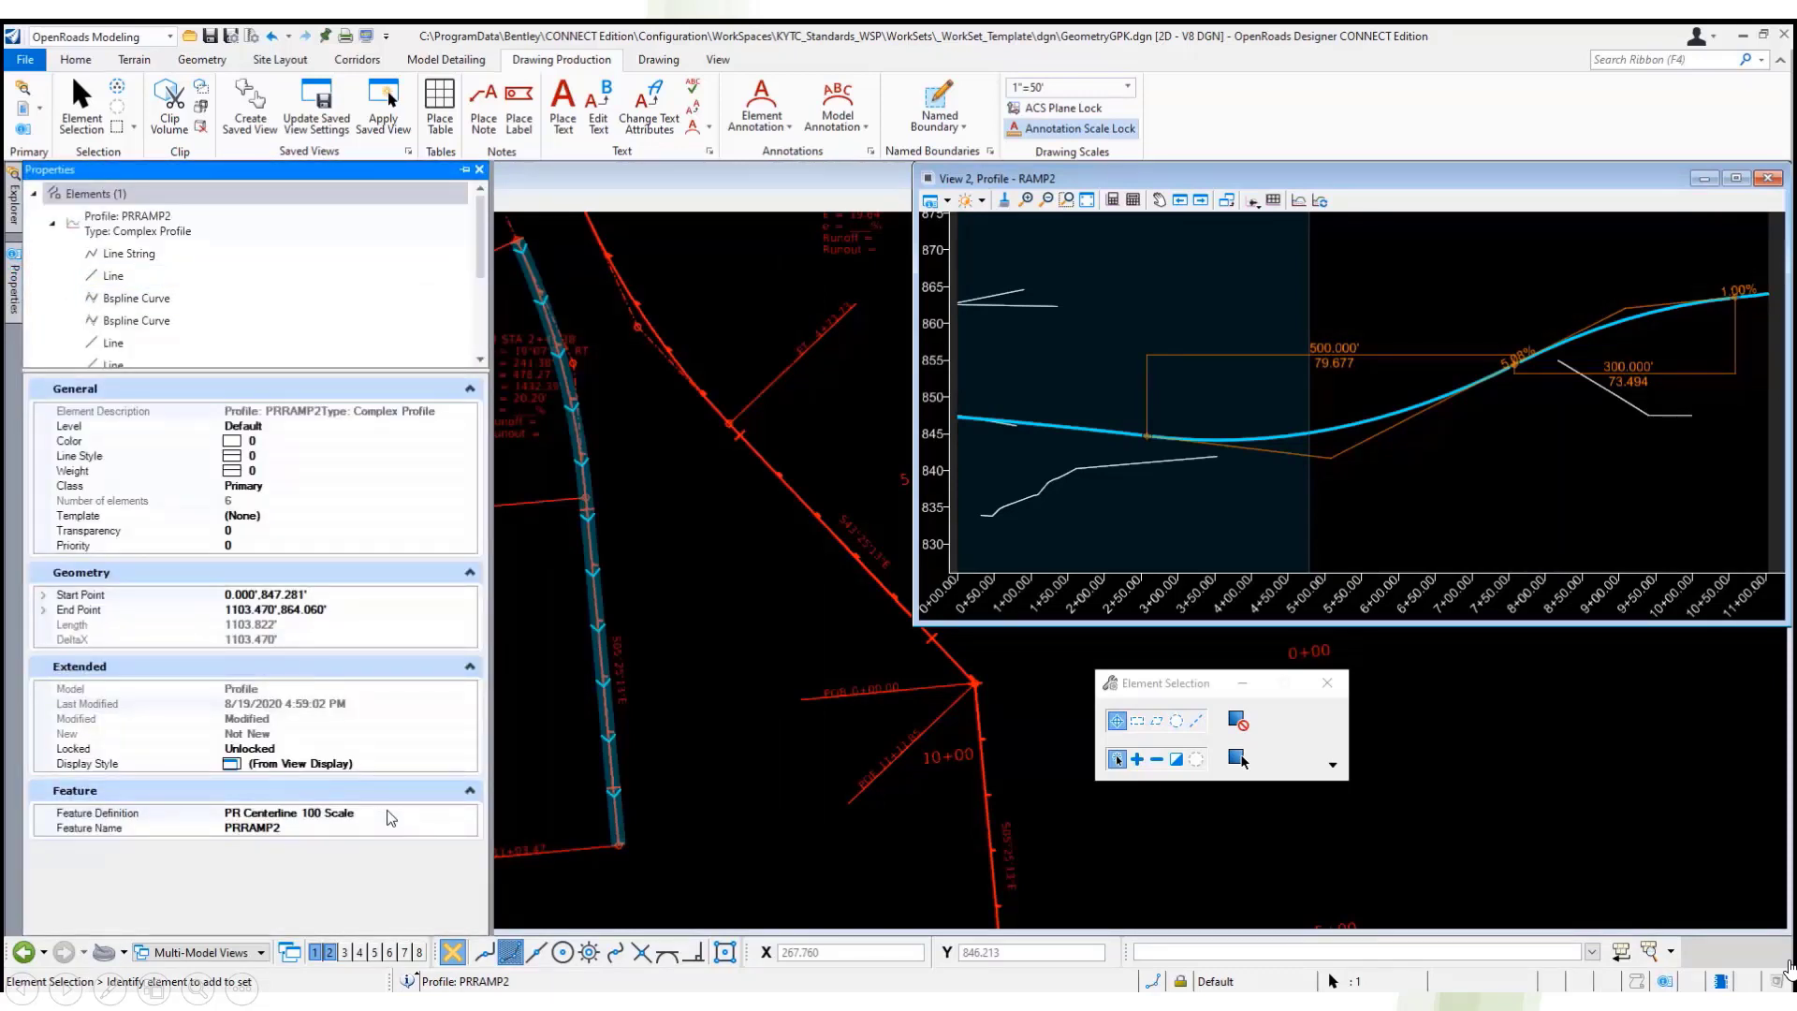
click(754, 543)
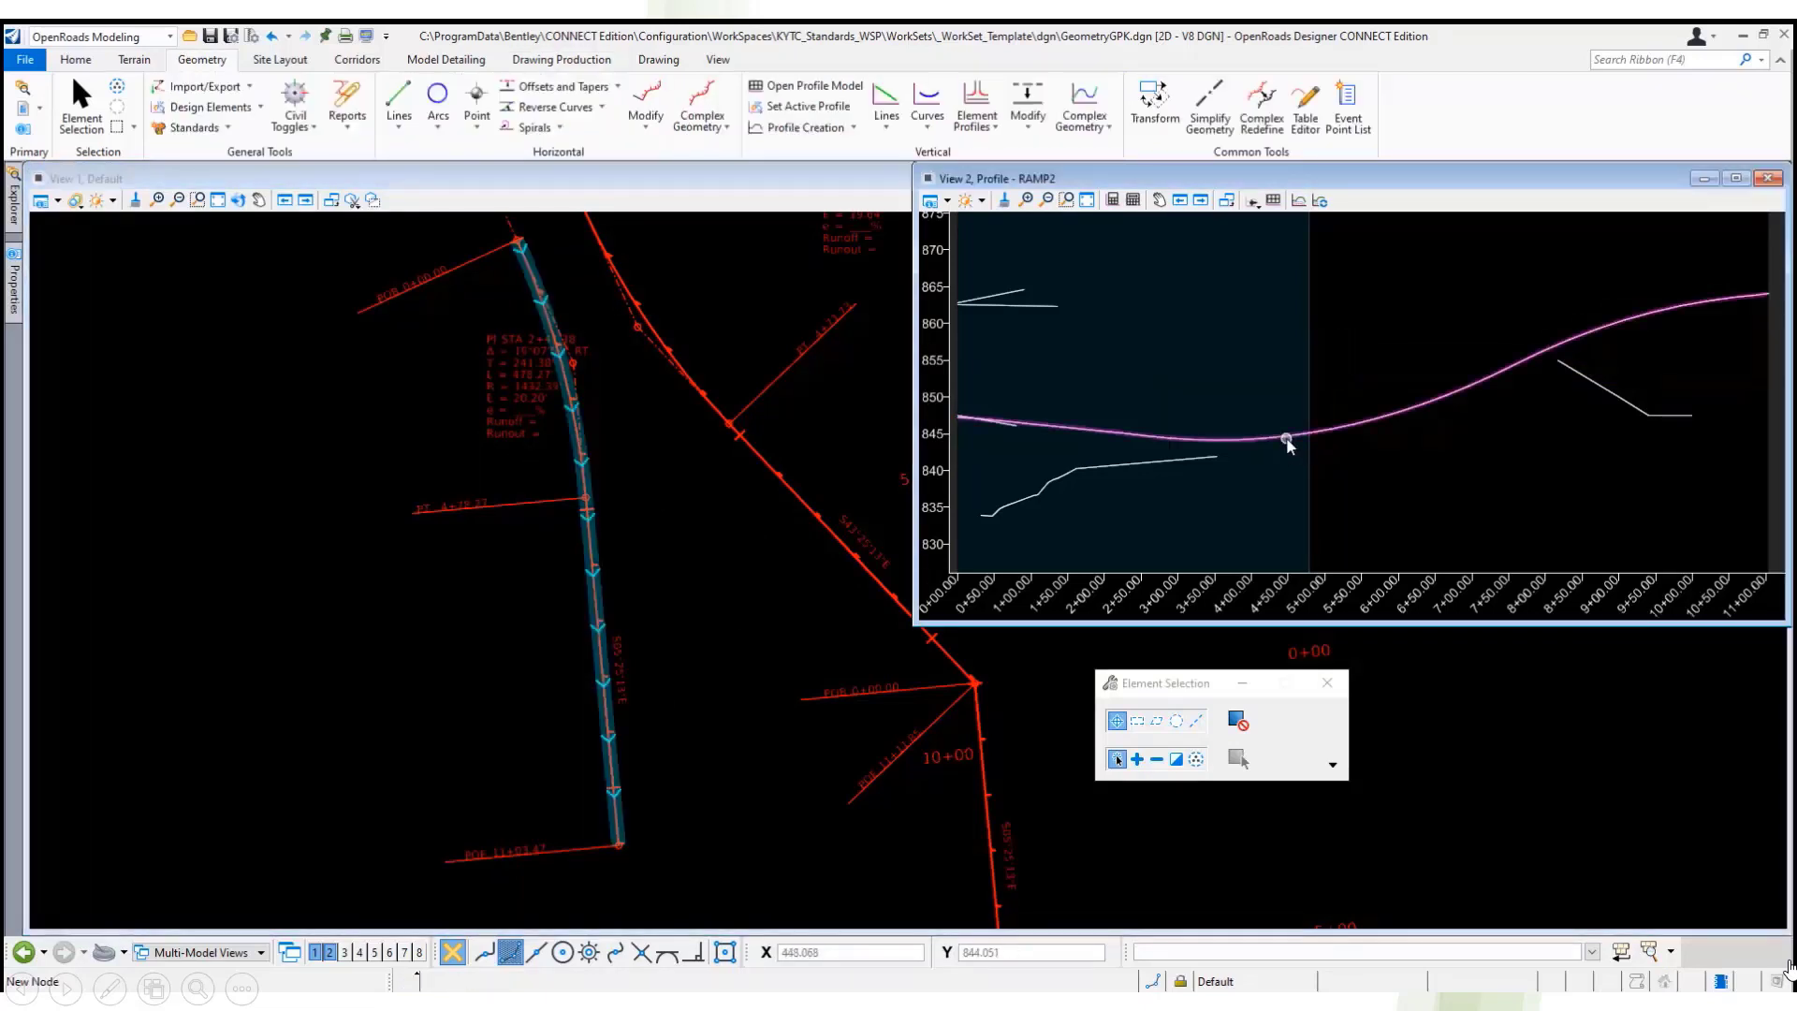
- Set PRRAMP2 as the active profile of RAMP2 and return to the plan view
click(1289, 445)
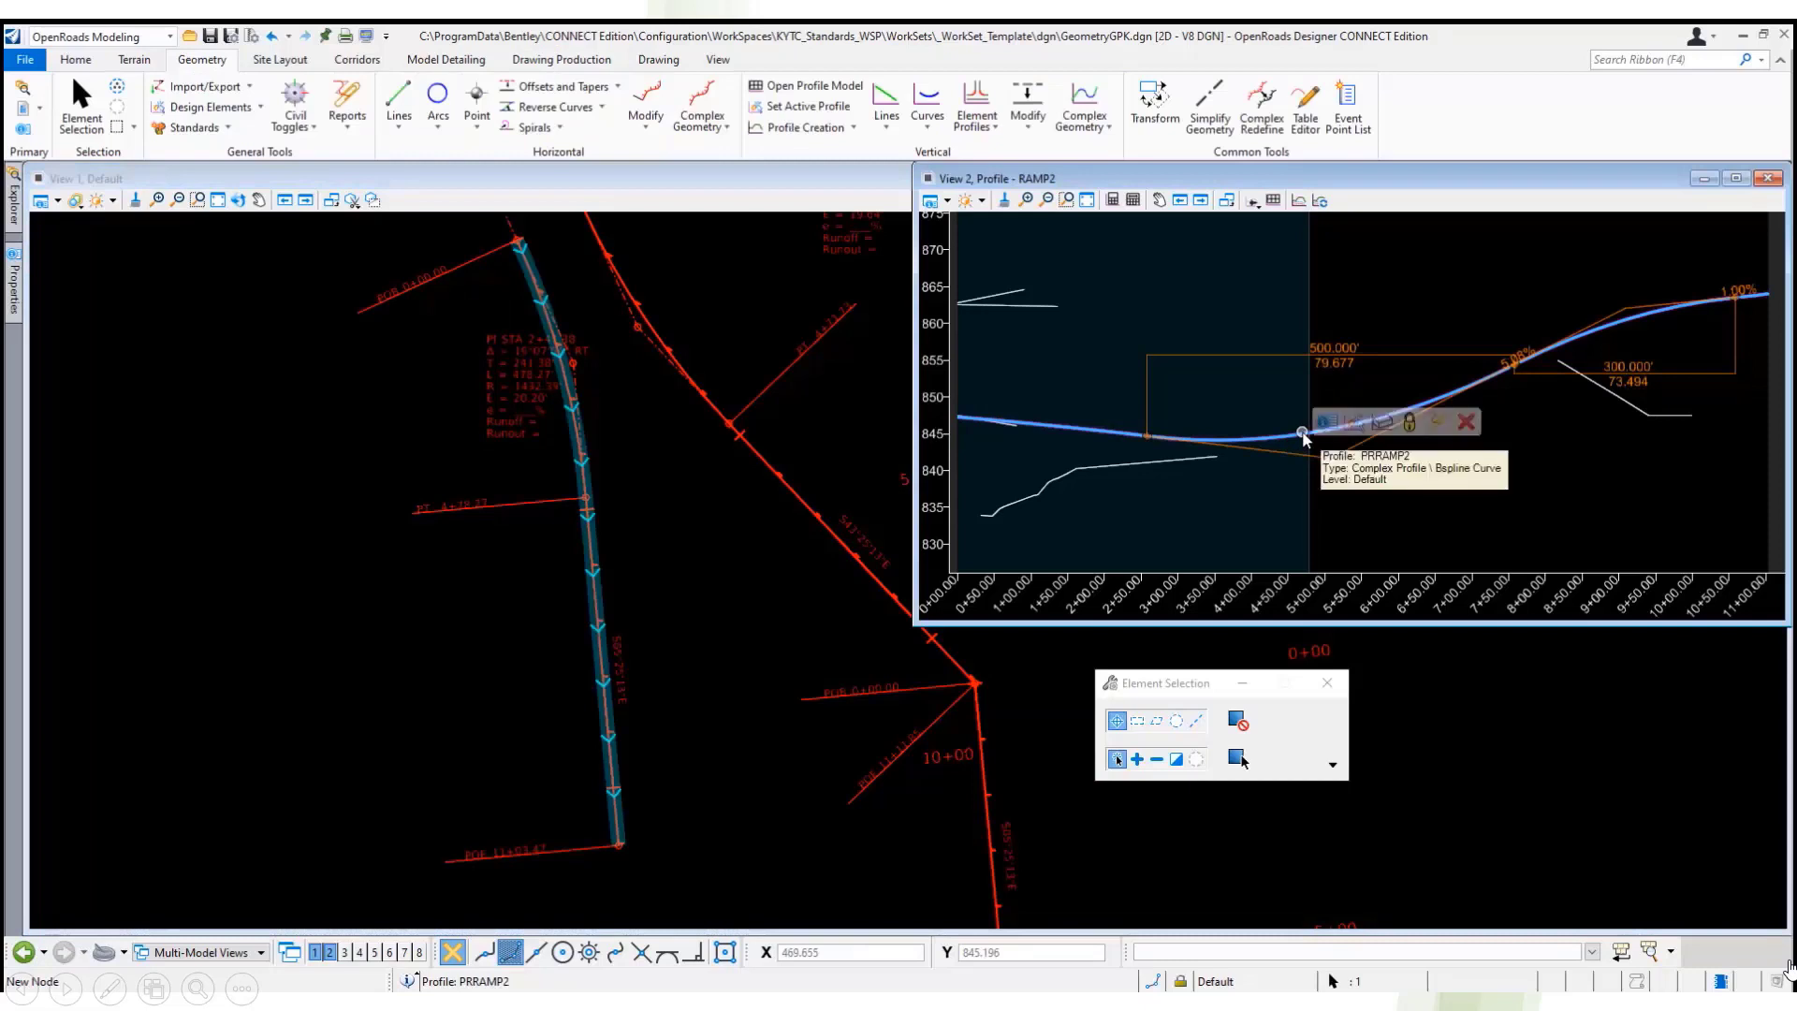
click(1354, 422)
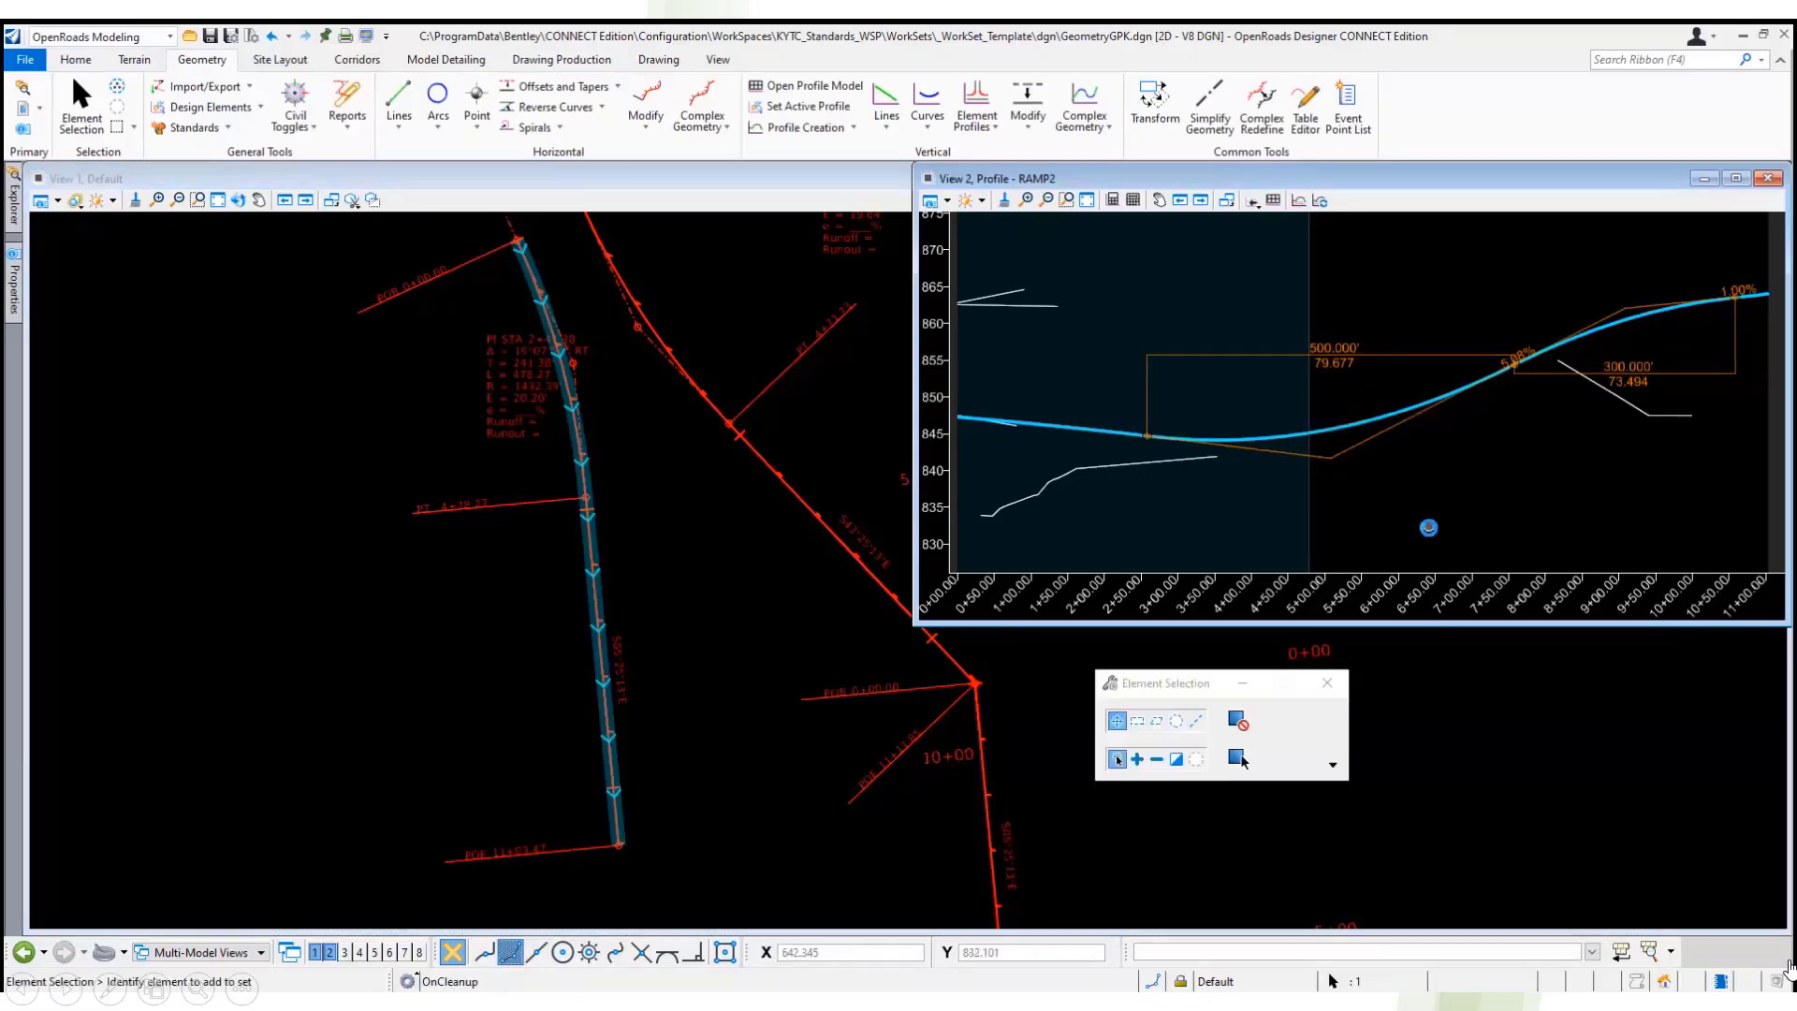
click(862, 433)
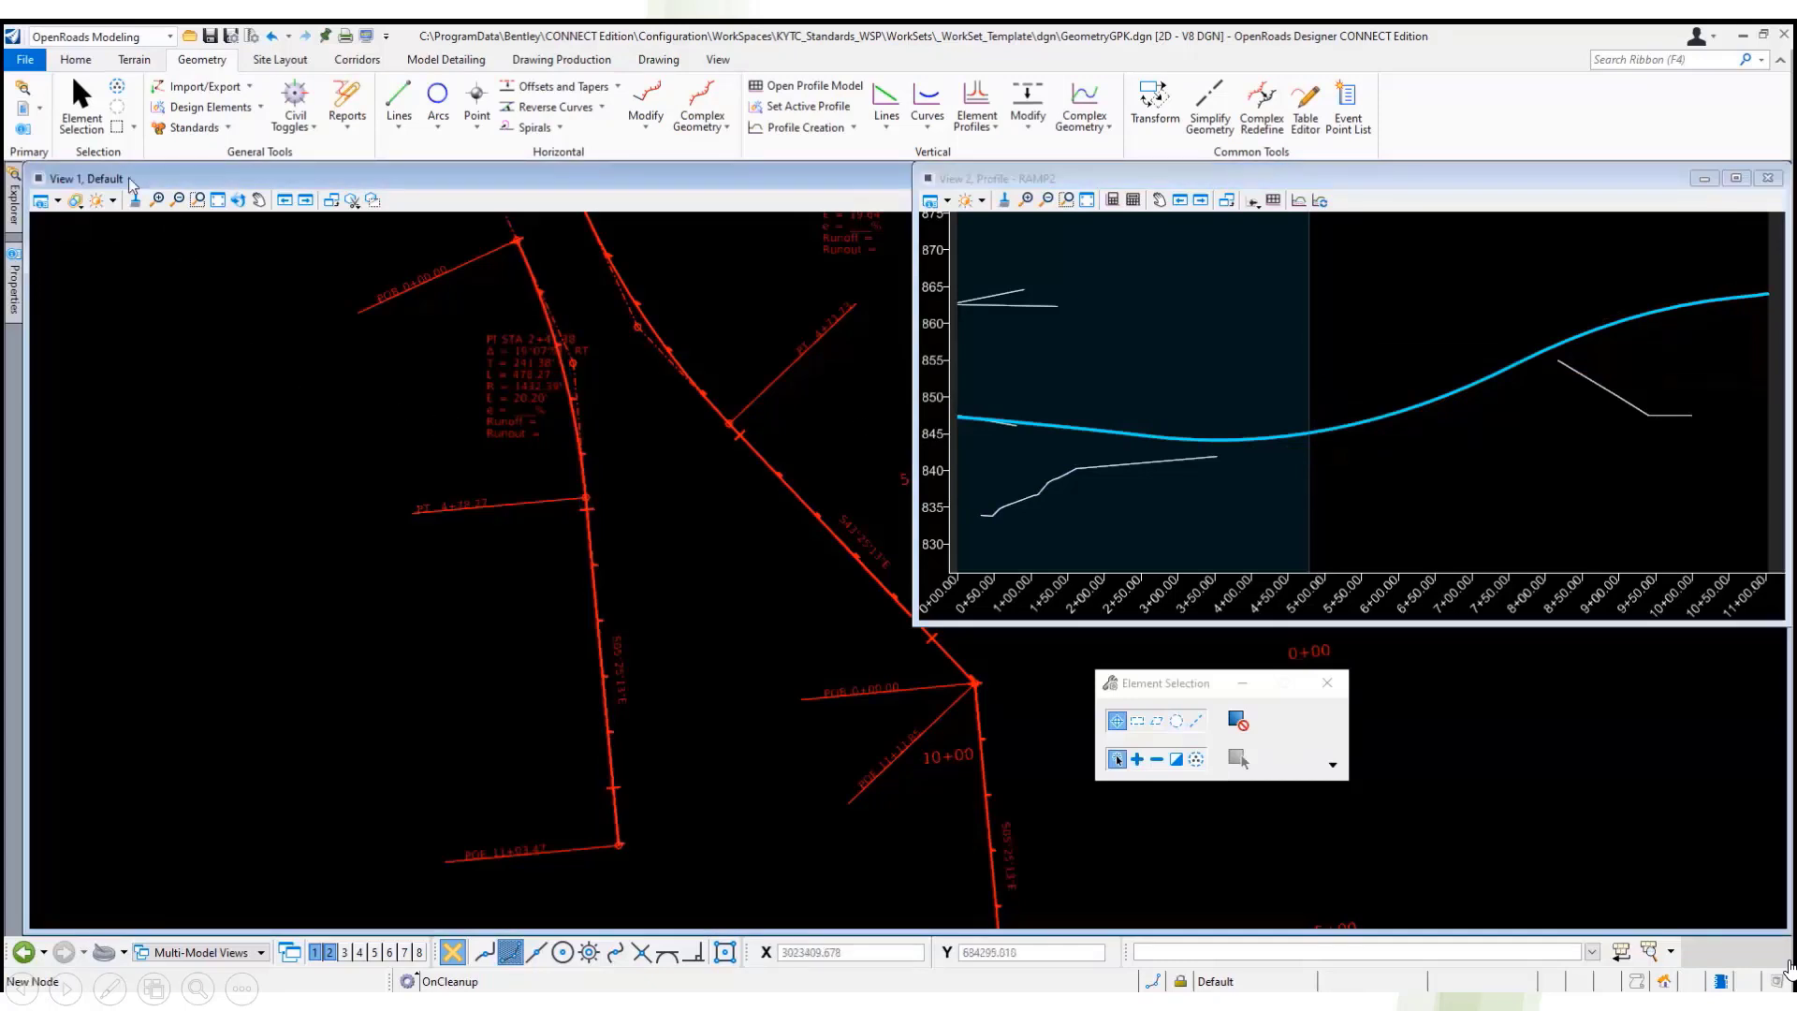
- Attach the Default model of TerrainTIN.dgn as a reference with Coincident - World orientation and a 1"=100' detail scale
click(23, 108)
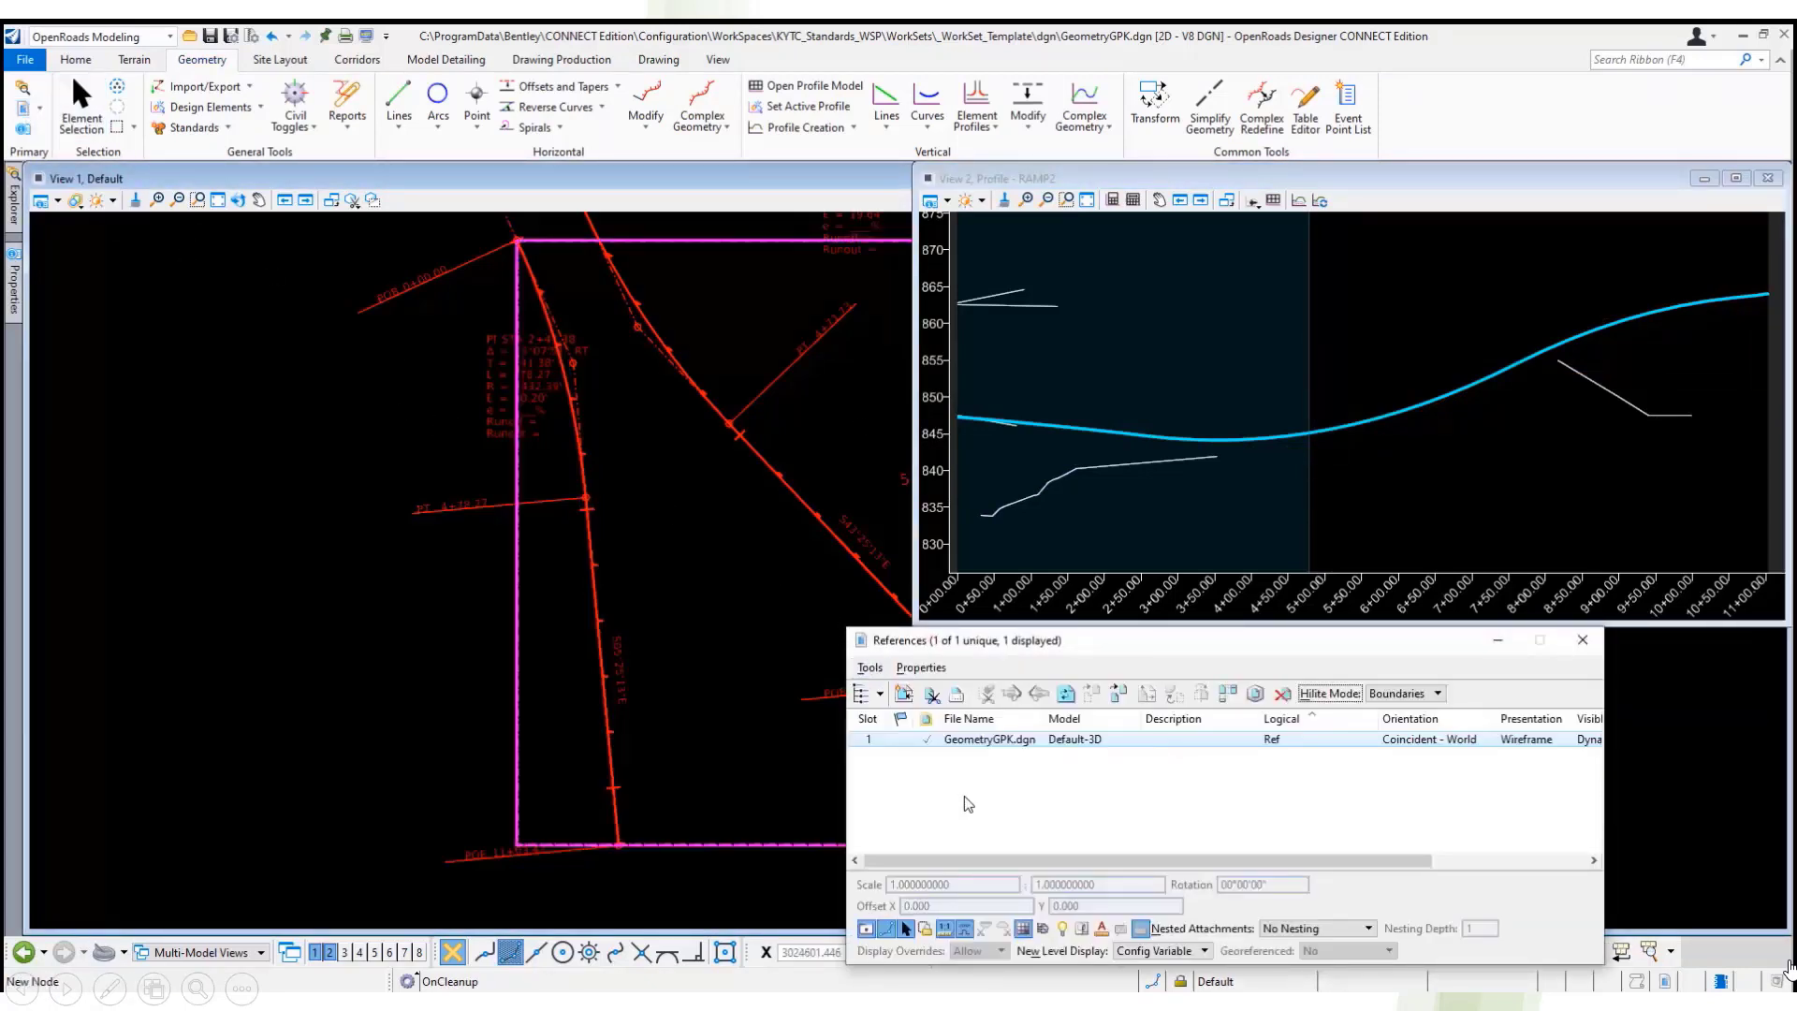
right_click(968, 803)
click(1050, 354)
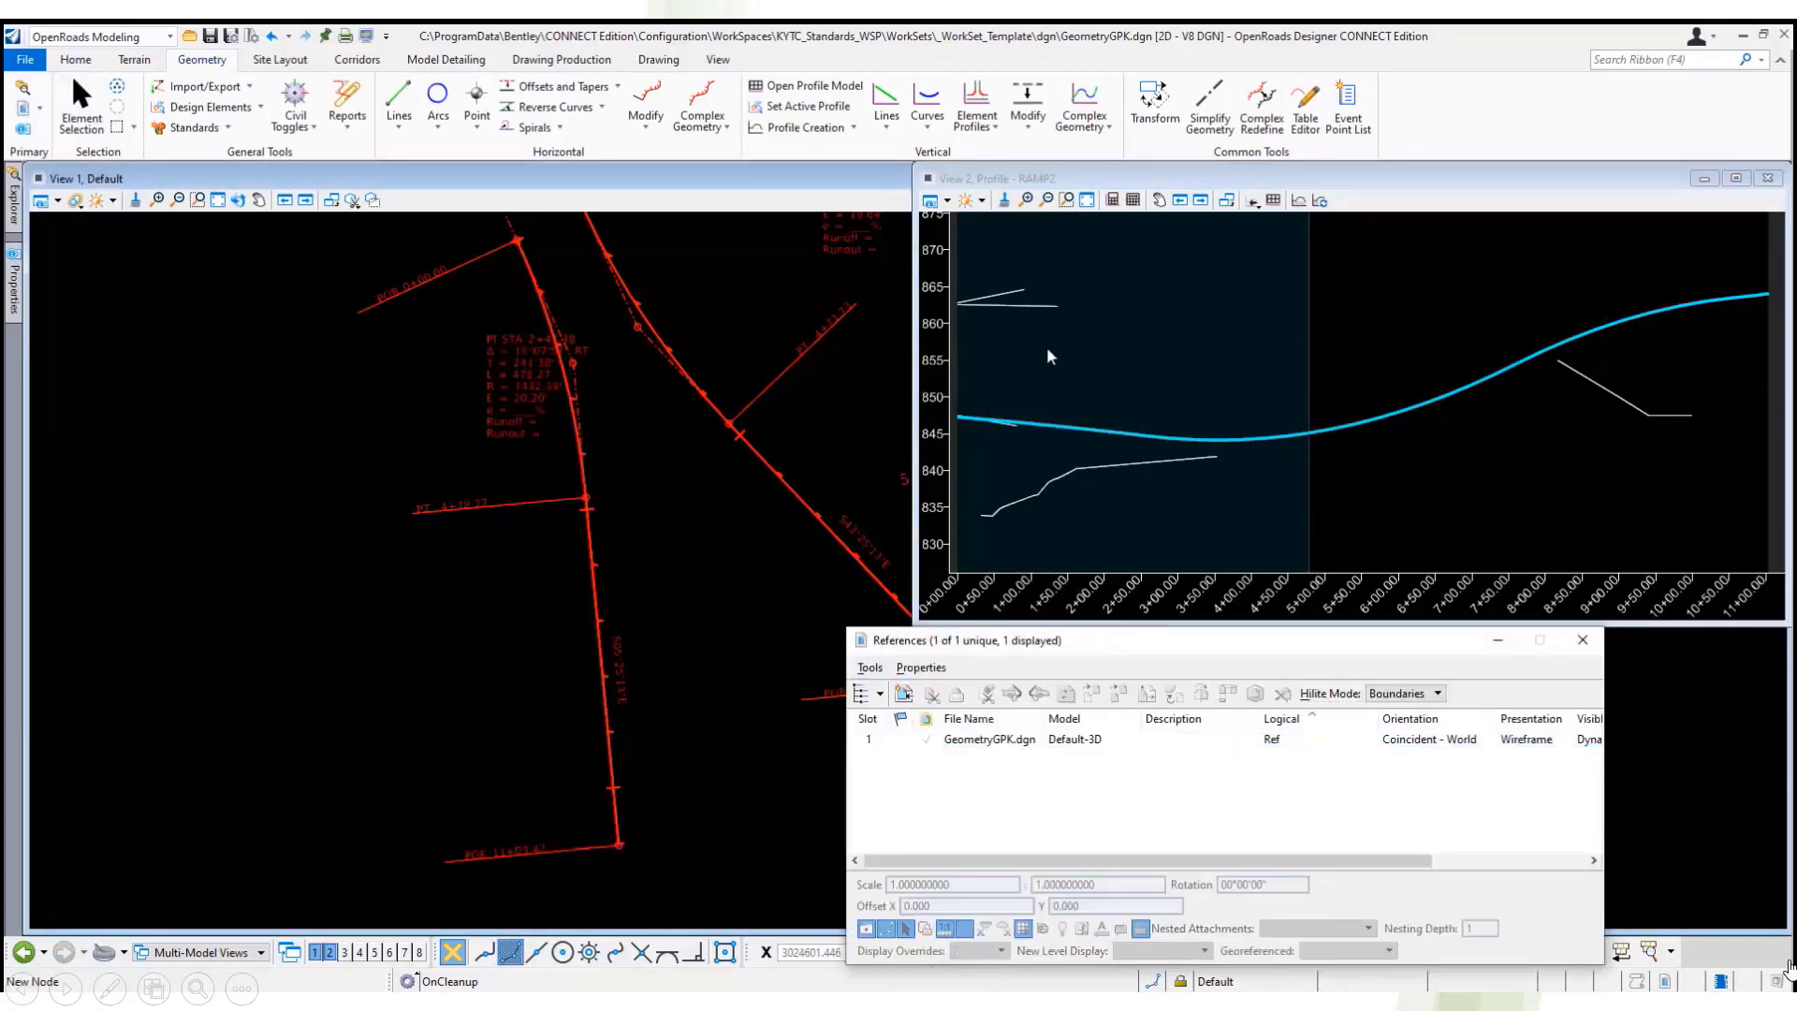
scroll(847, 473, down, 3)
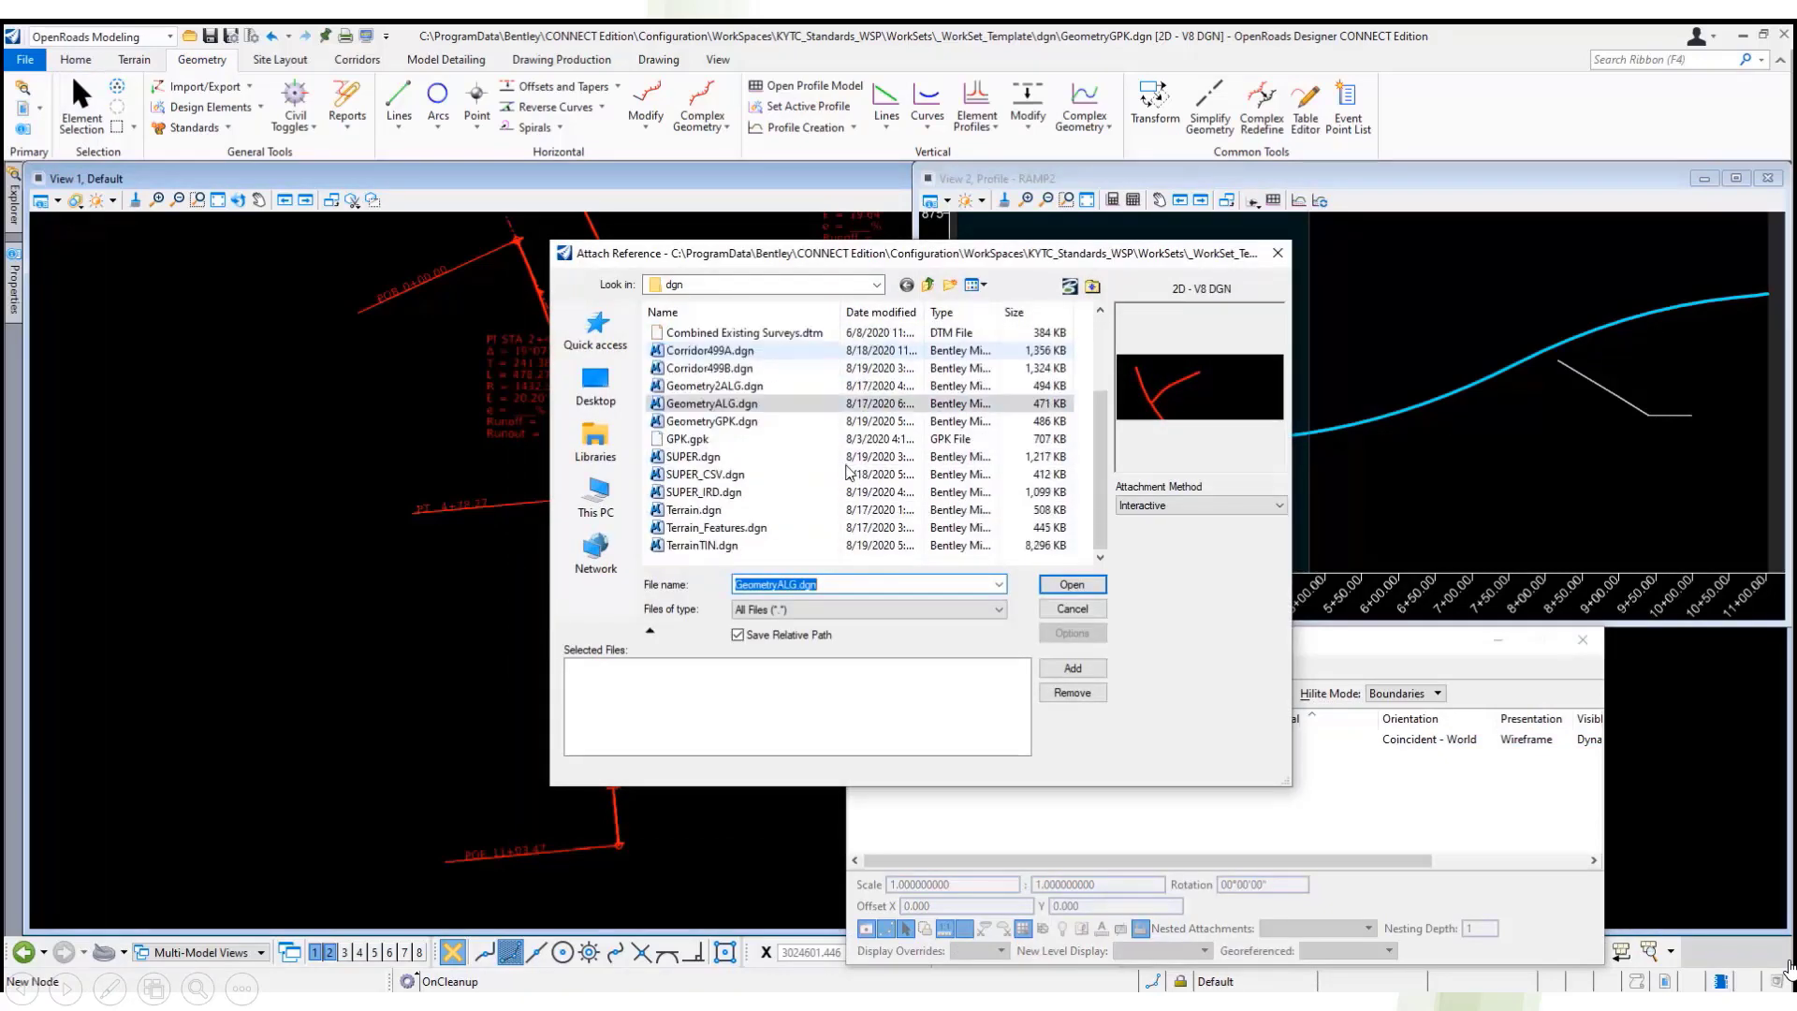
click(711, 545)
click(1067, 586)
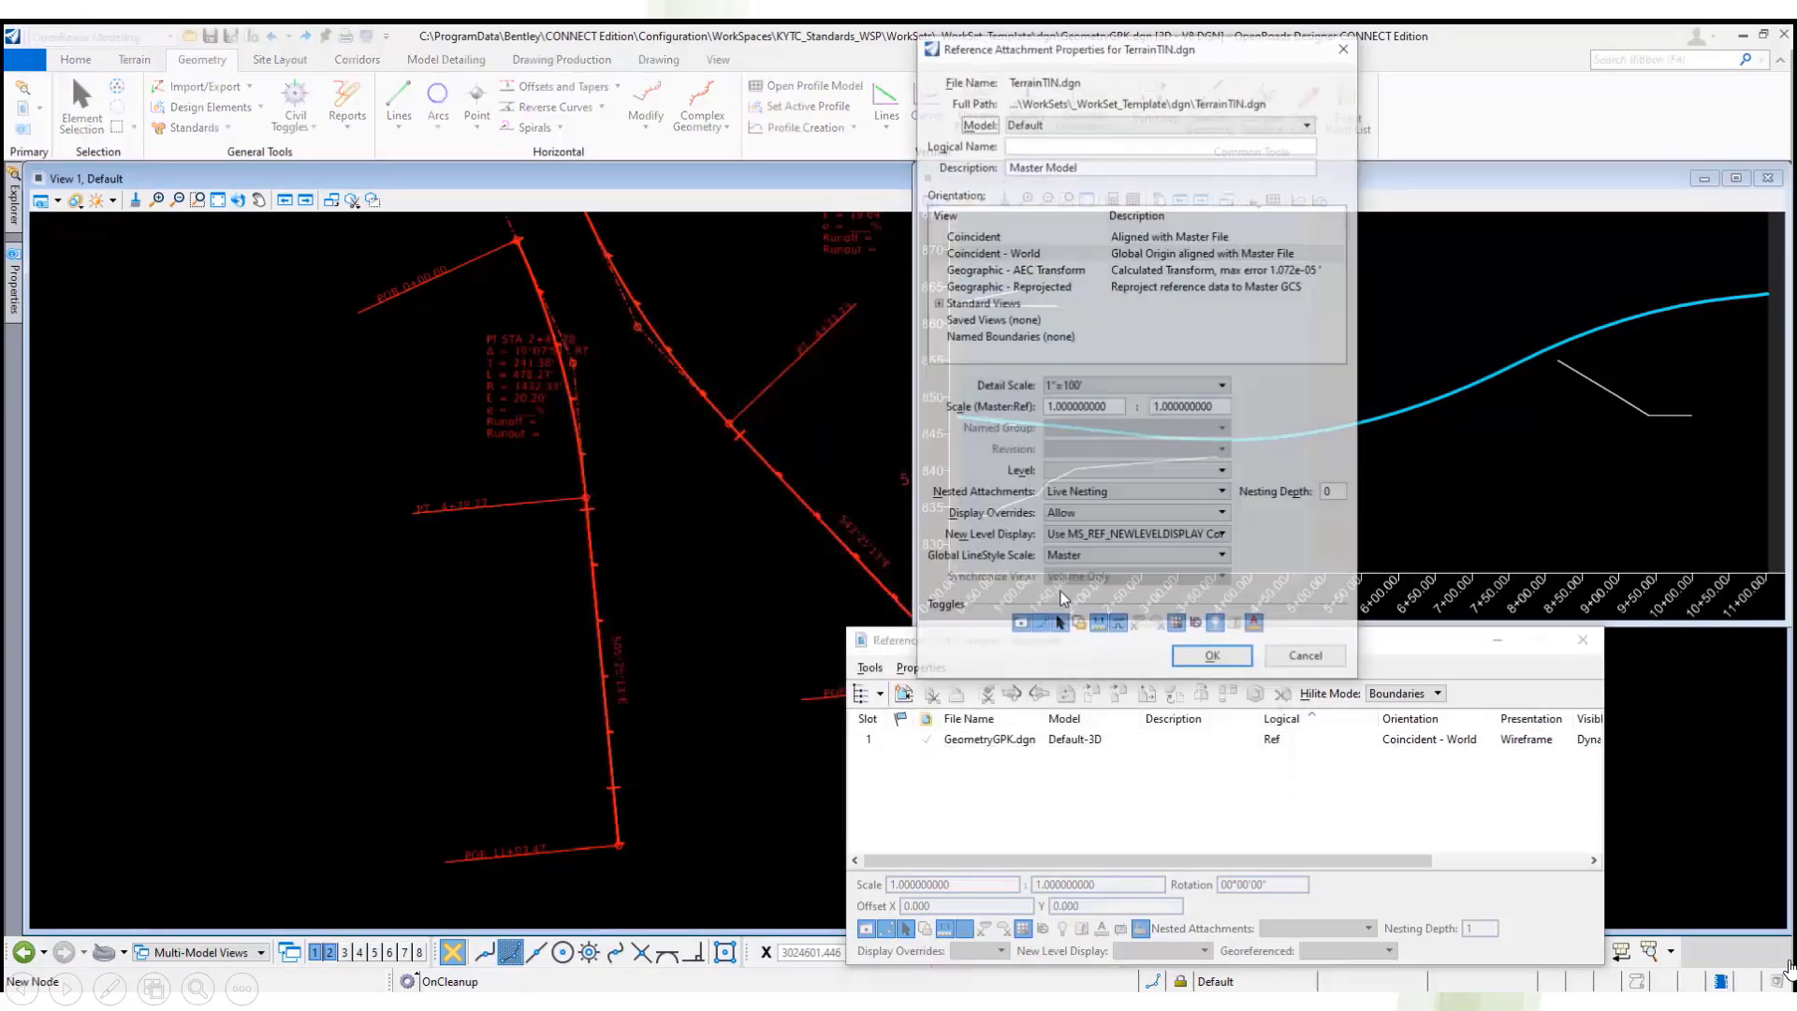
click(1228, 659)
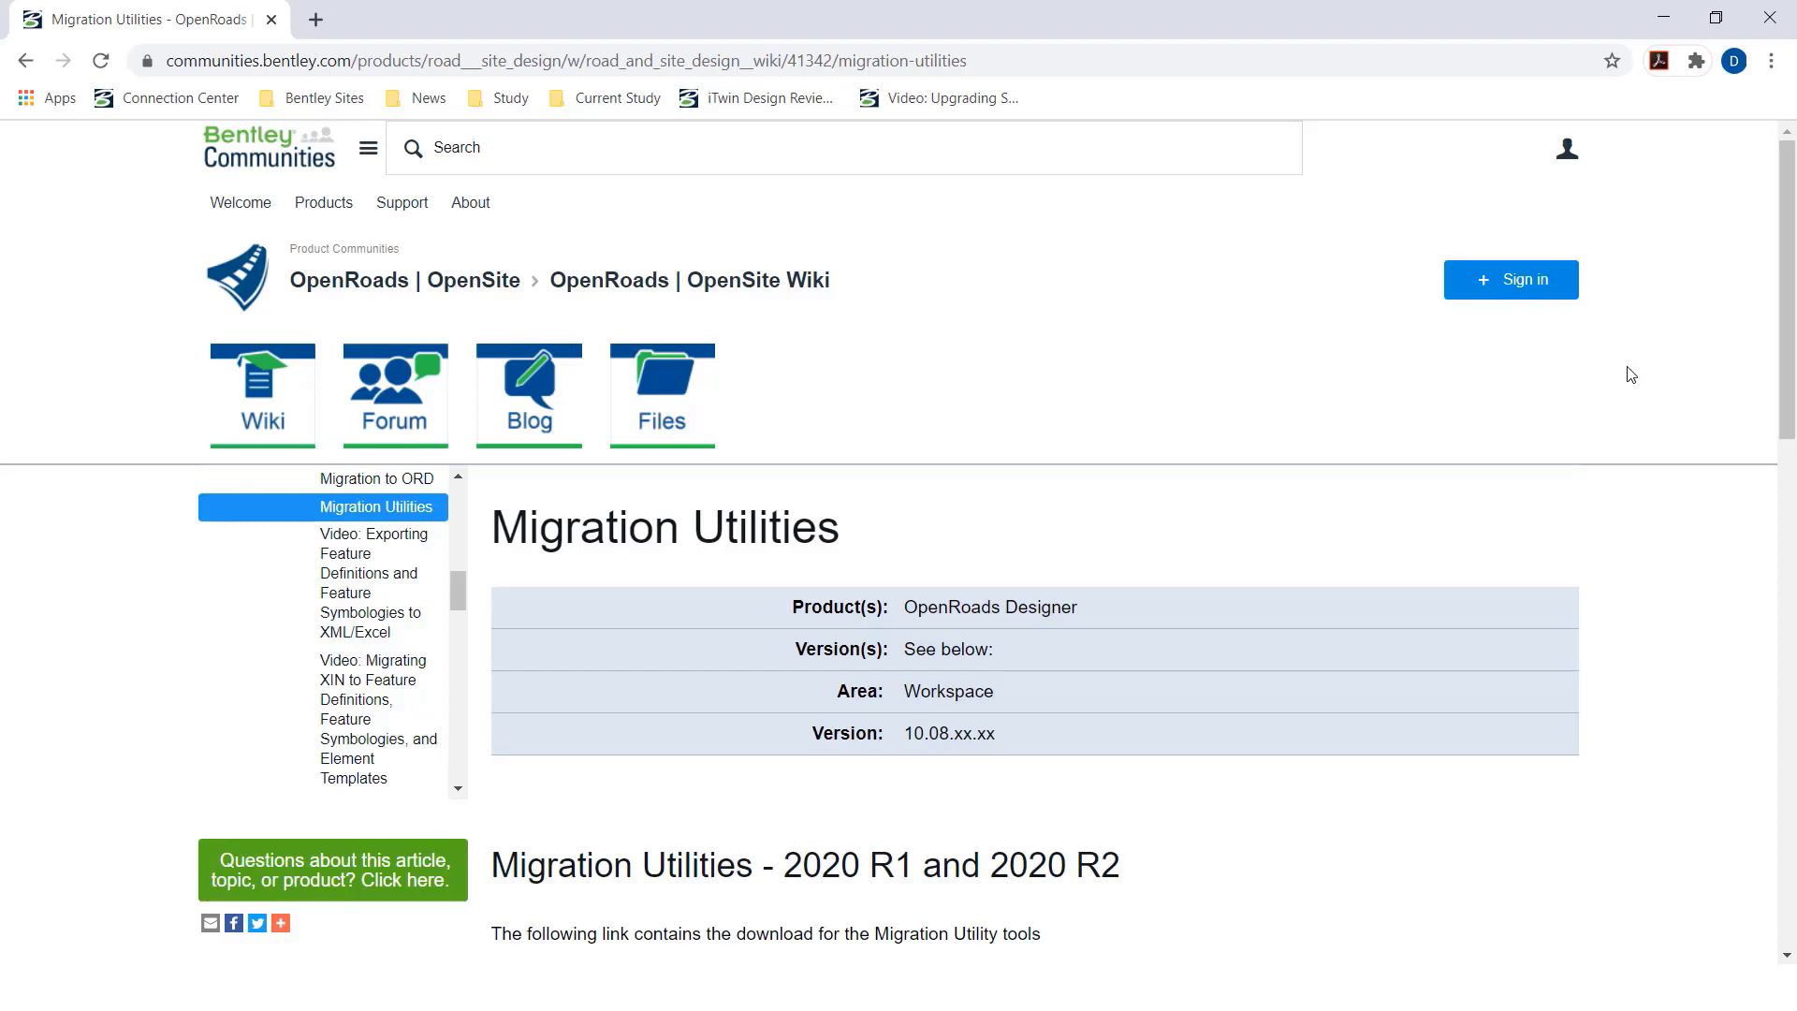
- Switch to the browser and read the Migration Utilities article on the Bentley Communities wiki
scroll(1638, 414, down, 8)
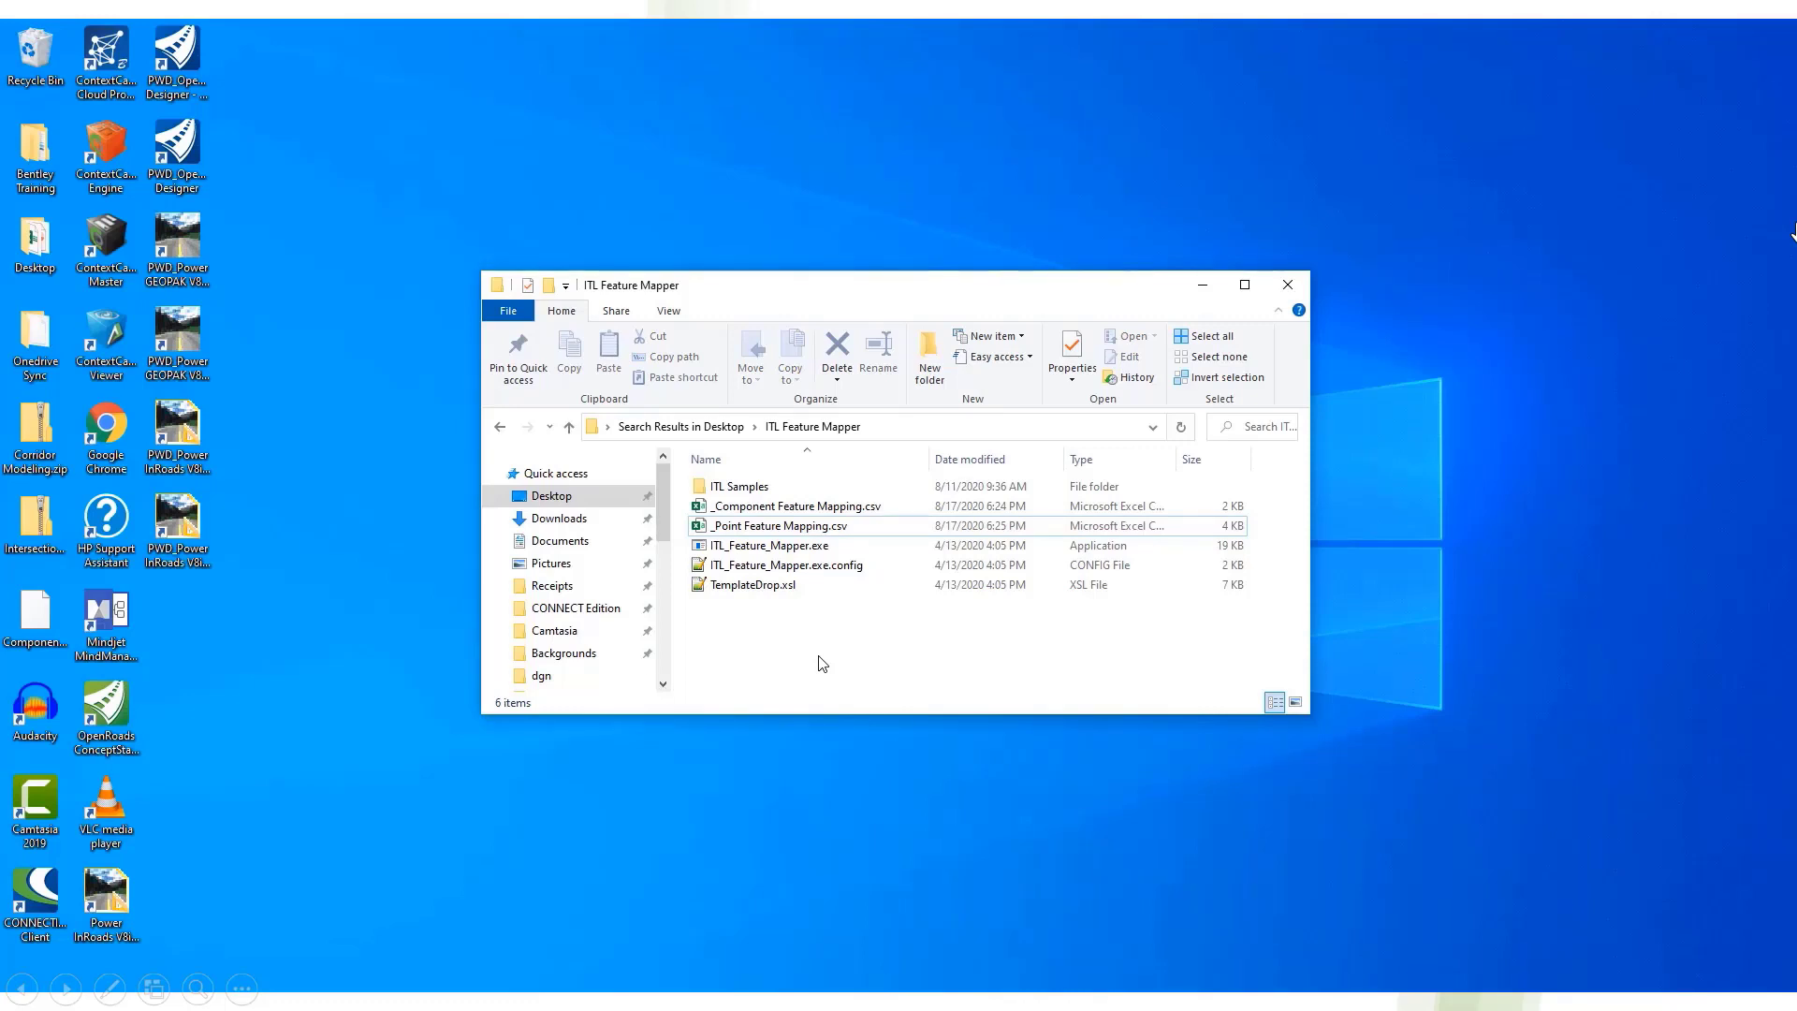
- Open _Point Feature Mapping.csv and _Component Feature Mapping.csv side by side in Excel and fit column A to its contents in both
click(779, 526)
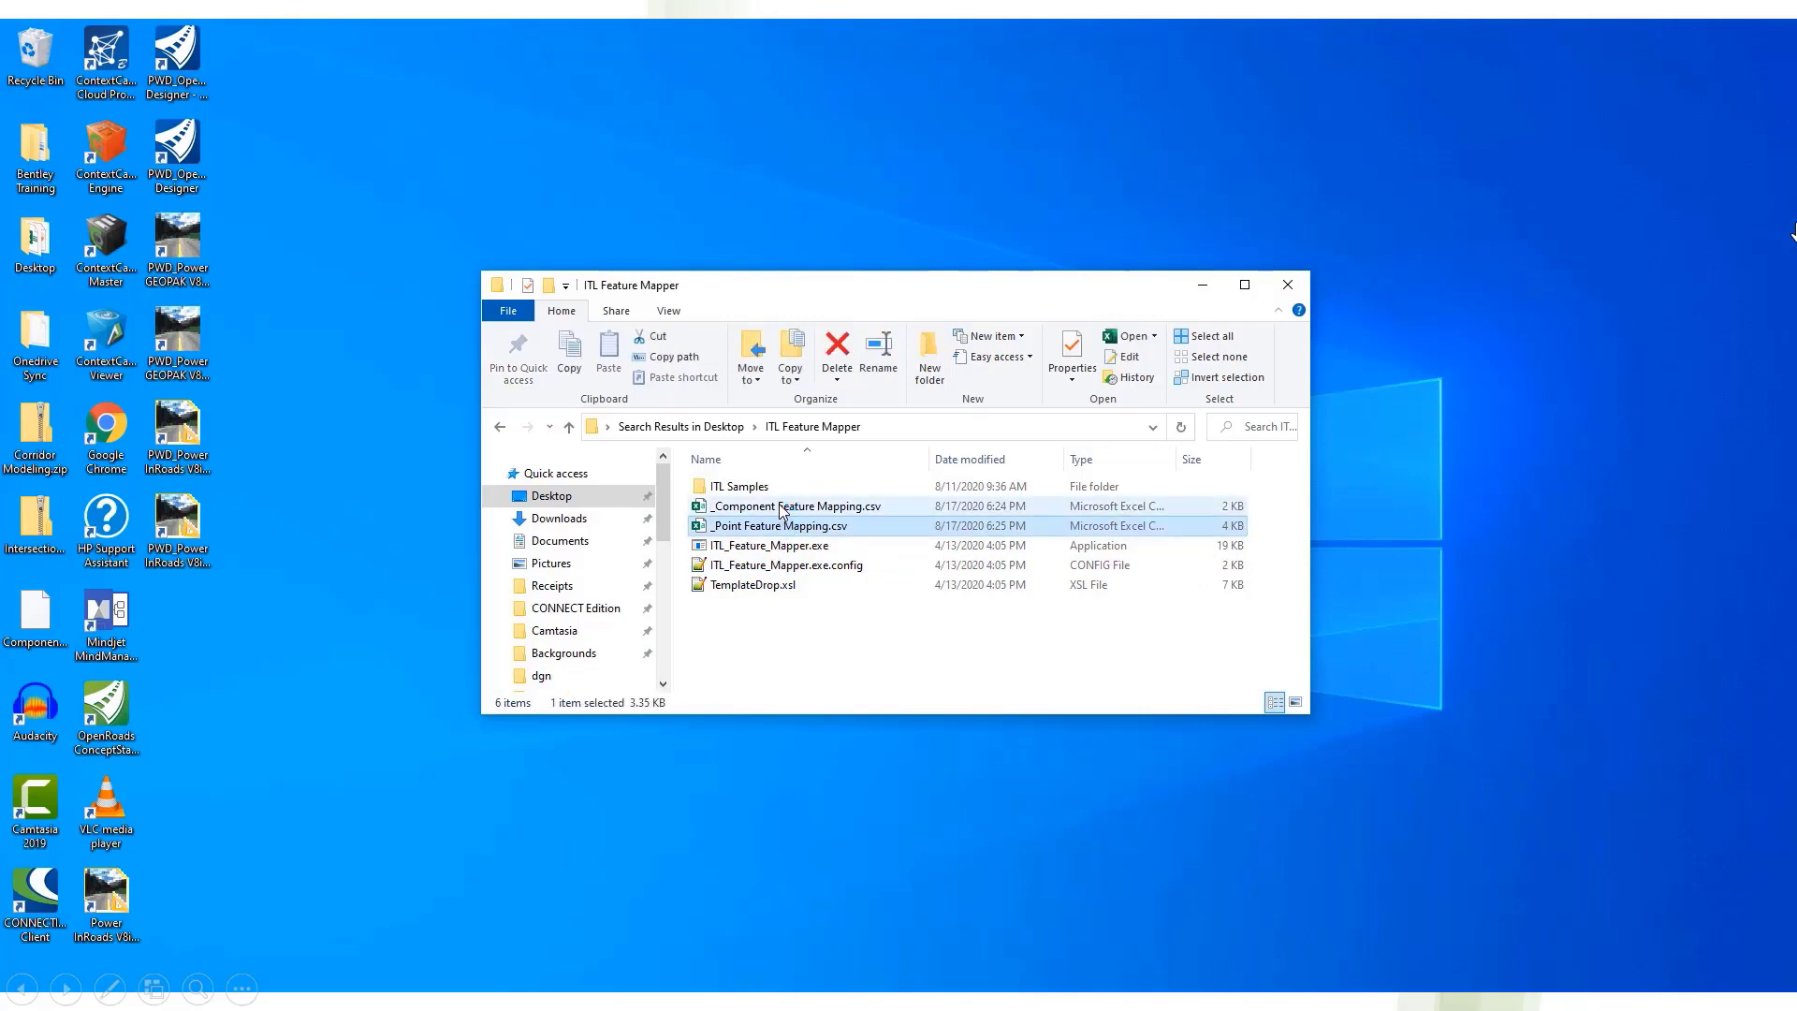
click(782, 510)
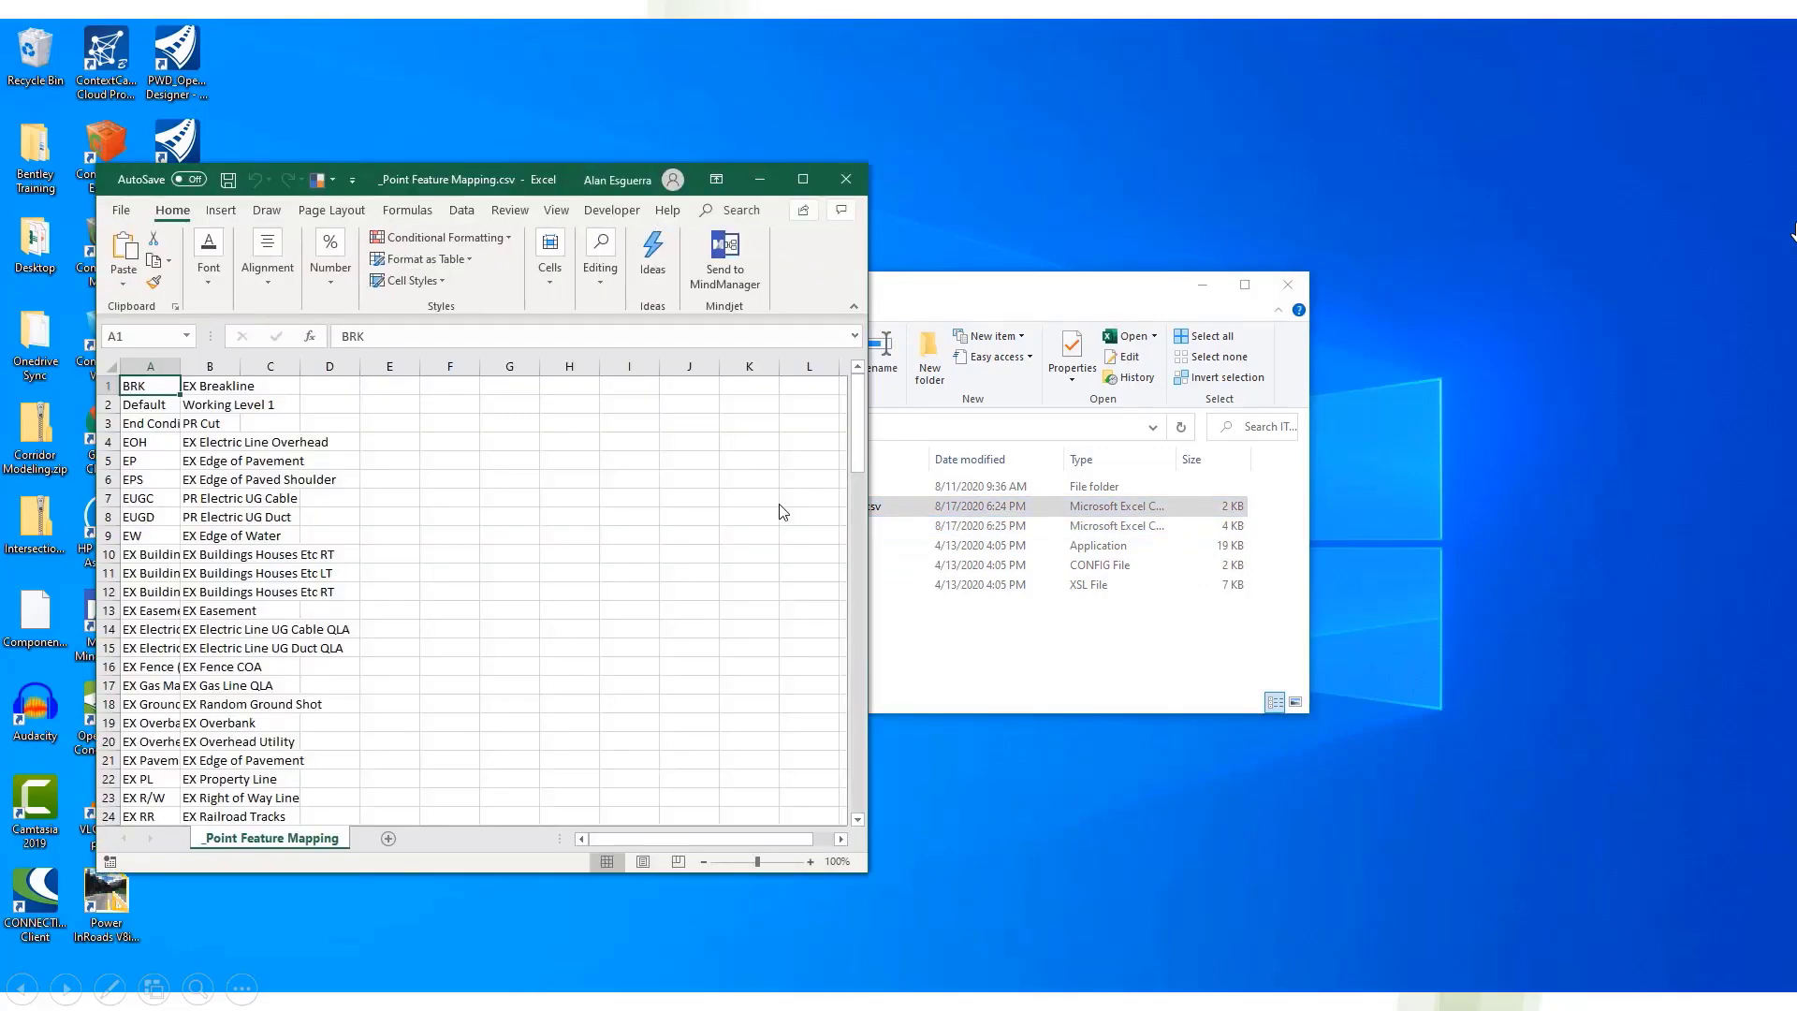
drag(562, 202, 1792, 234)
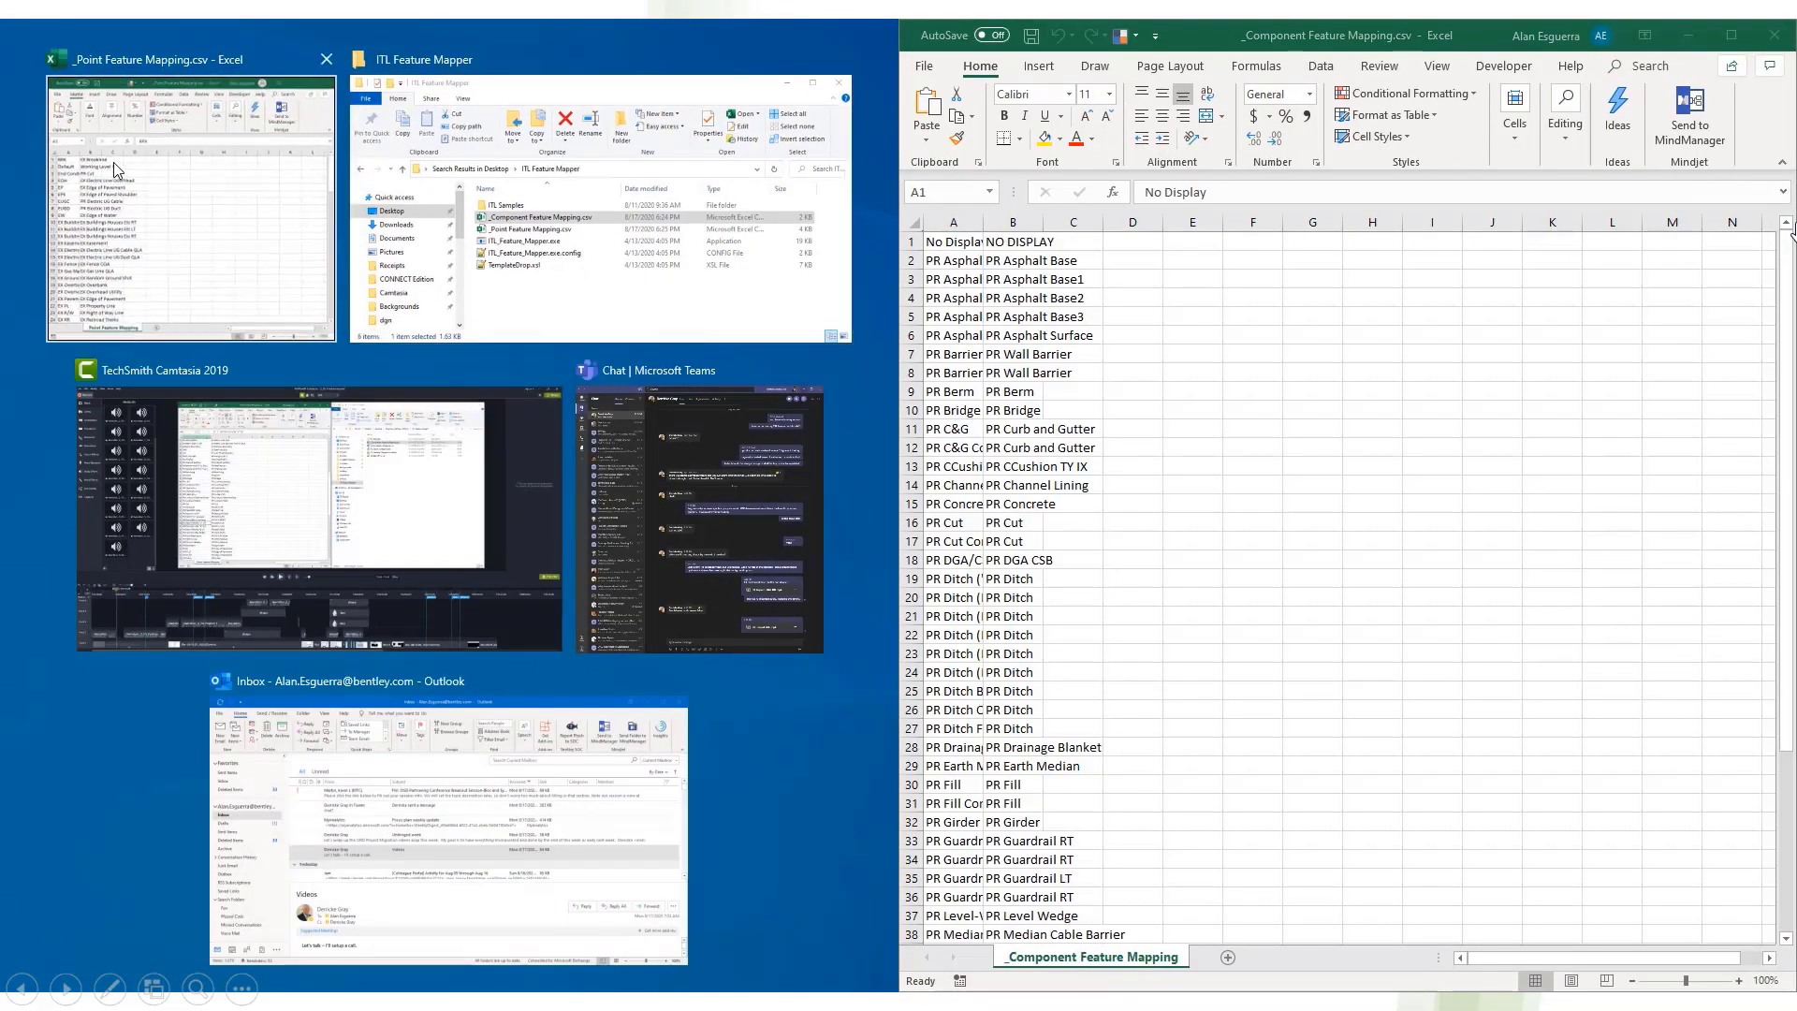
click(117, 170)
double_click(84, 223)
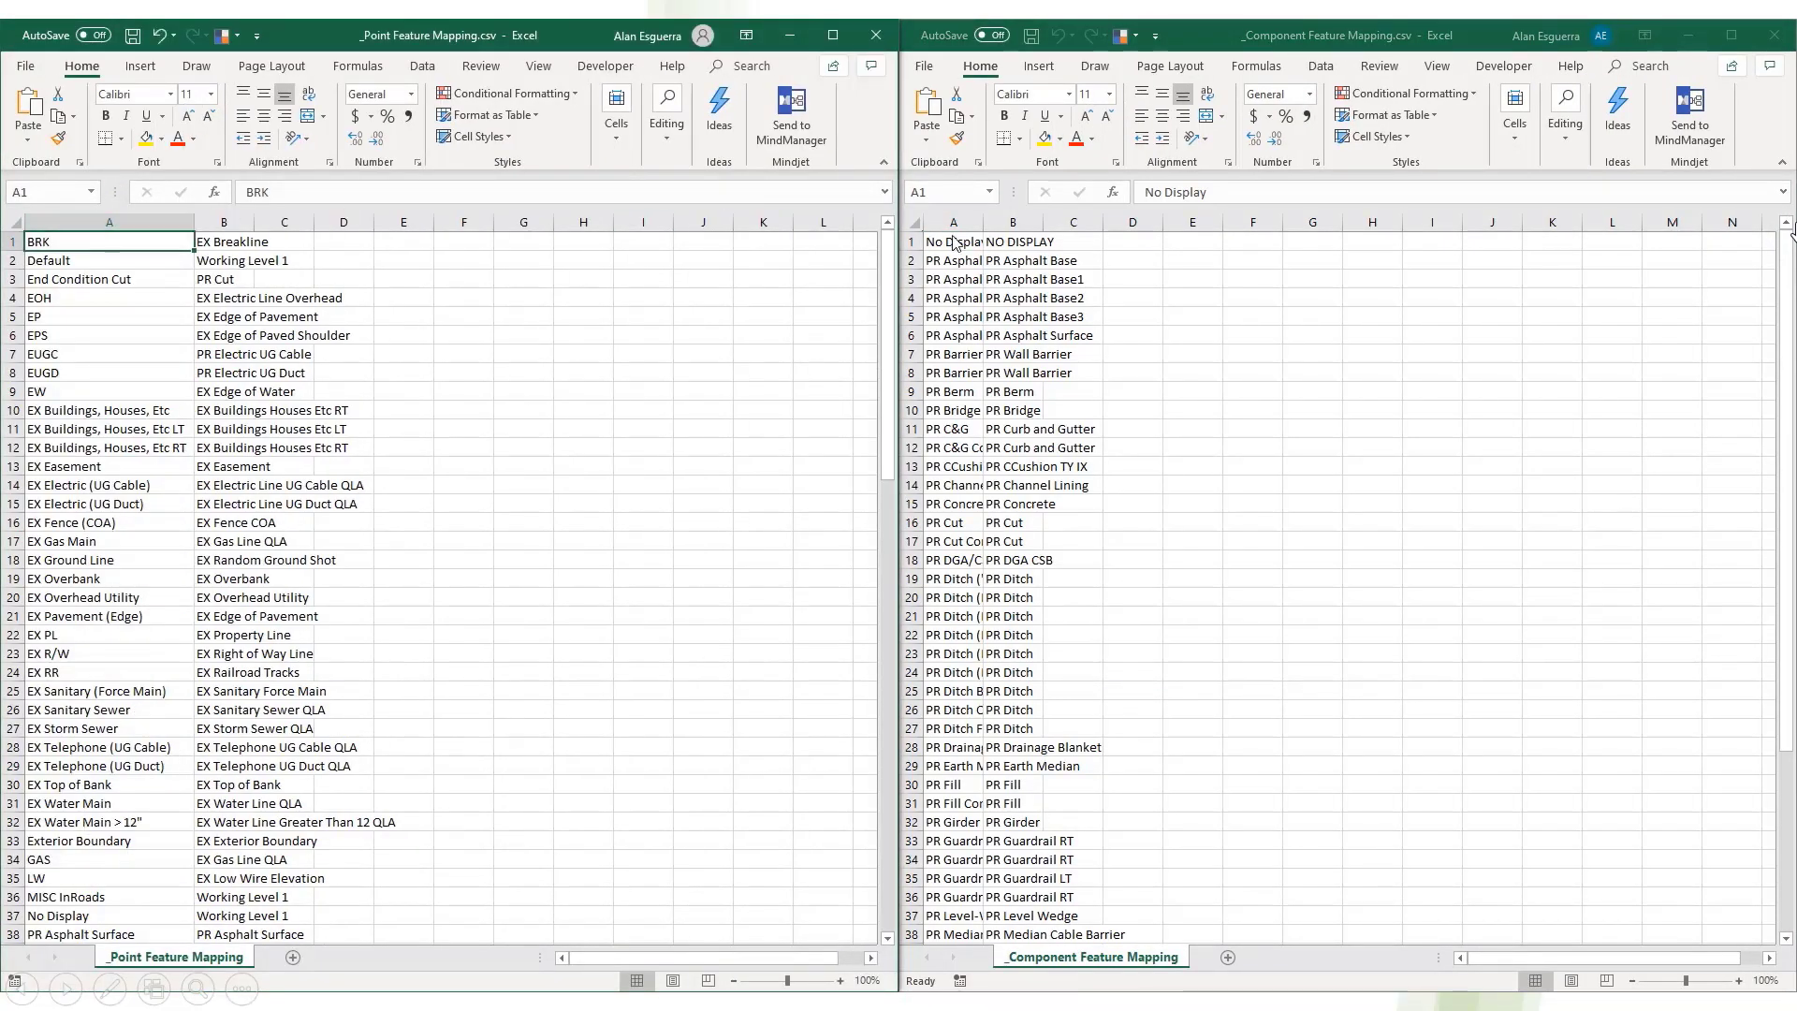
click(988, 227)
double_click(986, 222)
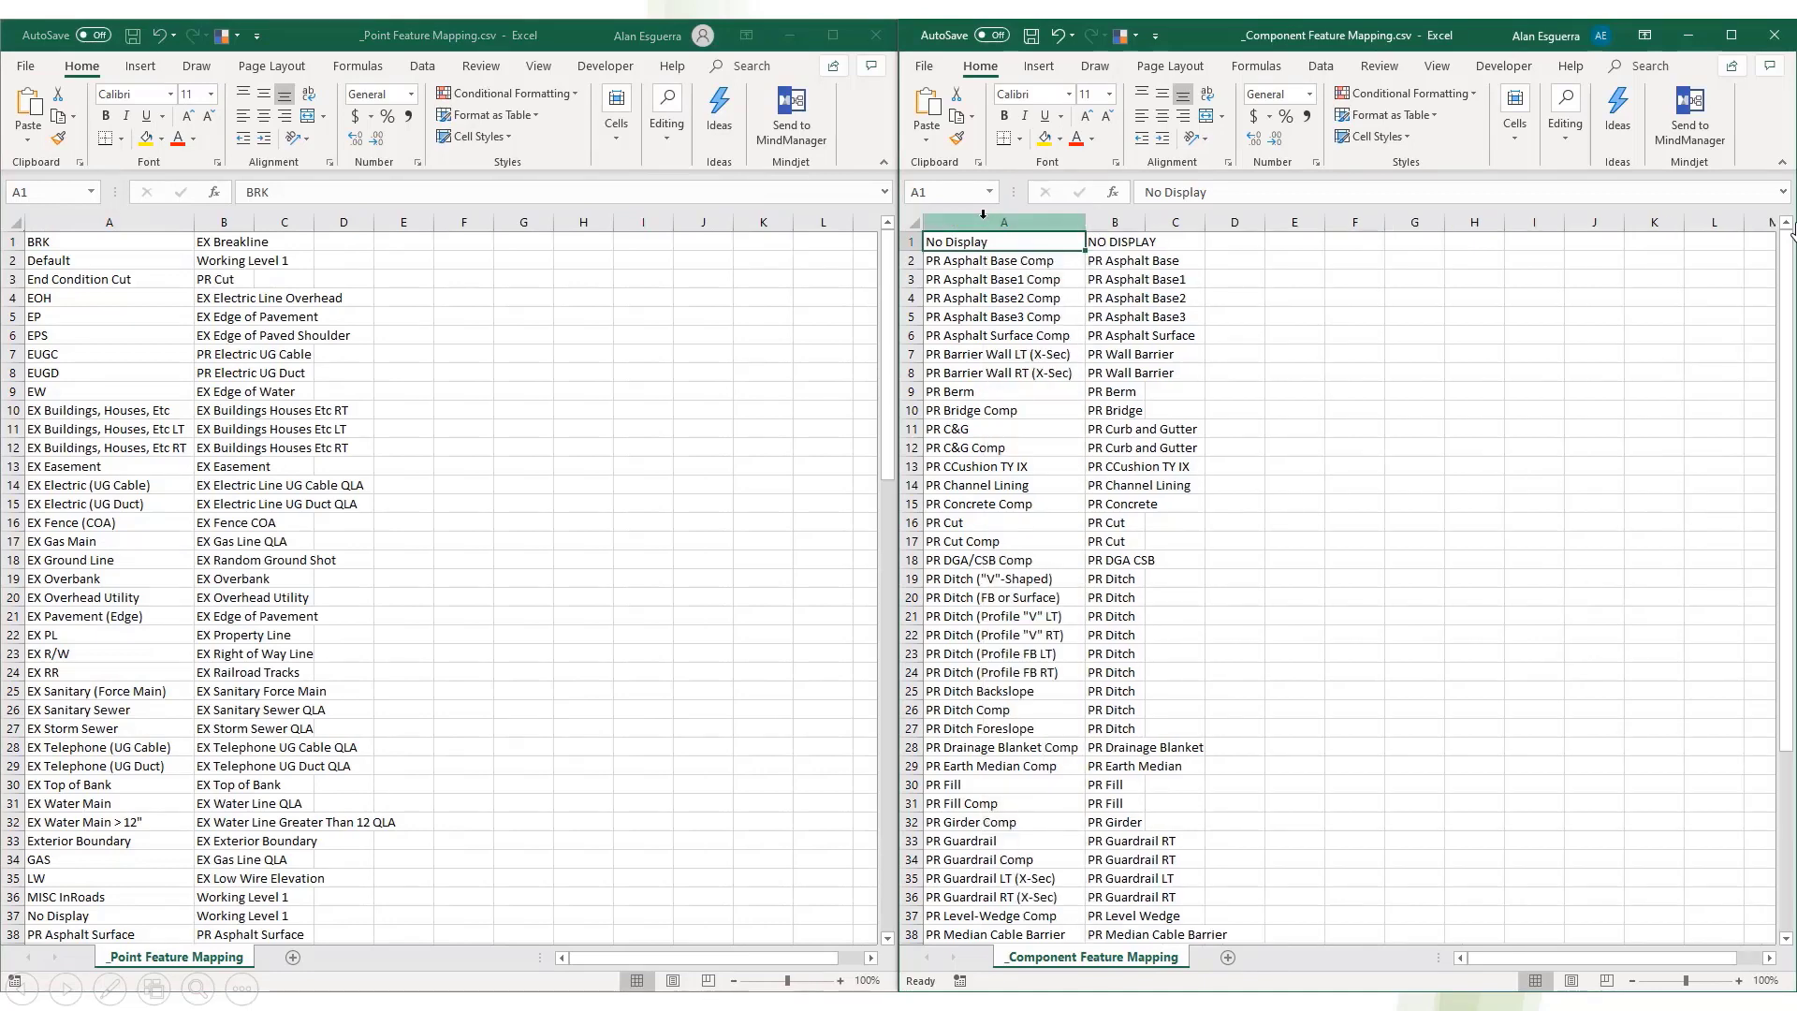
- Review the legacy-to-OpenRoads feature name pairs in the component and point mapping files from first to last row
scroll(316, 451, down, 7)
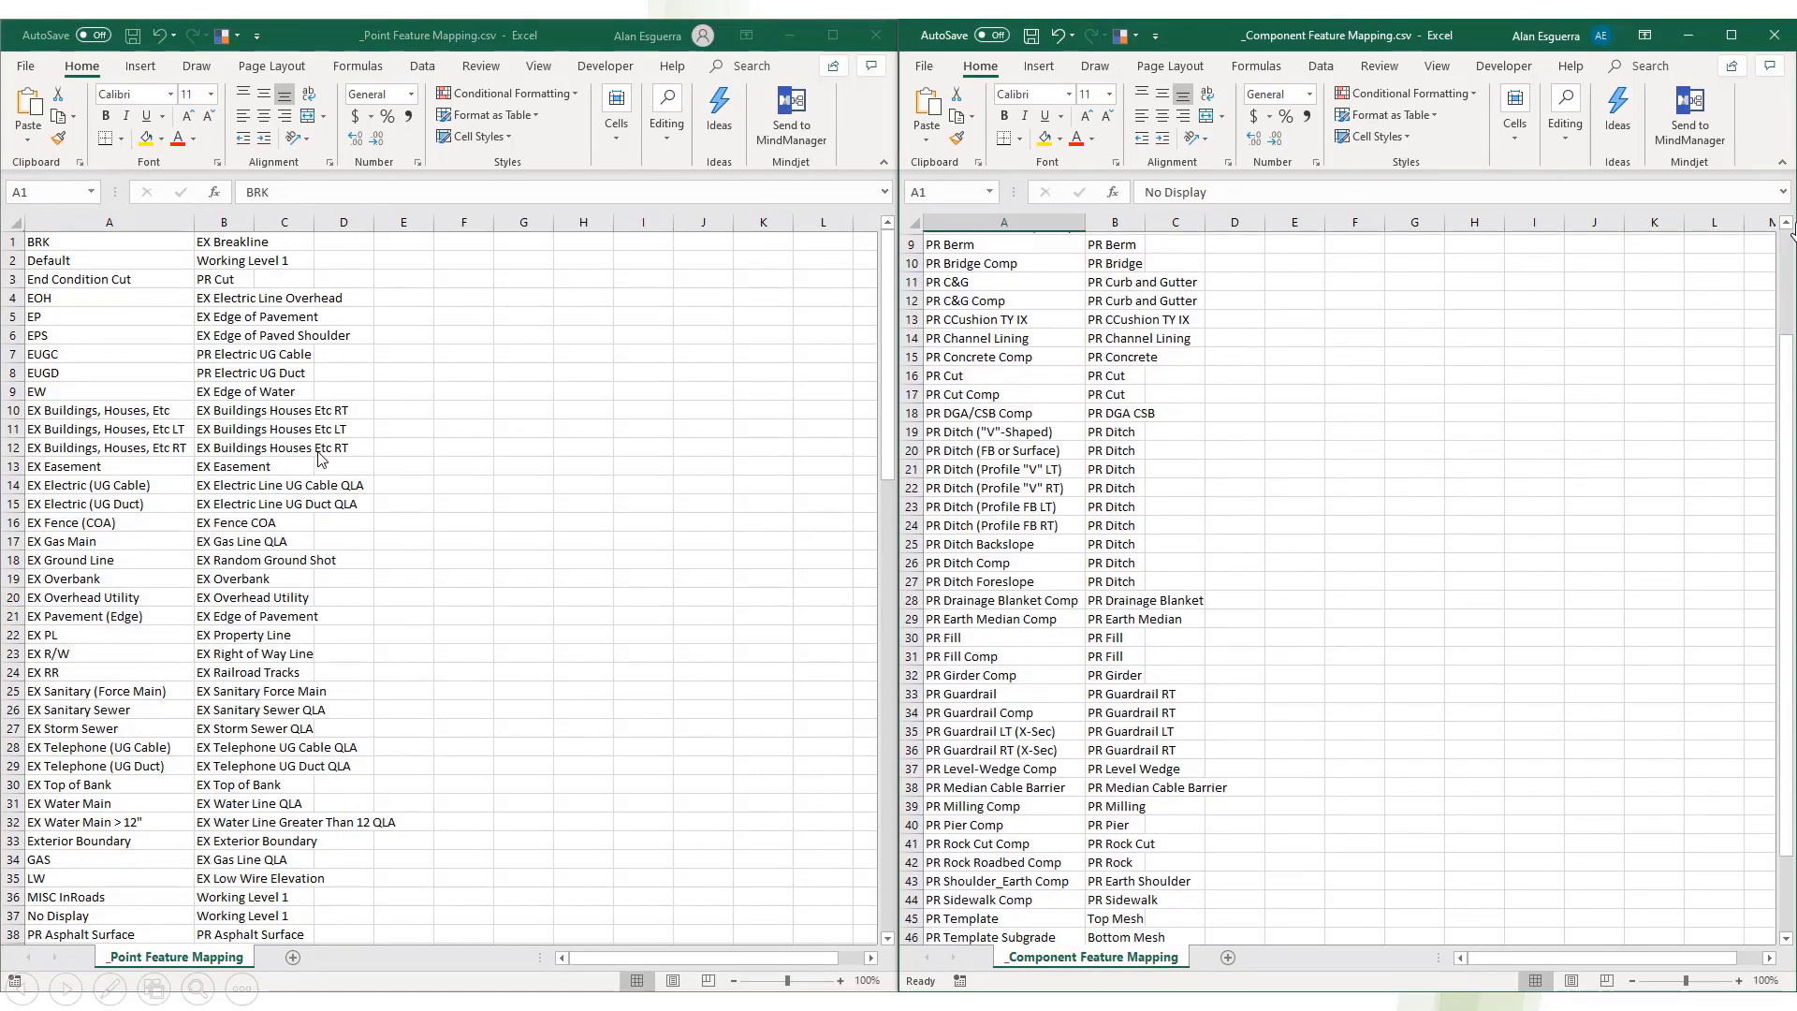
click(317, 451)
scroll(317, 451, down, 20)
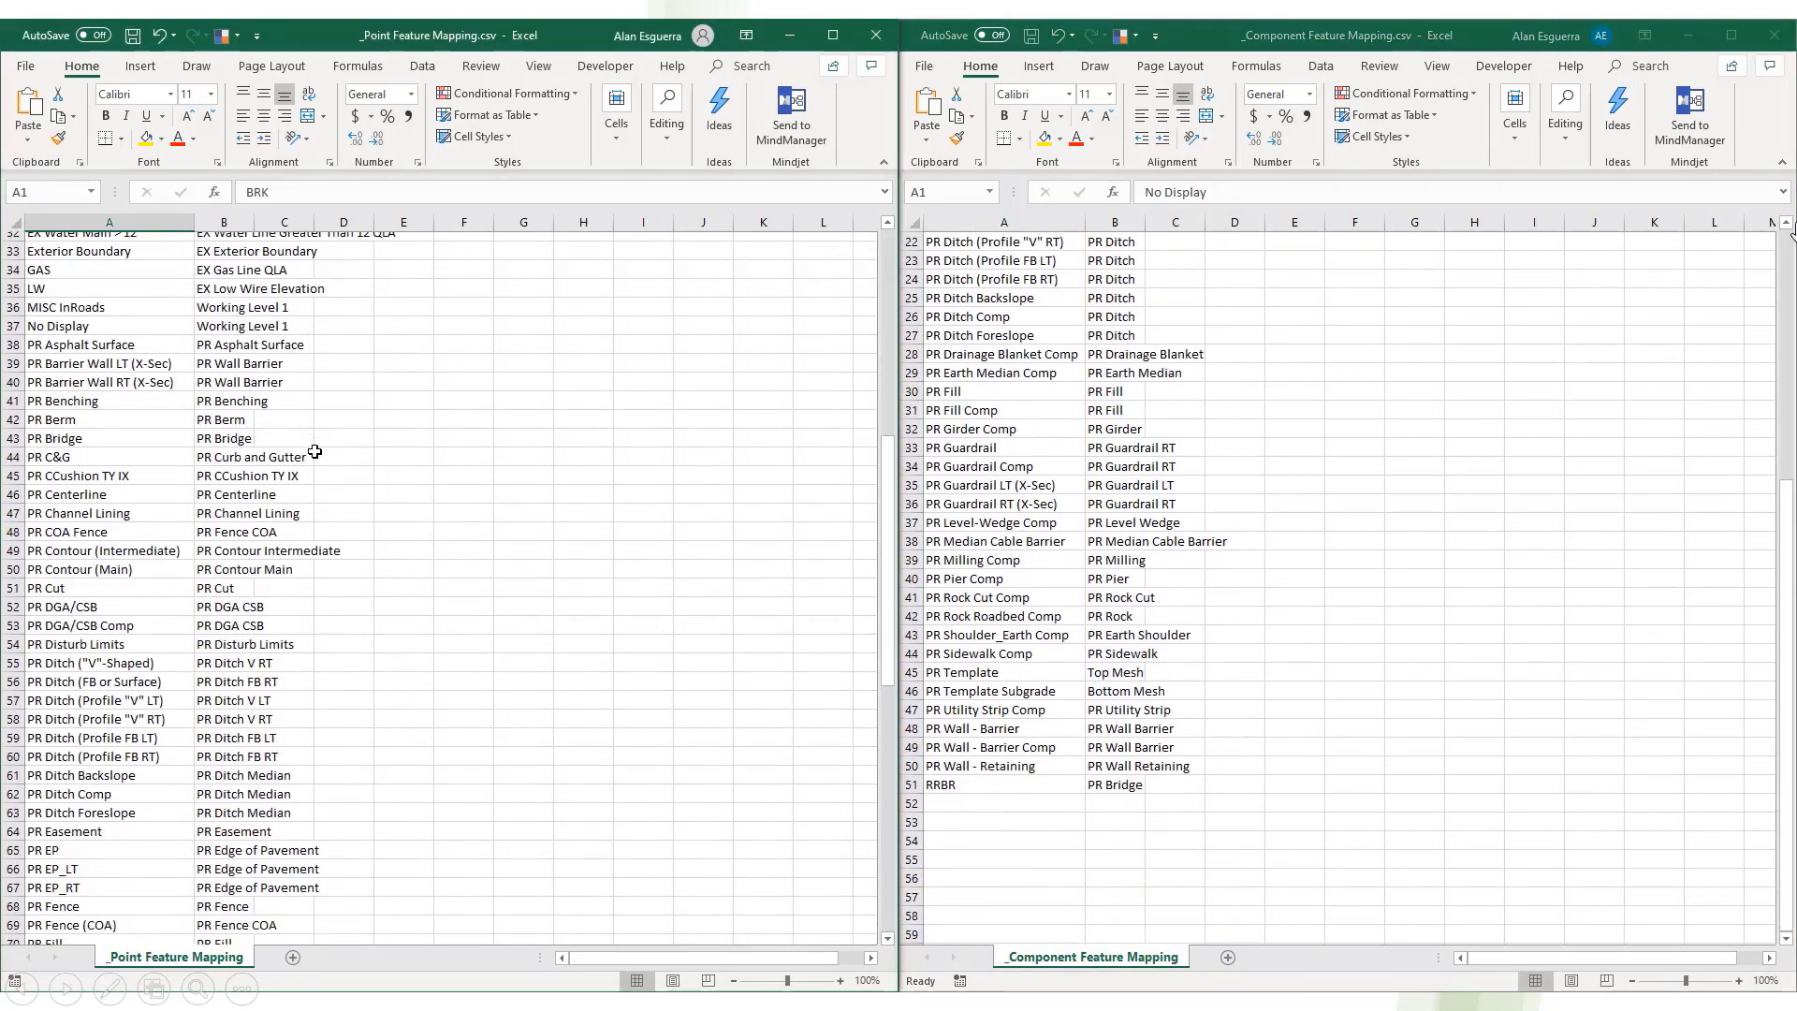
scroll(315, 450, down, 3)
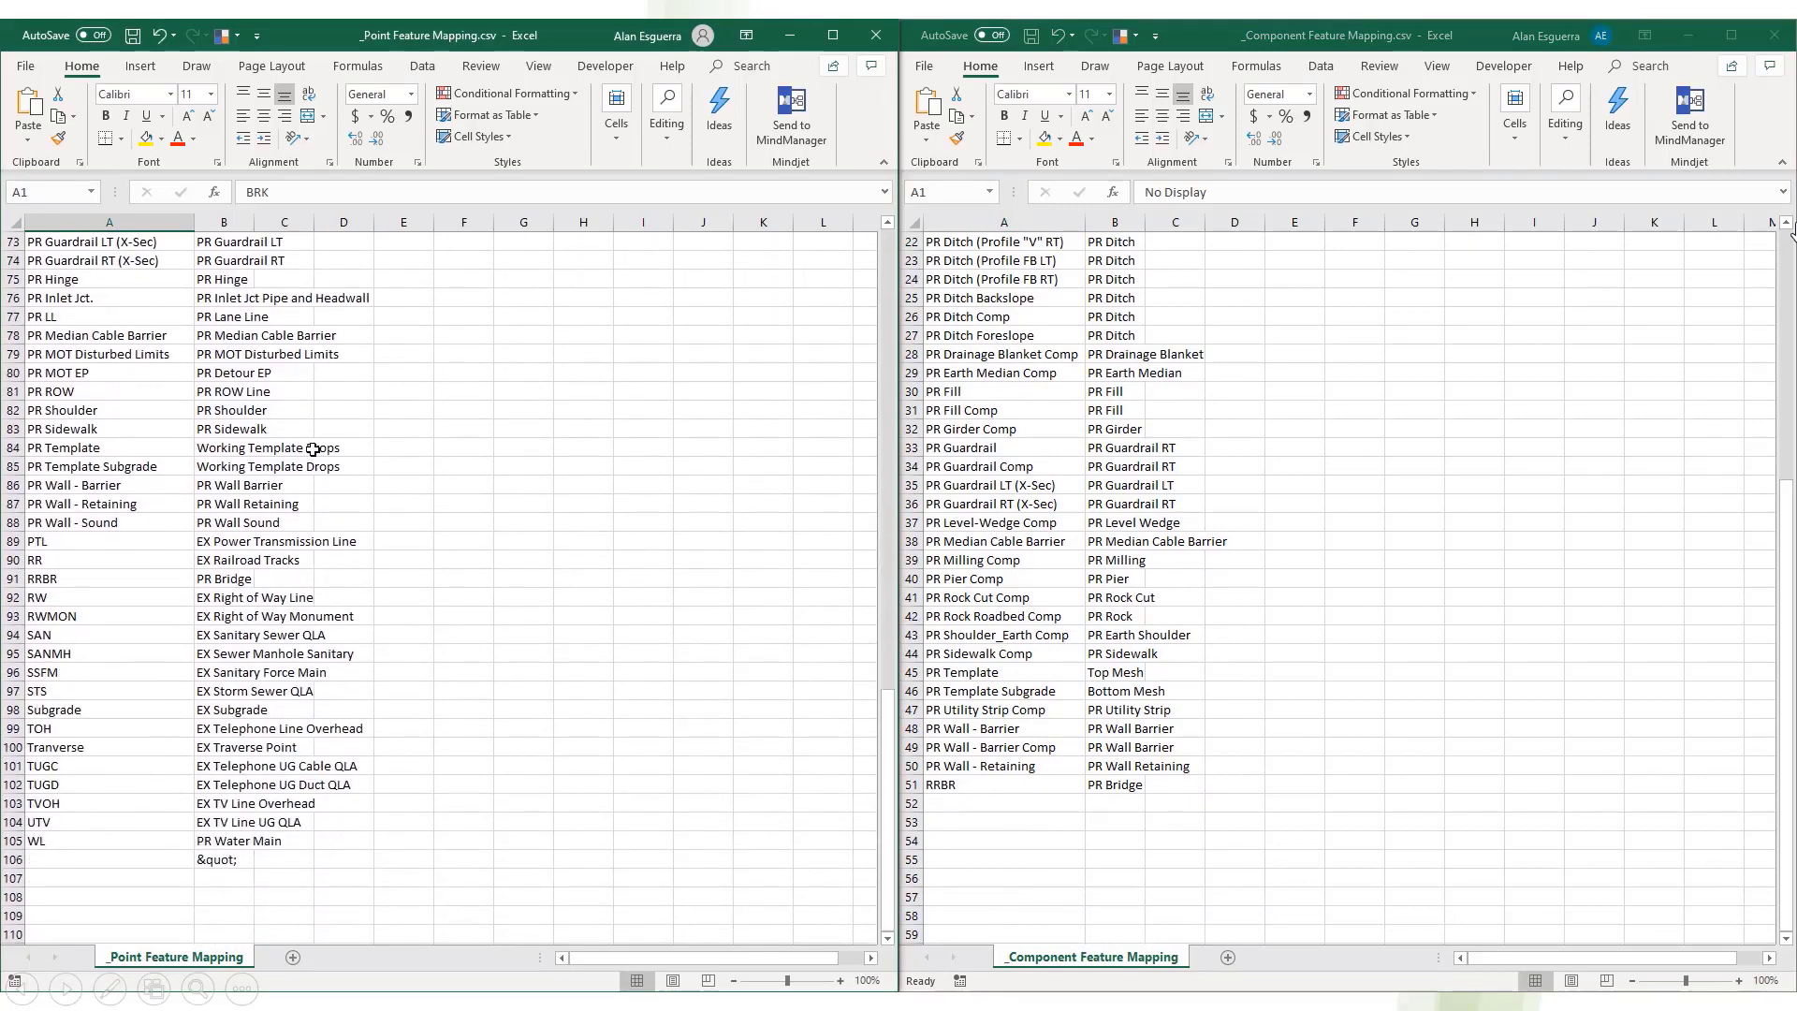
scroll(842, 829, up, 20)
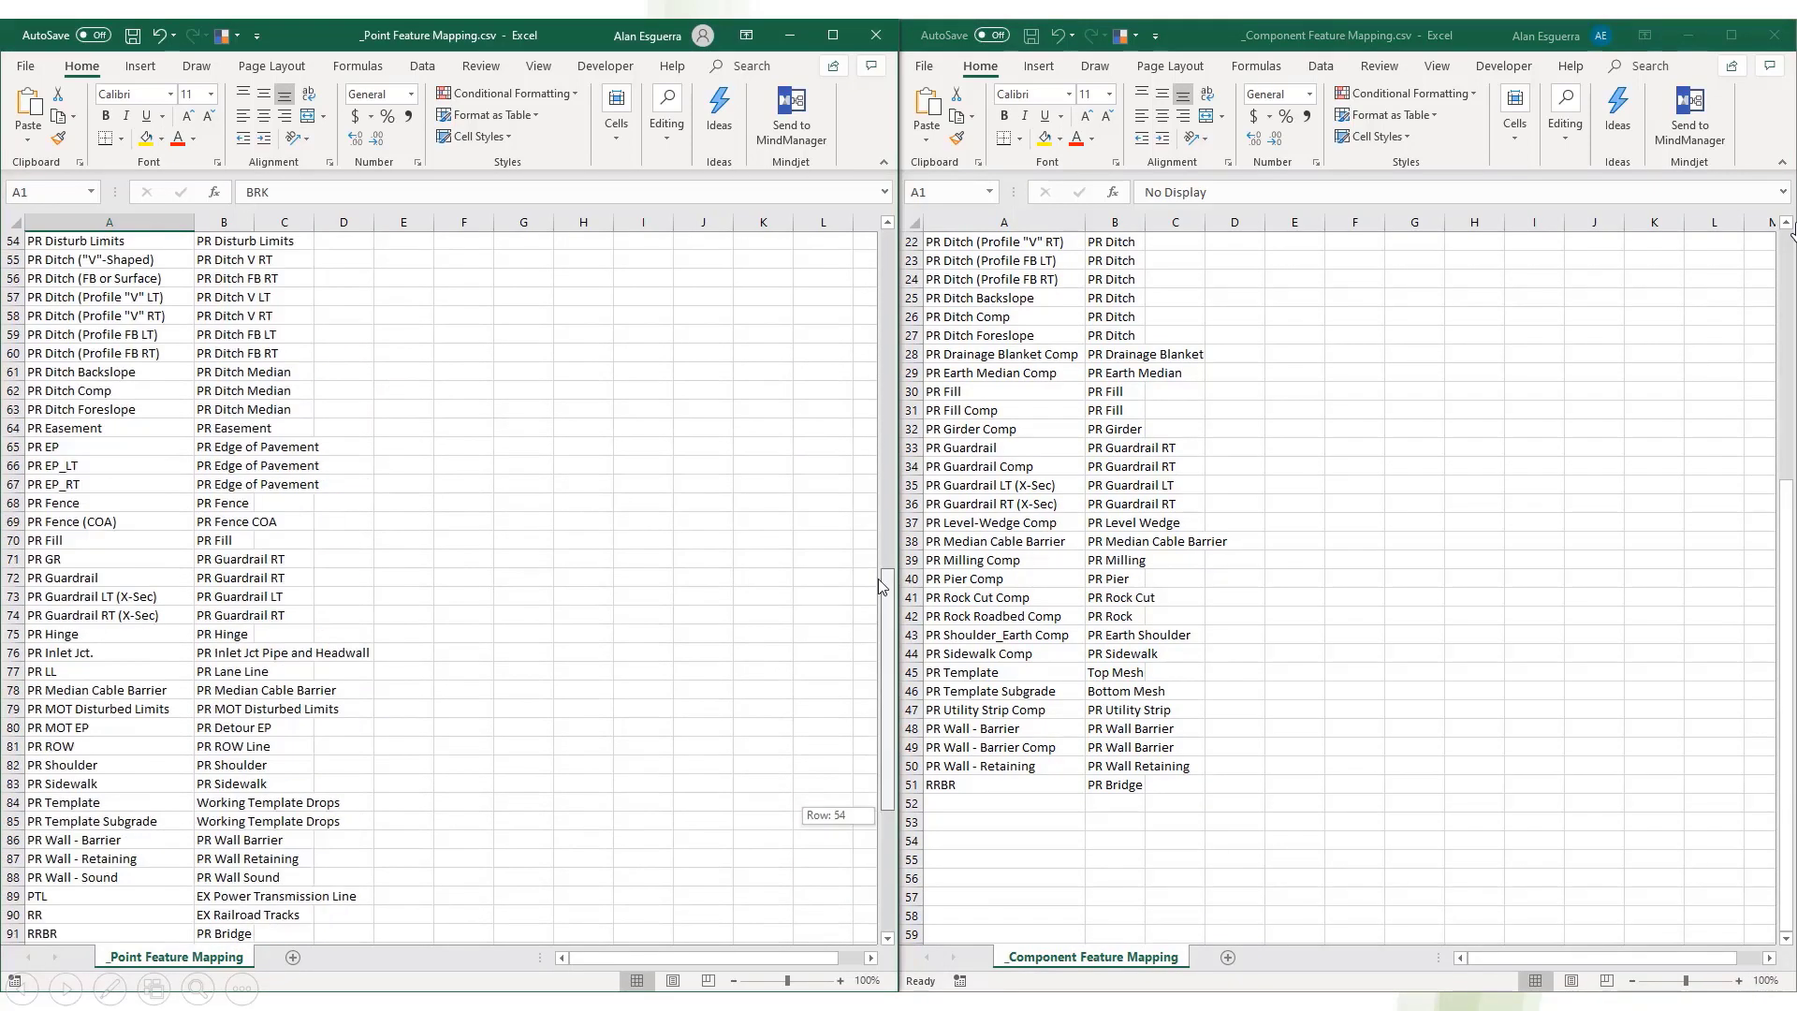
drag(1783, 561, 1784, 272)
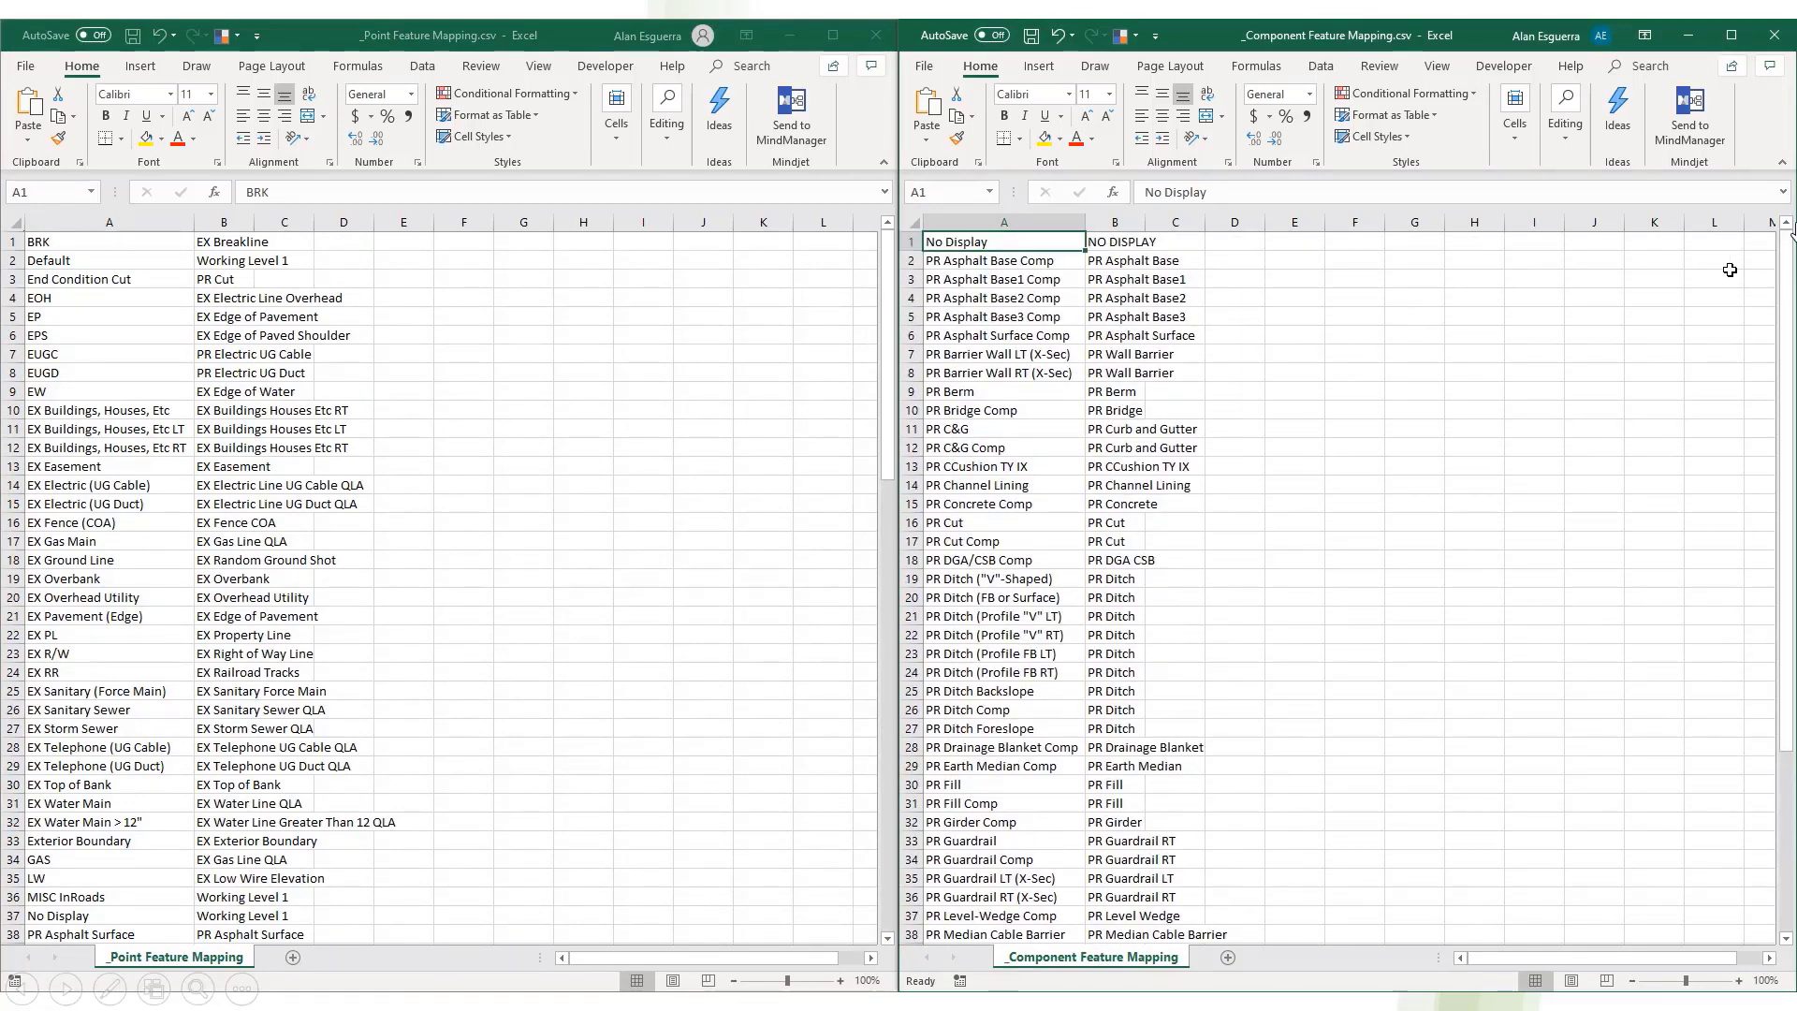
- Save the component and point feature mapping files in CSV format under their existing names and close both
click(1774, 34)
click(820, 537)
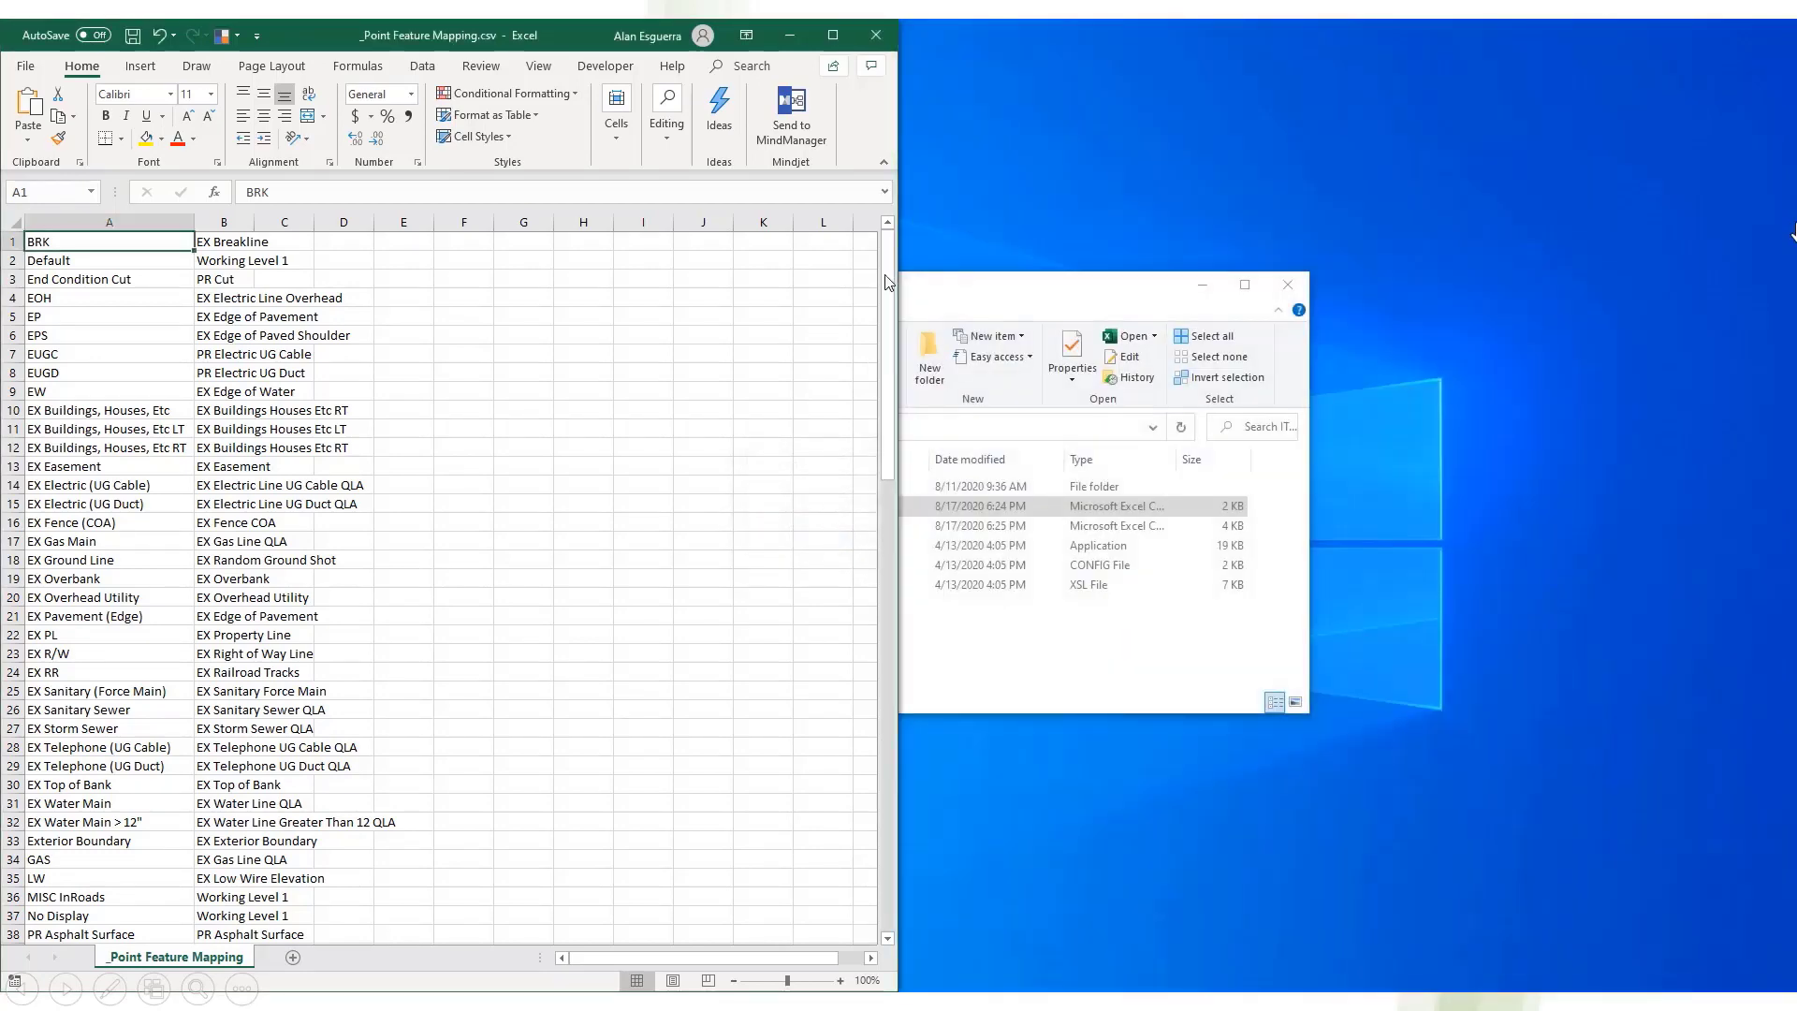
click(894, 28)
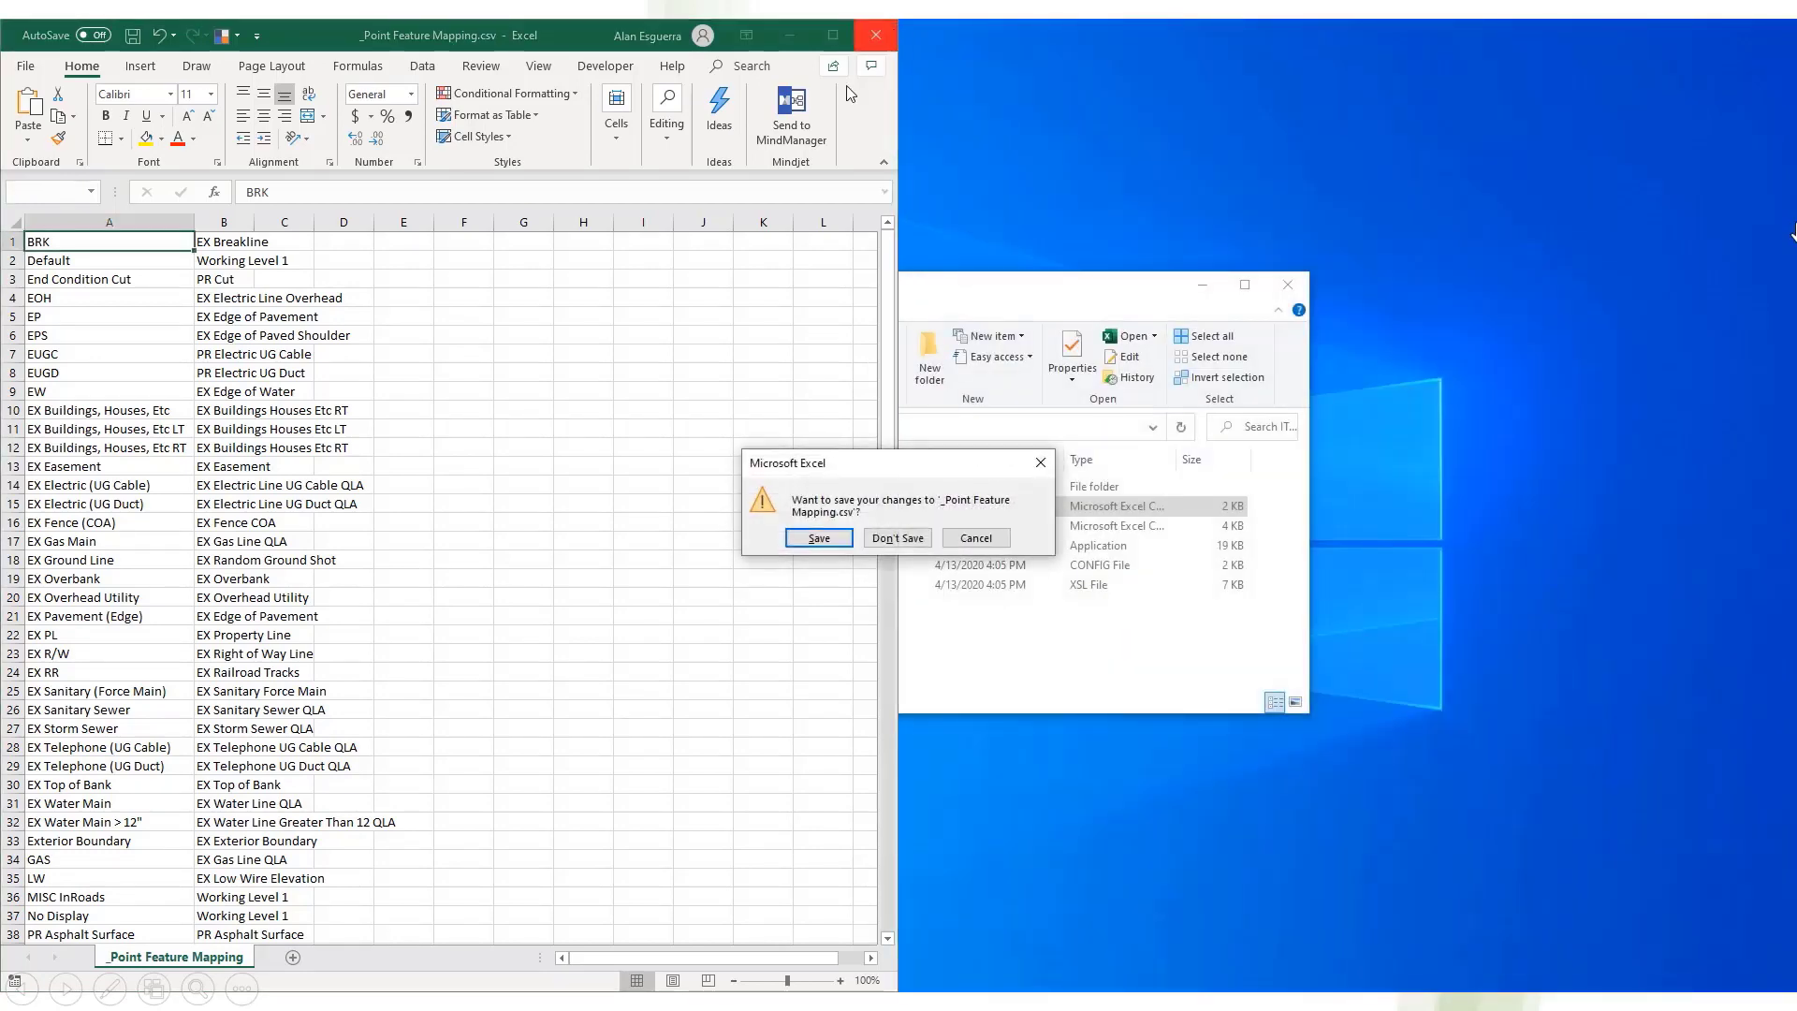
click(820, 538)
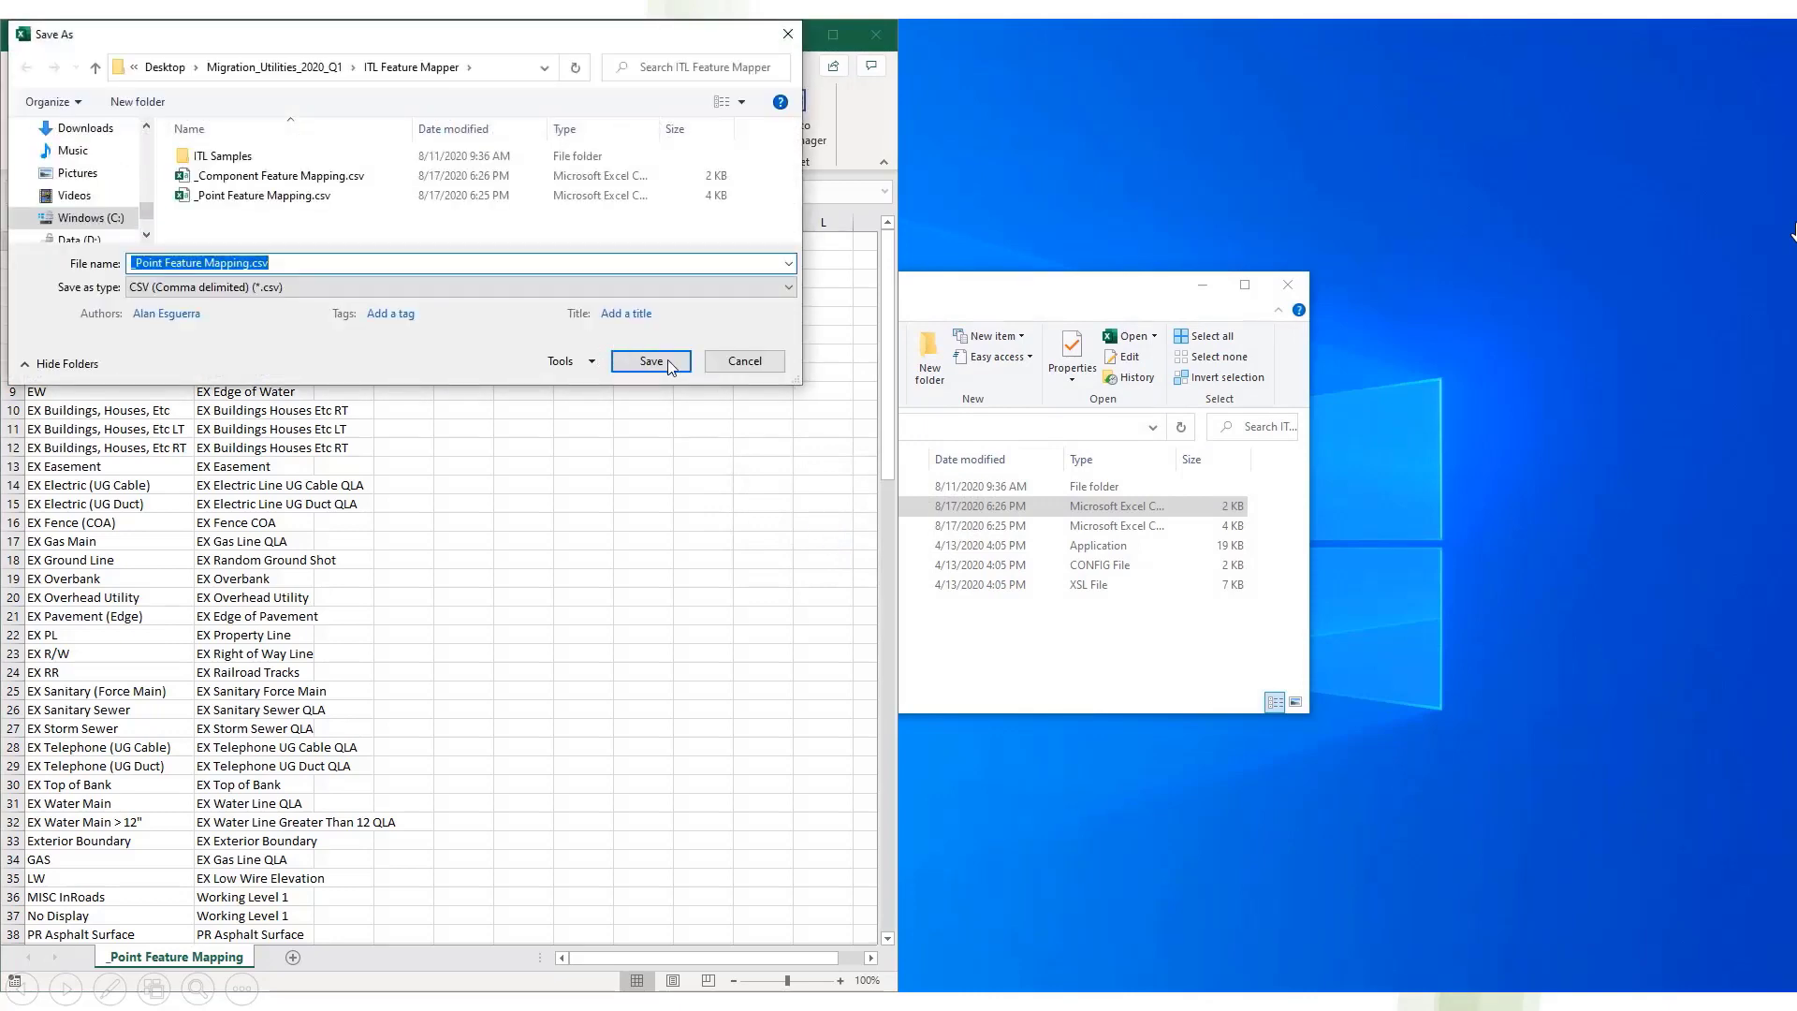
click(652, 361)
click(938, 515)
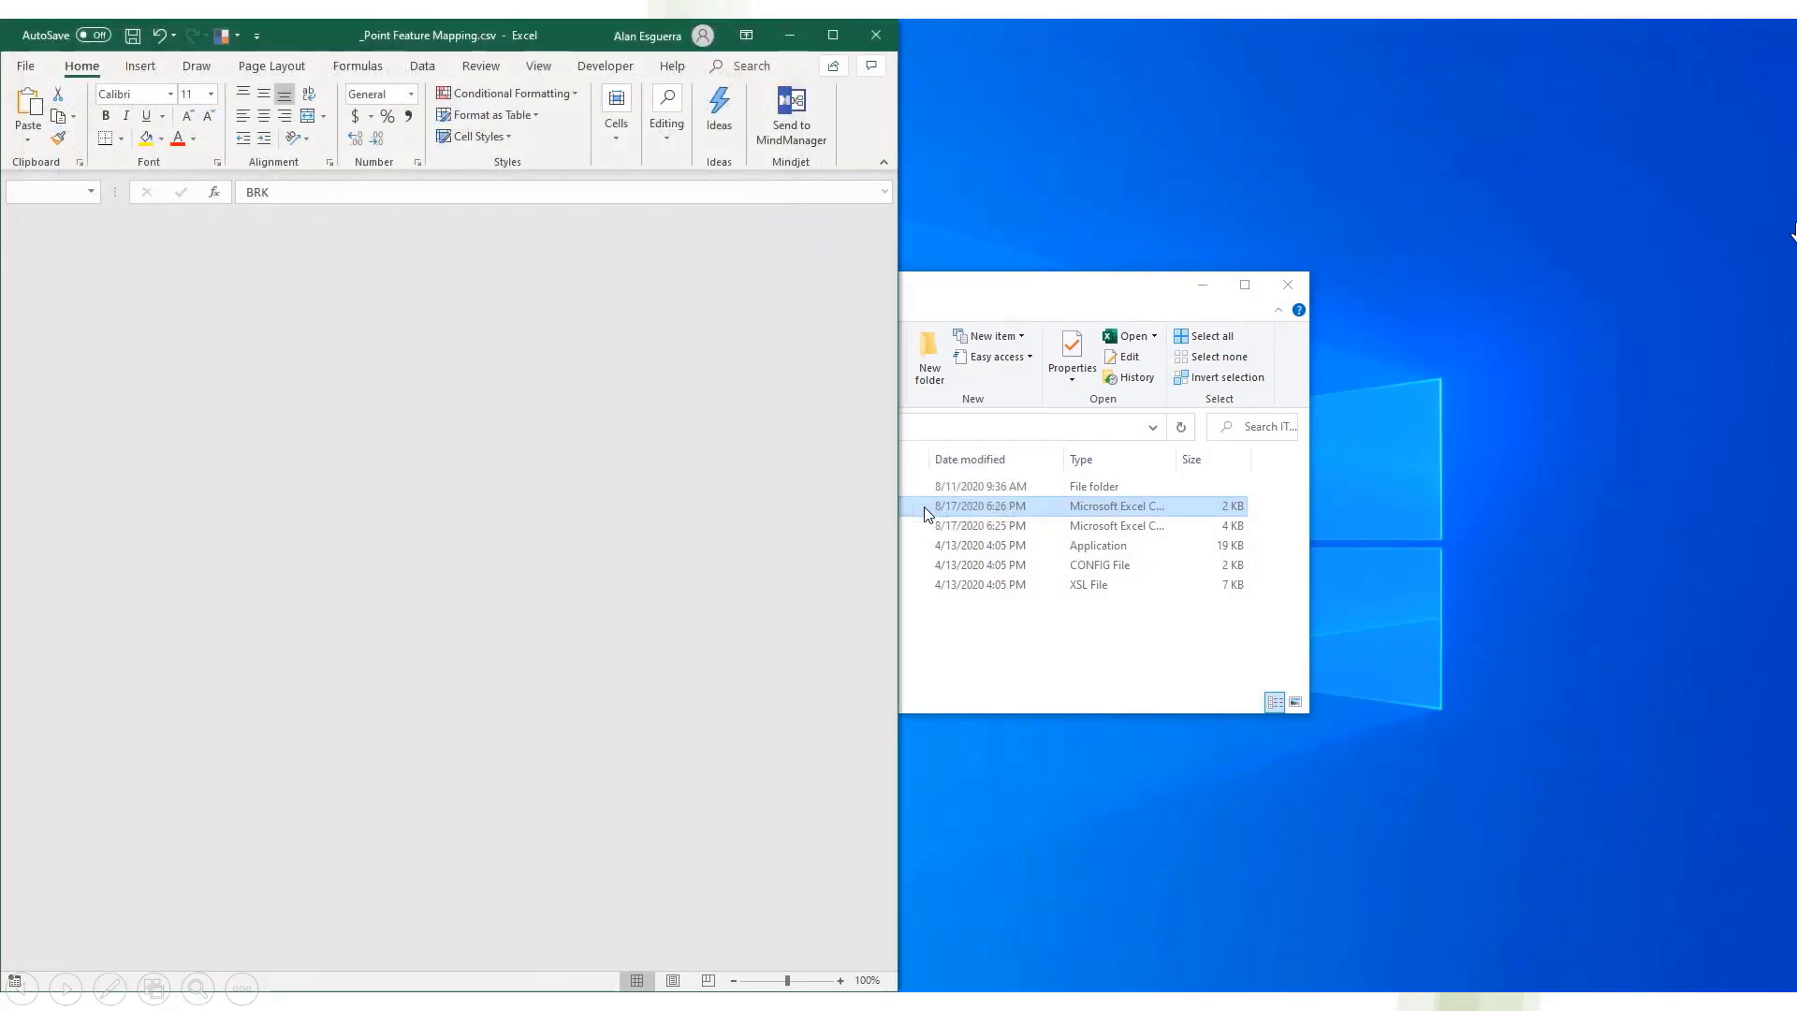
- Run ITL_Feature_Mapper.exe with _Component Feature Mapping.csv as the component mapping file and _Point Feature Mapping.csv as the point mapping file
click(791, 548)
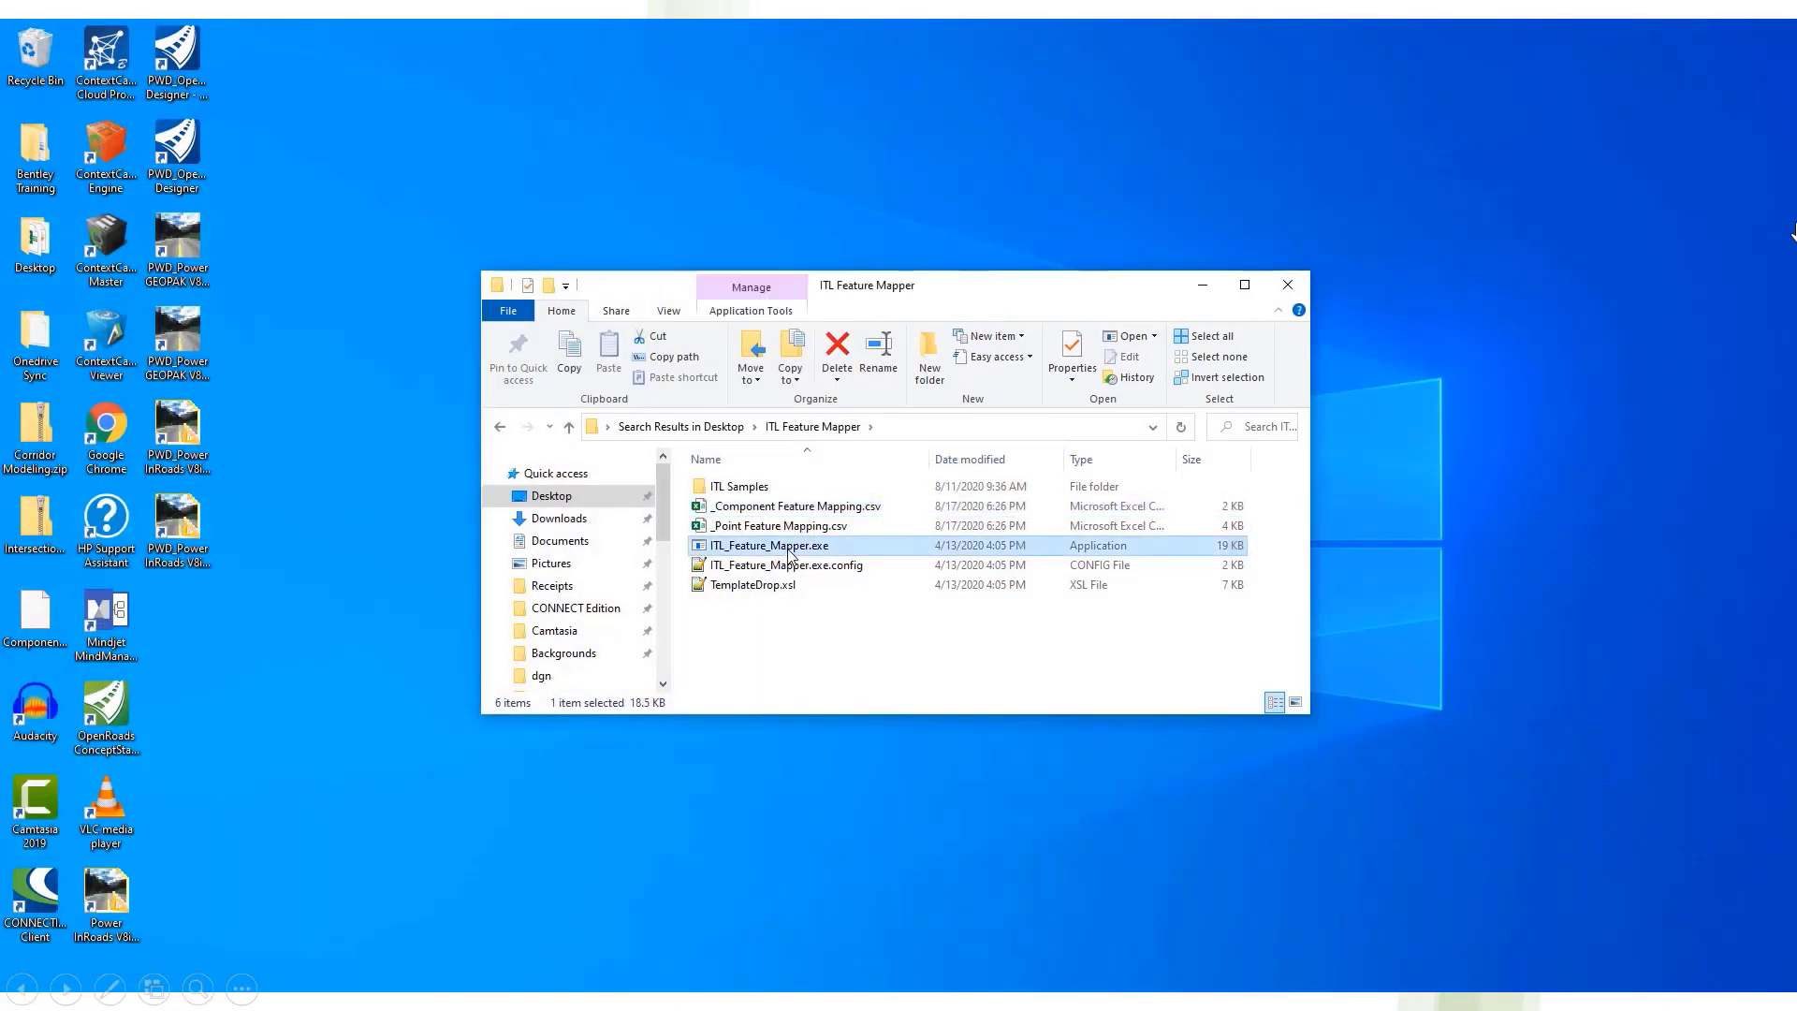
double_click(789, 547)
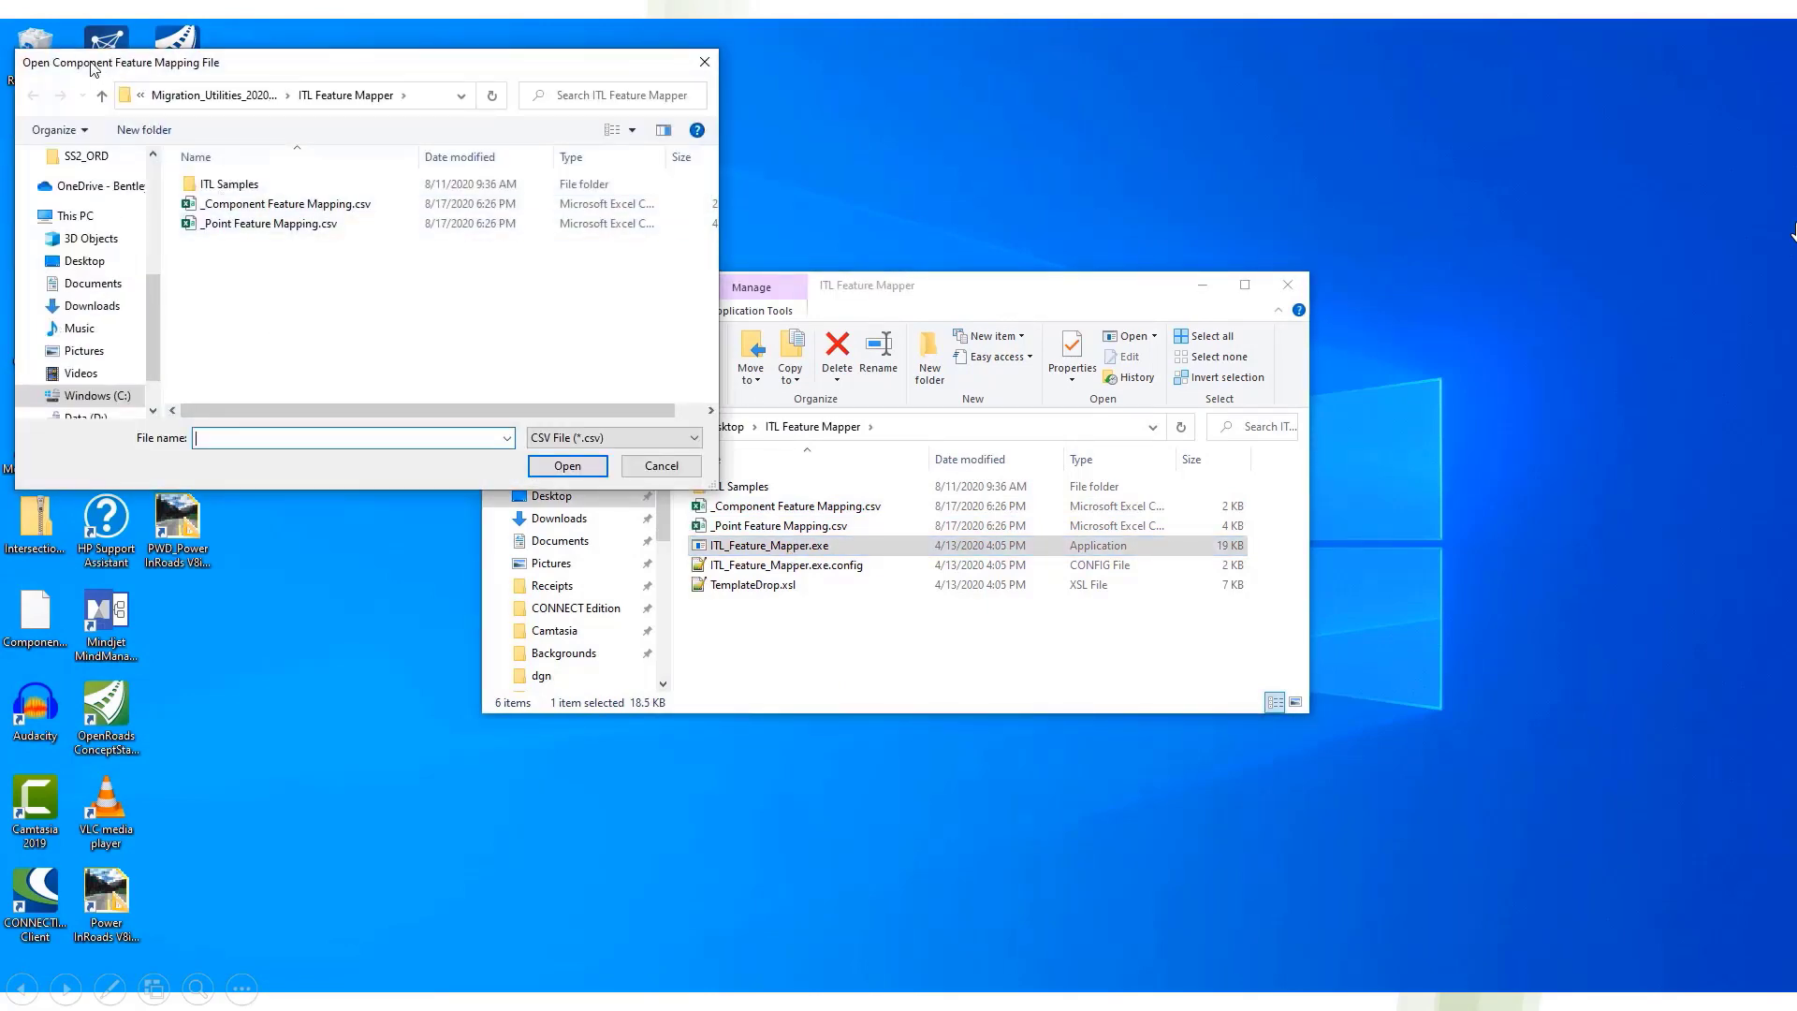
click(271, 204)
click(587, 468)
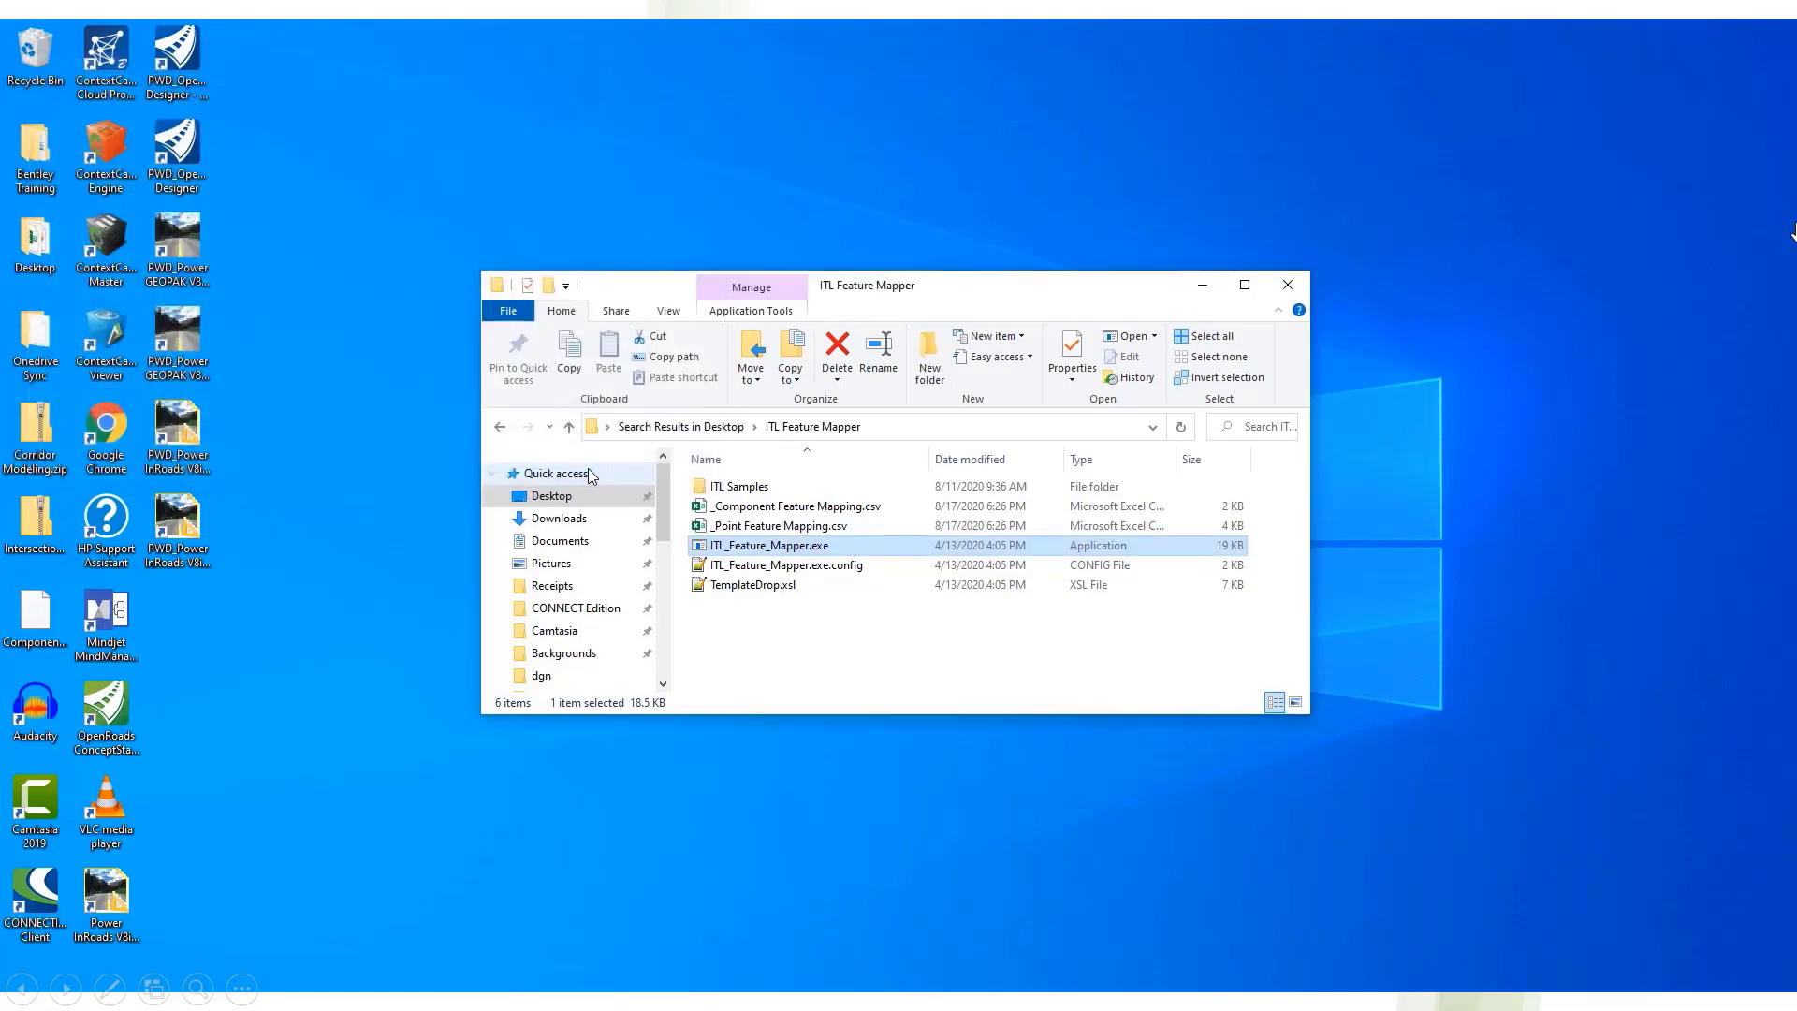
click(280, 223)
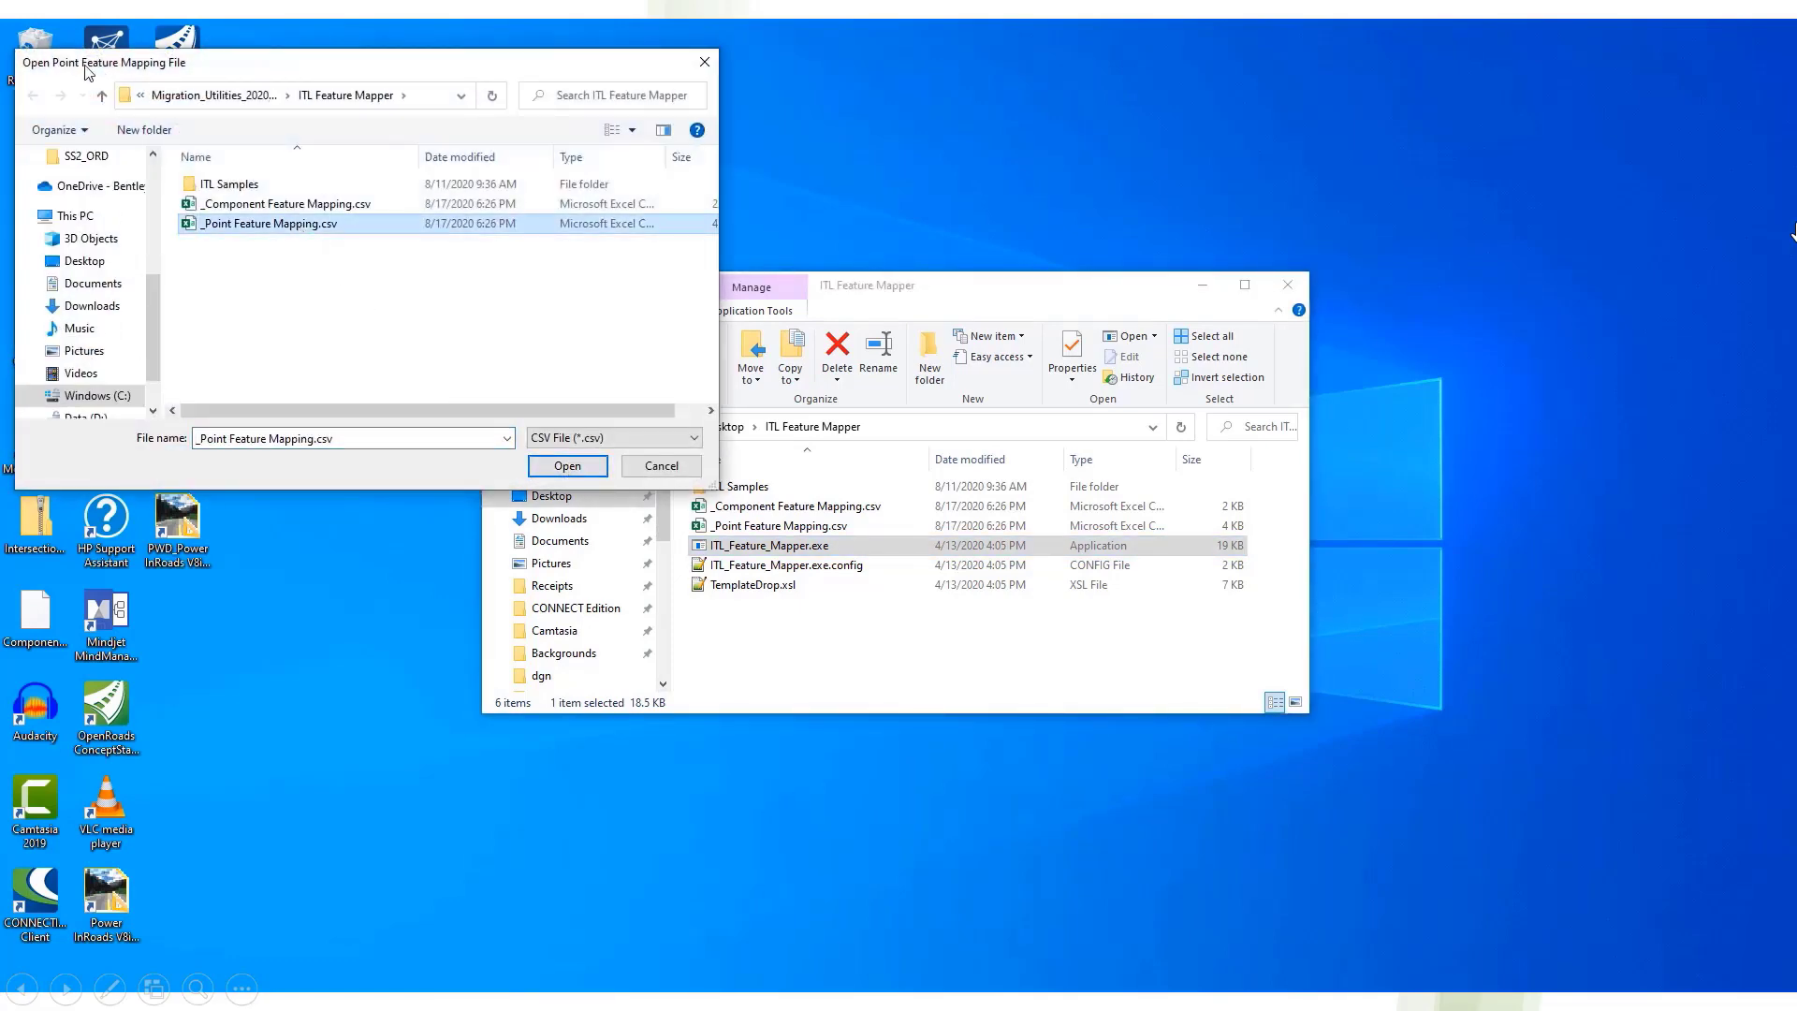
click(552, 465)
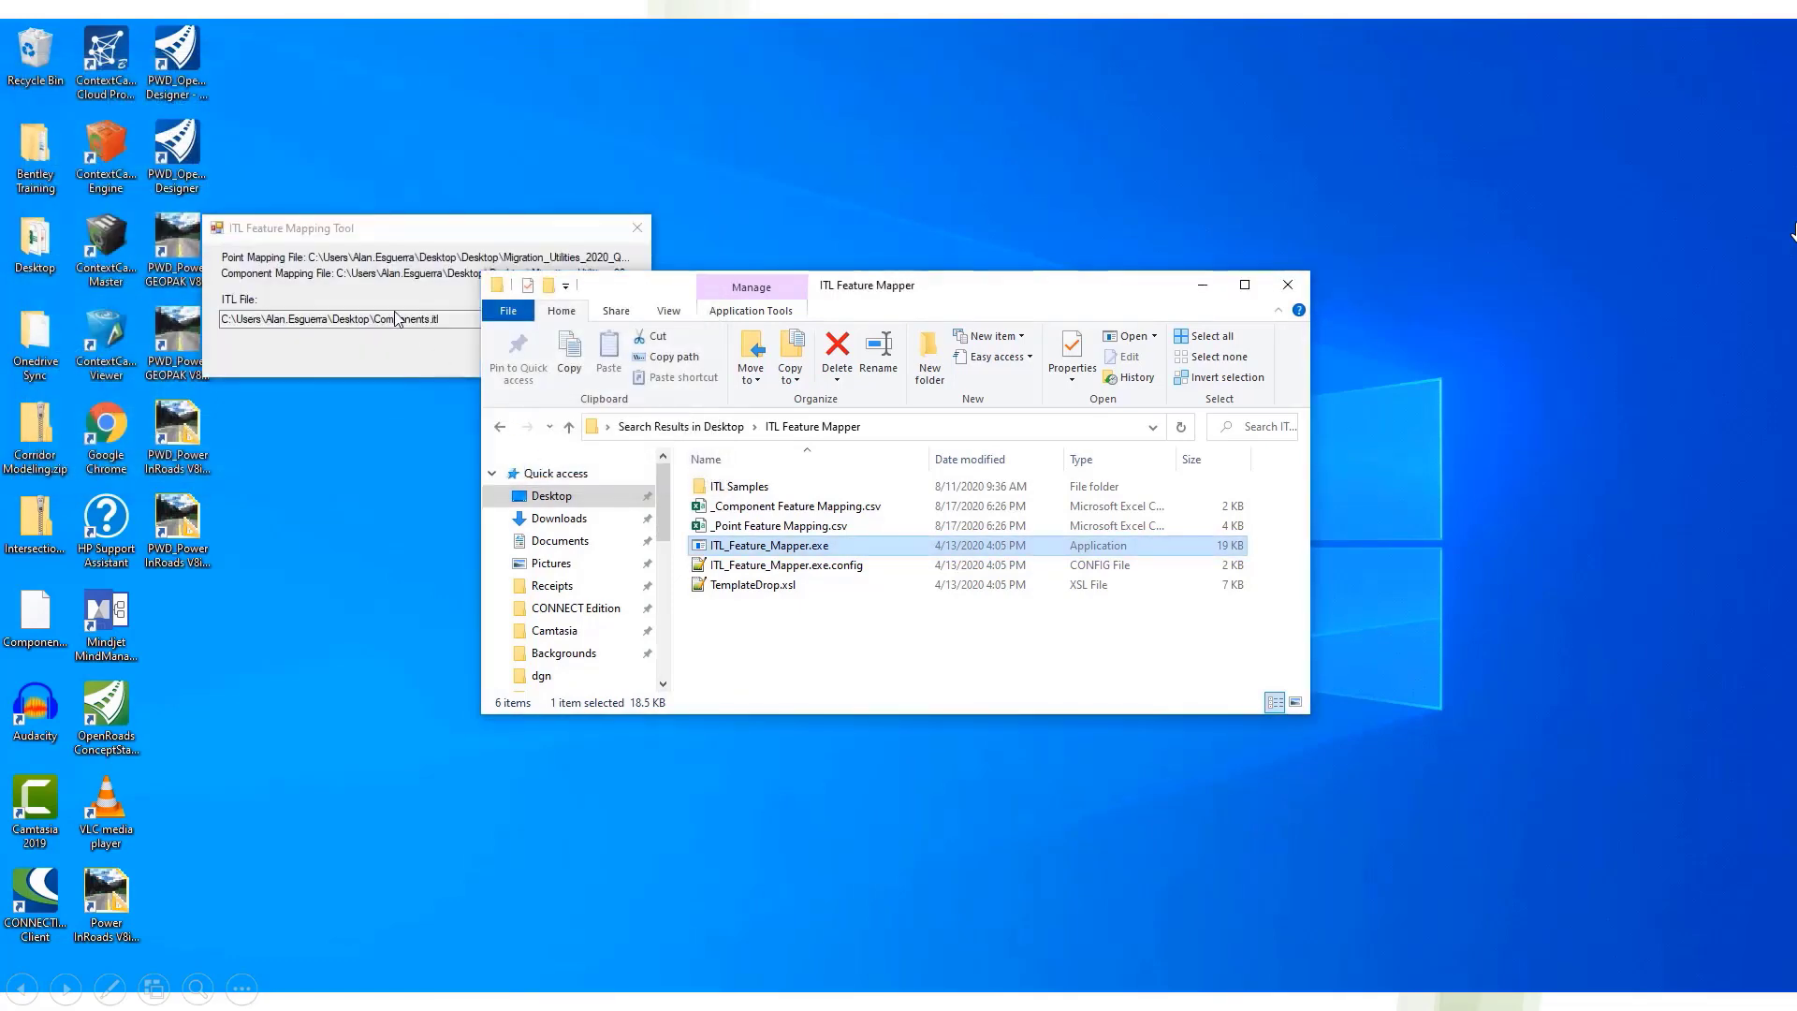
- Select Components.itl from the Desktop as the ITL file, process its feature remapping and close the mapping tool
click(627, 319)
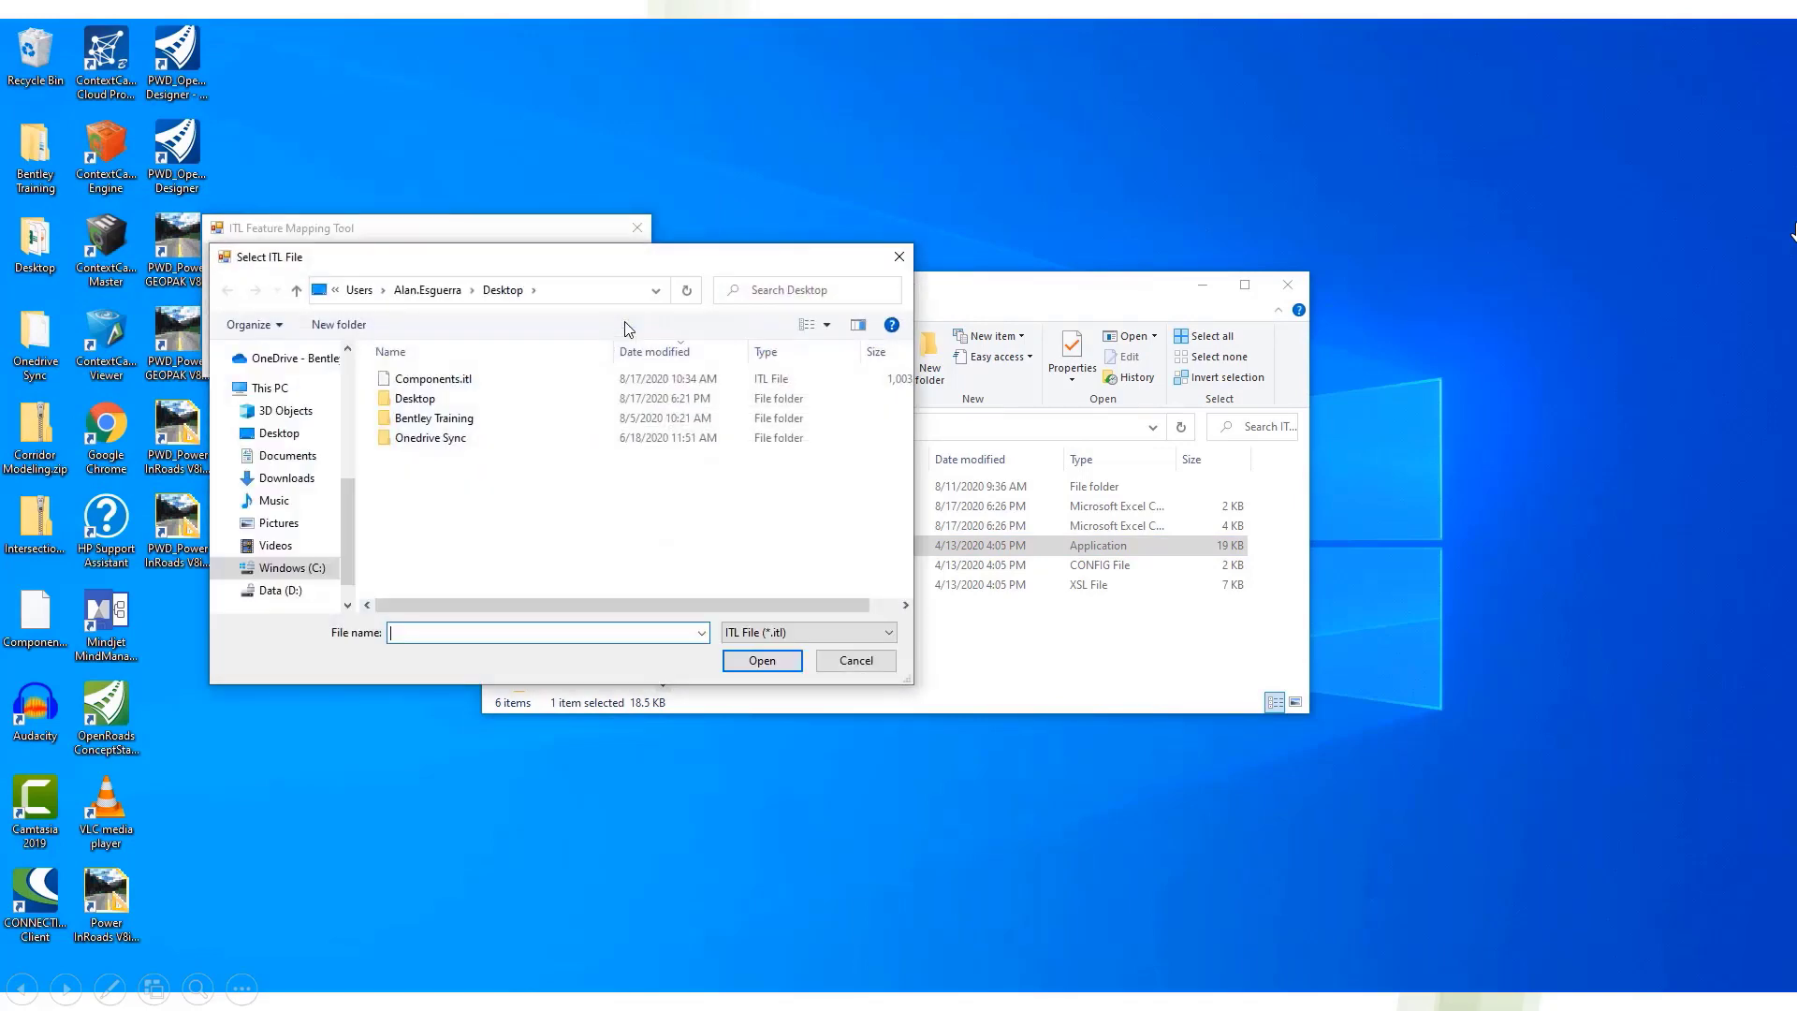
click(432, 378)
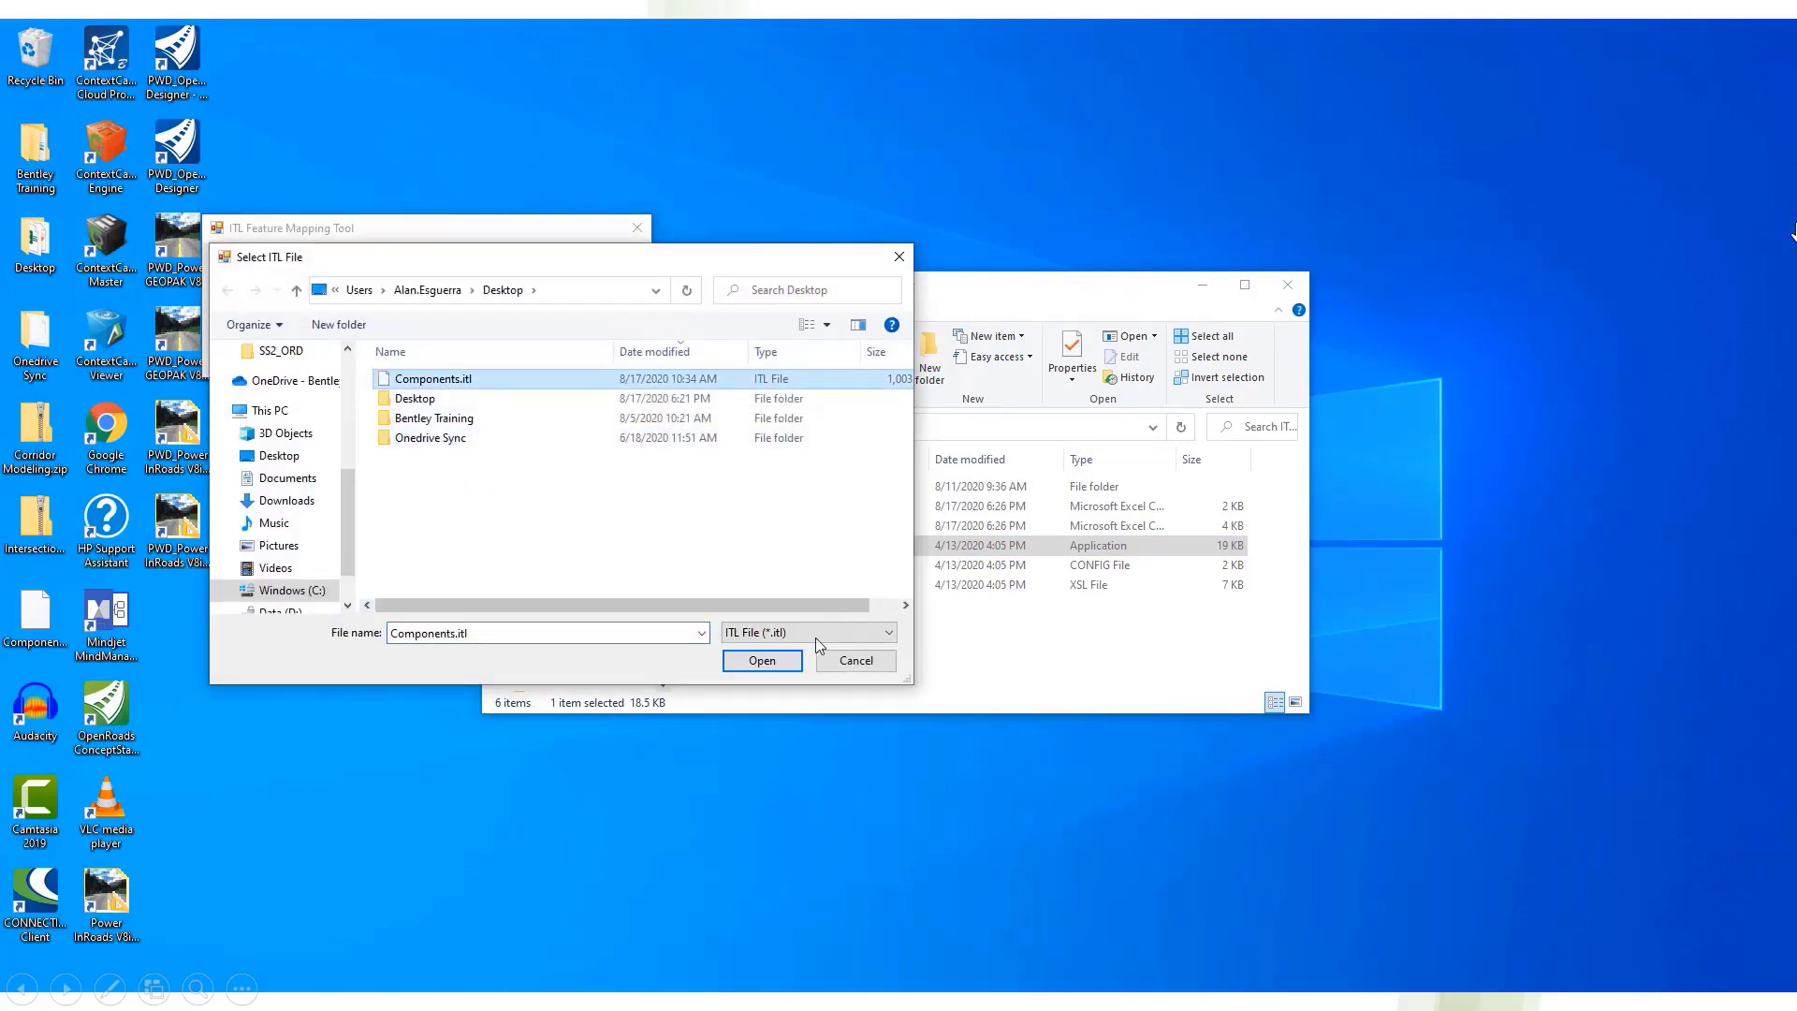
click(762, 661)
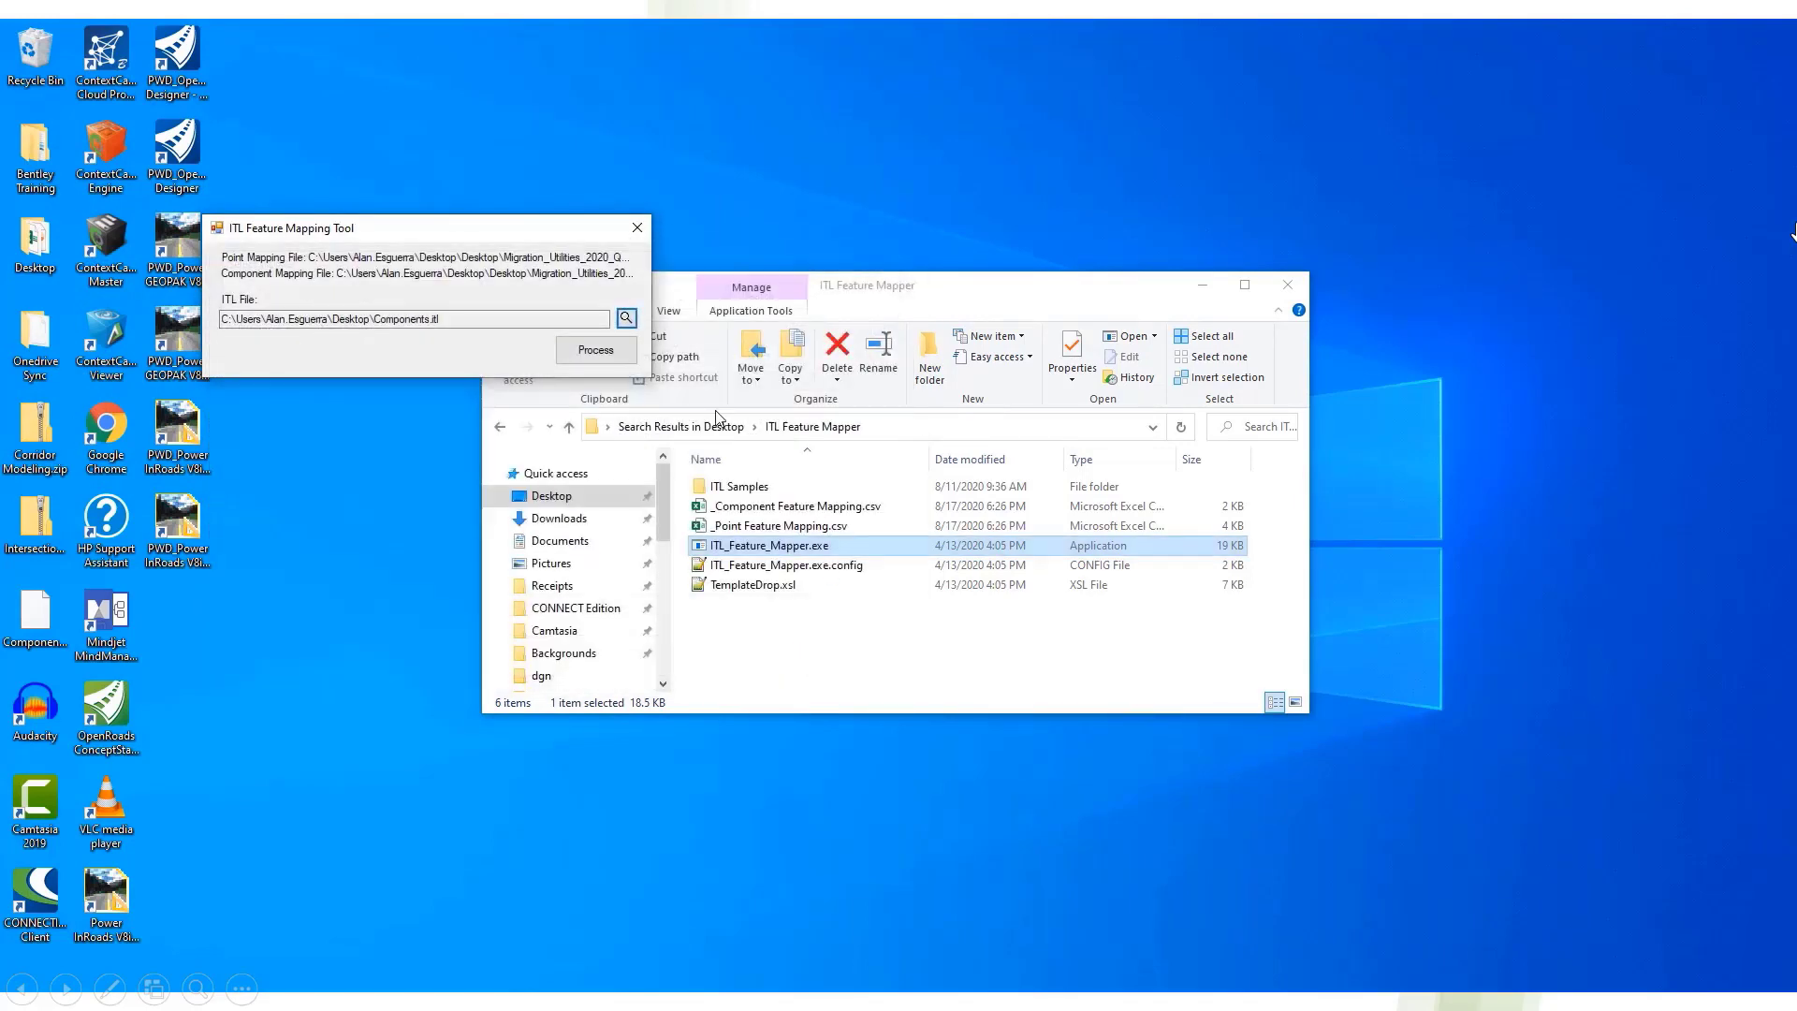
click(591, 352)
click(1070, 586)
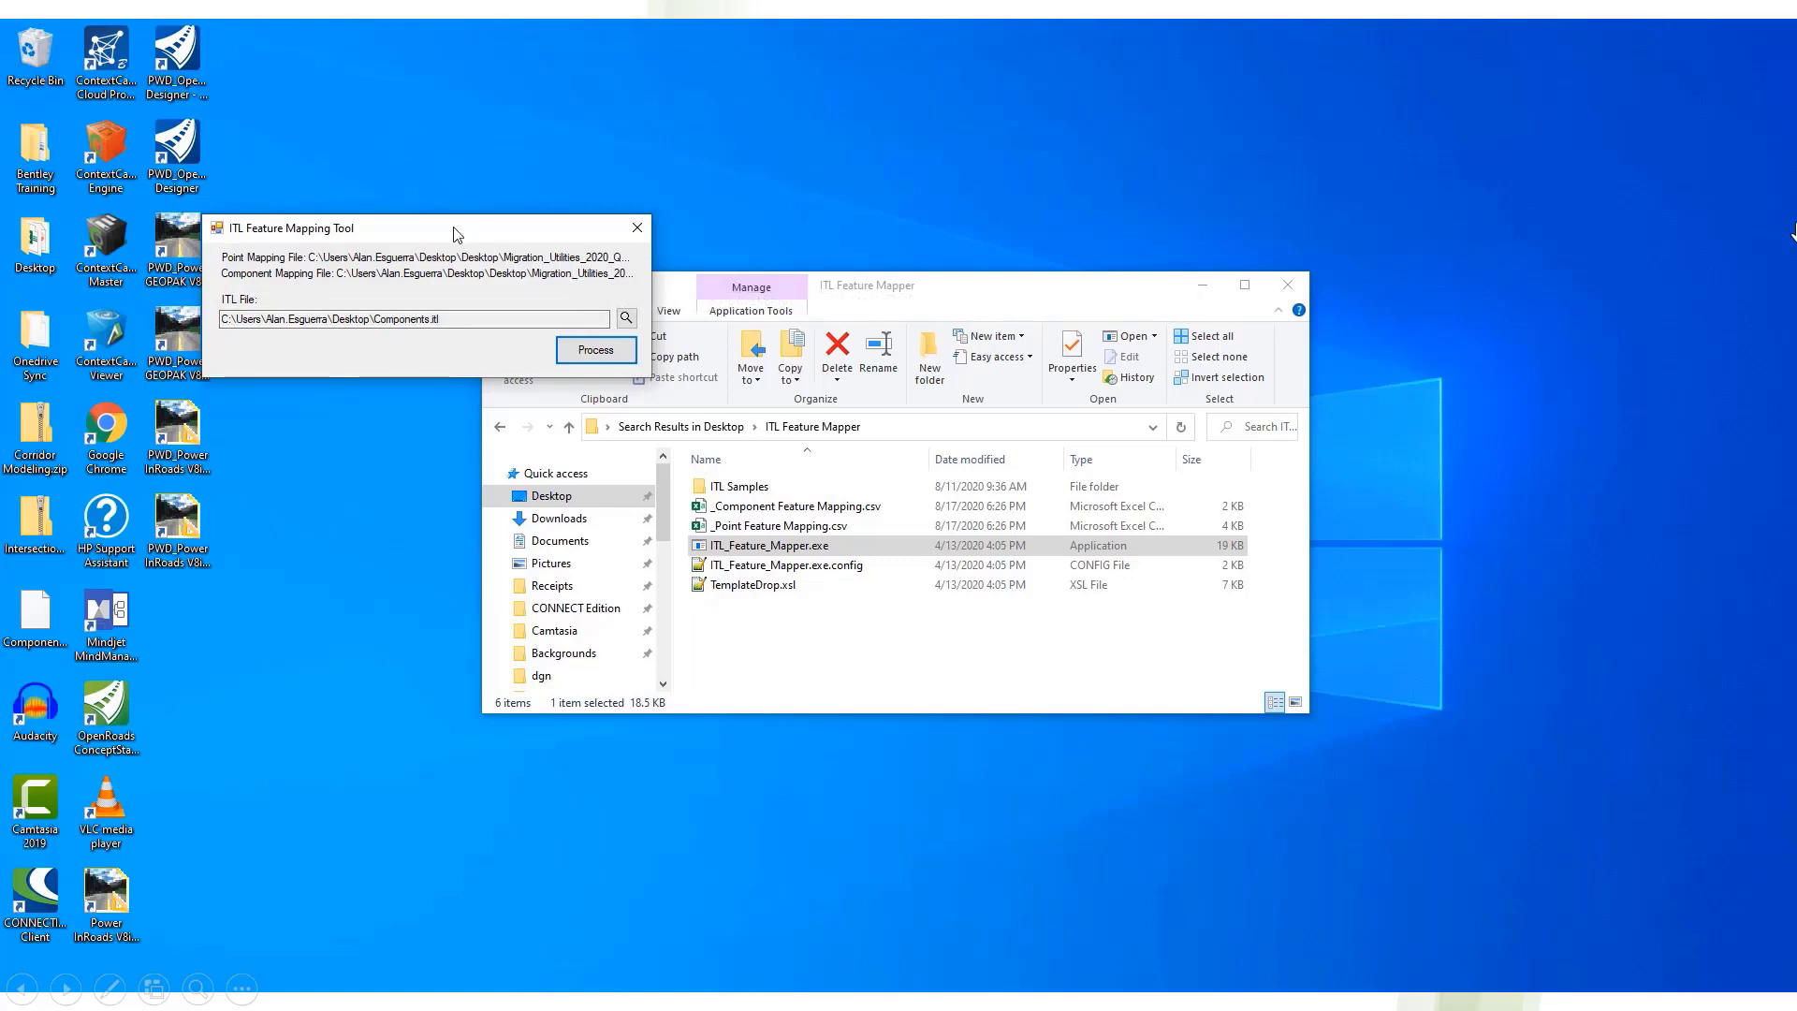
click(592, 354)
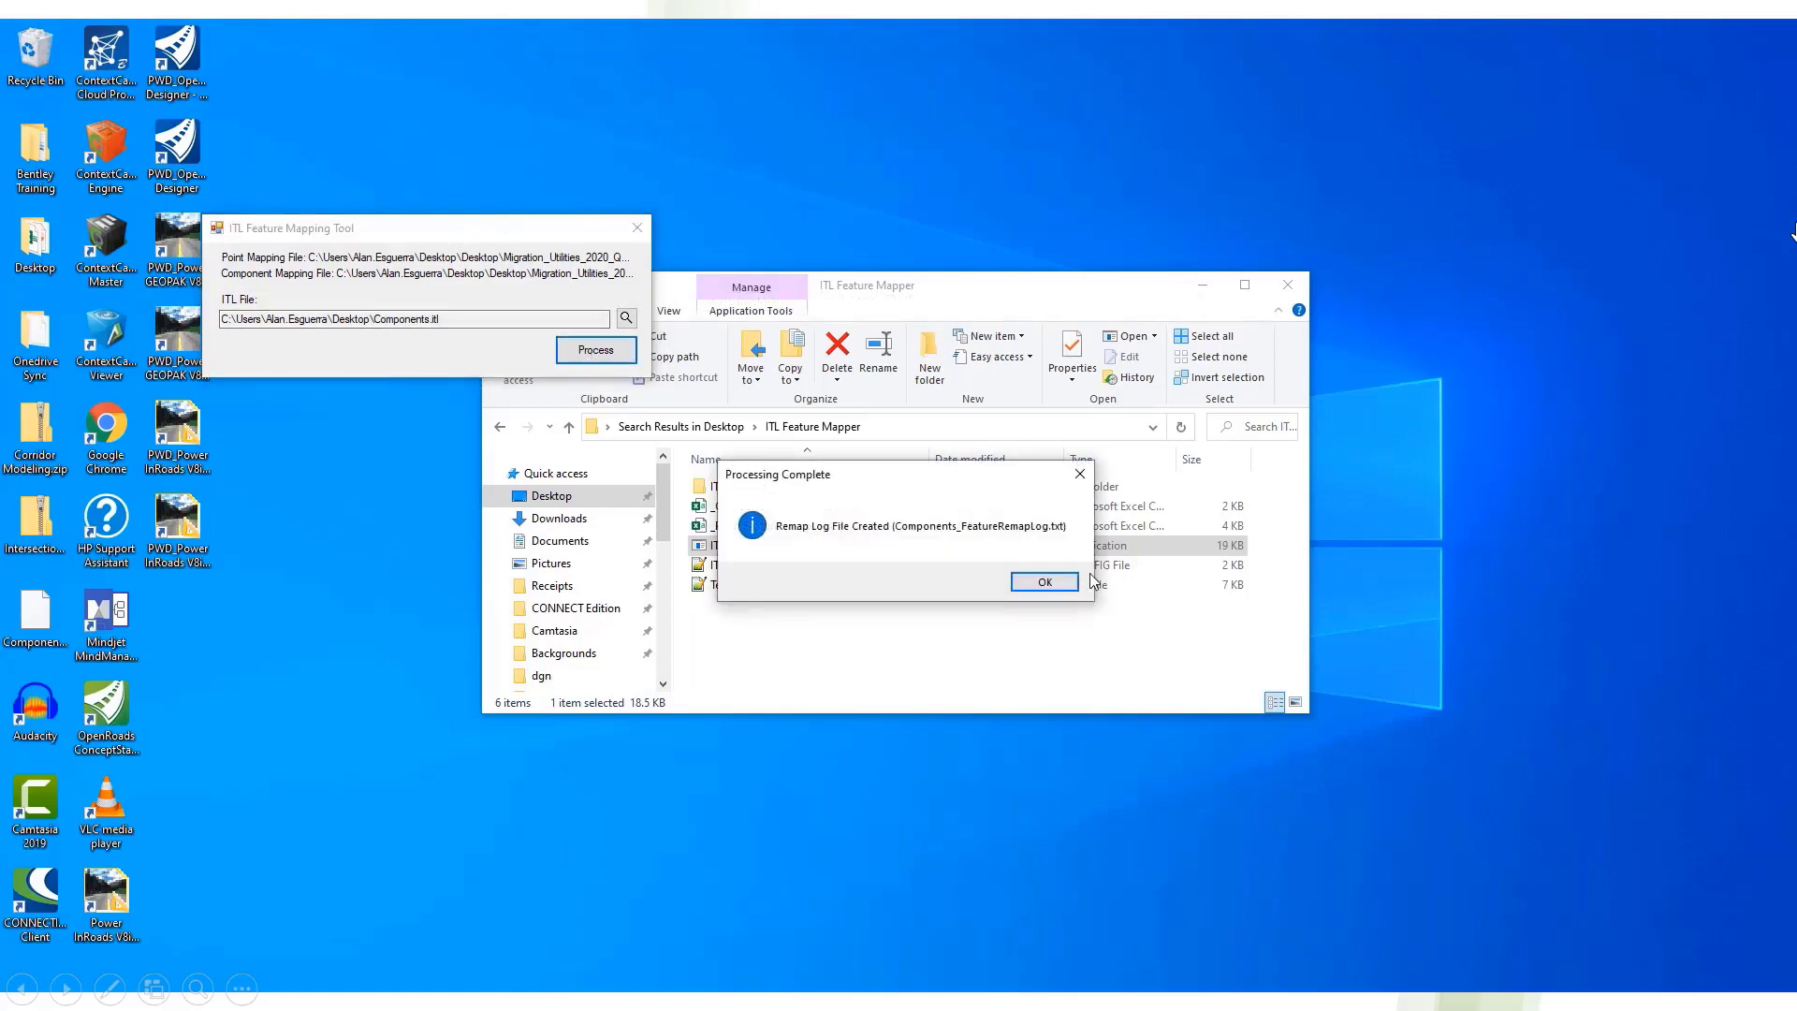
click(1043, 582)
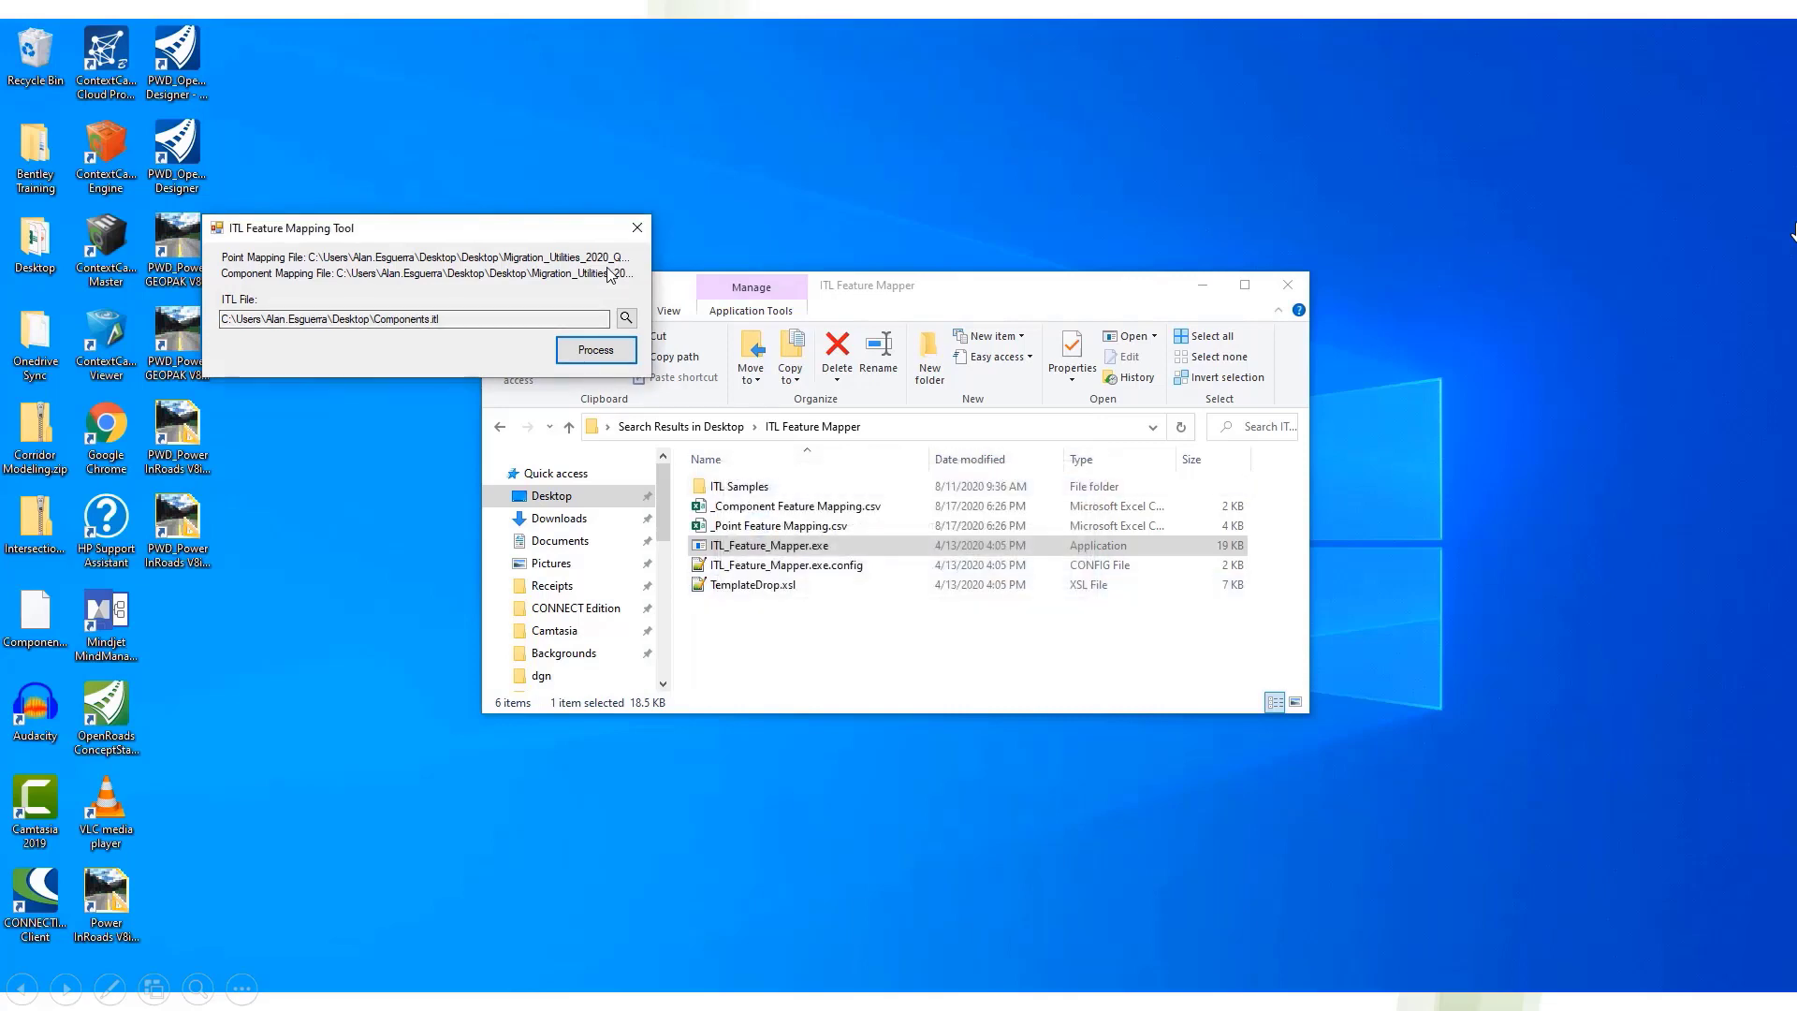
click(636, 228)
click(437, 186)
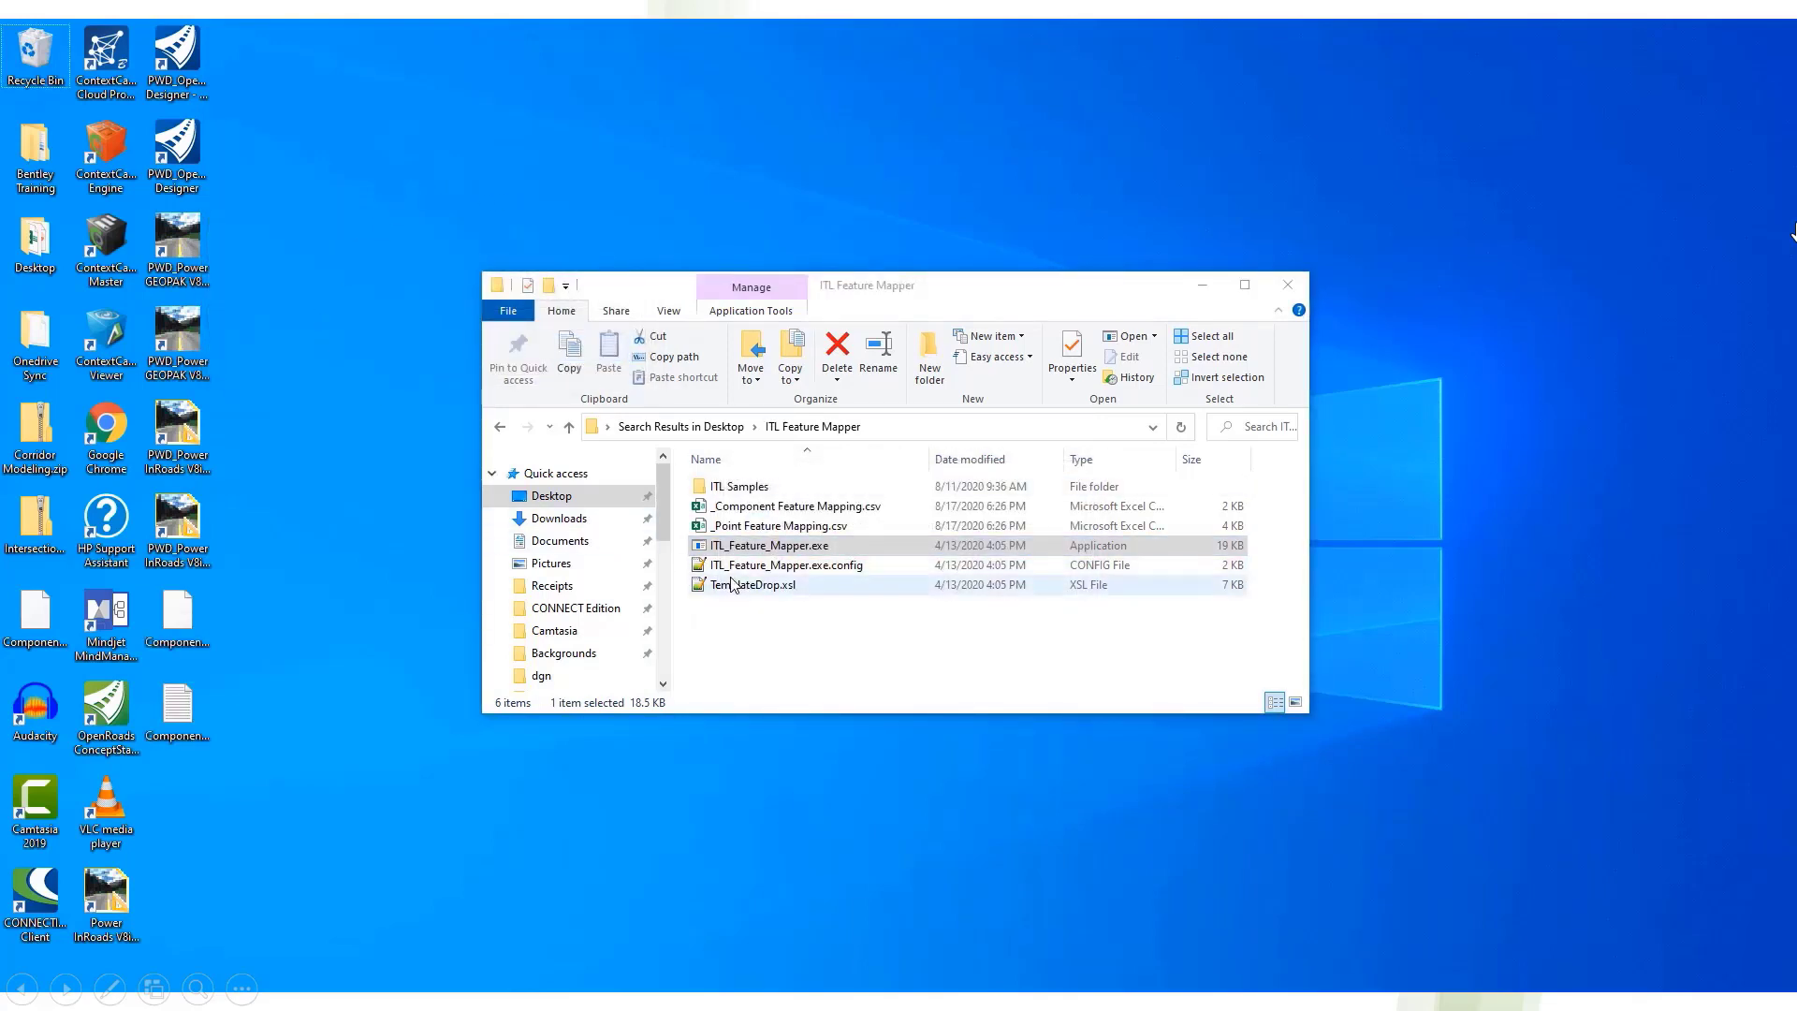
- Open Components_FeatureRemapLog.txt from the Desktop folder and examine the point features not found in the mapping file
key(ctrl+n)
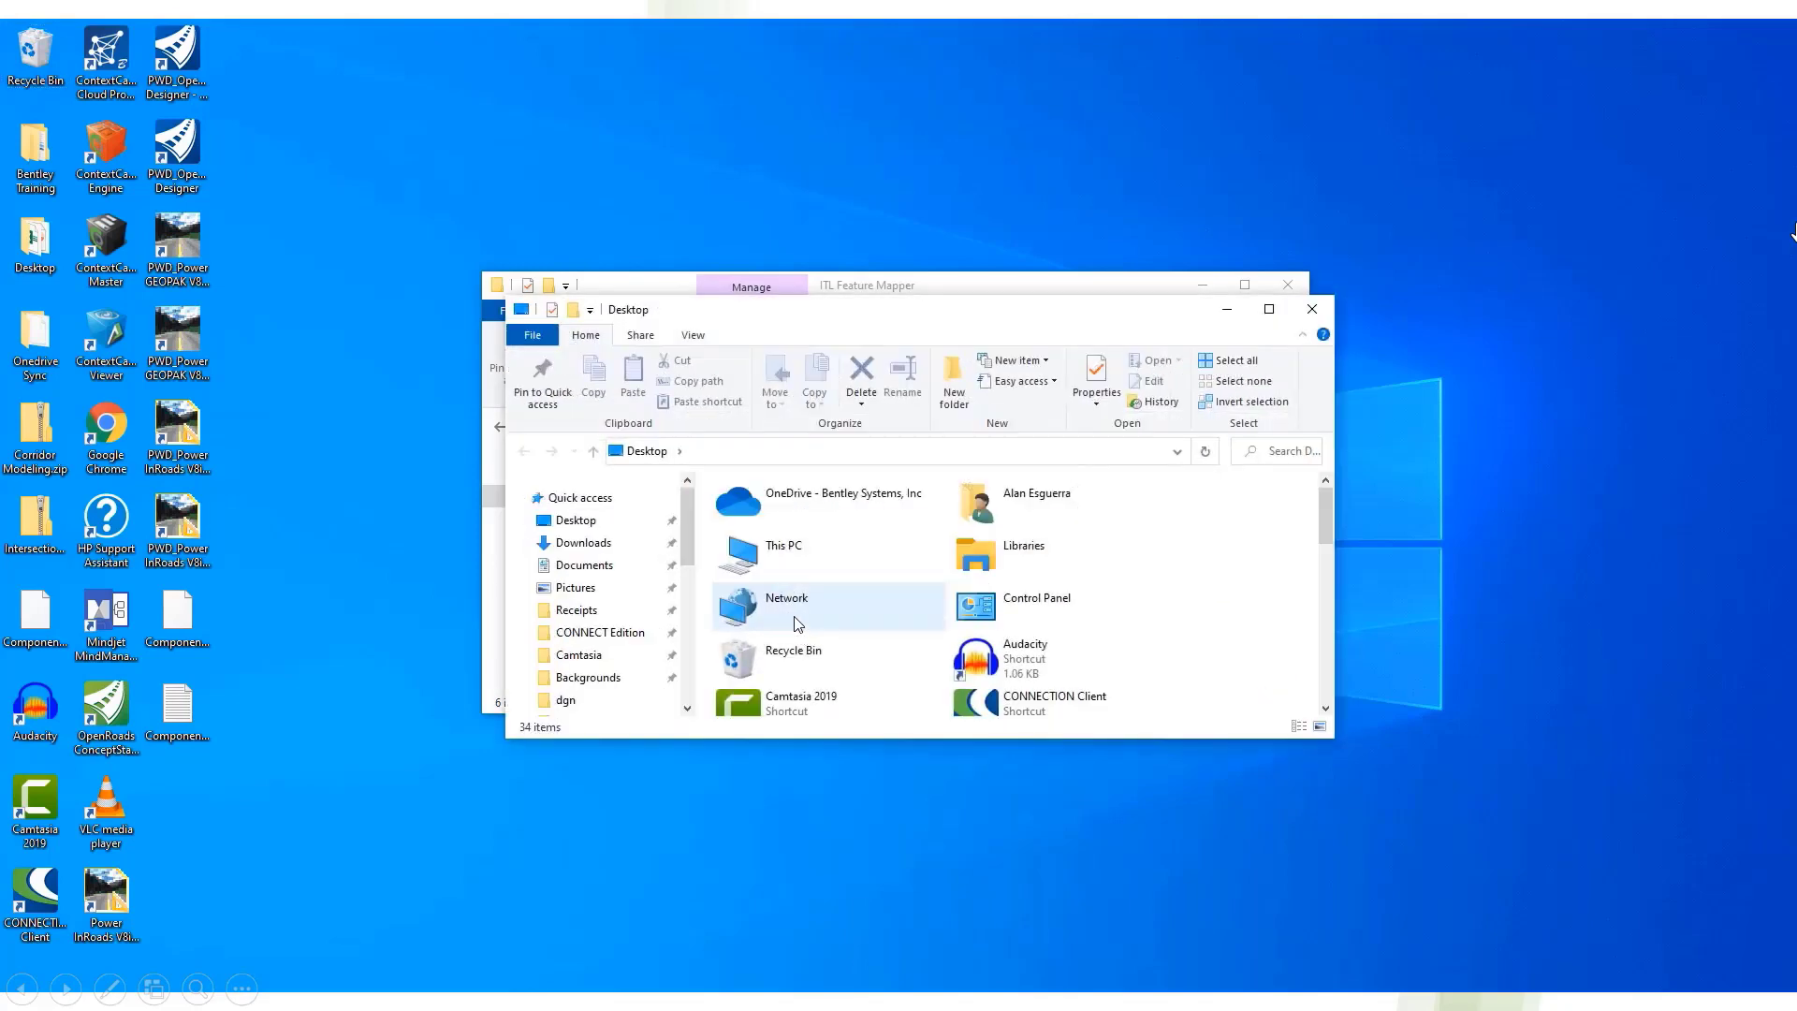
click(585, 520)
scroll(983, 650, down, 2)
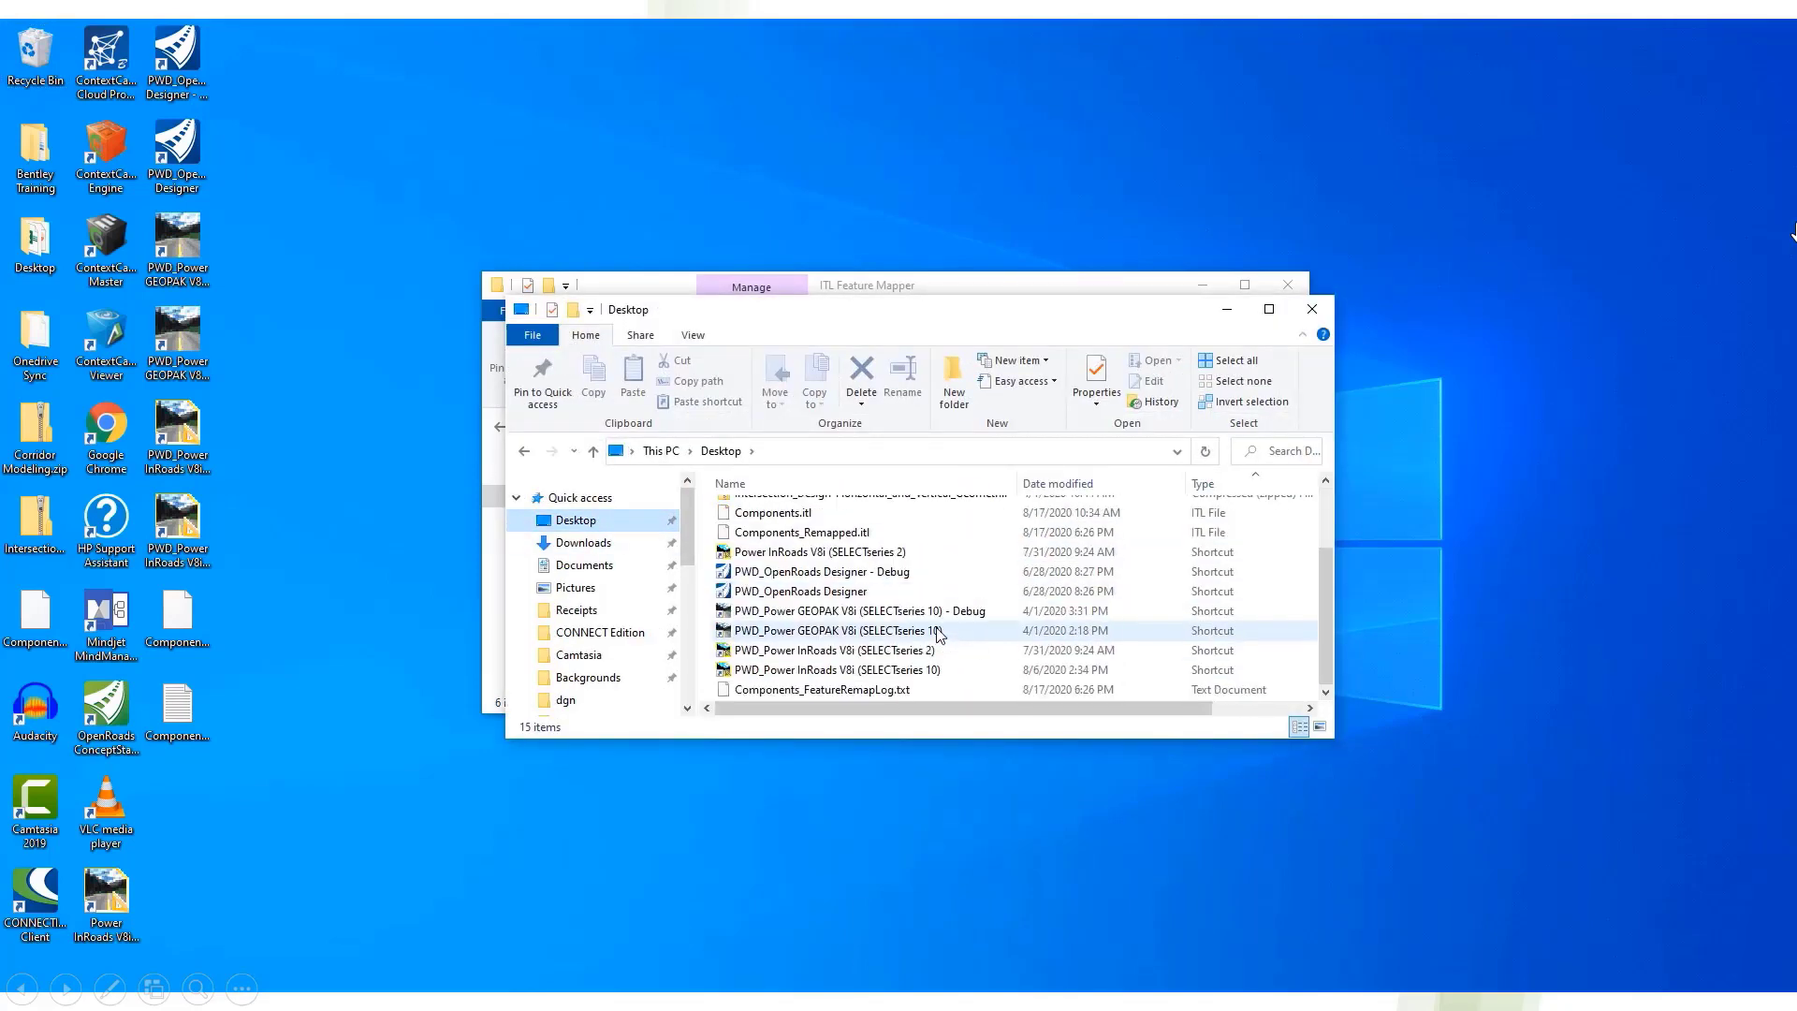
click(905, 689)
double_click(905, 690)
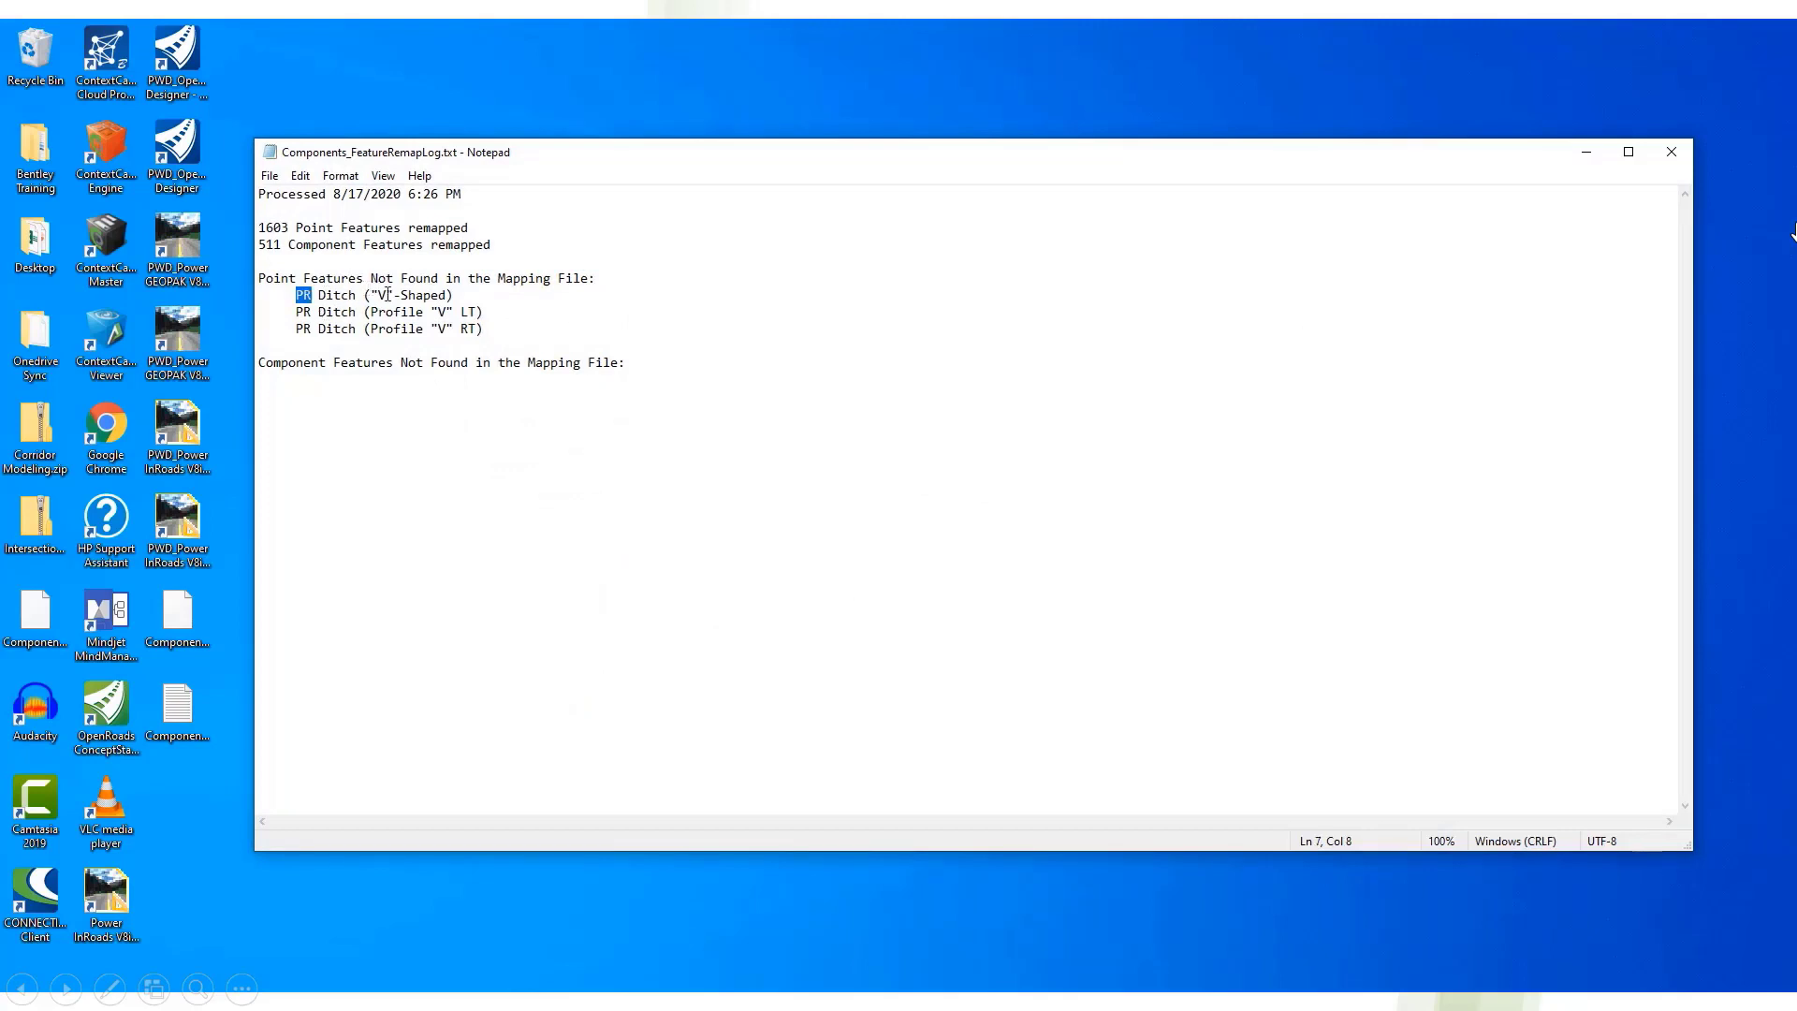
drag(387, 295, 469, 295)
click(469, 295)
- Reopen _Point Feature Mapping.csv, arrange it beside the remap log and fit column A to its contents
drag(1049, 152, 1579, 228)
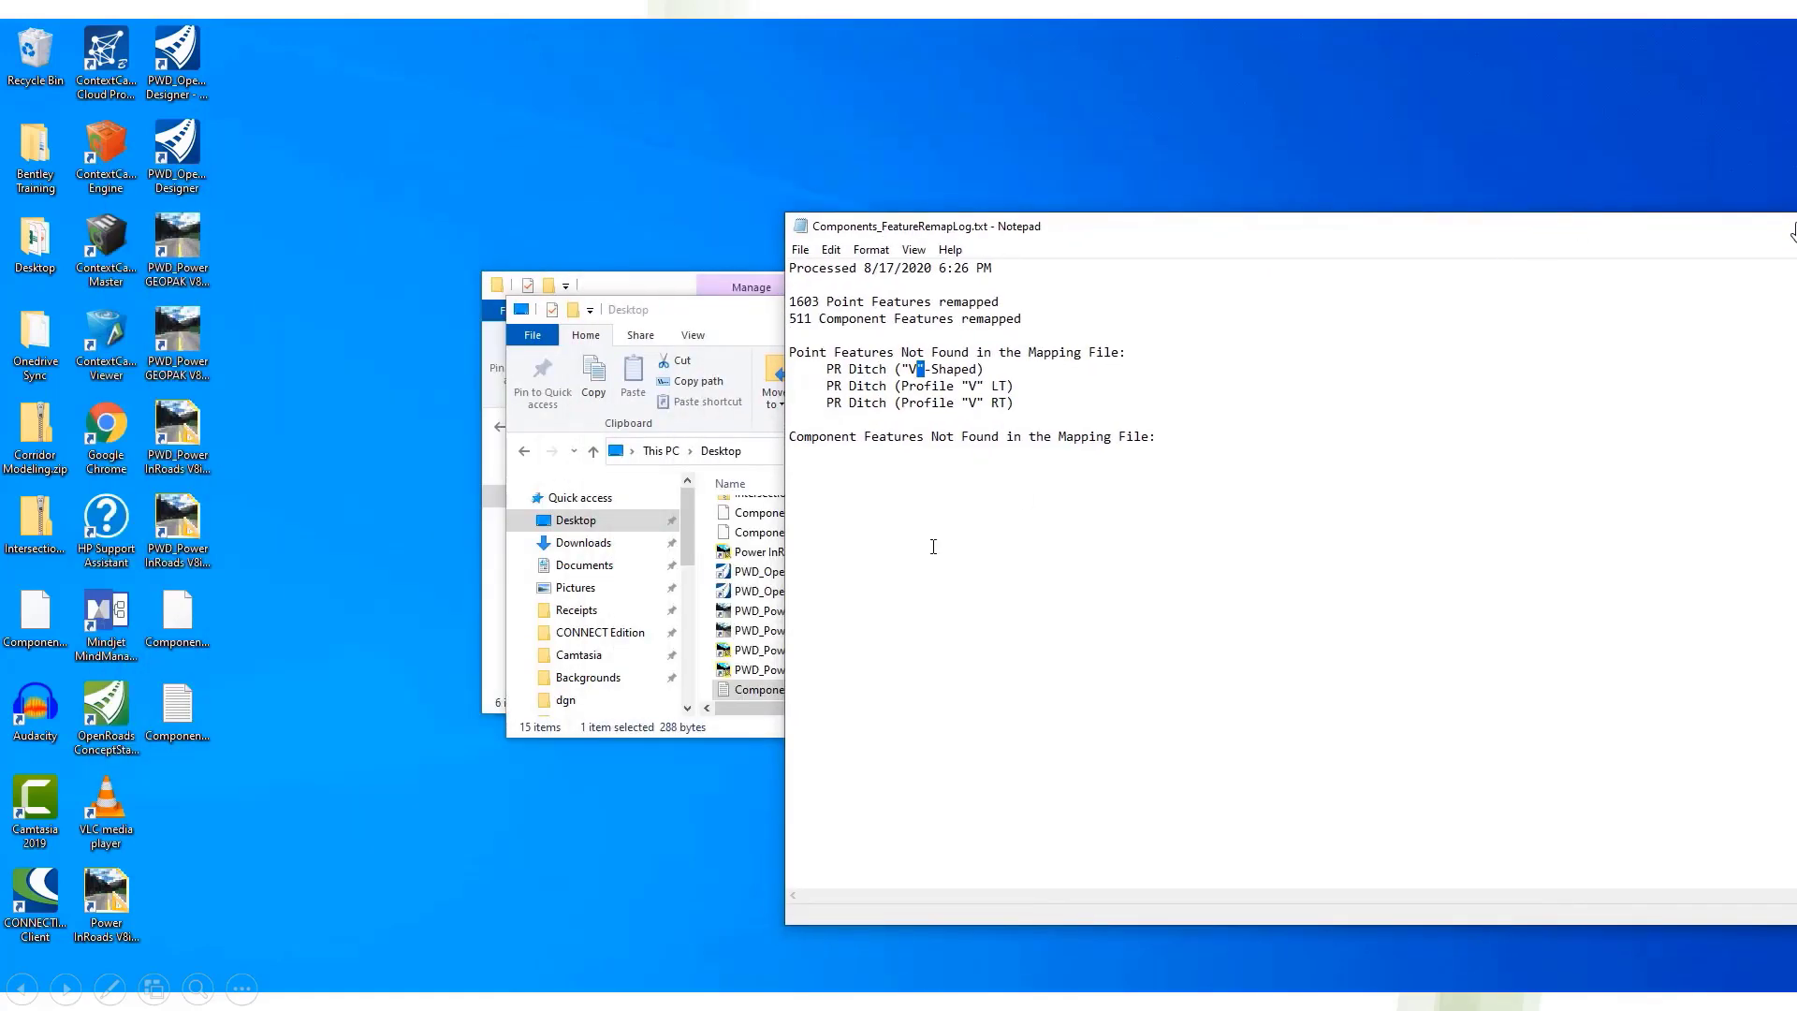
click(670, 292)
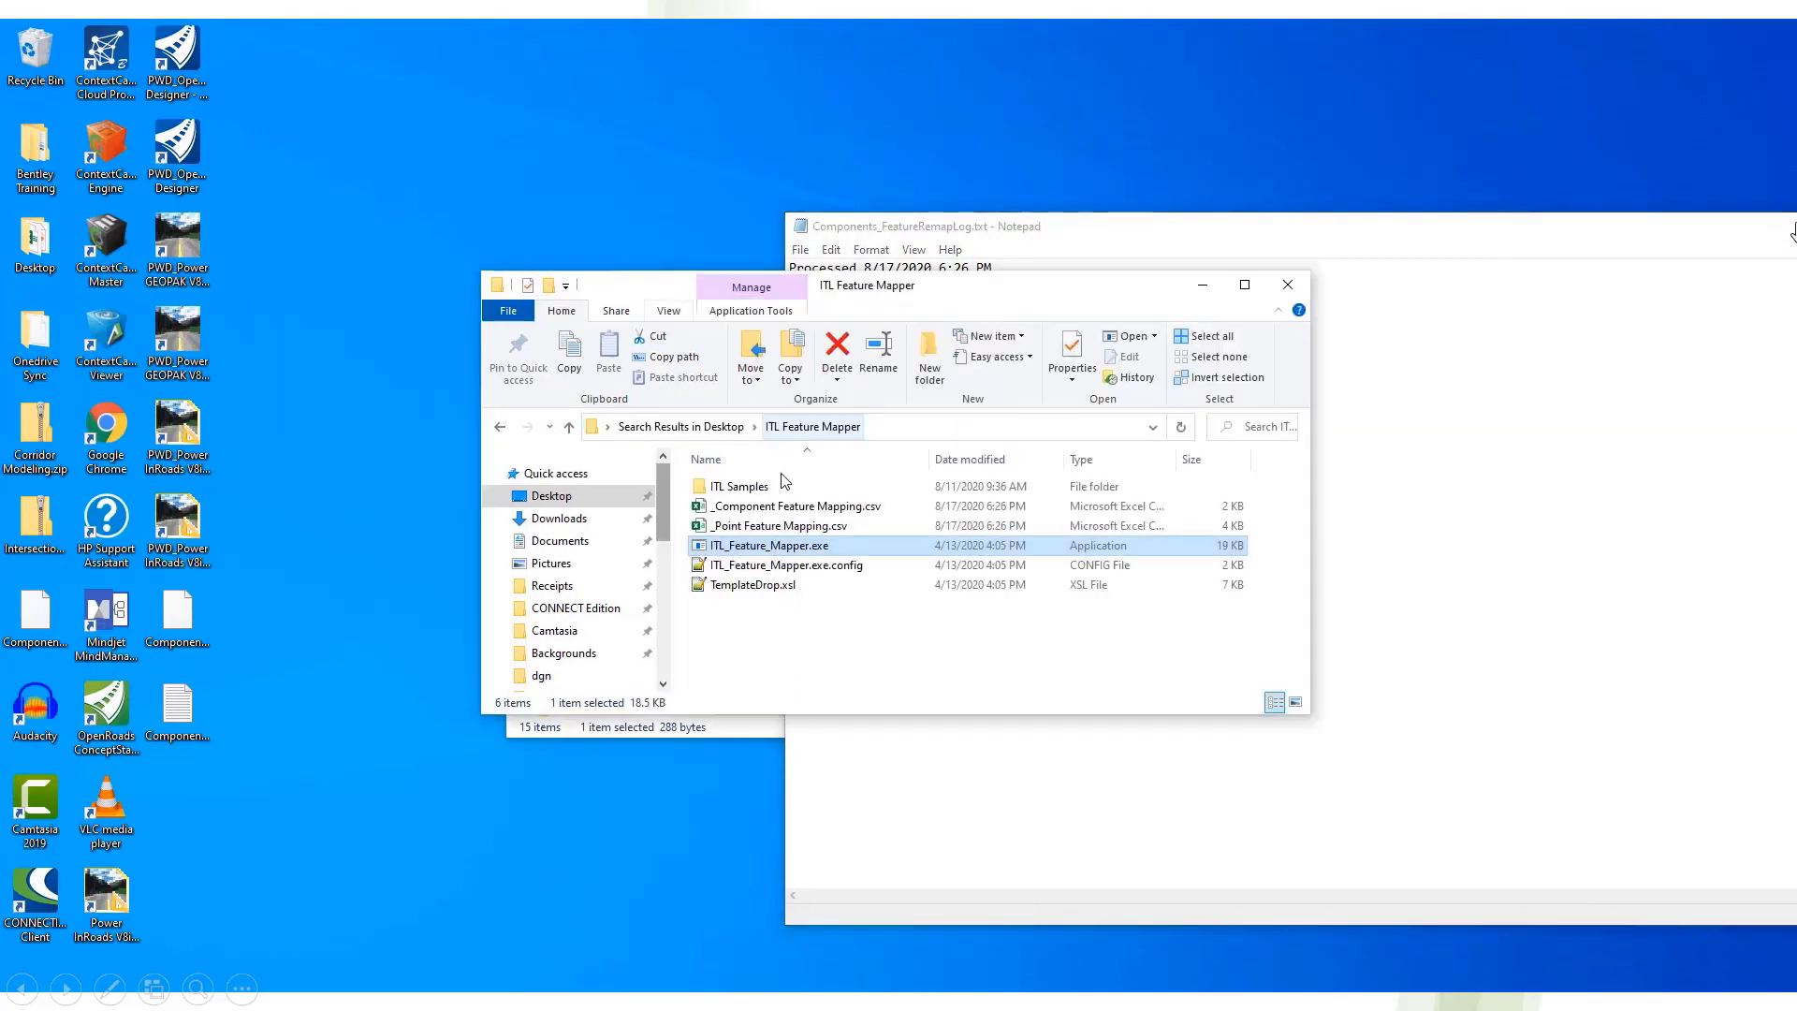
double_click(796, 525)
click(932, 230)
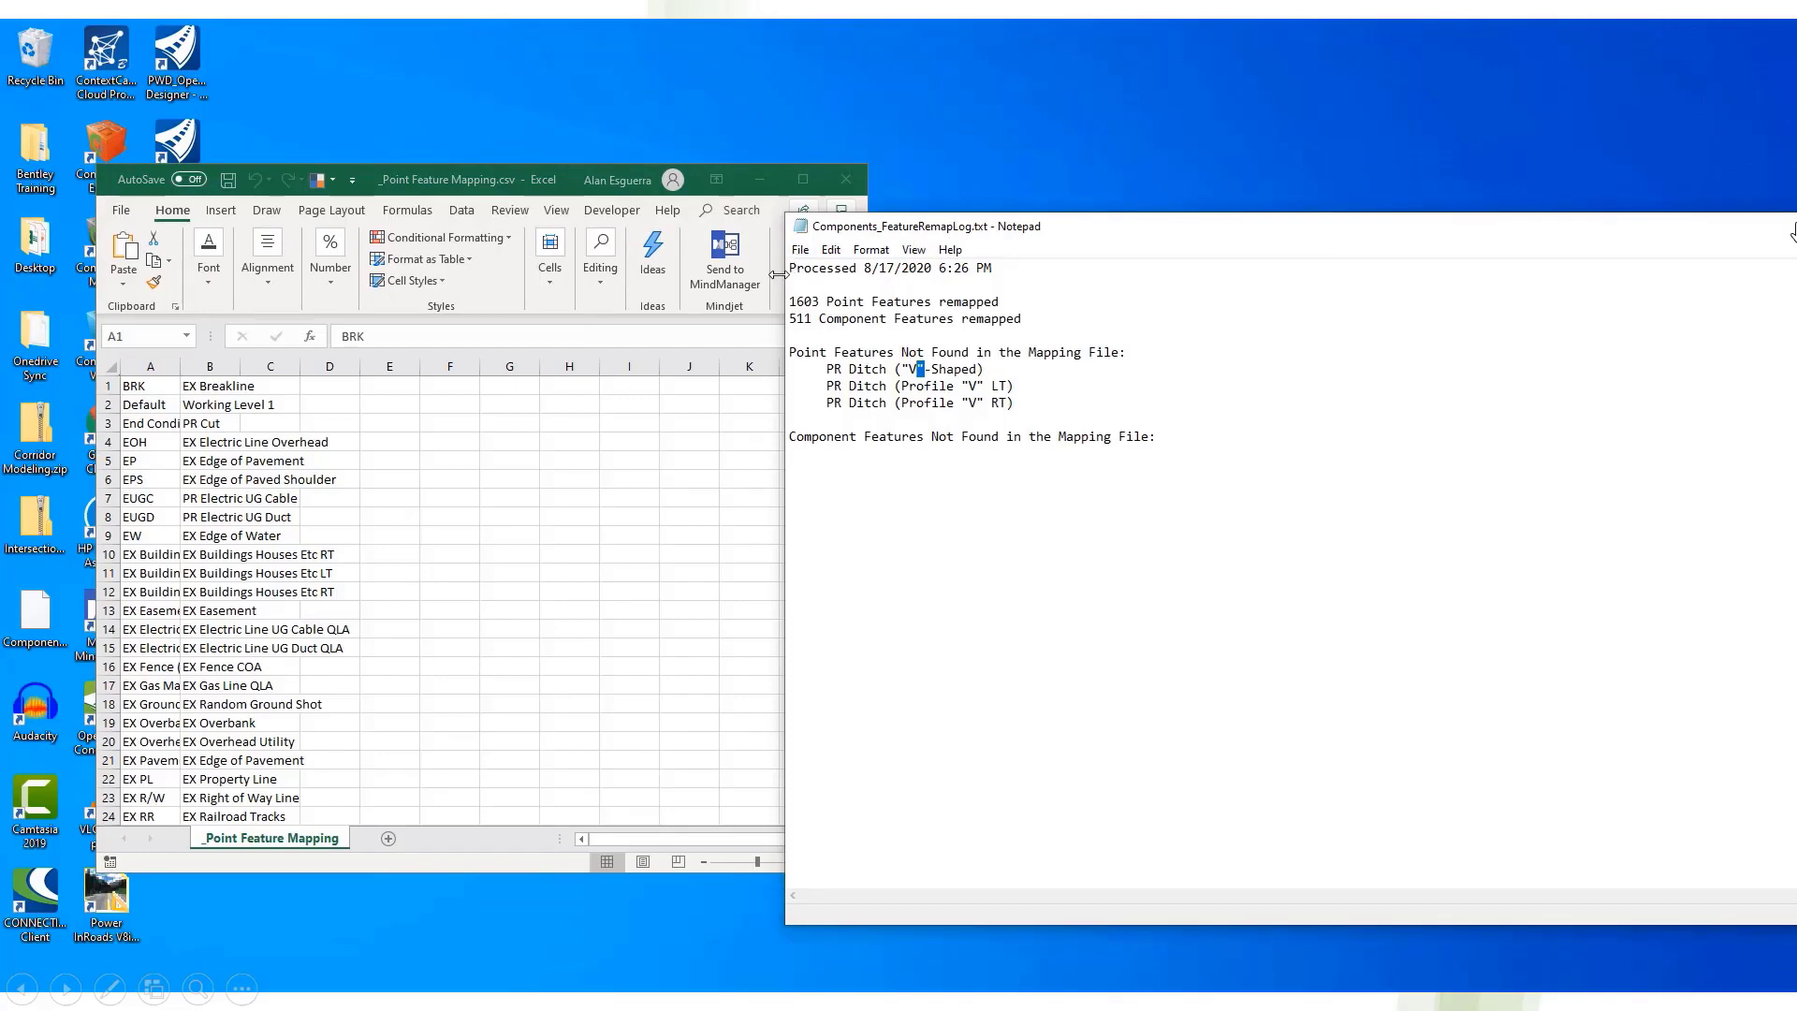
drag(781, 271, 1278, 278)
drag(1476, 231, 1139, 206)
double_click(180, 366)
- Locate the PR Ditch ("V"-Shaped) row in the point mapping file and check its mapped feature against the remap log
scroll(272, 596, down, 8)
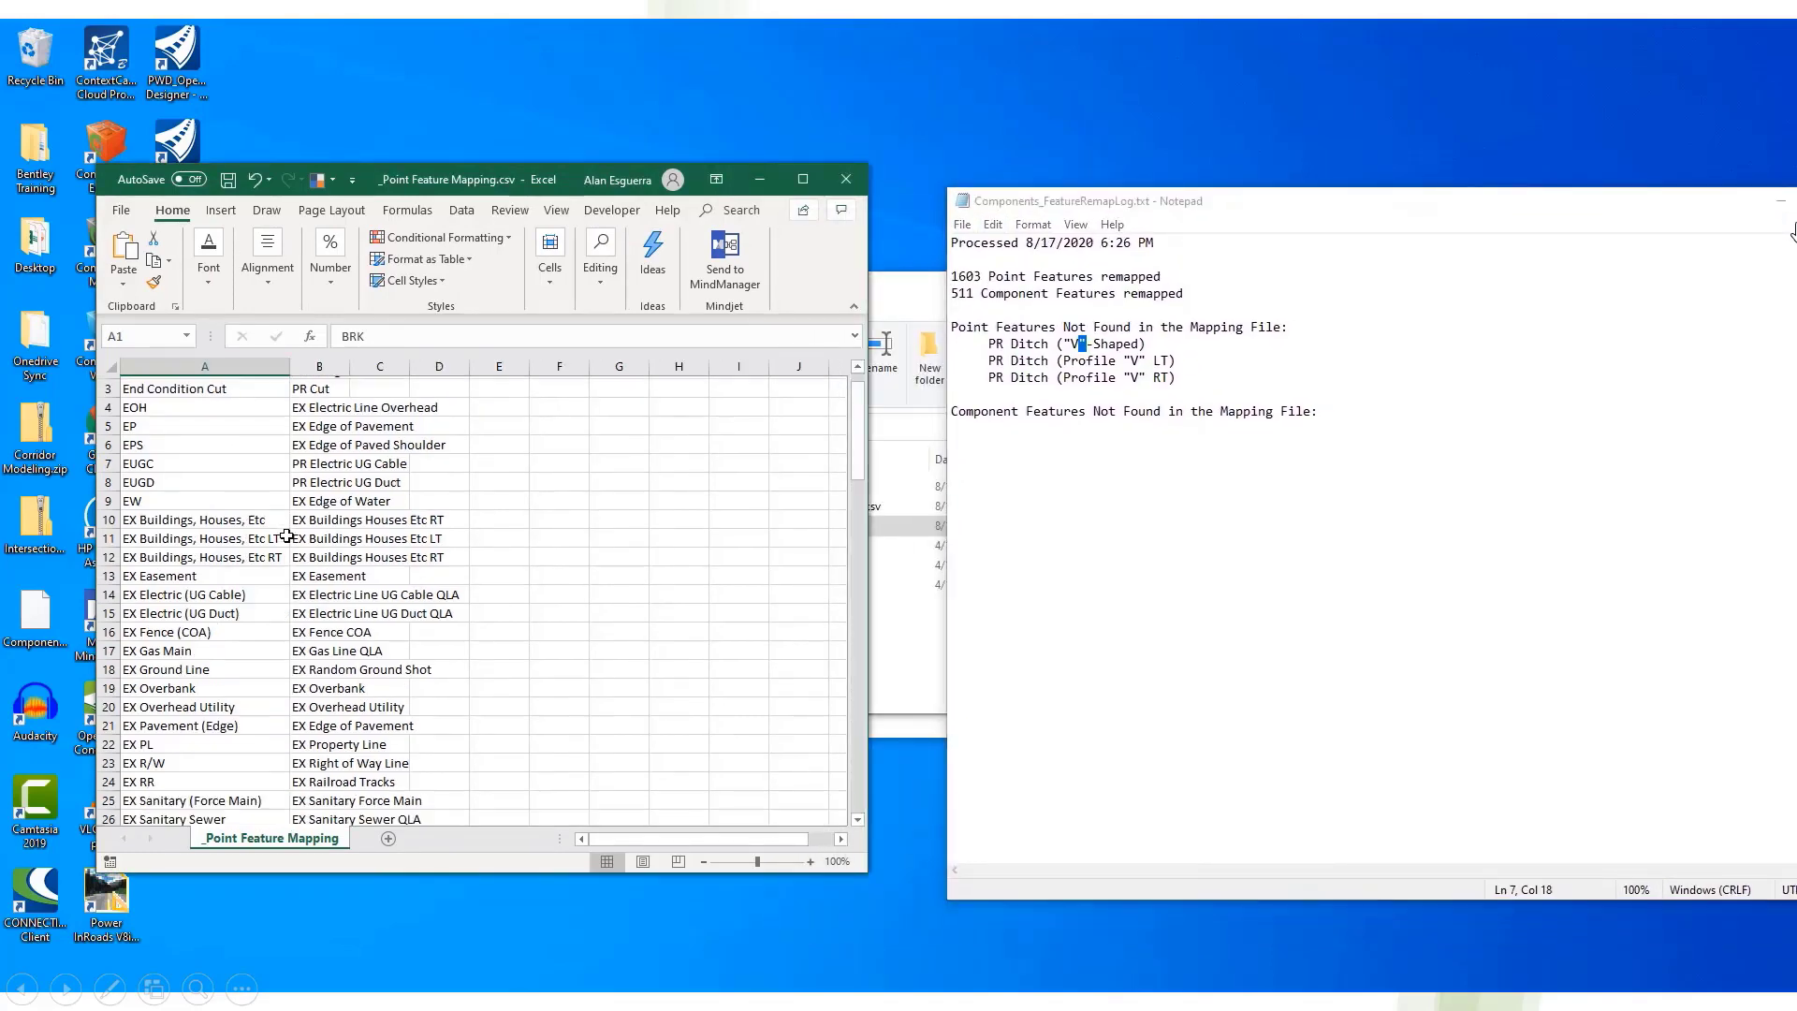
scroll(272, 596, down, 5)
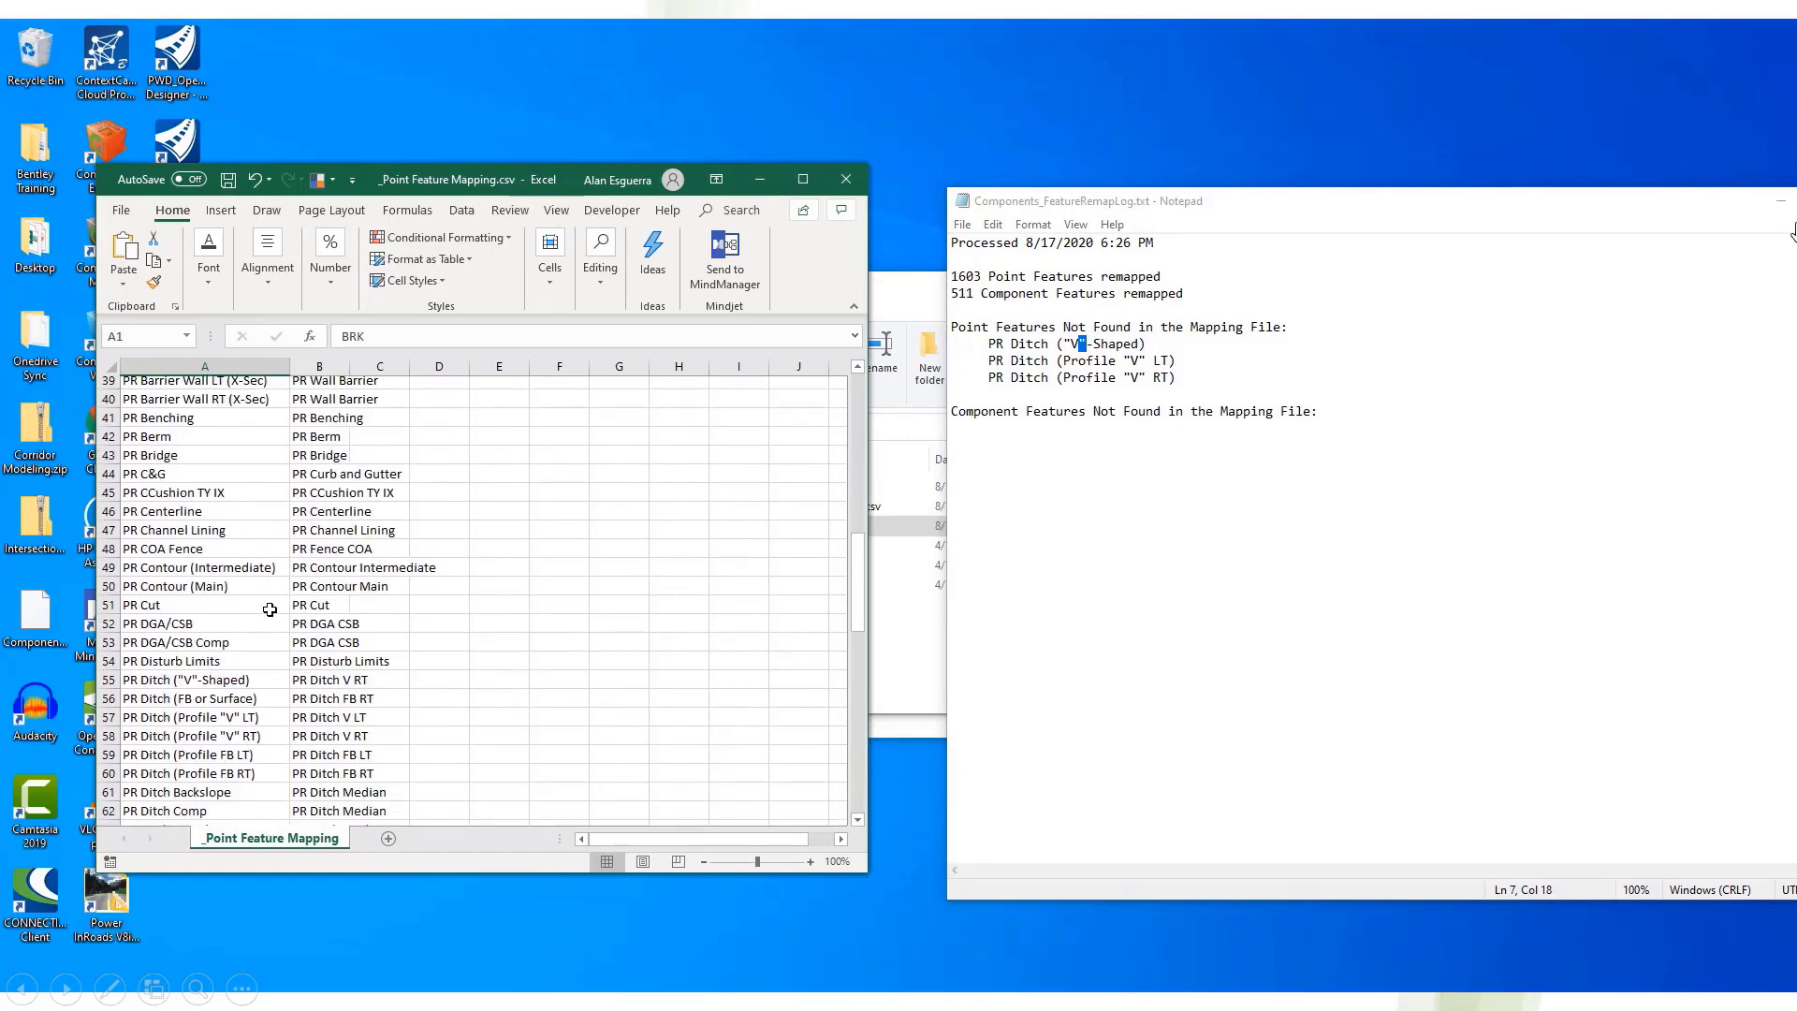
click(206, 666)
click(340, 668)
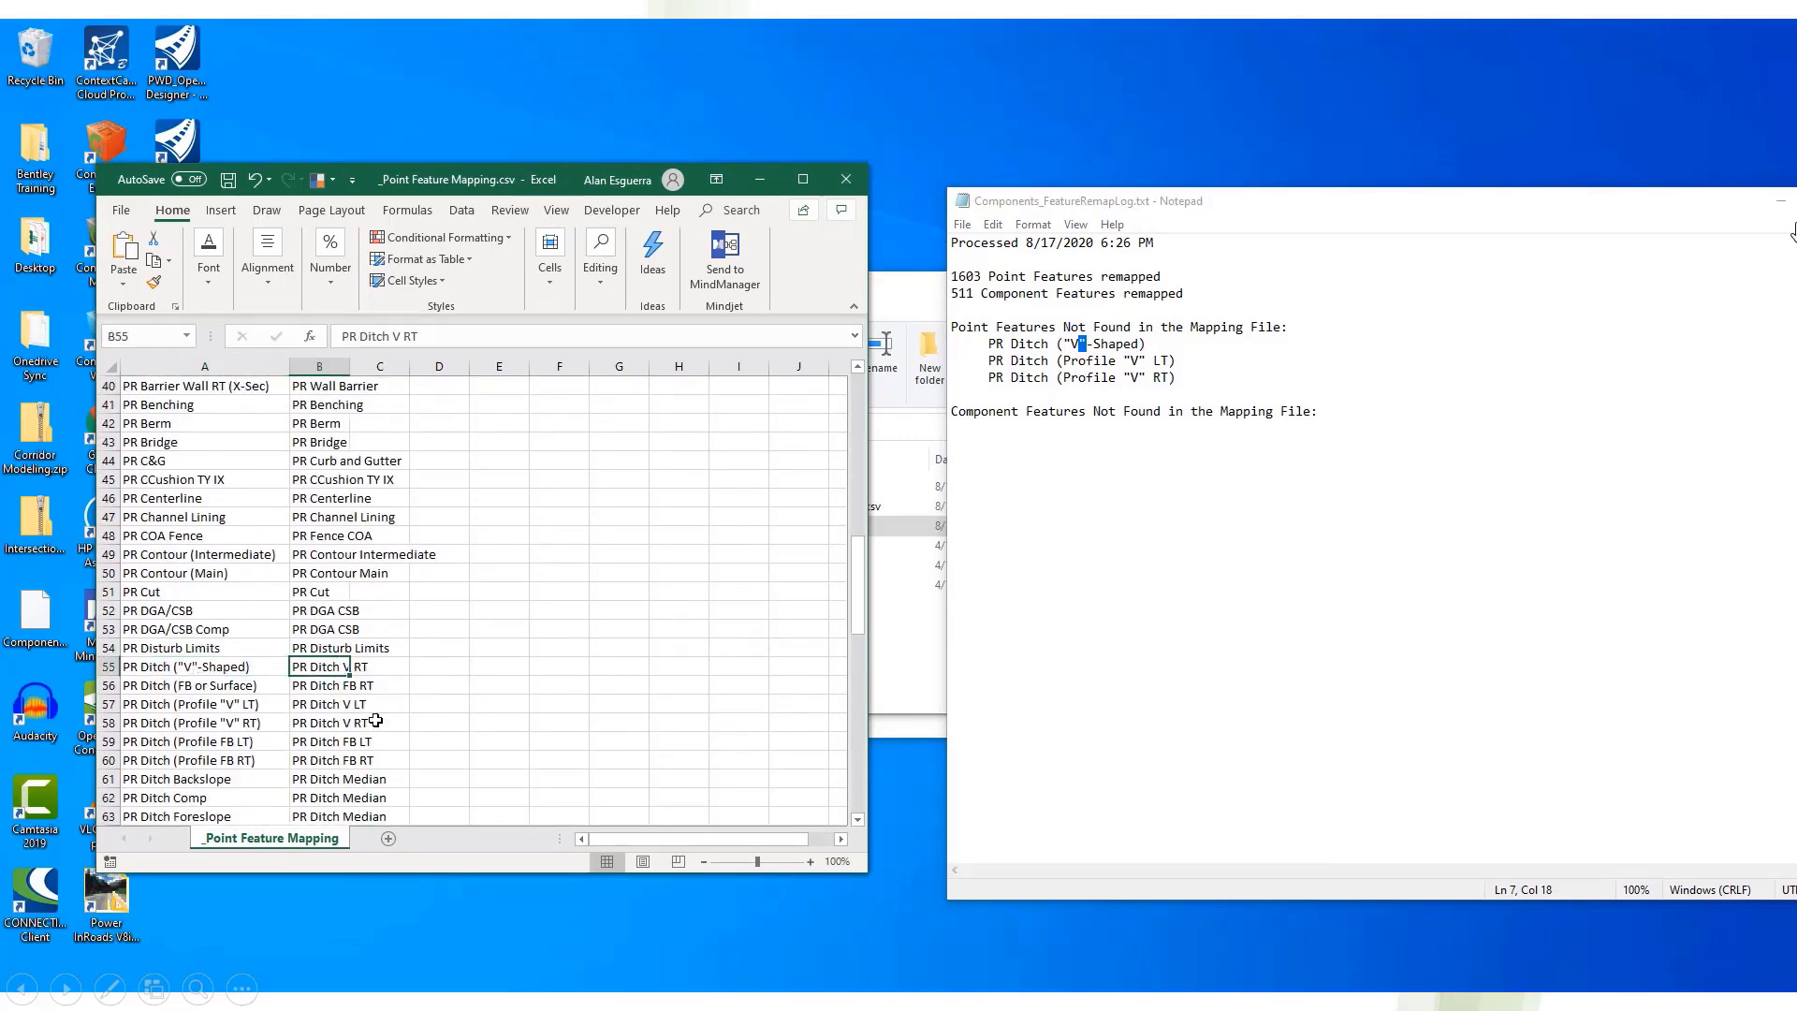
- Replace every double quotation mark in the point mapping sheet with &quot;, copying the replacement text from cell B106
scroll(471, 652, down, 18)
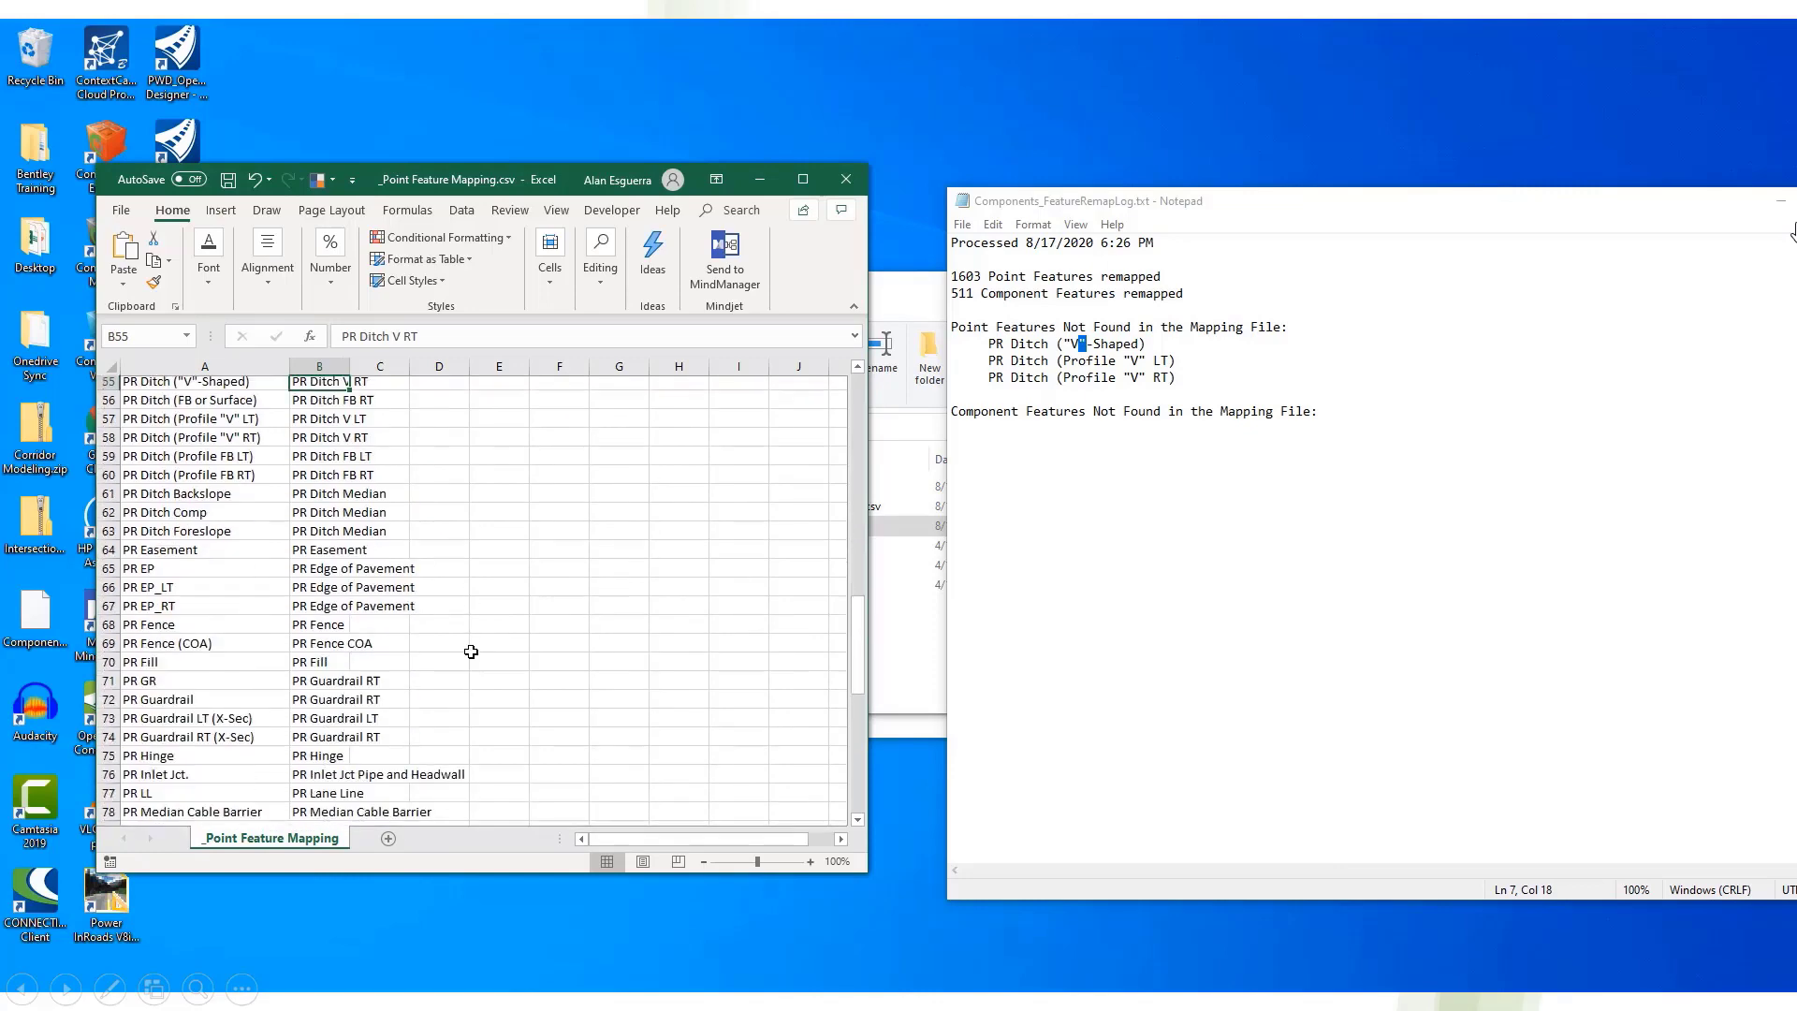
click(314, 610)
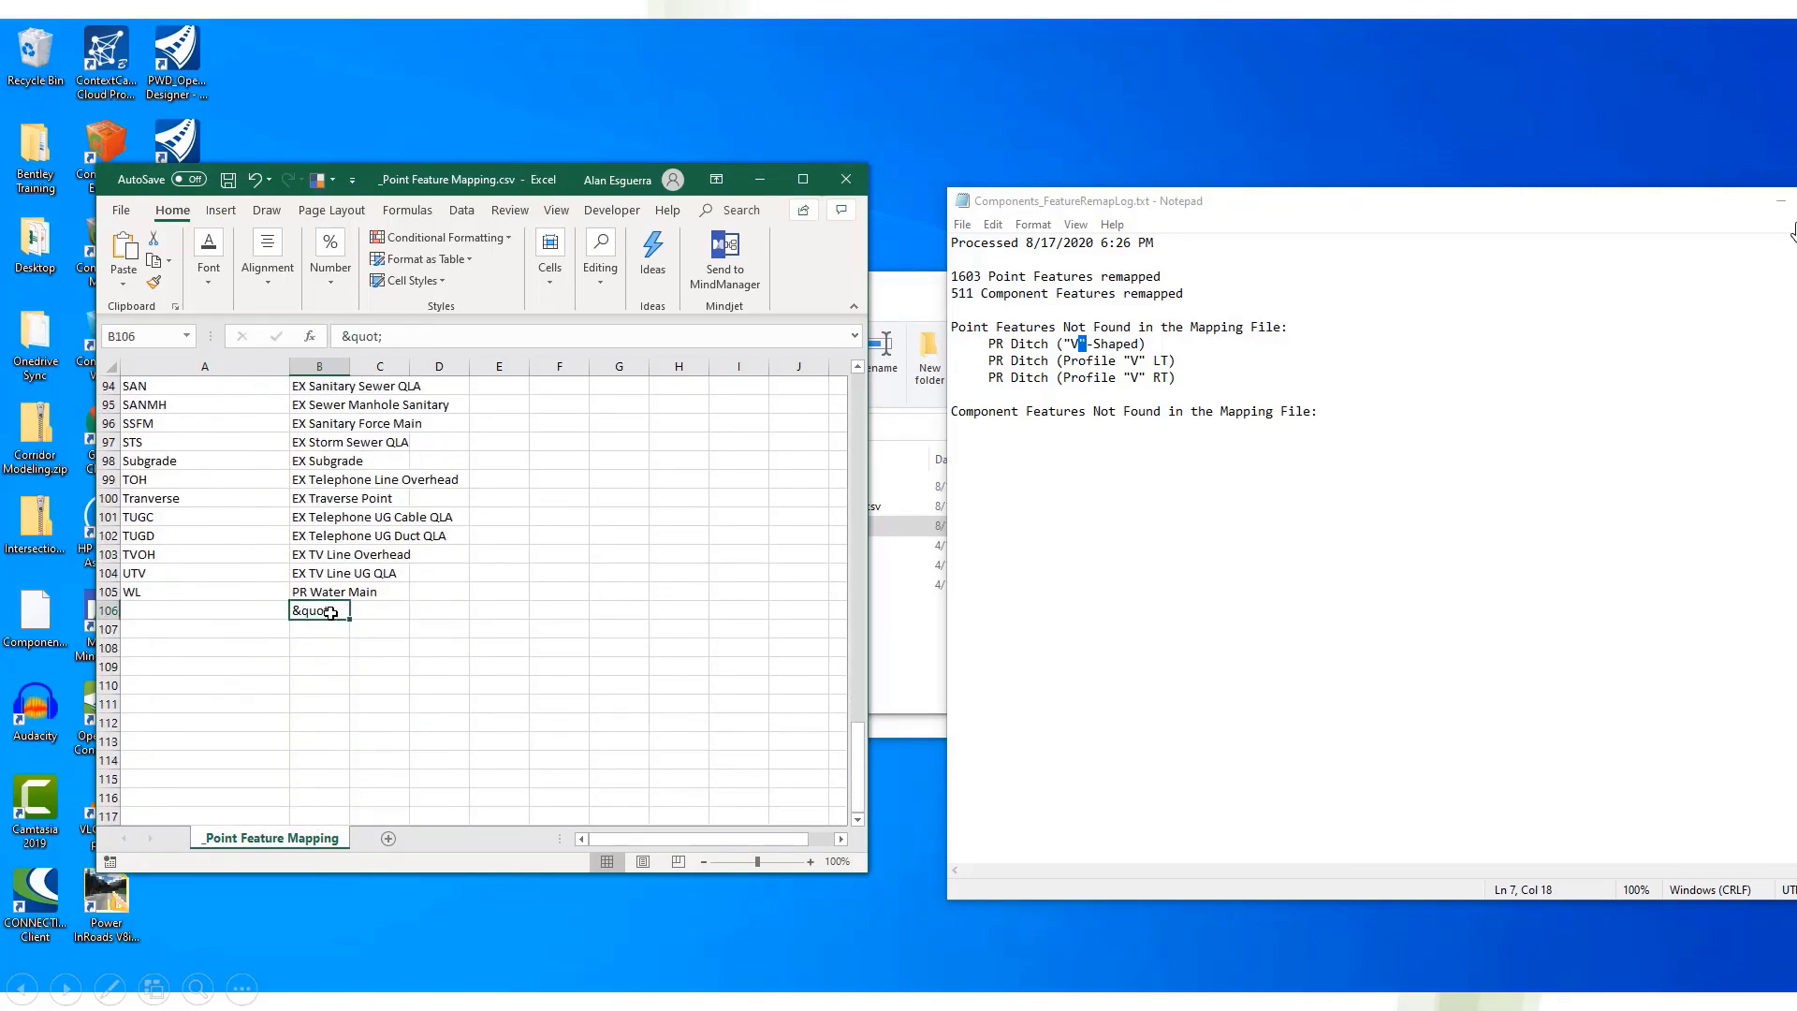
key(ctrl+c)
key(ctrl+h)
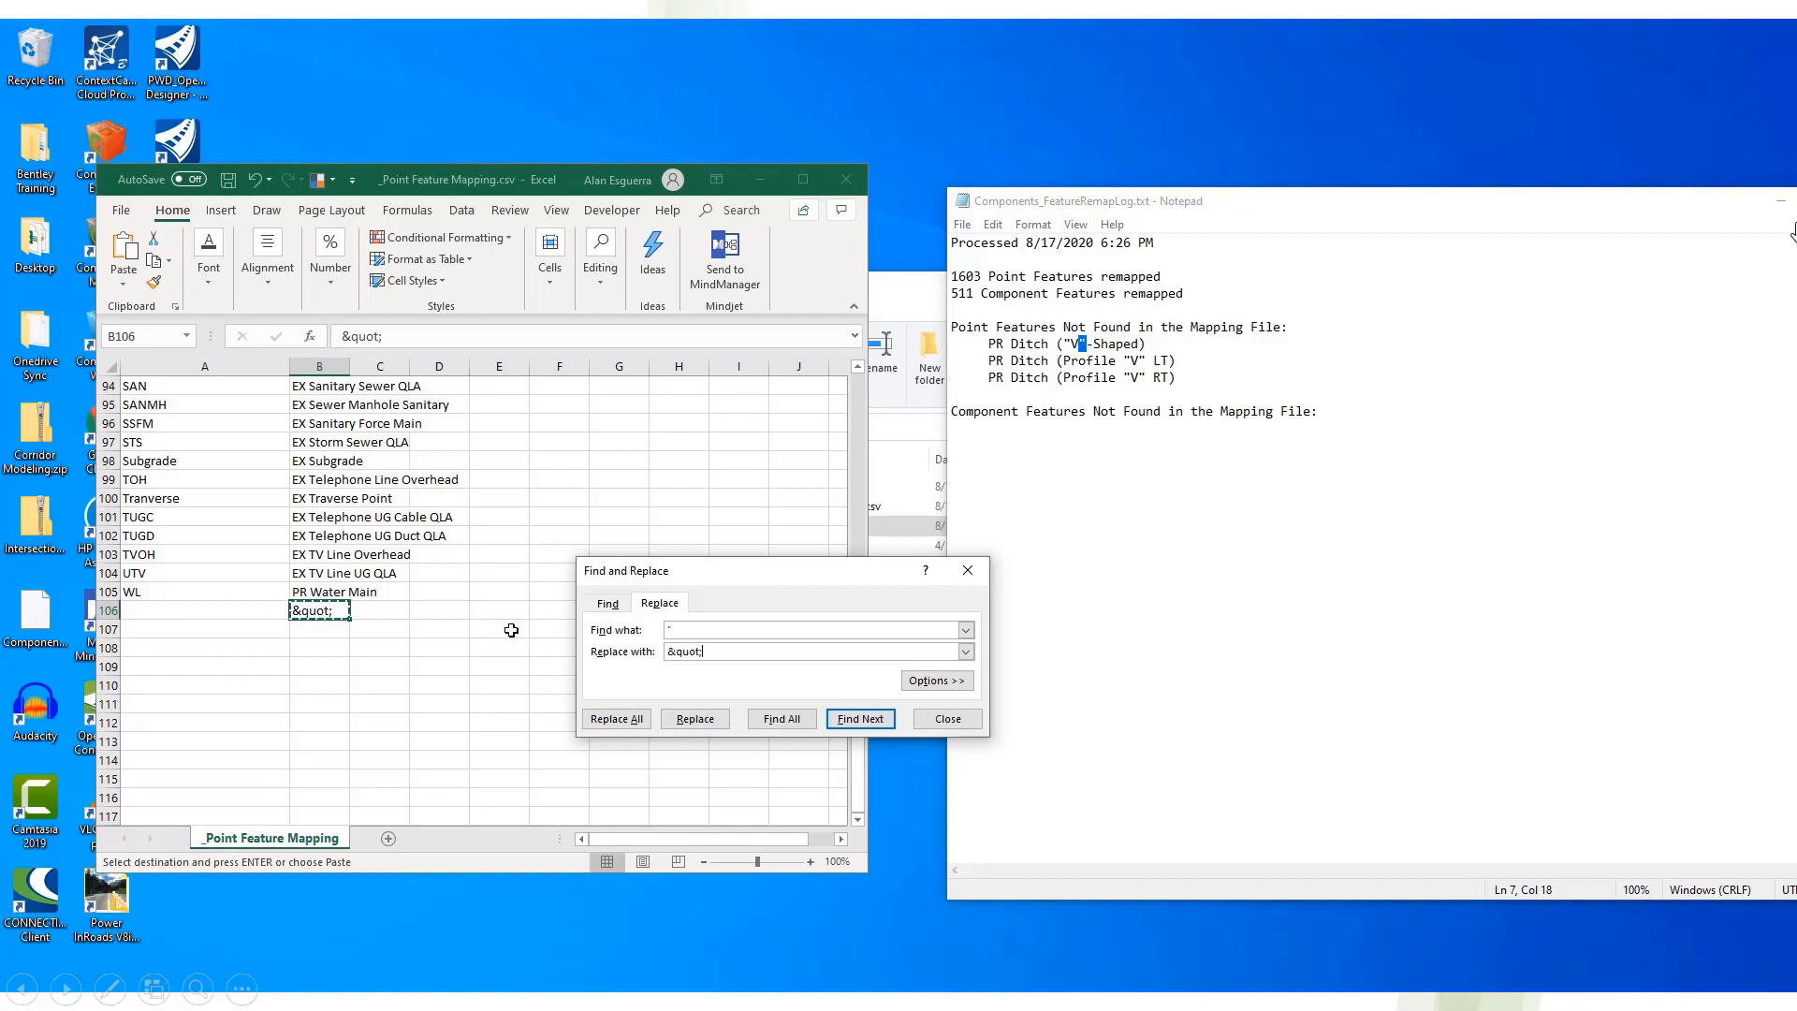
click(617, 718)
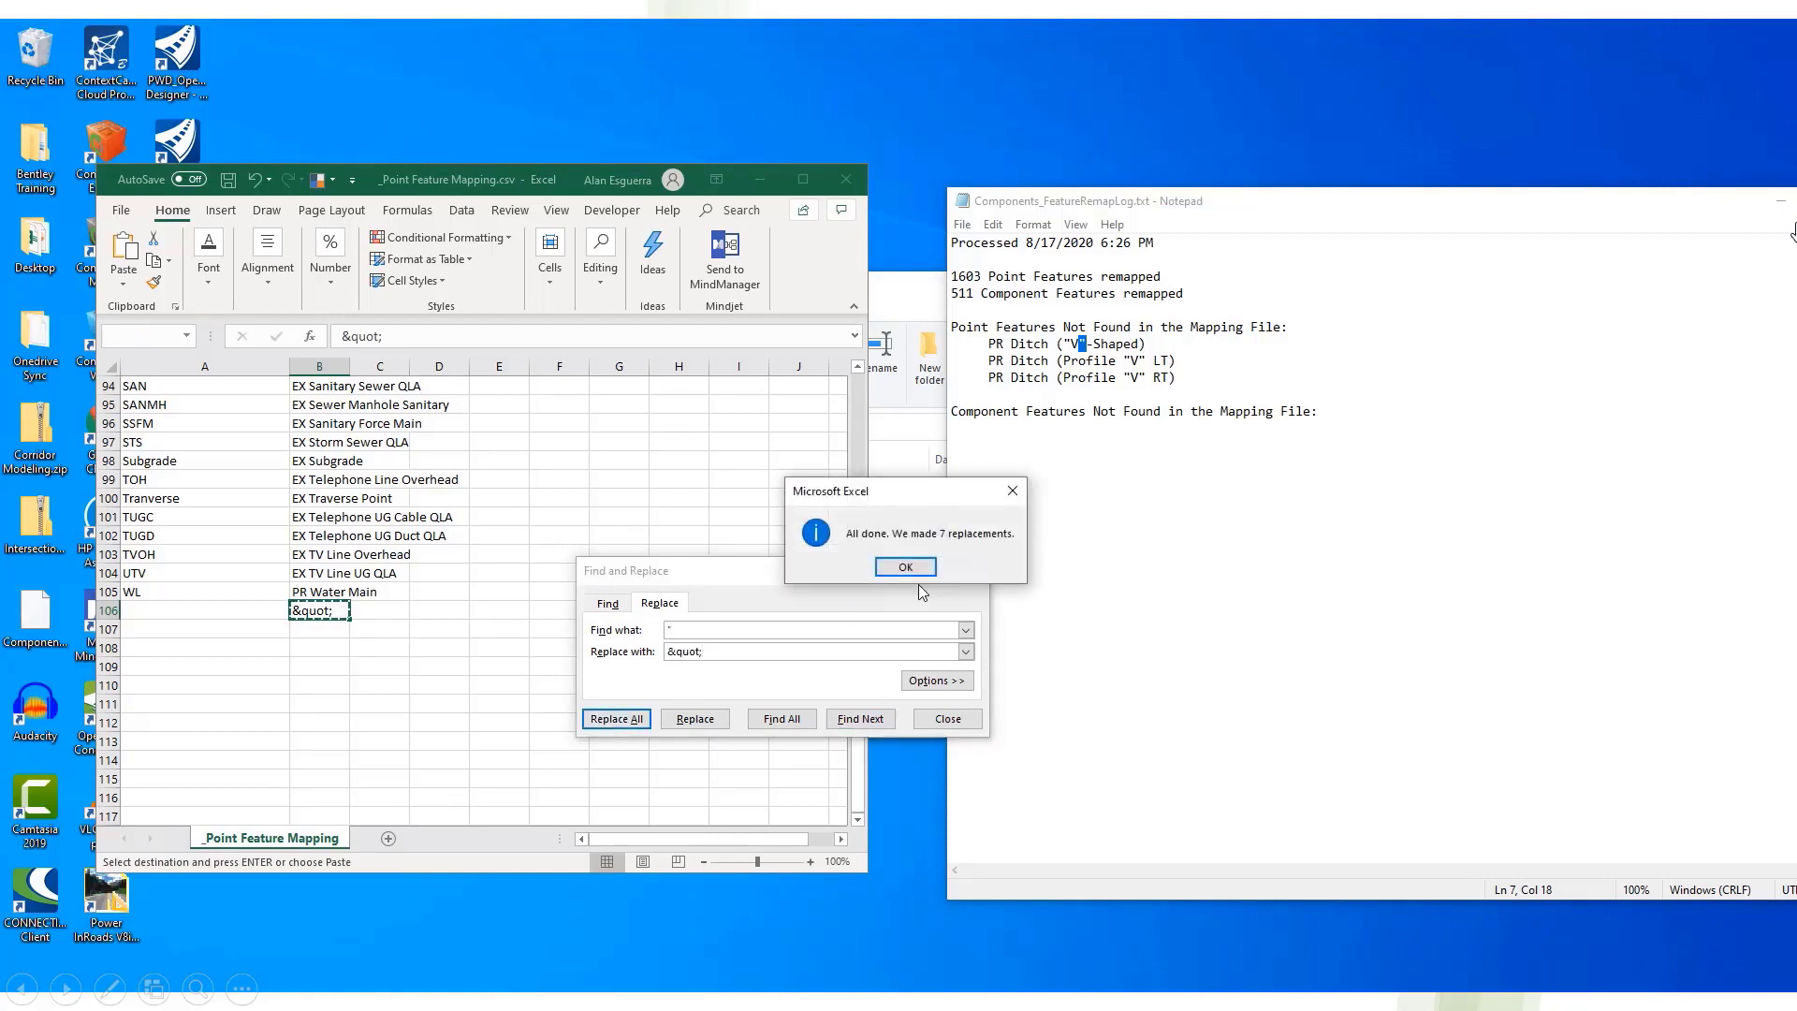
click(905, 567)
key(Escape)
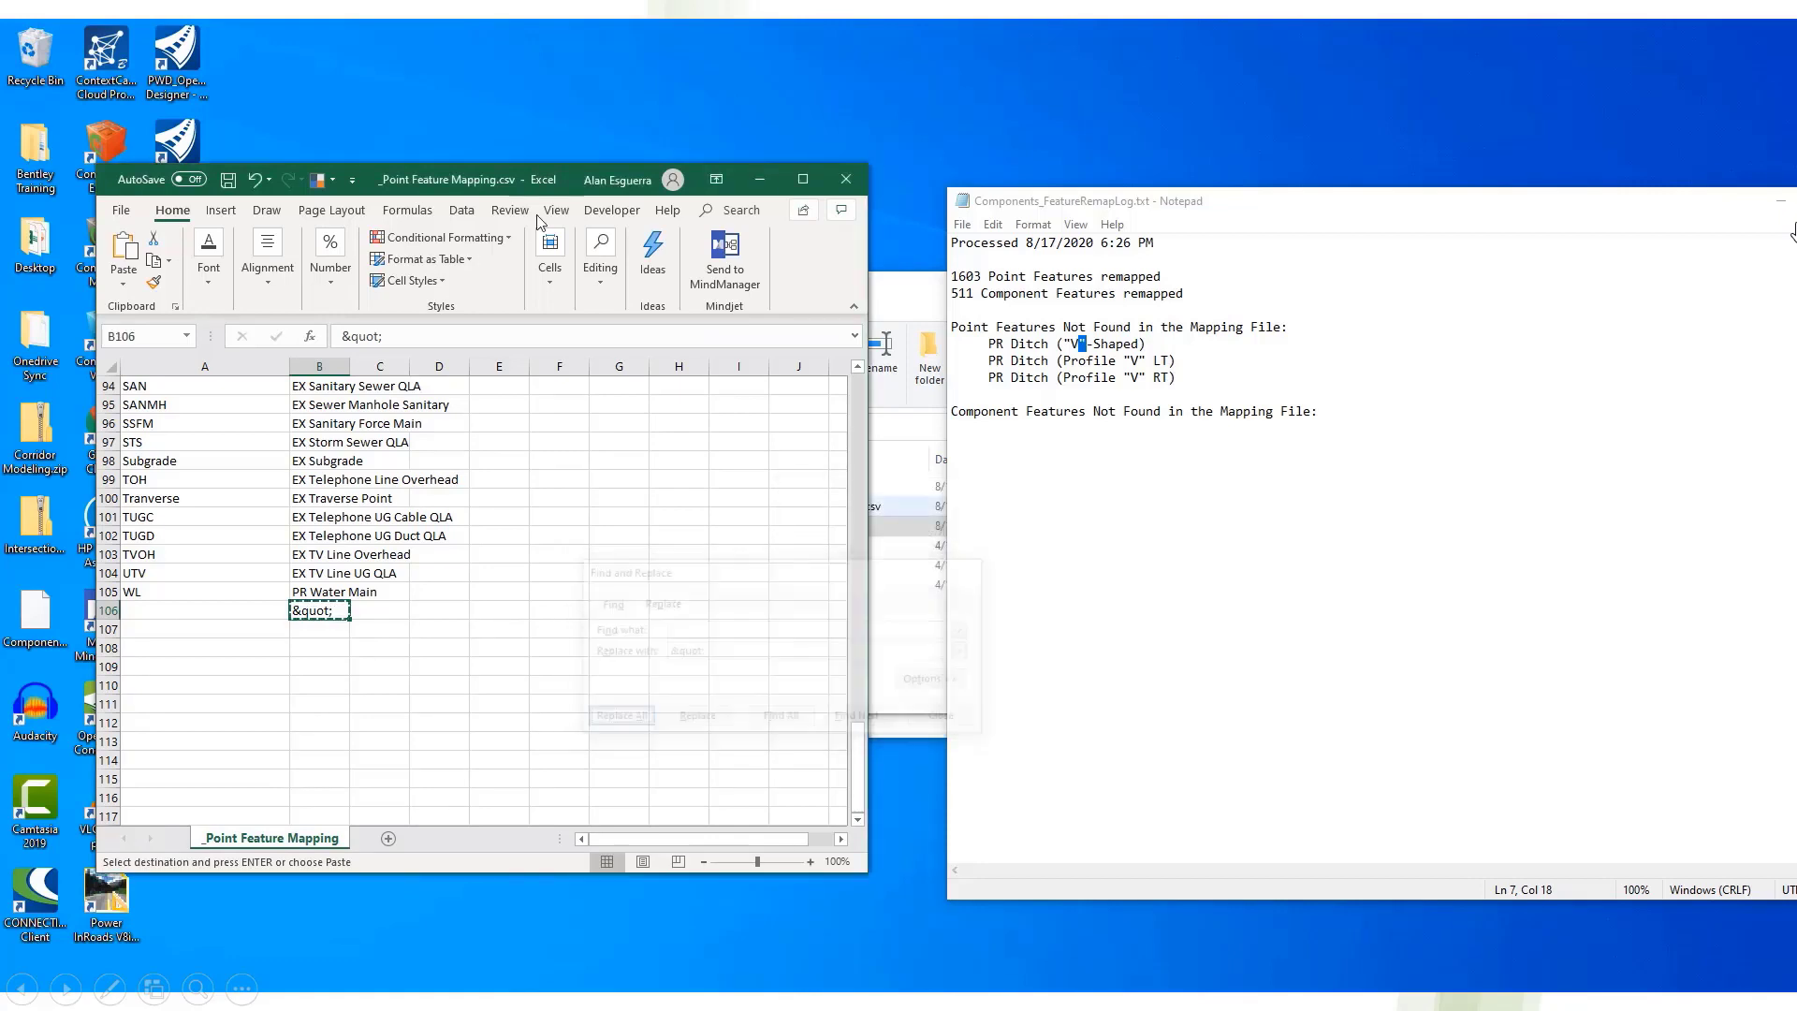
- Fit column A of the mapping sheet to its contents around the PR Ditch rows and move the spreadsheet clear of the desktop icons
drag(503, 195, 1087, 171)
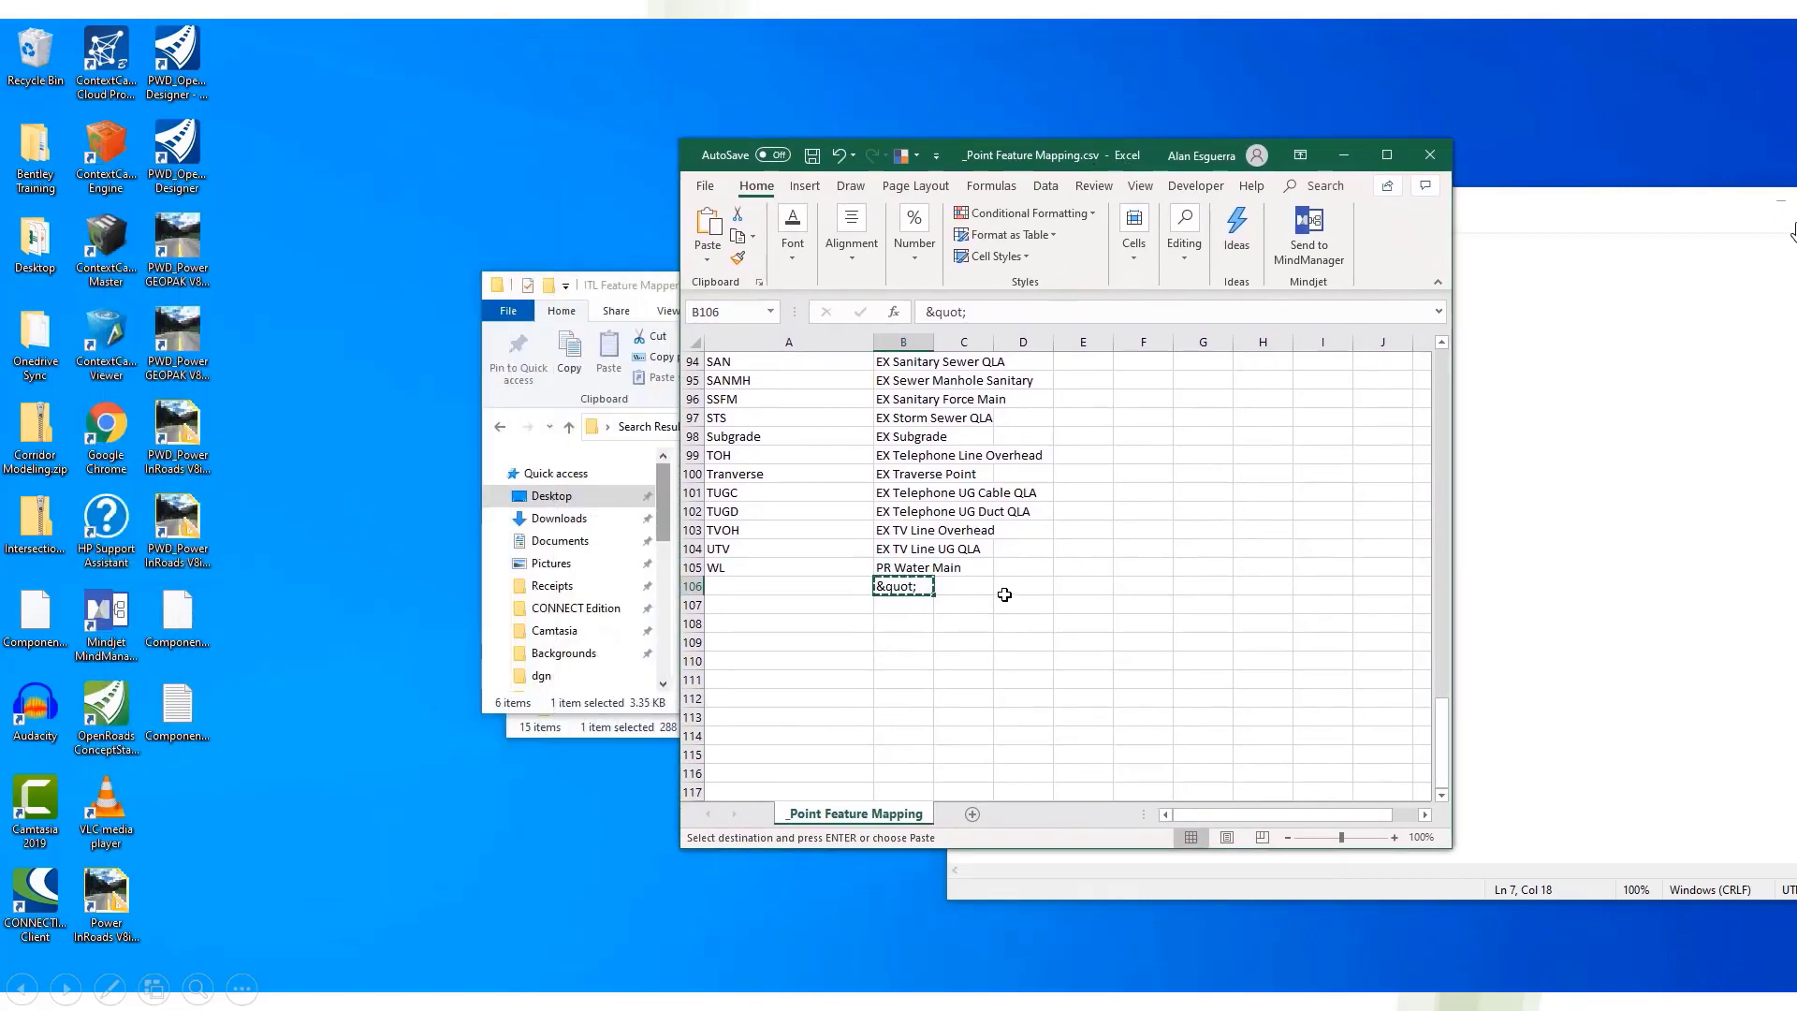
scroll(1011, 627, up, 10)
scroll(1011, 627, up, 6)
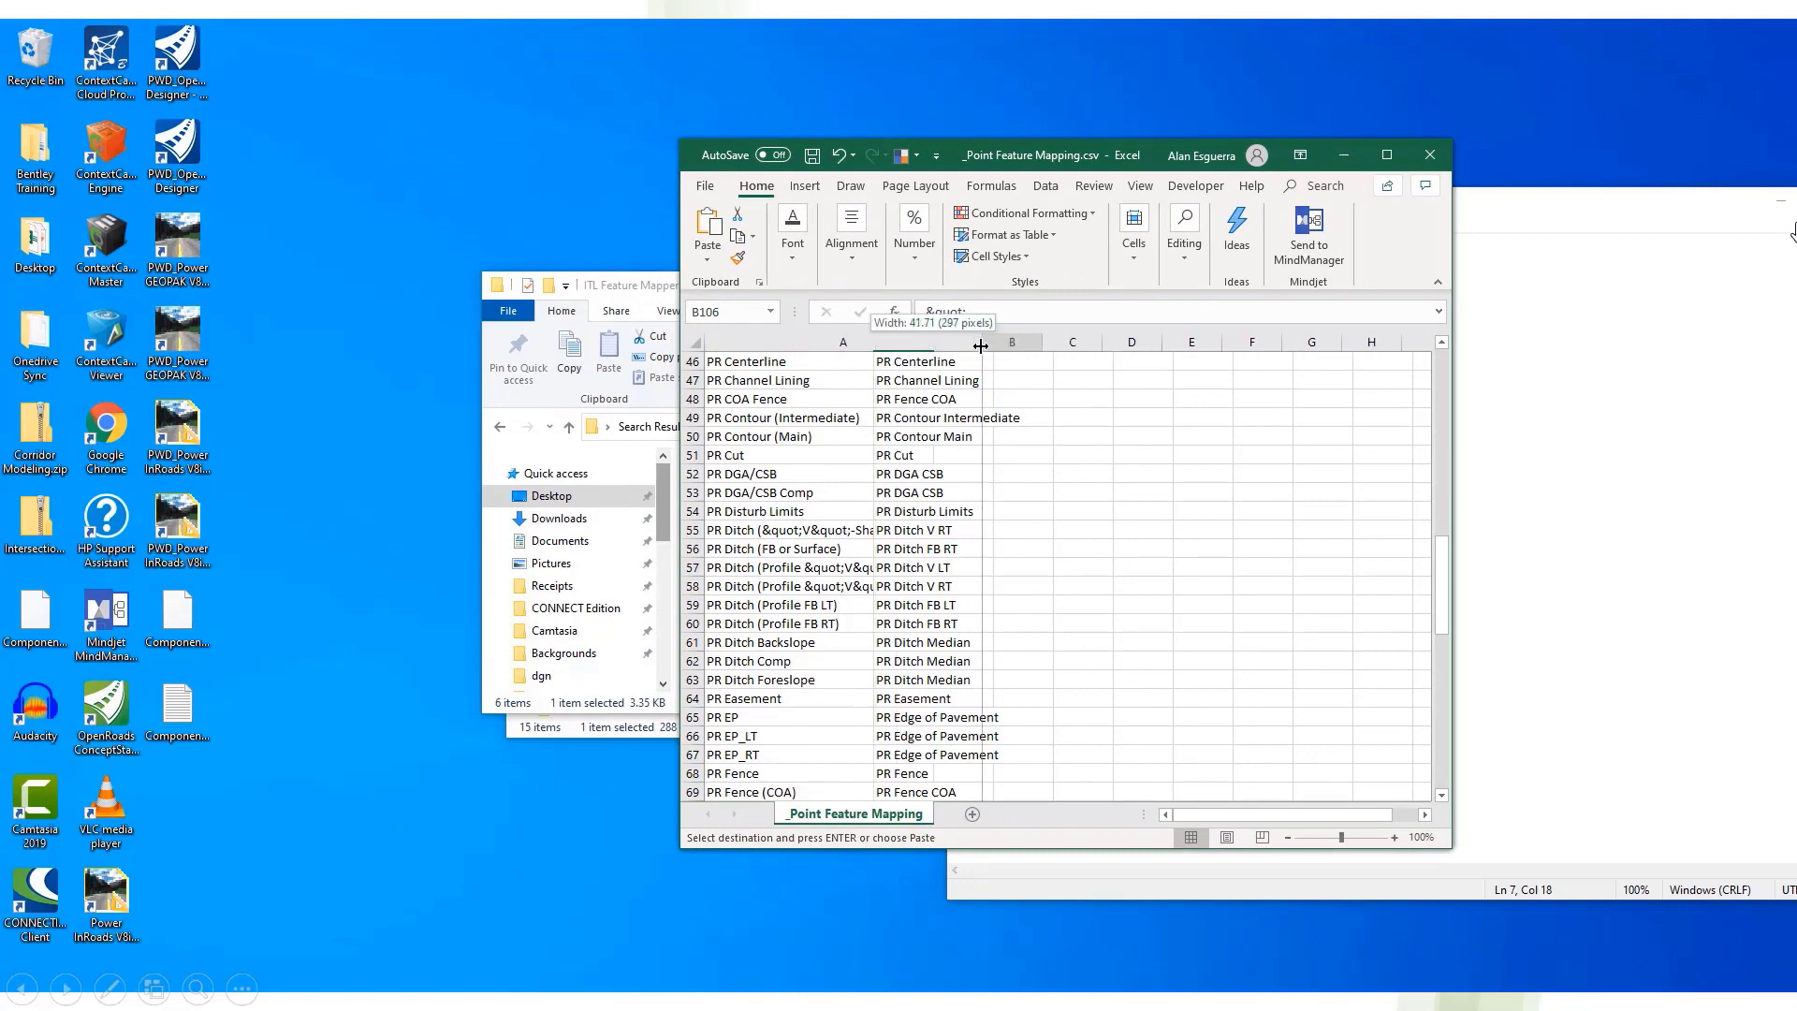
double_click(869, 342)
drag(1097, 170, 1202, 173)
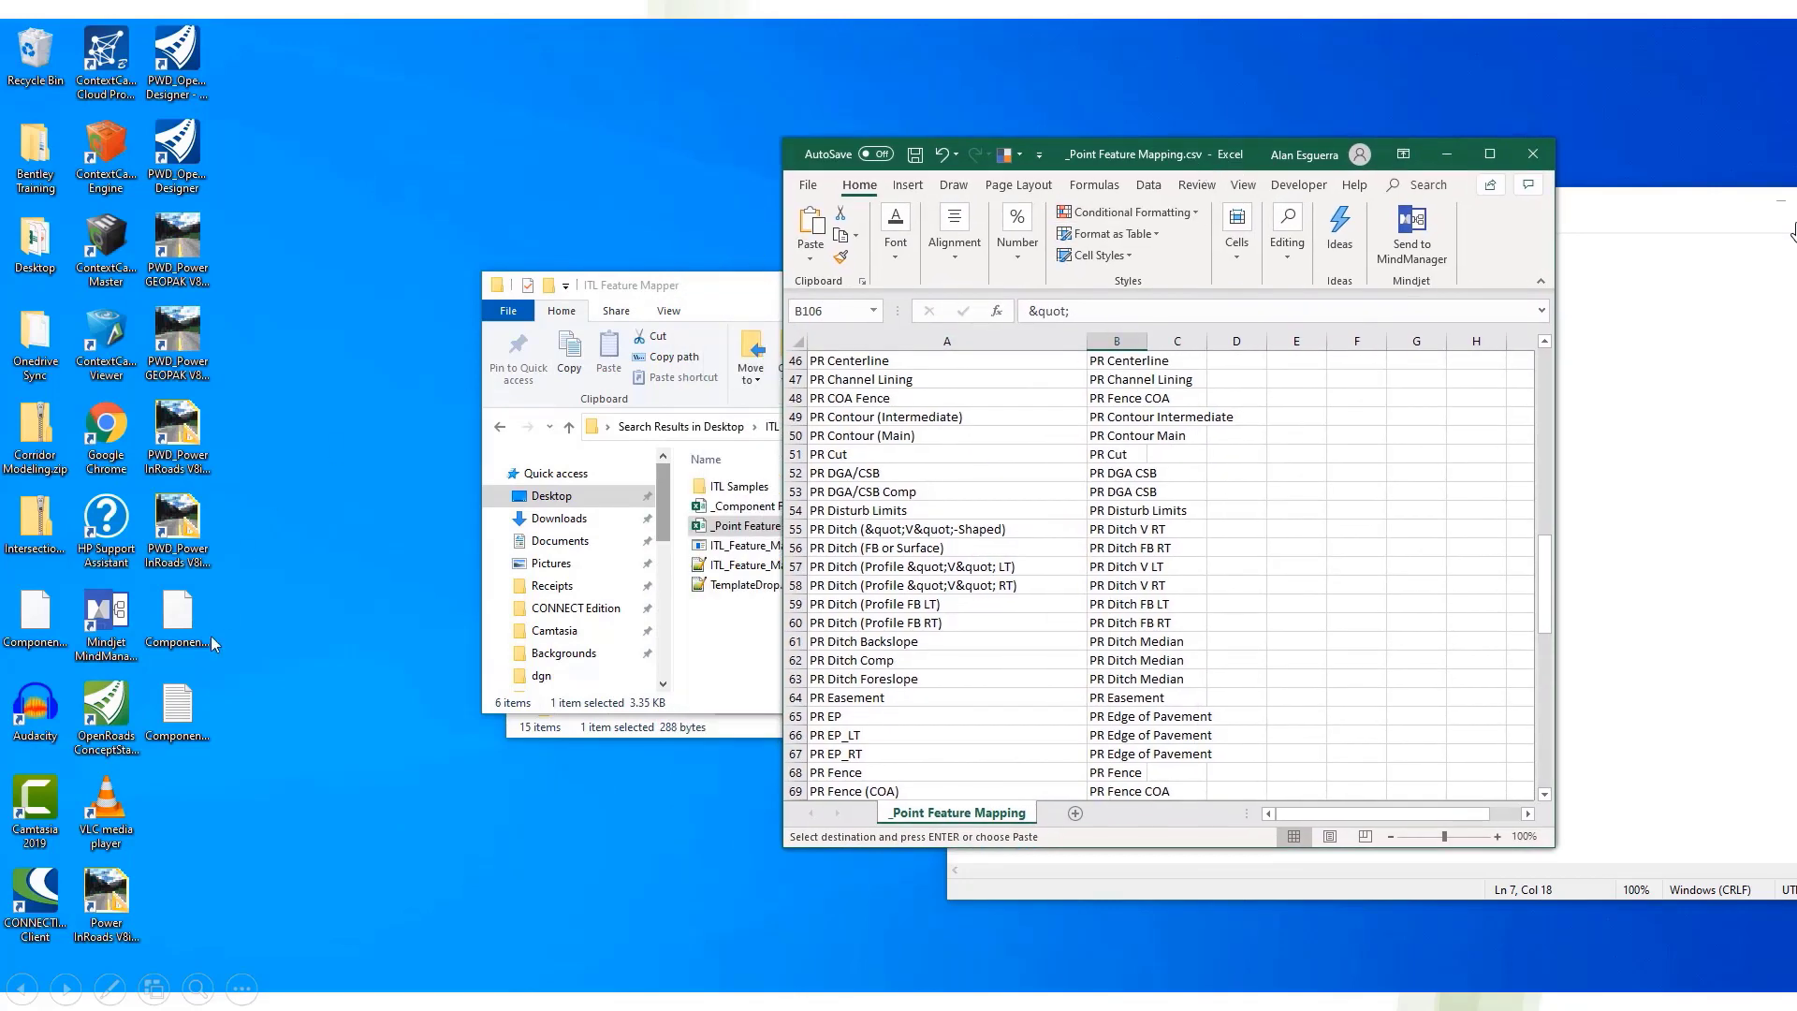
- Open the desktop's original Components.itl in Notepad++ and arrange it side by side with the _Point Feature Mapping.csv spreadsheet
click(37, 620)
right_click(38, 620)
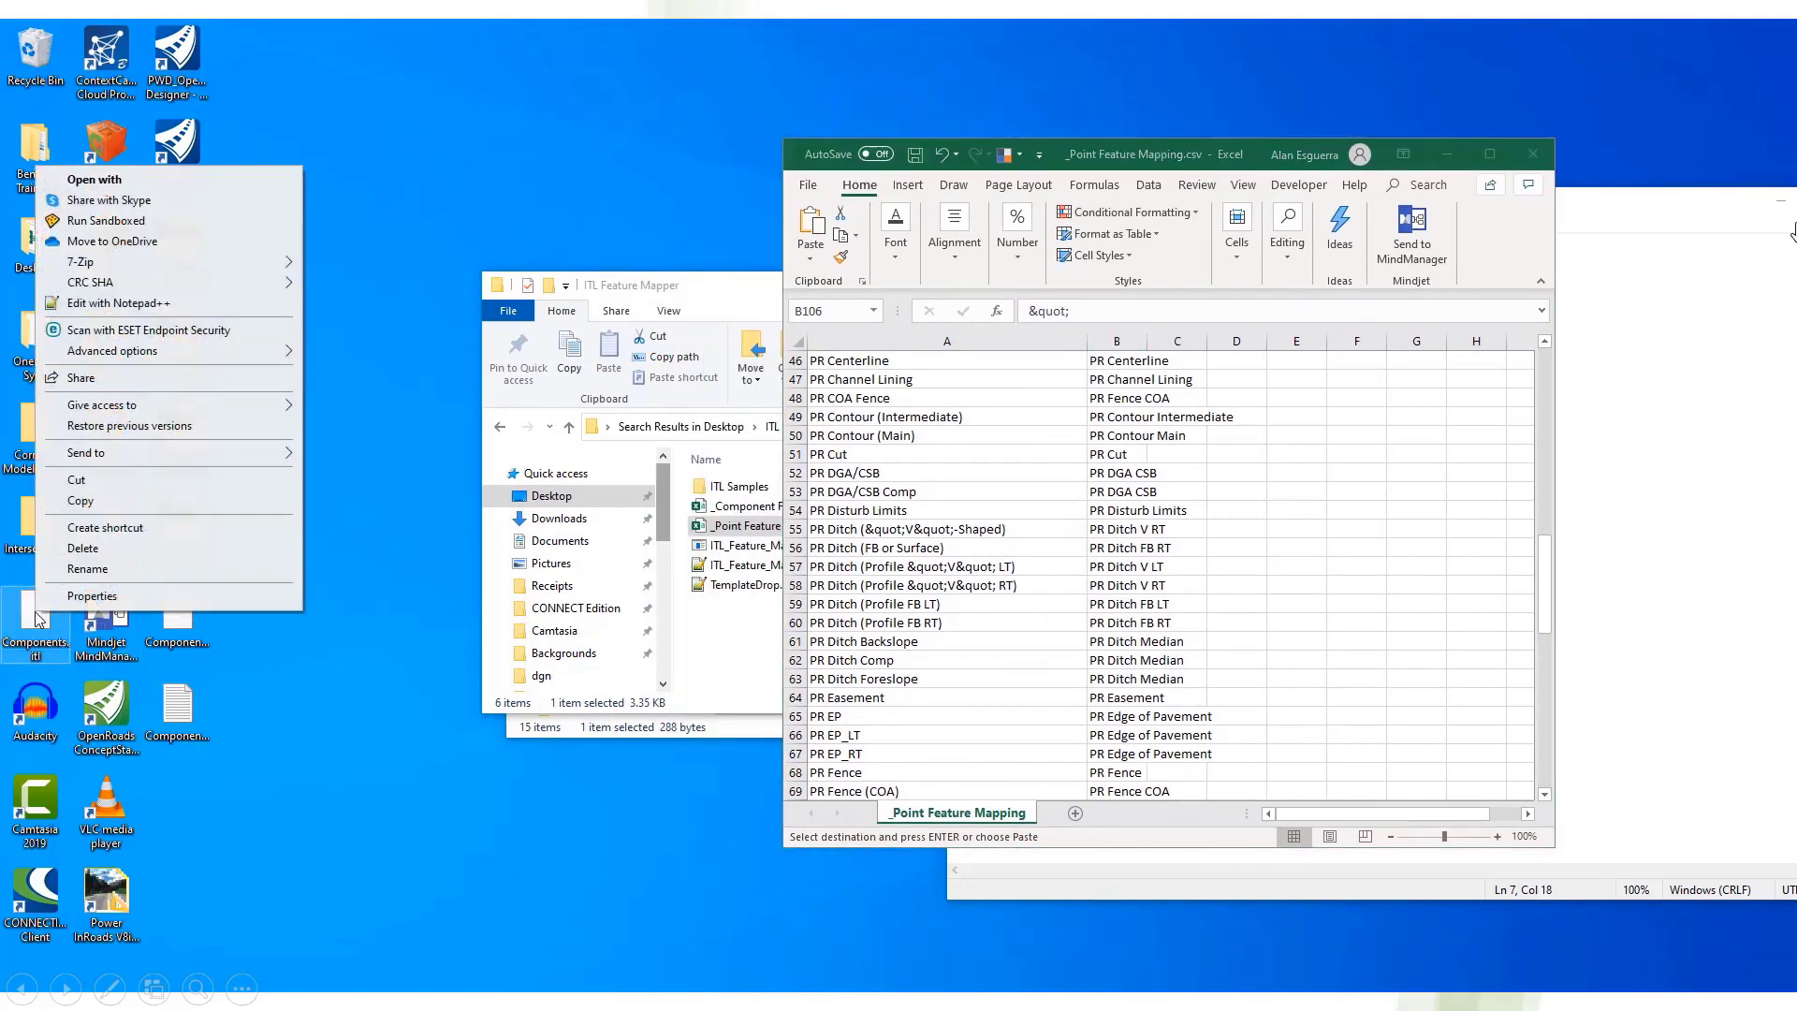
click(210, 306)
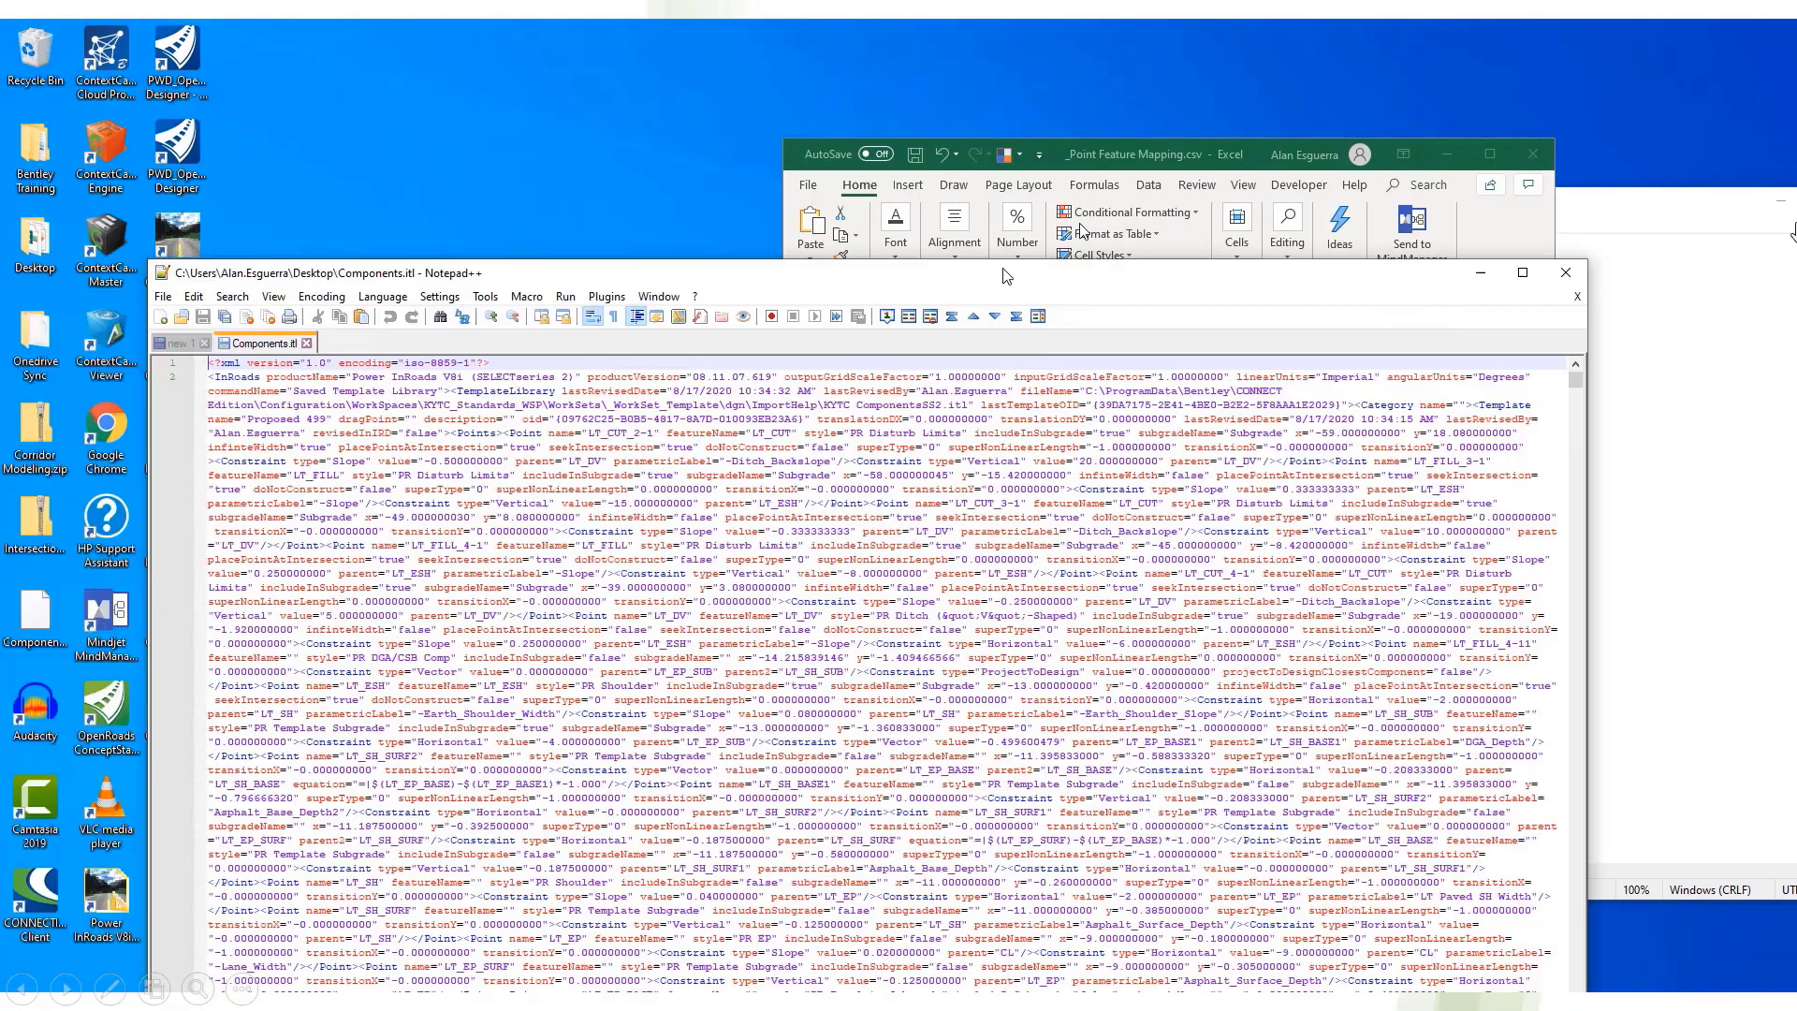
drag(1005, 273, 917, 81)
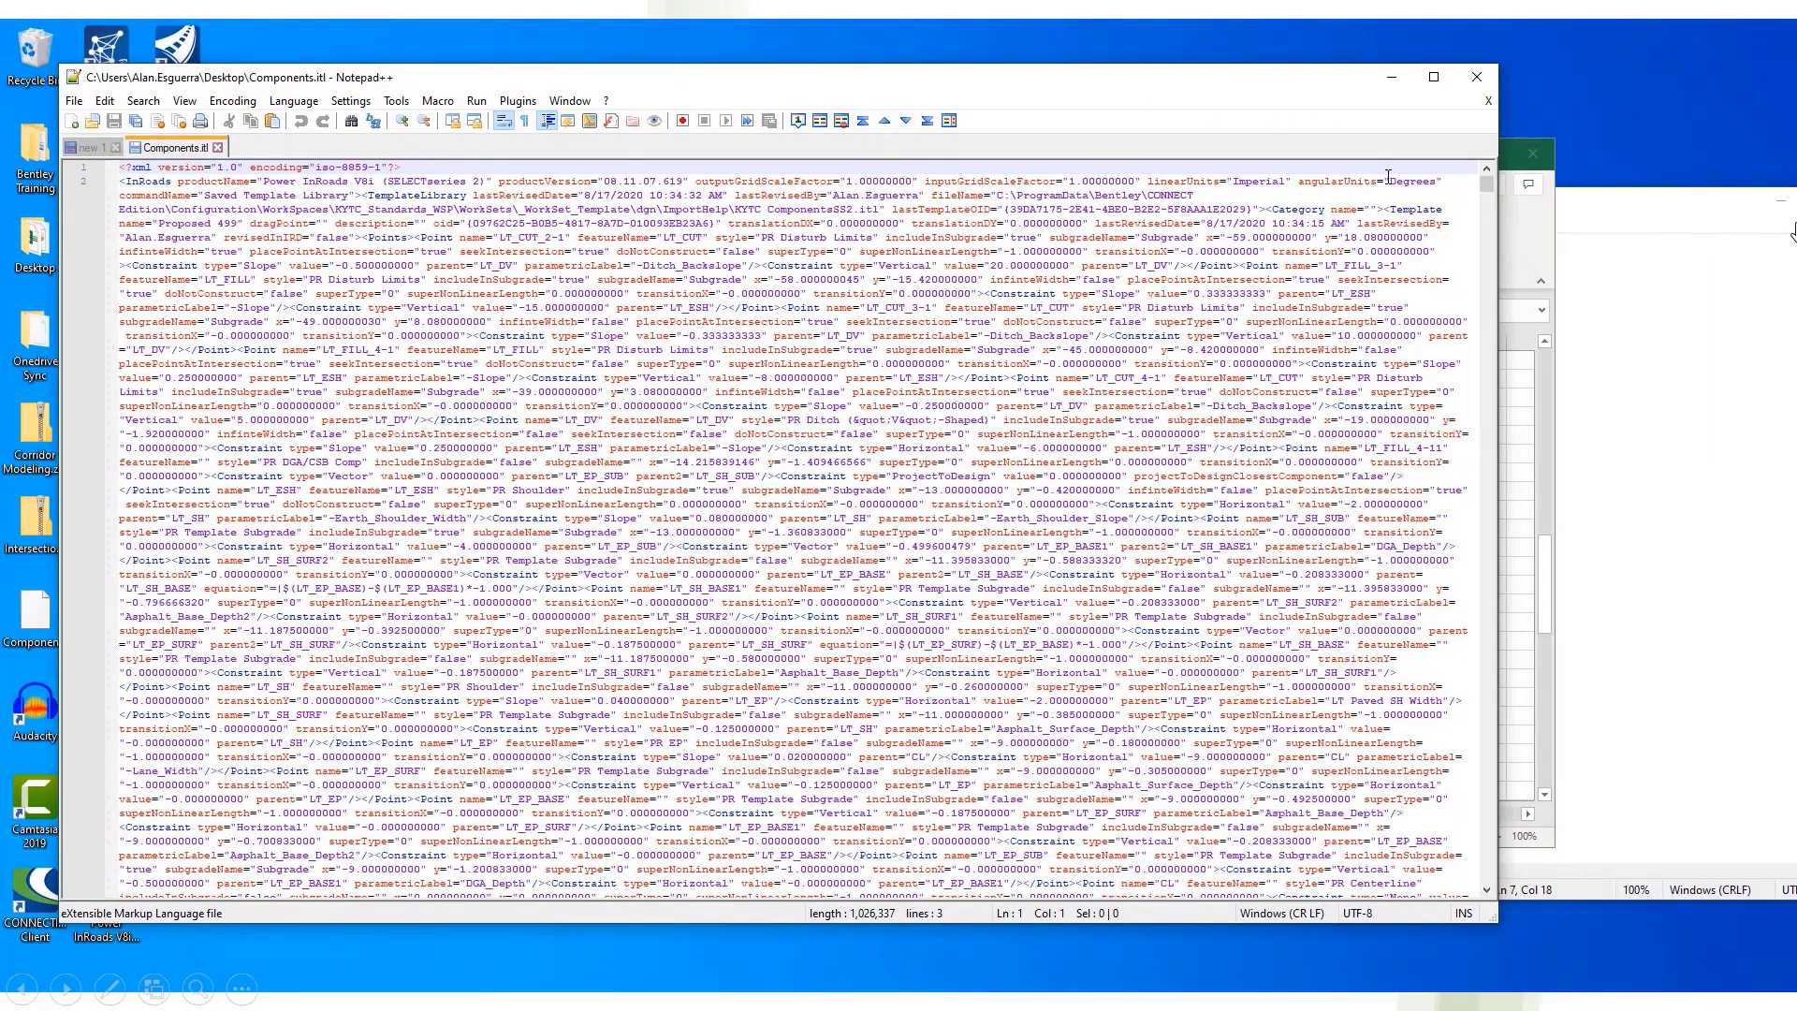
key(super+Left)
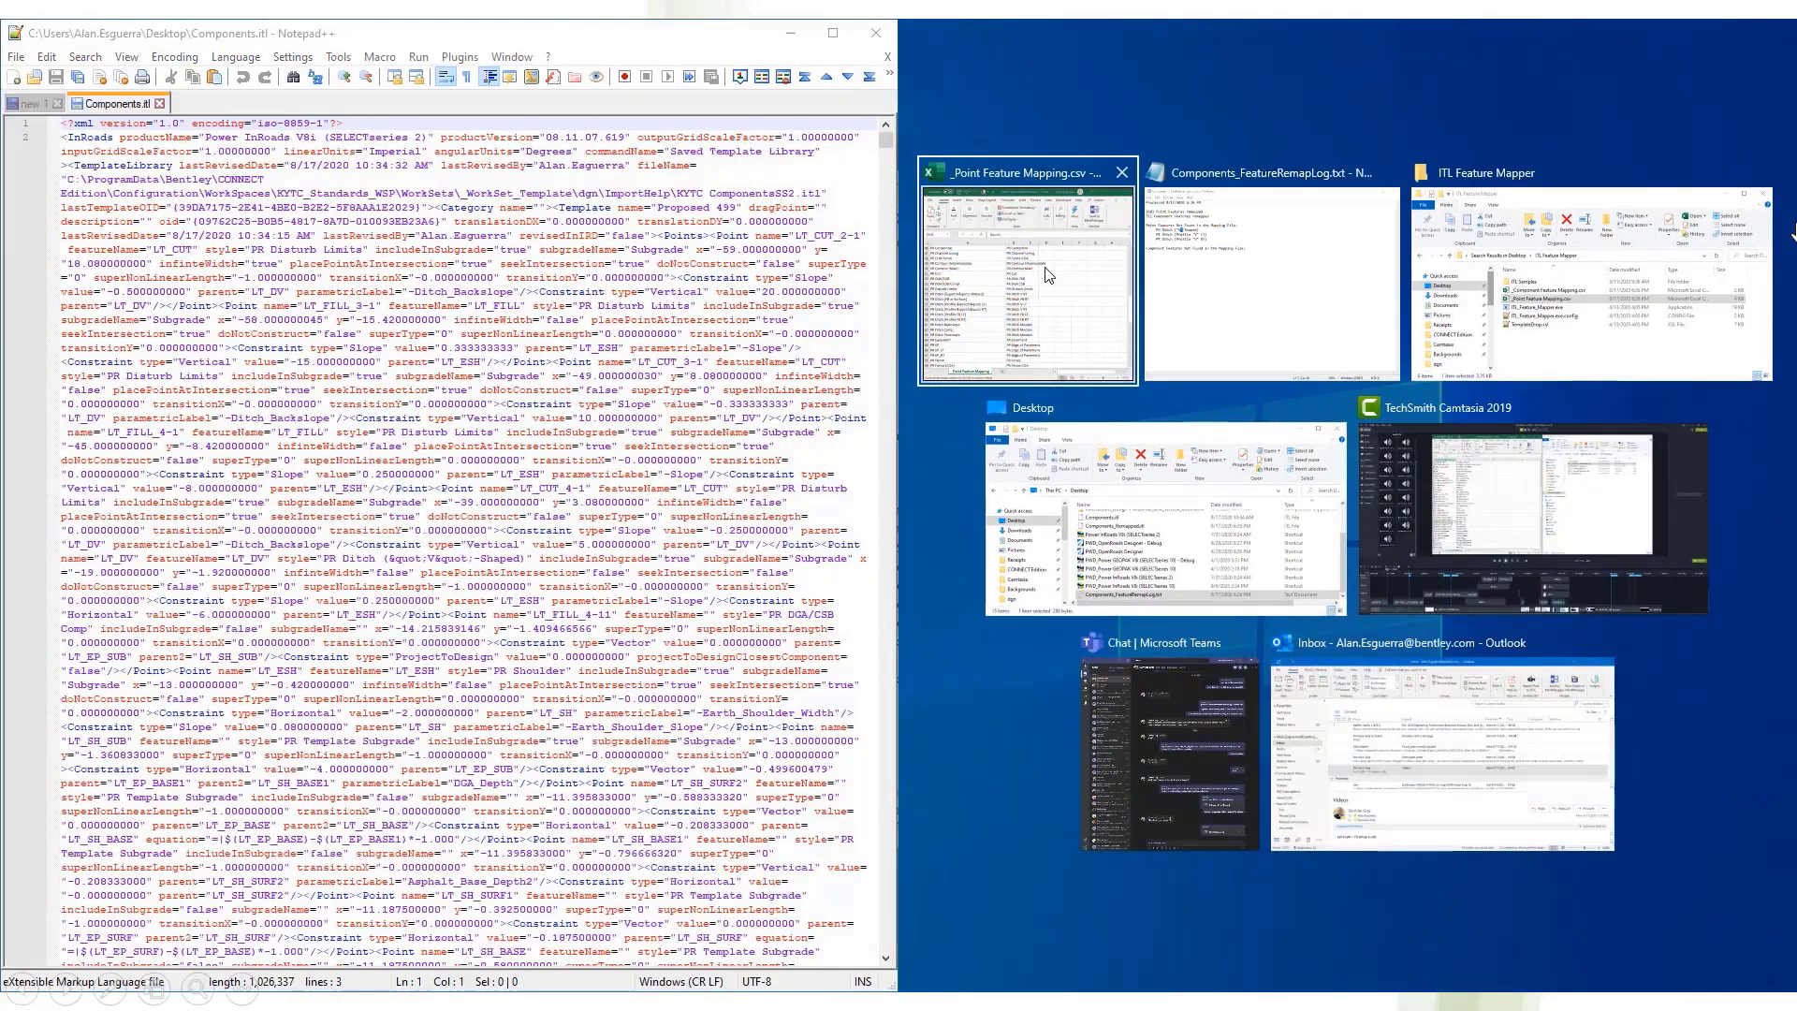
click(1049, 274)
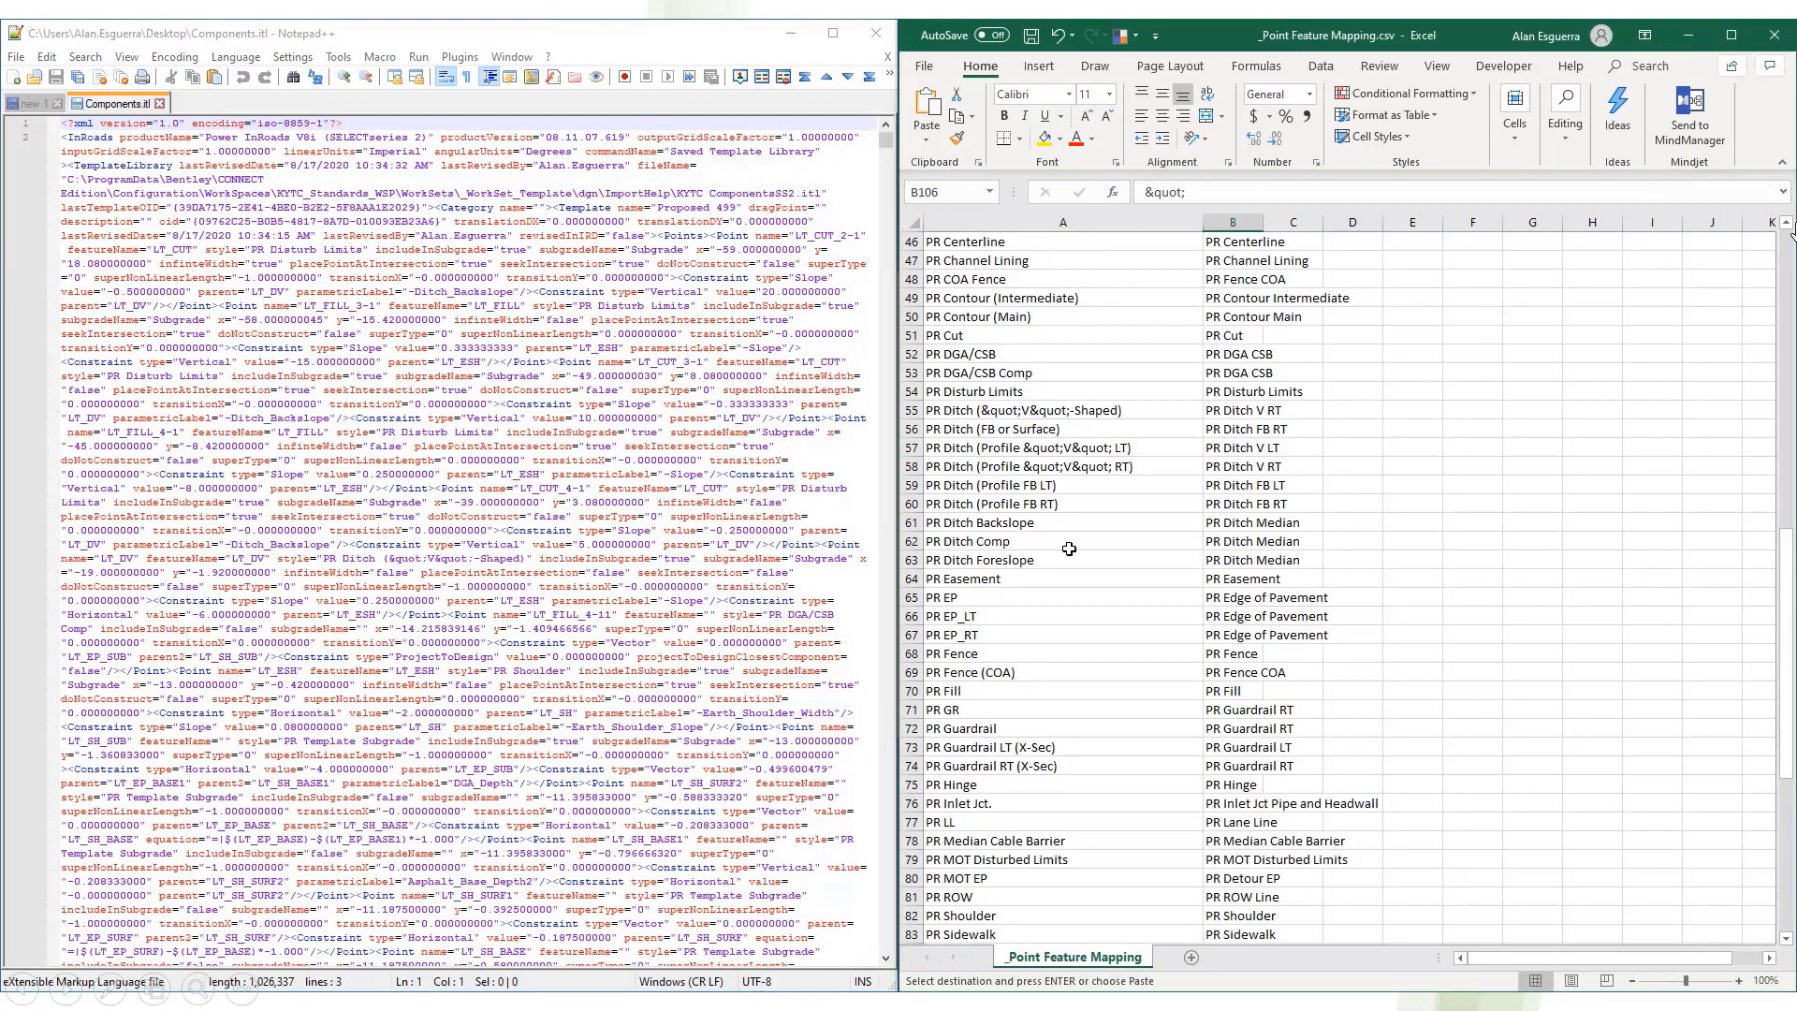
- Replace all occurrences of PR Ditch (&quot;V&quot;-Shaped) in Components.itl with PR Ditch V RT, copying the search text from the mapping sheet
click(1102, 419)
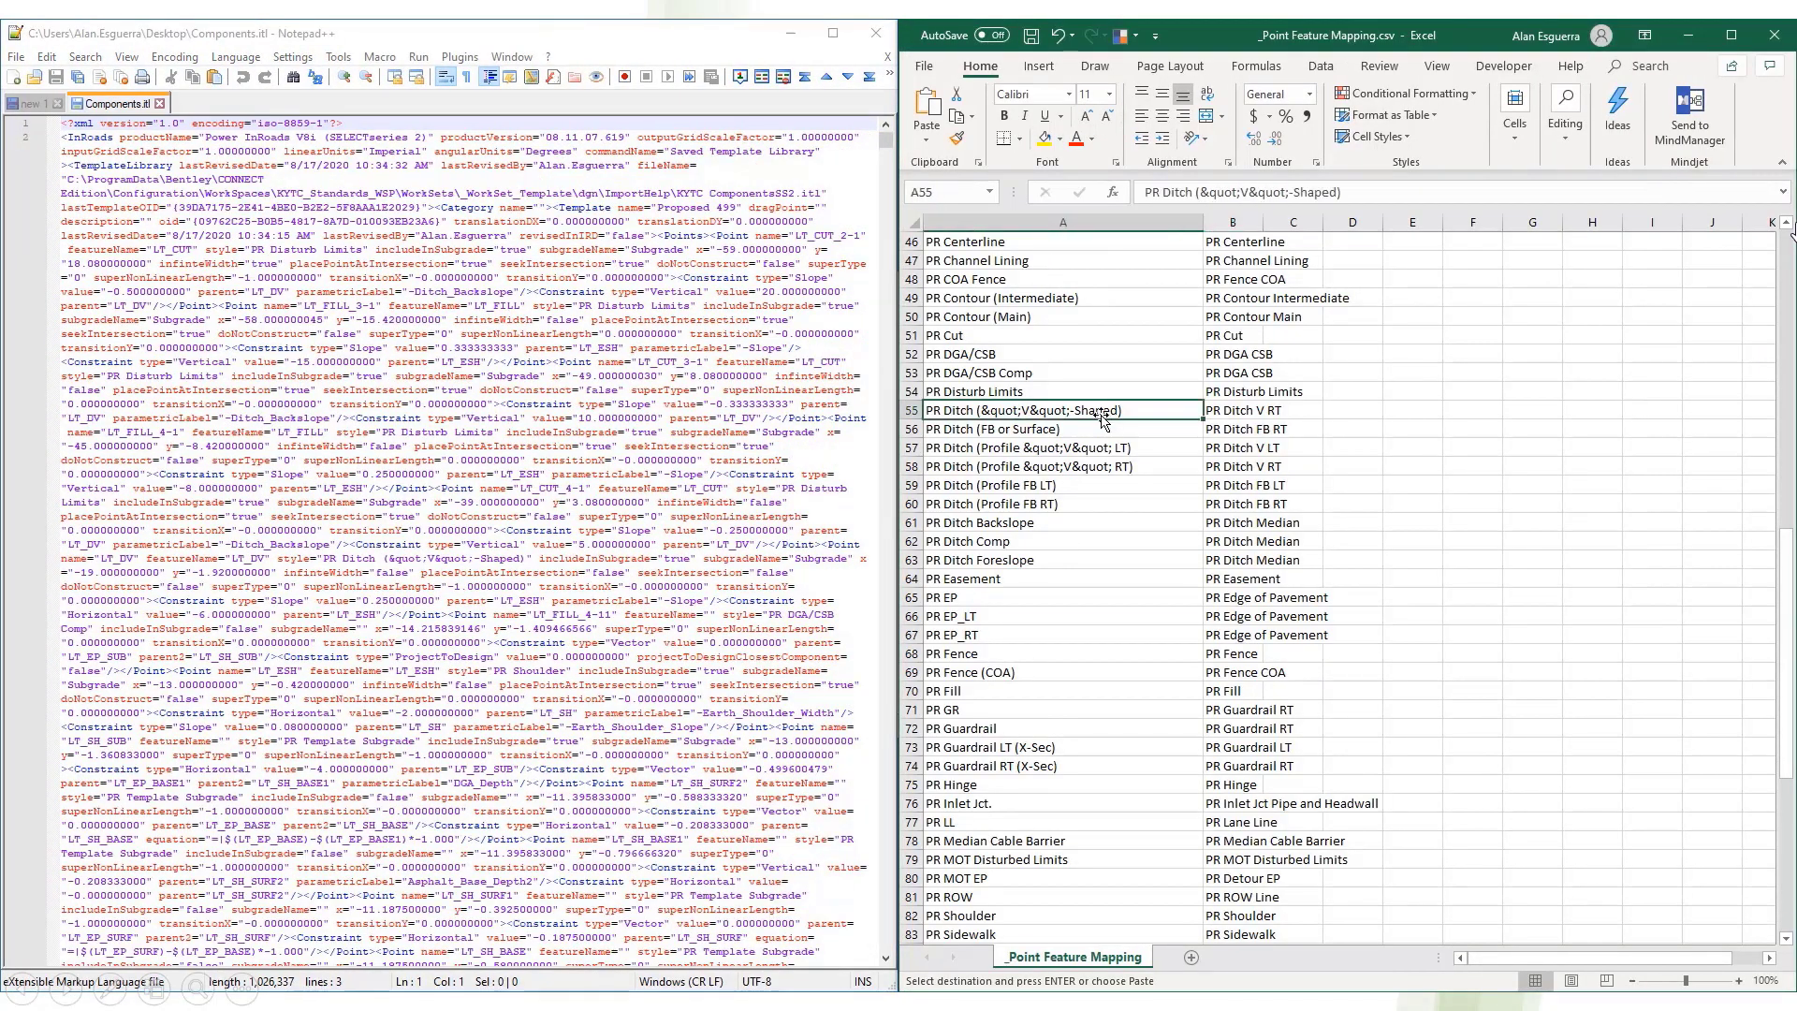
click(739, 348)
key(ctrl+f)
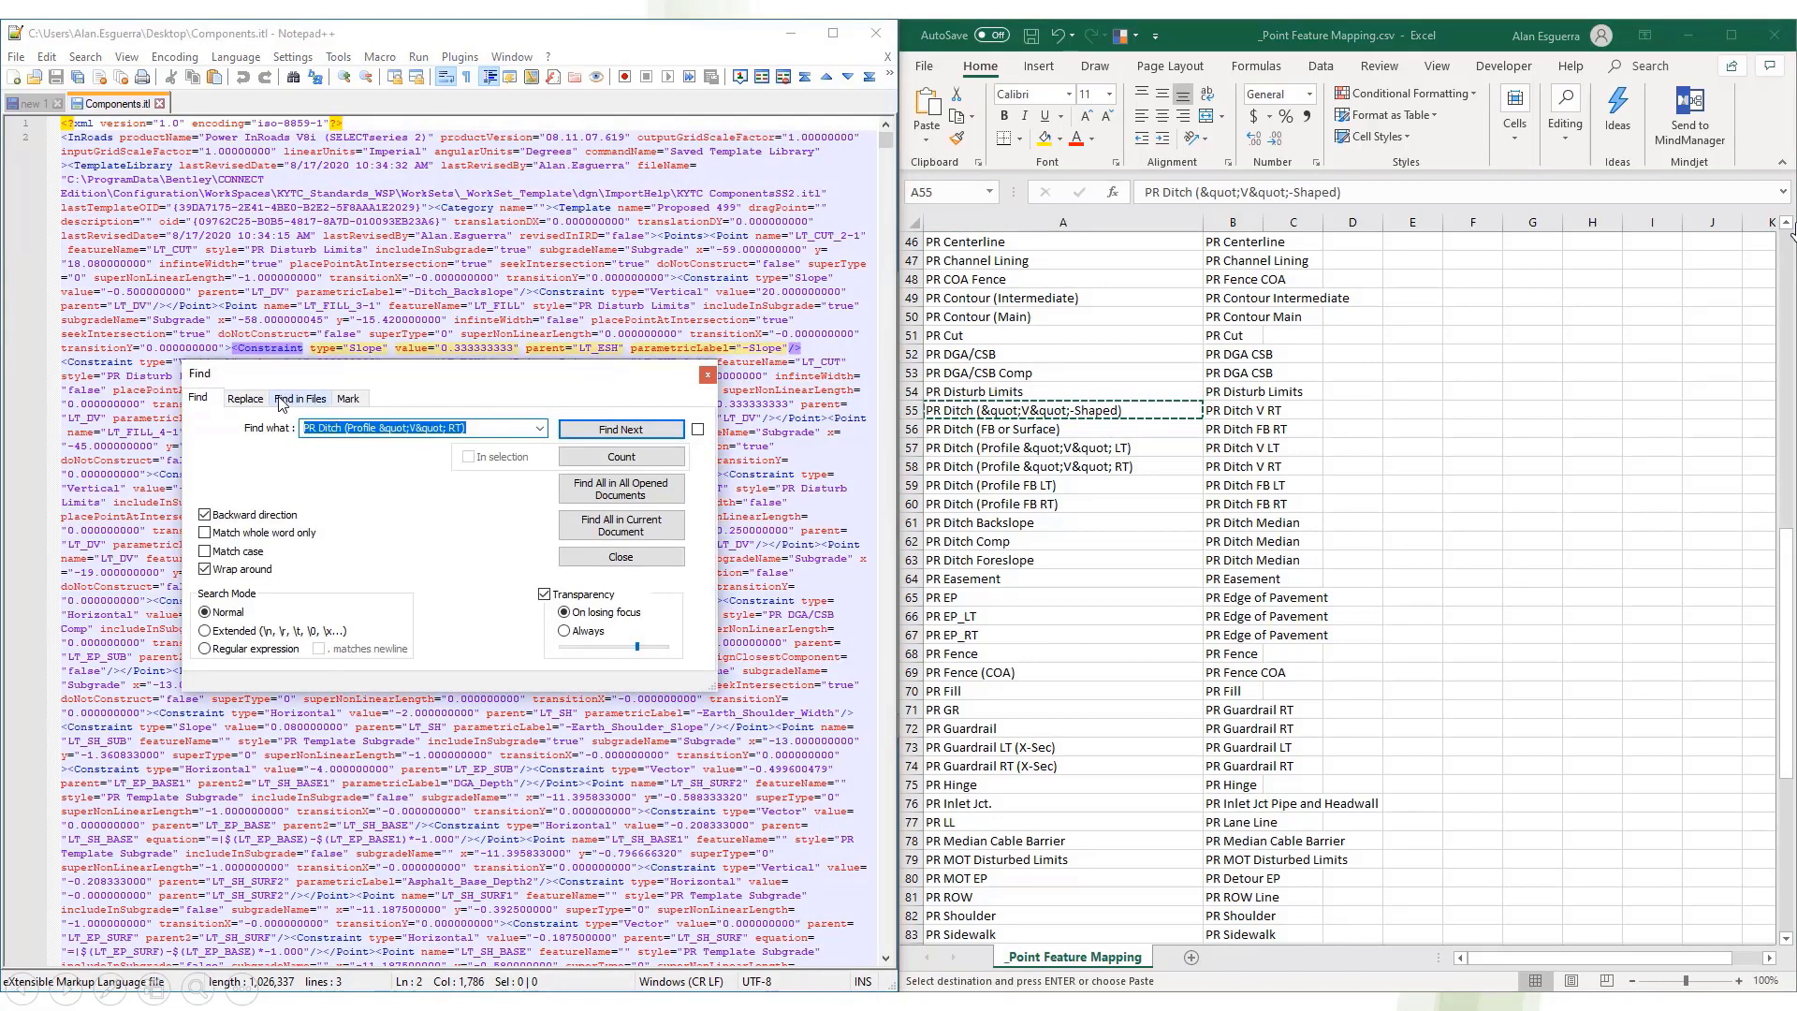
click(246, 398)
key(ctrl+v)
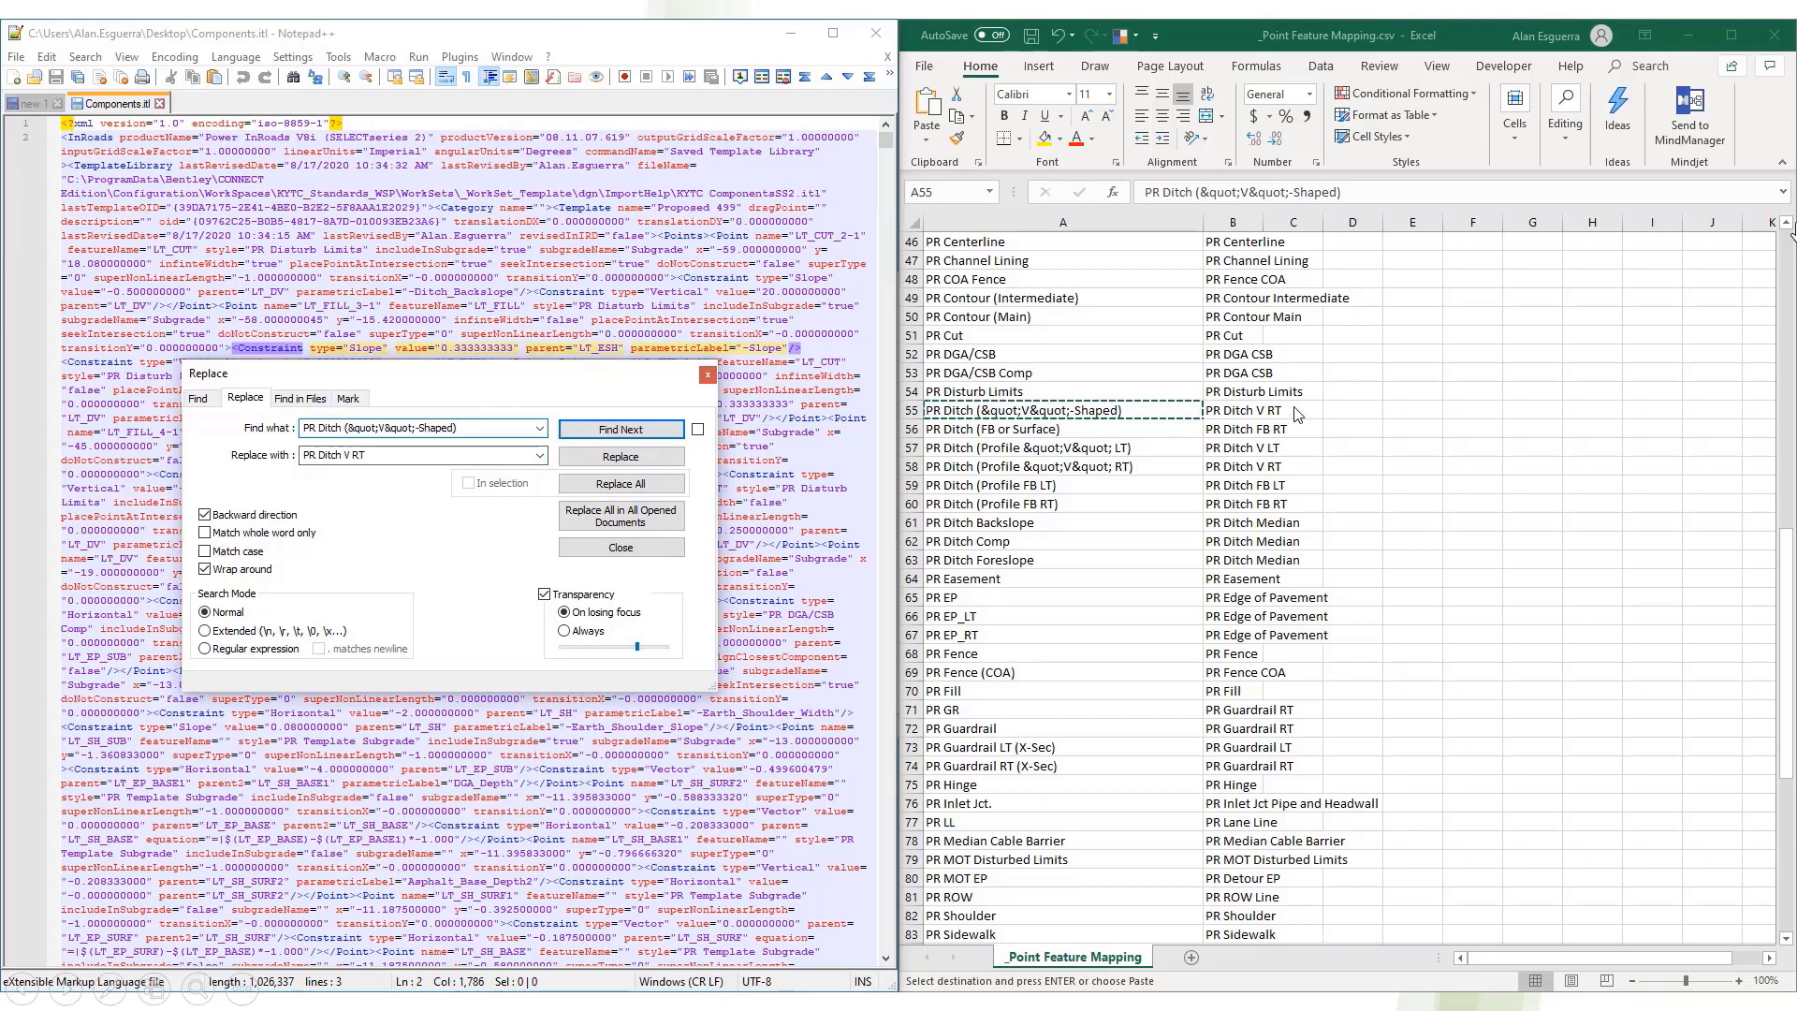
click(617, 483)
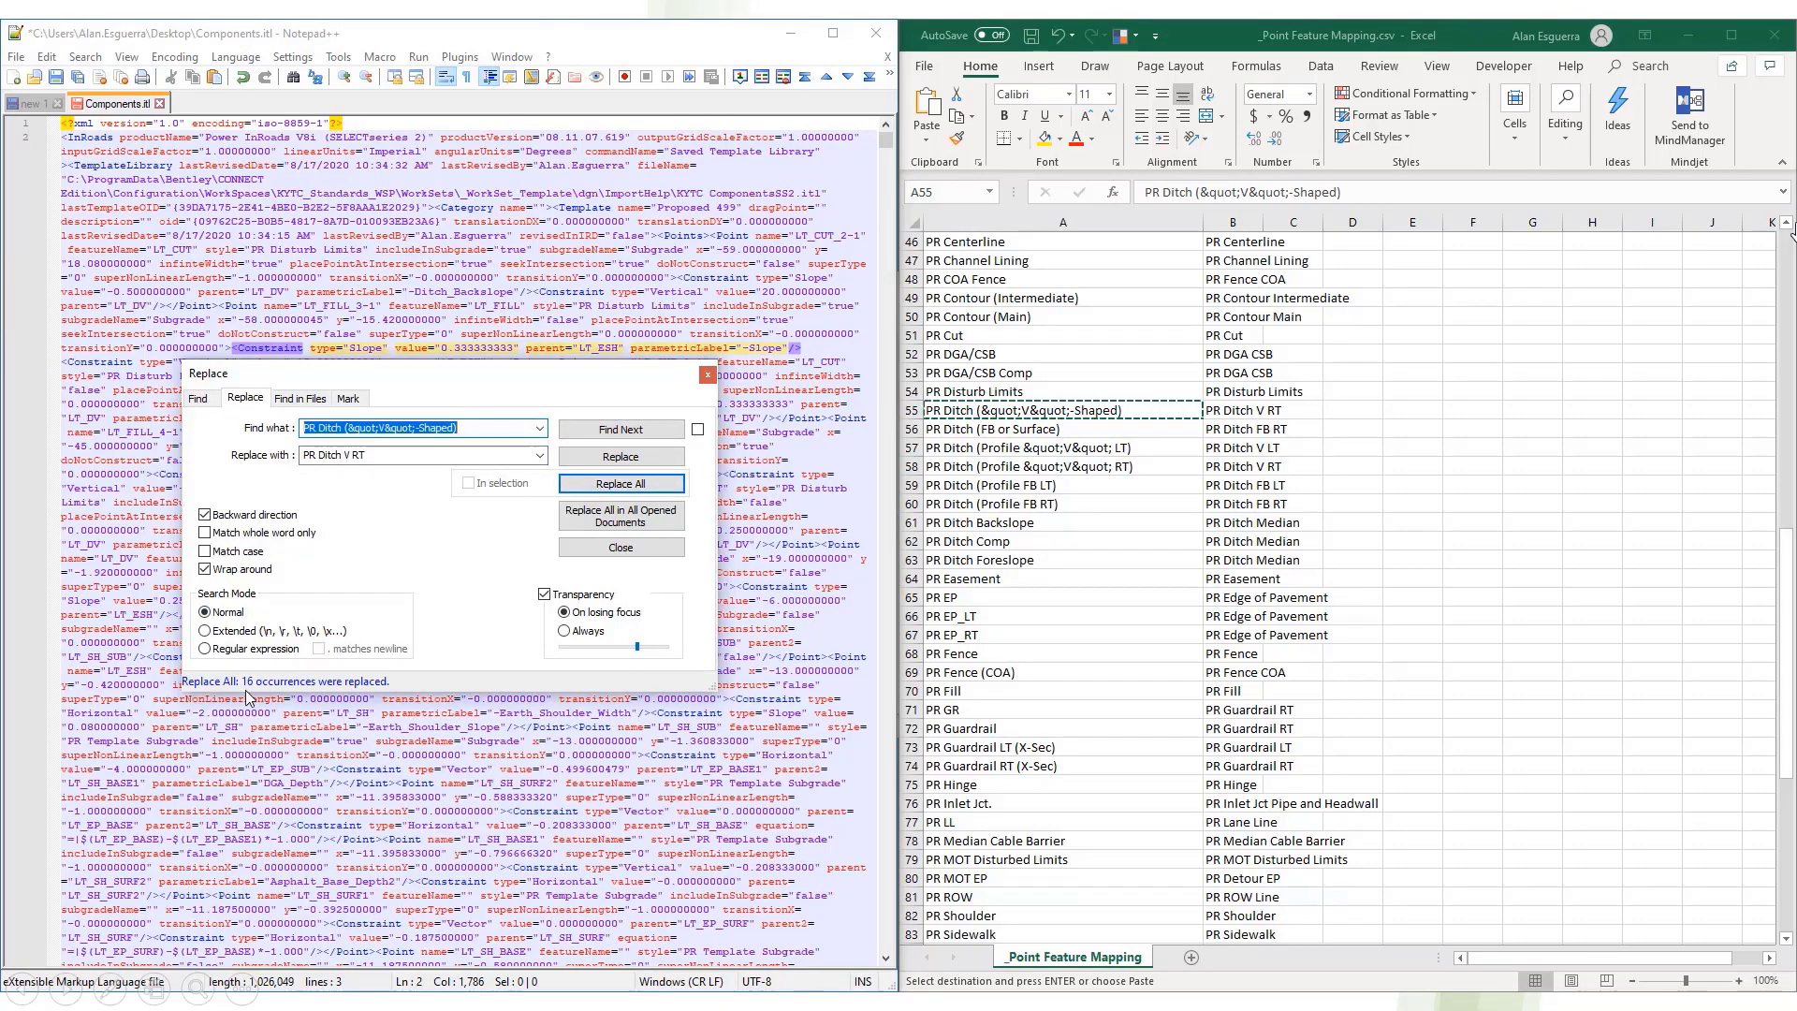
- Replace all occurrences of PR Ditch (Profile &quot;V&quot; RT) in Components.itl with PR Ditch V RT
click(1144, 466)
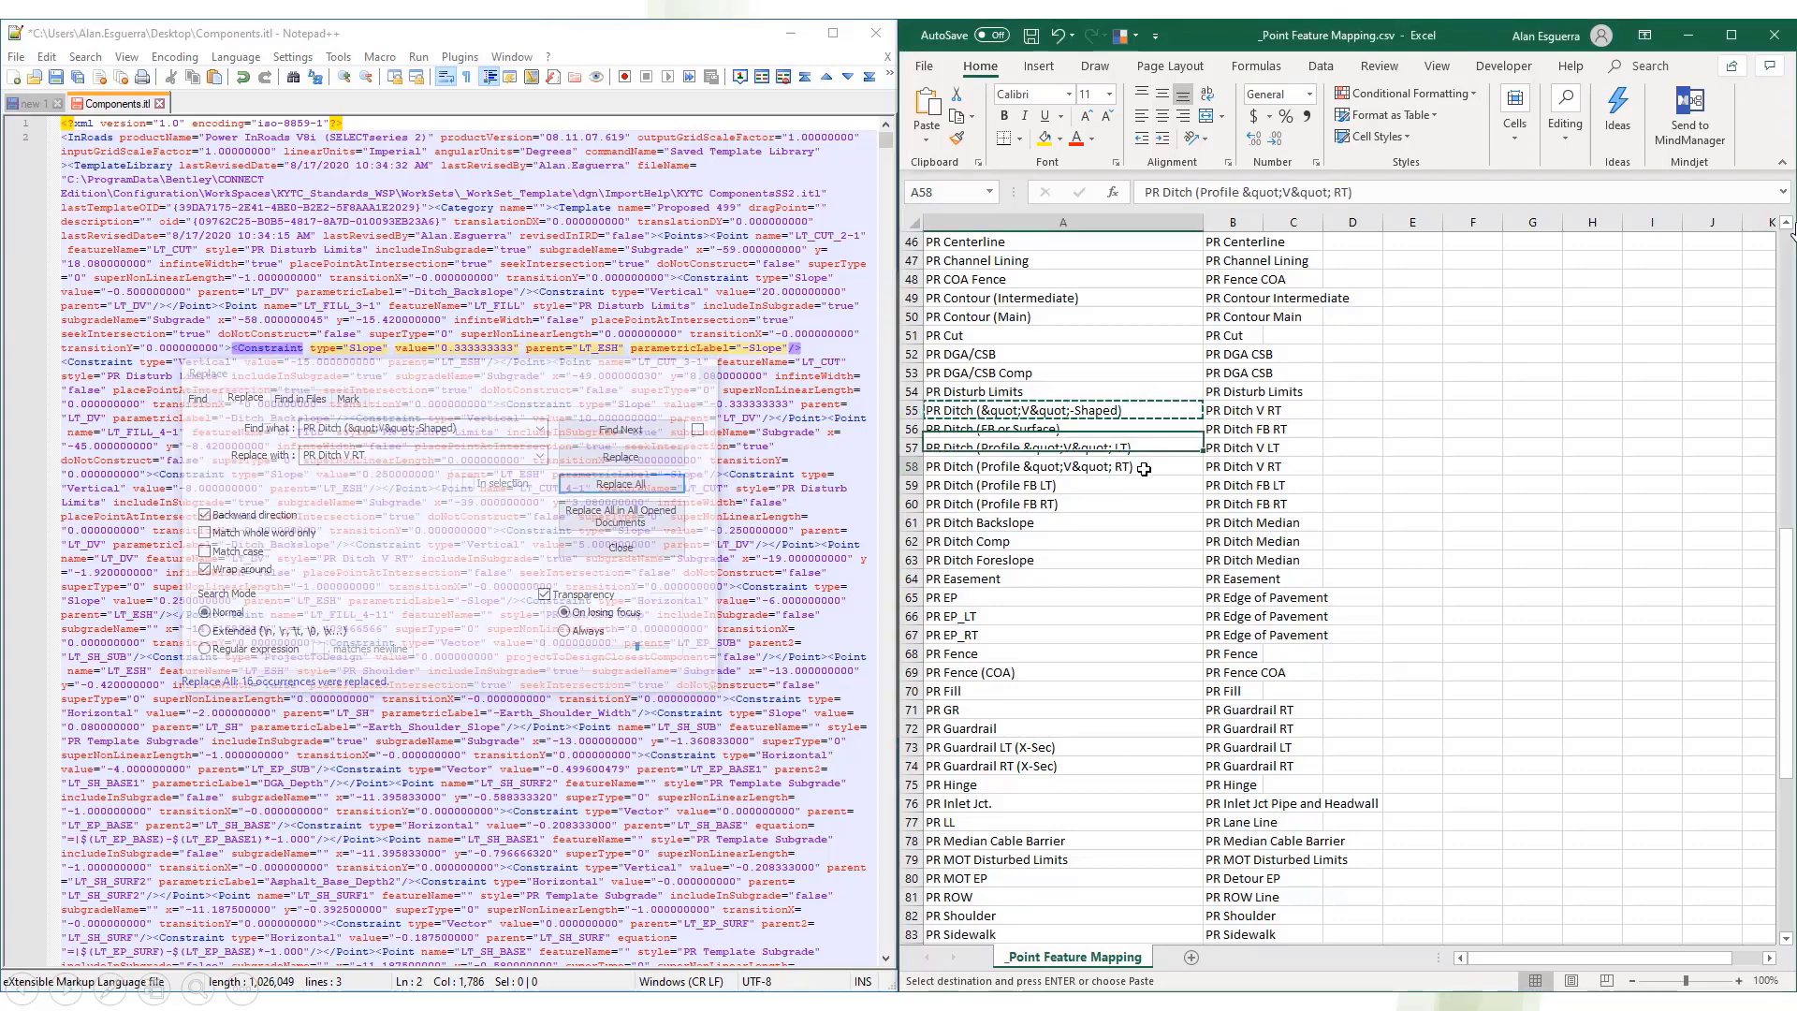
key(ctrl+c)
click(490, 427)
drag(294, 413, 297, 423)
key(ctrl+v)
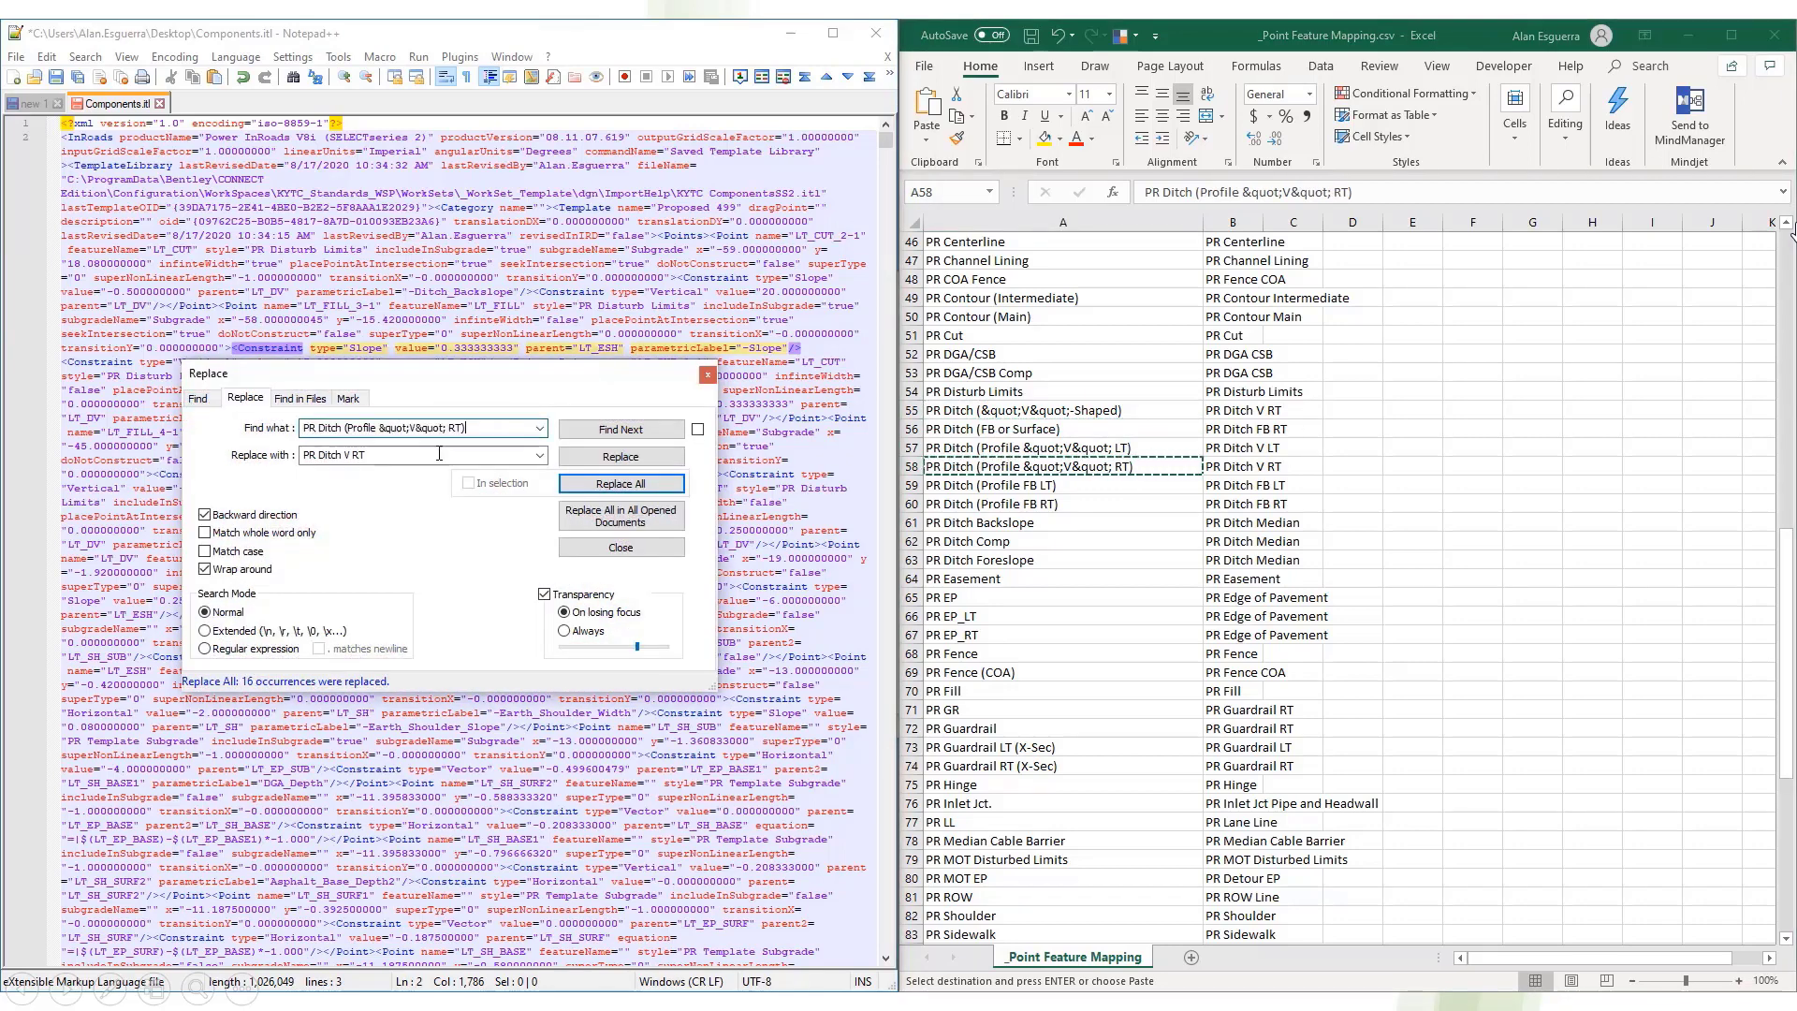
click(598, 483)
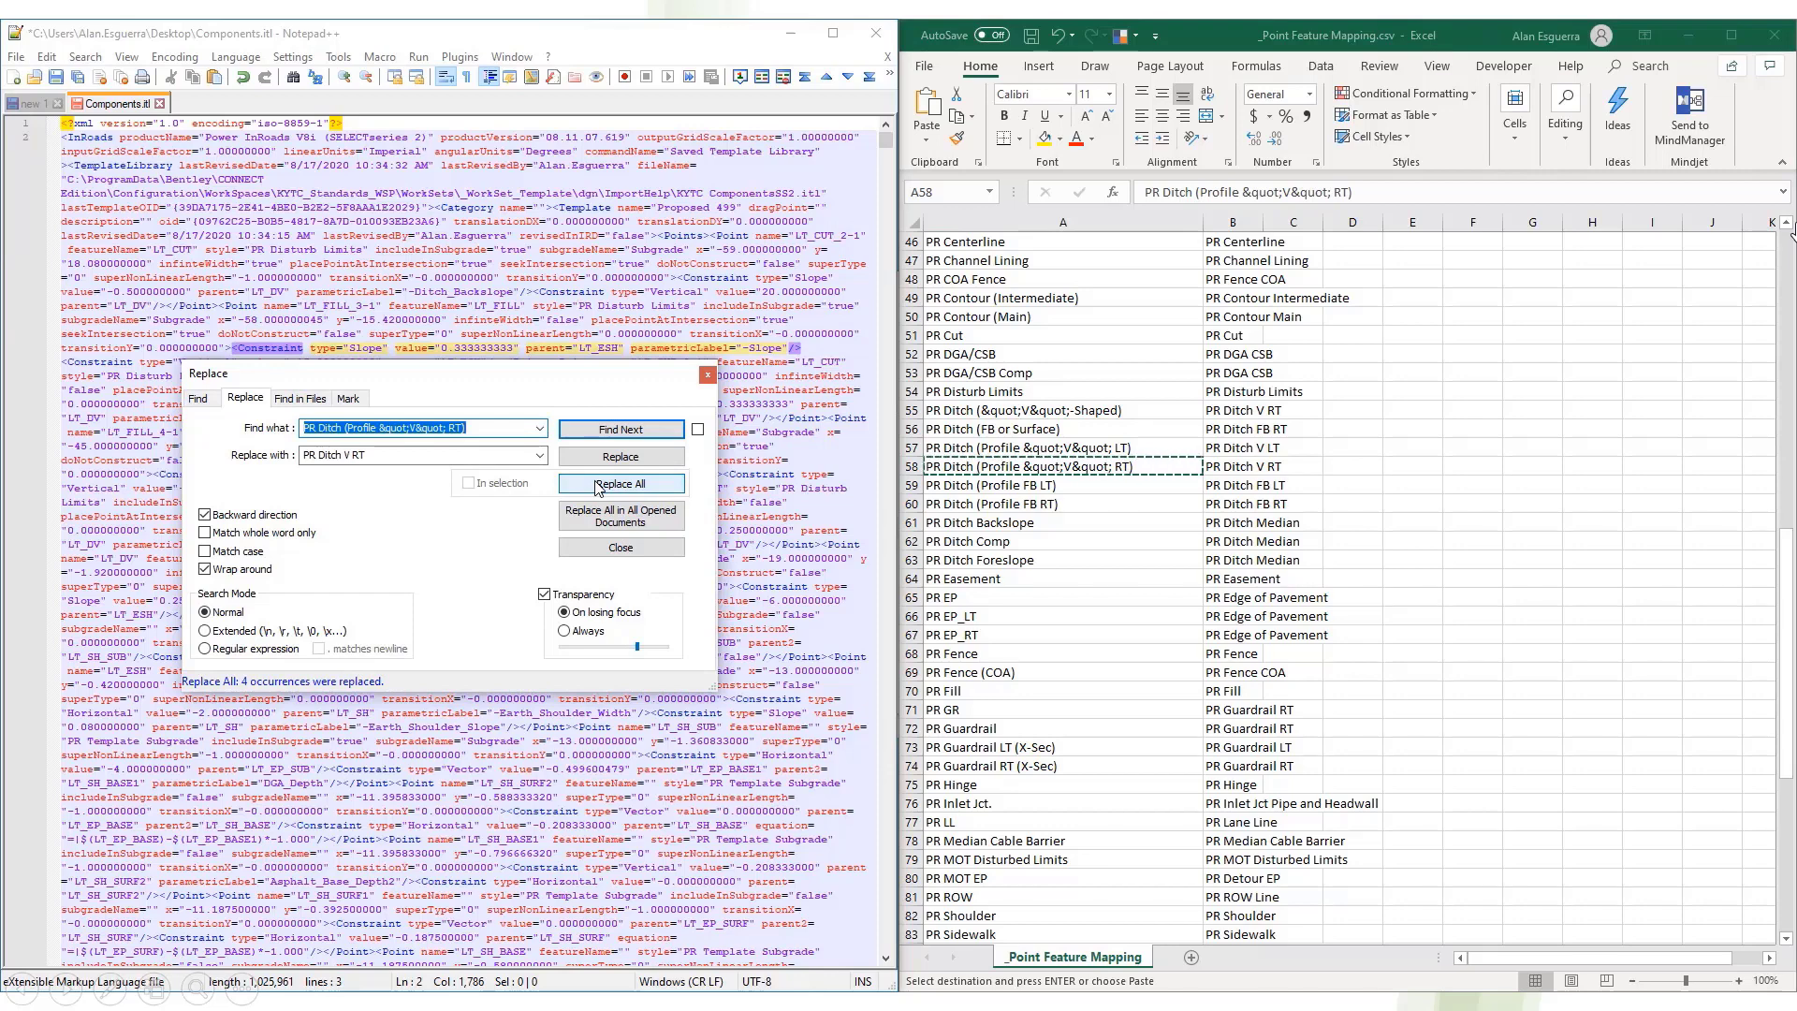
- Replace all occurrences of PR Ditch (Profile &quot;V&quot; LT) in Components.itl with PR Ditch V LT
drag(449, 427, 459, 427)
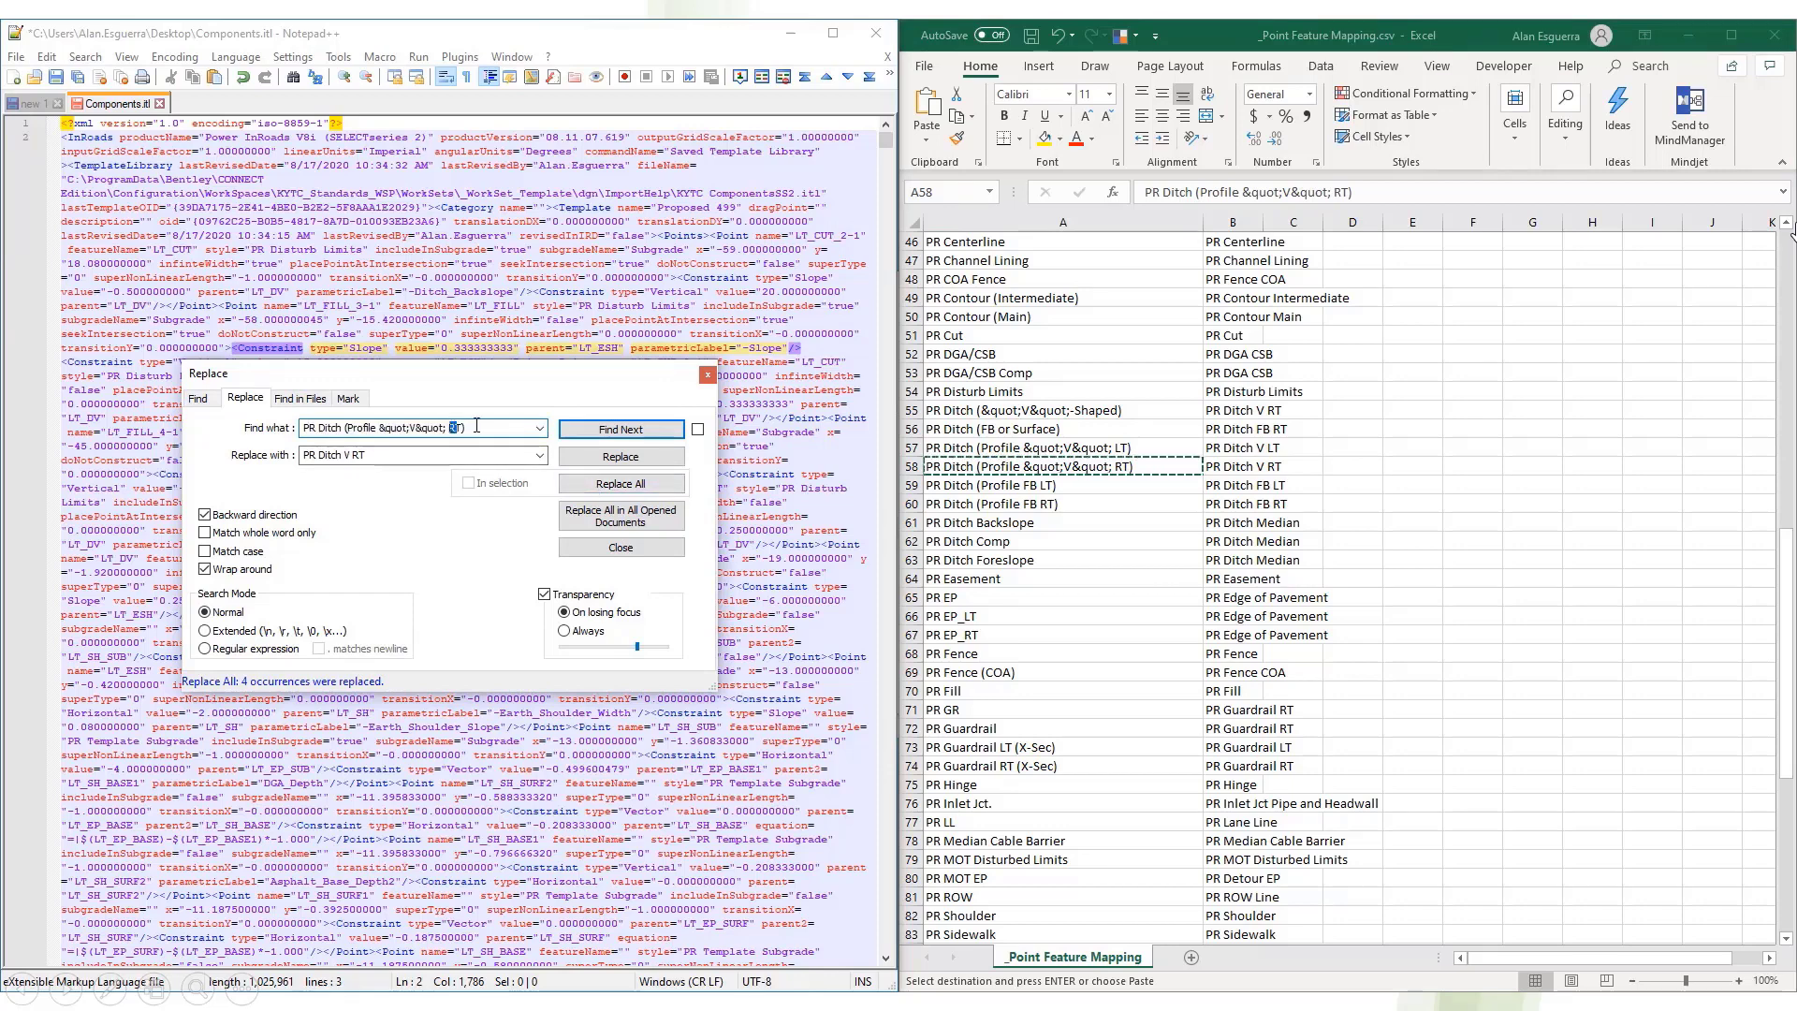
key(Tab)
click(356, 456)
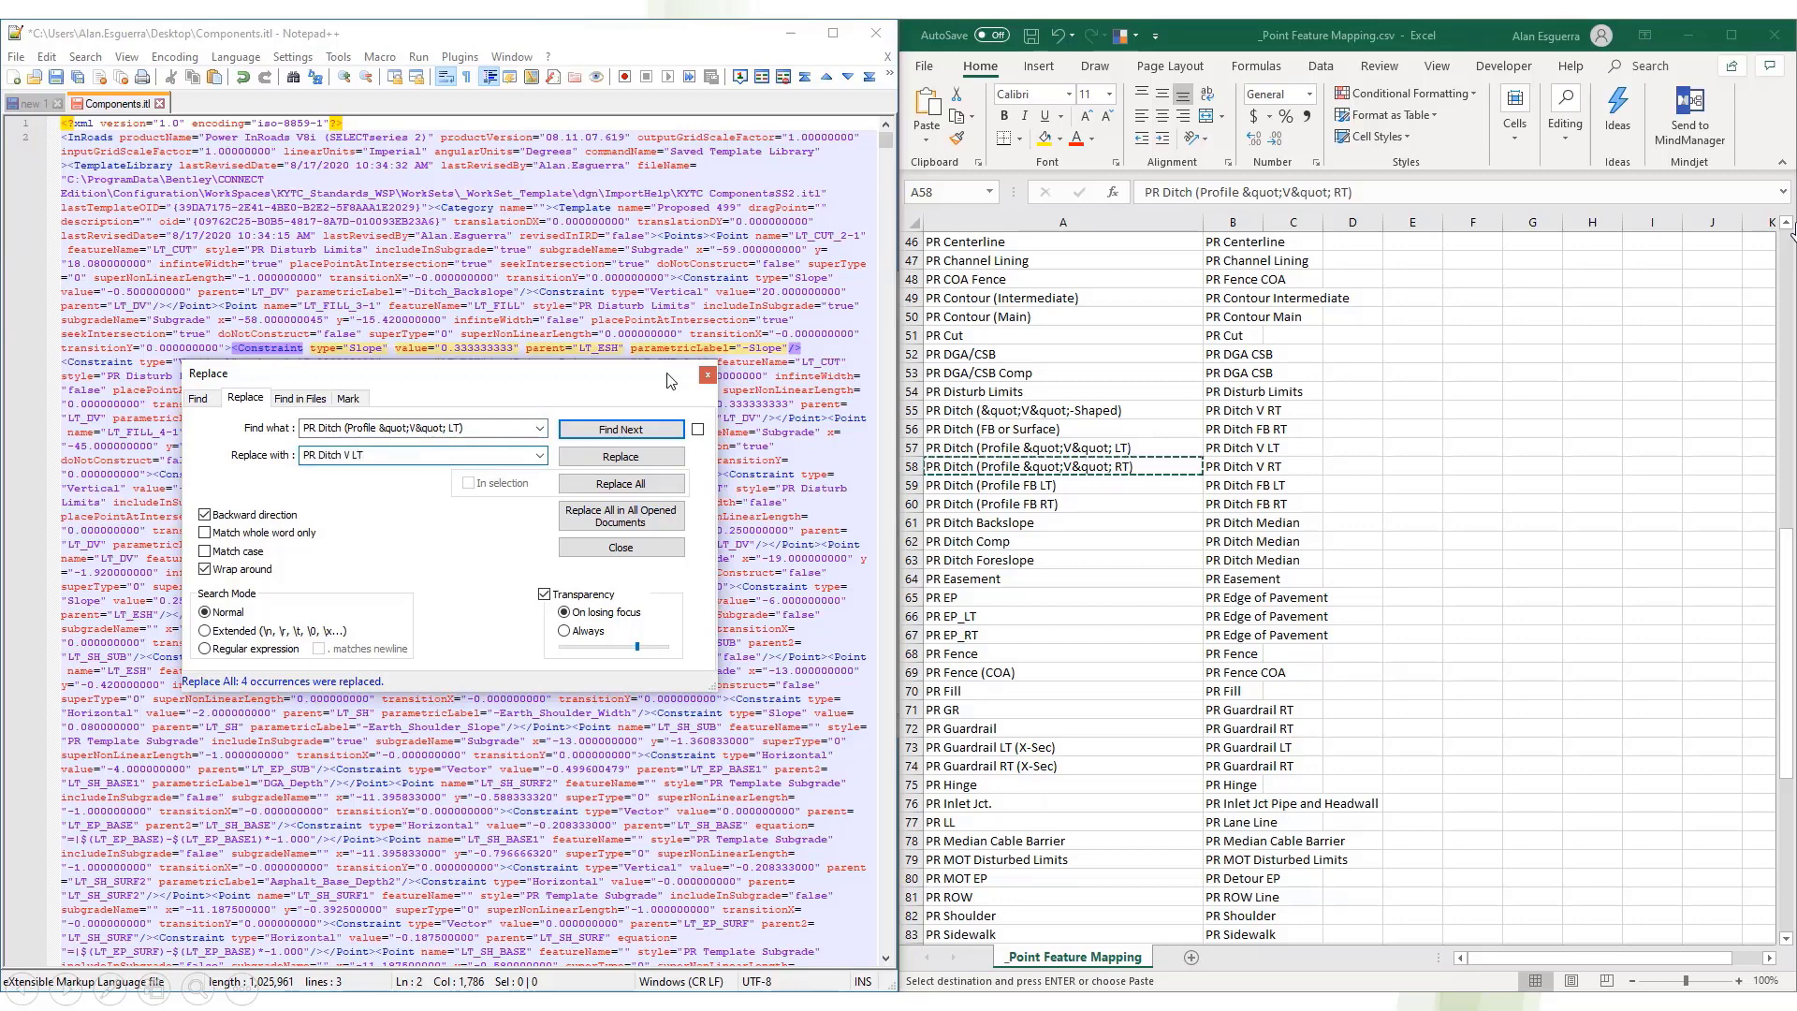
click(636, 485)
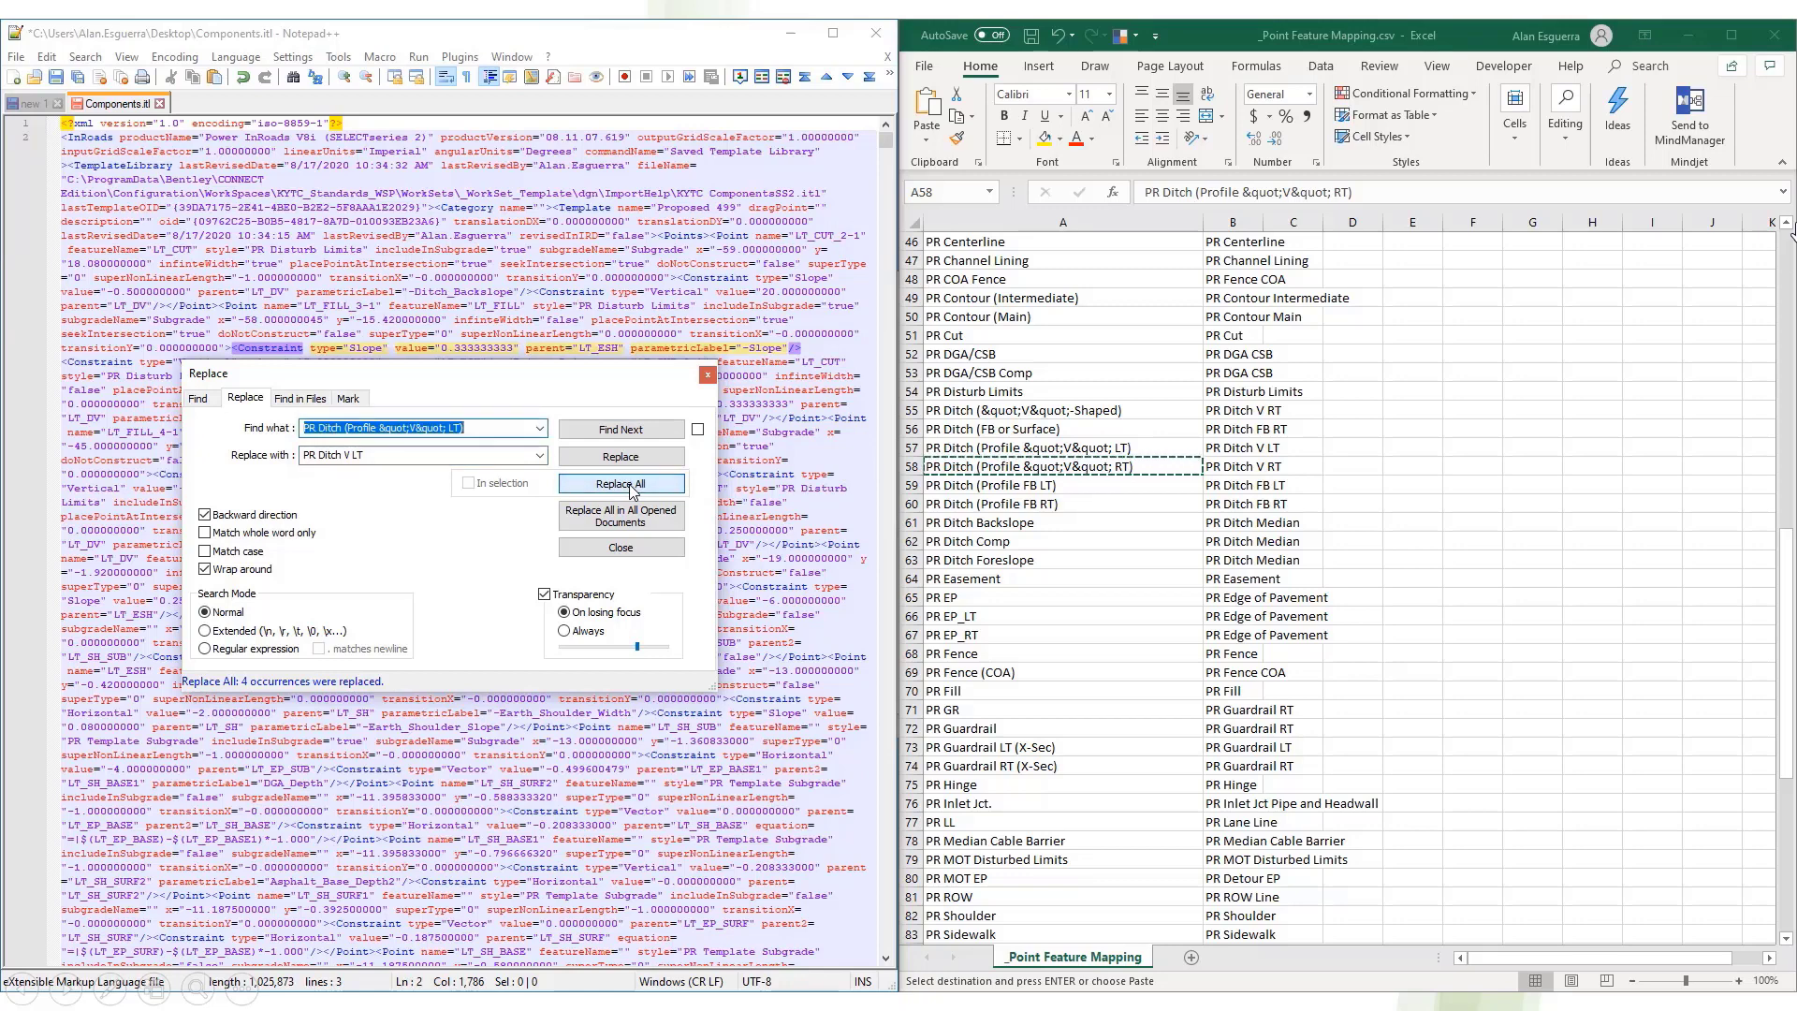
- Save and close Components.itl, close the text editor and mapping spreadsheet, and switch to the OpenRoads Designer start page
click(708, 376)
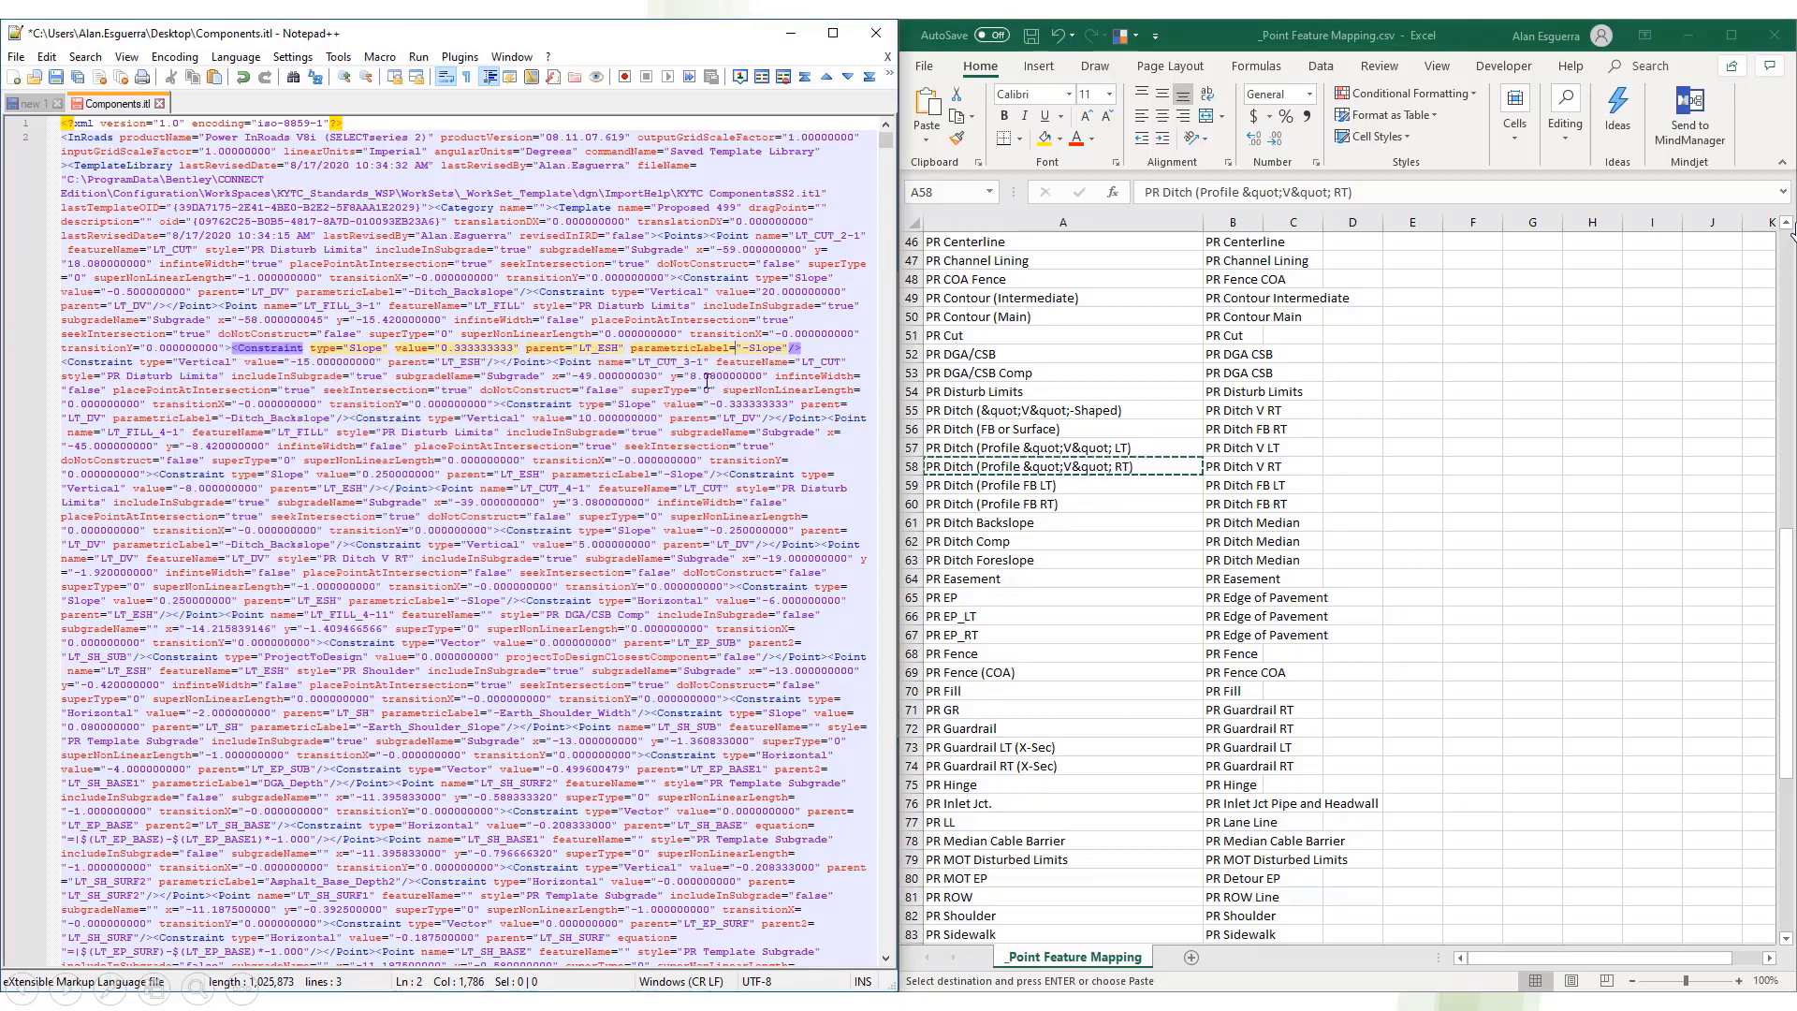
click(706, 376)
key(ctrl+s)
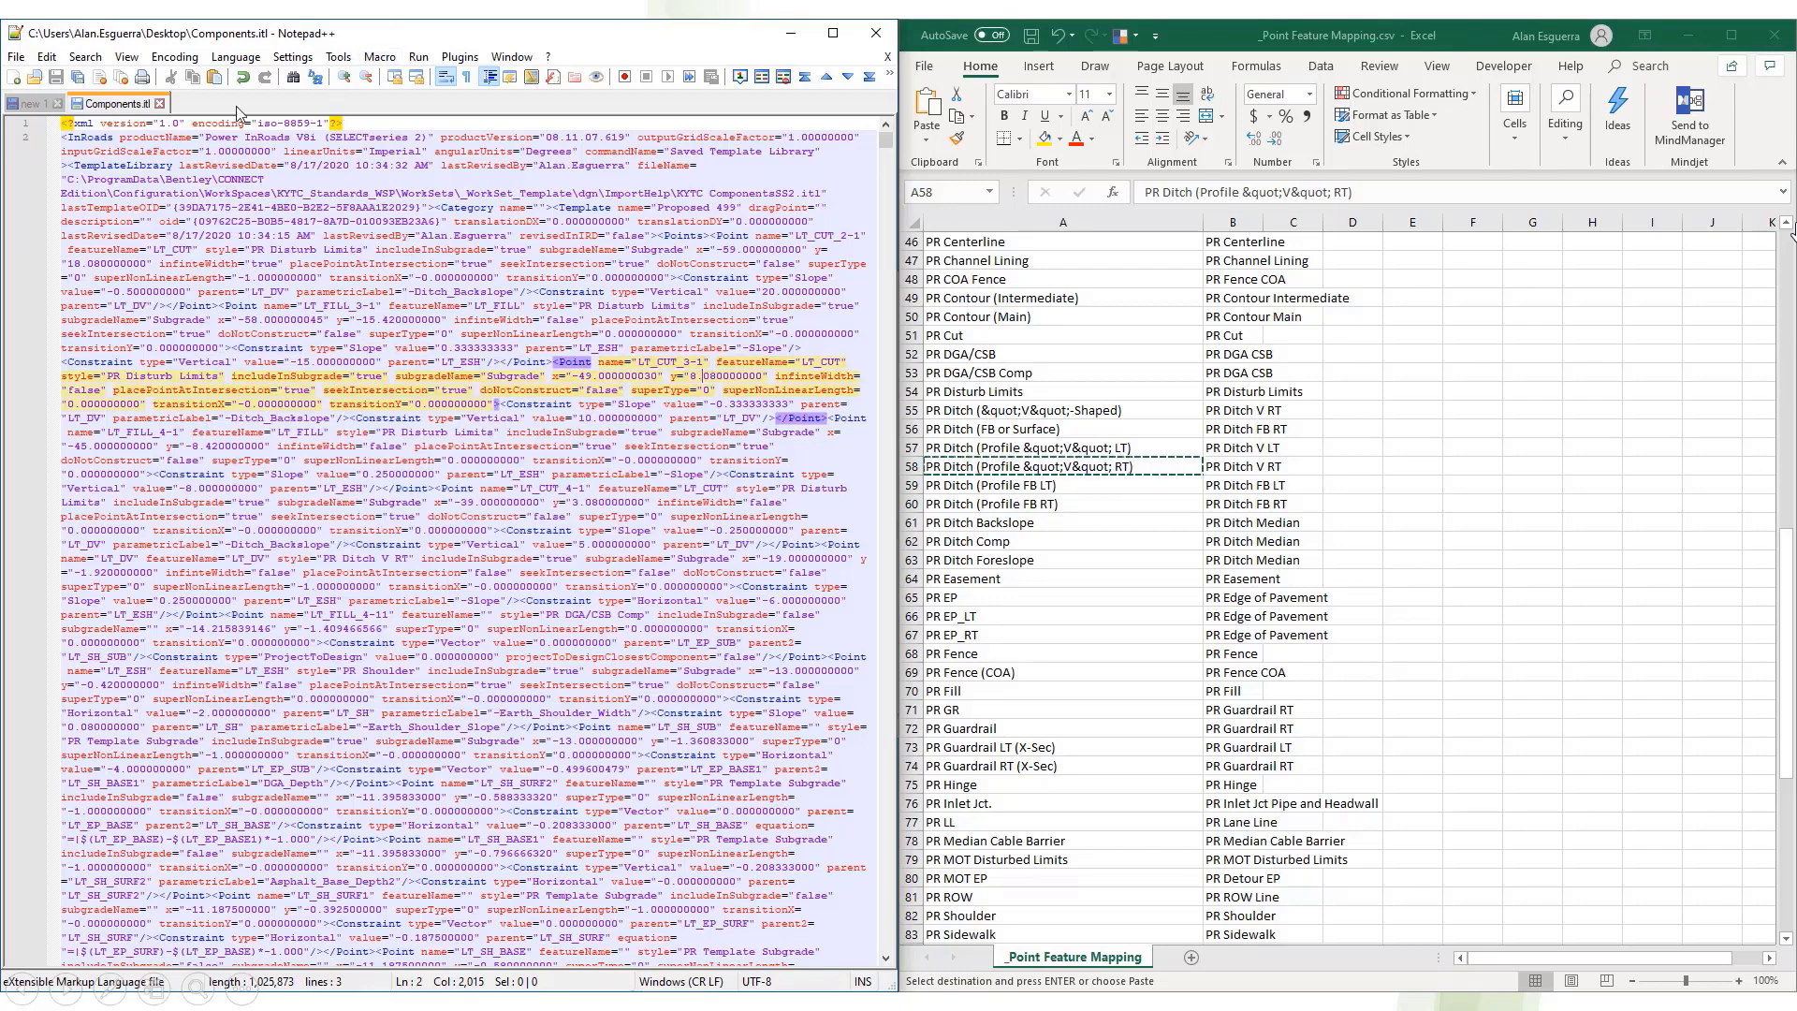
click(160, 104)
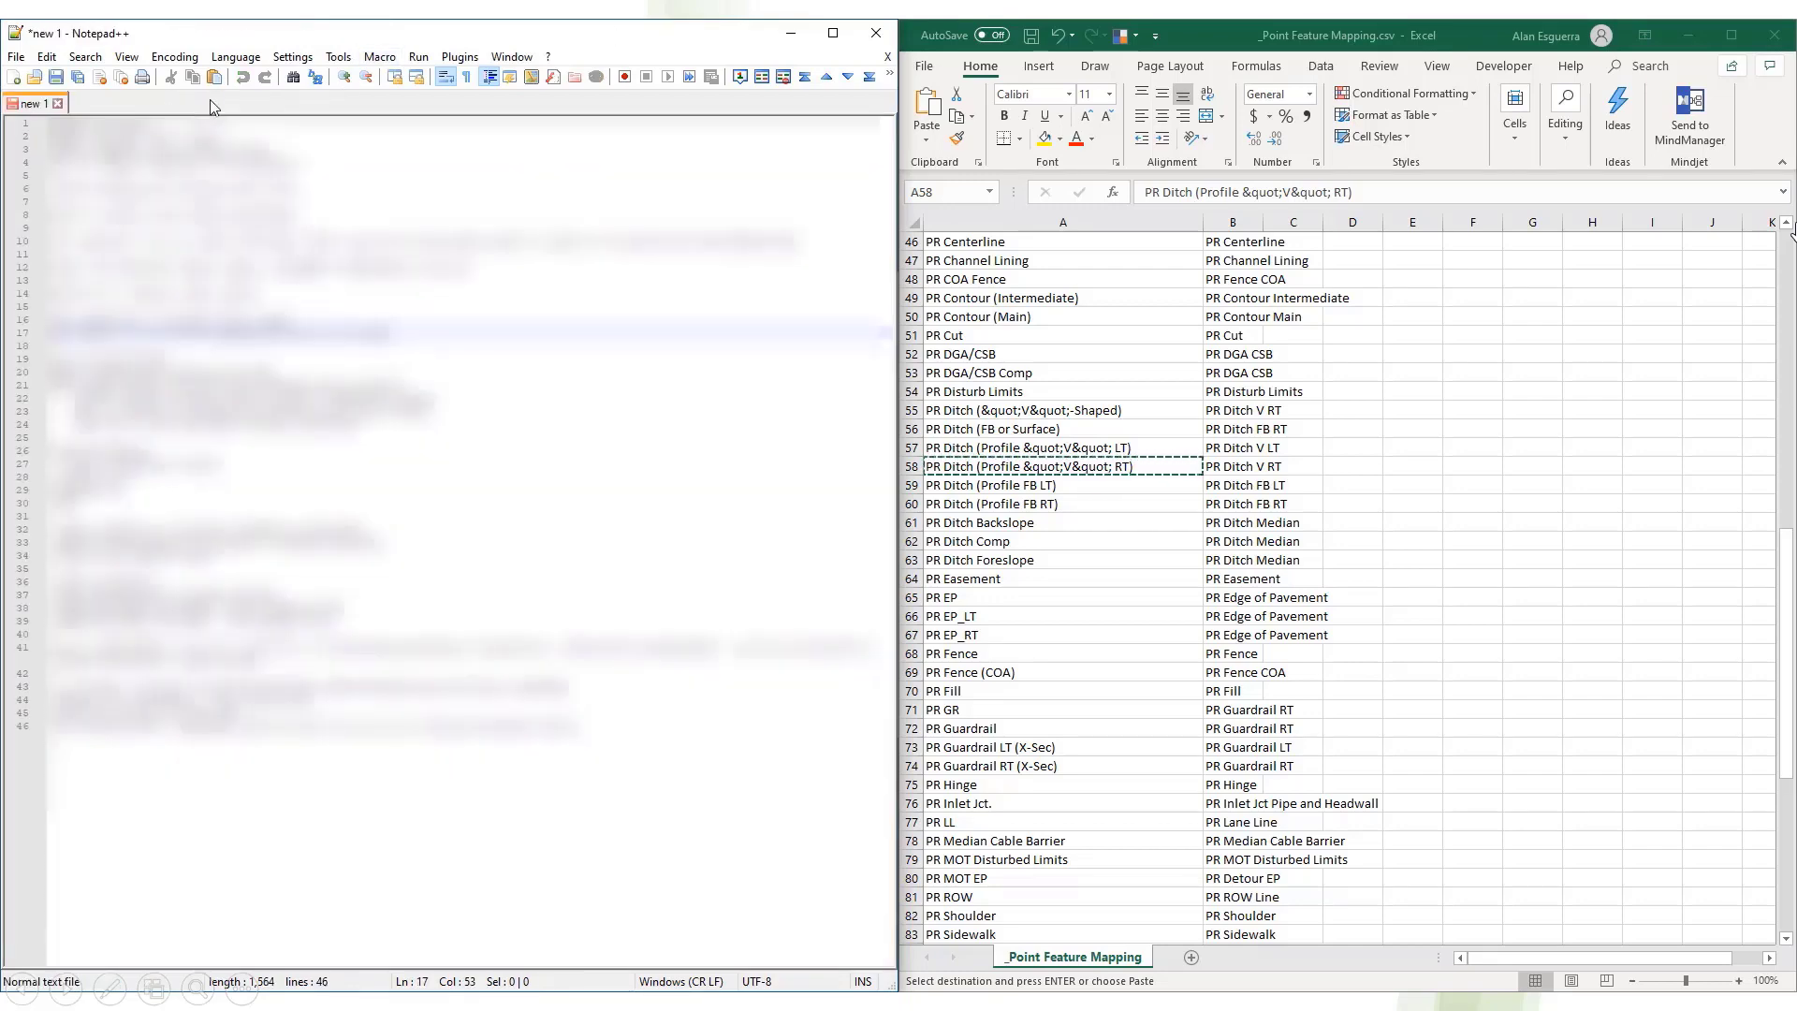
click(872, 39)
click(1775, 36)
click(808, 549)
click(1533, 359)
click(937, 514)
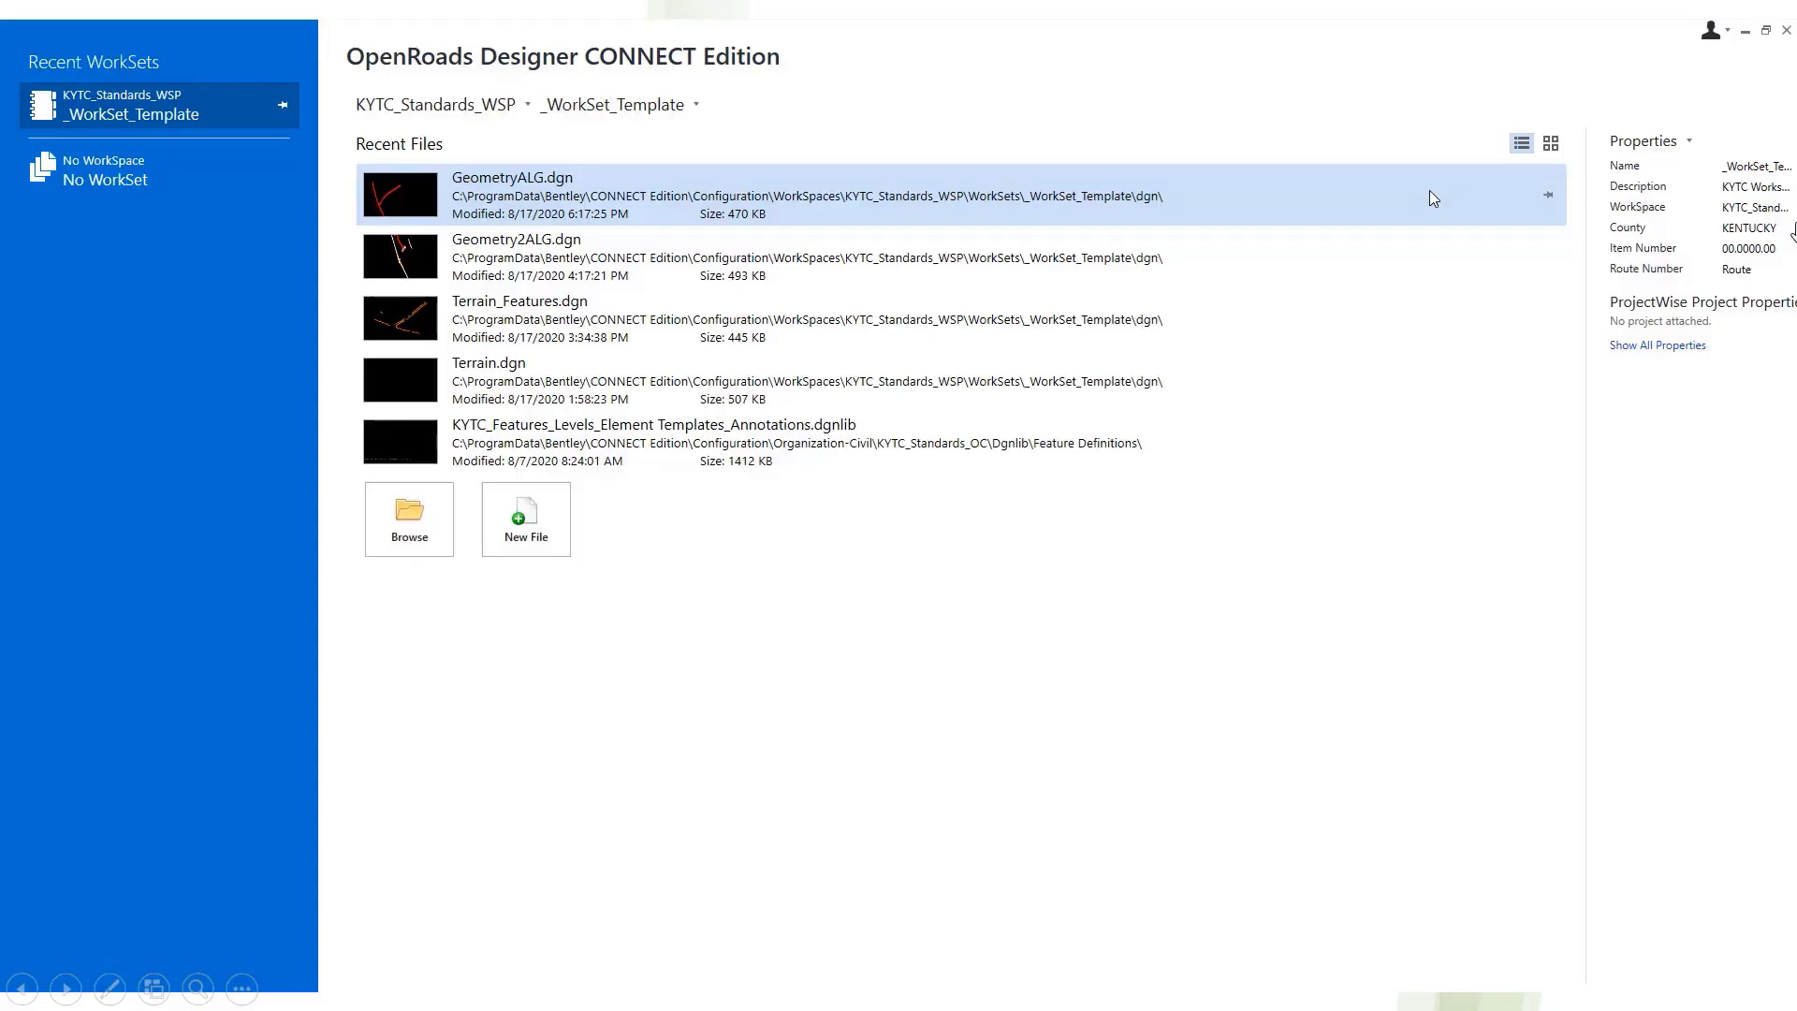
- Open KYTC_Features_Levels_Element Templates_Annotations.dgnlib and display the Entrances template from the 07-1131.00 folder in the template editor
click(884, 435)
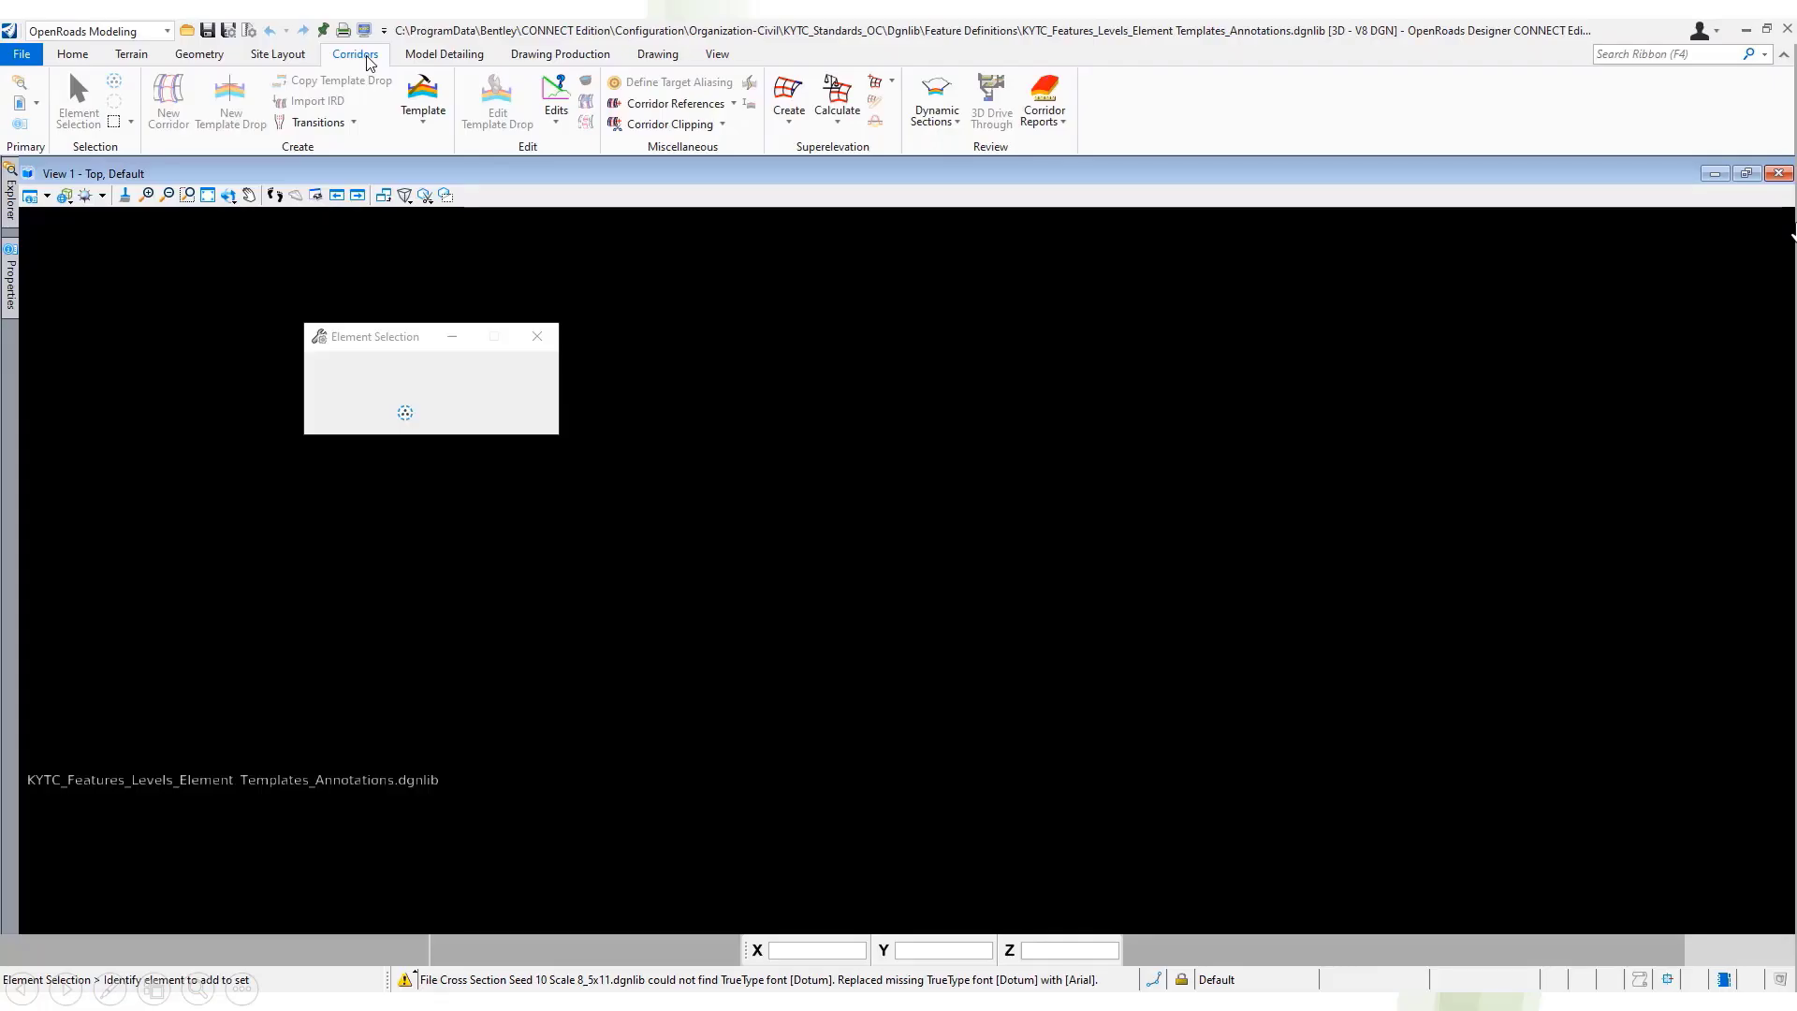
click(425, 93)
click(1411, 825)
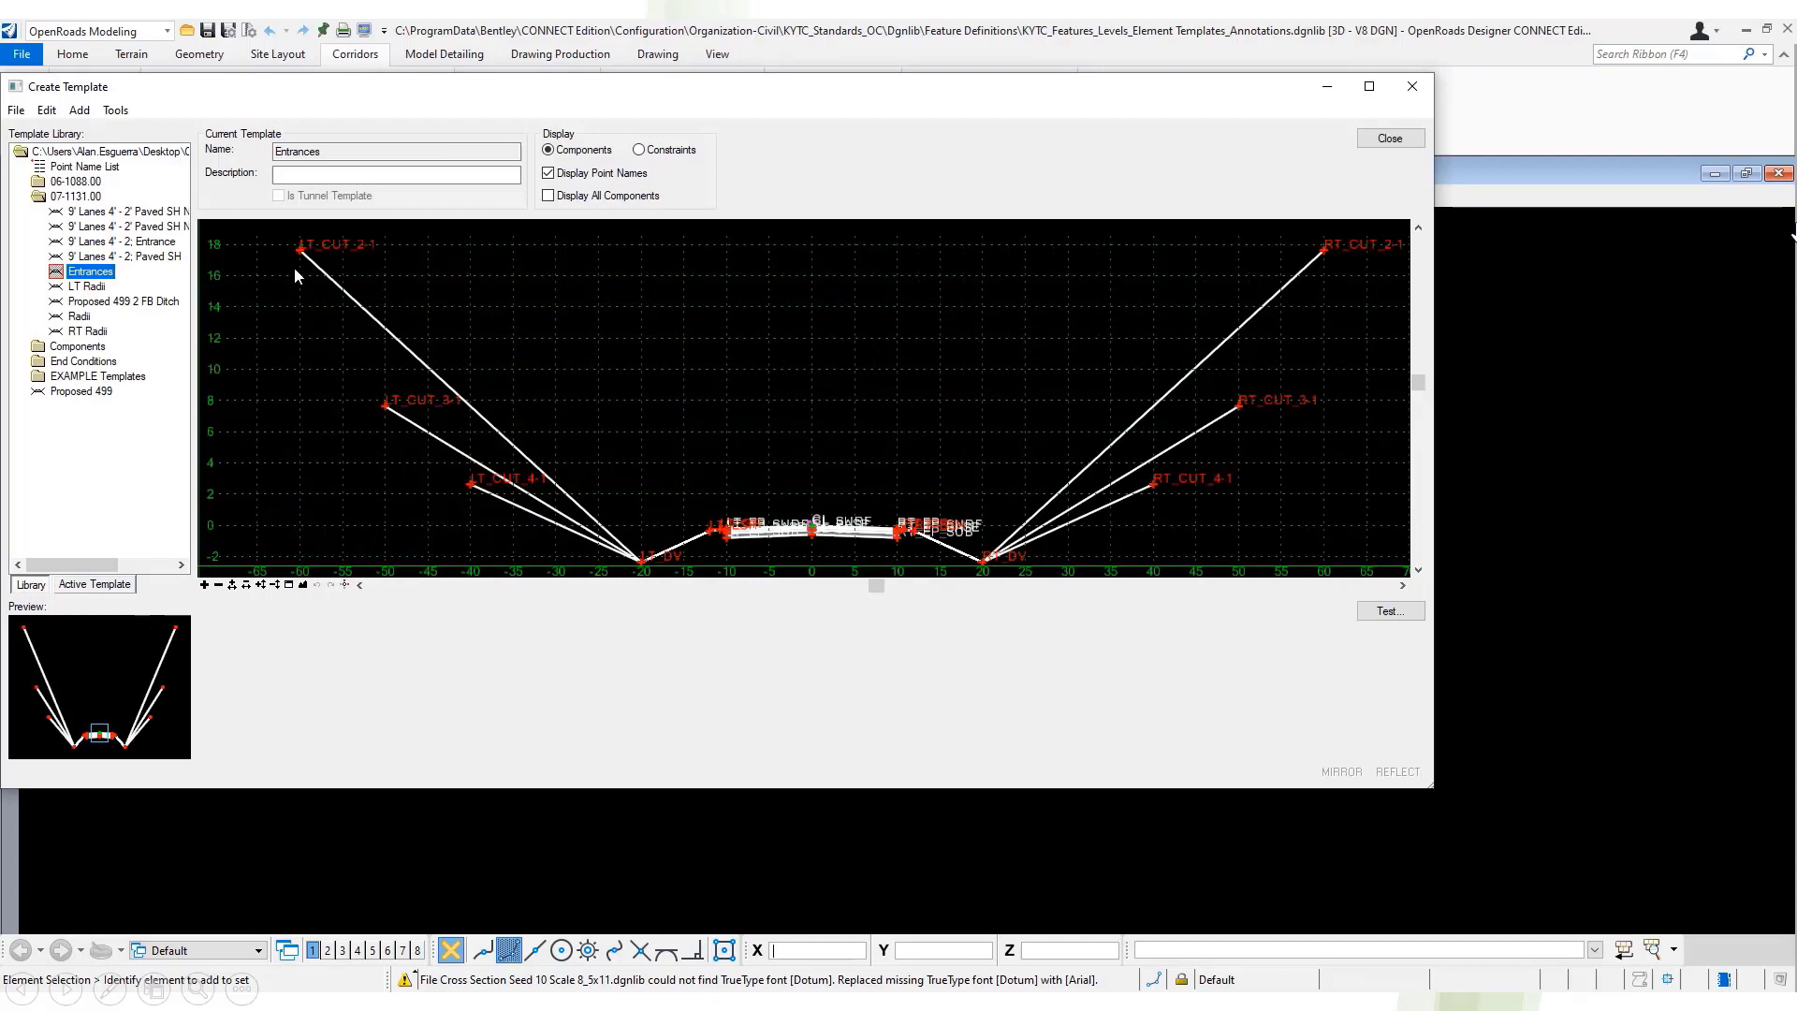
- Open the properties of the LT_V-Ditch_2:1 component in the Entrances template and examine the available Mesh feature definitions, including Corridor Meshes
mouse_move(299, 254)
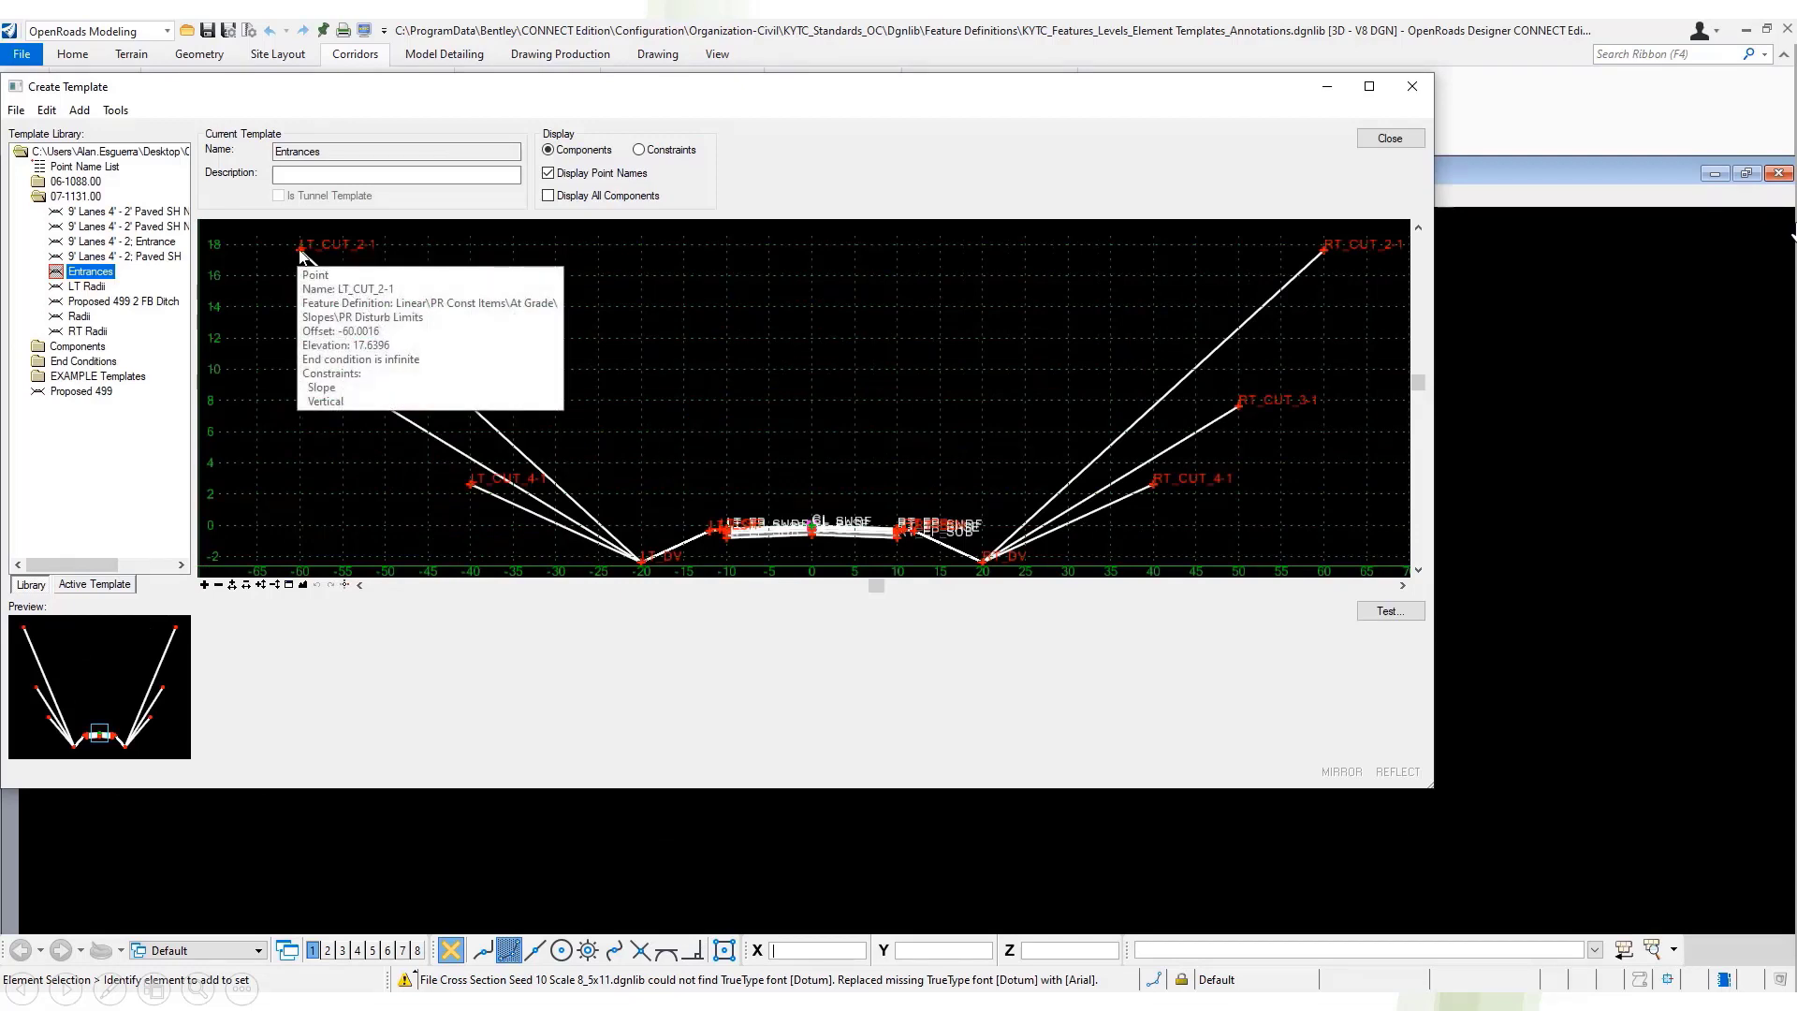
click(505, 438)
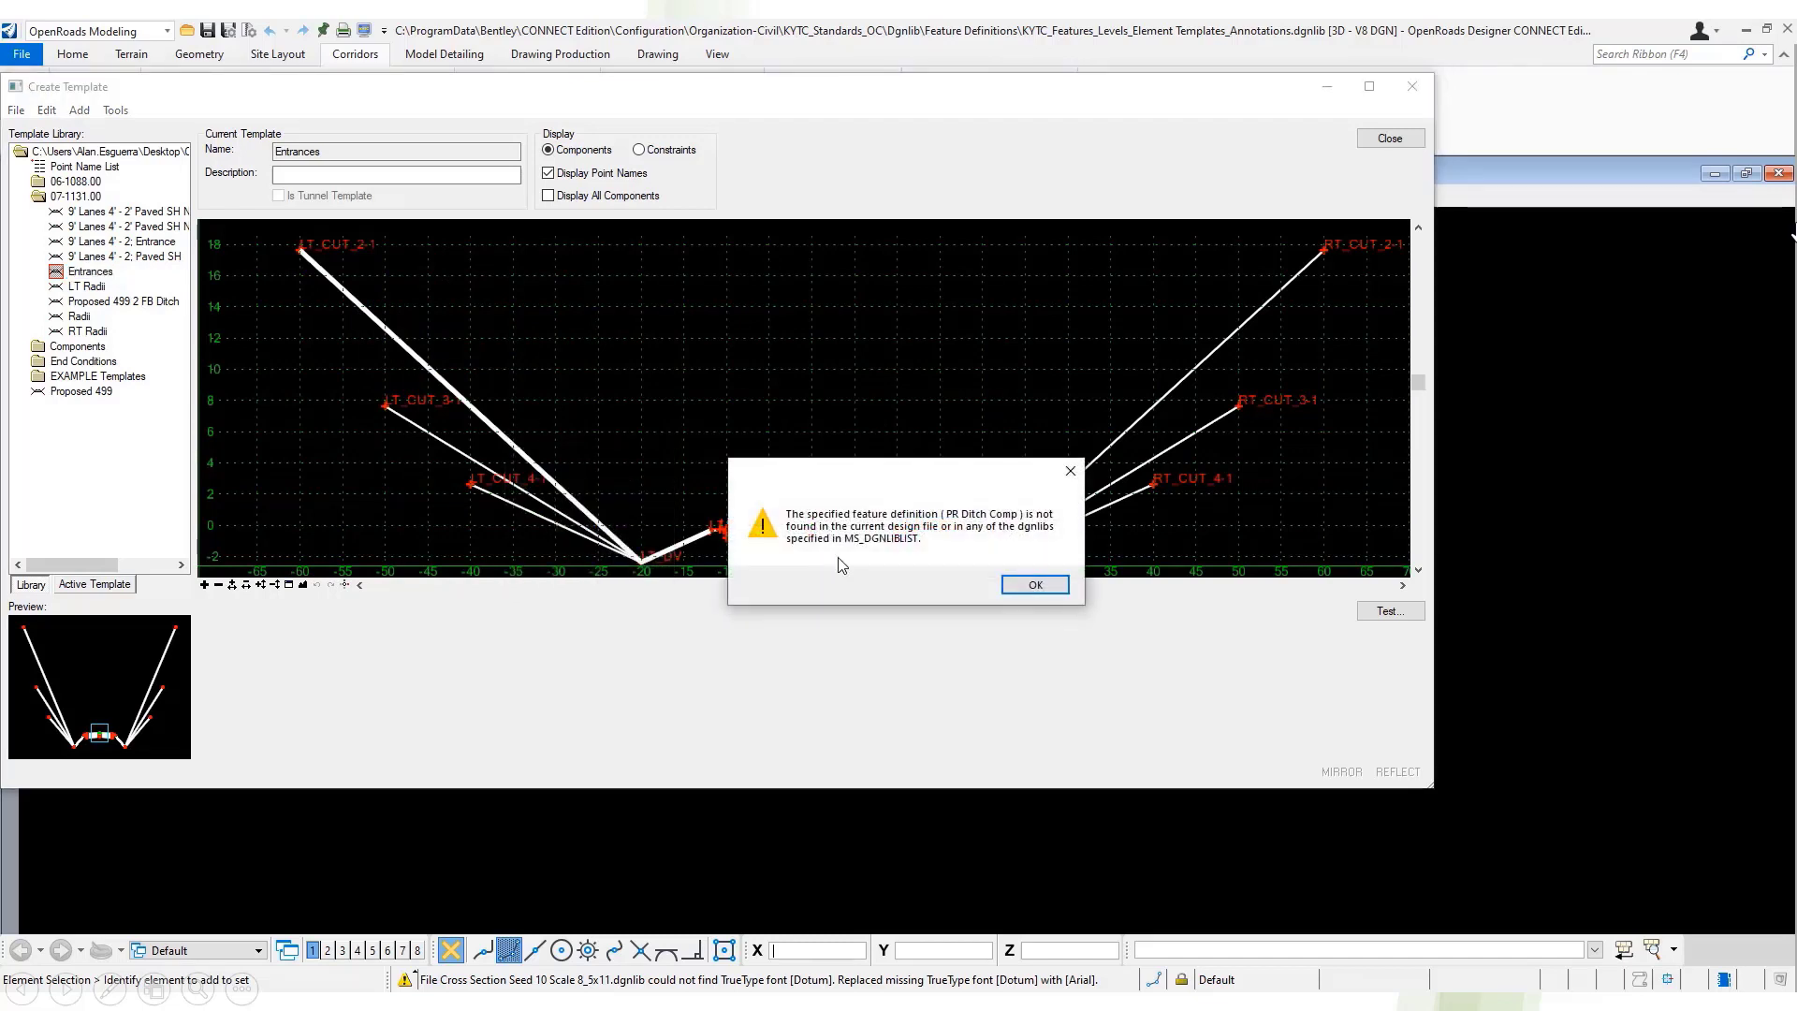
click(1029, 588)
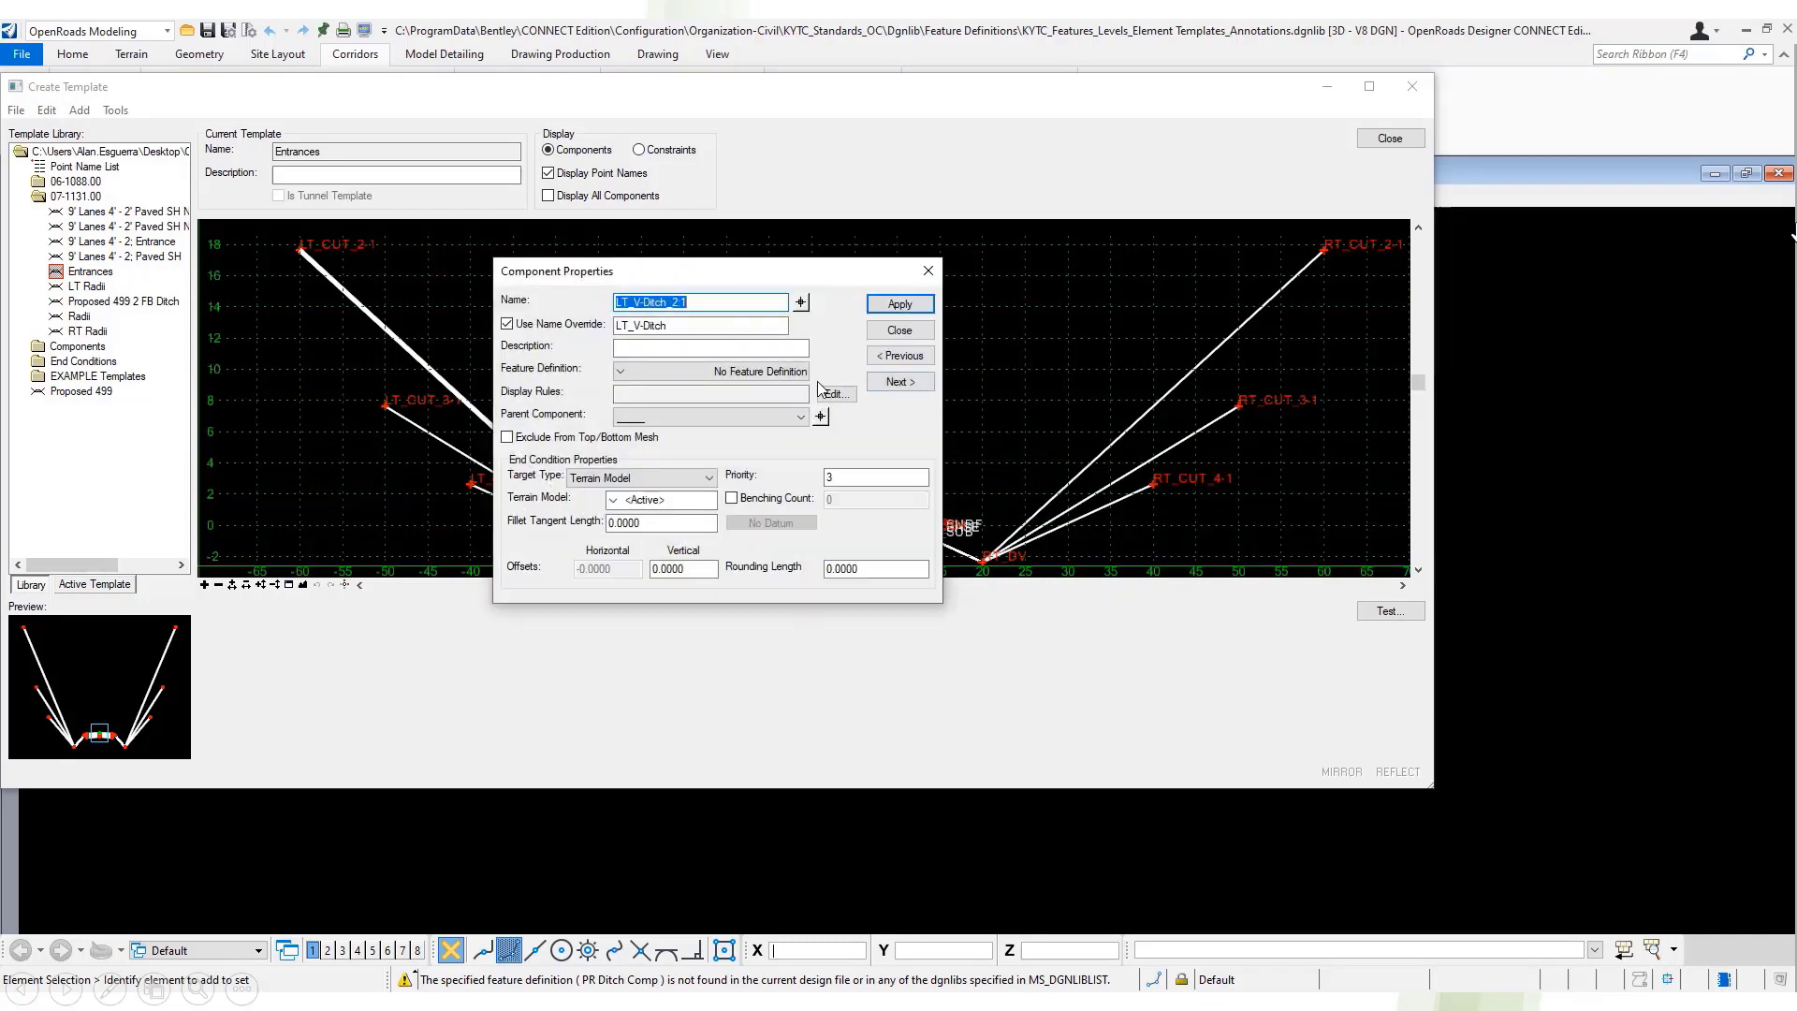
click(788, 373)
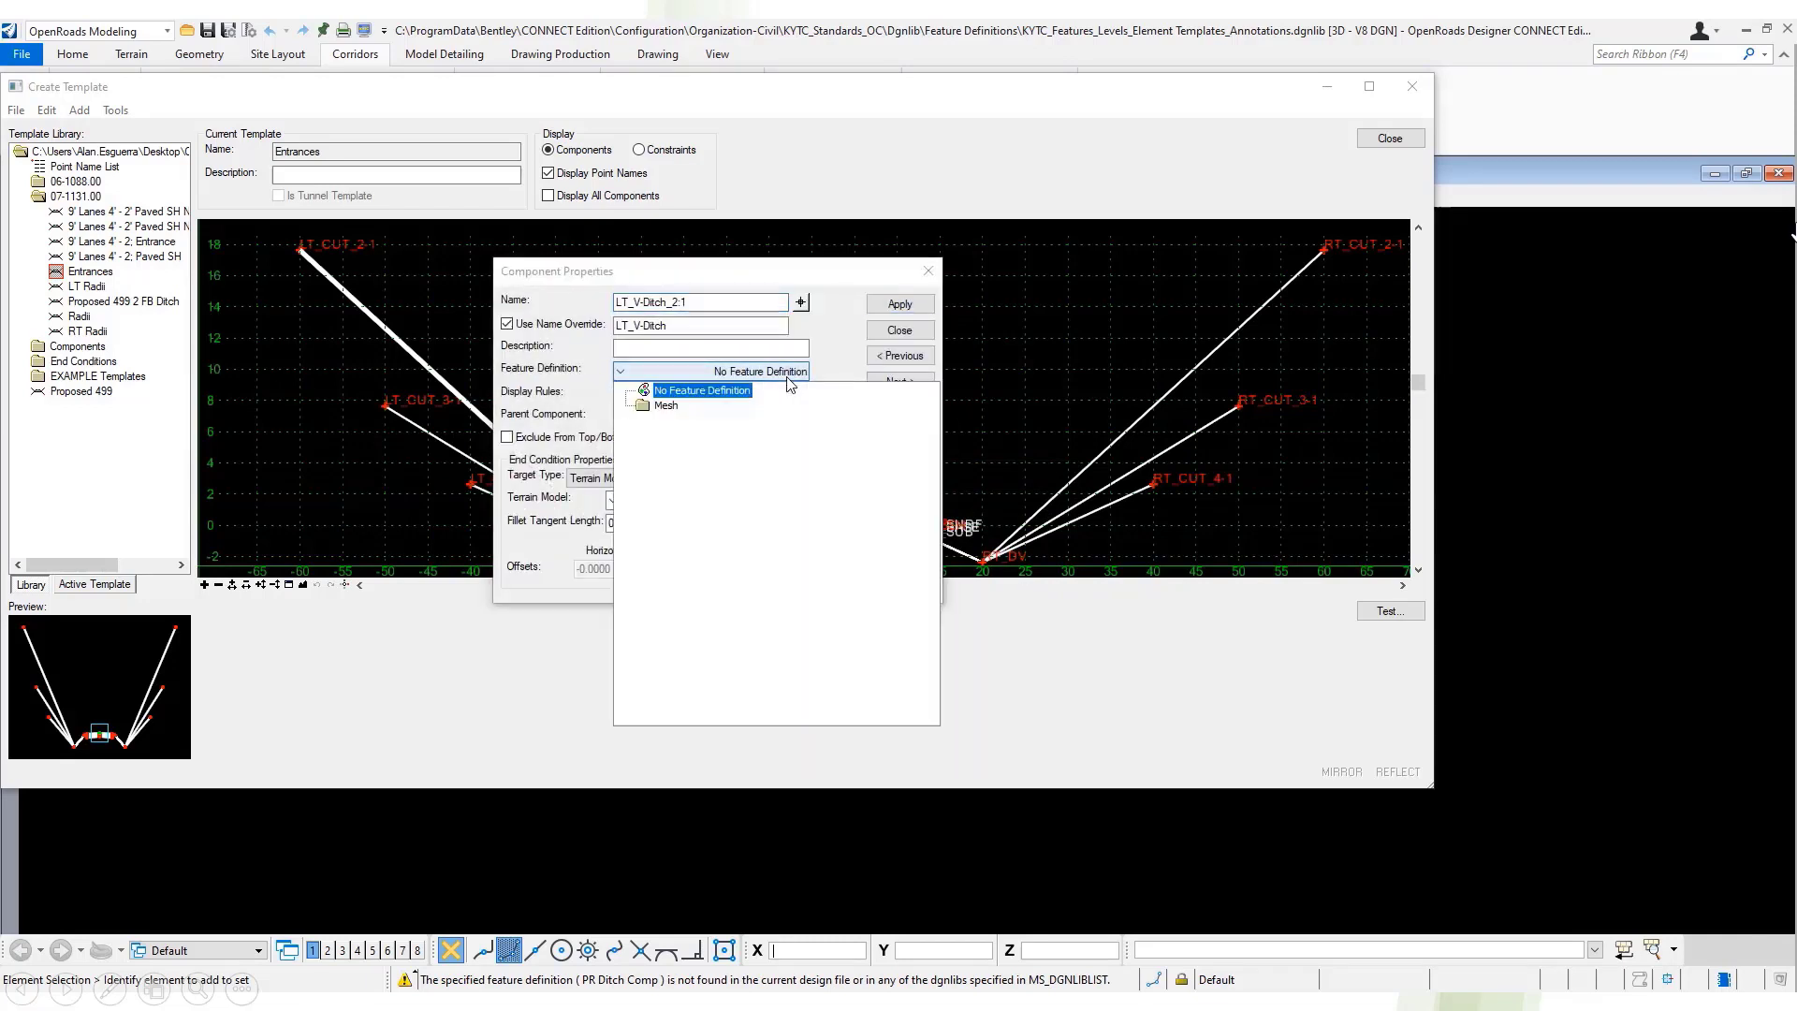
double_click(666, 406)
double_click(671, 421)
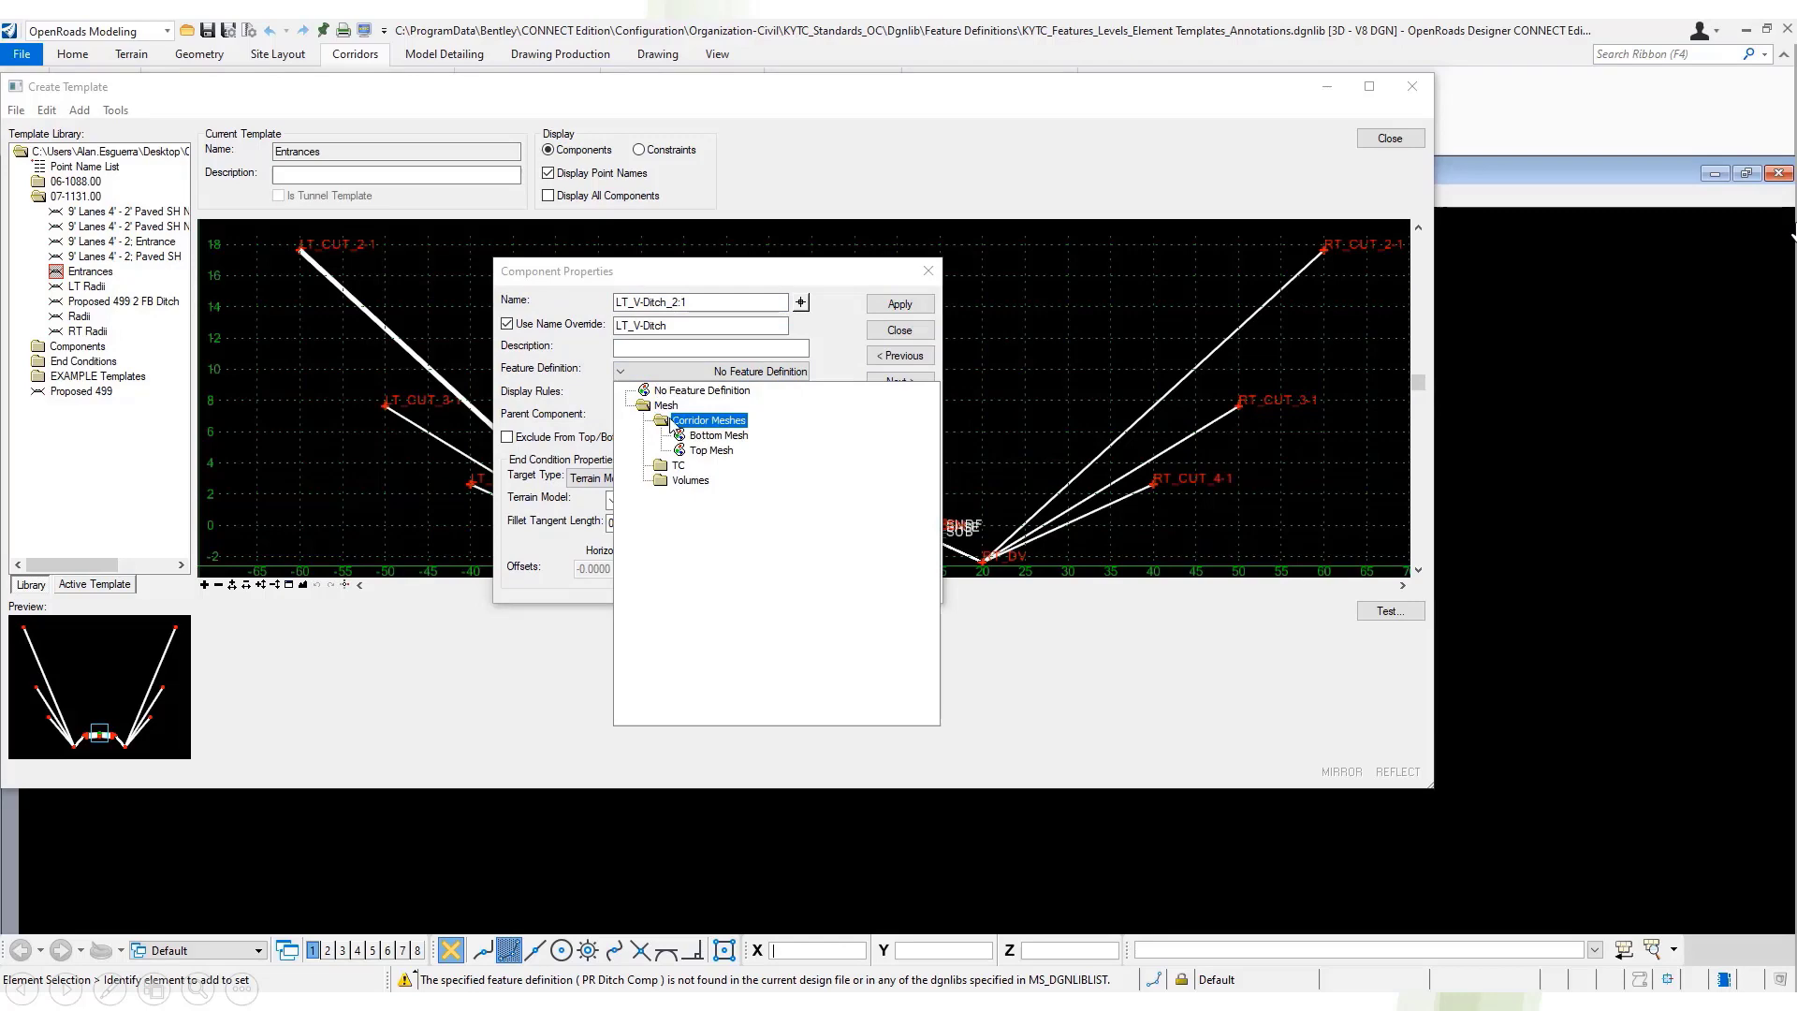
click(823, 350)
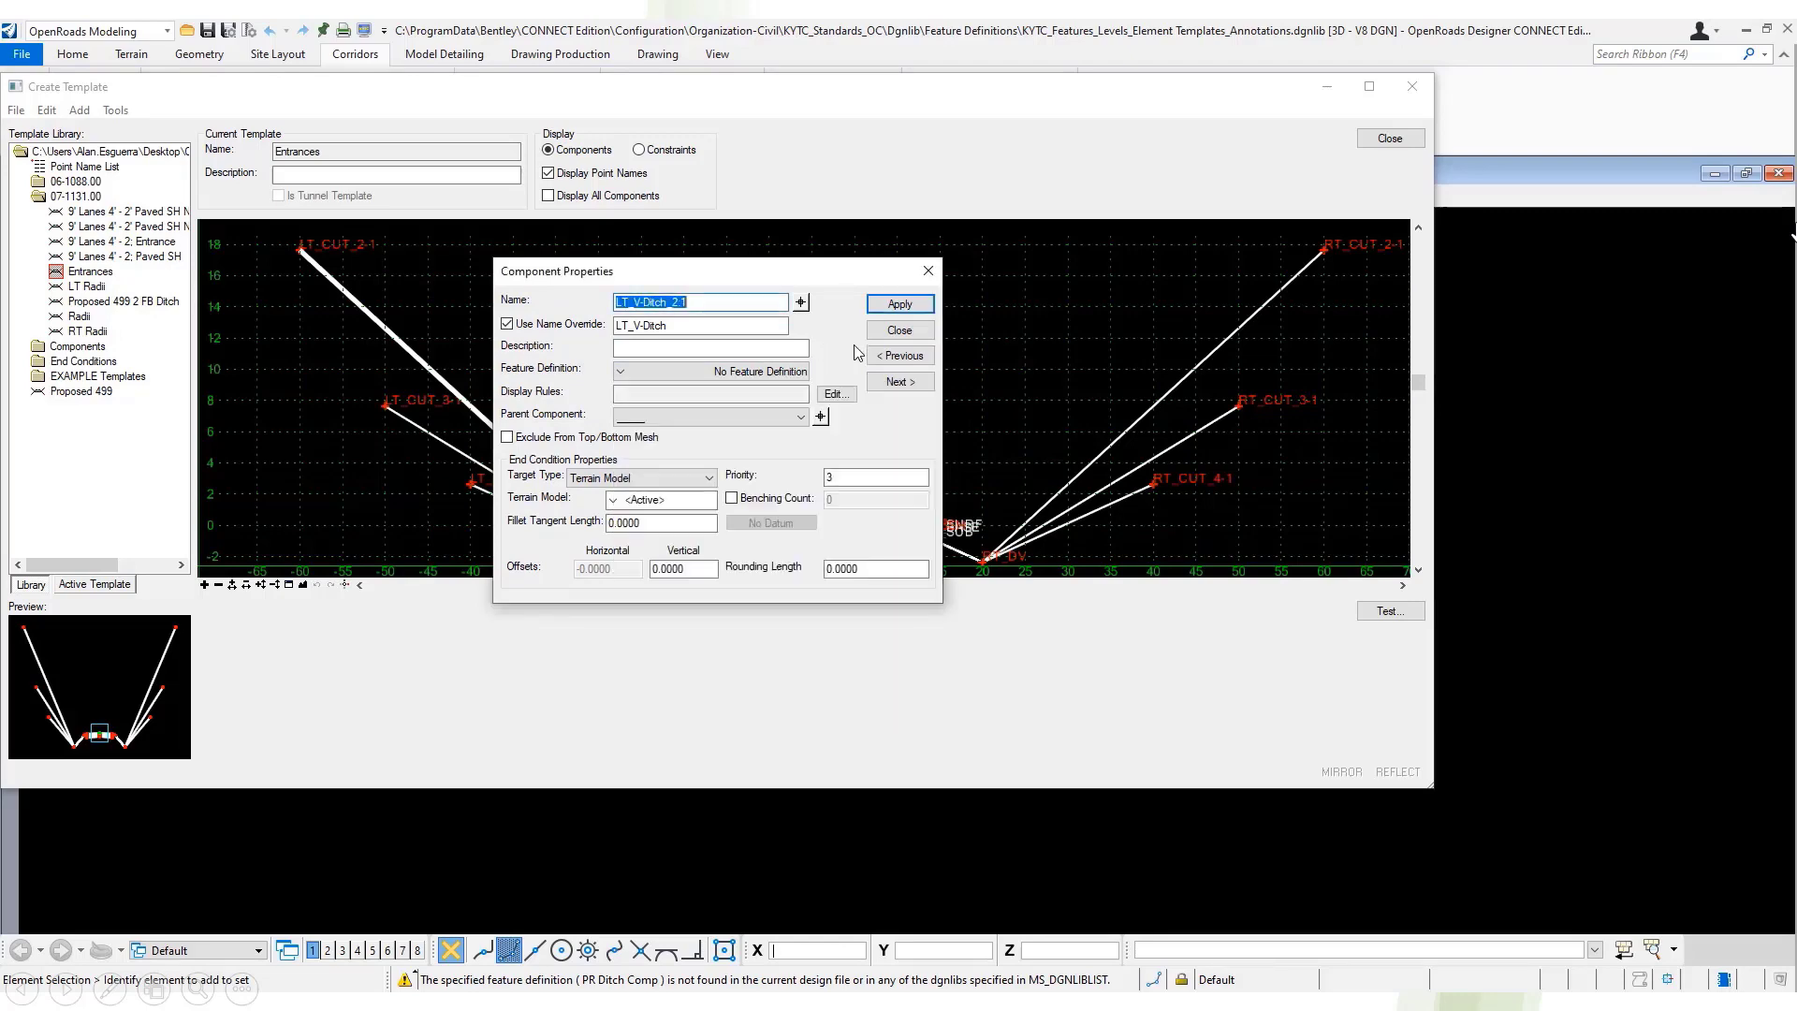
- Apply the Fence_Wrought_Iron 4ft feature definition to the CL_BASE, CL_SUB and CL_SURF points of the Entrances template
click(900, 330)
click(113, 111)
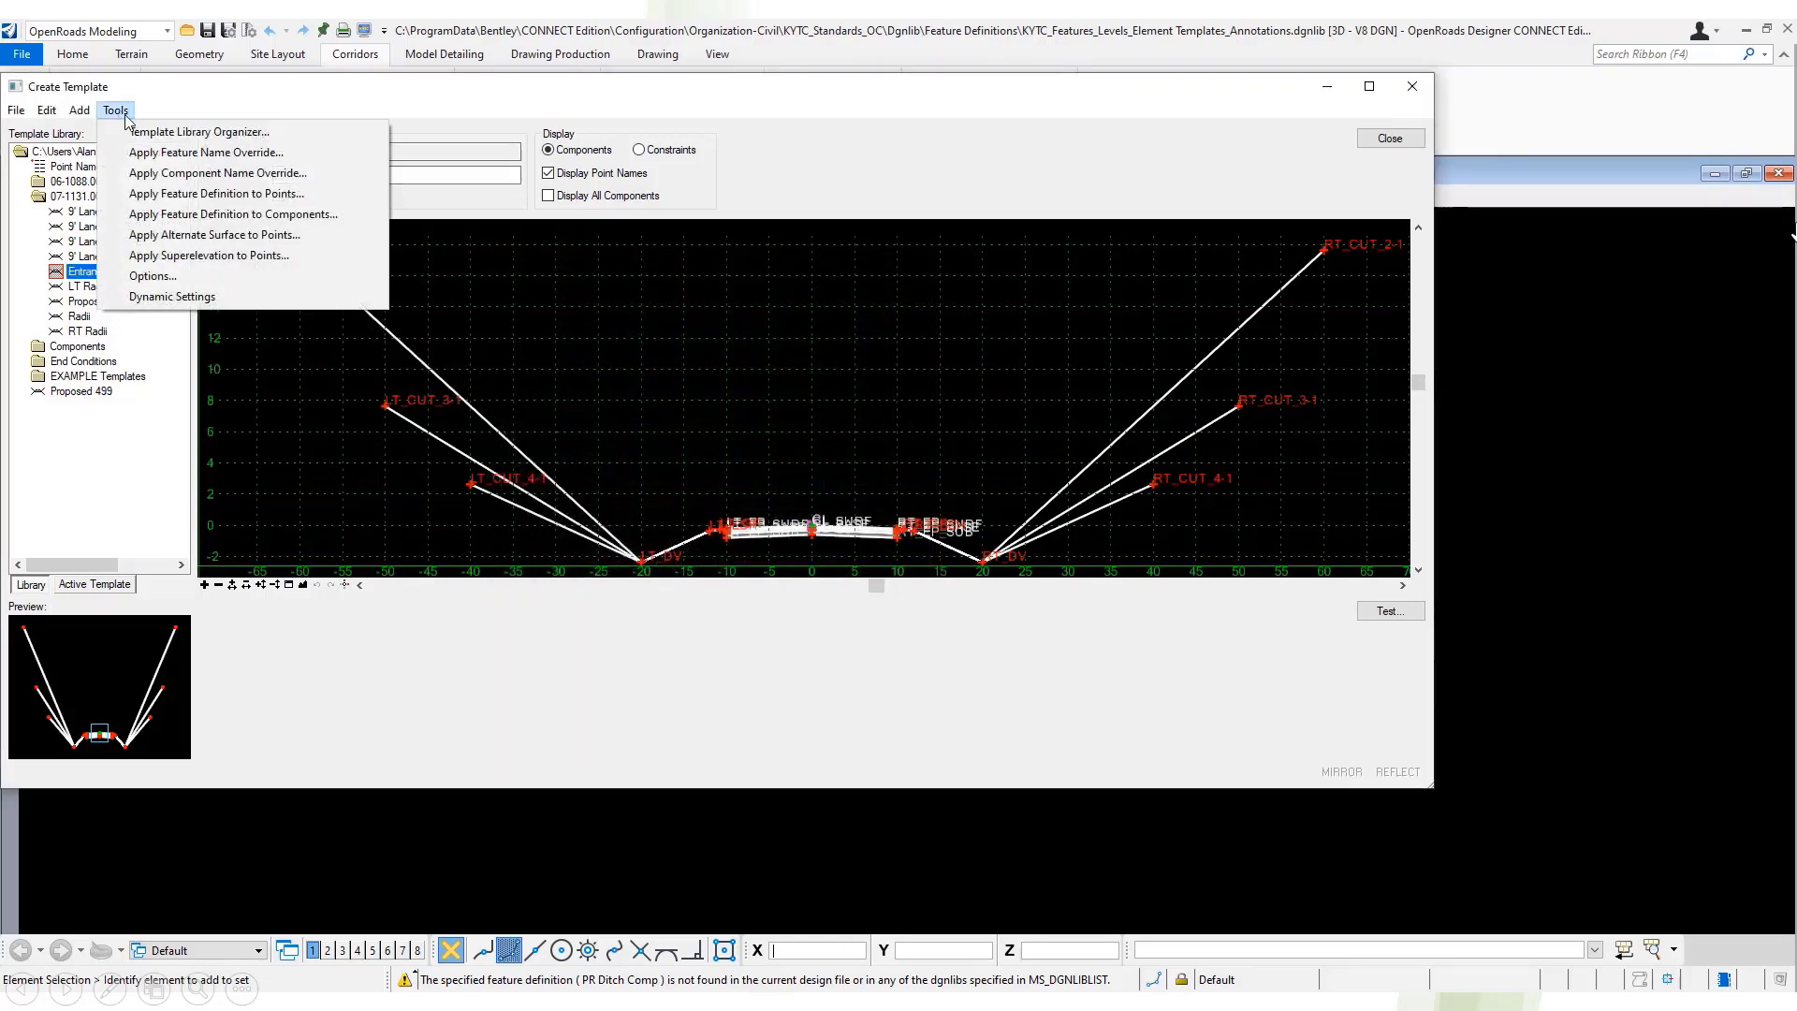
click(333, 194)
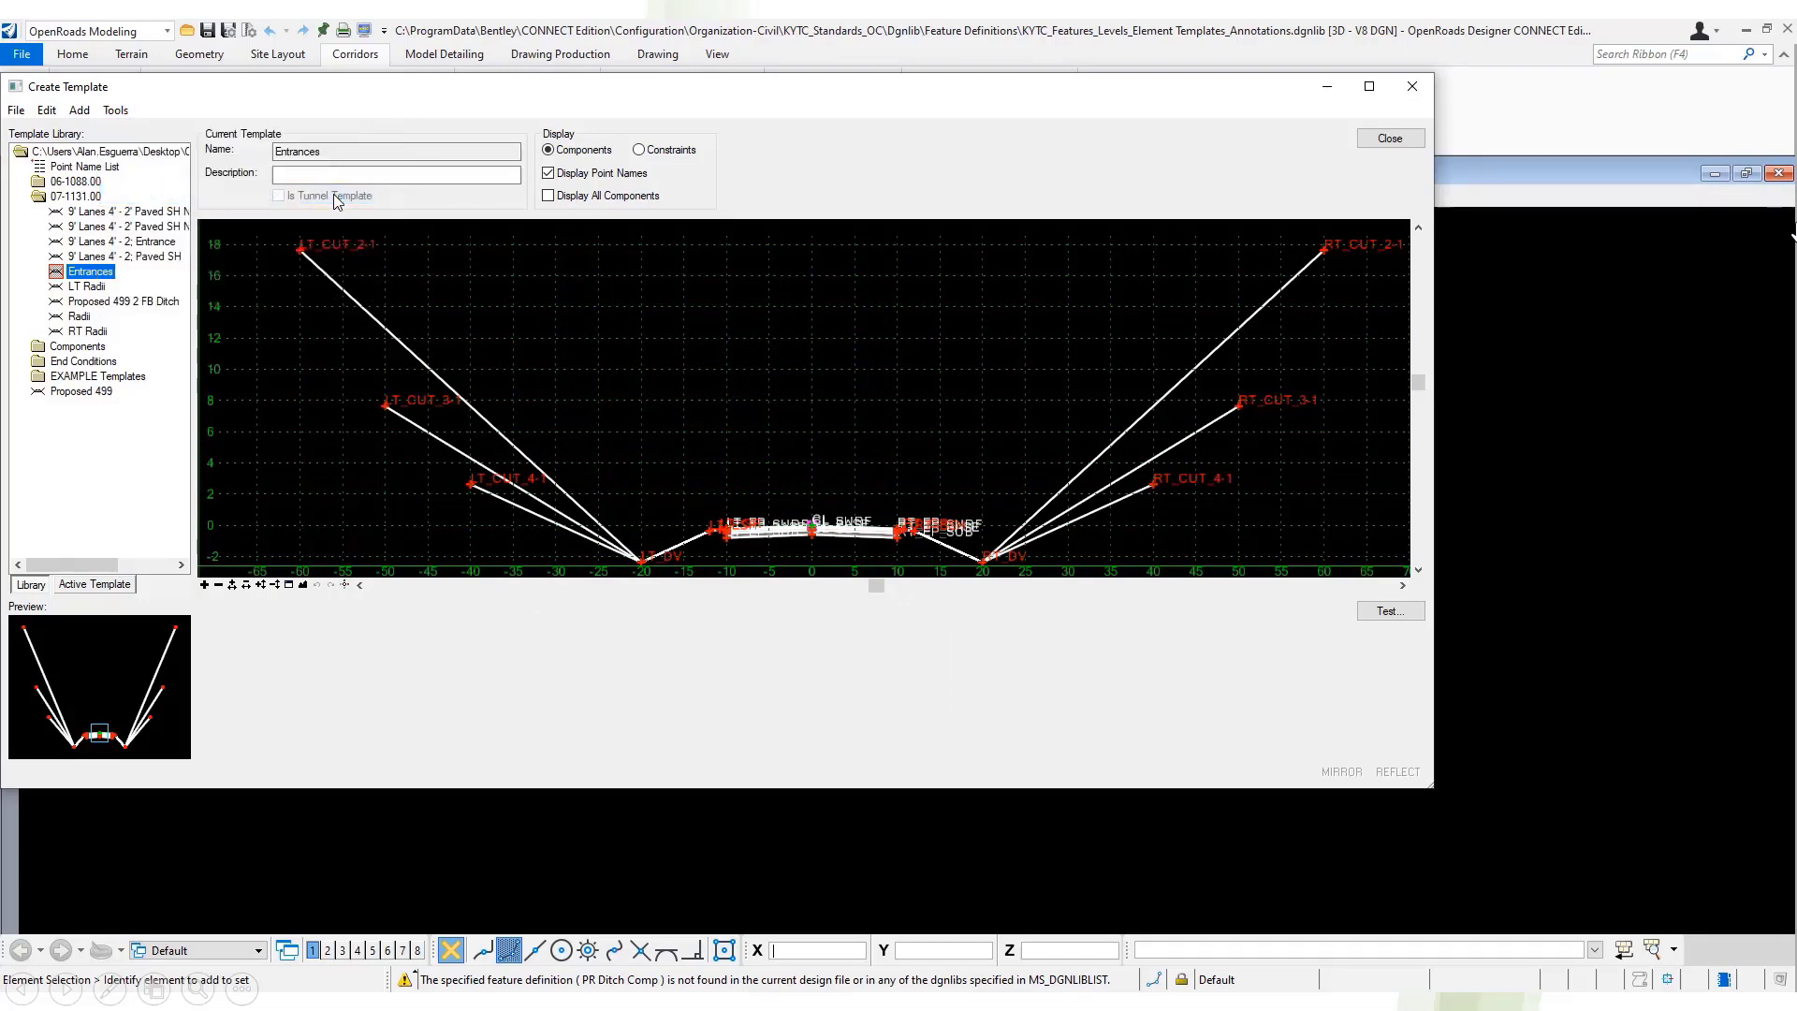
click(947, 478)
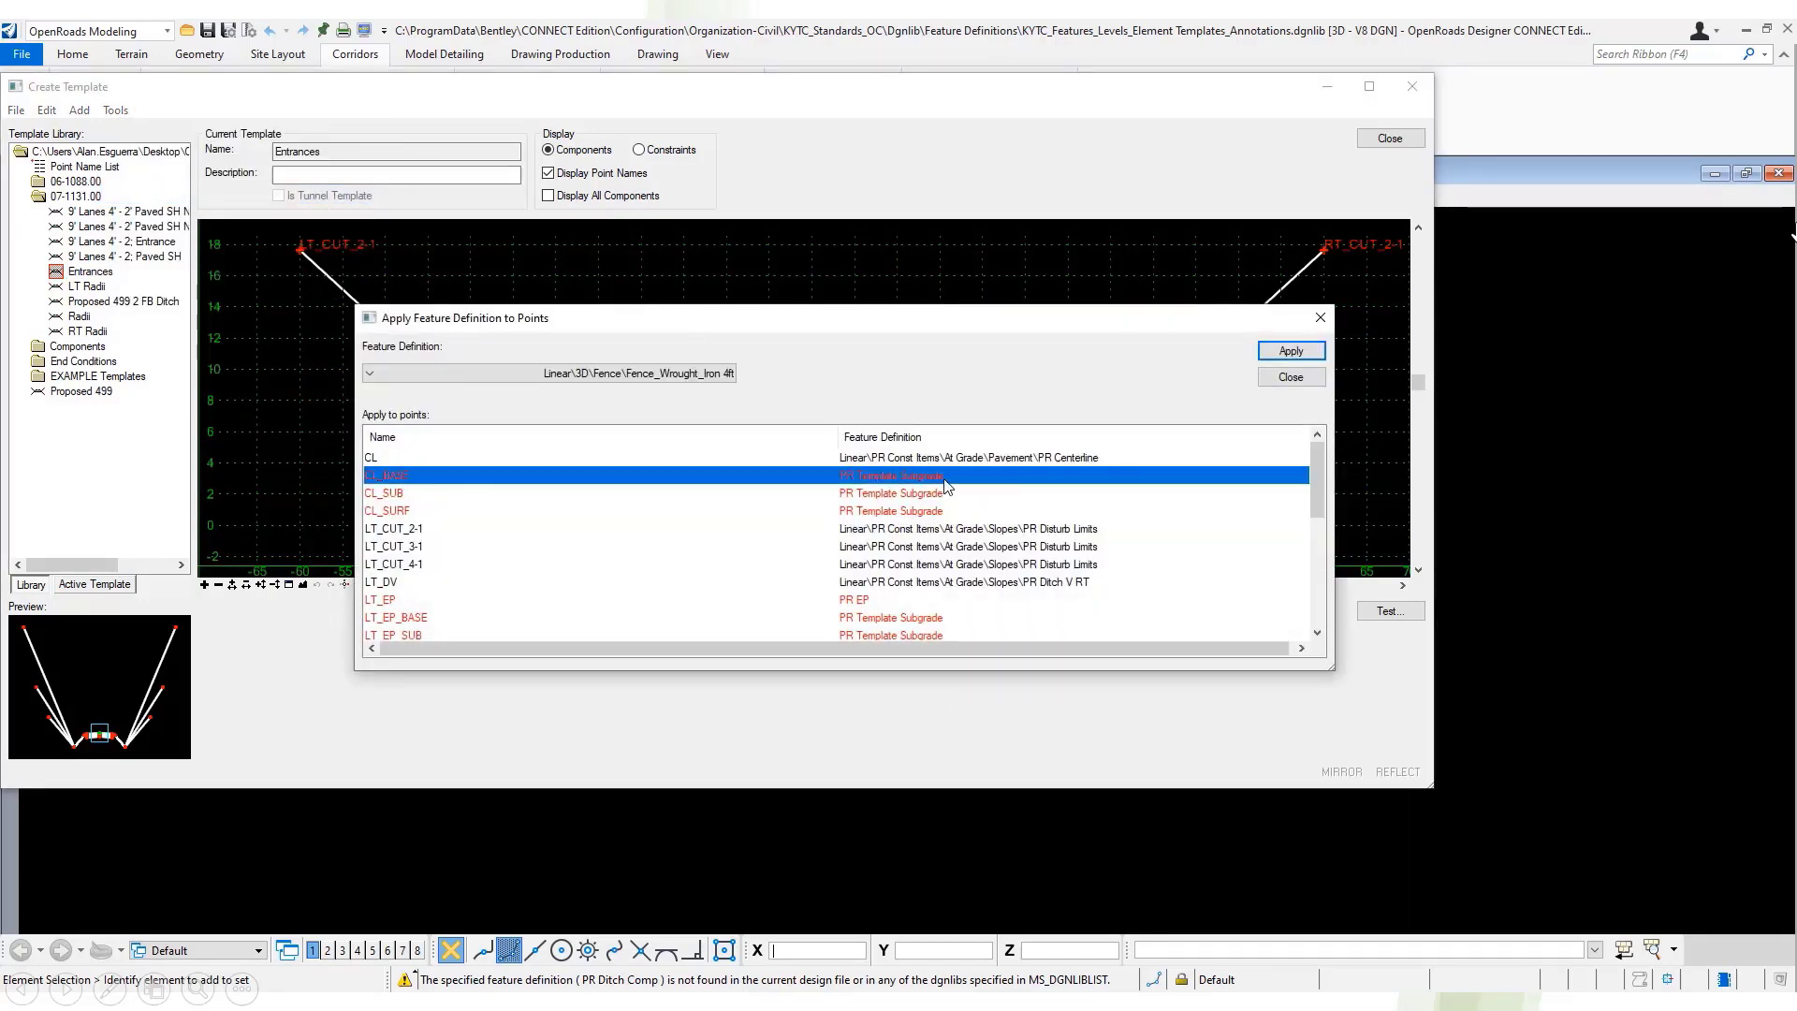
click(655, 373)
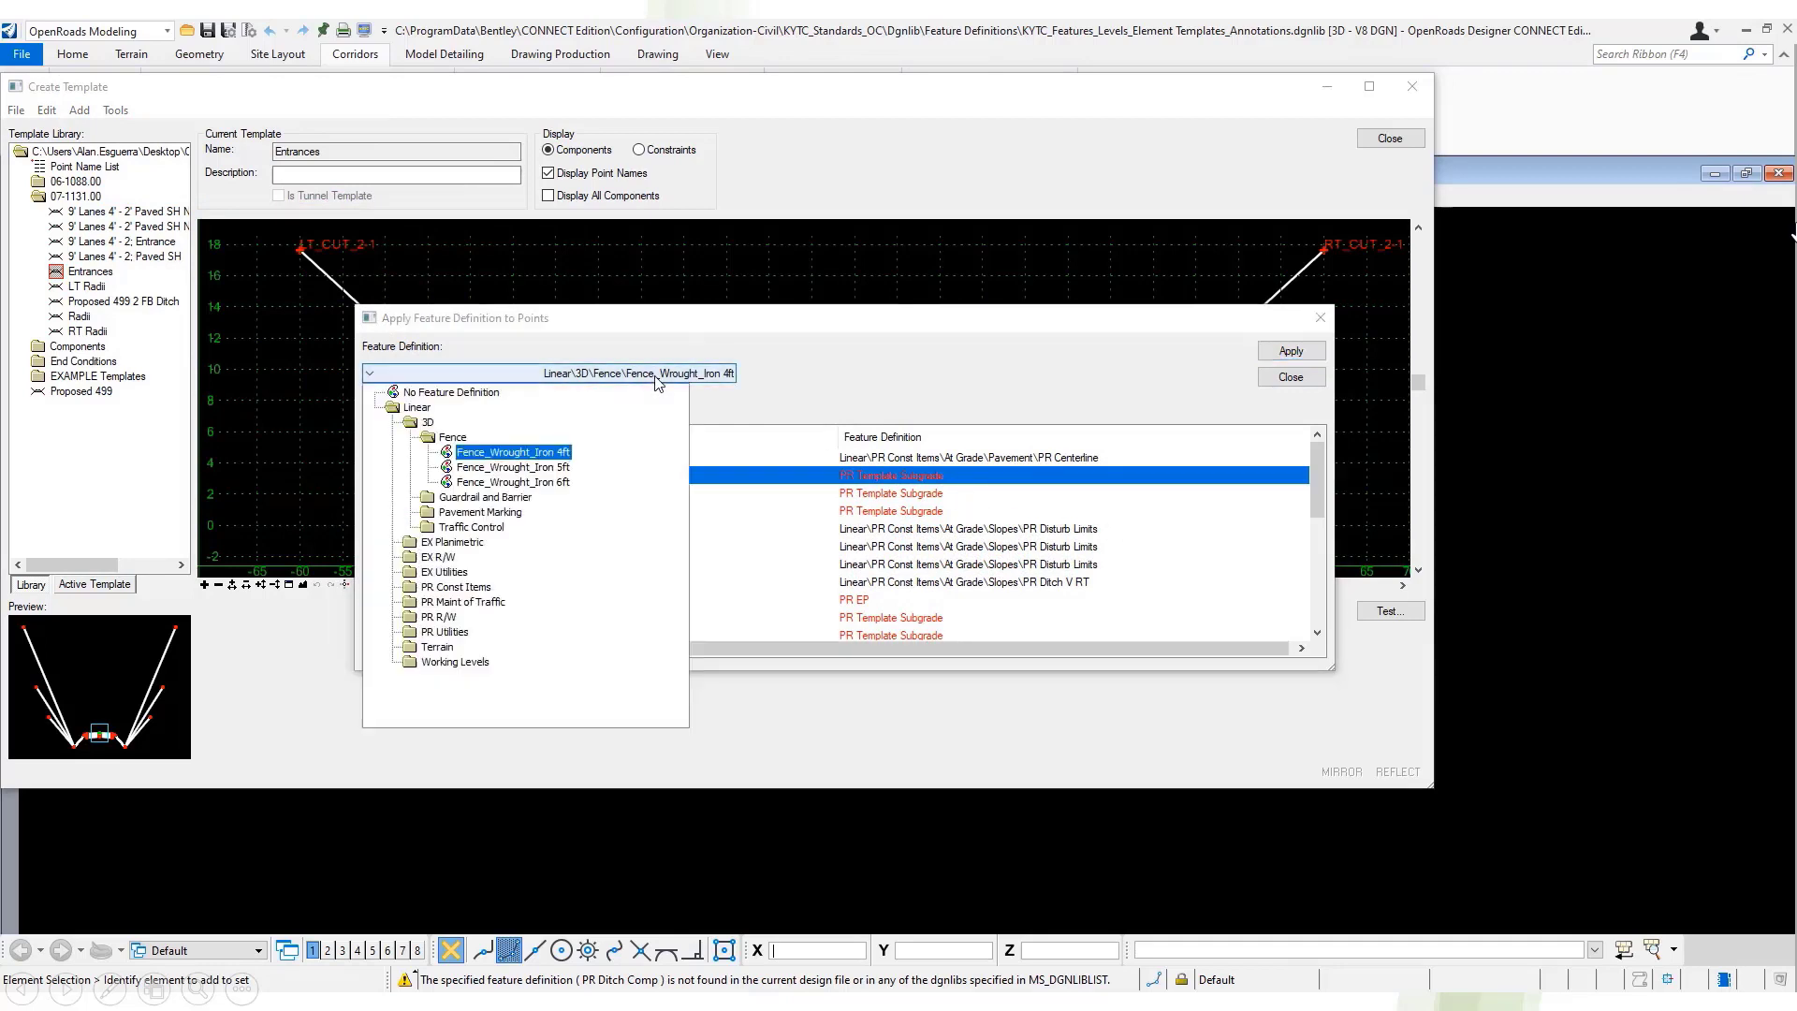
click(719, 393)
shift+click(924, 511)
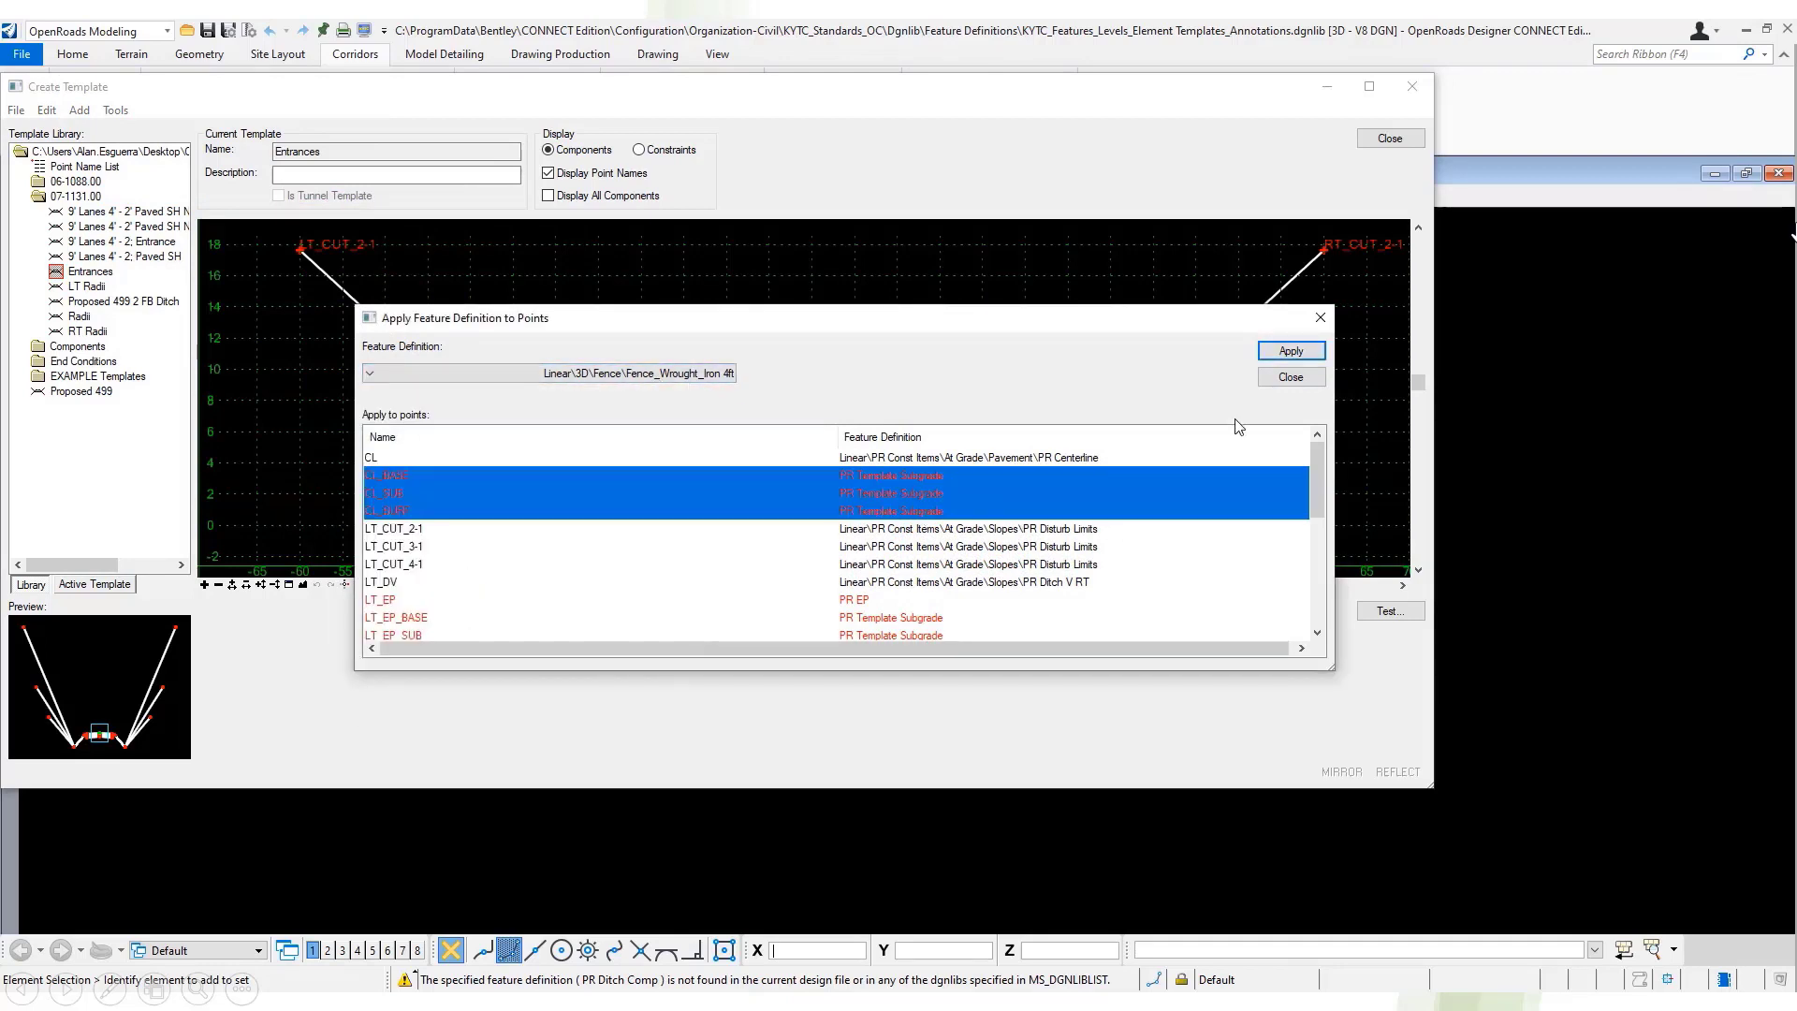
click(1280, 356)
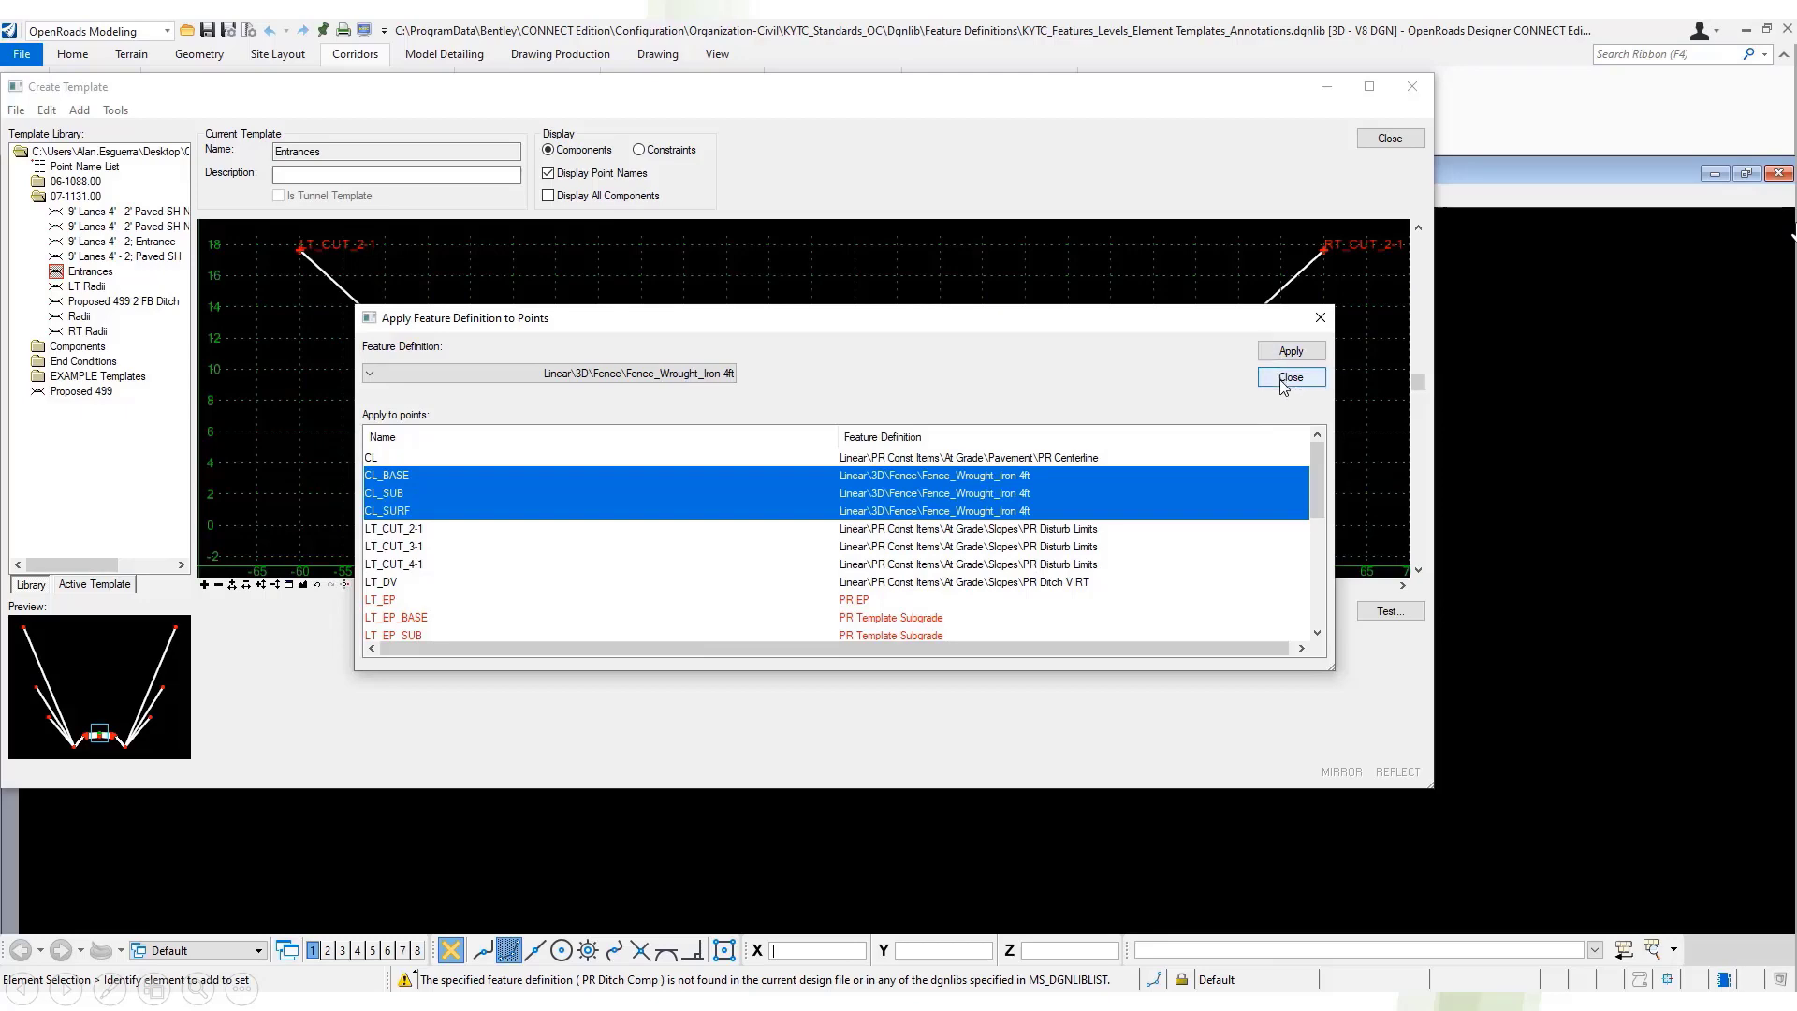
click(1291, 377)
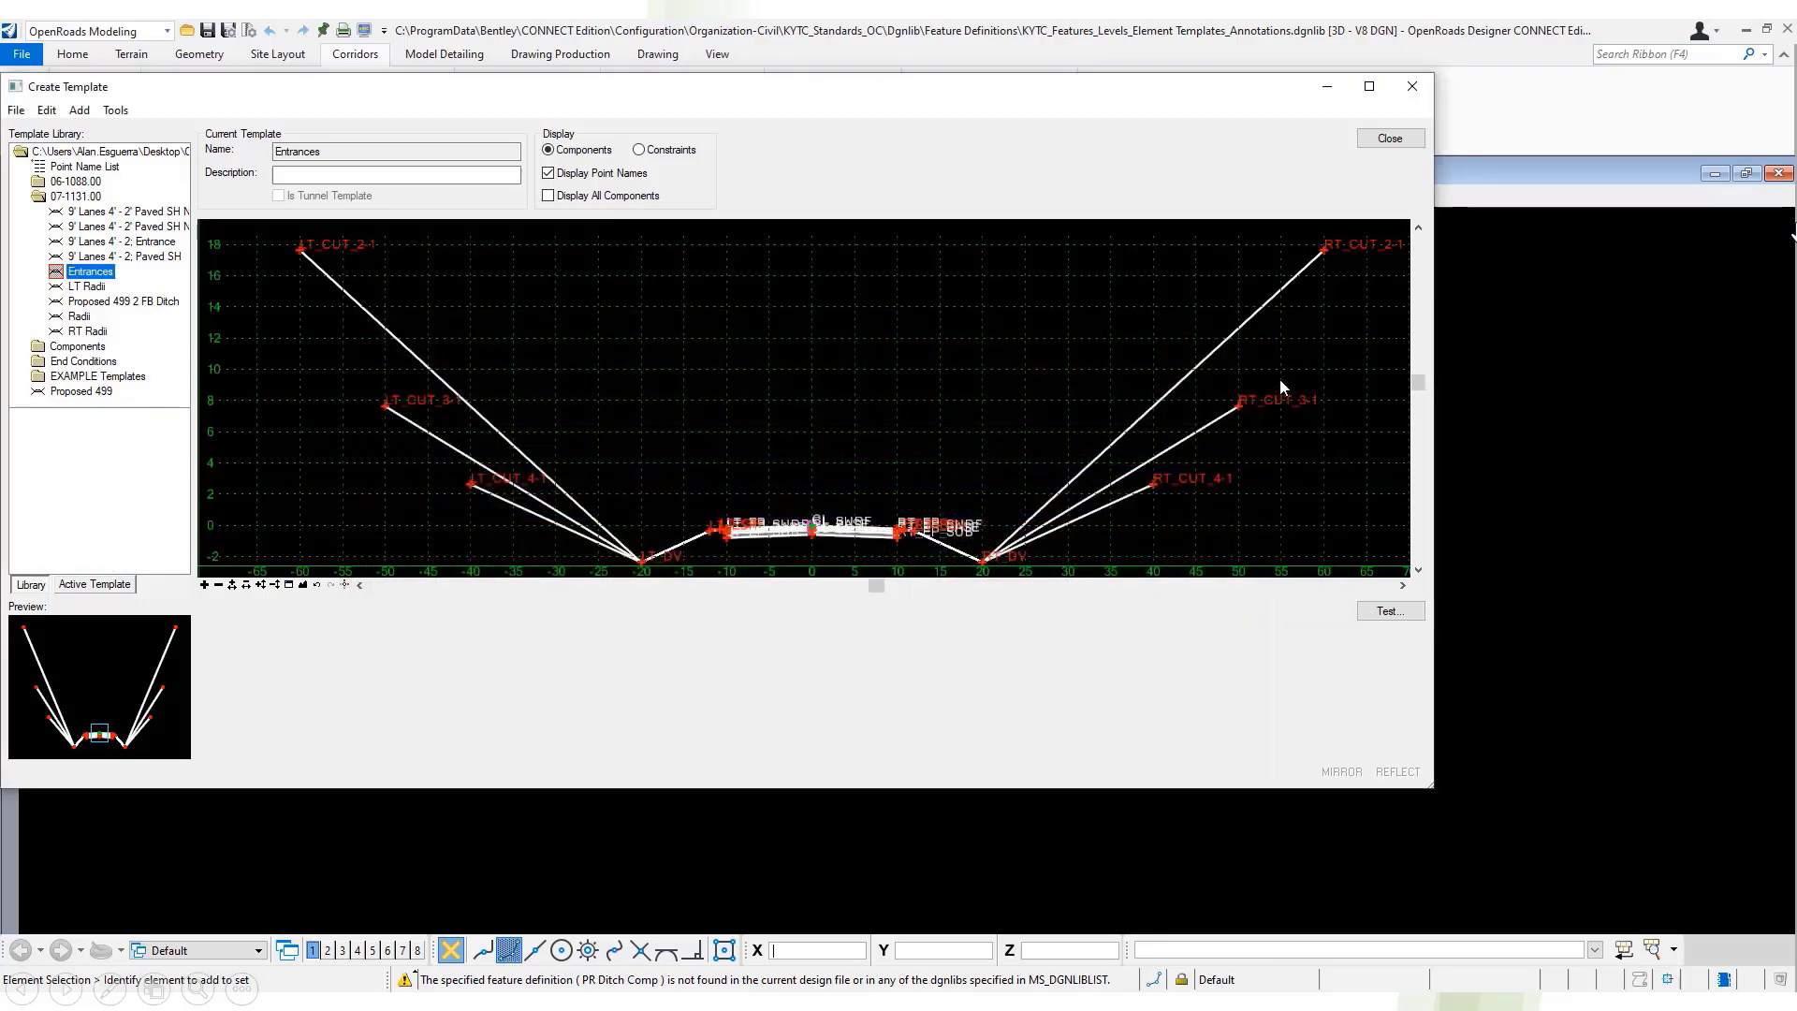
- Discard the changes to Components.itl and open the Components_Remapped.itl template library
click(17, 110)
click(47, 152)
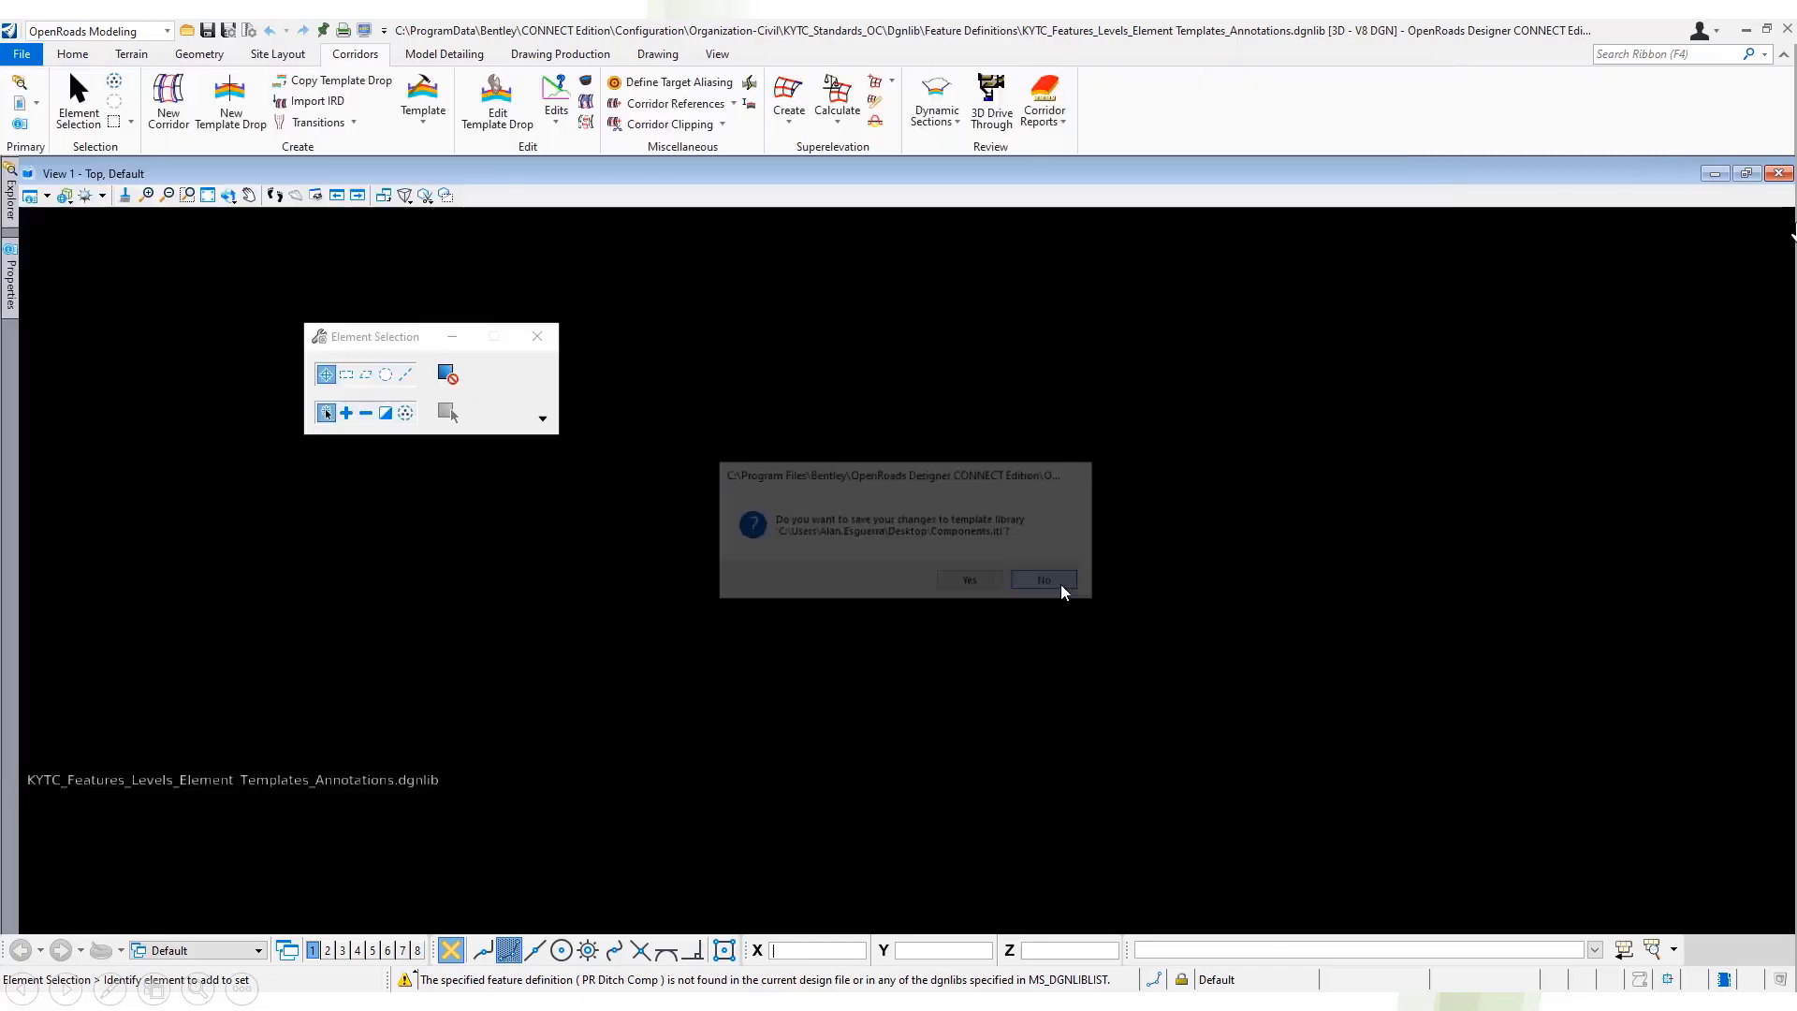
click(1059, 583)
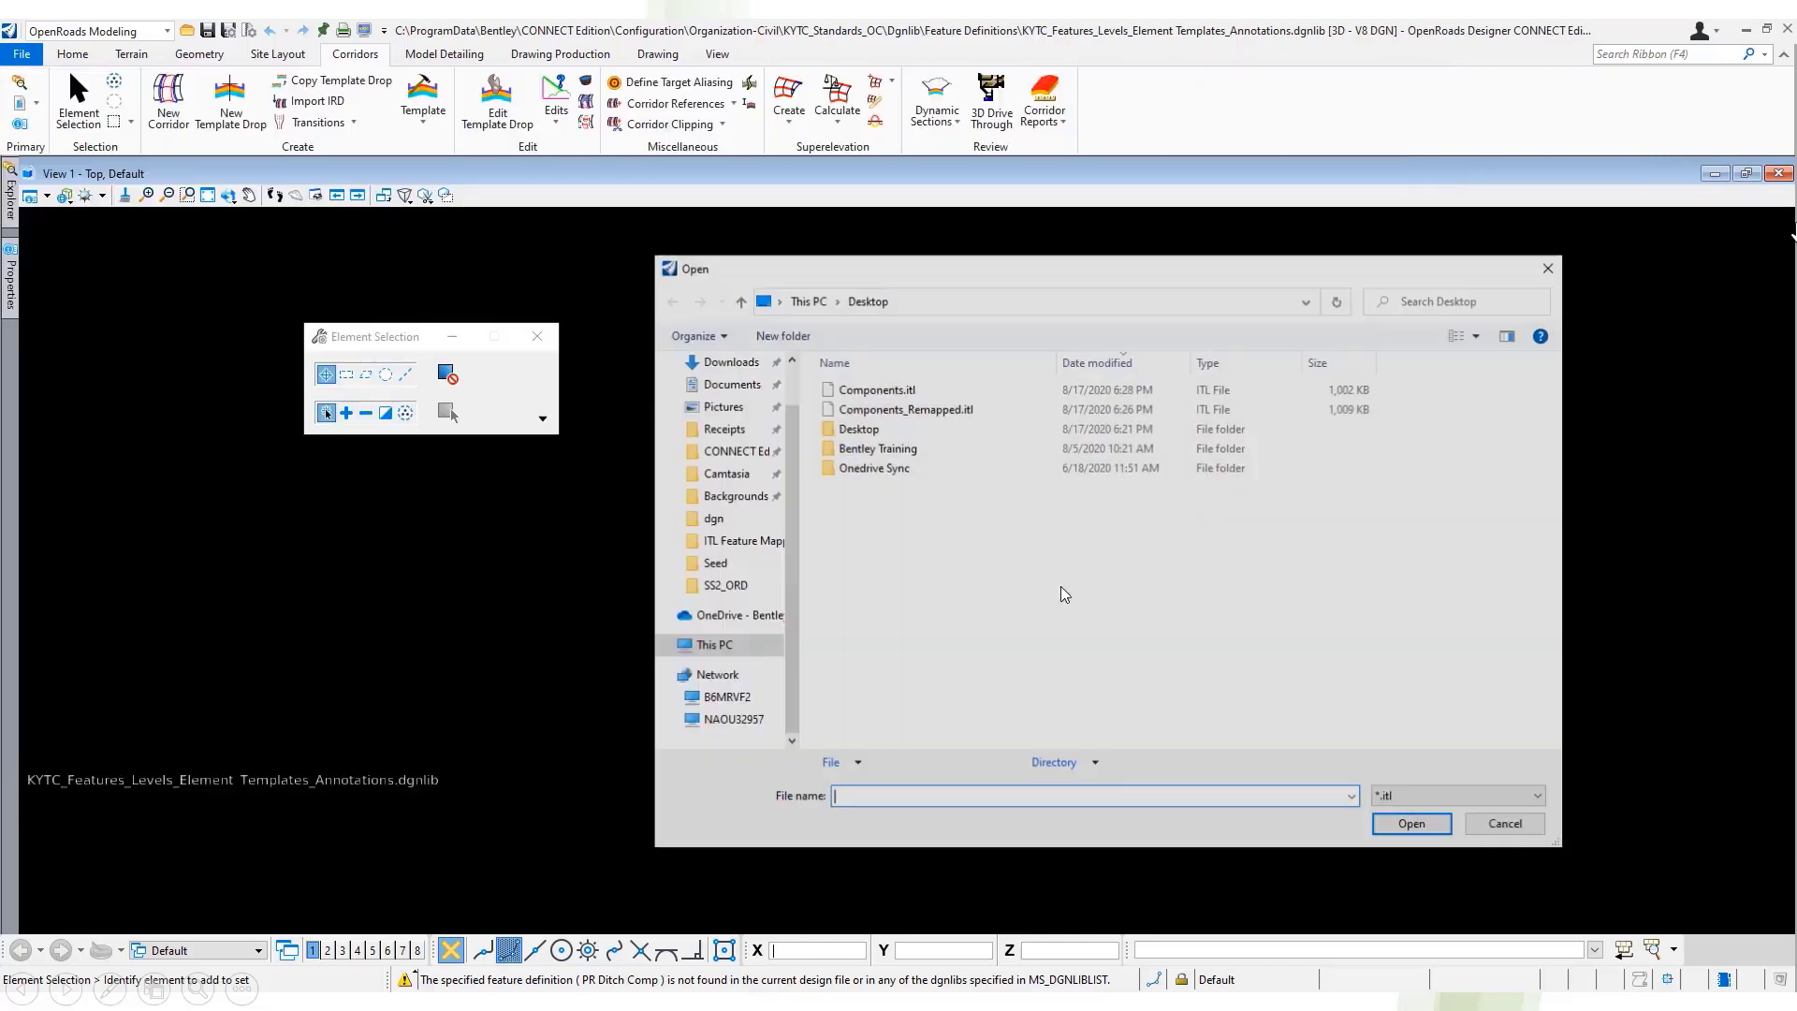
click(978, 409)
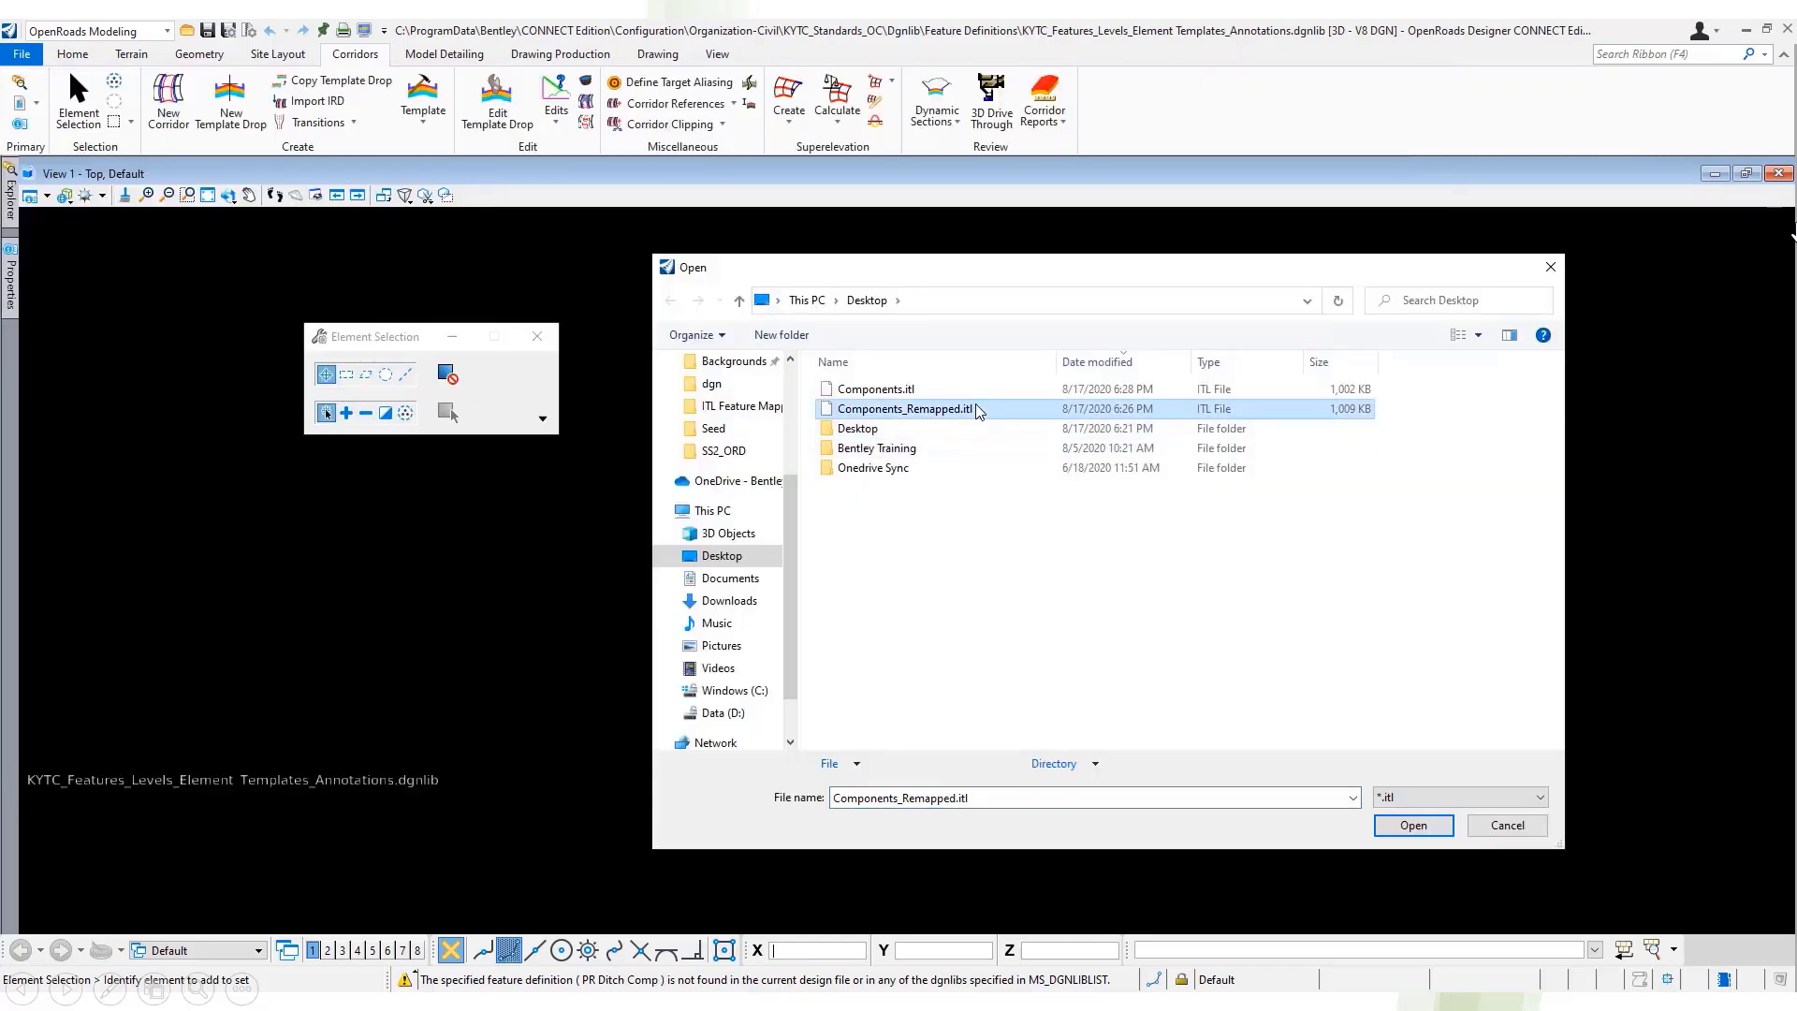
click(1399, 825)
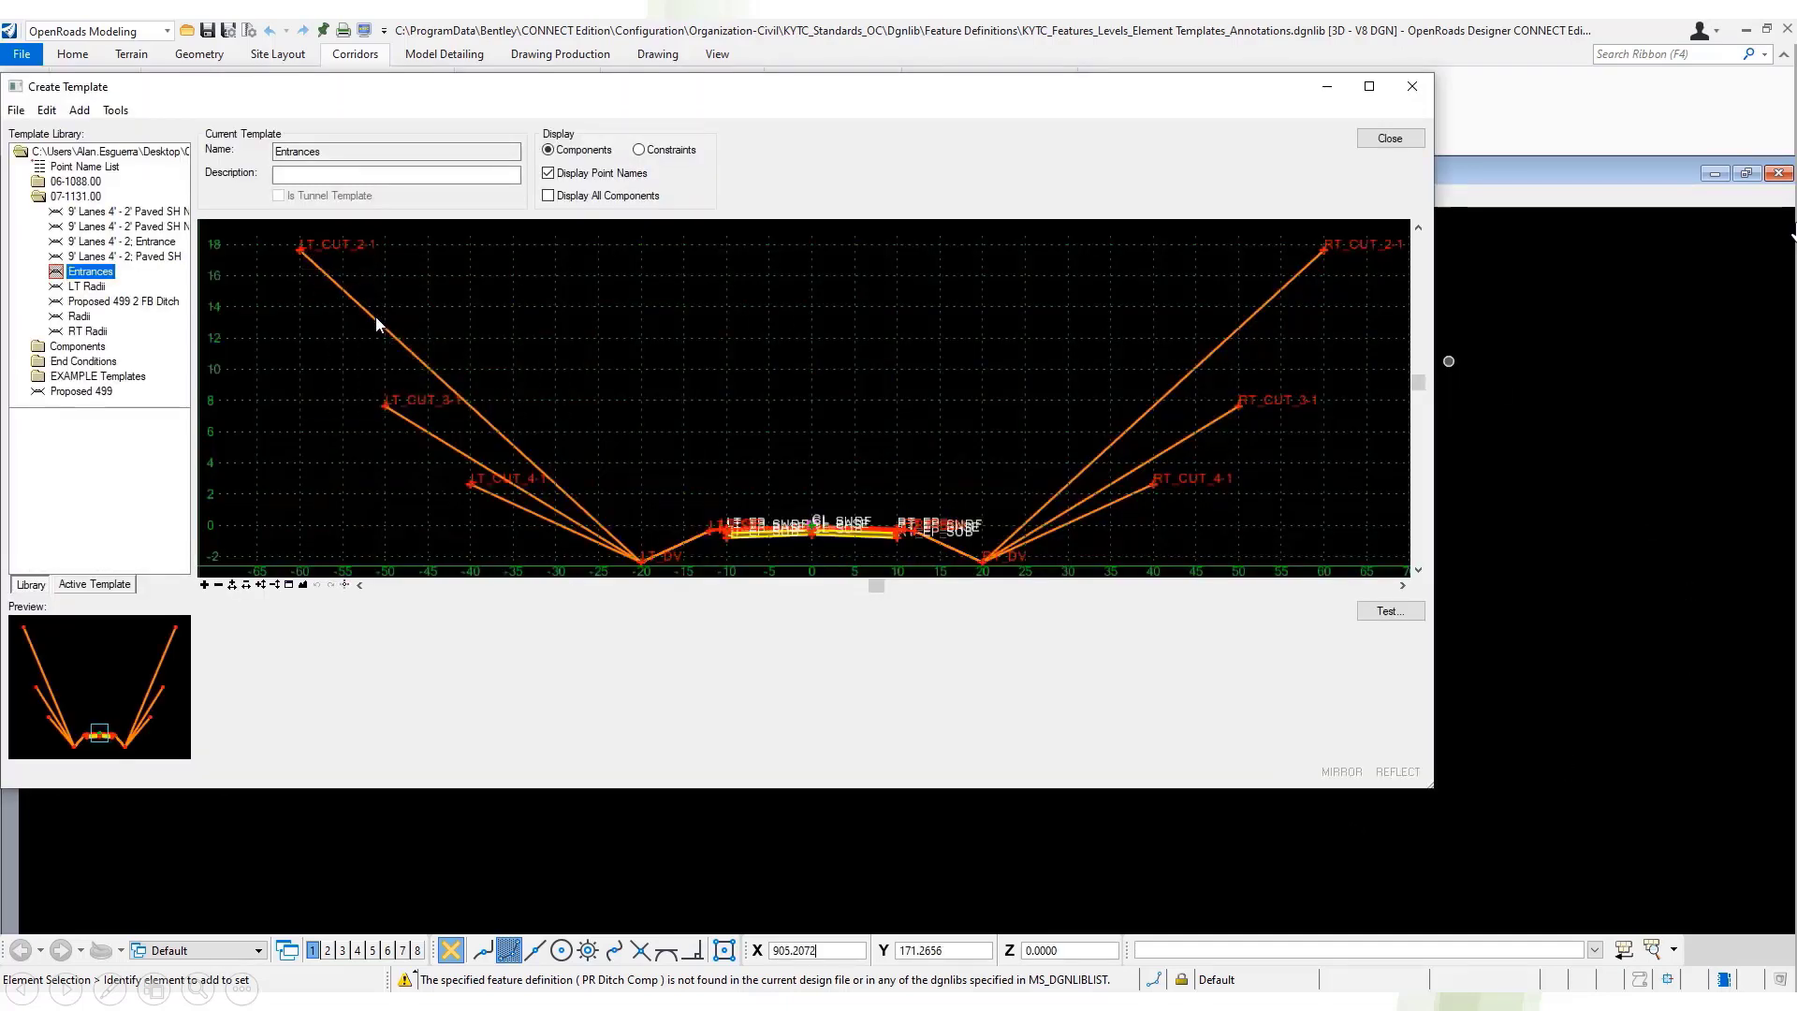
- Examine the feature definition assigned to the LT_V-Ditch_2:1 component of the remapped Entrances template
double_click(448, 281)
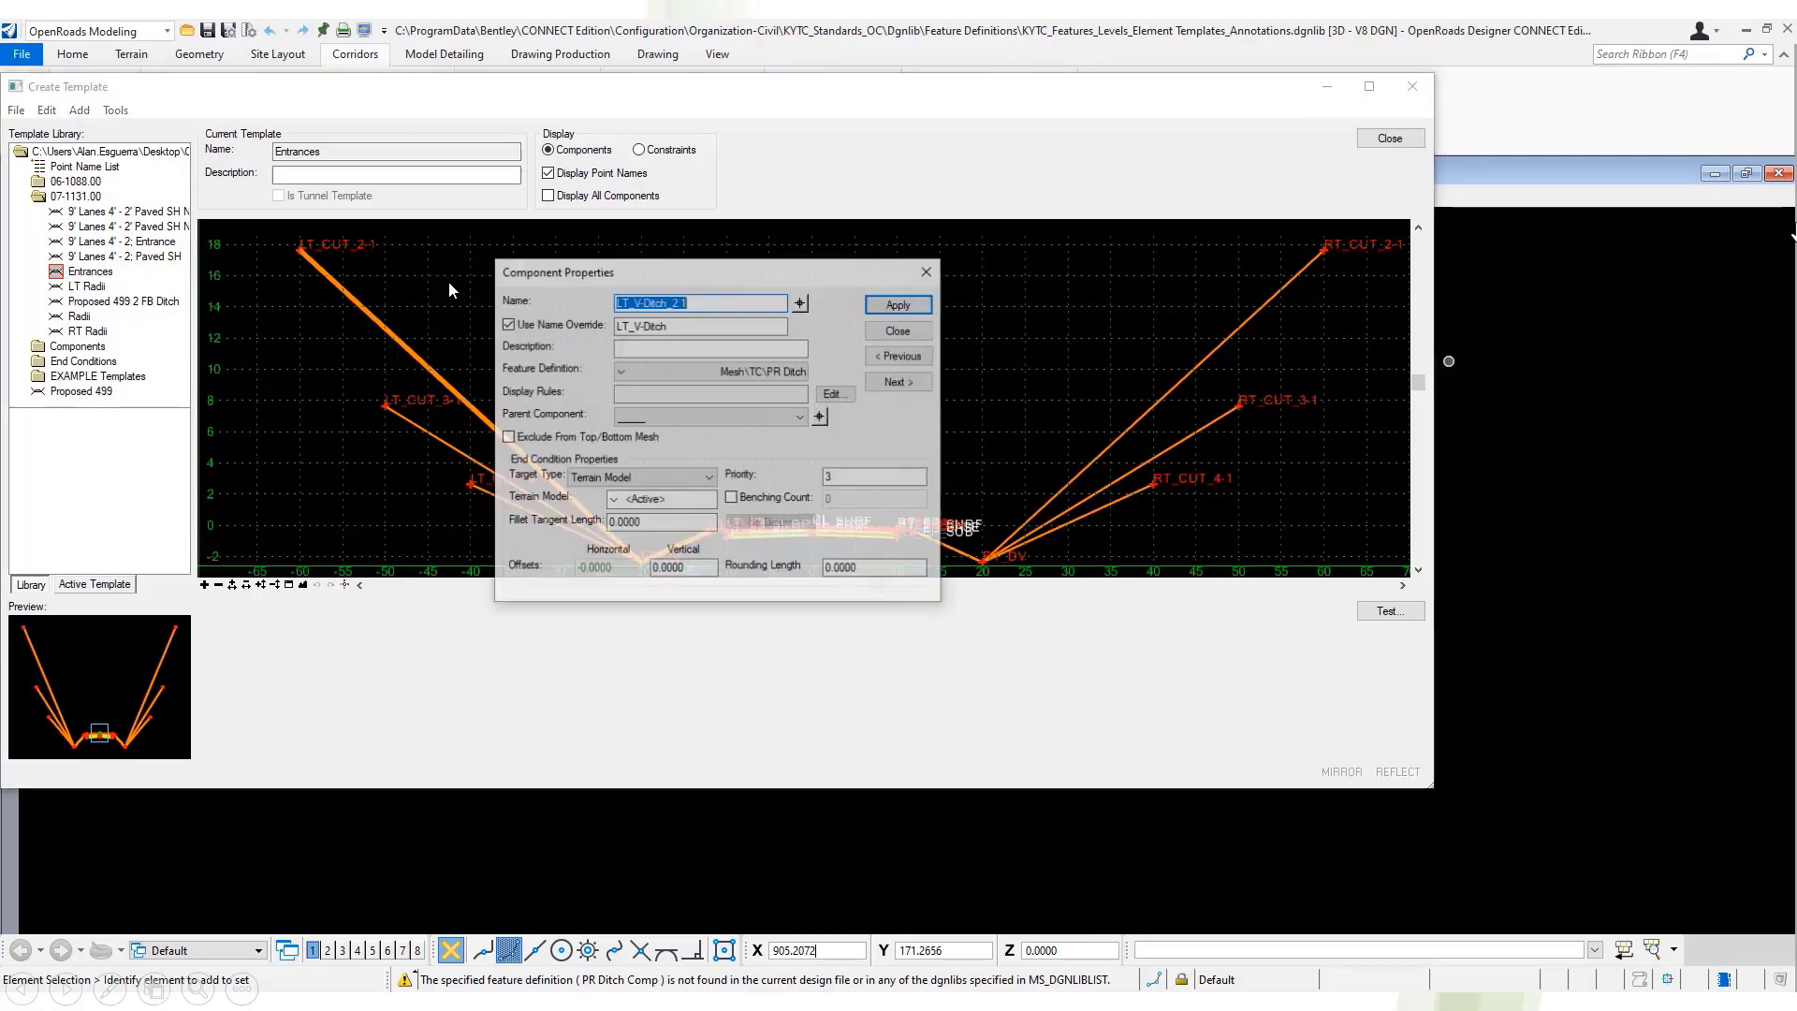
click(751, 371)
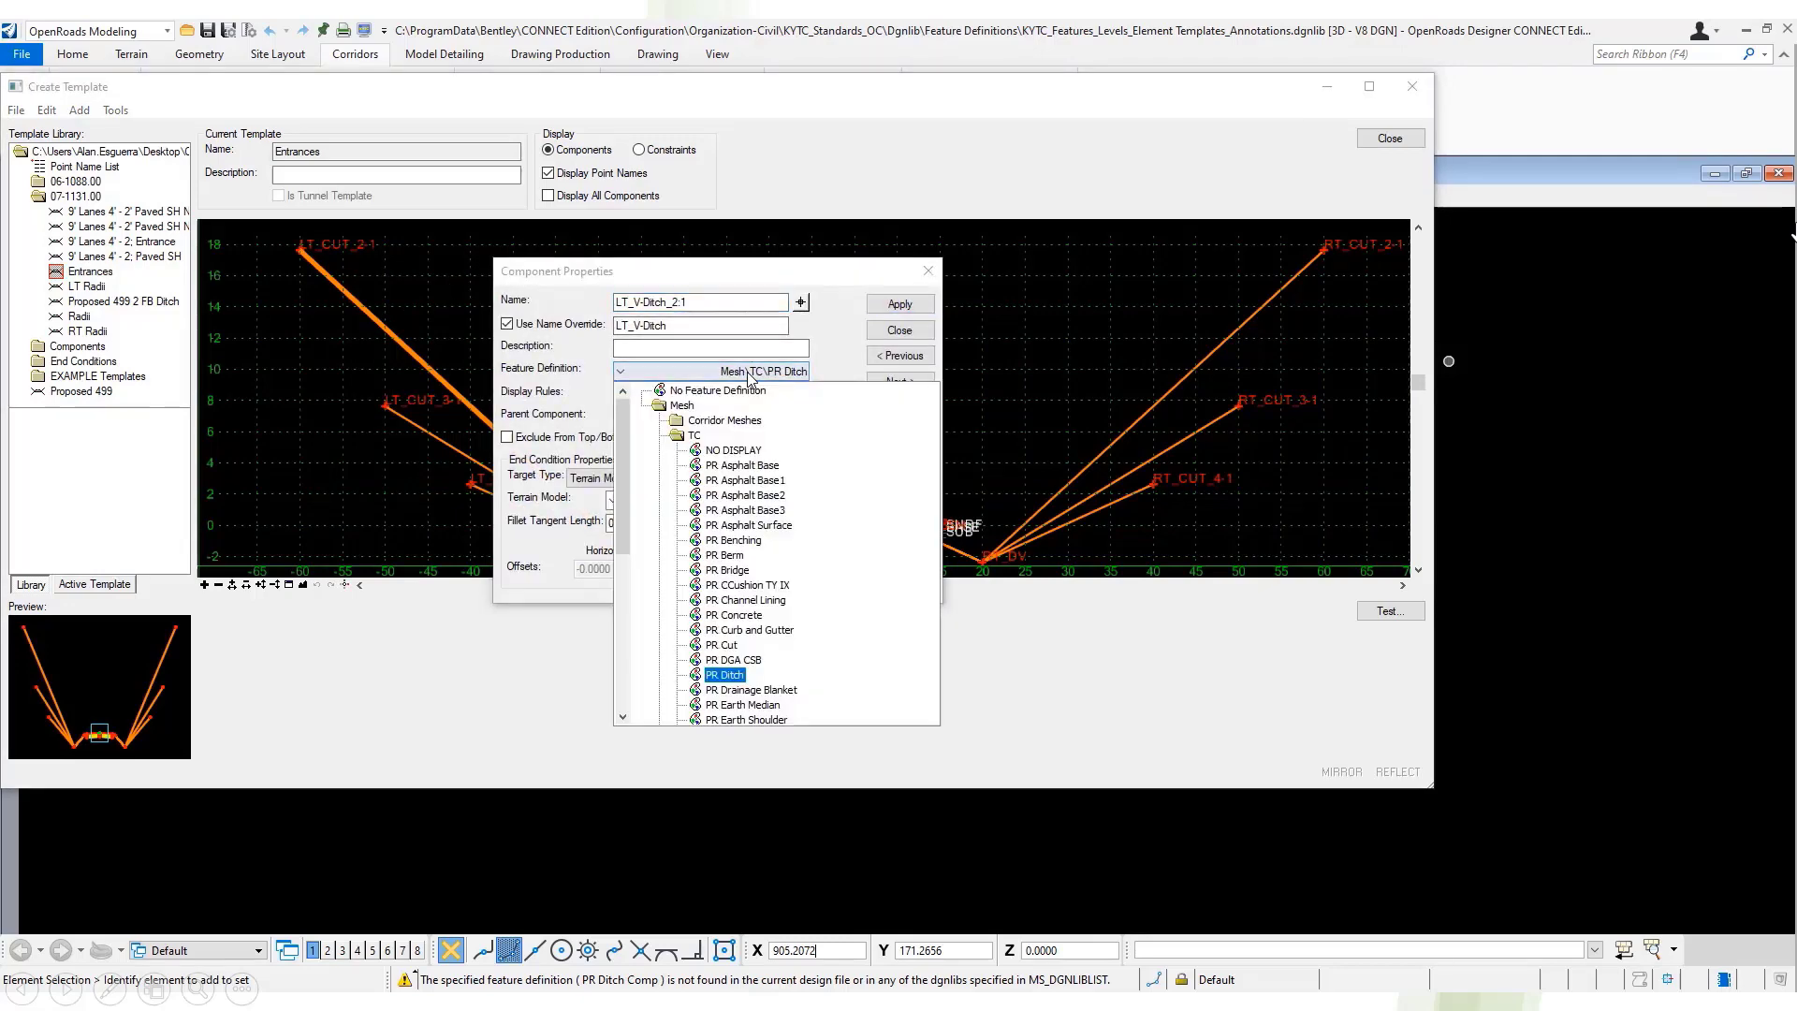
click(749, 372)
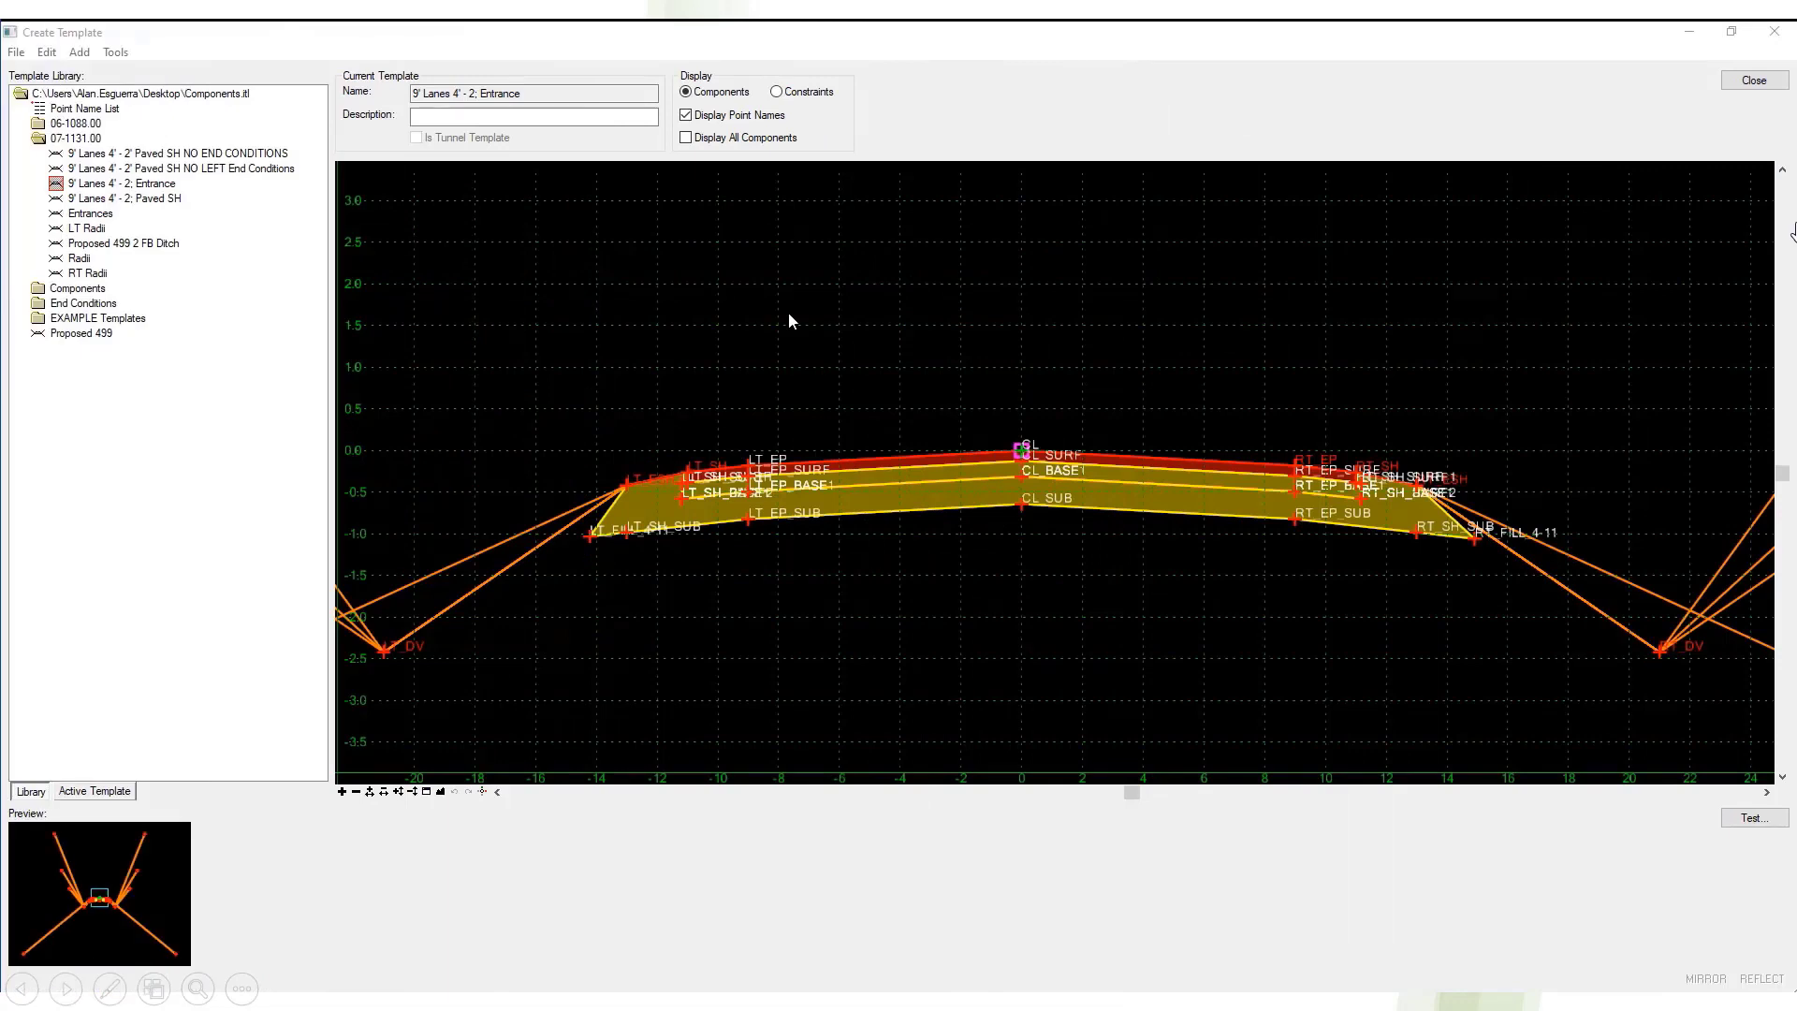
- Turn on the superelevation flag for LT_ESH, LT_SH, LT_EP, CL, RT_EP, RT_SH and RT_ESH in the 9' Lanes 4' - 2; Entrance template
double_click(627, 483)
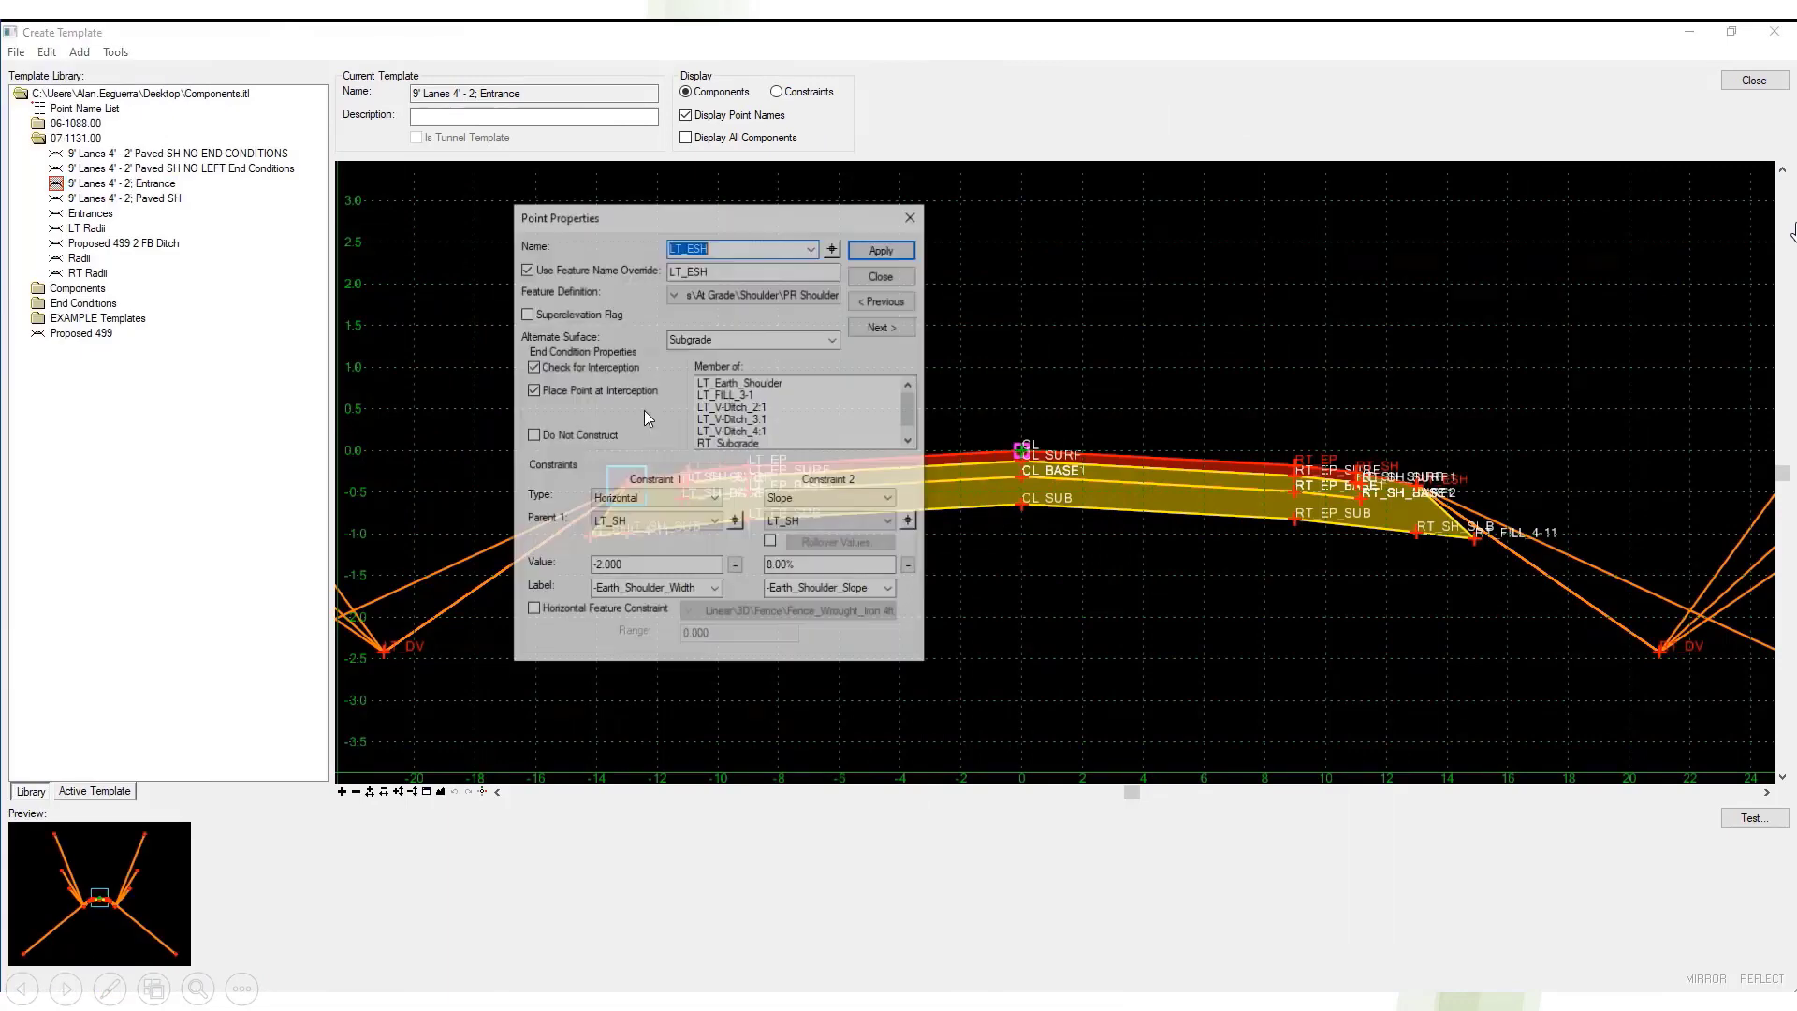
click(882, 299)
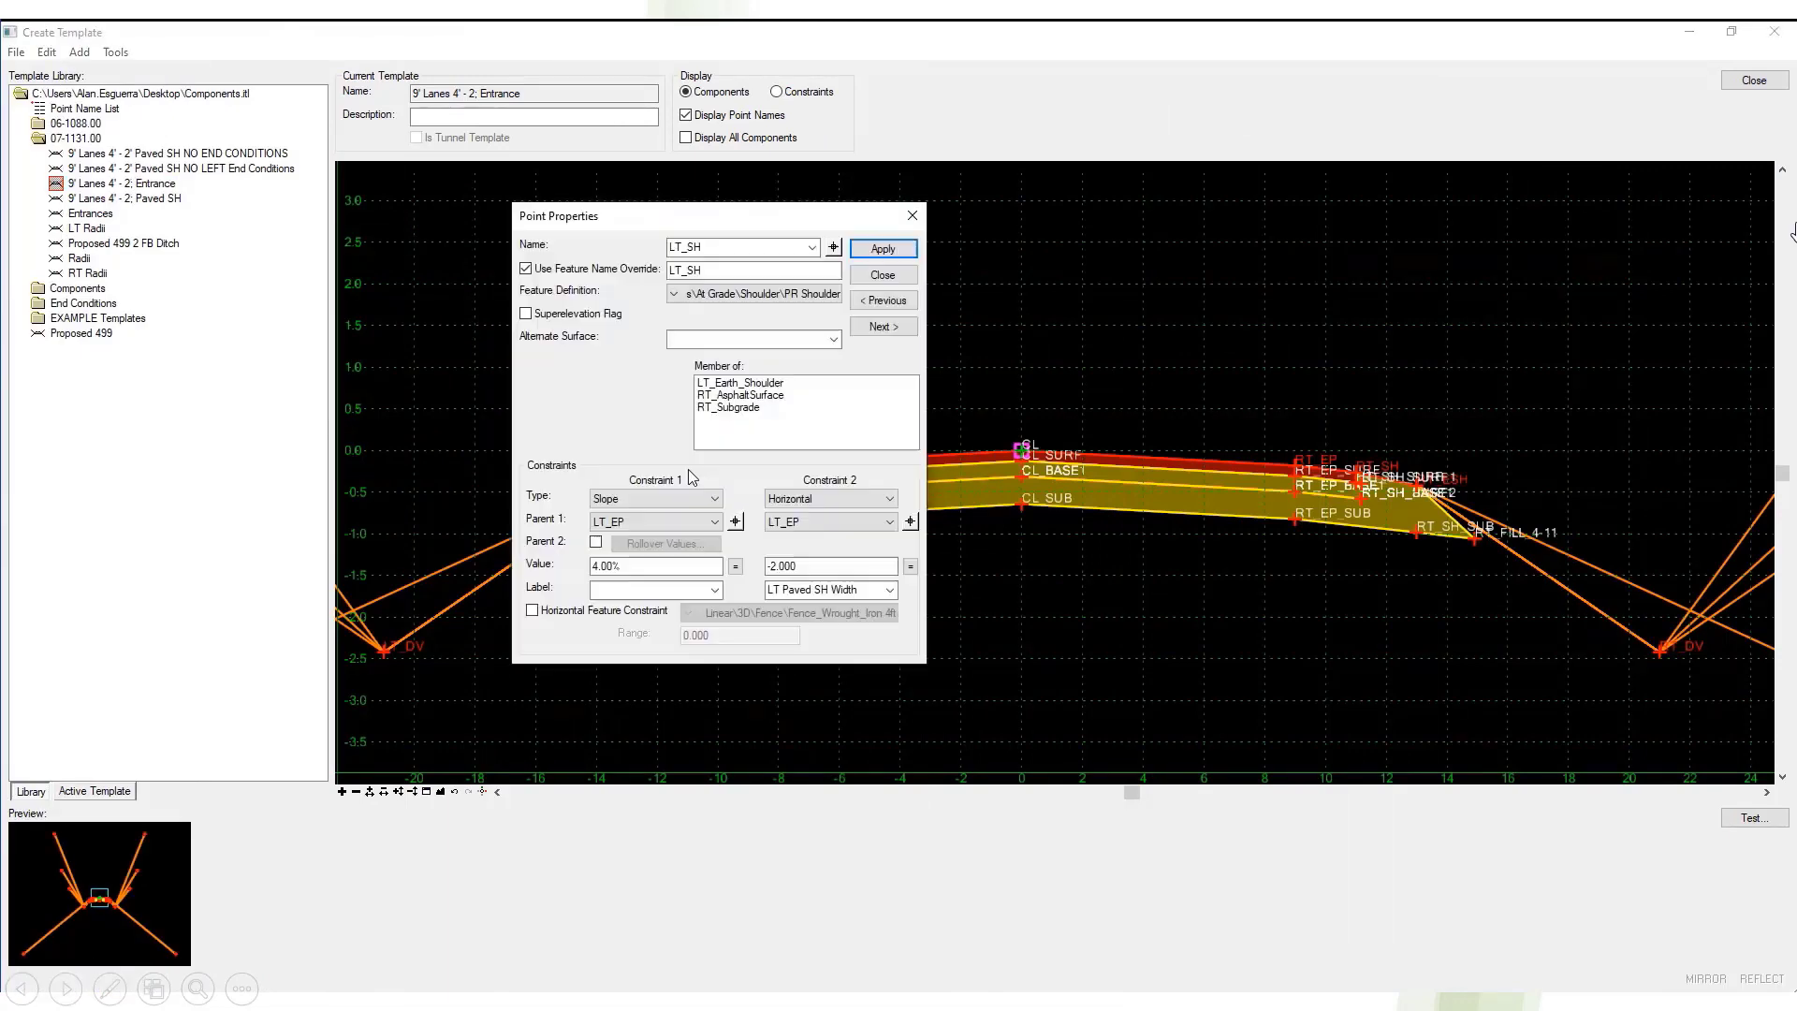
click(859, 249)
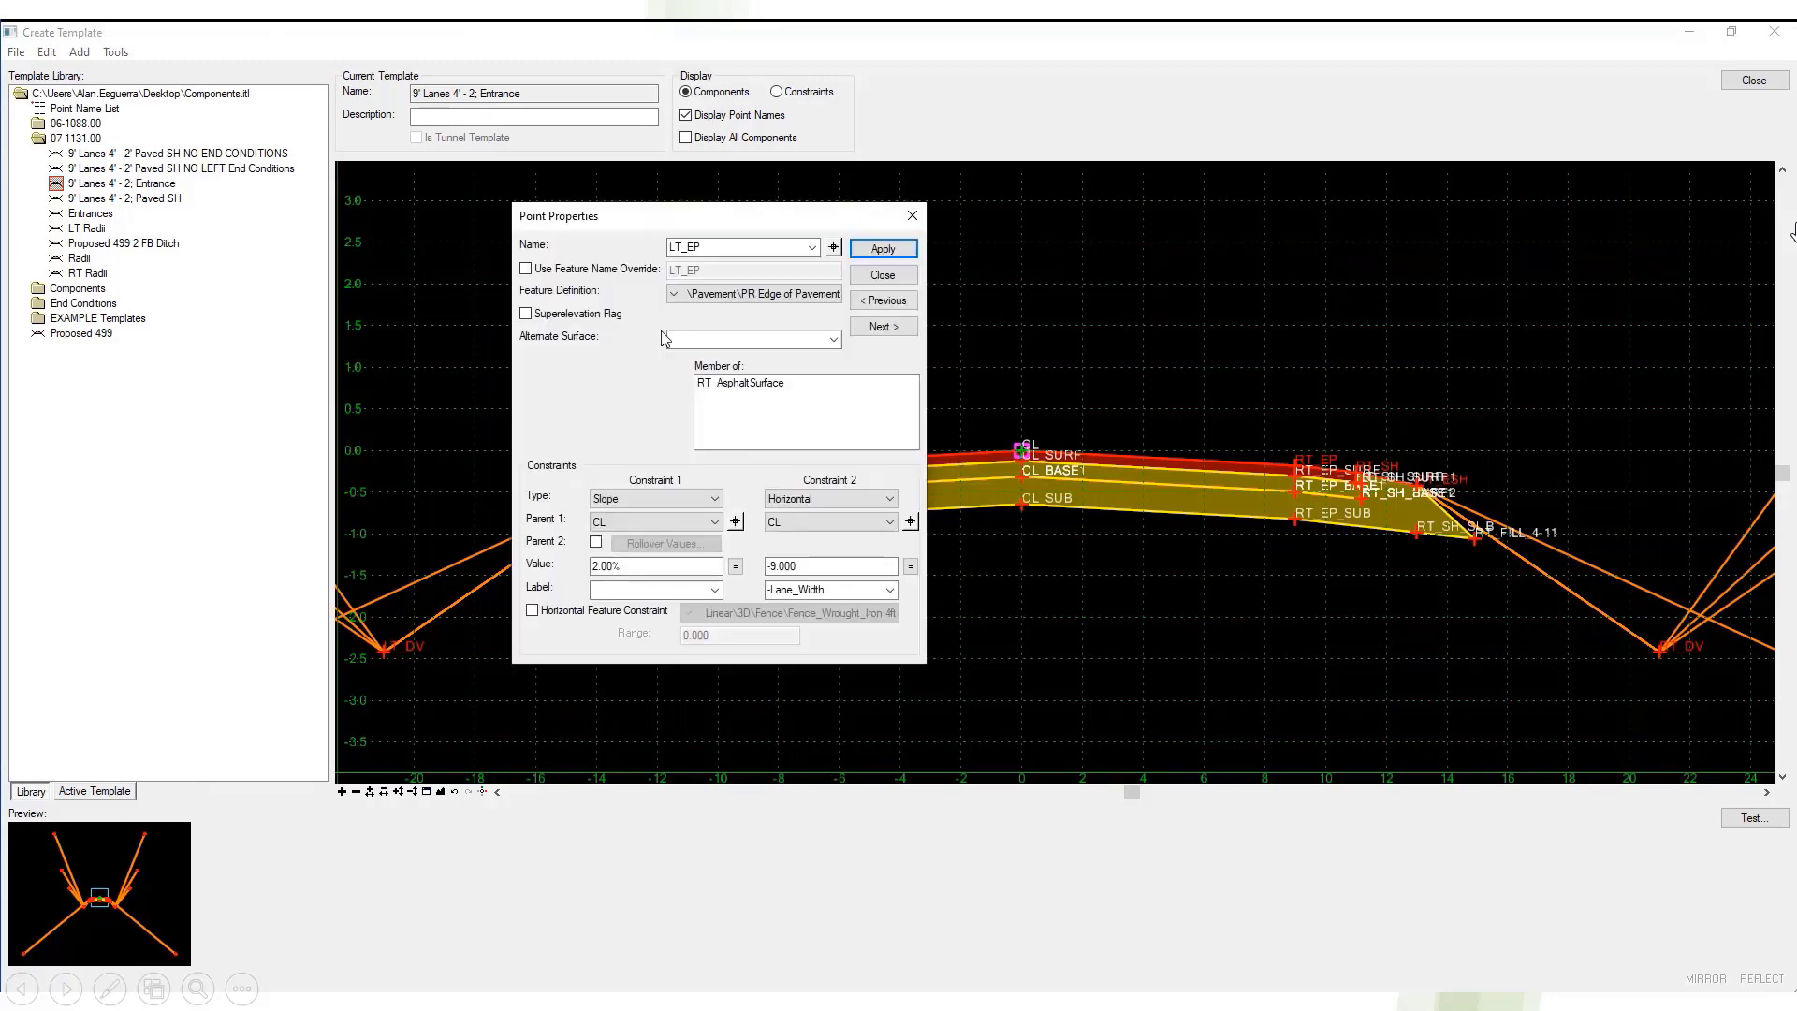
click(859, 249)
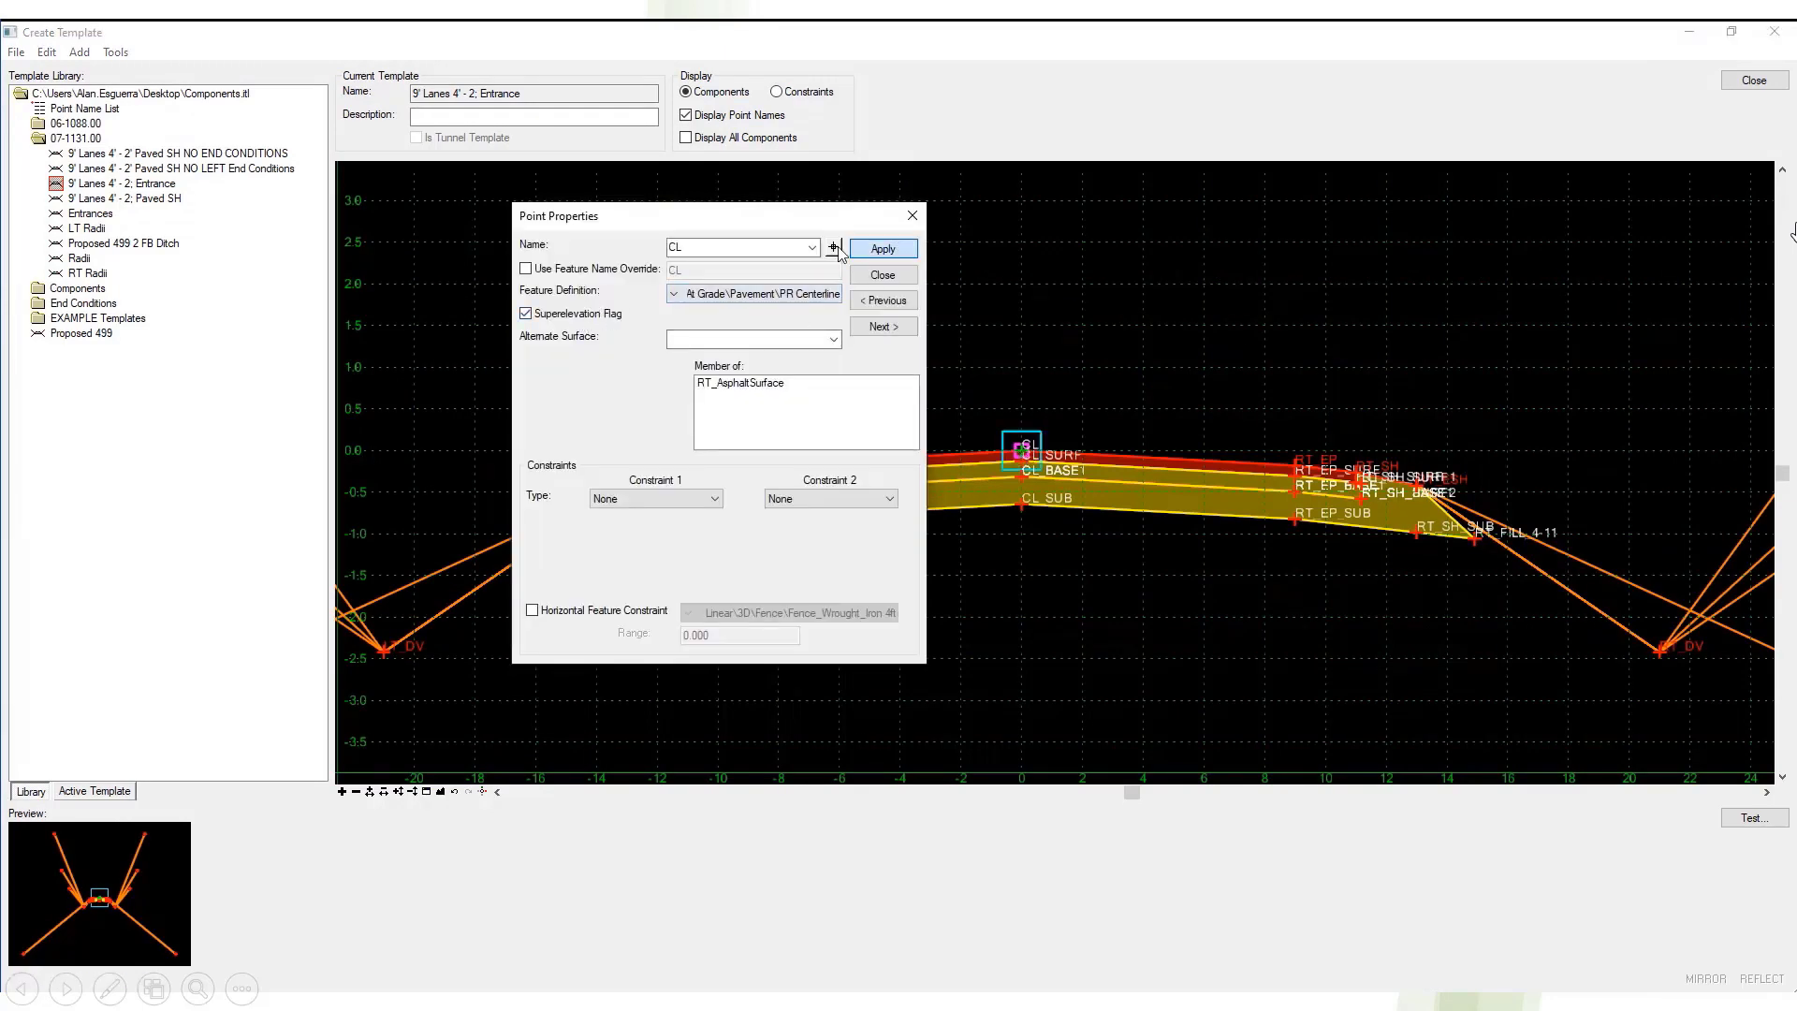
click(833, 247)
click(1299, 470)
click(833, 248)
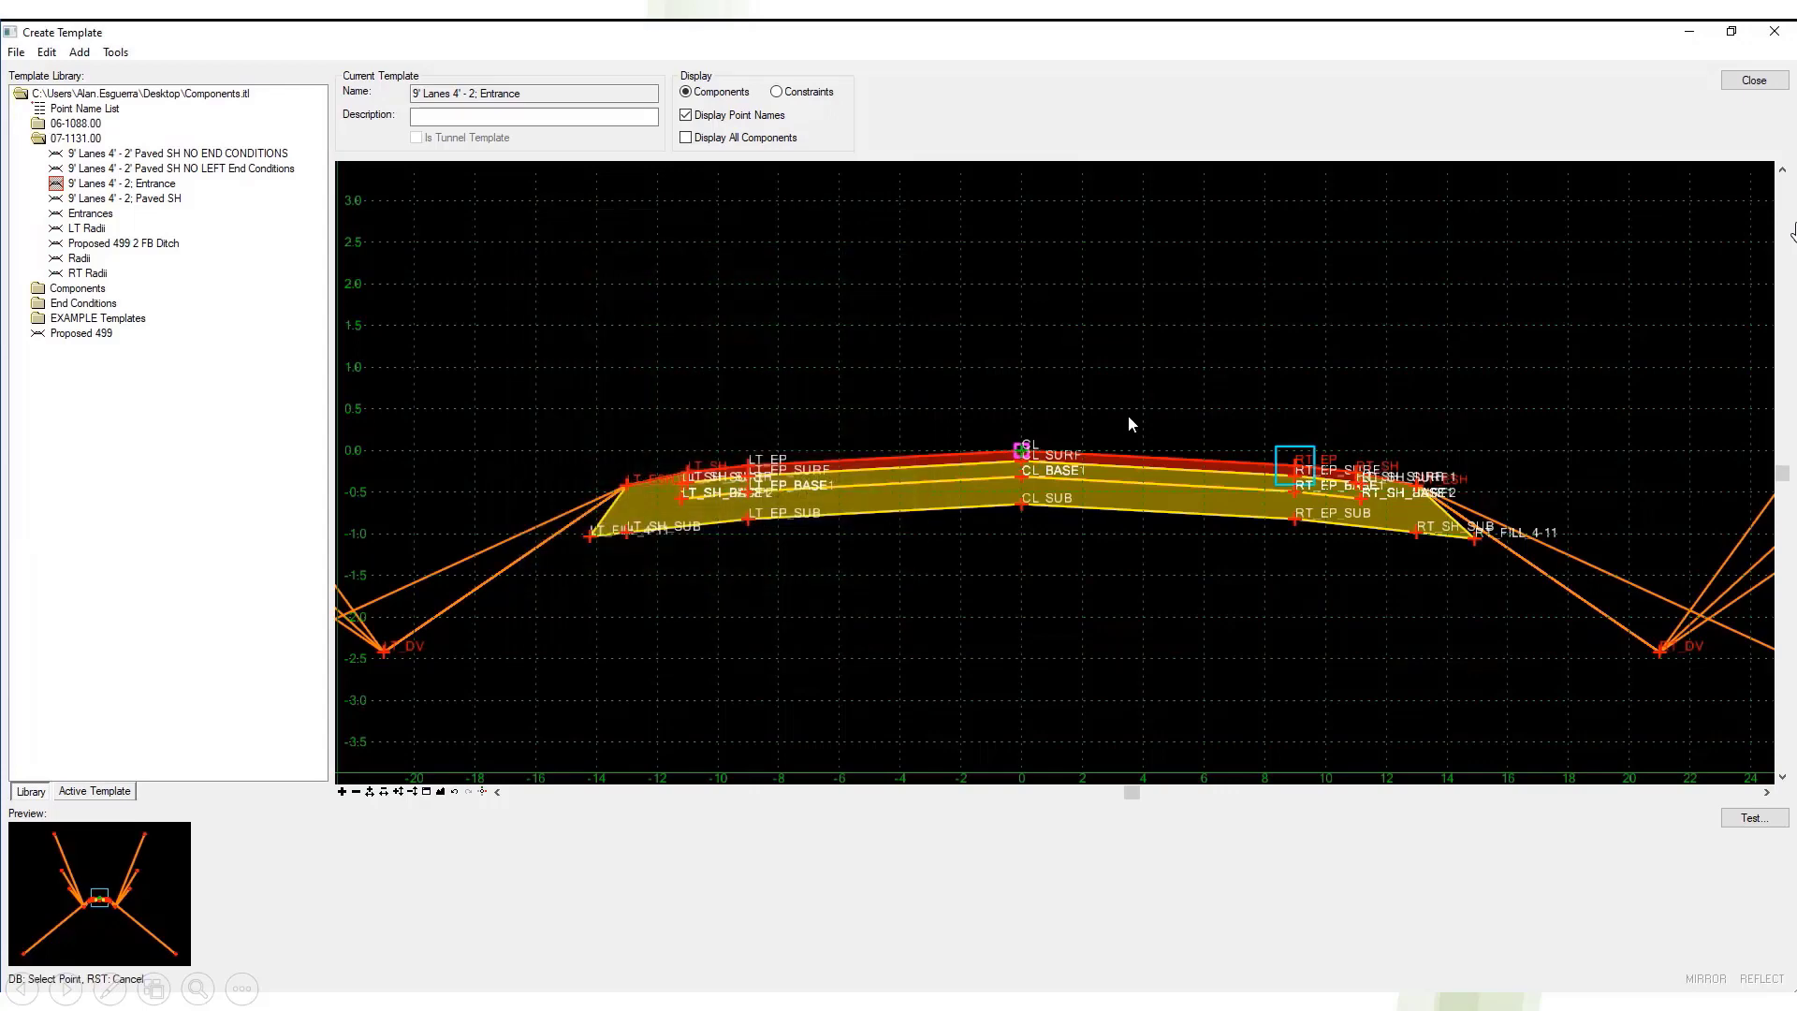
click(1357, 468)
click(833, 247)
click(1418, 487)
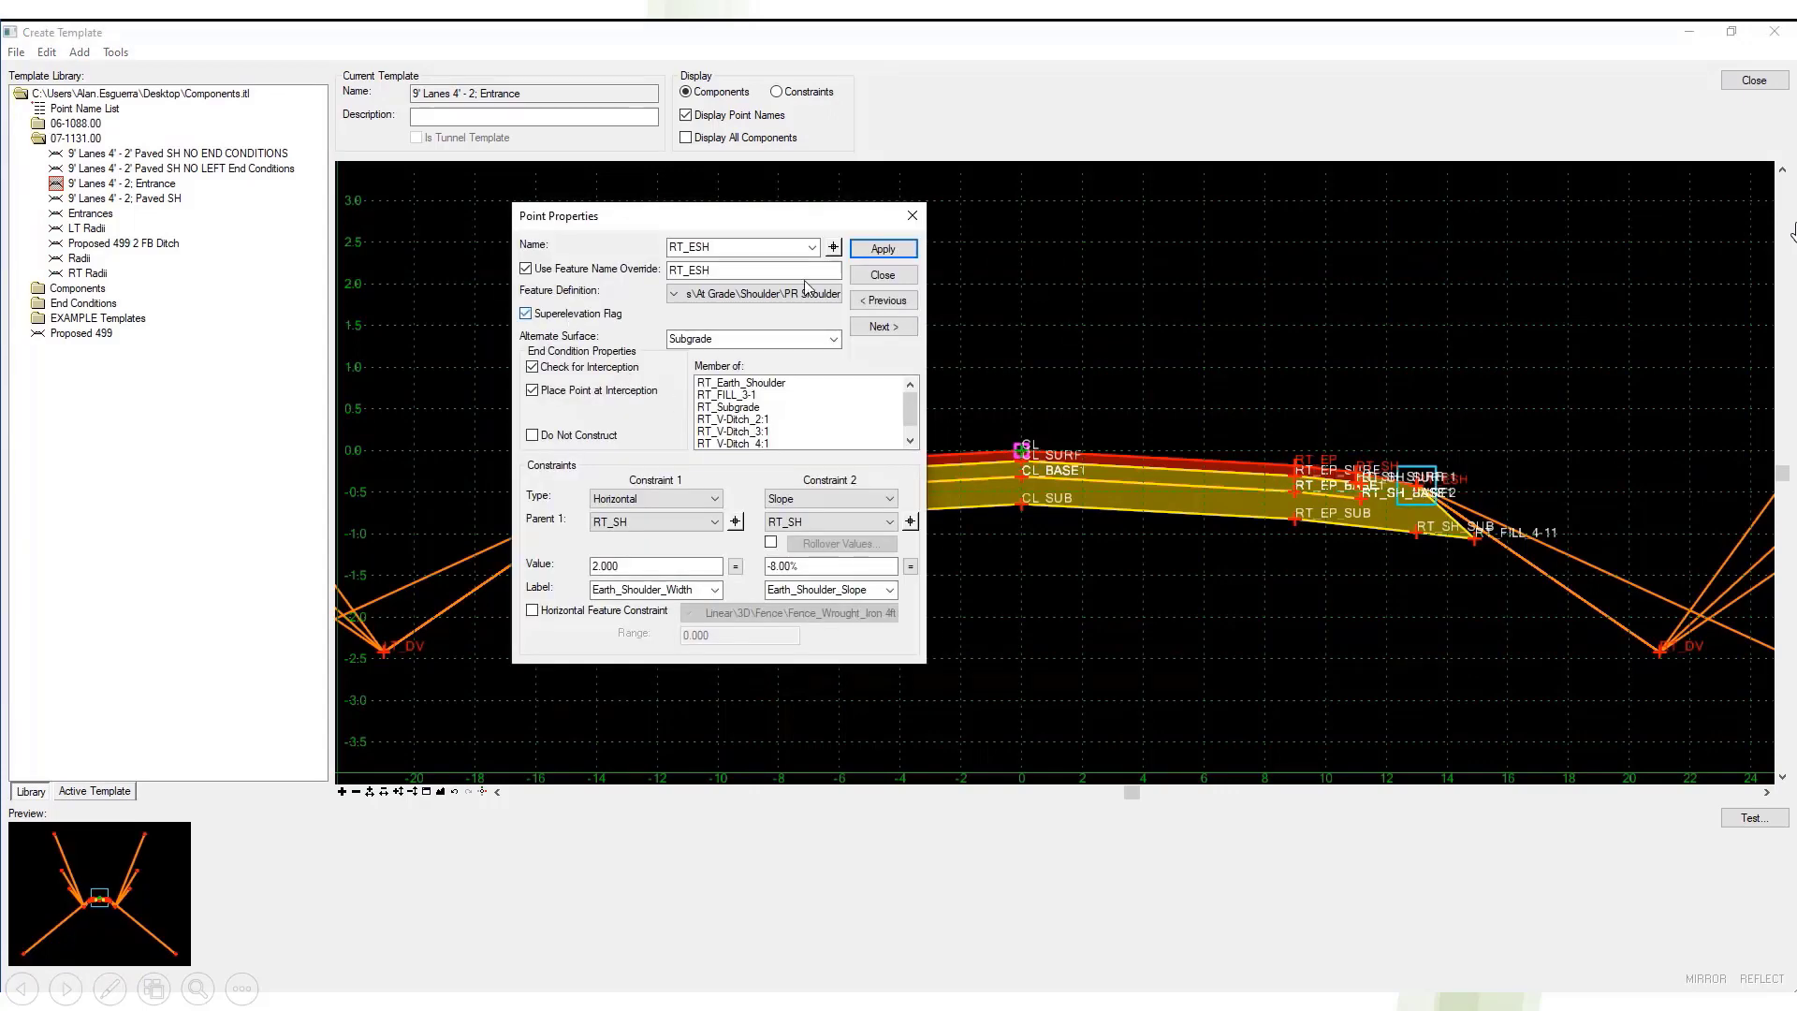
click(883, 275)
- Turn on the superelevation flag for the surface points of the 9' Lanes 4' - 2; Paved SH template, one point at a time
key(Down)
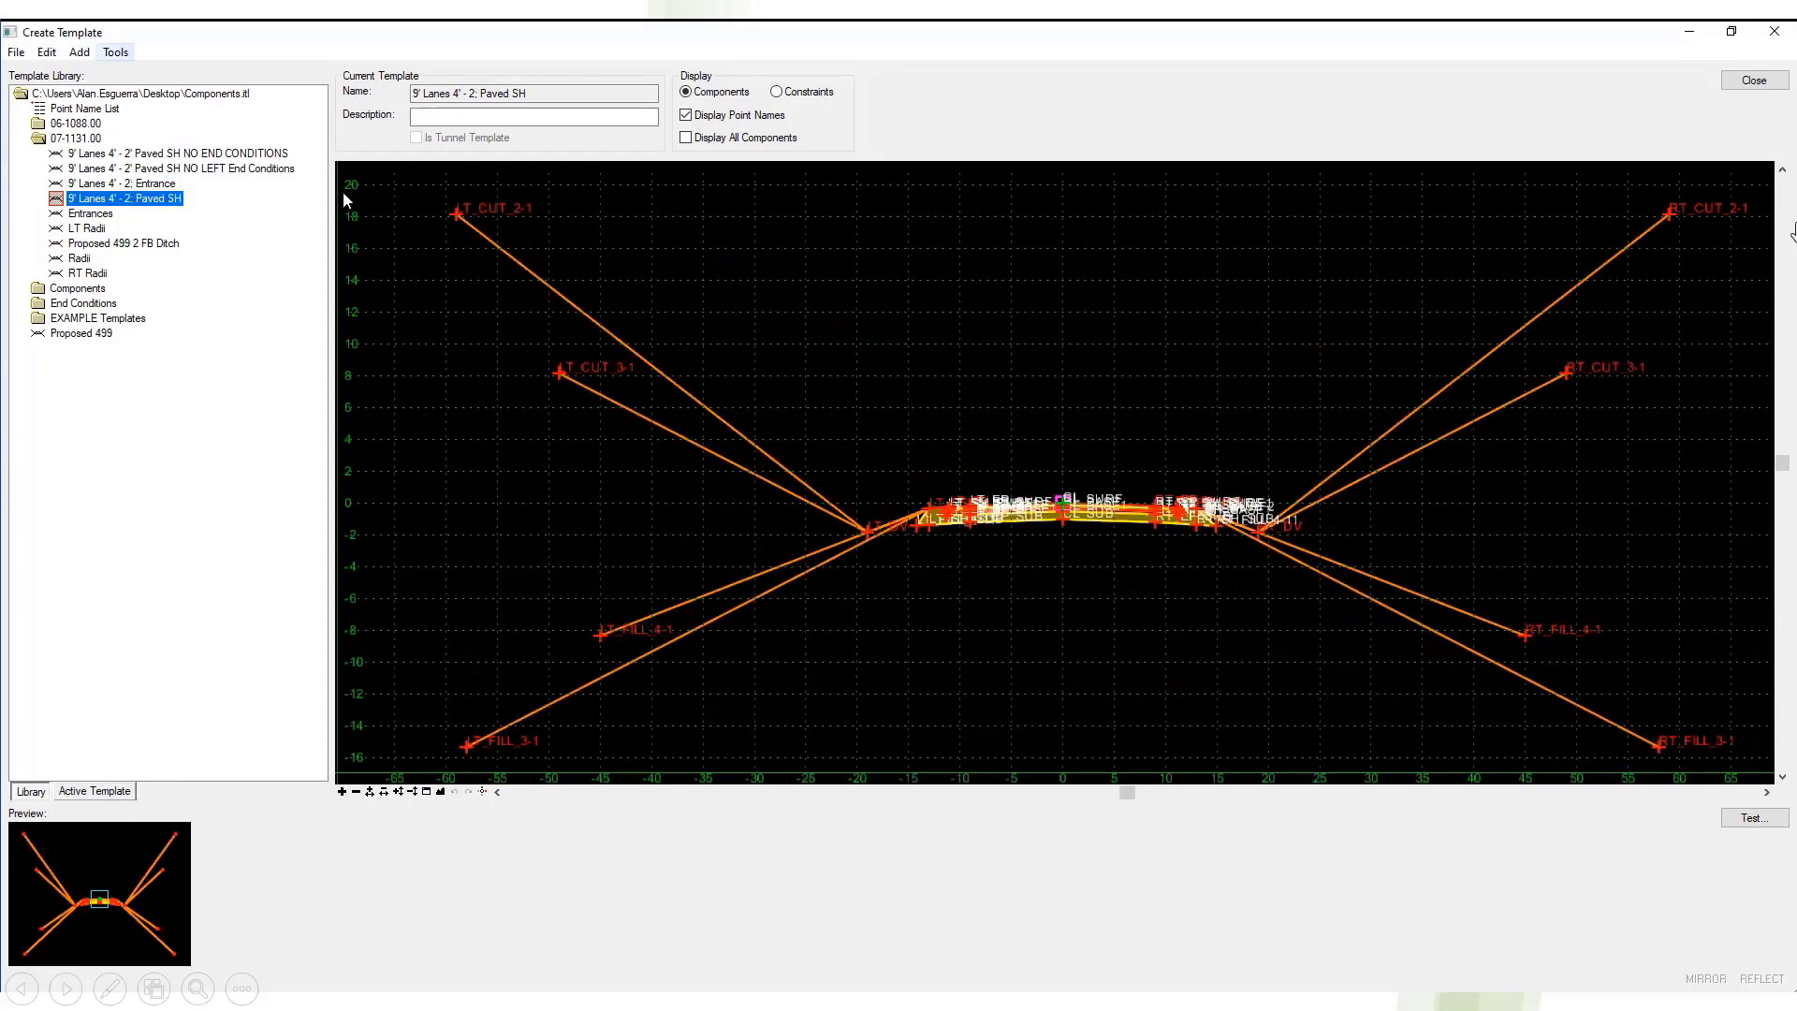
double_click(637, 465)
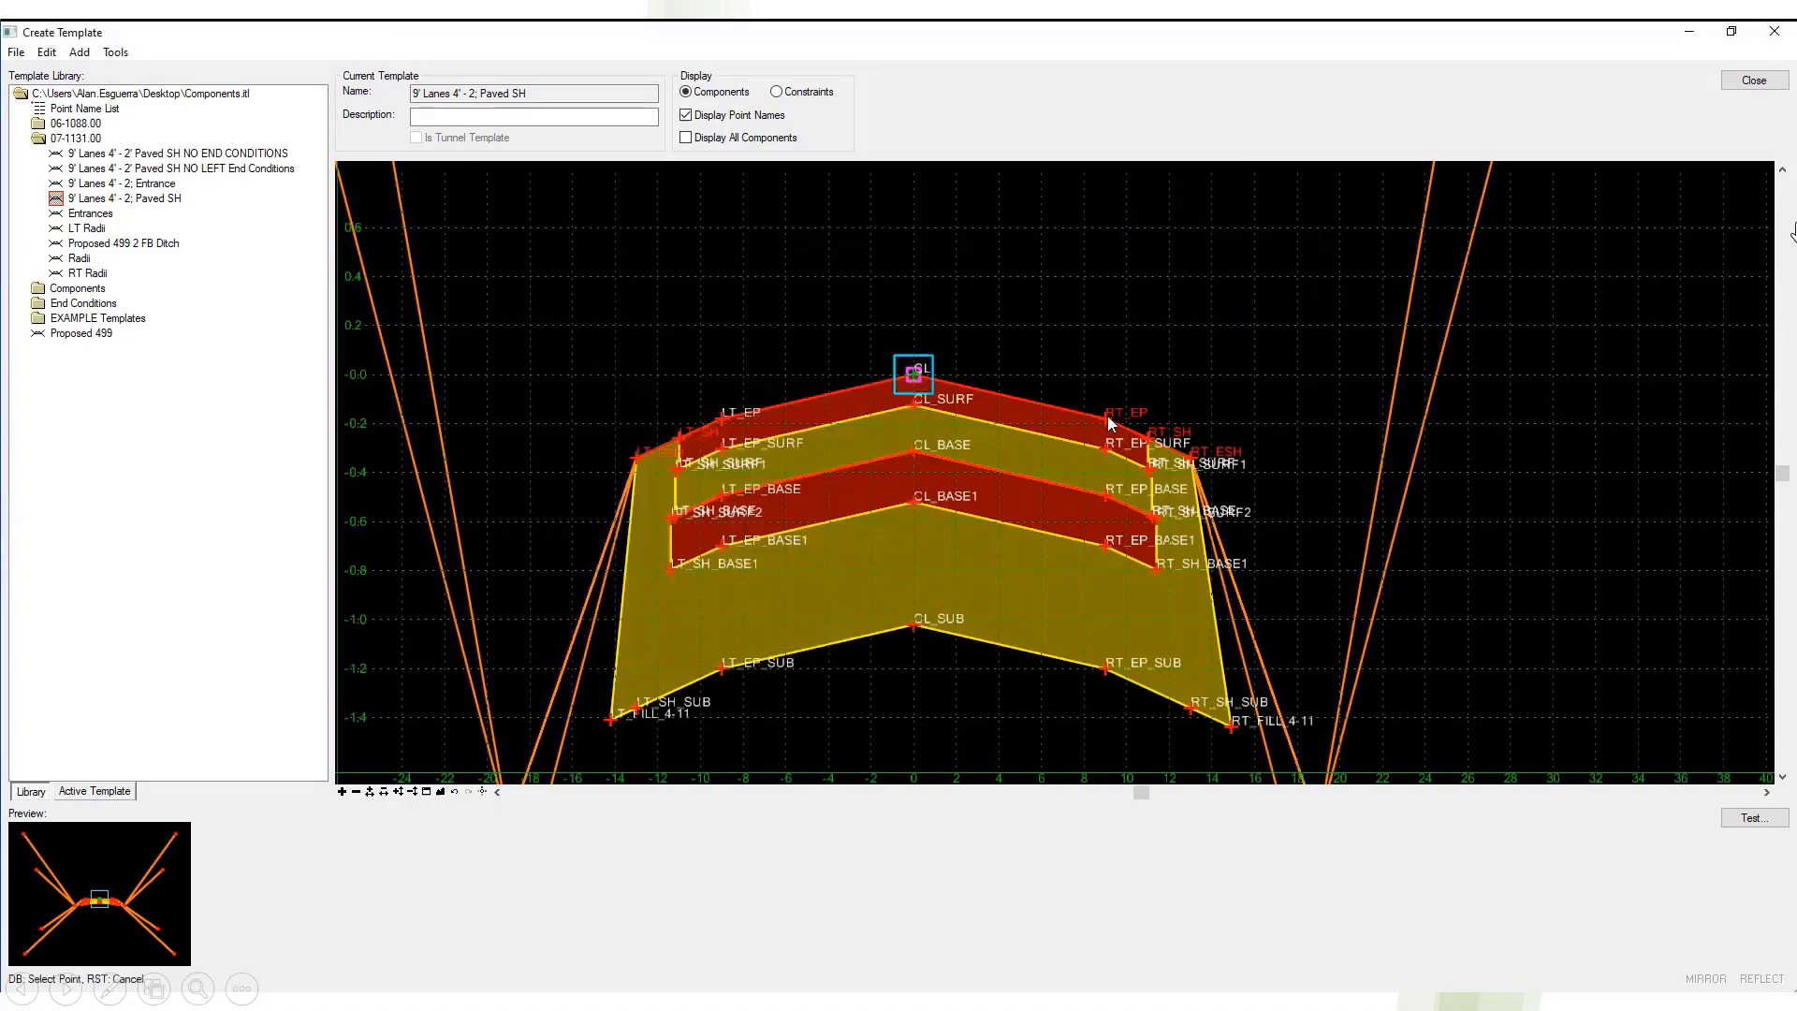
click(883, 326)
- Turn on the superelevation flag for the centerline, edge-of-pavement and shoulder points of the Paved SH NO LEFT End Conditions template
double_click(446, 383)
click(883, 275)
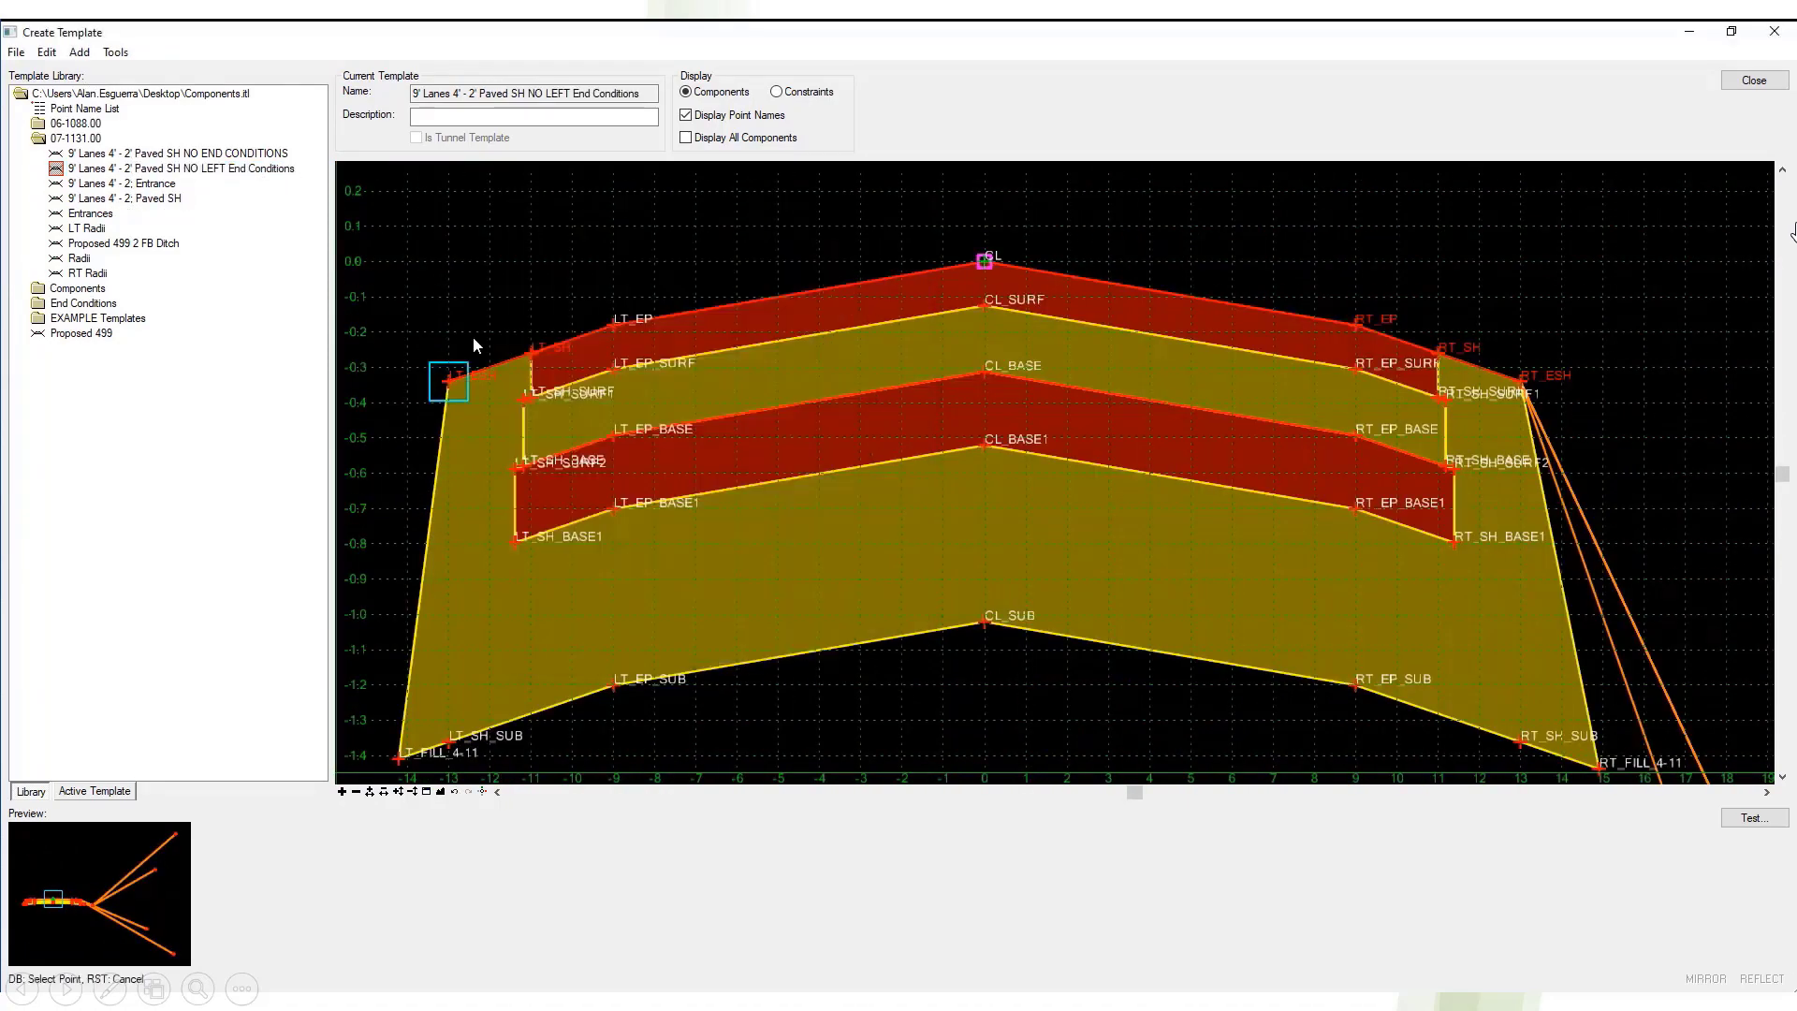
double_click(531, 354)
double_click(614, 325)
double_click(984, 262)
click(882, 275)
double_click(1356, 324)
double_click(1437, 353)
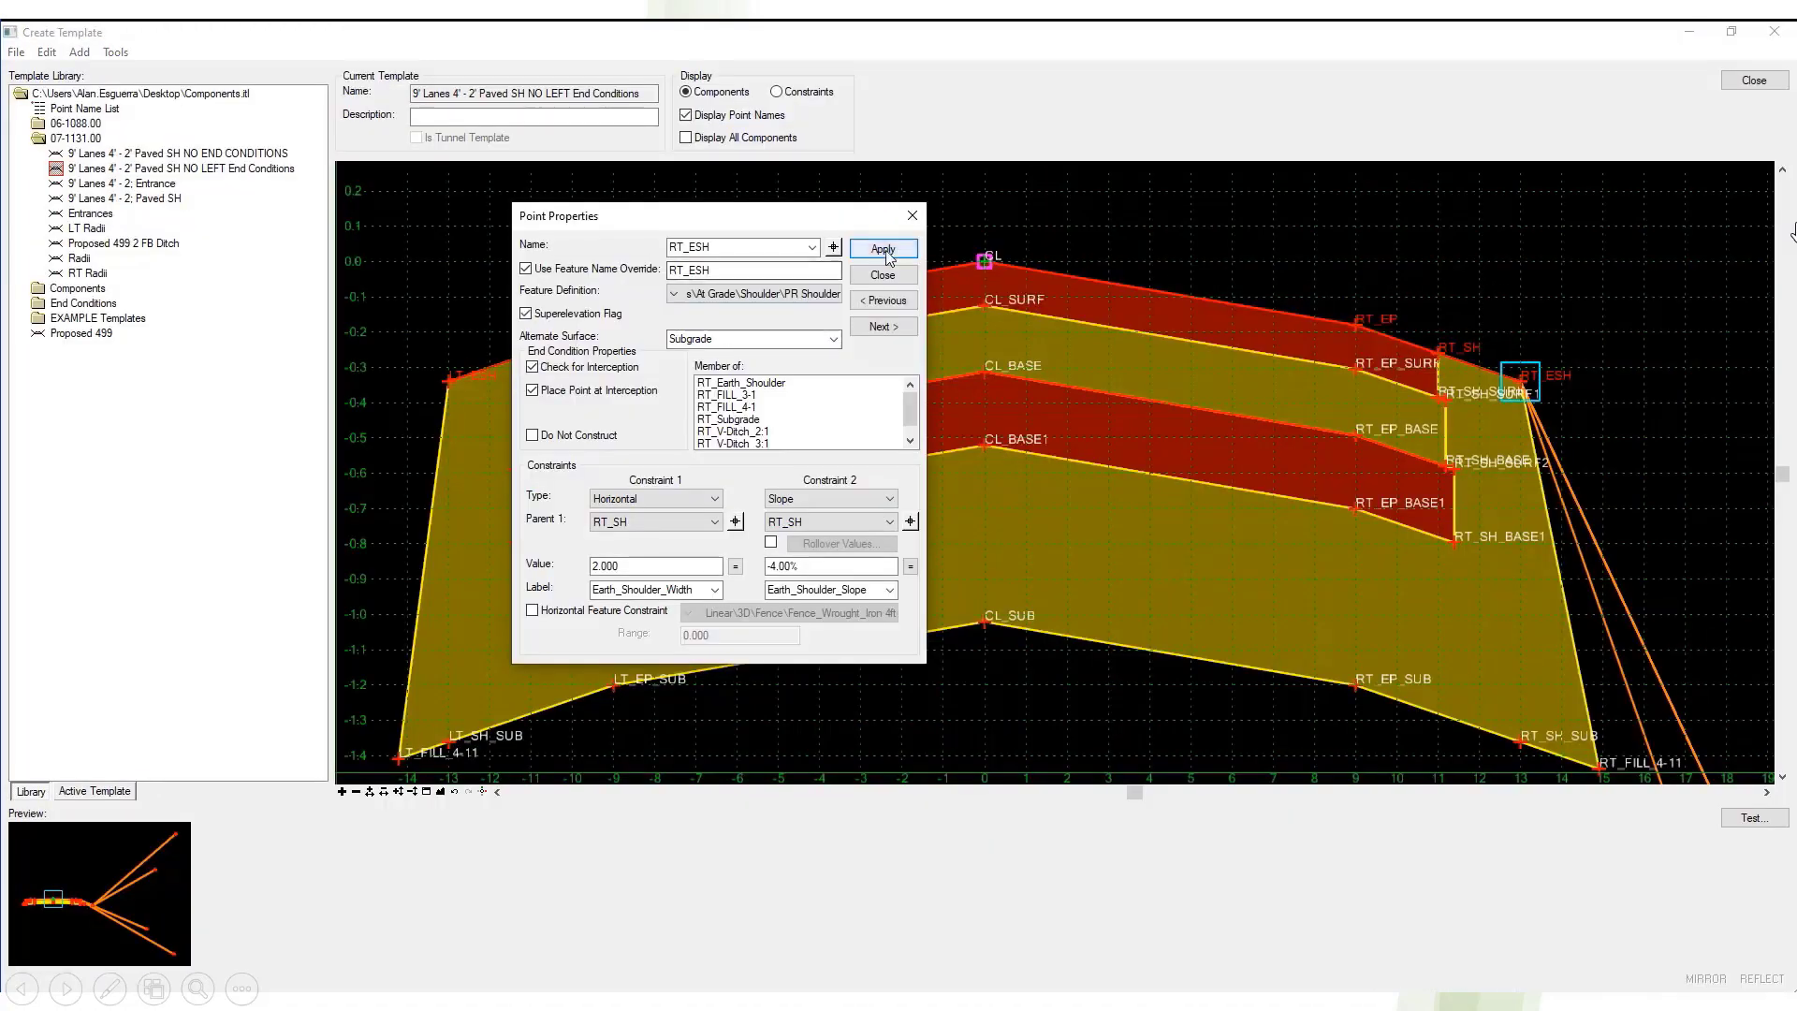
click(883, 275)
- Set the superelevation flag individually on the centerline, edge-of-pavement and shoulder points of the Paved SH NO END CONDITIONS template
double_click(178, 152)
double_click(588, 309)
click(883, 276)
click(672, 283)
click(835, 249)
click(1048, 215)
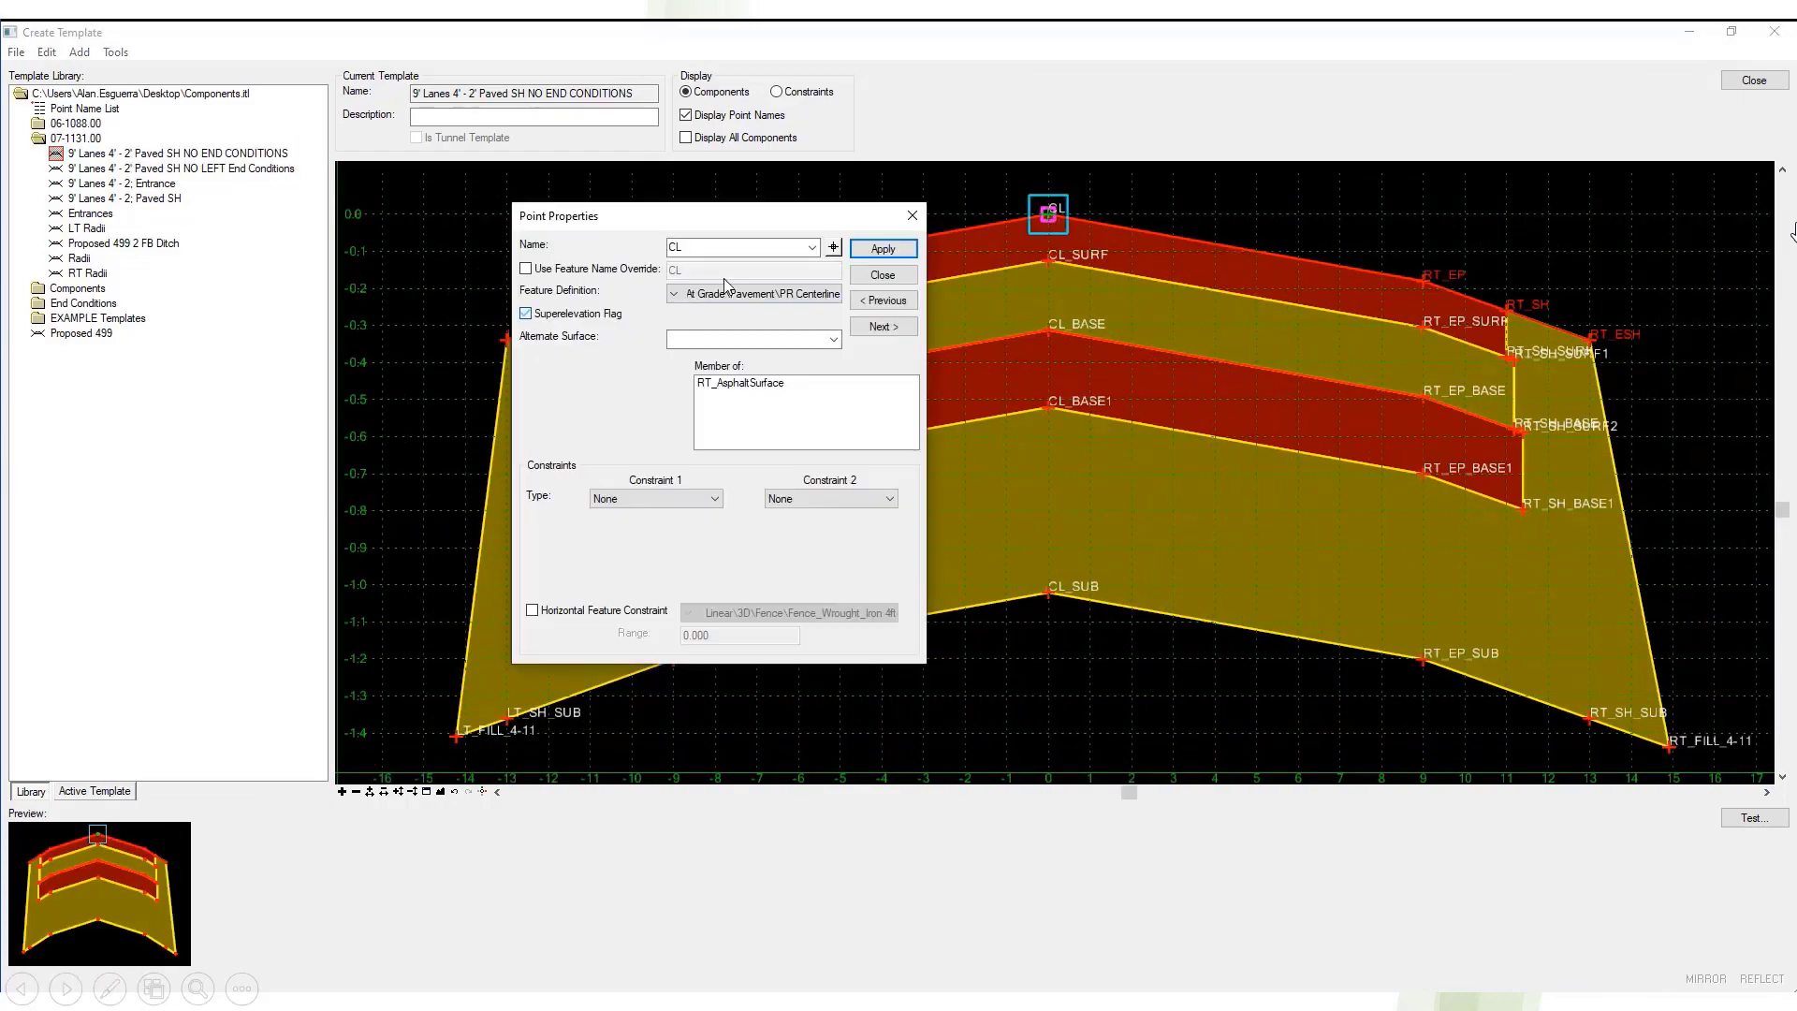
click(834, 248)
click(1423, 280)
click(835, 249)
click(1506, 311)
click(835, 249)
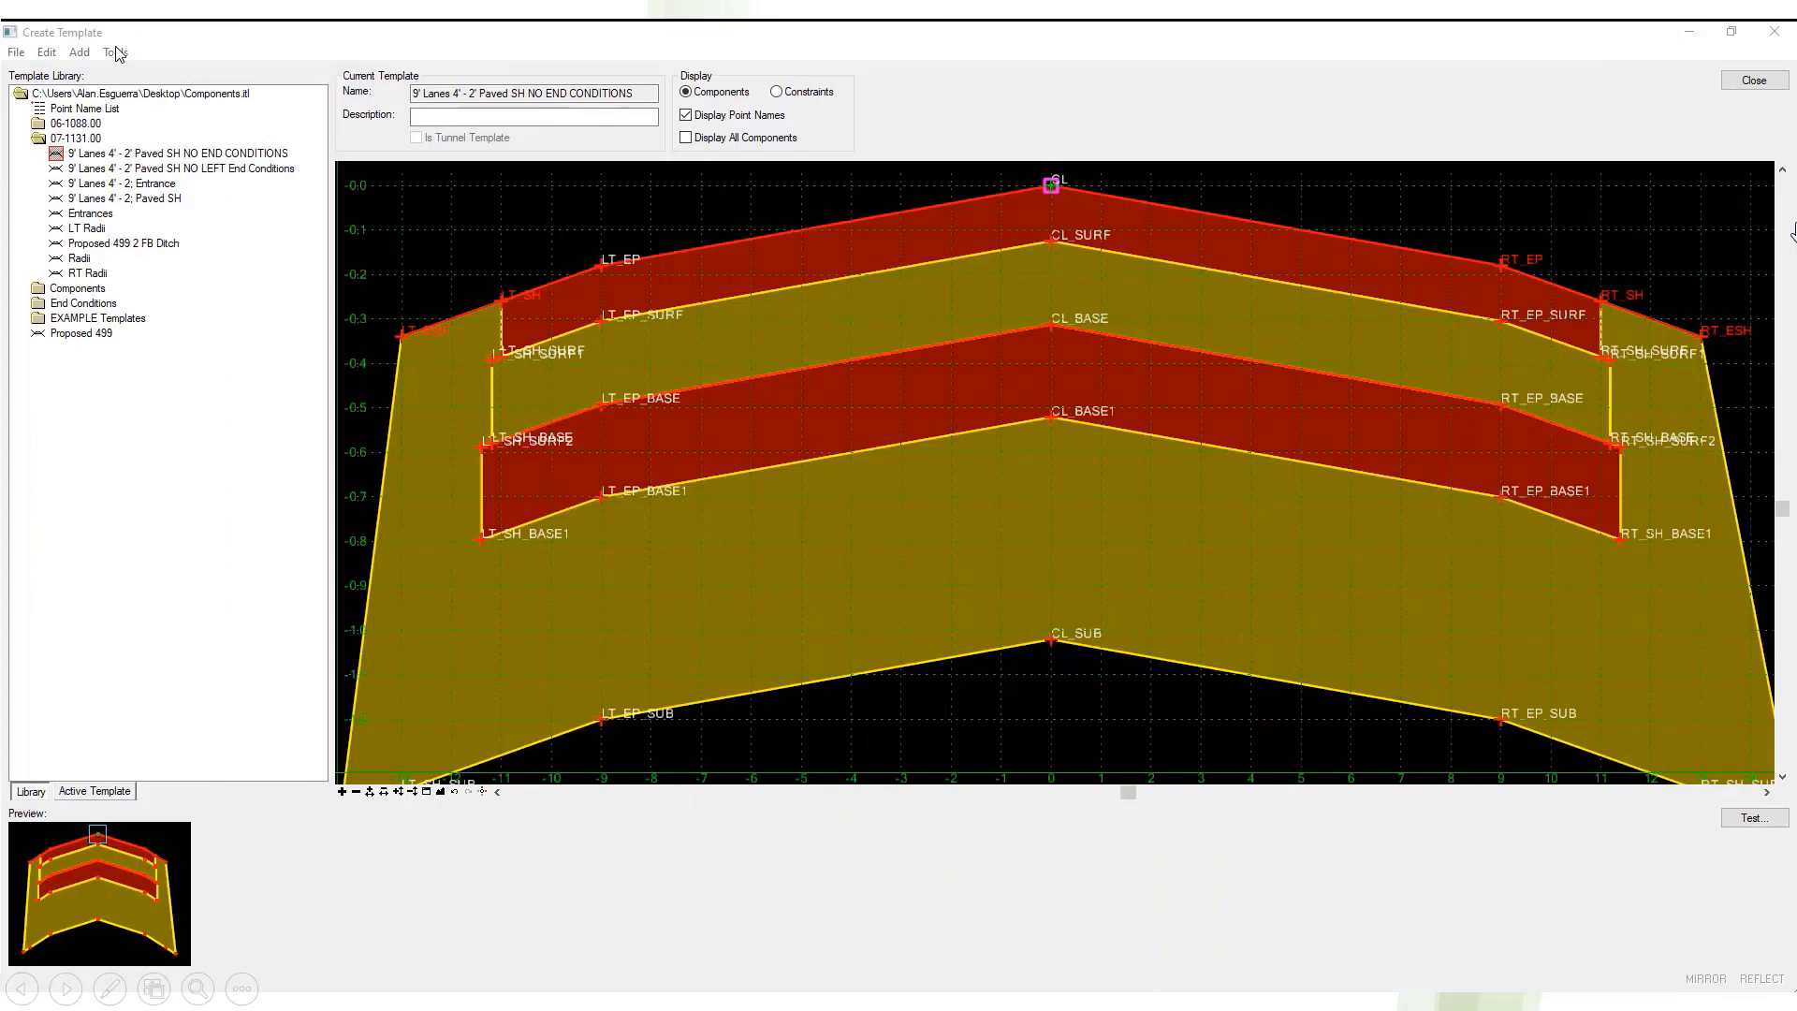
- Apply the superelevation flag in bulk to points CL, LT_EP, LT_ESH, LT_SH, RT_EP, RT_ESH and RT_SH in the Paved SH NO END CONDITIONS template
click(116, 53)
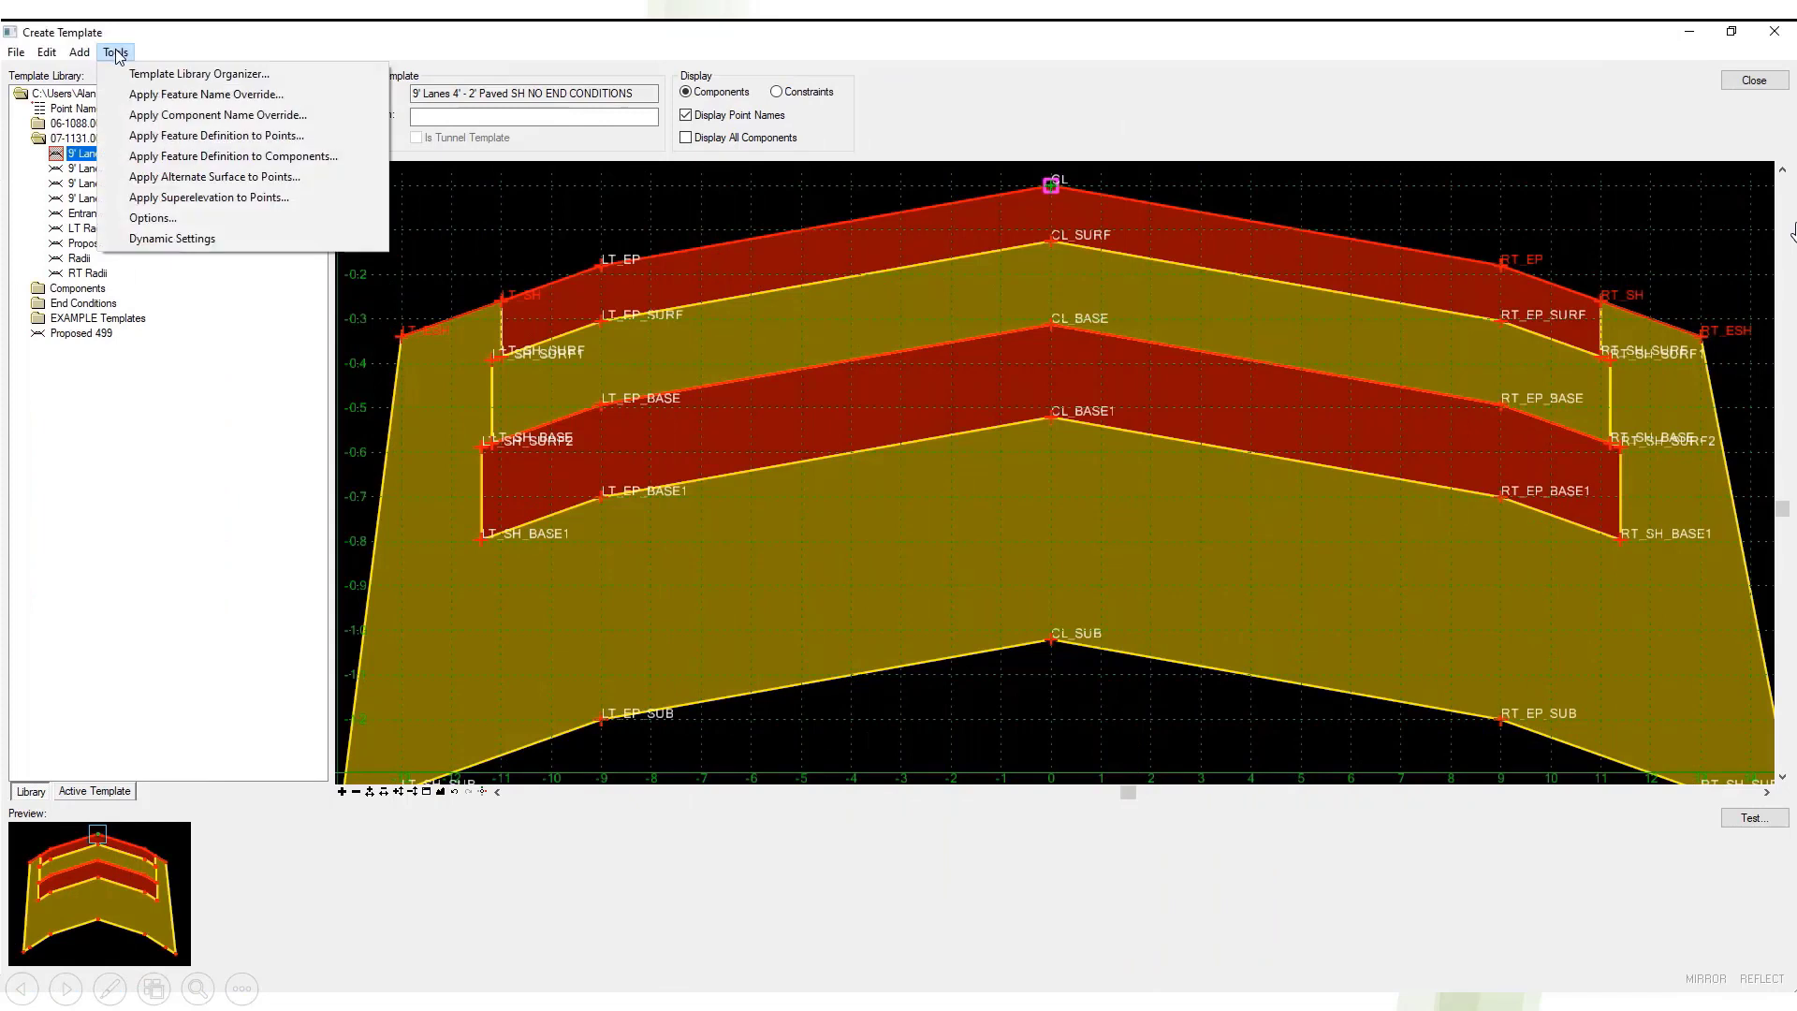
click(371, 197)
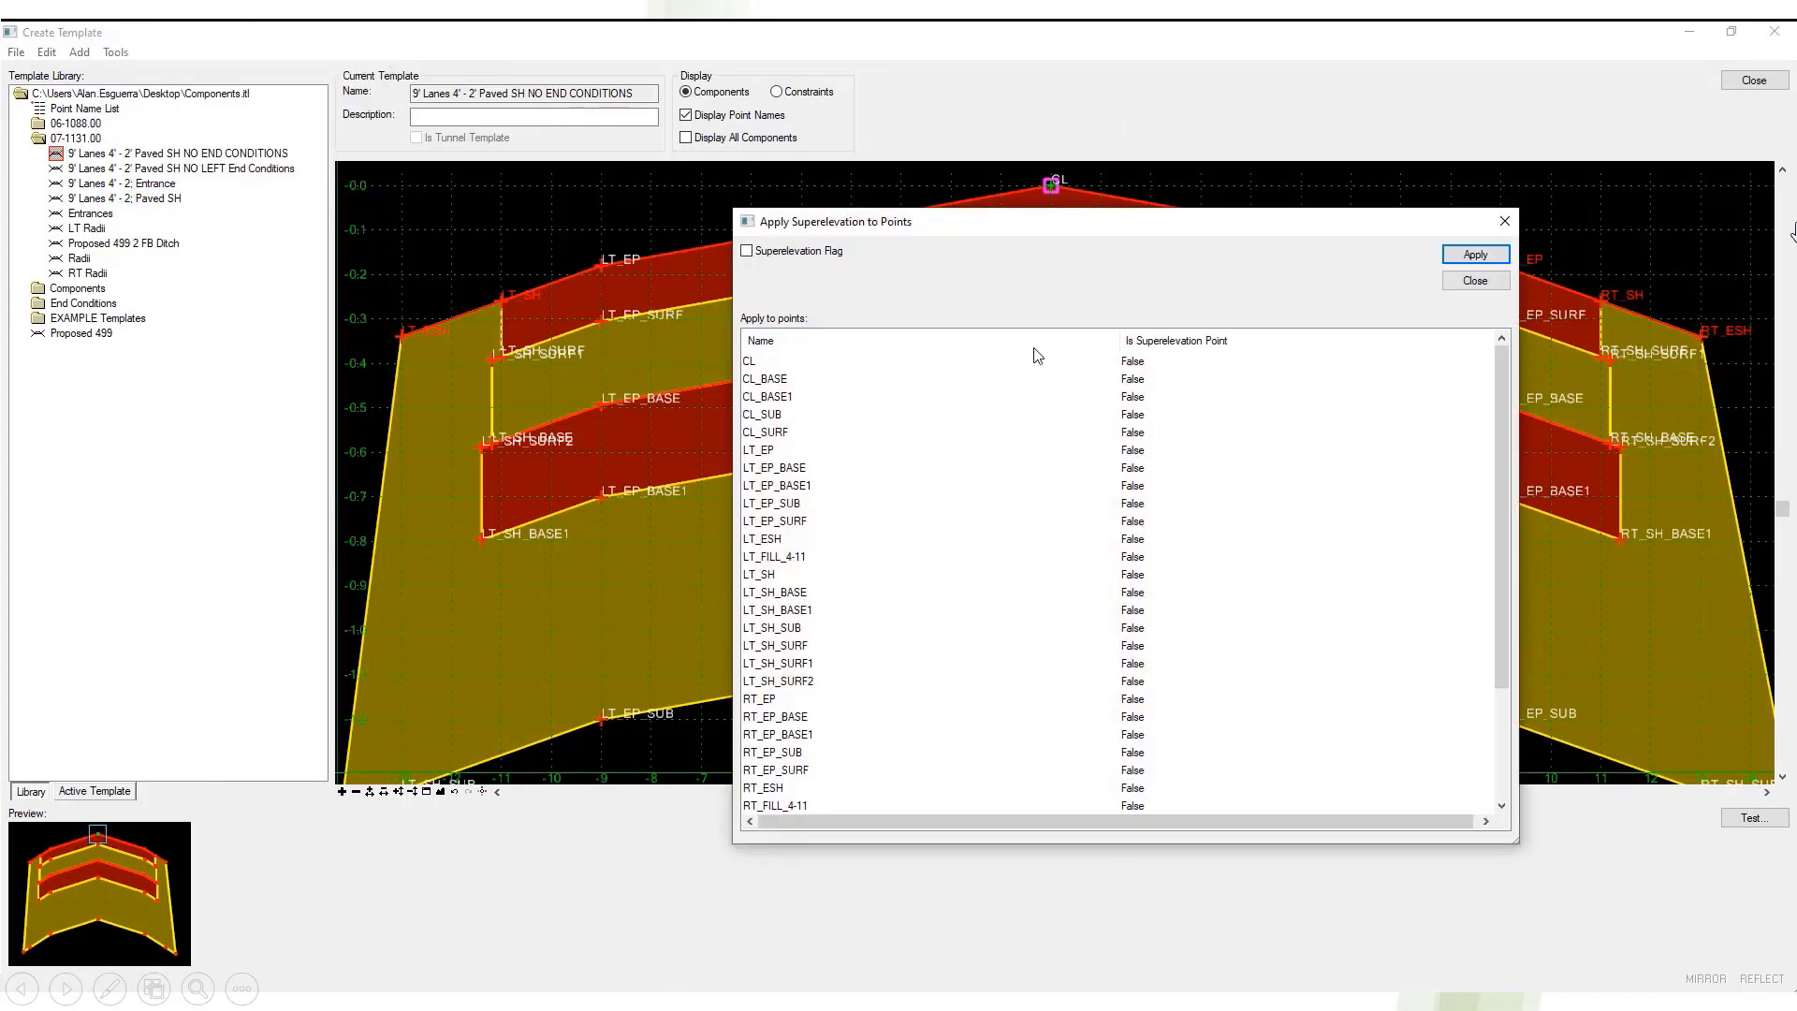
click(887, 361)
ctrl+click(820, 451)
ctrl+click(820, 540)
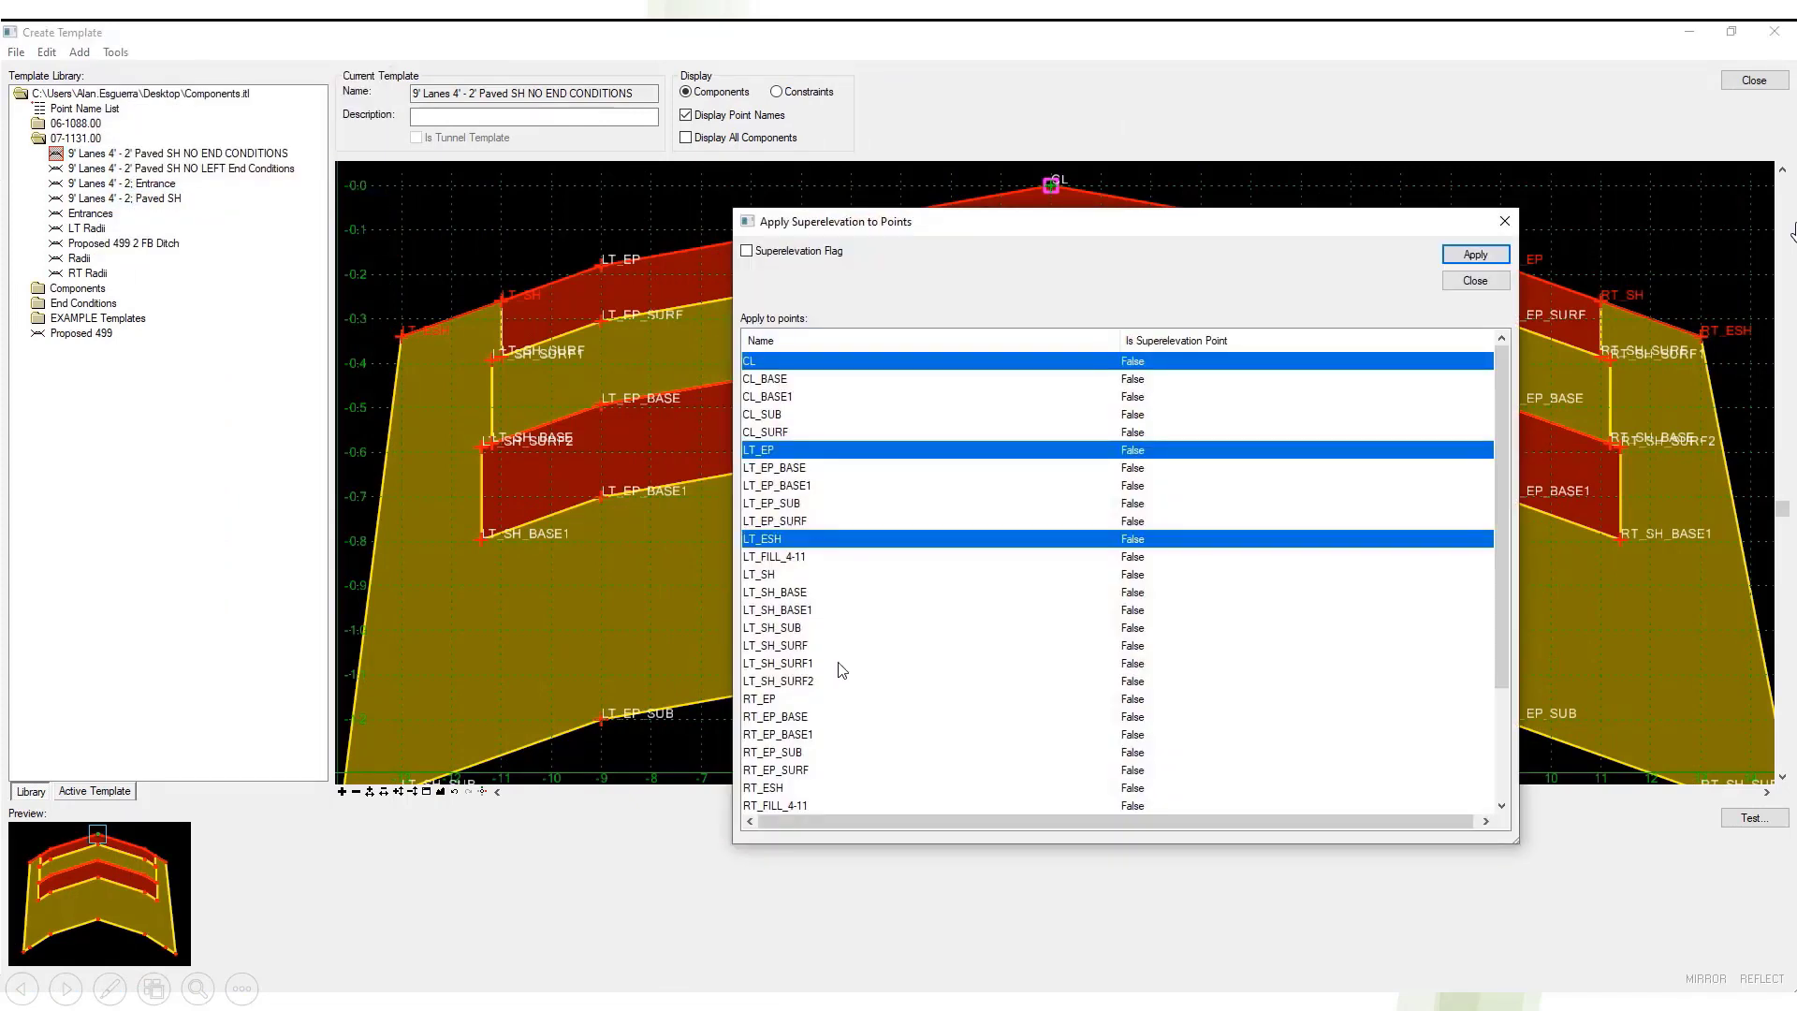
ctrl+click(840, 700)
ctrl+click(814, 789)
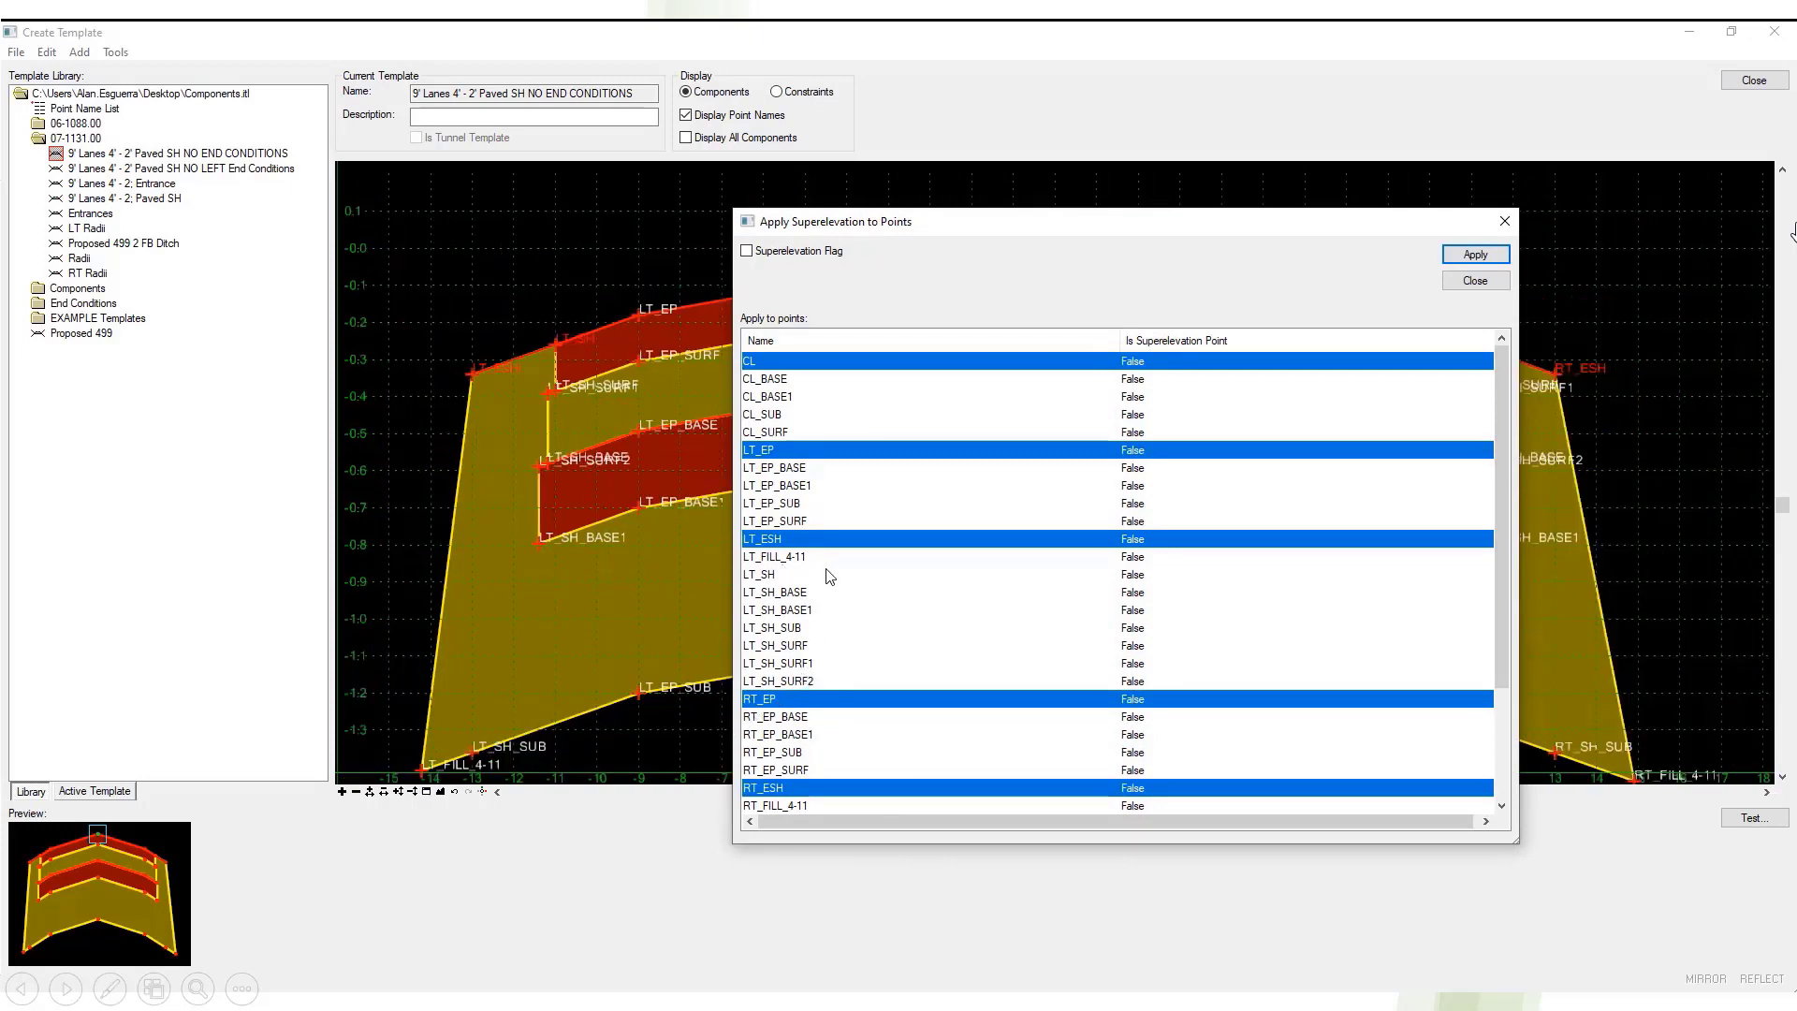
scroll(1501, 519, down, 3)
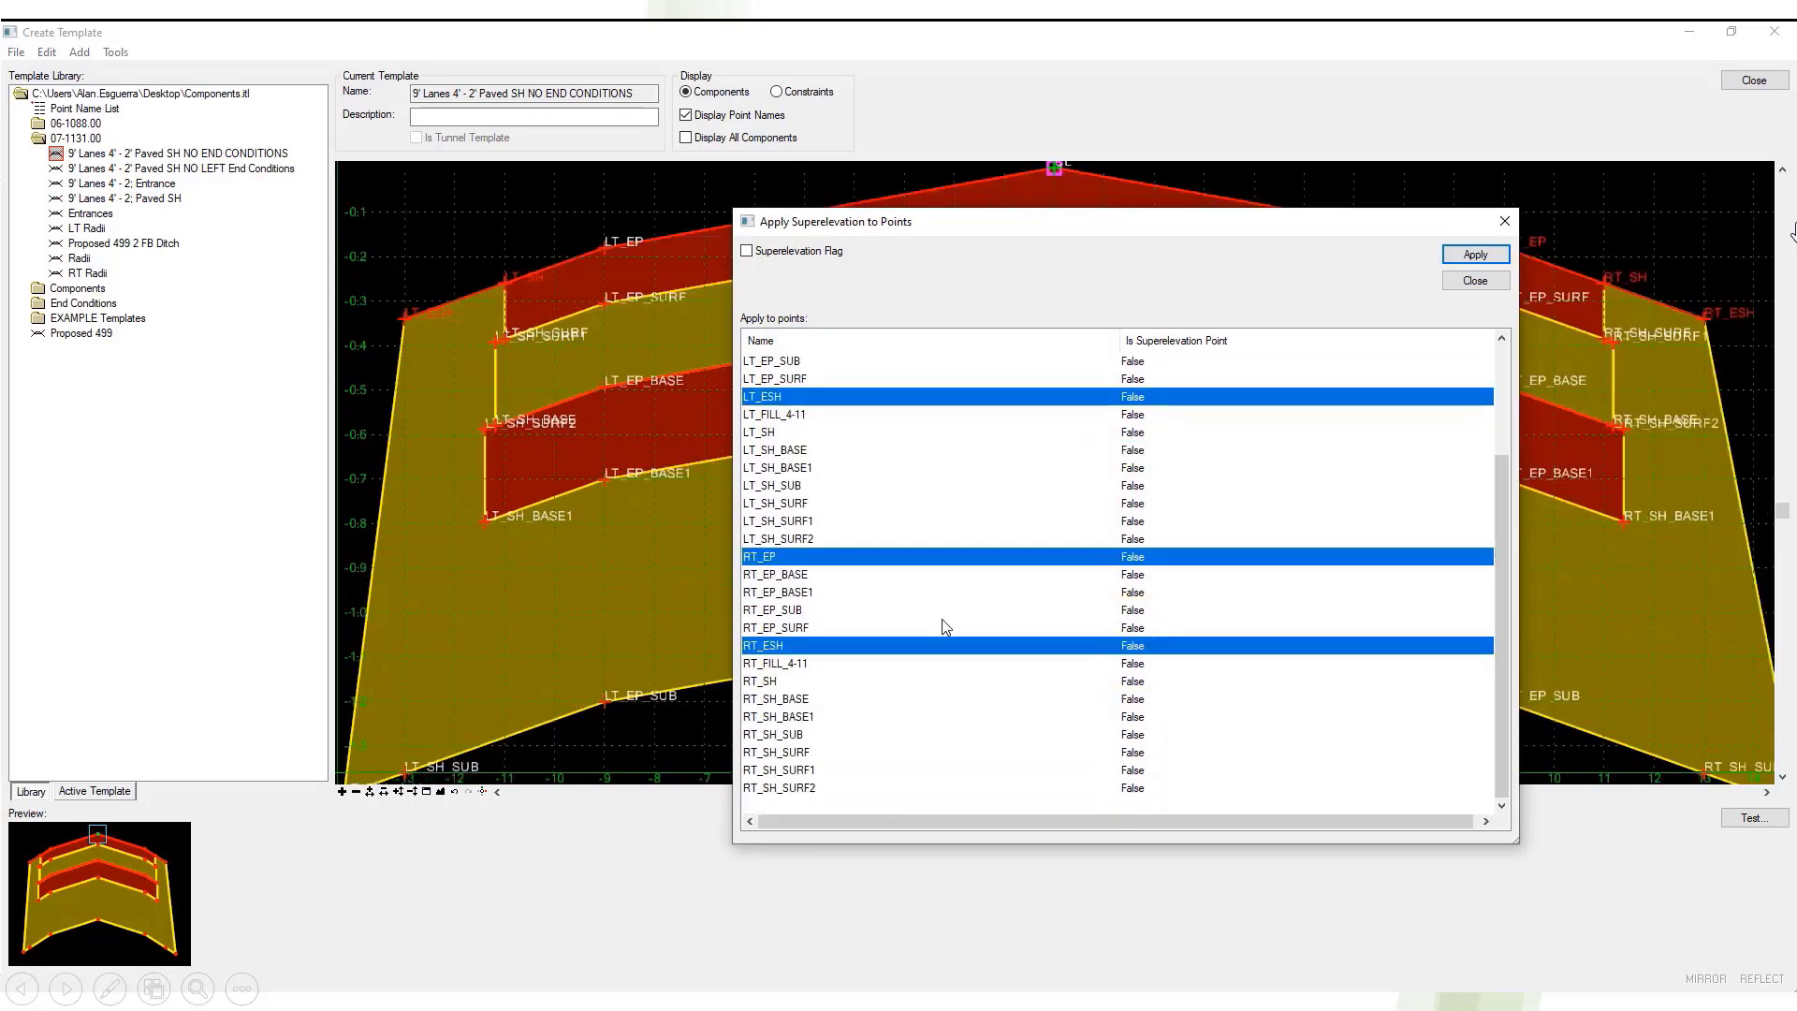
ctrl+click(786, 681)
ctrl+click(855, 434)
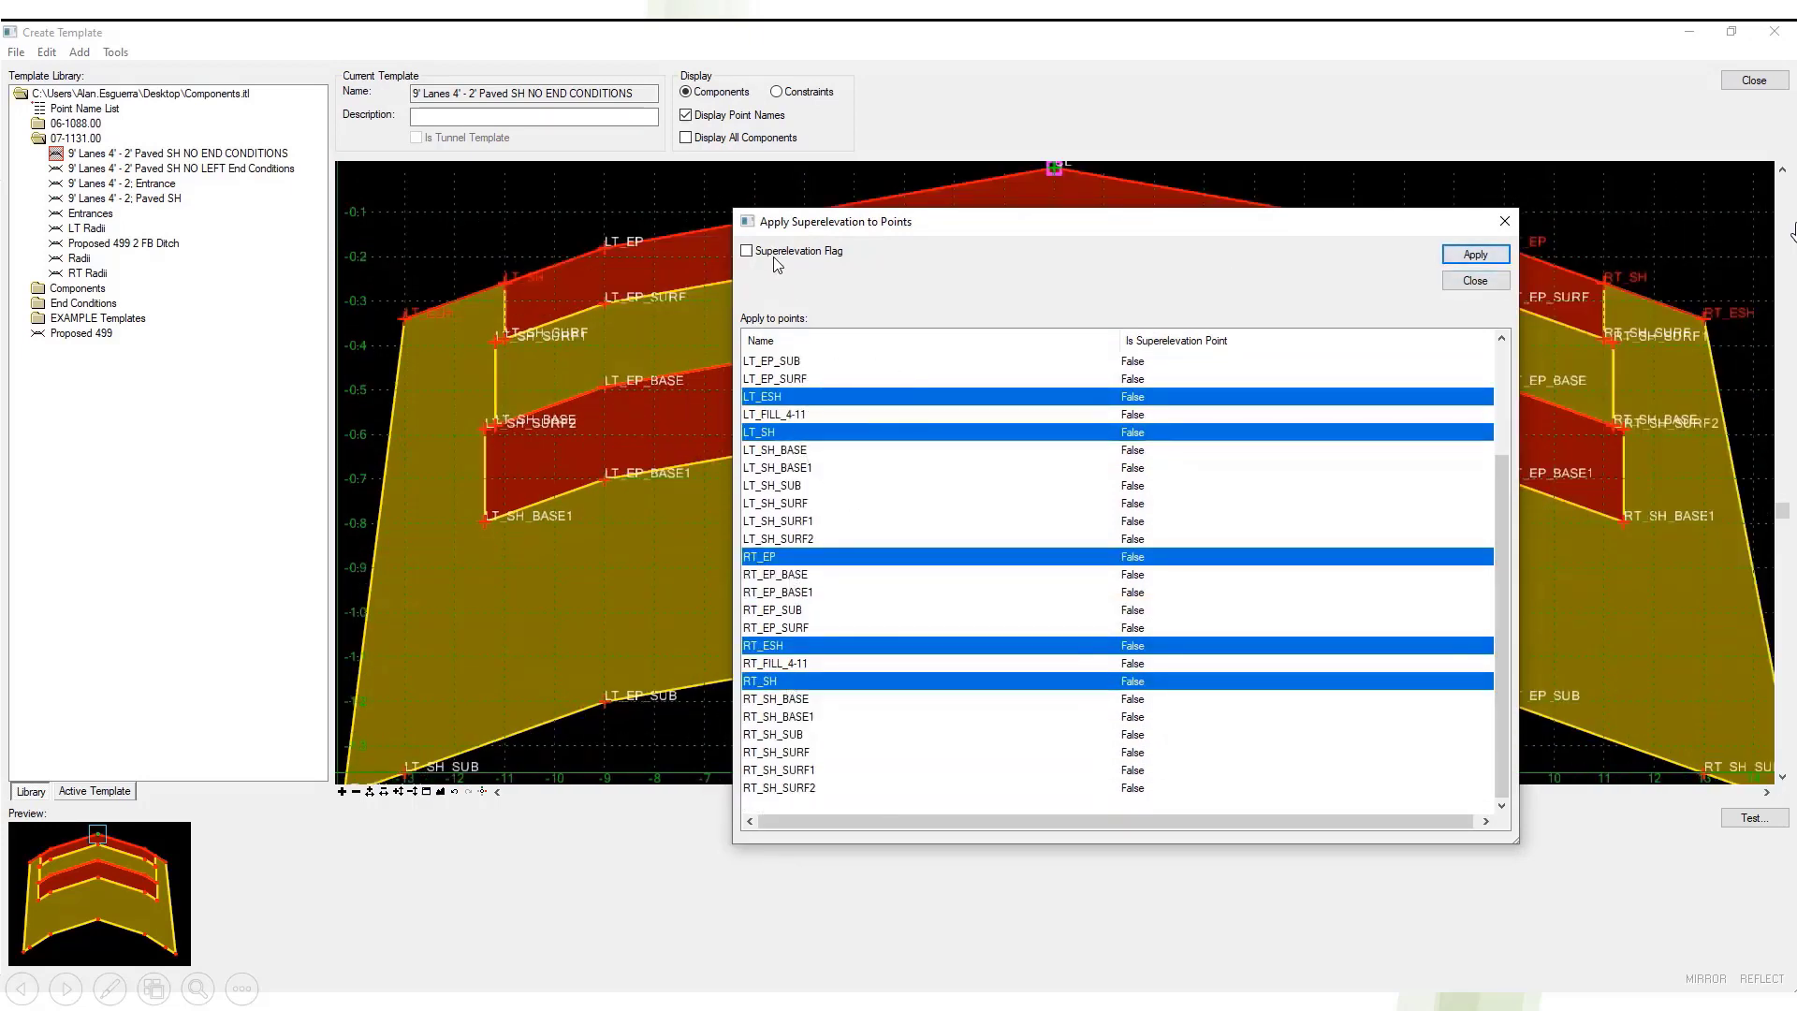
click(1468, 256)
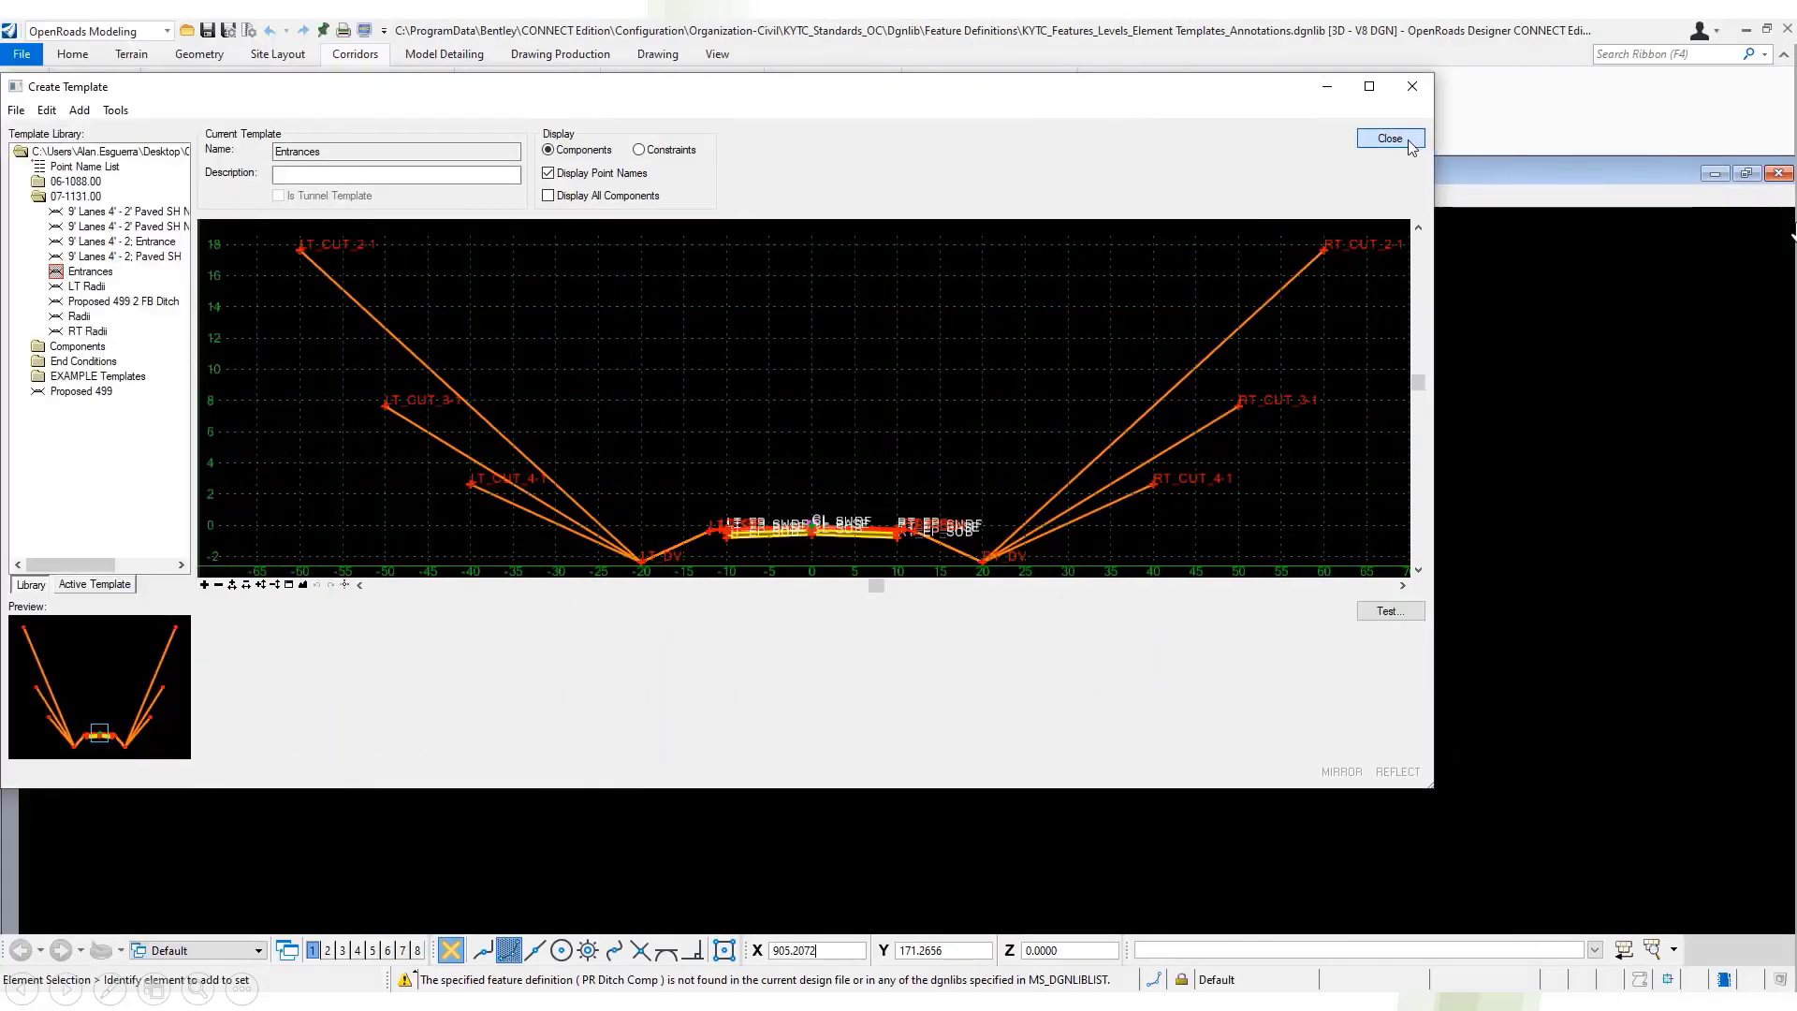
- Close the template editor and save the changes to Components_Remapped.itl
click(1389, 138)
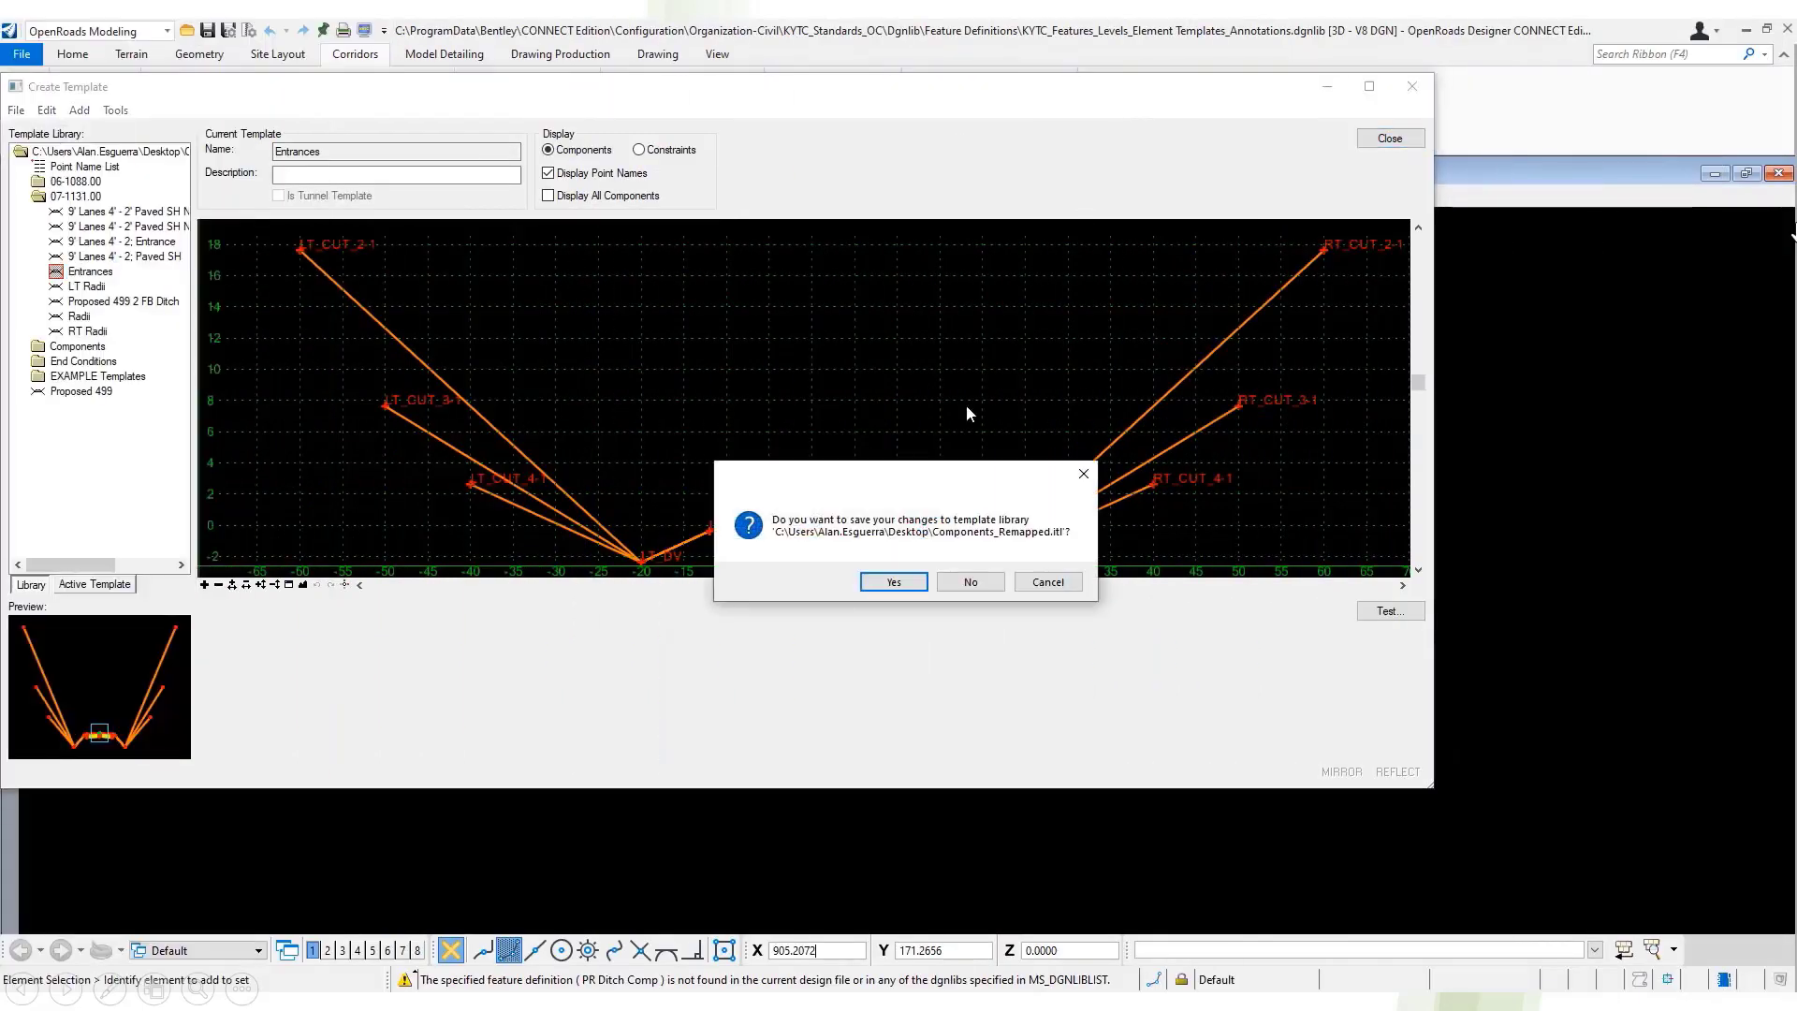
click(912, 582)
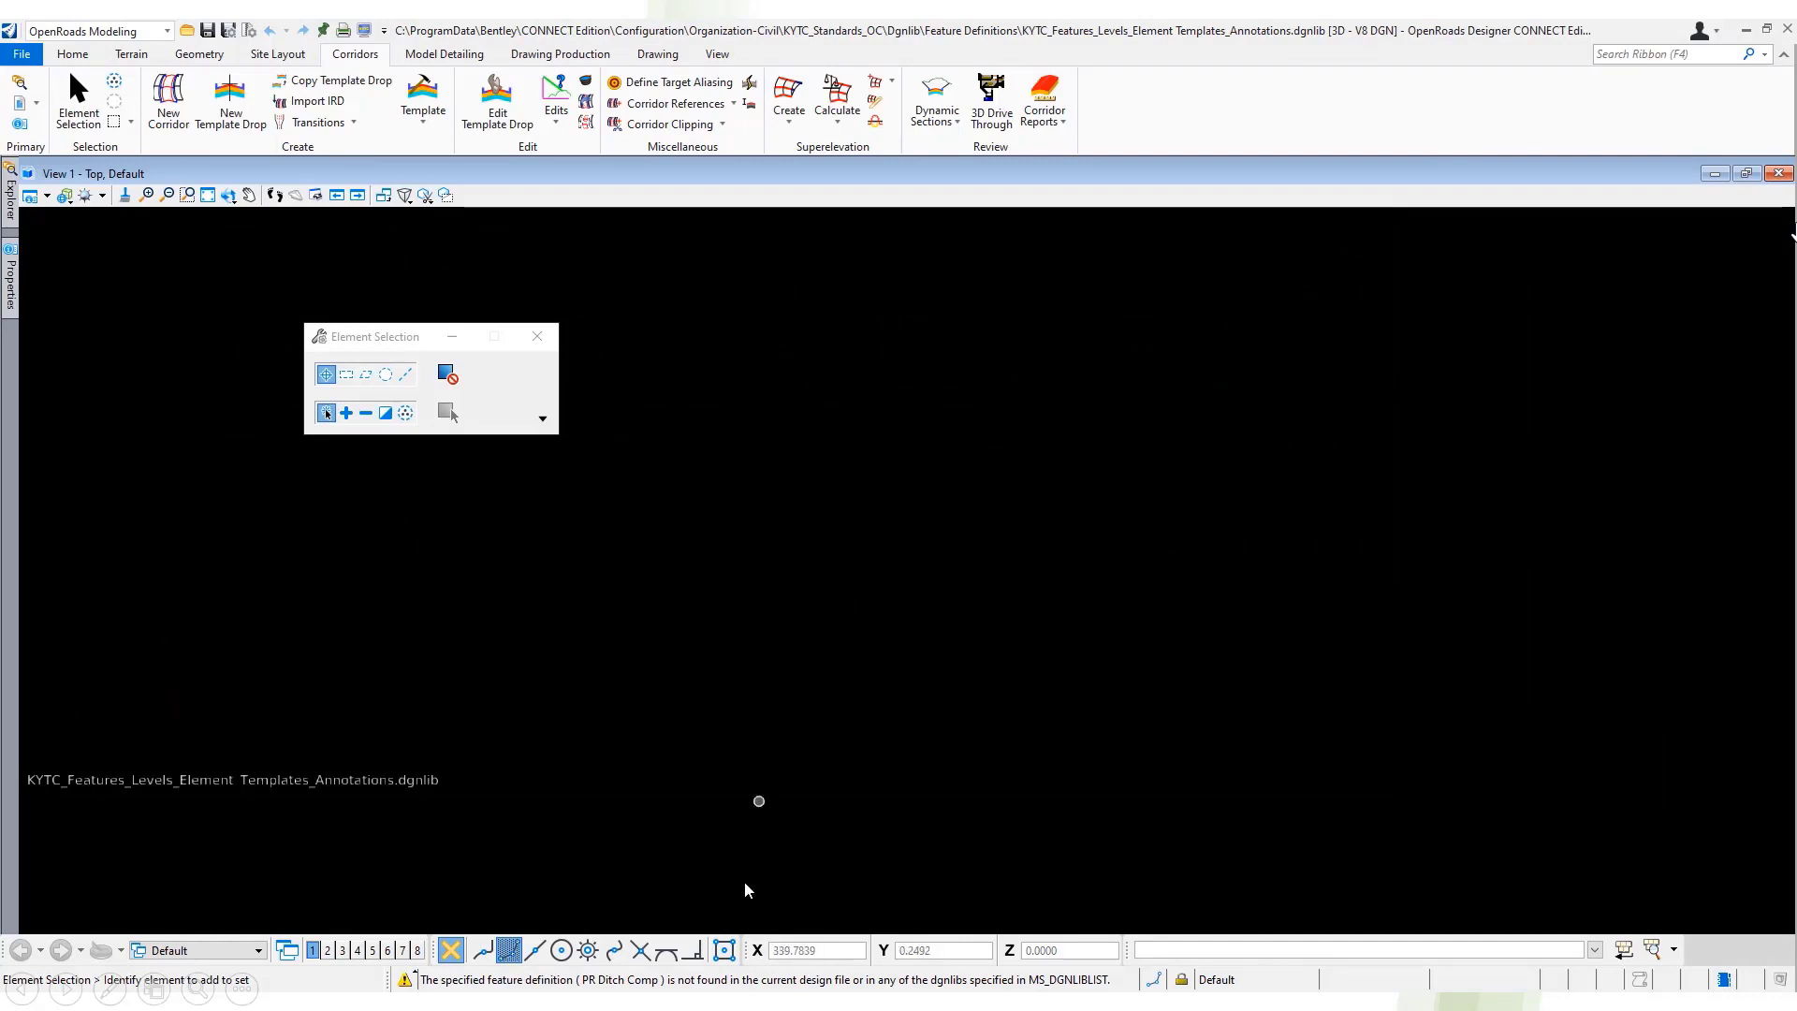
- Go to the desktop and rename the original Components.itl by adding a bak extension
click(766, 959)
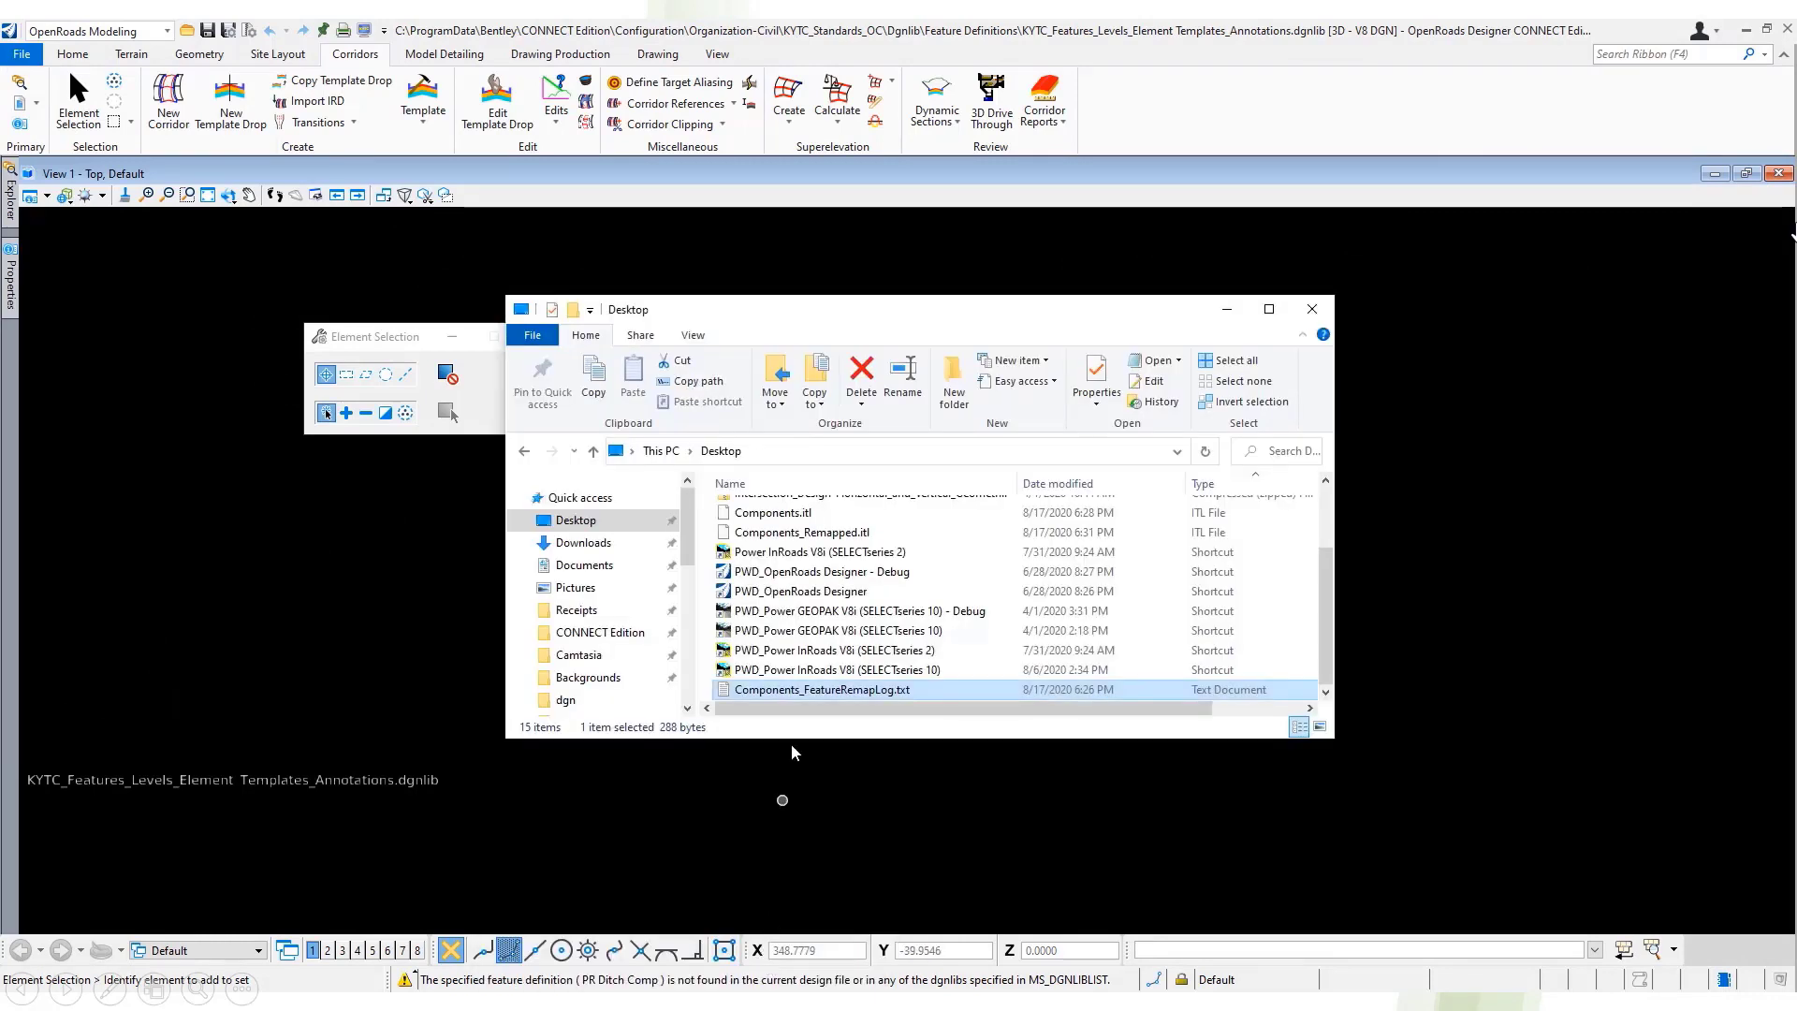
key(super+d)
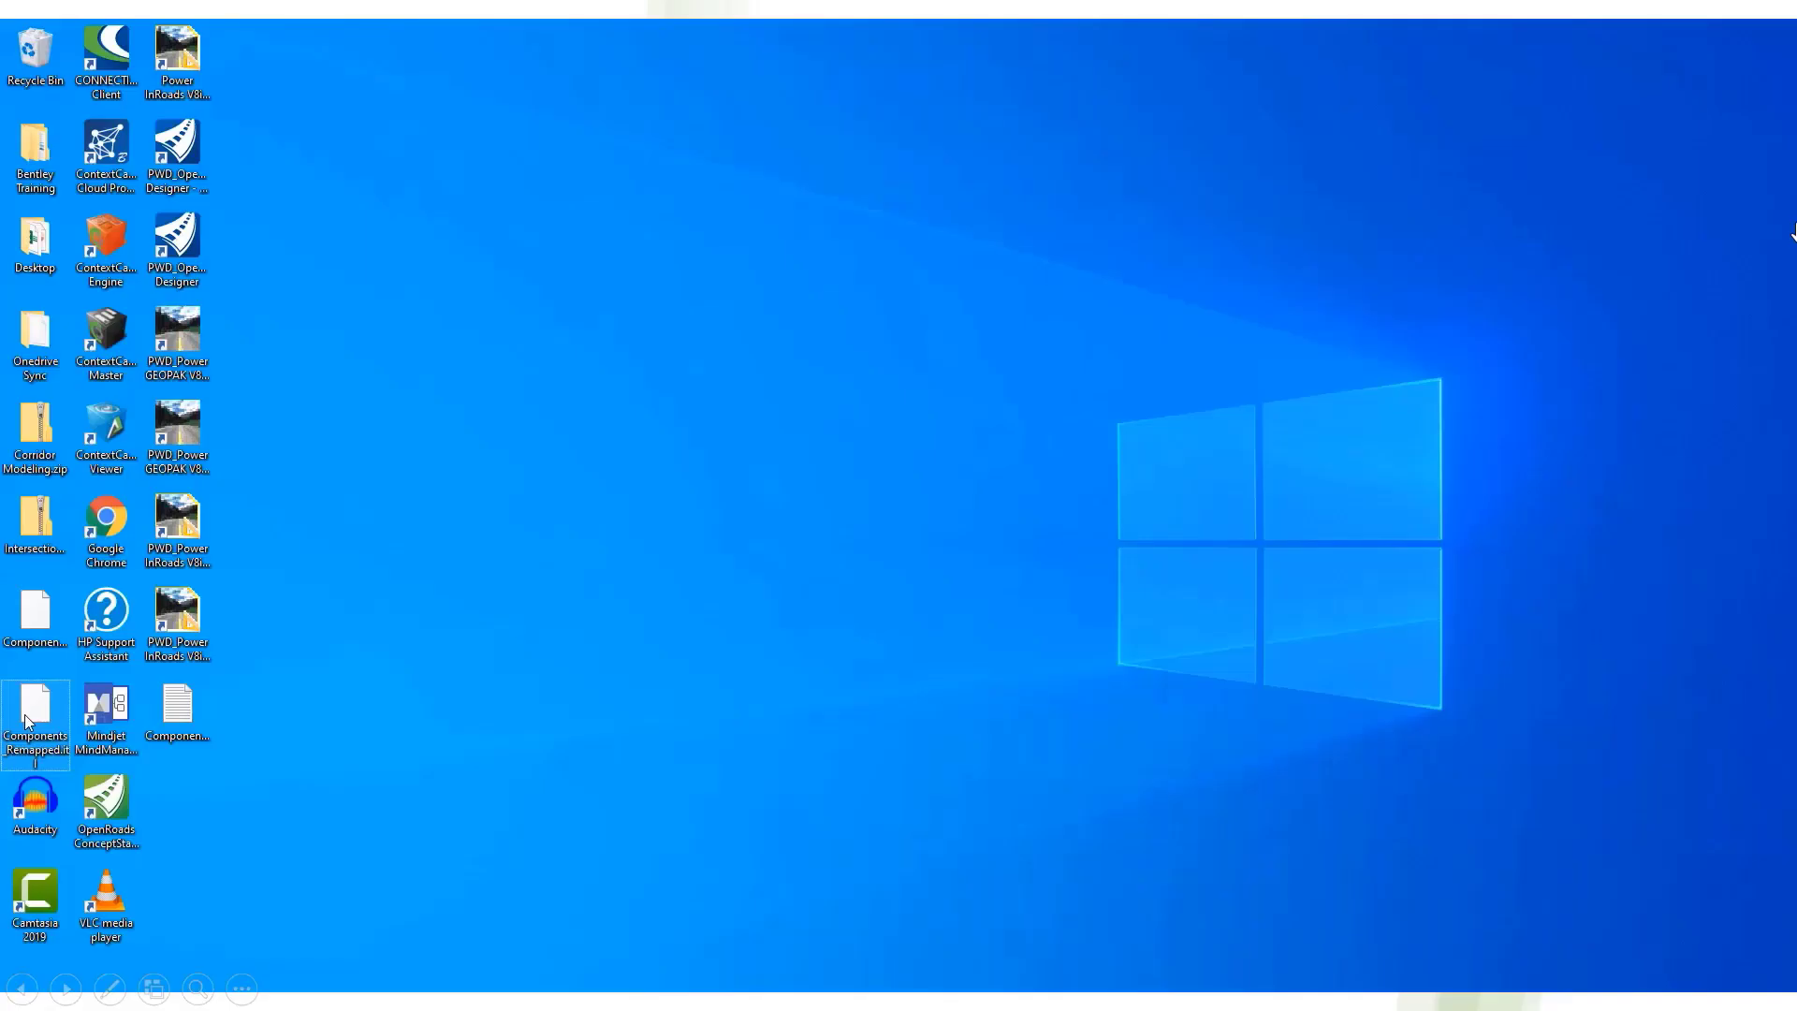
click(45, 655)
text(ba)
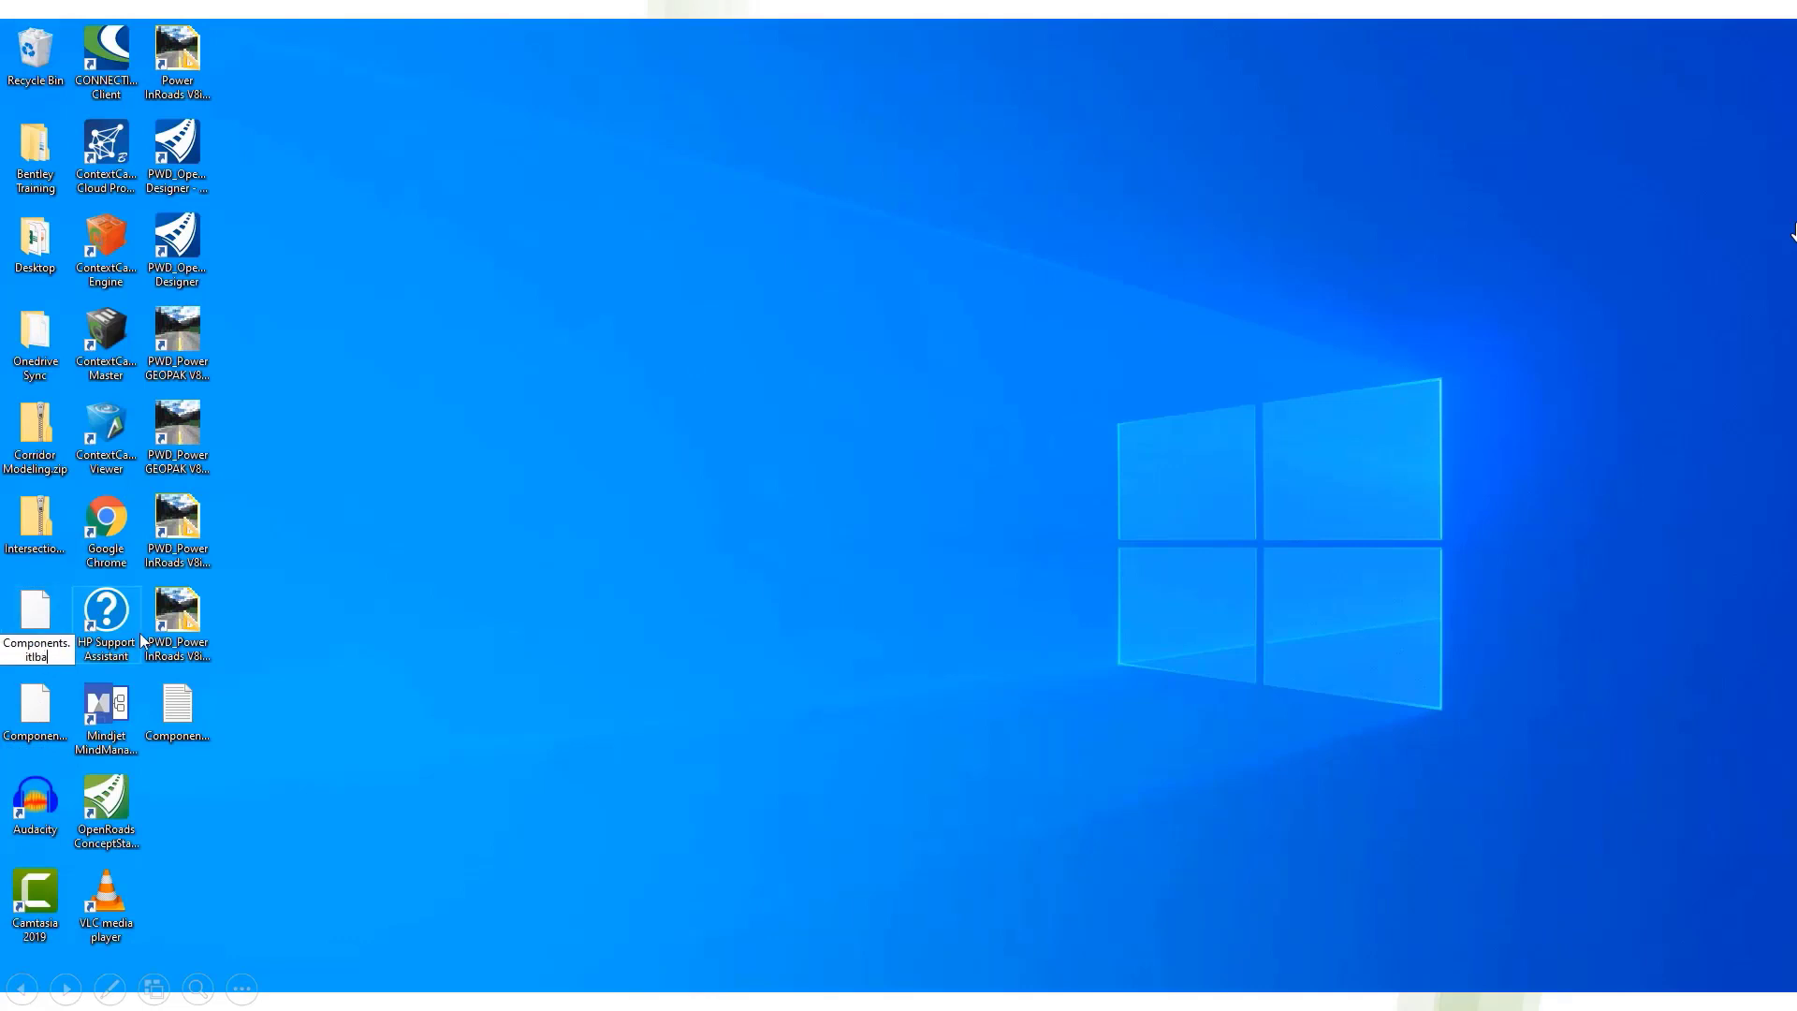
text(k)
key(Return)
key(Return)
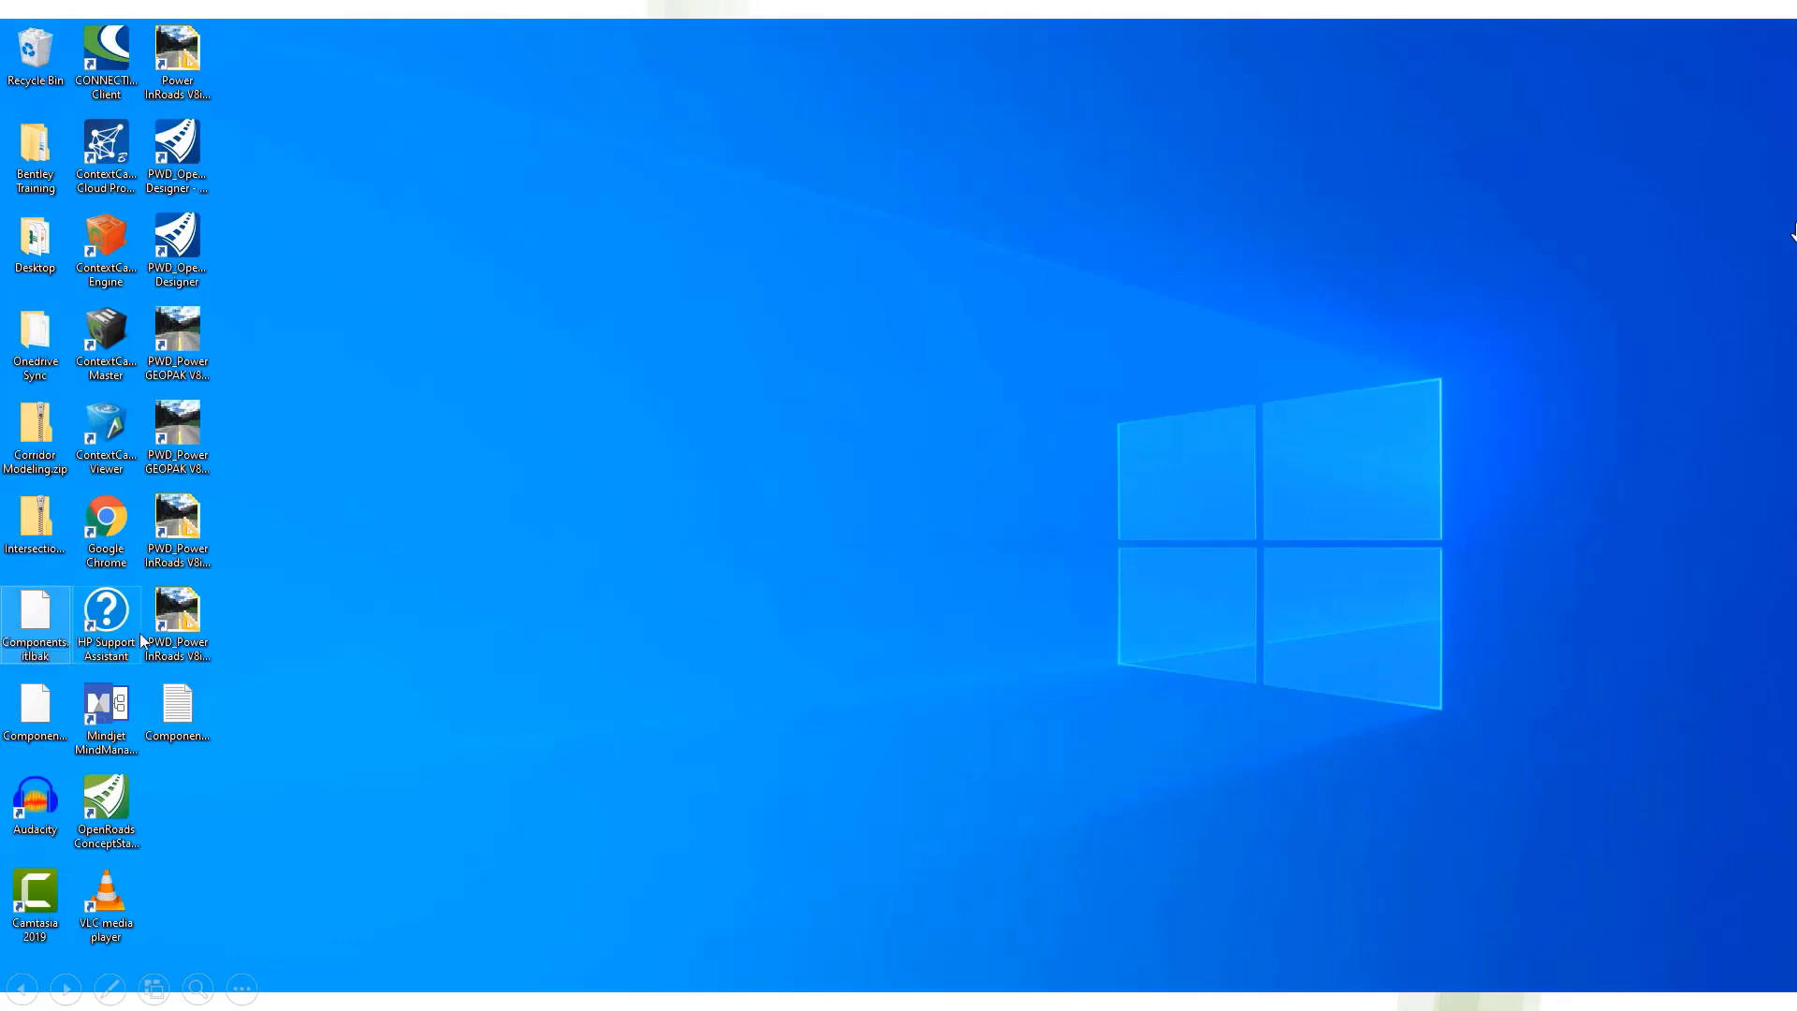
- Rename Components_Remapped.itl on the desktop to Components.itl by removing the _Remapped suffix
click(9, 739)
click(37, 742)
click(58, 752)
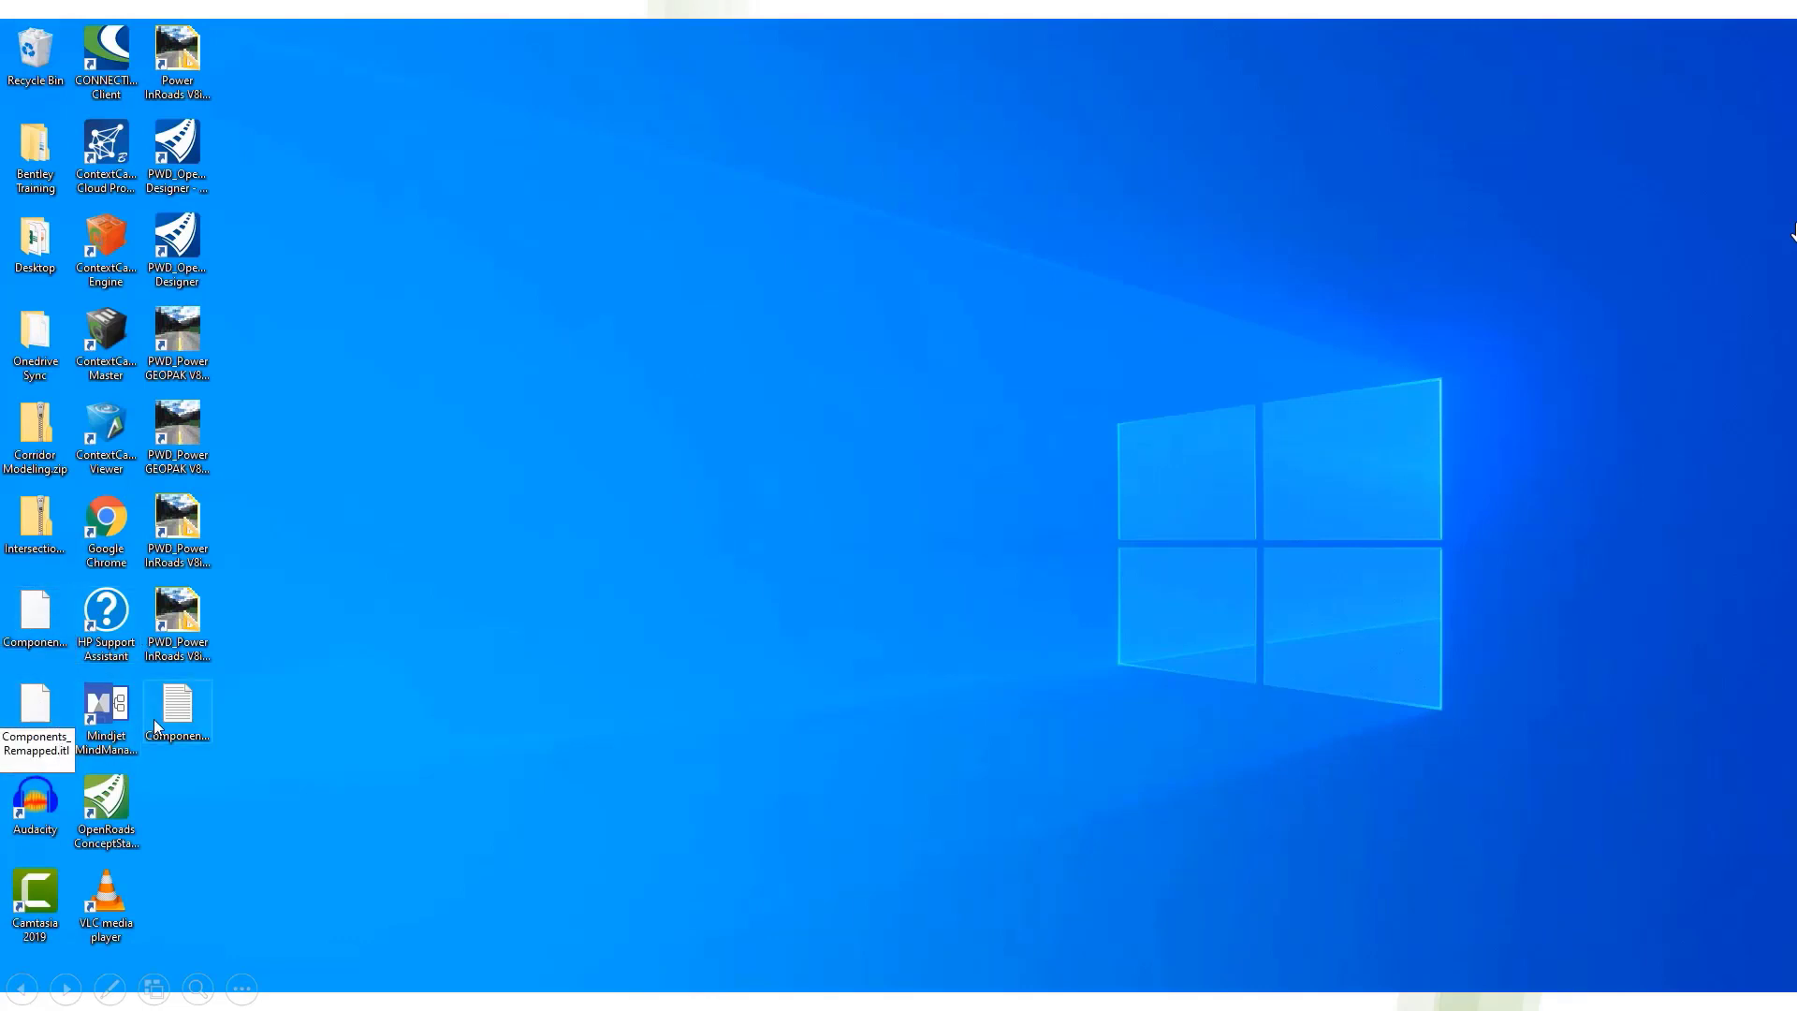
key(BackSpace)
key(BackSpace)
key(BackSpace)
key(BackSpace)
key(BackSpace)
key(BackSpace)
key(BackSpace)
key(BackSpace)
key(BackSpace)
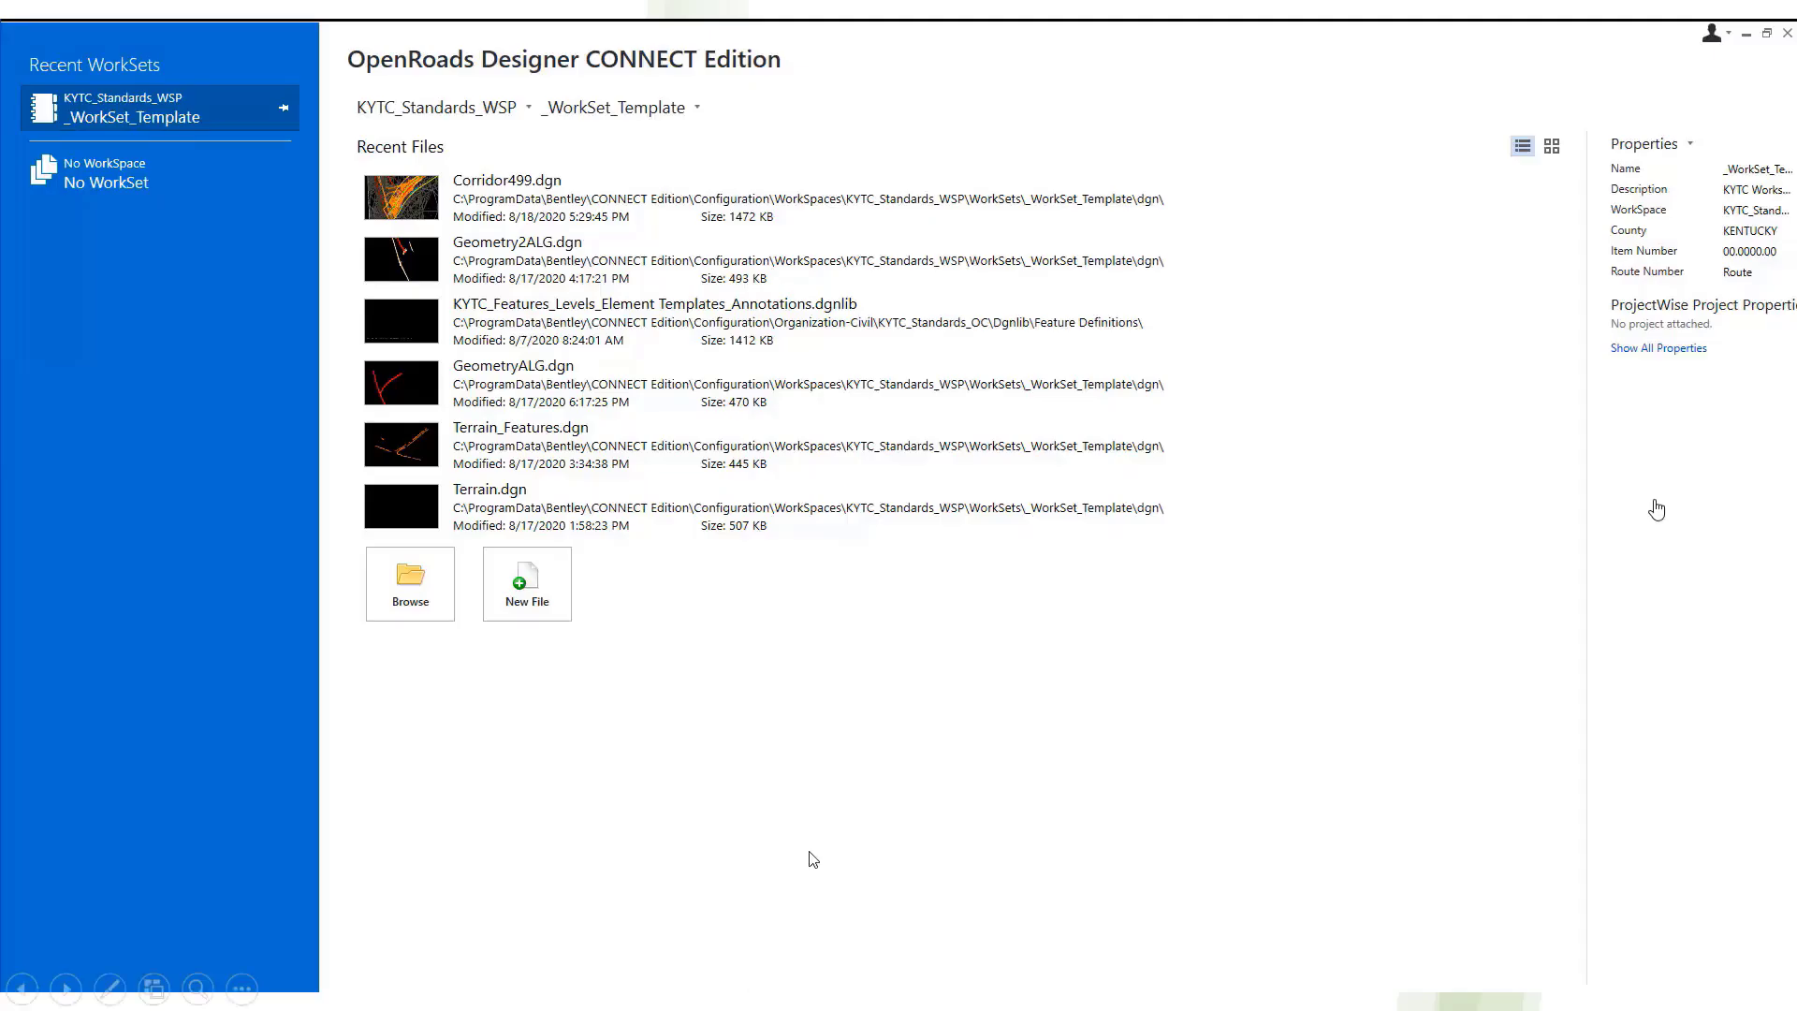
- Switch to OpenRoads Designer and create a new design file named SUPER_CSV in the dgn folder using the KYTC_ORD_2D_Seed.dgn seed
click(527, 586)
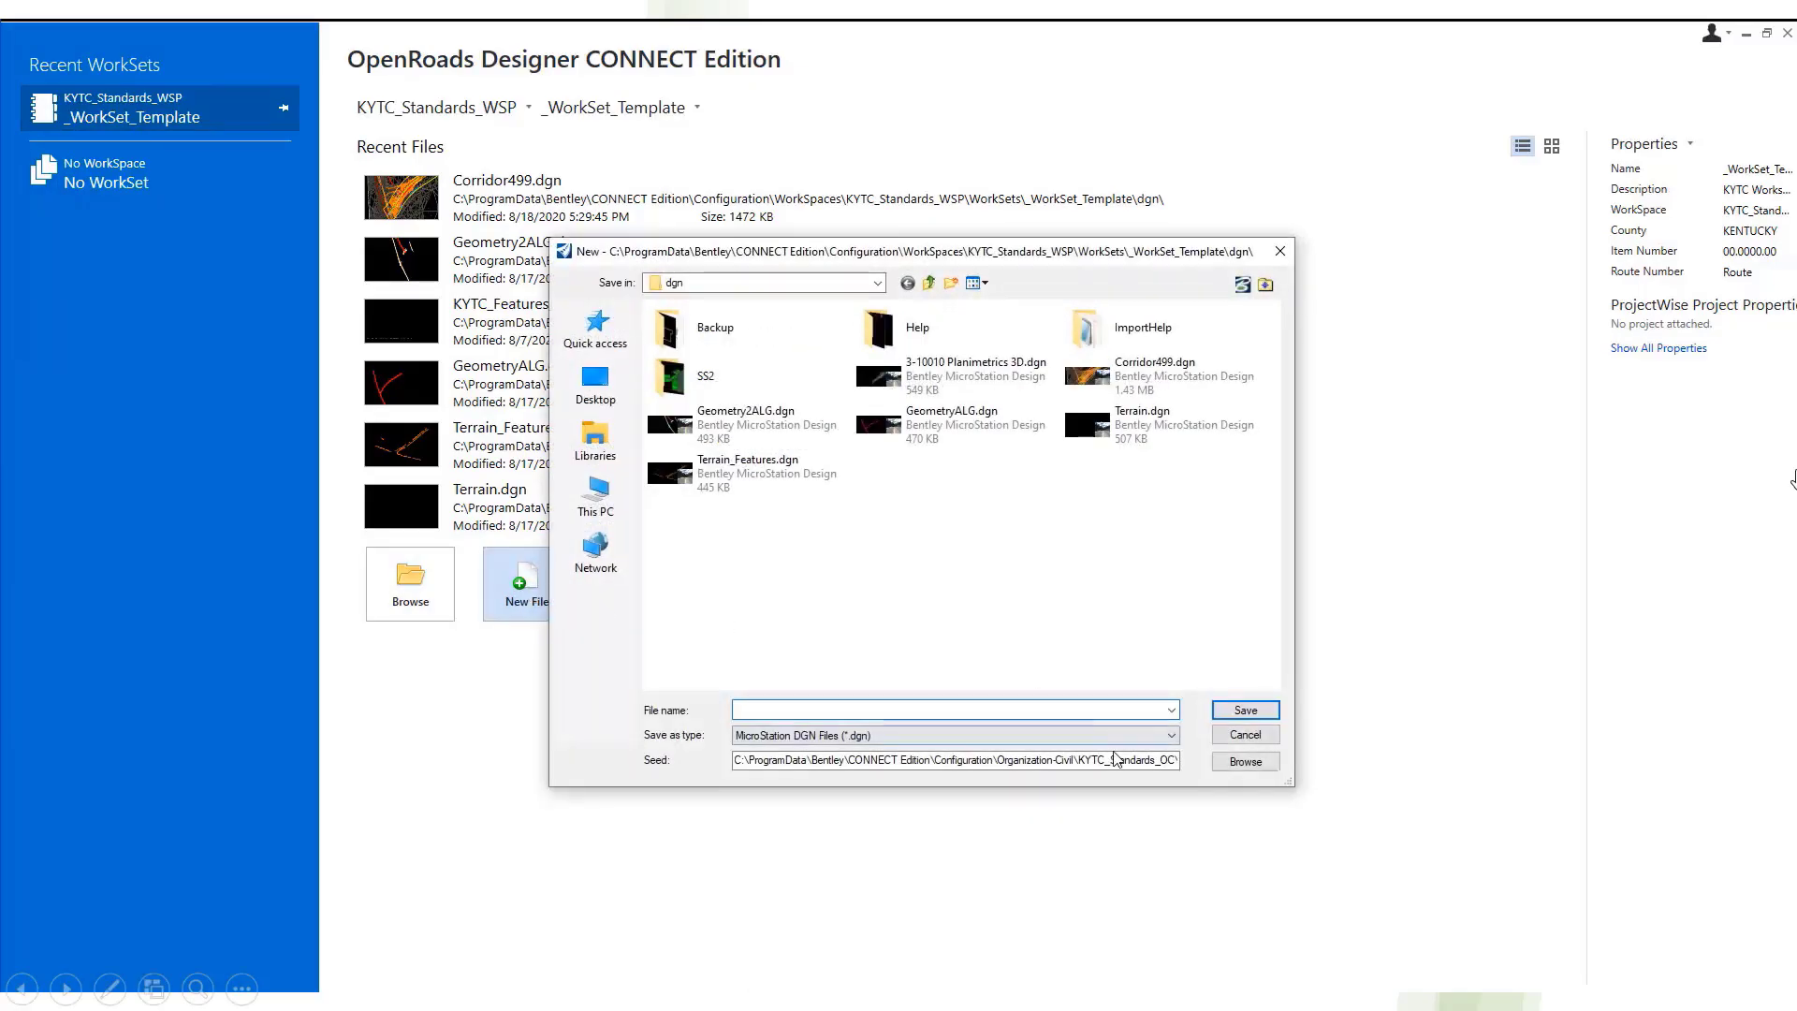
drag(1136, 760, 1181, 761)
click(1149, 760)
click(1047, 708)
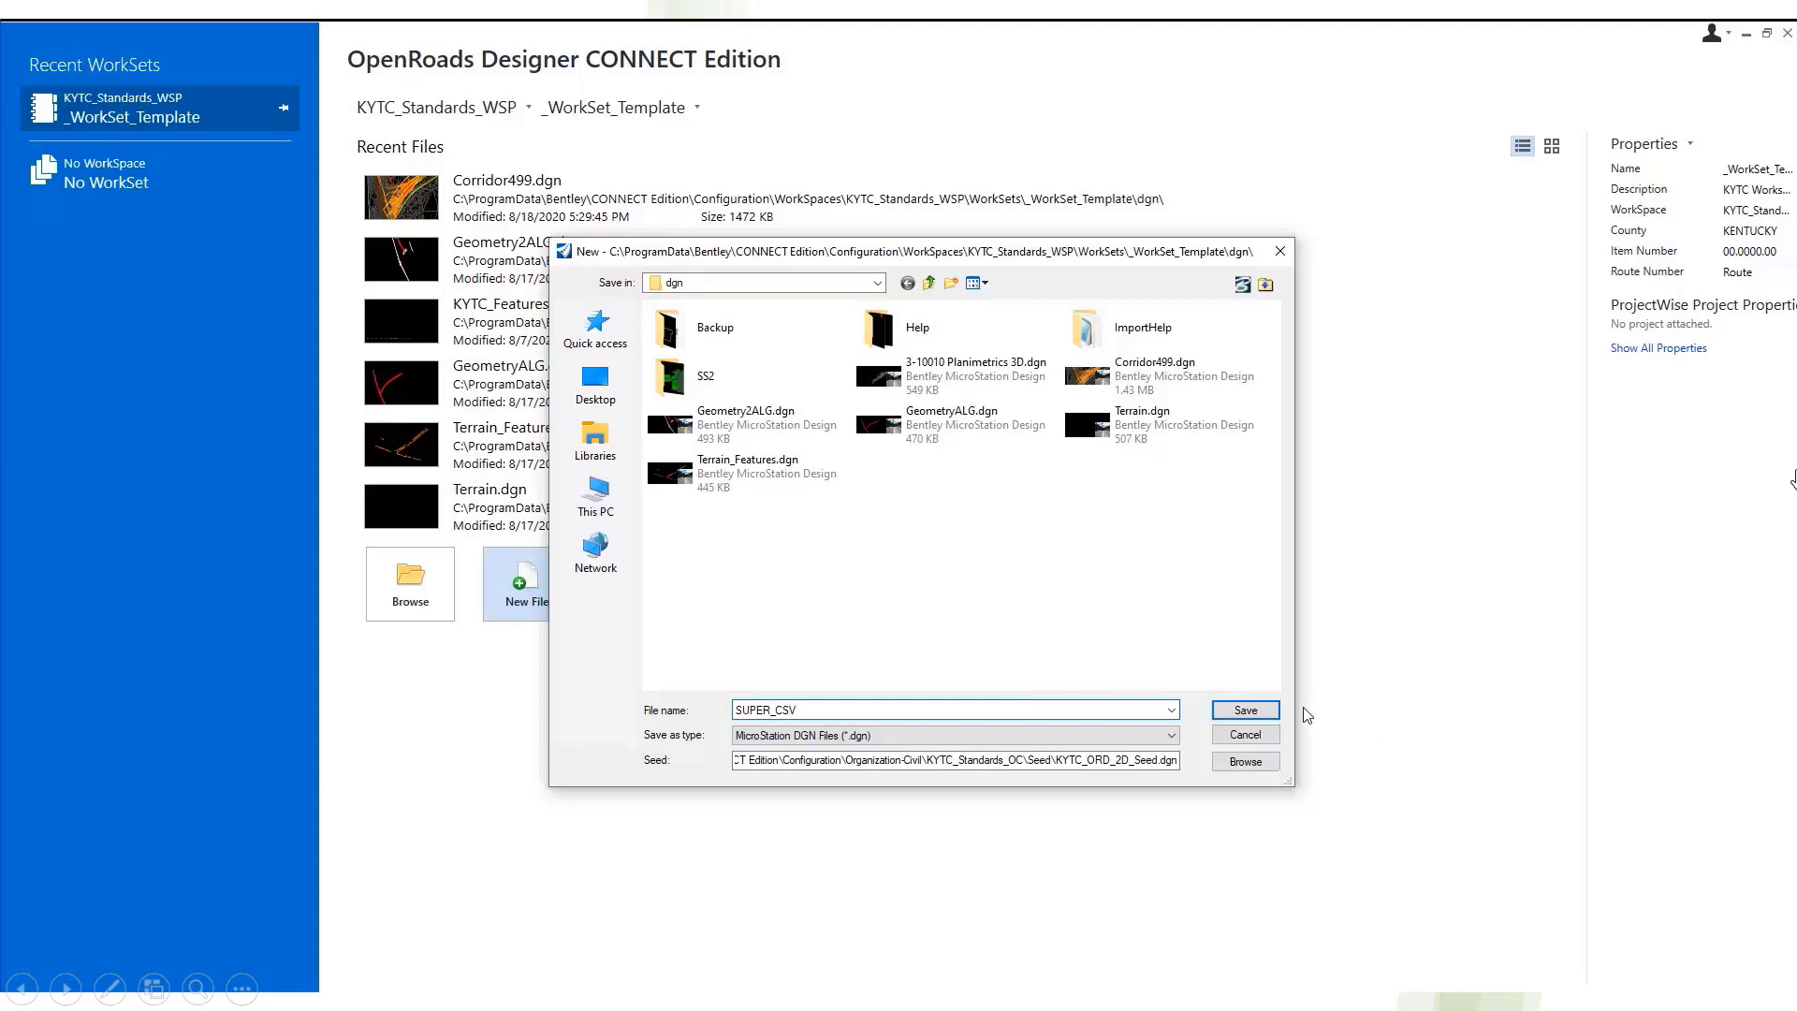
click(1268, 710)
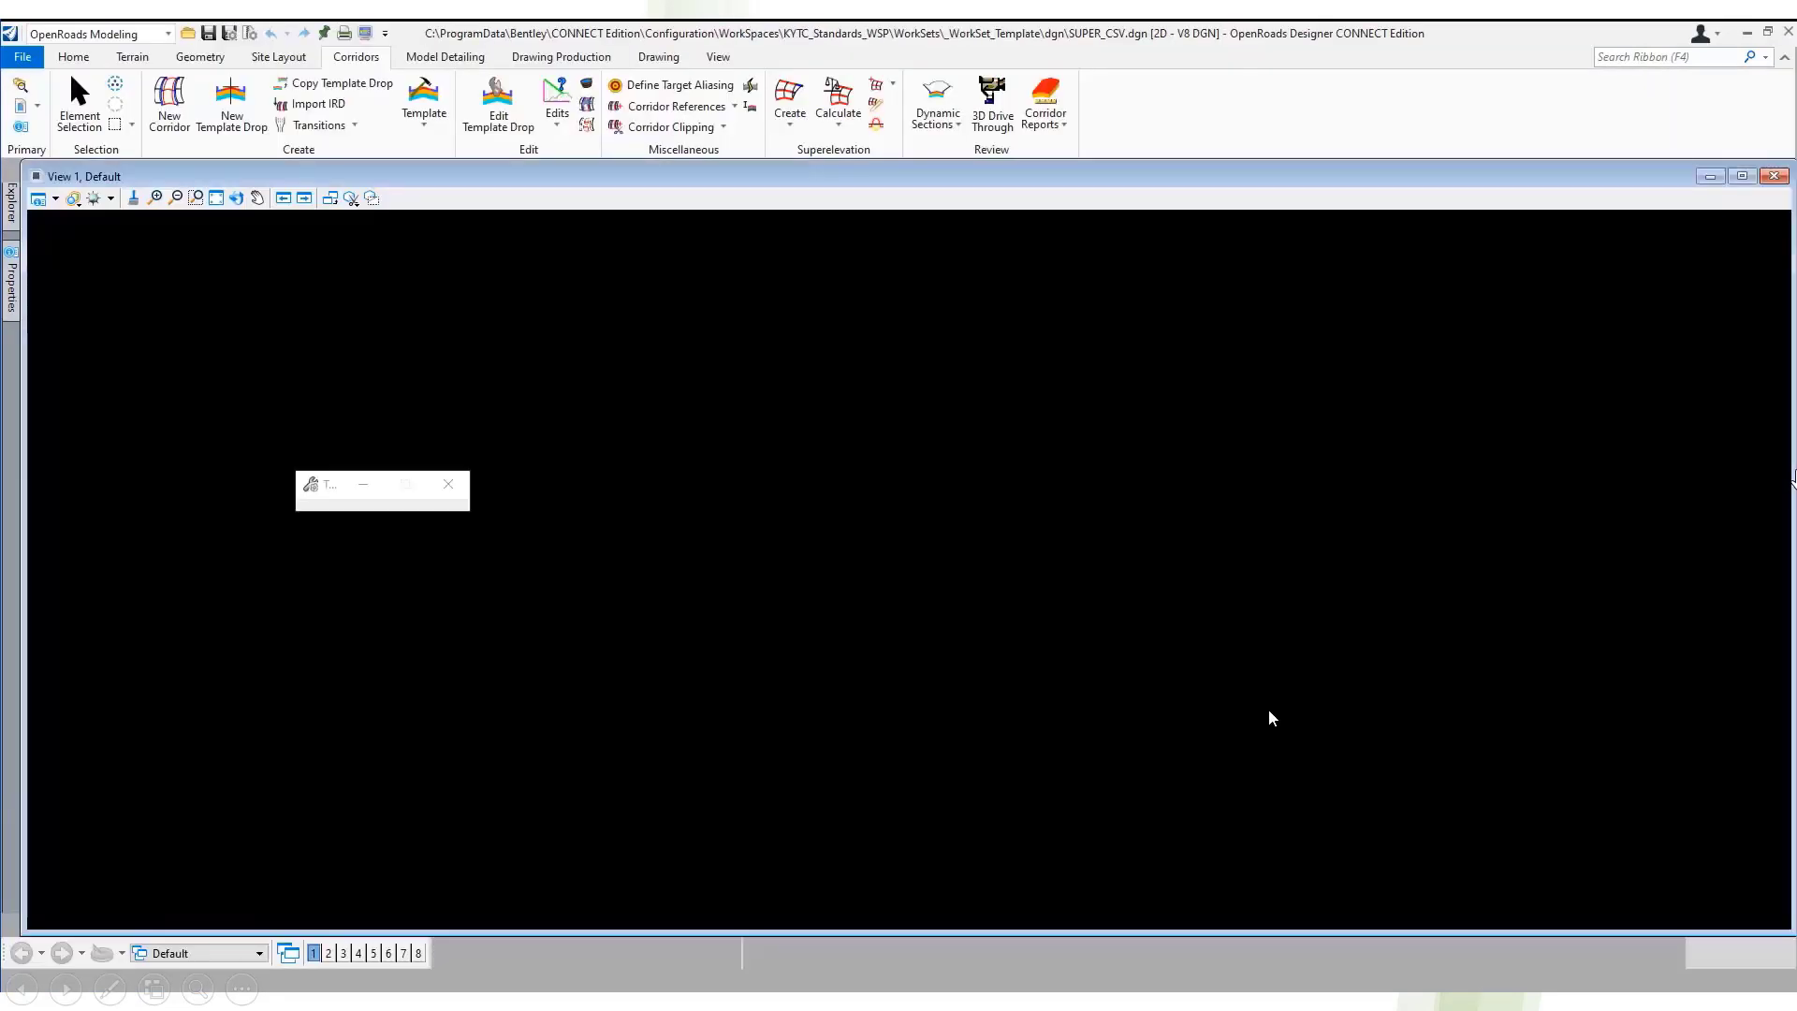
- Attach GeometryALG.dgn as a reference with Coincident - World orientation, fit the view and close the References dialog
click(21, 110)
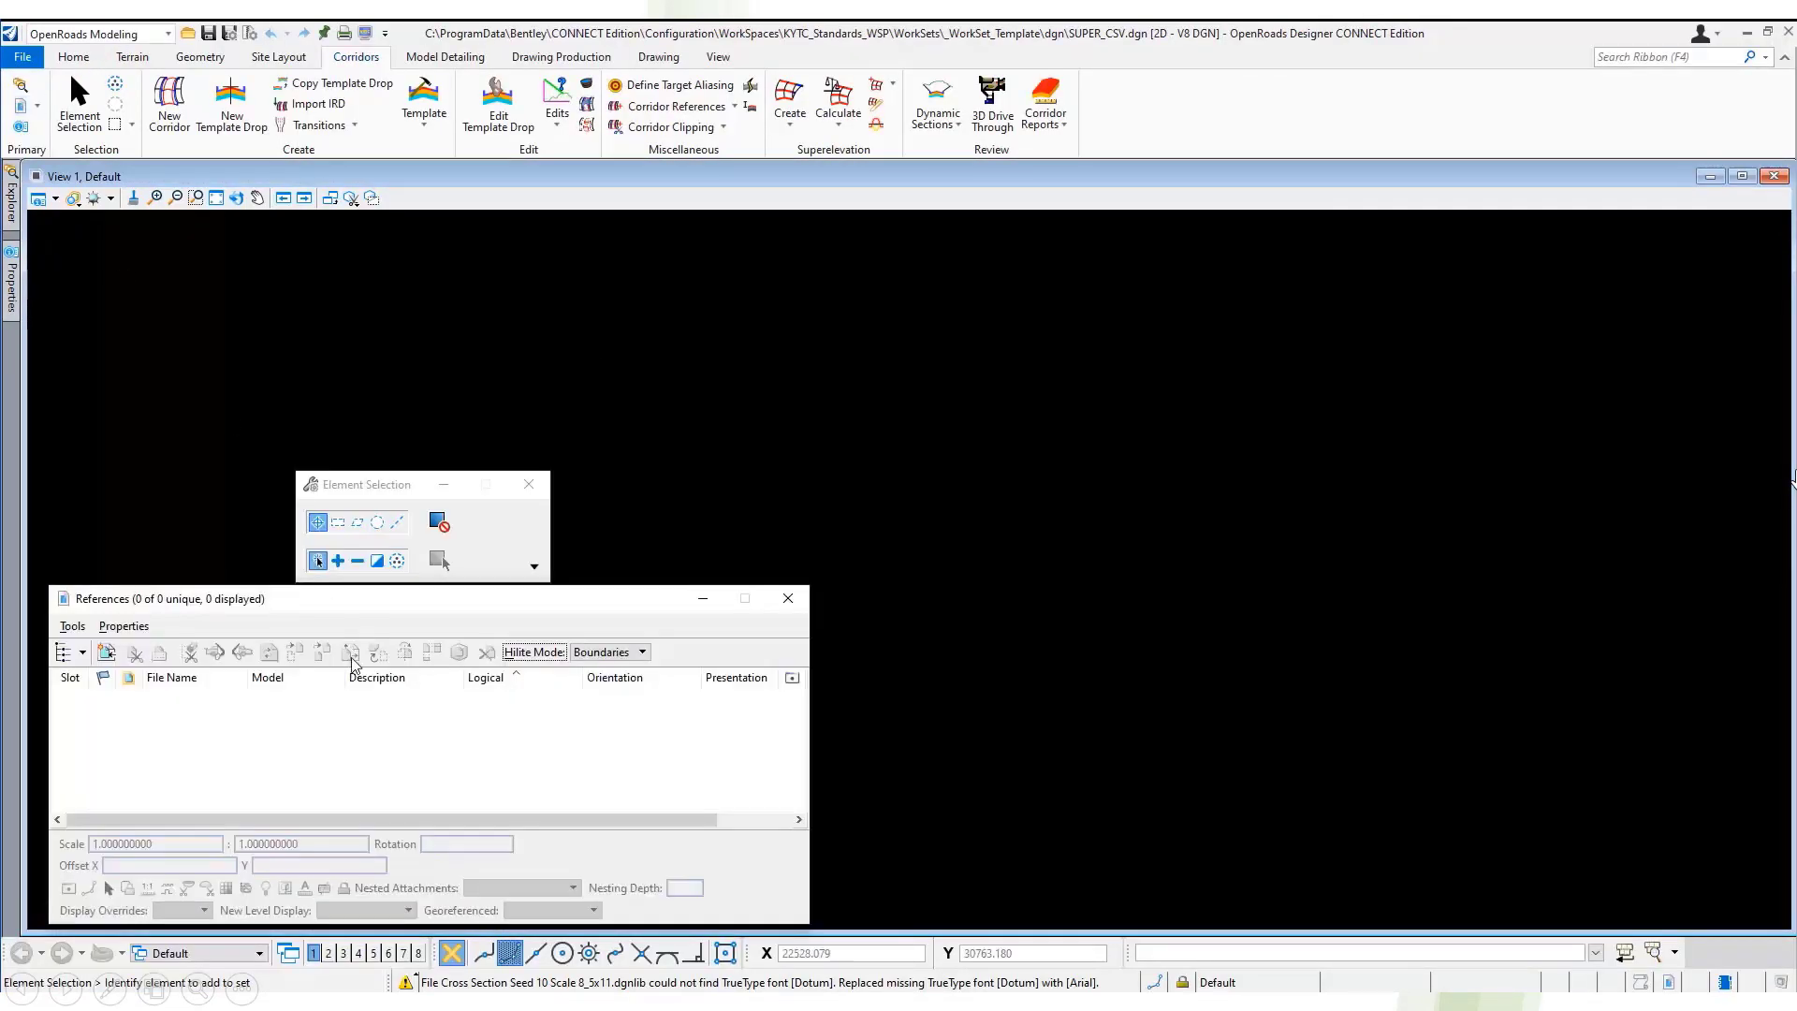
right_click(368, 714)
click(440, 263)
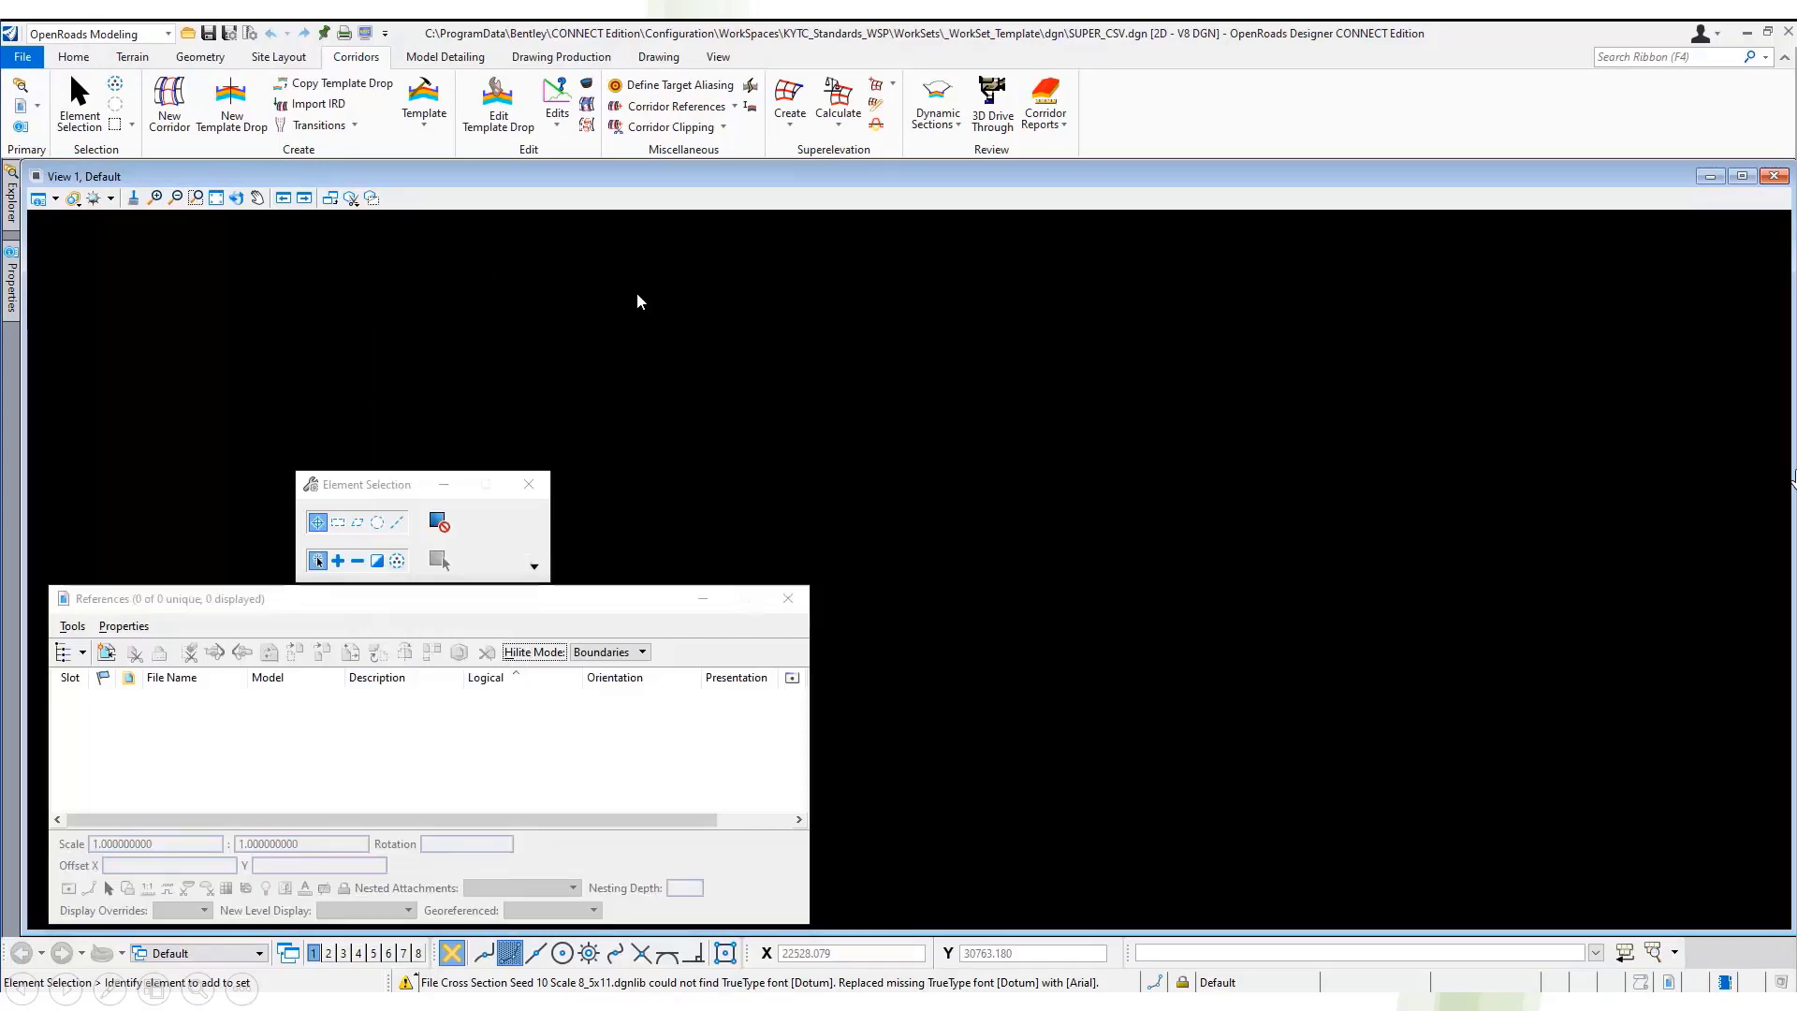
click(712, 490)
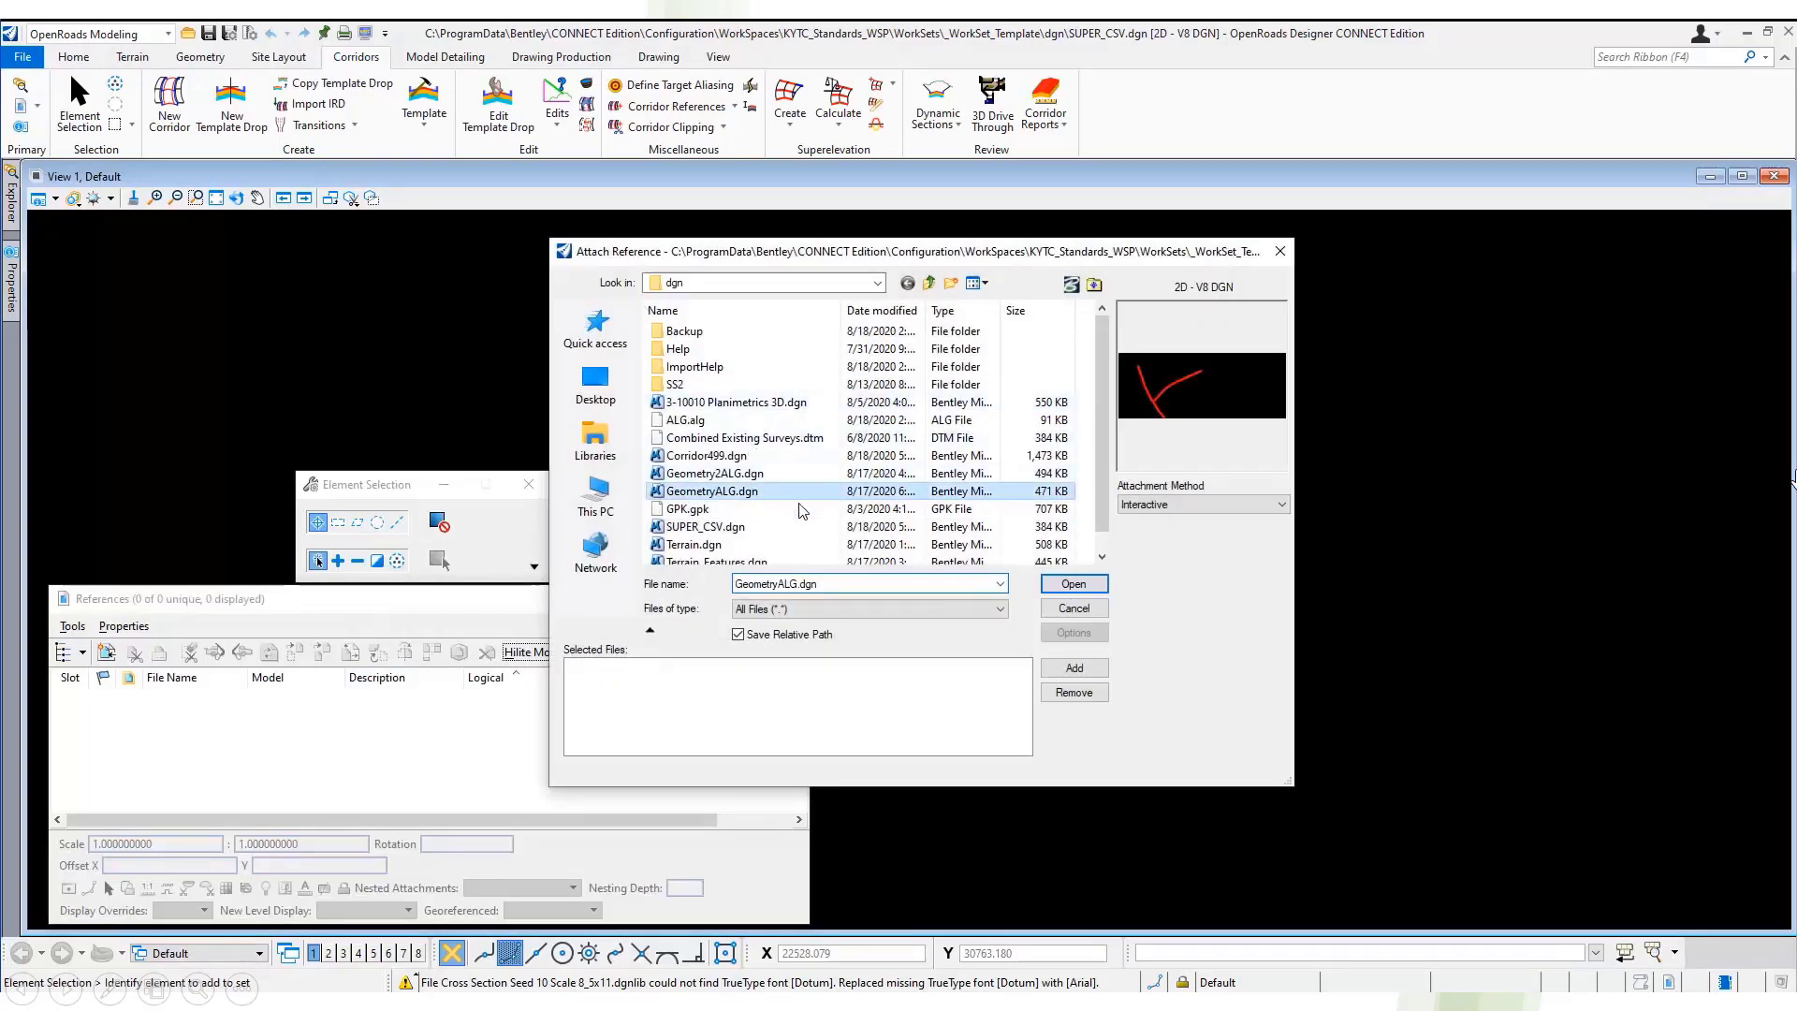
click(1073, 584)
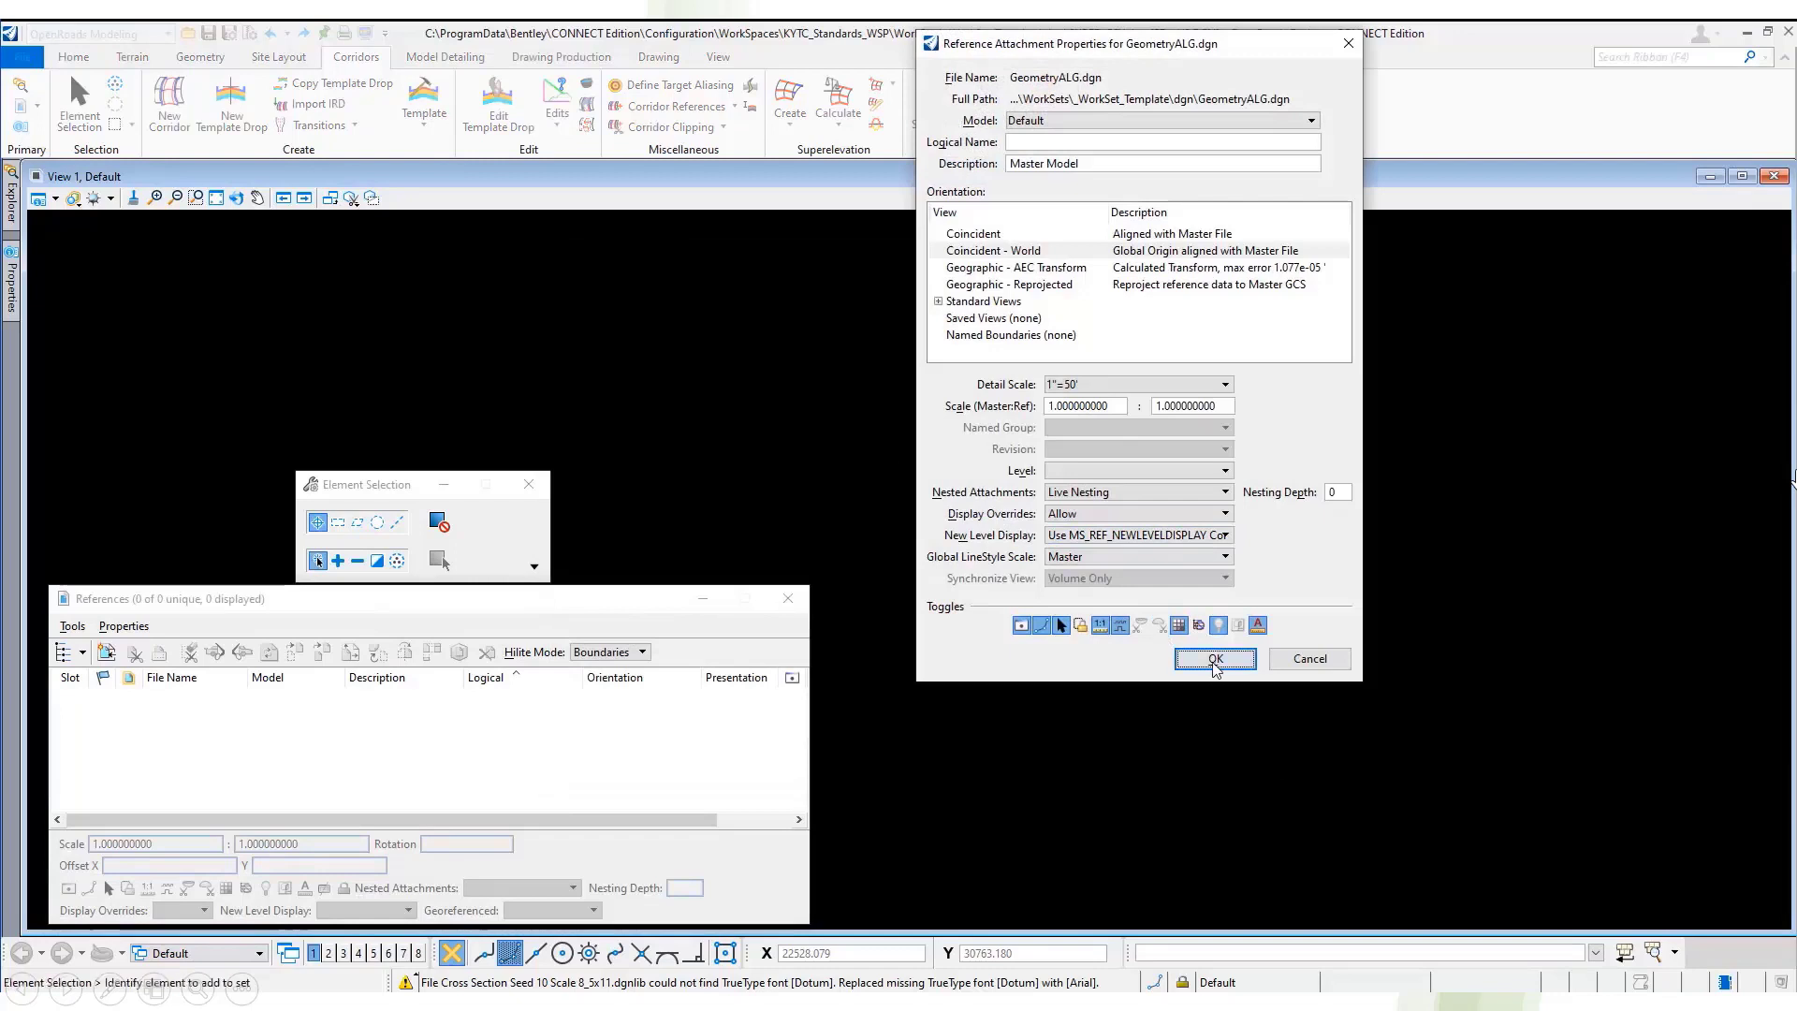
click(1215, 662)
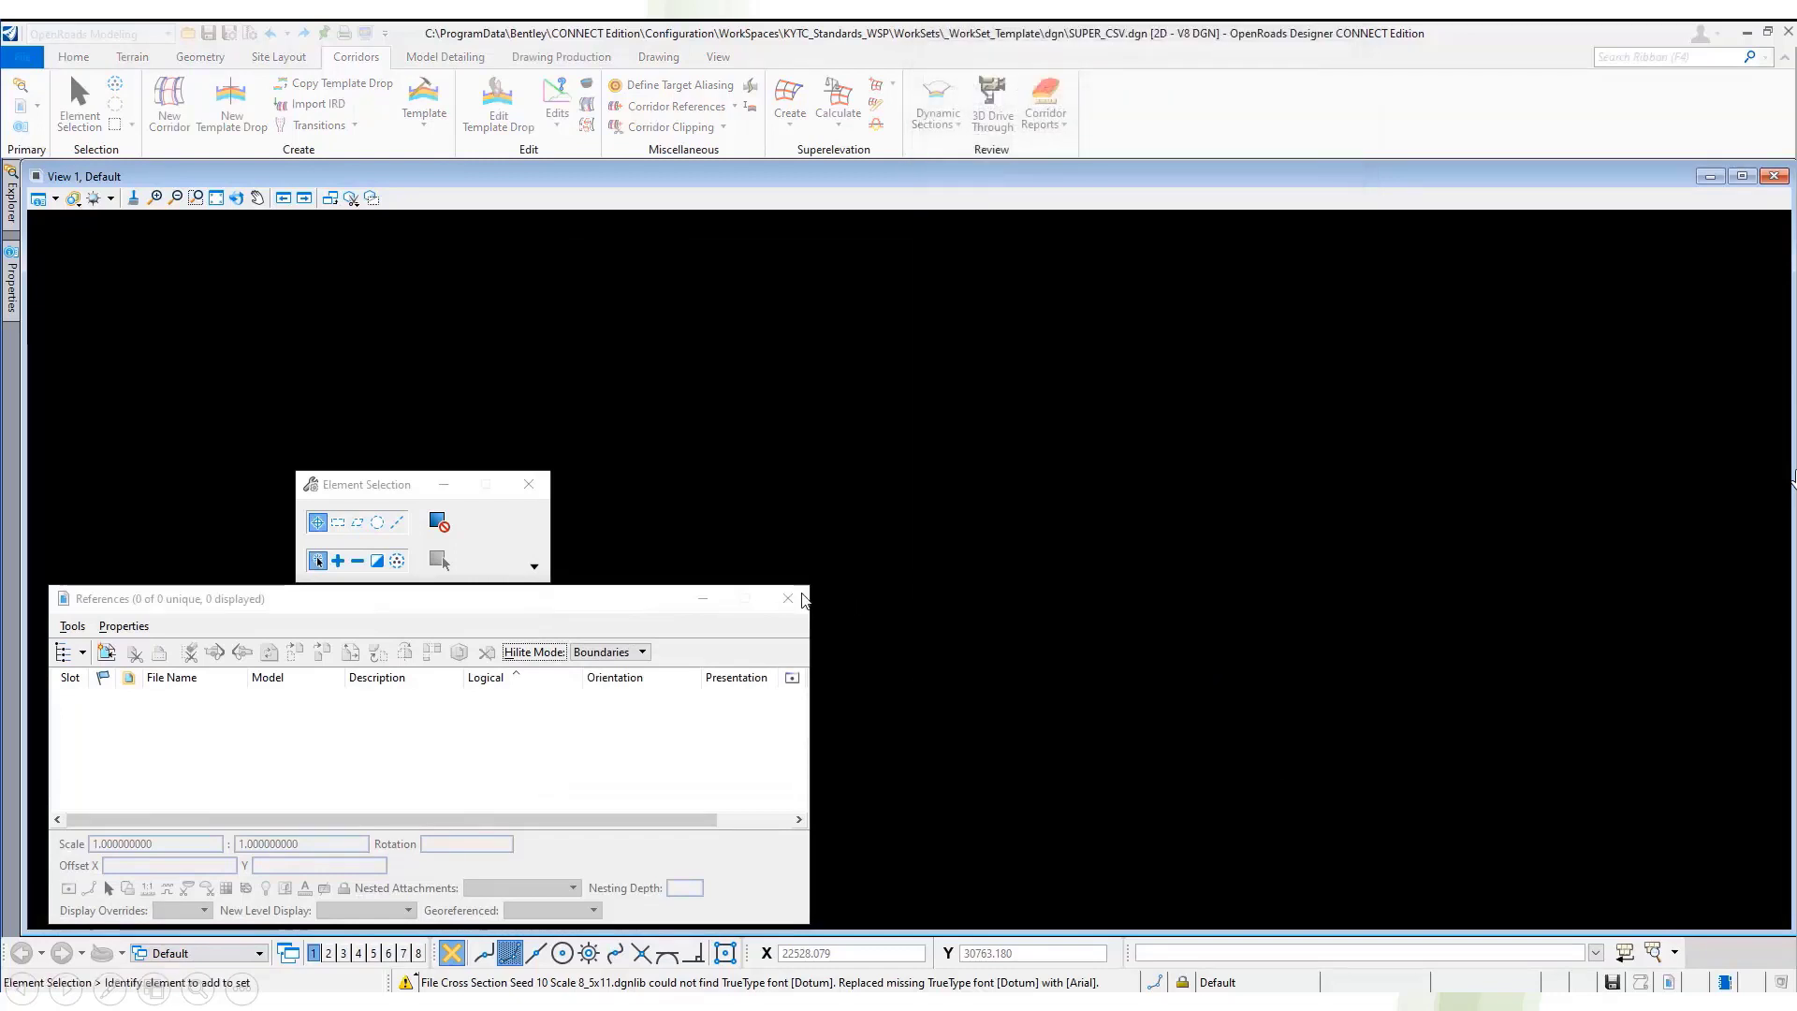
click(216, 198)
click(788, 598)
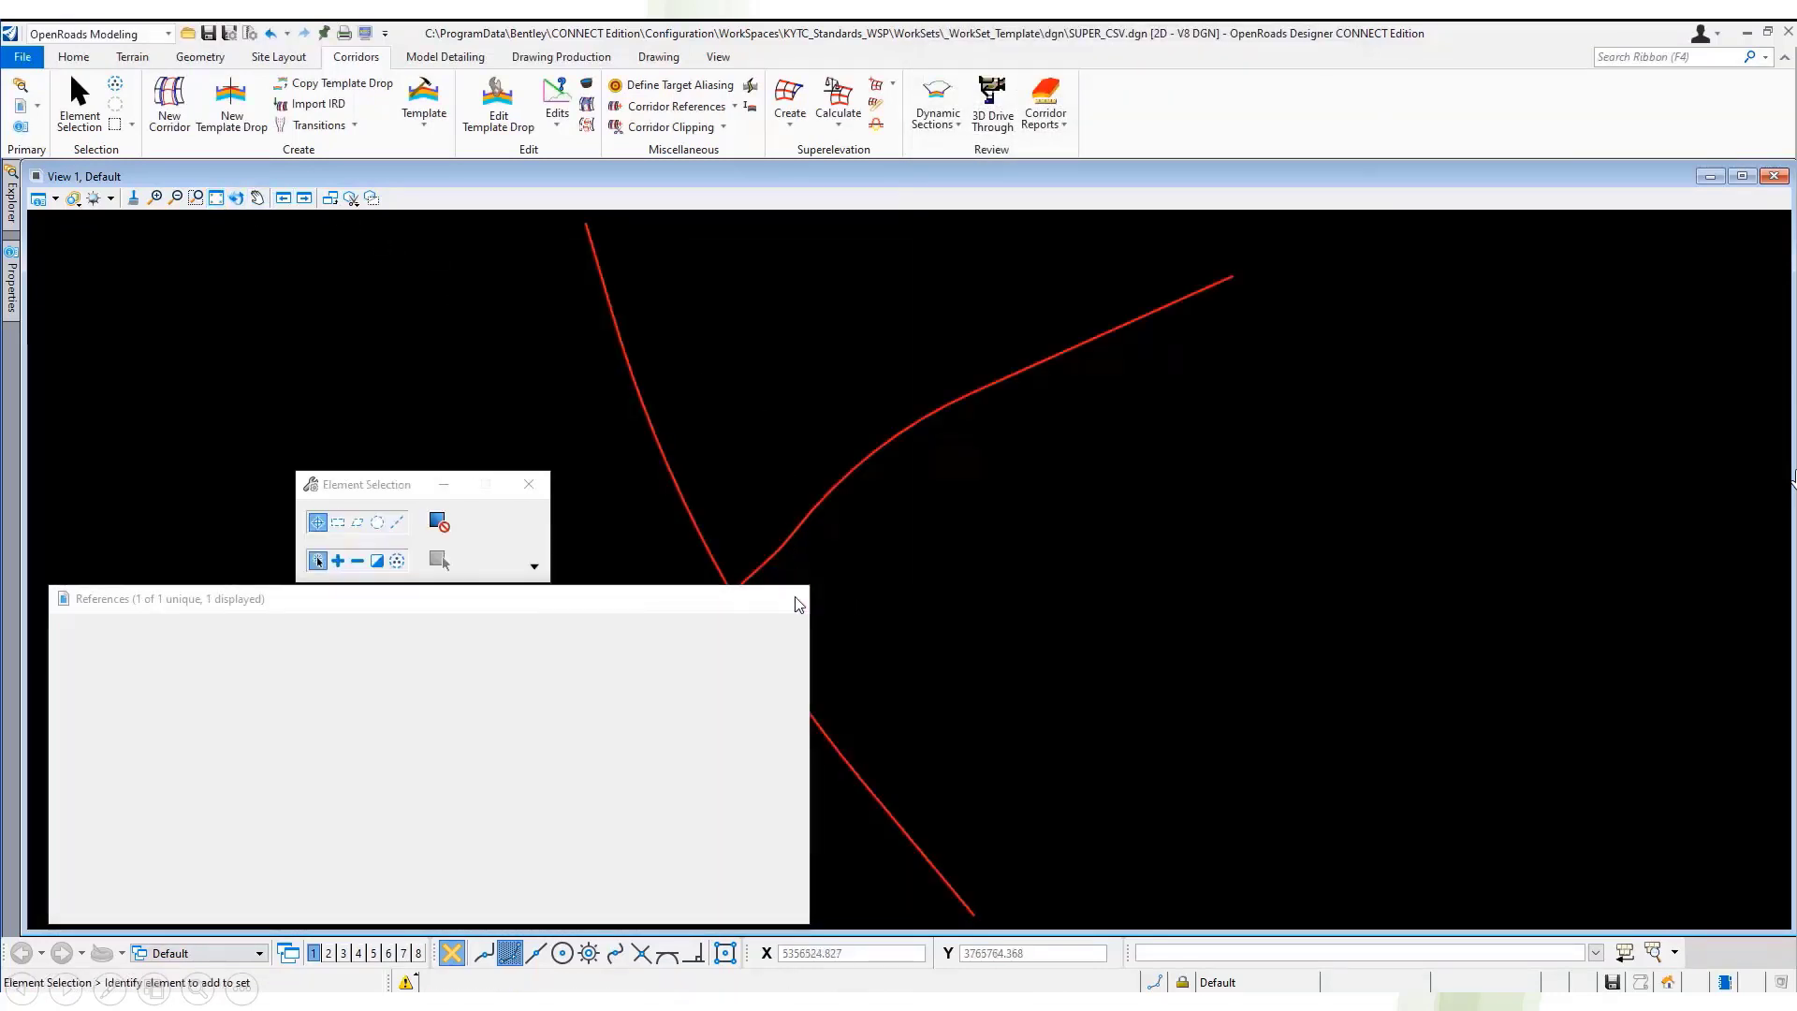
- Create a superelevation section named Section along the branching side alignment, locked to its start and end, with manual lane creation and the Superelevation feature definition
click(790, 126)
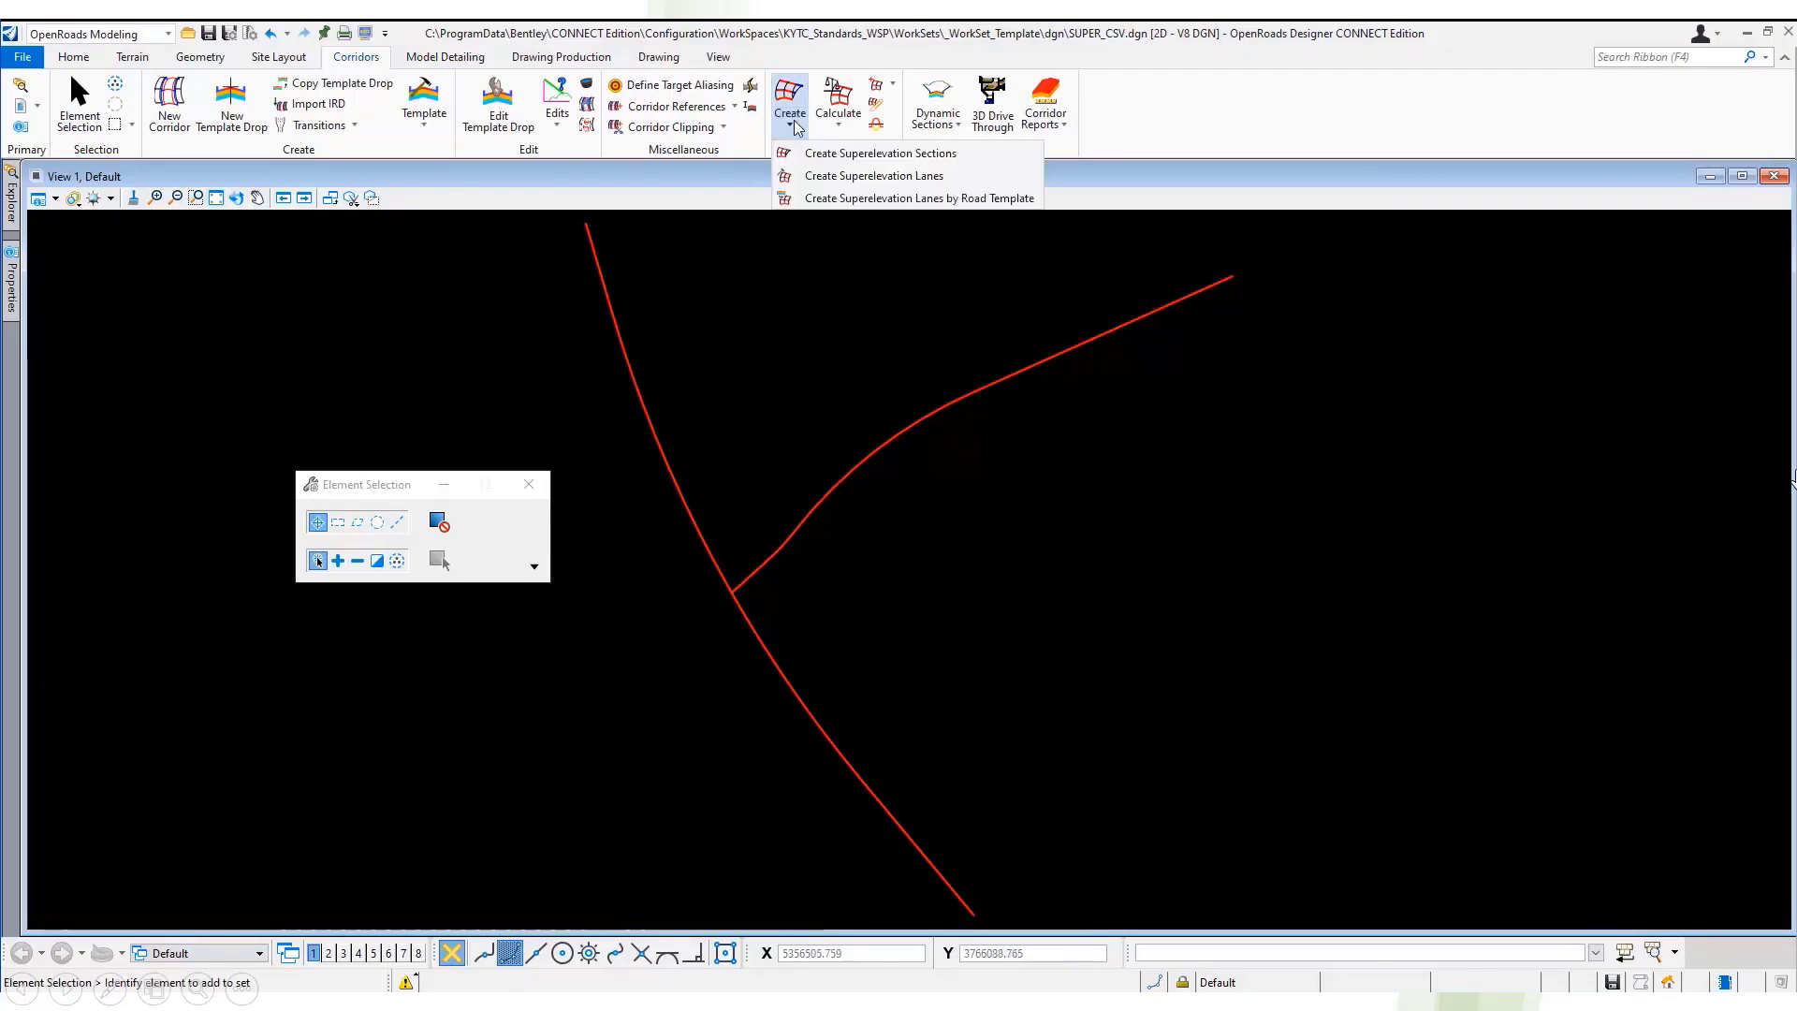
click(1016, 159)
click(771, 533)
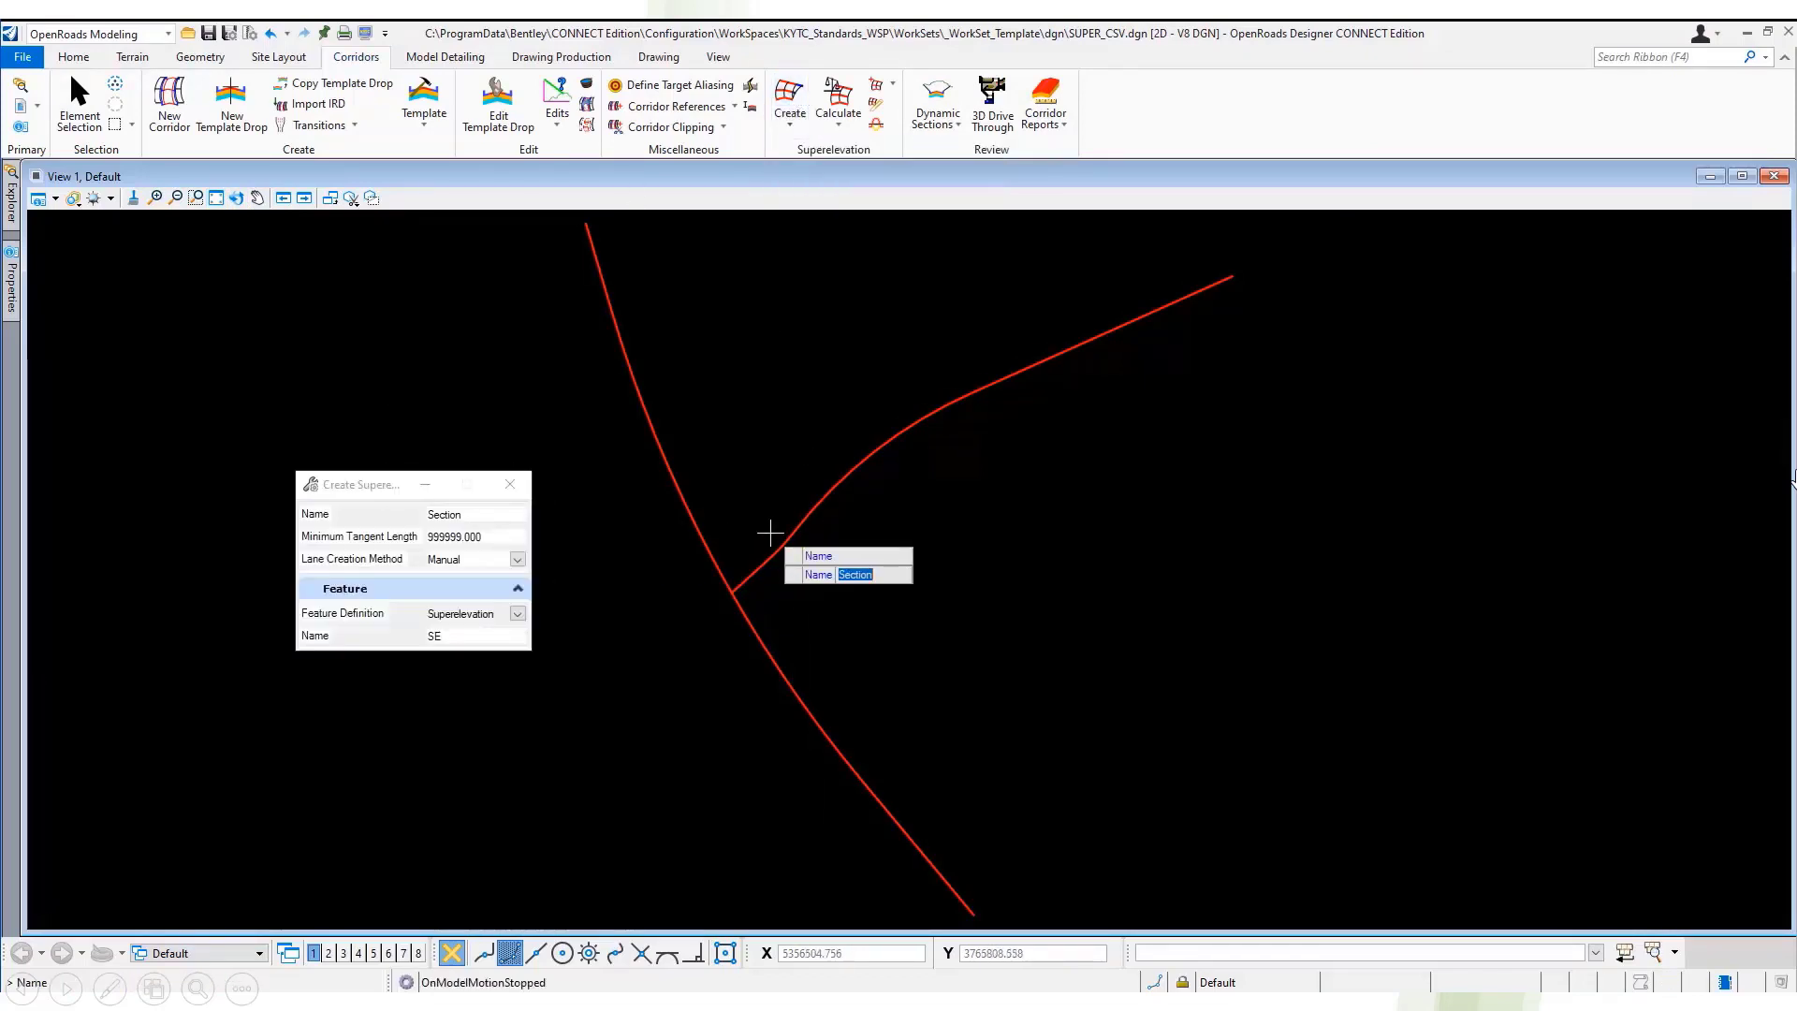
click(517, 614)
click(518, 615)
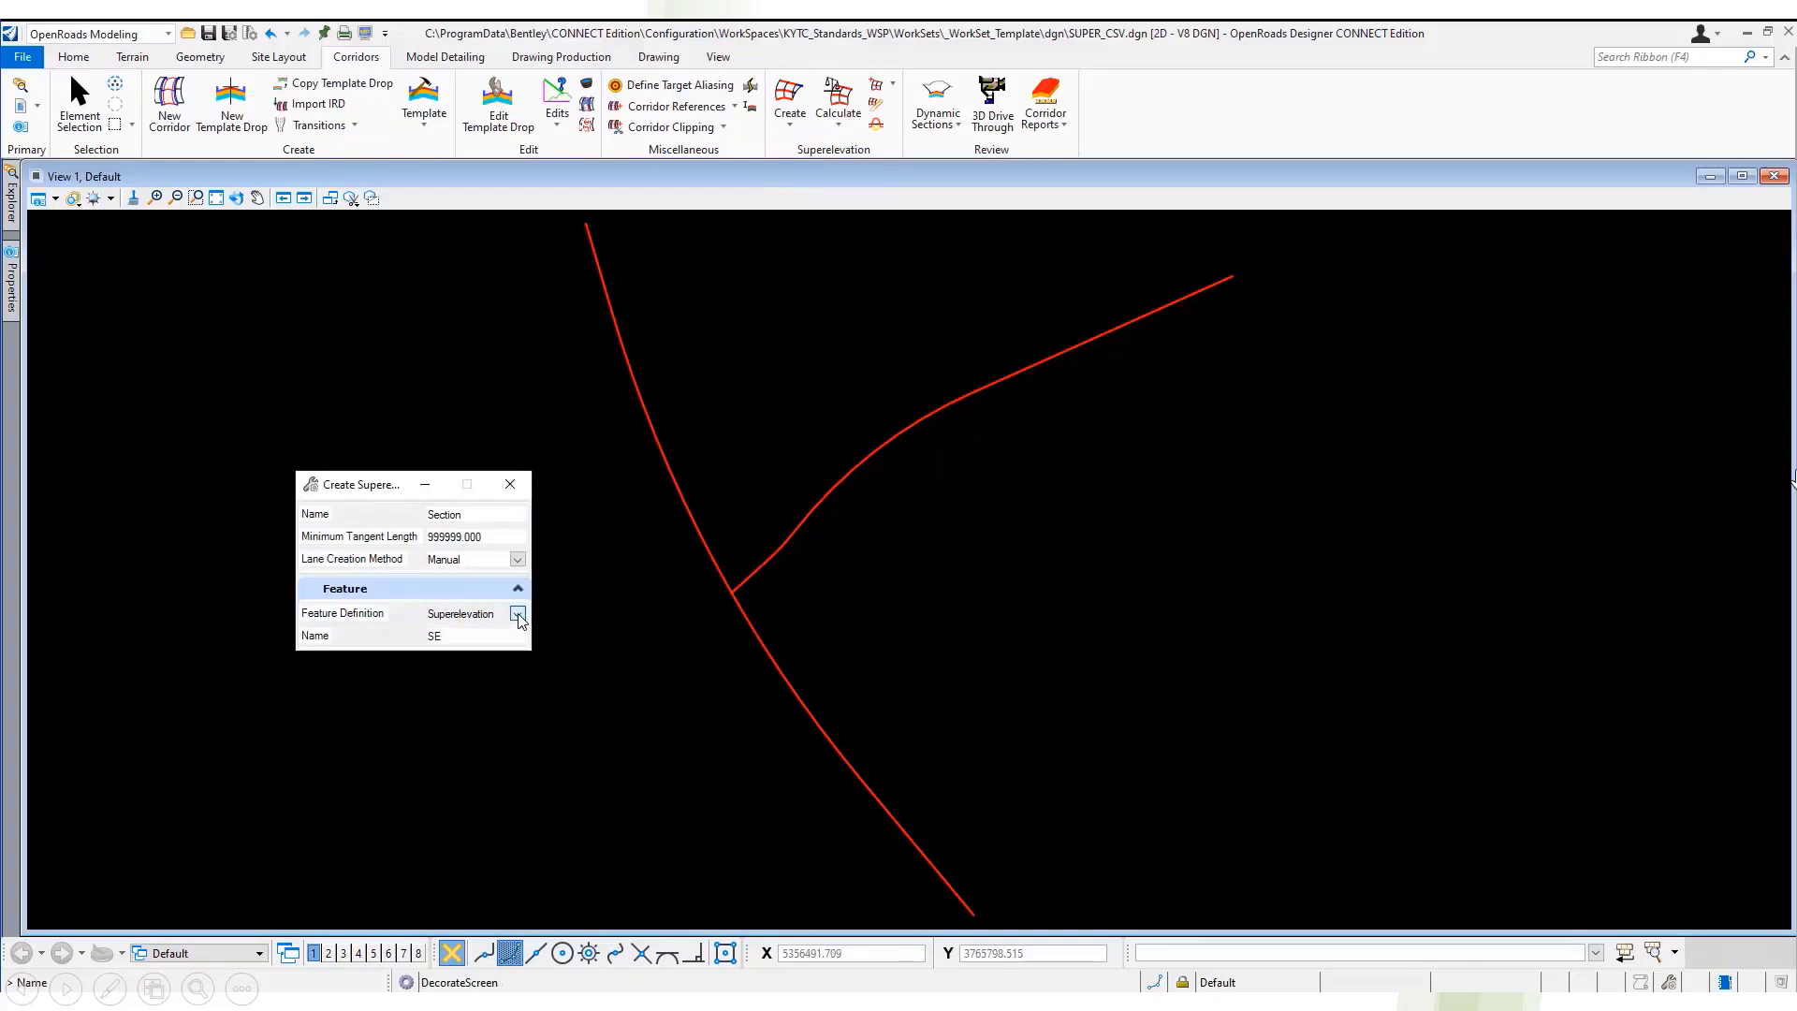
click(807, 514)
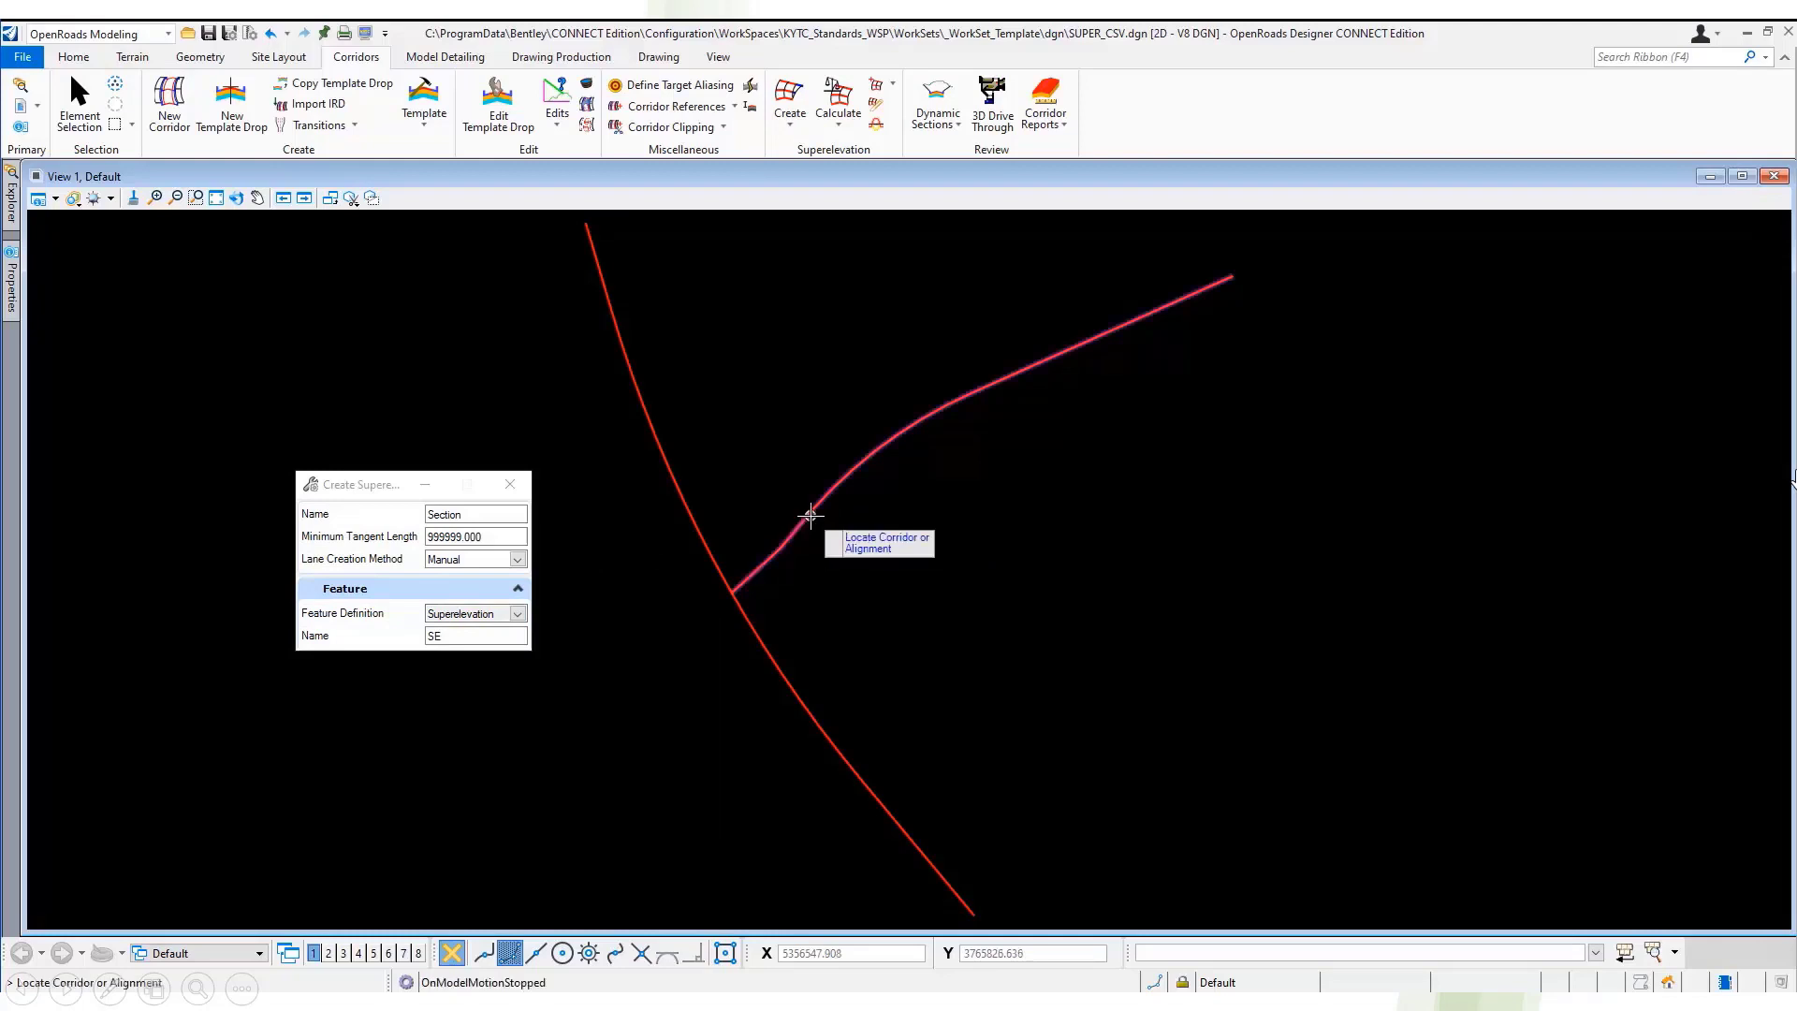
click(811, 514)
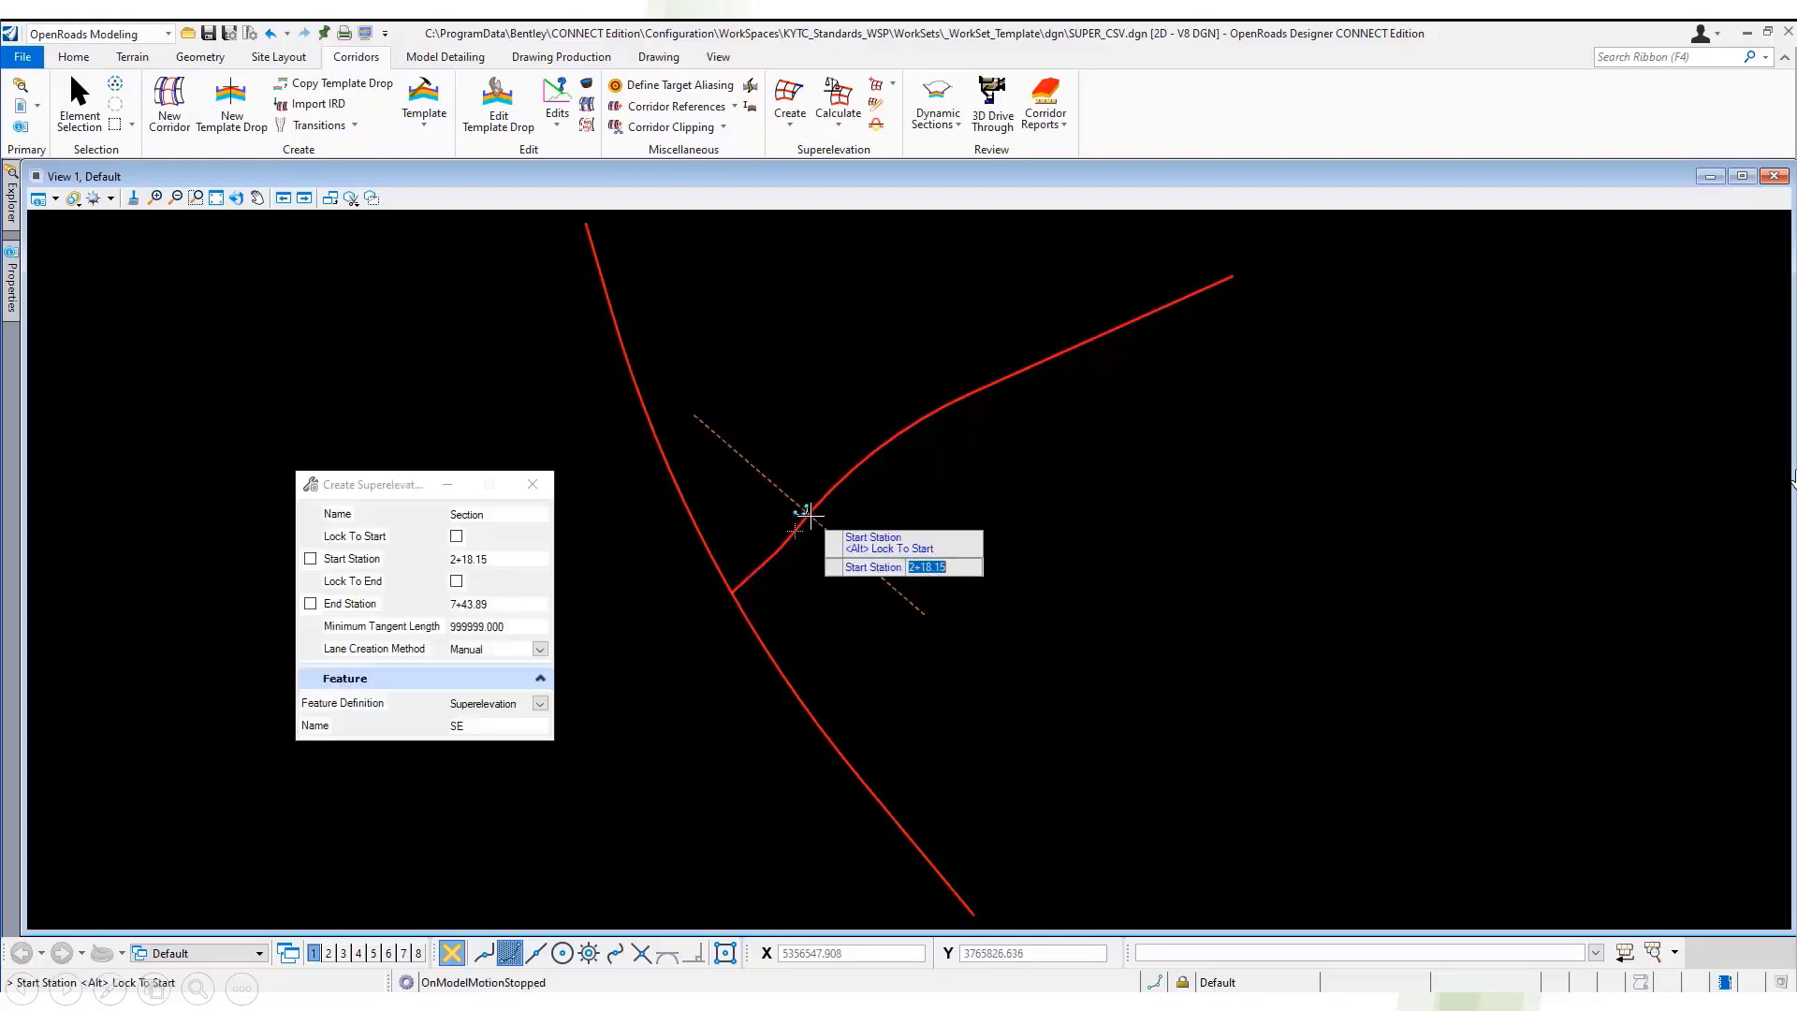
click(455, 580)
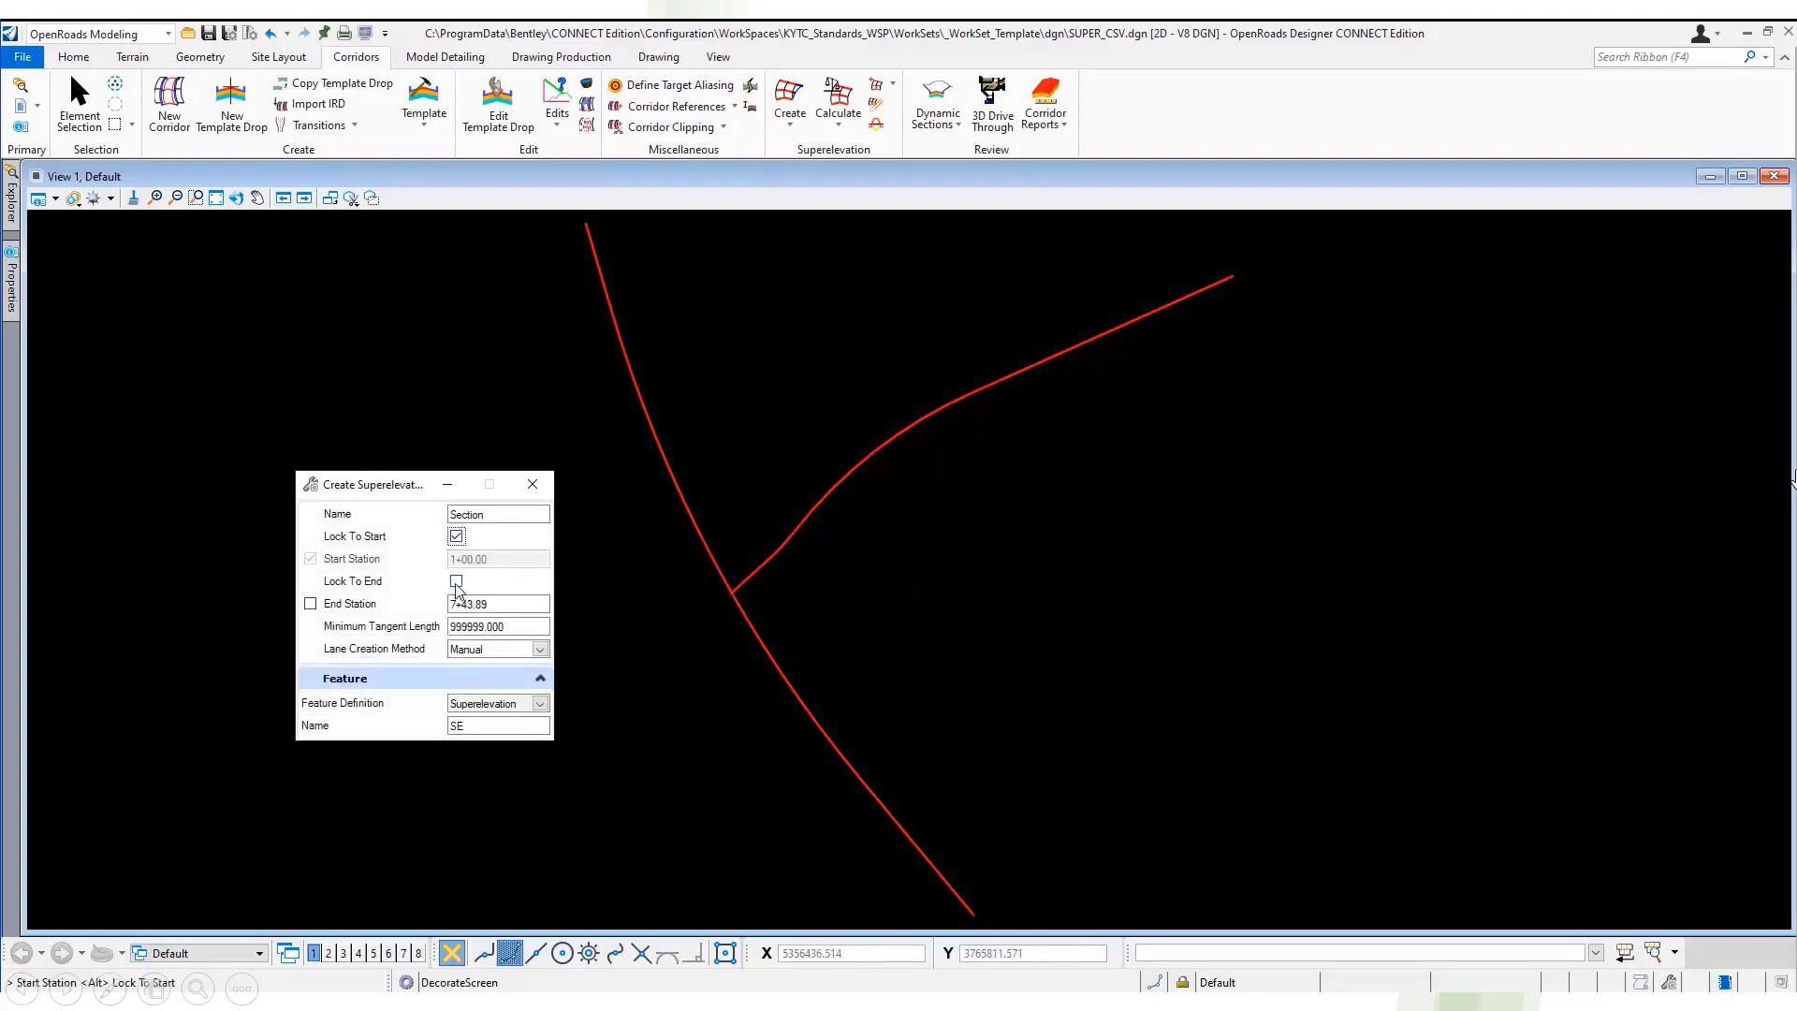
click(736, 663)
click(739, 667)
click(739, 666)
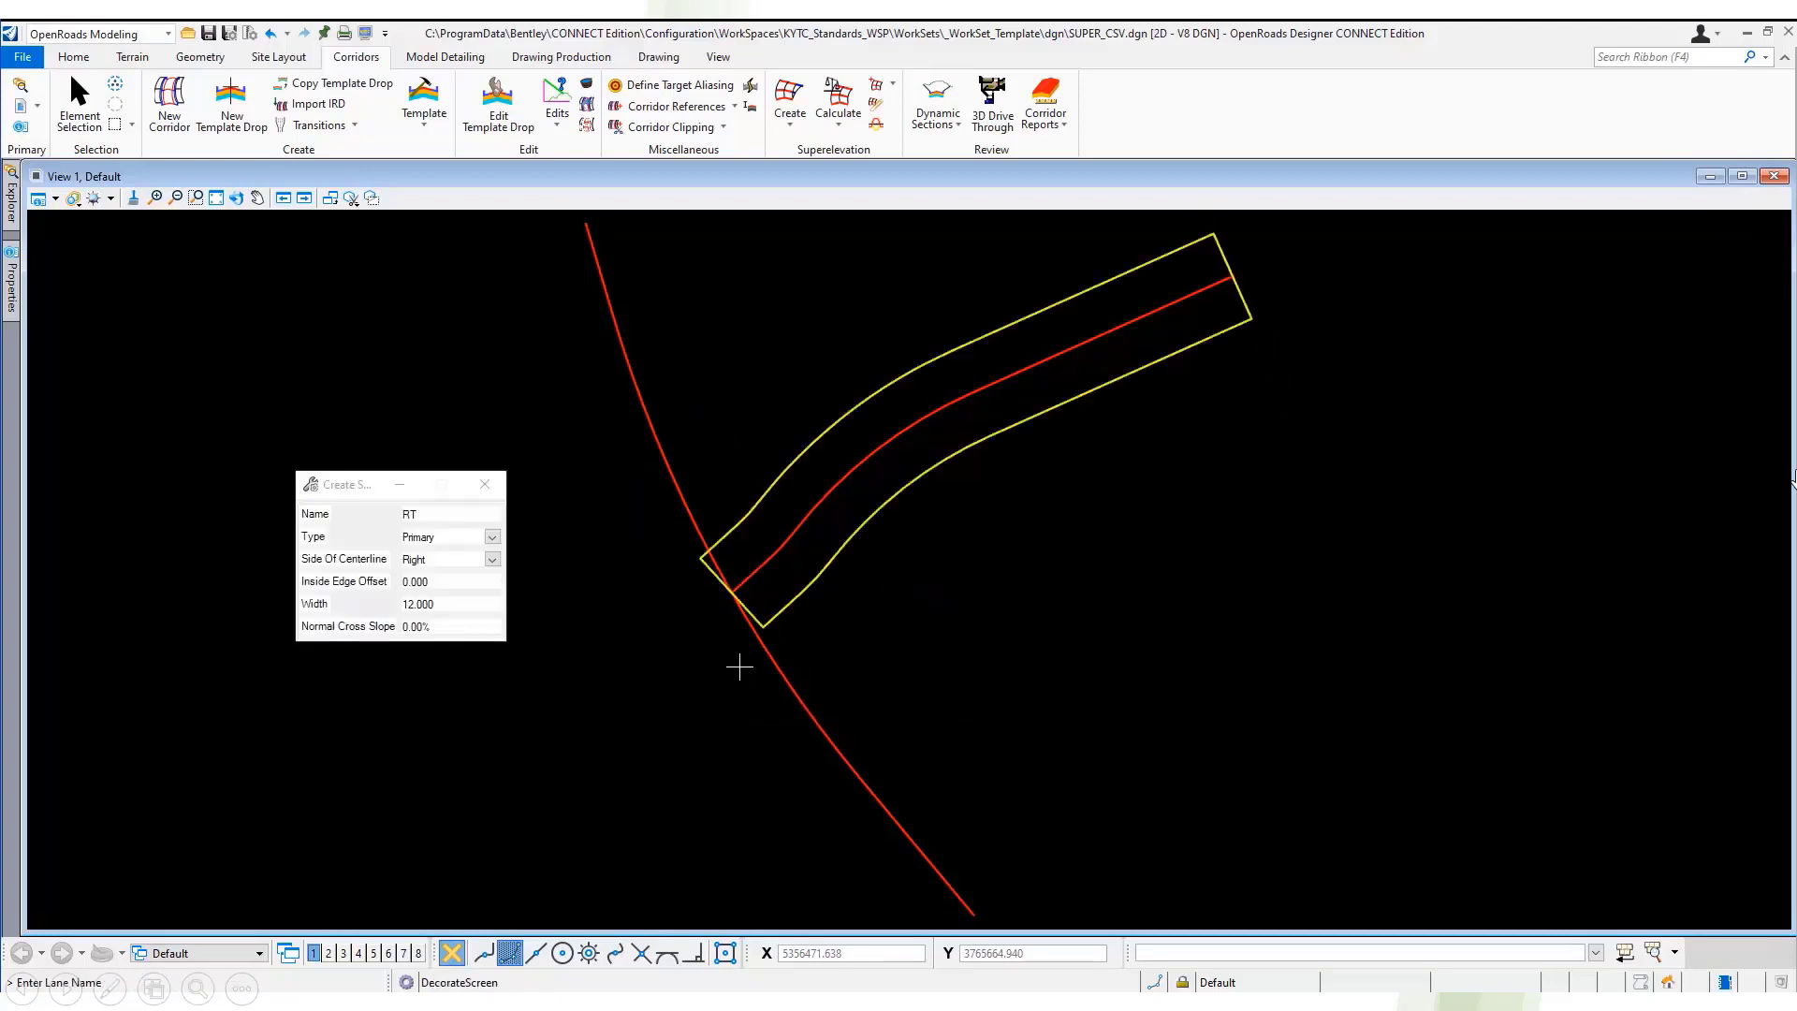
- Add primary superelevation lane RT on the right of the centerline with 0 inside edge offset, 12 width and 0.00% normal cross slope
click(491, 537)
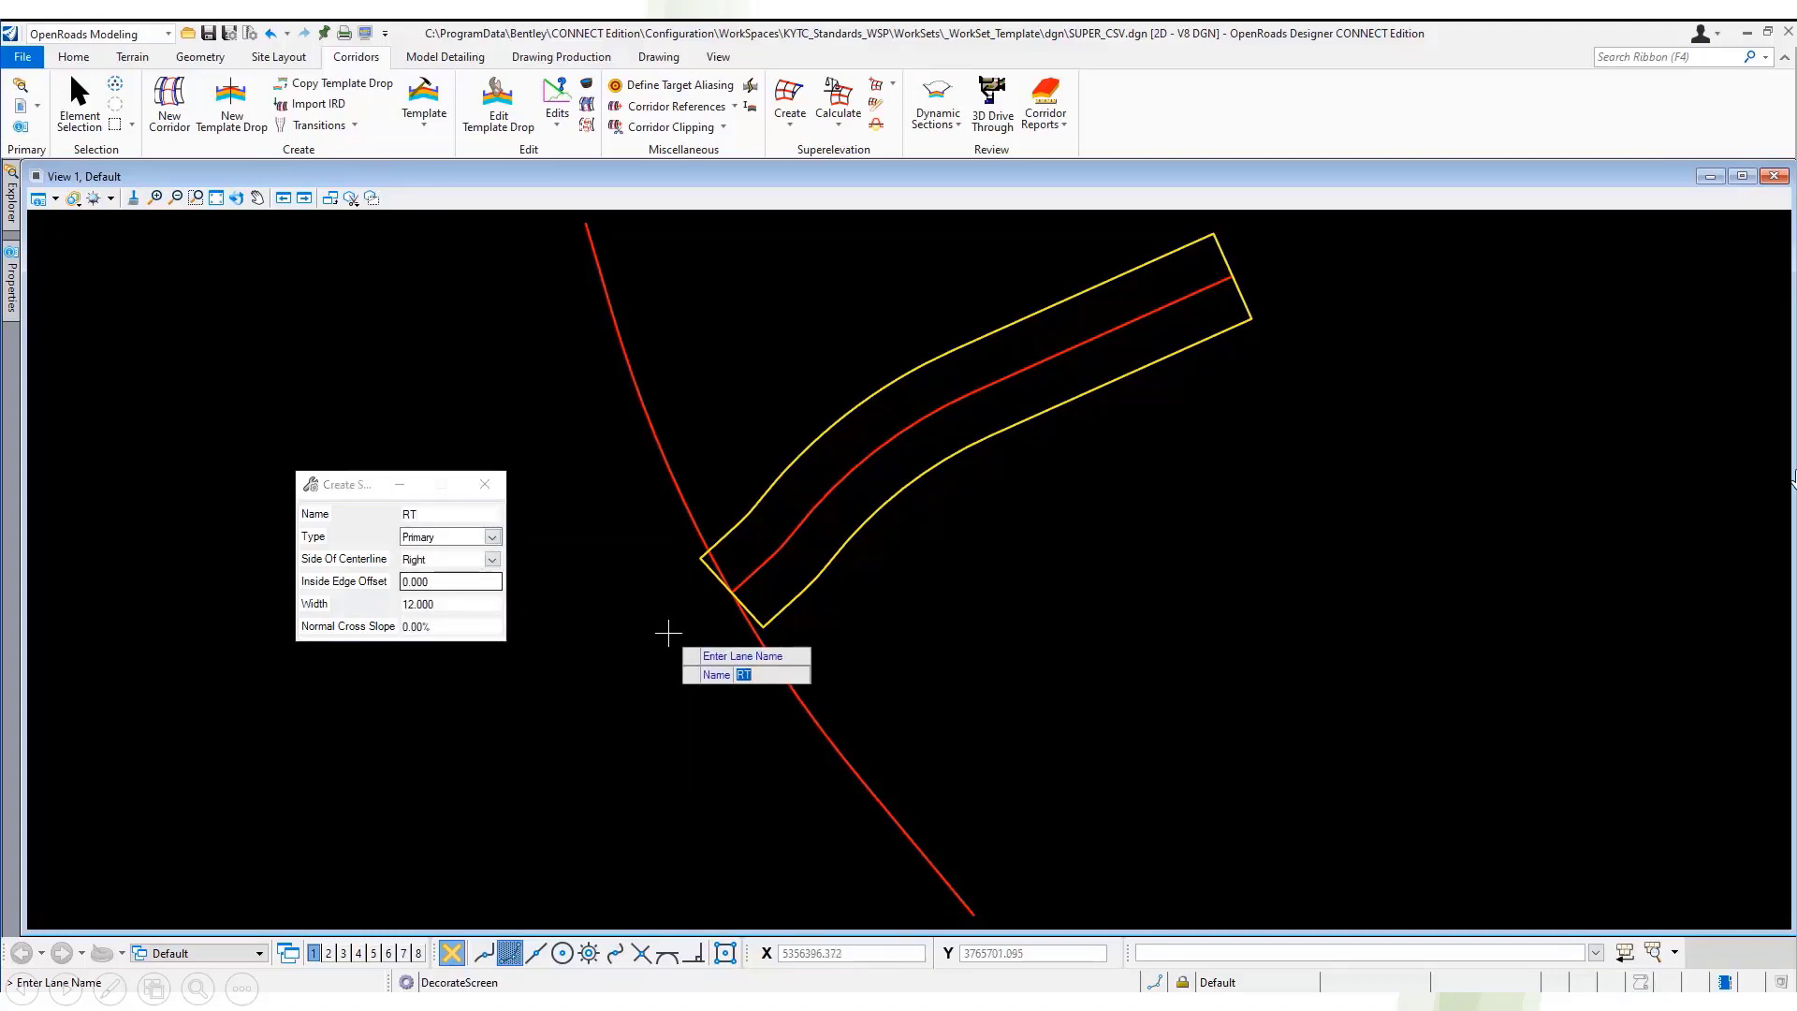
click(669, 634)
click(668, 634)
click(668, 634)
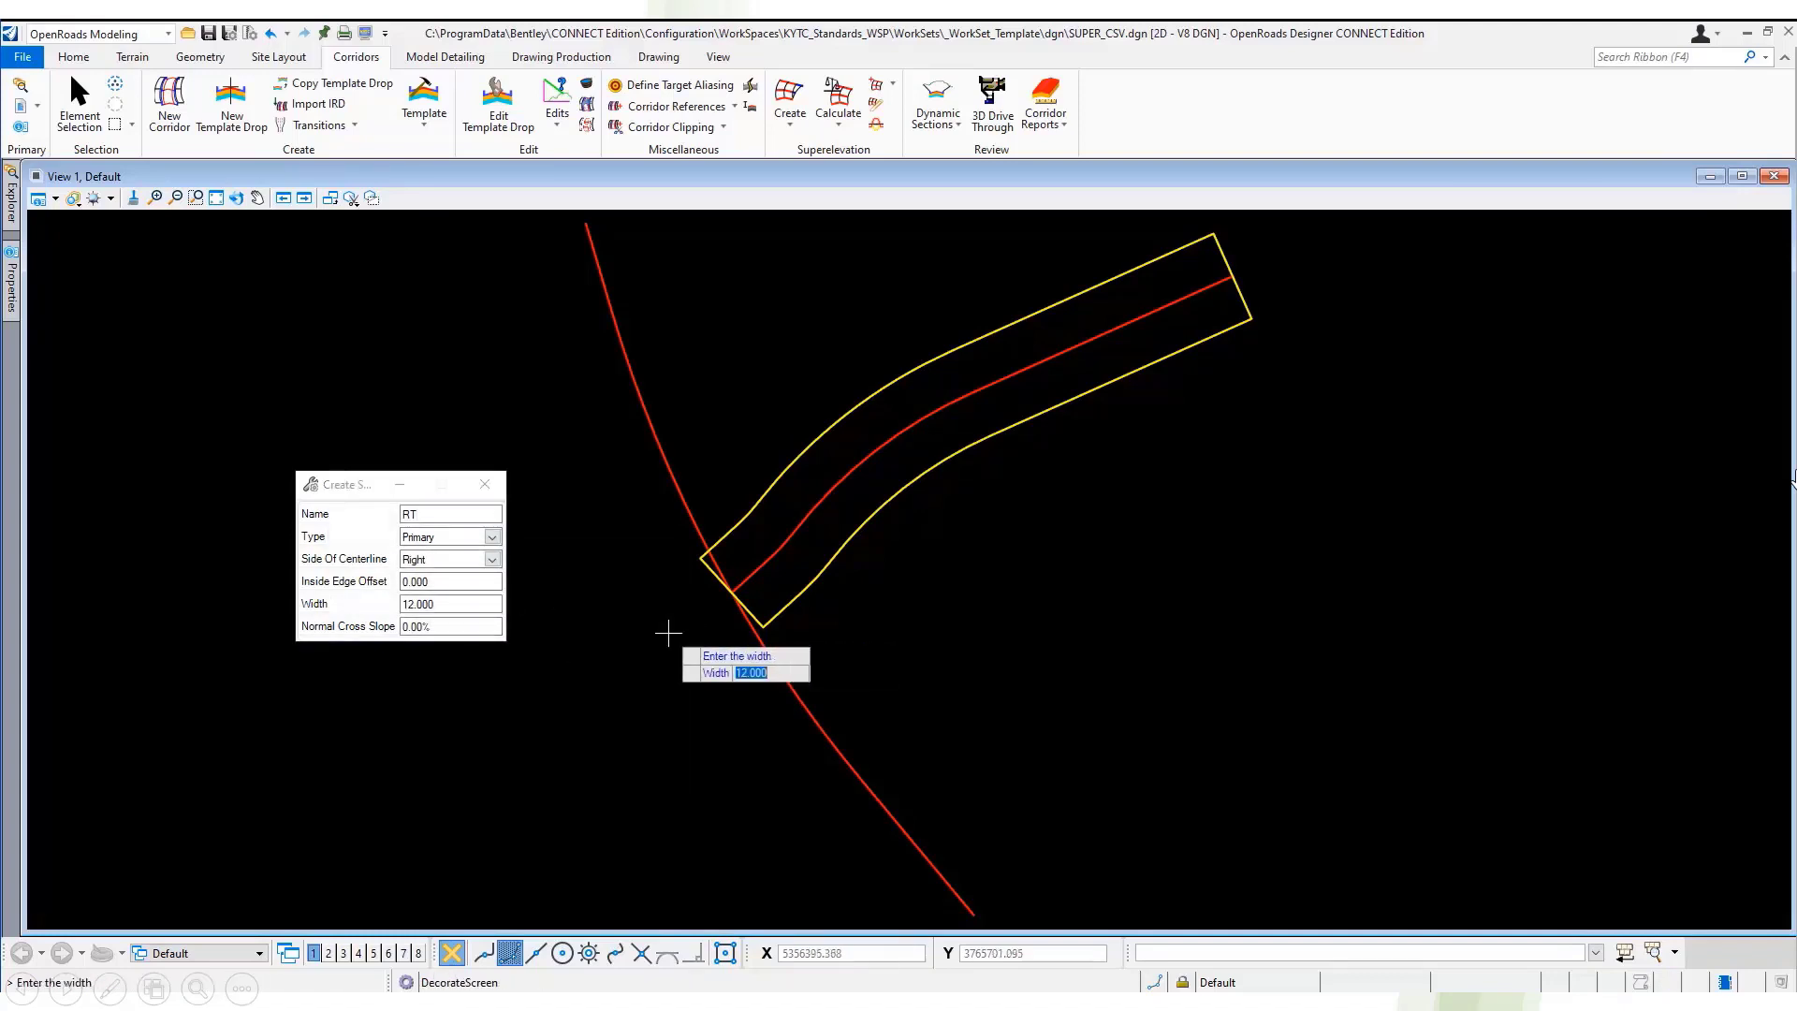
click(668, 634)
click(668, 634)
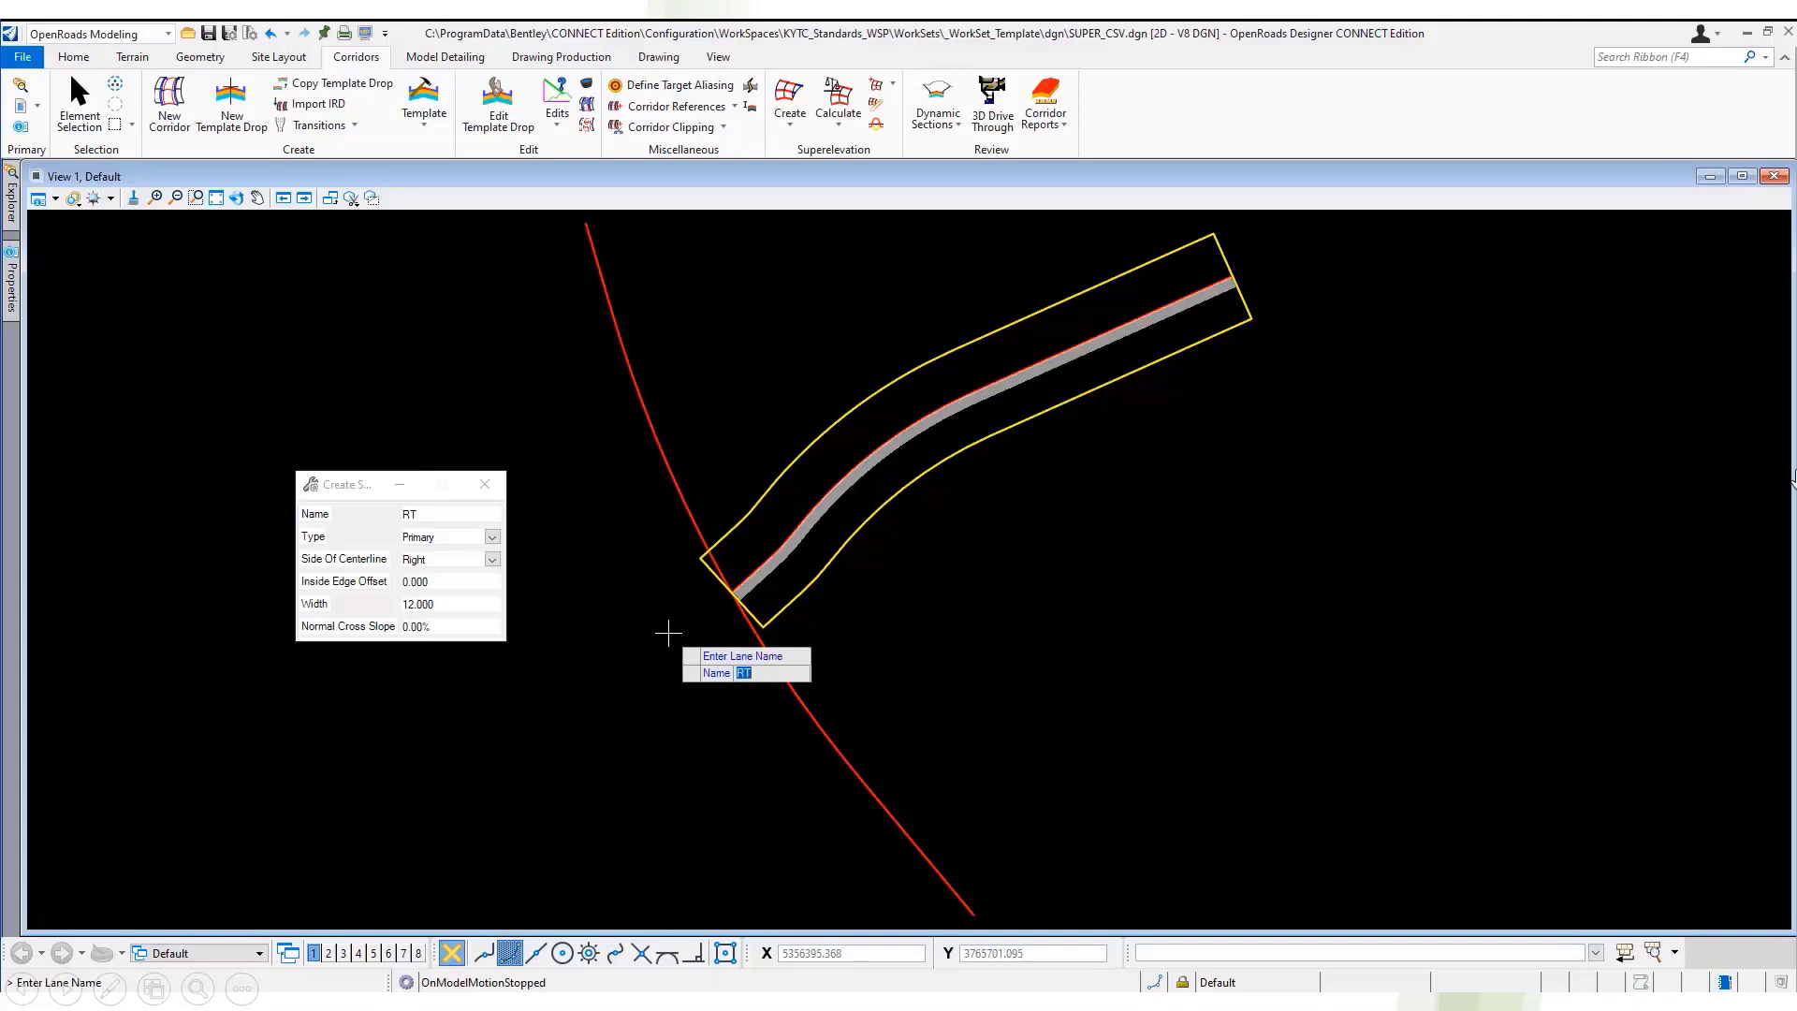
- Add primary superelevation lane RT2 on the right side with inside edge offset 12, width 12 and 0.00% normal cross slope
click(464, 514)
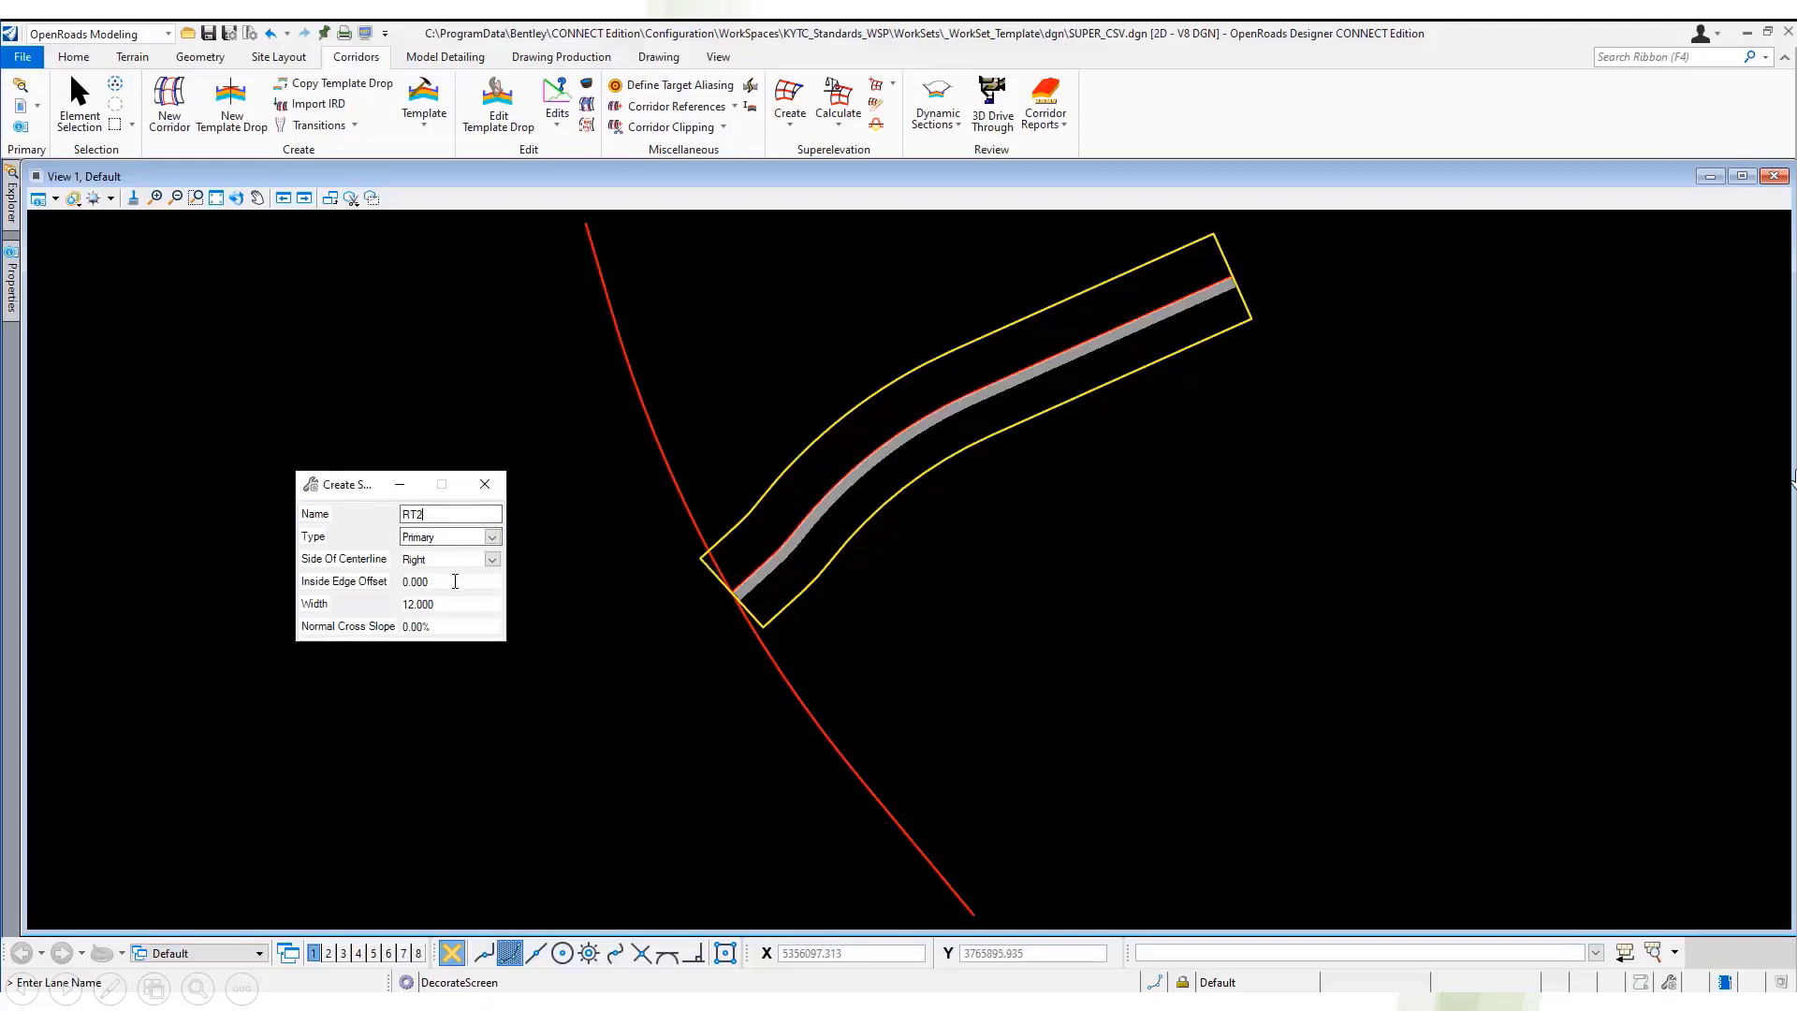
text(1)
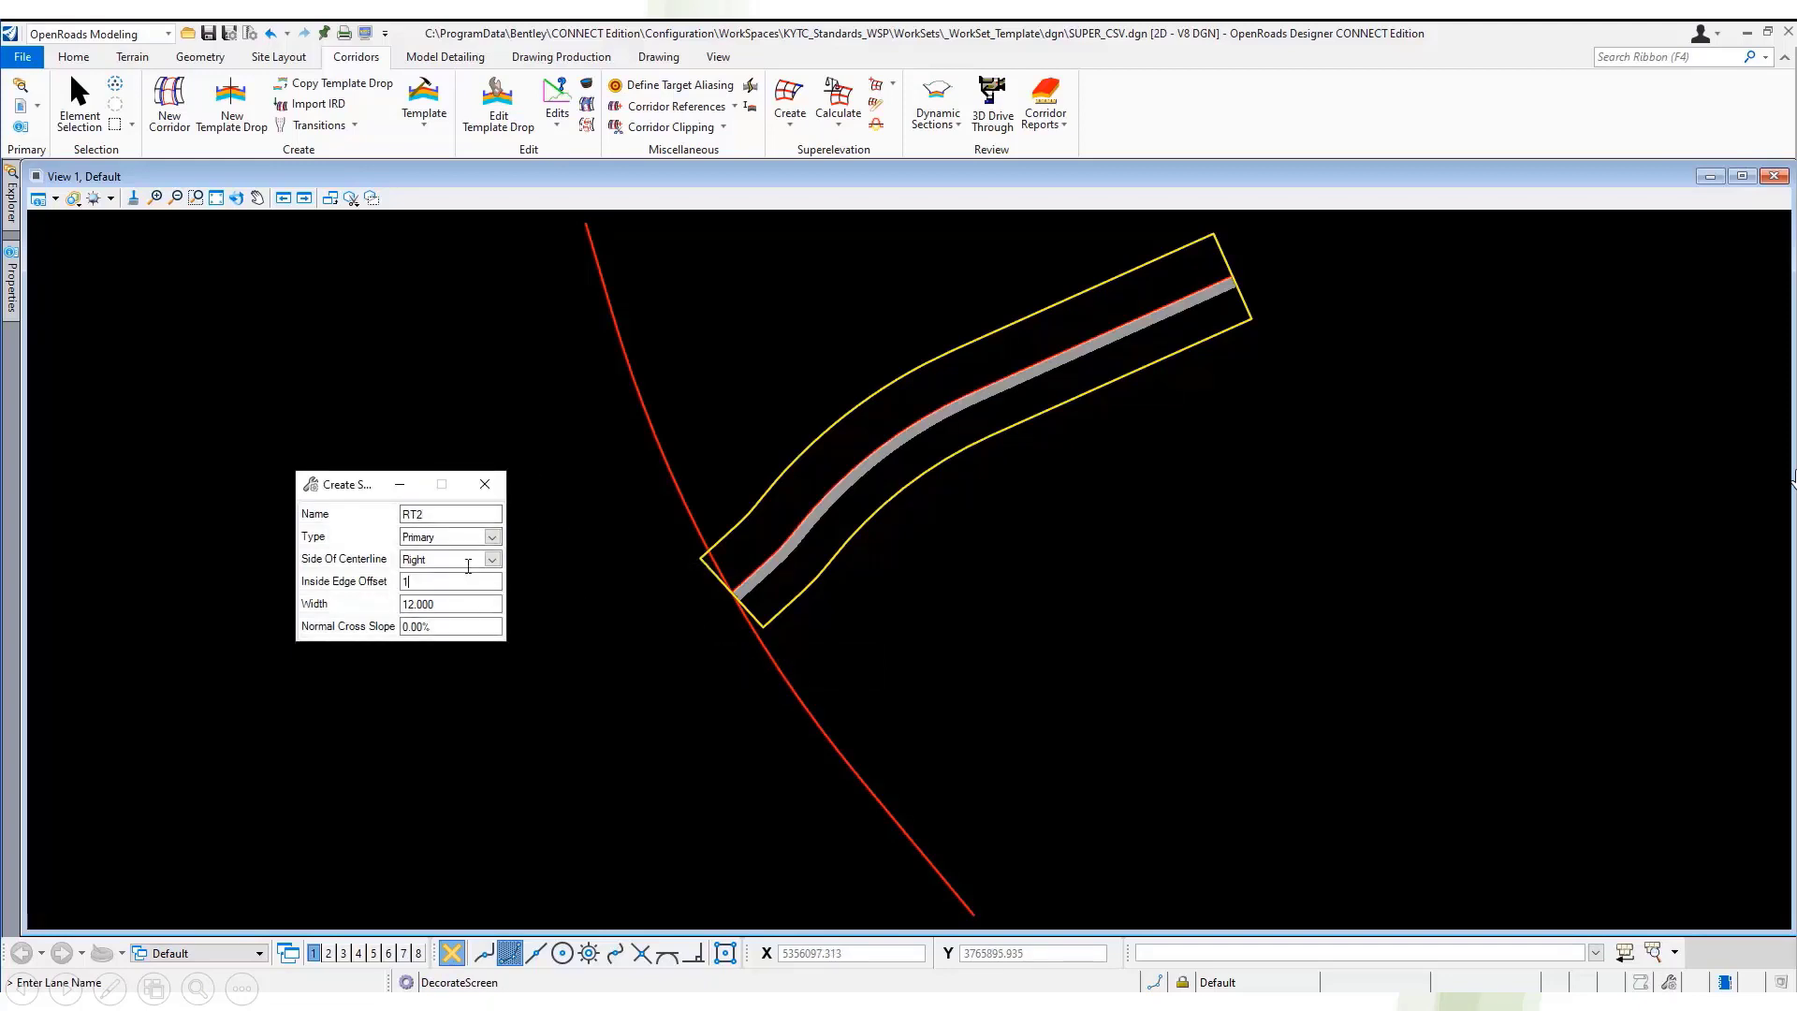
text(2)
key(Tab)
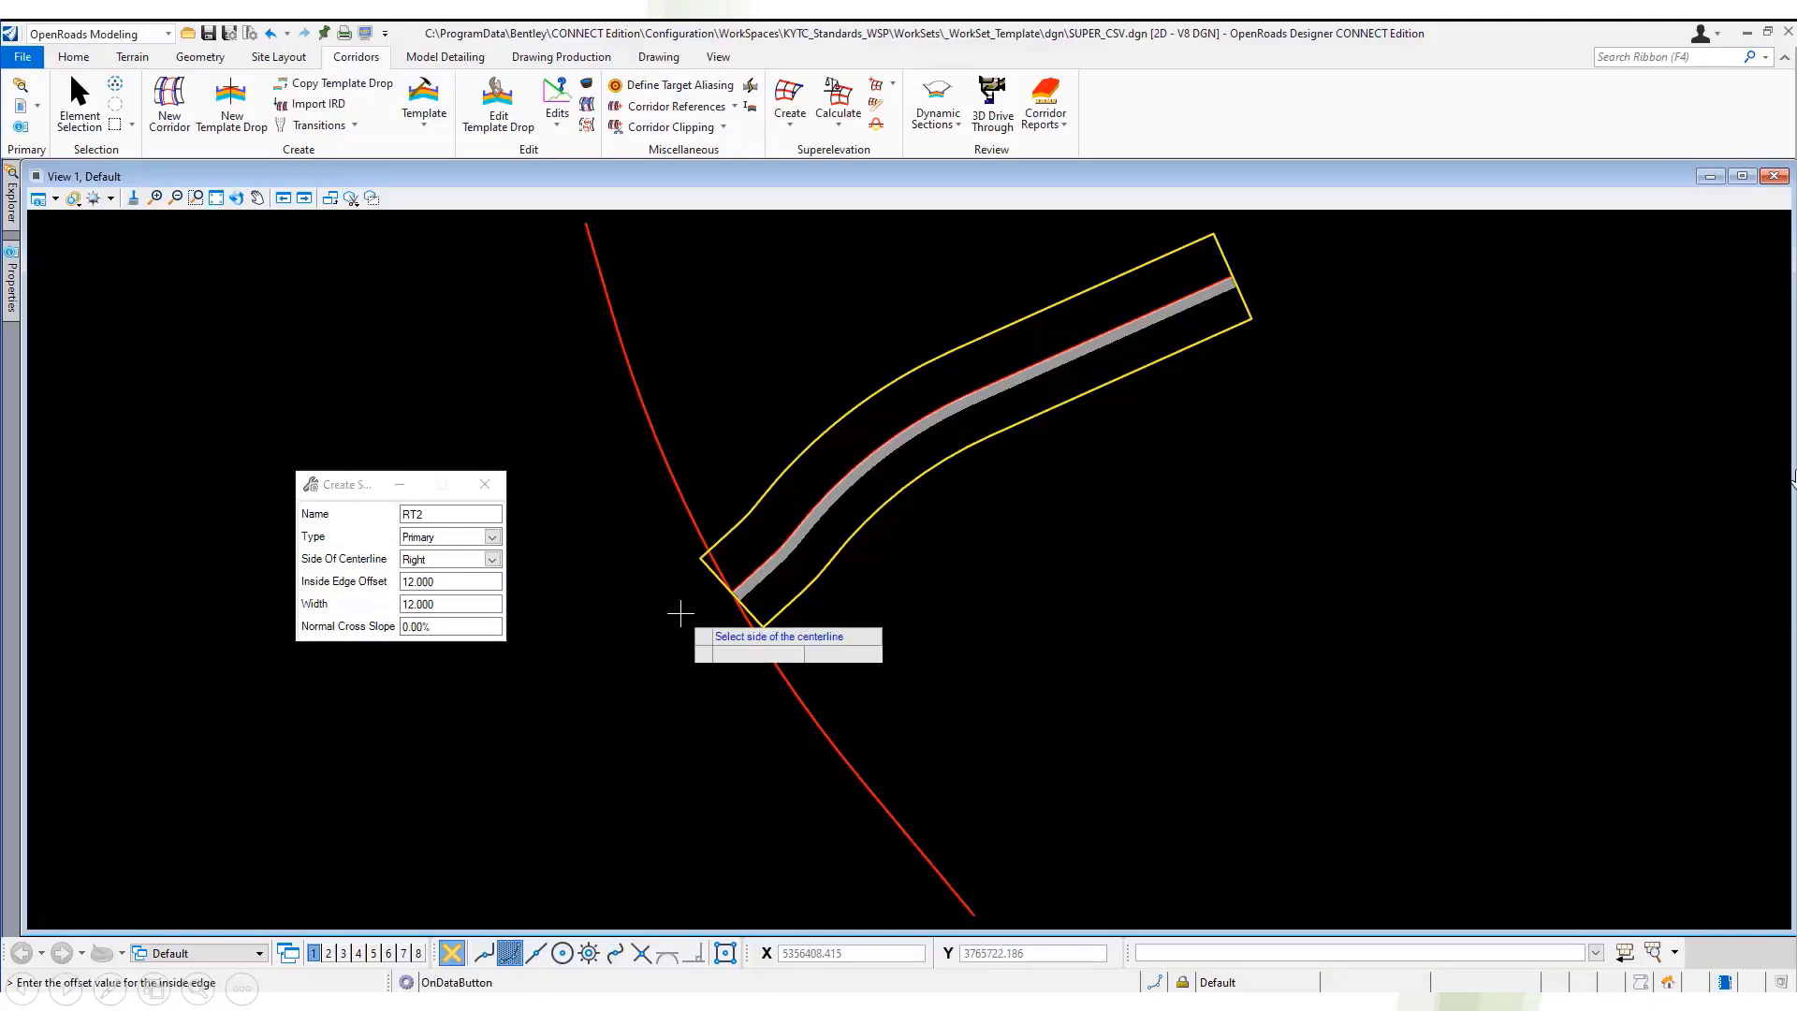
click(680, 614)
click(681, 614)
click(680, 614)
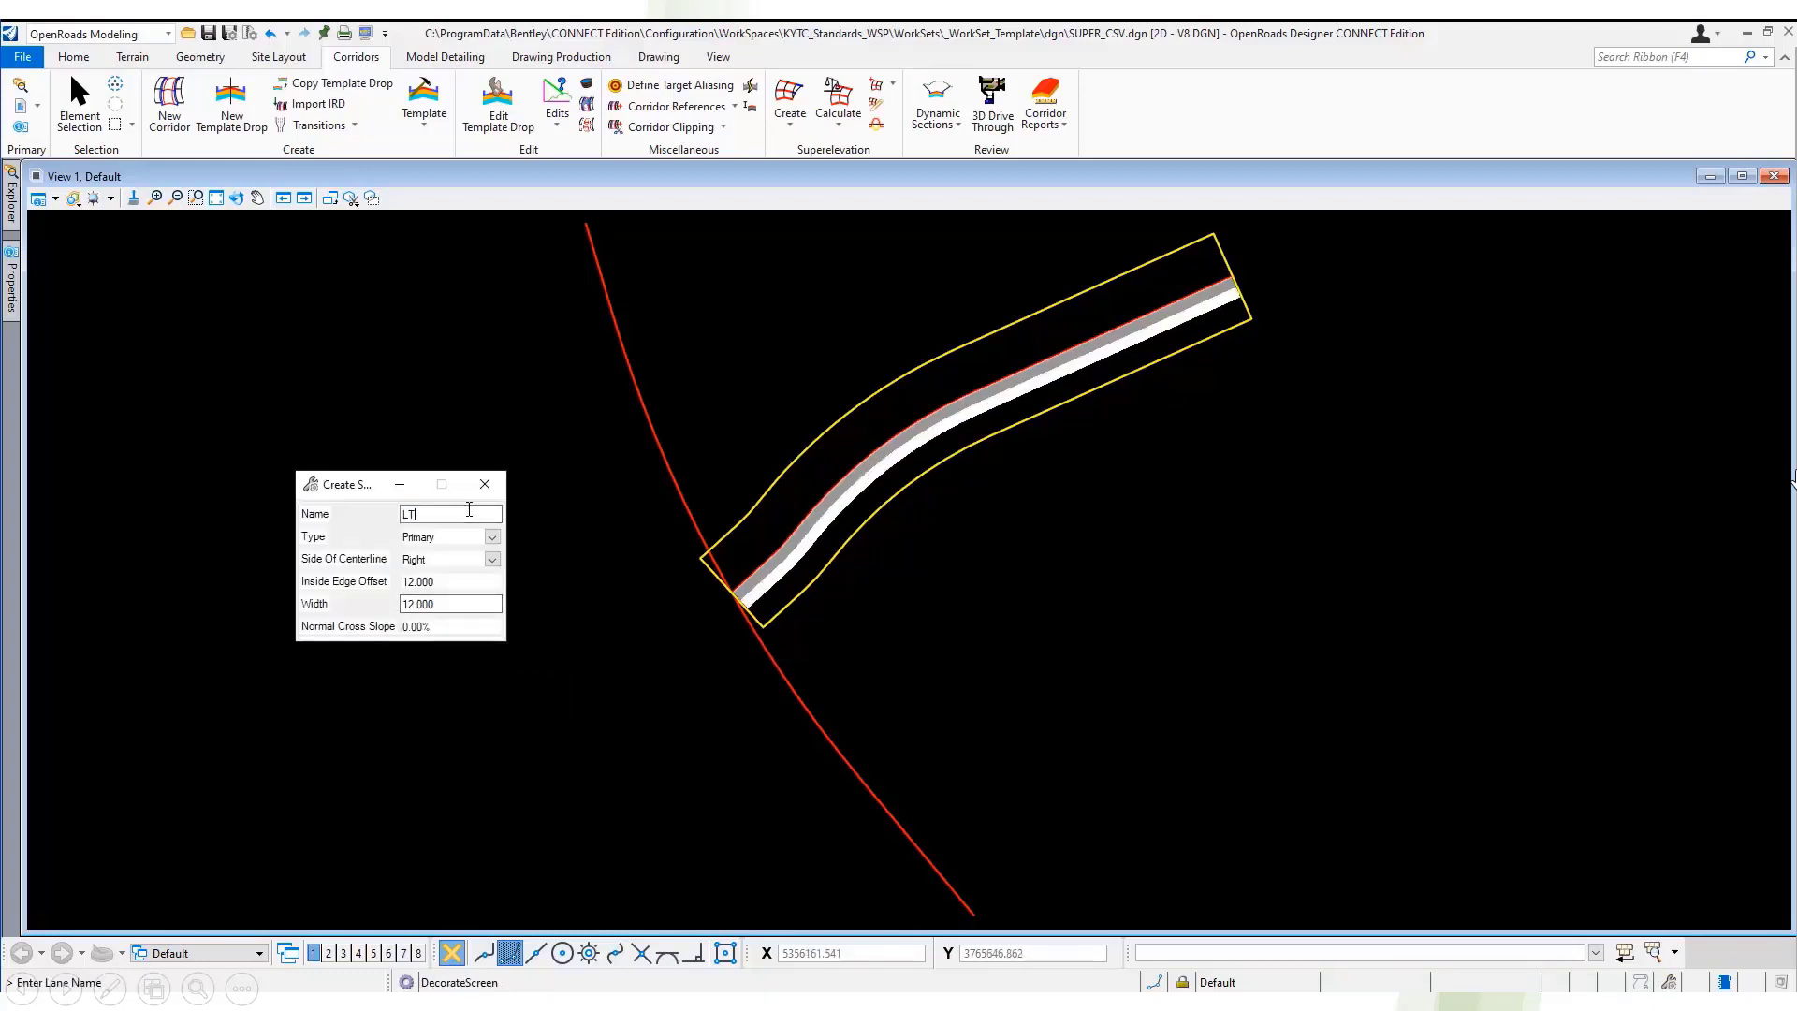
- Add primary superelevation lane LT on the left side with inside edge offset 0, width 12 and 0.00% normal cross slope
key(Tab)
key(Tab)
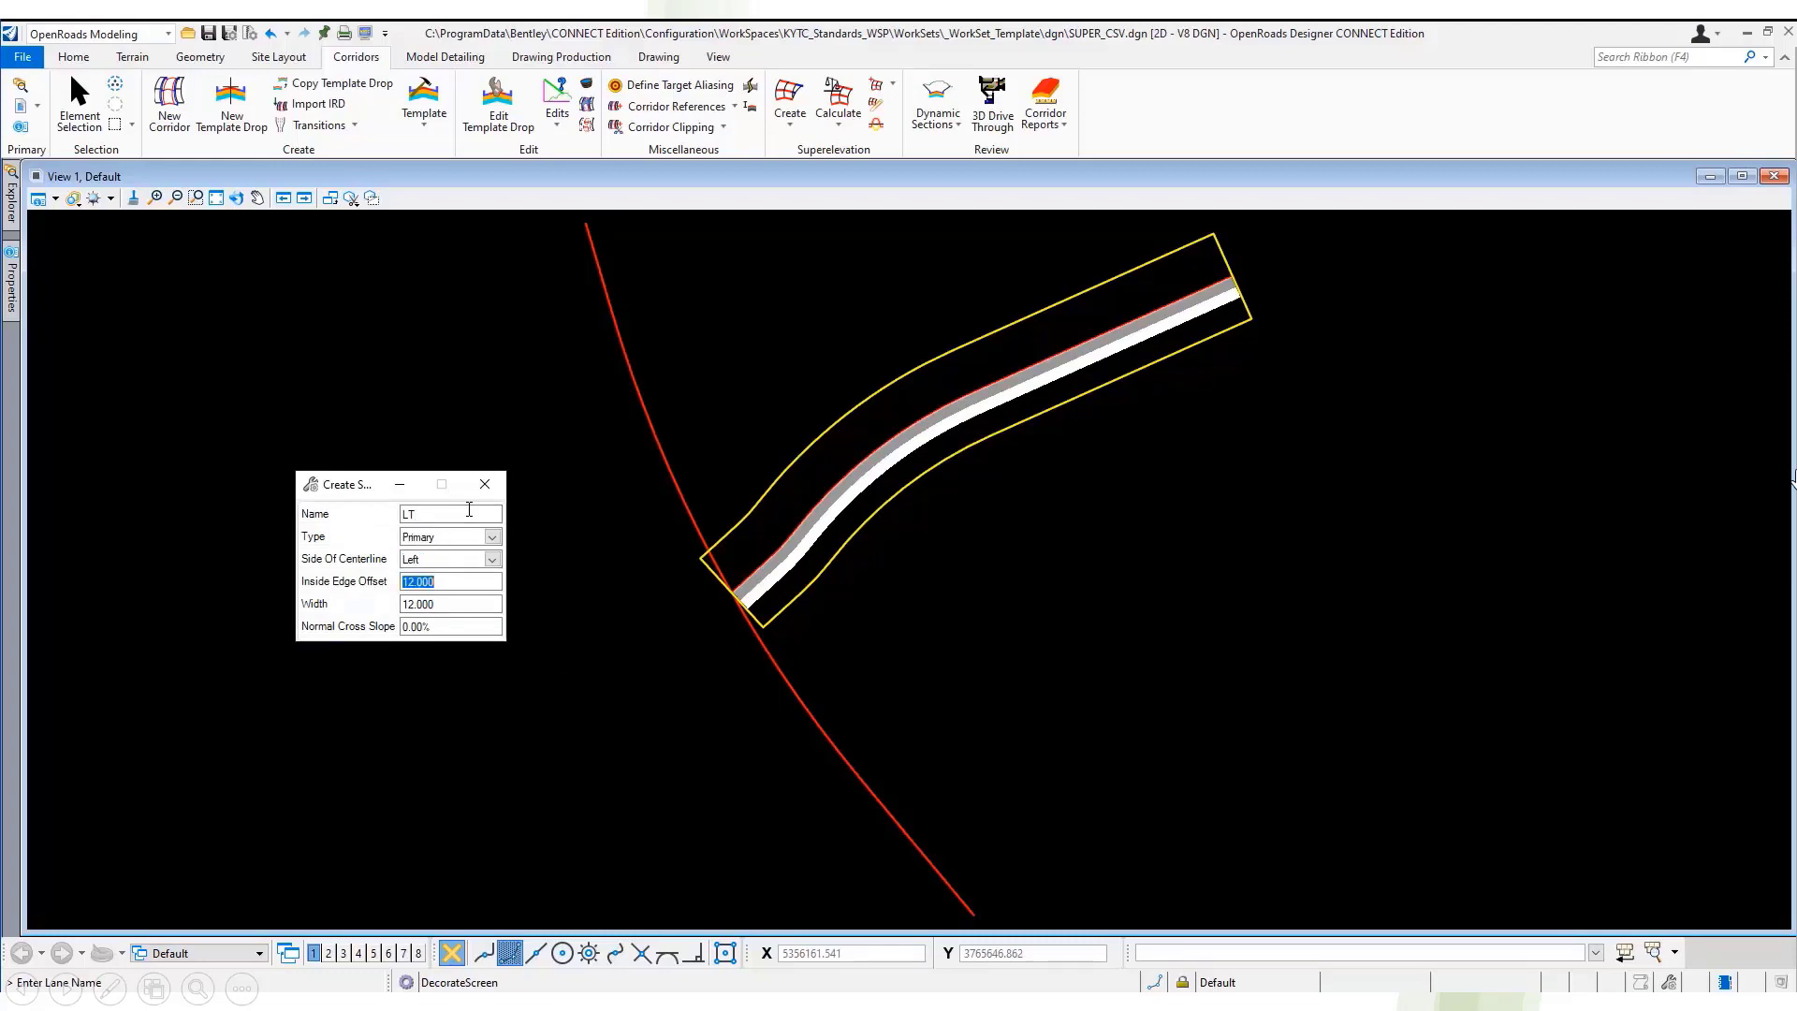
text(0)
key(Tab)
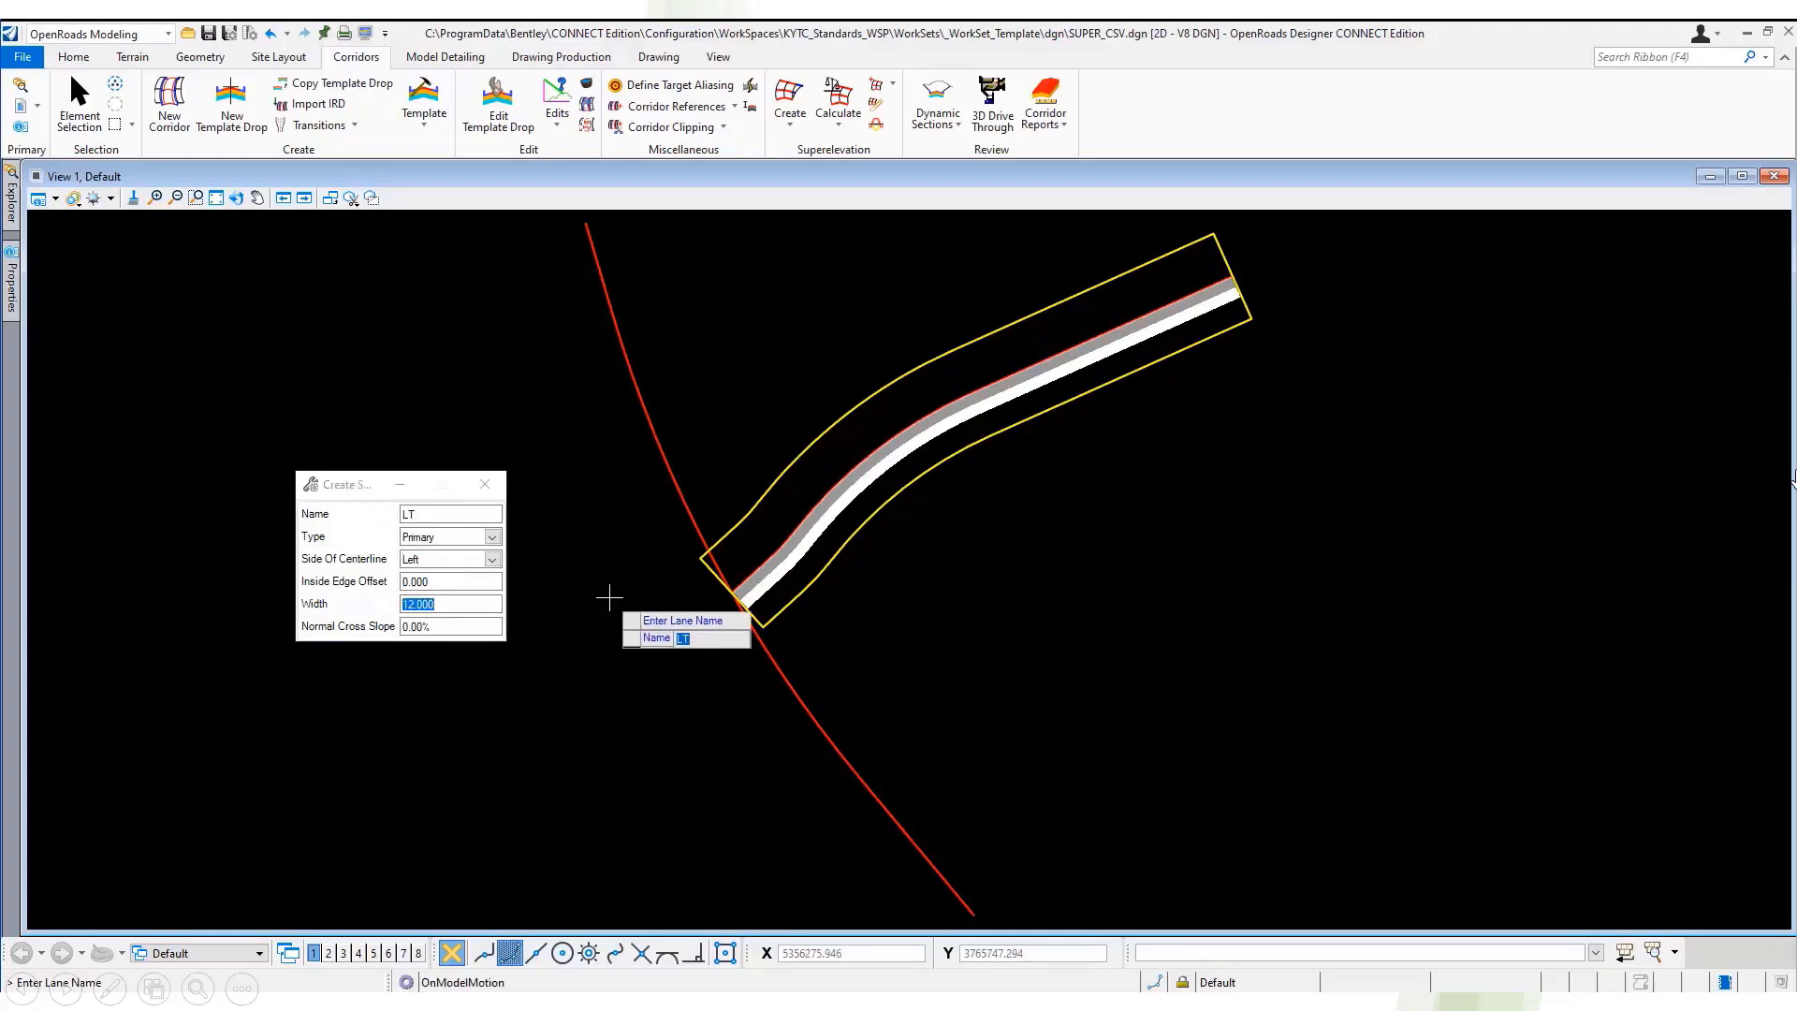
click(610, 597)
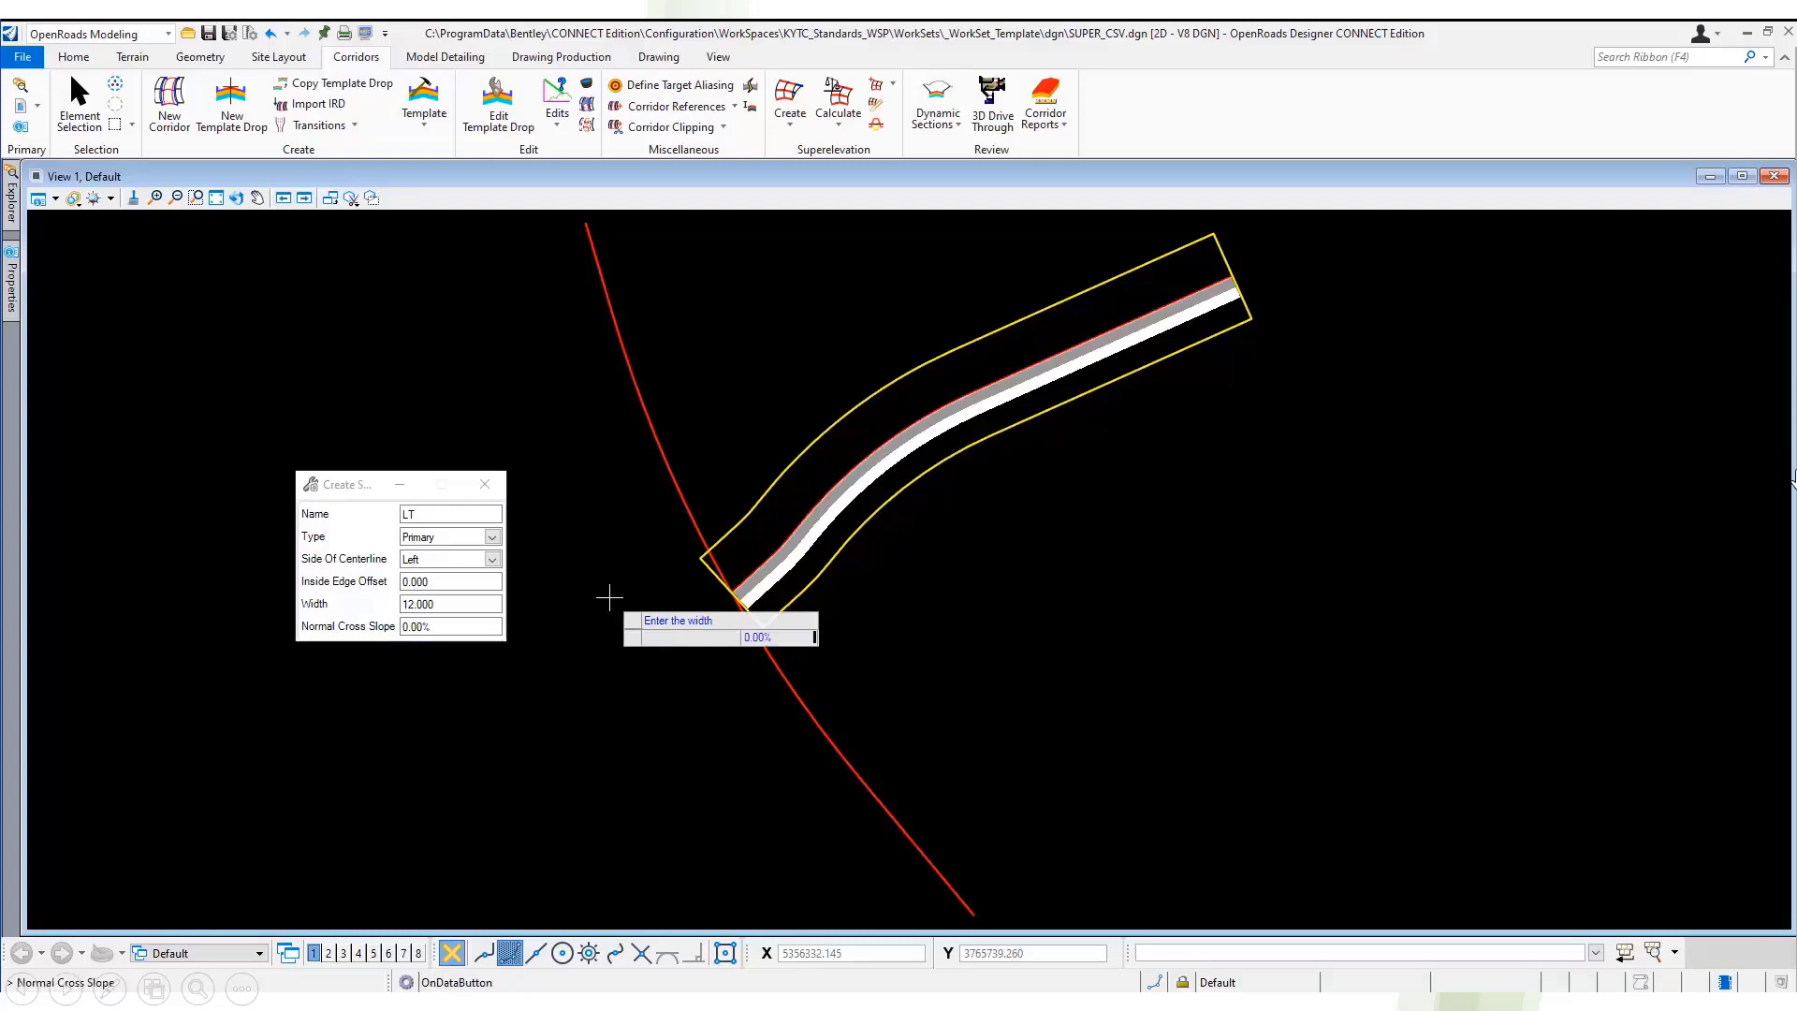
click(610, 597)
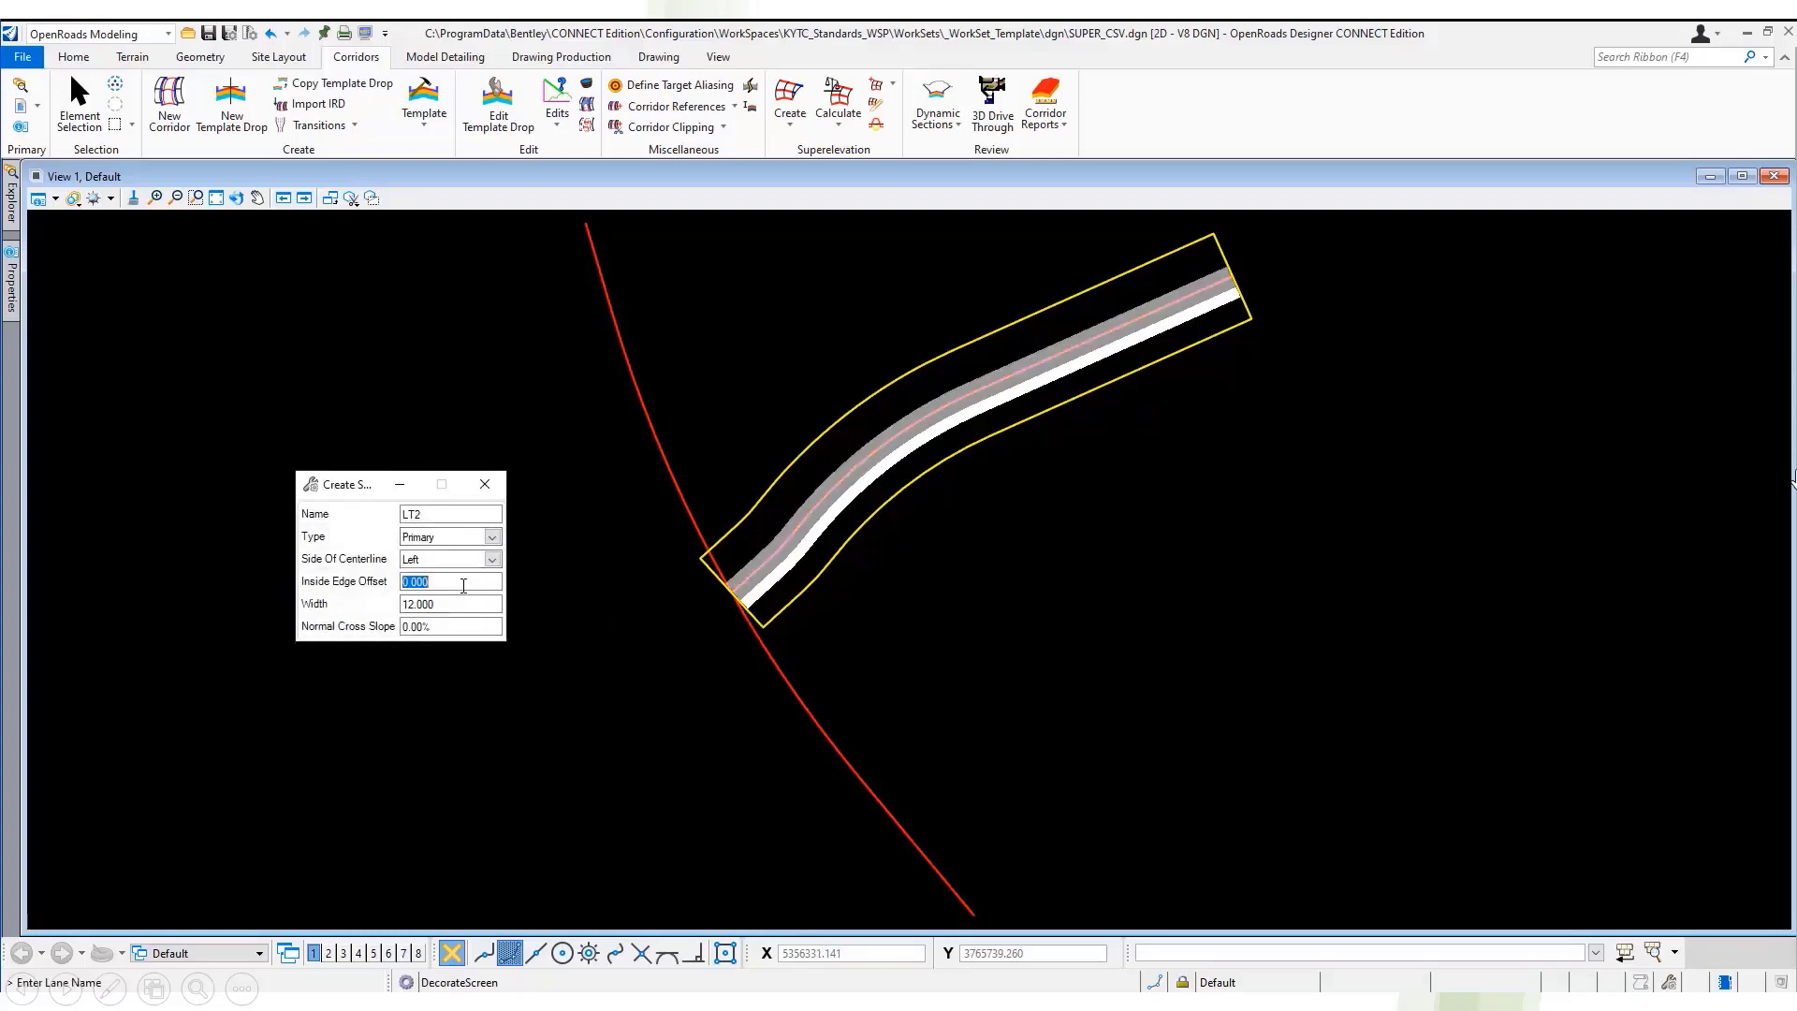
- Add primary superelevation lane LT2 on the left side with inside edge offset 12, width 12 and 0.00% normal cross slope
click(761, 644)
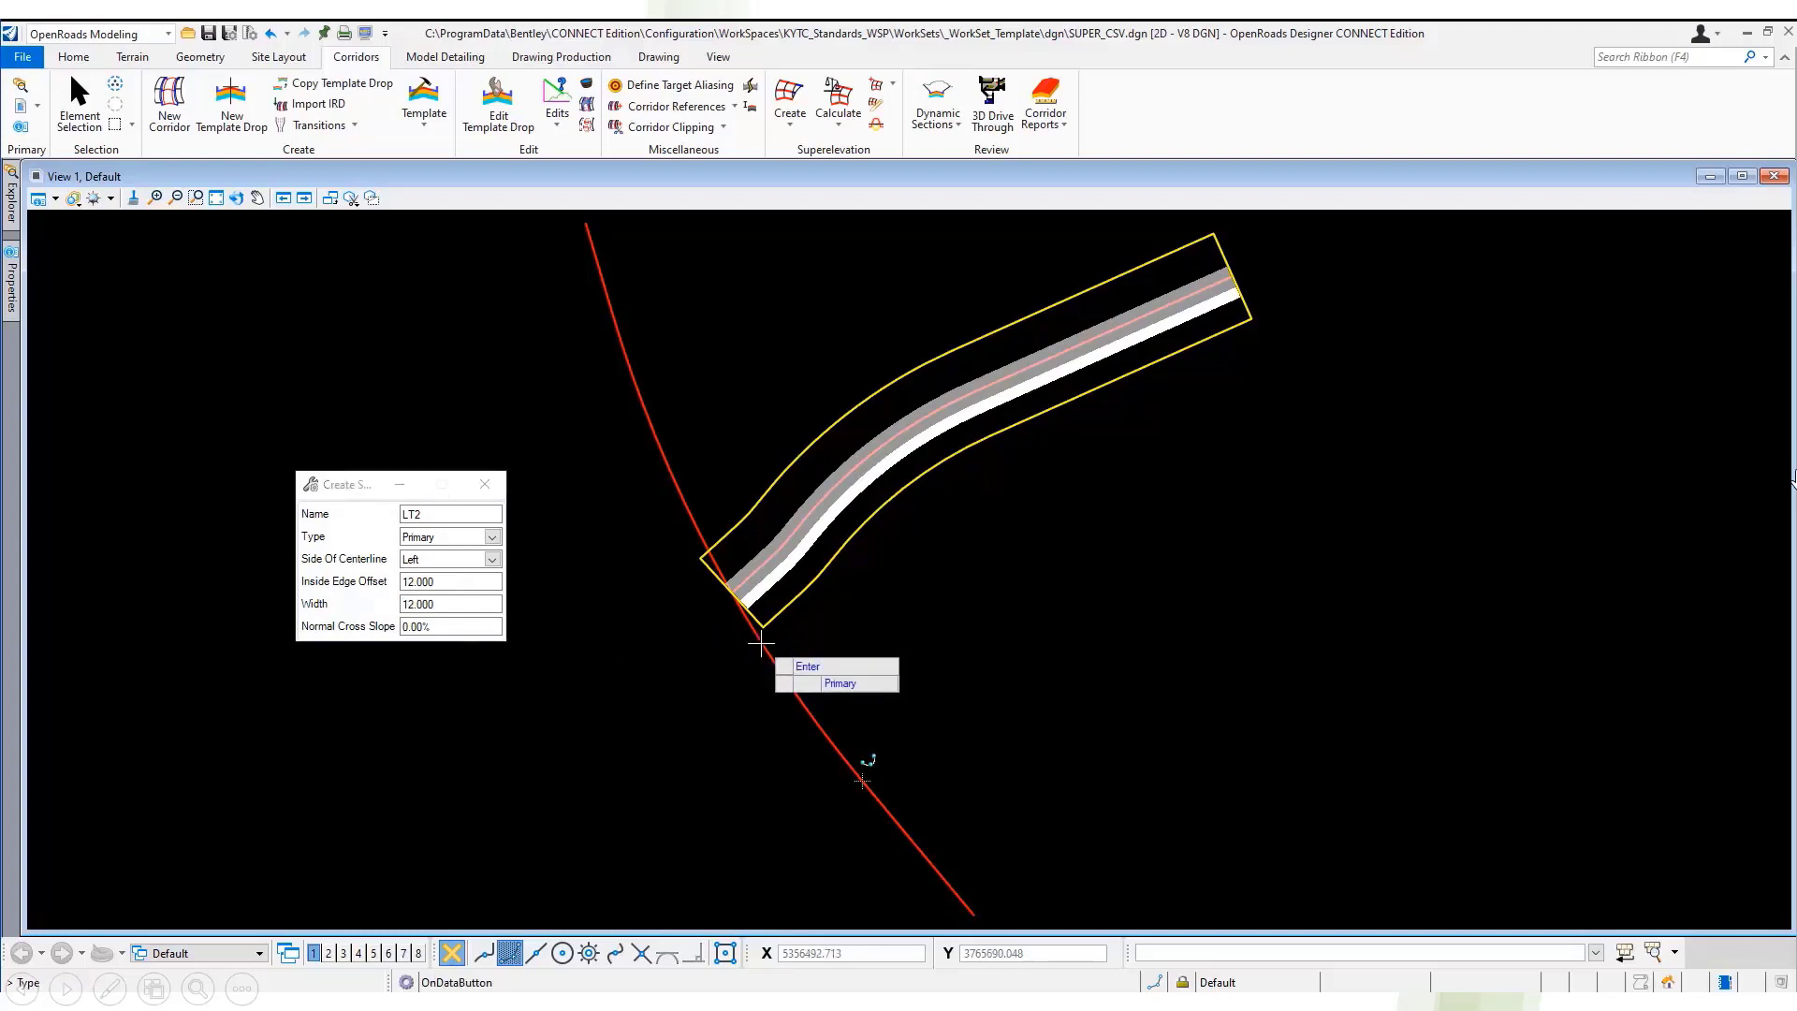
click(761, 644)
click(761, 644)
click(760, 644)
click(761, 643)
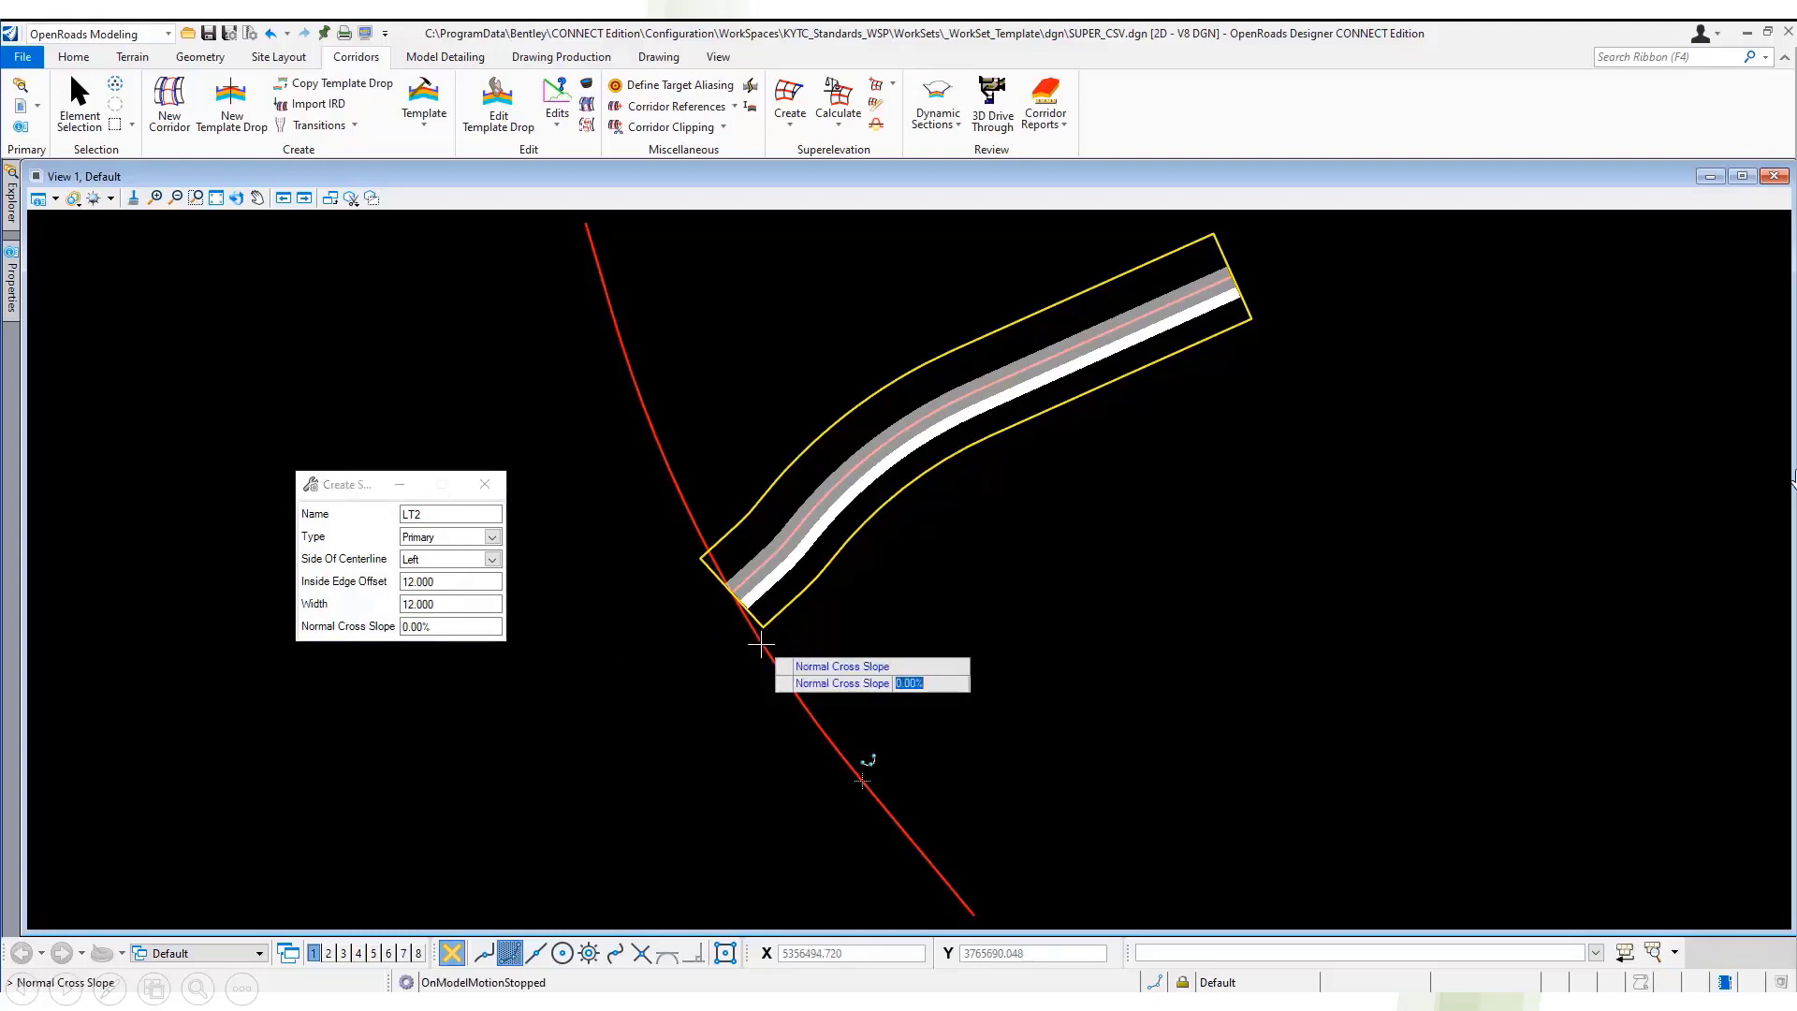
click(761, 644)
right_click(865, 620)
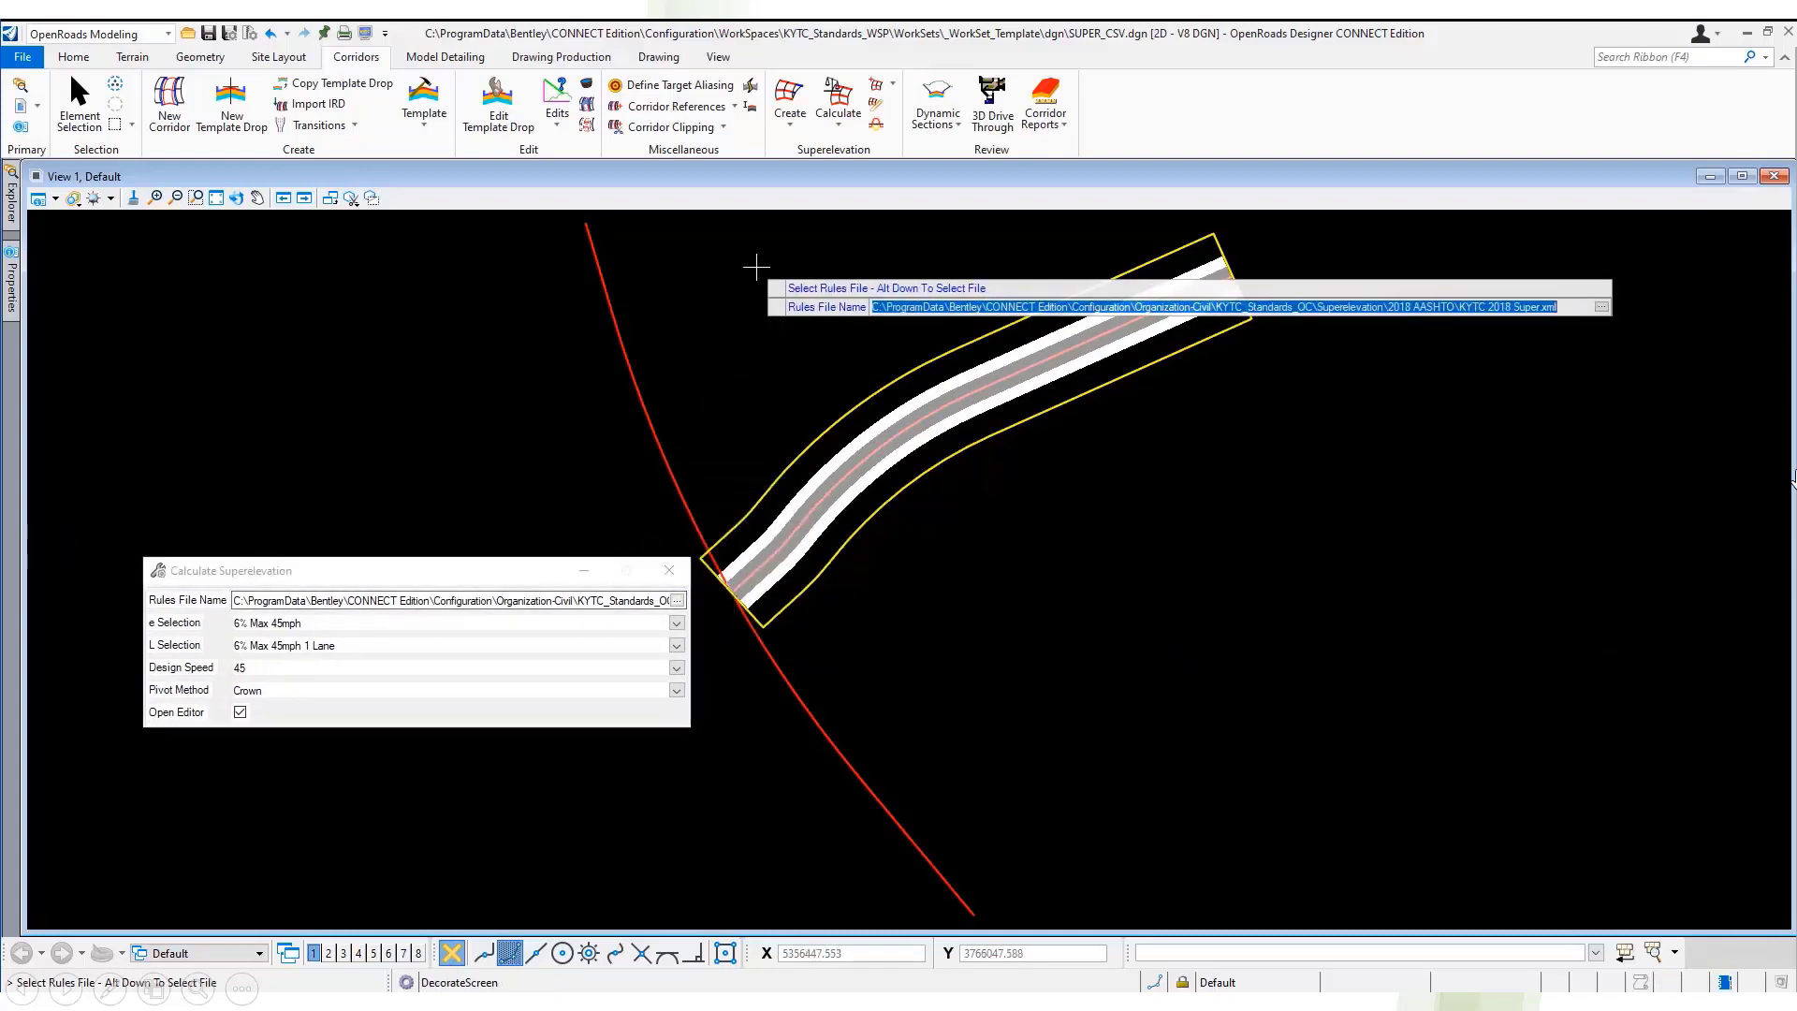
click(772, 309)
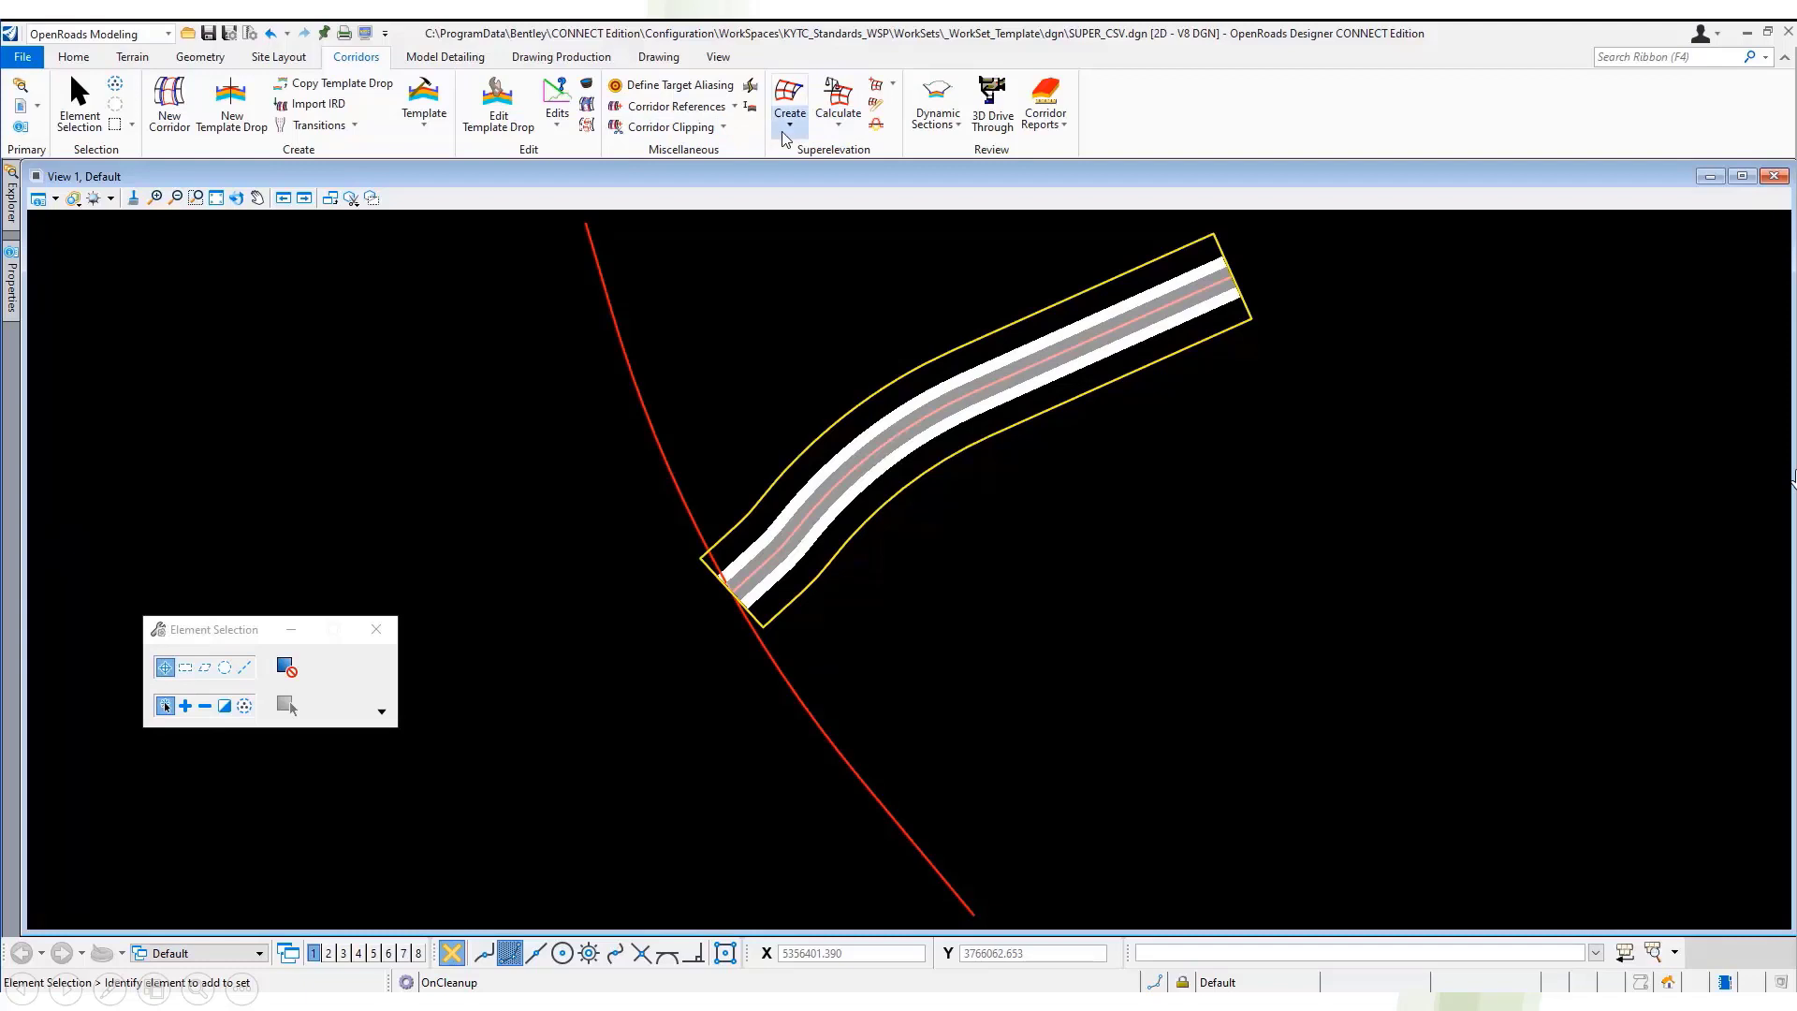
- Start Import Superelevation, browse for the import file, and view AE Super Import2.csv in Excel beside AE Super Report.xlsx
click(838, 113)
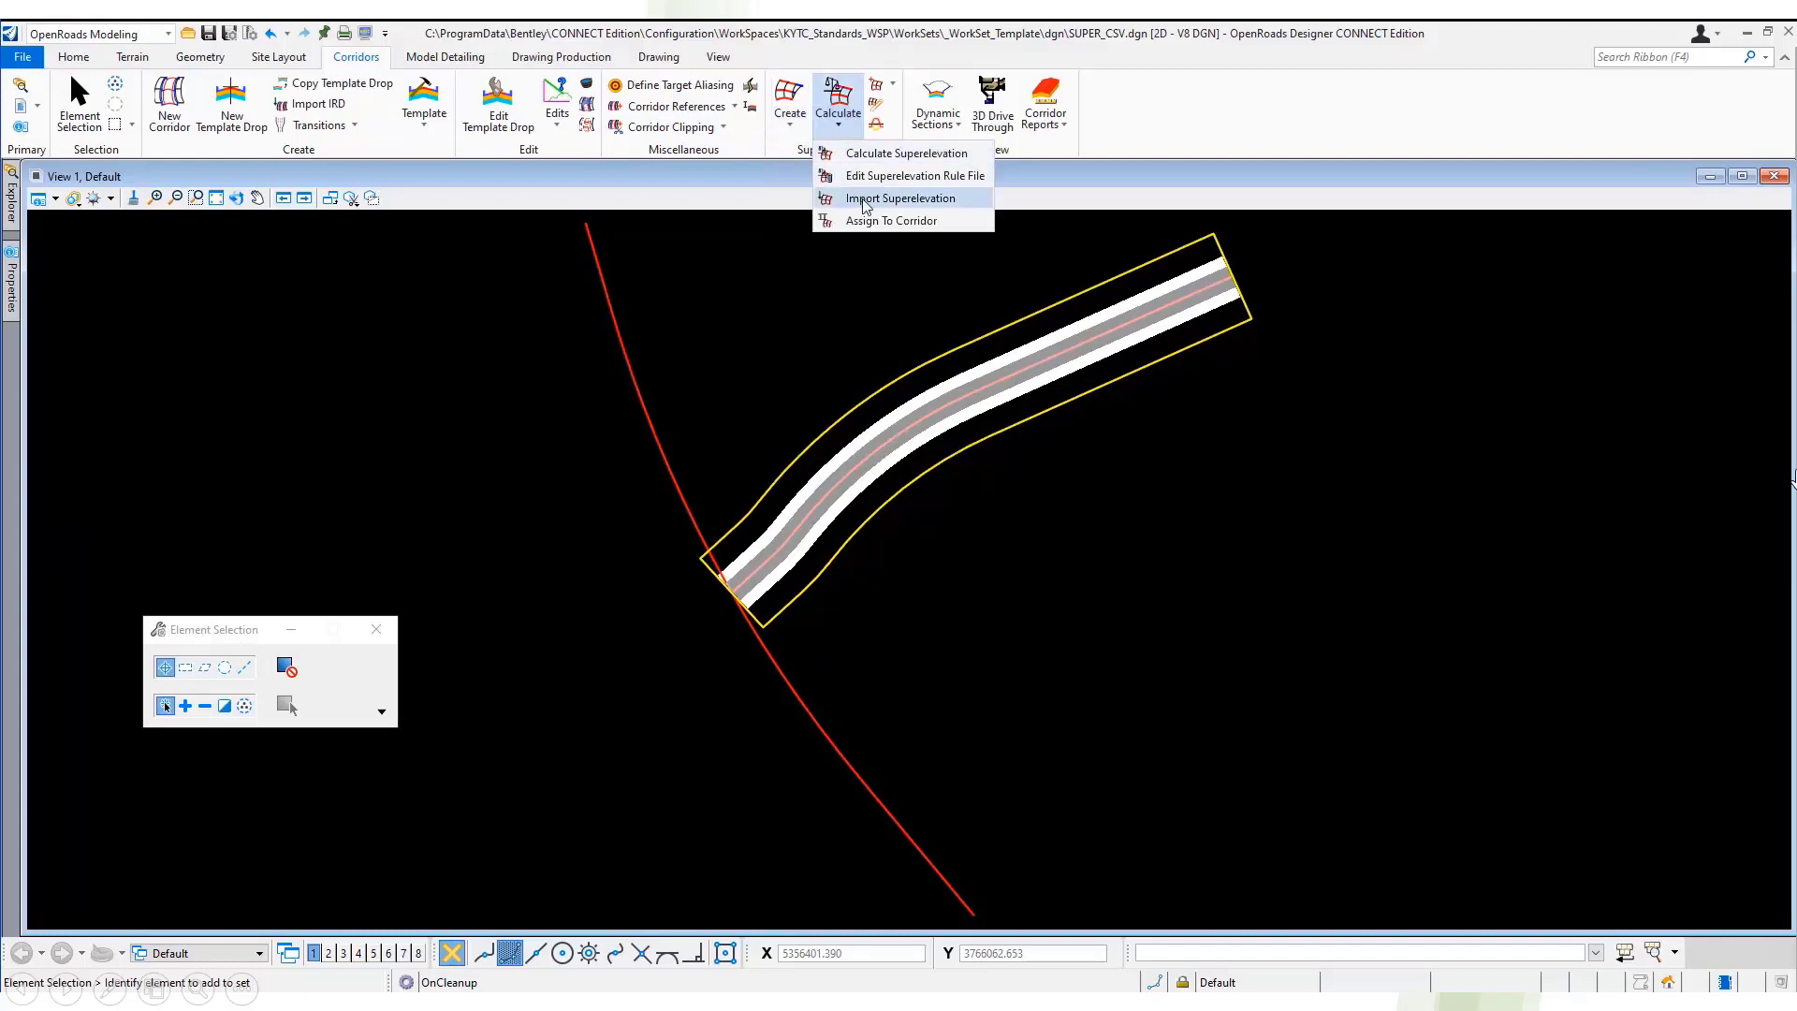
click(863, 198)
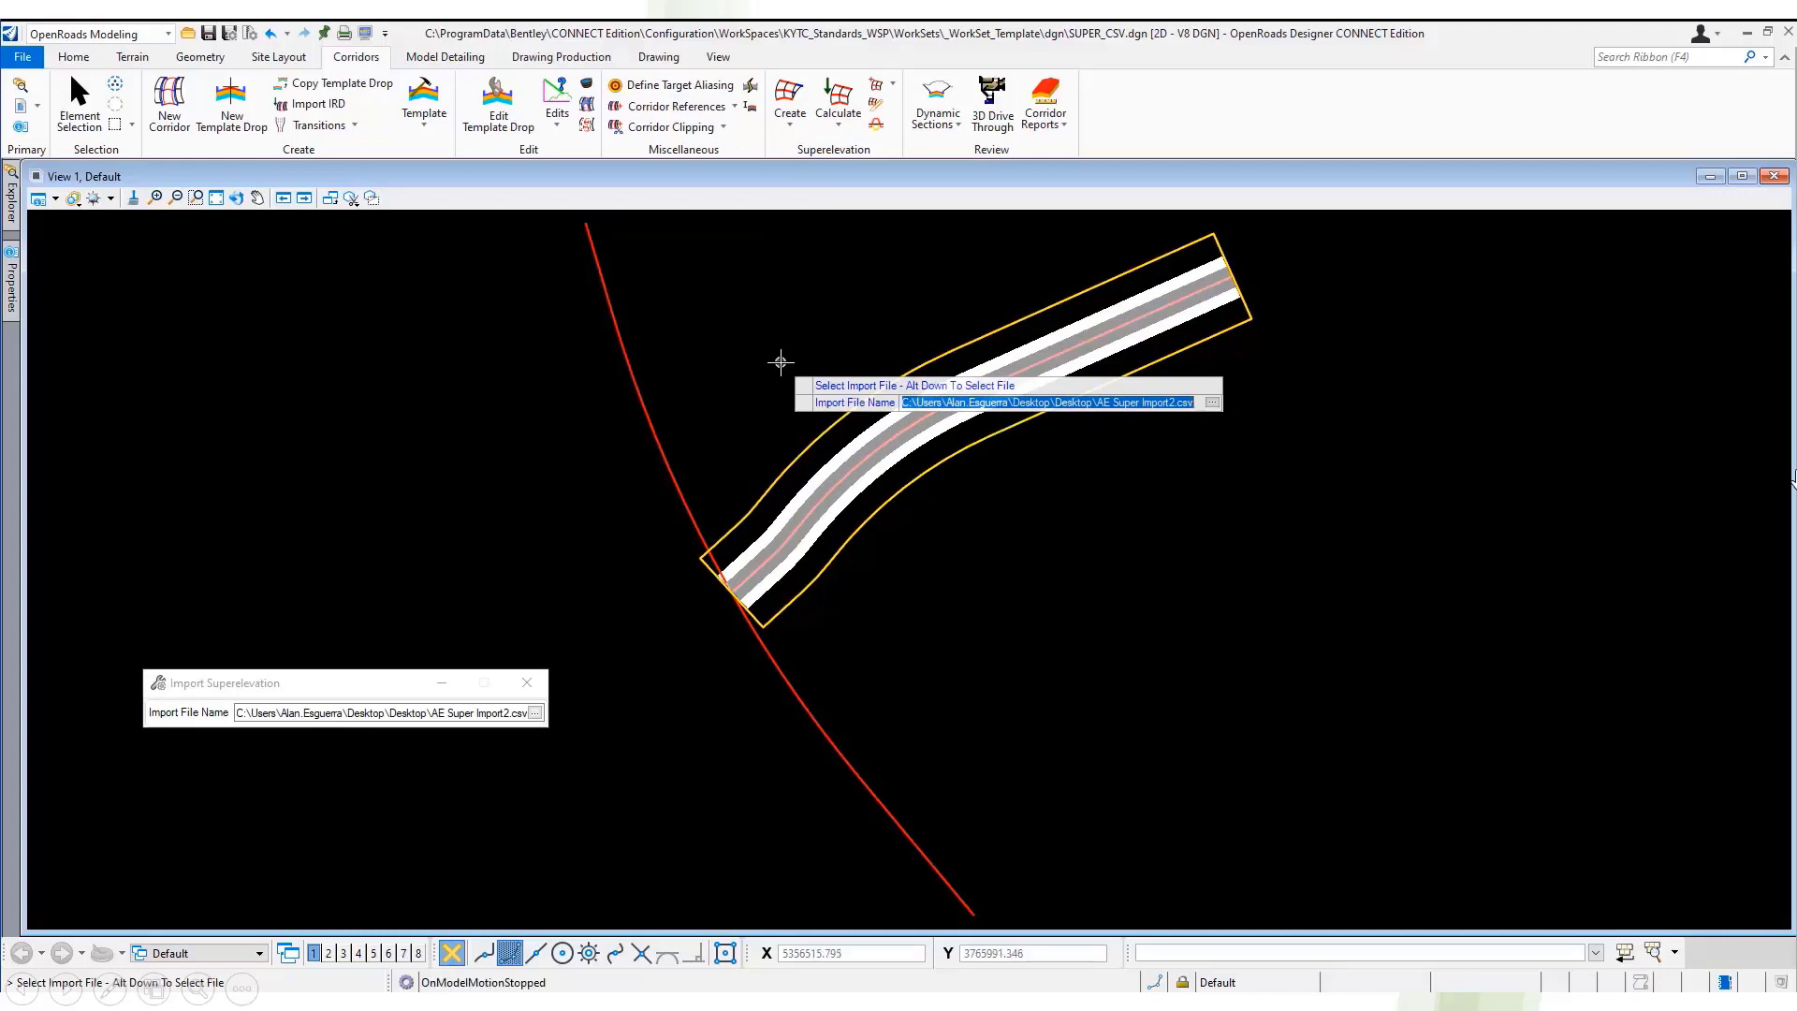
key(alt+Down)
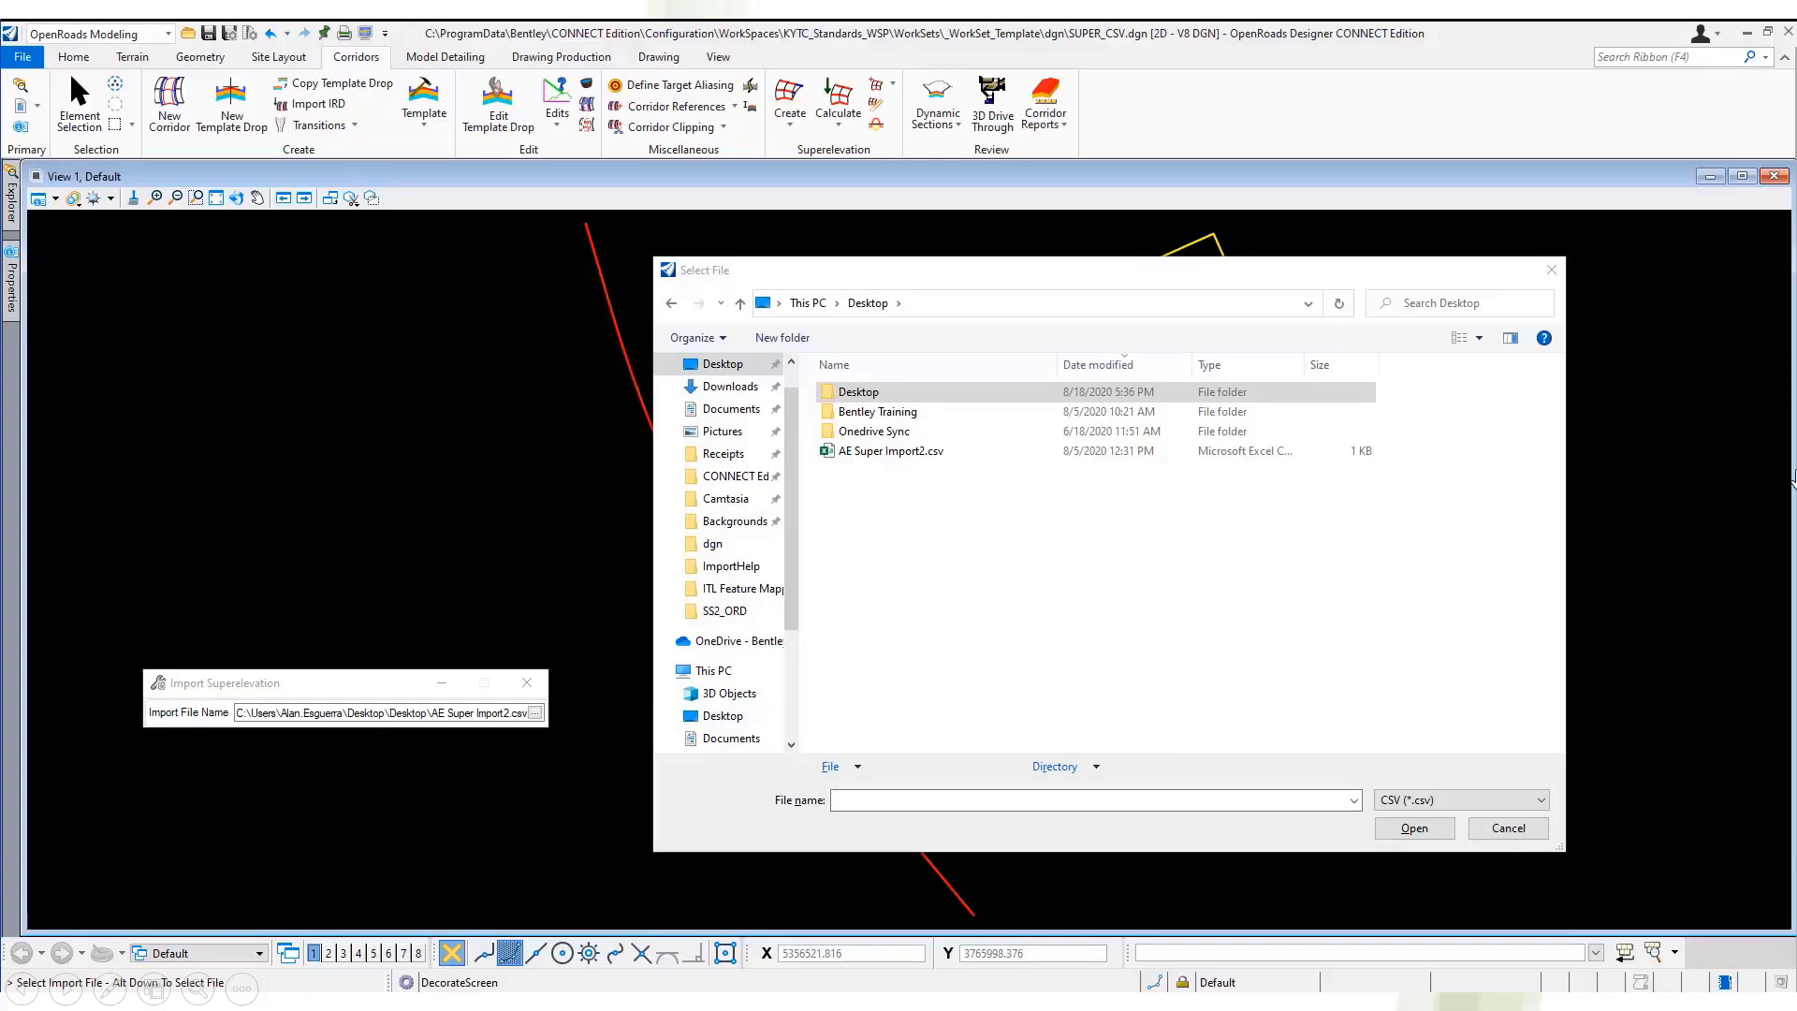
double_click(905, 452)
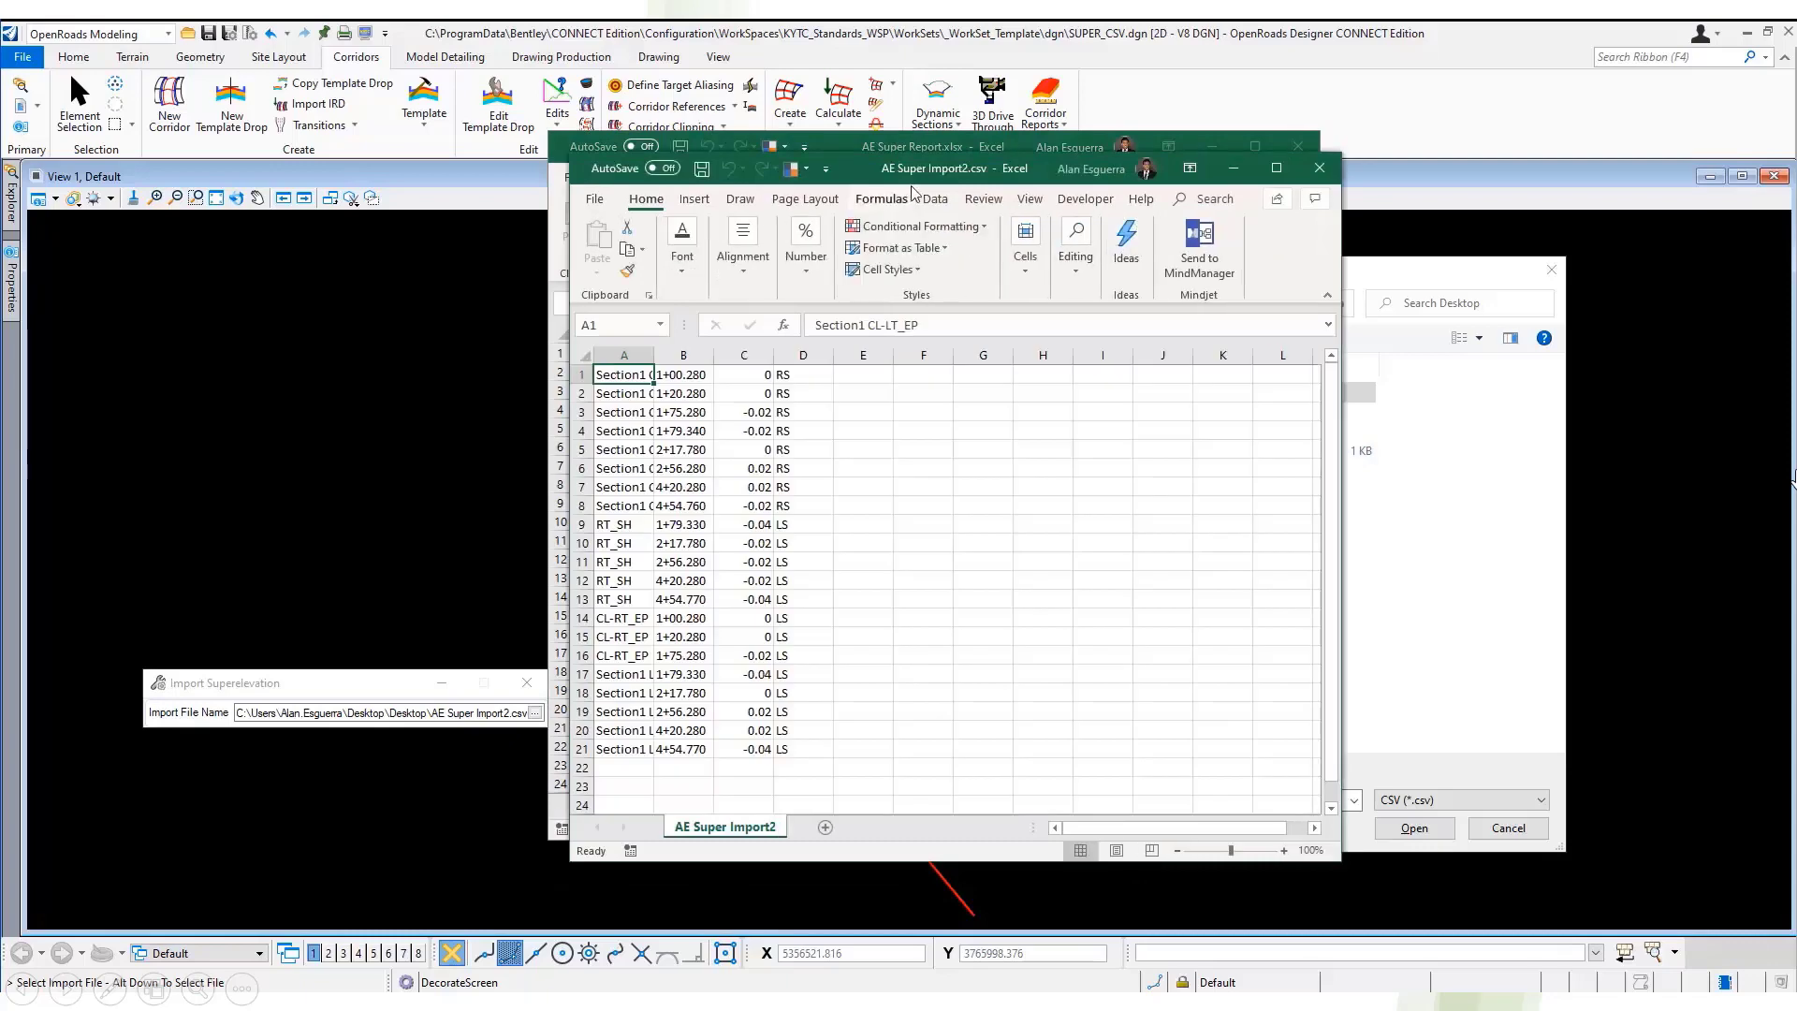
drag(914, 175, 1215, 198)
drag(991, 151, 505, 173)
- Fit columns A to C of AE Super Import2.csv to their contents and inspect each entry in row 1
click(925, 378)
drag(960, 378, 1067, 378)
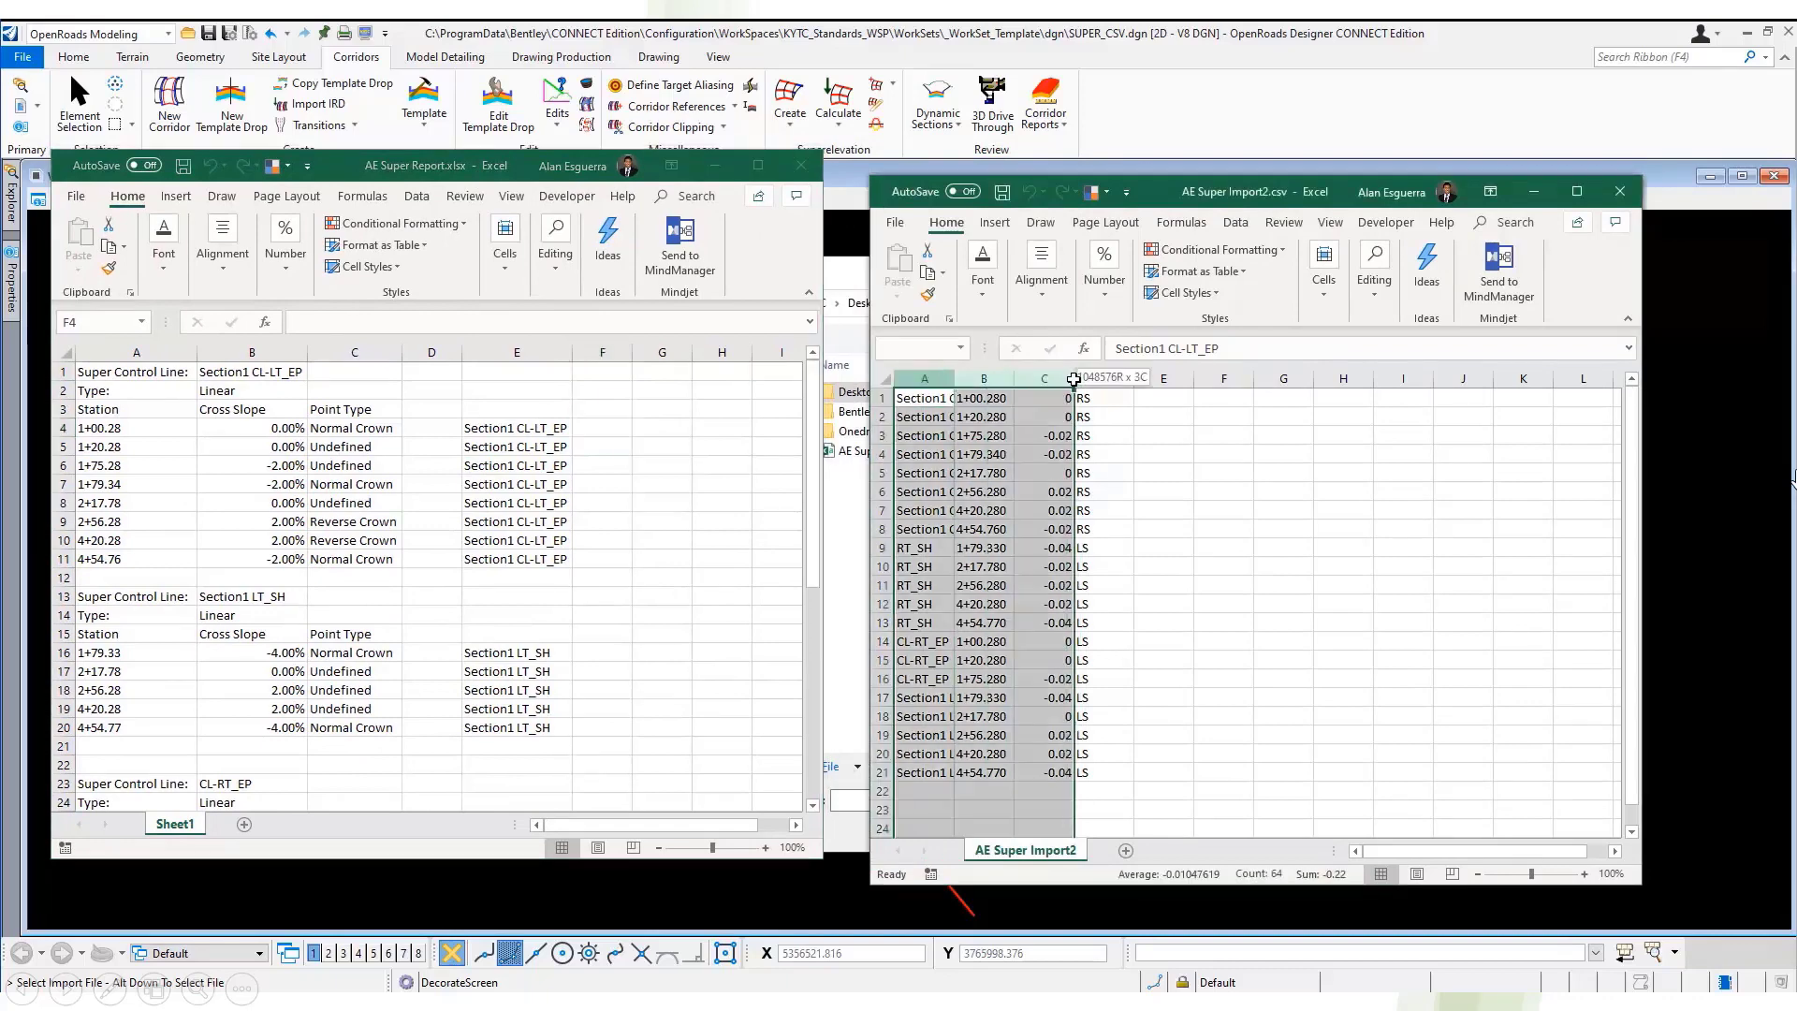
double_click(1075, 379)
click(1136, 412)
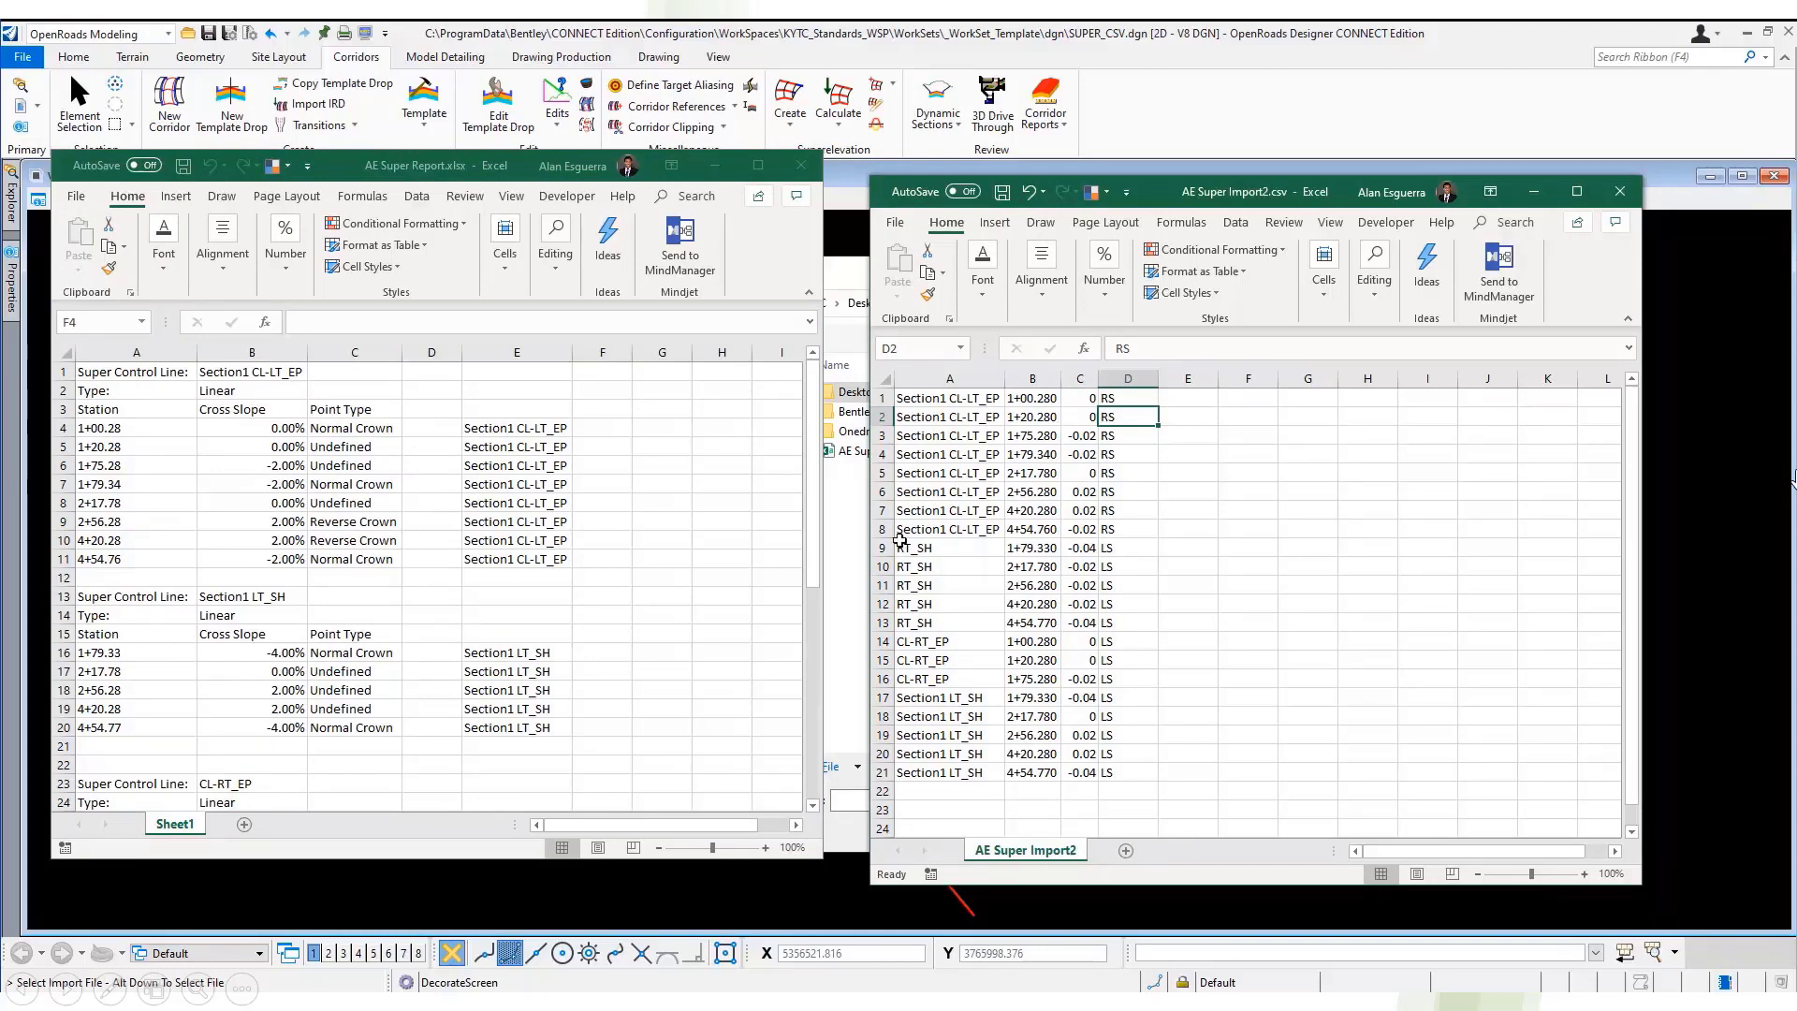
click(958, 400)
click(1032, 399)
click(1080, 398)
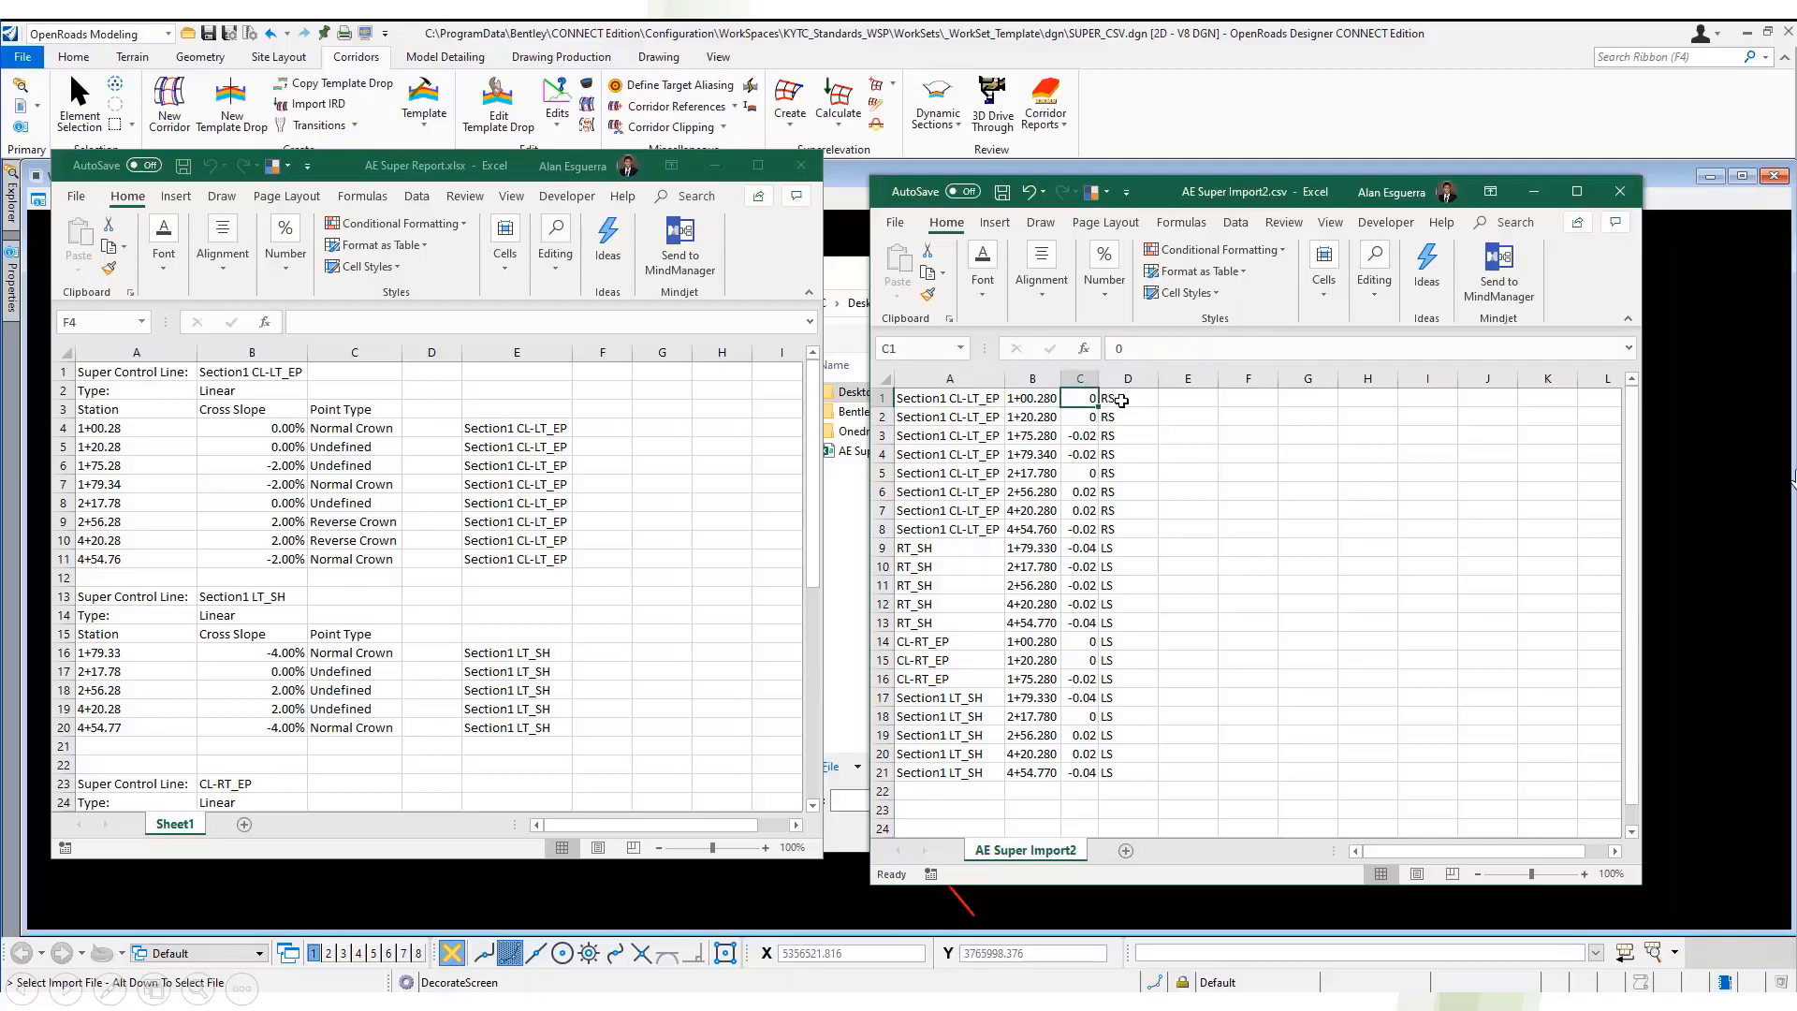
click(1121, 401)
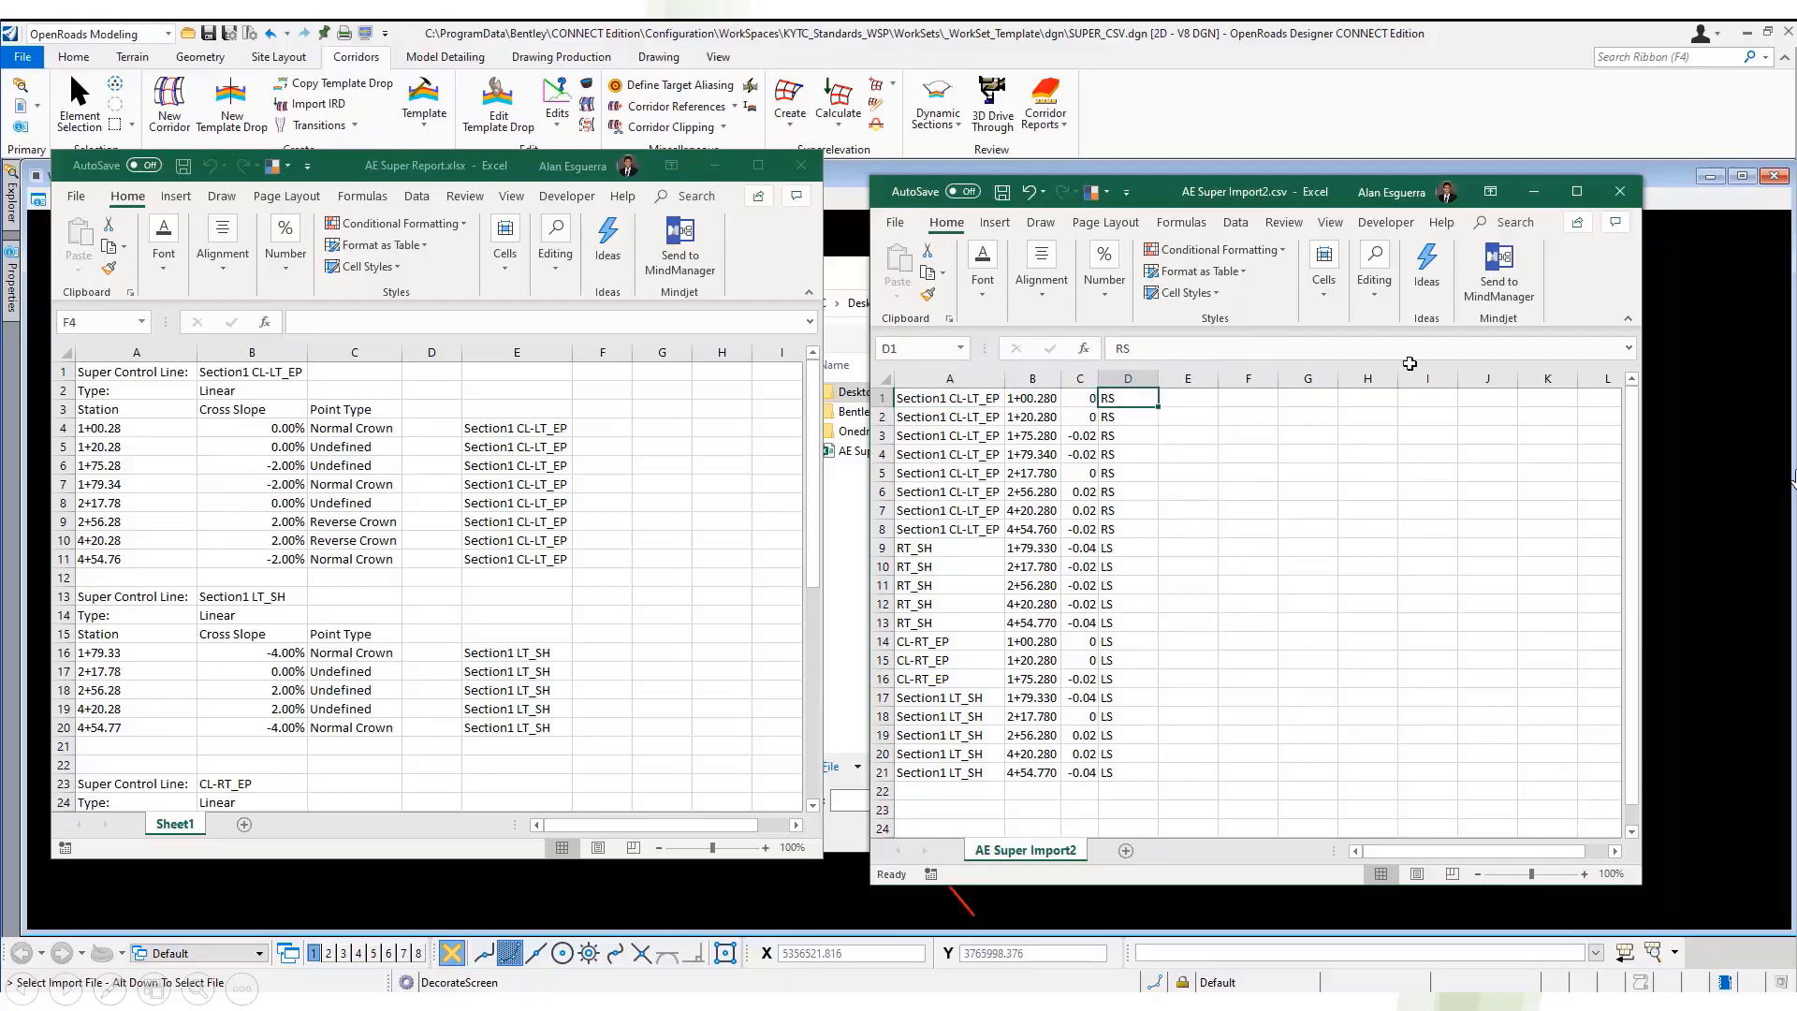
- Save the changes to AE Super Import2.csv and close both workbooks
click(1620, 191)
click(820, 549)
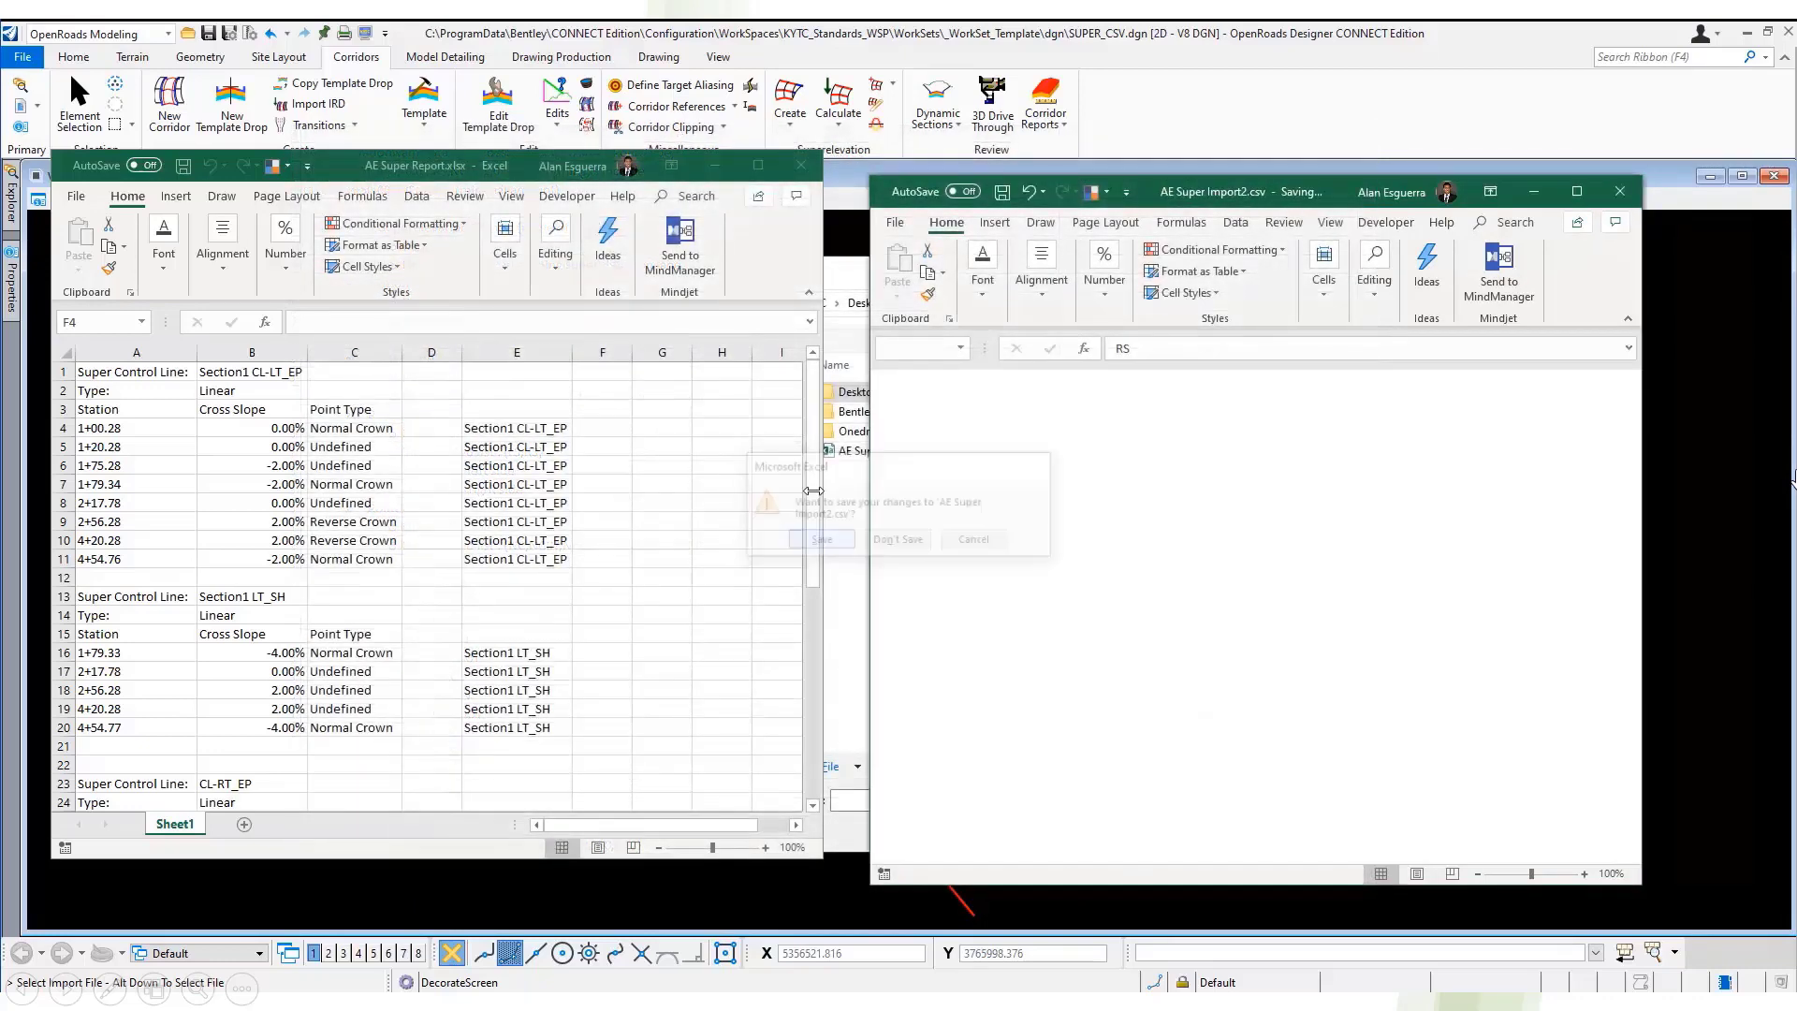
click(802, 167)
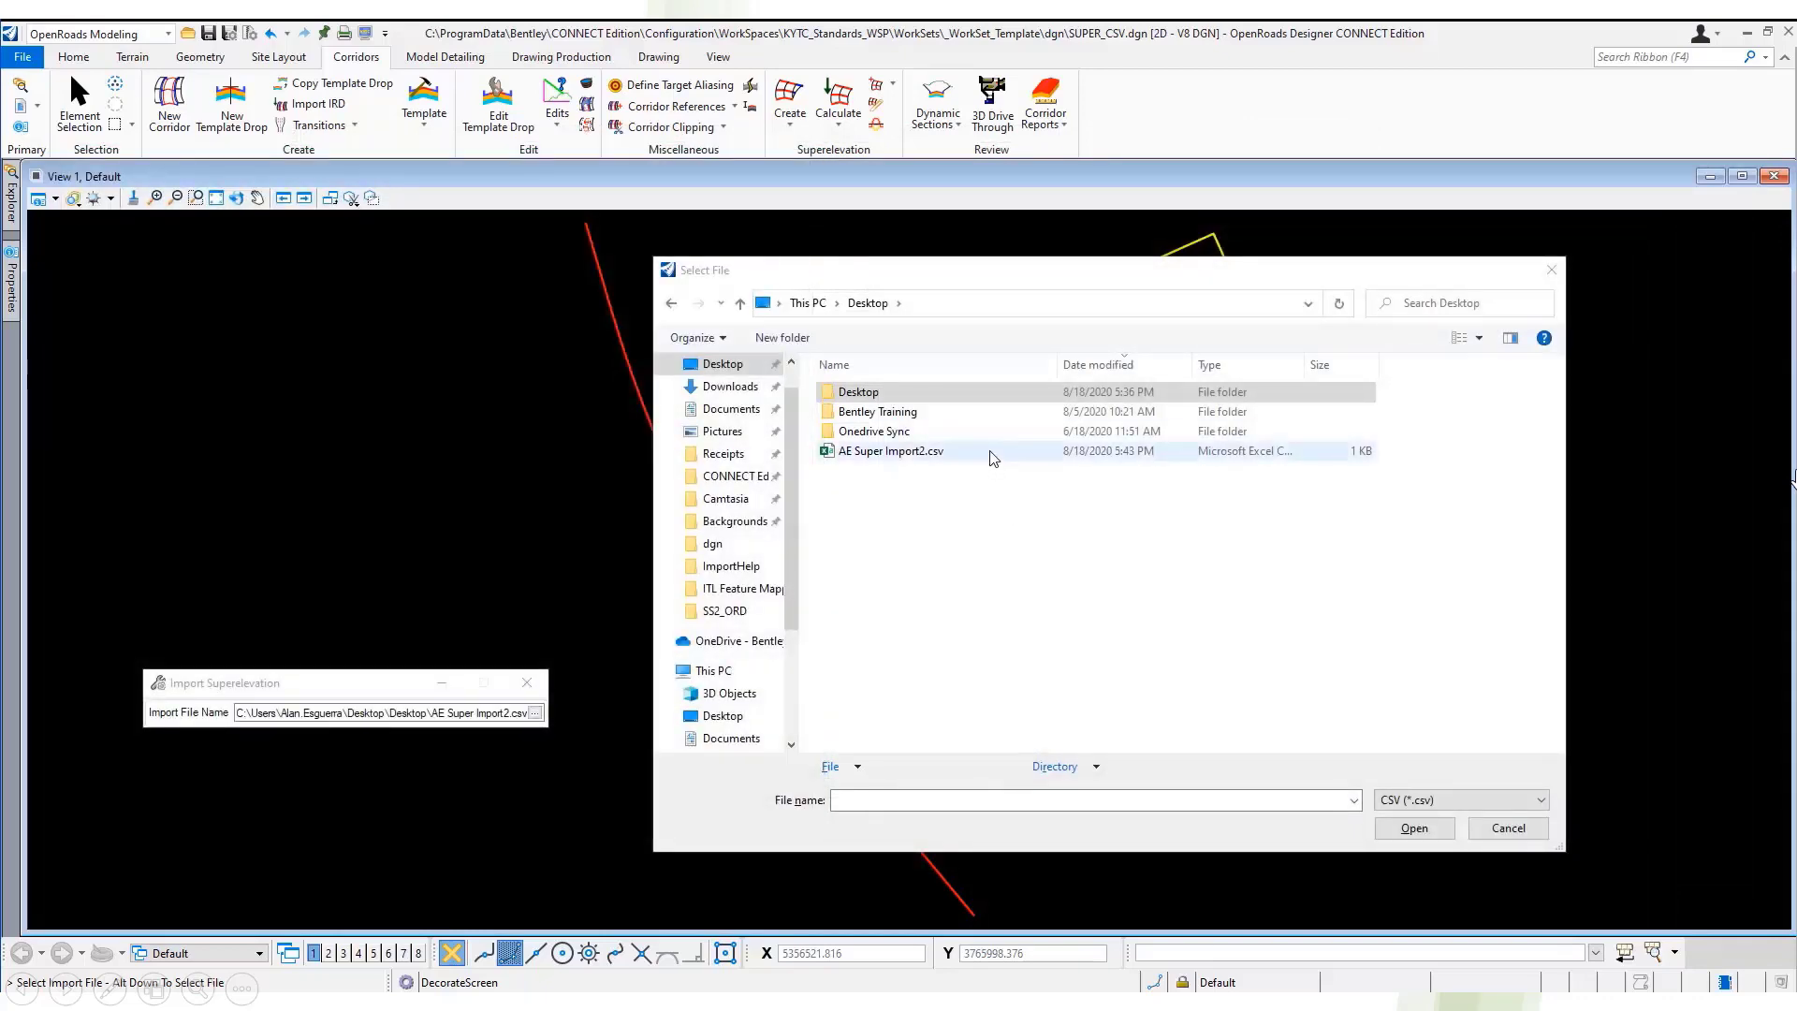
- Back in OpenRoads Designer, choose AE Super Import2.csv from the Desktop folder as the superelevation import file and accept it
click(992, 452)
click(1411, 828)
click(863, 601)
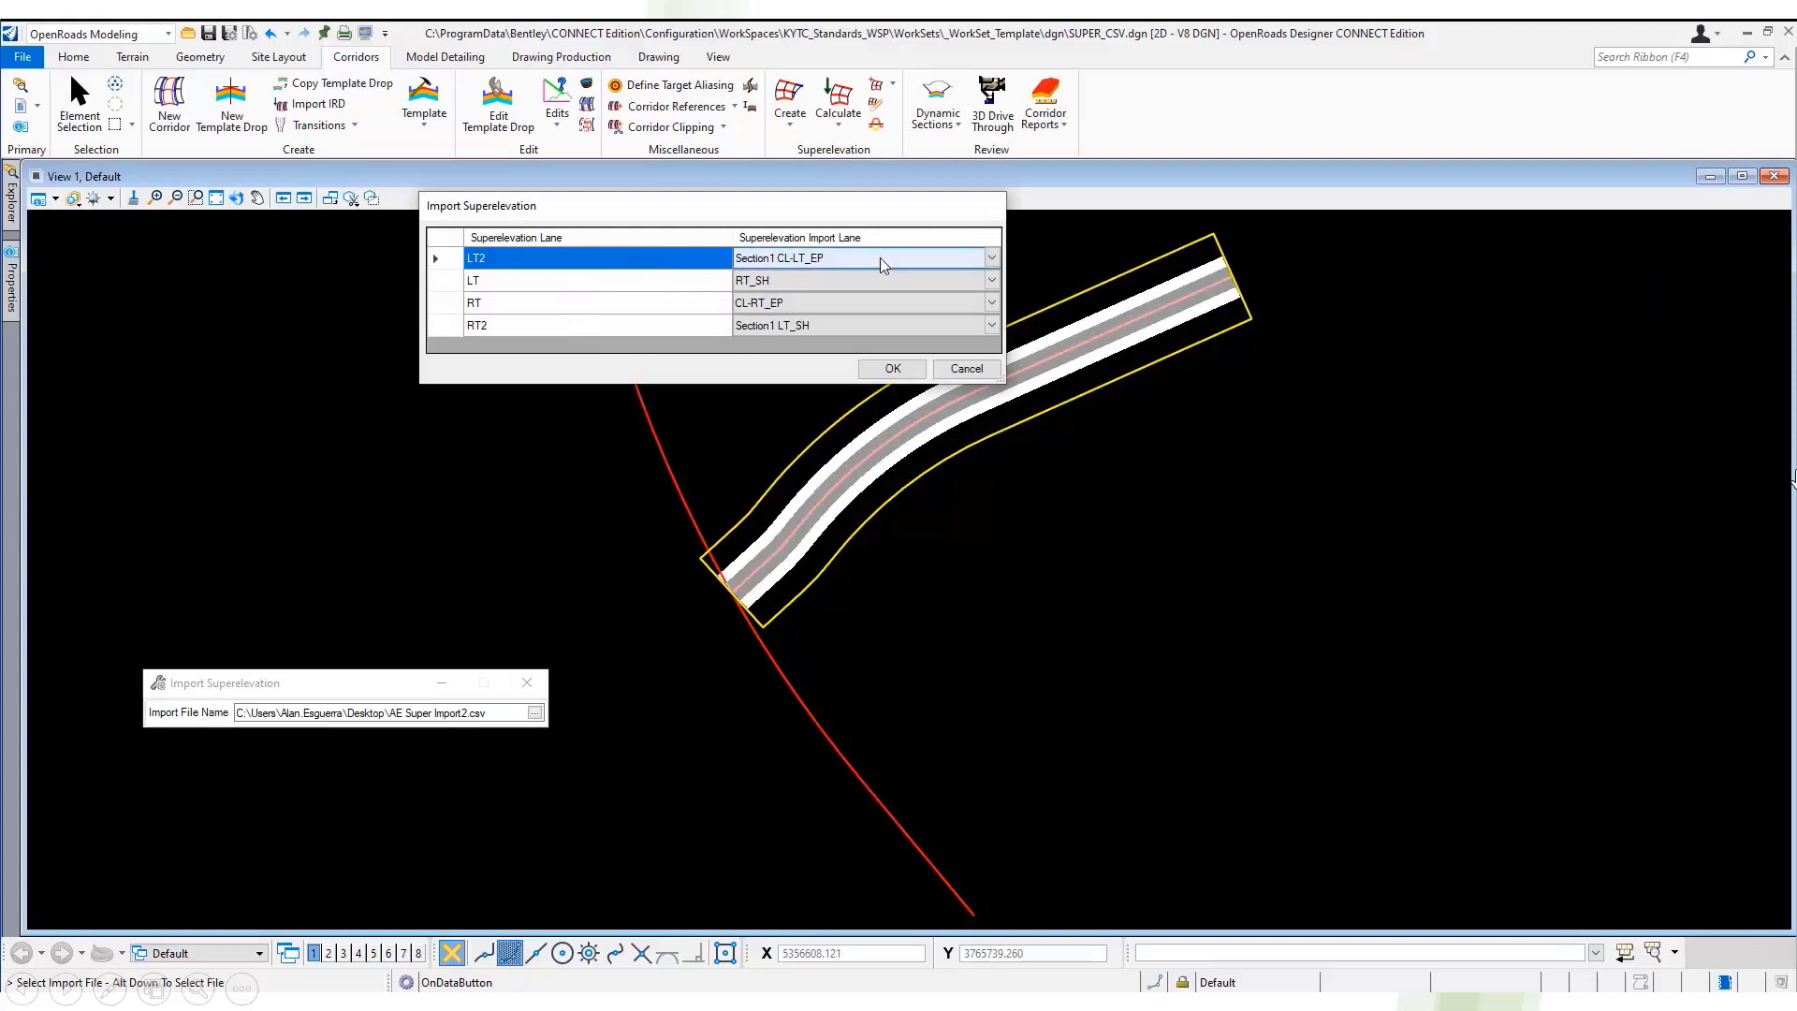
- Map lane LT2 to Section1 LT_SH, LT to Section1 CL-LT_EP and RT2 to RT_SH, and import the superelevation
click(994, 259)
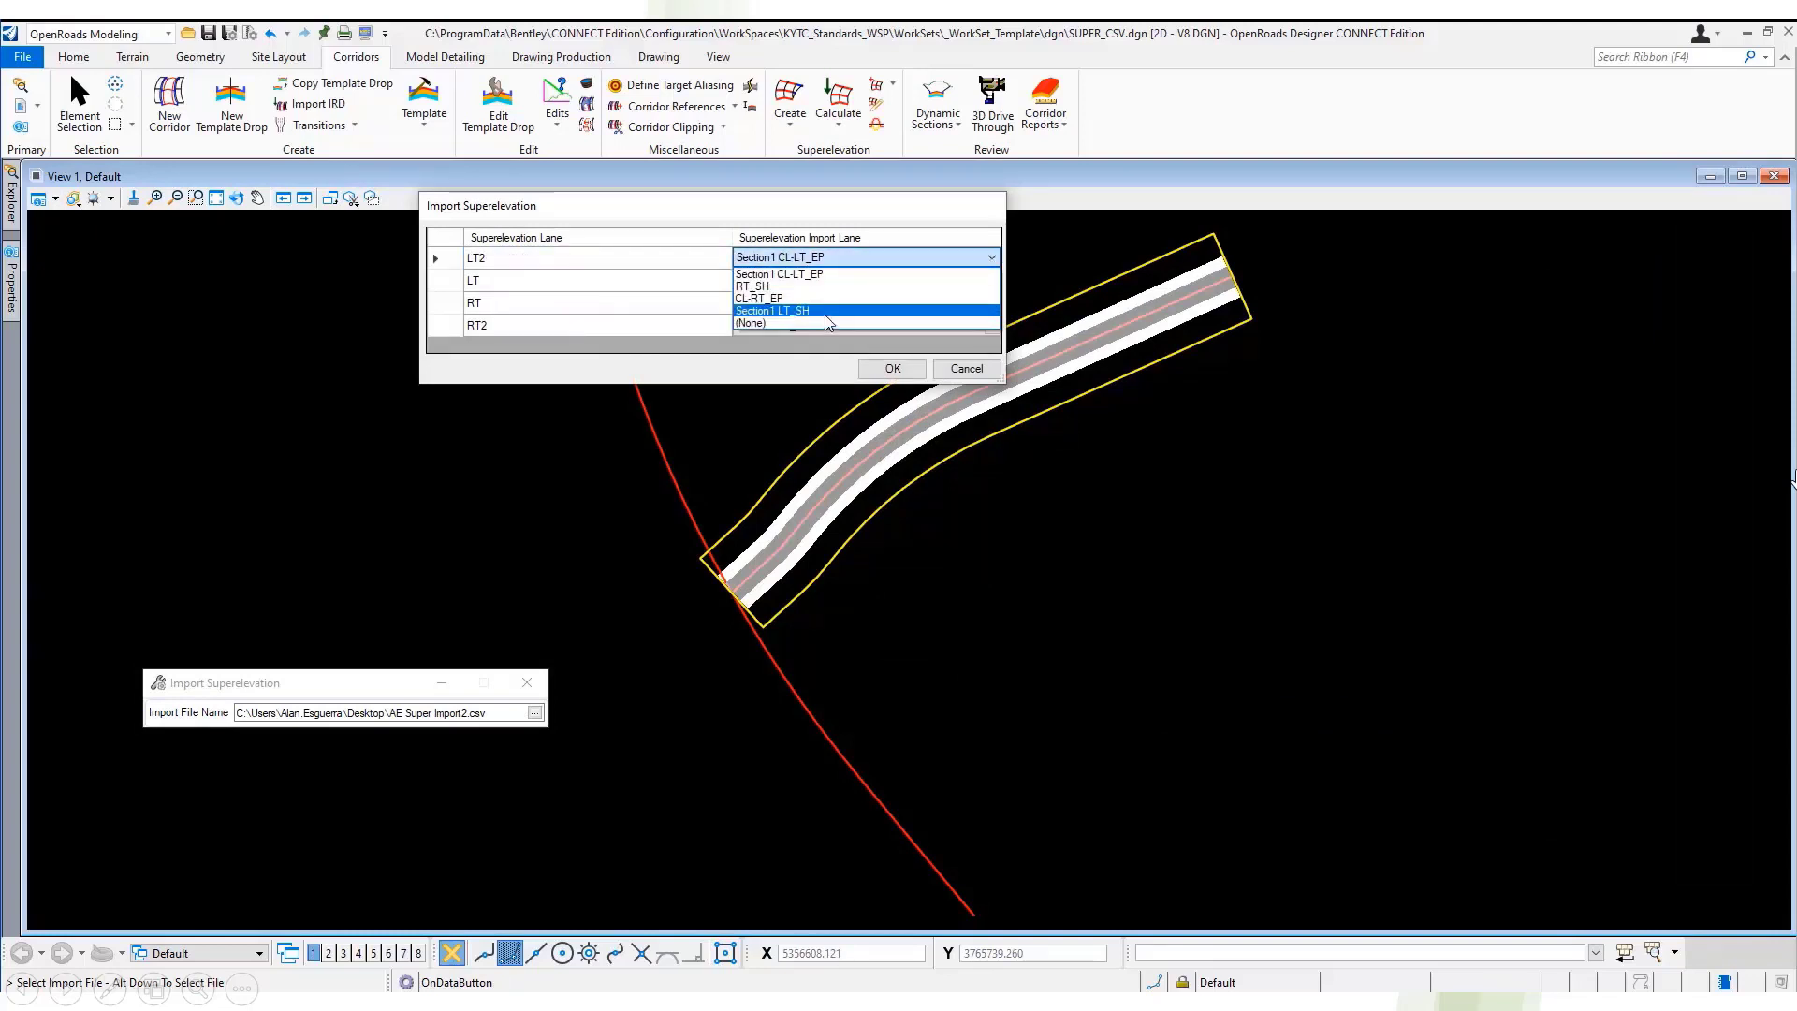
click(823, 315)
click(994, 280)
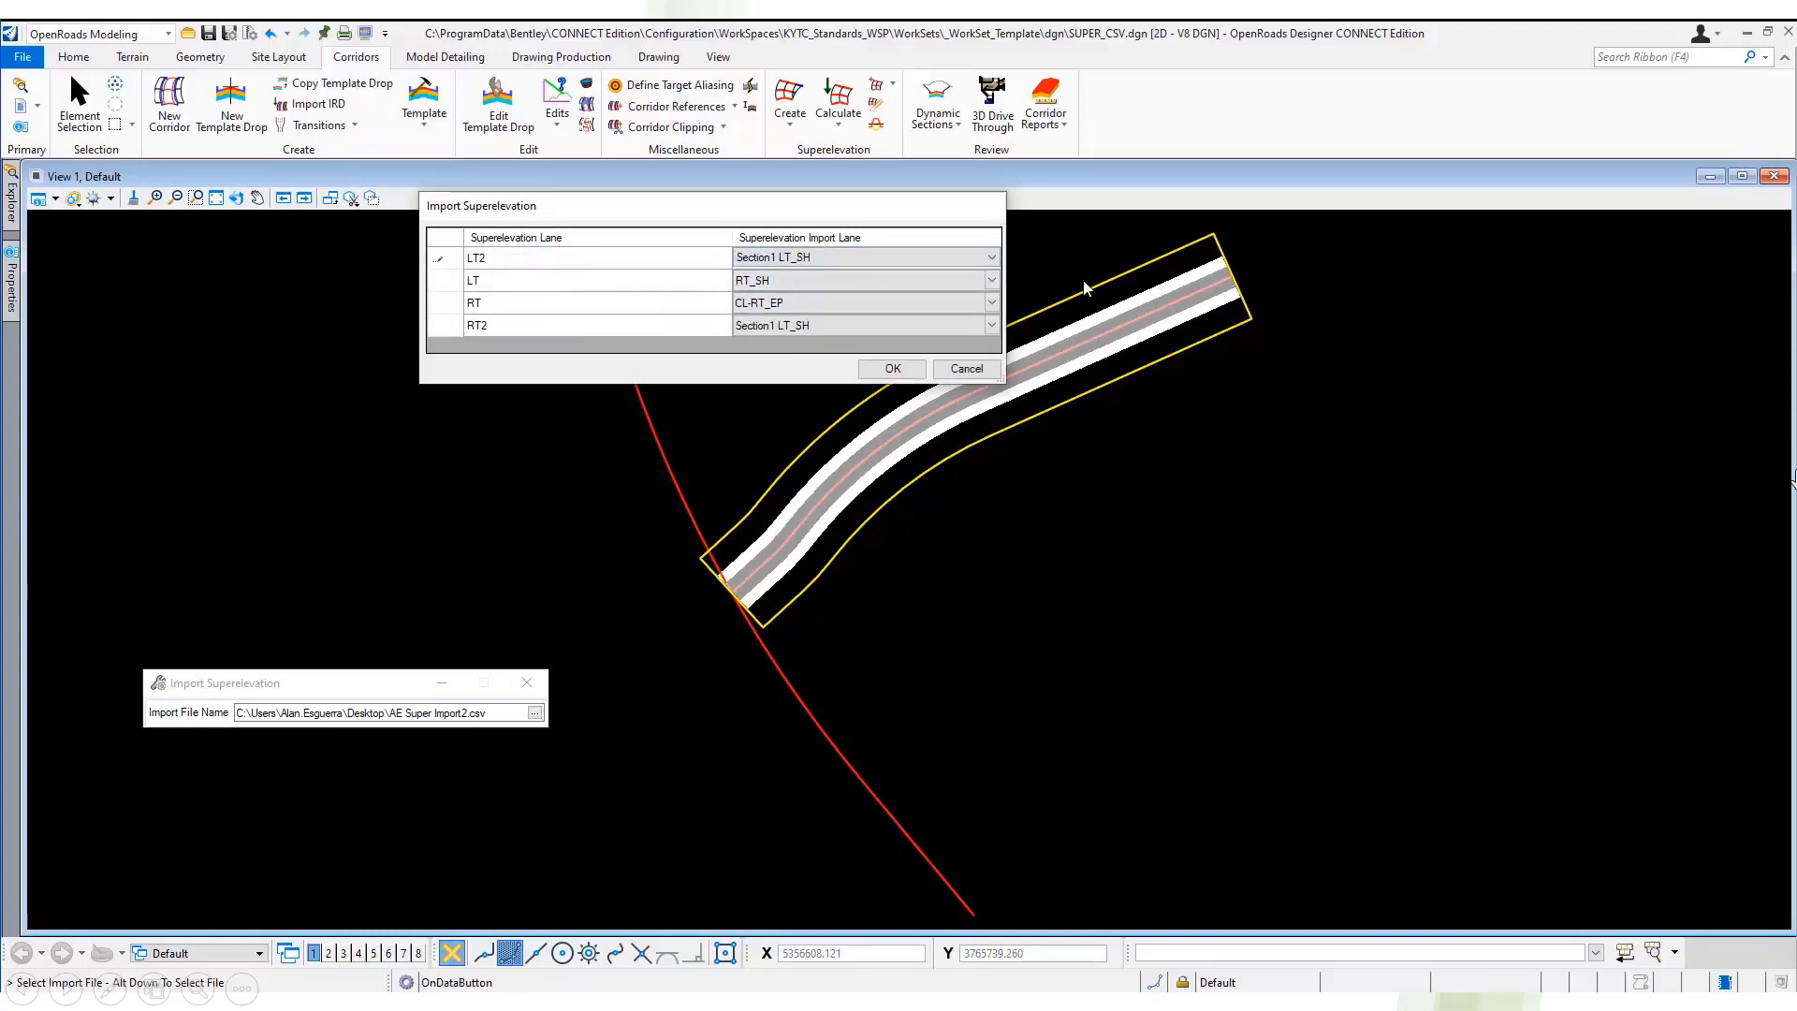
click(994, 280)
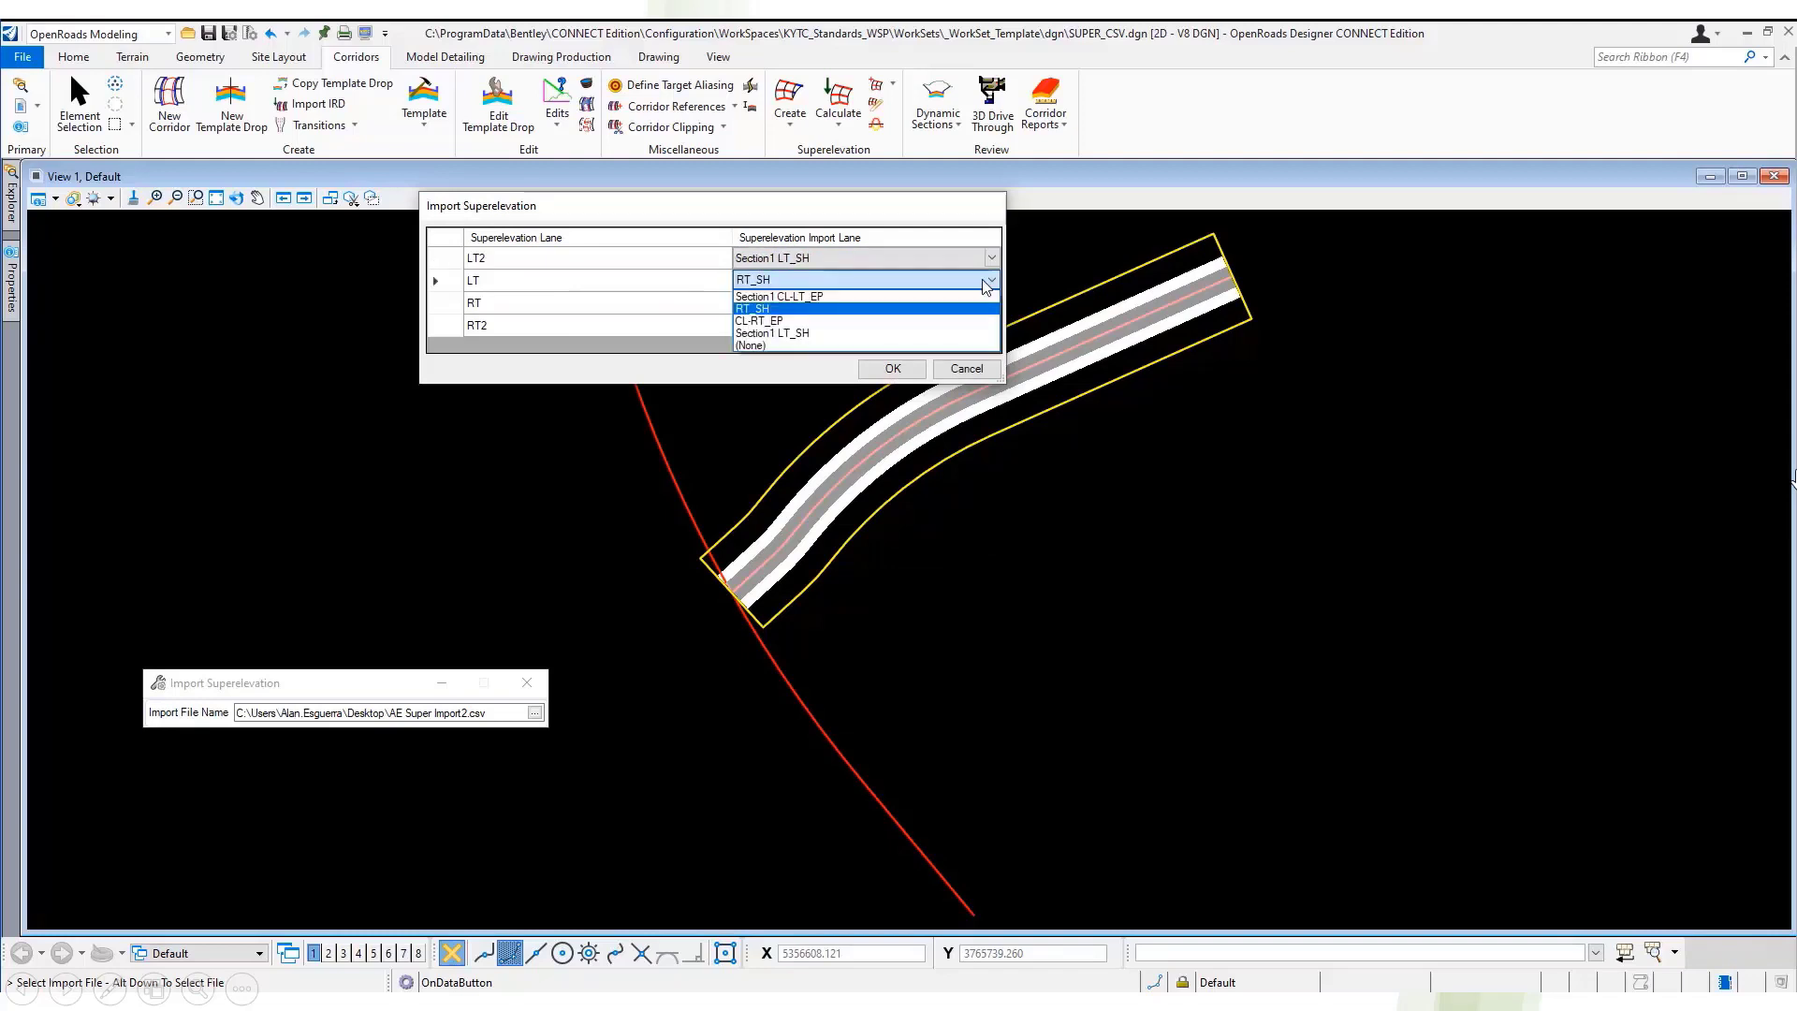
click(880, 296)
click(991, 325)
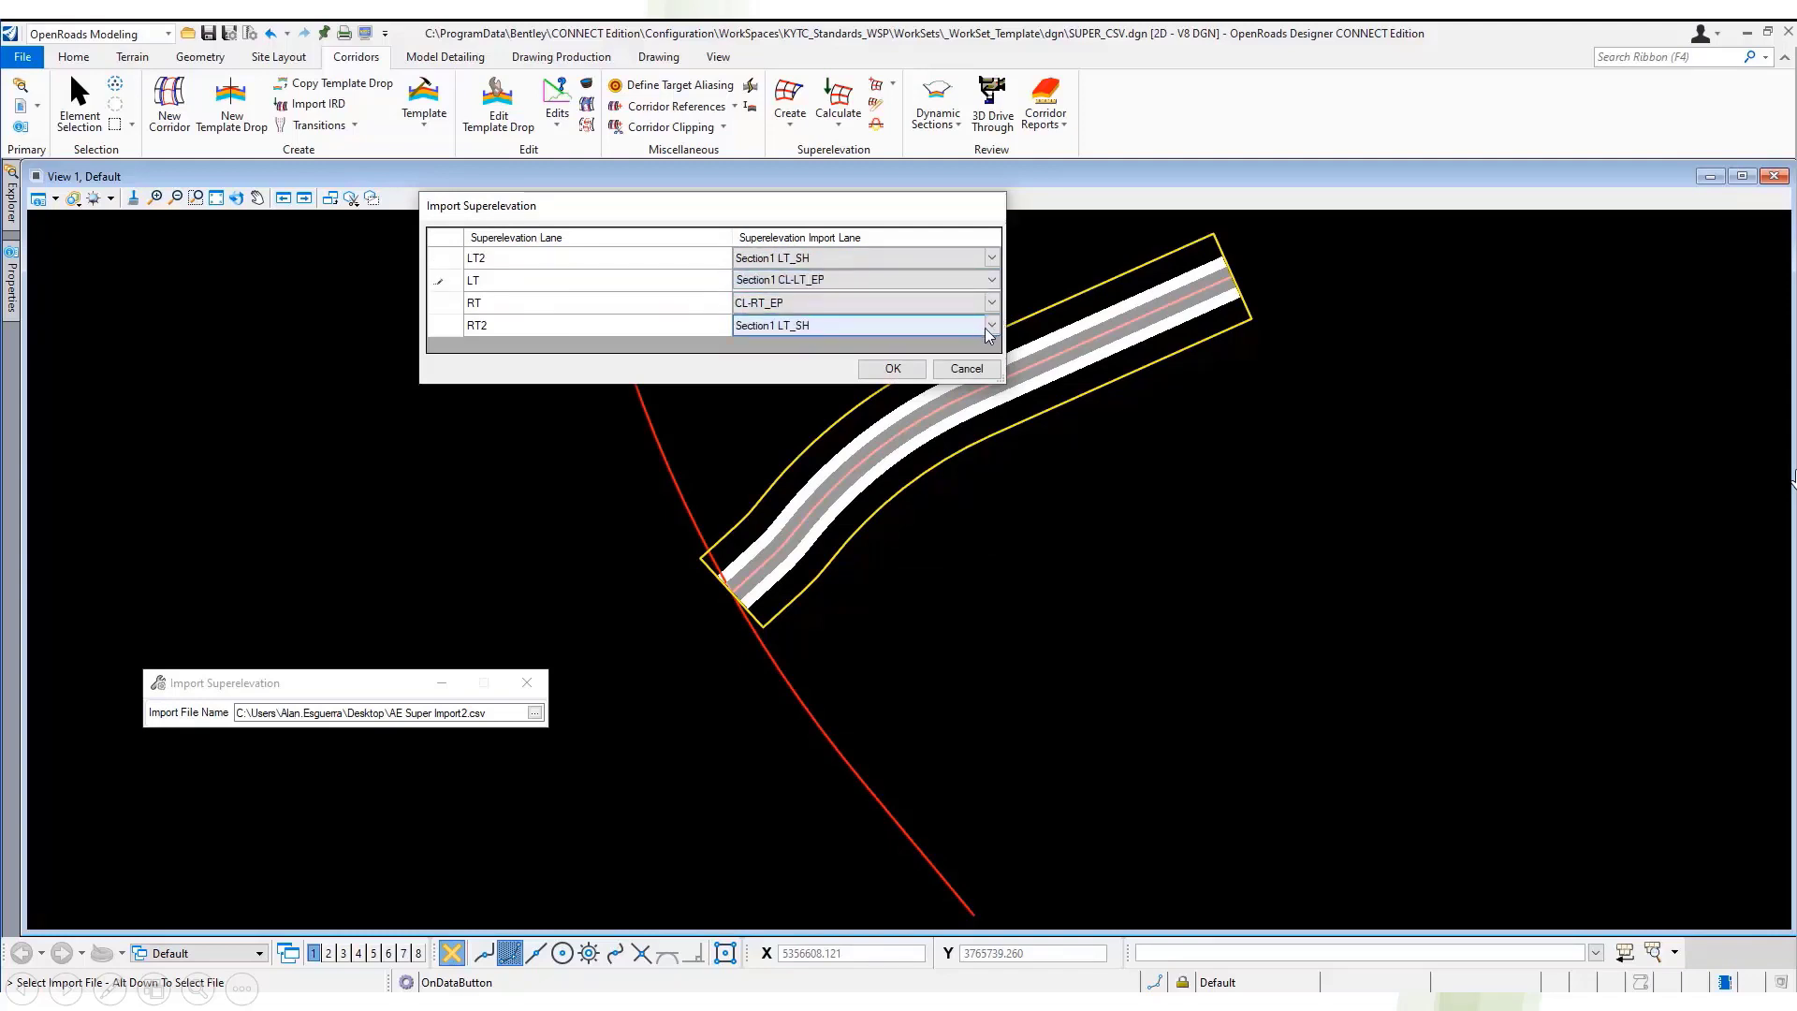
click(992, 325)
click(754, 354)
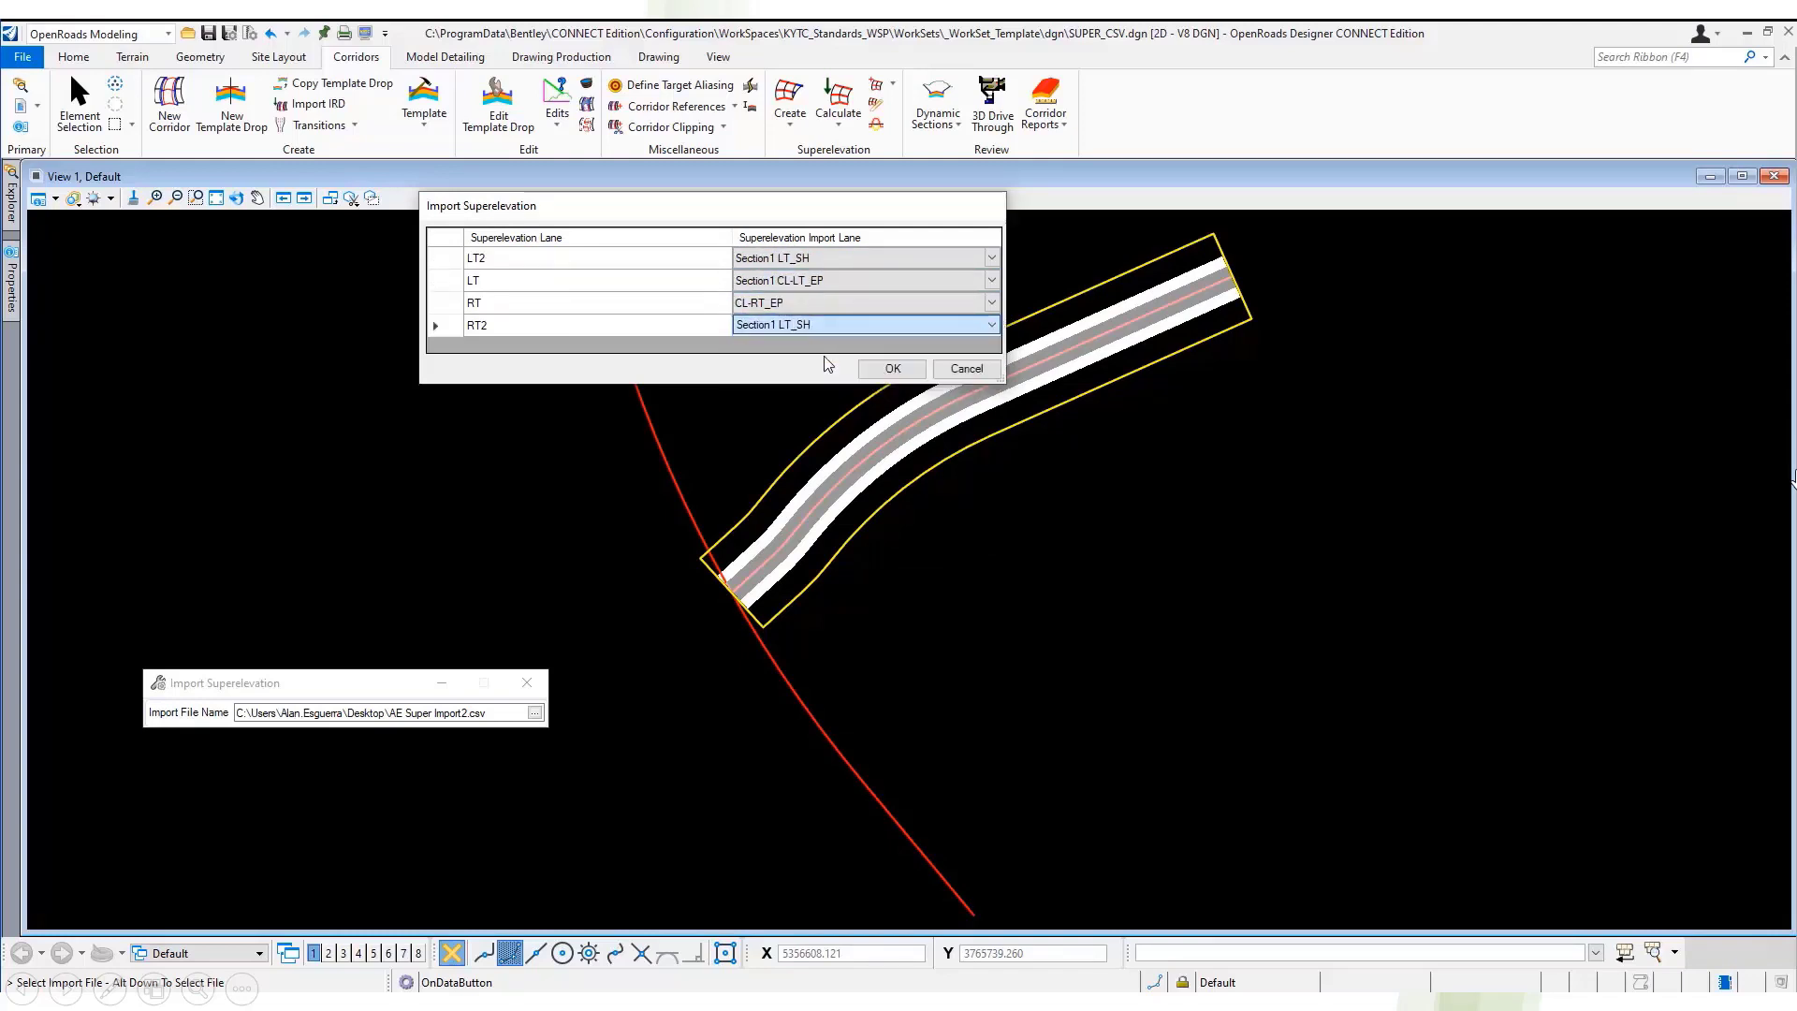
click(893, 369)
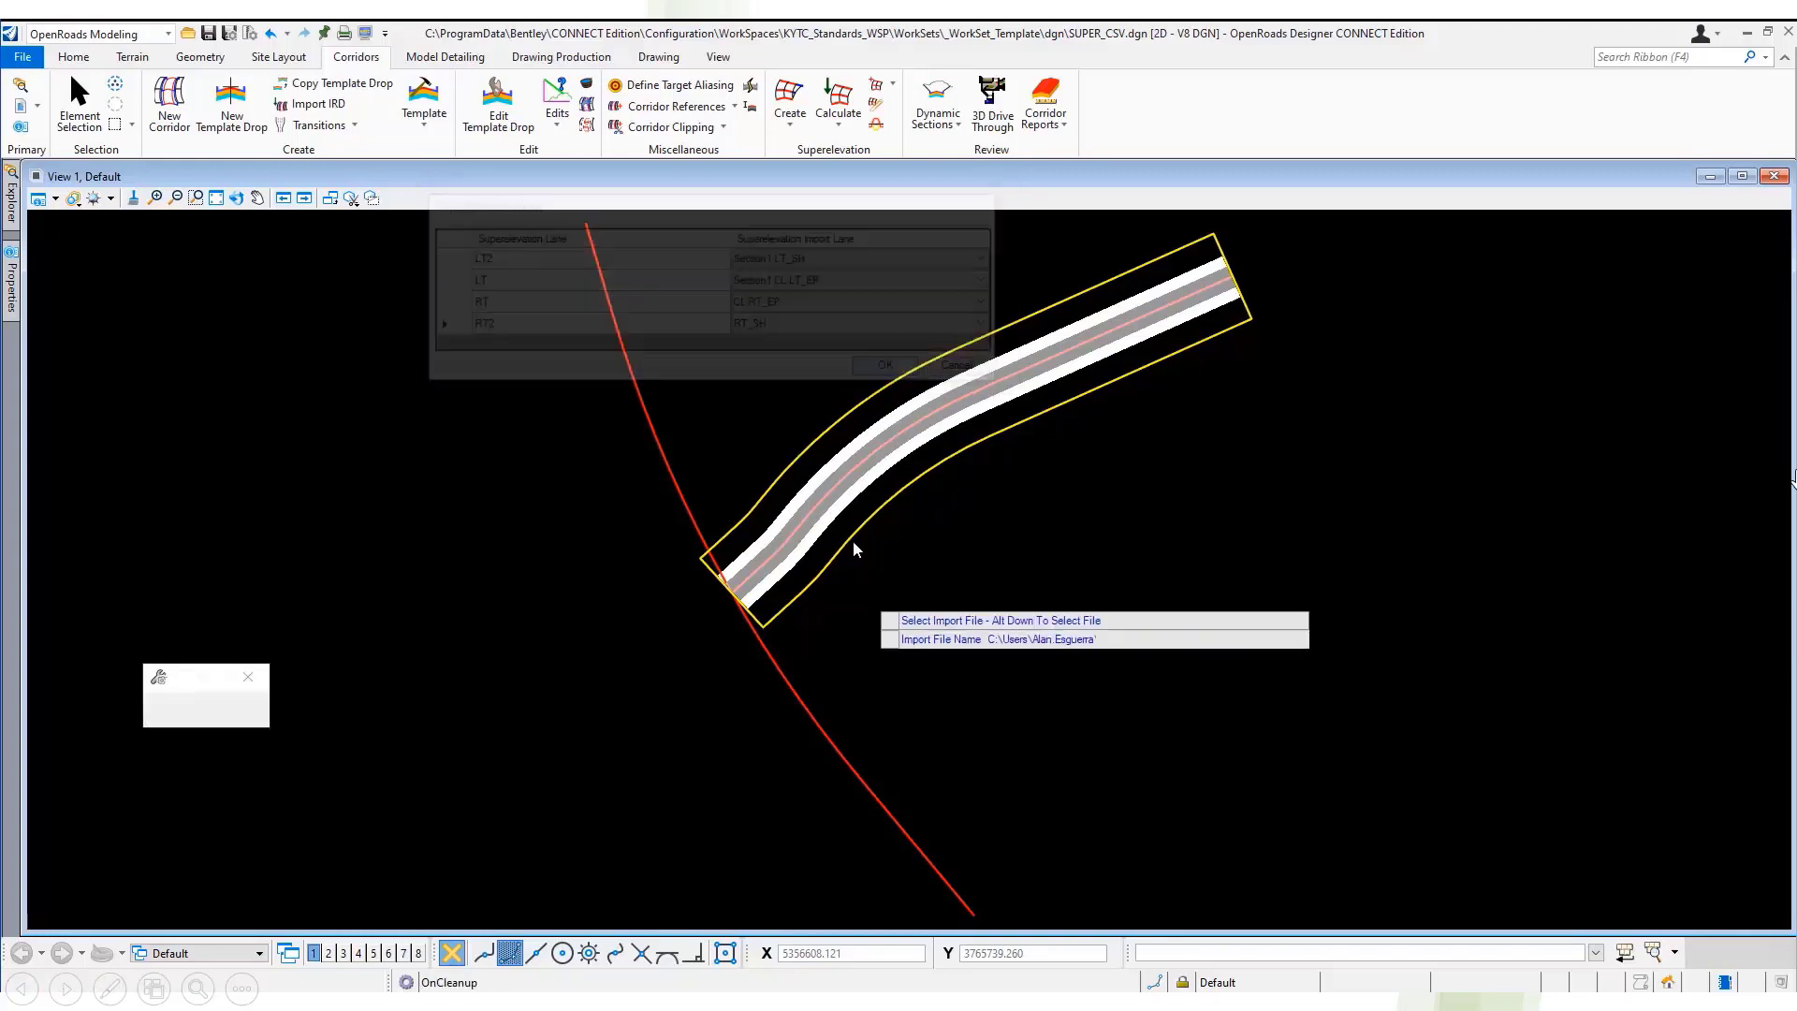
scroll(864, 375, up, 3)
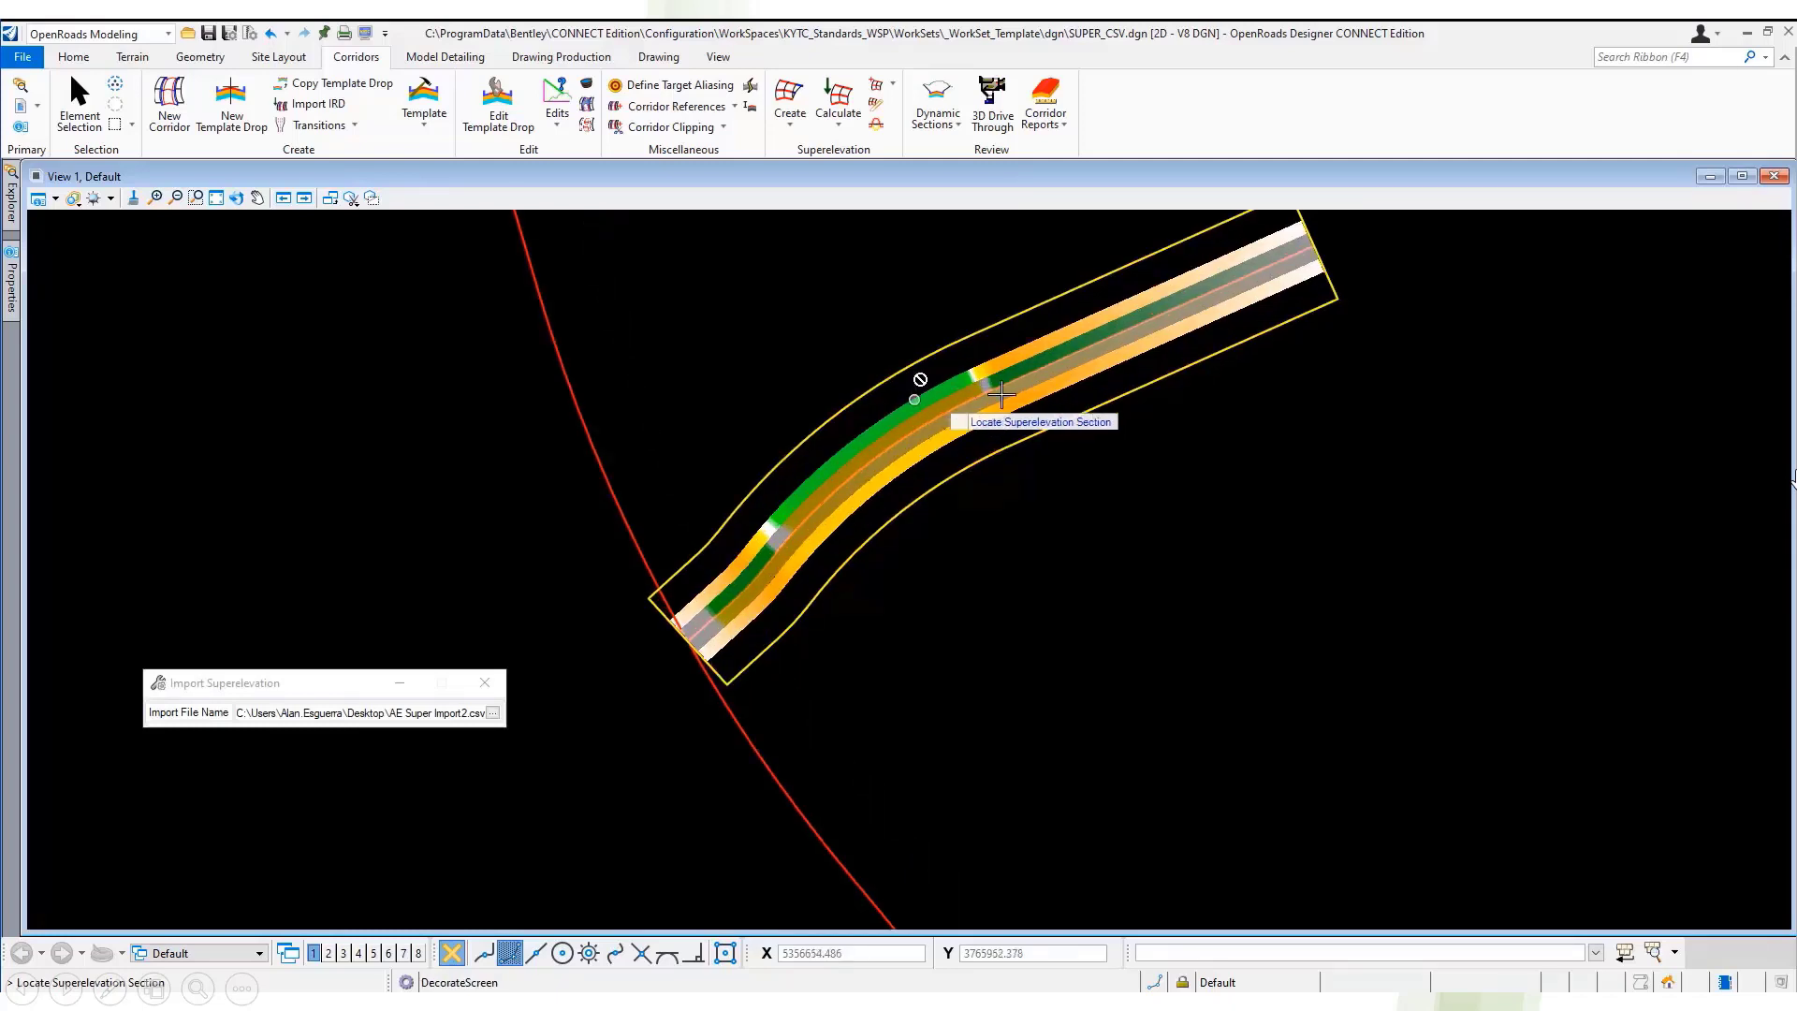
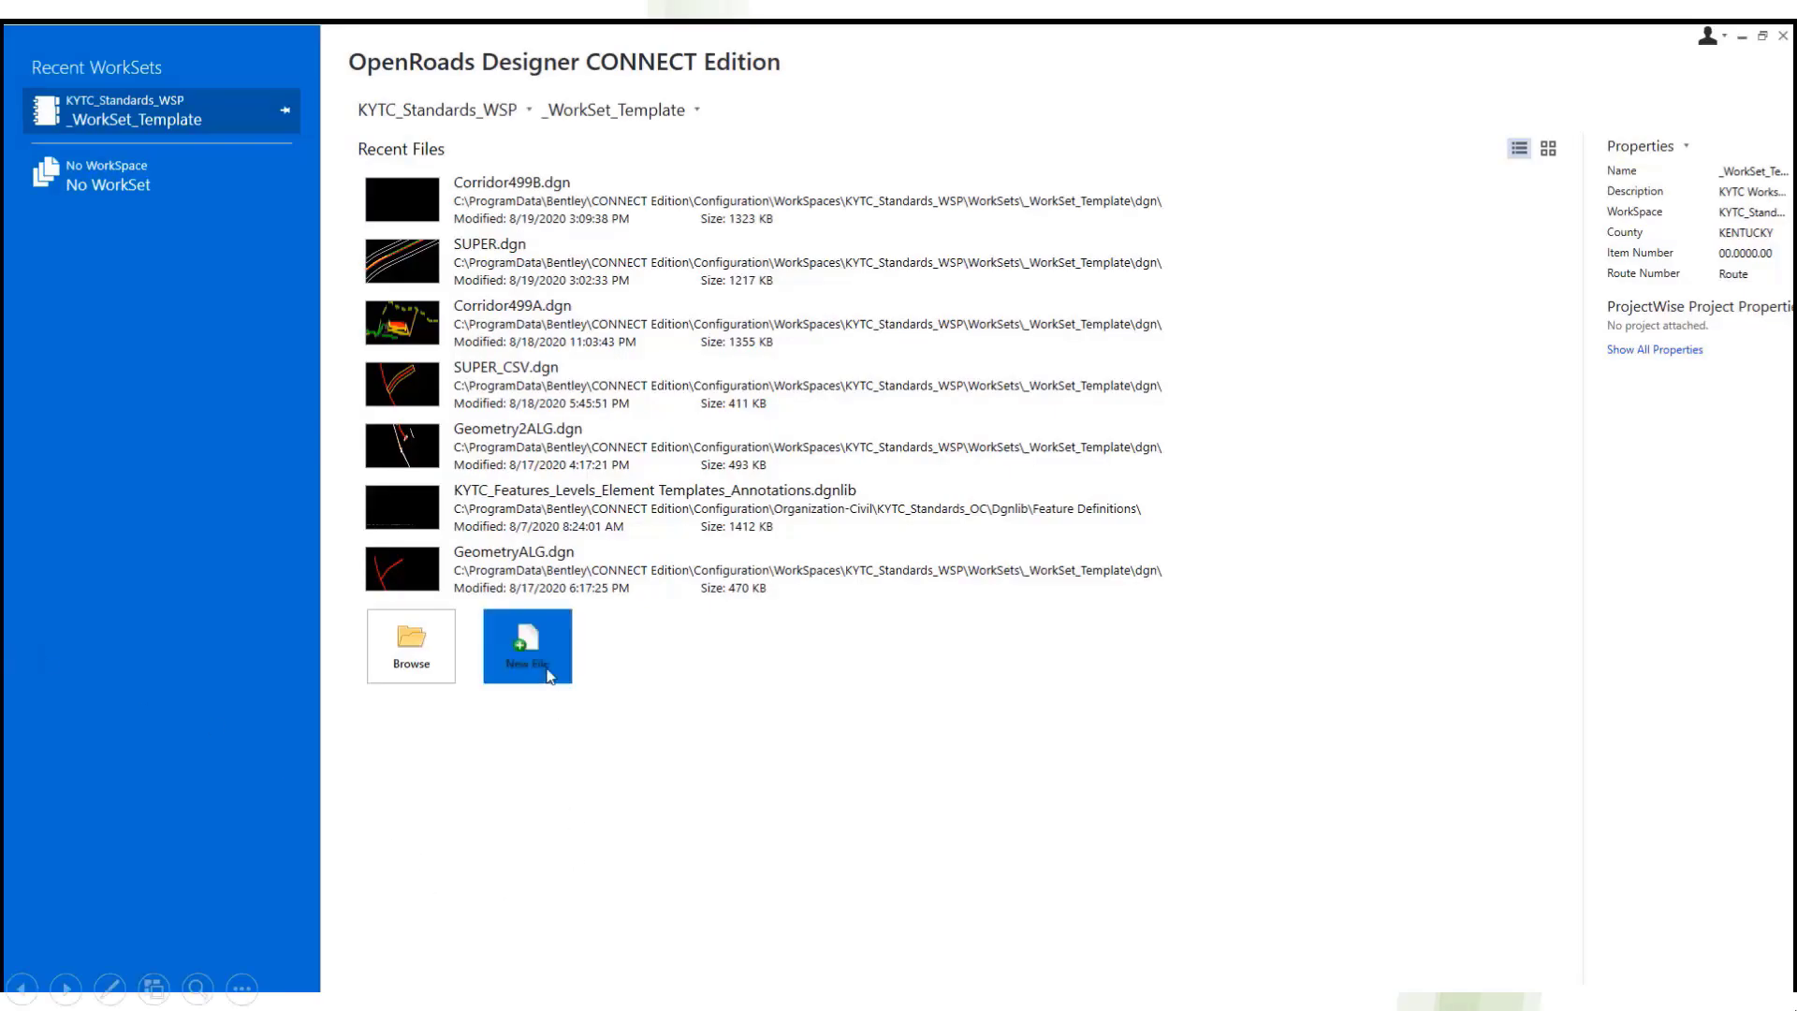
- Create a new design file named SUPER_IRD in the dgn folder using the KYTC_ORD_2D_Seed.dgn seed
click(548, 674)
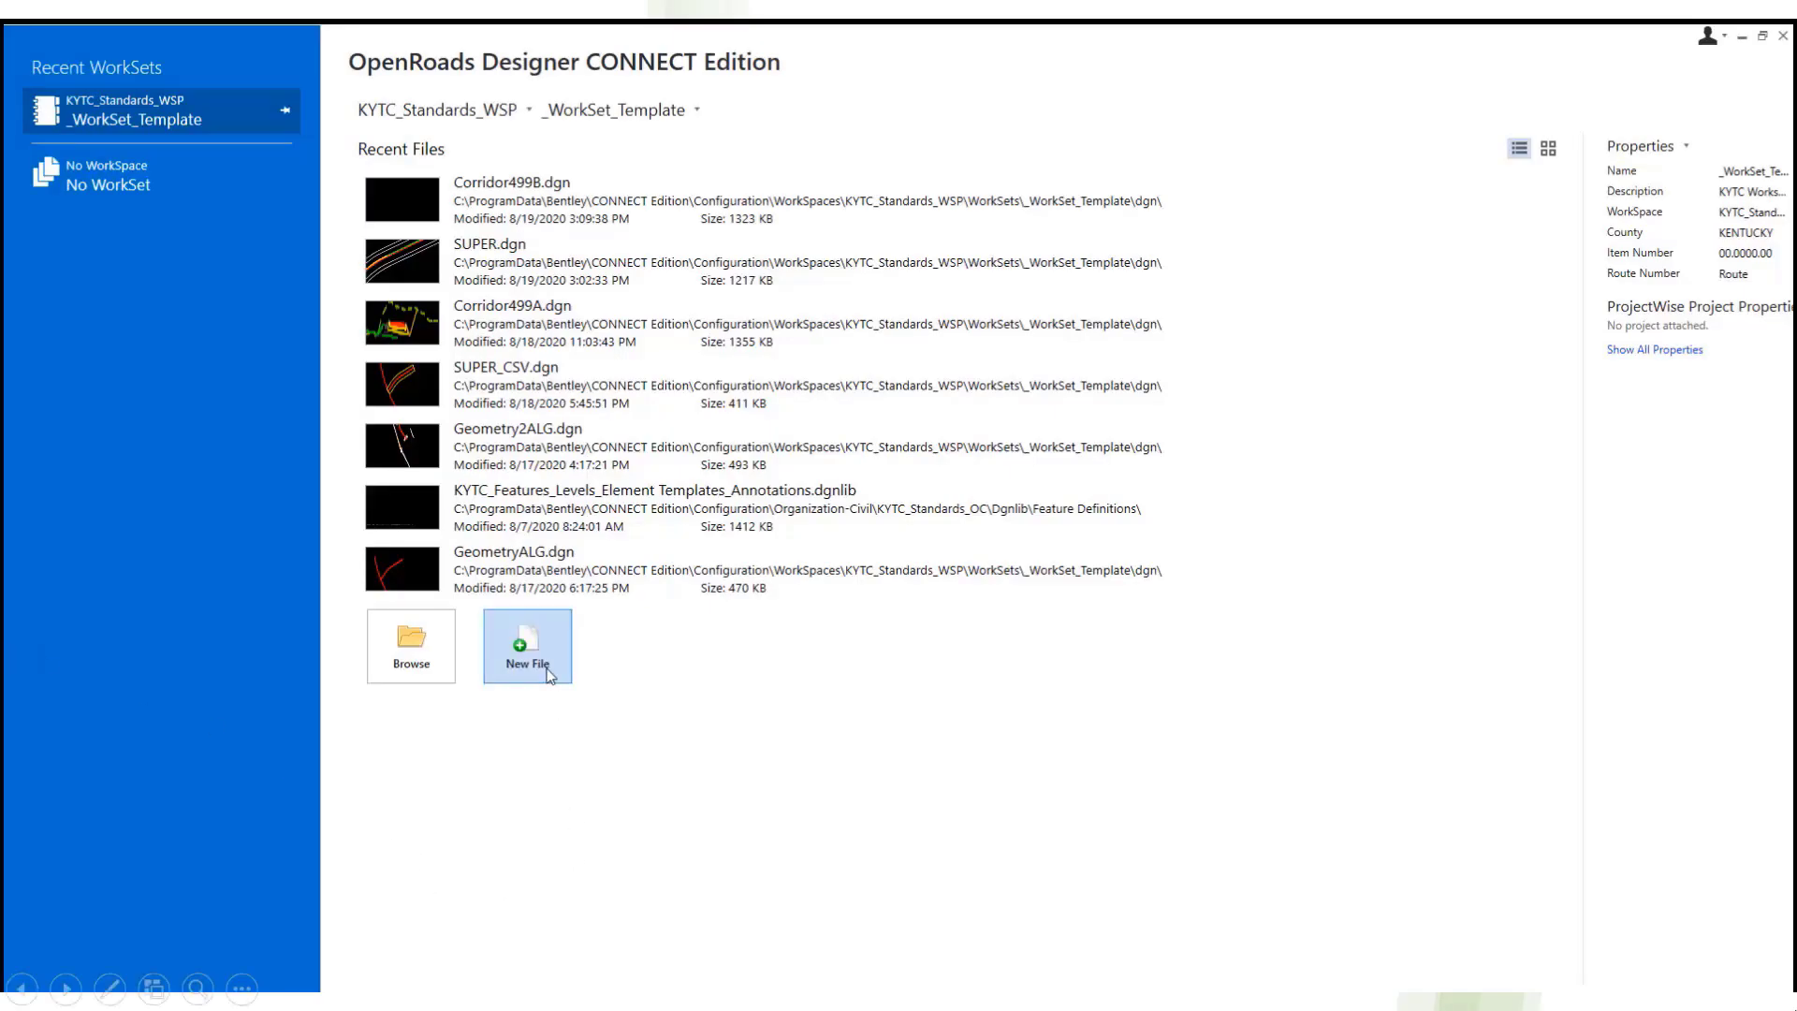
drag(929, 759, 1182, 759)
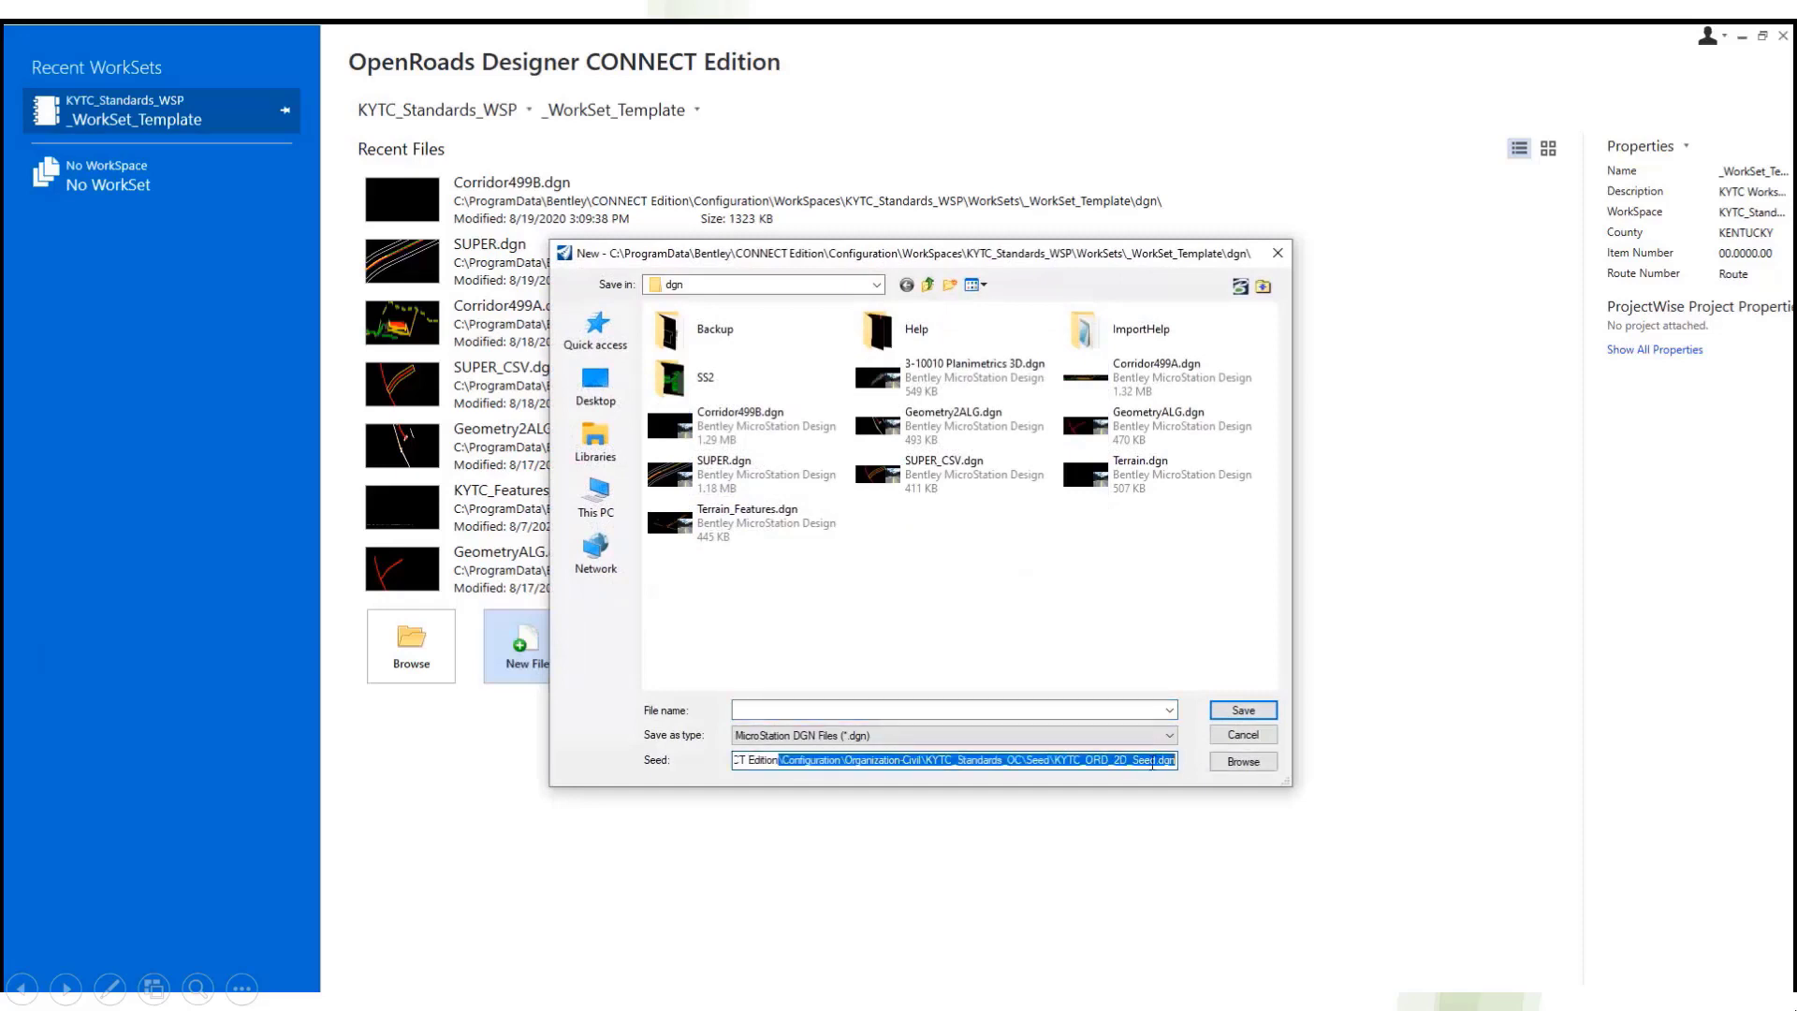
click(955, 711)
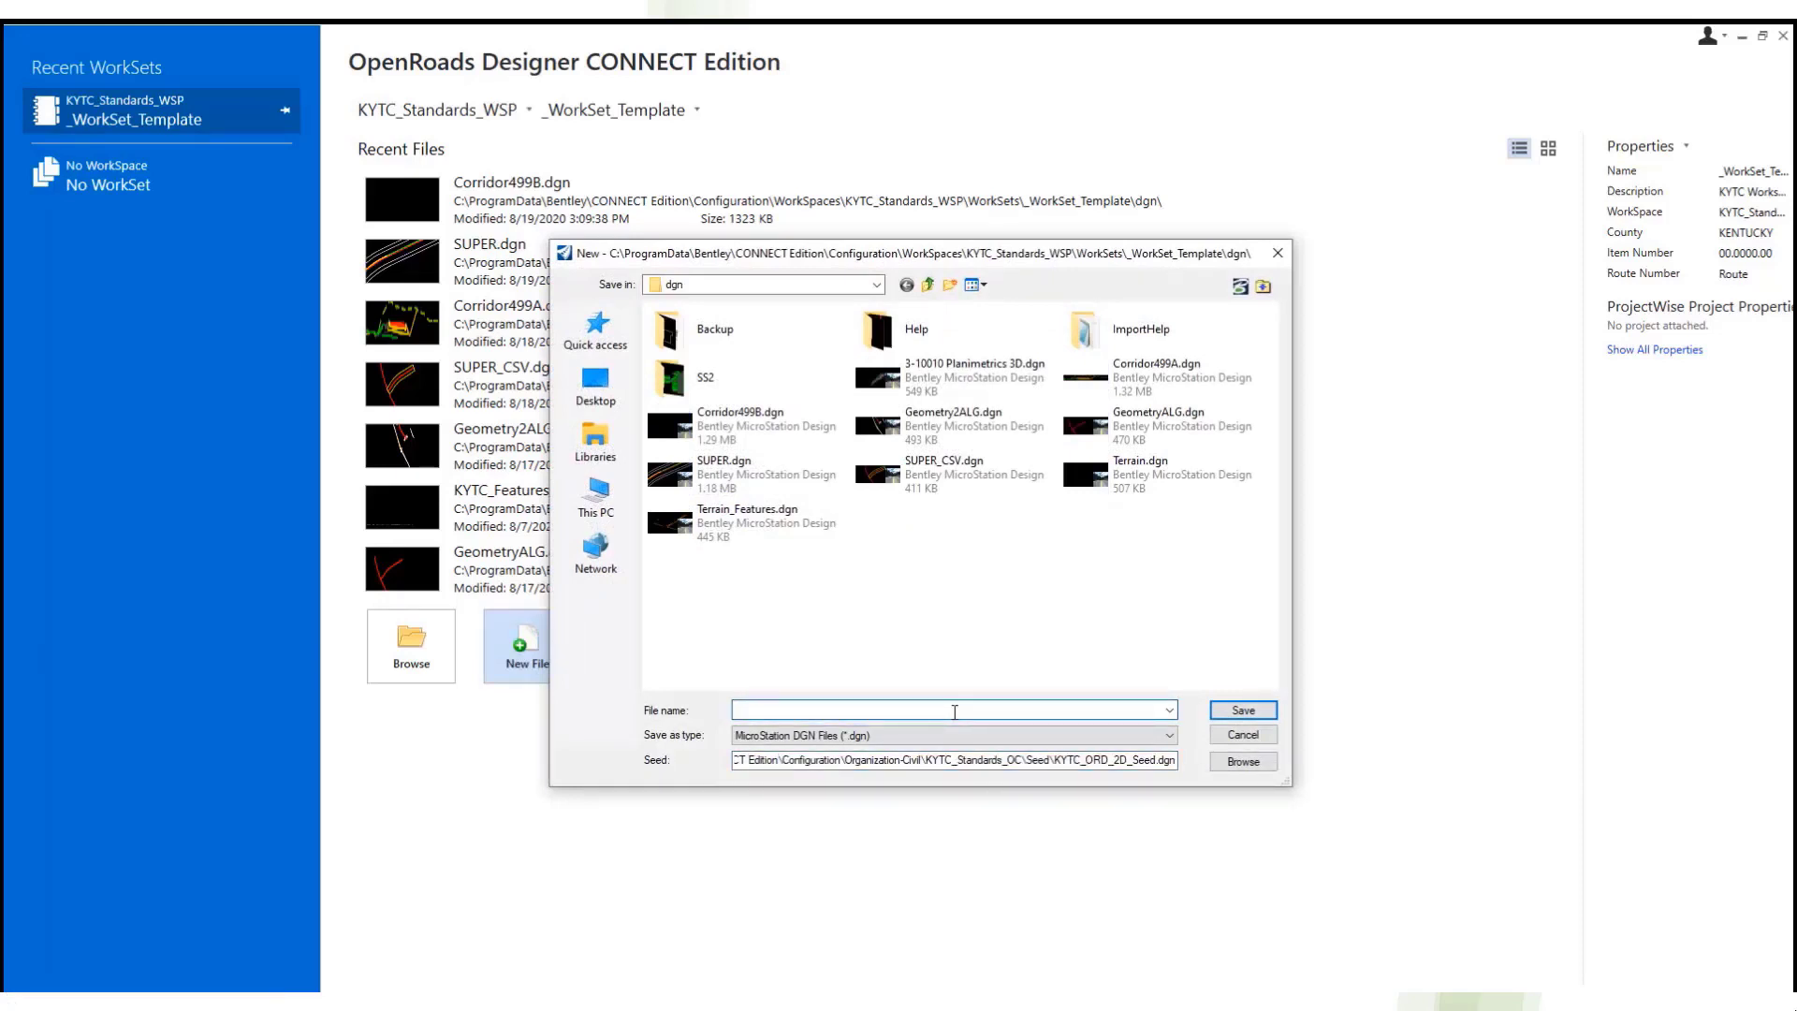
text(SUPER_IRD)
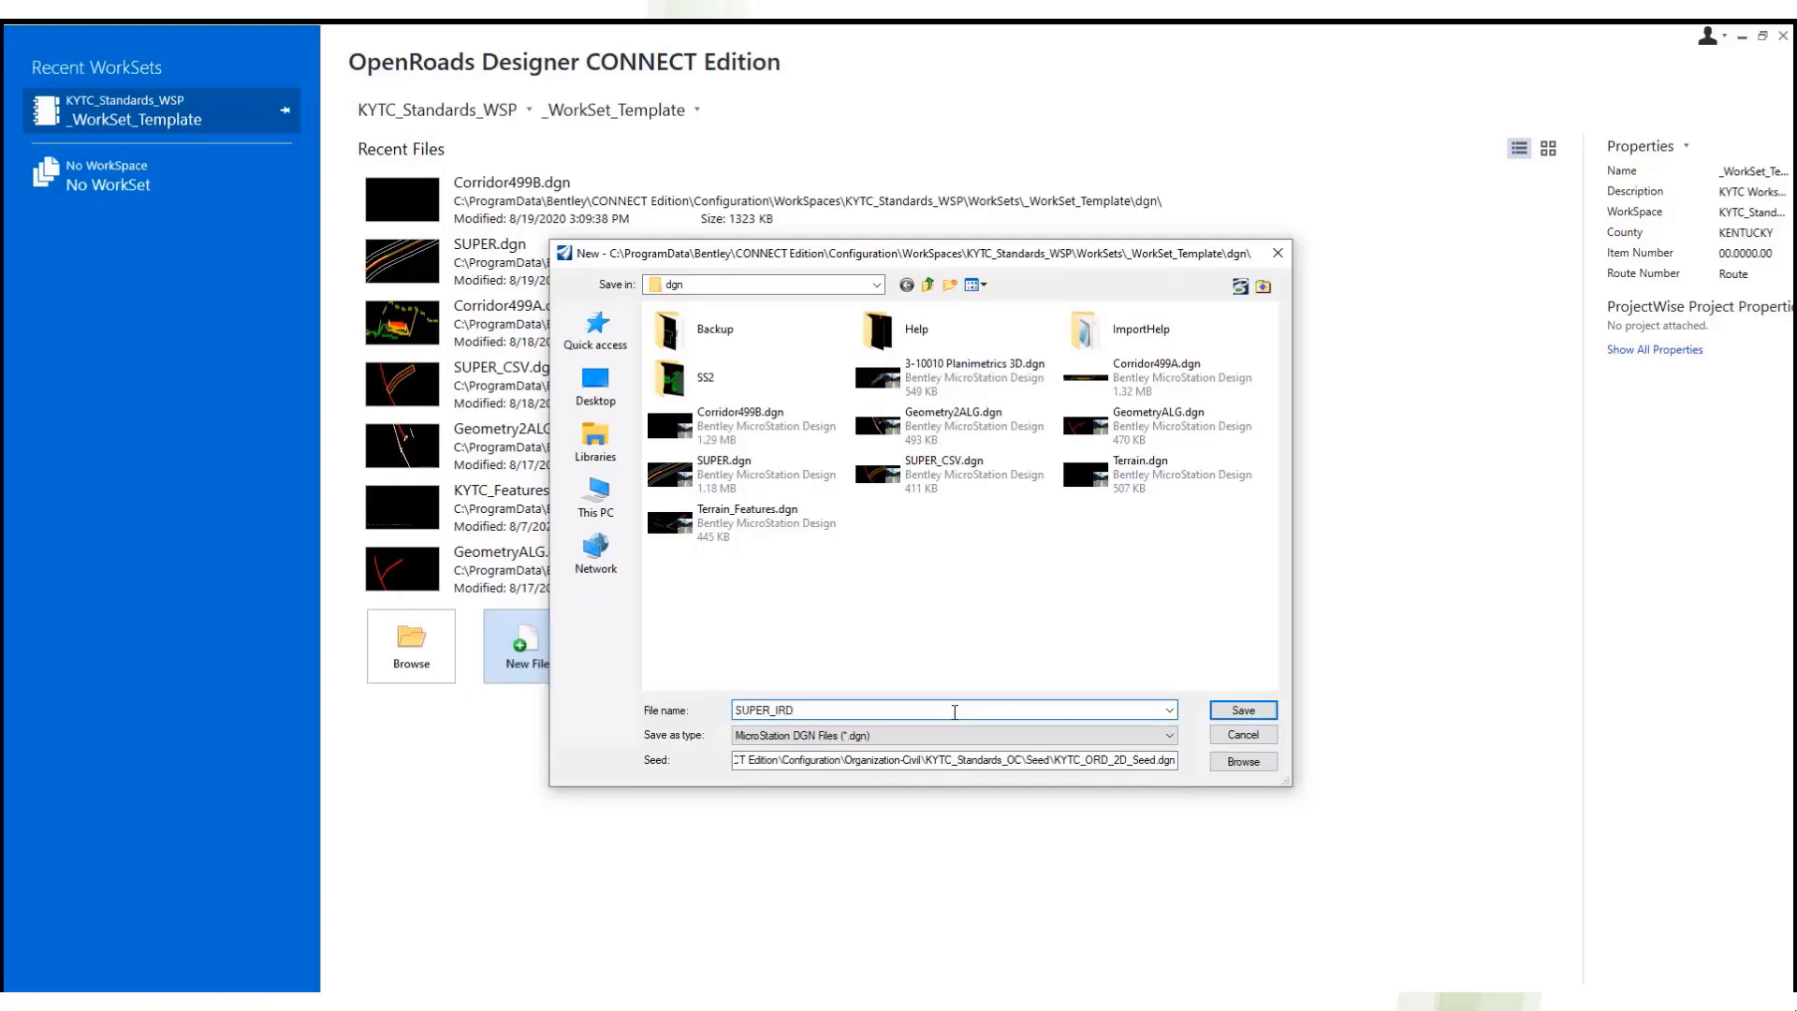
key(Return)
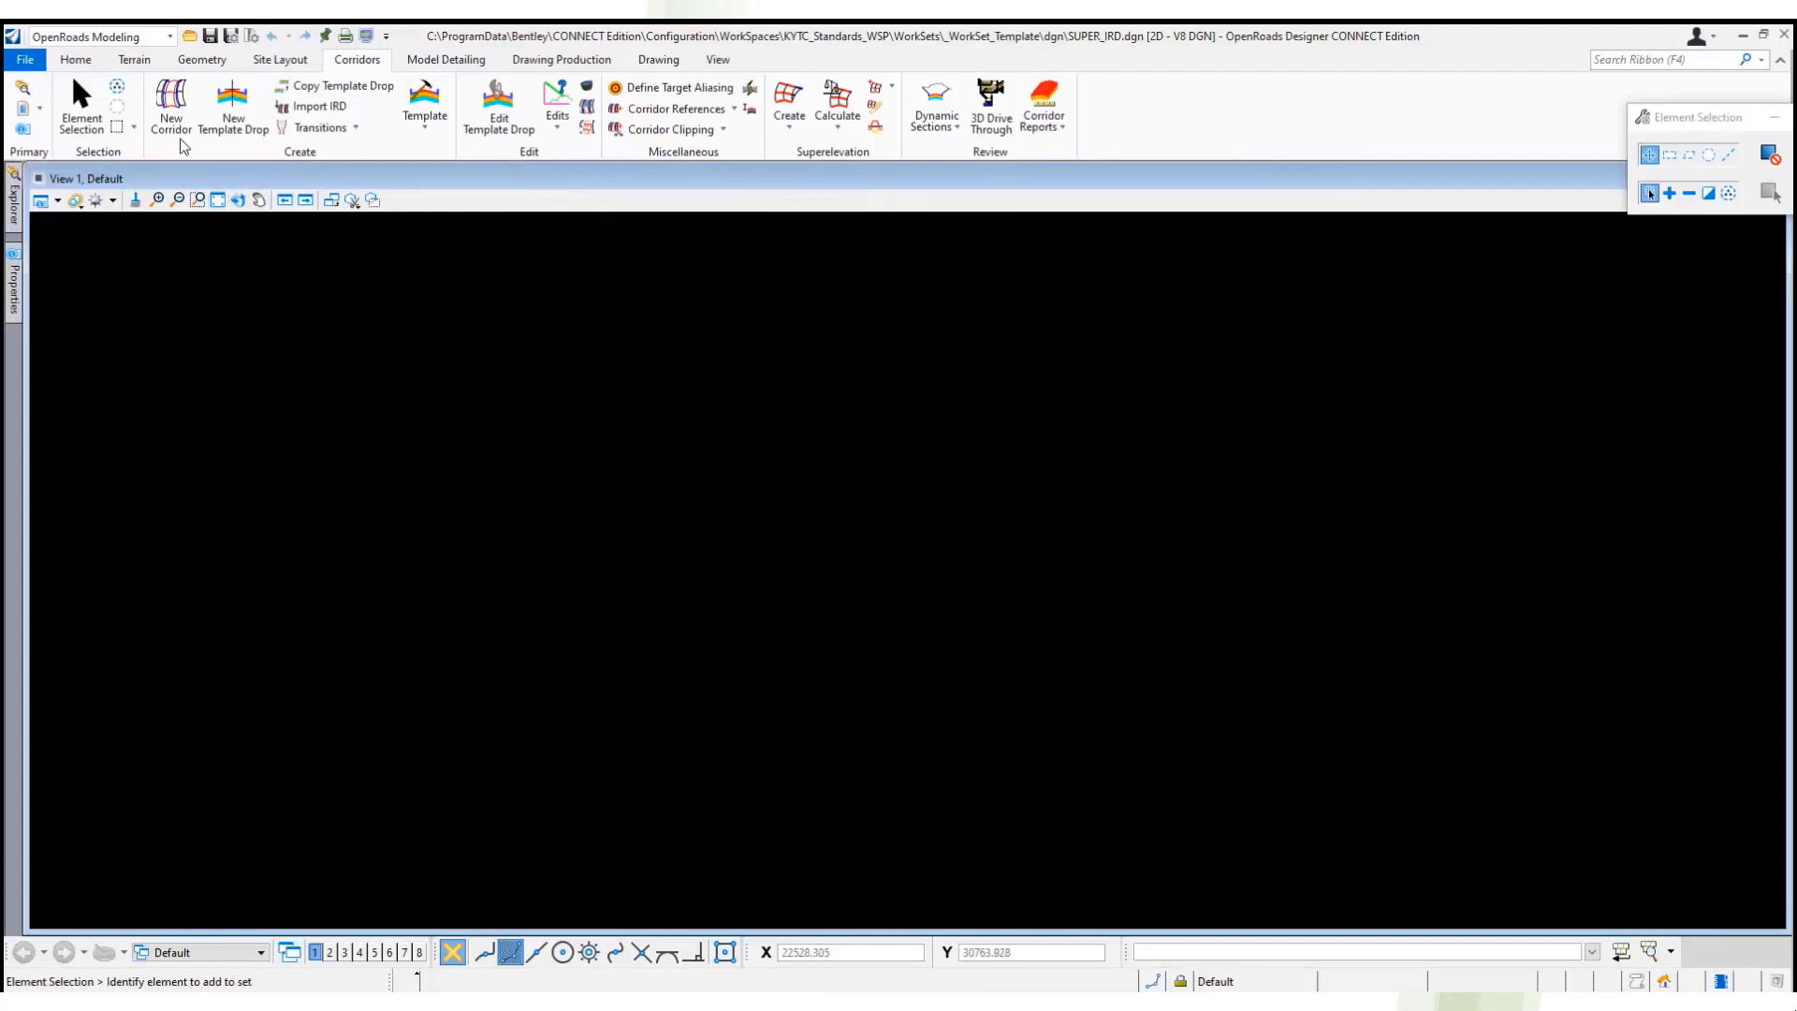
- Attach GeometryALG.dgn as a Coincident - World reference and fit the view to its alignments
right_click(1088, 777)
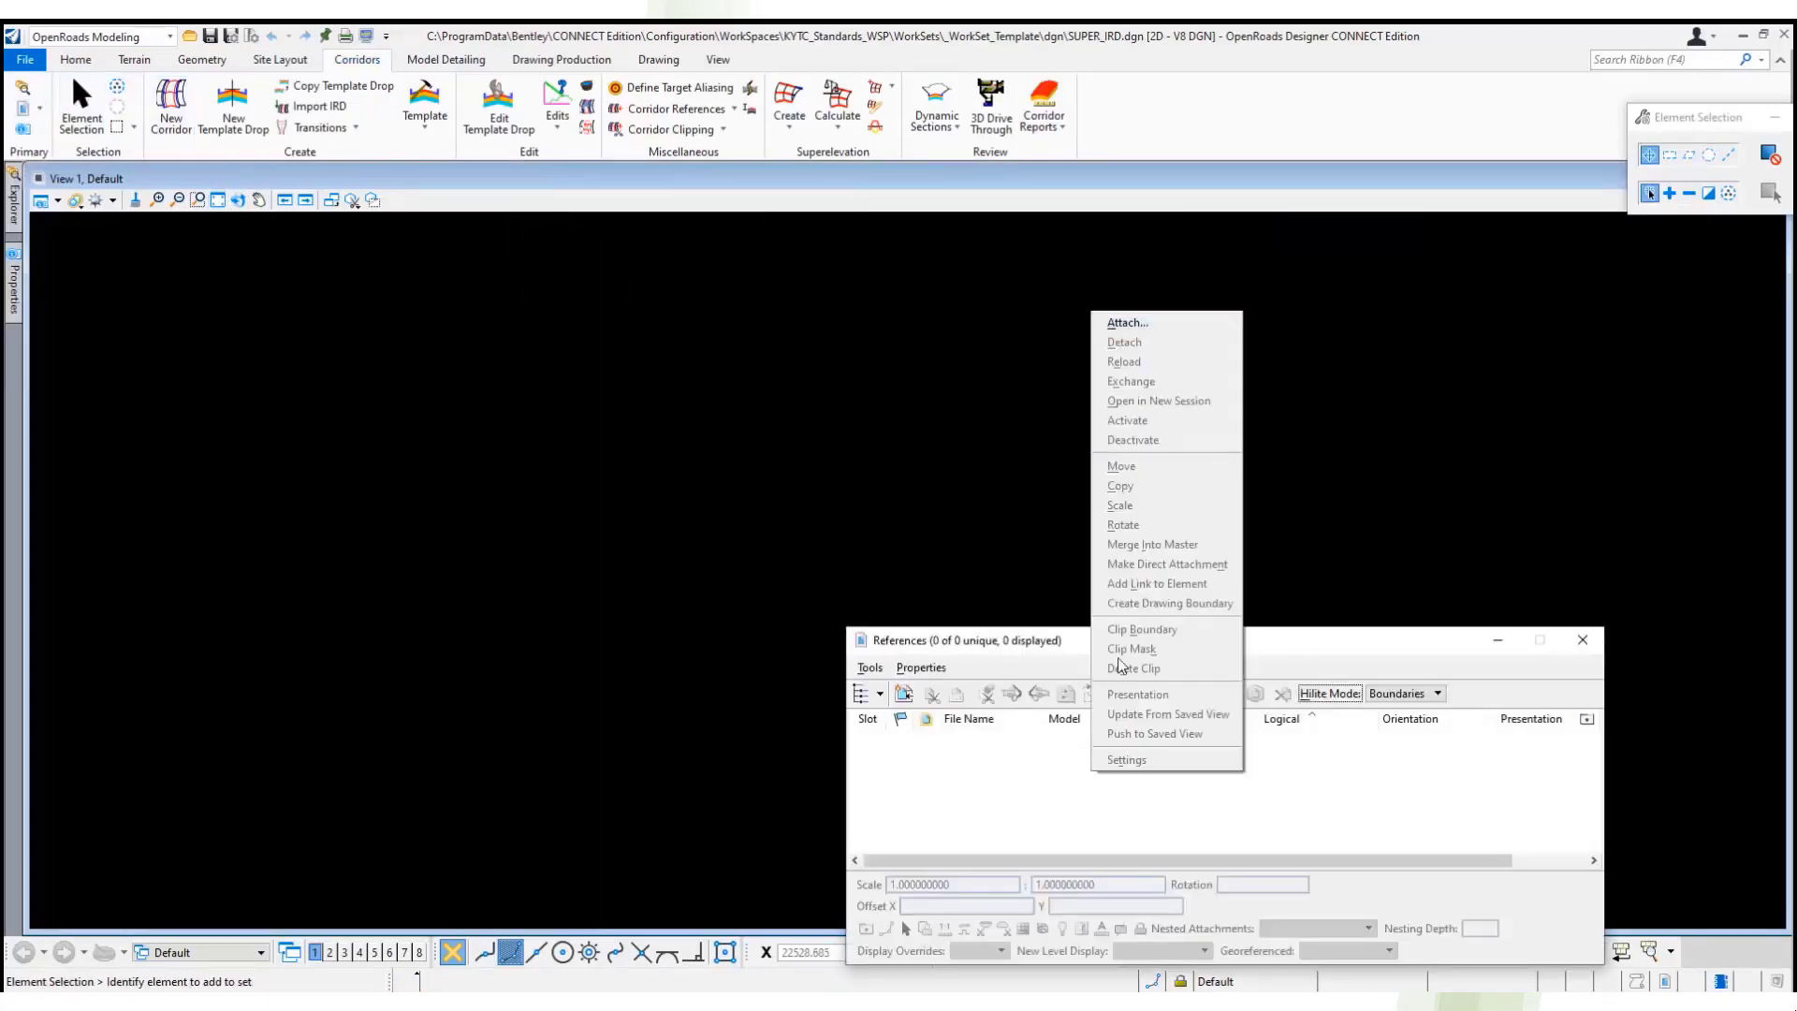
click(1170, 324)
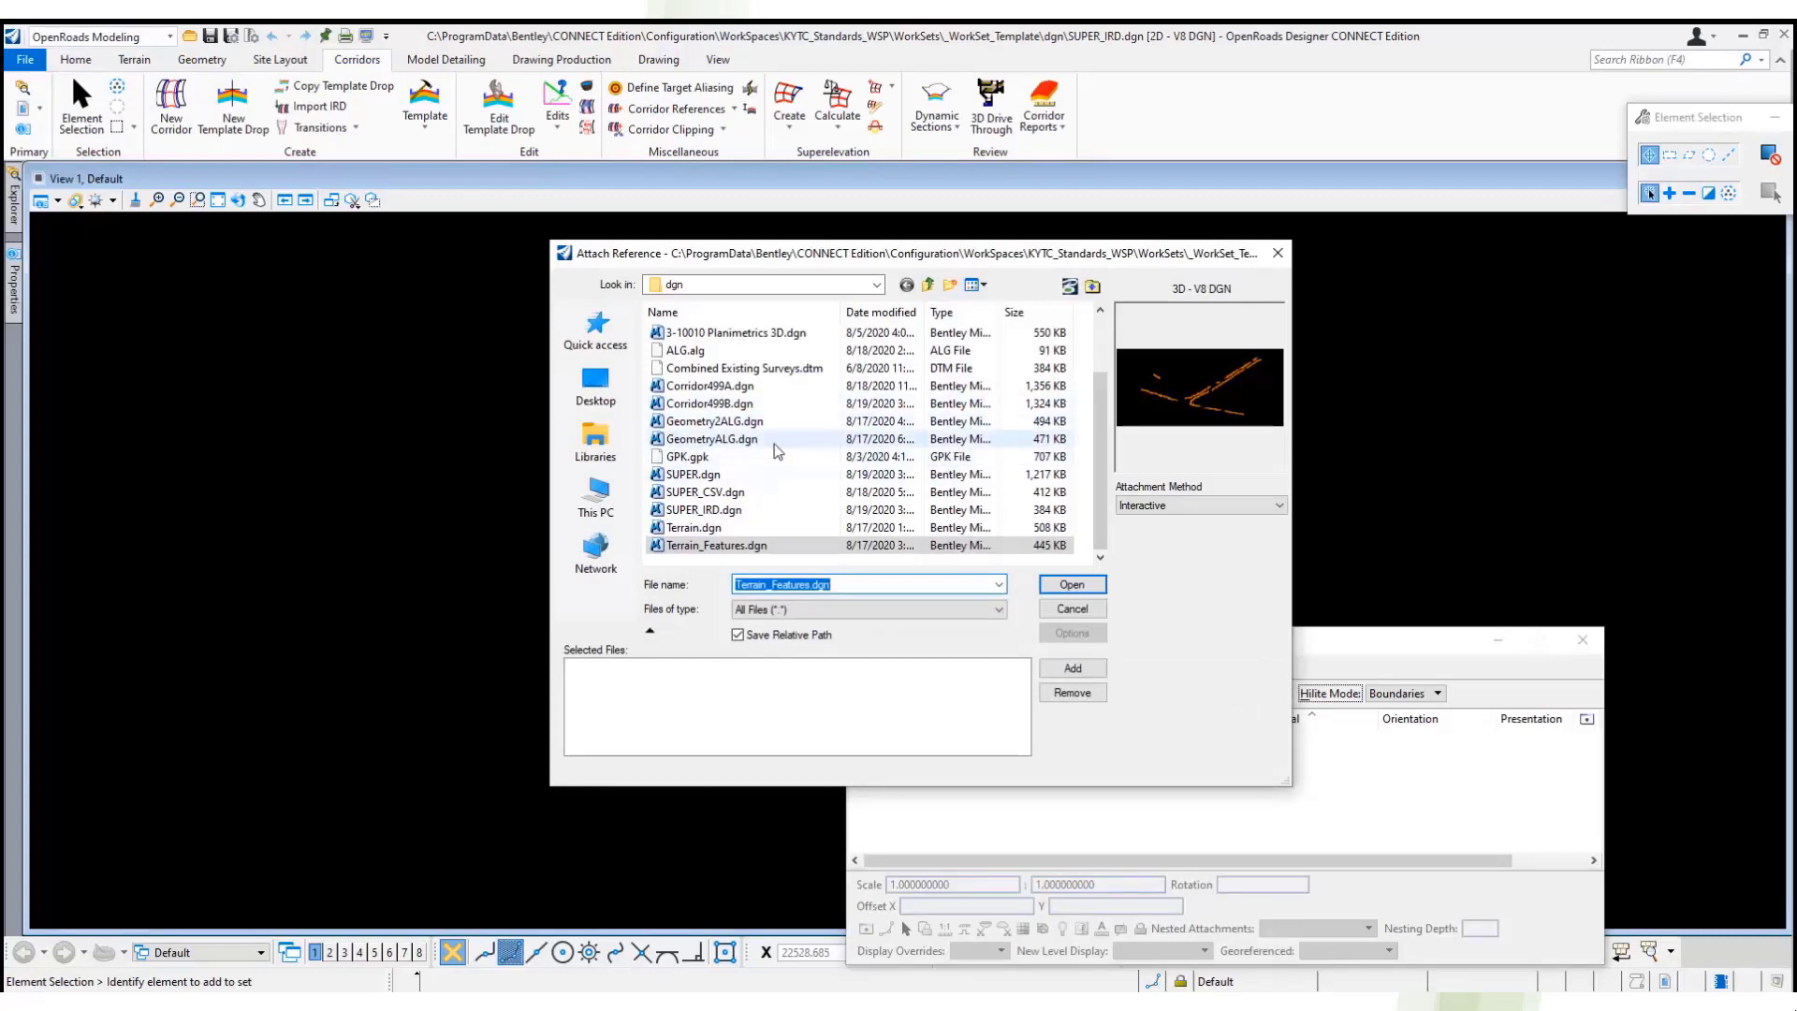
click(796, 439)
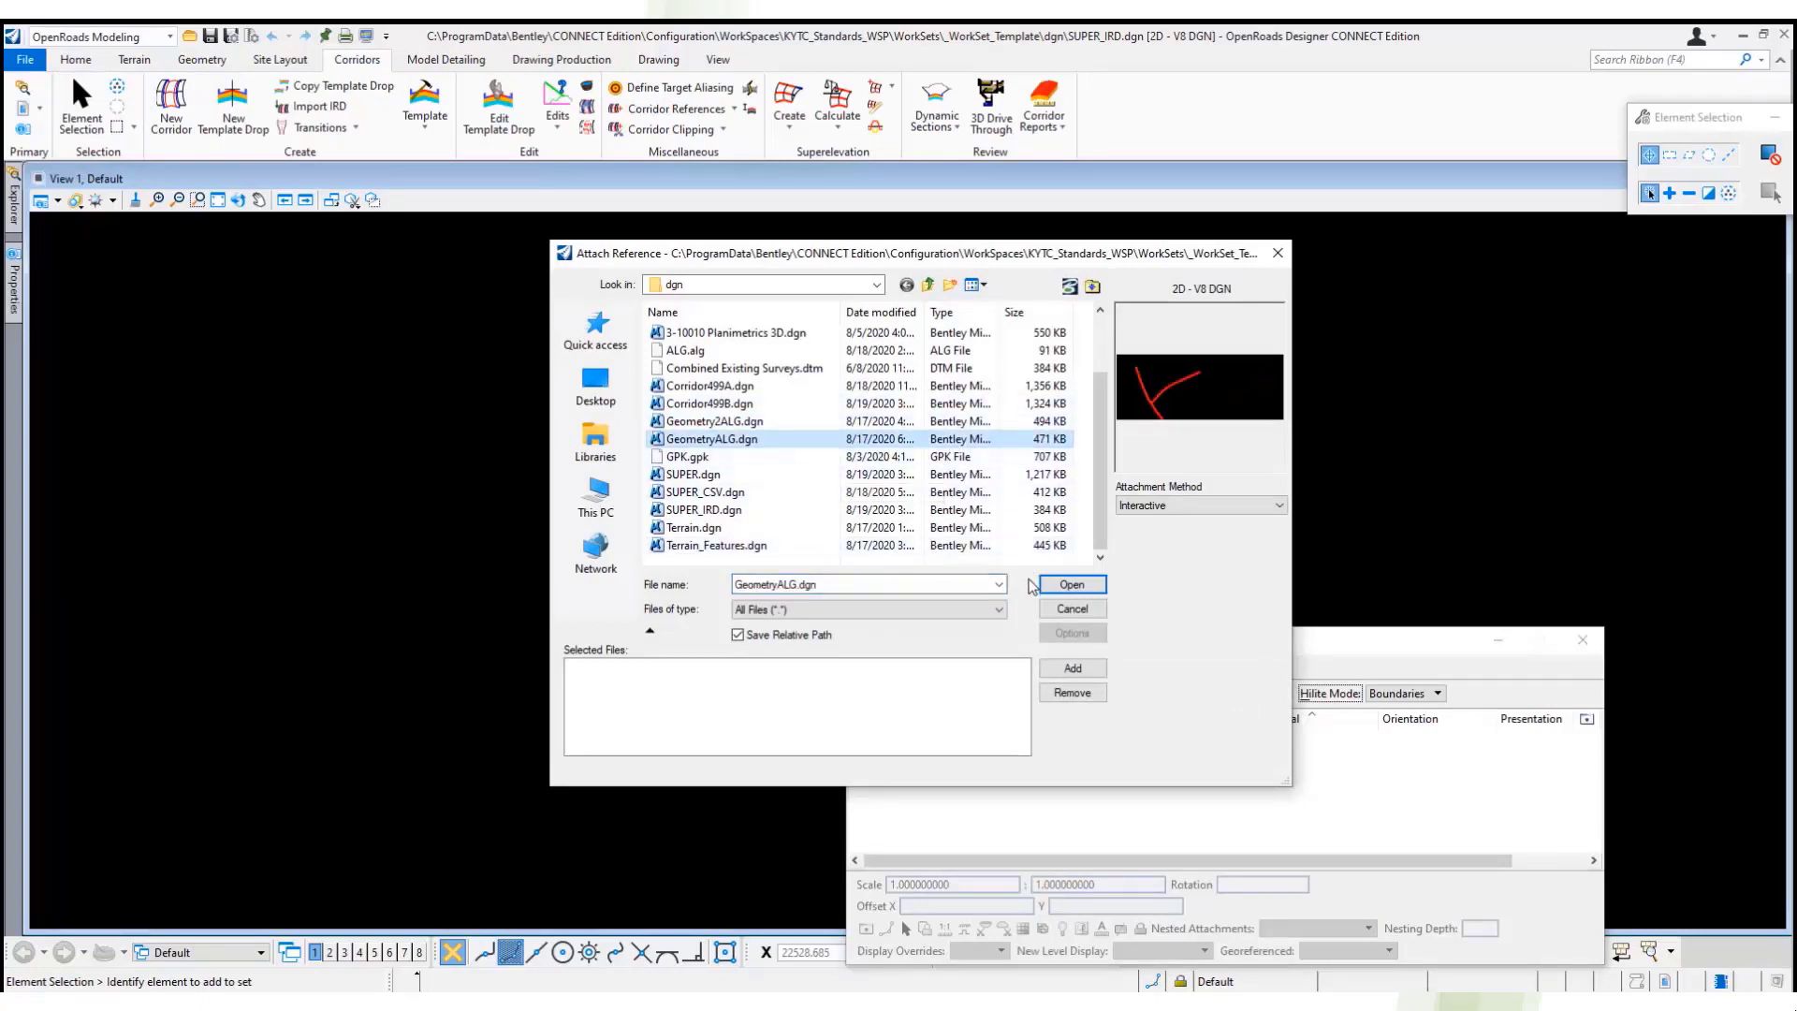
click(1064, 589)
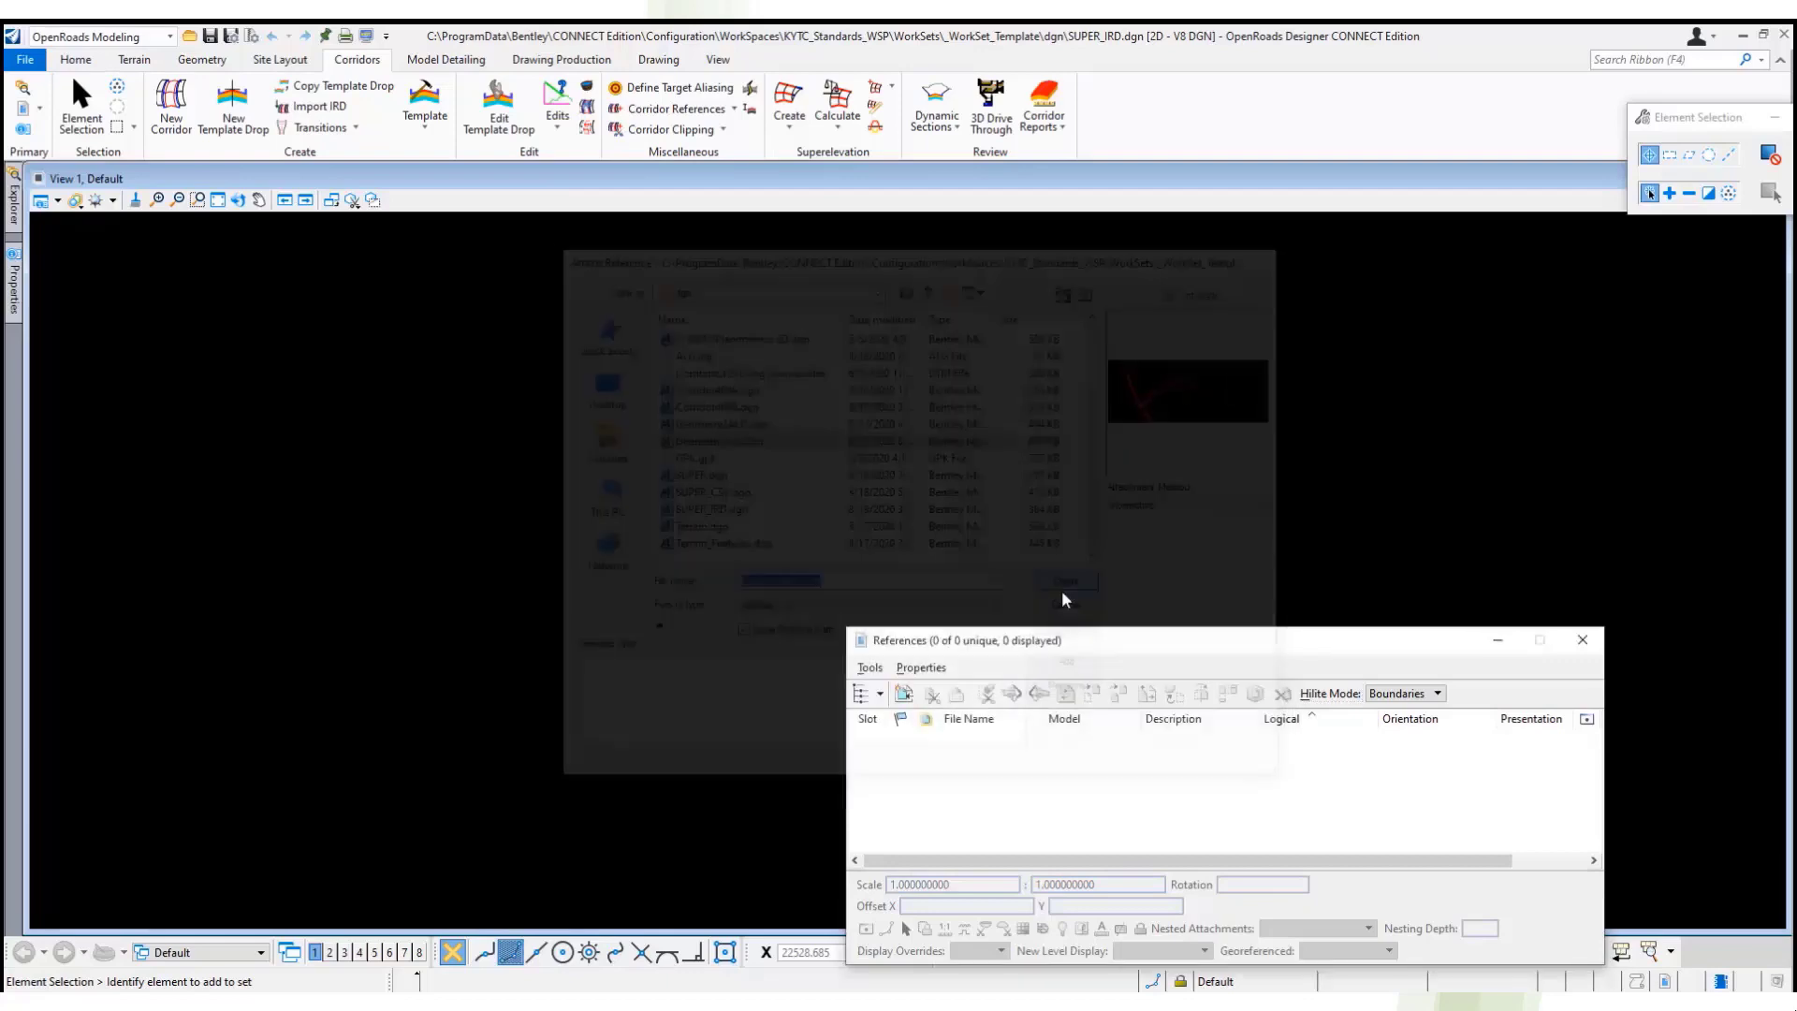
click(1213, 658)
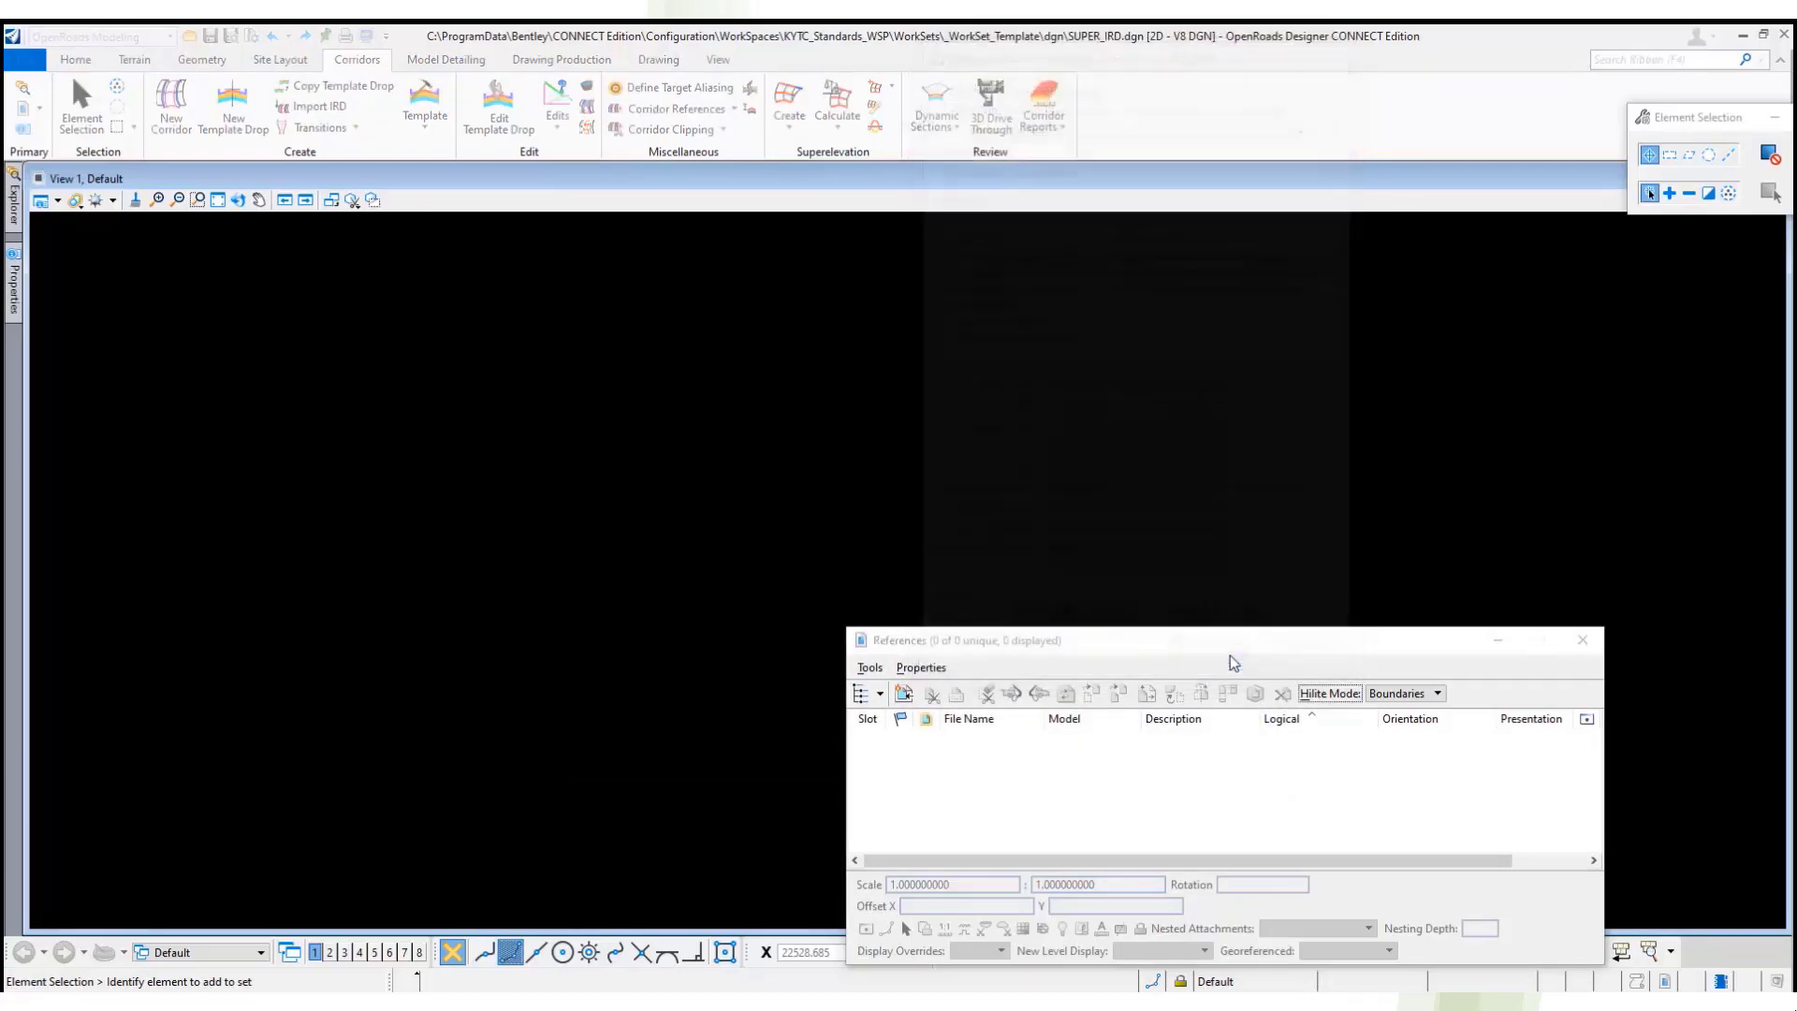
click(218, 200)
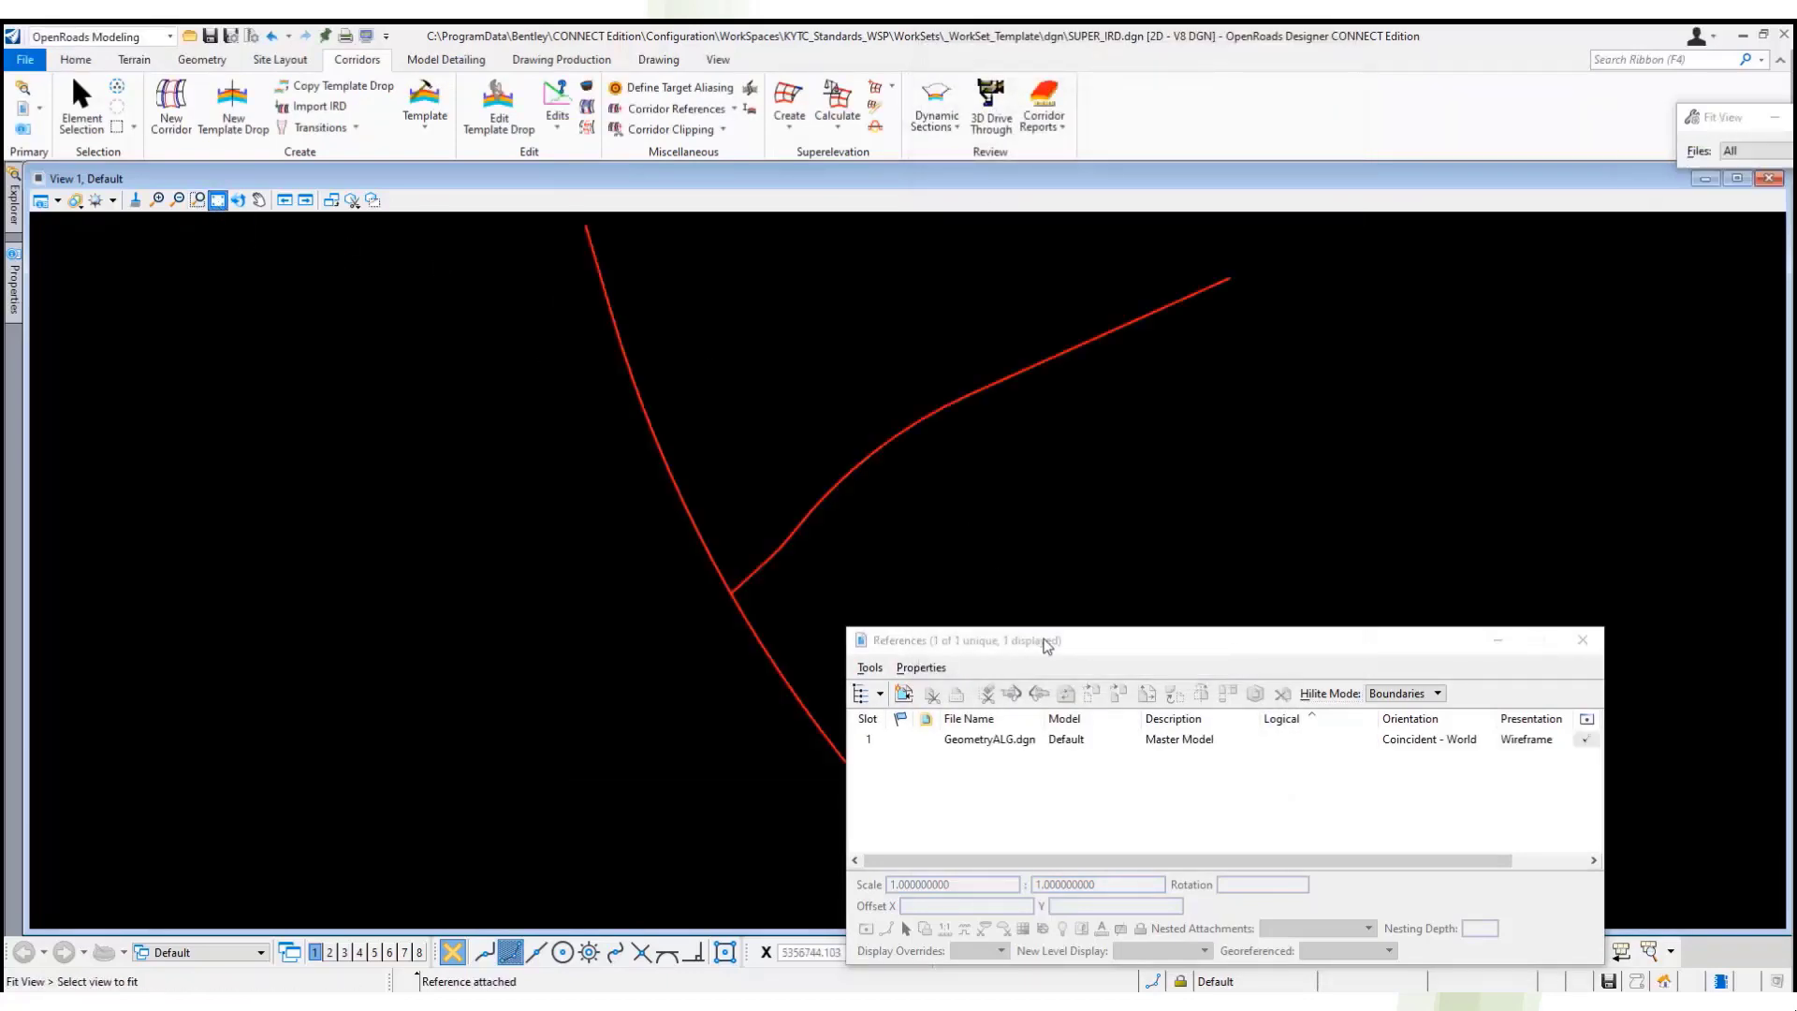
click(1583, 641)
- Start importing a corridor from an IRD file and accept Proposed Roadway Model Phase 2.ird from the ImportHelp folder
click(319, 111)
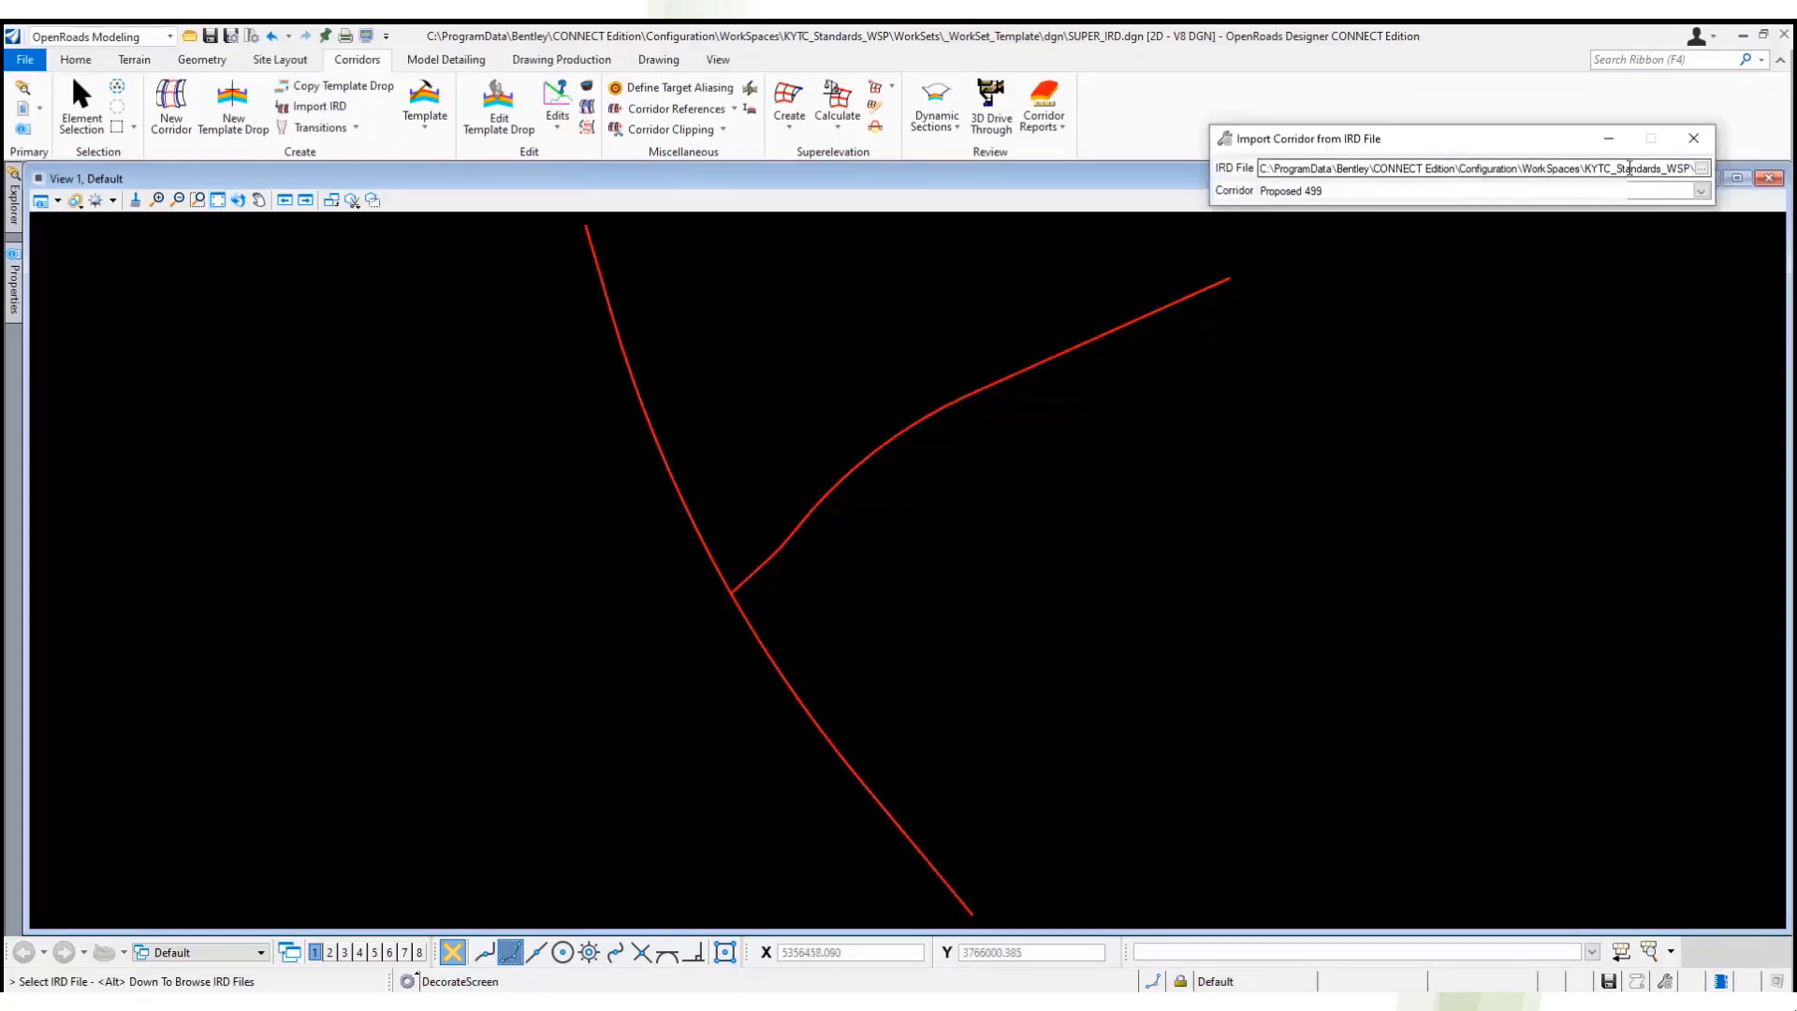
click(1702, 169)
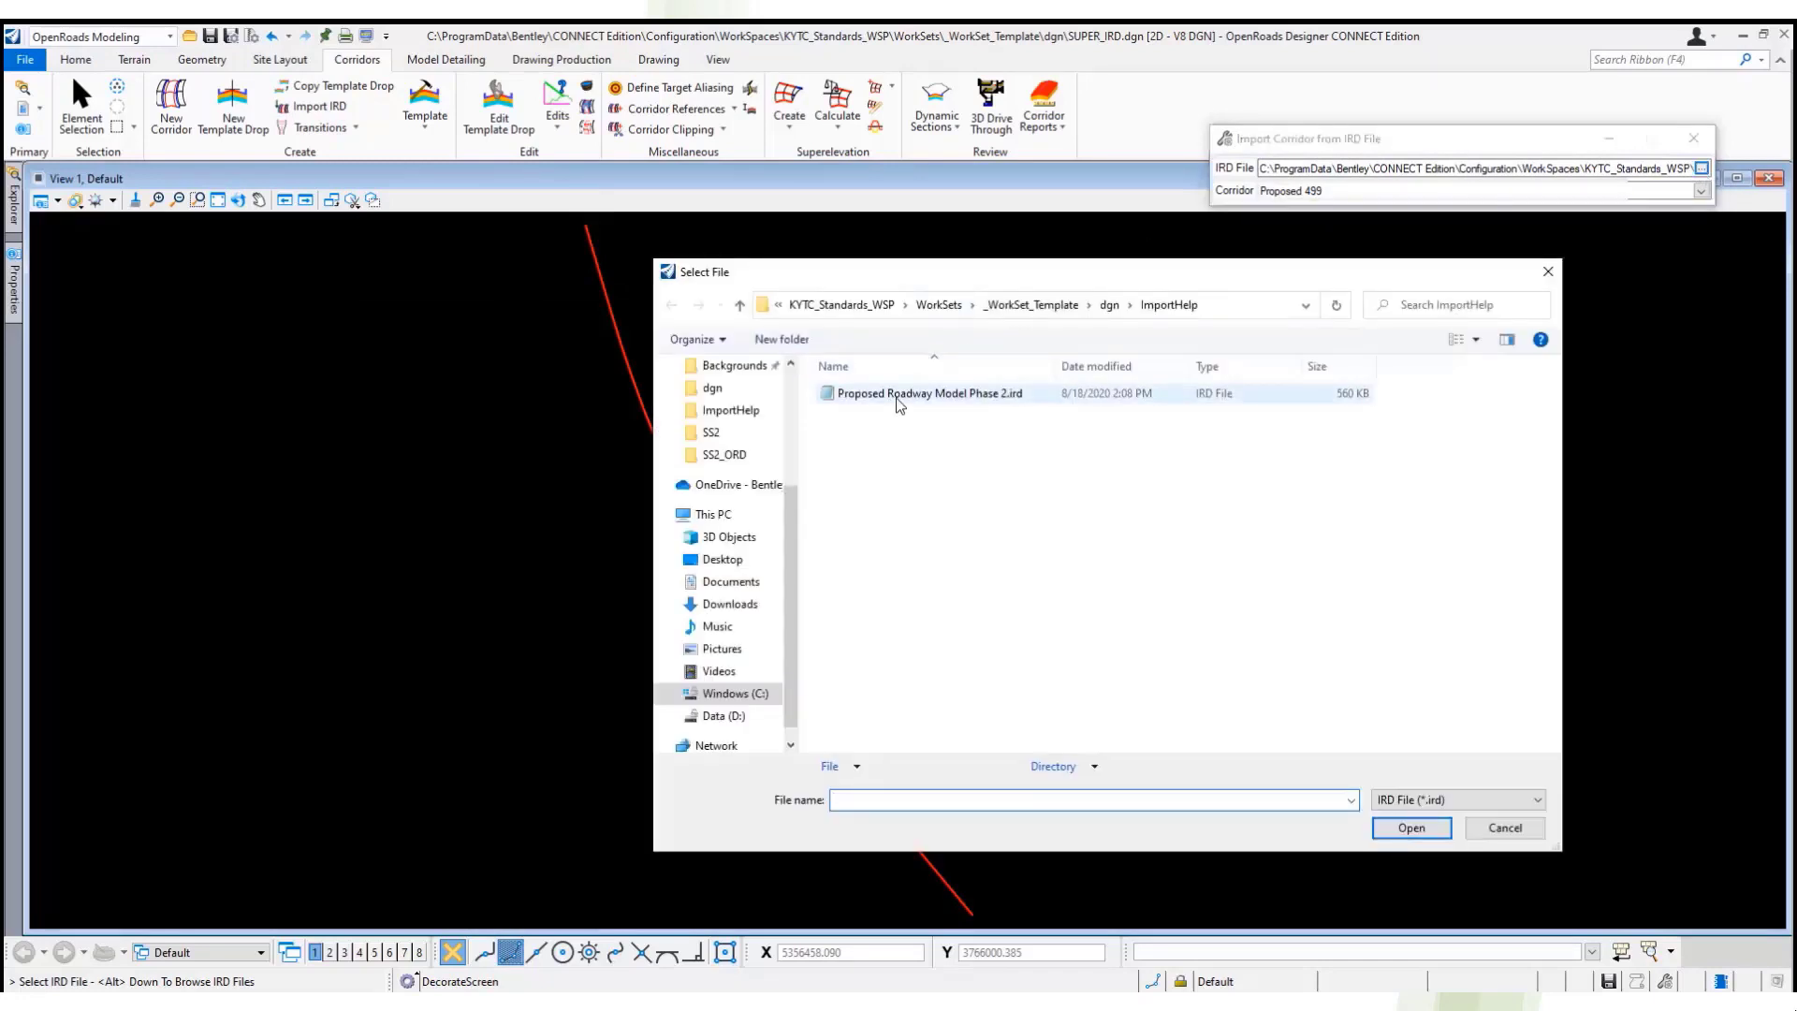
click(898, 394)
click(1409, 829)
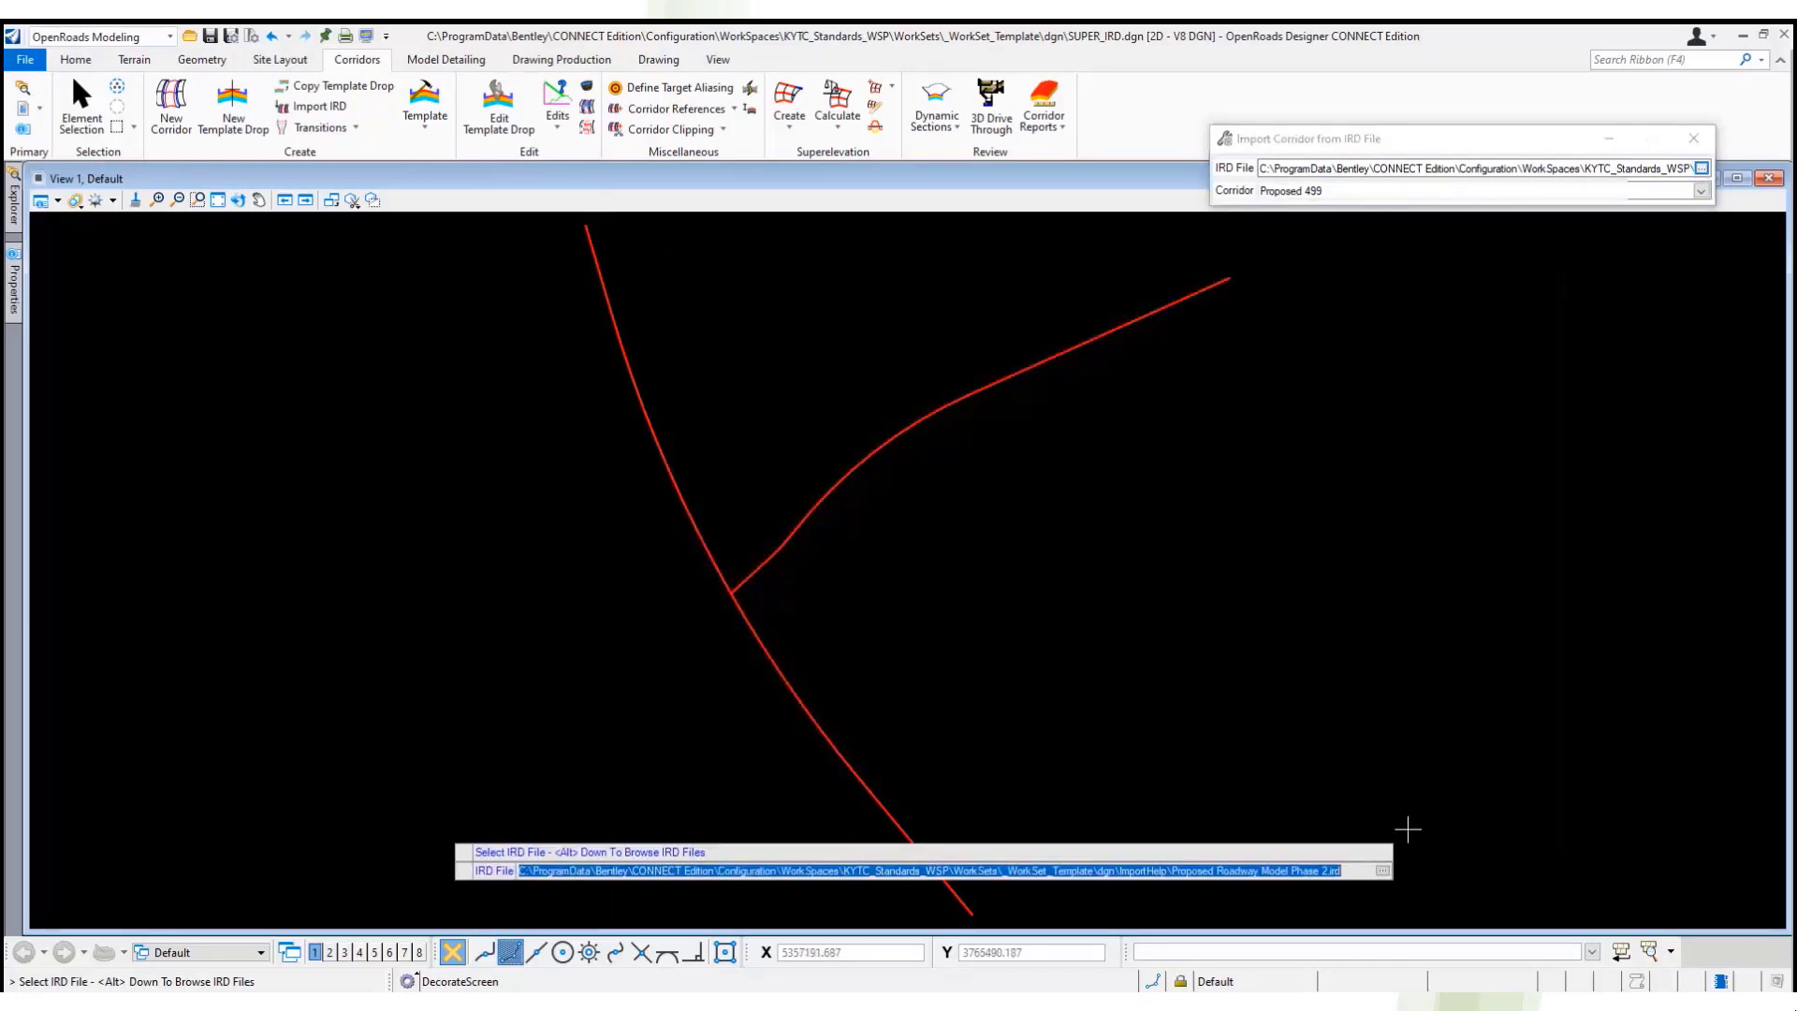
click(1623, 314)
- Choose the Proposed 499 corridor and import it, continuing without the missing dependencies
key(alt+Down)
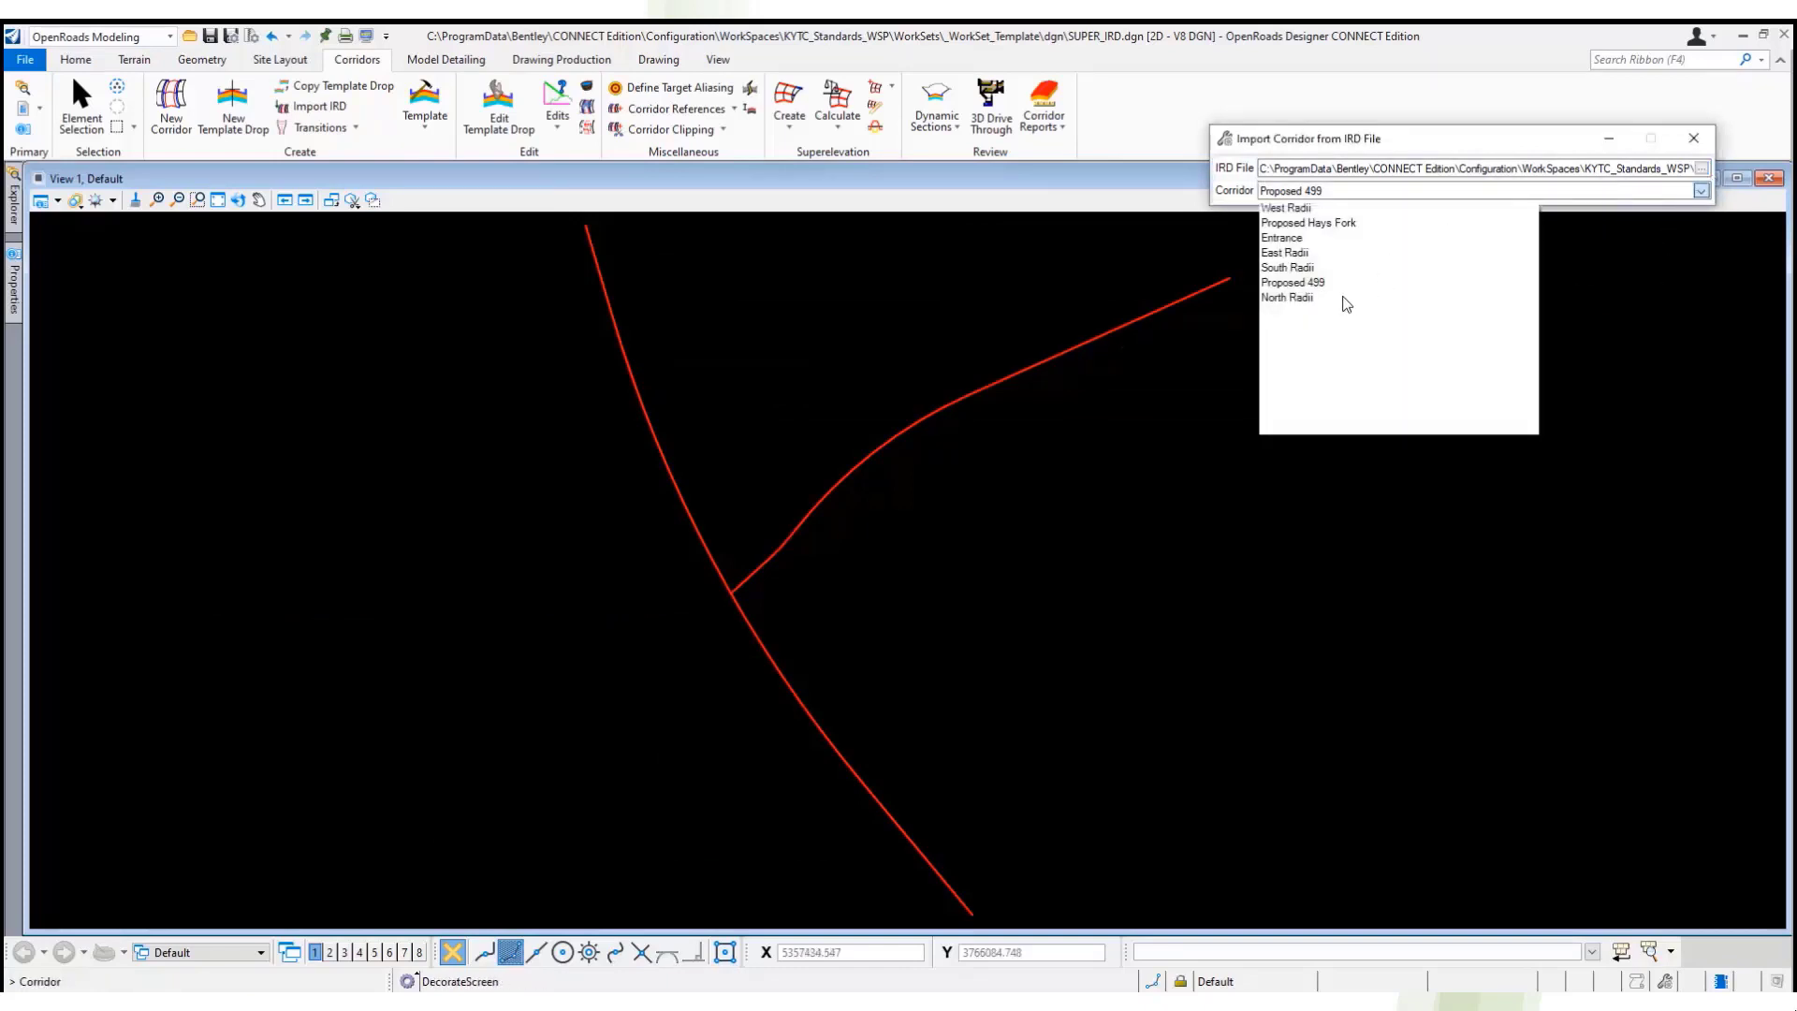
click(1296, 283)
click(893, 371)
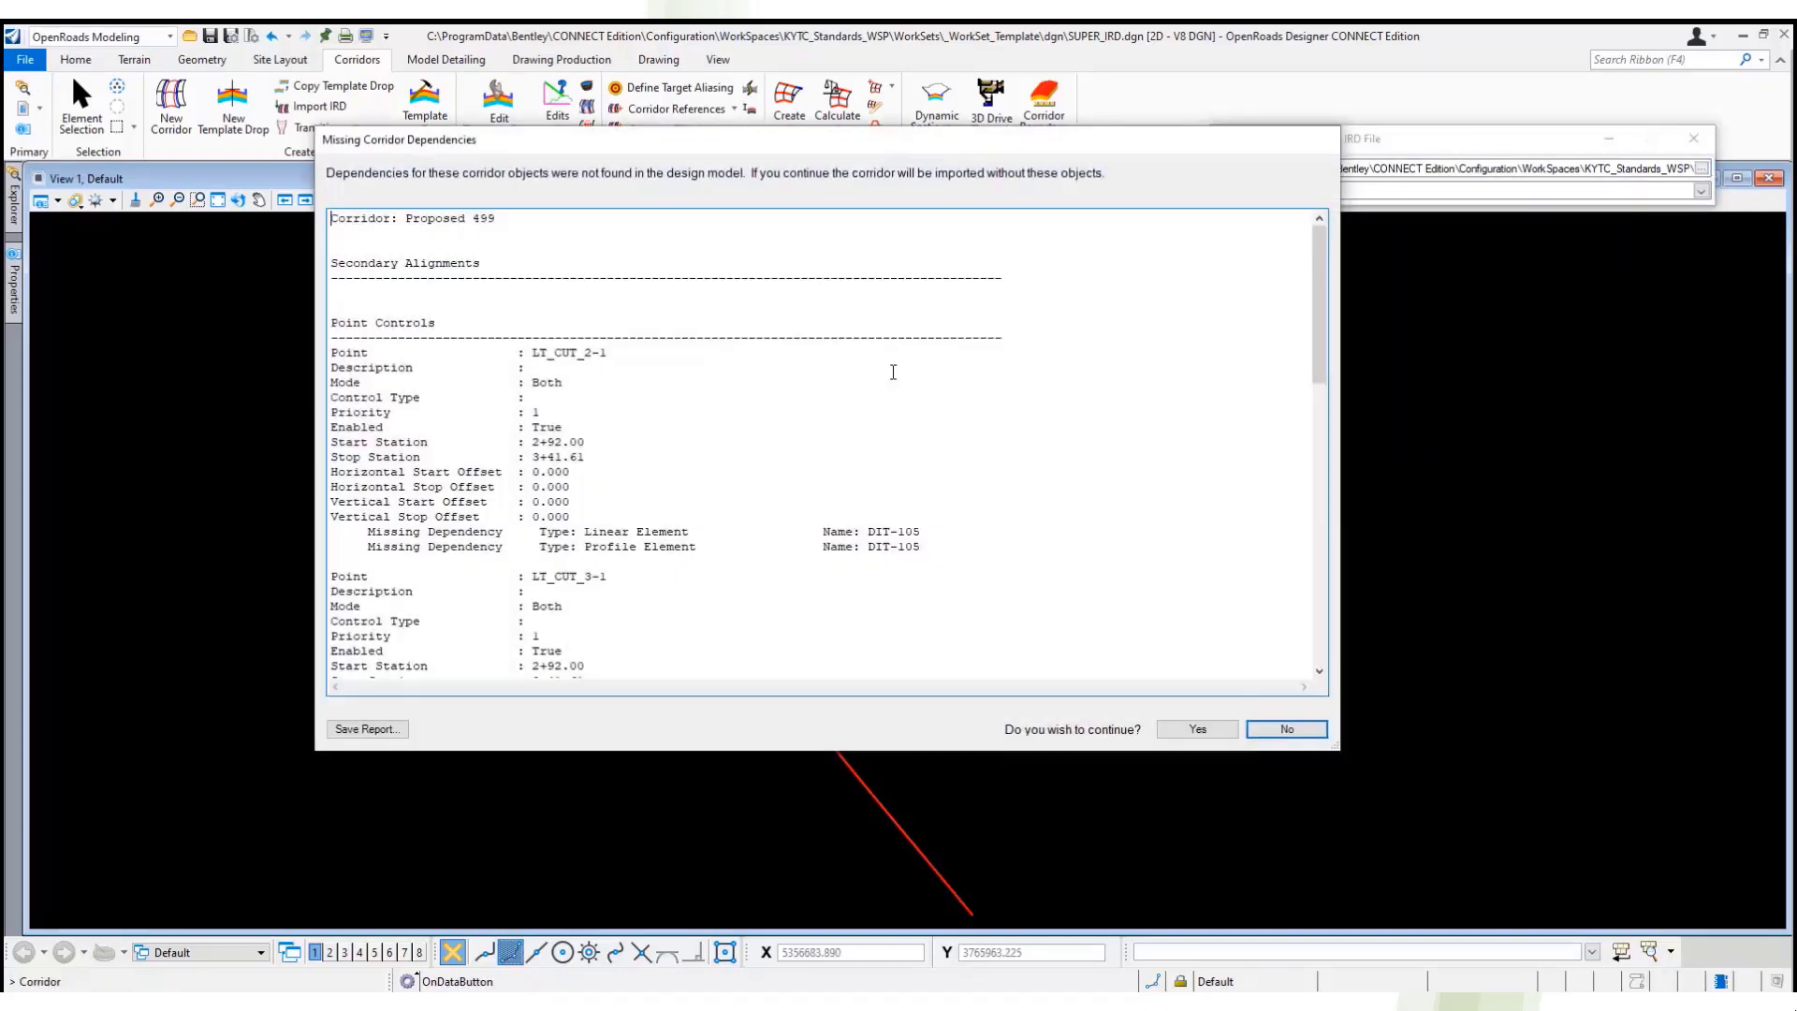
click(1200, 729)
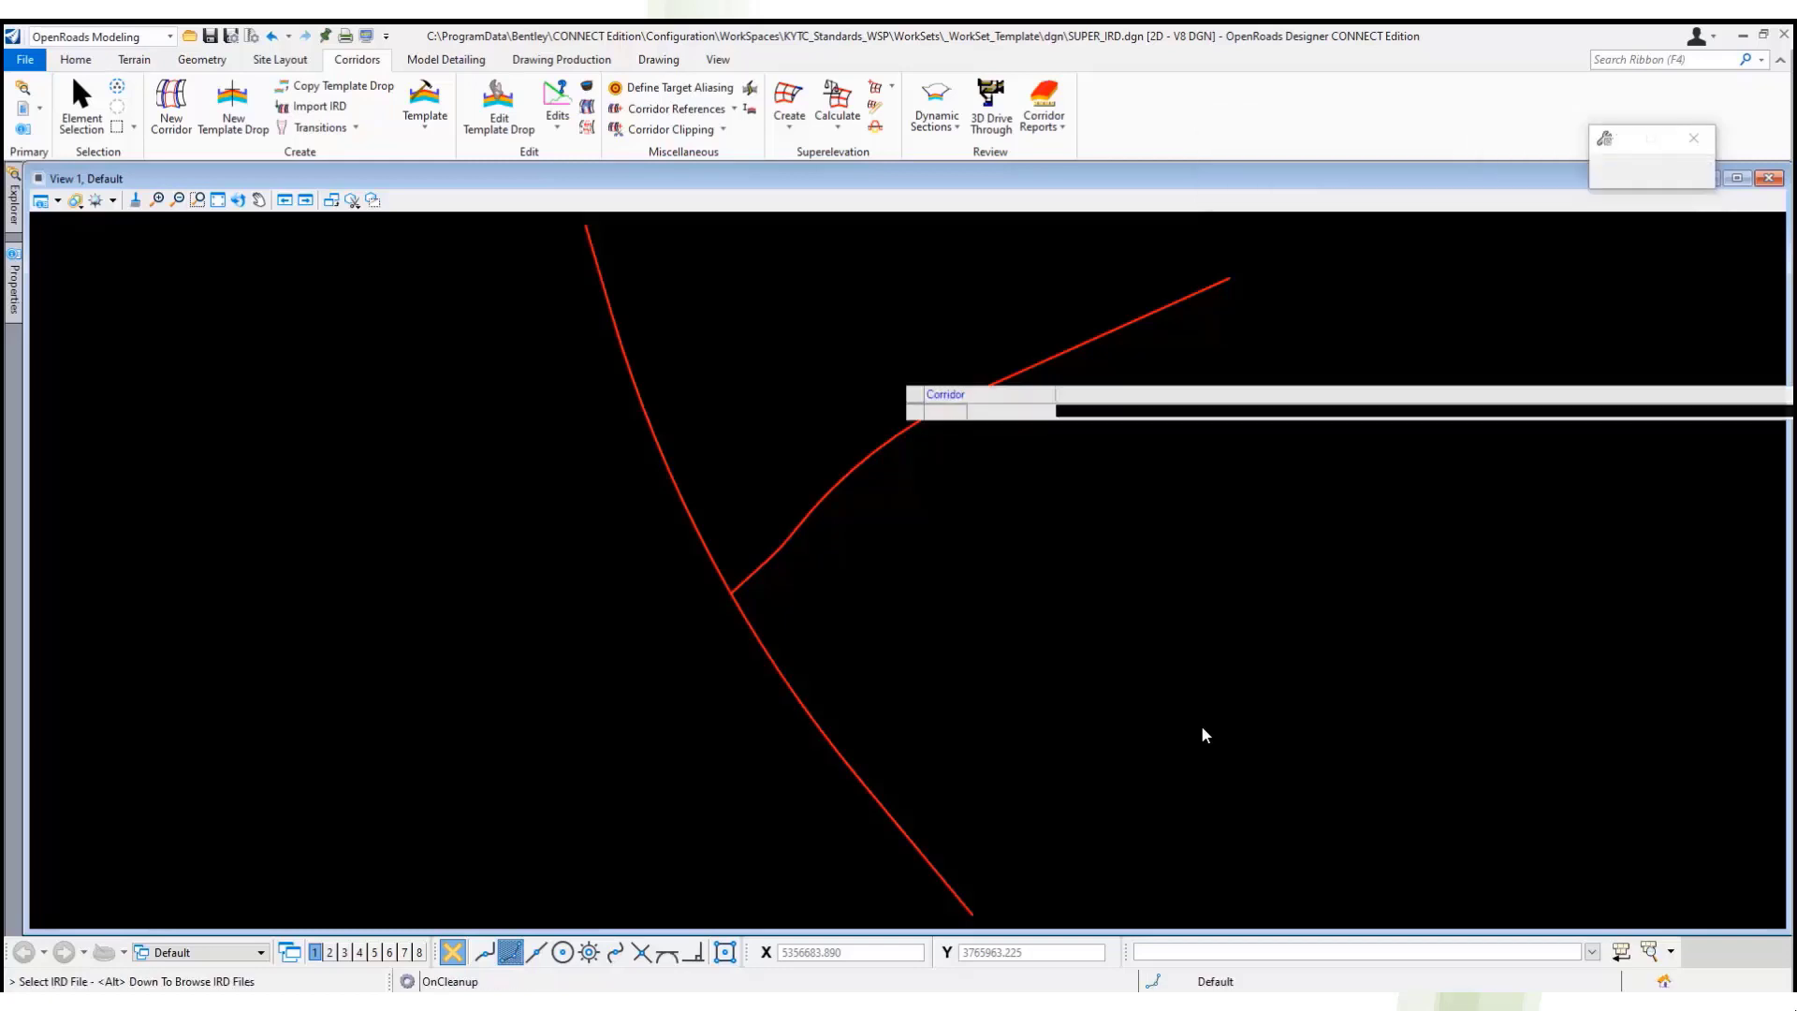
key(Escape)
- Assign the Superelevation feature definition to the imported Section1 superelevation section
scroll(975, 344, up, 4)
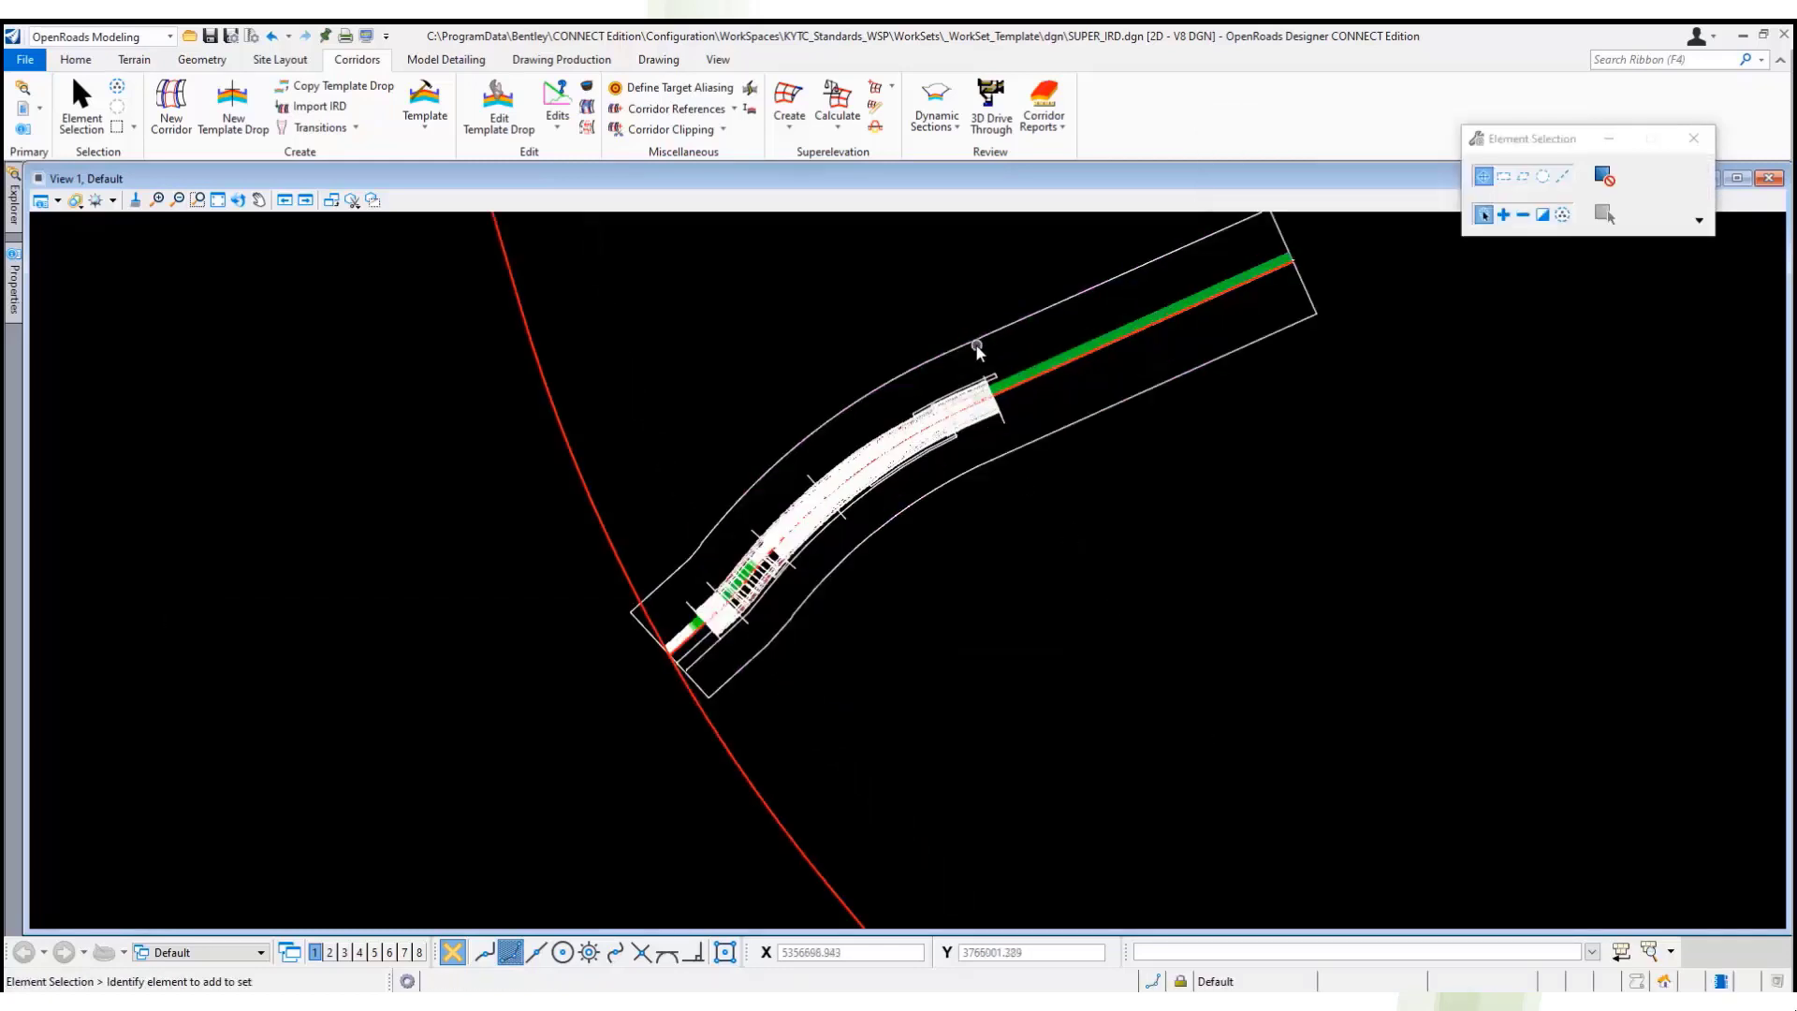
scroll(975, 345, down, 1)
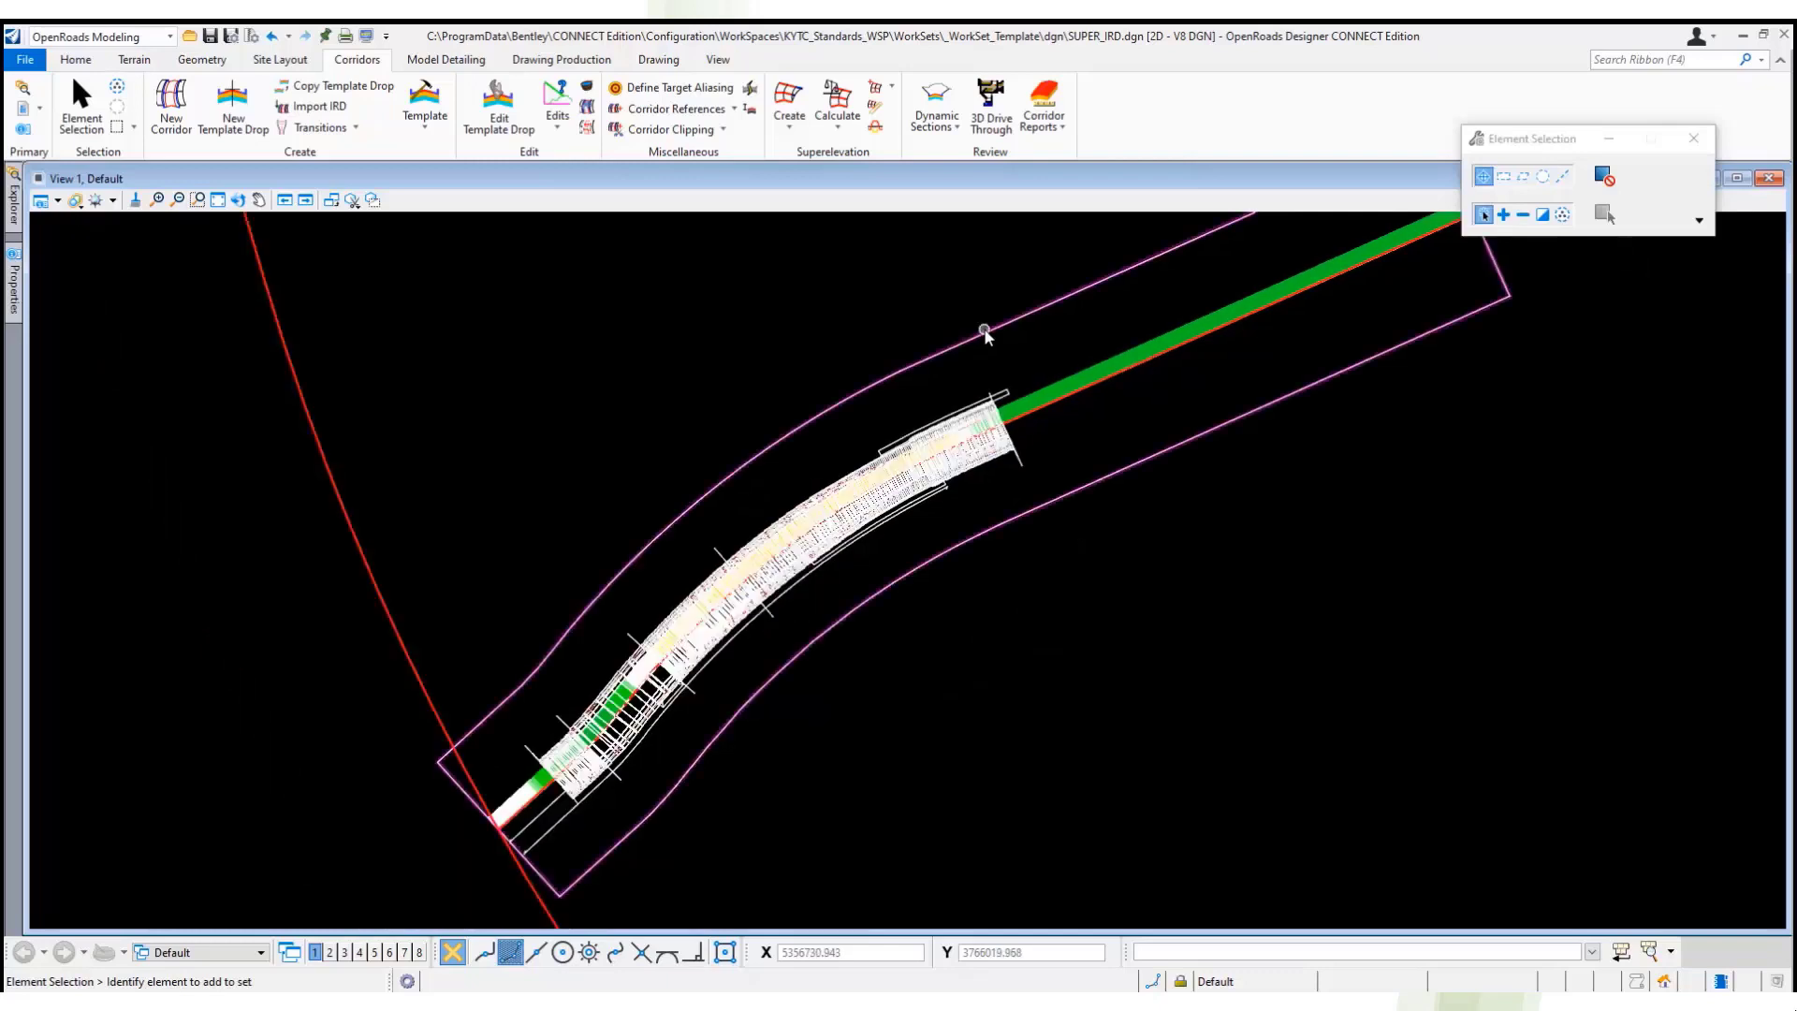
click(986, 333)
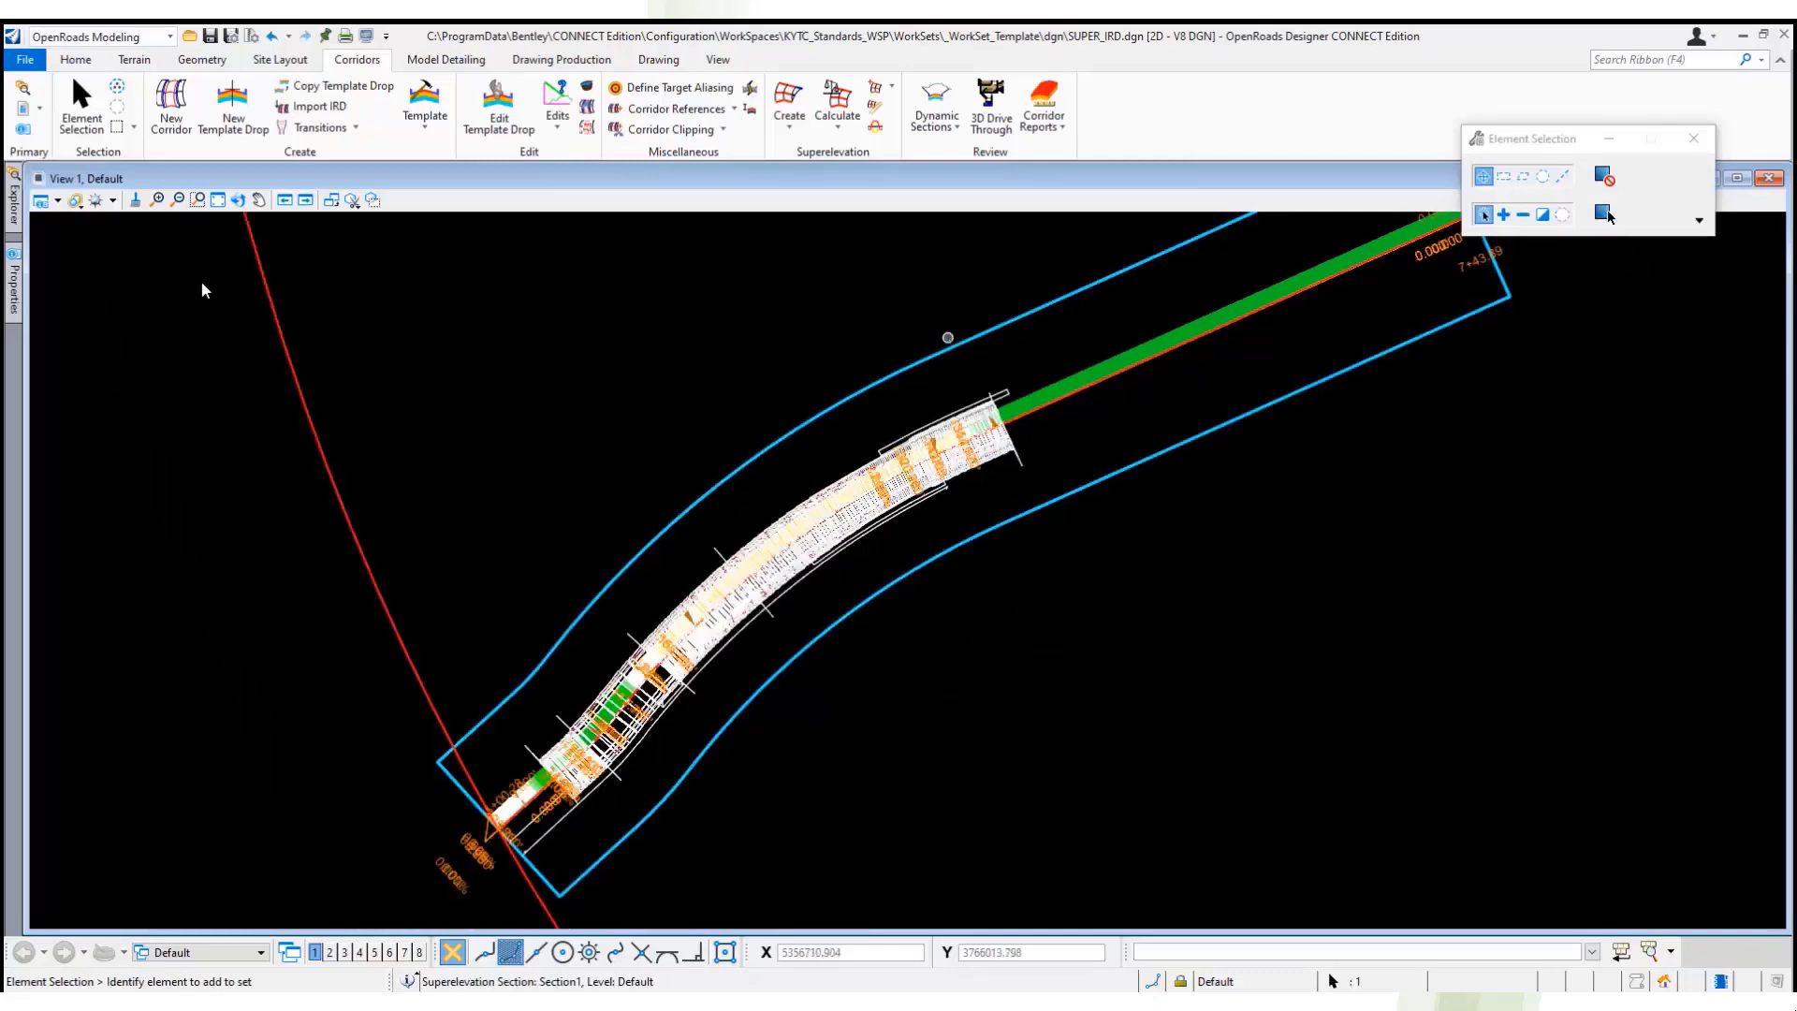
mouse_move(14, 280)
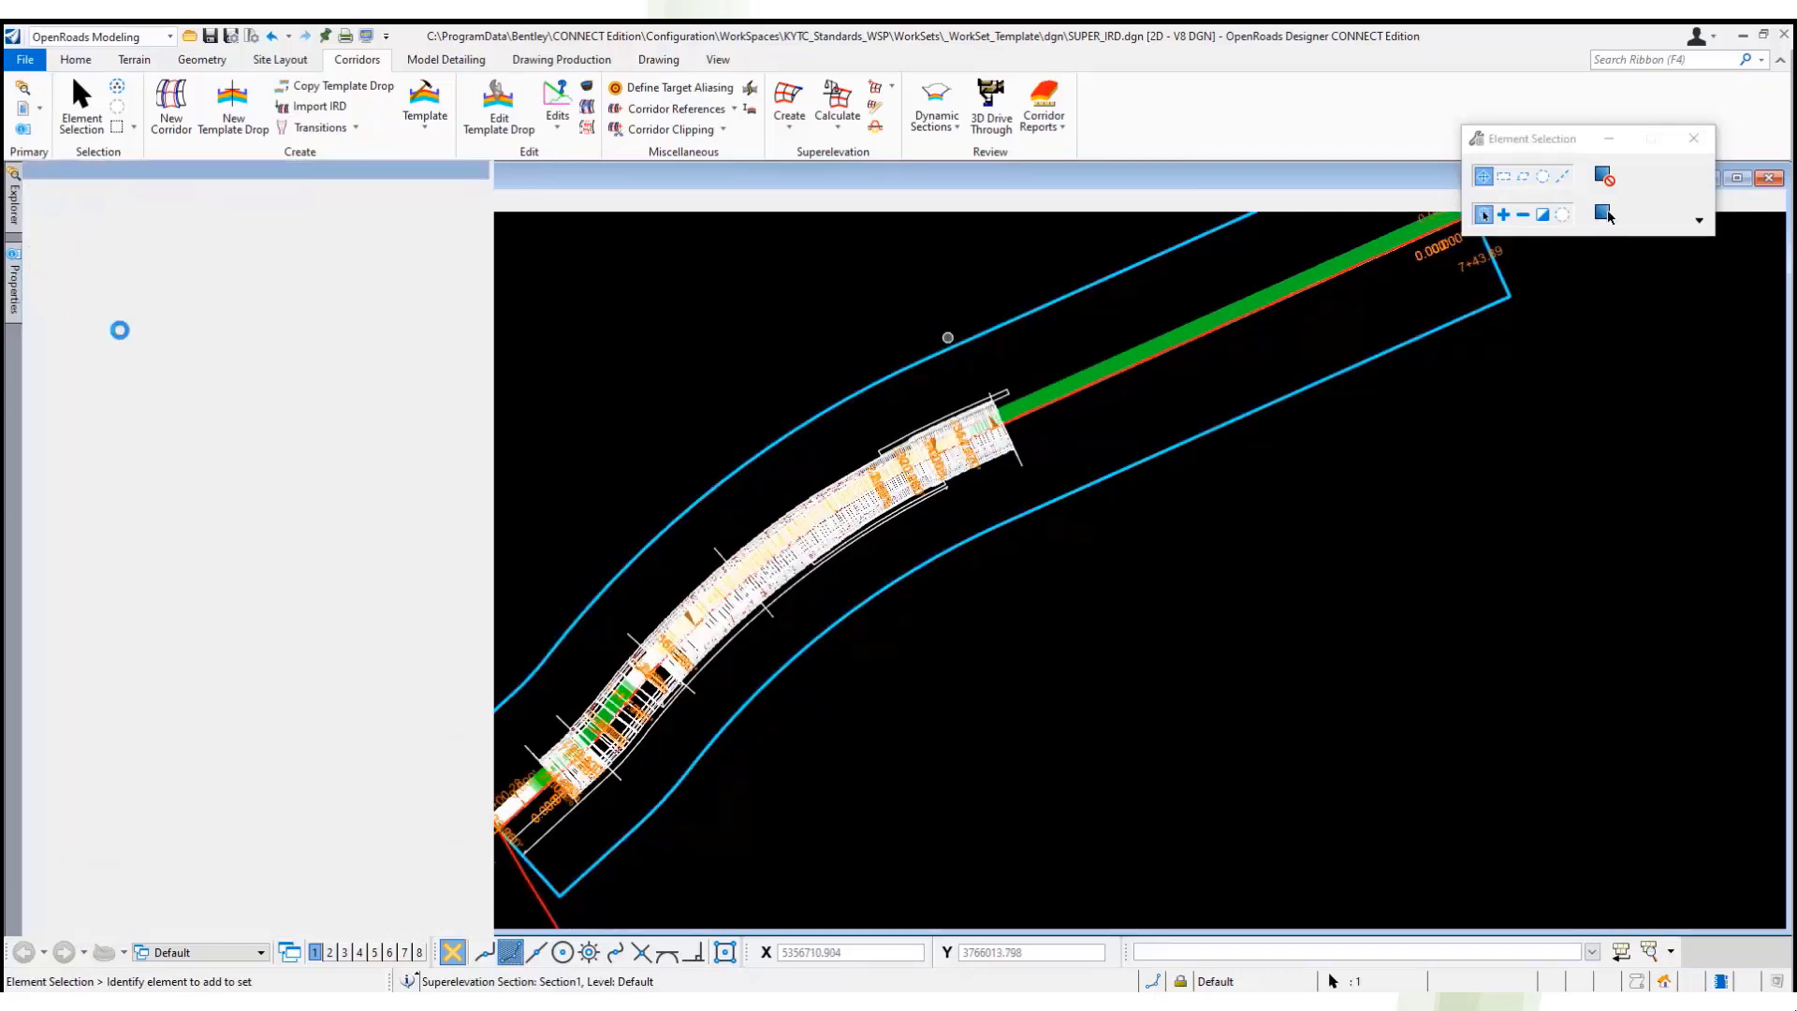
click(461, 718)
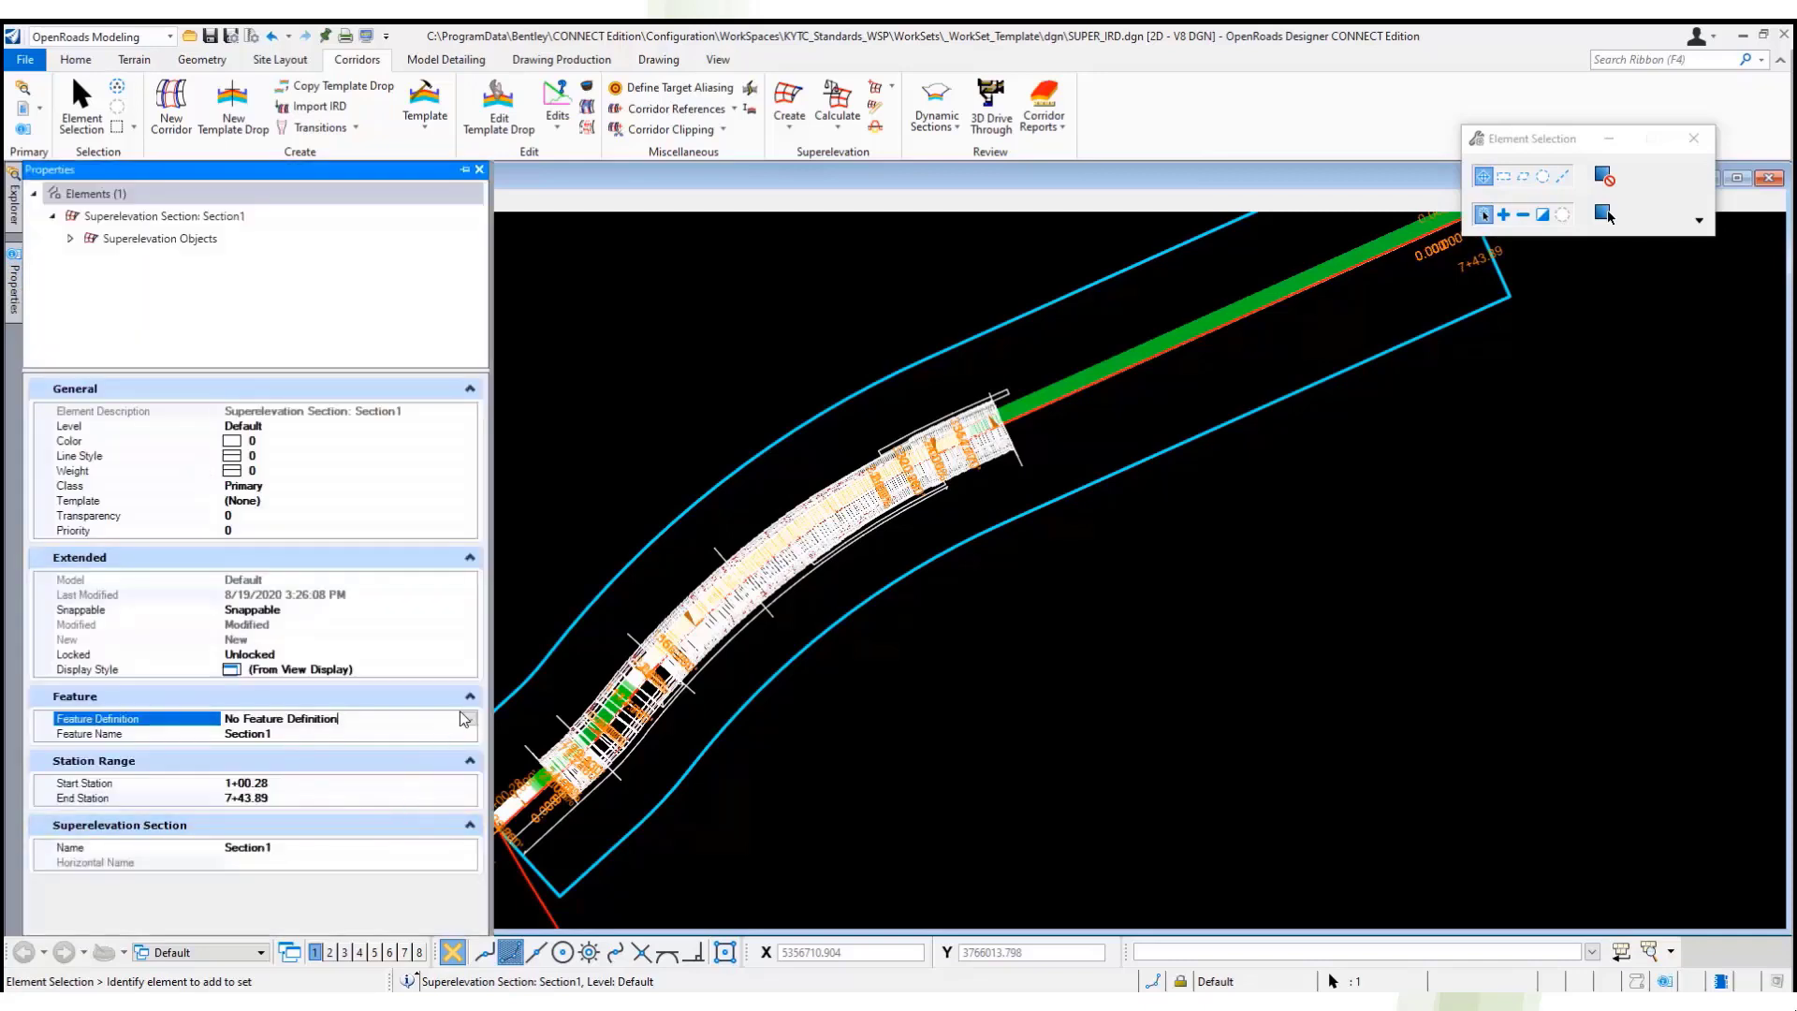
click(209, 750)
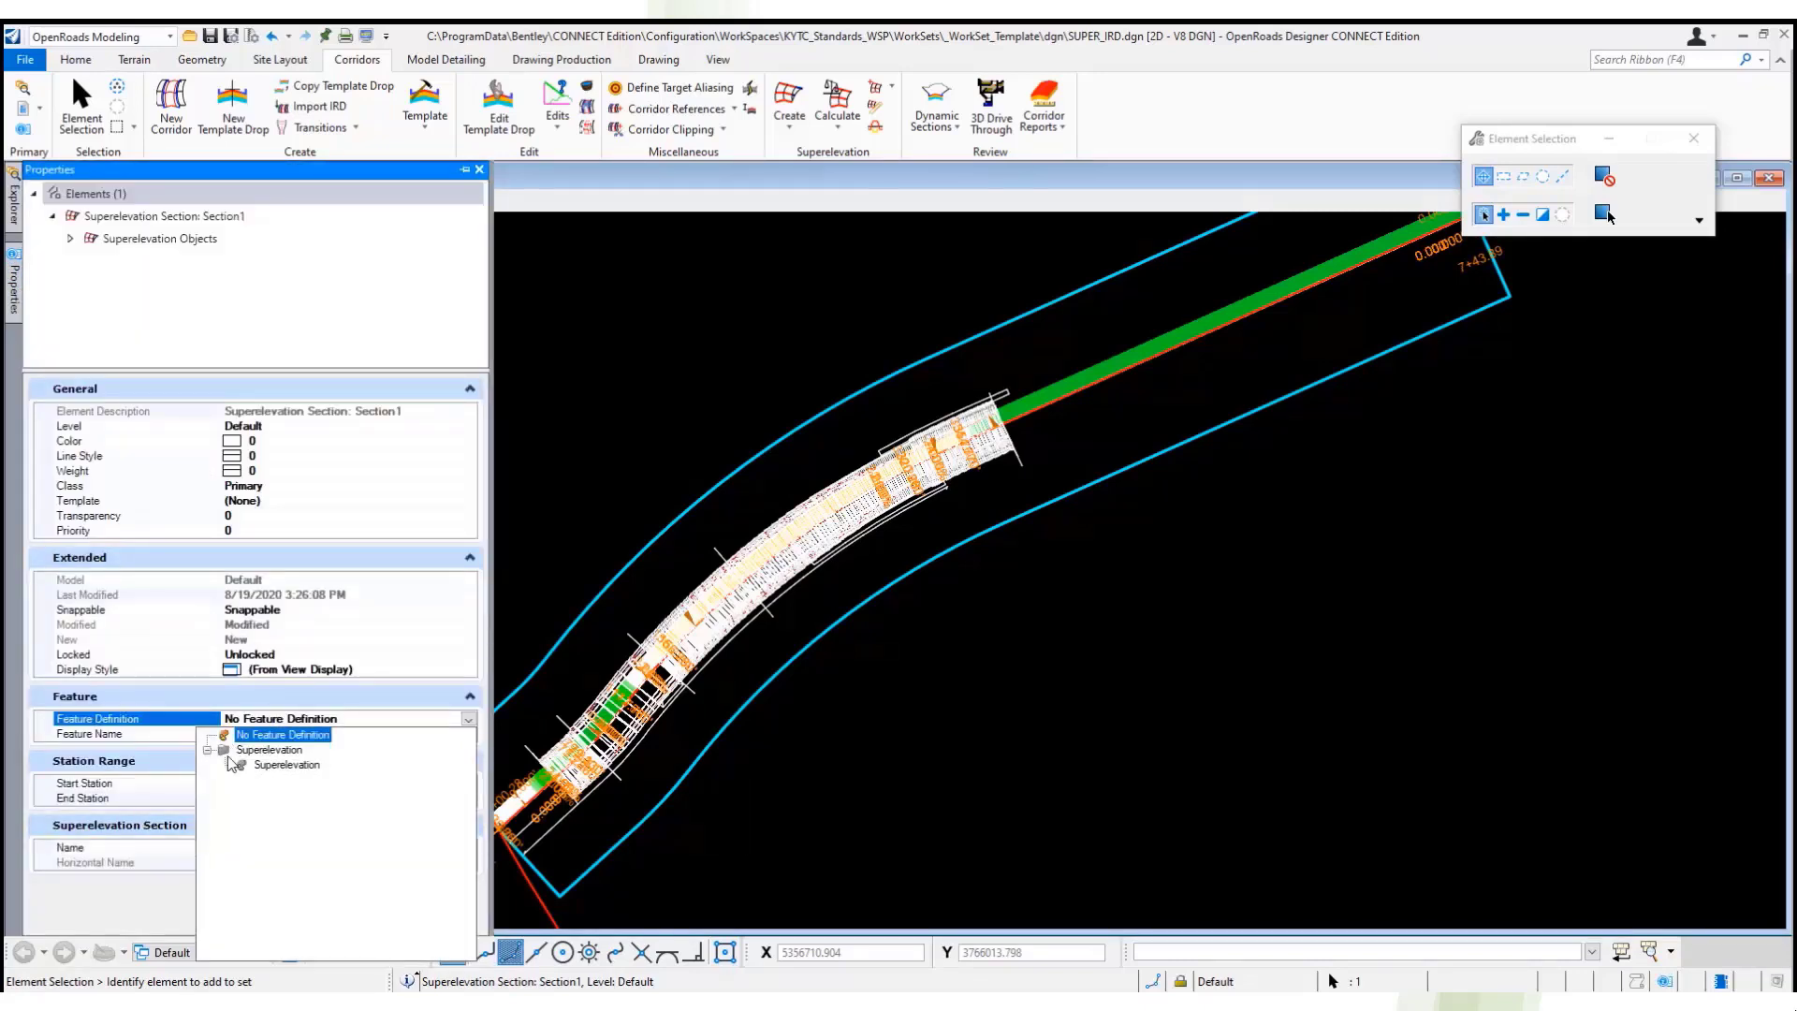
click(250, 766)
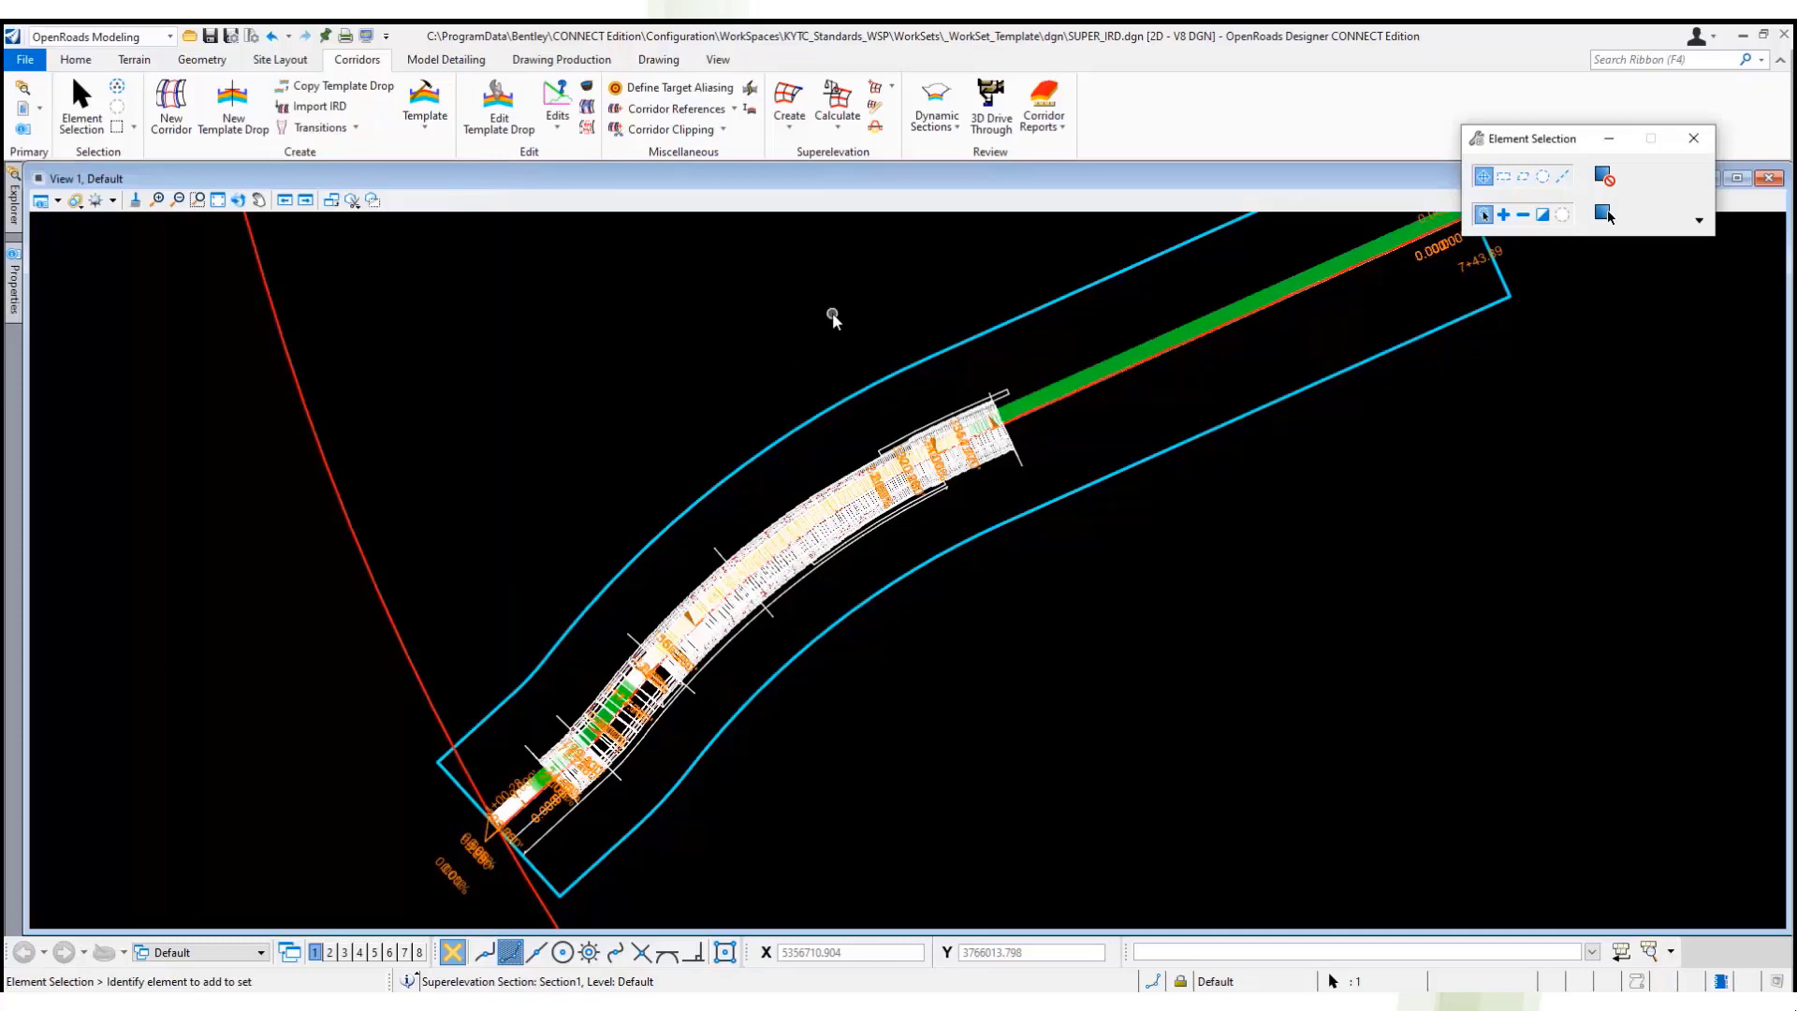
click(833, 313)
- Open the corridor objects of Proposed 499 and delete all of its template drops
click(586, 90)
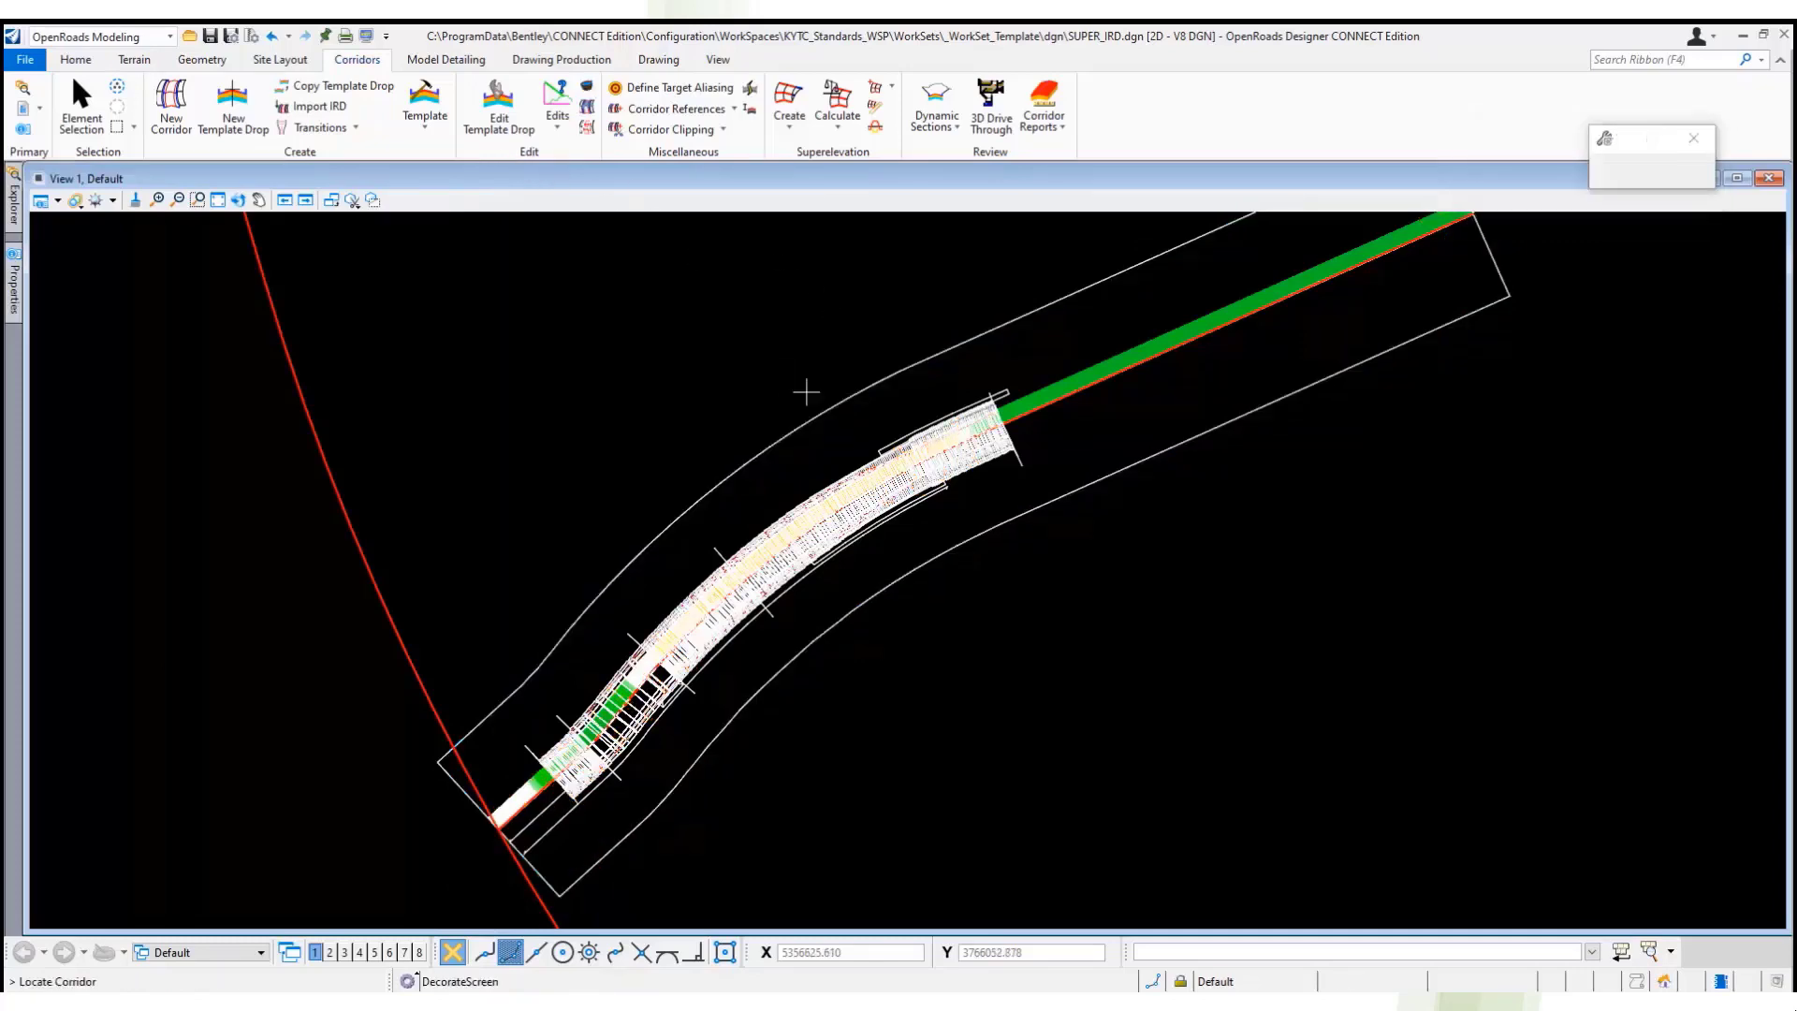
click(868, 513)
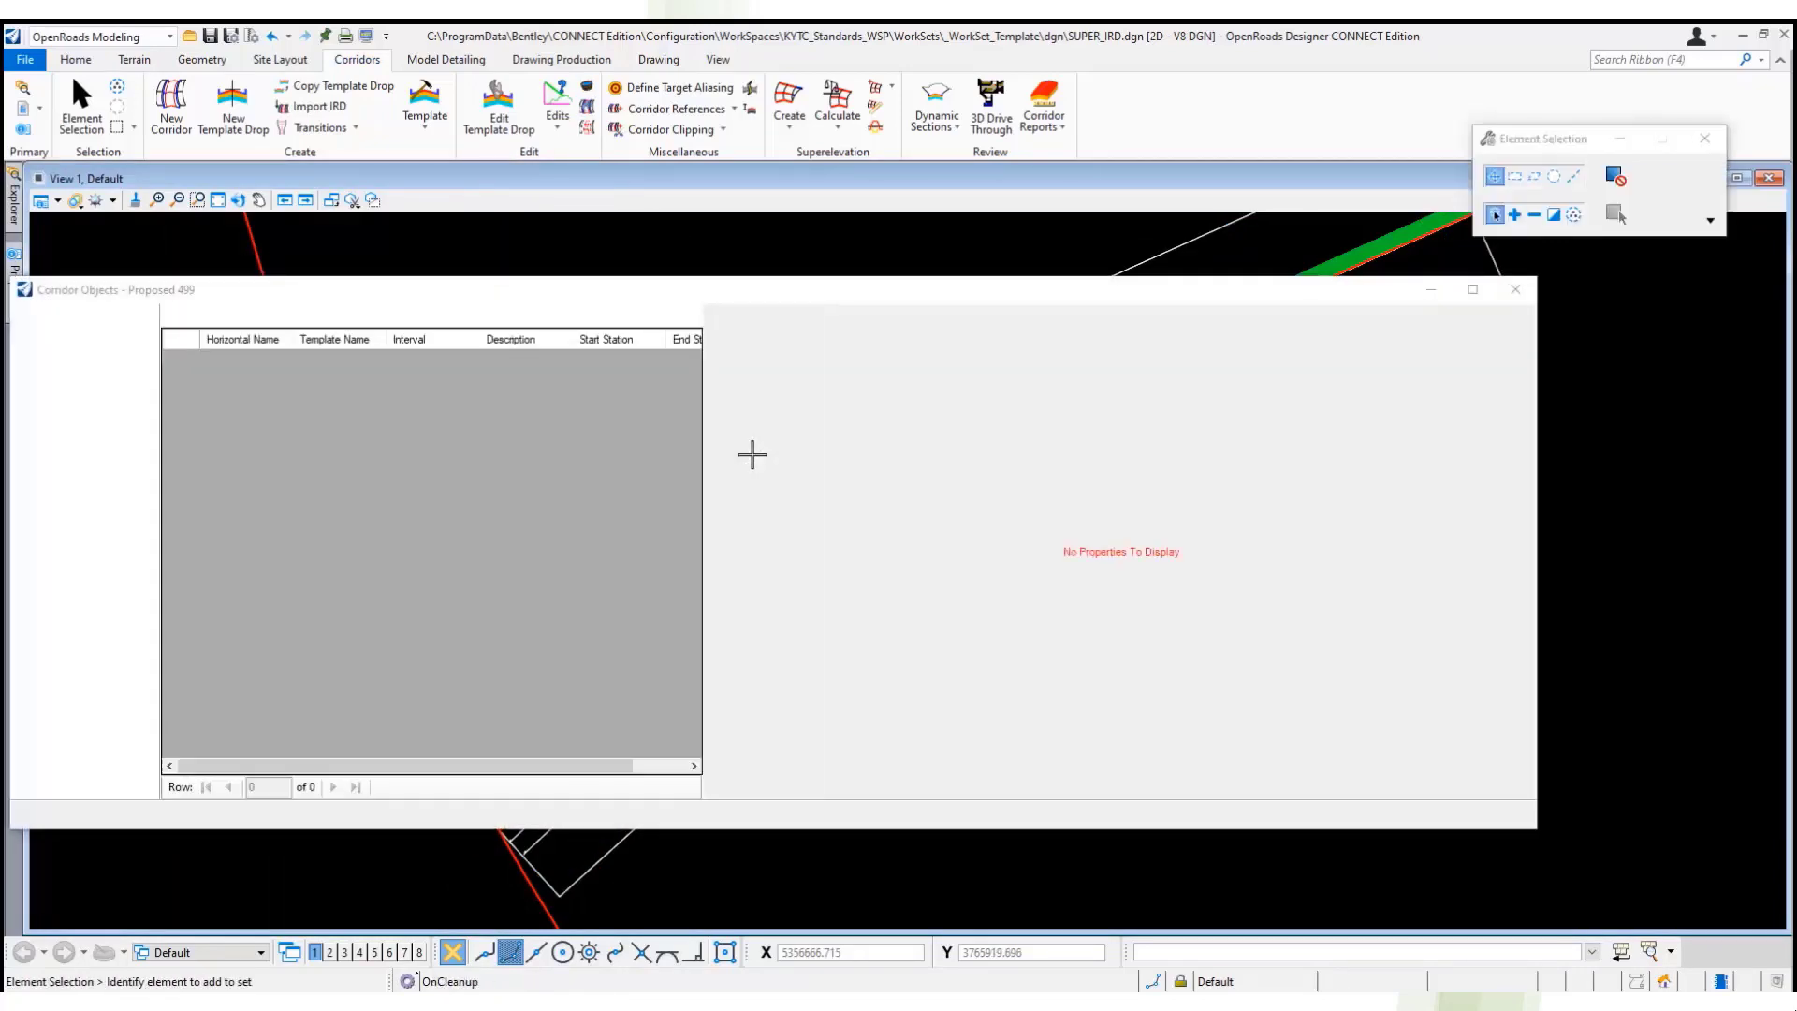
shift+click(184, 428)
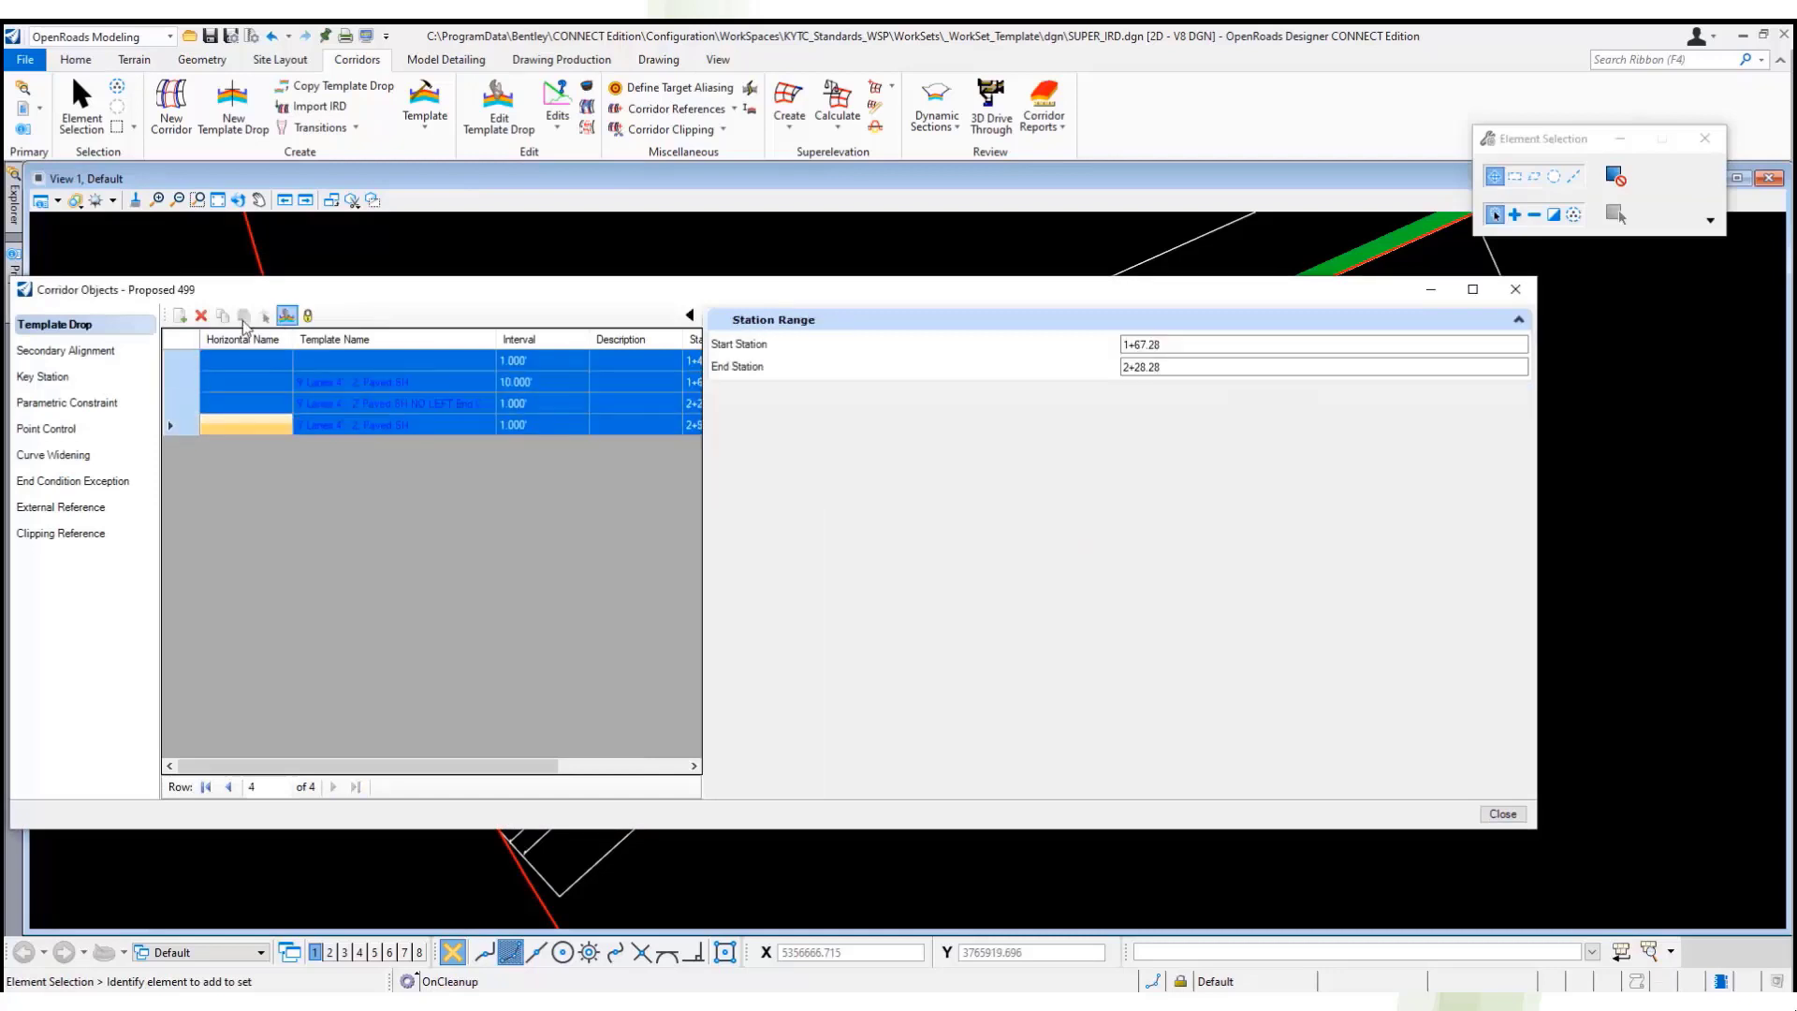
click(202, 317)
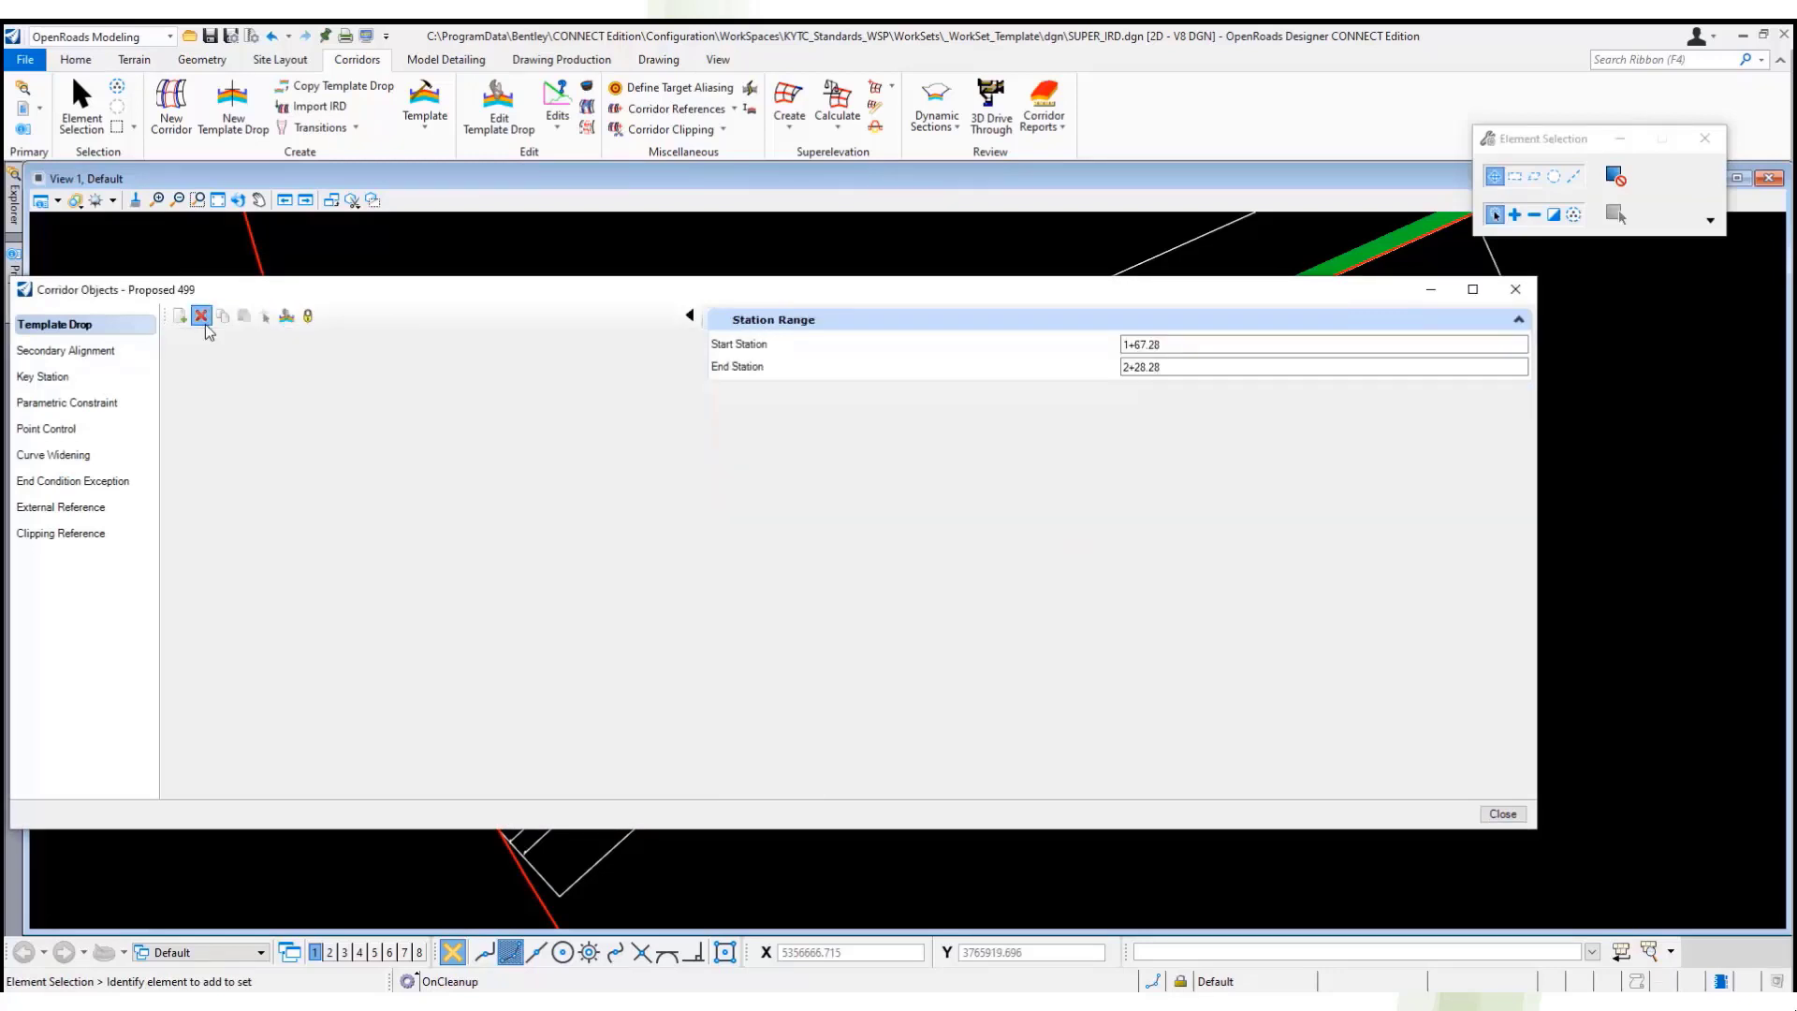
- Check the secondary alignments and key stations, and delete all parametric constraints of the Proposed 499 corridor
click(88, 352)
click(86, 377)
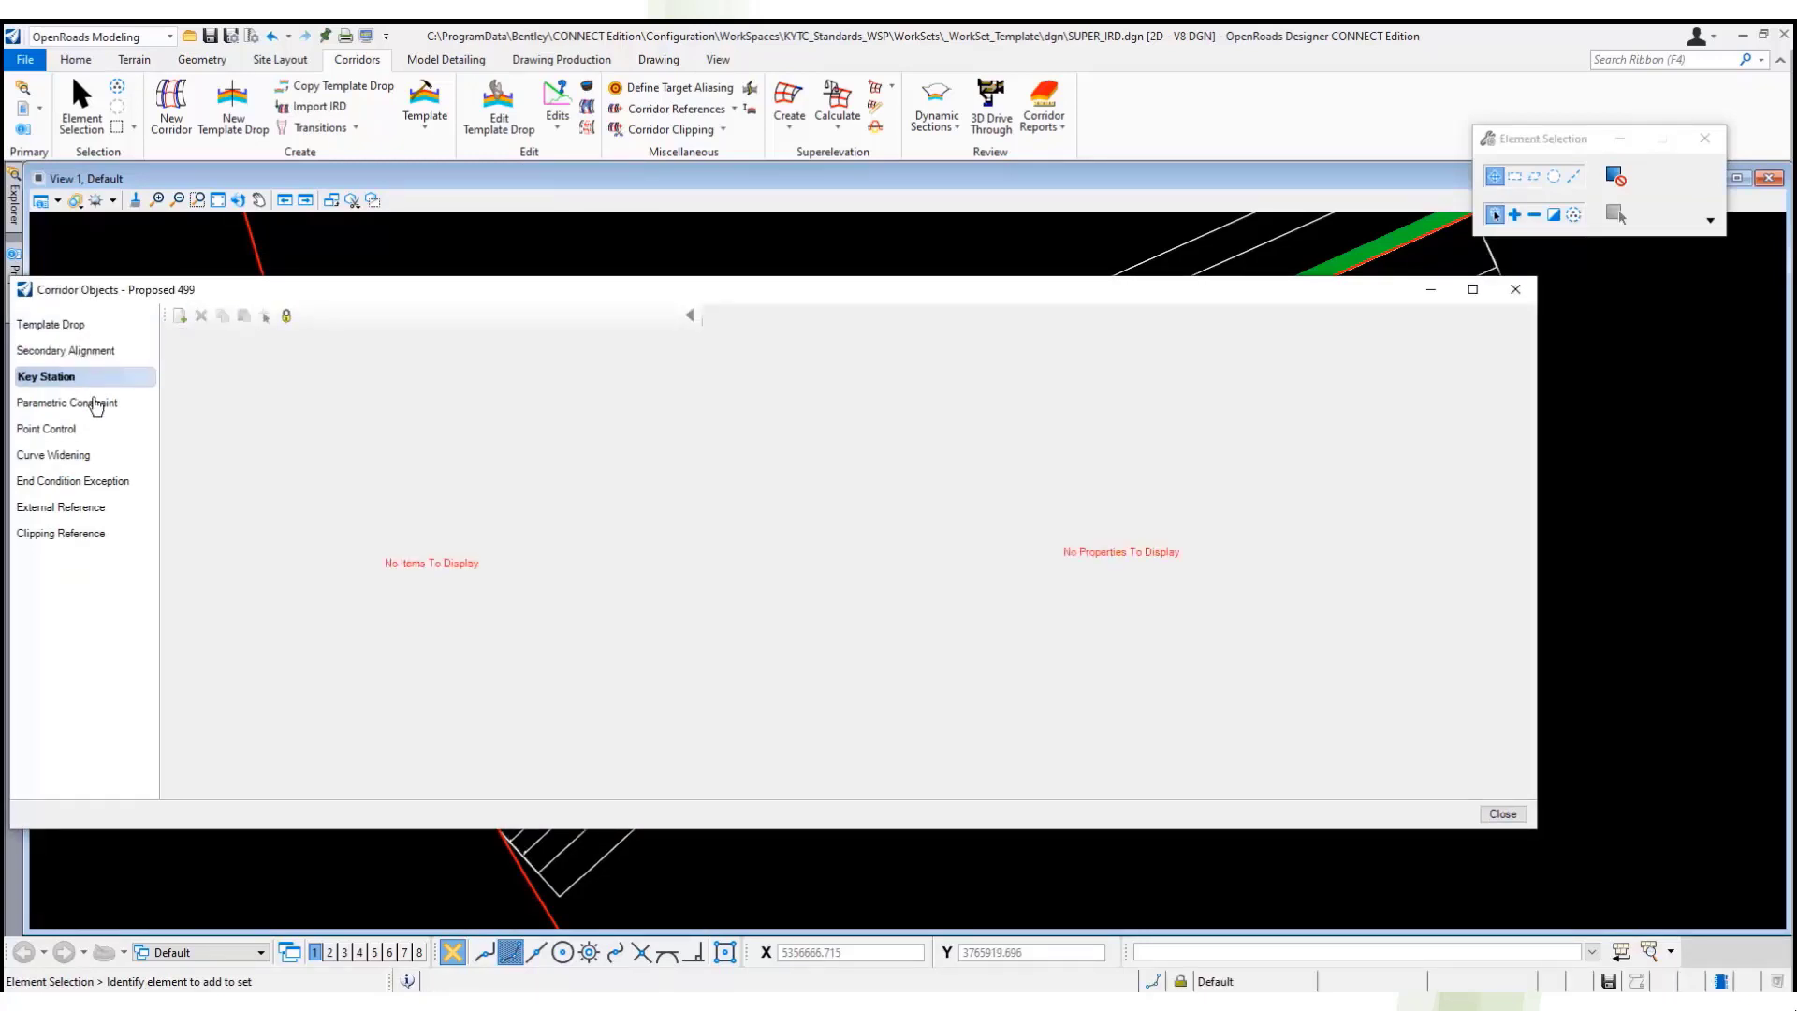
click(89, 402)
shift+click(186, 642)
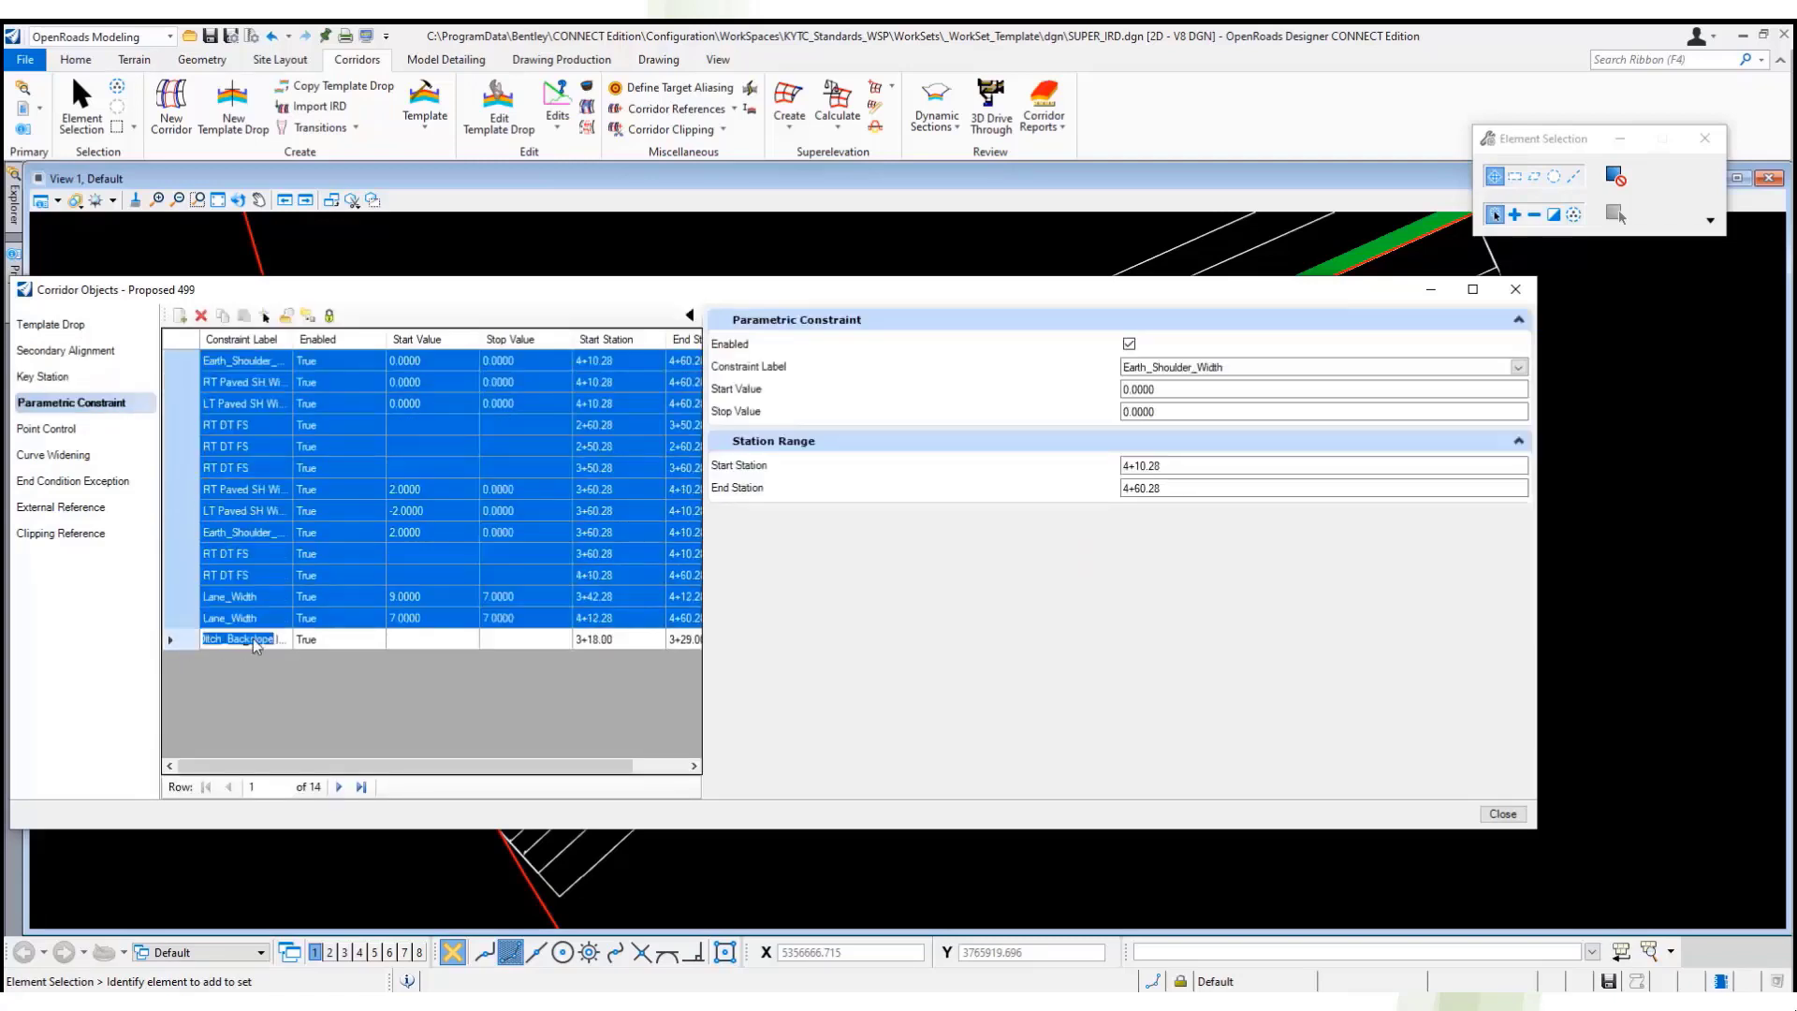
click(201, 317)
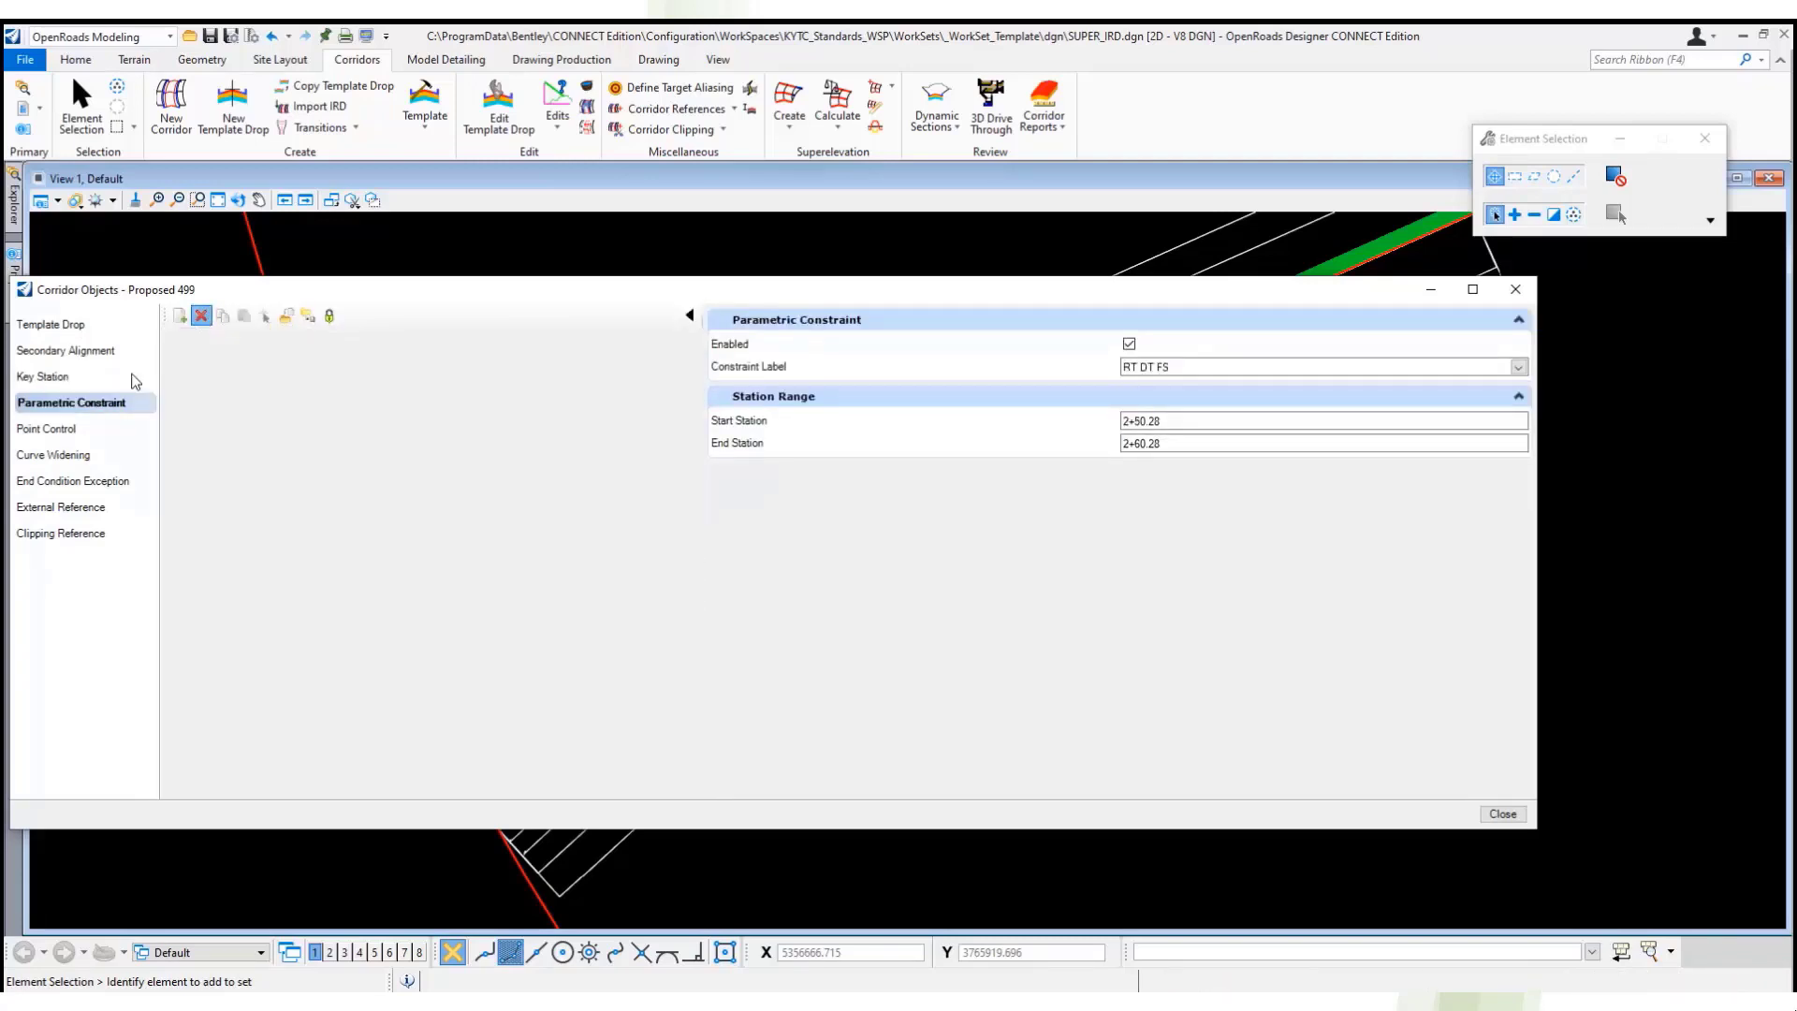
- Delete all point controls from the Proposed 499 corridor, both linear geometry and superelevation types
click(80, 428)
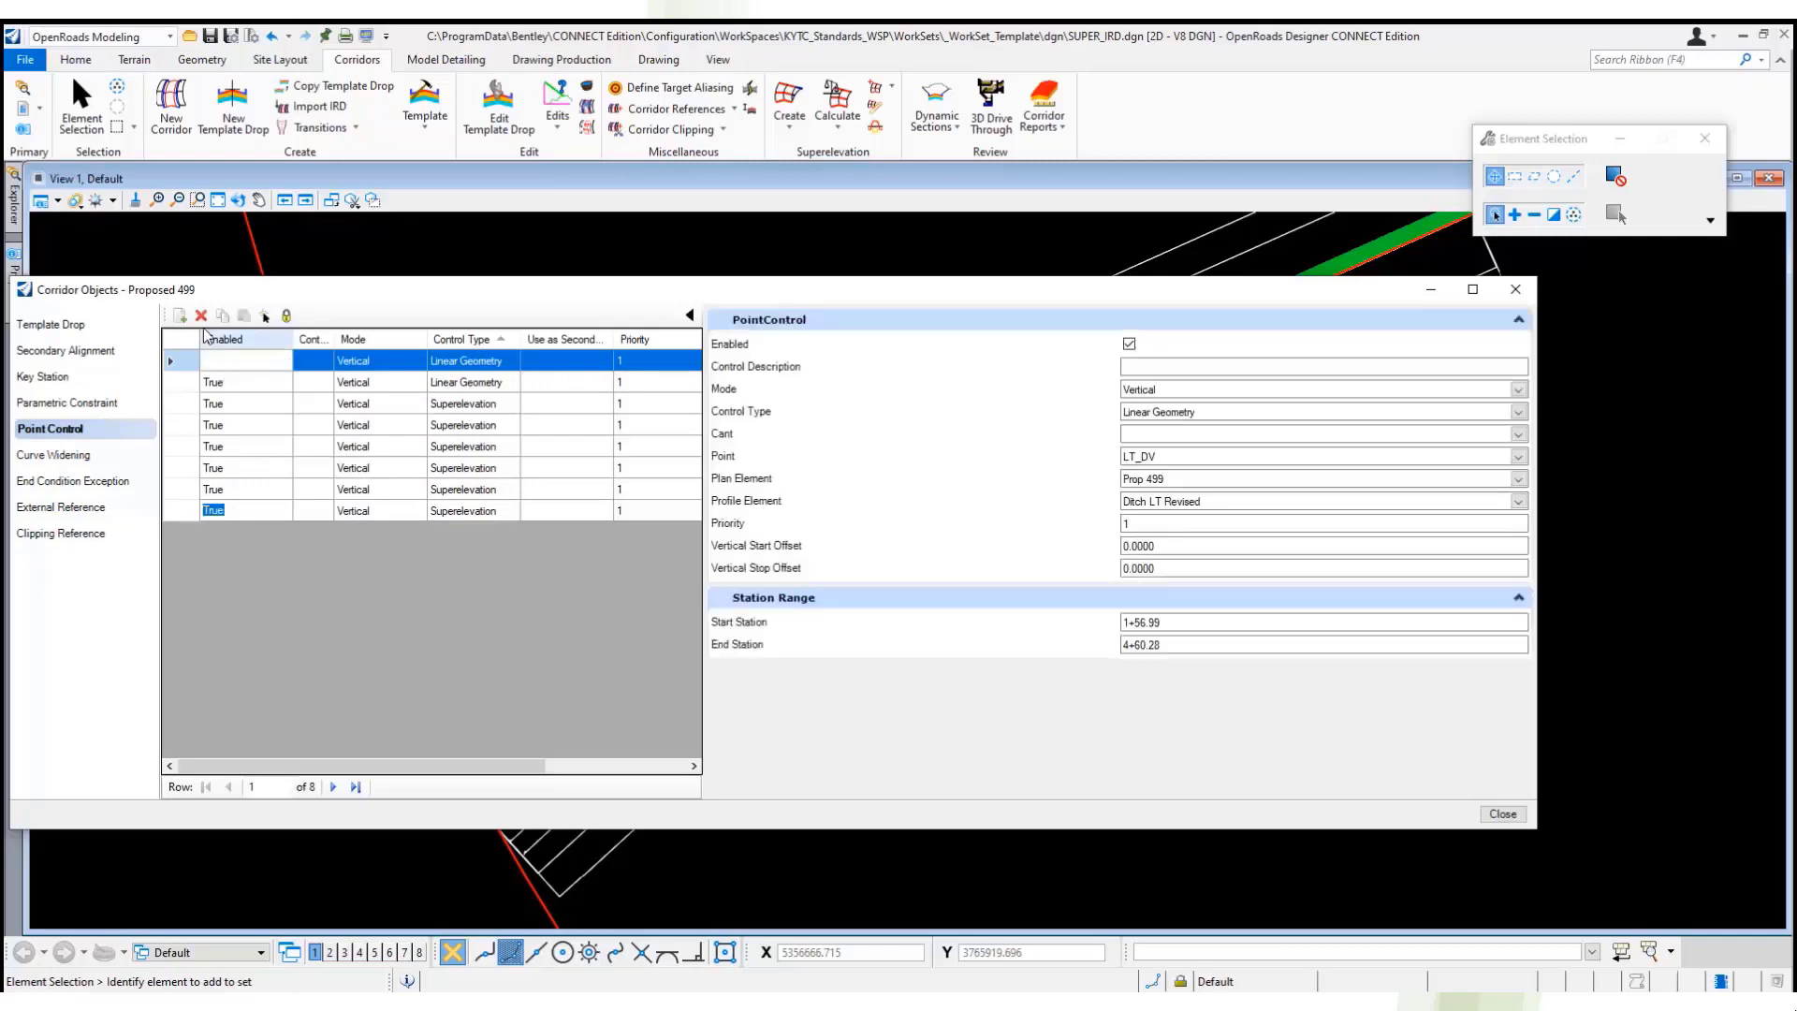
shift+click(261, 511)
click(202, 317)
- Delete all end condition exceptions, check the remaining object categories and close the corridor objects
click(56, 455)
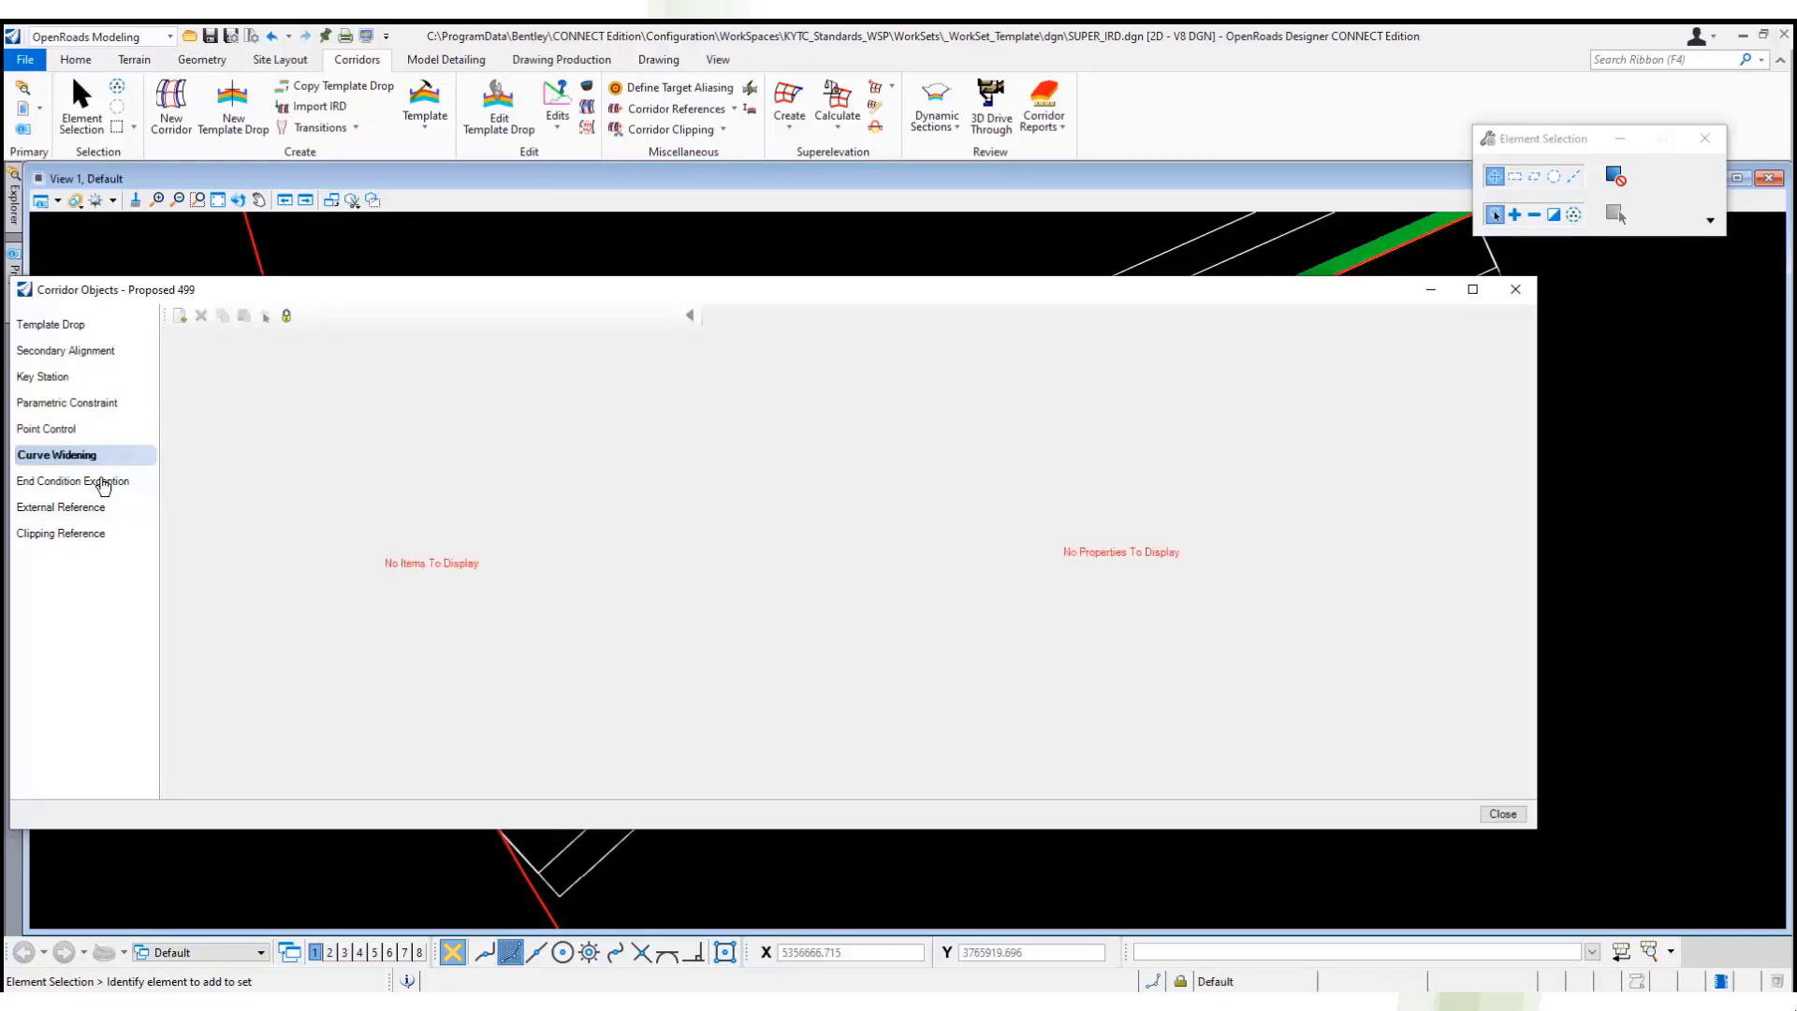
click(103, 484)
shift+click(229, 404)
click(202, 316)
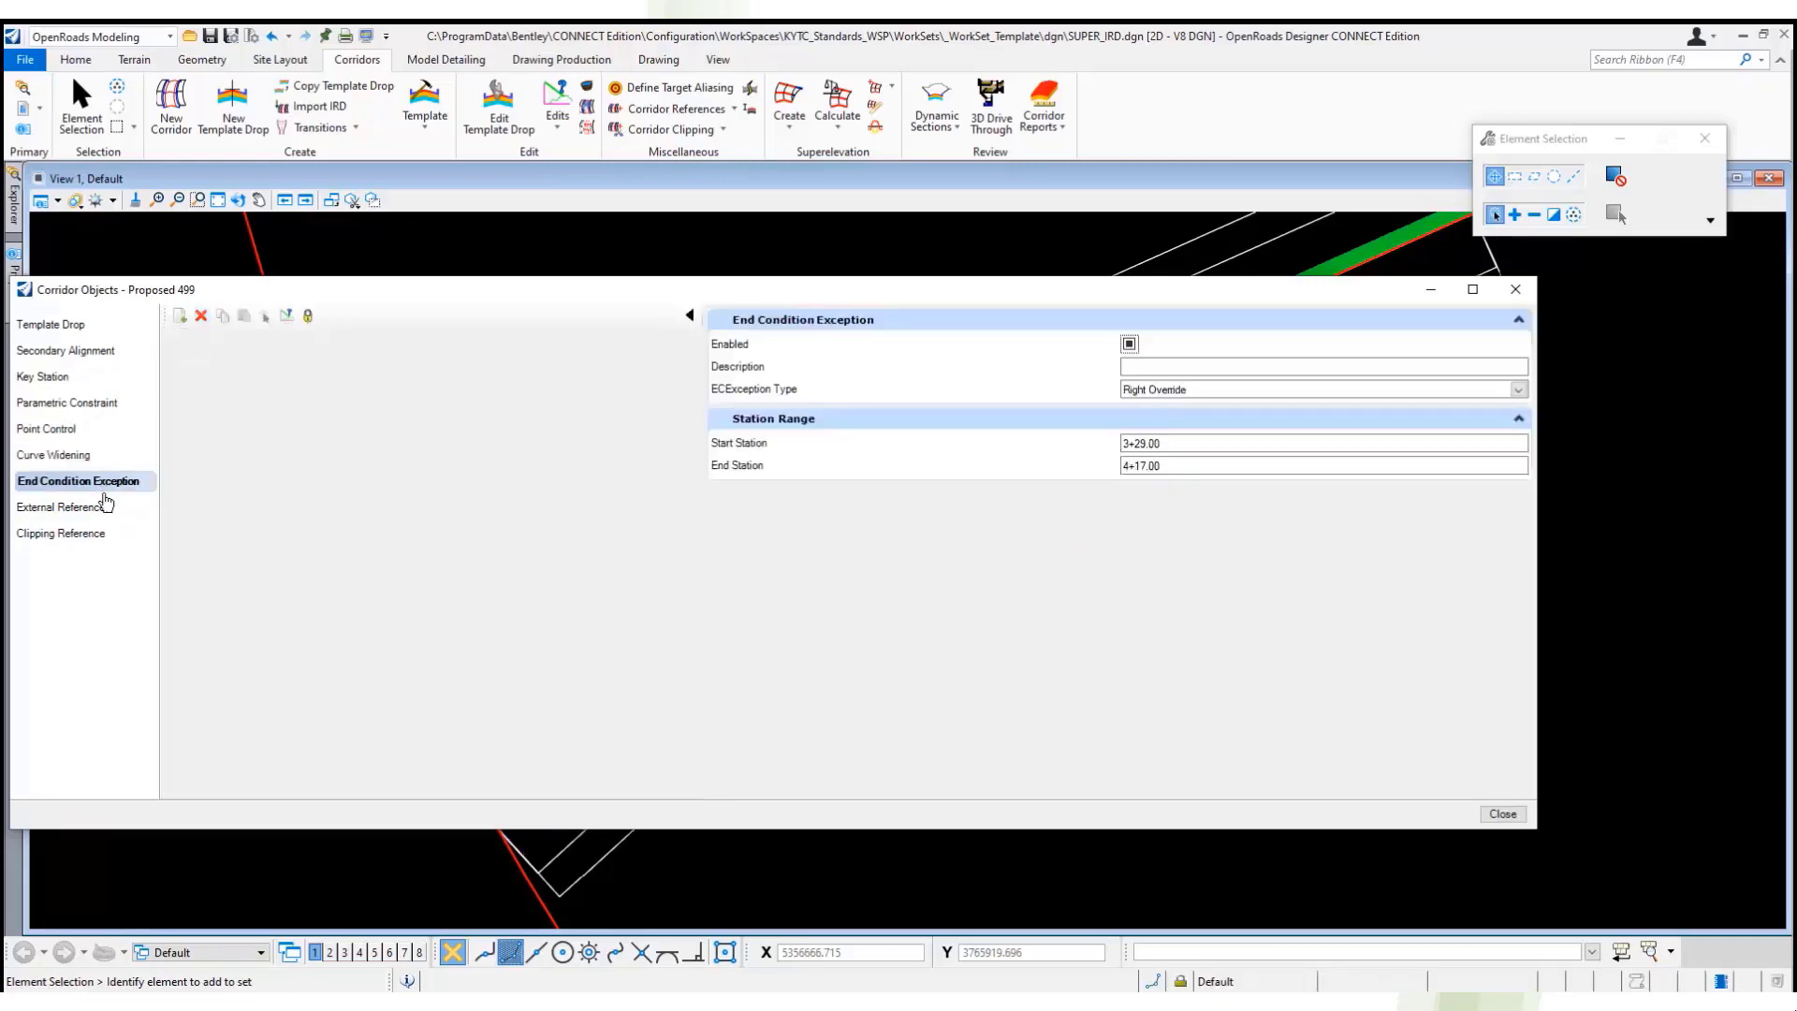
click(105, 505)
click(108, 534)
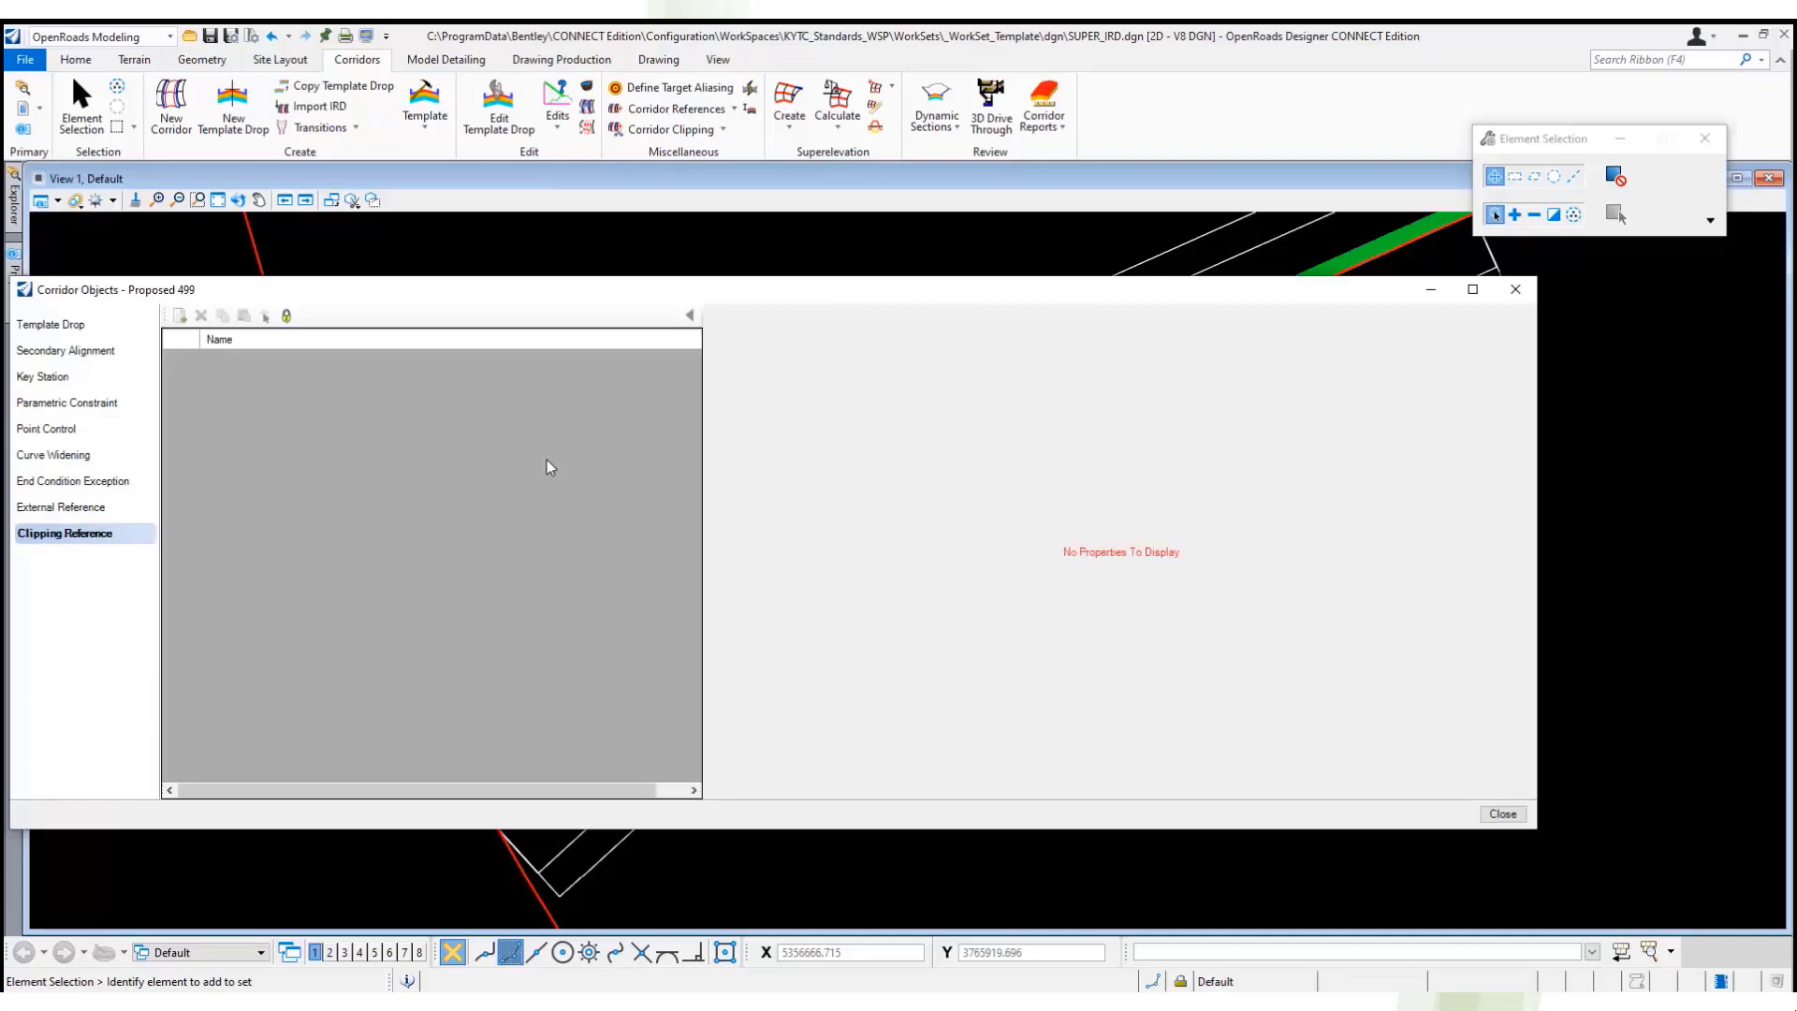
click(1515, 289)
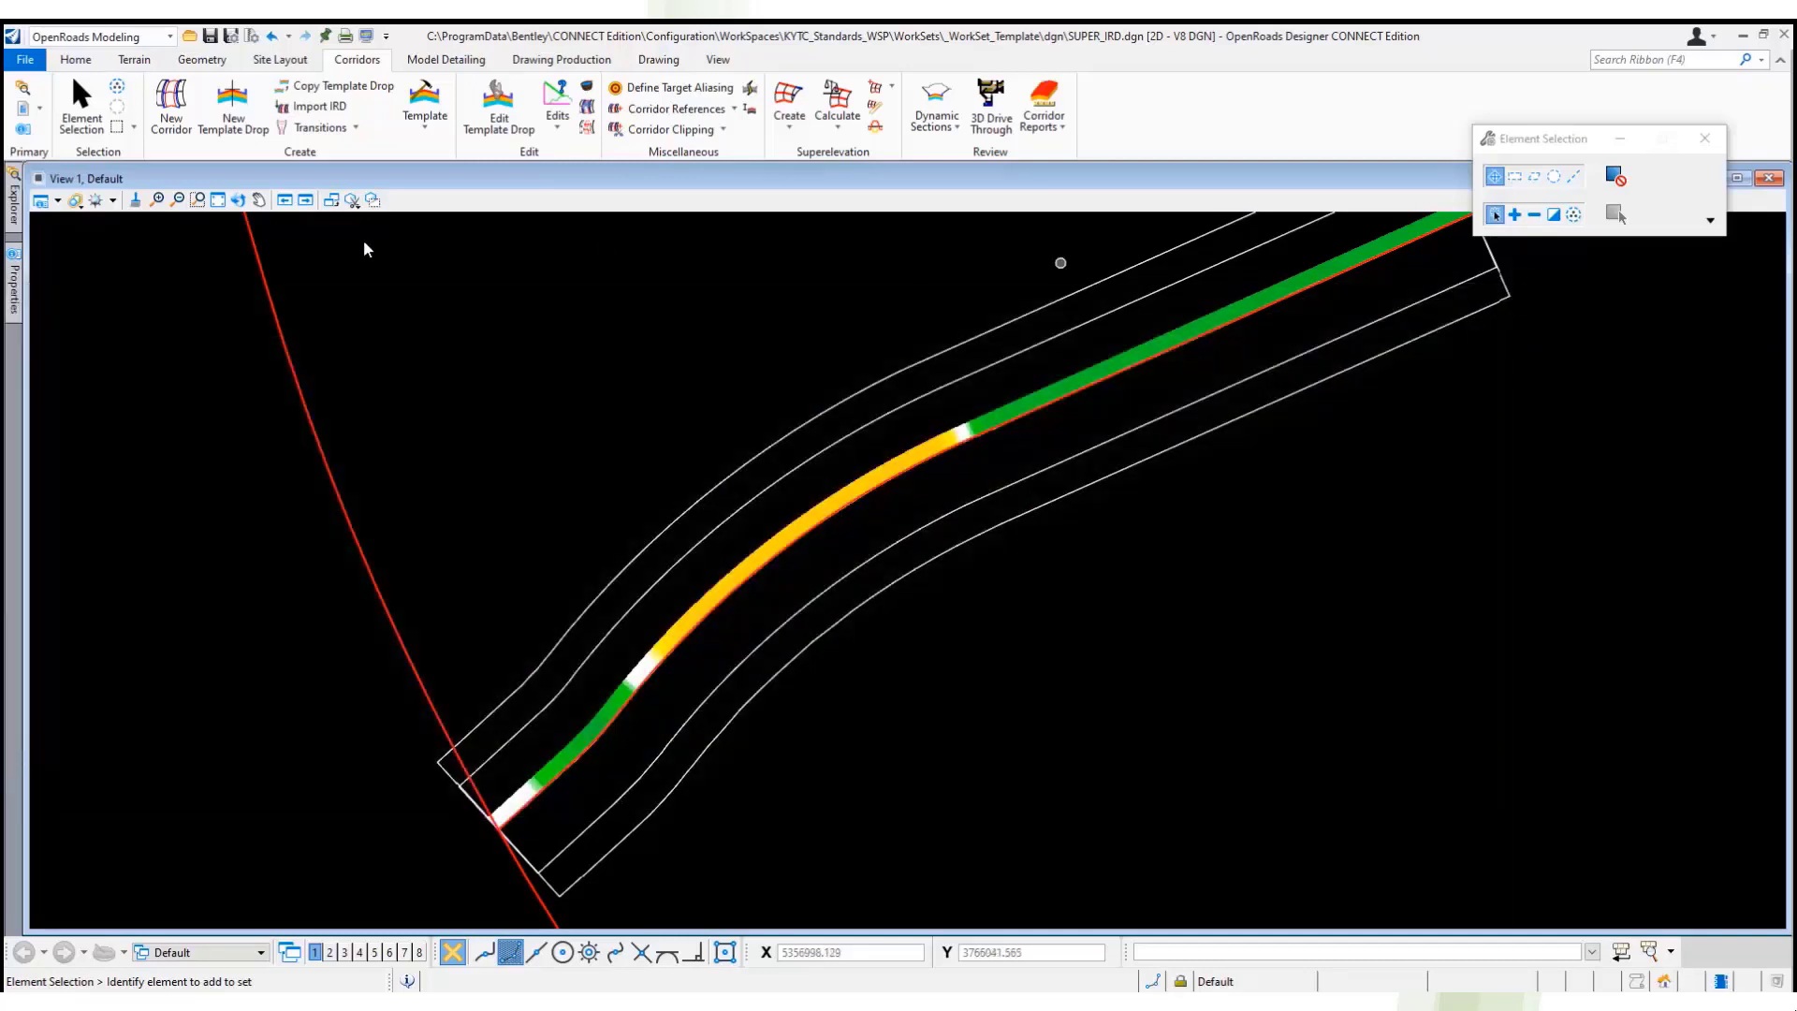
- Rename the Proposed 499 corridor feature as Proposed 499_Super and save the design file
click(15, 210)
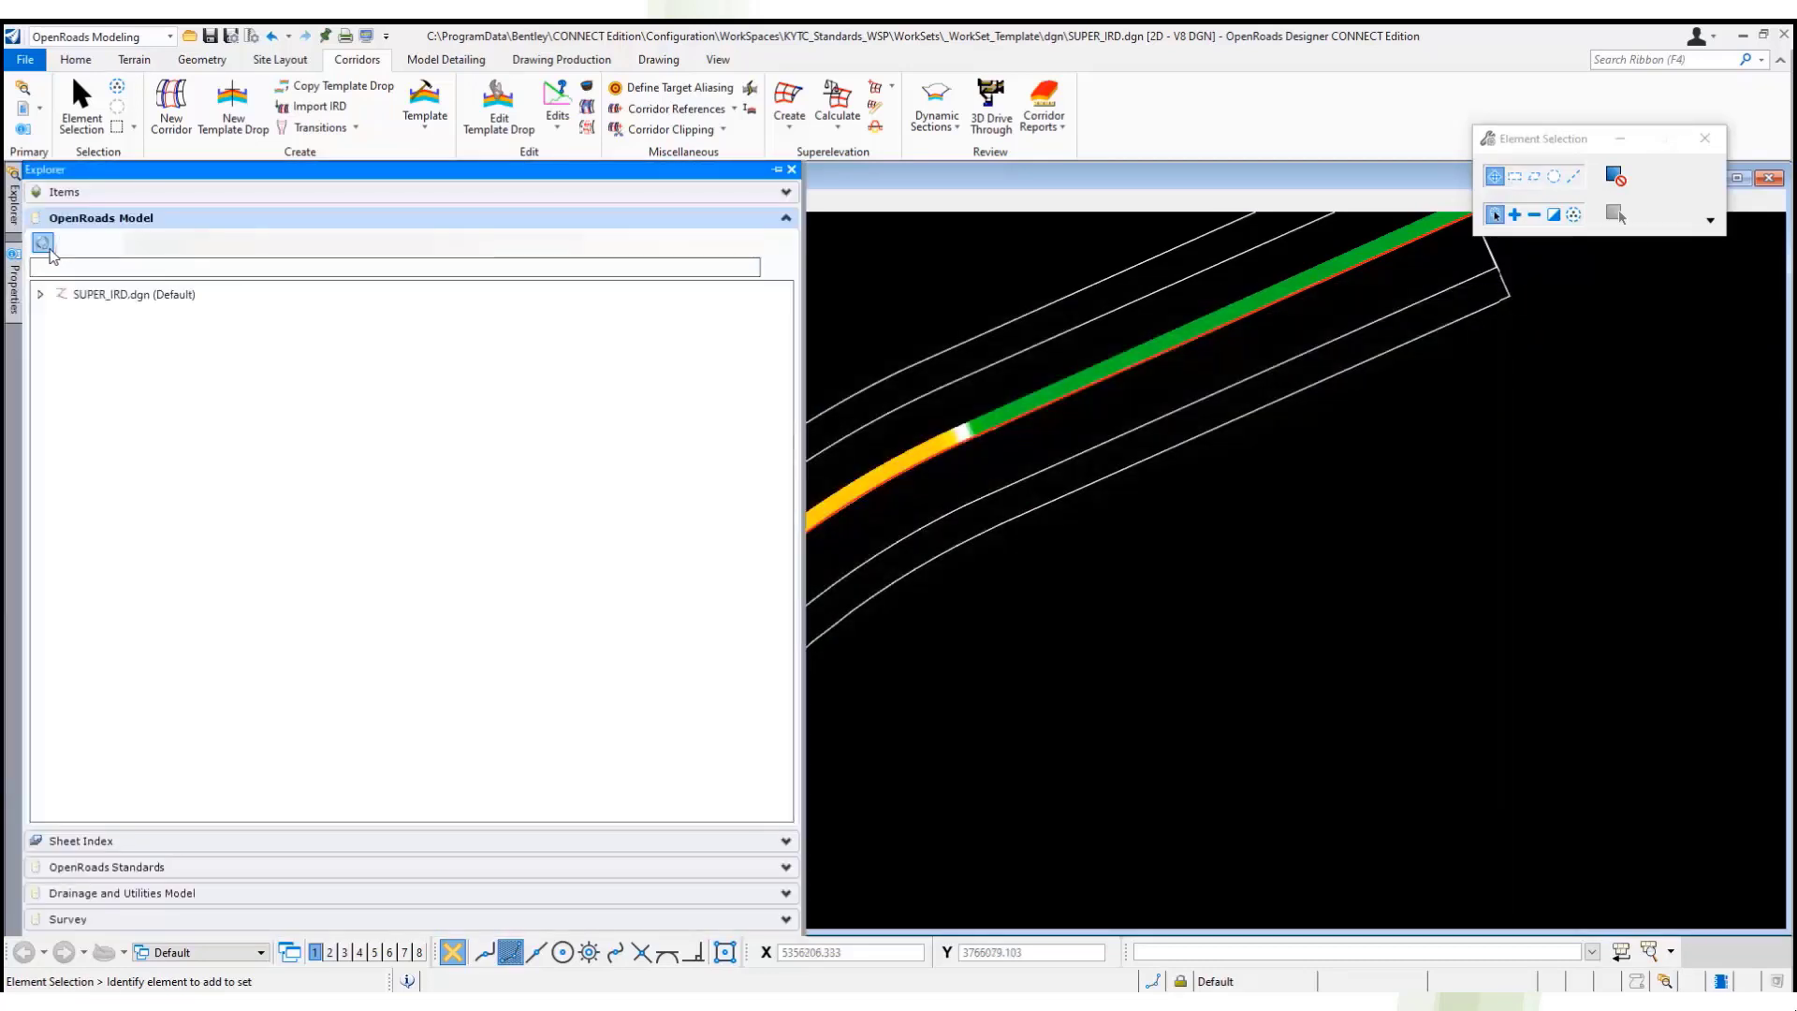
click(40, 294)
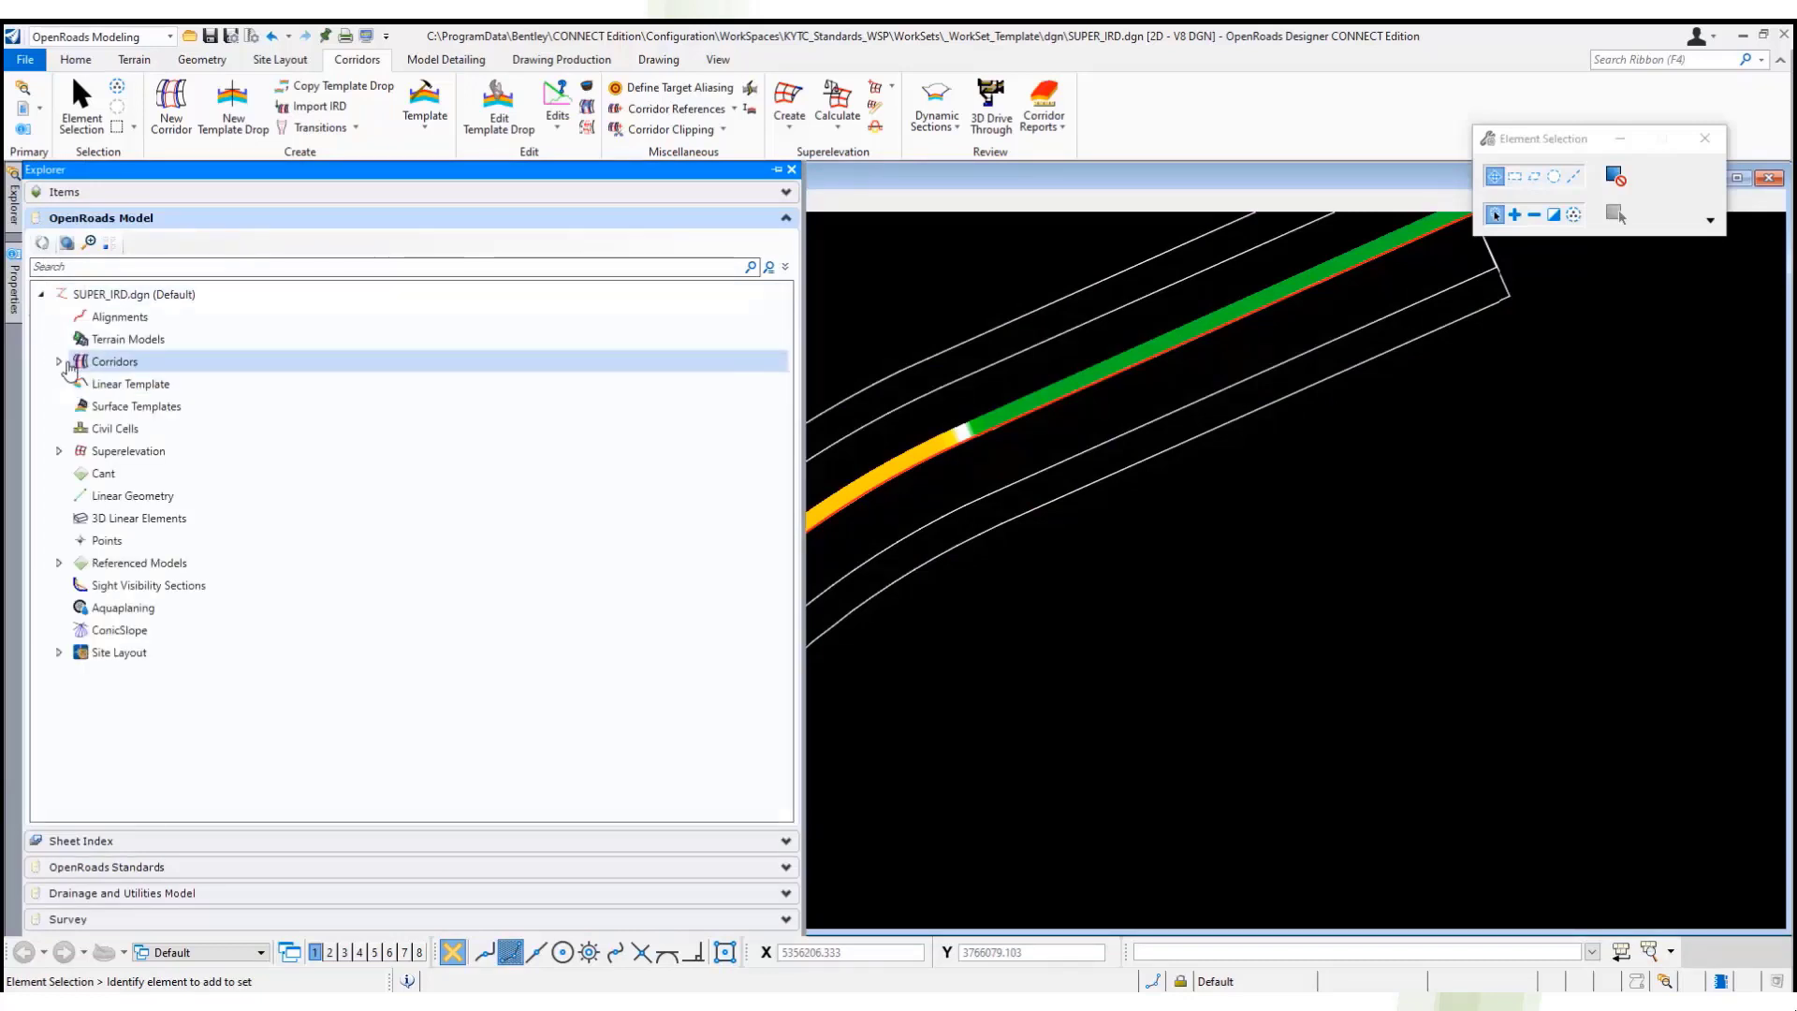
click(59, 361)
click(78, 384)
click(164, 406)
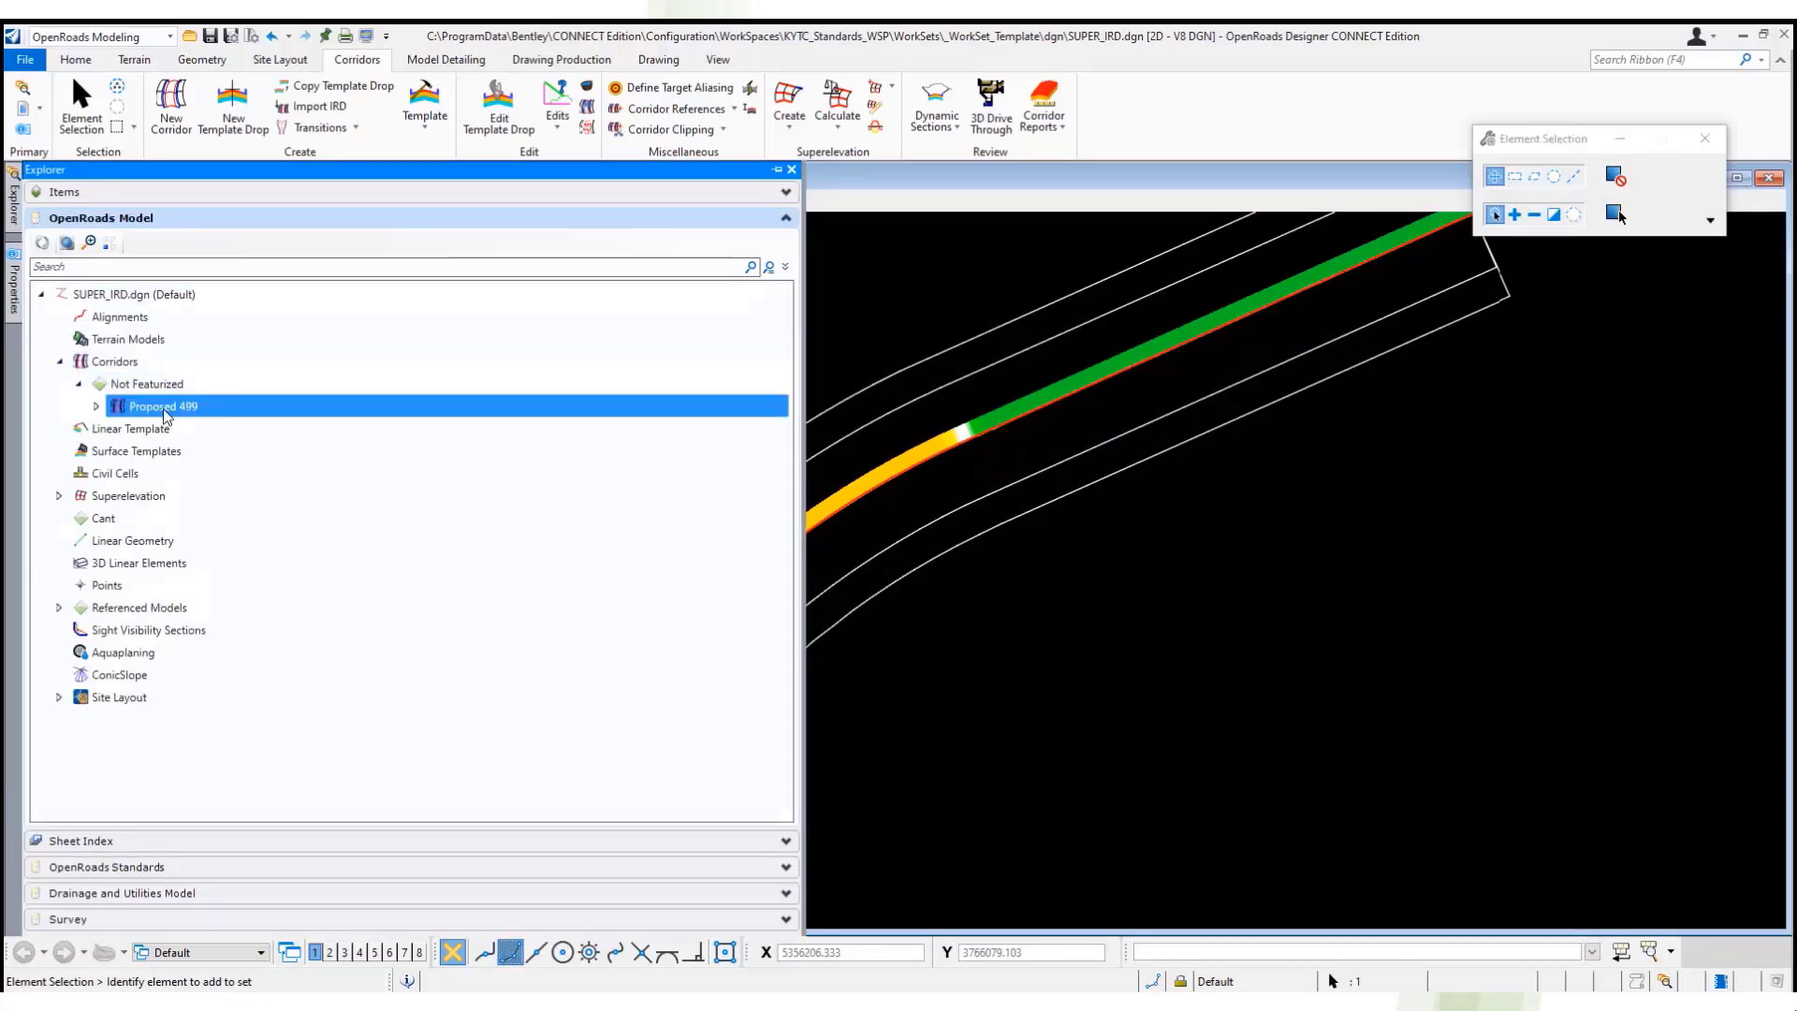
right_click(159, 412)
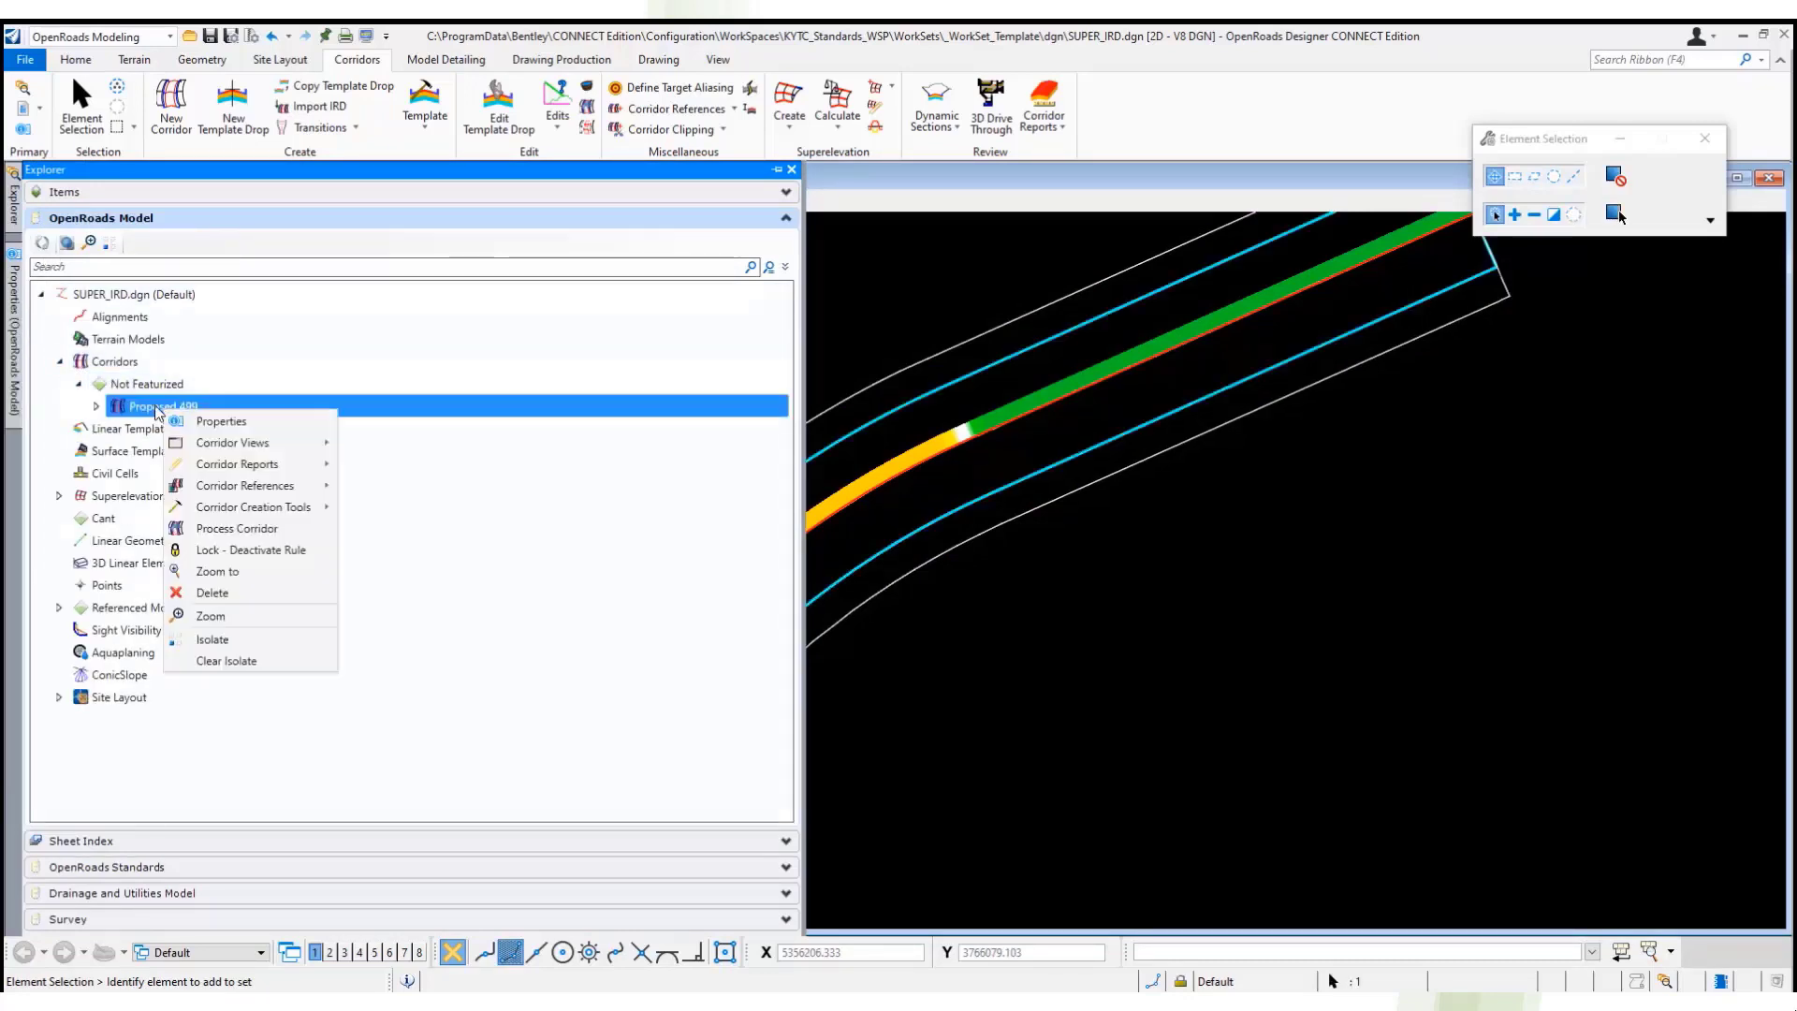
click(15, 345)
click(355, 734)
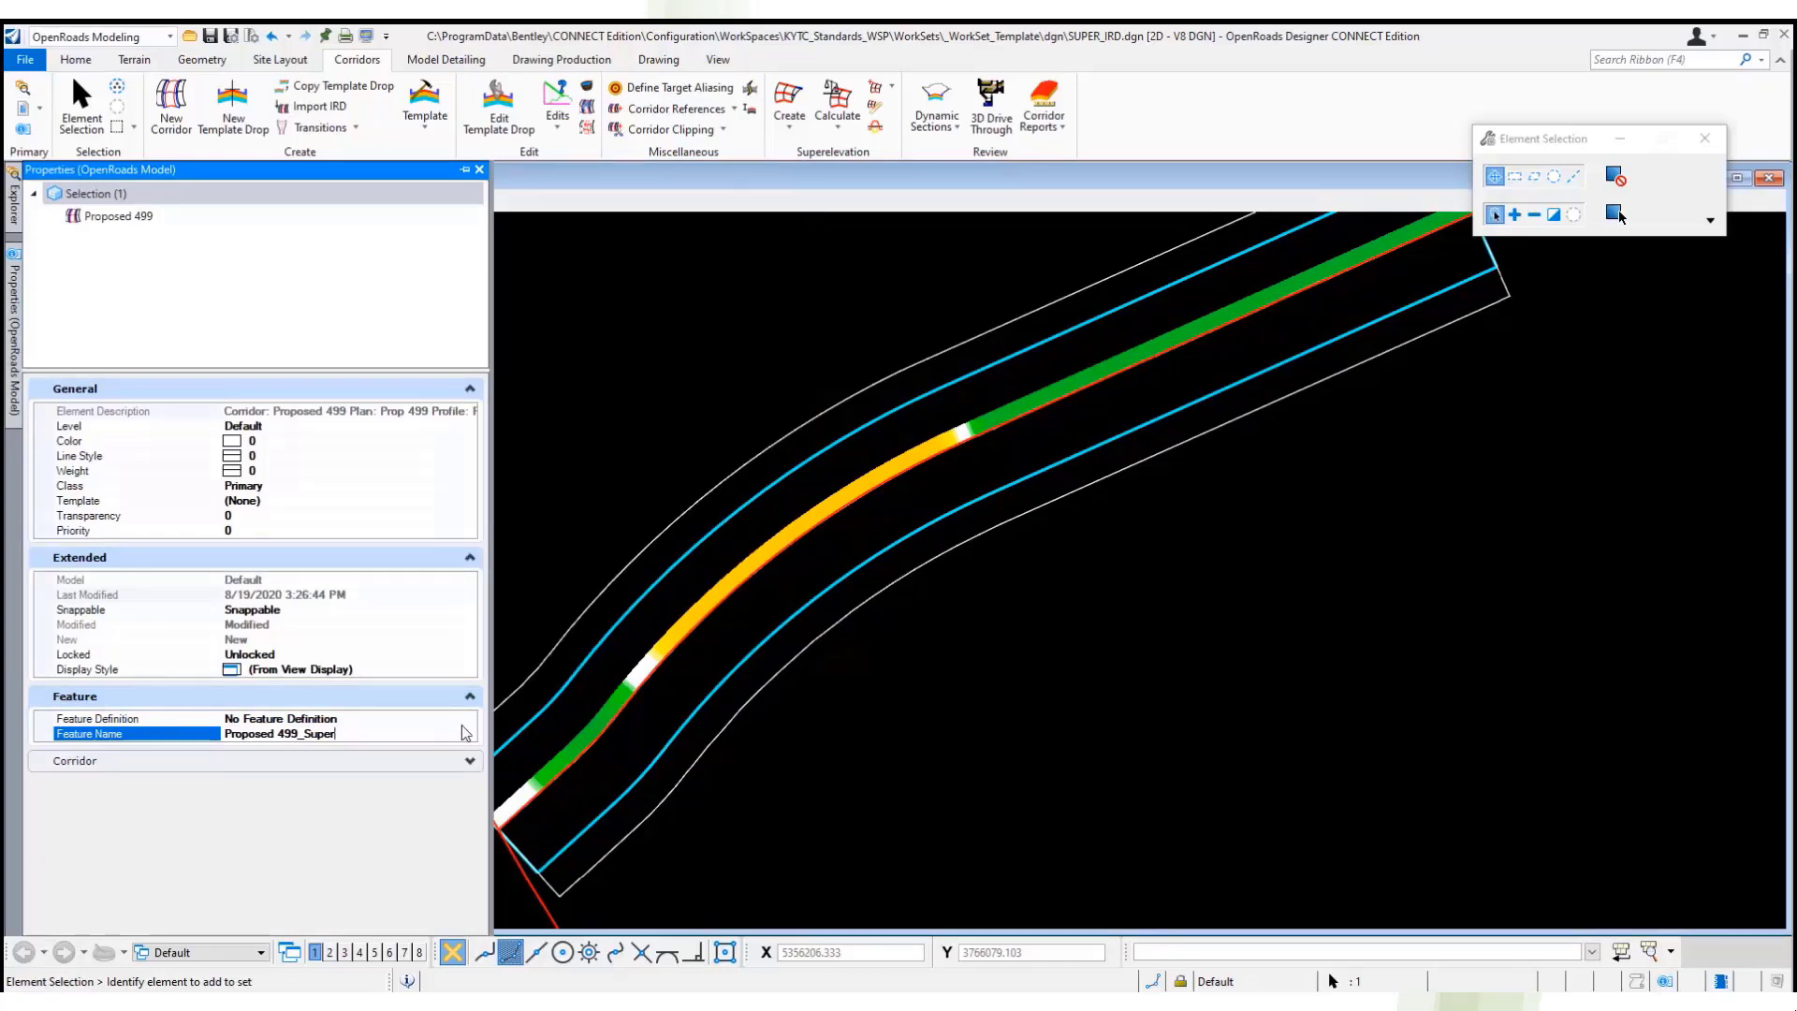
click(580, 498)
scroll(252, 824, down, 1)
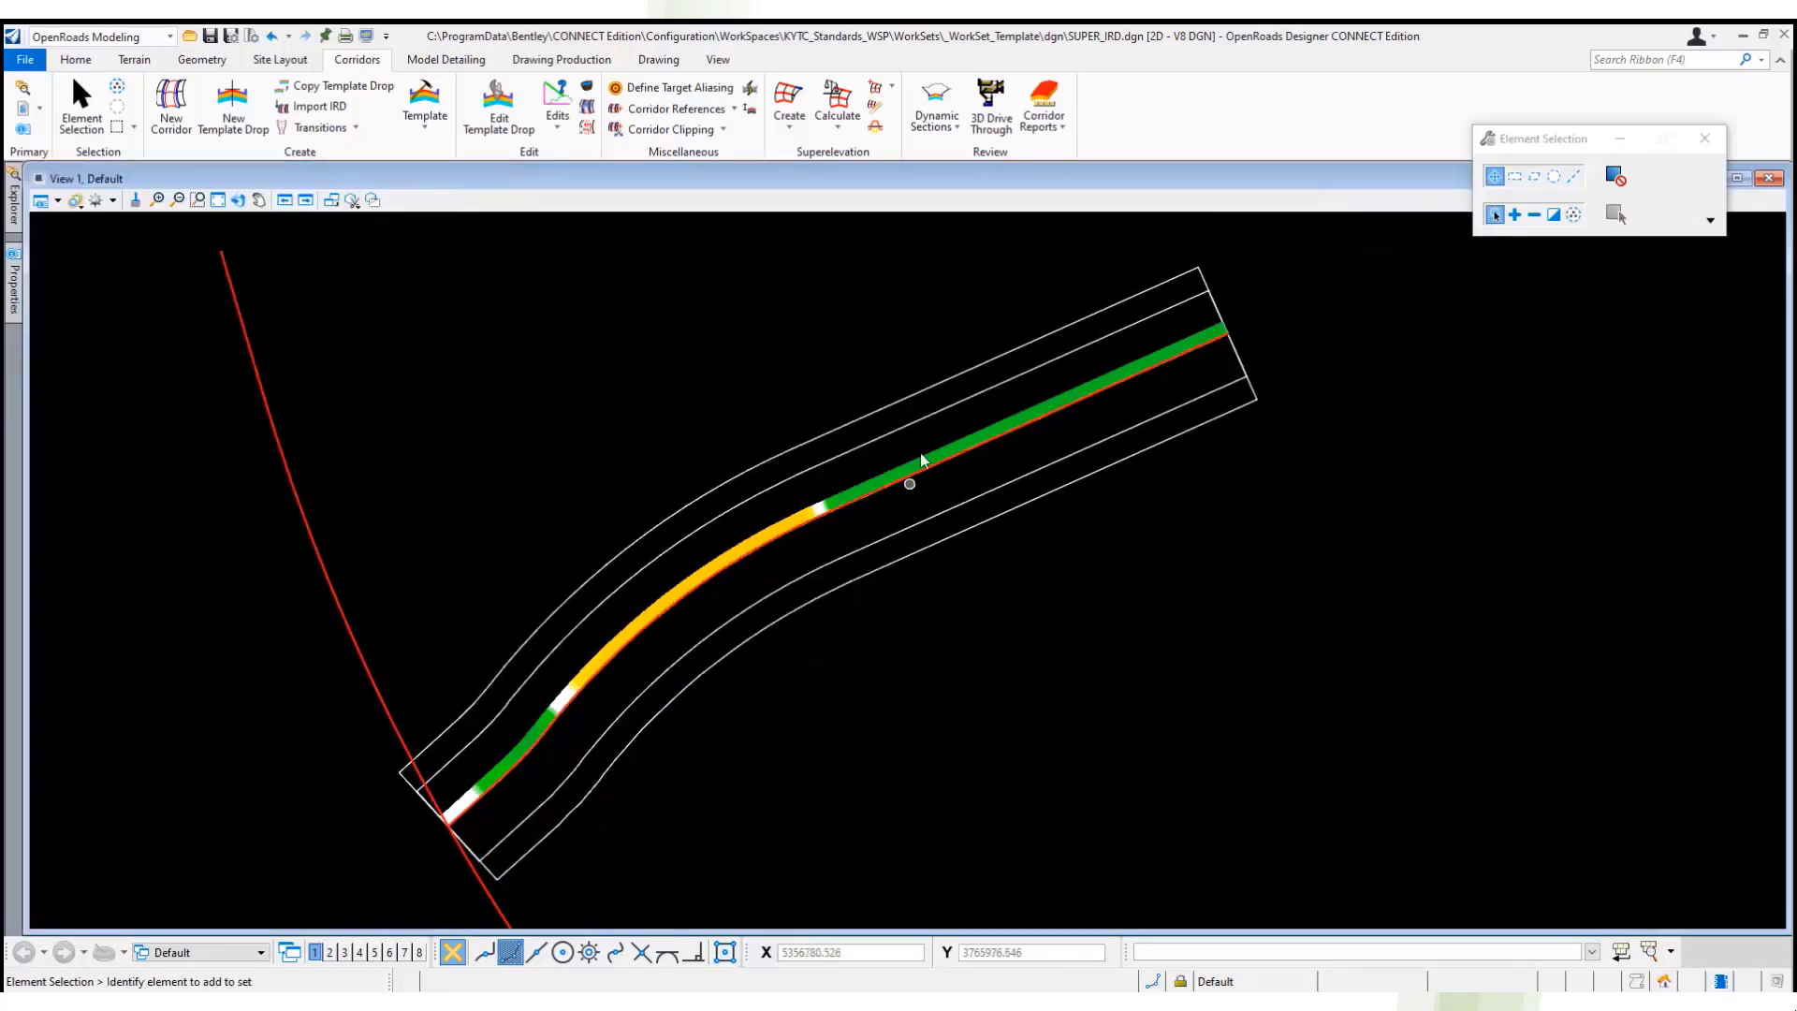
scroll(917, 458, up, 1)
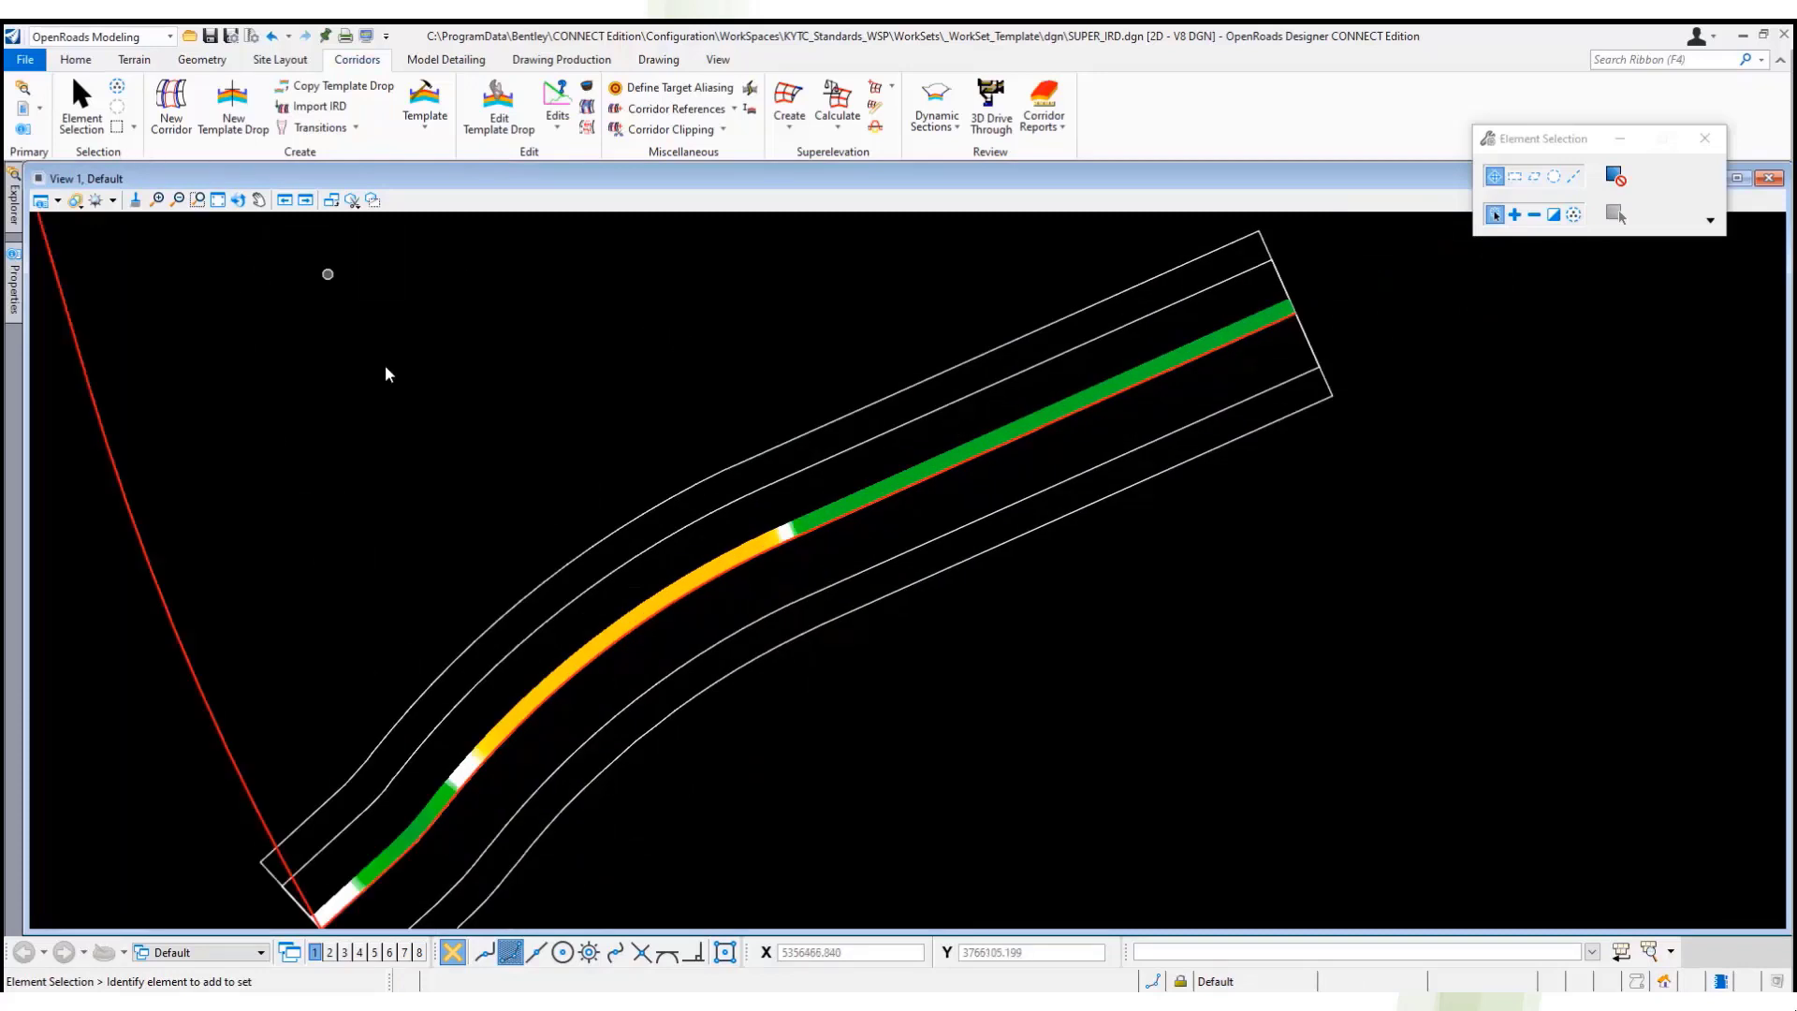
key(ctrl+s)
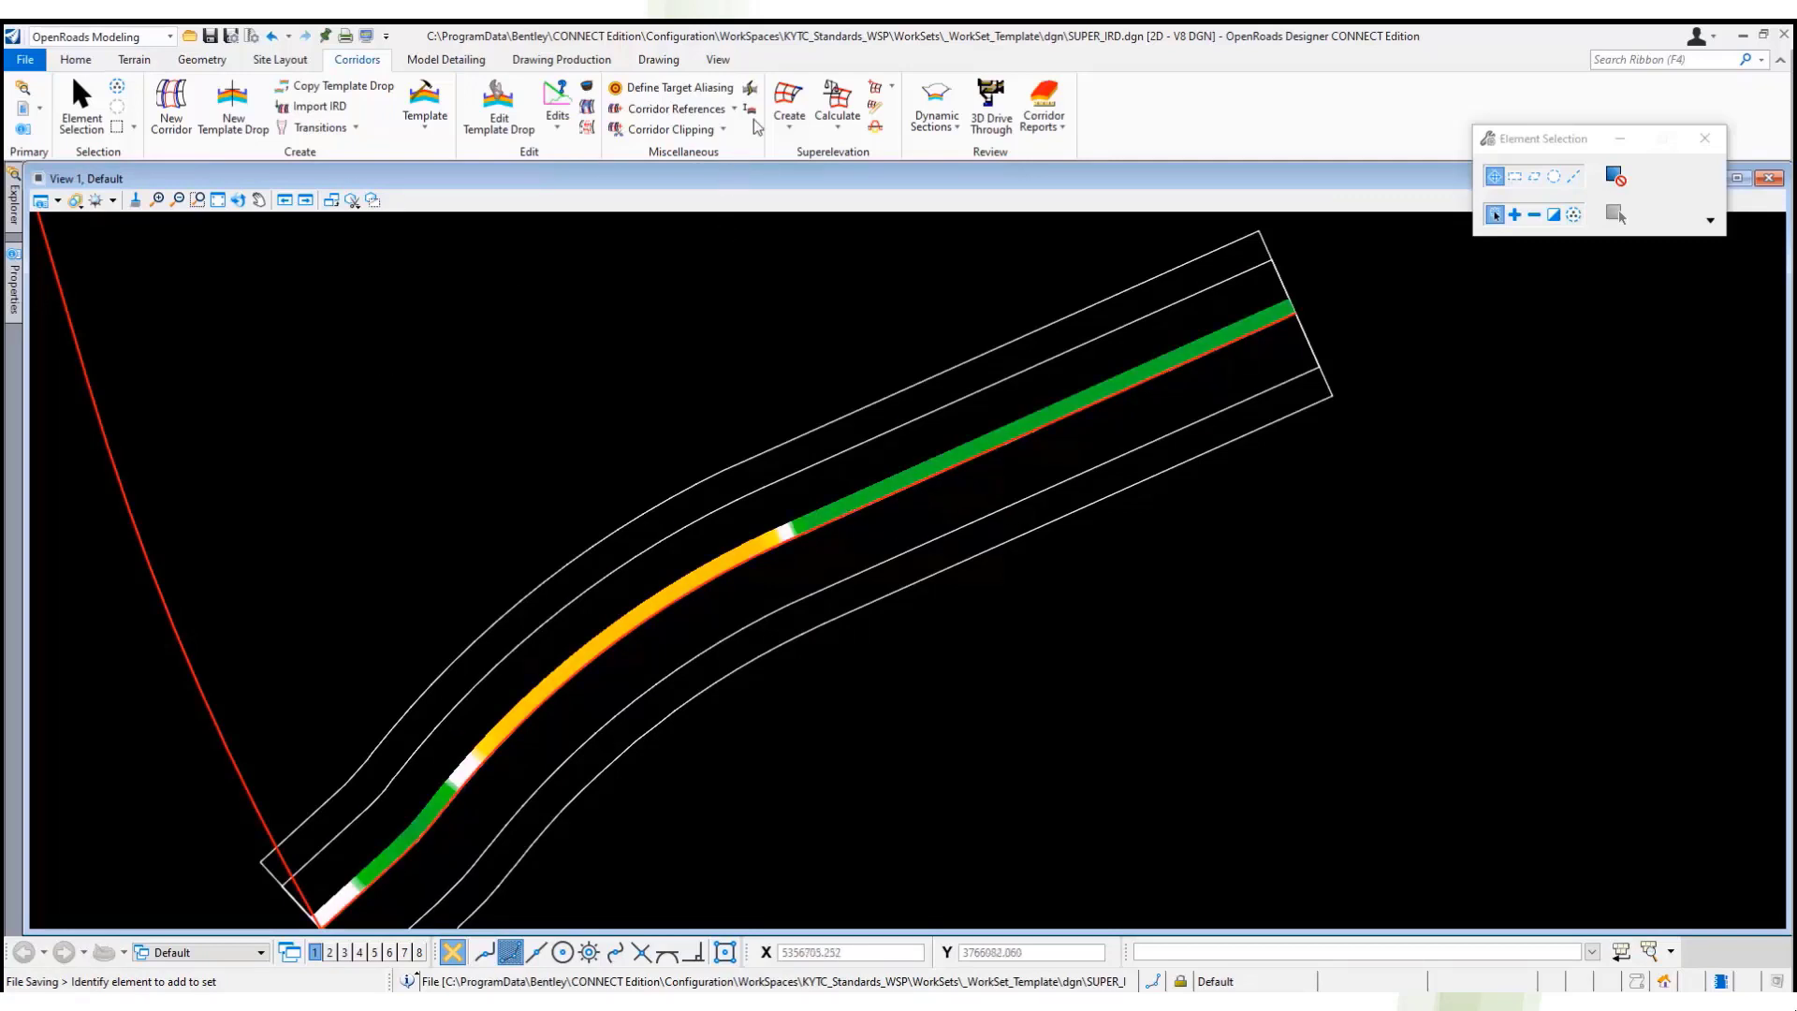
- Generate the superelevation report for the corridor's superelevation section and show it with the SuperelevationToCSV.xsl style sheet
click(877, 108)
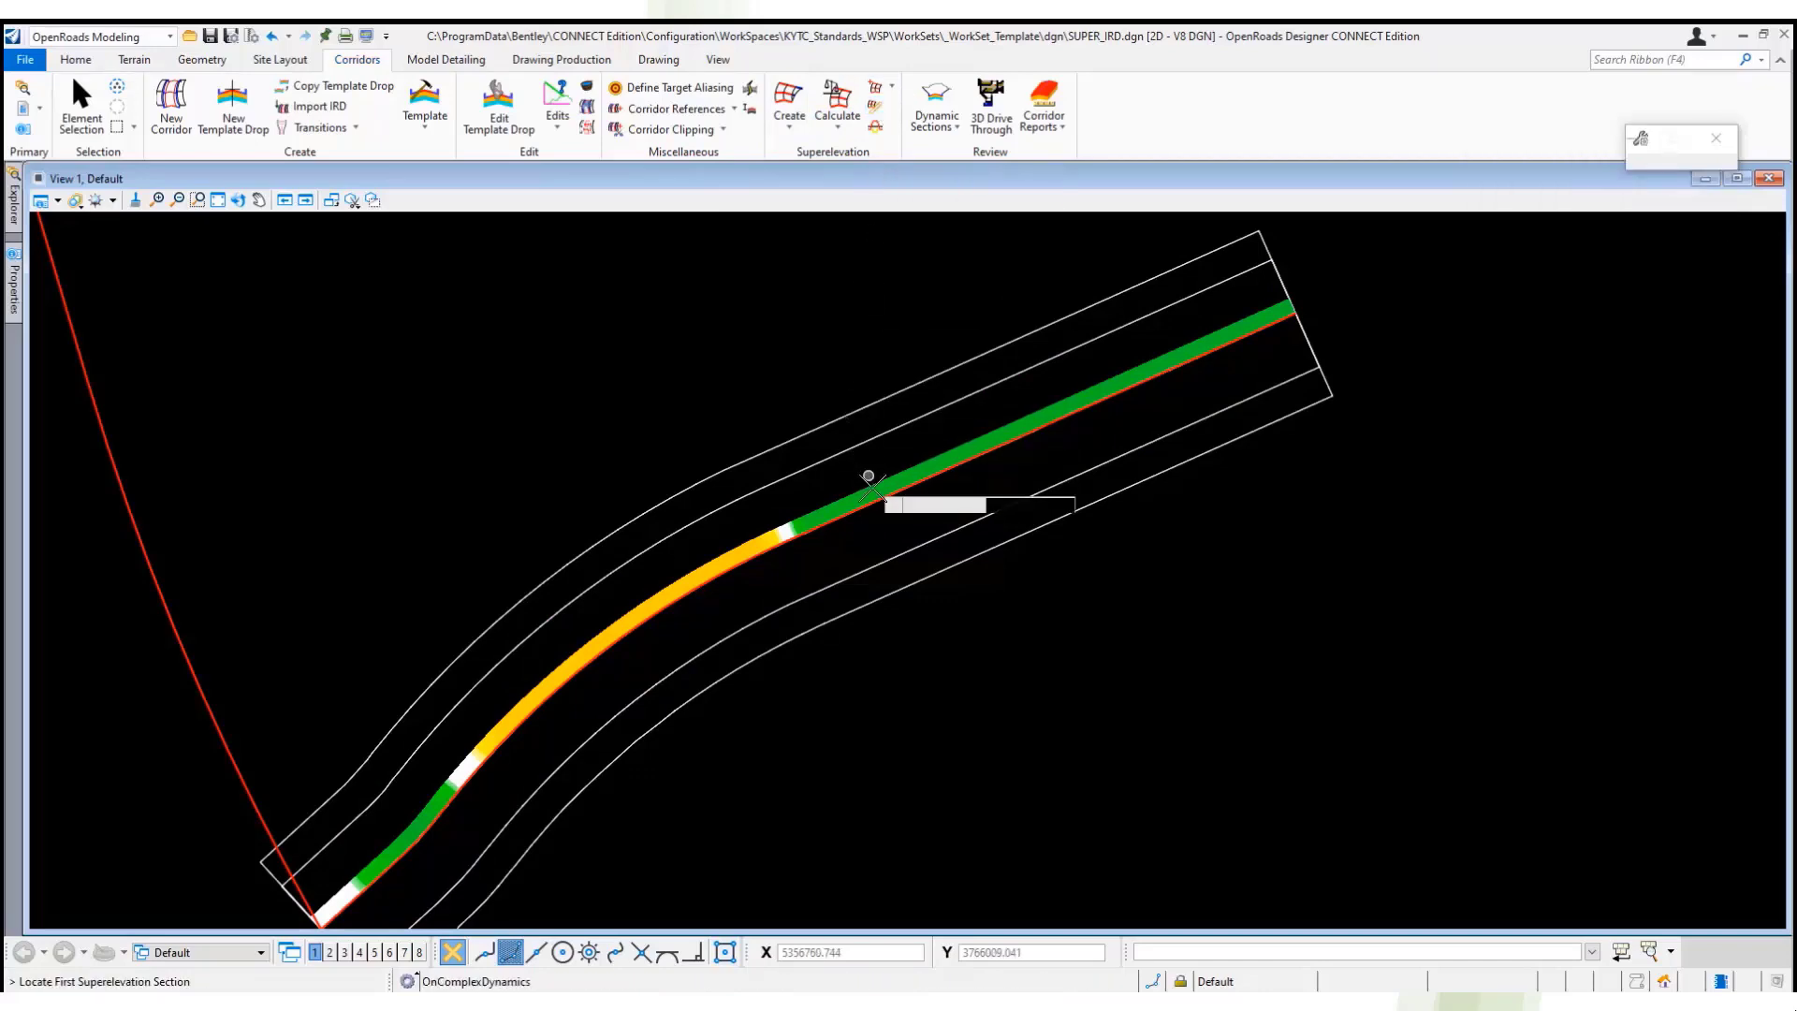
click(847, 404)
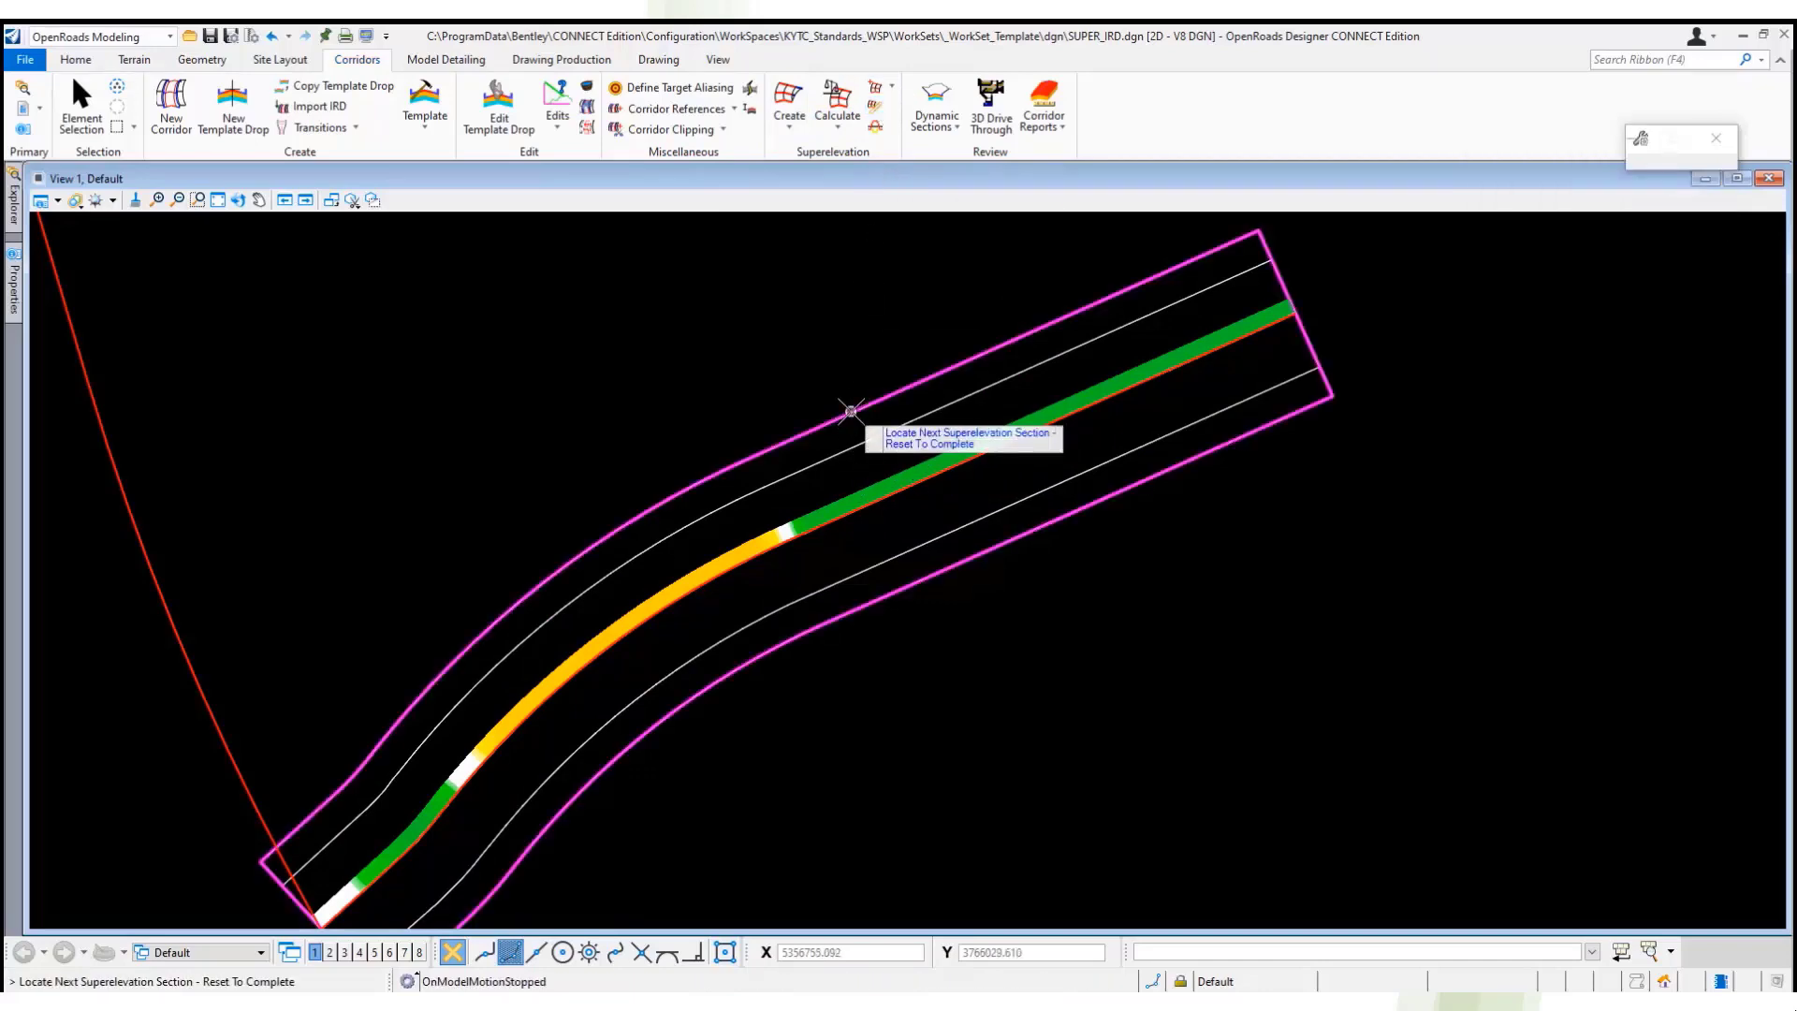
right_click(833, 364)
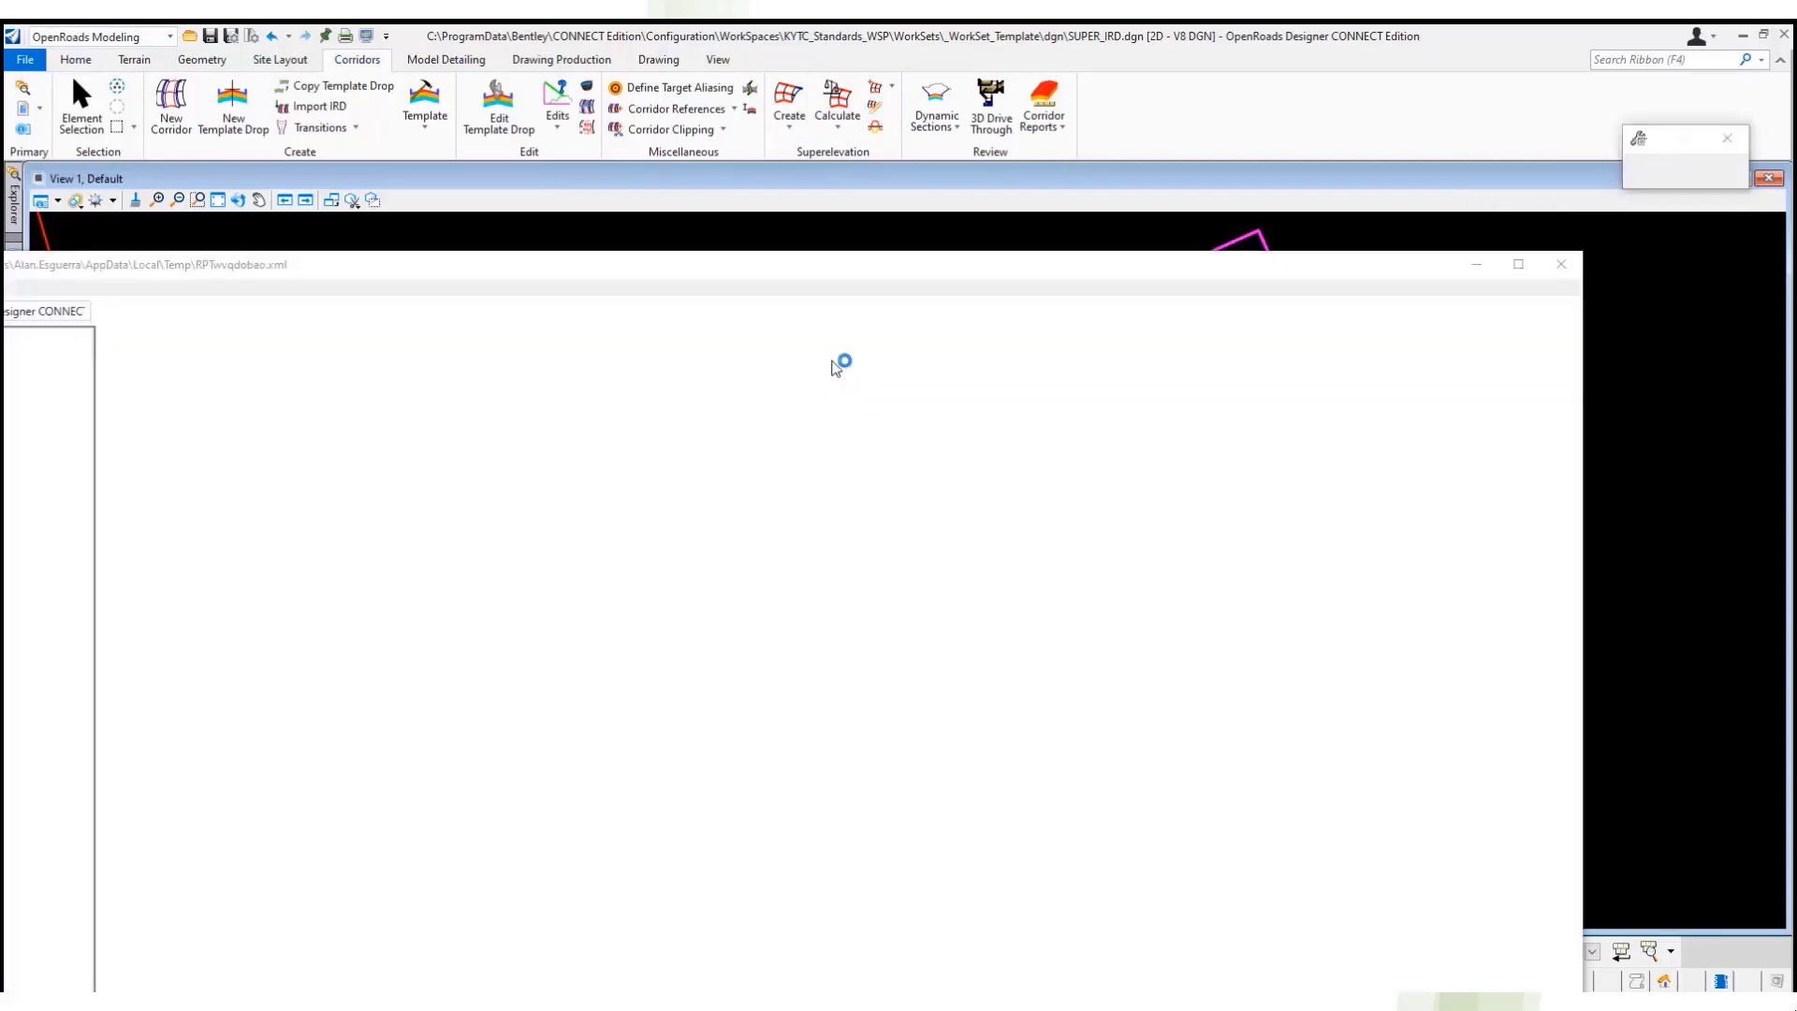
drag(851, 267, 1016, 24)
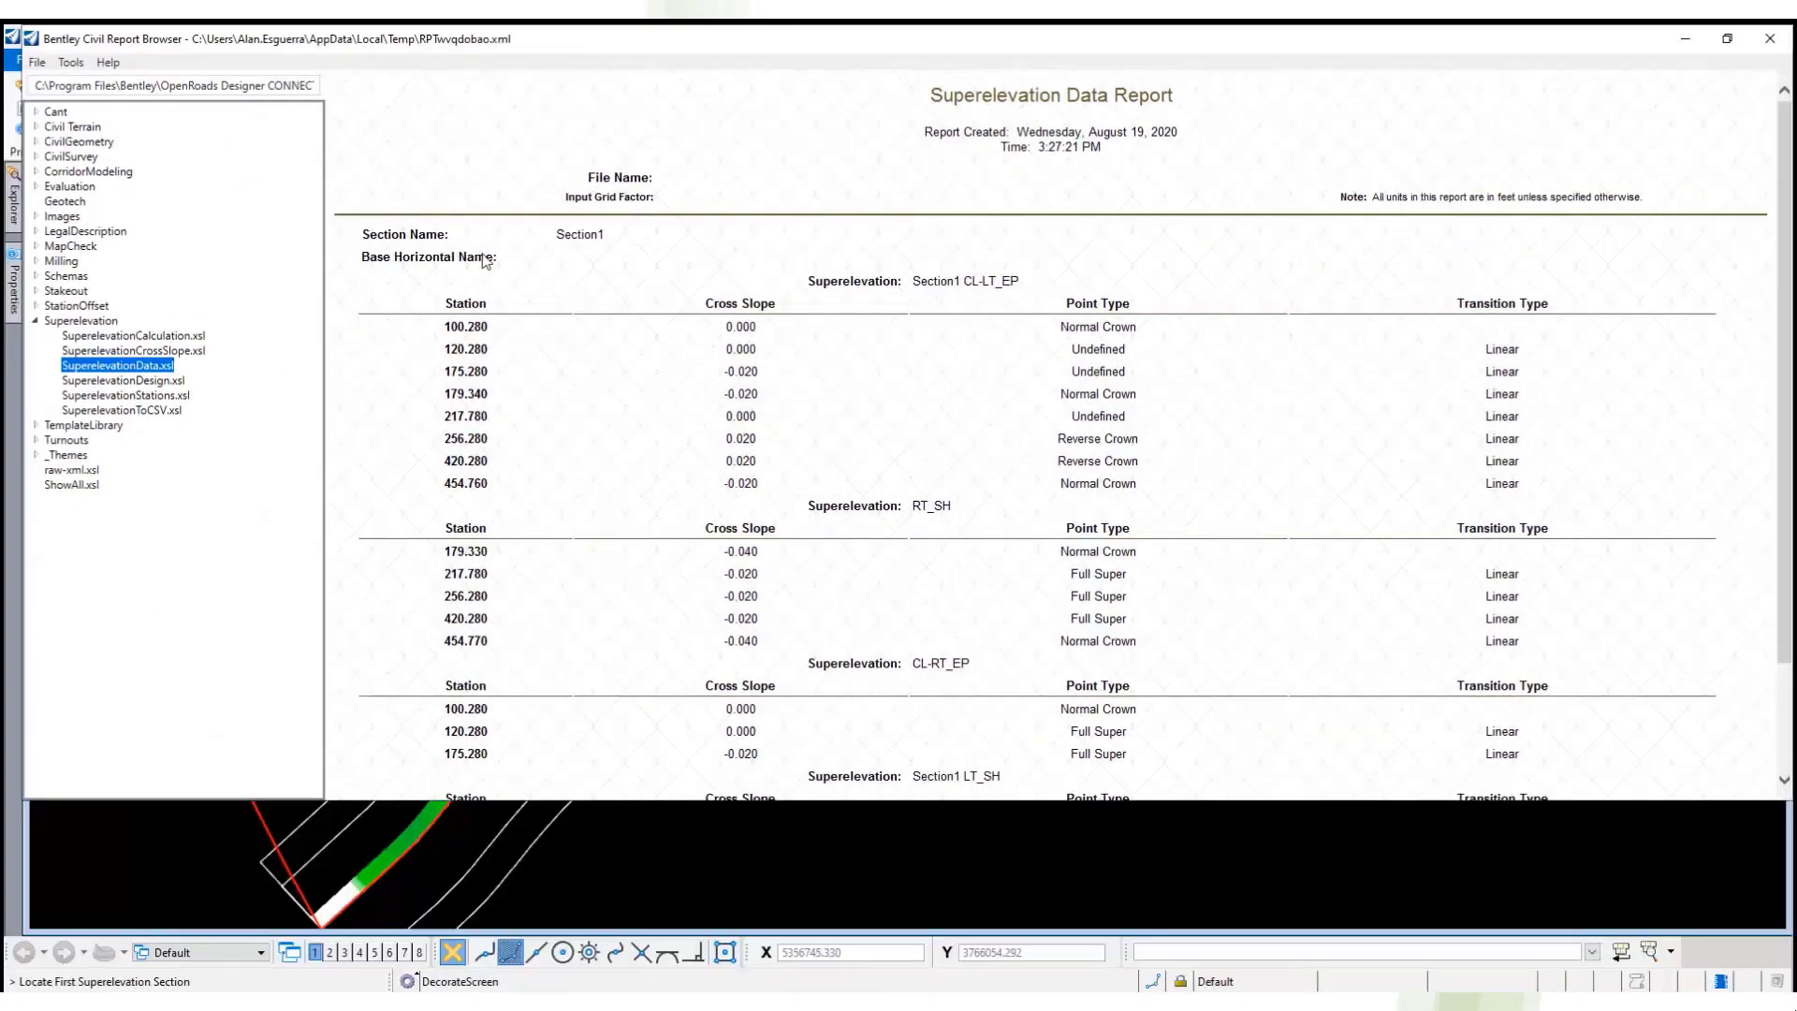
click(178, 410)
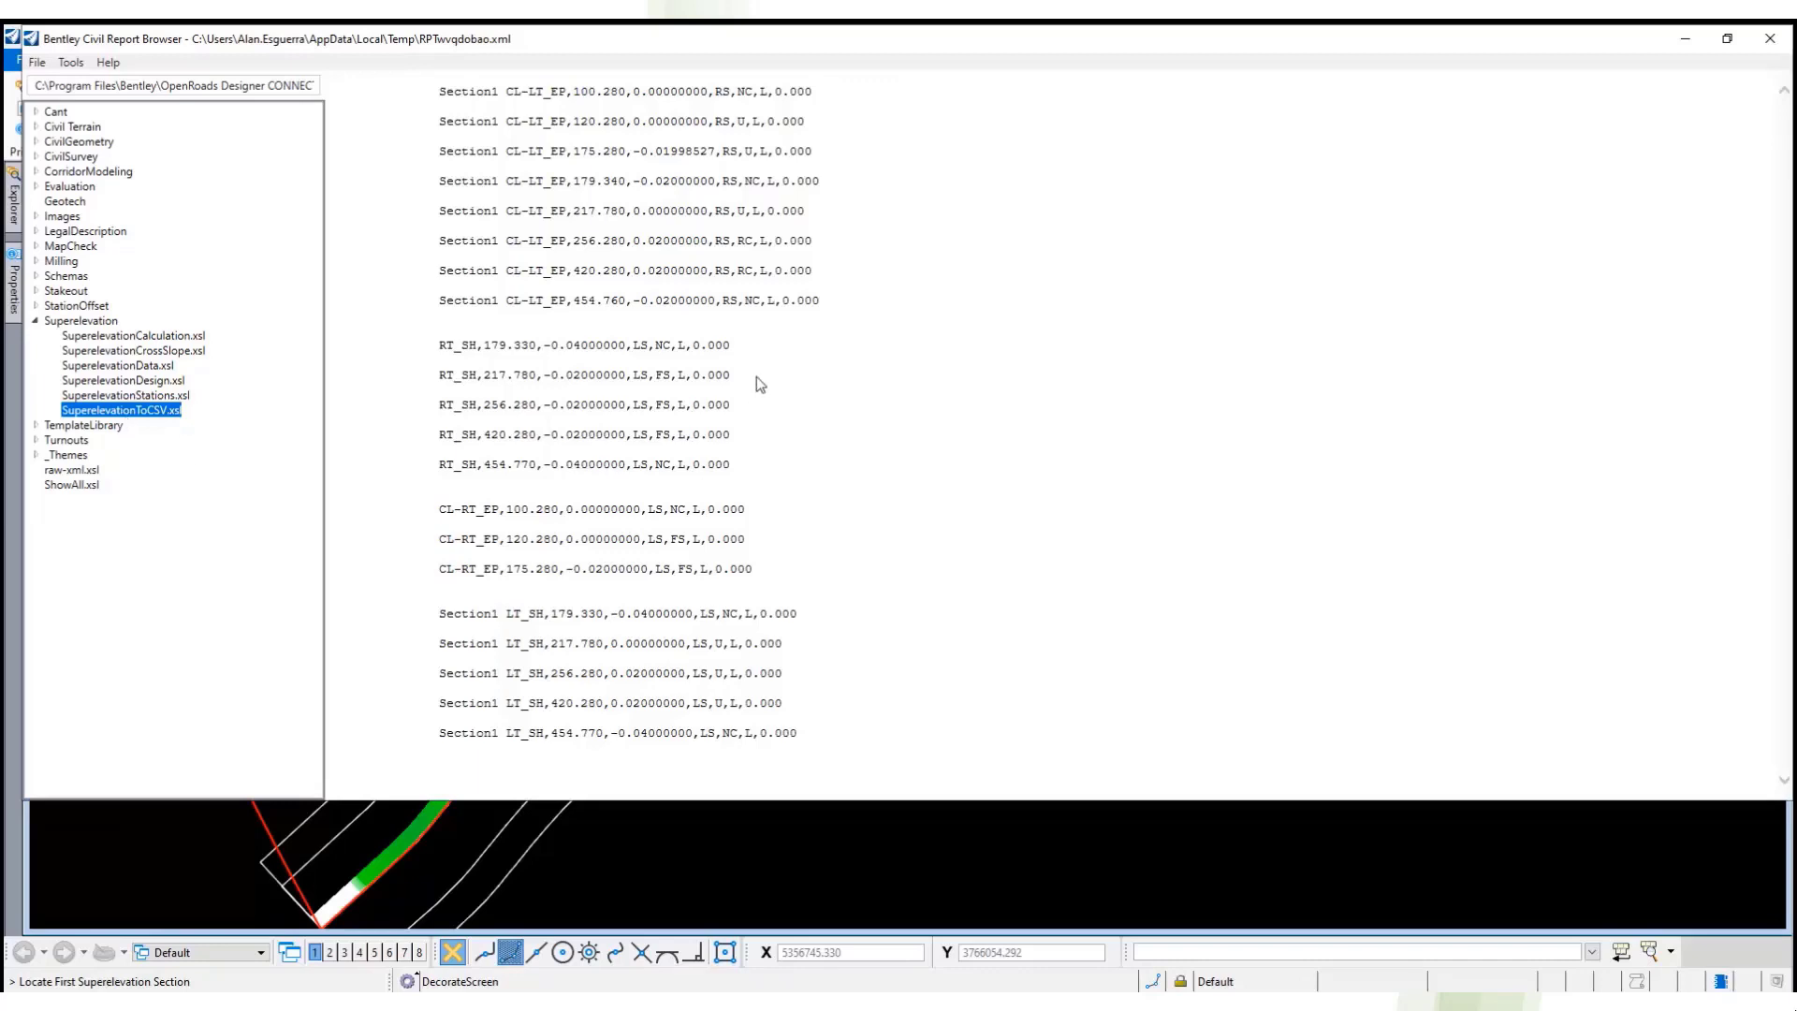
click(813, 335)
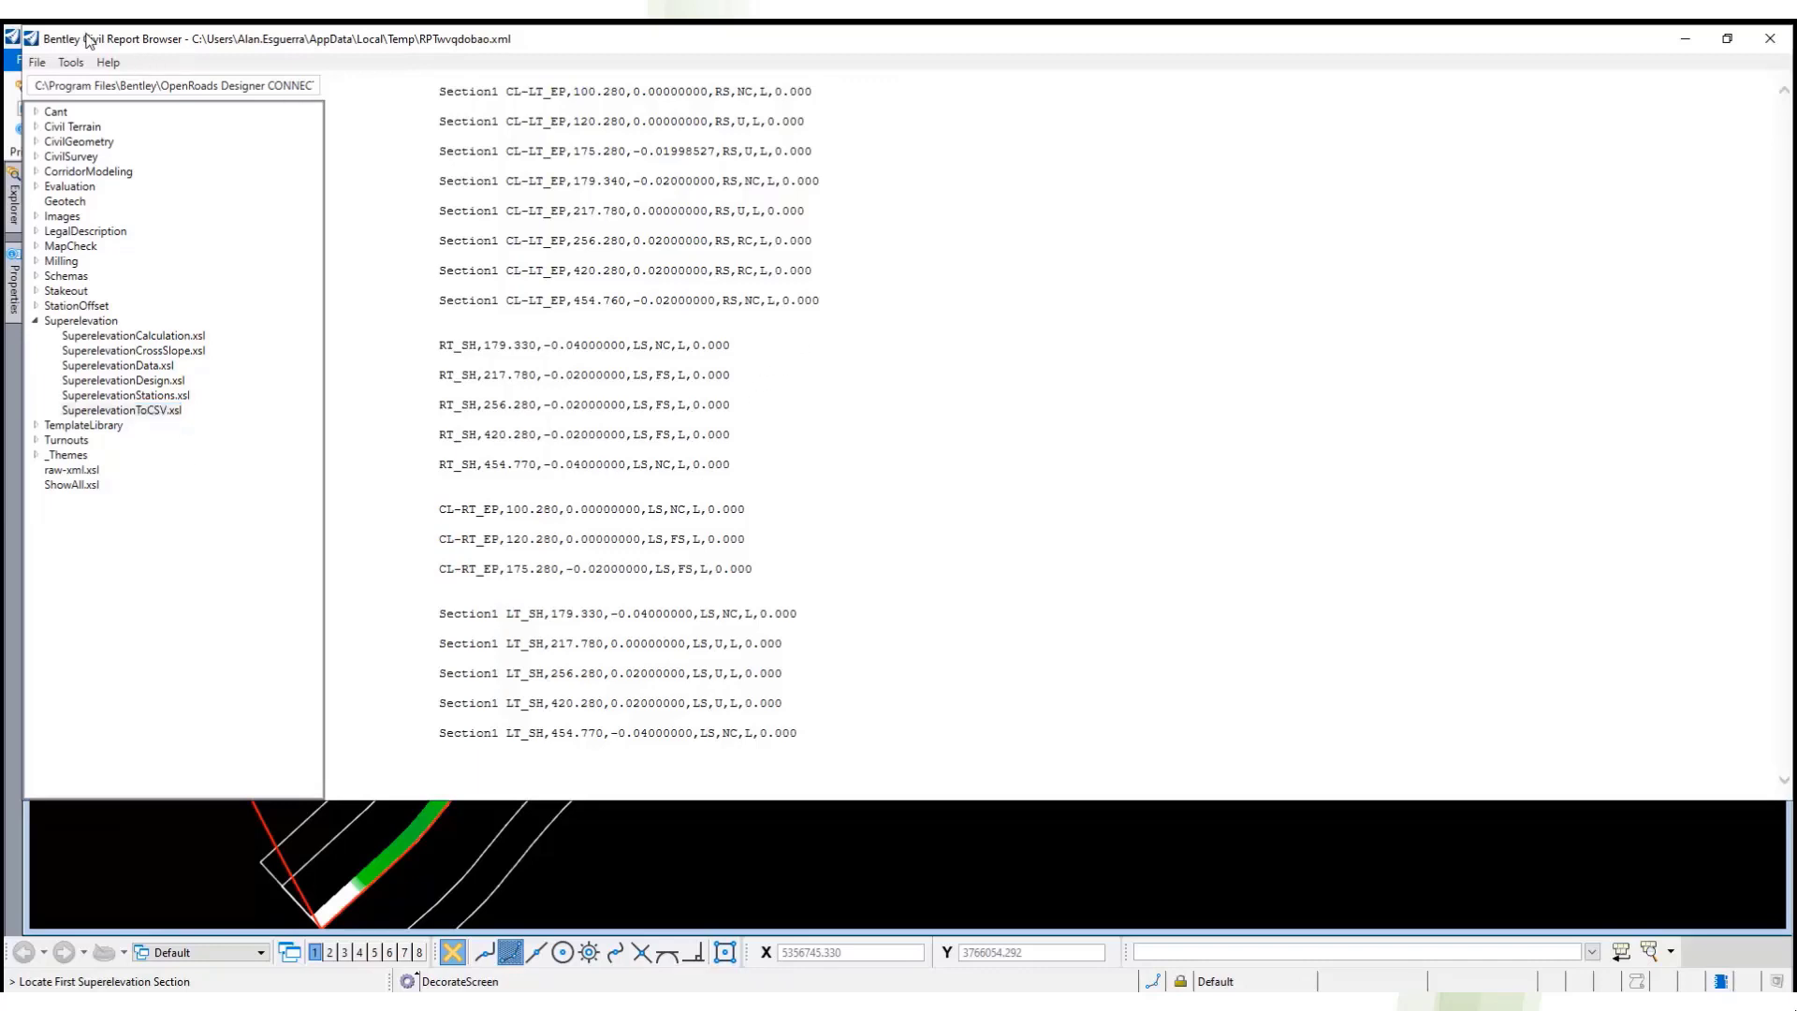
click(38, 62)
click(48, 105)
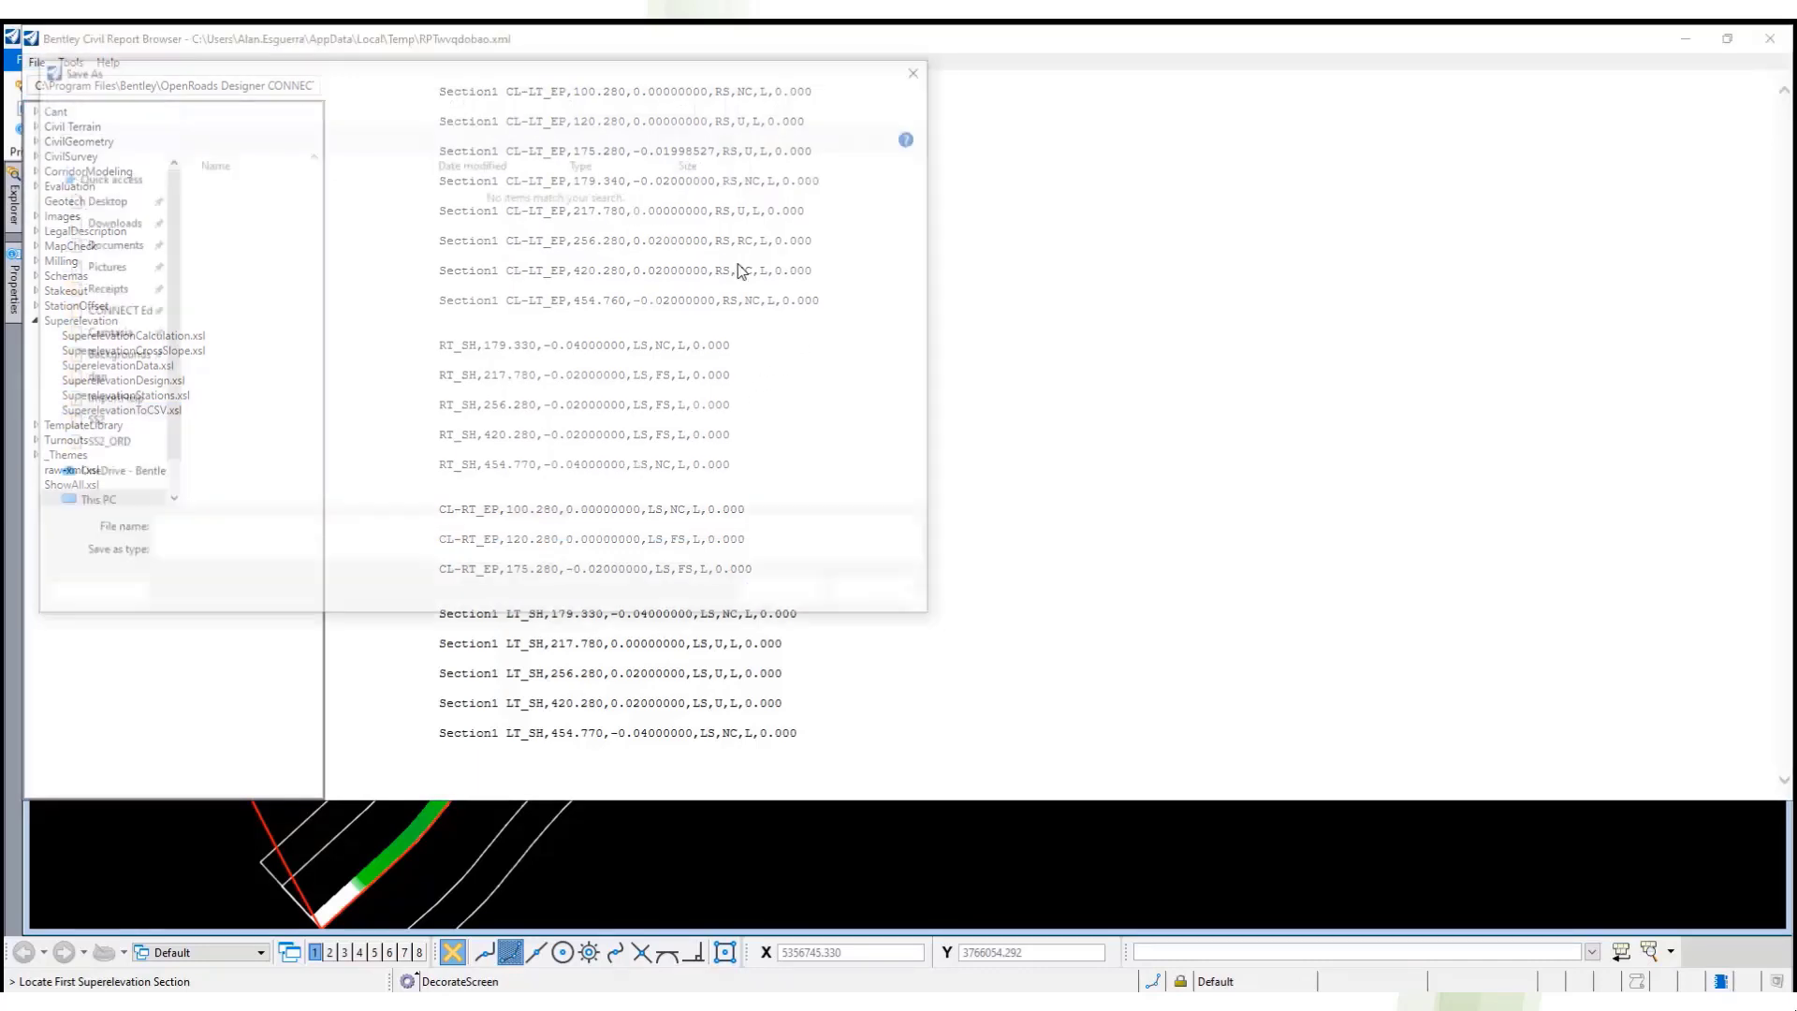
click(234, 554)
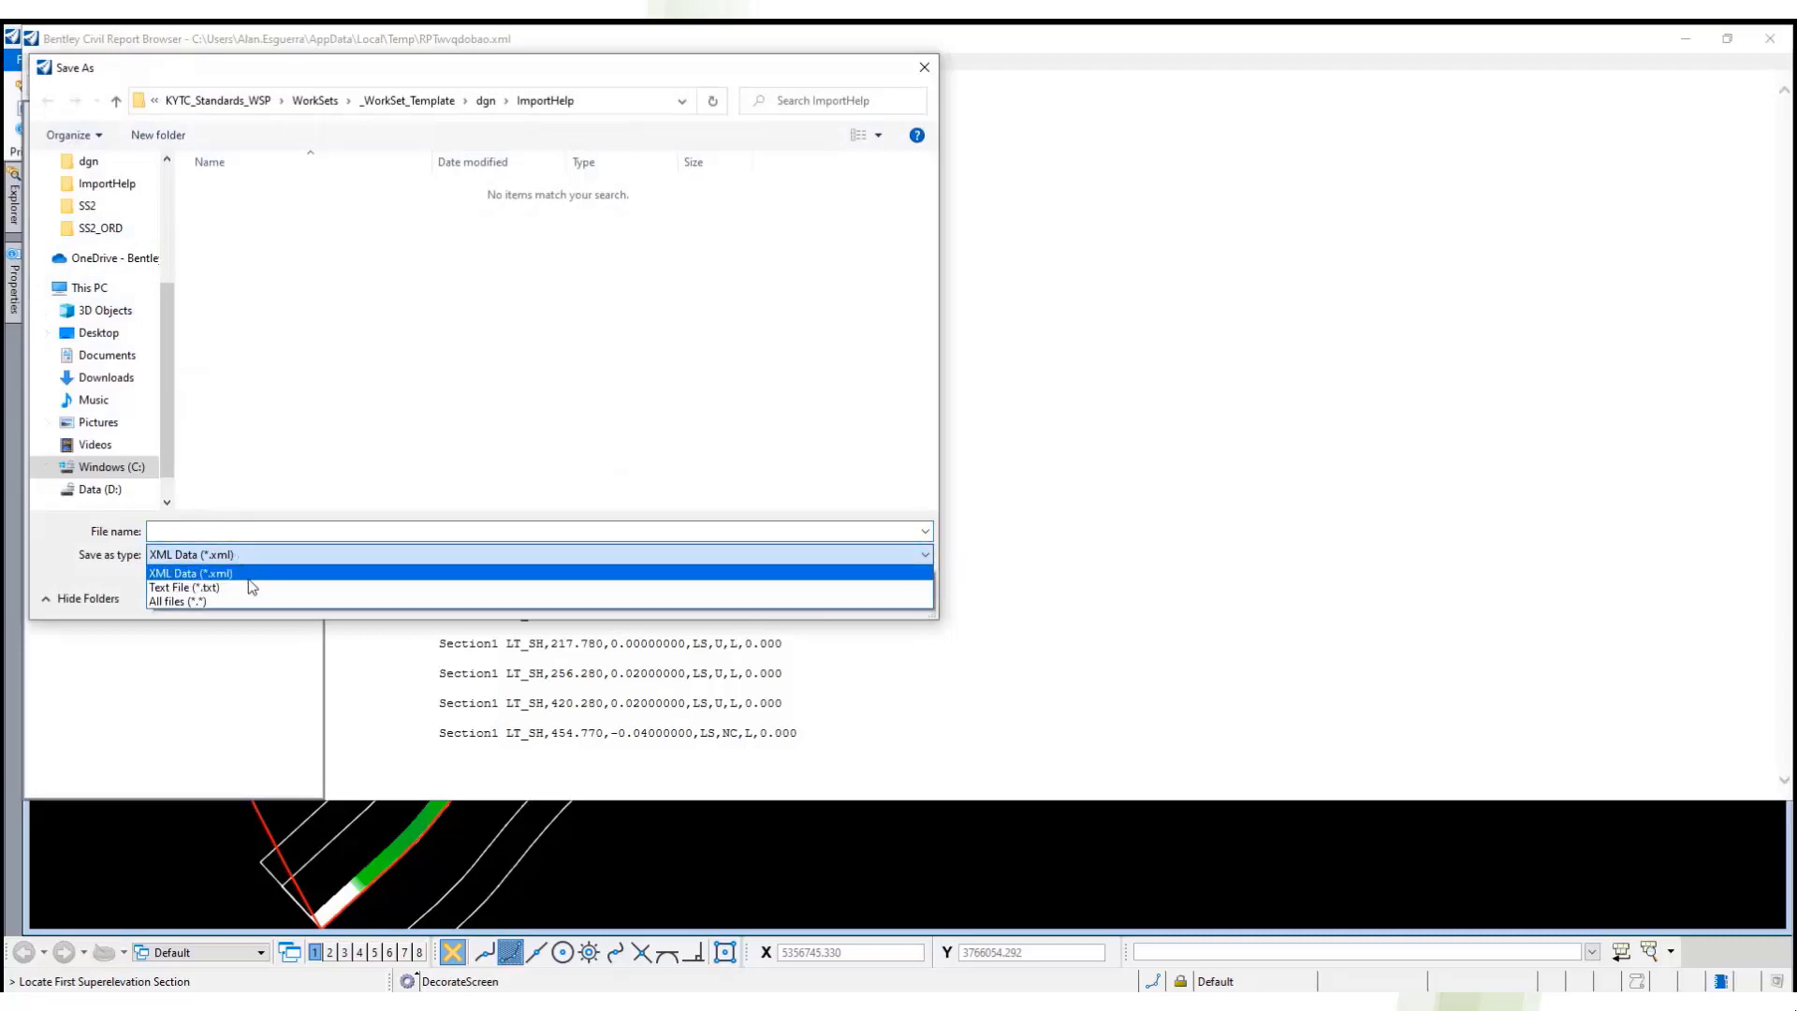
click(254, 593)
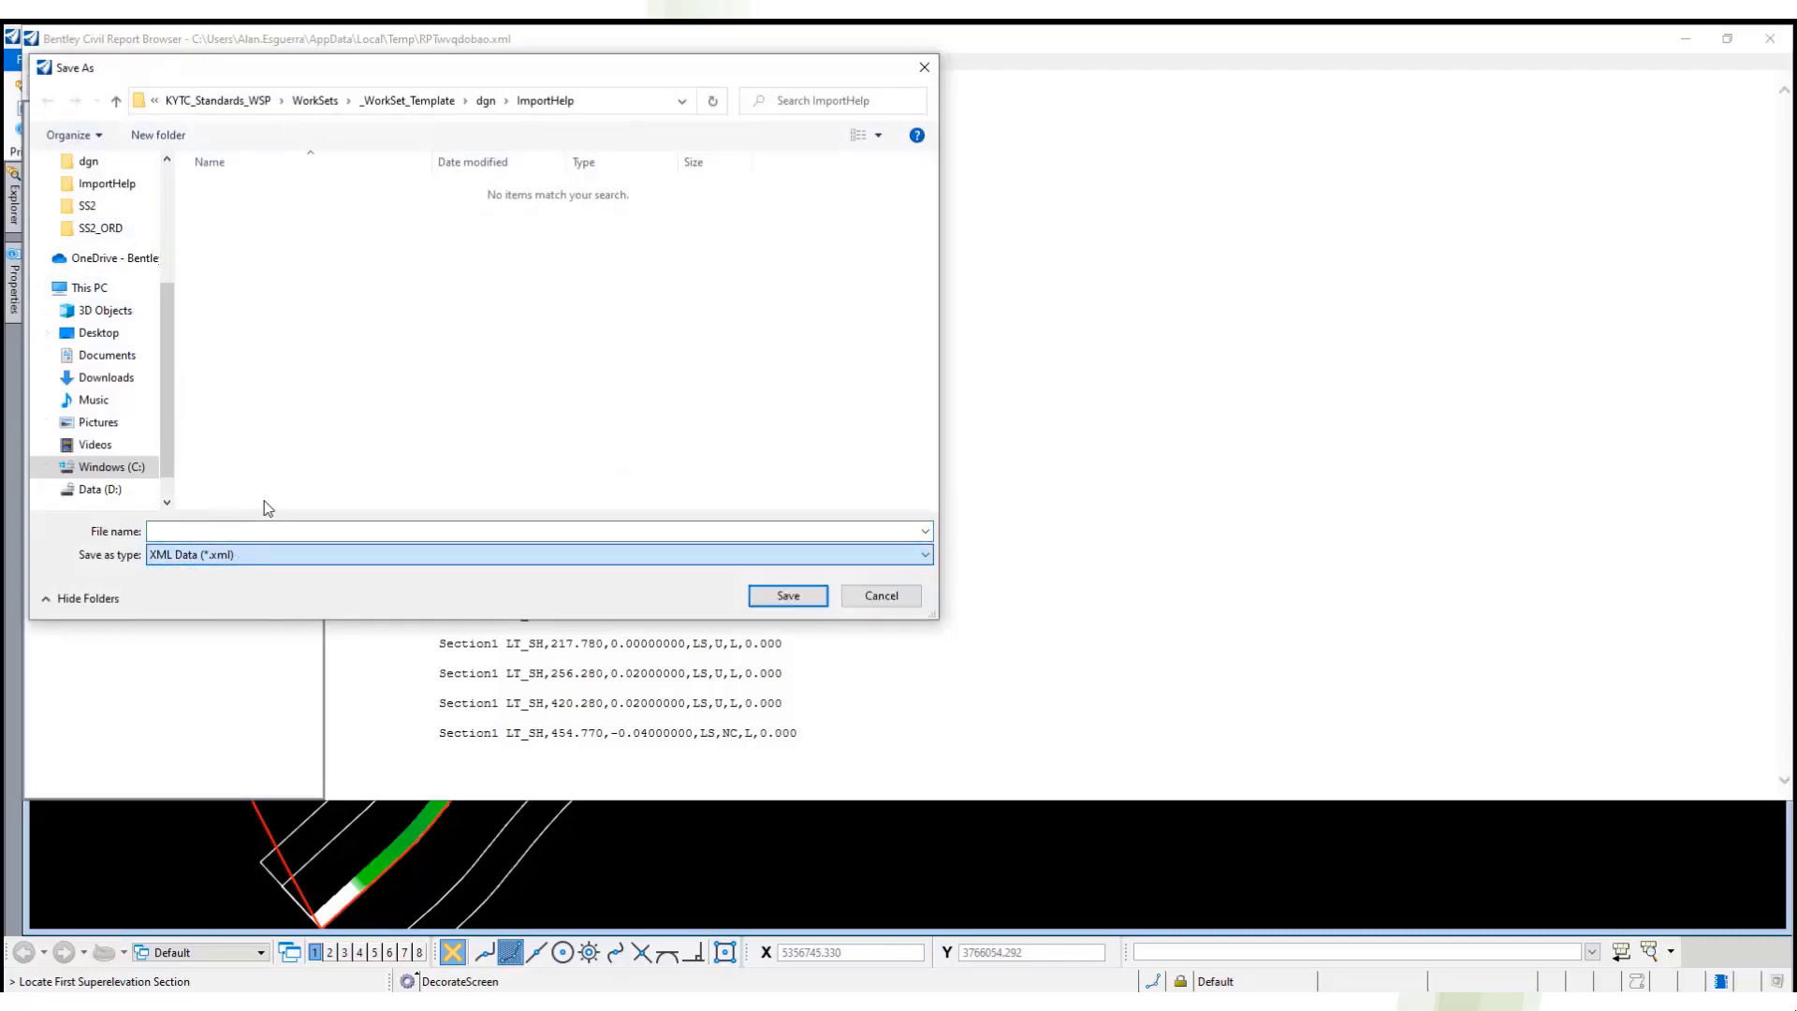
click(882, 593)
- Export the superelevation report to Excel and save the workbook on the Desktop as AE Super Report_IRD.xlsx, closing it when done
right_click(701, 526)
click(847, 535)
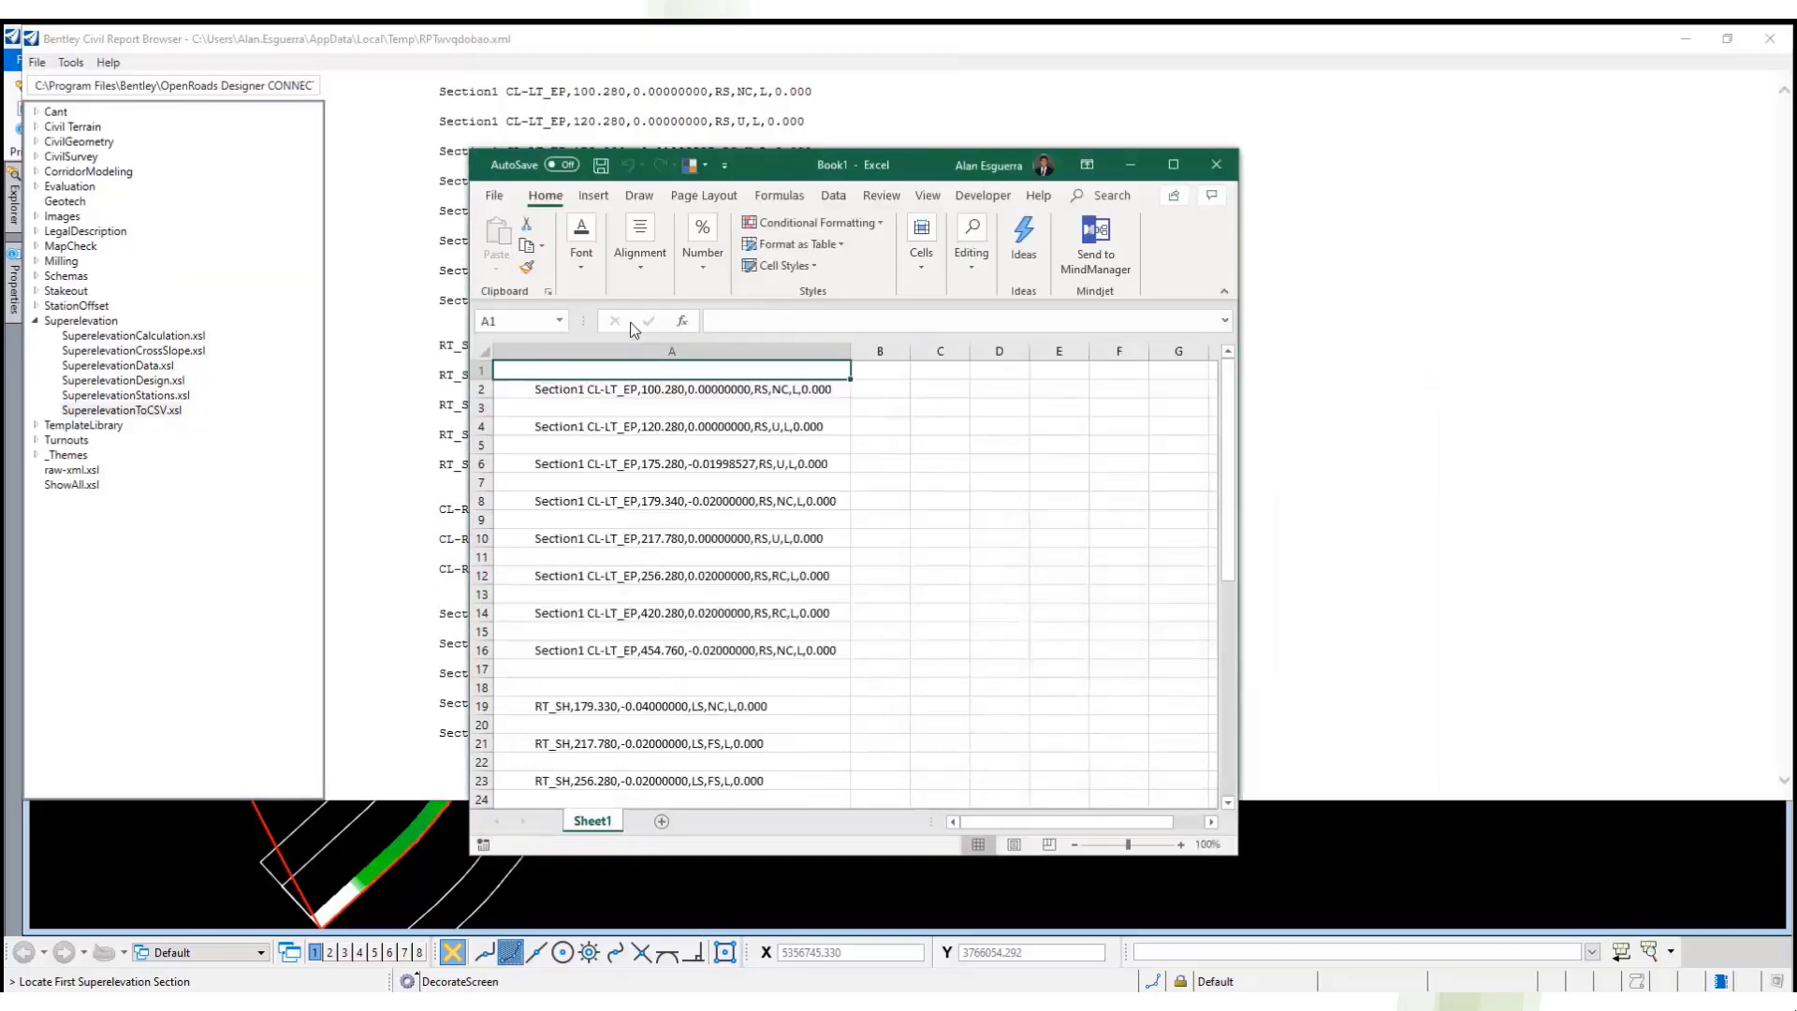
click(508, 187)
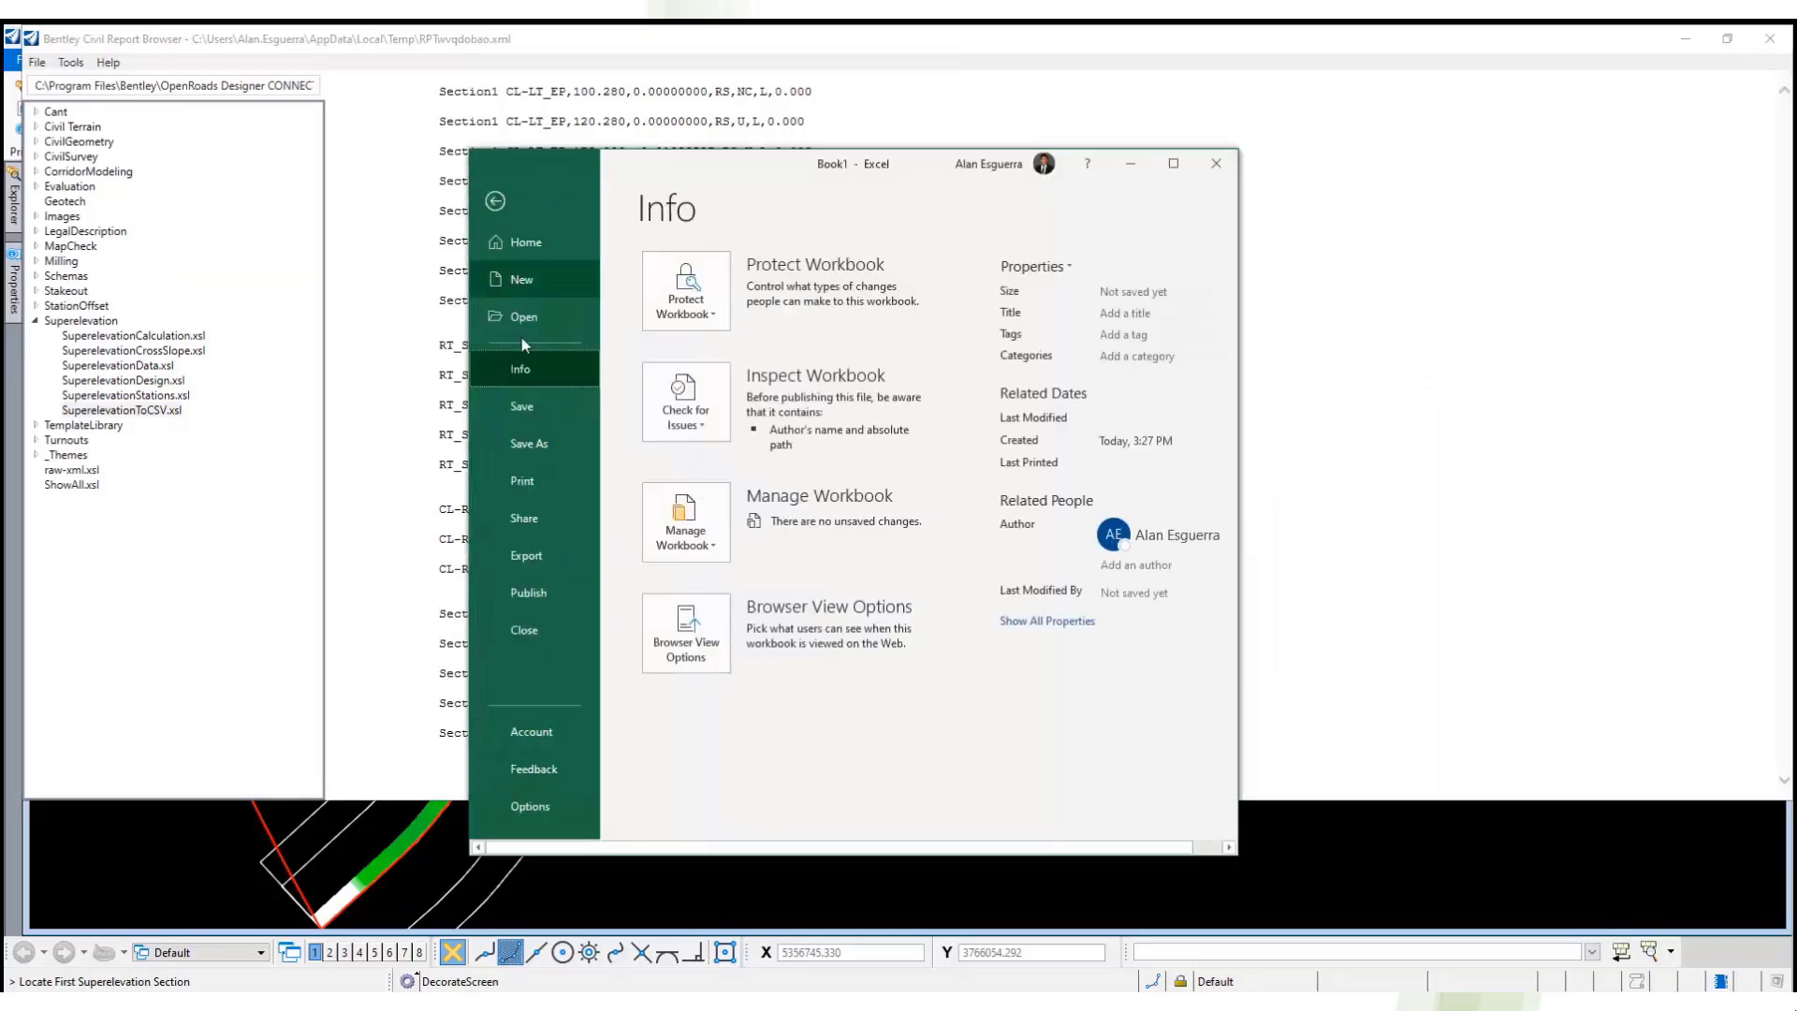
click(529, 443)
click(710, 491)
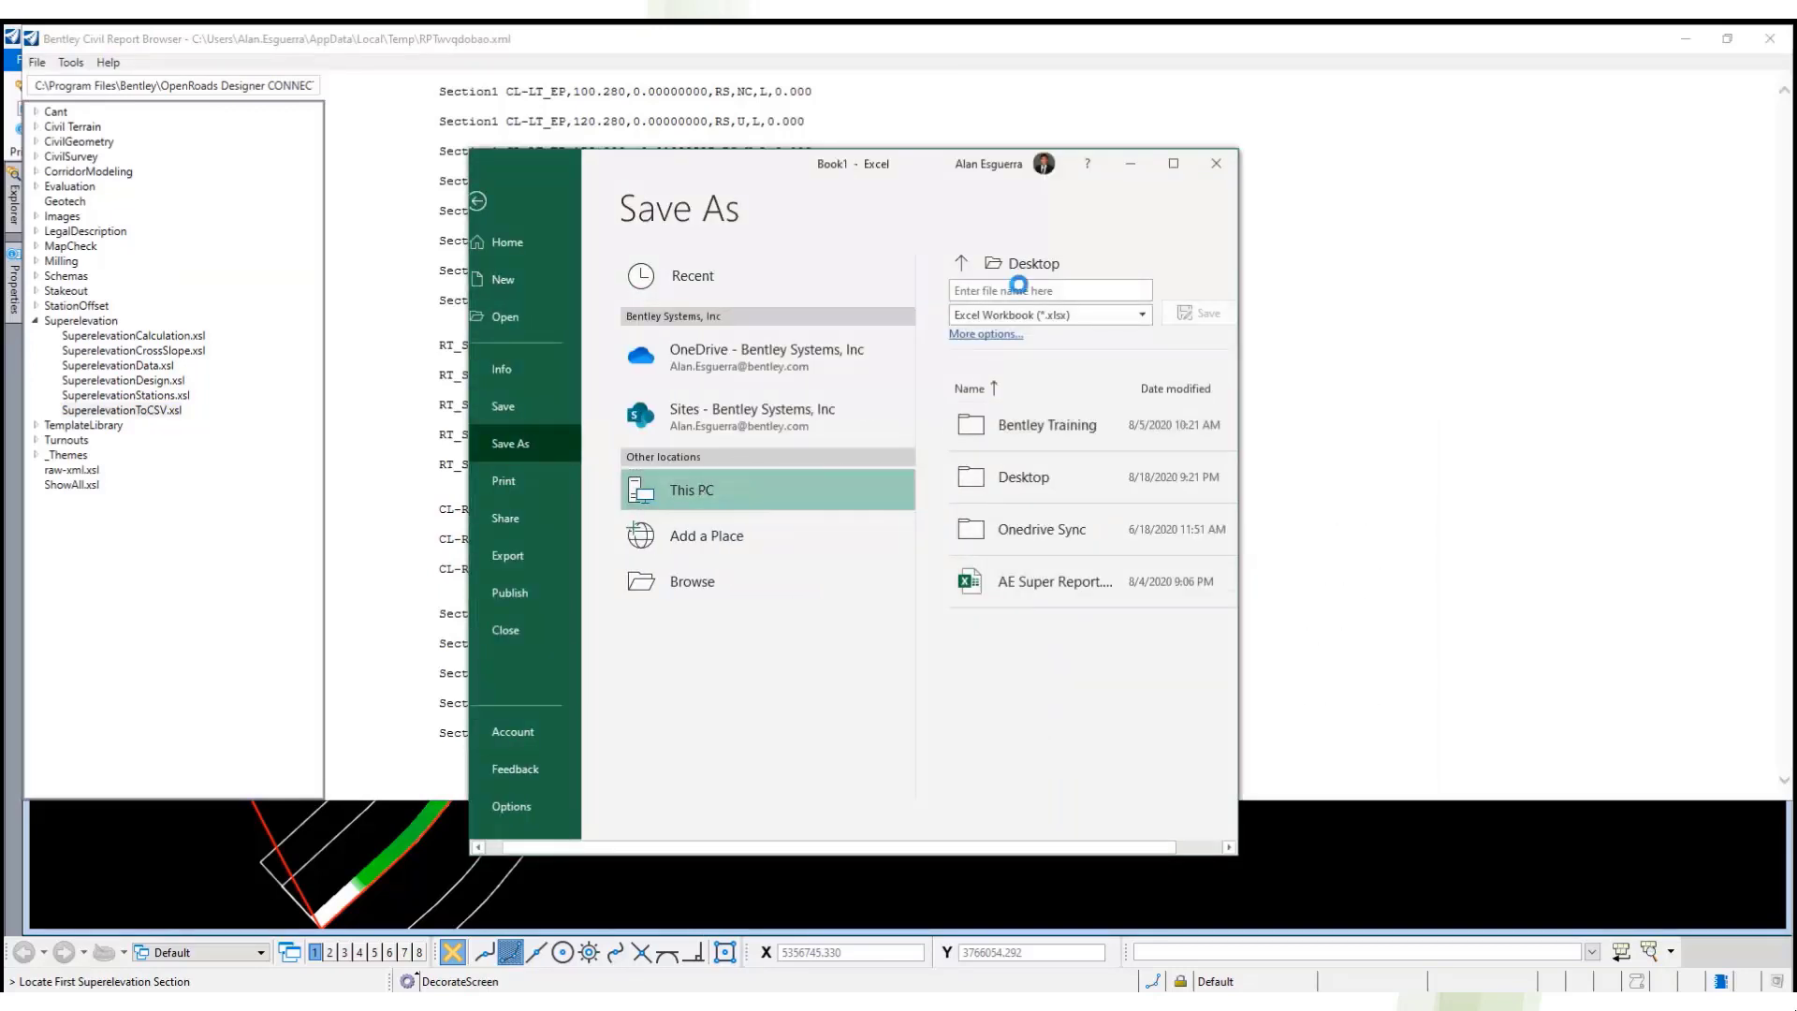
click(711, 284)
click(682, 391)
text(_IRD.xlsx)
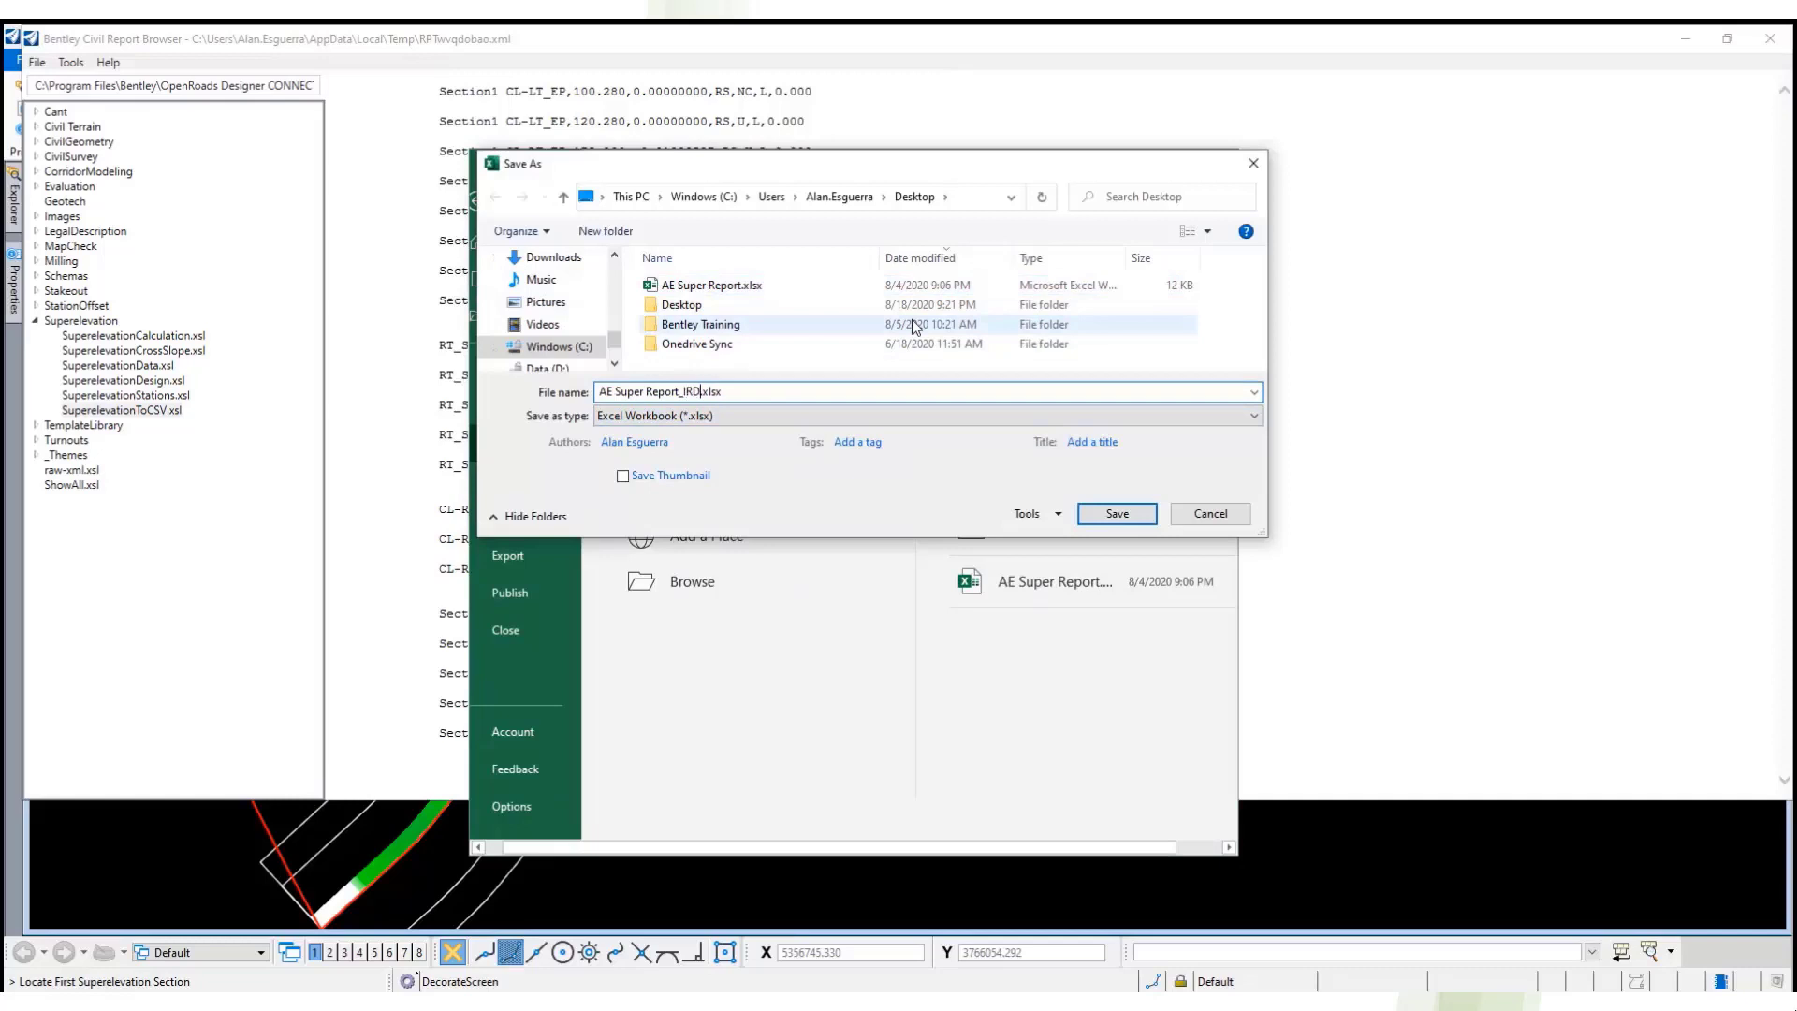
key(Return)
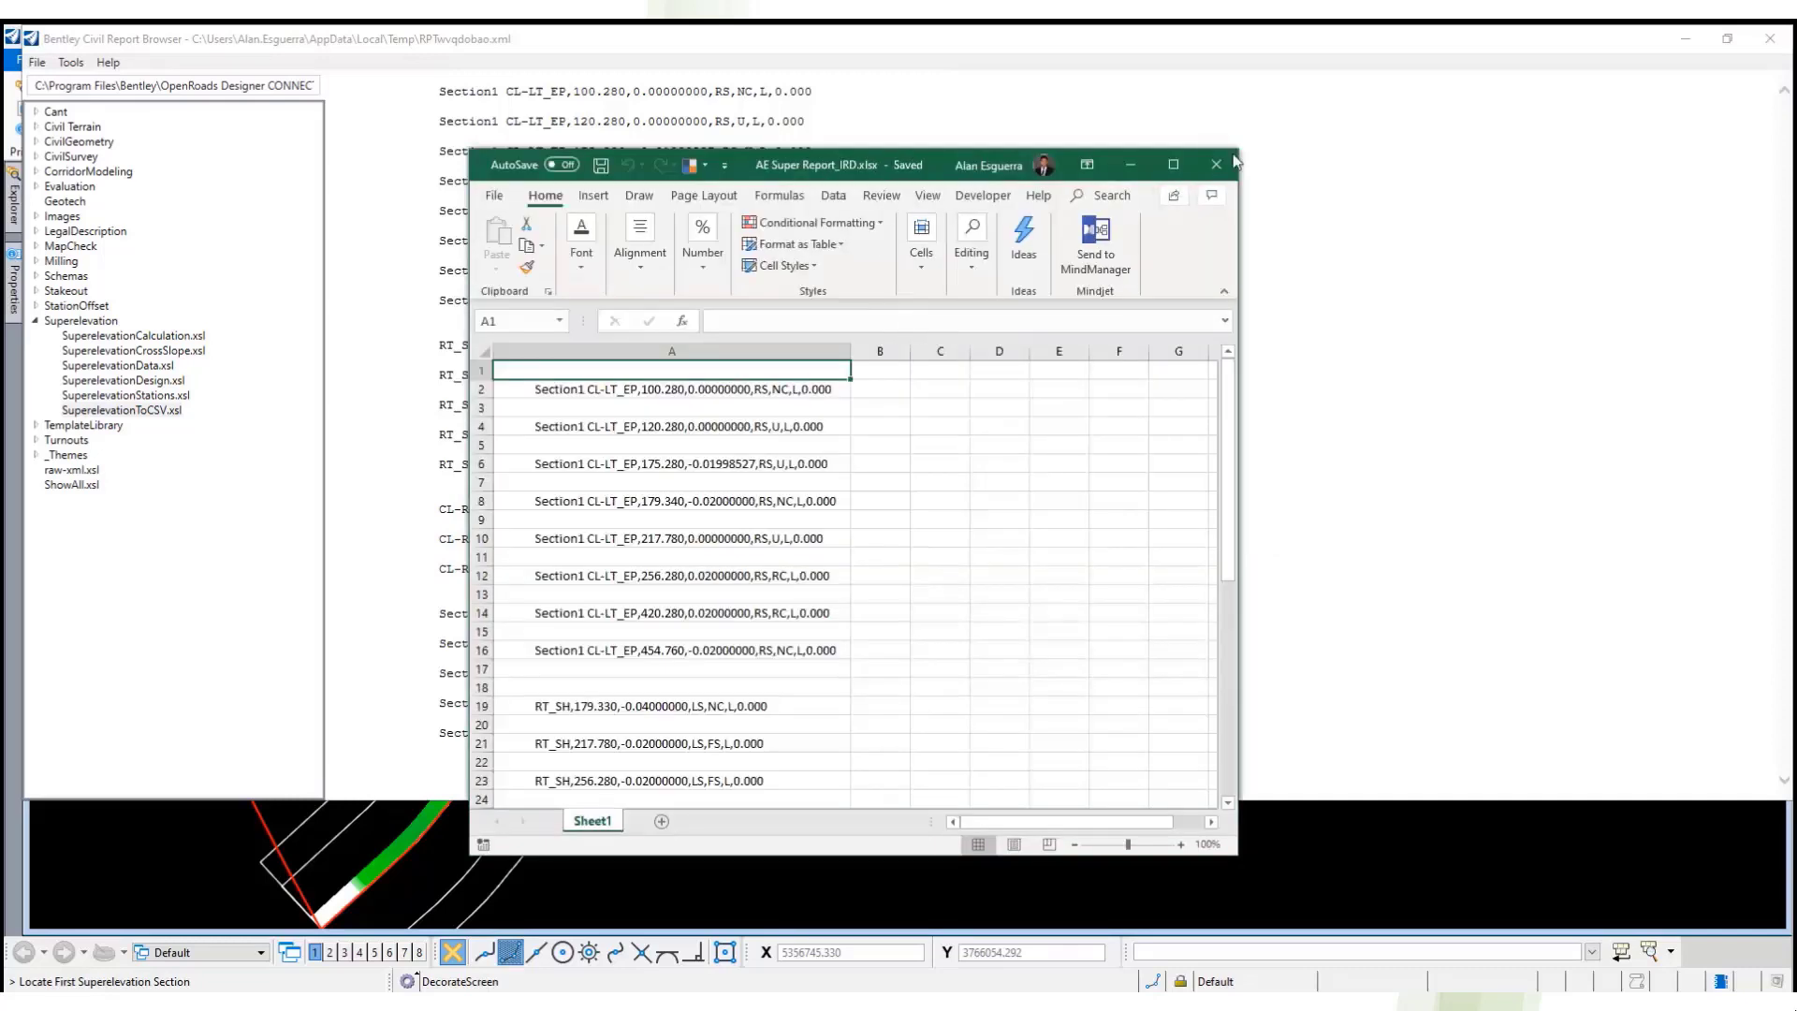
click(1216, 165)
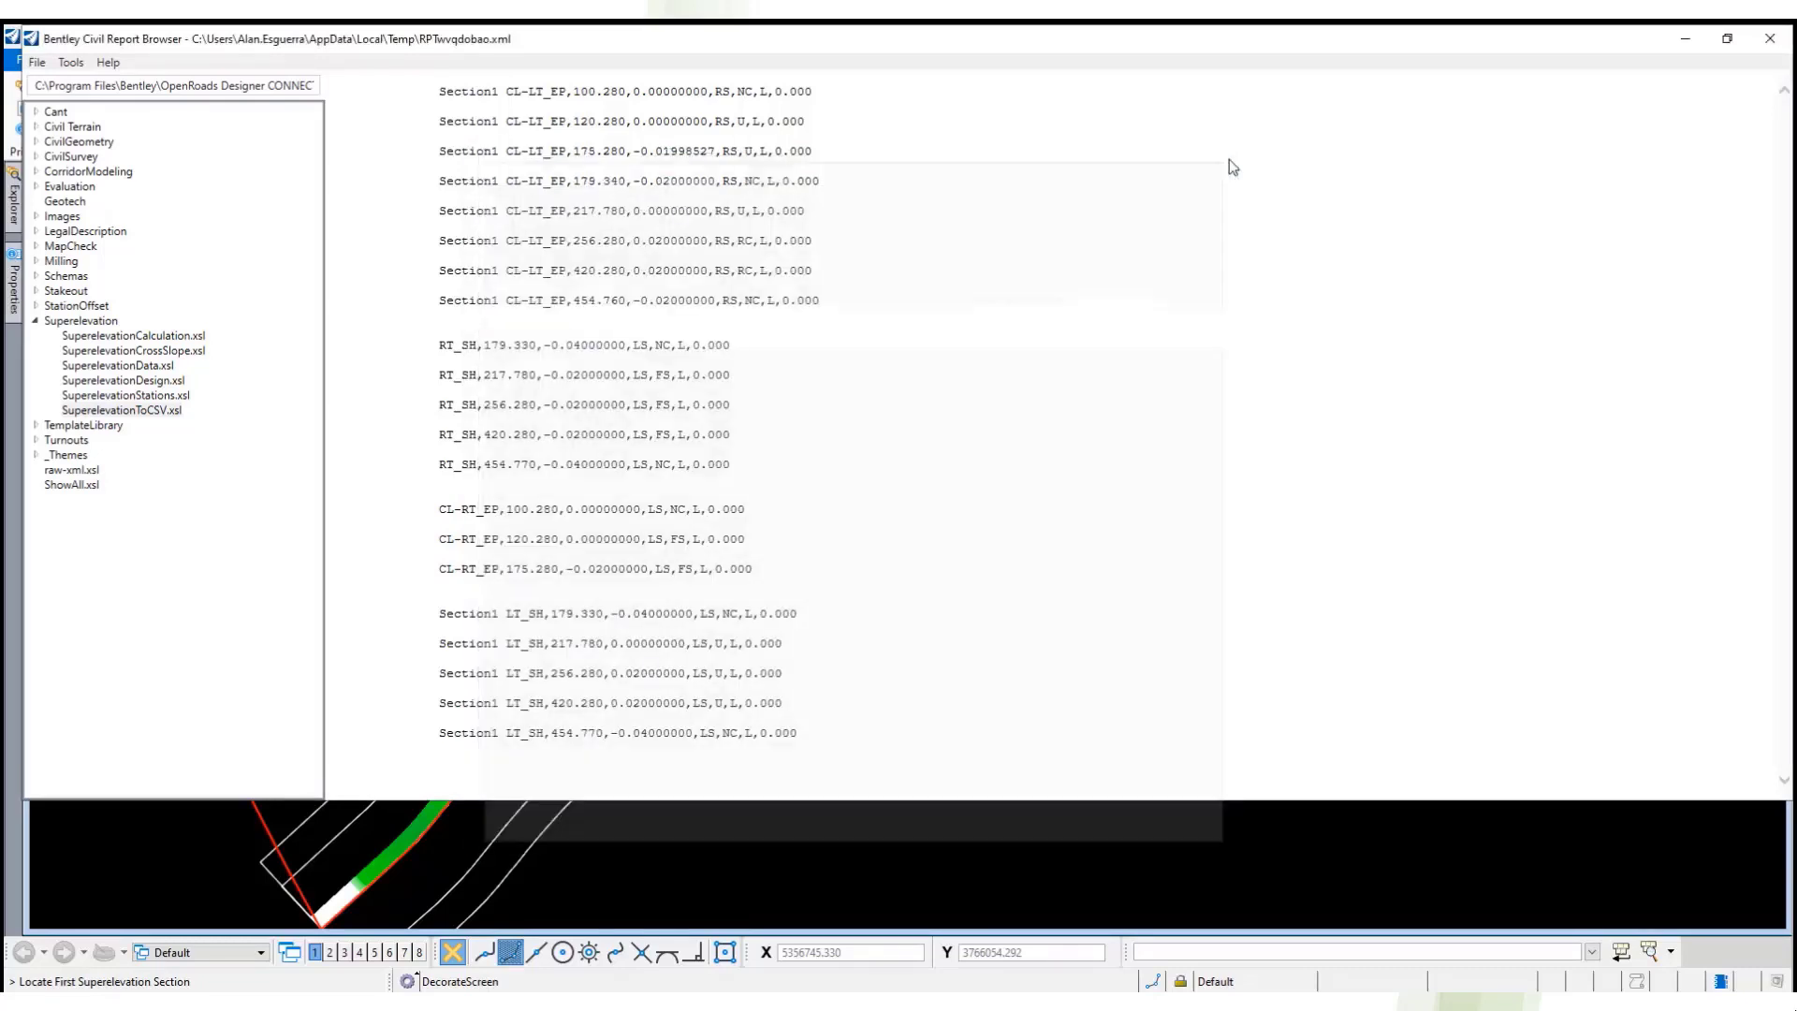
- Close the report browser and create a new DGN file named Corridor499A in the _WorkSet_Template dgn folder
click(1769, 38)
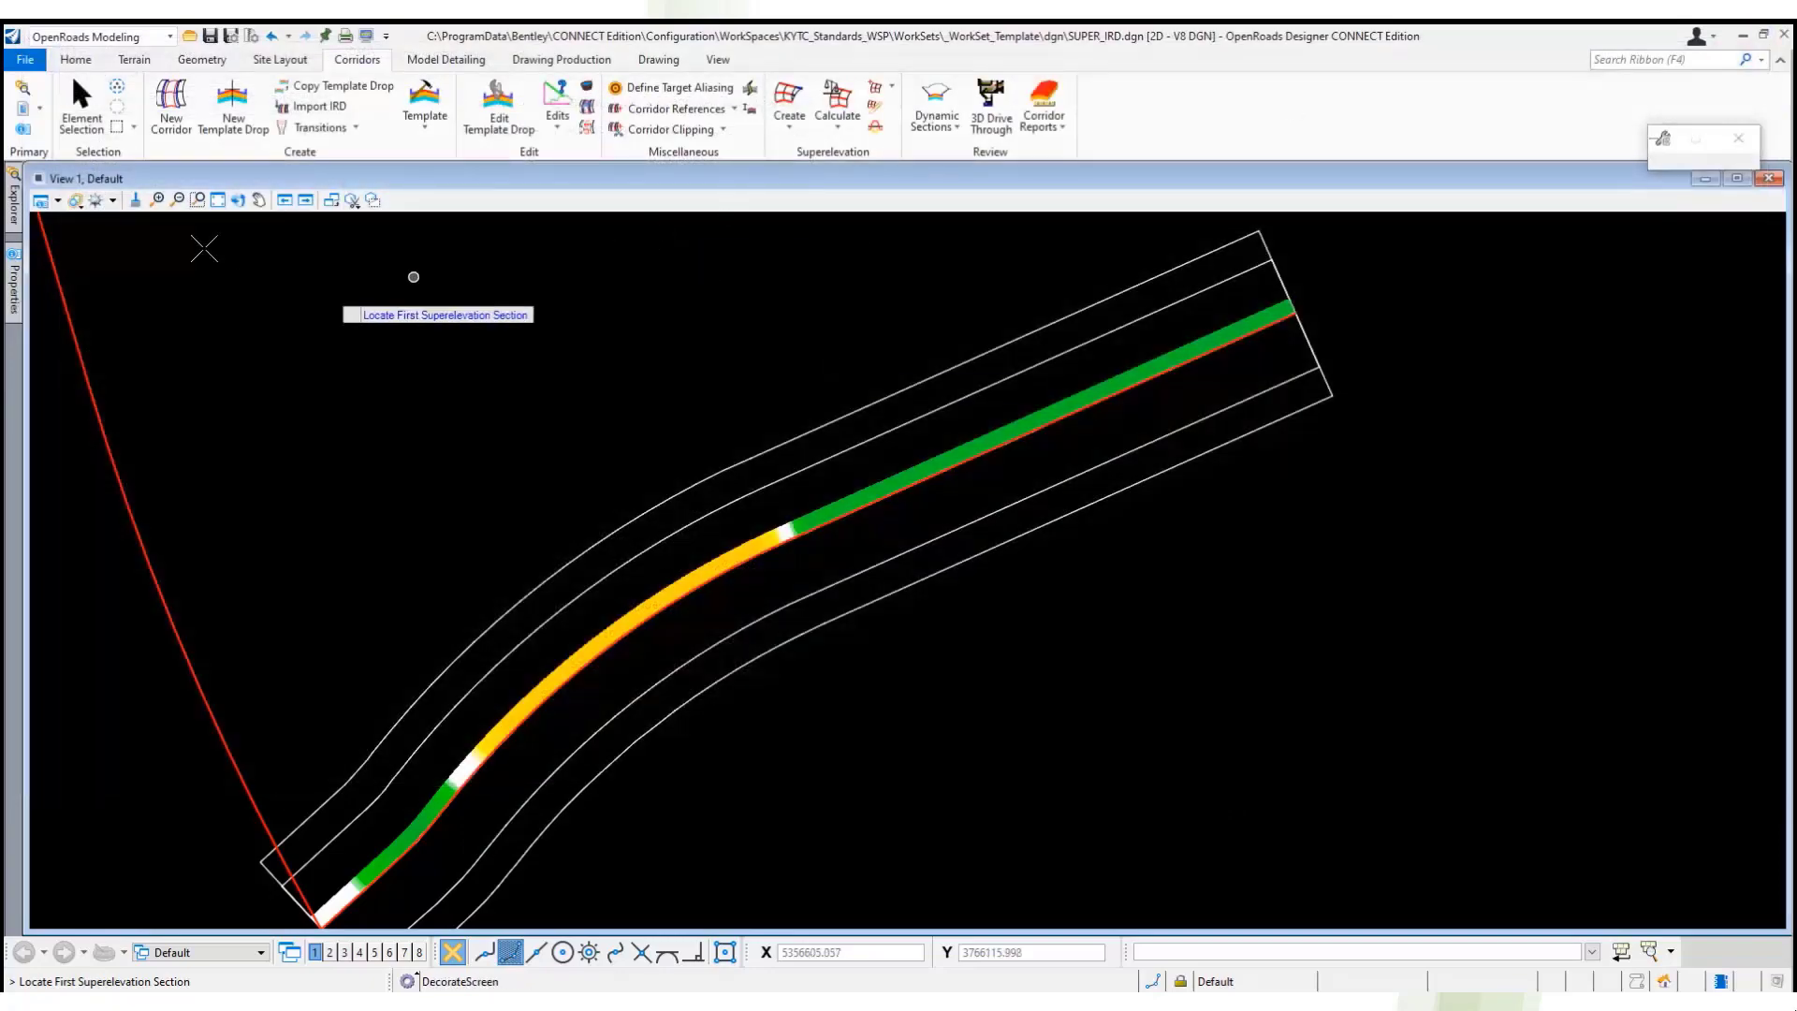
click(26, 59)
click(48, 189)
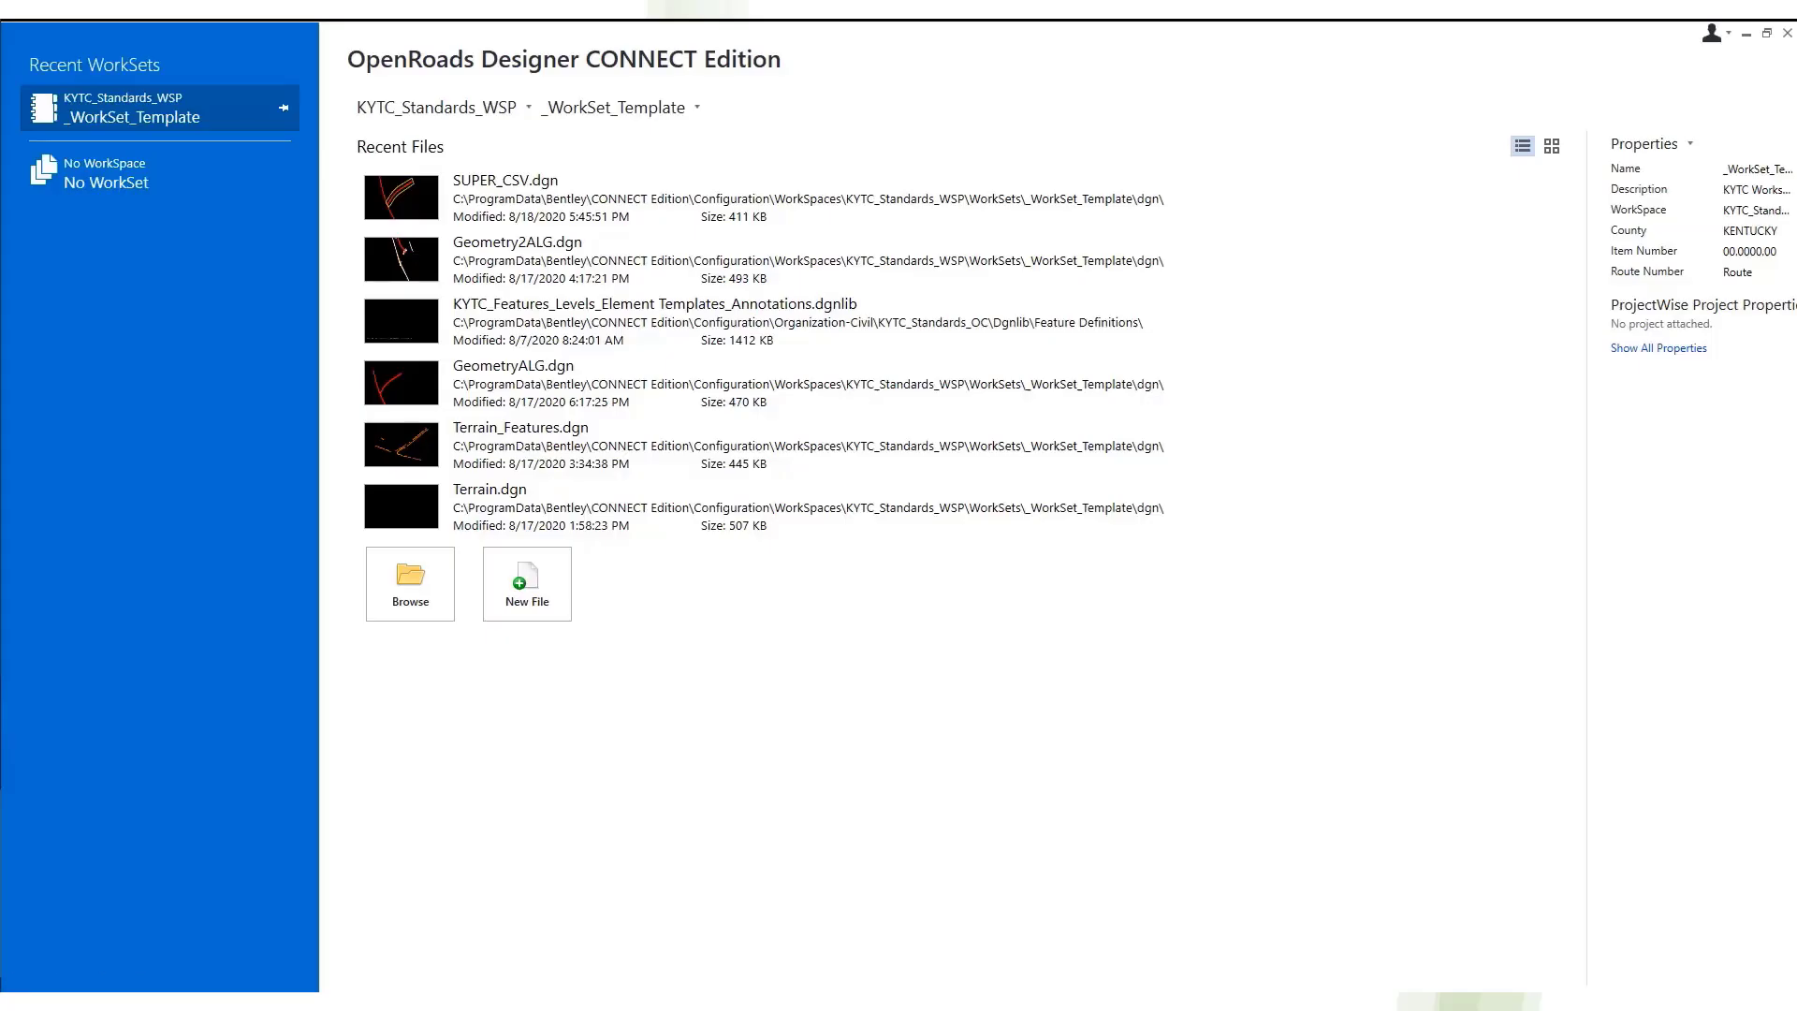
click(537, 575)
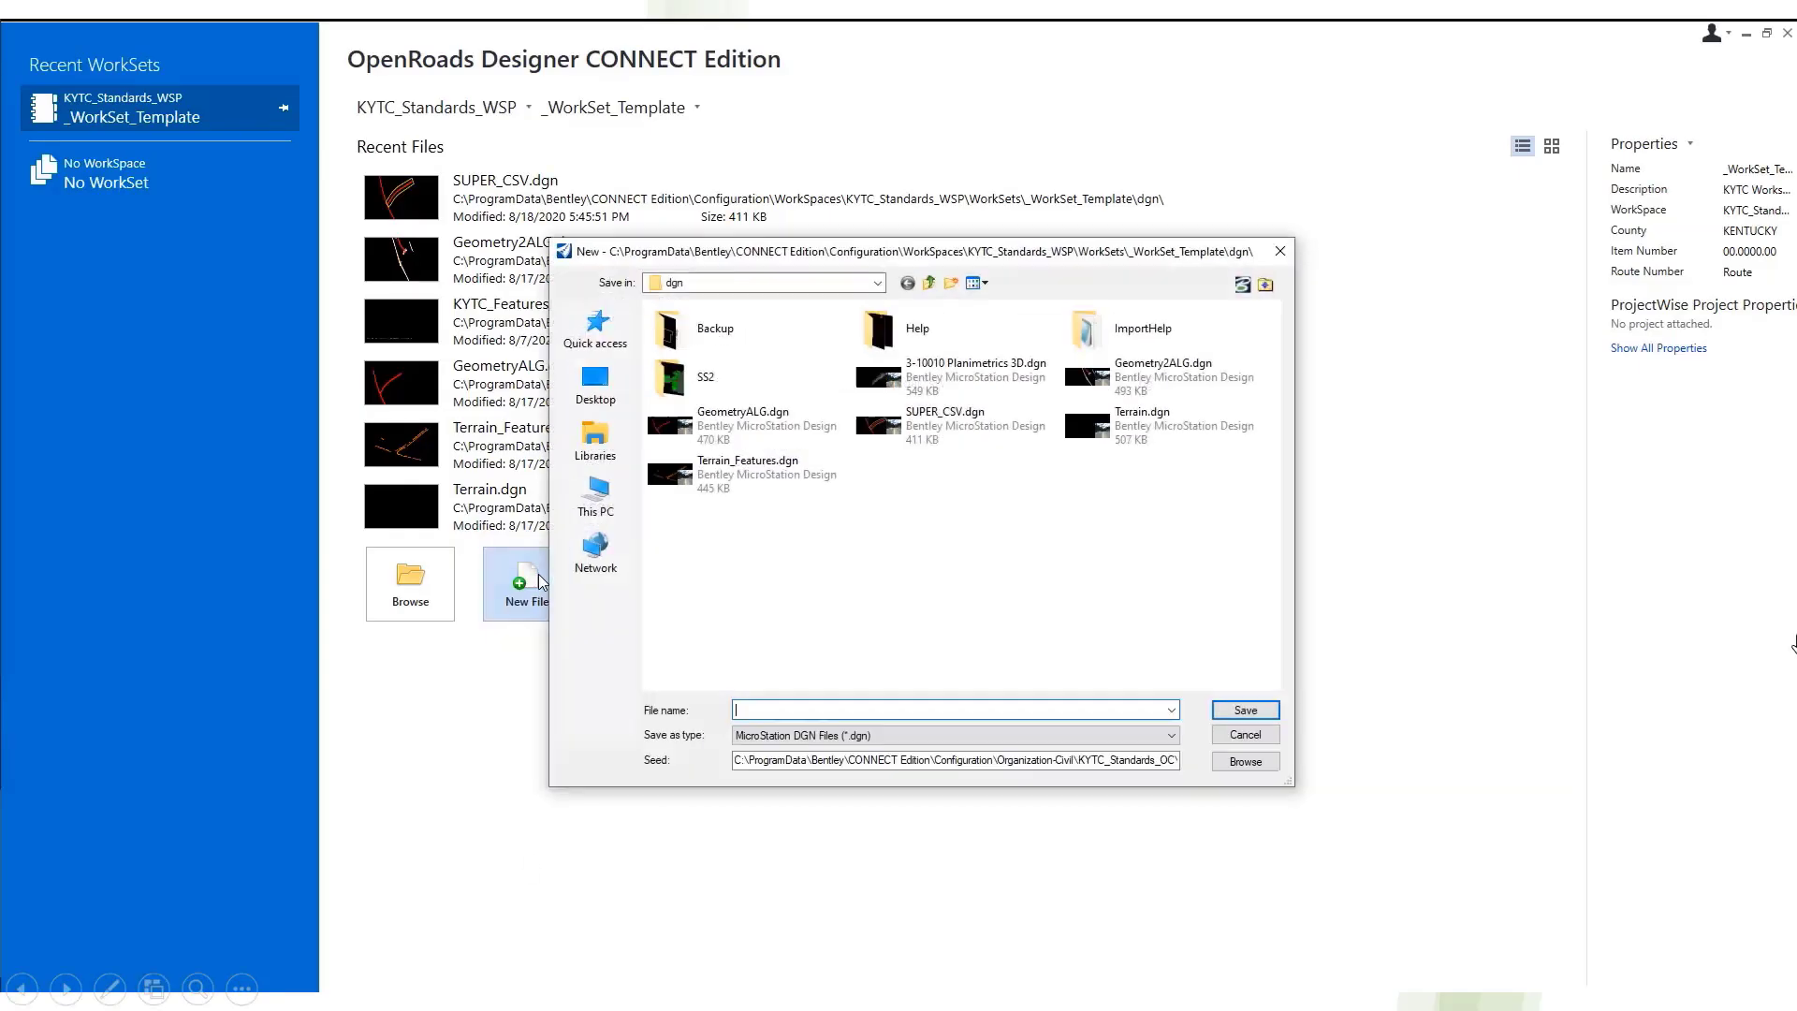
text(Corridor499A)
key(Return)
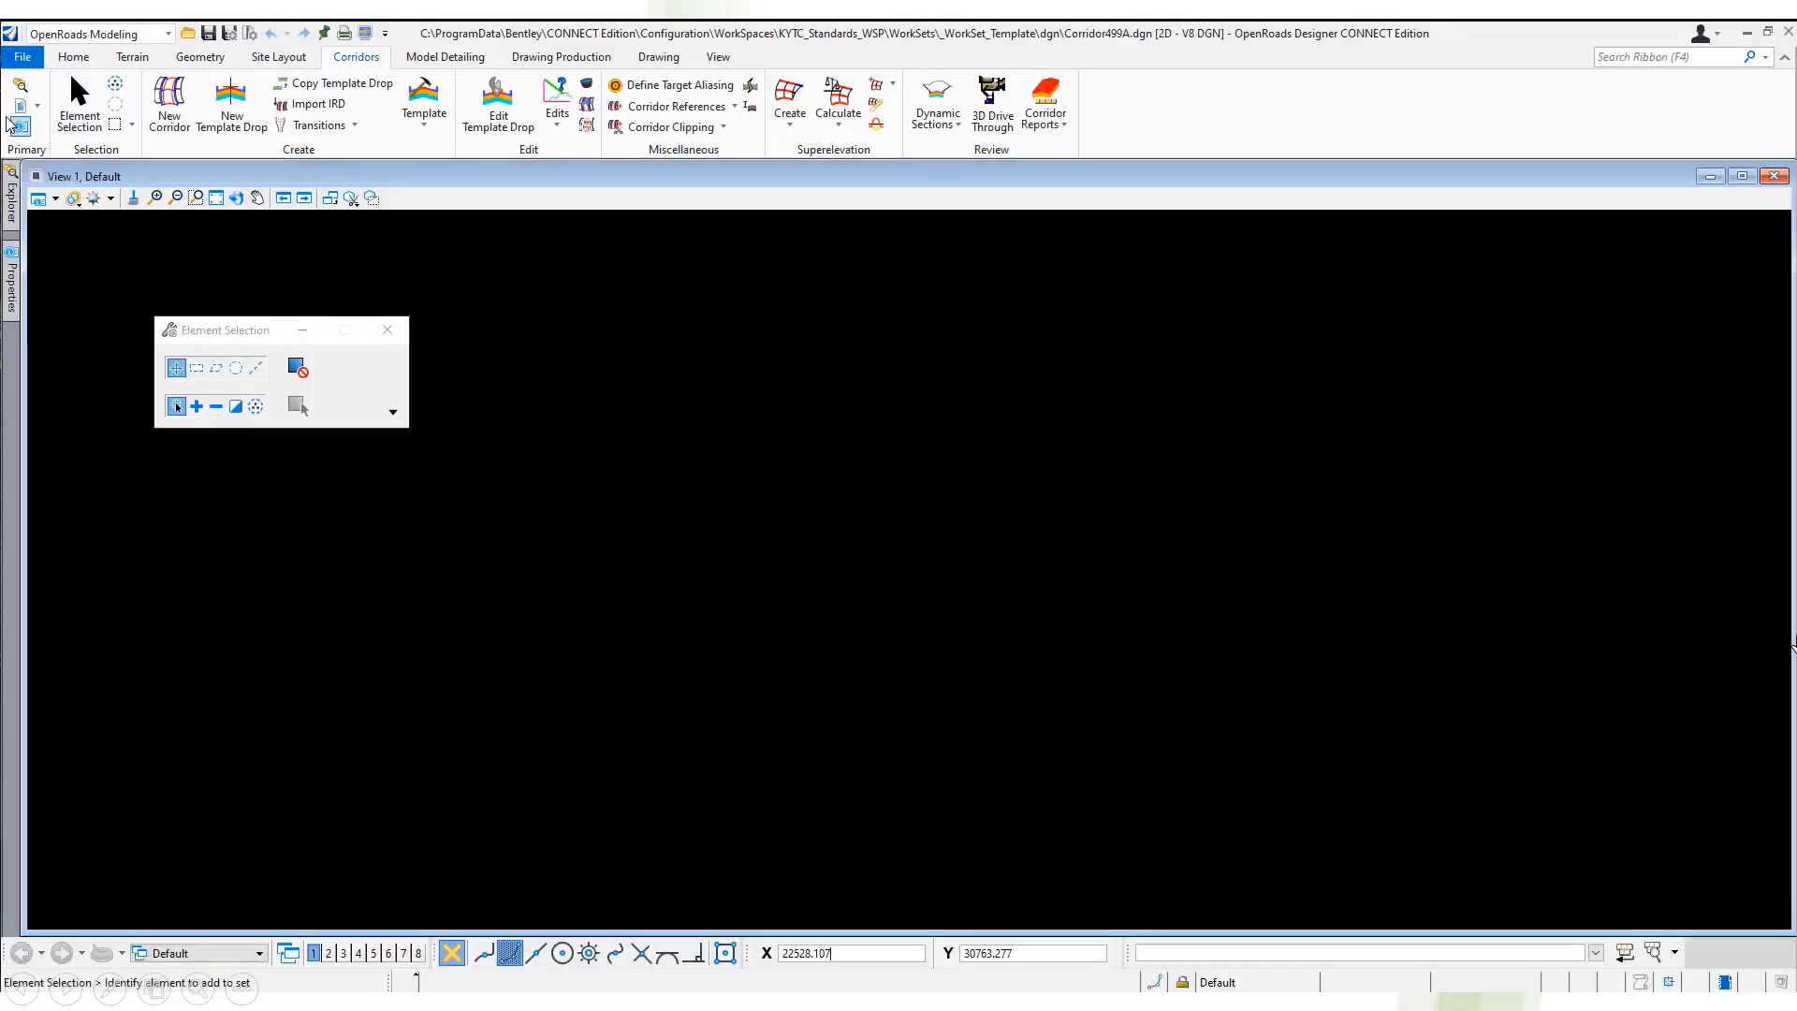
- Attach Geometry2ALG.dgn, GeometryALG.dgn, SUPER_CSV.dgn, Terrain.dgn and Terrain_Features.dgn as references with the Coincident World attachment method
click(19, 106)
right_click(375, 743)
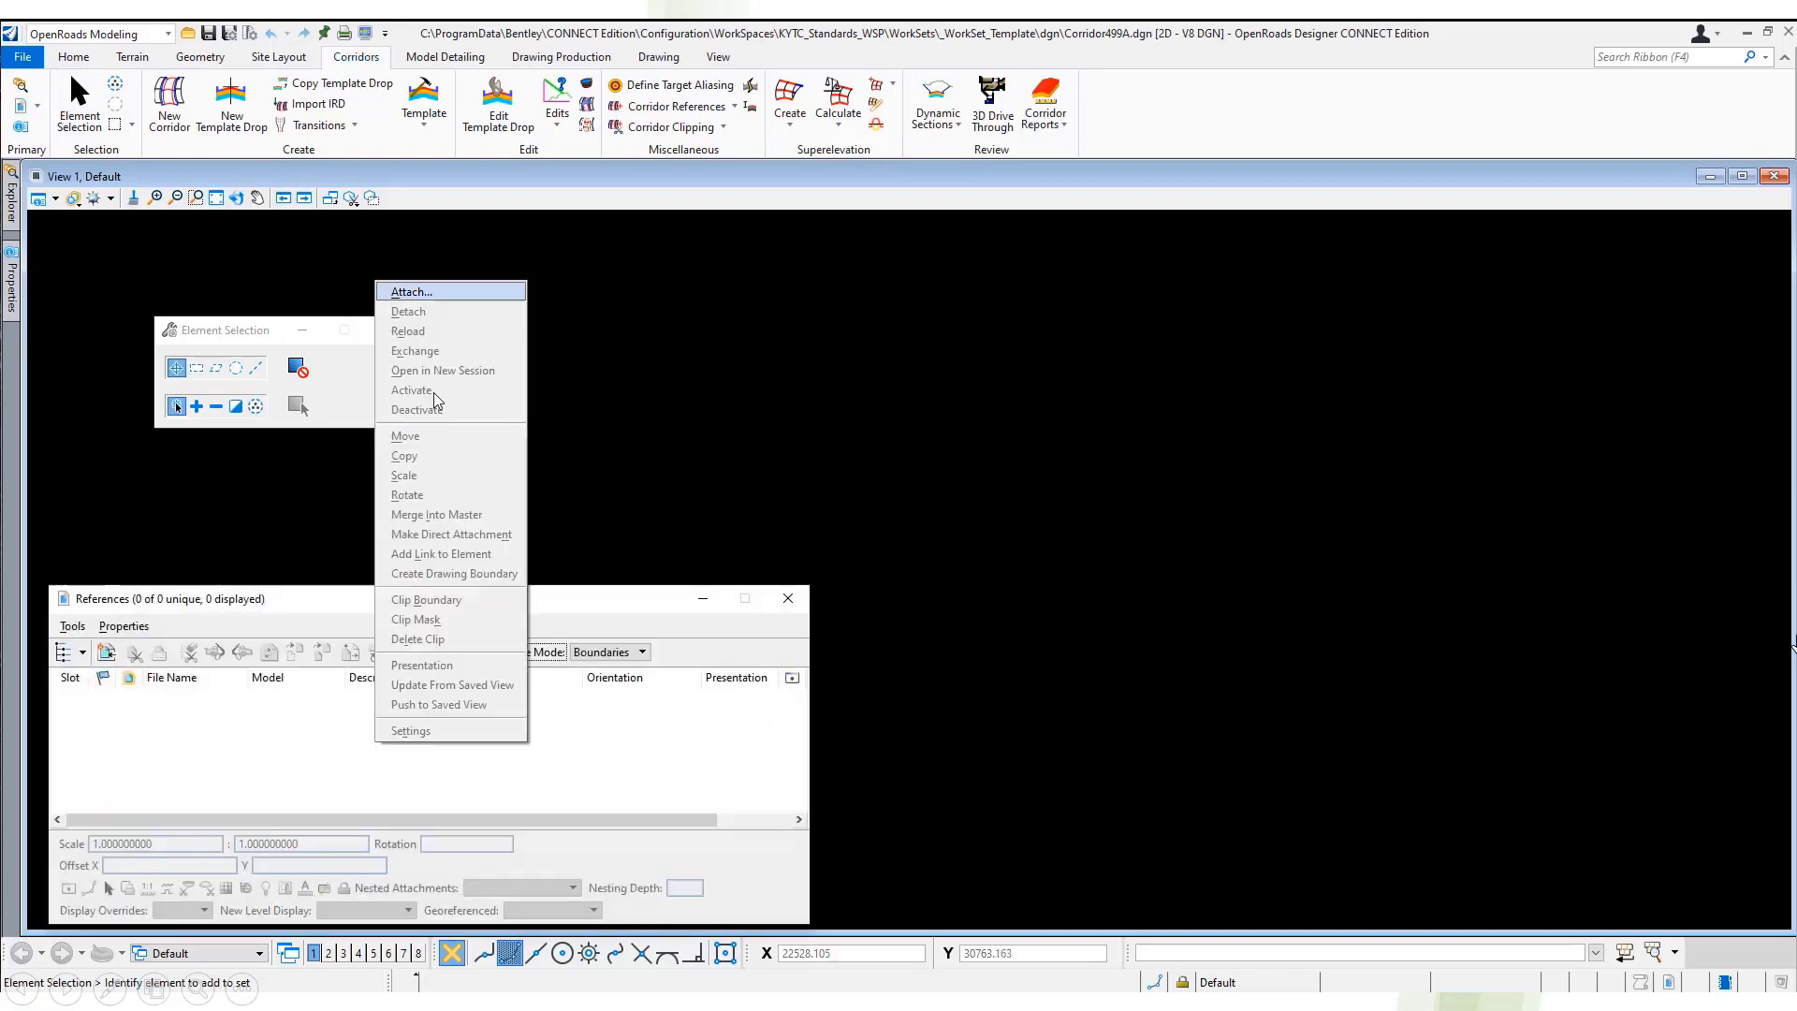
click(431, 292)
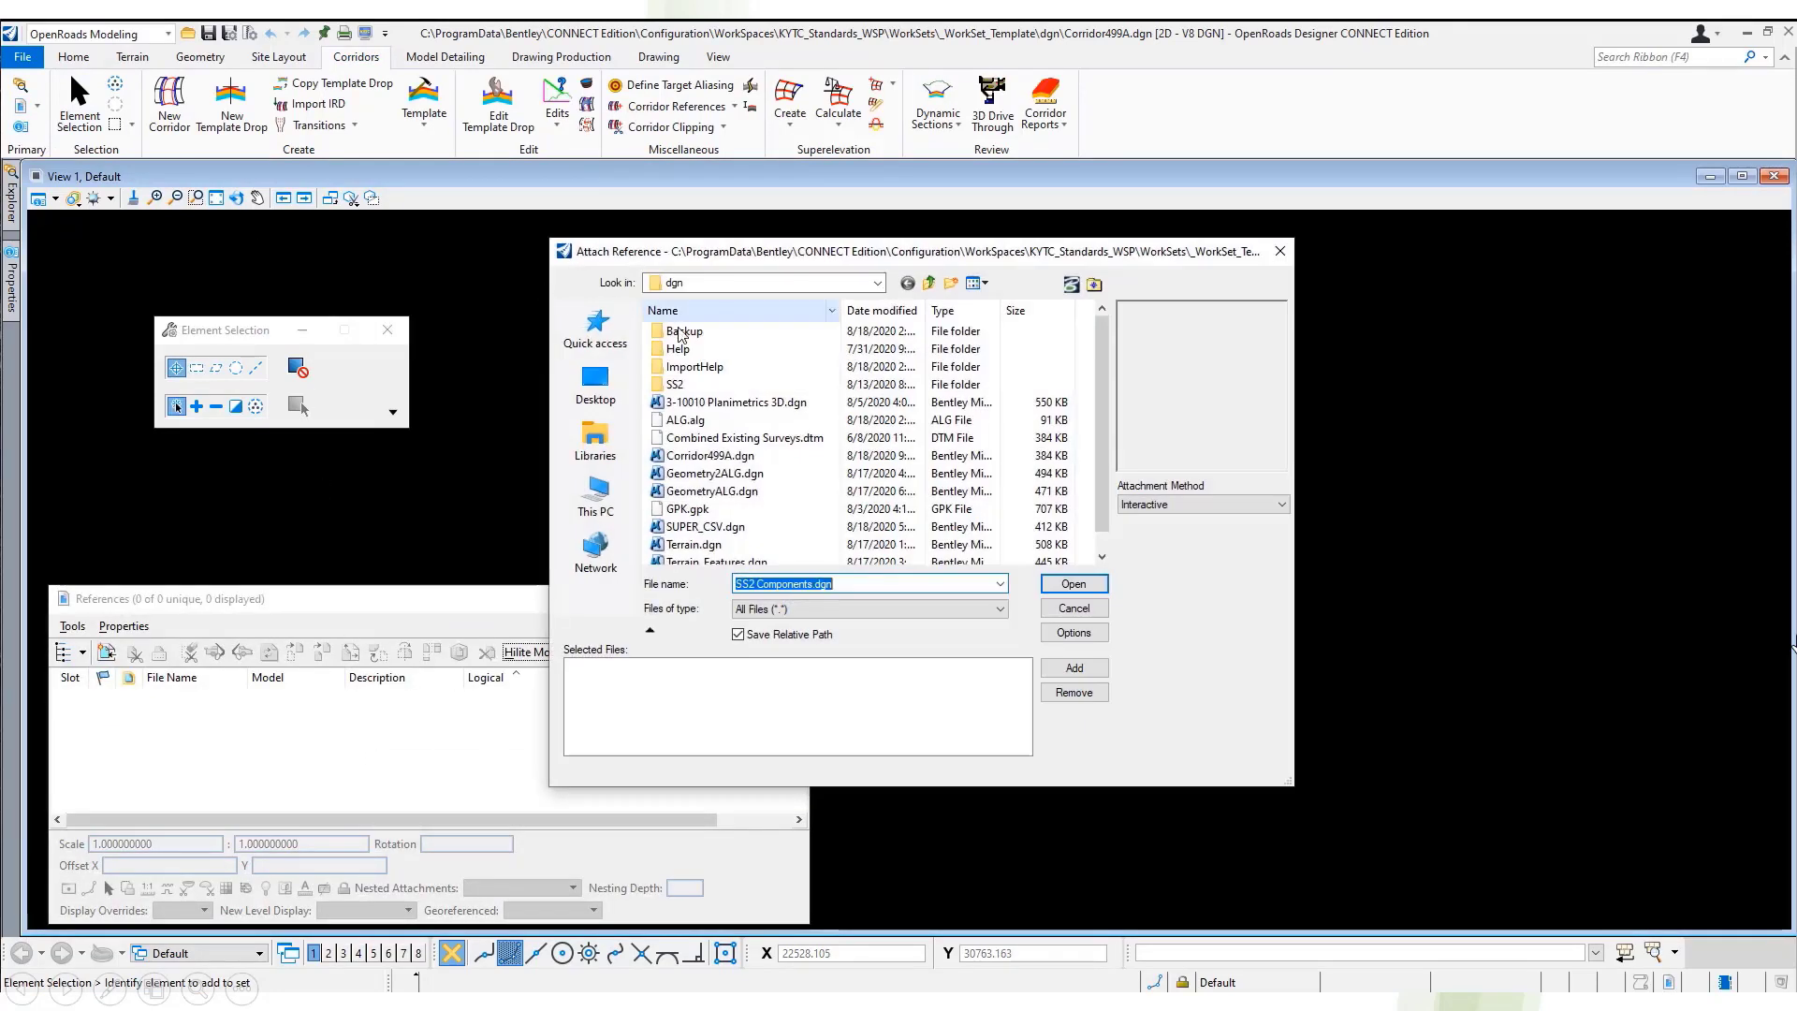
click(797, 488)
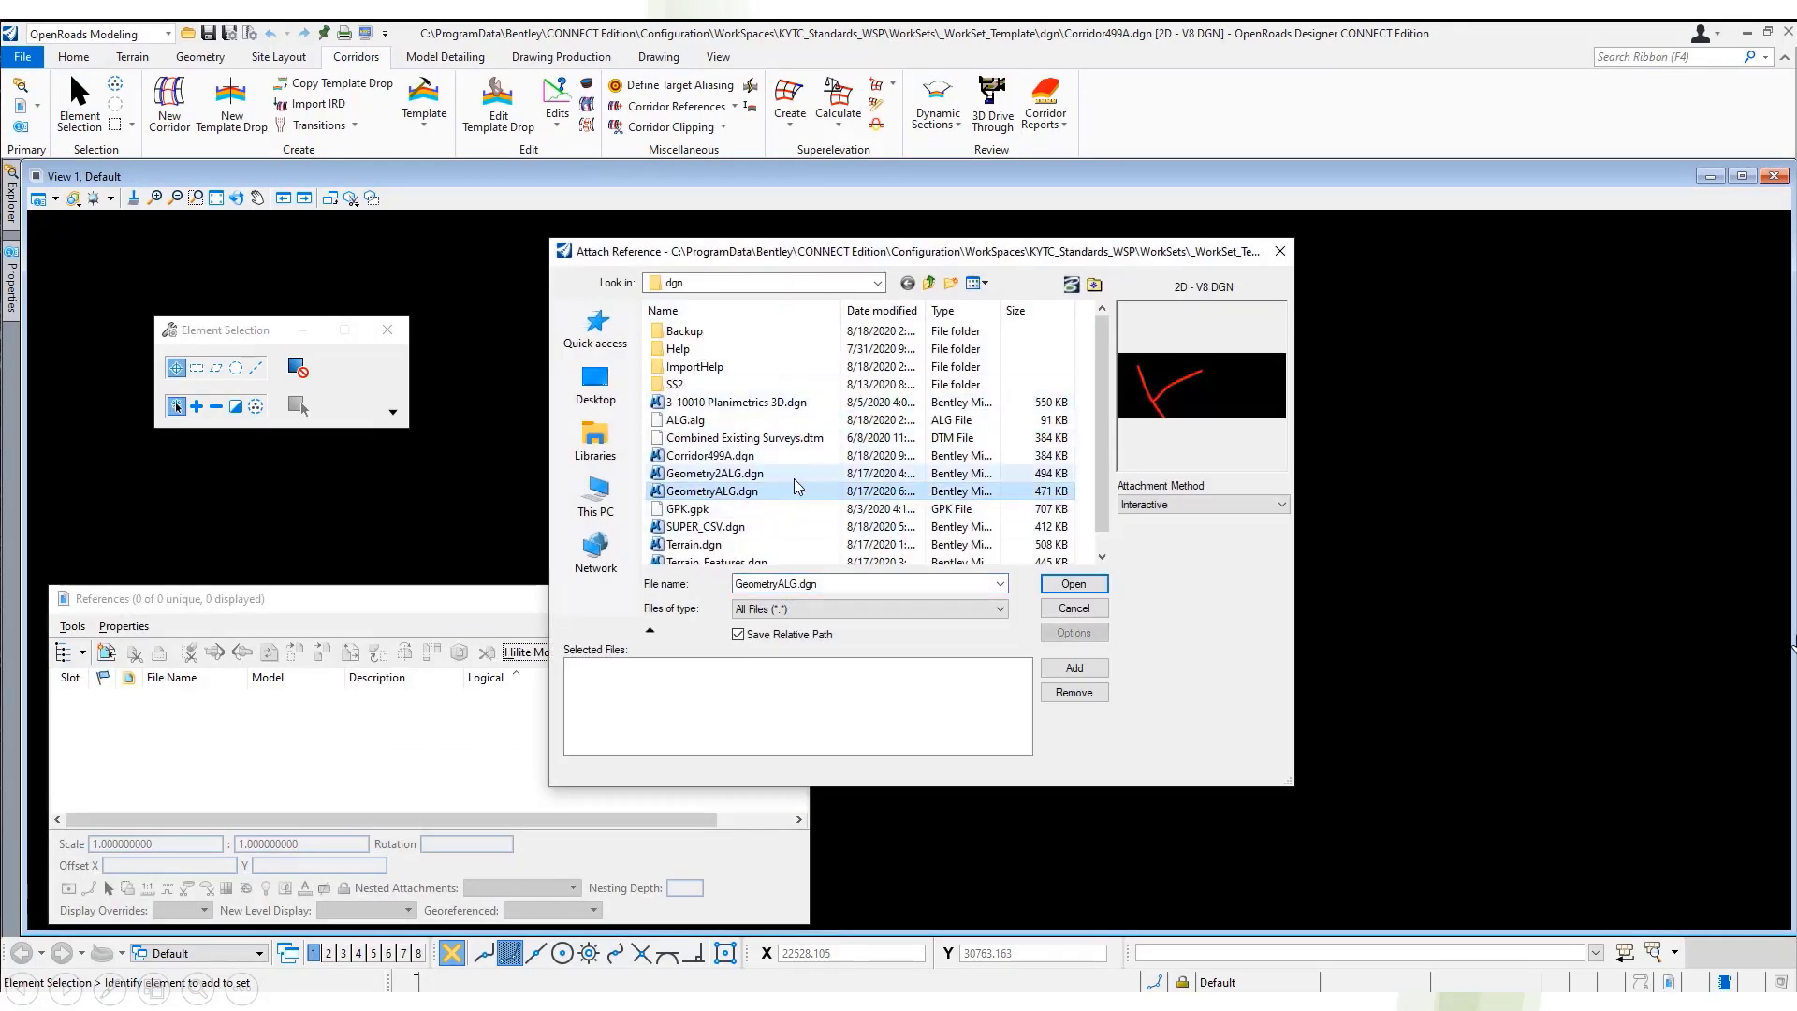
ctrl+click(795, 476)
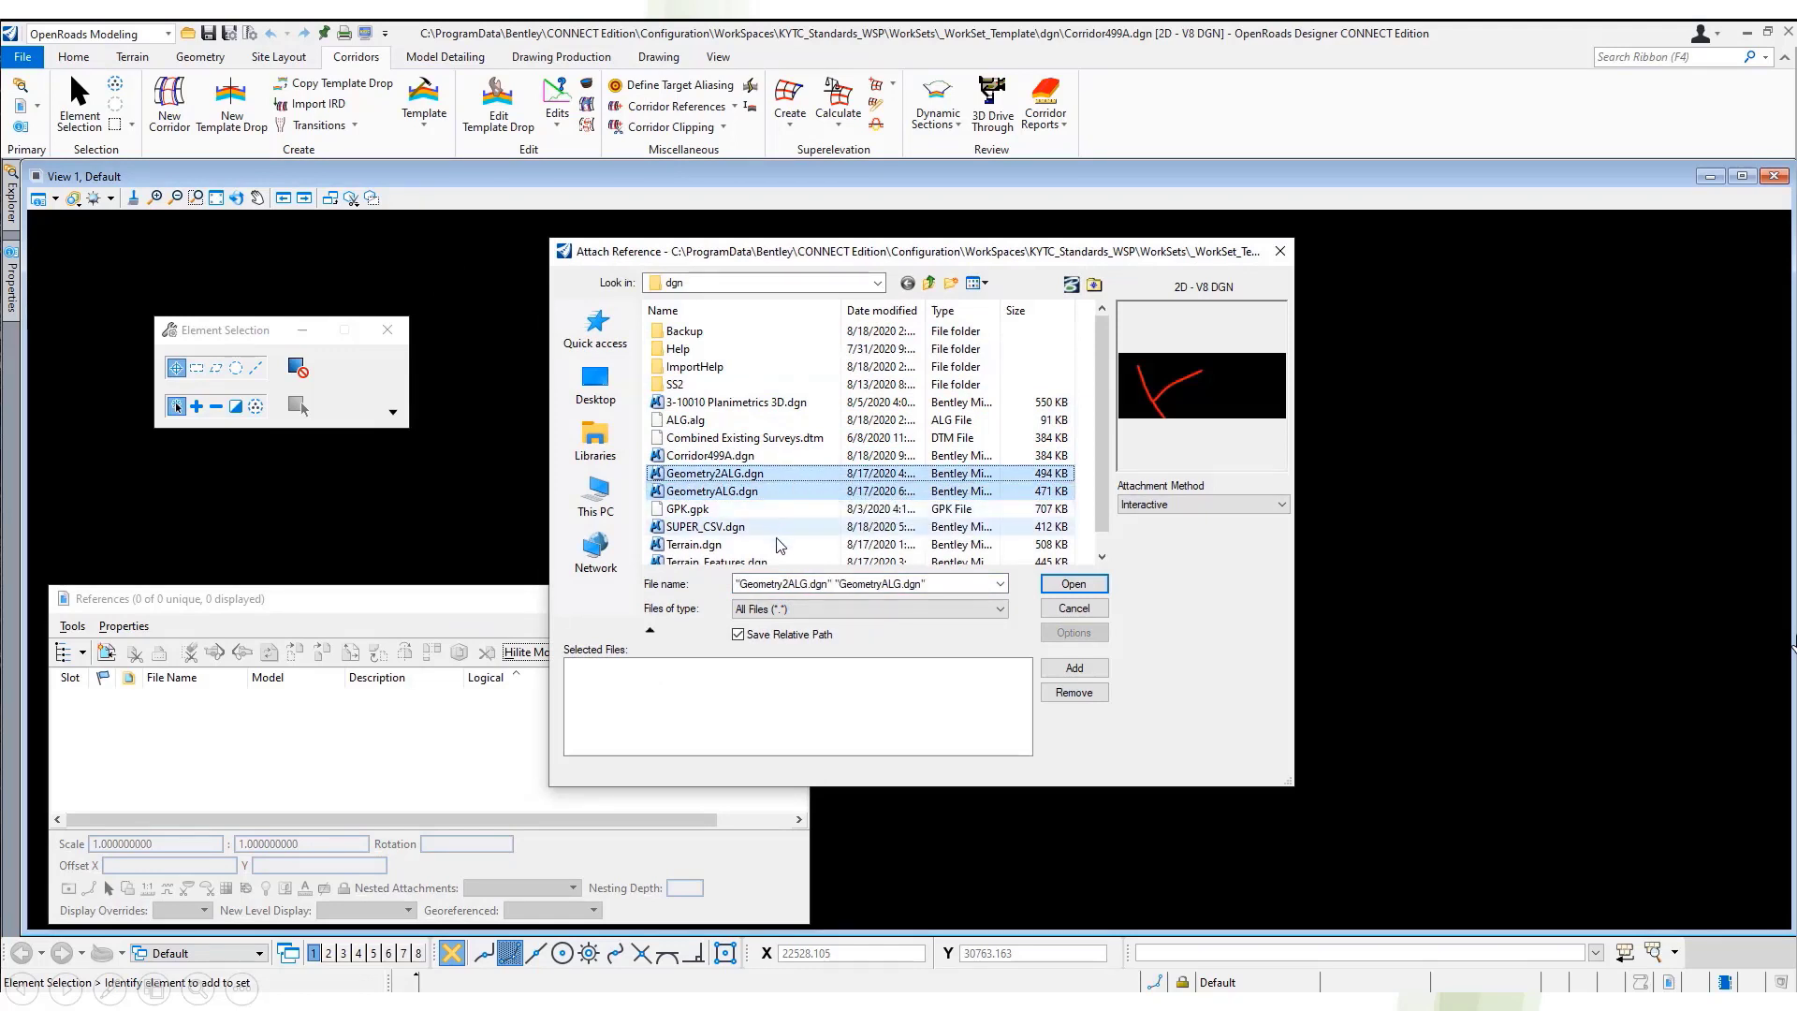
ctrl+click(777, 526)
ctrl+click(776, 544)
ctrl+click(777, 560)
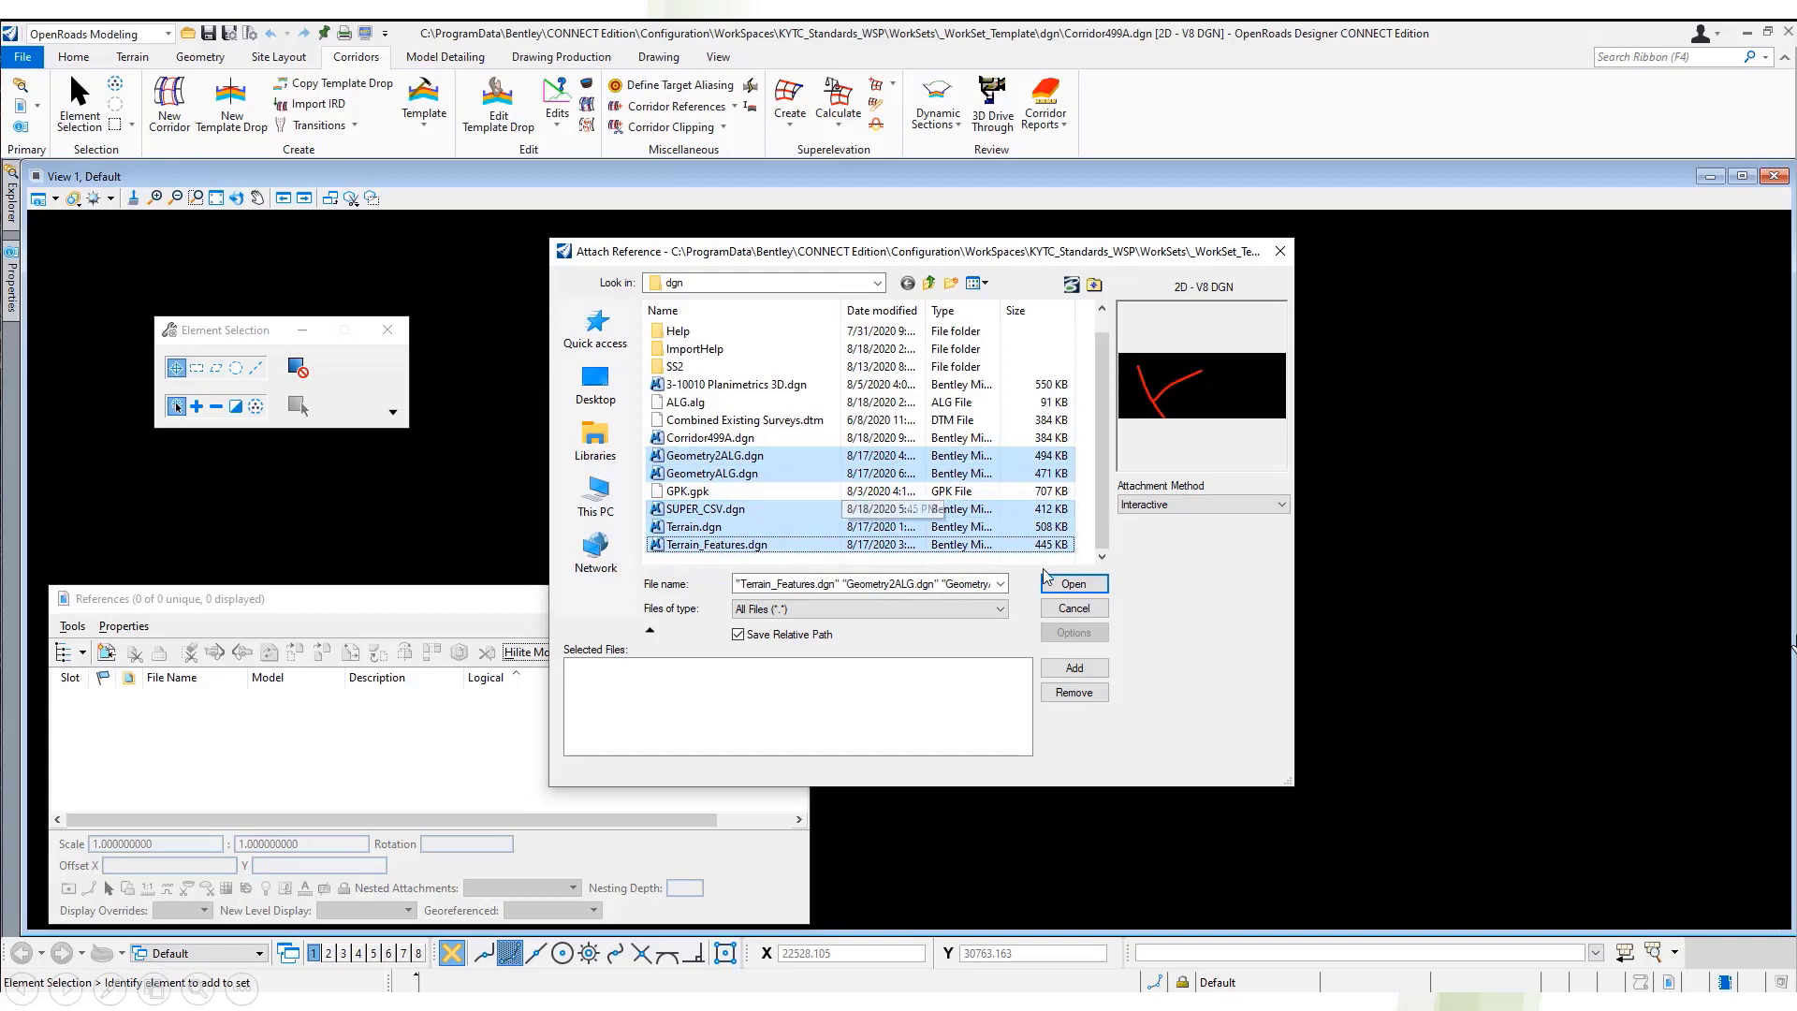
click(1170, 504)
click(1170, 544)
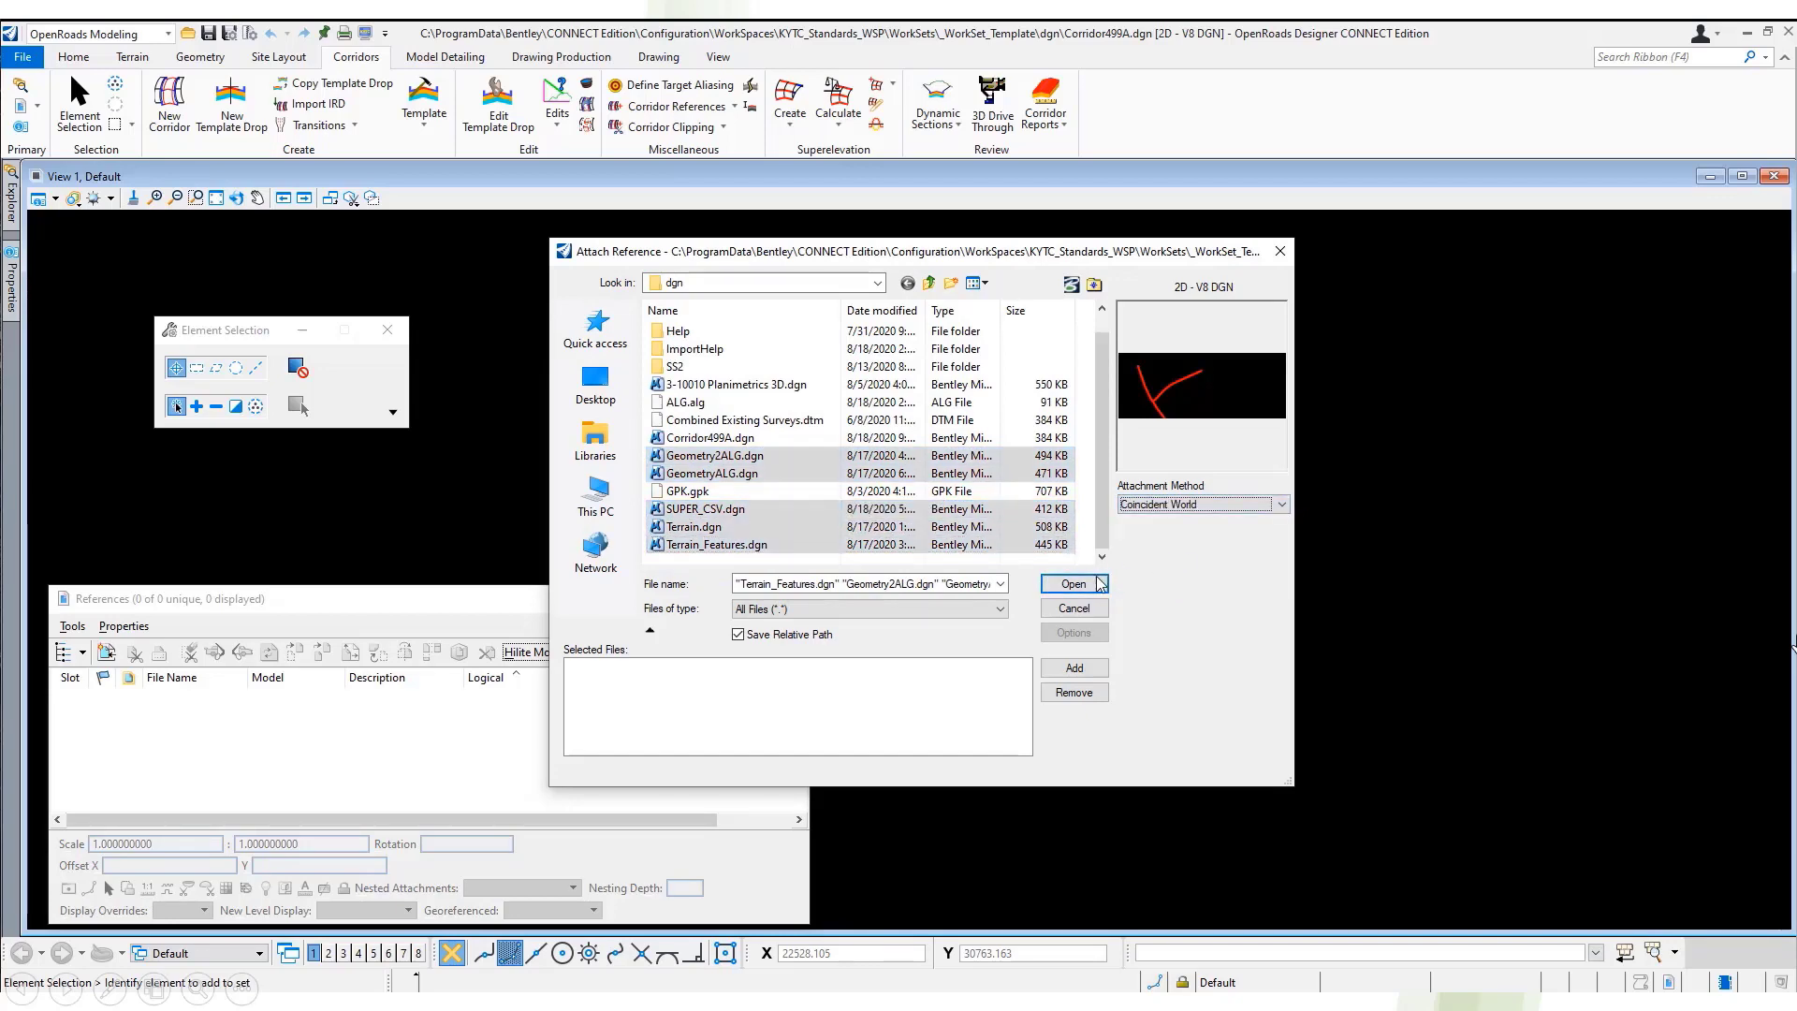
click(1099, 583)
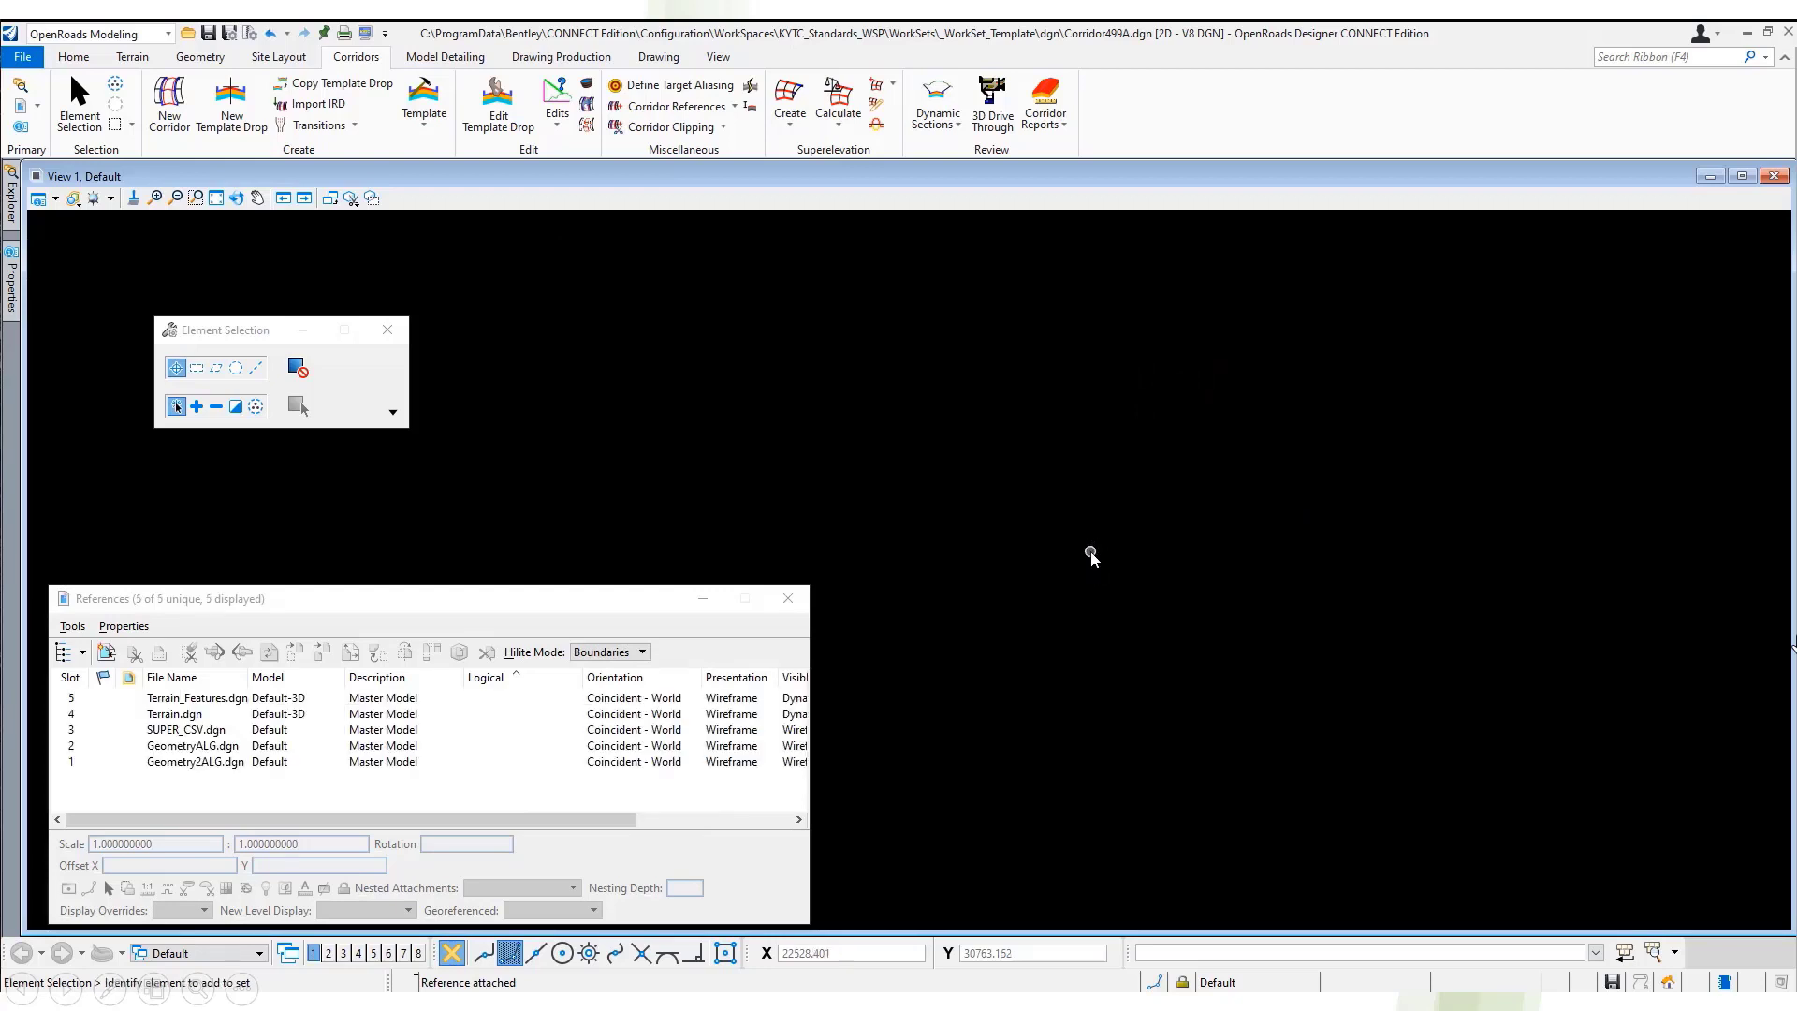
- Set the referenced Combined Existing Surveys terrain as the active terrain model by selecting its boundary
click(216, 197)
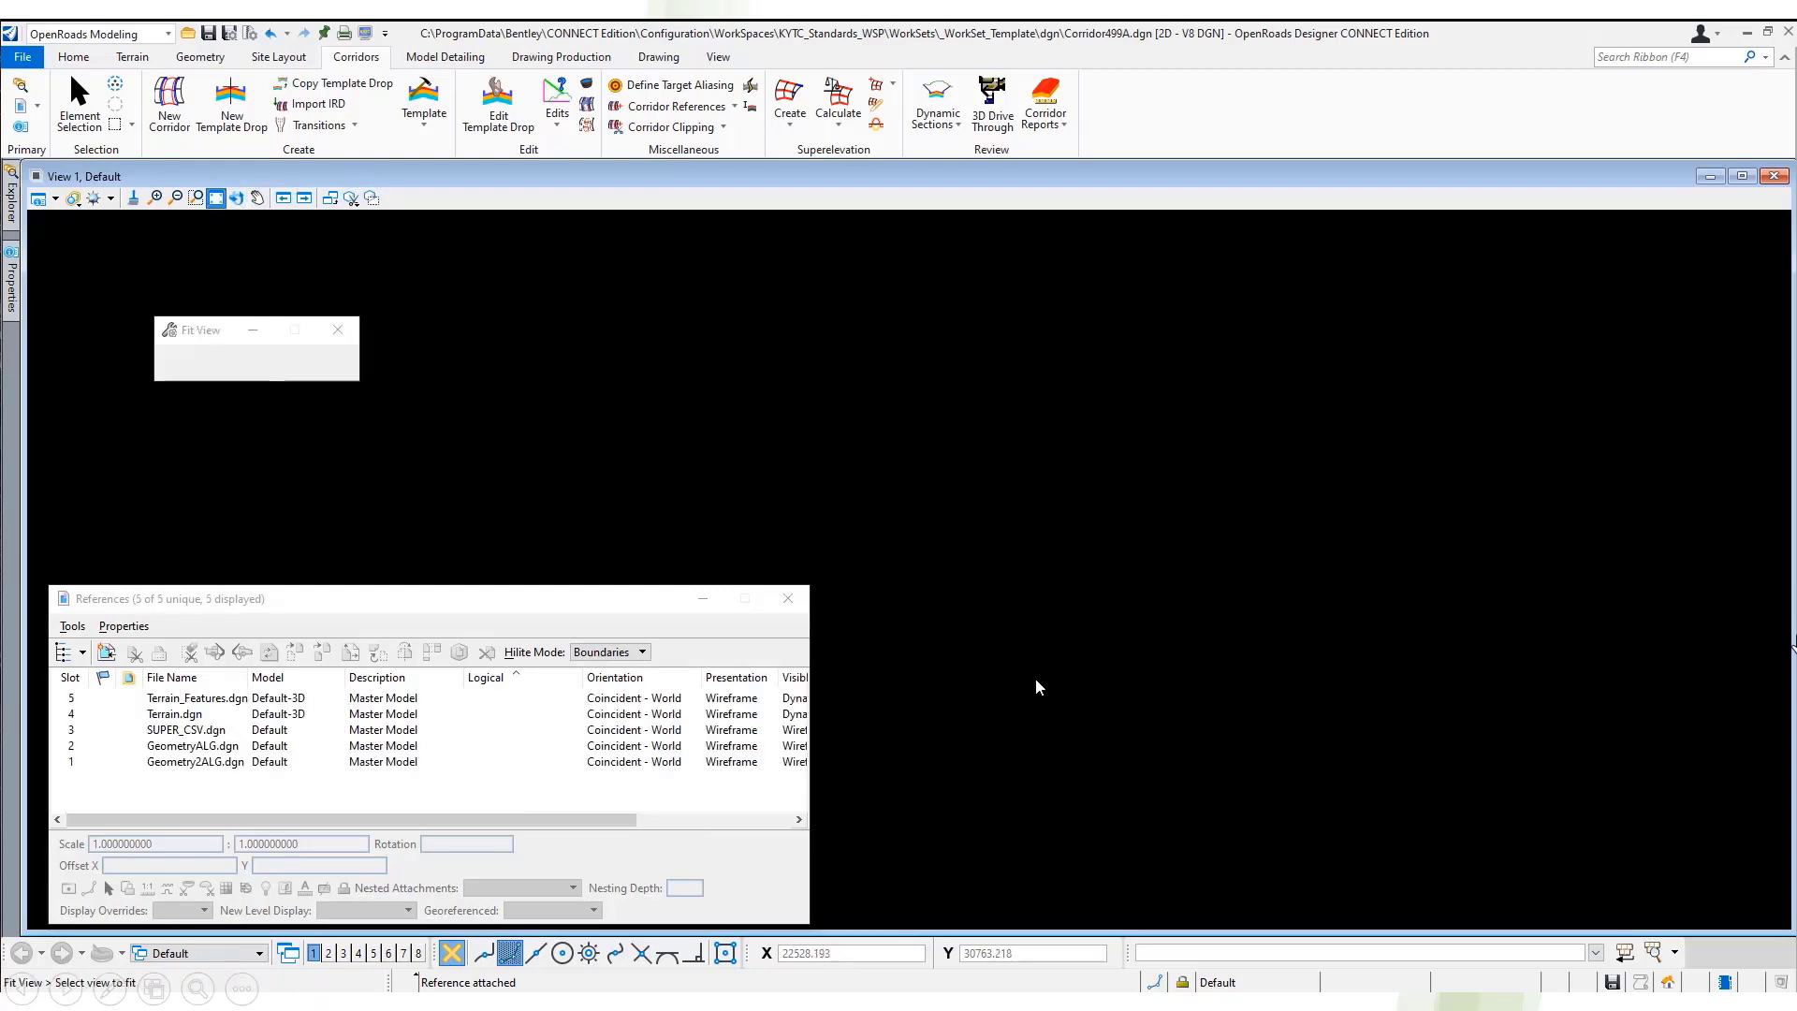
click(932, 588)
right_click(1061, 447)
click(1159, 442)
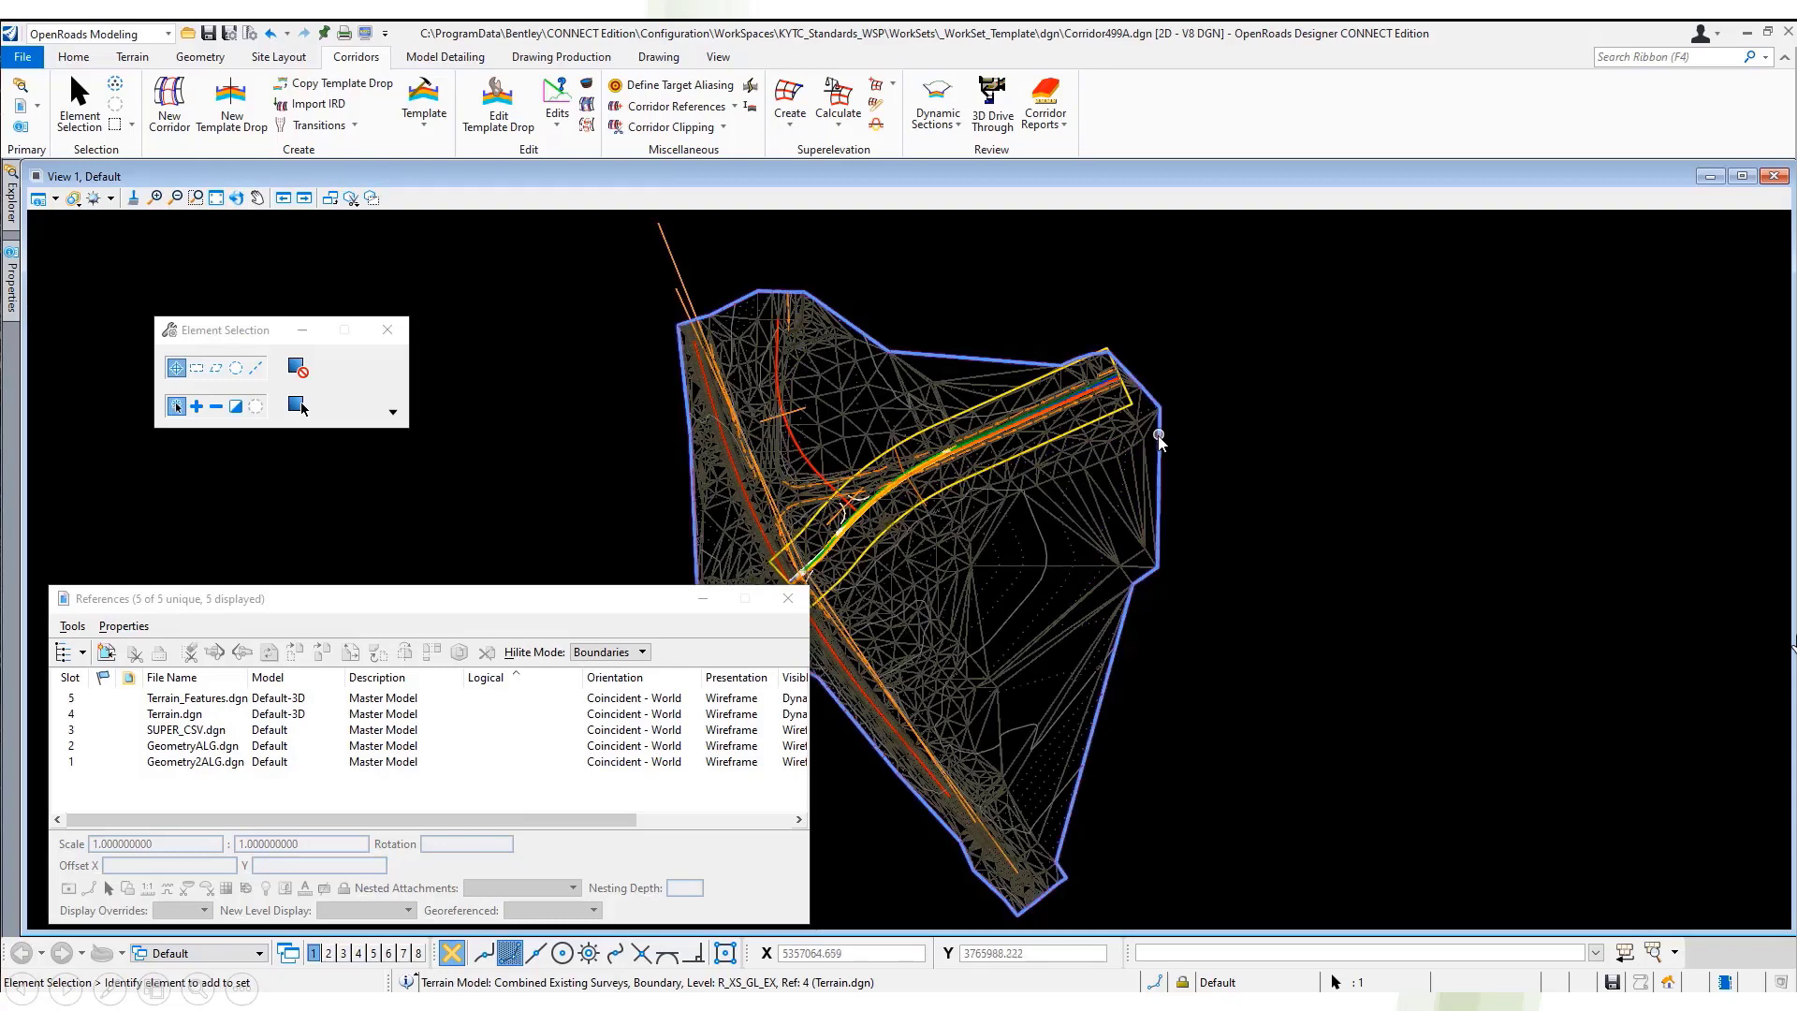
click(1202, 430)
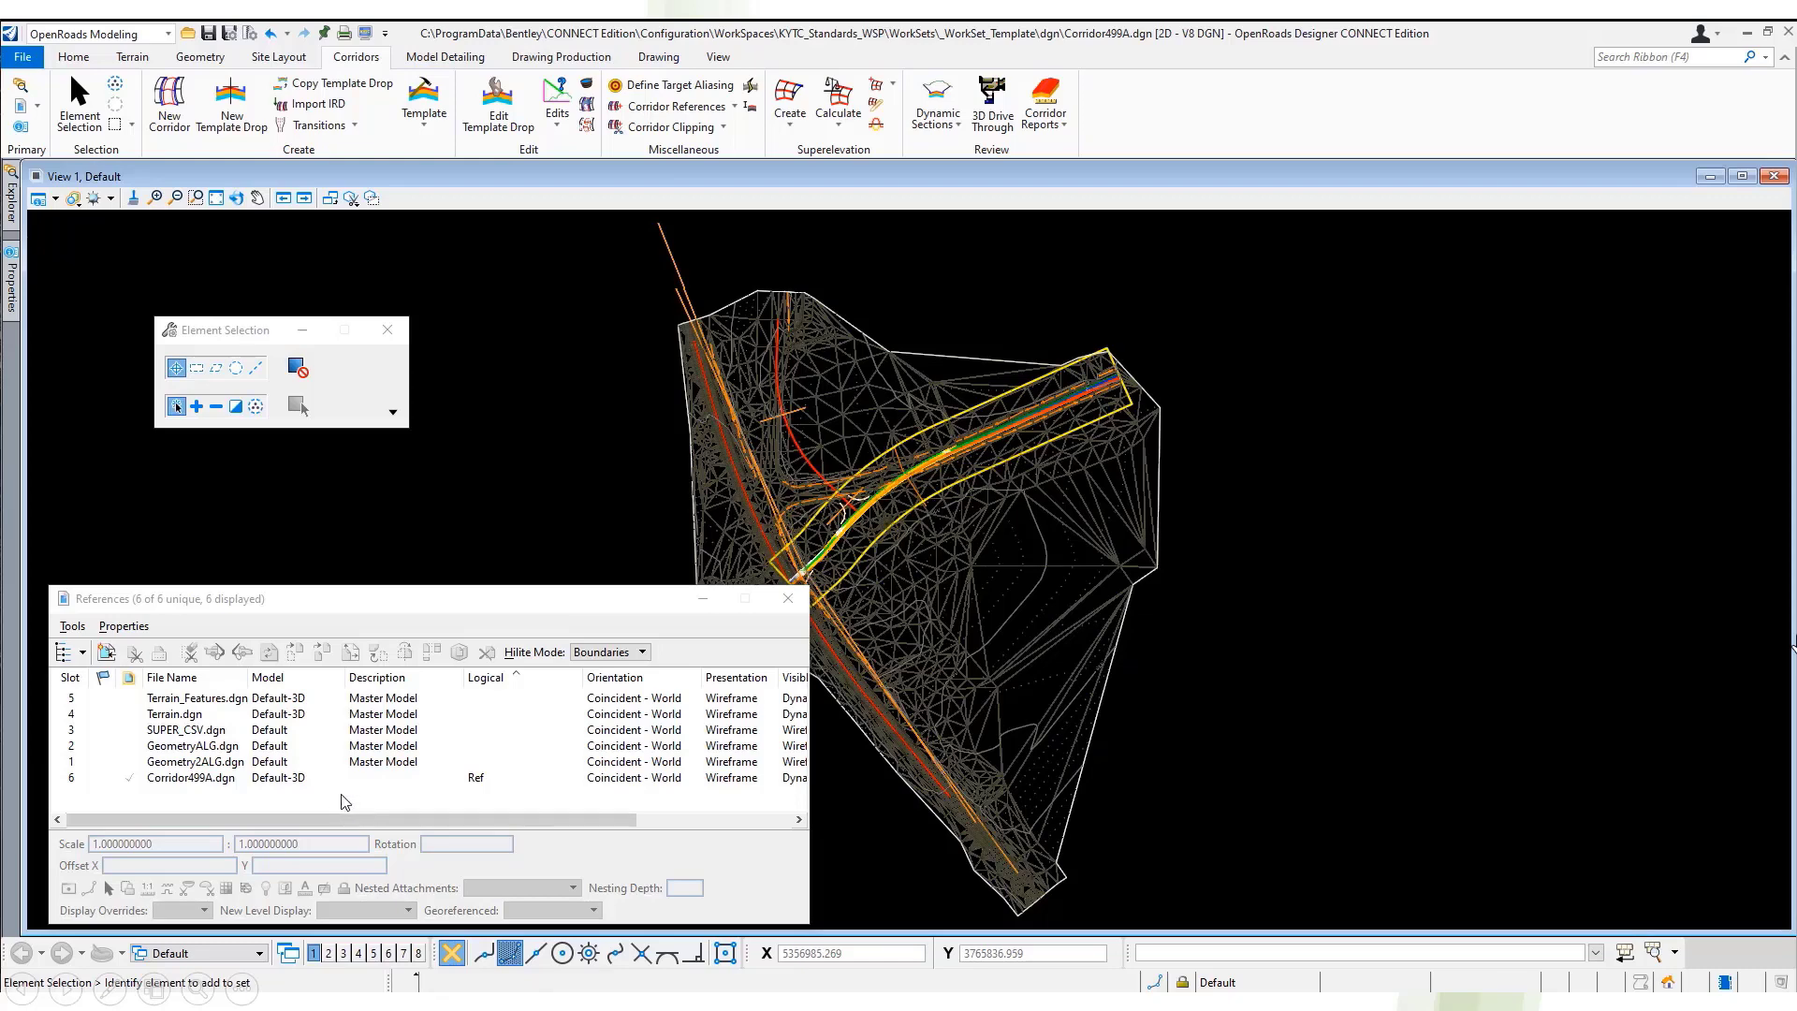
- Switch off the display of the Terrain_Features.dgn, Terrain.dgn and Geometry2ALG.dgn references and close the references list
click(305, 763)
shift+click(421, 699)
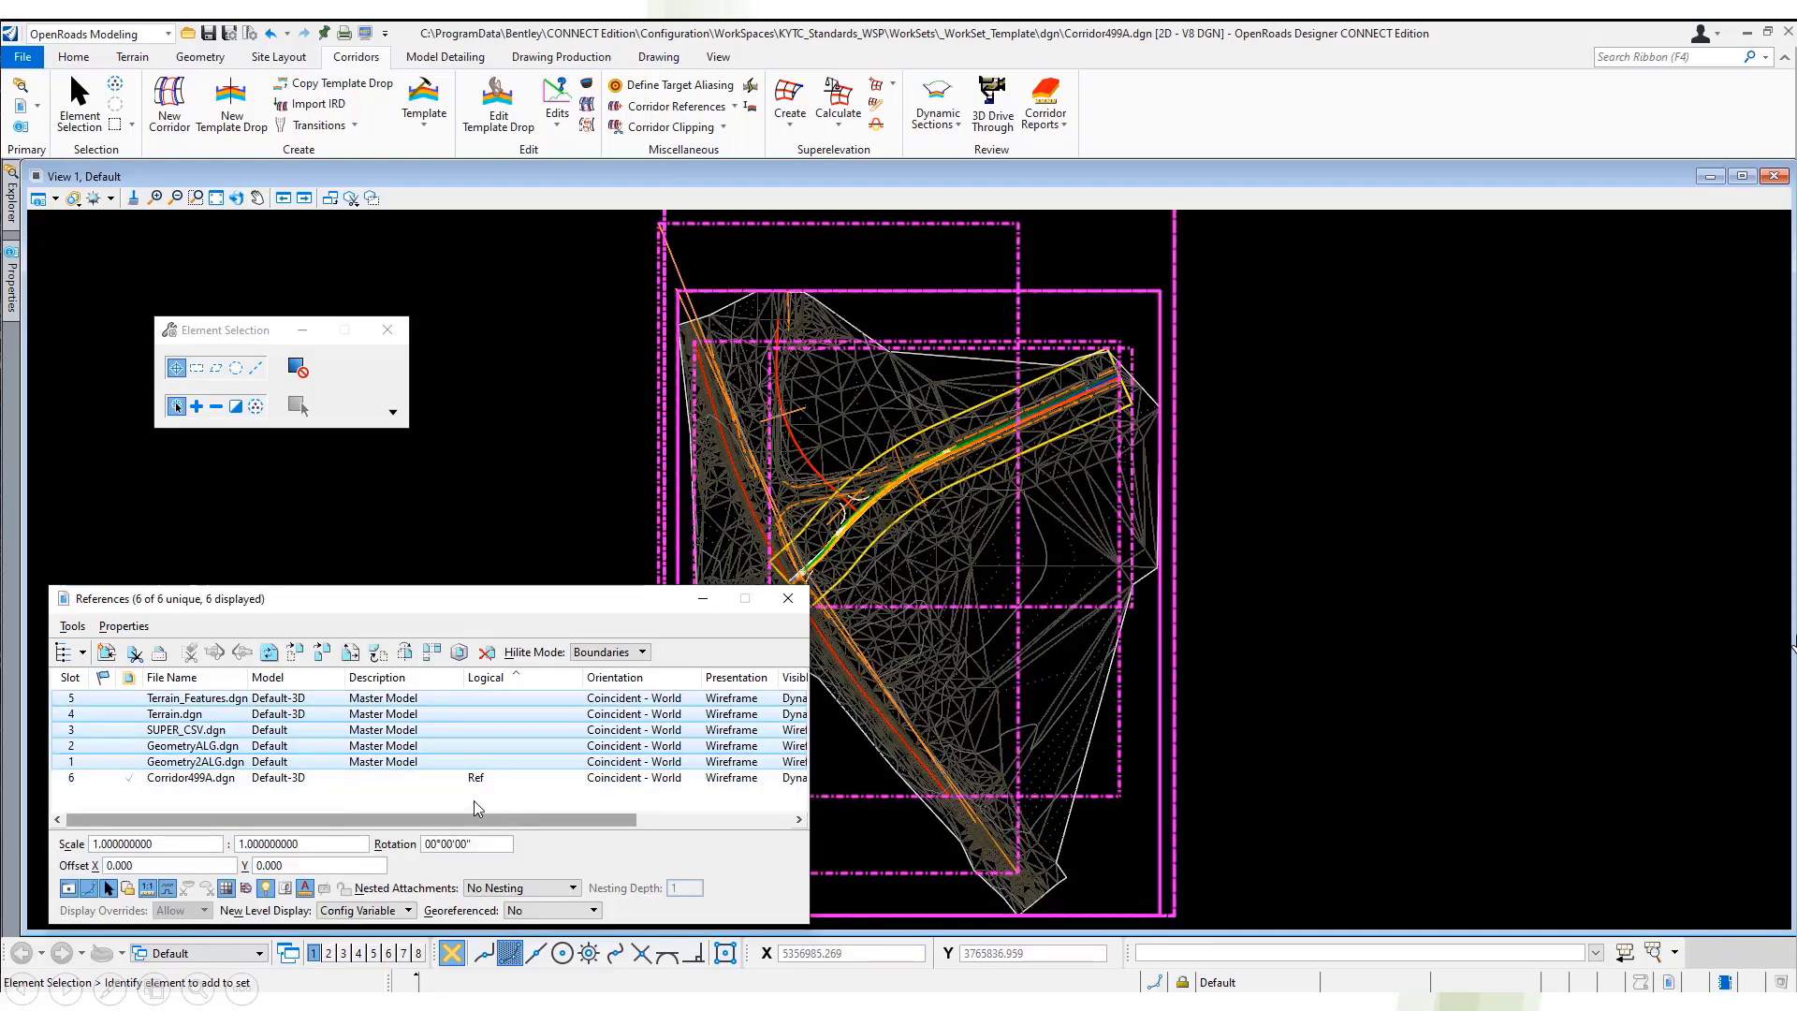
ctrl+click(200, 732)
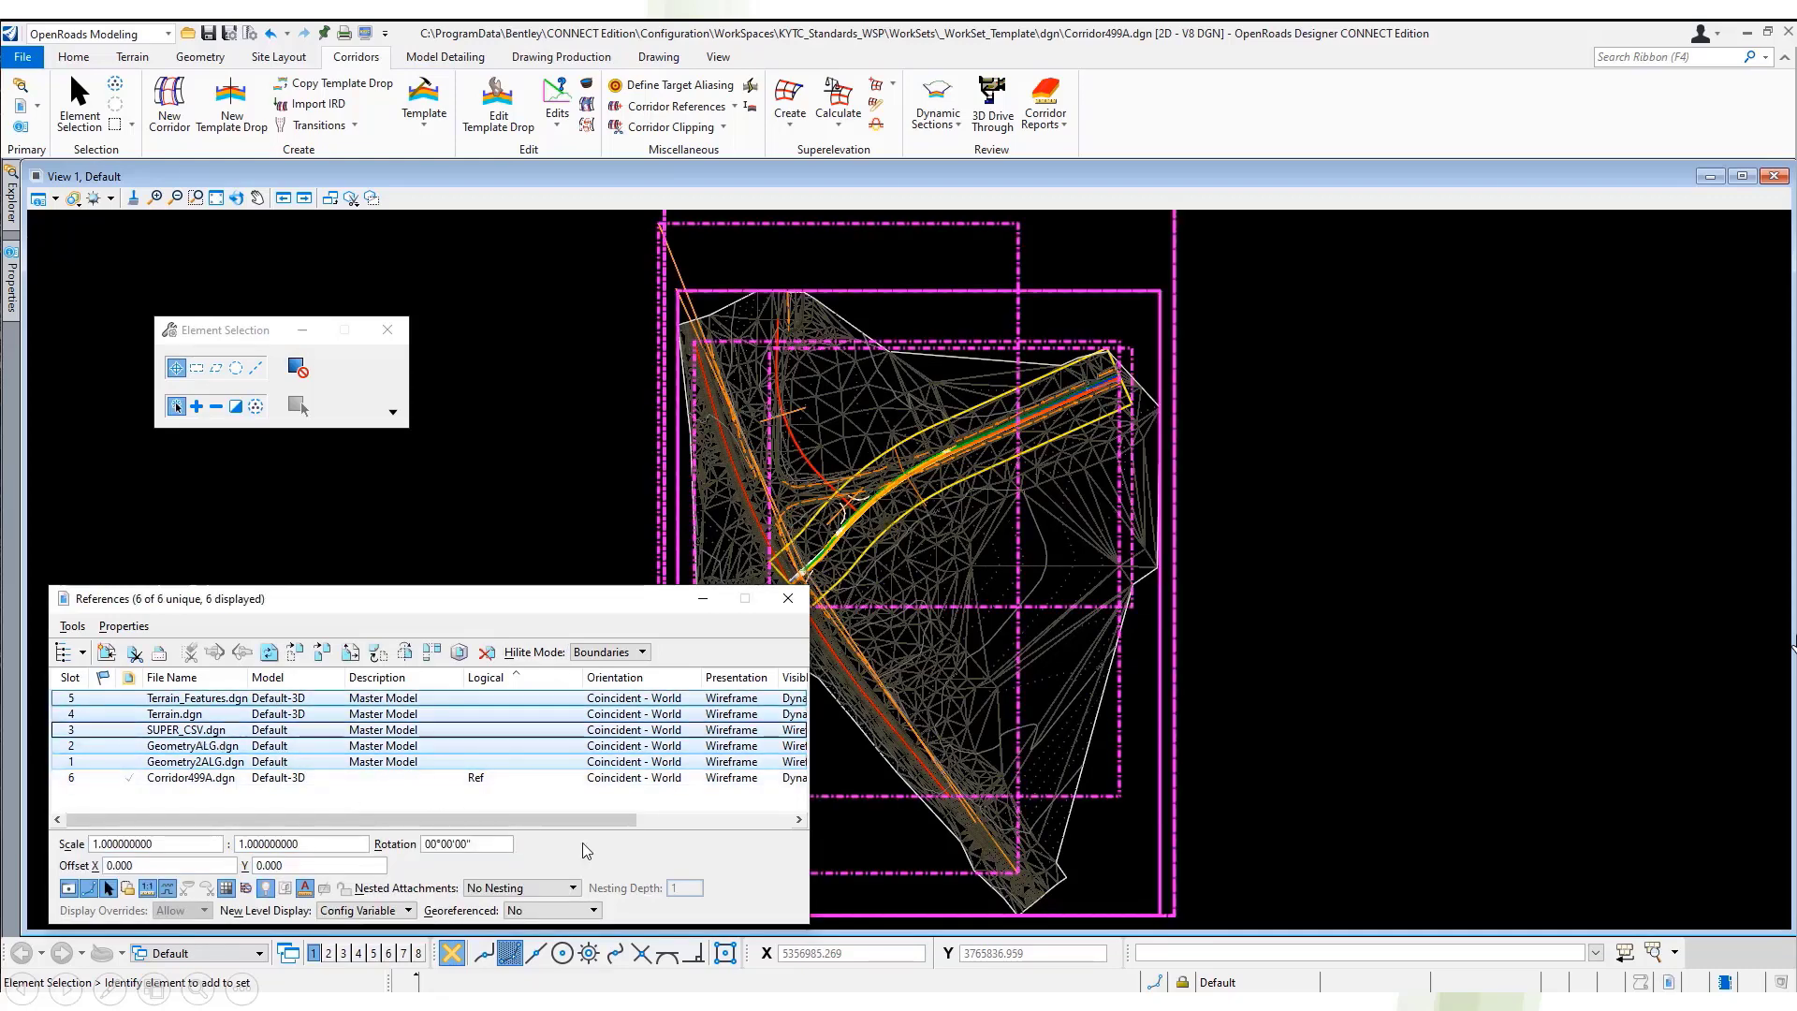
ctrl+click(247, 763)
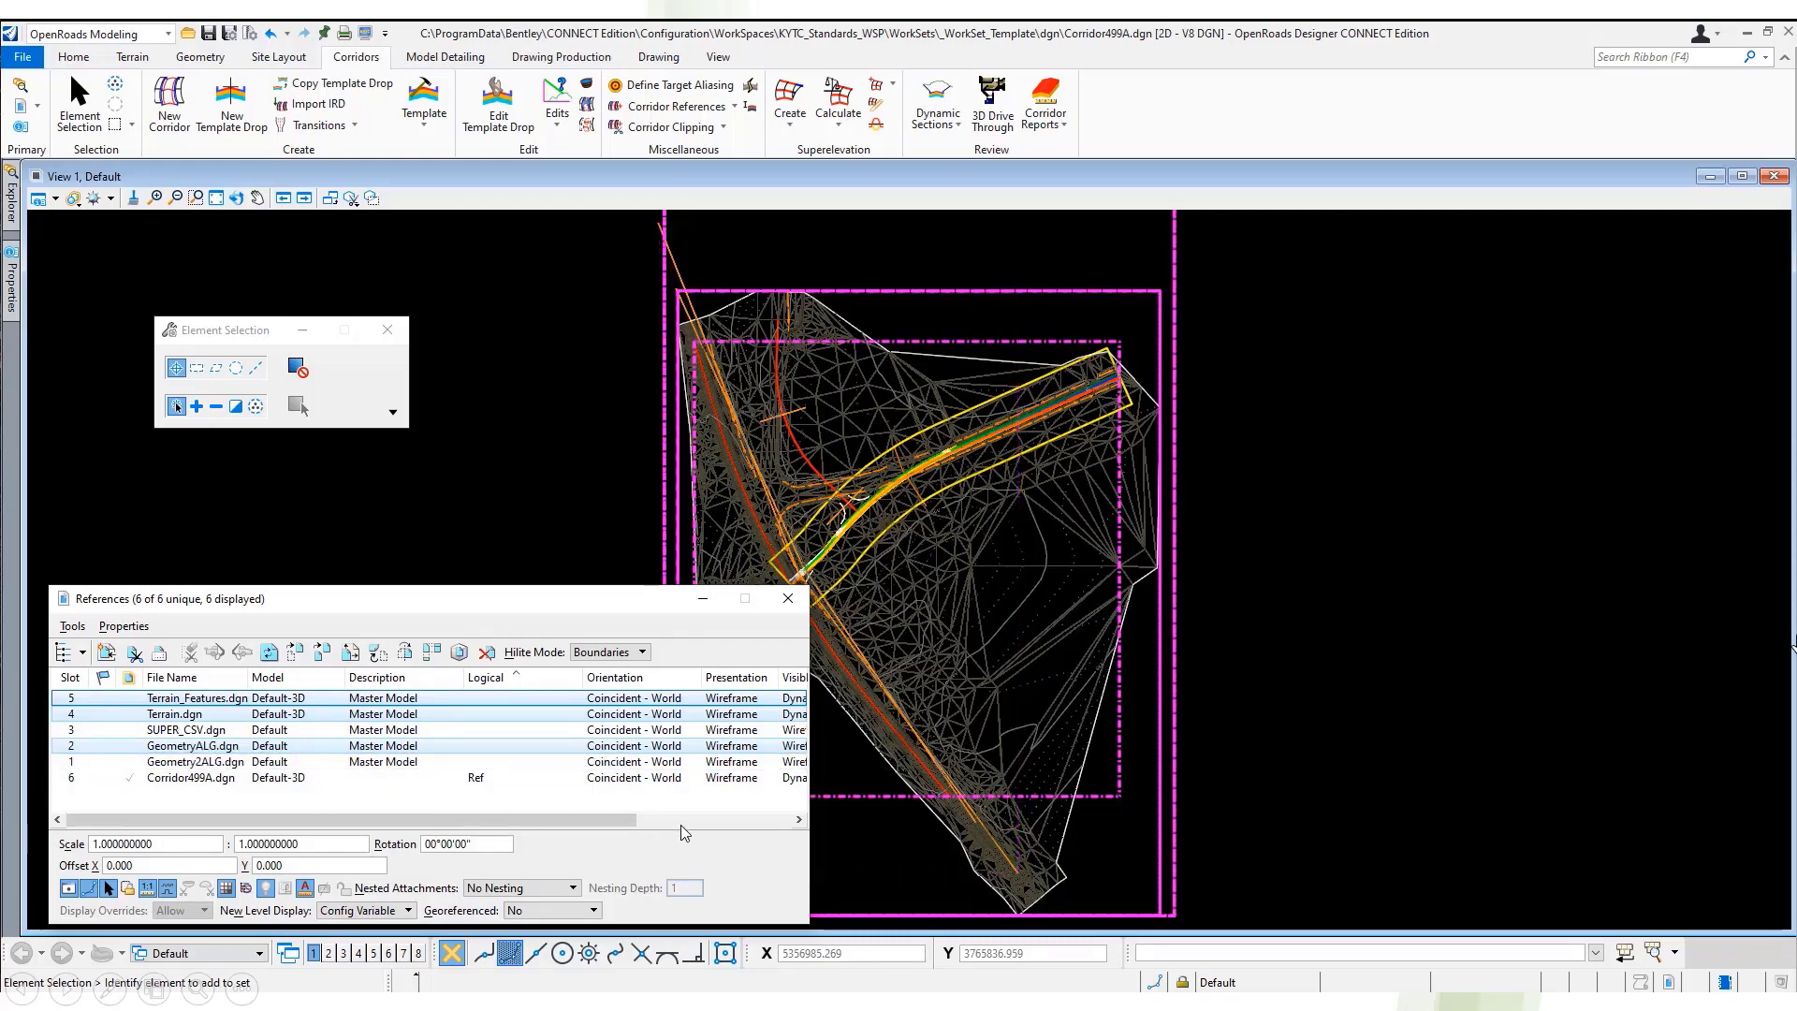
ctrl+click(195, 761)
ctrl+click(268, 749)
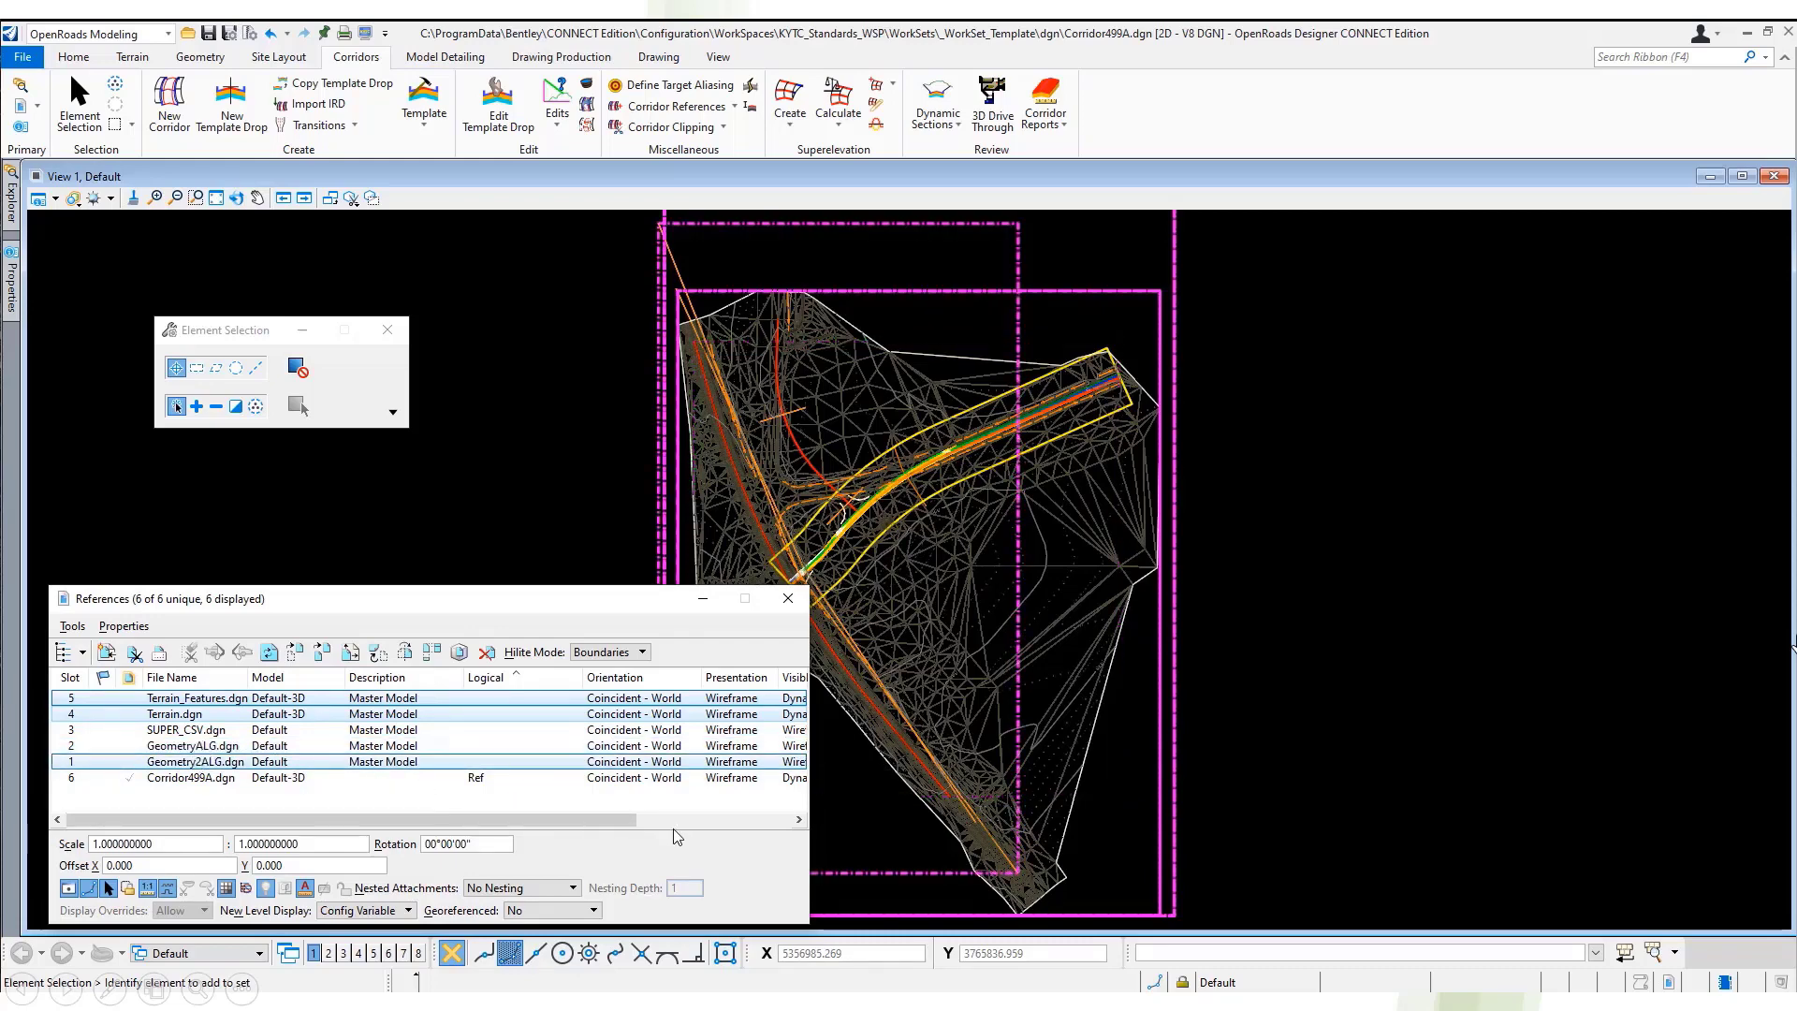
click(679, 819)
click(706, 760)
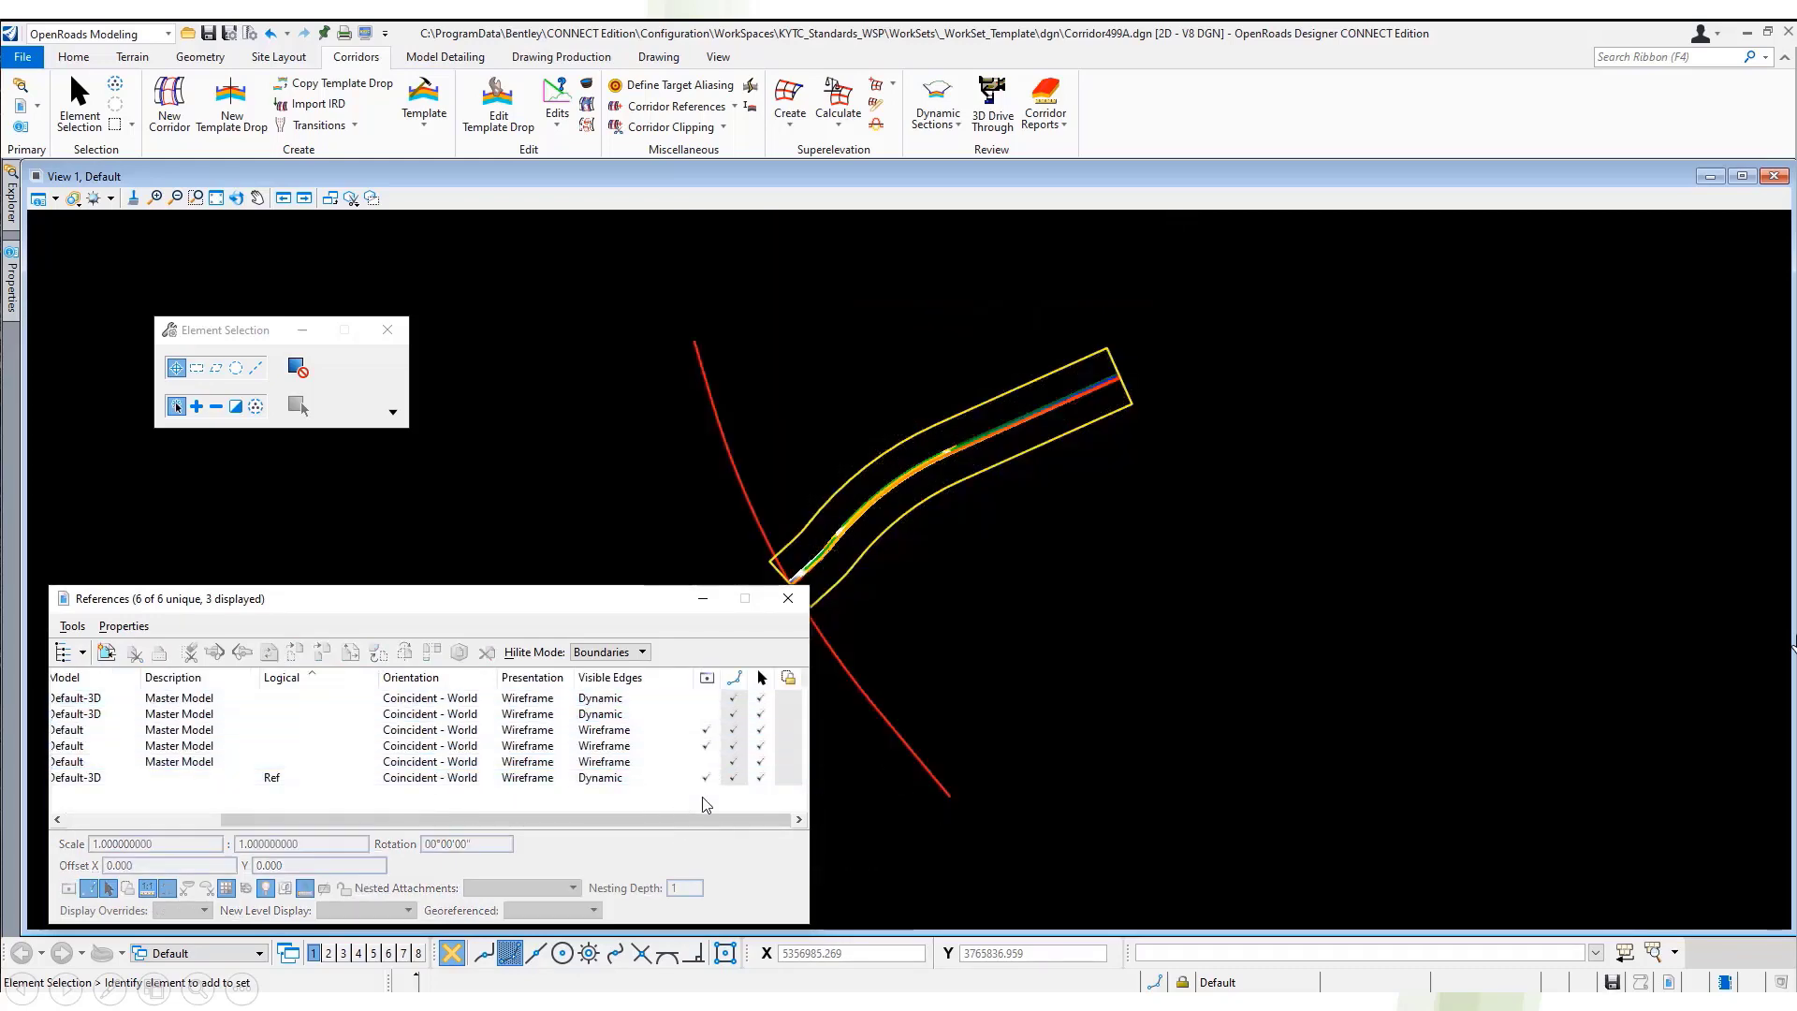
scroll(847, 508, up, 3)
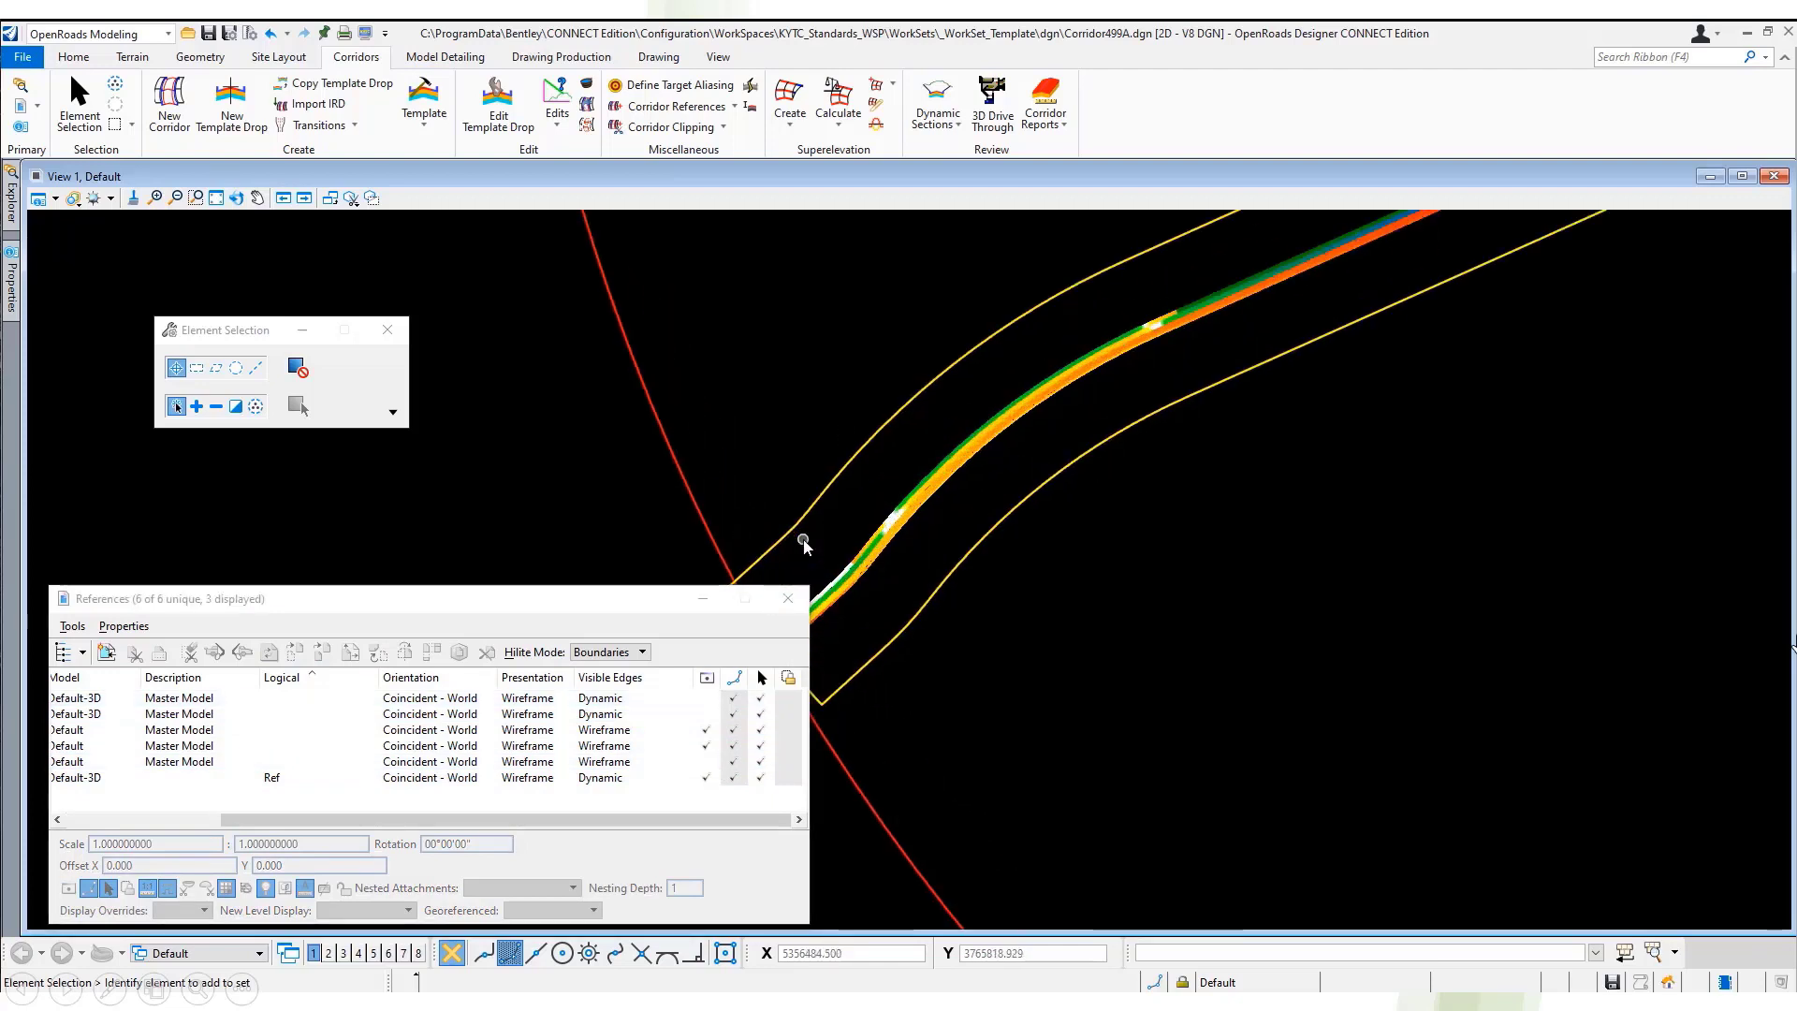
click(788, 598)
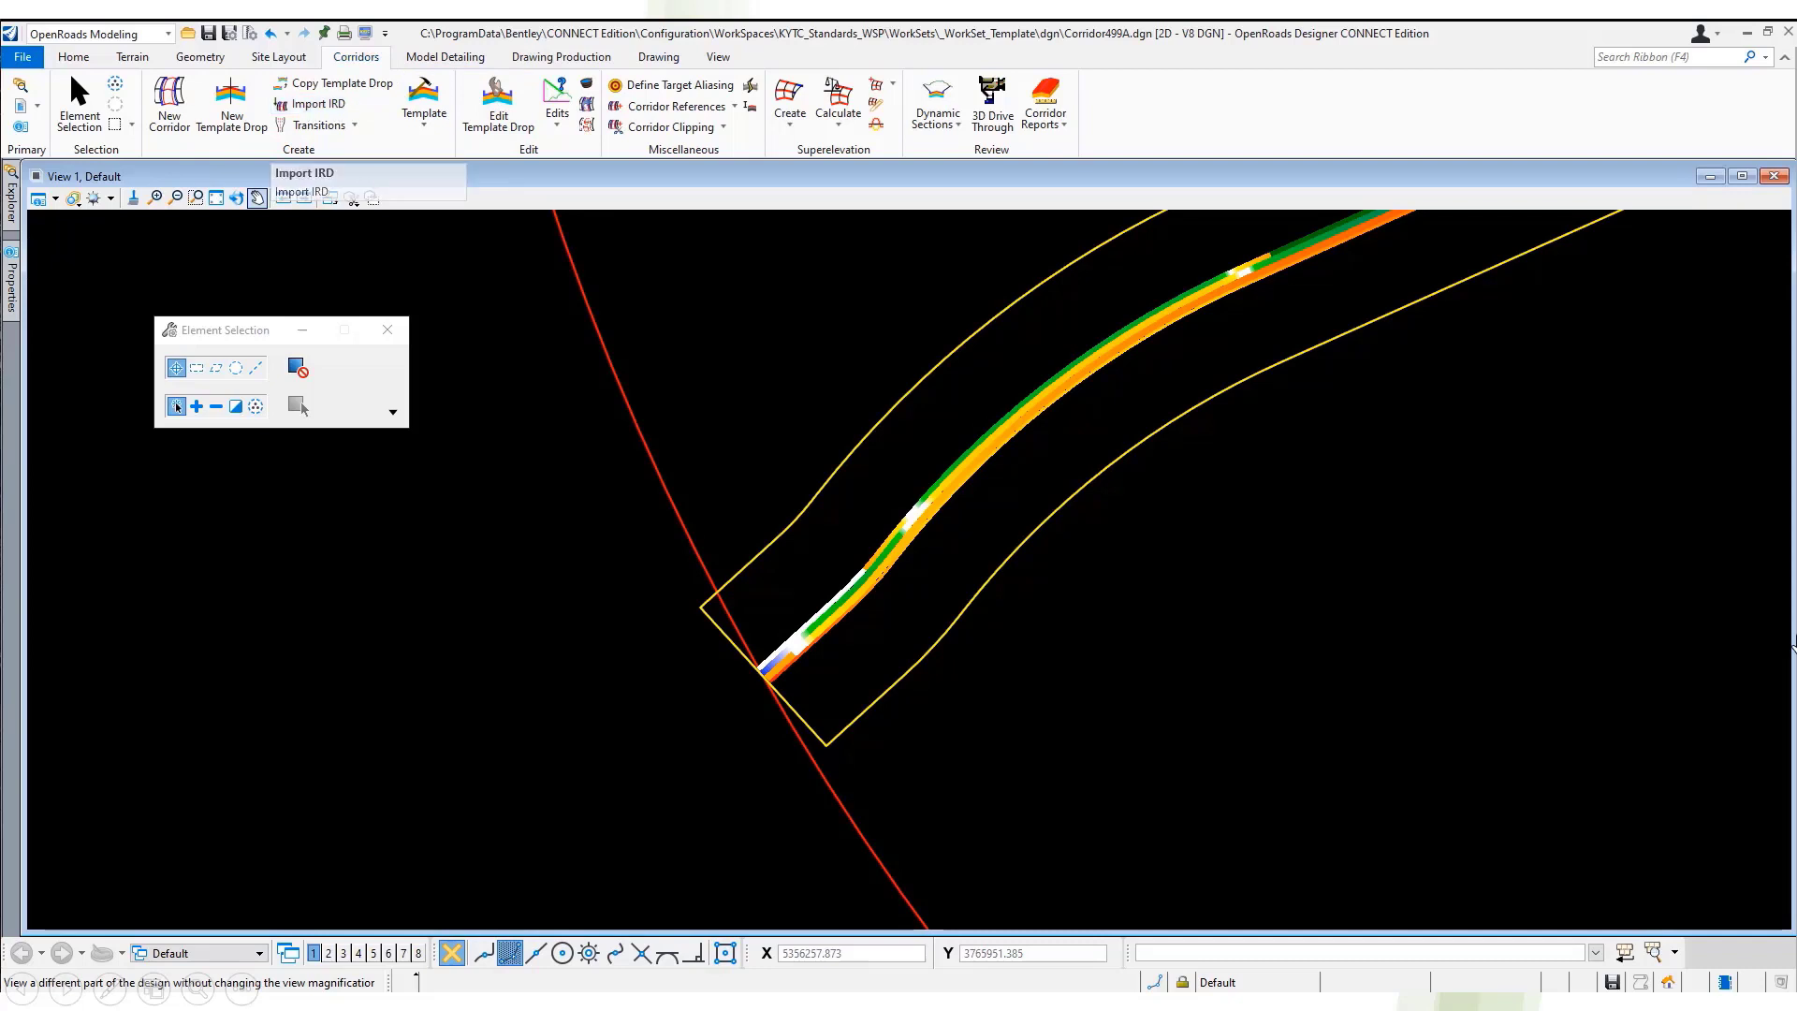
- Start an IRD import from Proposed Roadway Model Phase 2.ird, choosing the Proposed 499 corridor
click(314, 103)
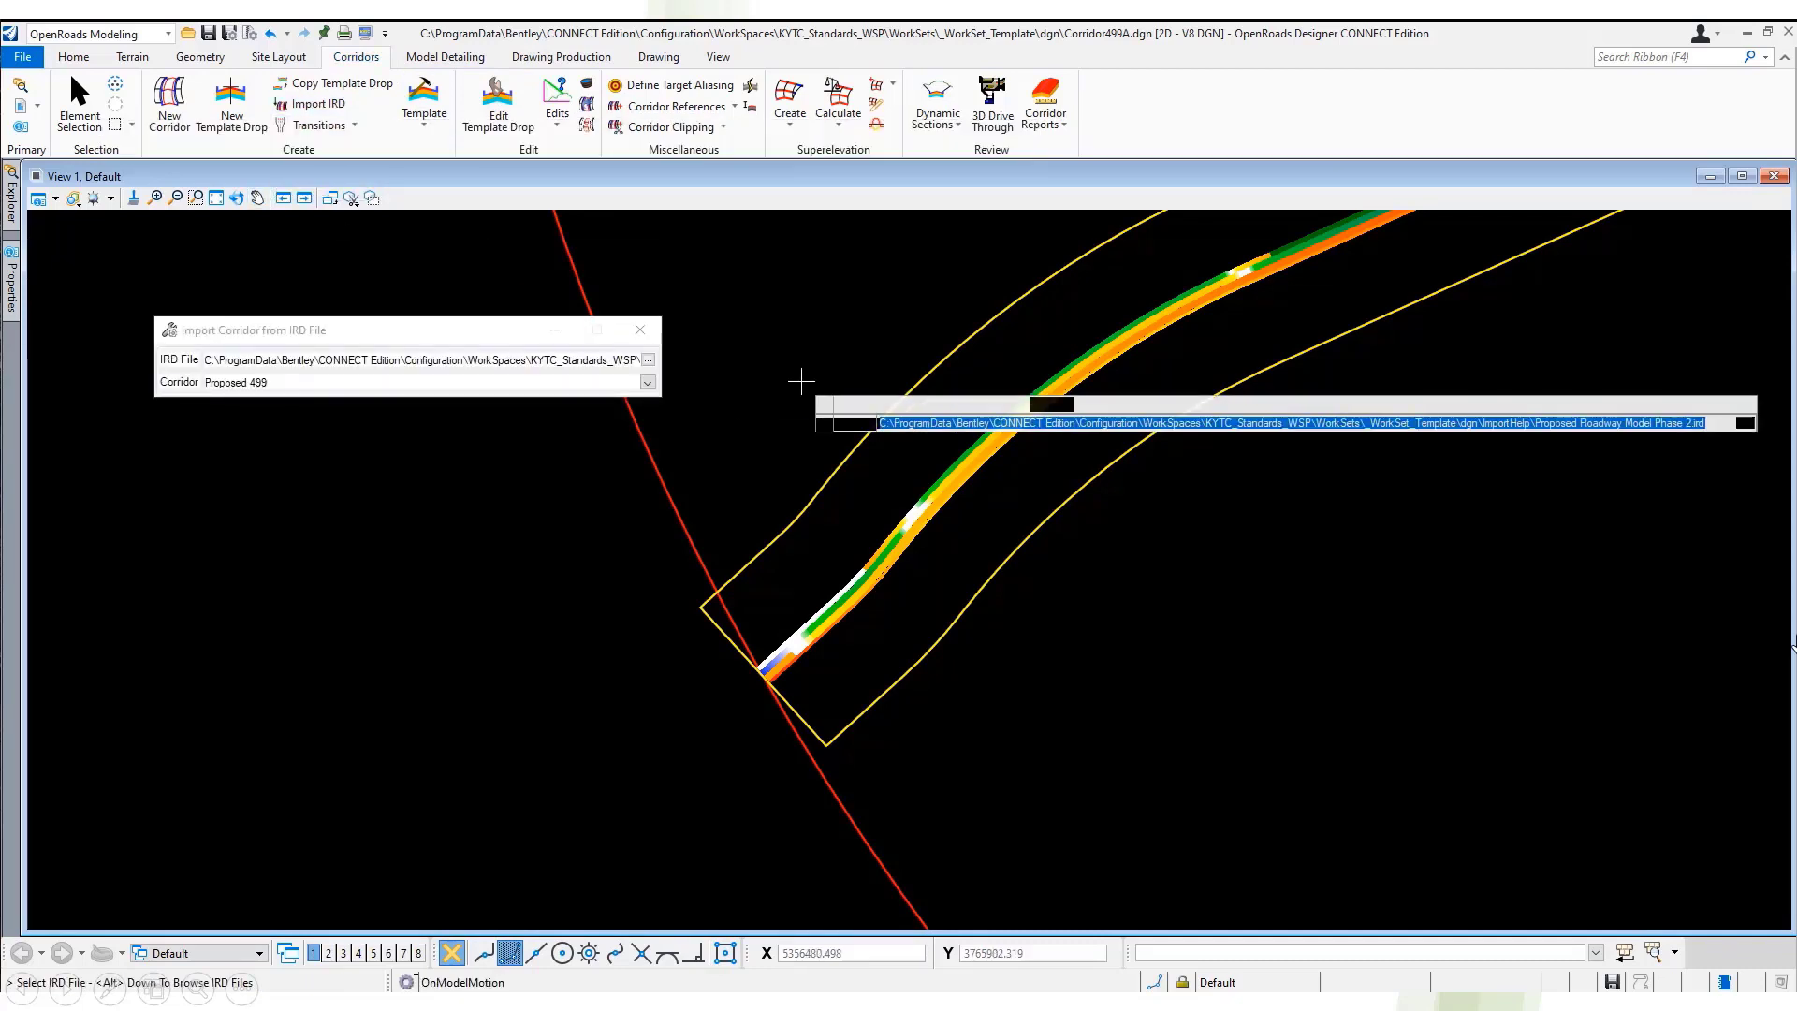
click(648, 360)
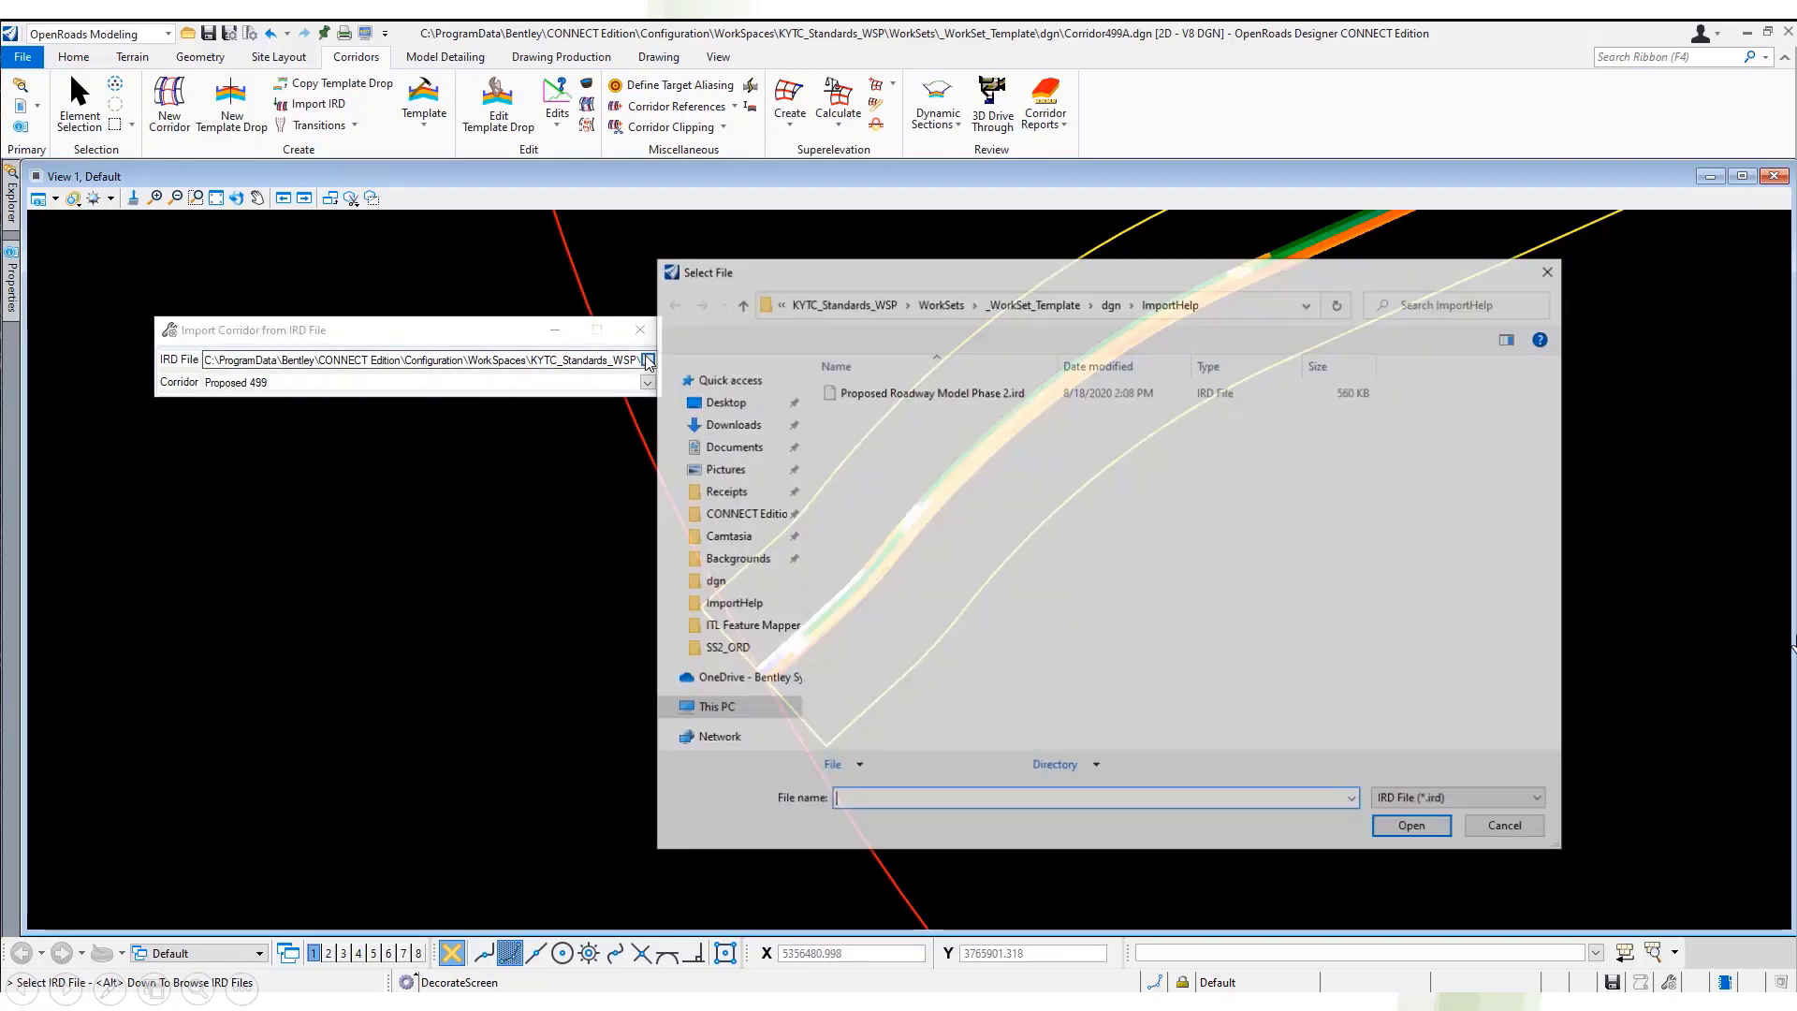
click(847, 394)
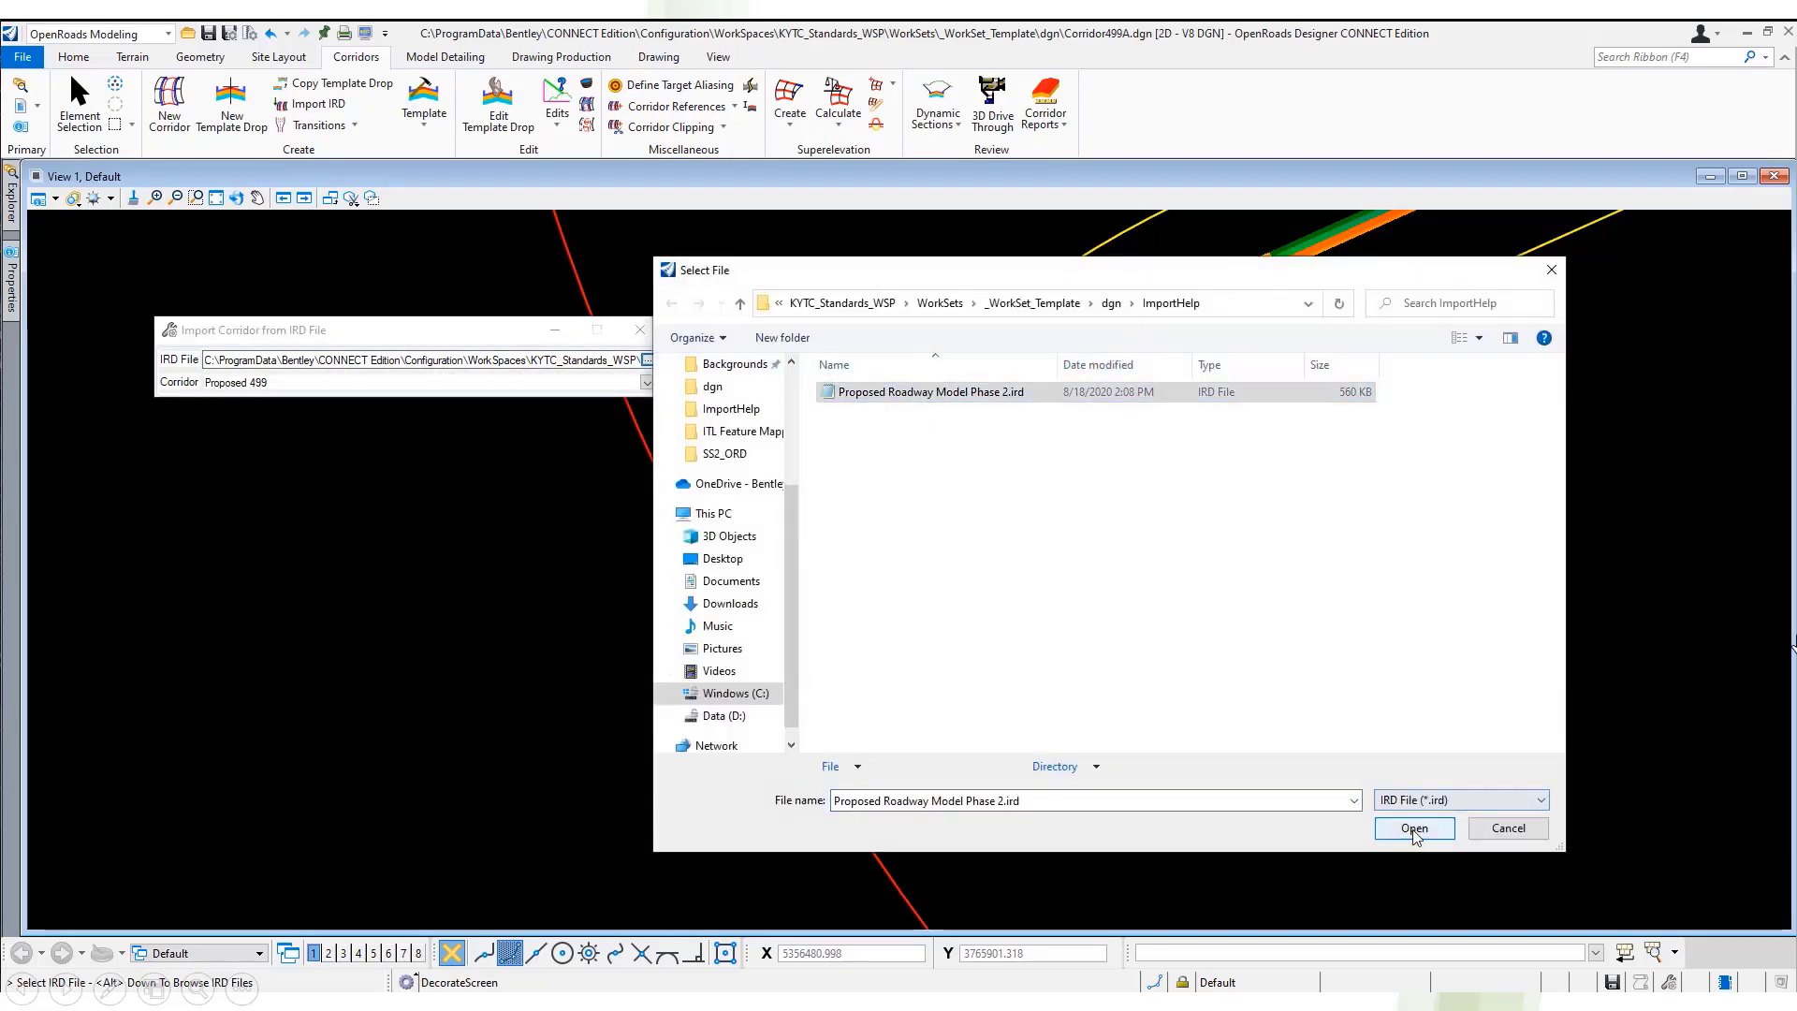
click(1413, 830)
click(648, 383)
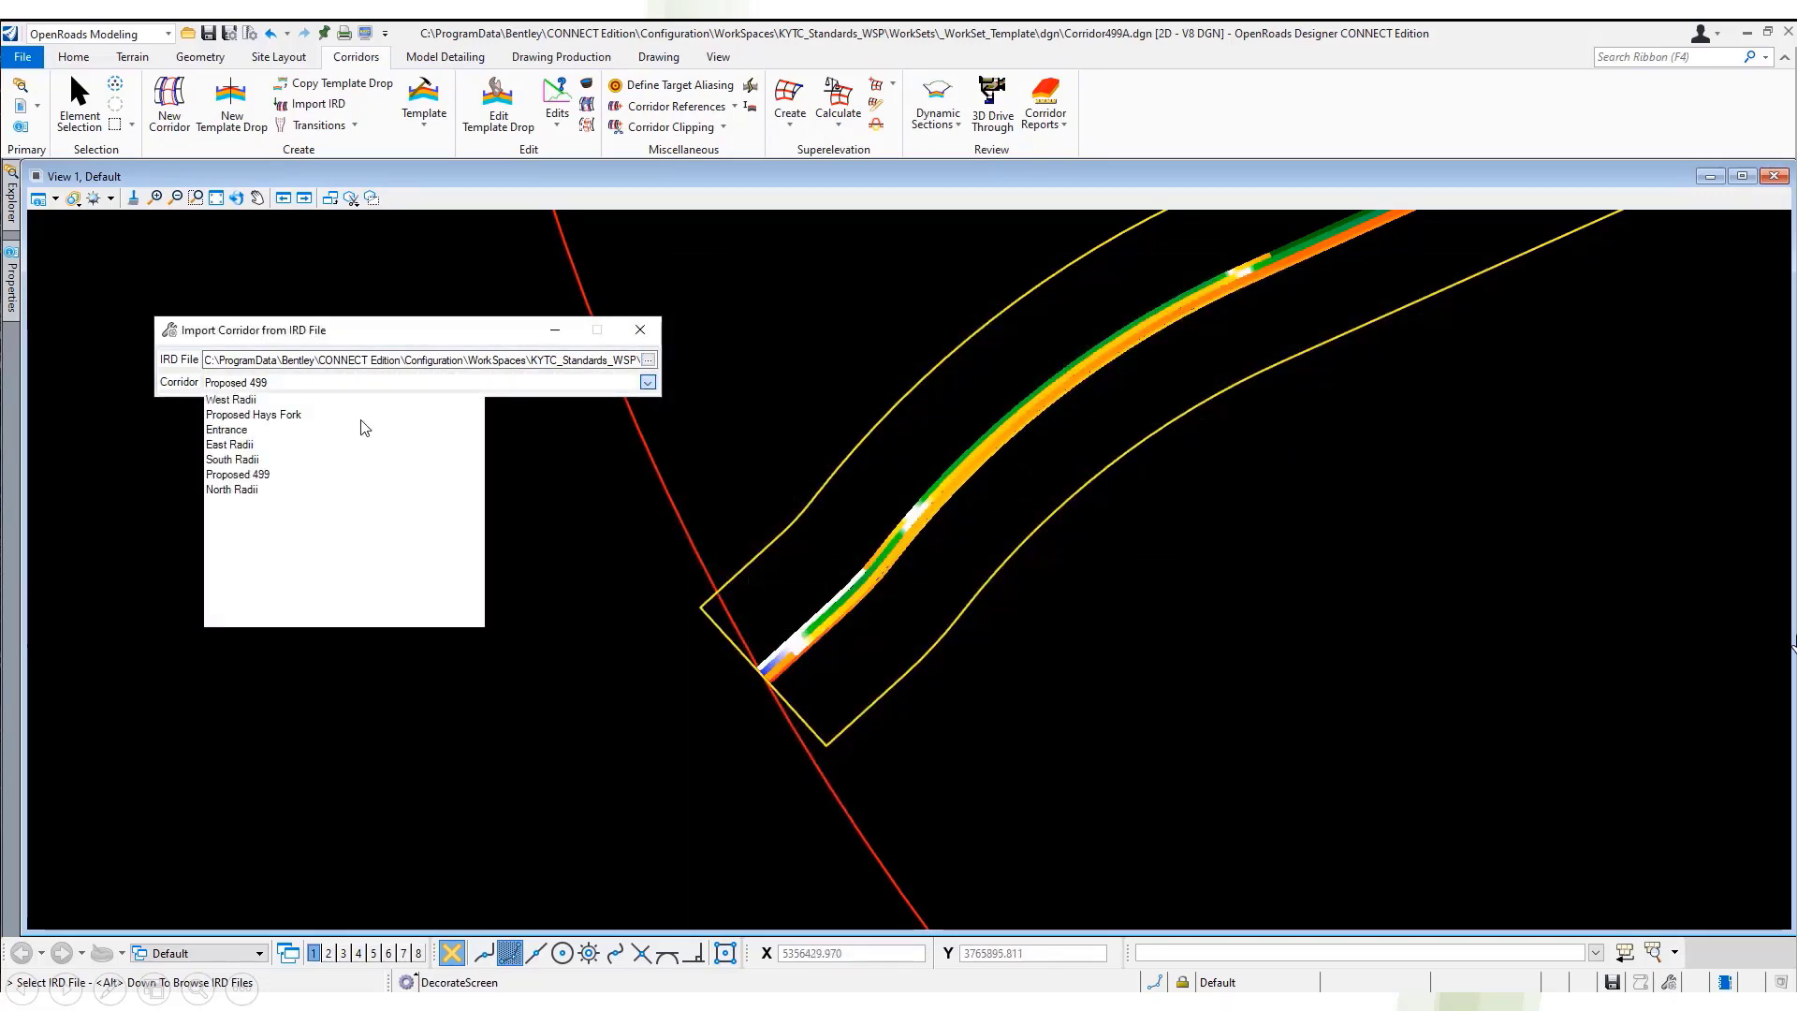
click(217, 477)
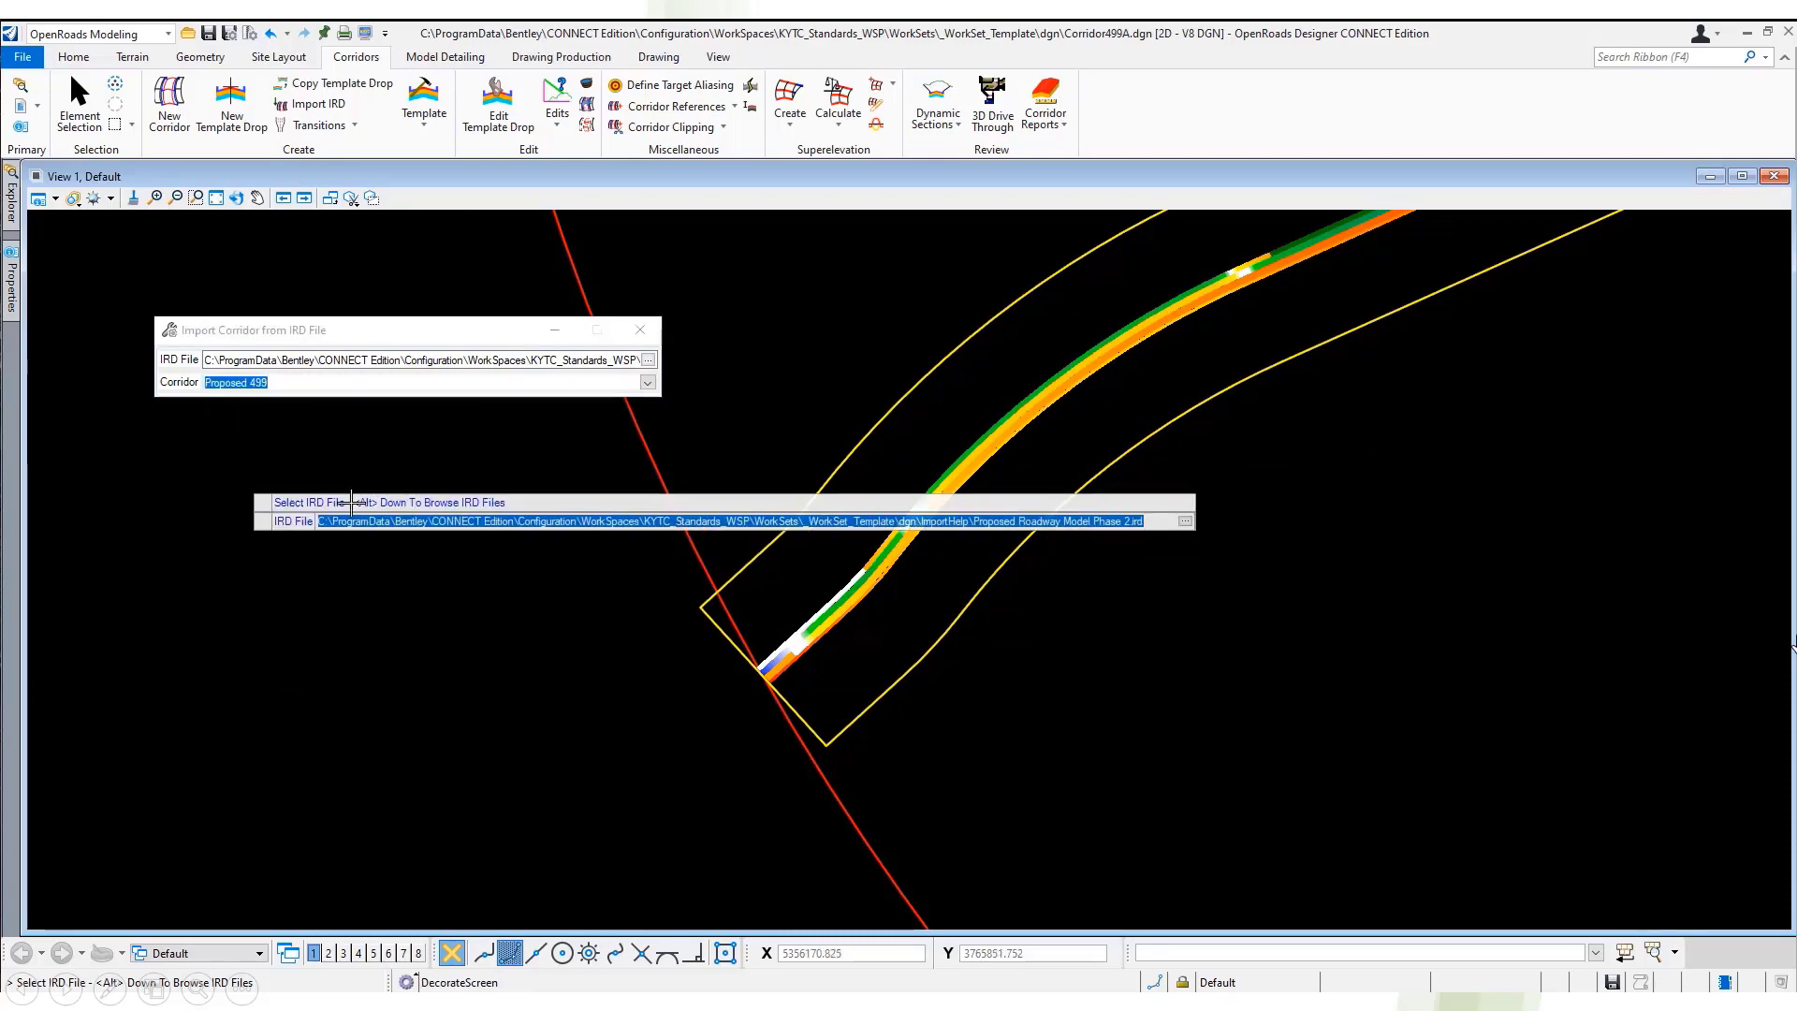
click(435, 540)
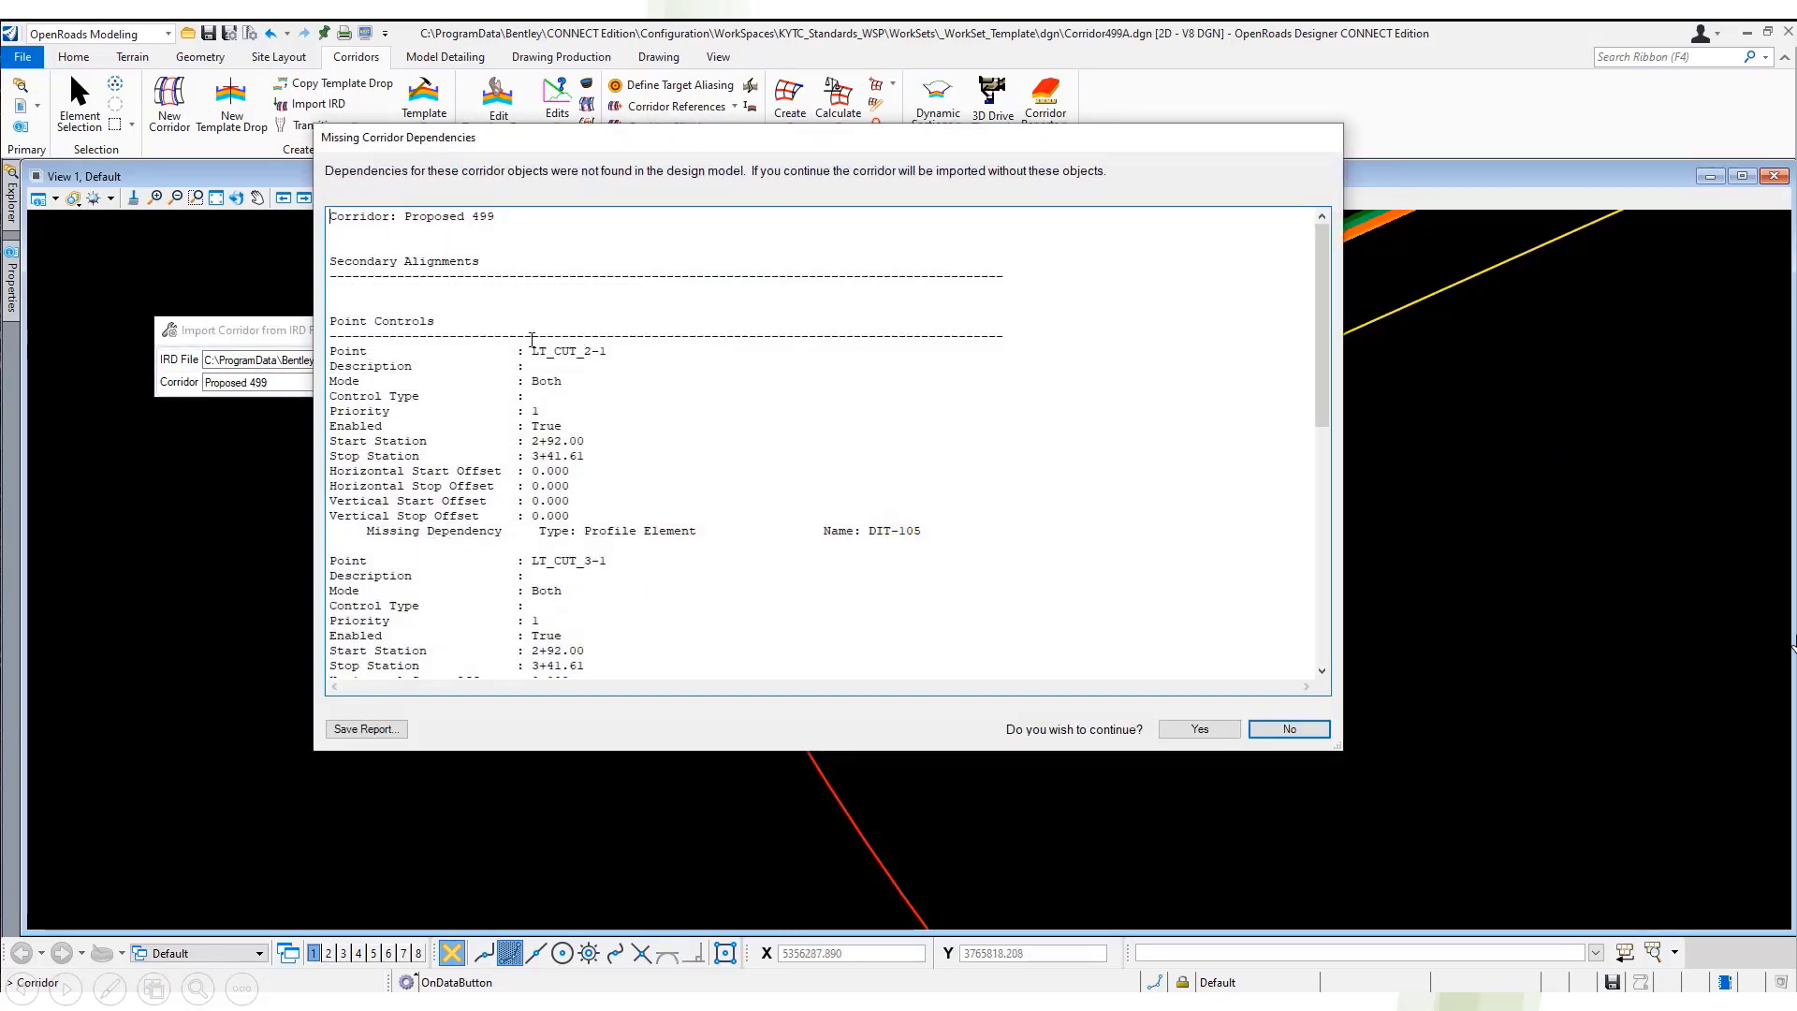
- Review and save the dependency report as Proposed 499 Missing Dependencies.txt on the Desktop, and continue the corridor import
drag(532, 340, 678, 357)
click(677, 357)
drag(1325, 277, 1347, 541)
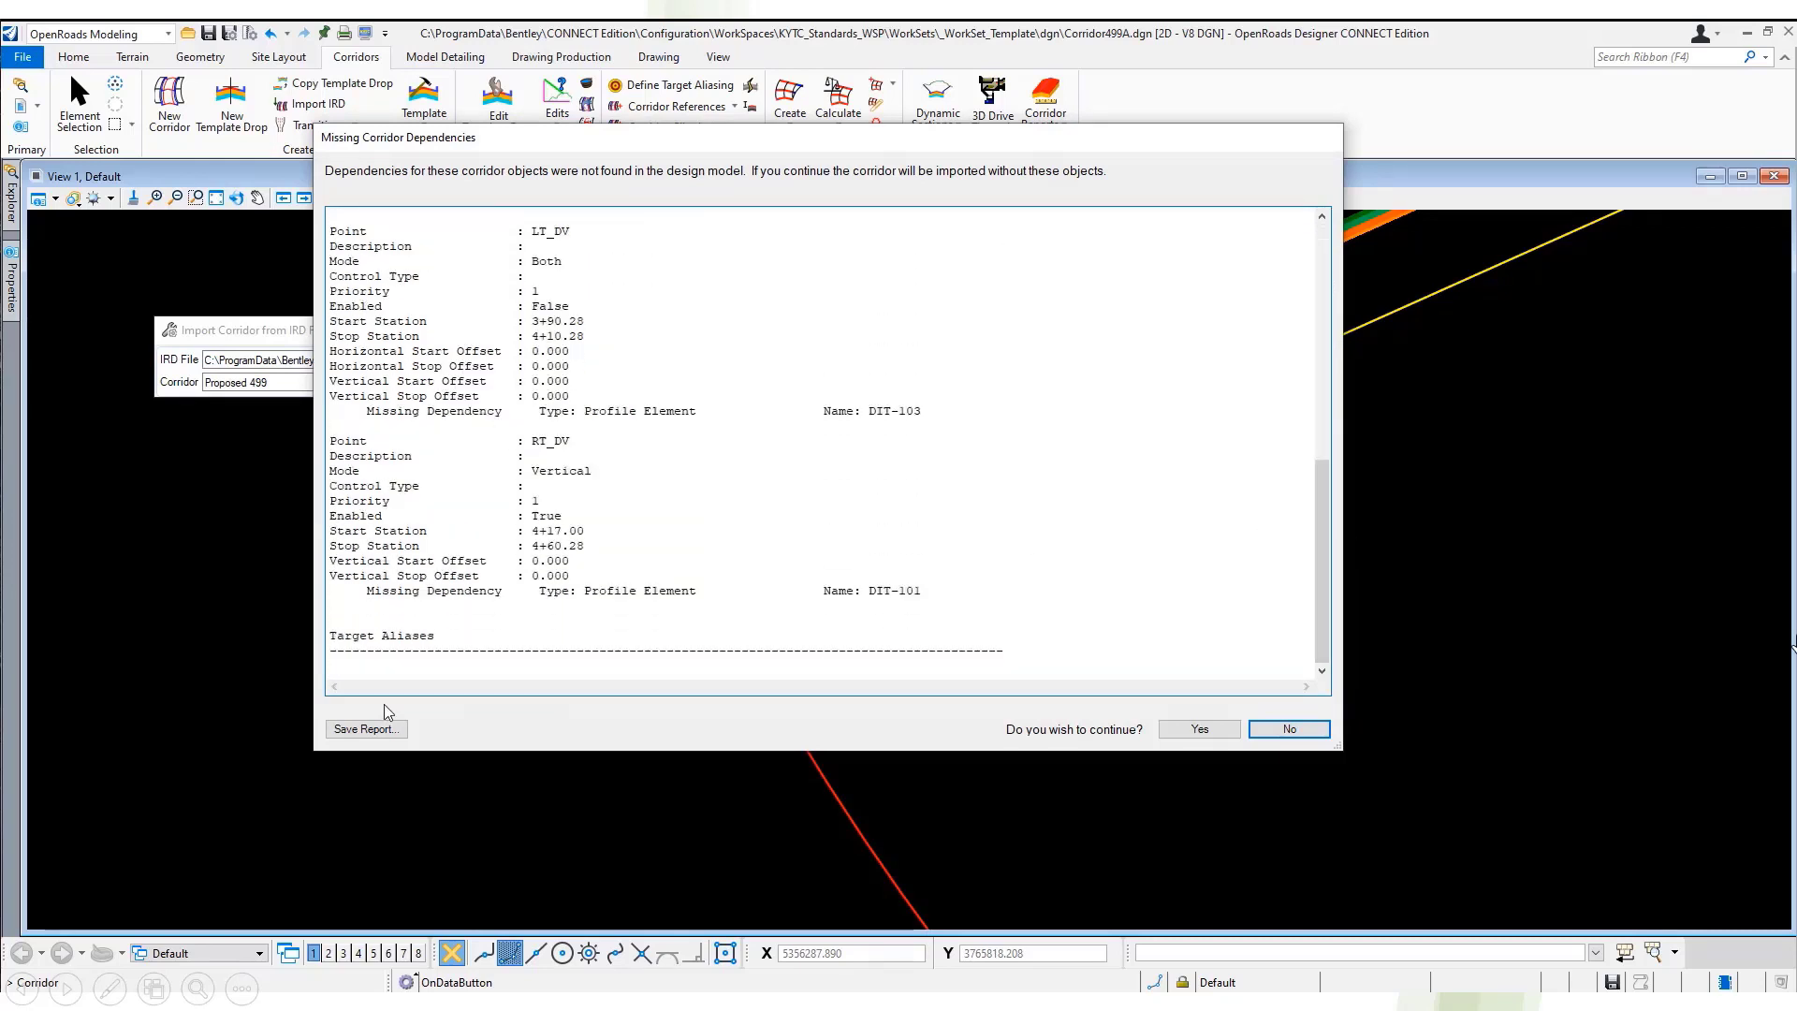
click(365, 728)
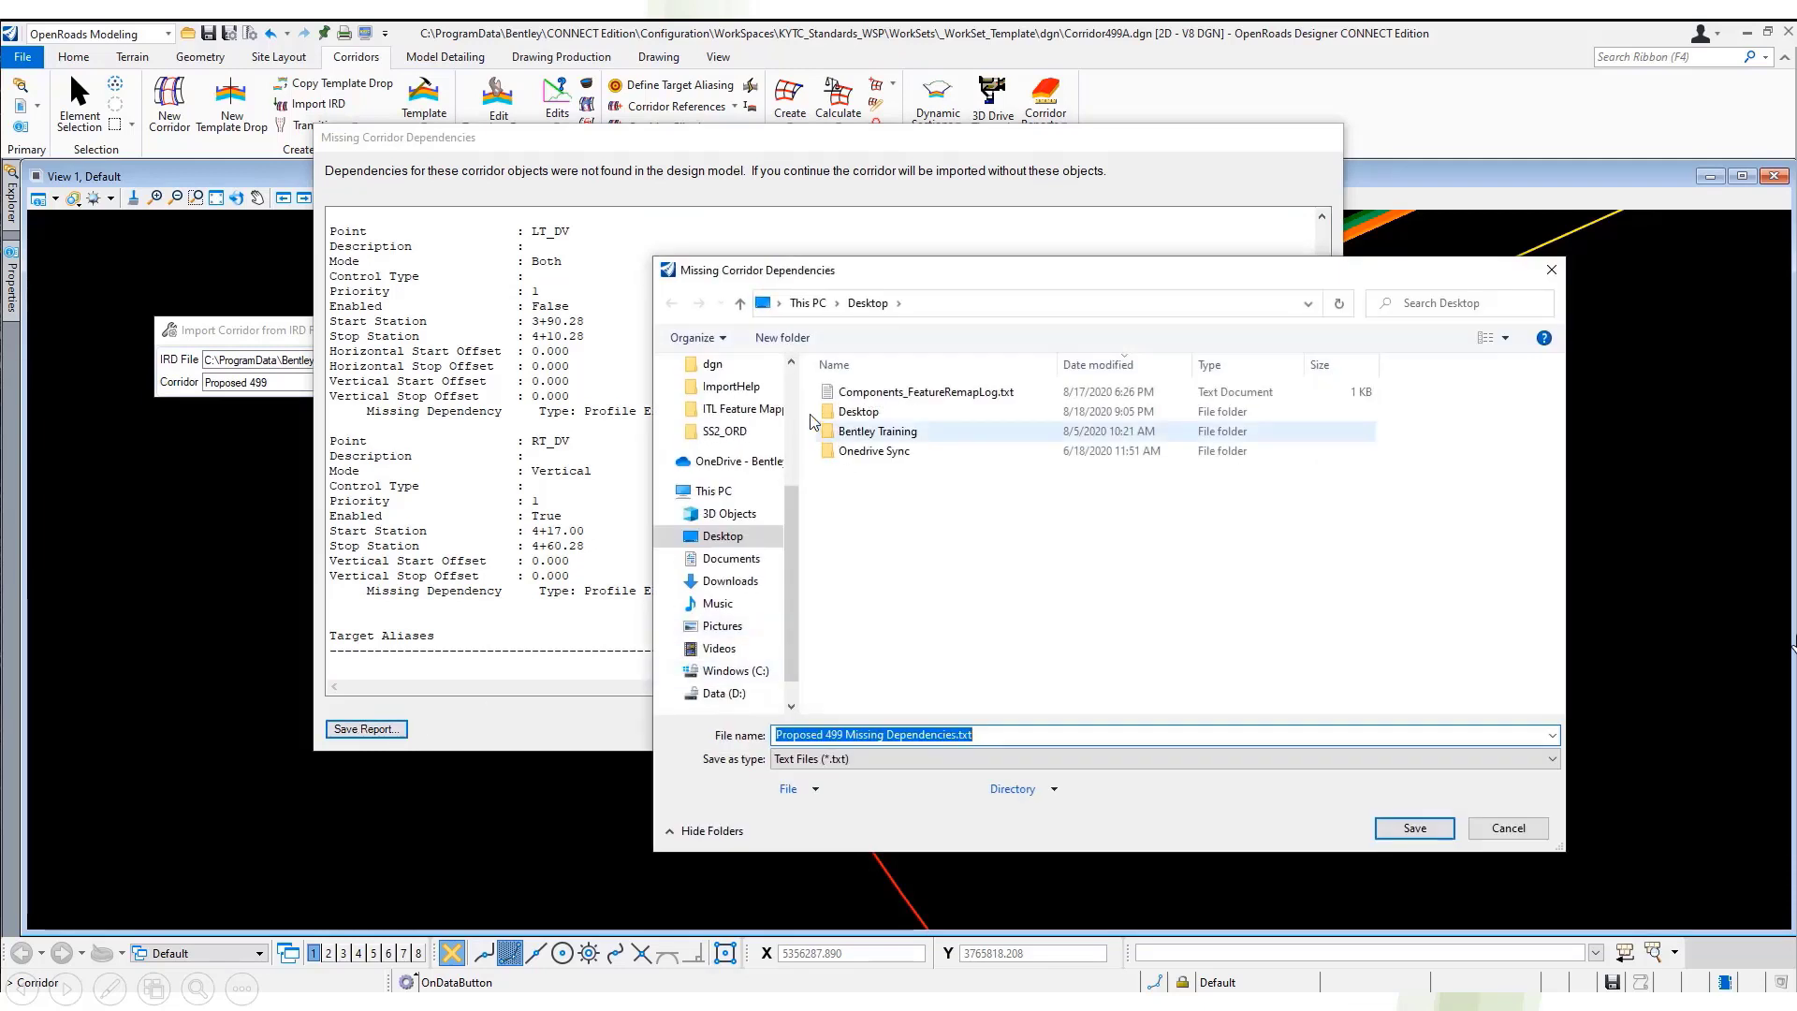
click(1409, 828)
click(1190, 728)
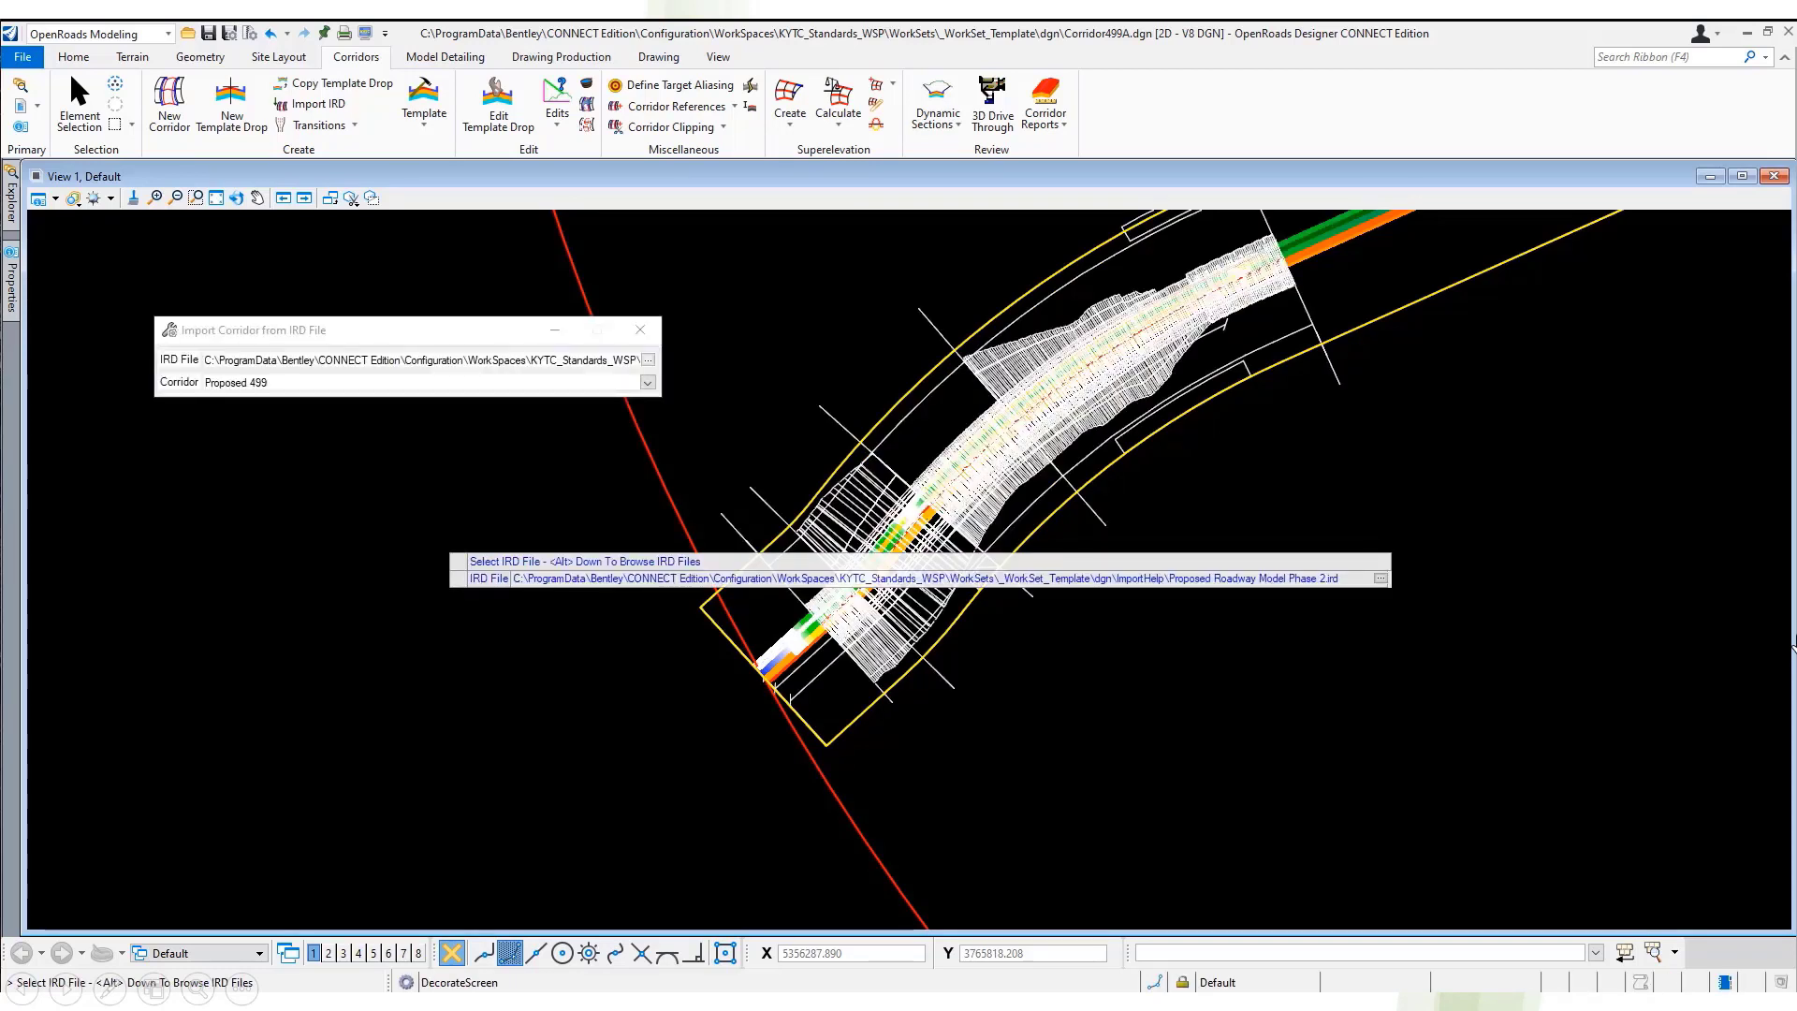
right_click(522, 473)
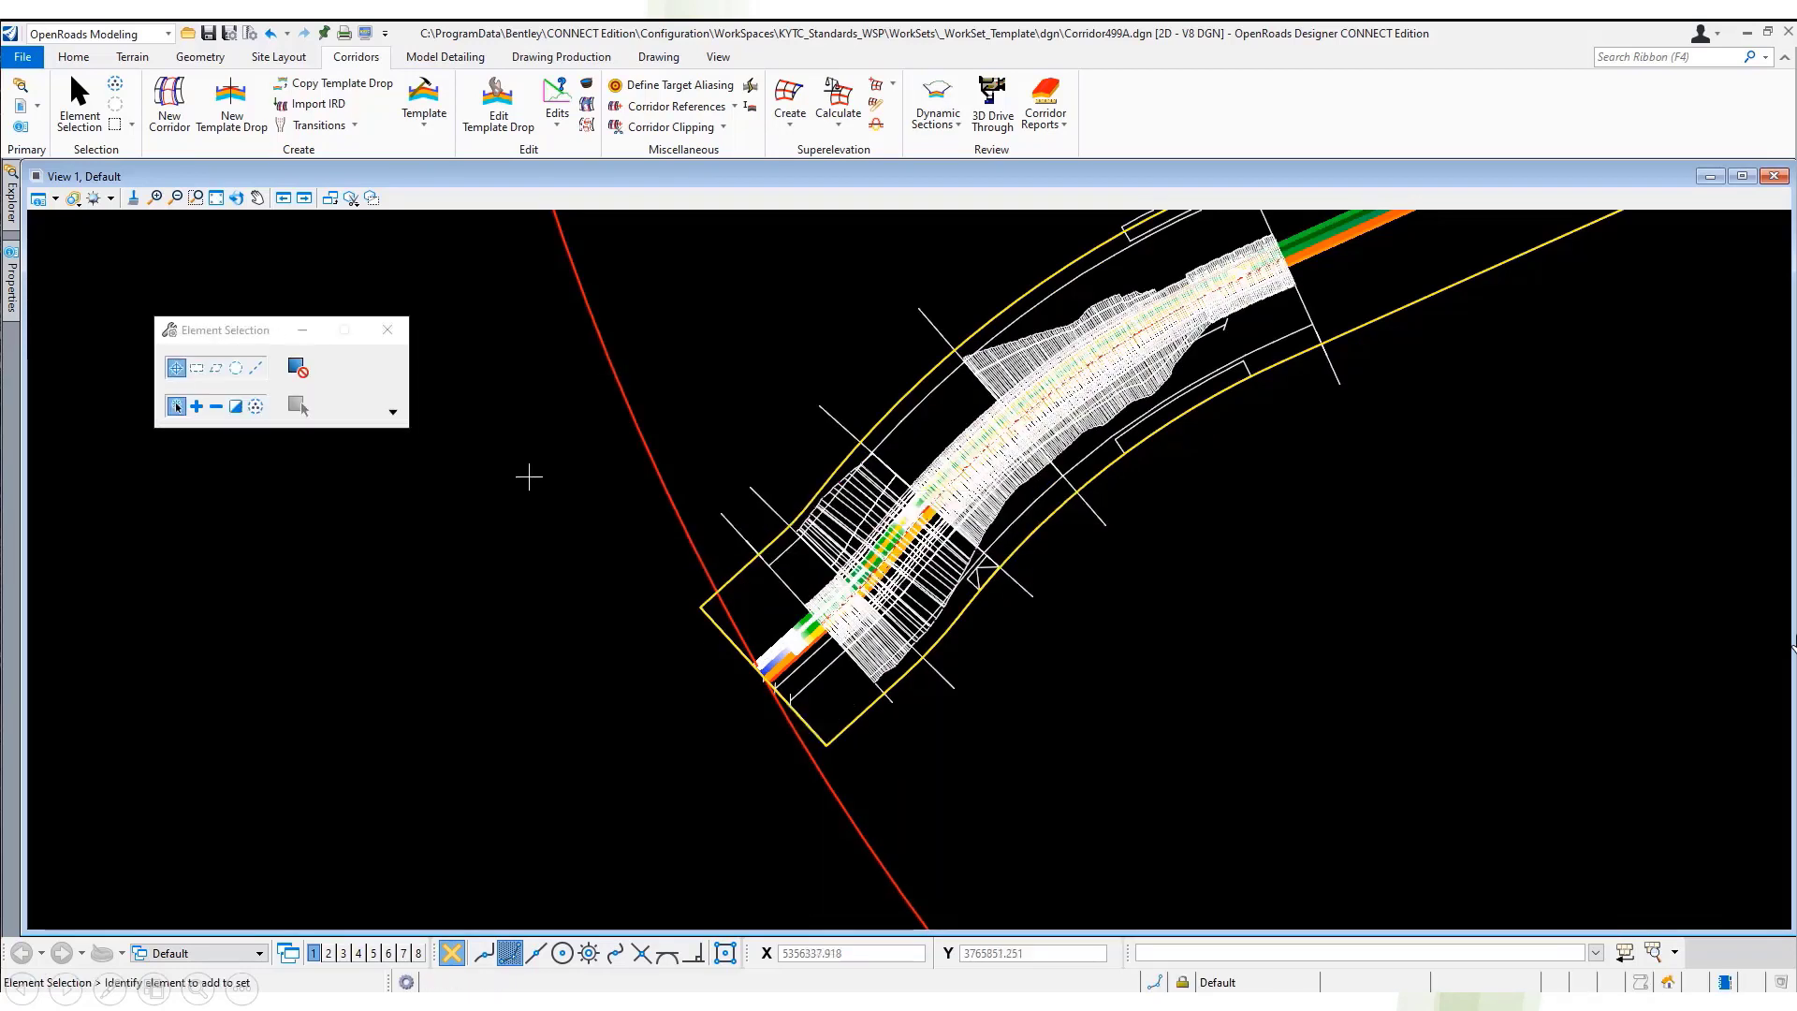
- Open the Components.itl template library from the Desktop in the template editor
click(427, 98)
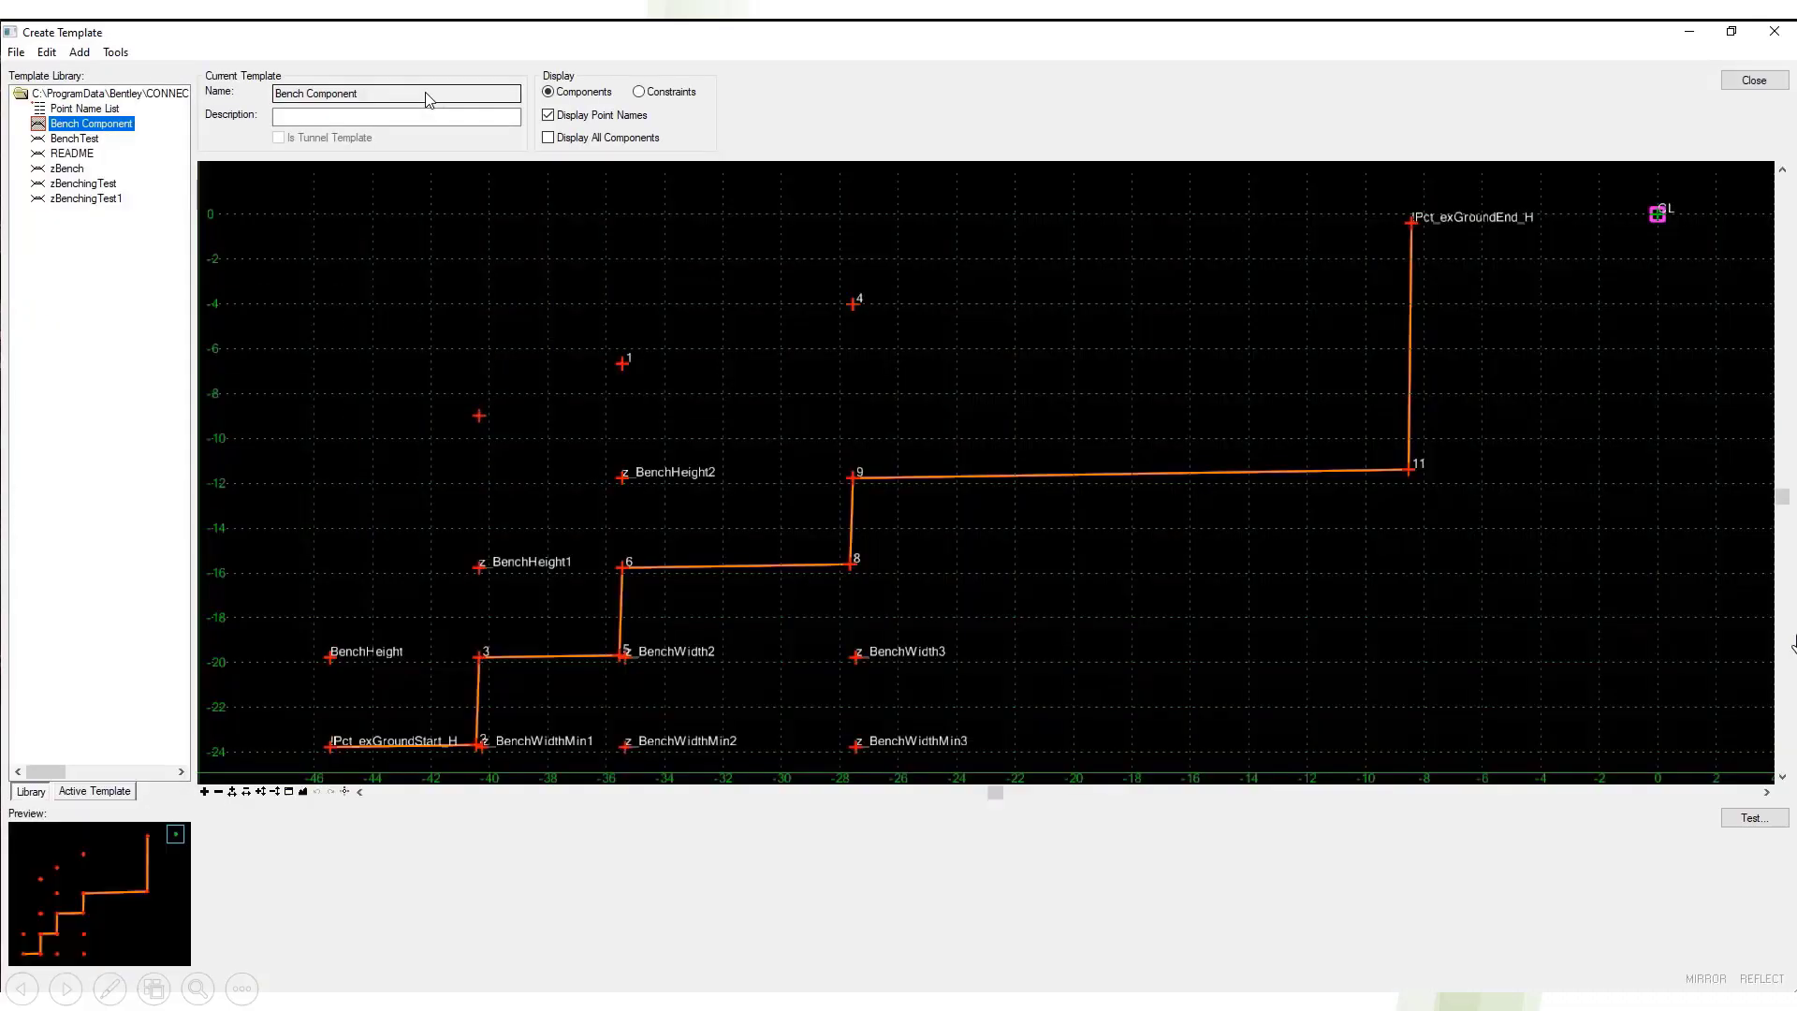
click(16, 51)
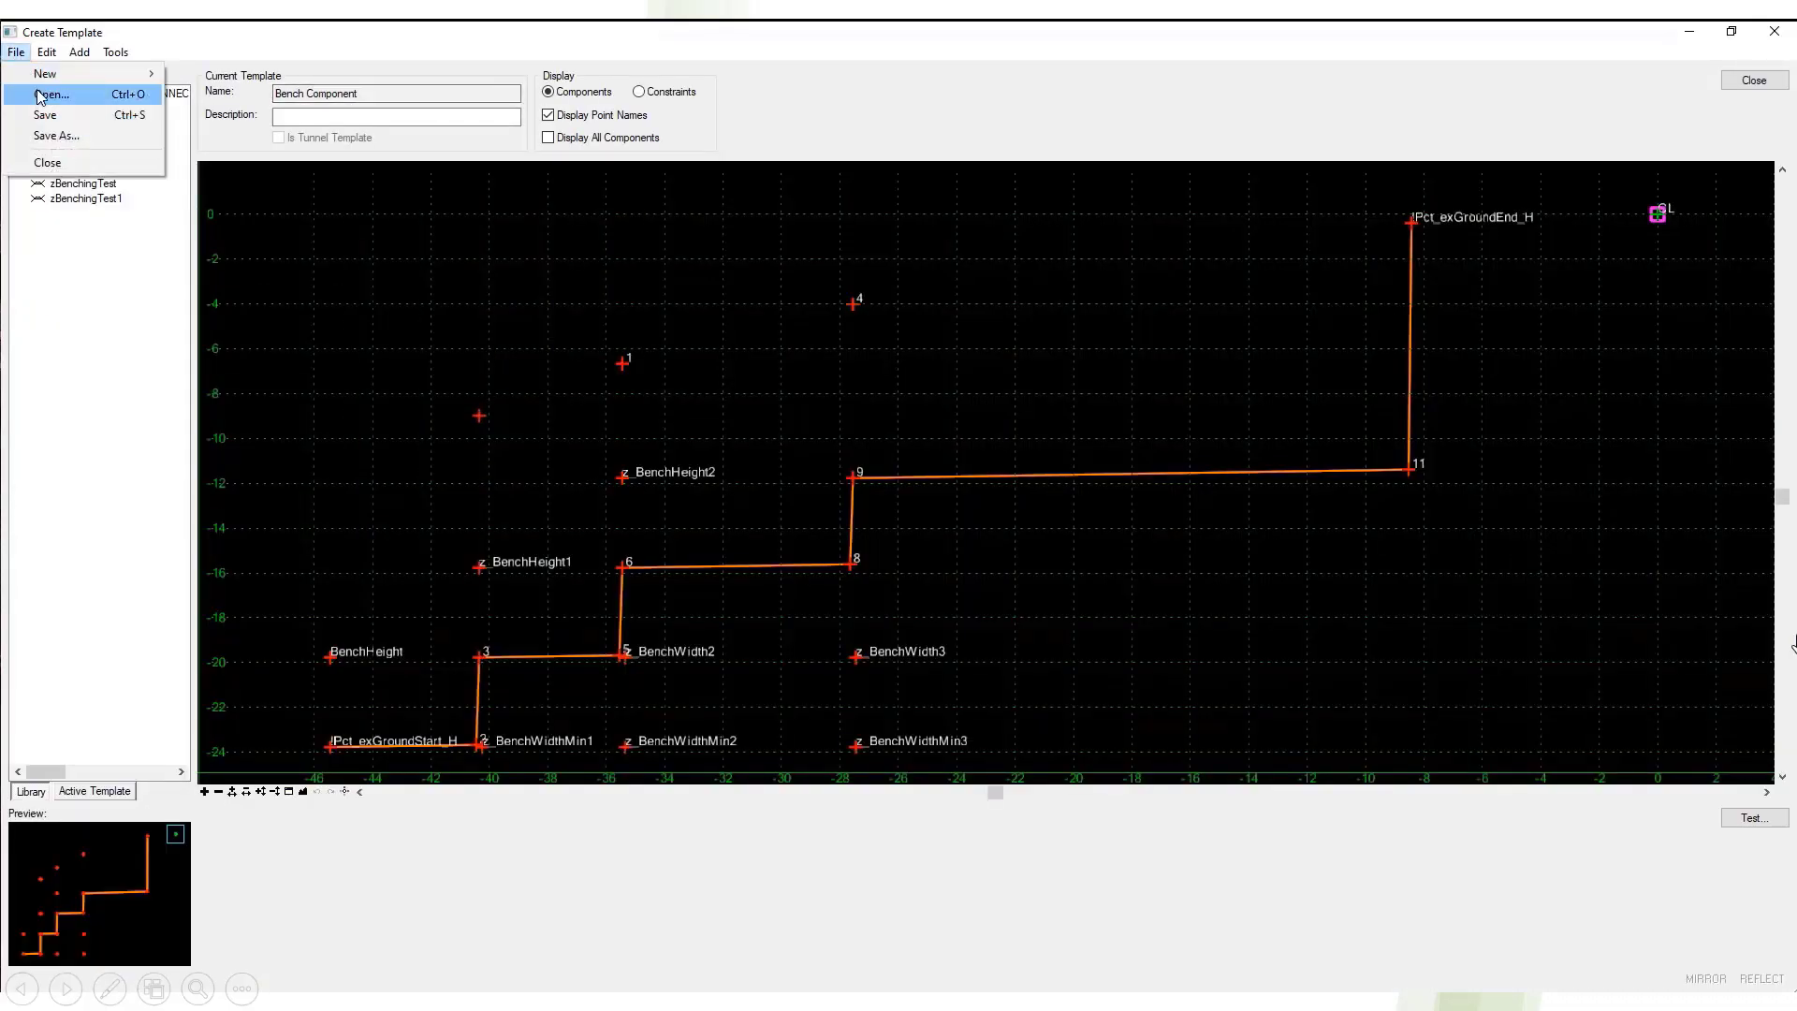
click(37, 69)
click(958, 397)
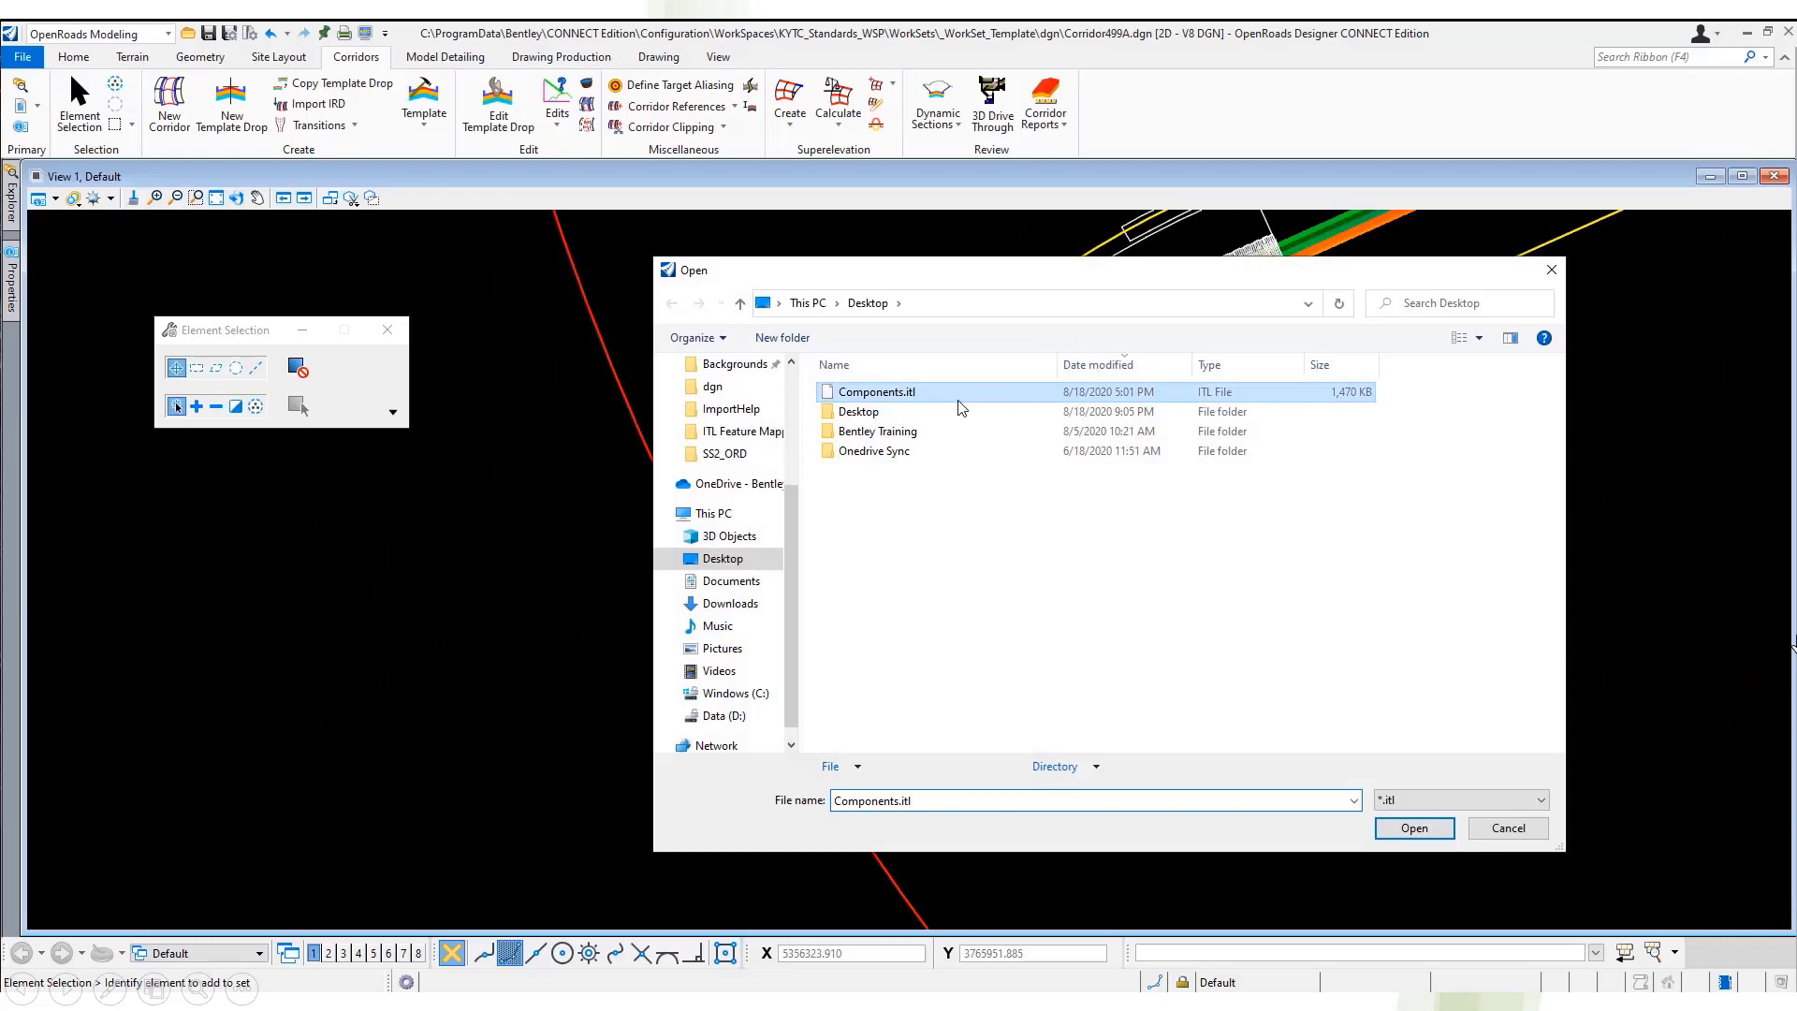
click(1413, 828)
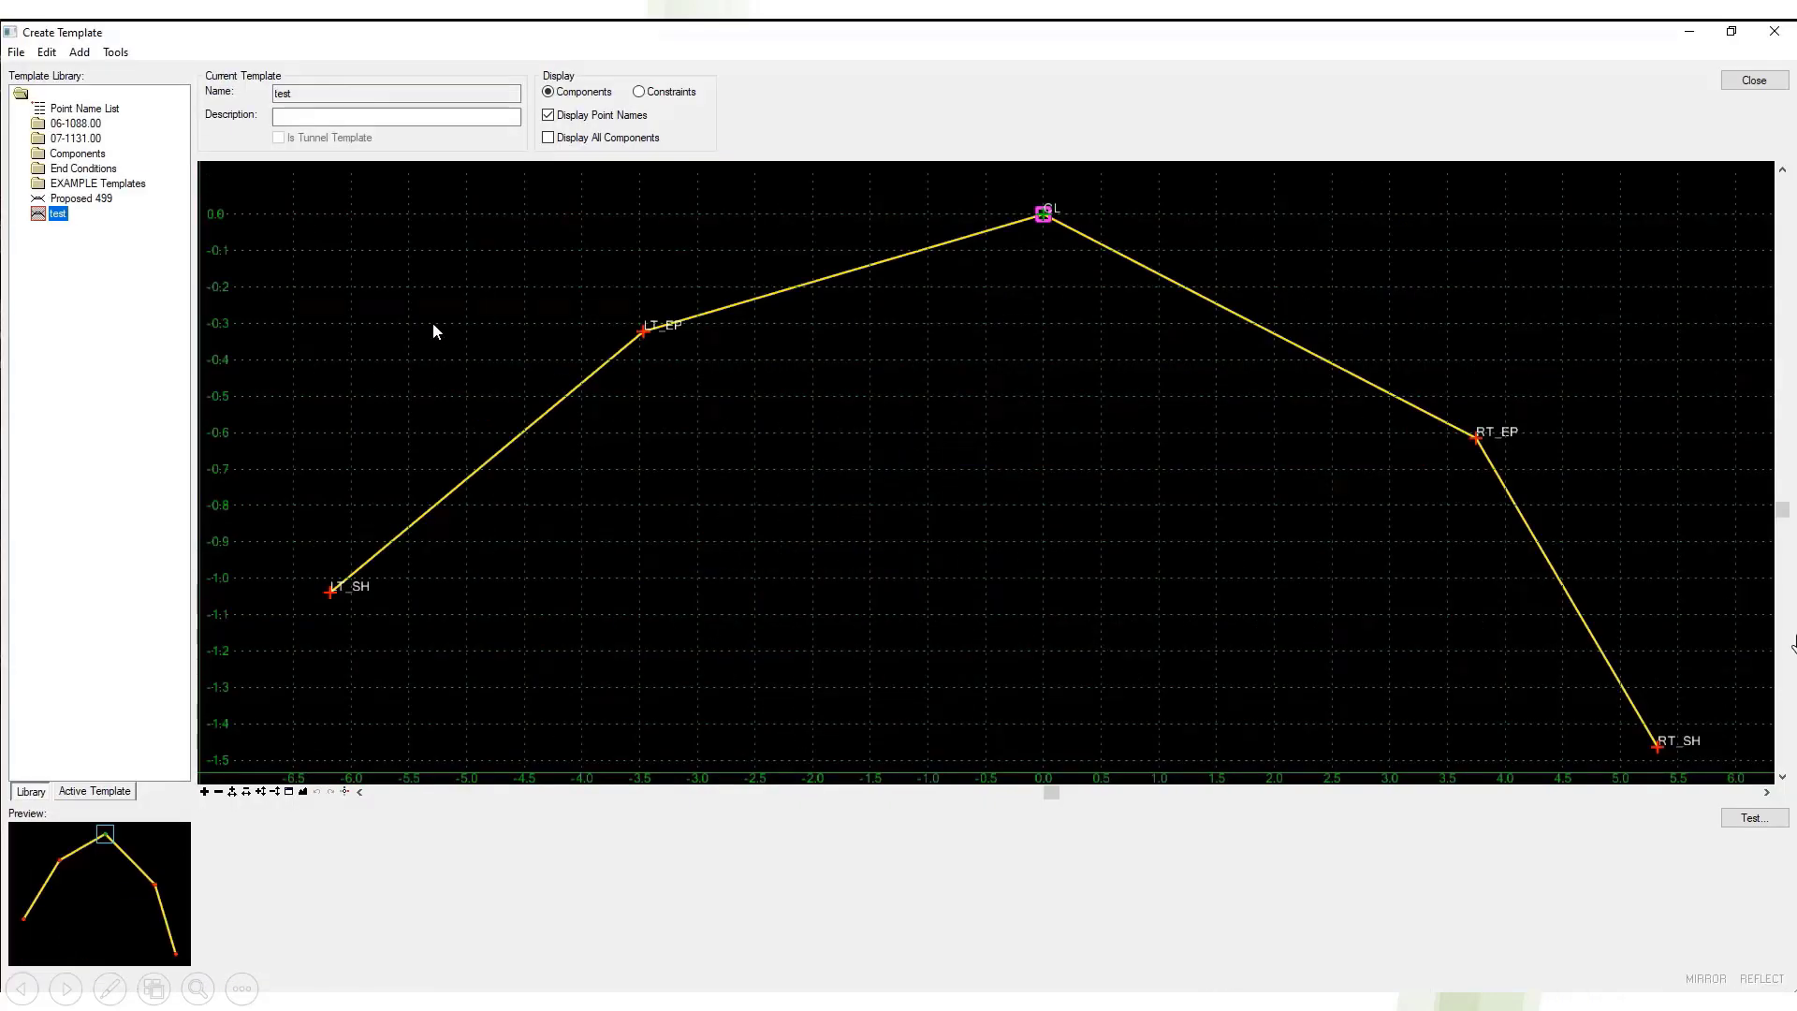
- Look through the templates in the 06-1088.00 and 07-1131.00 folders of the library and close the template editor
double_click(74, 128)
double_click(76, 182)
double_click(91, 199)
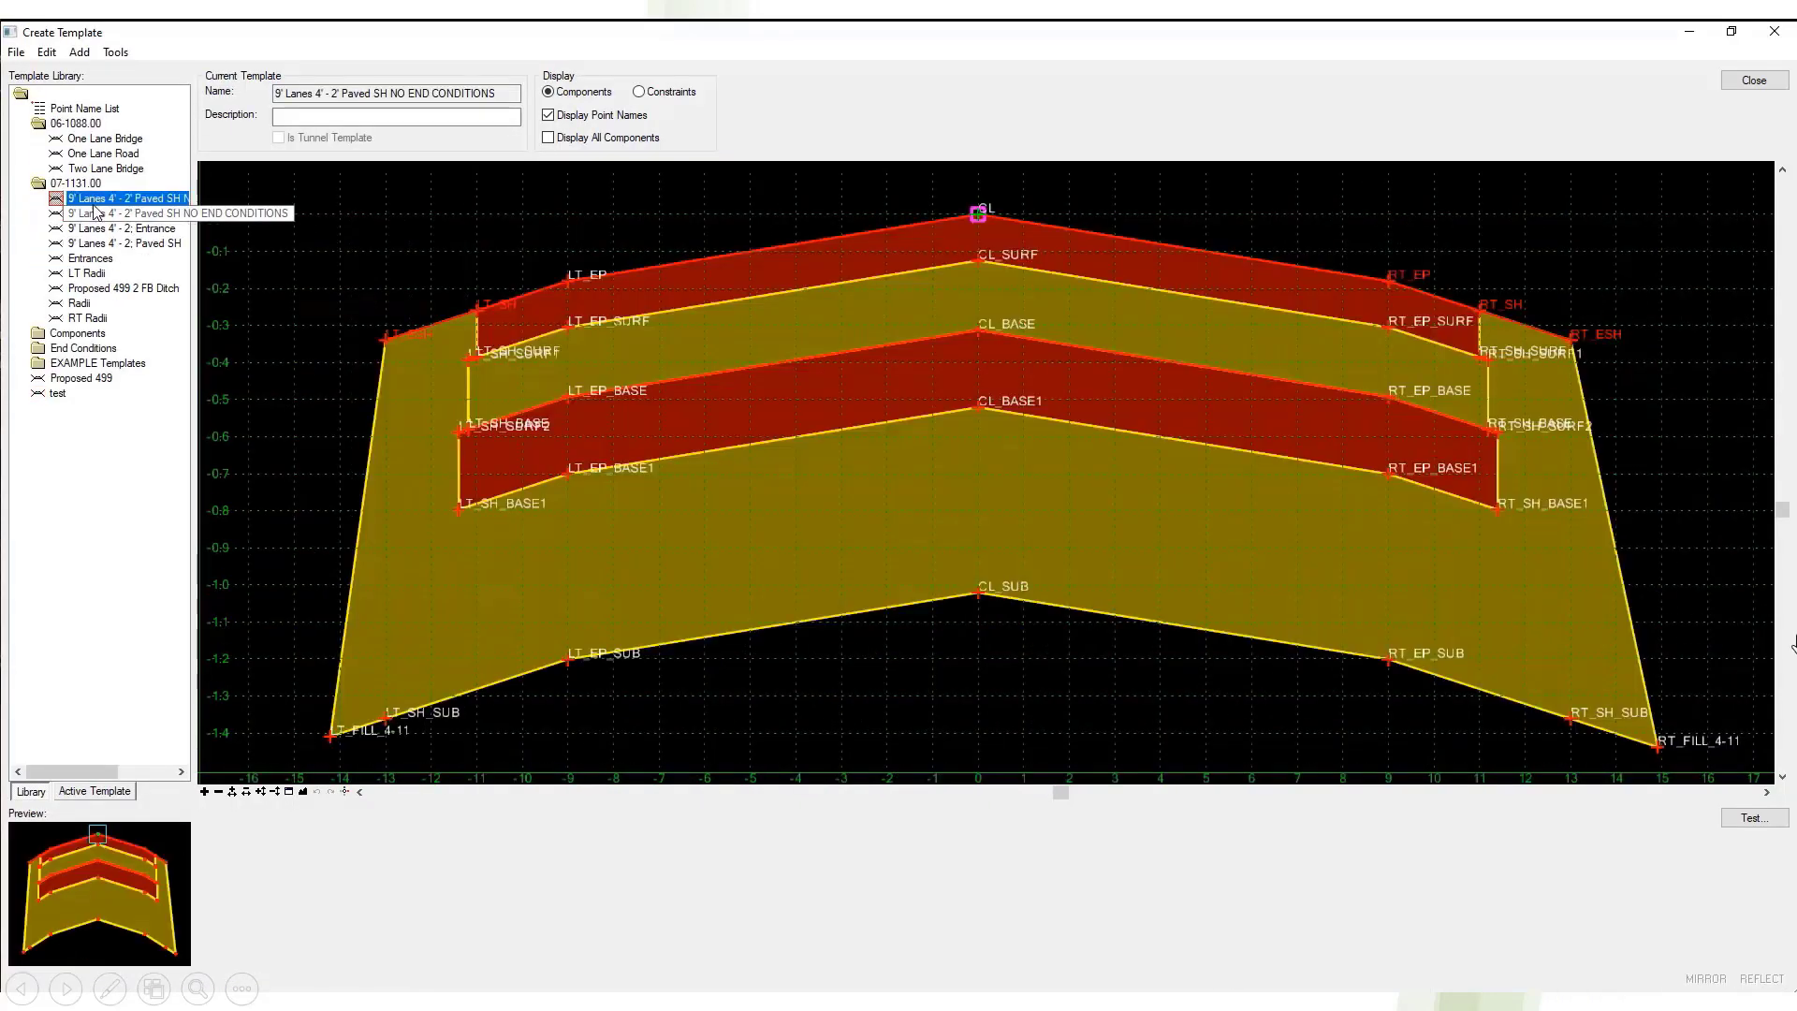
double_click(91, 229)
click(1742, 83)
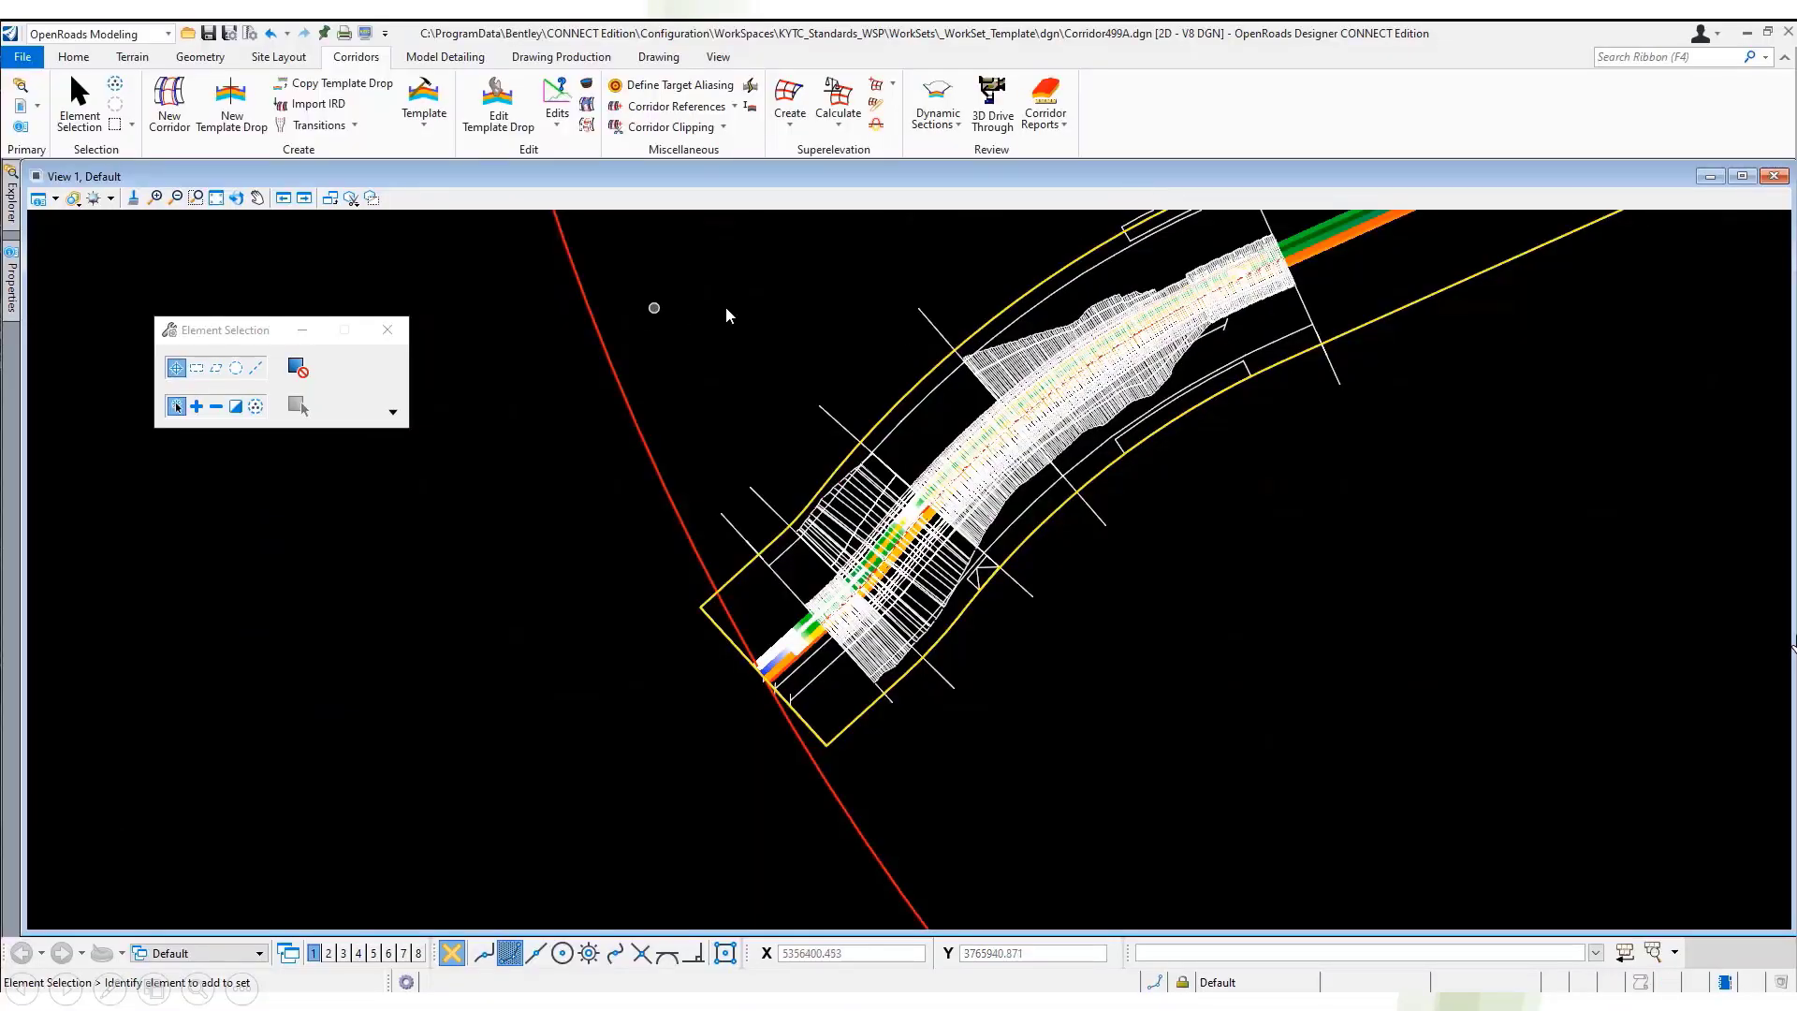
- Process the Proposed 499 corridor in the plan view and dismiss the CONNECT Advisor window
click(752, 87)
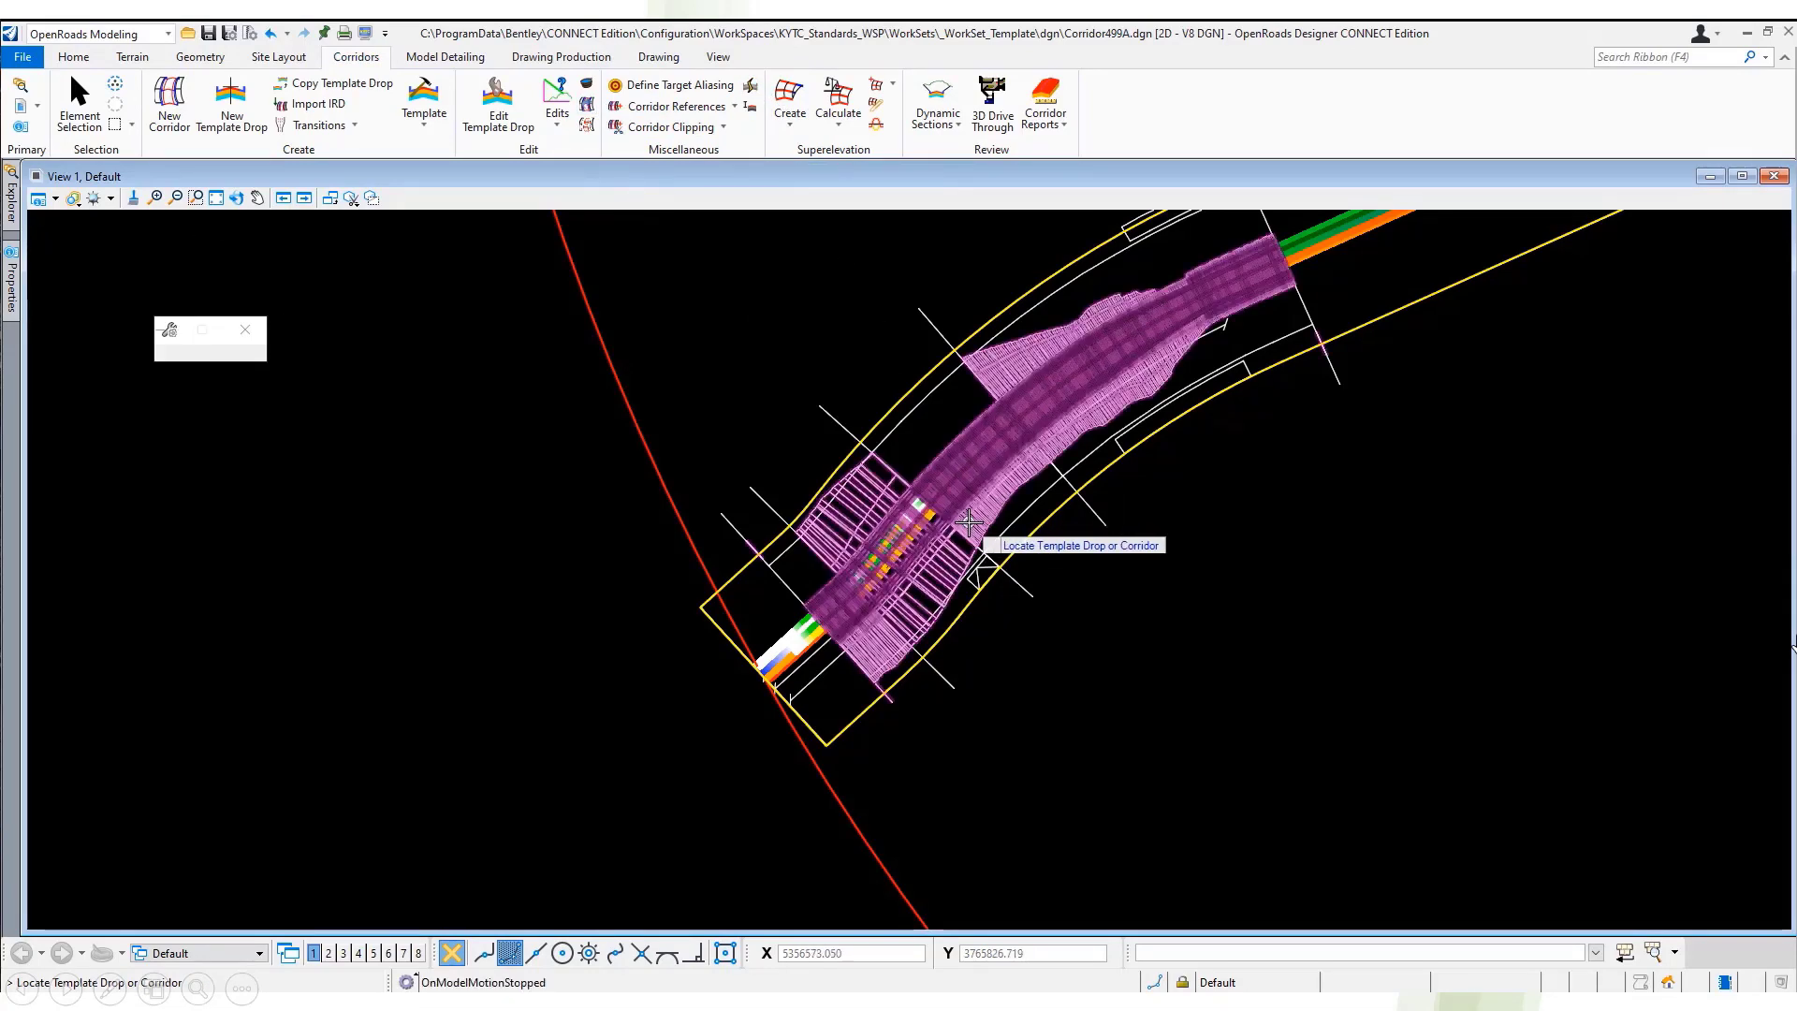
mouse_move(969, 521)
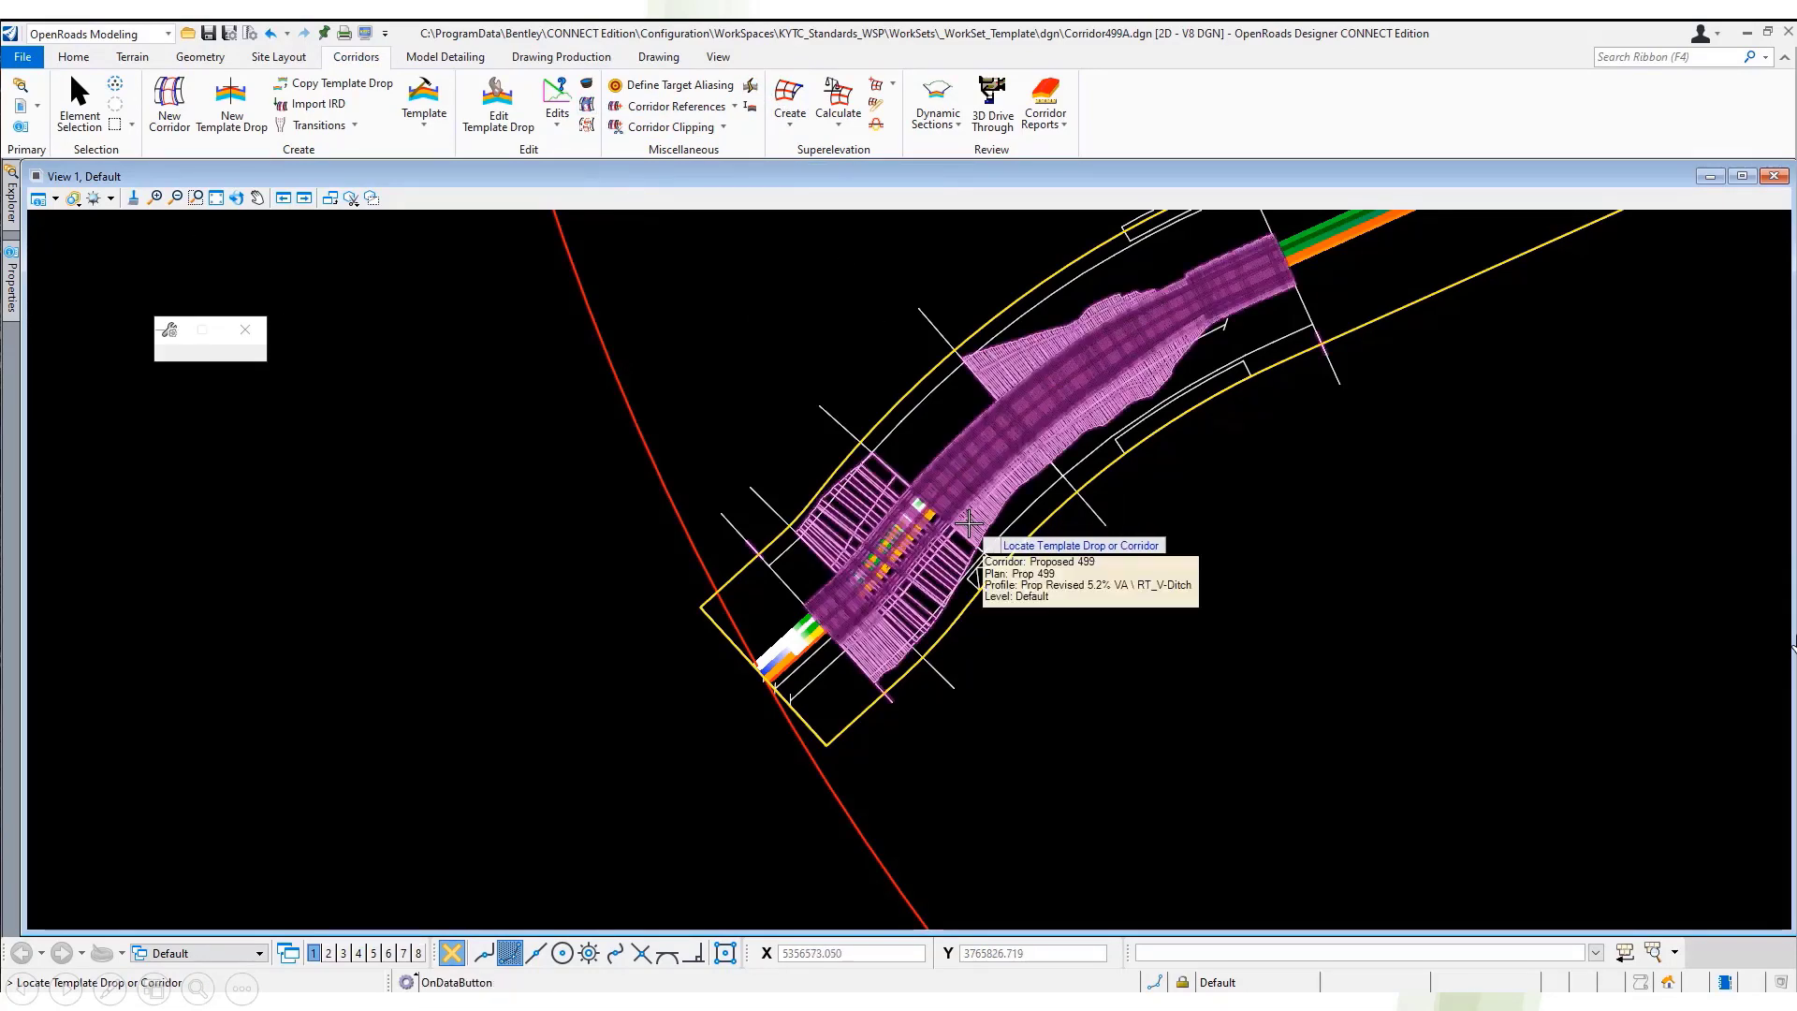
click(969, 522)
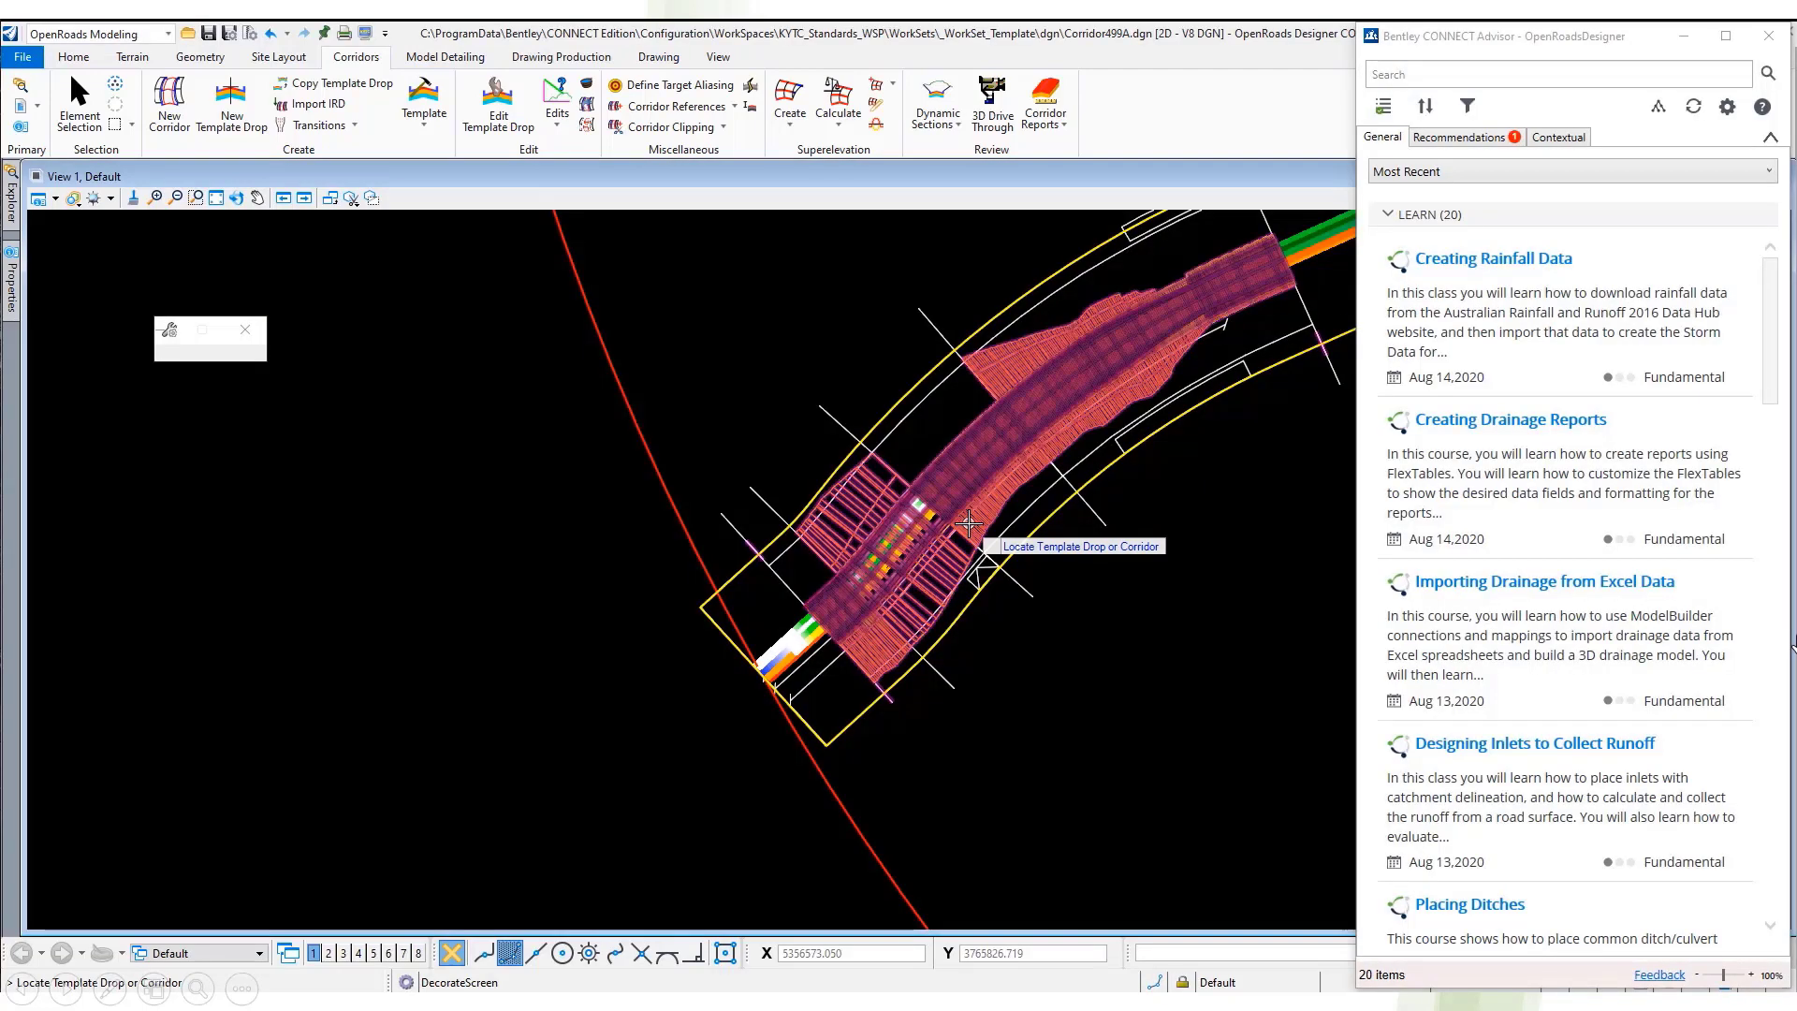
click(1768, 35)
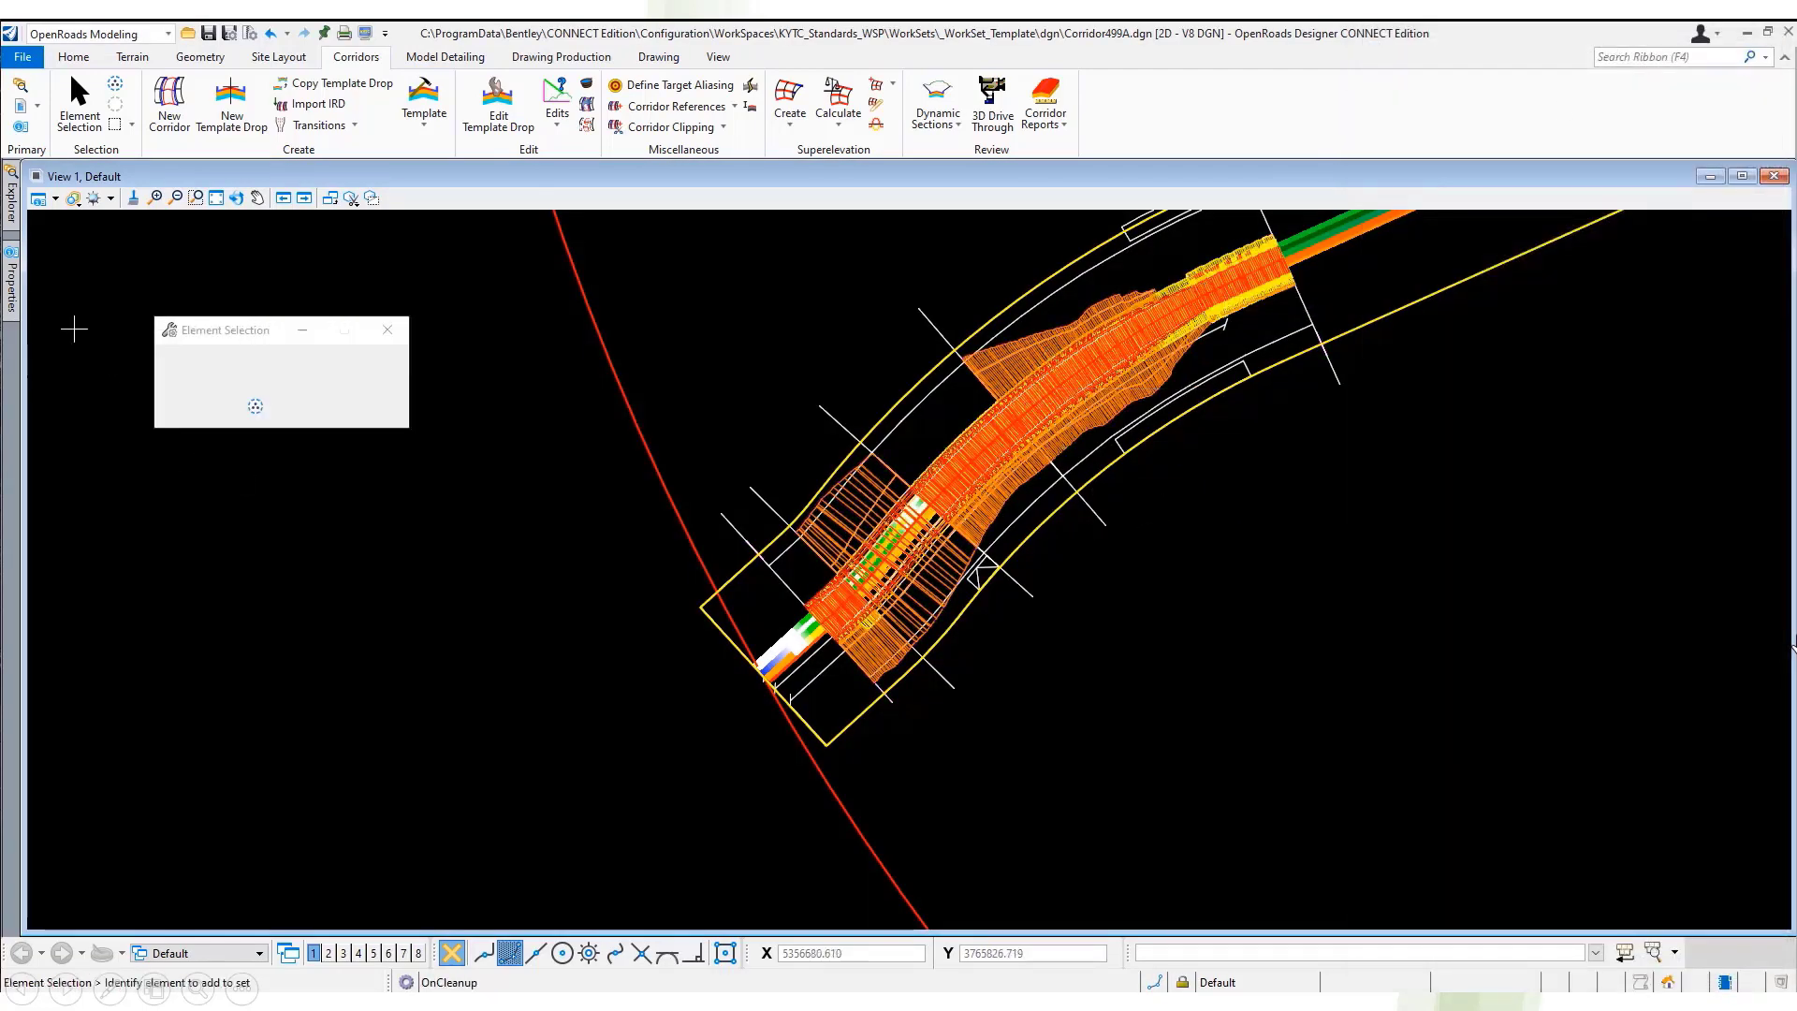
- Select the non-featurized Proposed 499 corridor in the OpenRoads Model tree and set its feature definition to PR Corridor
click(17, 206)
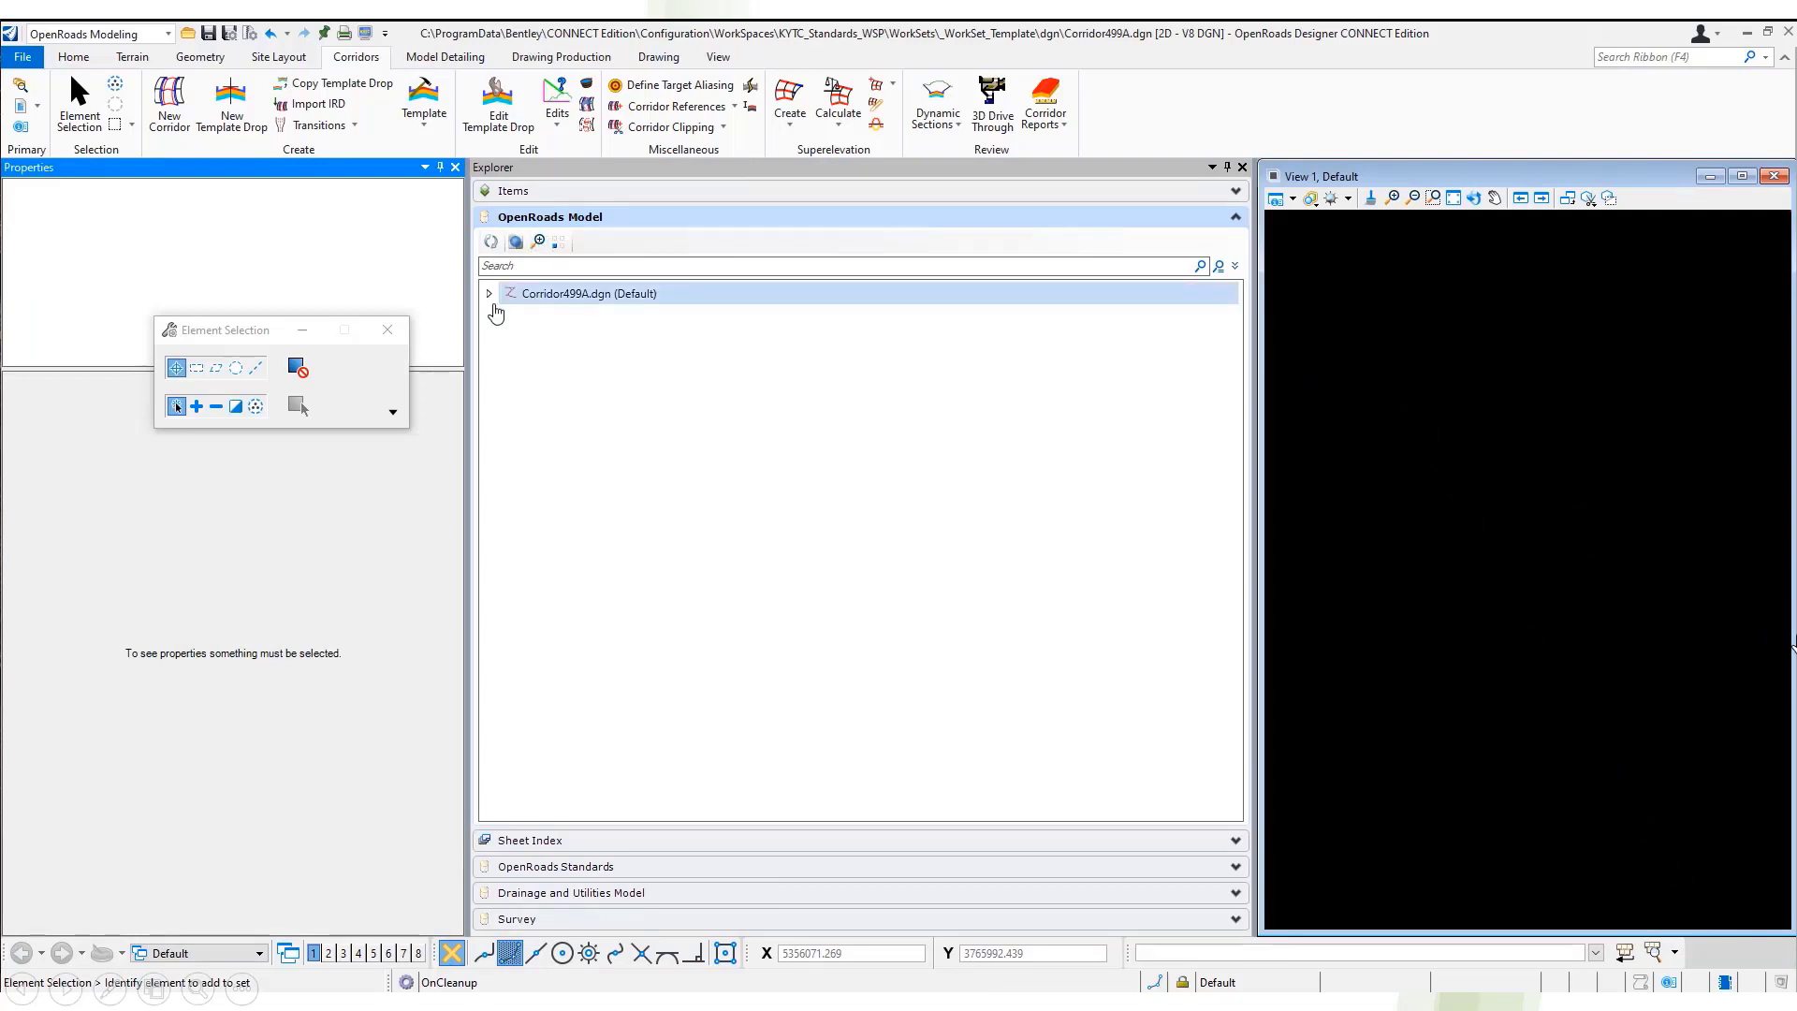
click(489, 295)
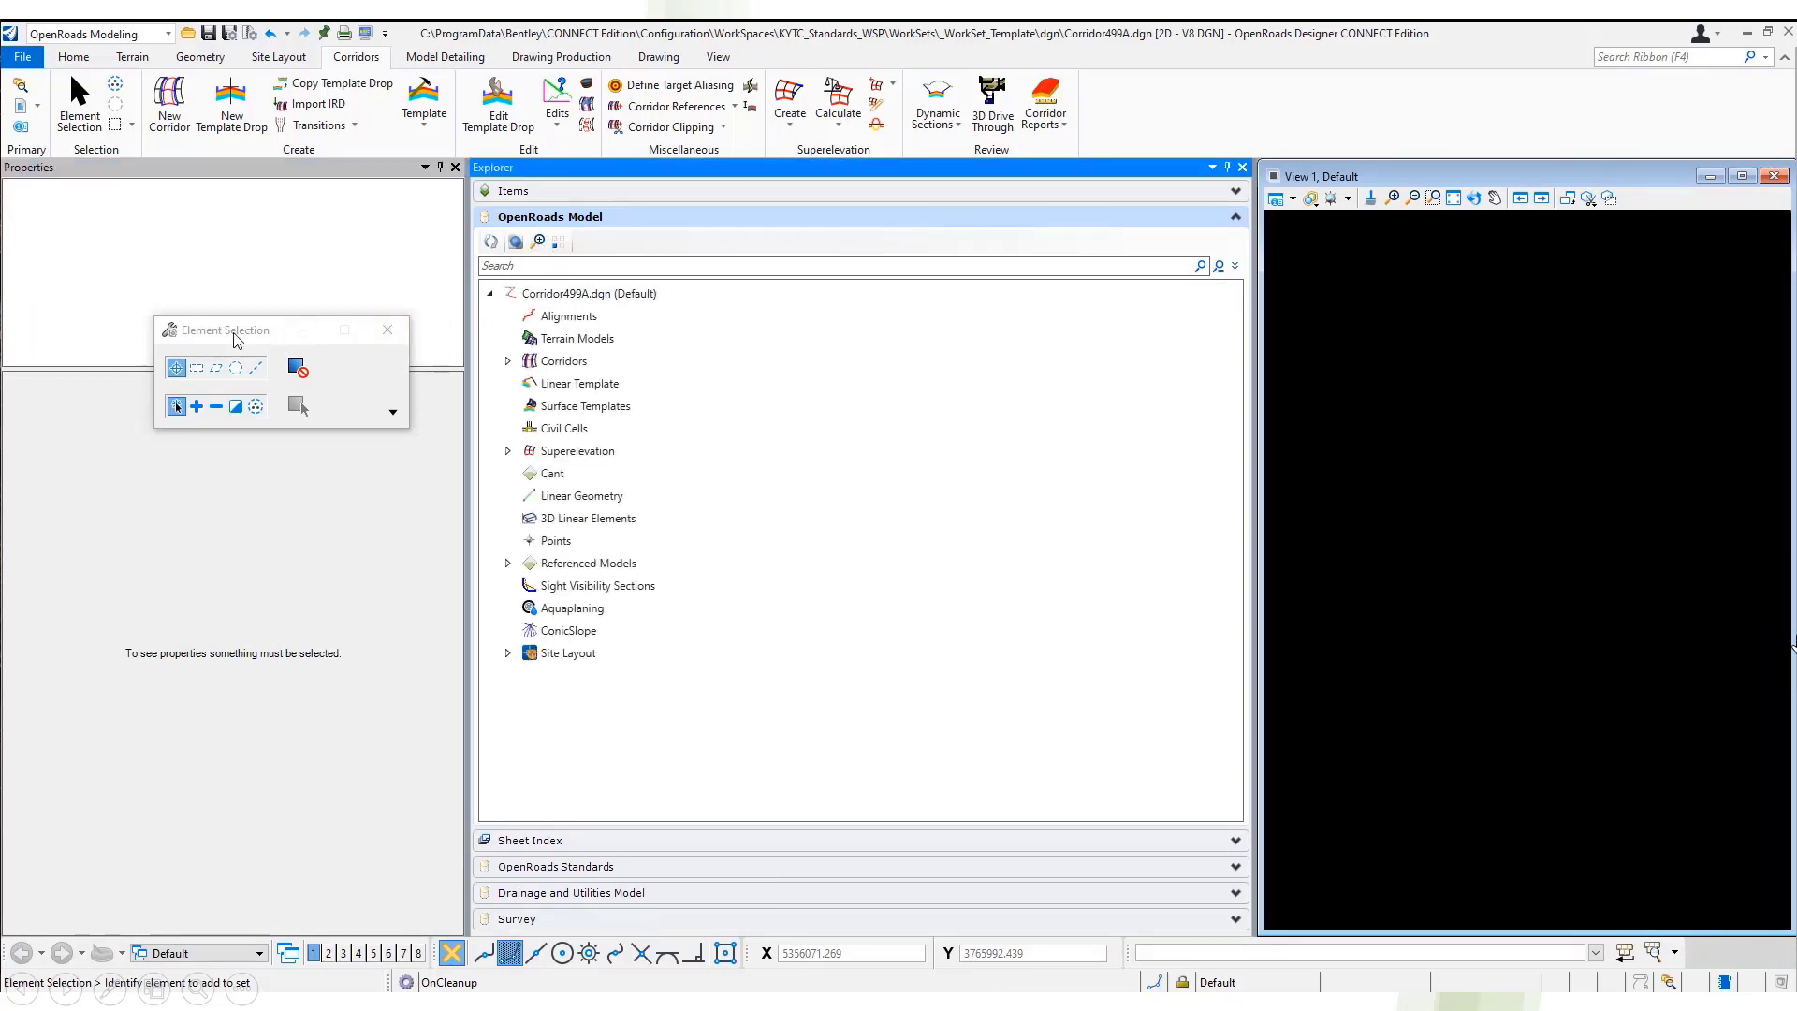
drag(237, 338, 1547, 358)
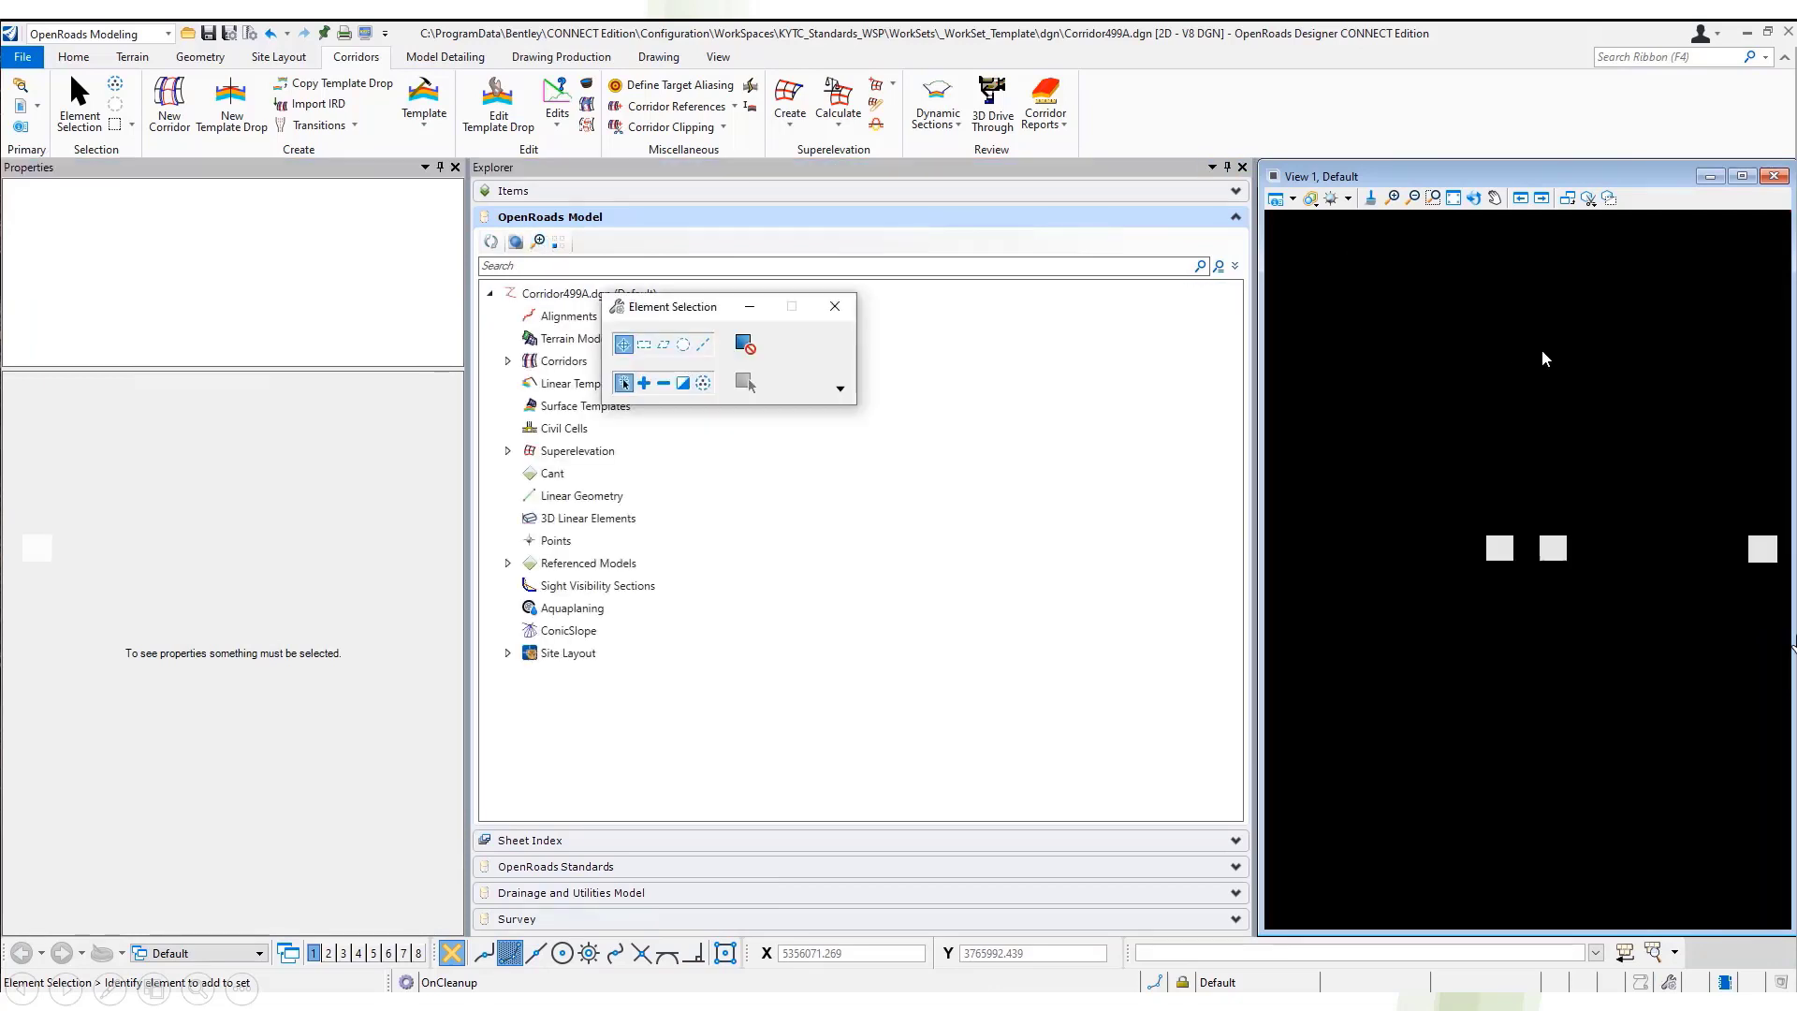
click(507, 365)
click(509, 362)
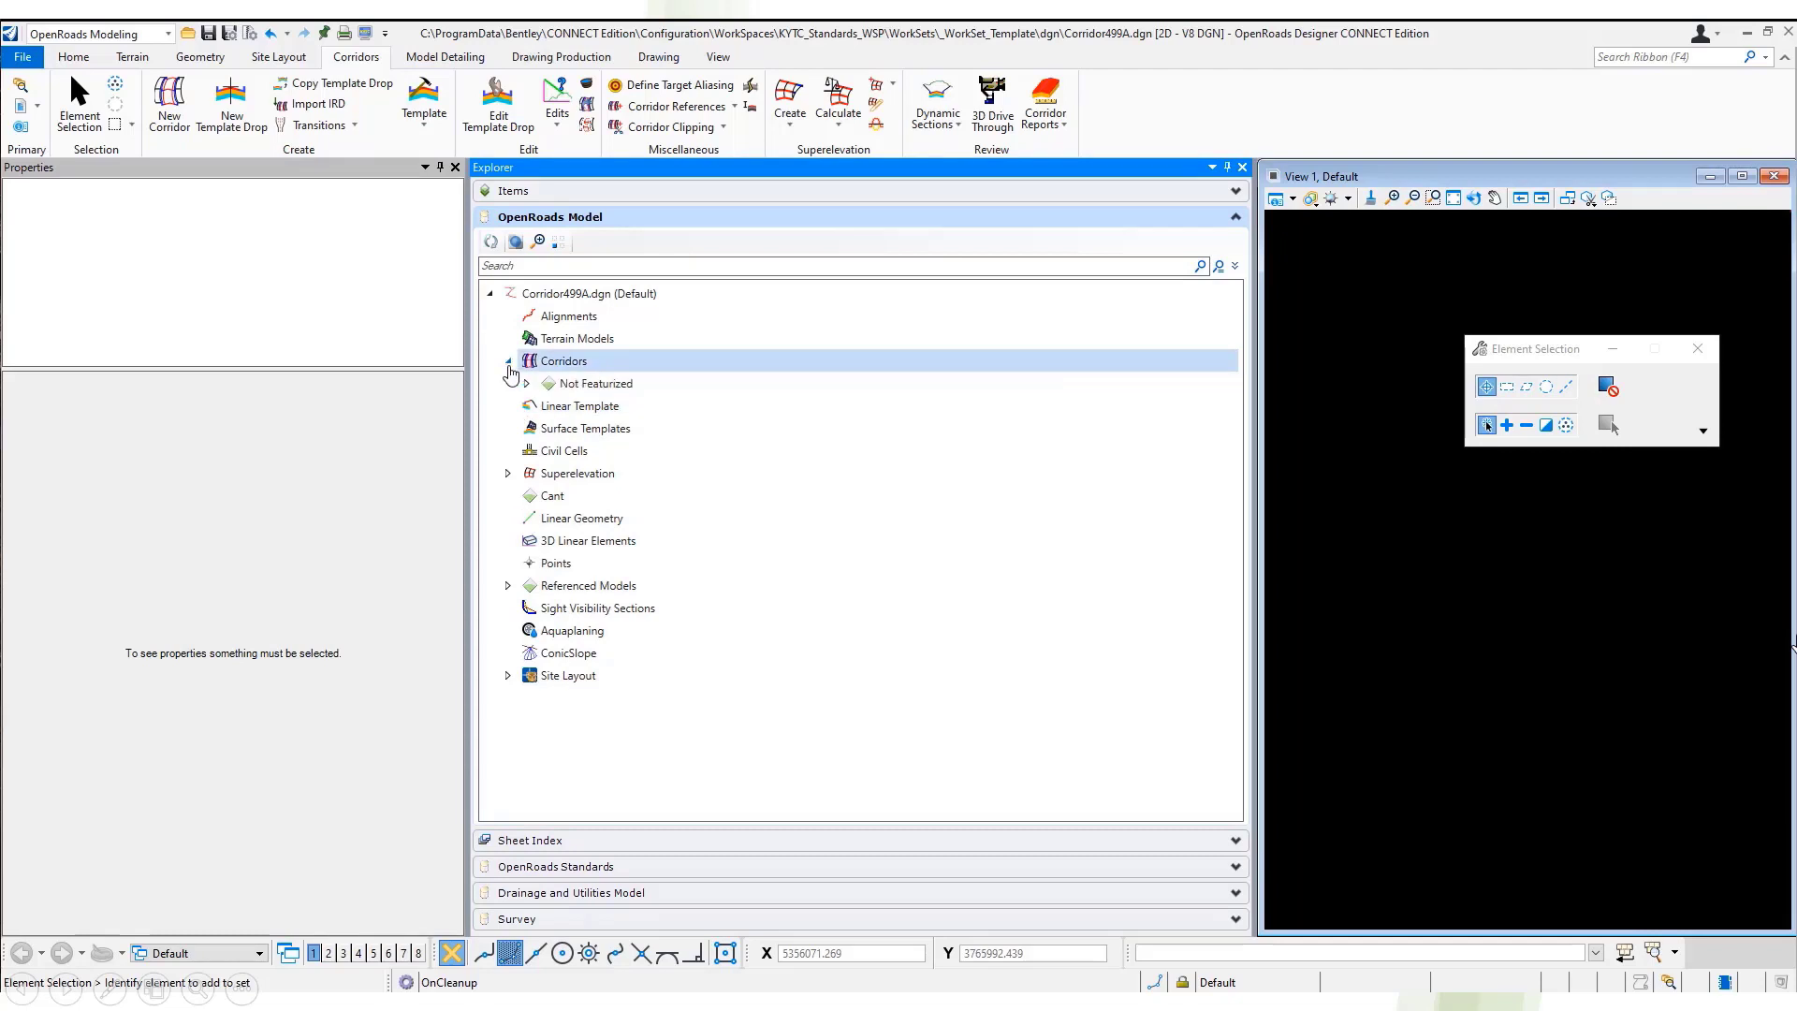
click(527, 384)
click(606, 408)
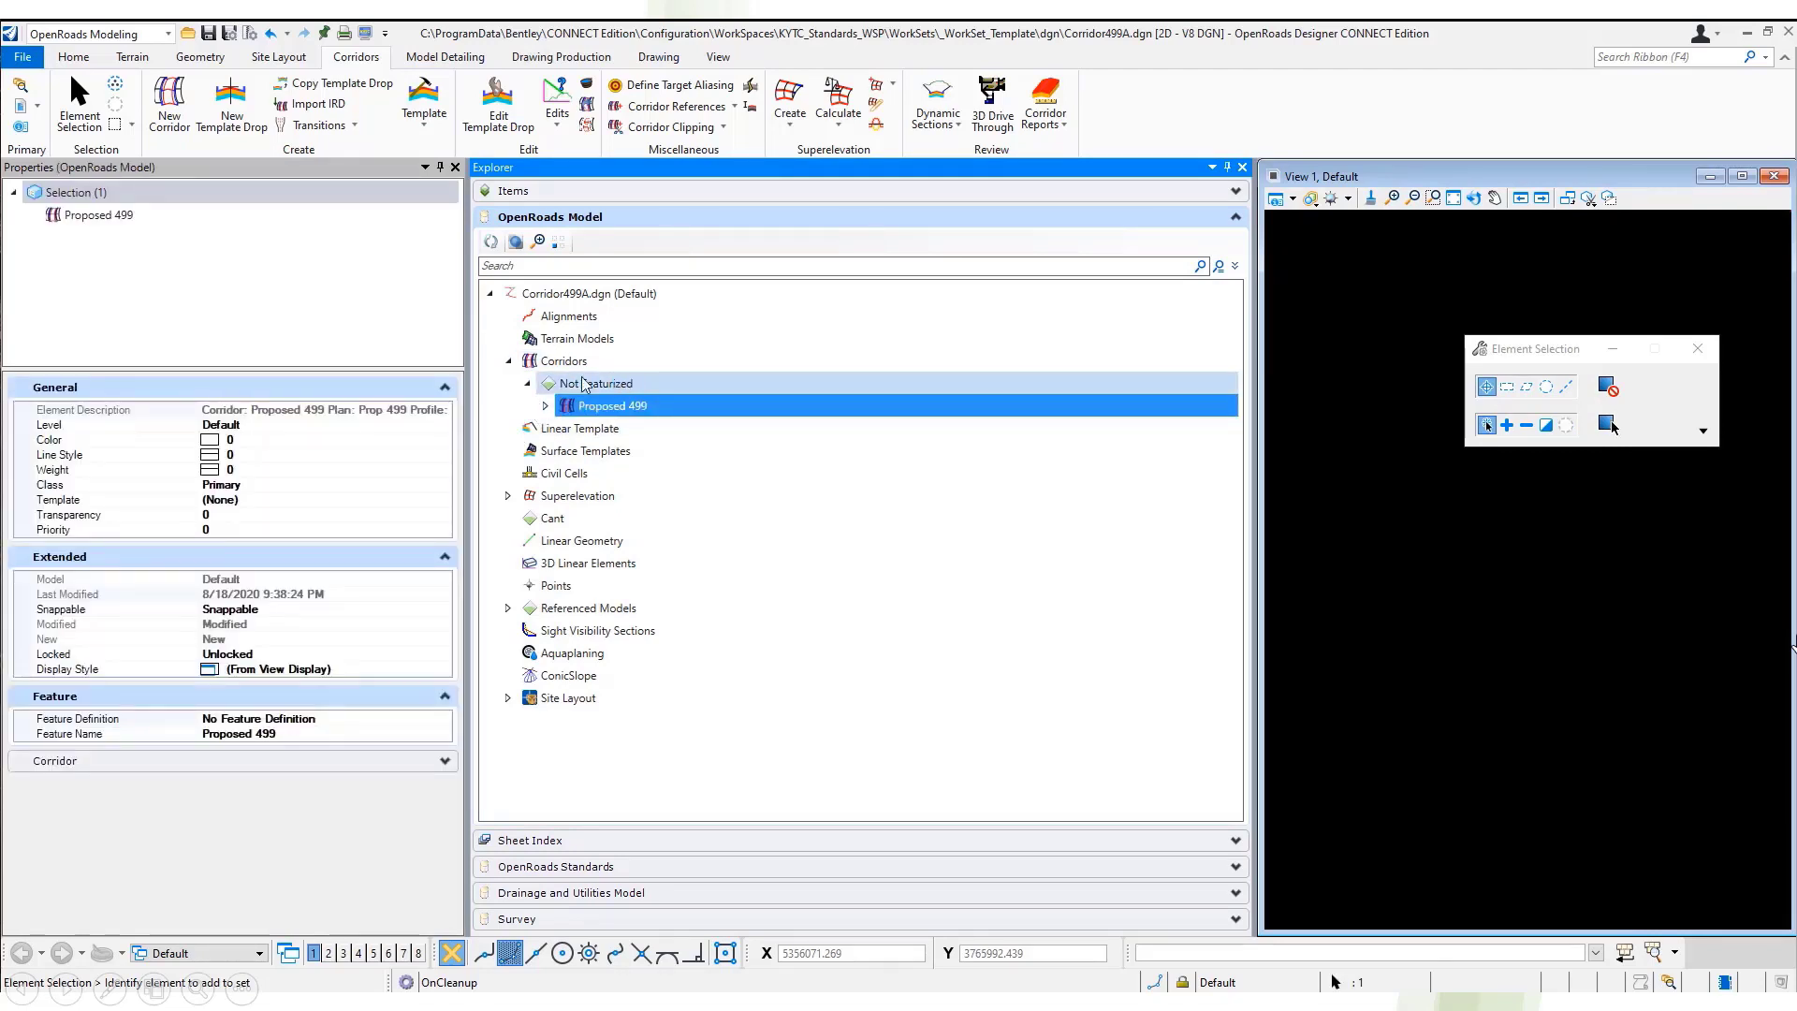
click(420, 717)
click(443, 718)
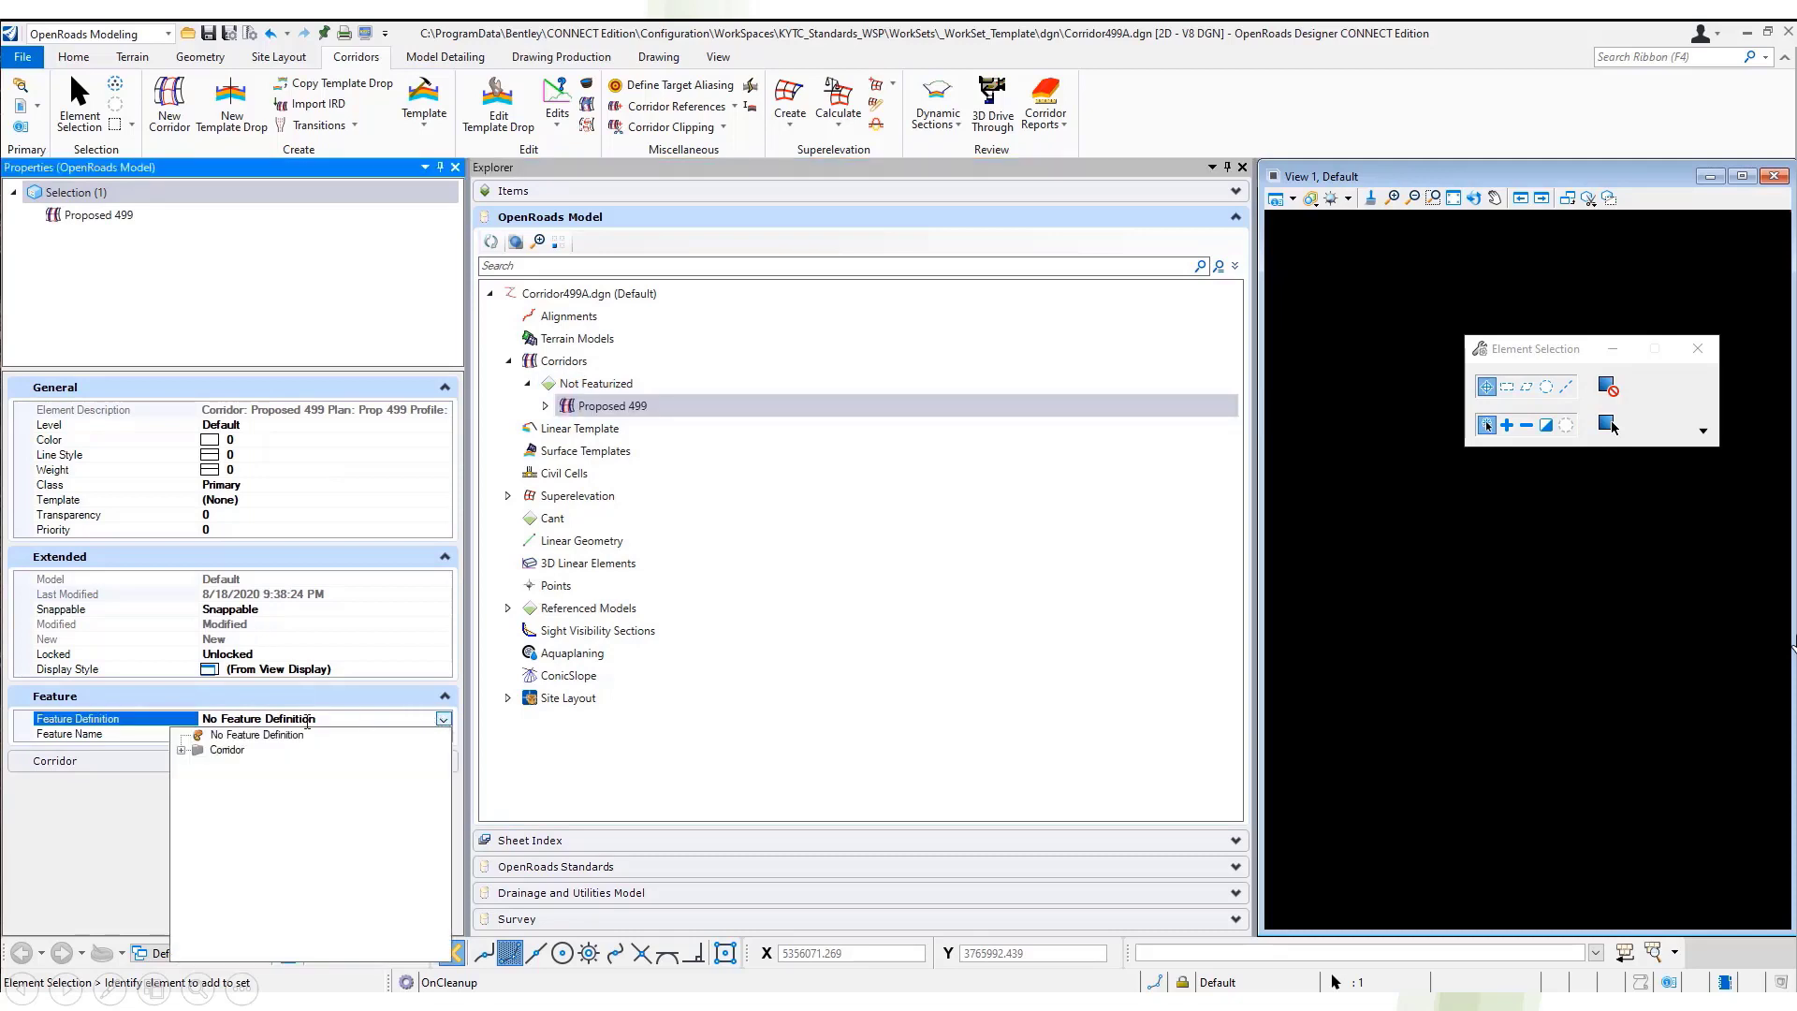
click(271, 765)
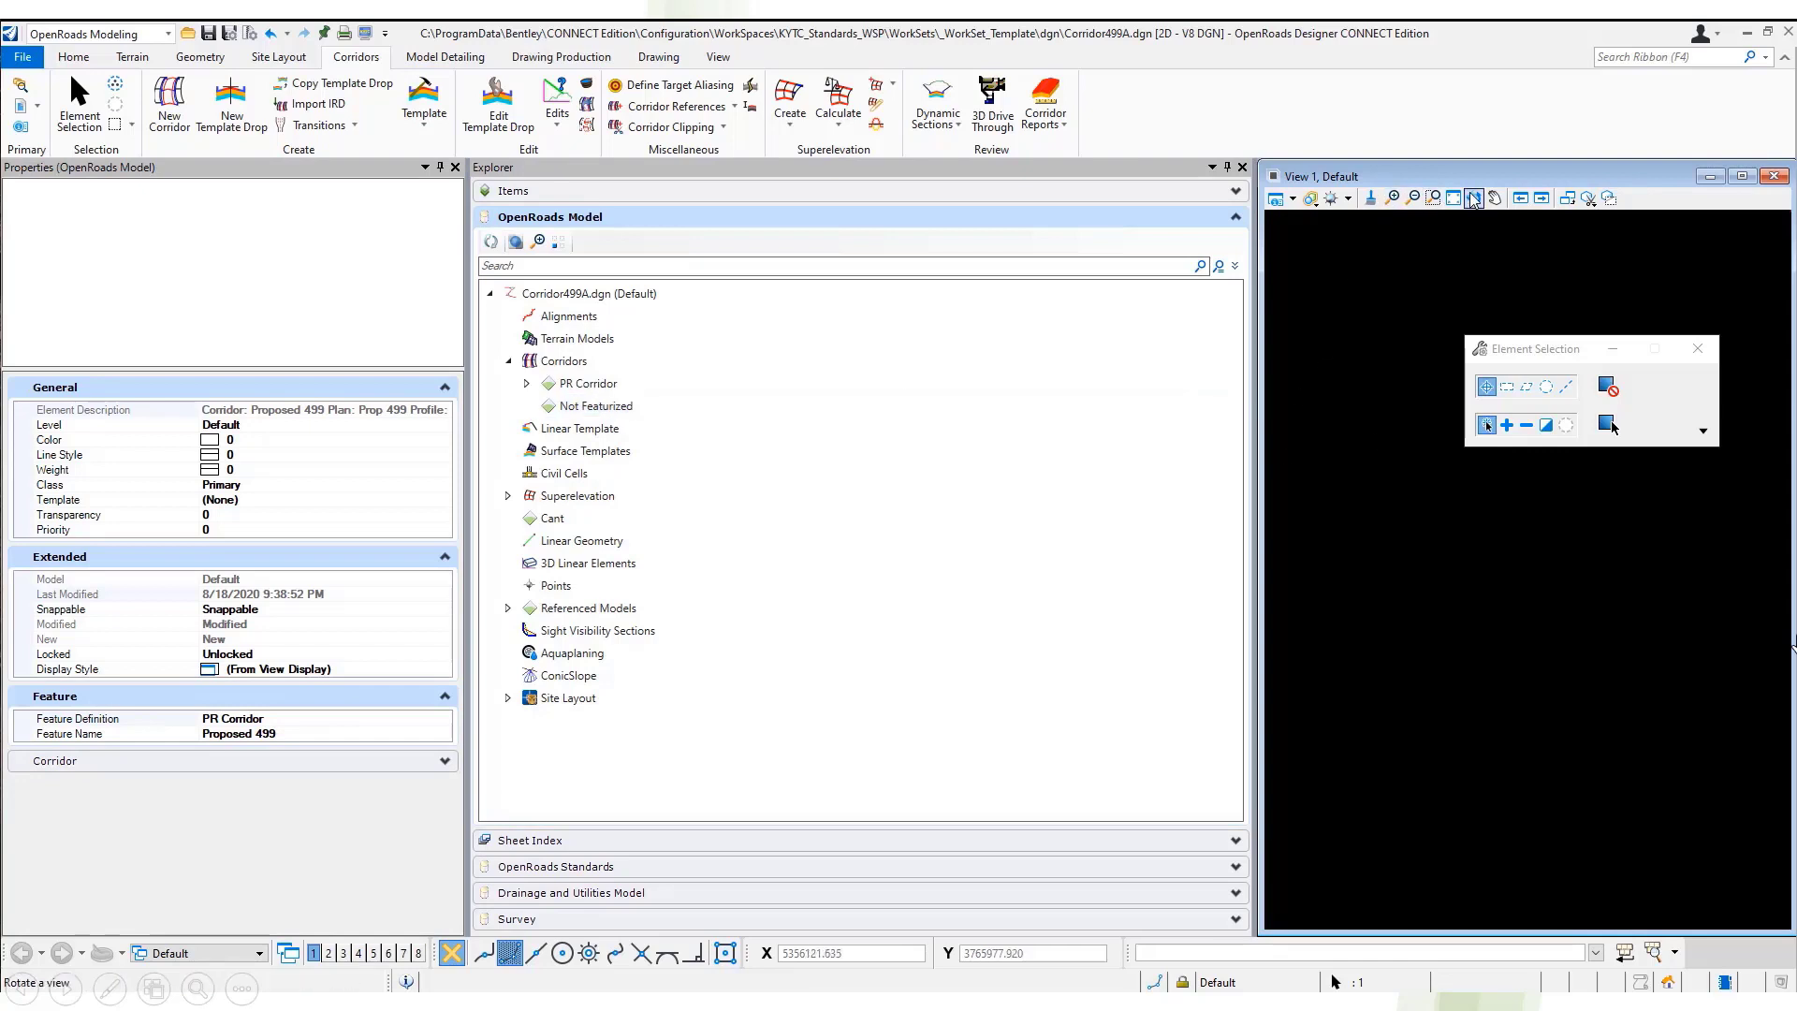
- Fit the drawing in the view and open the Corridor Objects of the Proposed 499 corridor
click(1472, 199)
click(1461, 193)
right_click(1453, 403)
scroll(1618, 557, up, 2)
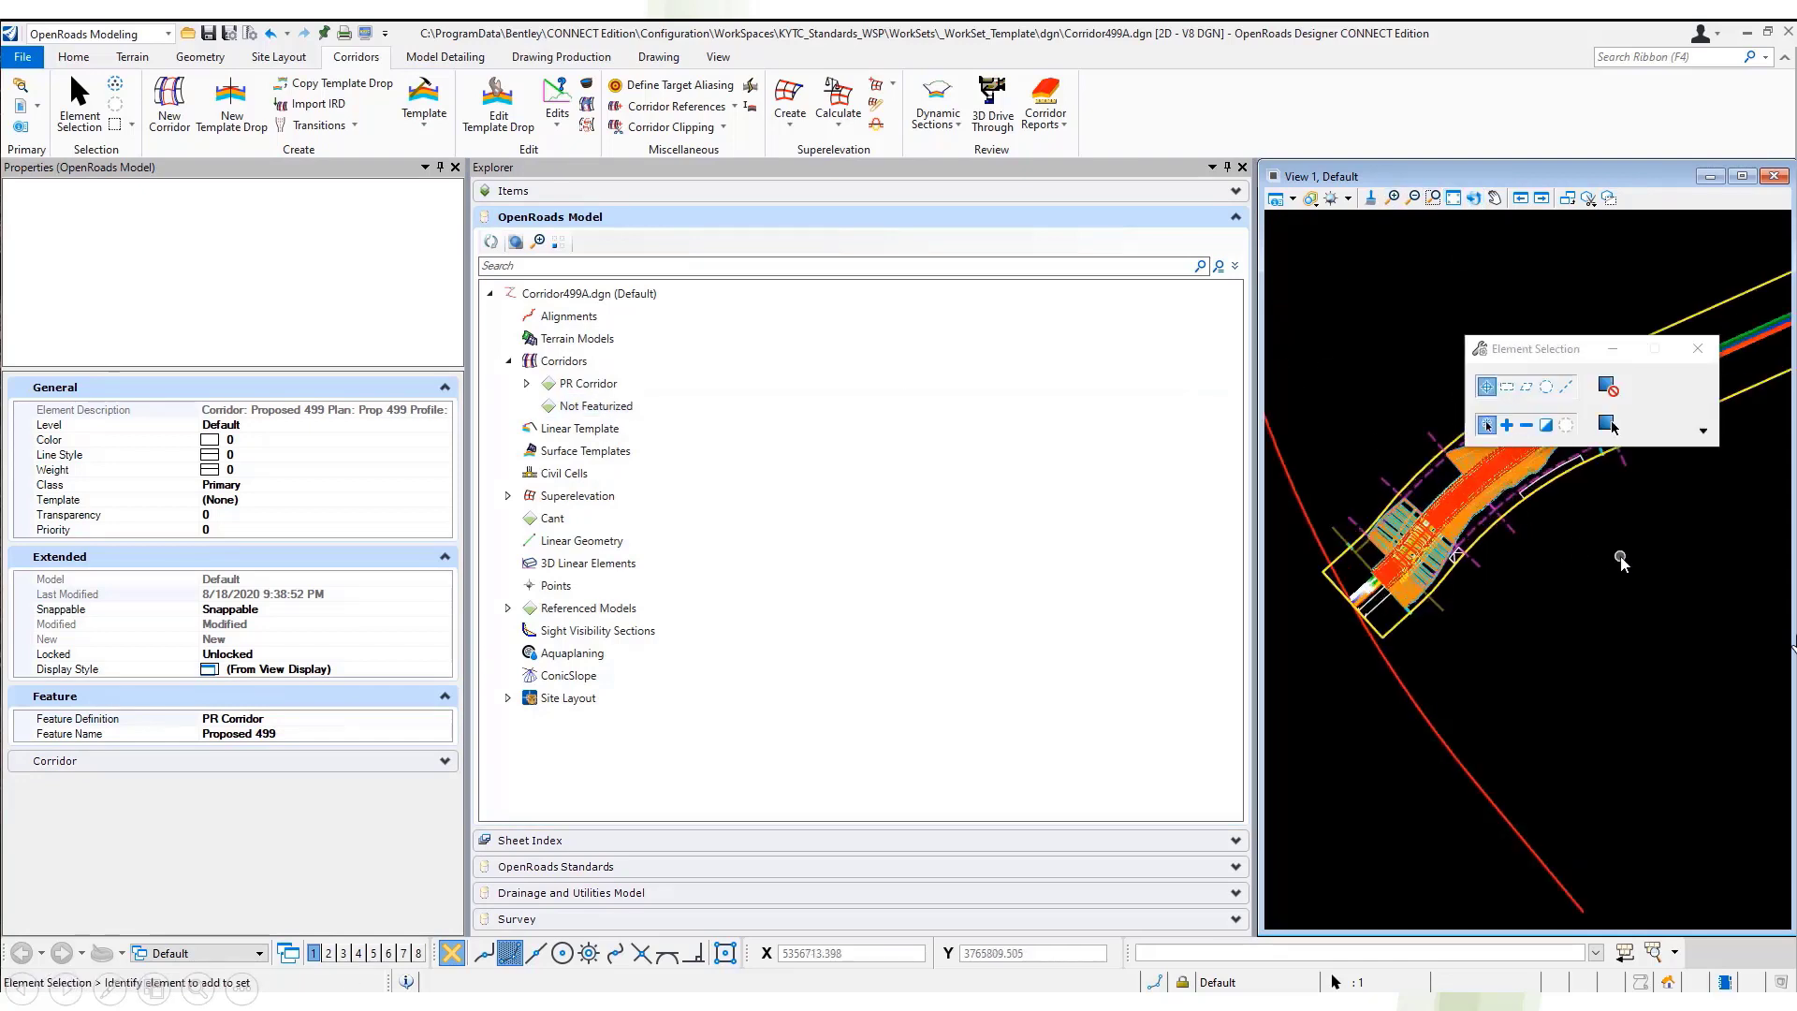
click(587, 87)
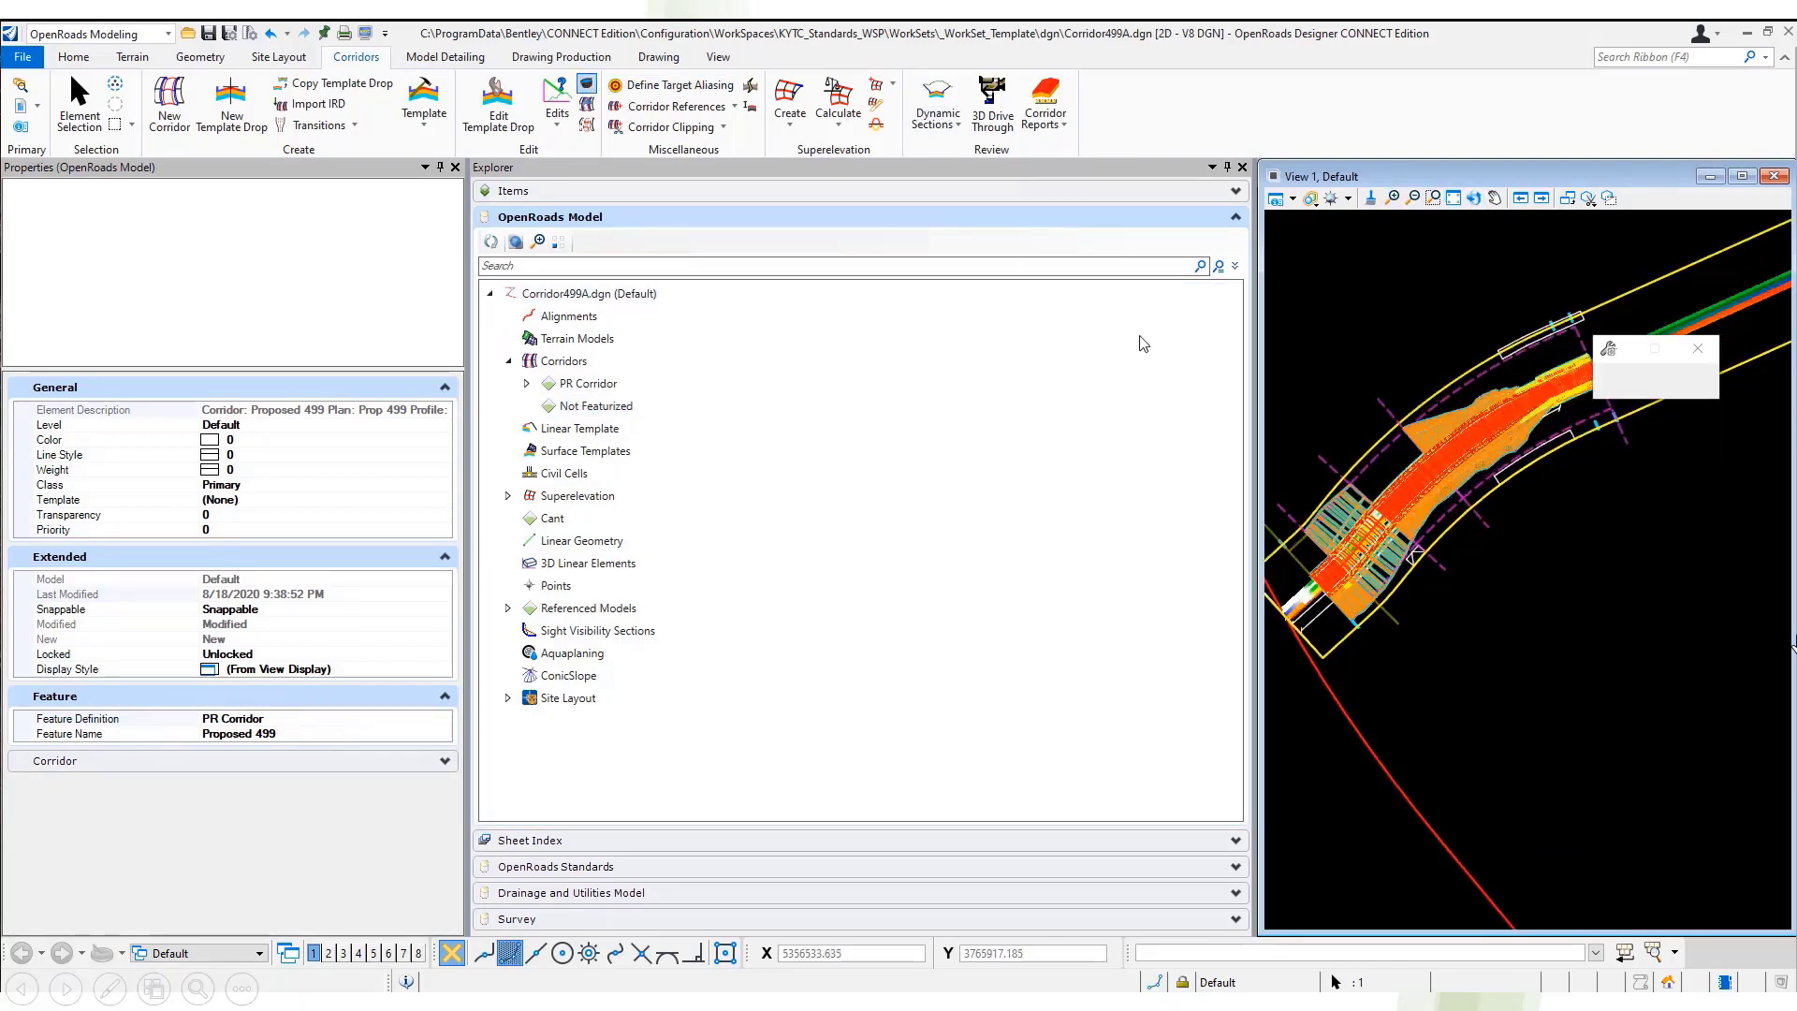
click(1379, 510)
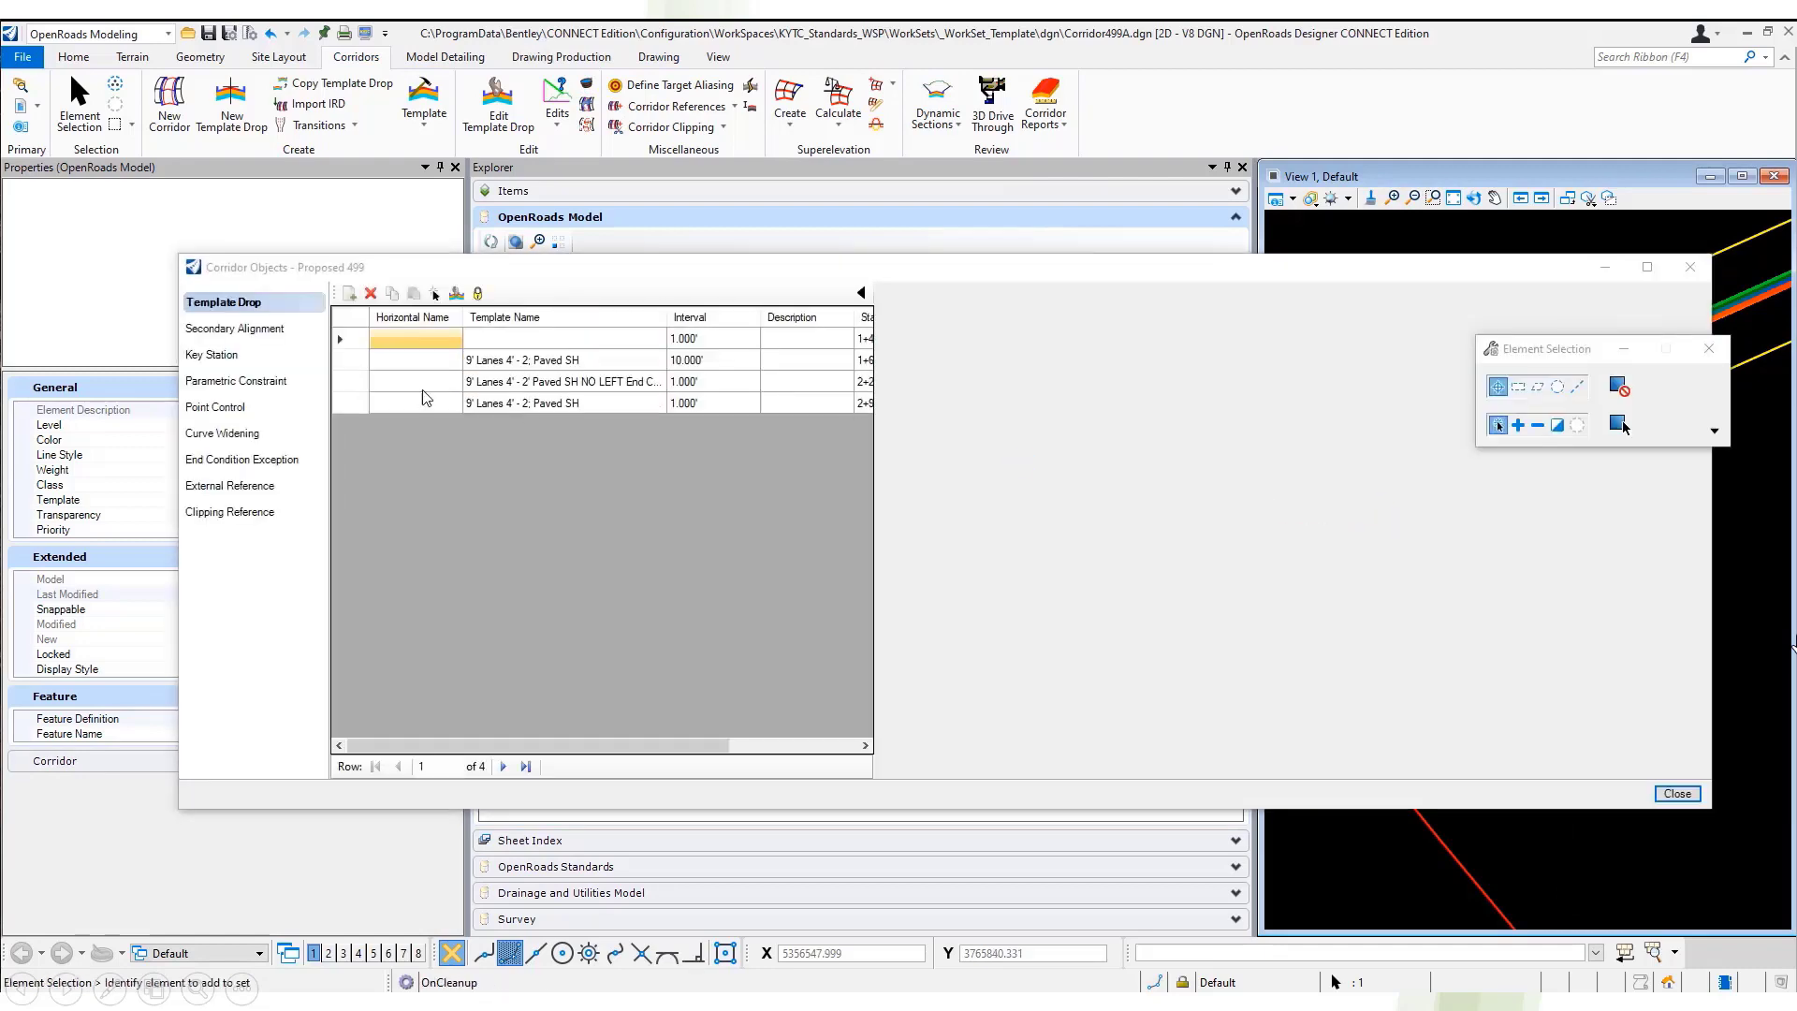
- Review the corridor's parametric constraints and point controls, sorting the point controls by control type to examine the superelevation entries, and close the dialog
click(215, 382)
click(218, 407)
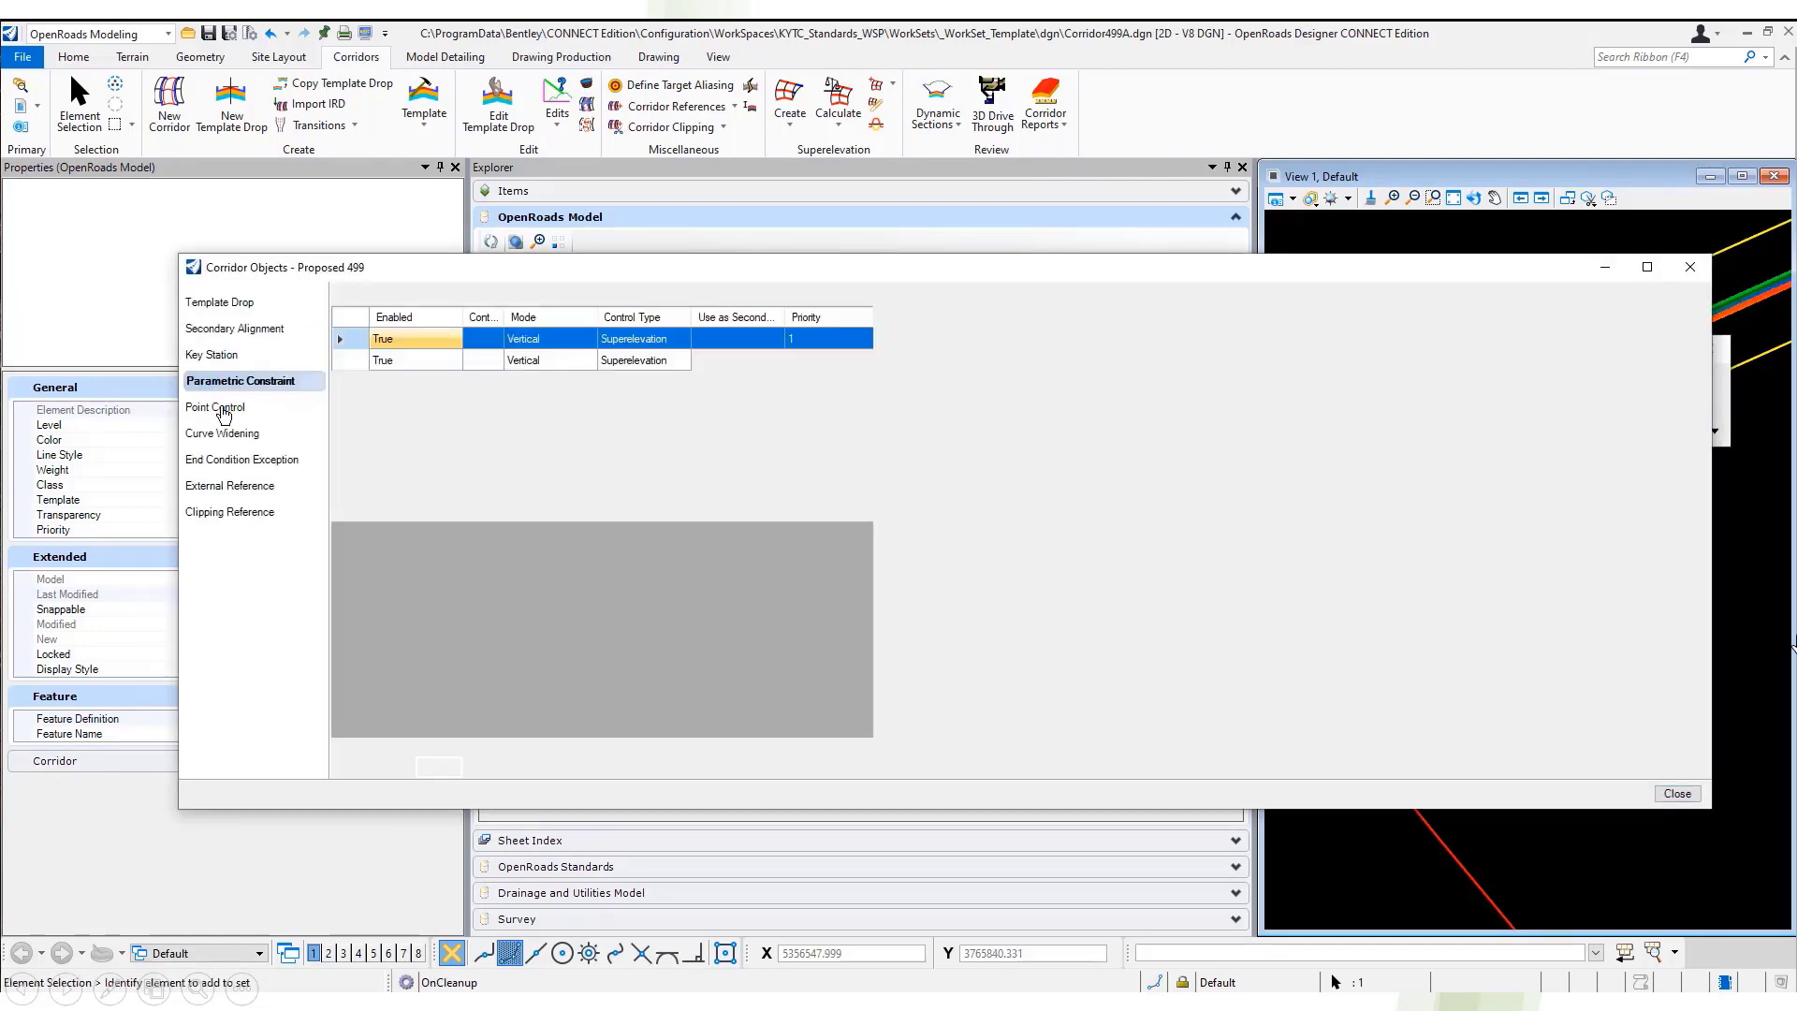
click(632, 317)
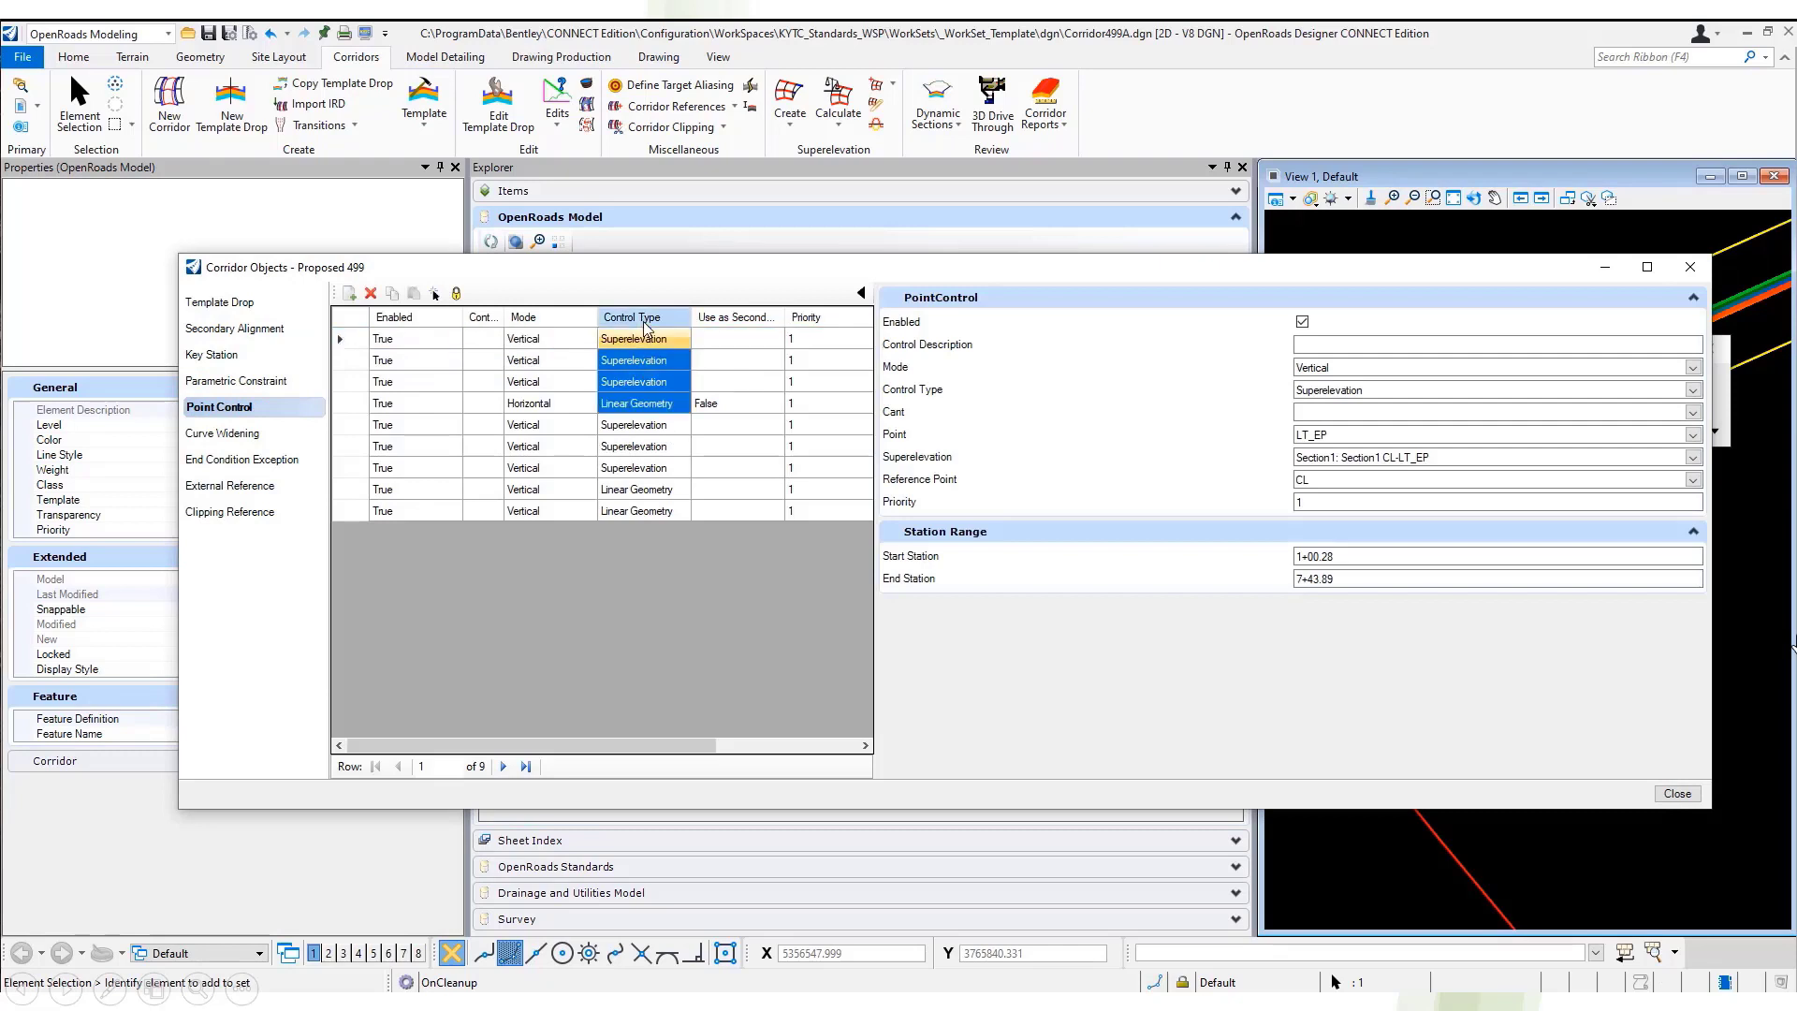
right_click(650, 321)
click(664, 327)
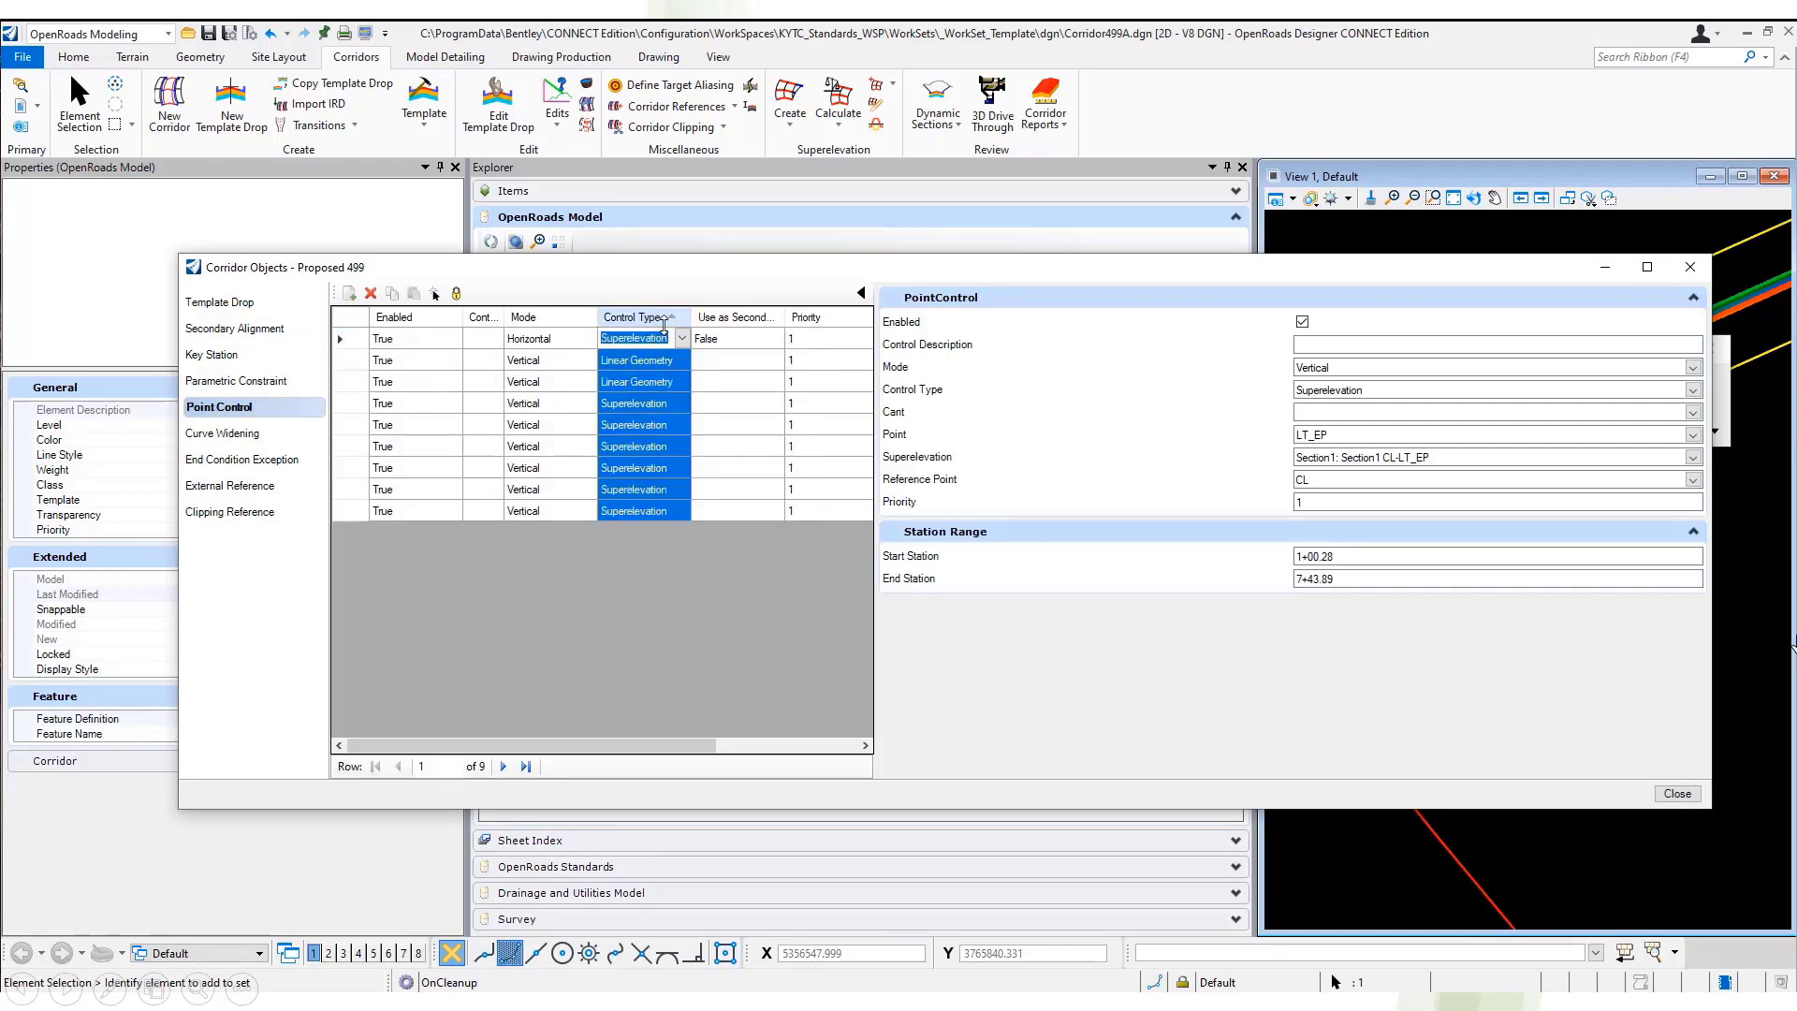
click(637, 514)
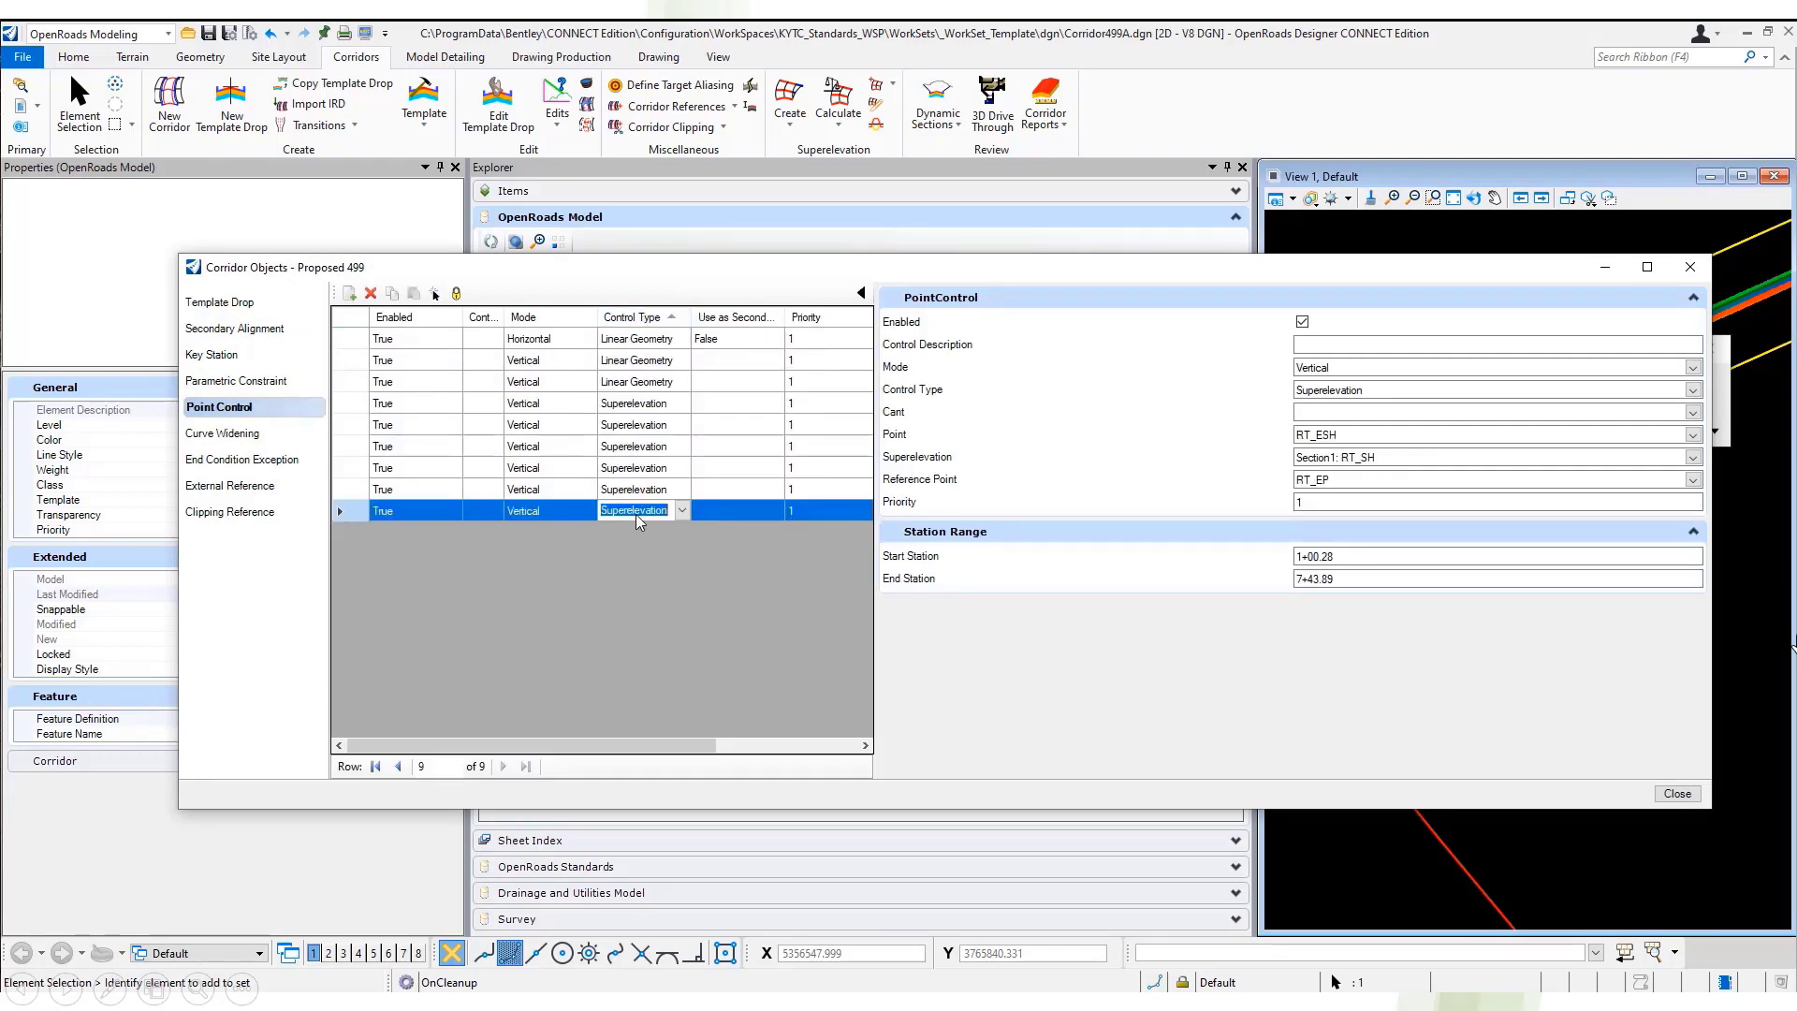
shift+click(650, 412)
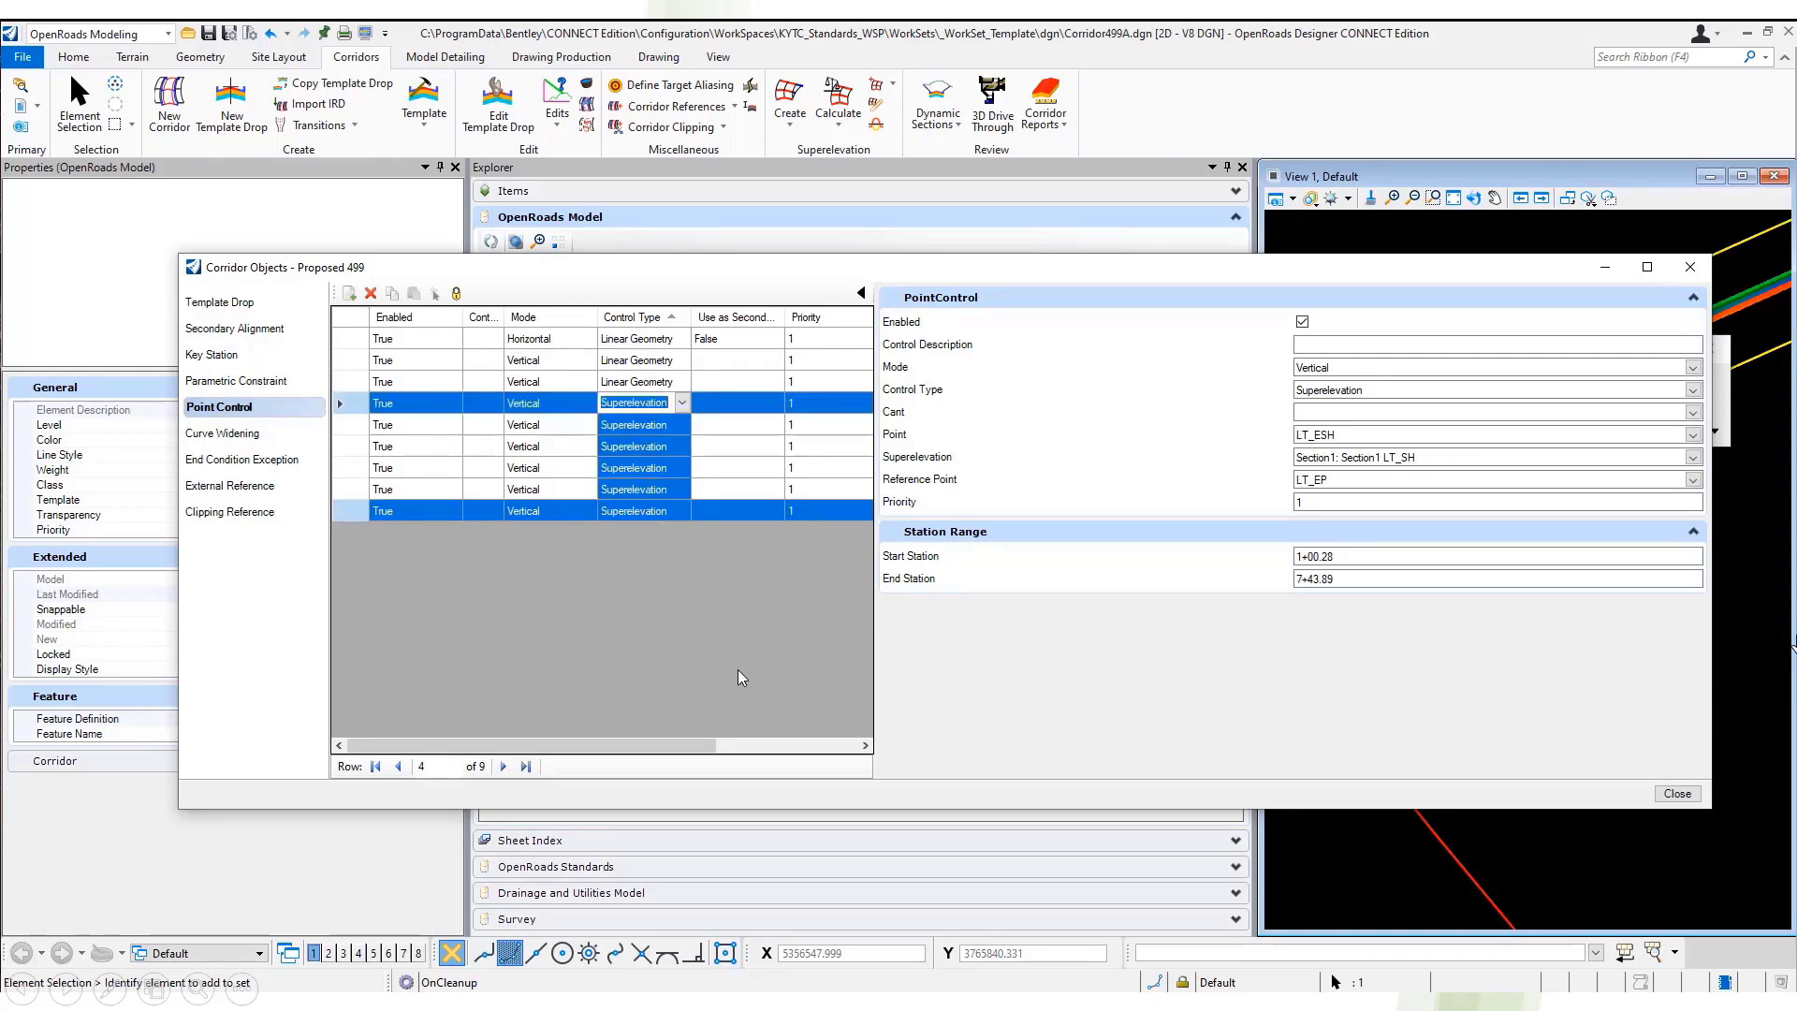
drag(702, 746, 596, 732)
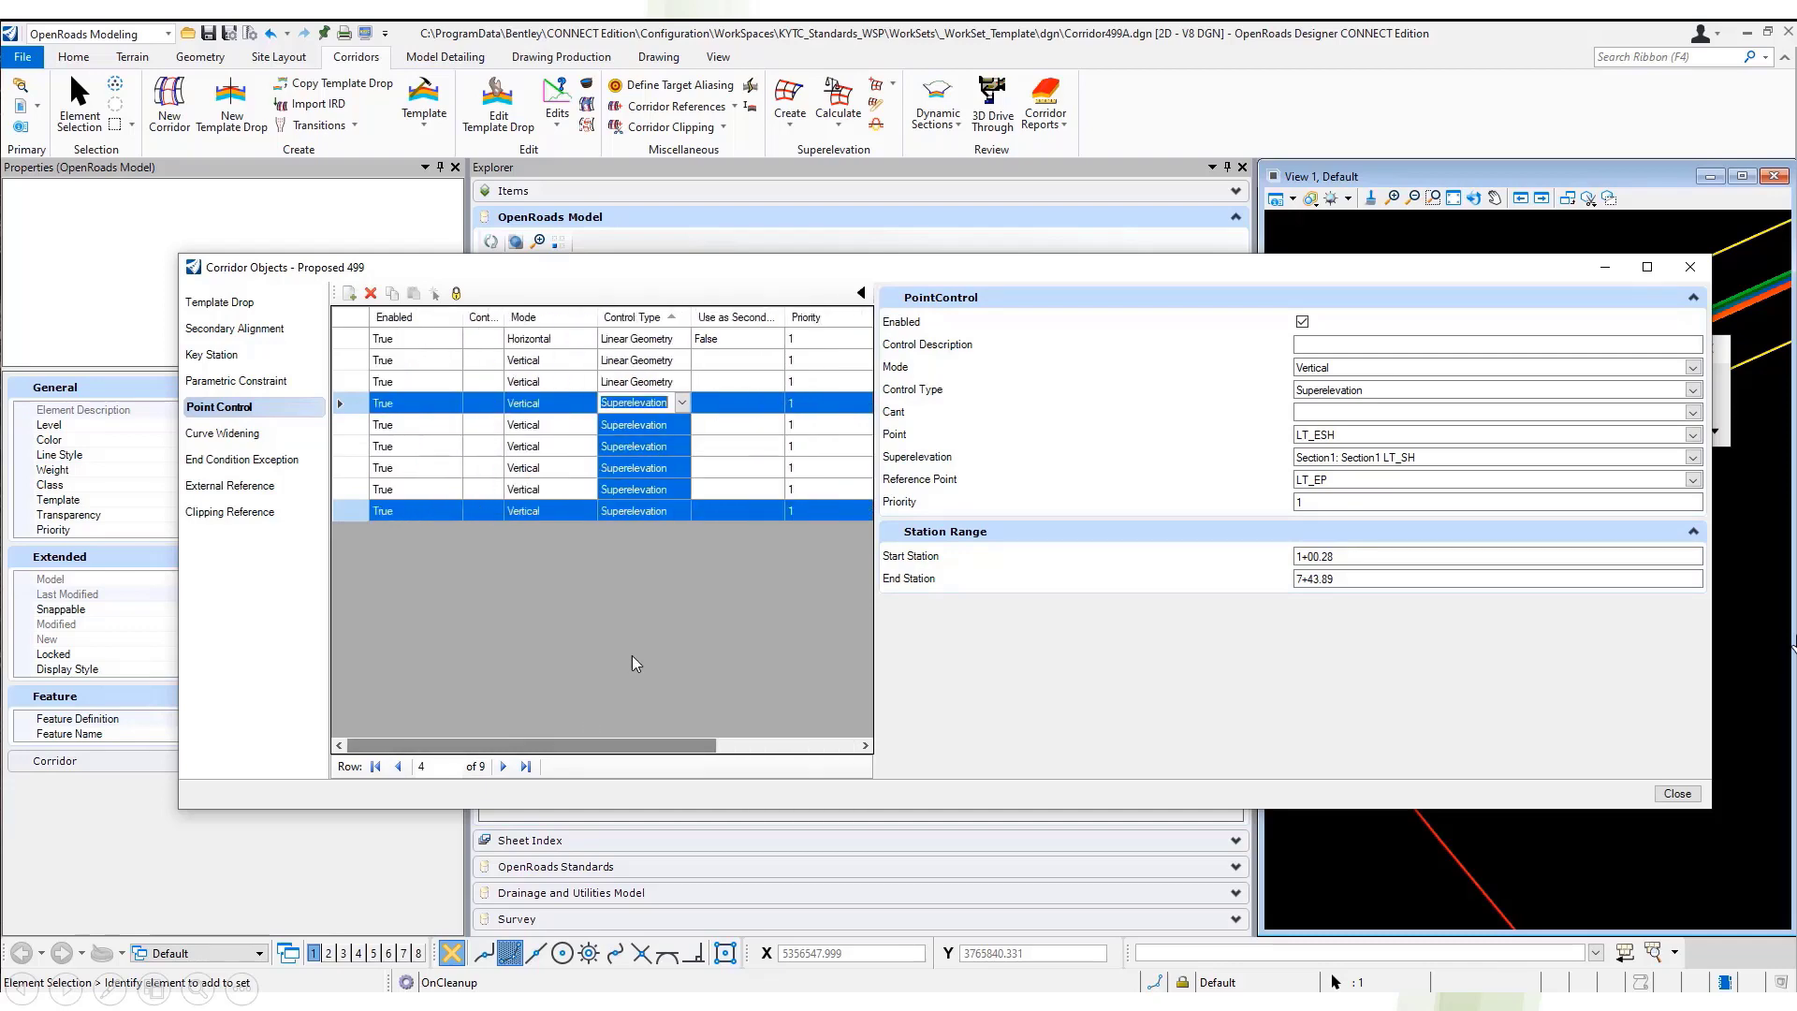
click(1690, 267)
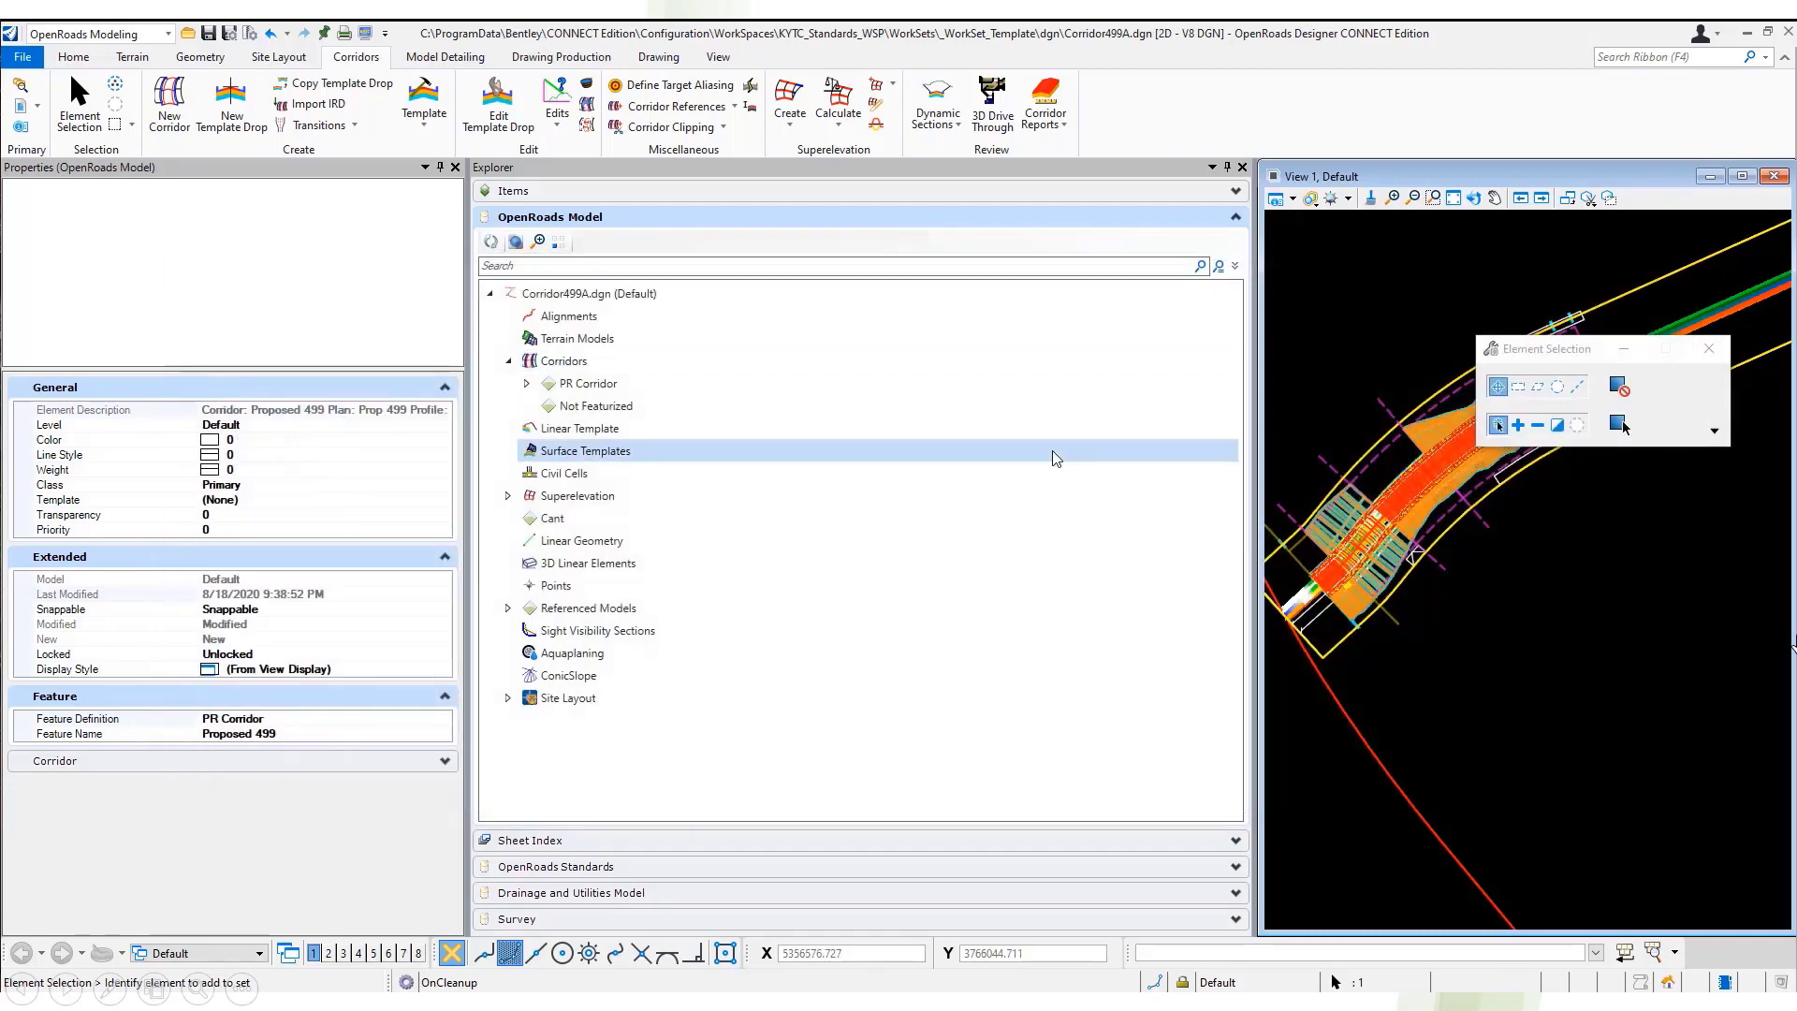
- Delete the non-featurized superelevation section Section1 from the model
click(509, 496)
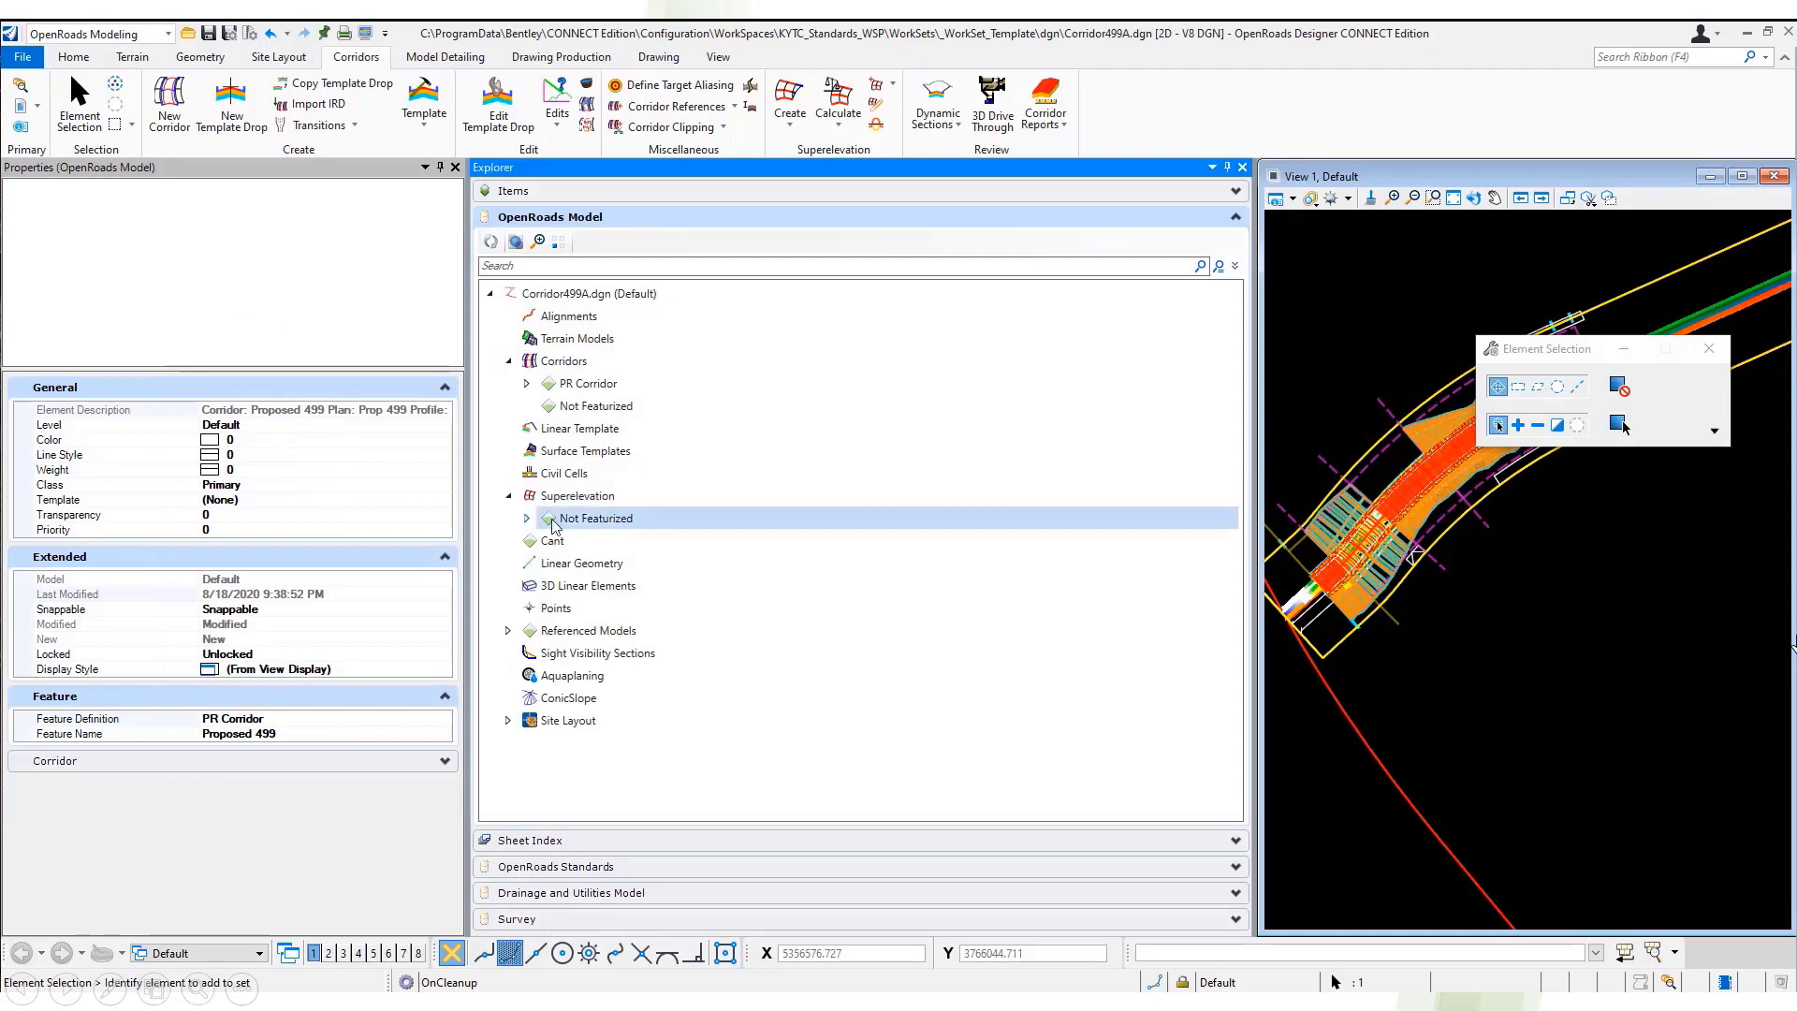
double_click(541, 520)
click(591, 543)
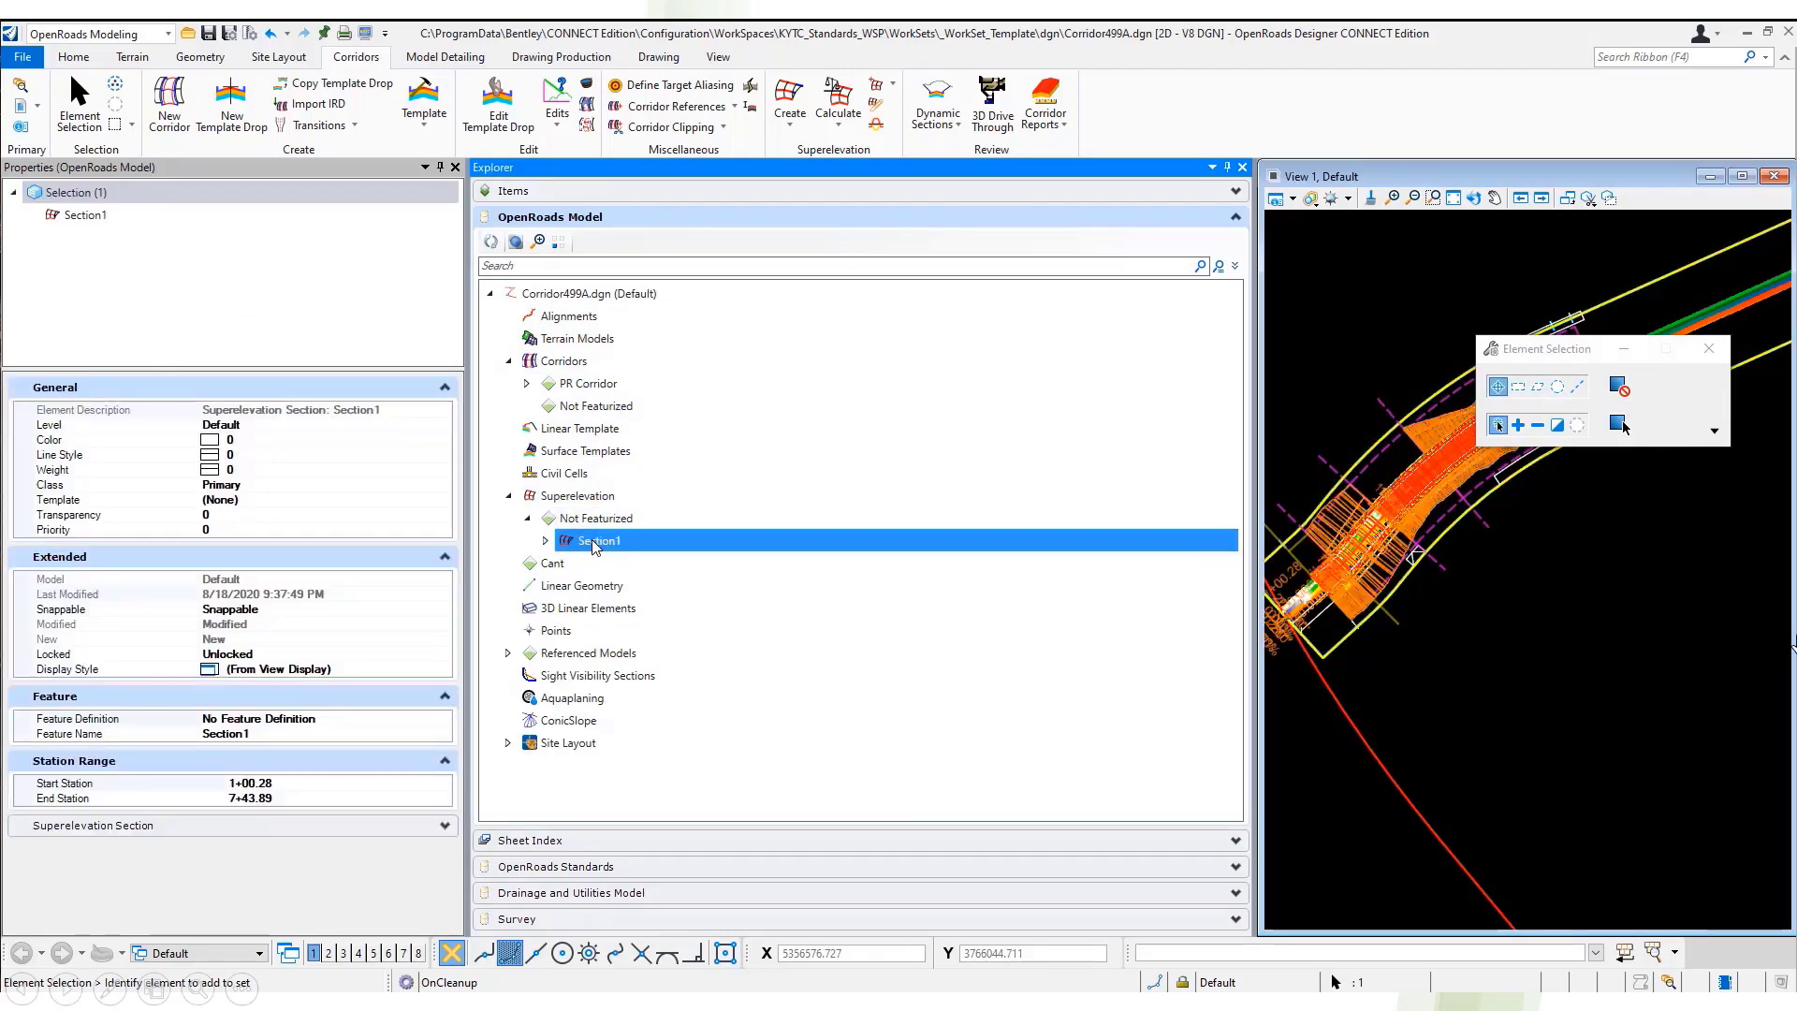
right_click(594, 545)
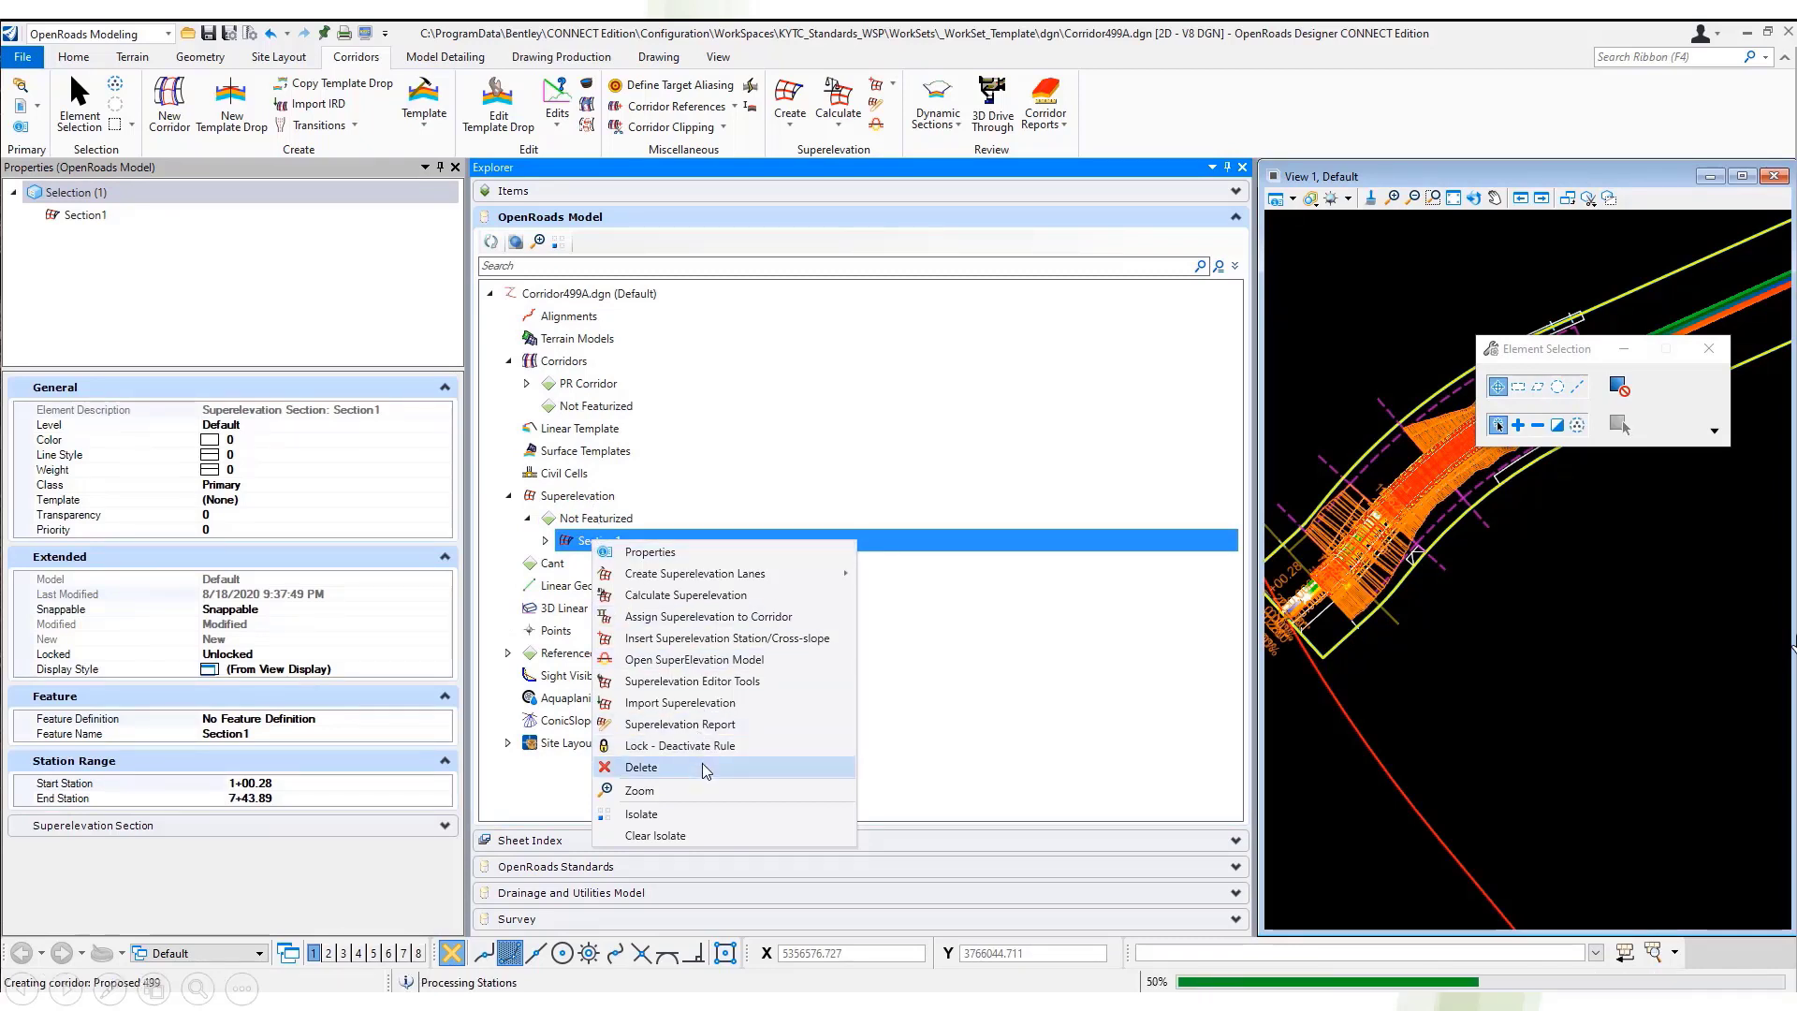
click(641, 767)
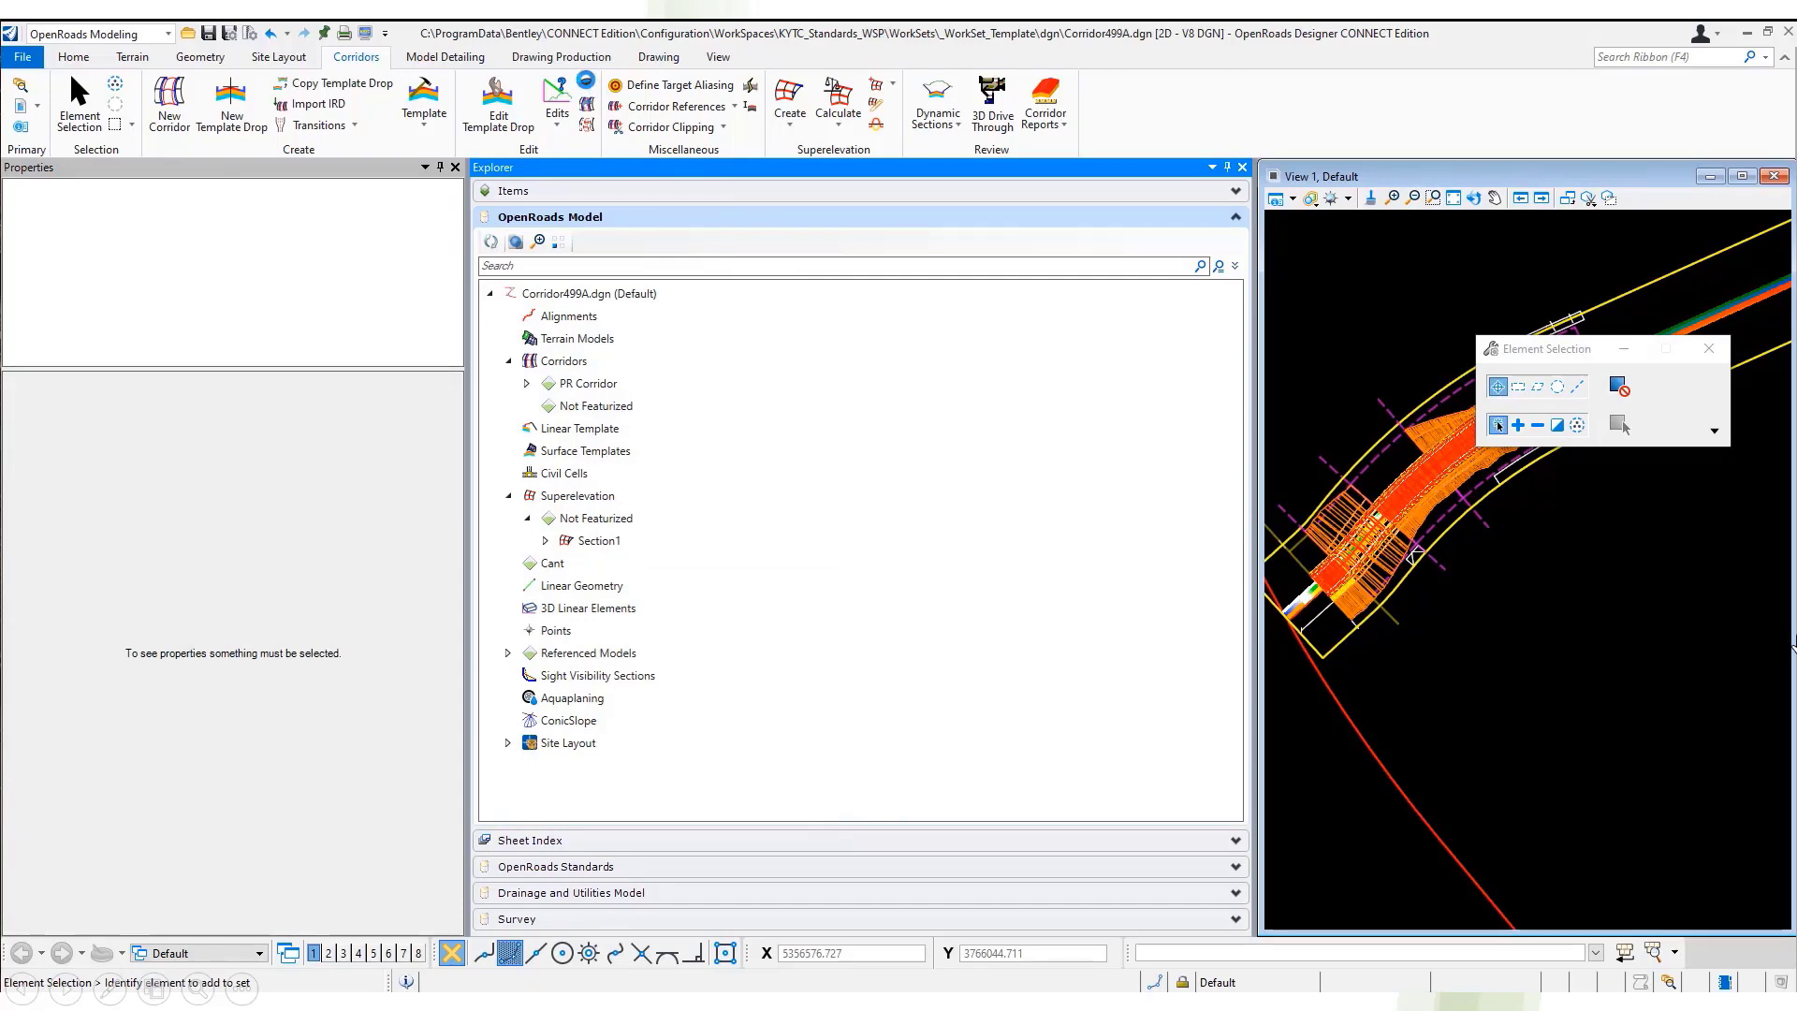
- Check the remaining point controls in the Corridor Objects of Proposed 499 and close the dialog
click(1413, 478)
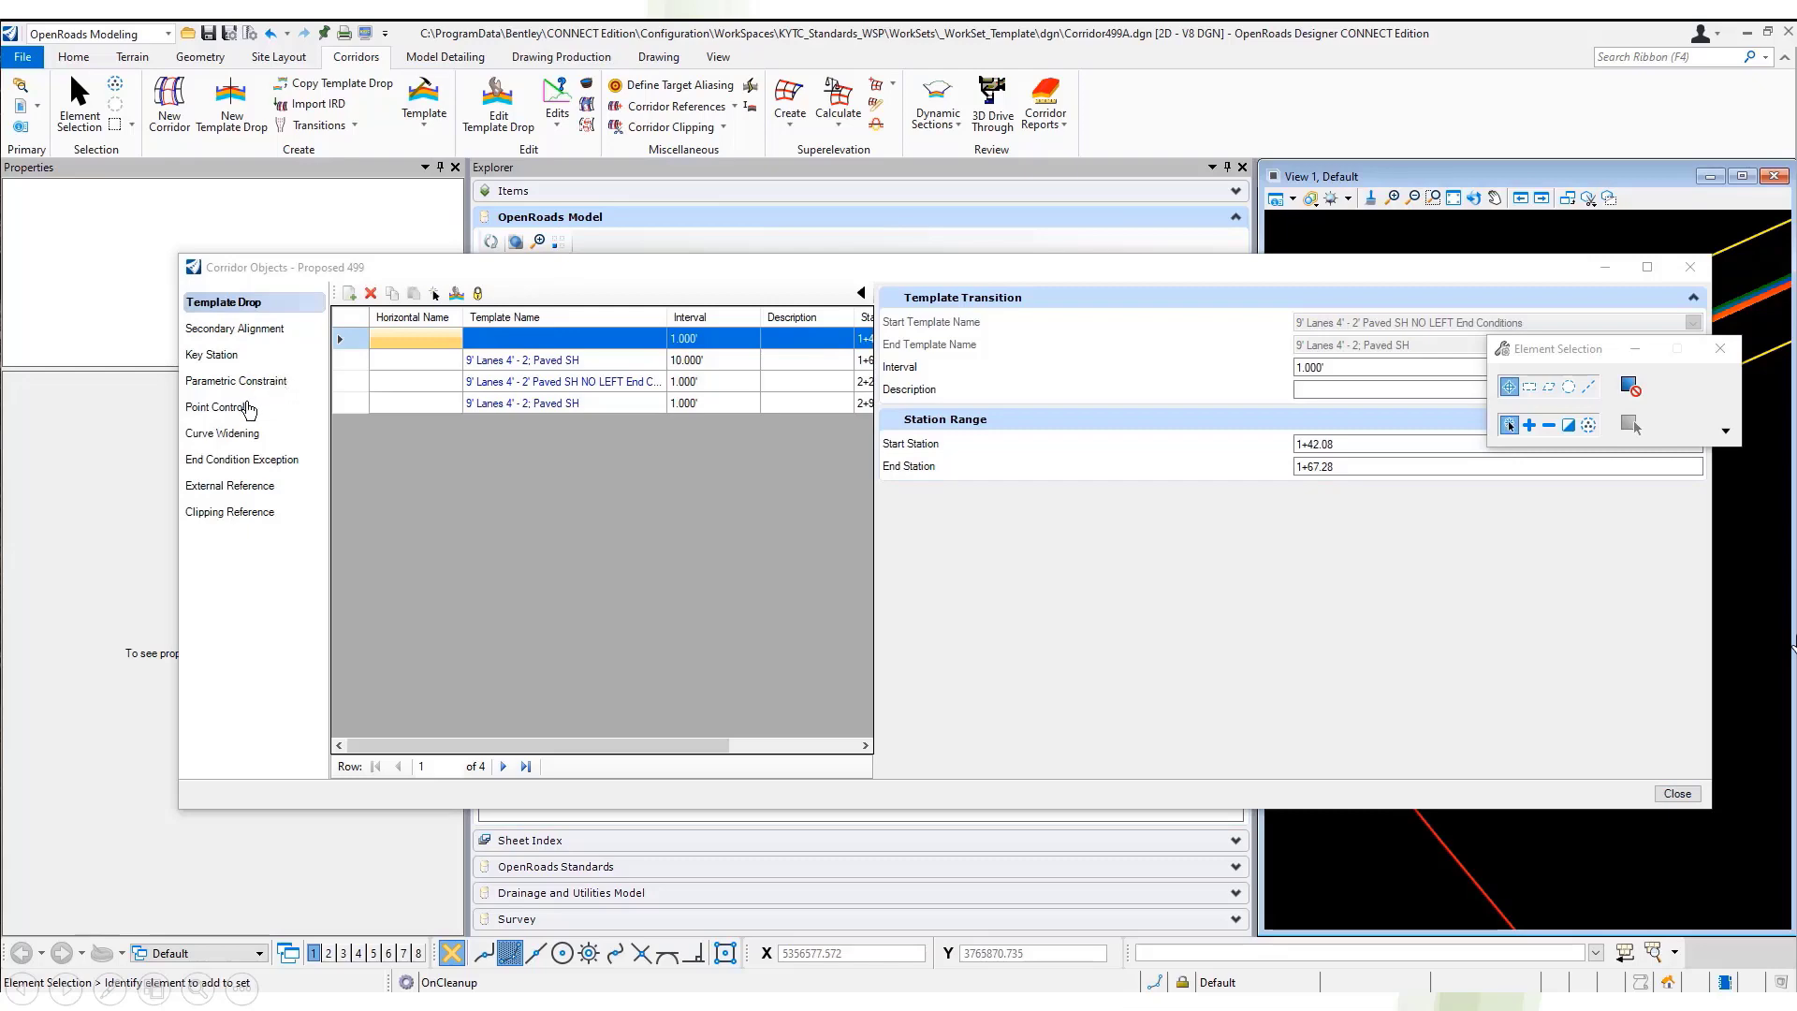
click(248, 408)
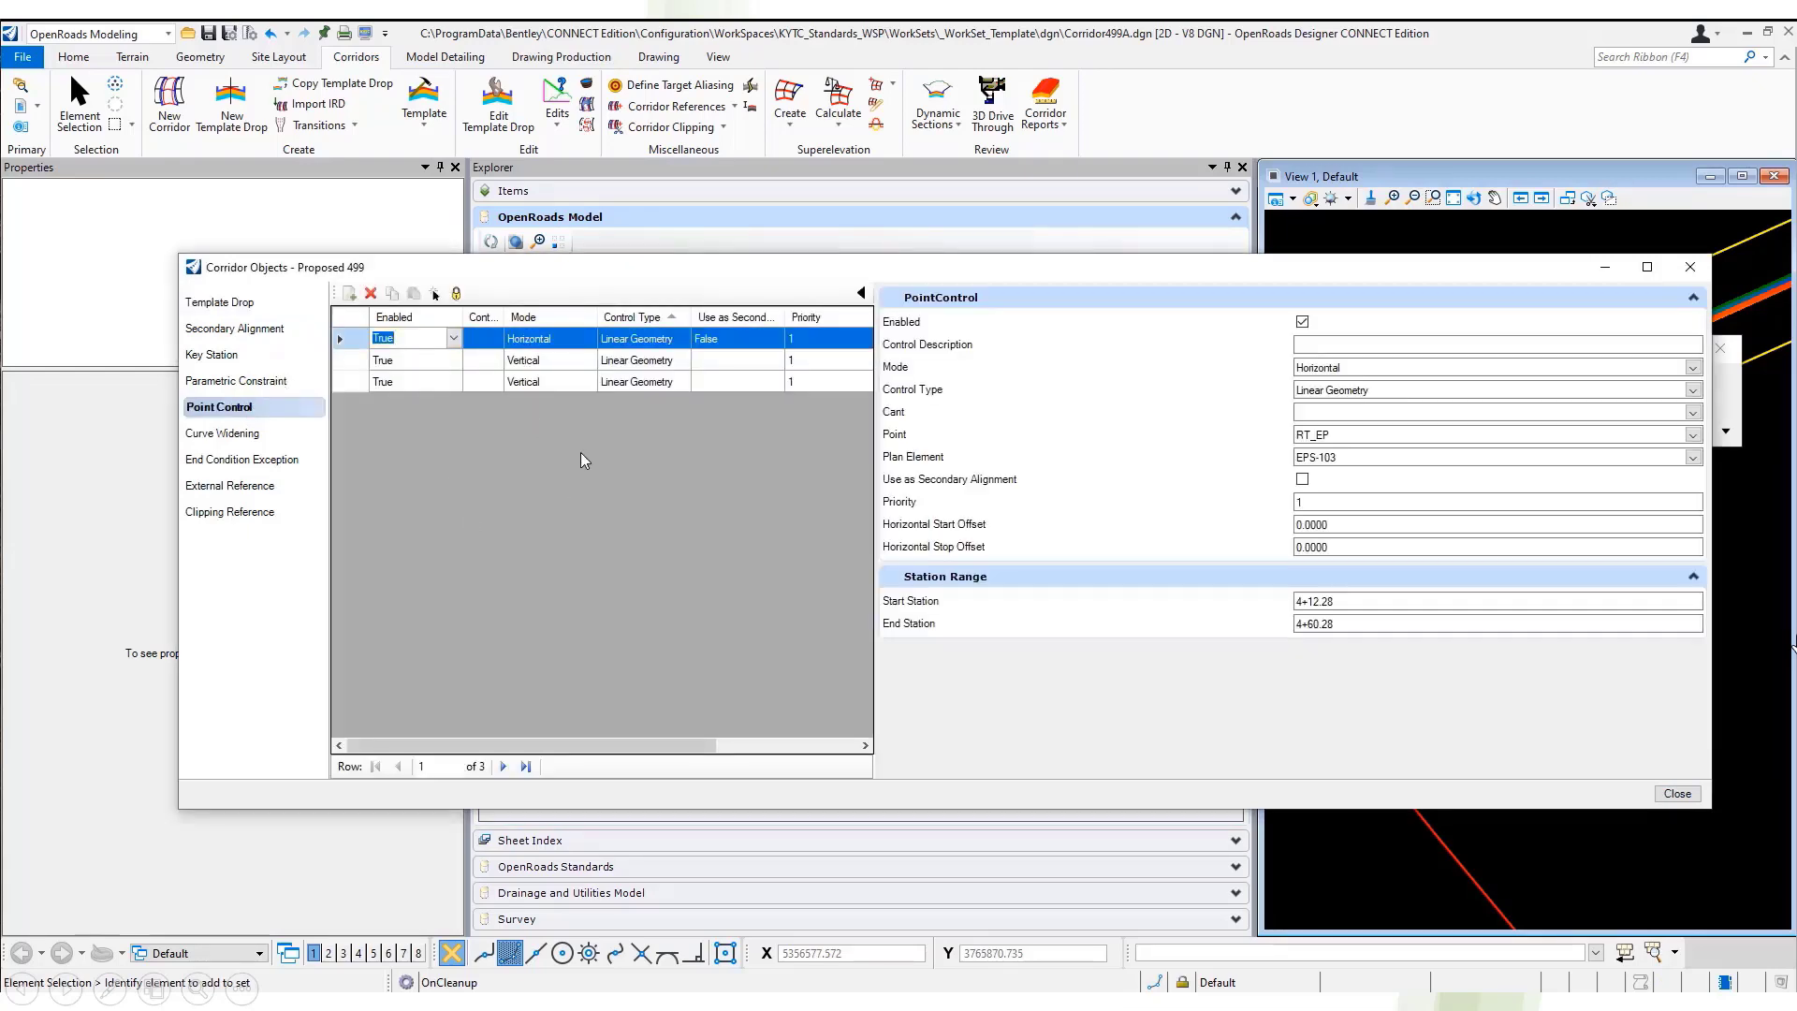
click(1690, 267)
drag(1569, 363, 1570, 716)
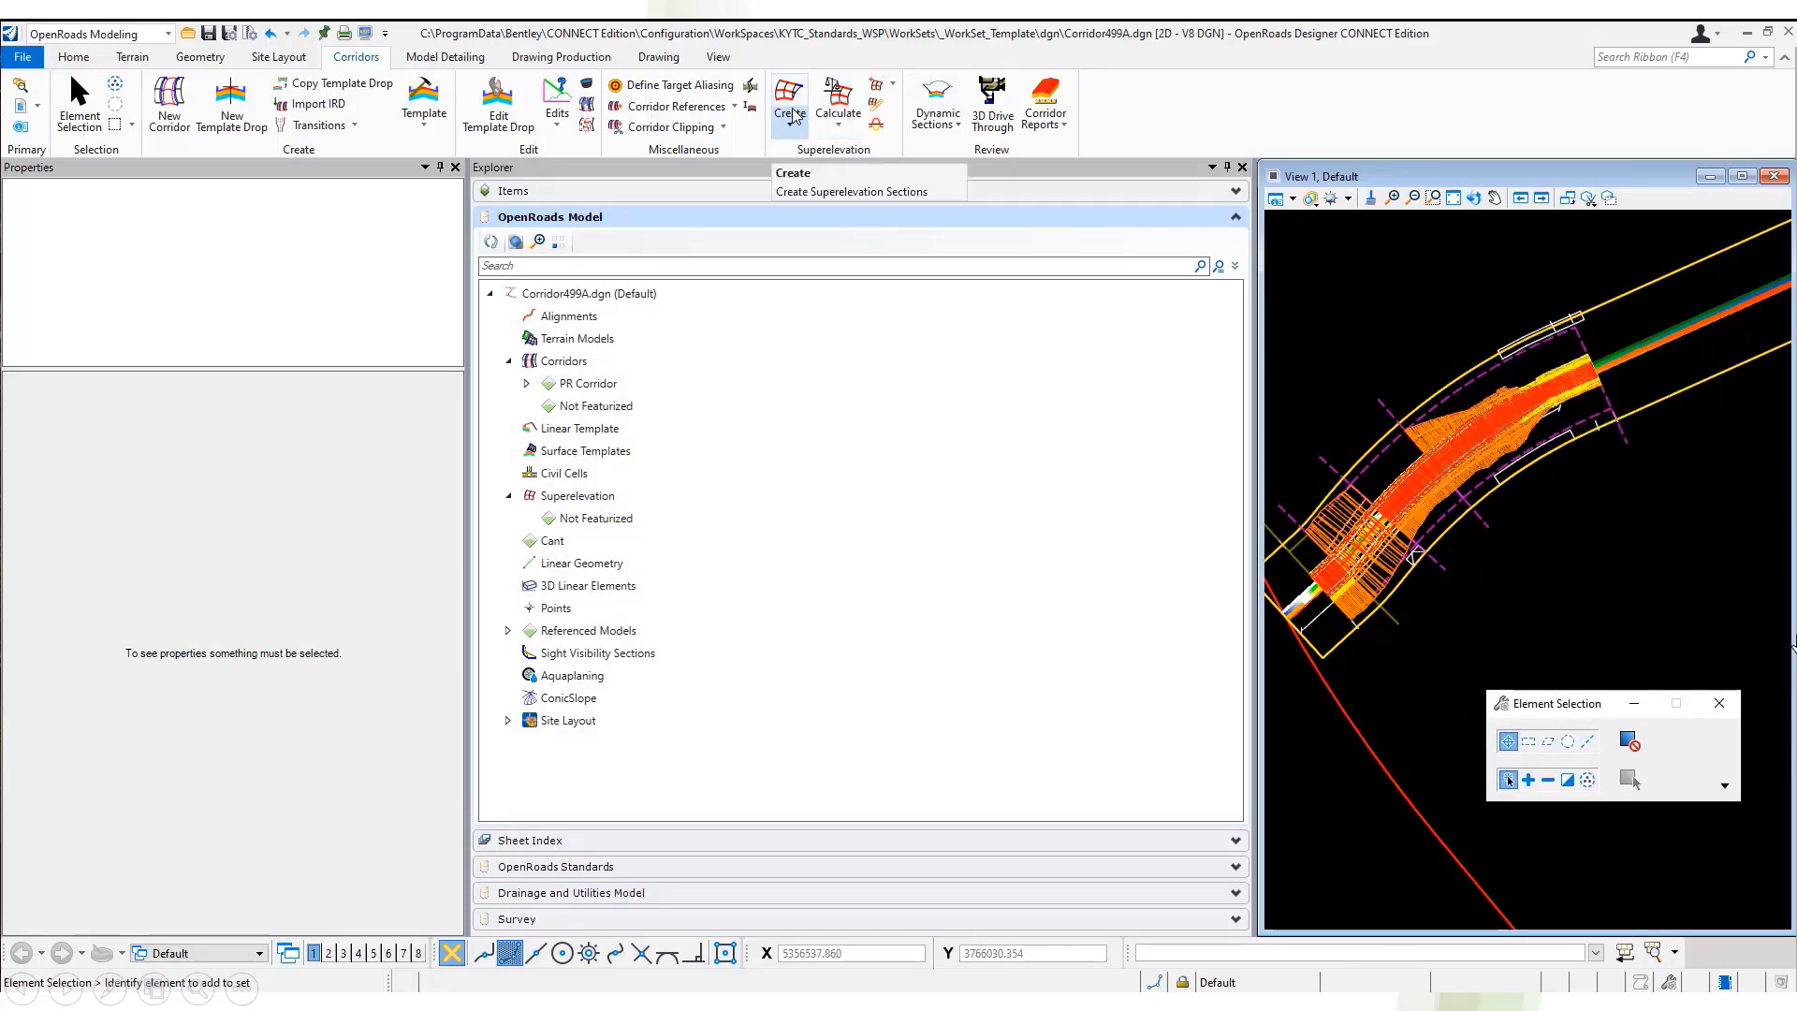
- Start assigning the referenced Section-1 superelevation from SUPER_CSV.dgn to the Proposed 499 corridor
click(838, 112)
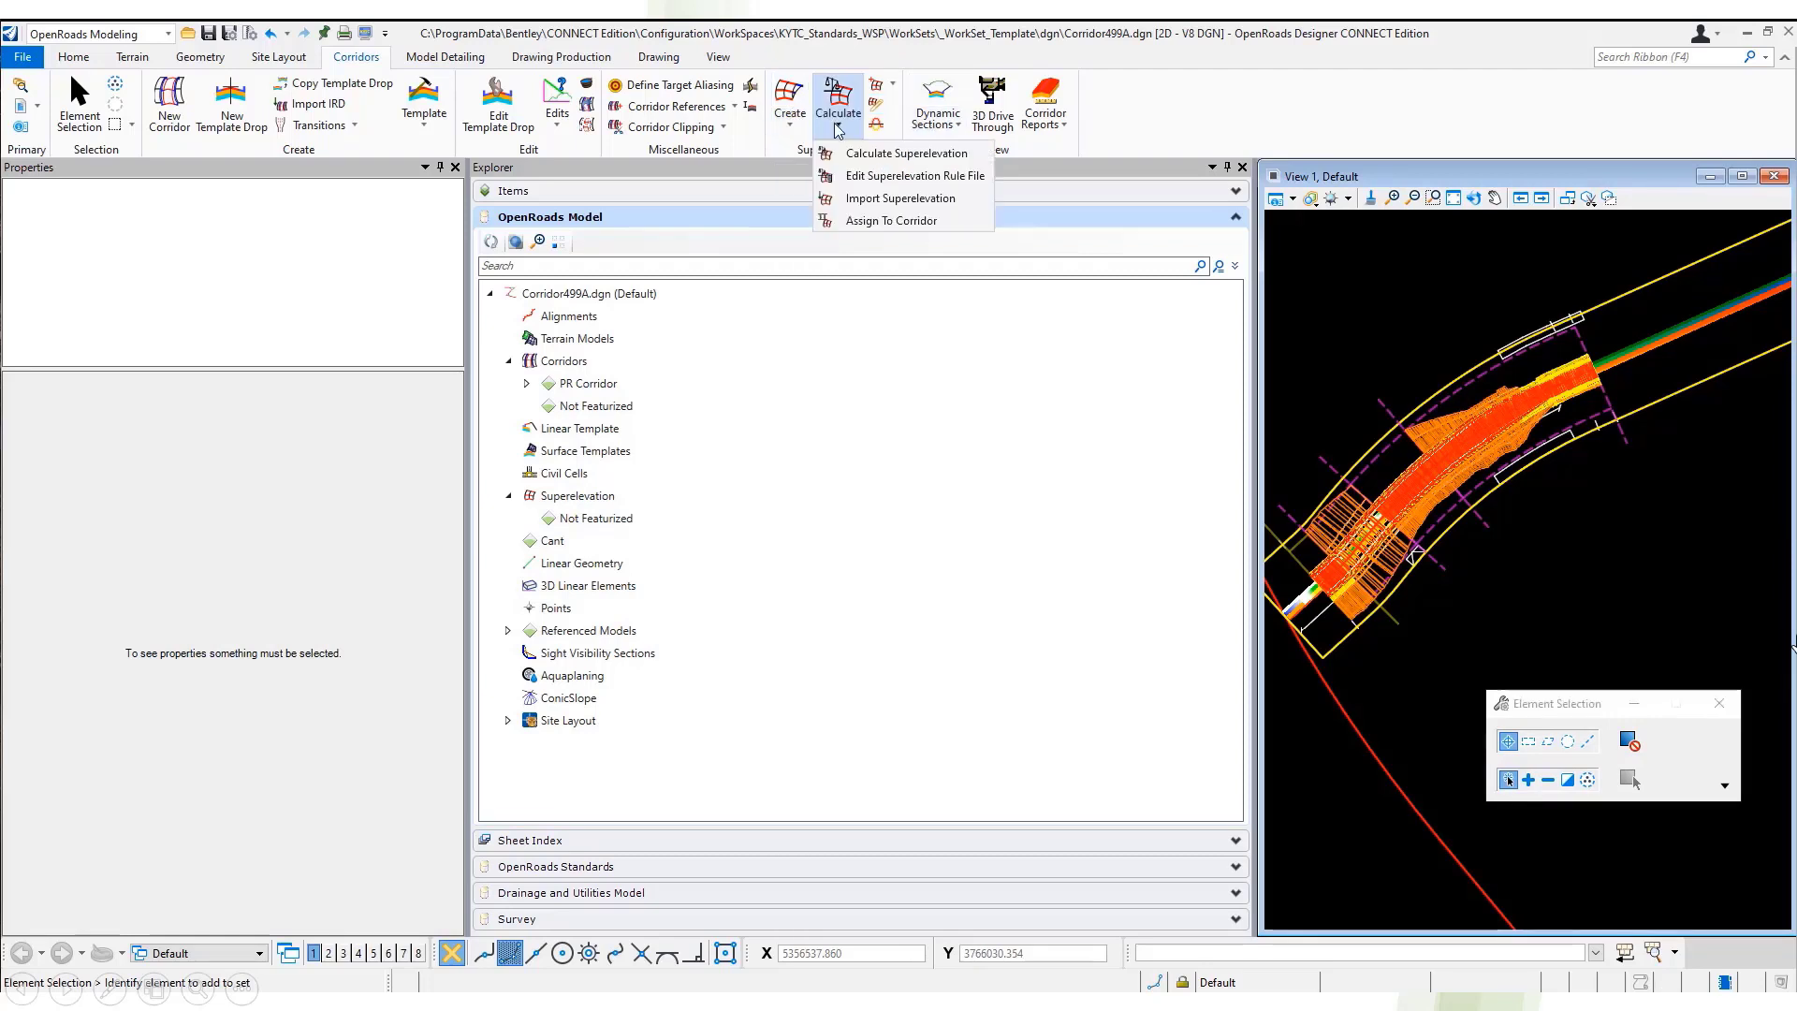
click(878, 221)
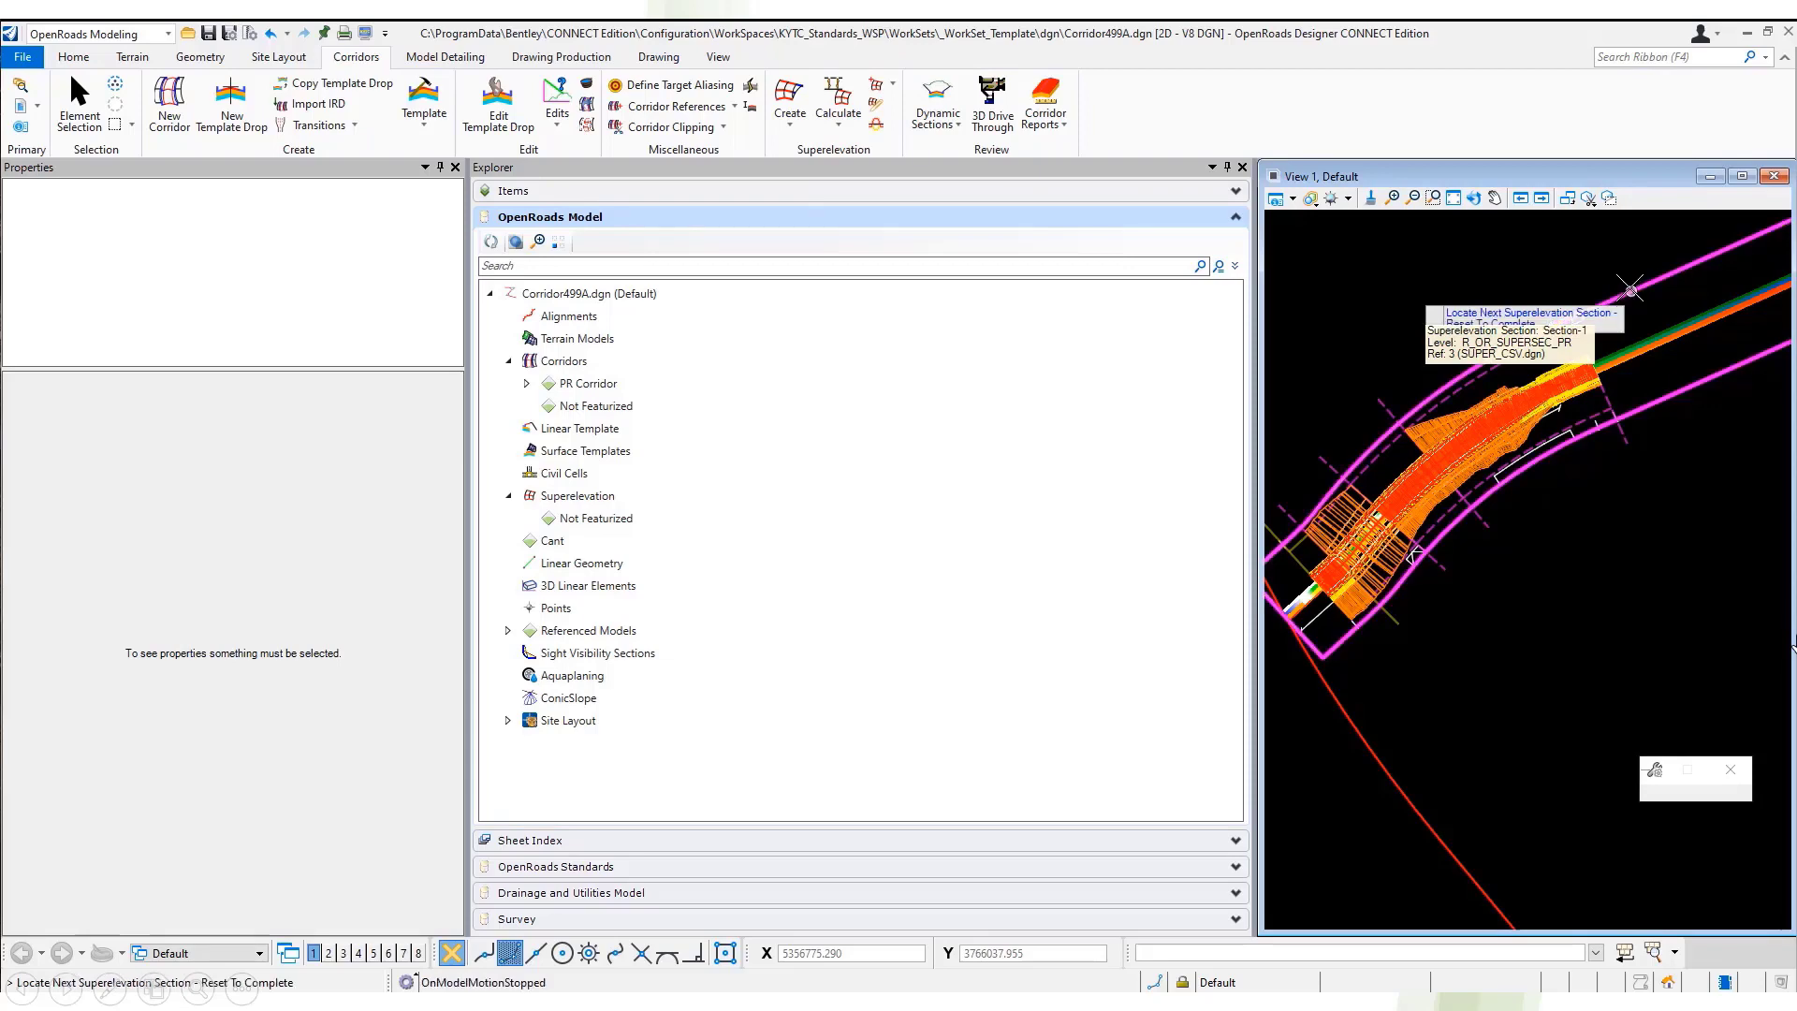
click(1632, 291)
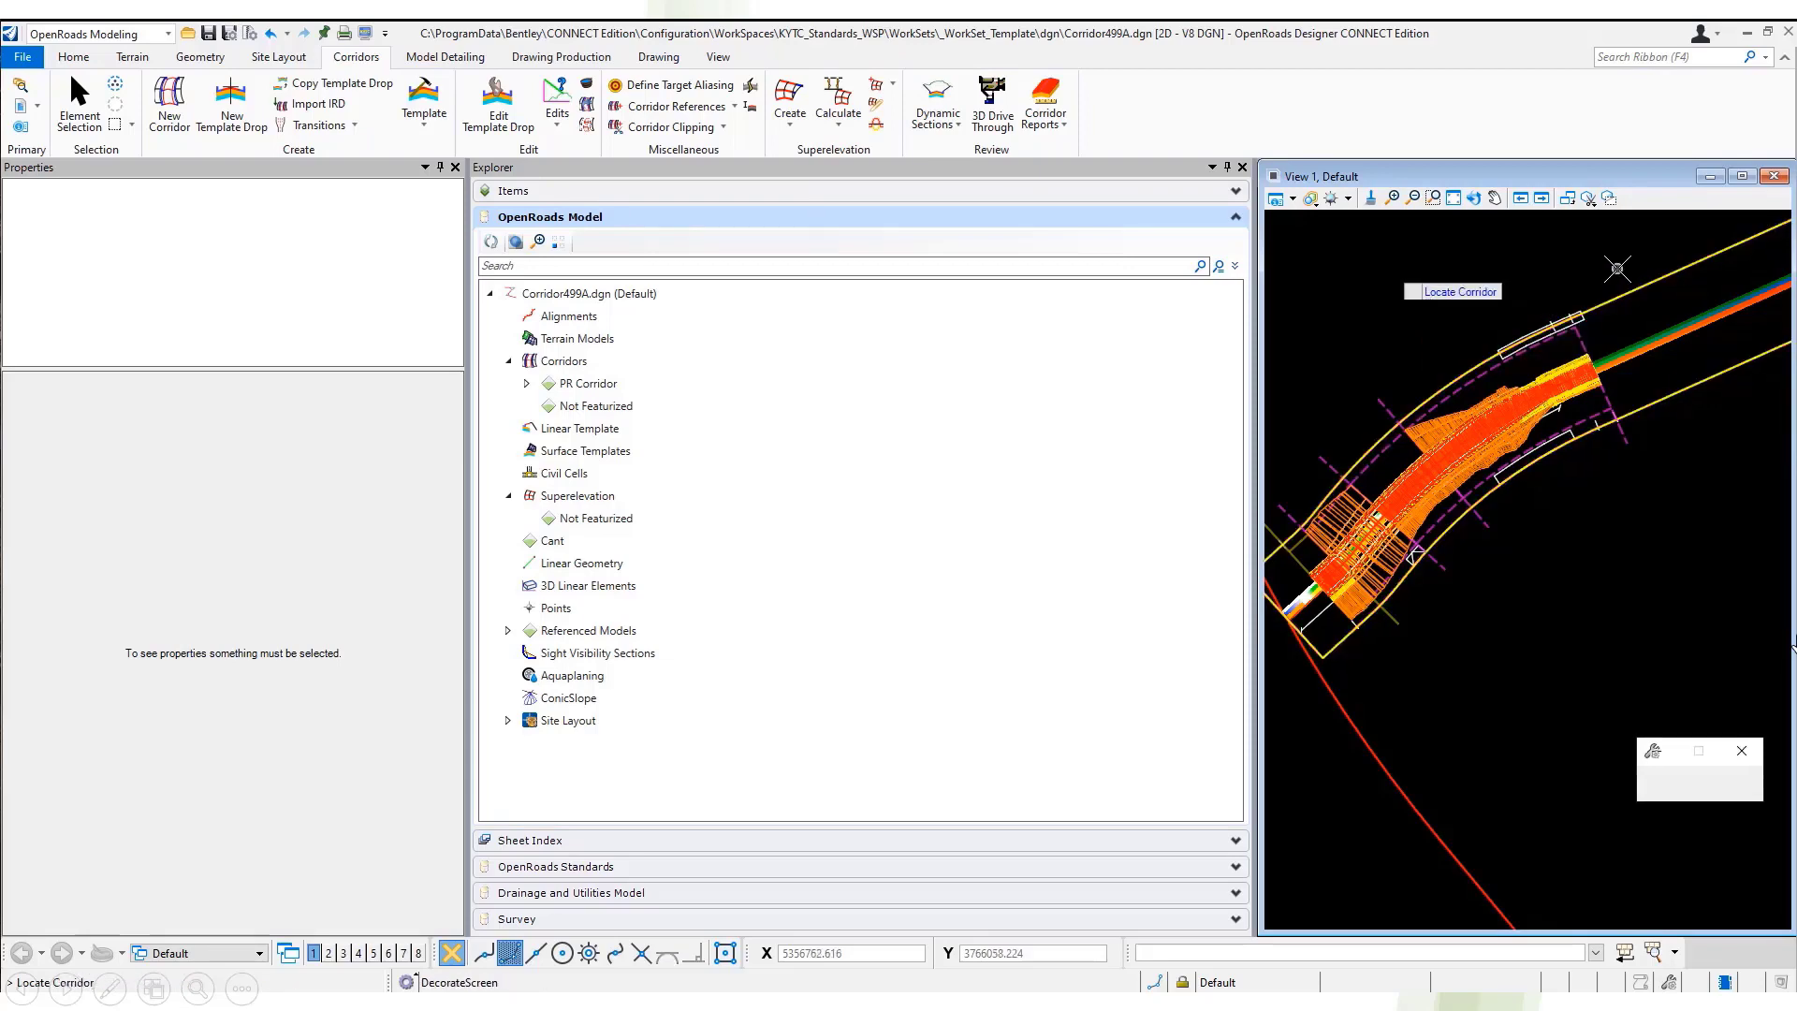
click(1545, 403)
drag(467, 238, 884, 435)
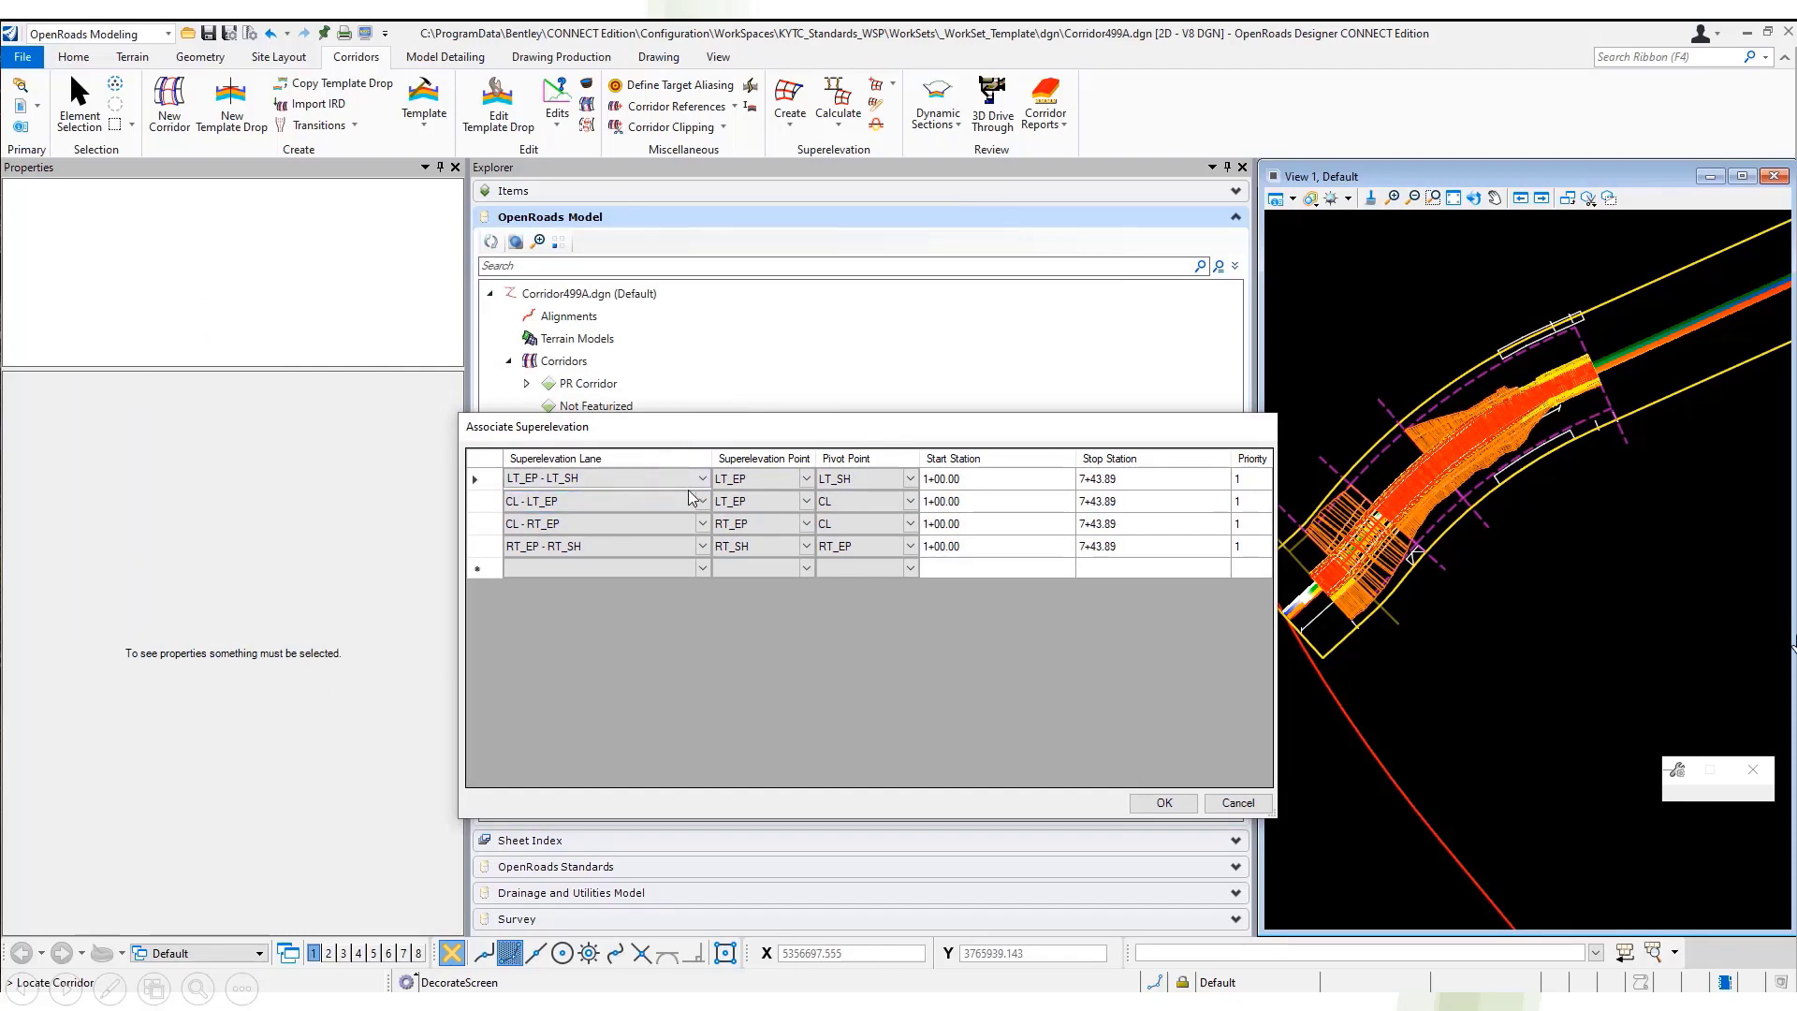
- Set the LT_EP - LT_SH lane's superelevation point to CL and its pivot point to LT_EP
click(805, 479)
click(806, 479)
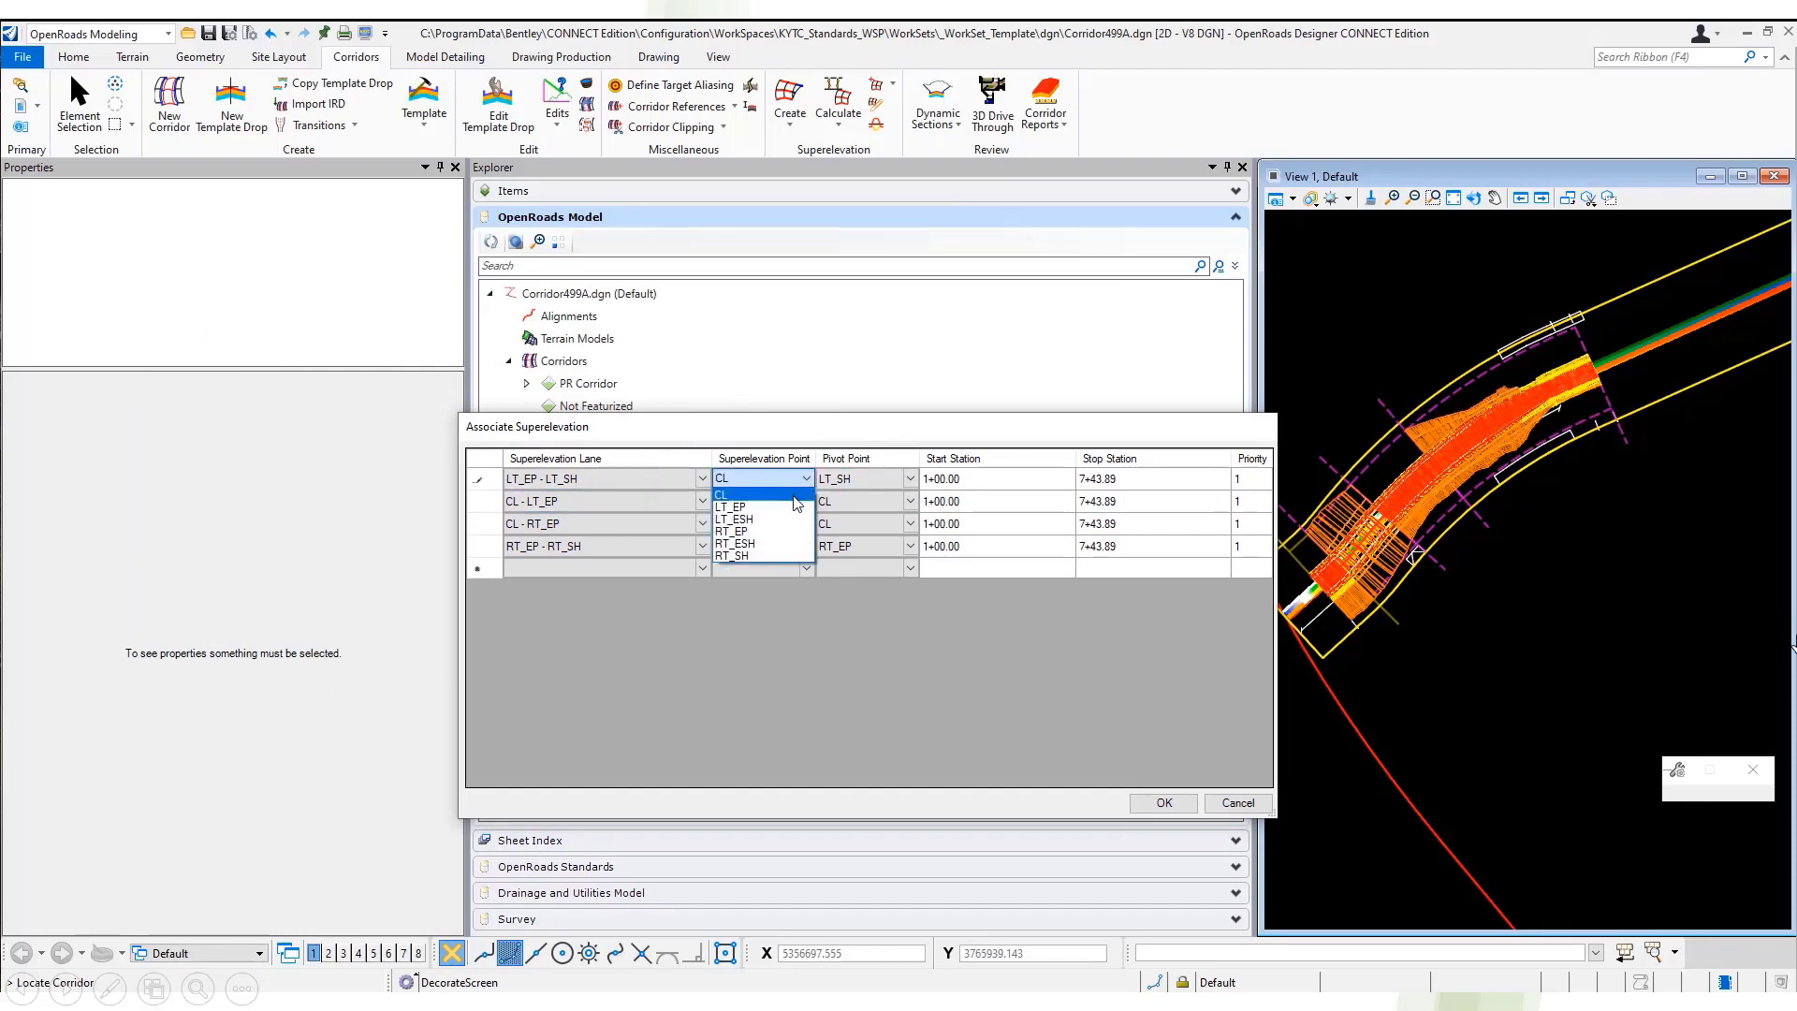
click(794, 497)
click(909, 479)
click(911, 479)
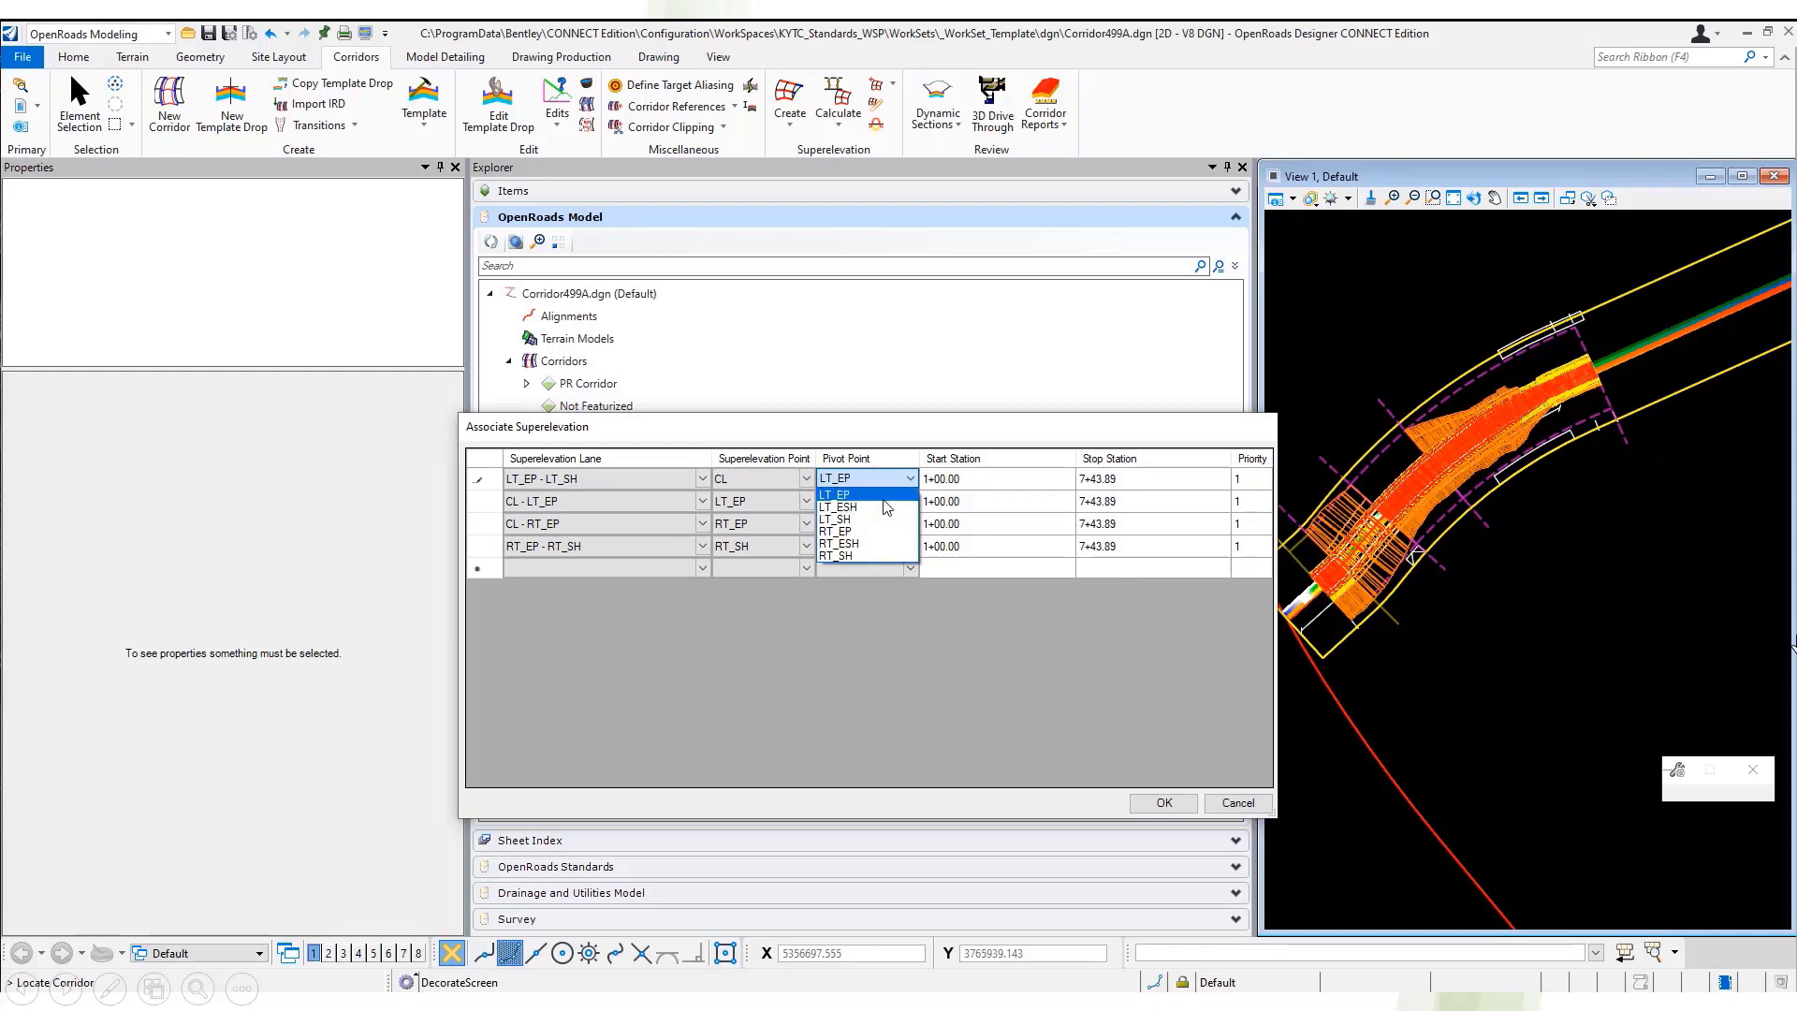
click(884, 496)
- Change the LT_EP - LT_SH lane's superelevation point to LT_SH, accept the superelevation associations and end the command
click(806, 479)
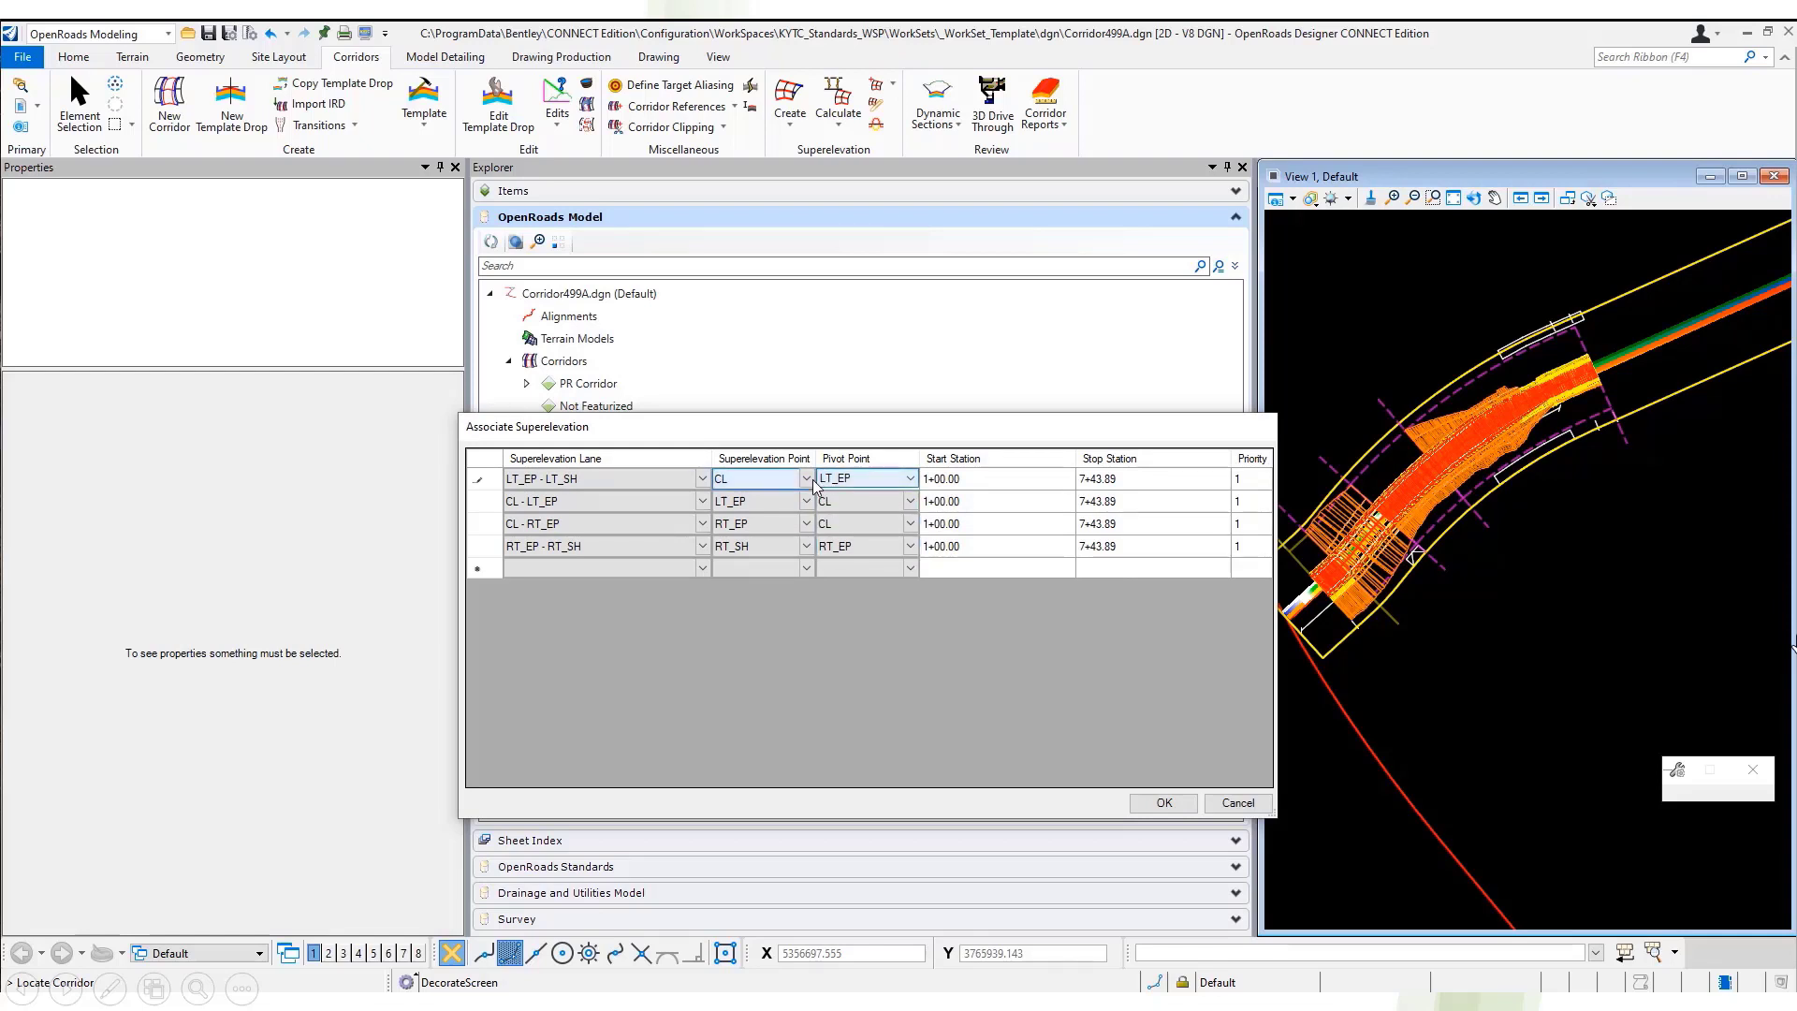
click(806, 479)
click(766, 519)
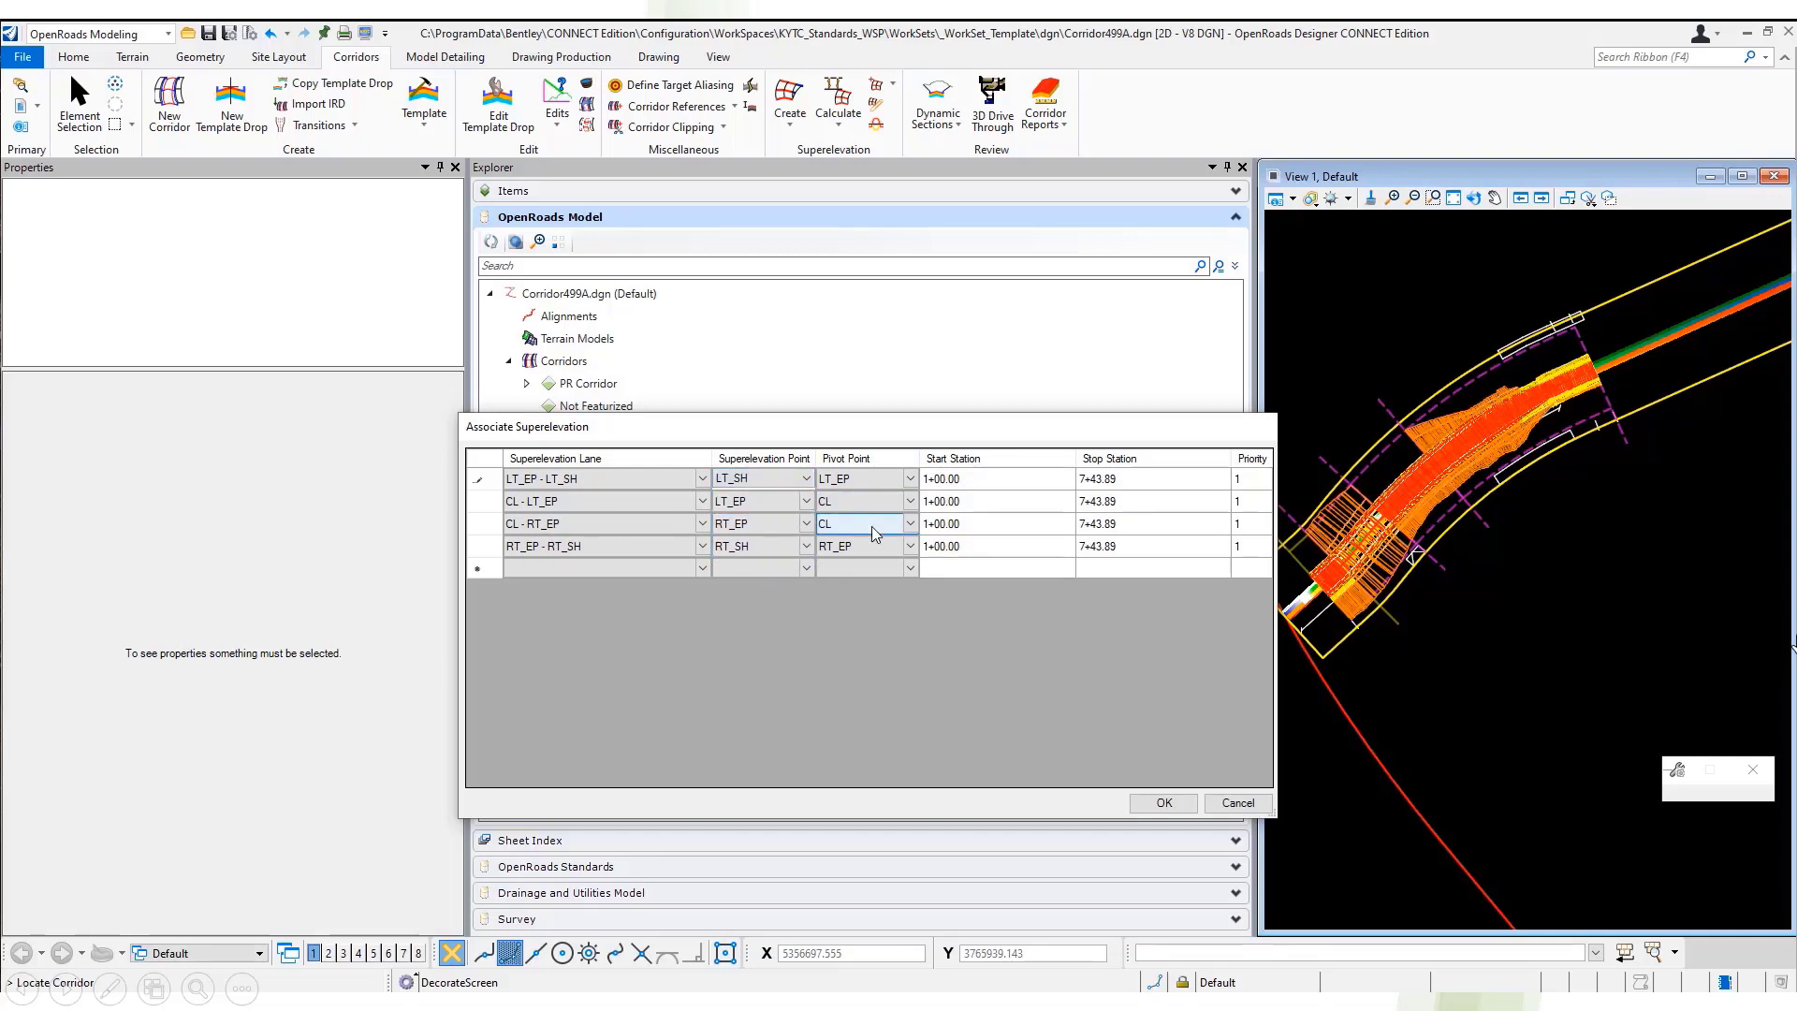
click(767, 527)
click(897, 548)
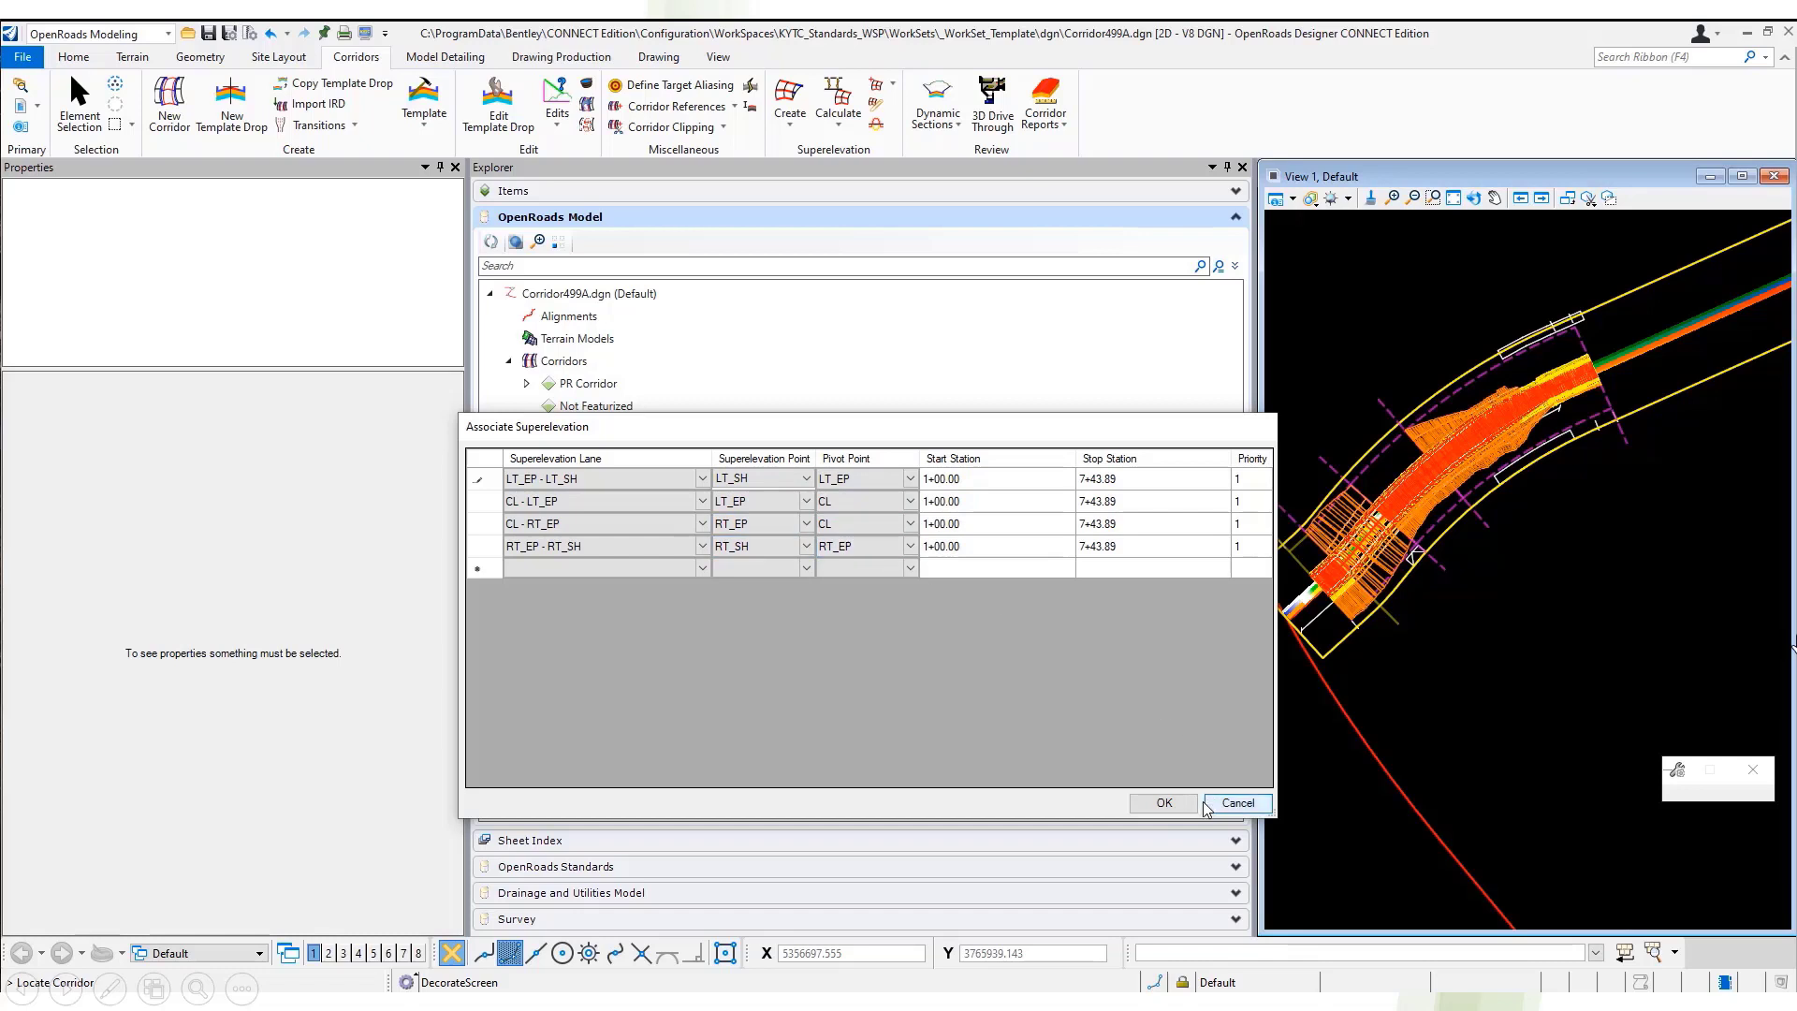
click(1164, 803)
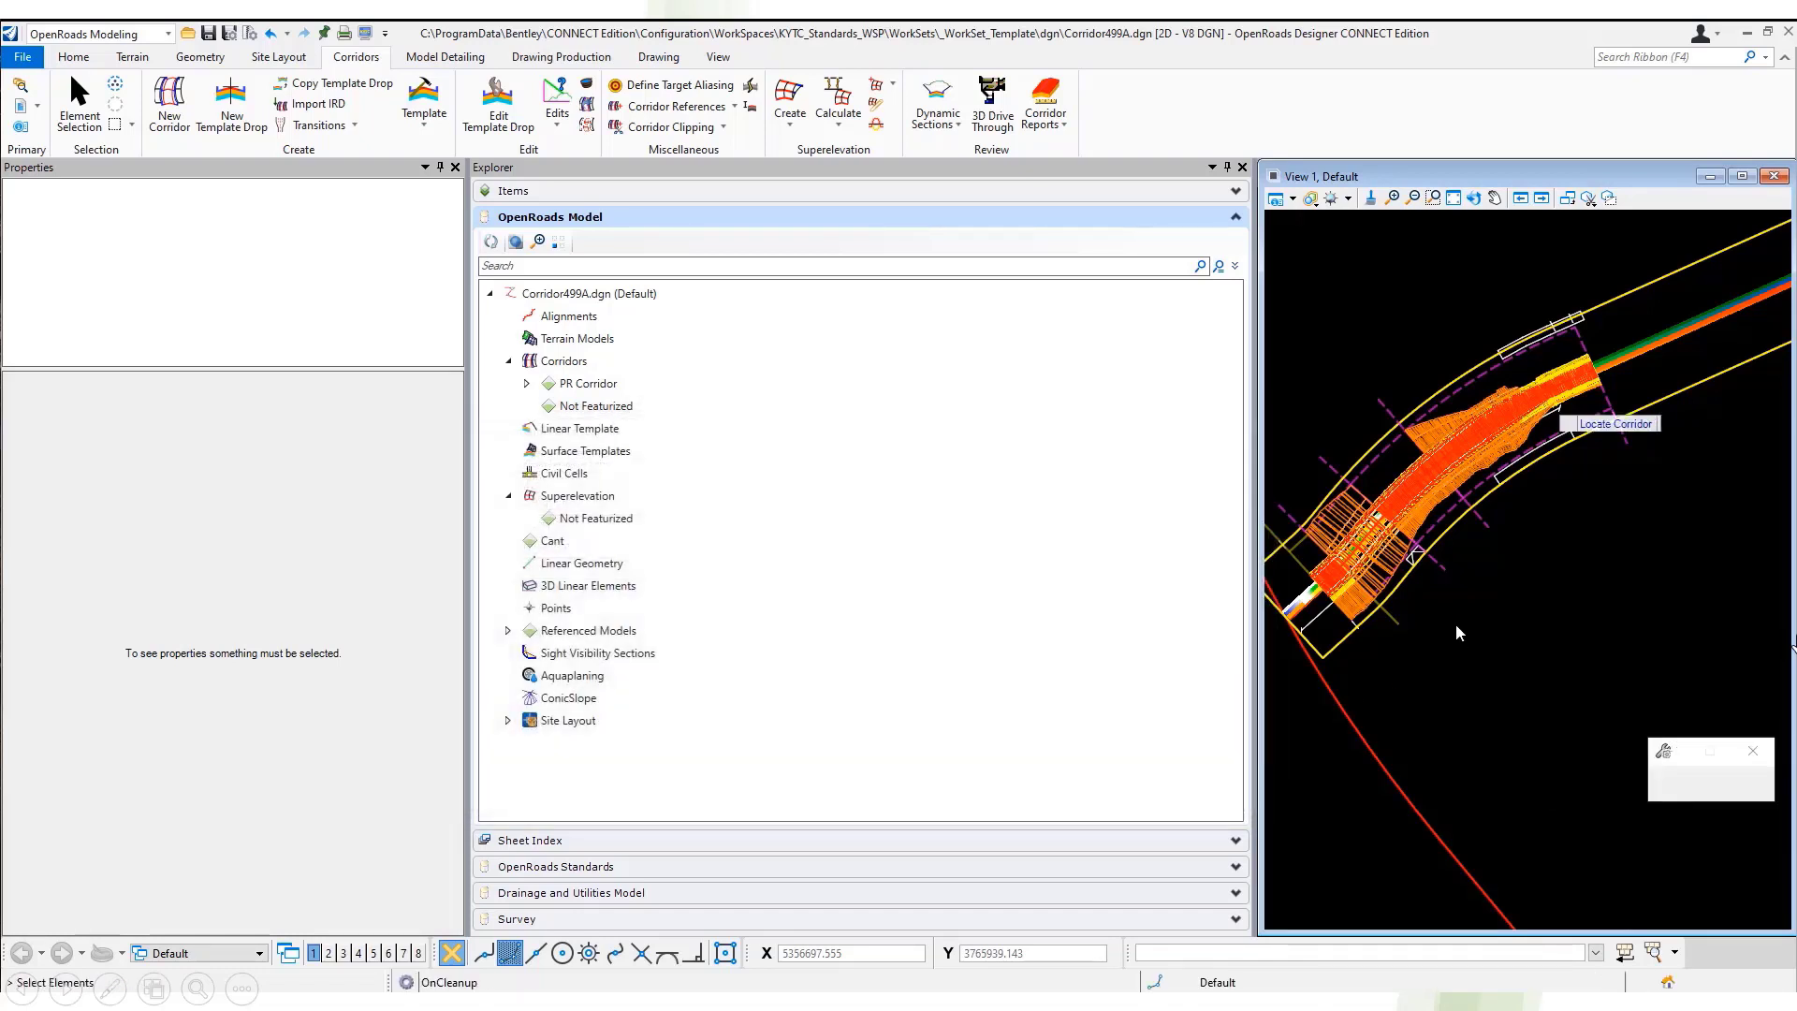
key(Escape)
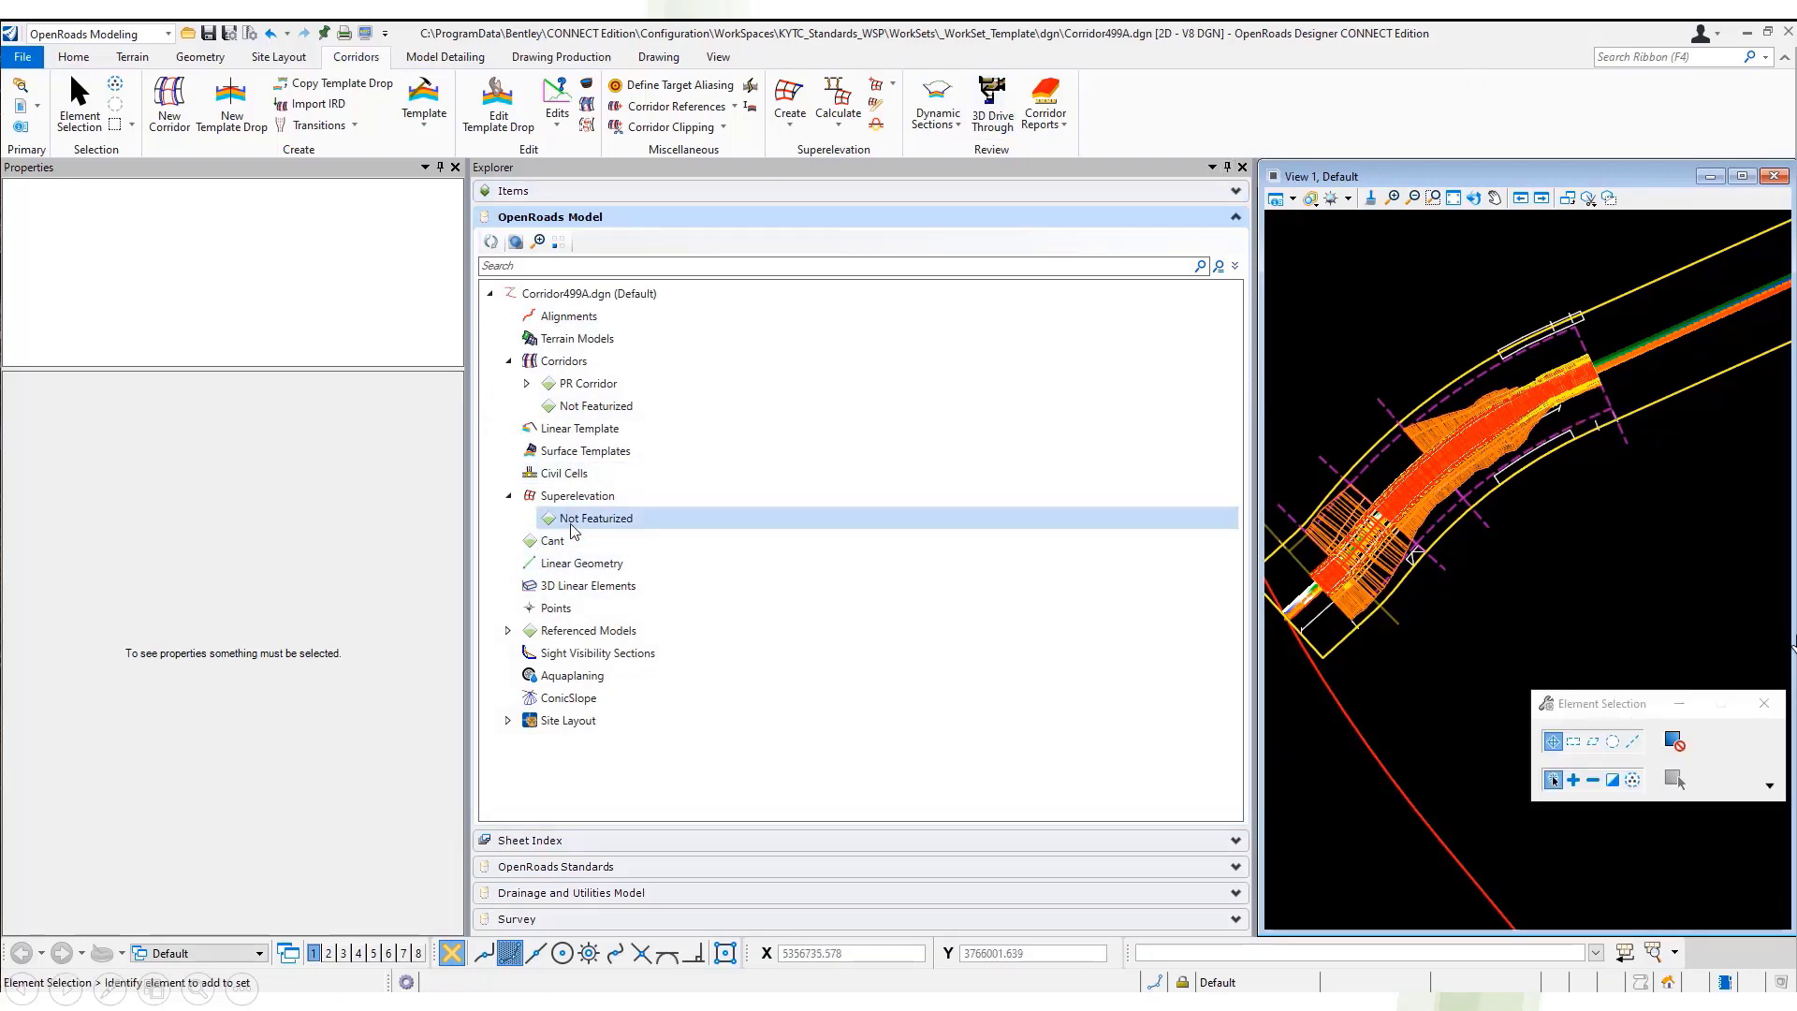
- Collapse the Superelevation and Corridors branches of the model tree and auto-hide Explorer and Properties to enlarge the plan view
click(509, 496)
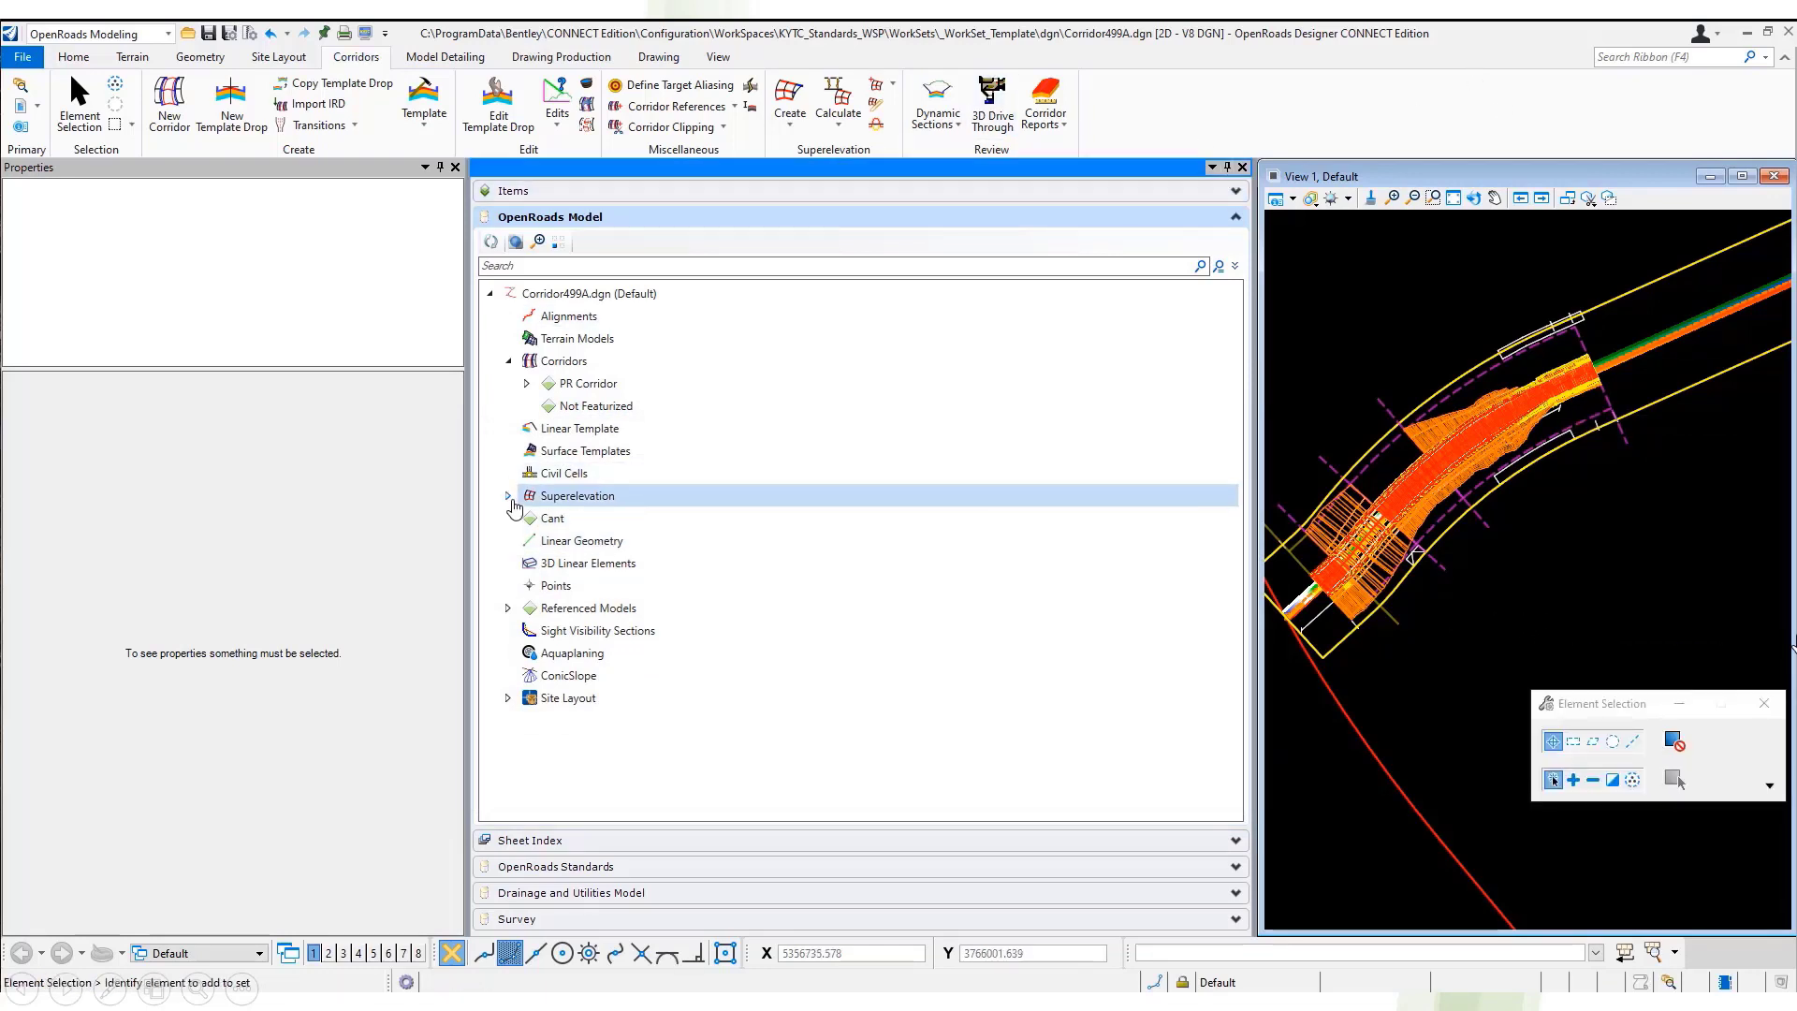
click(509, 362)
click(1227, 167)
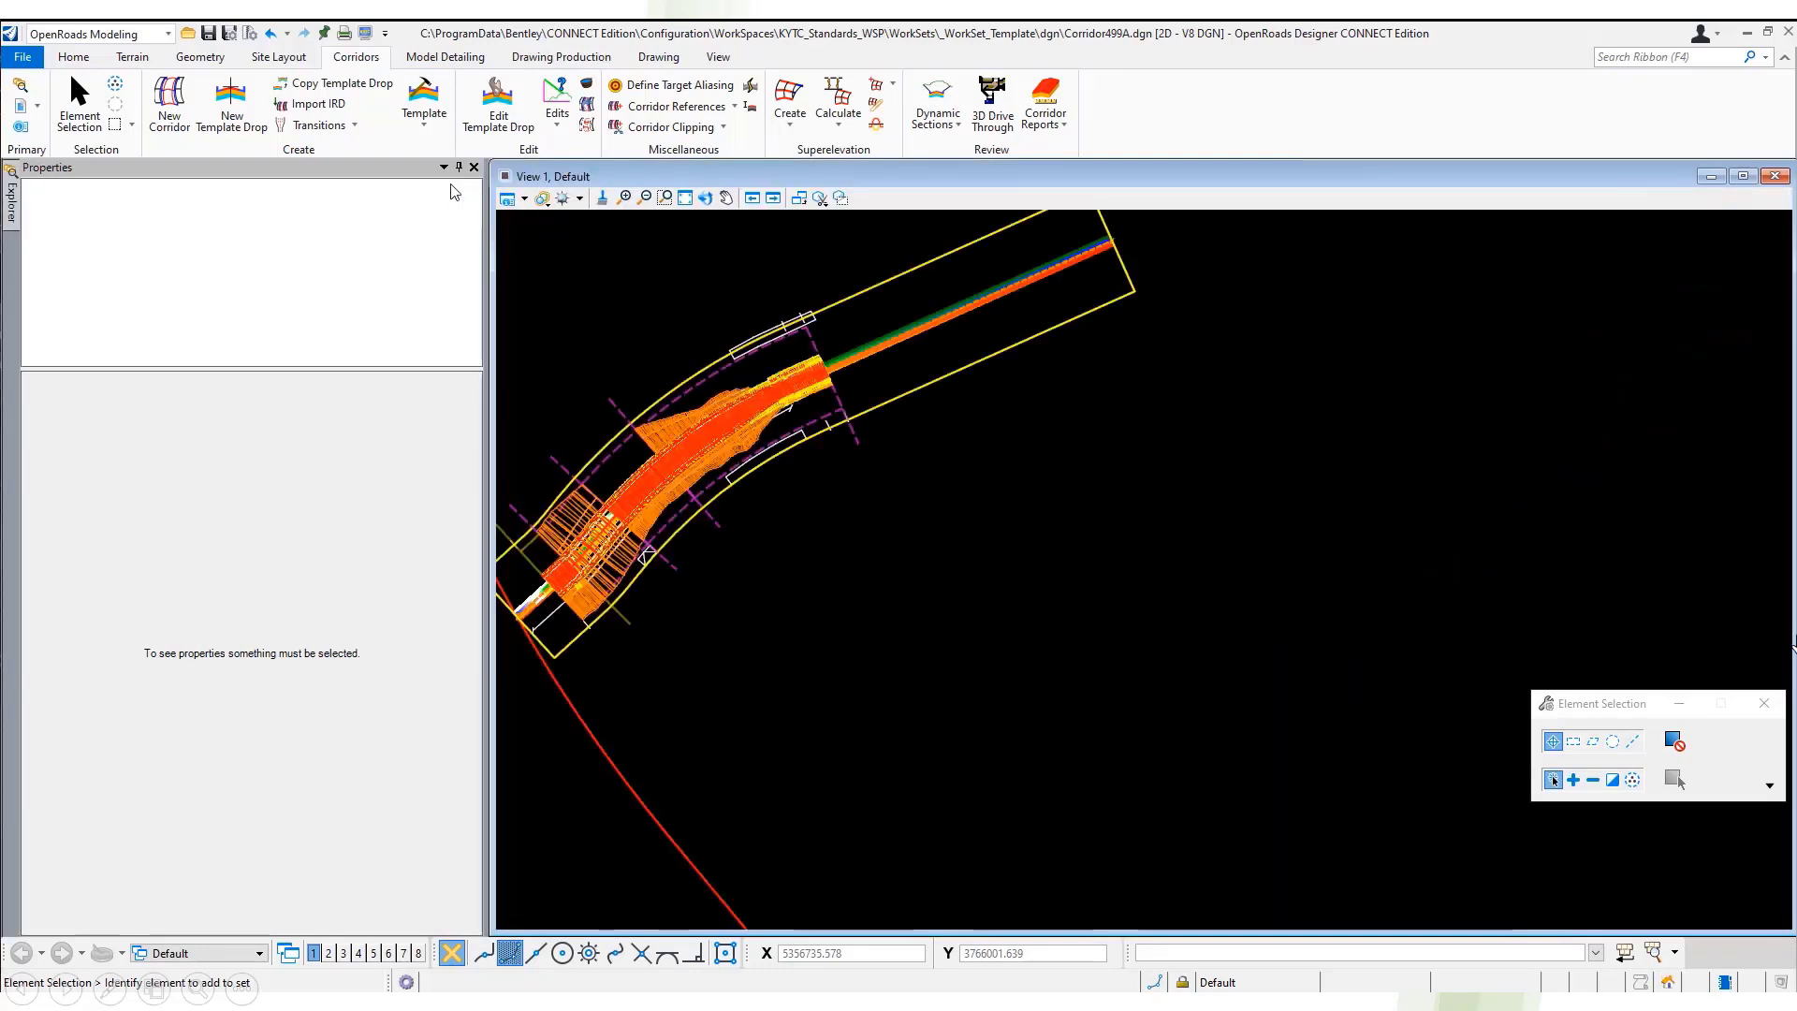
click(459, 167)
- Open the dynamic cross section of the Proposed 499 corridor in View 2
scroll(1288, 532, down, 1)
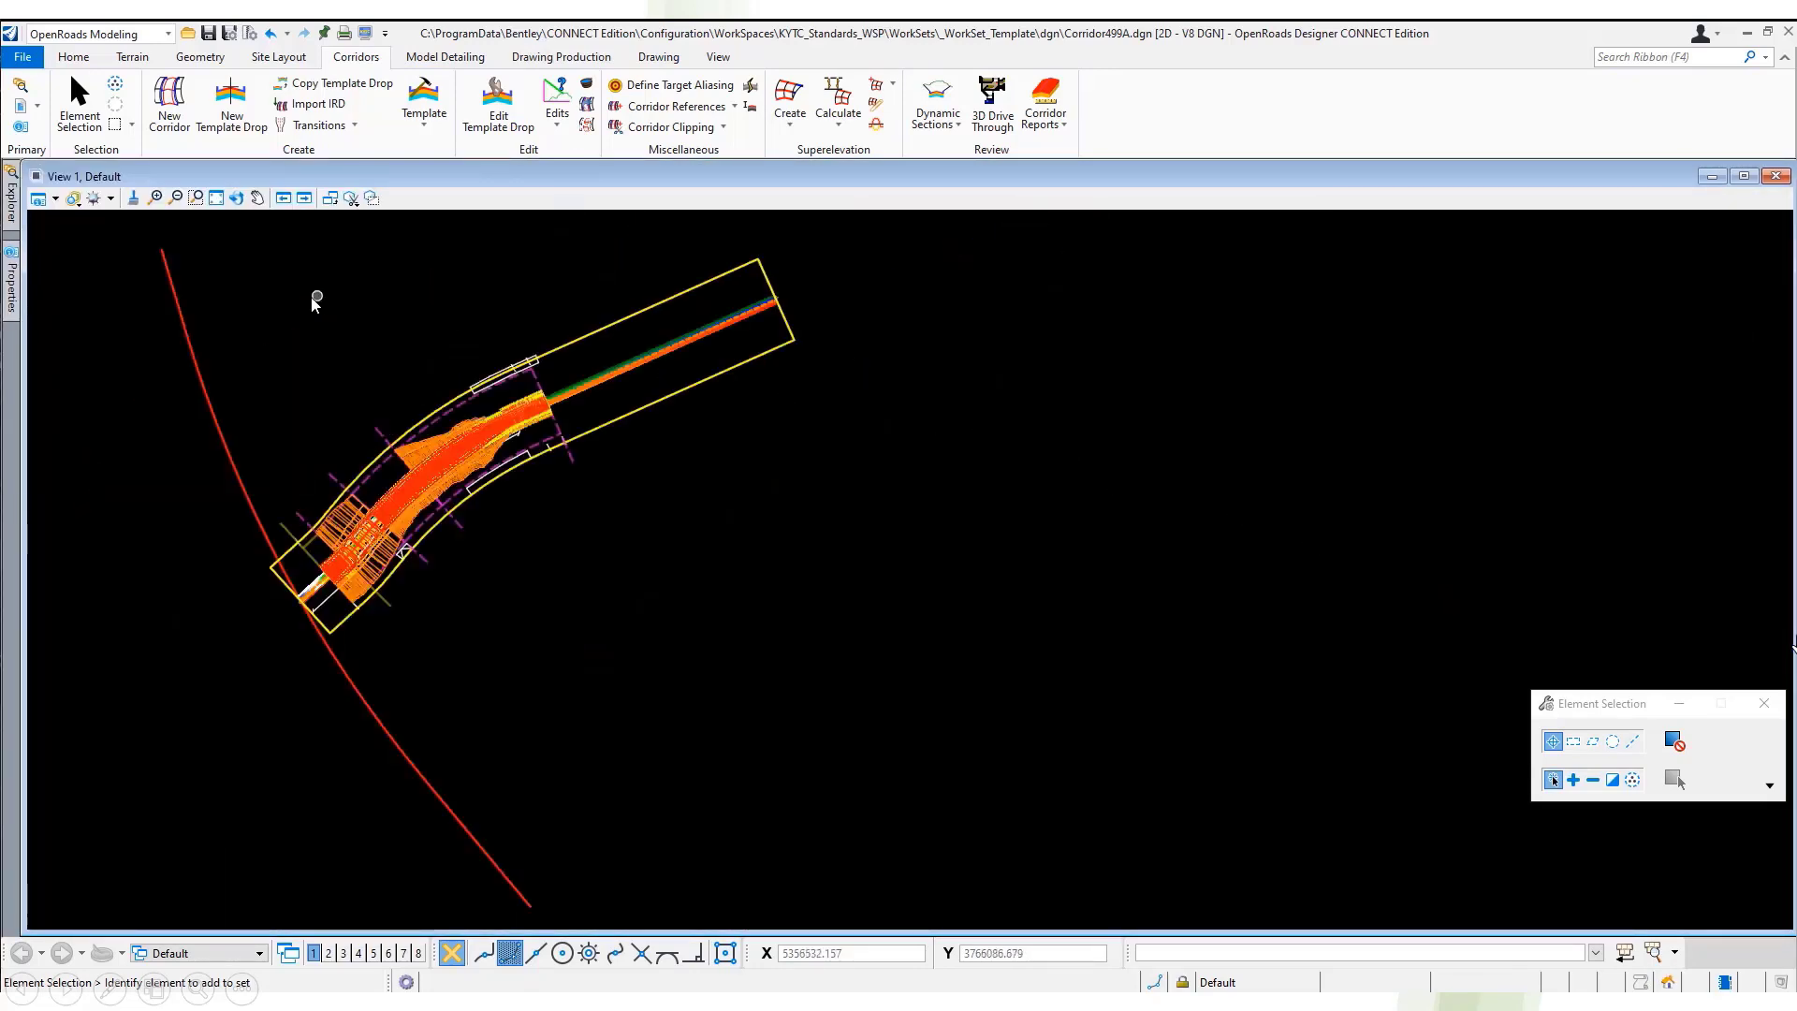
scroll(388, 337, up, 2)
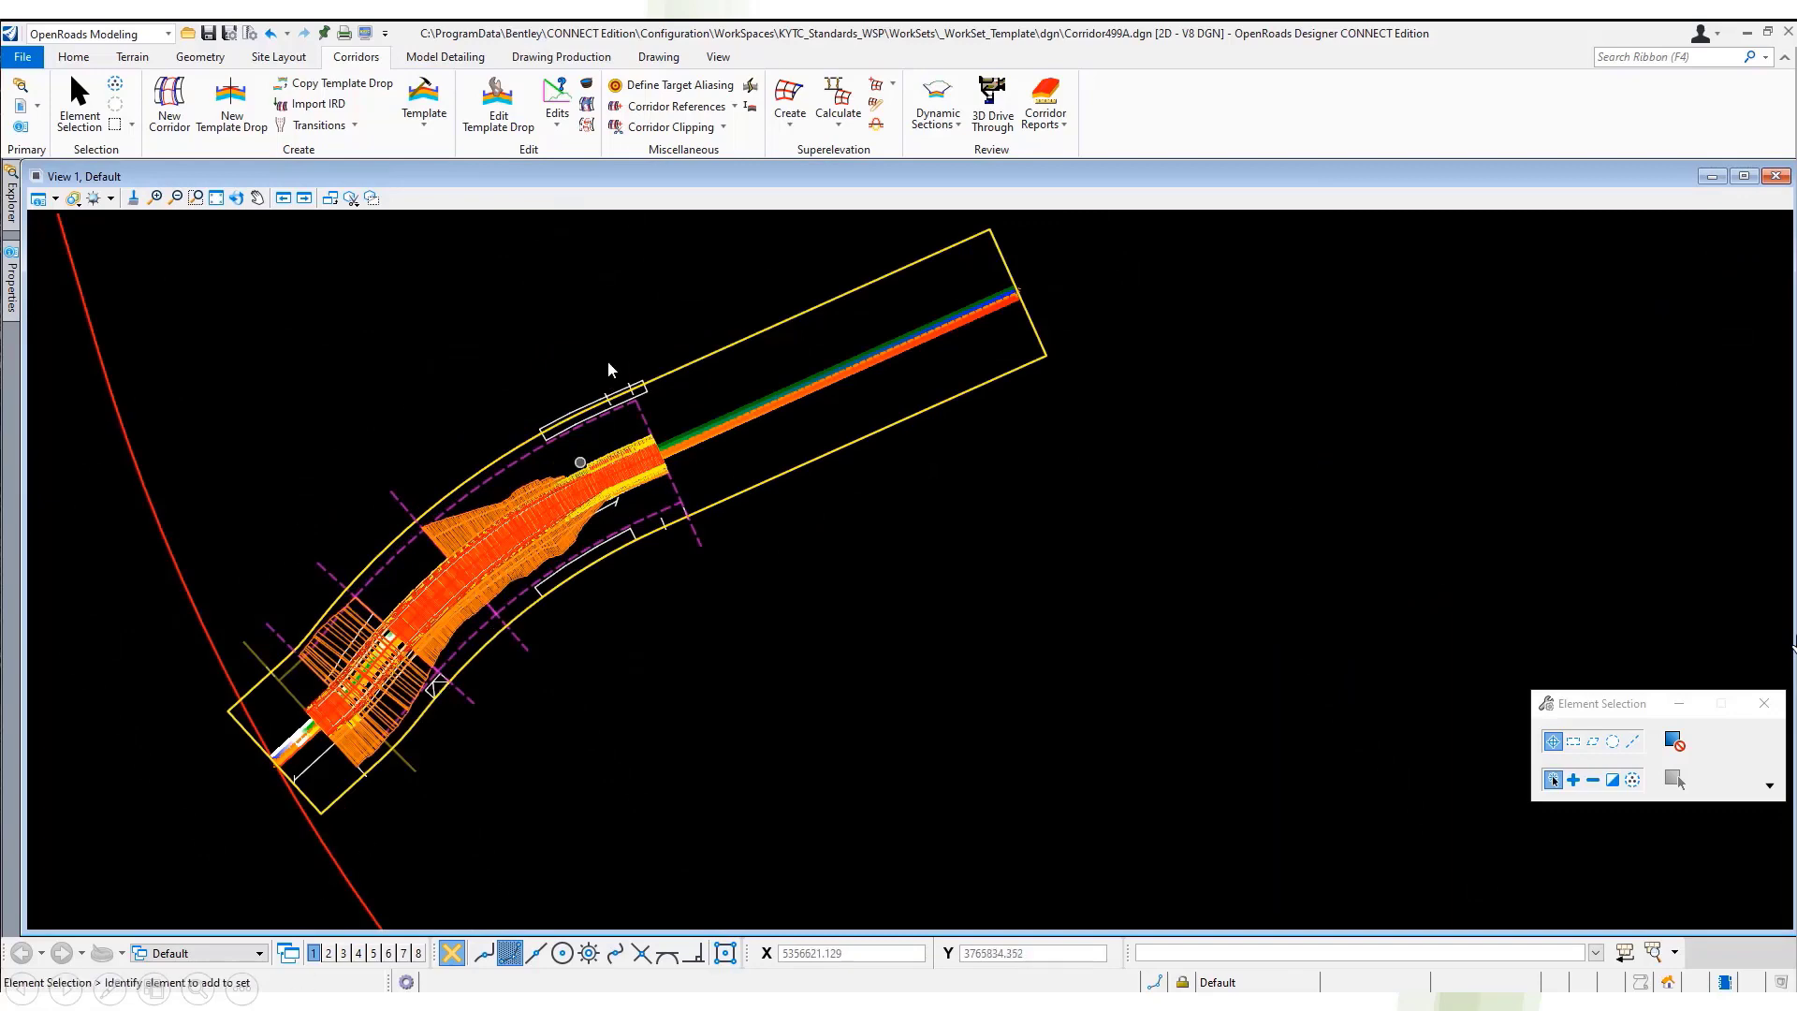
right_click(530, 520)
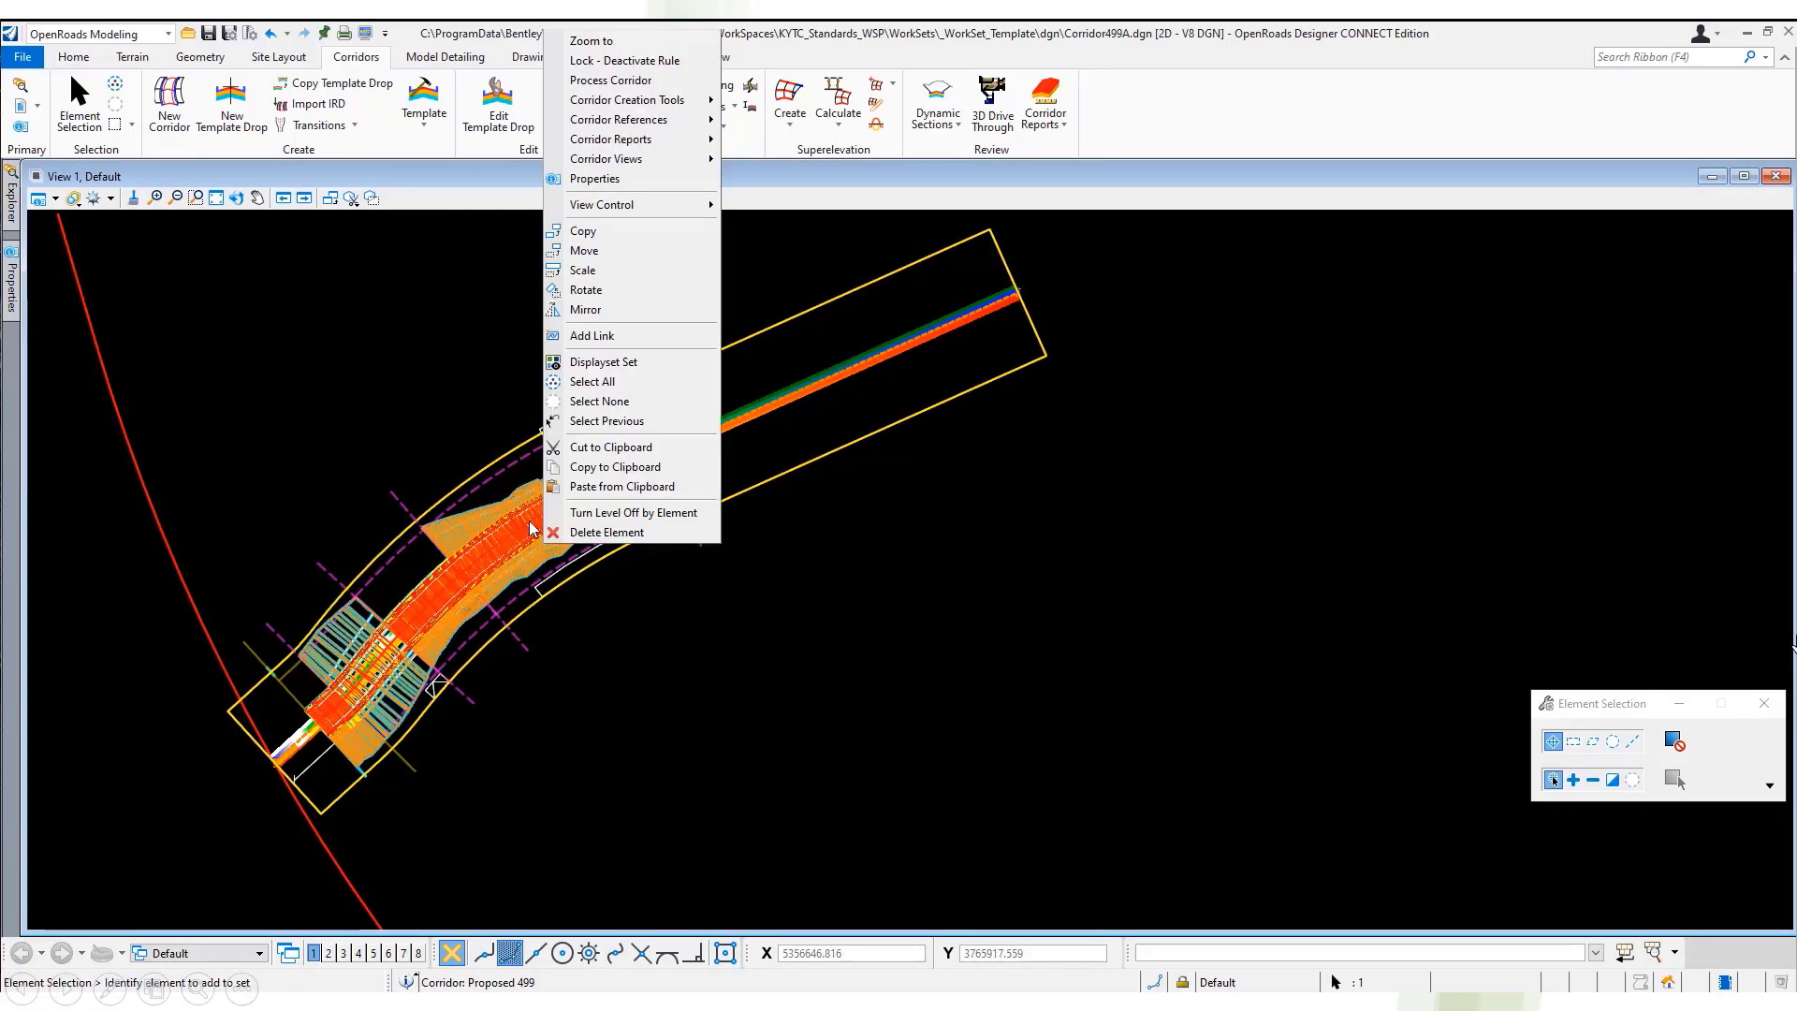
mouse_move(658, 118)
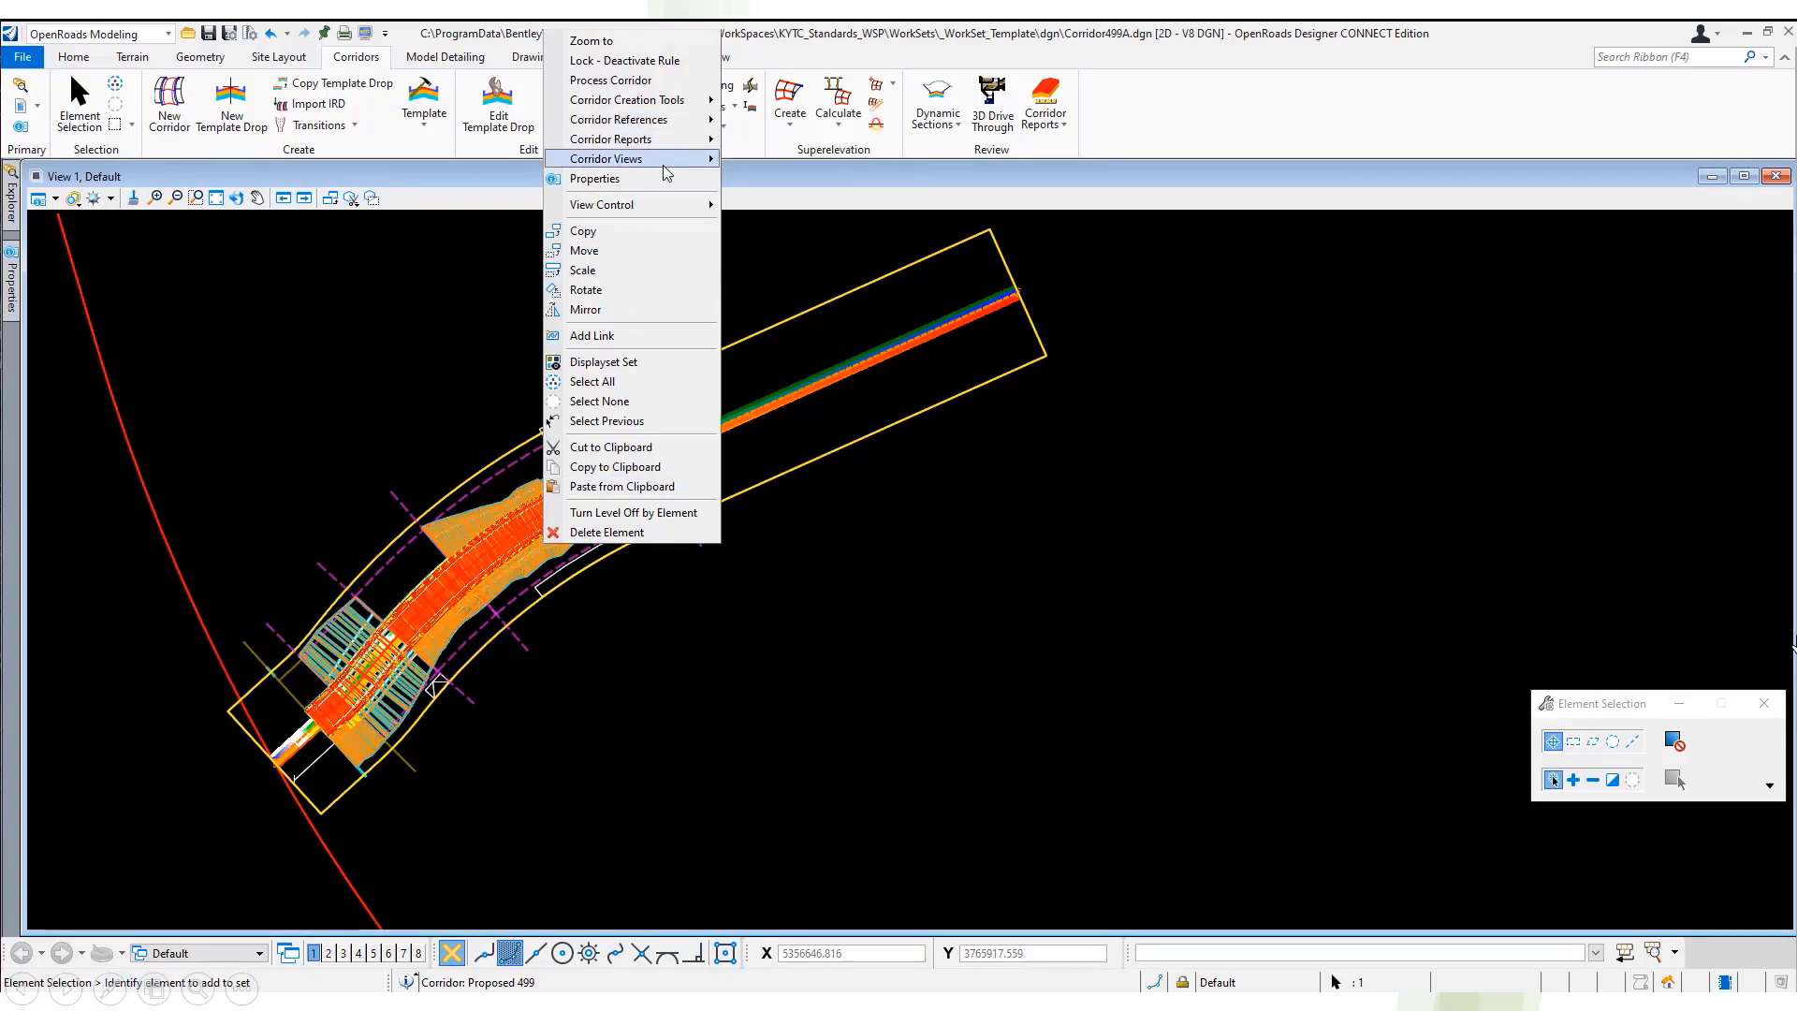
mouse_move(637, 158)
click(805, 159)
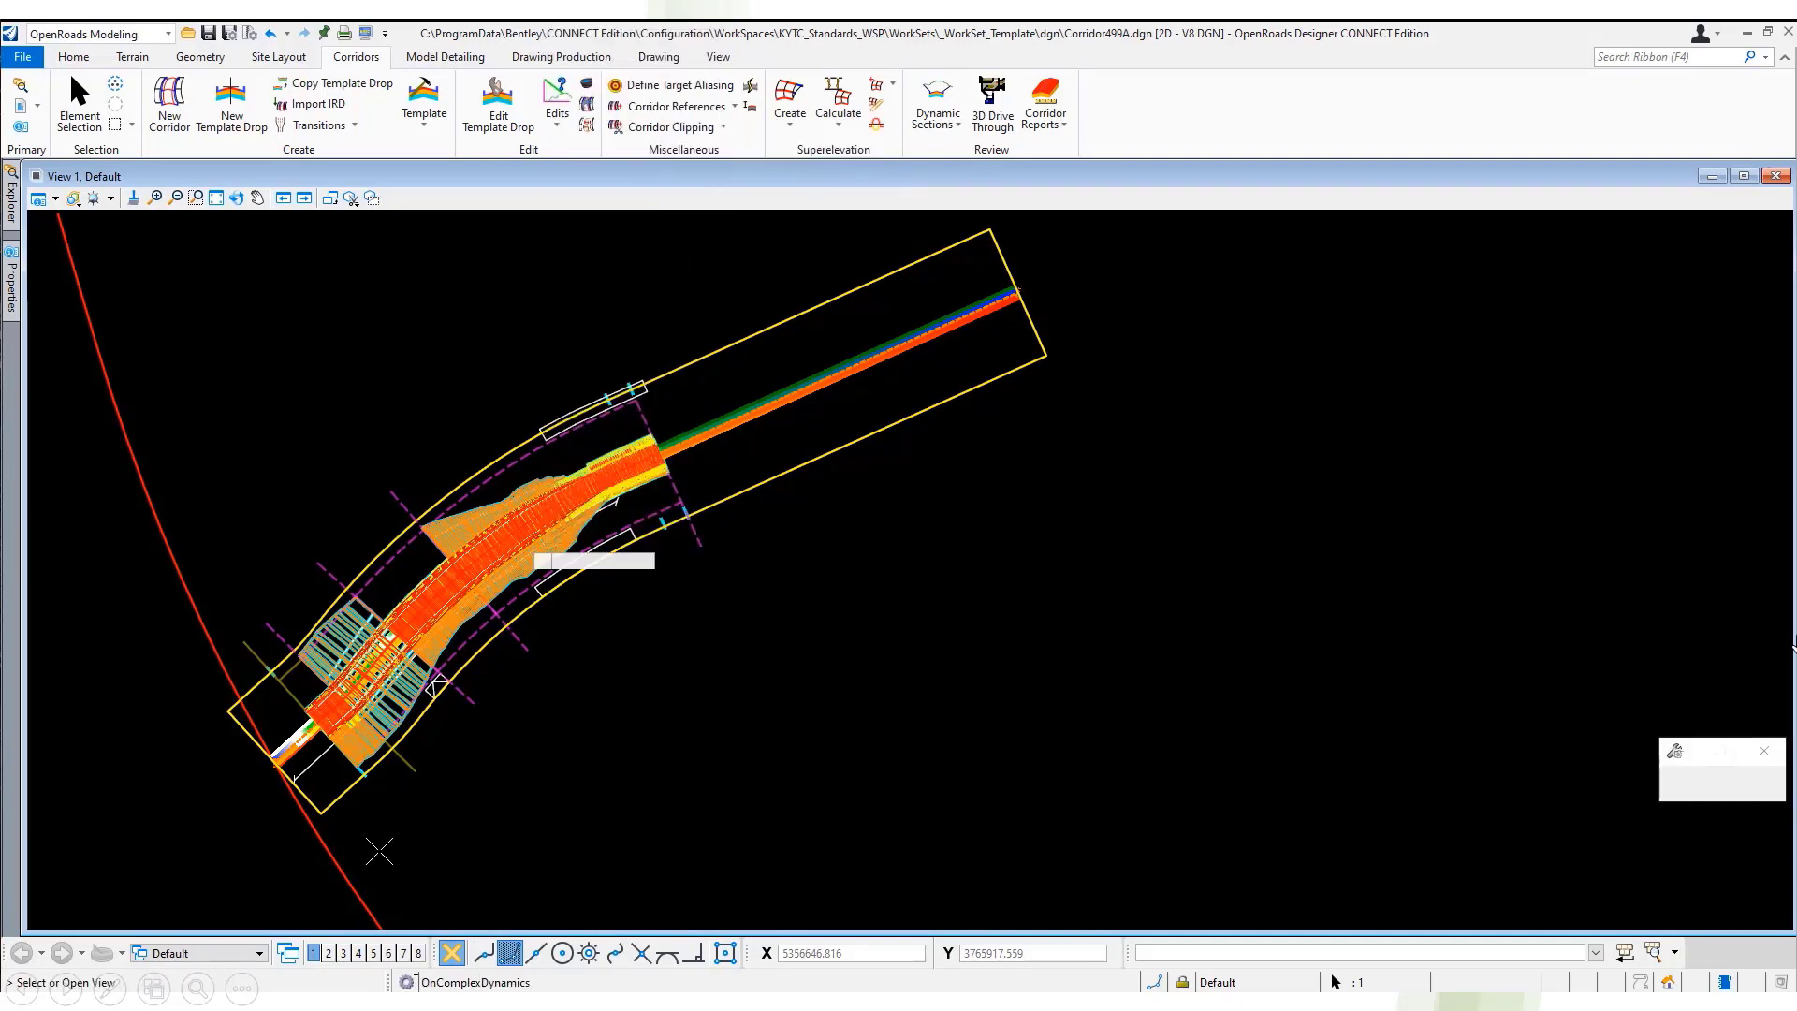
click(329, 952)
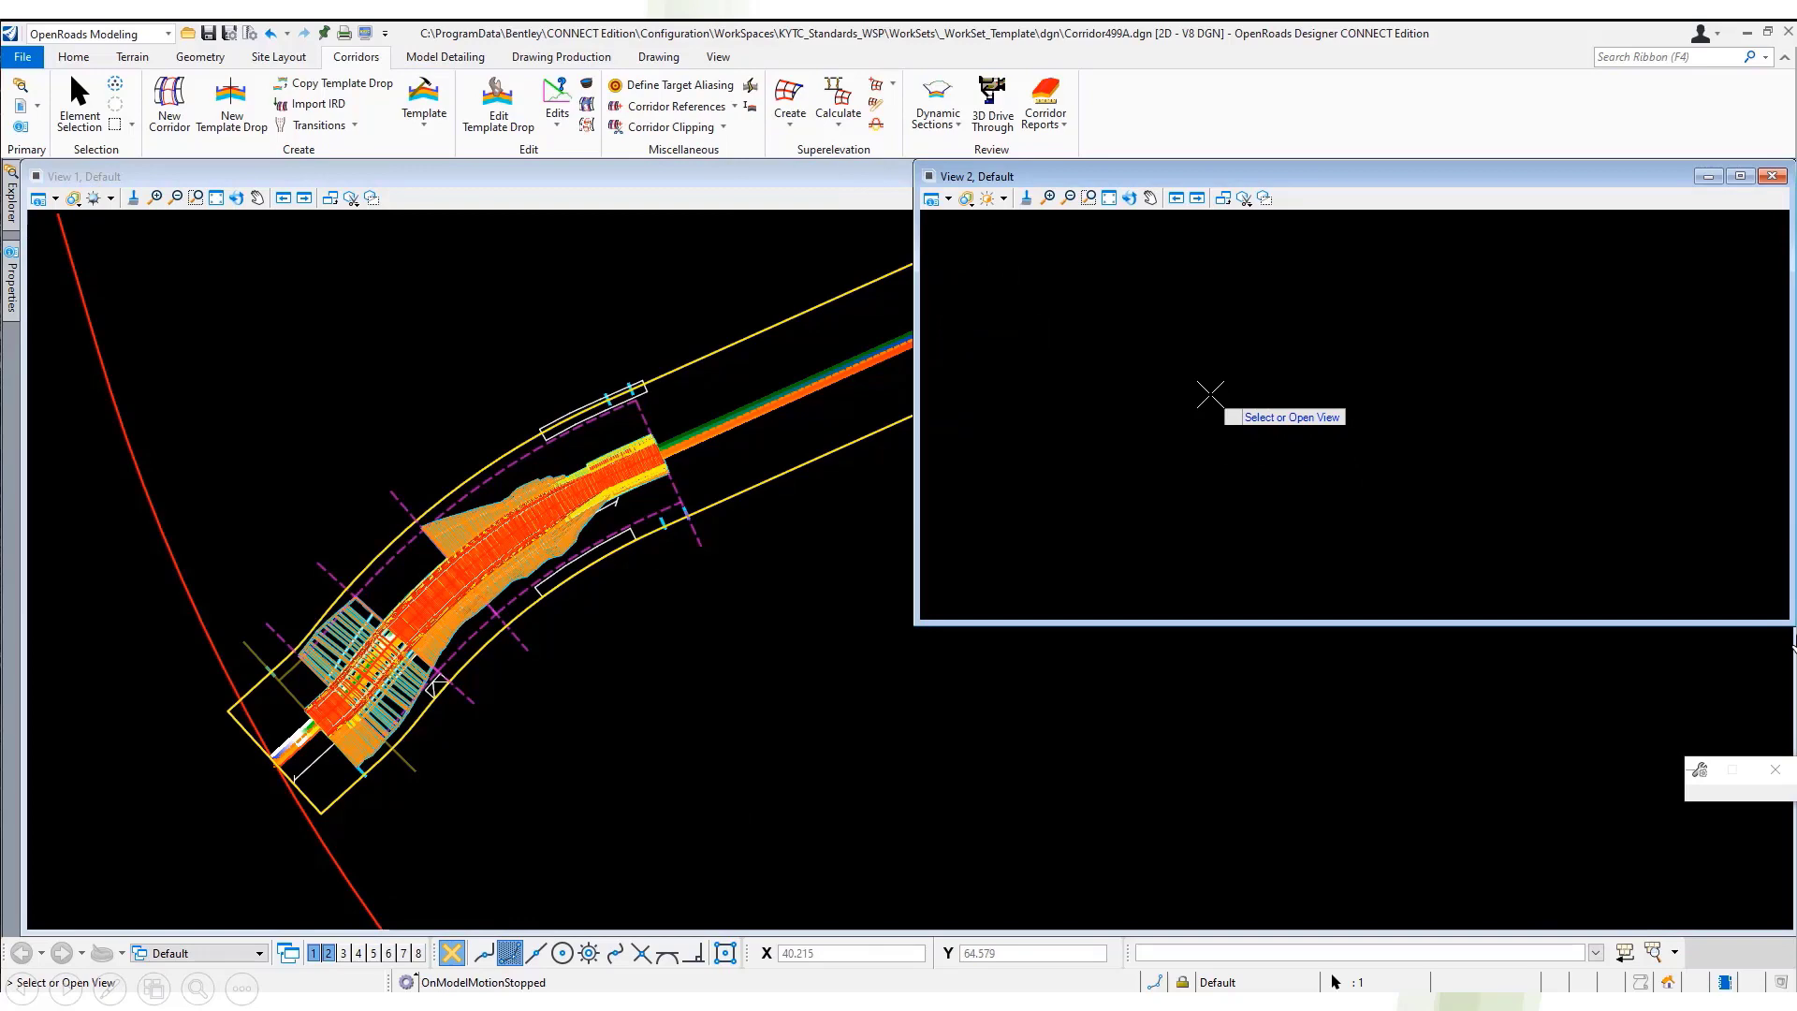
click(1189, 323)
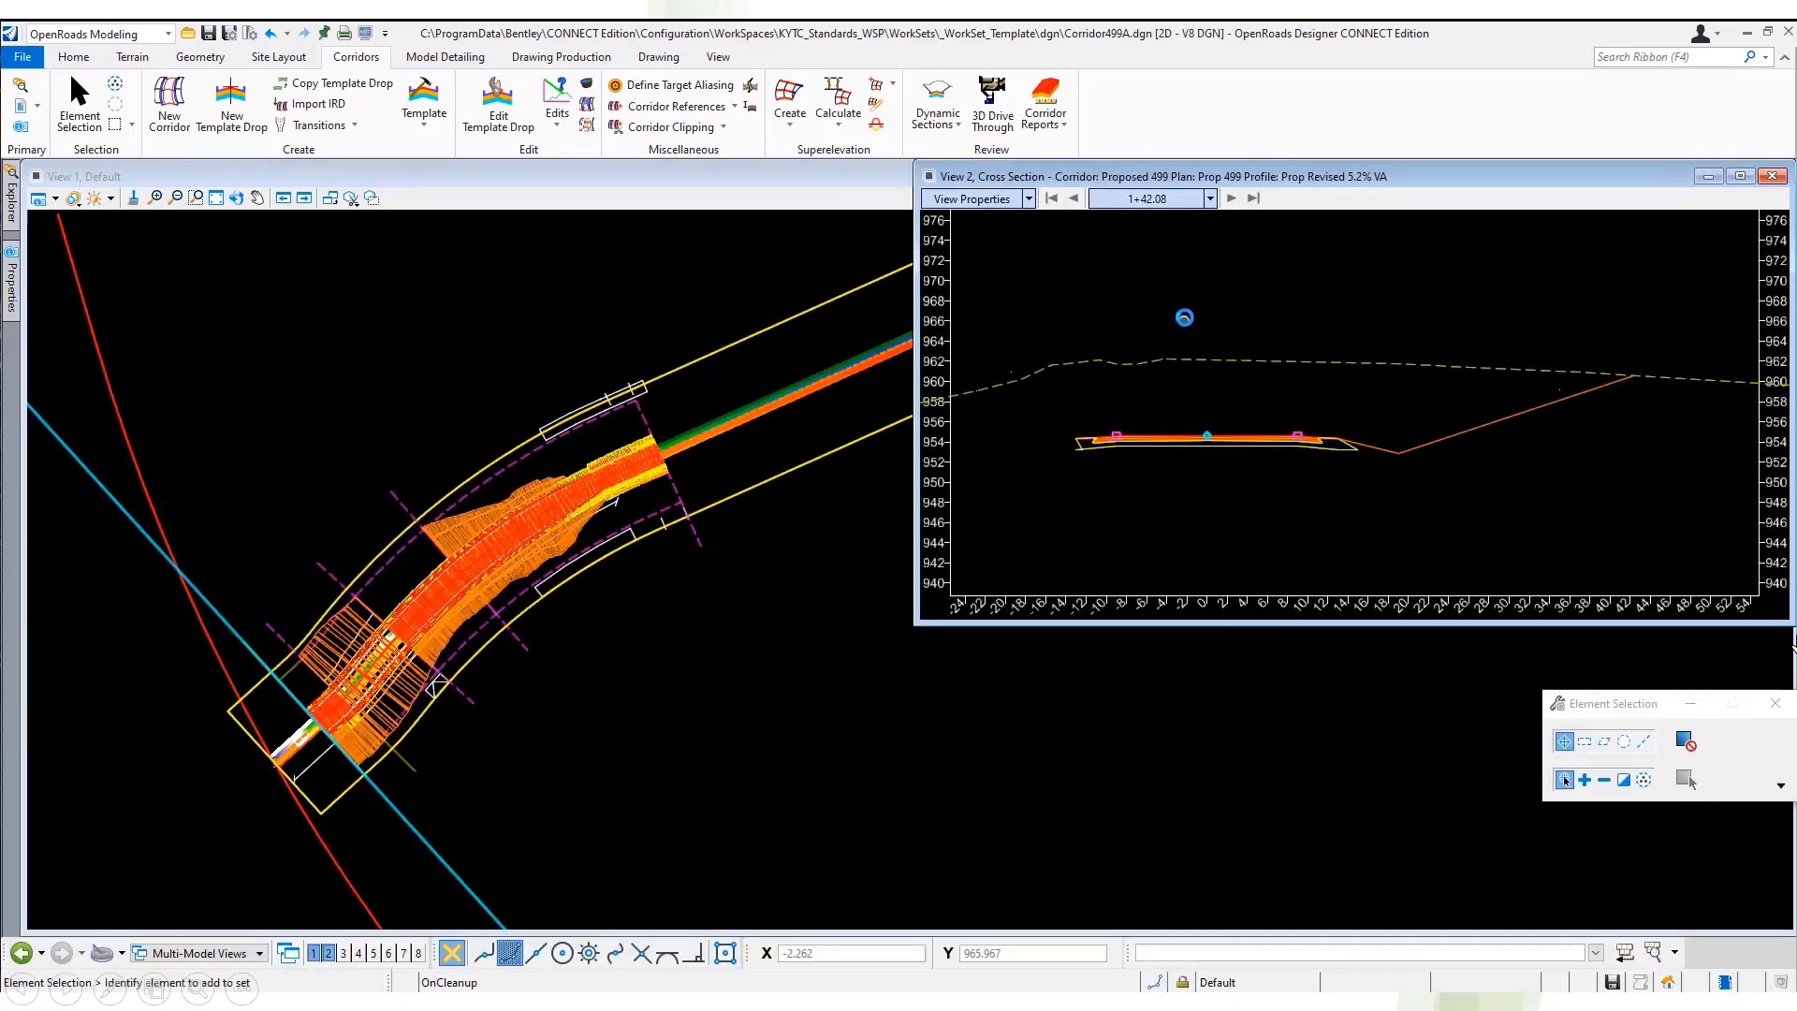
- Locate the cross section at about station 3+34.23 from the plan view and examine the pavement slope with exaggerated vertical scale
right_click(1187, 311)
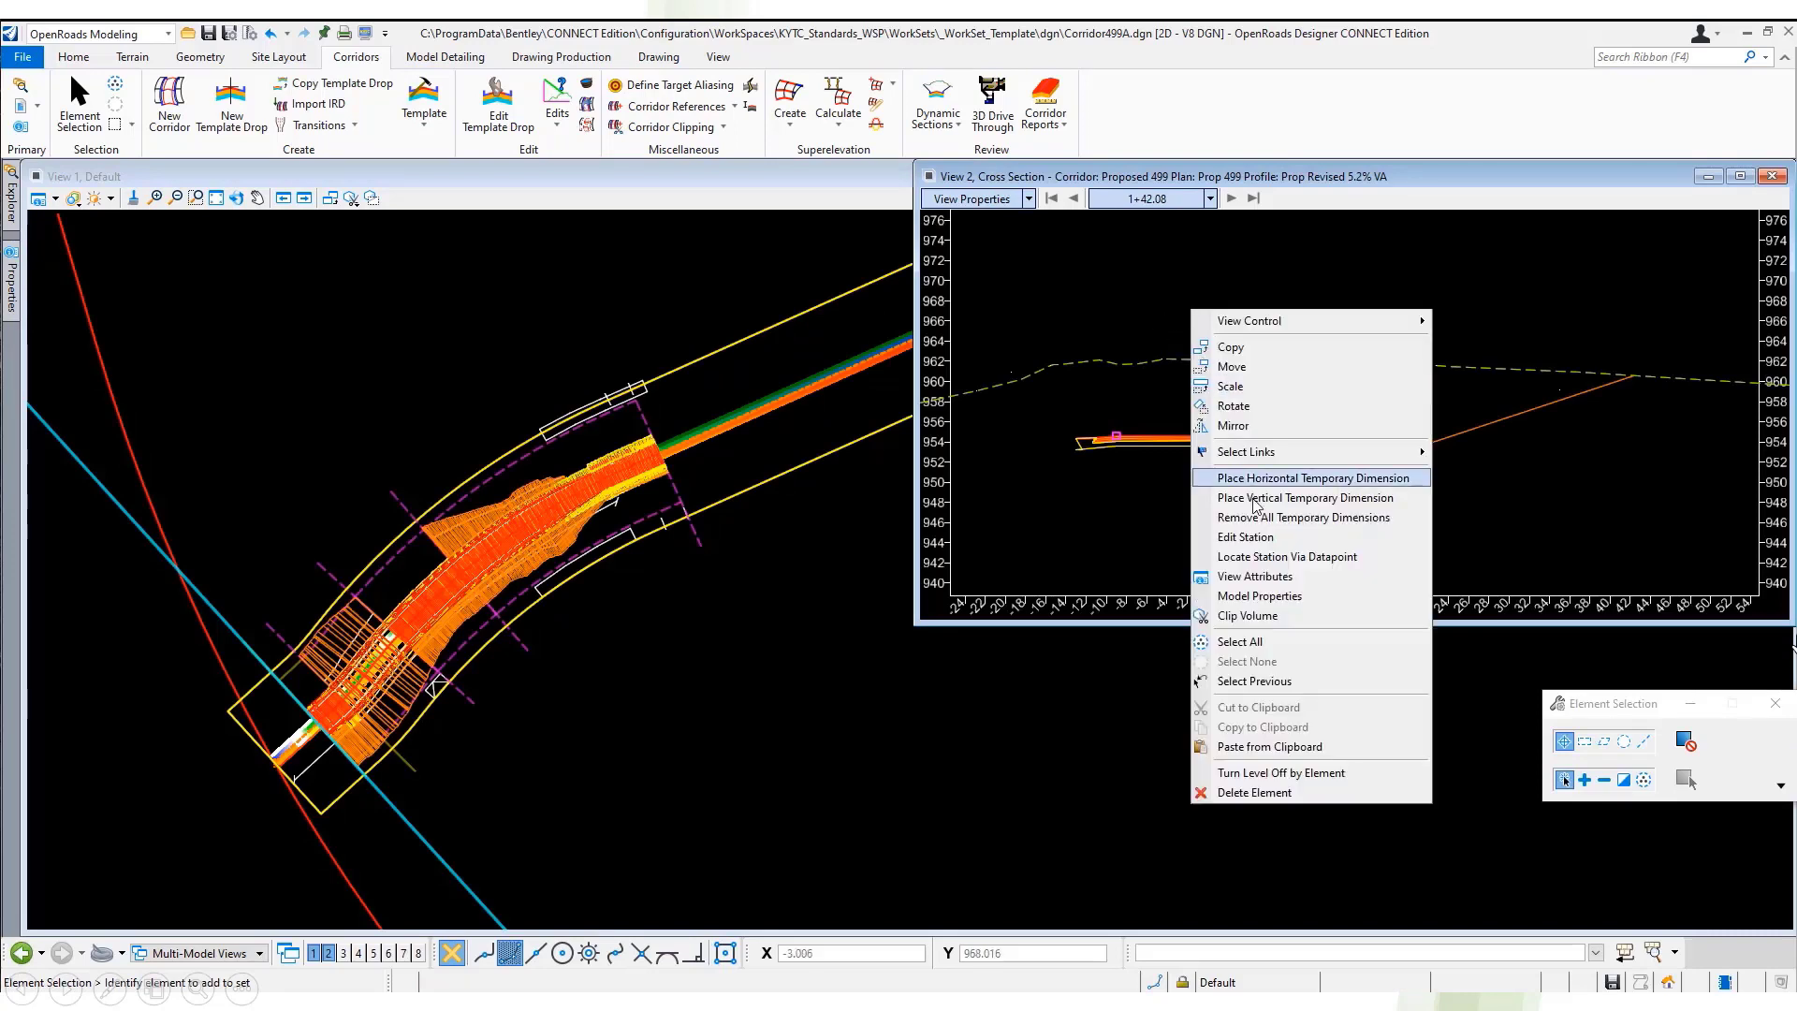
click(1279, 558)
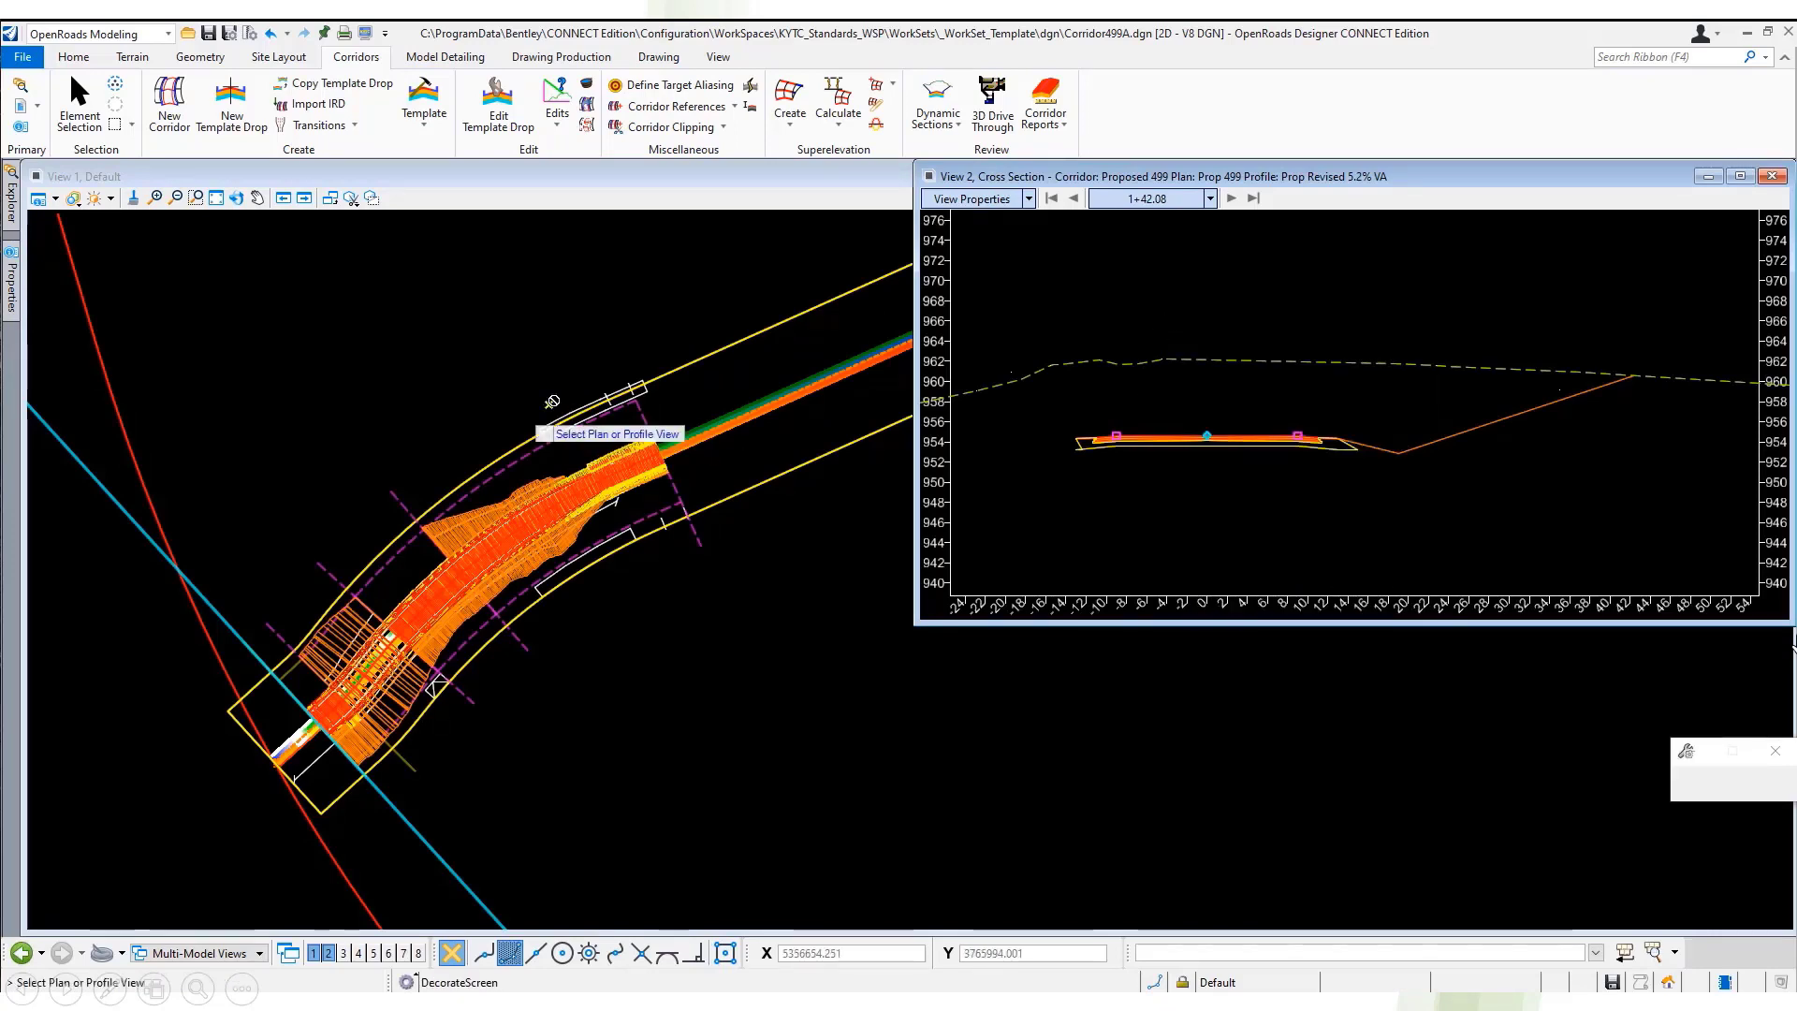
click(446, 441)
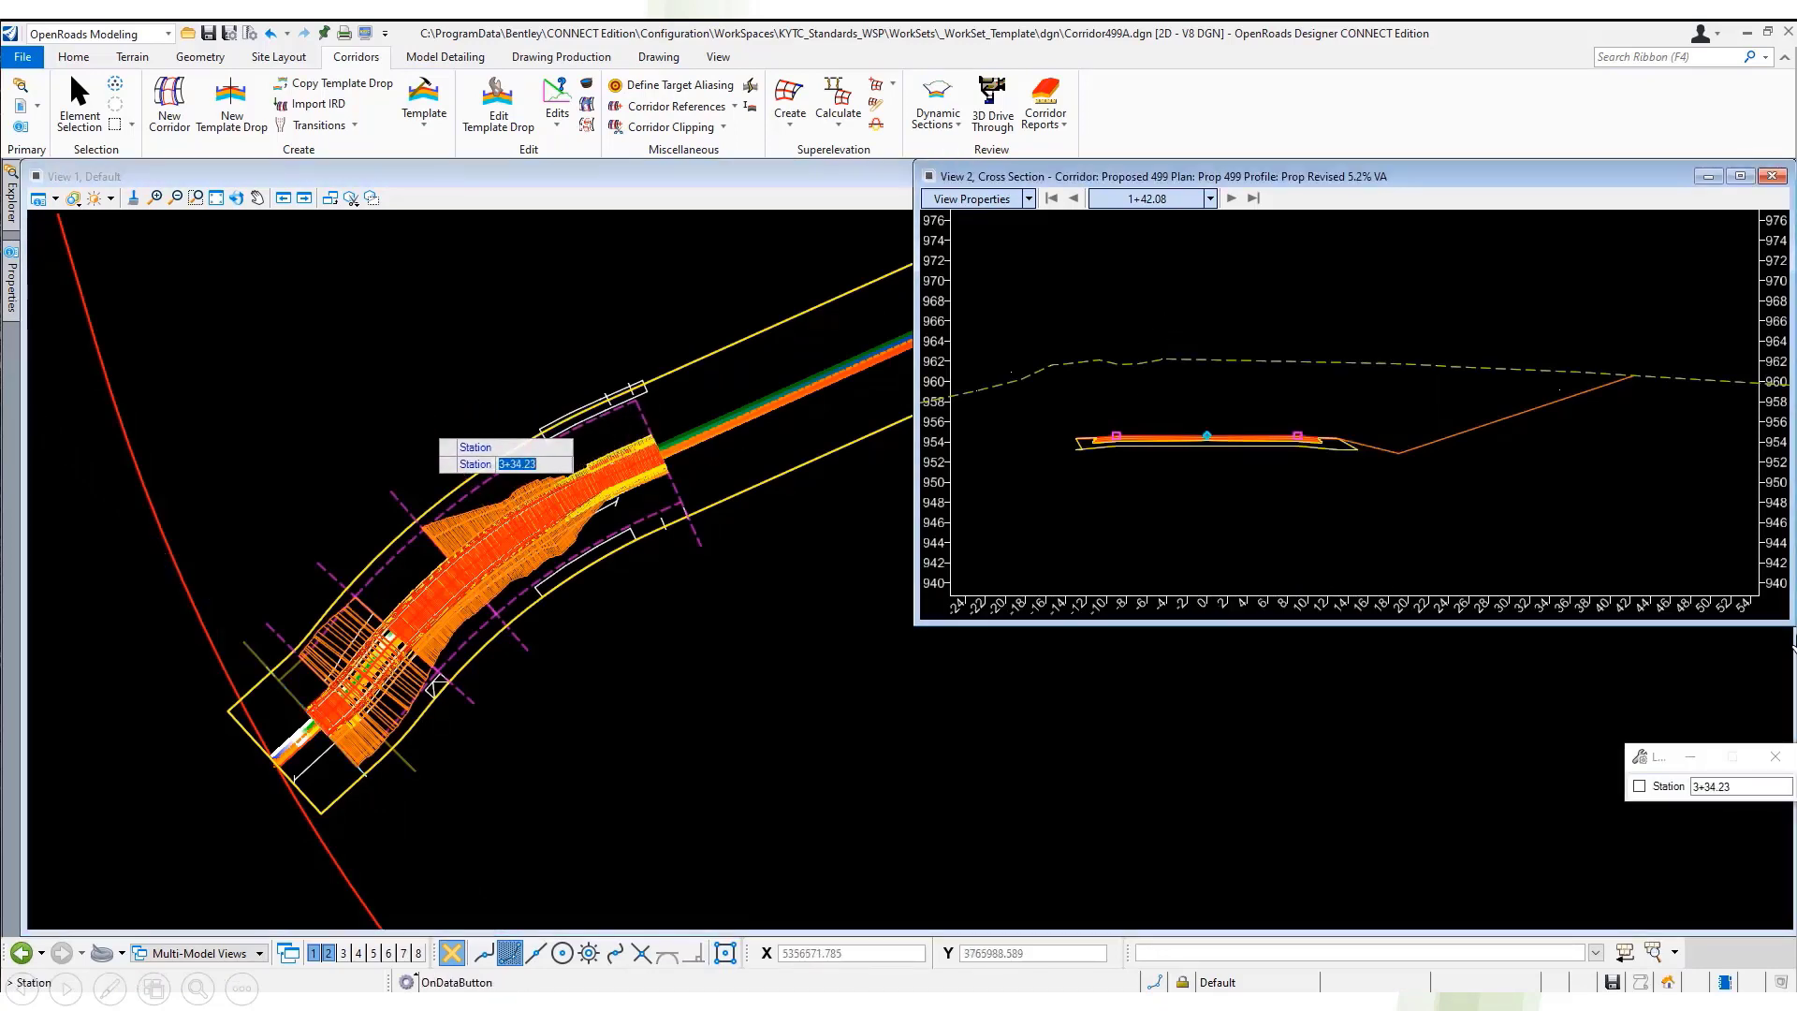
scroll(1331, 354, up, 1)
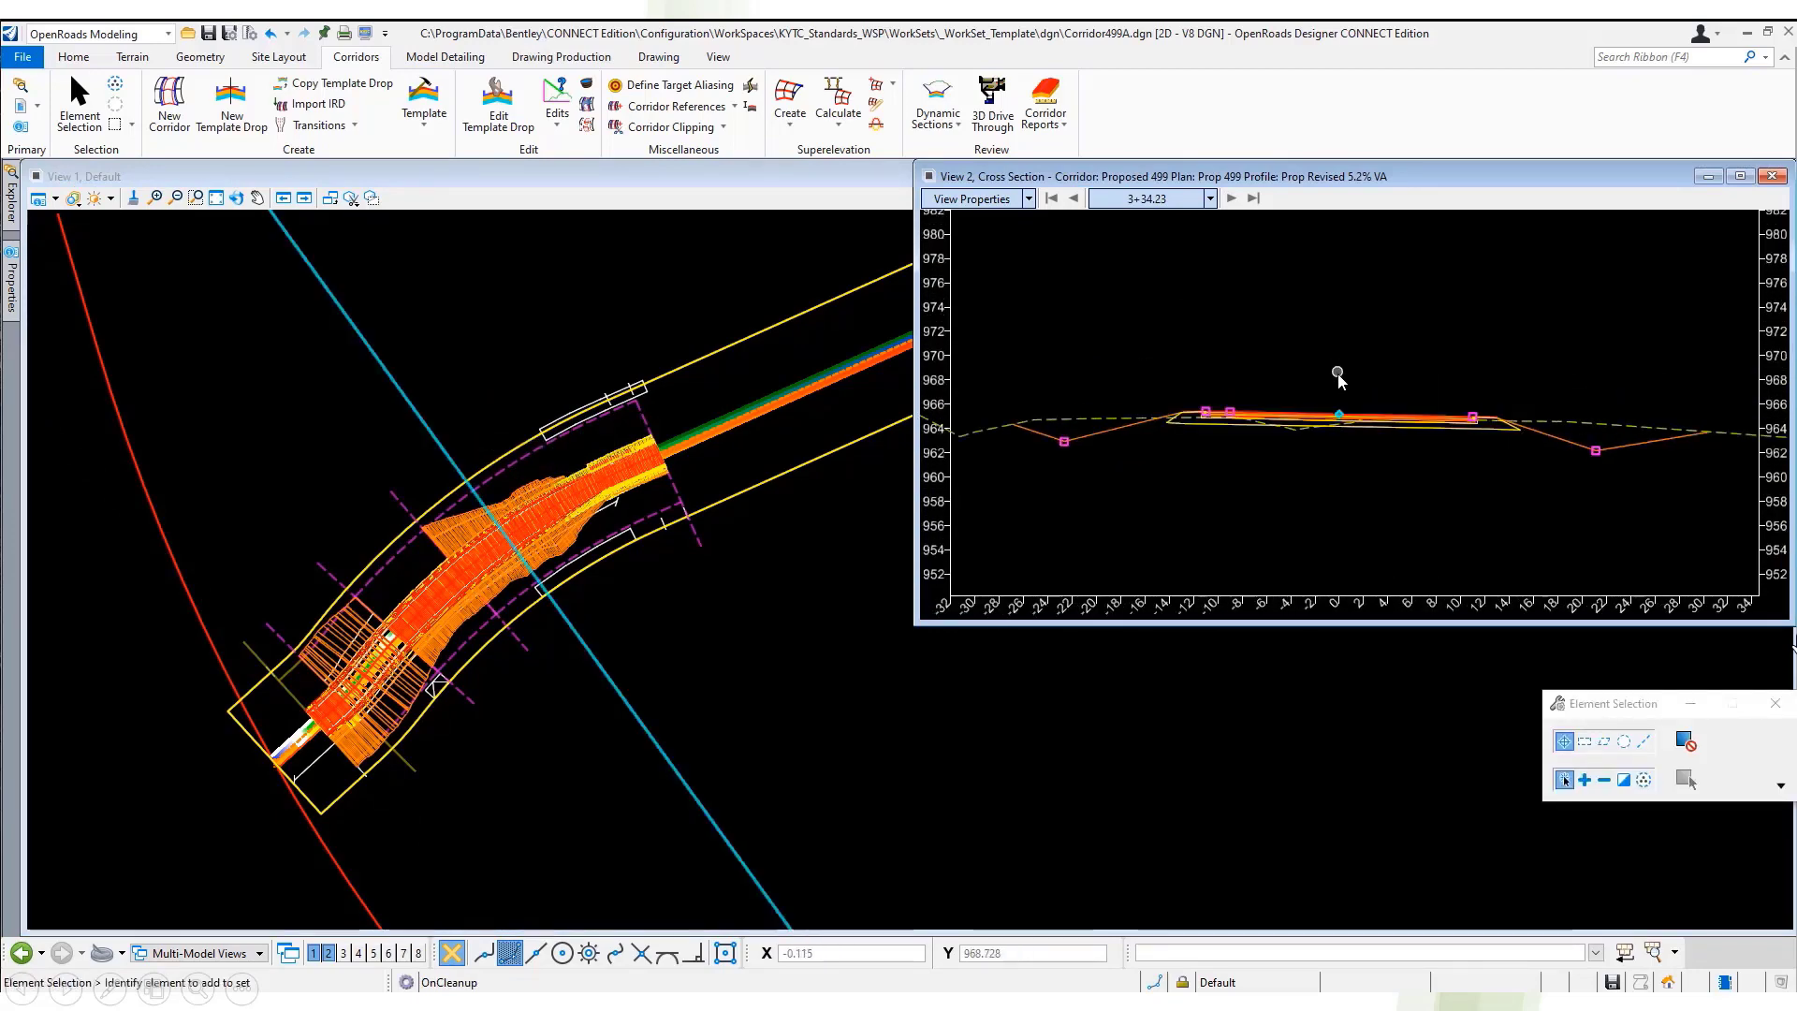
ctrl+scroll(1339, 374, down, 6)
shift+scroll(1349, 392, up, 6)
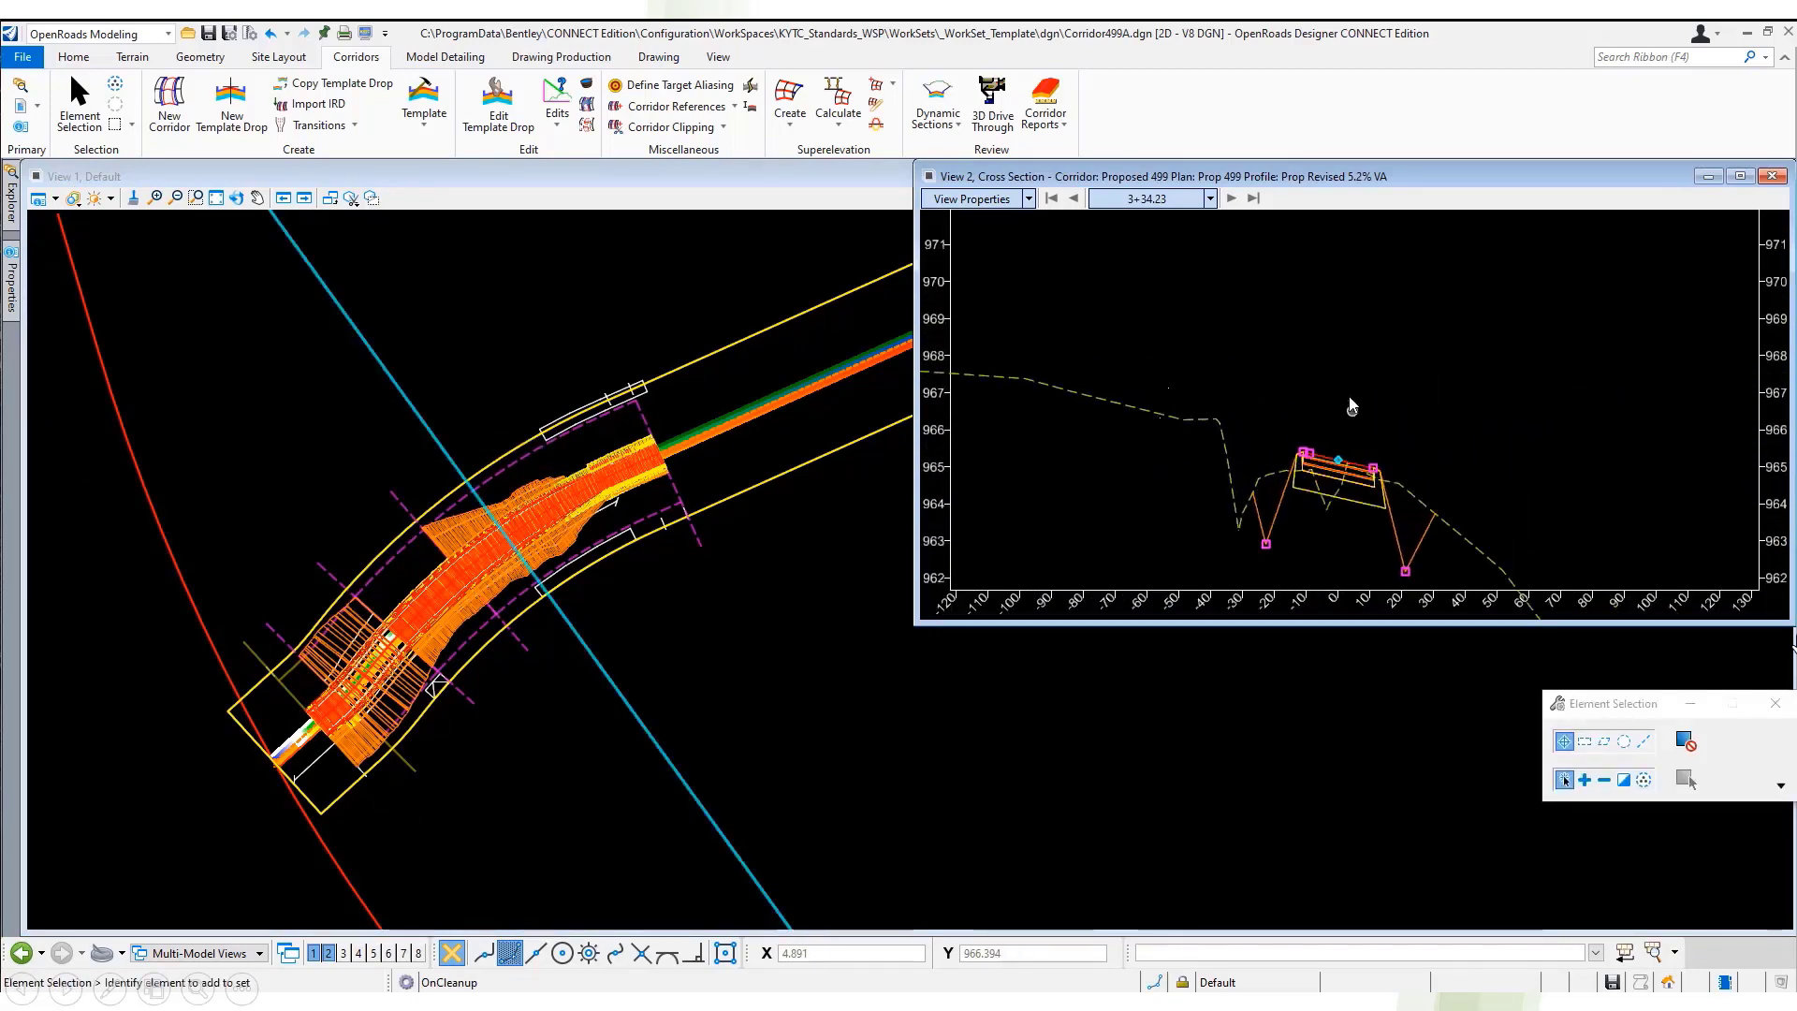
scroll(1387, 447, up, 5)
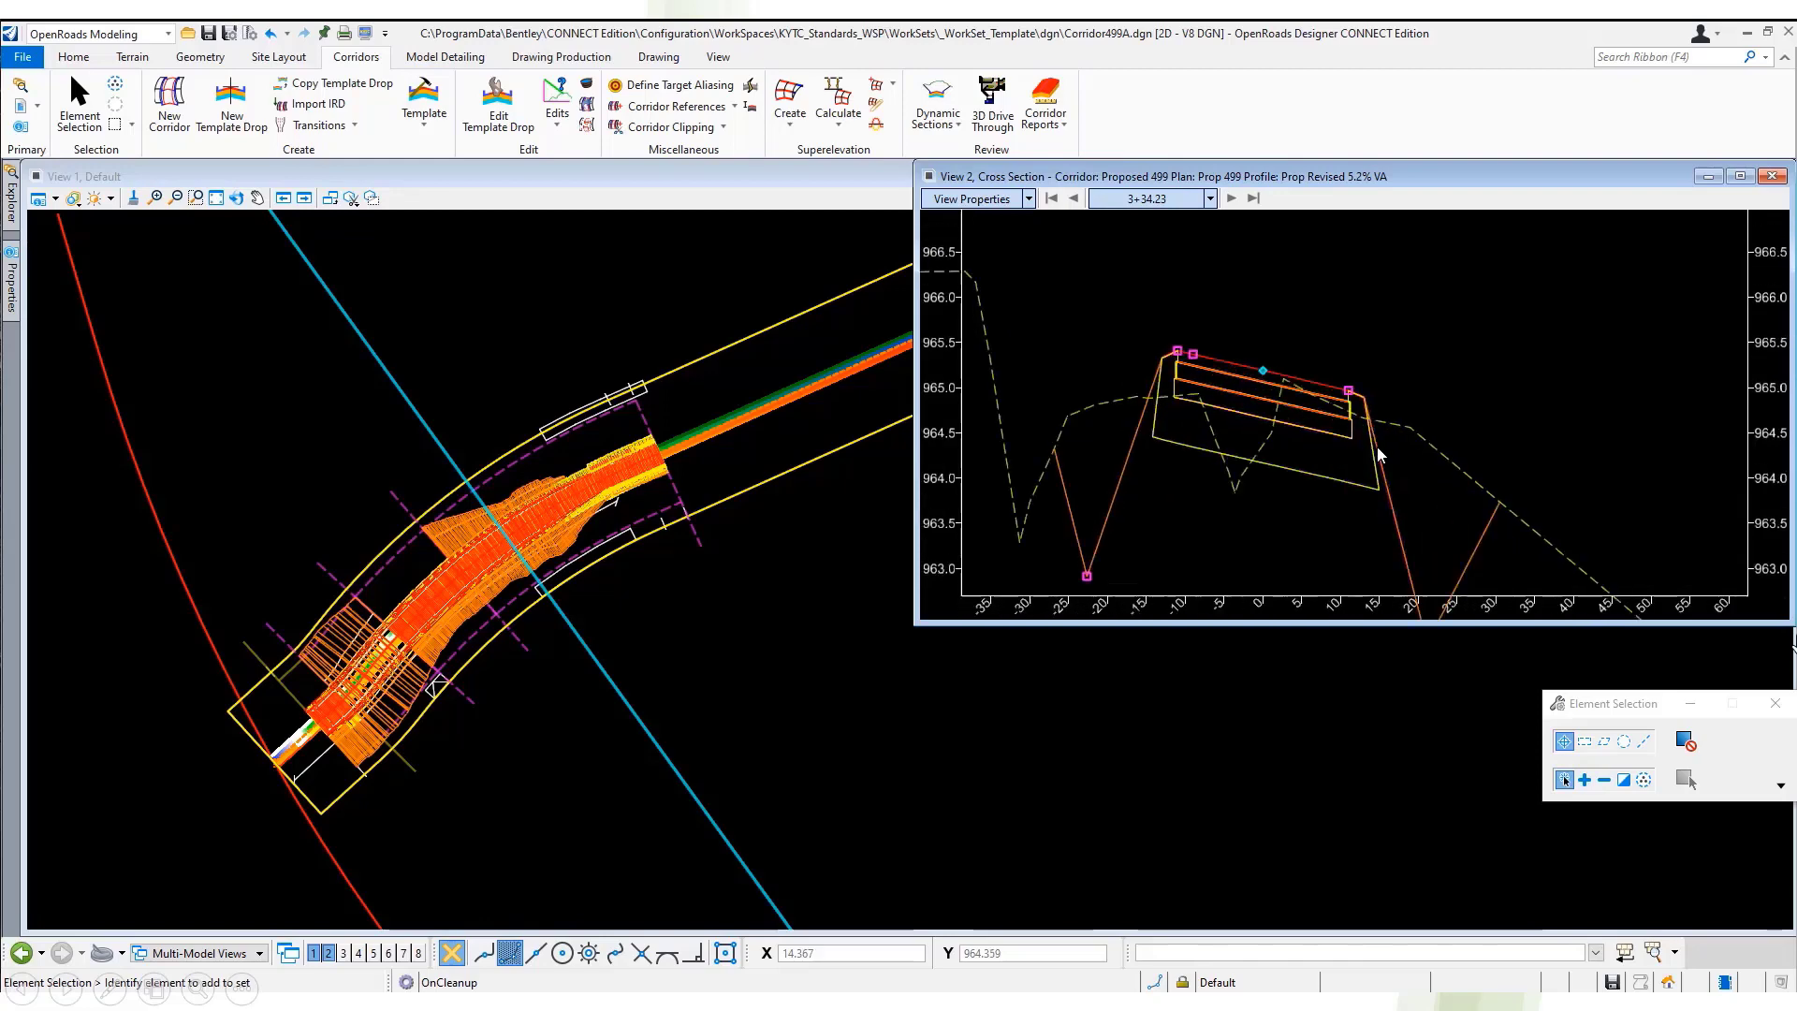
scroll(1188, 318, down, 3)
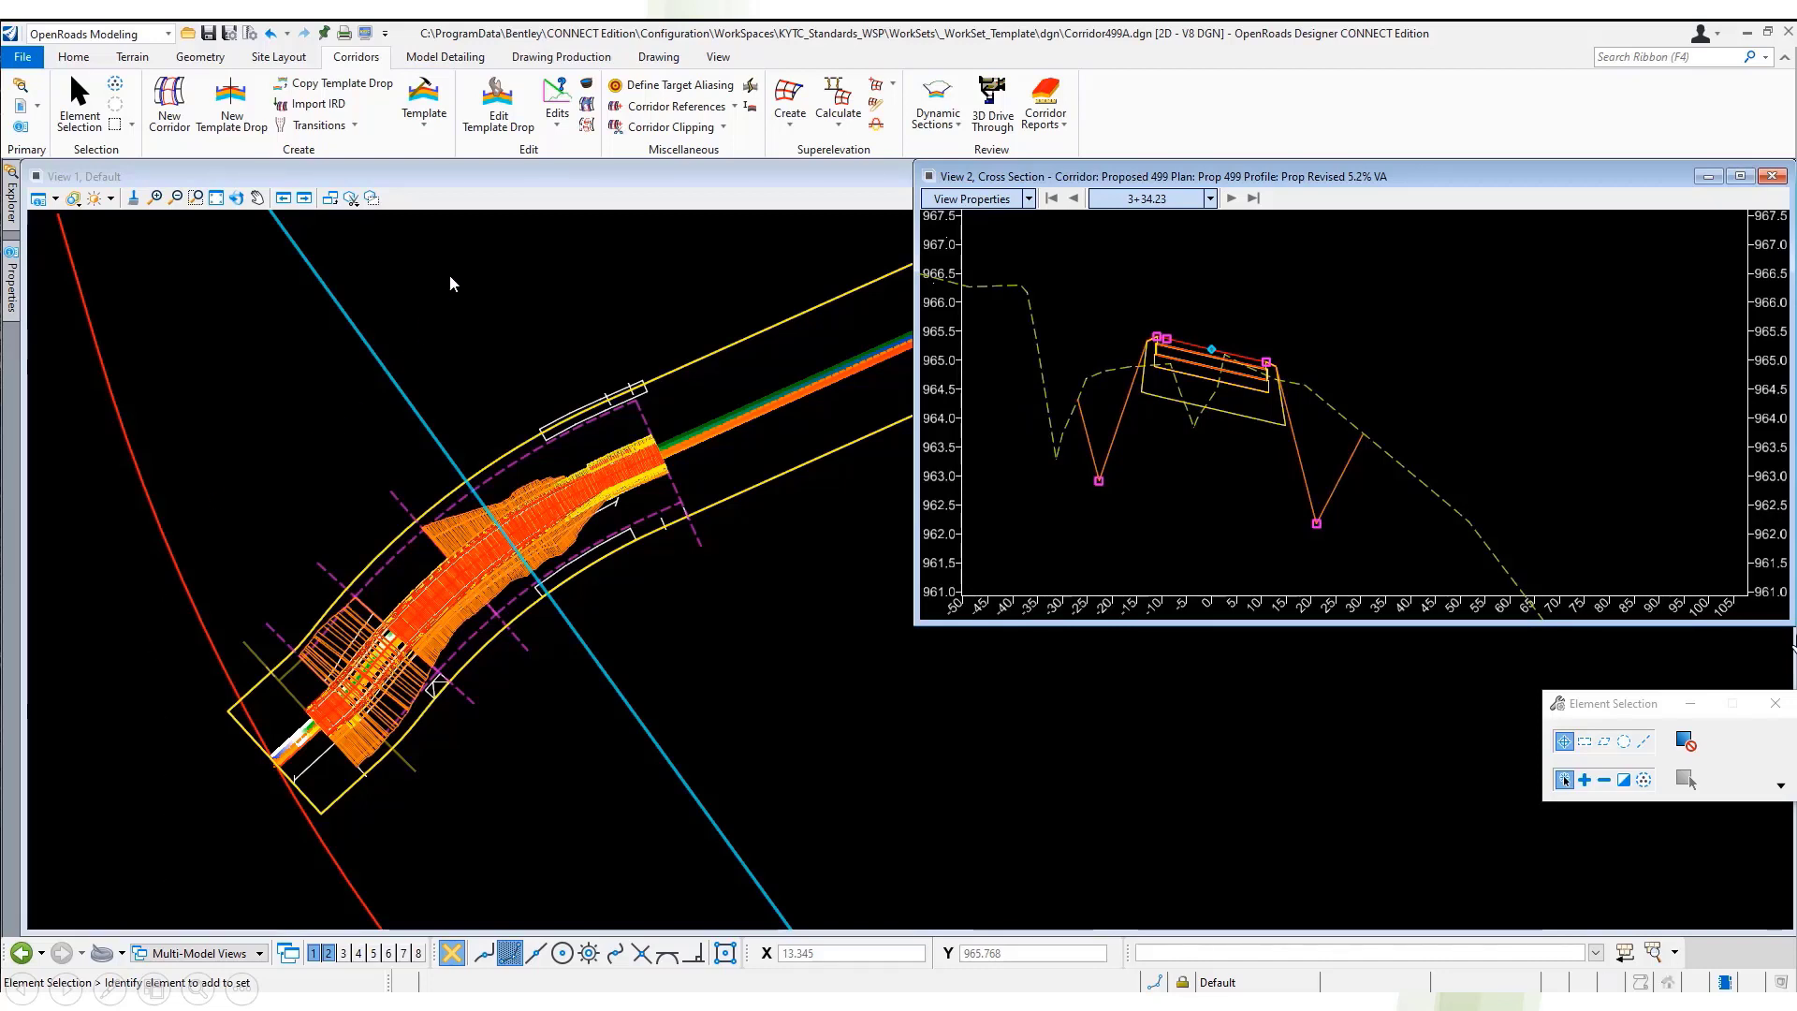
- Check the superelevation point controls in the Corridor Objects of Proposed 499 and close the dialog
click(557, 94)
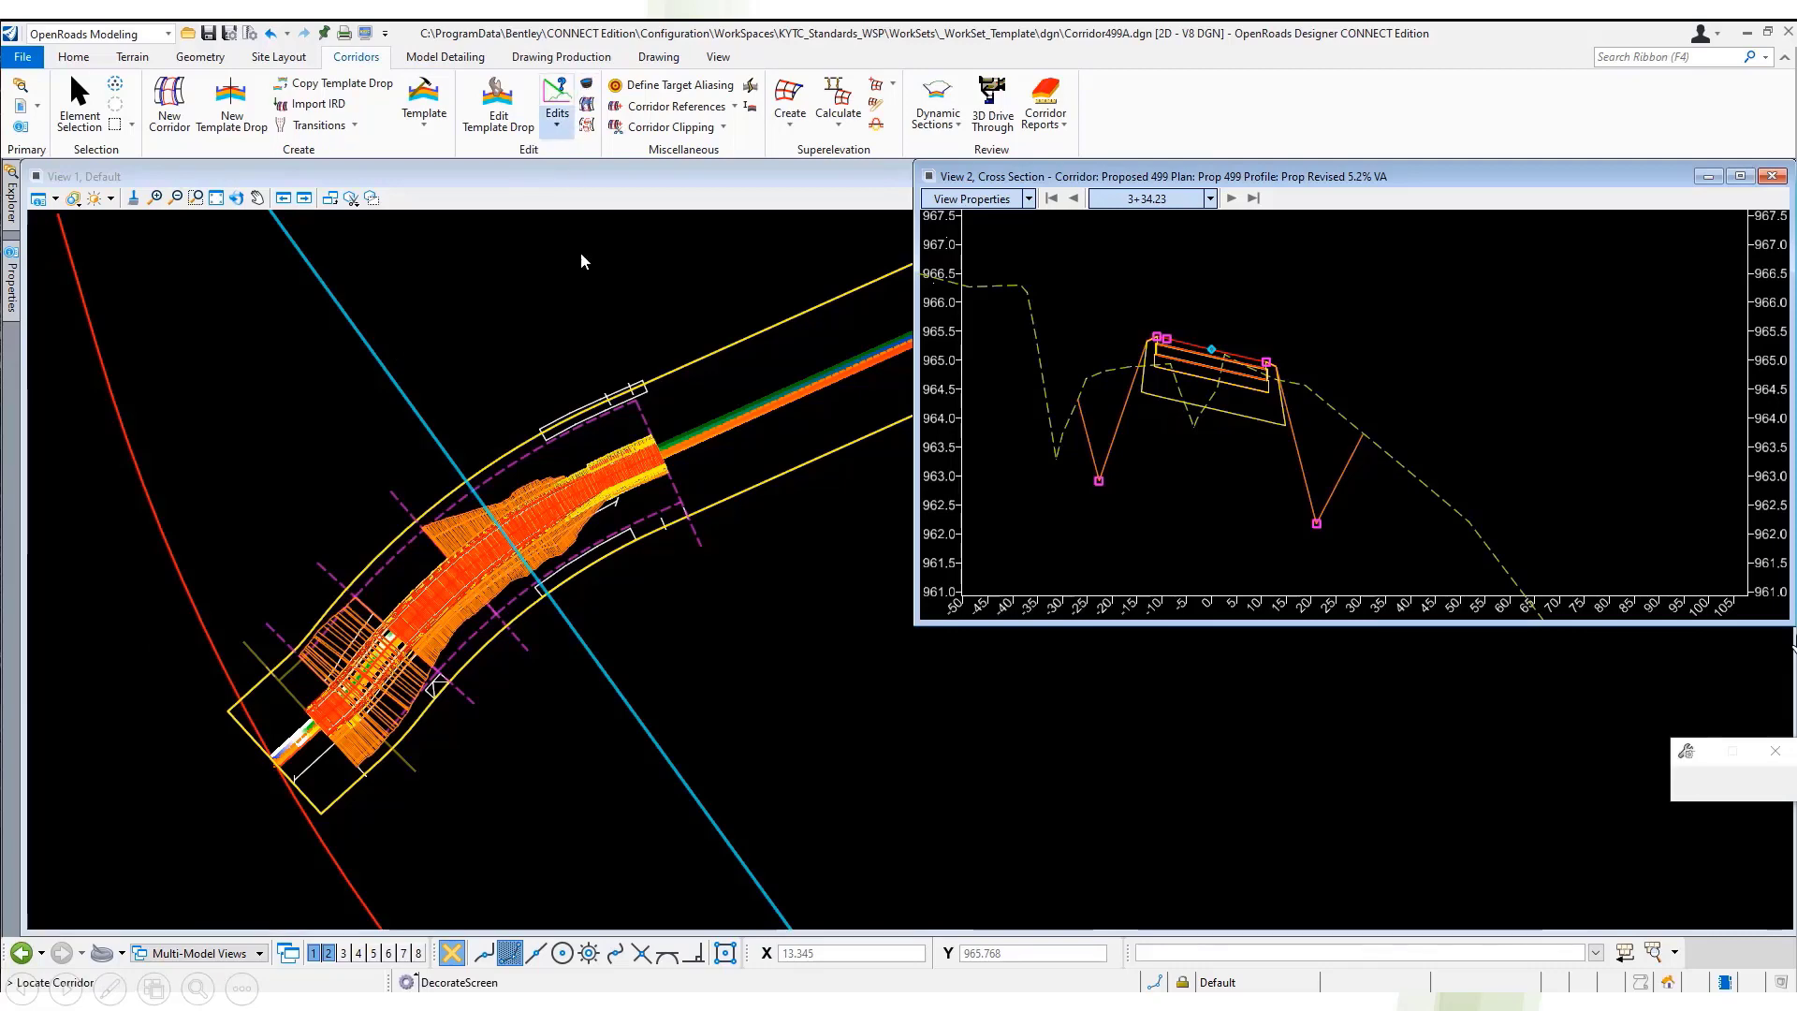
click(572, 496)
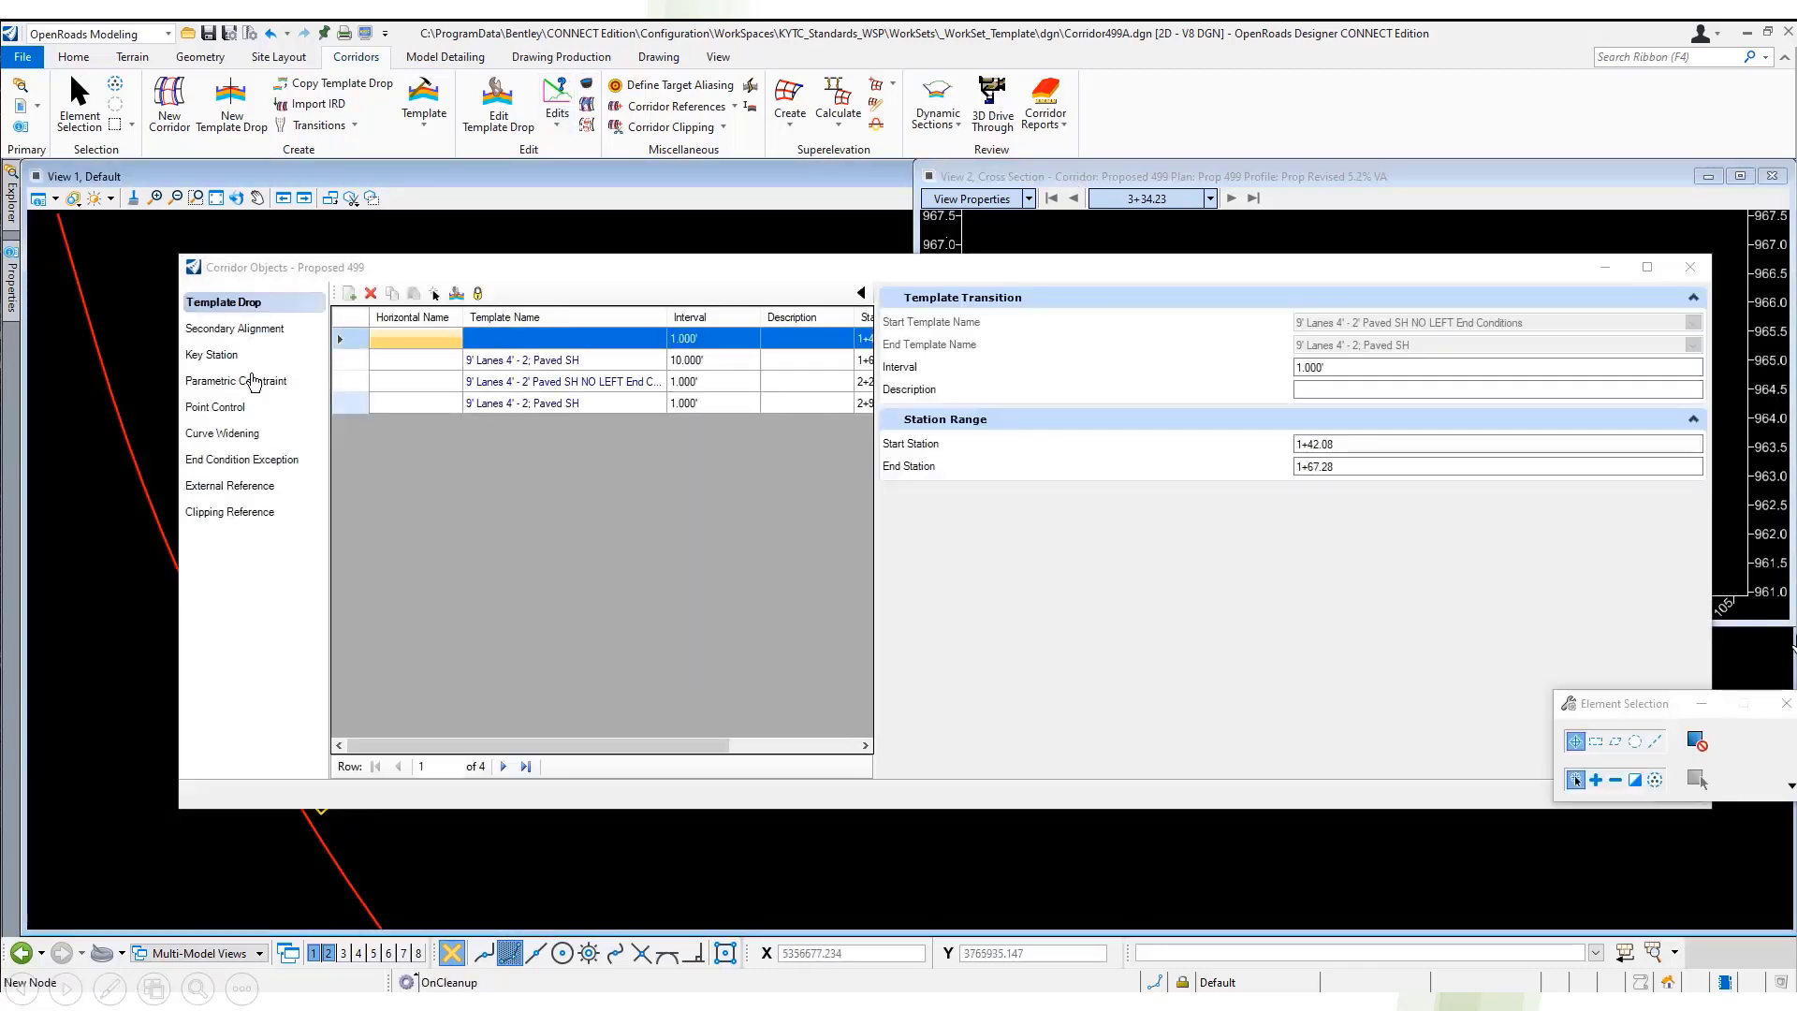
click(231, 406)
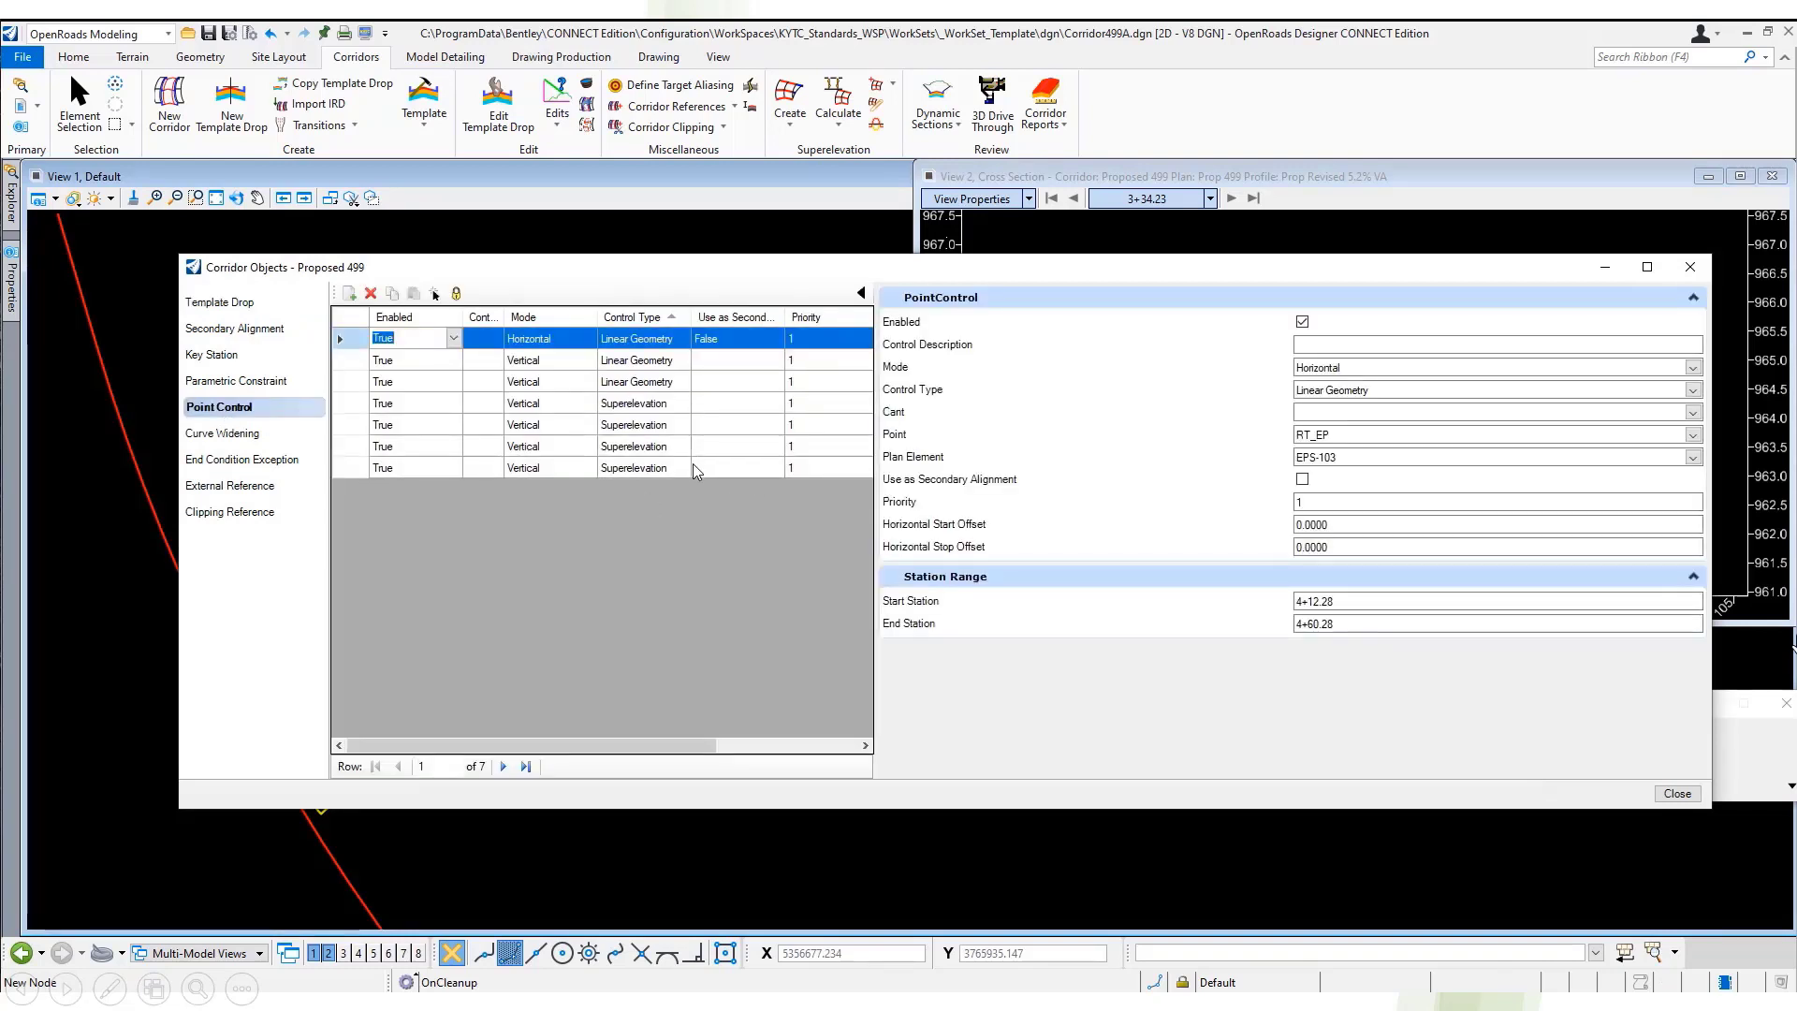
click(1687, 795)
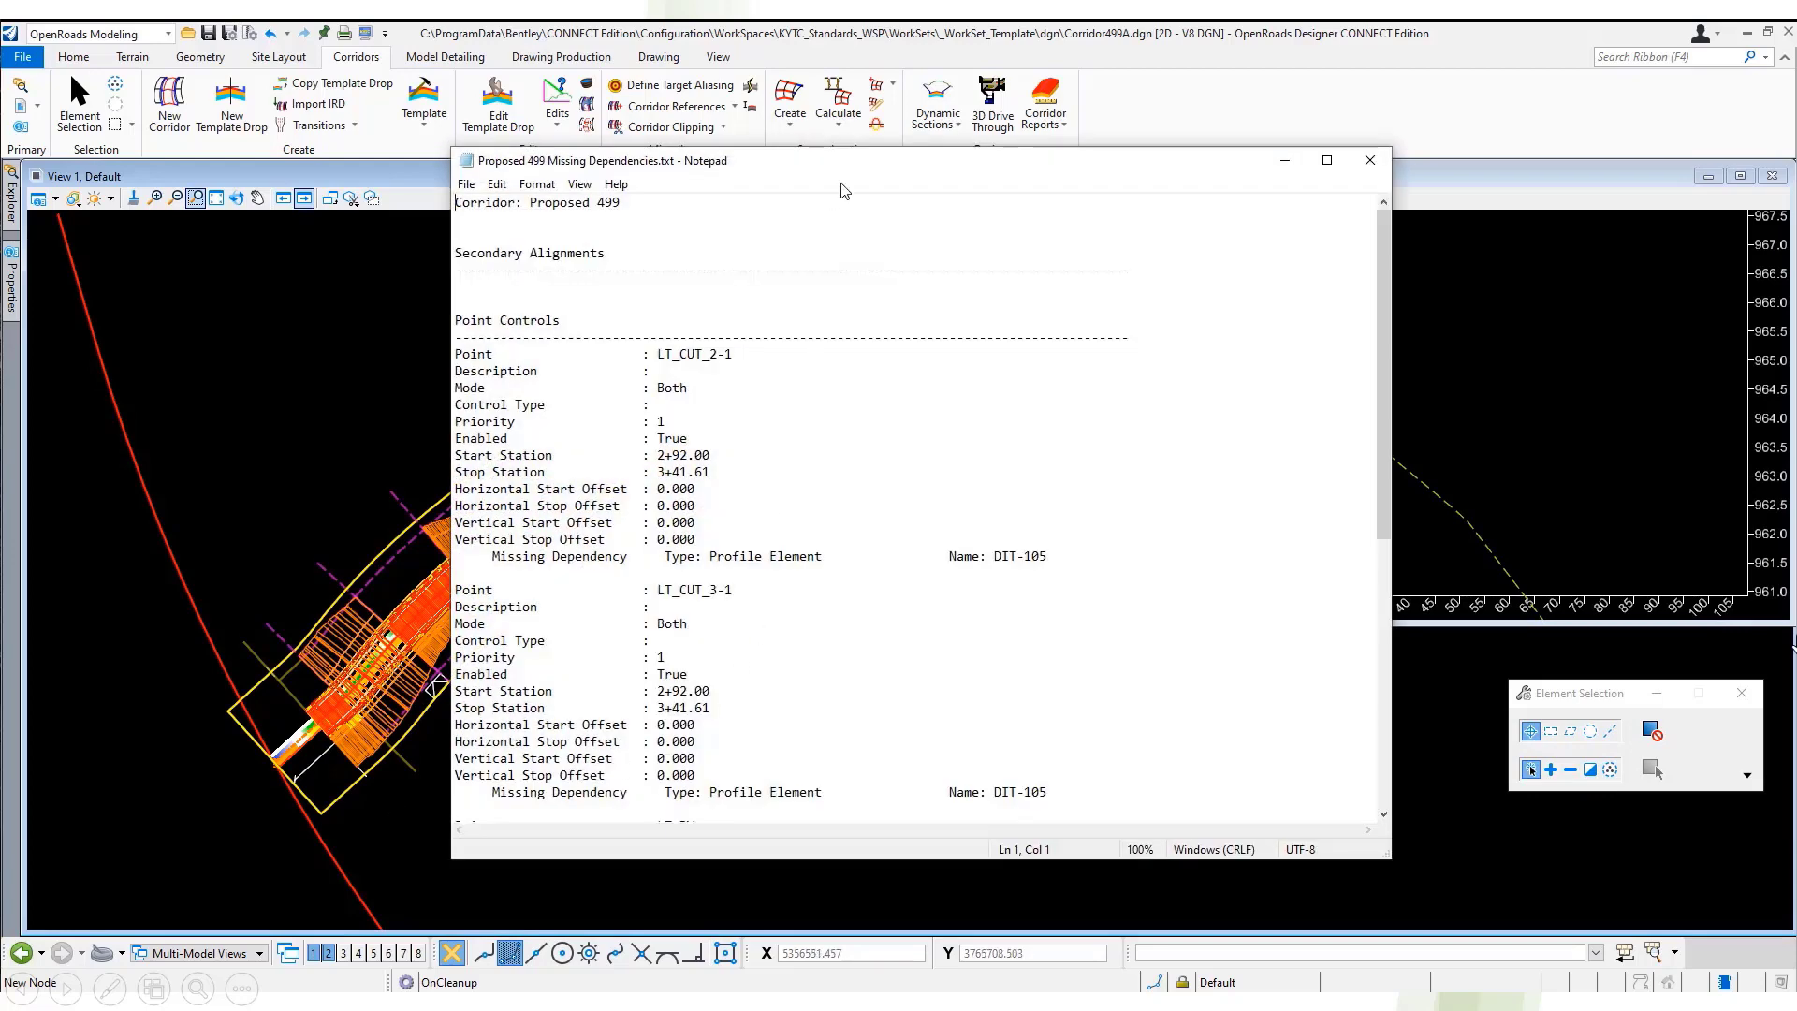
- Snap Proposed 499 Missing Dependencies.txt beside the modeling window and tile View 1 above the View 2 cross section
key(super+Right)
click(541, 339)
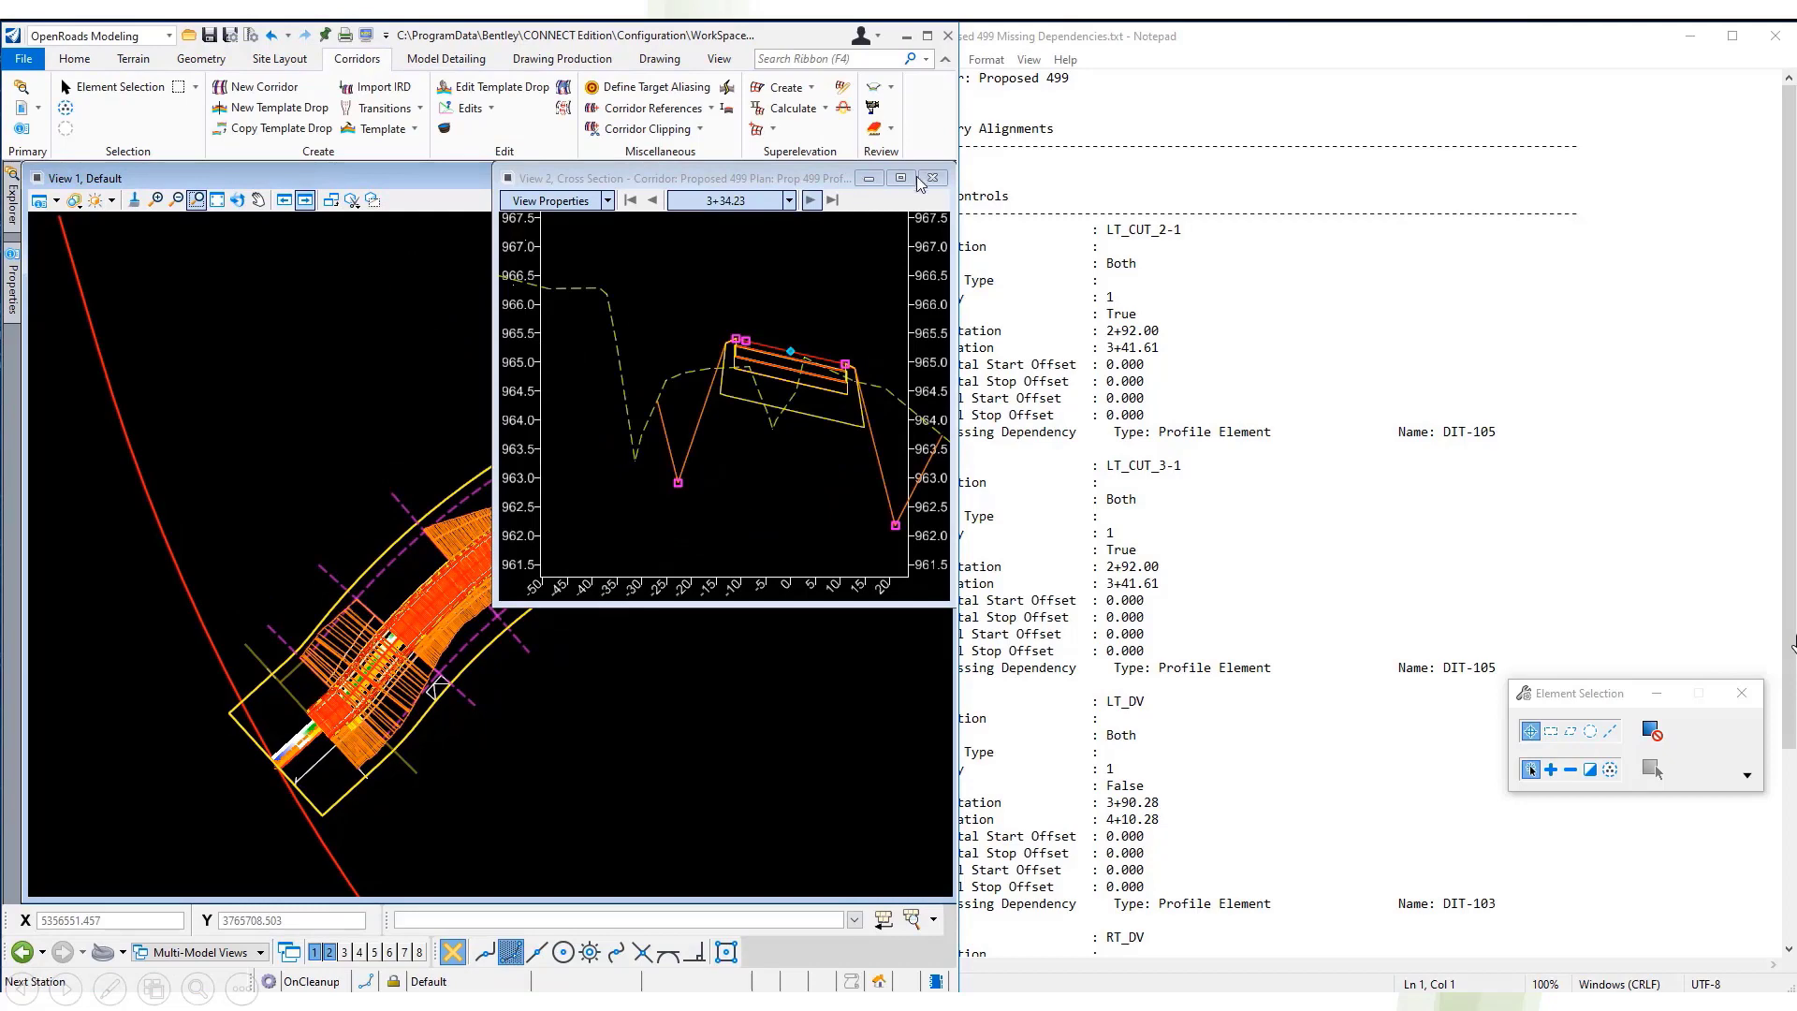
drag(763, 181, 758, 500)
click(719, 59)
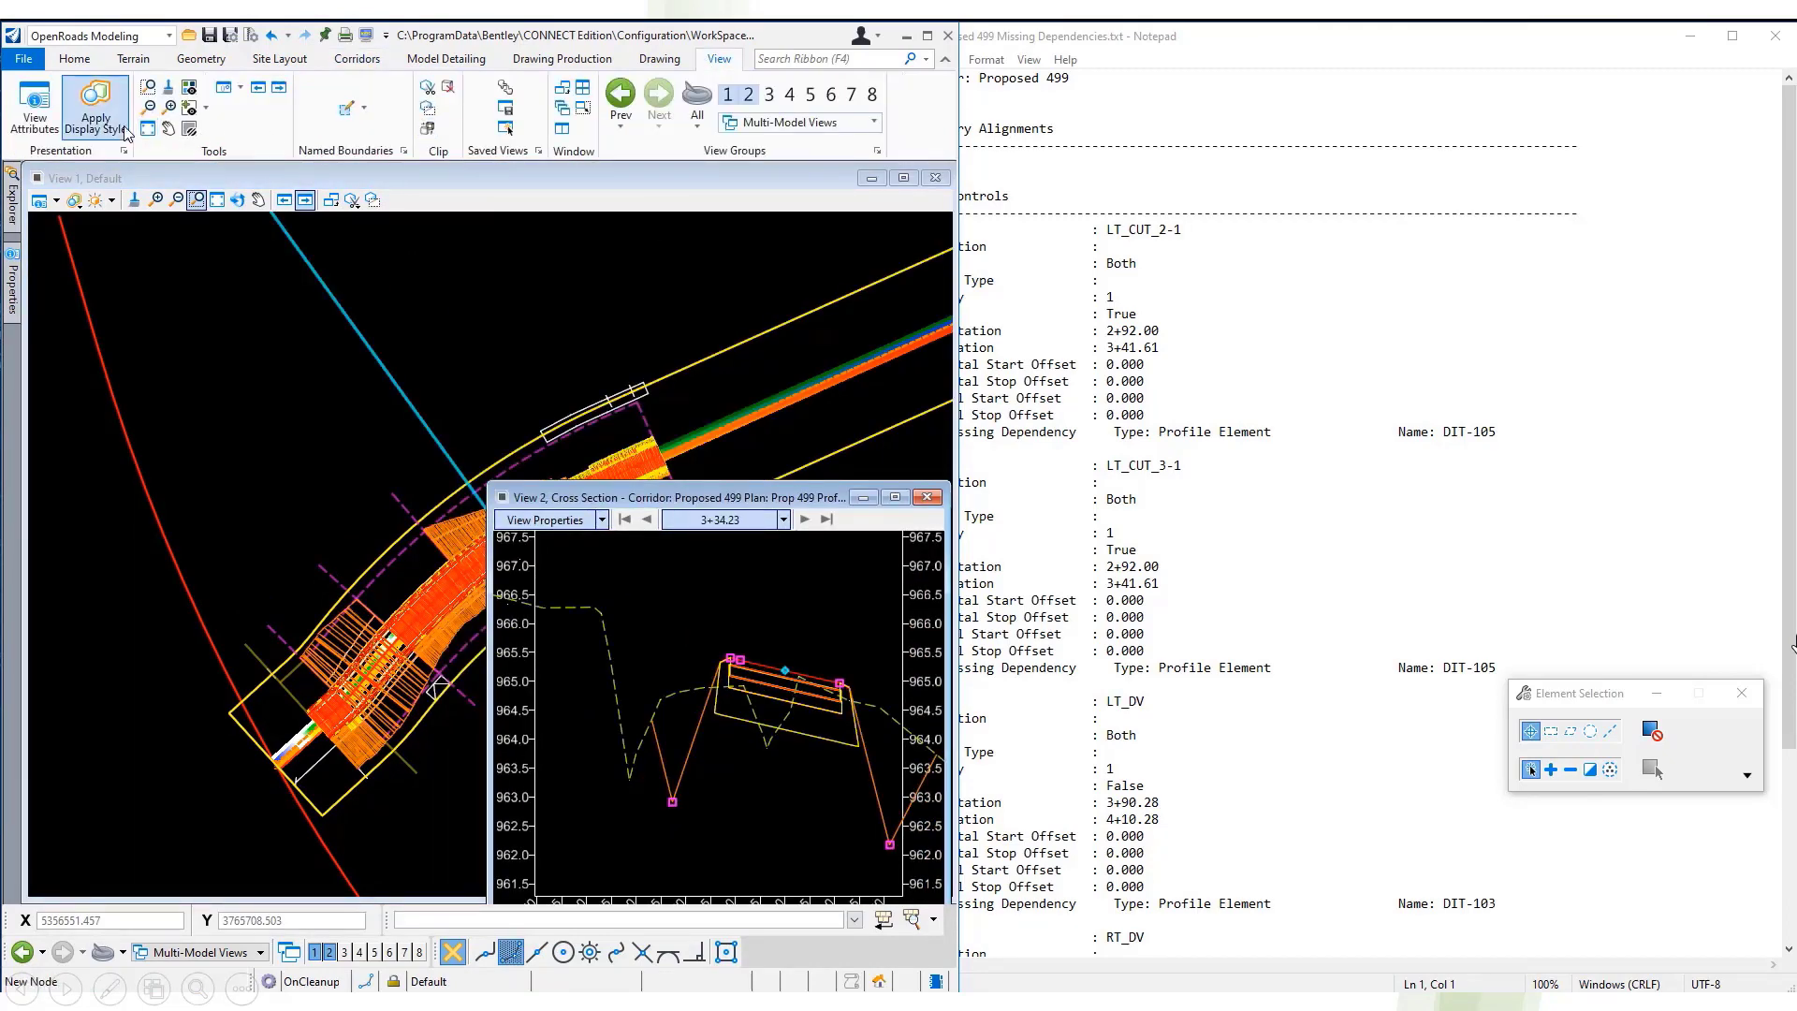
click(583, 91)
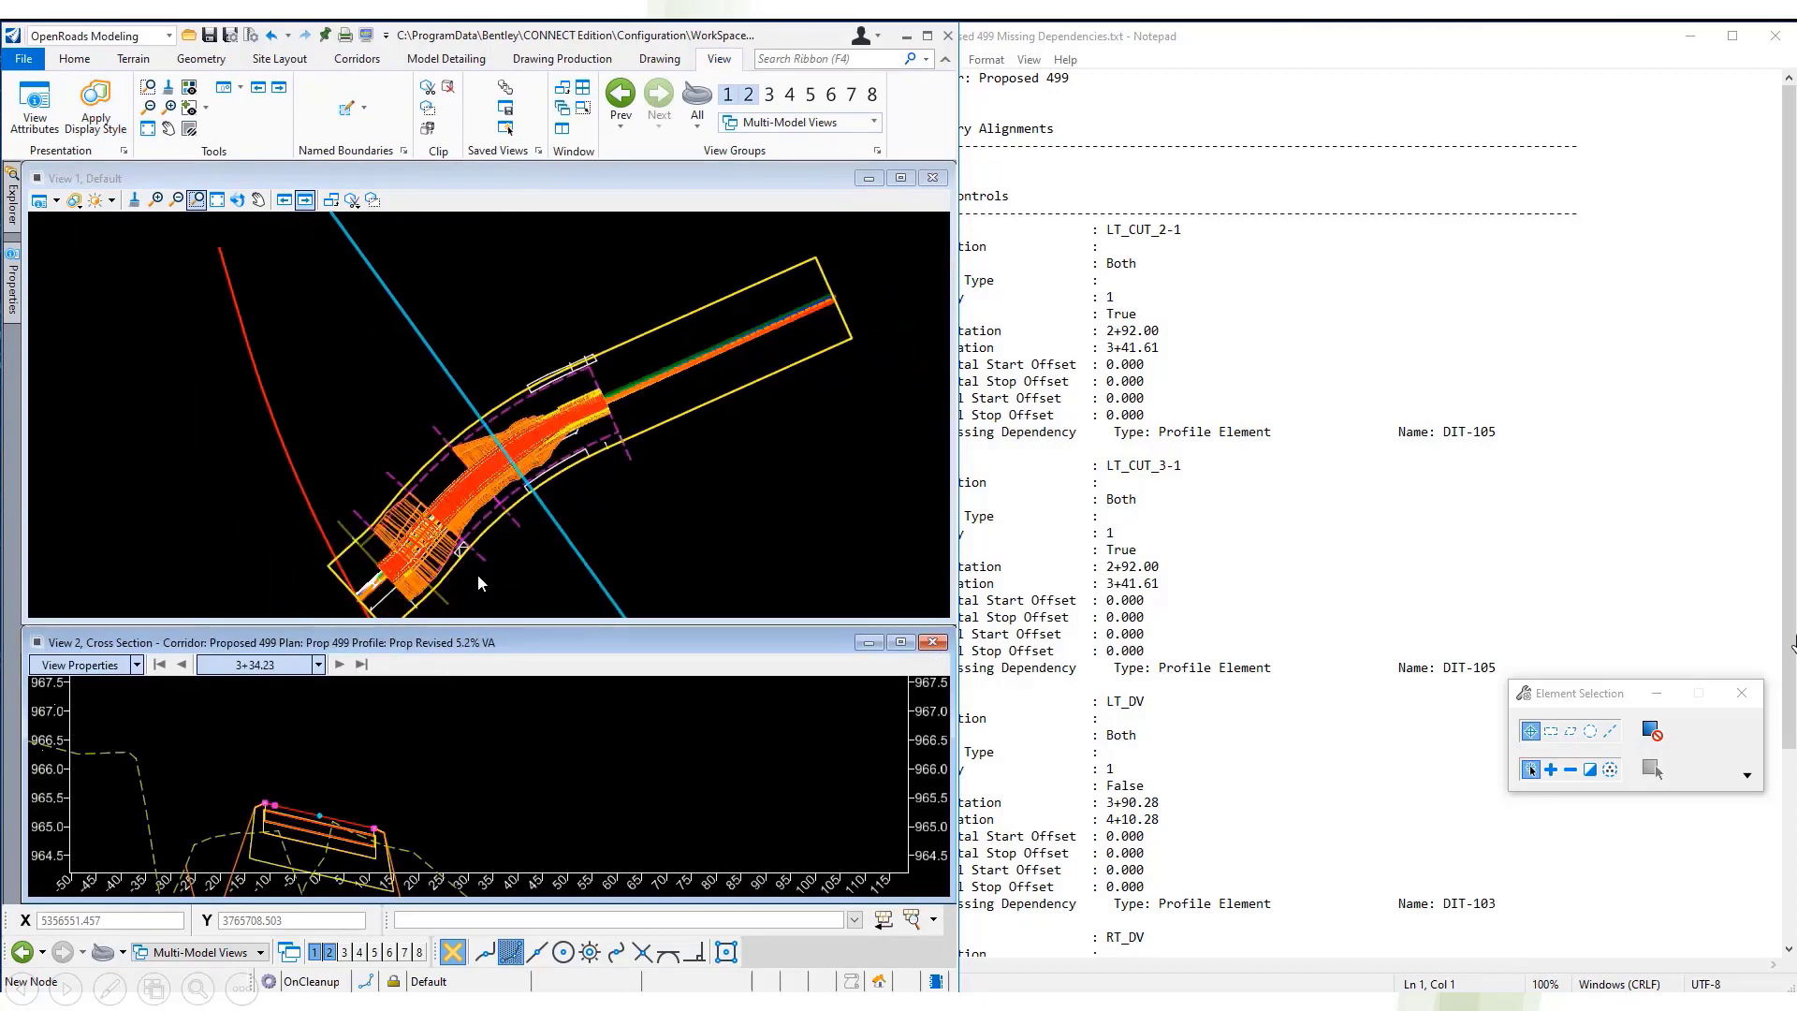
scroll(588, 718, down, 2)
scroll(392, 834, up, 2)
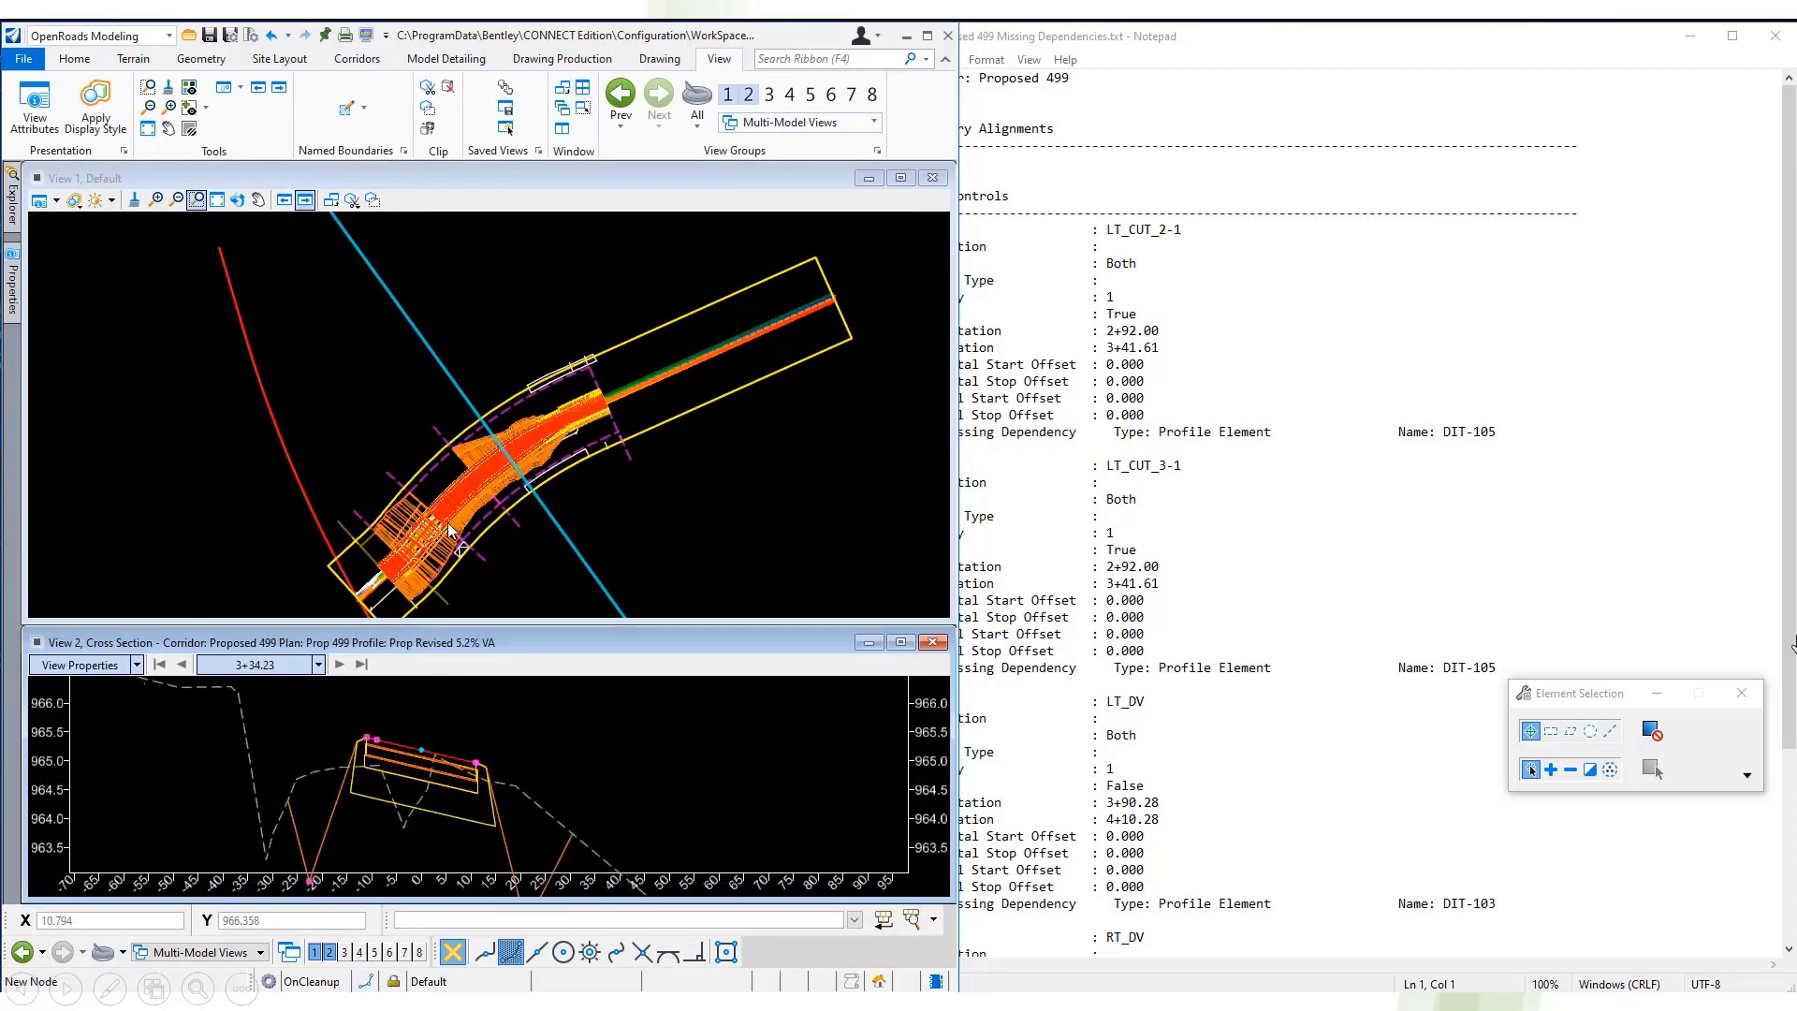
scroll(451, 529, up, 2)
scroll(497, 397, up, 2)
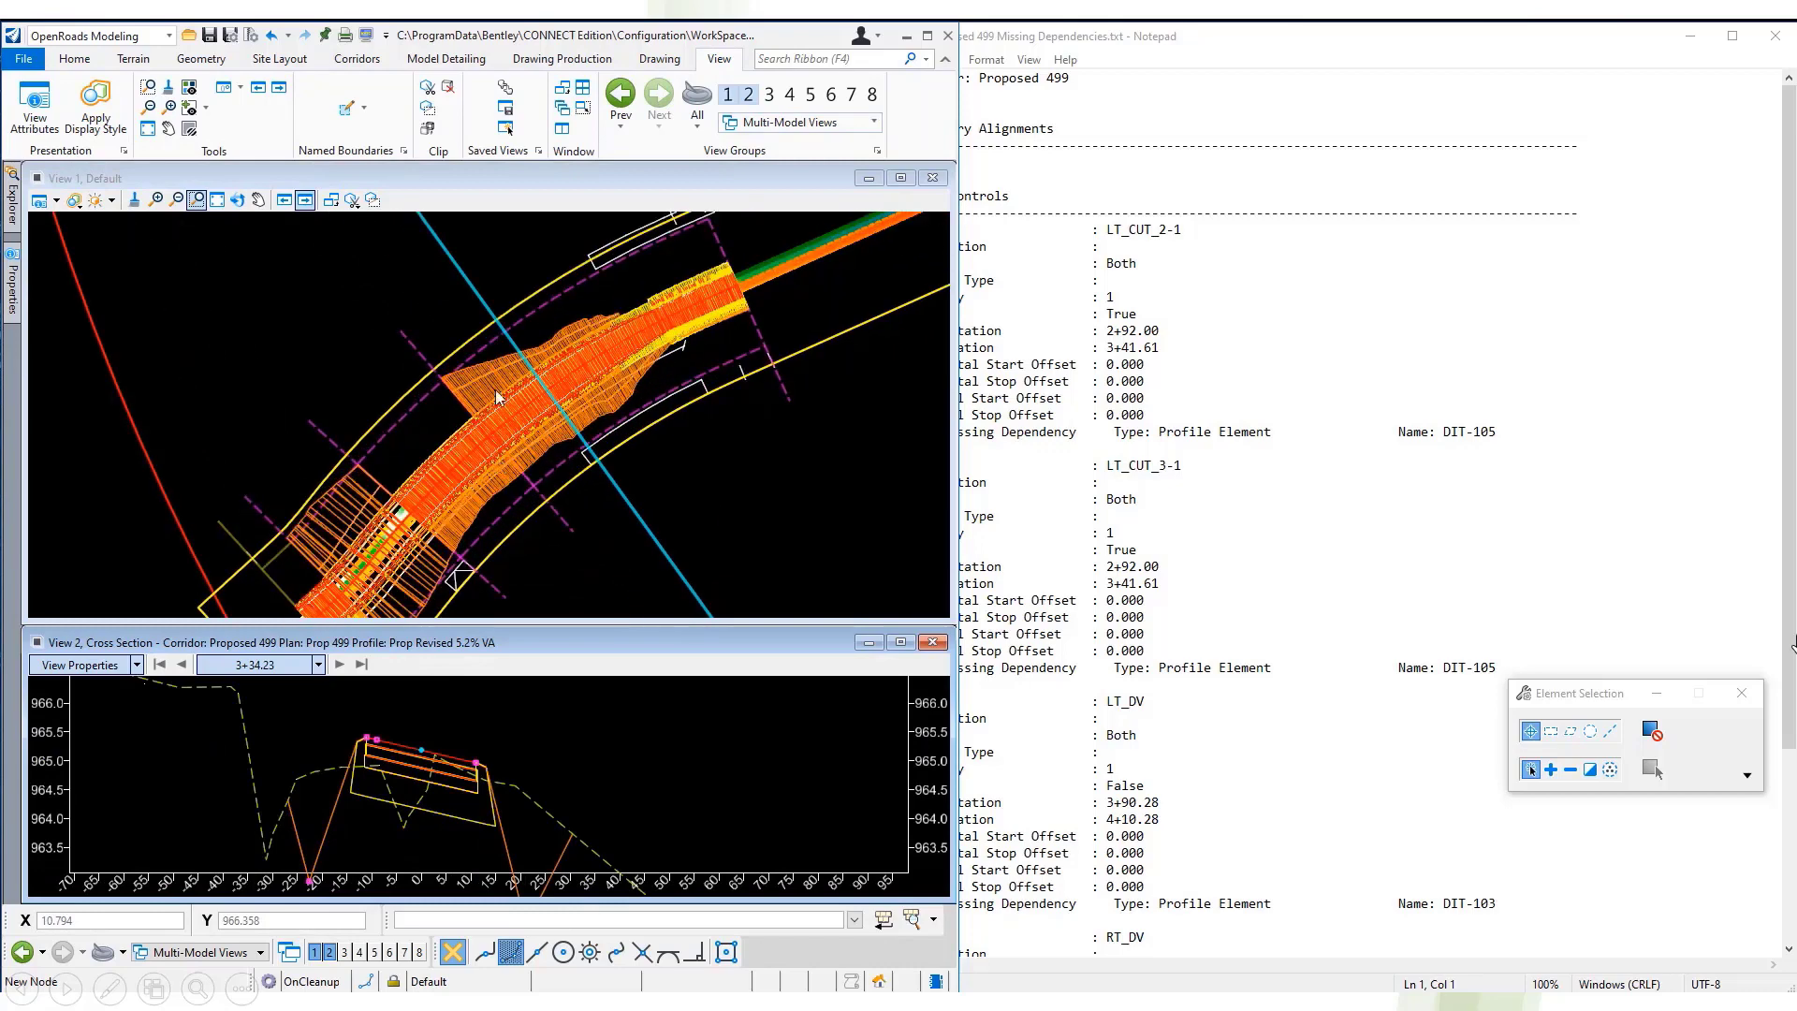
- Bring the missing dependencies text file forward and move it clear of the modeling window so its field labels are readable
click(180, 249)
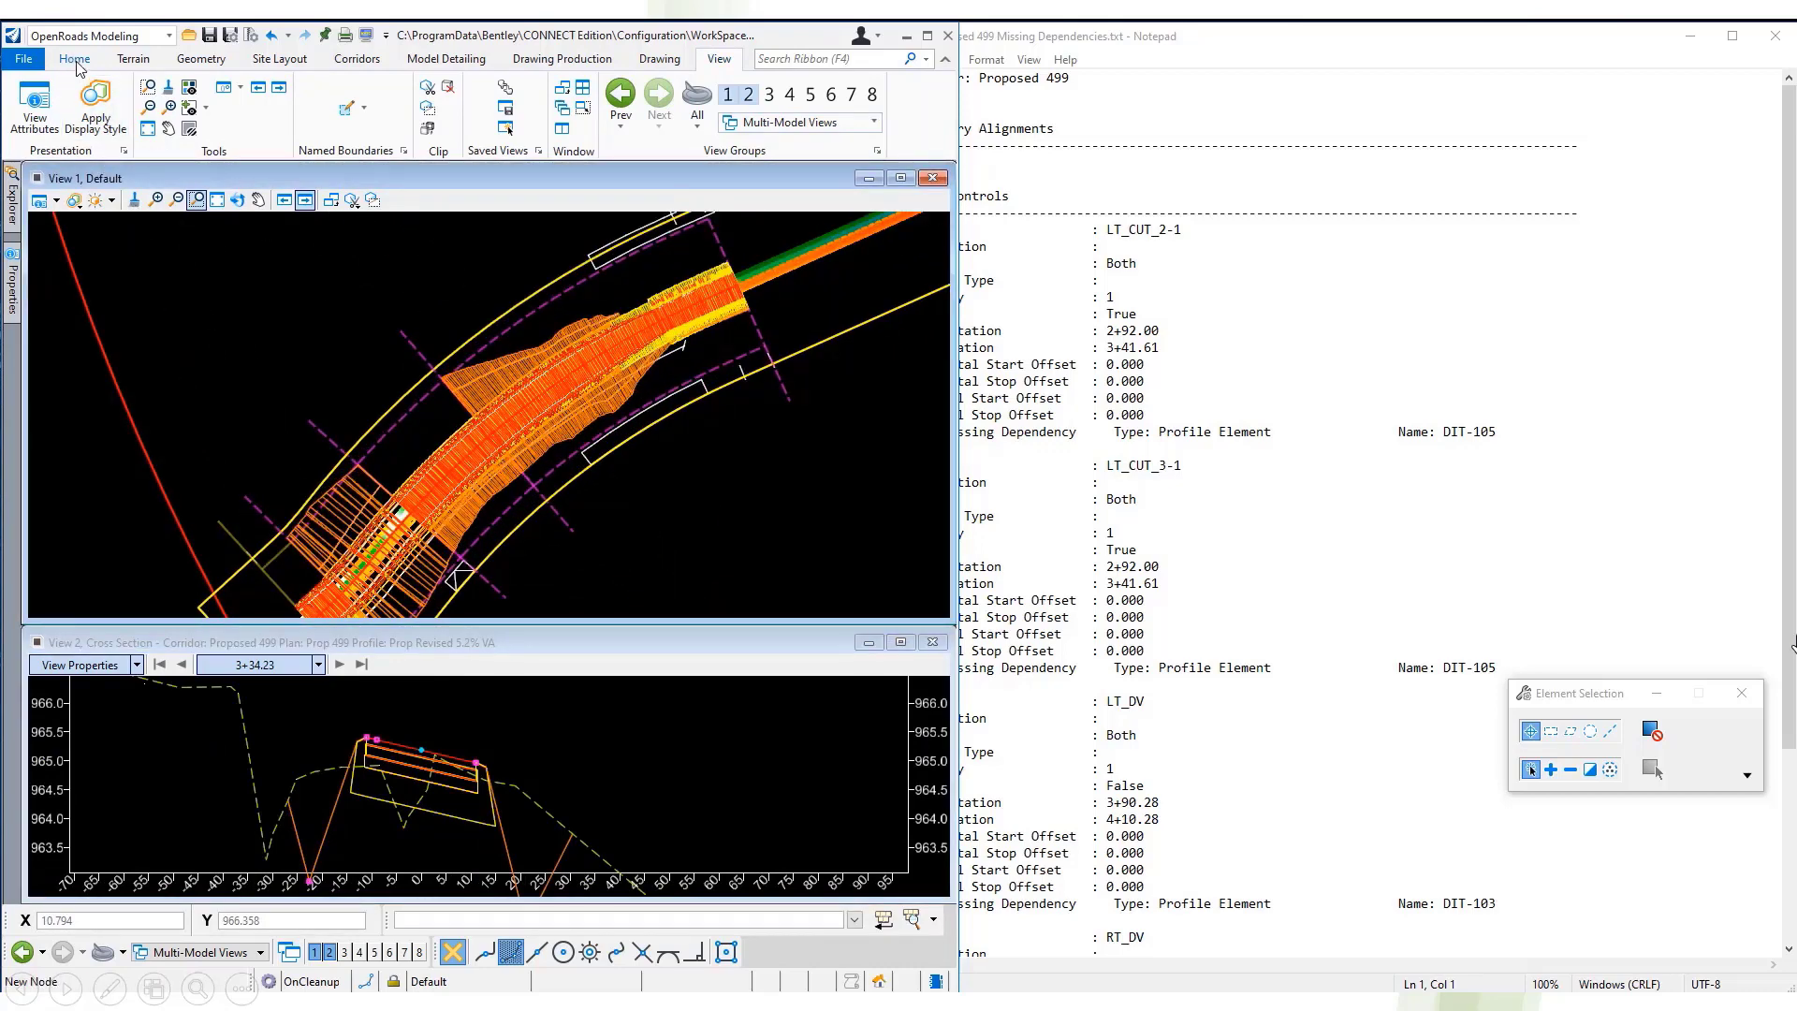
click(75, 59)
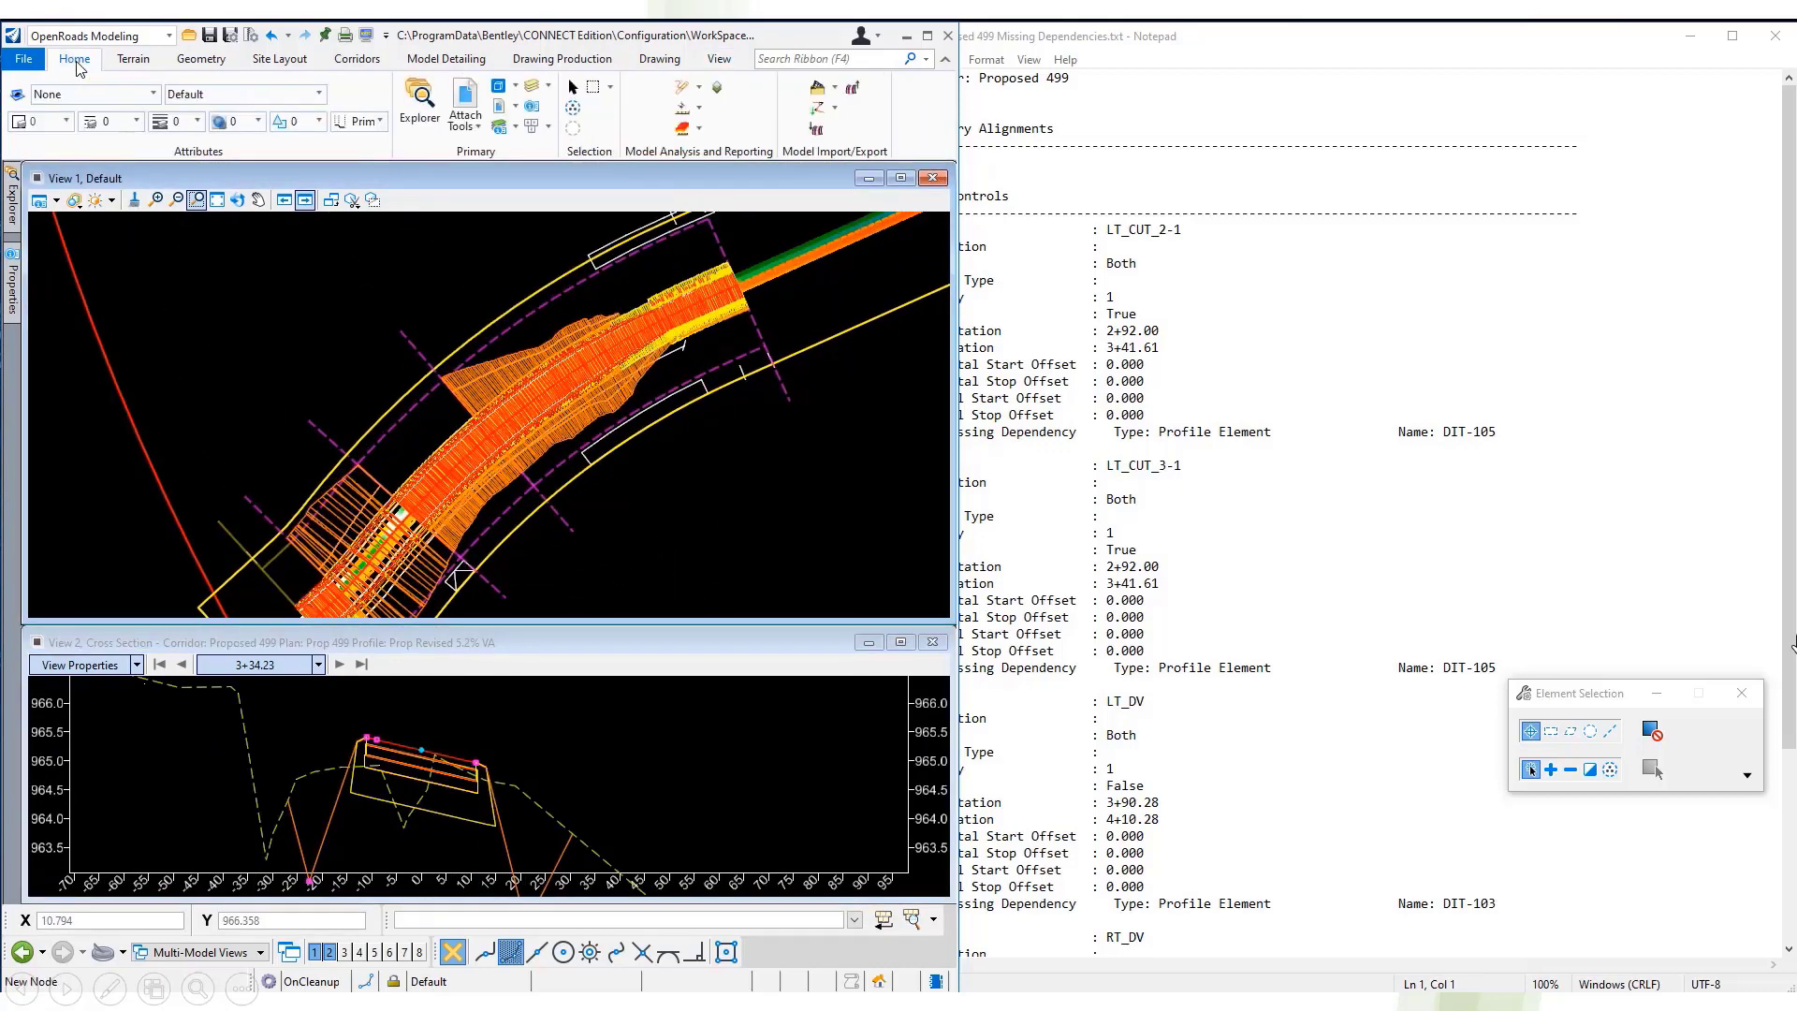
click(1233, 980)
drag(1111, 43, 1188, 43)
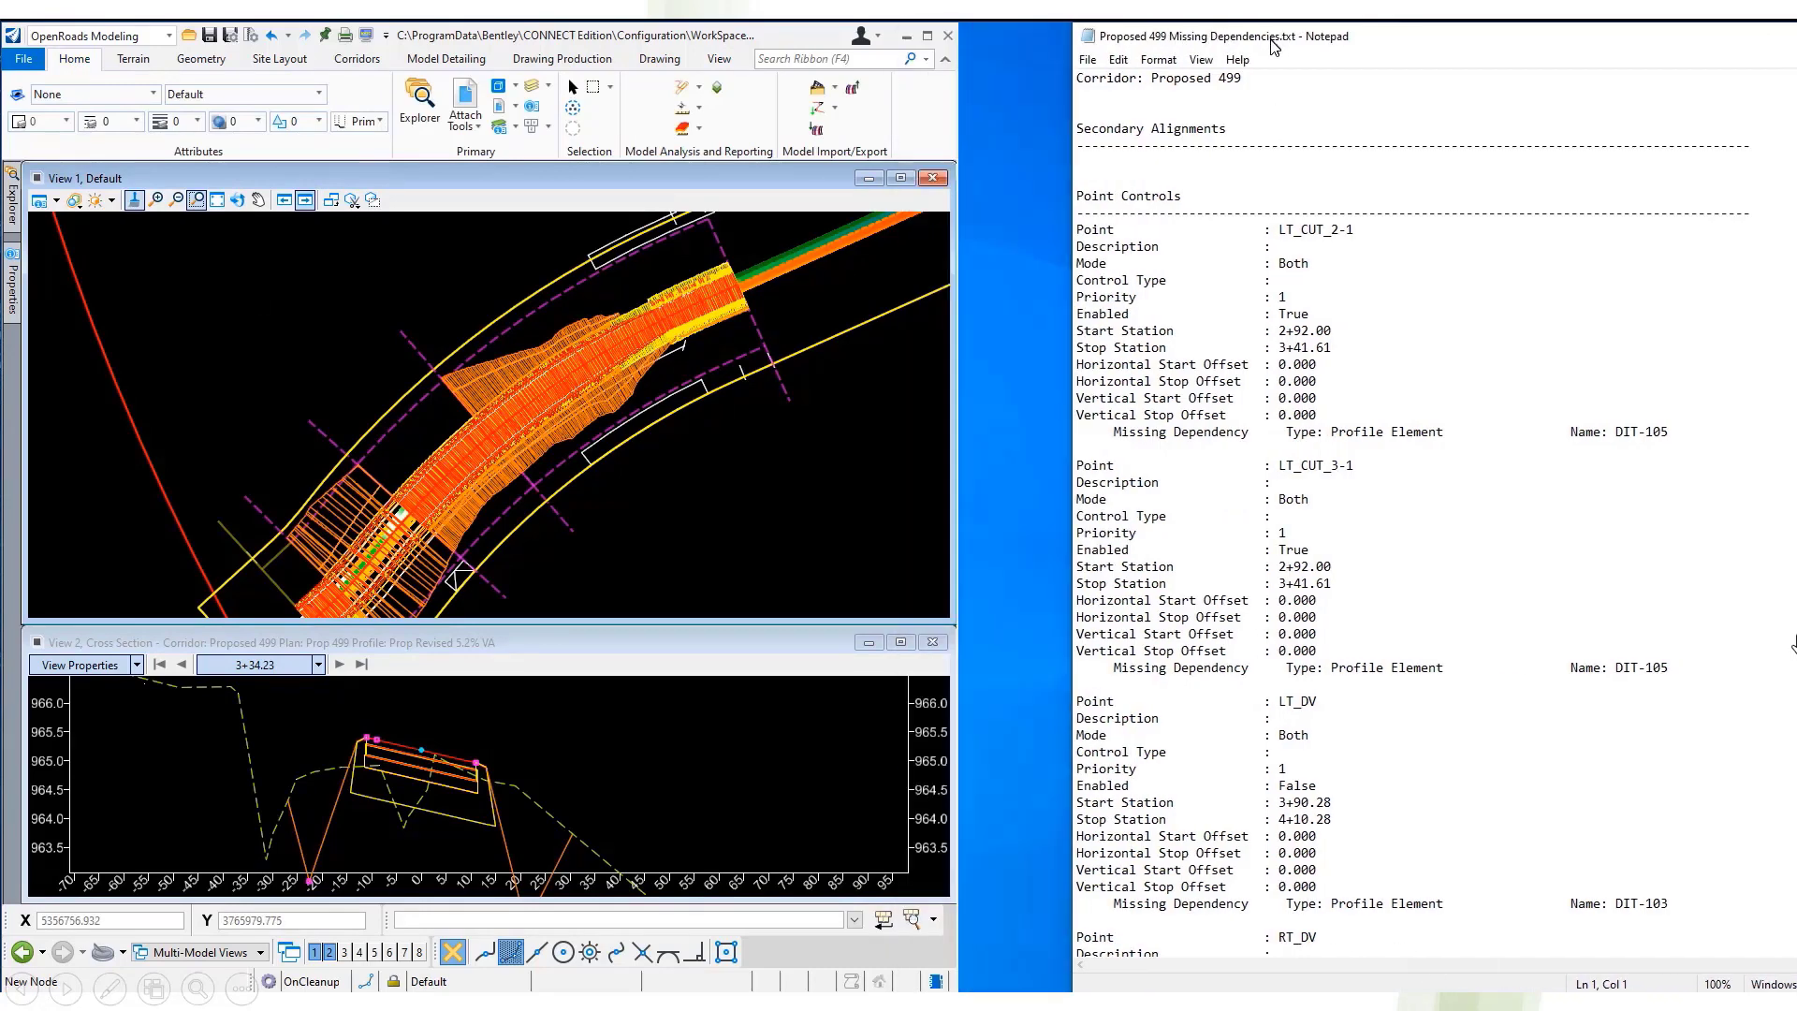
- Turn on the display of the Terrain_Features.dgn reference, close the references list and identify the ditch lines along the corridor
click(465, 99)
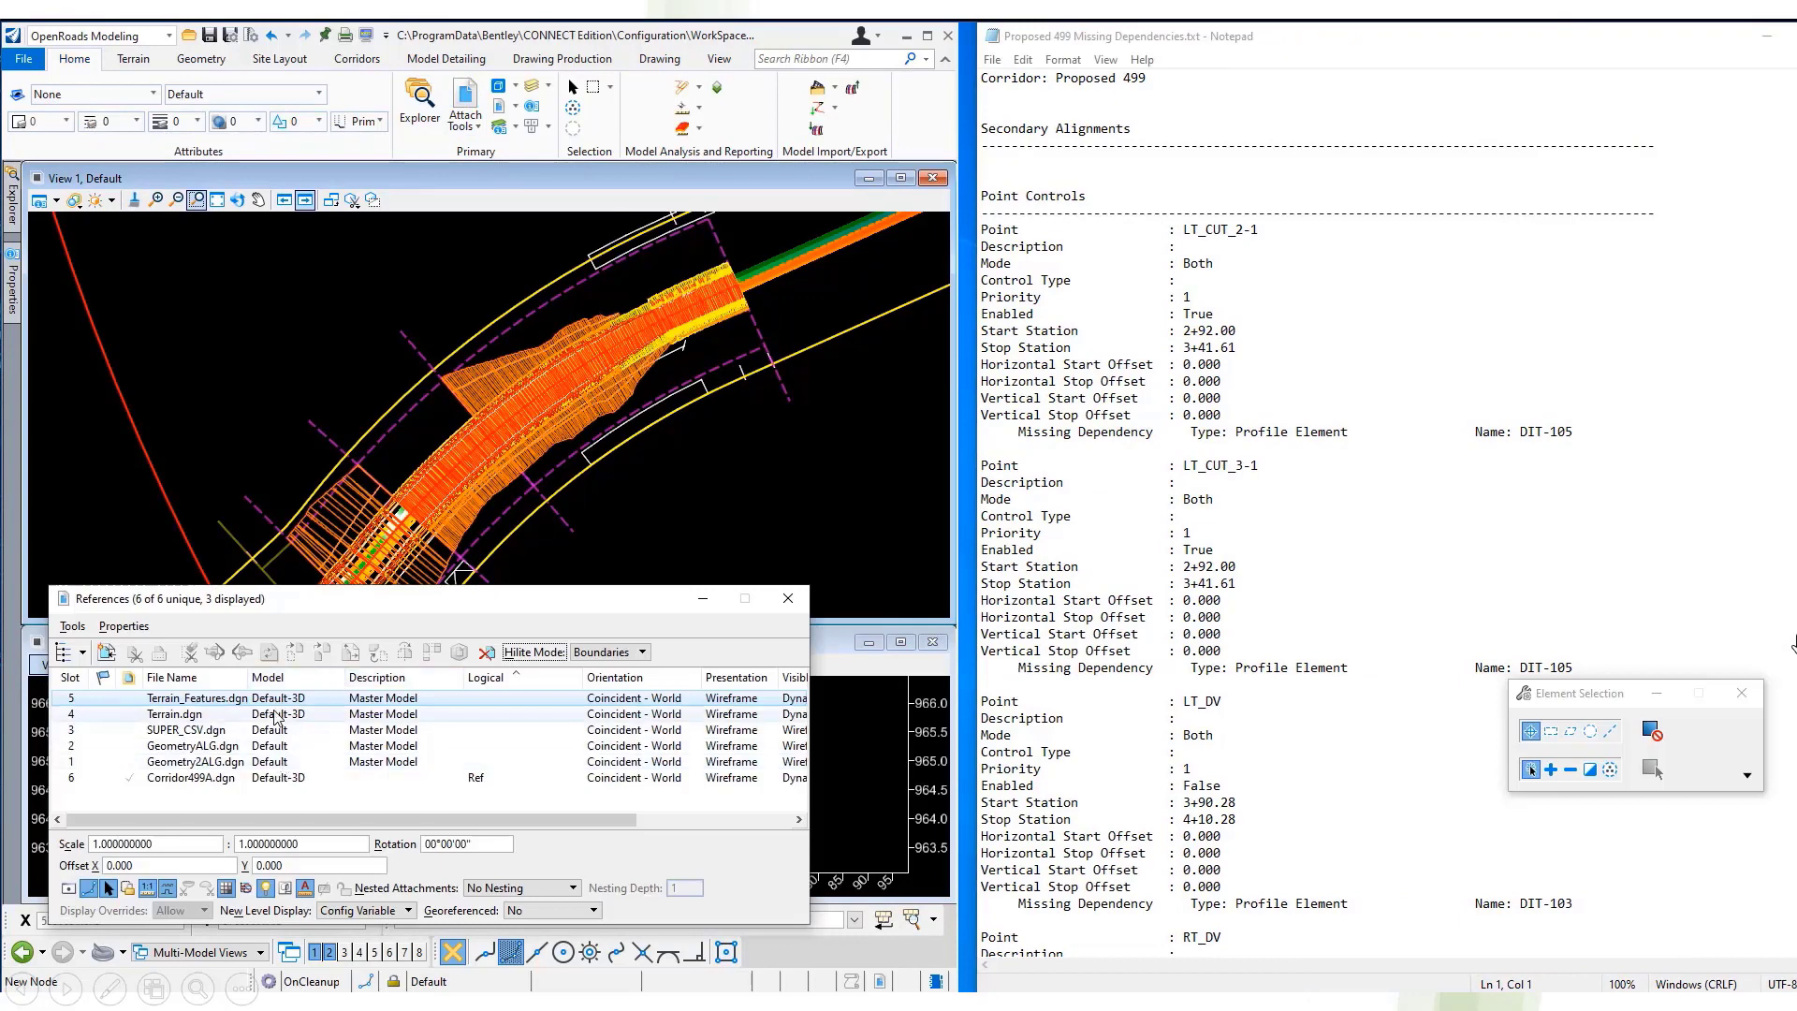
click(728, 819)
click(707, 698)
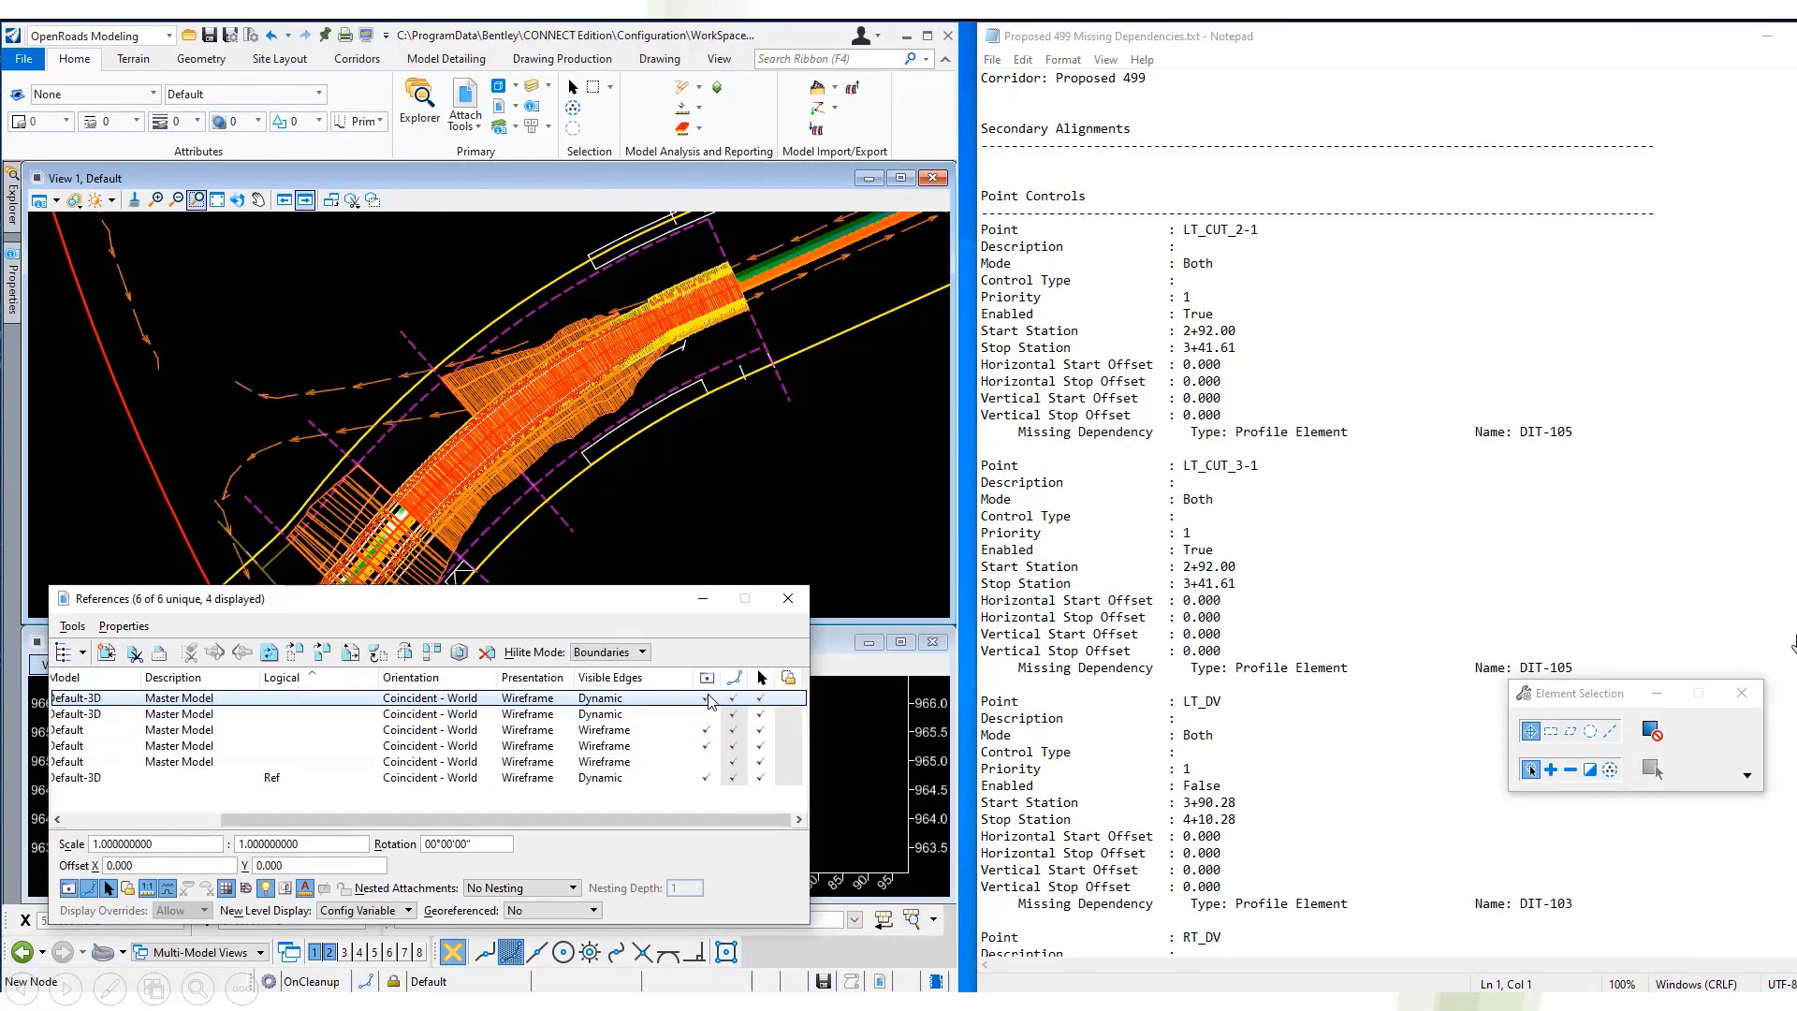
click(788, 598)
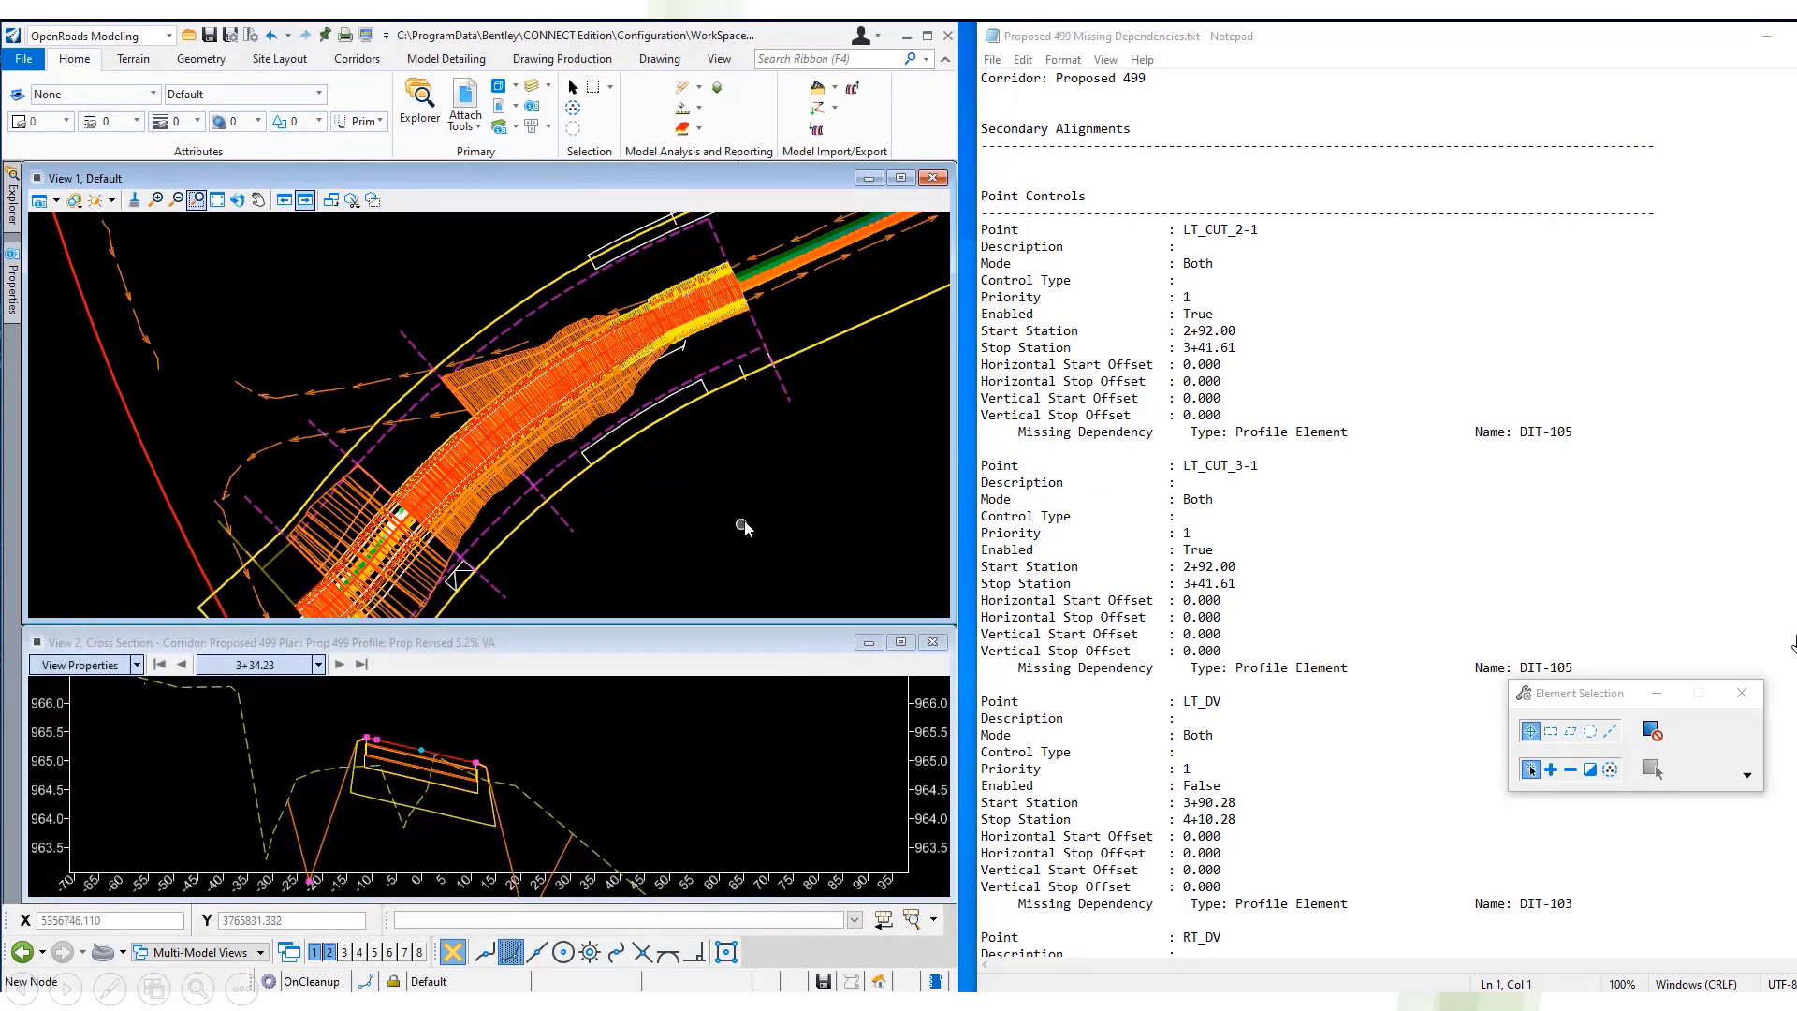
mouse_move(801, 234)
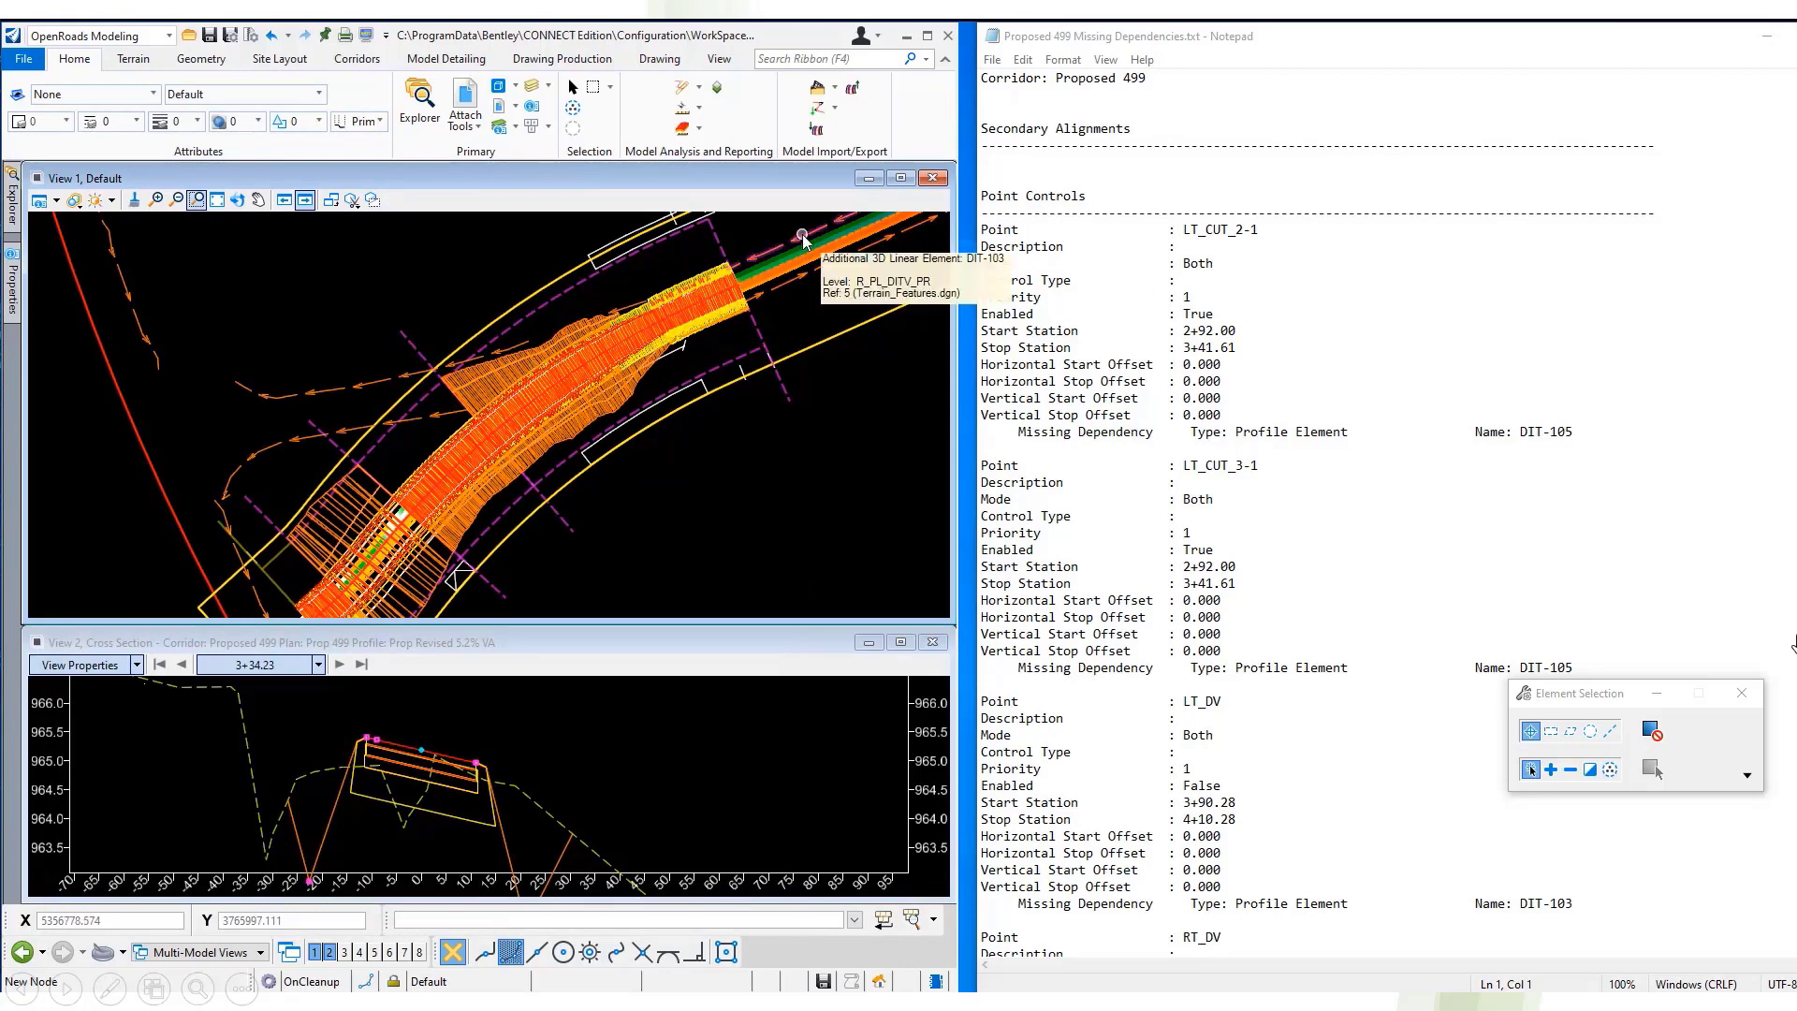
mouse_move(353, 390)
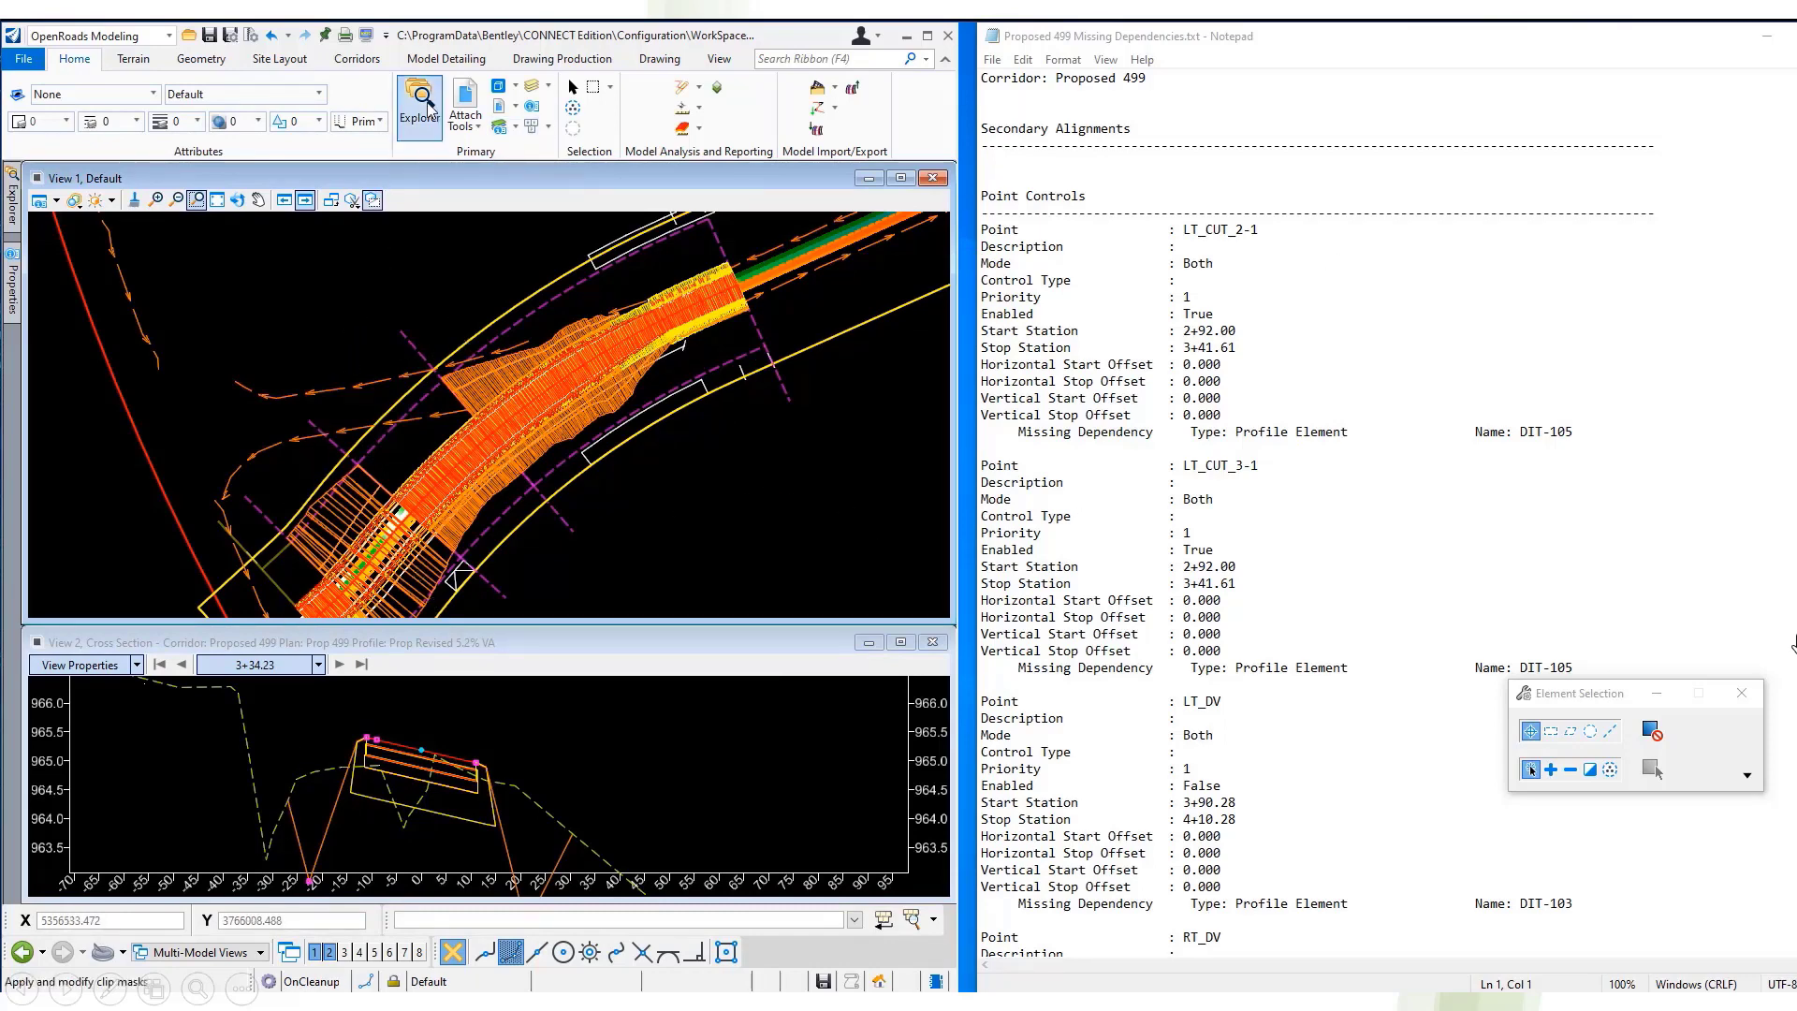
- Start a new point control on the Proposed 499 corridor, limited to stations 2+92.00 through 3+41.61
click(361, 59)
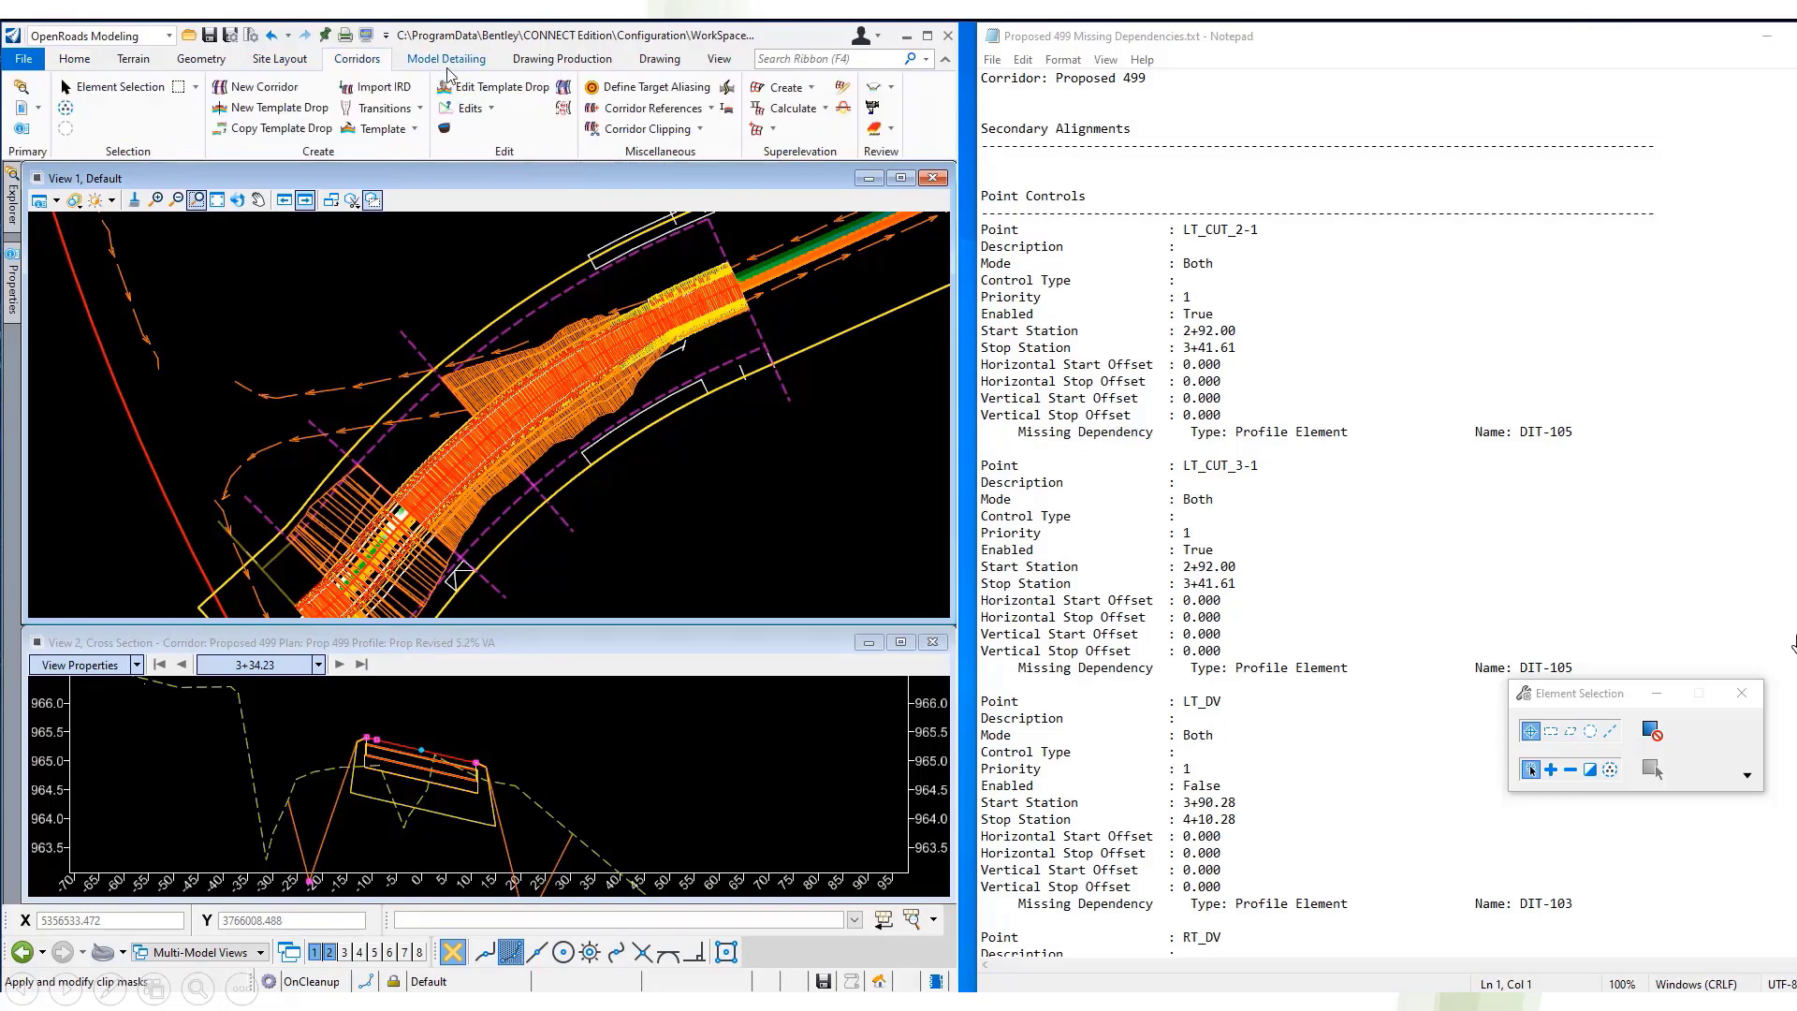
click(491, 108)
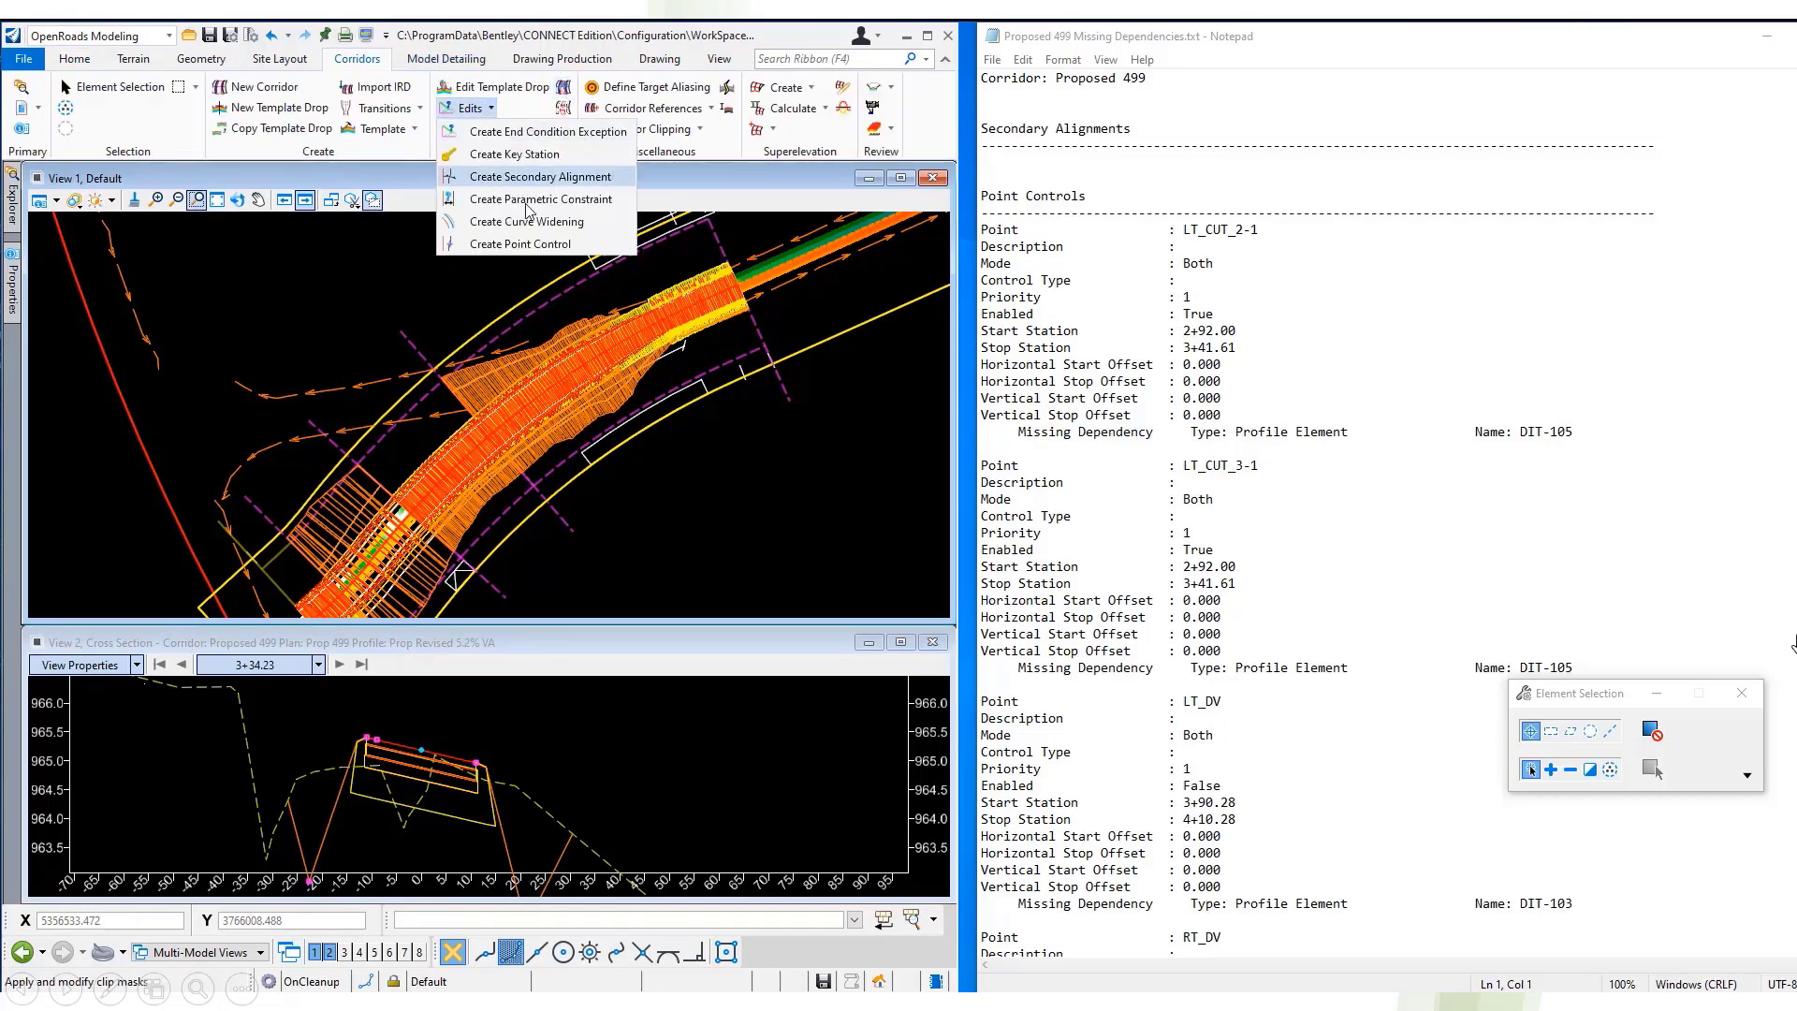
click(550, 245)
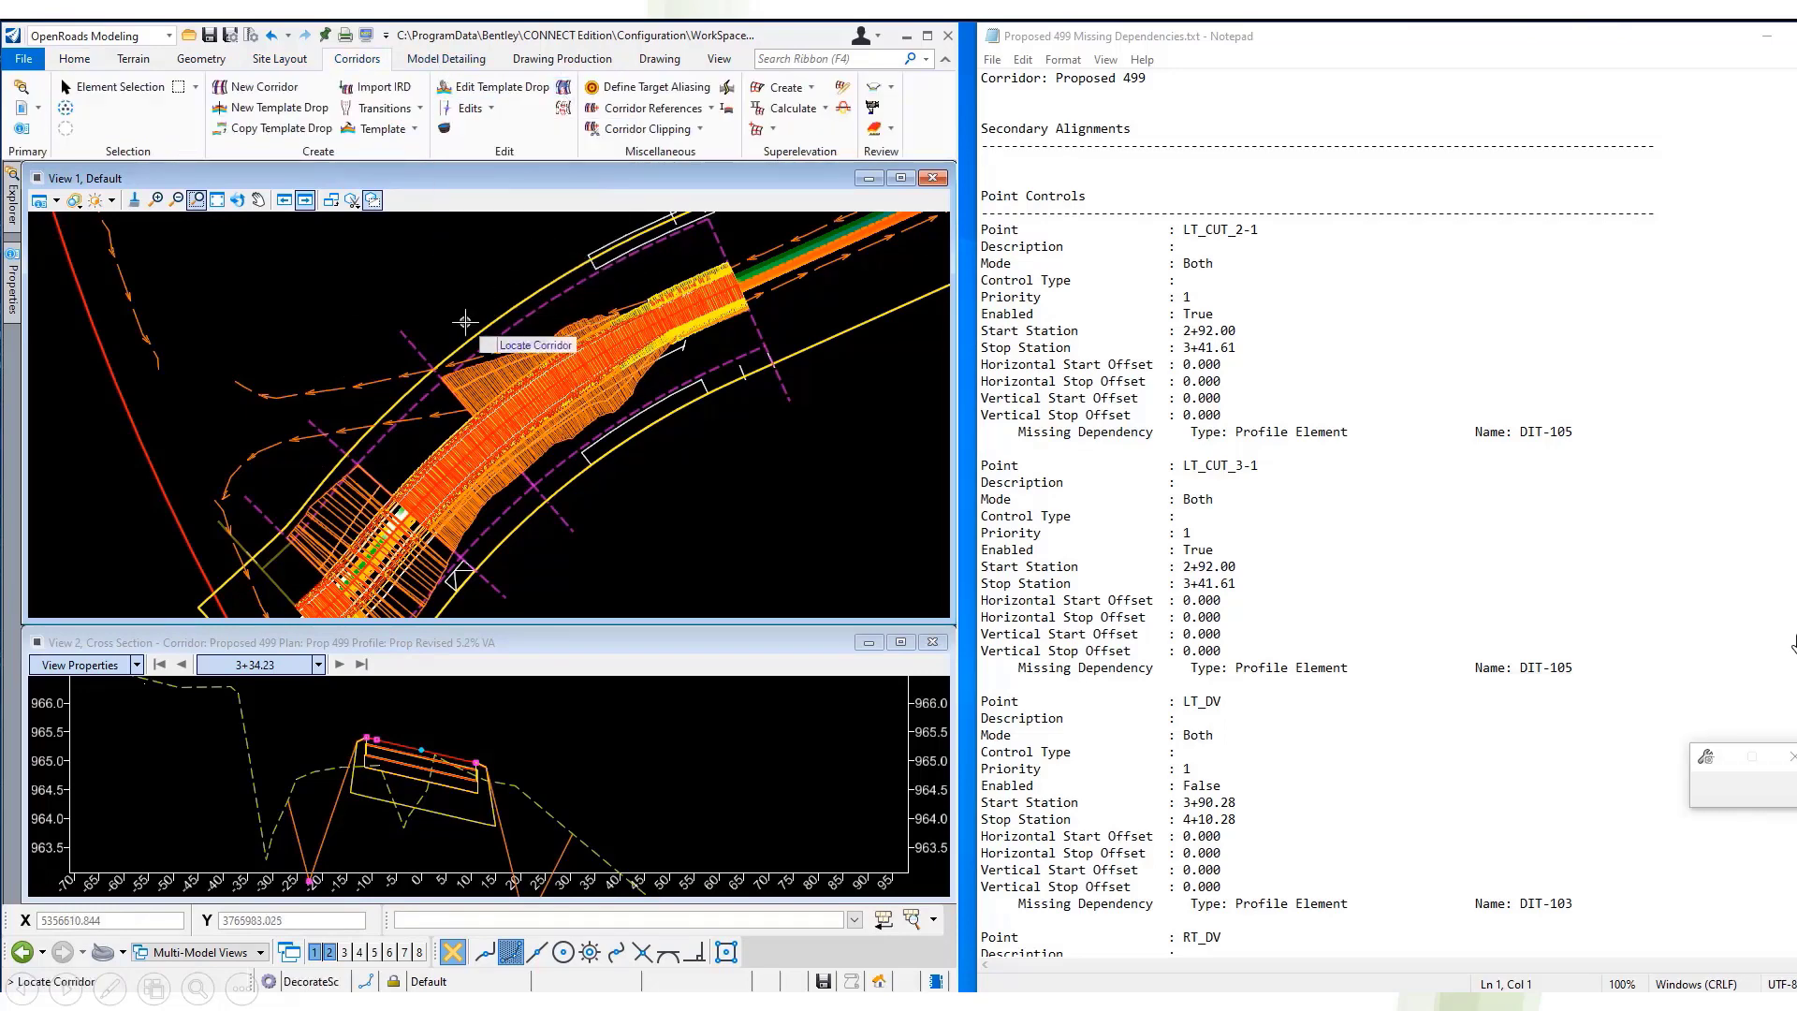
click(464, 324)
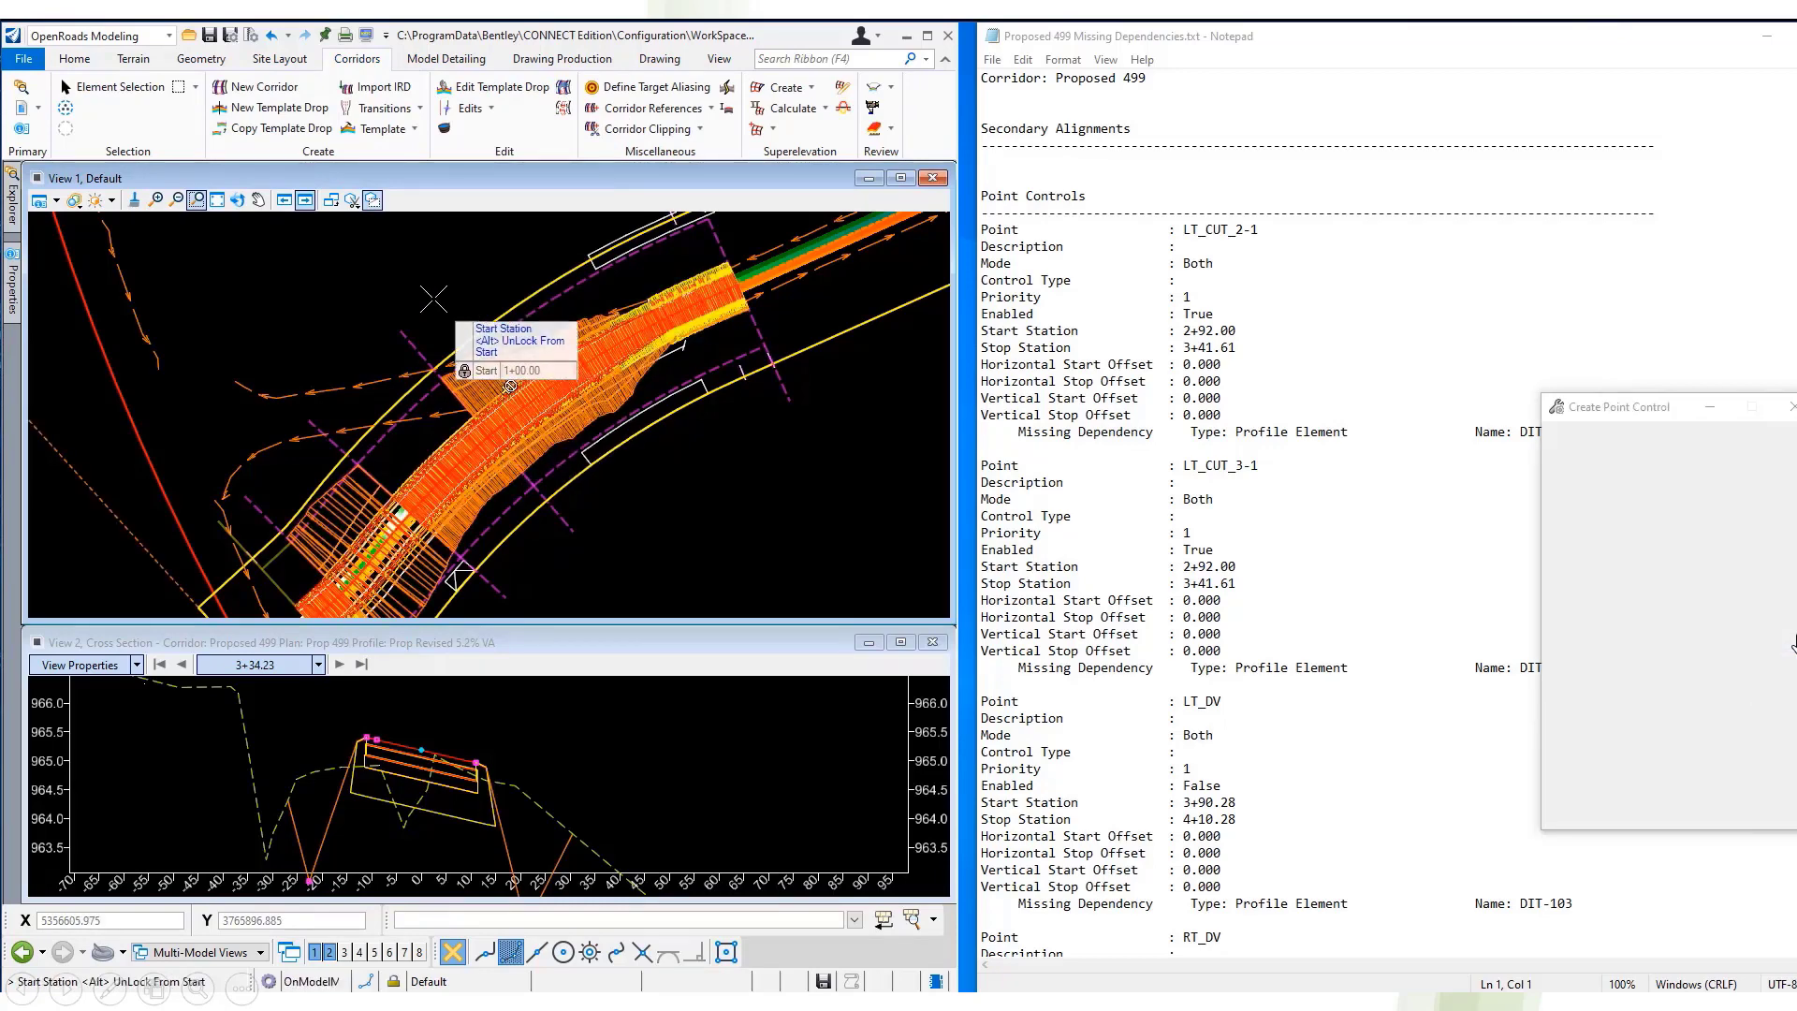
drag(1661, 405, 1334, 473)
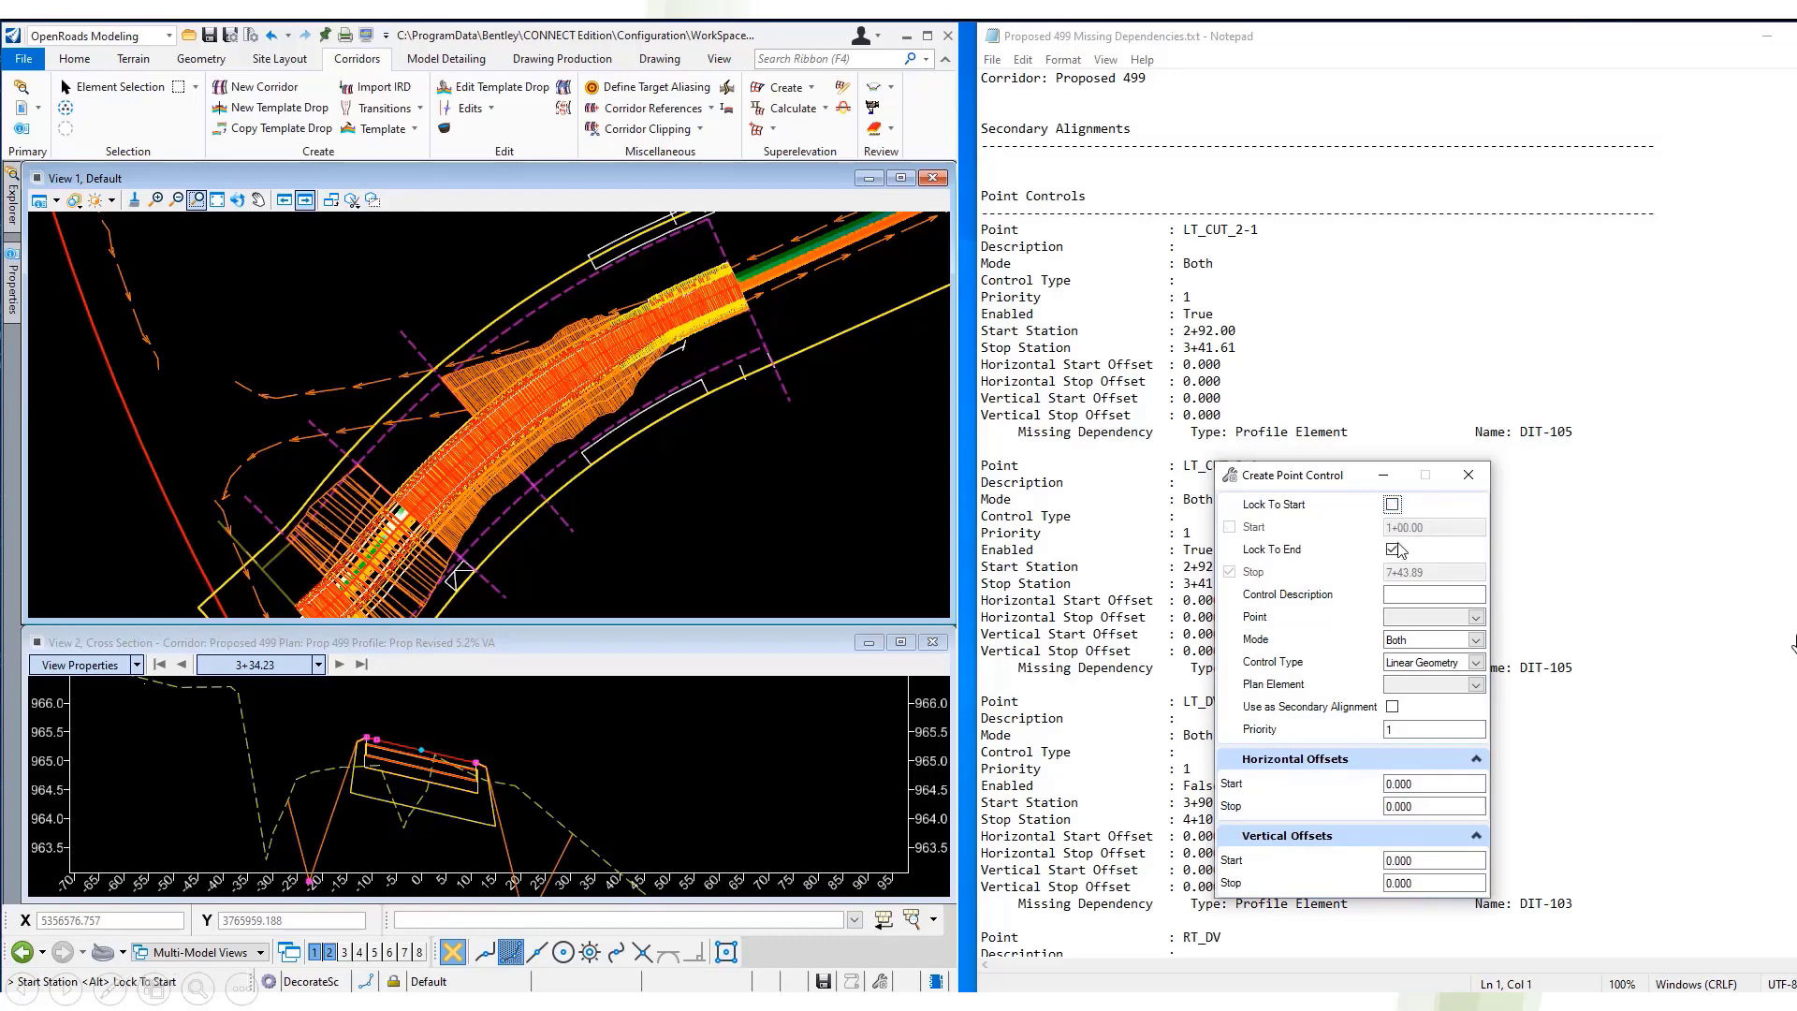
click(1393, 550)
click(1451, 529)
text(2+92.00)
key(Tab)
drag(1297, 483, 1331, 466)
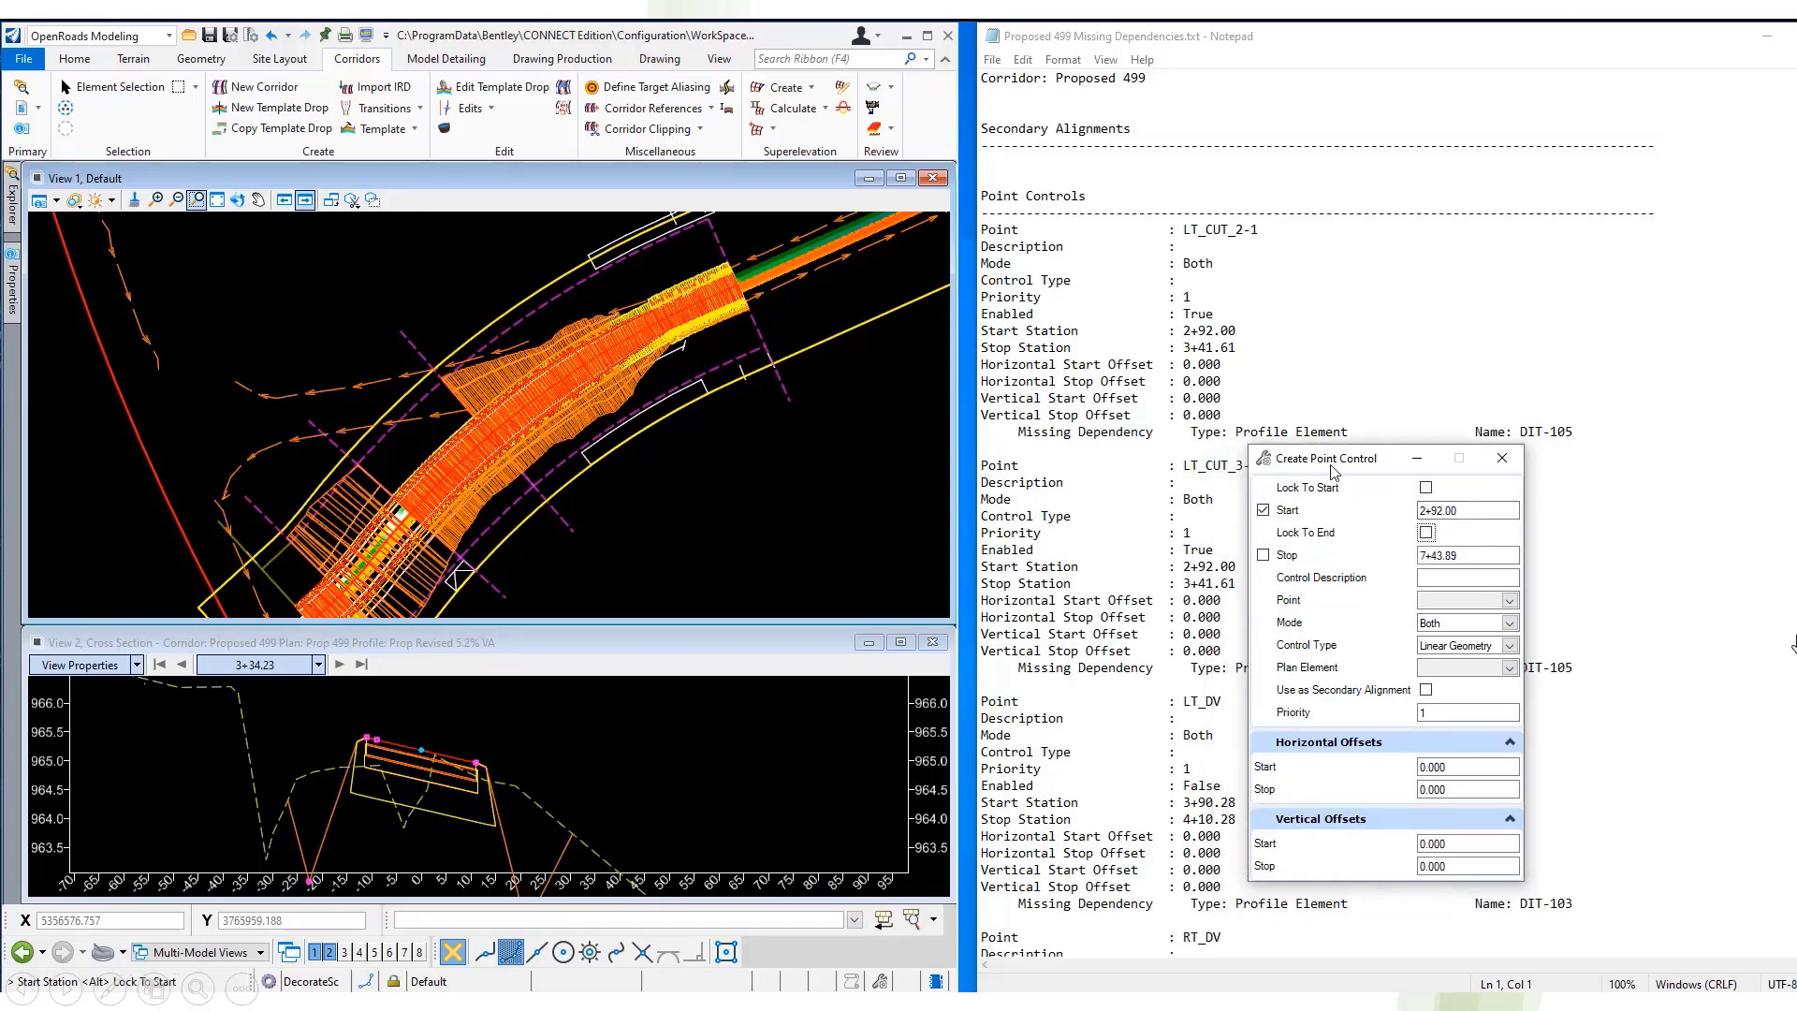
text(3+41.61)
key(Tab)
- Assign the LT_CUT point to the control with mode Both, and follow the ditch line DIT-105 in plan as linear geometry
click(438, 713)
click(438, 713)
click(309, 881)
click(568, 742)
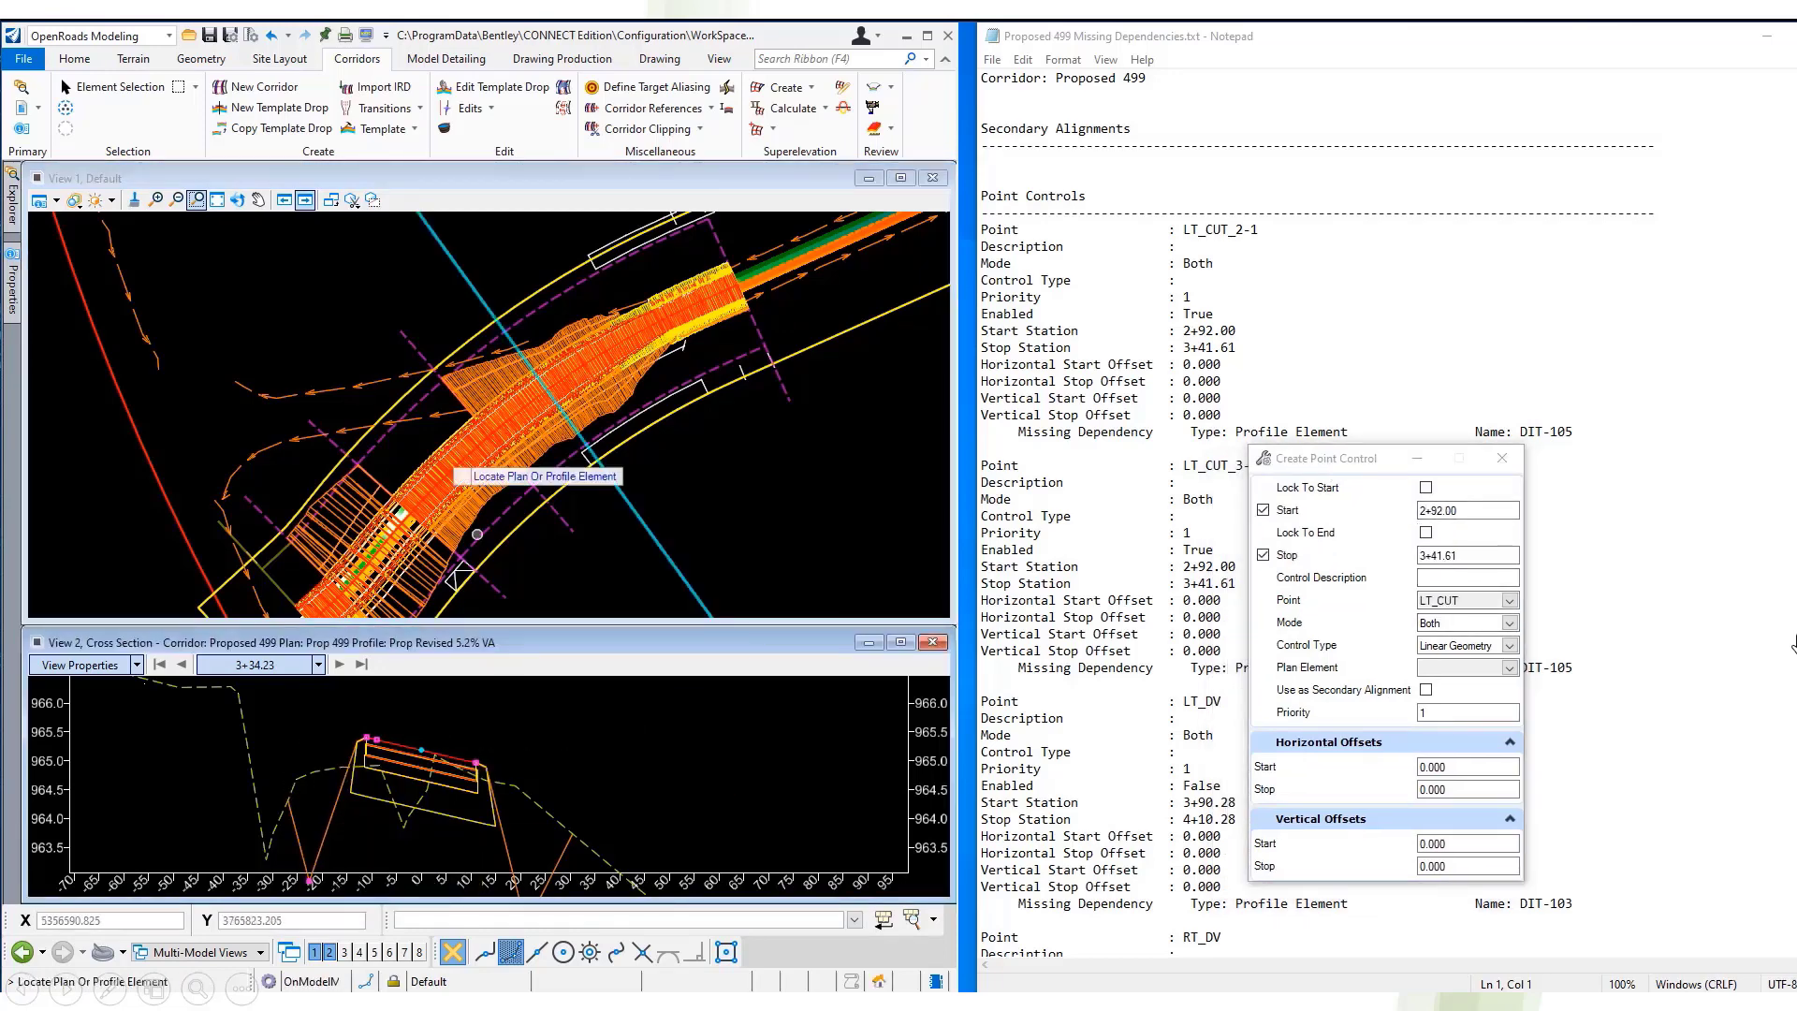
click(387, 380)
click(373, 342)
click(373, 341)
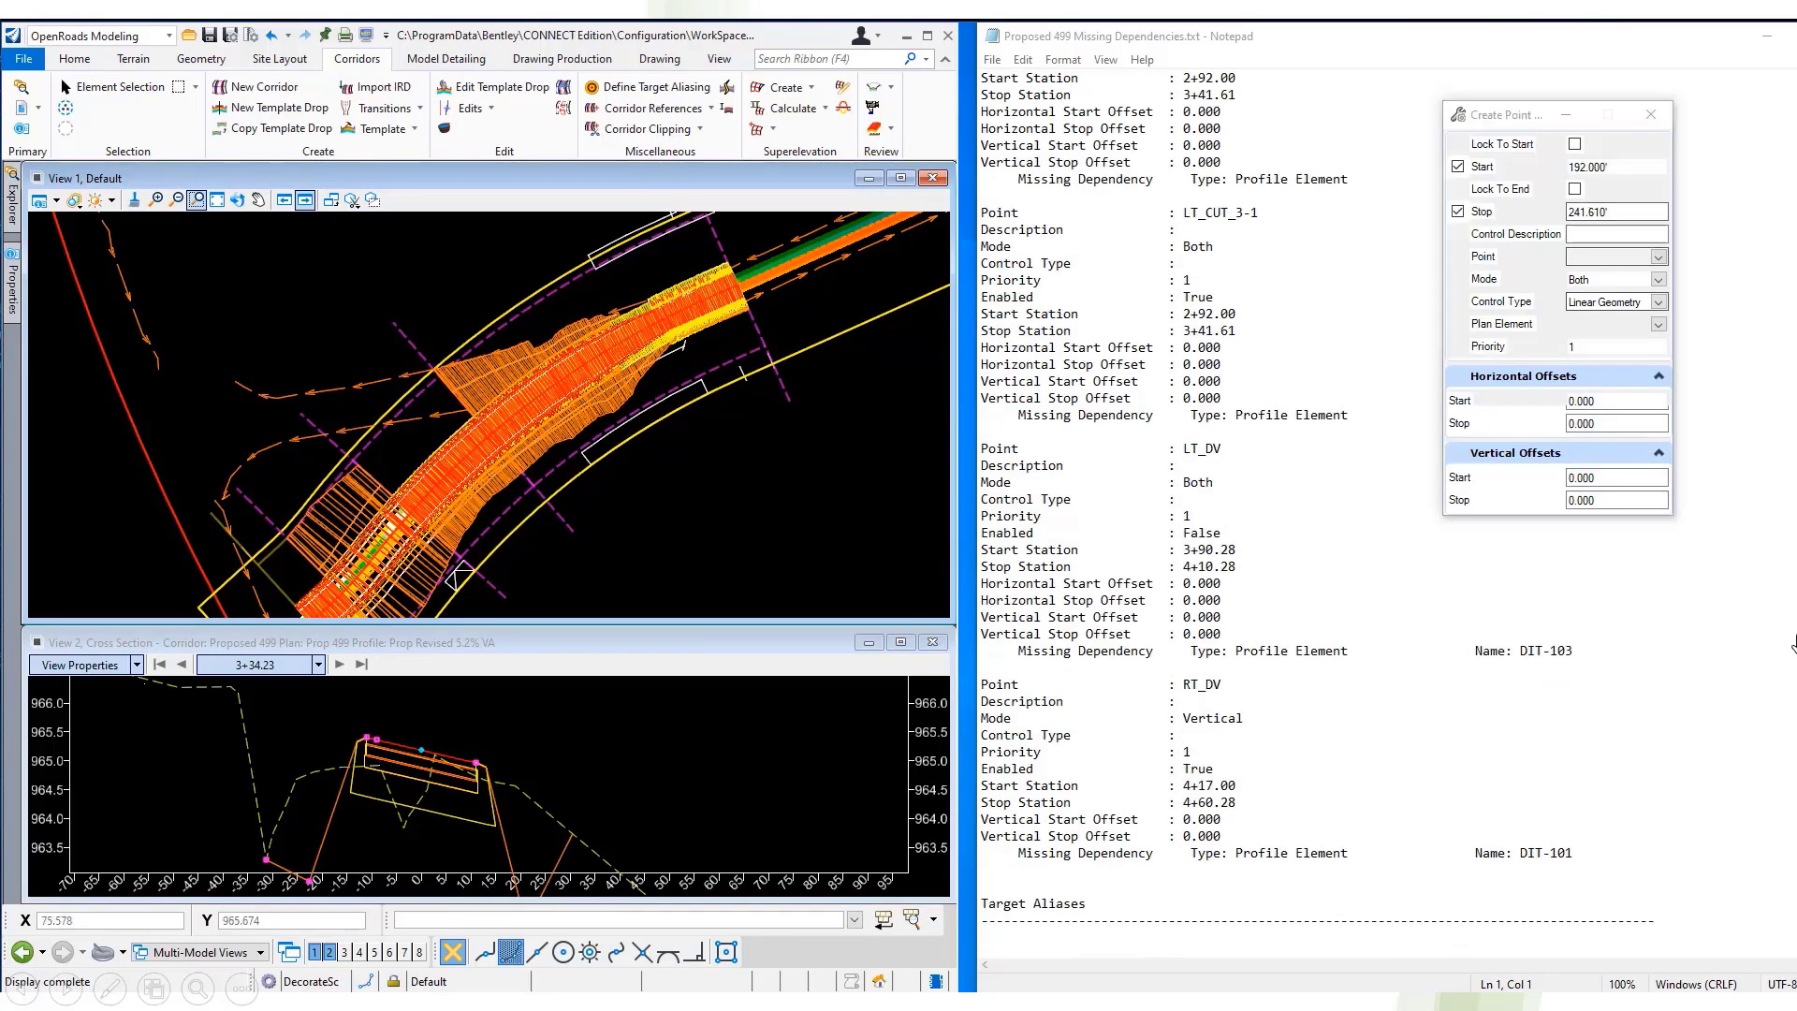
- Create a point control for LT_DV from station 3+90.28 to 4+10.28, following 3D linear element DIT-103 with zero offsets
click(1632, 166)
text(3+90.28)
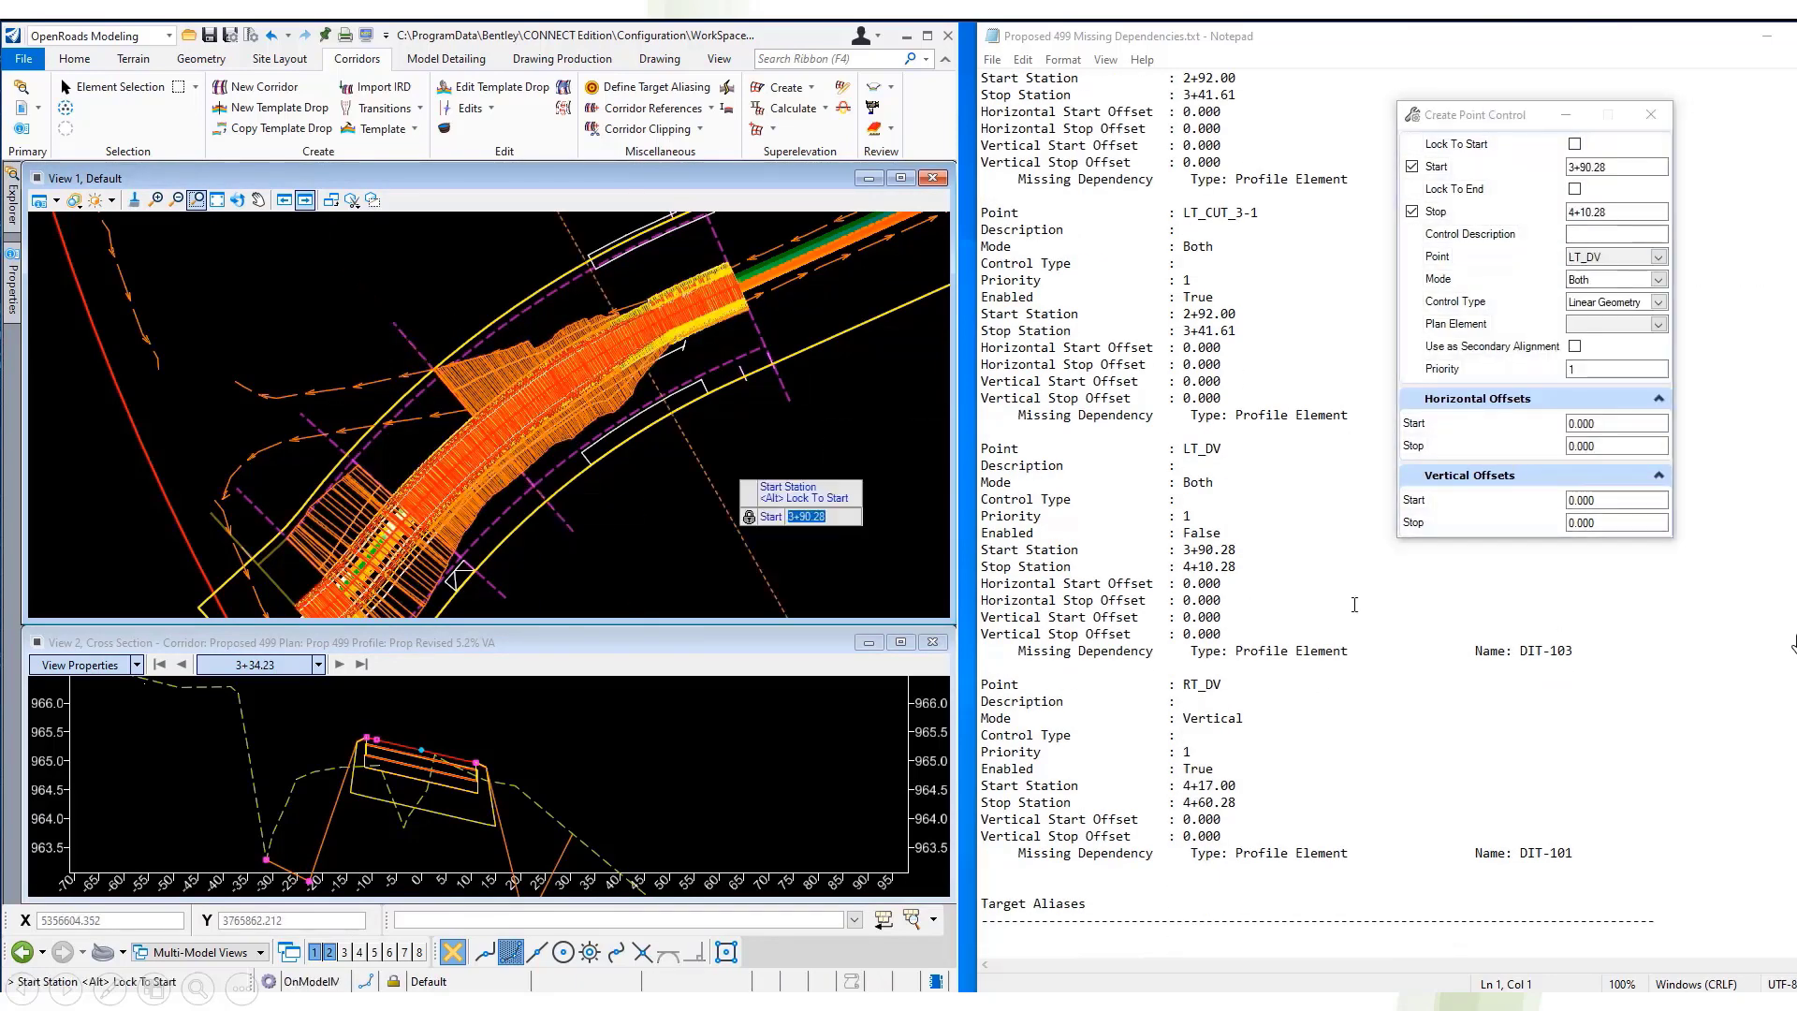
click(698, 351)
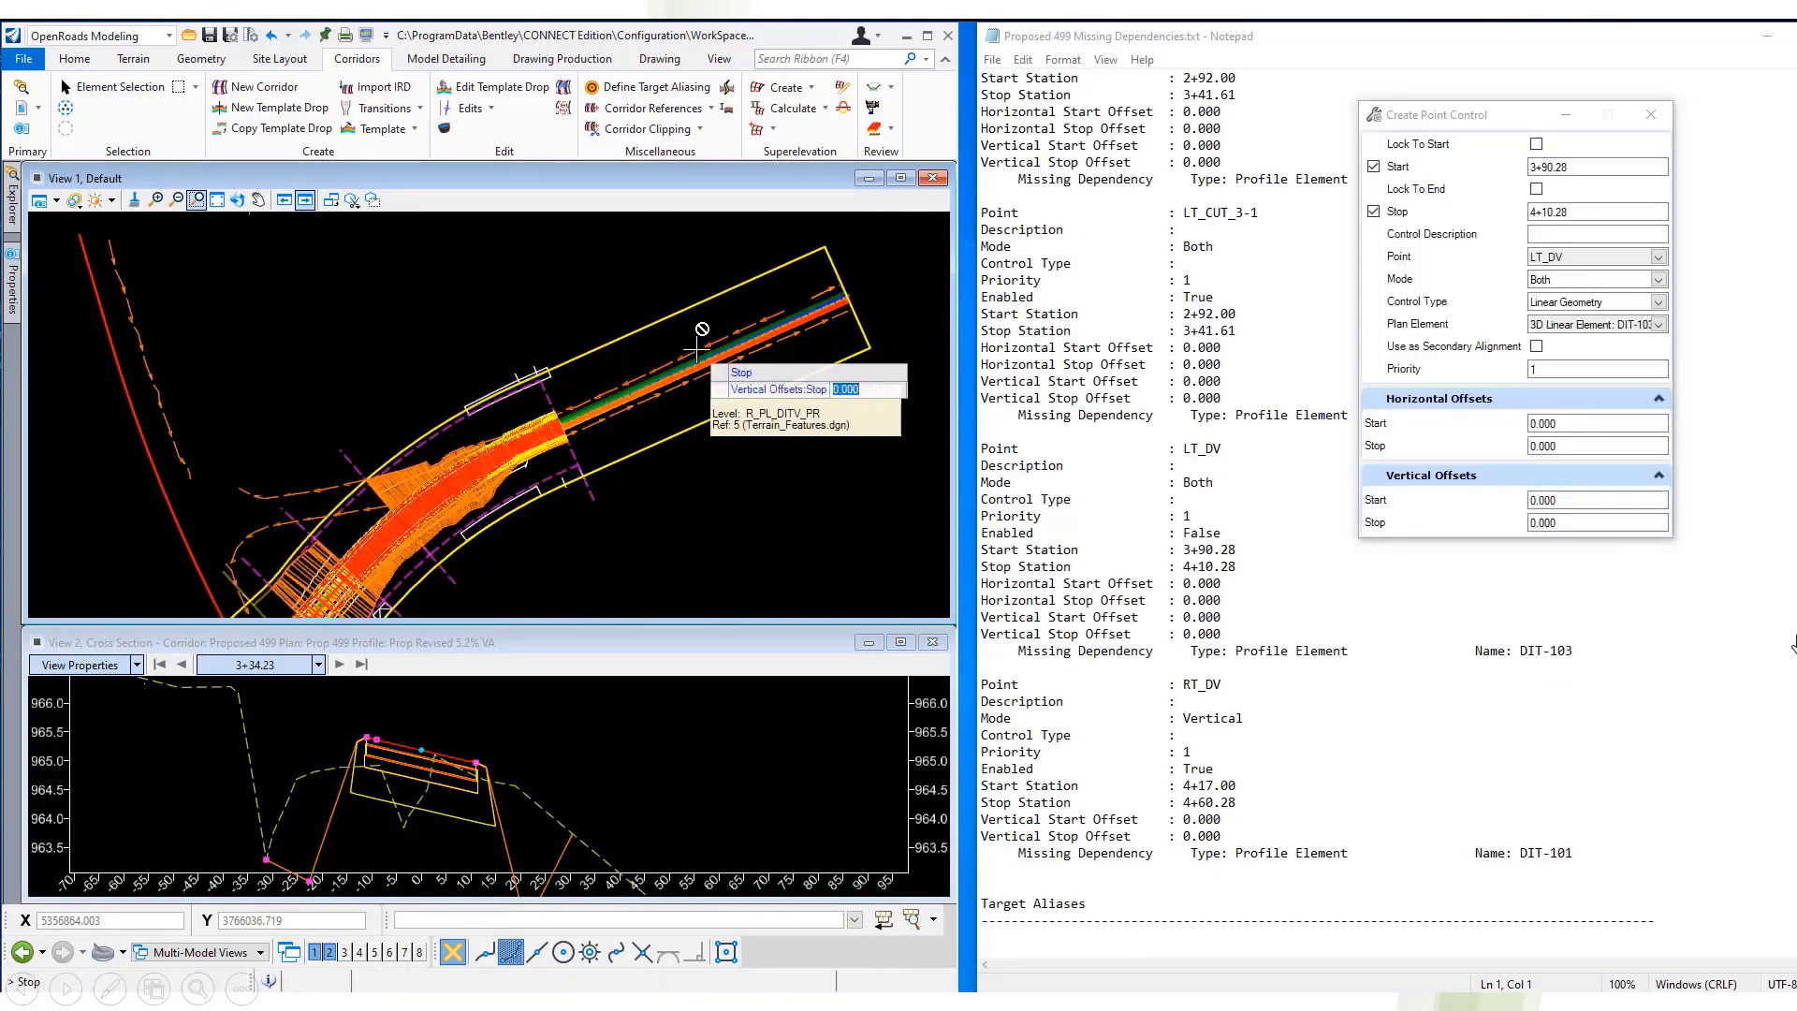
click(698, 351)
- Create the RT_DV point control from station 4+17.00 to 4+60.28 along its ditch line in the plan view
click(1619, 166)
text(4+17.00)
key(Tab)
text(4+60.28)
click(1658, 257)
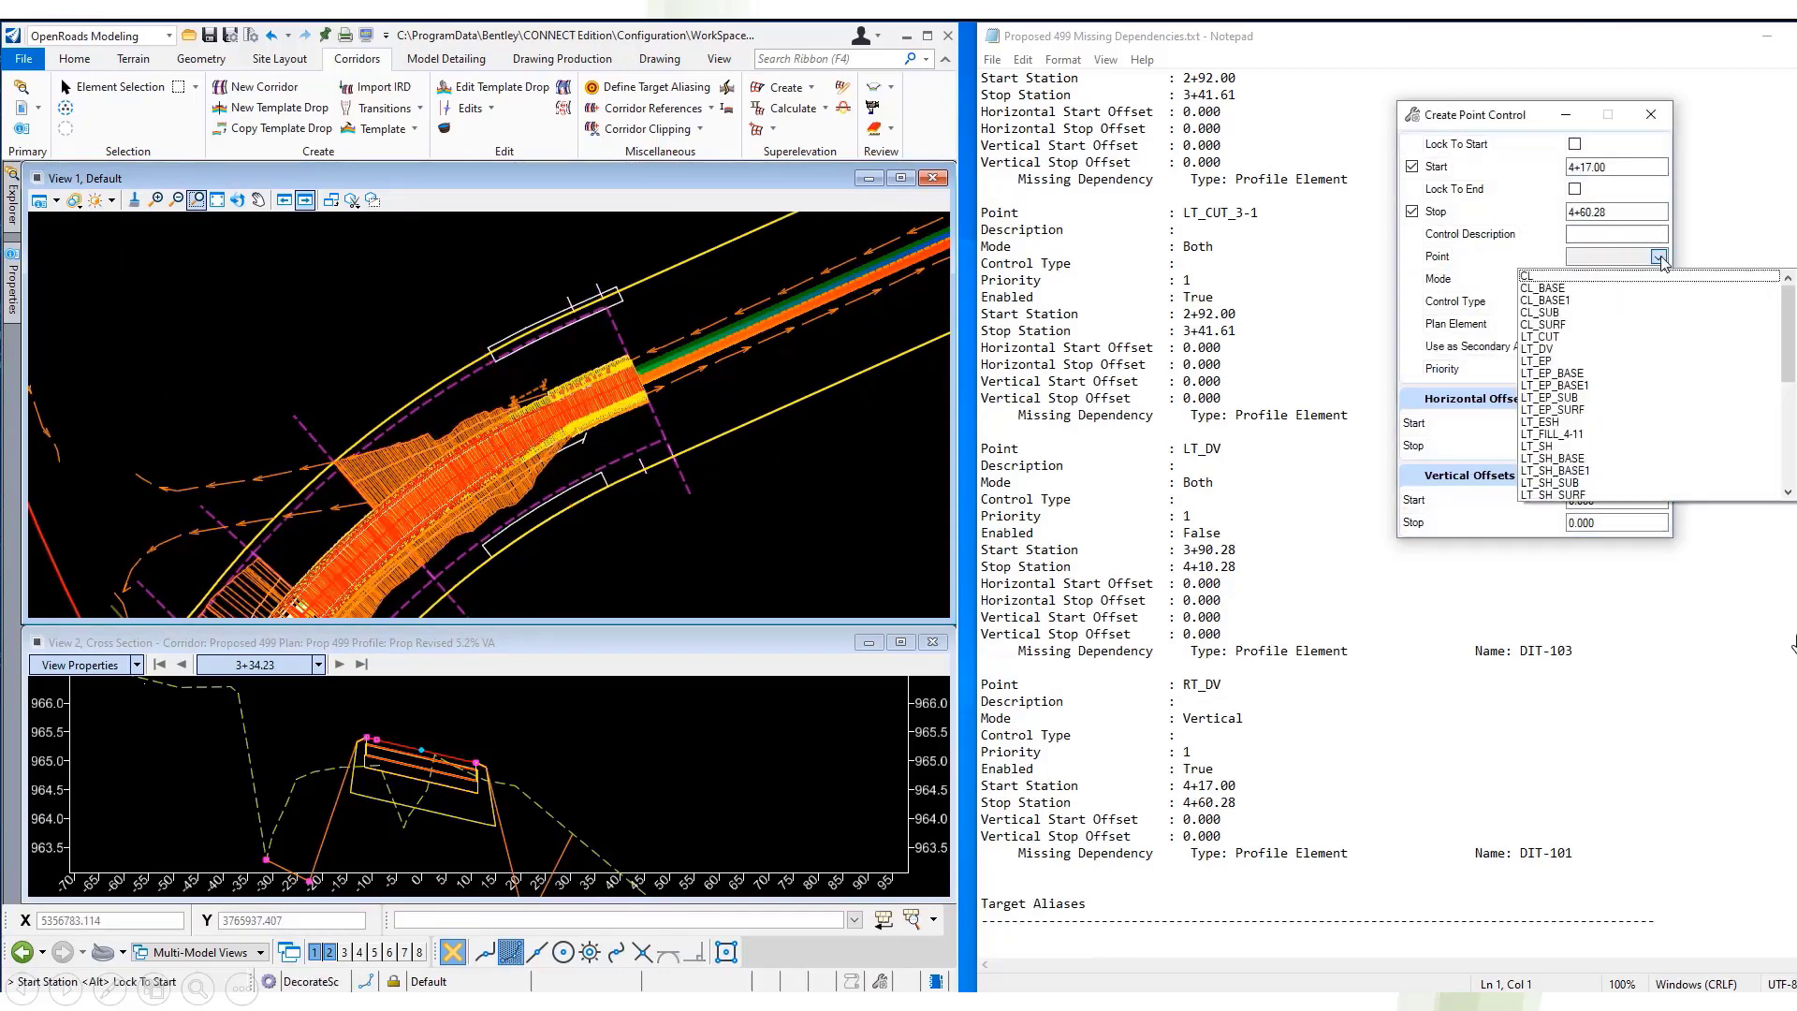
click(755, 365)
click(760, 463)
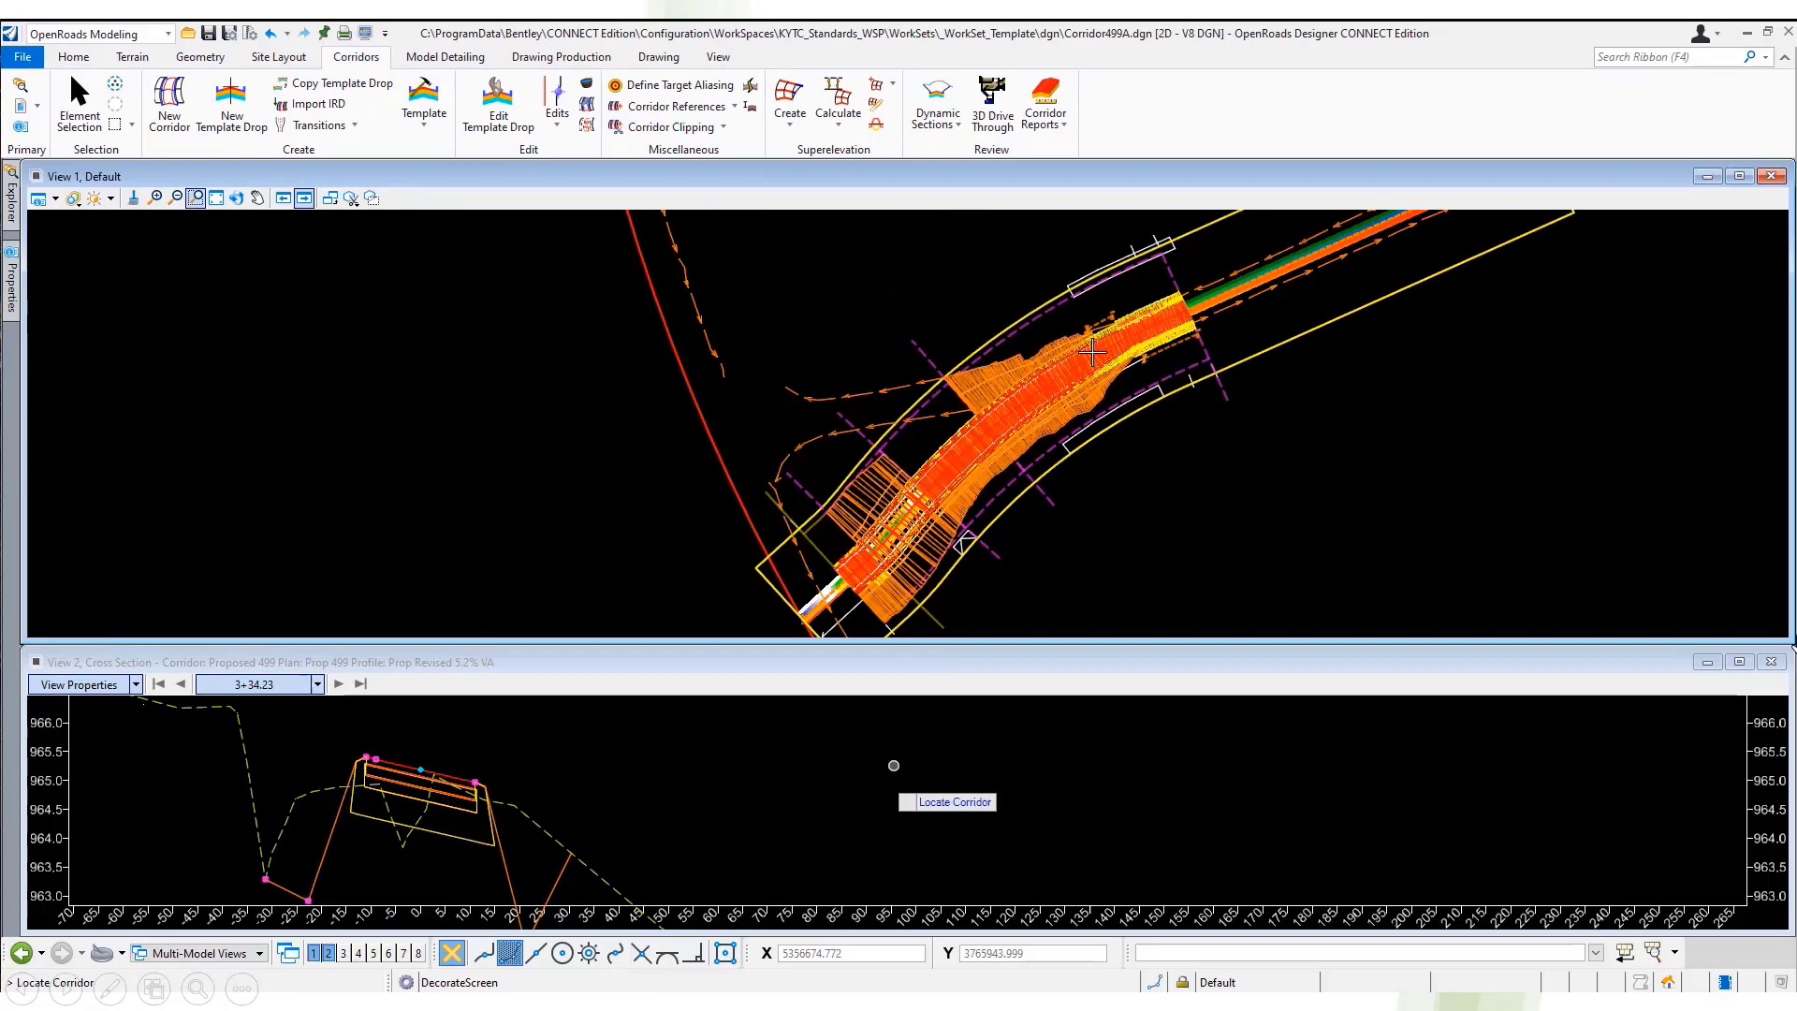
- Advance the cross section to station 3+35.00 and switch View 1 to the Default-3D model, fitted around the corridor
click(894, 766)
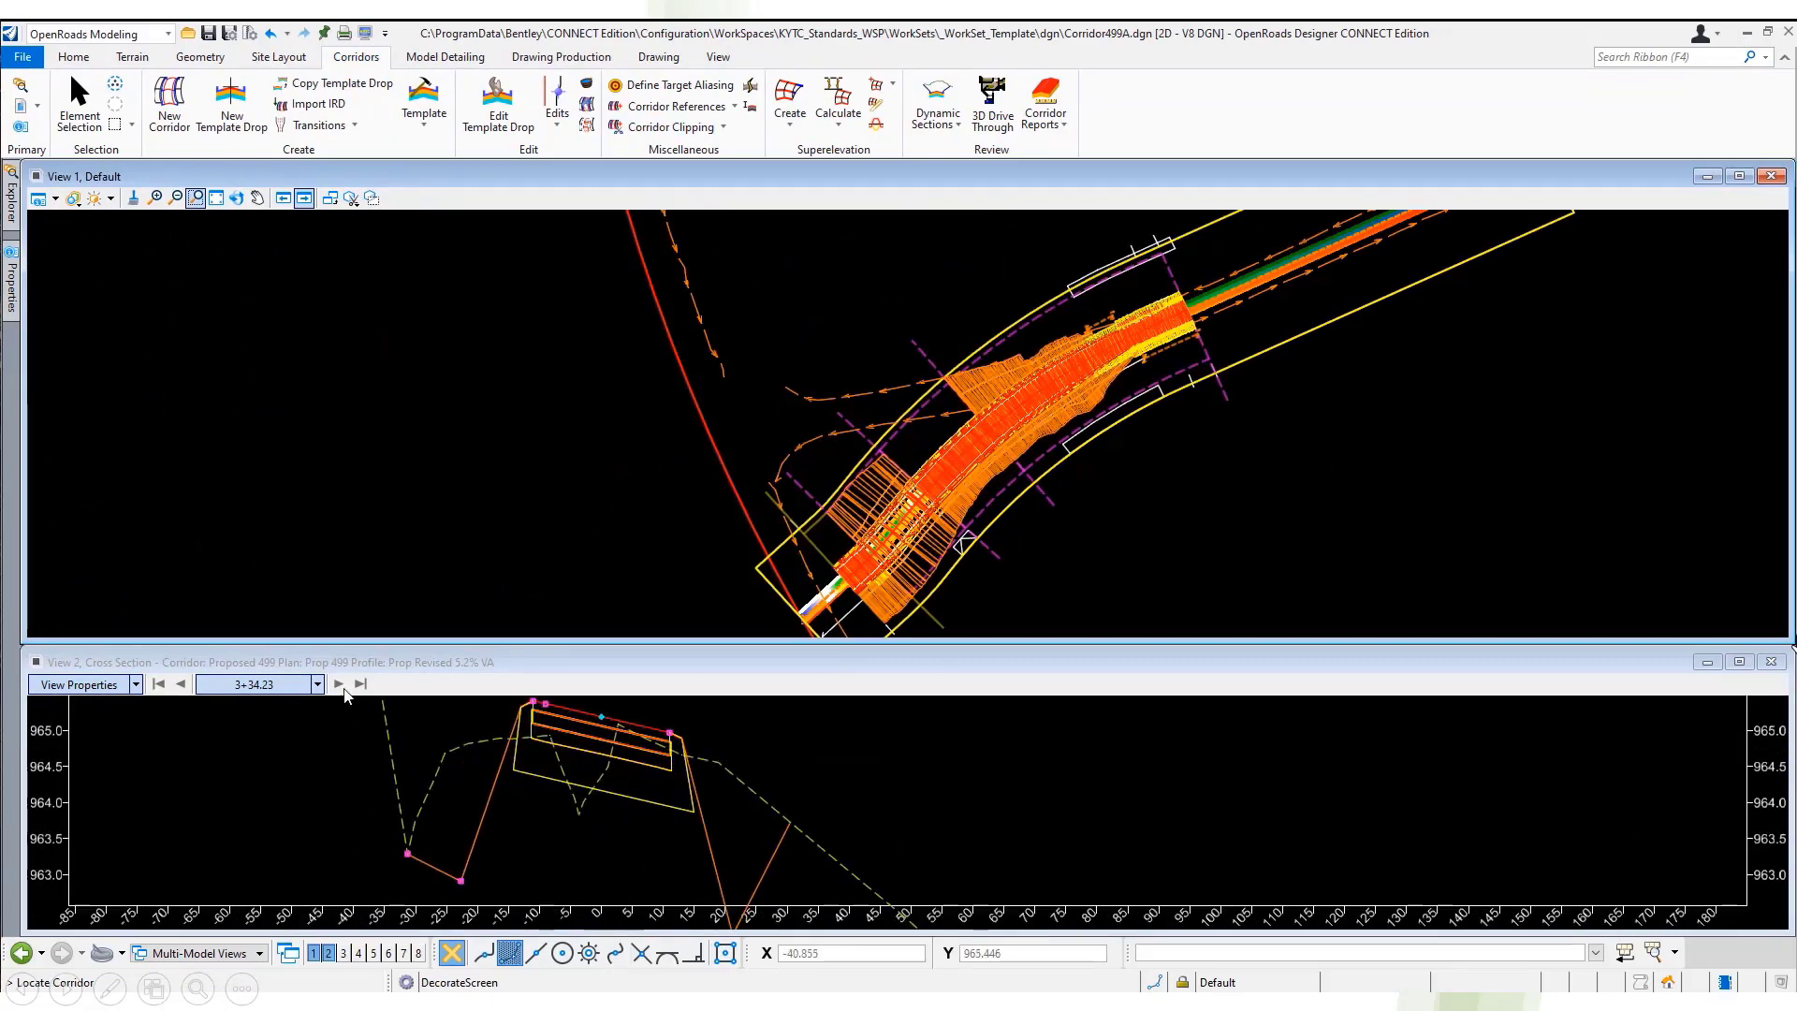
click(19, 105)
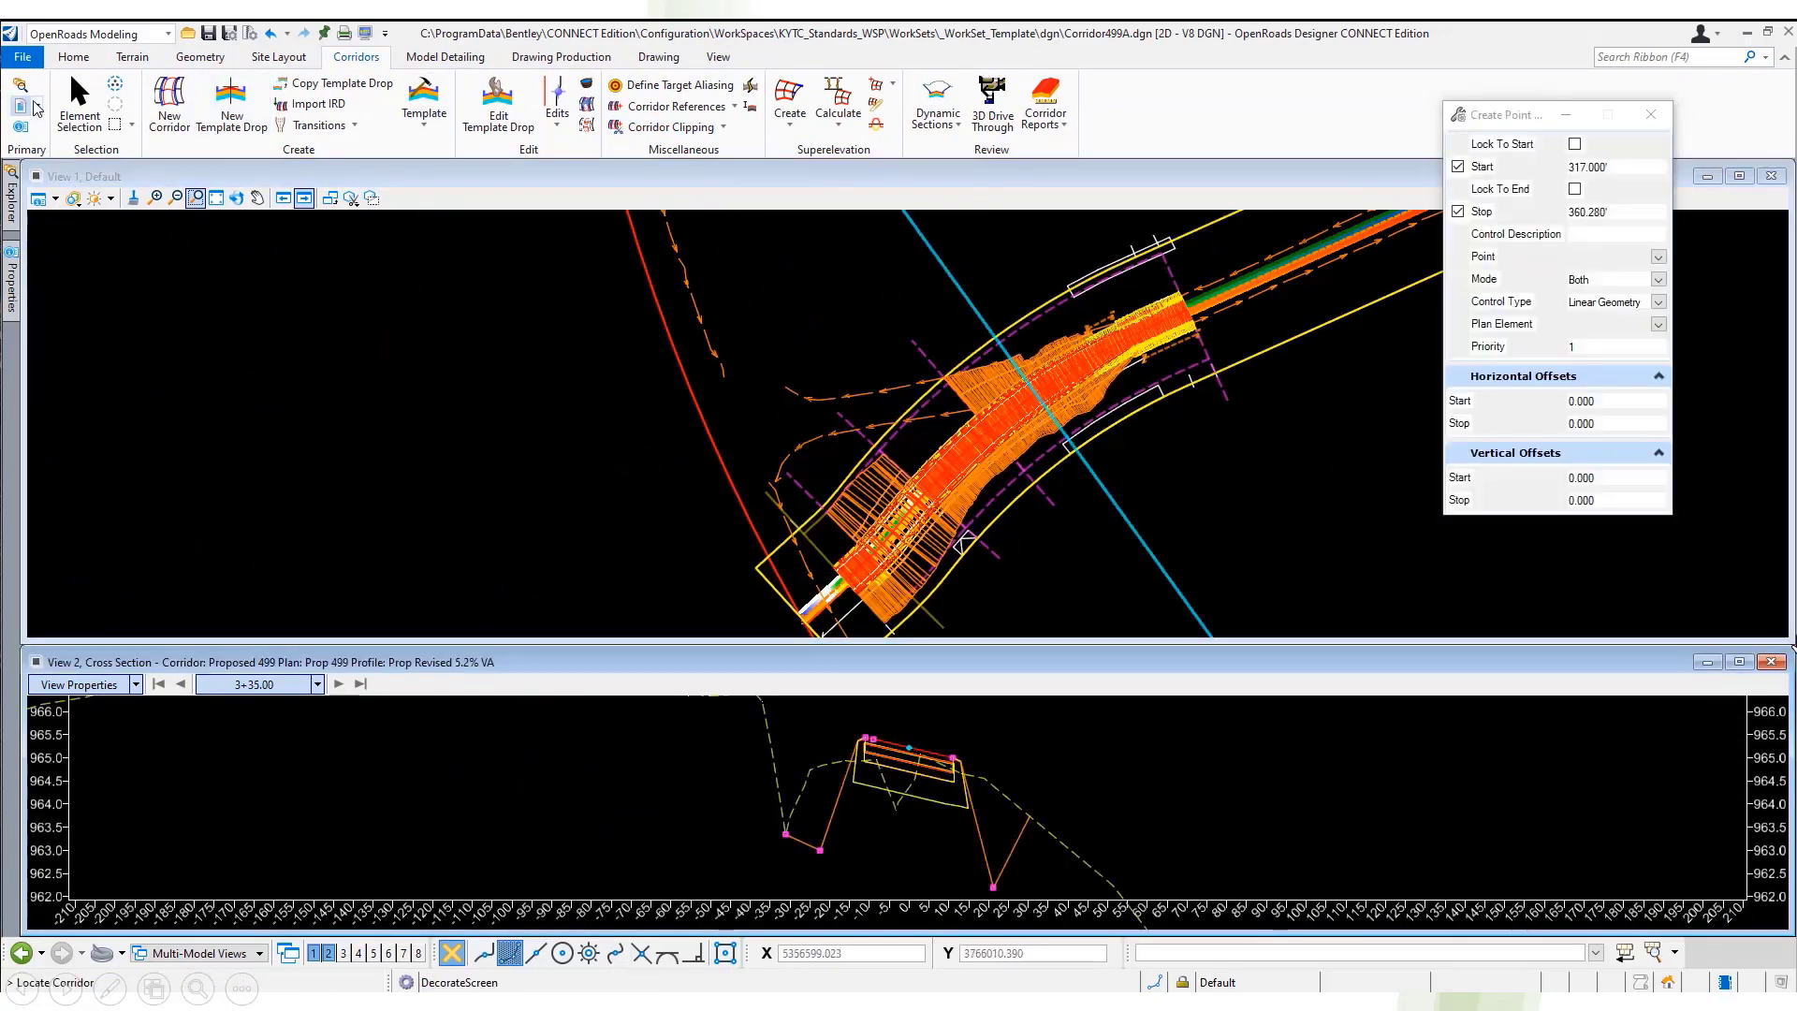
right_click(410, 745)
click(451, 318)
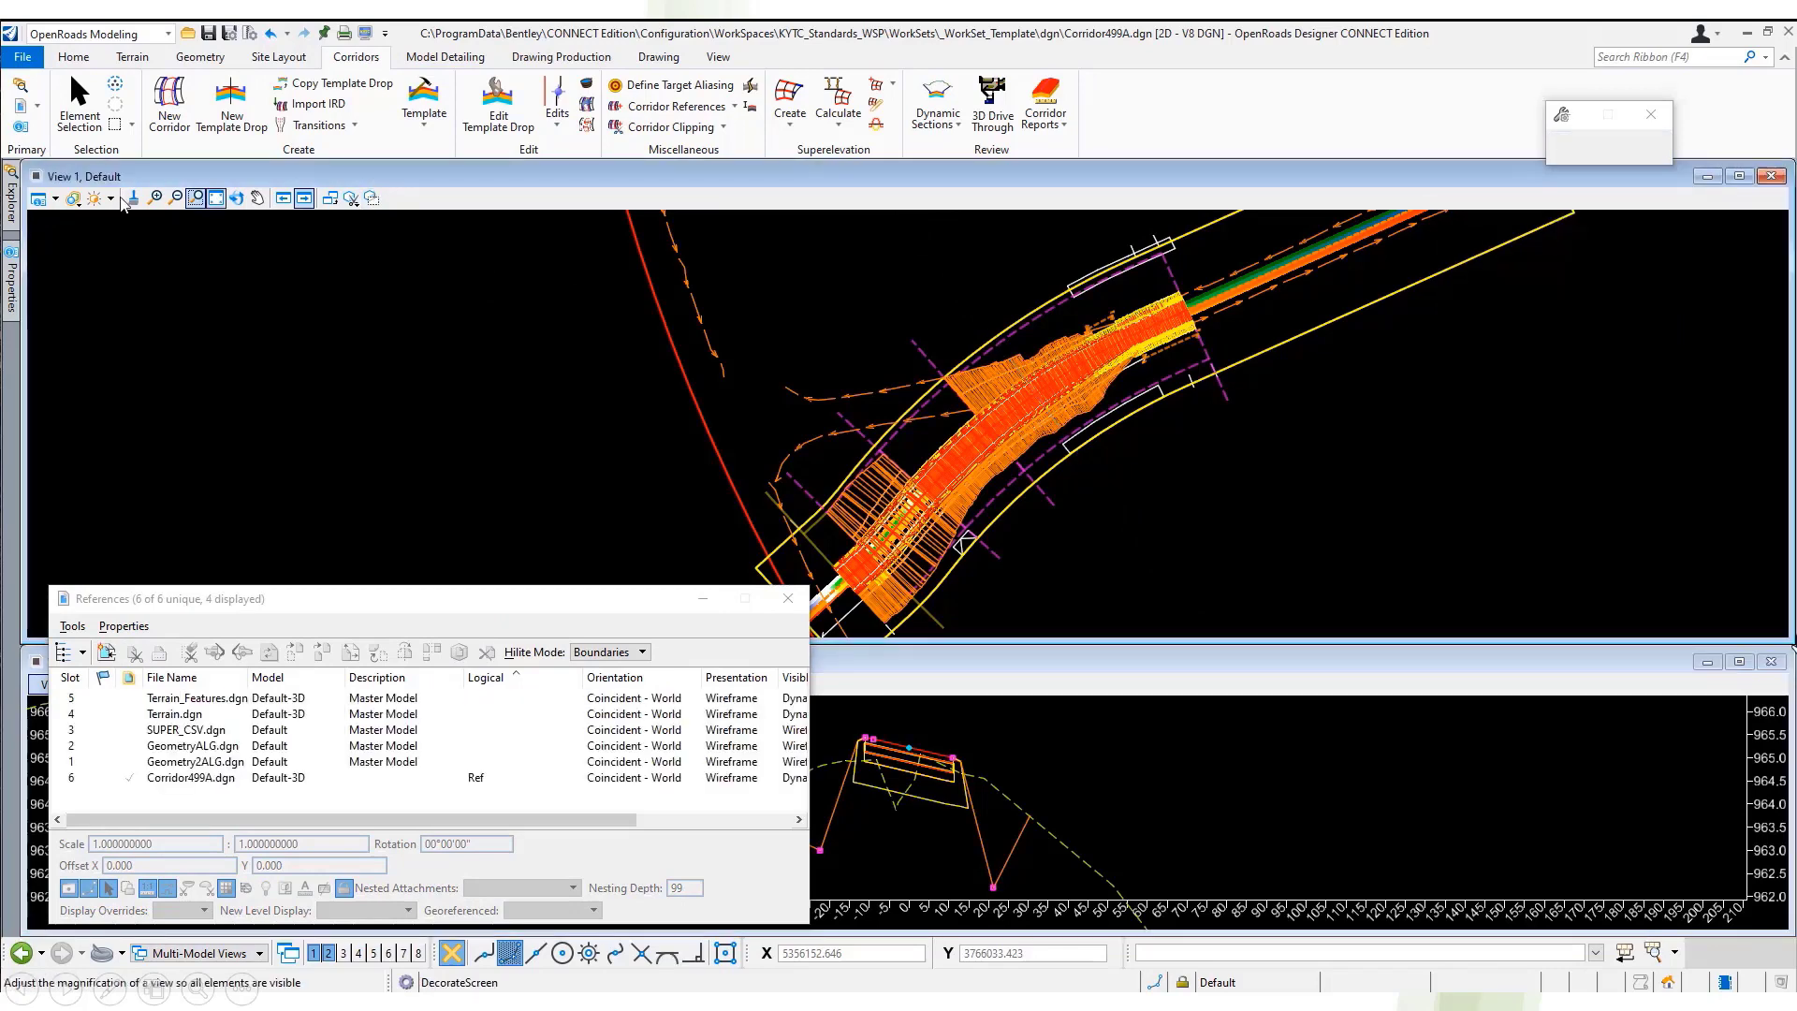
key(ctrl+b)
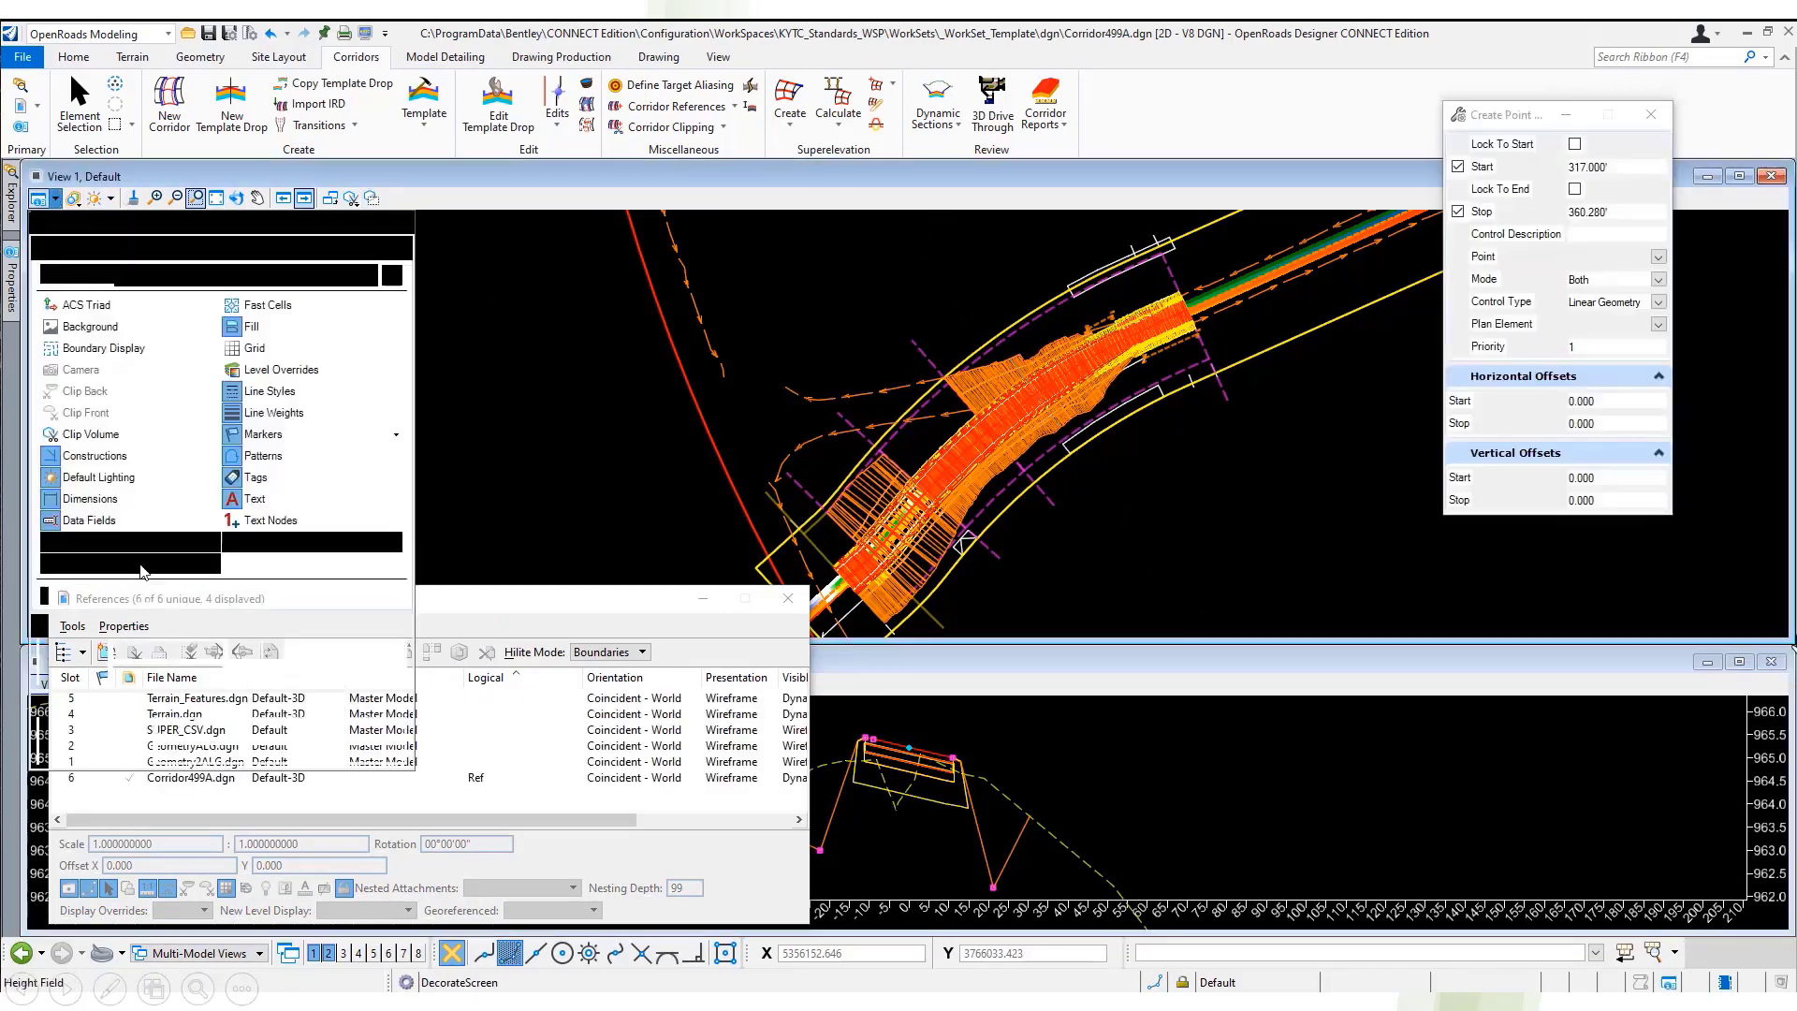
click(159, 729)
click(159, 728)
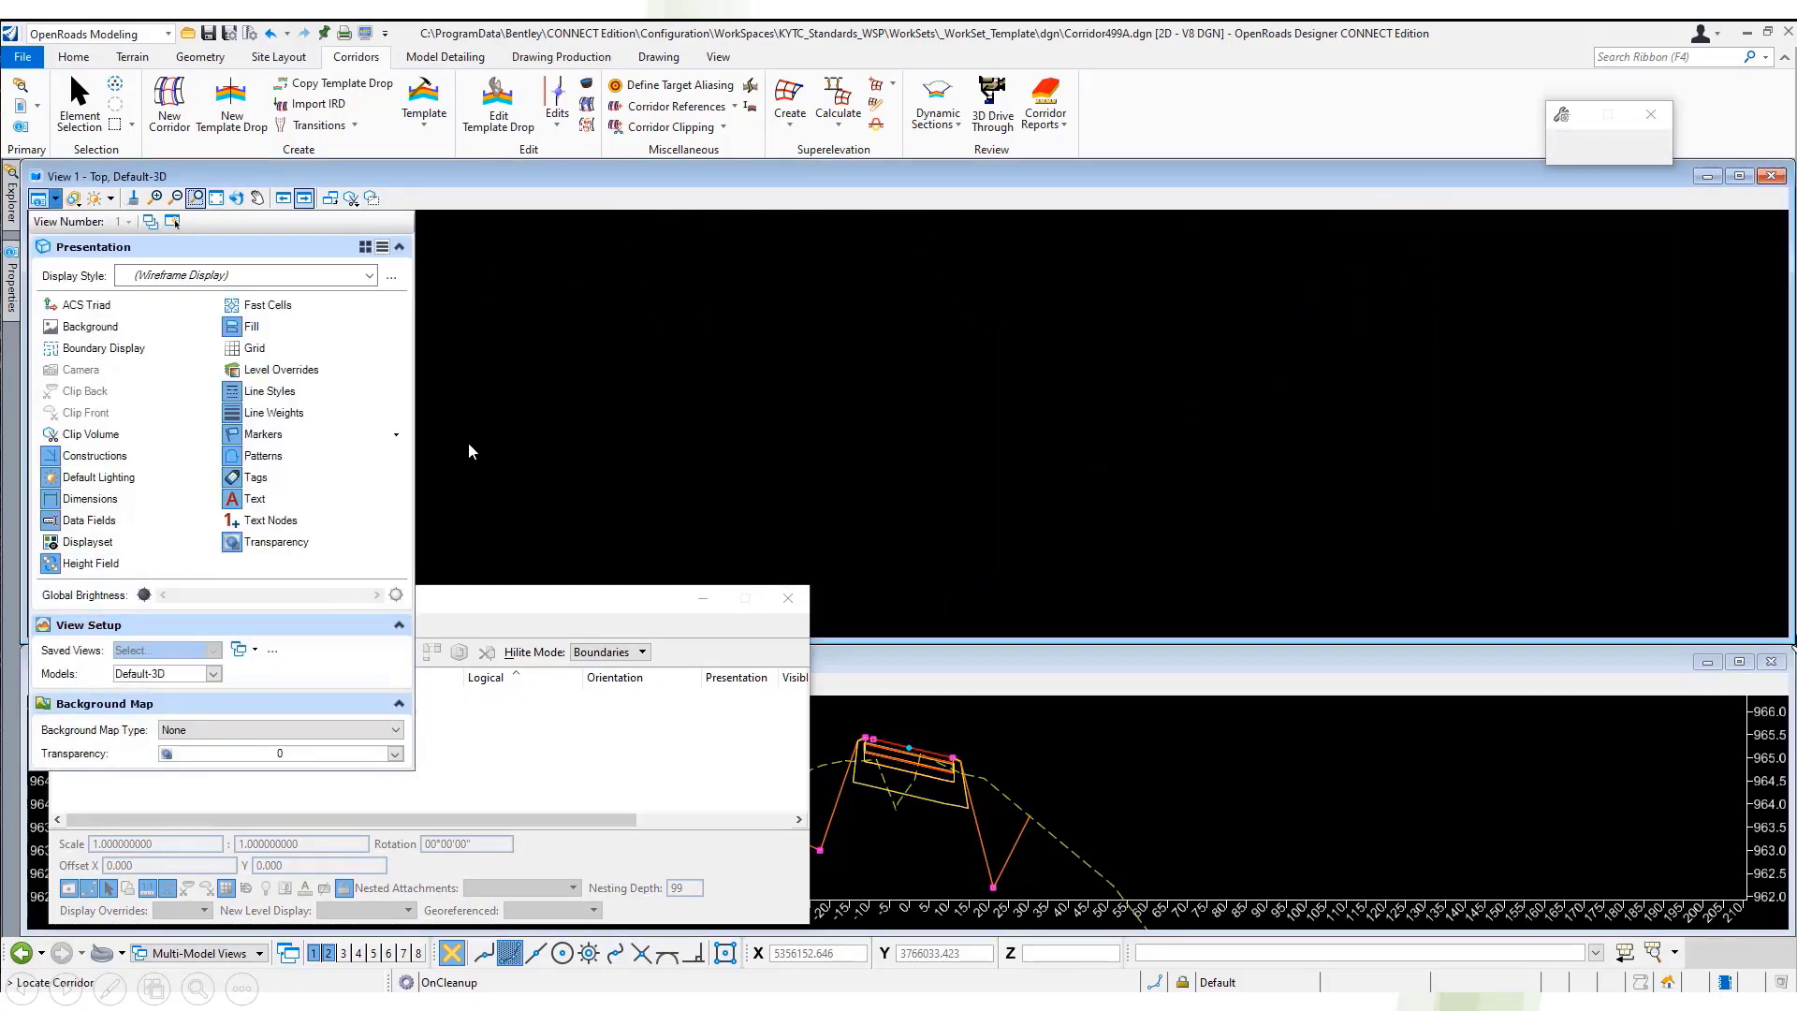
click(196, 198)
click(216, 198)
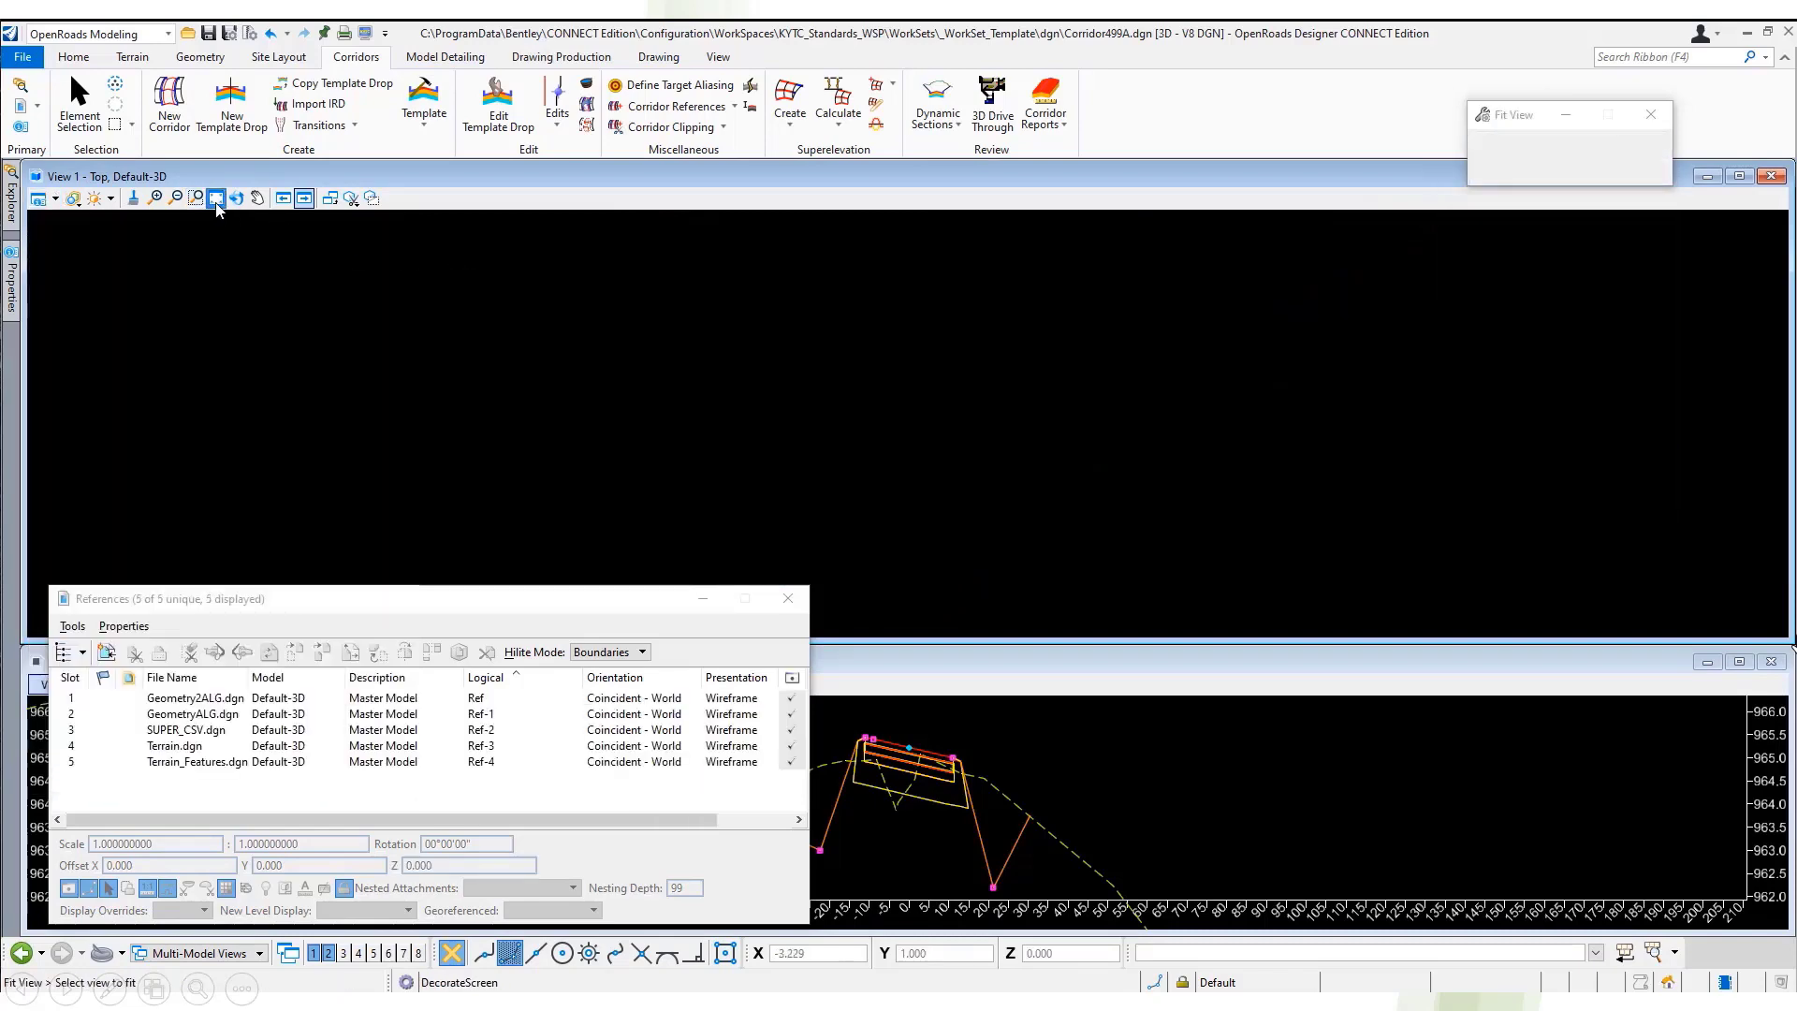
scroll(888, 370, up, 5)
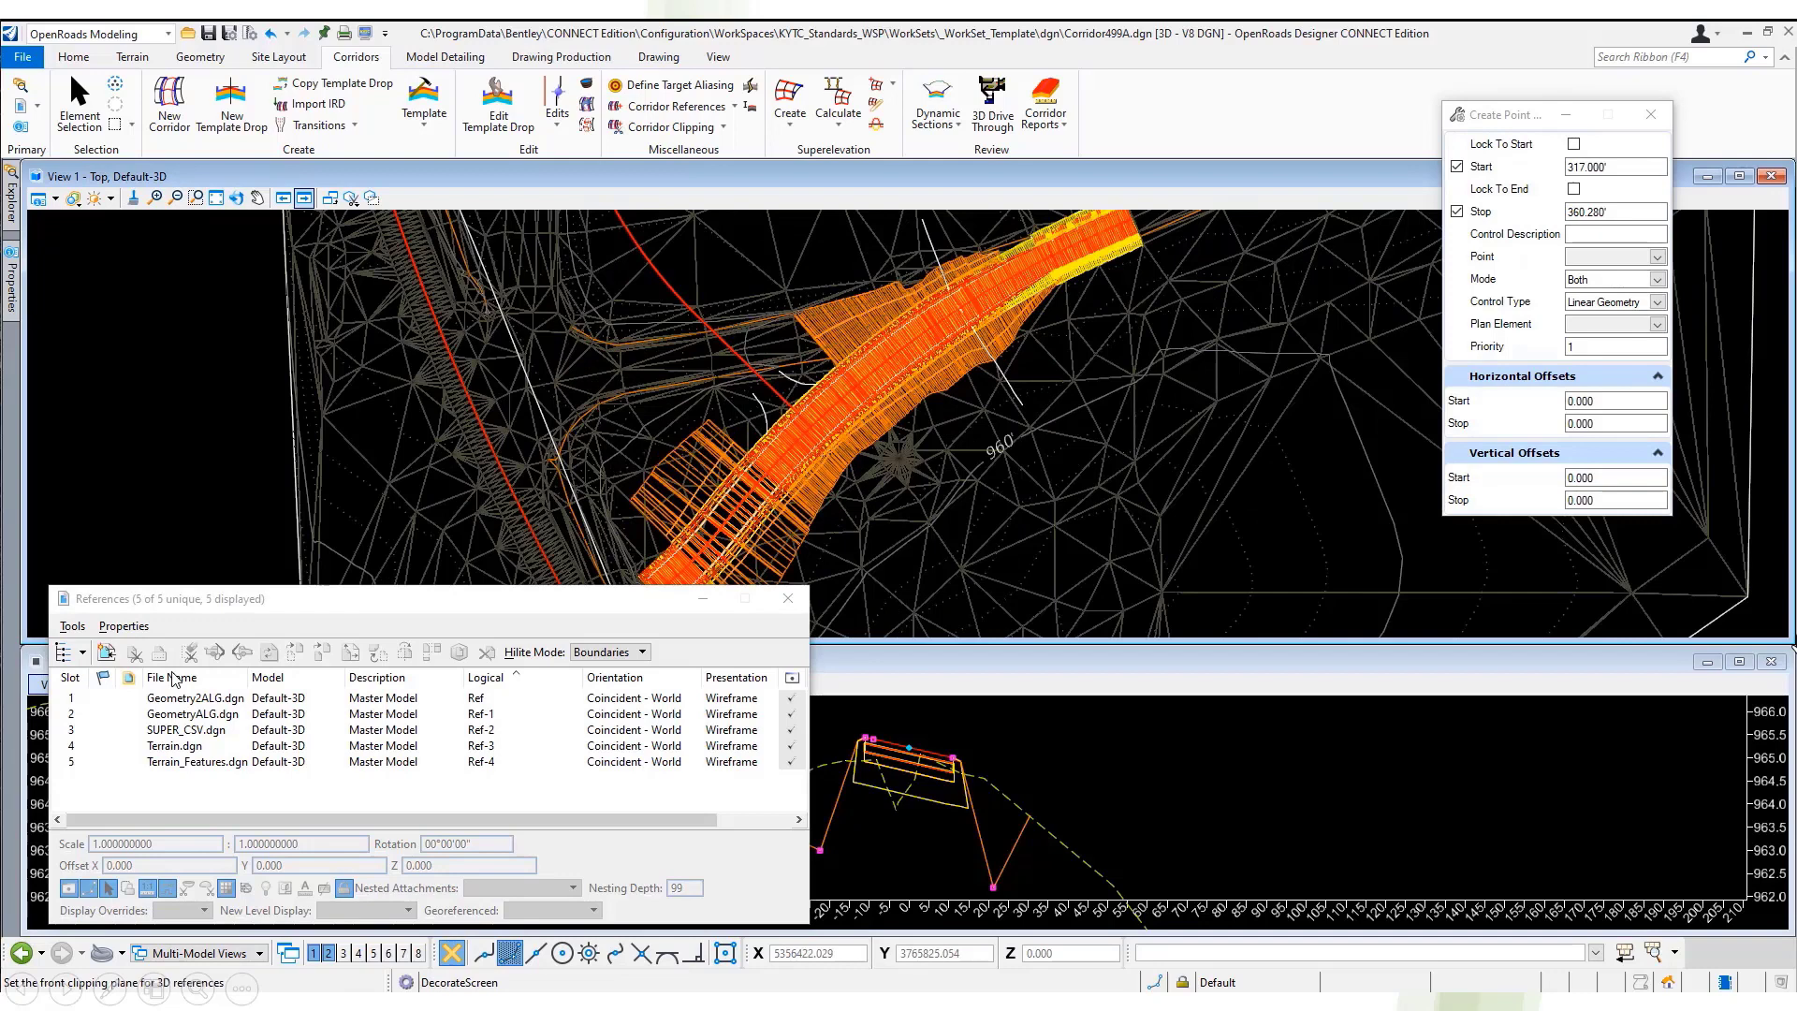
- Attach the components model from the SS2 folder as a Coincident World reference and compare it with the corridor cross section
right_click(179, 788)
click(217, 338)
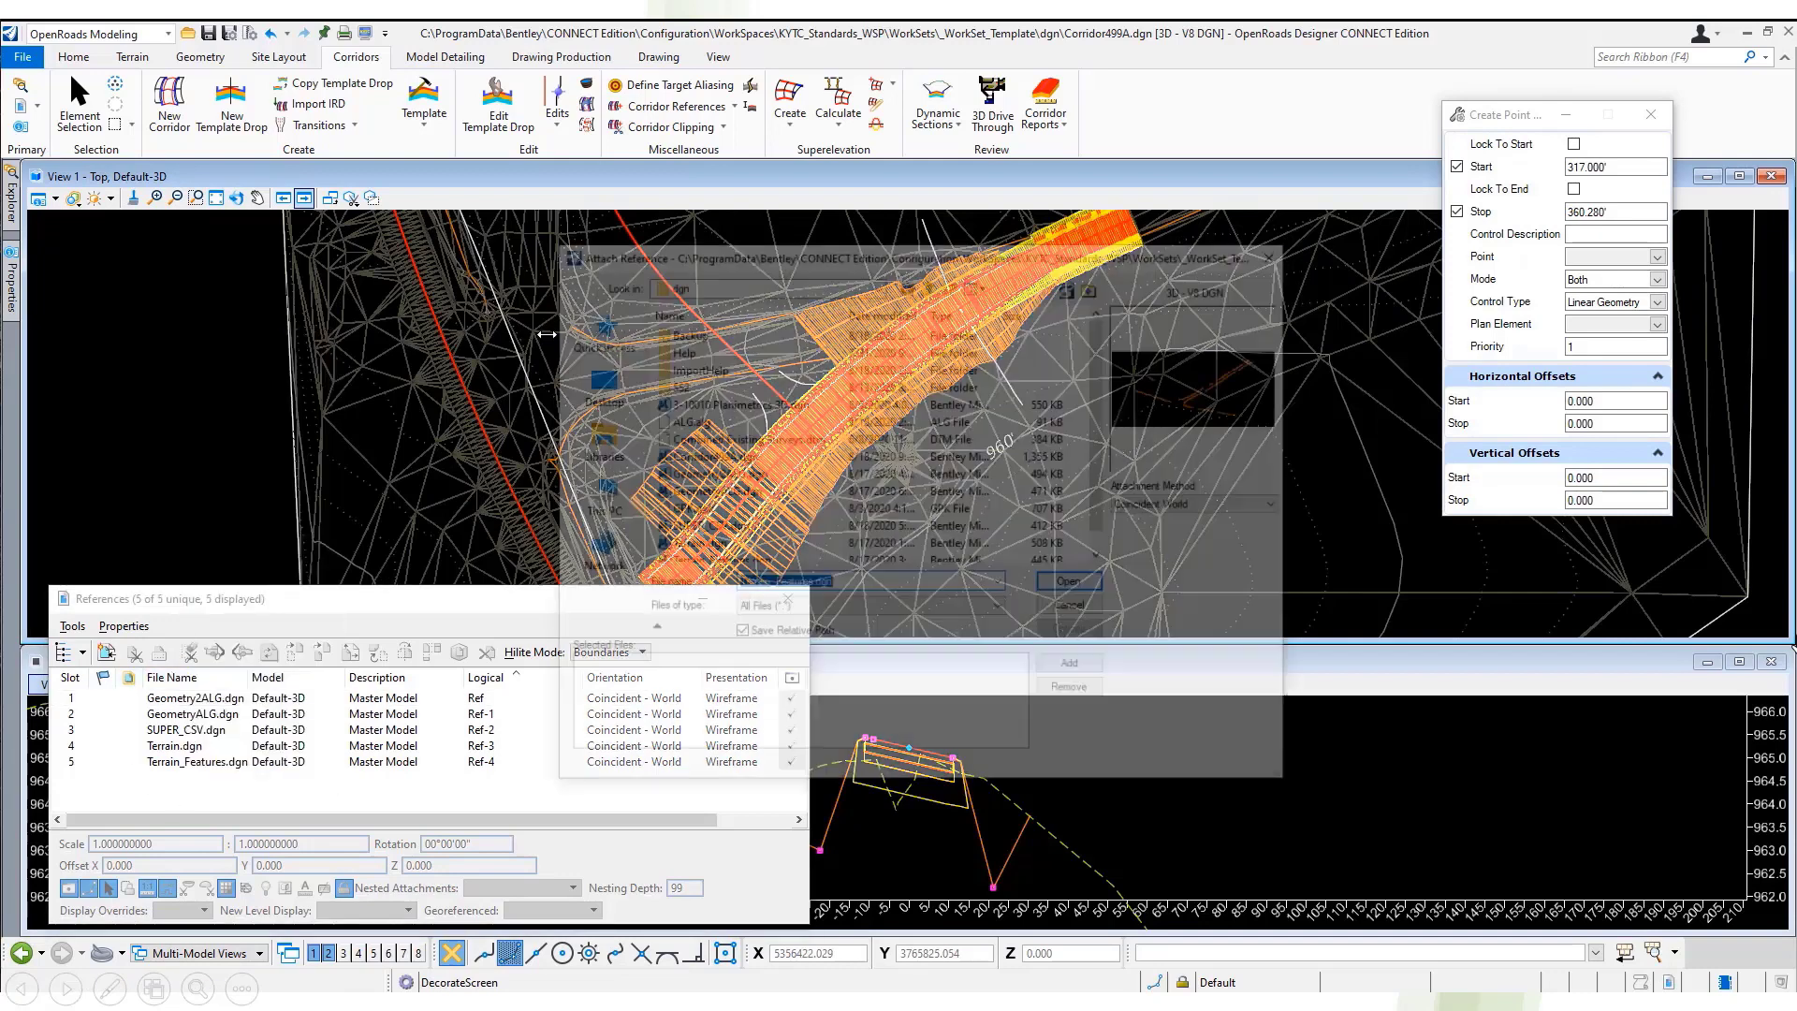
double_click(753, 366)
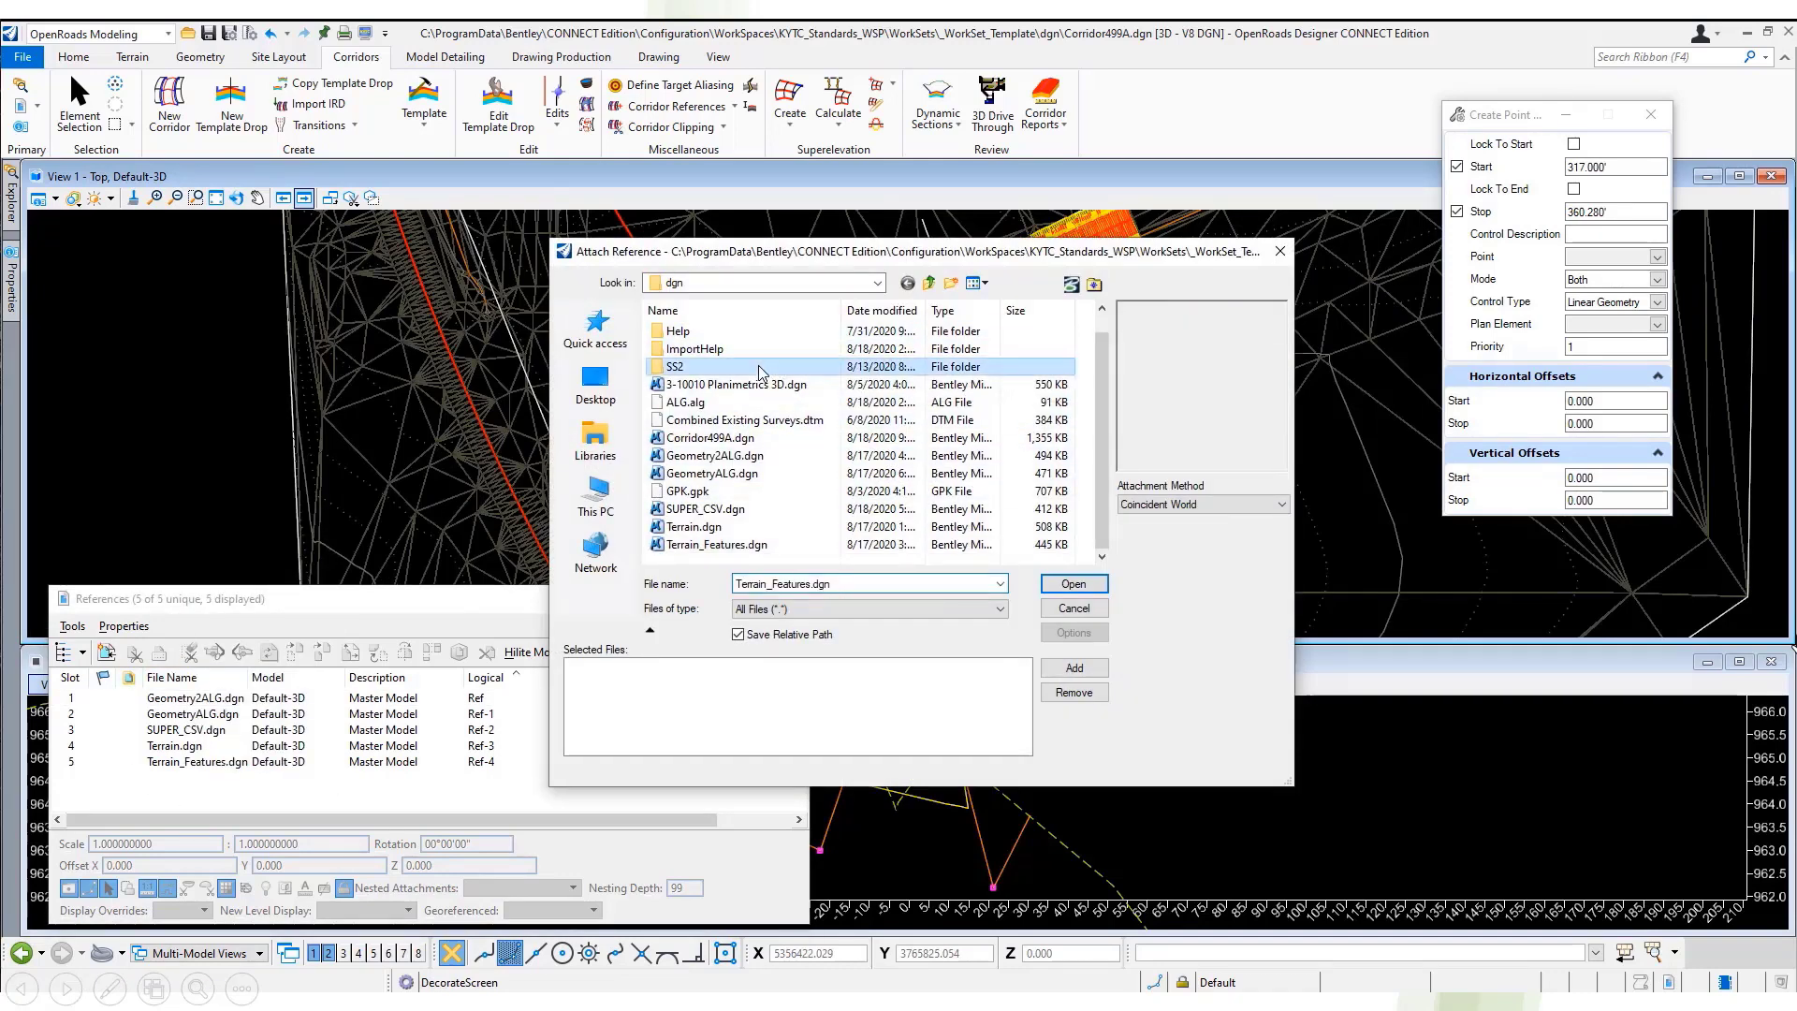
click(1074, 584)
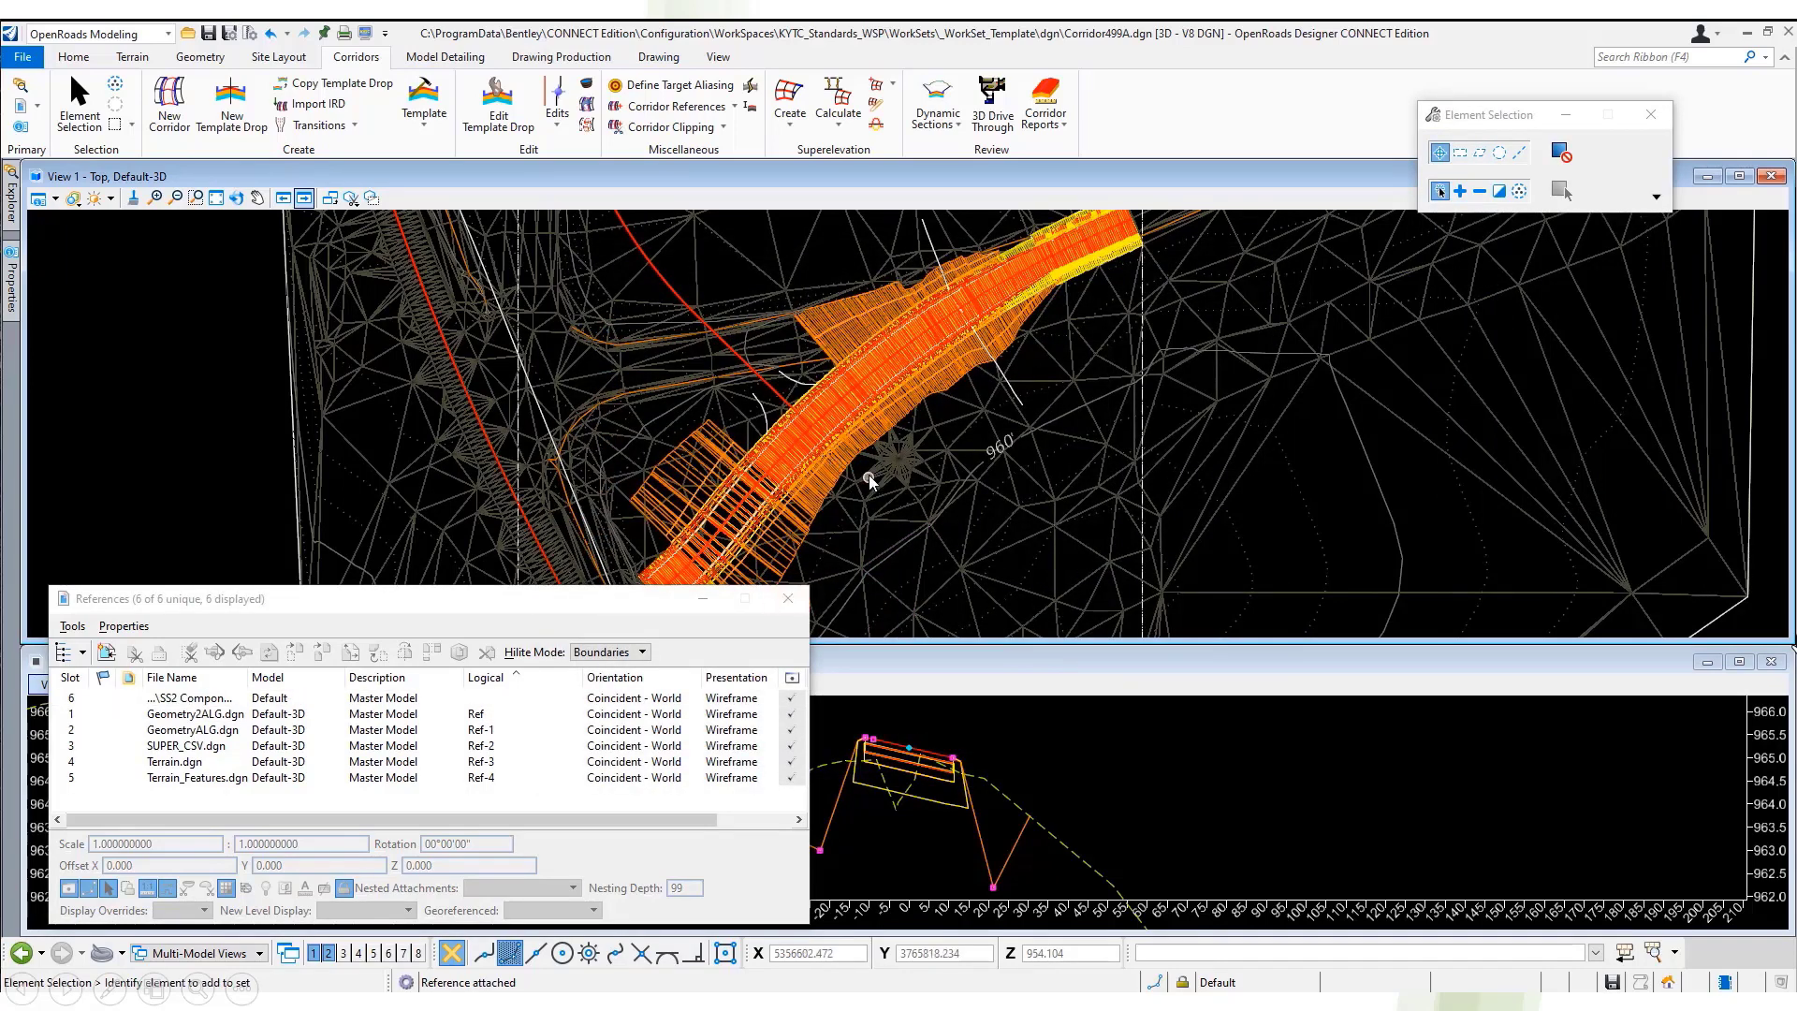
click(787, 600)
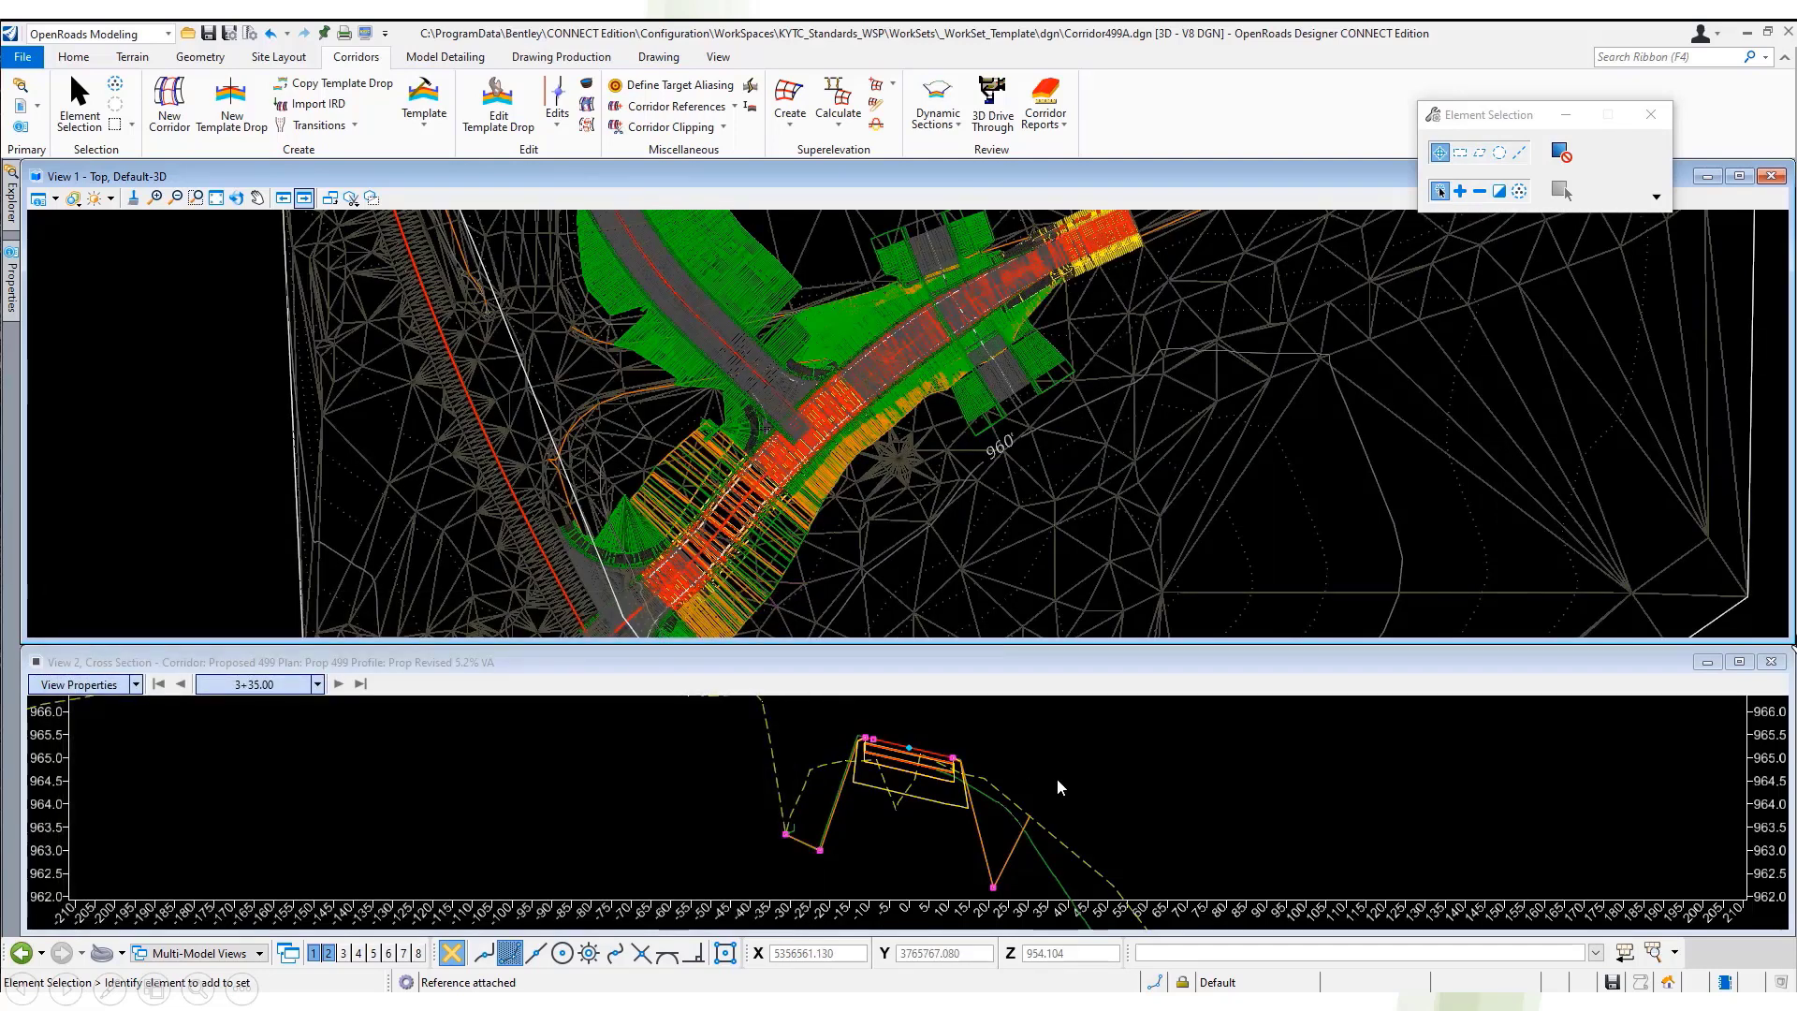
scroll(1057, 786, down, 1)
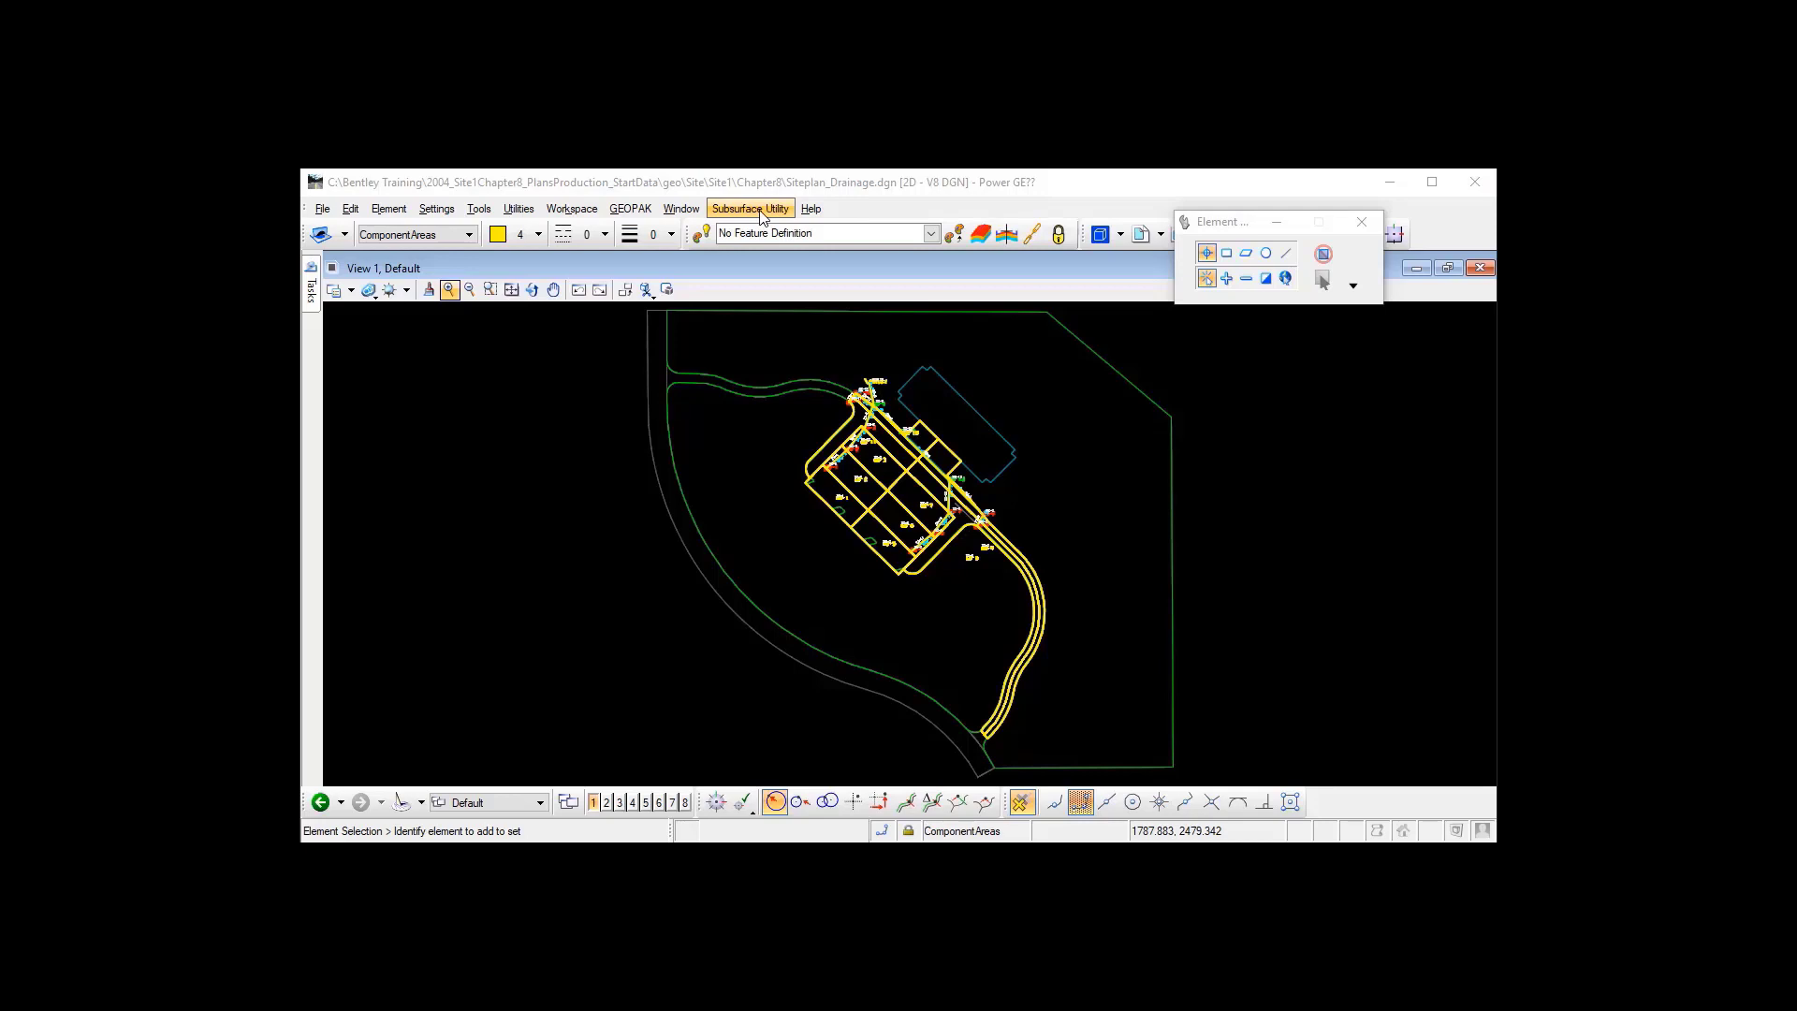
- In Power GEOPAK with Siteplan_Drainage.dgn, start GEOPAK Drainage and load the Siteplan_Drainage.gdf project
click(641, 209)
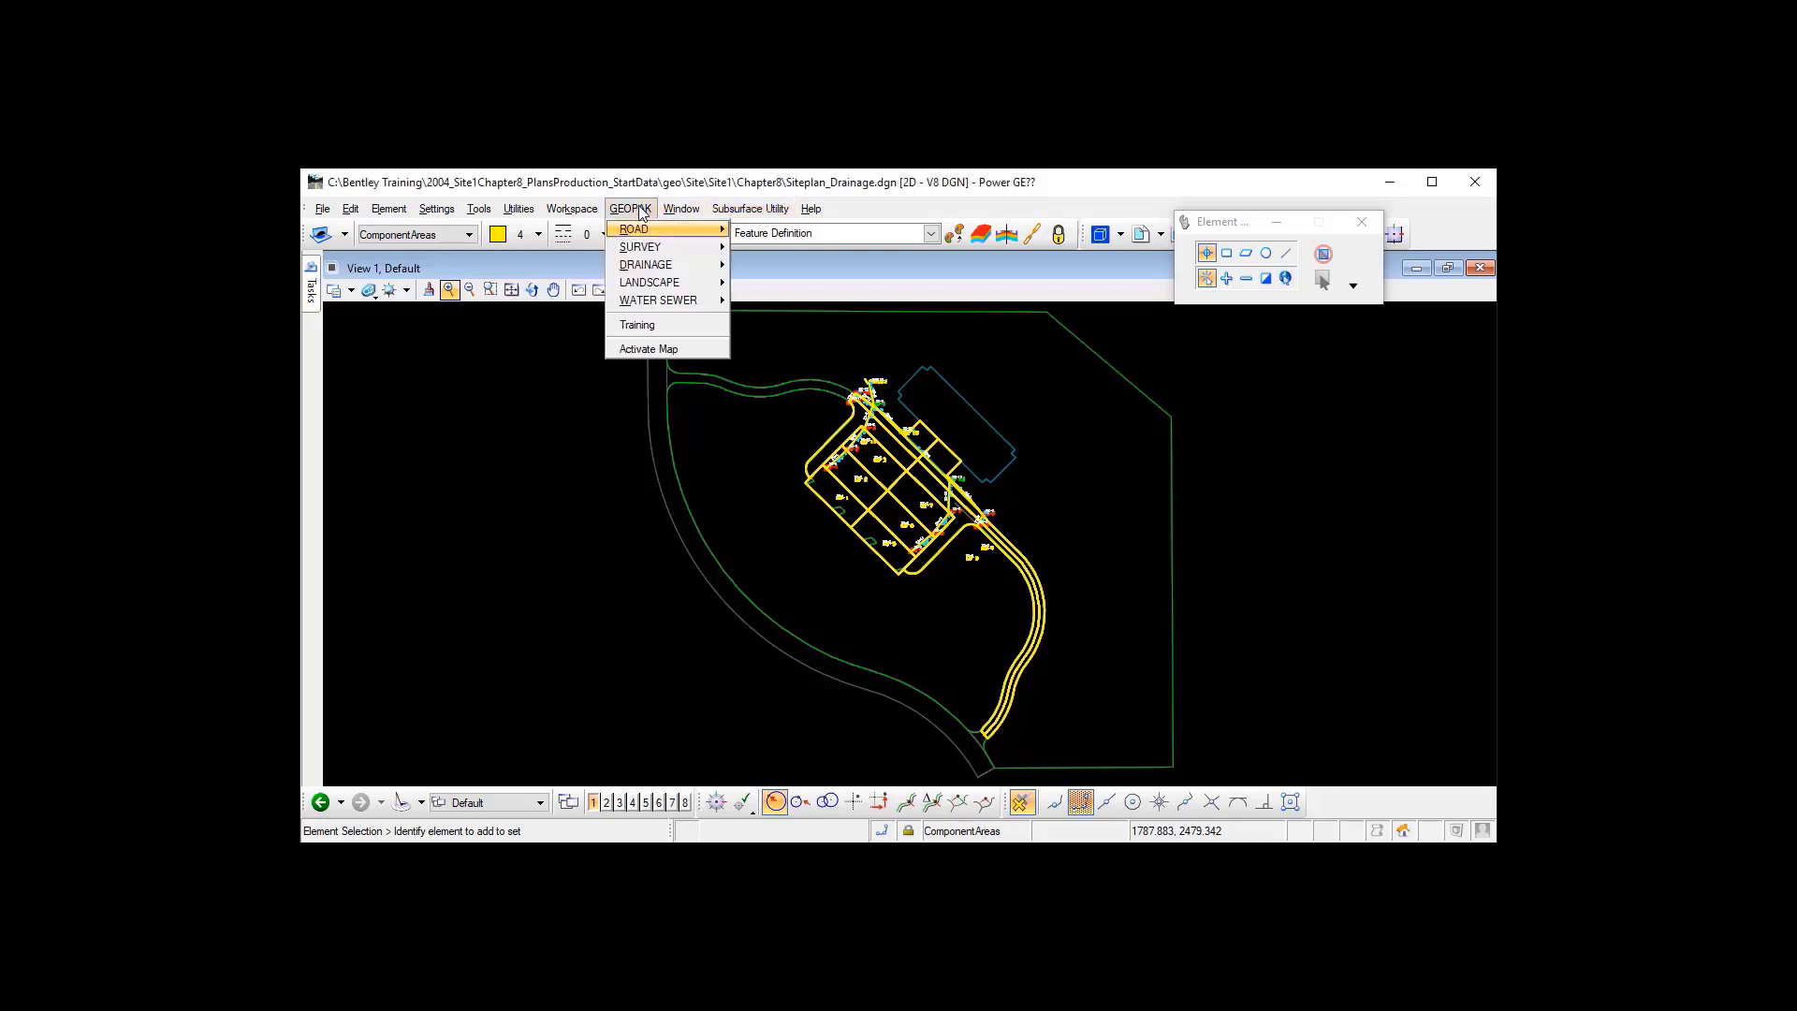
mouse_move(675, 265)
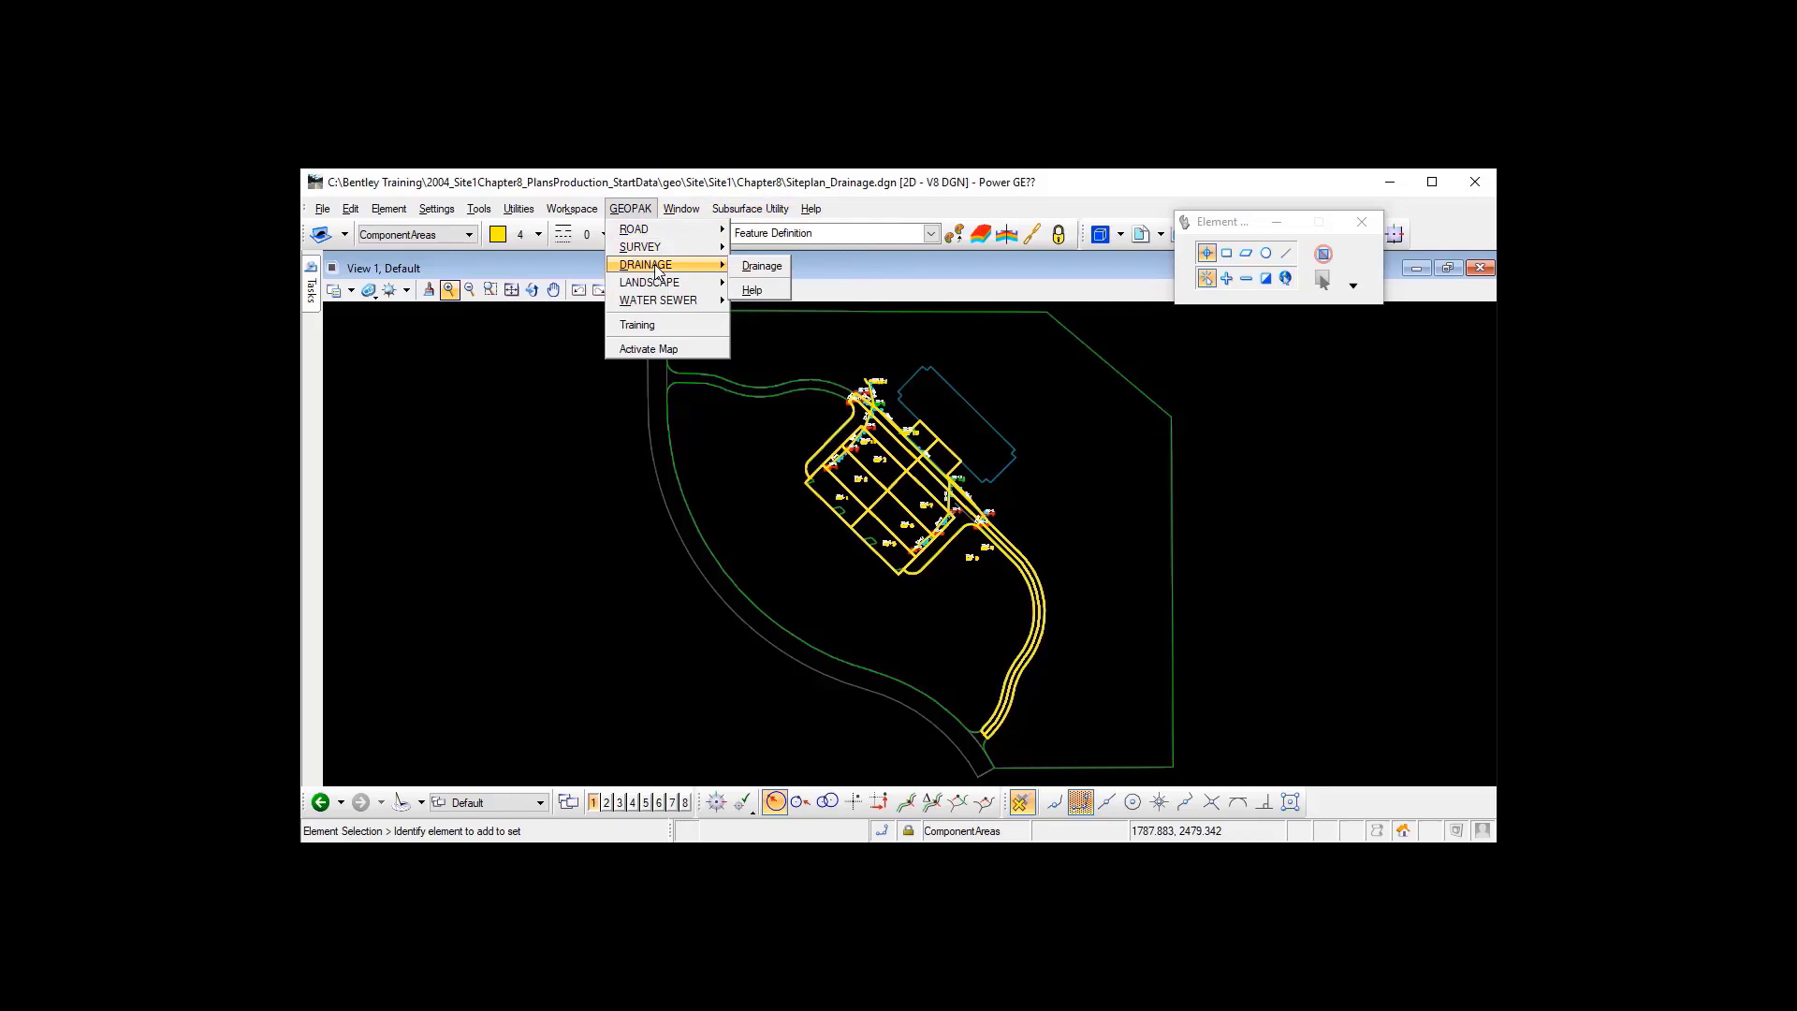
click(761, 268)
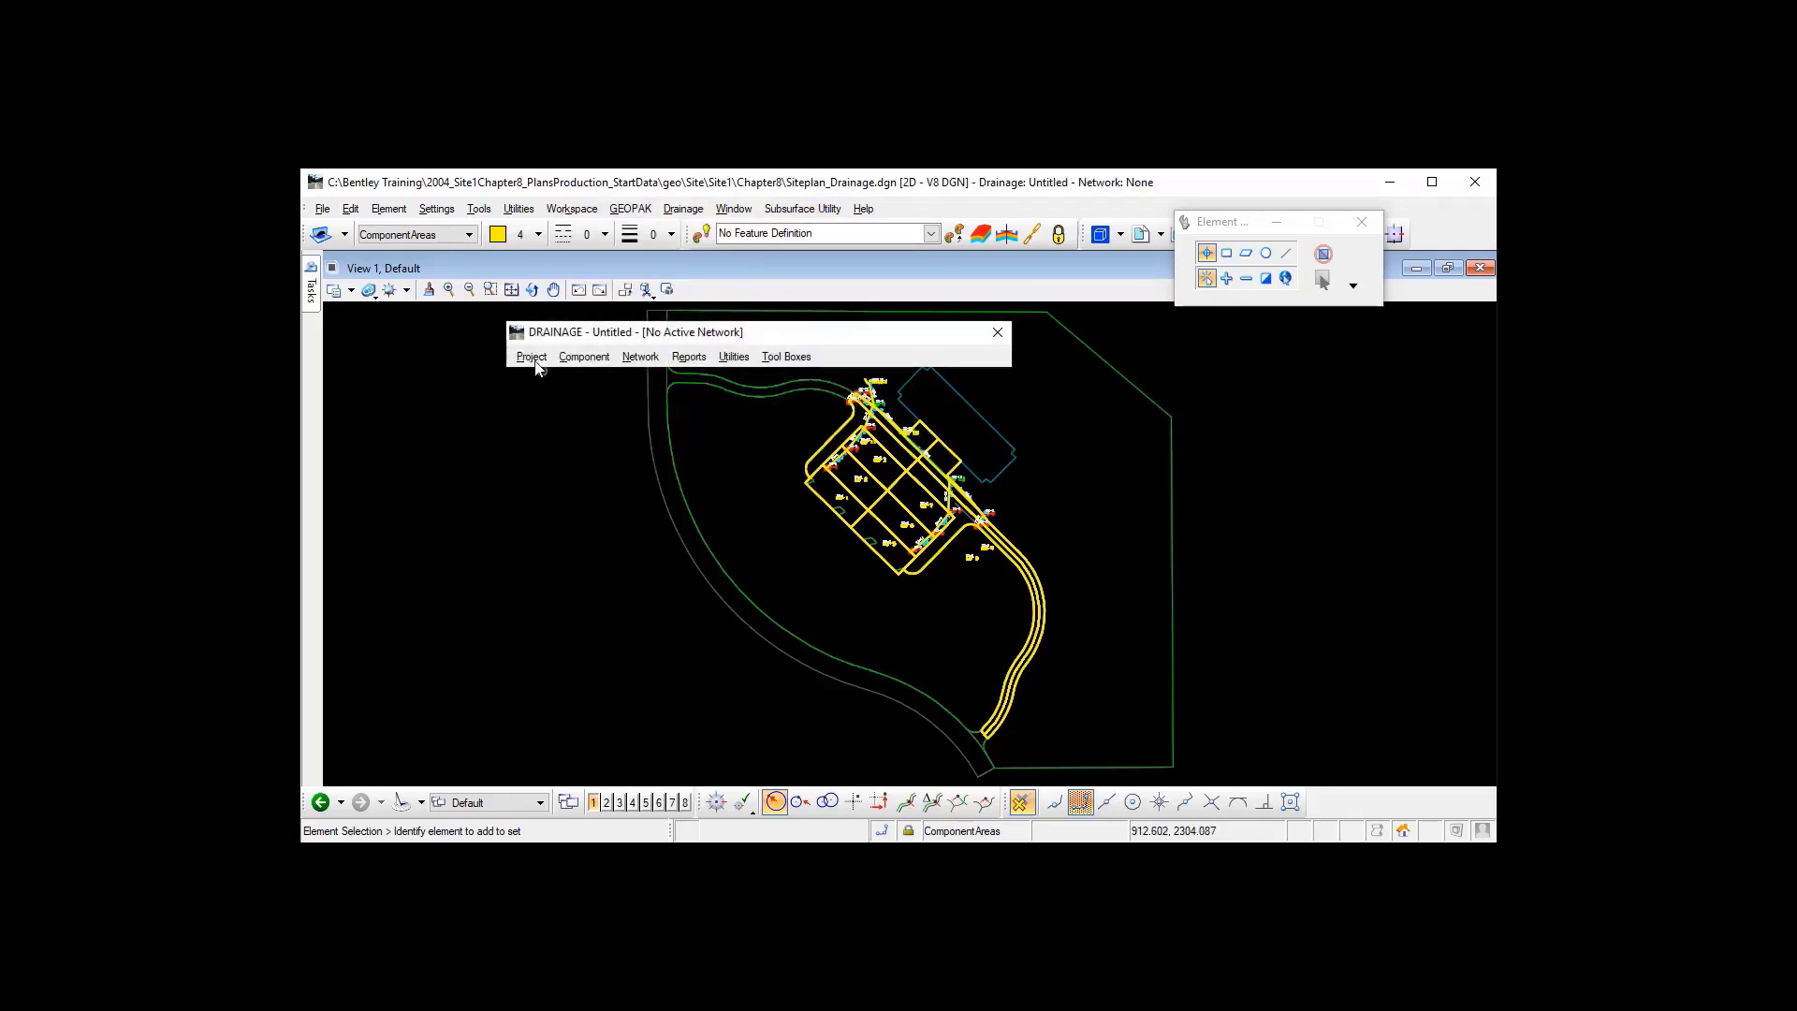
click(531, 358)
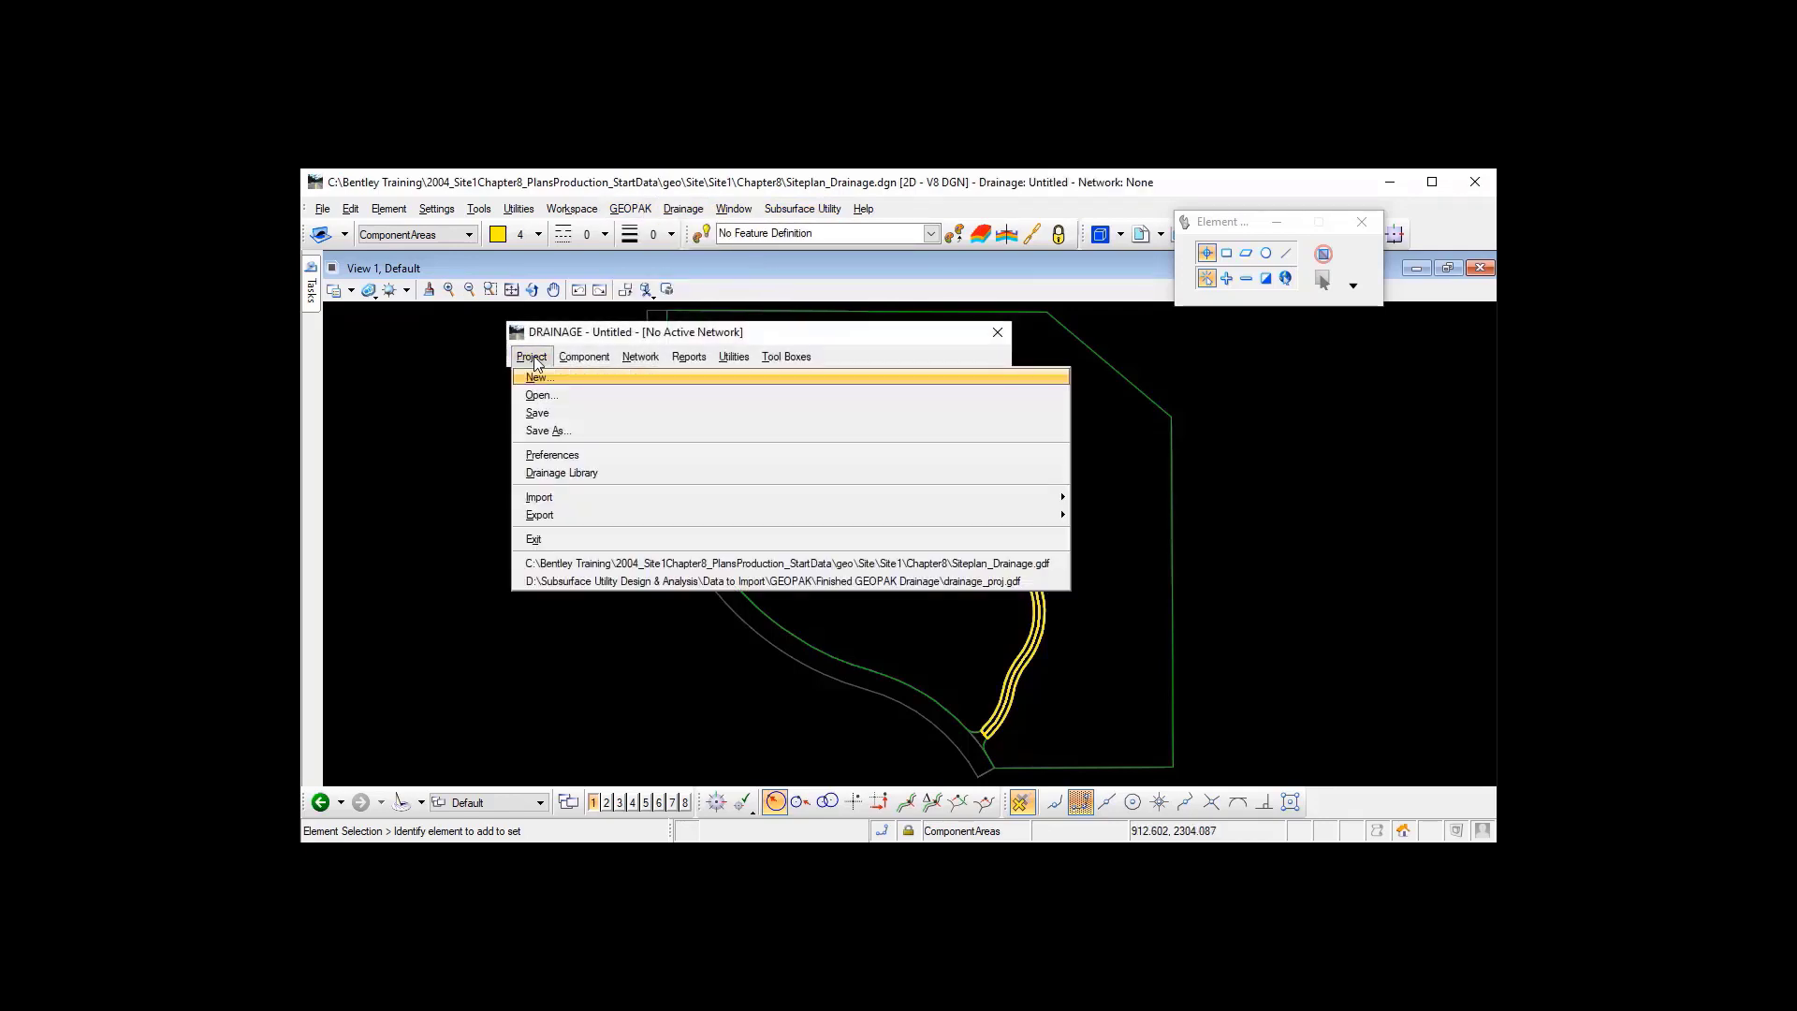
click(604, 563)
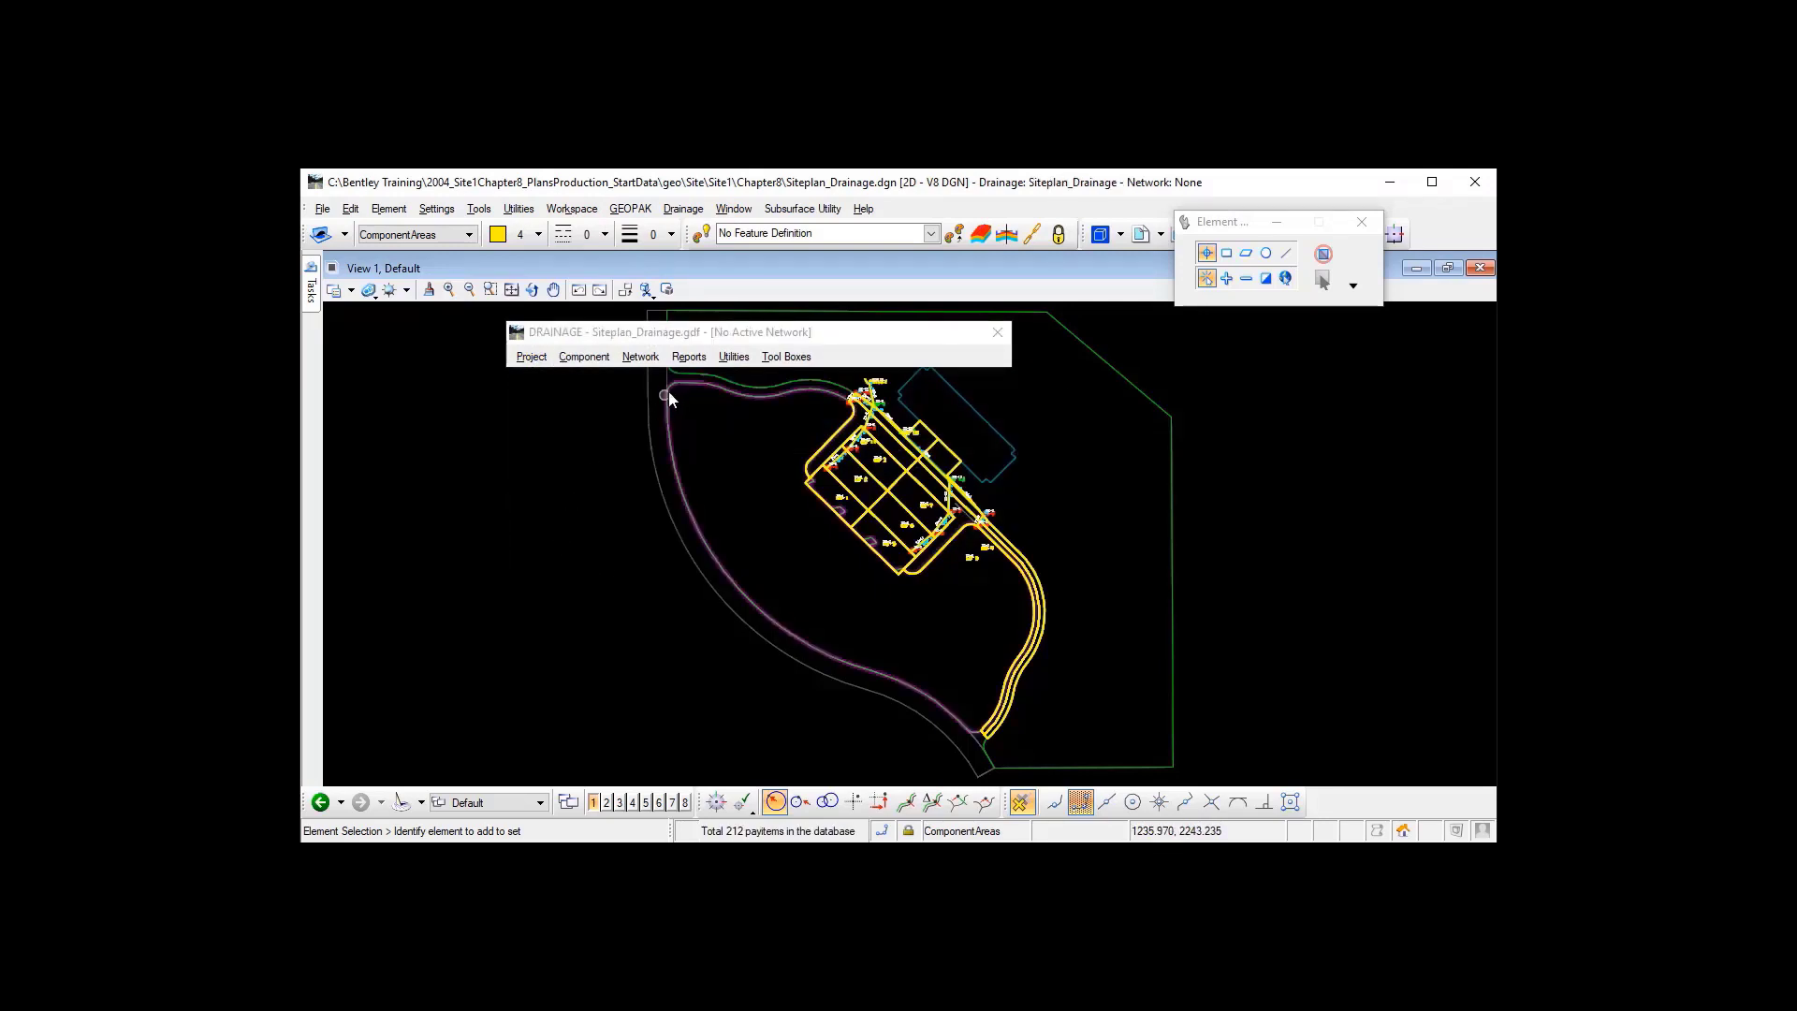
- Start the drainage Report Builder and load the custom report definition Areas.drf from the Chapter8 folder
click(697, 362)
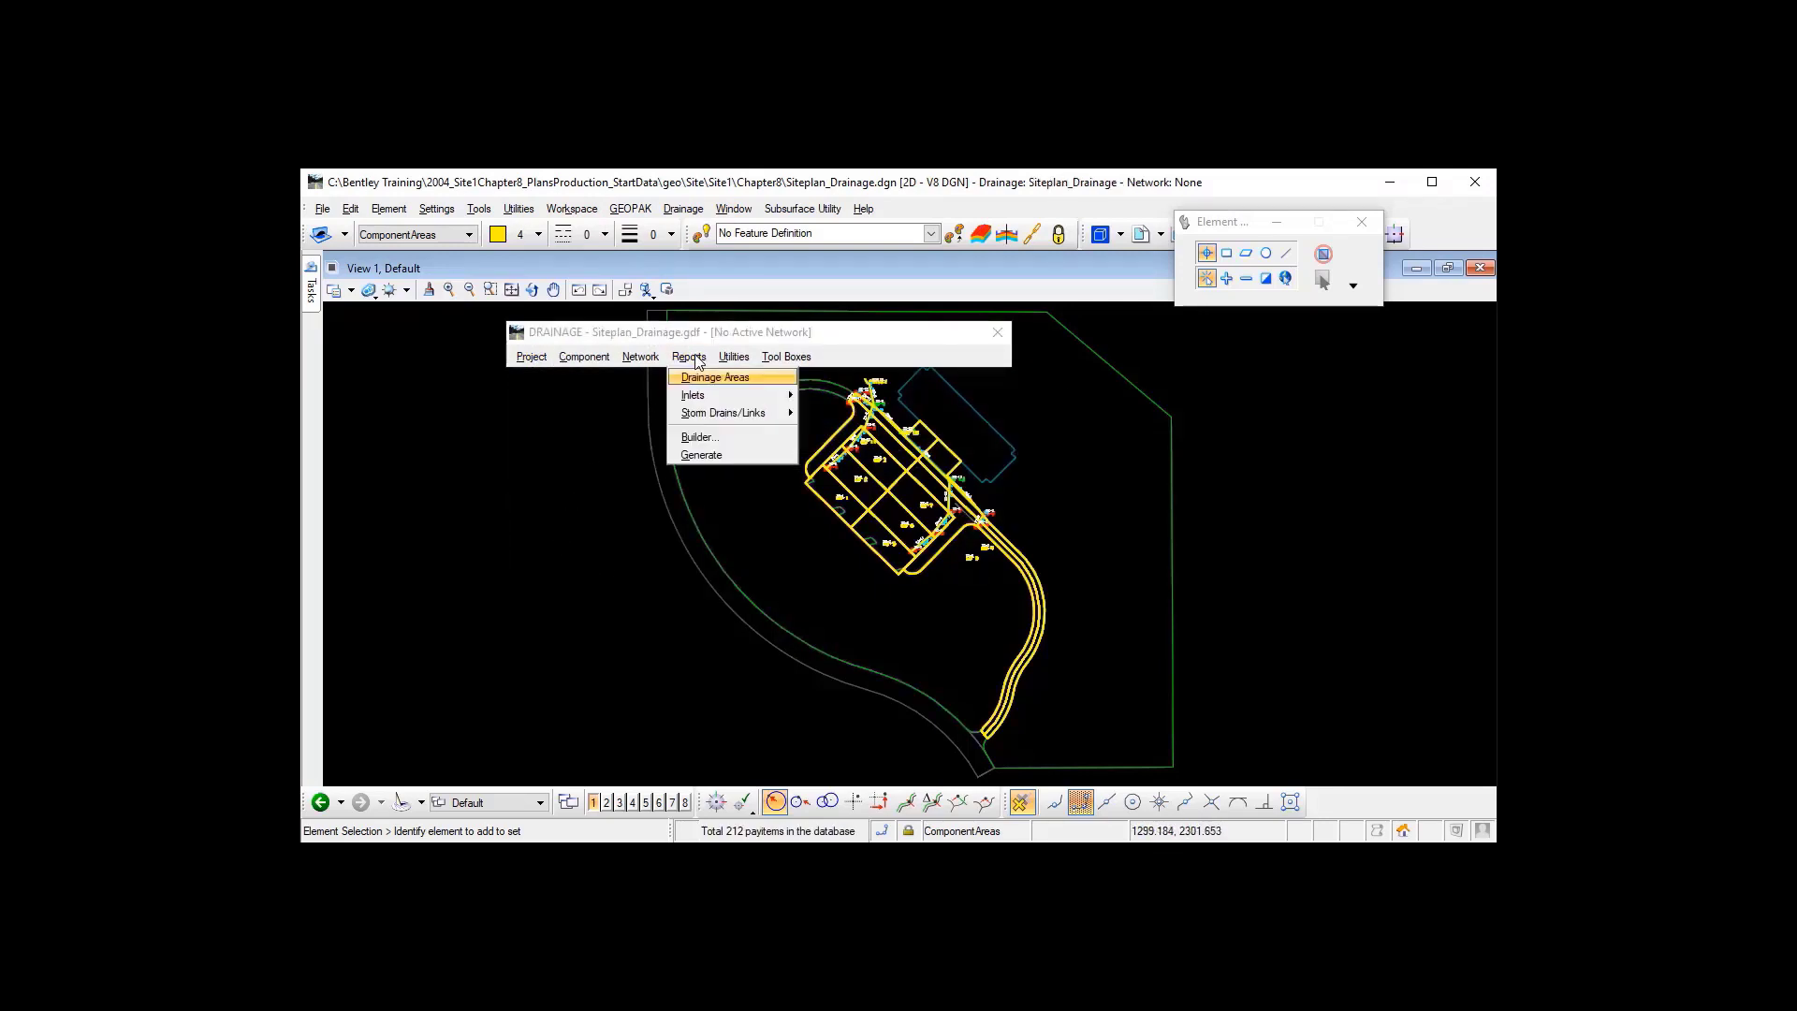
click(700, 438)
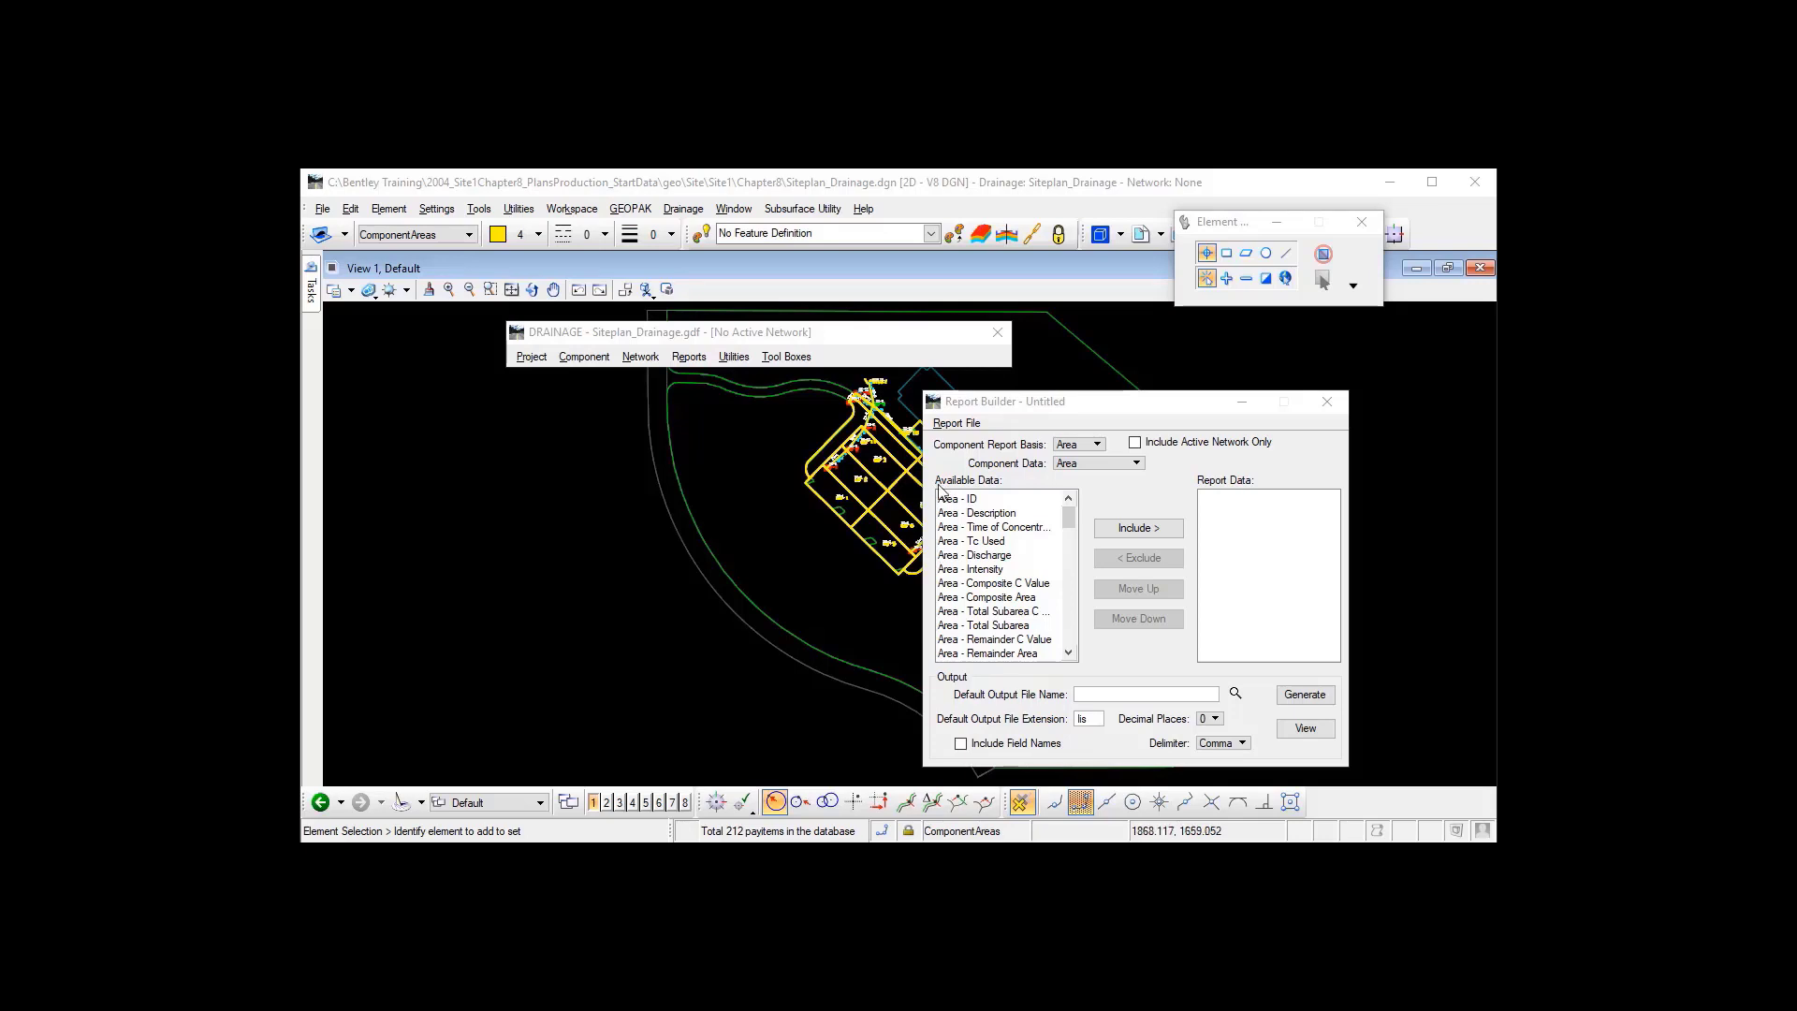
click(963, 425)
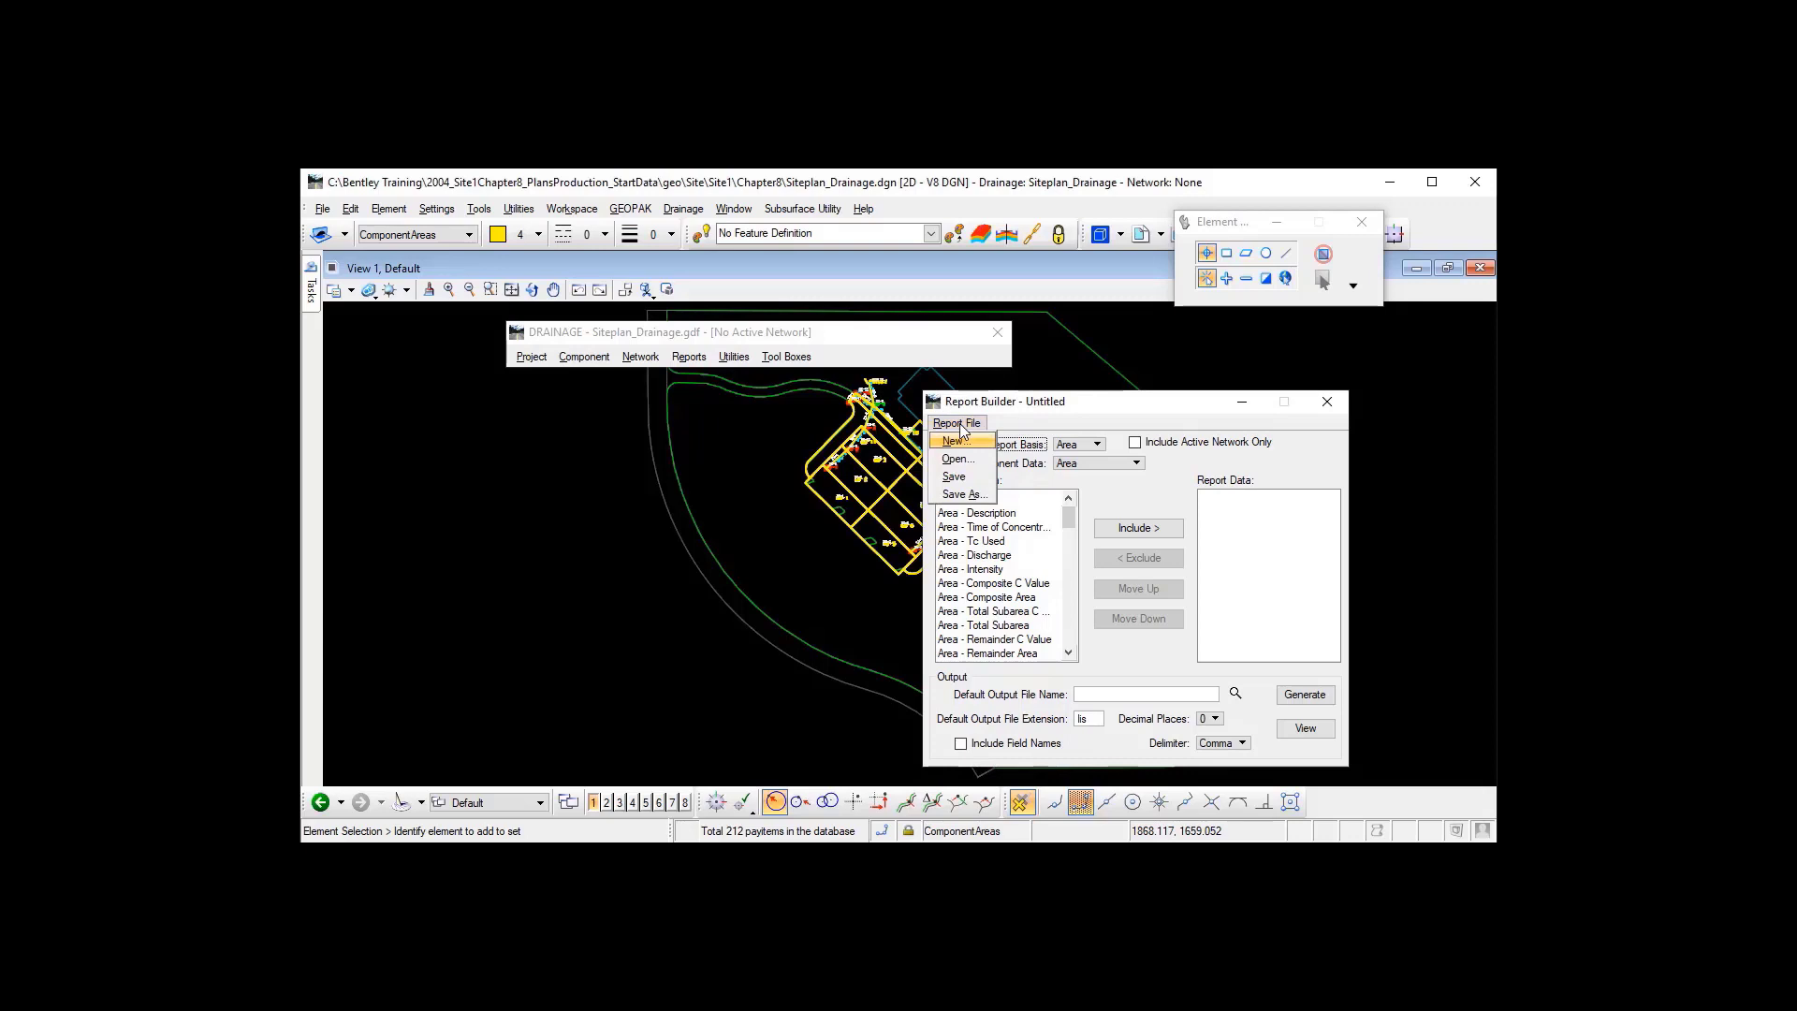
click(956, 460)
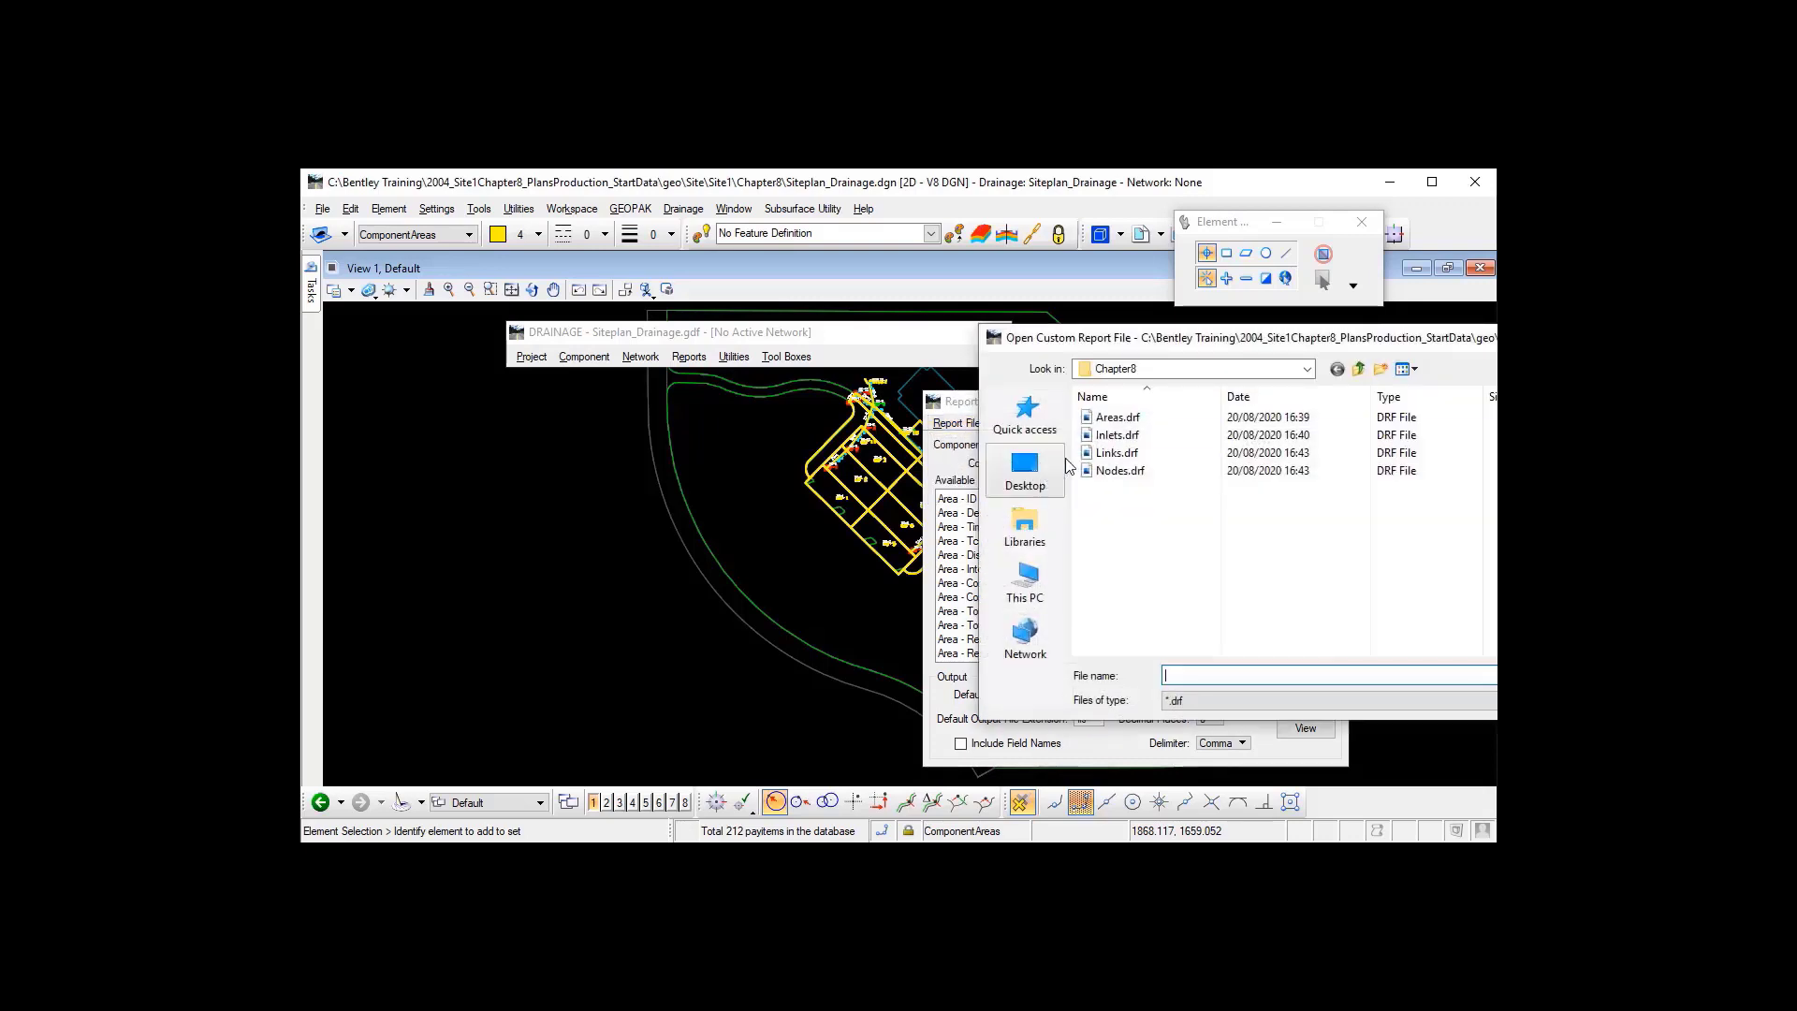
click(1117, 417)
click(1587, 676)
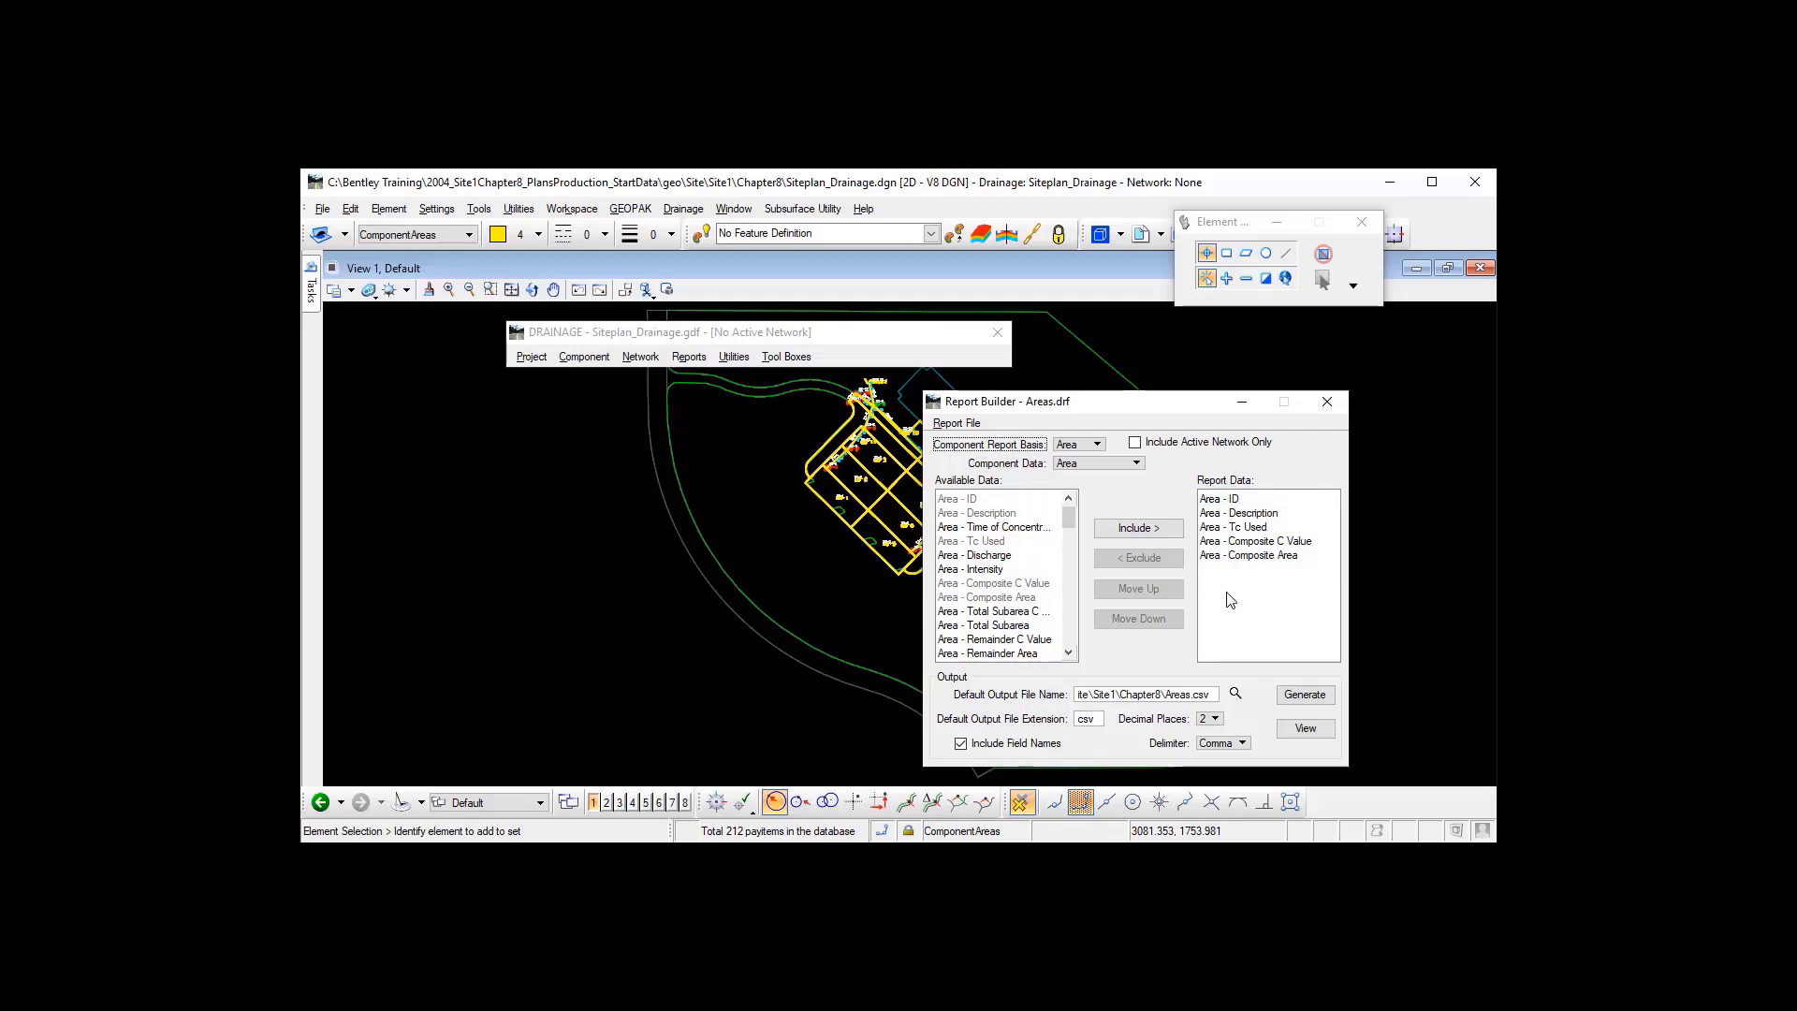
- Generate the drainage area report as Areas.csv with the csv output extension
click(1098, 722)
click(1306, 696)
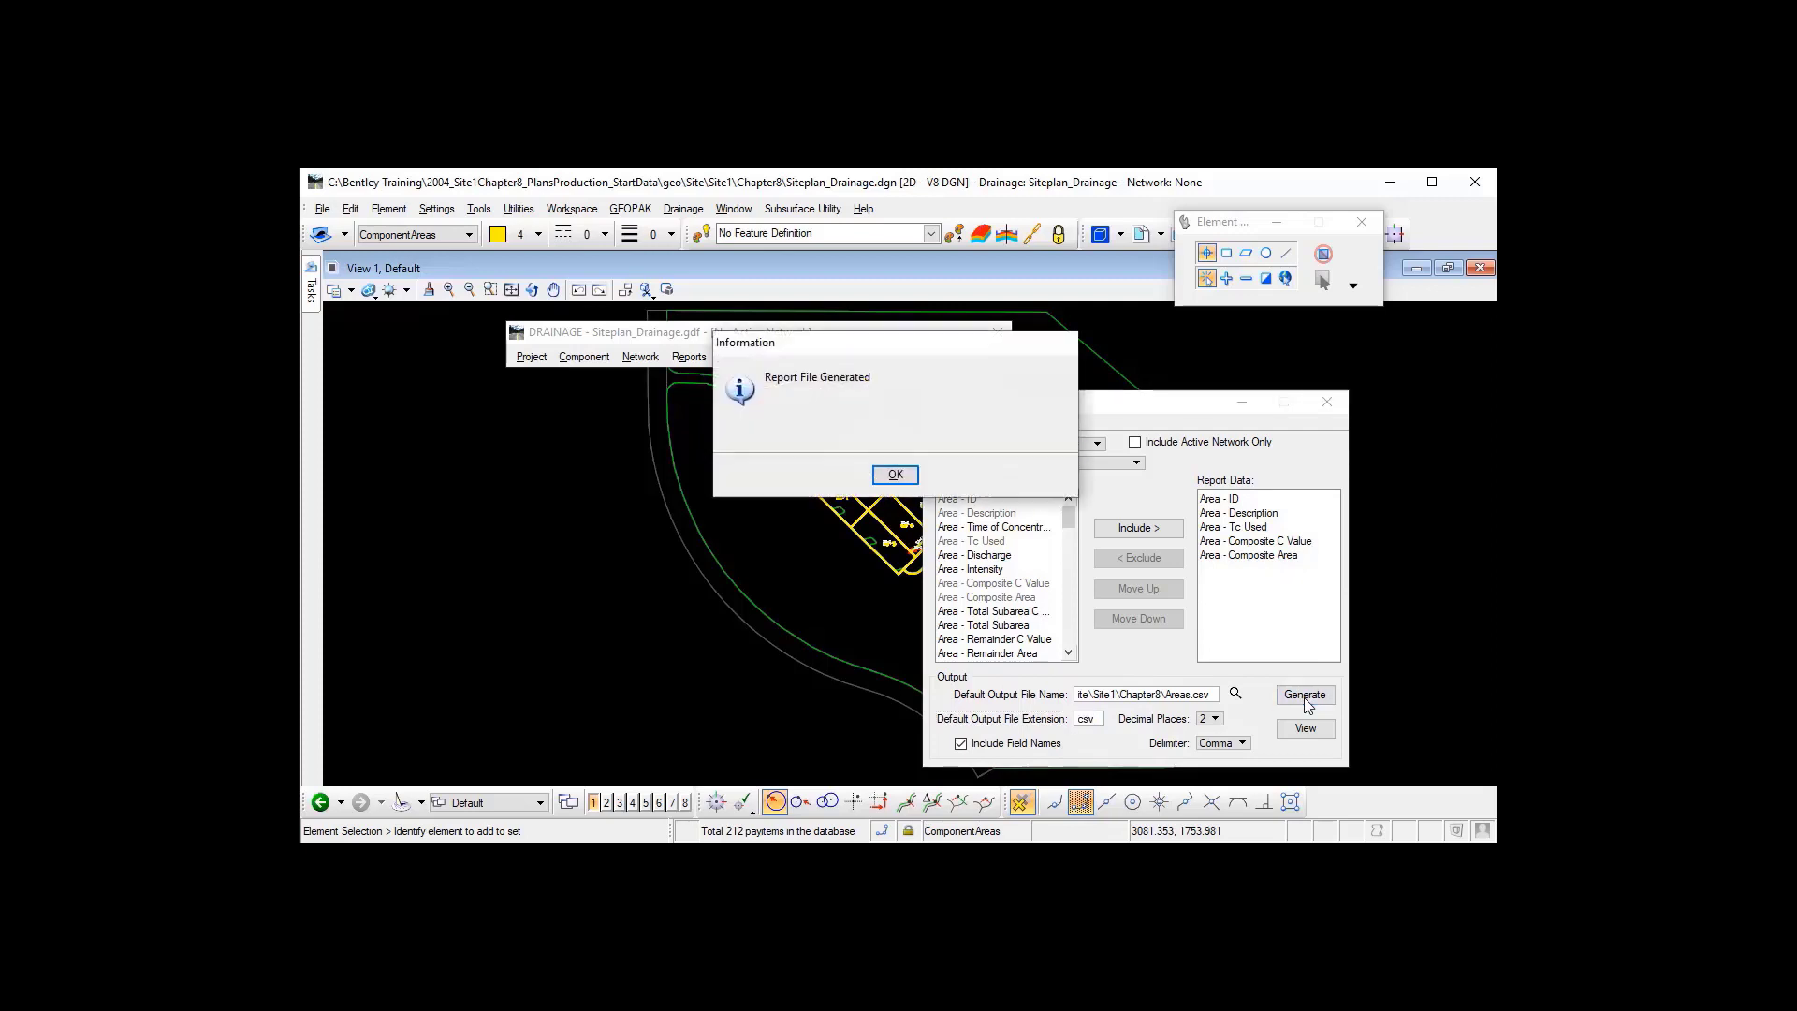
click(895, 475)
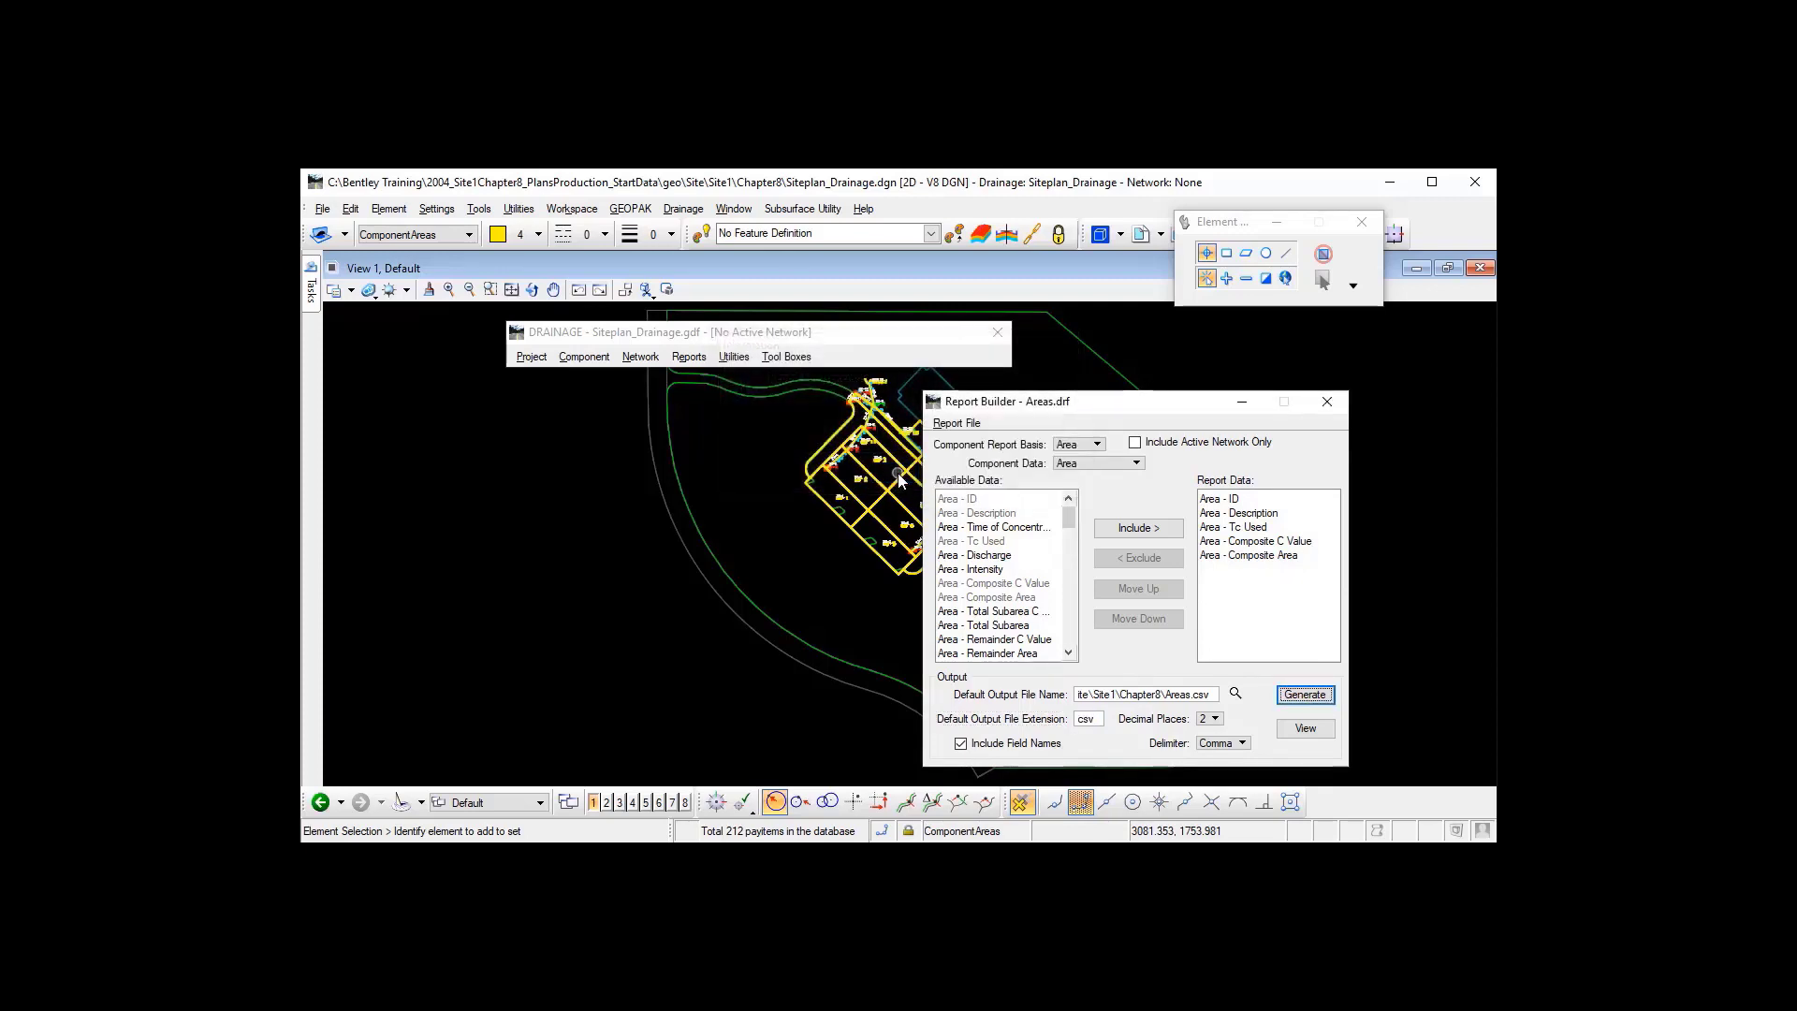
- Load the custom report definition Nodes.drf from the Chapter8 folder into the Report Builder
click(953, 425)
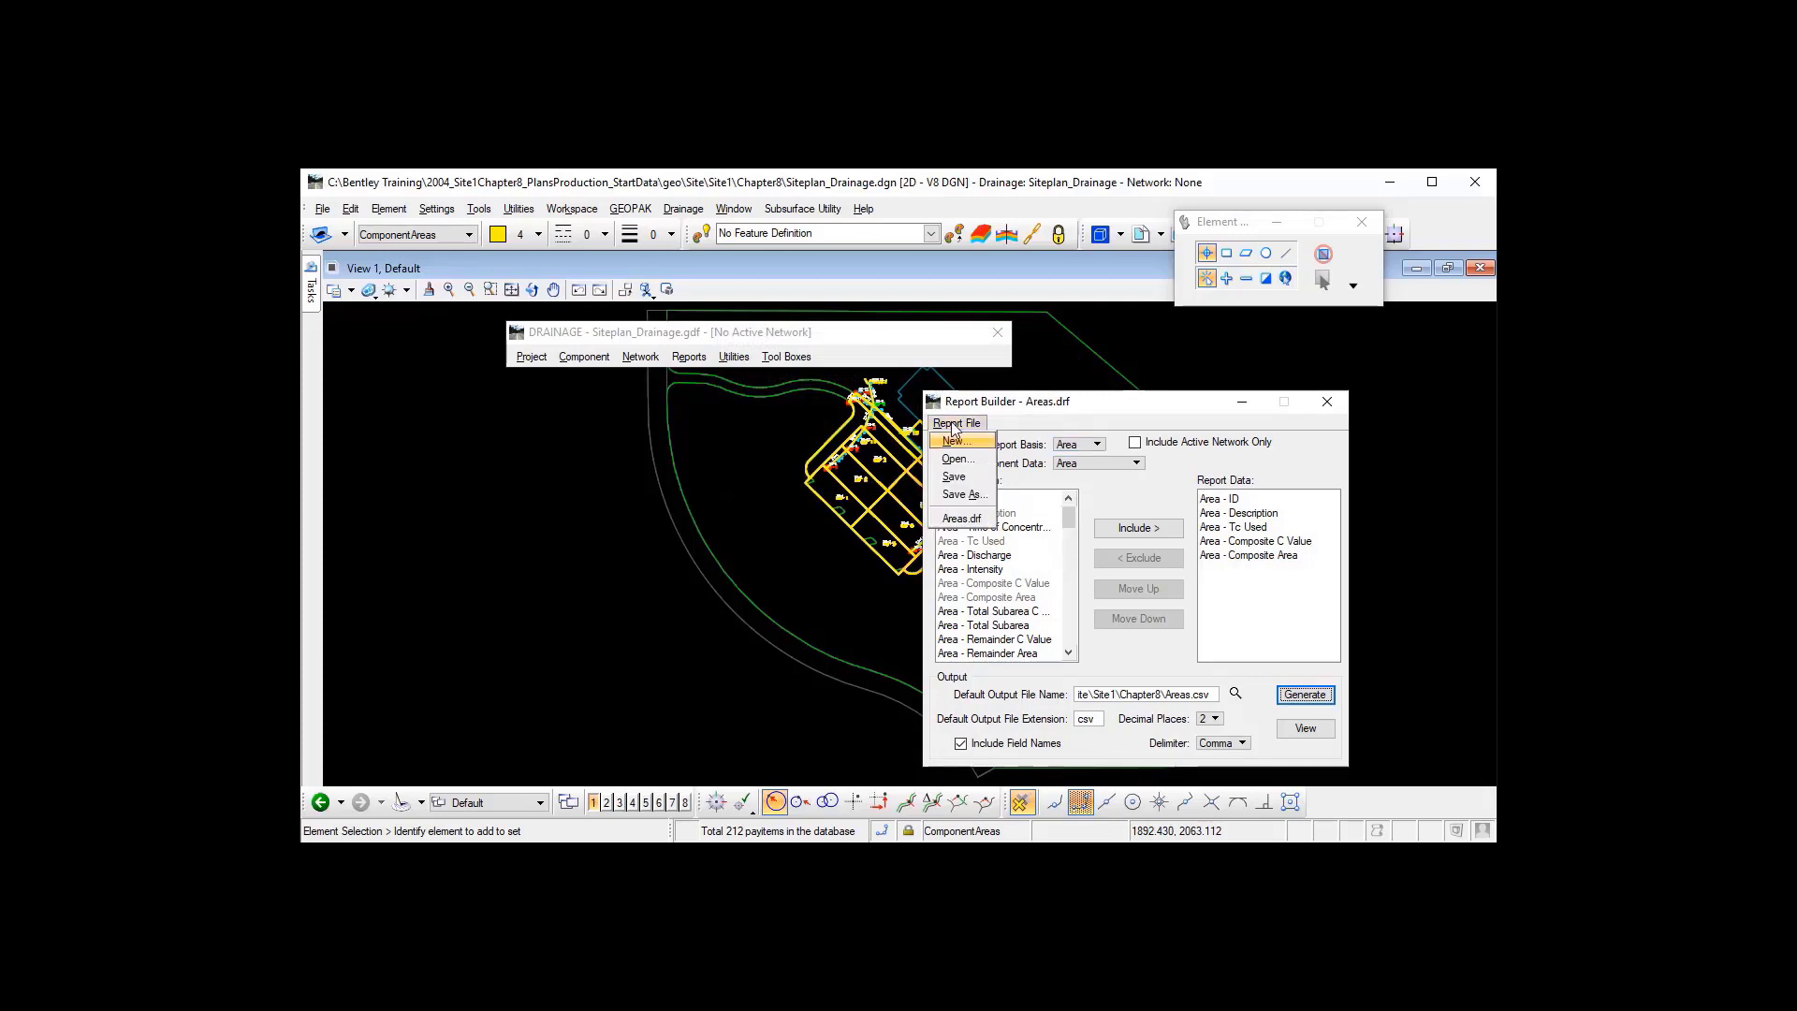
click(954, 476)
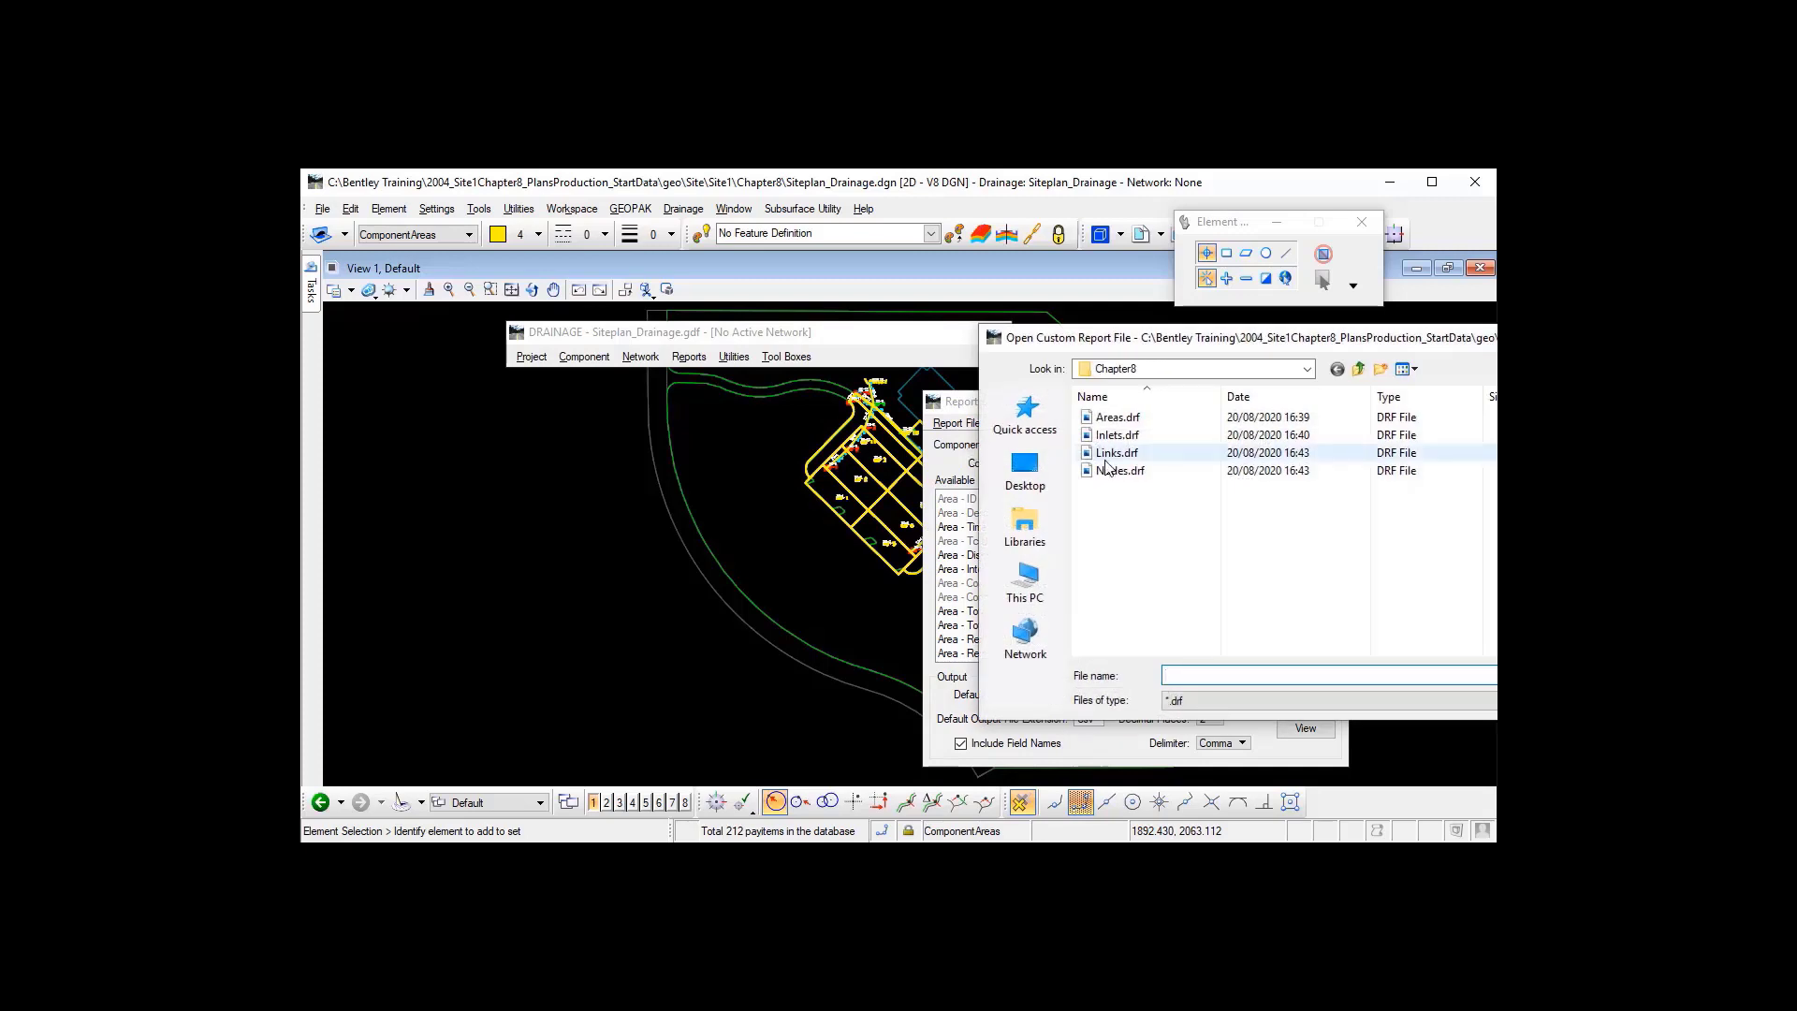
double_click(1119, 471)
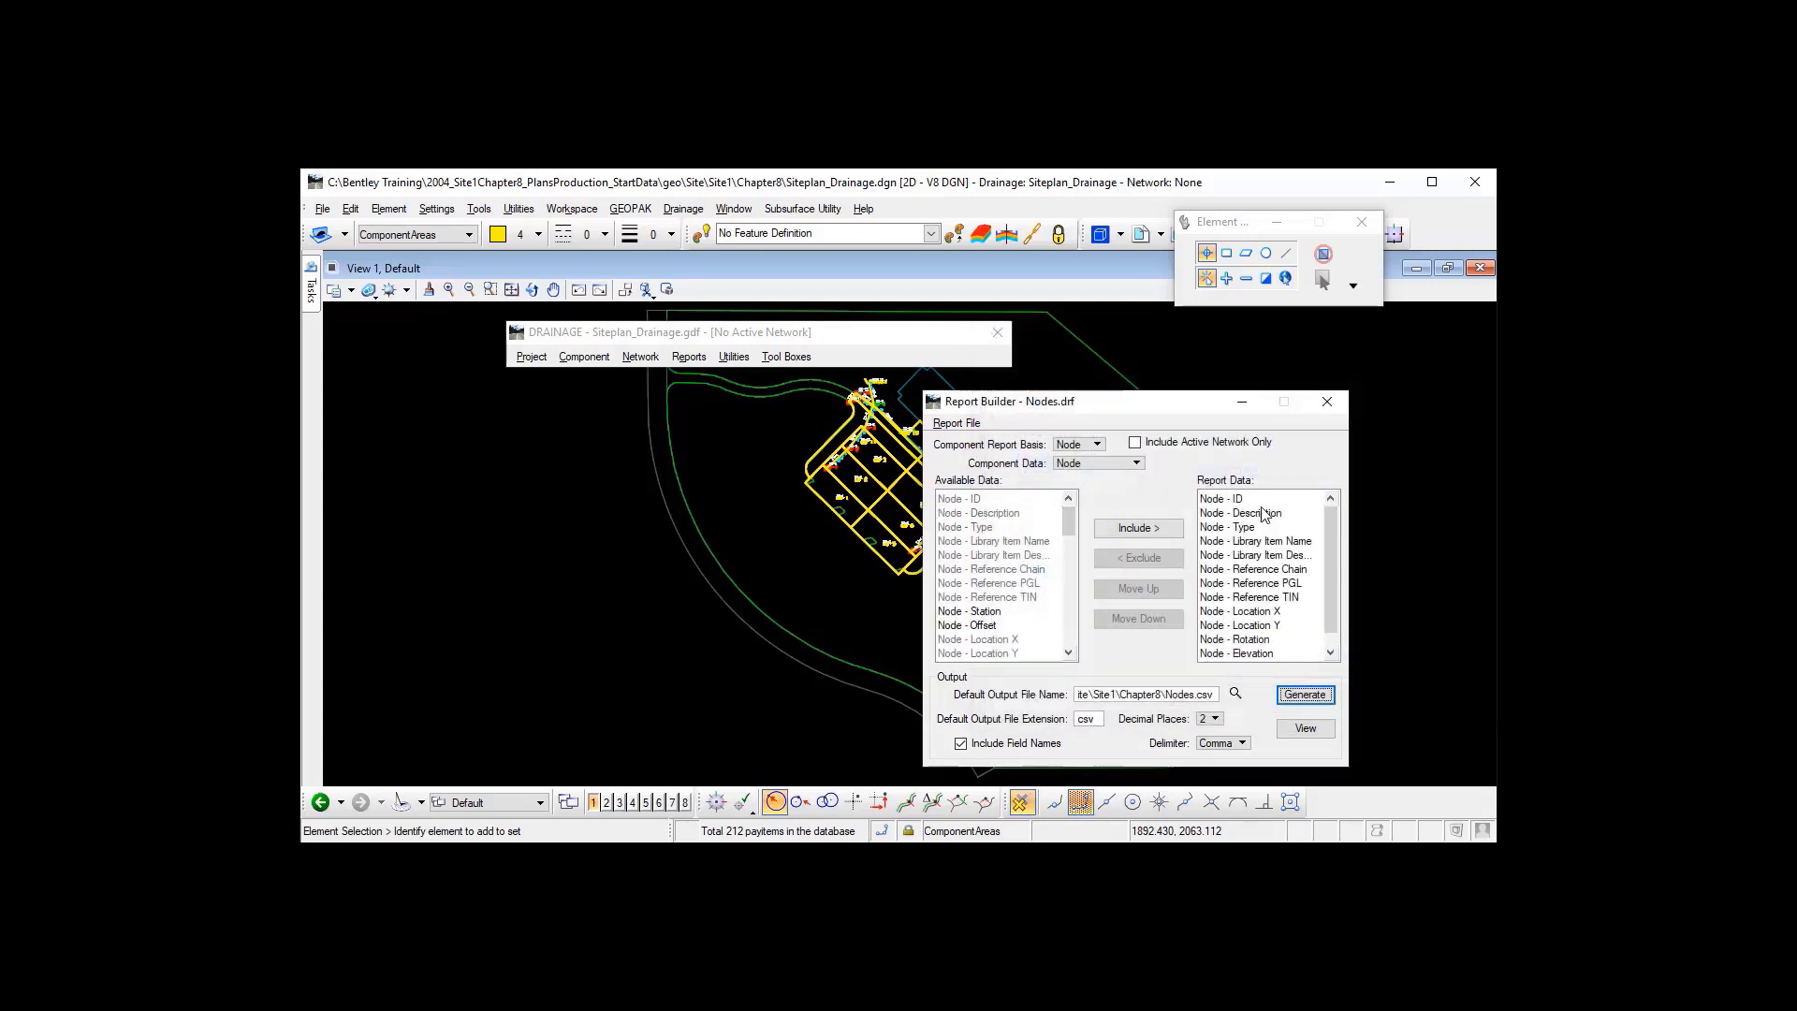
- Examine the fields included in the node report, especially Location X, Location Y, Rotation and Elevation
drag(1330, 517, 1330, 558)
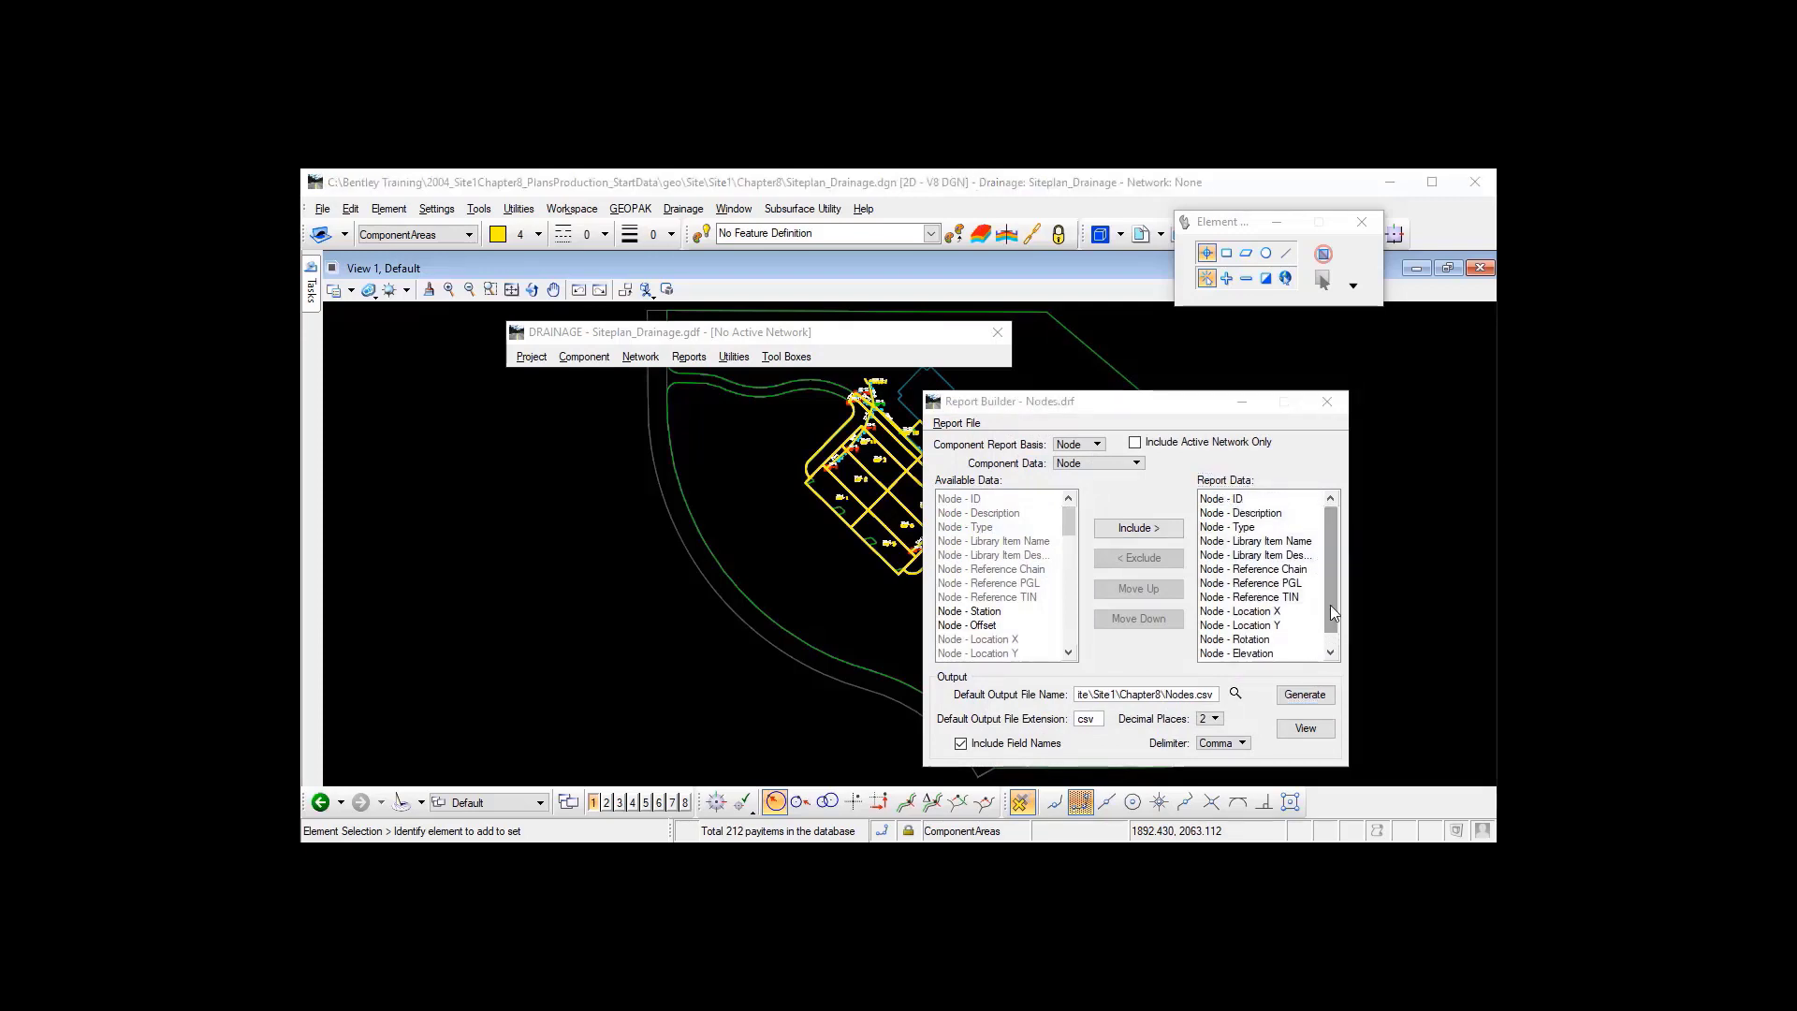
scroll(1329, 605, up, 1)
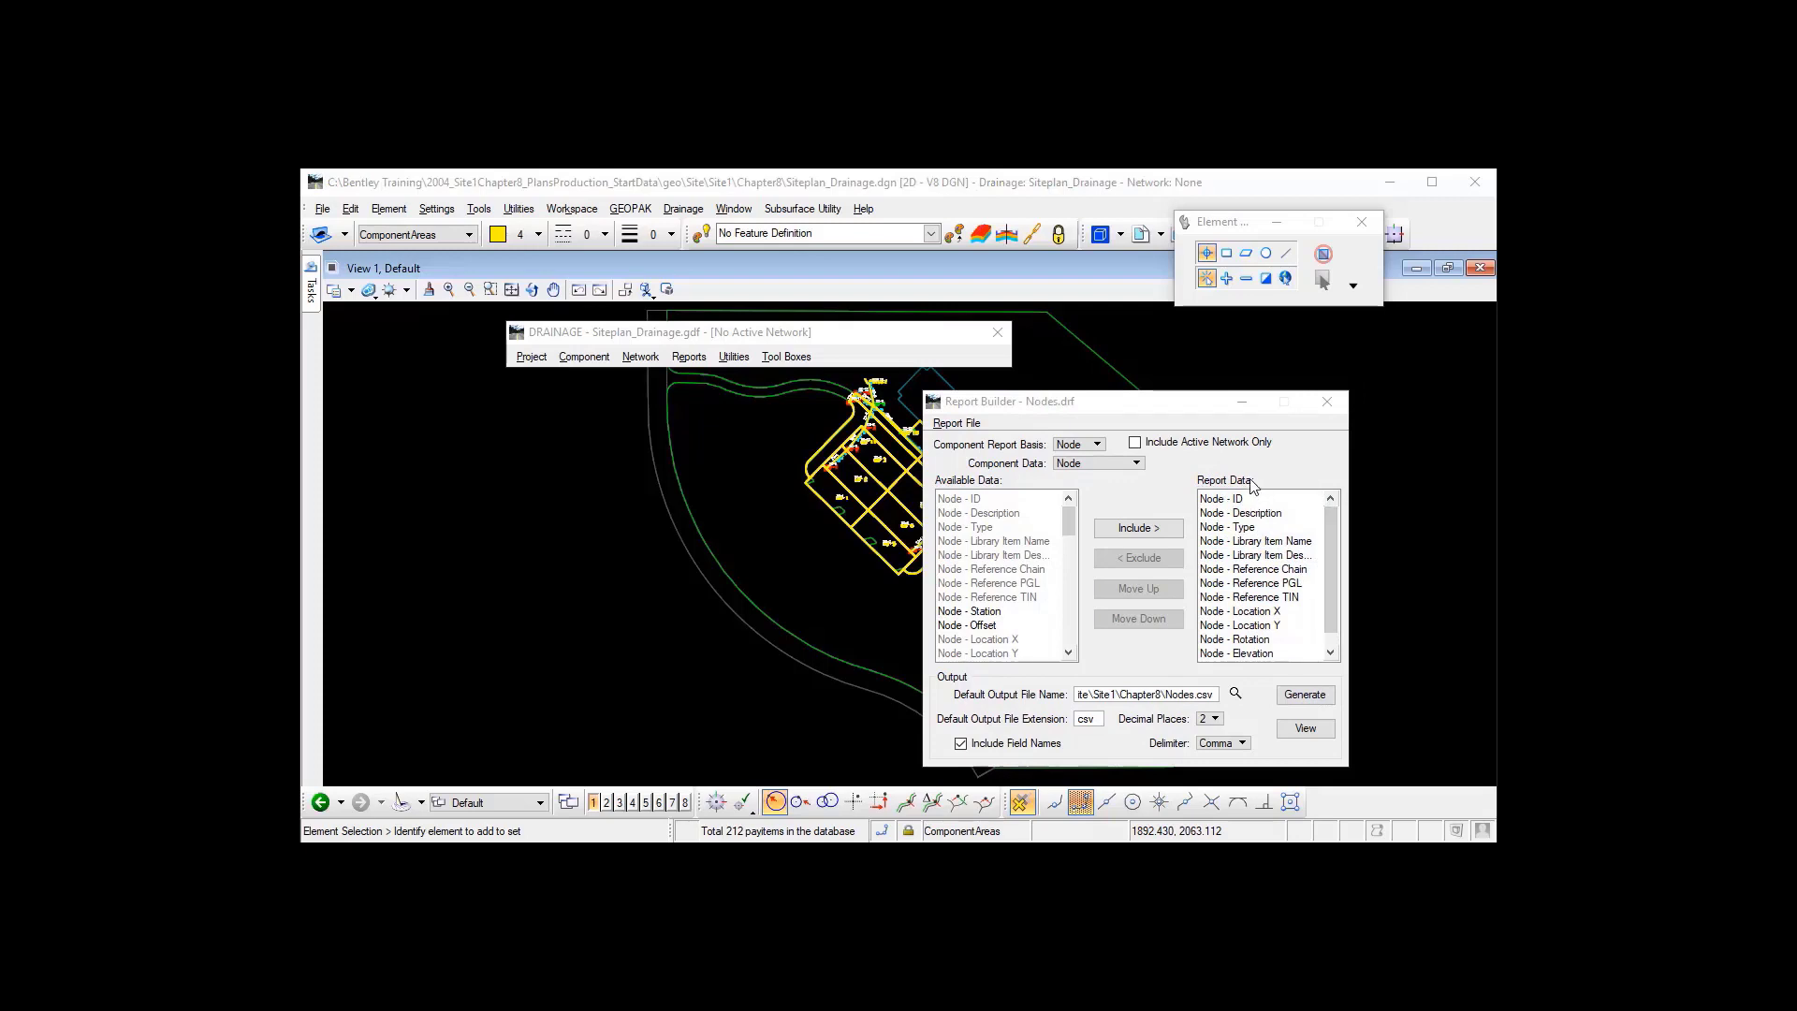
click(1250, 611)
click(1251, 627)
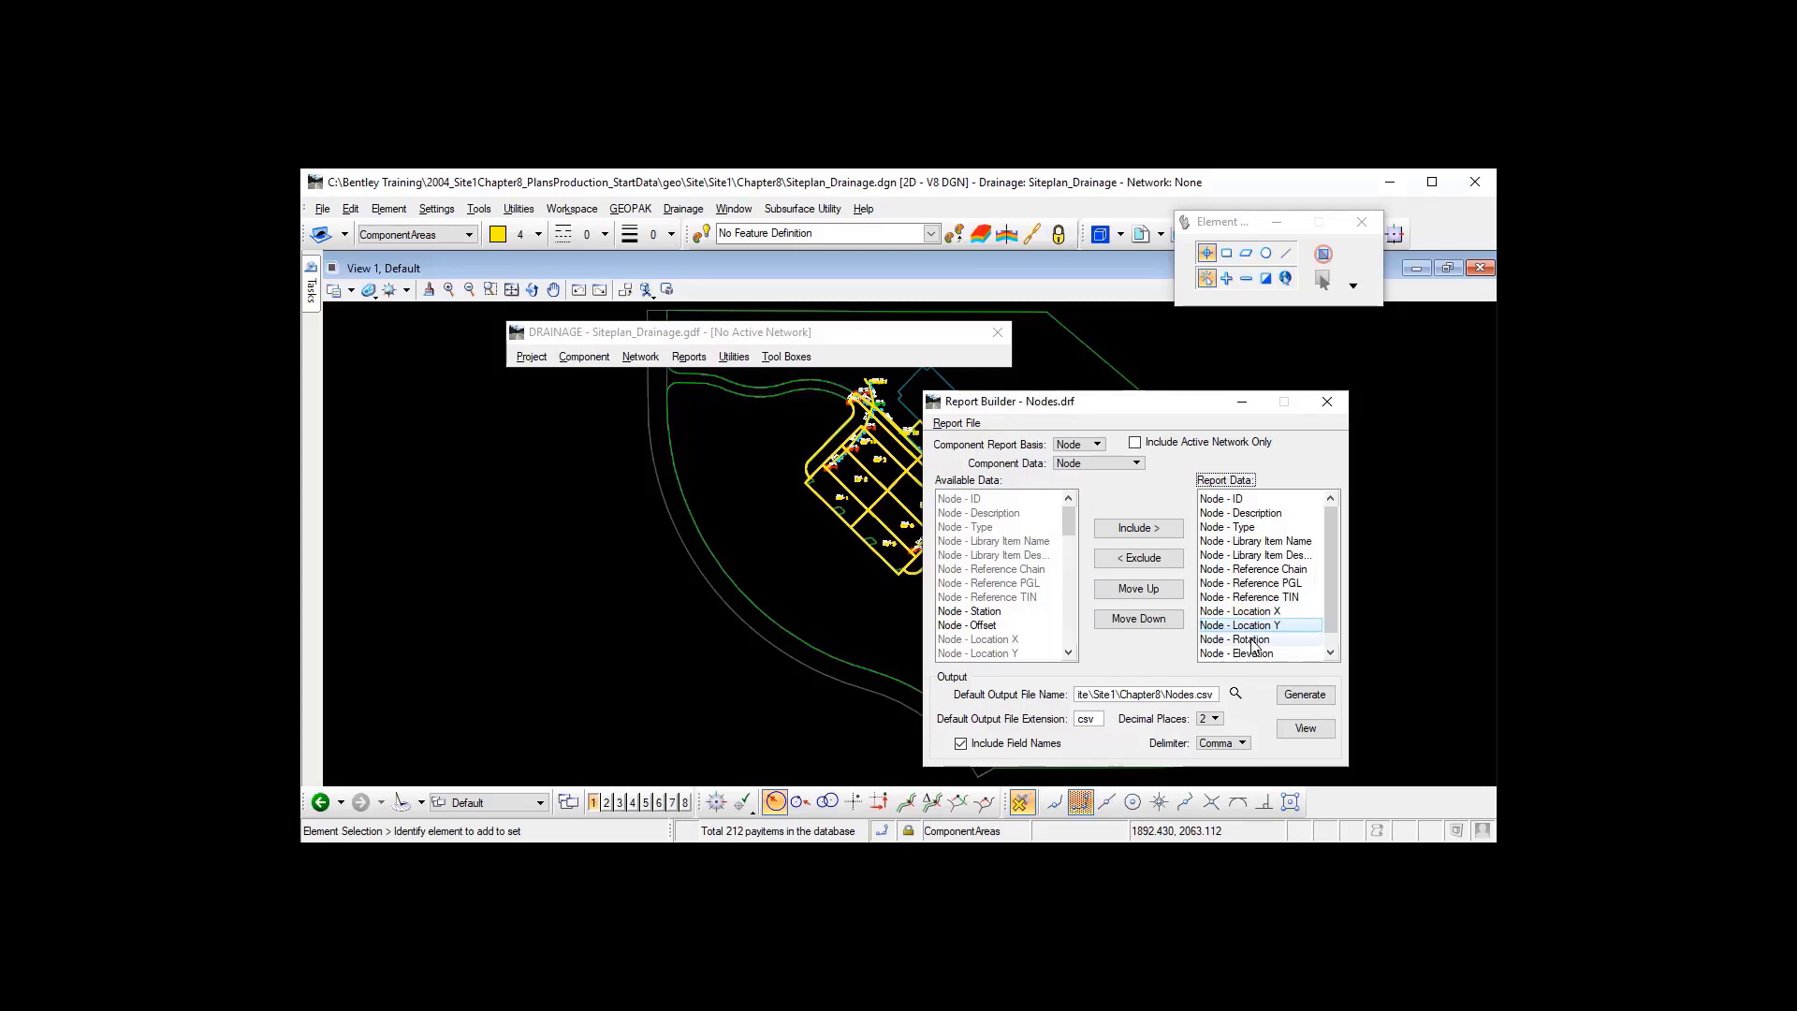
scroll(1257, 638, down, 1)
click(1254, 641)
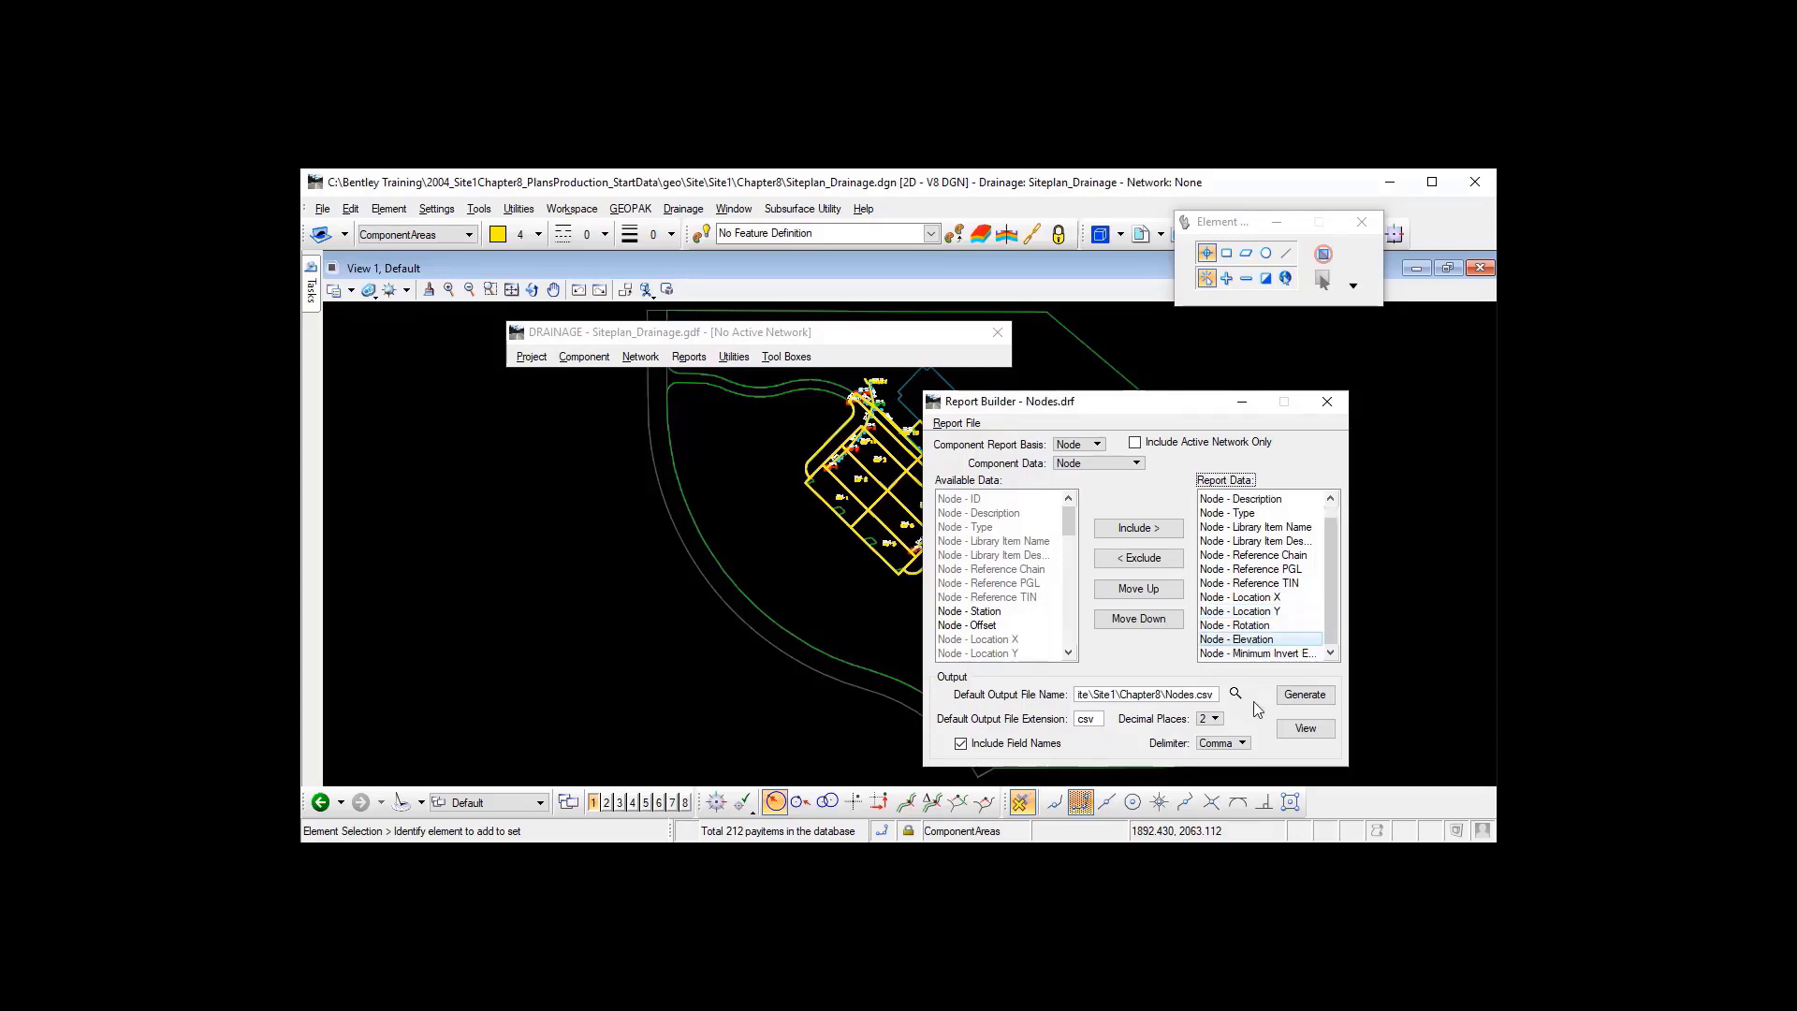
click(1255, 627)
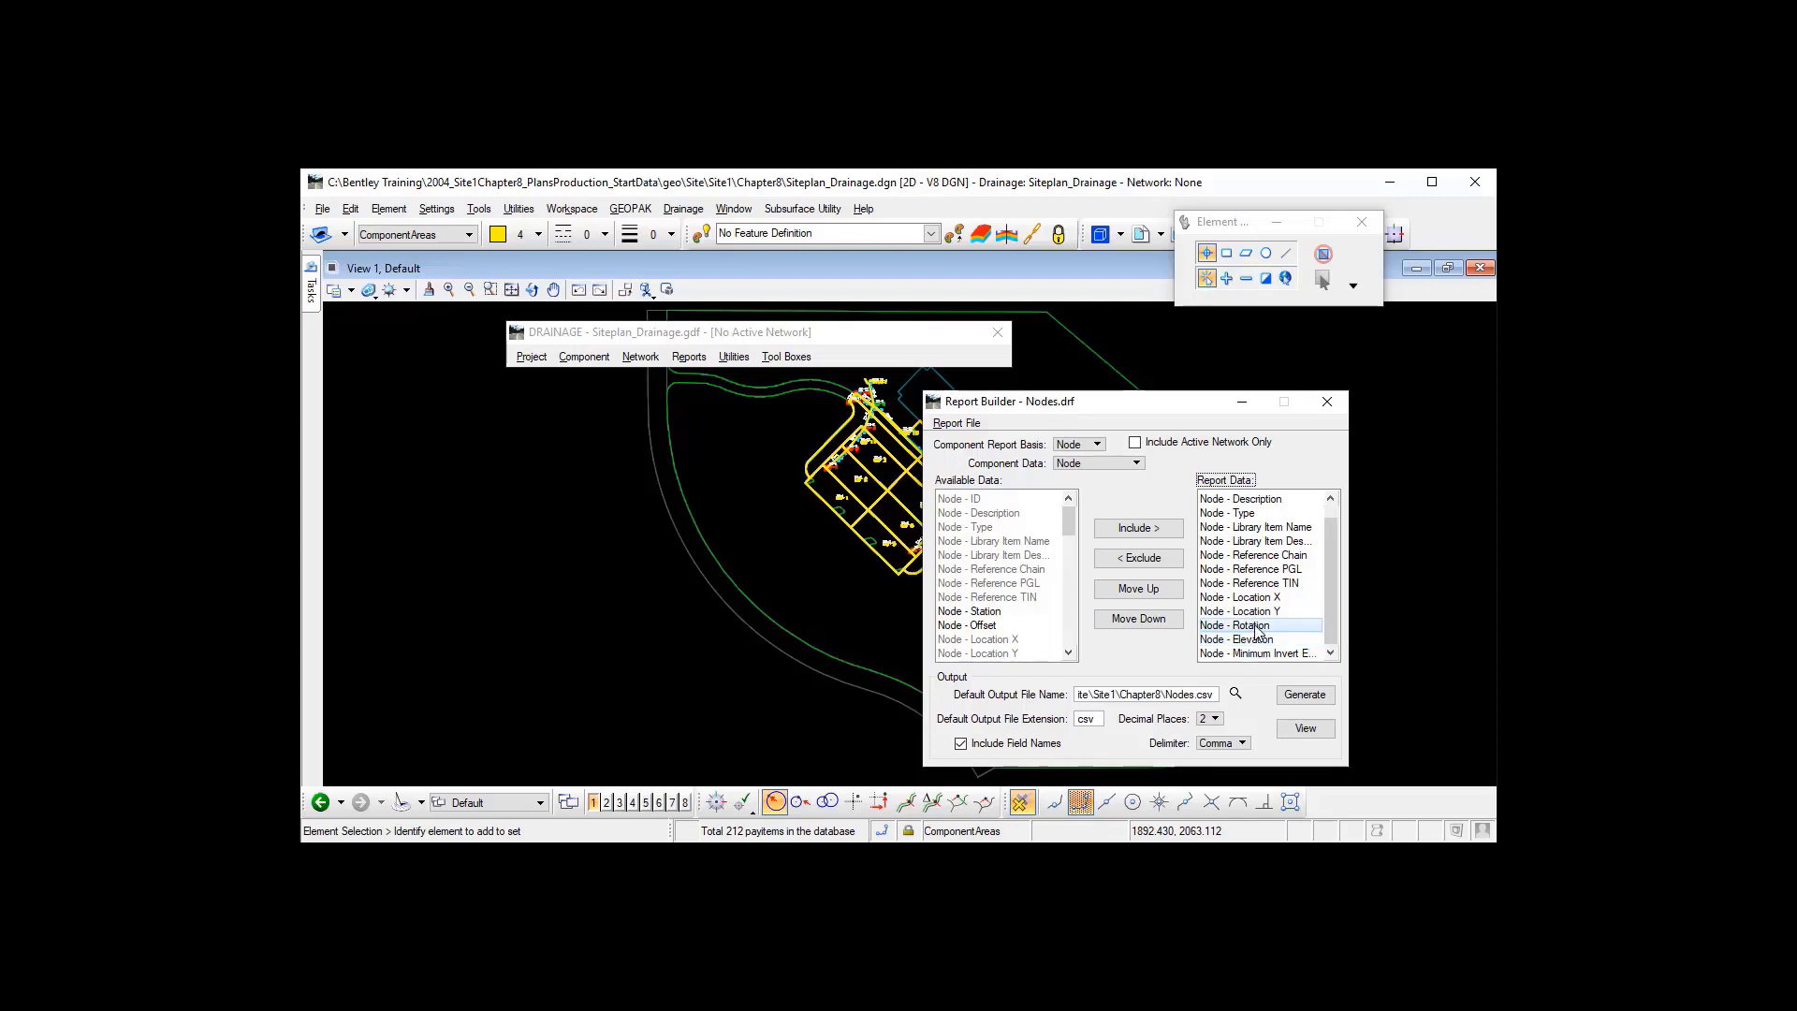
scroll(1255, 629, up, 1)
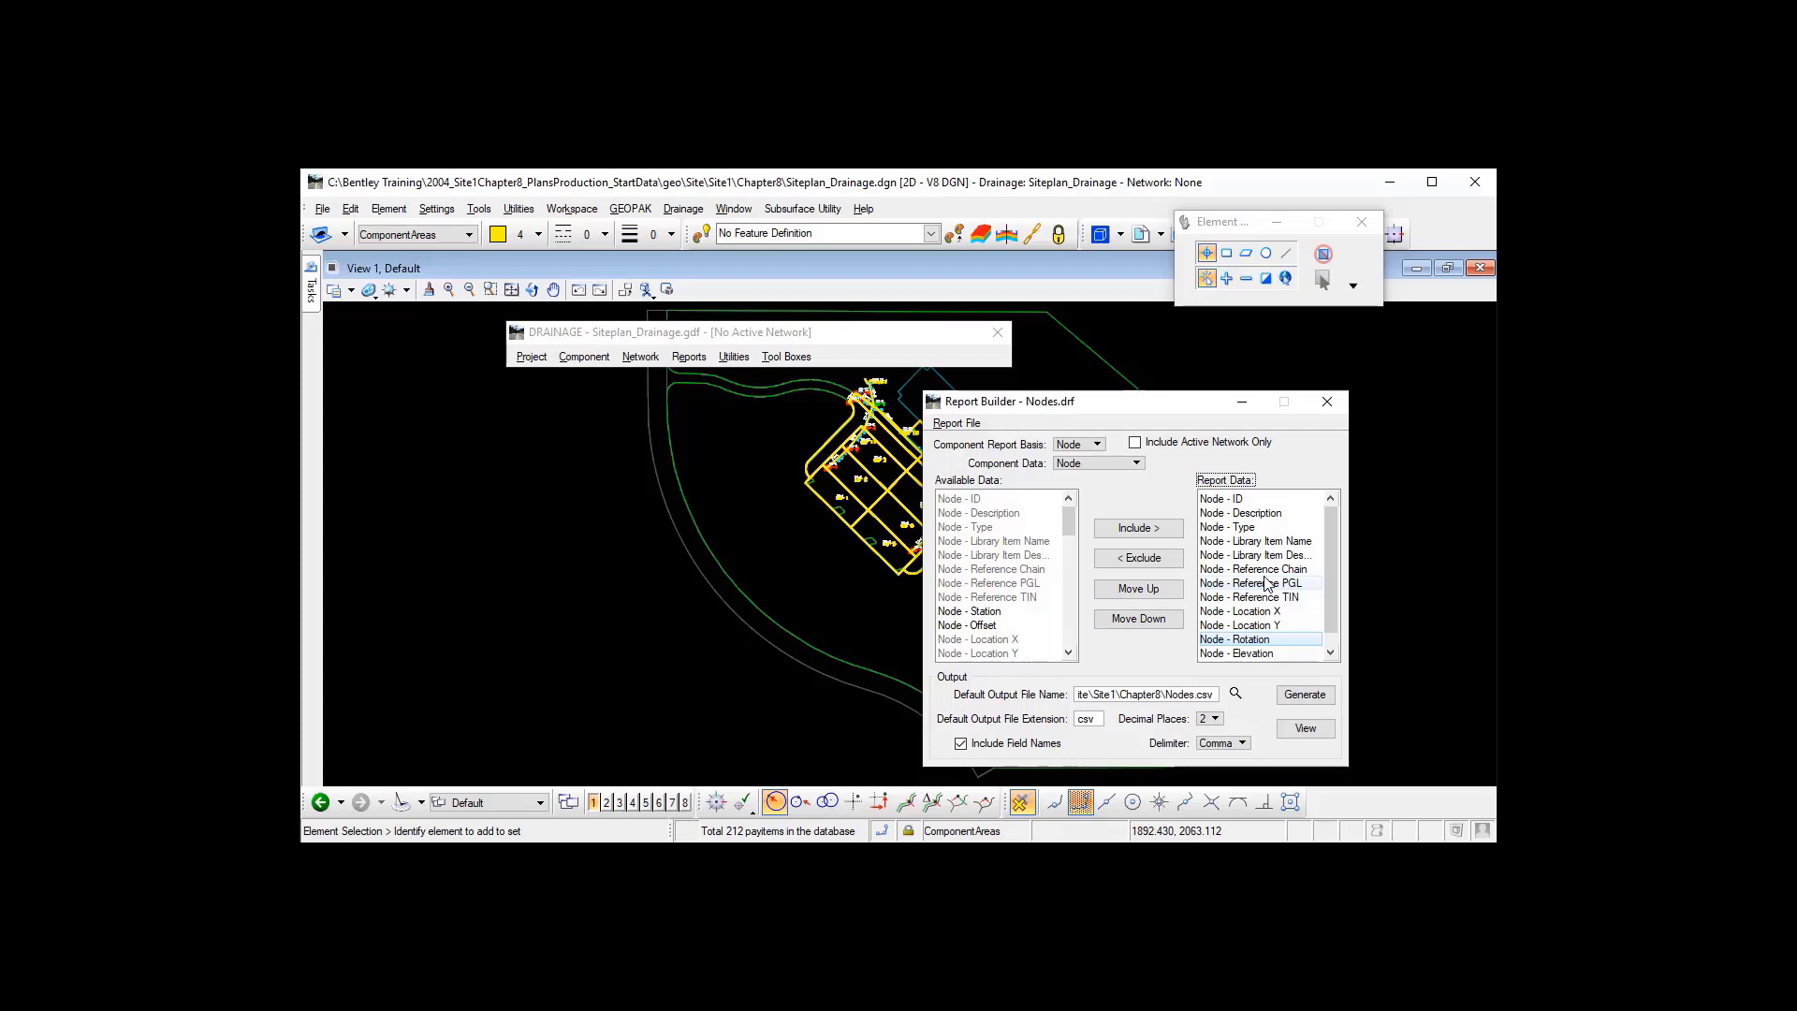
- Generate the node report as Nodes.csv, overwriting the existing output file
click(1325, 697)
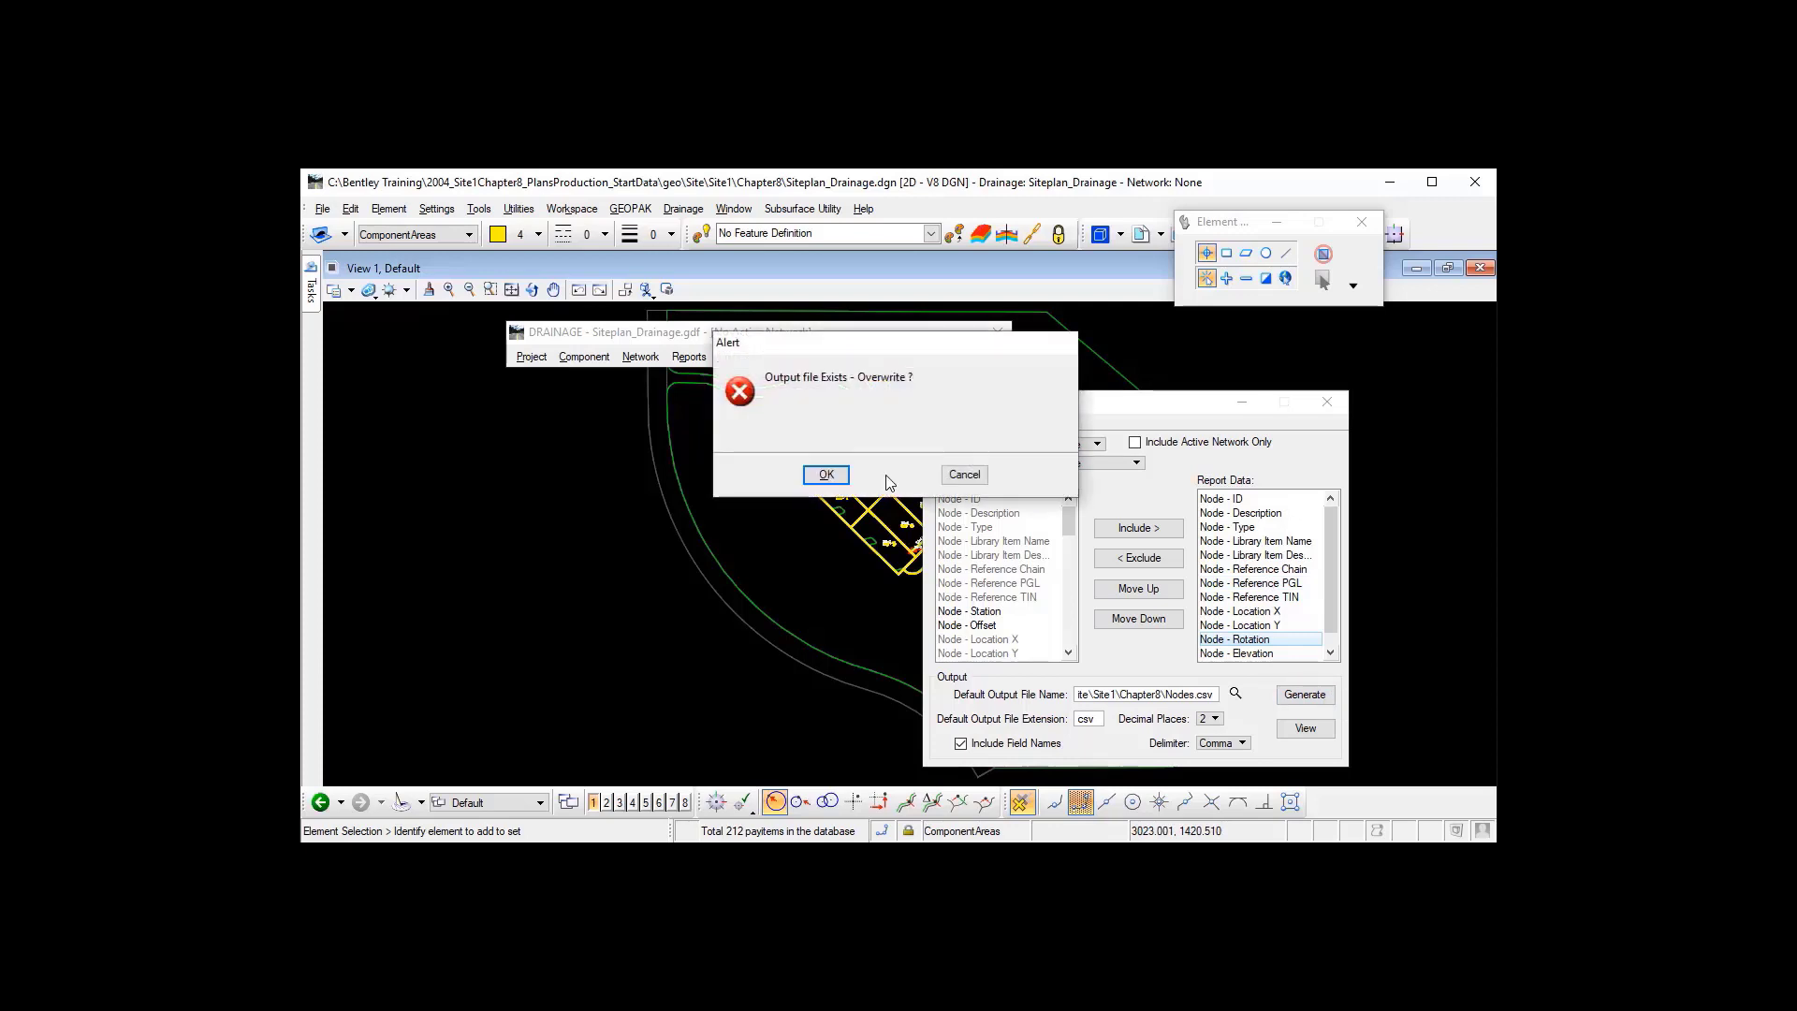
click(826, 474)
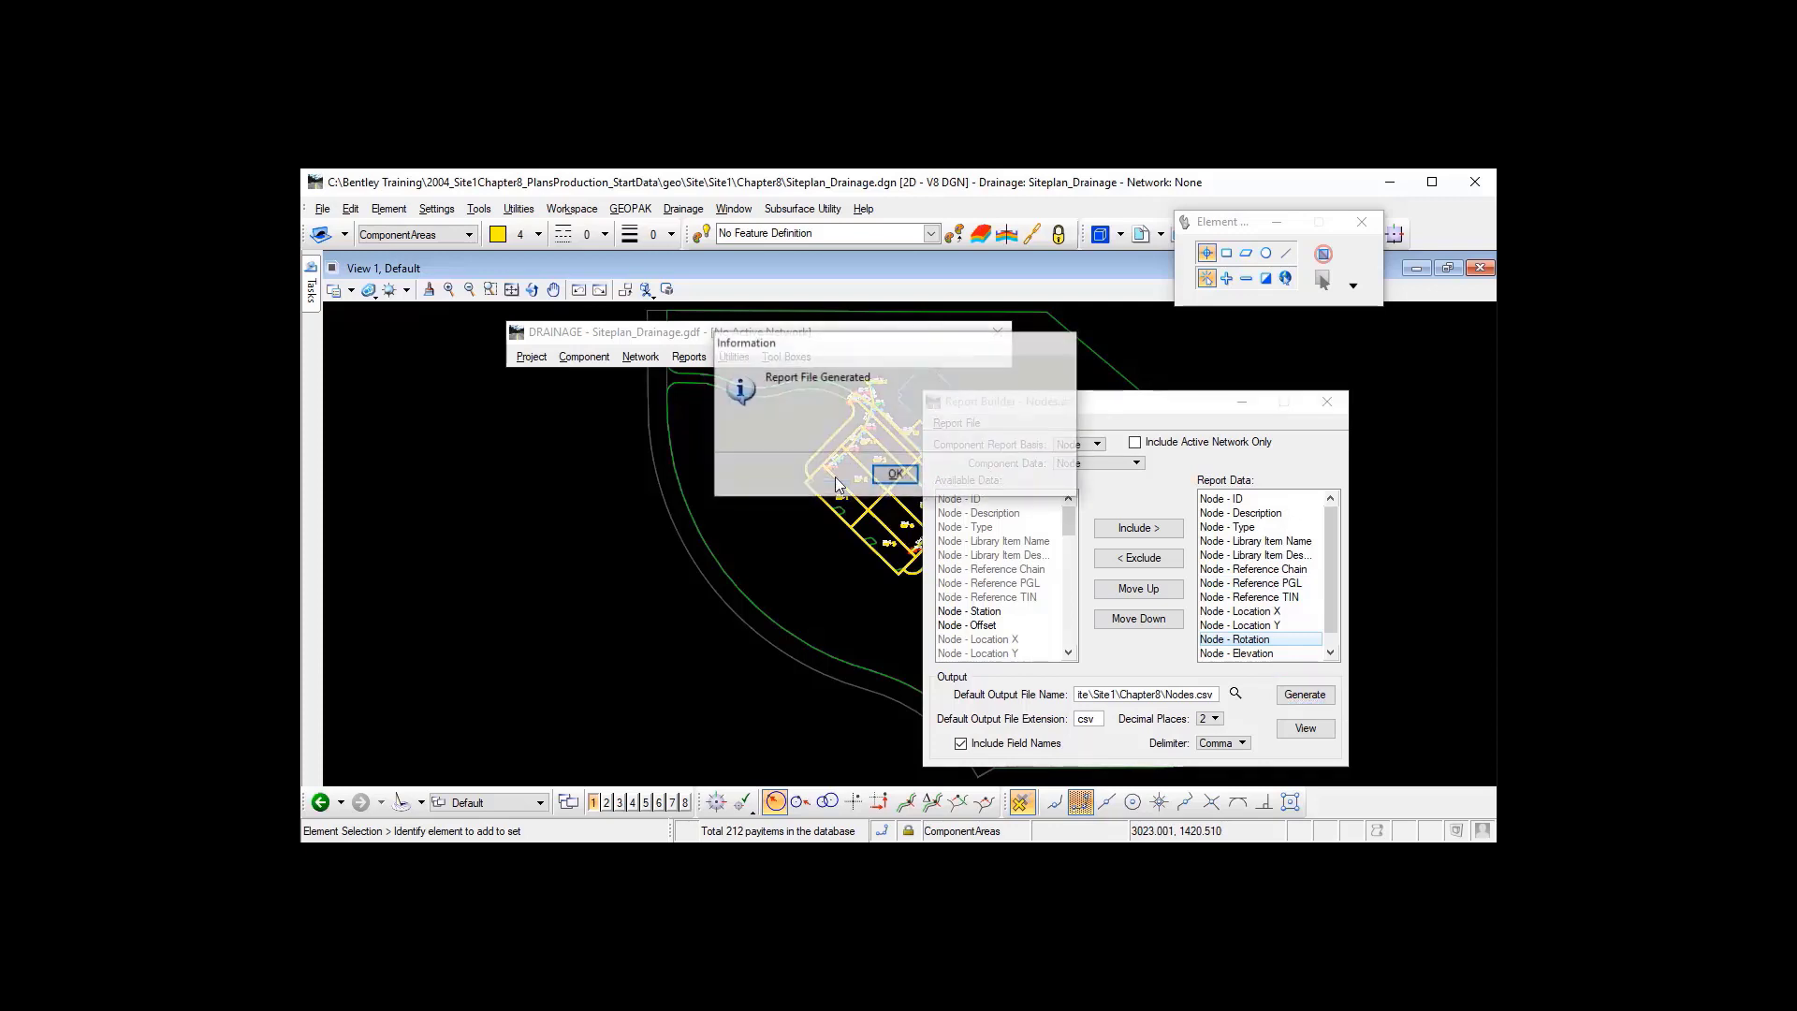
click(897, 478)
- Load the custom report definition Links.drf from the Chapter8 folder into the Report Builder
click(955, 423)
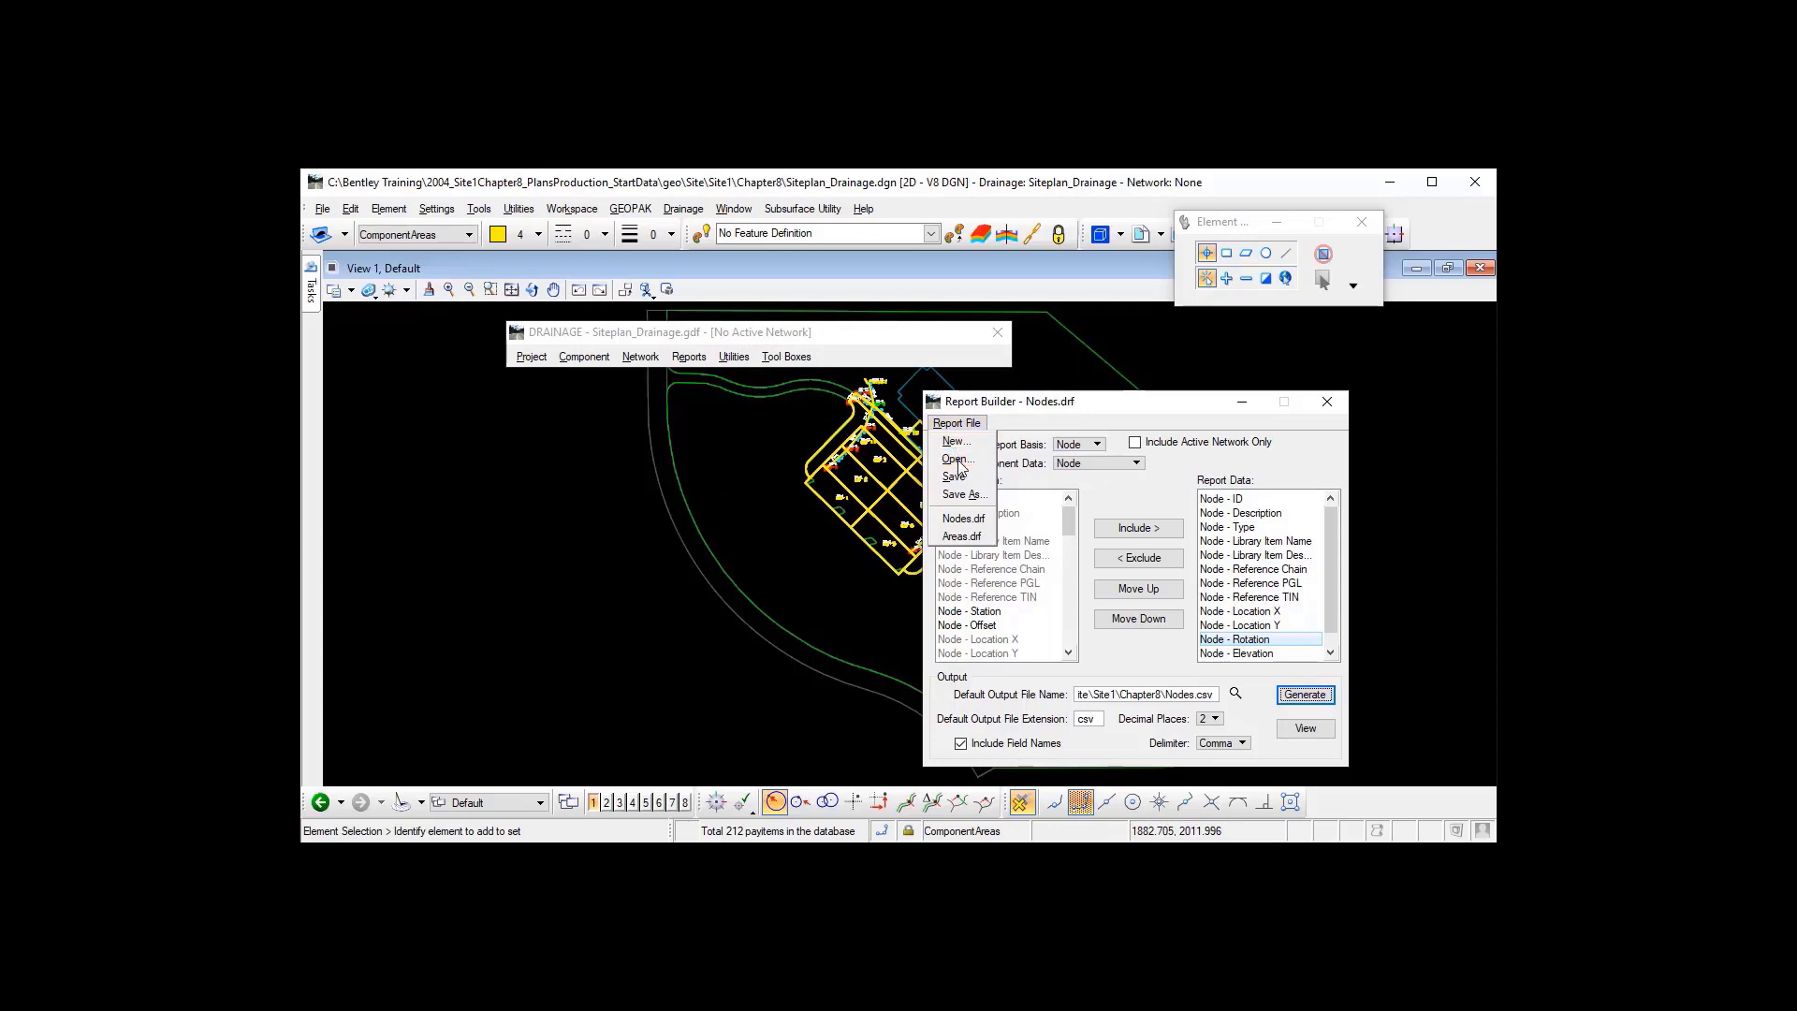
click(955, 459)
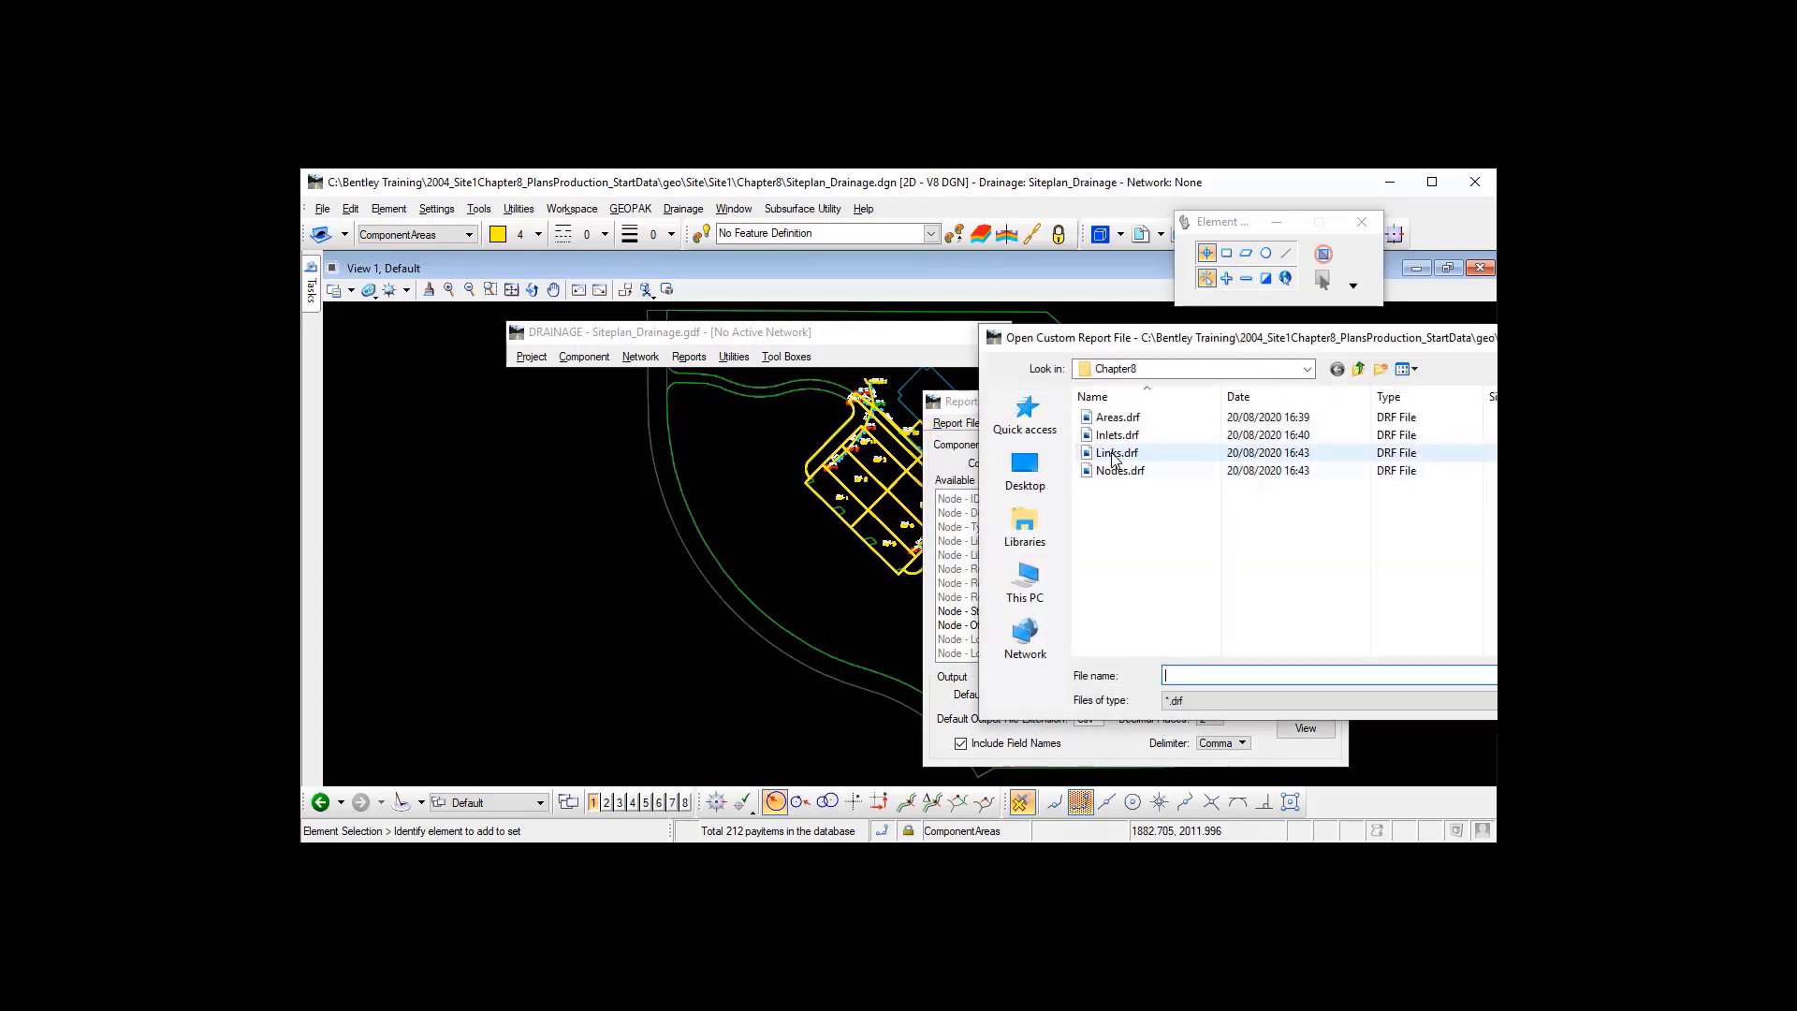
double_click(1116, 454)
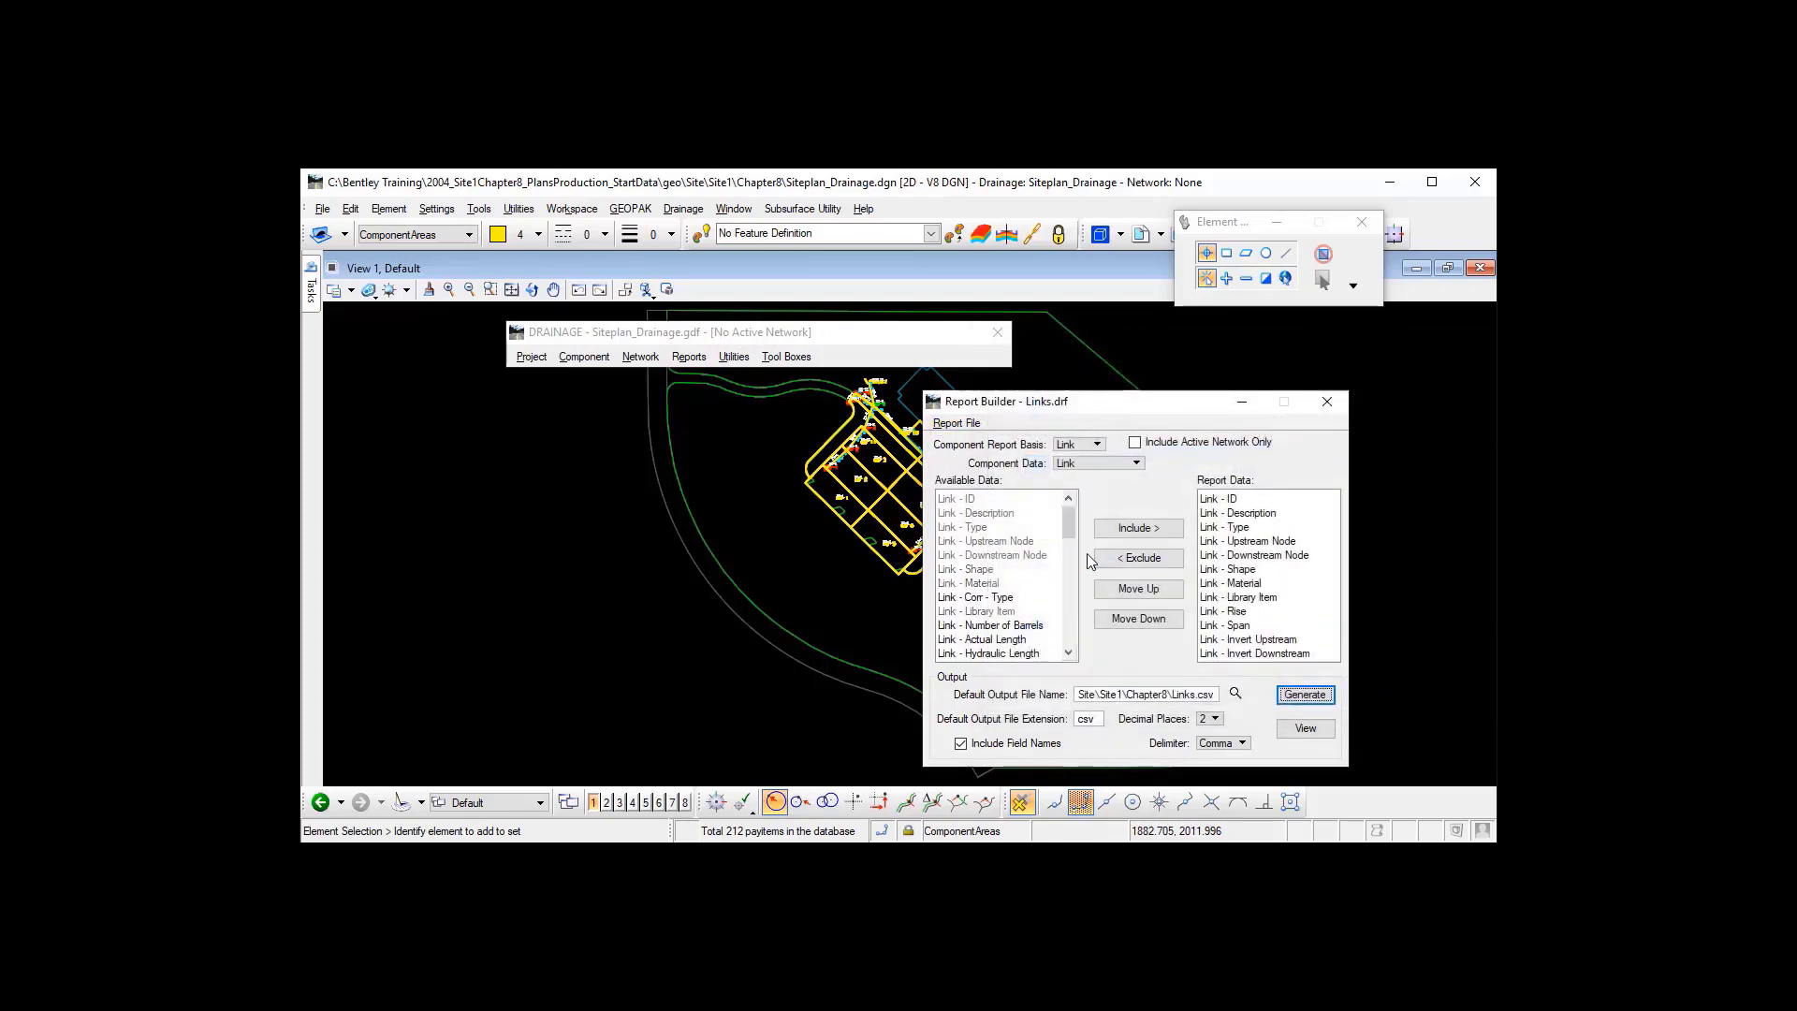
- Examine the fields included in the link report, such as upstream and downstream nodes, inverts, rise, ID, material and library item
click(1080, 693)
click(1260, 542)
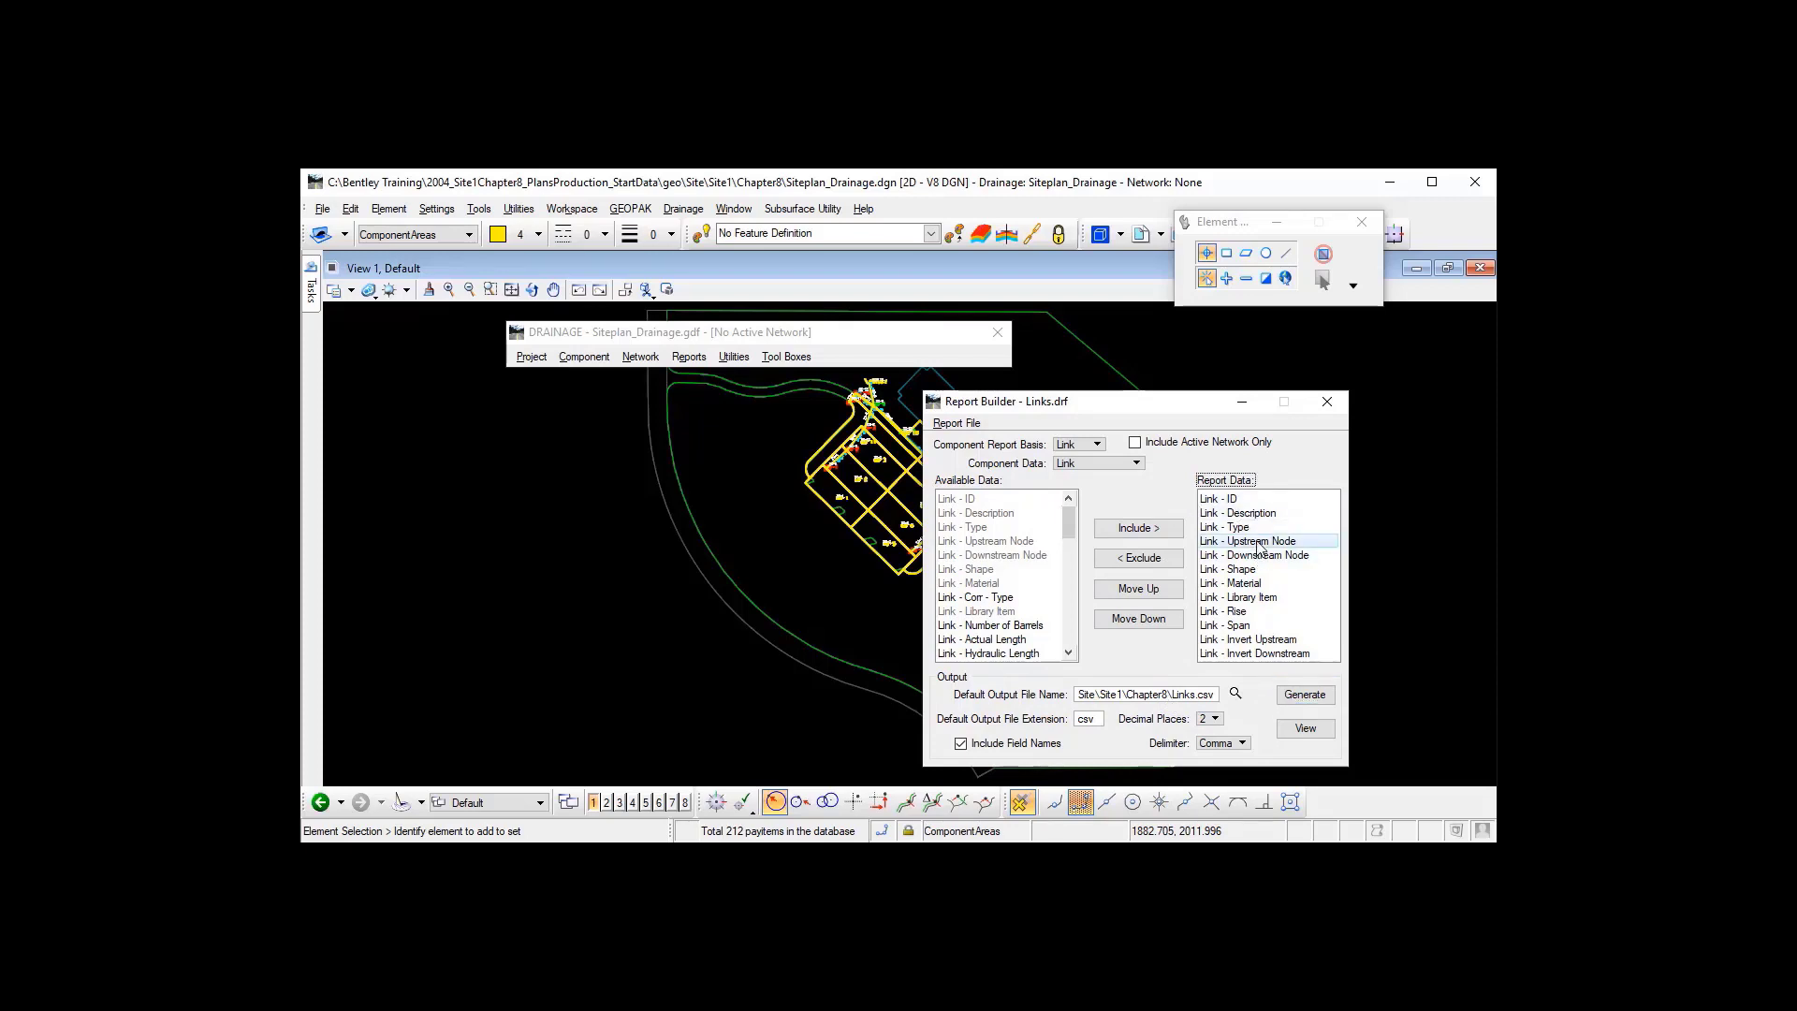
click(1259, 556)
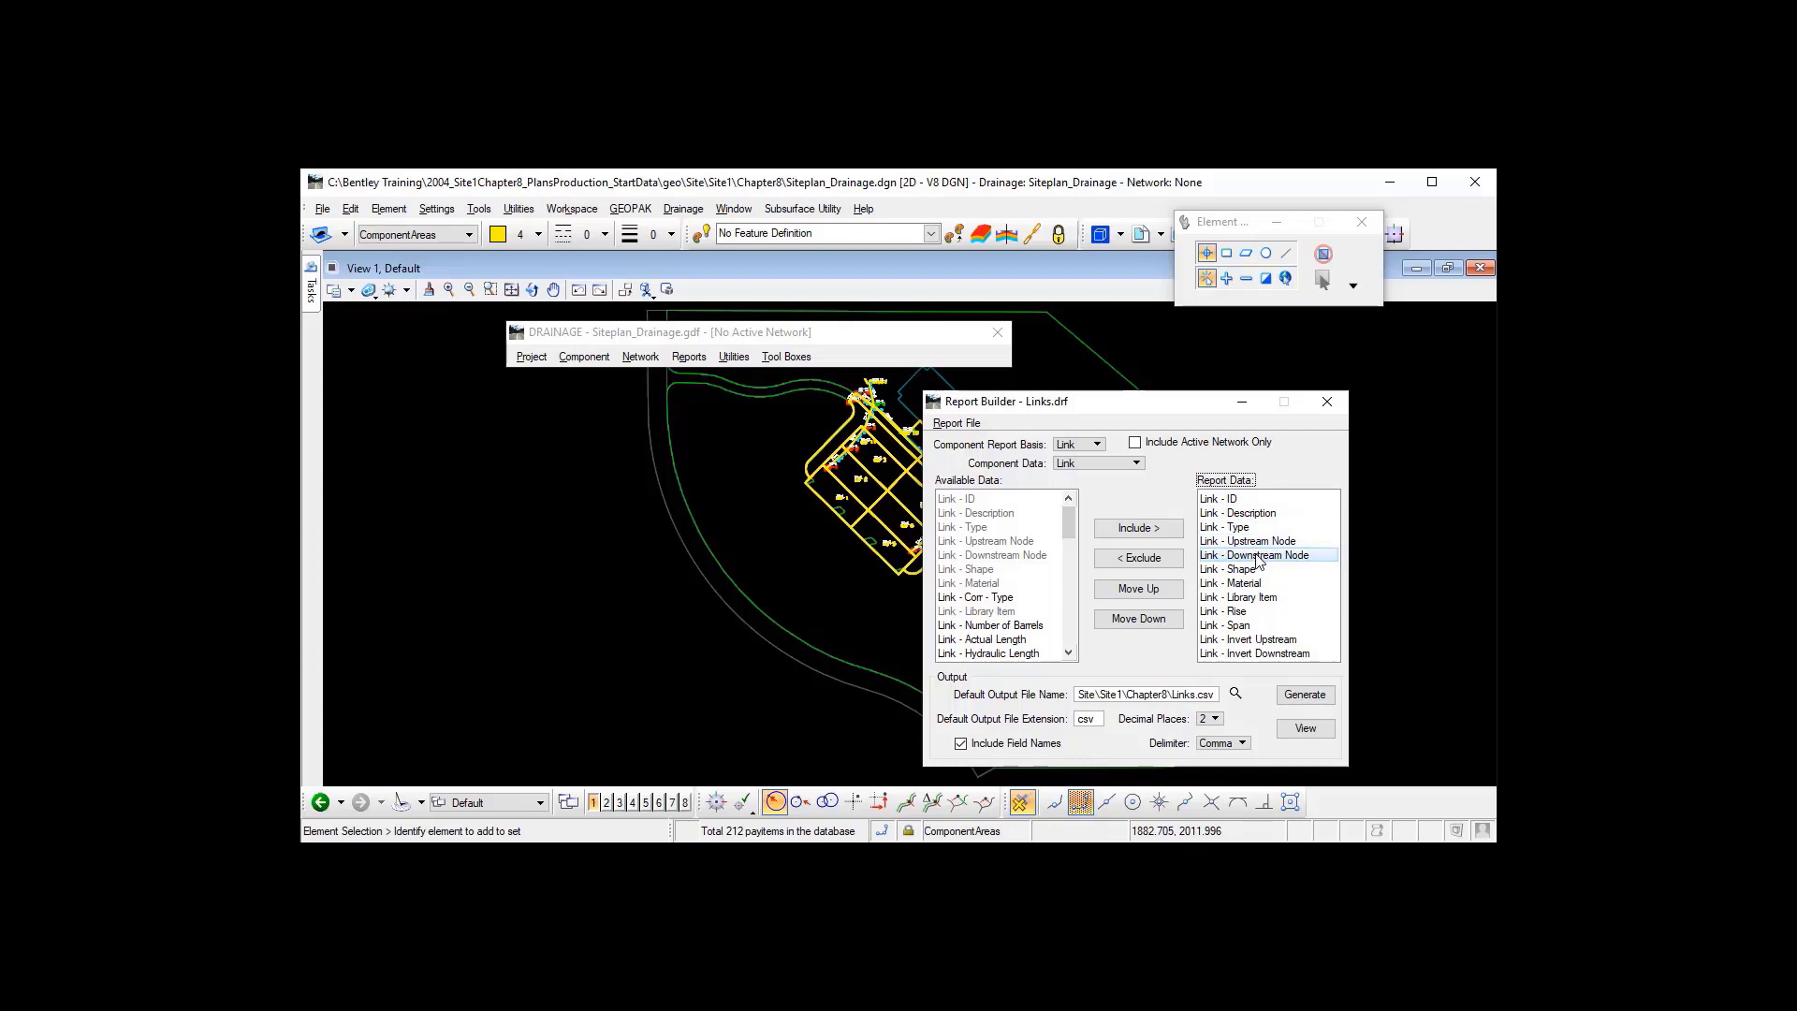
click(1263, 642)
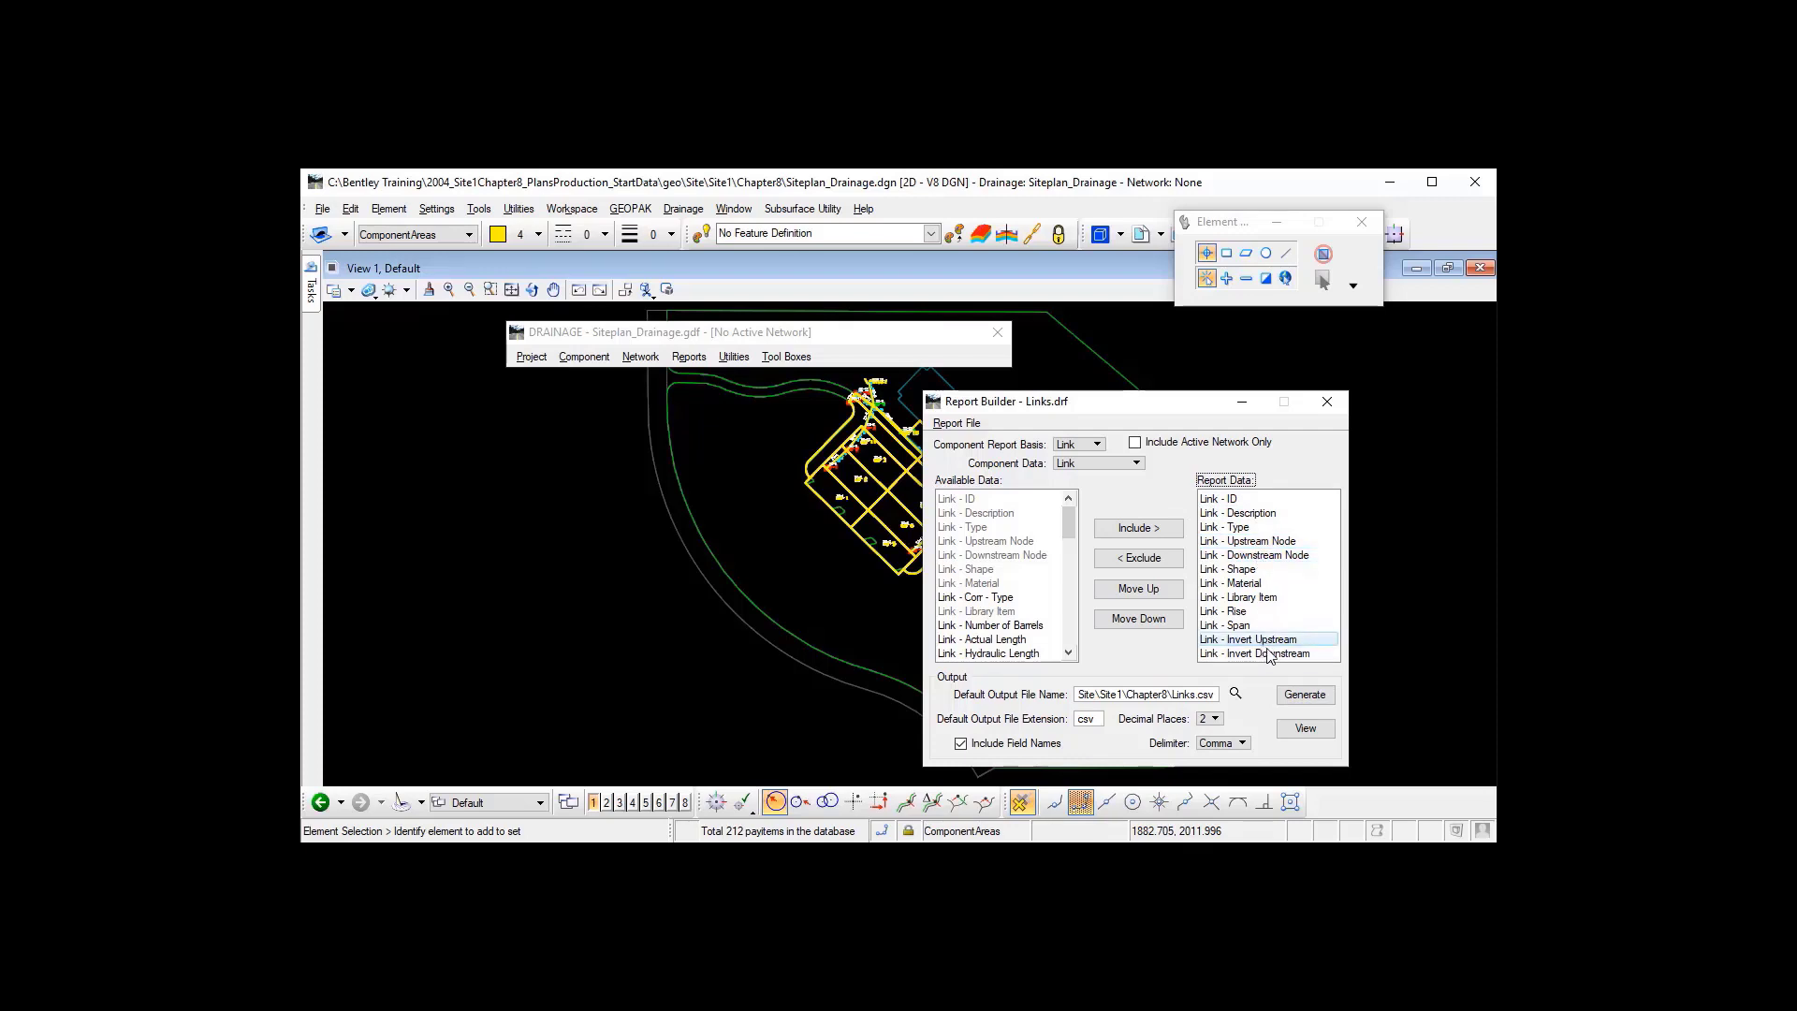
click(1270, 654)
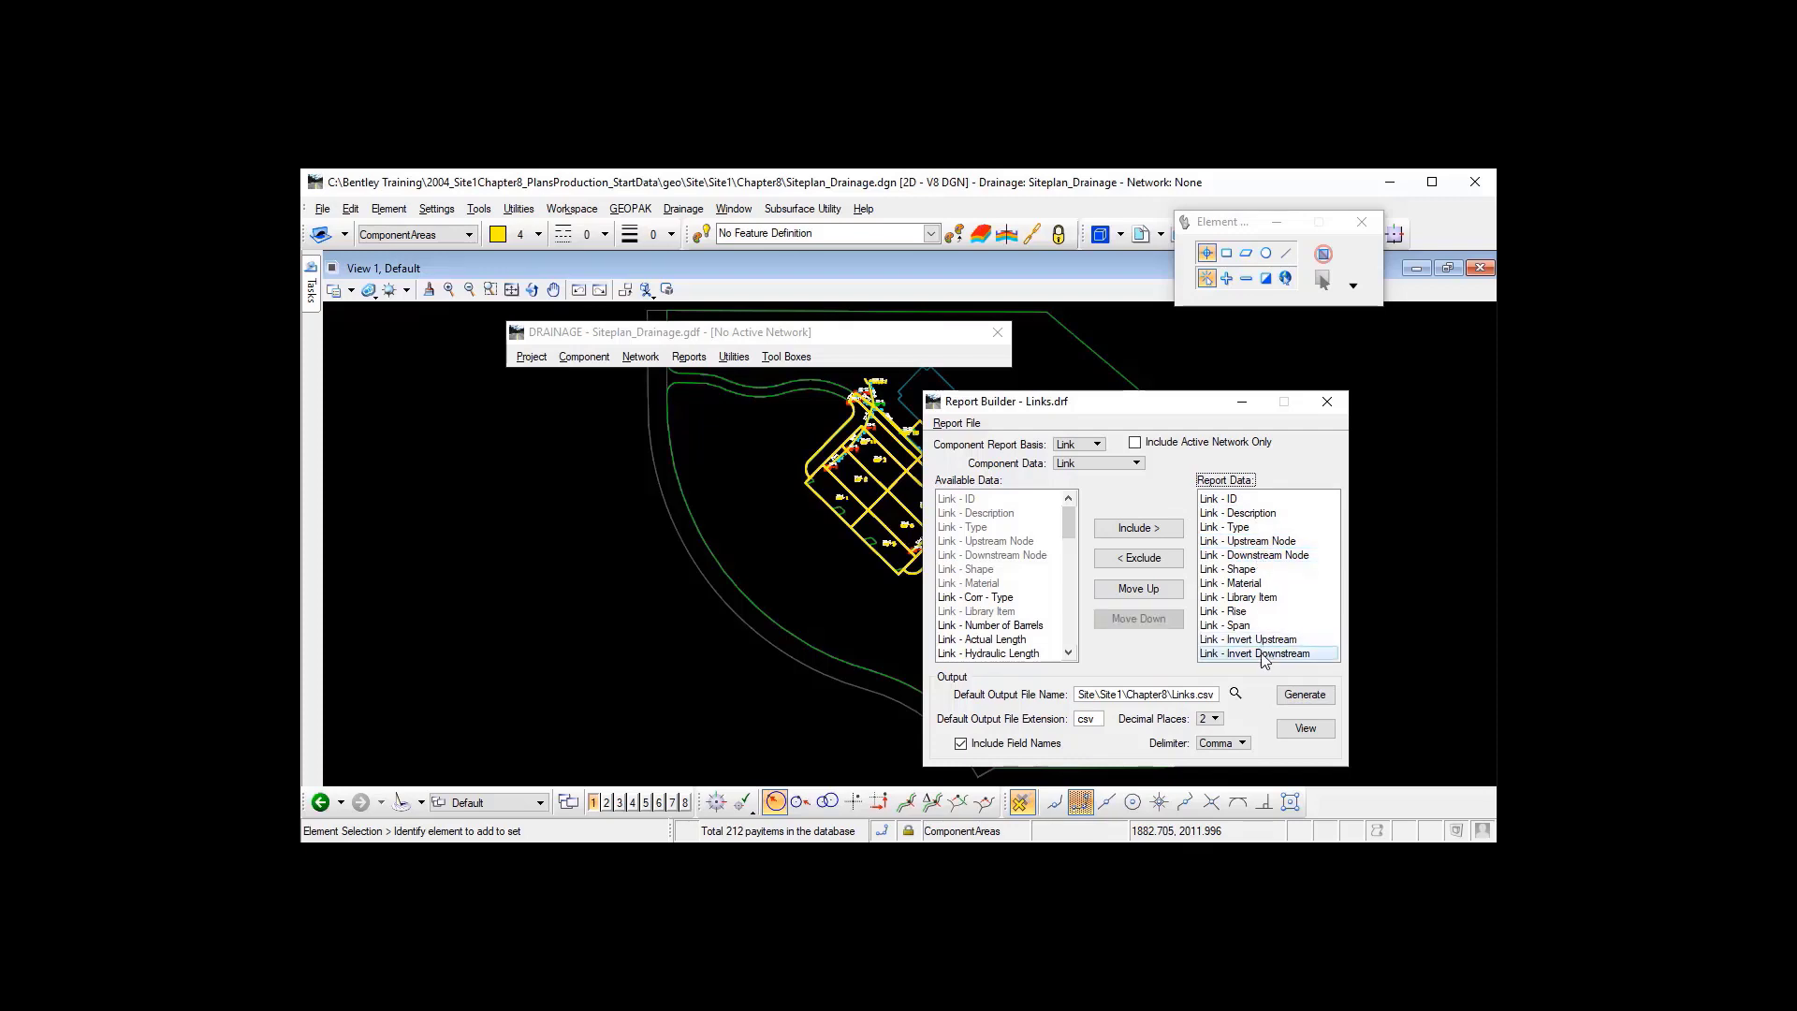
click(1237, 613)
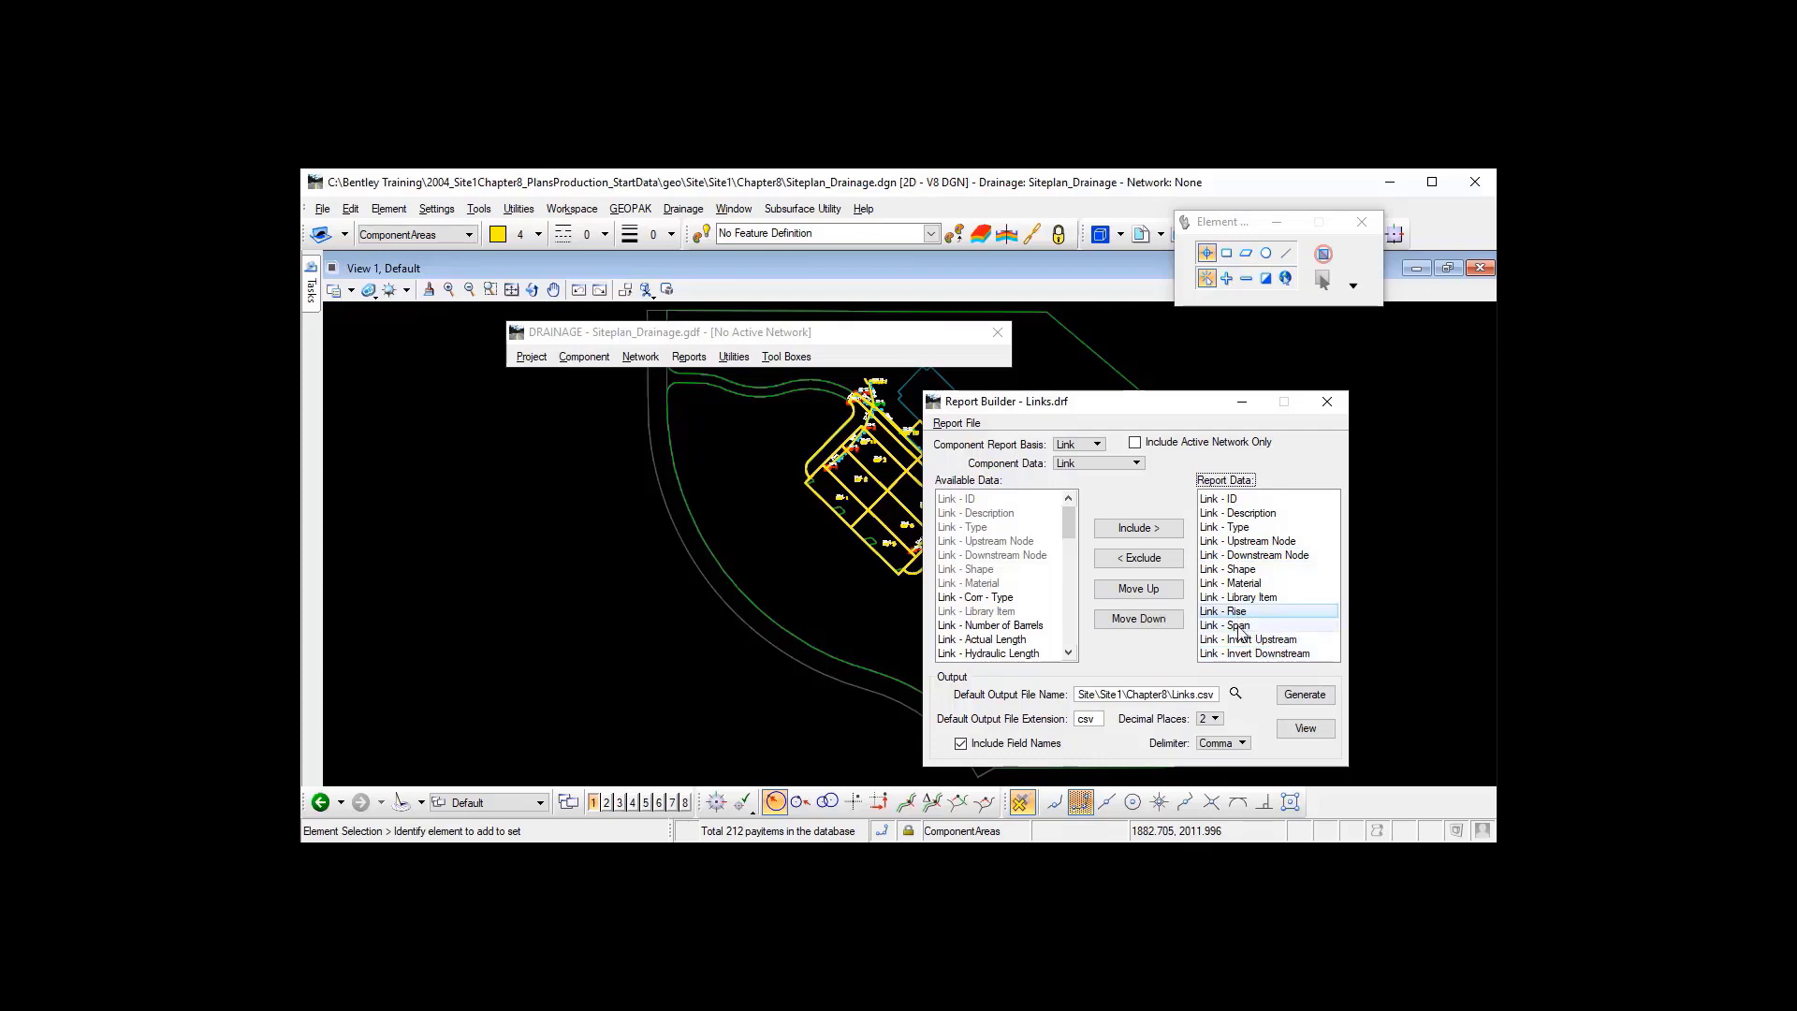
click(1235, 500)
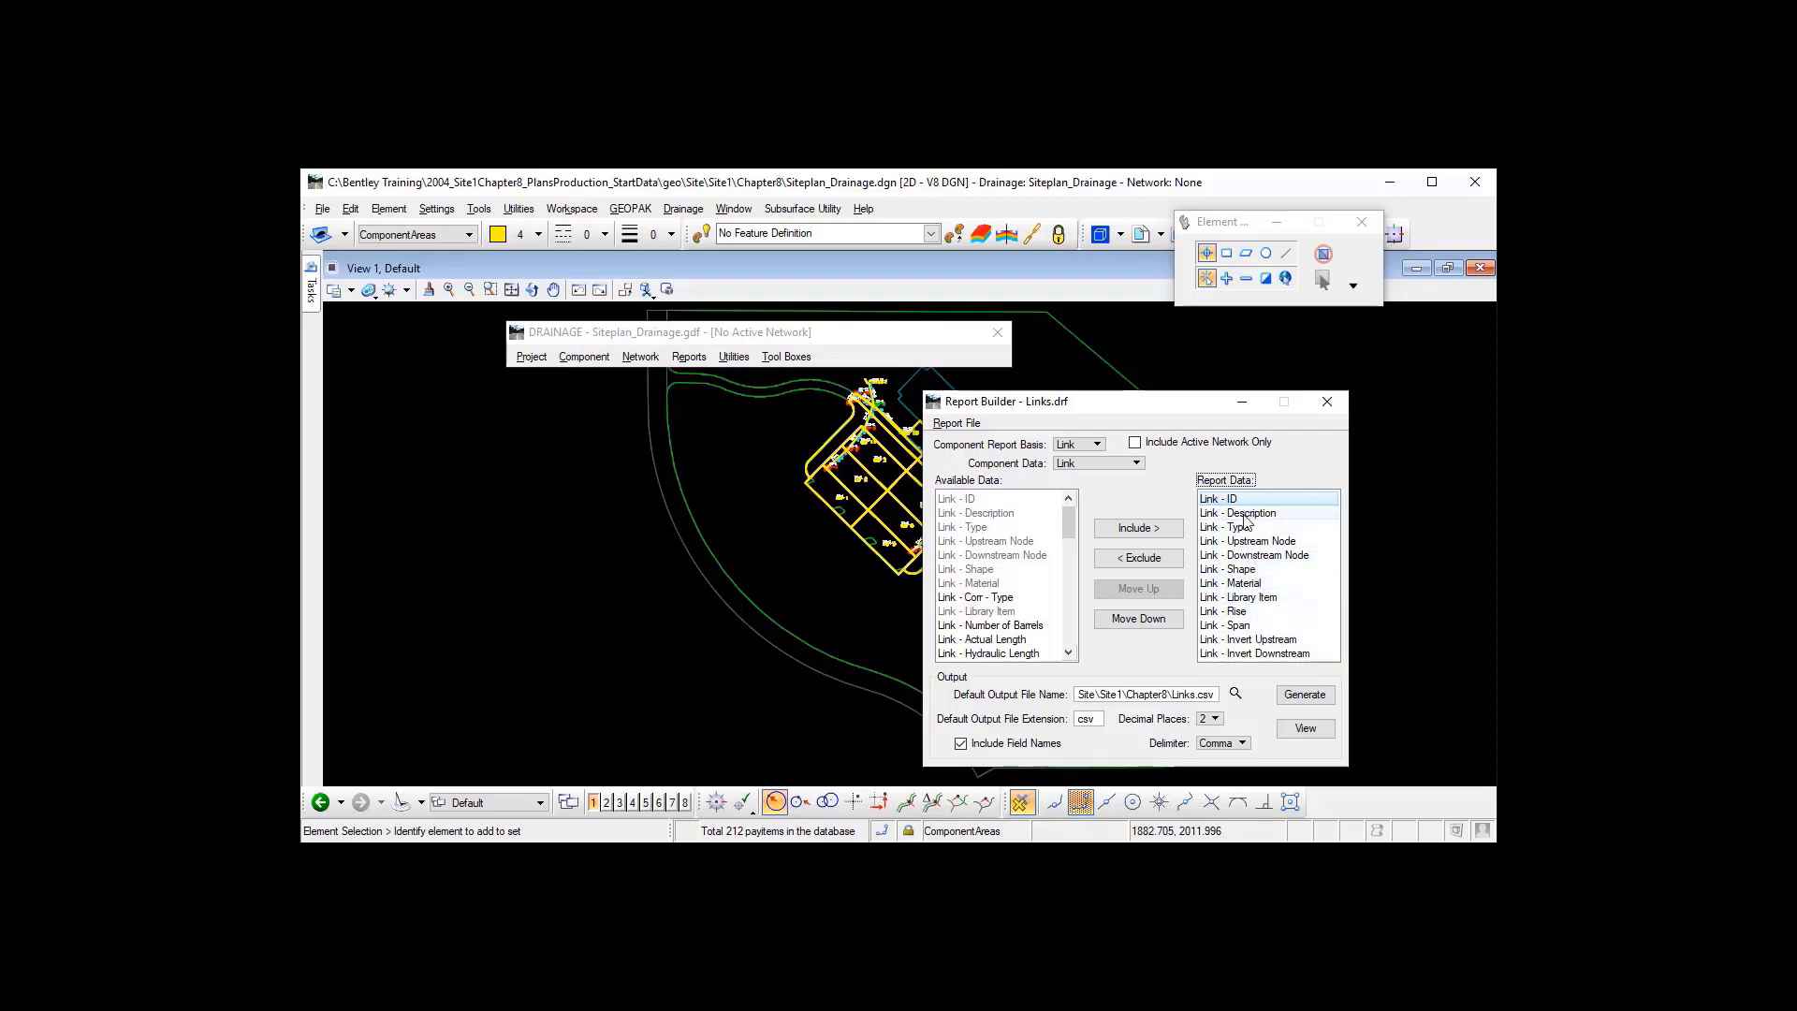
click(1252, 581)
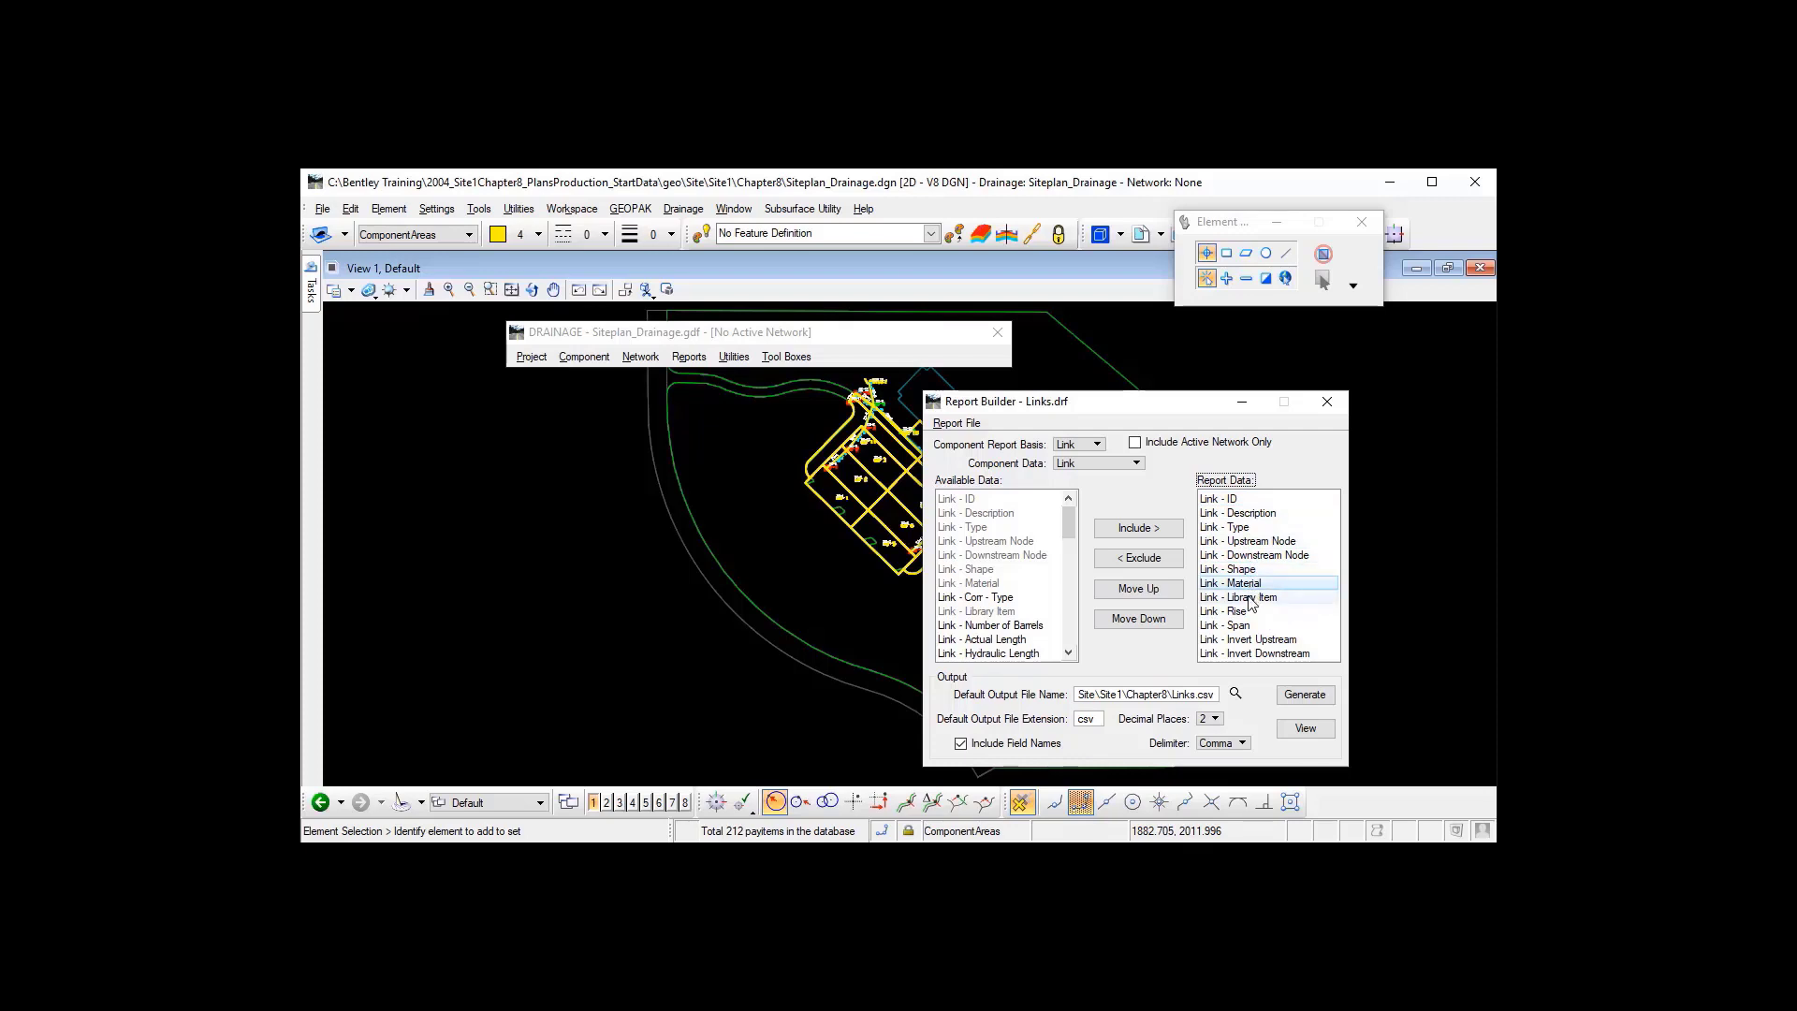
click(1250, 598)
- Generate the link report as Links.csv, overwriting the existing output file
click(1303, 697)
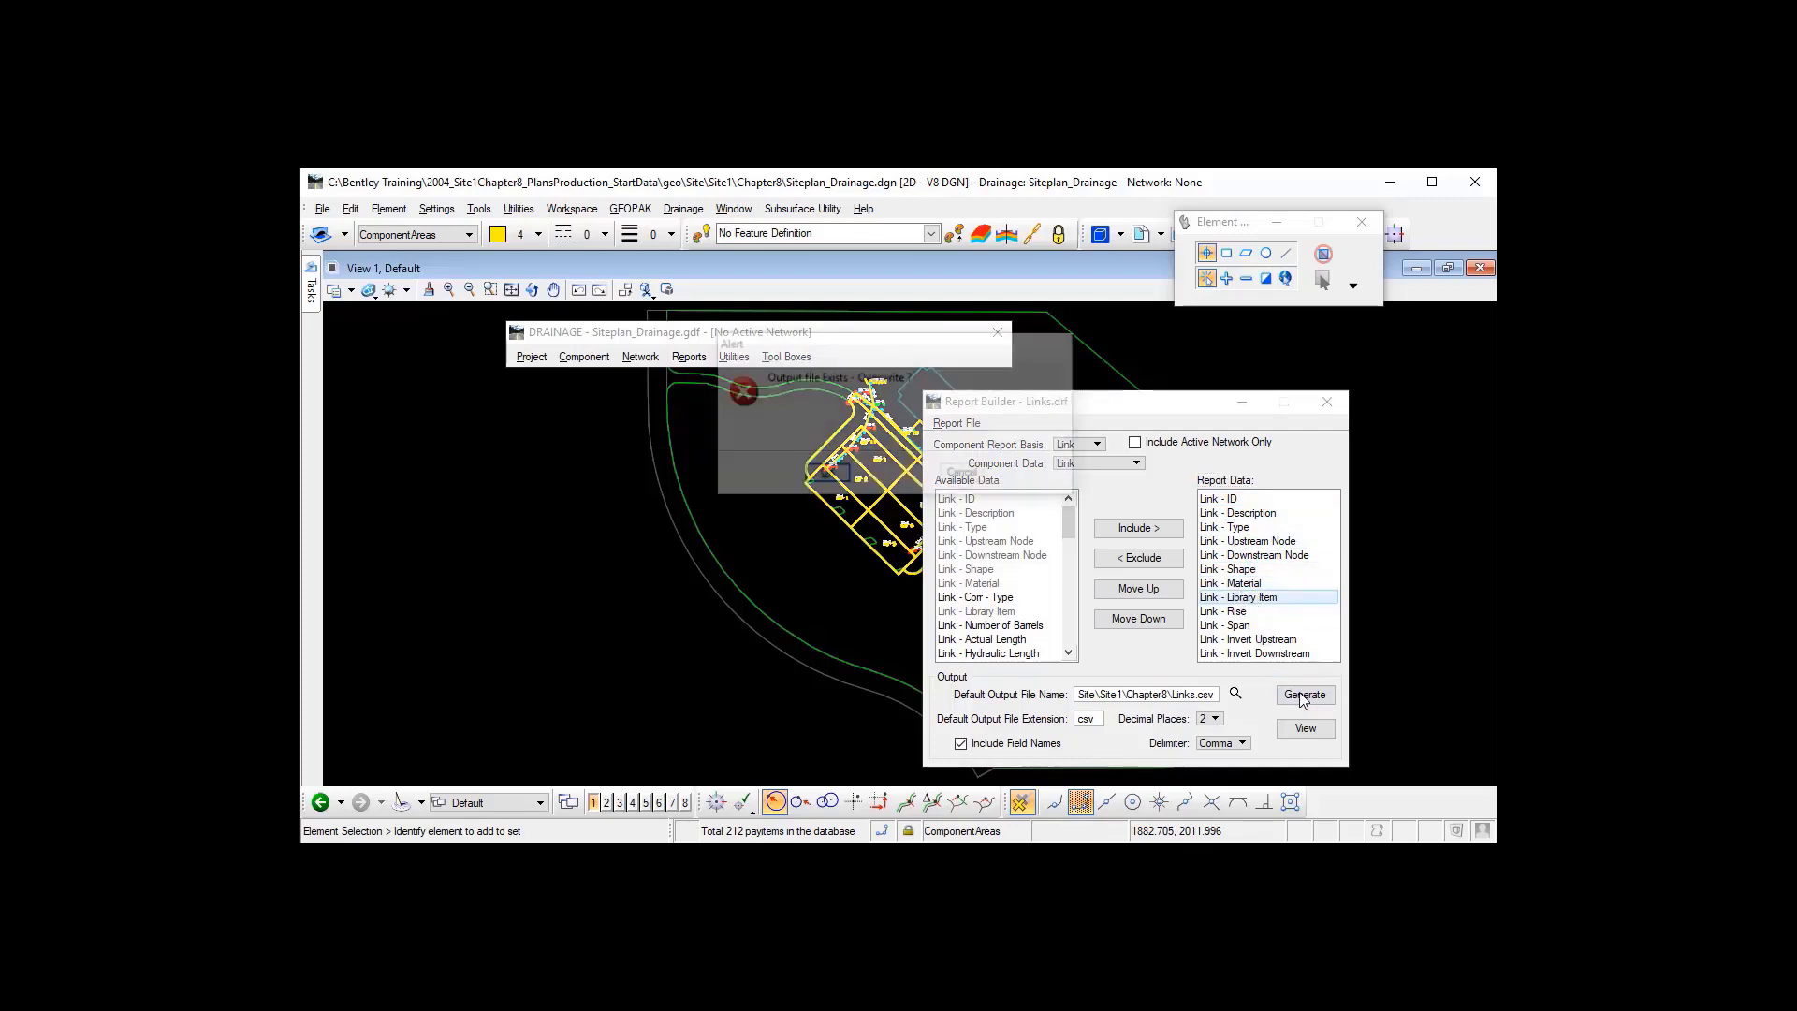
click(833, 476)
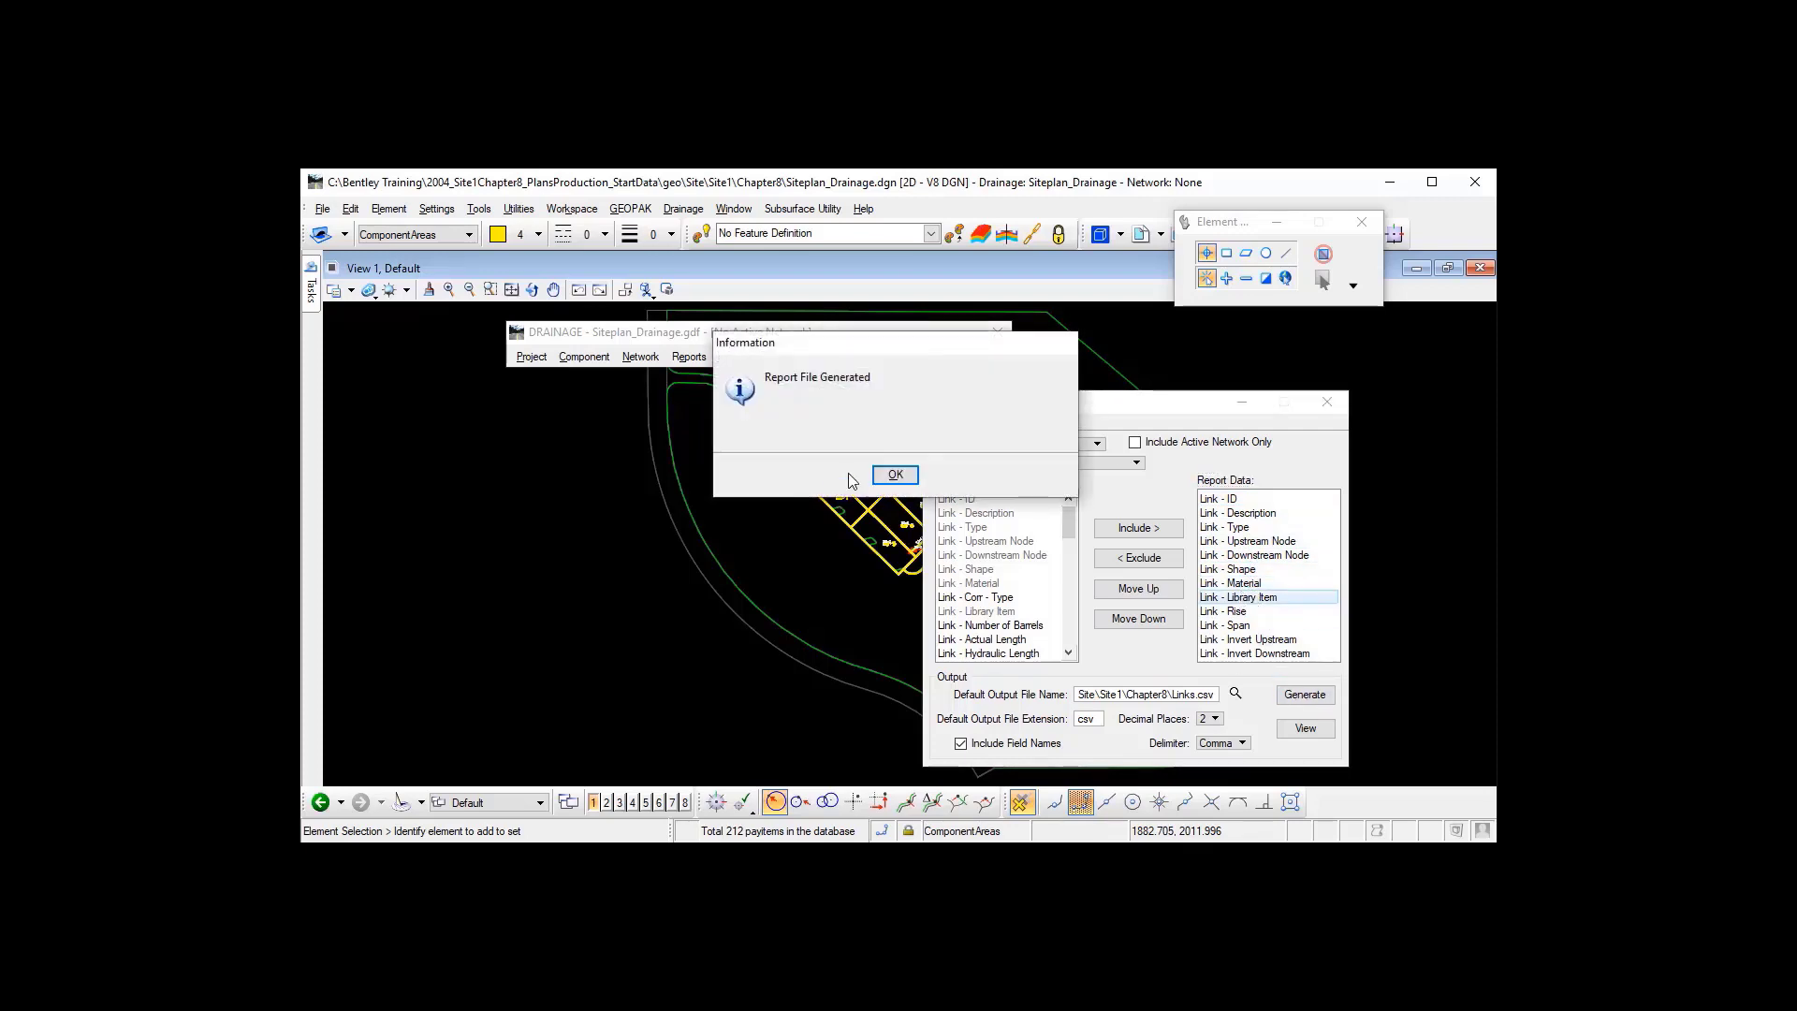
click(895, 475)
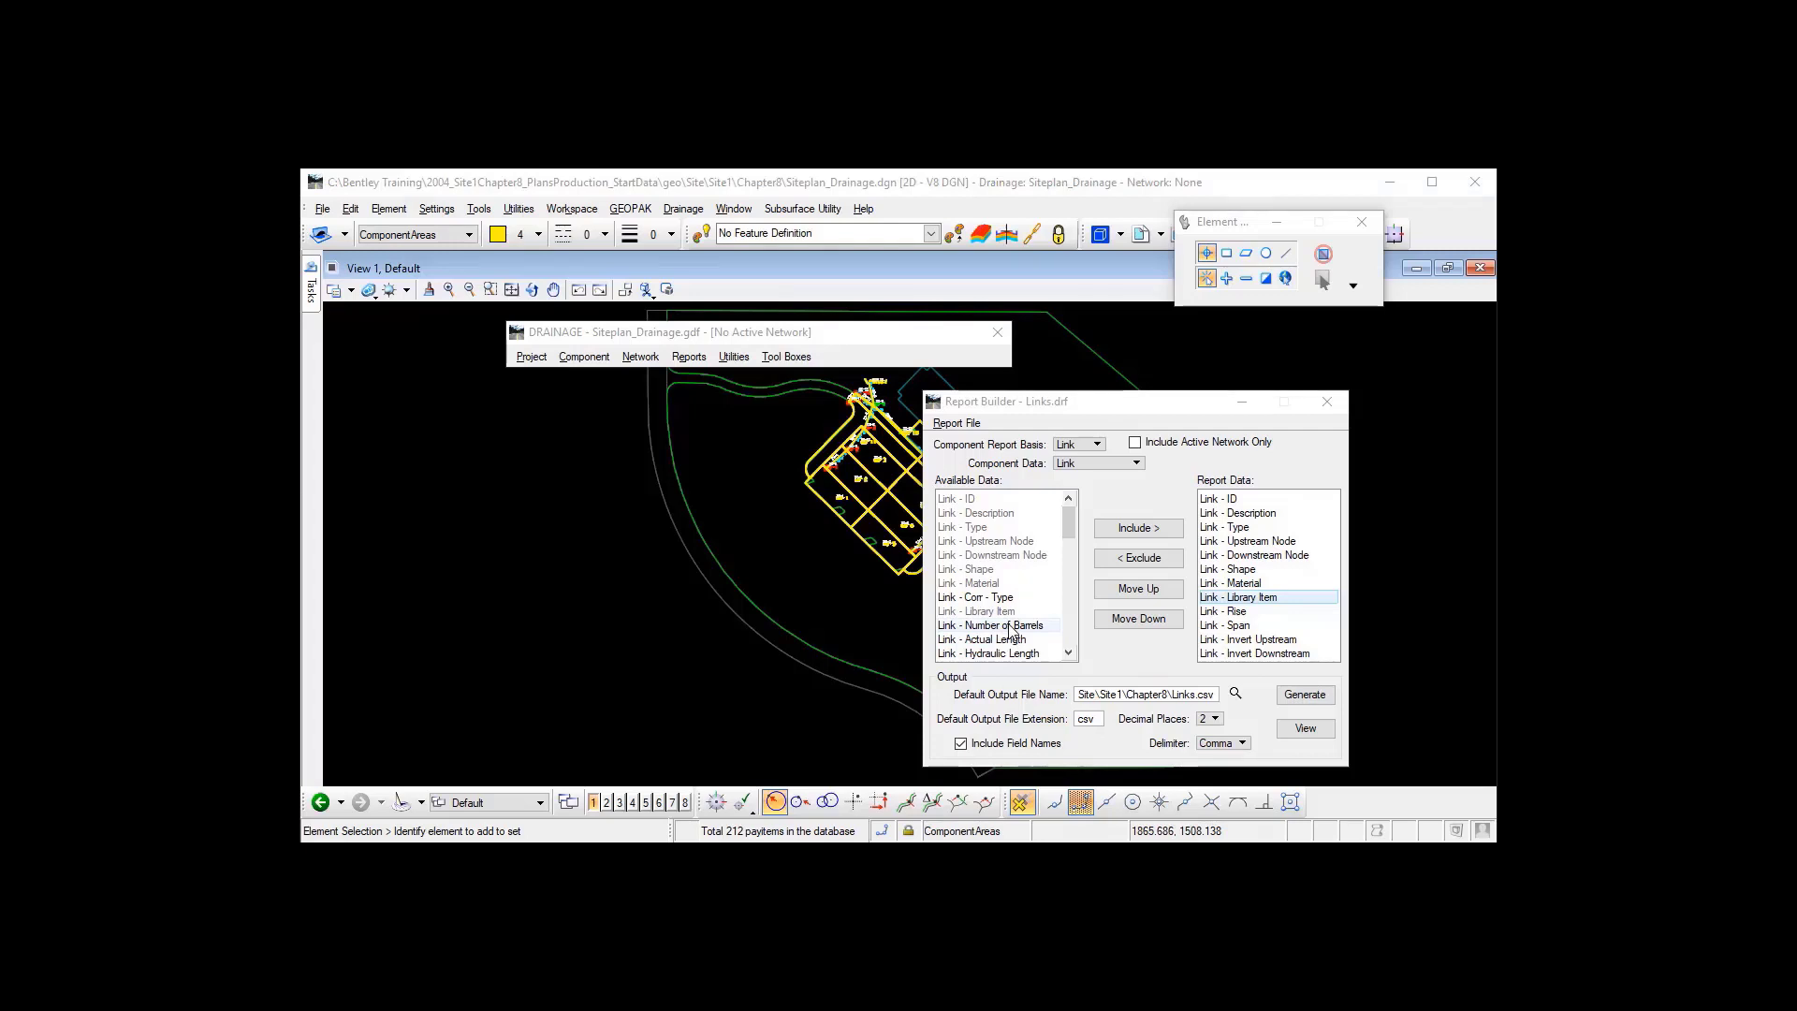
- Look through the other available link data, then load the custom report definition Inlets.drf from the Chapter8 folder
double_click(1068, 652)
click(1068, 653)
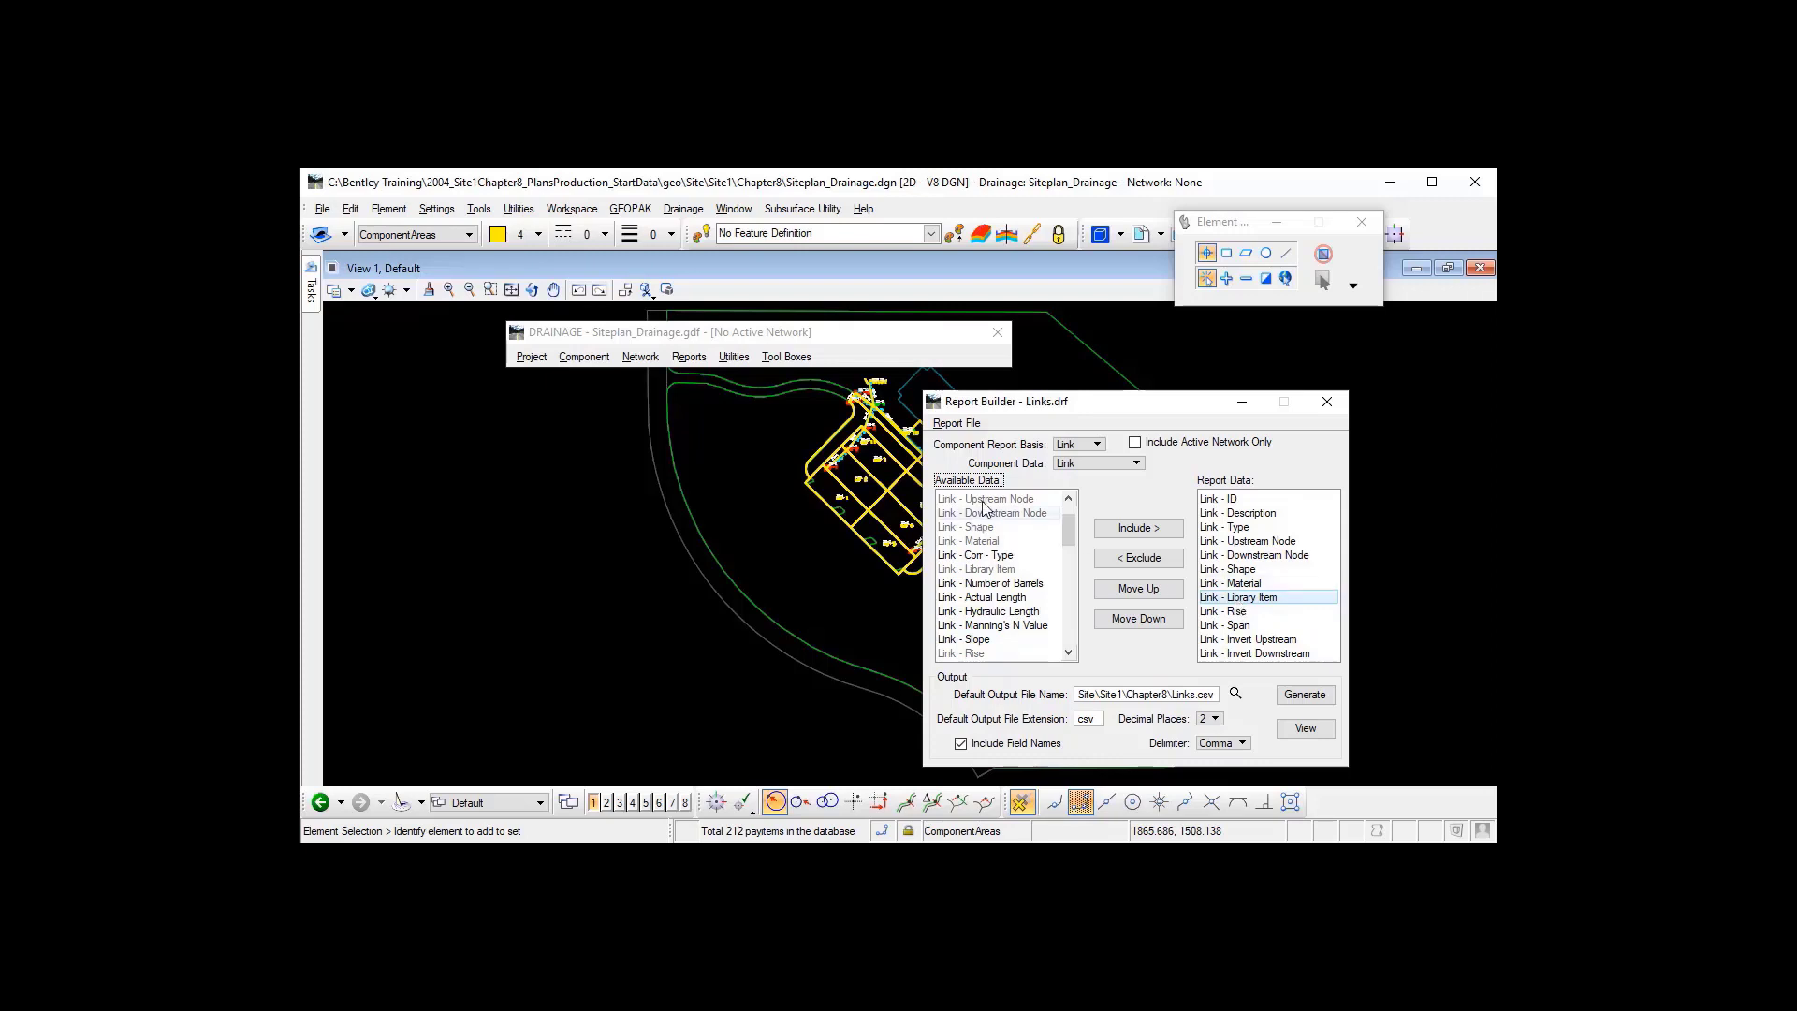
click(958, 423)
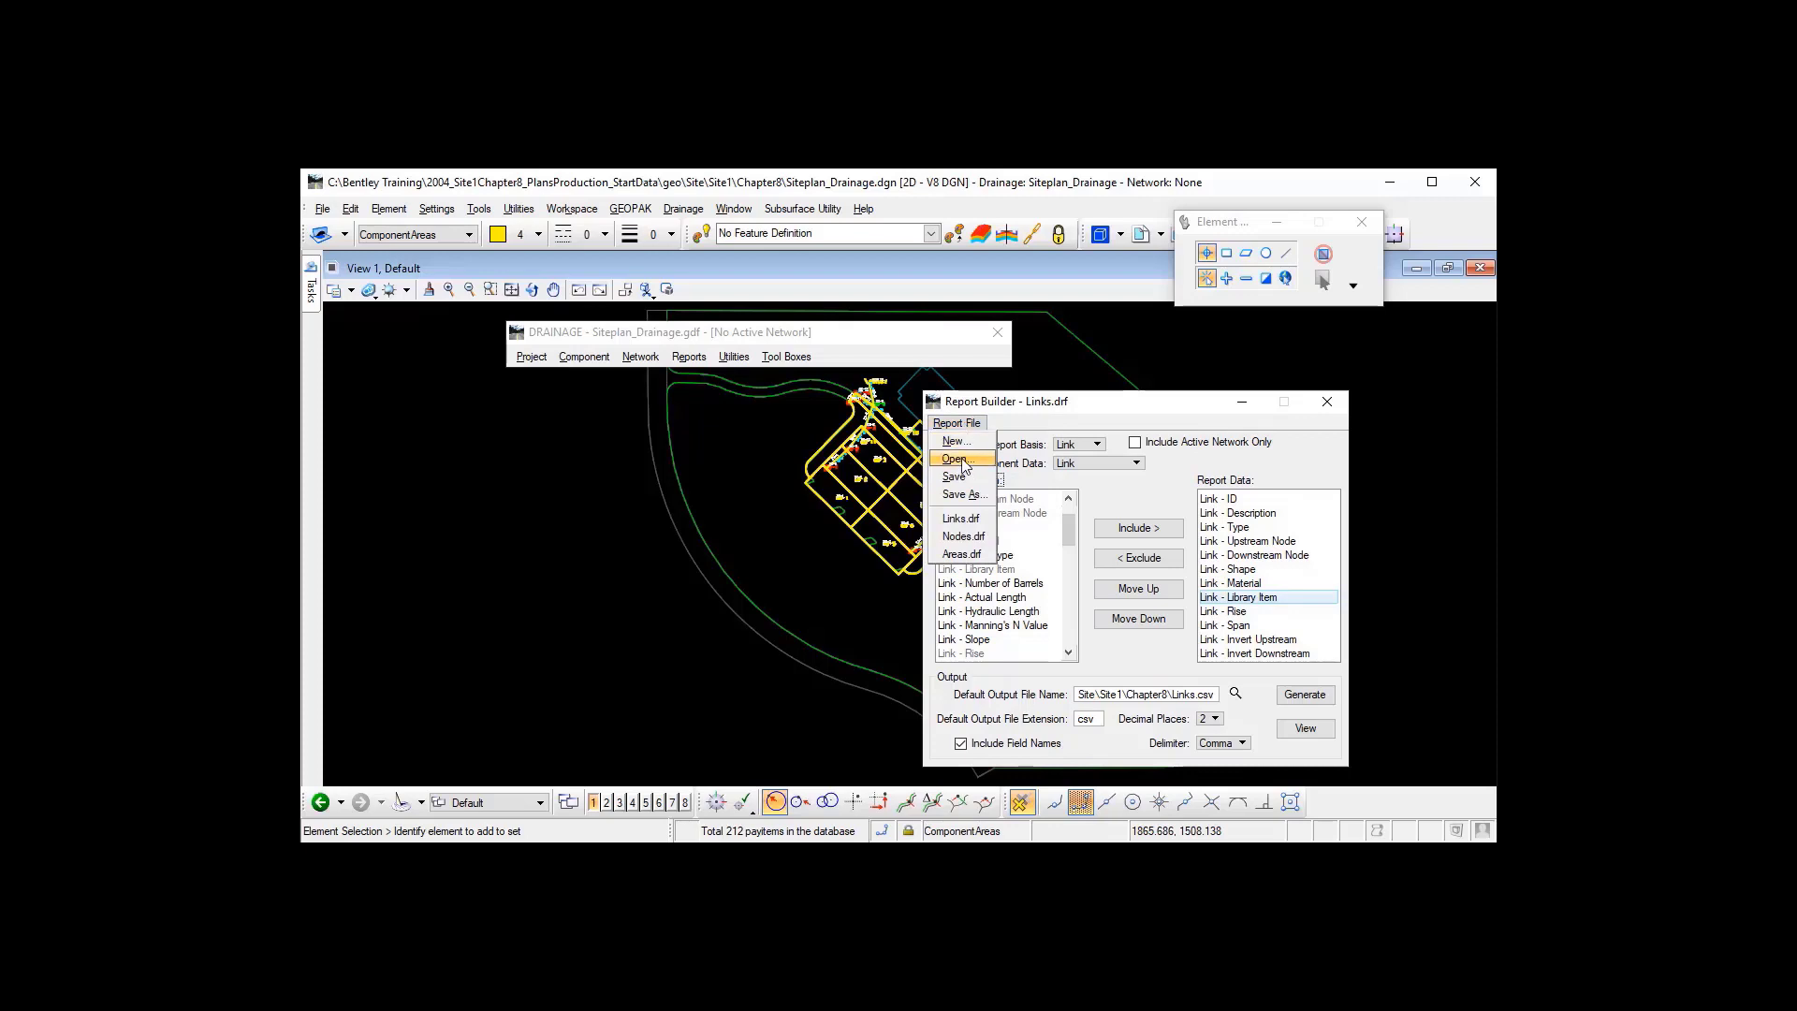
click(957, 458)
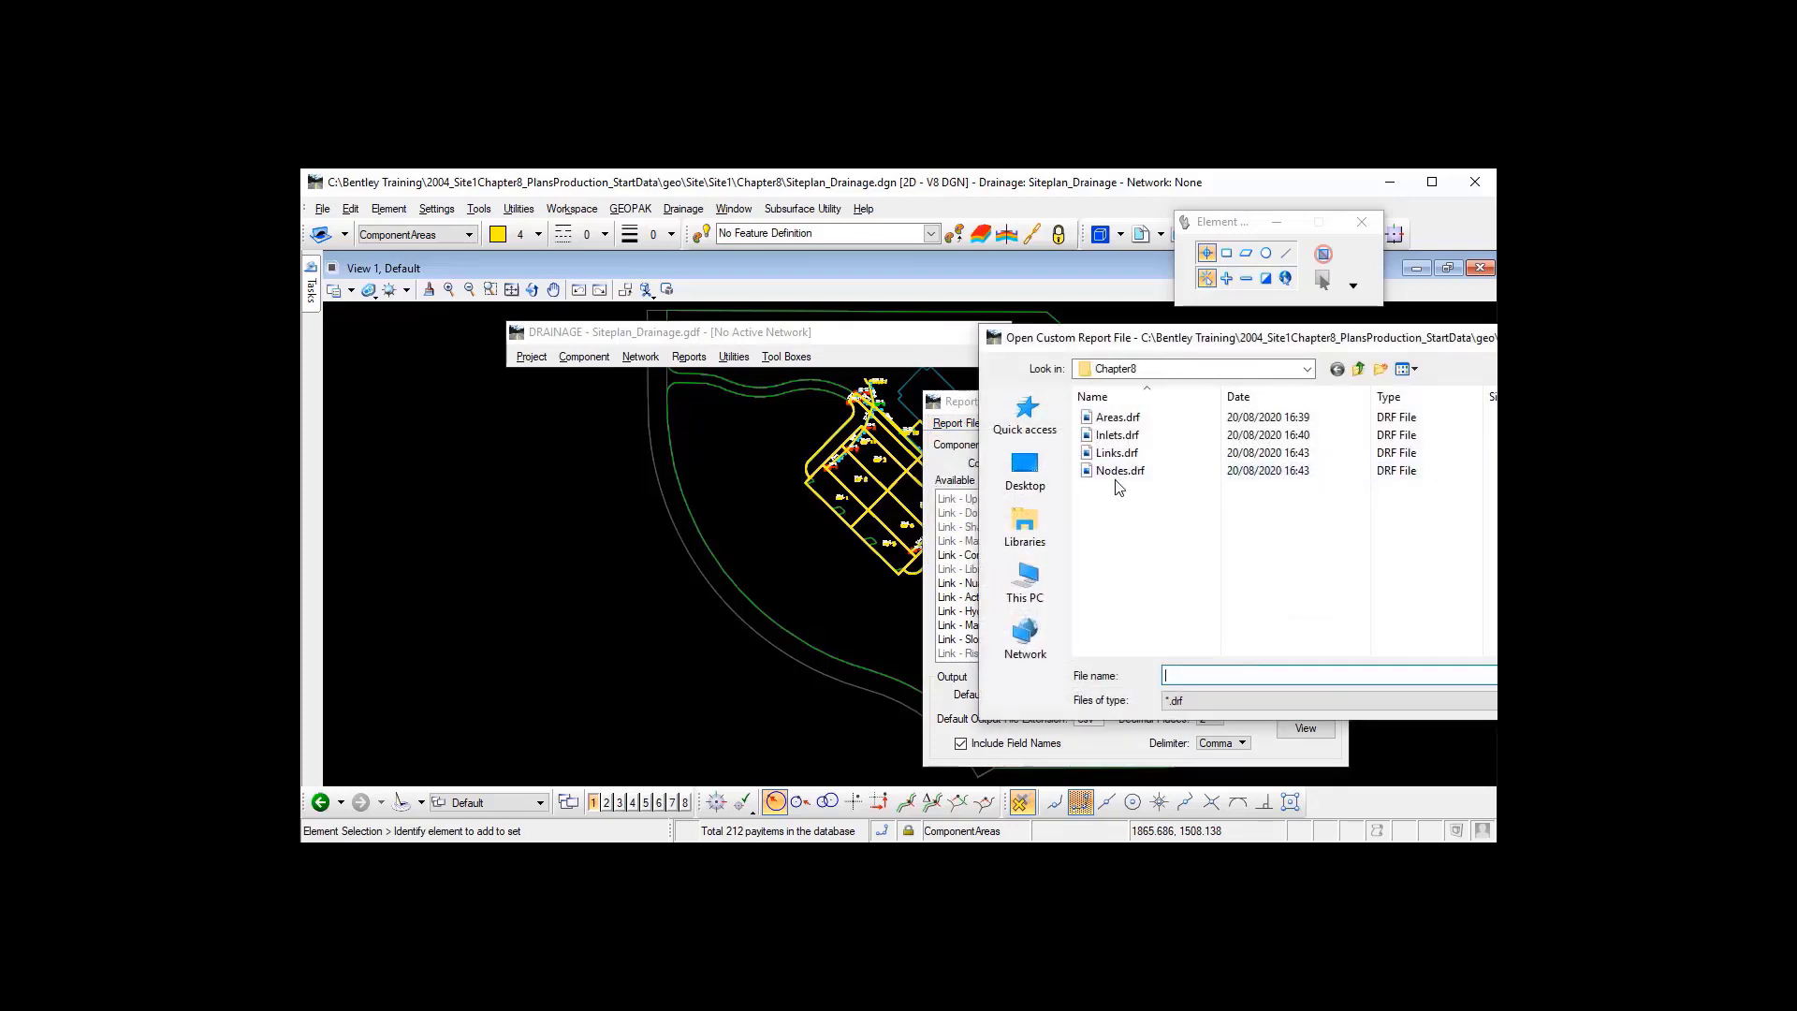
double_click(1118, 435)
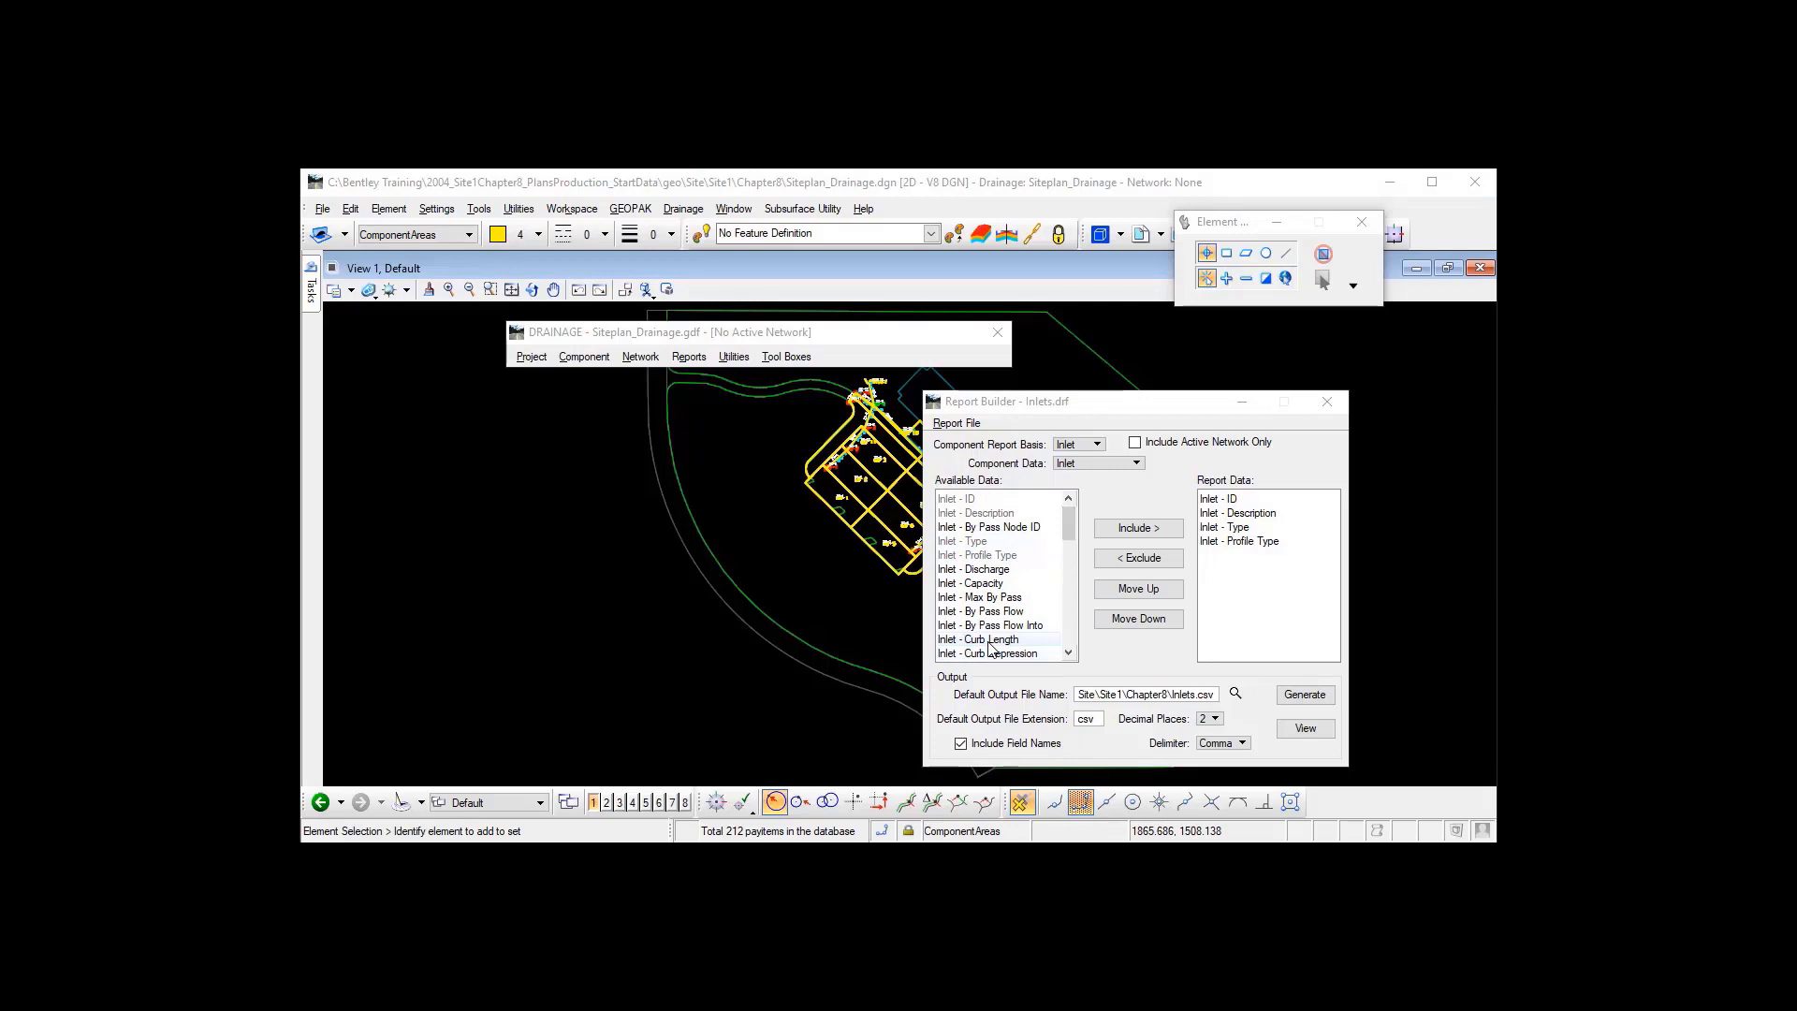
- Look through the remaining available inlet data fields for the report, such as curb, slot and grate dimensions
scroll(1001, 638, down, 1)
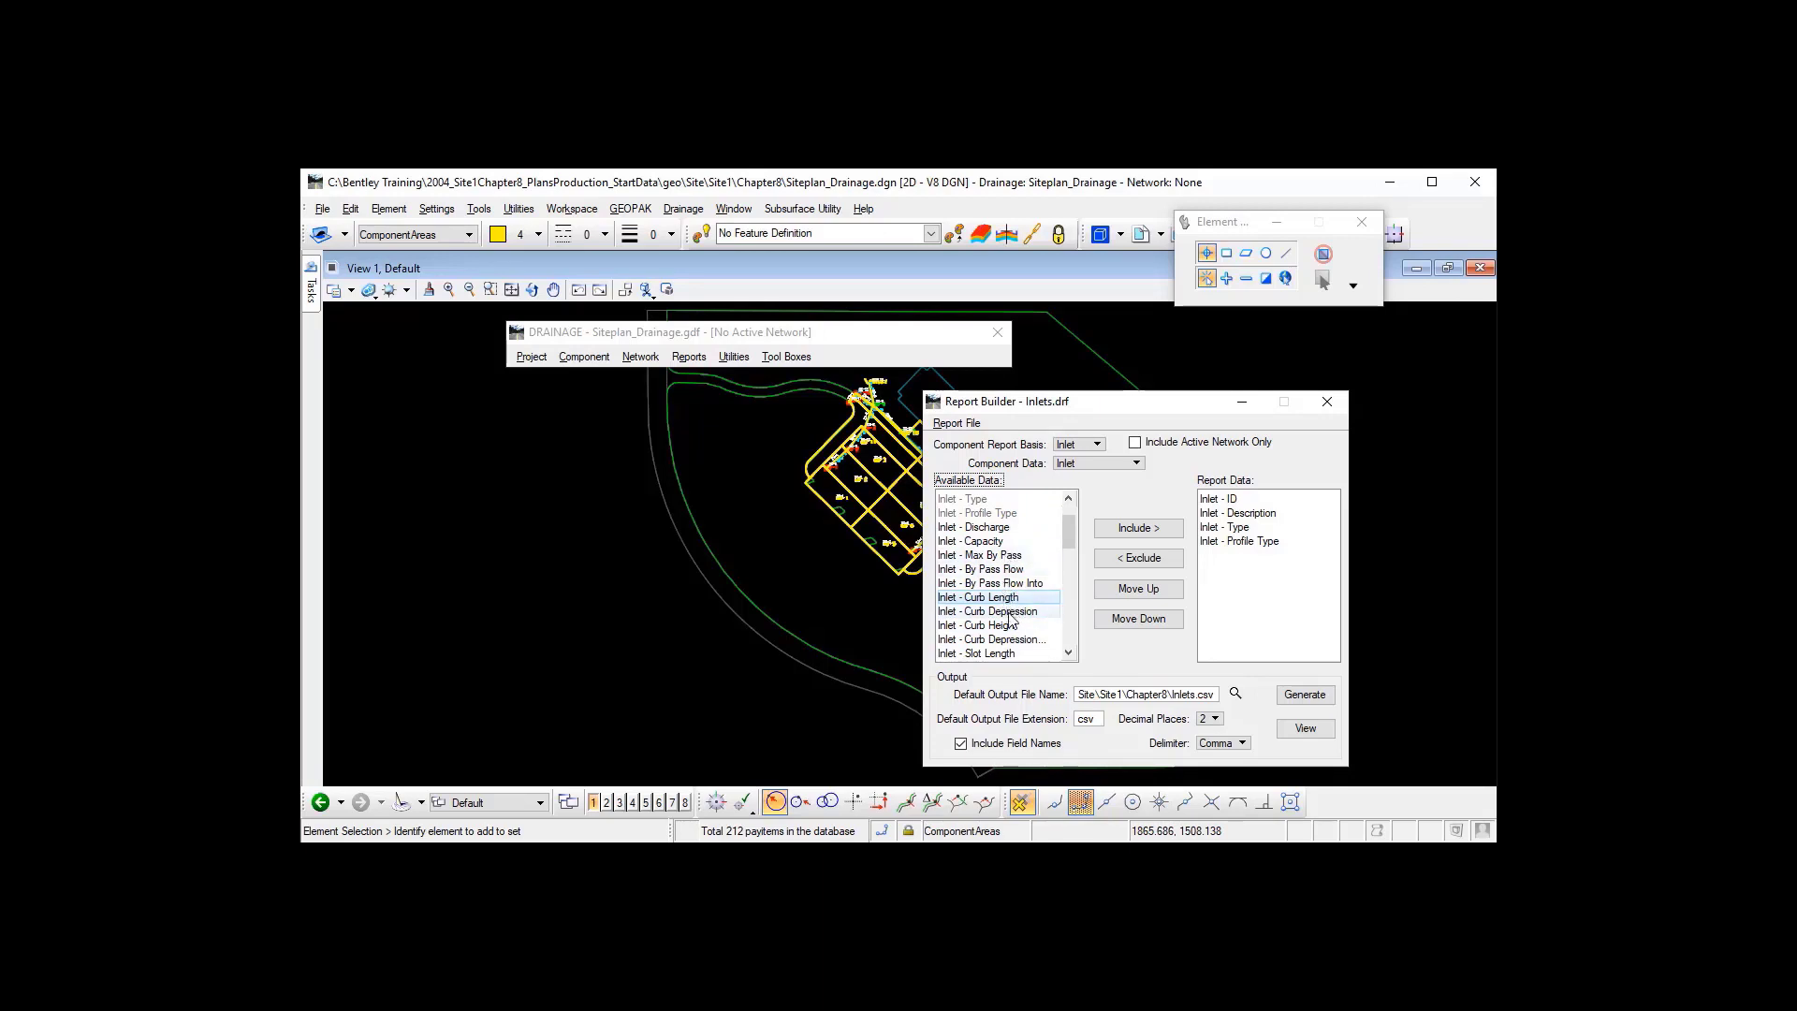
click(1005, 612)
scroll(1000, 622, down, 2)
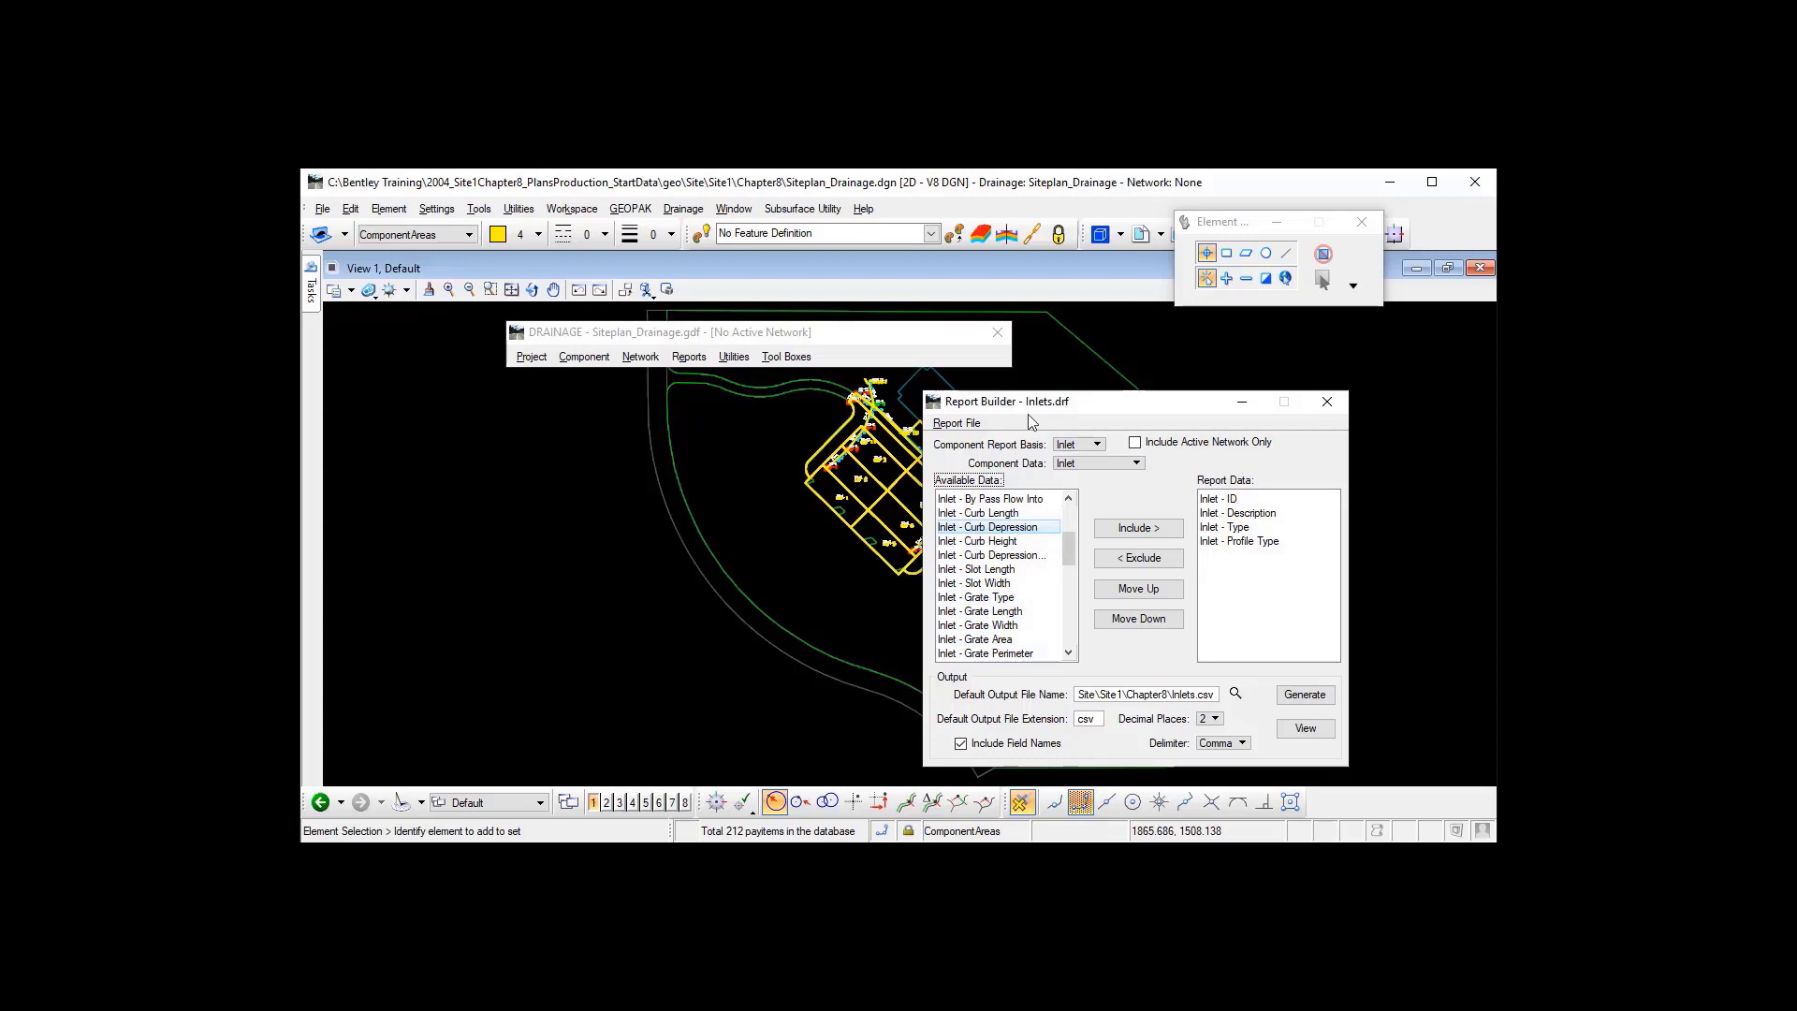
- Close the Report Builder and exit the Siteplan_Drainage.gdf drainage project without saving it
click(1327, 401)
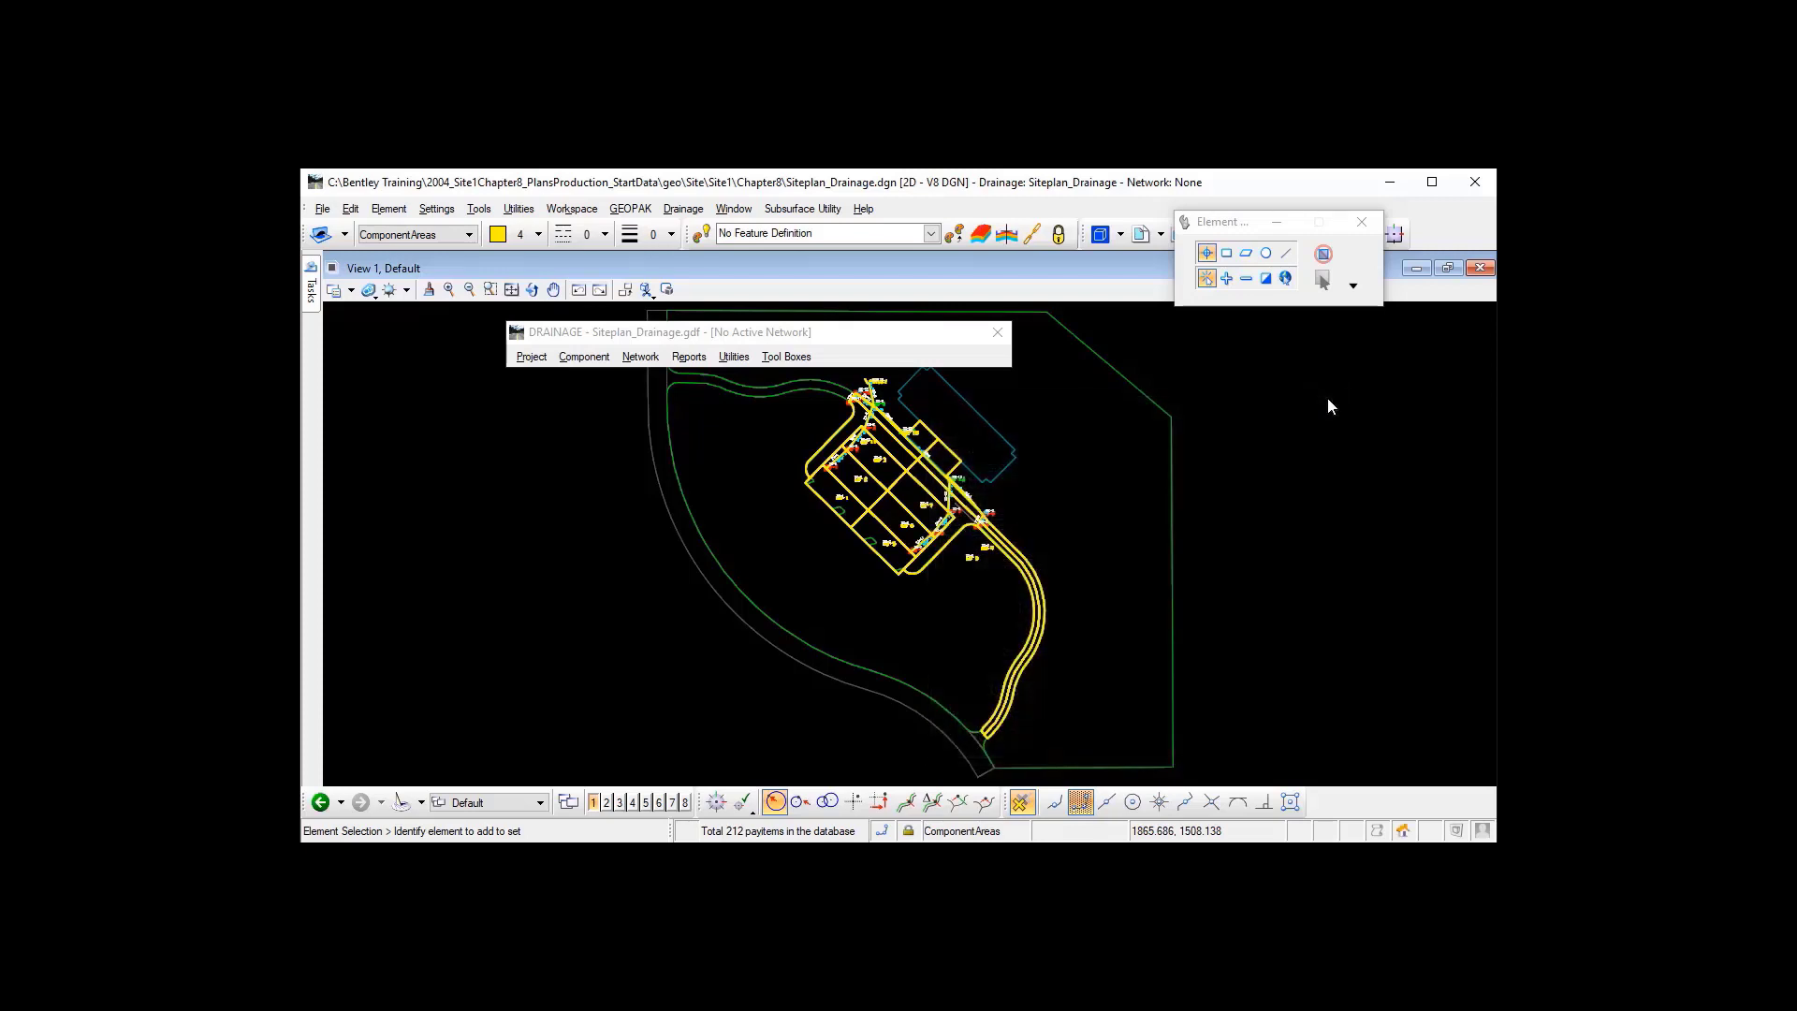
click(531, 357)
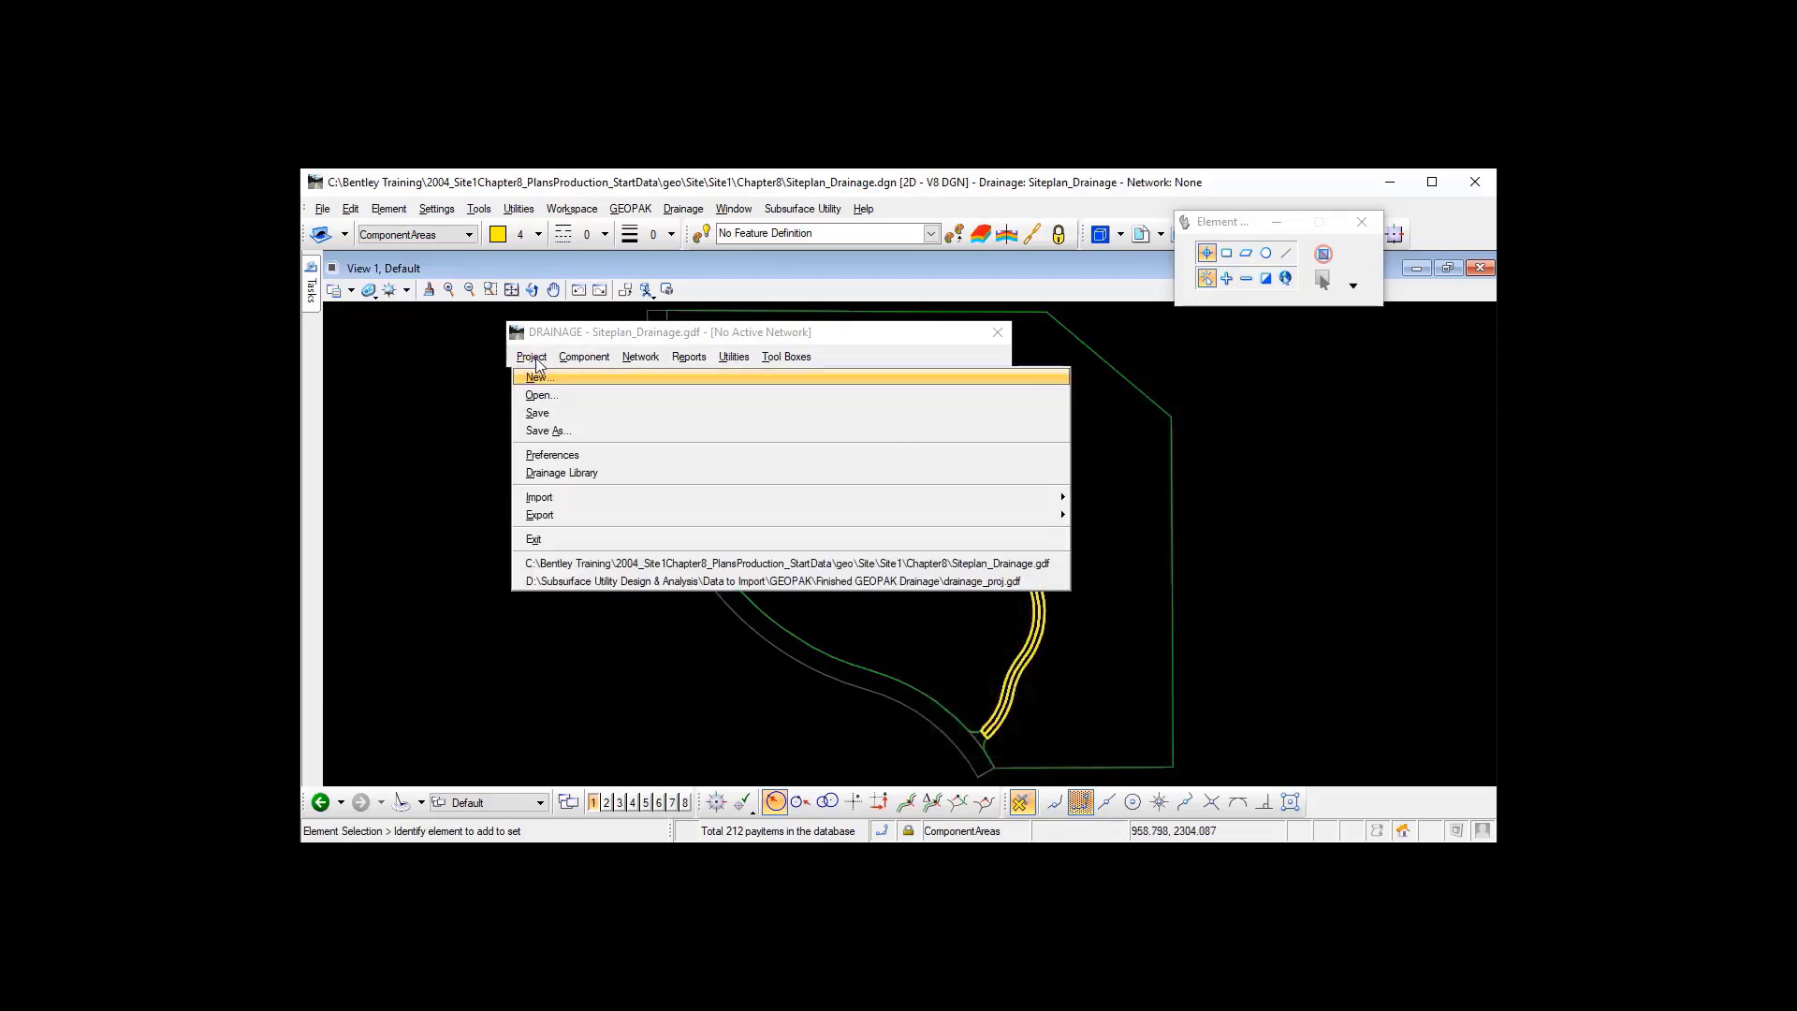
click(567, 541)
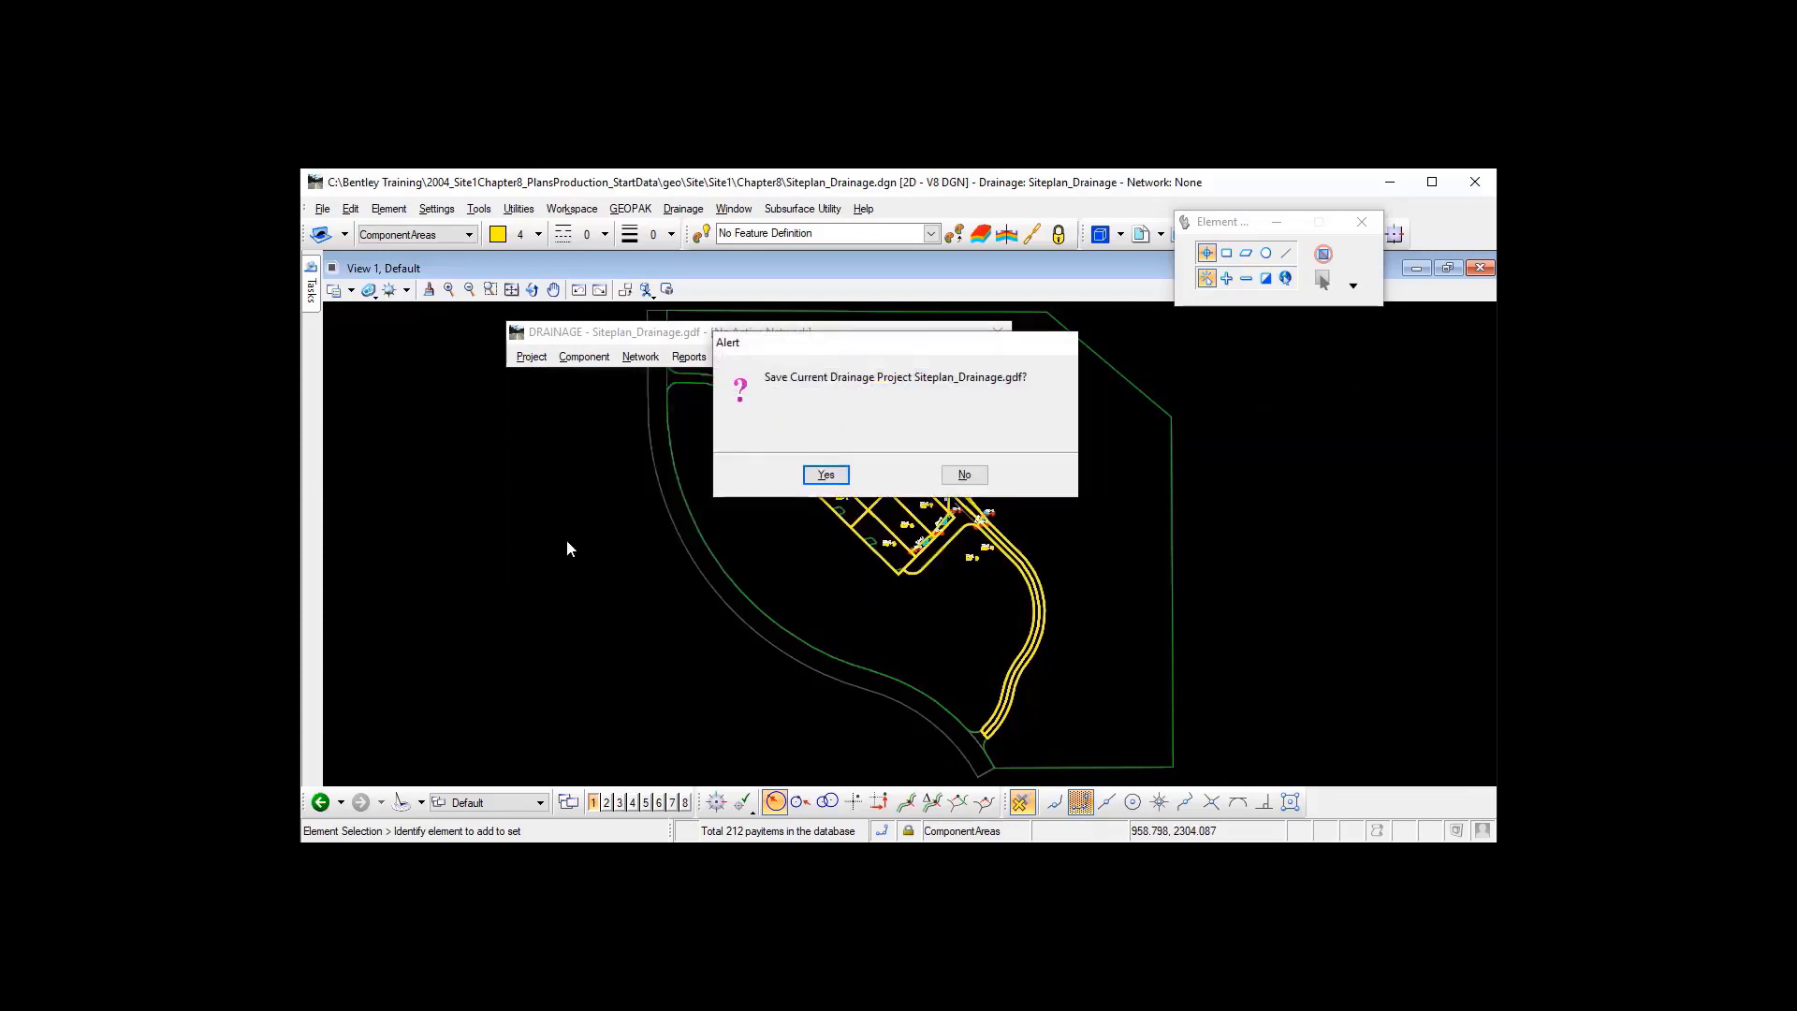
click(964, 475)
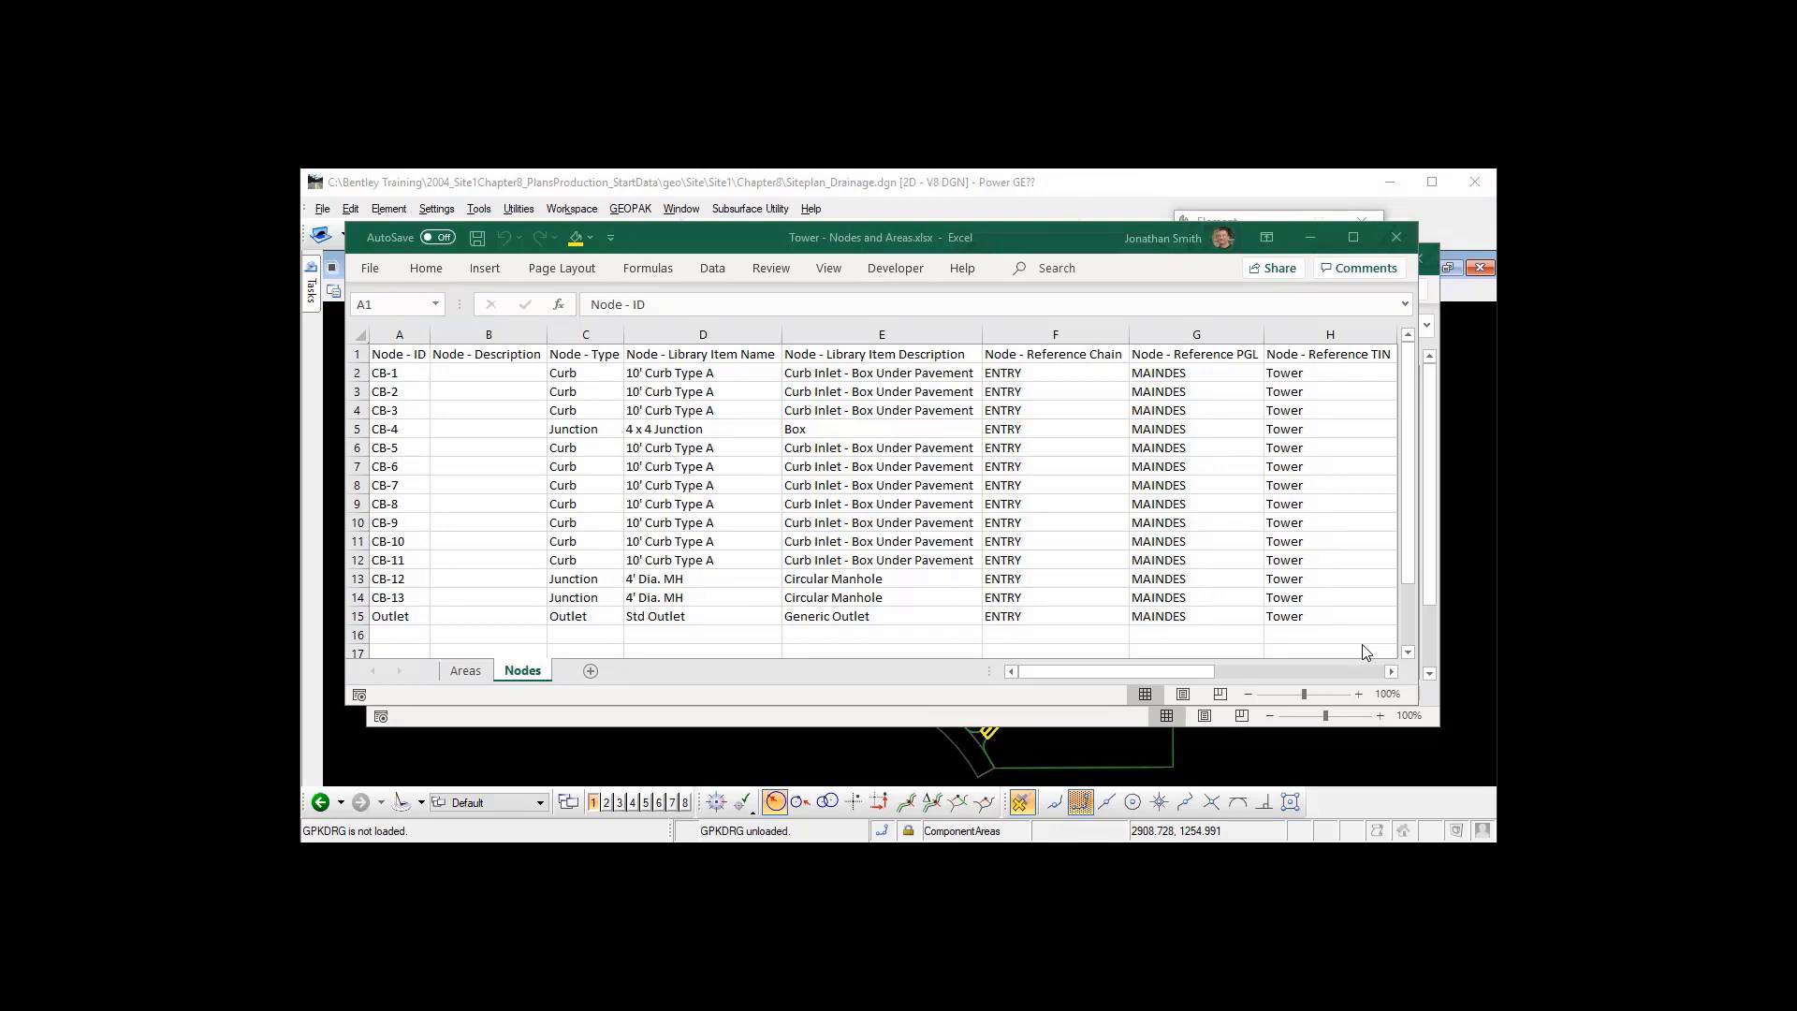
- Switch to the Tower - Nodes and Areas.xlsx workbook in Excel and review its Areas and Nodes sheets
click(855, 245)
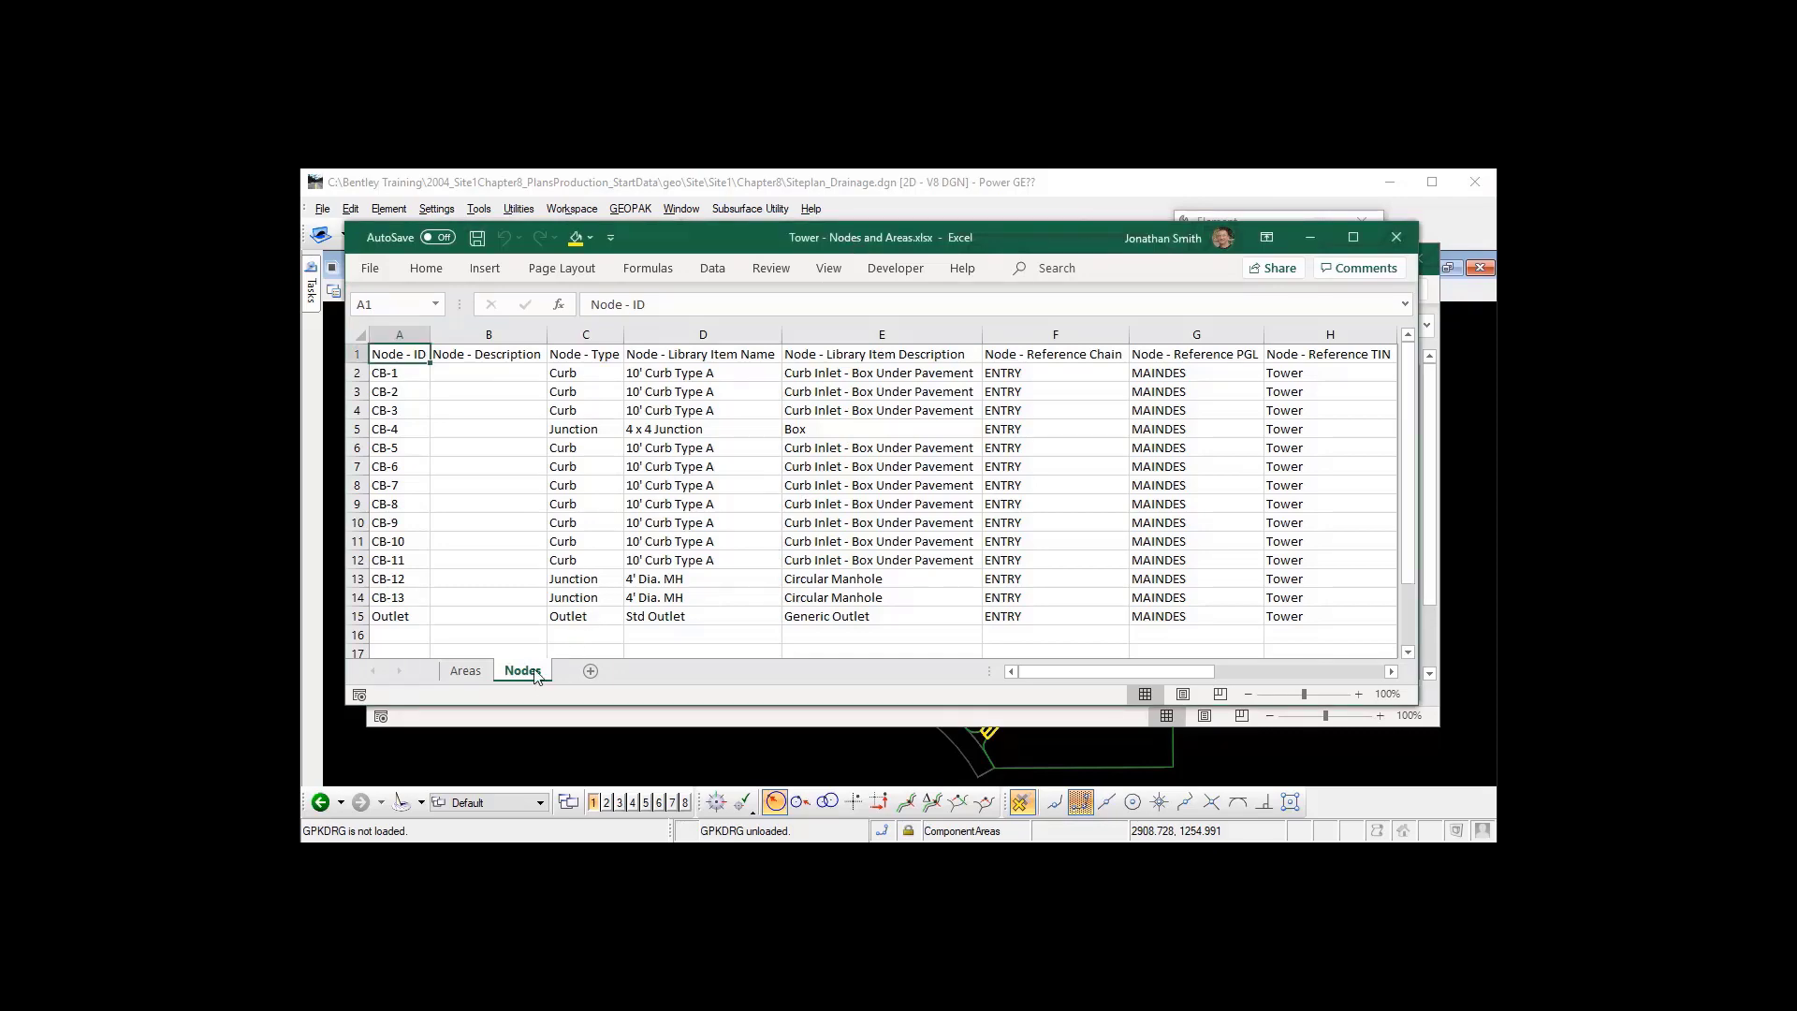
click(470, 670)
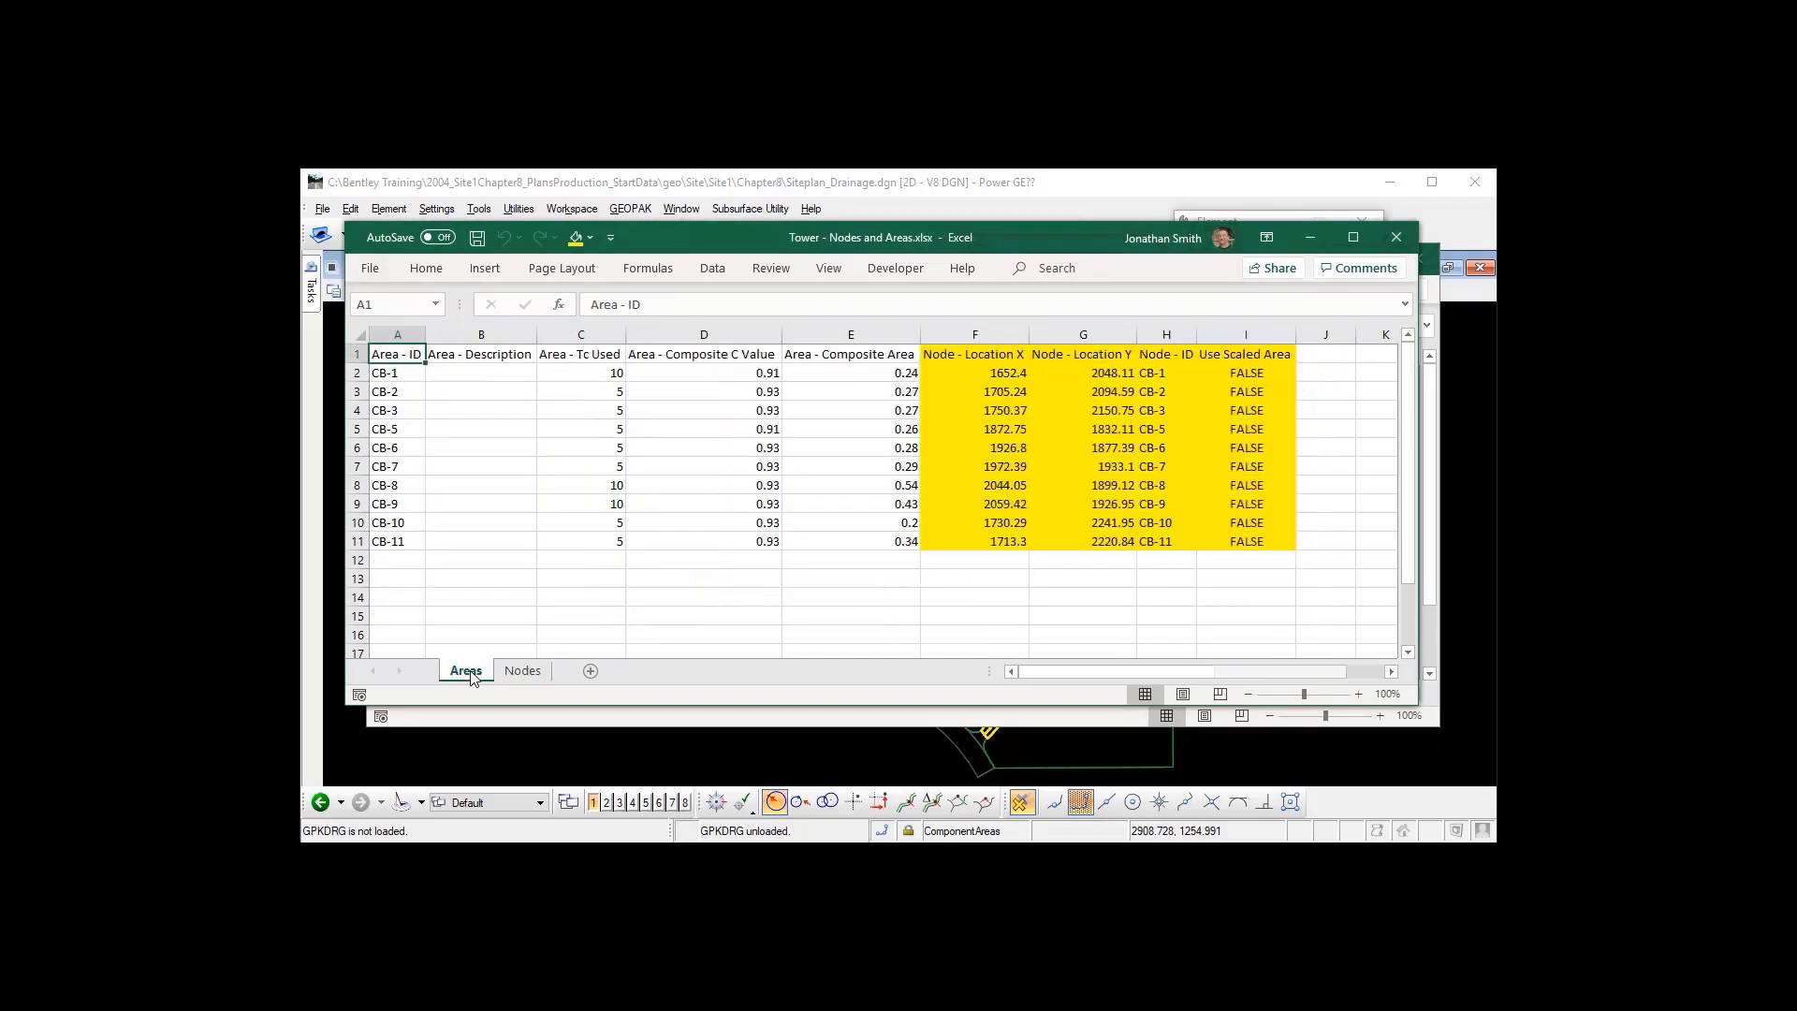
click(520, 671)
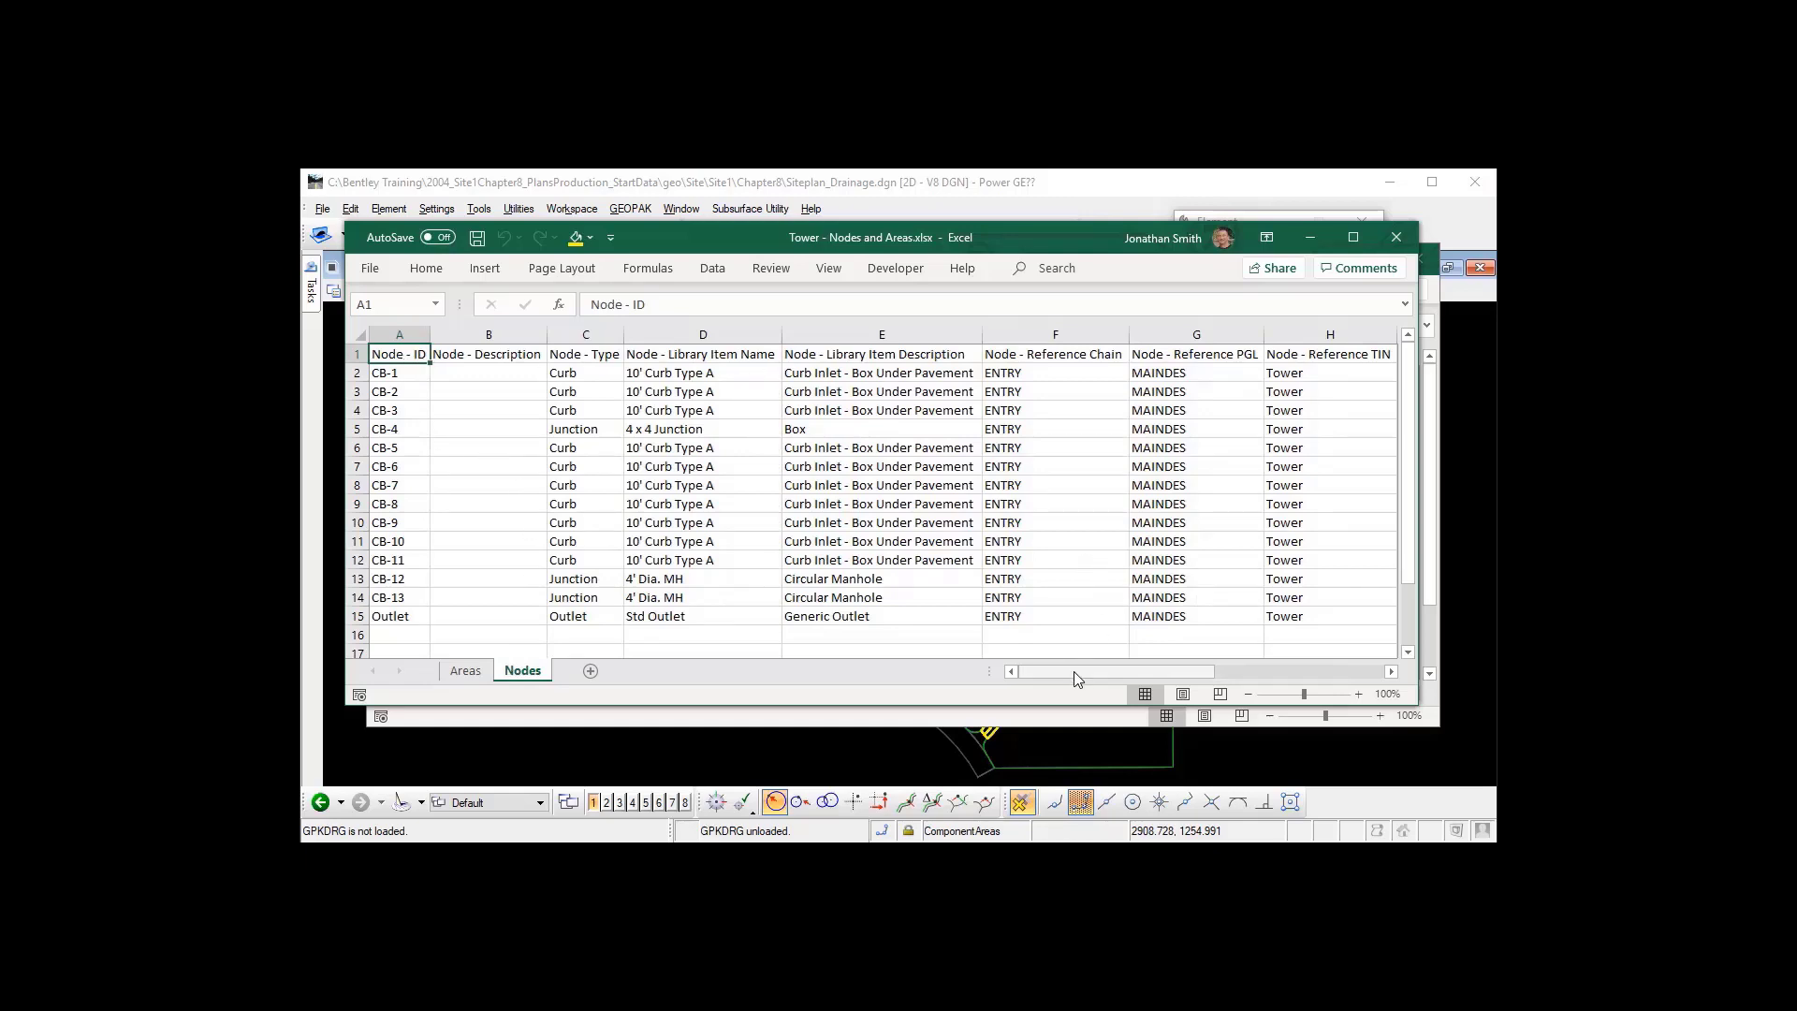
drag(1113, 671, 1024, 666)
- Examine the exported area columns on the Areas sheet and the added Node Location X, Location Y and Node ID columns
click(466, 671)
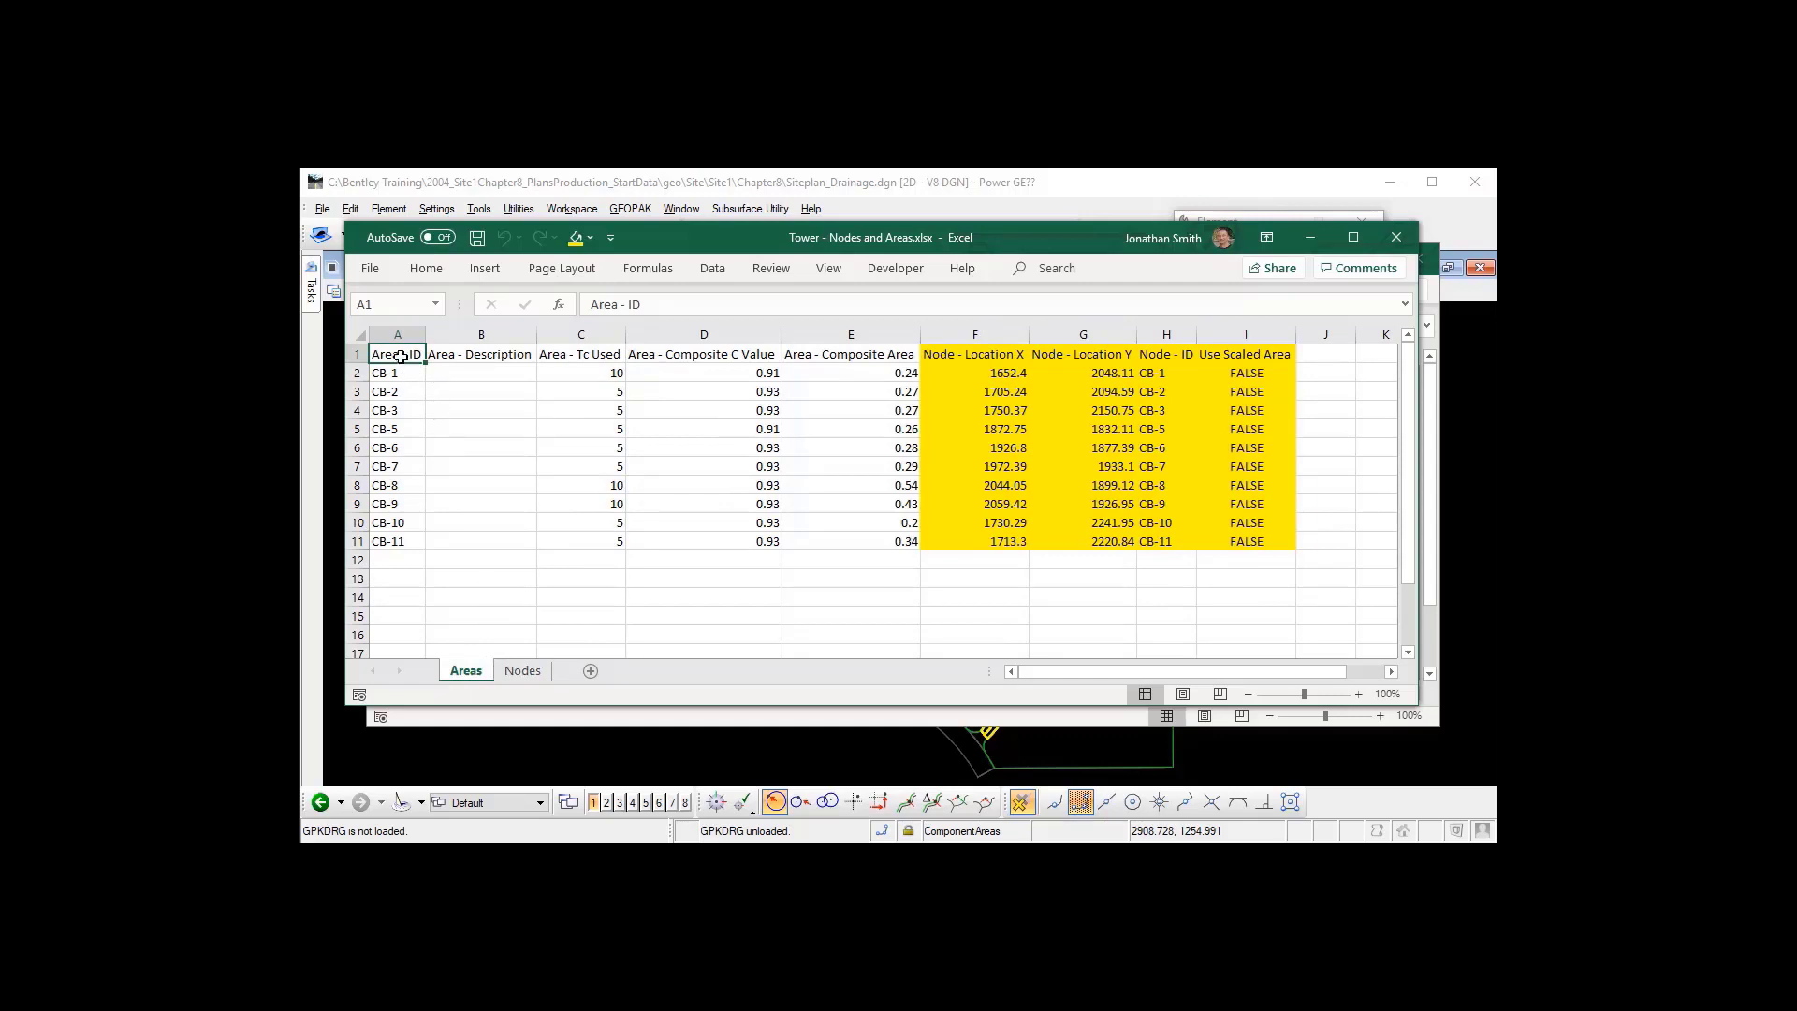
drag(399, 357, 835, 541)
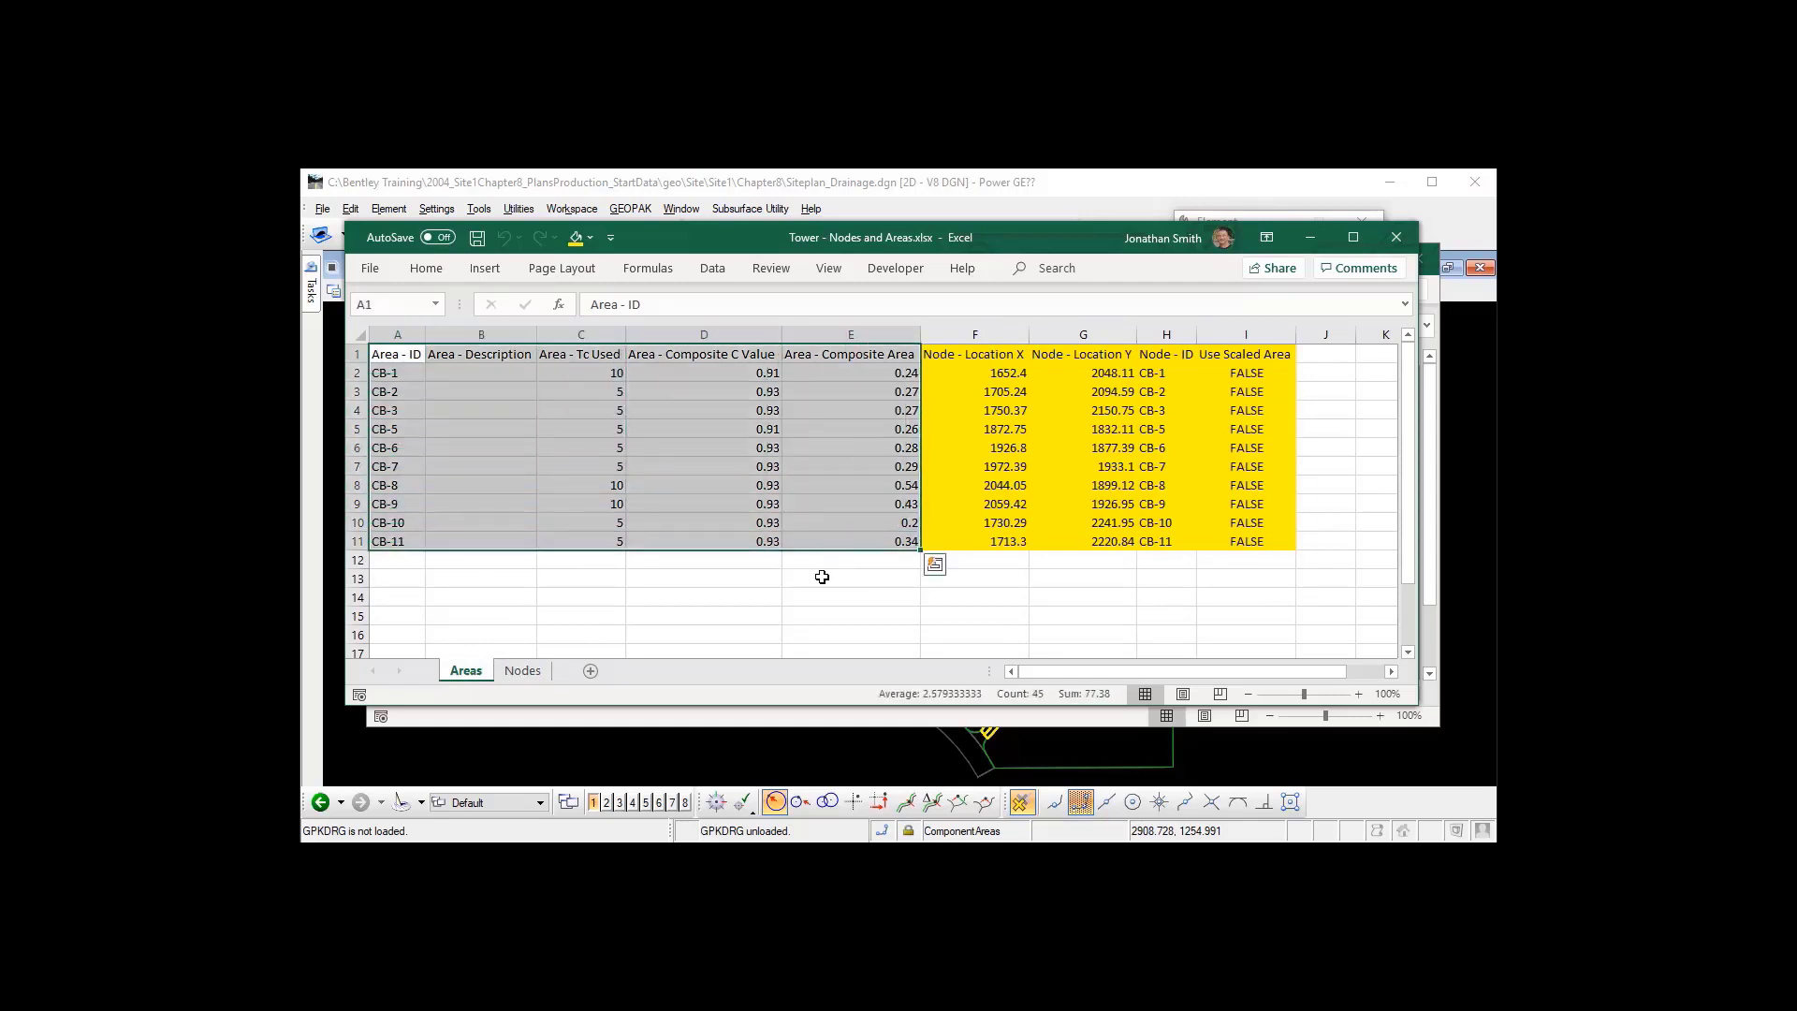
click(1164, 578)
drag(952, 355, 1170, 543)
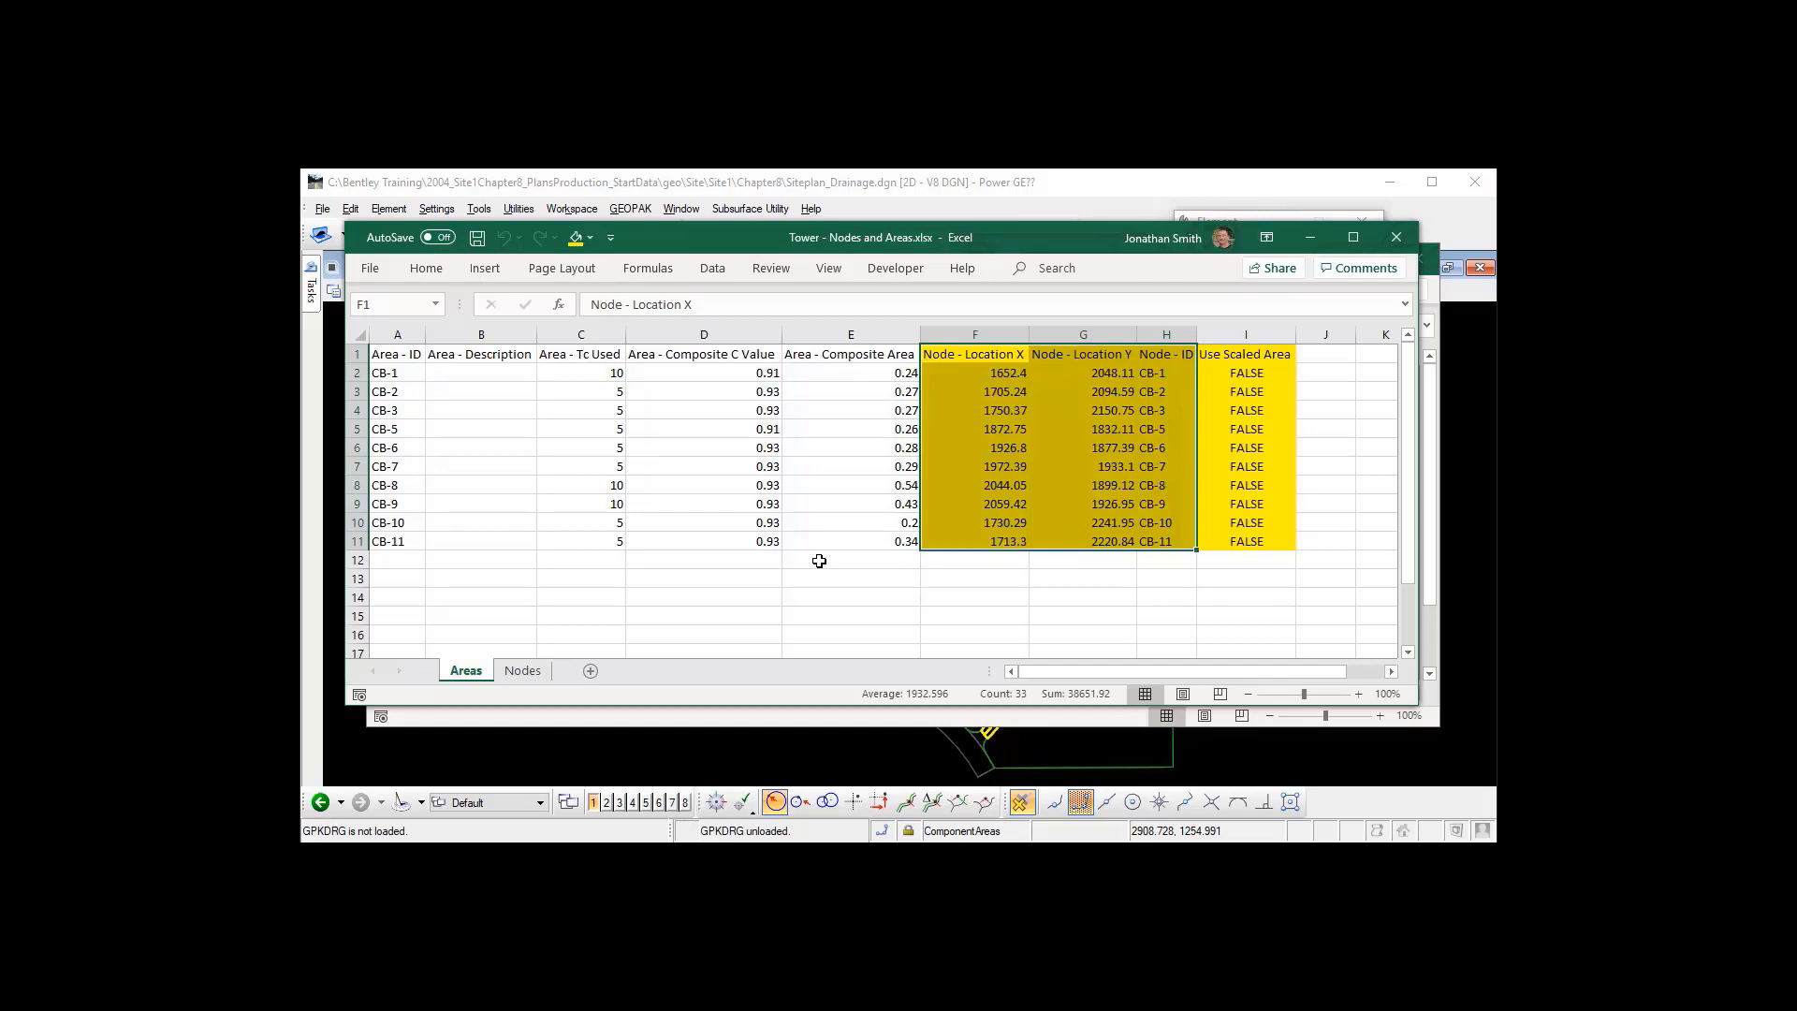
- Examine the rotation and the Location X and Location Y coordinates of all nodes on the Nodes sheet
click(538, 672)
drag(1067, 674, 1235, 682)
click(892, 372)
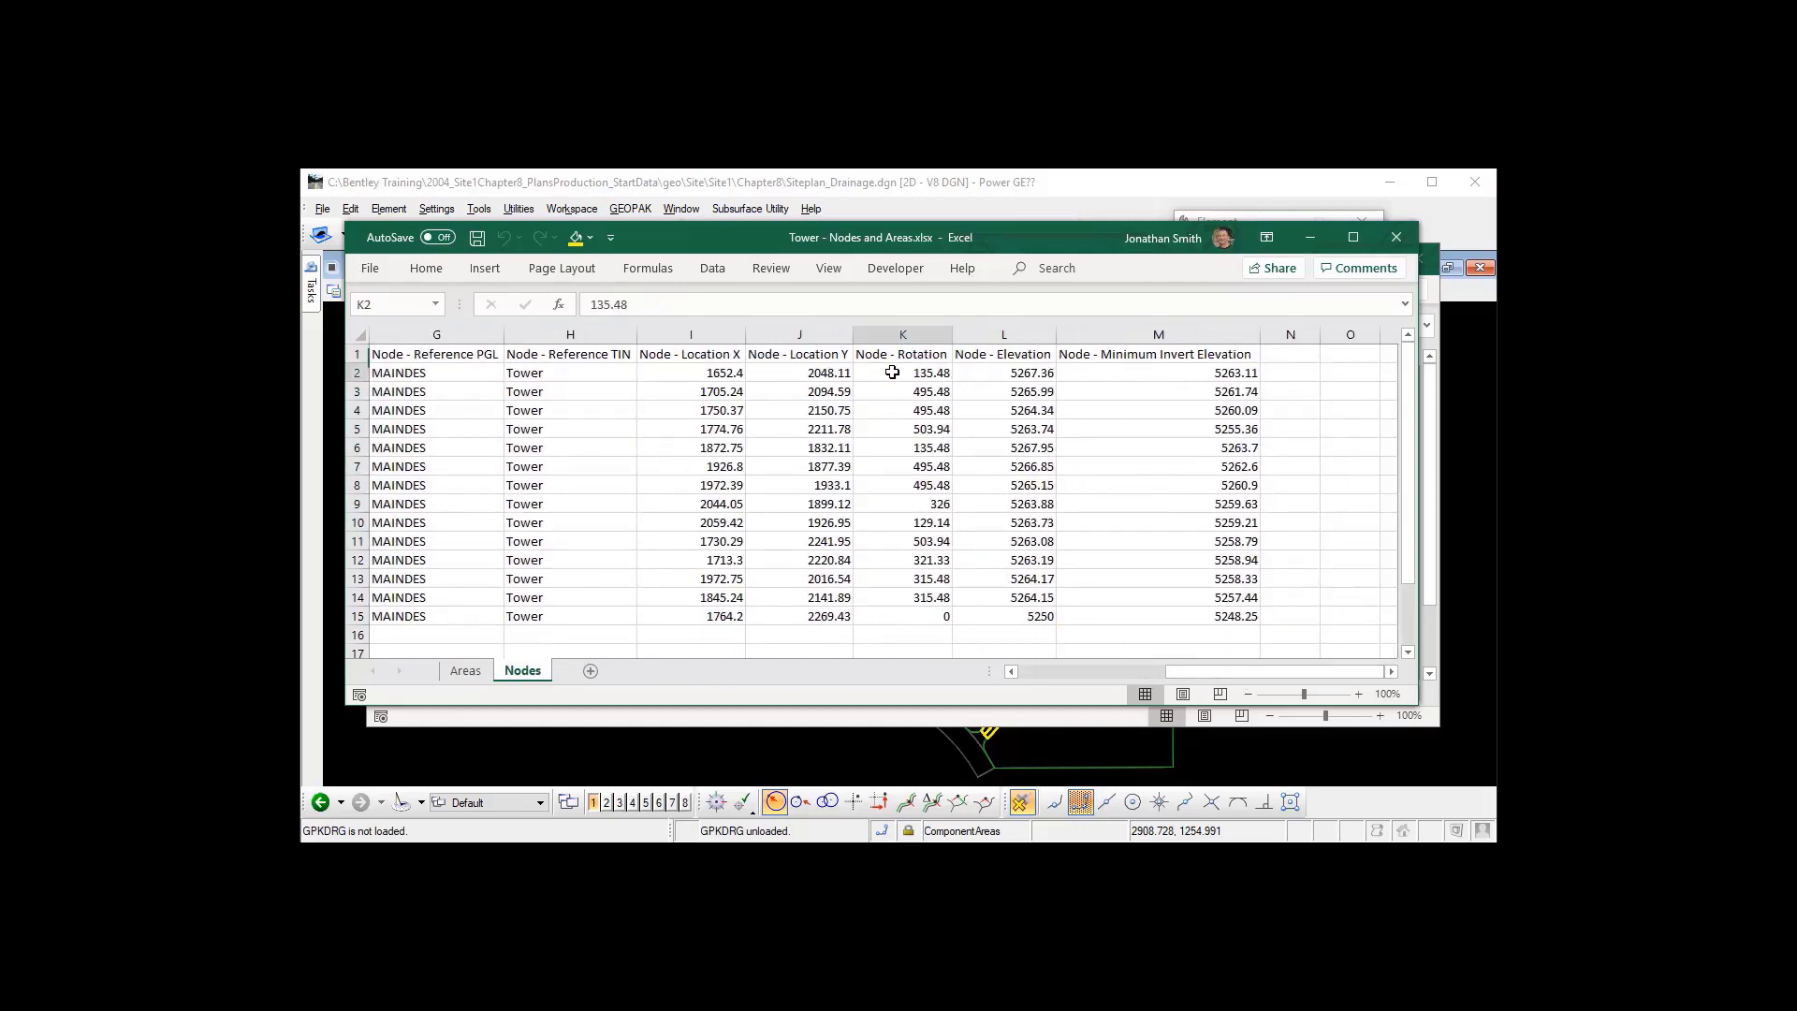
drag(709, 376, 847, 617)
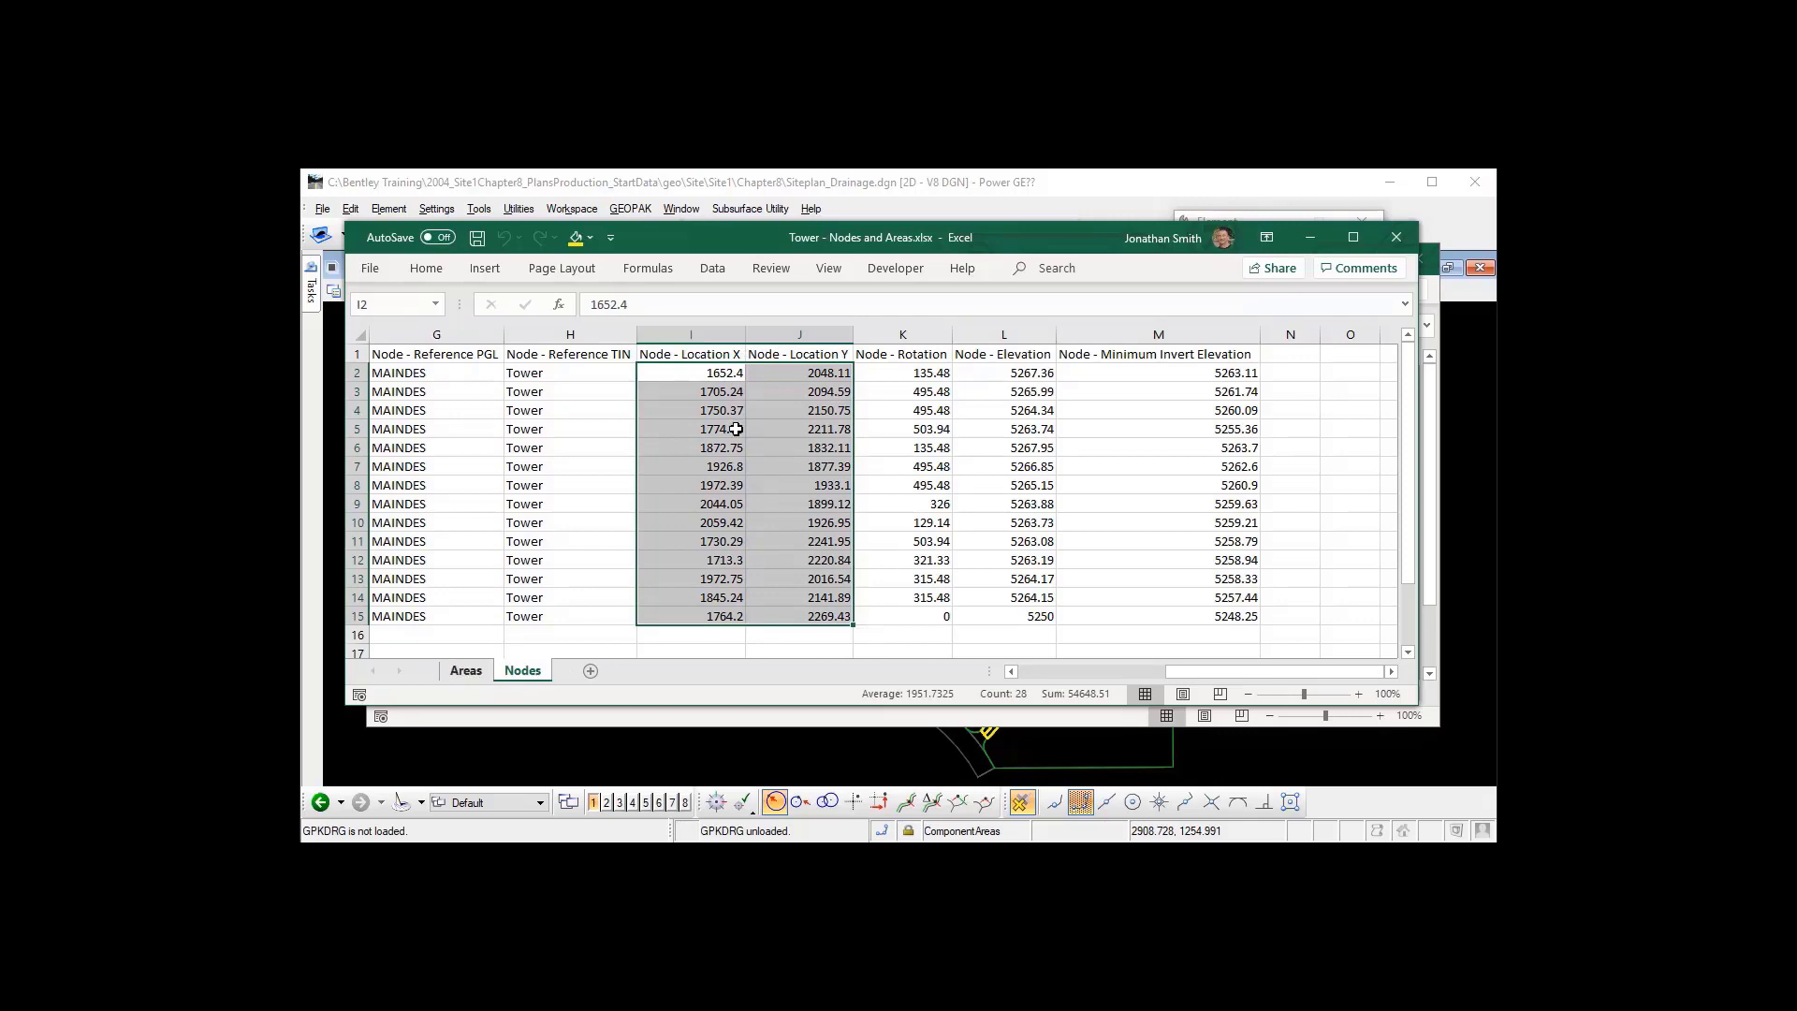
- Compare the added Node ID column on the Areas sheet with the node IDs on the Nodes sheet
click(471, 673)
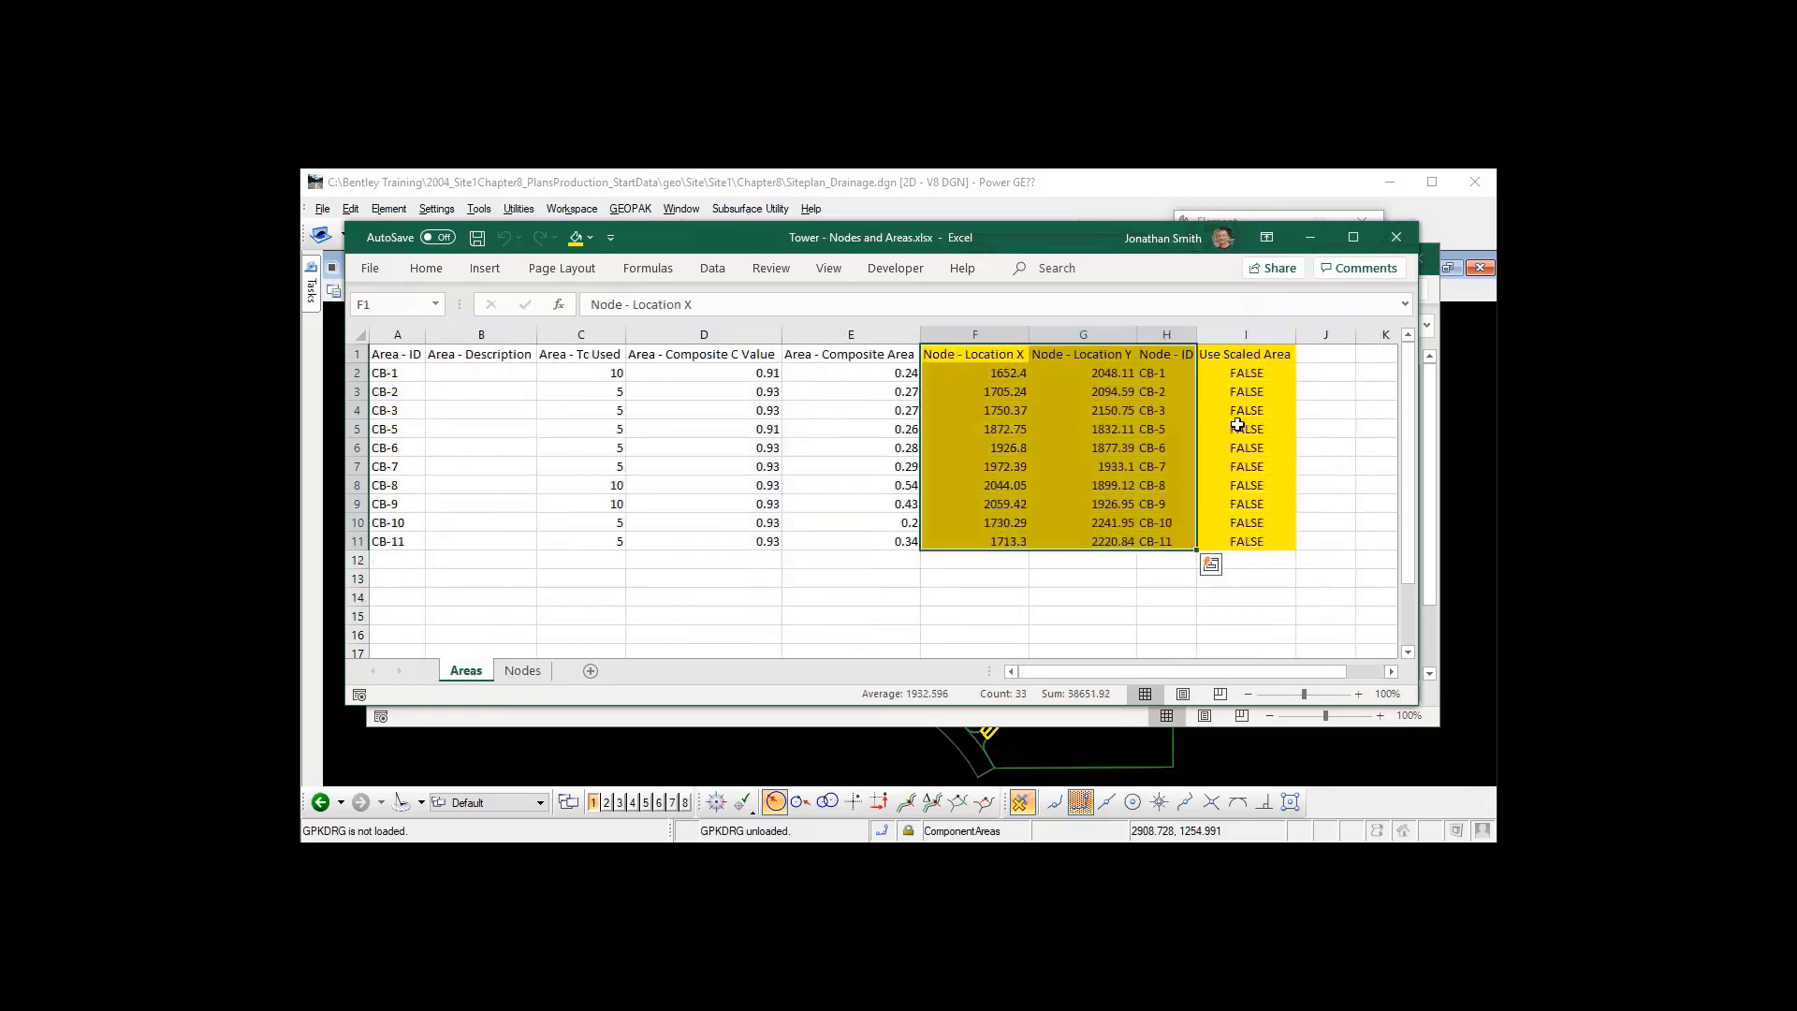
click(1080, 578)
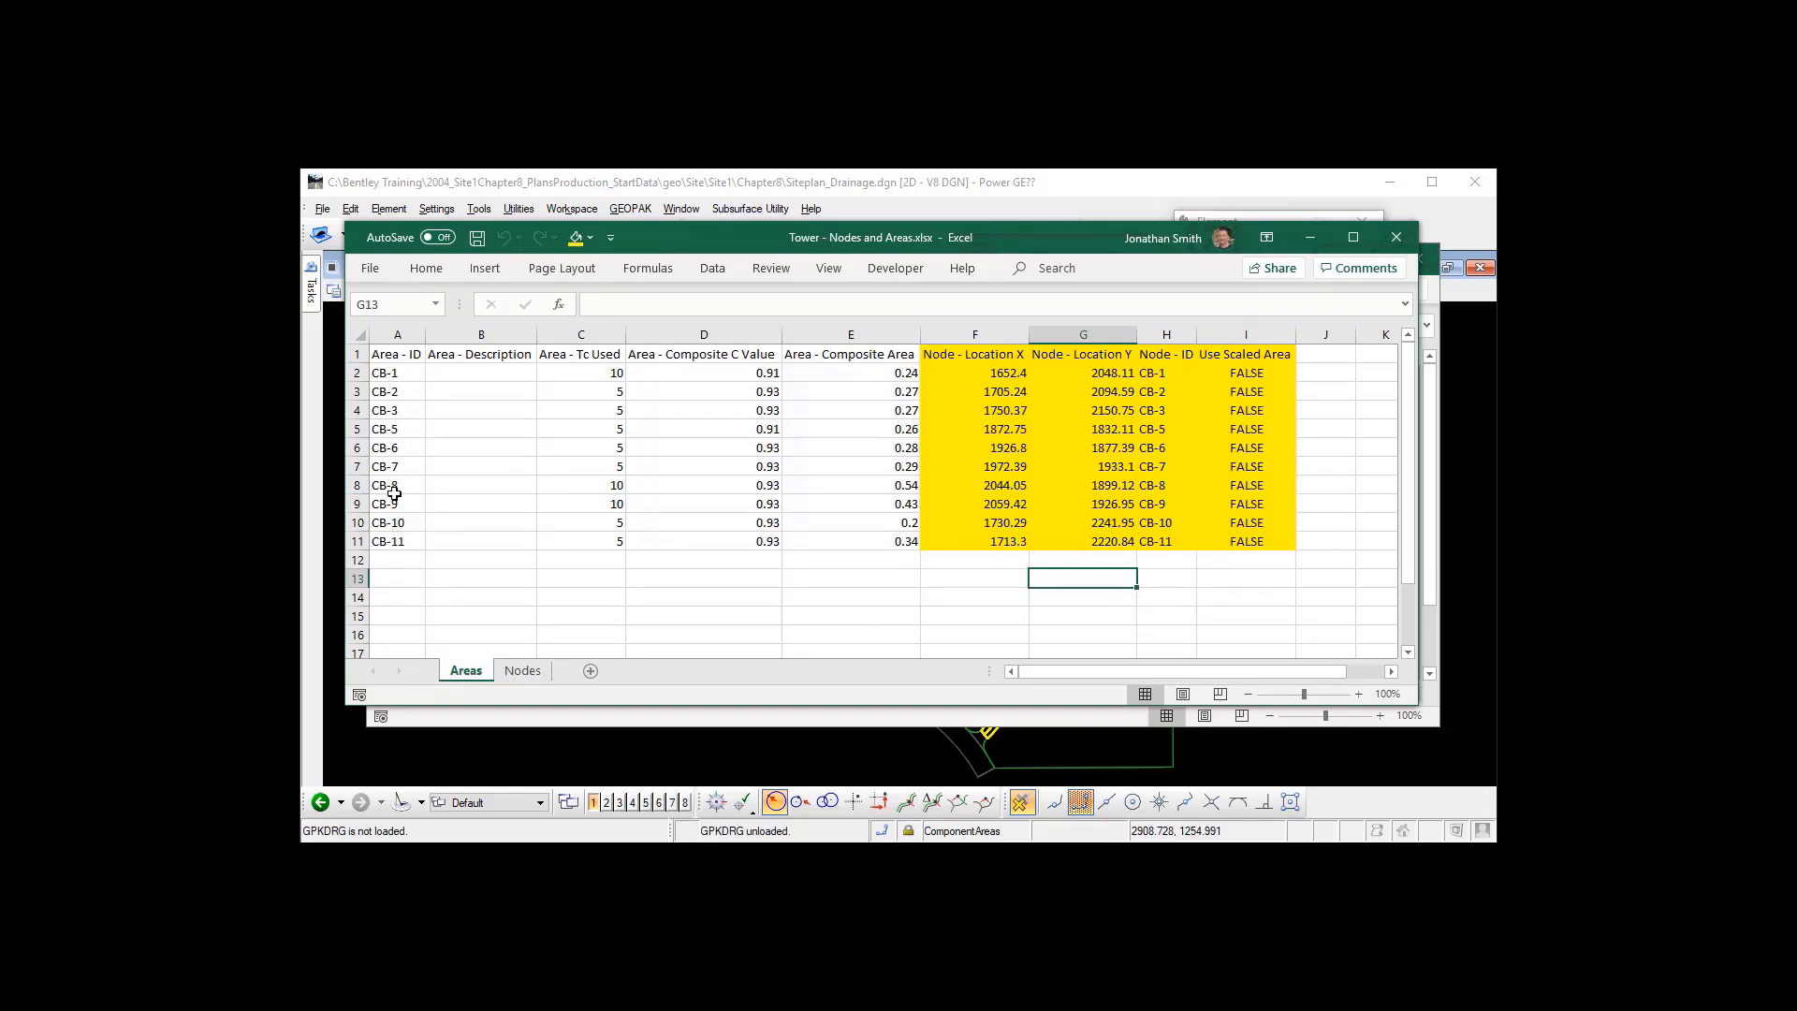
click(1157, 337)
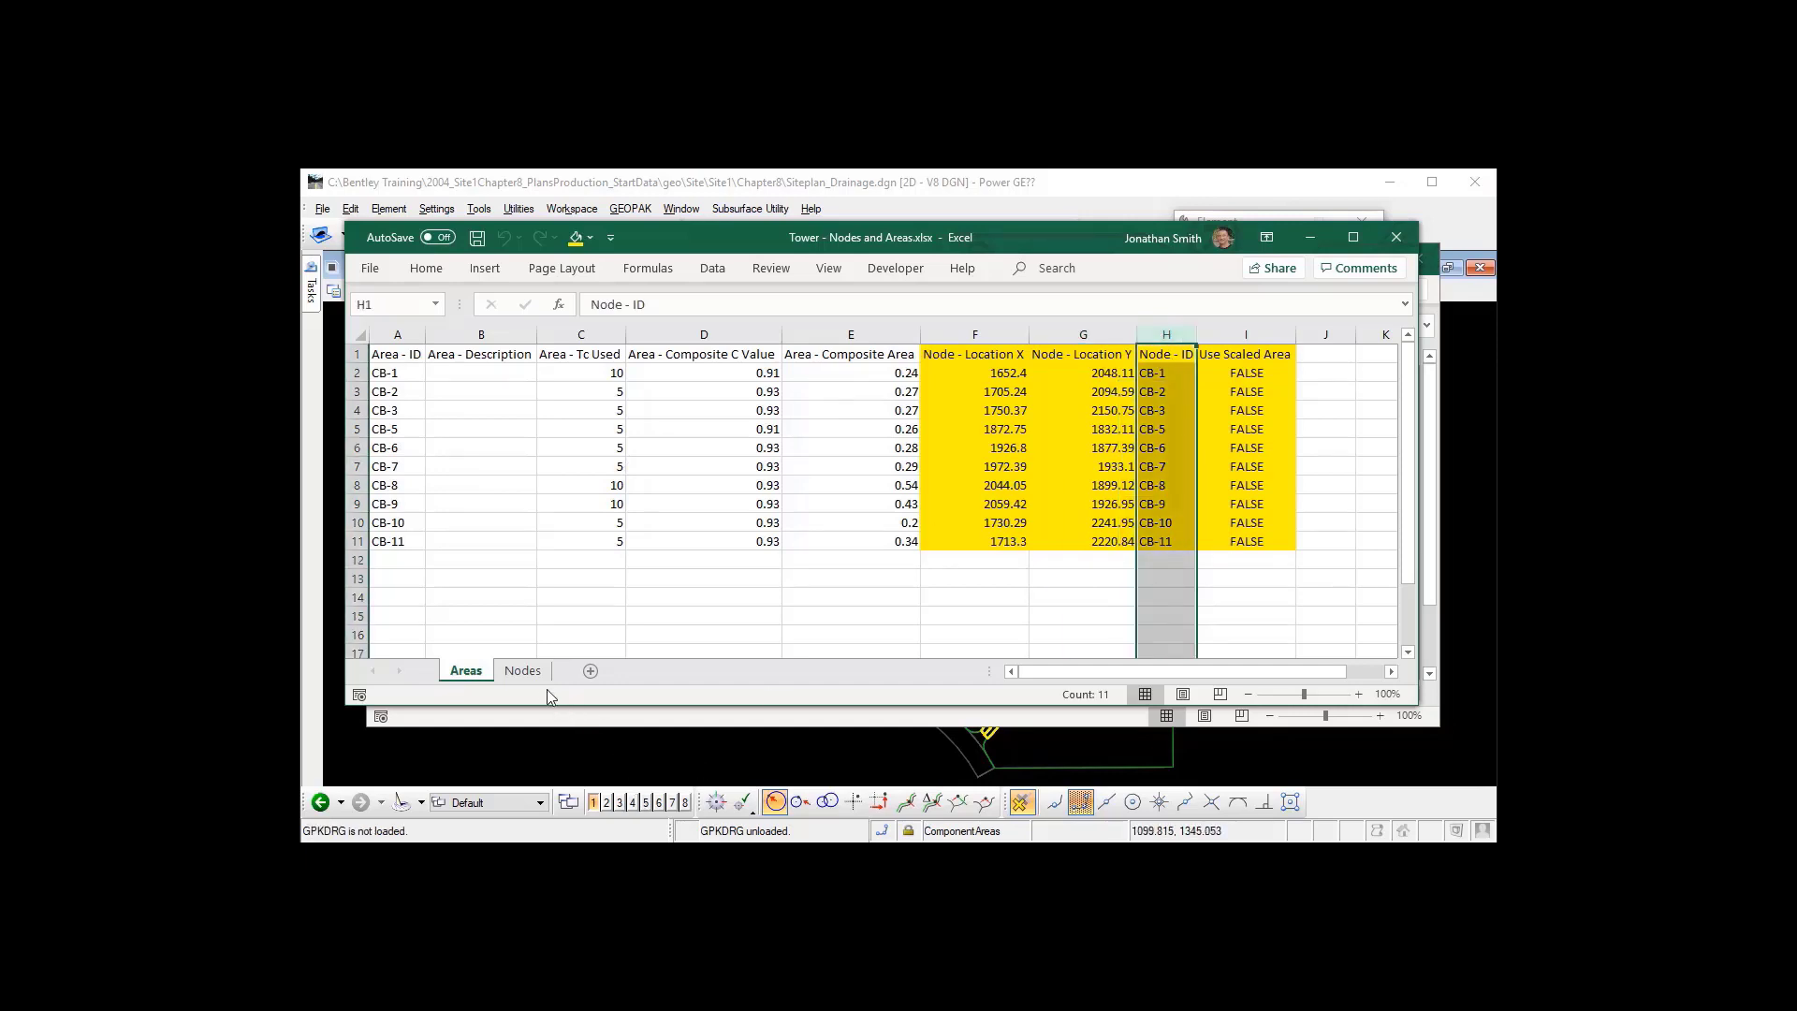
click(523, 671)
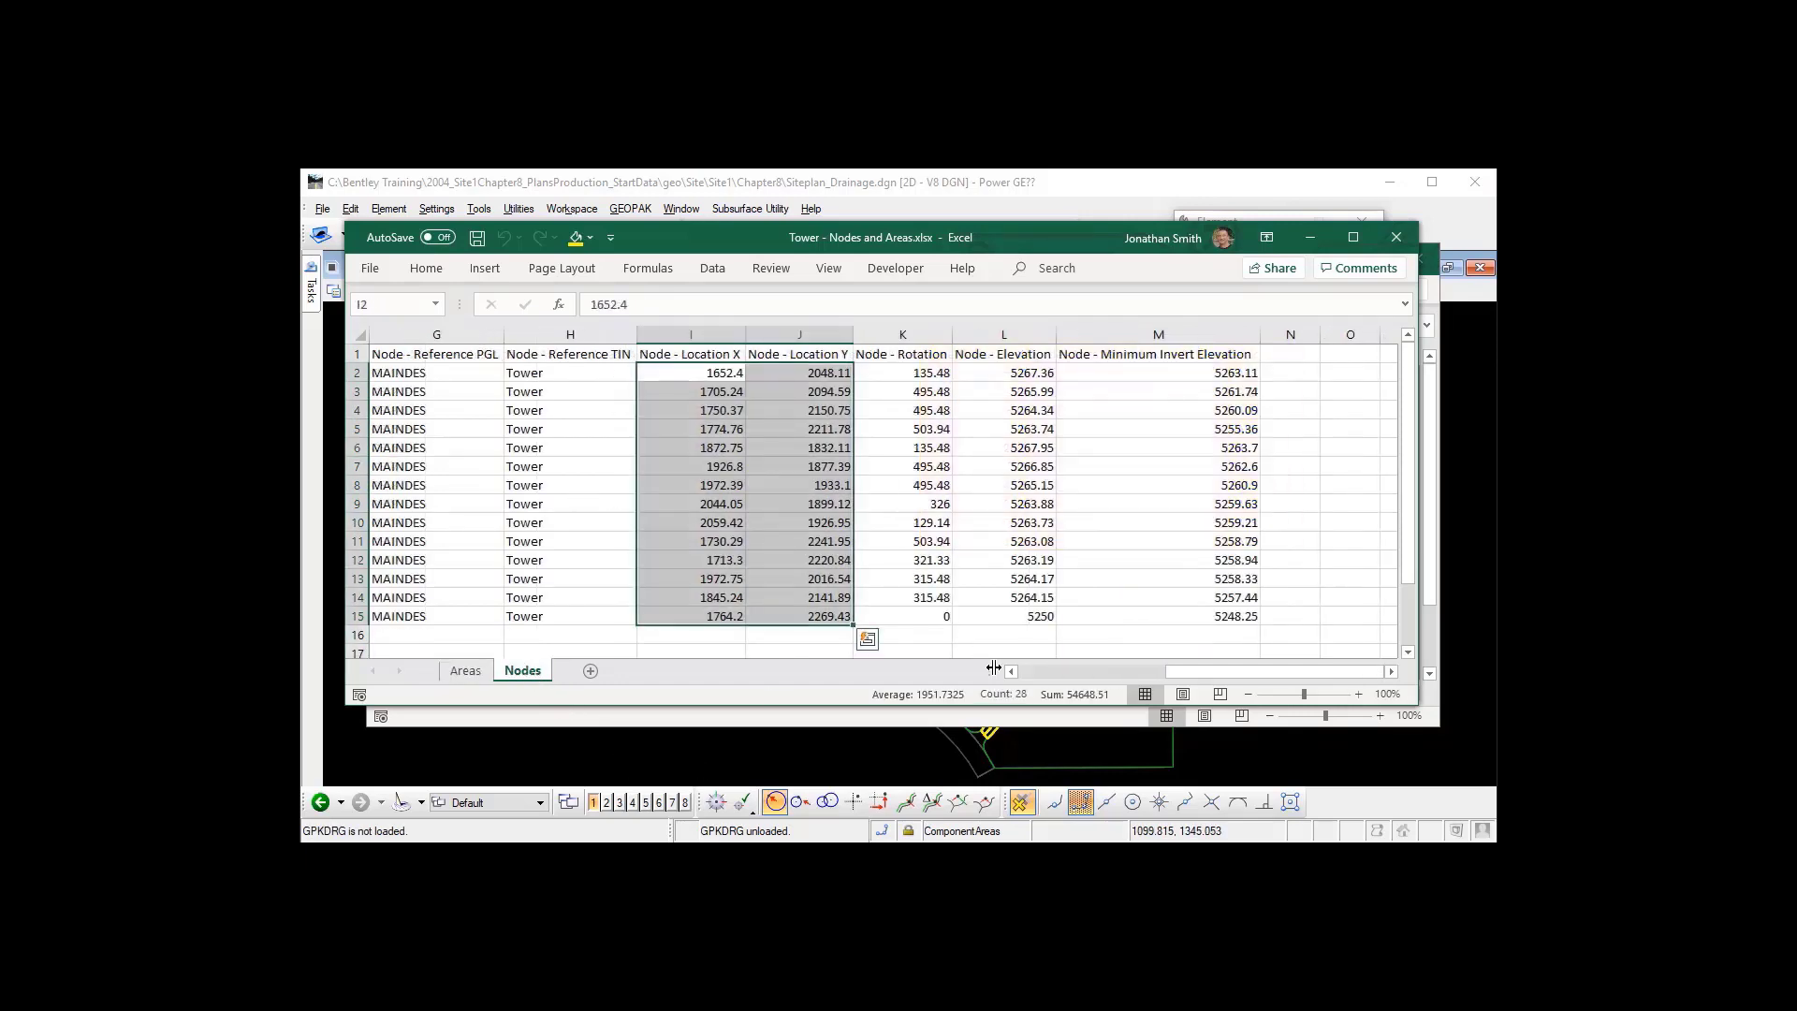
drag(1212, 681, 1007, 655)
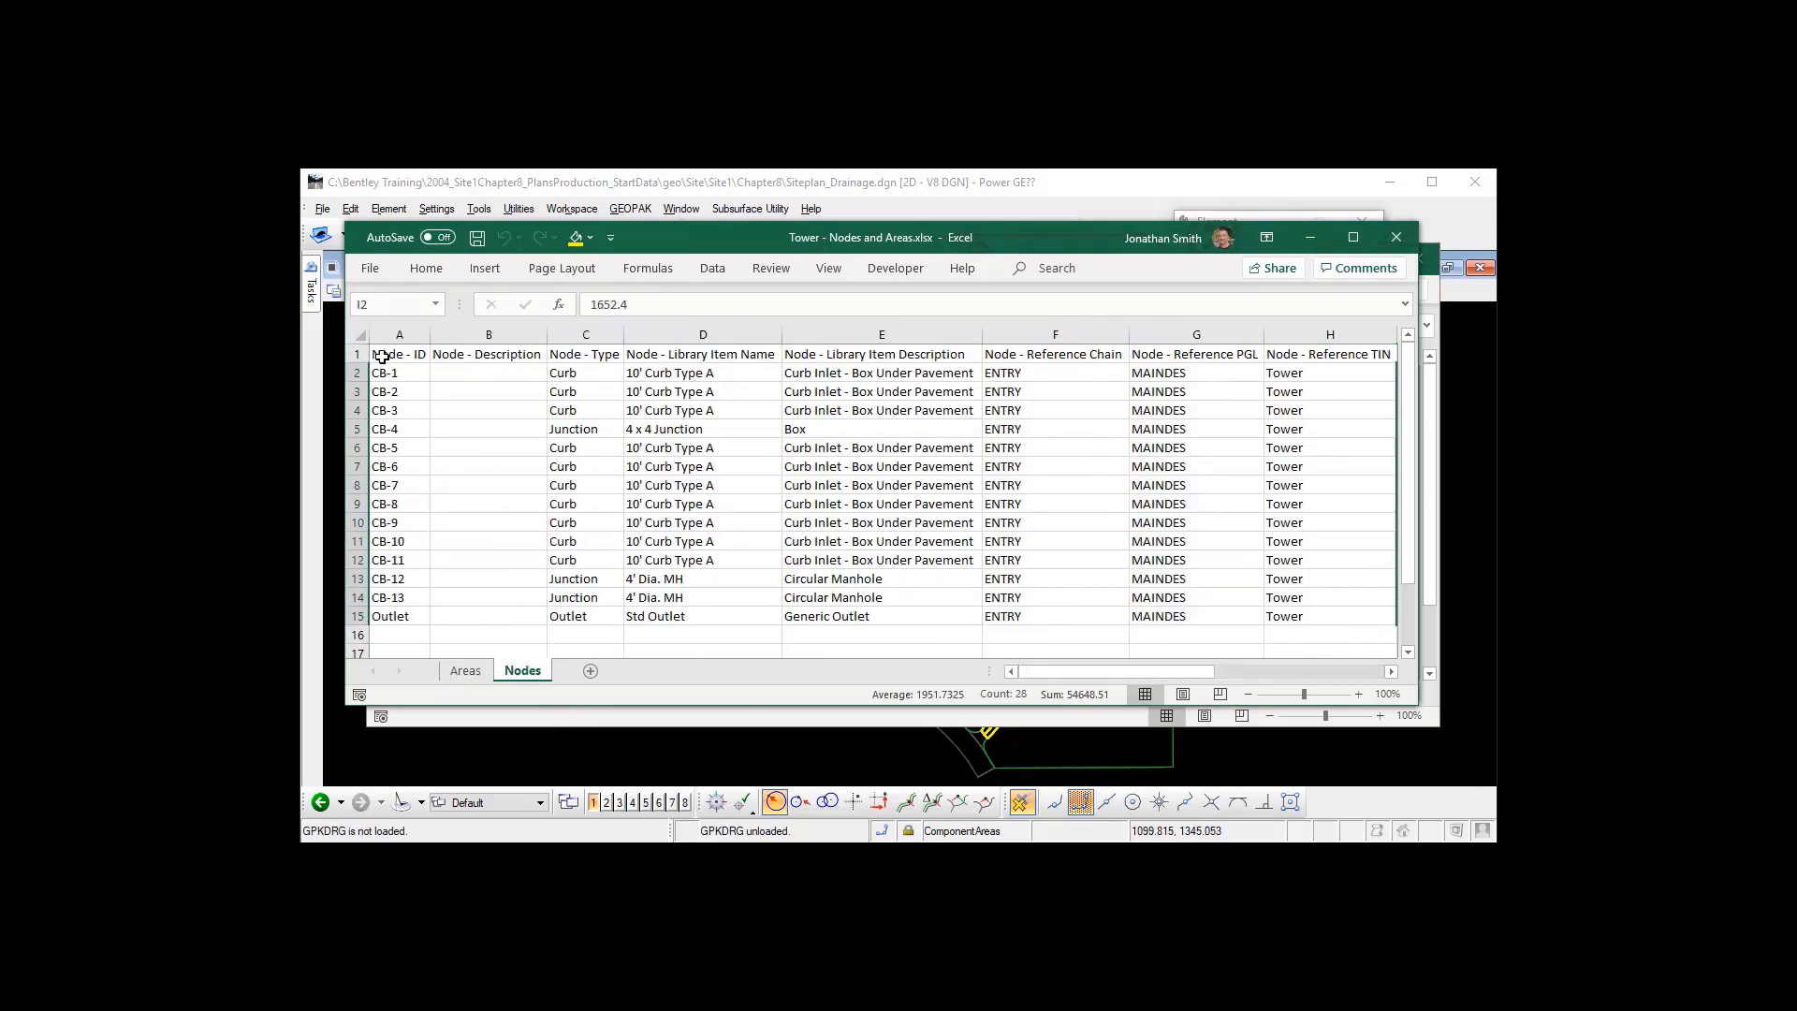
click(466, 671)
- Examine the added Use Scaled Area column for areas, and the Set Invert to Start and Set Invert to Stop columns in Tower - Links.xlsx
click(1334, 481)
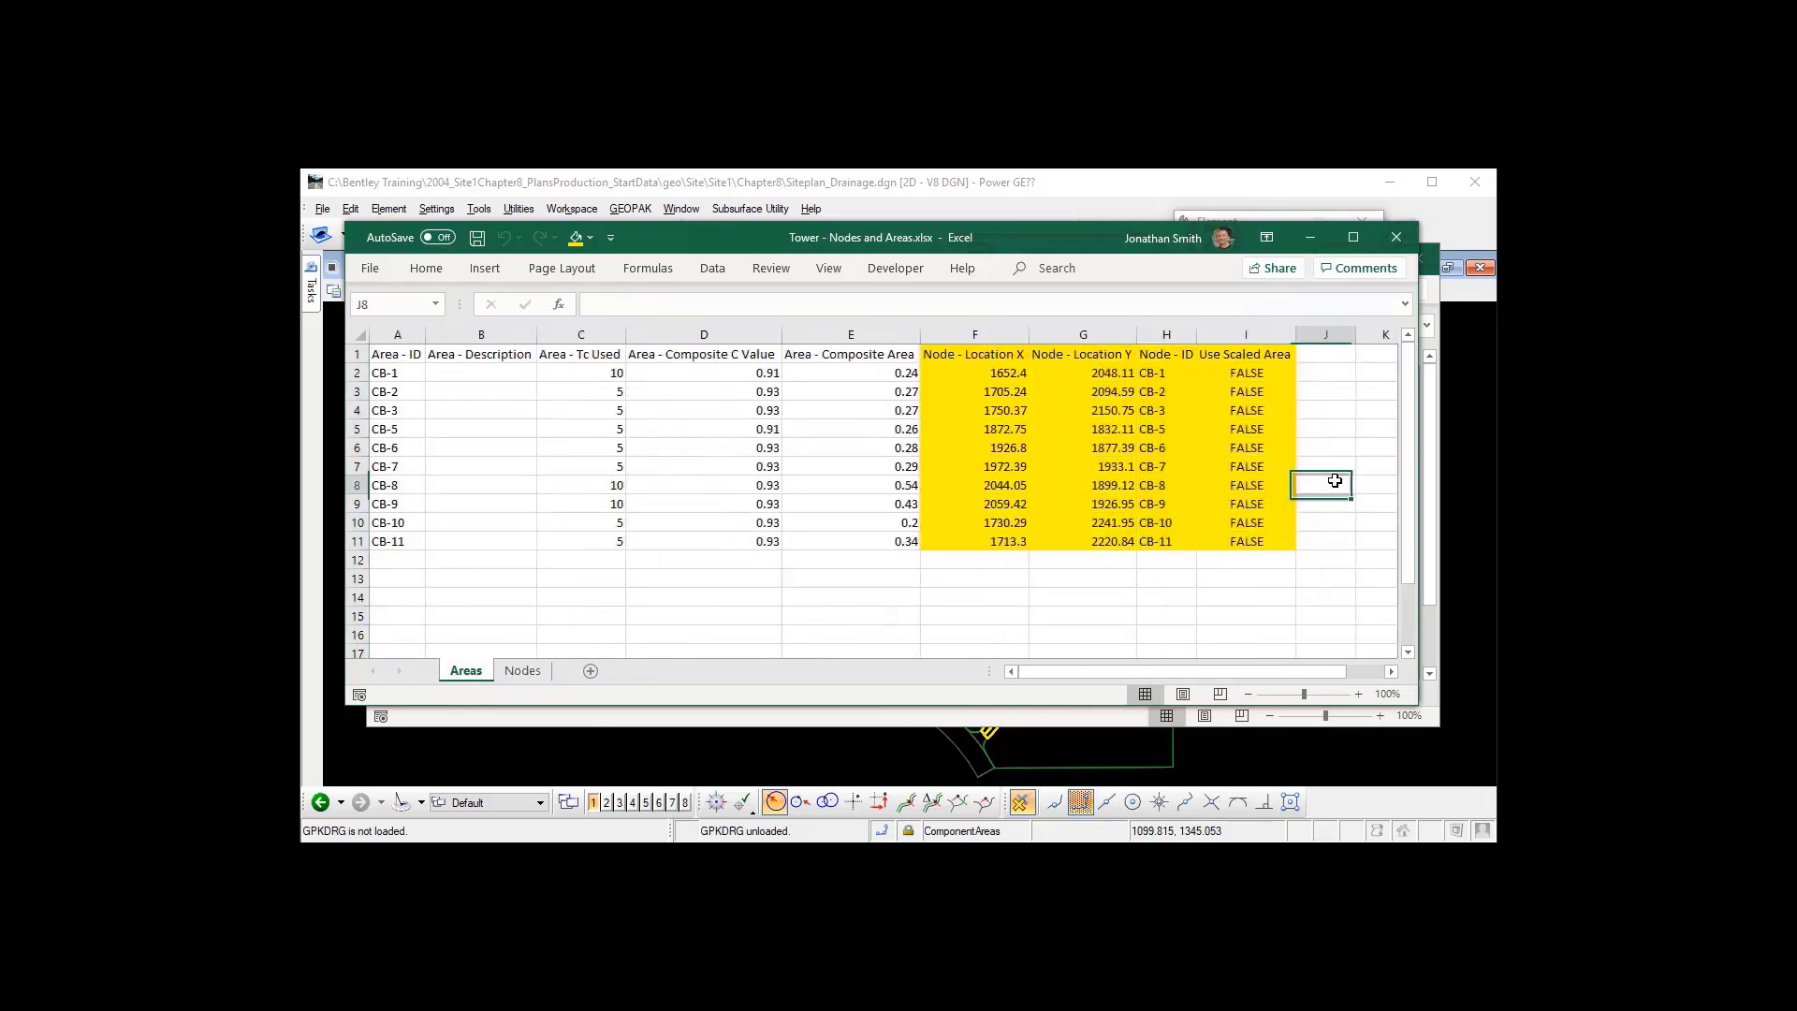
drag(1243, 356, 1256, 543)
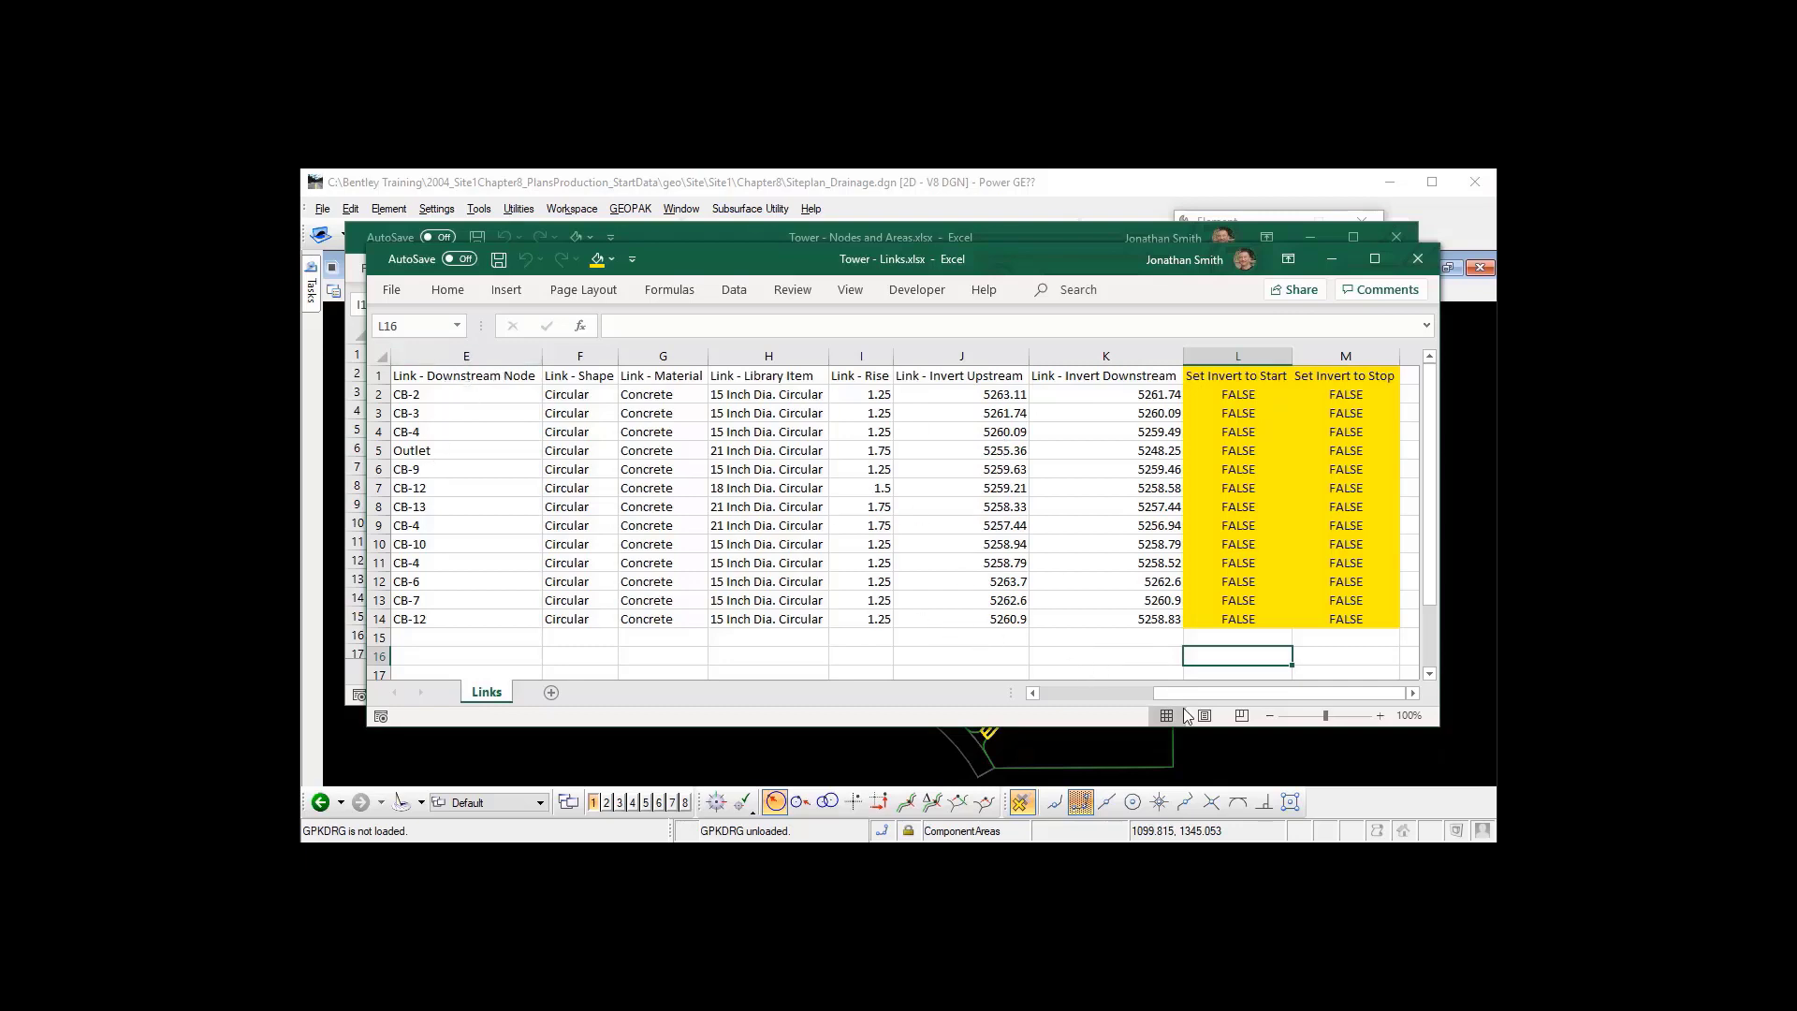
drag(1183, 696, 1298, 698)
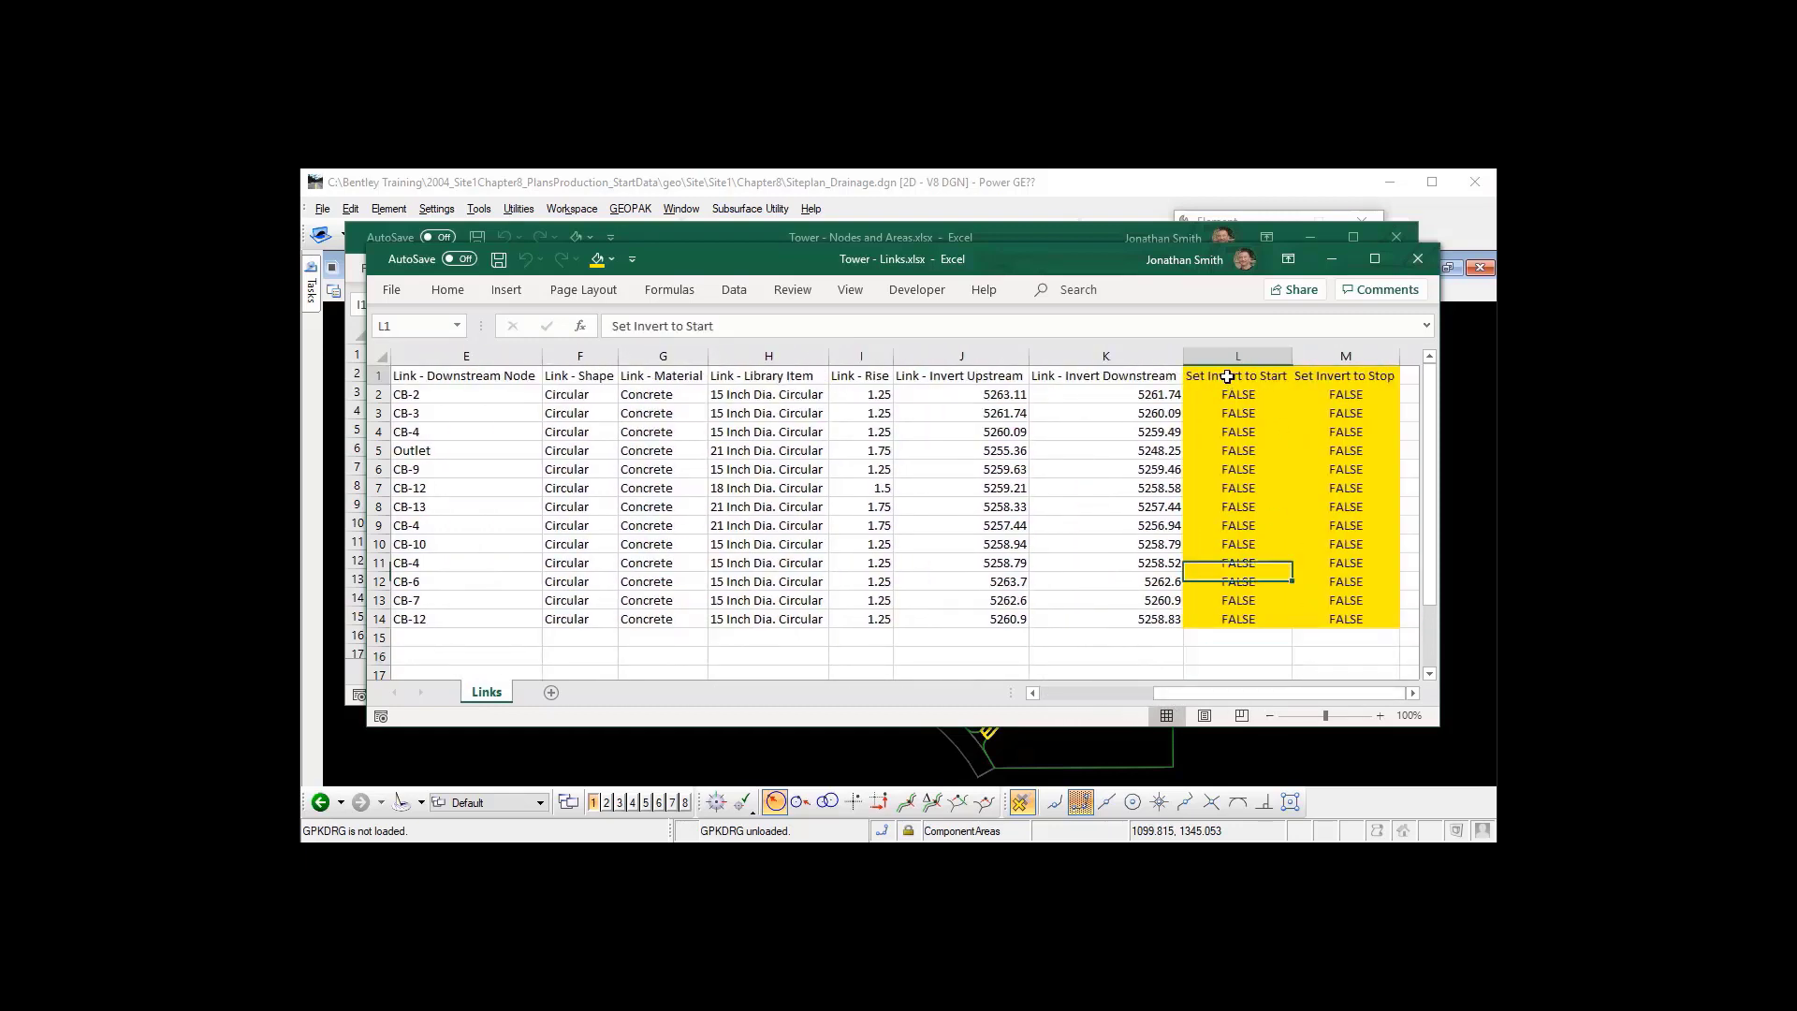
mouse_move(1228, 378)
mouse_down()
mouse_move(1348, 510)
mouse_move(1354, 620)
mouse_move(1365, 611)
mouse_up()
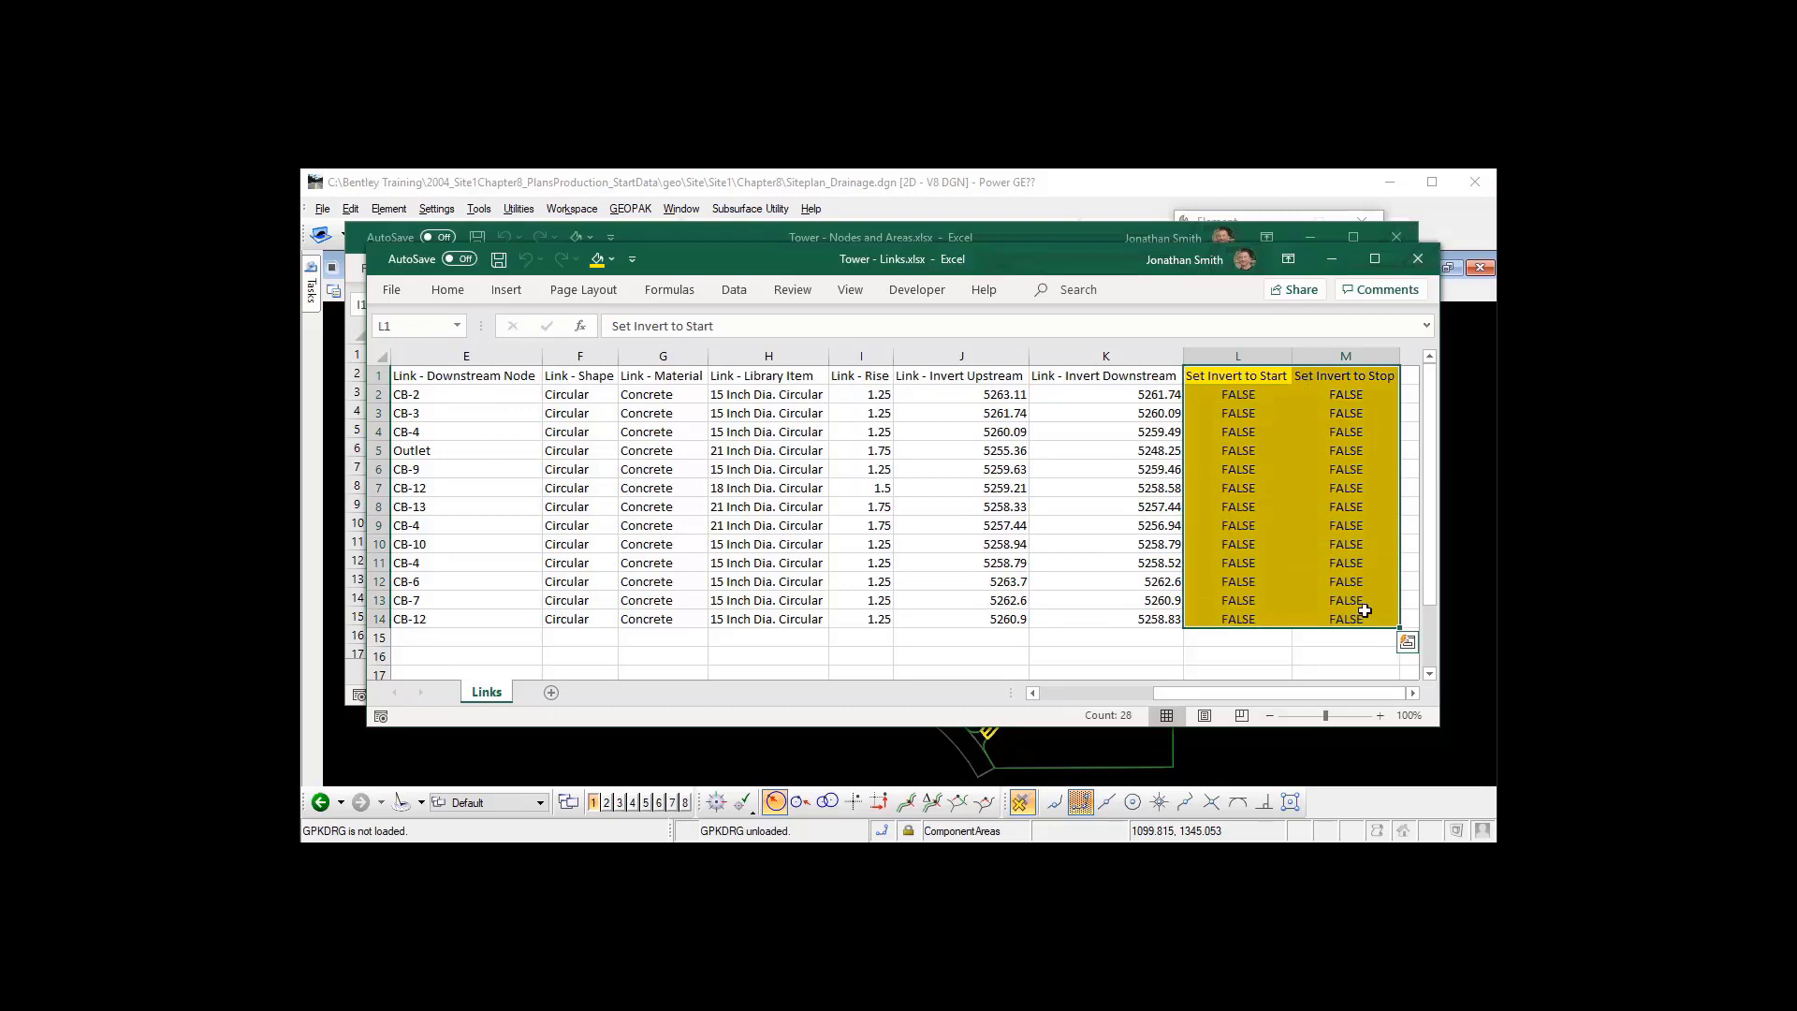
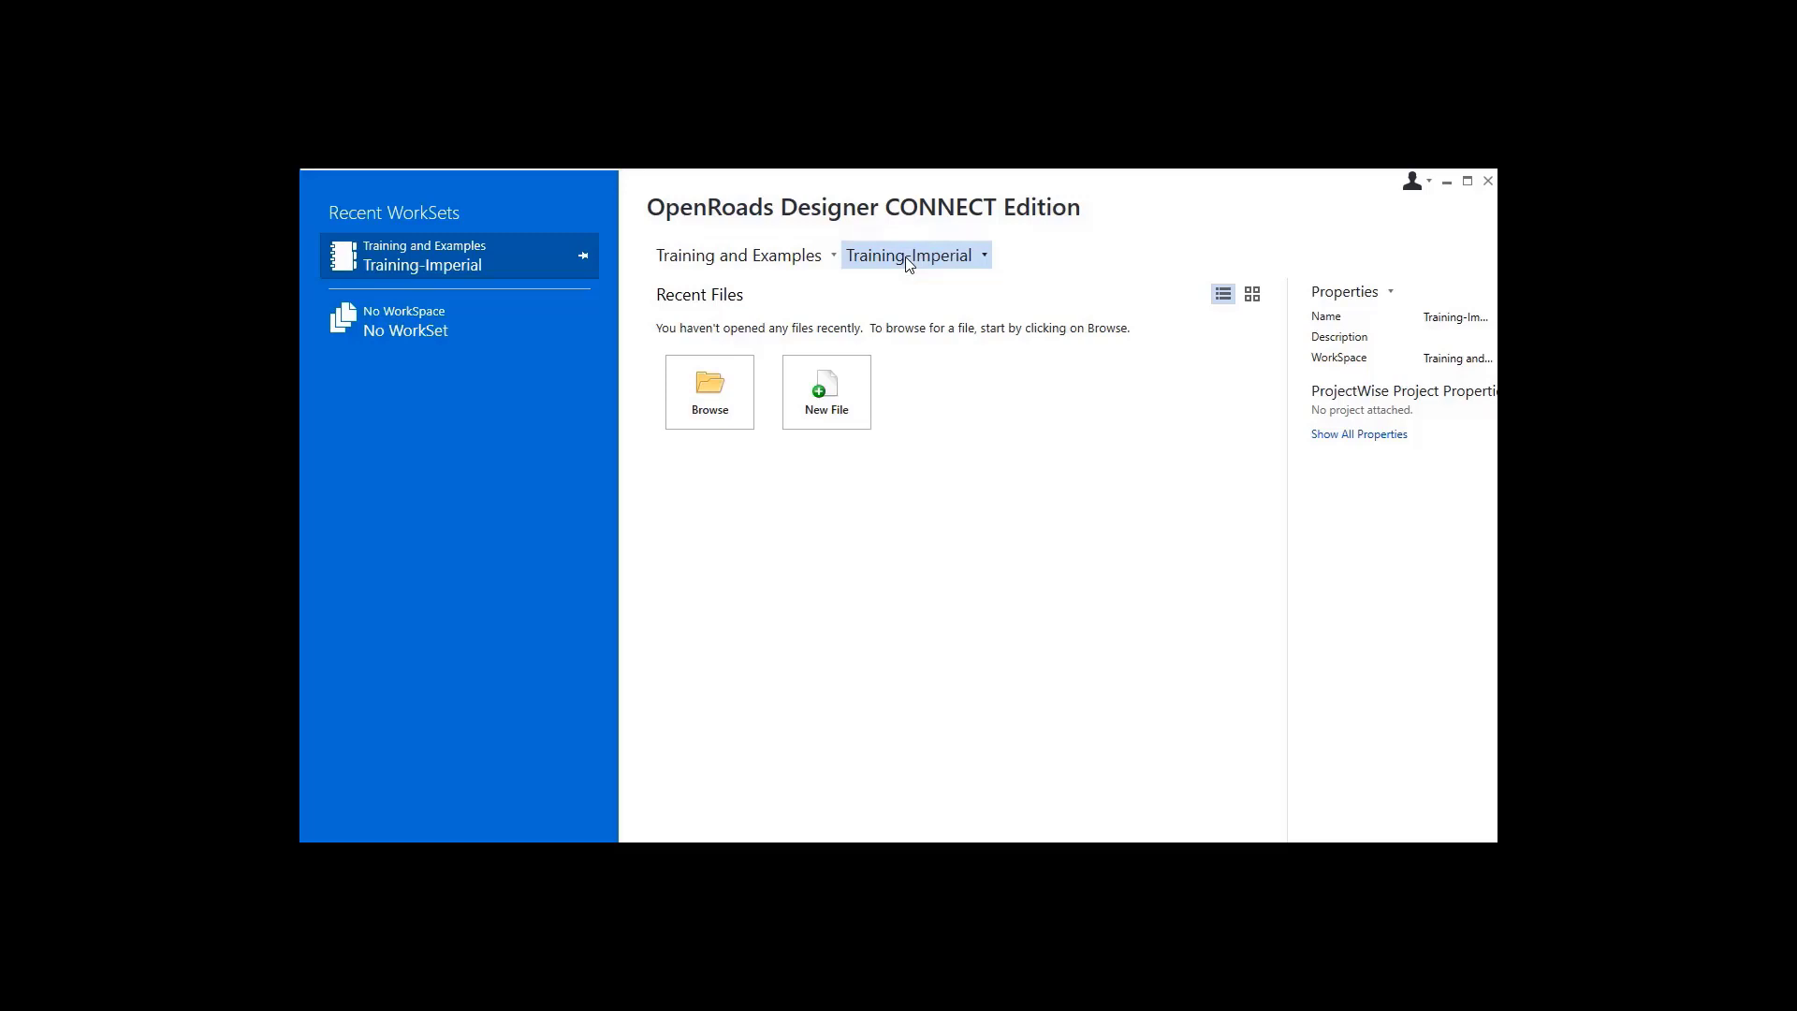
- In OpenRoads Designer, create the file Site 1 Drainage in the Chapter8 folder, using the seed Seed2D - Imperial Training.dgn
click(825, 380)
text(Site 1 Drainage)
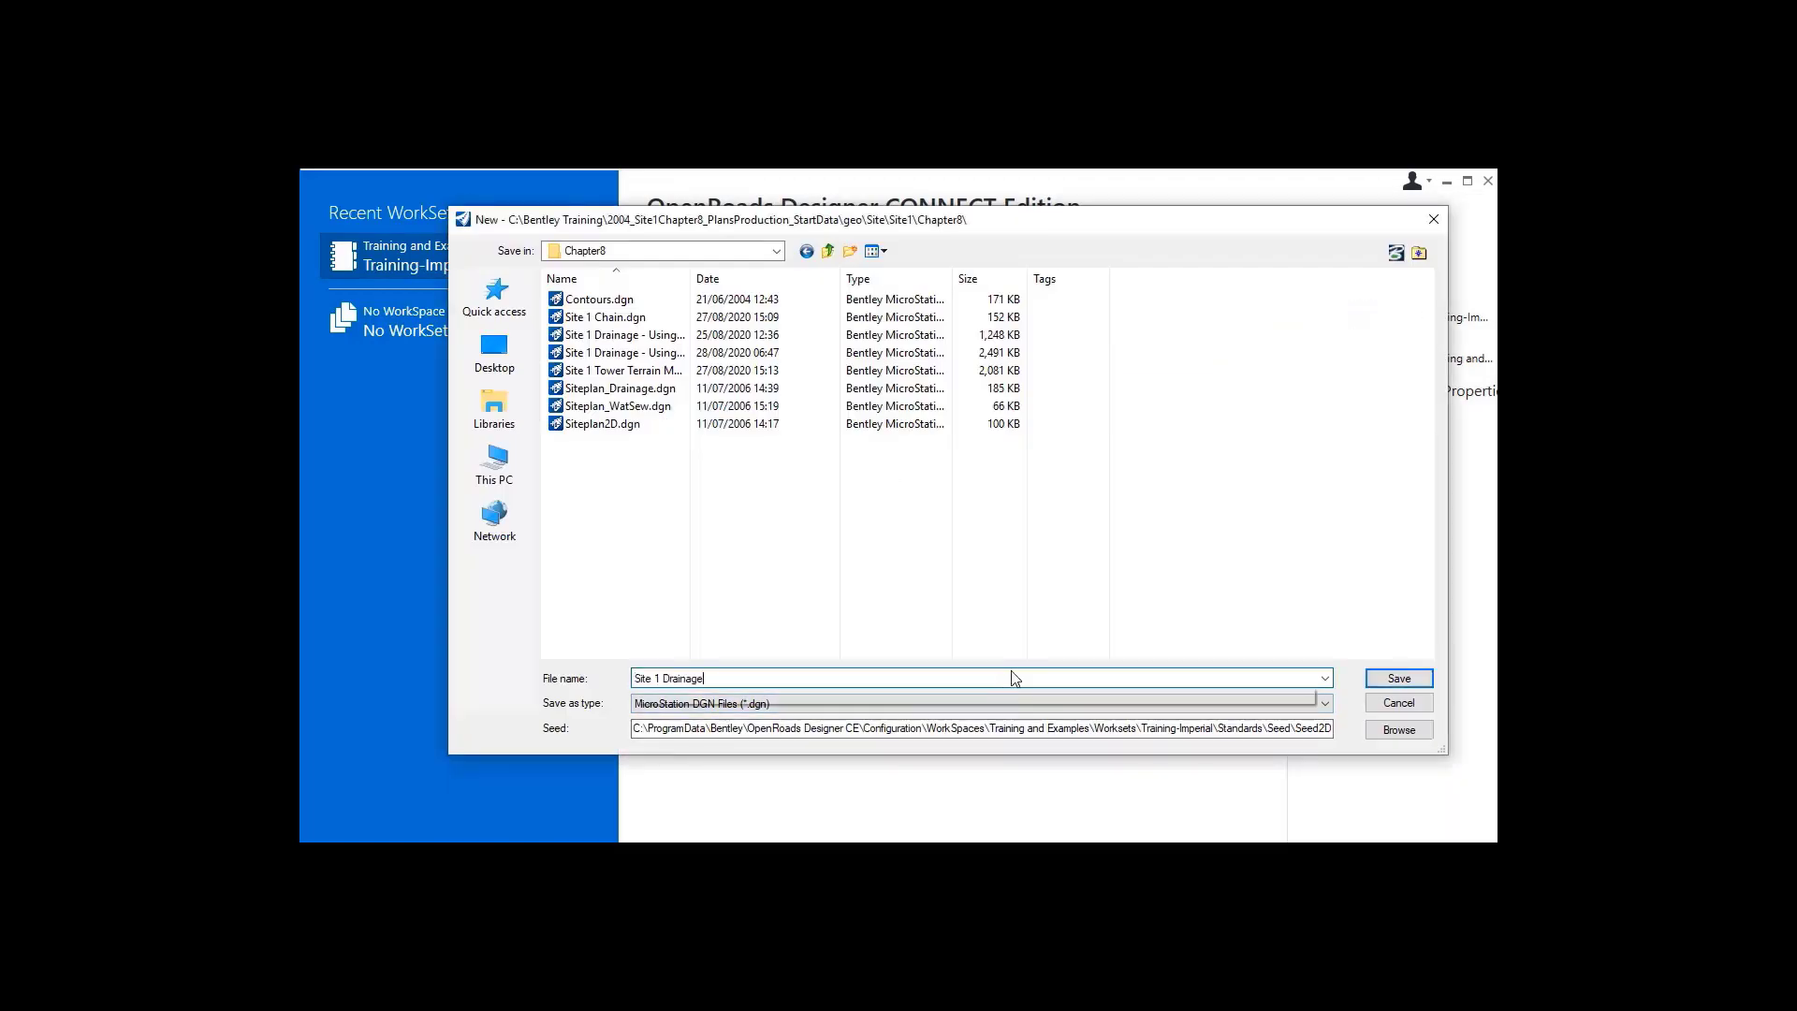
click(663, 580)
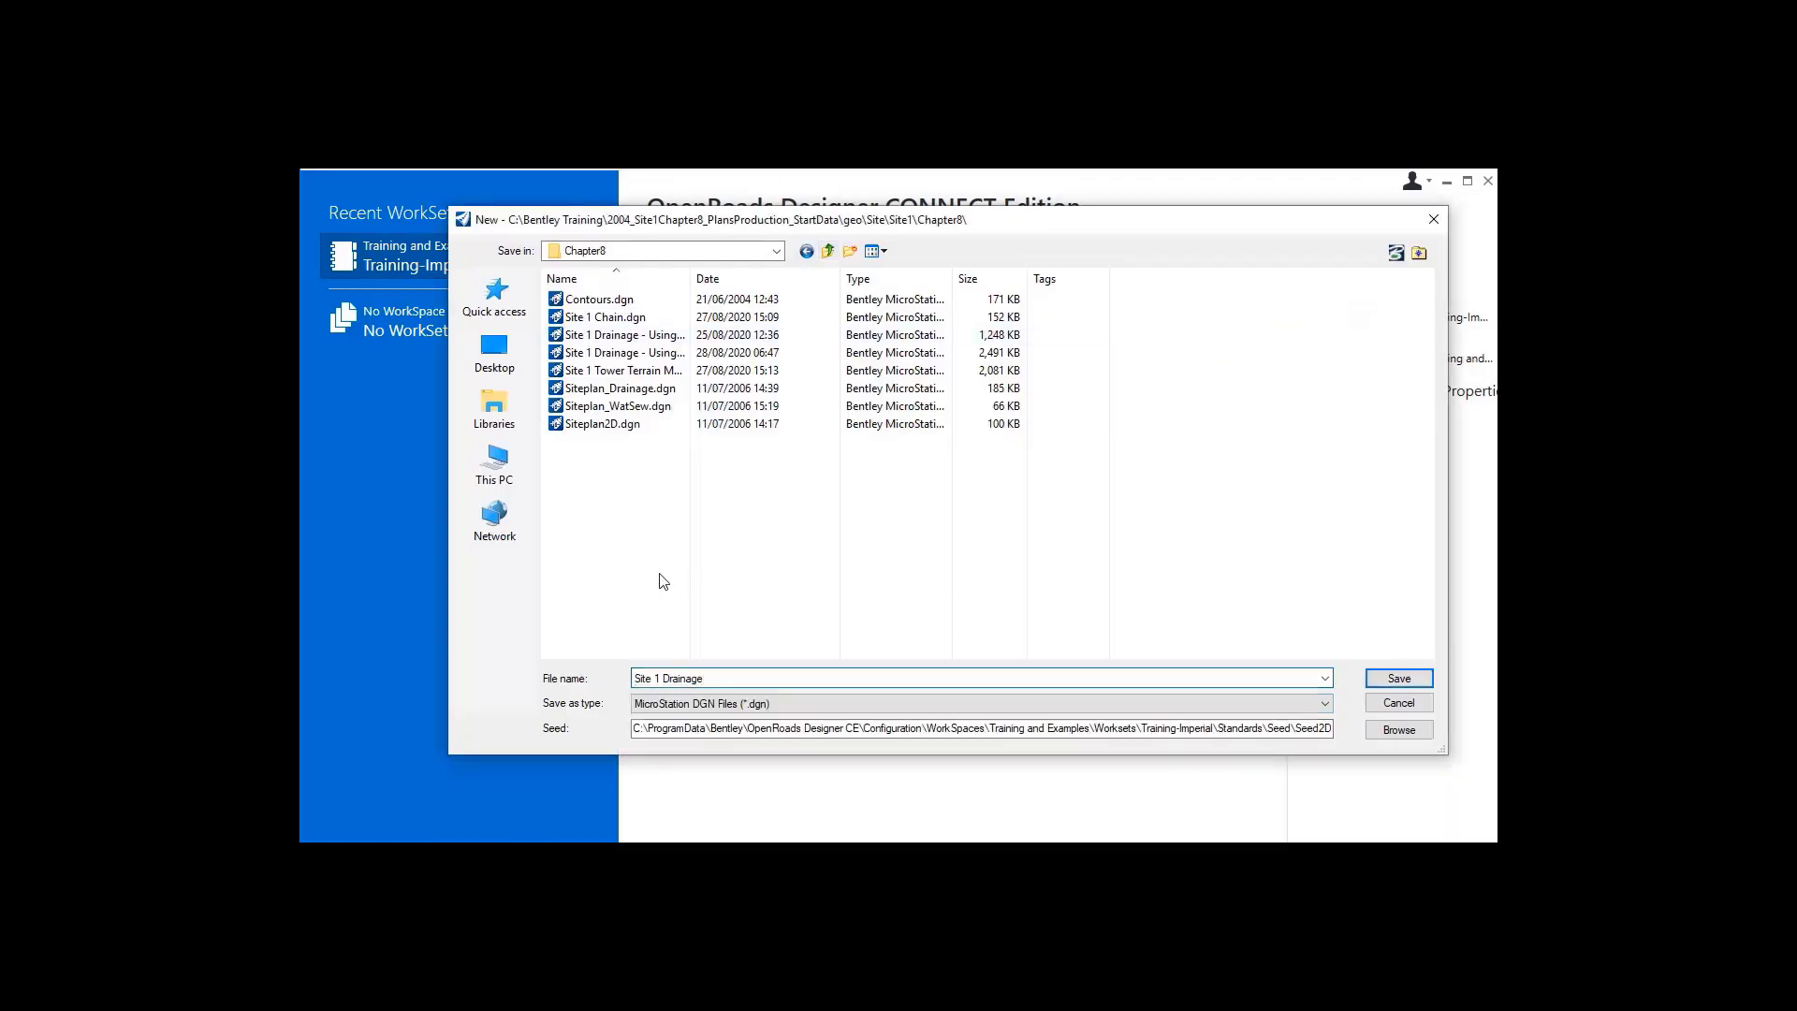
click(1193, 735)
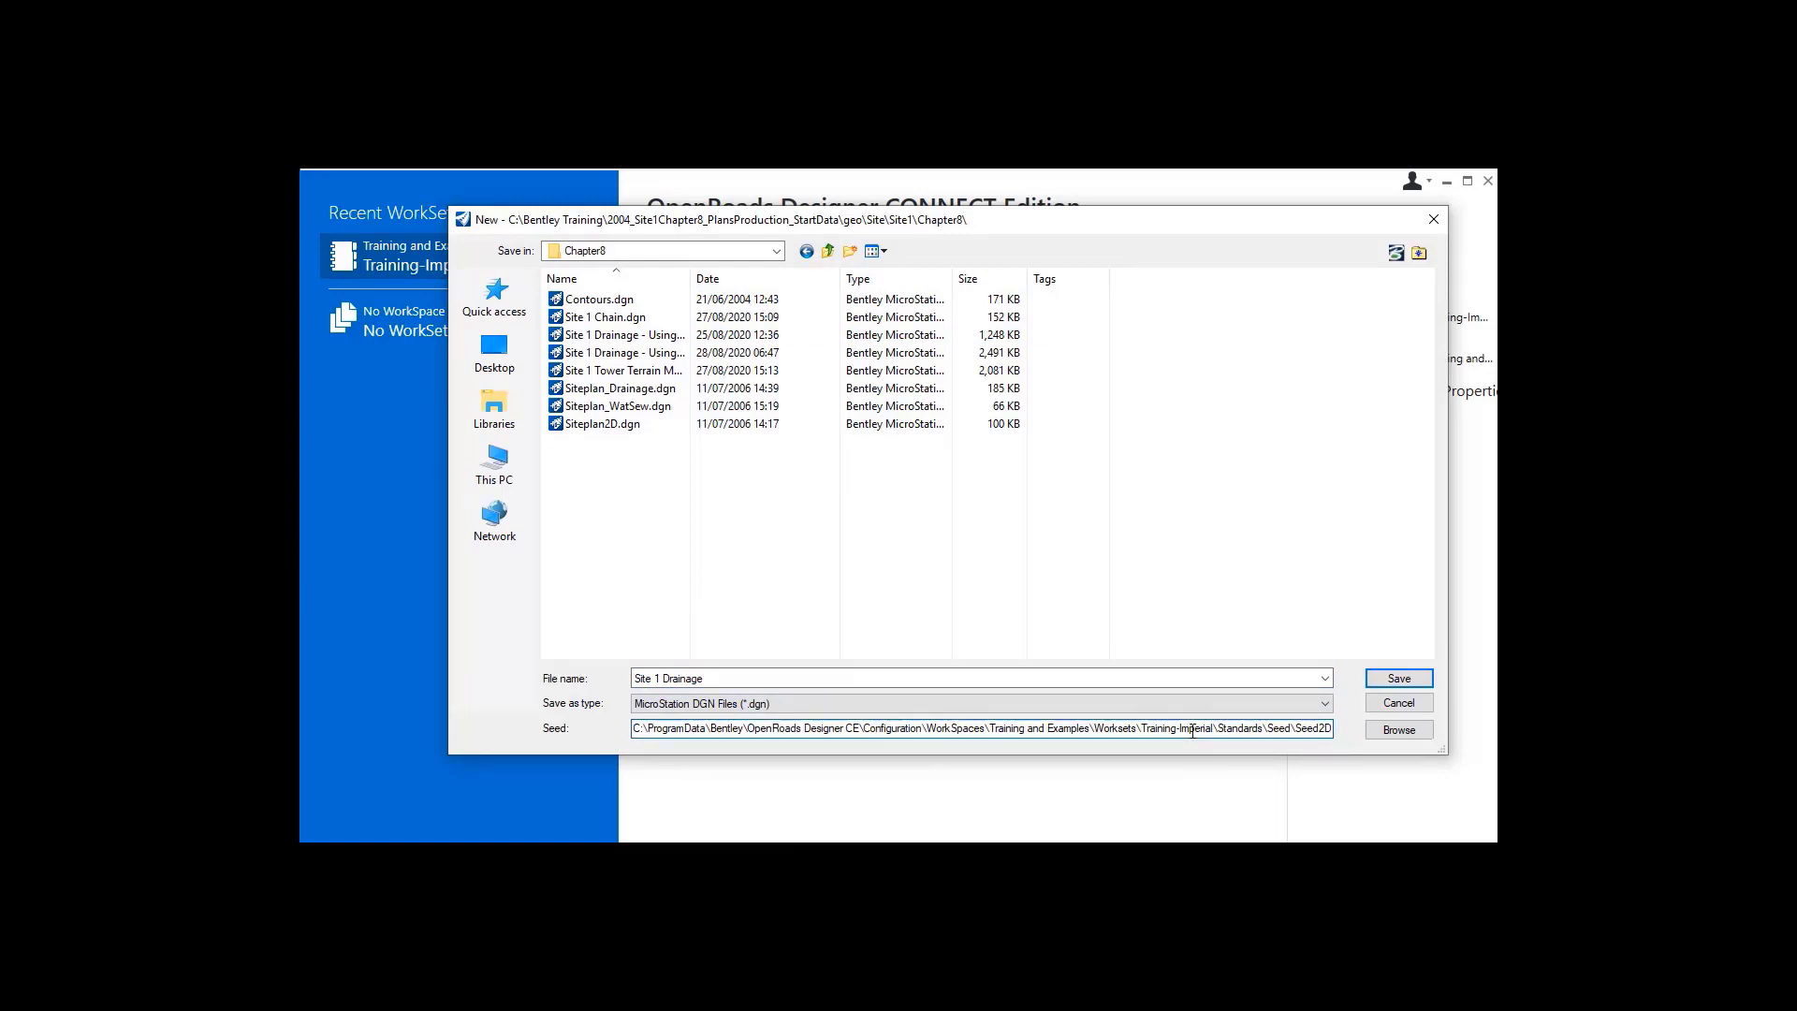
key(End)
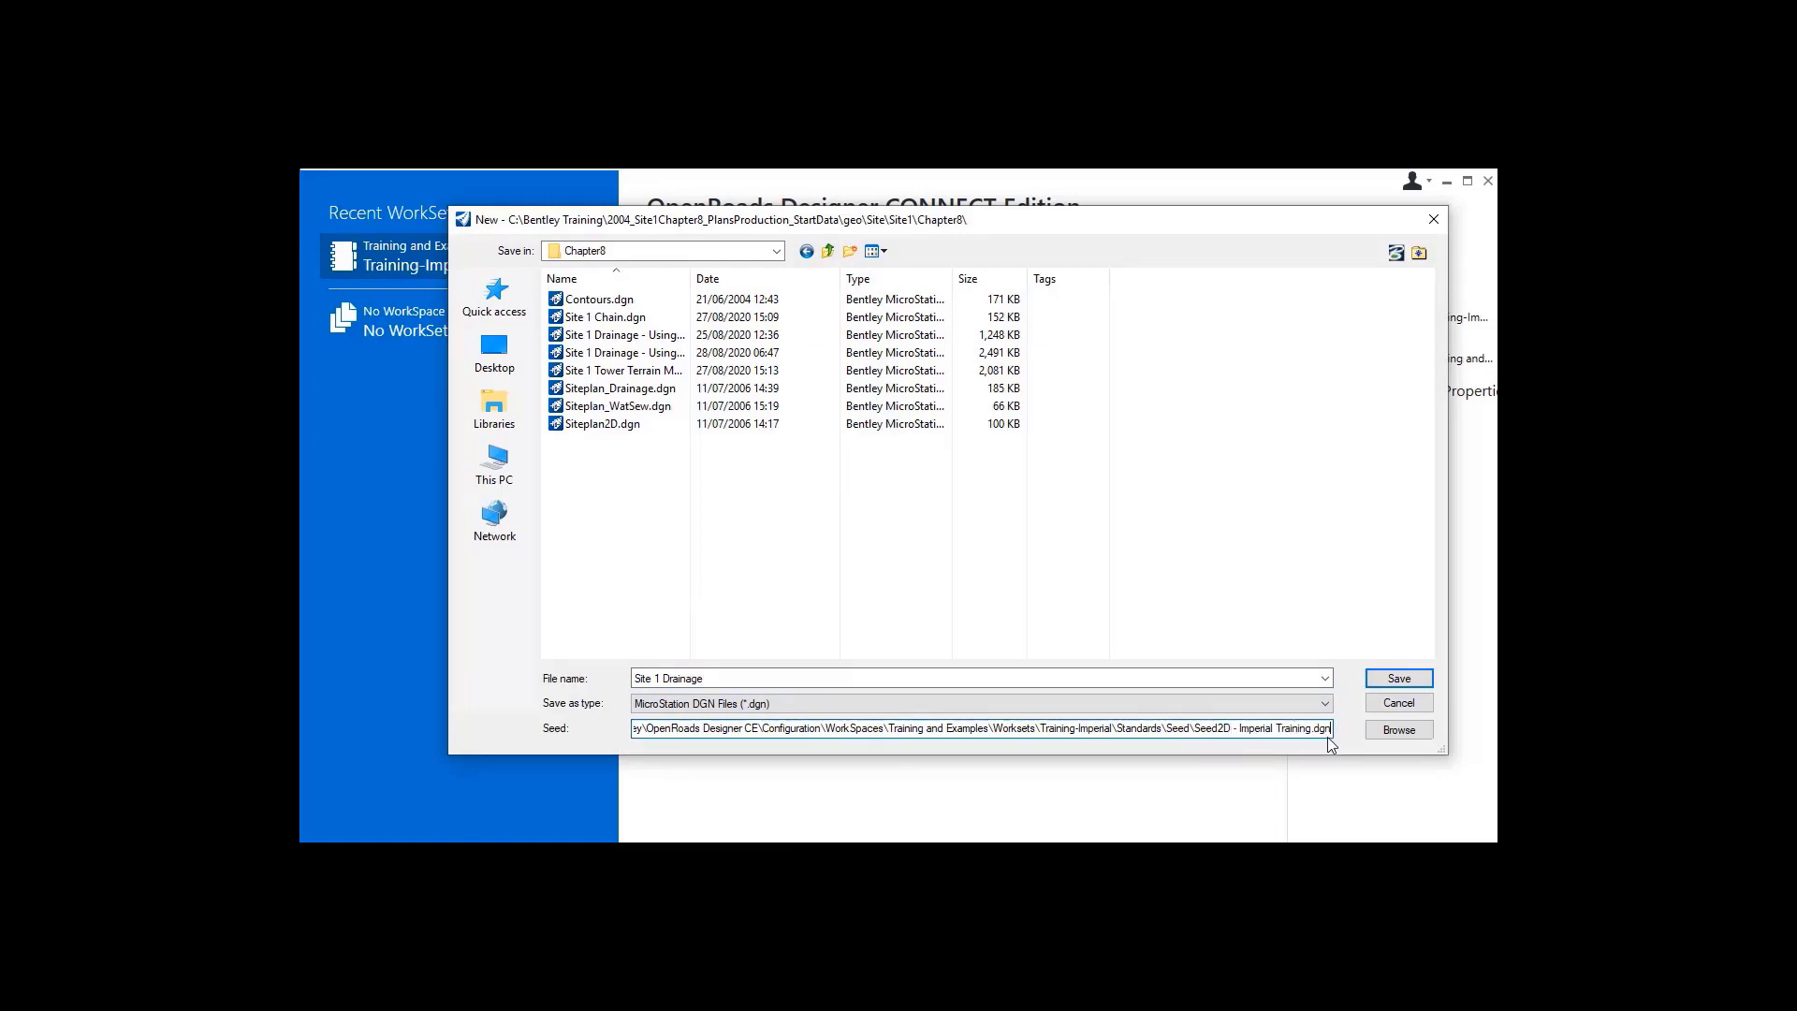
click(1401, 679)
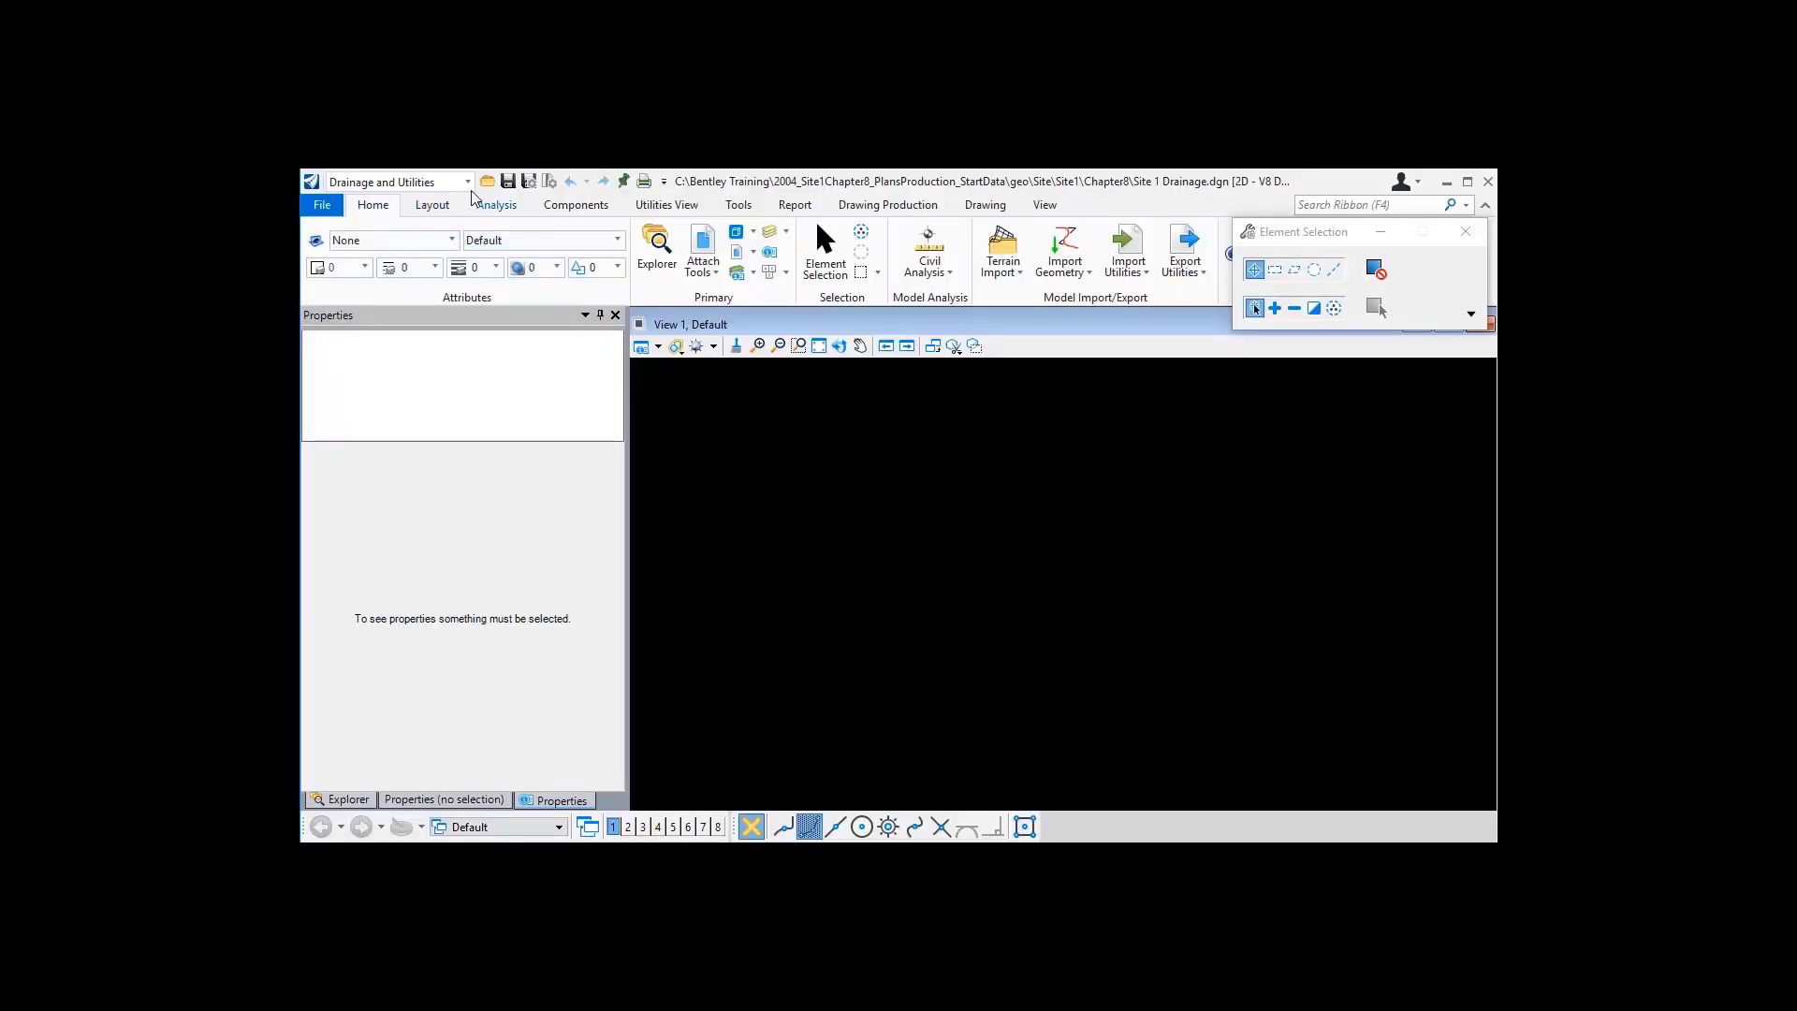
- Start Model Builder in the Drainage and Utilities workflow, creating the utility model and choosing Hydraulic Analysis as the data type
click(468, 182)
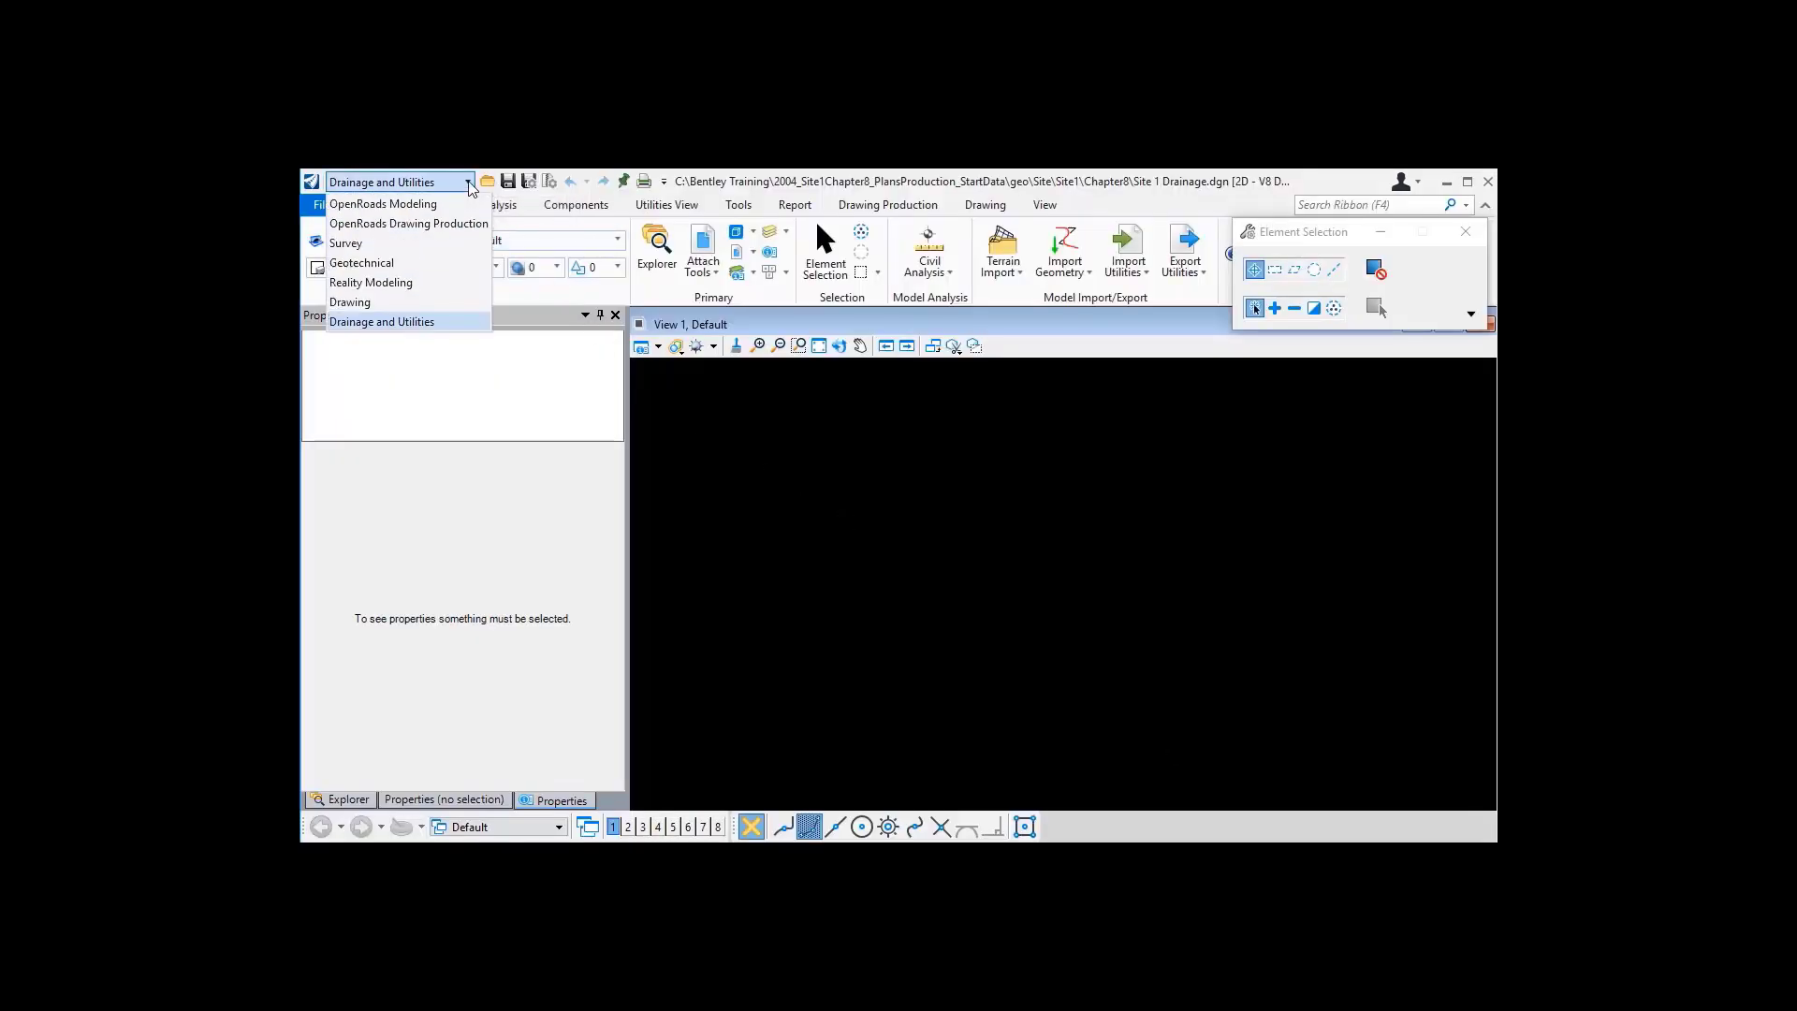
click(409, 322)
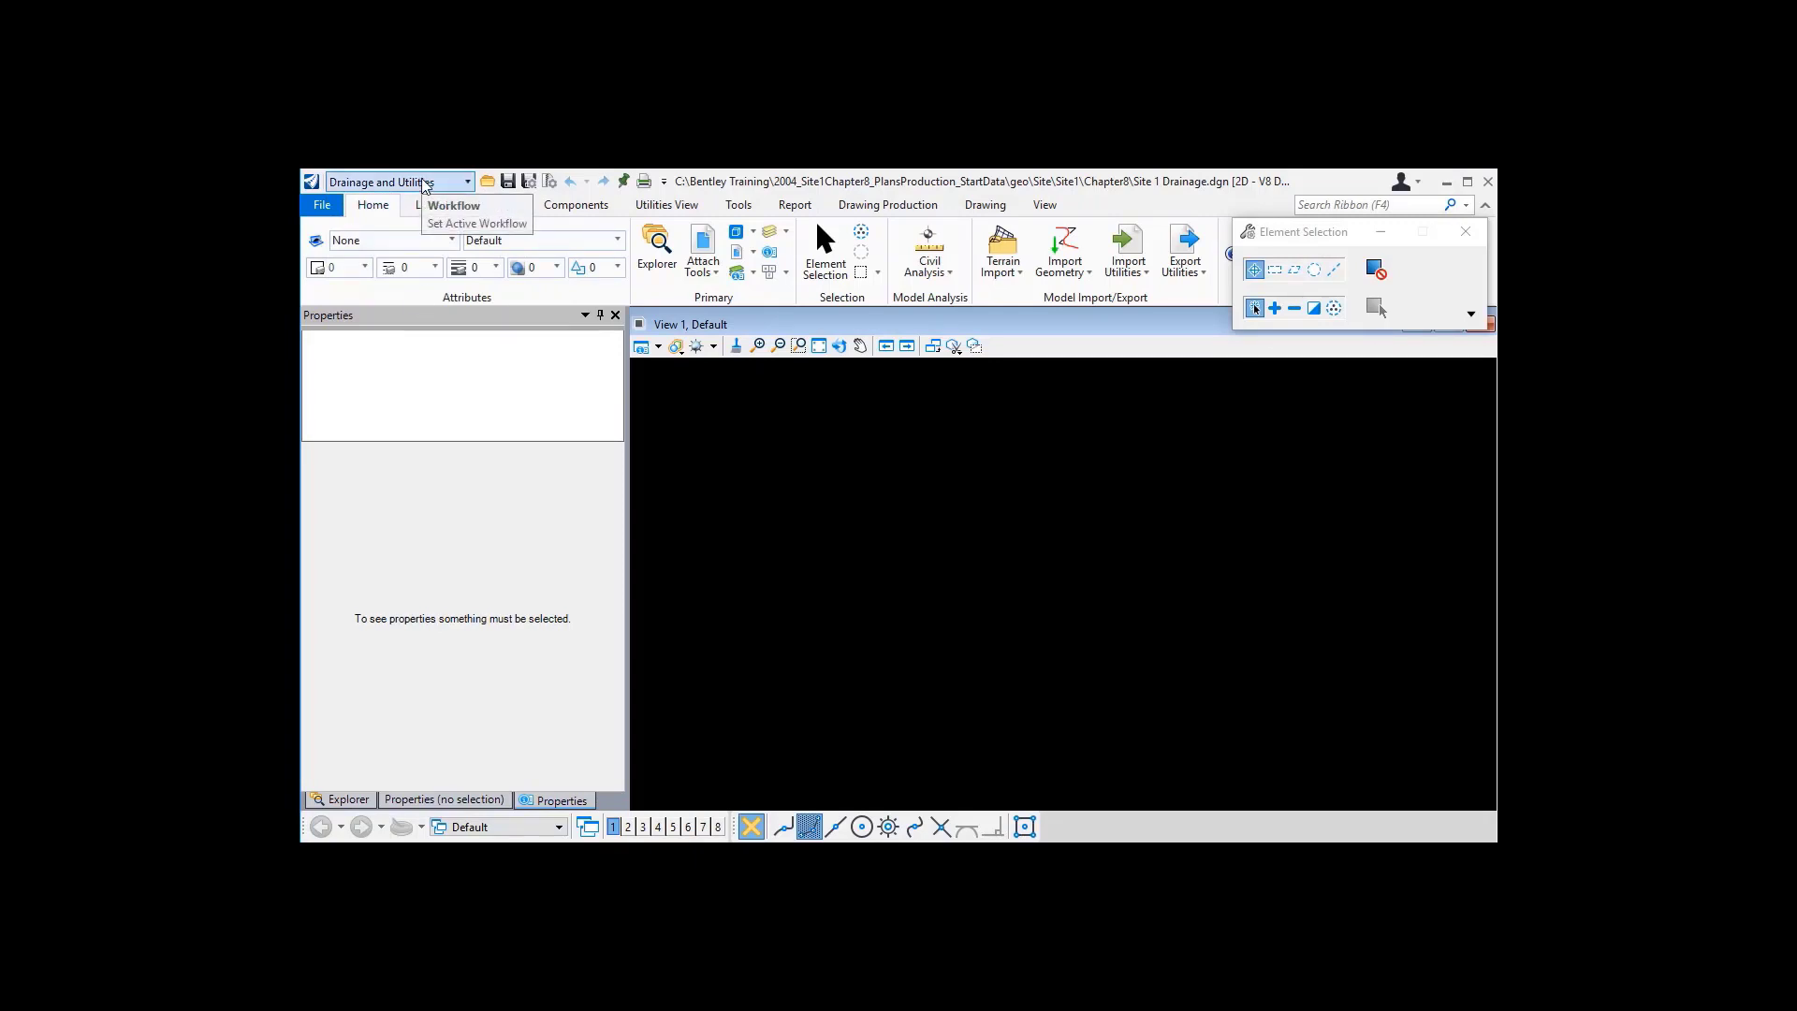
click(745, 210)
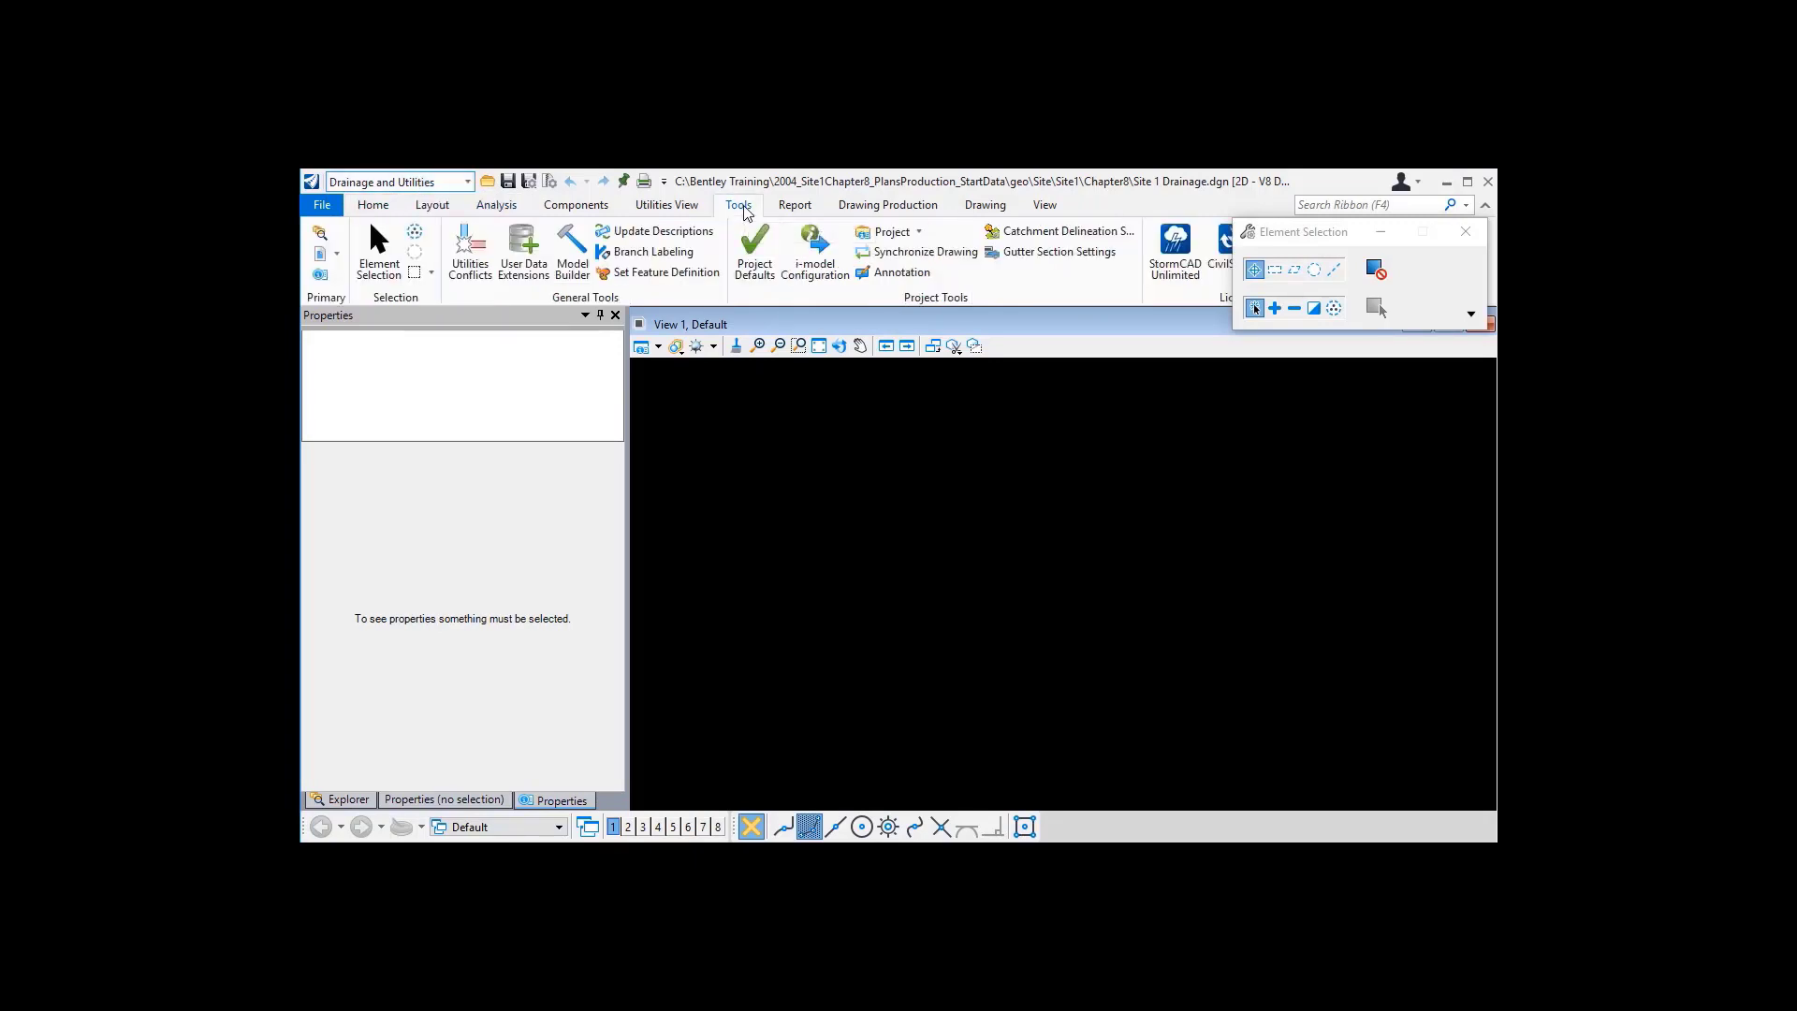
click(573, 269)
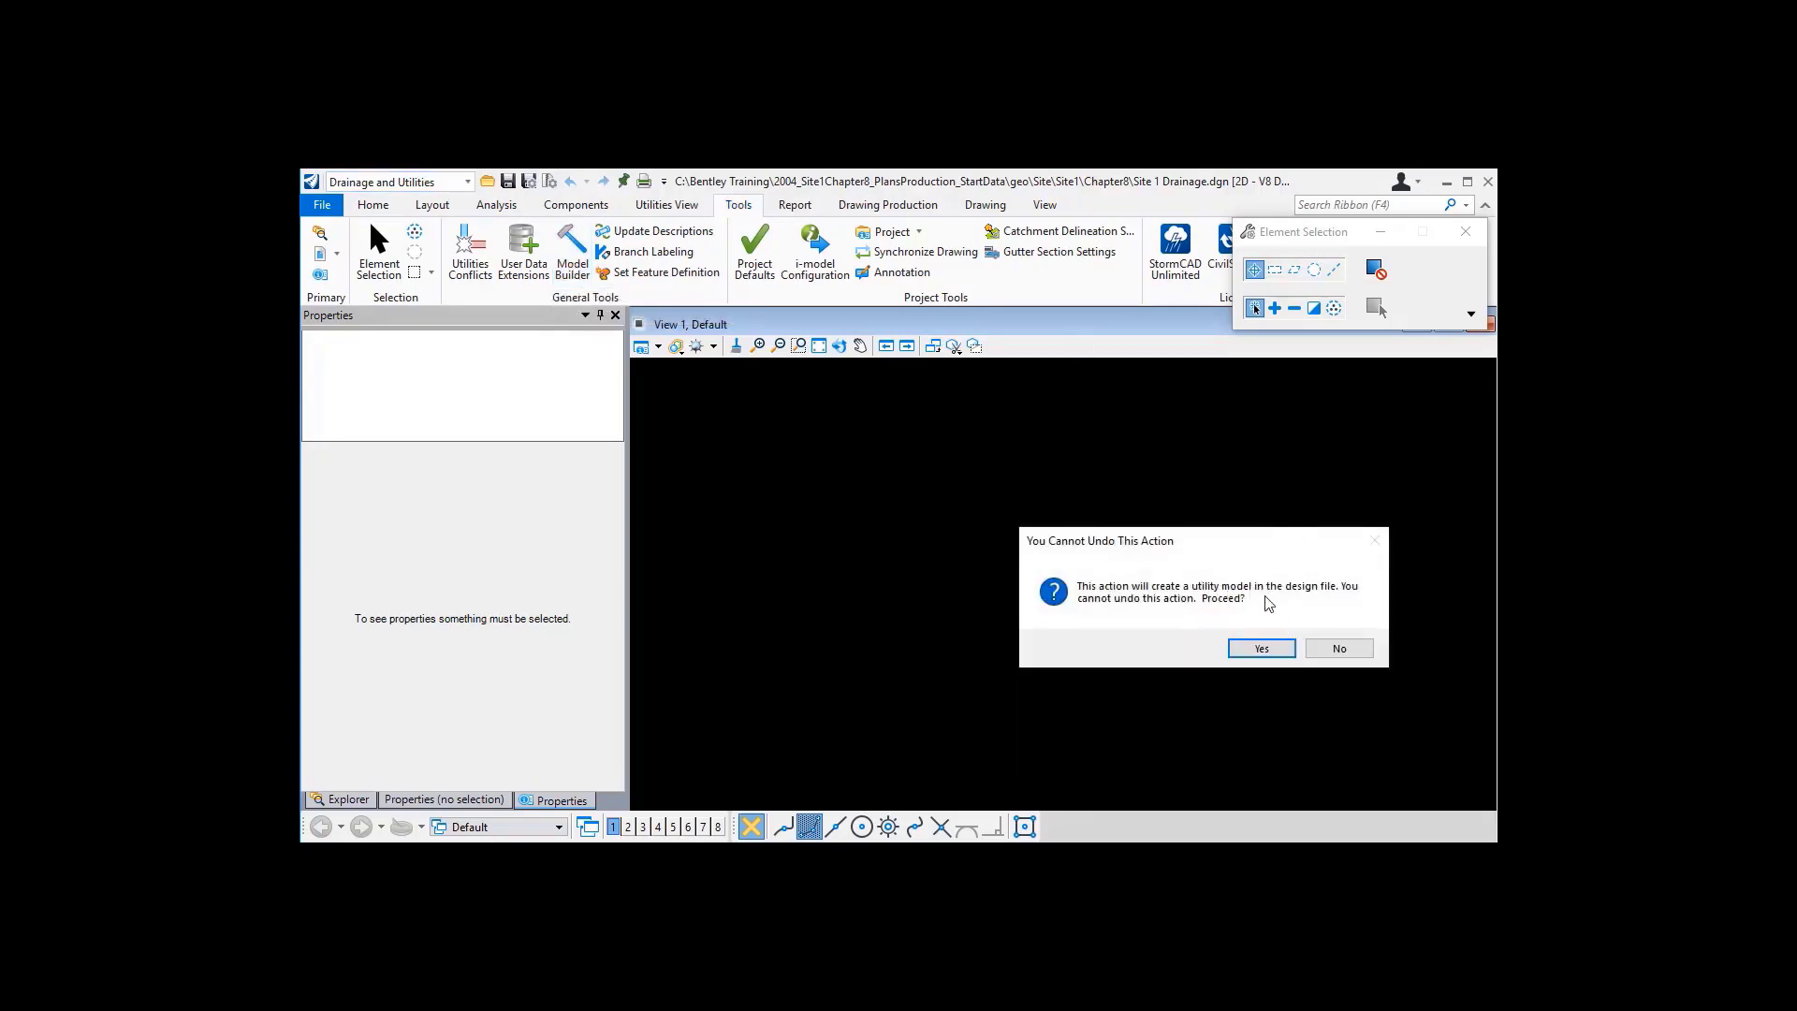
click(1260, 648)
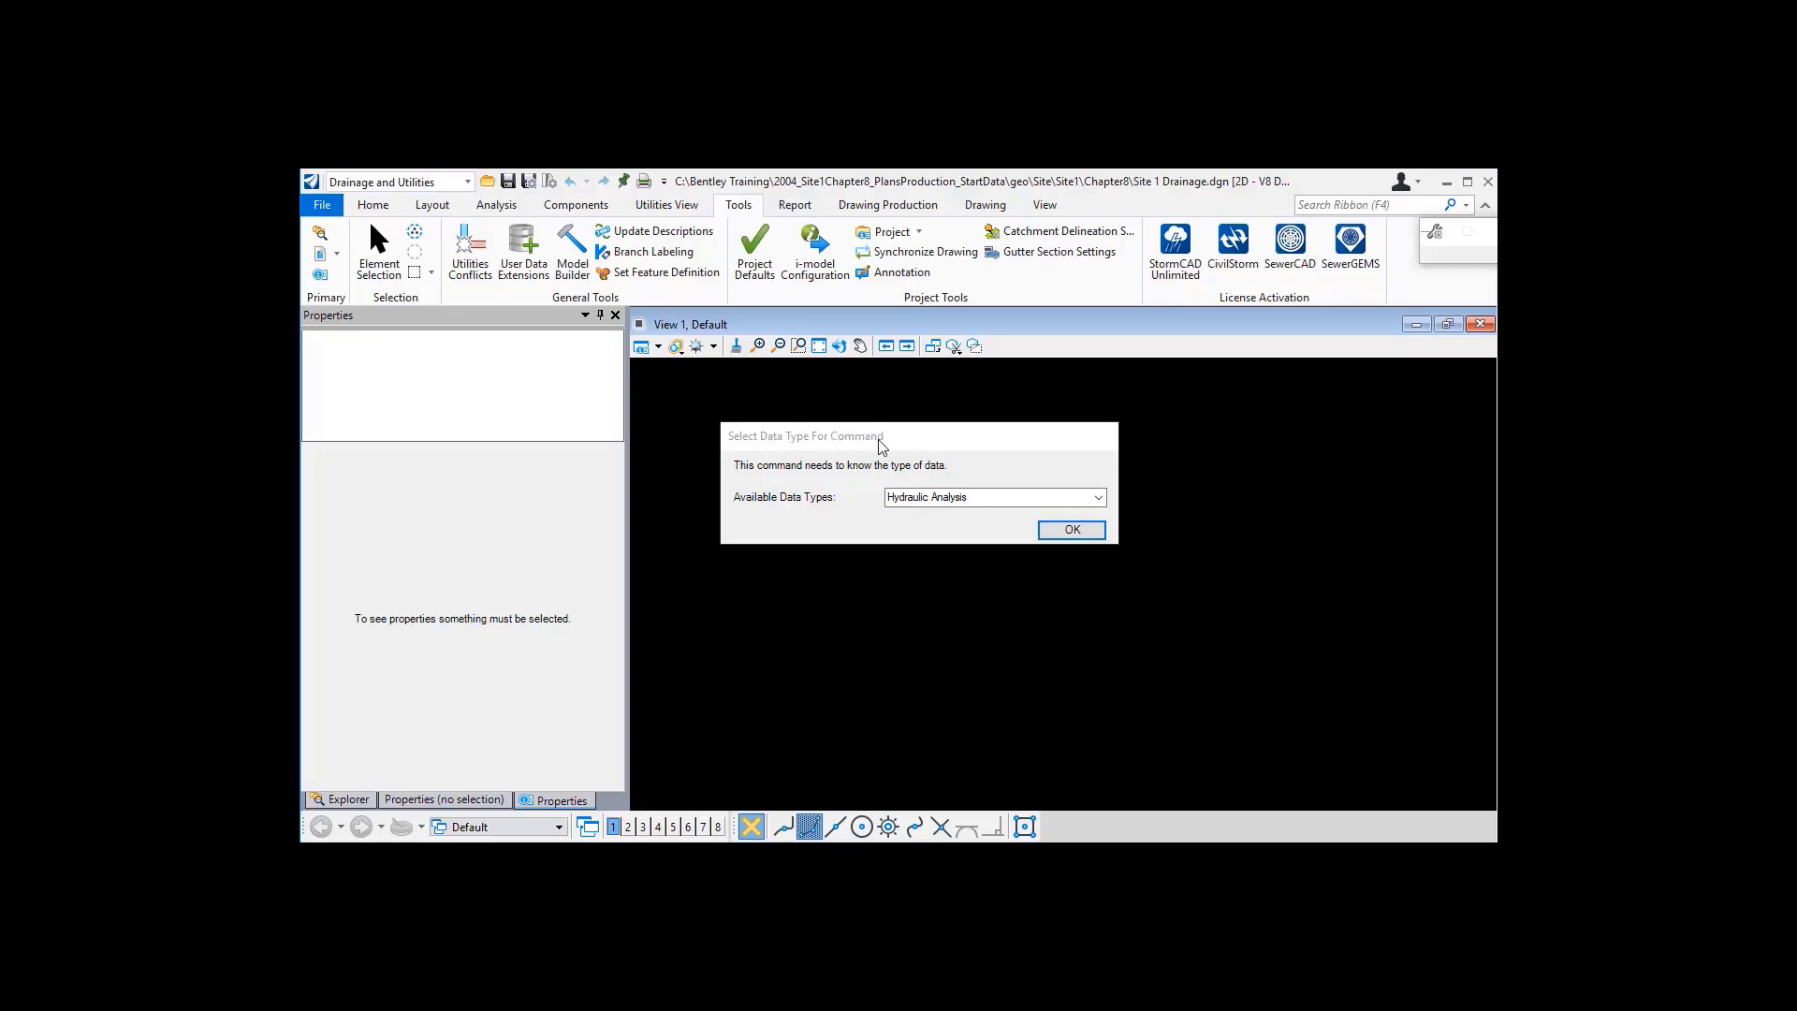
click(1098, 497)
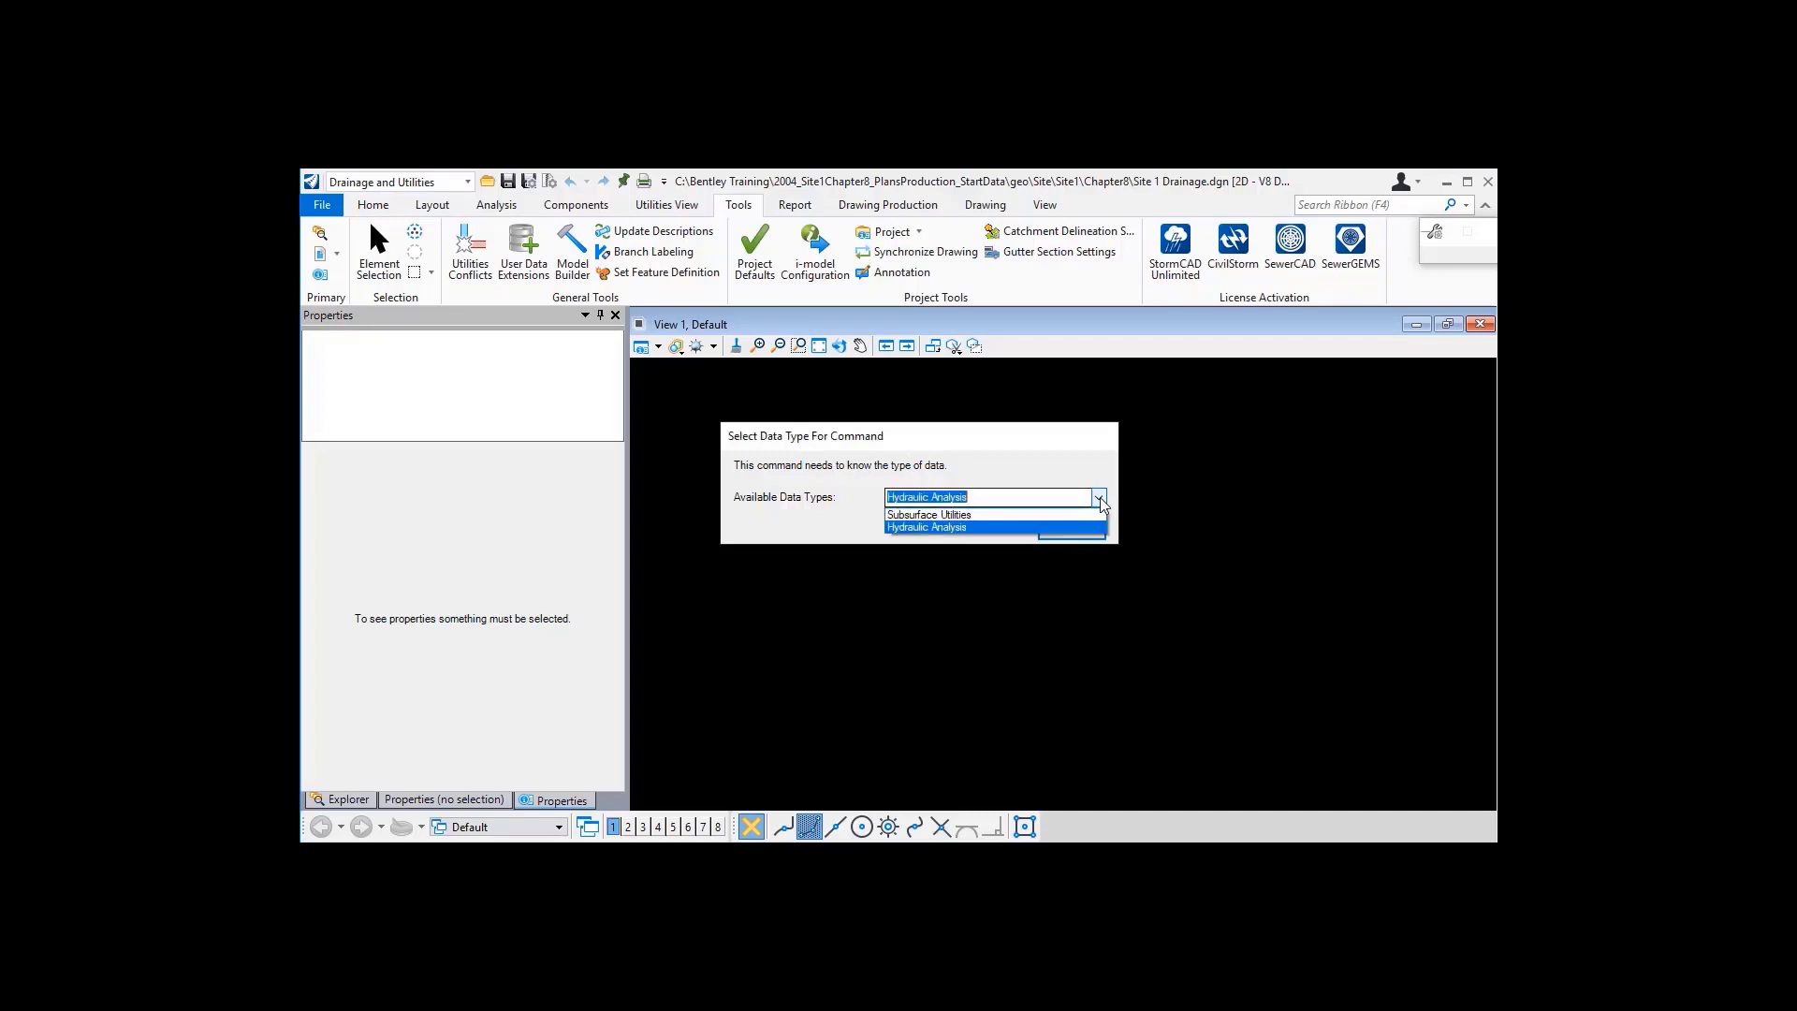
click(955, 528)
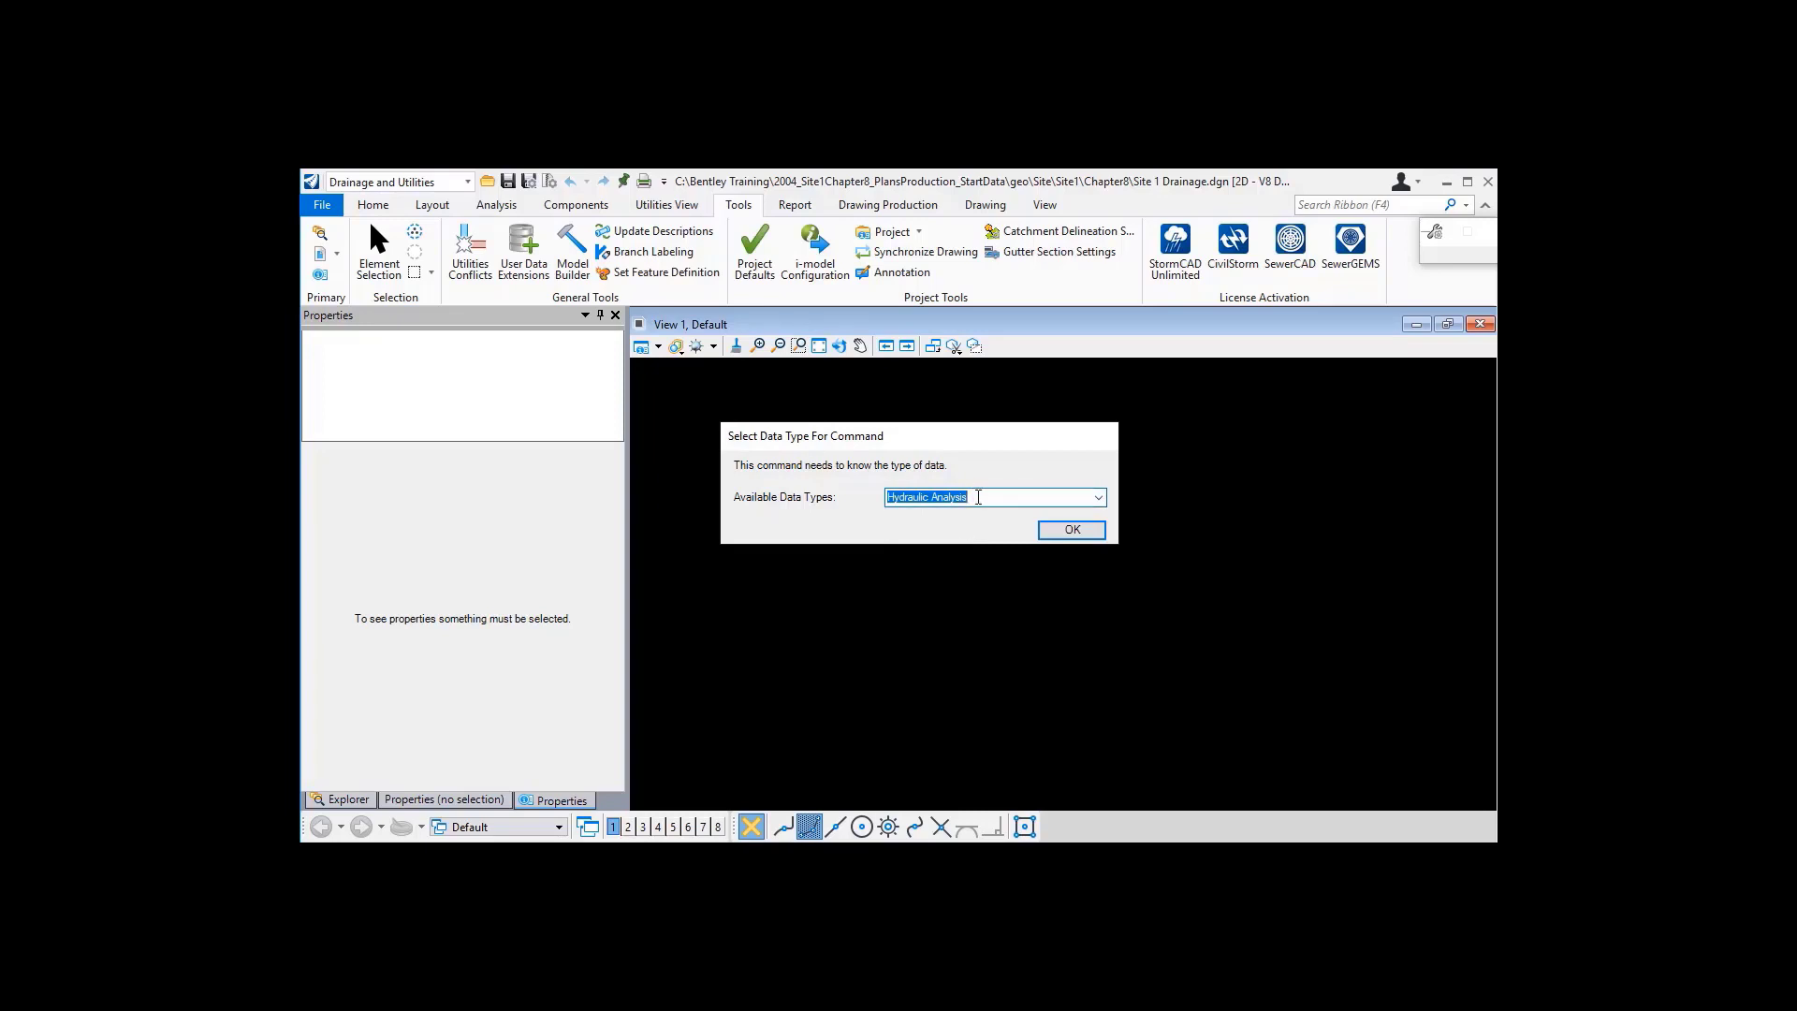
click(1081, 539)
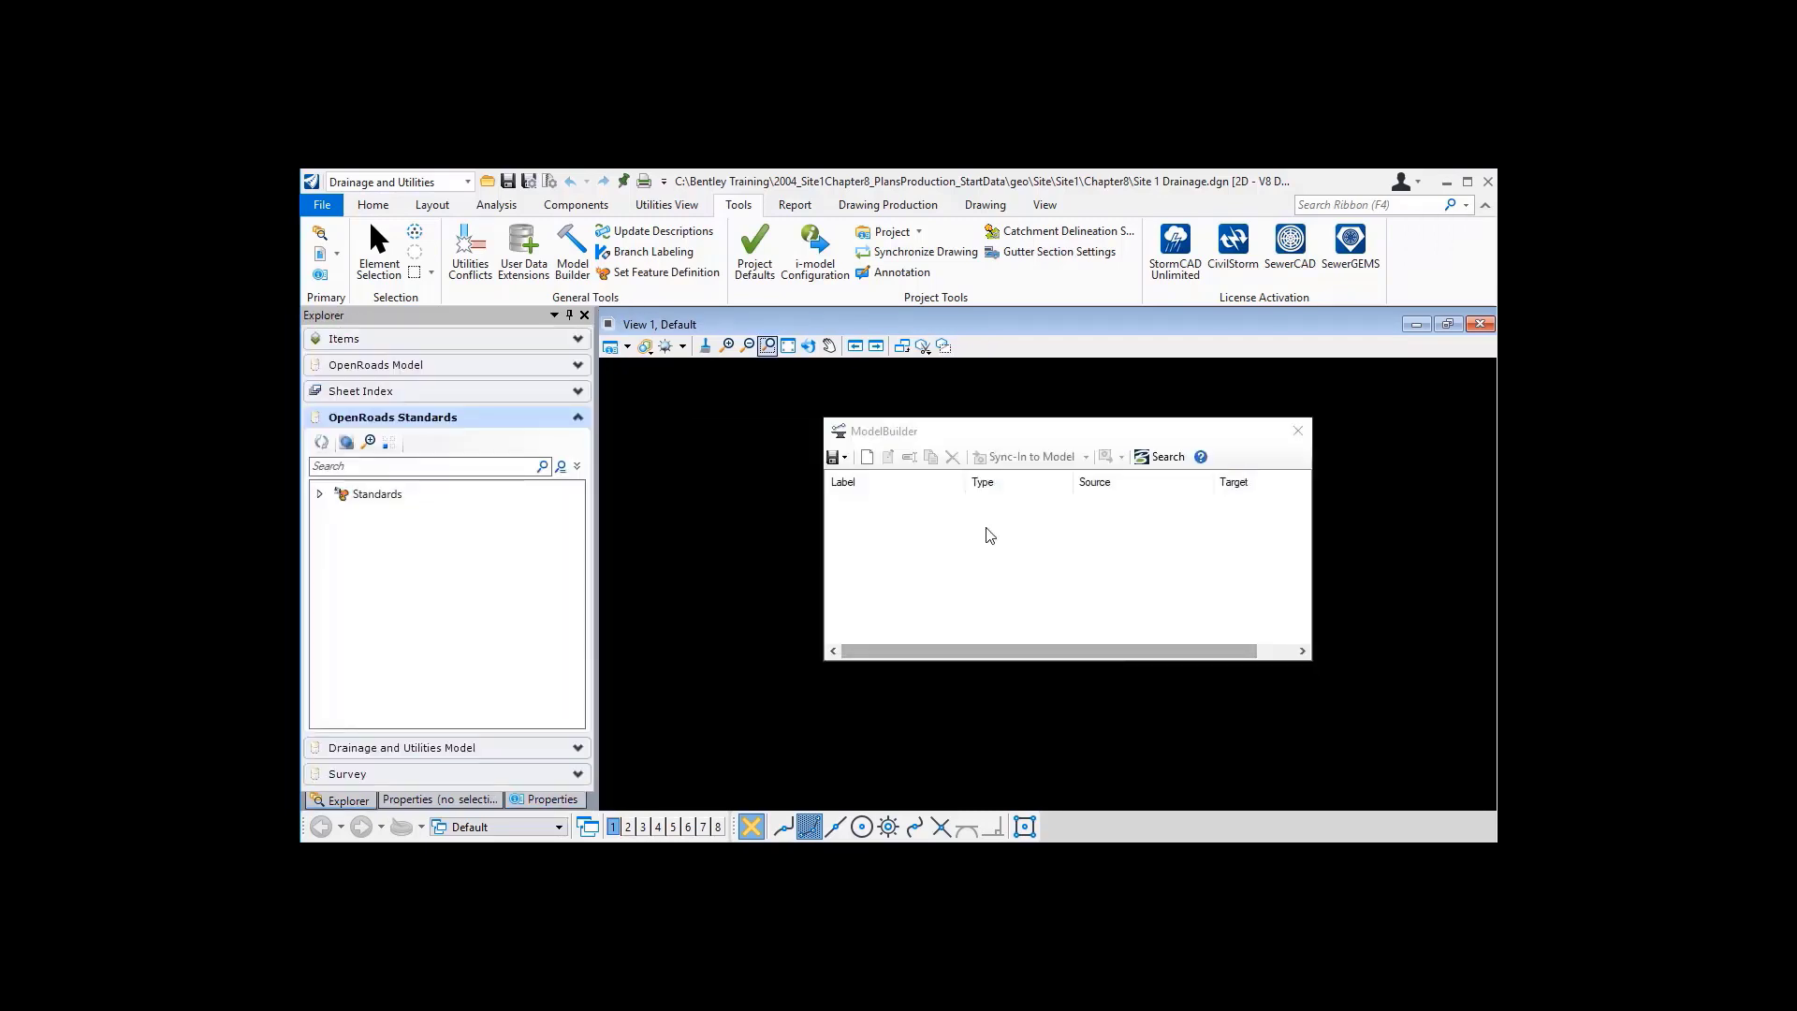
- Create a new ModelBuilder import with source type Excel 2013/2010/2007 (12.0) and data source Tower - Nodes and Areas.xlsx from the Chapter8 folder
click(868, 456)
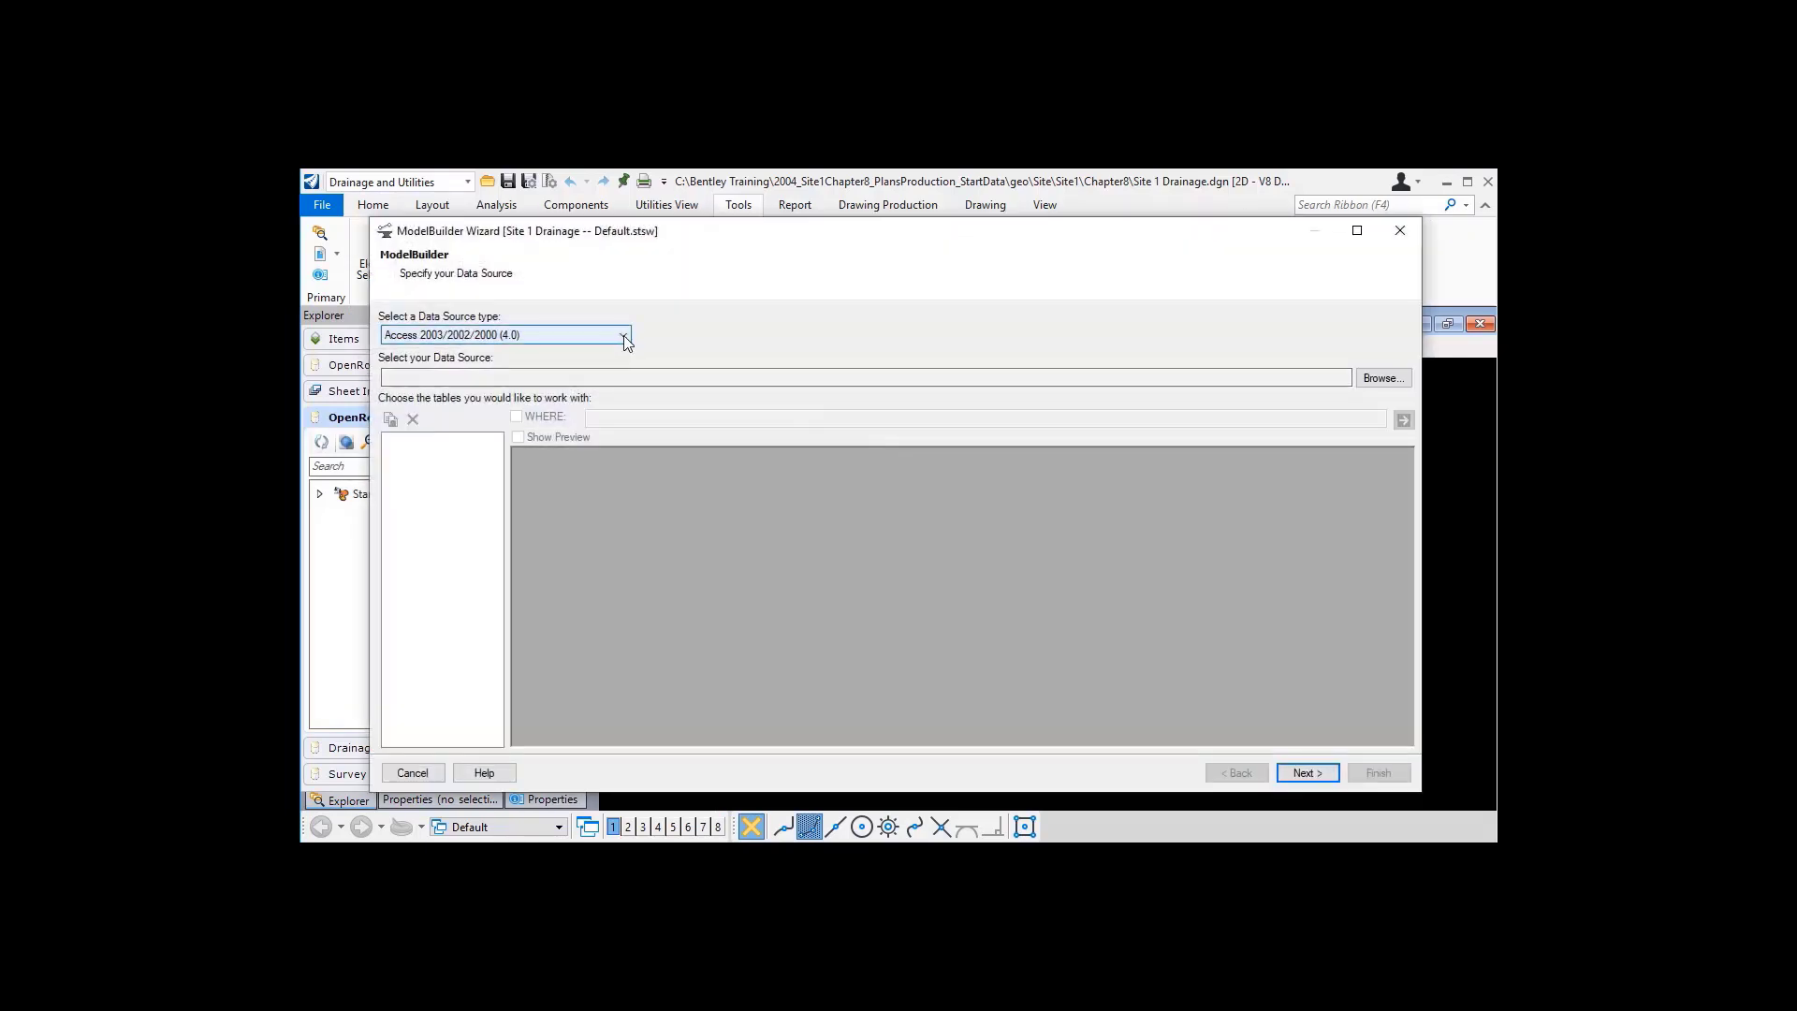
click(624, 337)
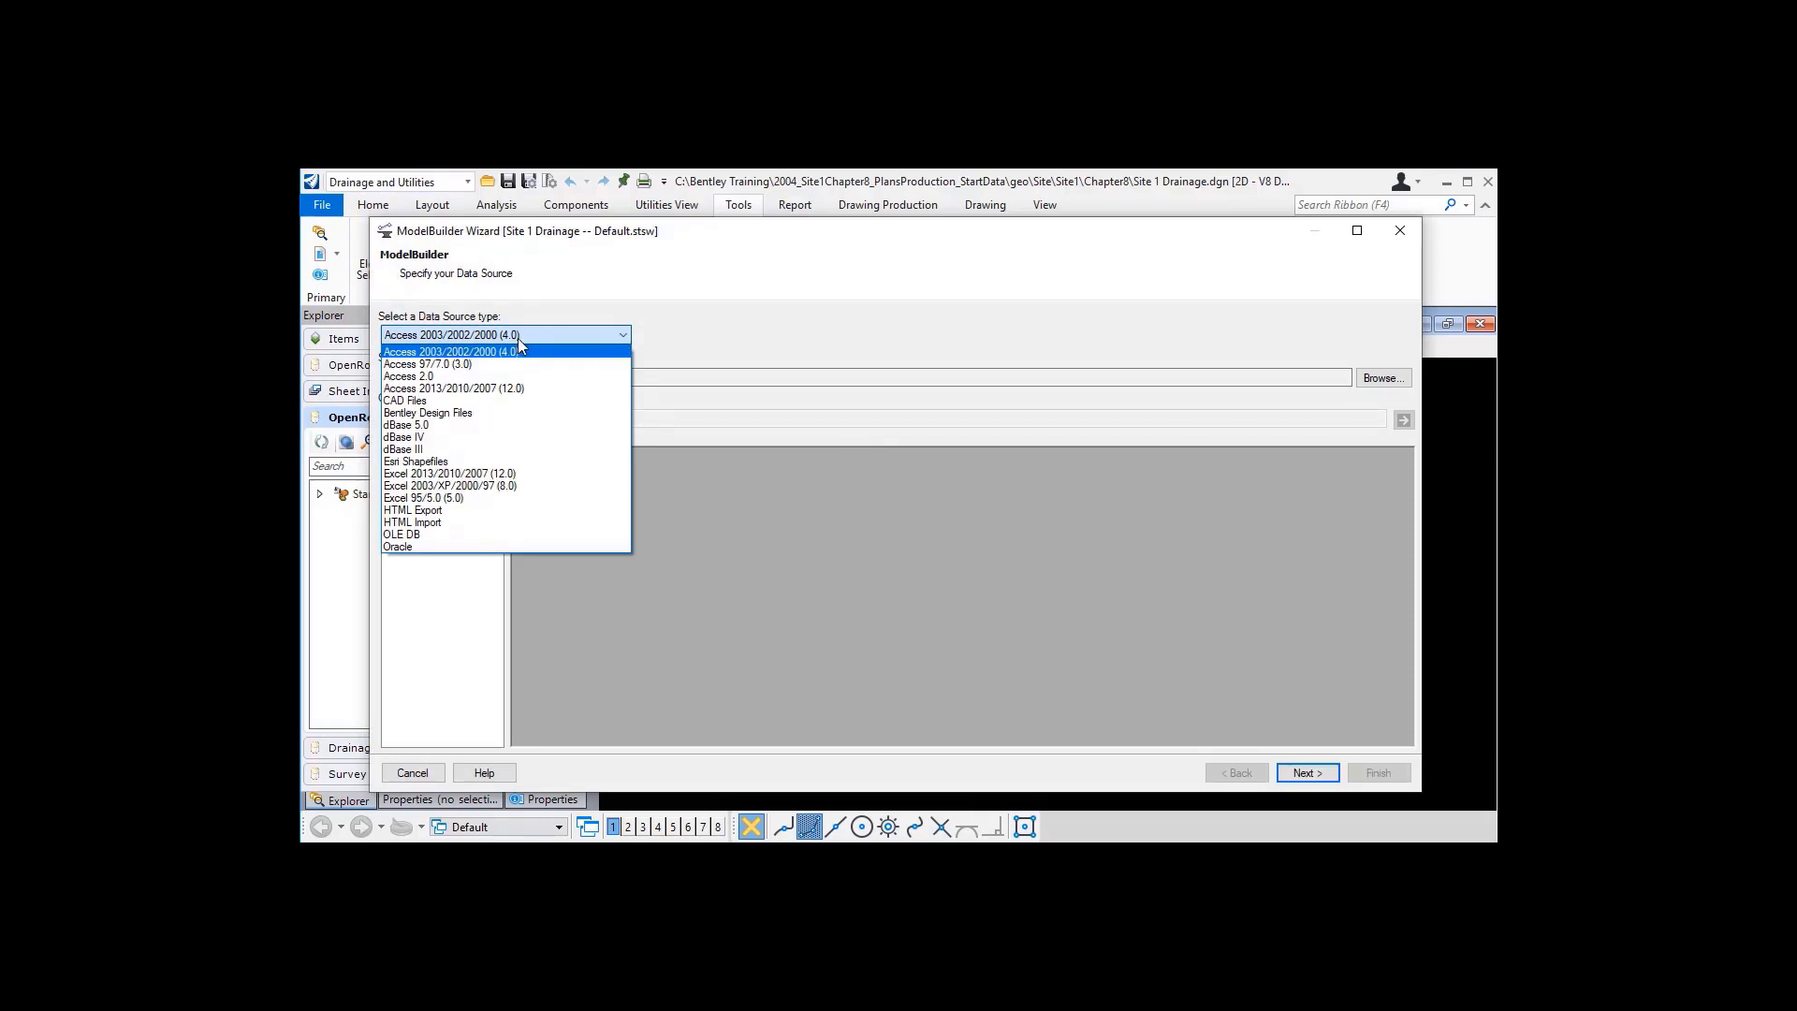
click(457, 474)
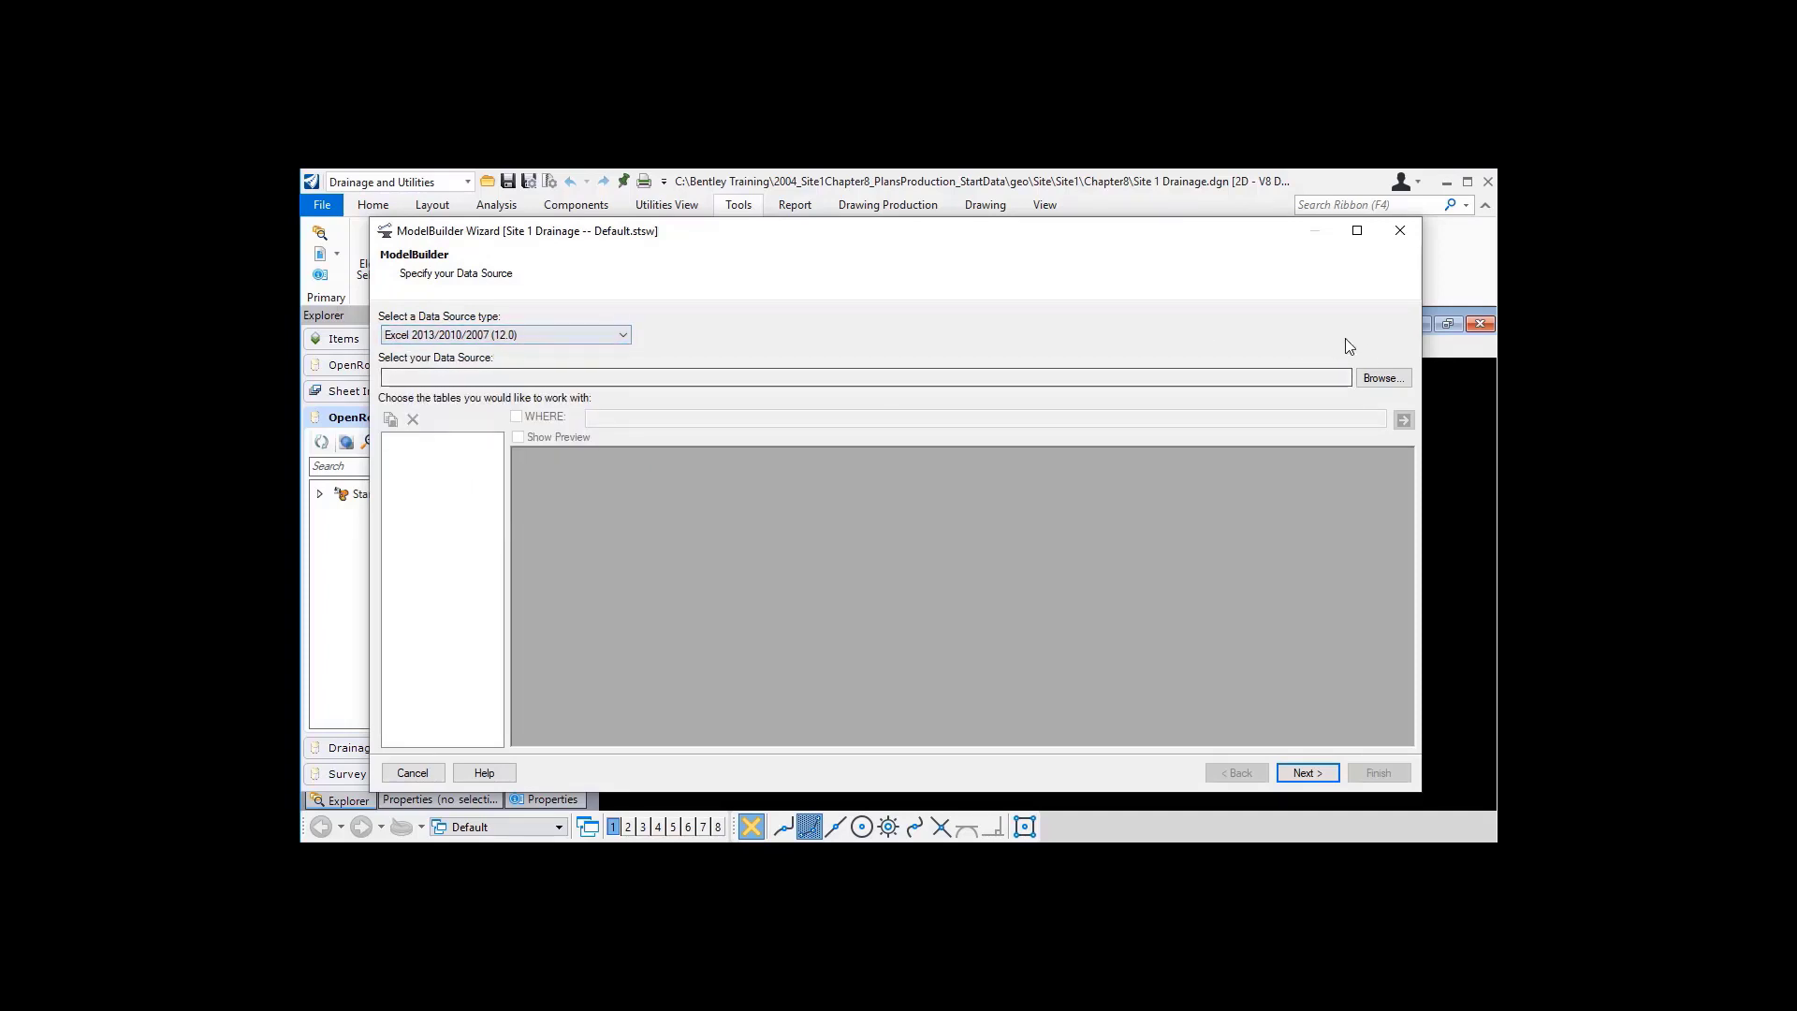
click(1381, 379)
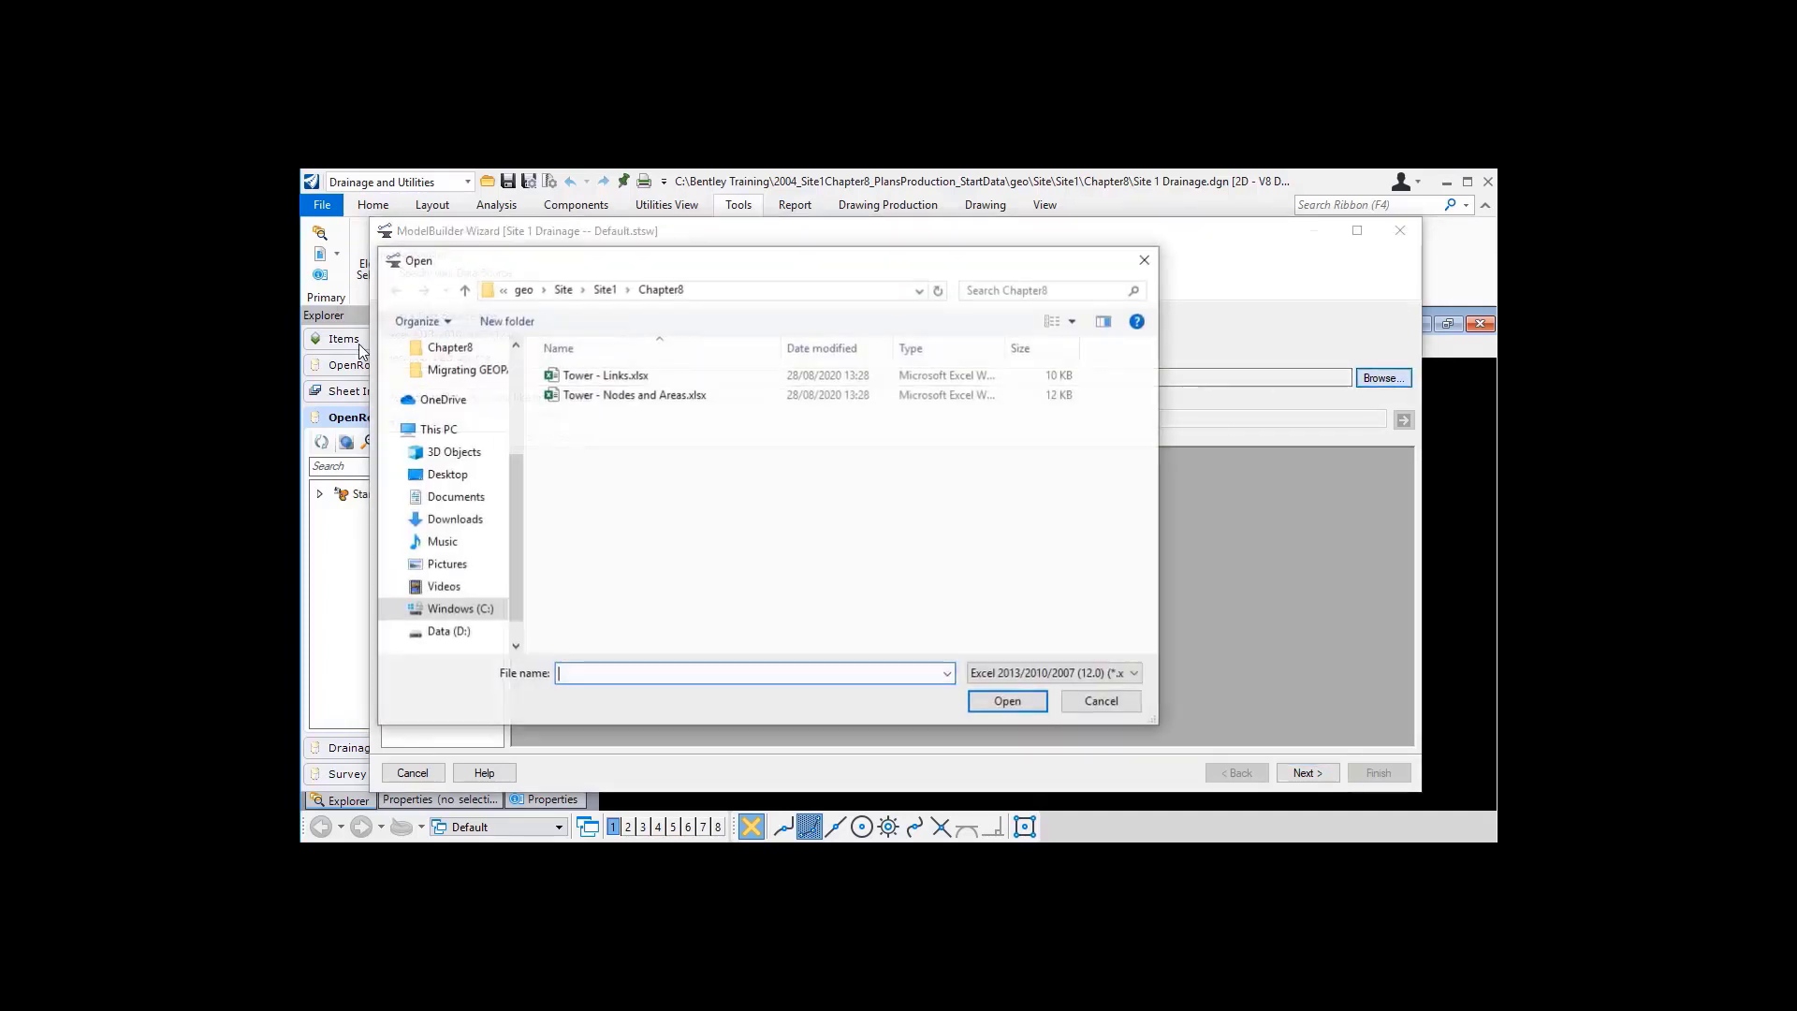
click(652, 399)
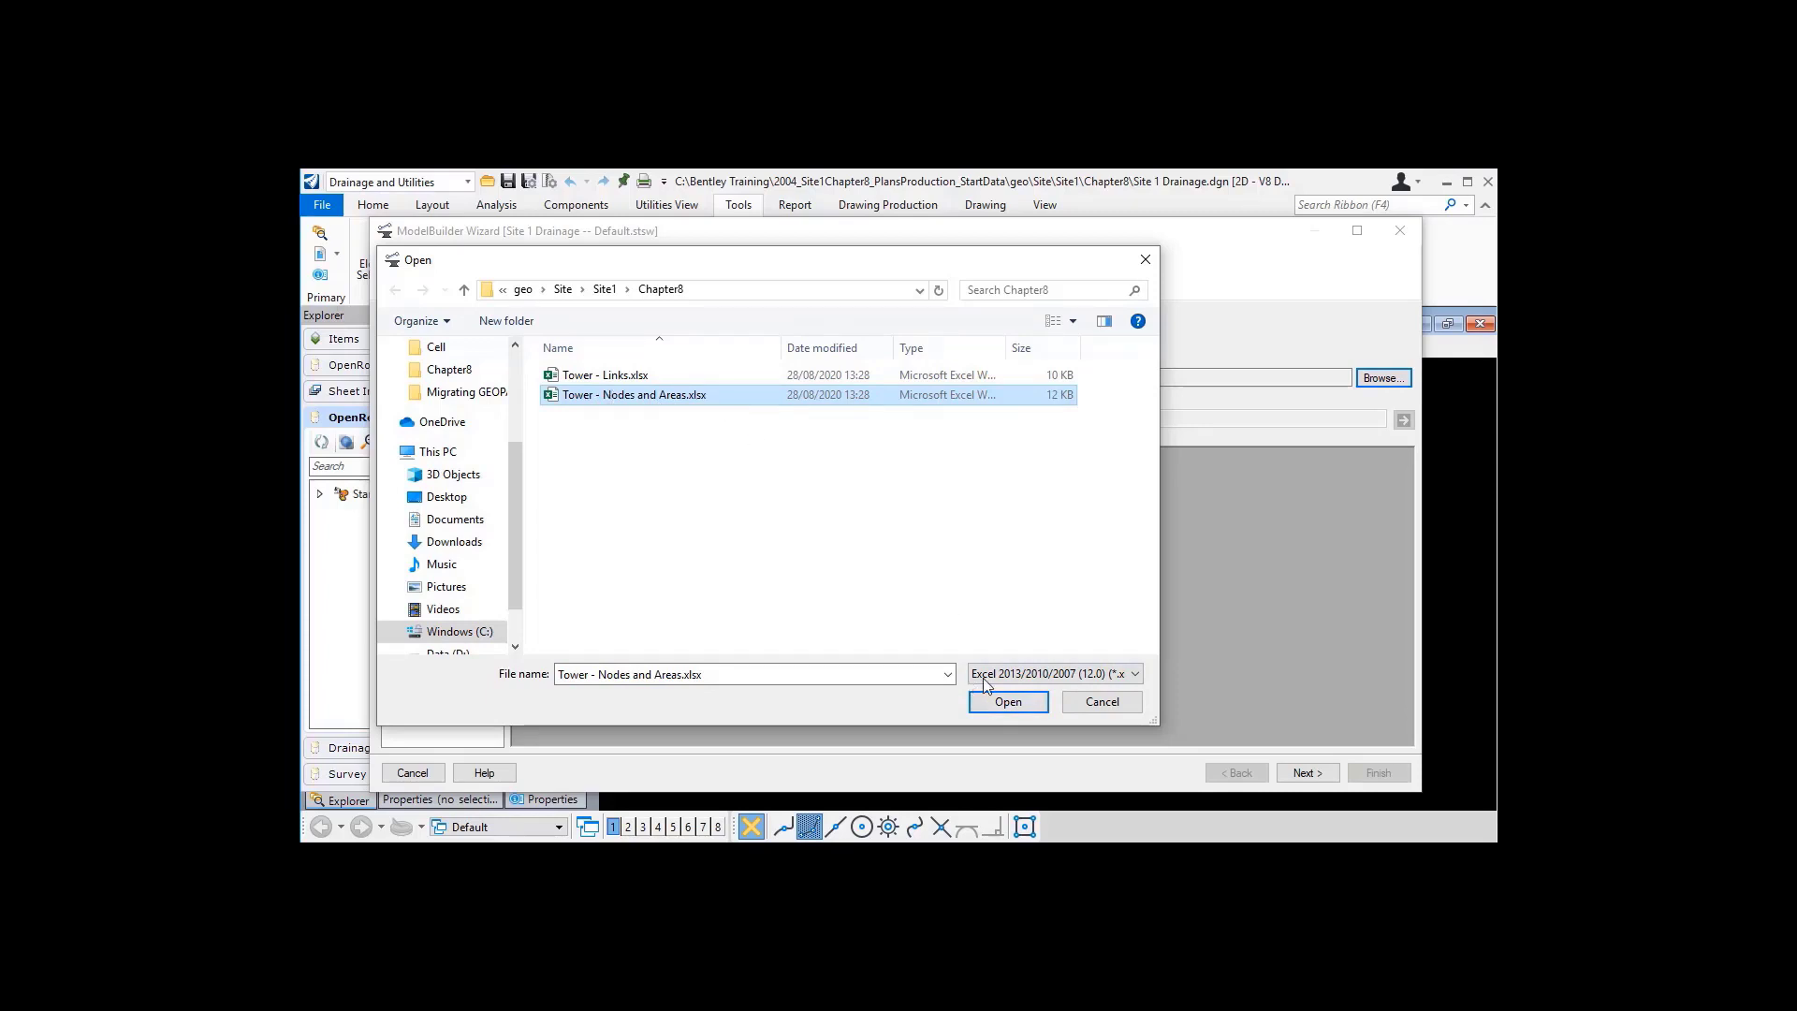
click(1010, 701)
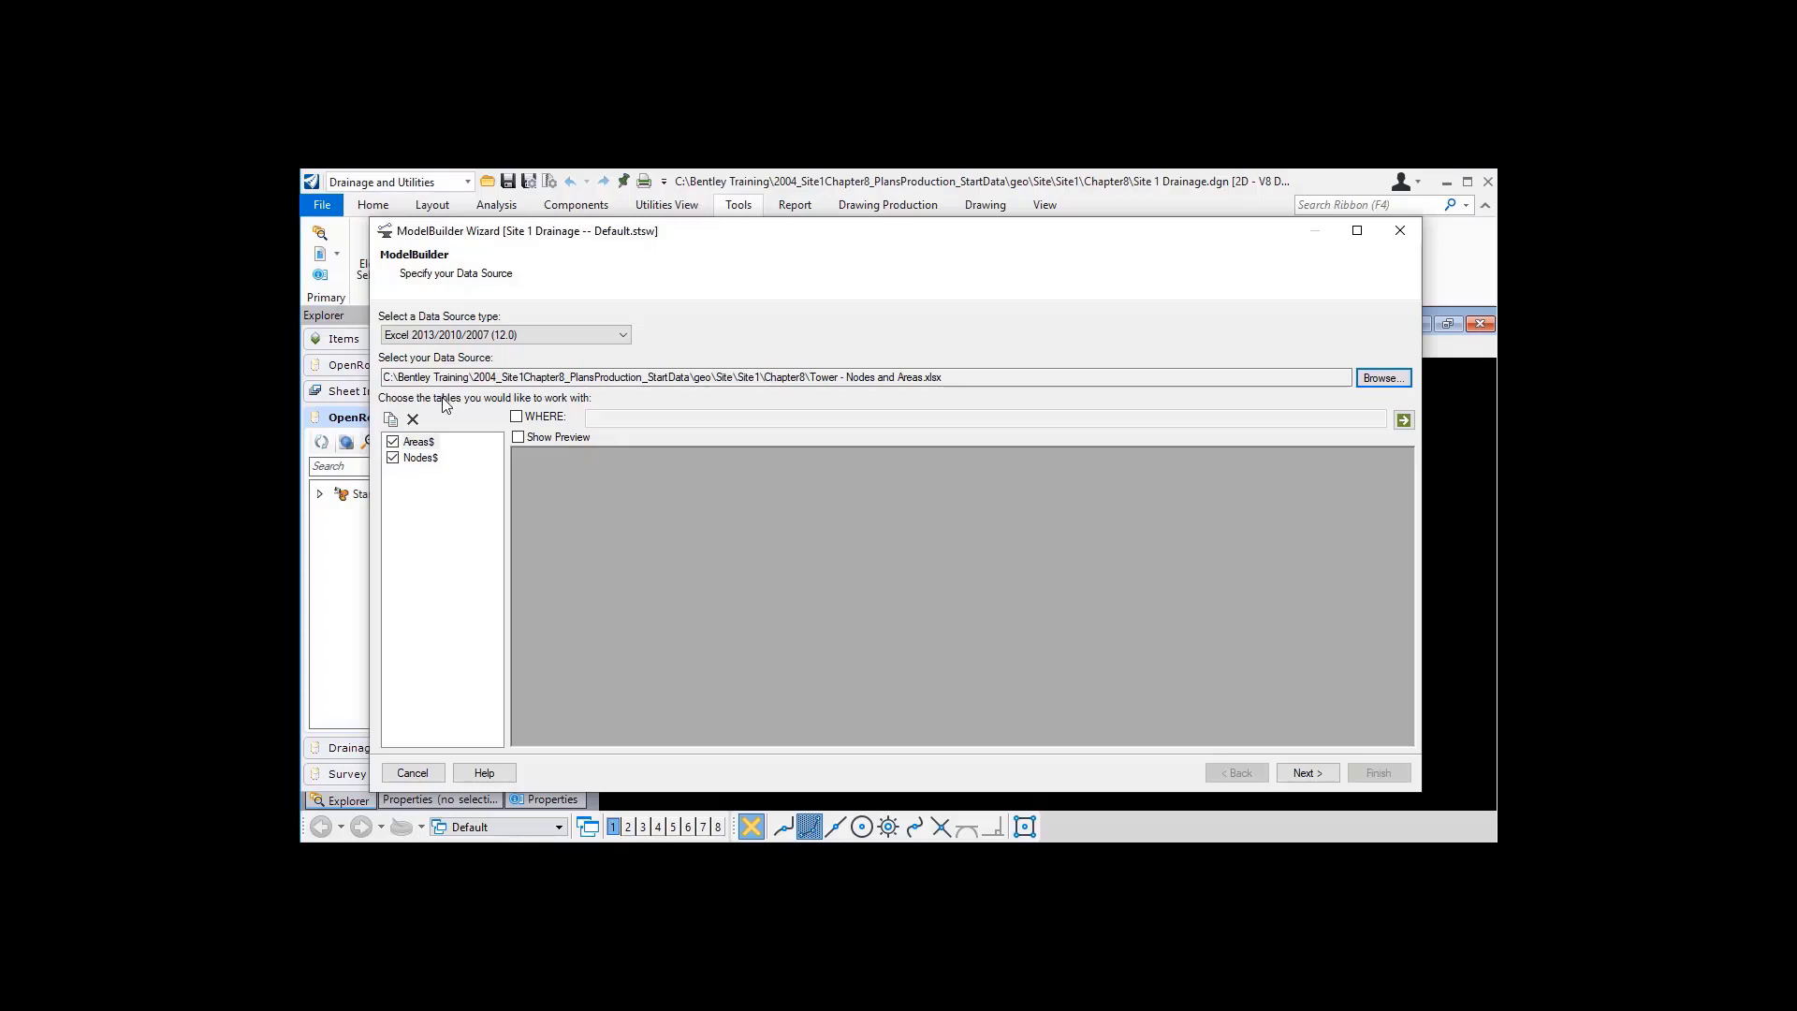
- Preview the Nodes table and filter it with the WHERE condition [Node - Type] = 'Curb'
click(424, 461)
click(517, 436)
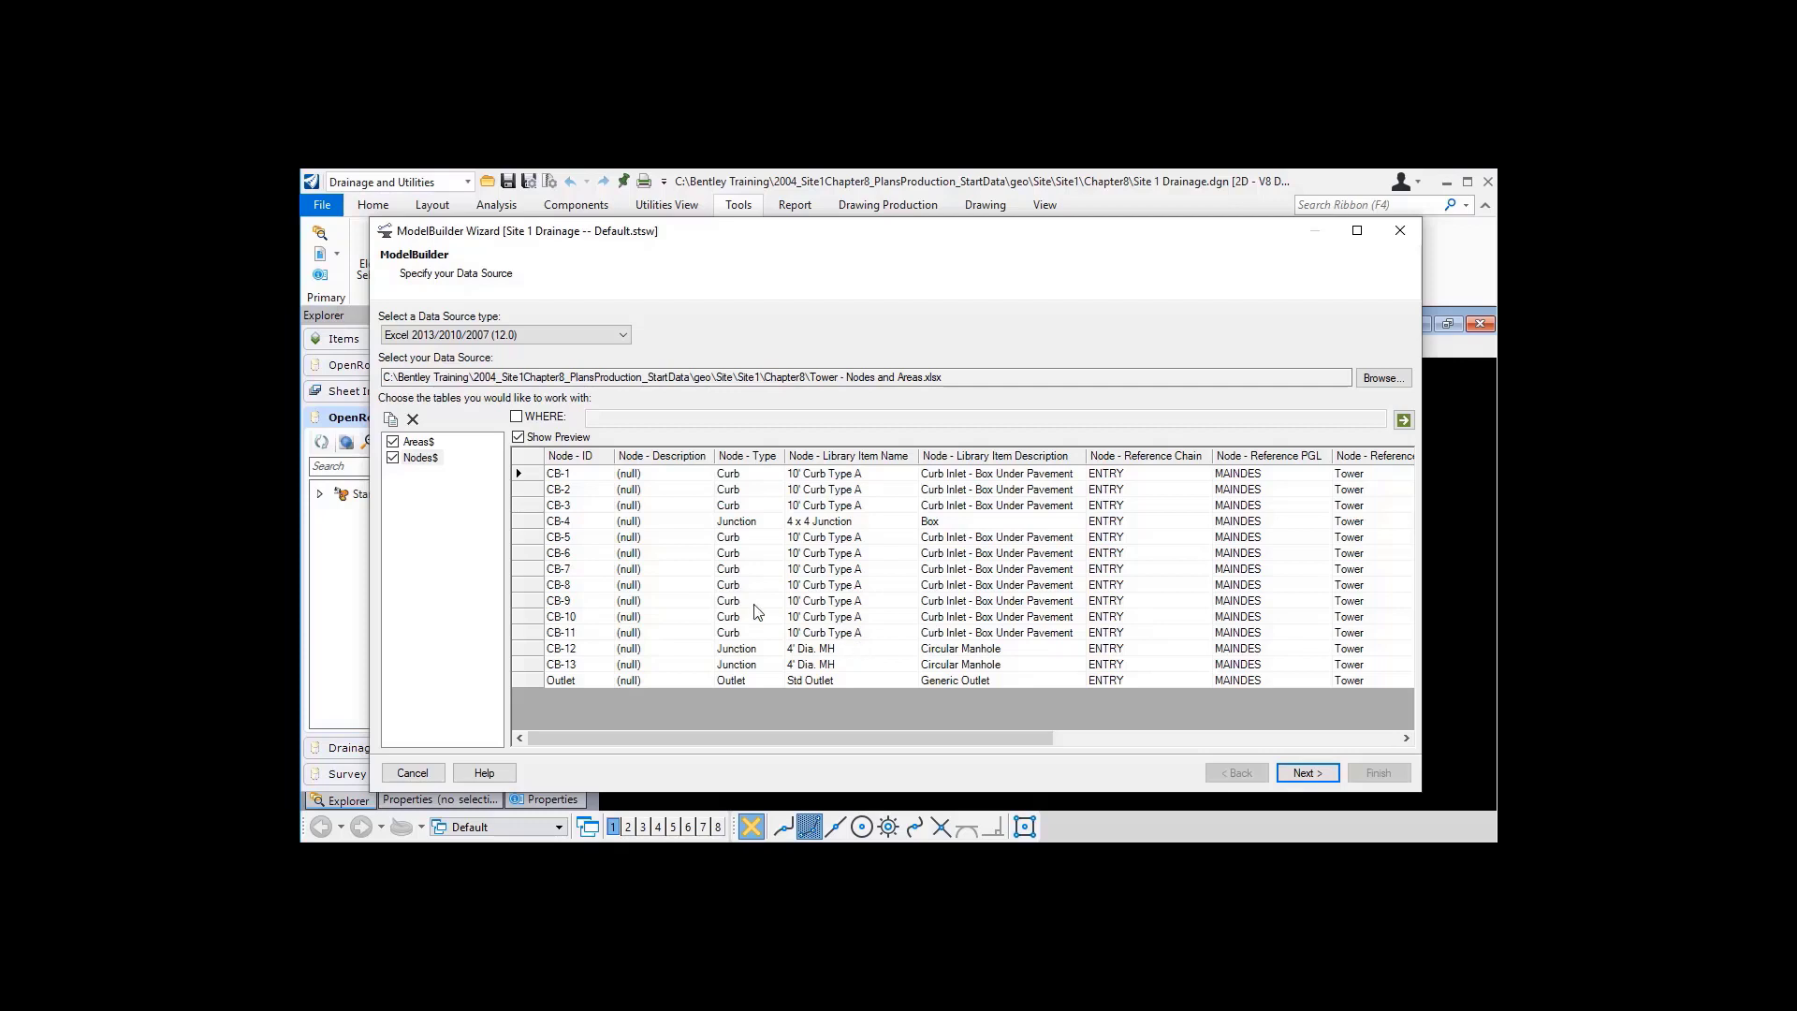
click(516, 418)
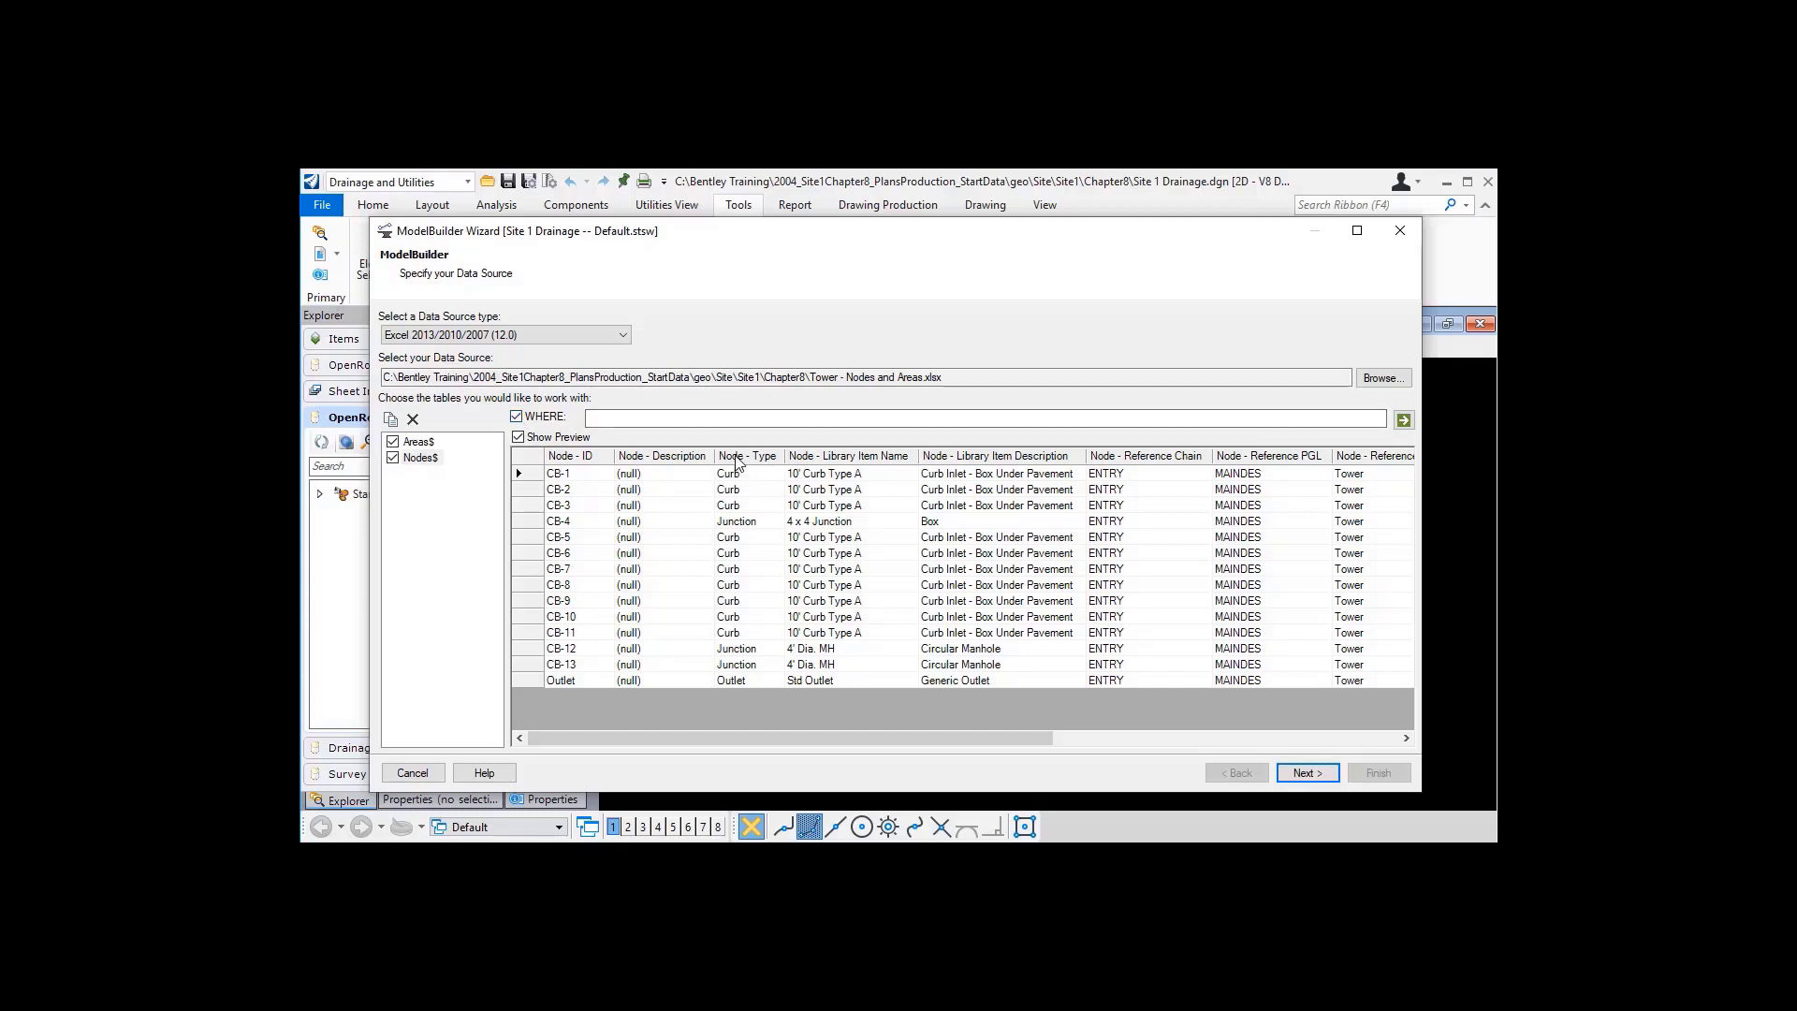
click(702, 418)
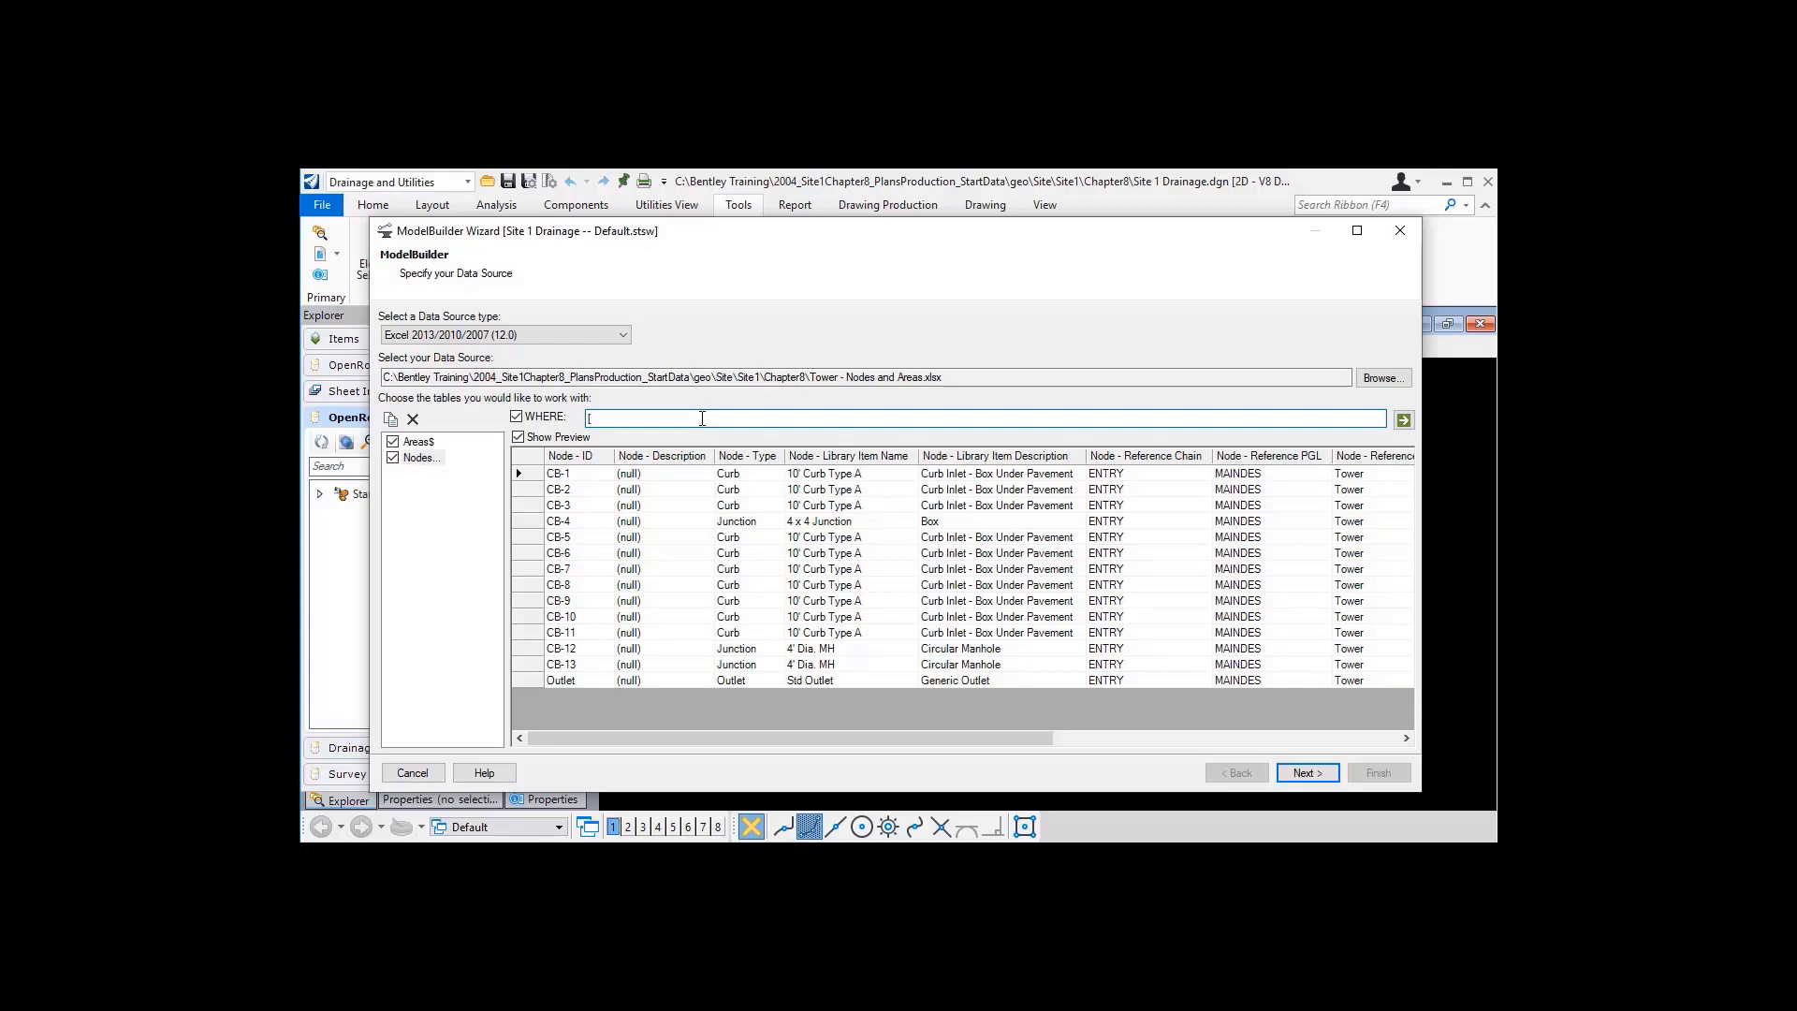
text([Node - Type)
text(] = 'Curb@)
key(BackSpace)
click(1404, 421)
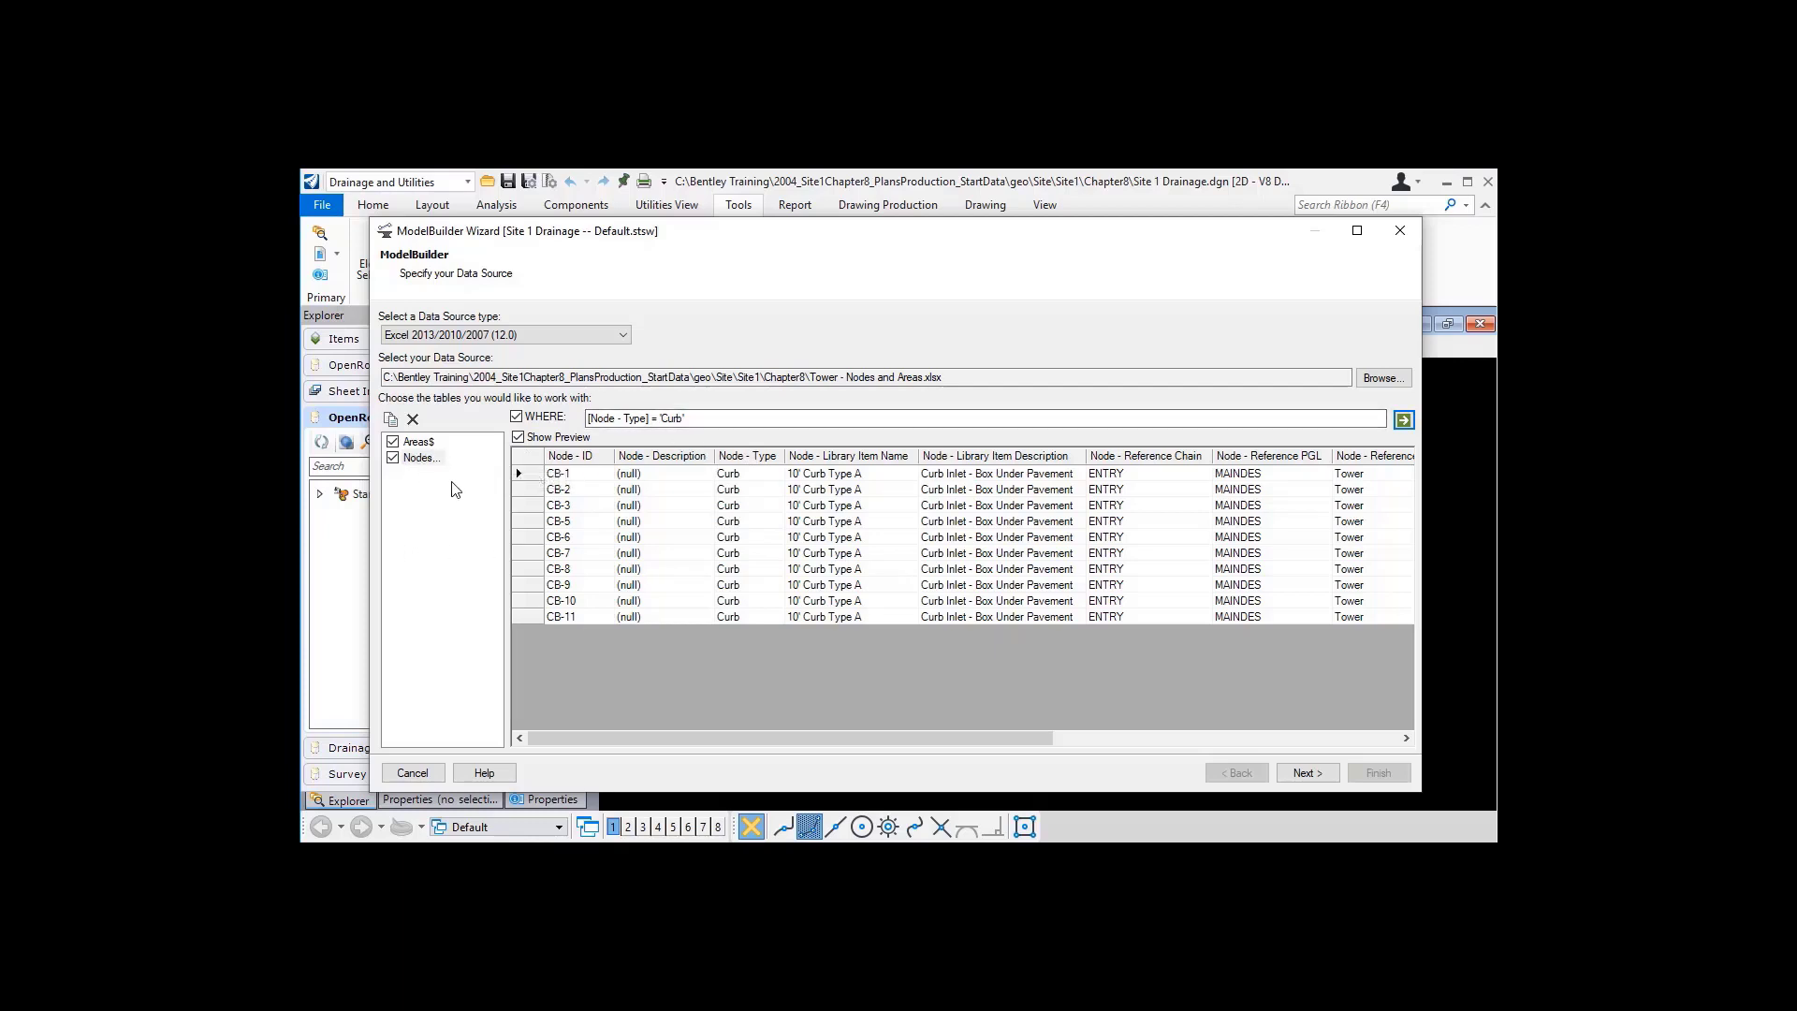
- Duplicate the curb-filtered Nodes table and filter the copy with [Node - Type] = 'Outlet'
click(420, 460)
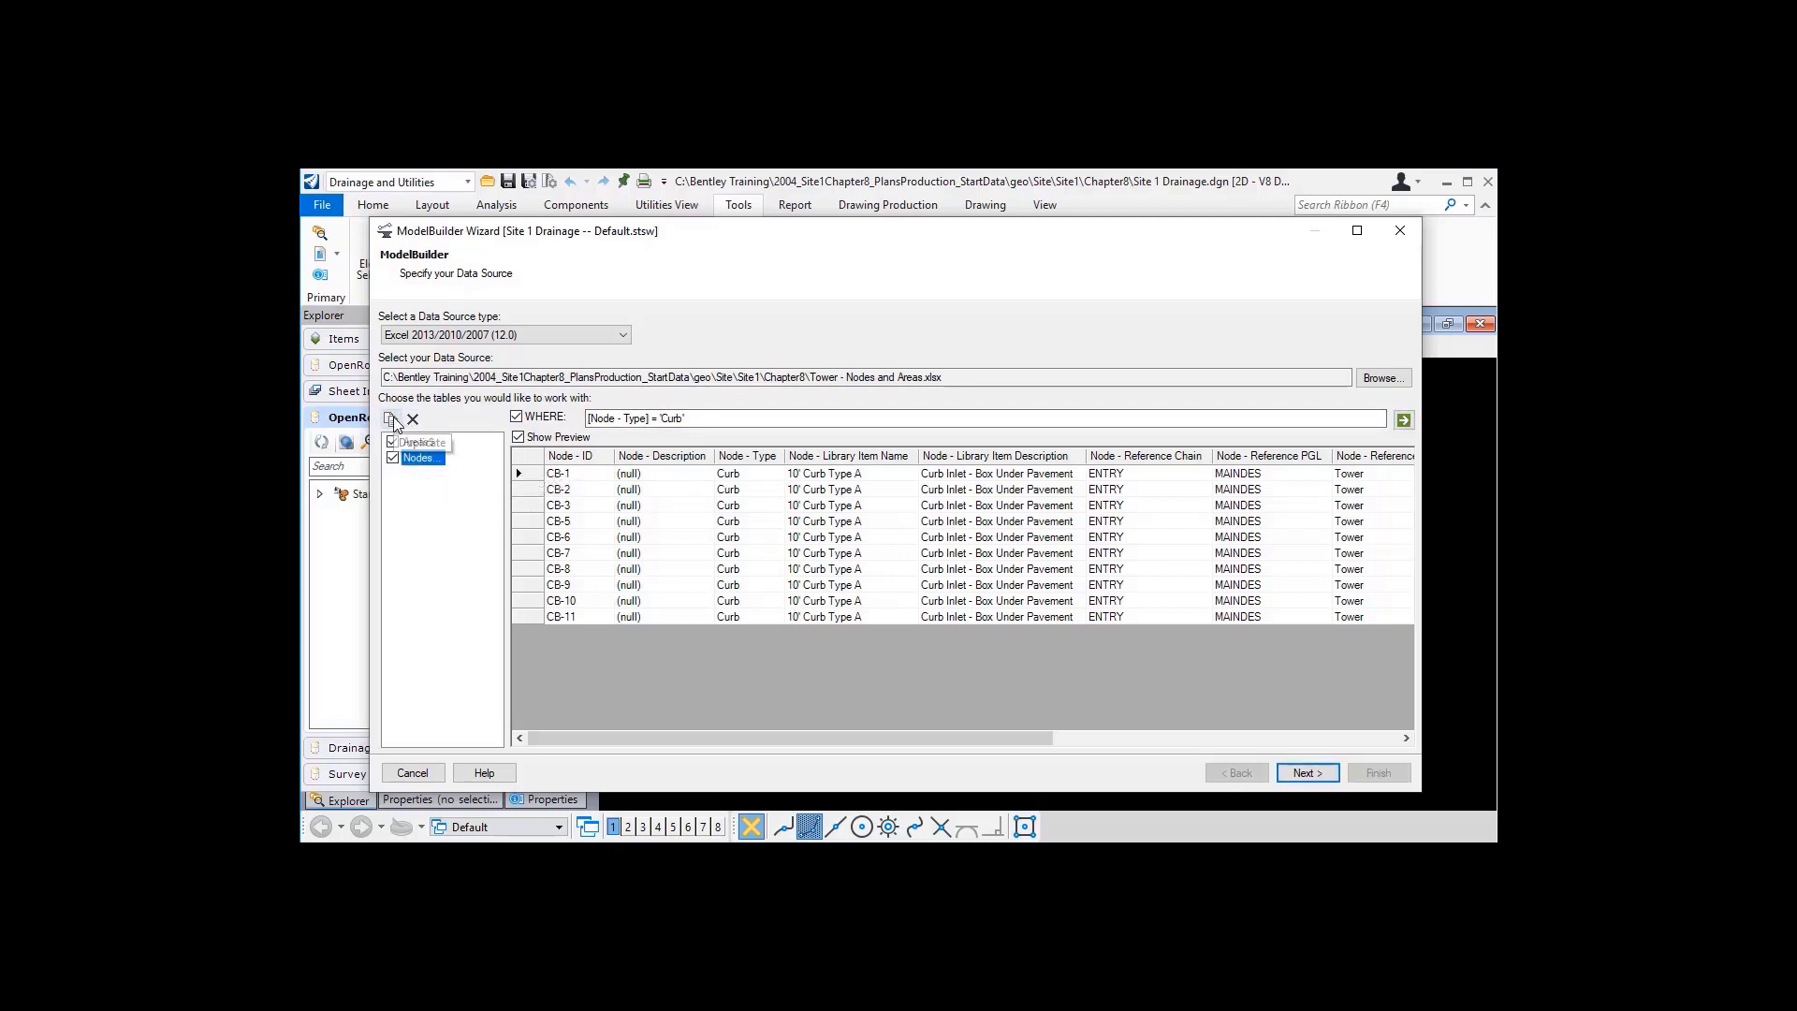
click(394, 422)
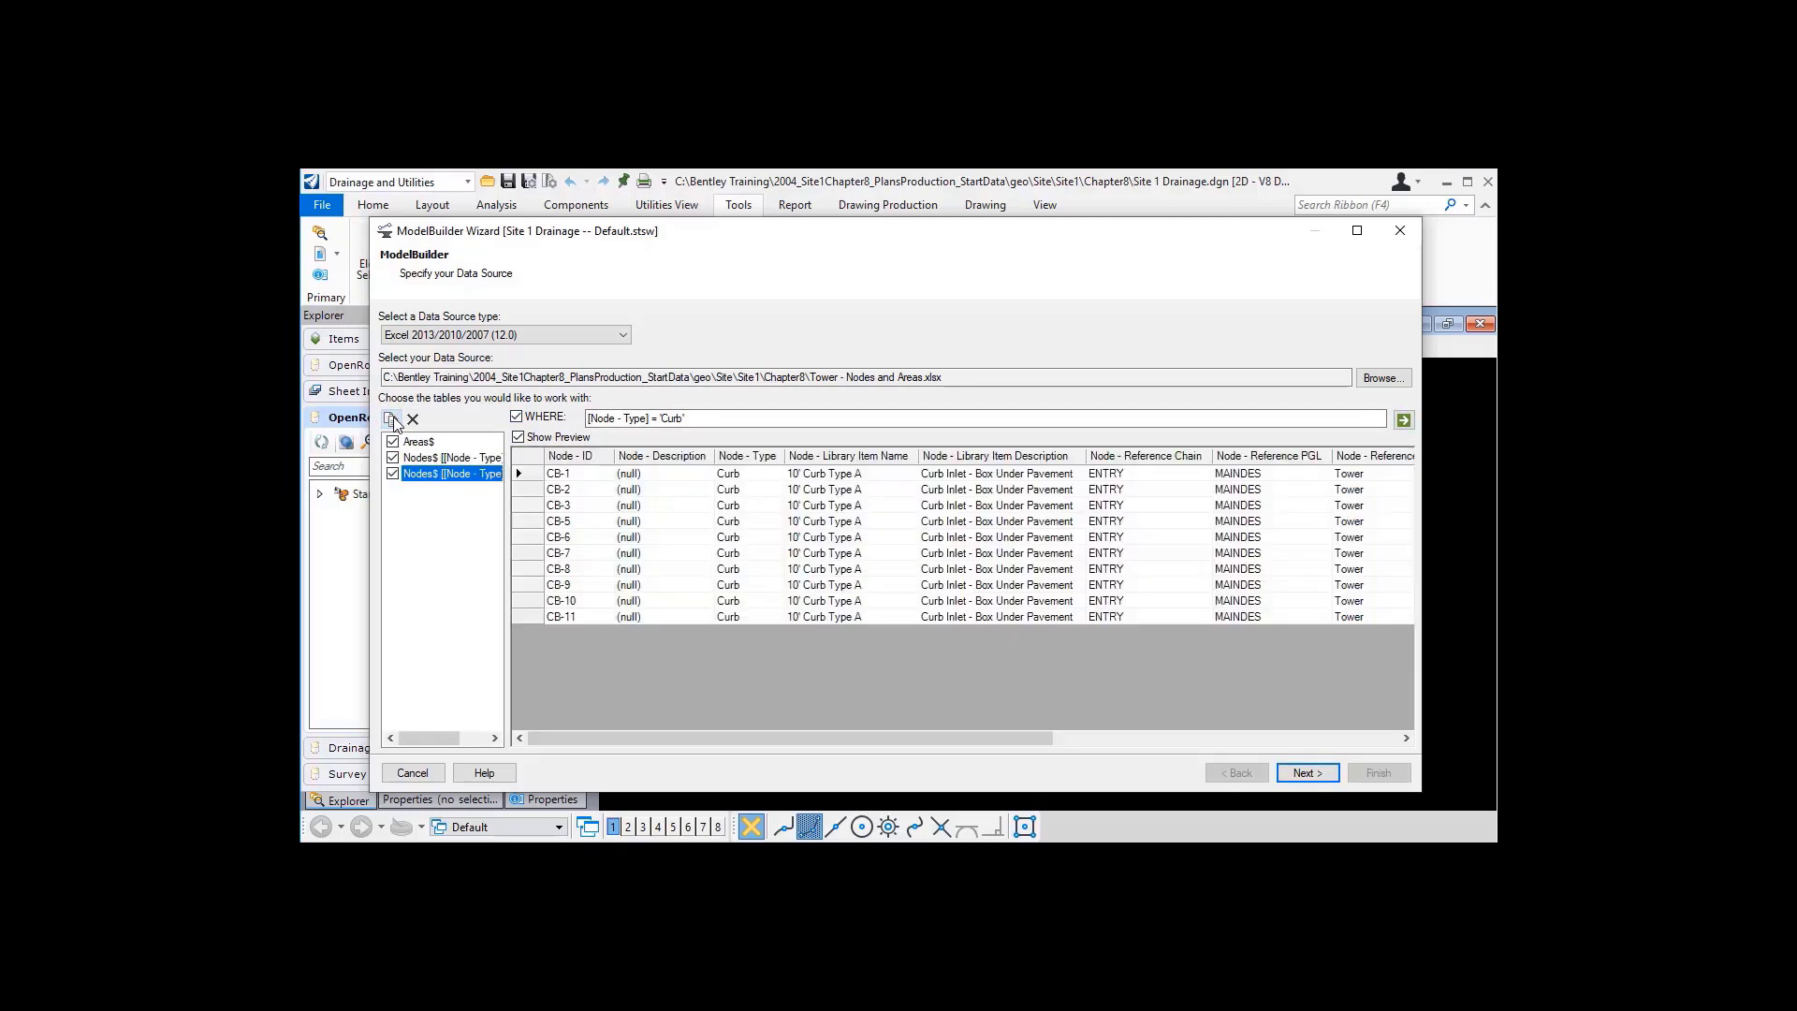
click(679, 418)
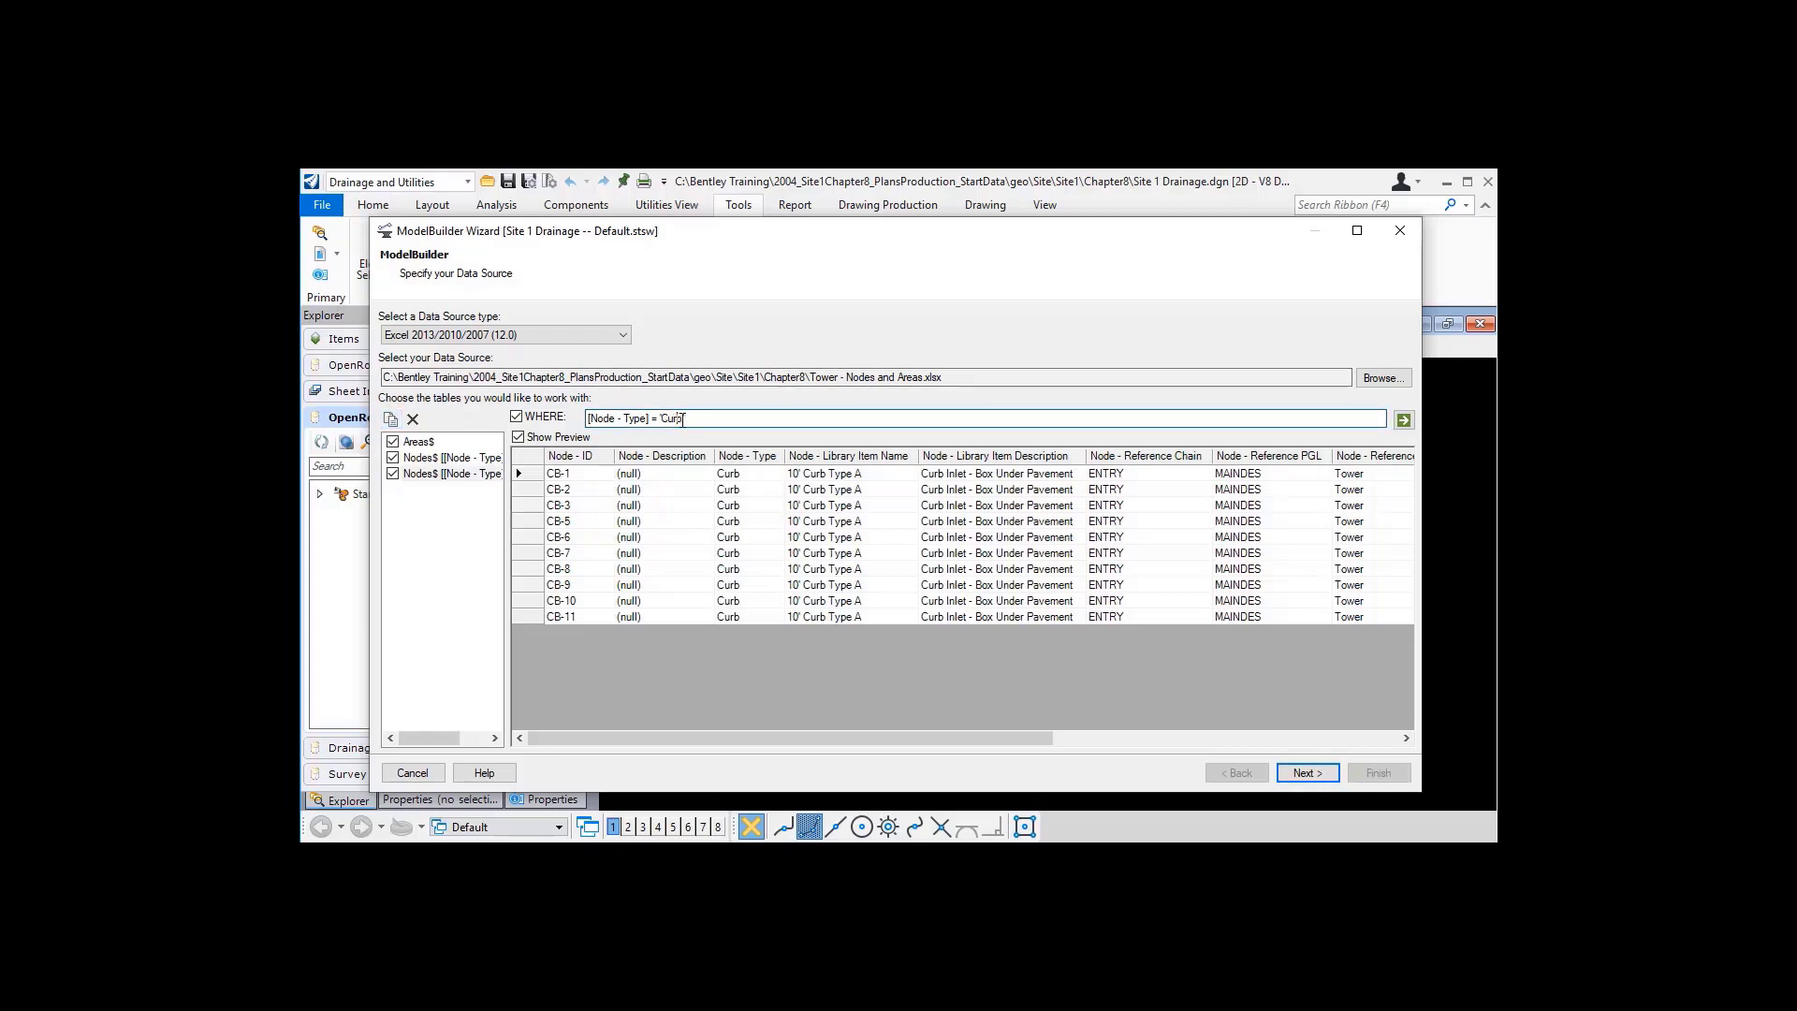
drag(685, 419, 664, 420)
text(Outlet)
click(1404, 420)
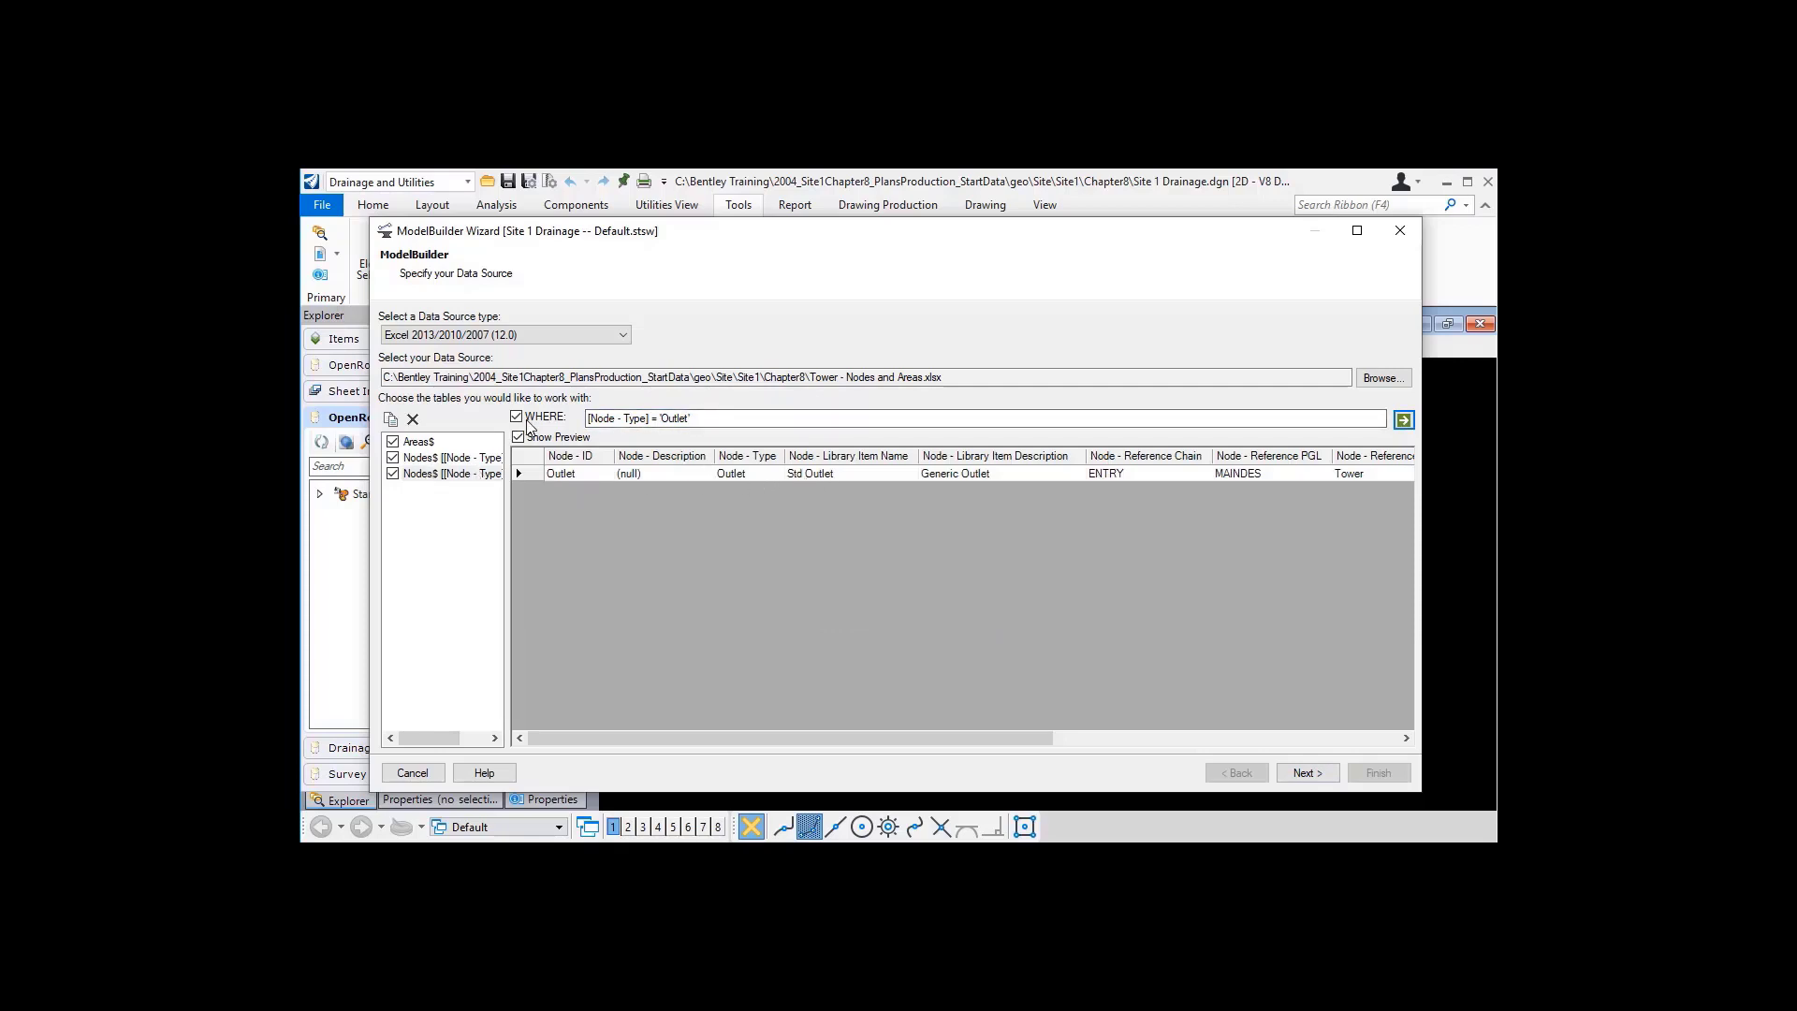
- Duplicate the outlet-filtered table and filter the copy with [Node - Type] = 'Junction' AND [Node - Library Item Description] = 'Box'
click(392, 421)
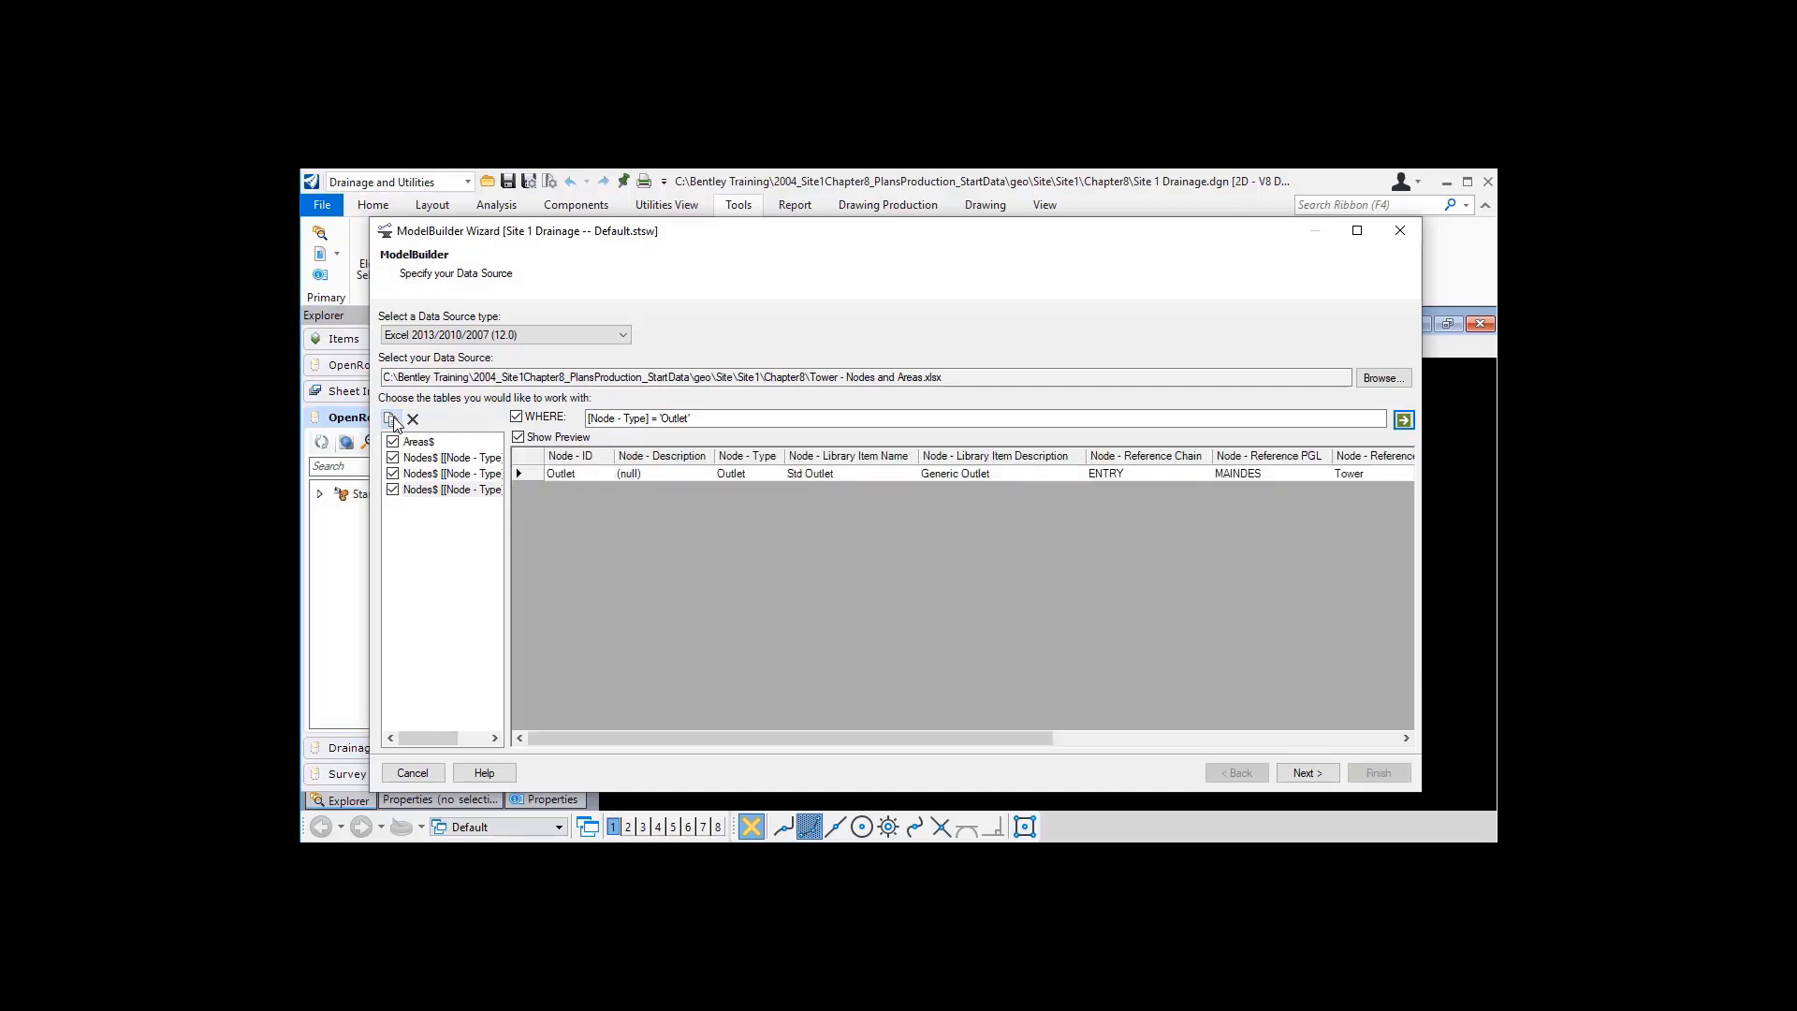
click(515, 416)
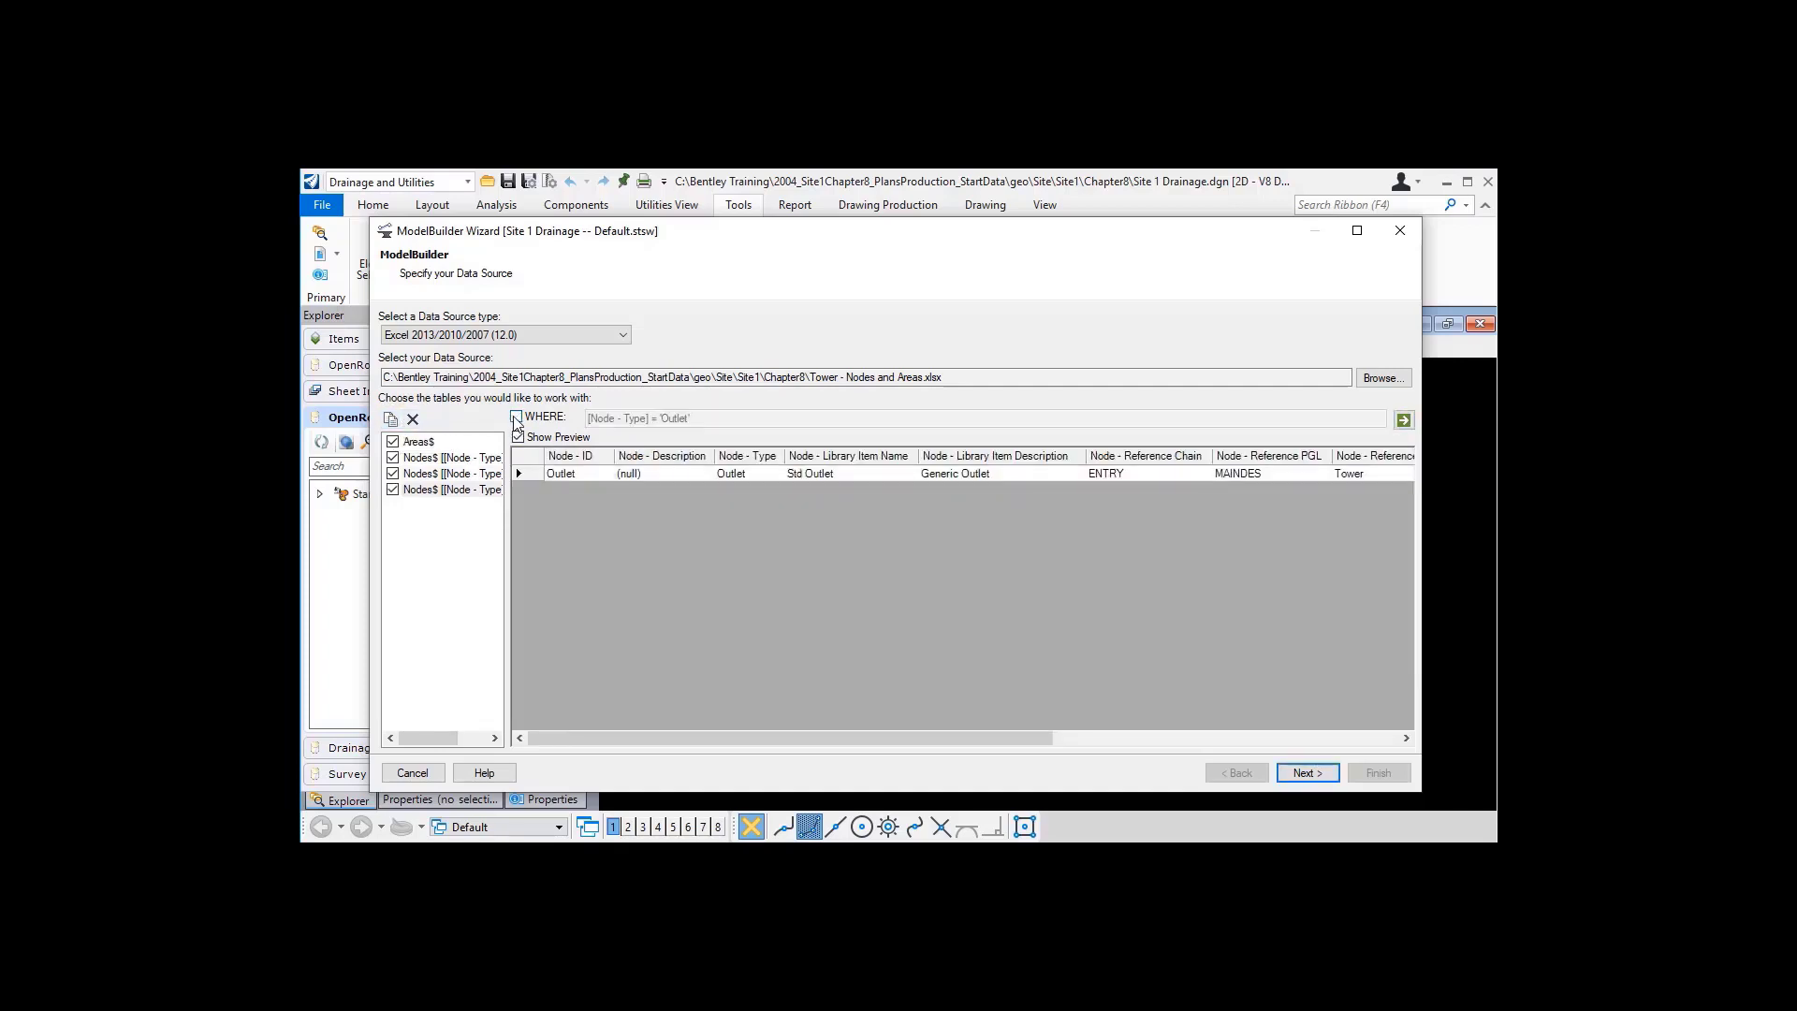
click(1403, 419)
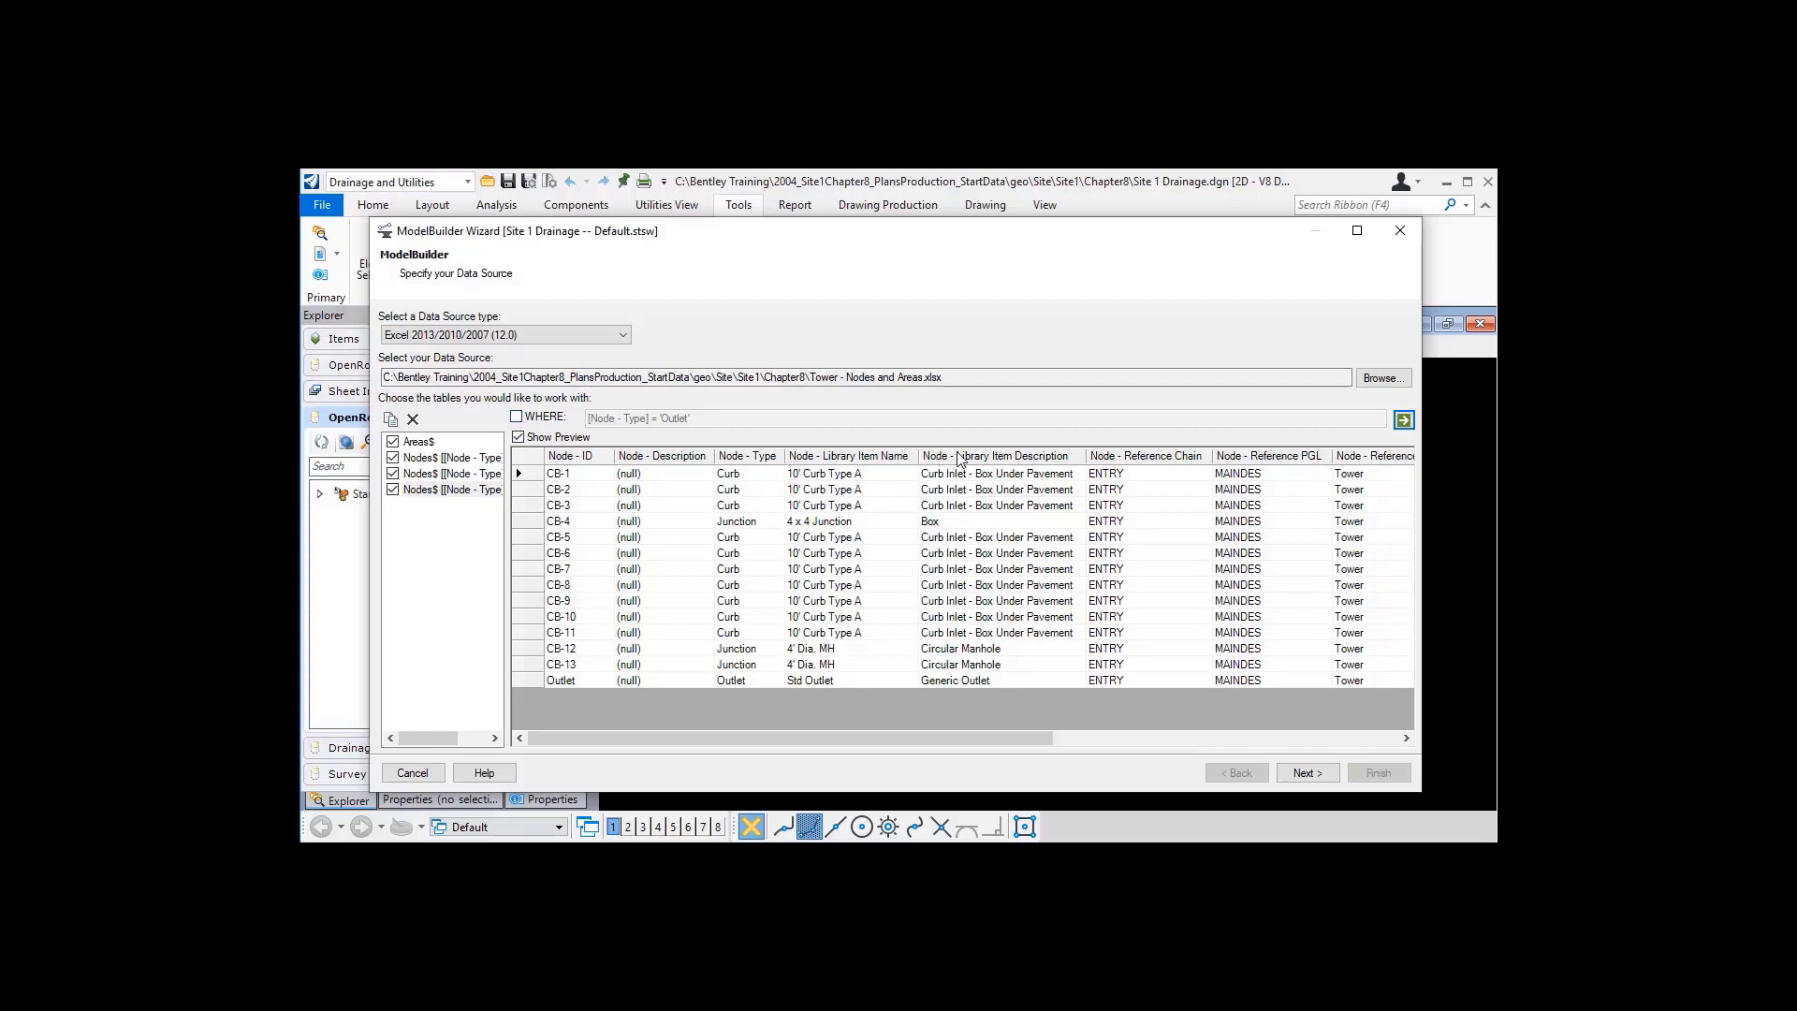
click(516, 417)
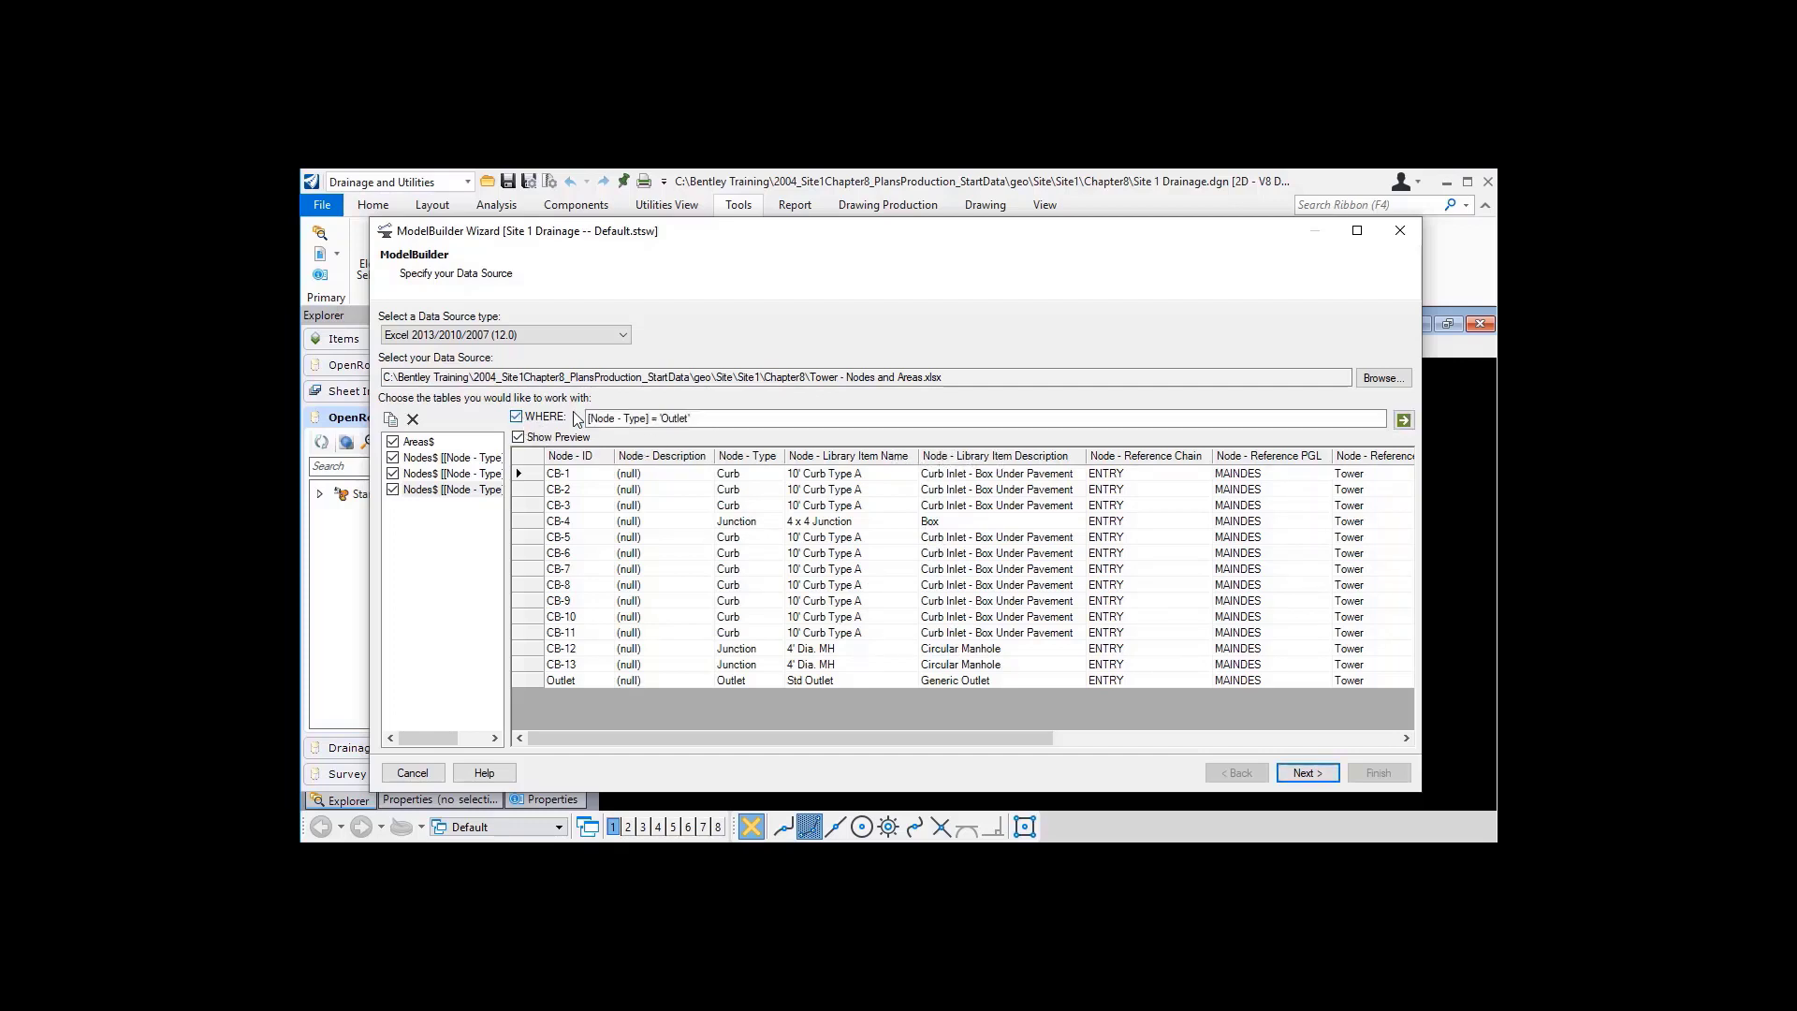
double_click(675, 418)
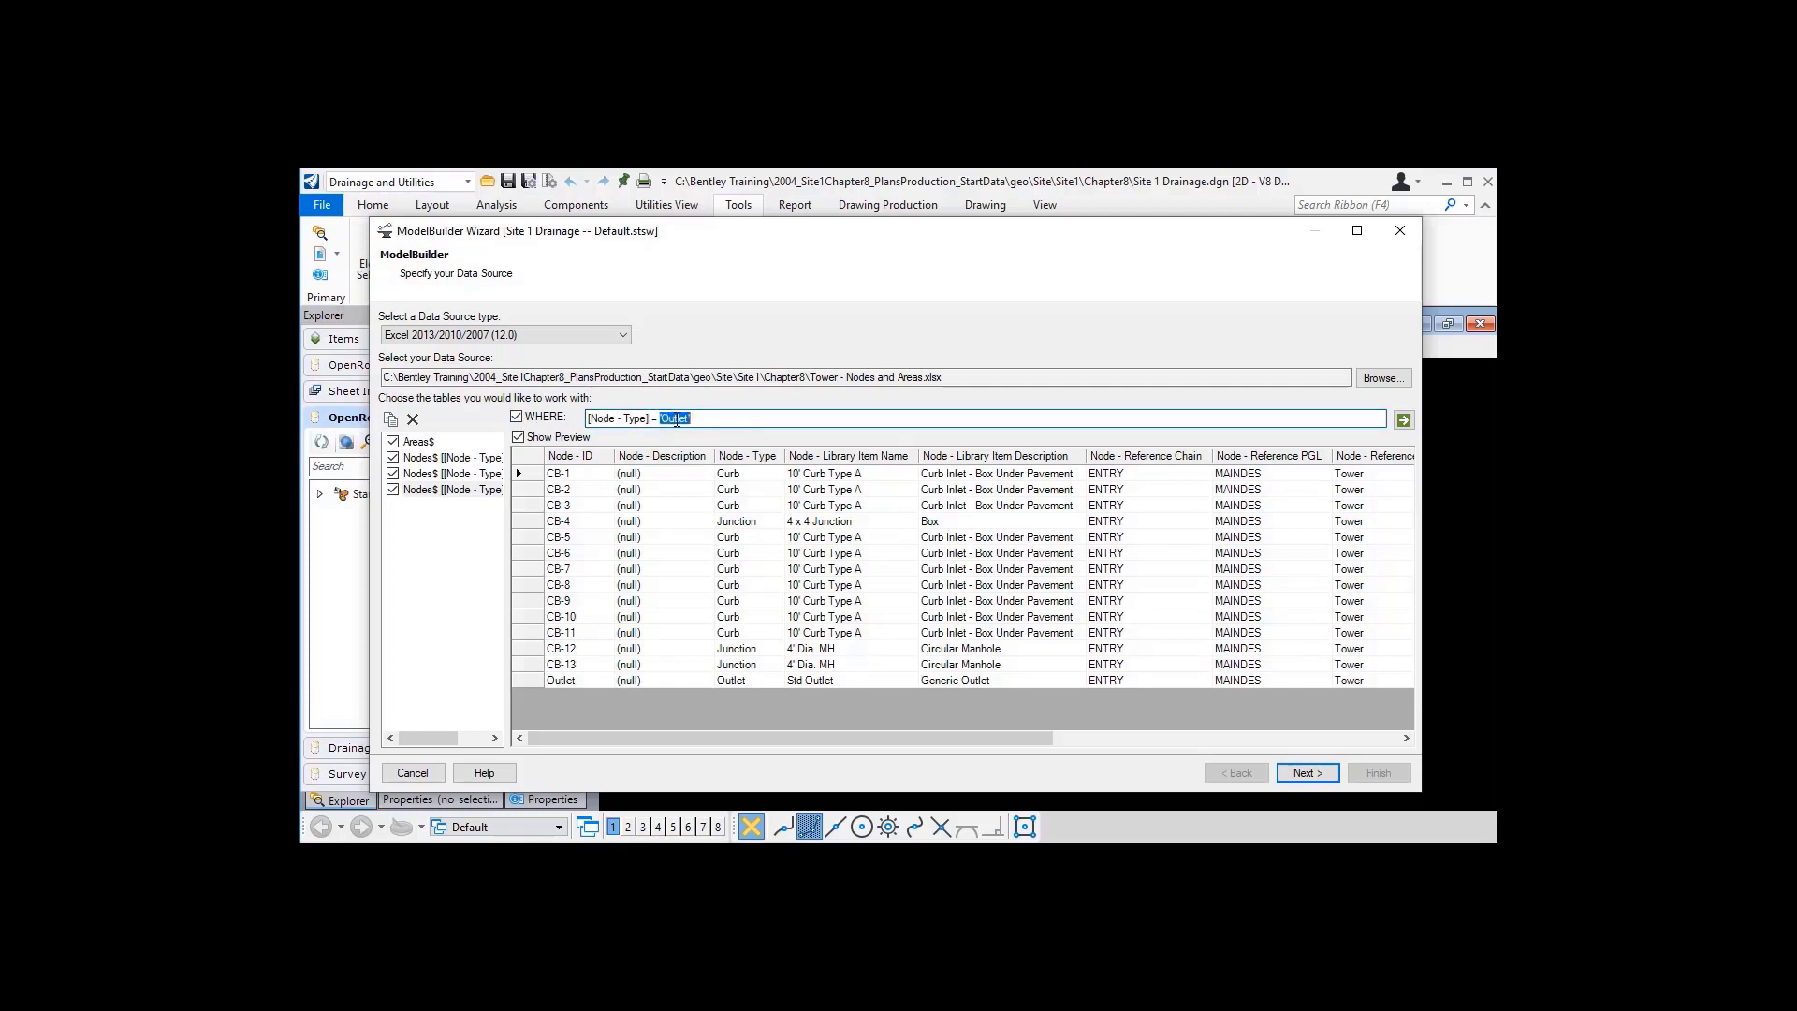
text('Junction)
text(' AND [Node - Library Item Description] =)
text('Box)
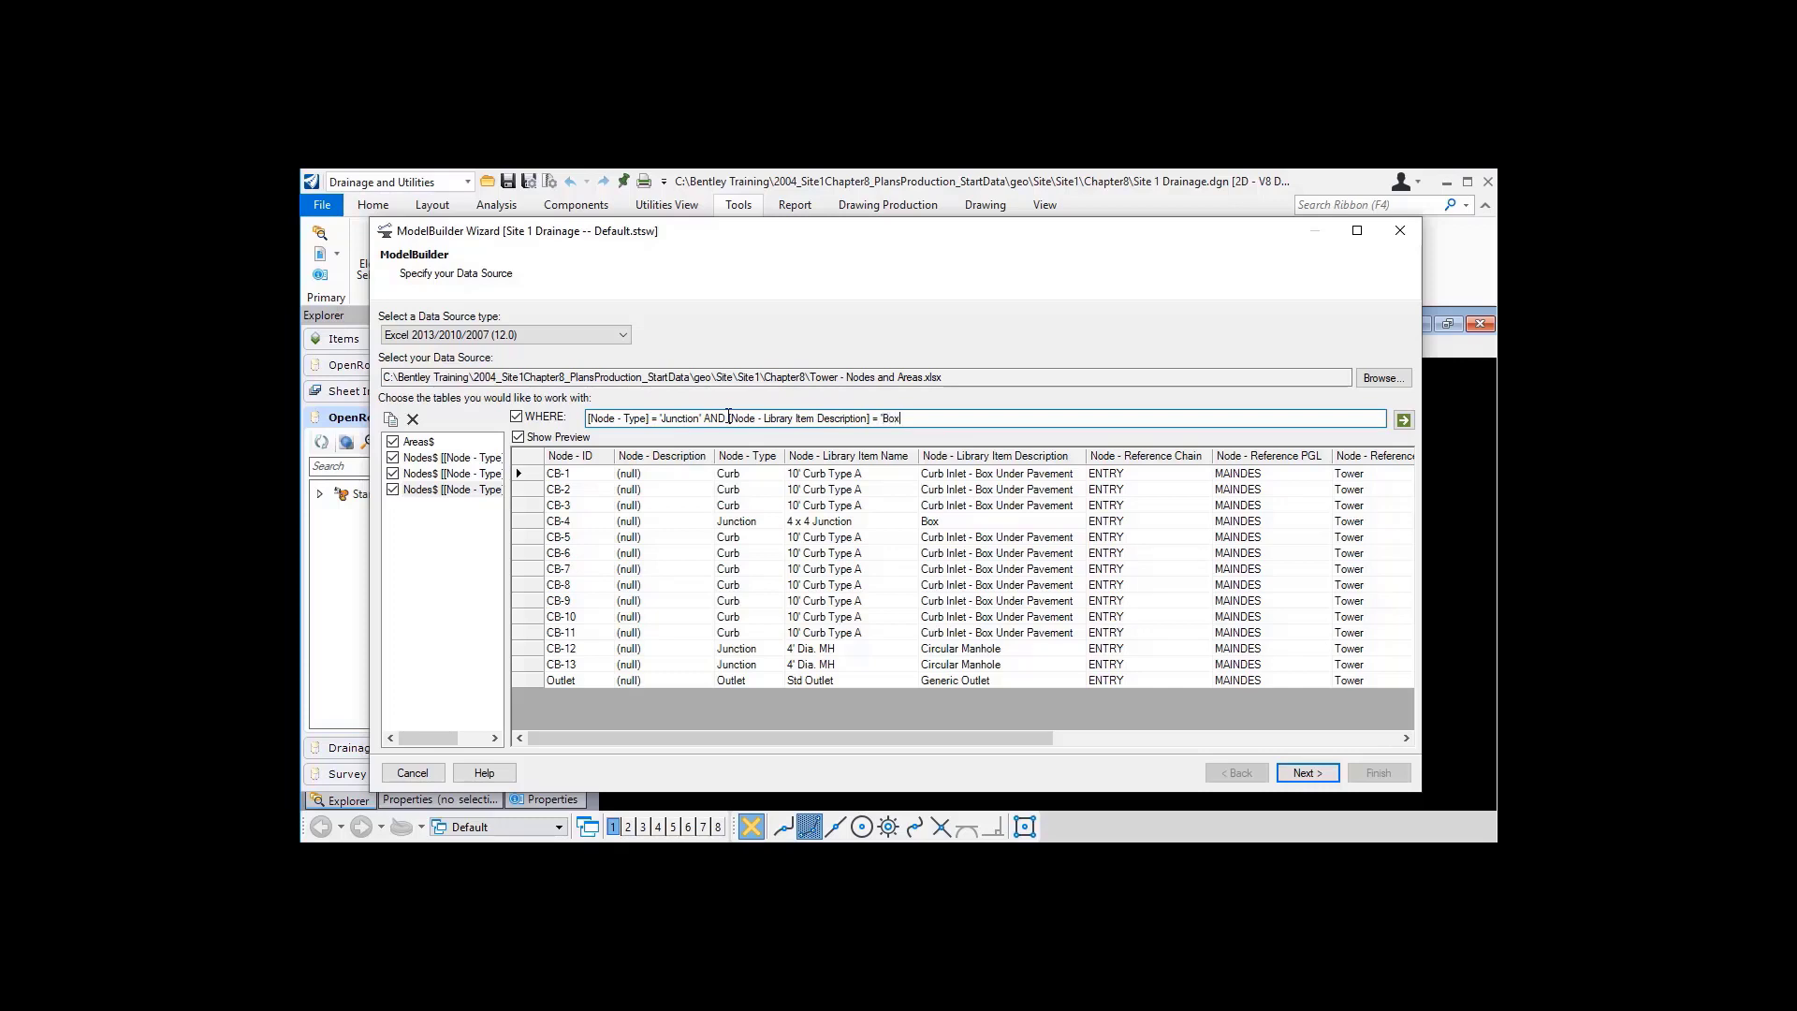
click(1404, 420)
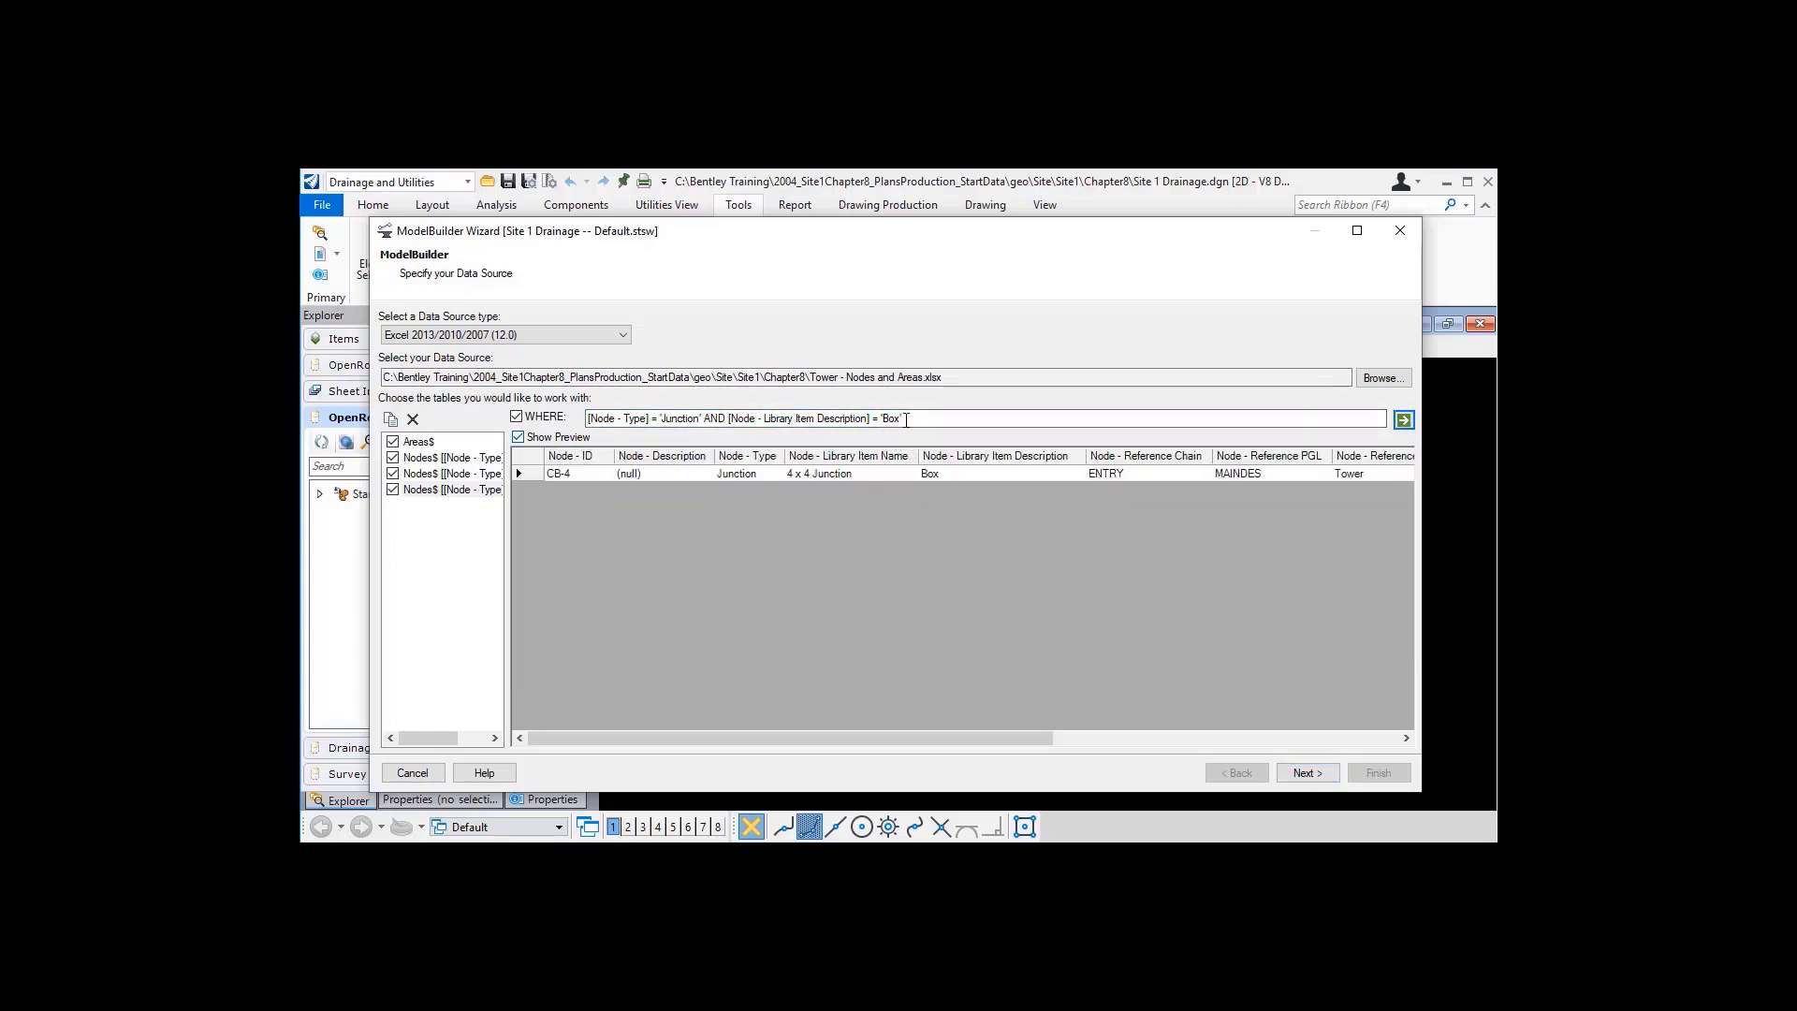
- Duplicate the box junction table and filter the copy with [Node - Type] = 'Junction' AND [Node - Library Item Description] LIKE 'Circular%'
click(395, 426)
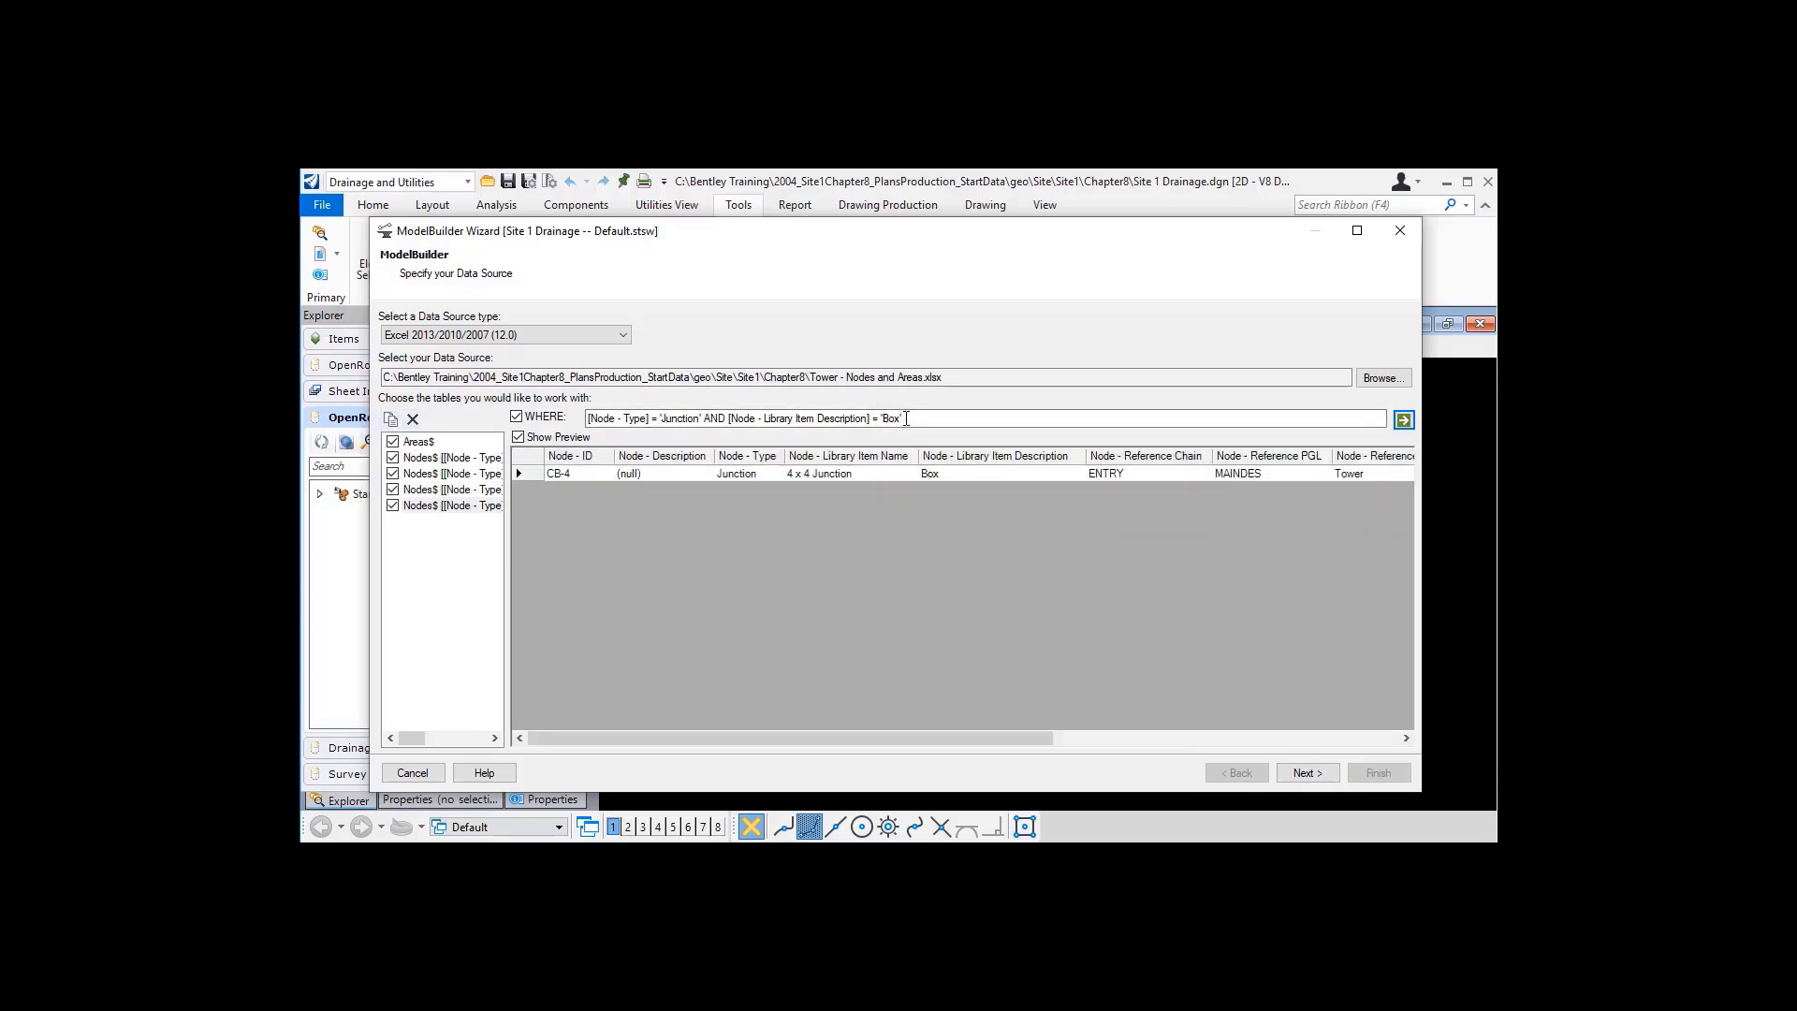
drag(906, 418, 875, 418)
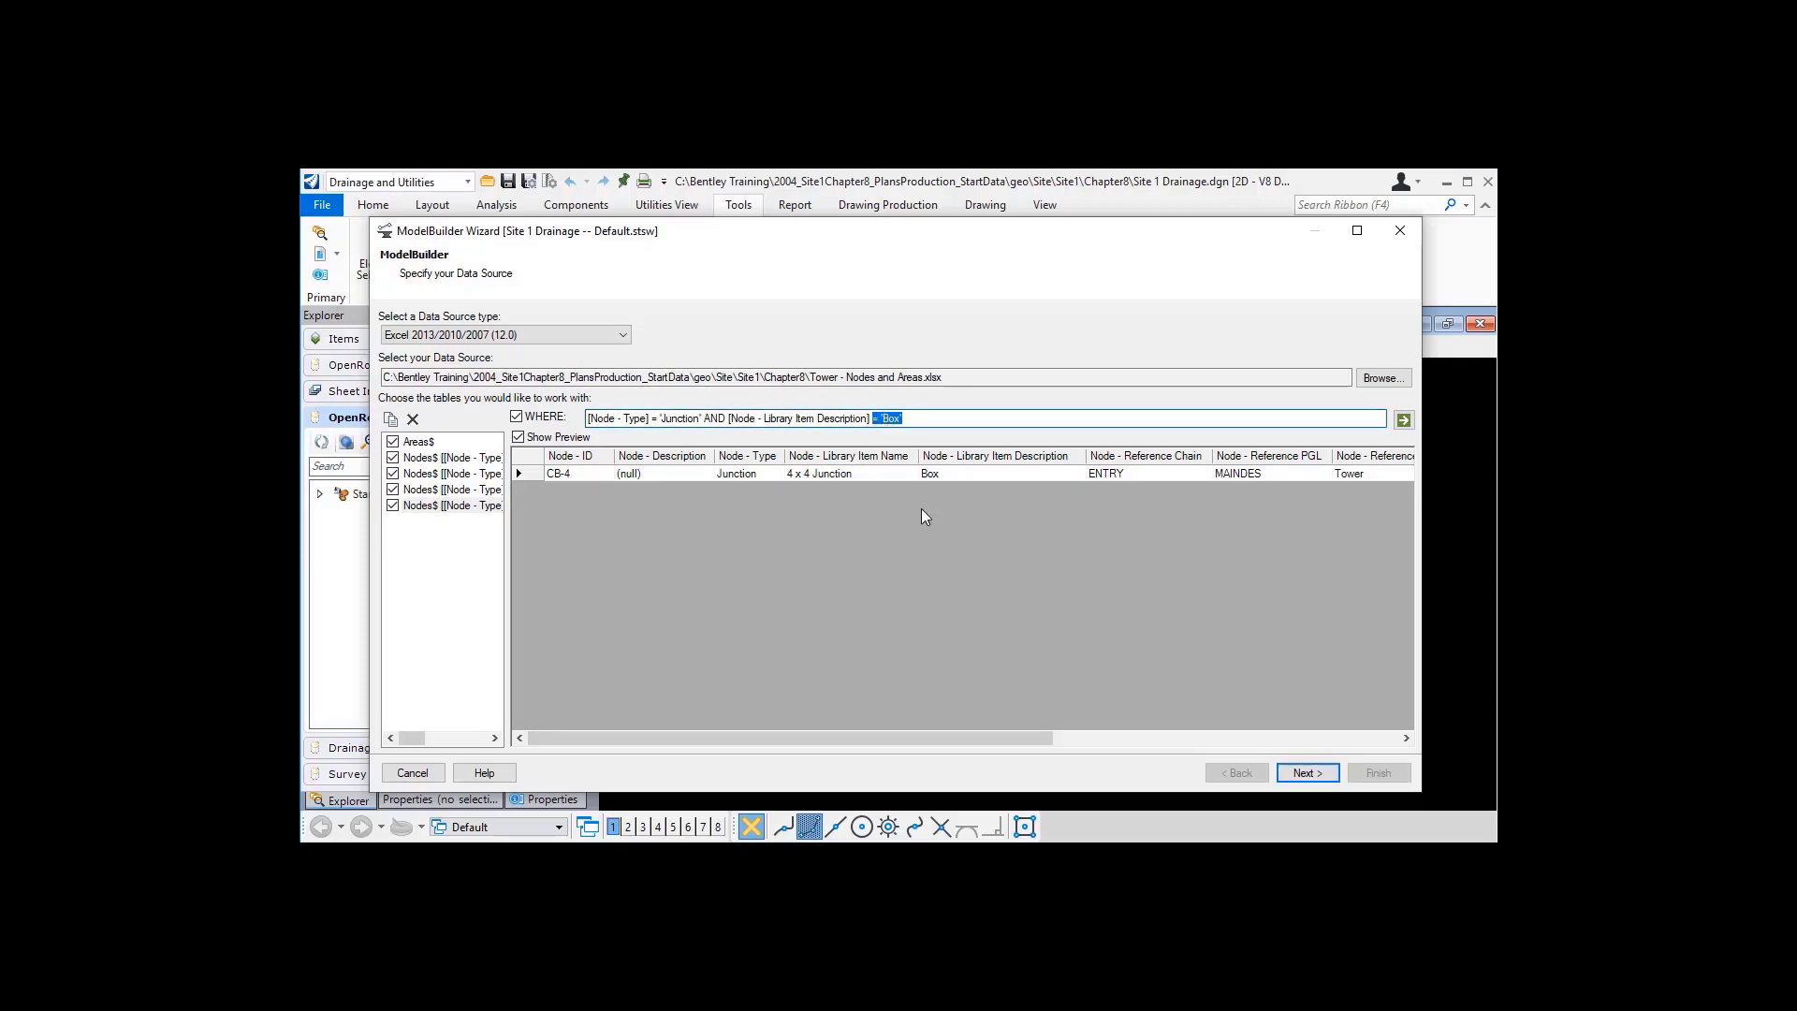
text(LIKE 'Circular%)
click(1403, 420)
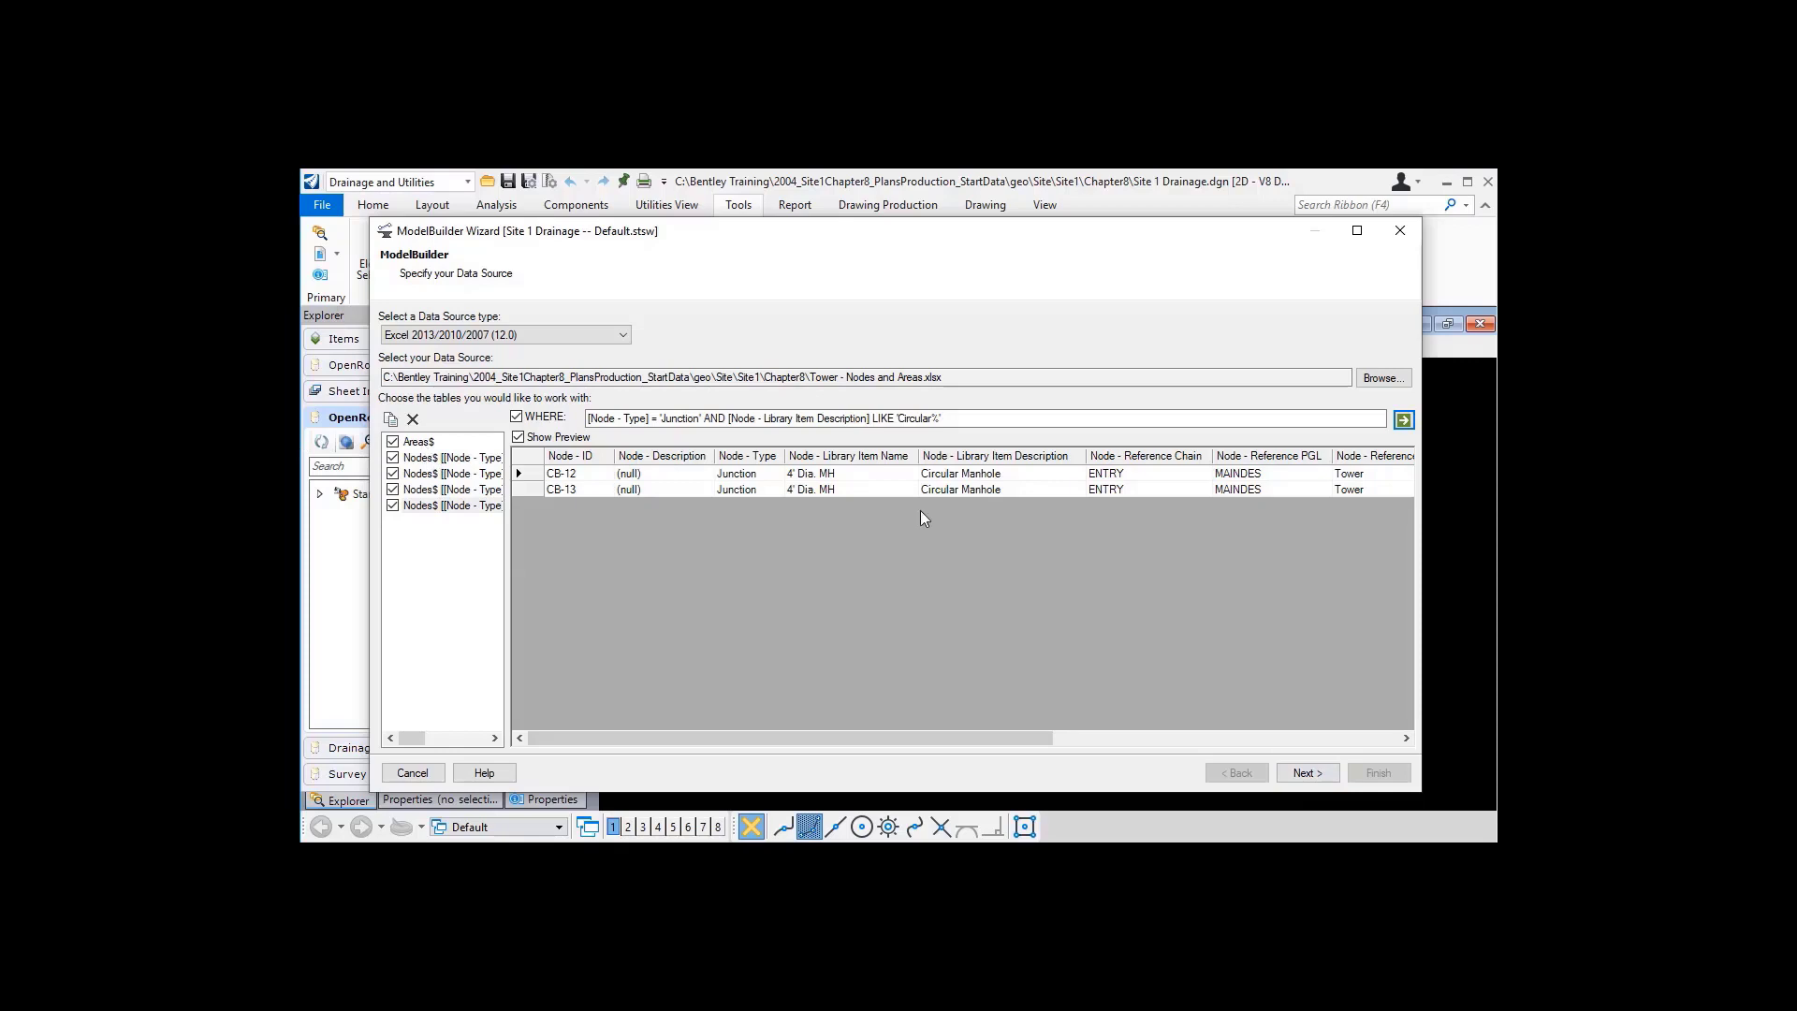
- Keep ft as coordinate unit, turn off creating nodes where none are found at pipe endpoints, and accept the default create/remove/update options
click(1308, 773)
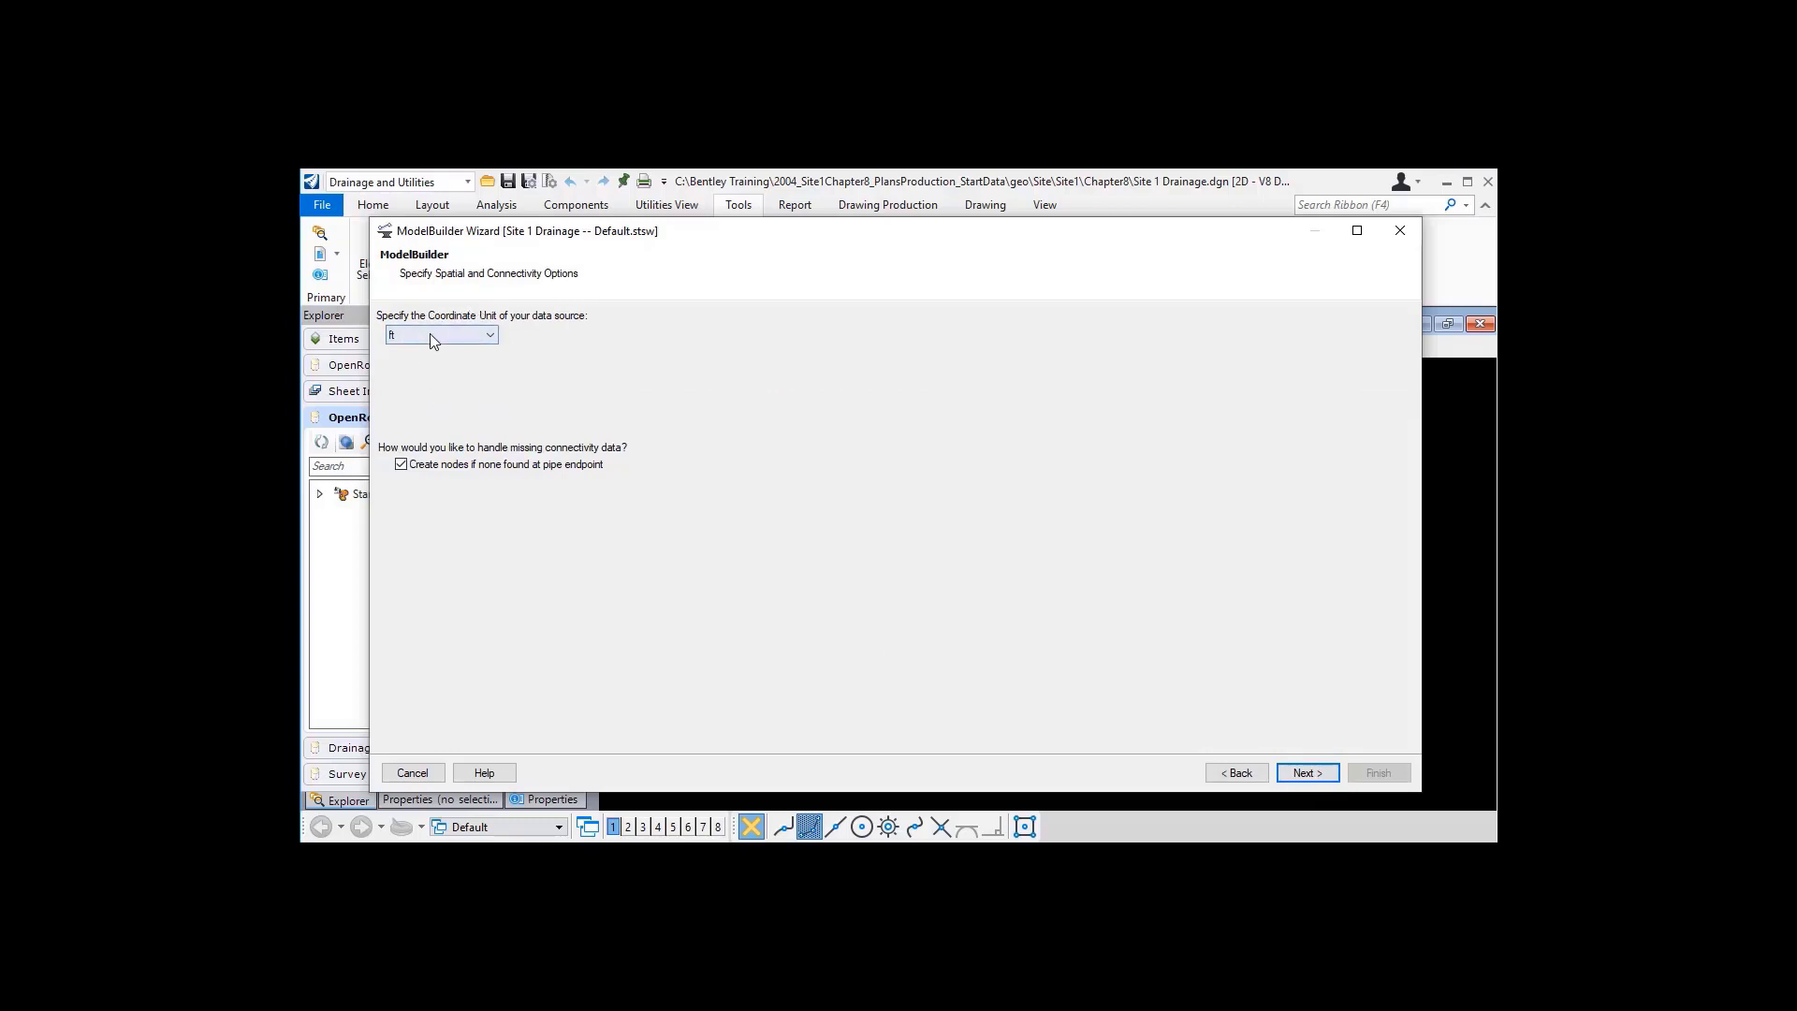
click(400, 466)
click(1301, 772)
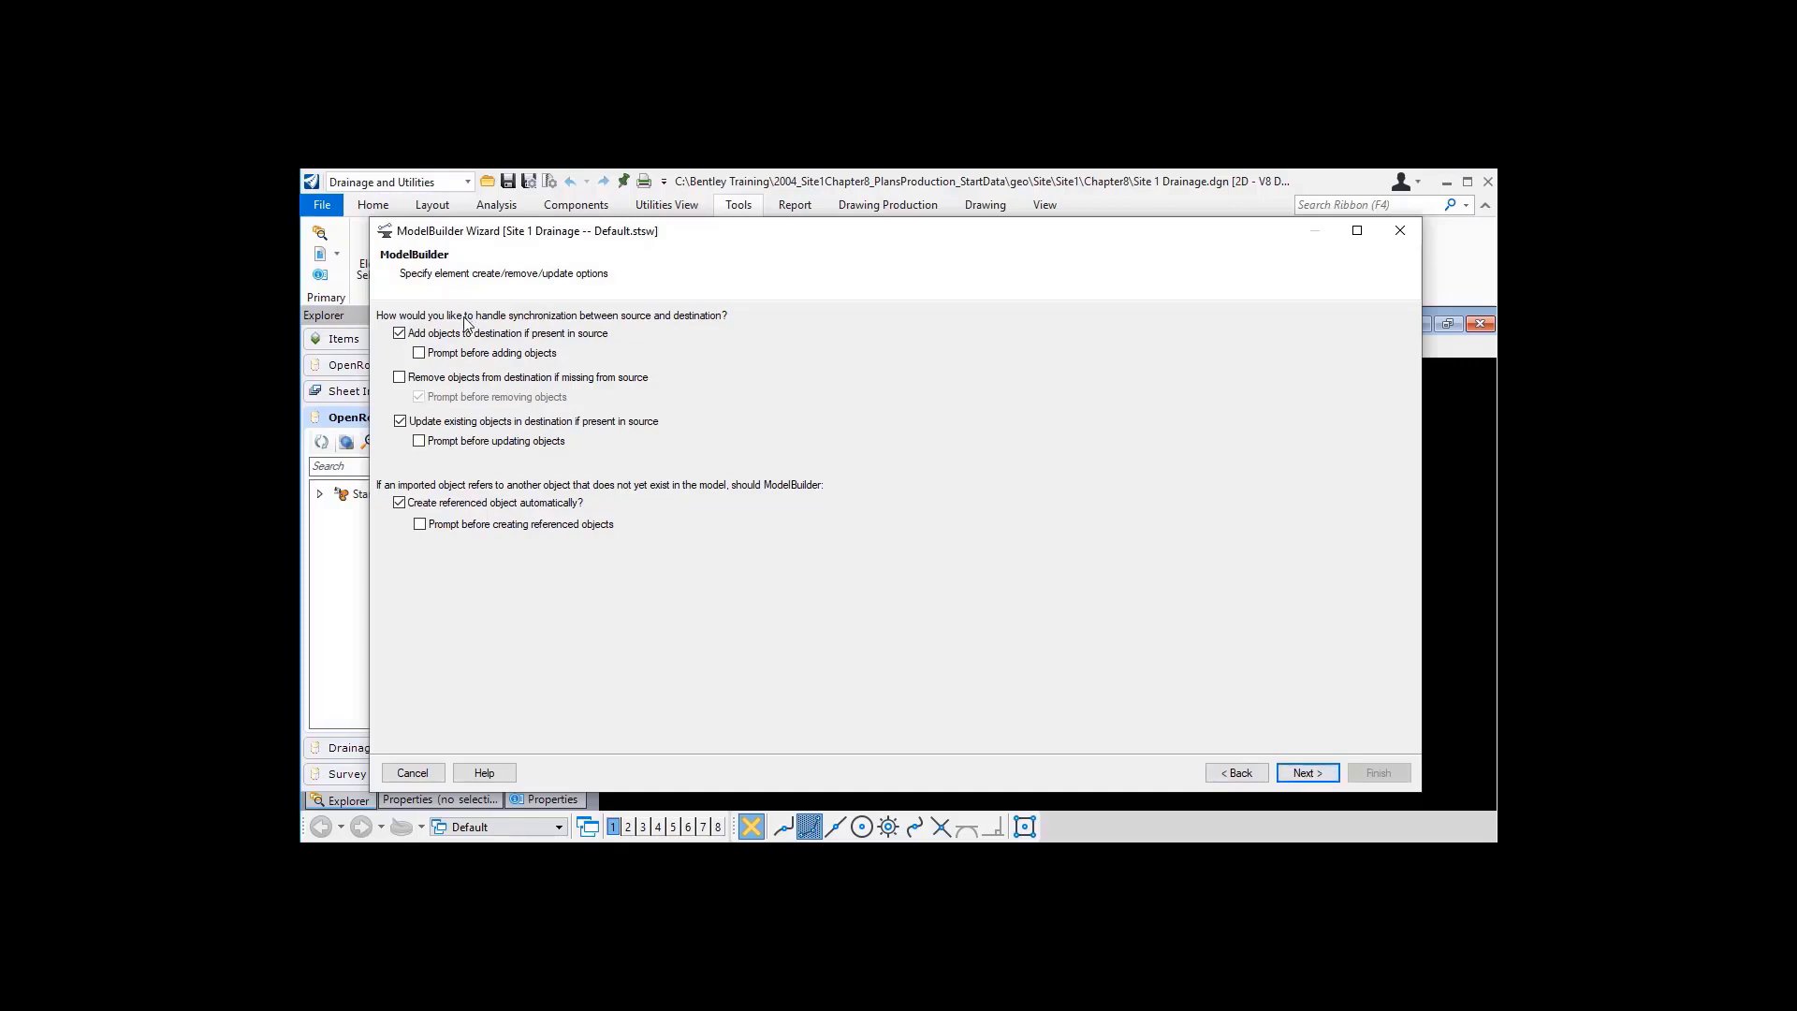
click(1307, 773)
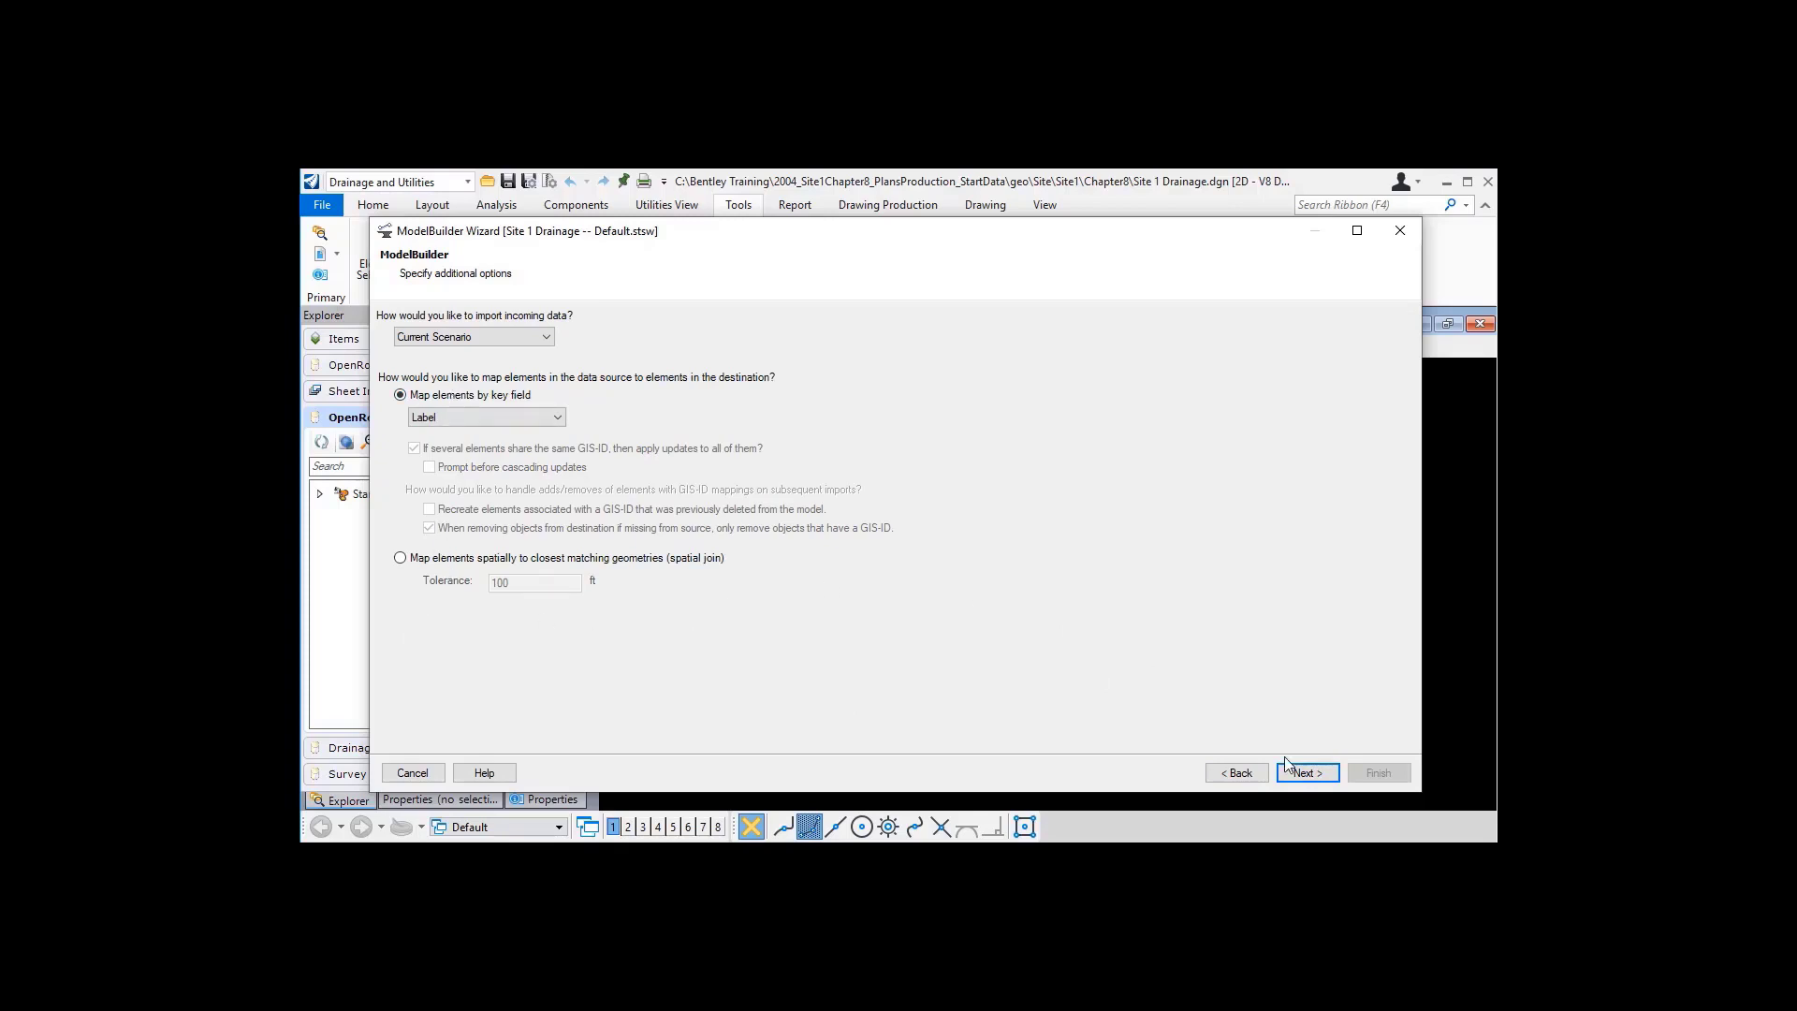
- Accept label-based mapping into the current scenario, then define the Areas$ table as Catchment with Area - ID as its key field
click(1308, 773)
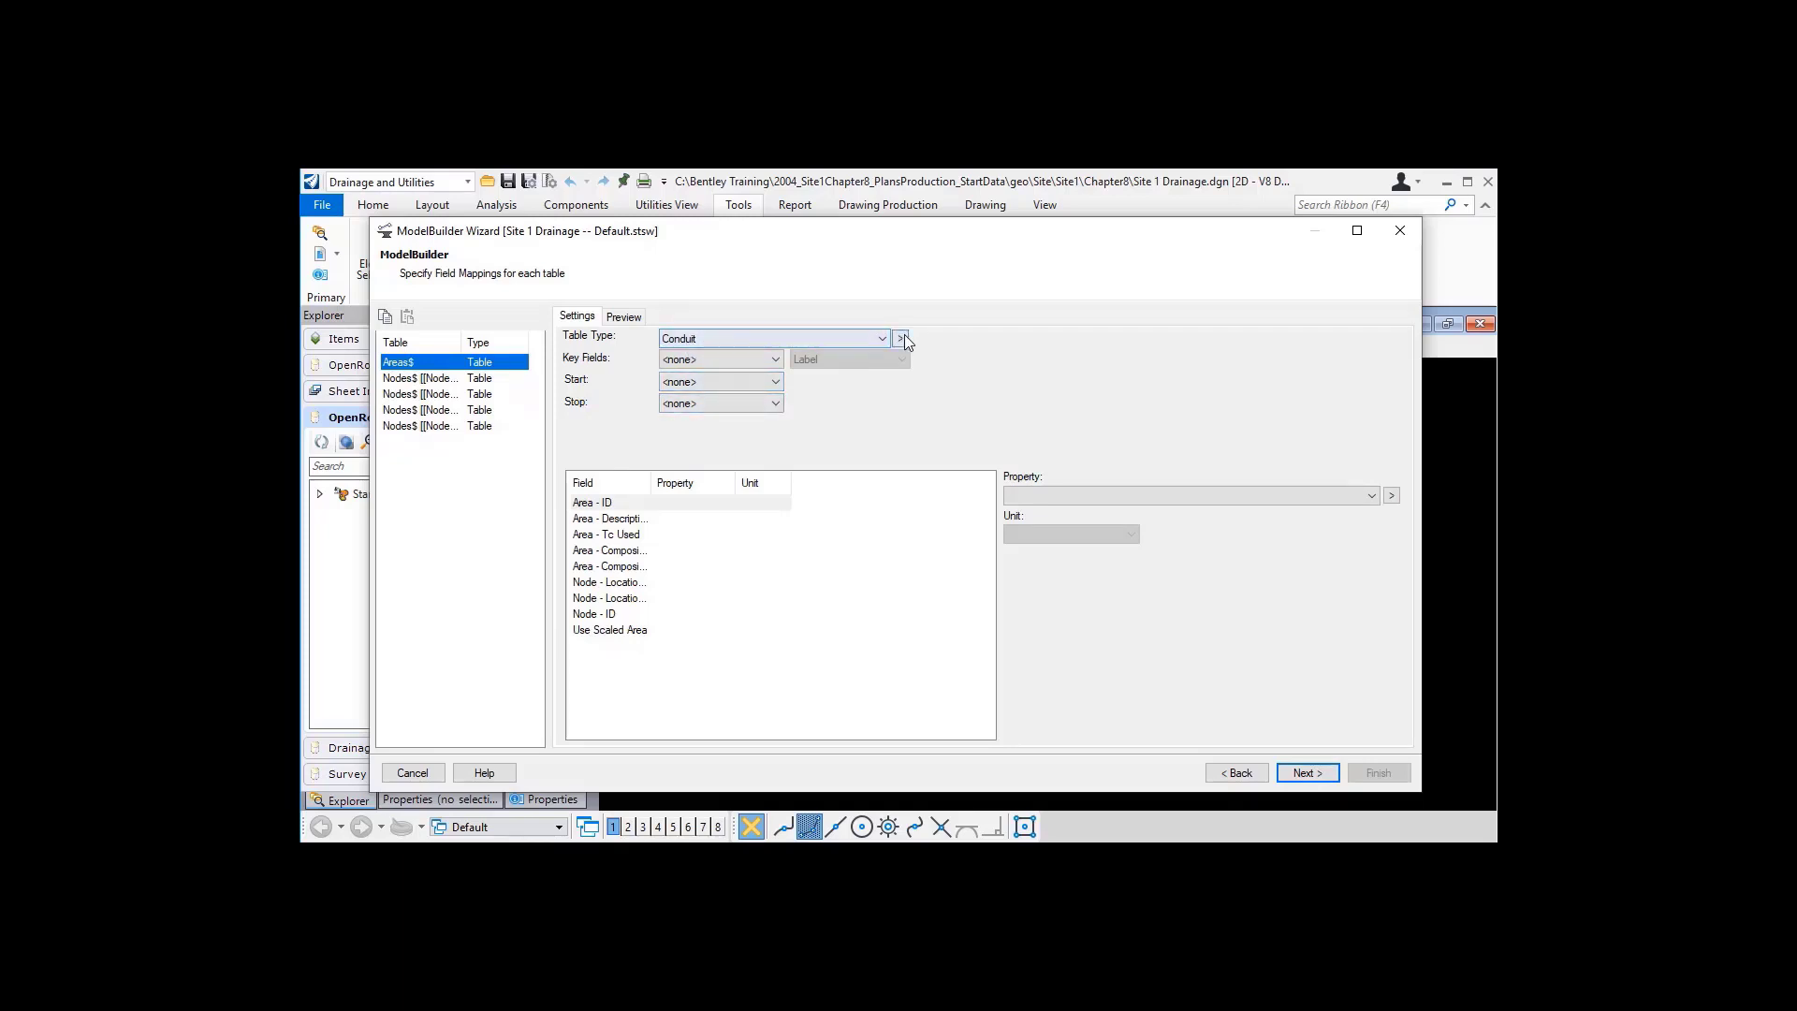
drag(650, 484, 706, 484)
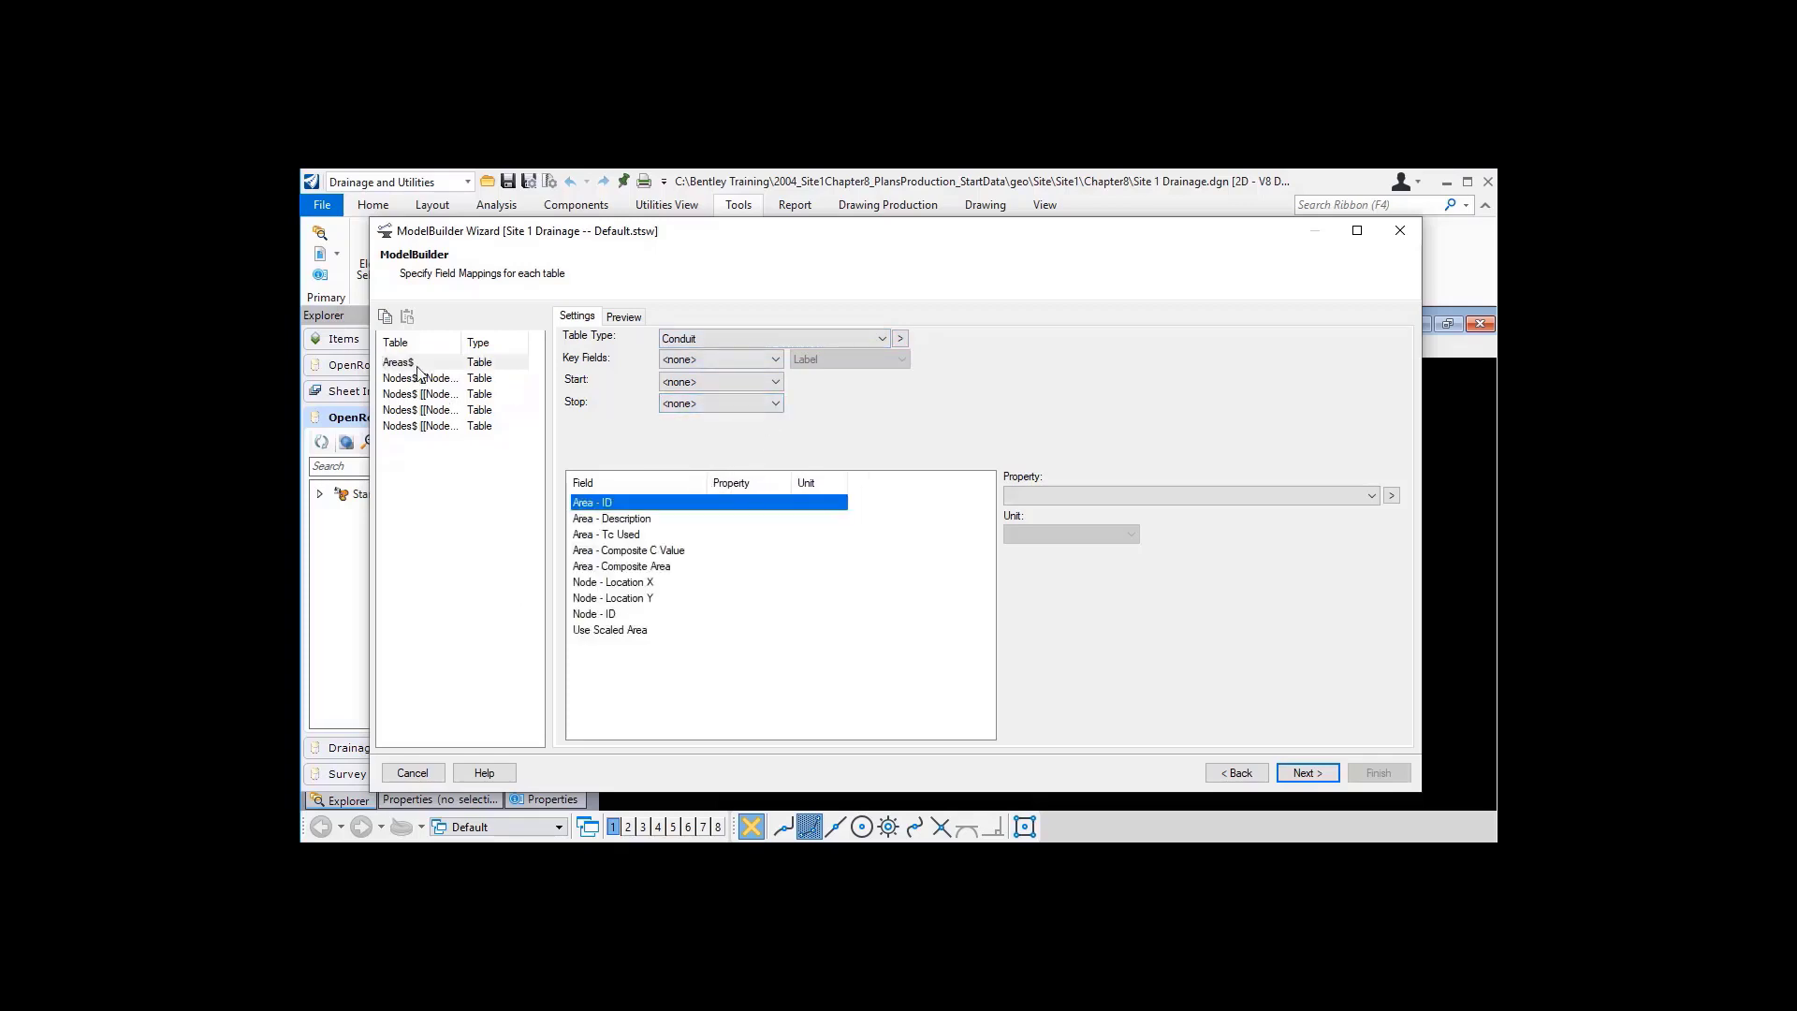
click(901, 338)
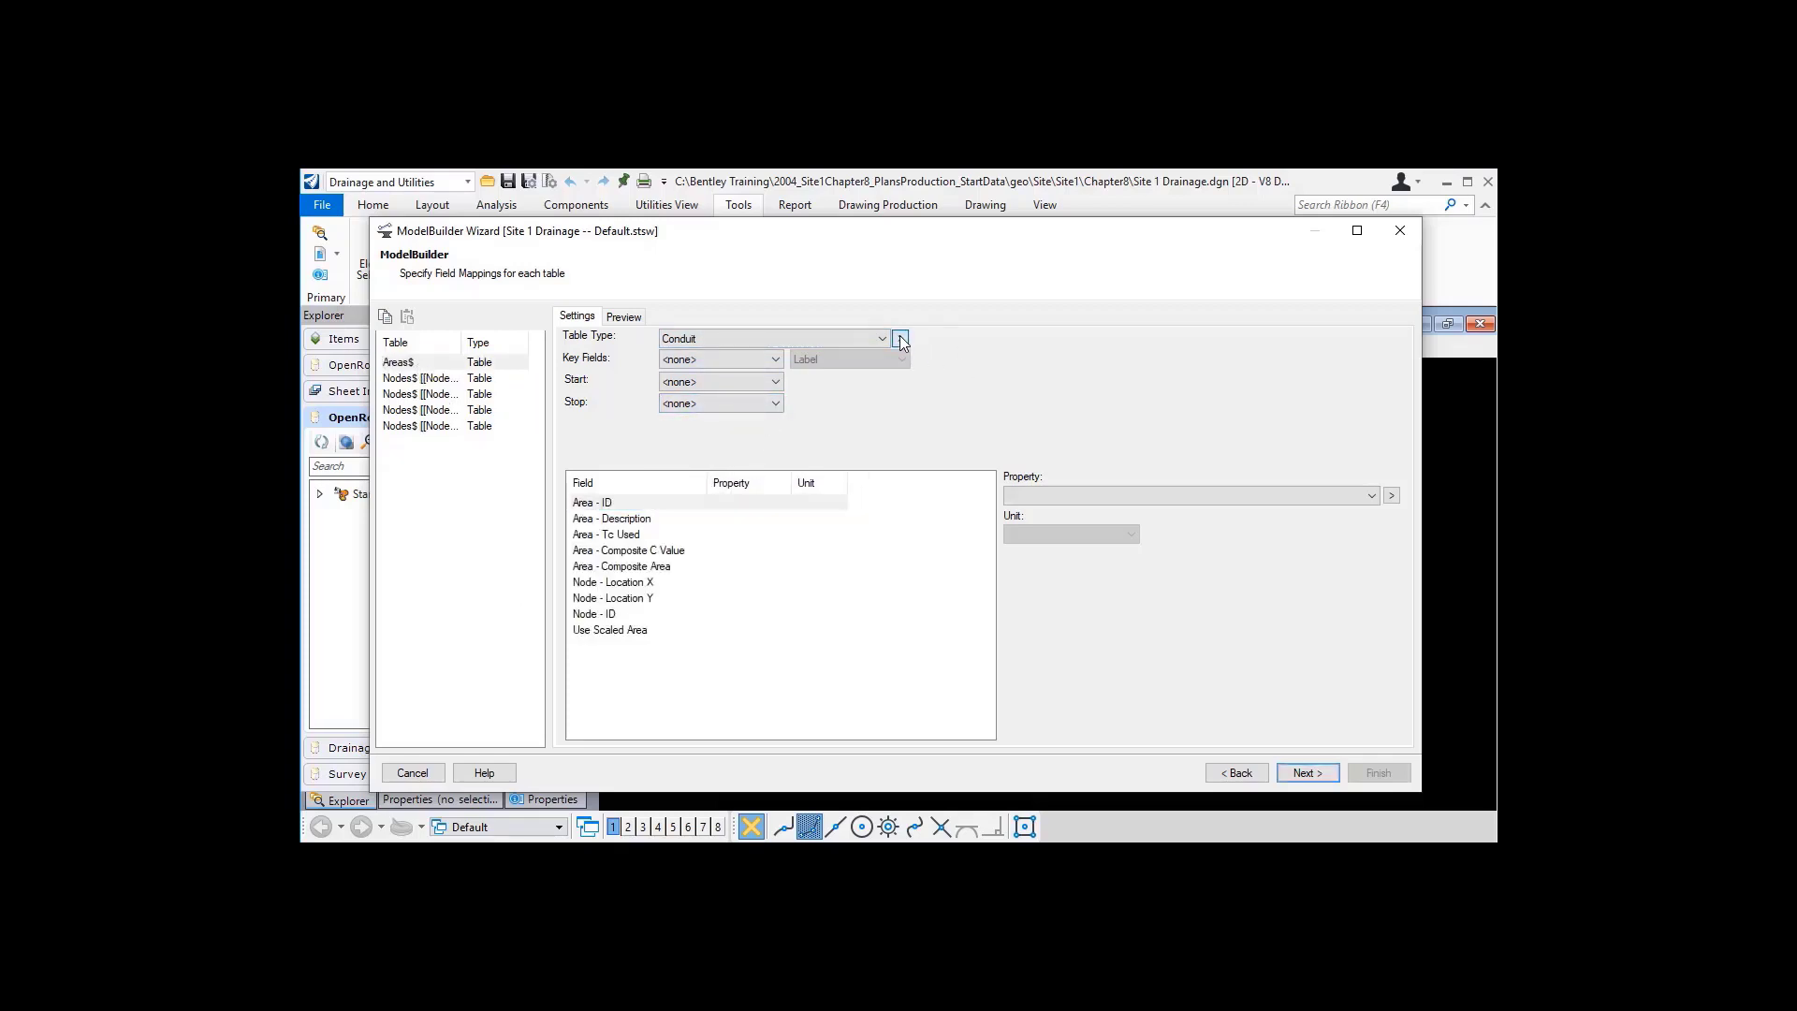
mouse_move(953, 346)
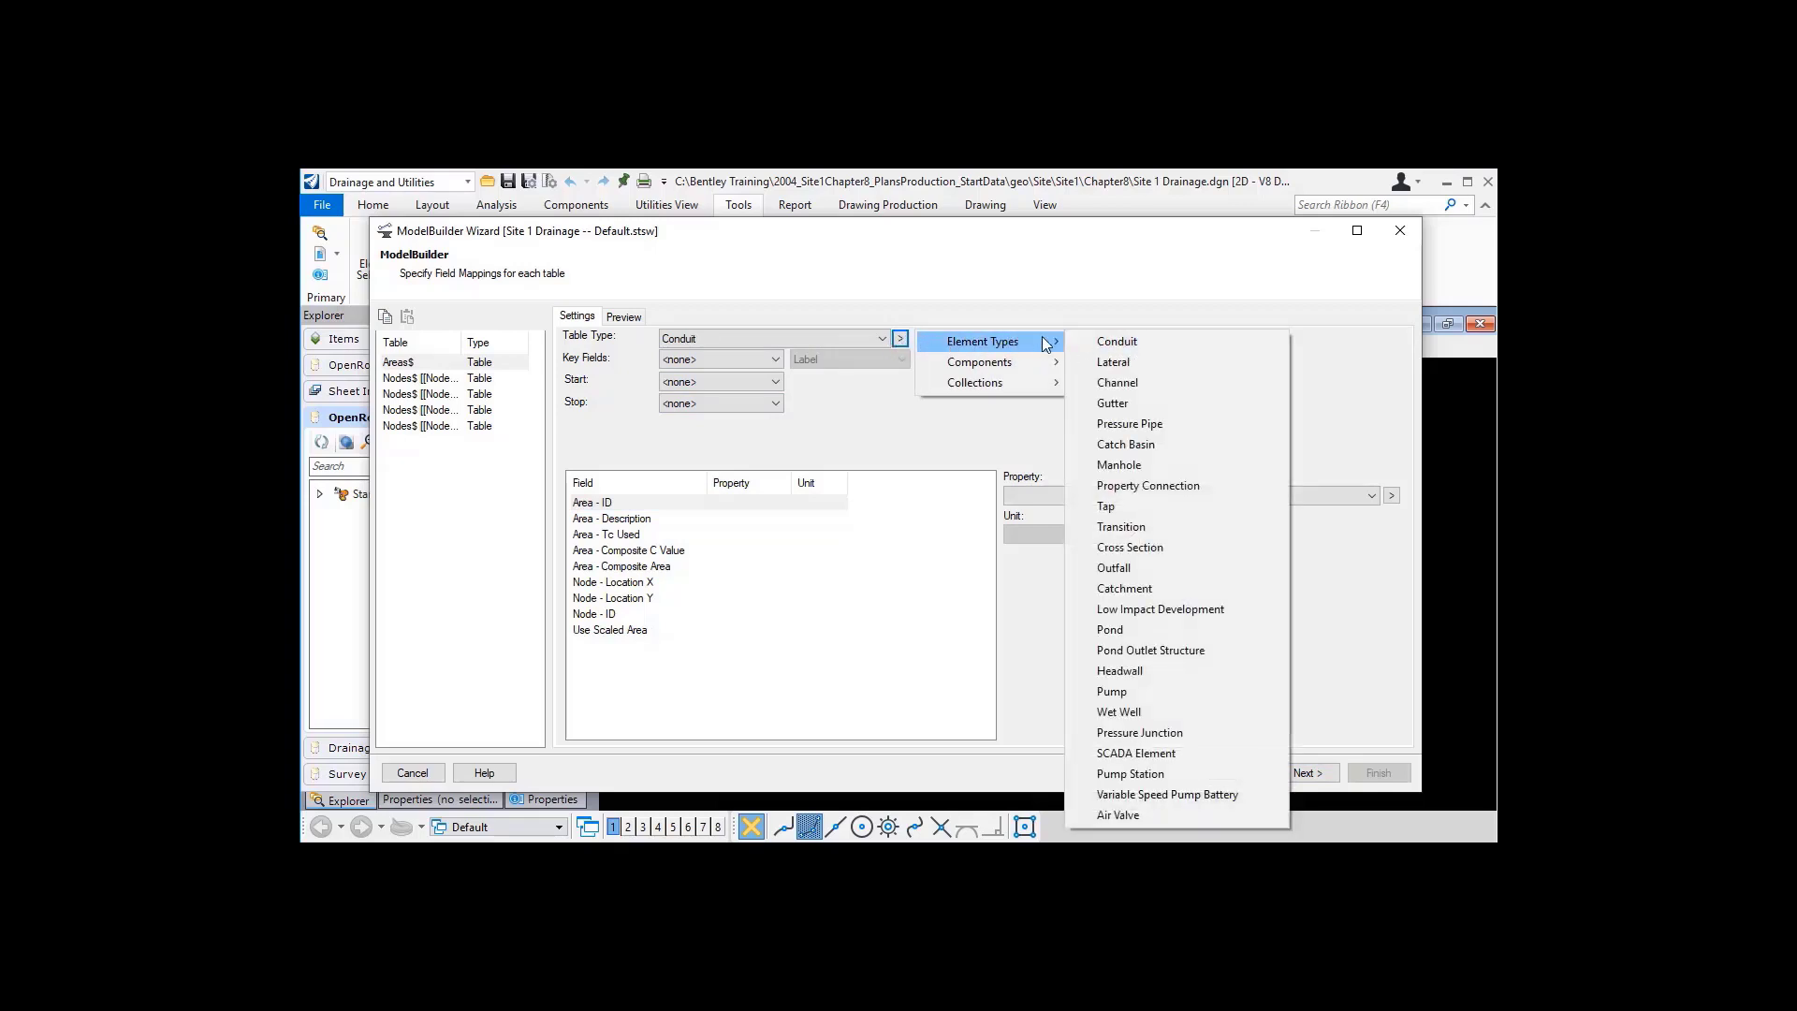
click(1124, 587)
click(715, 359)
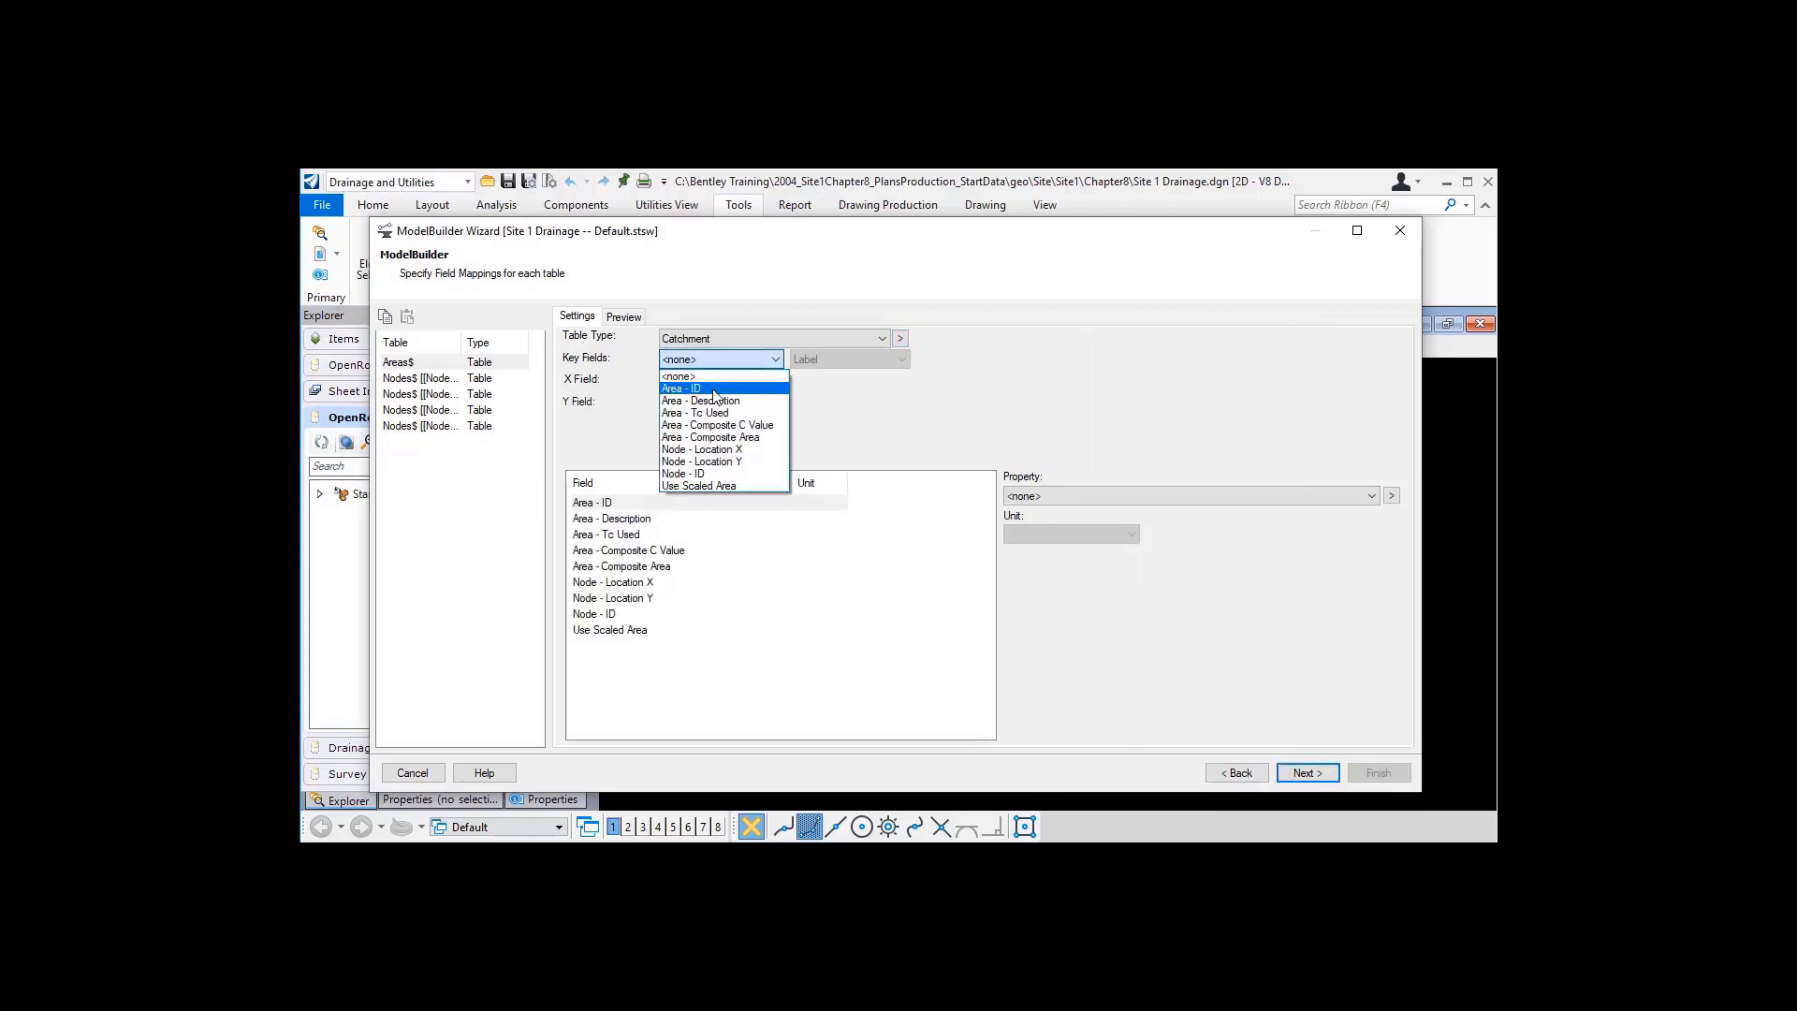
click(711, 388)
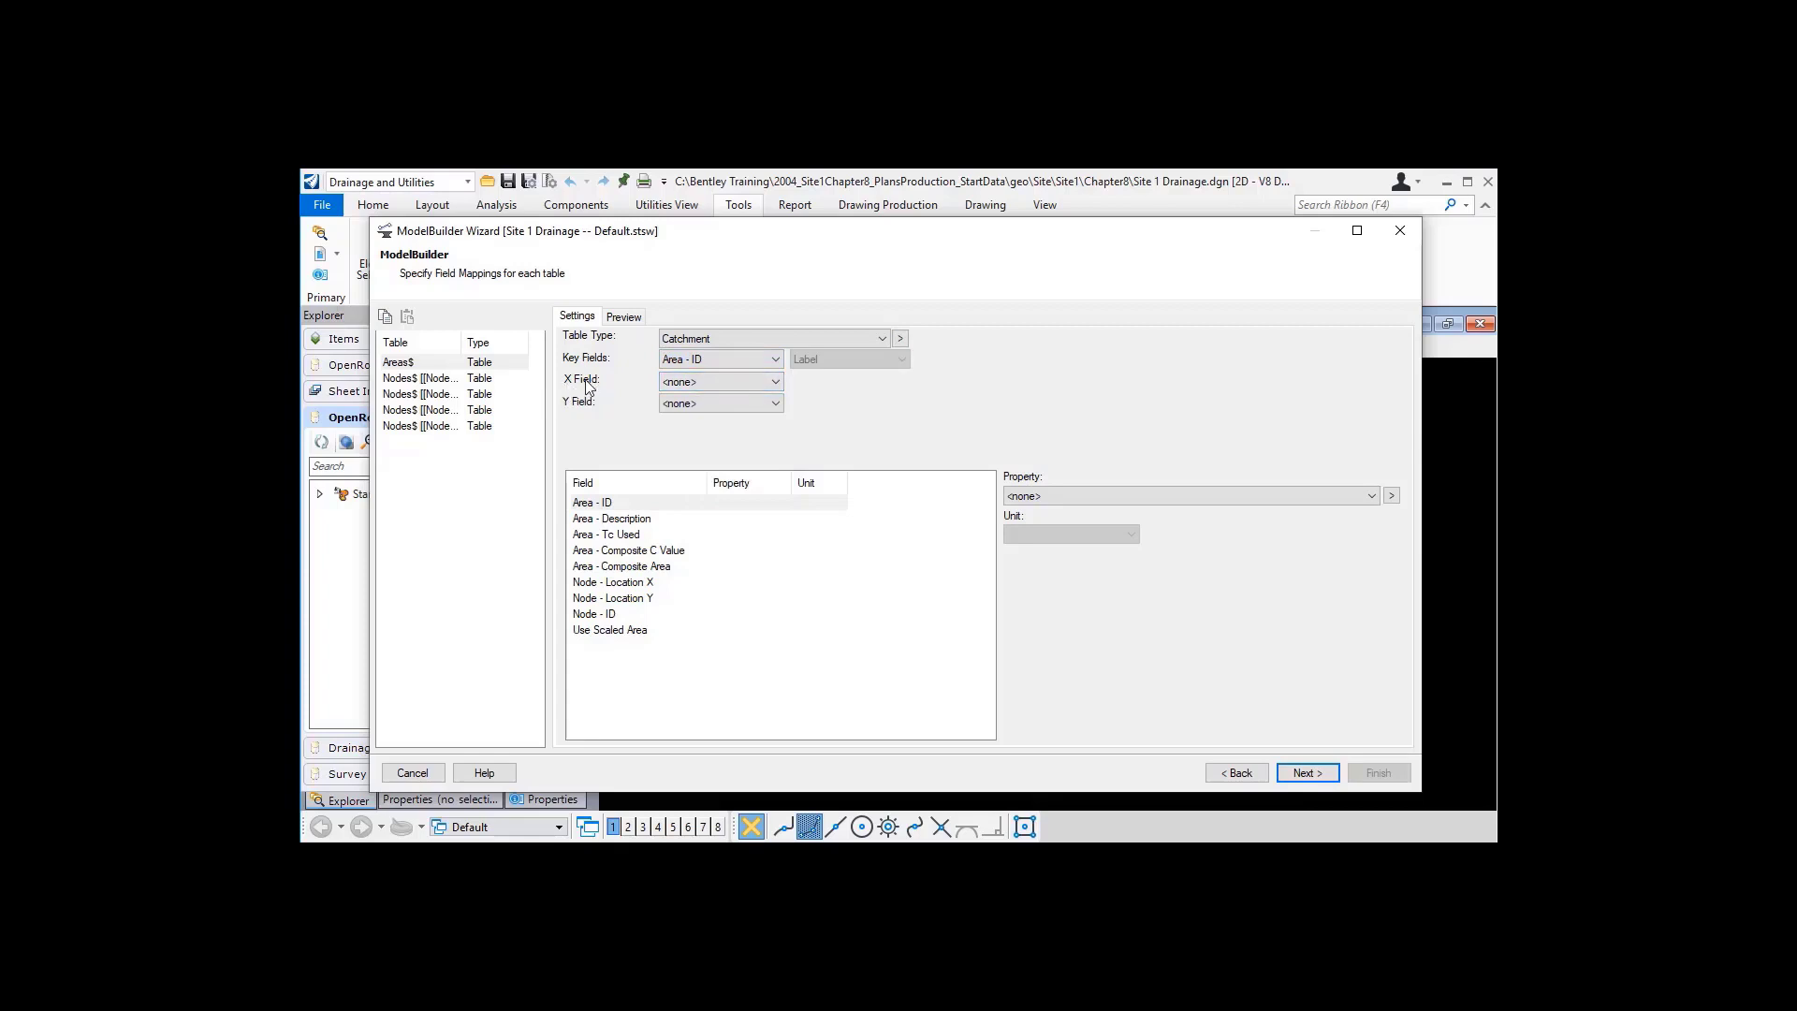
- Assign Node - Location X as the X field and Node - Location Y as the Y field of the Areas$ table
click(693, 382)
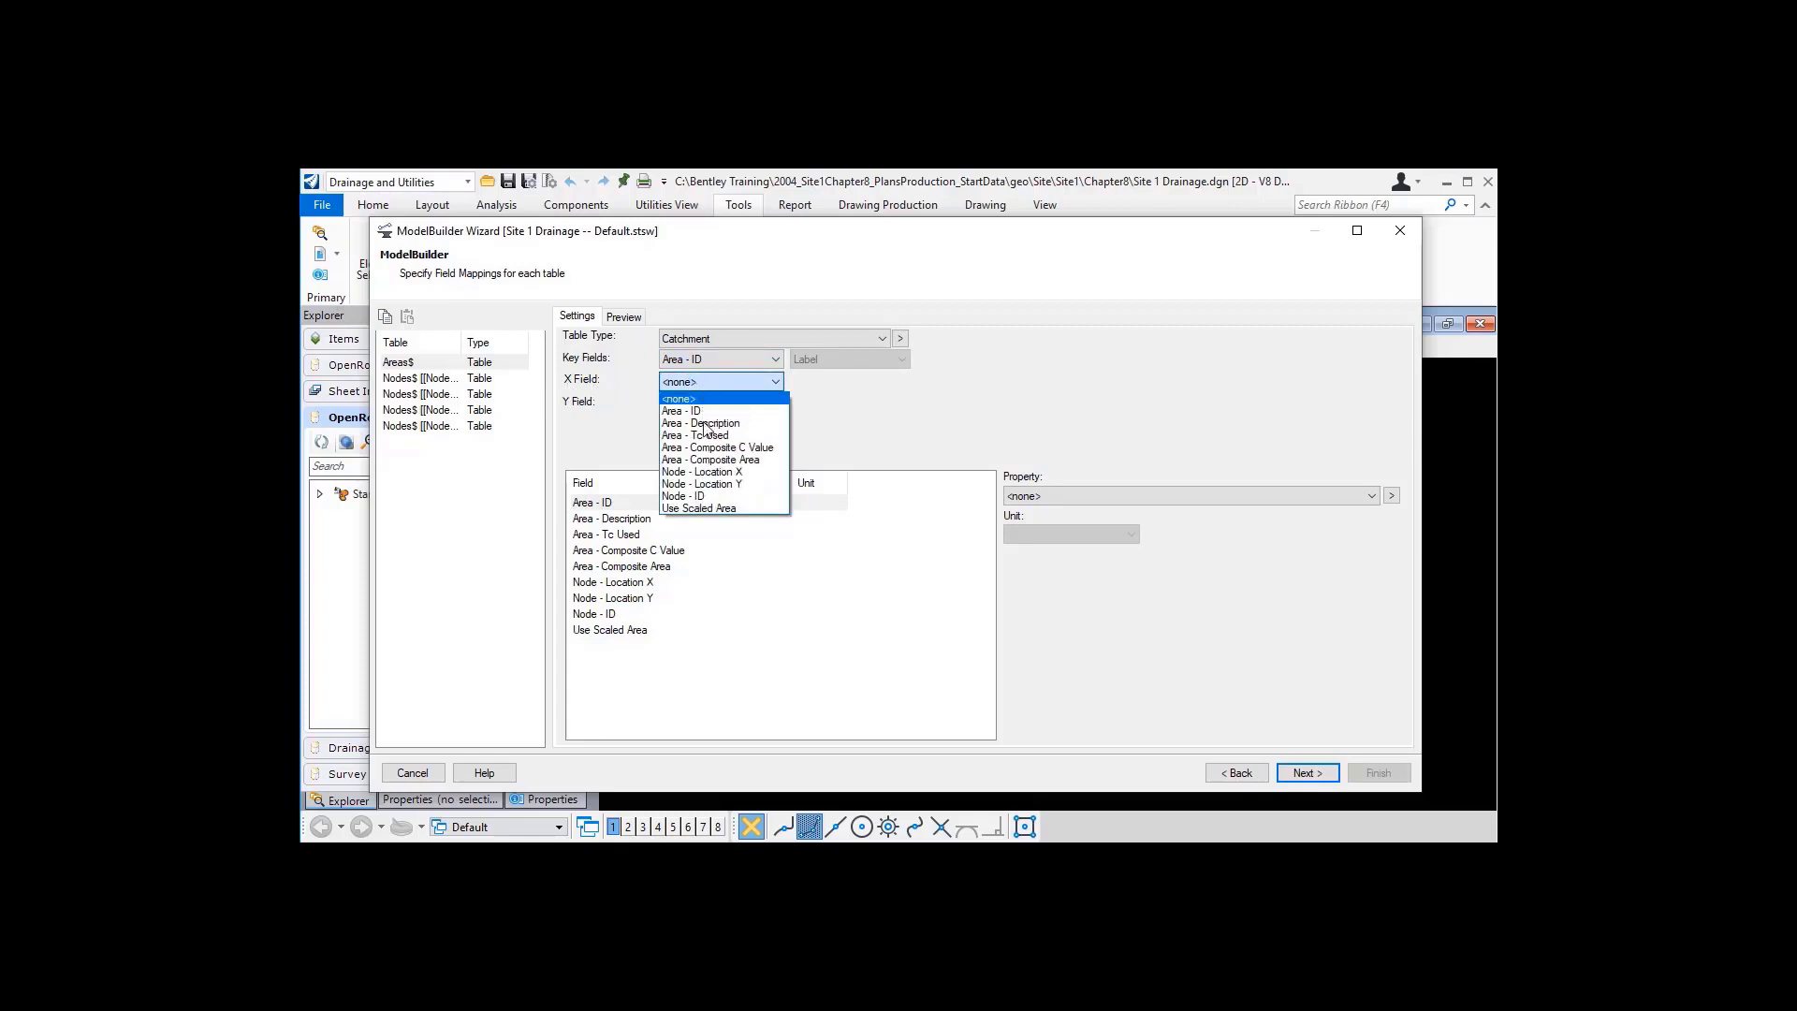
click(719, 472)
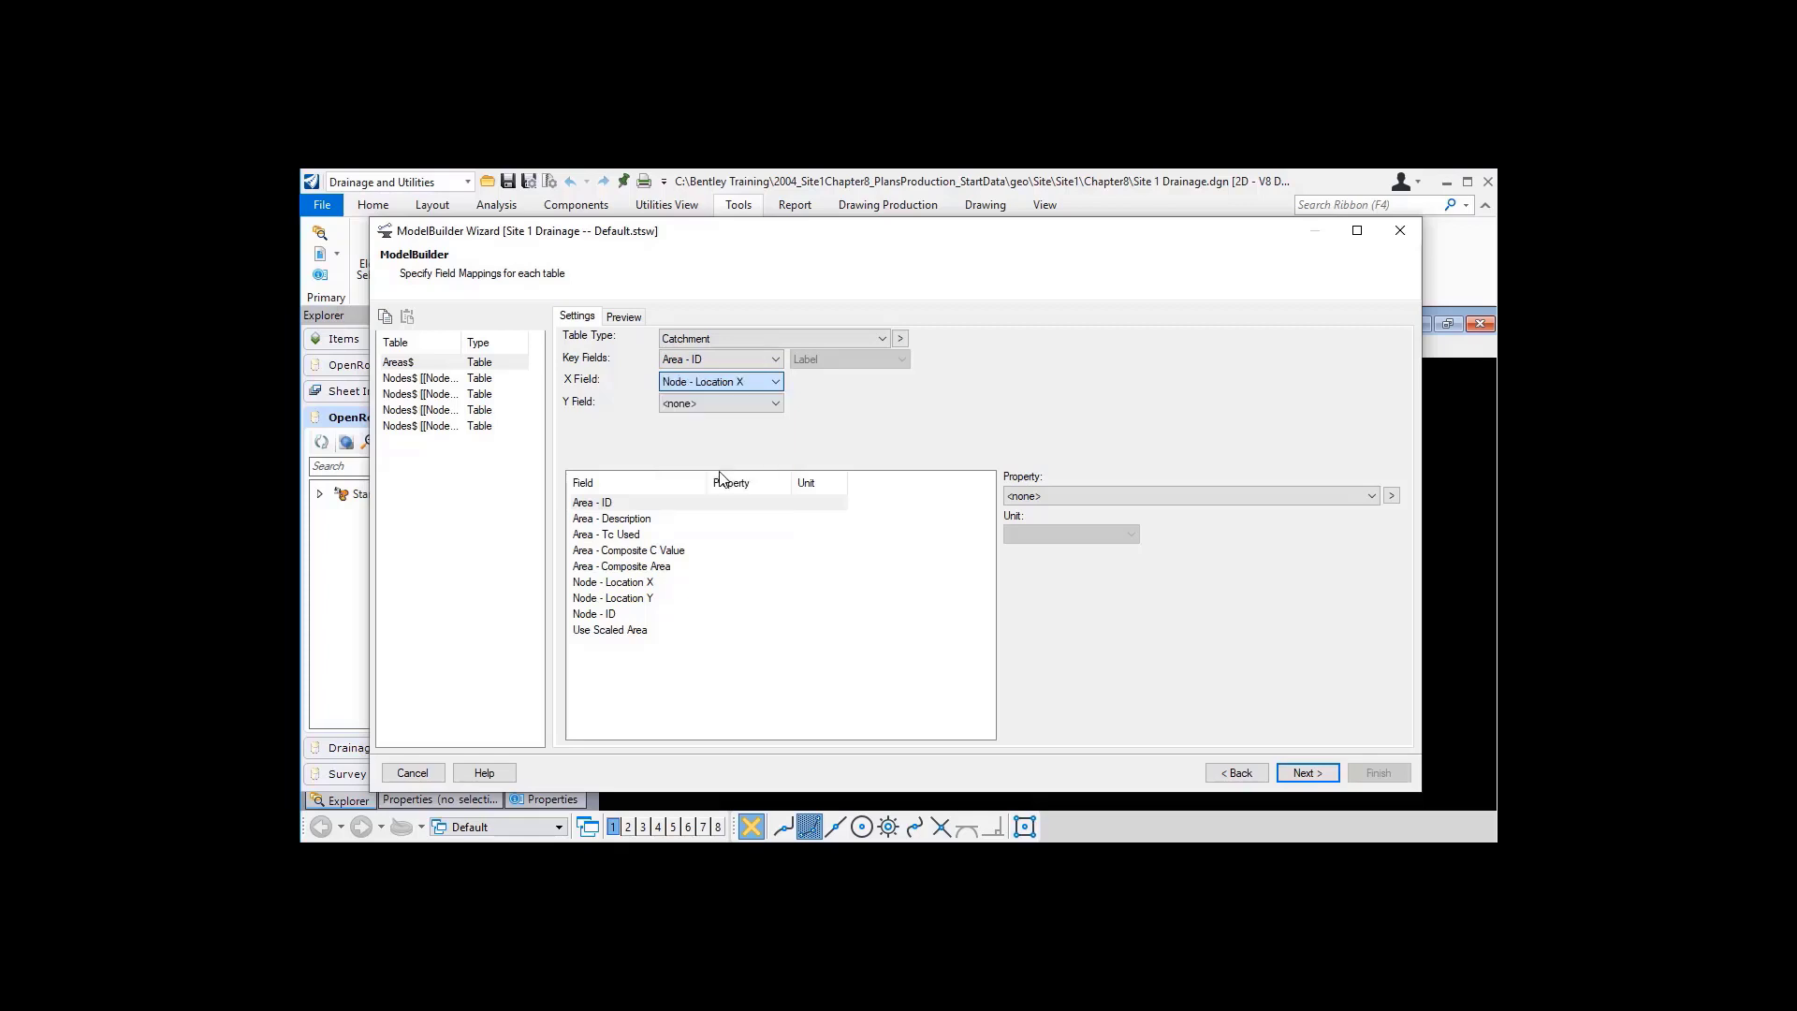
click(713, 402)
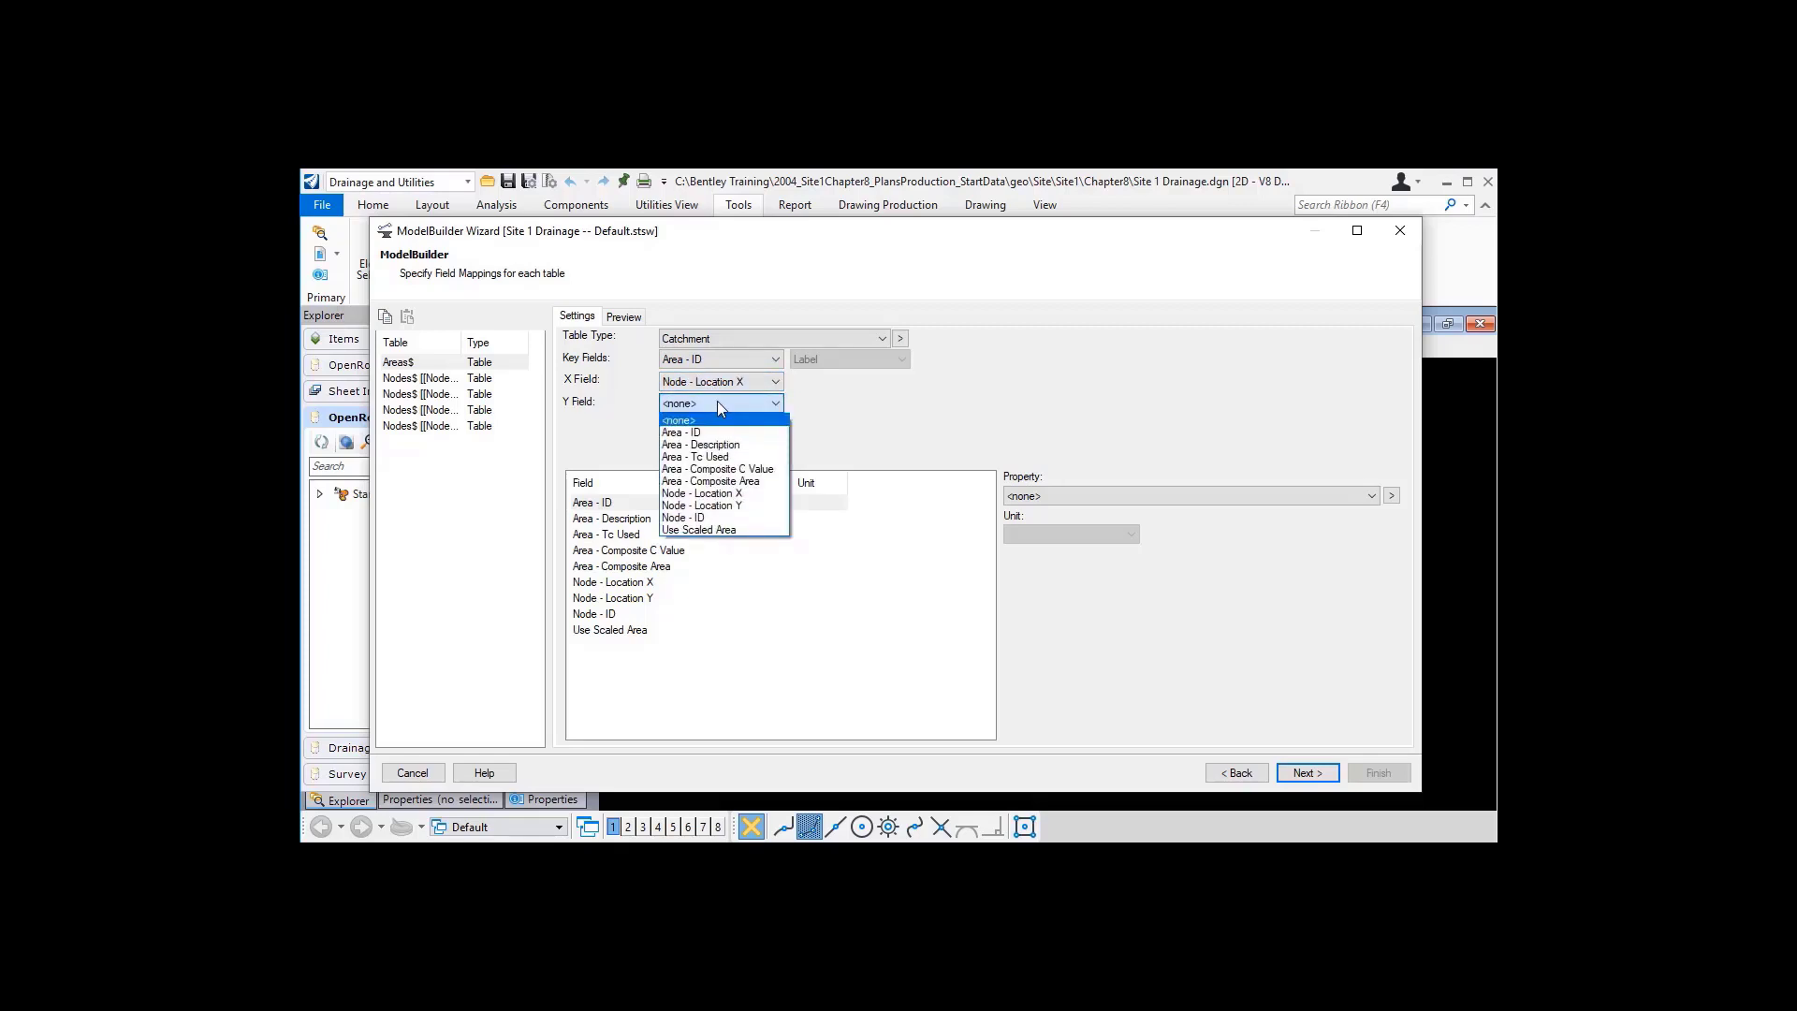
click(721, 507)
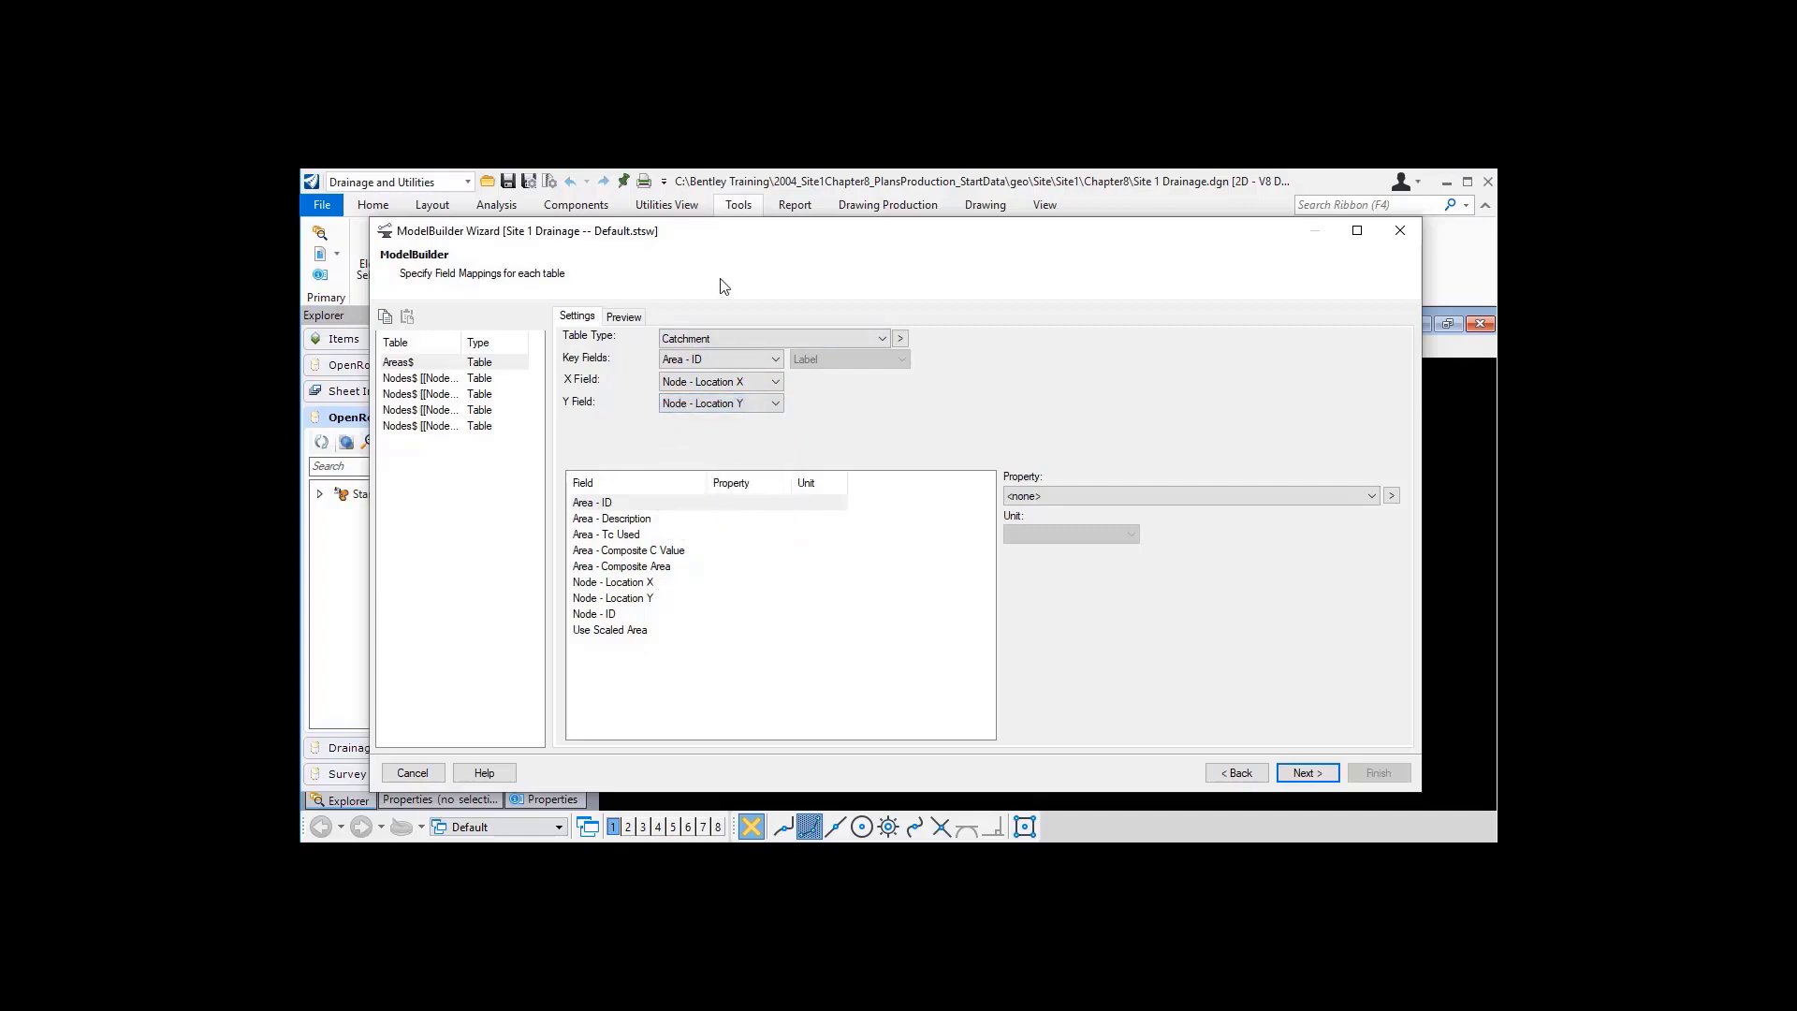
- Map the Area - Tc Used field to the Time of Concentration property
click(626, 537)
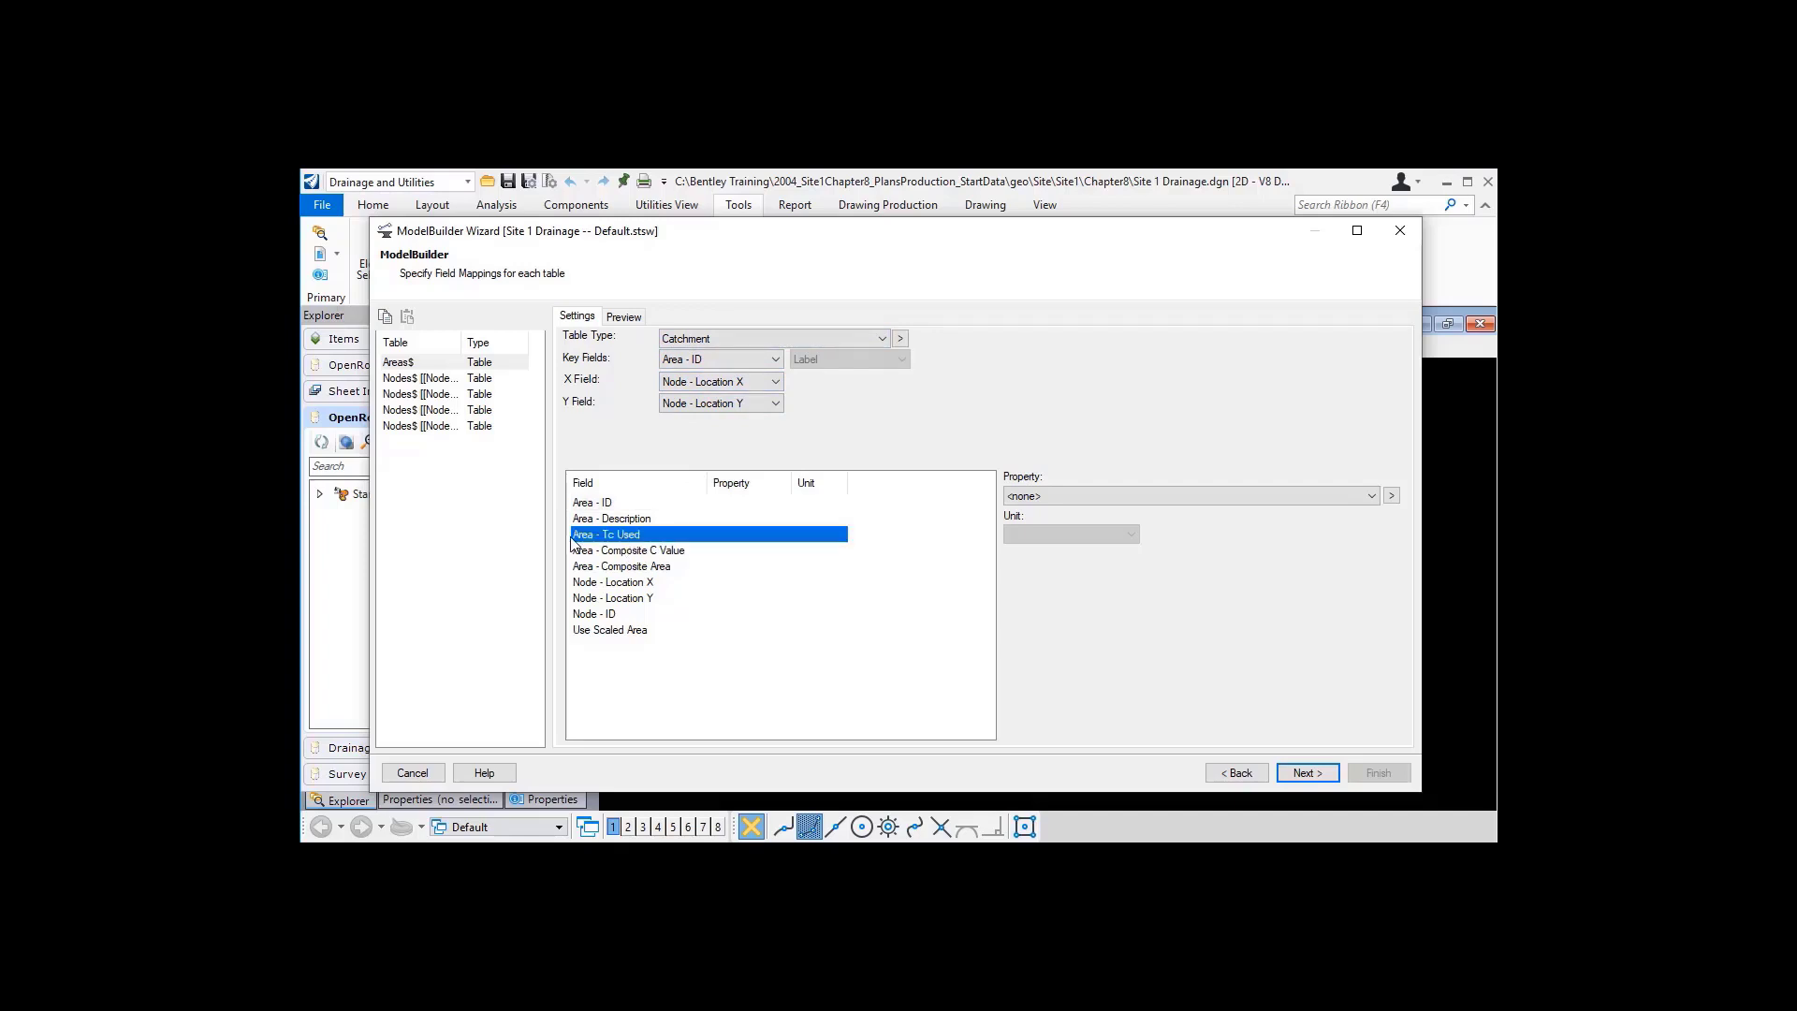
click(1372, 496)
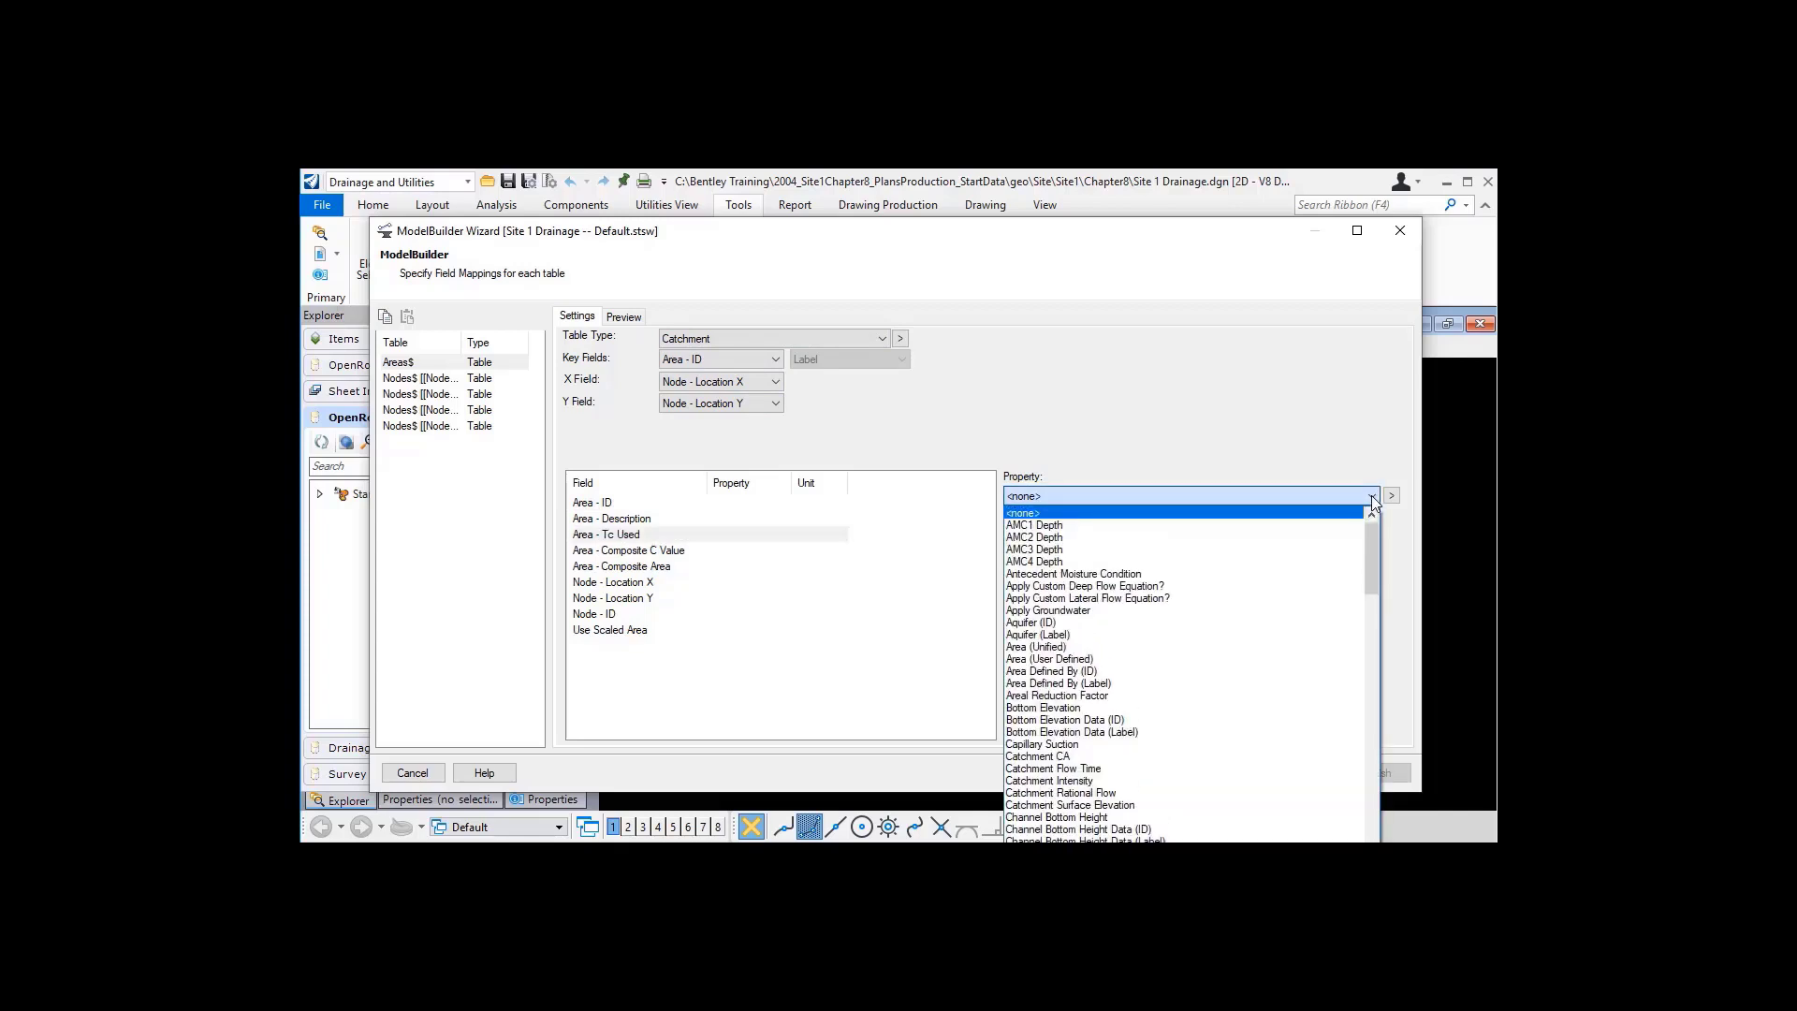
click(1372, 496)
click(1375, 498)
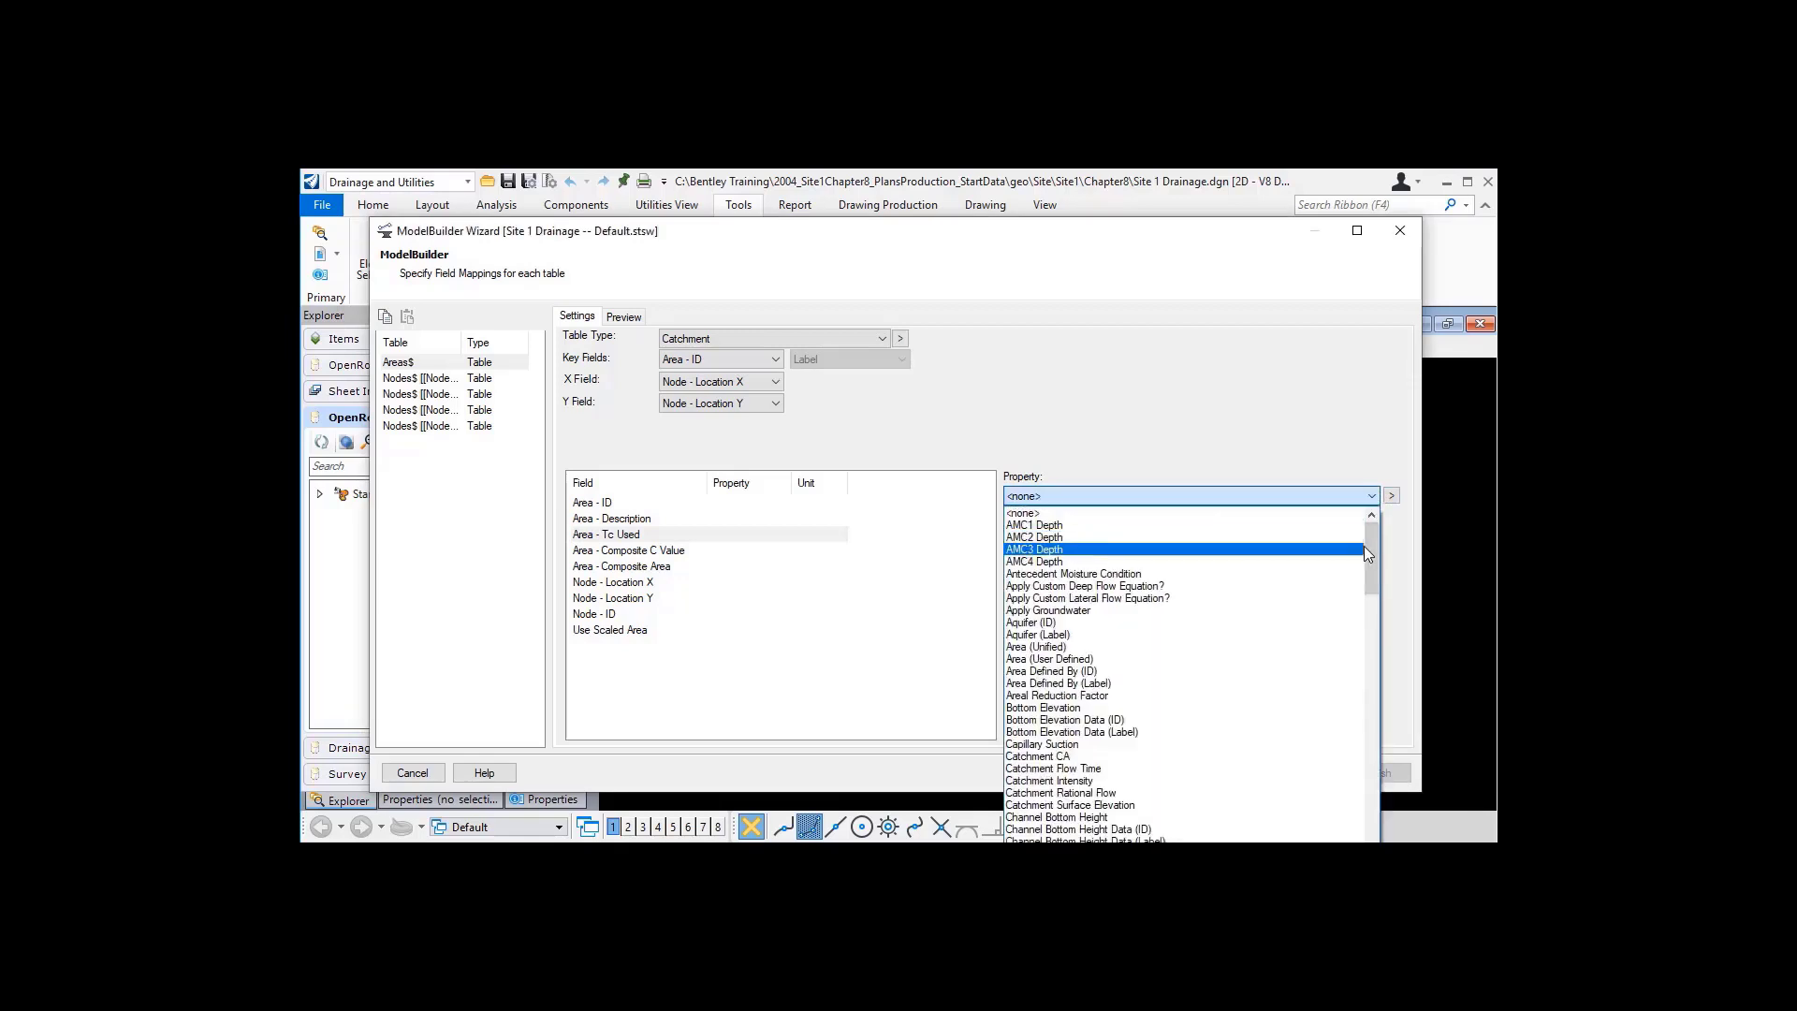
drag(1363, 547, 1354, 828)
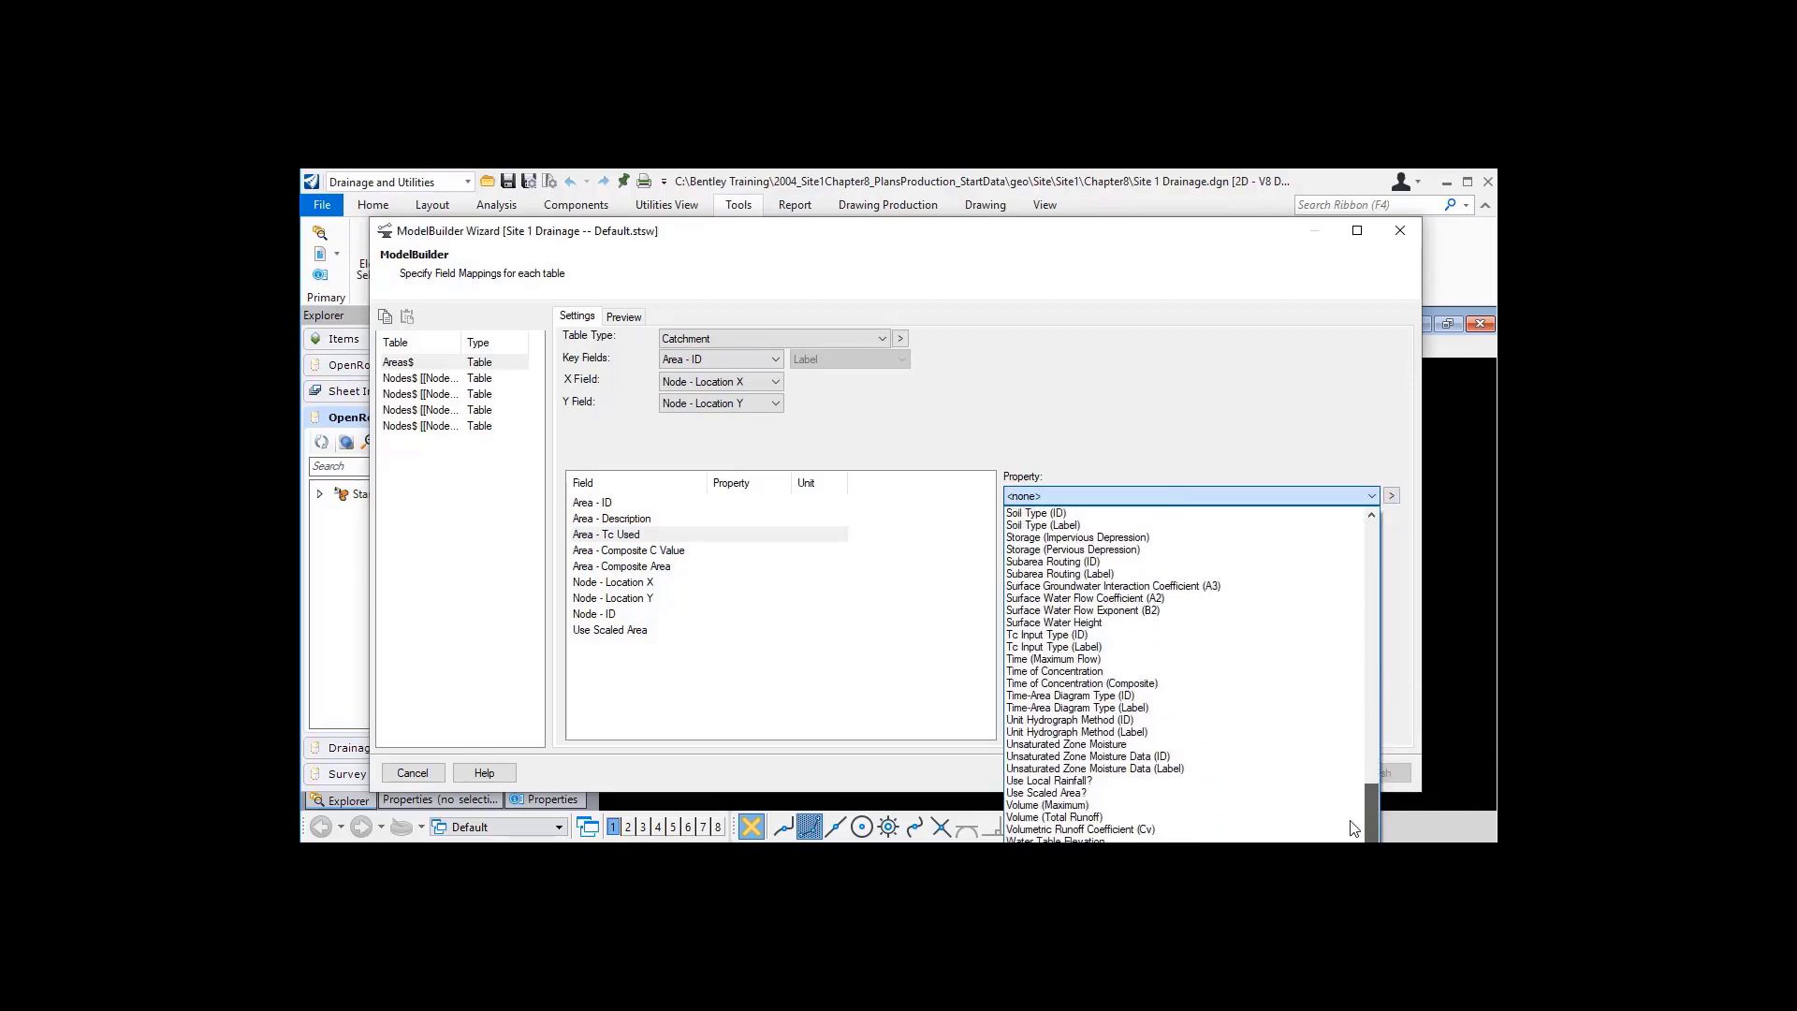
click(1066, 672)
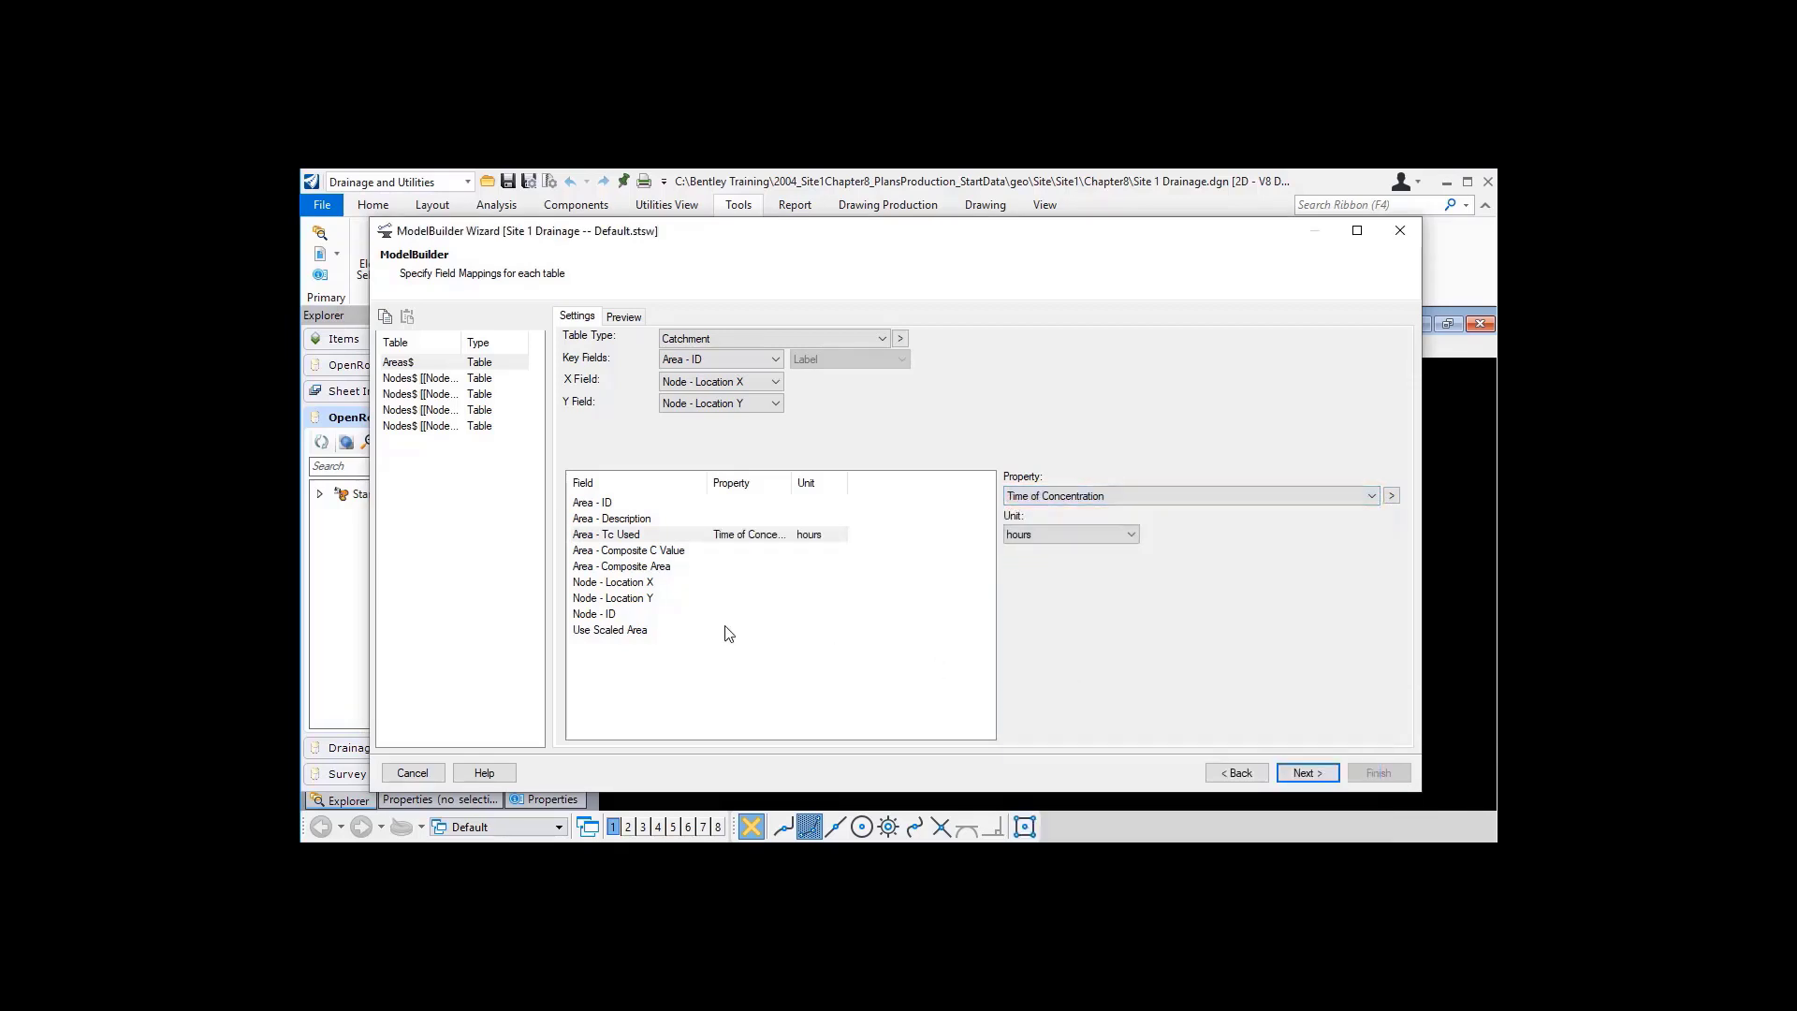
- Map the Area - Composite C Value field to the Runoff Coefficient (Rational) property
click(644, 553)
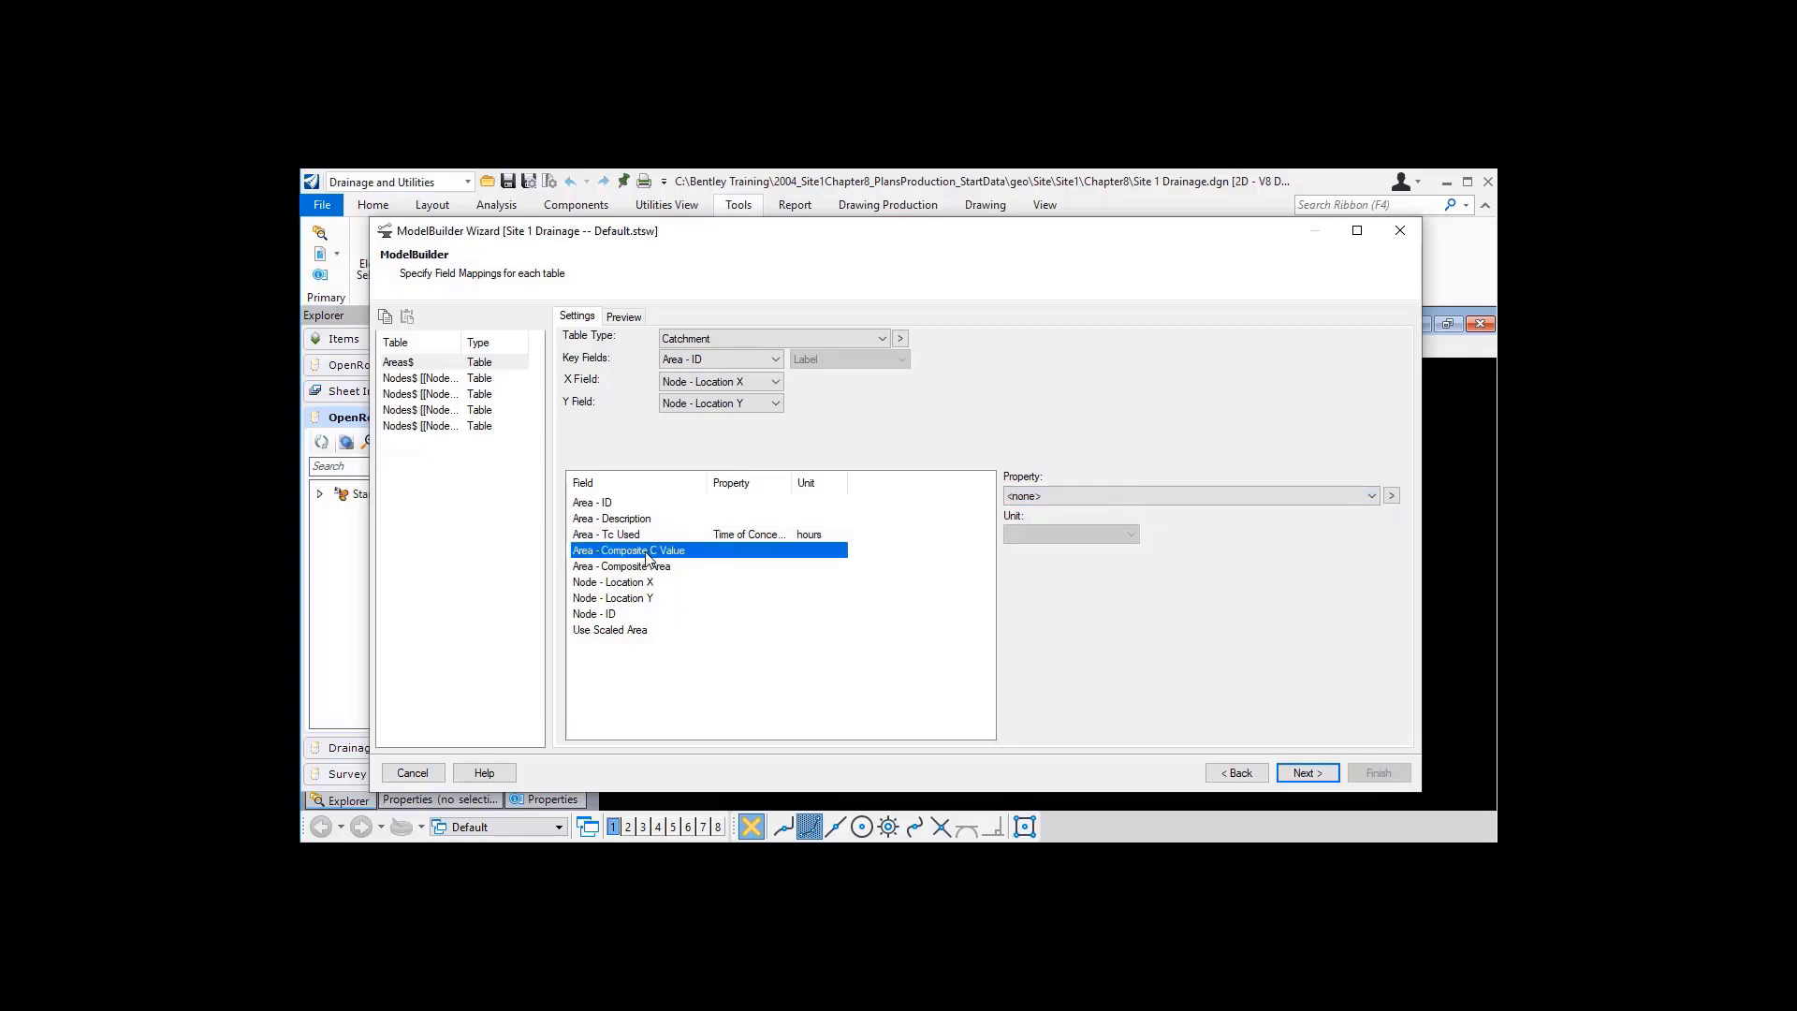
click(1371, 499)
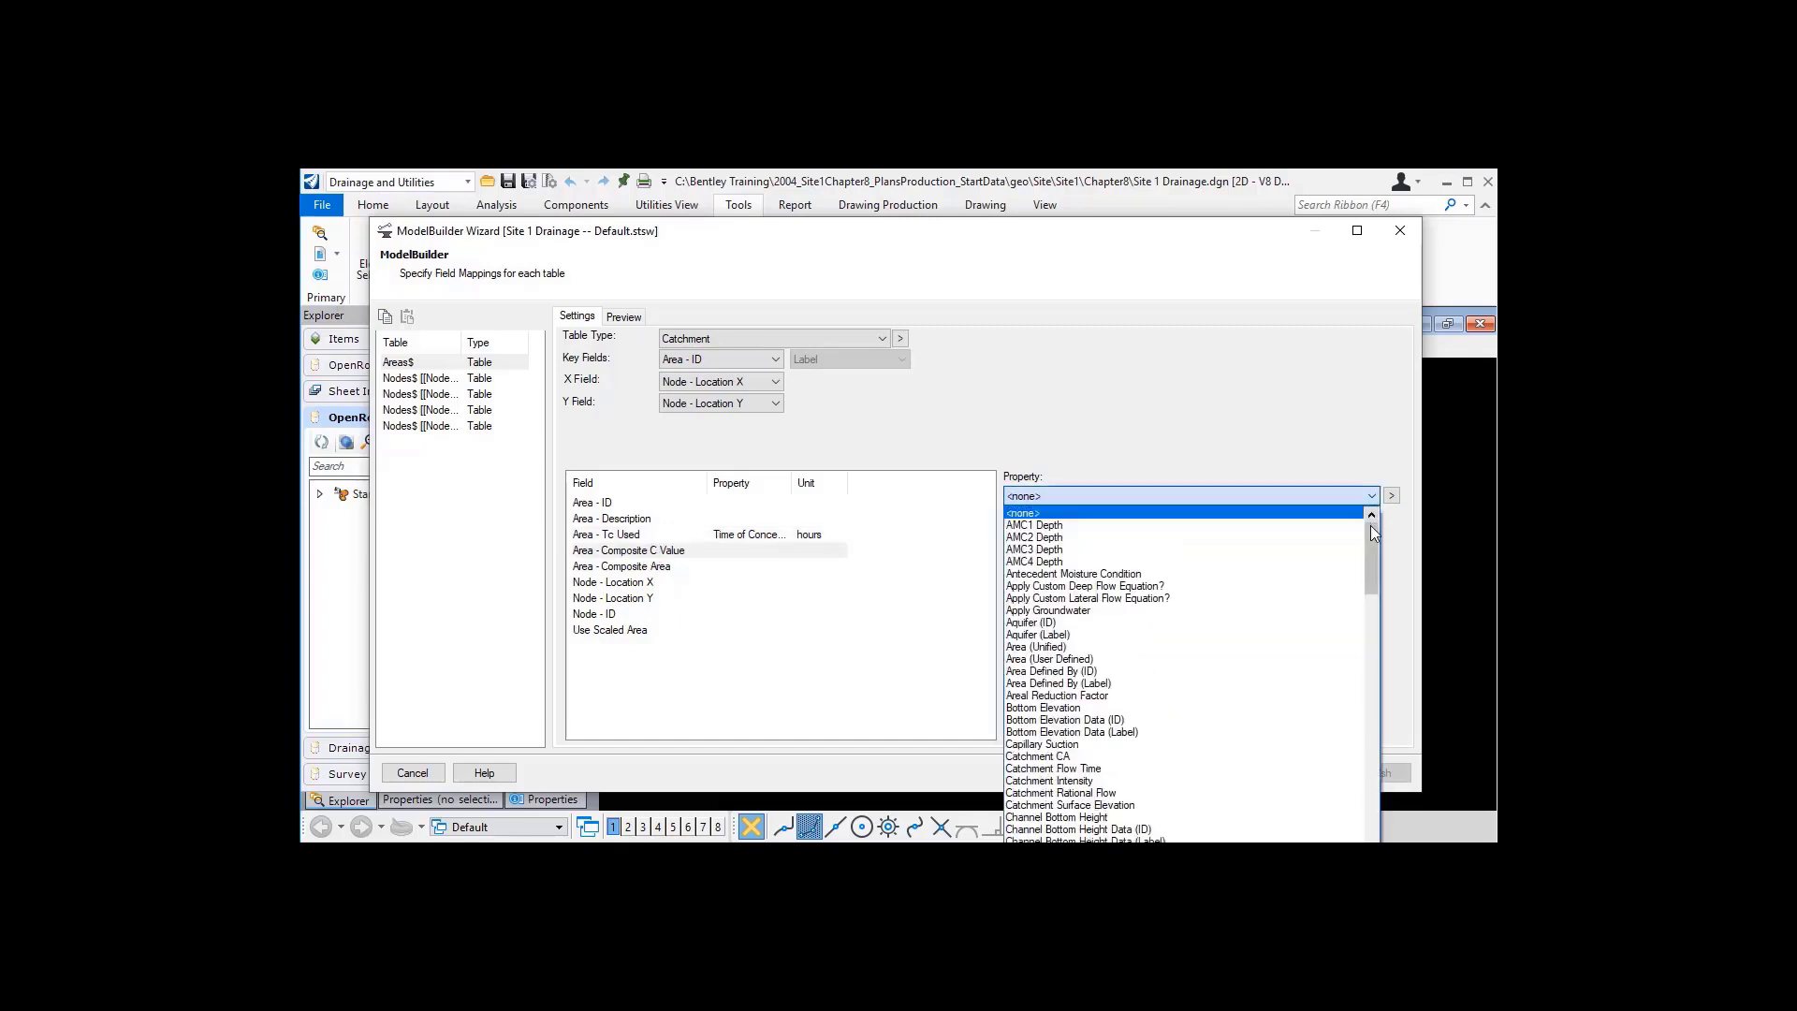
drag(1370, 576, 1348, 746)
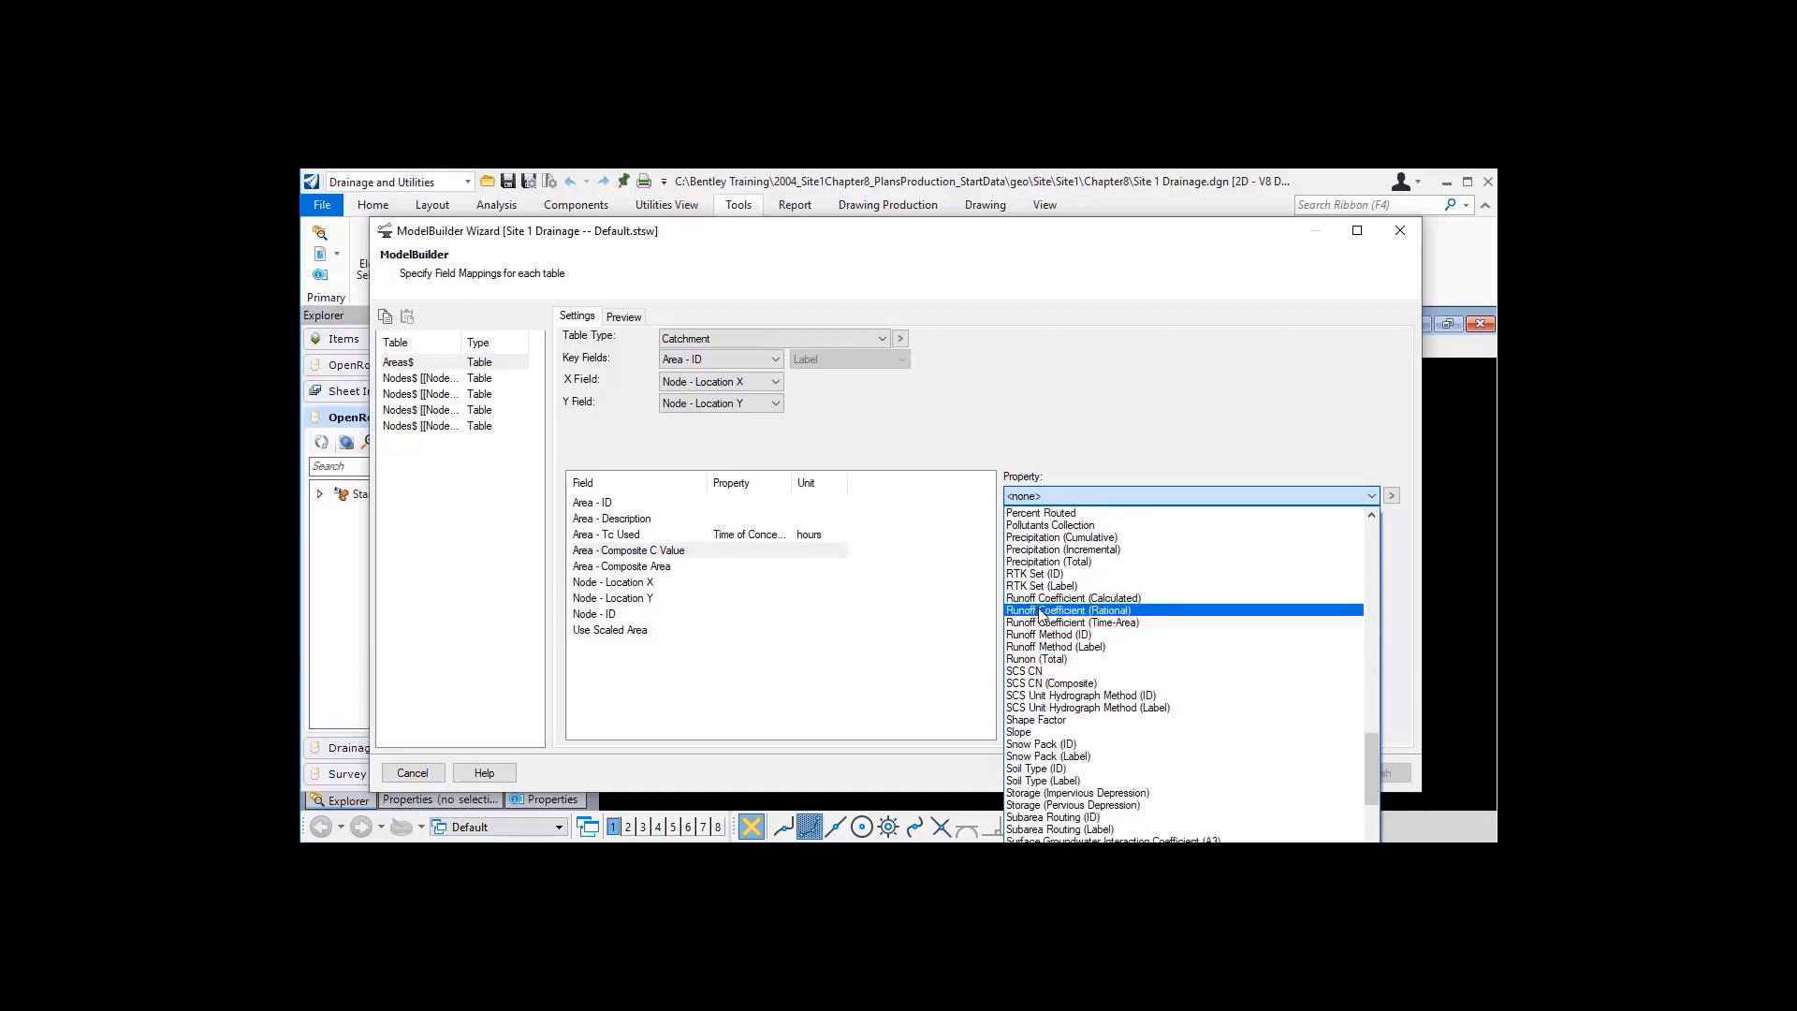
click(1041, 610)
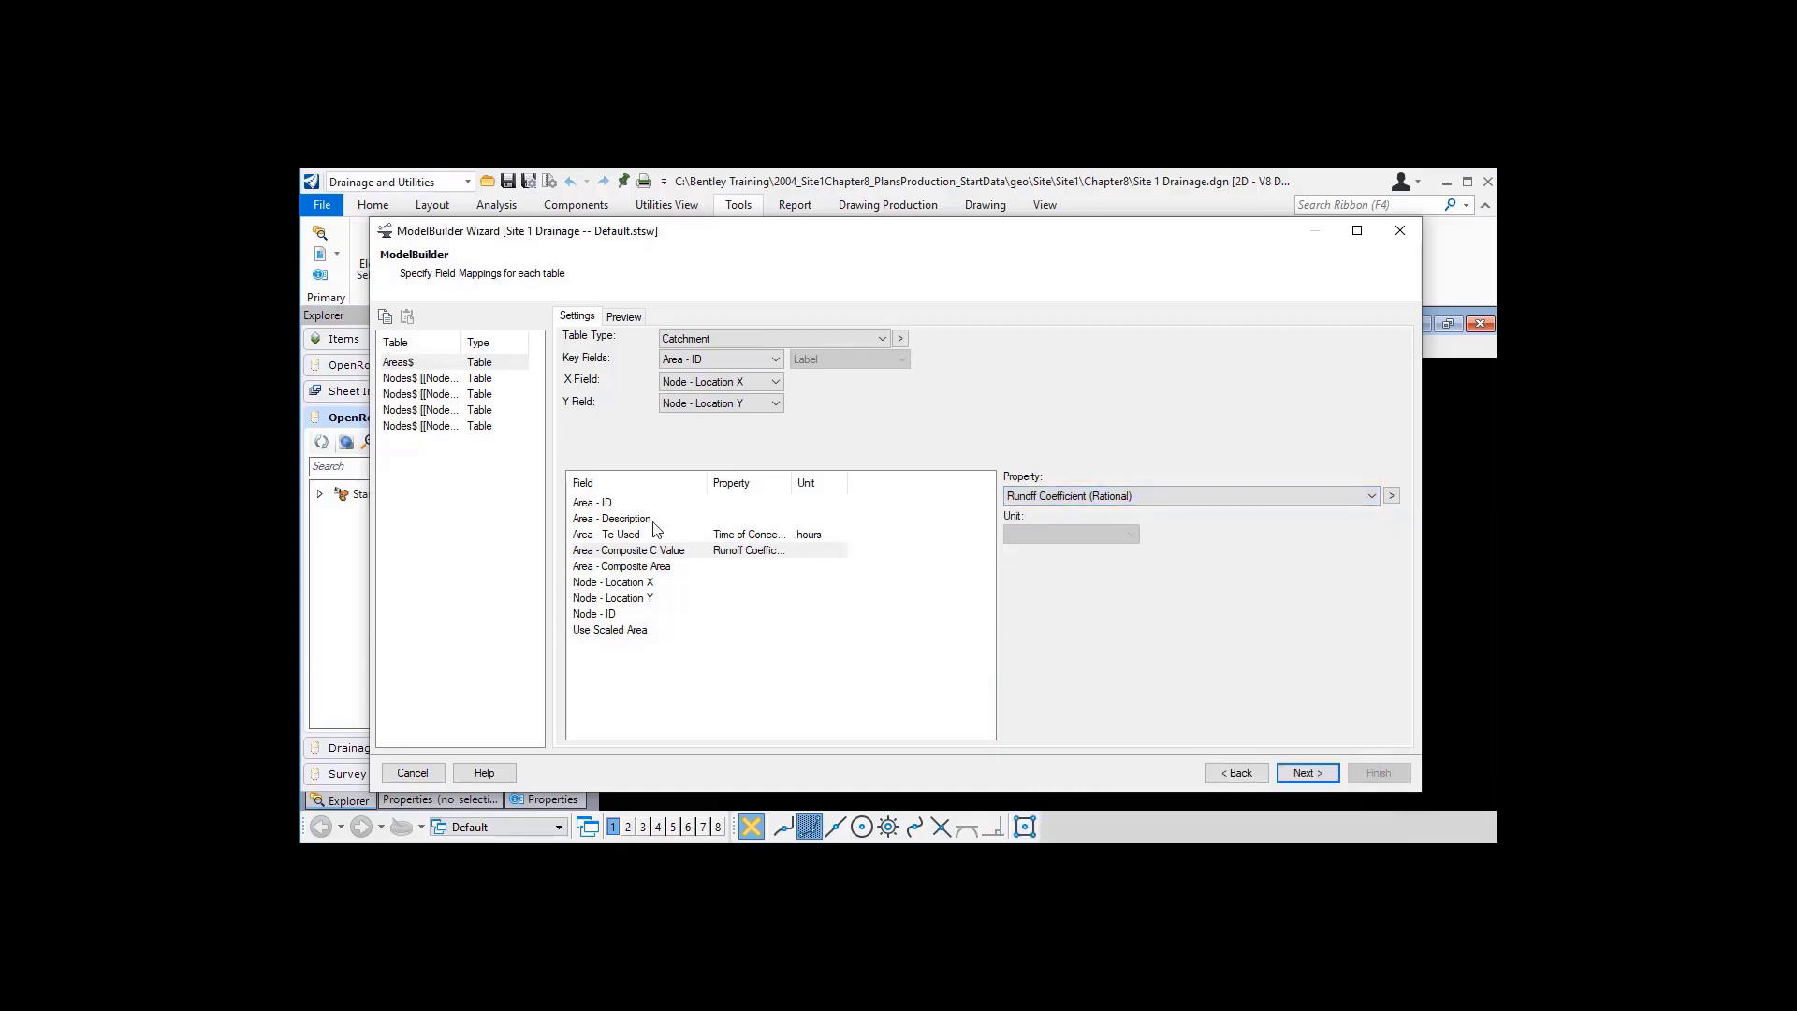
- Widen the Property column of the mapping list and set the Area - Tc Used unit to min
click(633, 535)
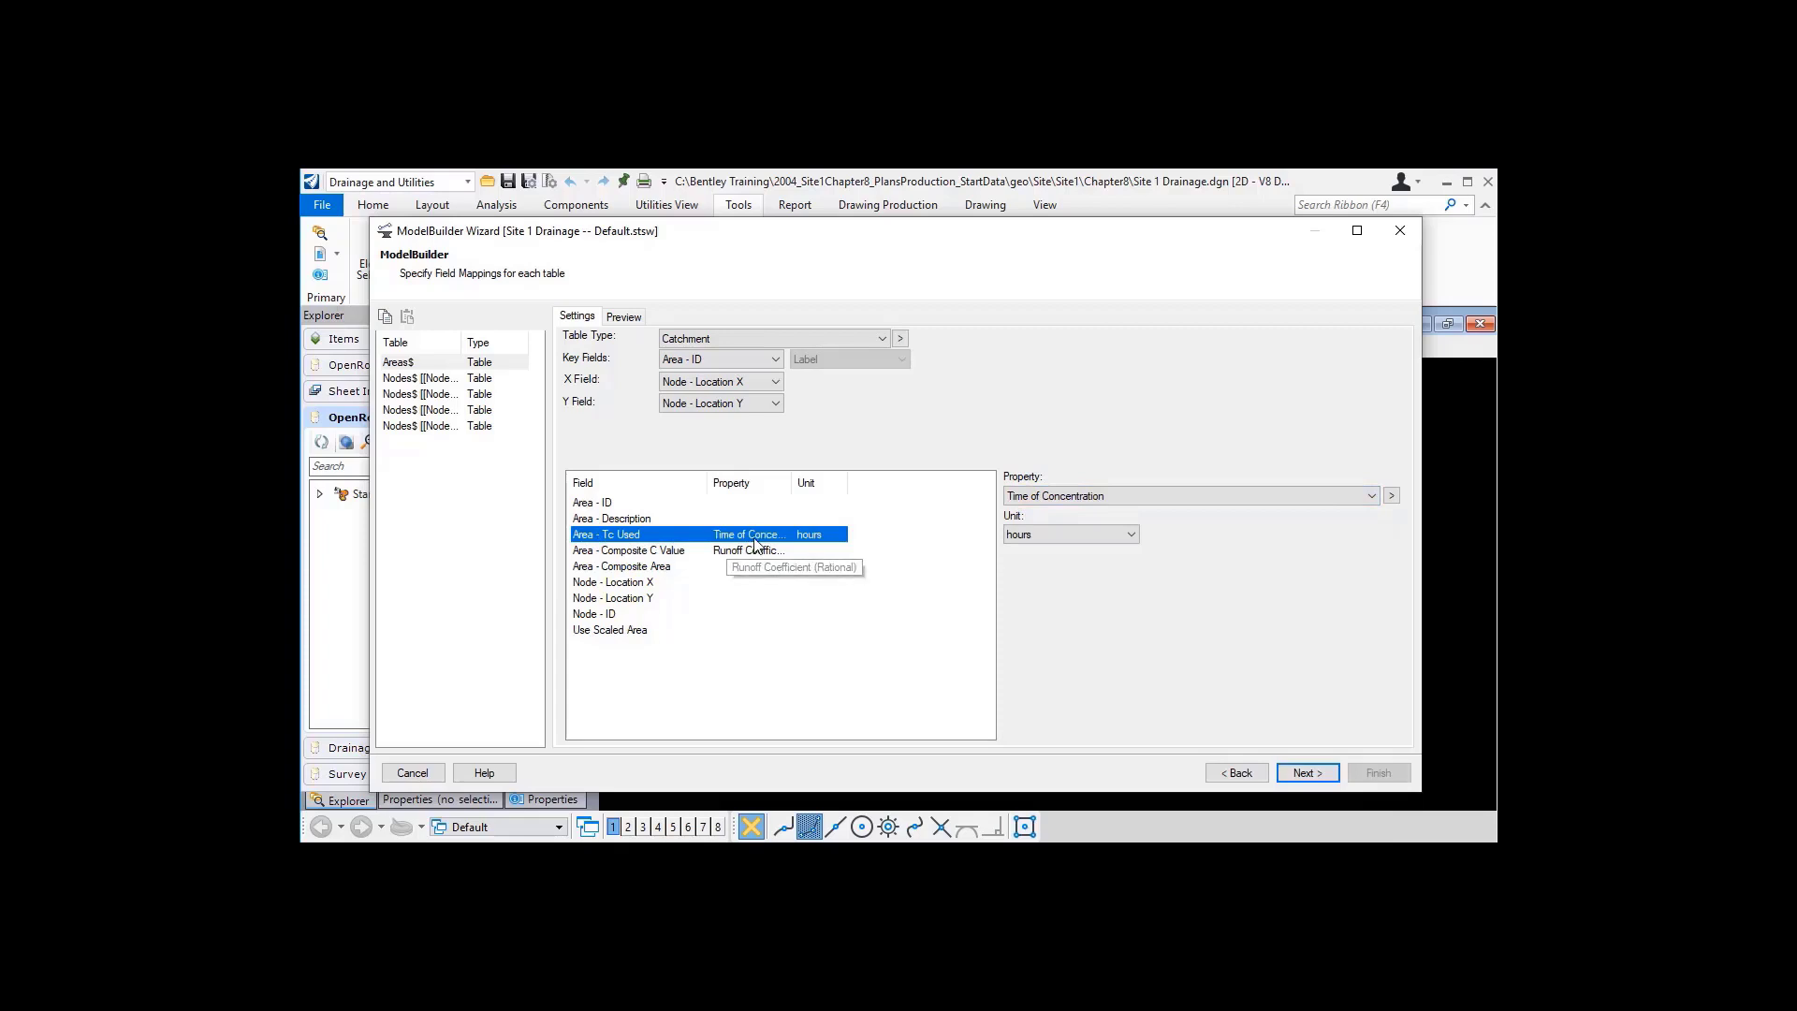
drag(789, 480, 848, 482)
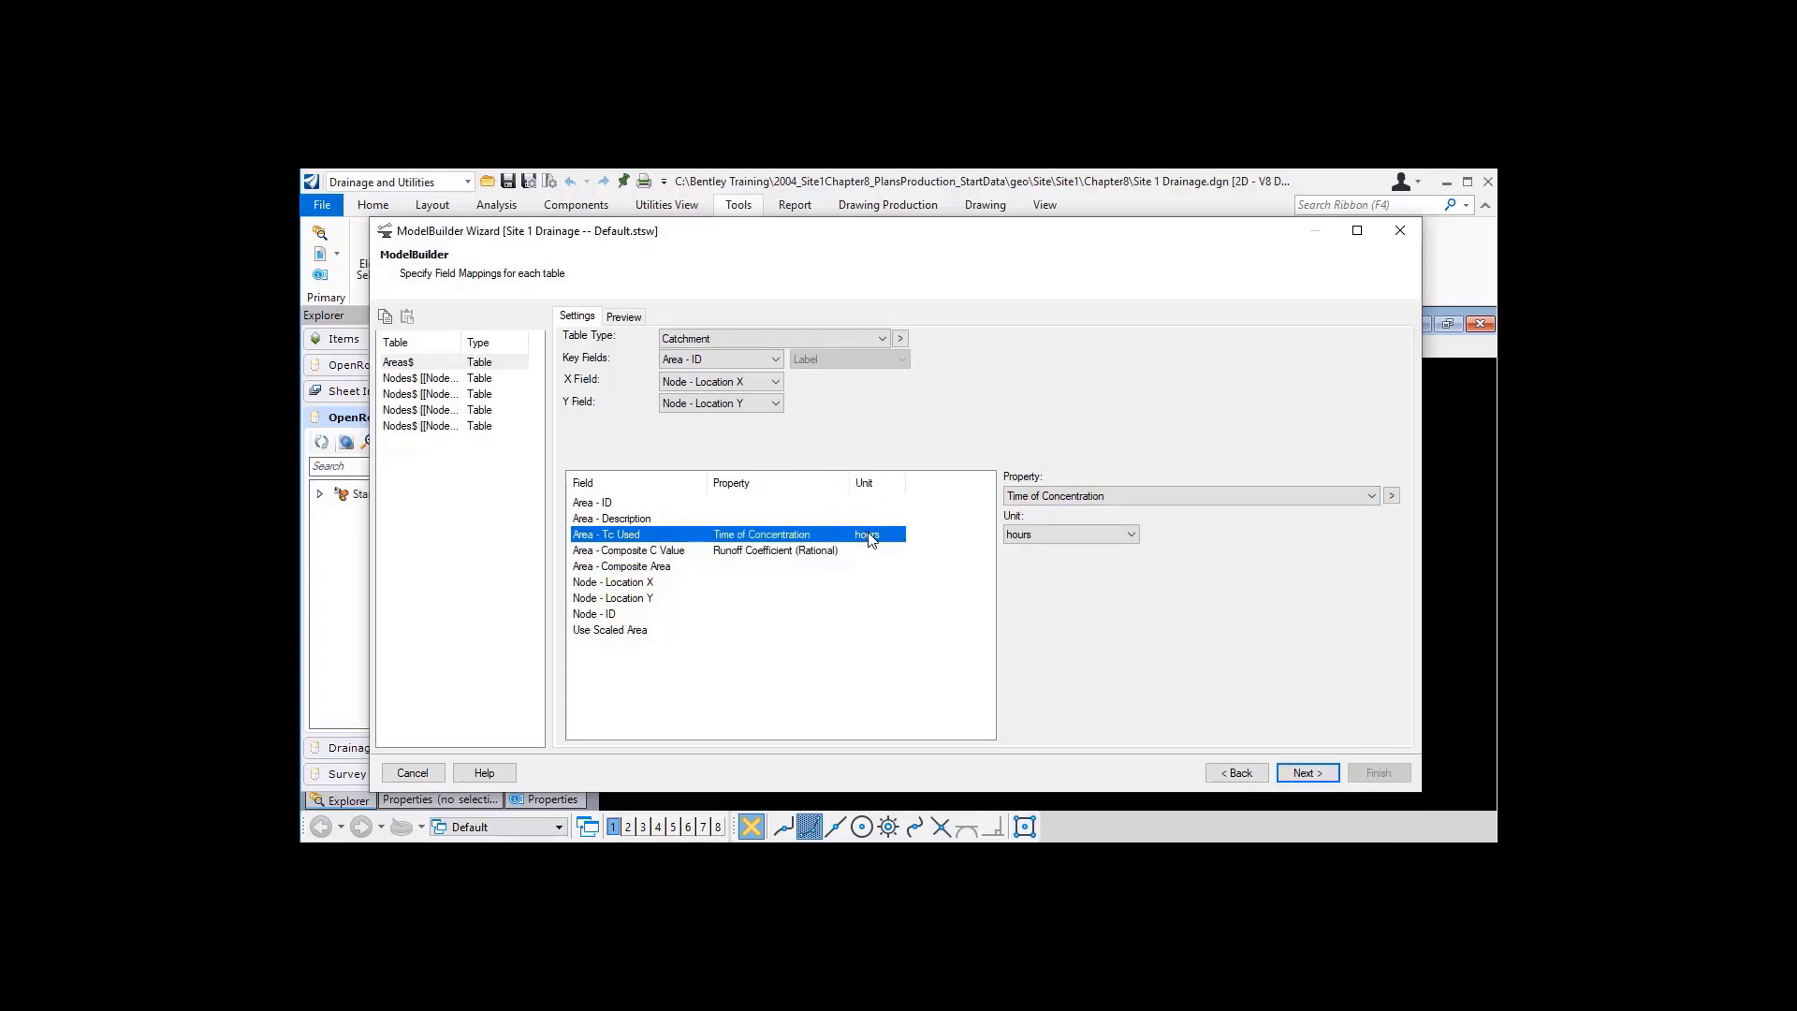
click(1132, 535)
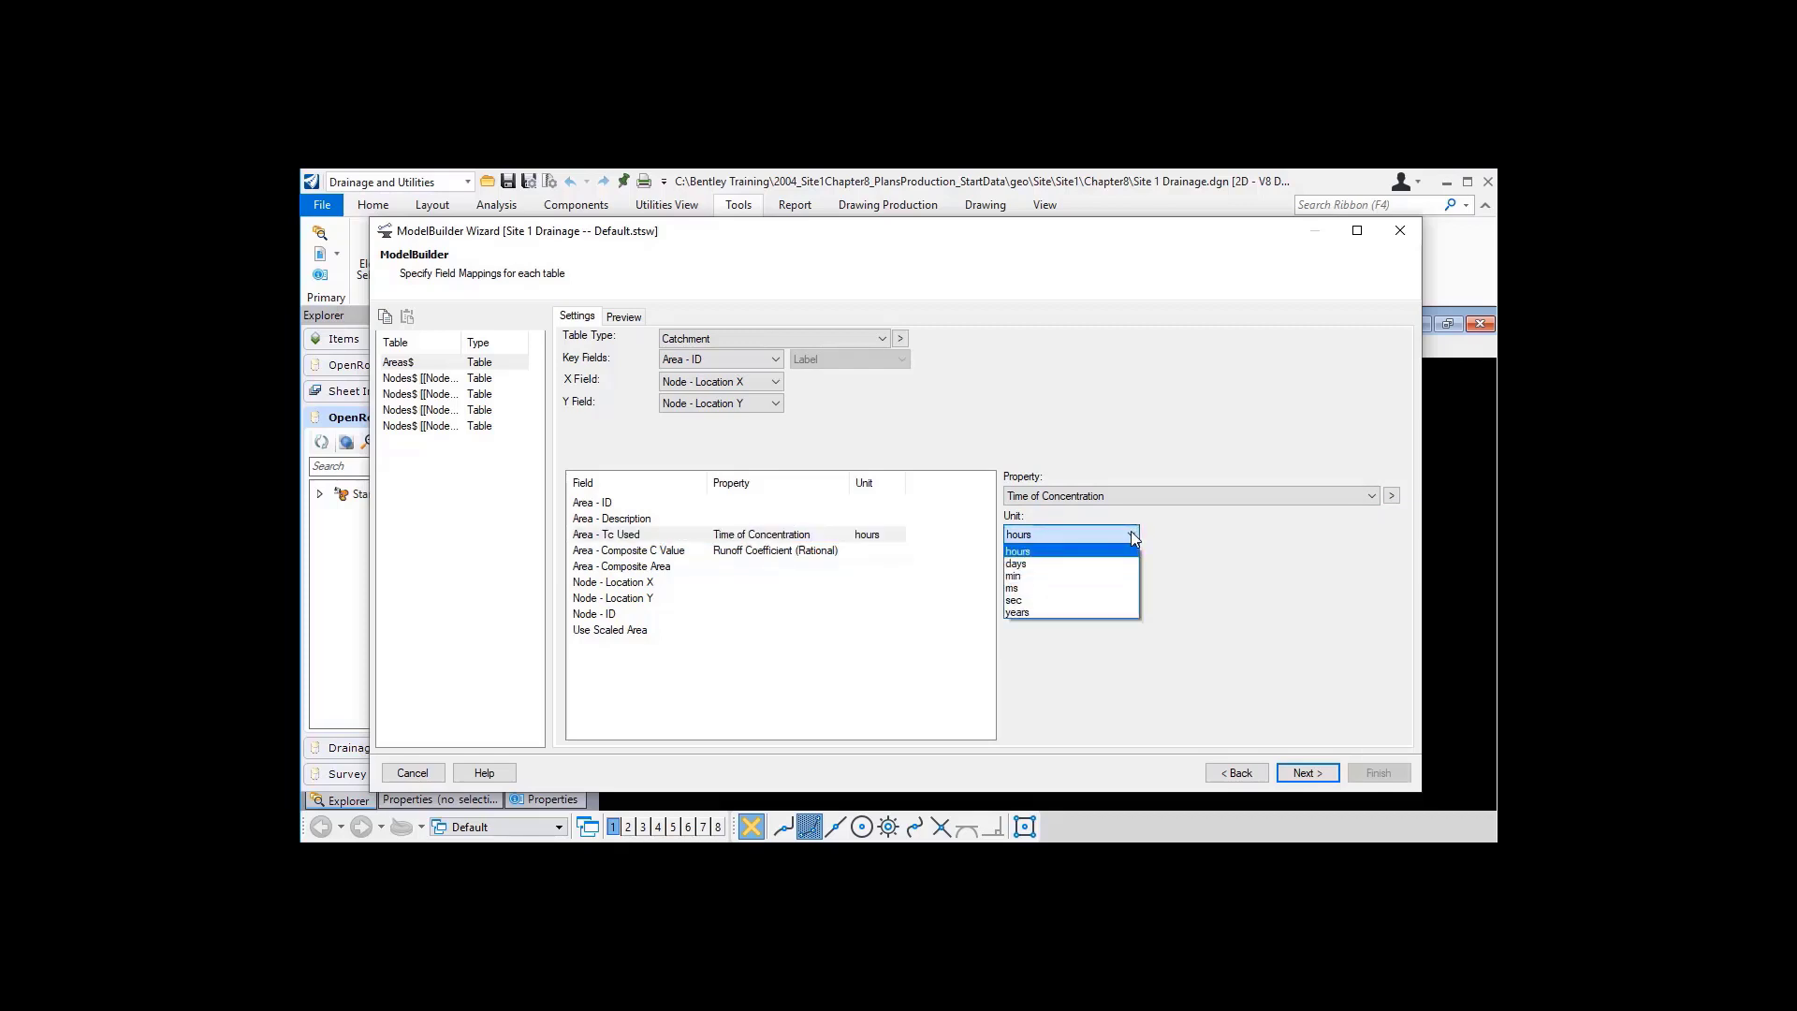
click(1015, 577)
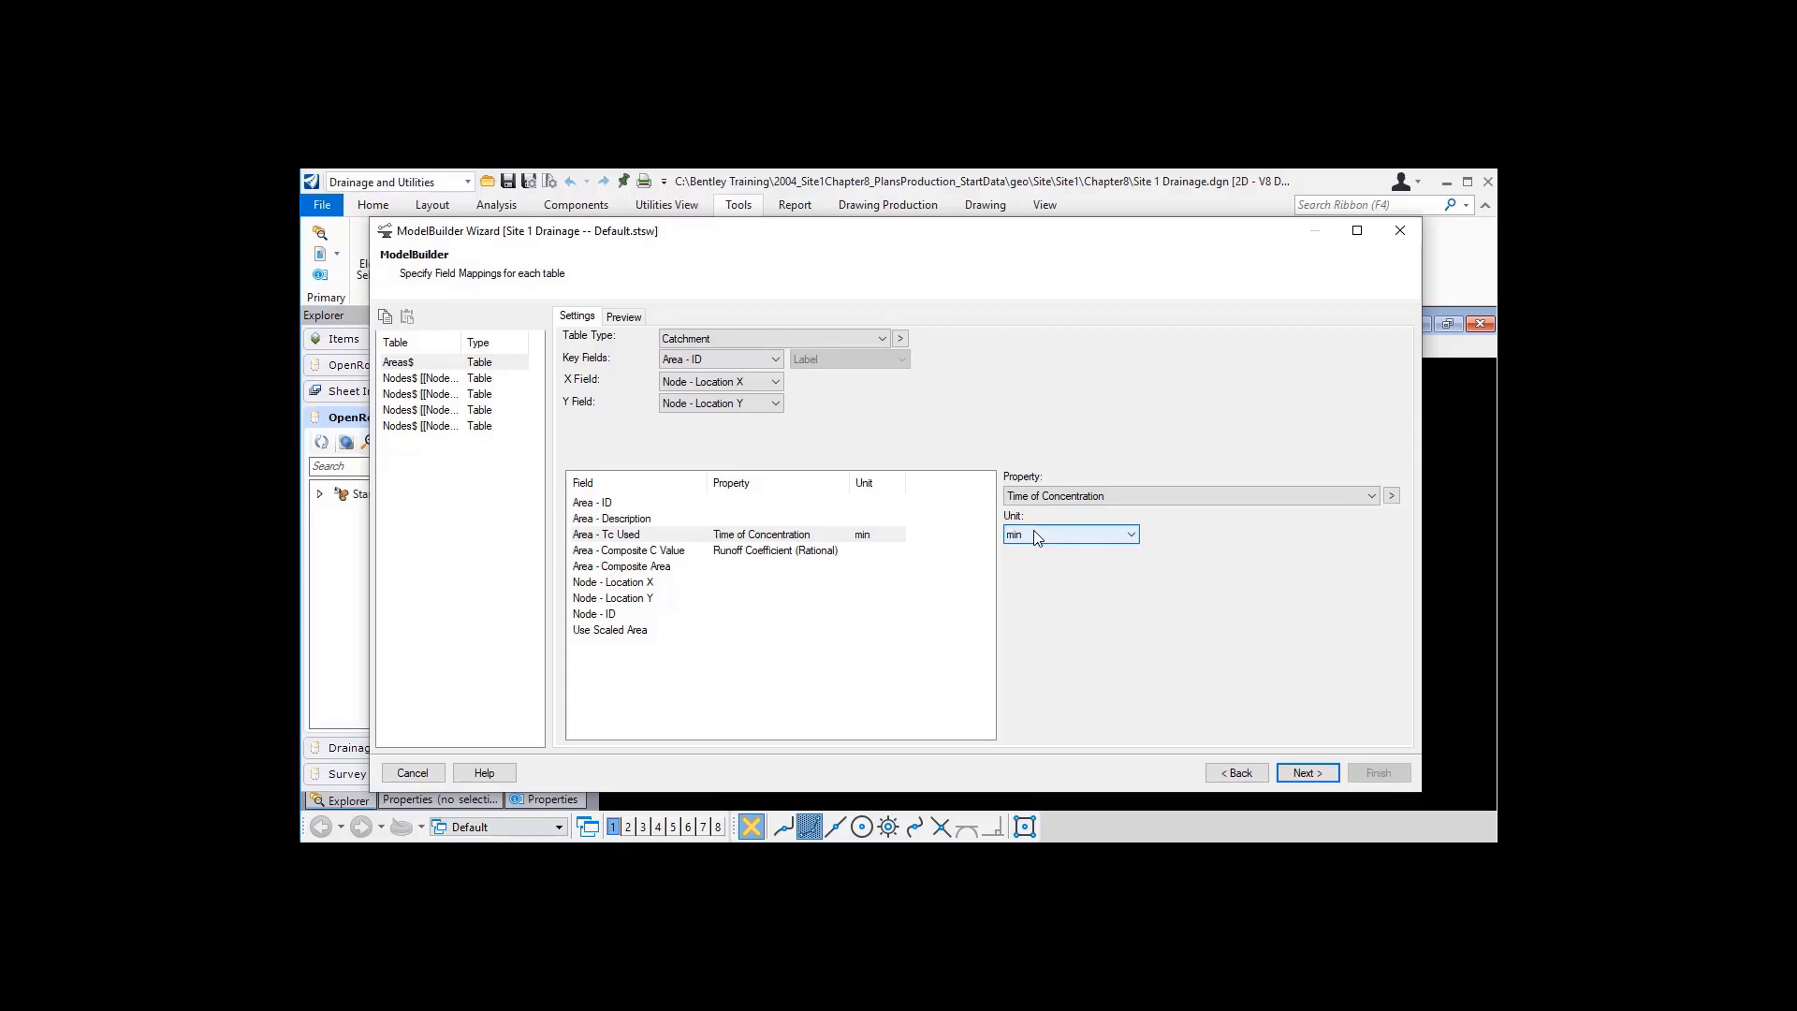
- Map the Area - Composite Area field to the Area (User Defined) property, keeping acres as its unit
click(645, 553)
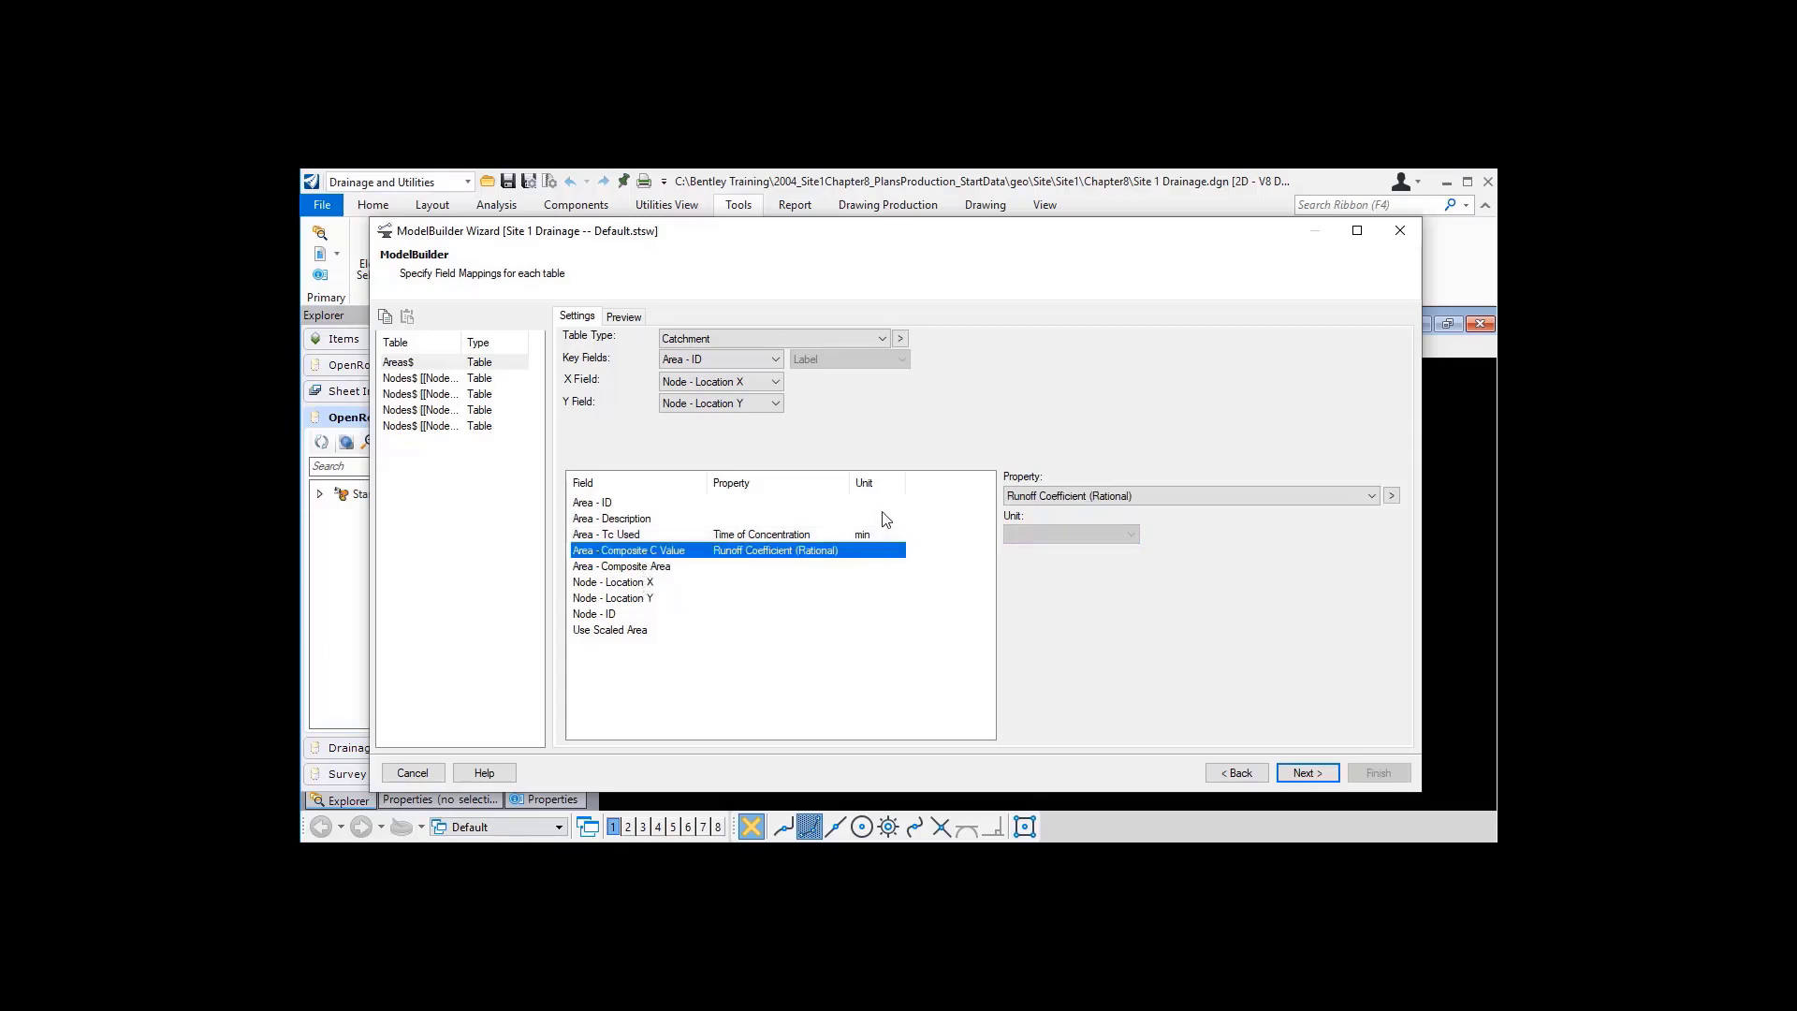
click(615, 567)
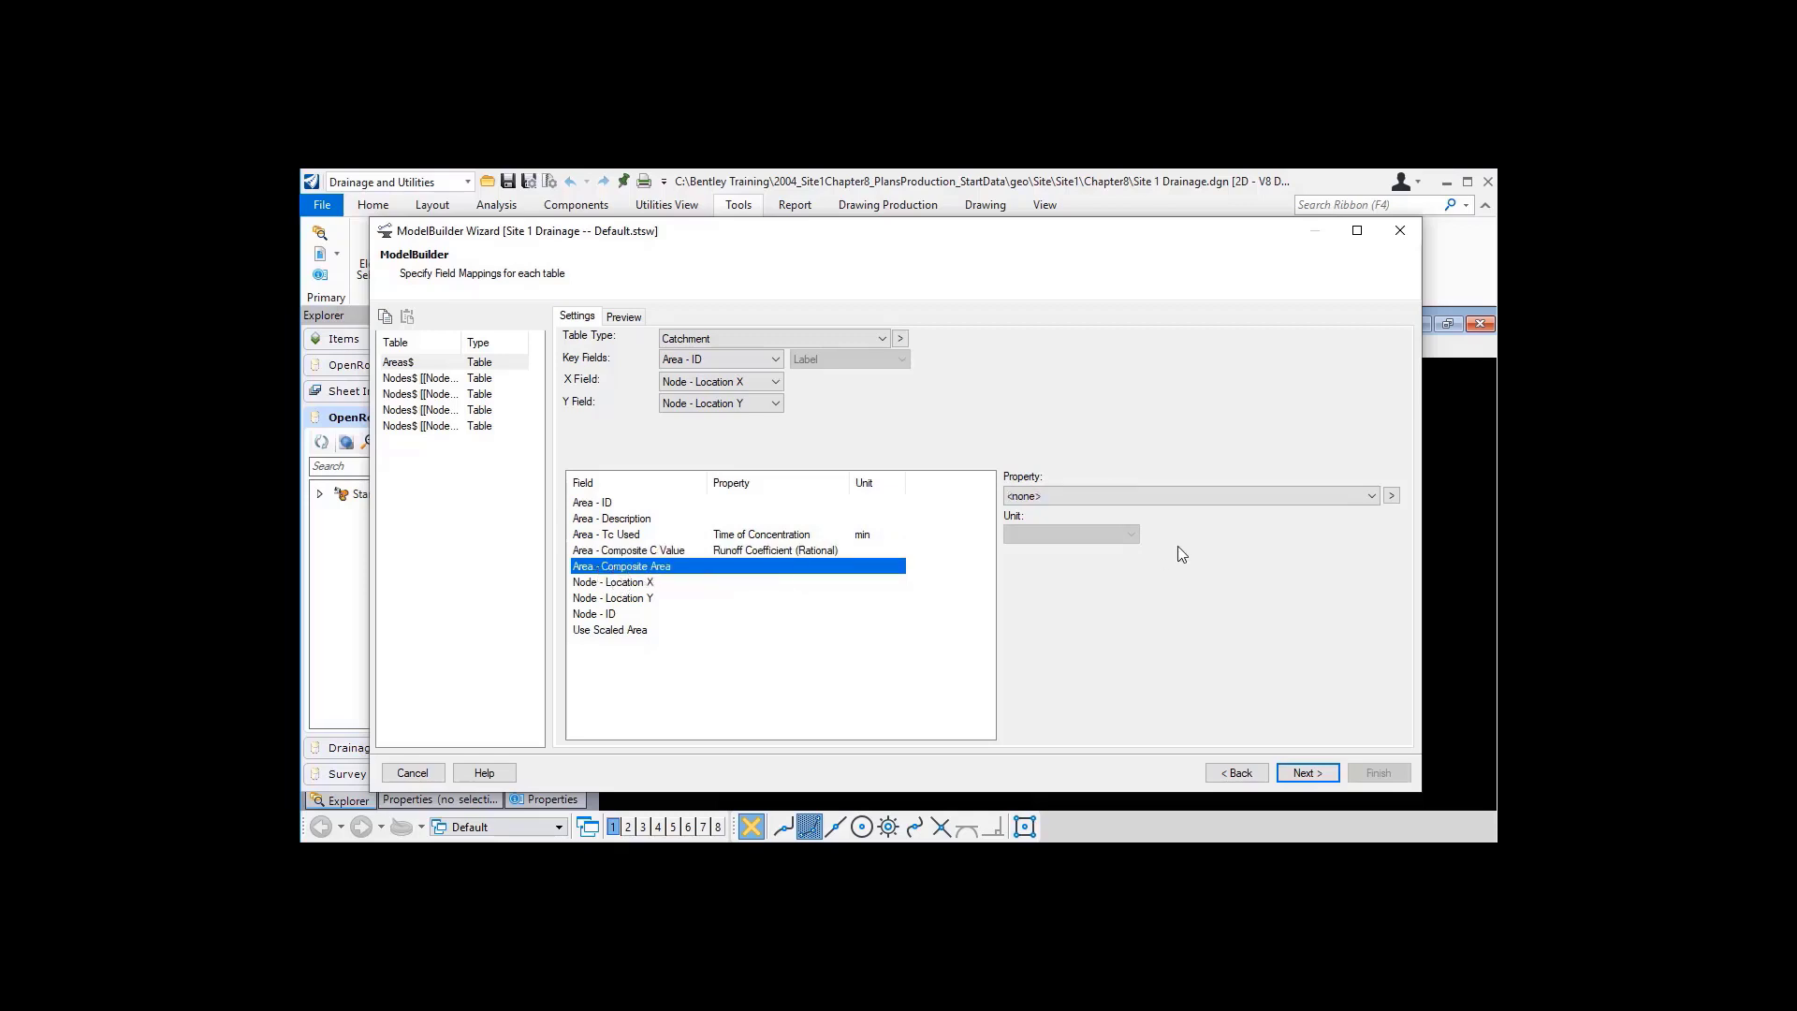
click(1372, 496)
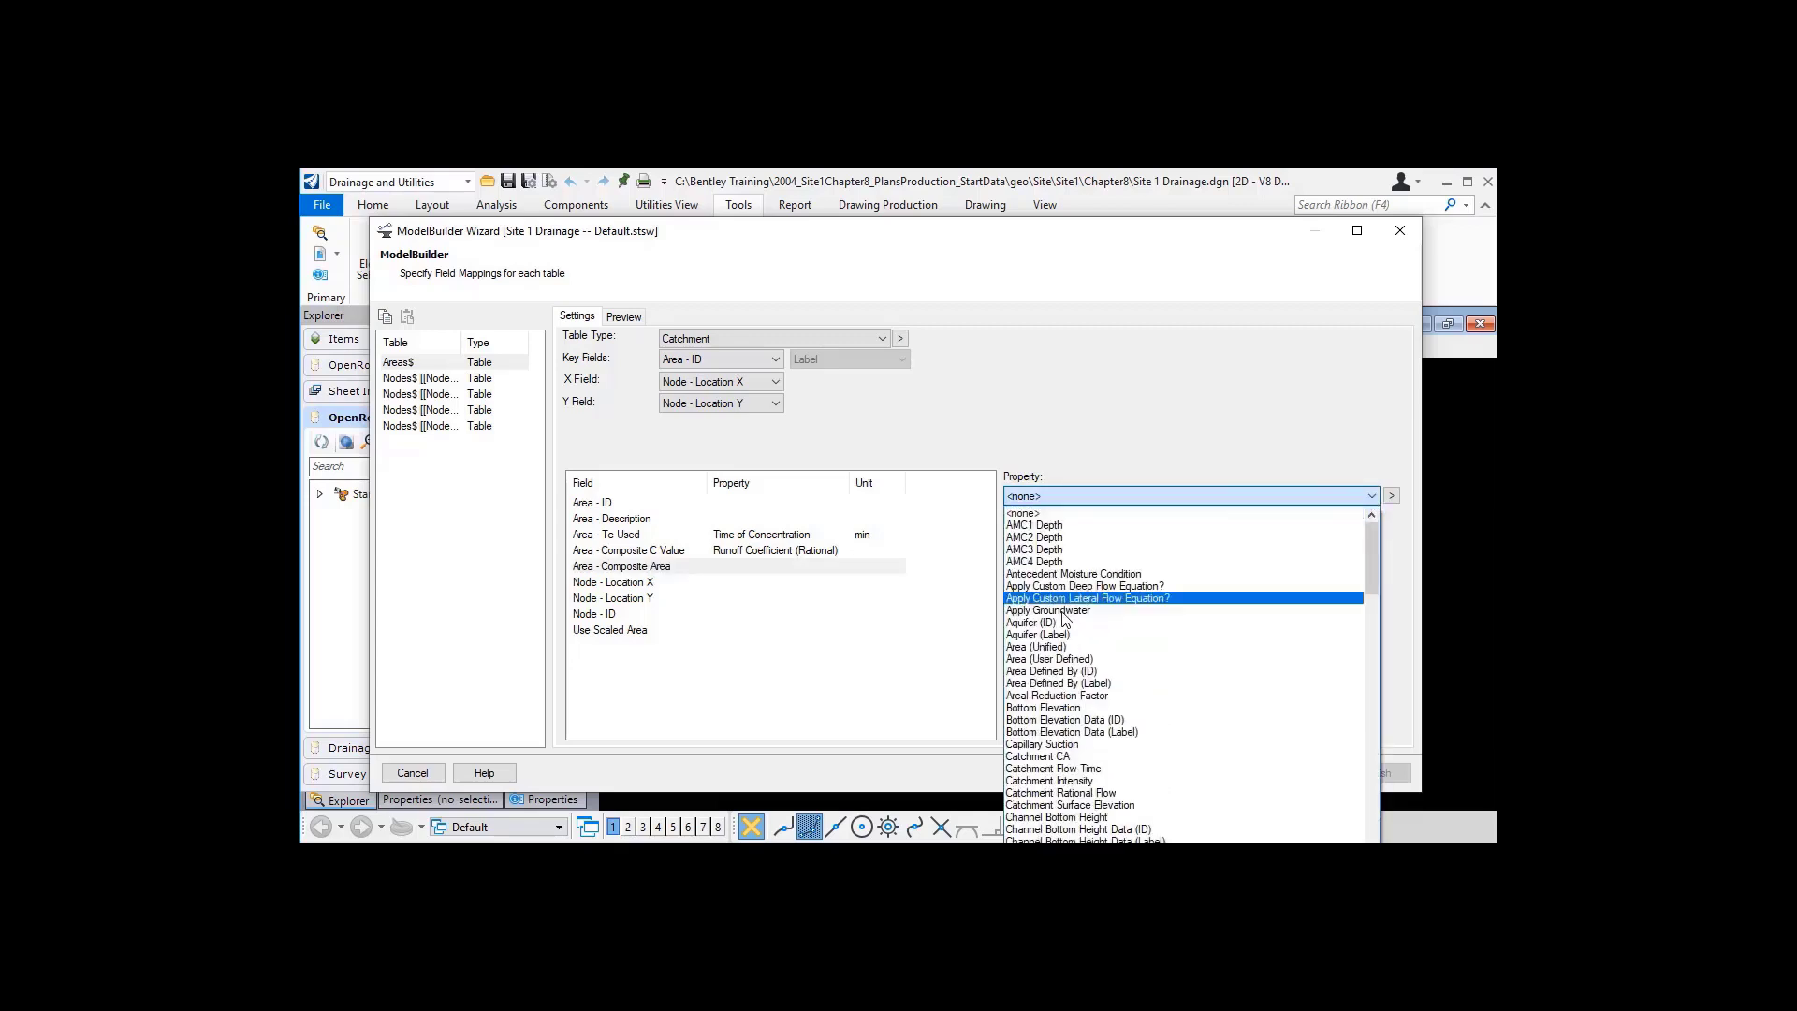
click(1041, 660)
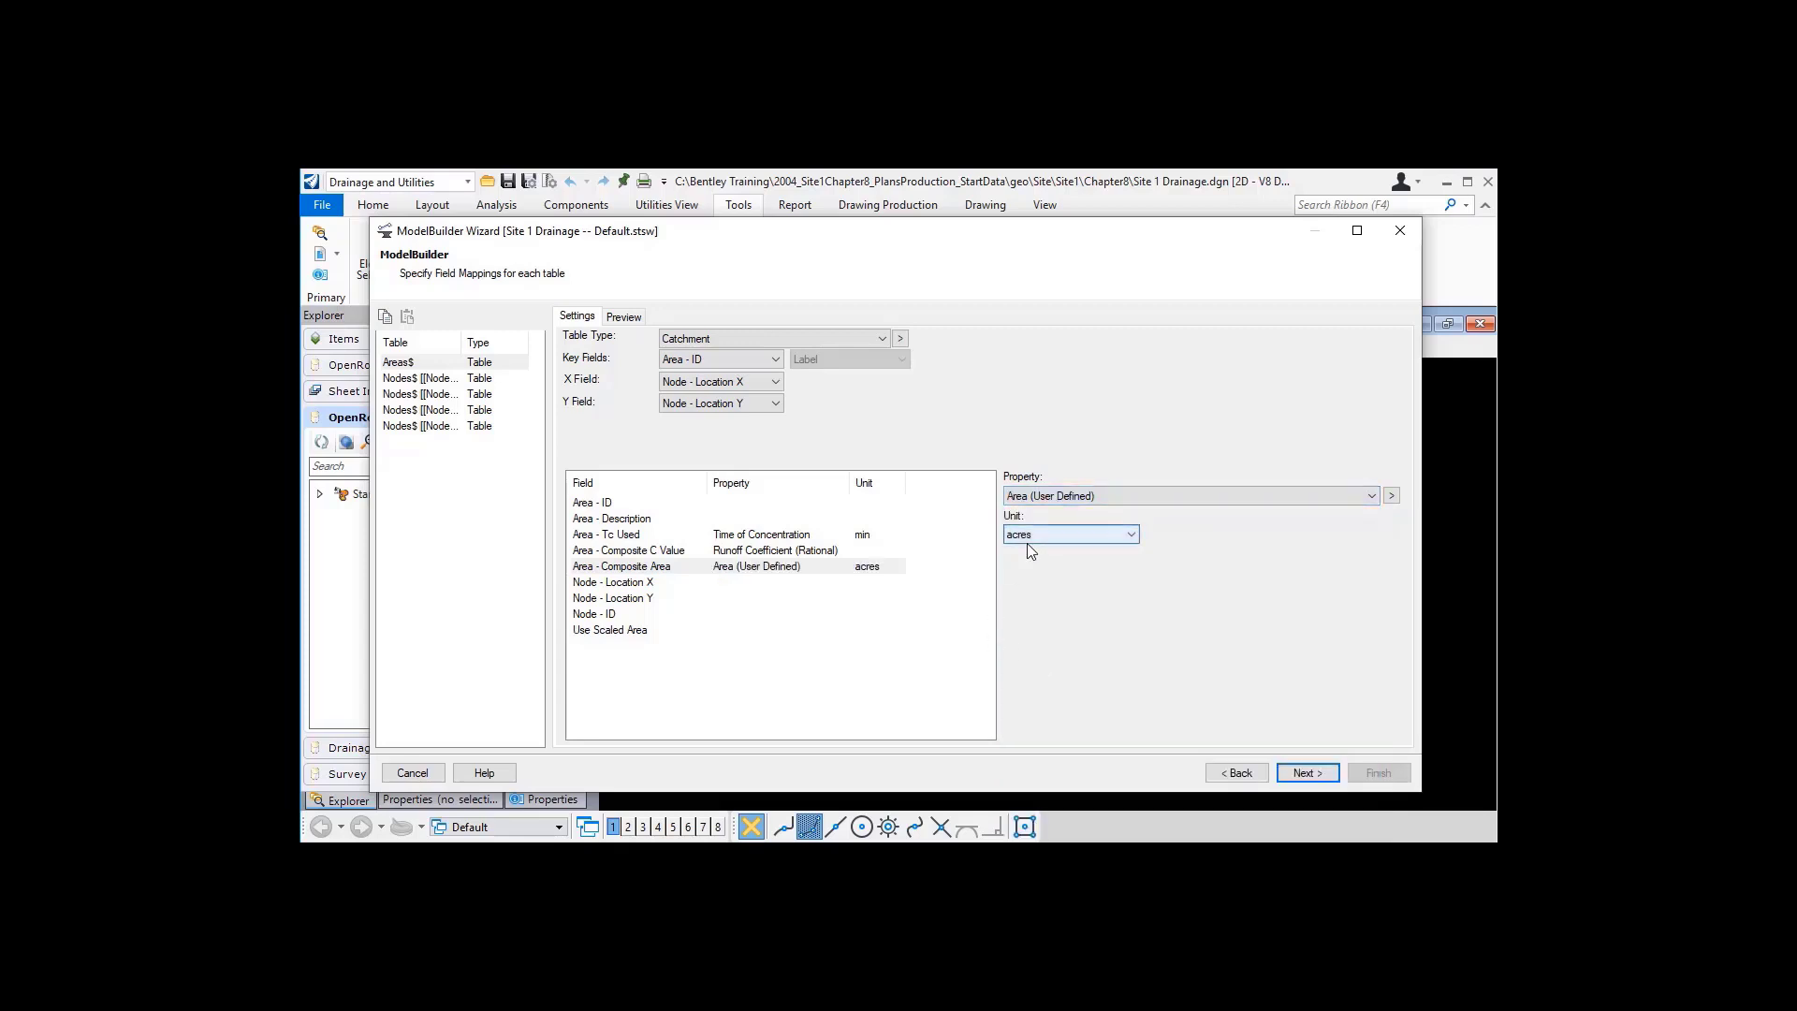
- Leave the node location fields unmapped and map the Node - ID field to the Outflow Element (Label) property
click(617, 584)
click(622, 599)
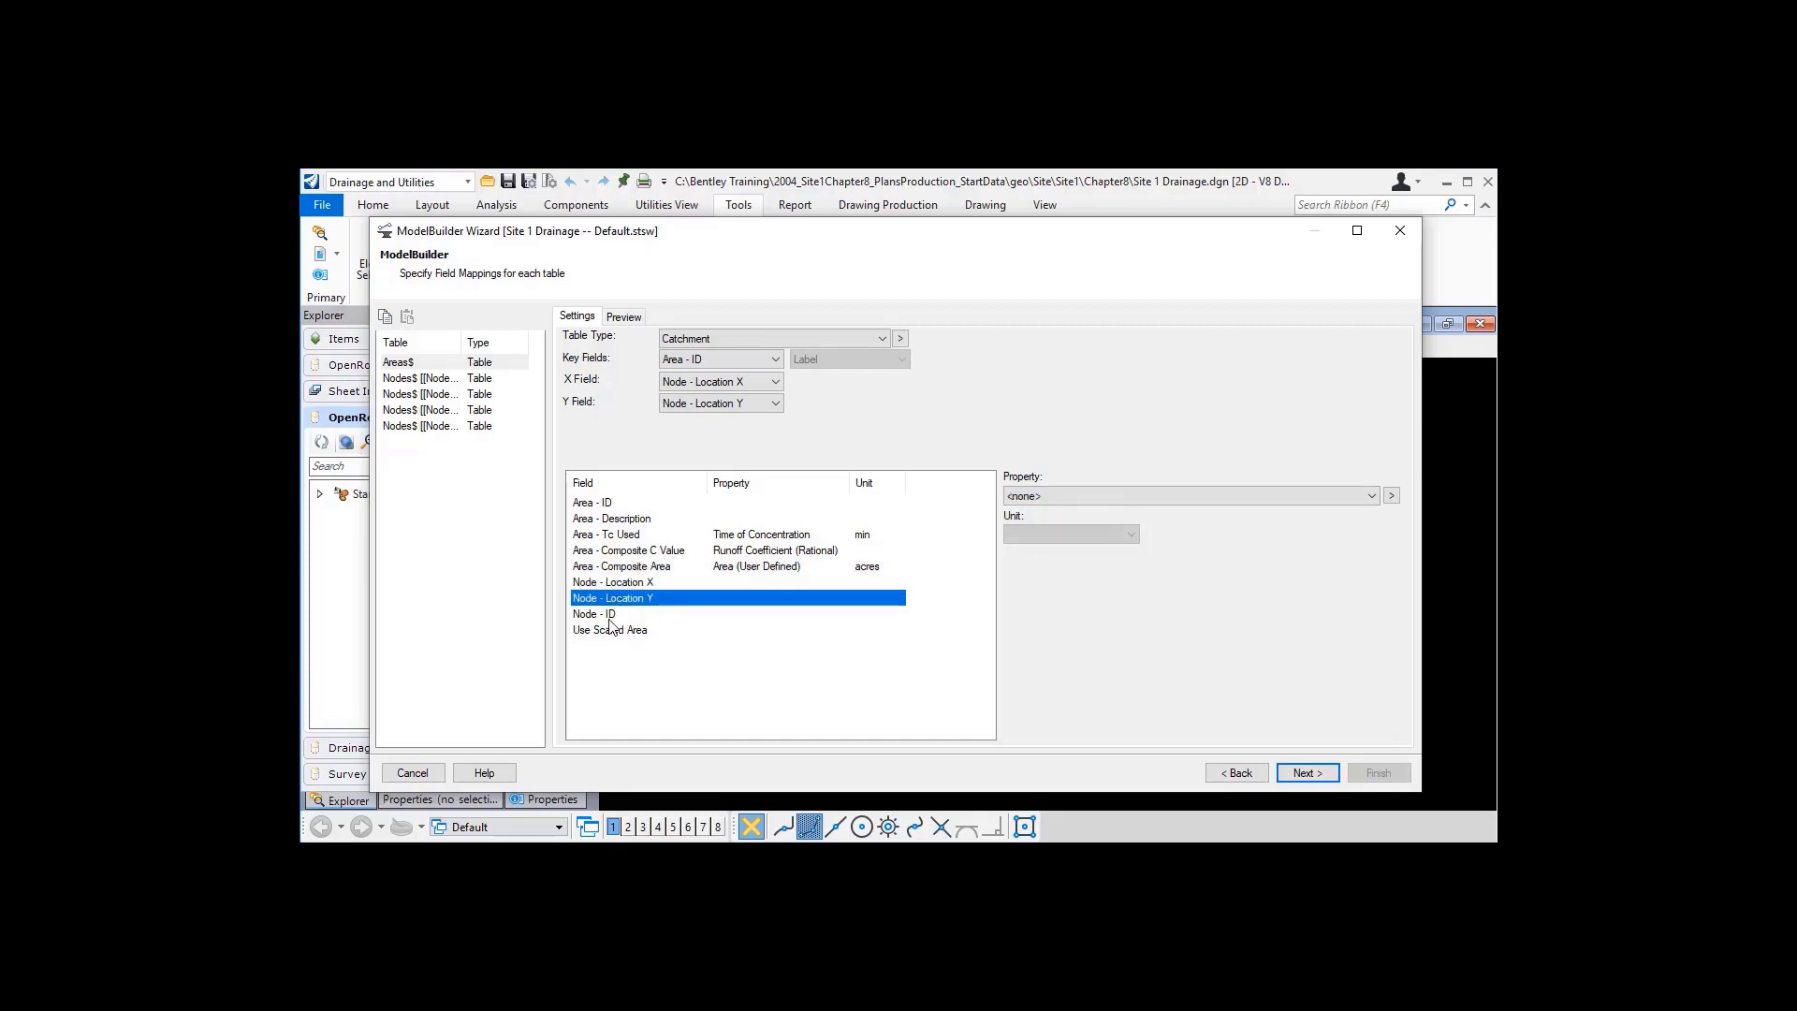
click(613, 618)
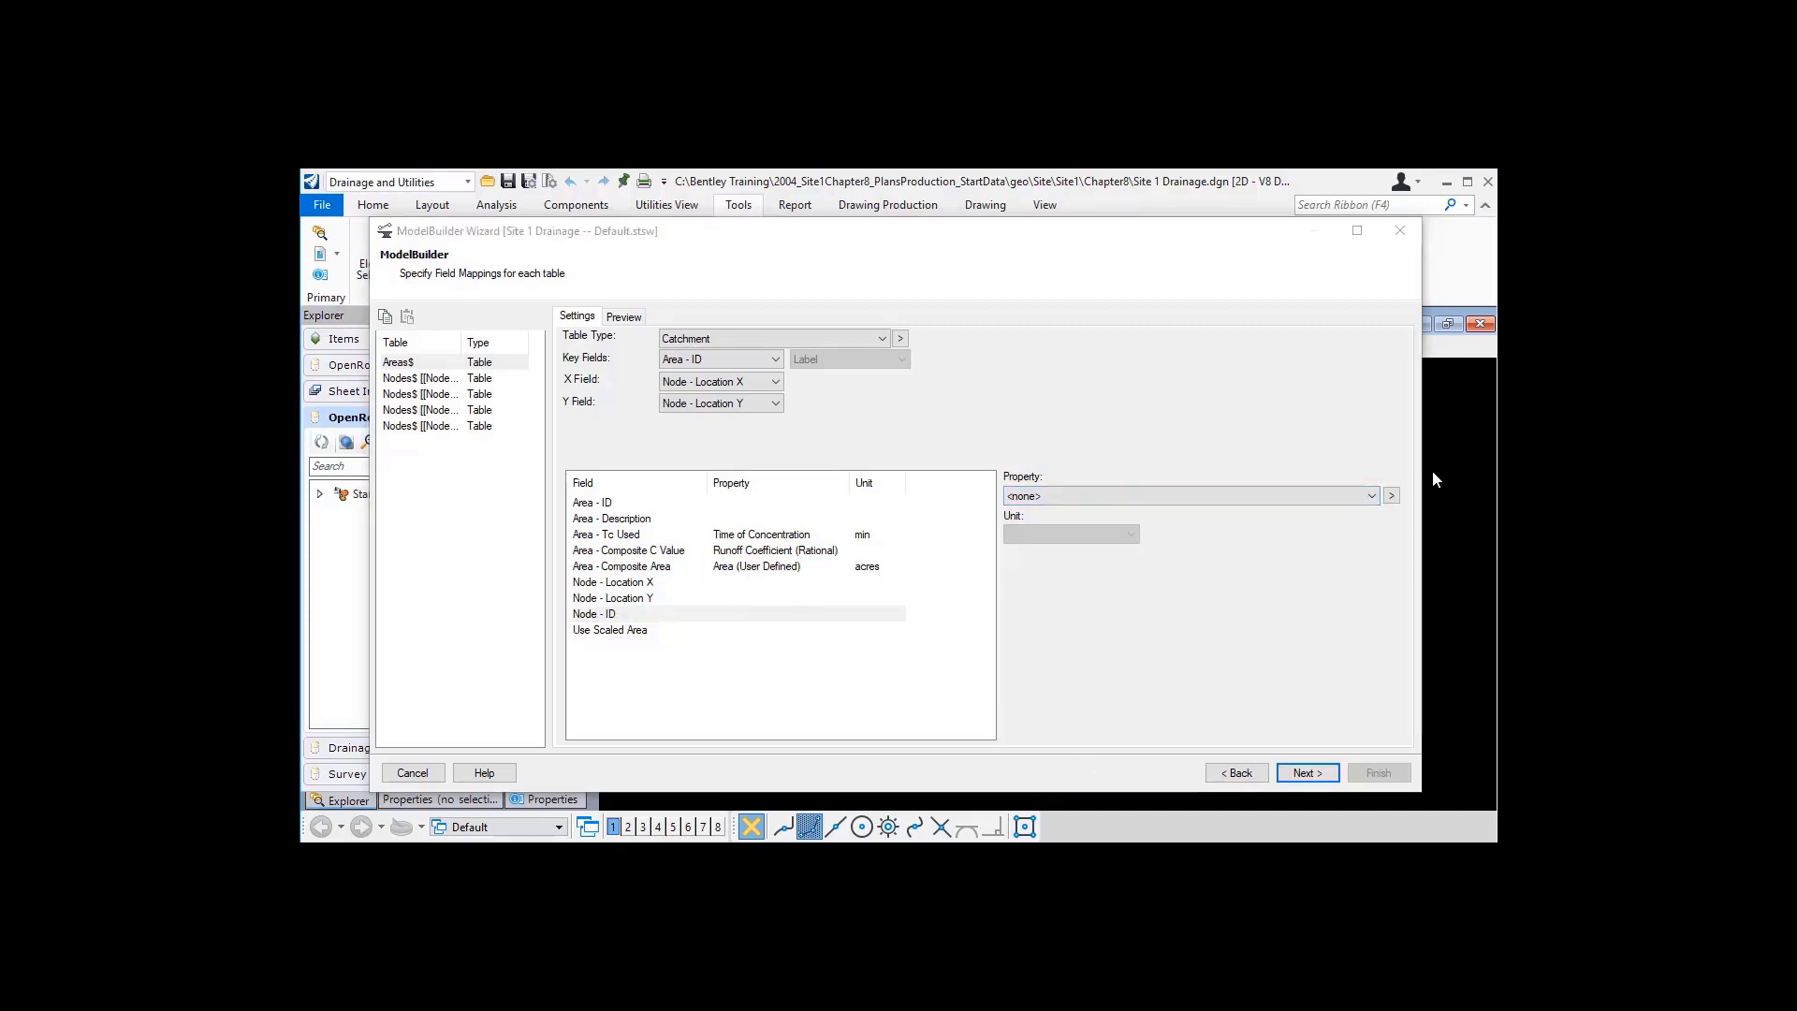
click(1372, 496)
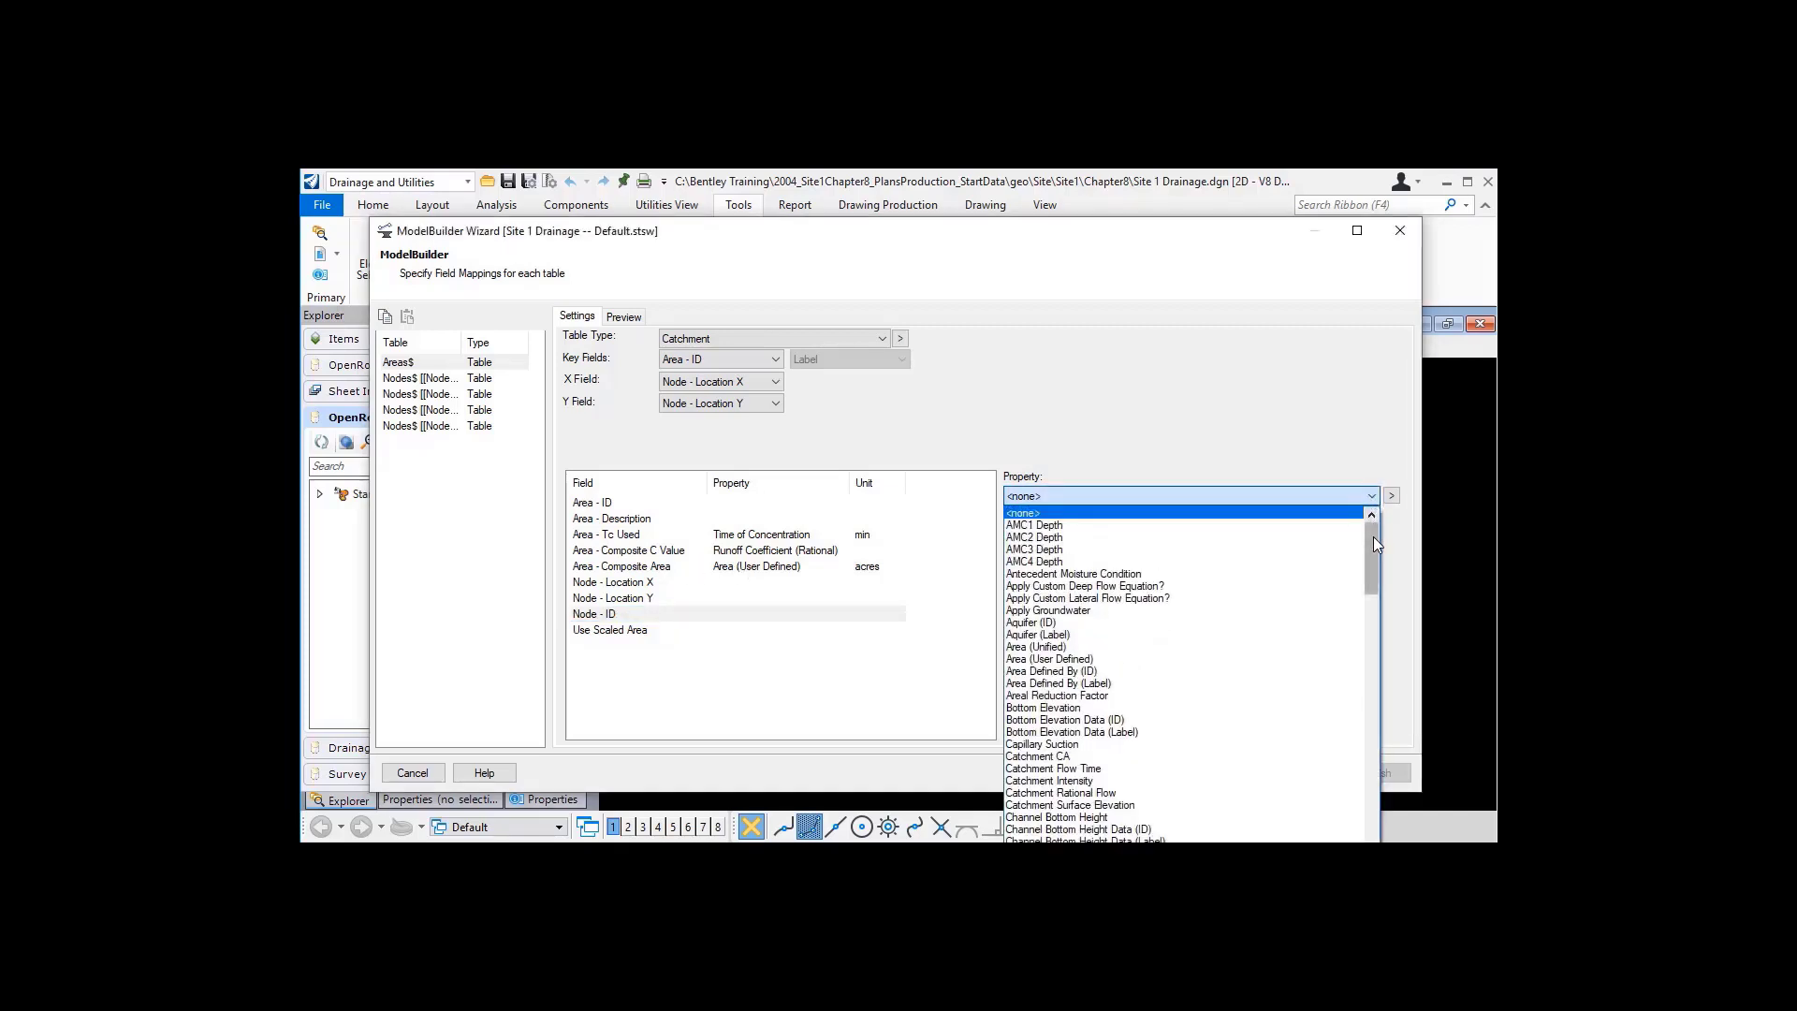
drag(1373, 542, 1365, 726)
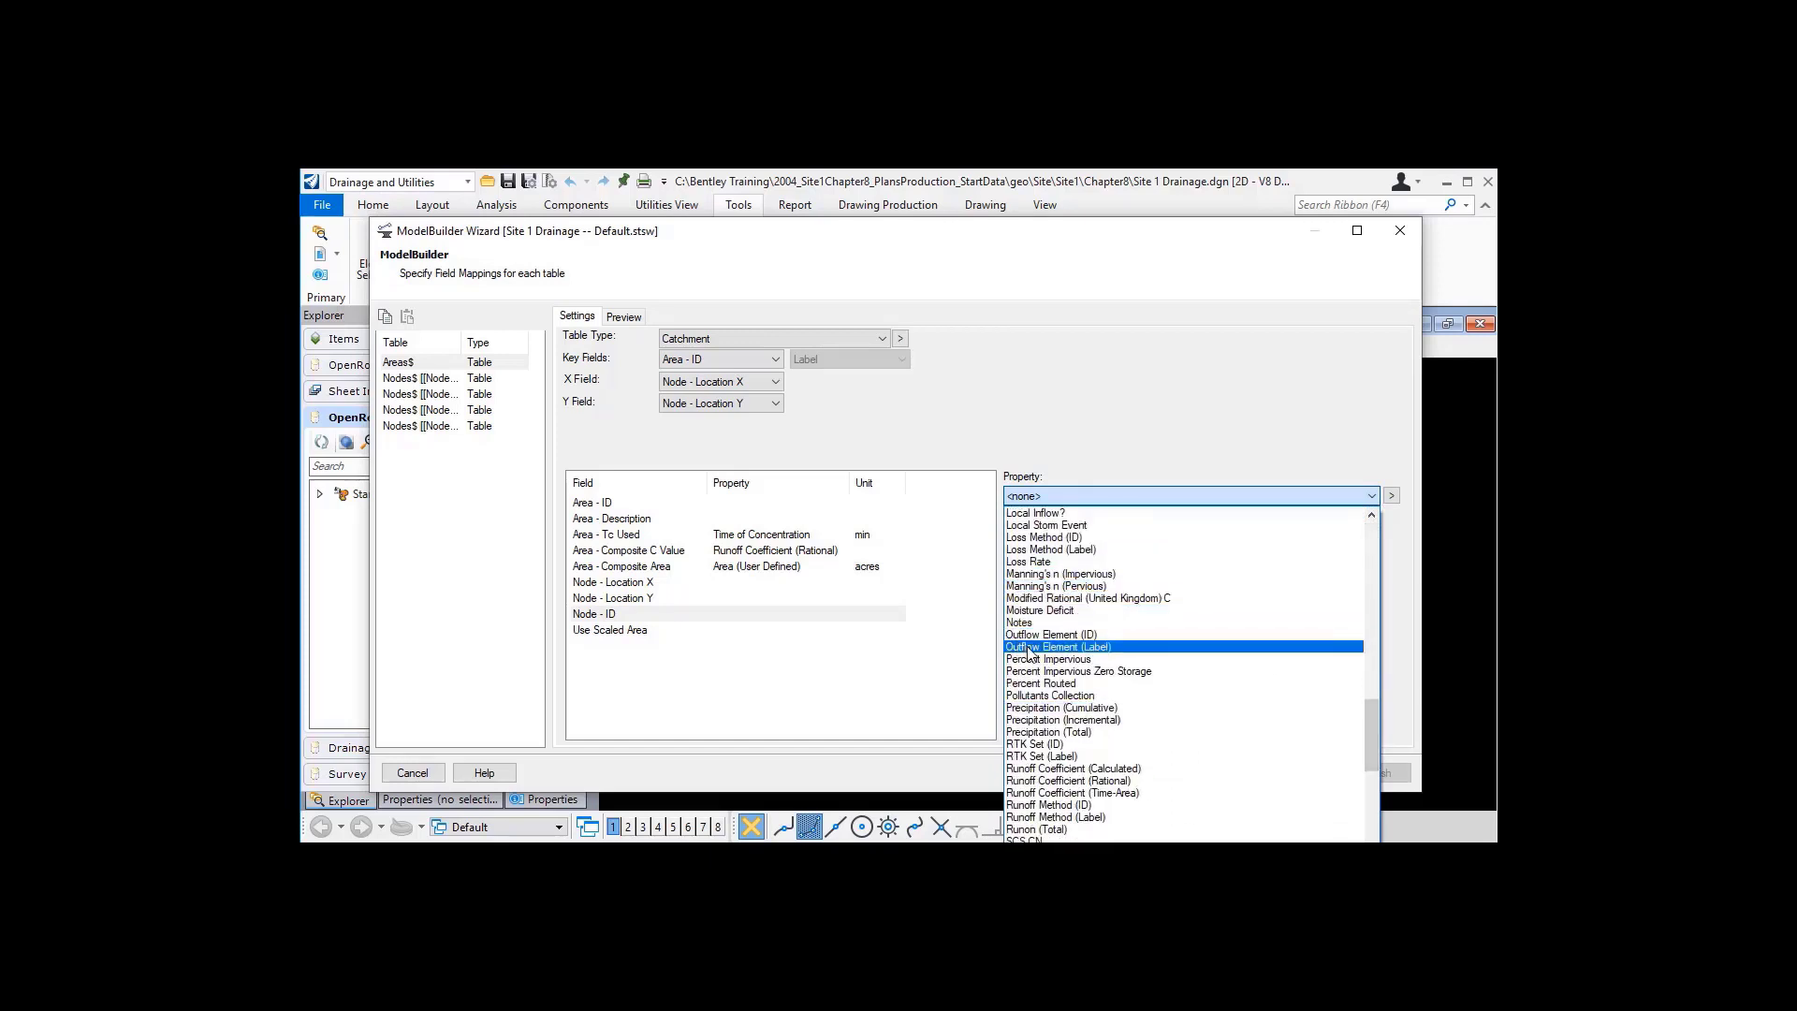
click(1094, 649)
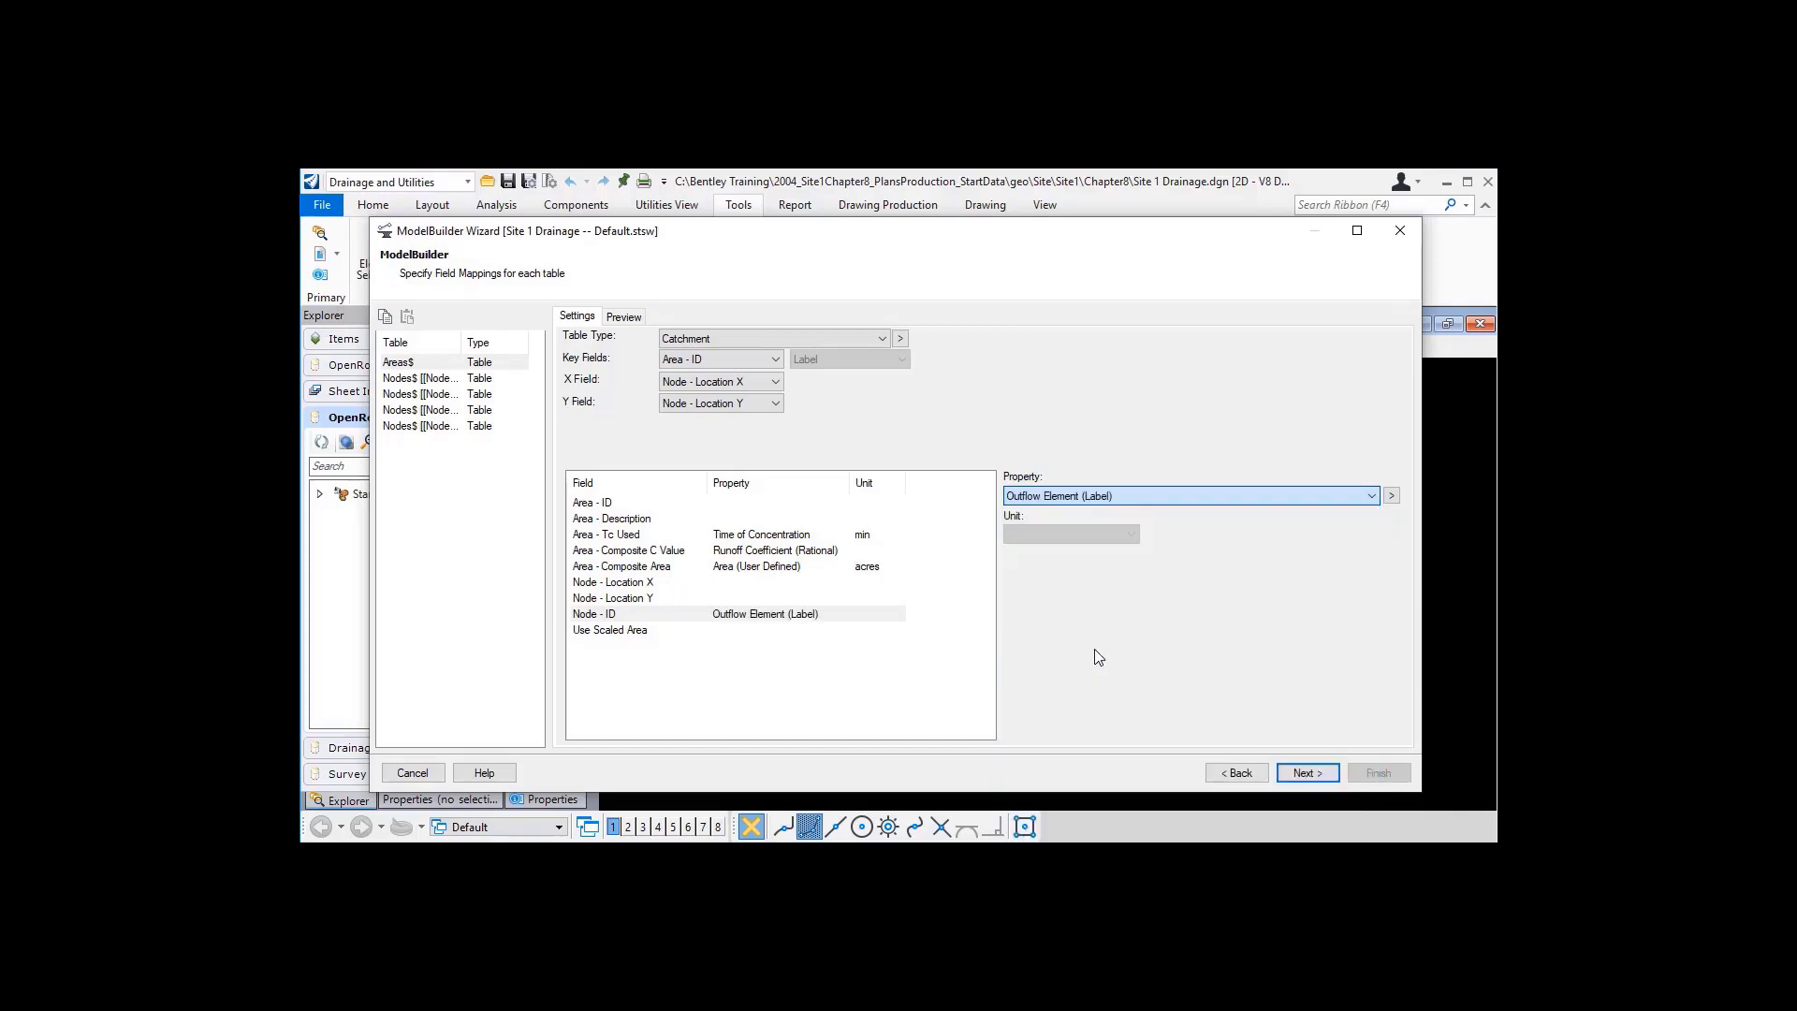
- Map the Use Scaled Area field of the Areas$ table to the Use Scaled Area? property
click(604, 632)
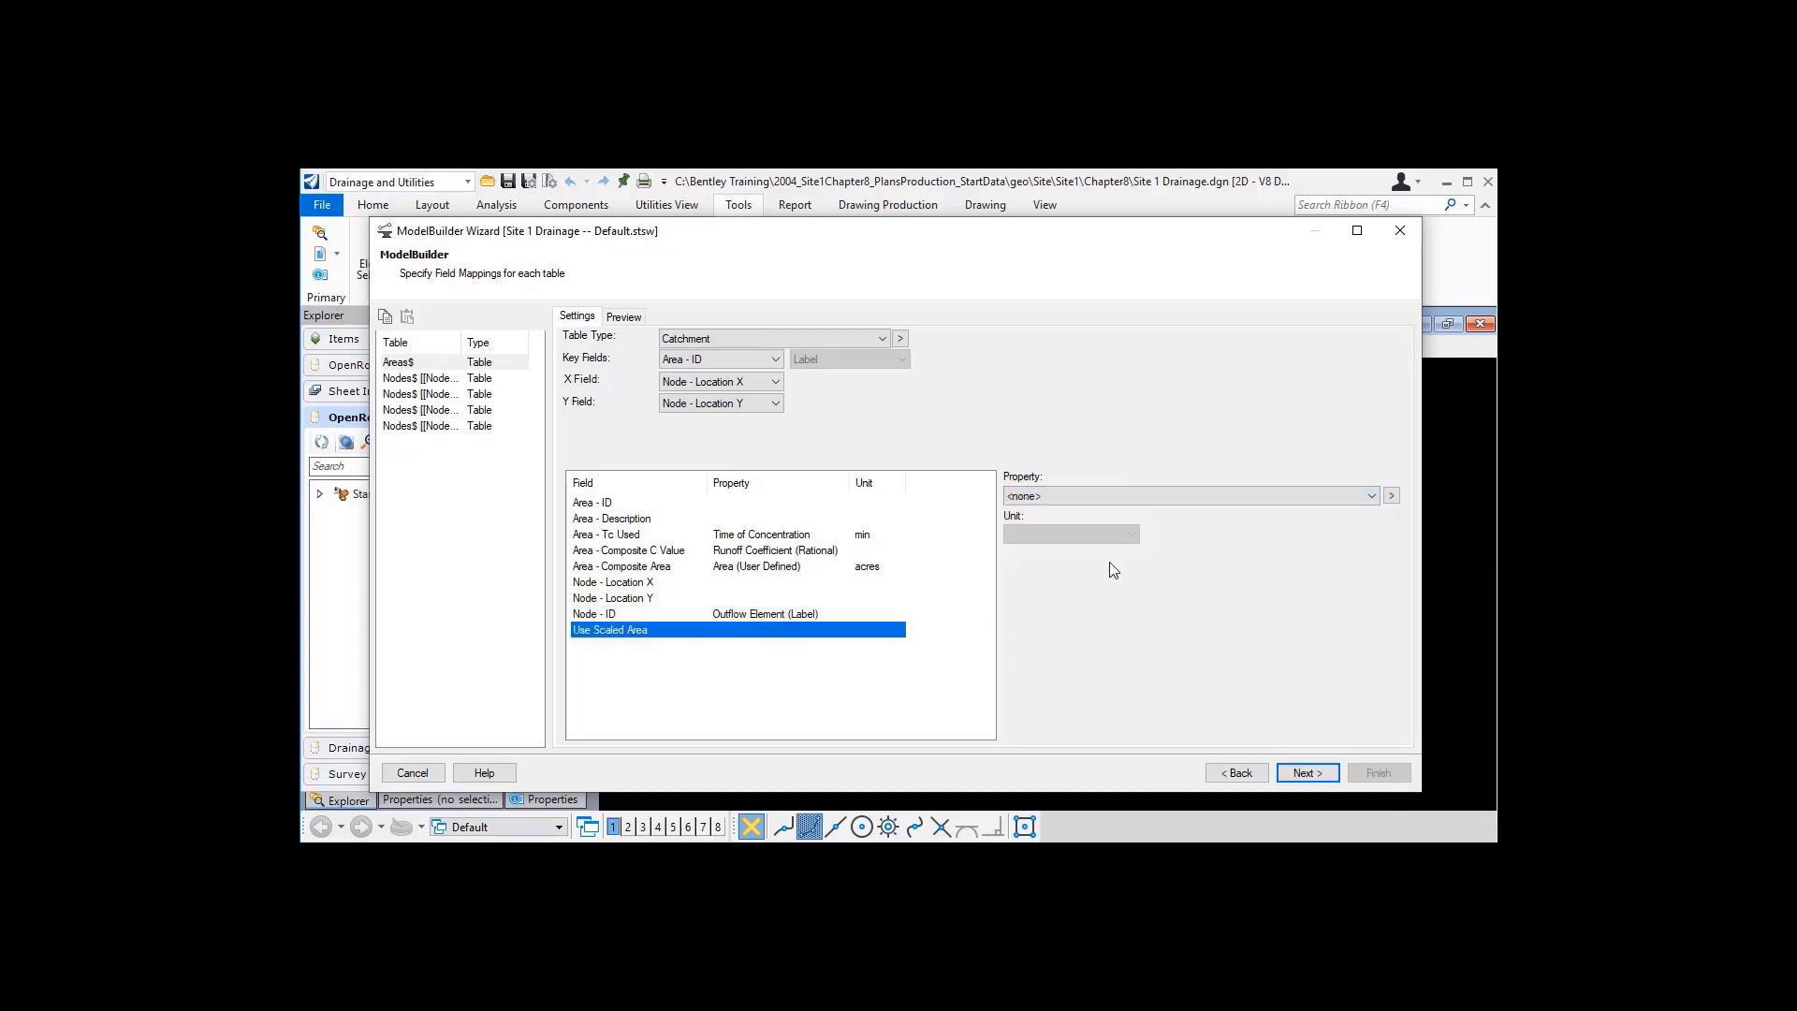
click(1373, 496)
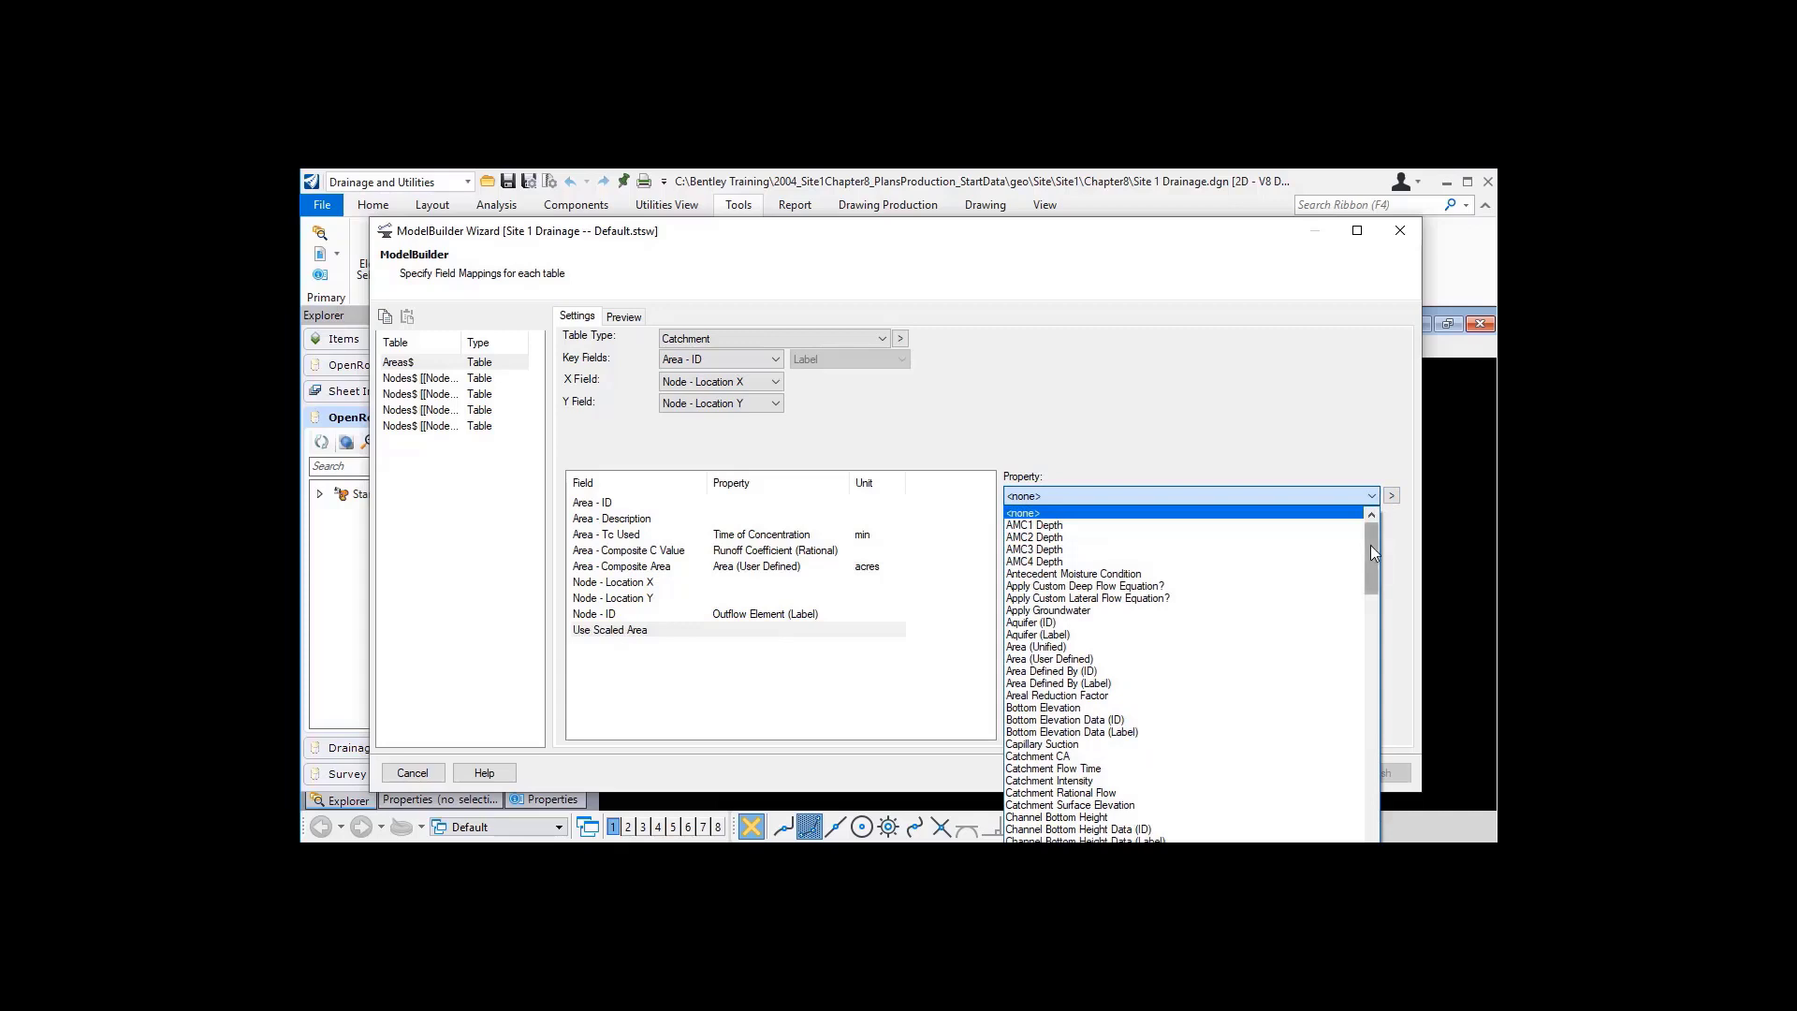
drag(1370, 545, 1348, 828)
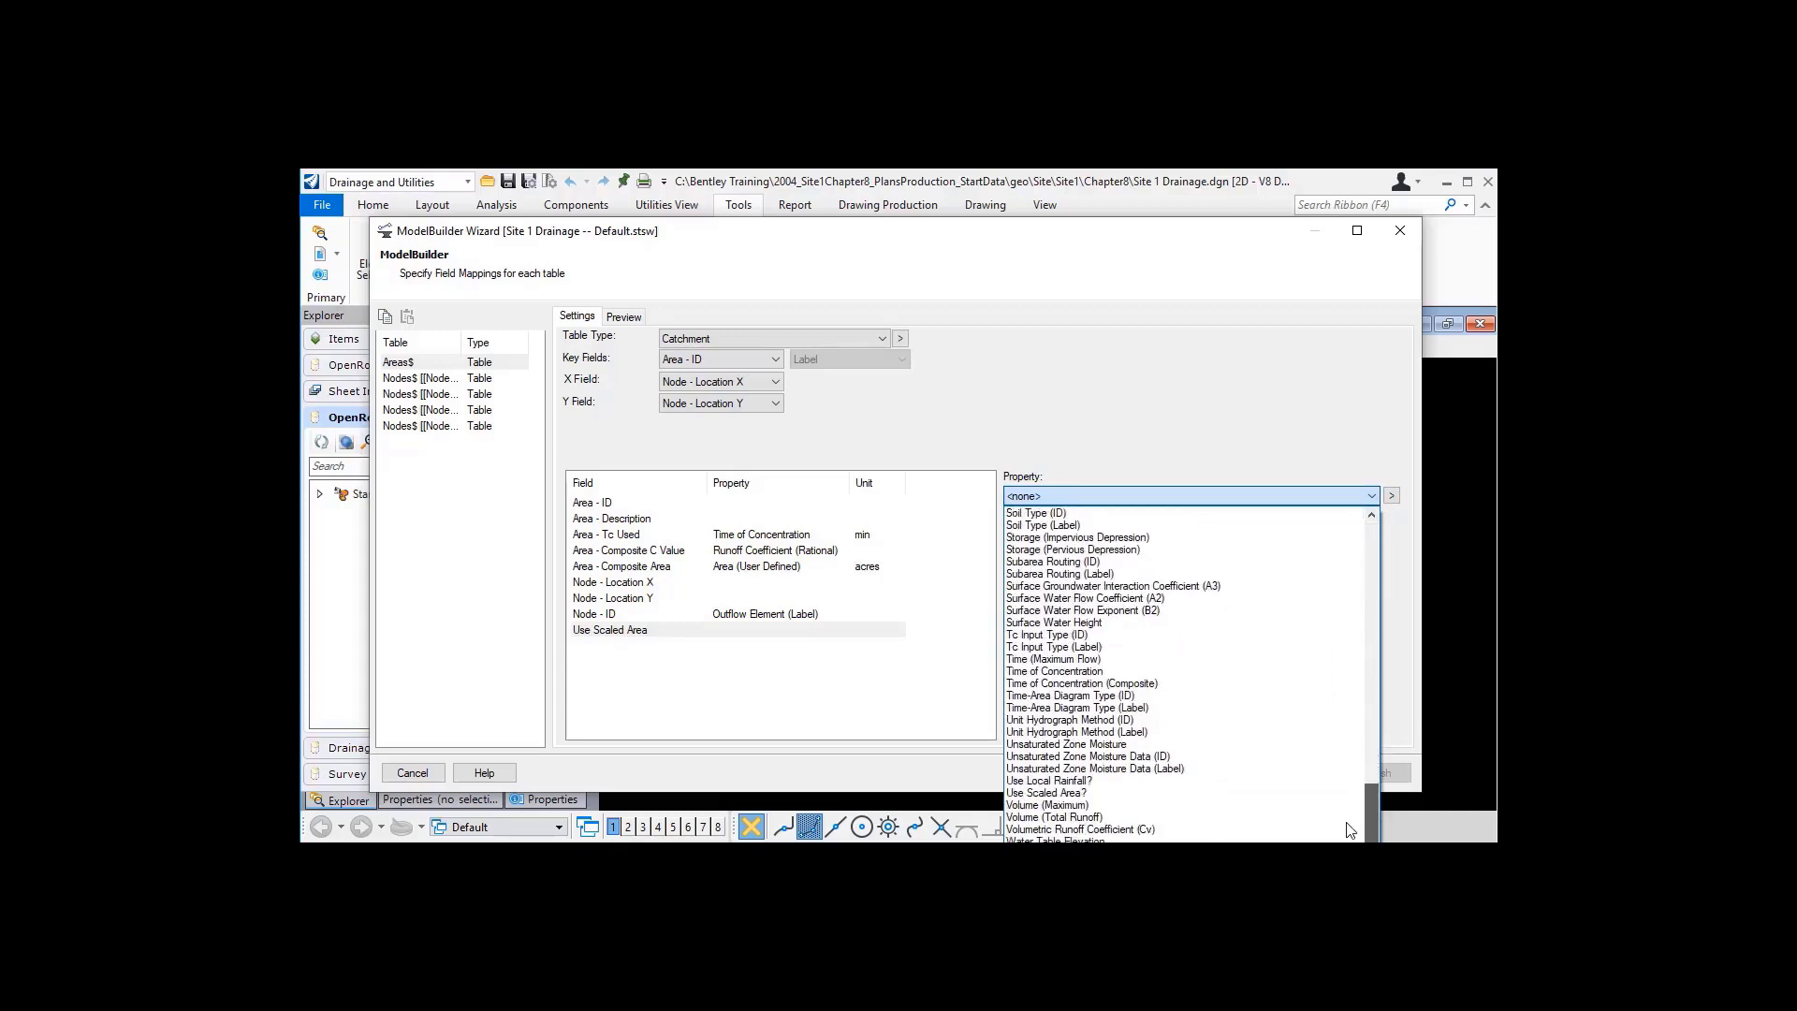
click(1049, 794)
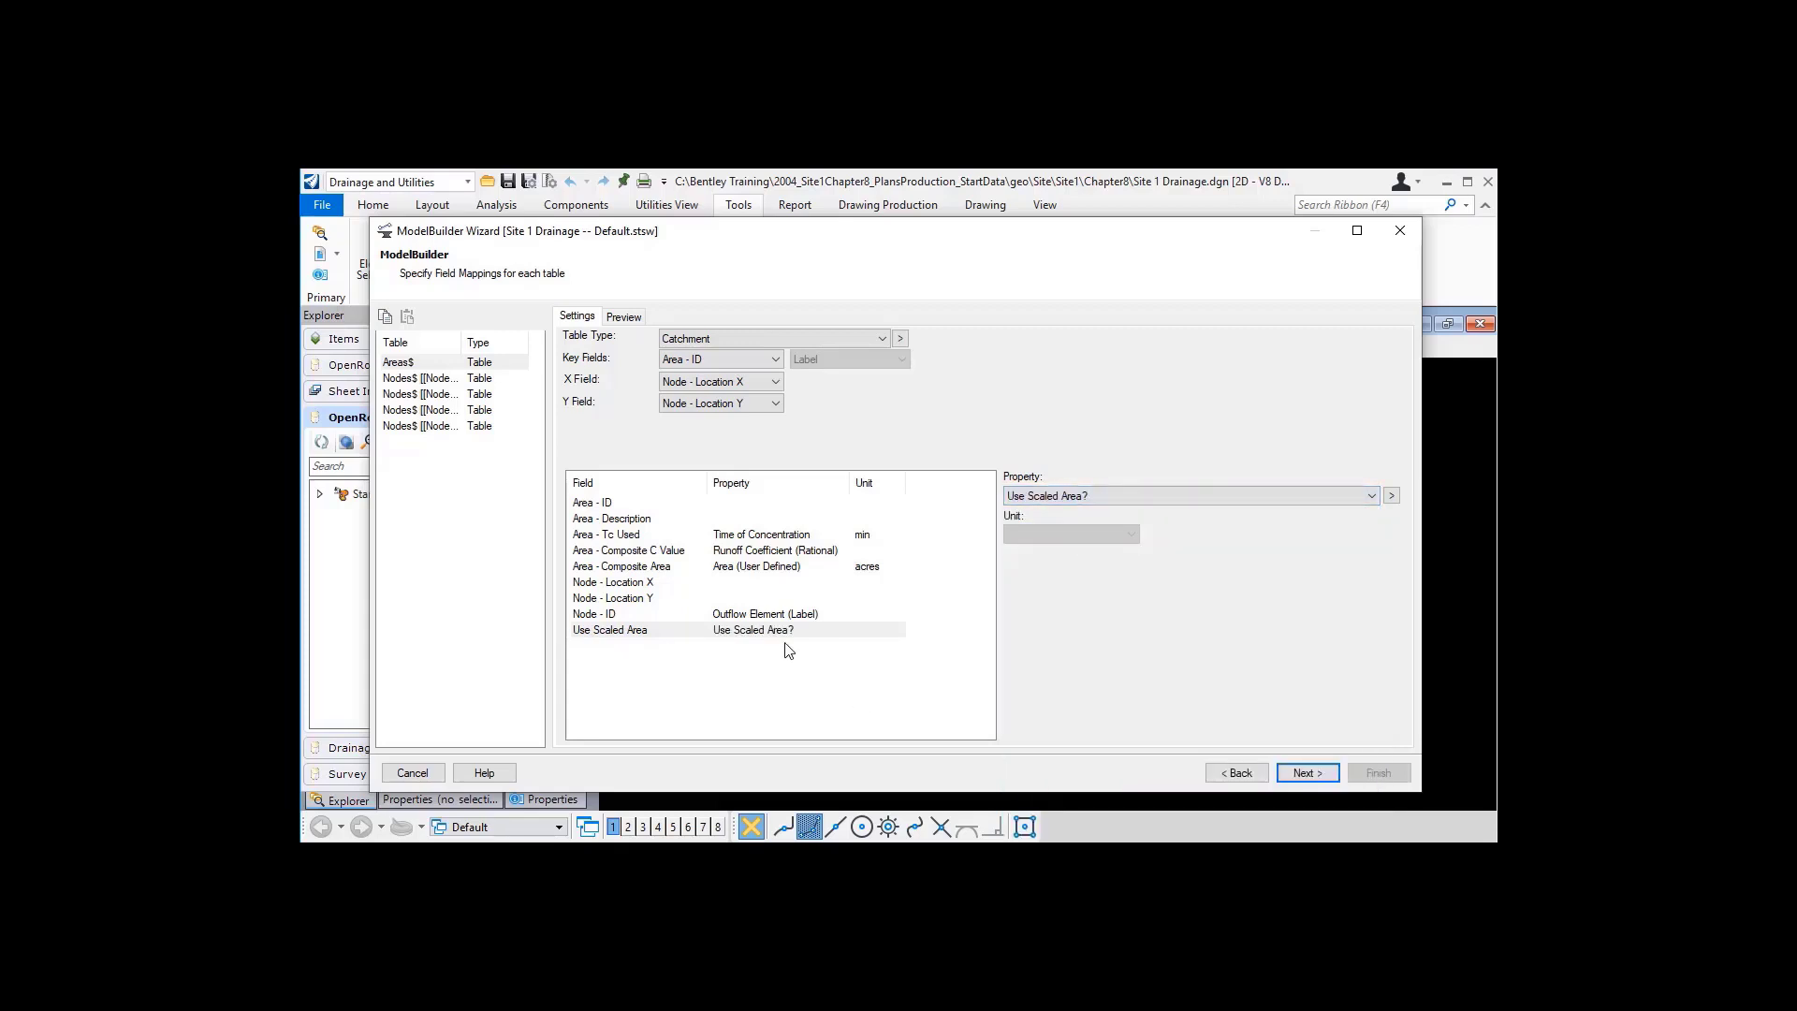
click(652, 568)
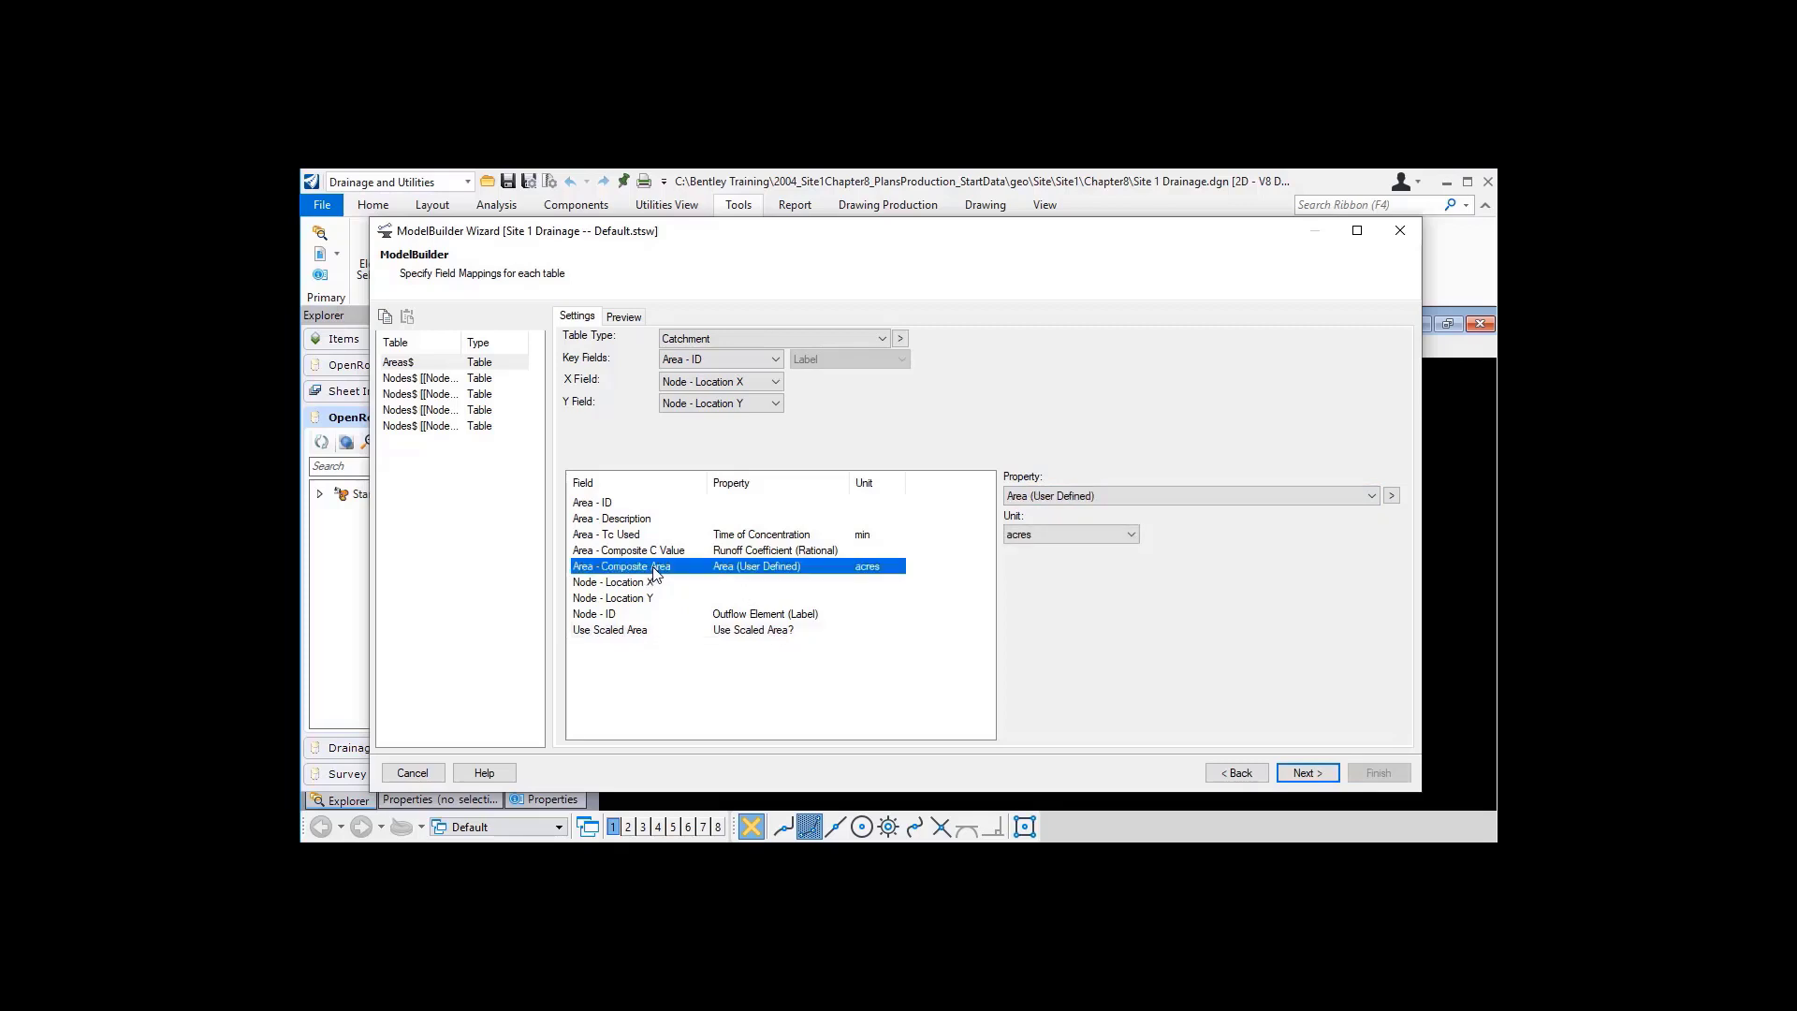
- Widen the table list to show the full table names and set the Curb nodes table's type to Catch Basin
click(424, 377)
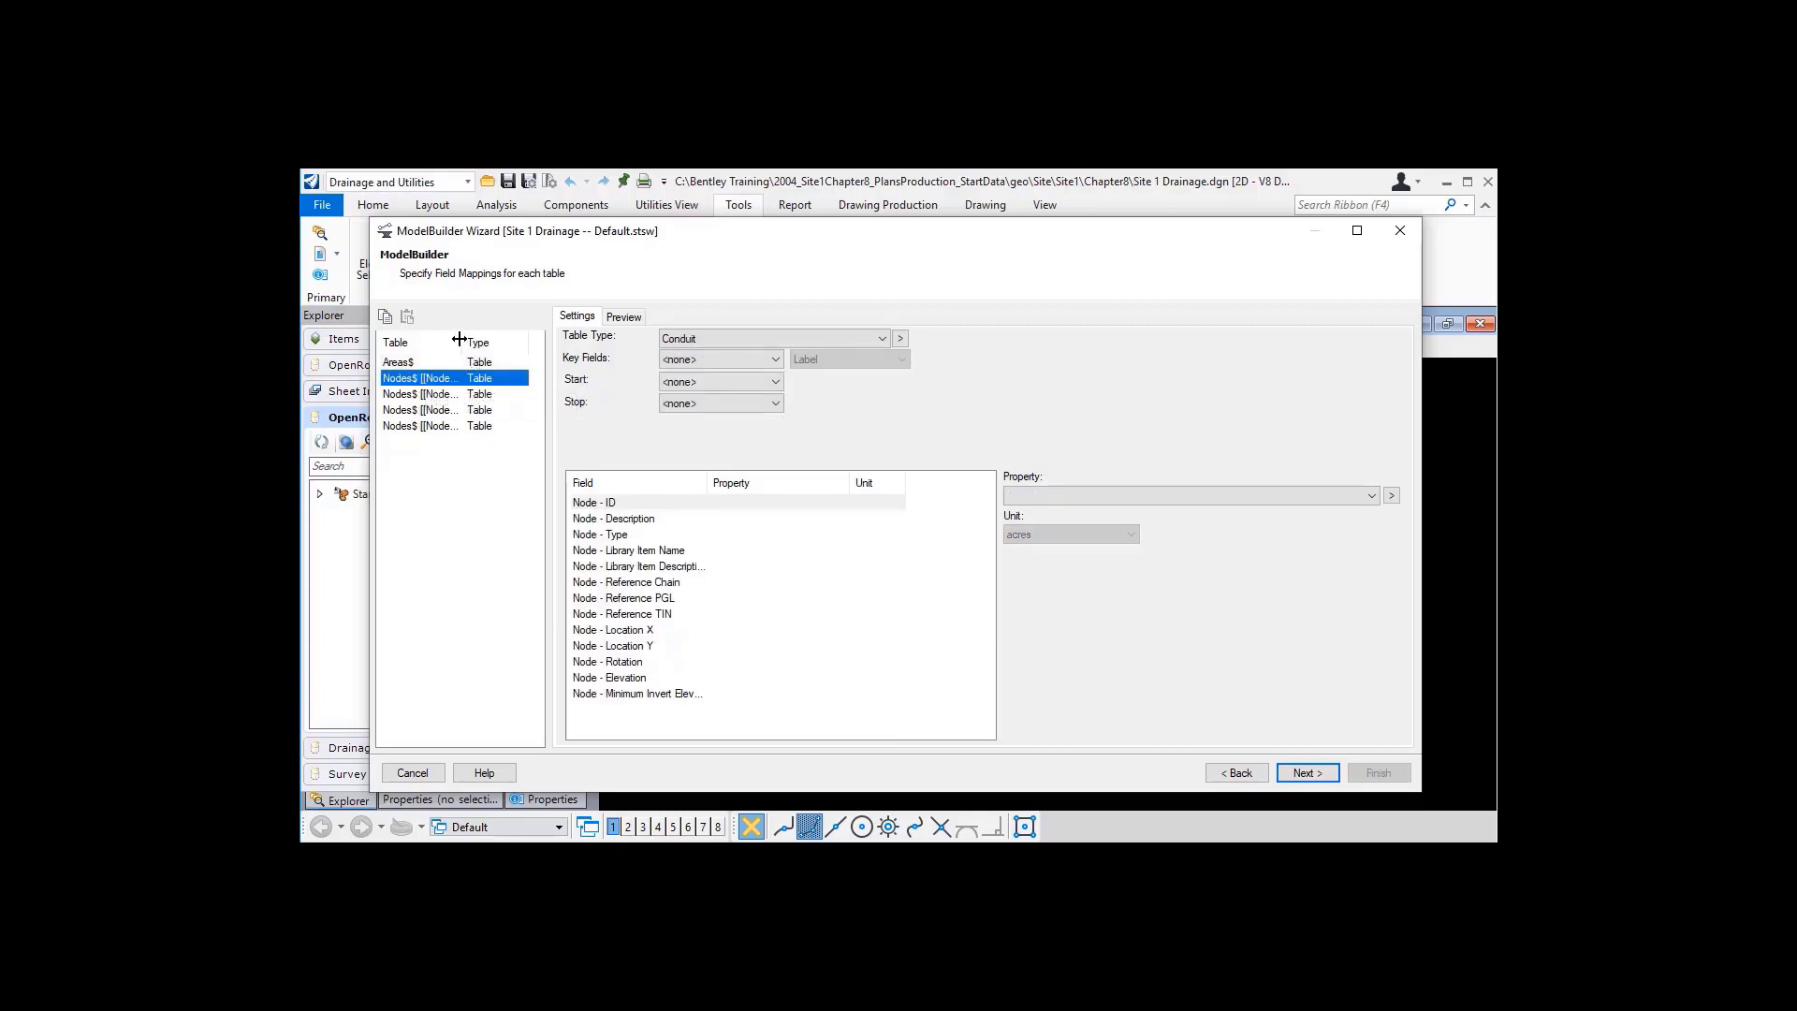
drag(459, 339, 605, 363)
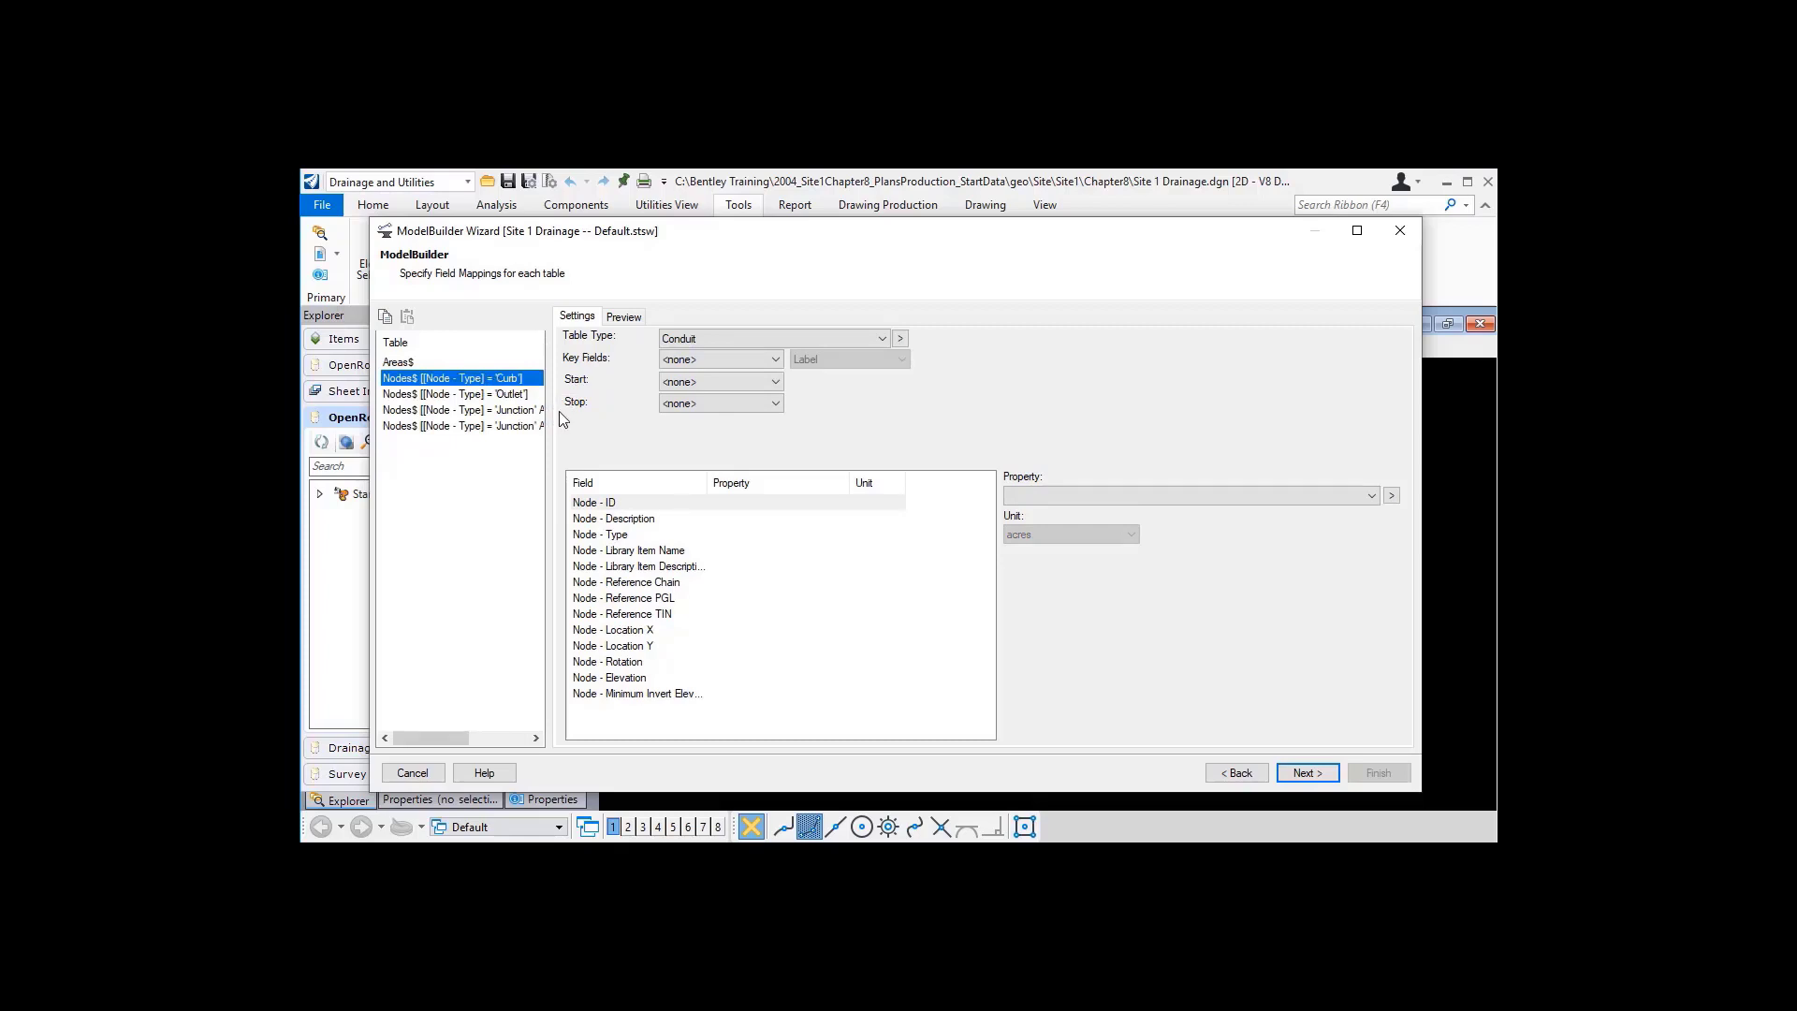
drag(551, 431, 707, 393)
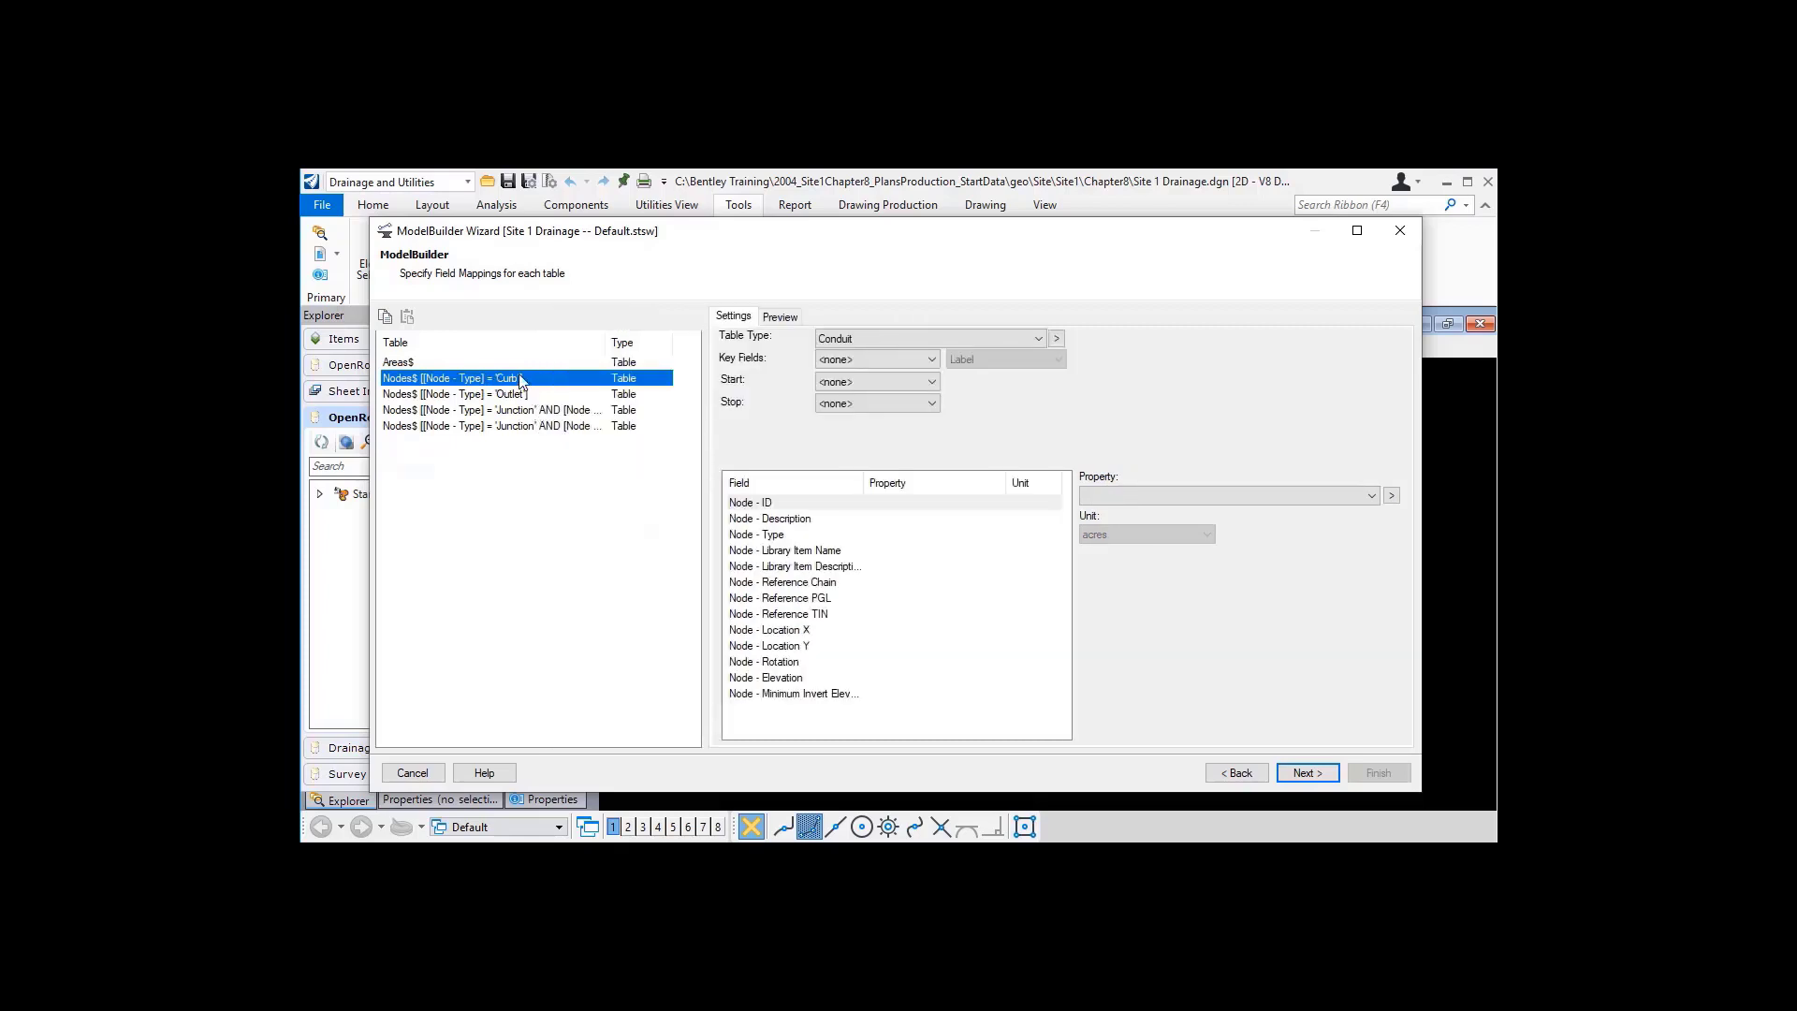
click(1056, 339)
mouse_move(1139, 341)
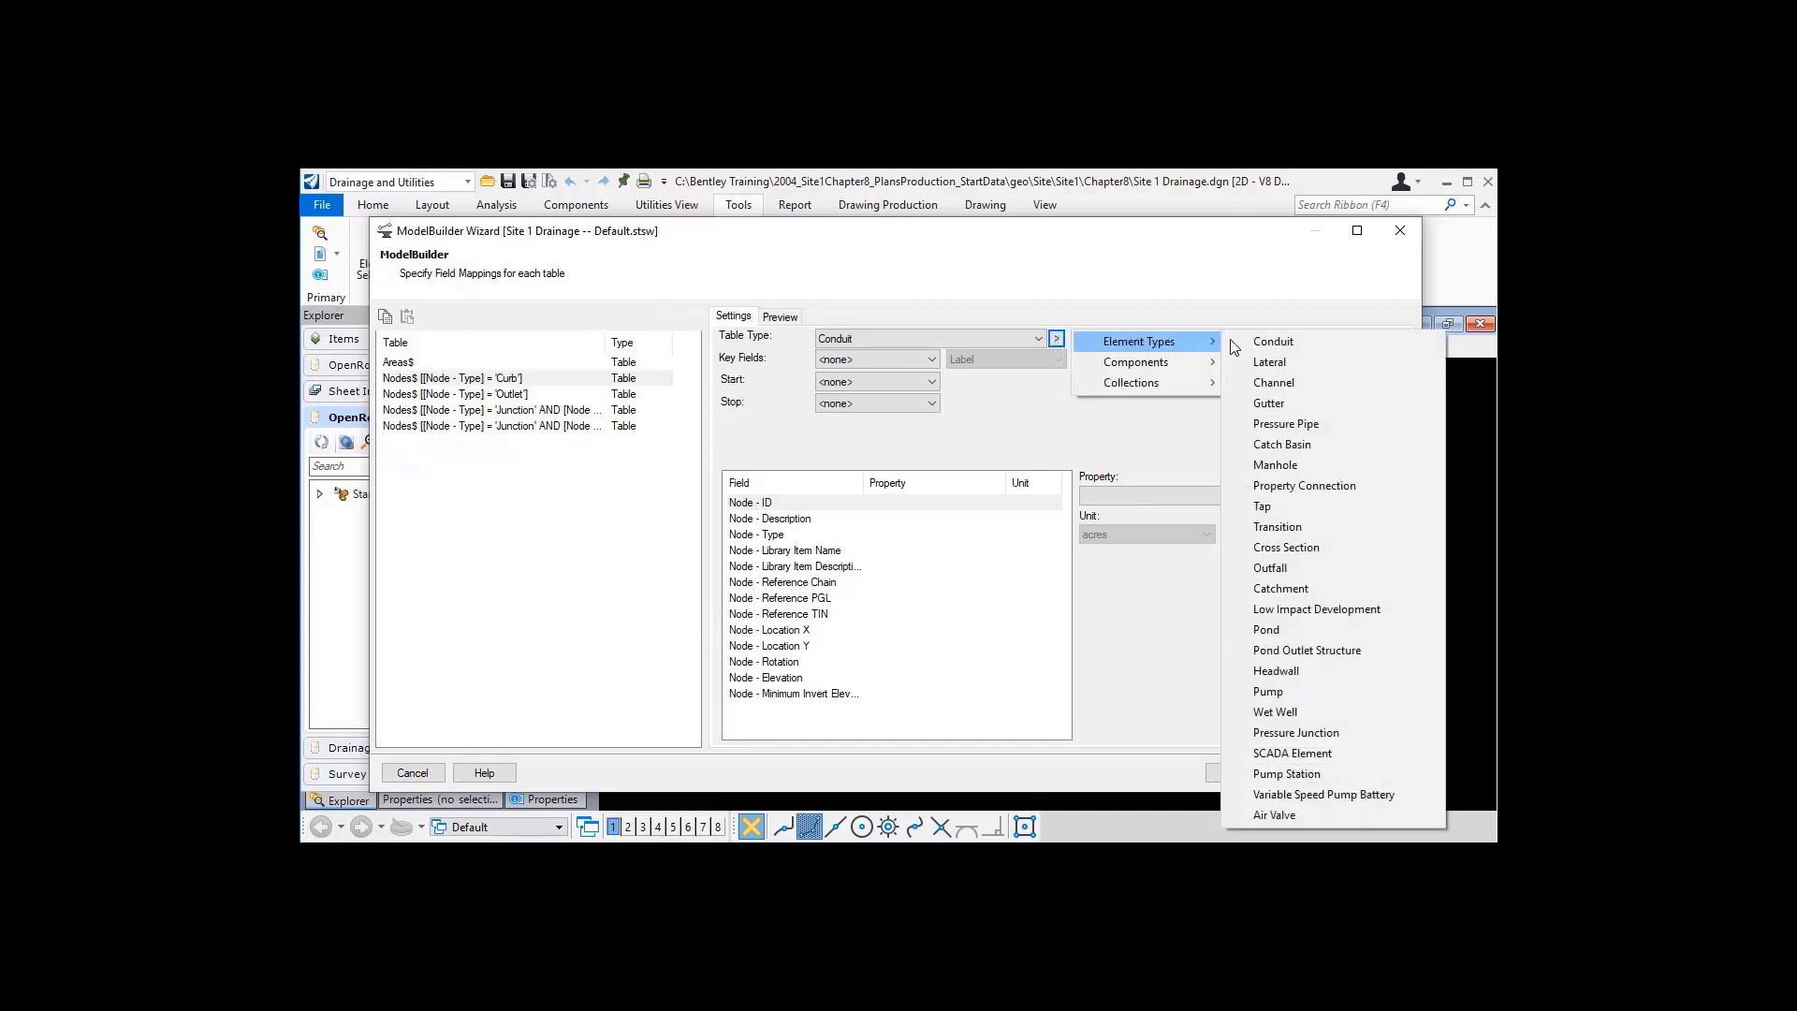
click(1299, 445)
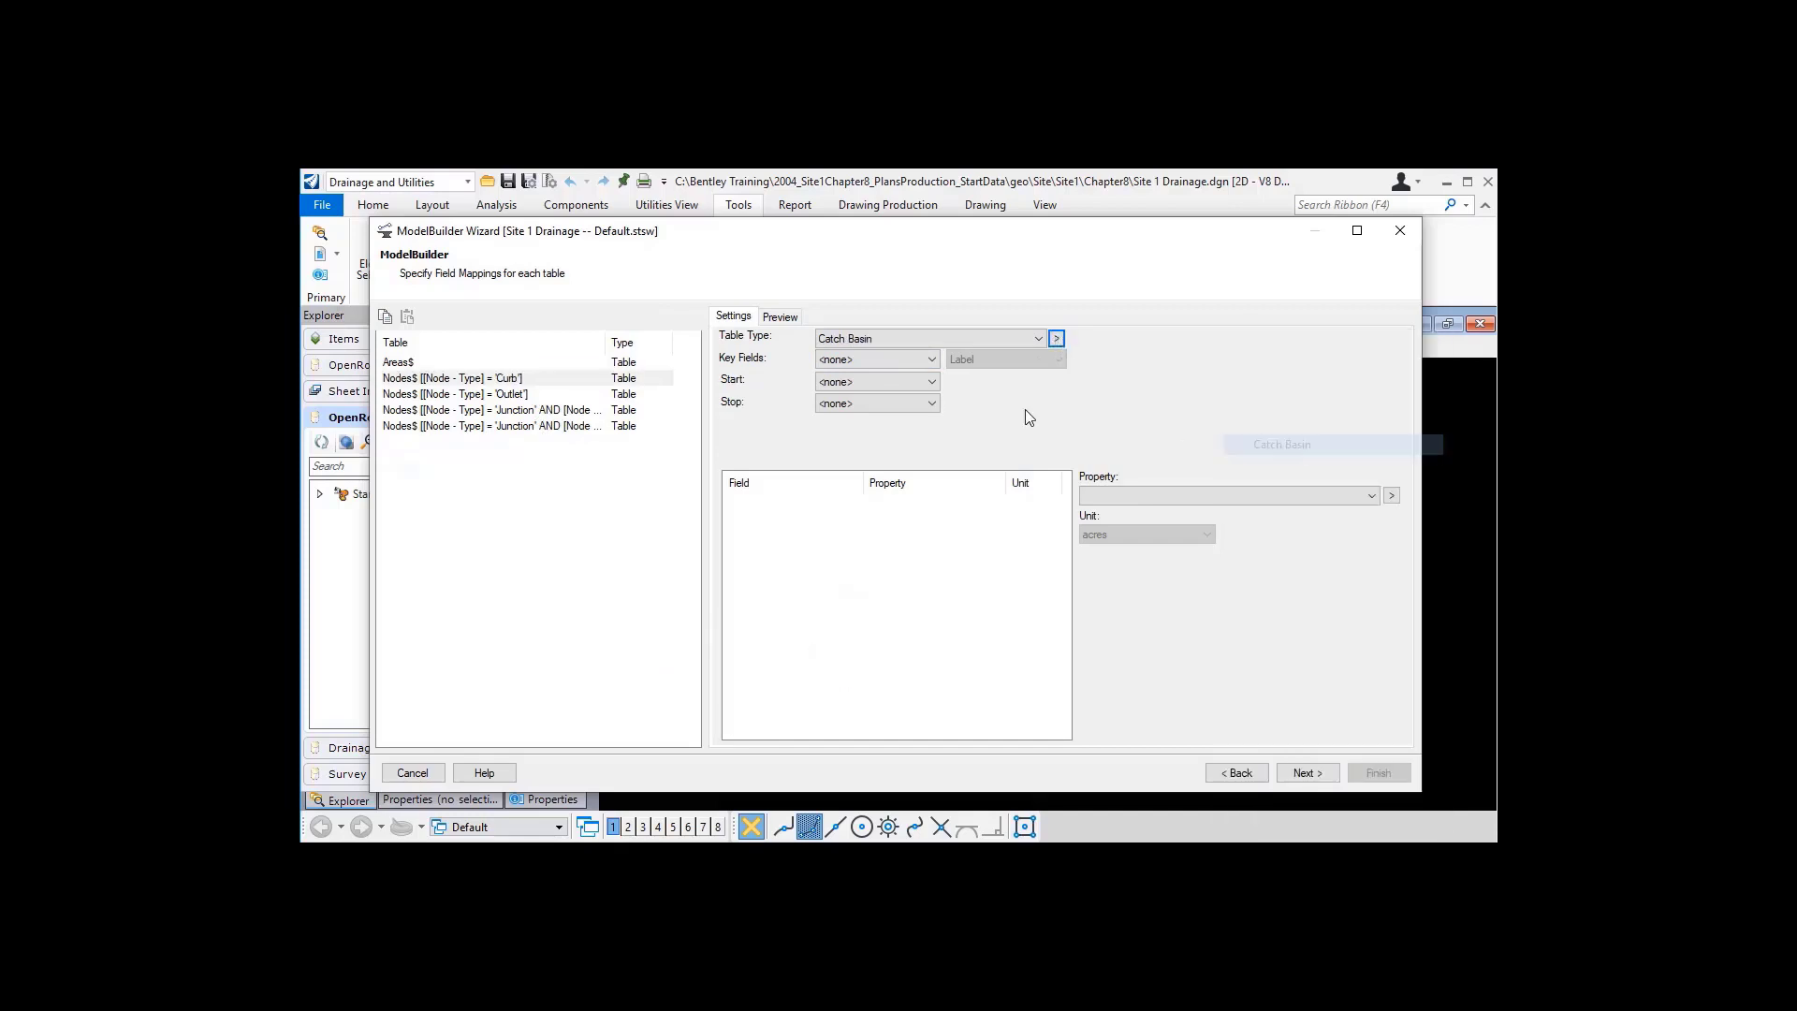
- For the Curb nodes table, set the key field to Node - ID and the coordinate fields to Node - Location X and Node - Location Y
click(857, 359)
click(857, 389)
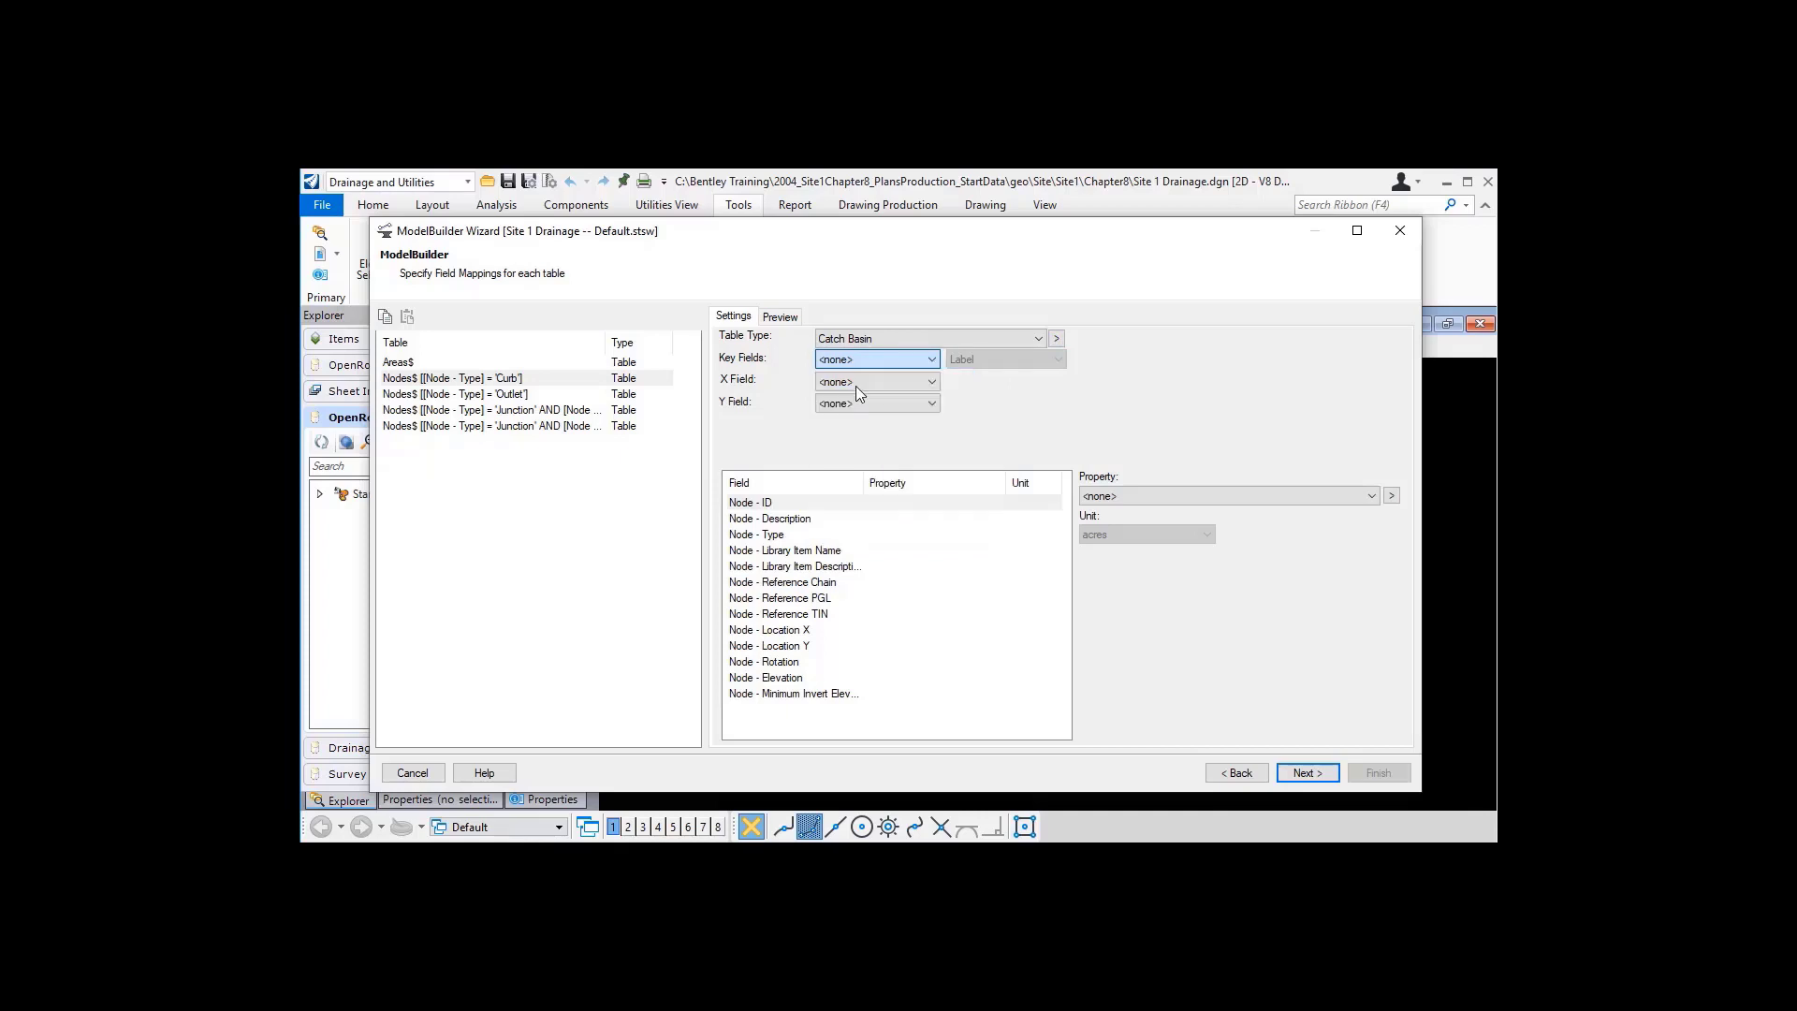
click(855, 379)
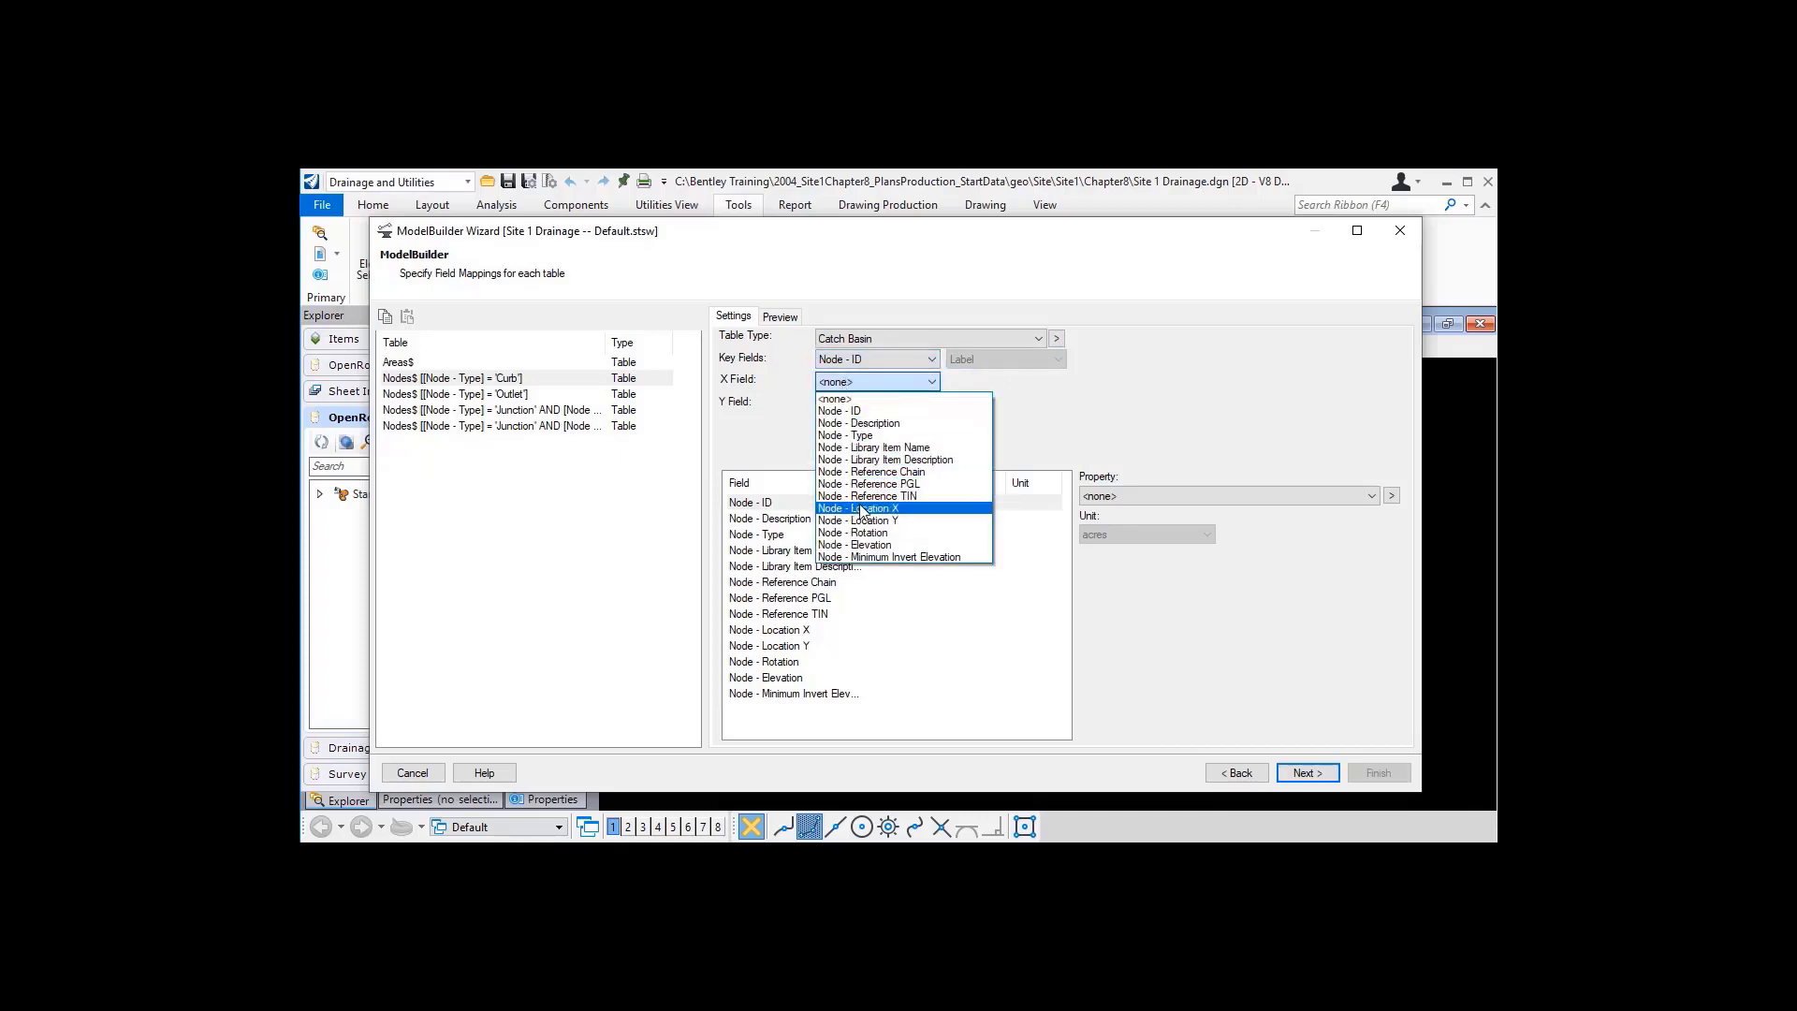
click(858, 509)
click(860, 404)
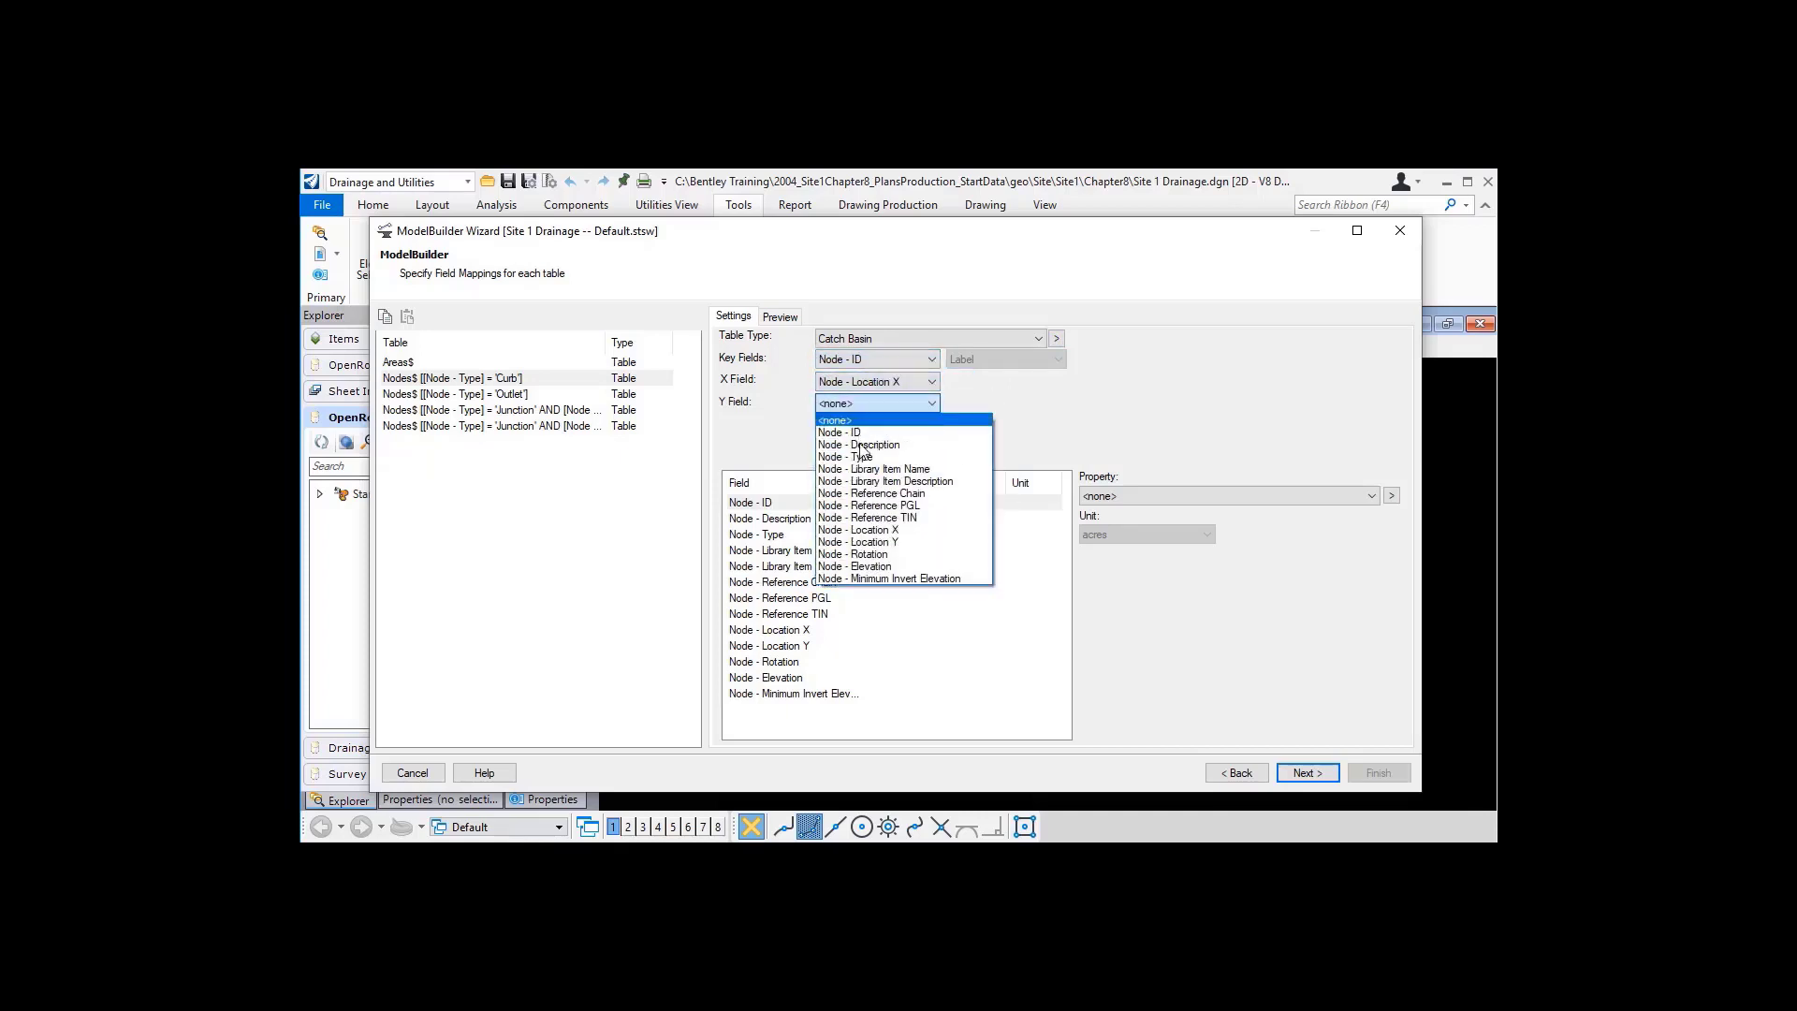
click(867, 543)
- Widen the Field column and map the Curb table's Node - Elevation field to the Elevation (Ground) property
drag(866, 483, 892, 484)
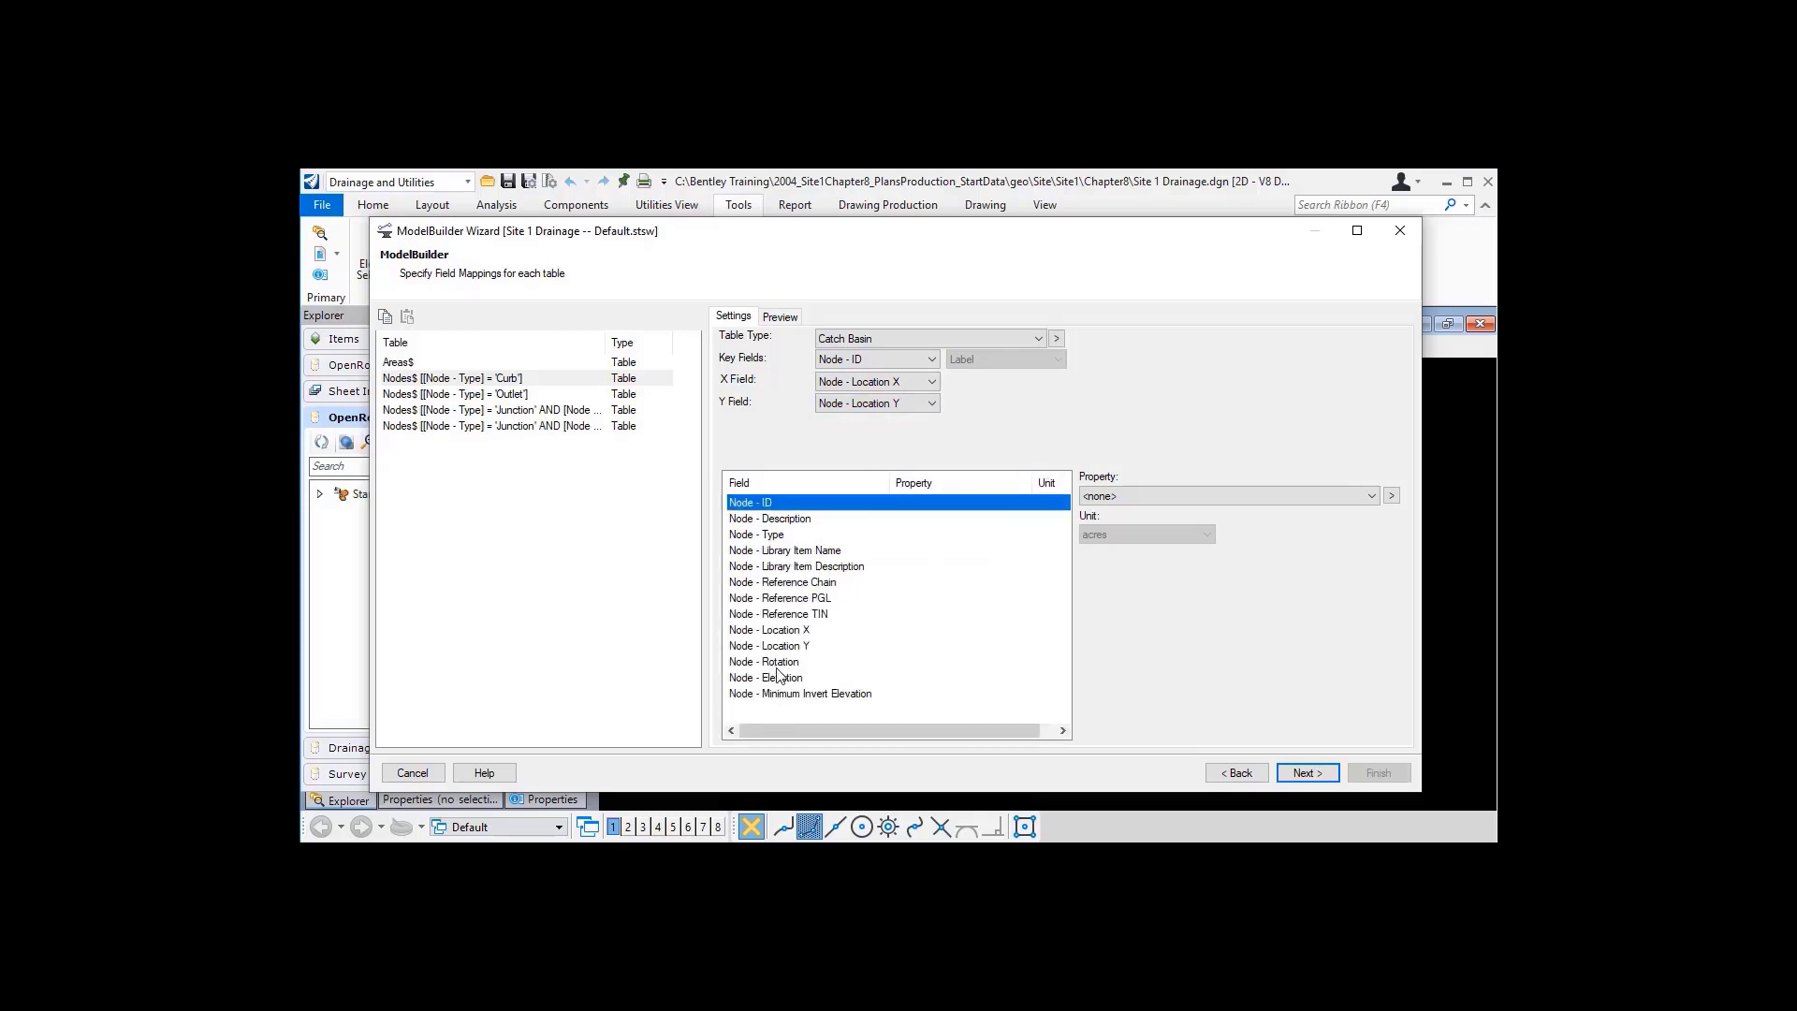
click(780, 678)
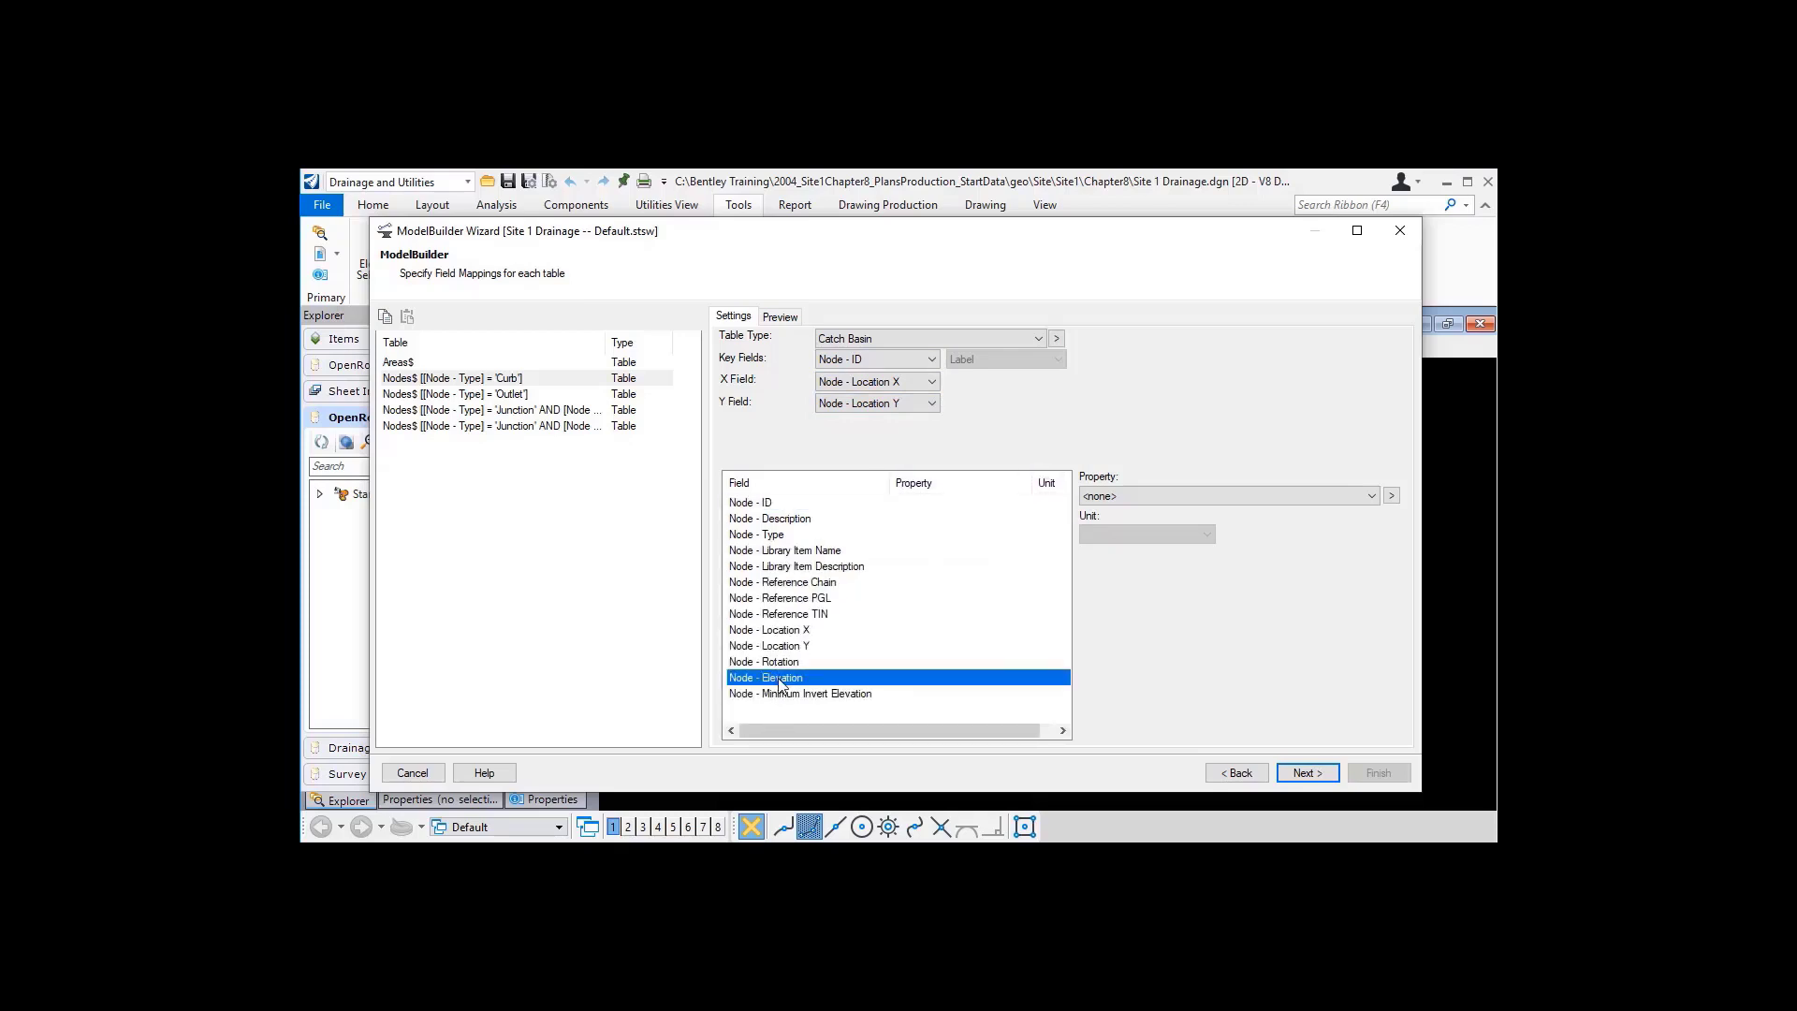
click(1372, 499)
drag(1372, 525, 1368, 622)
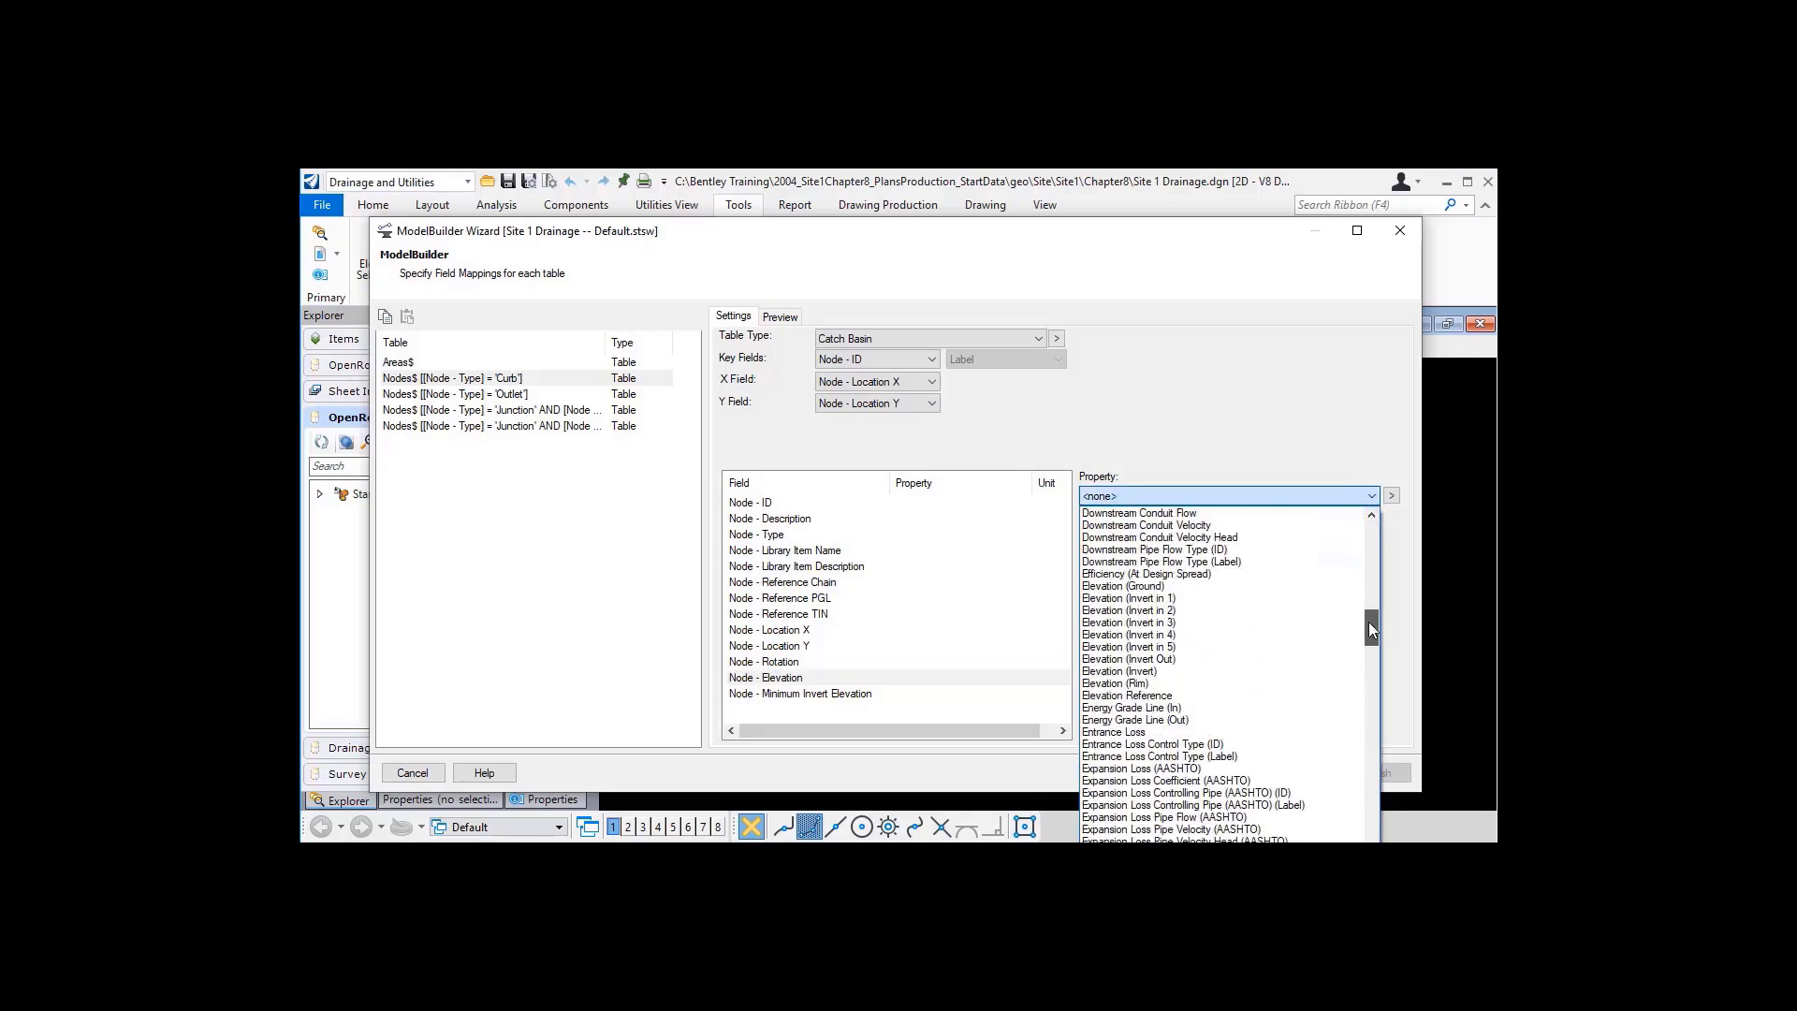
click(1151, 589)
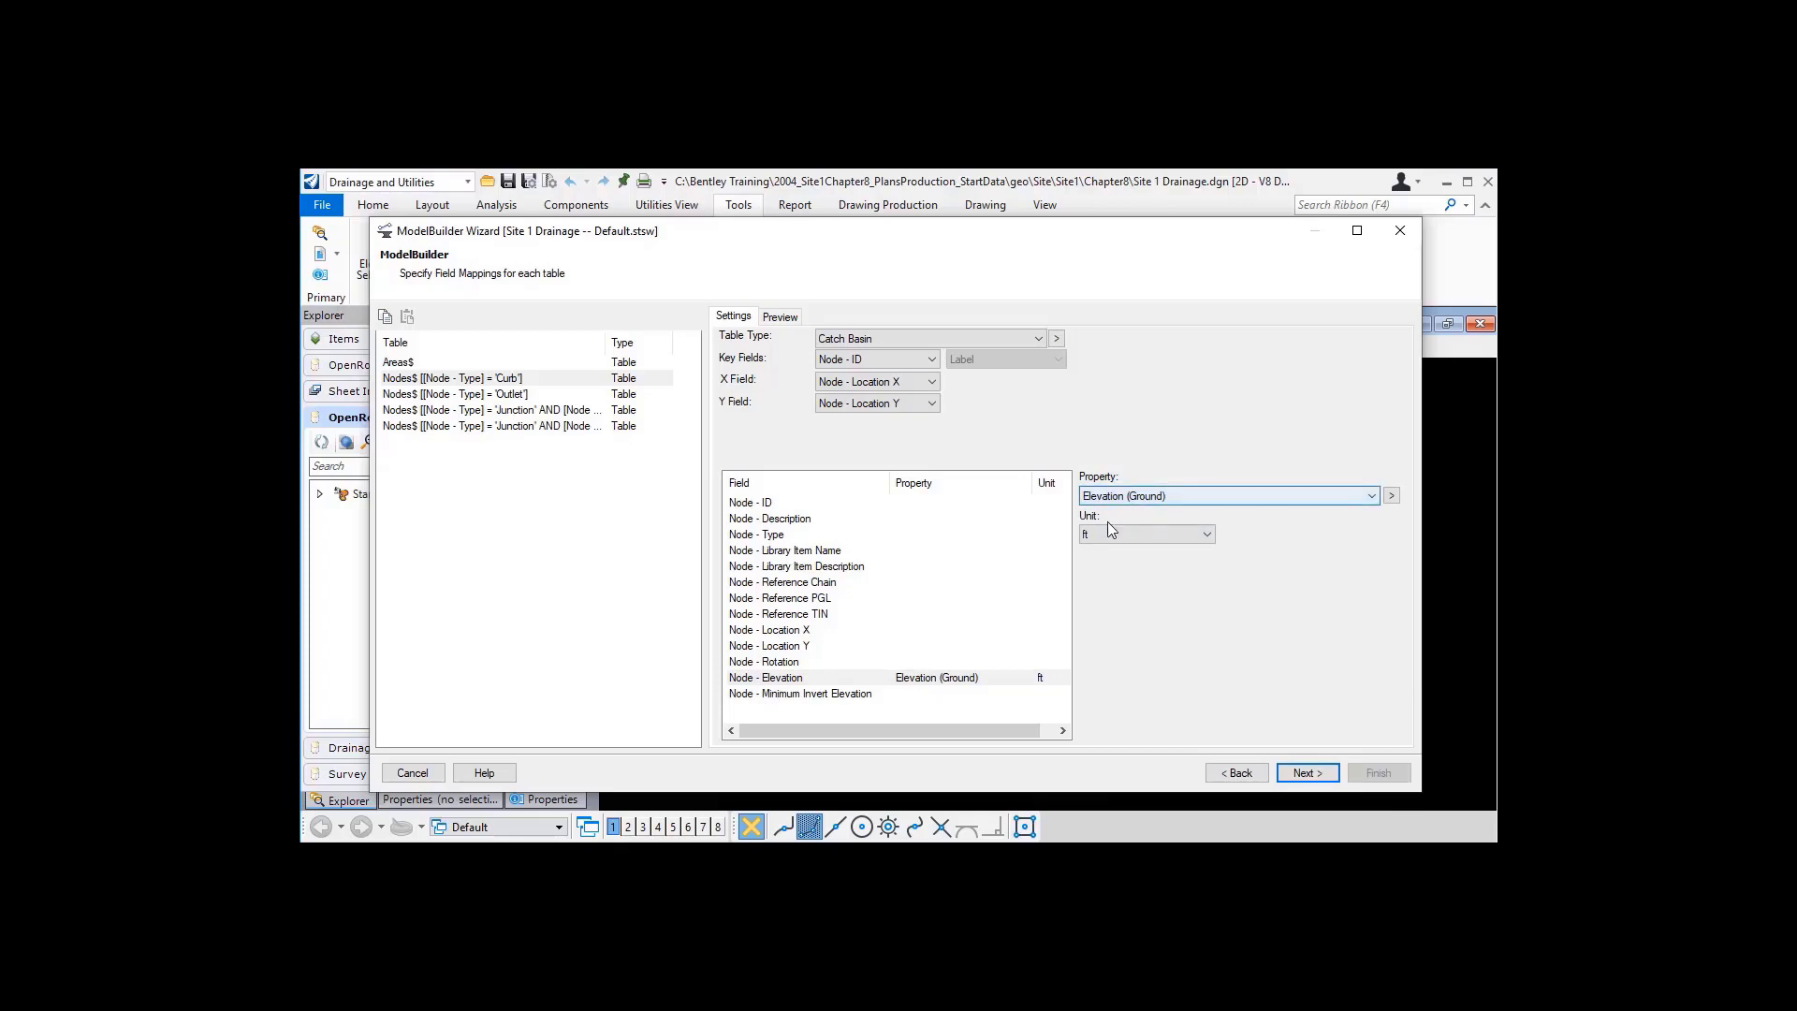
- Map the Curb table's Node - Minimum Invert Elevation field to the Elevation (Invert) property
click(775, 695)
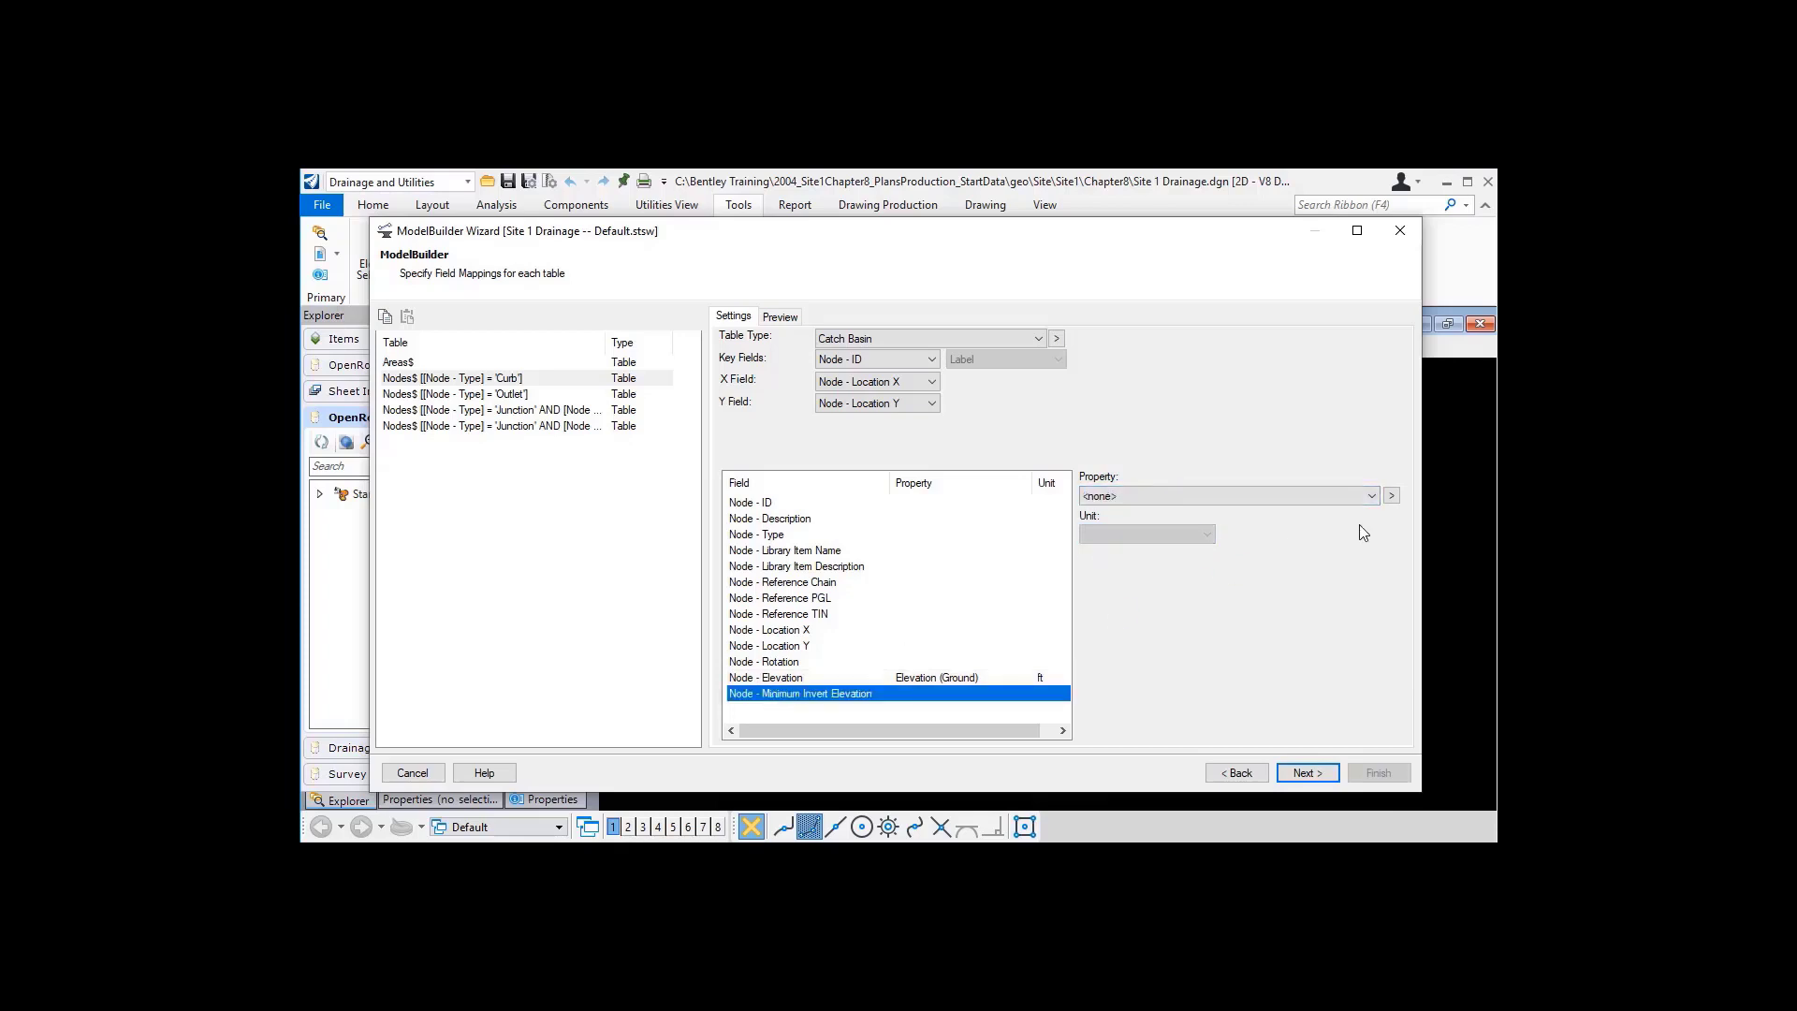
click(1372, 495)
drag(1372, 534, 1361, 638)
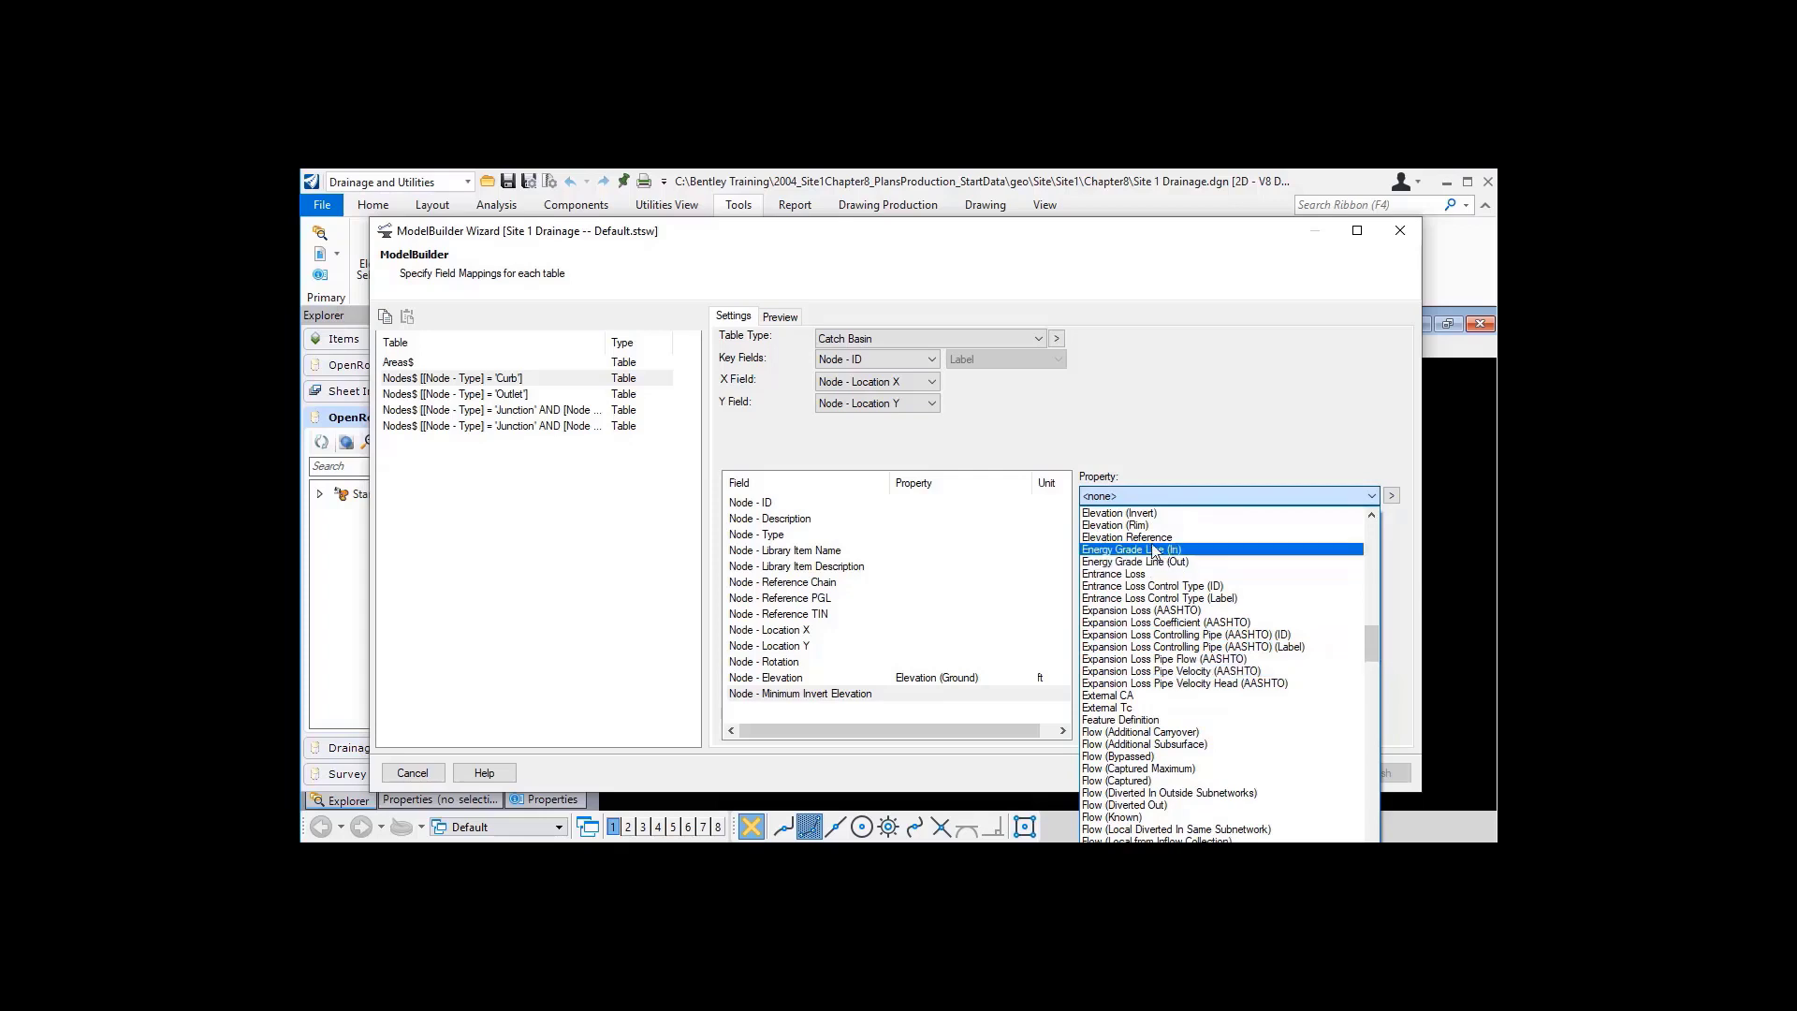
click(1145, 514)
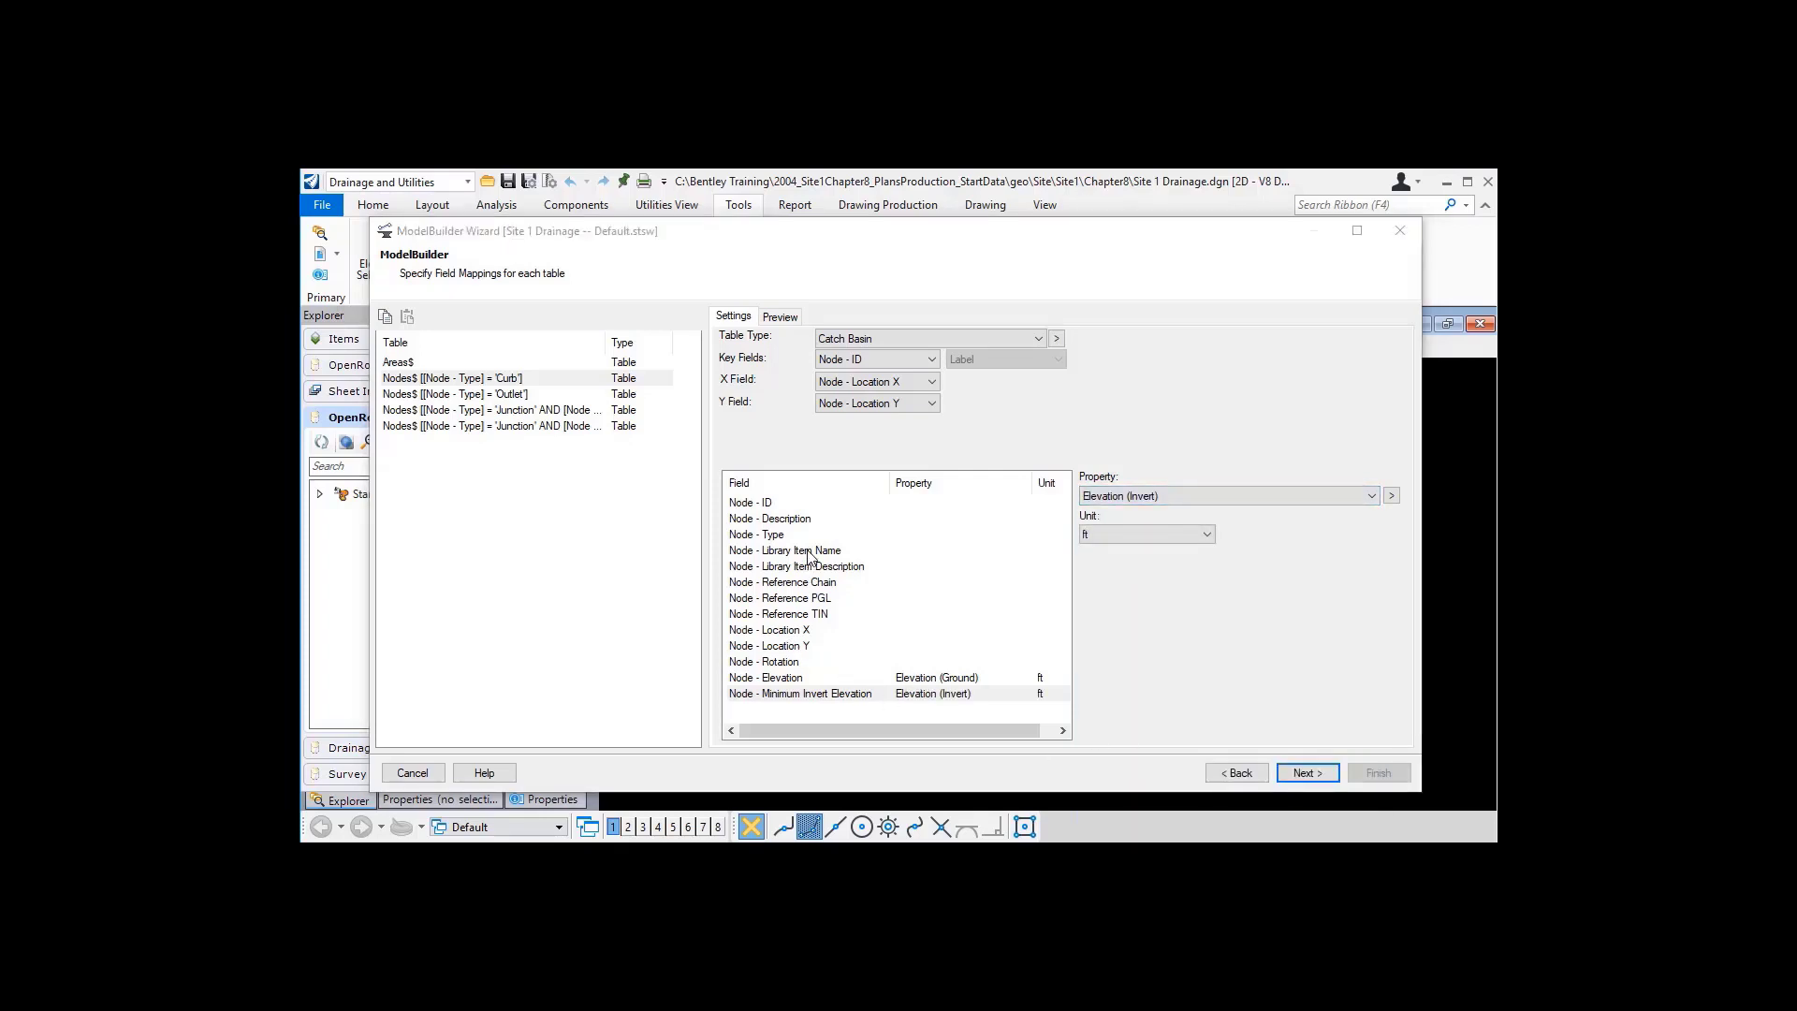
- Preview the Curb node data and map the Node - Library Item Name field to the Notes property
click(809, 553)
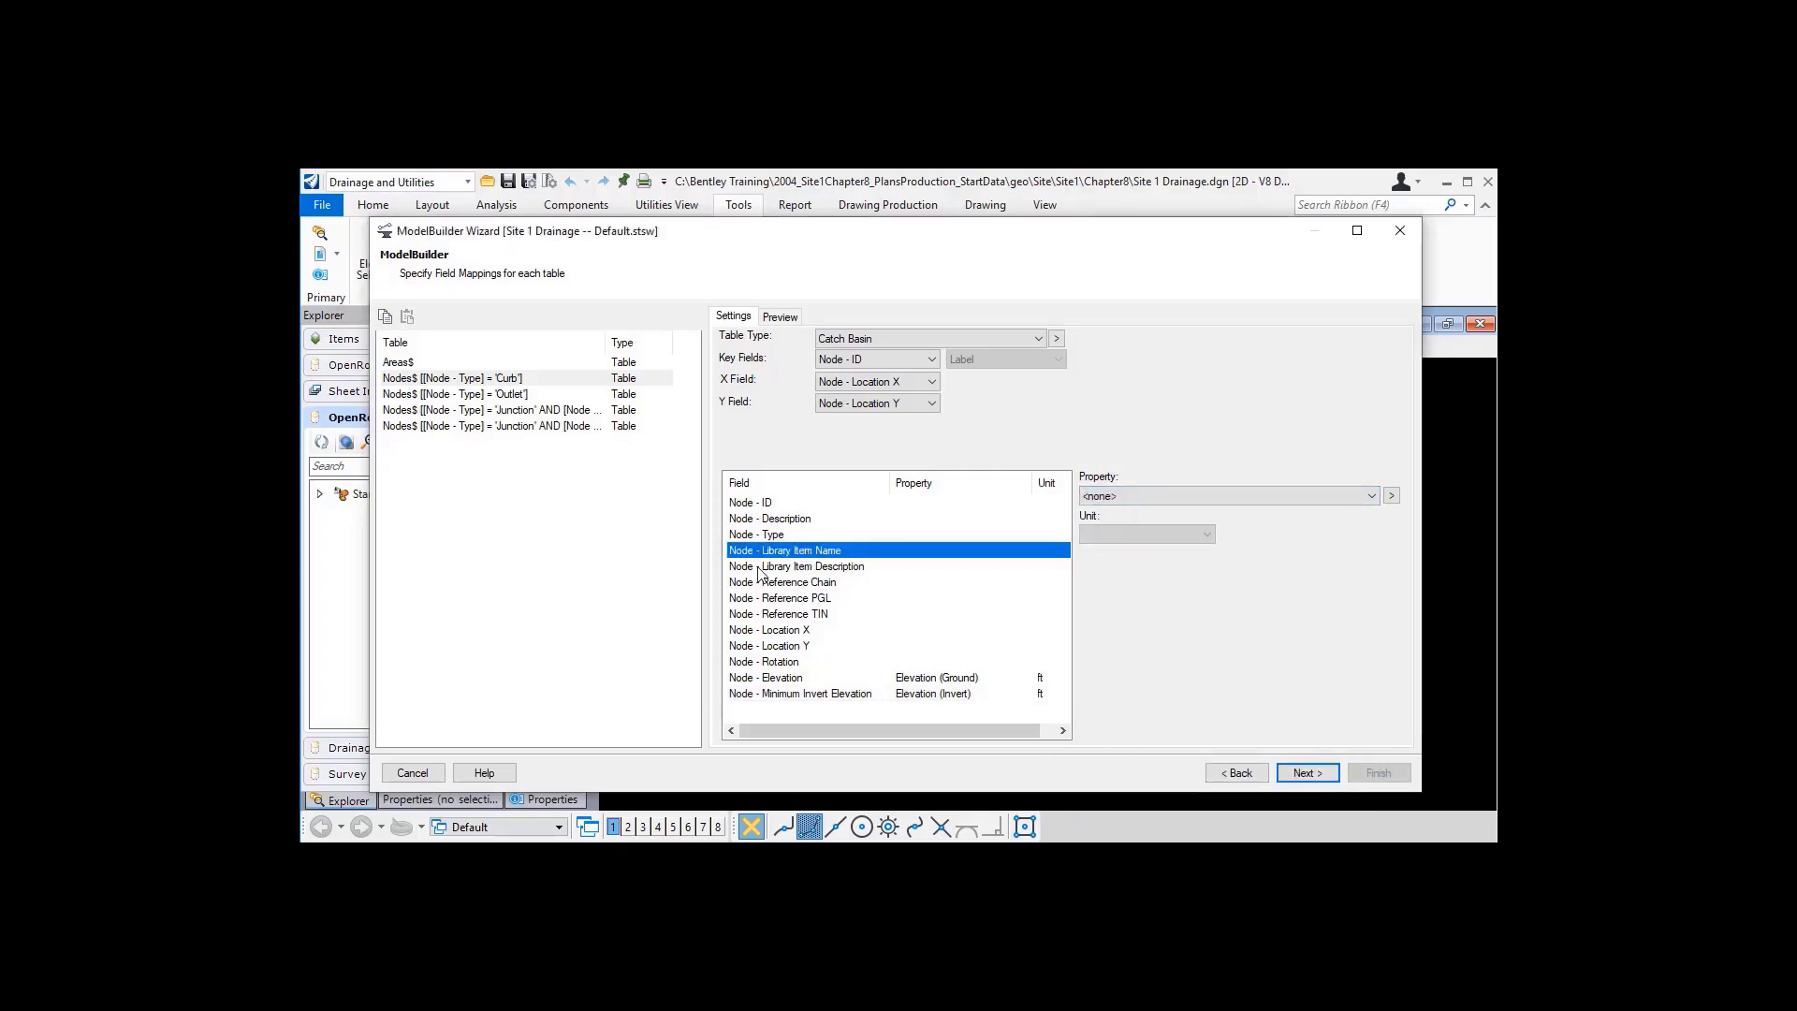
click(778, 319)
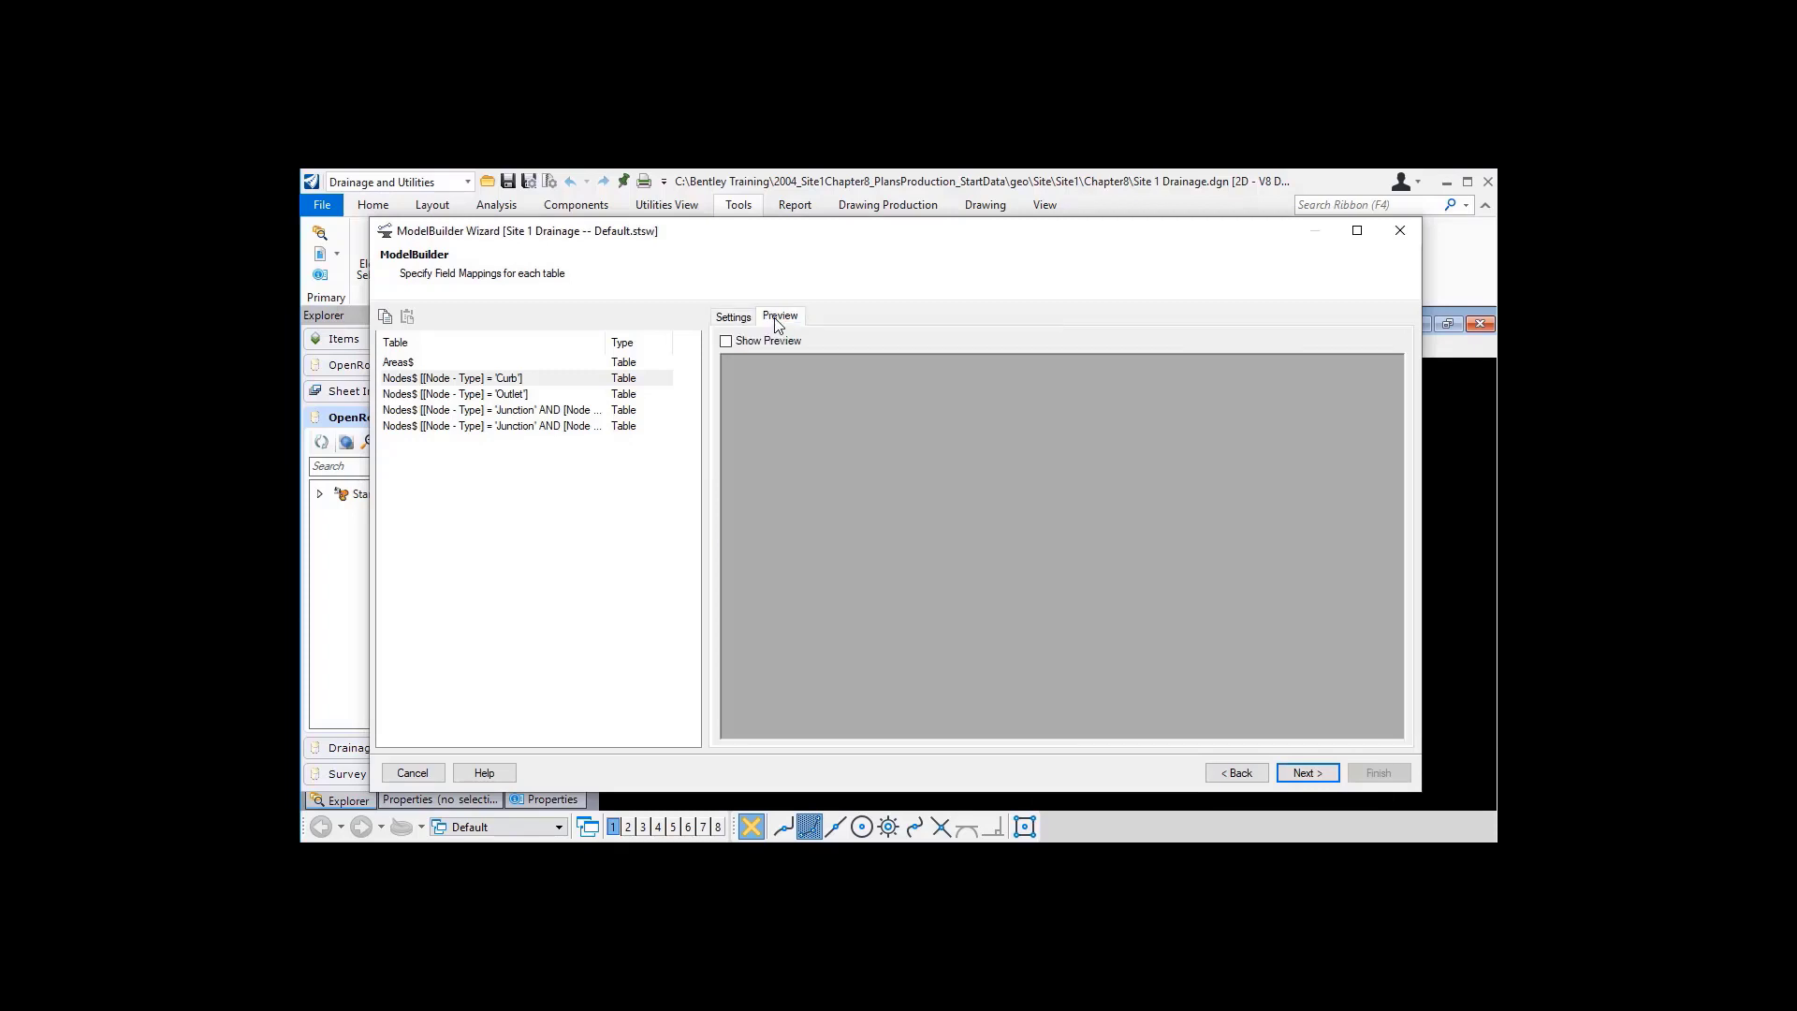
click(726, 342)
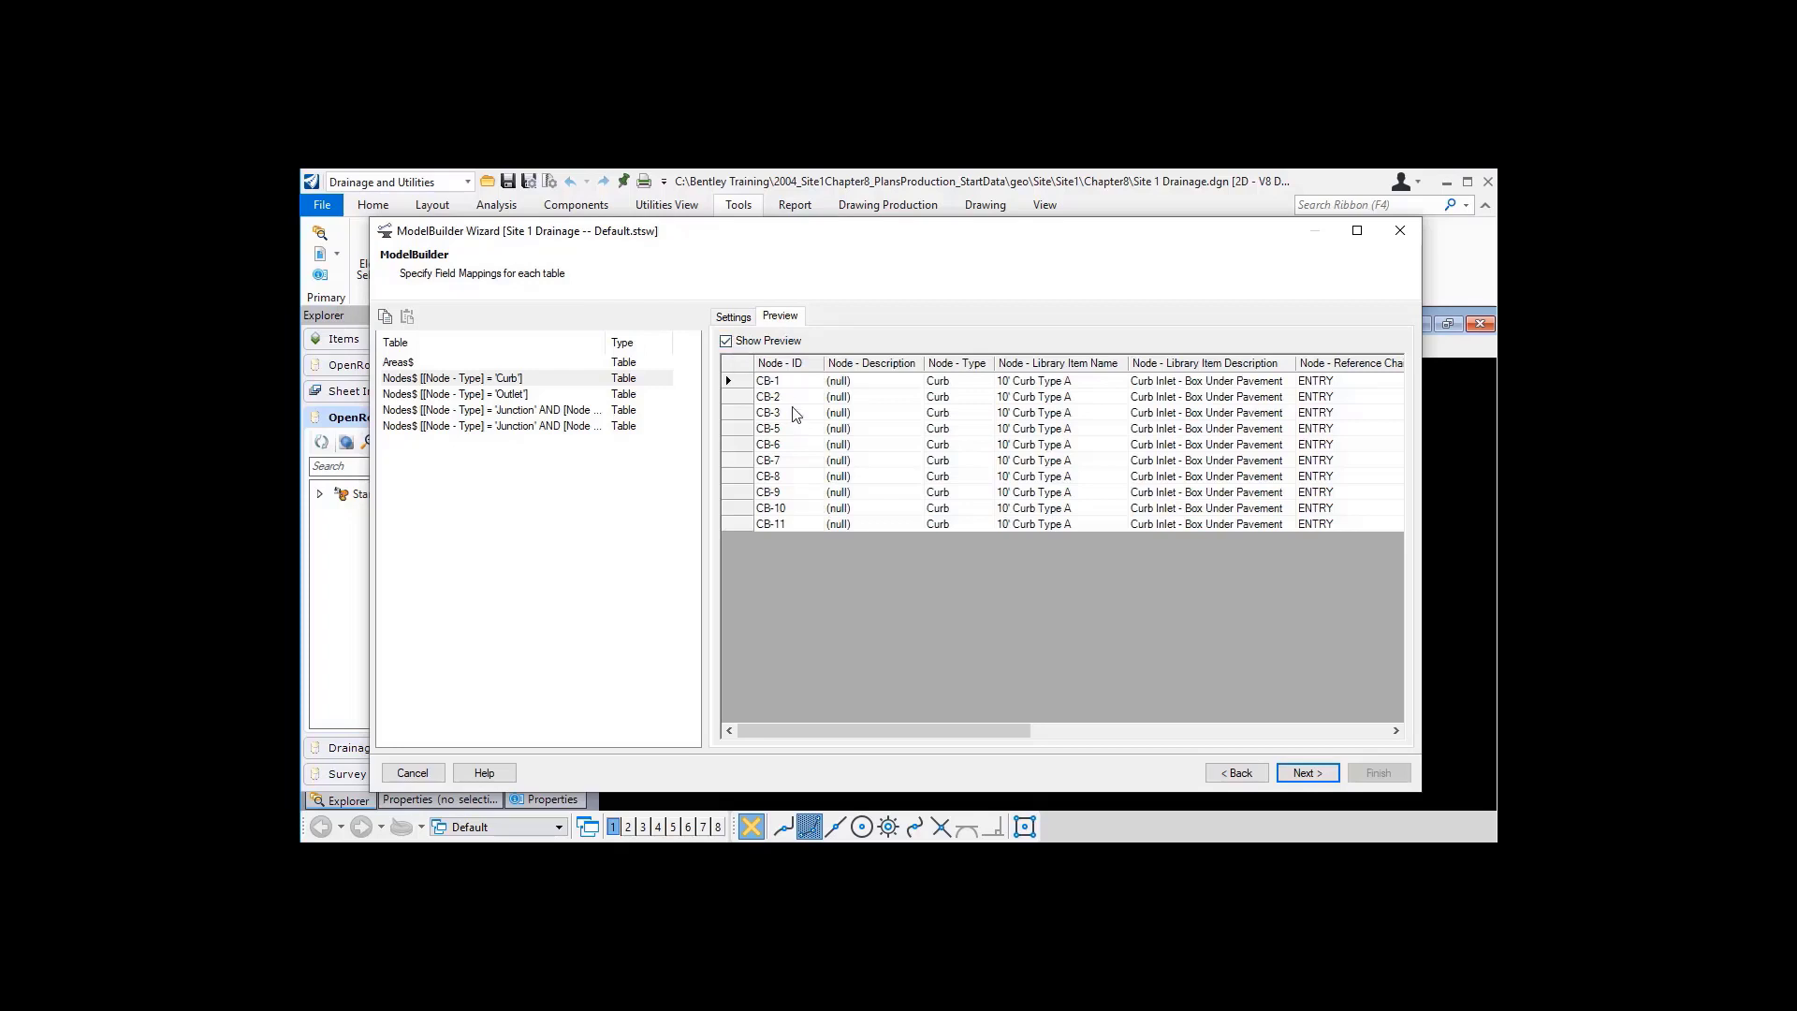
click(735, 317)
click(809, 550)
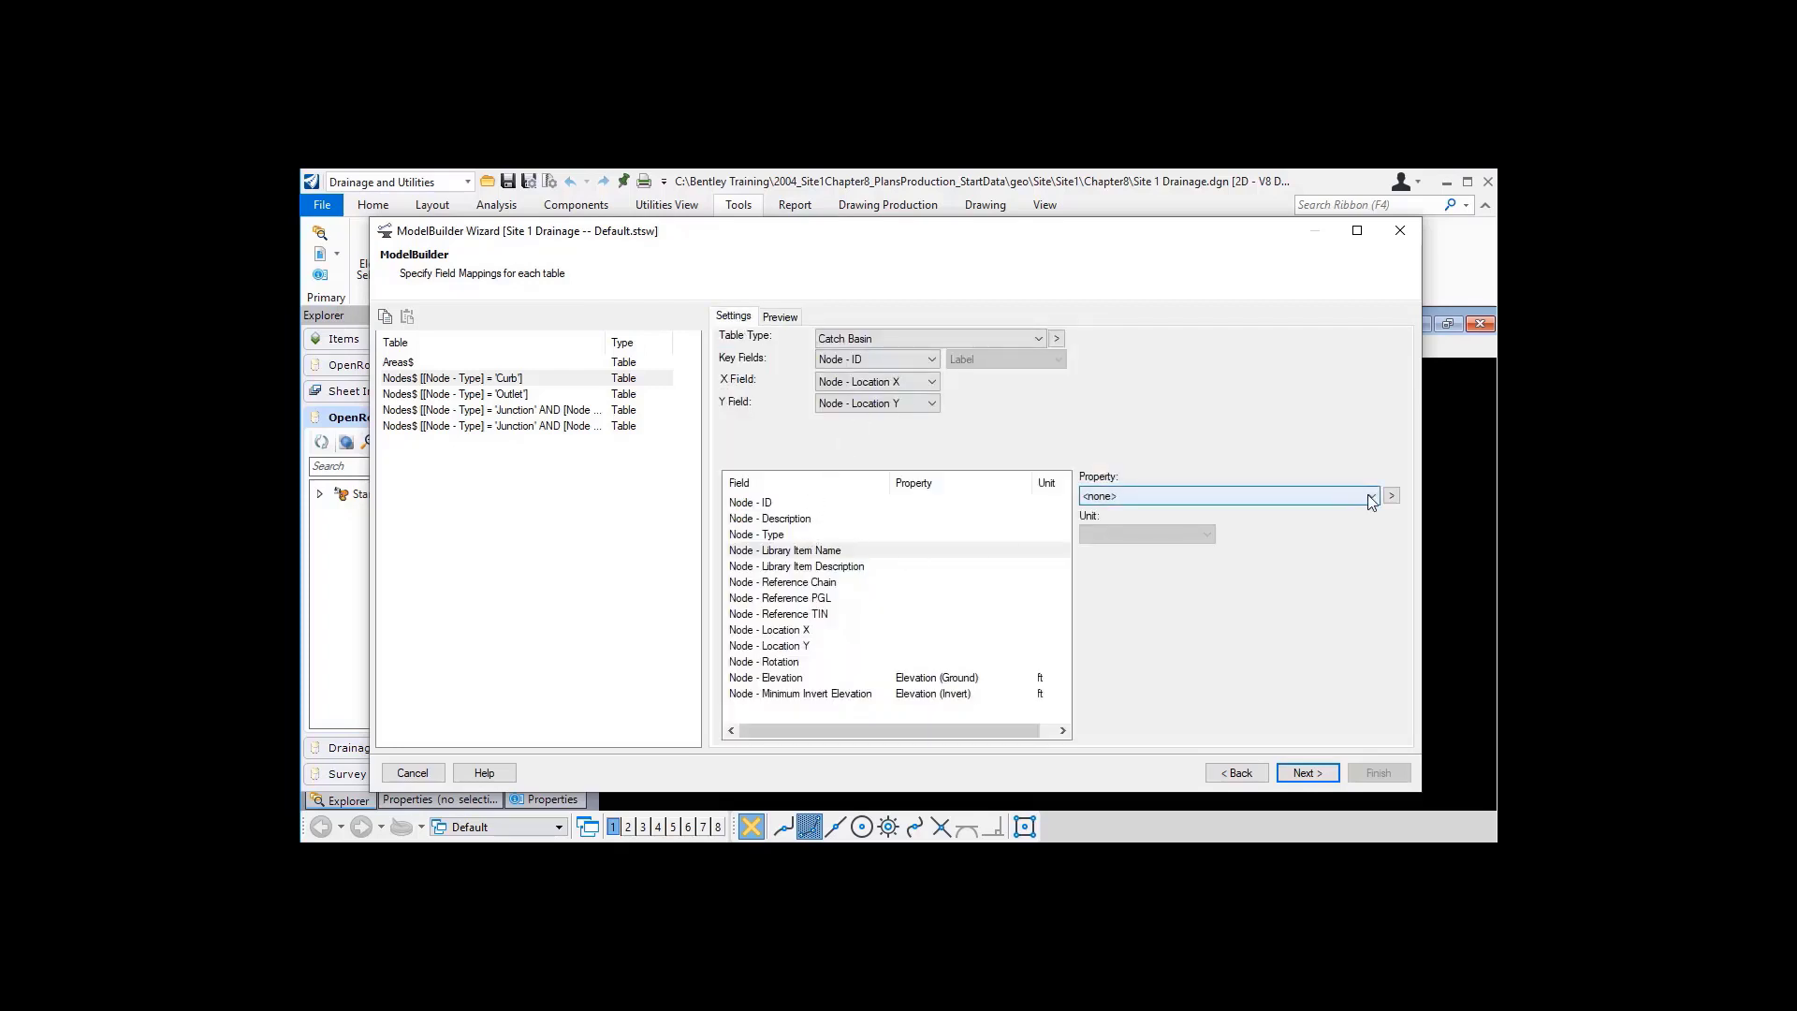
click(1367, 494)
drag(1368, 535, 1364, 775)
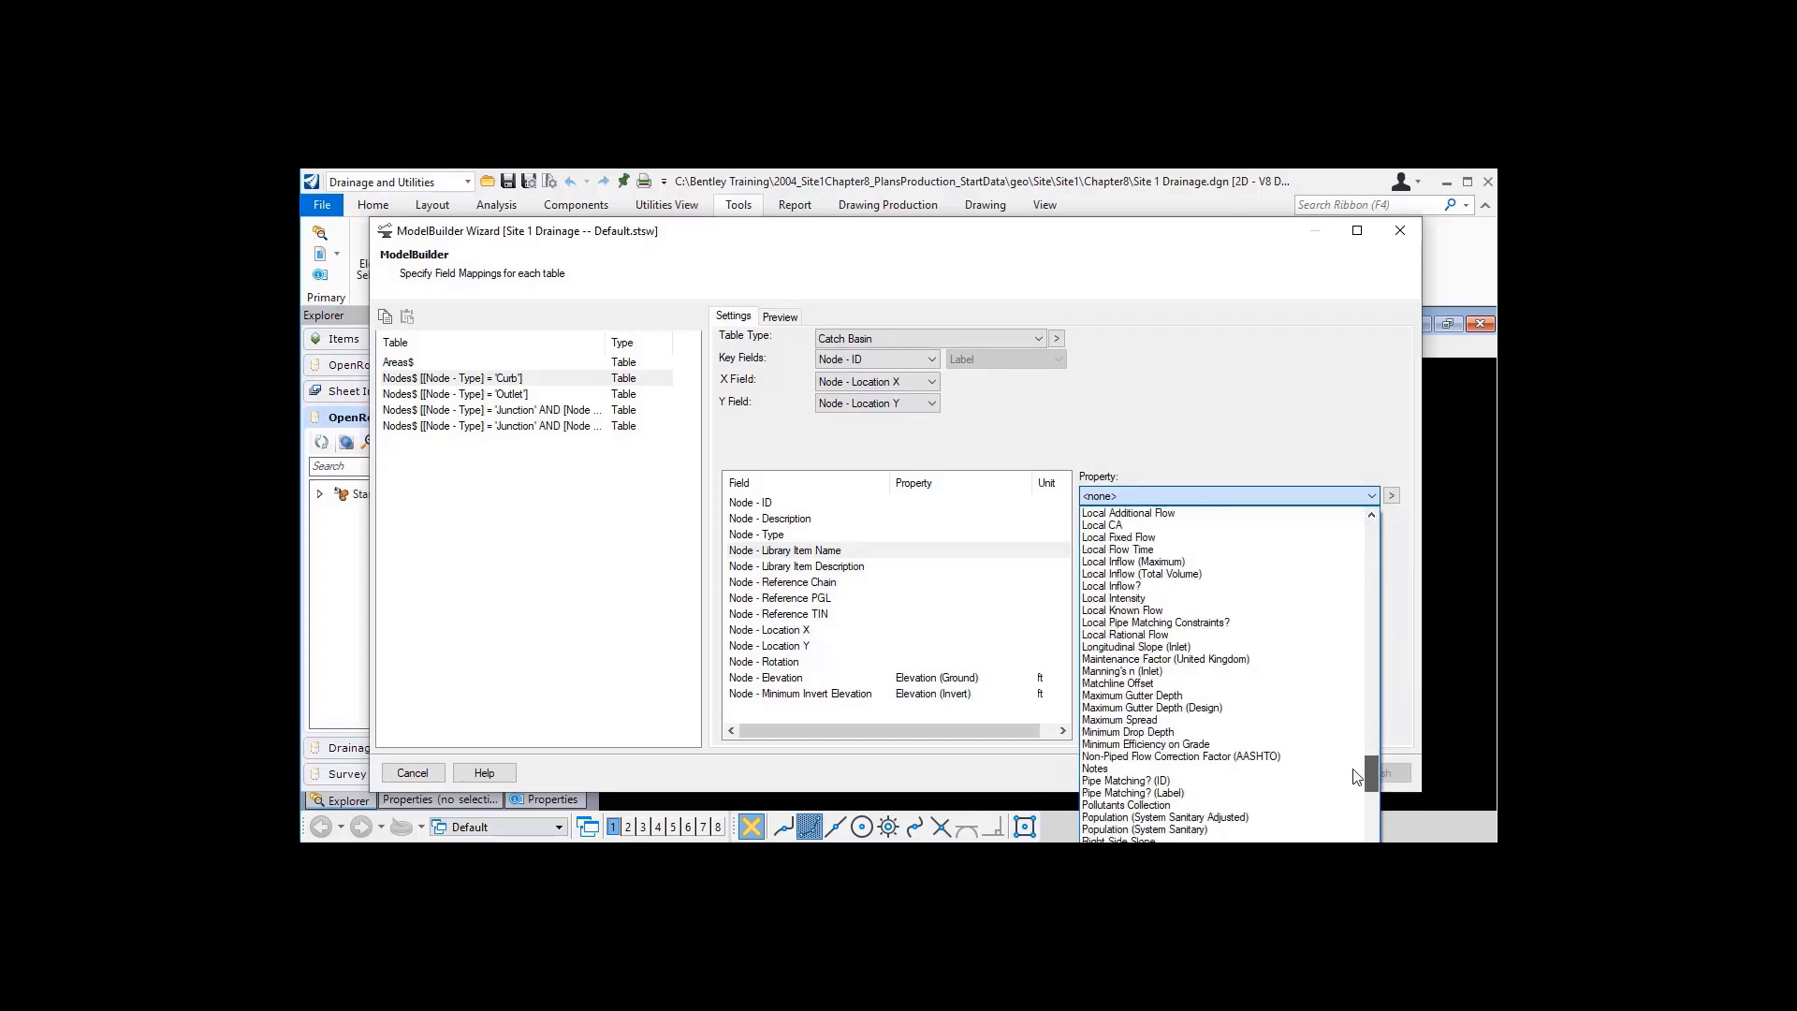
click(1156, 769)
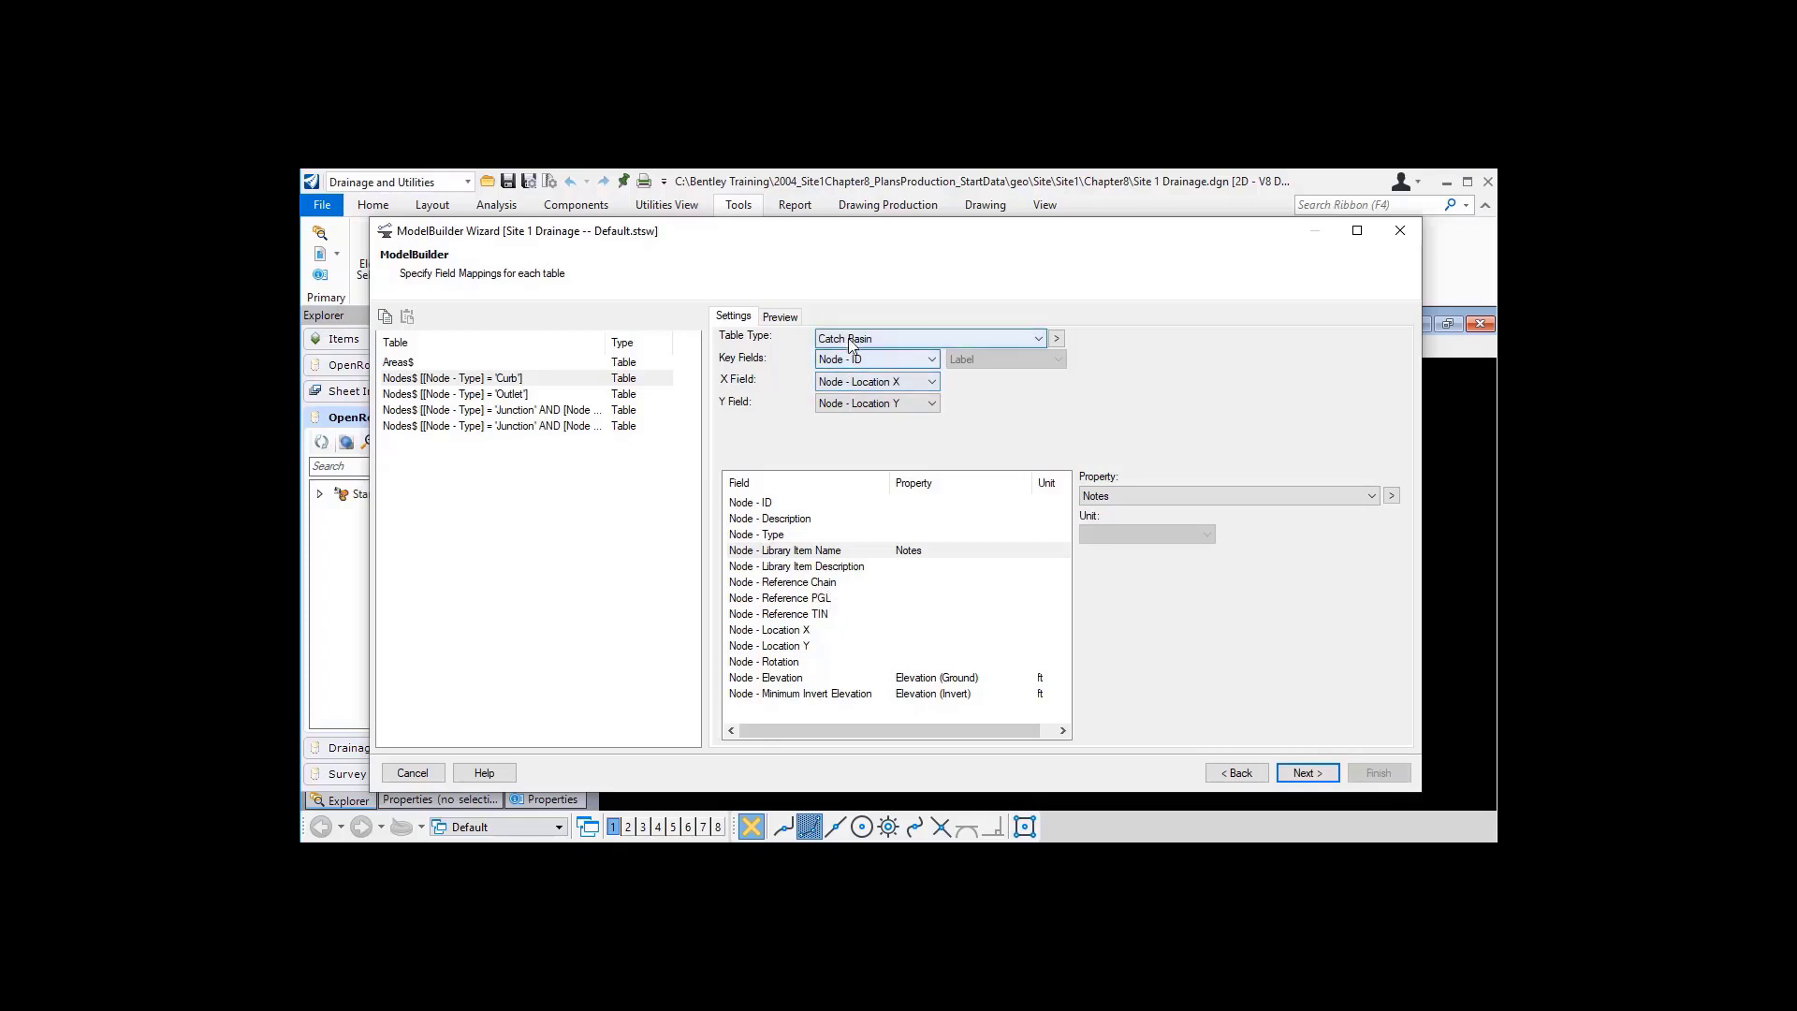
- Copy the Curb table's mappings to the Outlet nodes table and set its table type to Outfall
click(471, 379)
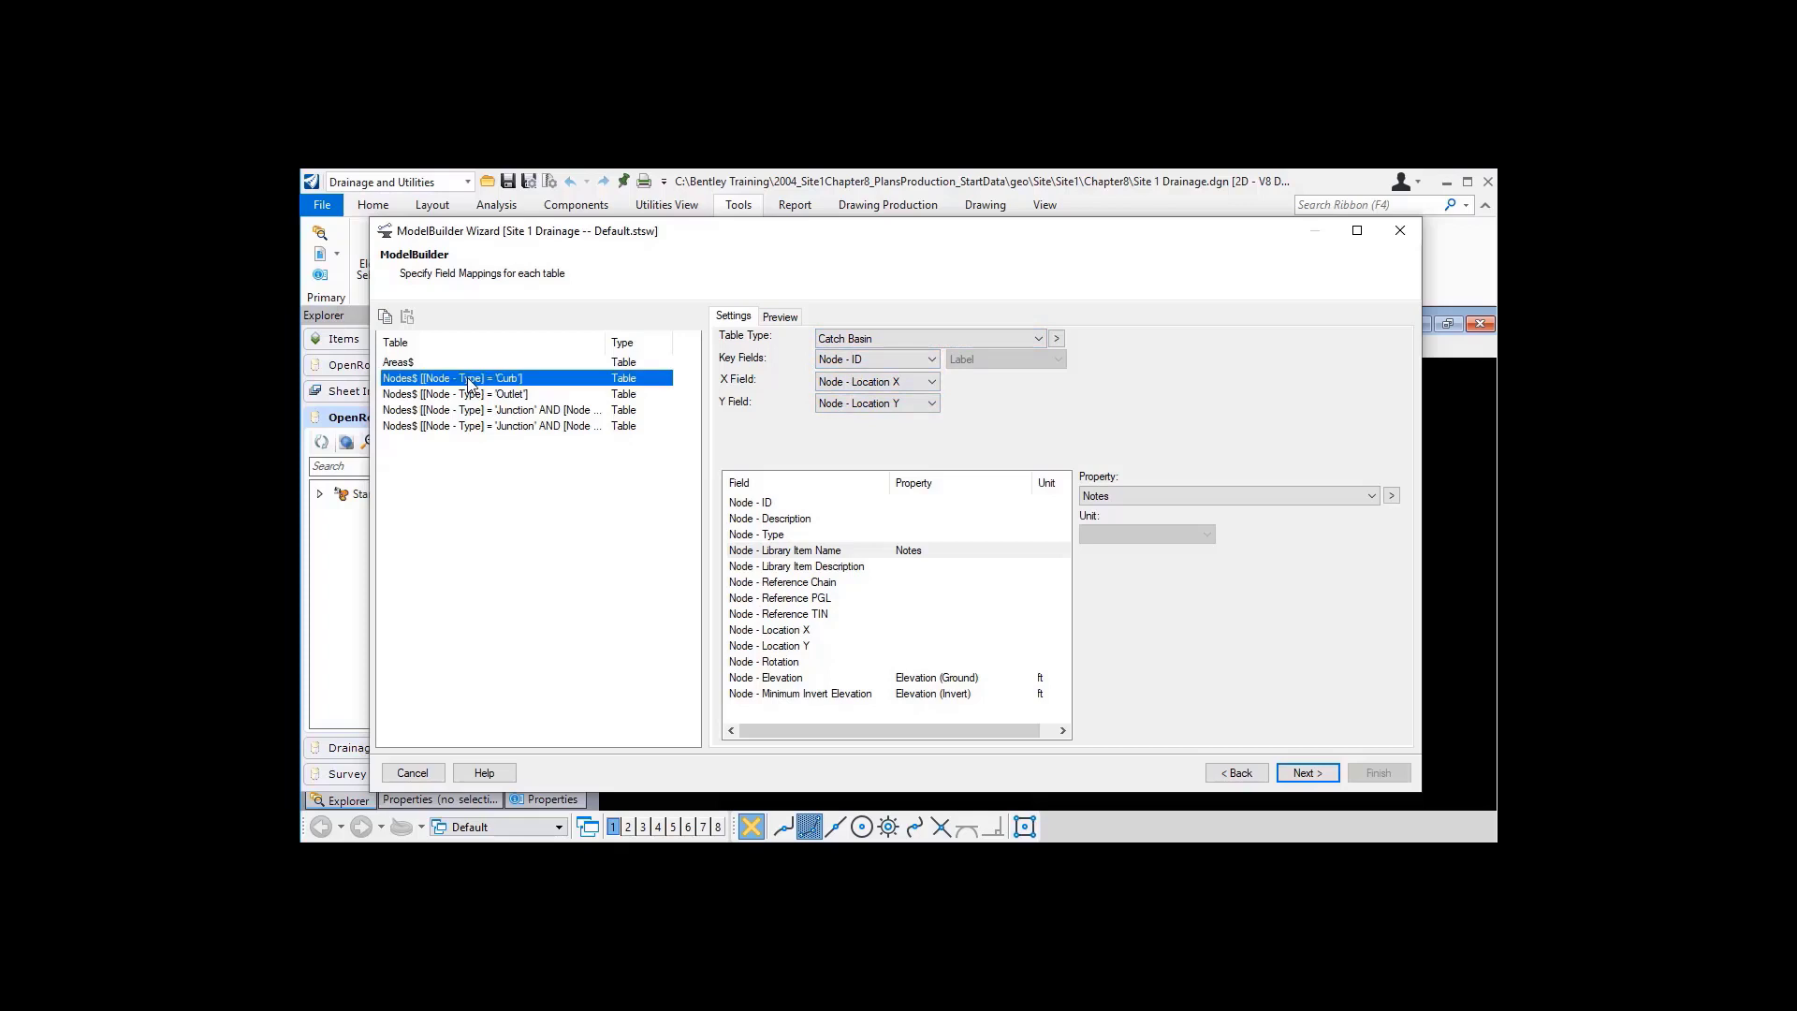
click(385, 318)
click(432, 396)
click(408, 318)
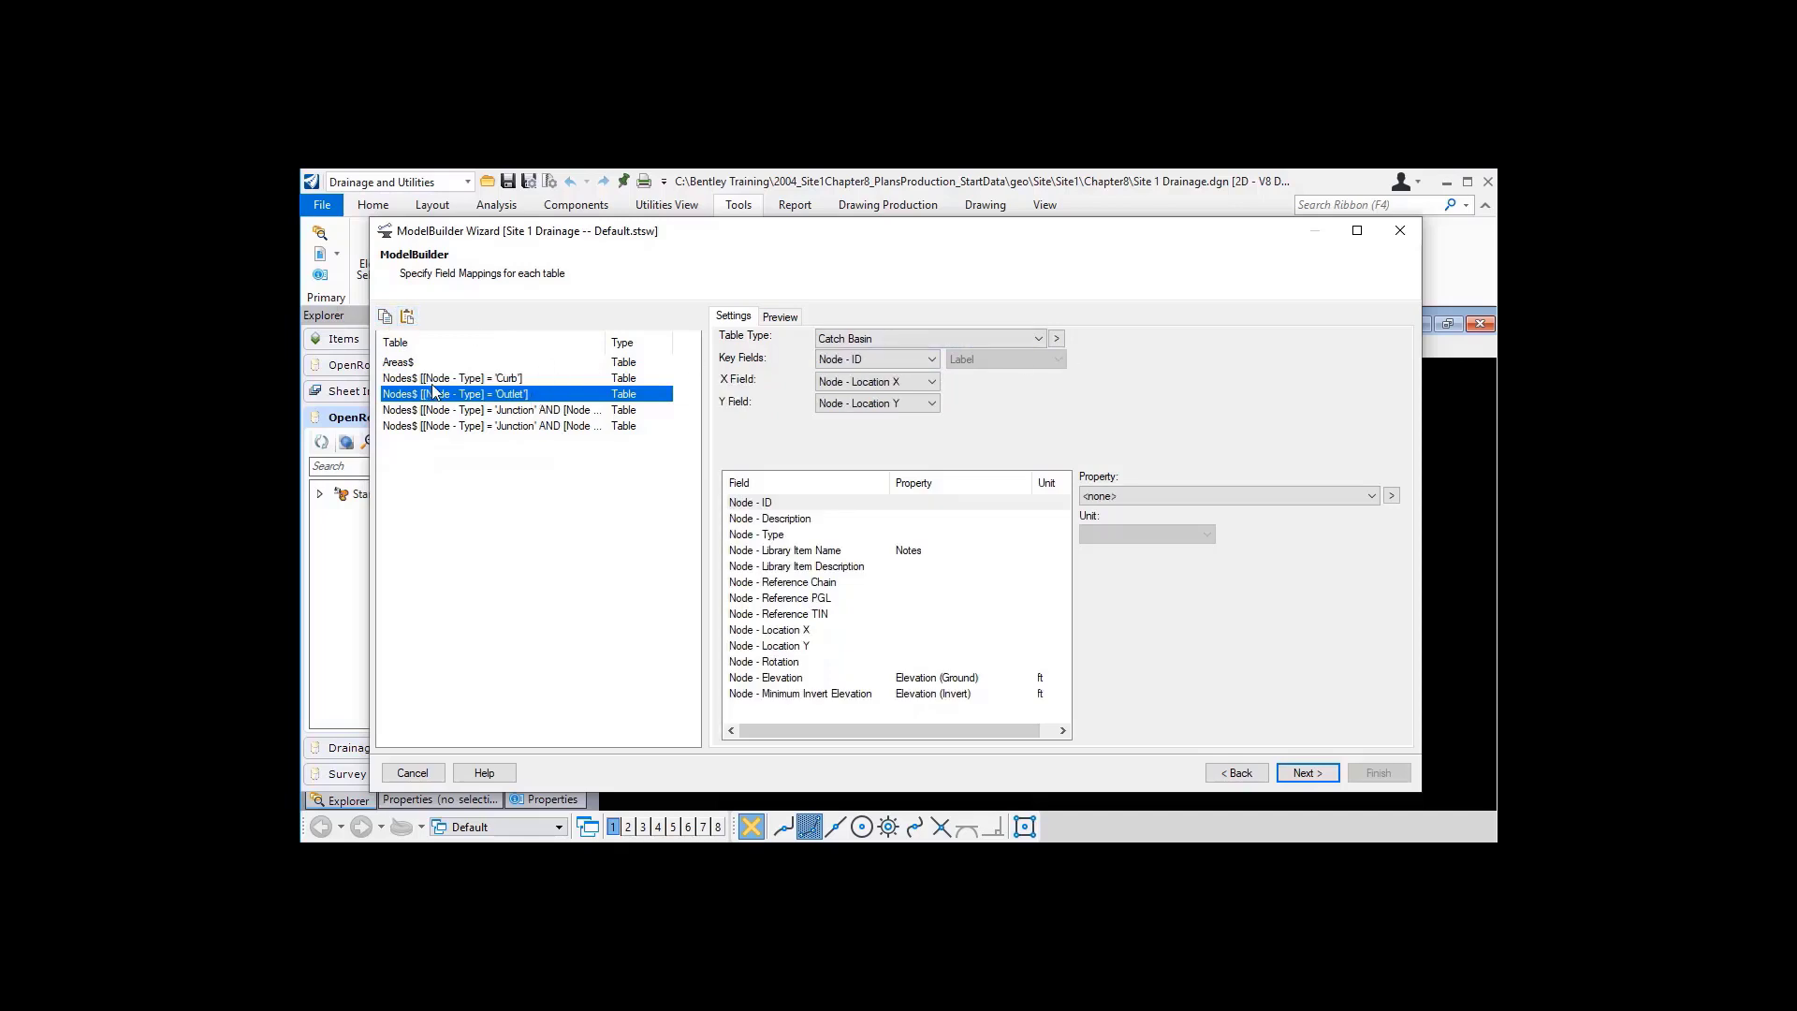
click(1057, 338)
mouse_move(1180, 342)
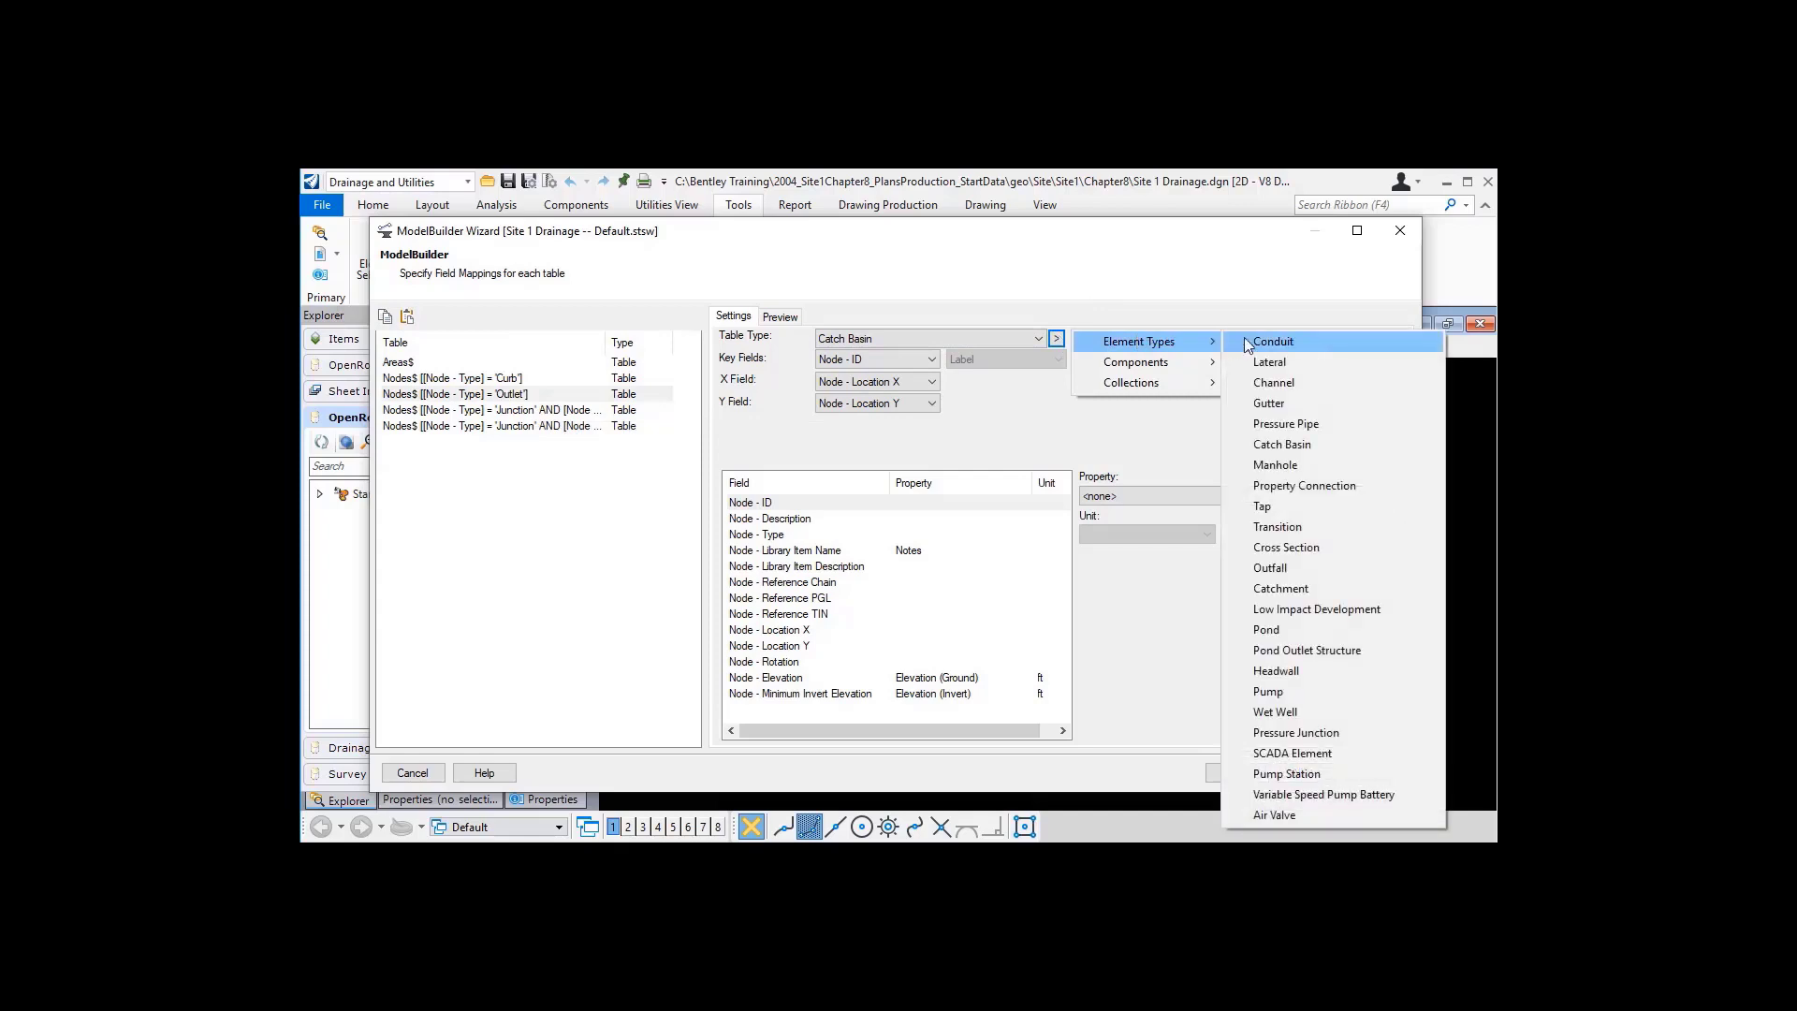
click(1282, 567)
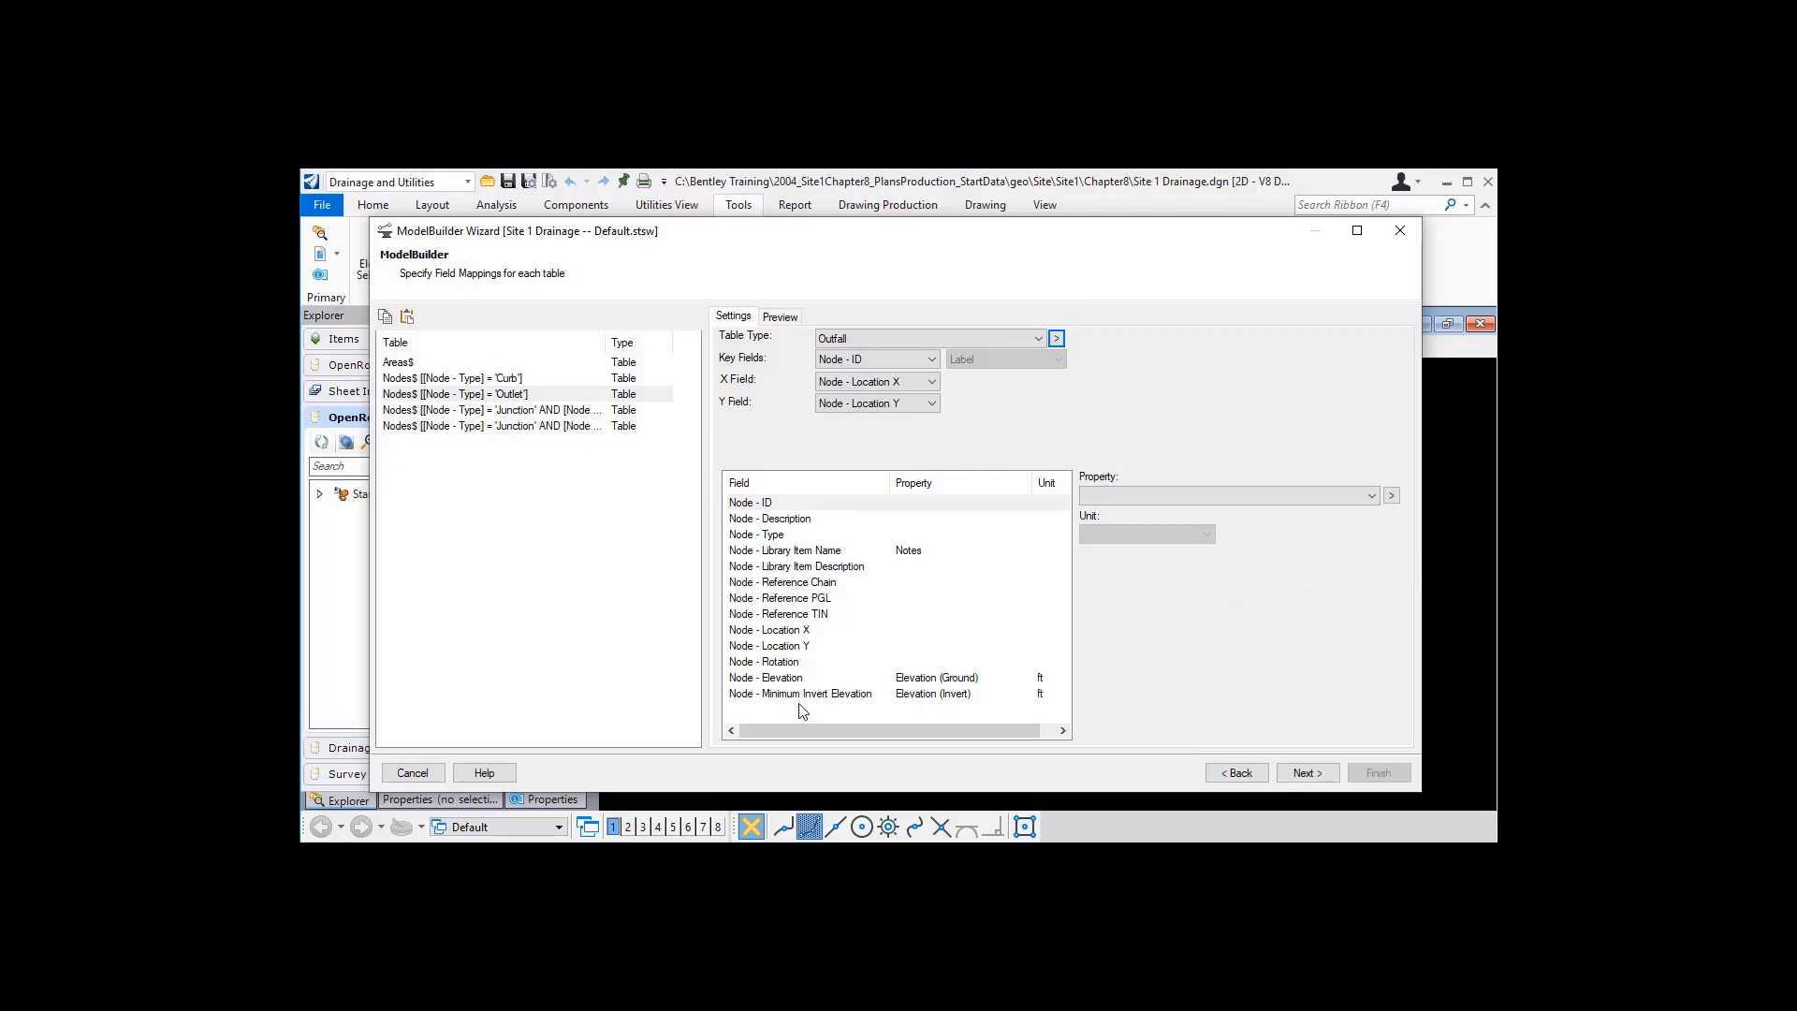
- Paste the copied mappings onto the first Junction nodes table and set its table type to Manhole
click(446, 416)
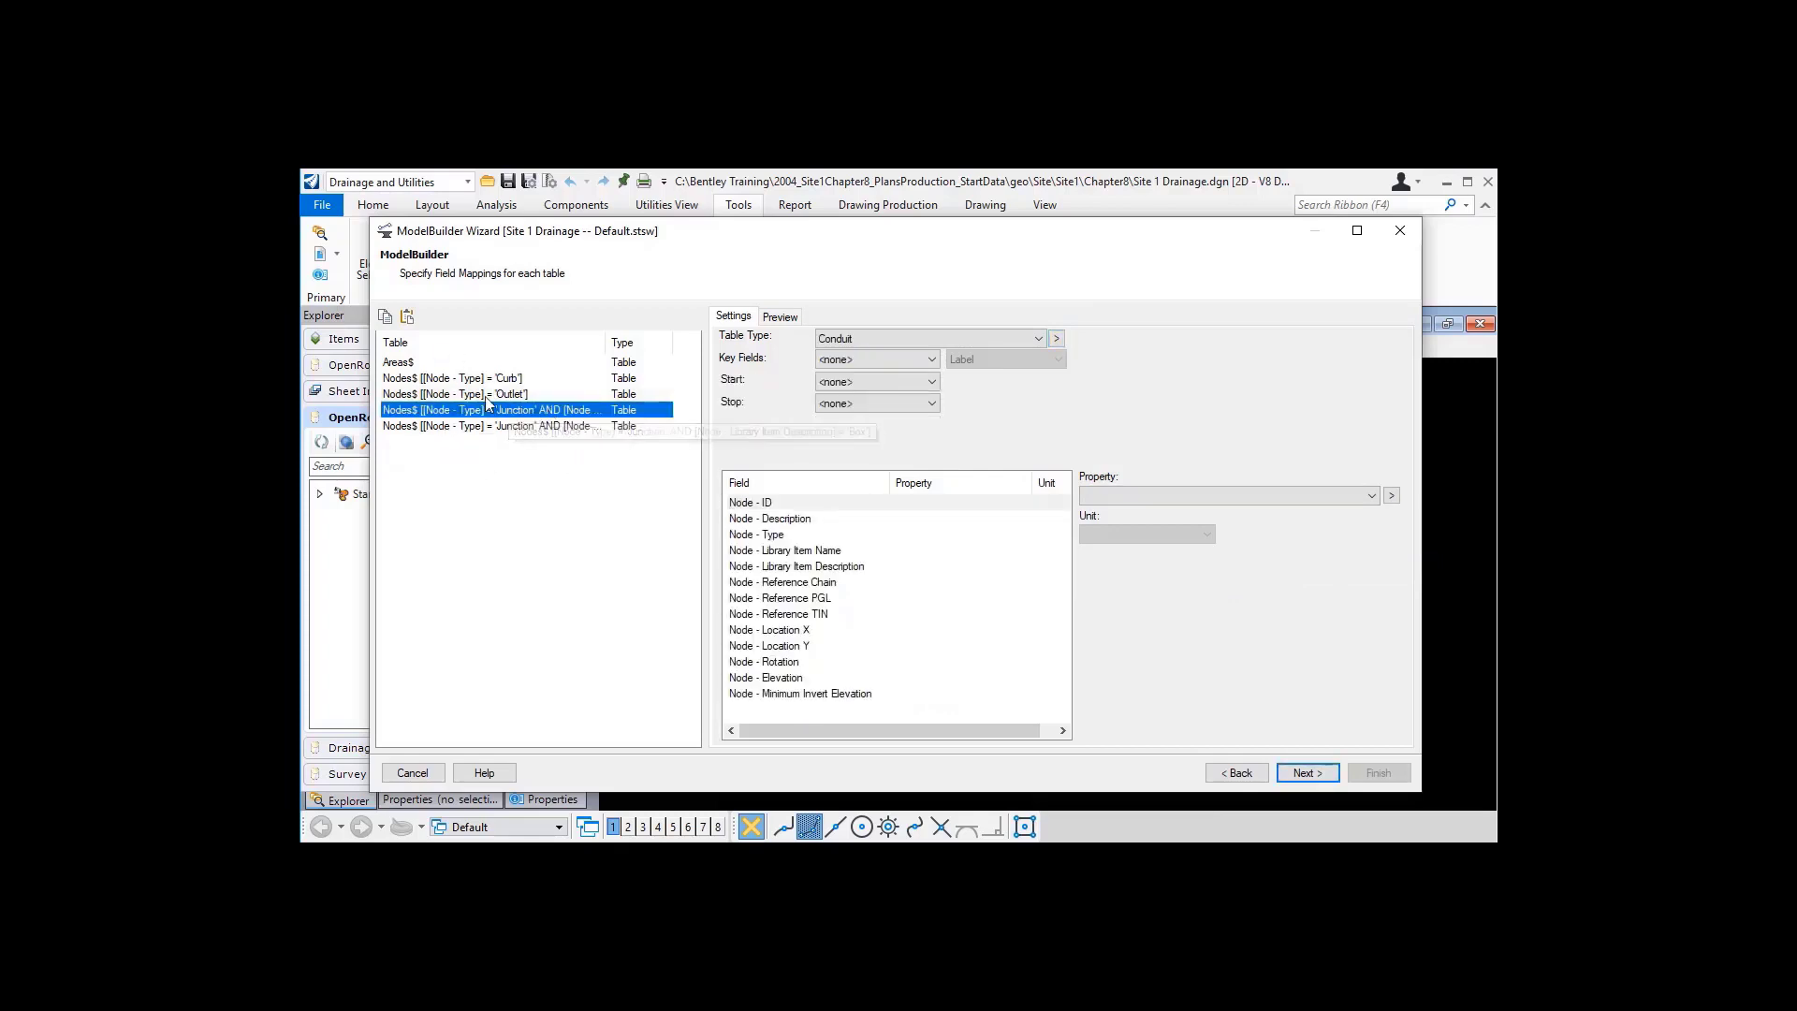
click(408, 318)
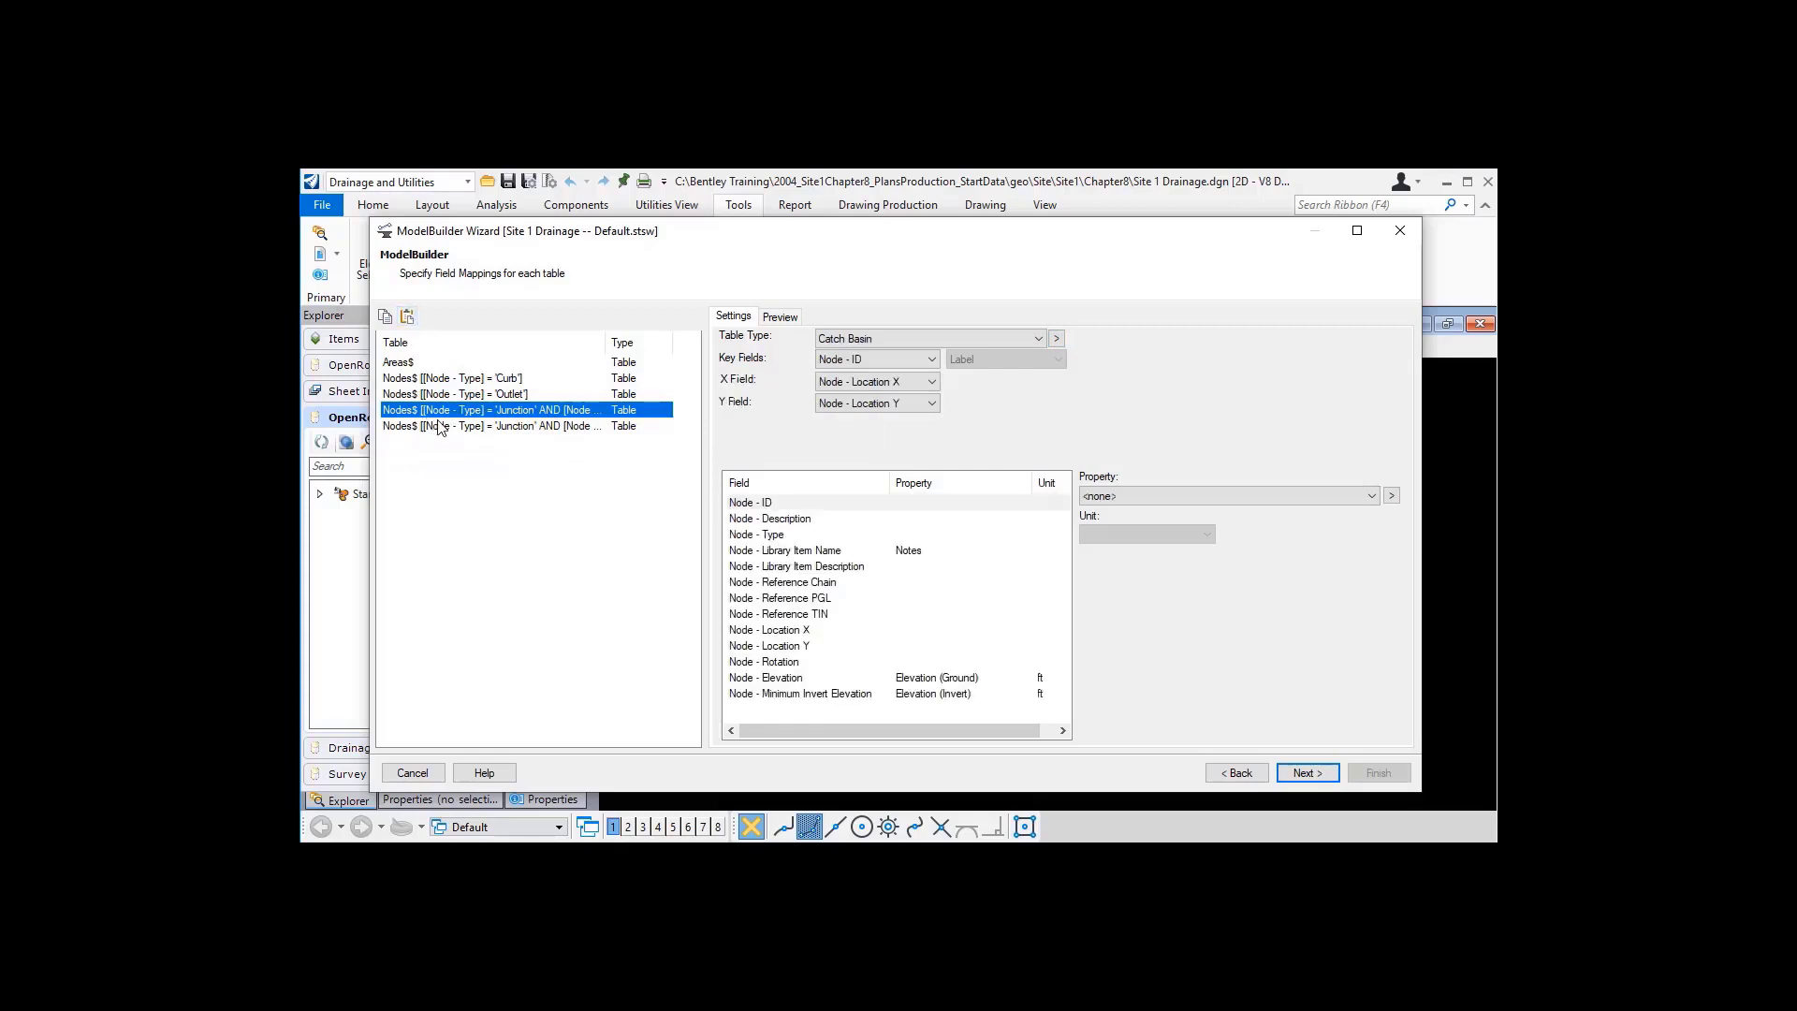
click(1057, 339)
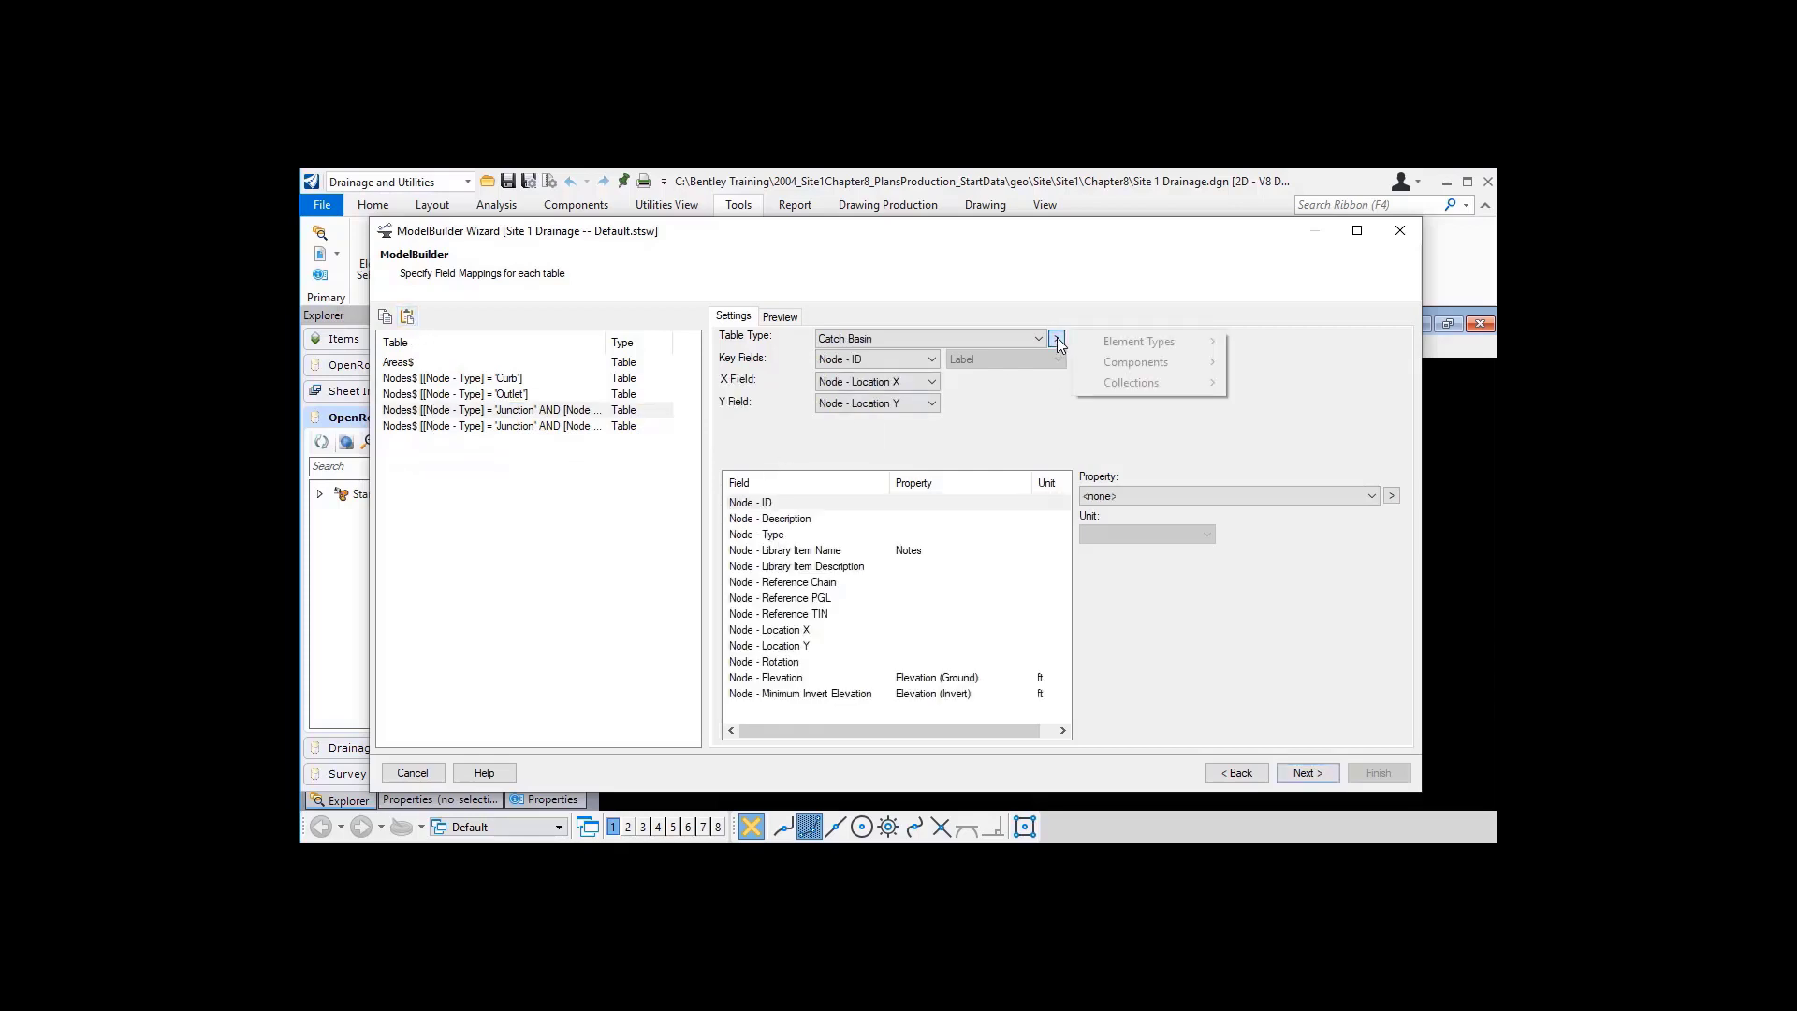
mouse_move(1123, 342)
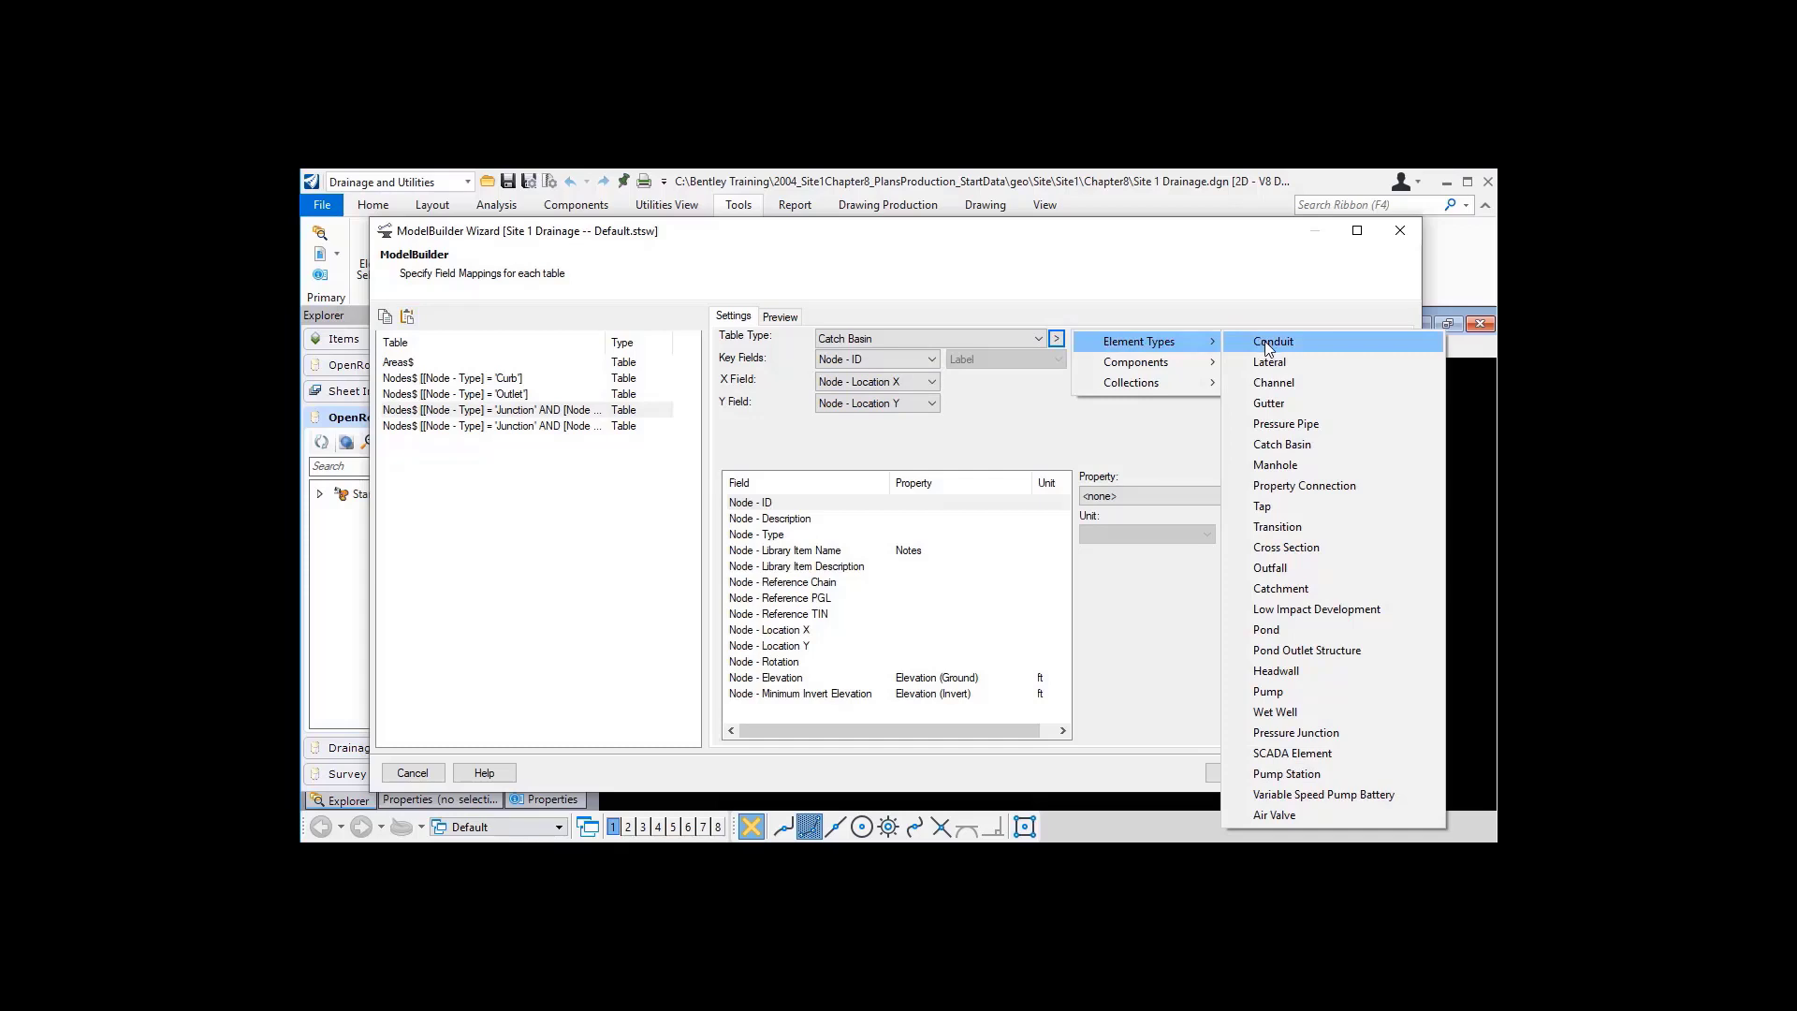
click(1275, 466)
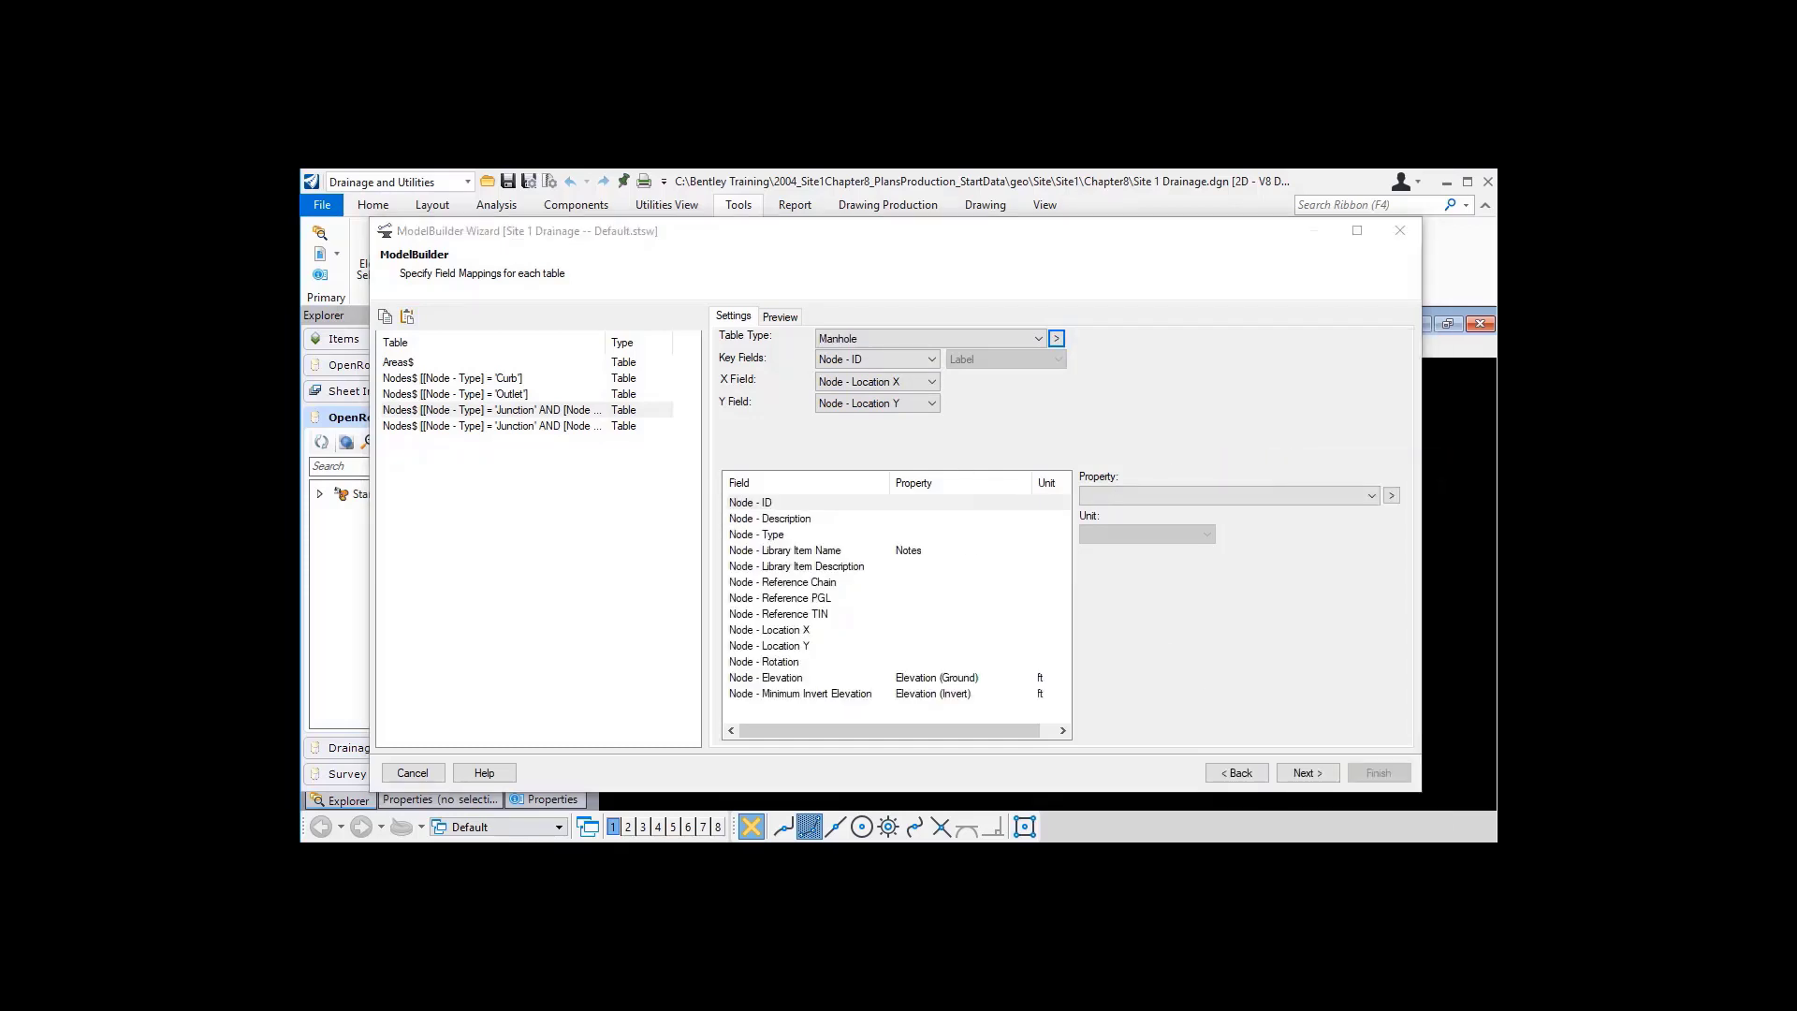
- Copy the box Junction table's Manhole mappings to the circular Junction nodes table, compare the two tables and accept the field mappings
click(481, 411)
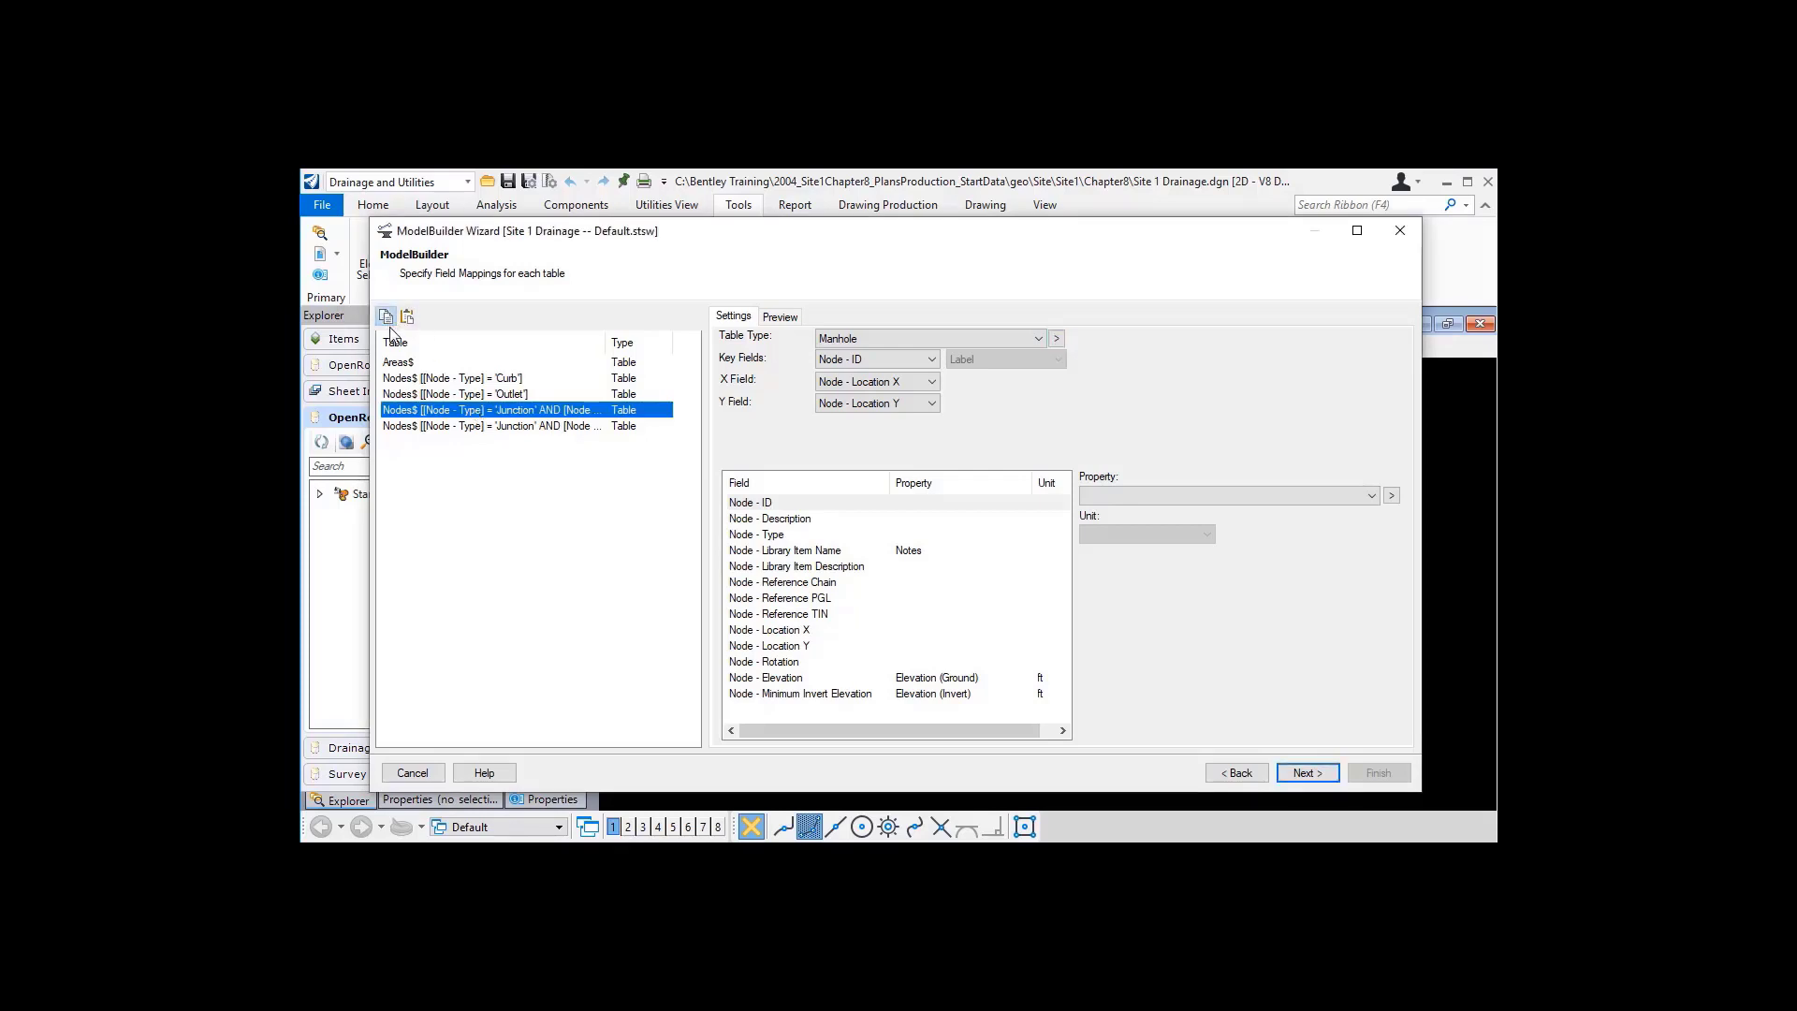
click(404, 426)
click(408, 318)
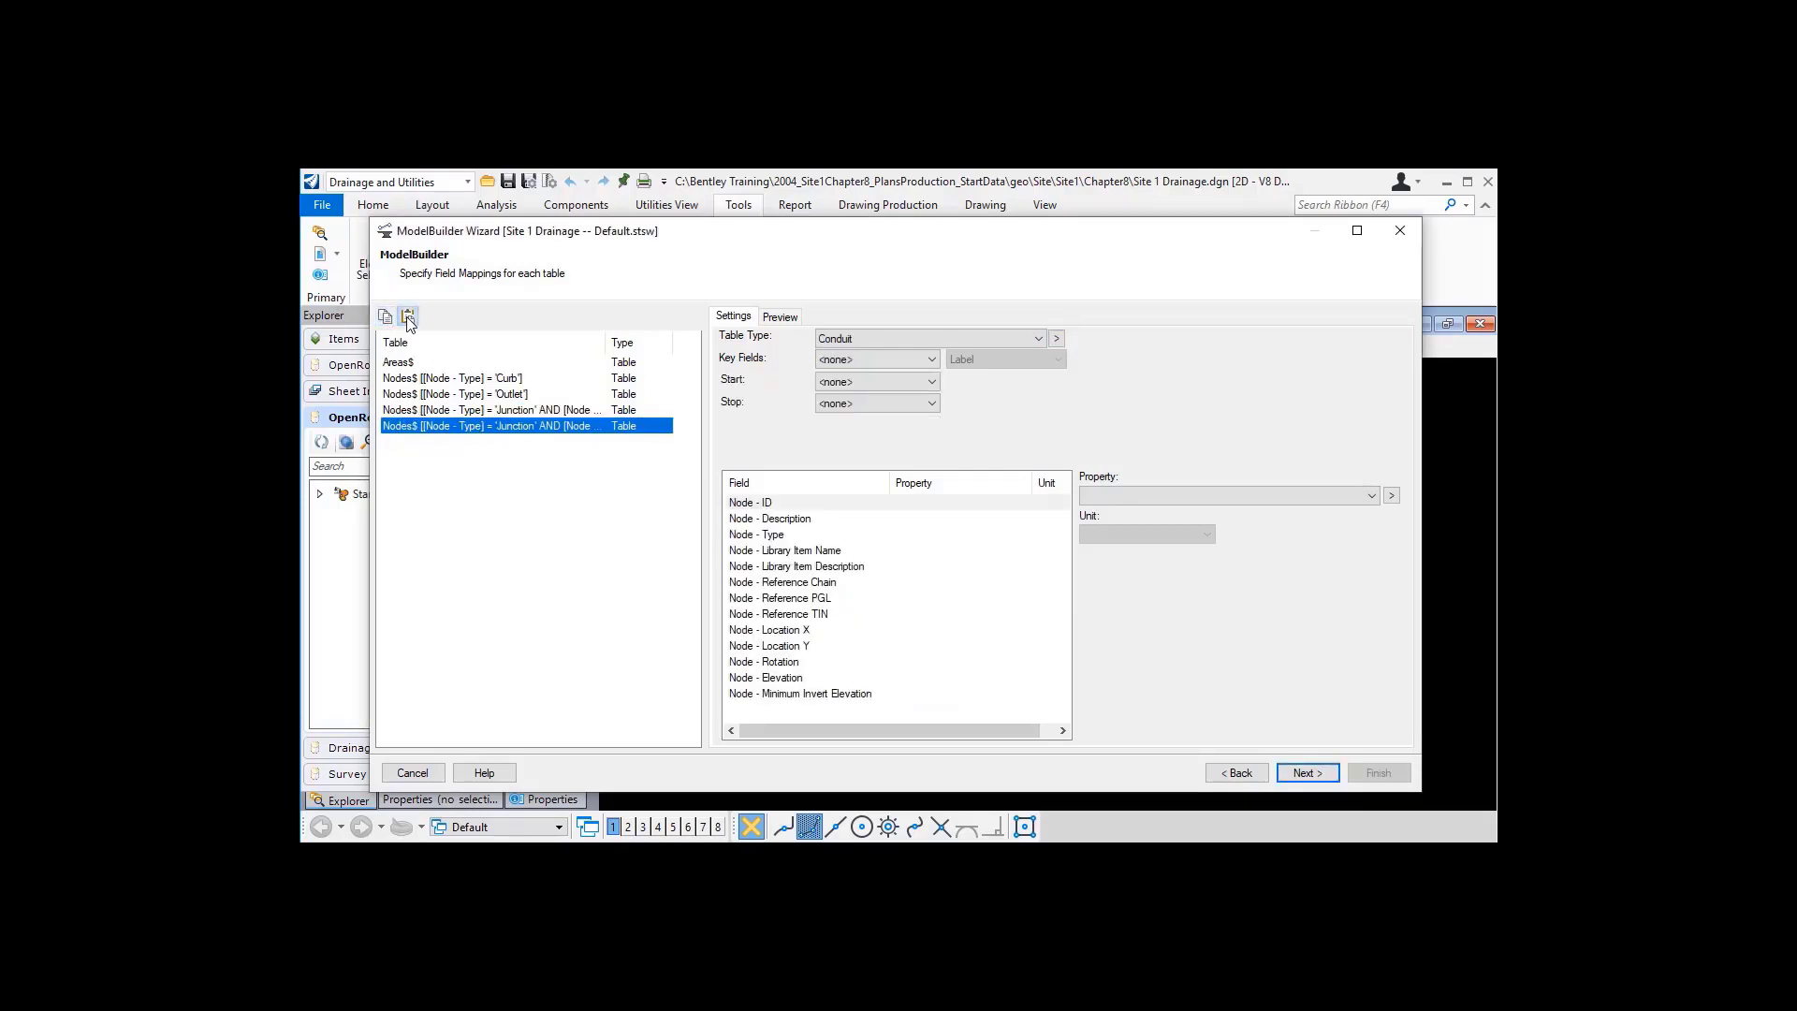
click(504, 411)
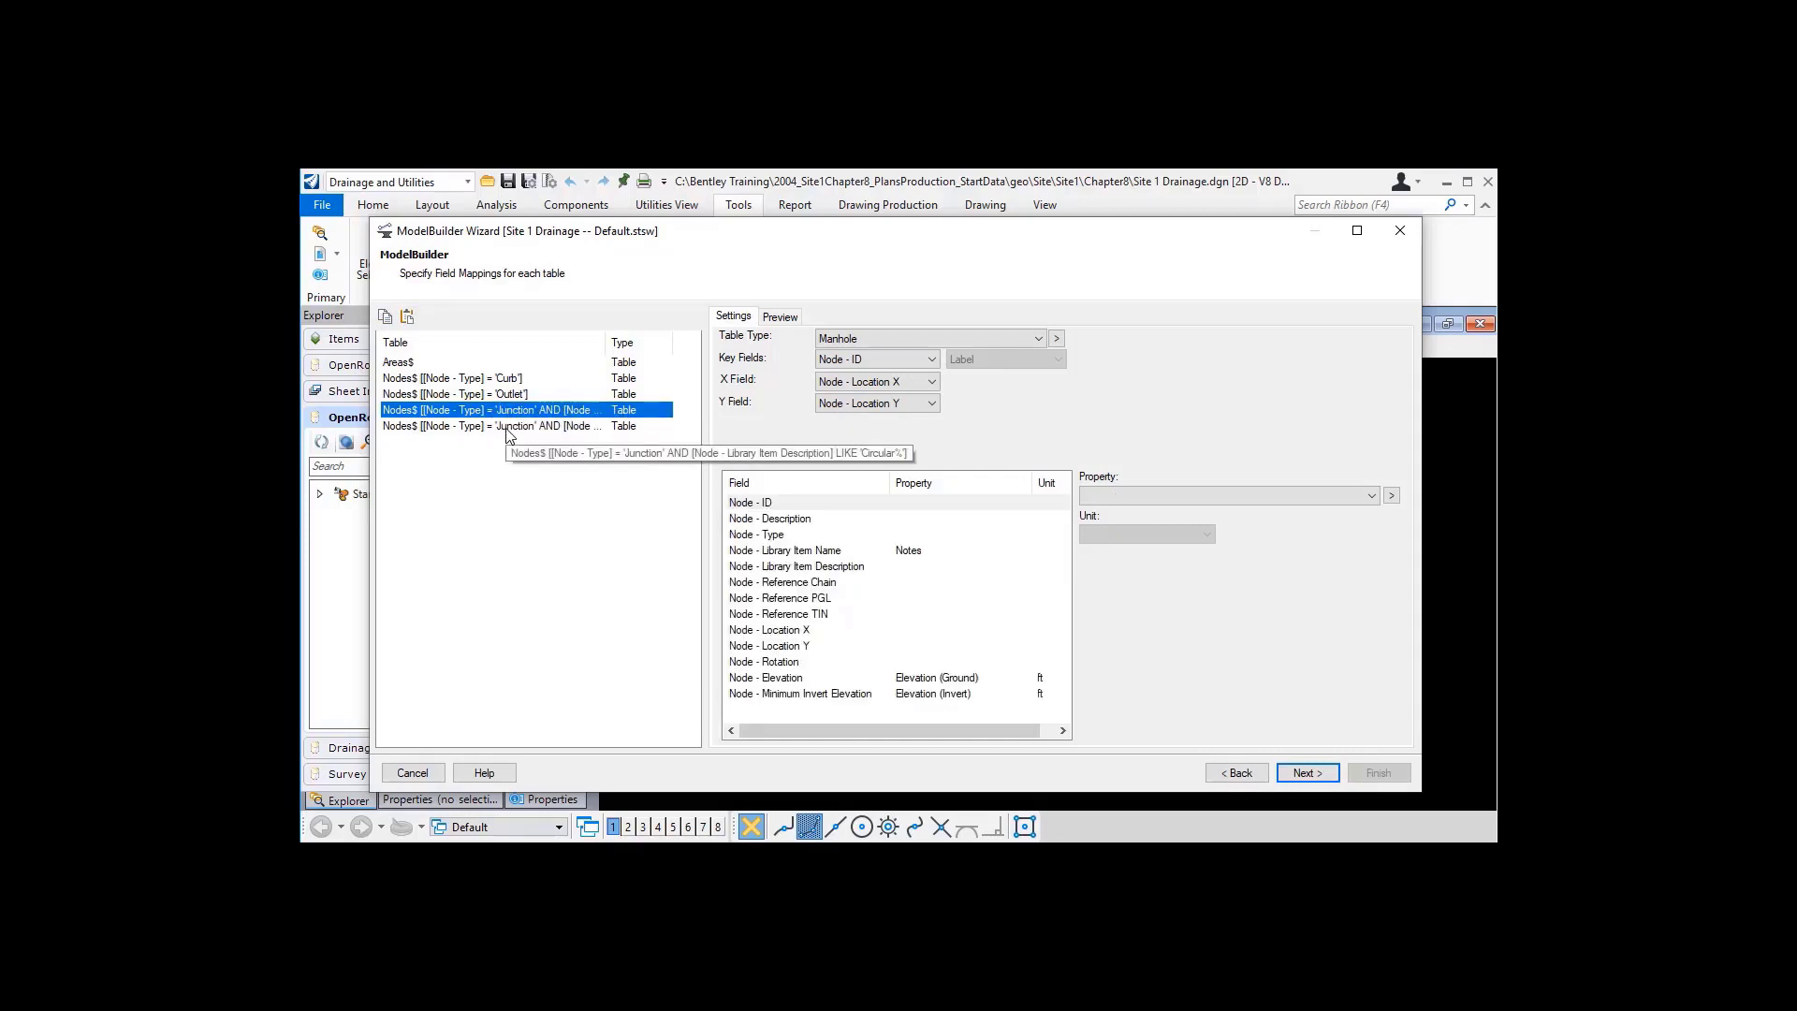
click(507, 427)
click(507, 410)
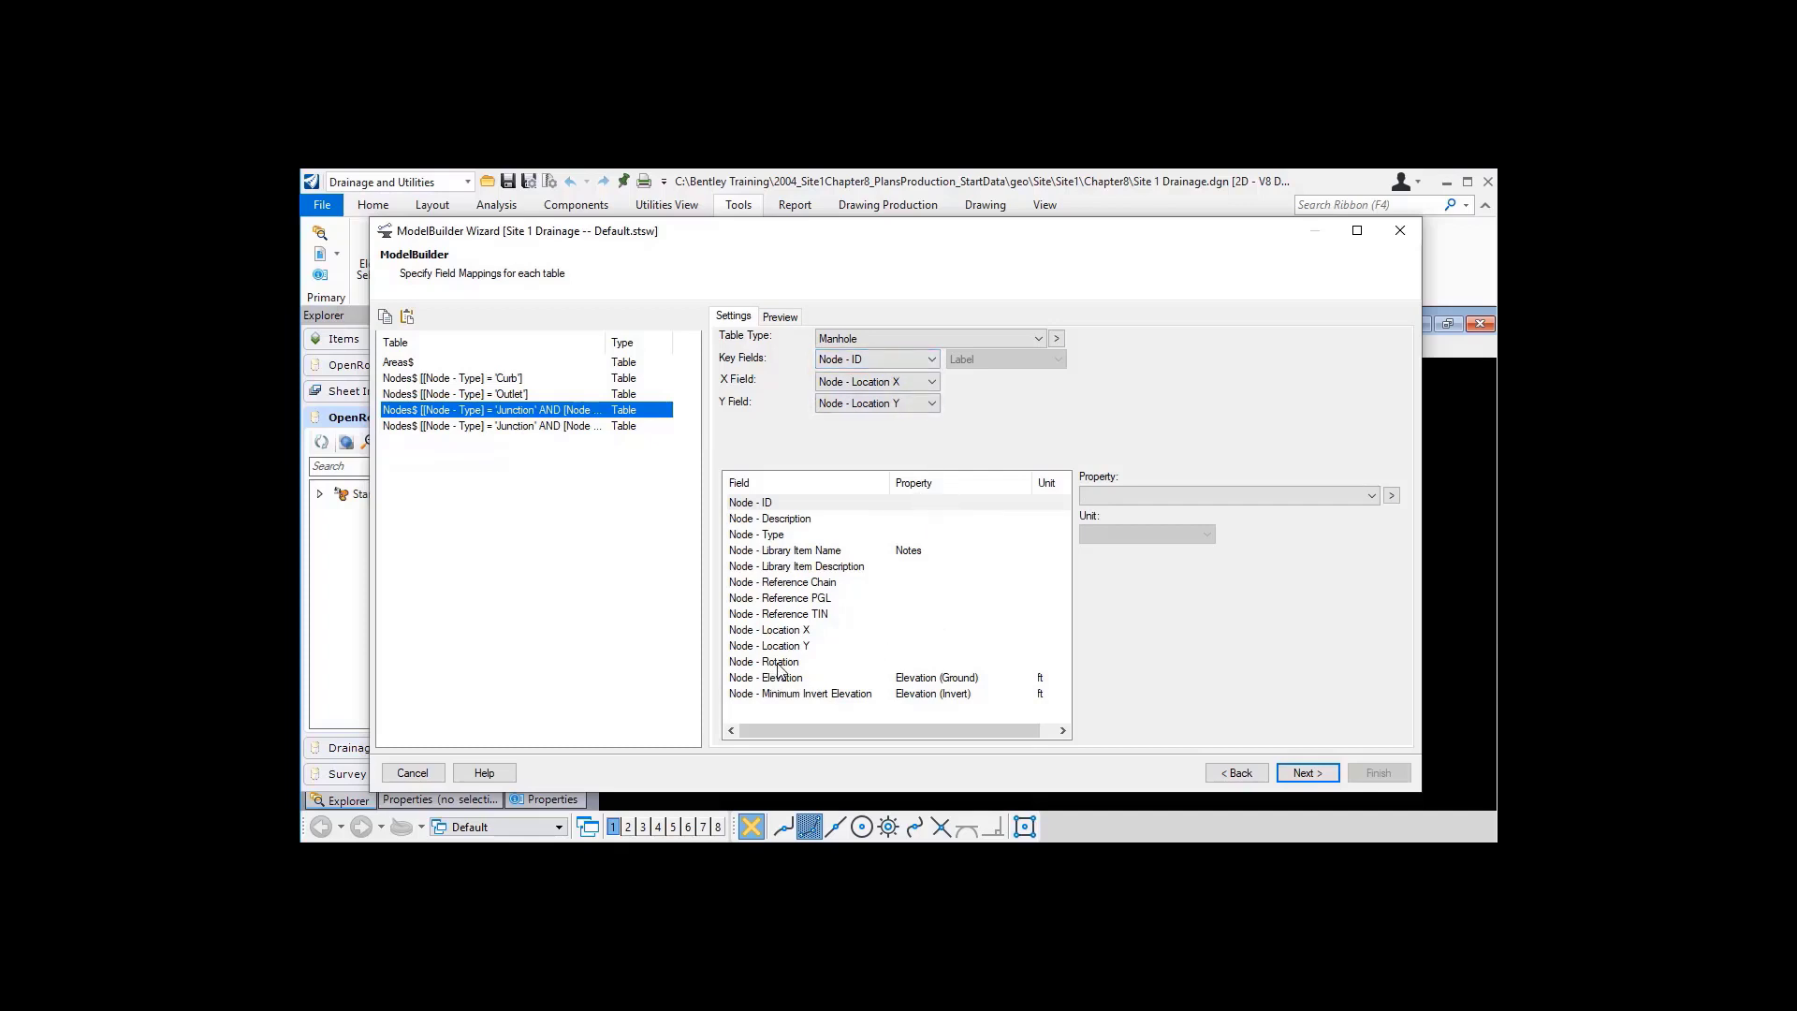
click(1306, 773)
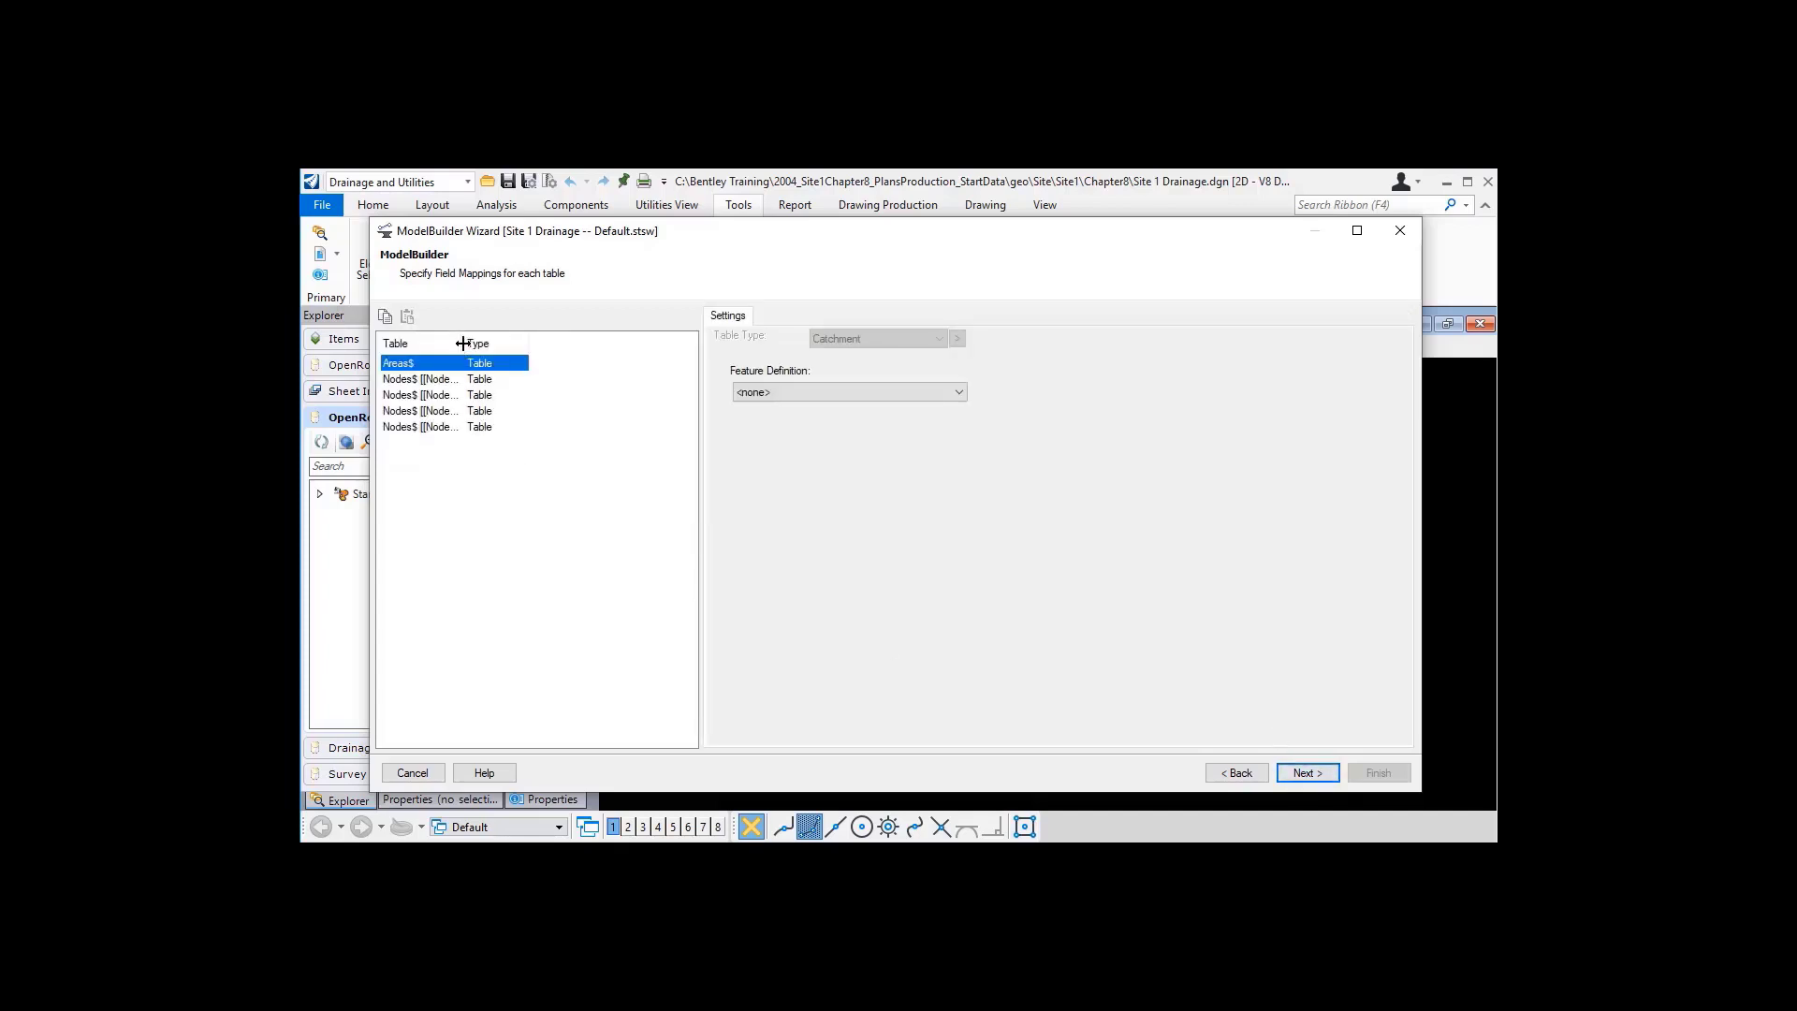
- Assign feature definitions: Pavement to Areas, generic curb inlet to Curb, generic endwall to Outlet, Rectangular manhole to box Junction, and Manhole to circular Junction nodes
drag(470, 342, 650, 352)
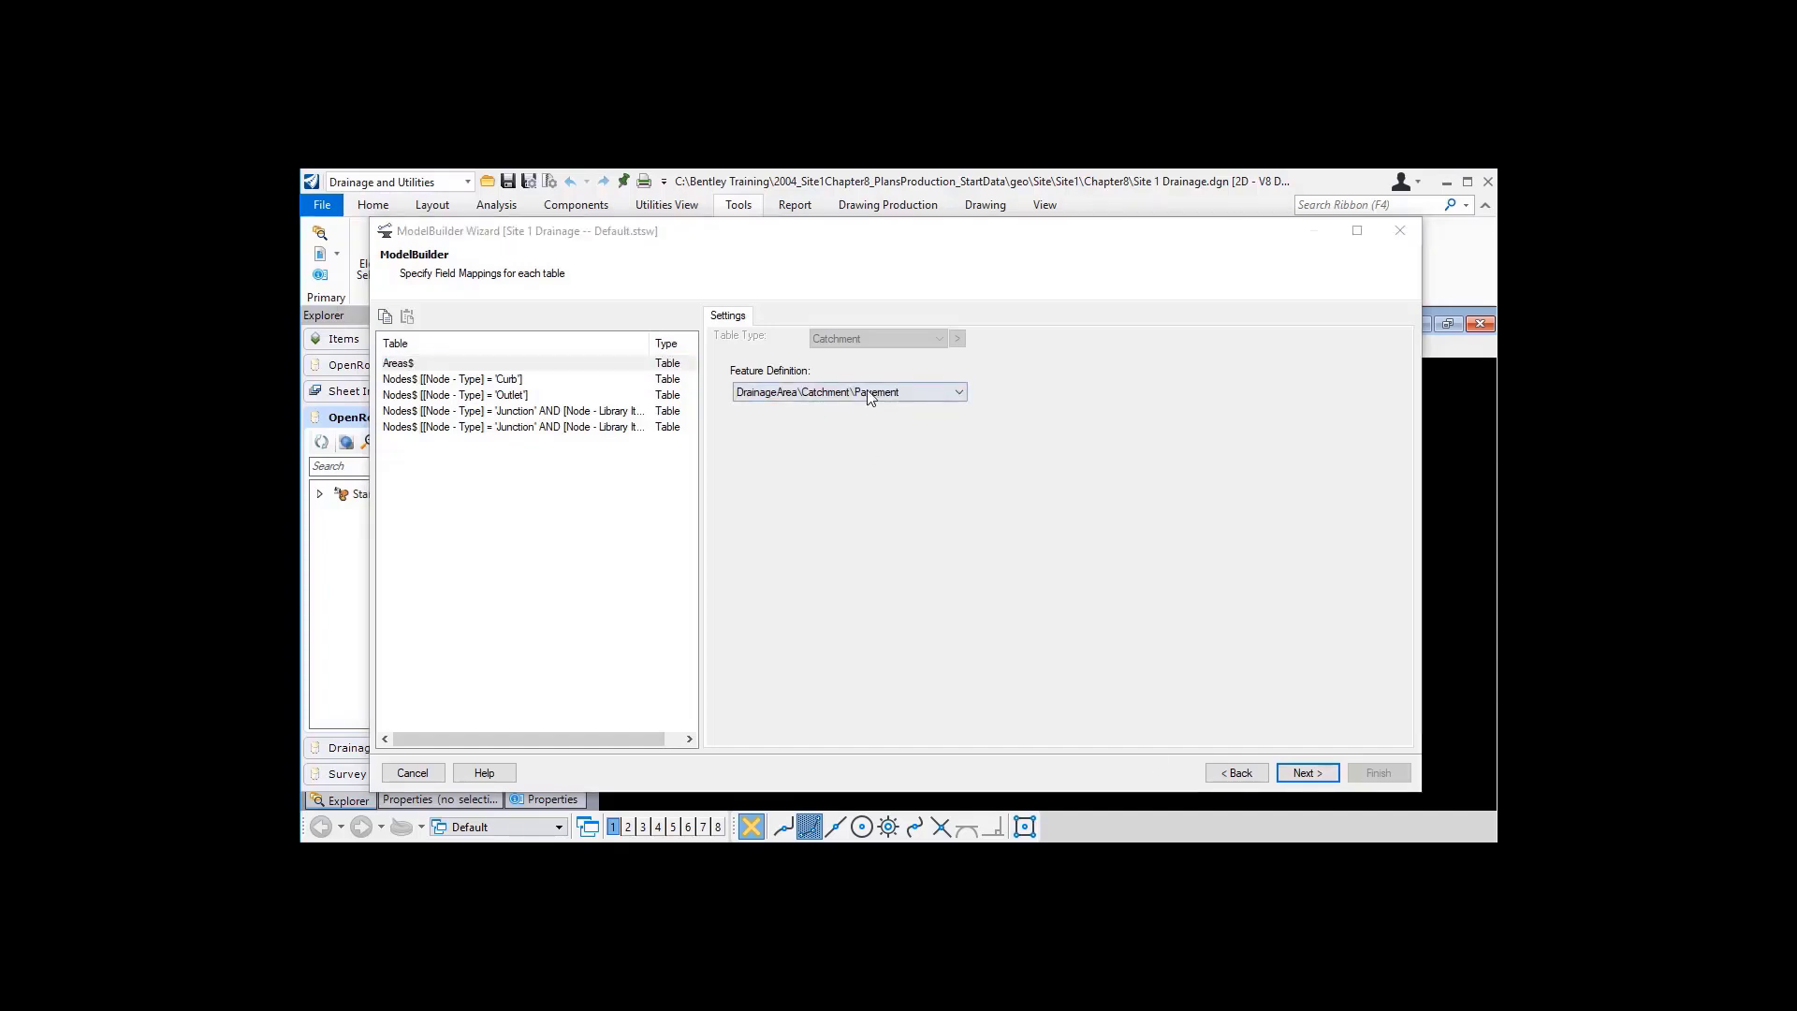
click(493, 380)
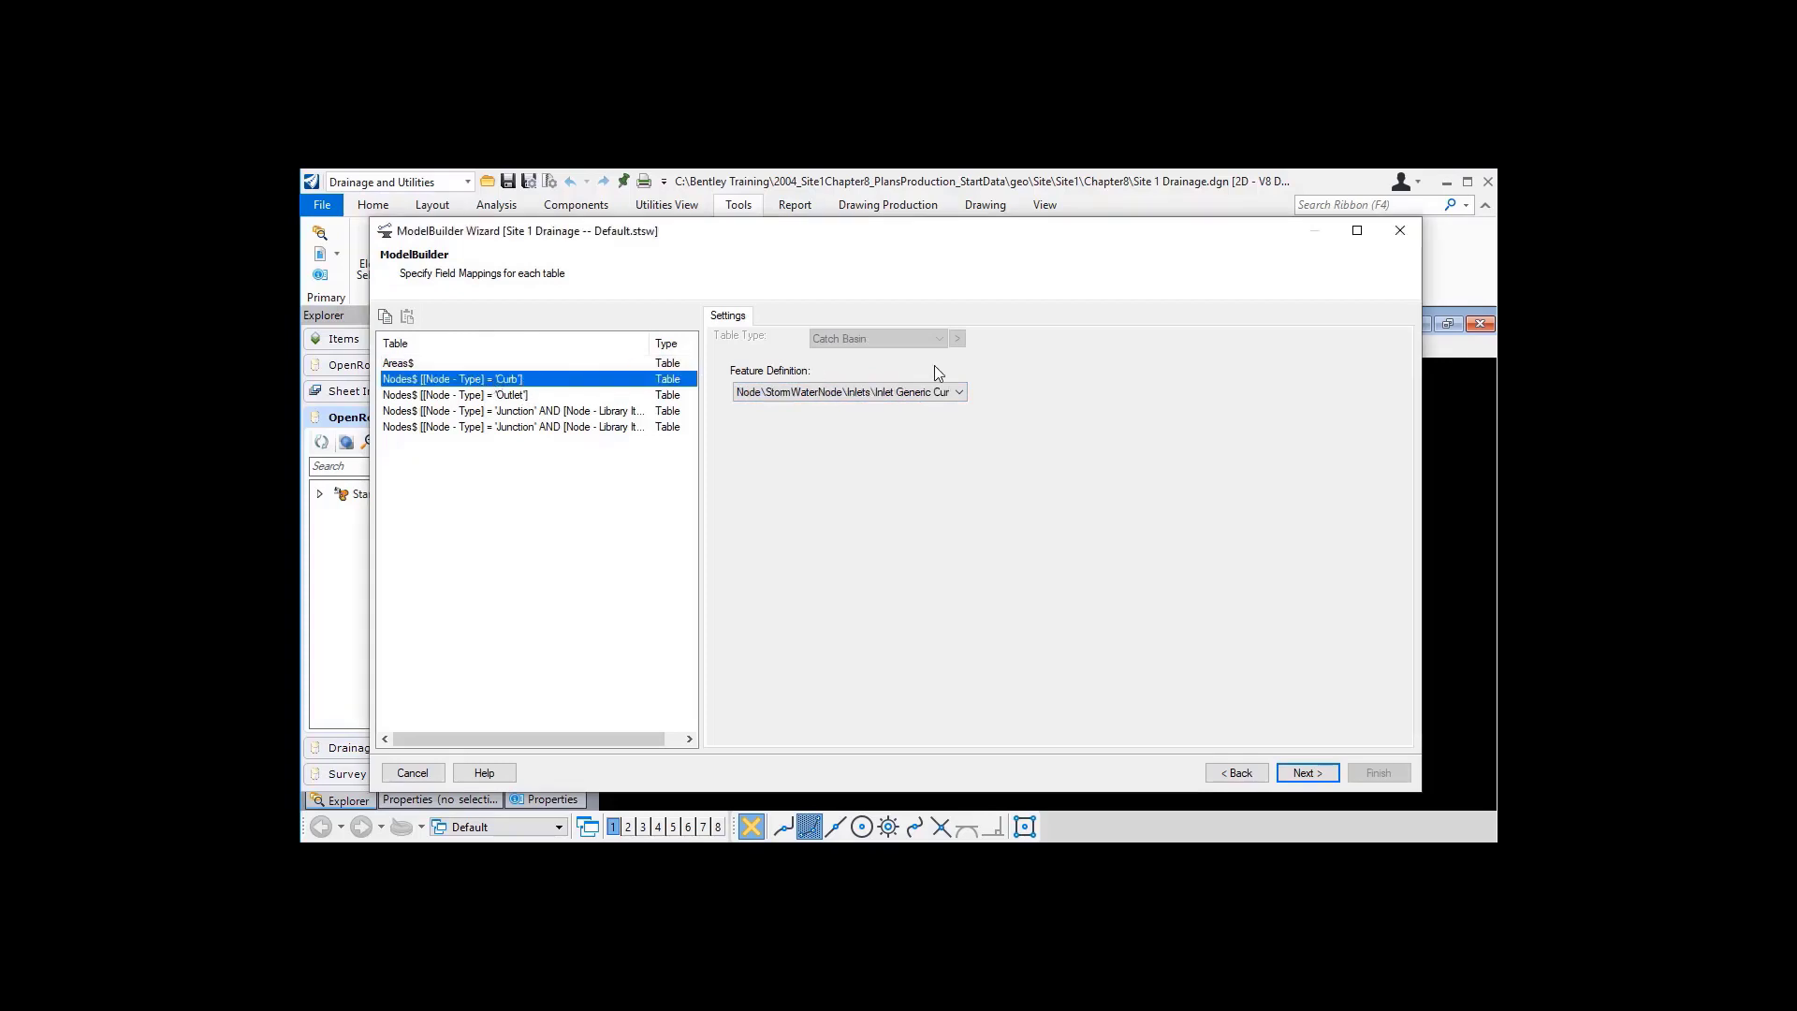
click(496, 395)
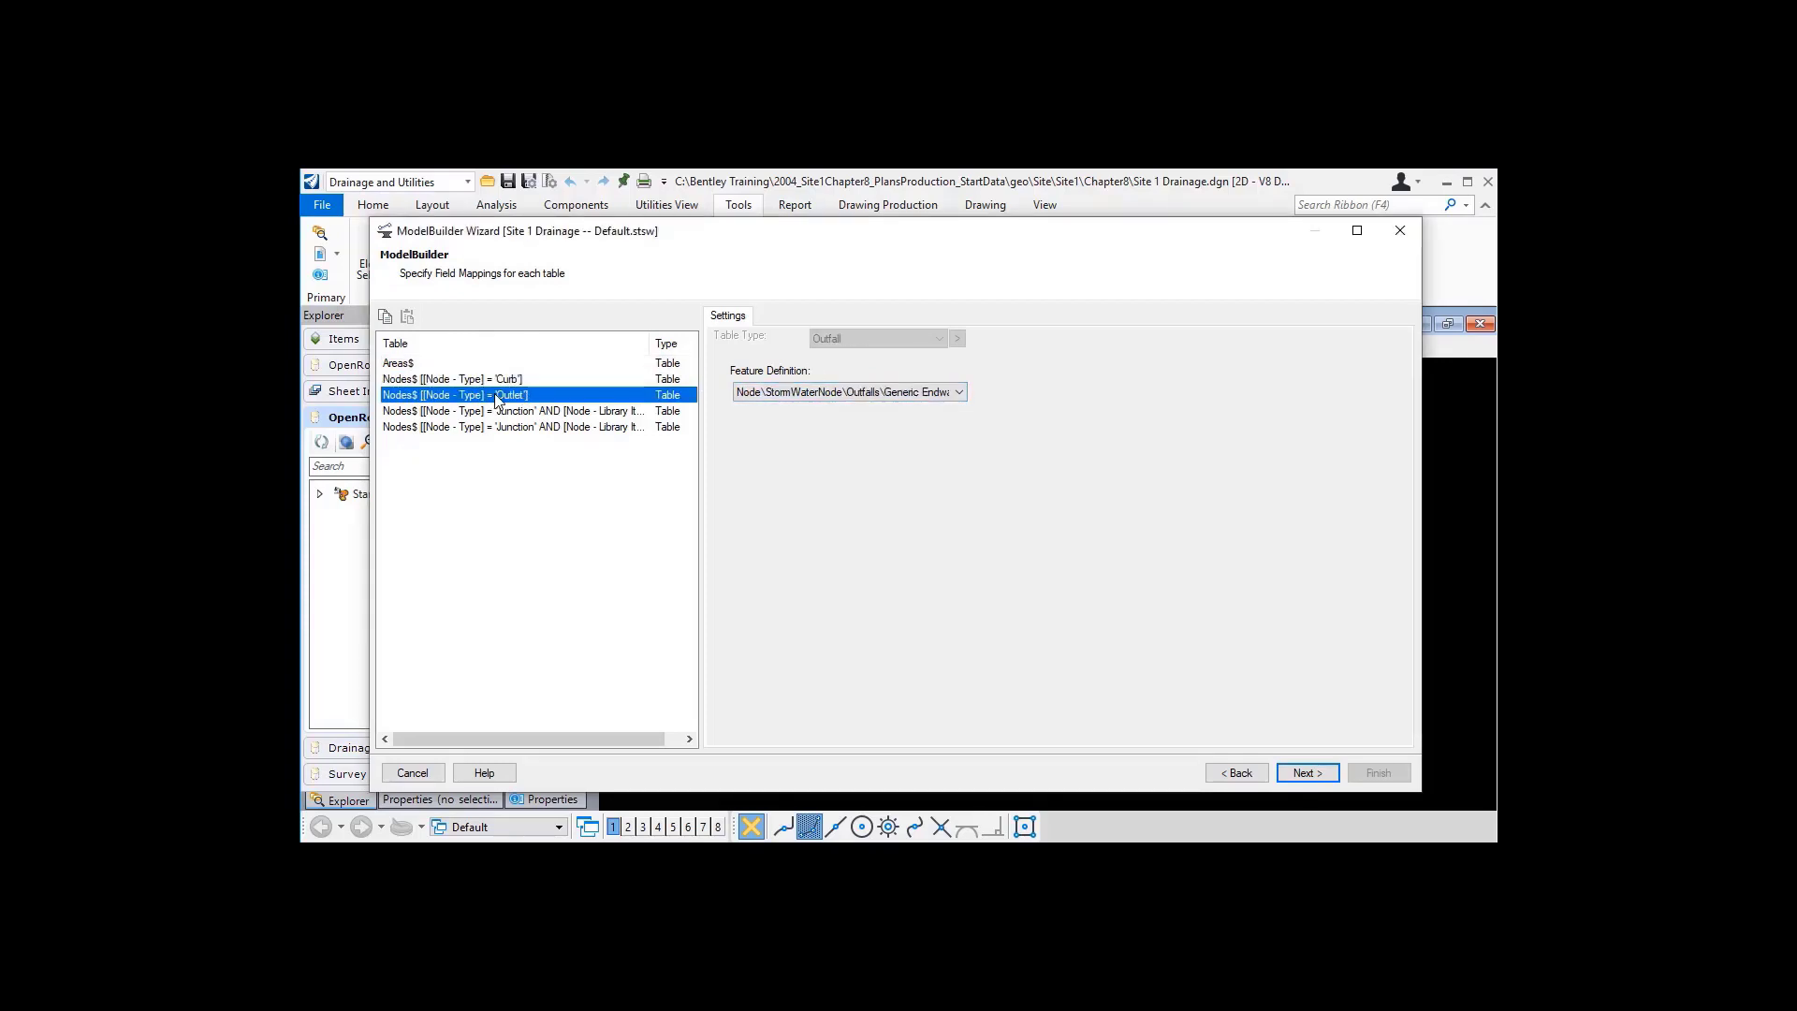
click(566, 413)
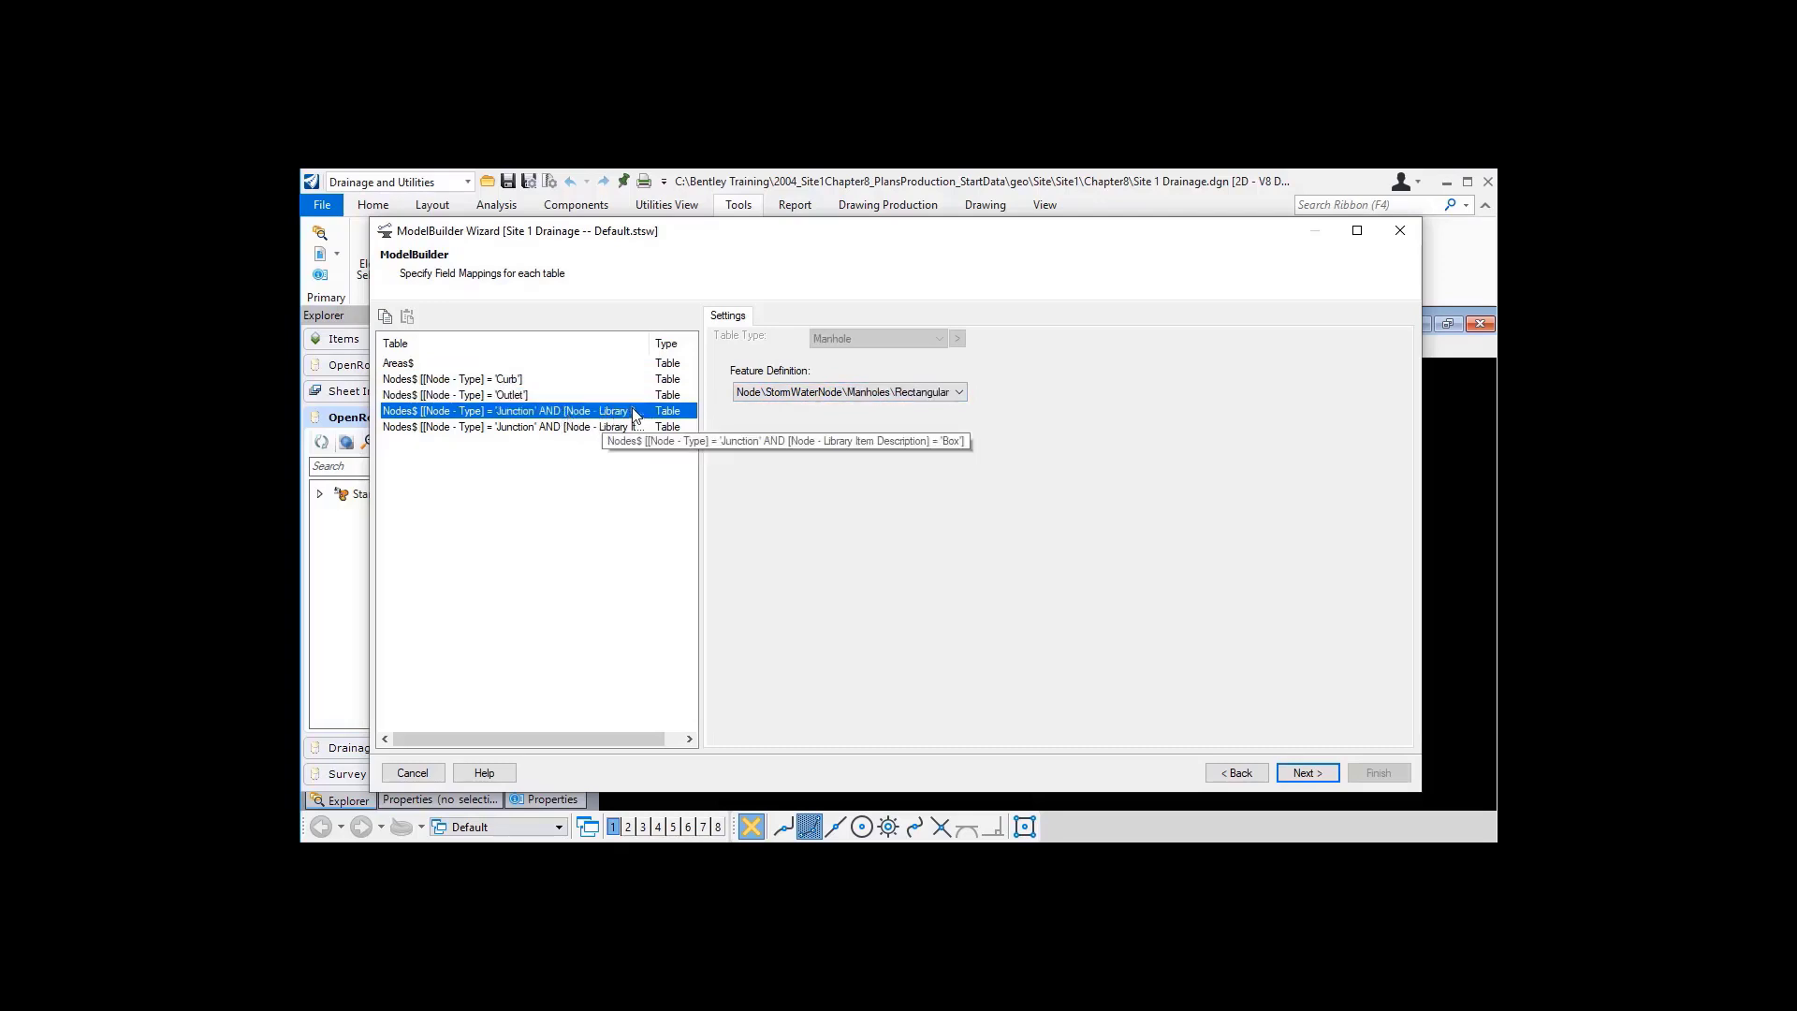
click(495, 427)
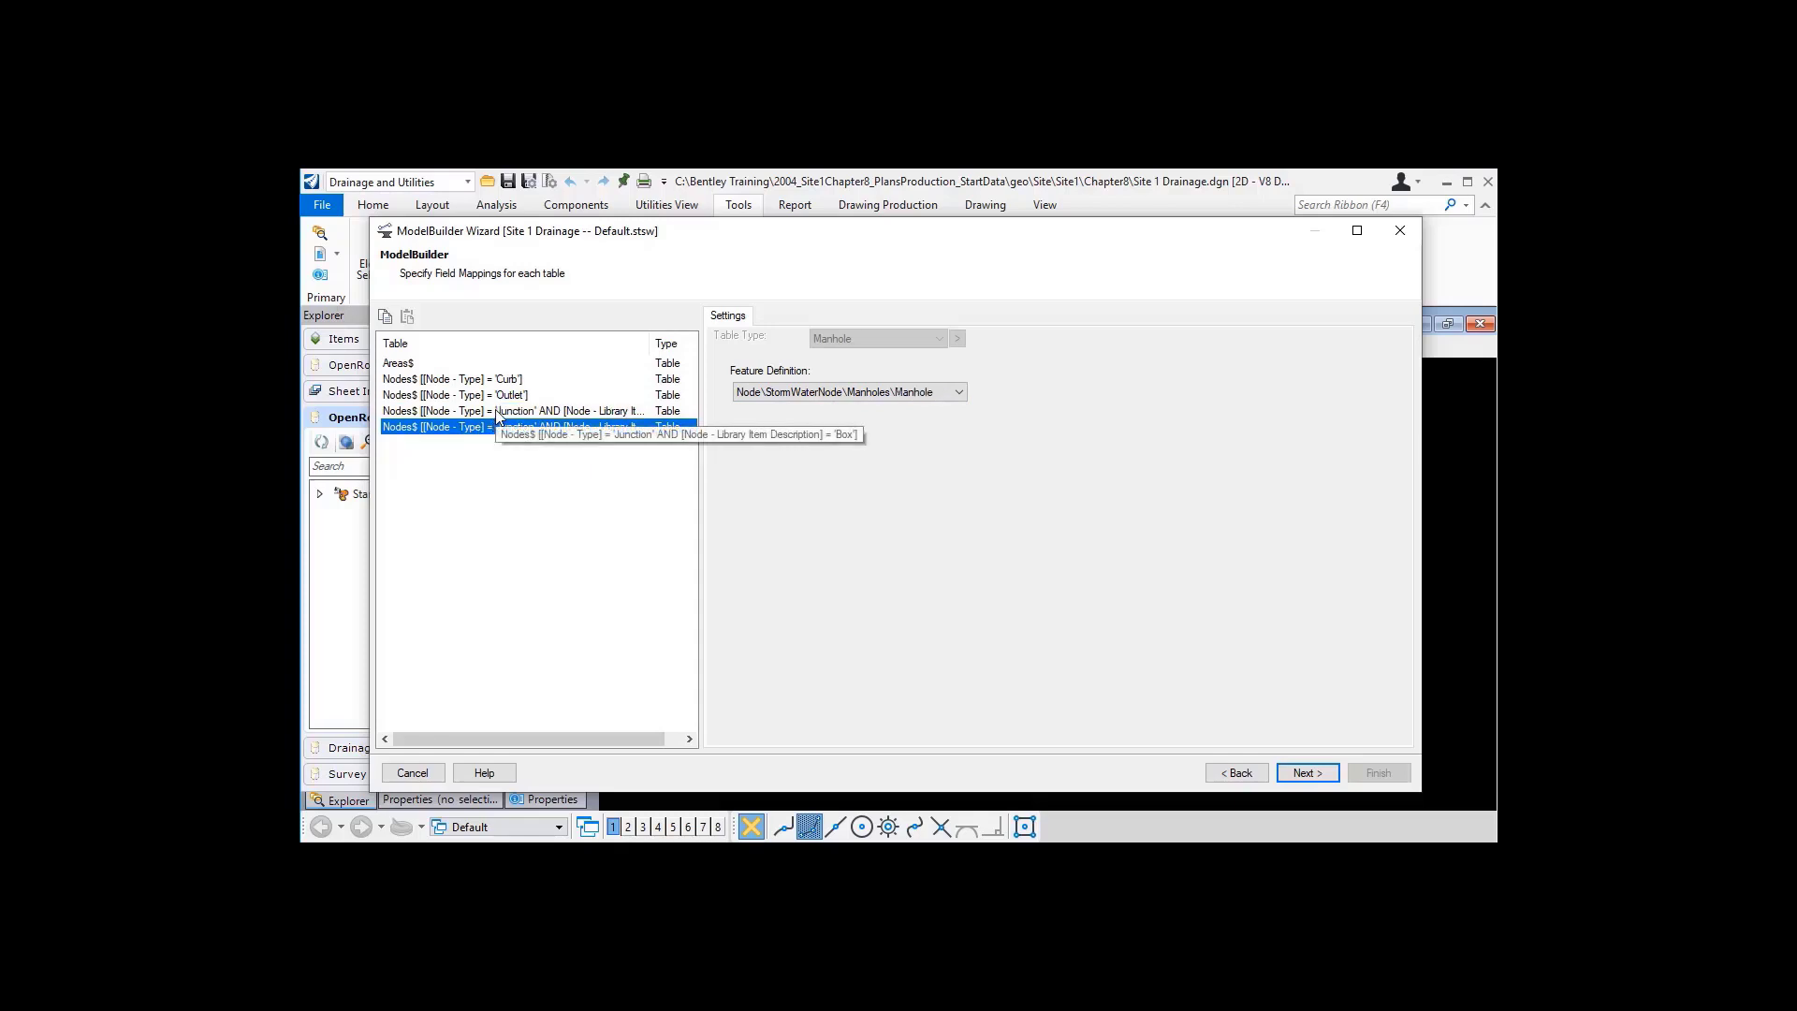
click(1313, 777)
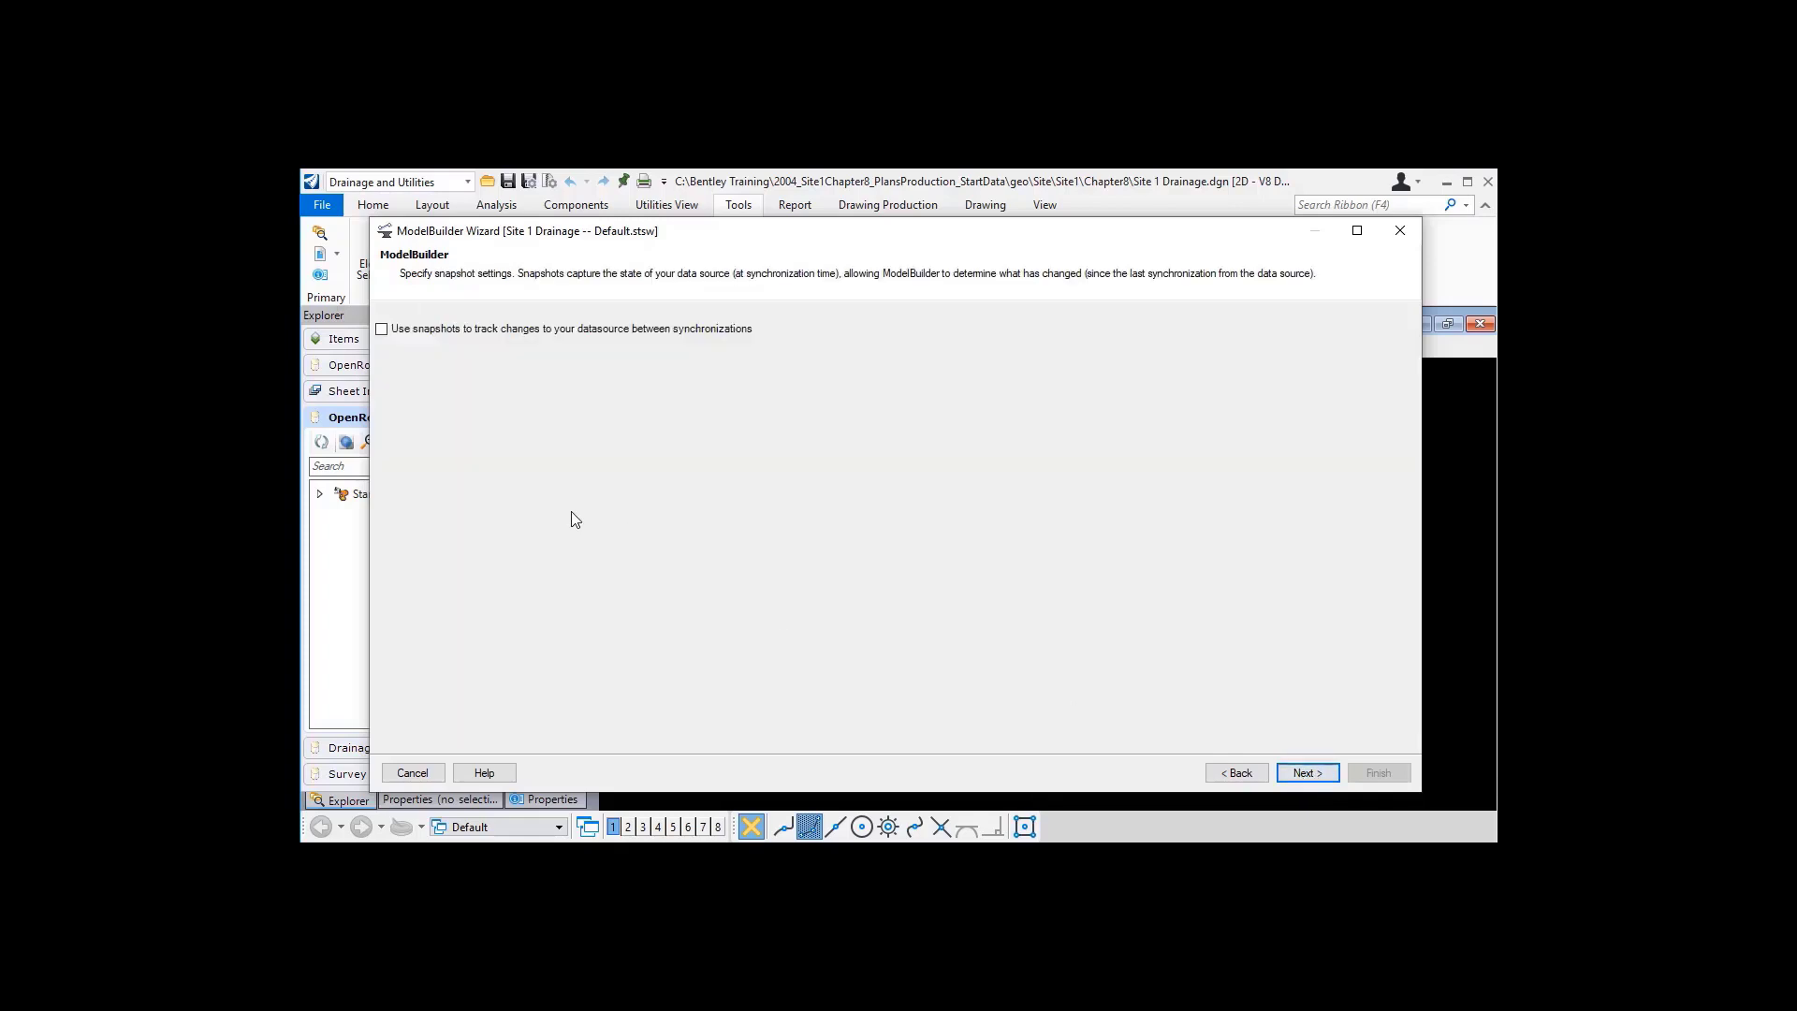
- Leave snapshot tracking off, choose not to build the model now, and finish the ModelBuilder connection setup
click(1308, 773)
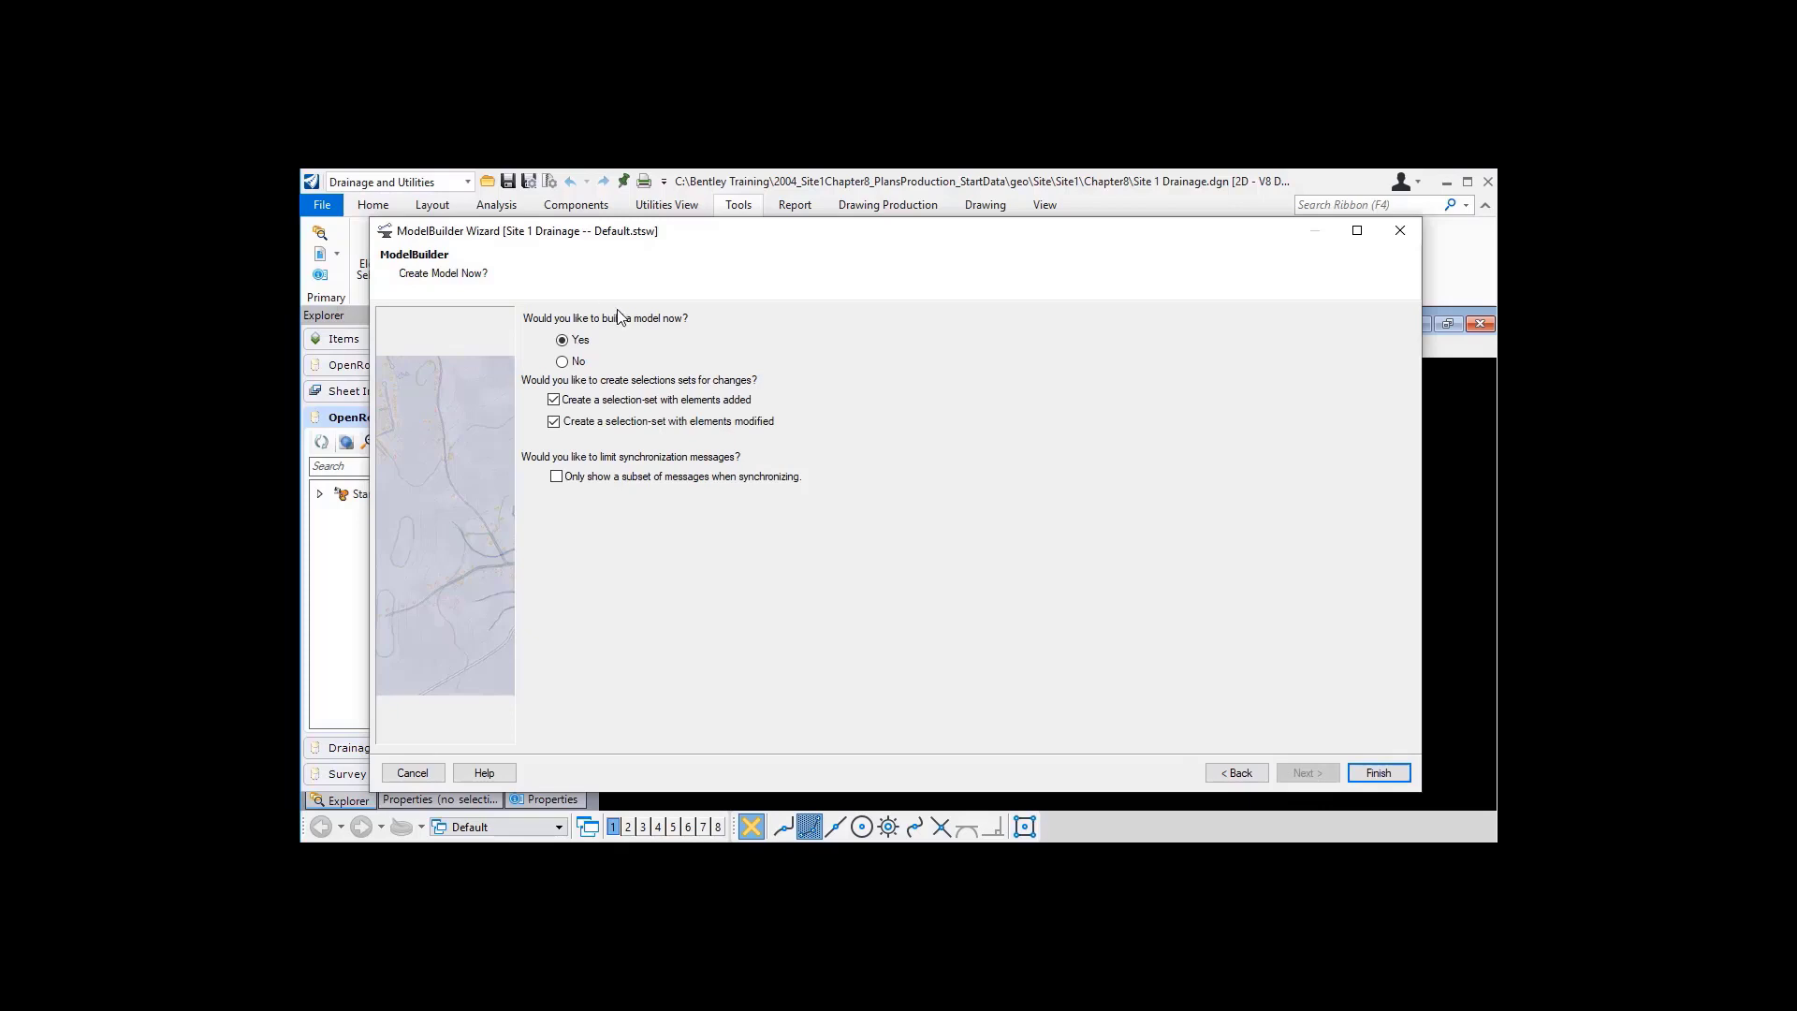
click(563, 362)
click(1368, 773)
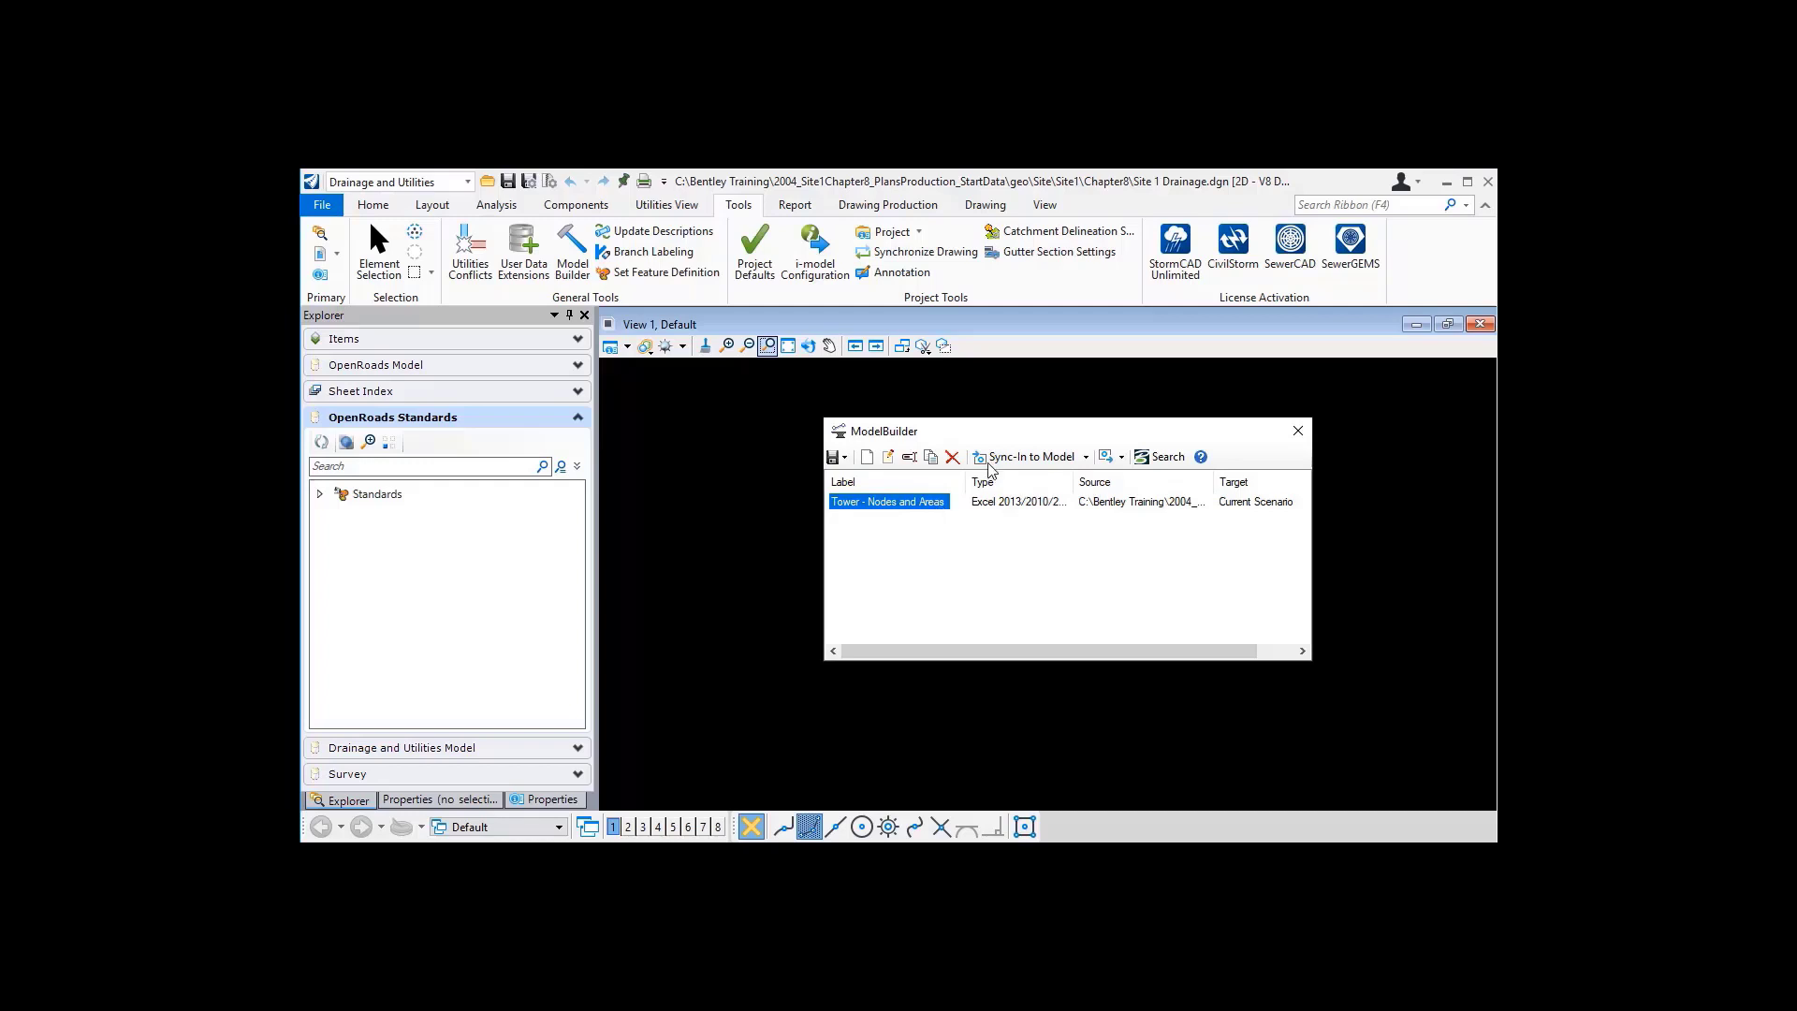
- Sync the Tower - Nodes and Areas connection into the model, then review the summary's messages and statistics and close it
click(1014, 459)
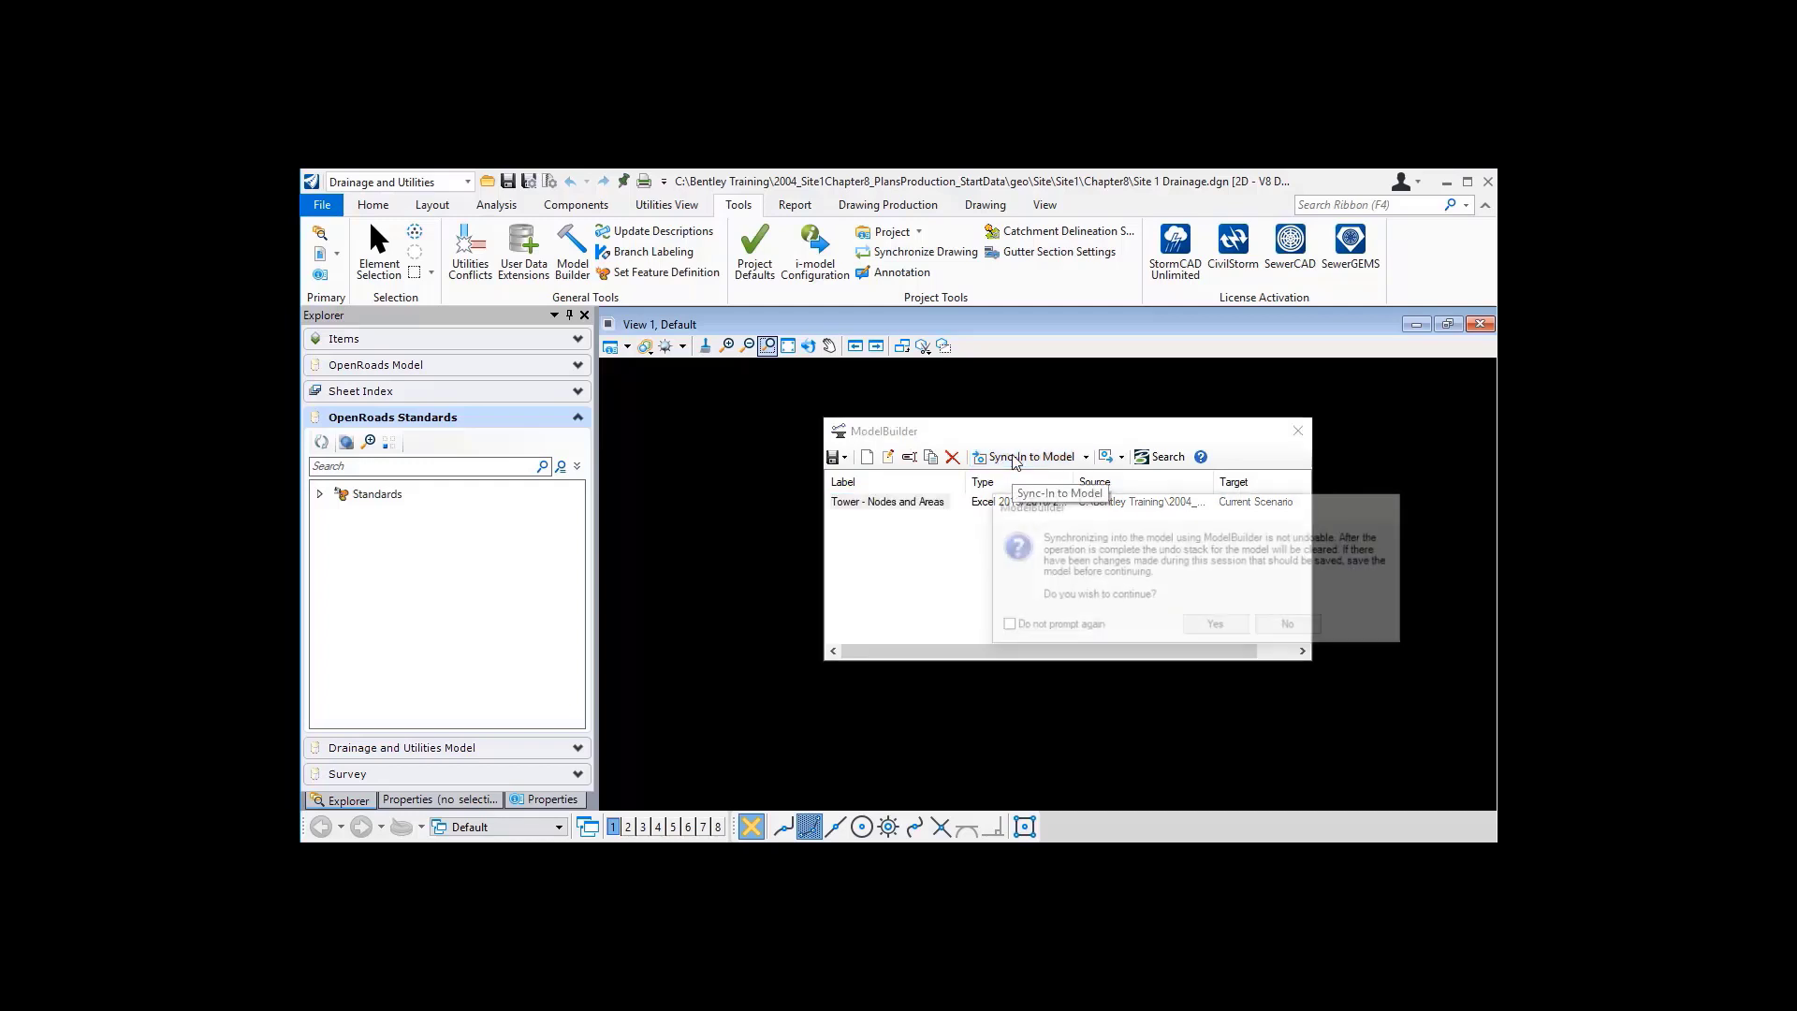
click(1216, 626)
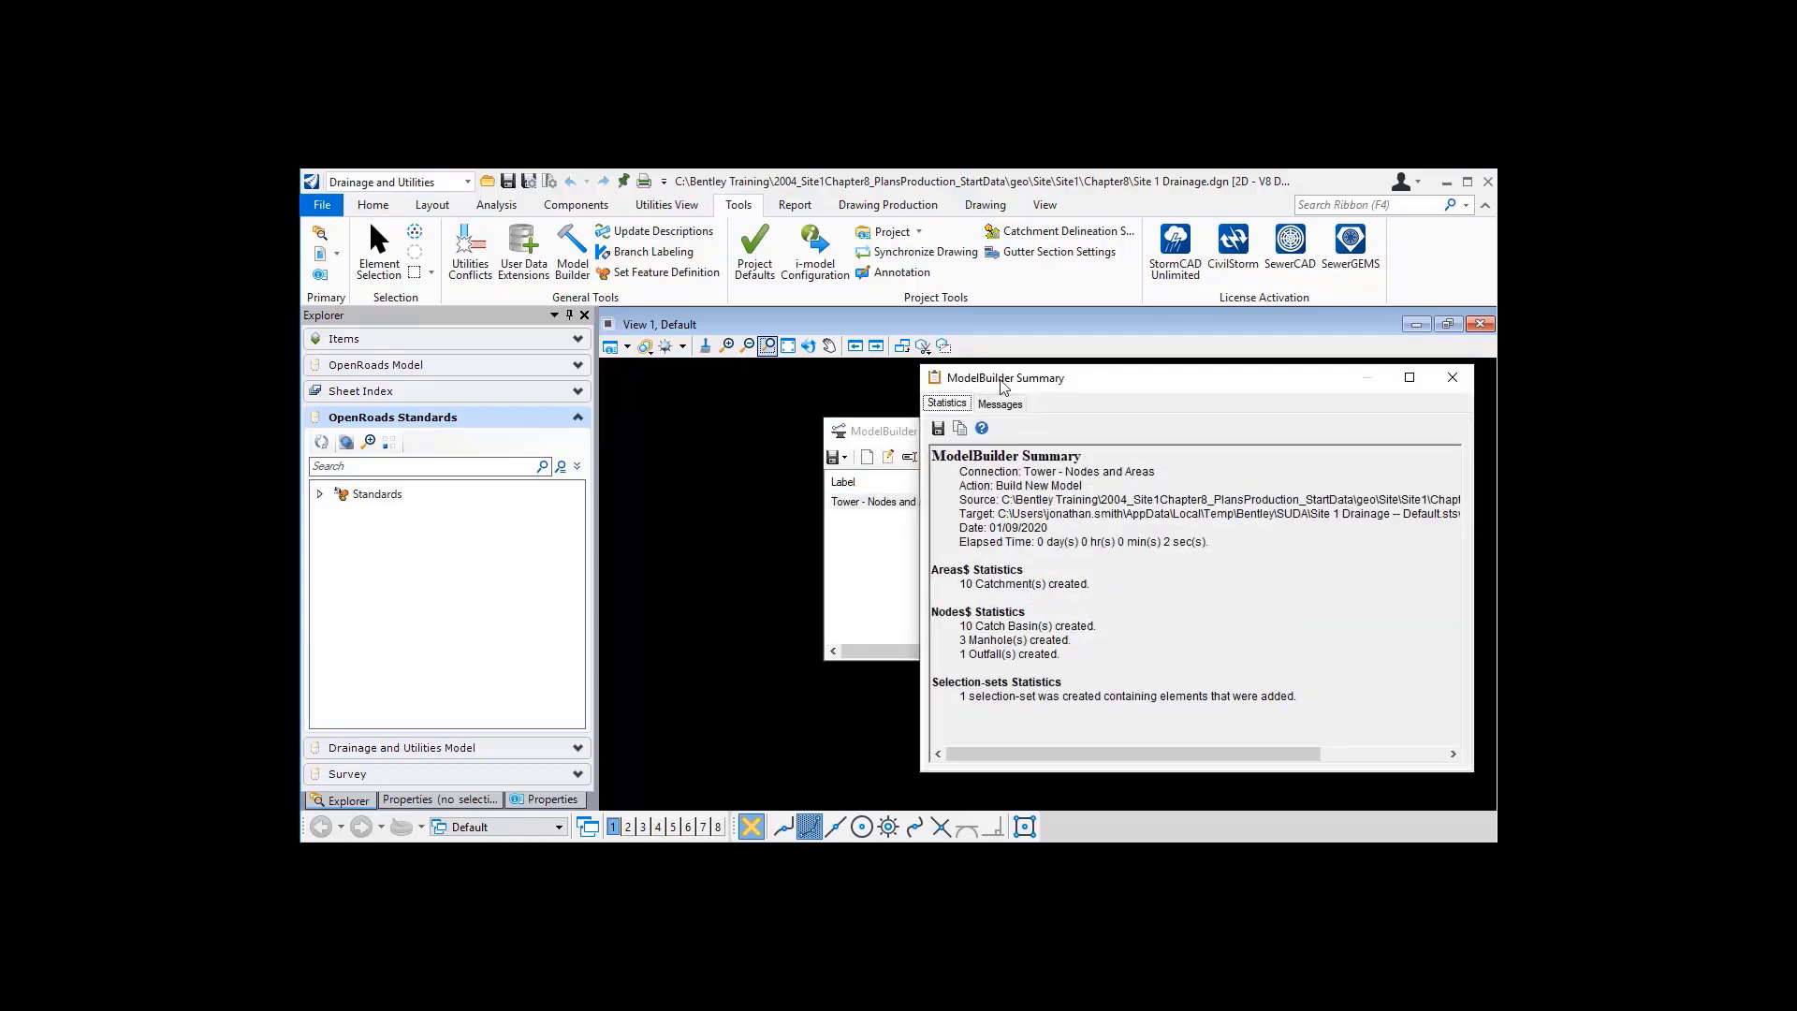
click(1002, 404)
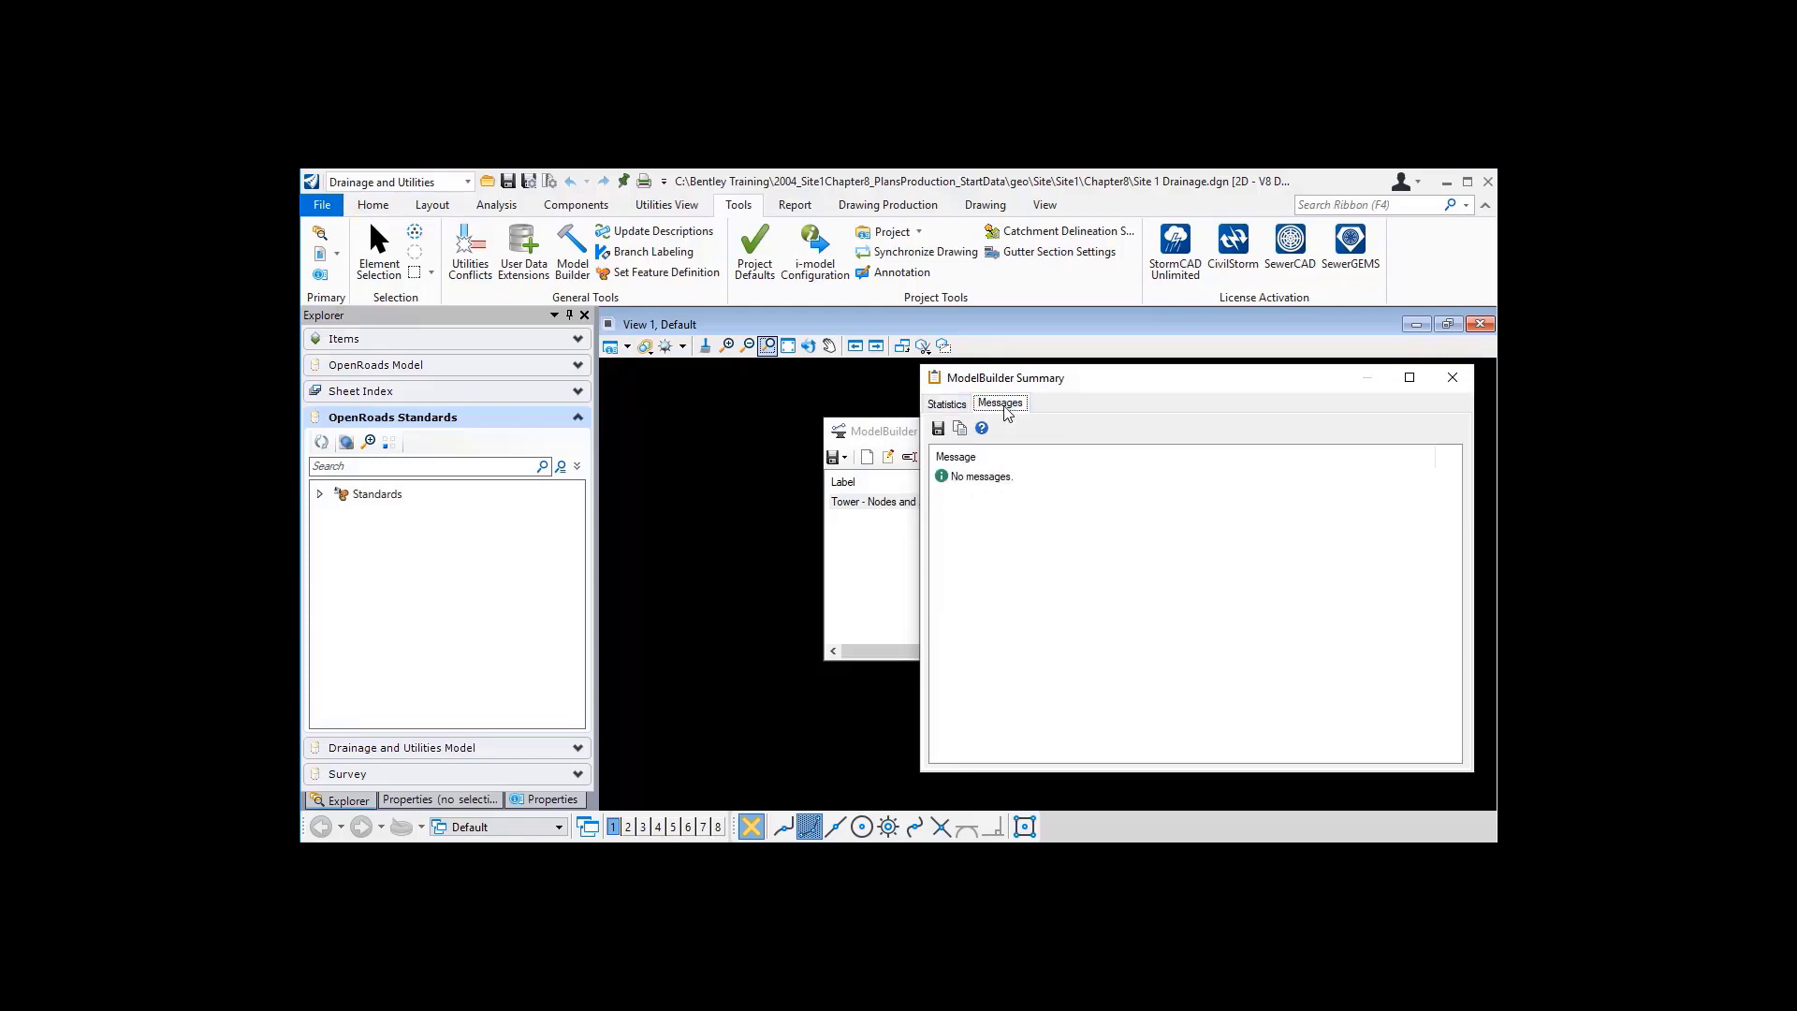
click(947, 404)
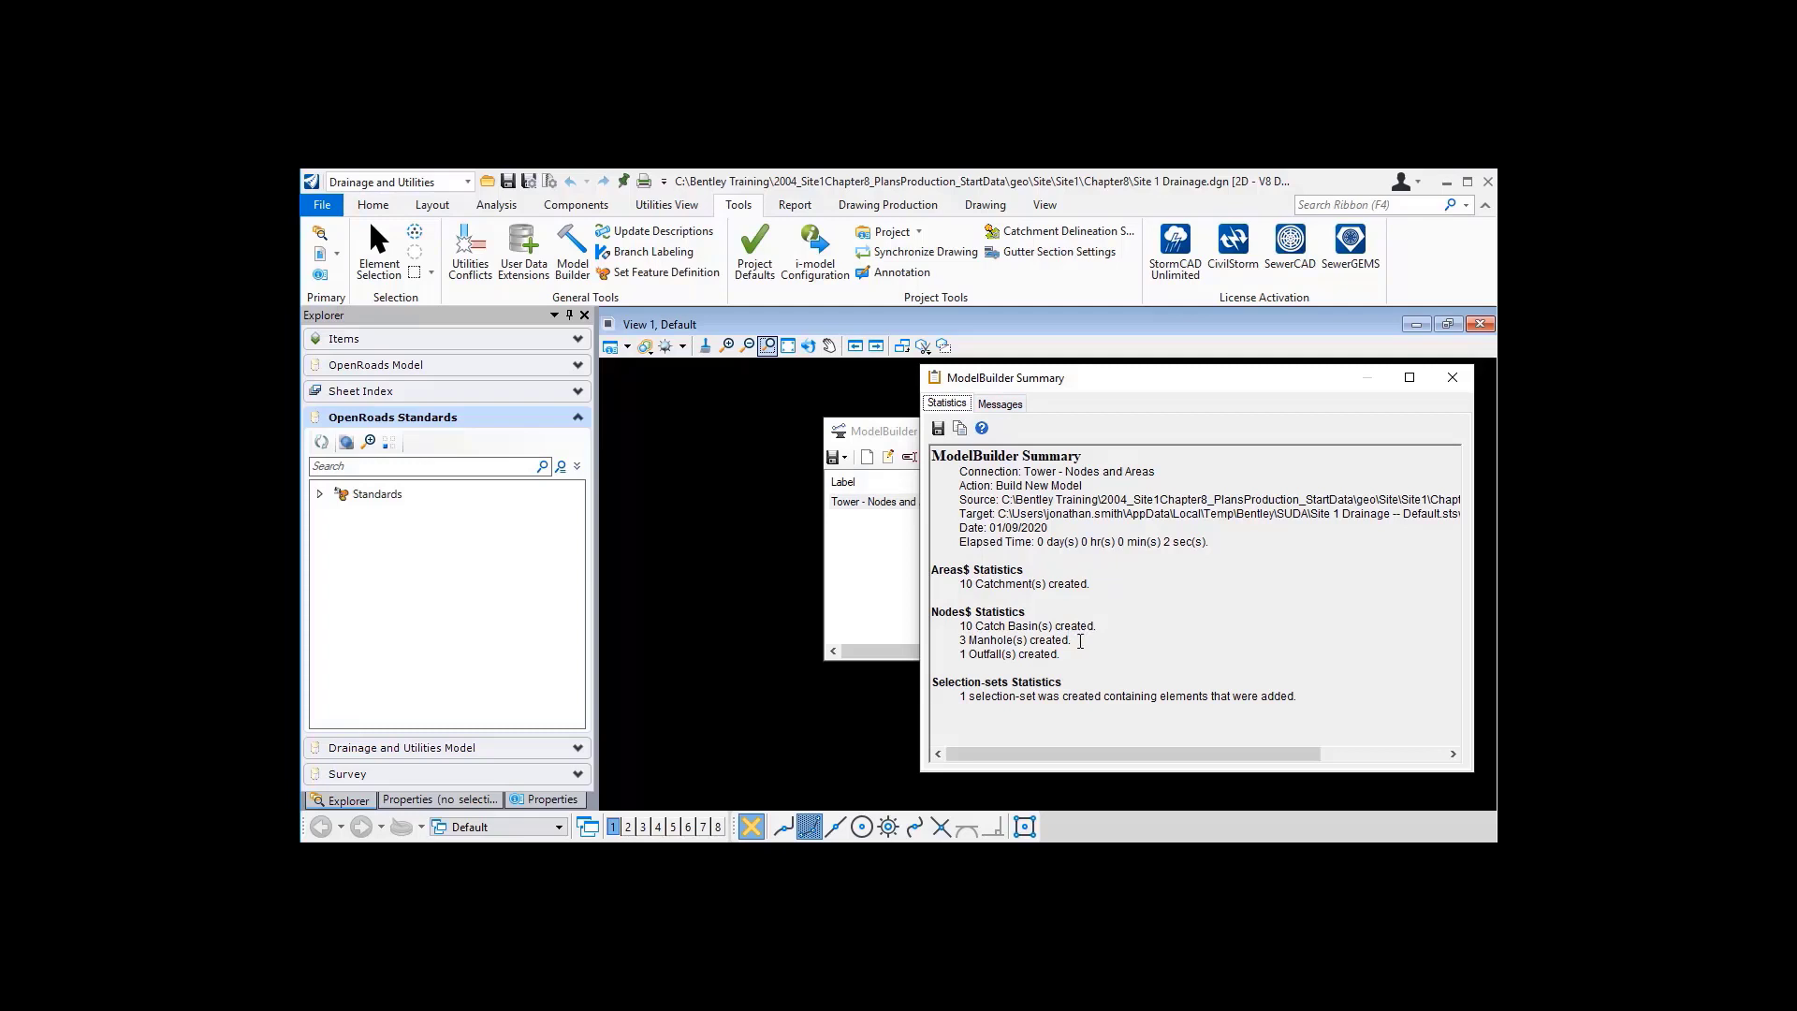
click(1451, 377)
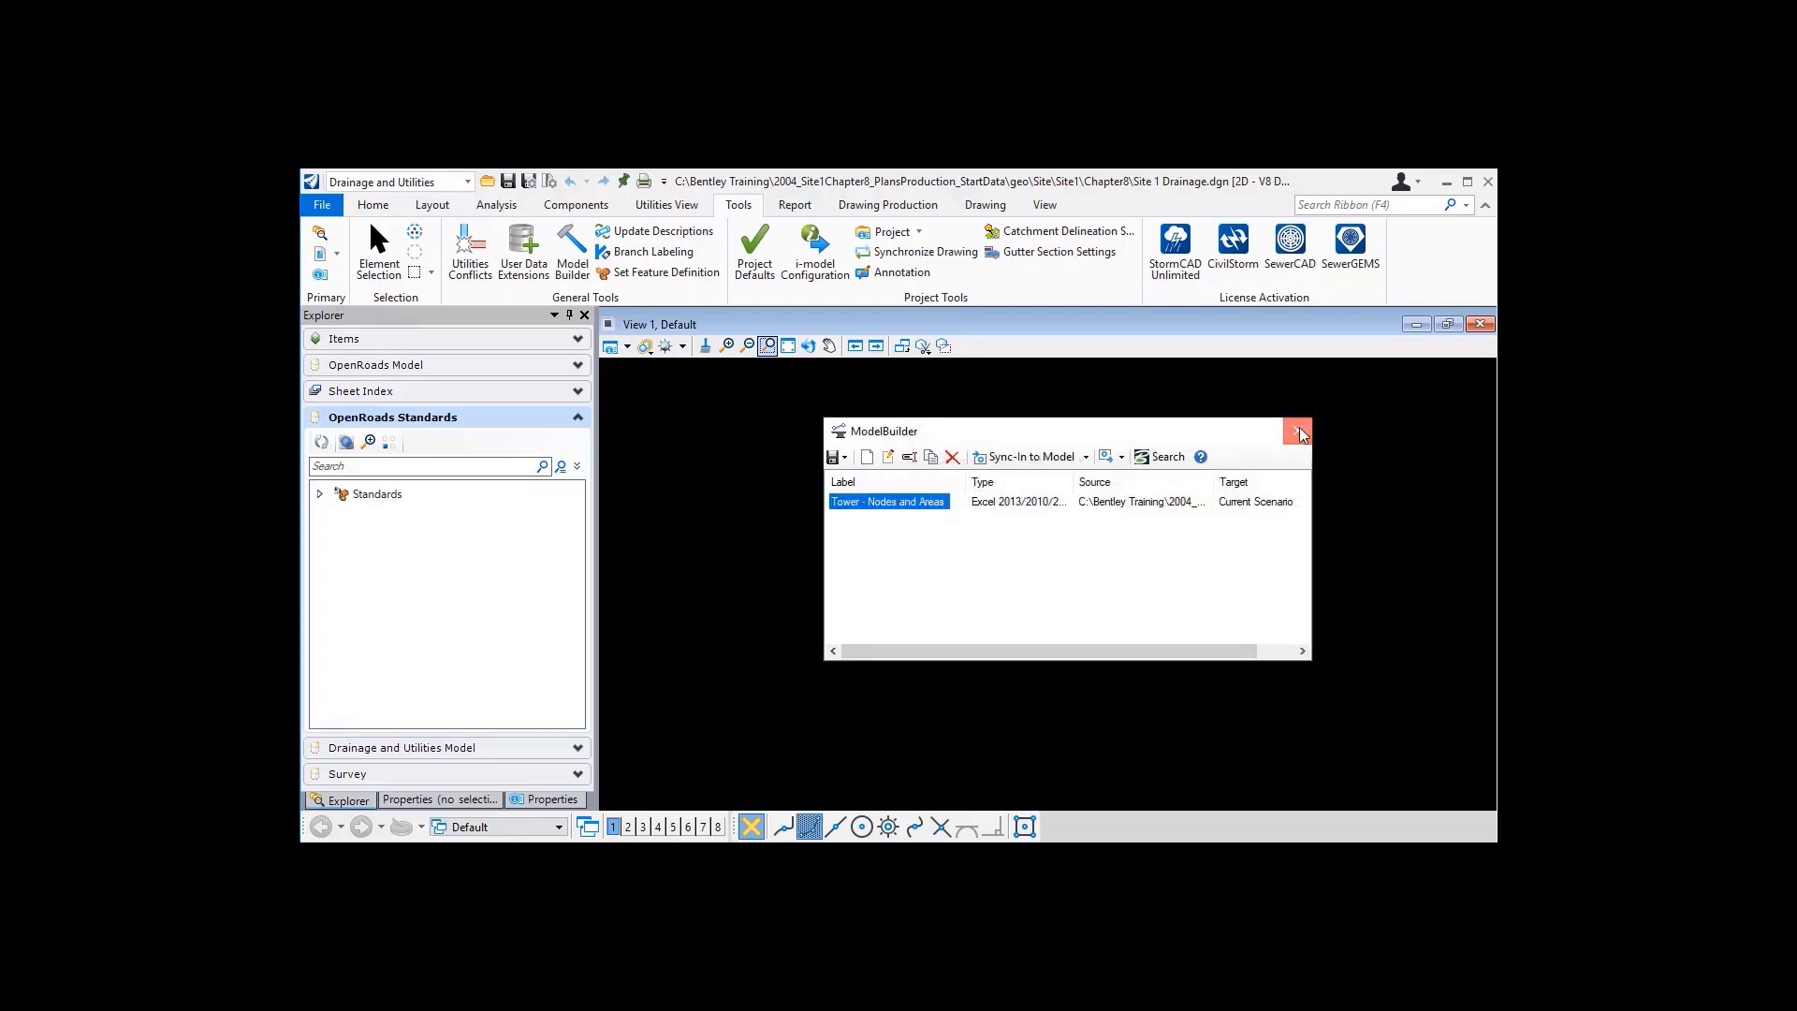
- Close ModelBuilder and synchronize the drawing with the database so the imported elements are drawn
click(1297, 430)
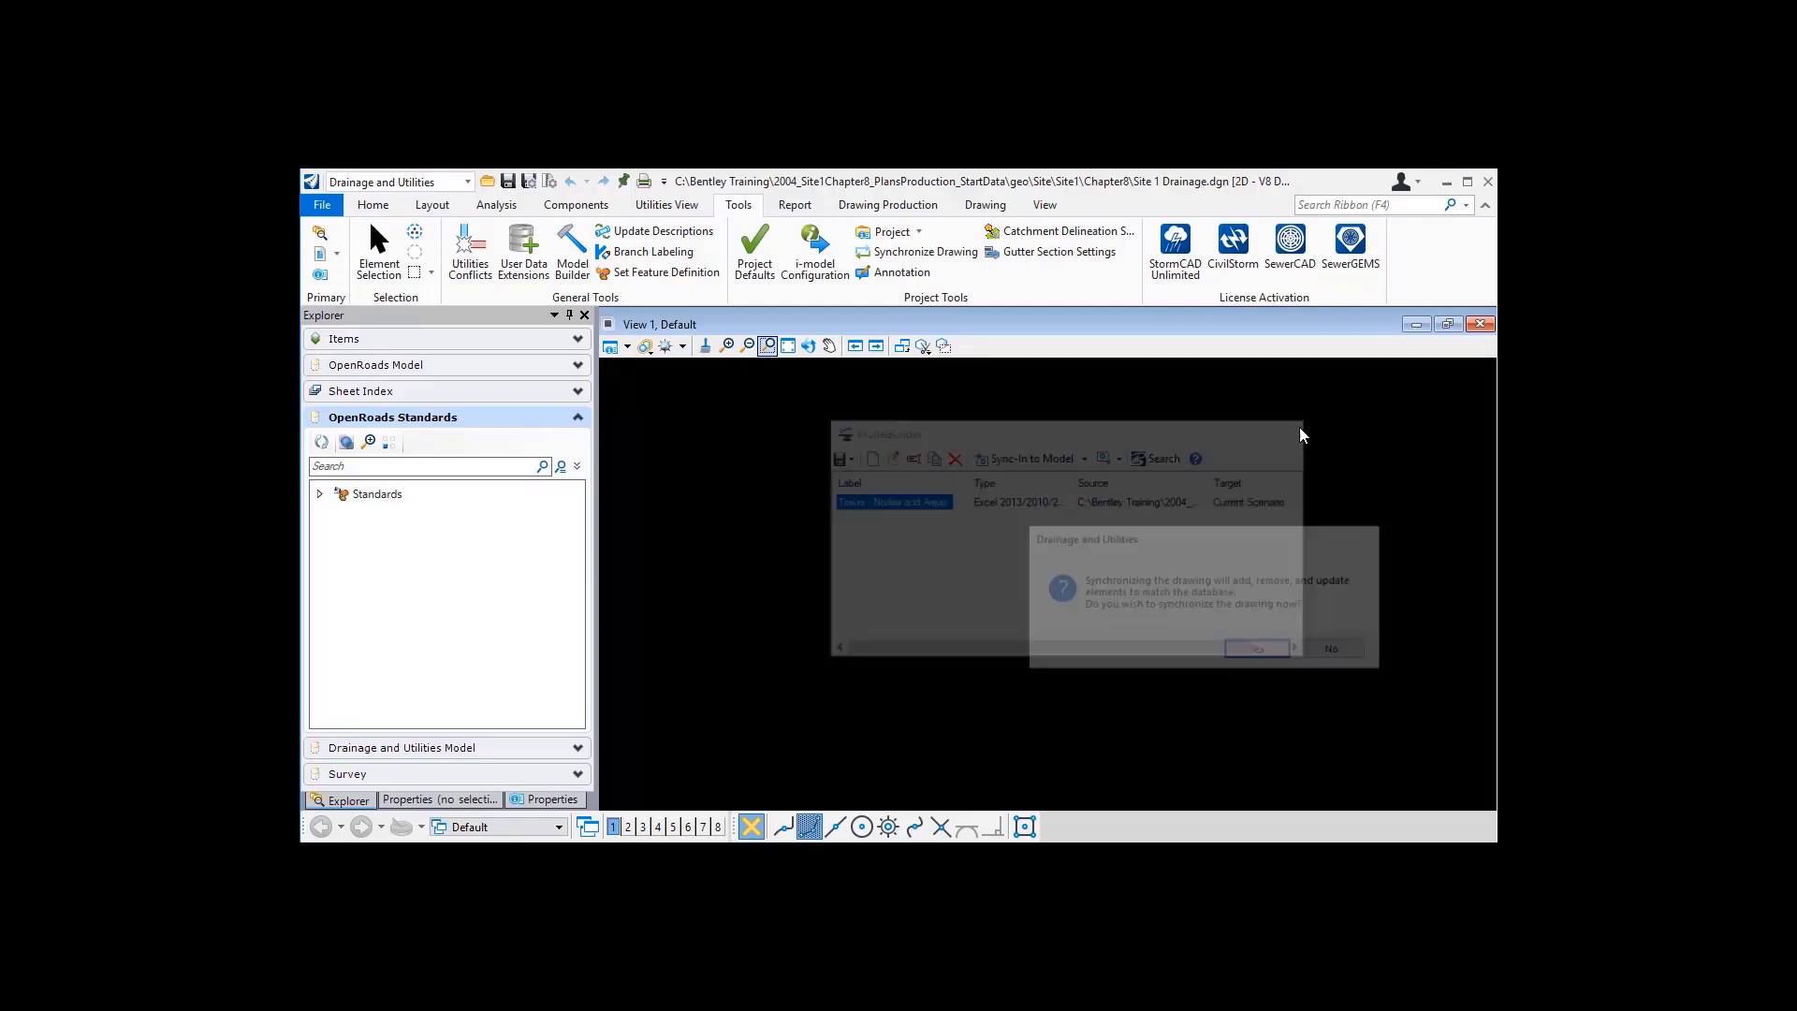
click(1275, 654)
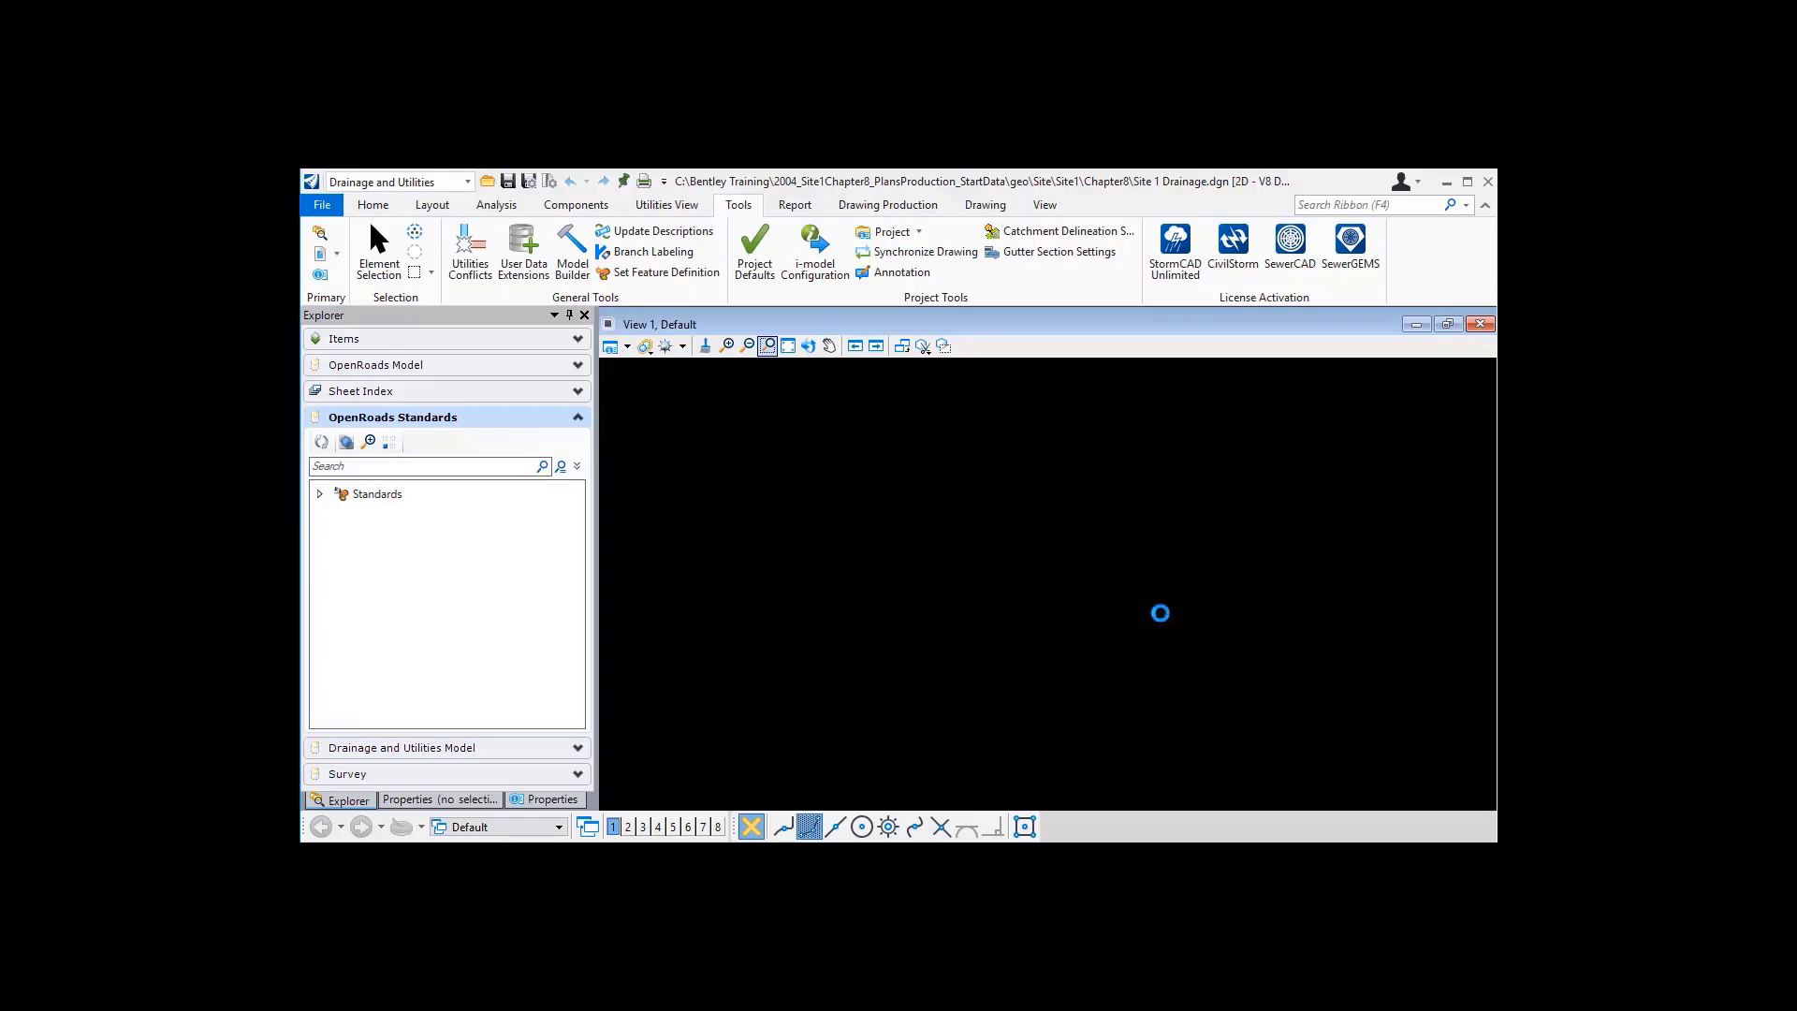
click(788, 347)
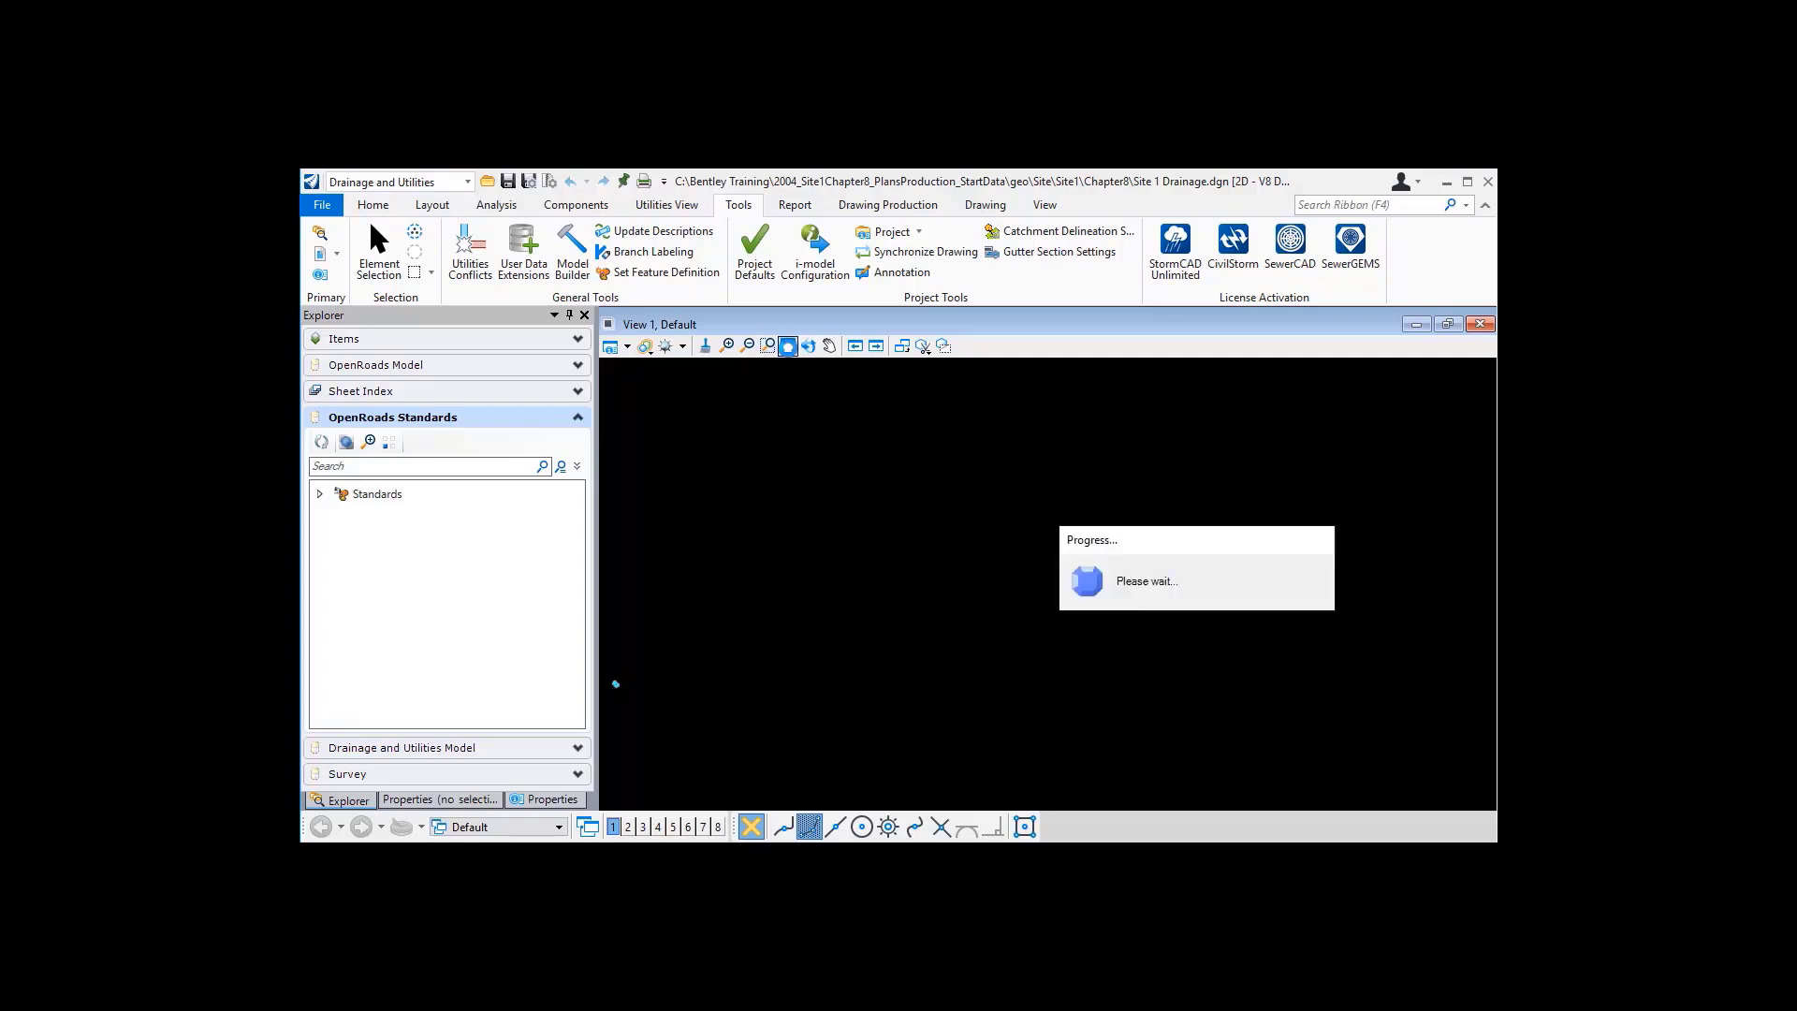
click(788, 347)
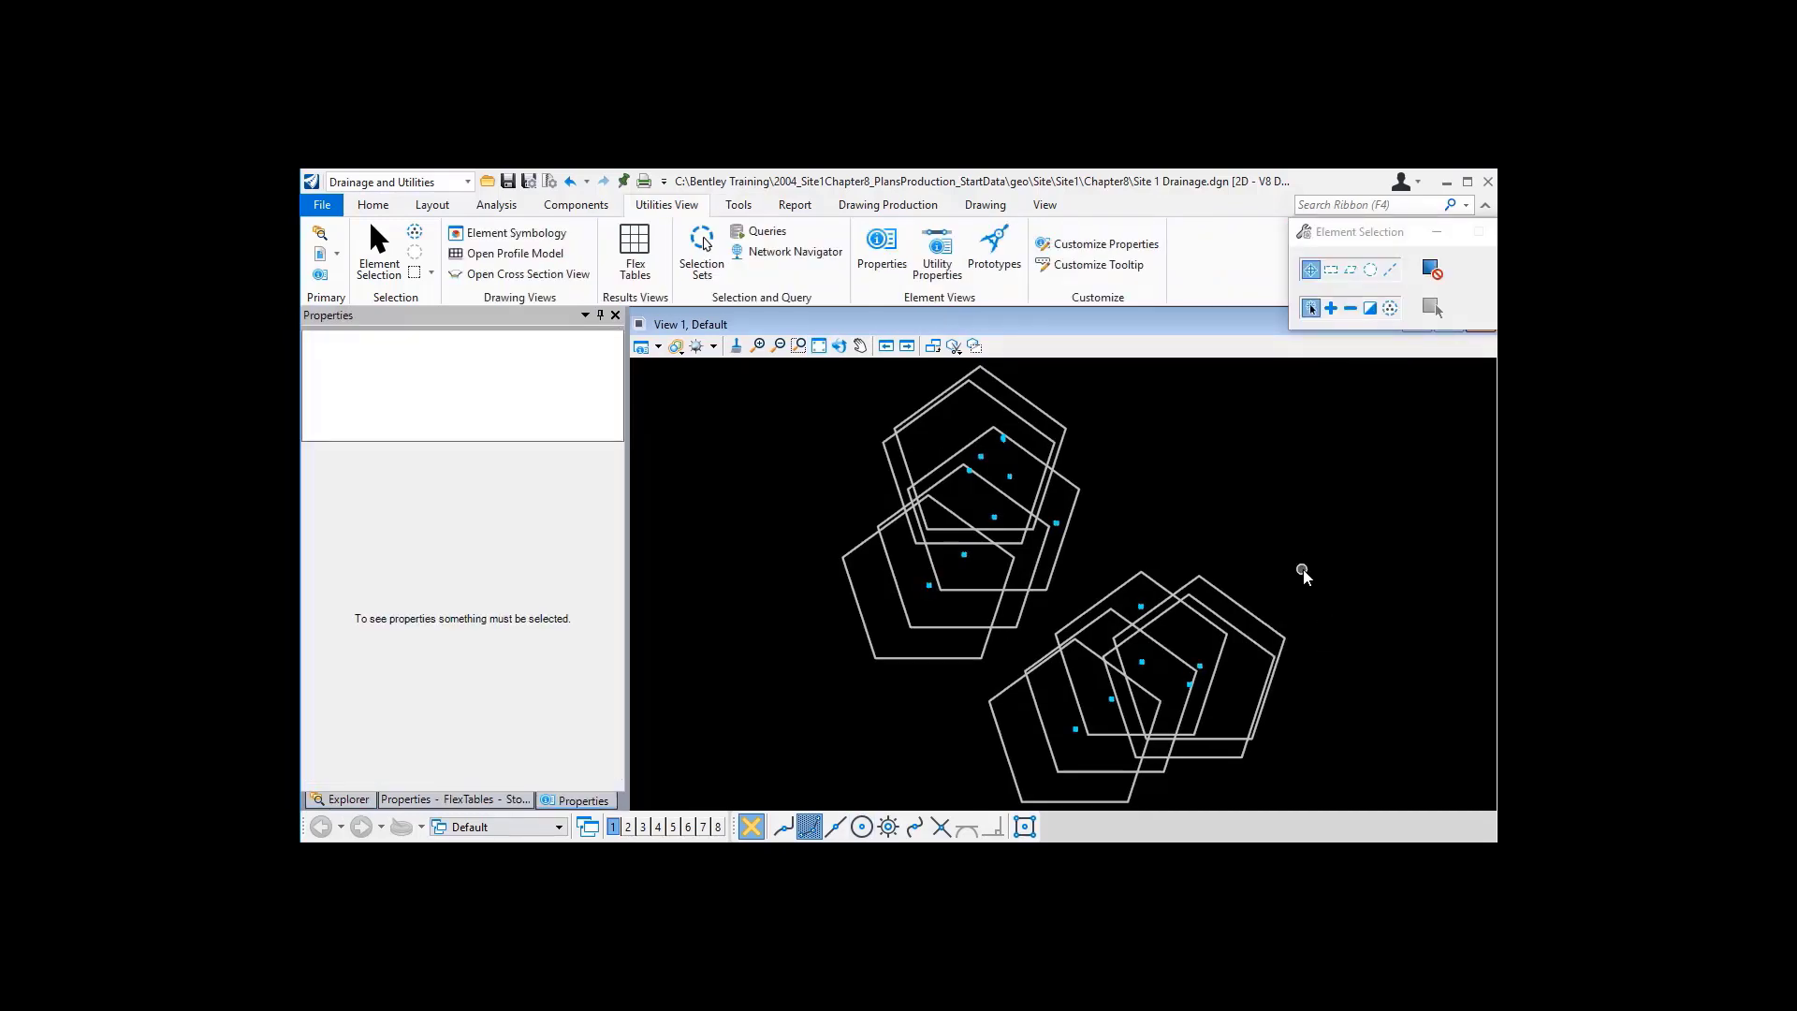
- Open the predefined Storm Water Nodes FlexTable and add the Node Rotation column to it
click(650, 255)
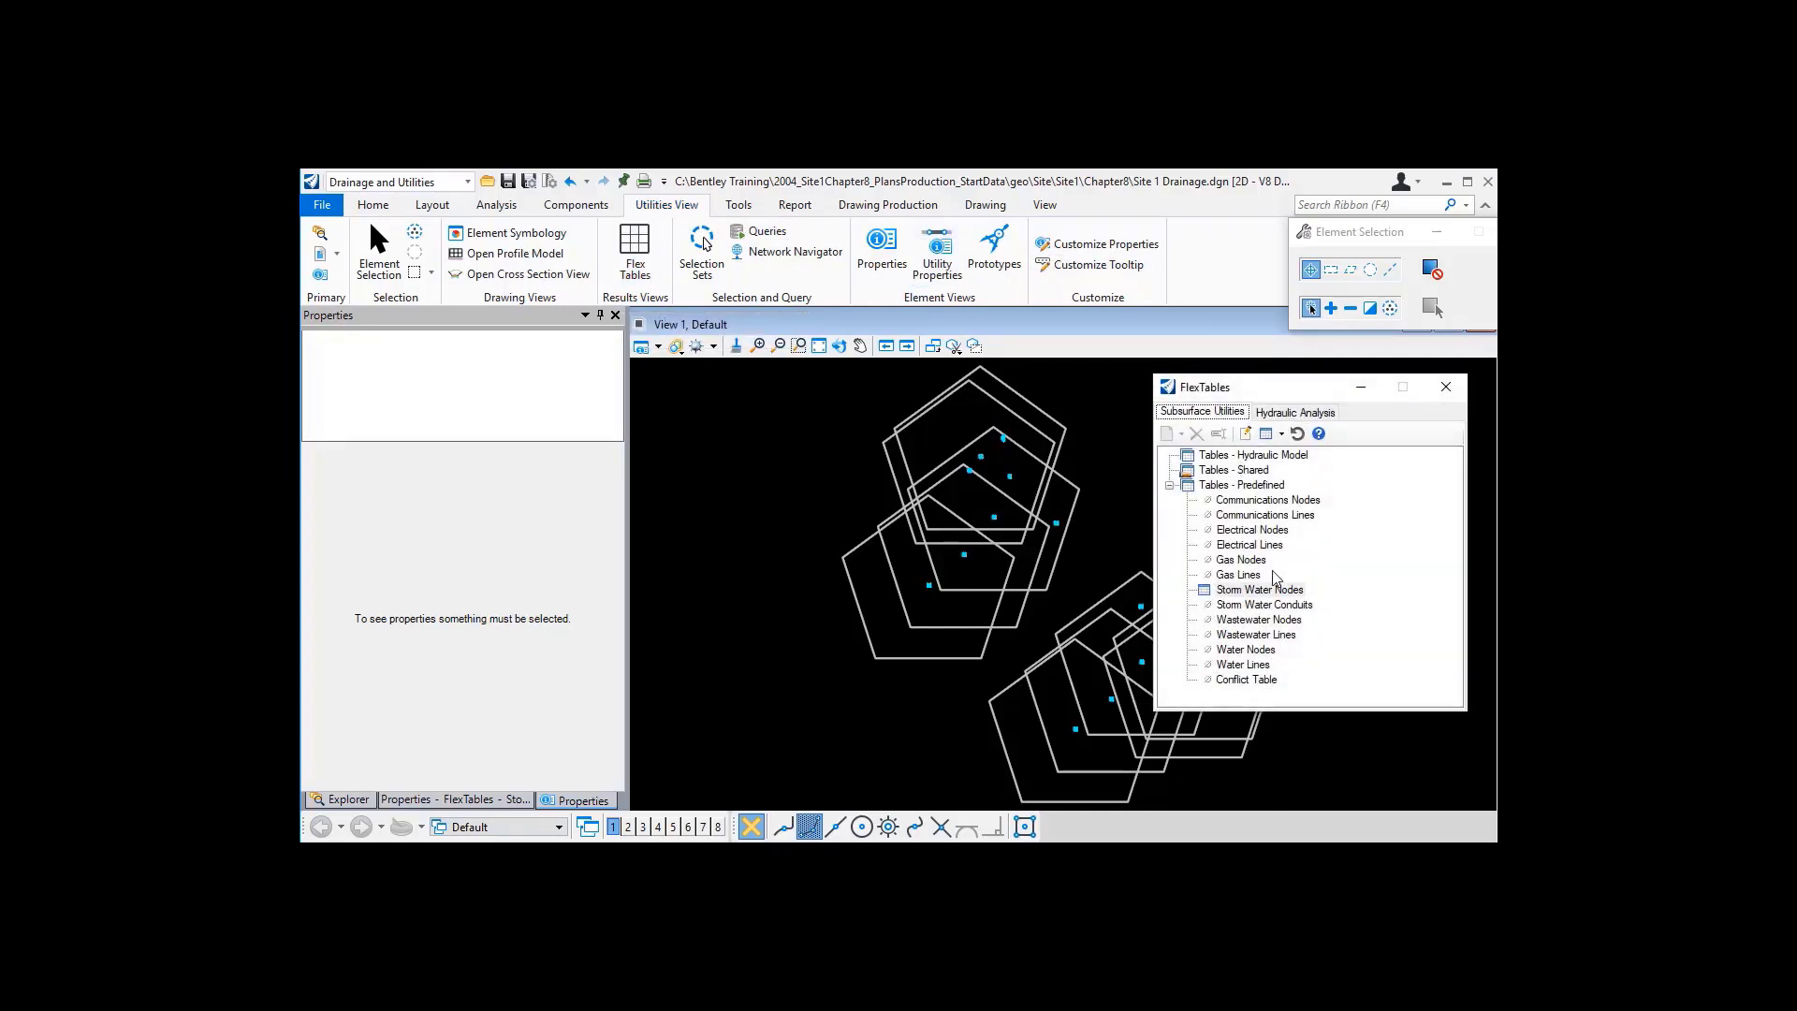
double_click(1261, 591)
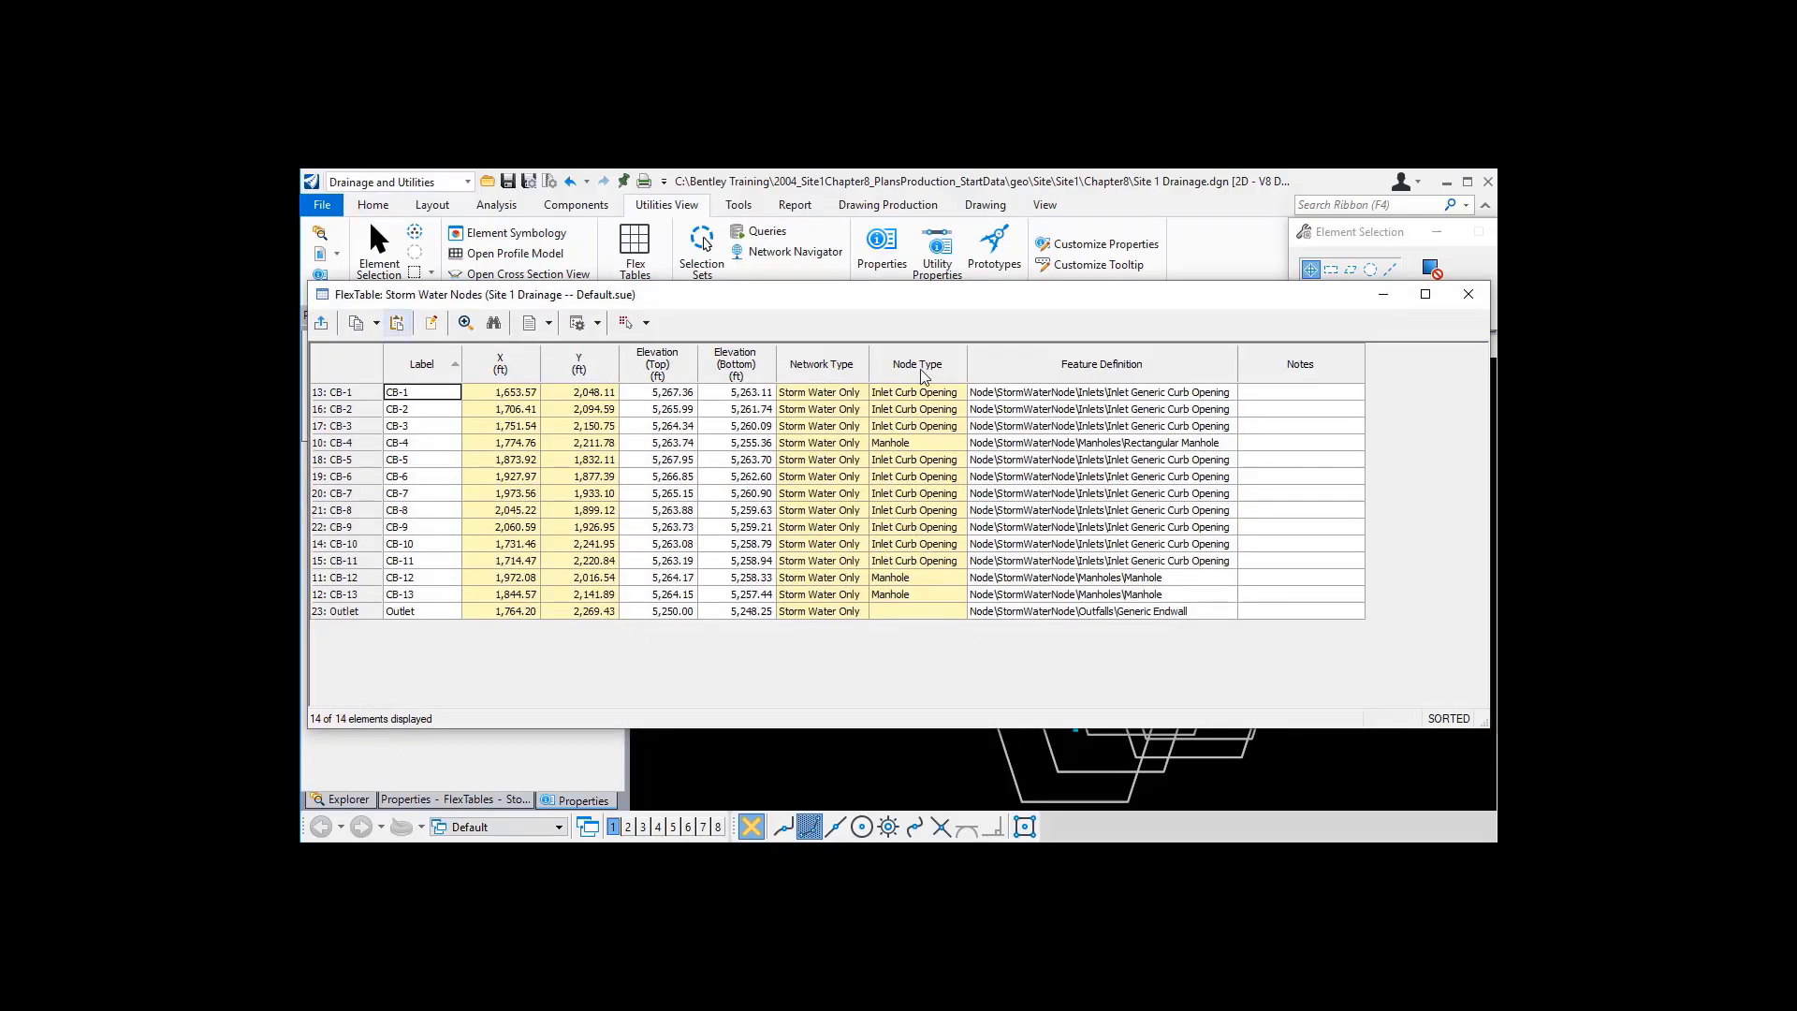
click(432, 323)
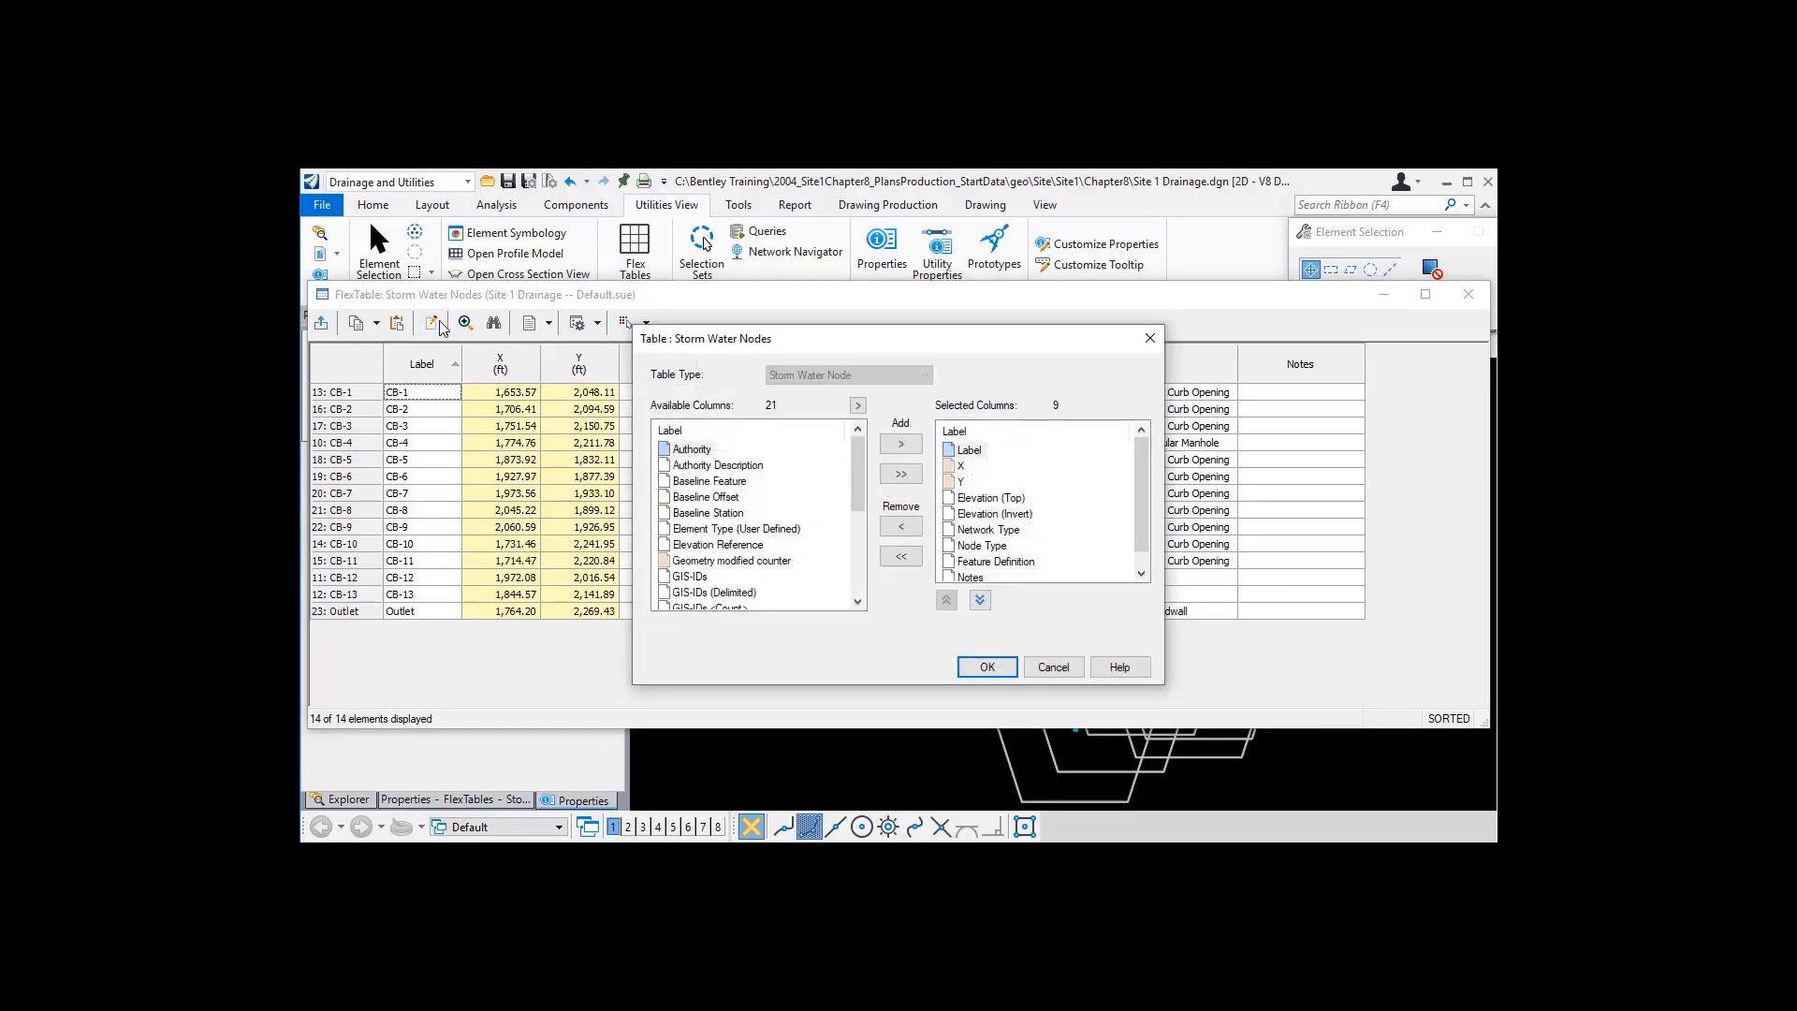
drag(853, 477, 853, 559)
double_click(709, 530)
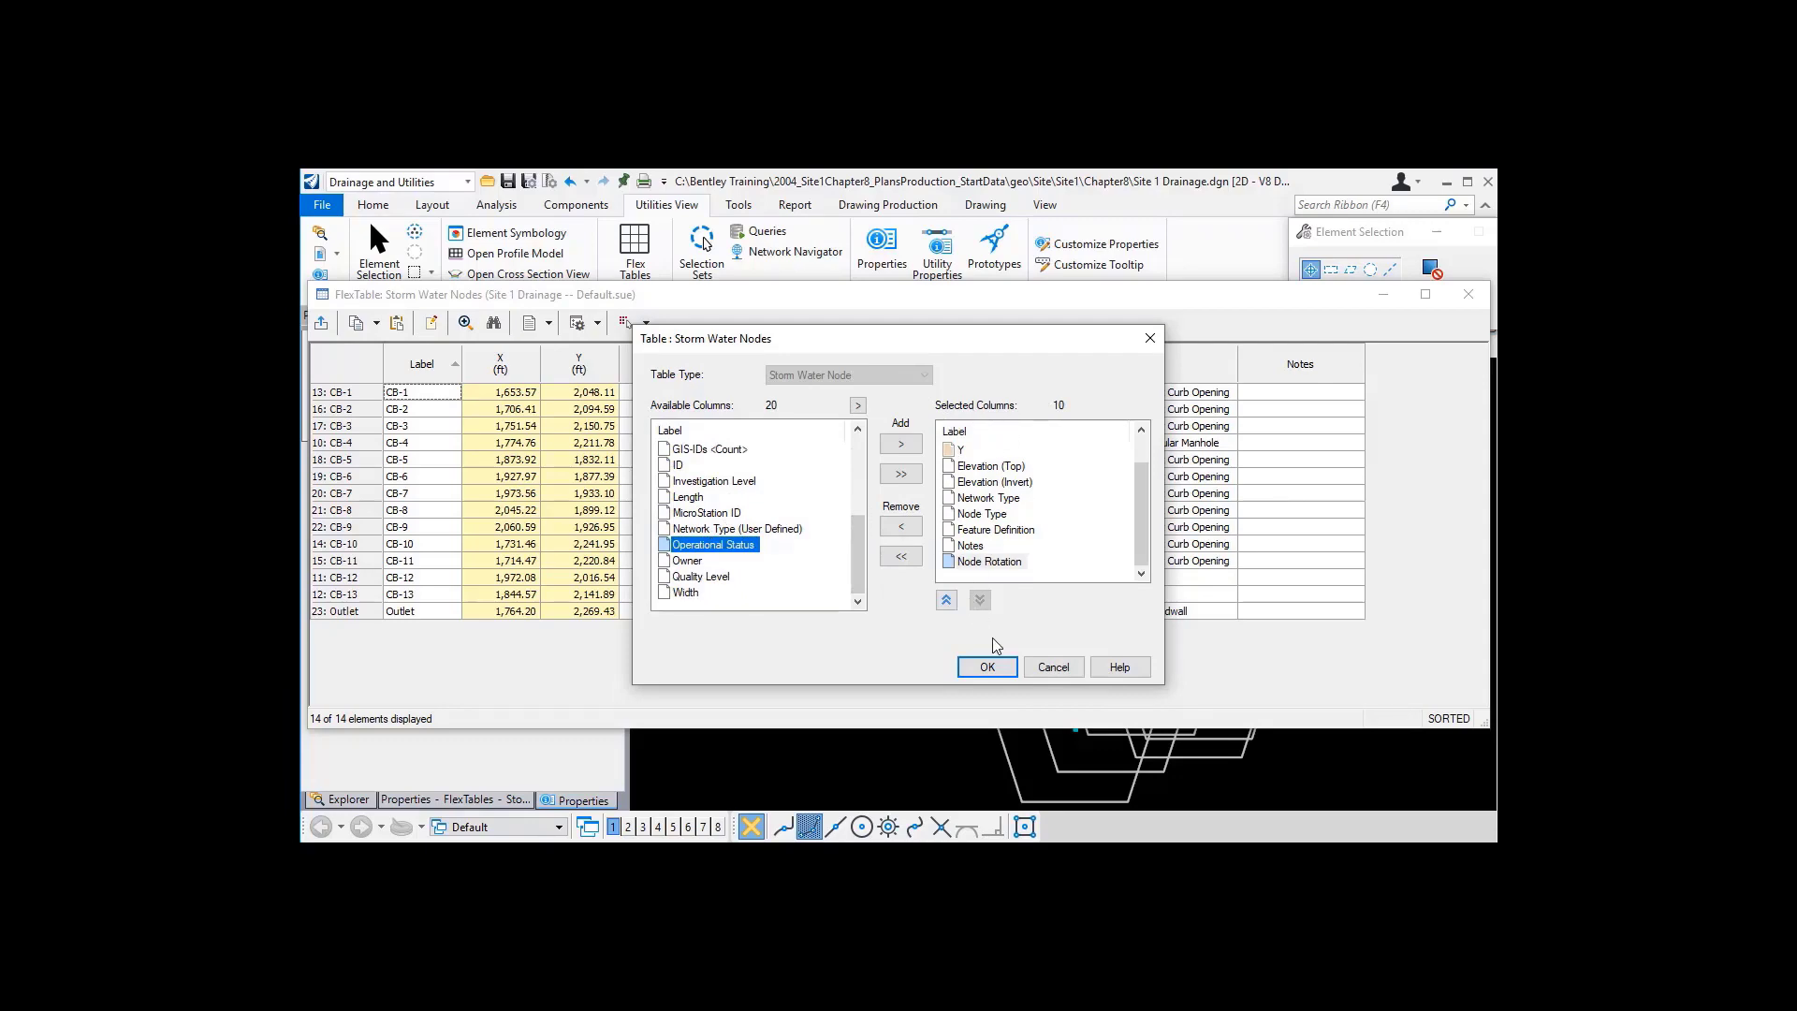
click(998, 672)
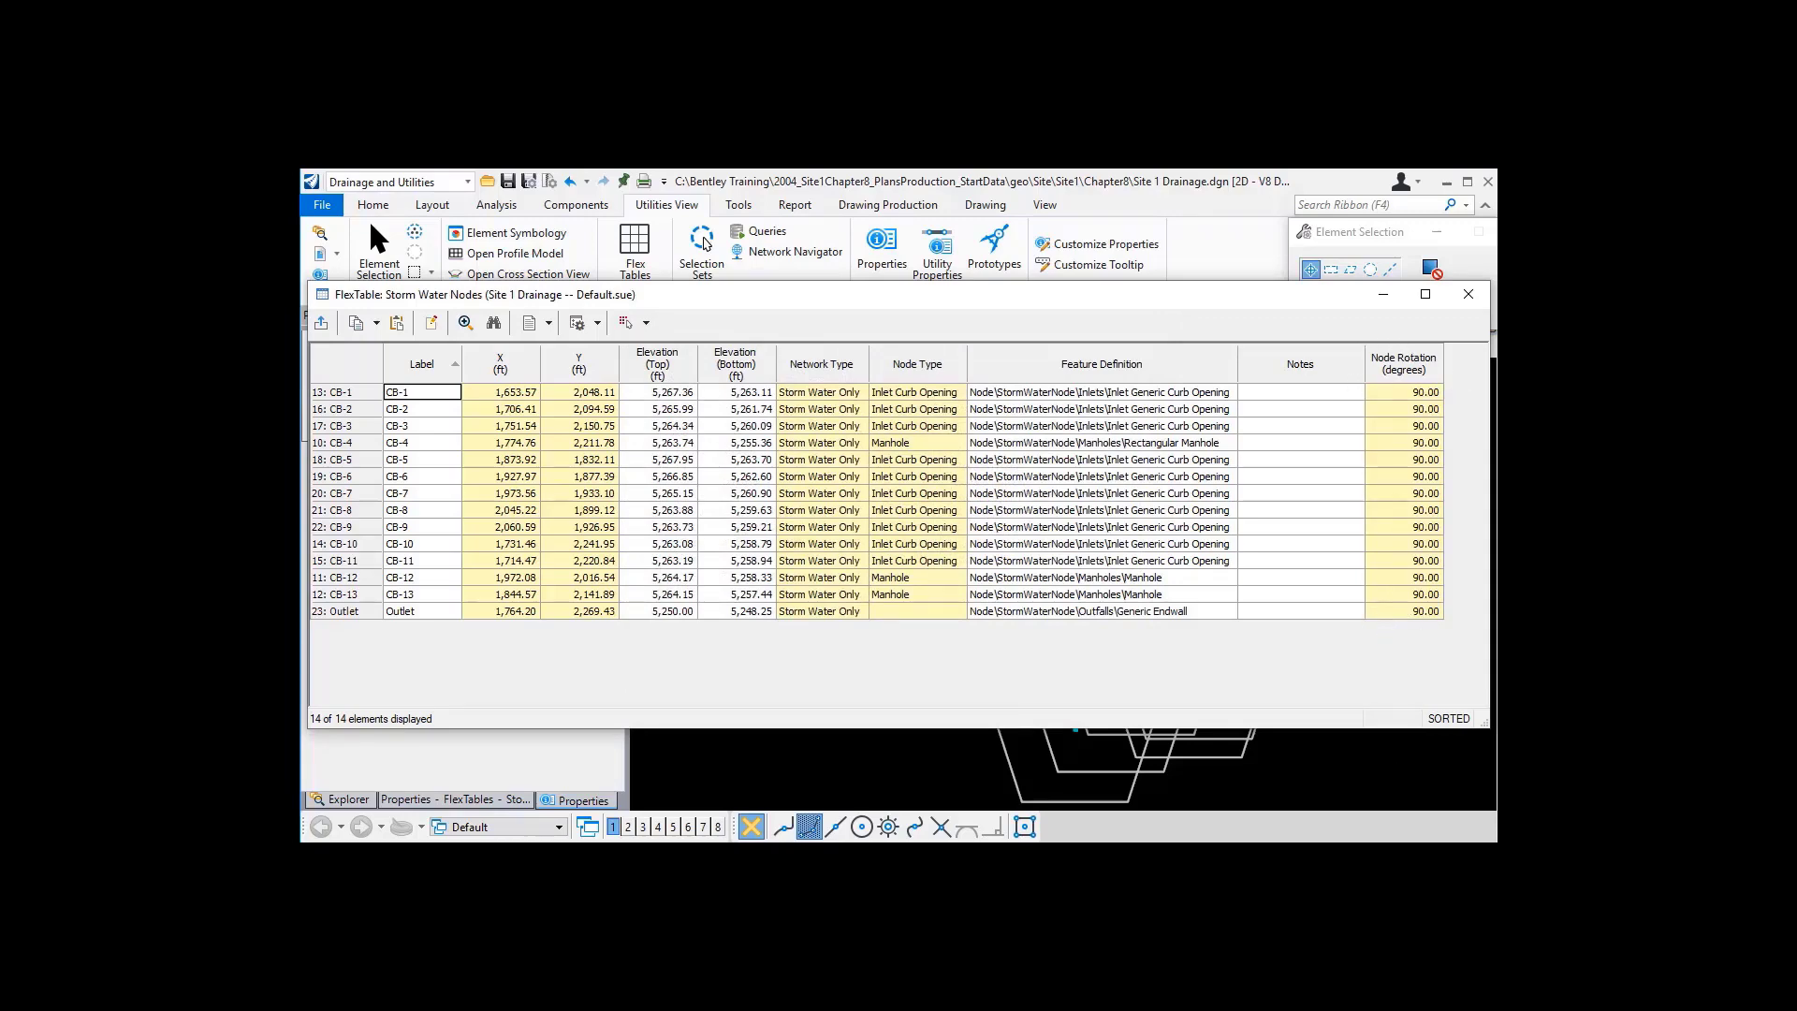
- Switch to the Tower - Nodes and Areas.xlsx workbook in Excel and copy the Node - Rotation values in K2:K15
key(alt+Tab)
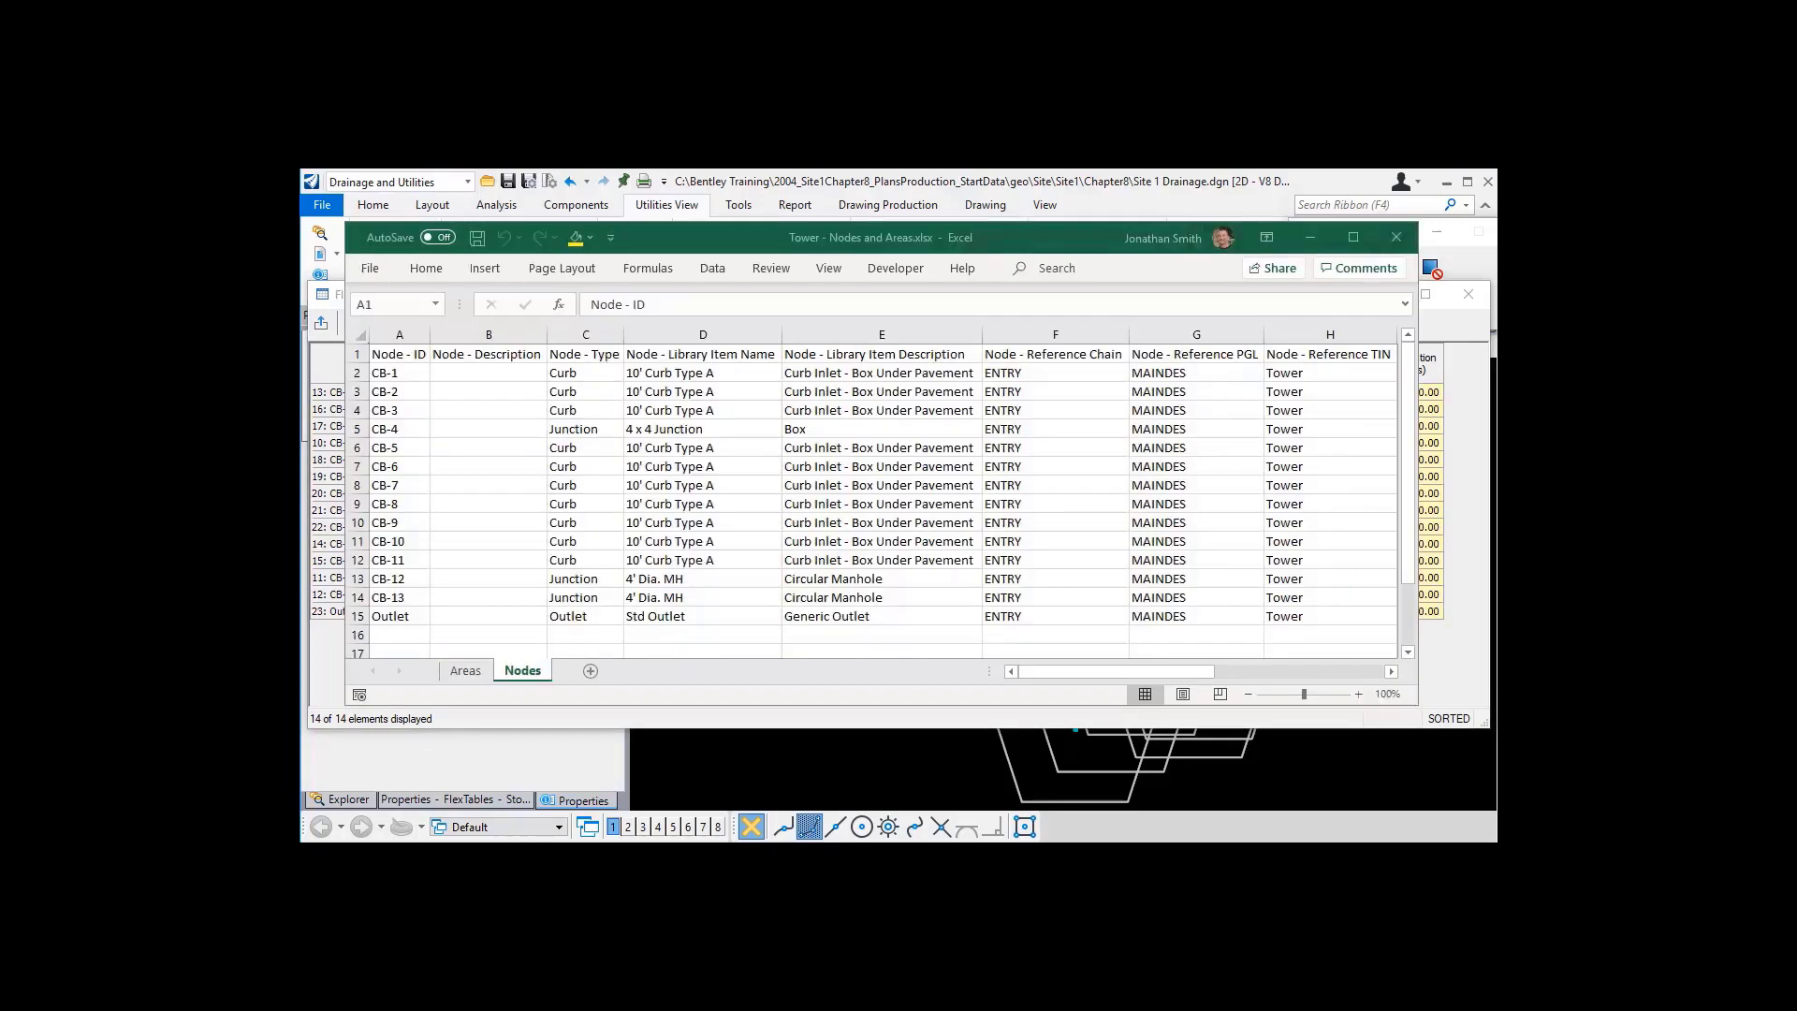
click(1114, 676)
drag(1170, 674, 1331, 674)
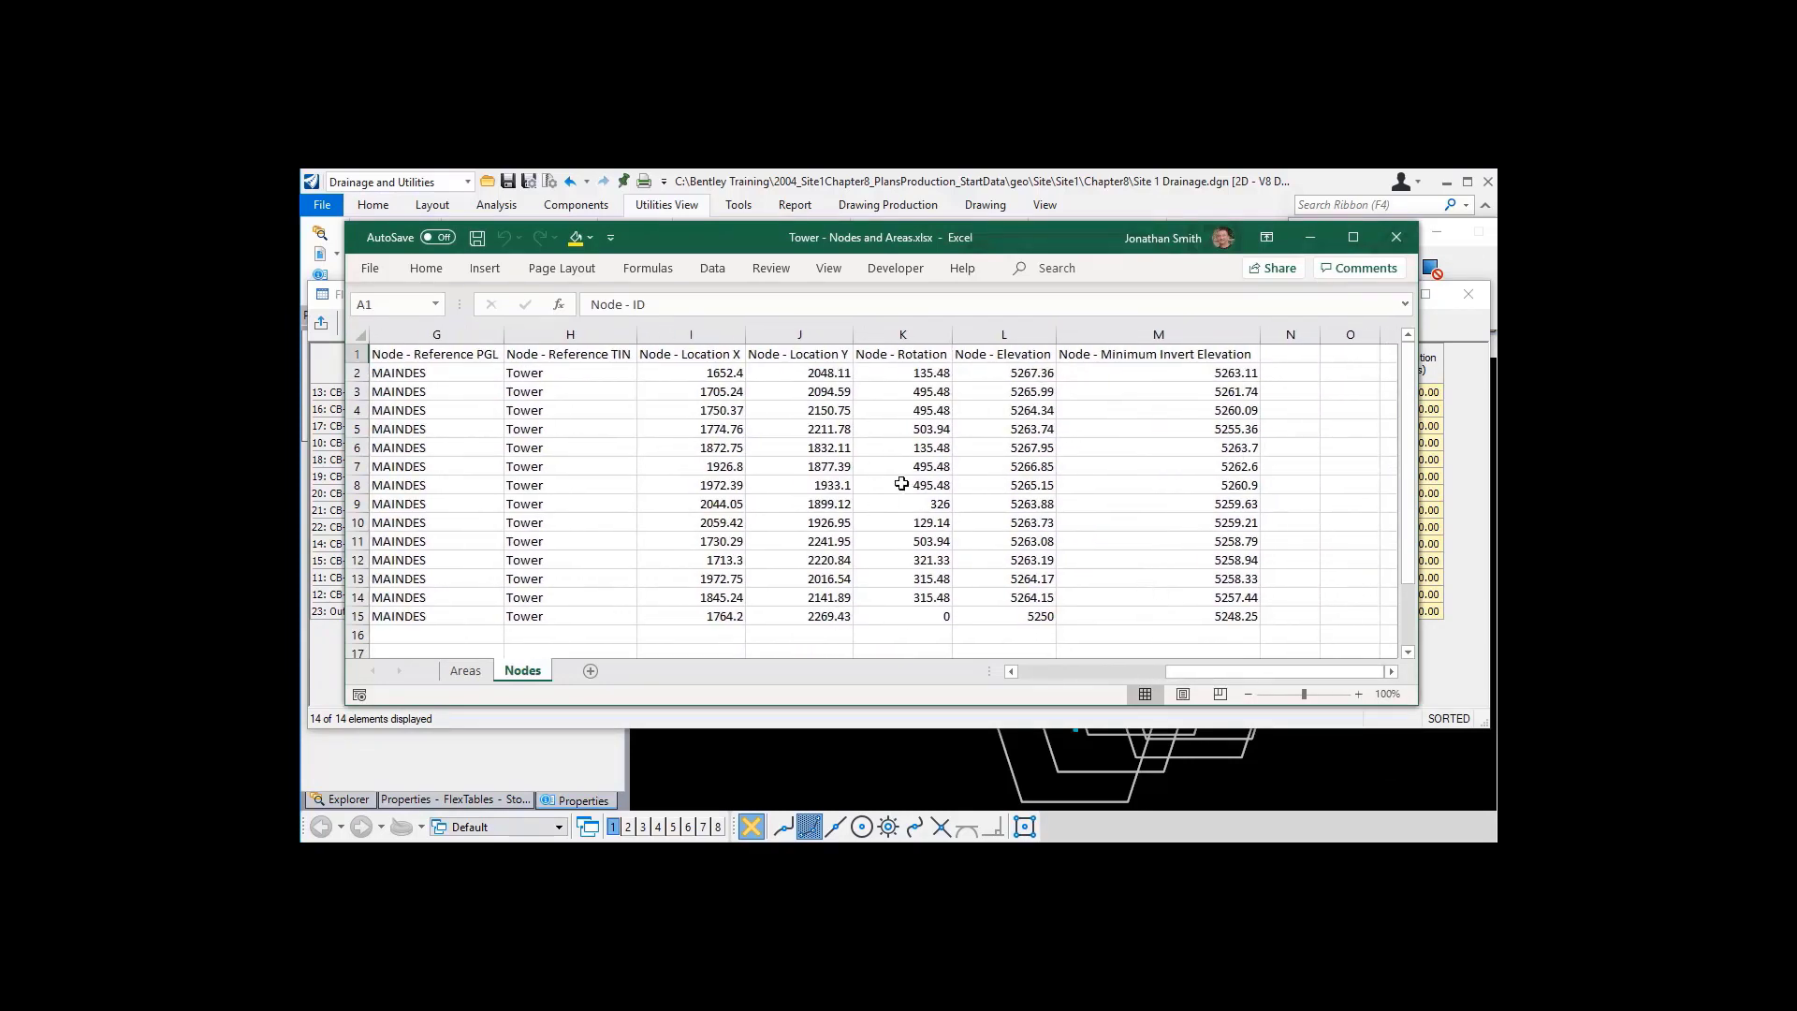
drag(895, 373, 913, 614)
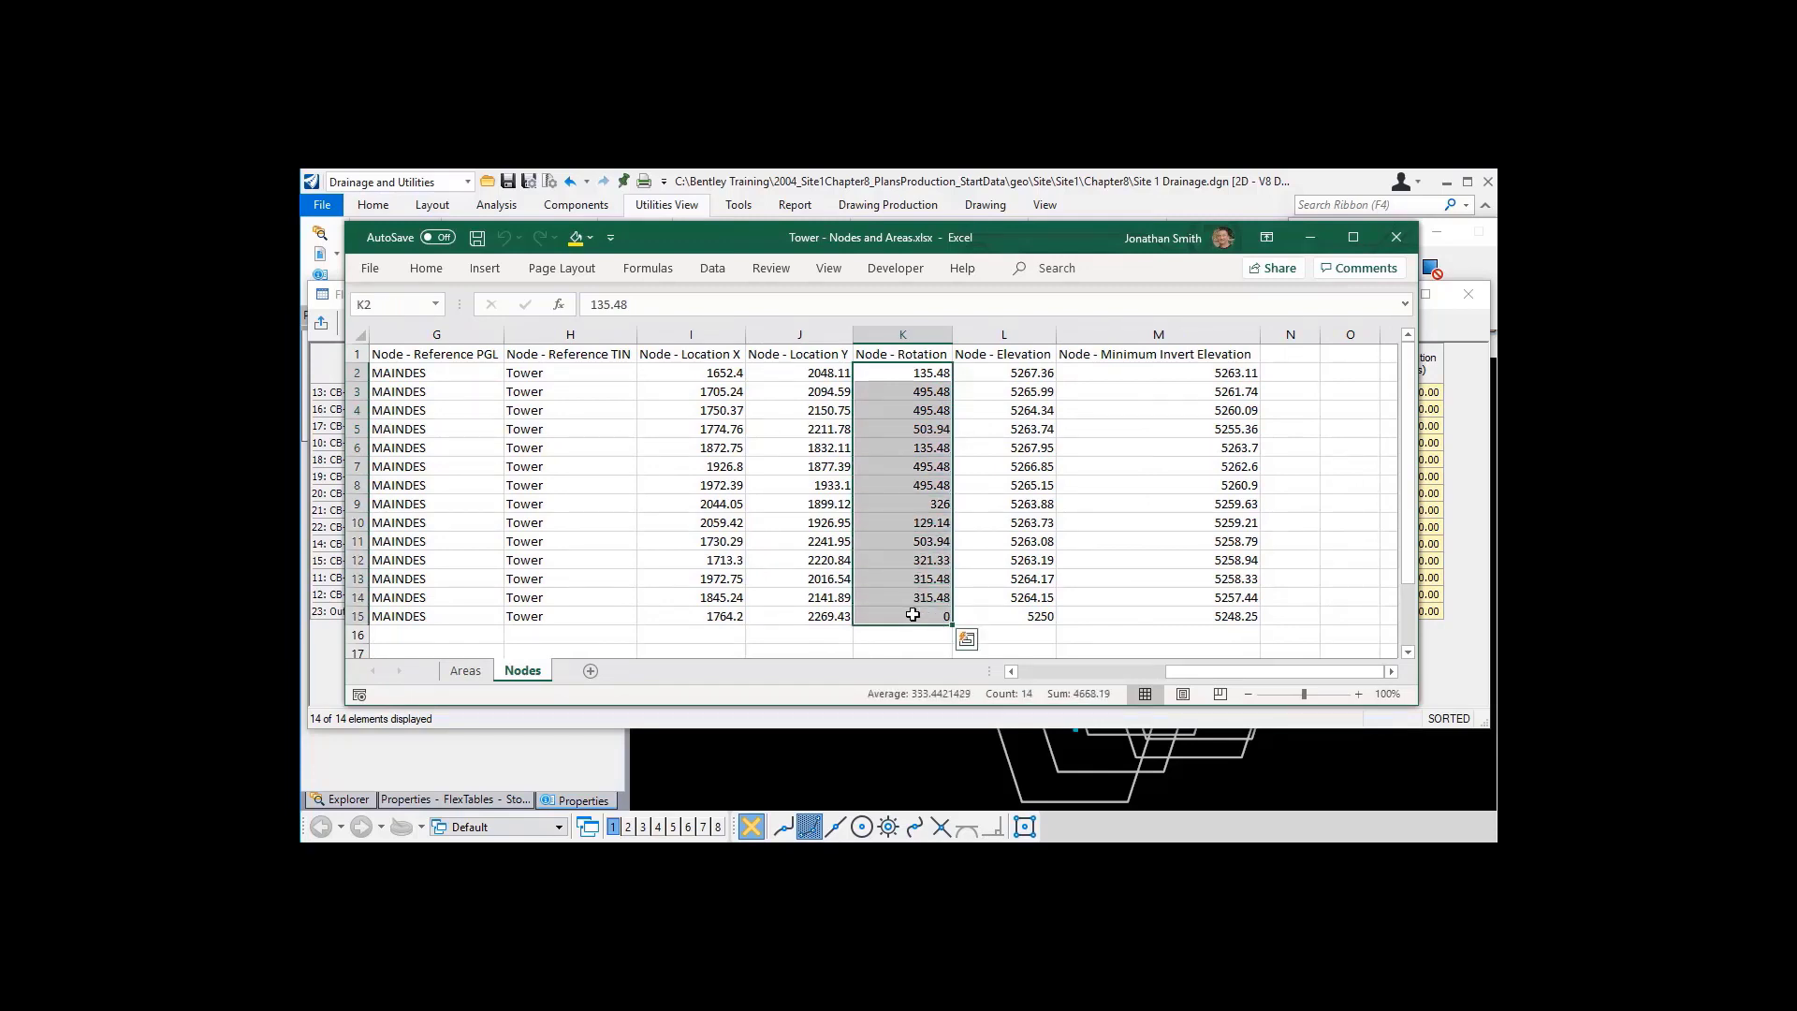
key(ctrl+c)
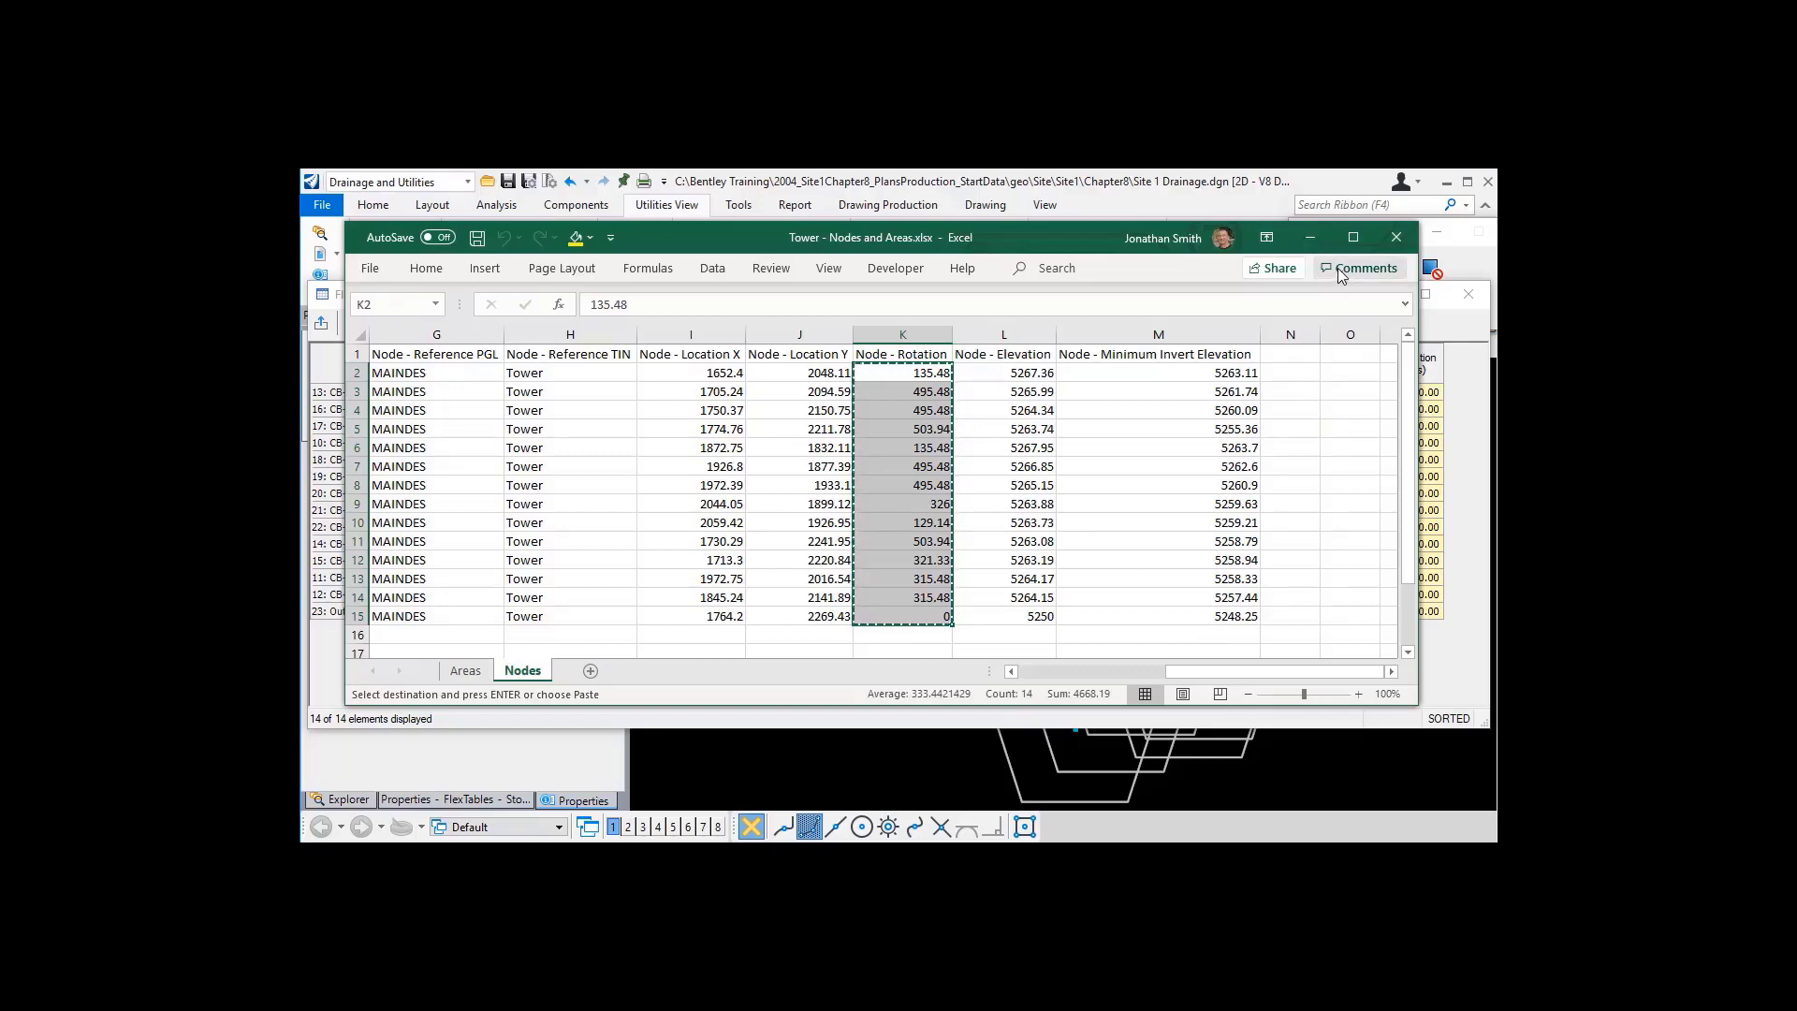
- Paste the copied rotations into the Node Rotation column of the Storm Water Nodes FlexTable starting at CB-1, and close the FlexTables
click(1310, 238)
click(1379, 393)
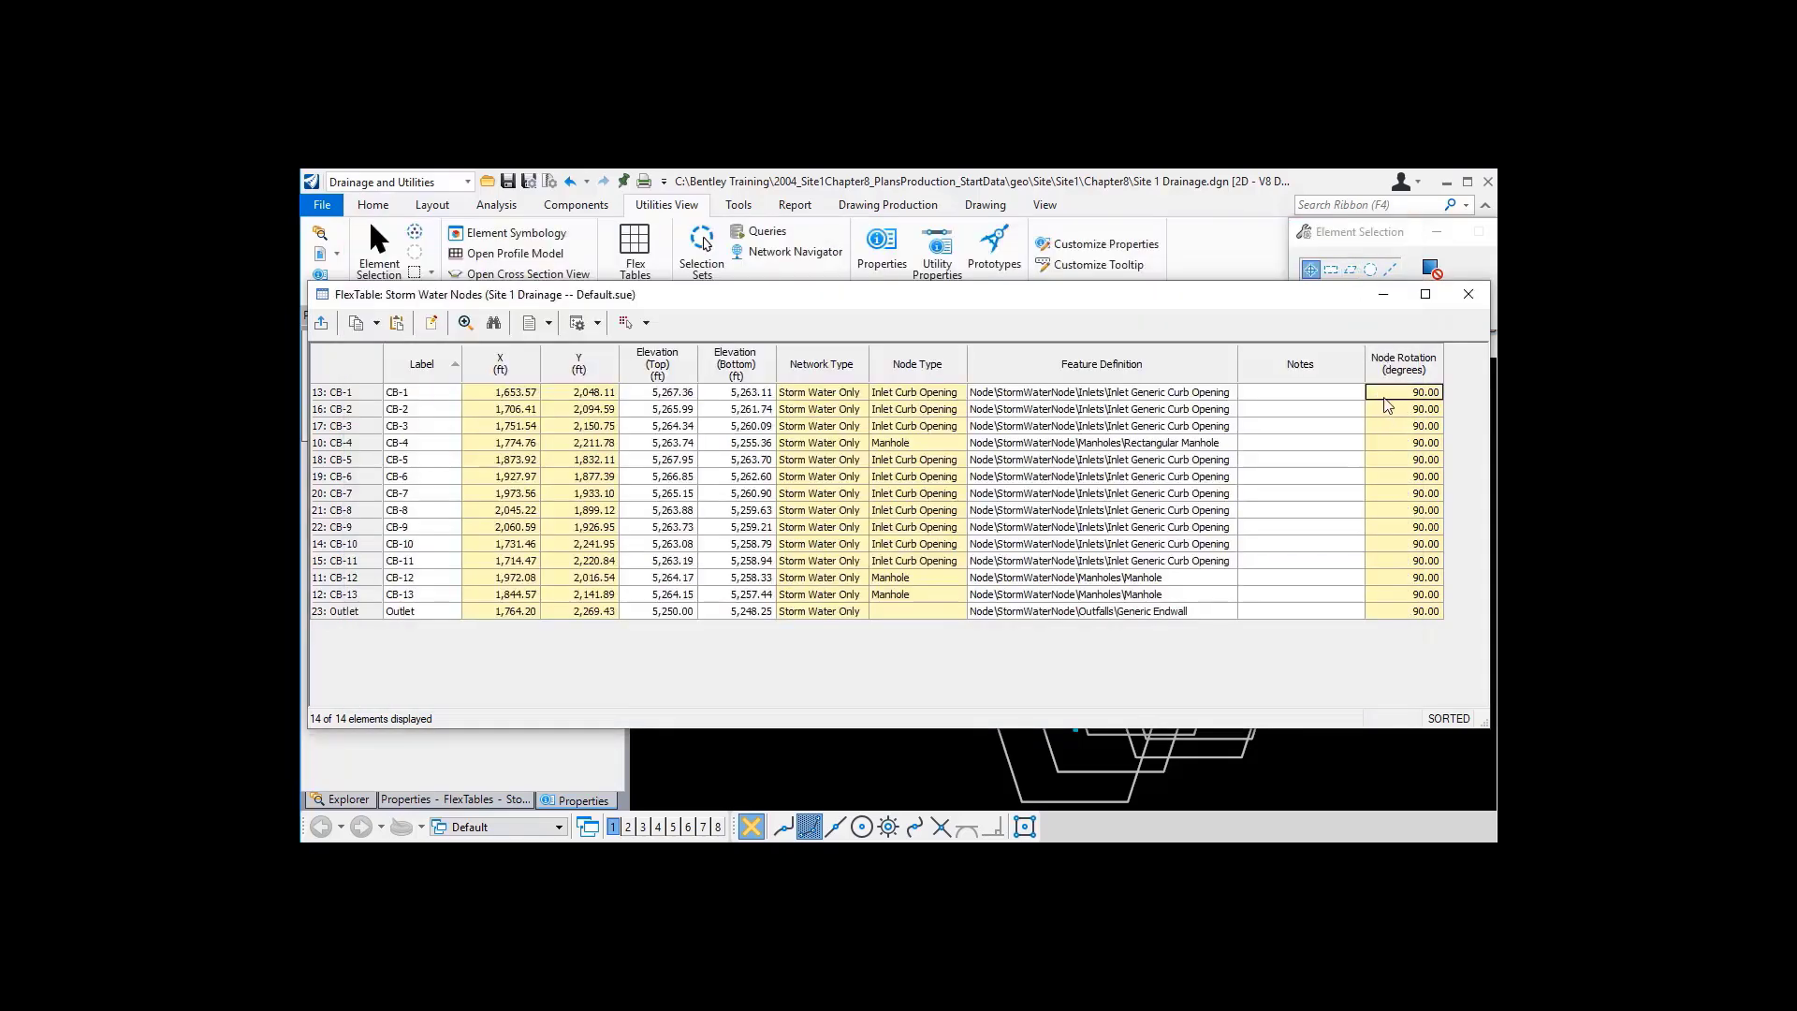
key(ctrl+v)
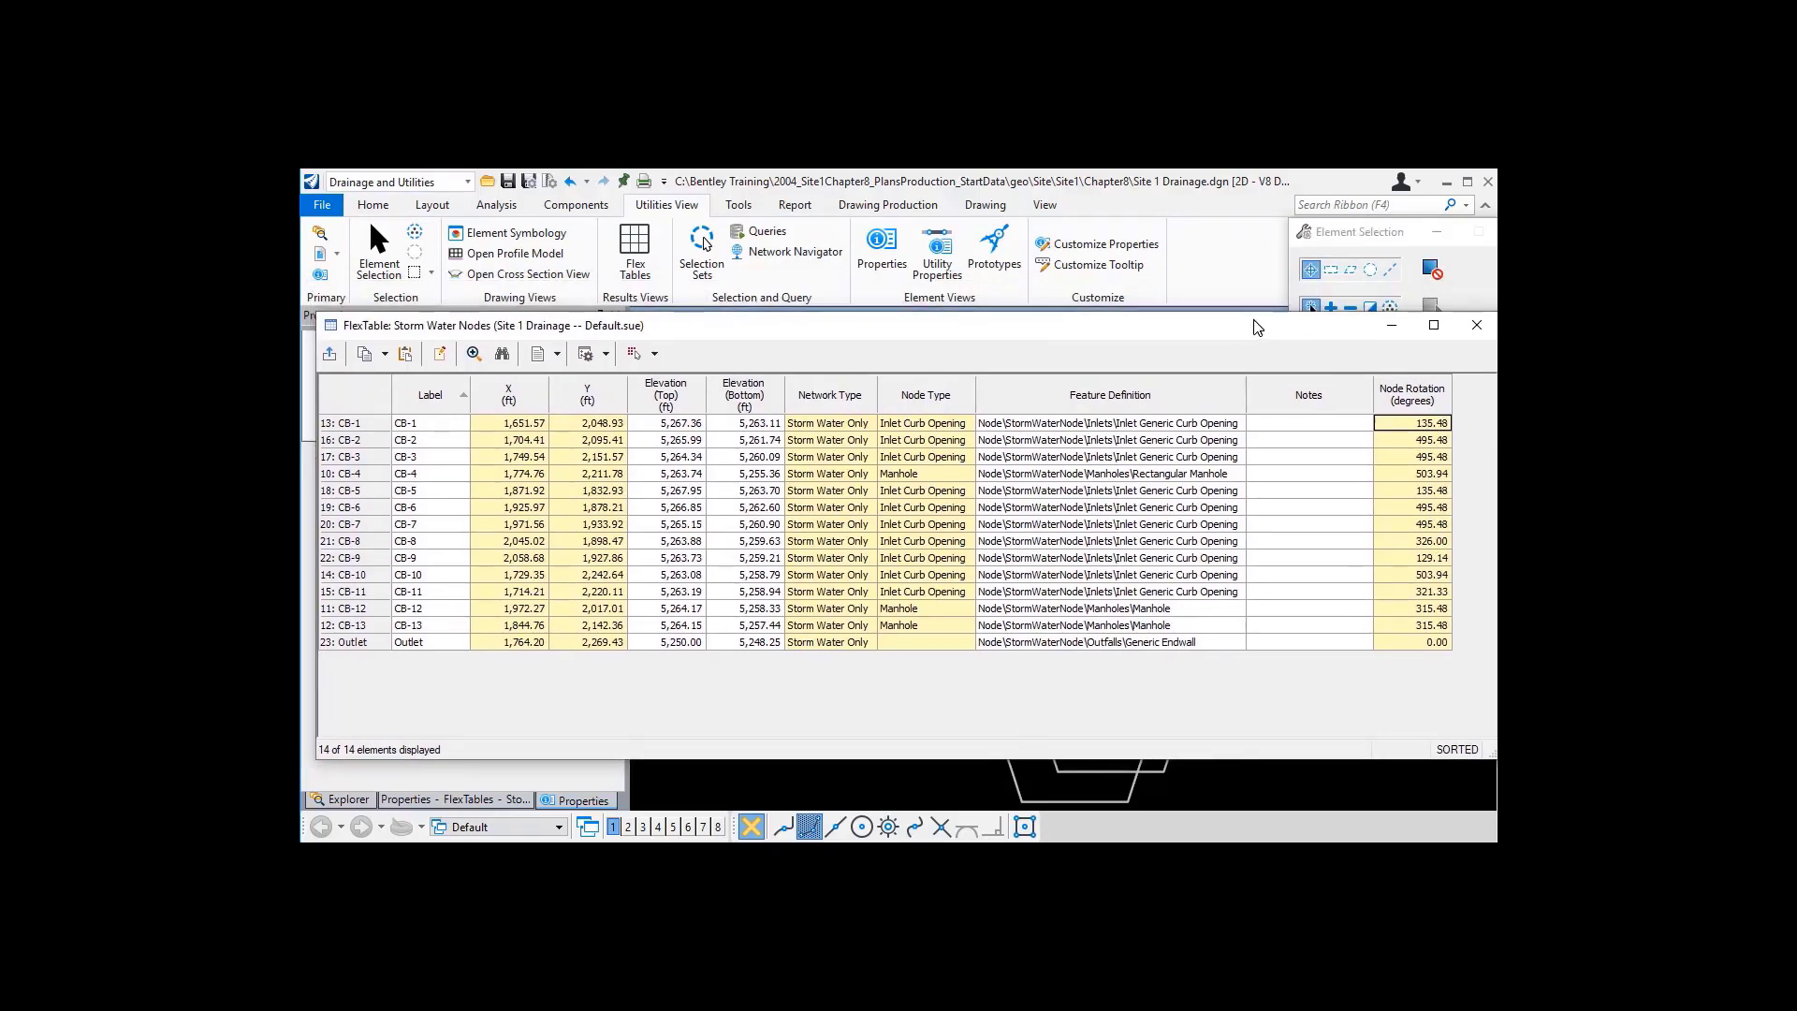
click(1469, 342)
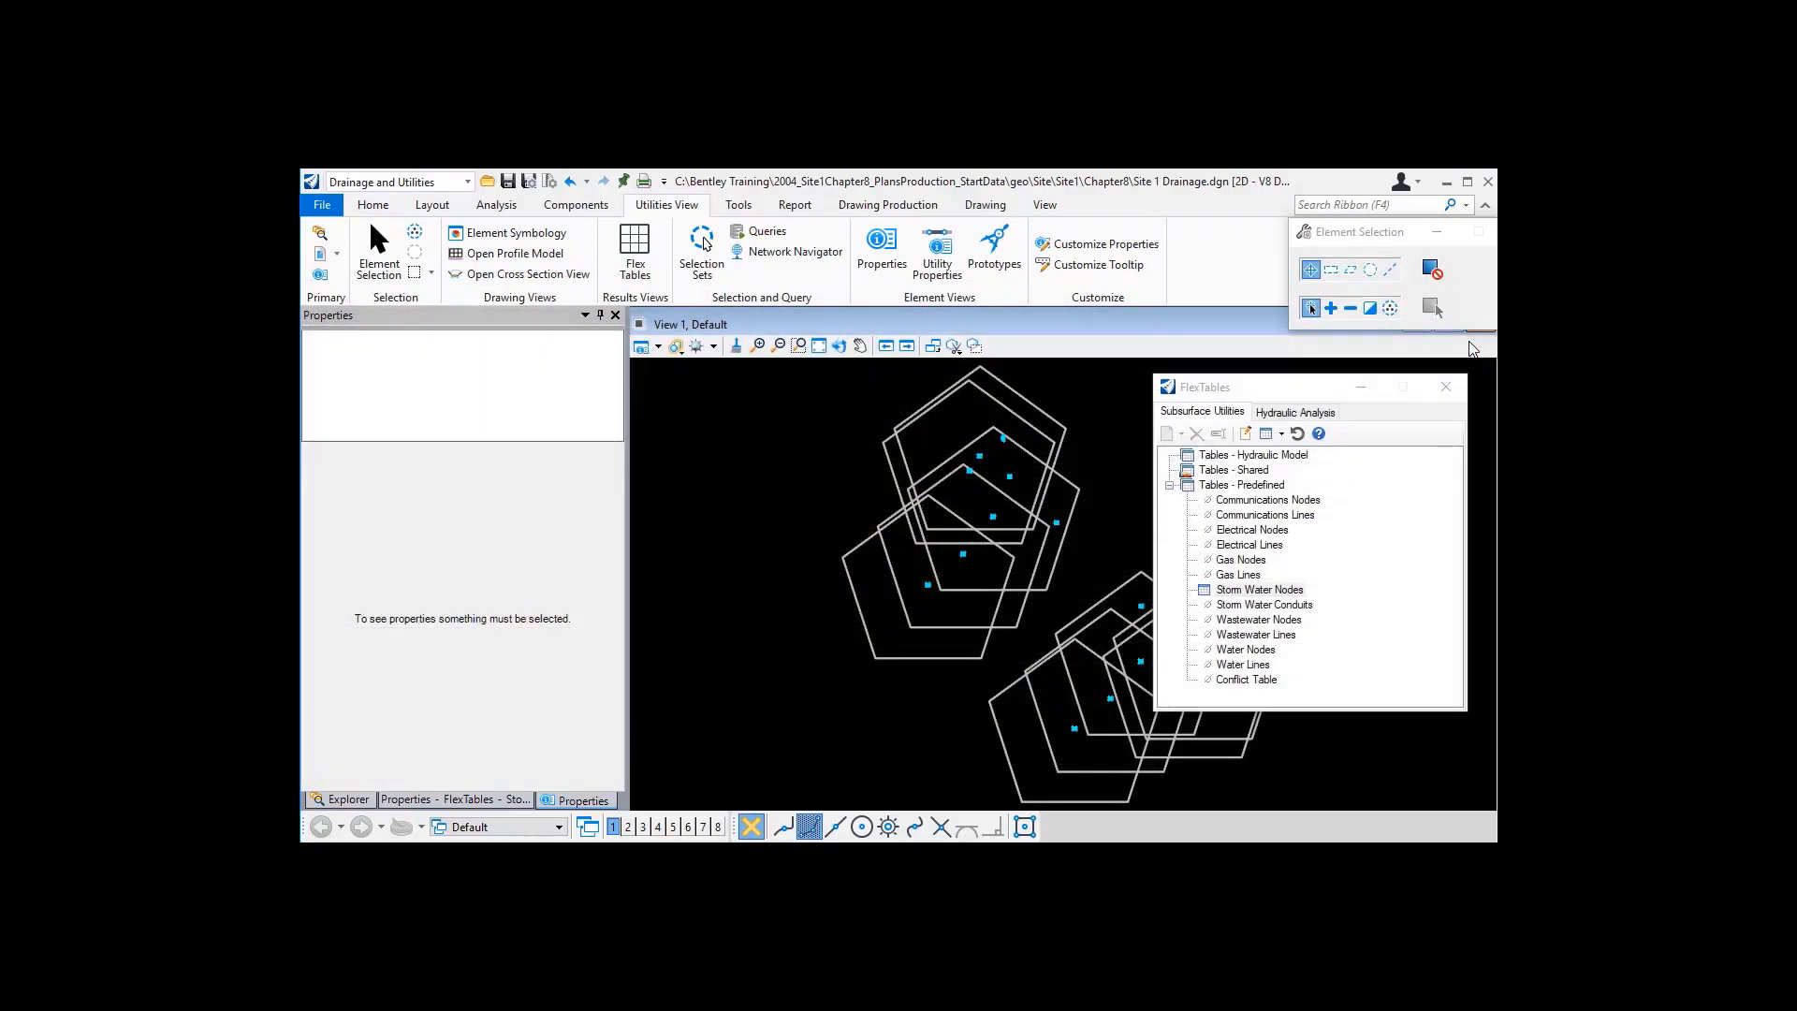
click(1455, 396)
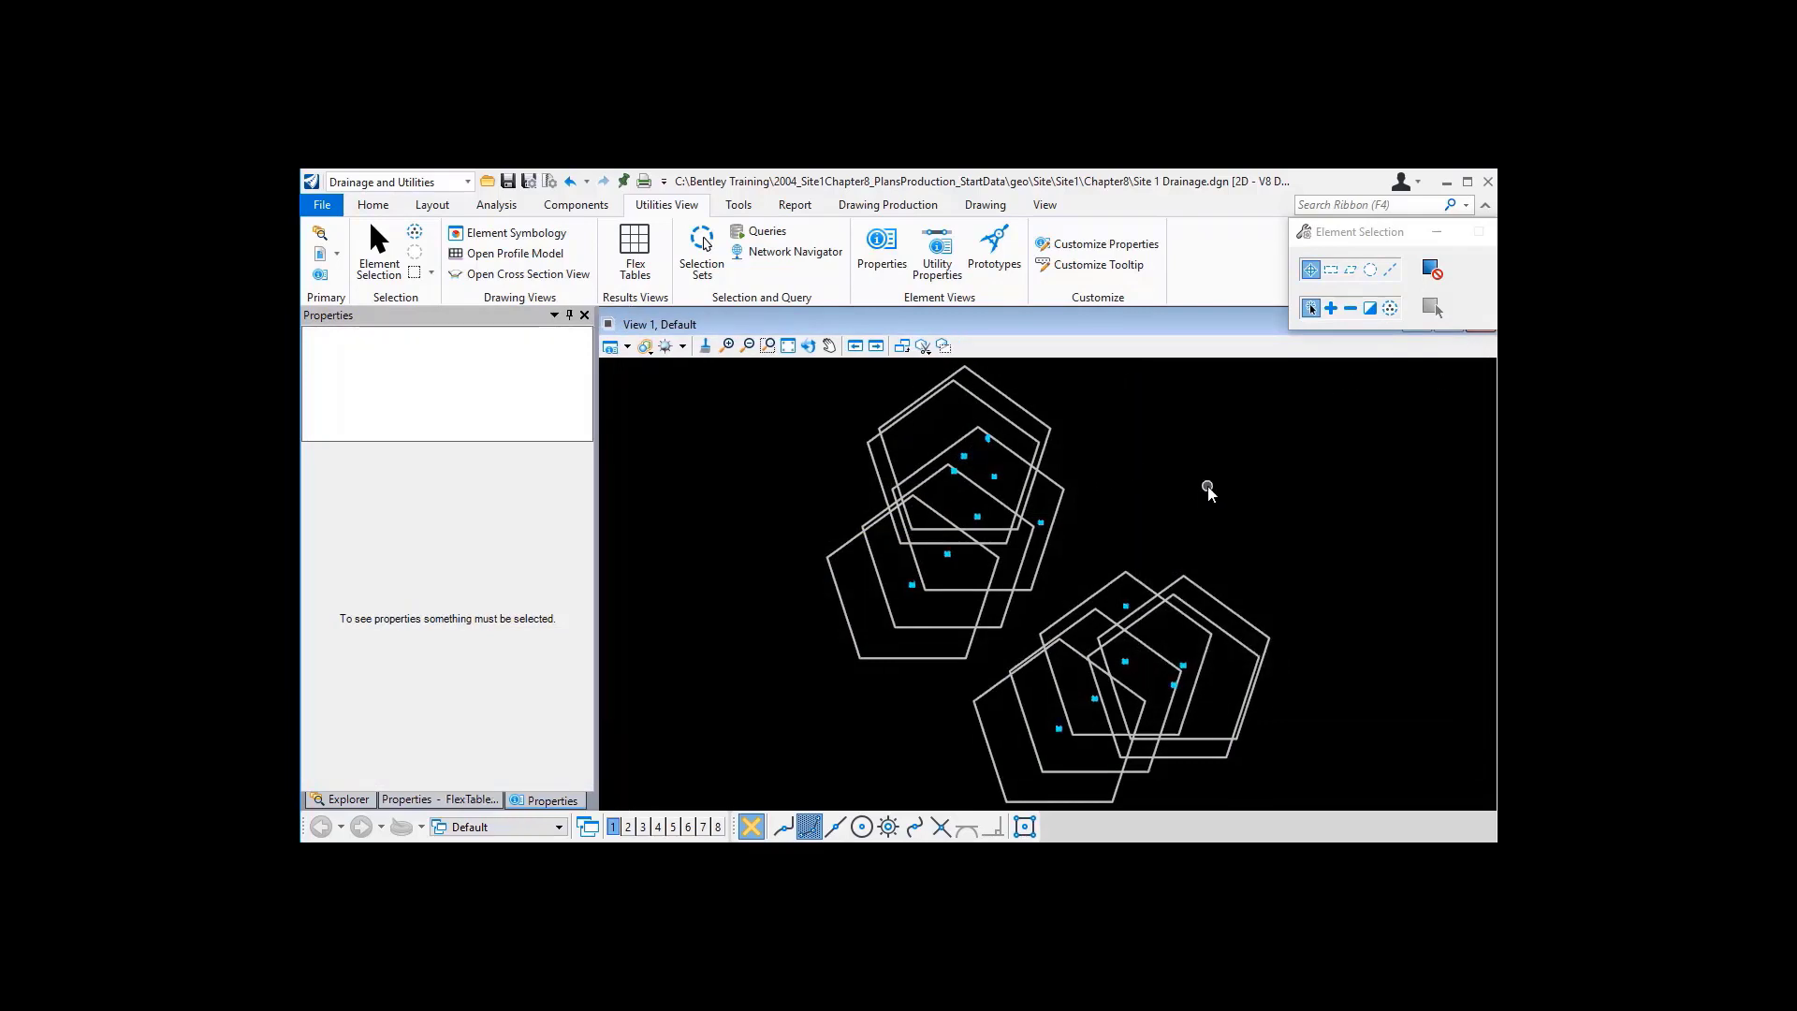
- Launch ModelBuilder with the Hydraulic Analysis data type and start a new import setup
click(738, 205)
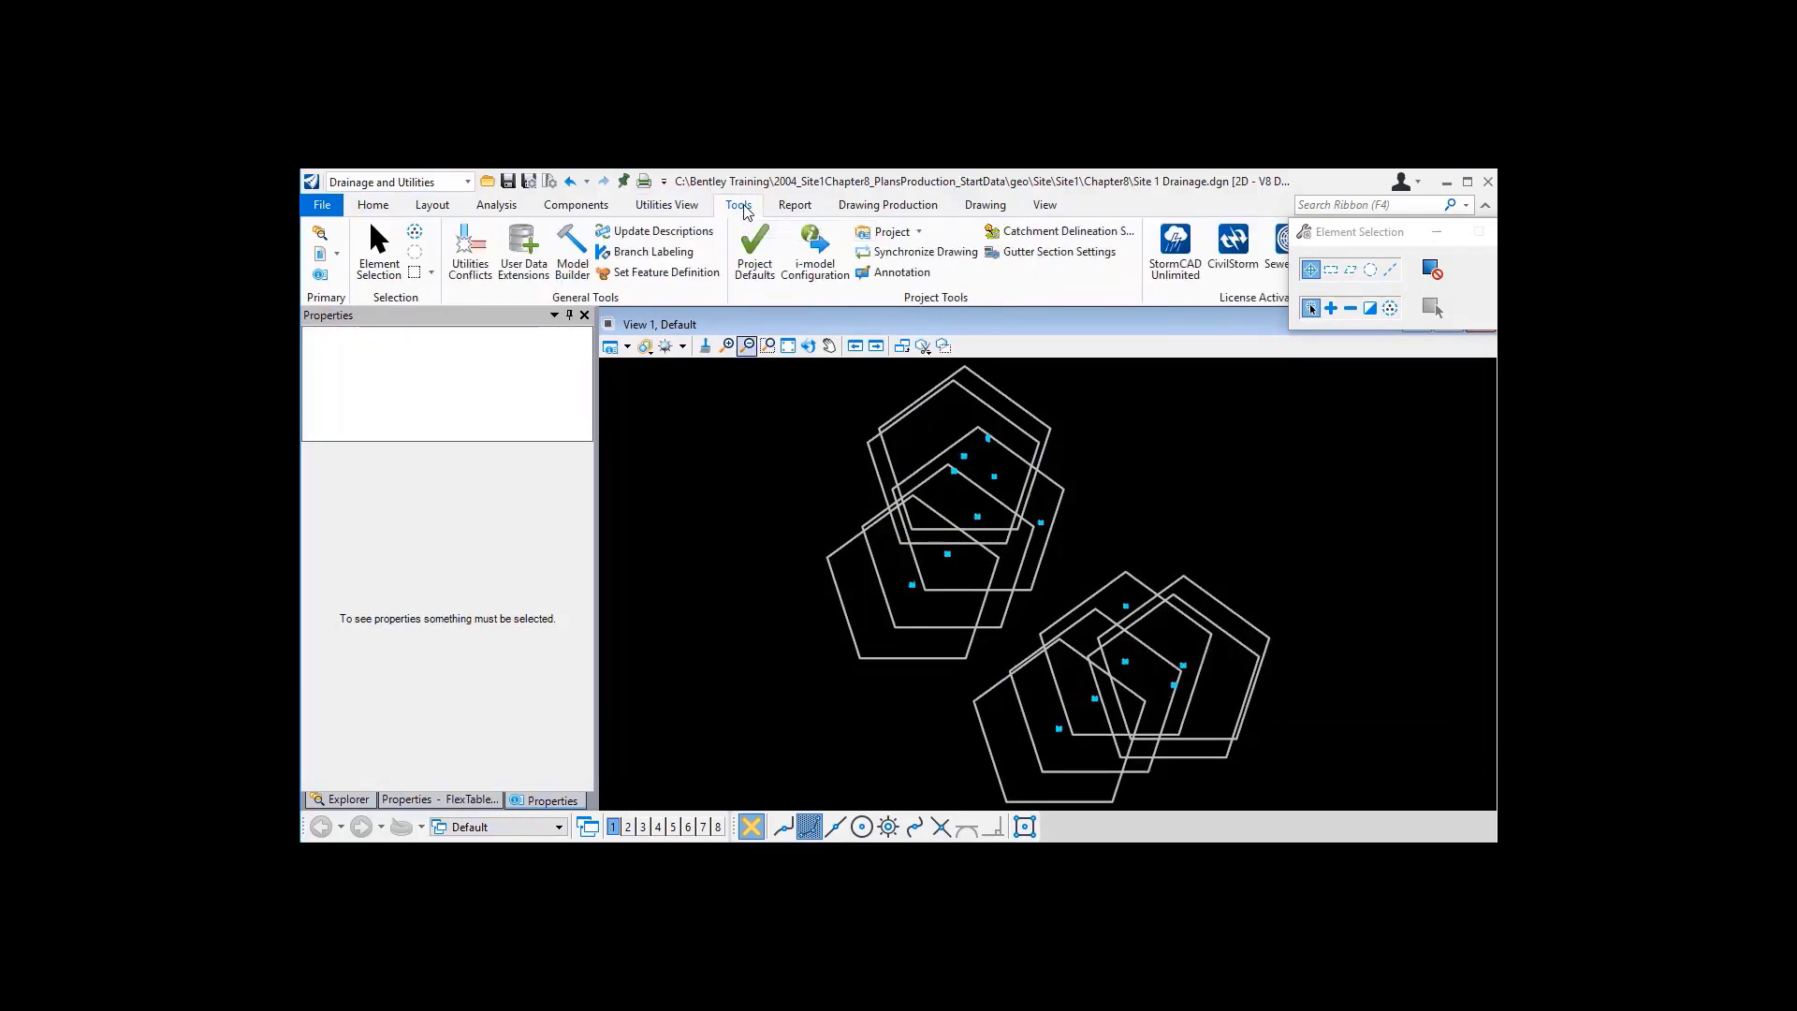
click(579, 262)
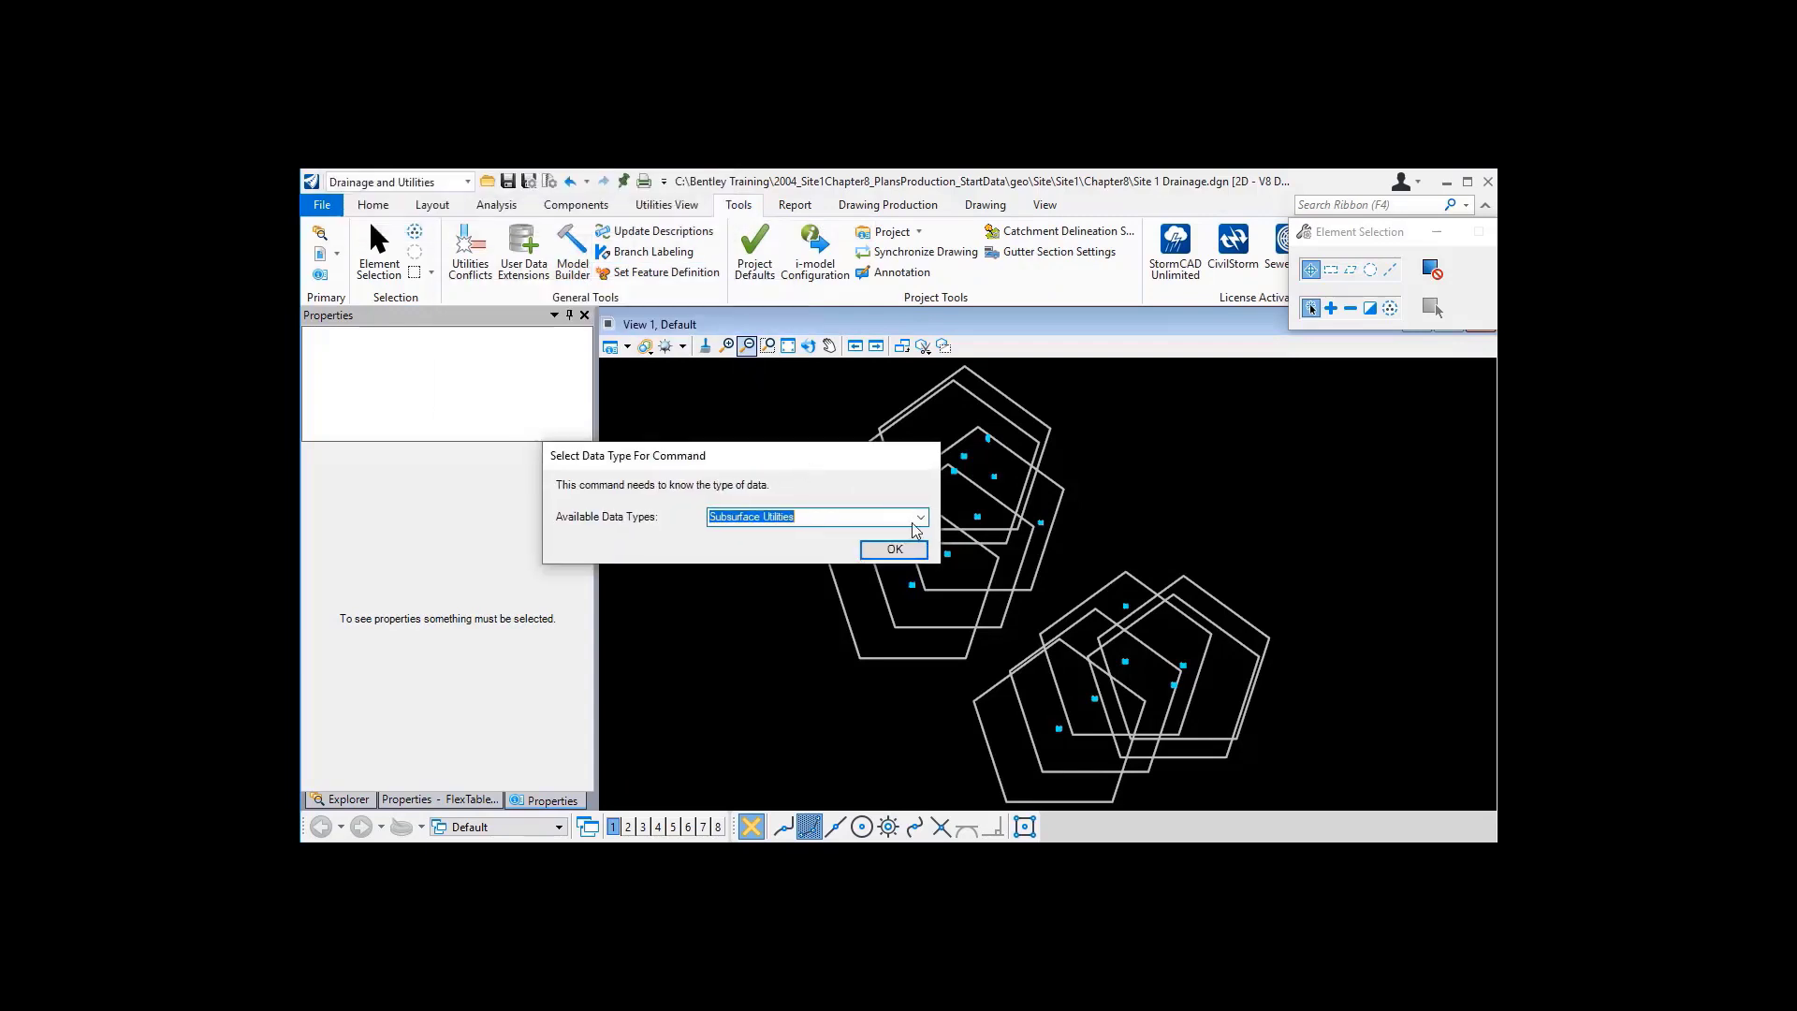
click(777, 517)
click(775, 554)
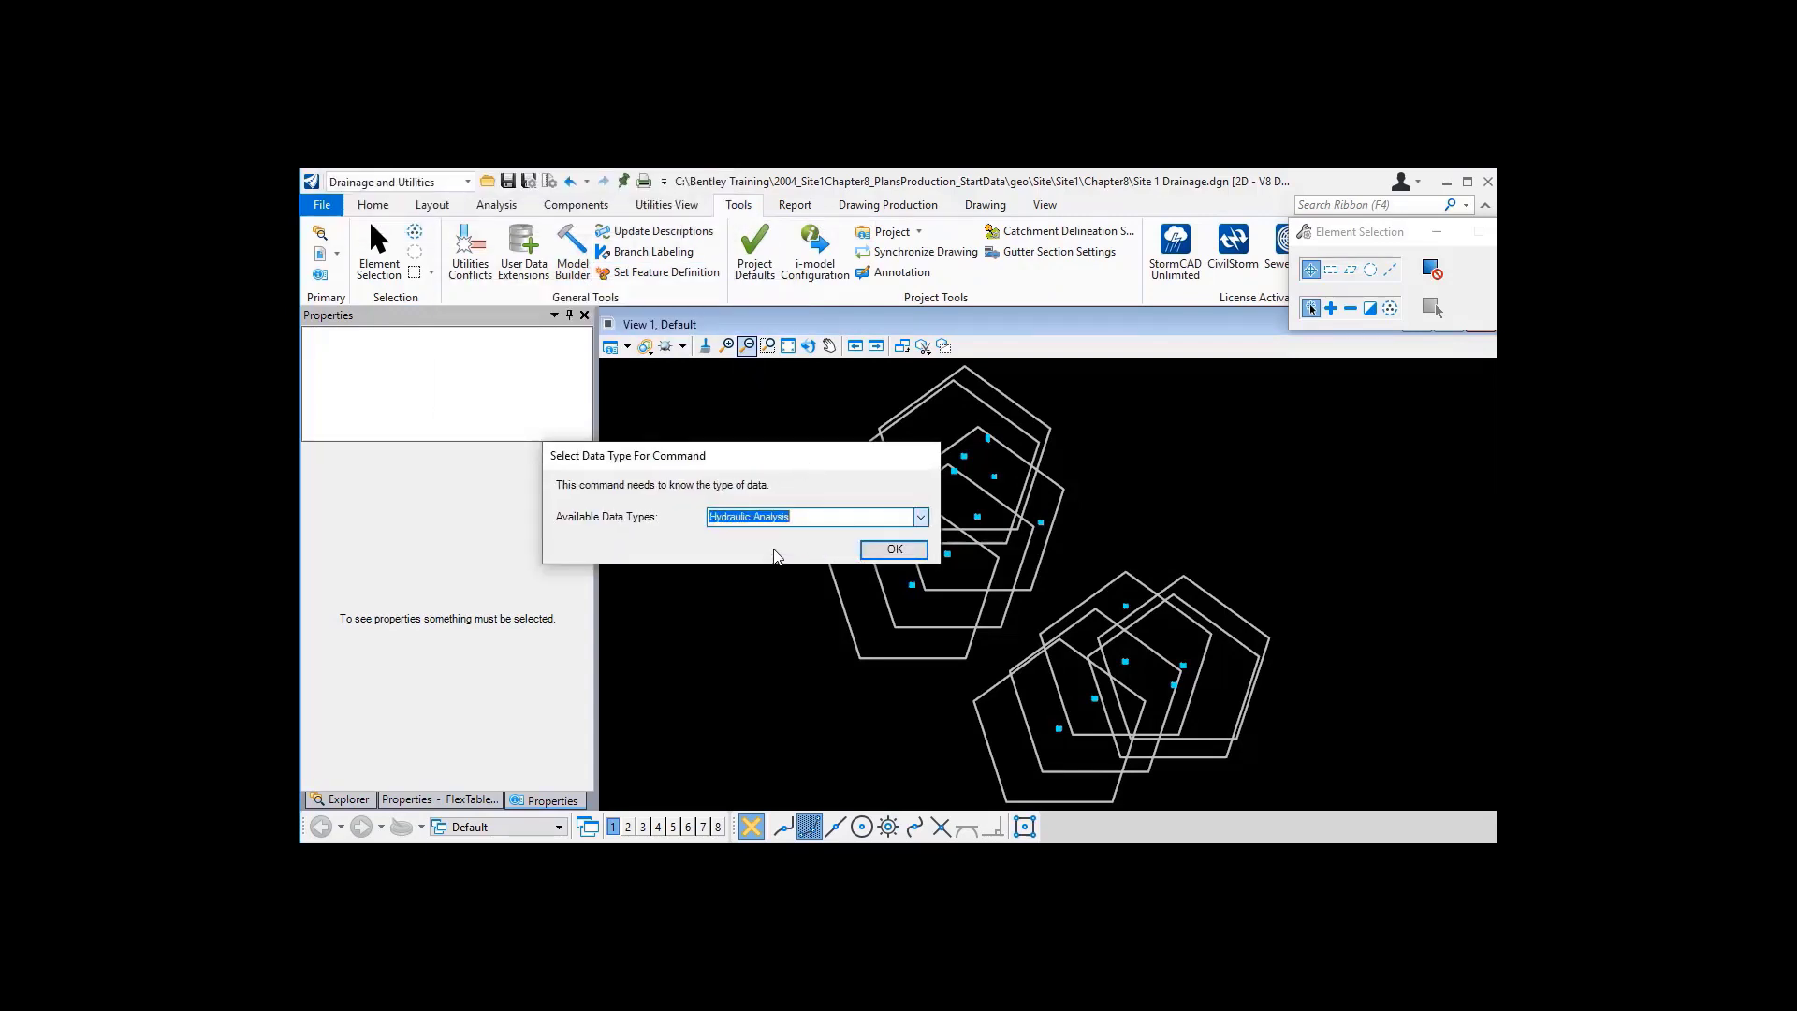
click(893, 549)
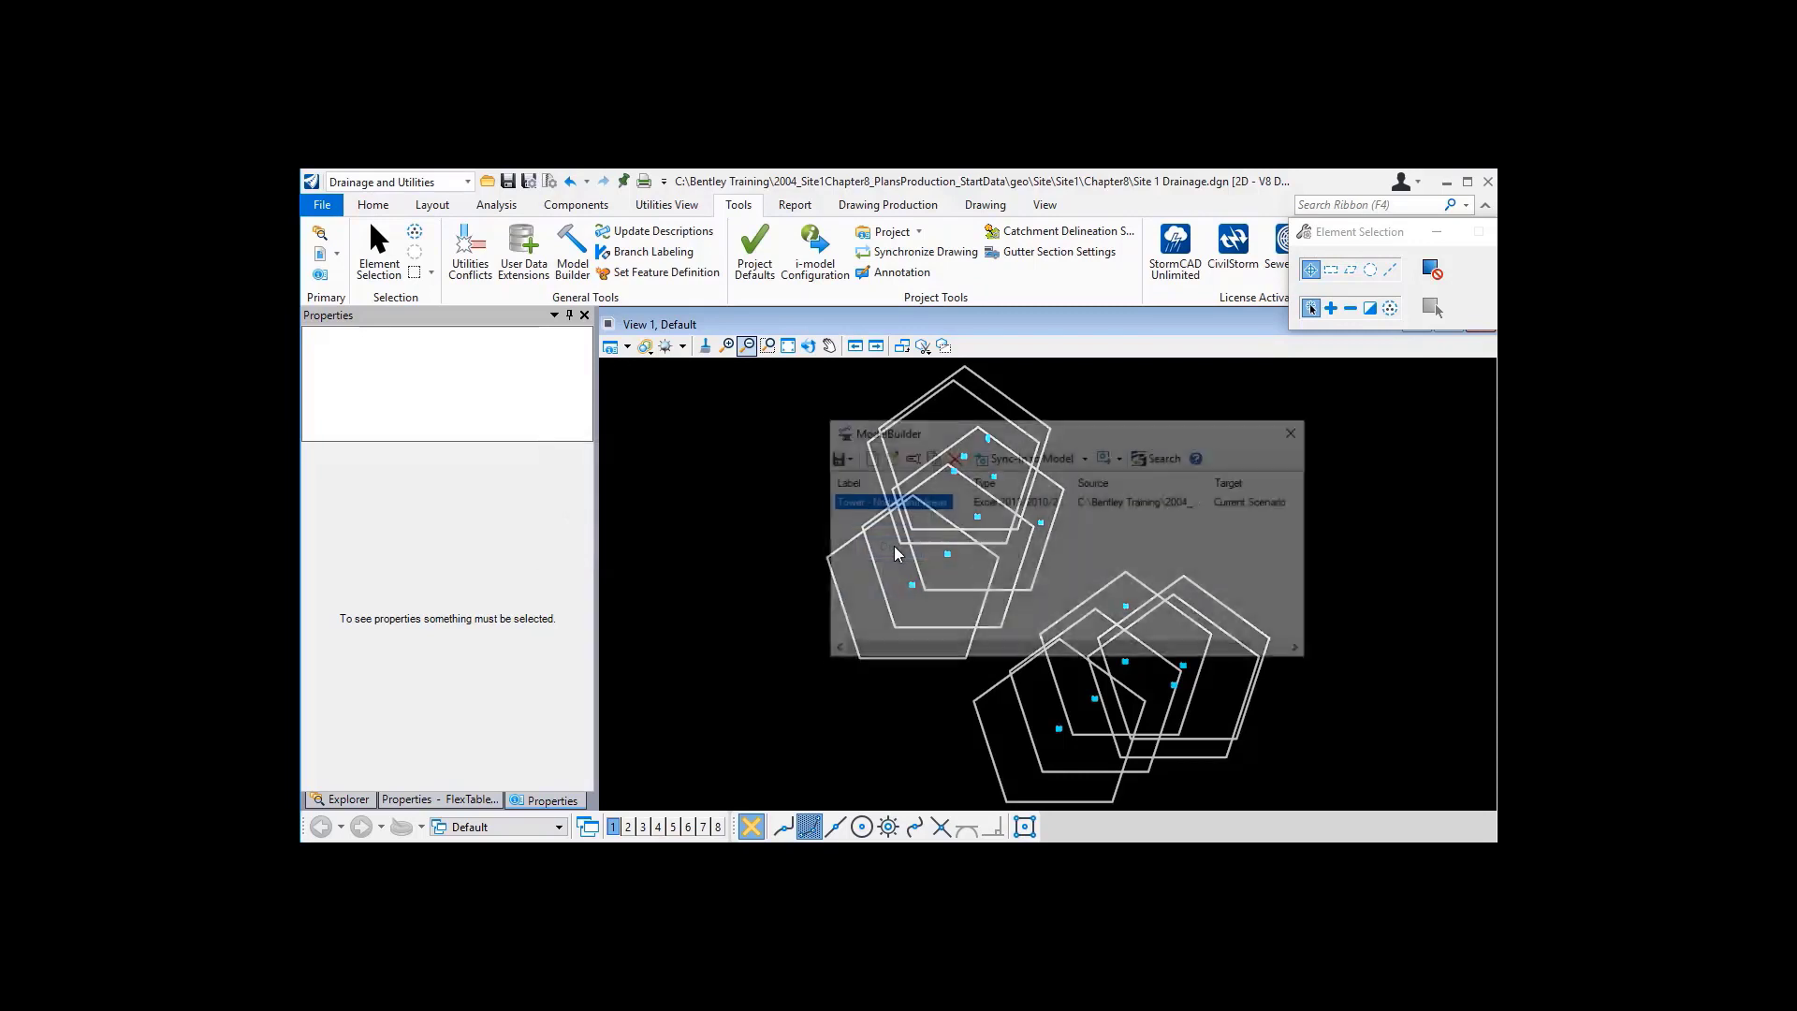
click(866, 457)
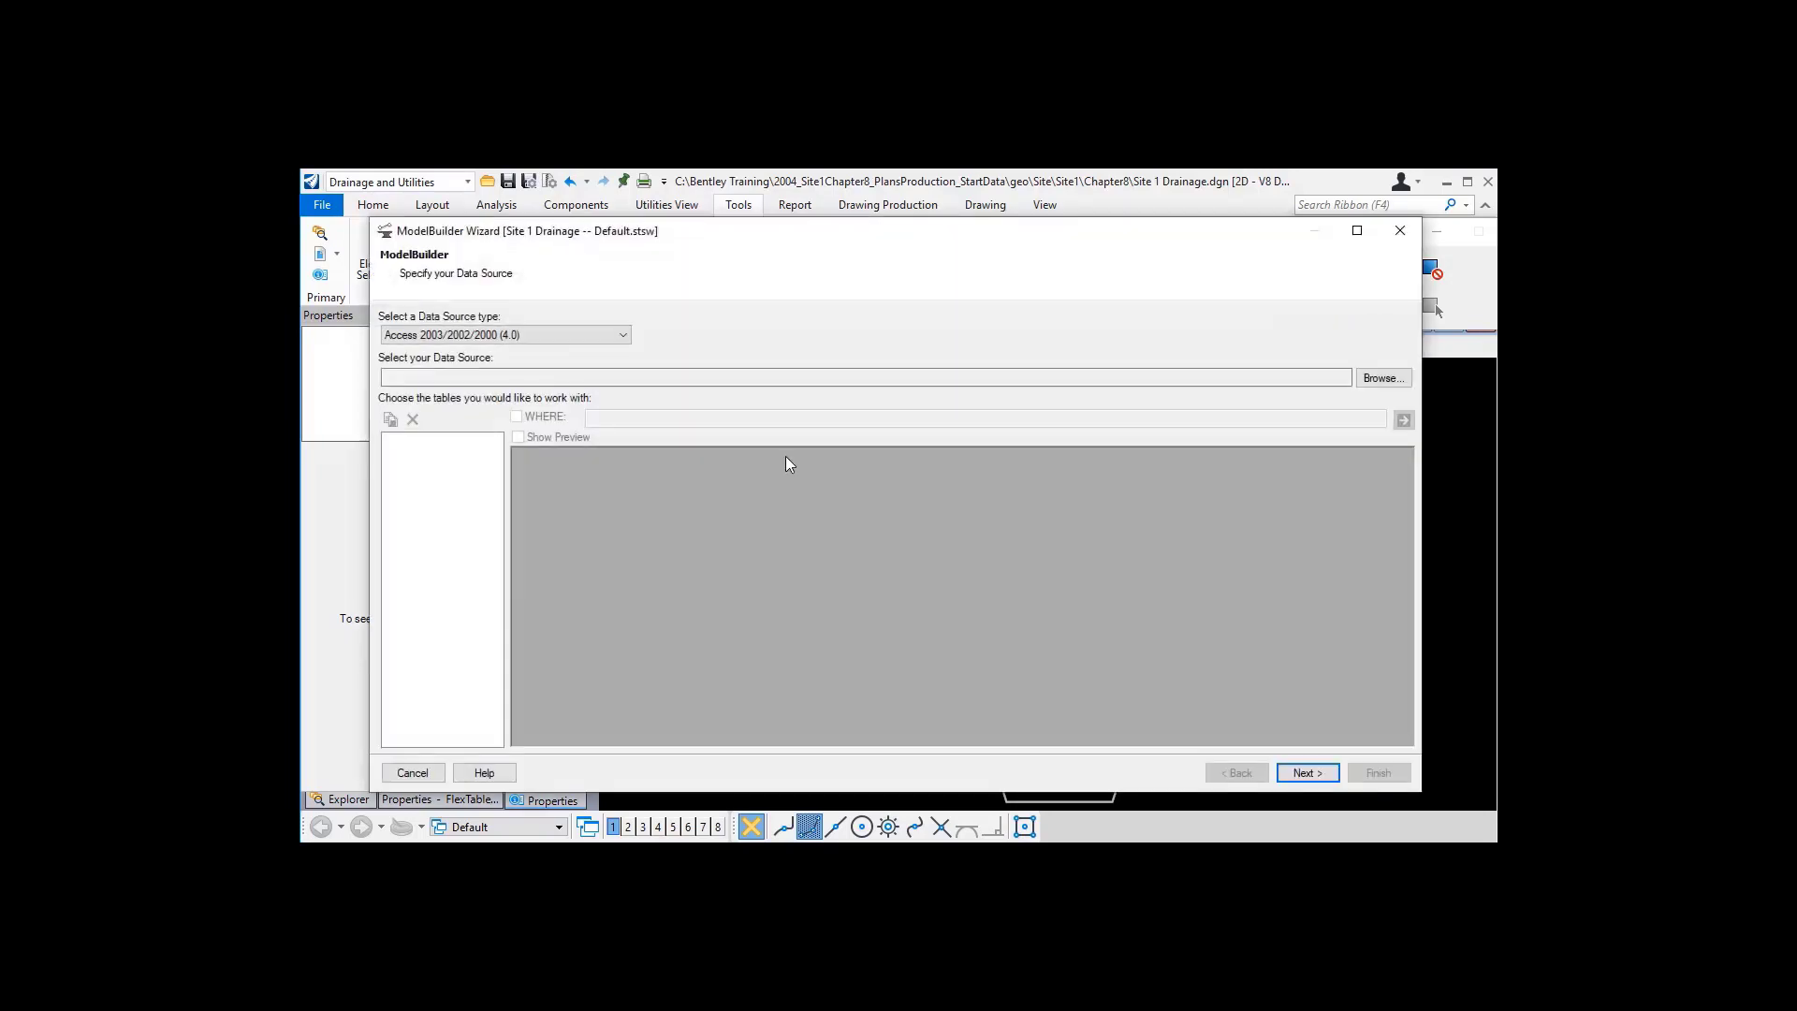
- Specify Tower - Links.xlsx as an Excel 2013/2010/2007 (12.0) data source and preview its Links$ table
click(521, 335)
click(446, 475)
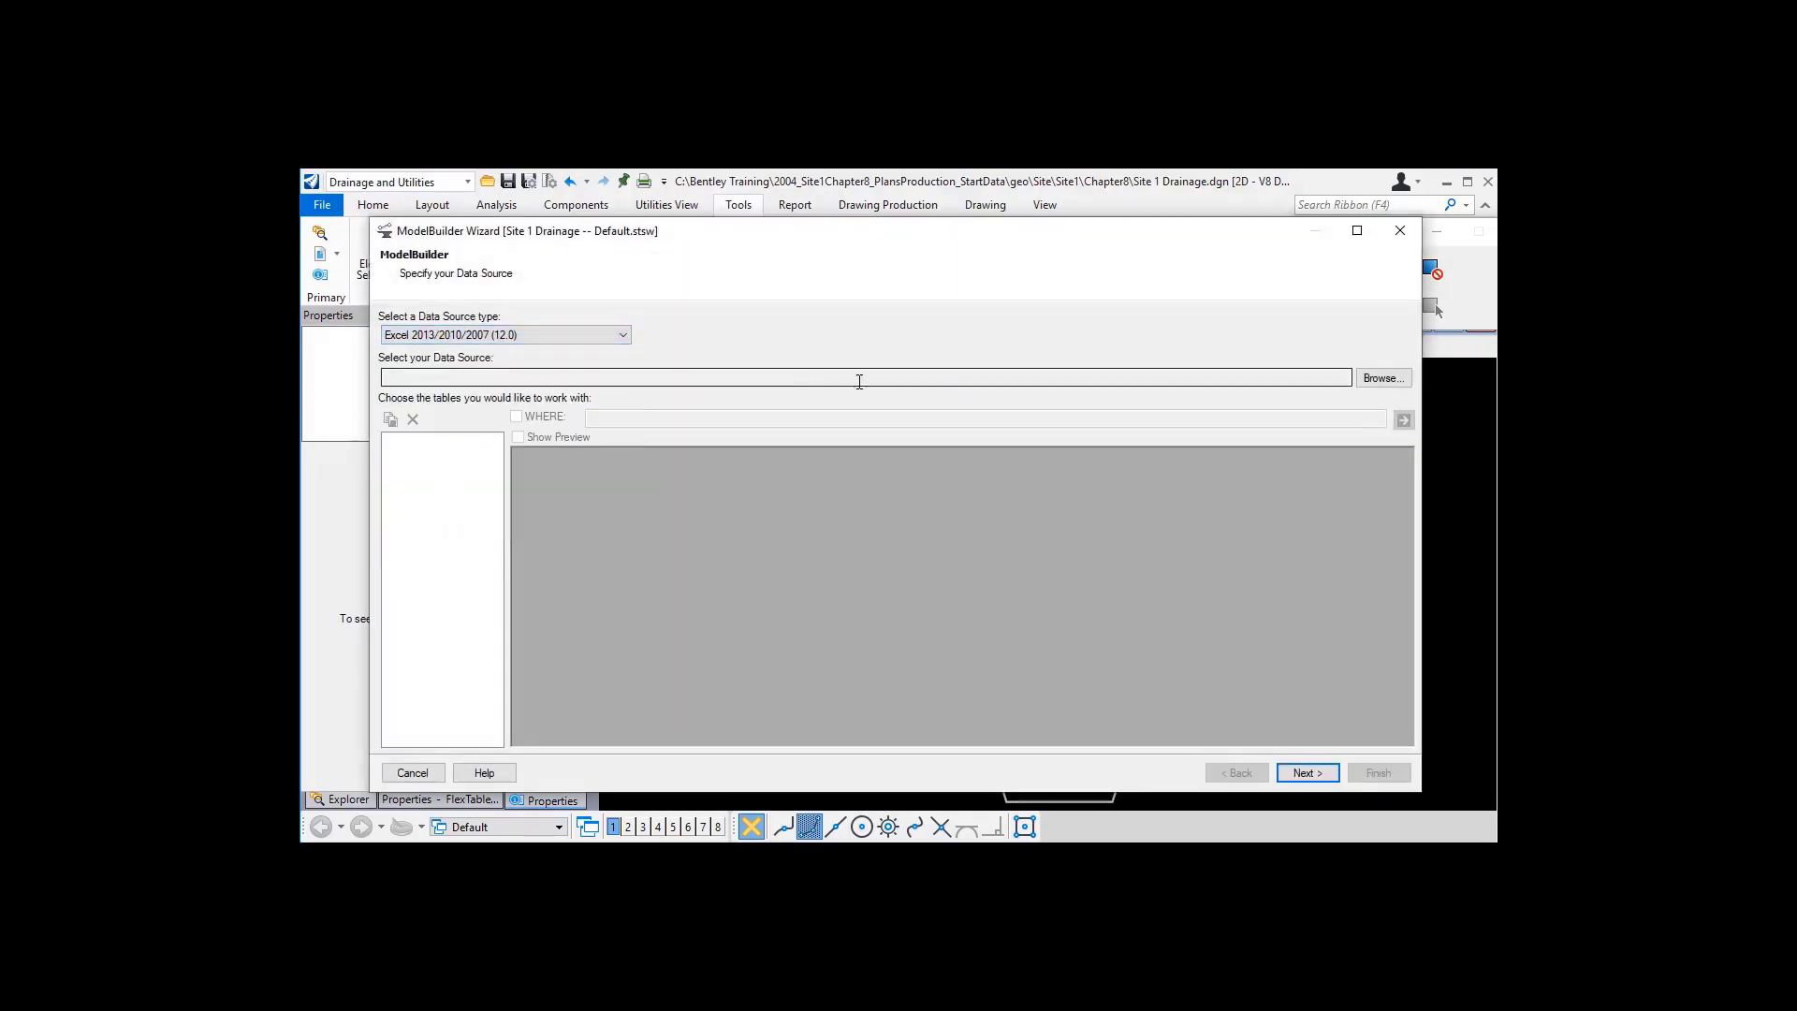
click(1382, 377)
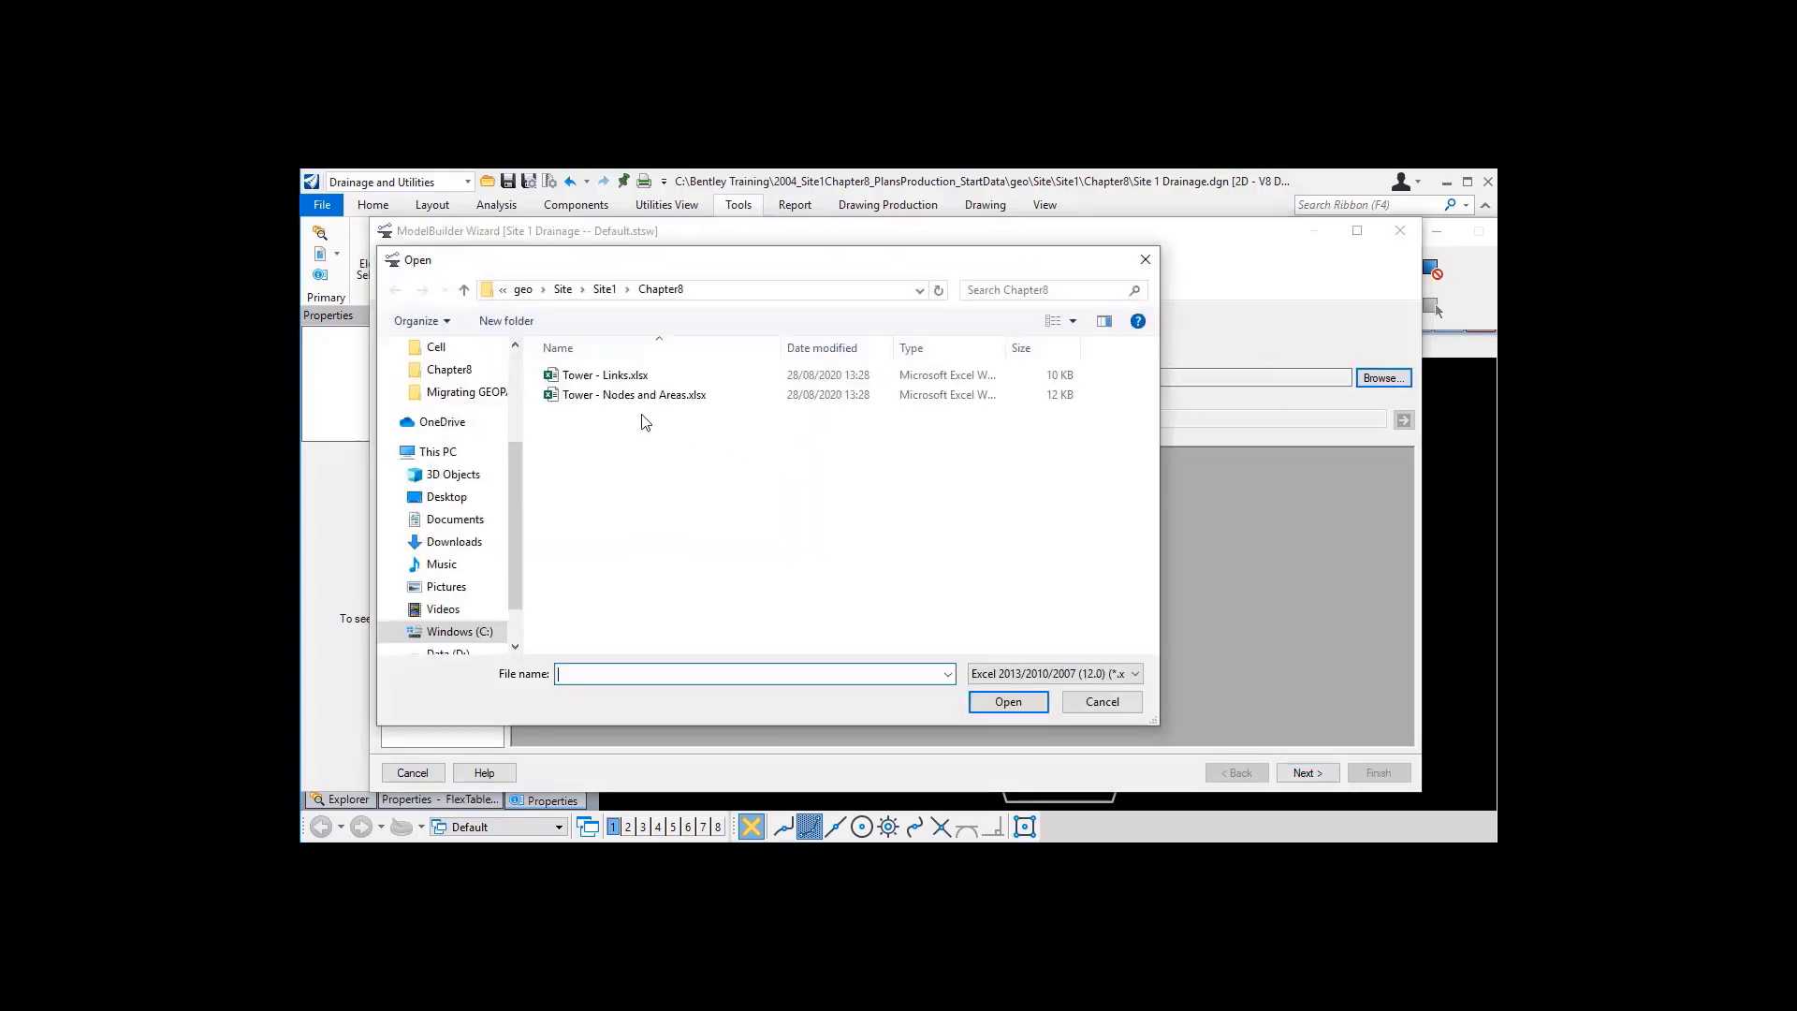
click(601, 377)
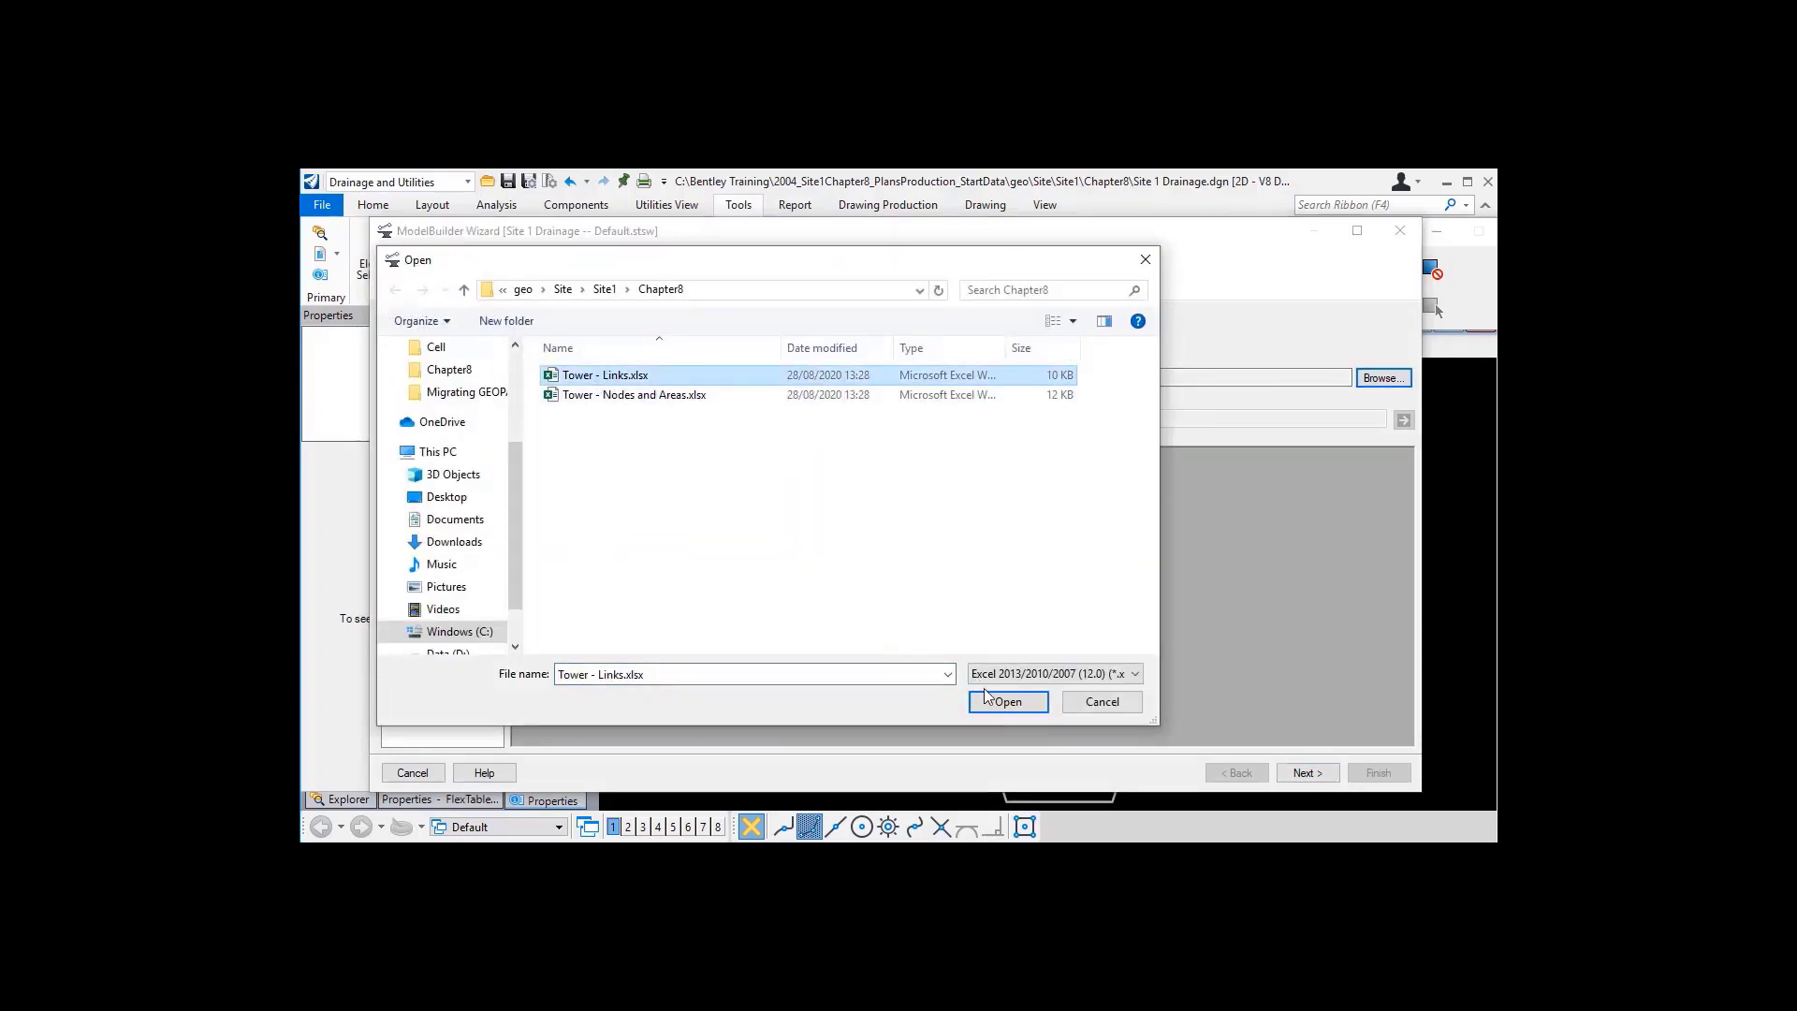
click(1005, 701)
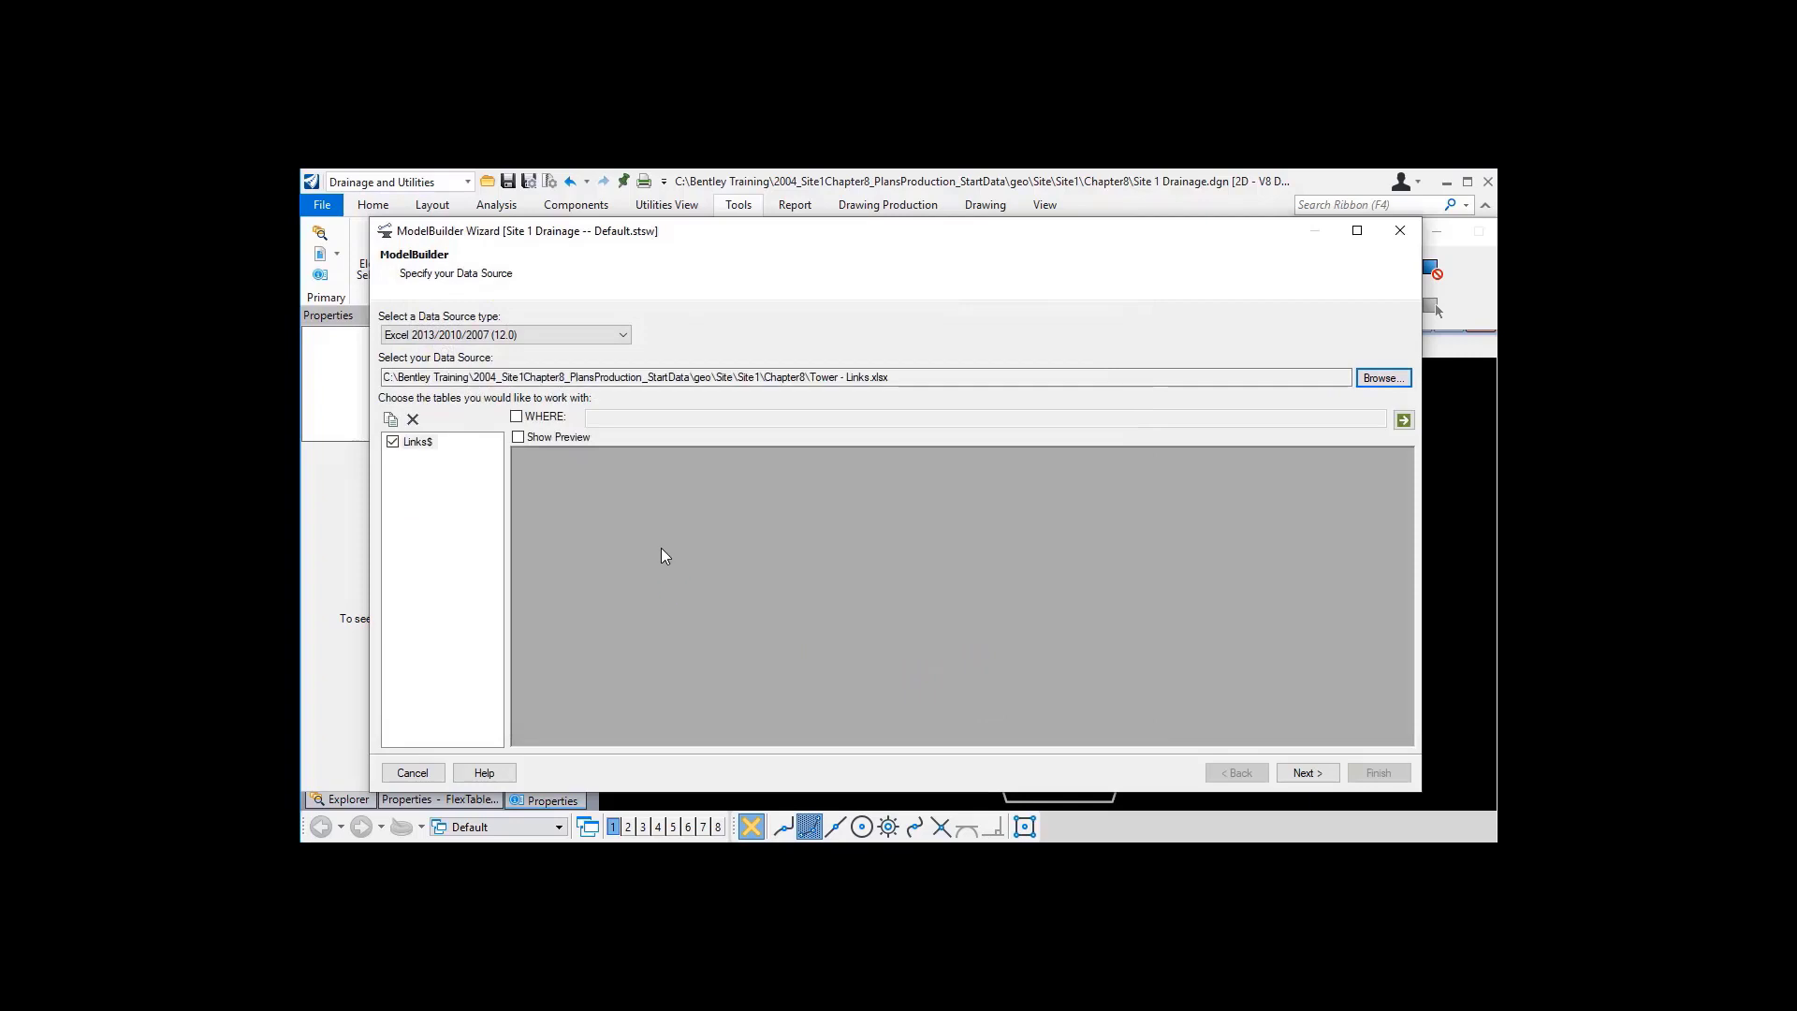
click(519, 438)
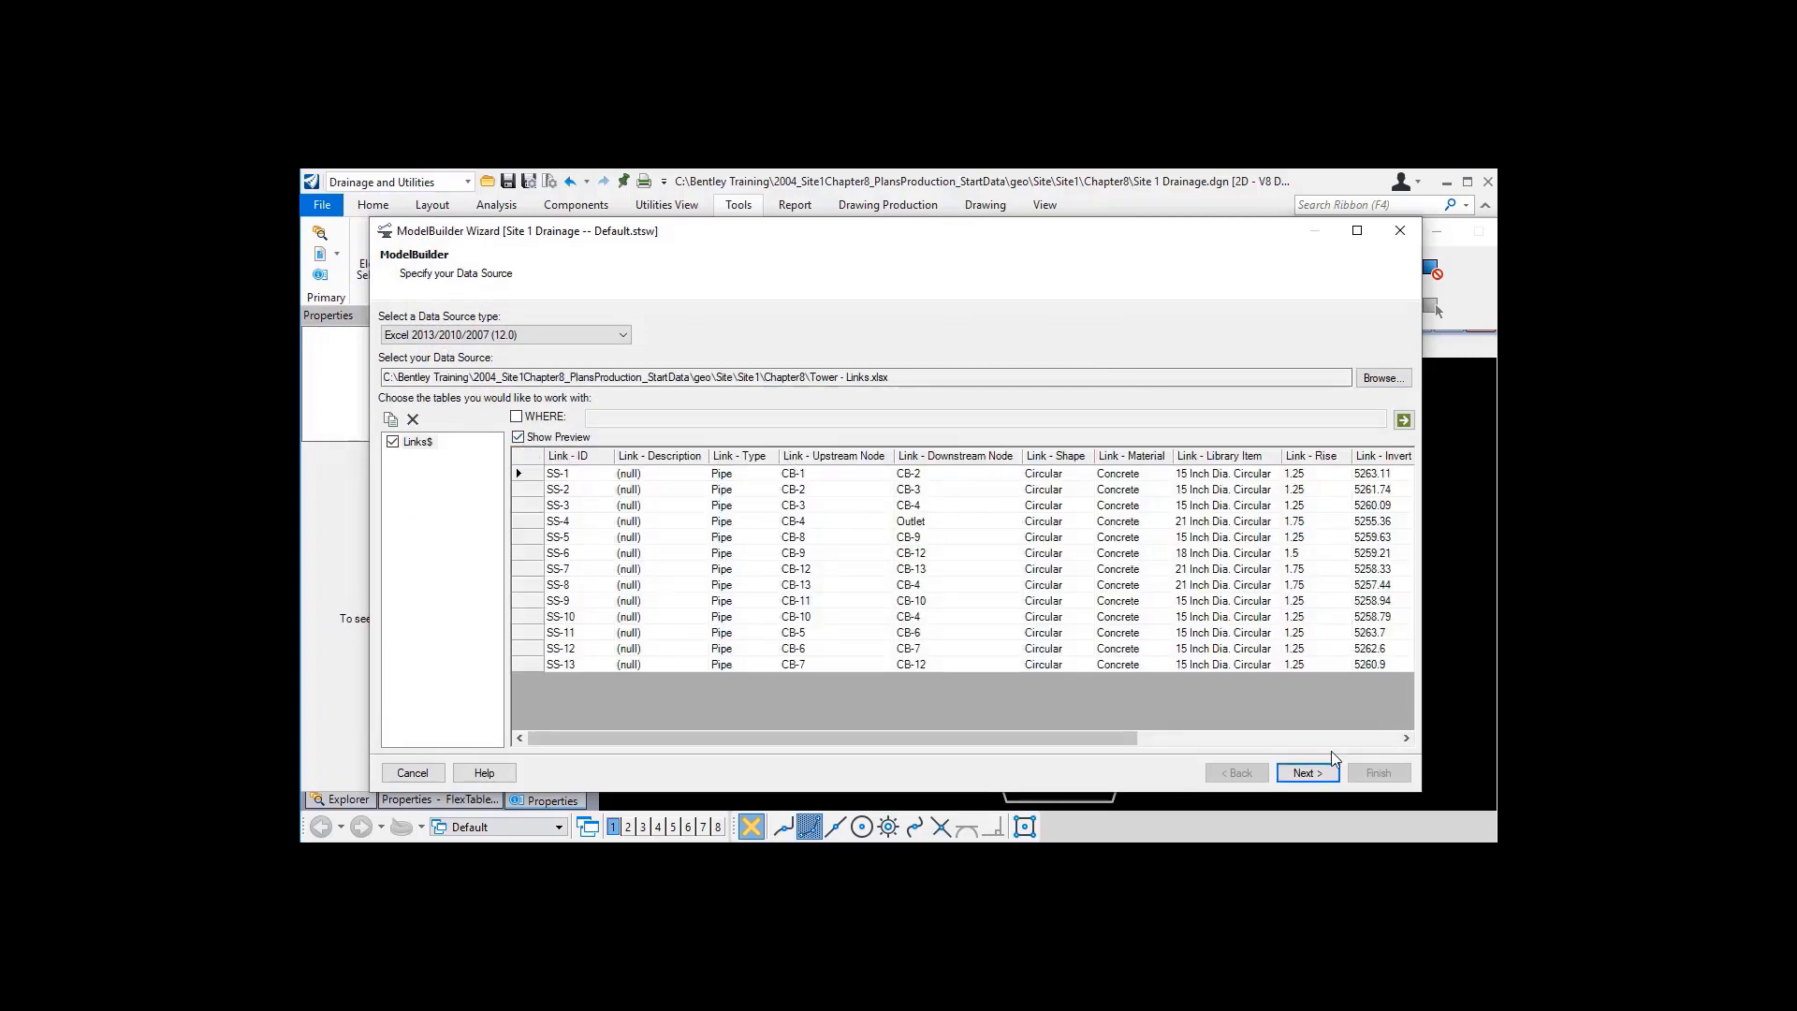
click(1305, 773)
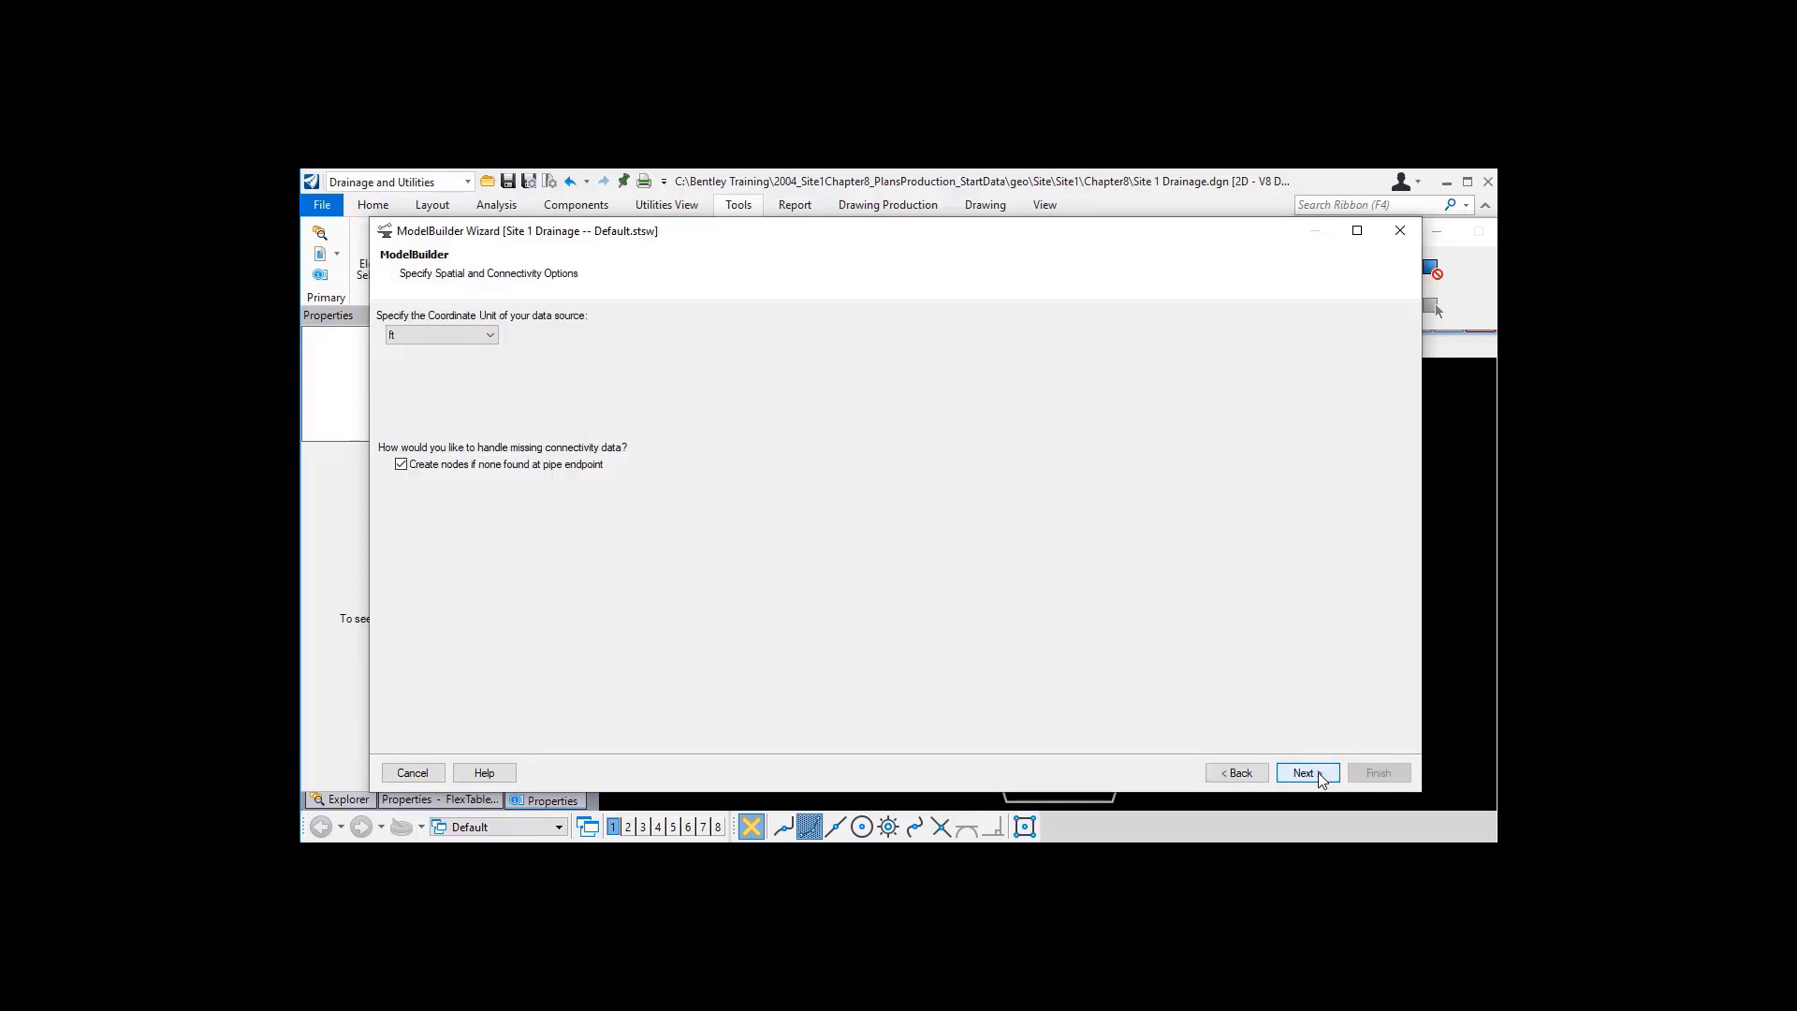
- Turn off creating nodes at pipe endpoints and accept the remaining import options, mapping elements by the Label key field
click(402, 465)
click(1304, 773)
click(1305, 774)
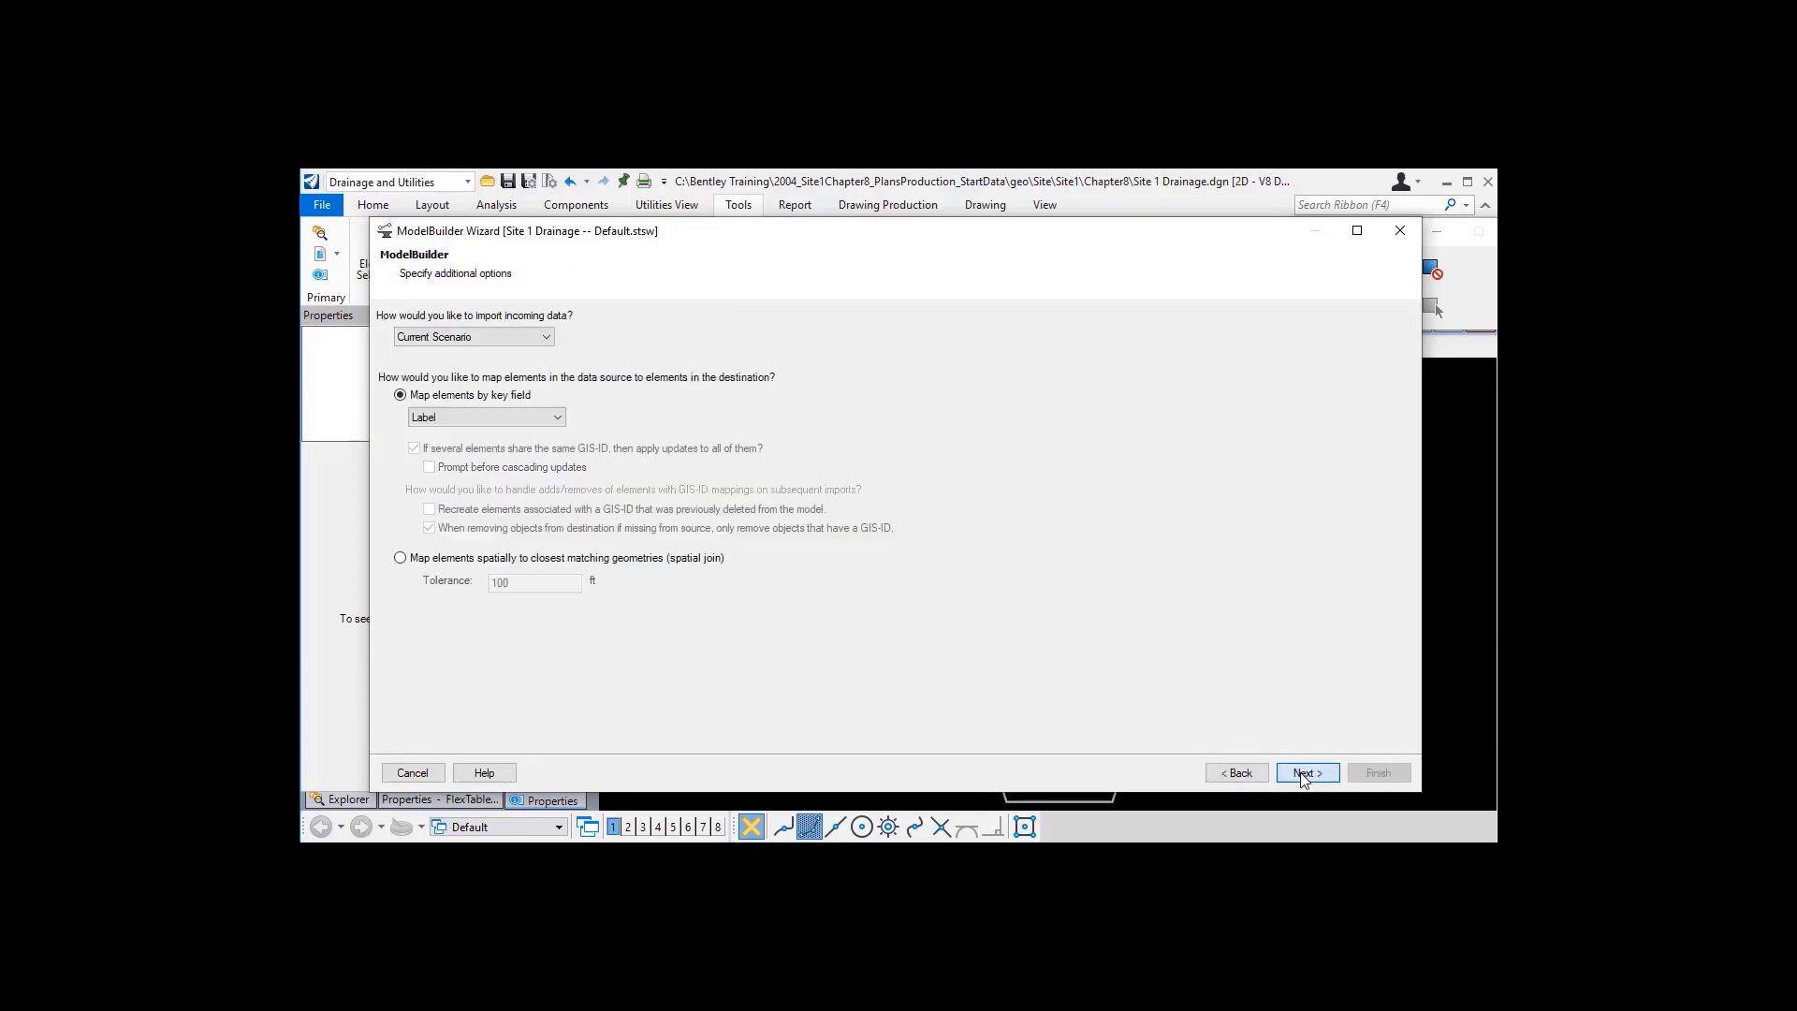
click(1305, 774)
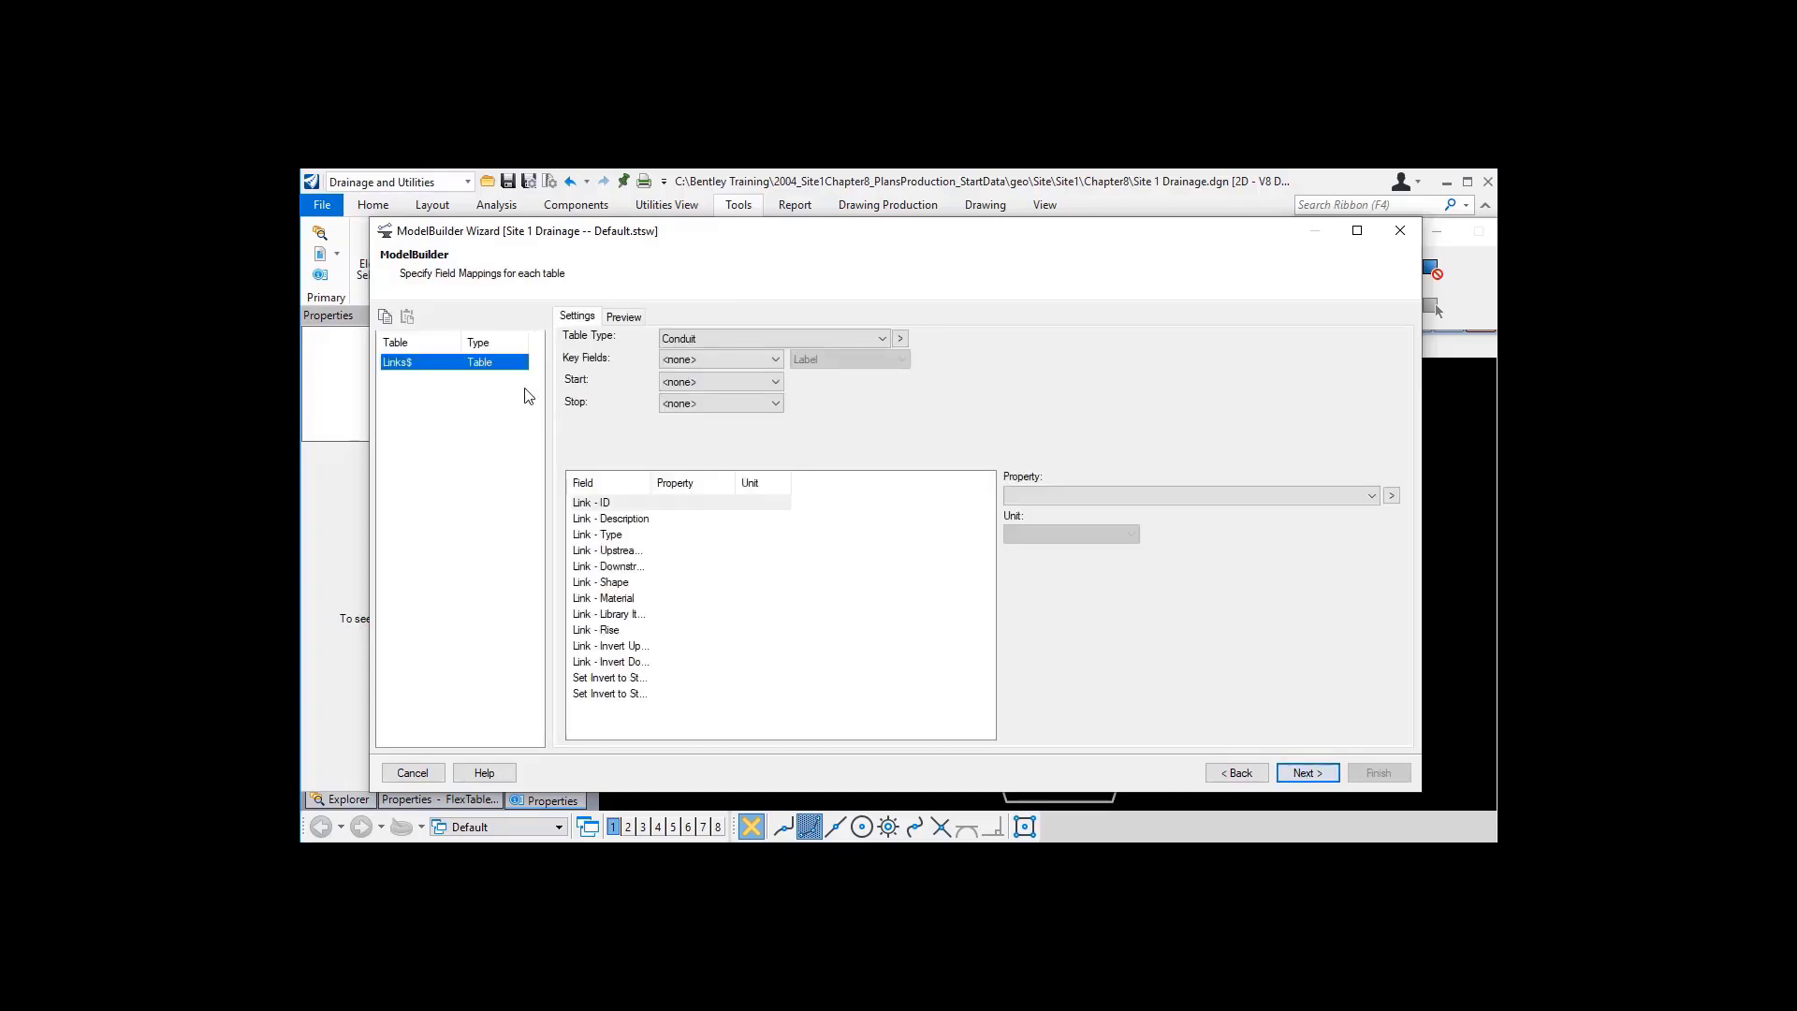
- For the Conduit table, set the key field to Link - ID, Start to Link - Upstream Node and Stop to Link - Downstream Node
click(691, 360)
click(693, 390)
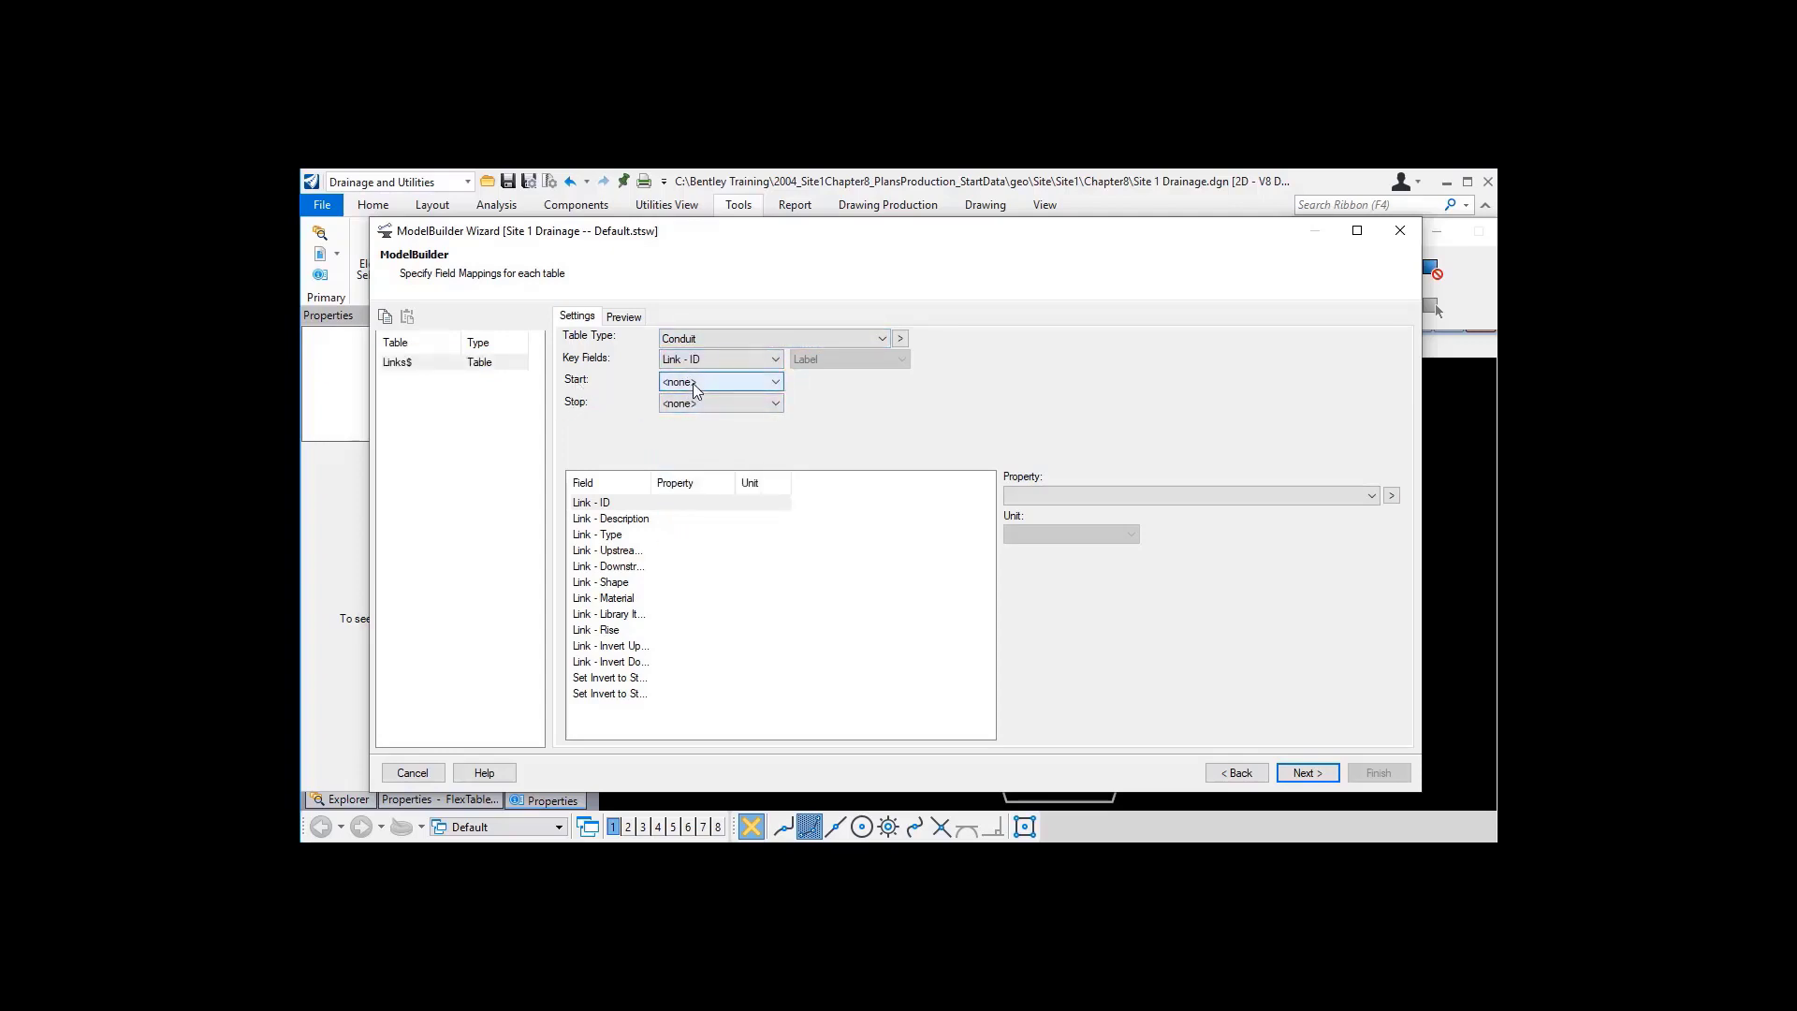
click(697, 382)
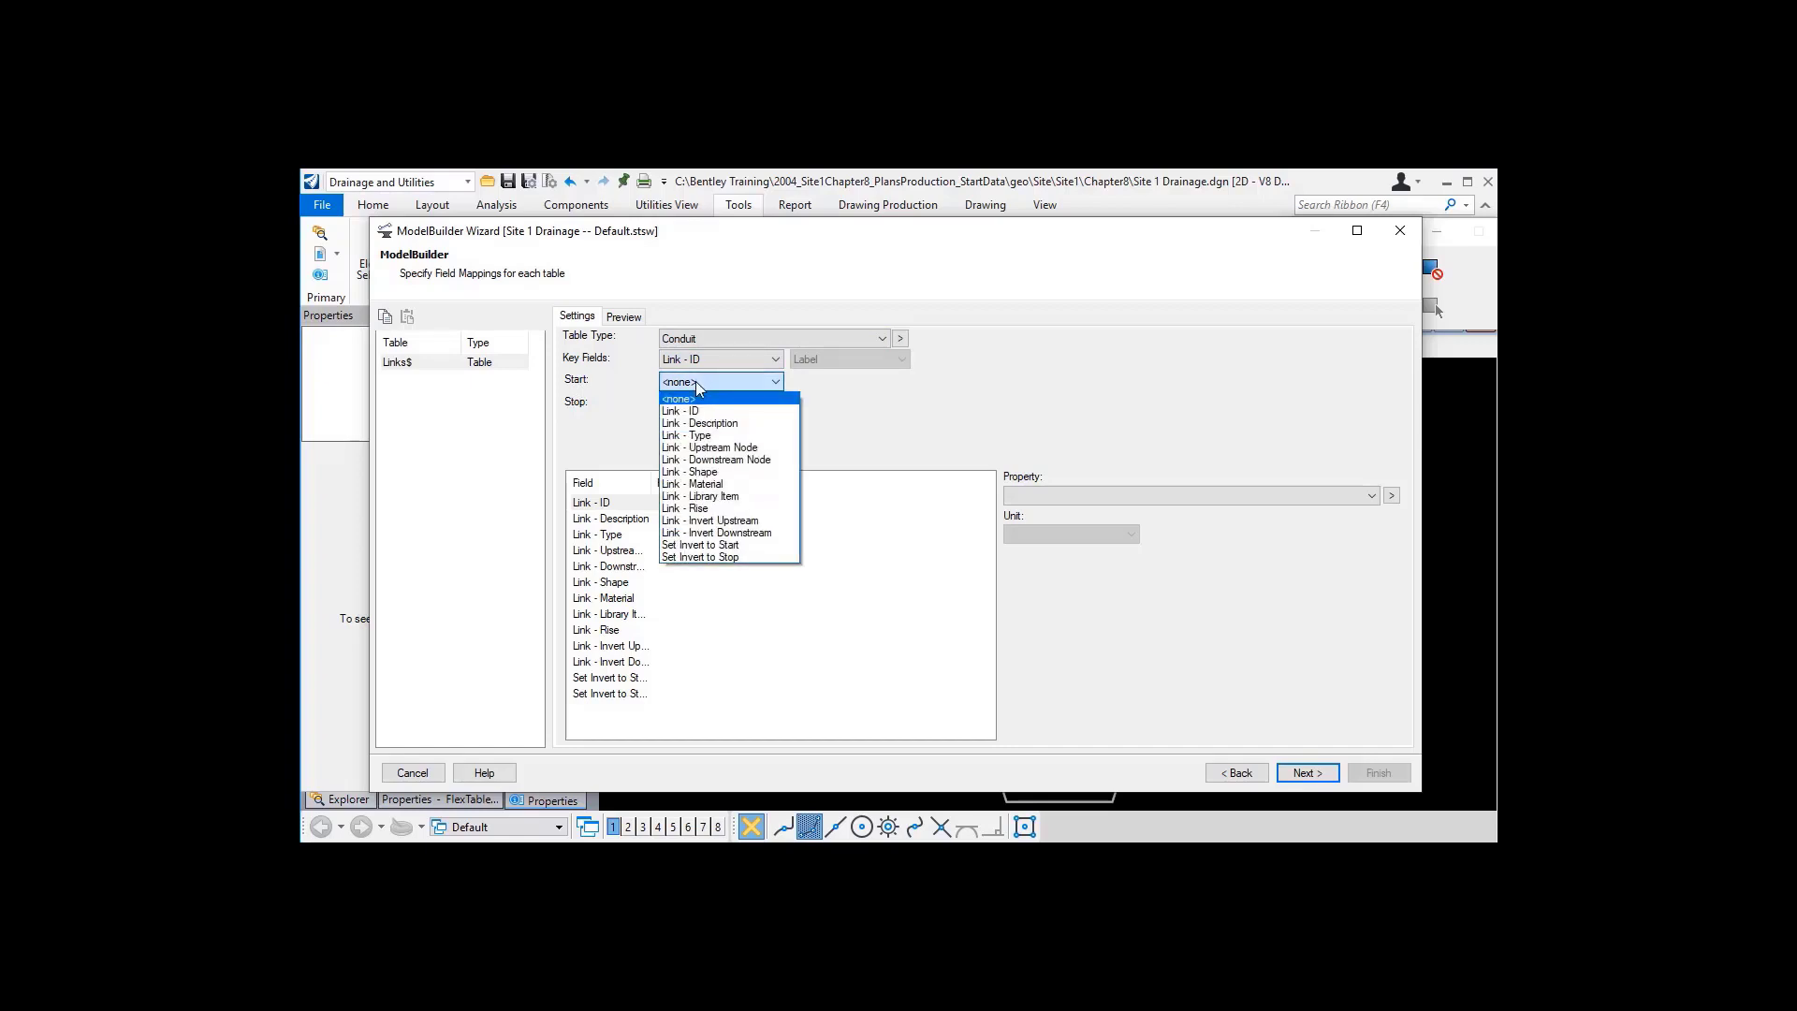
click(711, 448)
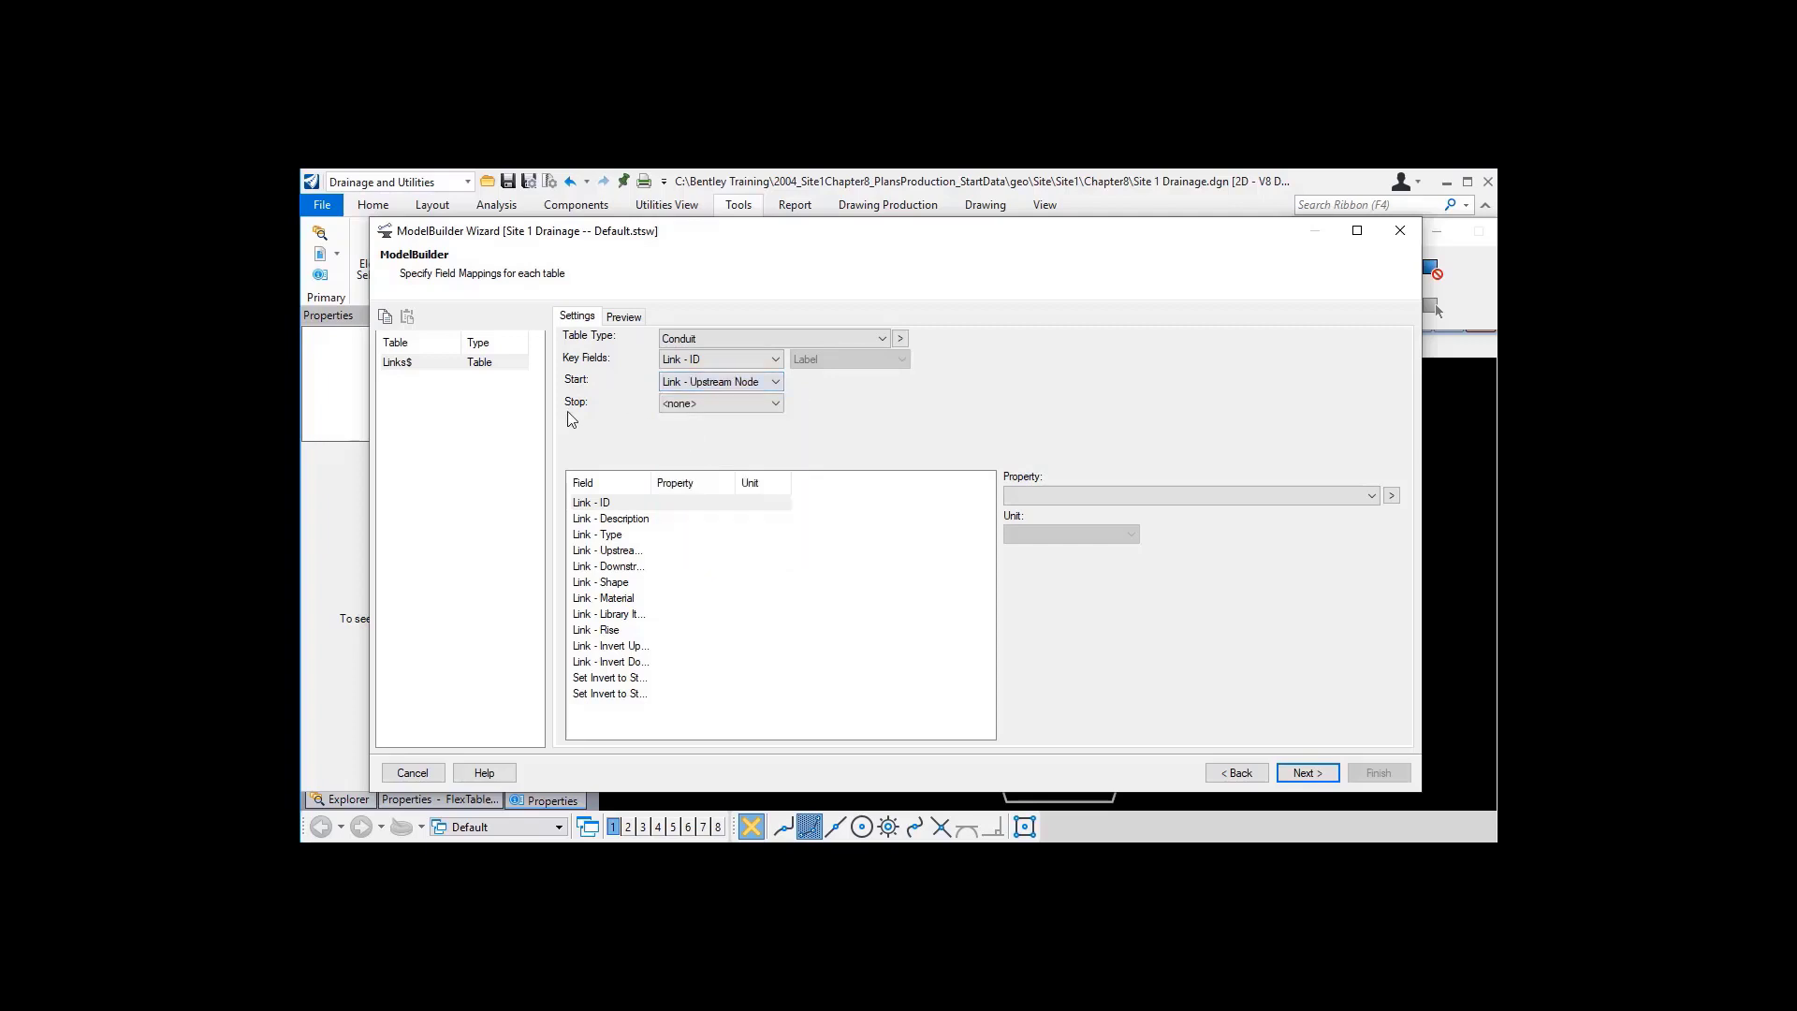
click(700, 402)
click(711, 482)
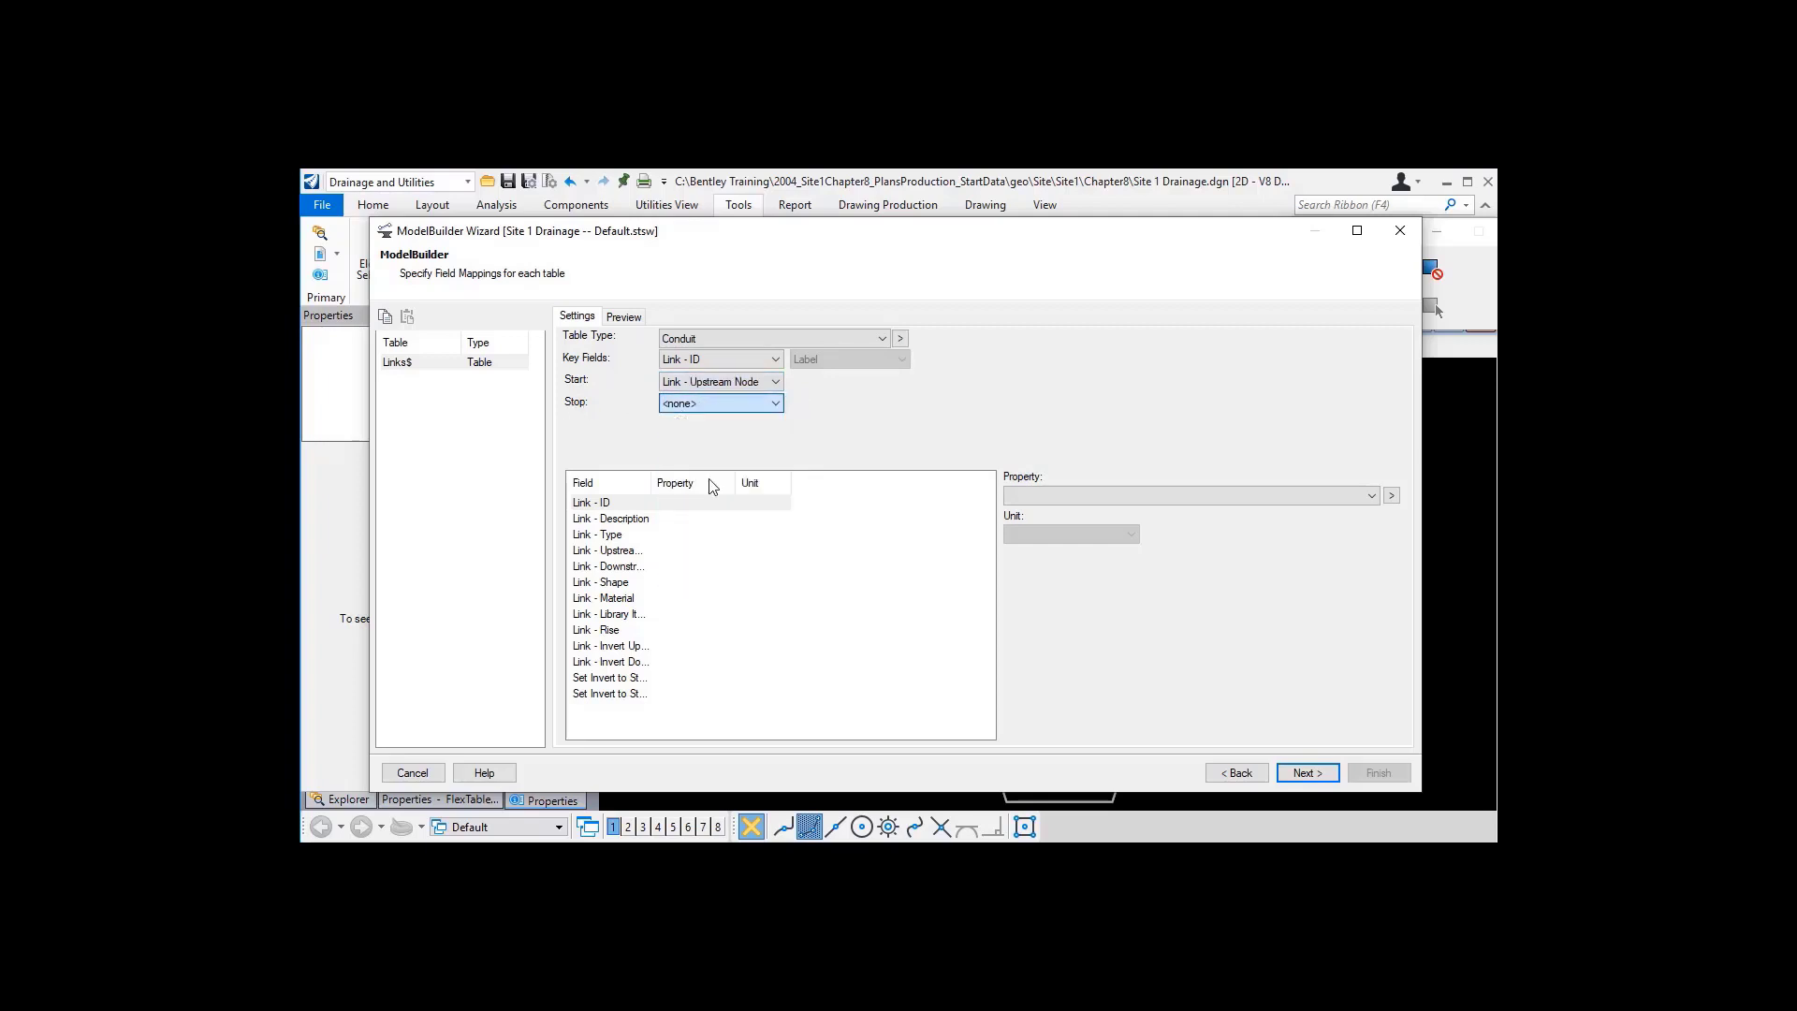
- Map Link - Invert Upstream to the Invert (Start) property and Link - Invert Downstream to Invert (Stop)
drag(650, 477, 700, 481)
click(643, 647)
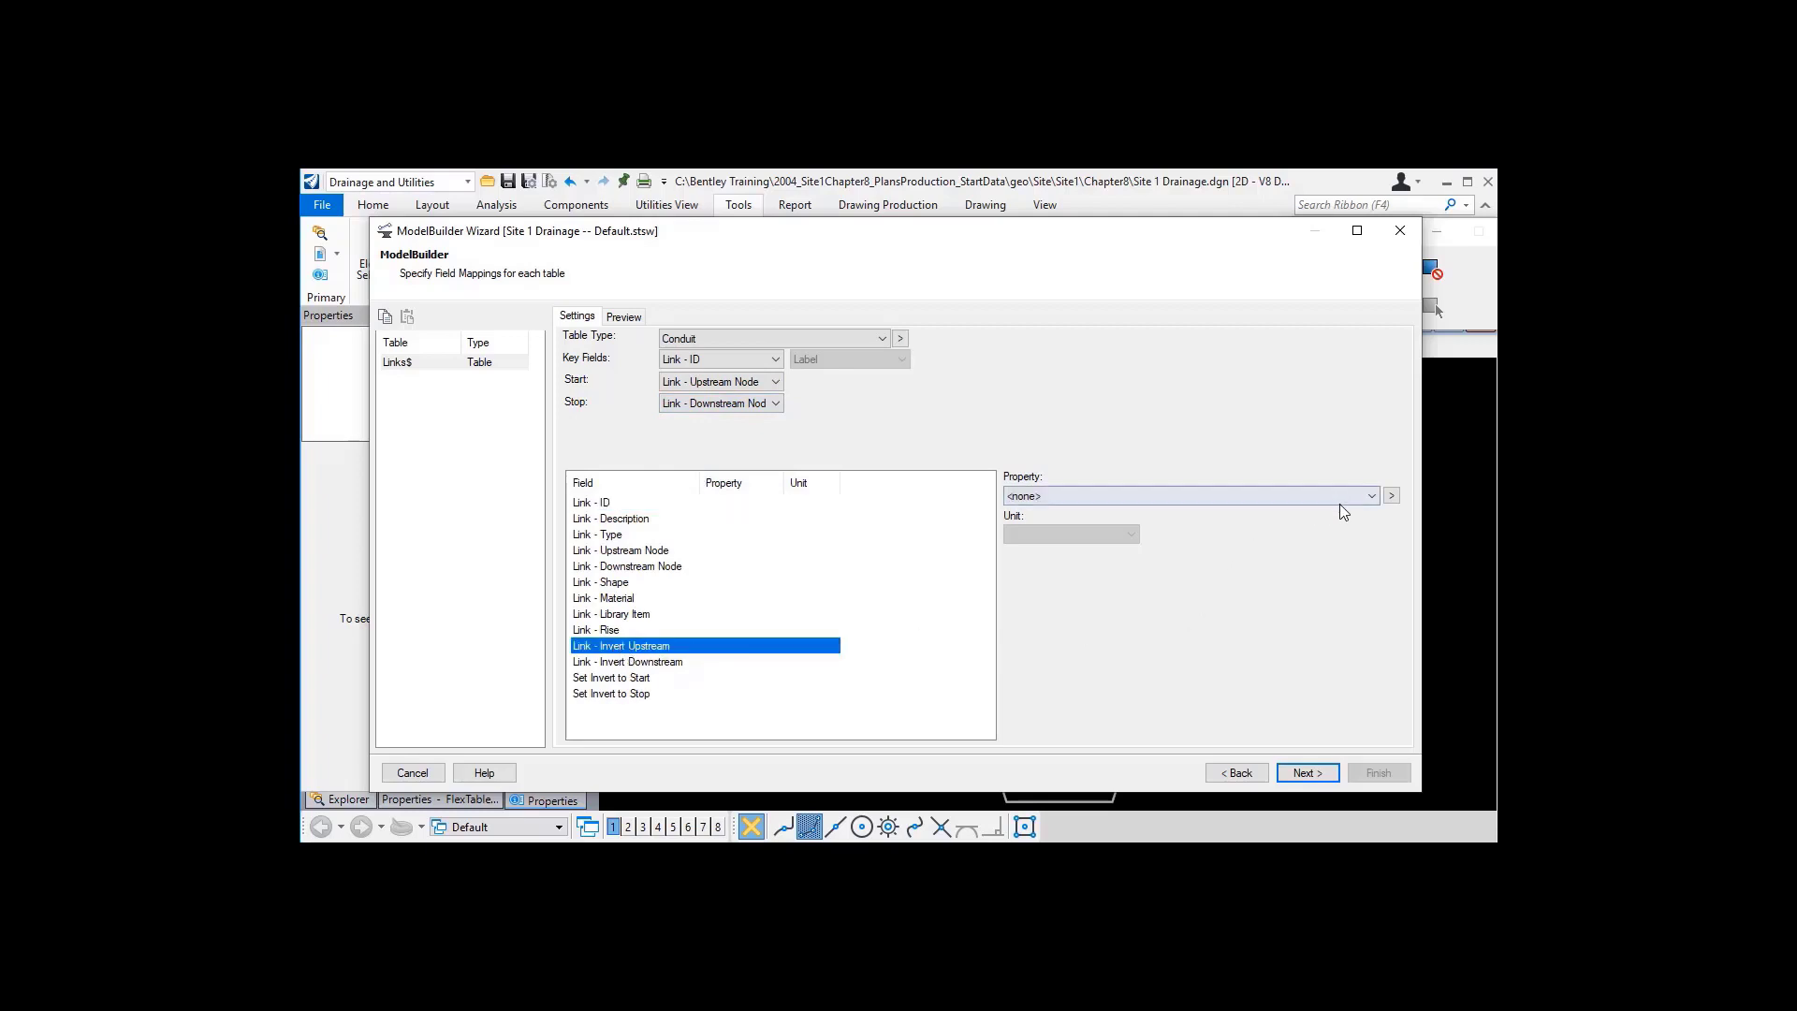
click(1372, 496)
drag(1372, 538, 1372, 706)
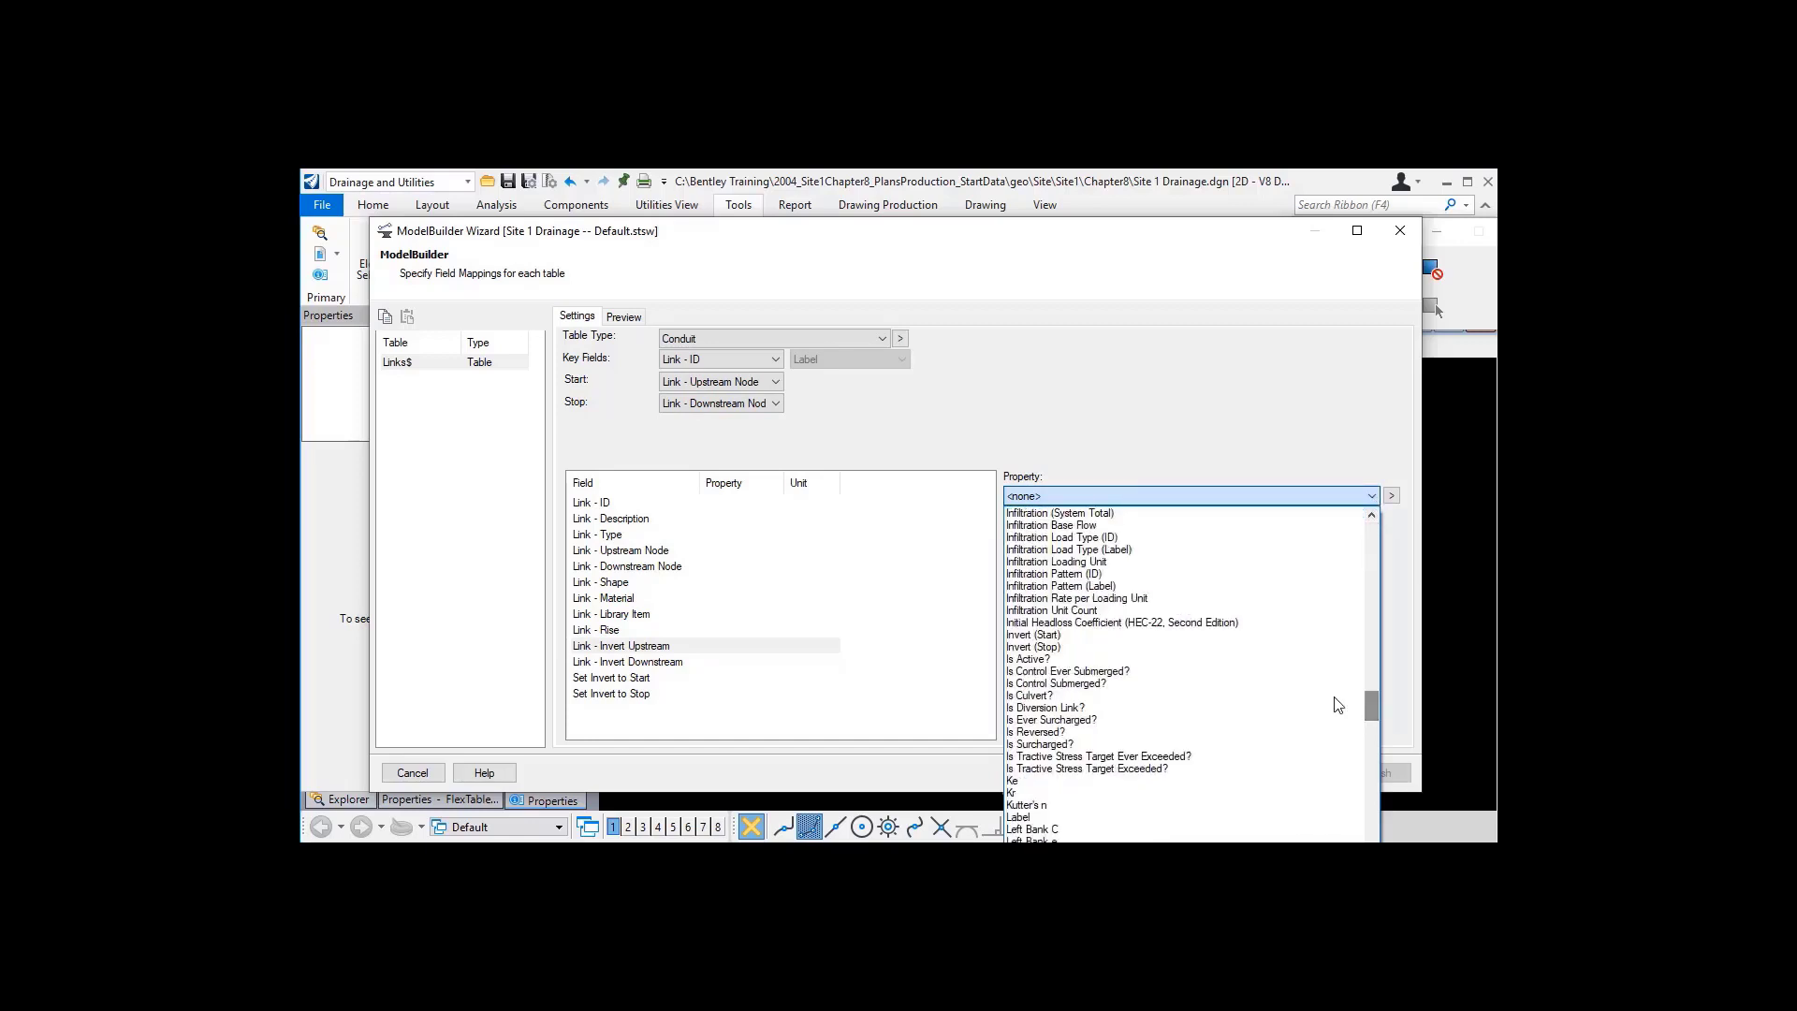
click(1050, 636)
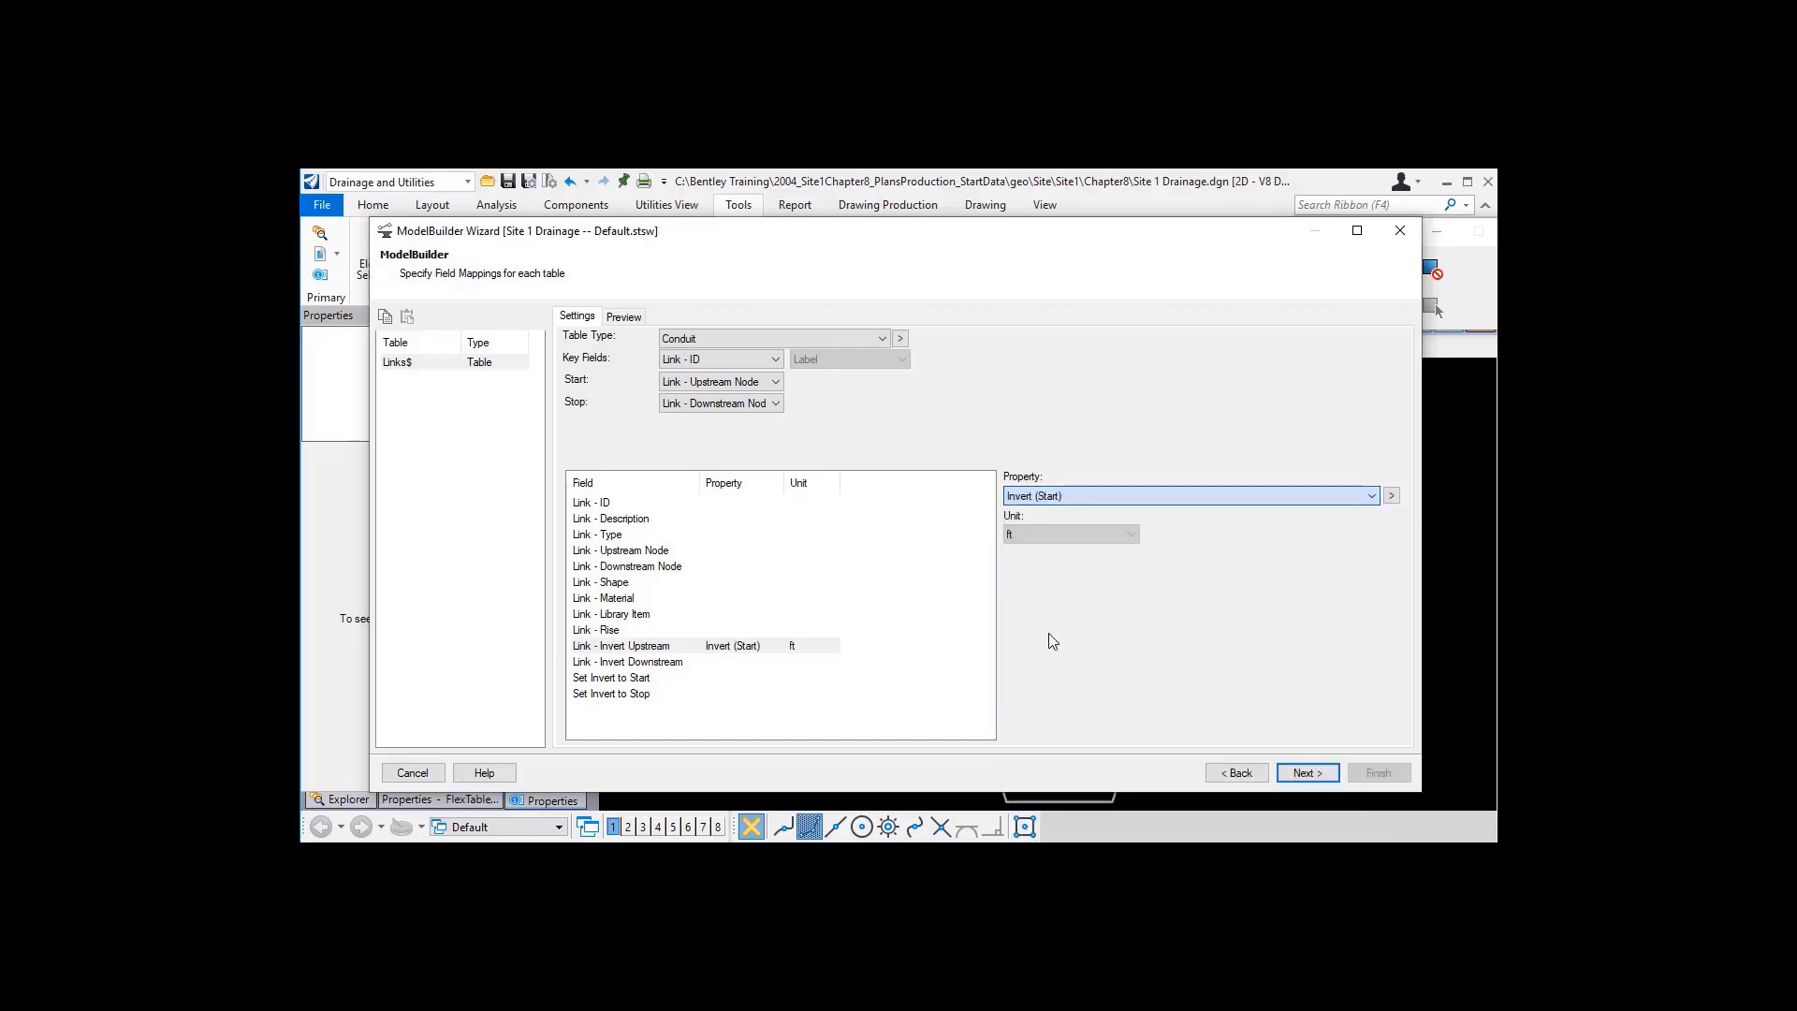
click(672, 663)
click(1366, 496)
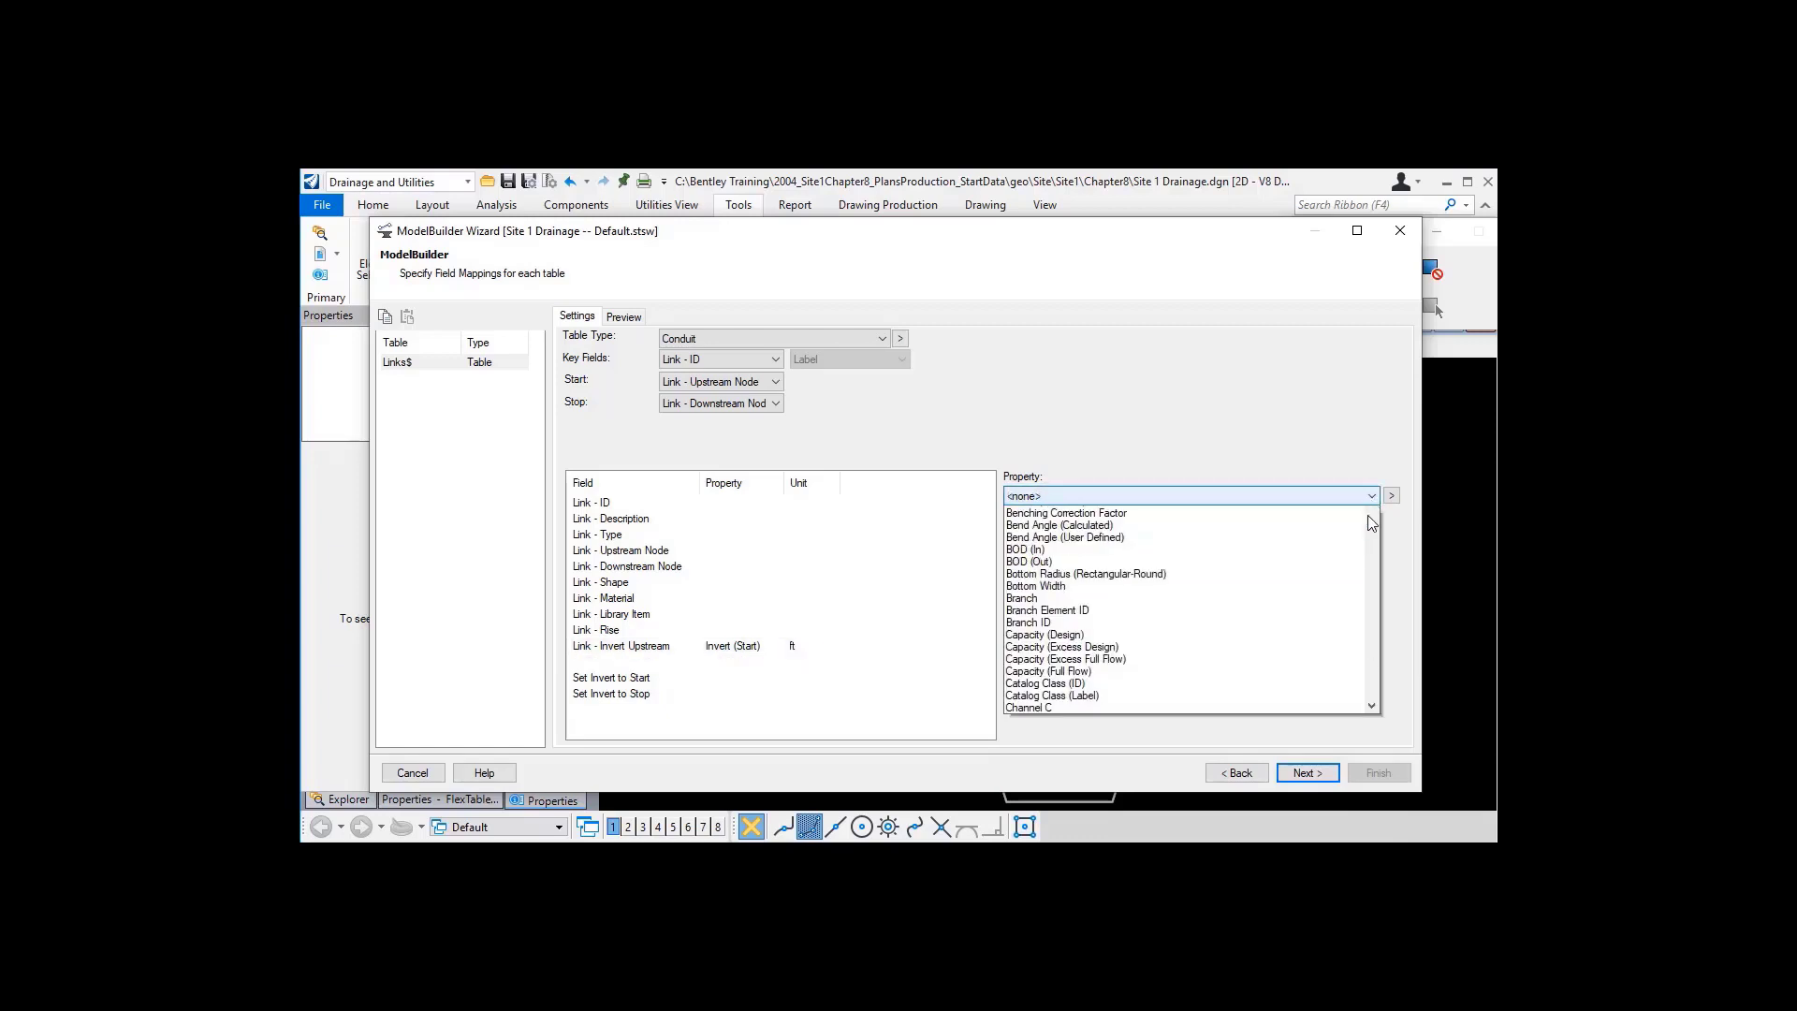
drag(1372, 532, 1366, 709)
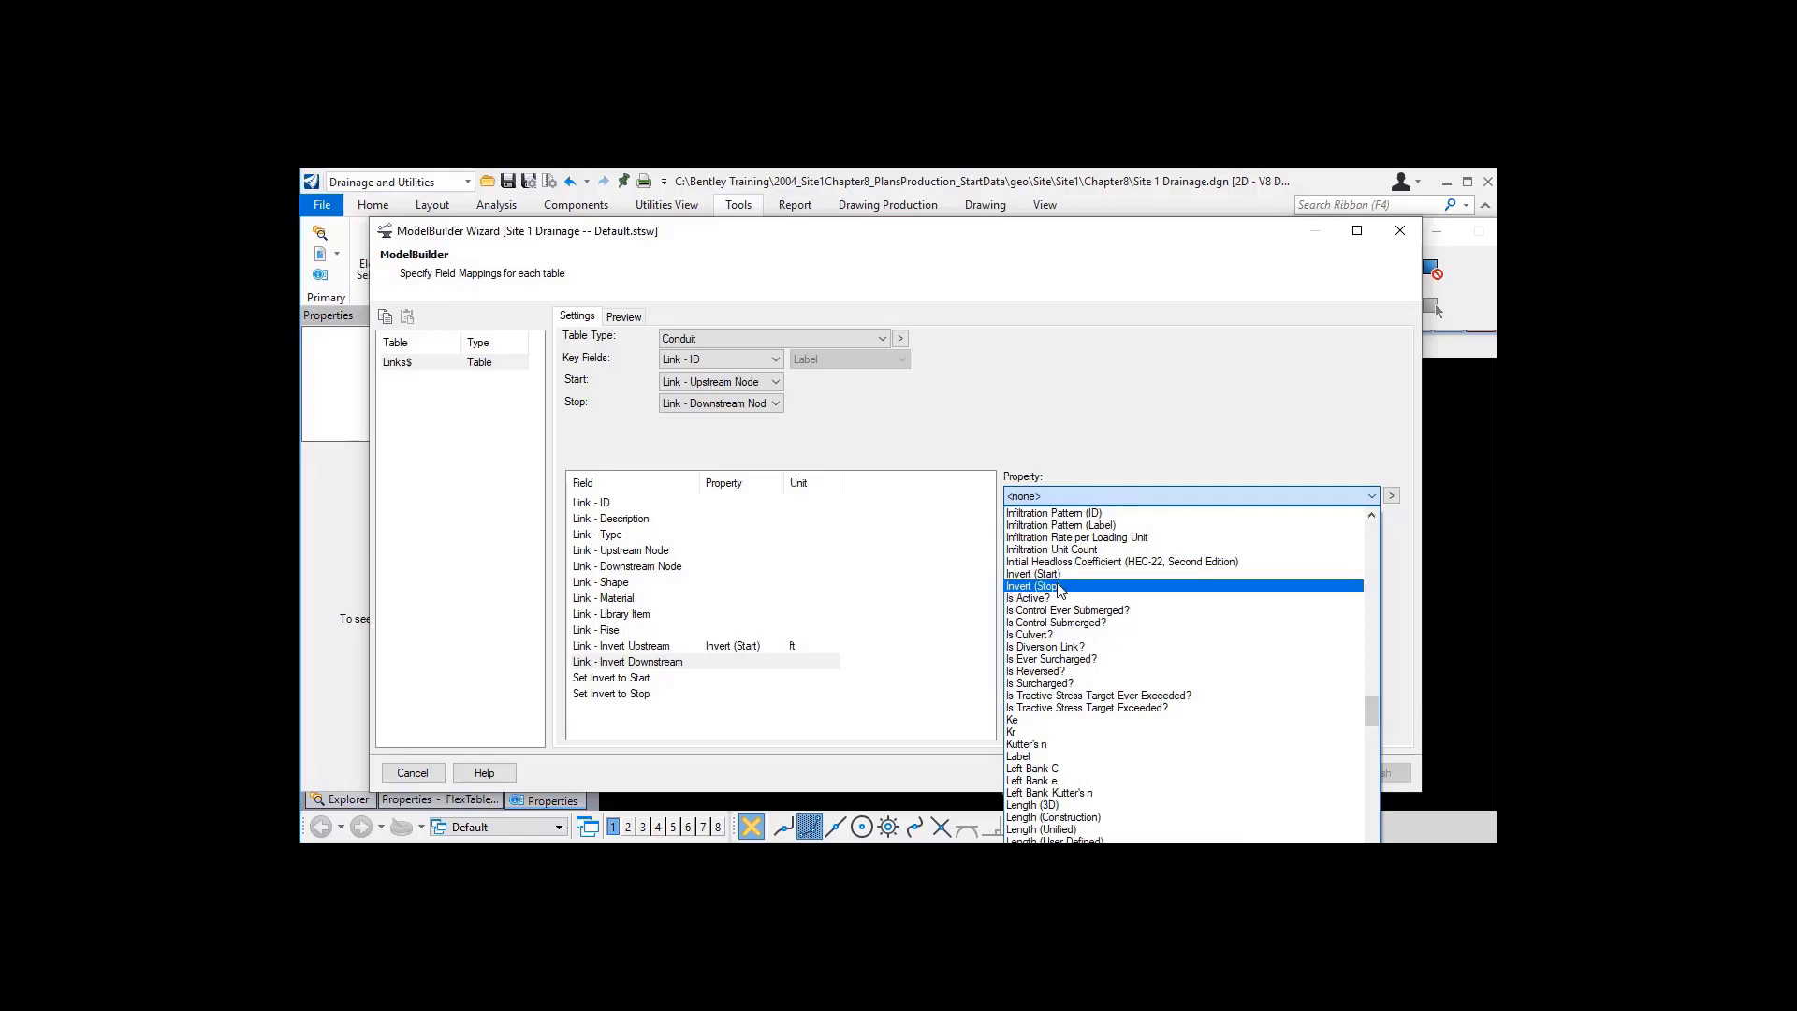
click(1061, 587)
- Map the Set Invert to Start field to Set Invert to Start? and the Set Invert to Stop field to Set Invert to Stop?
click(606, 683)
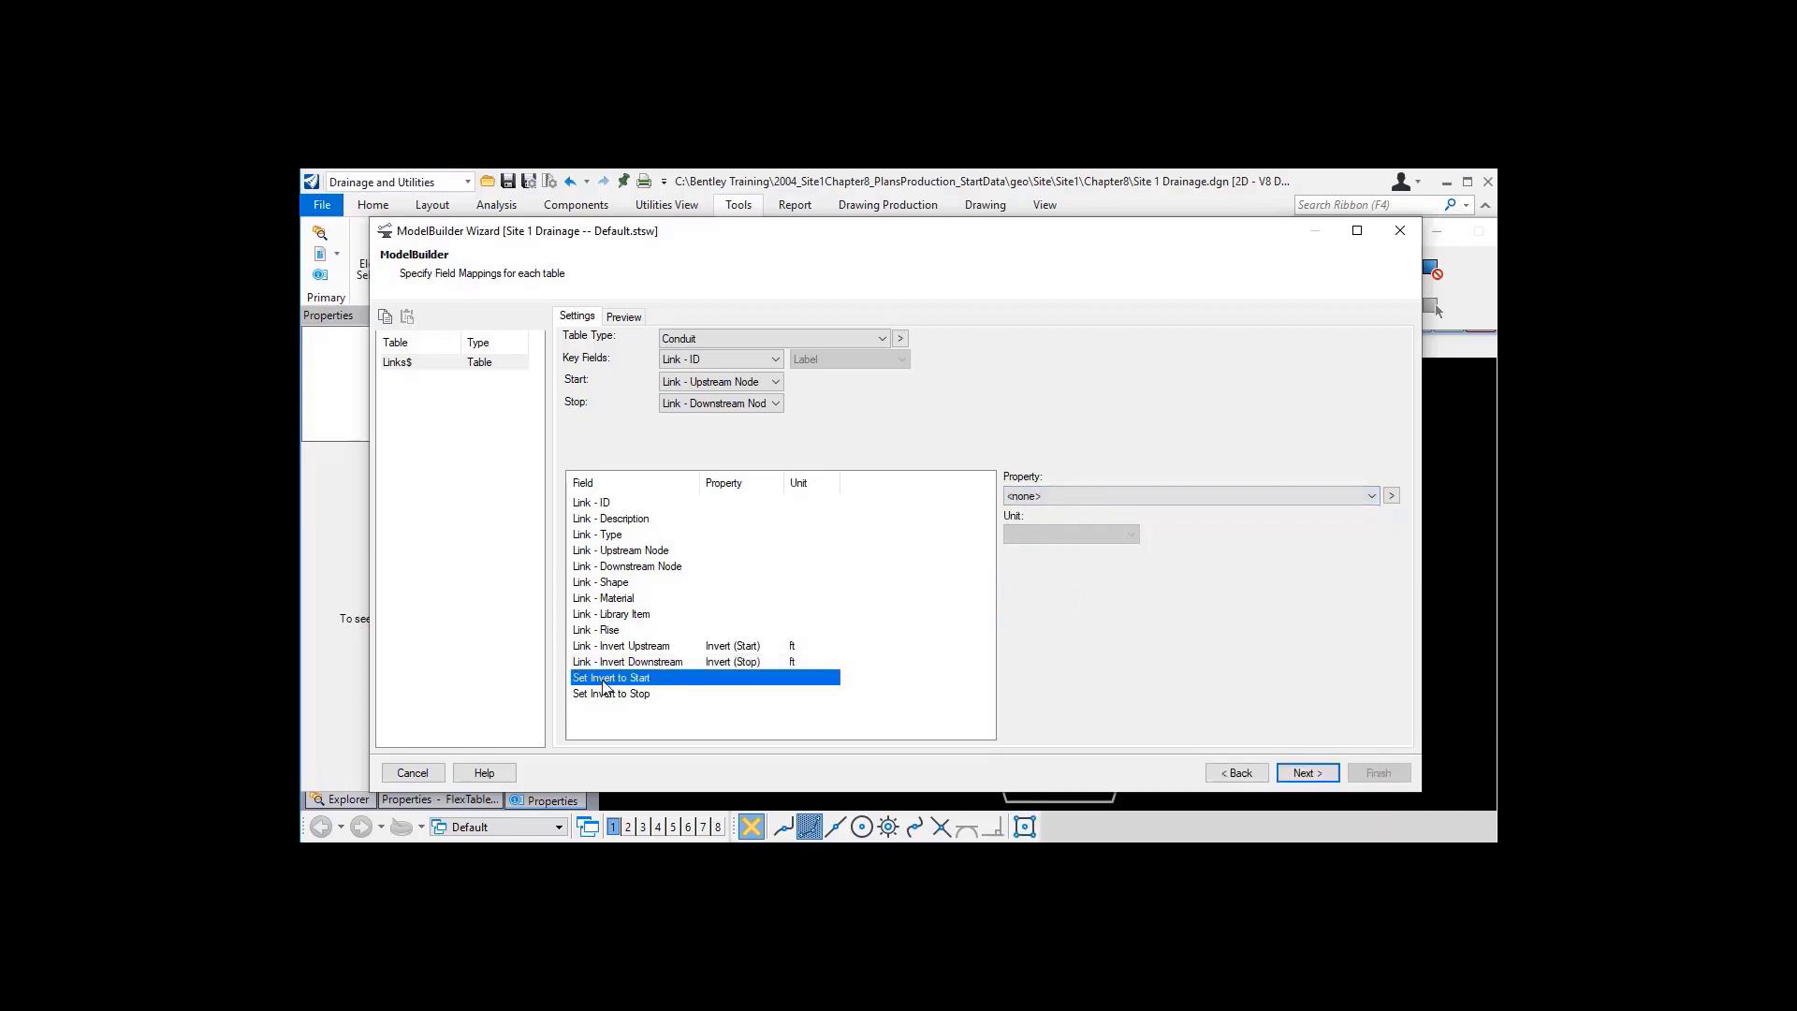
click(1371, 497)
drag(1372, 524, 1347, 773)
click(1050, 697)
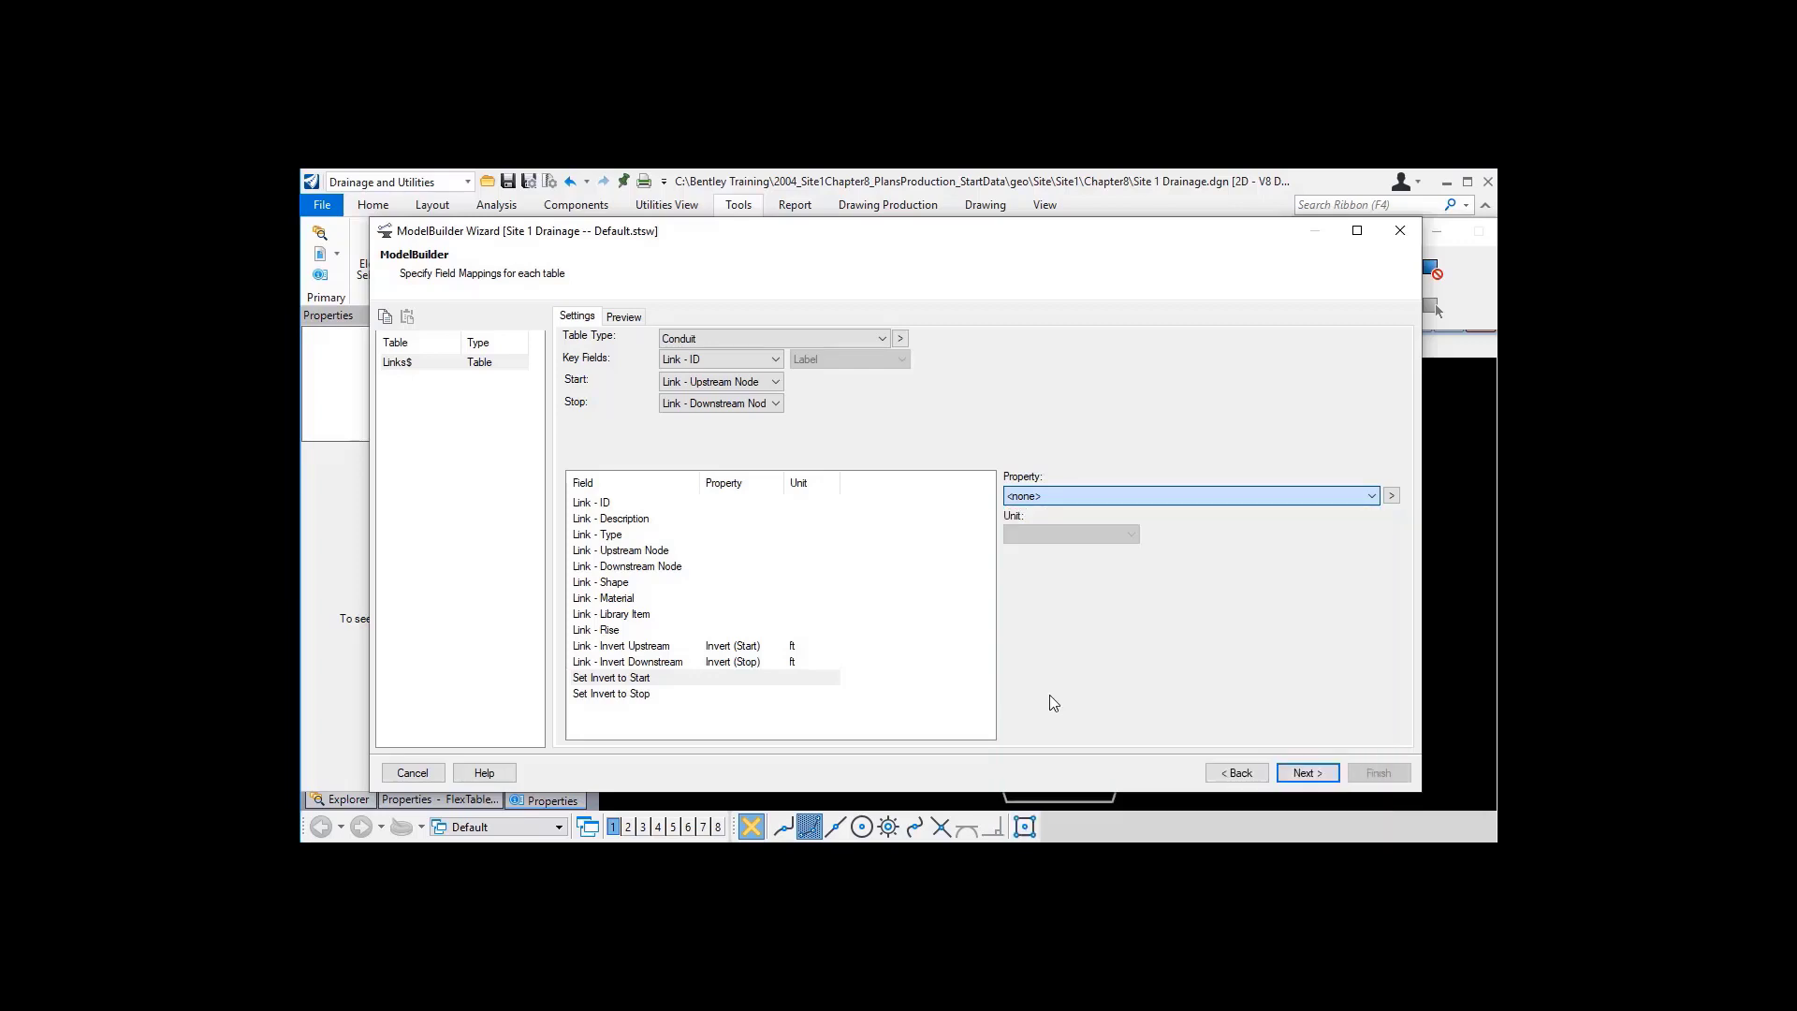
click(613, 697)
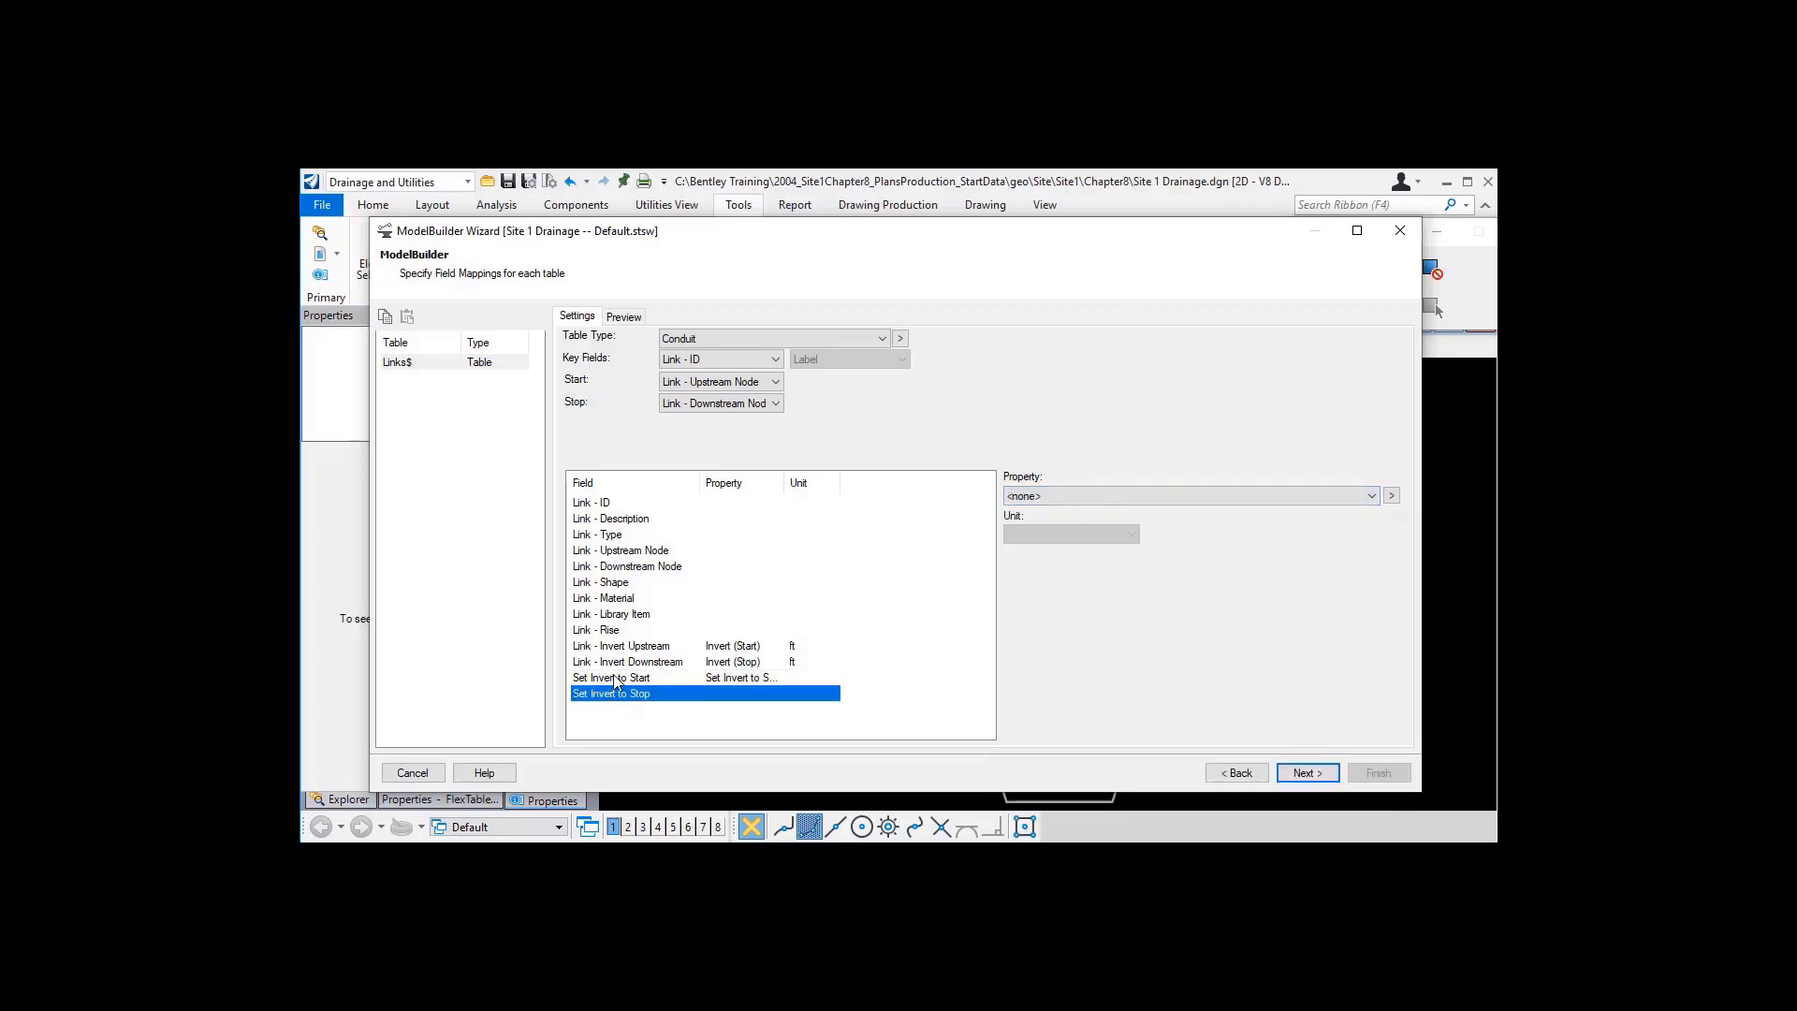
click(1372, 495)
drag(1372, 548, 1357, 779)
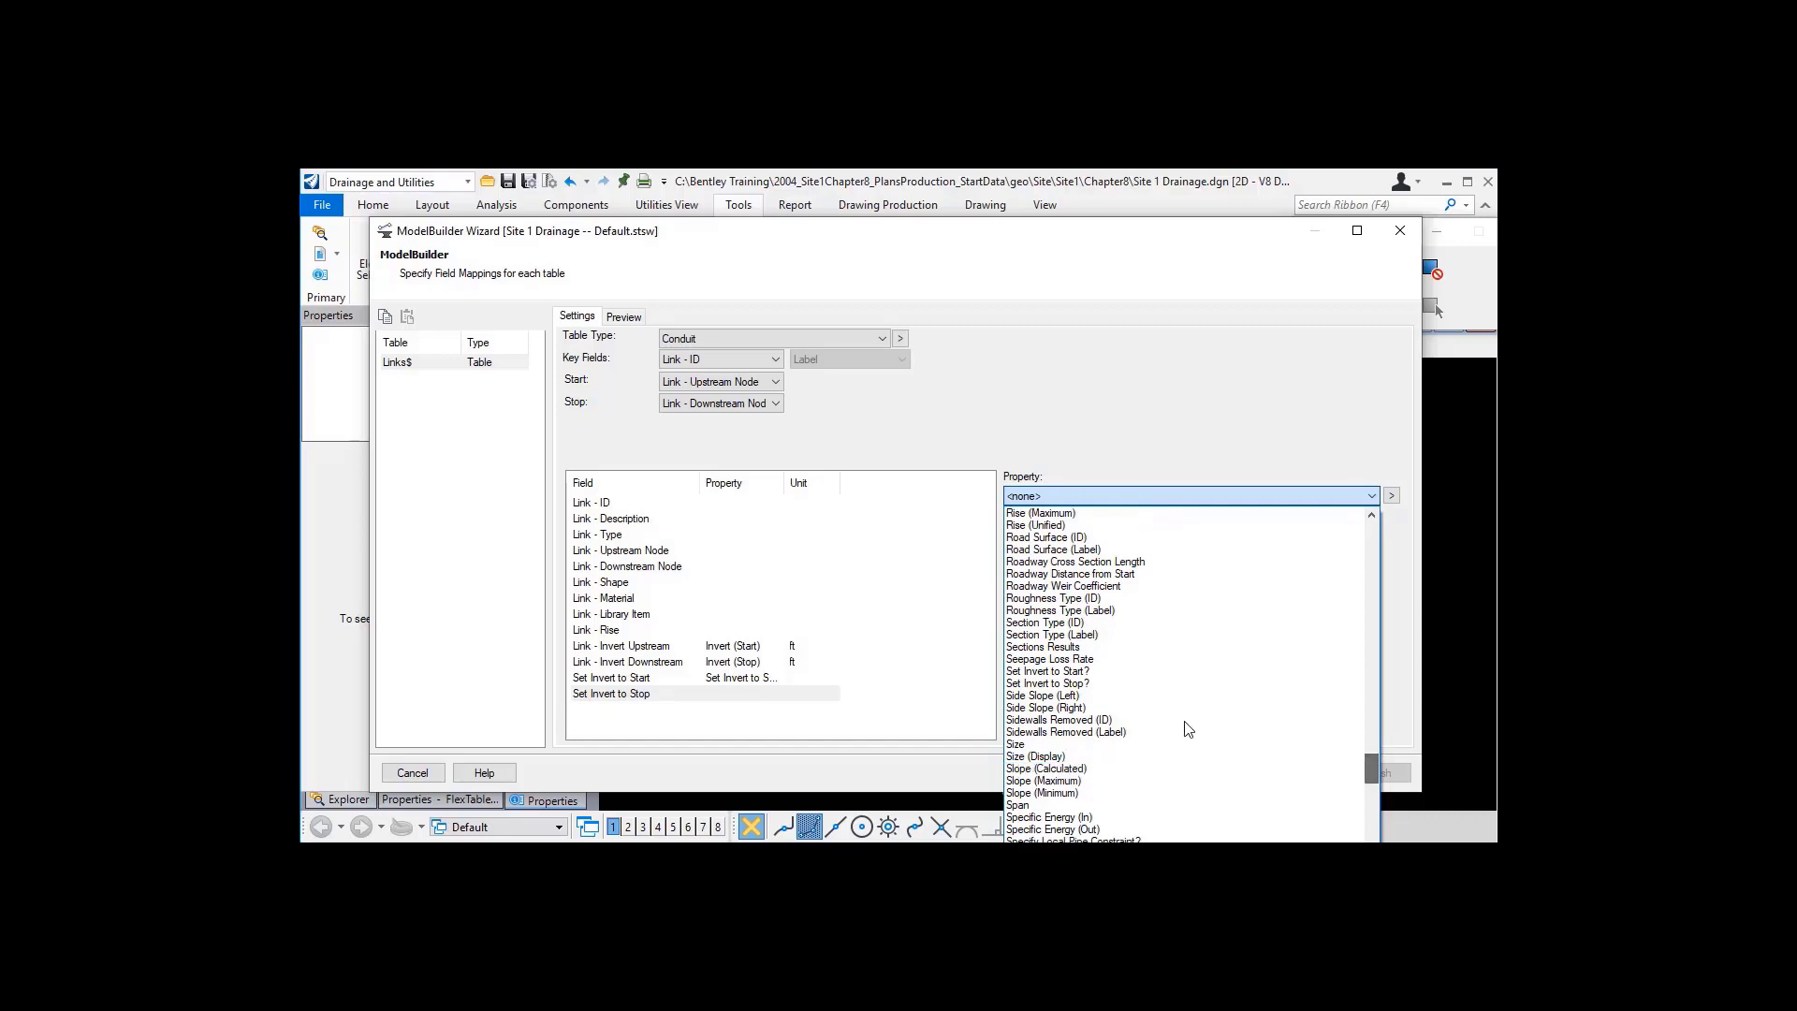
click(1112, 684)
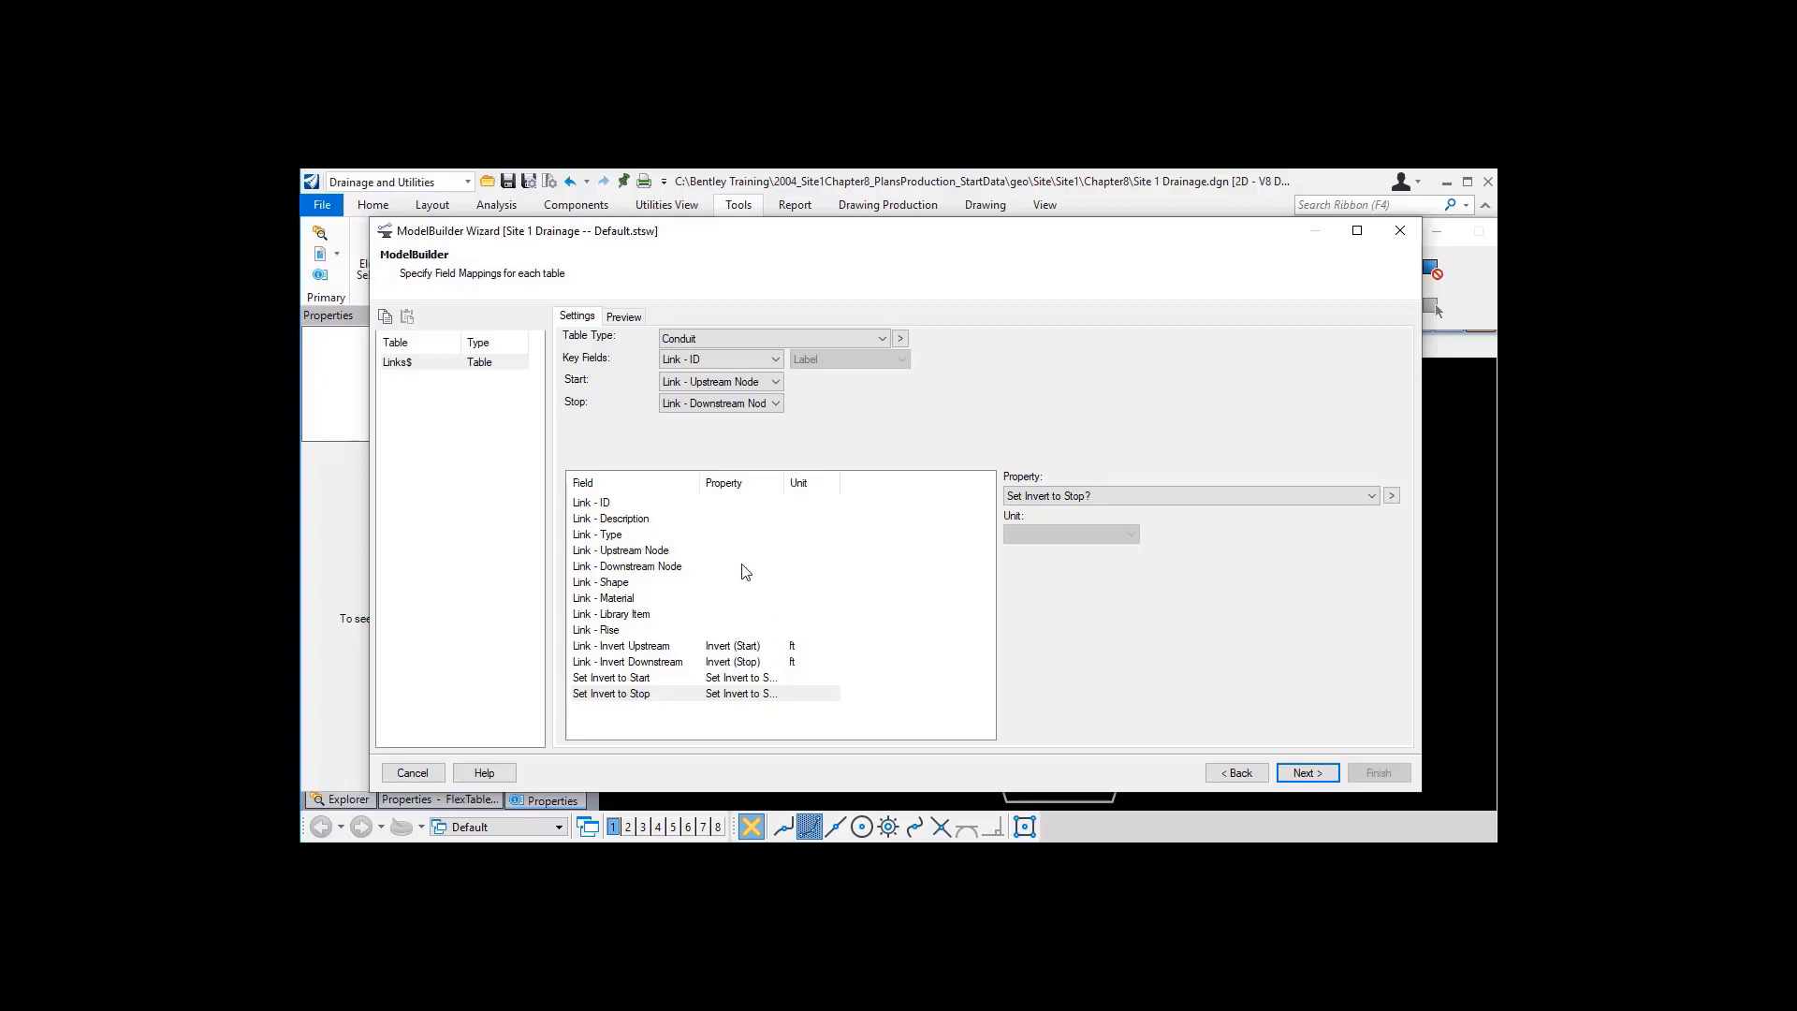
- Preview the Links$ data and map the Link - Rise field to the Diameter property
click(631, 319)
click(568, 340)
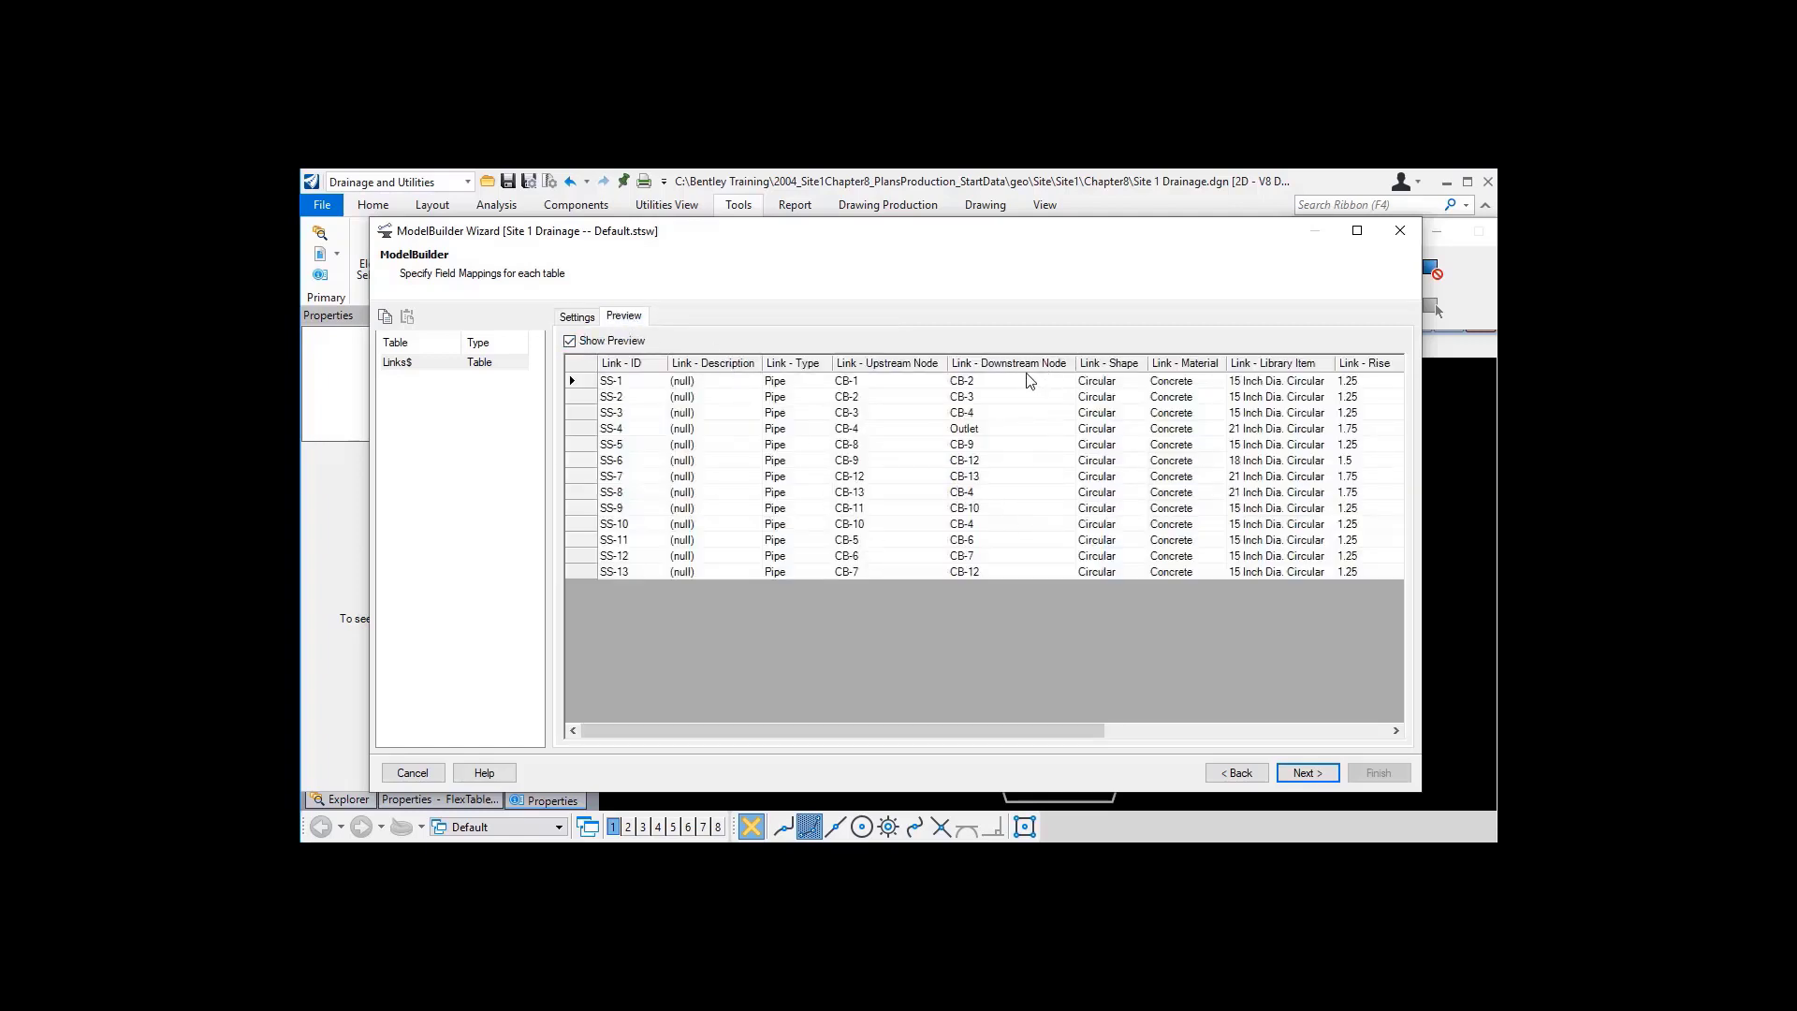
click(583, 318)
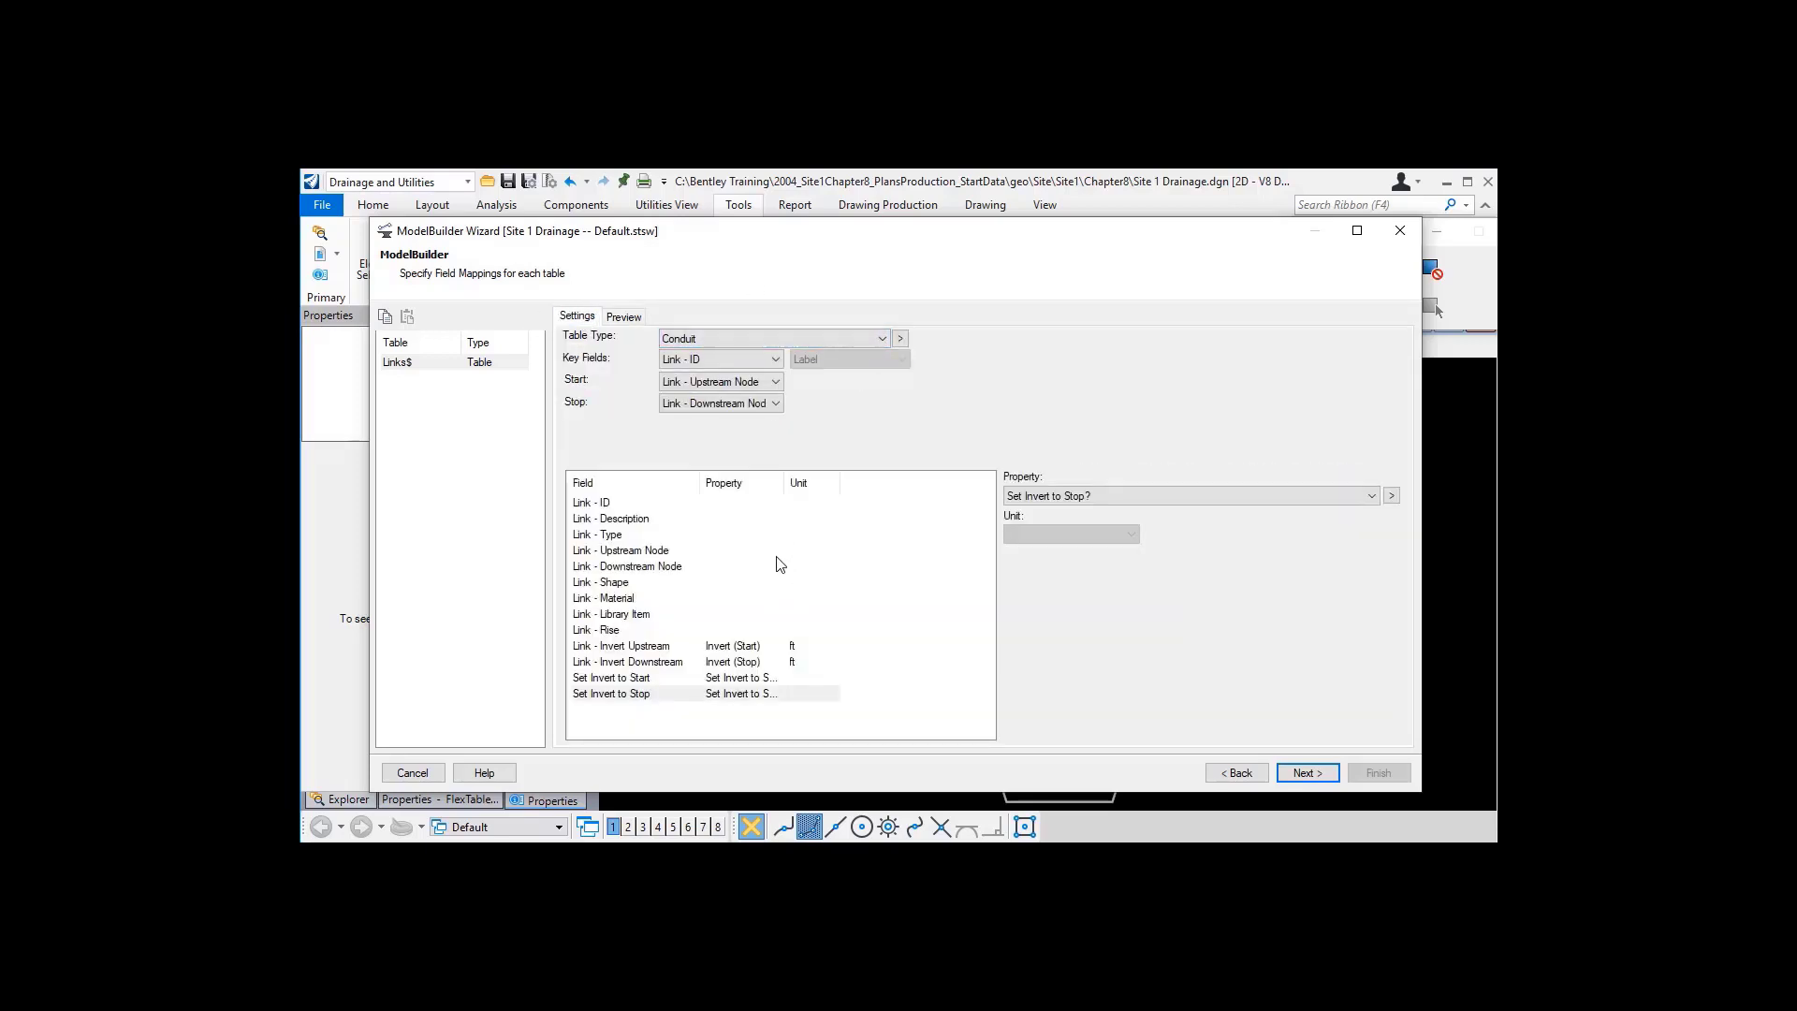
click(604, 632)
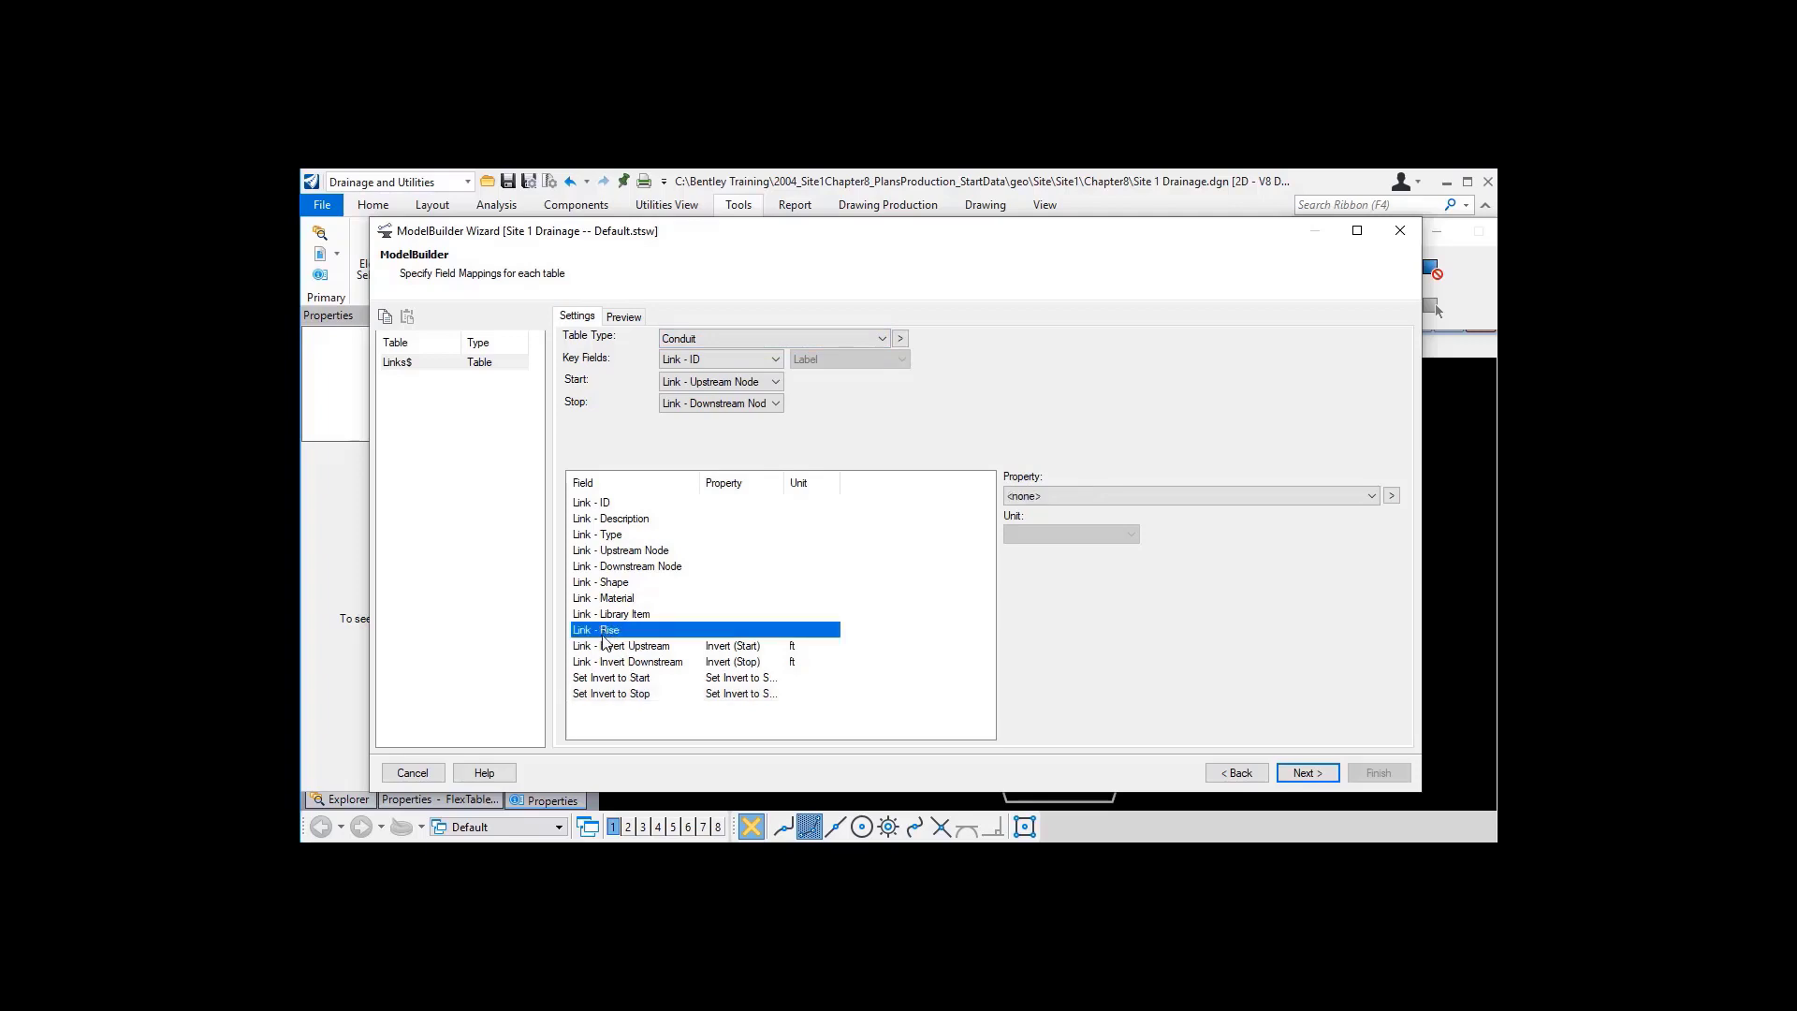
click(1373, 497)
drag(1372, 530, 1270, 589)
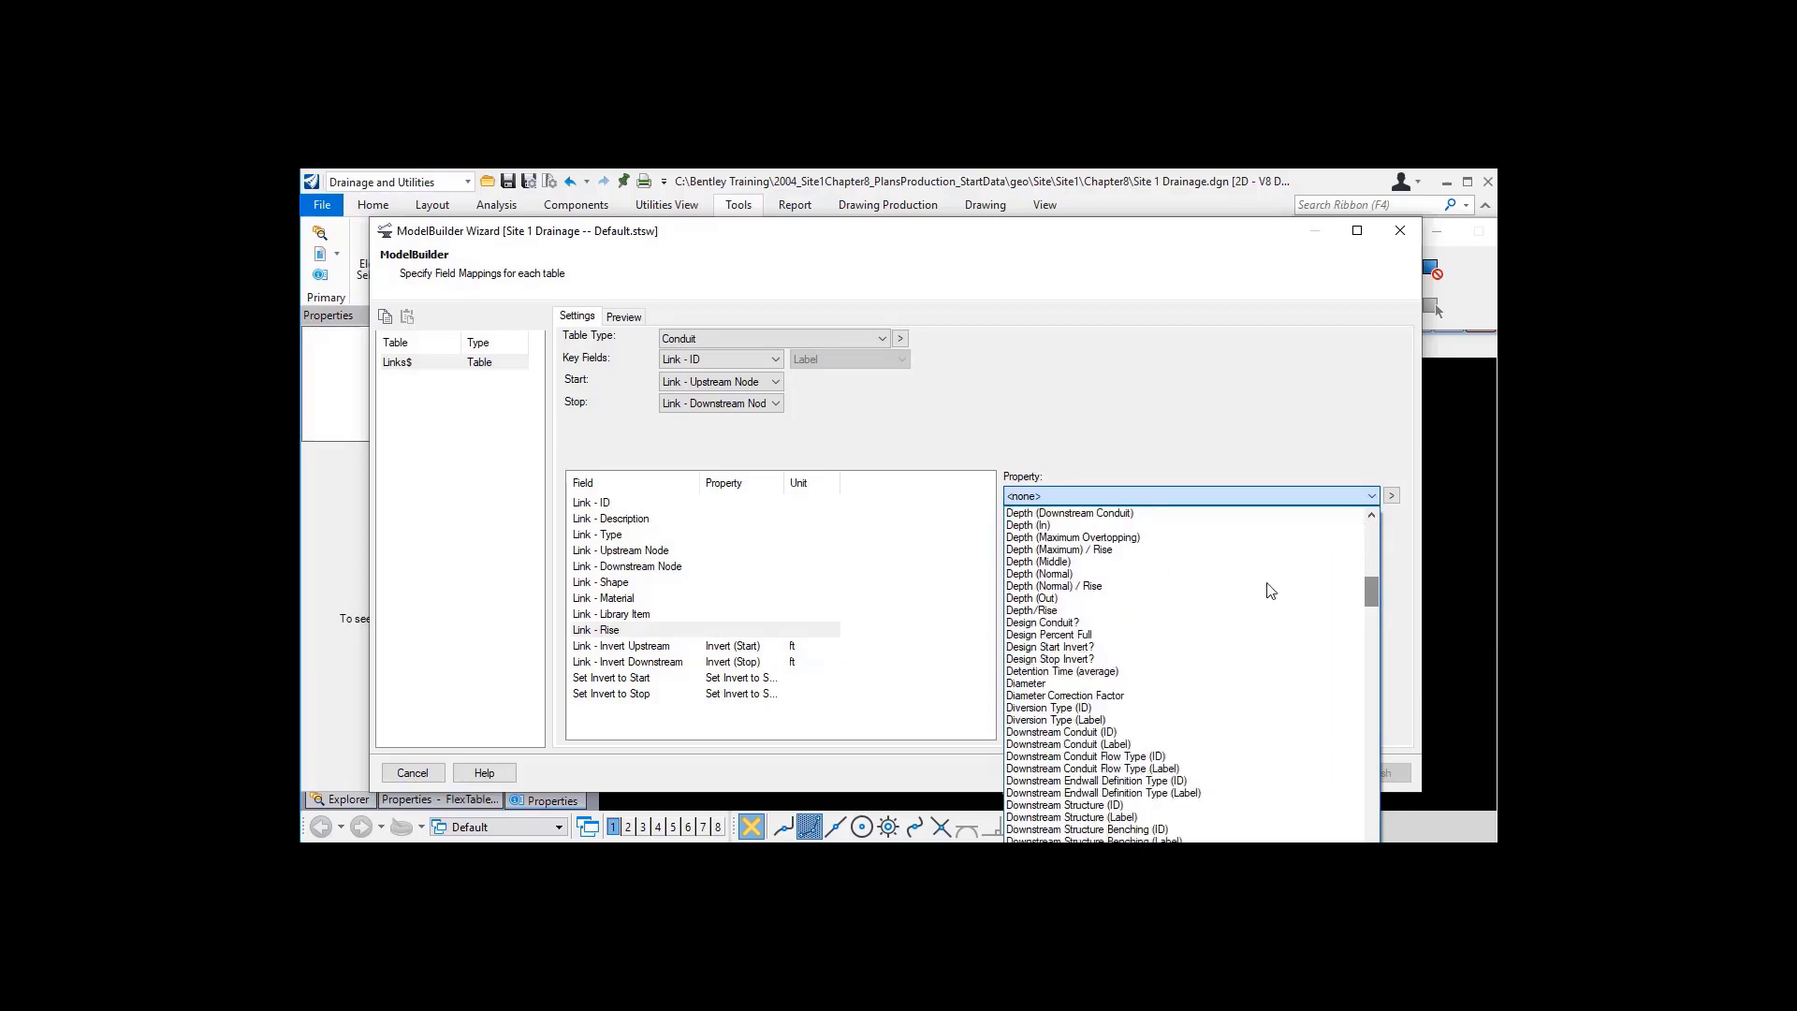
click(1027, 685)
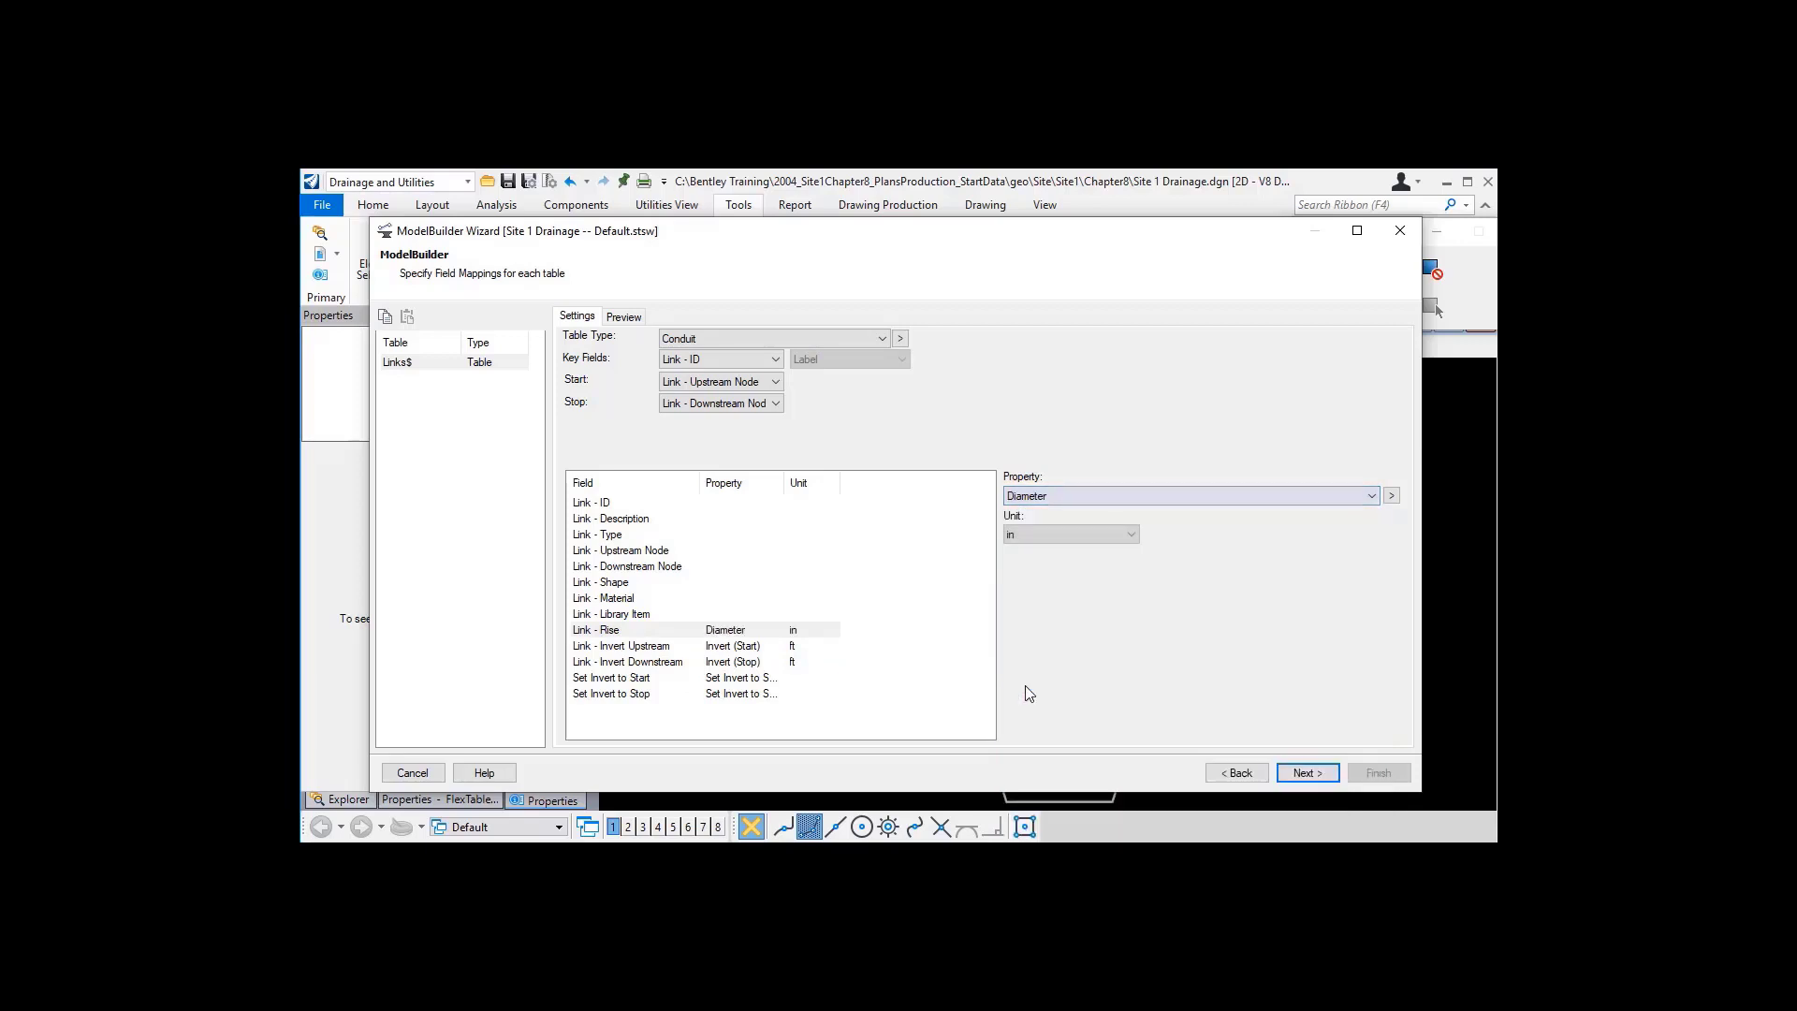
- Check the Link - Rise values in the data preview and set the Diameter mapping's unit to ft
click(624, 318)
click(570, 341)
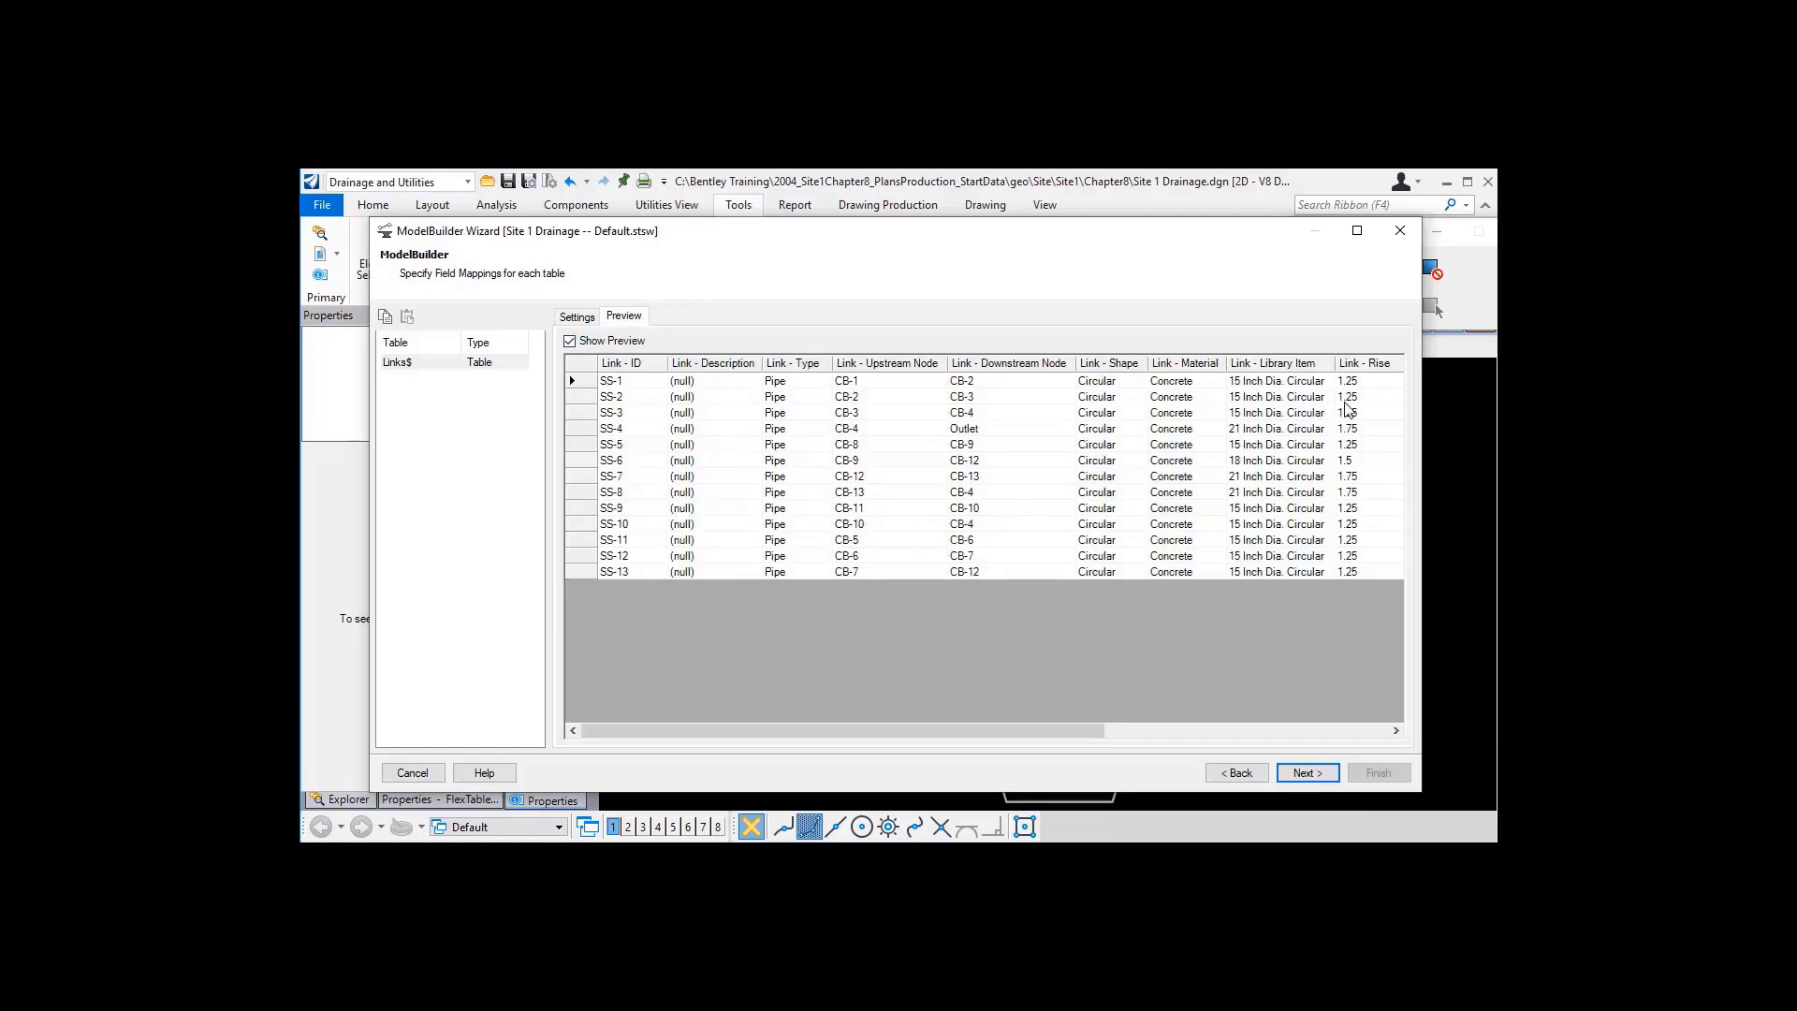
click(577, 316)
click(1070, 535)
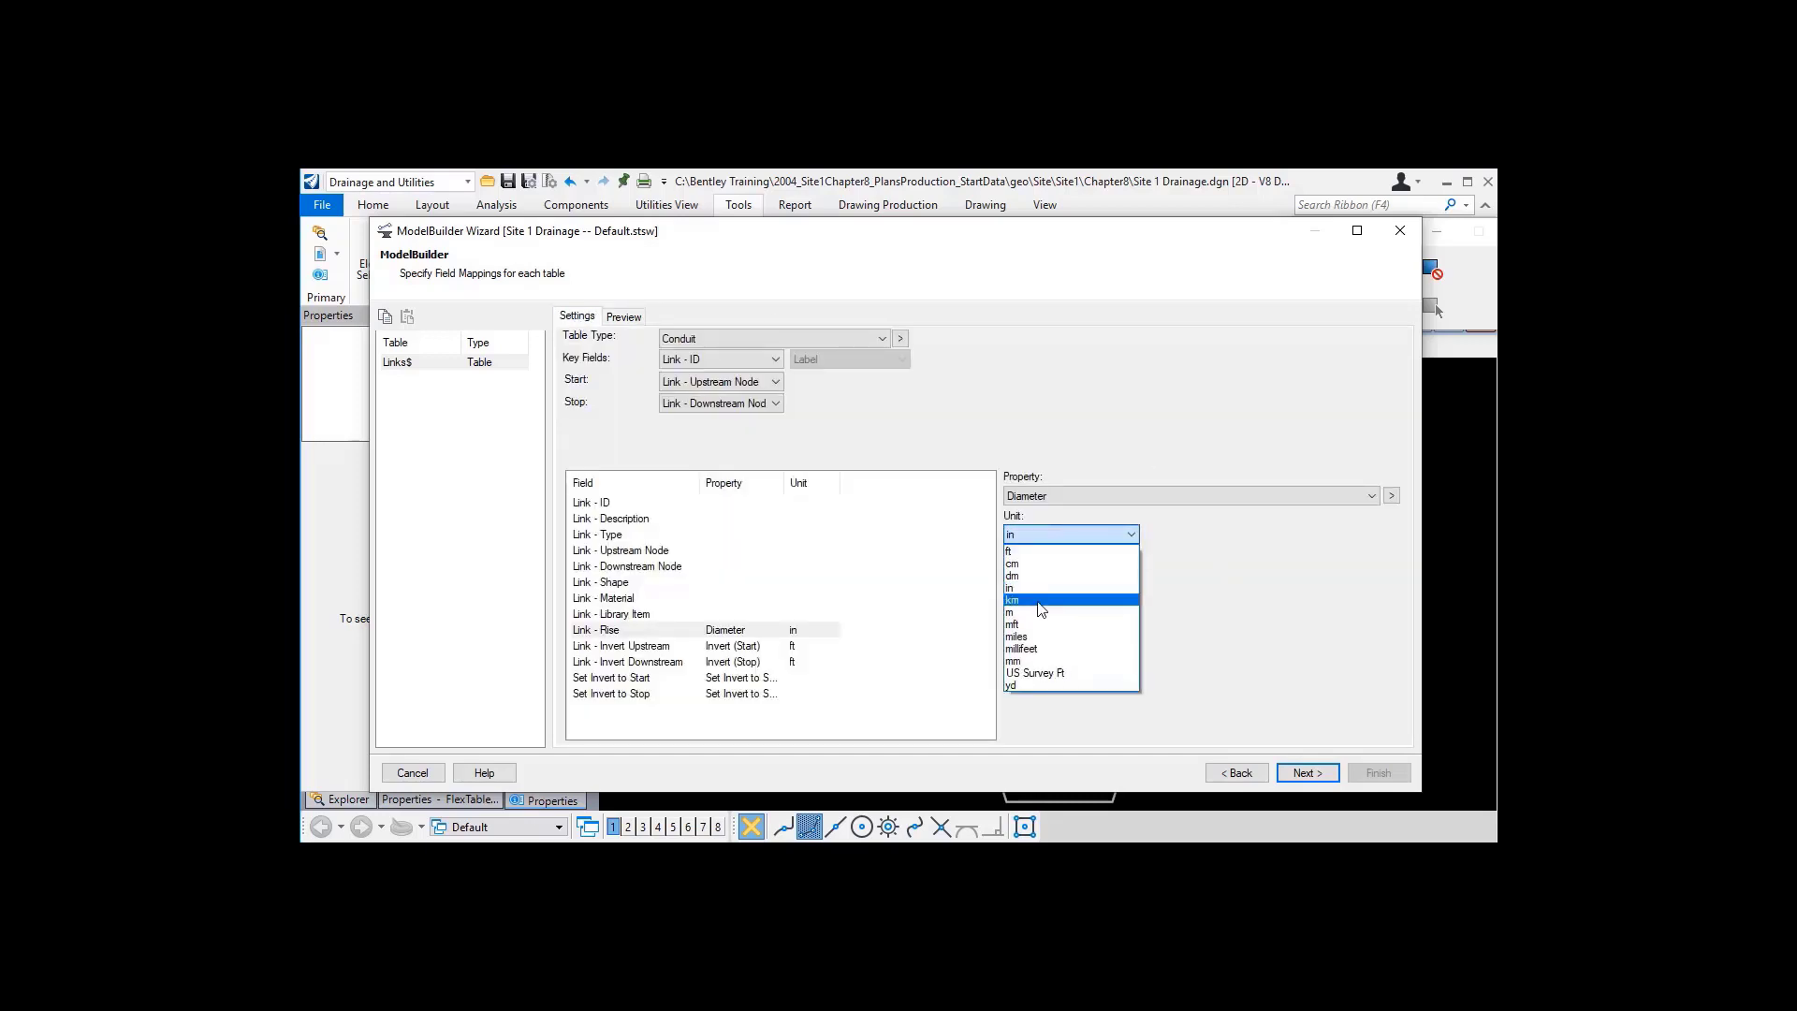
click(1030, 551)
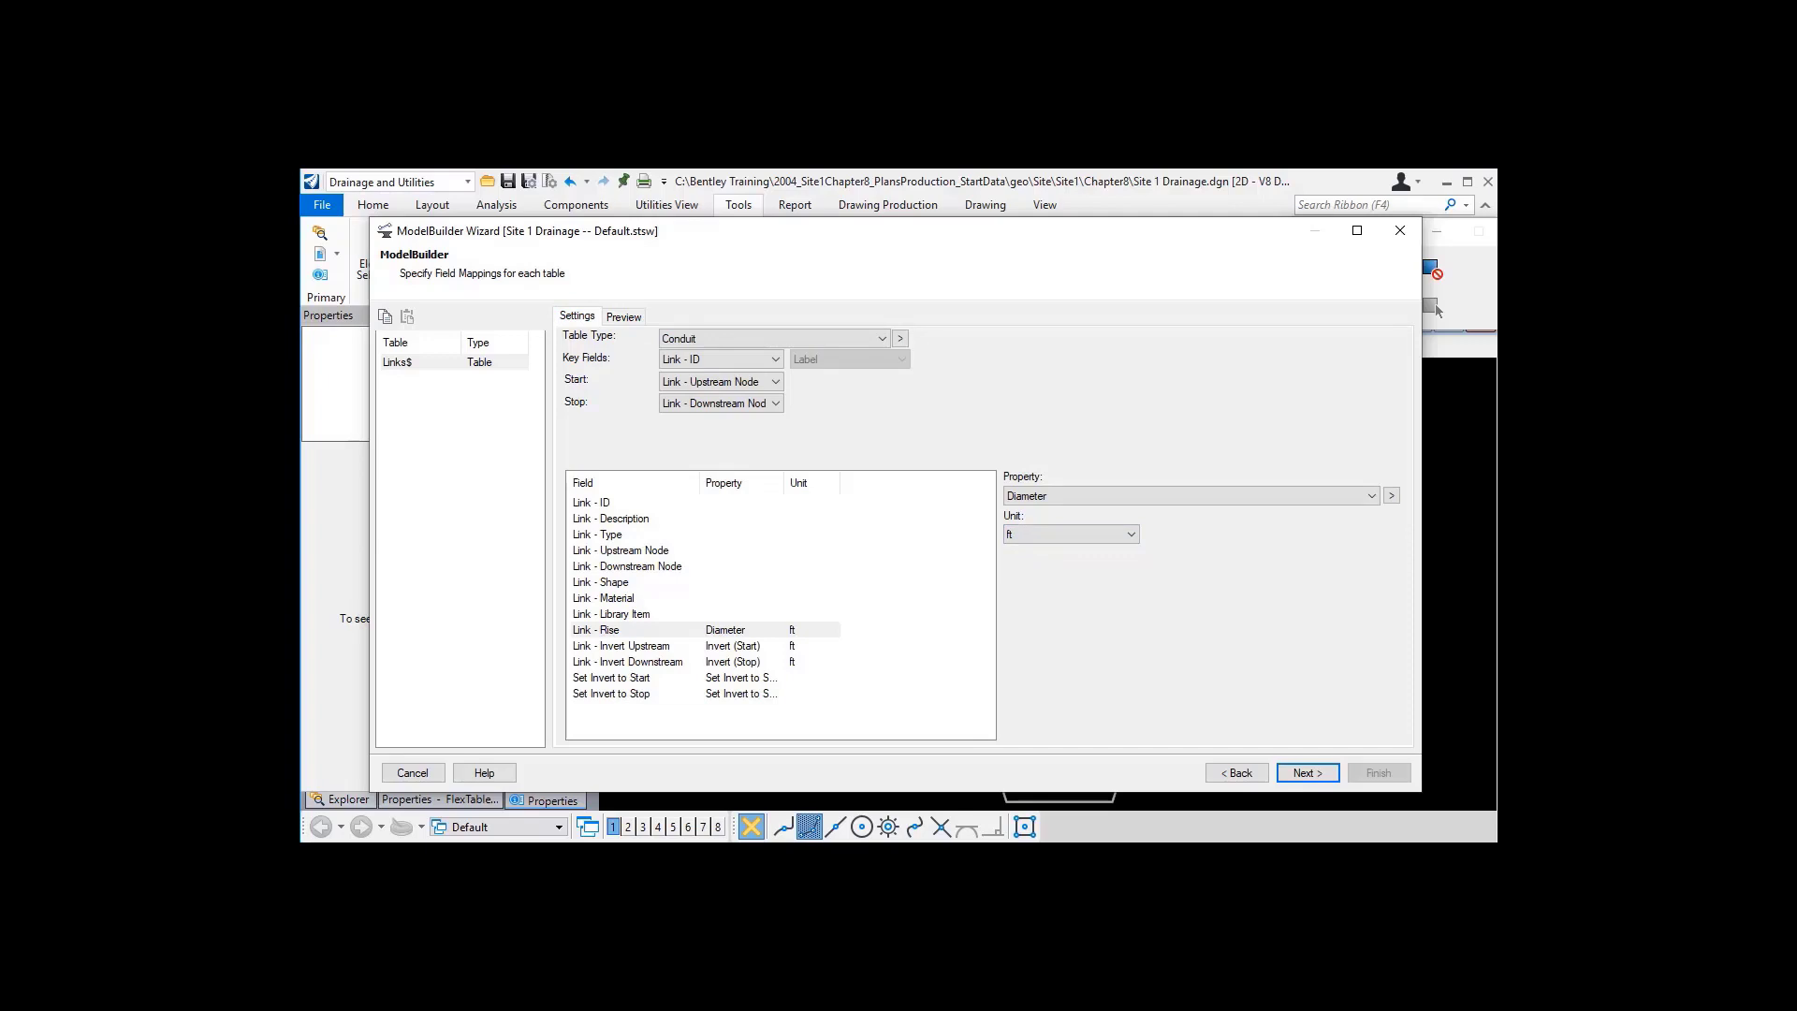
- Review the Links$ data preview again and map the Link - Library Item field to the Notes property
click(624, 318)
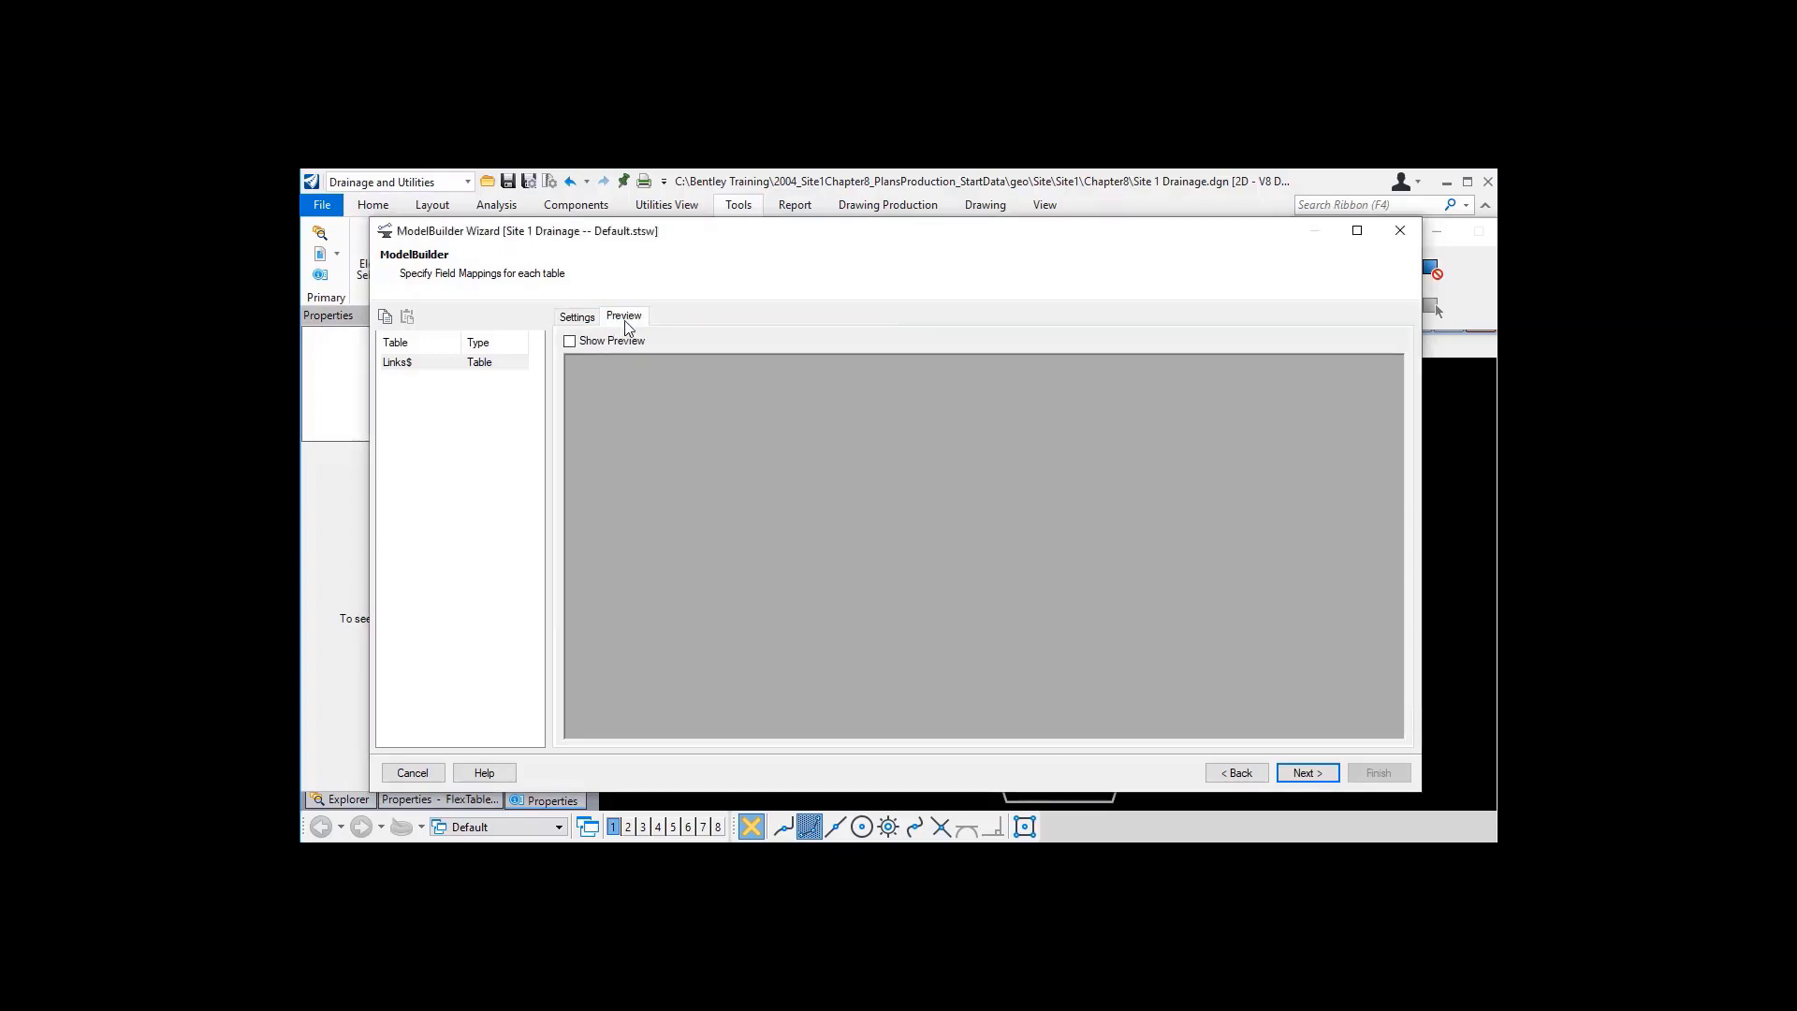
click(570, 341)
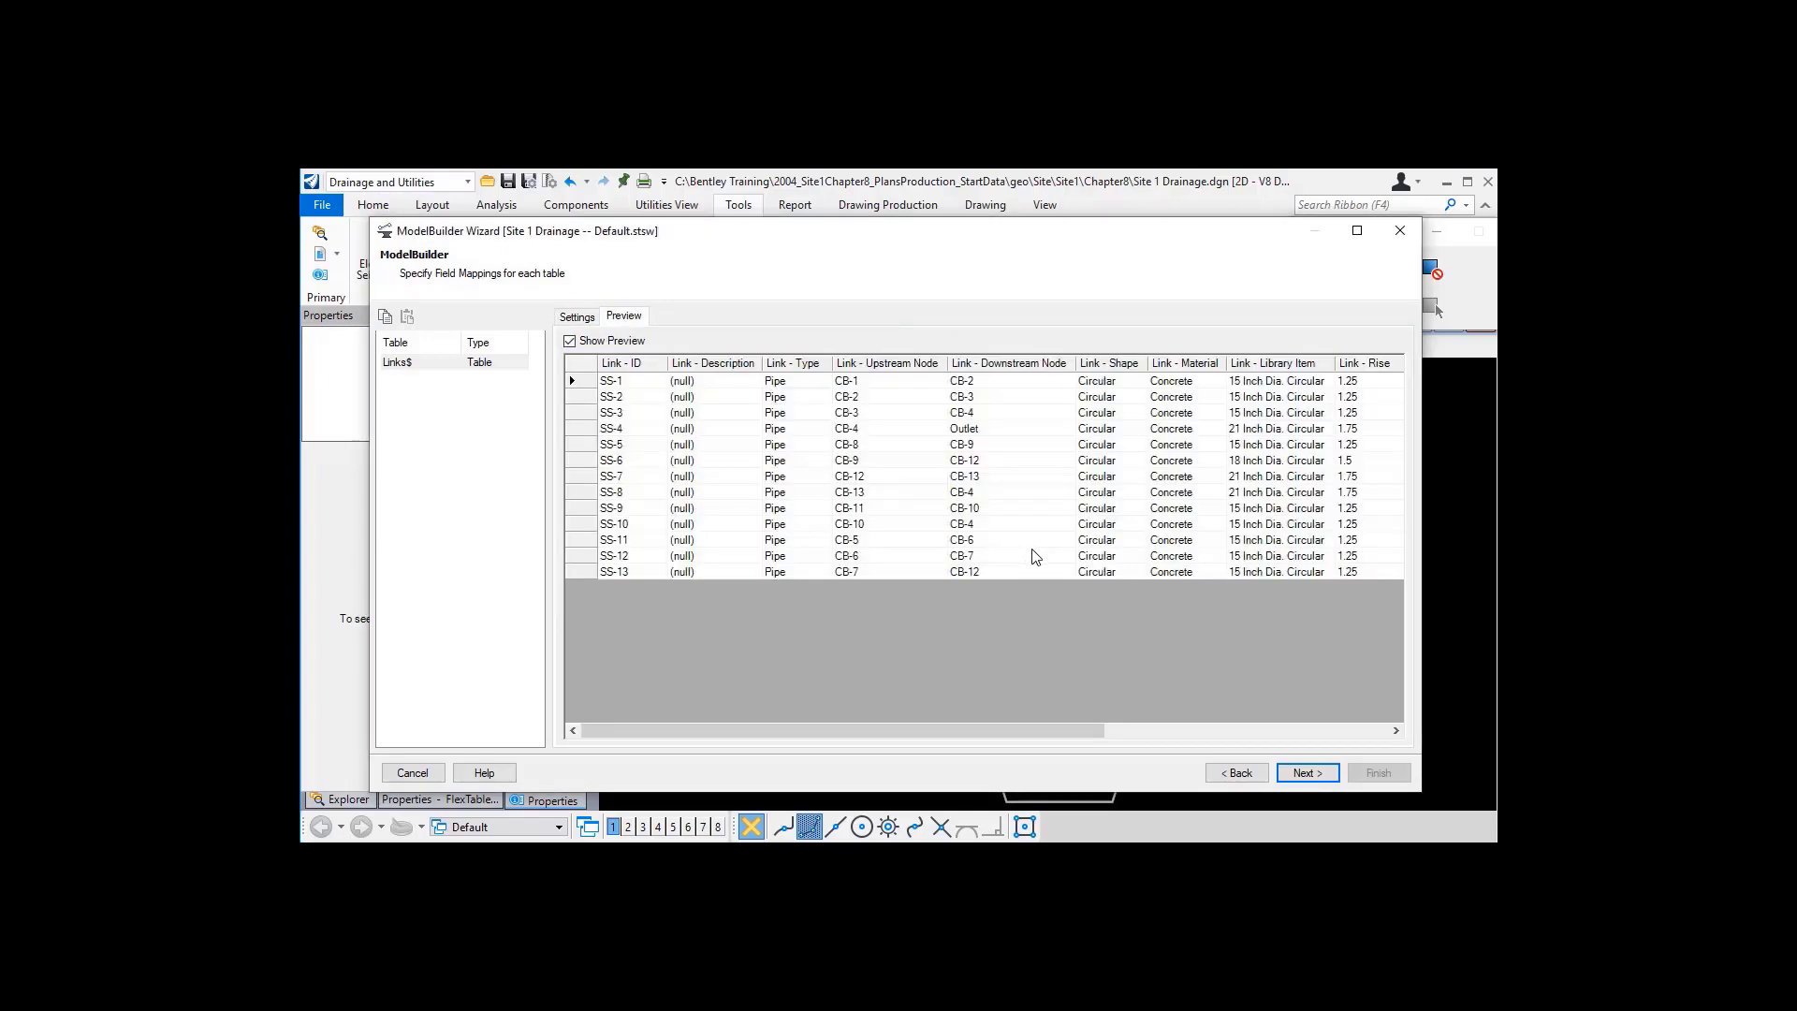
click(577, 318)
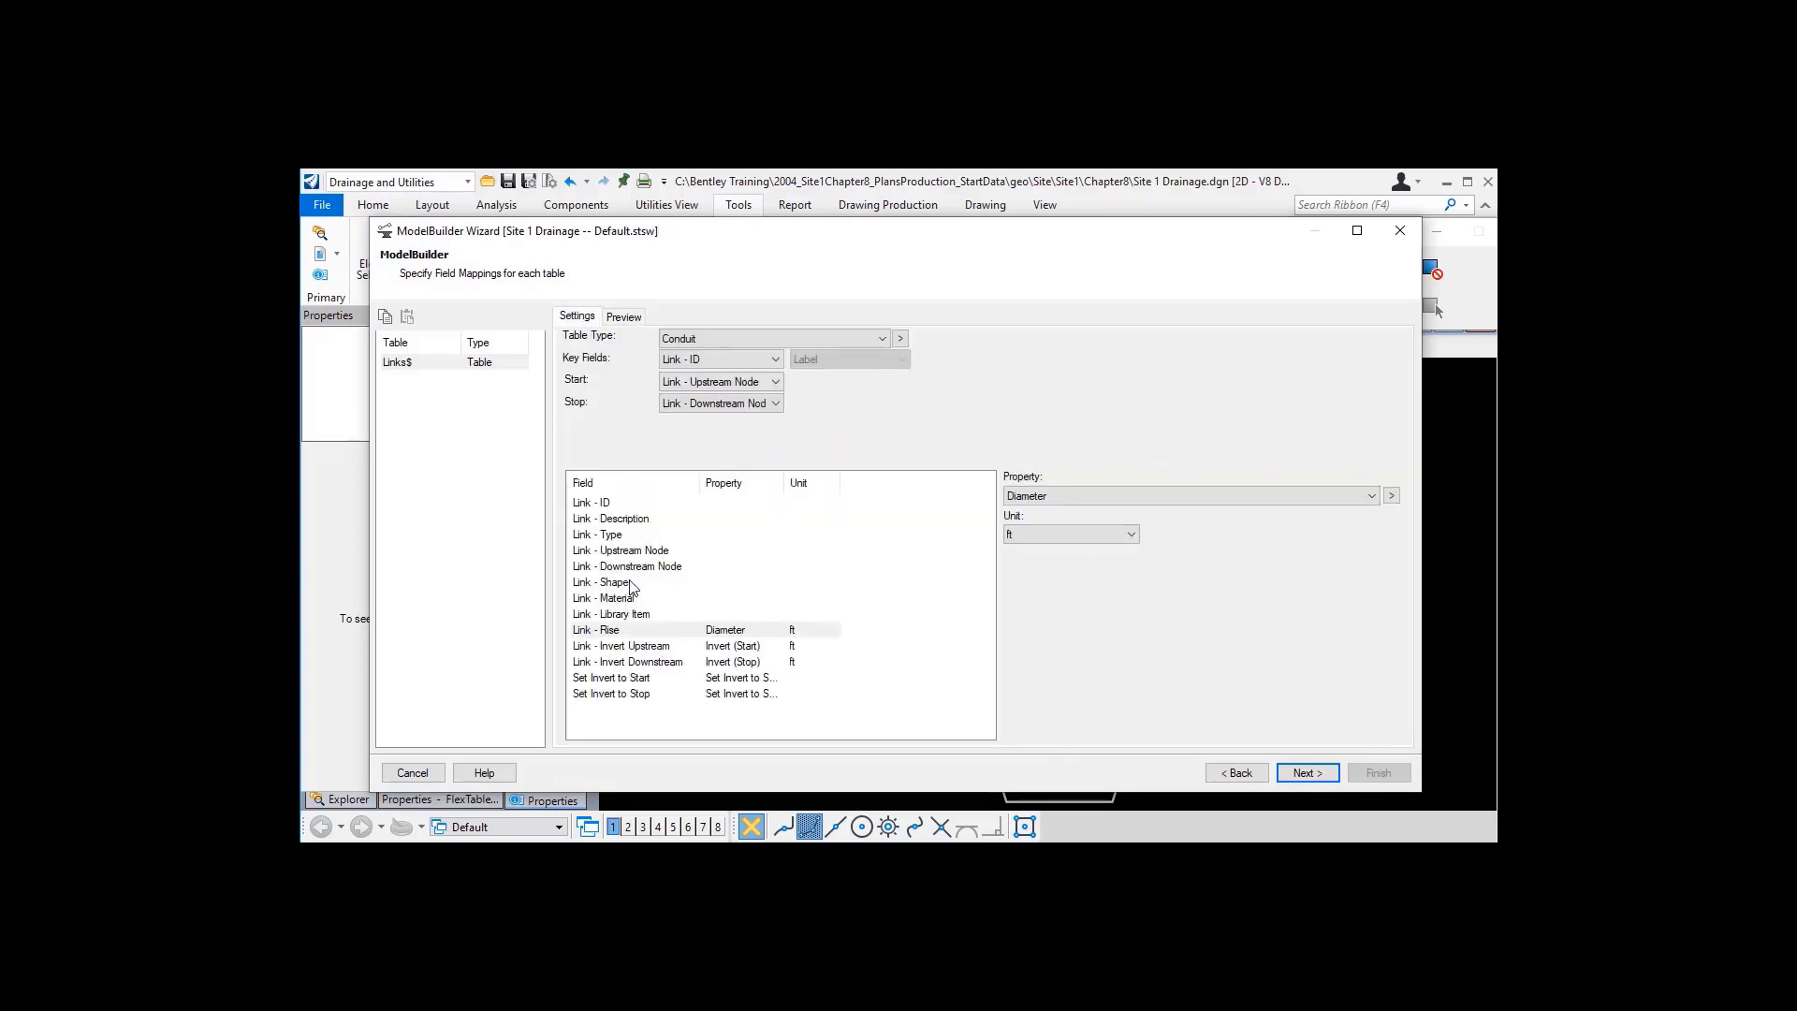
click(626, 615)
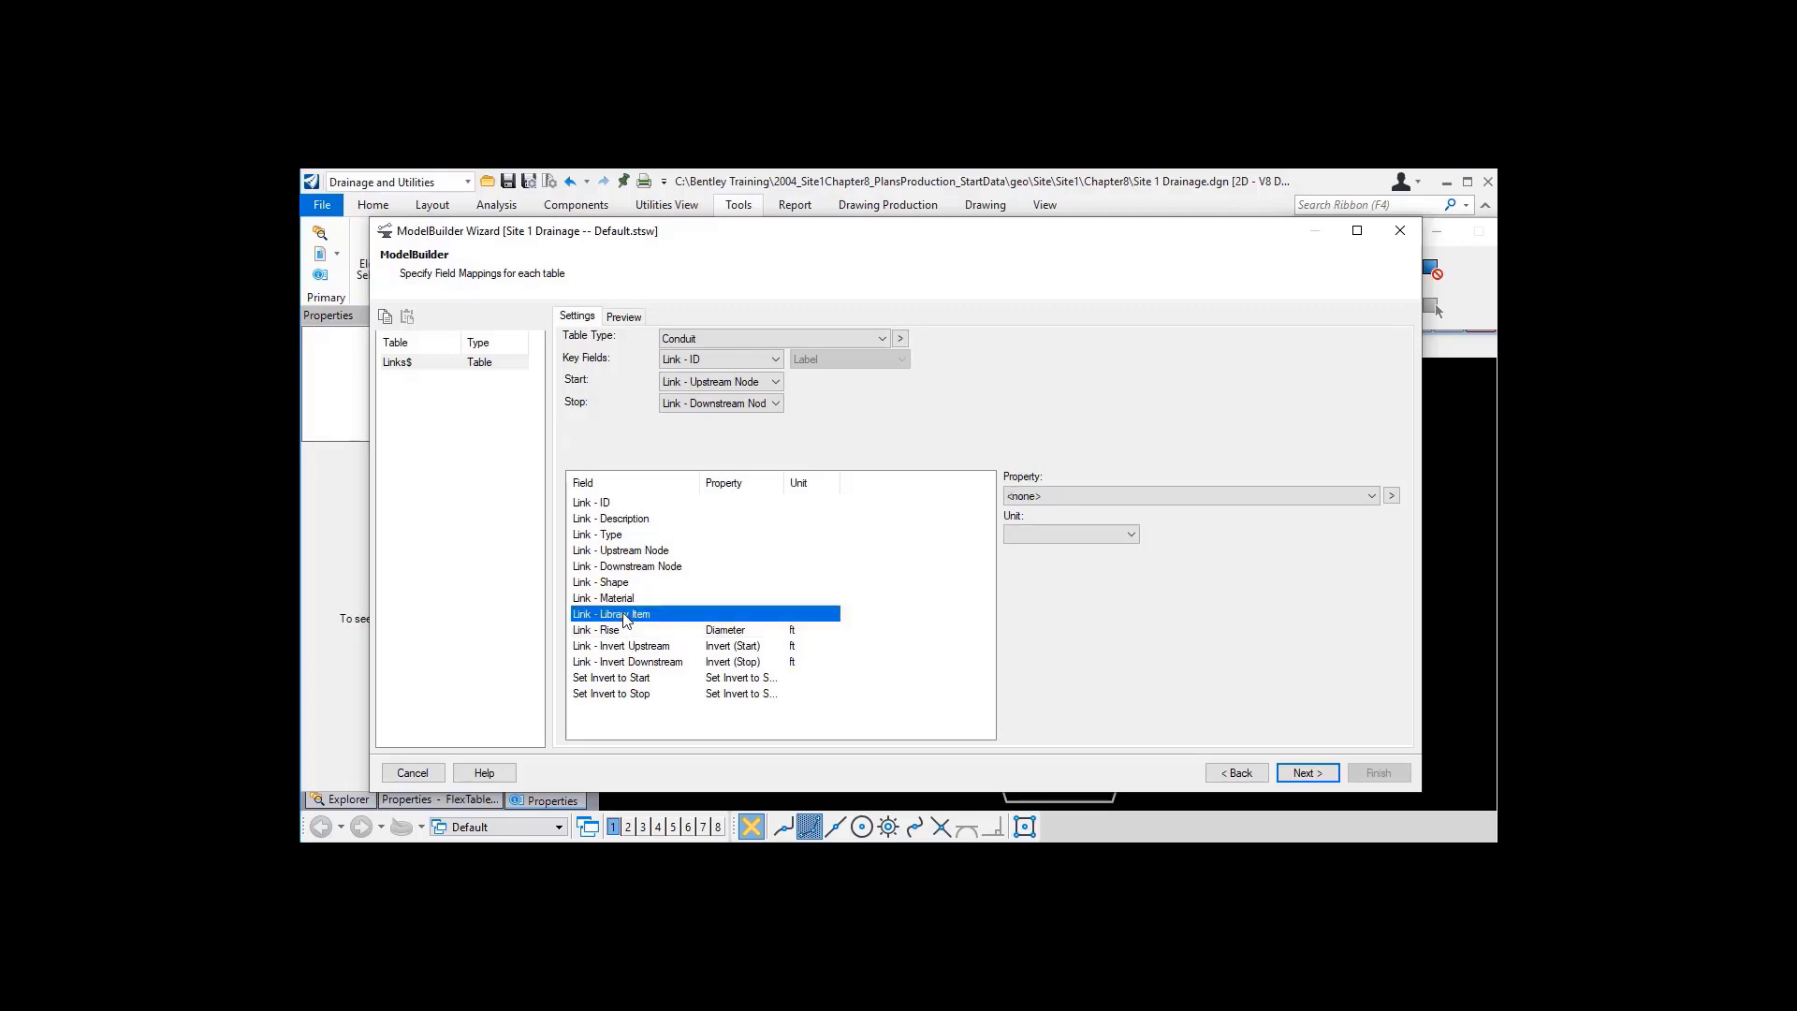
click(1368, 496)
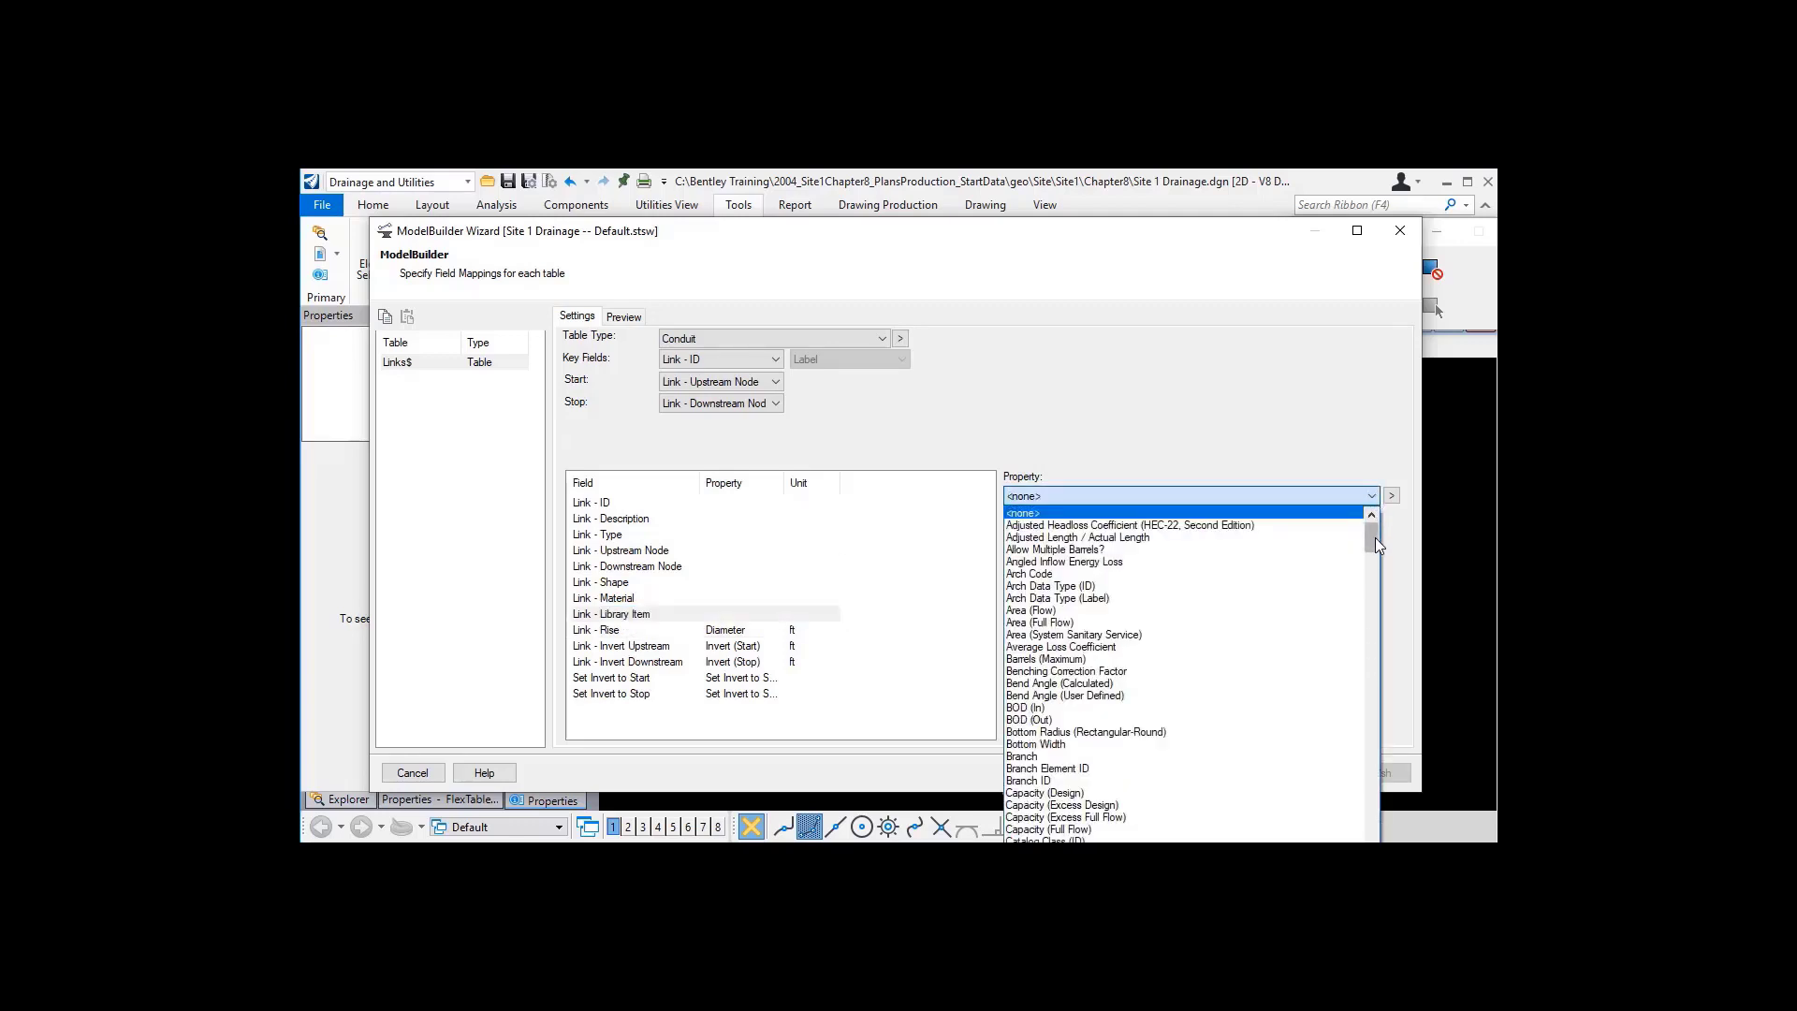
drag(1374, 537, 1364, 746)
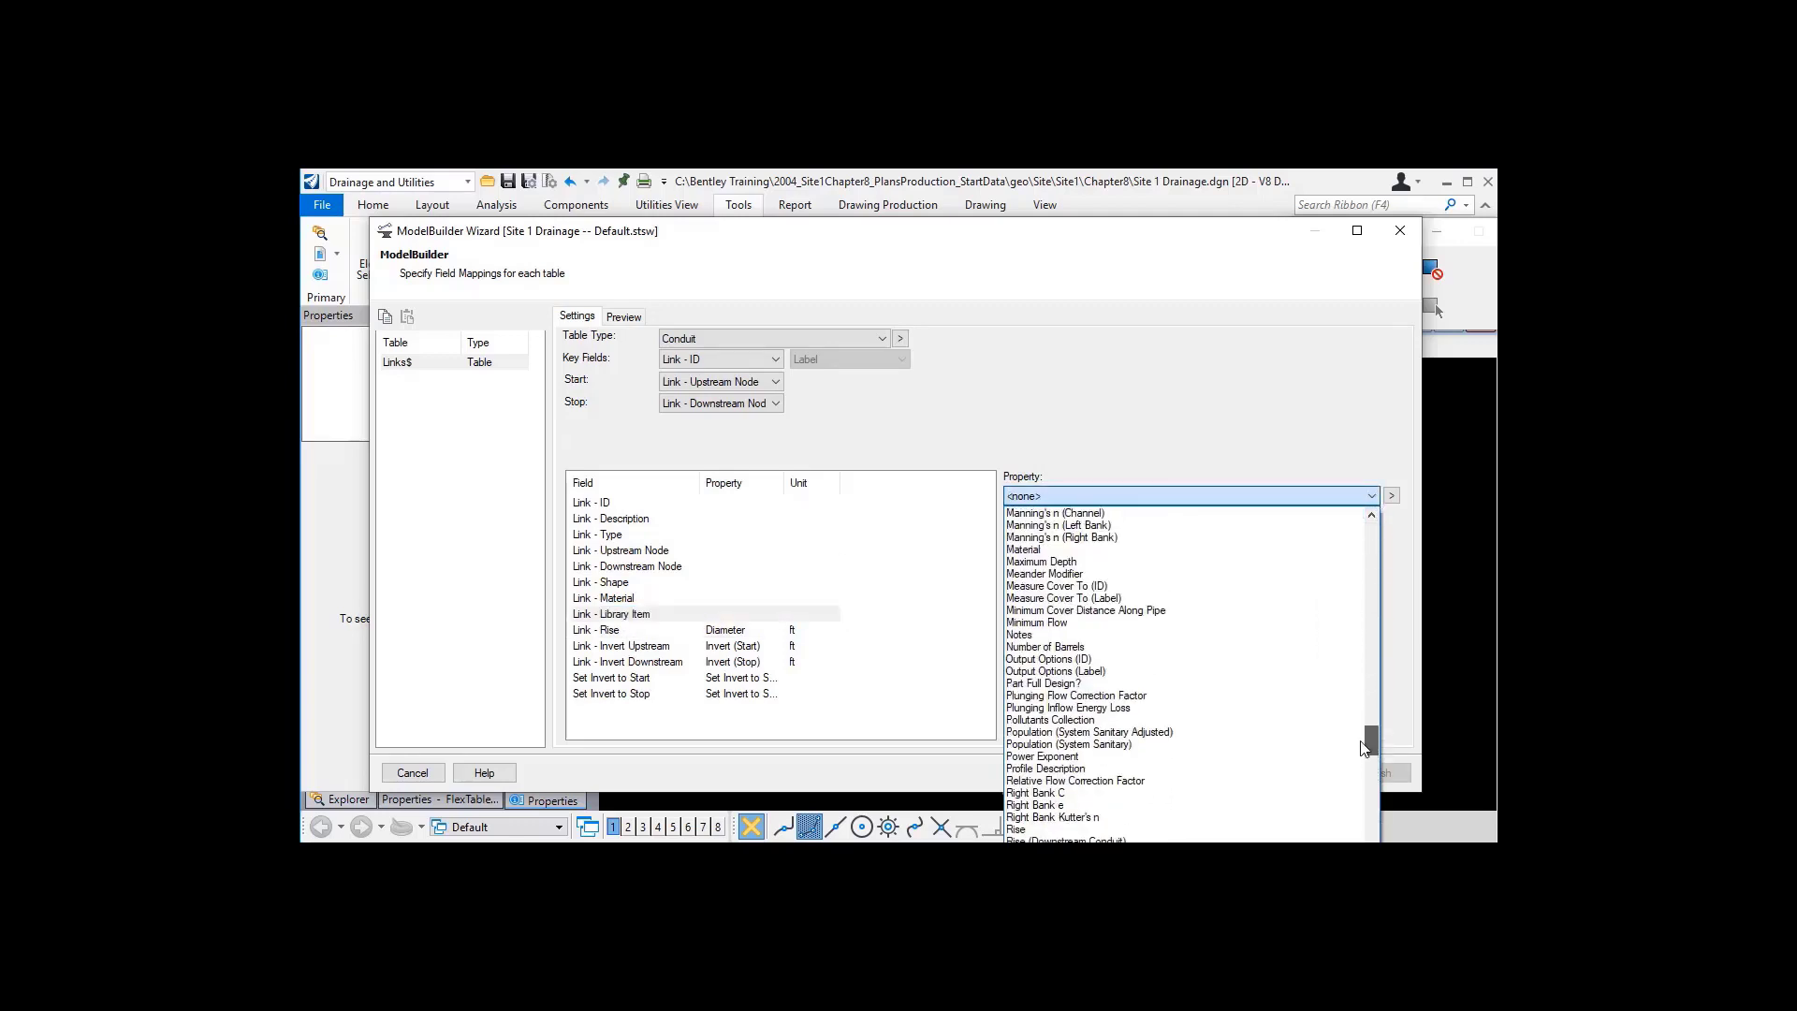
click(1025, 634)
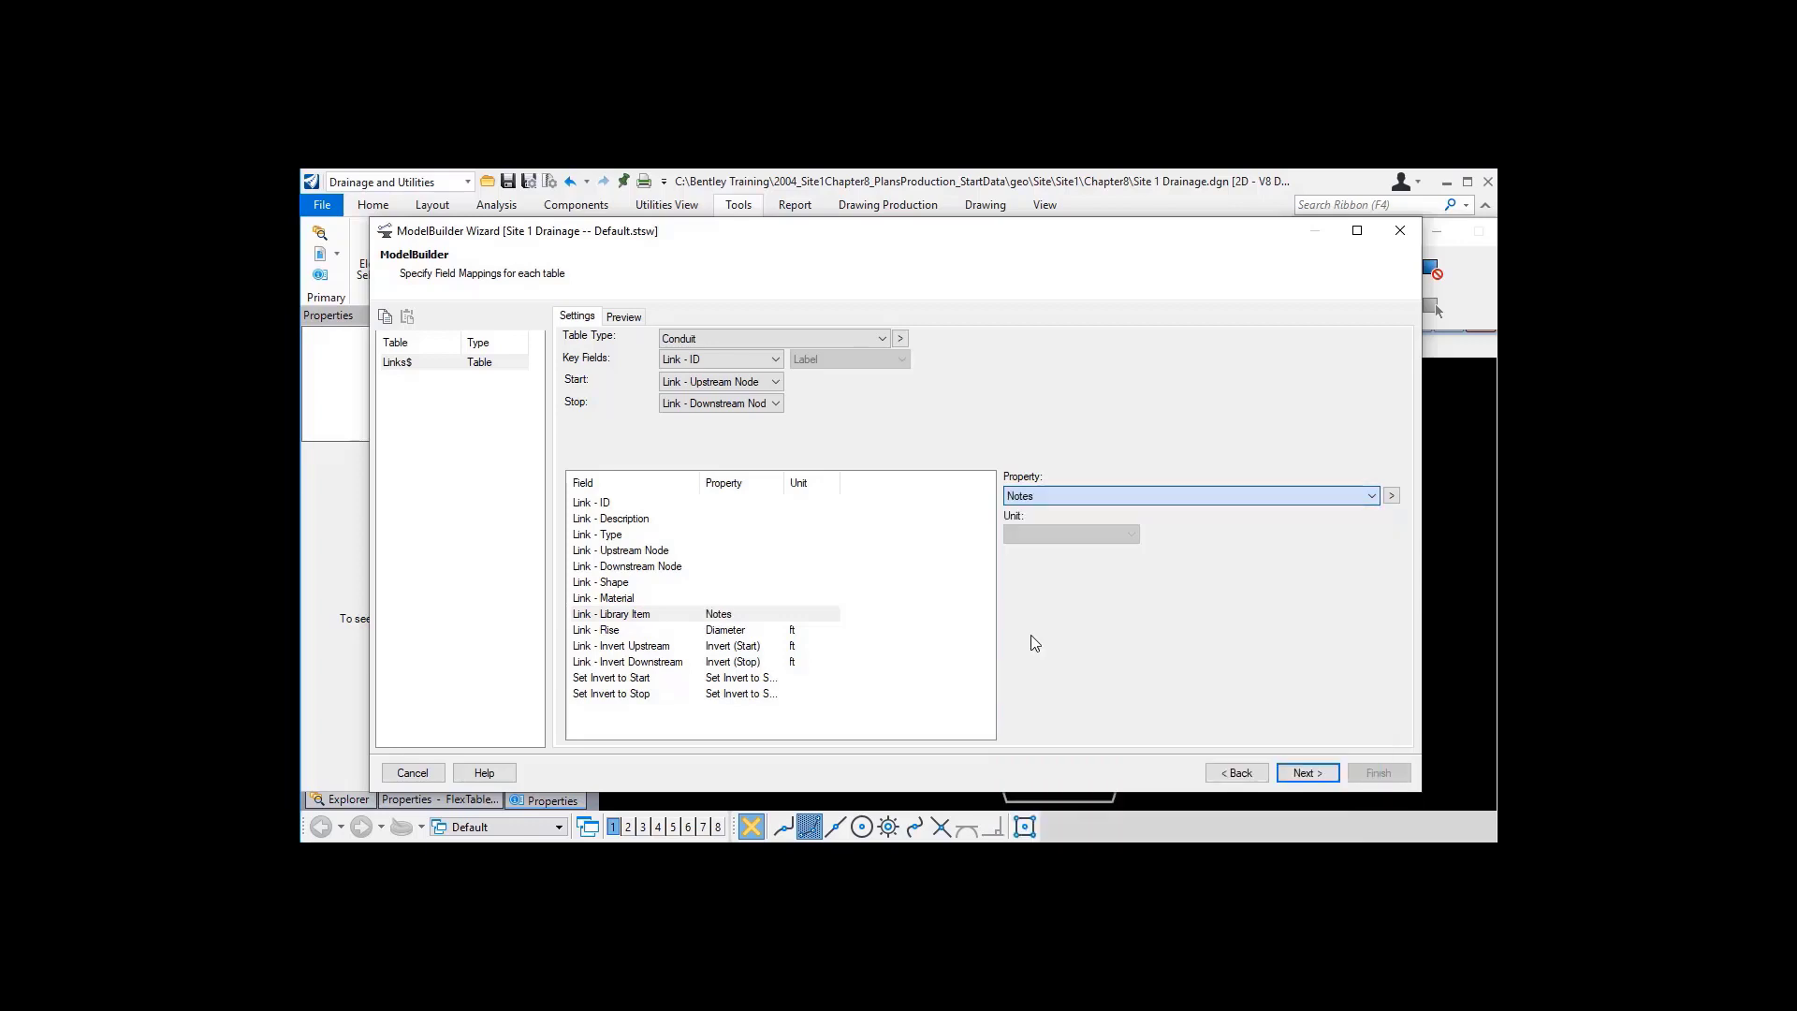
- Accept the field mappings and assign the Conduit\StormWater\Circular\Storm Water (Concrete) feature definition to the links
click(1306, 774)
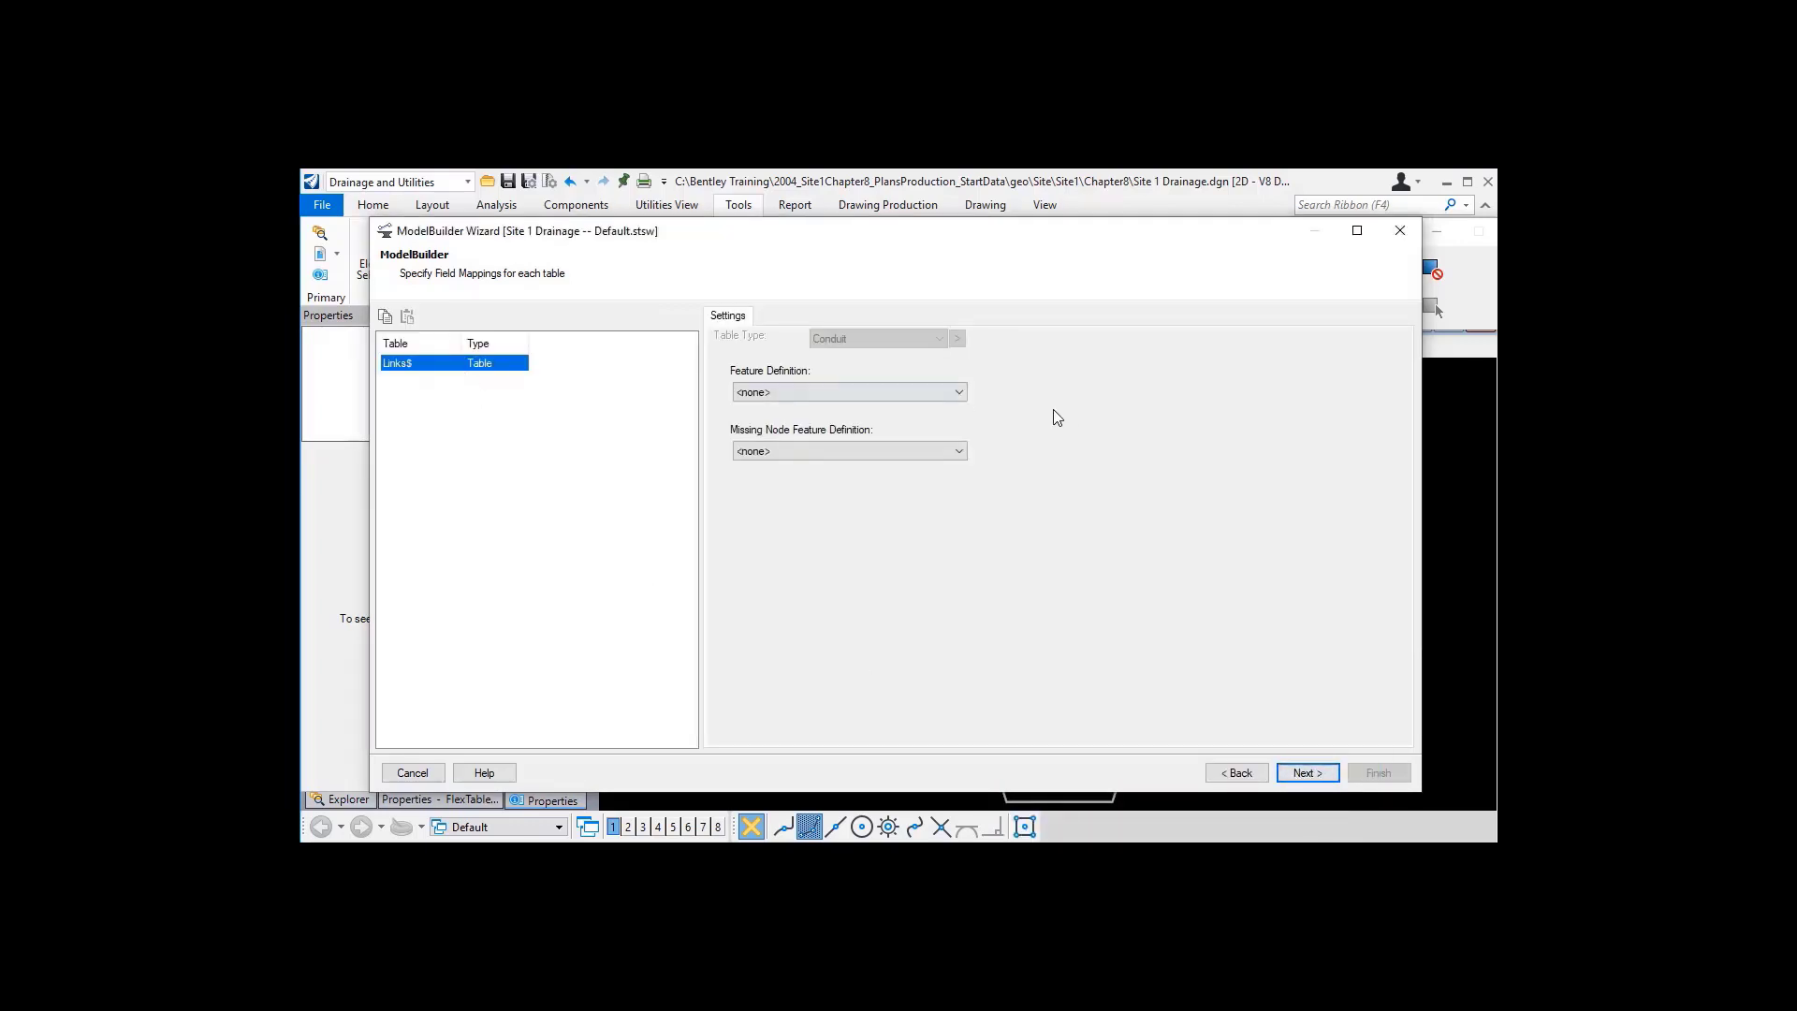
click(961, 393)
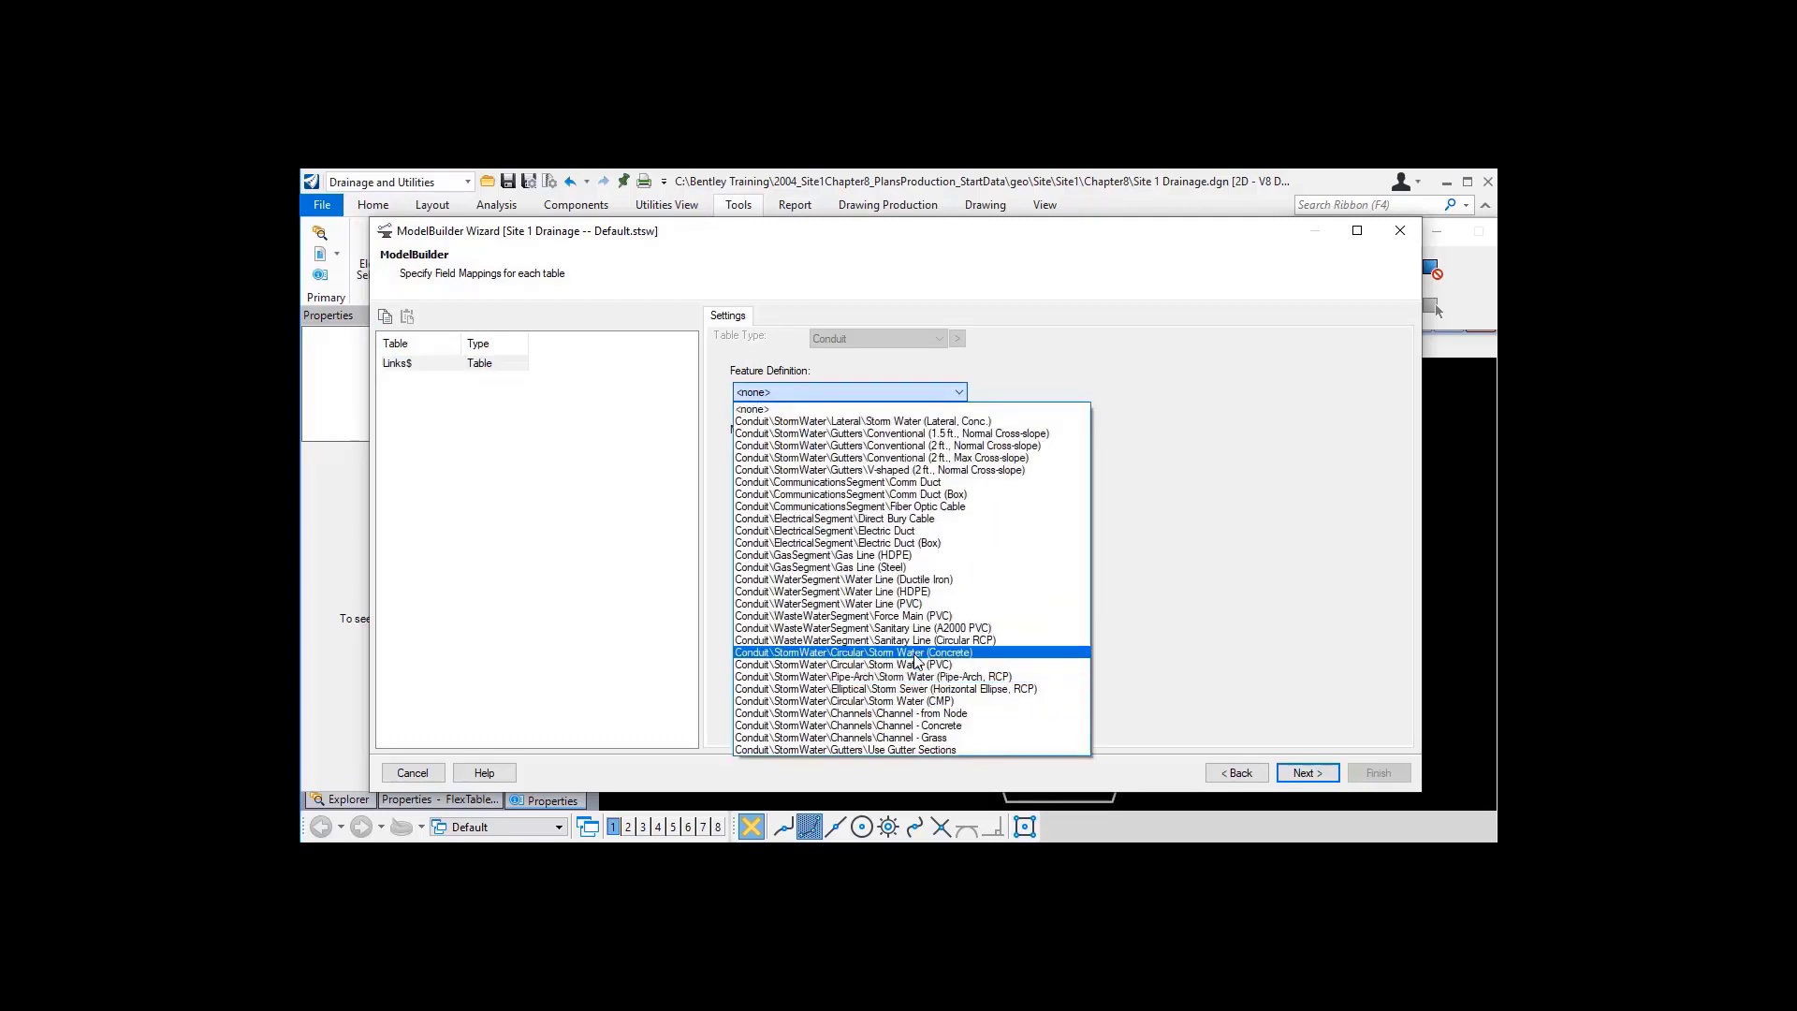
click(915, 653)
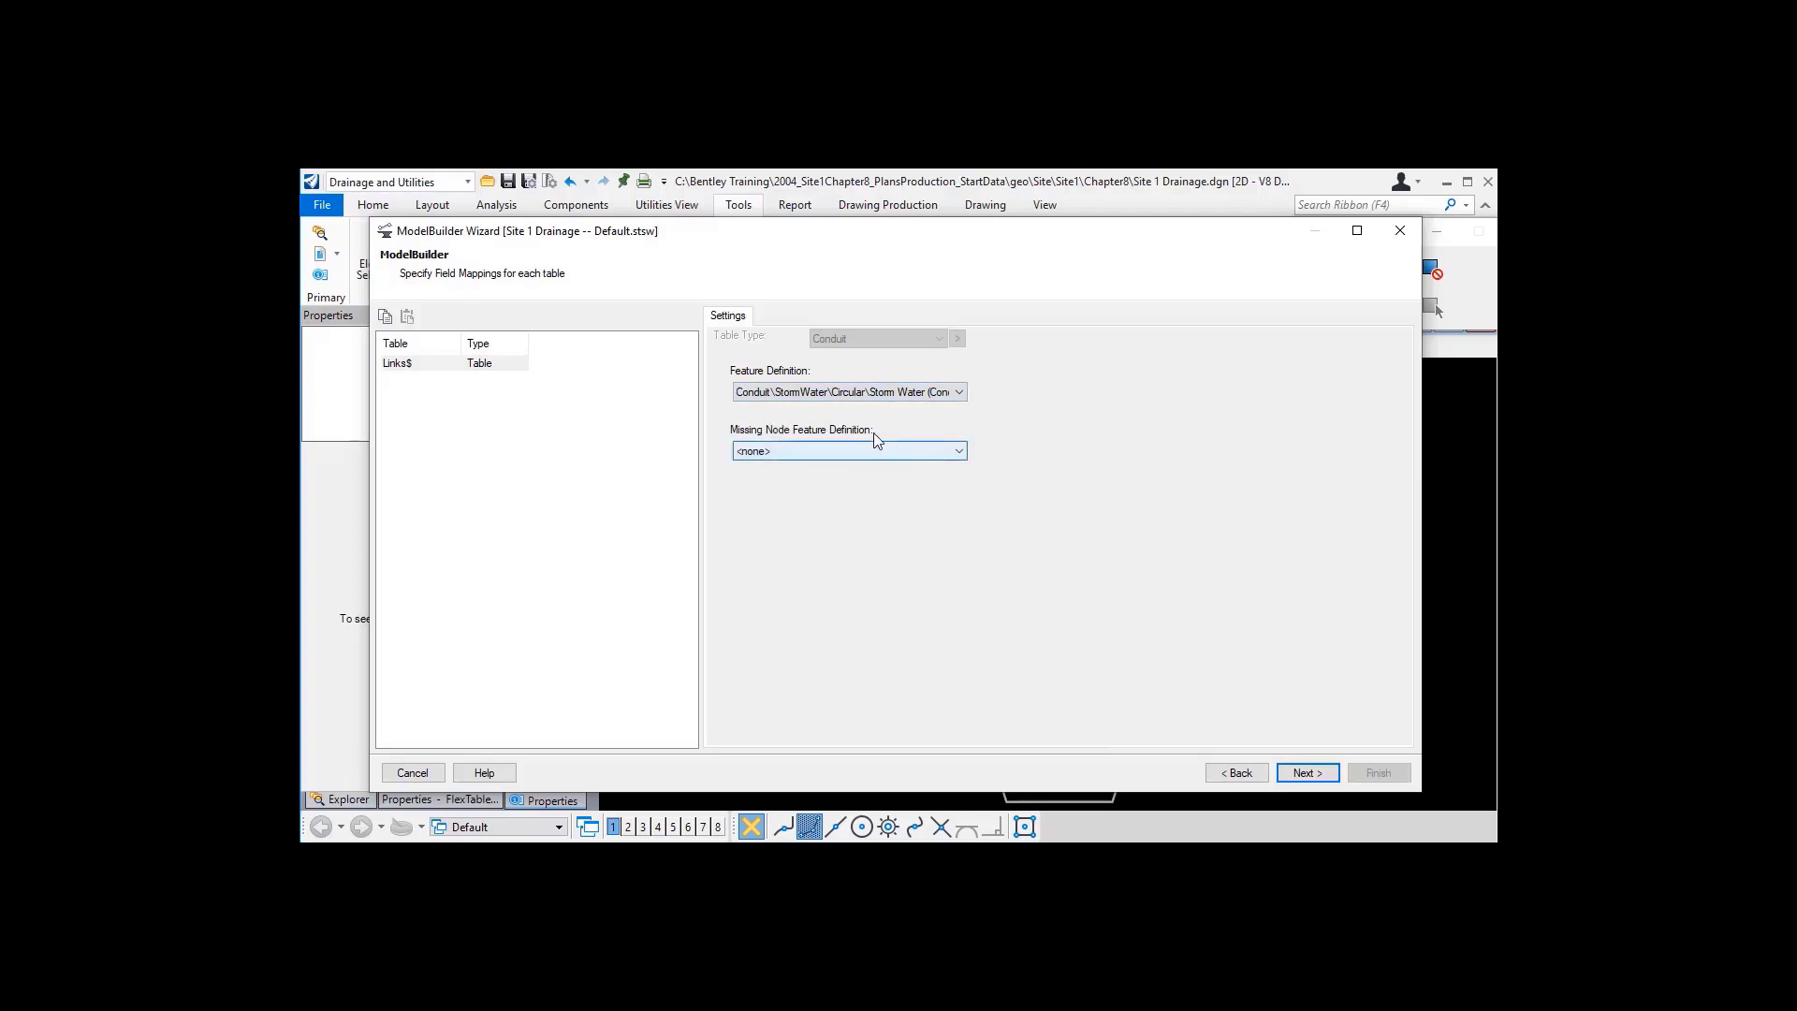
click(1307, 774)
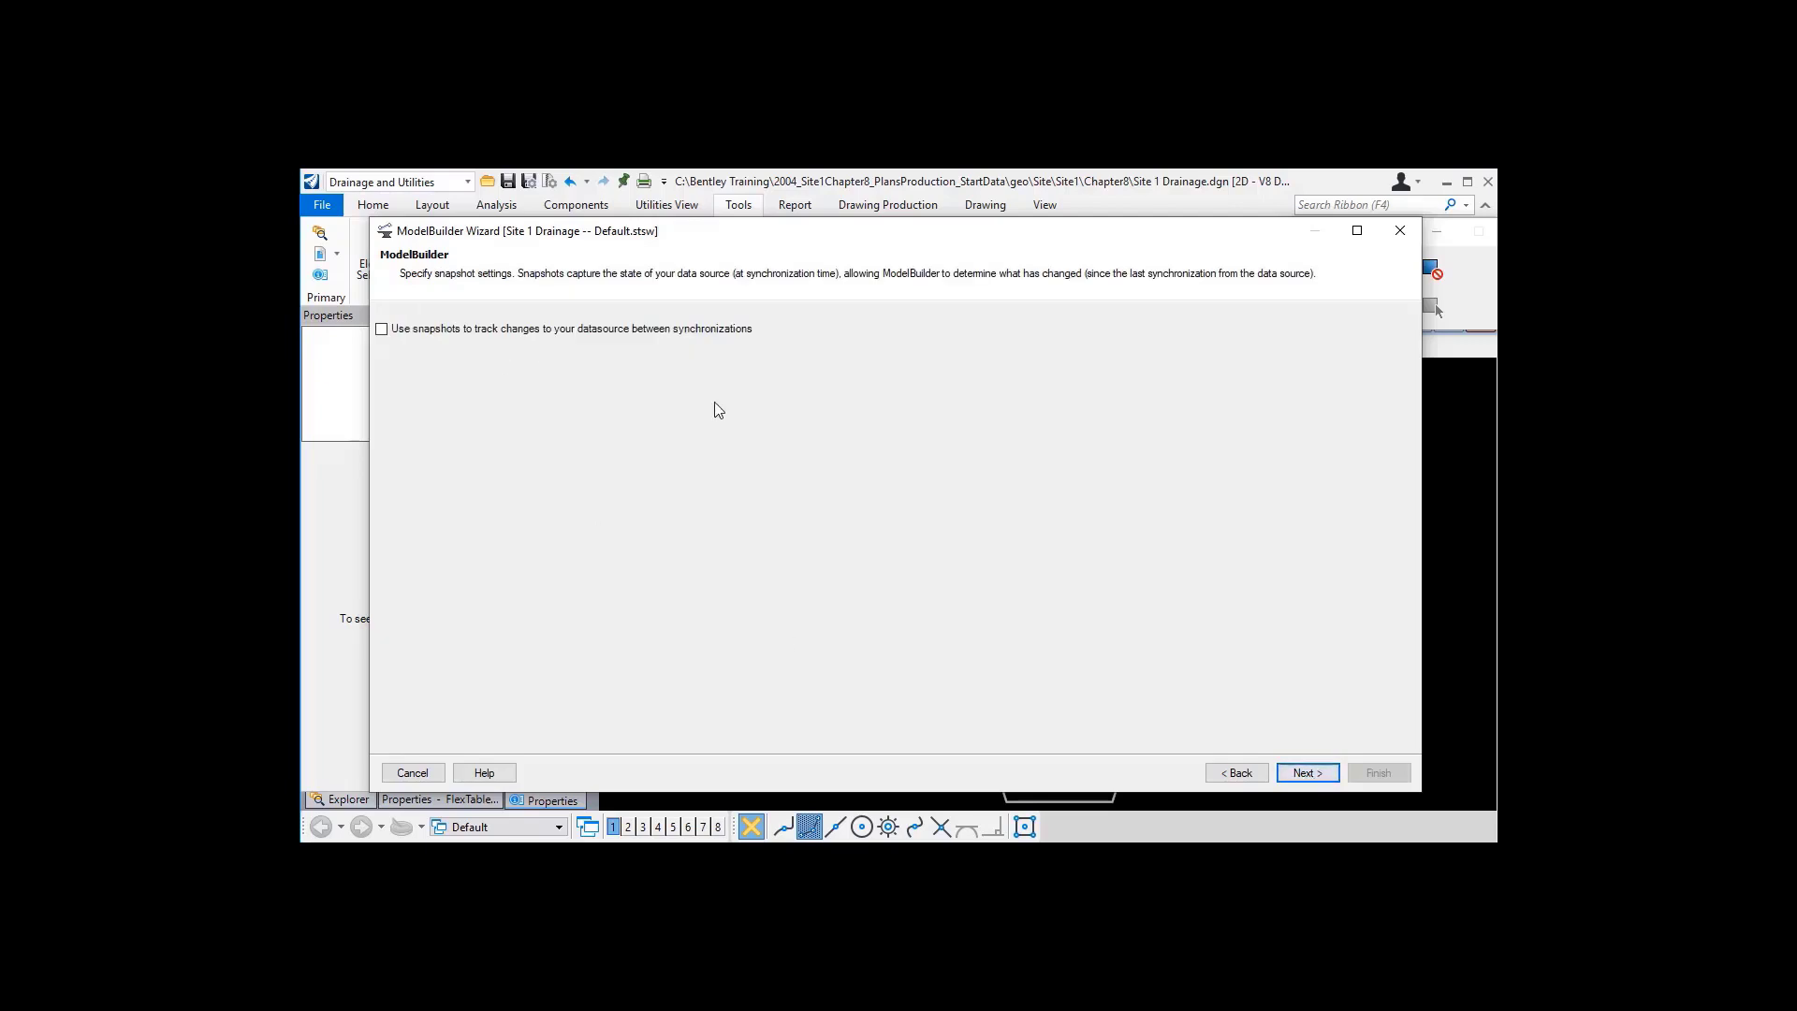
- Leave snapshot tracking off, choose not to build the model now, and finish the ModelBuilder setup
click(1309, 773)
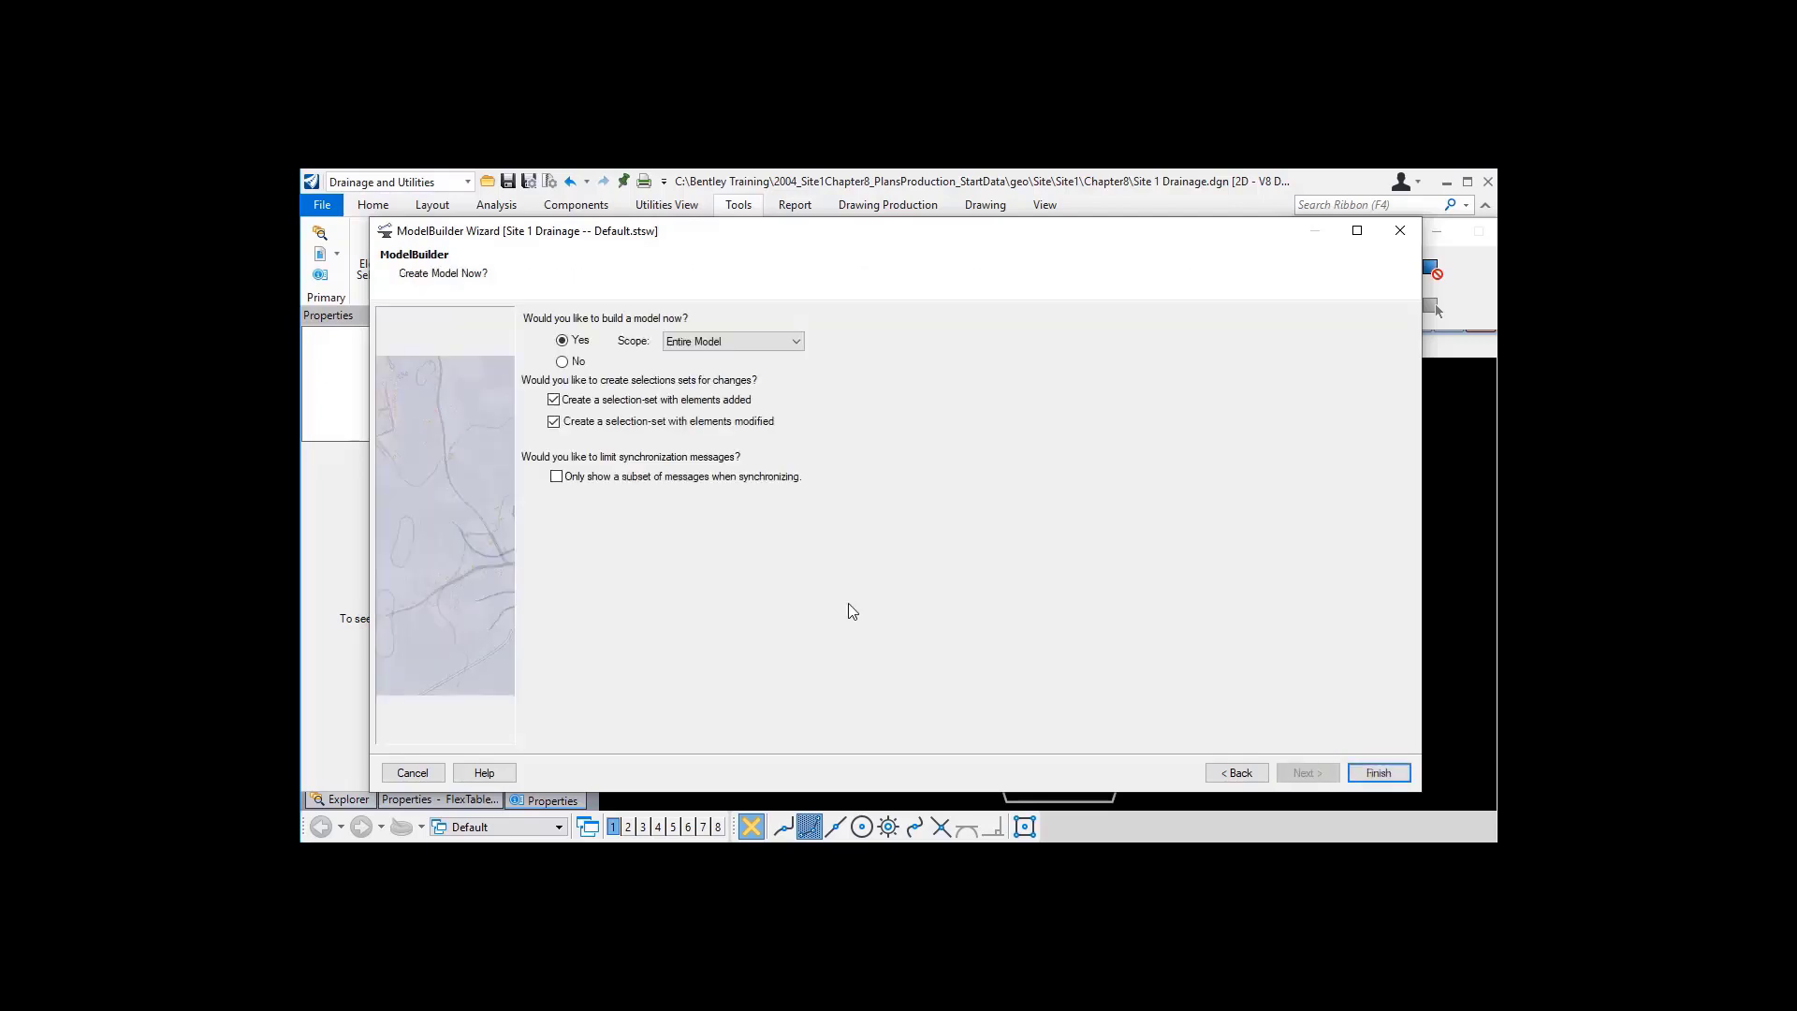
click(562, 362)
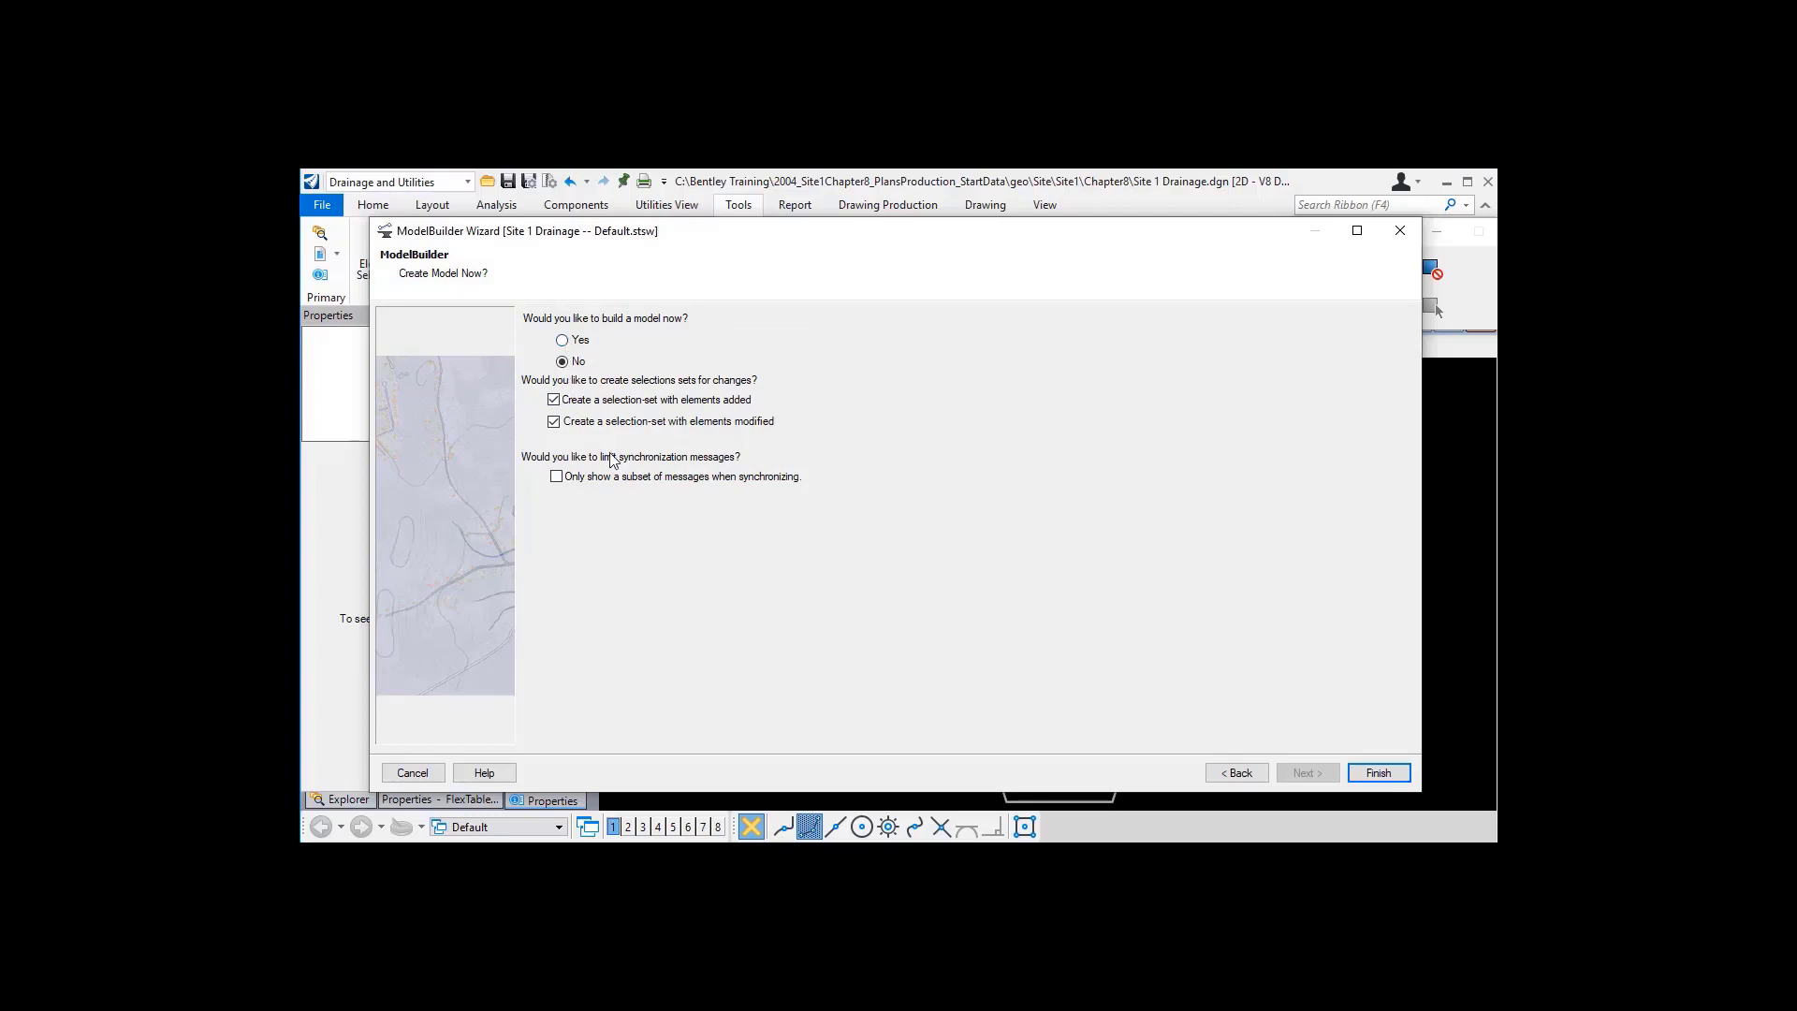
click(1378, 773)
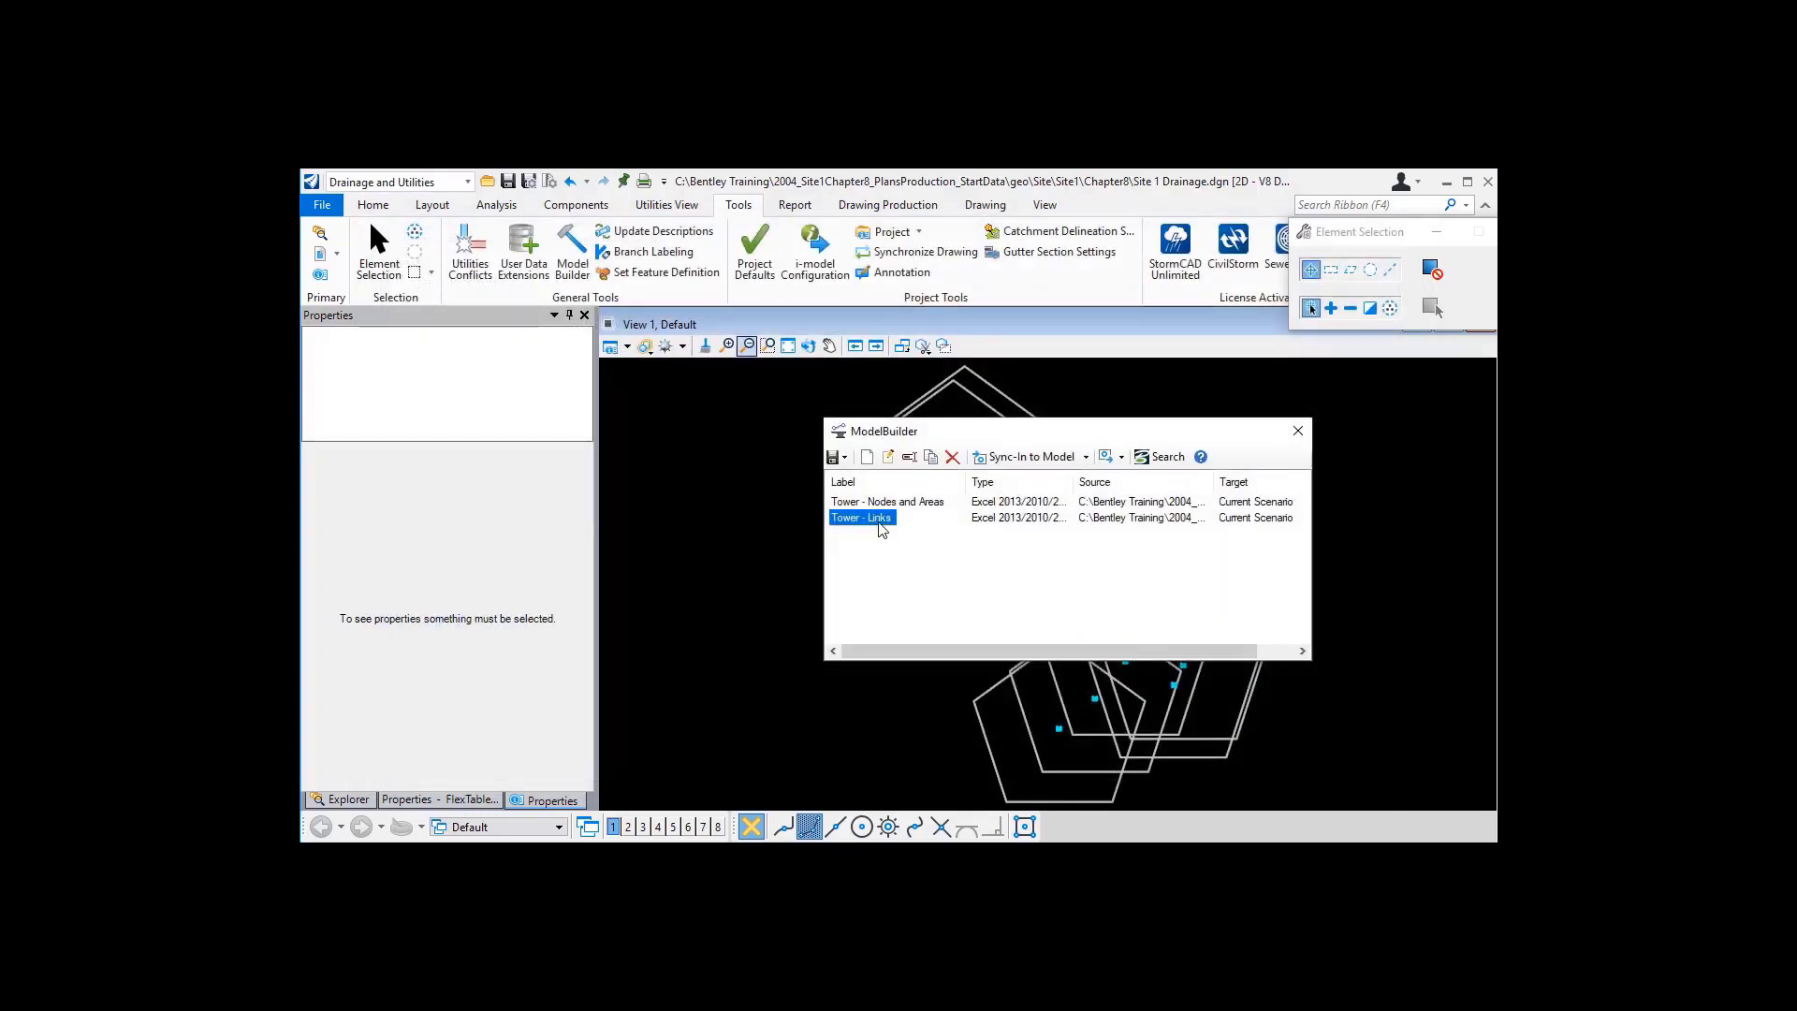
- Synchronize the Tower - Links connection into the model, accepting the undo-stack warning, and check the summary's messages
click(1045, 459)
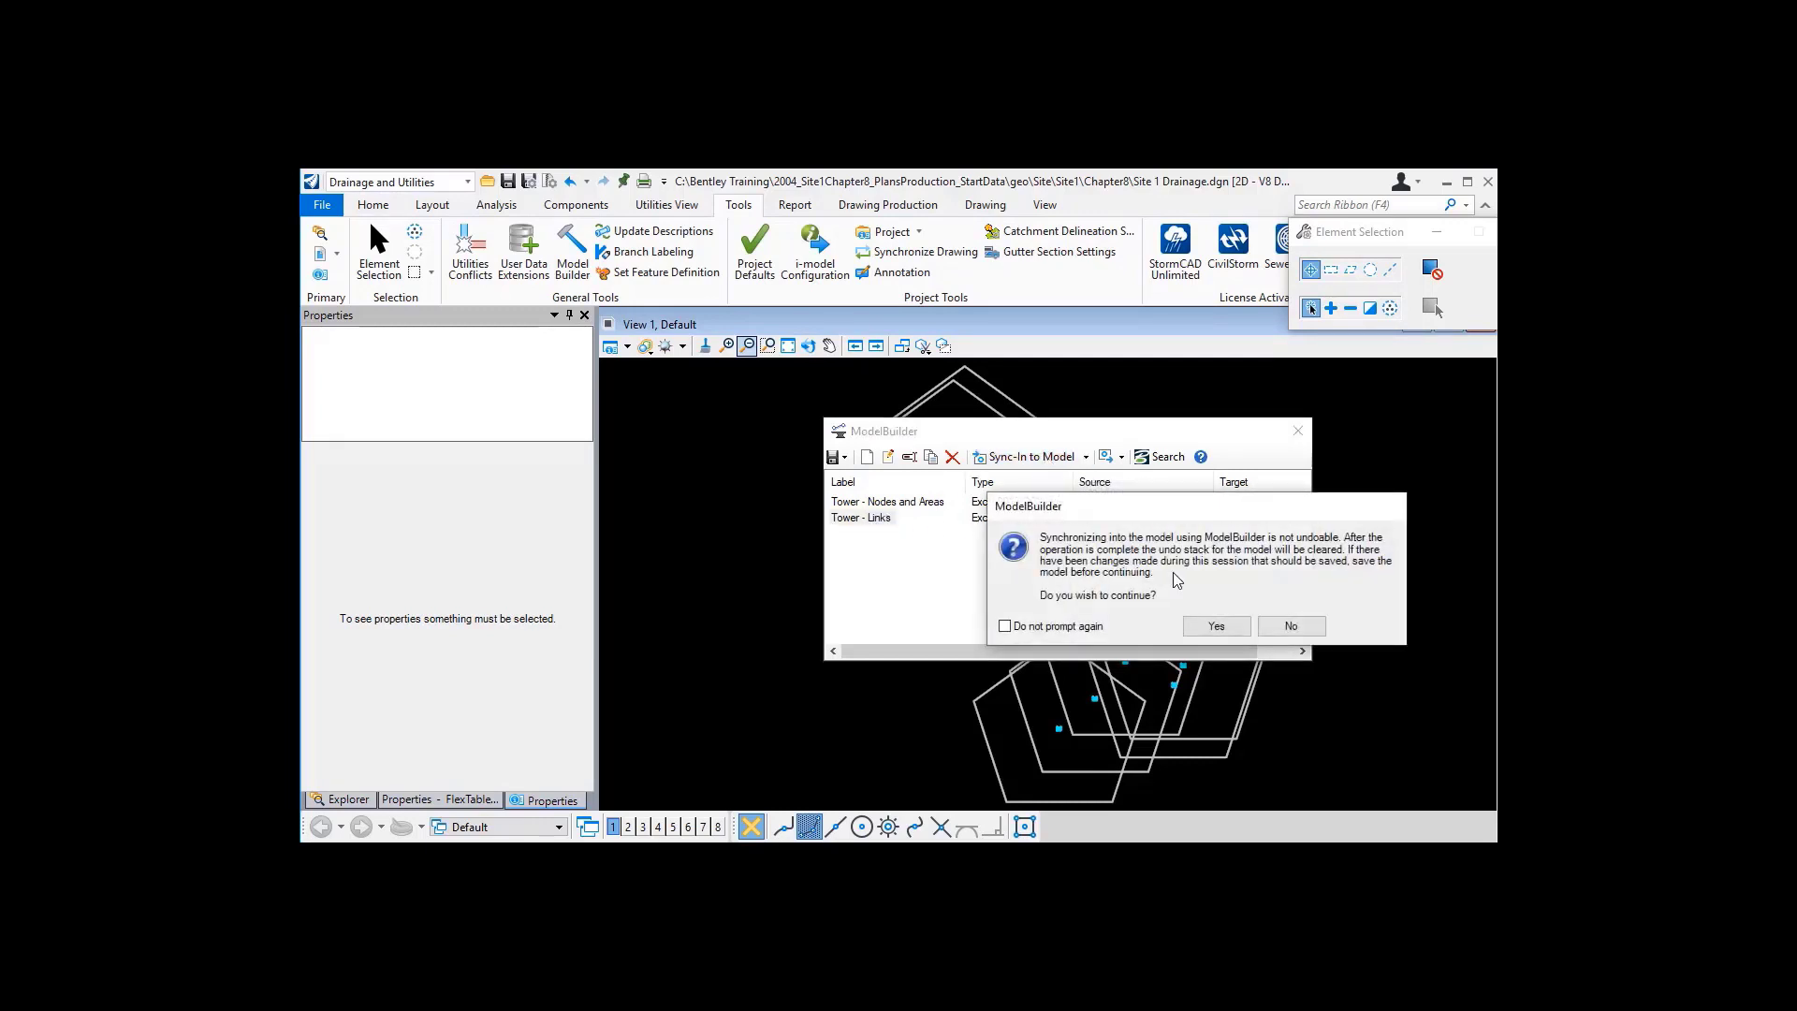
click(1214, 626)
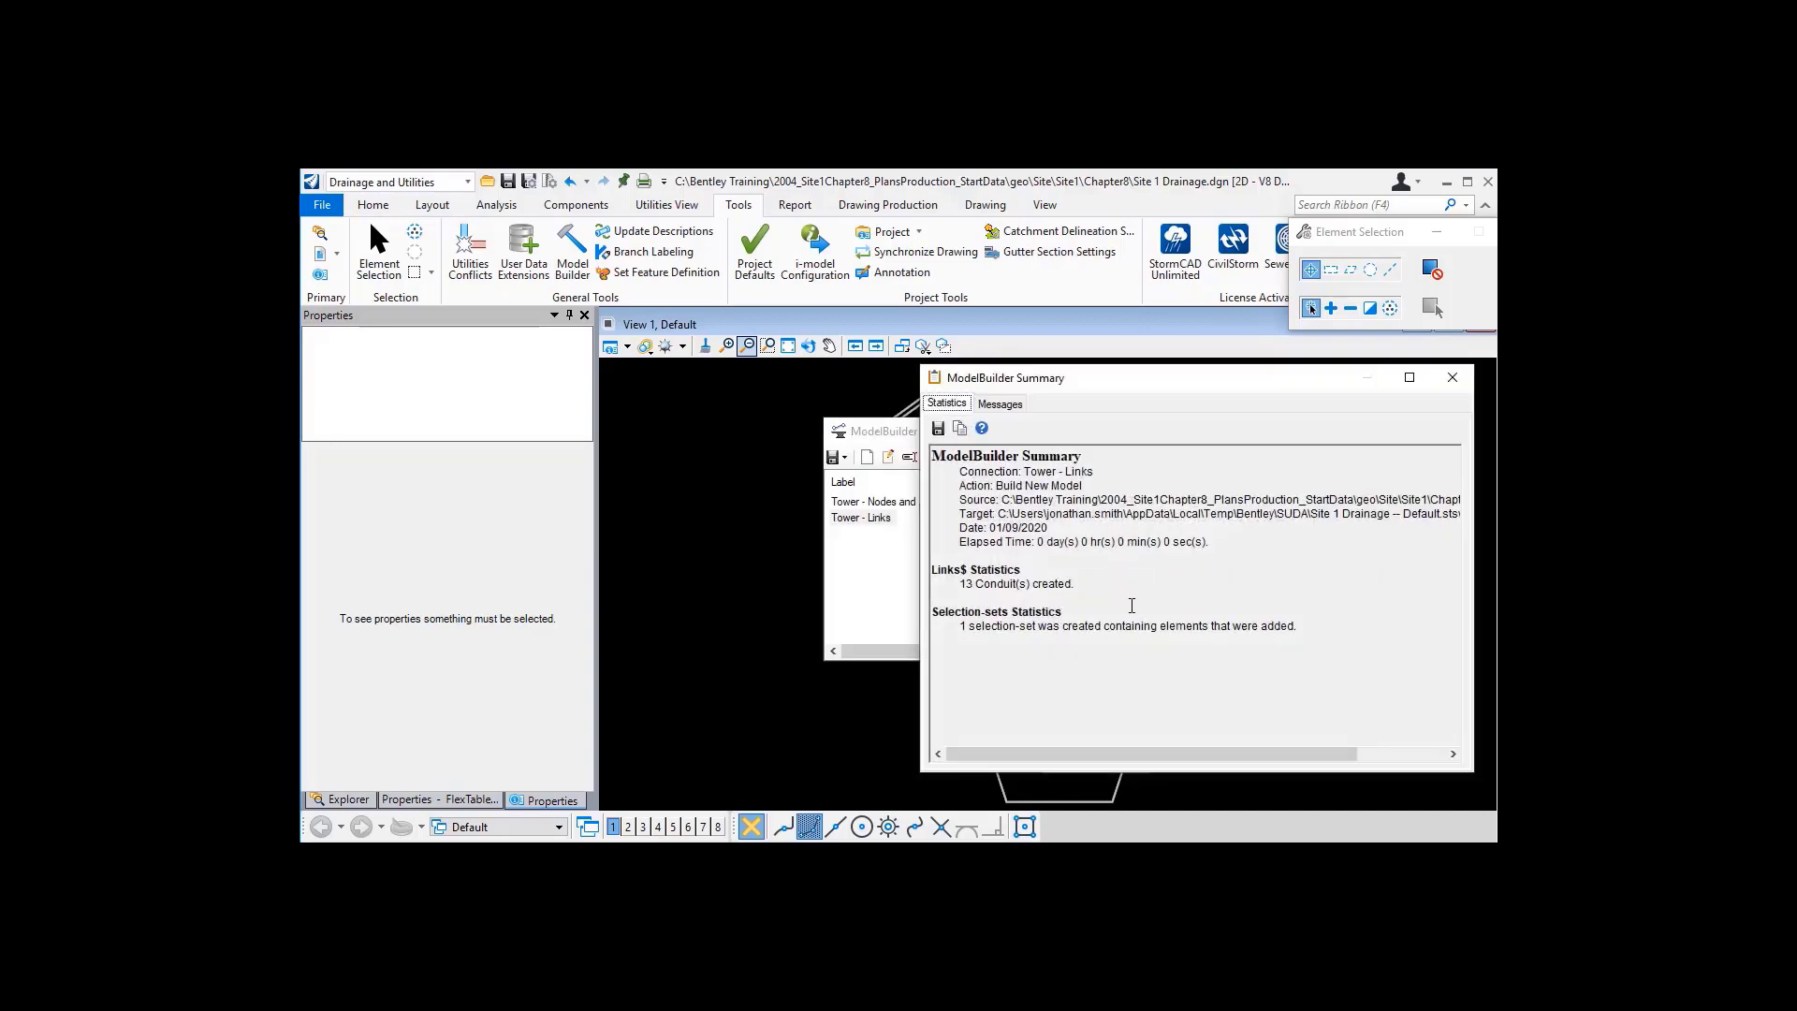
click(999, 404)
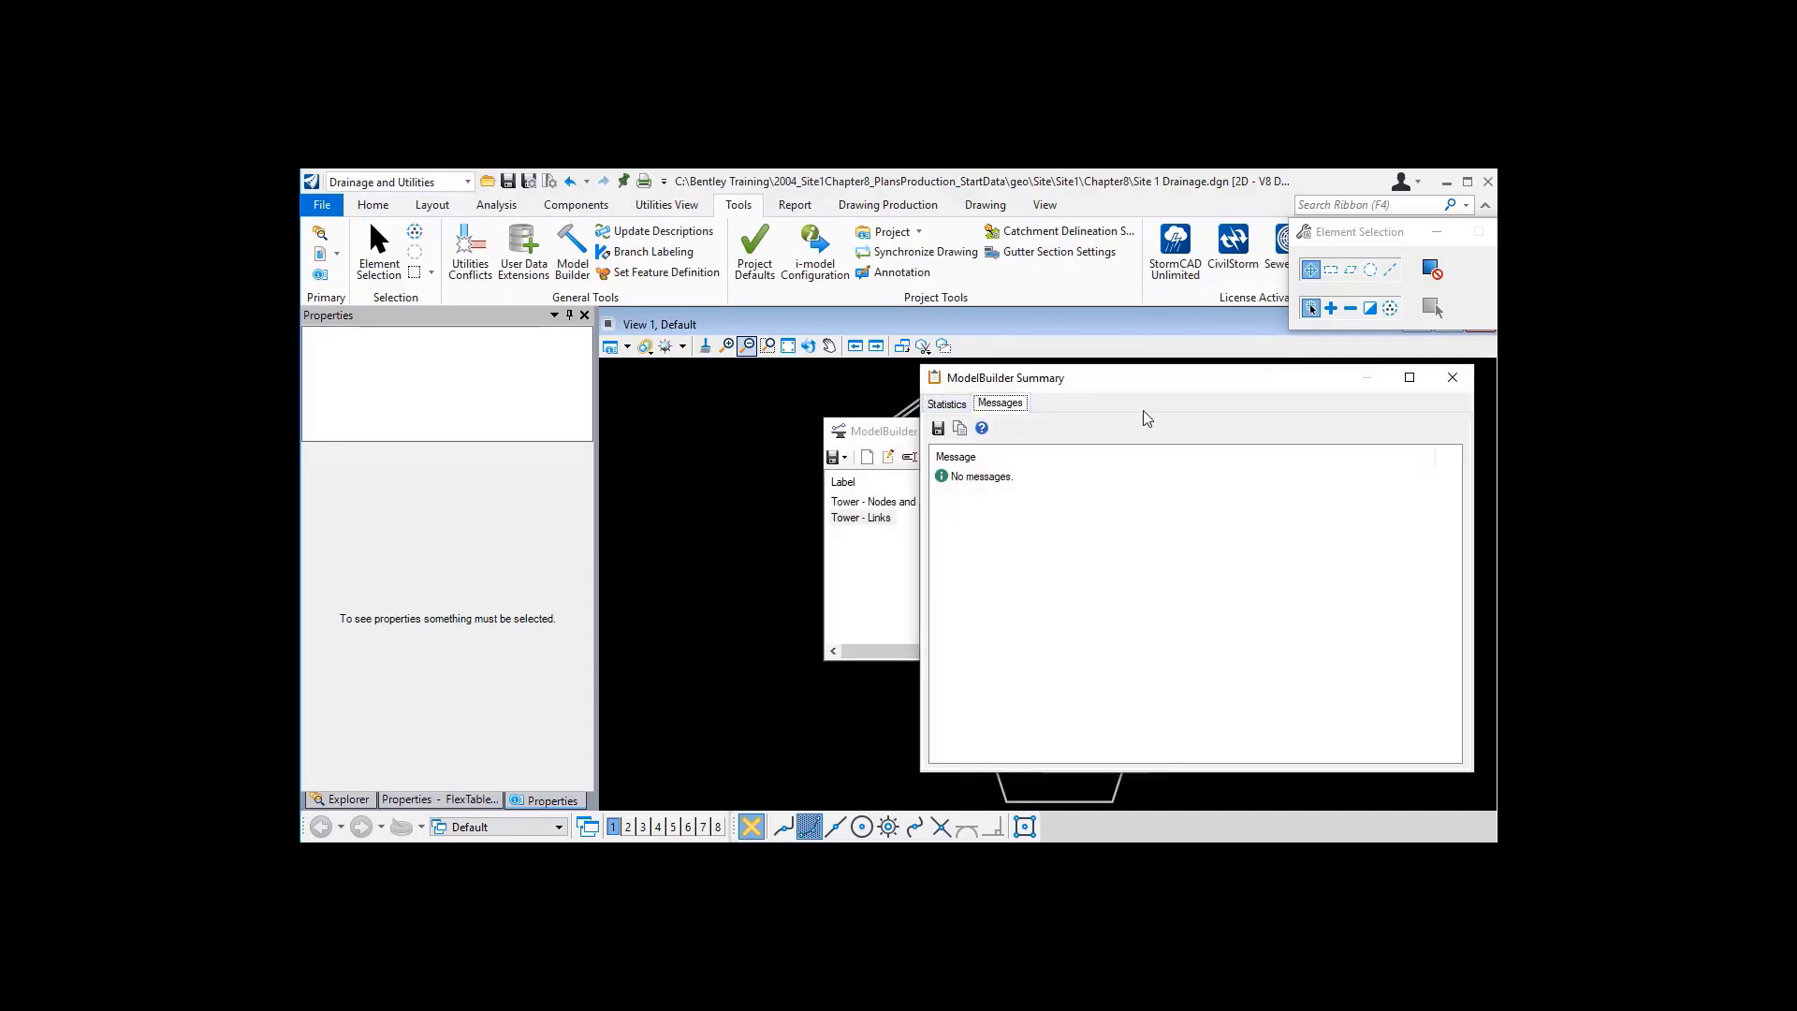
- Close the summary and ModelBuilder, and synchronize the drawing to match the database
click(1453, 378)
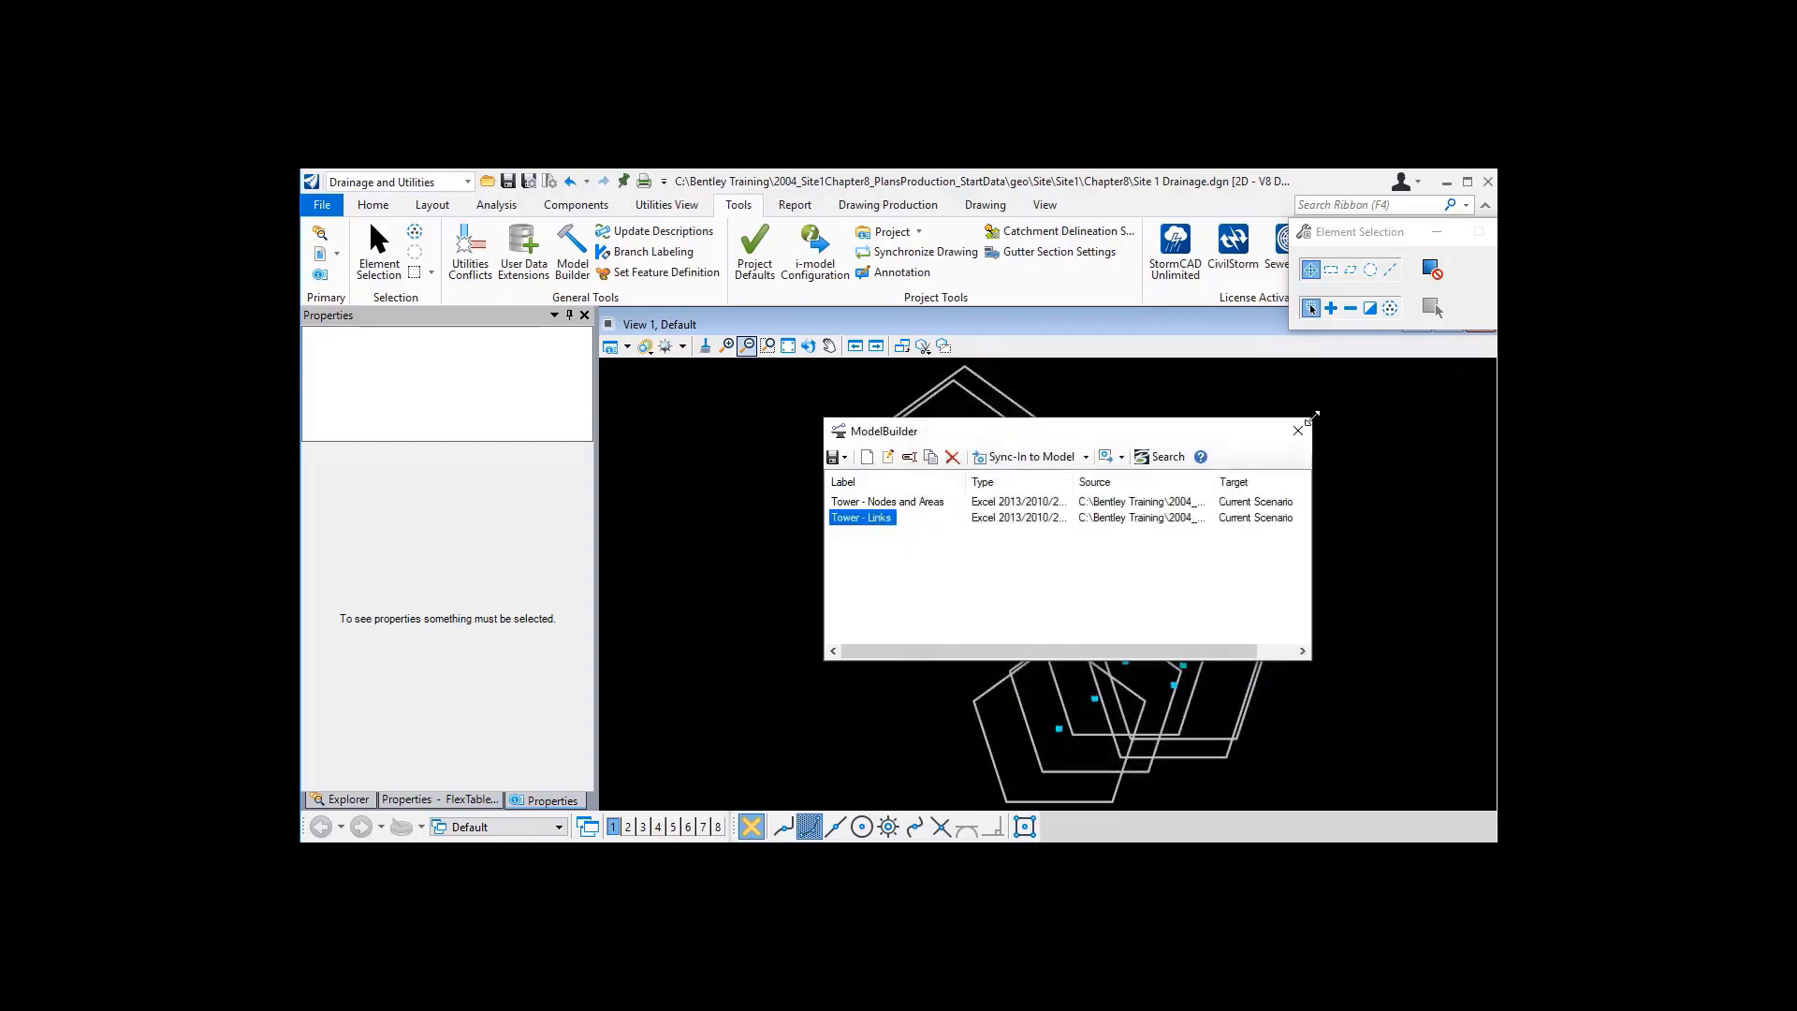
click(1298, 433)
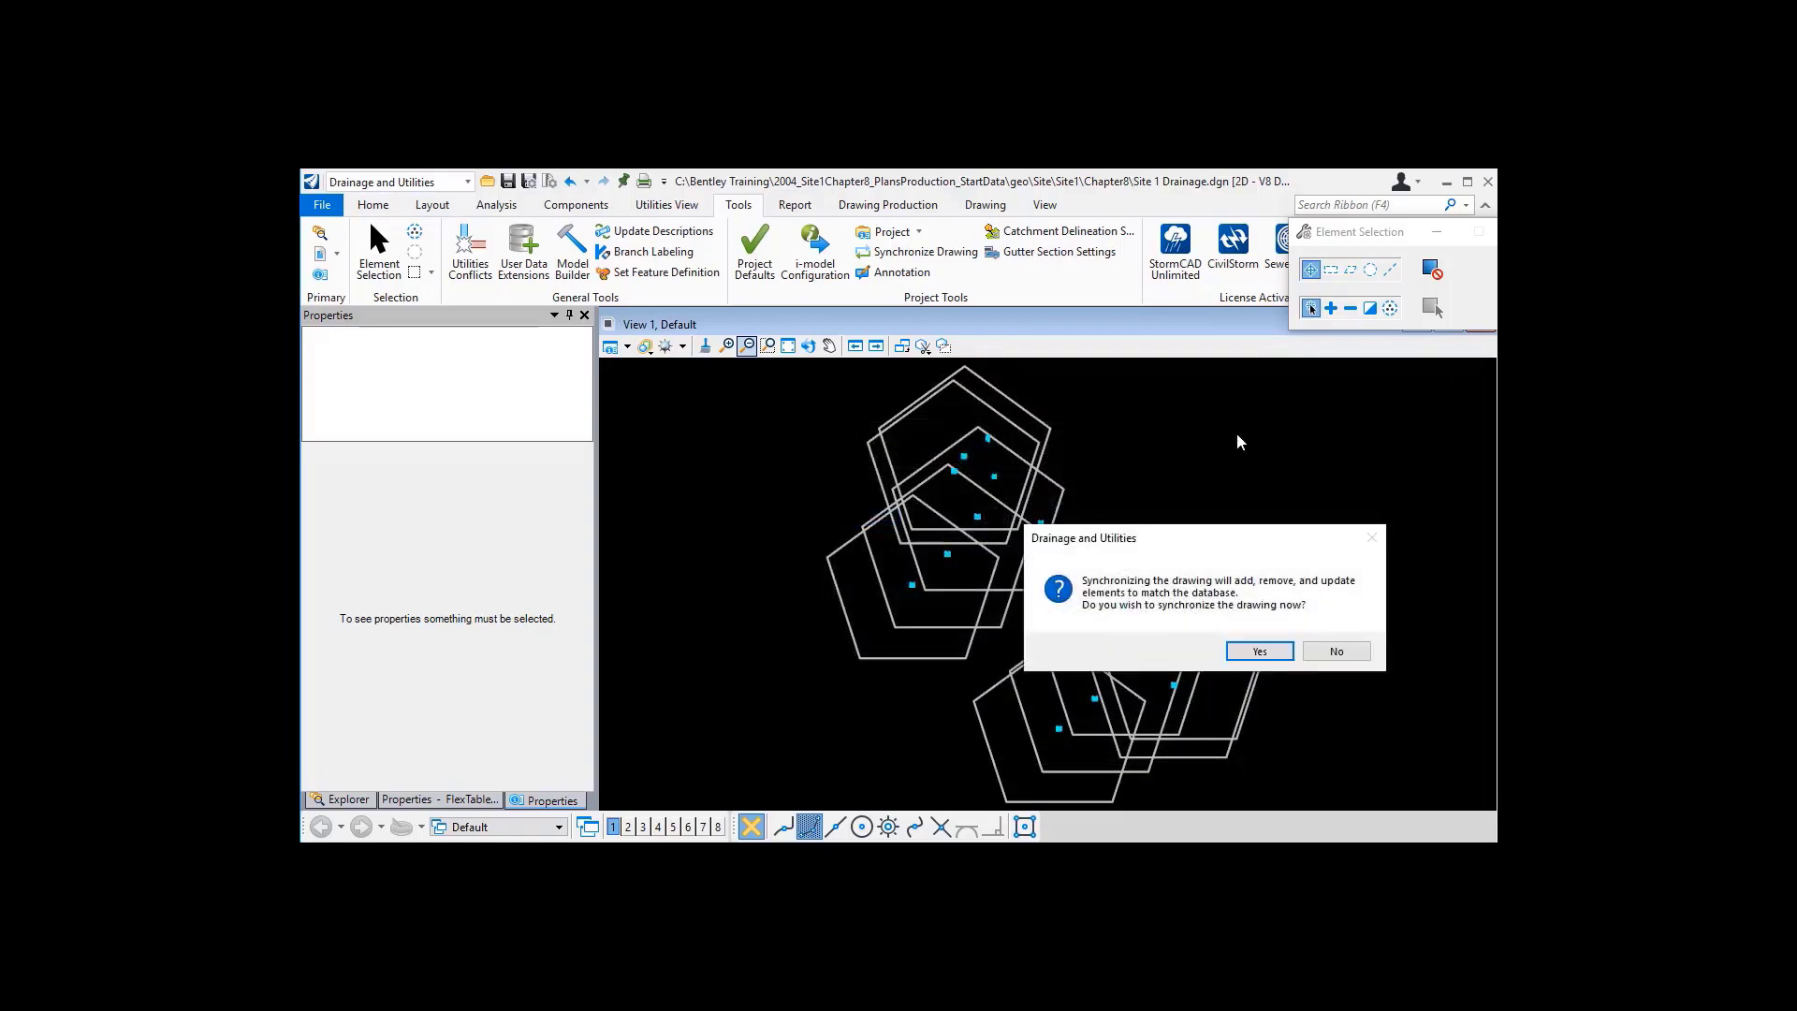
click(1260, 653)
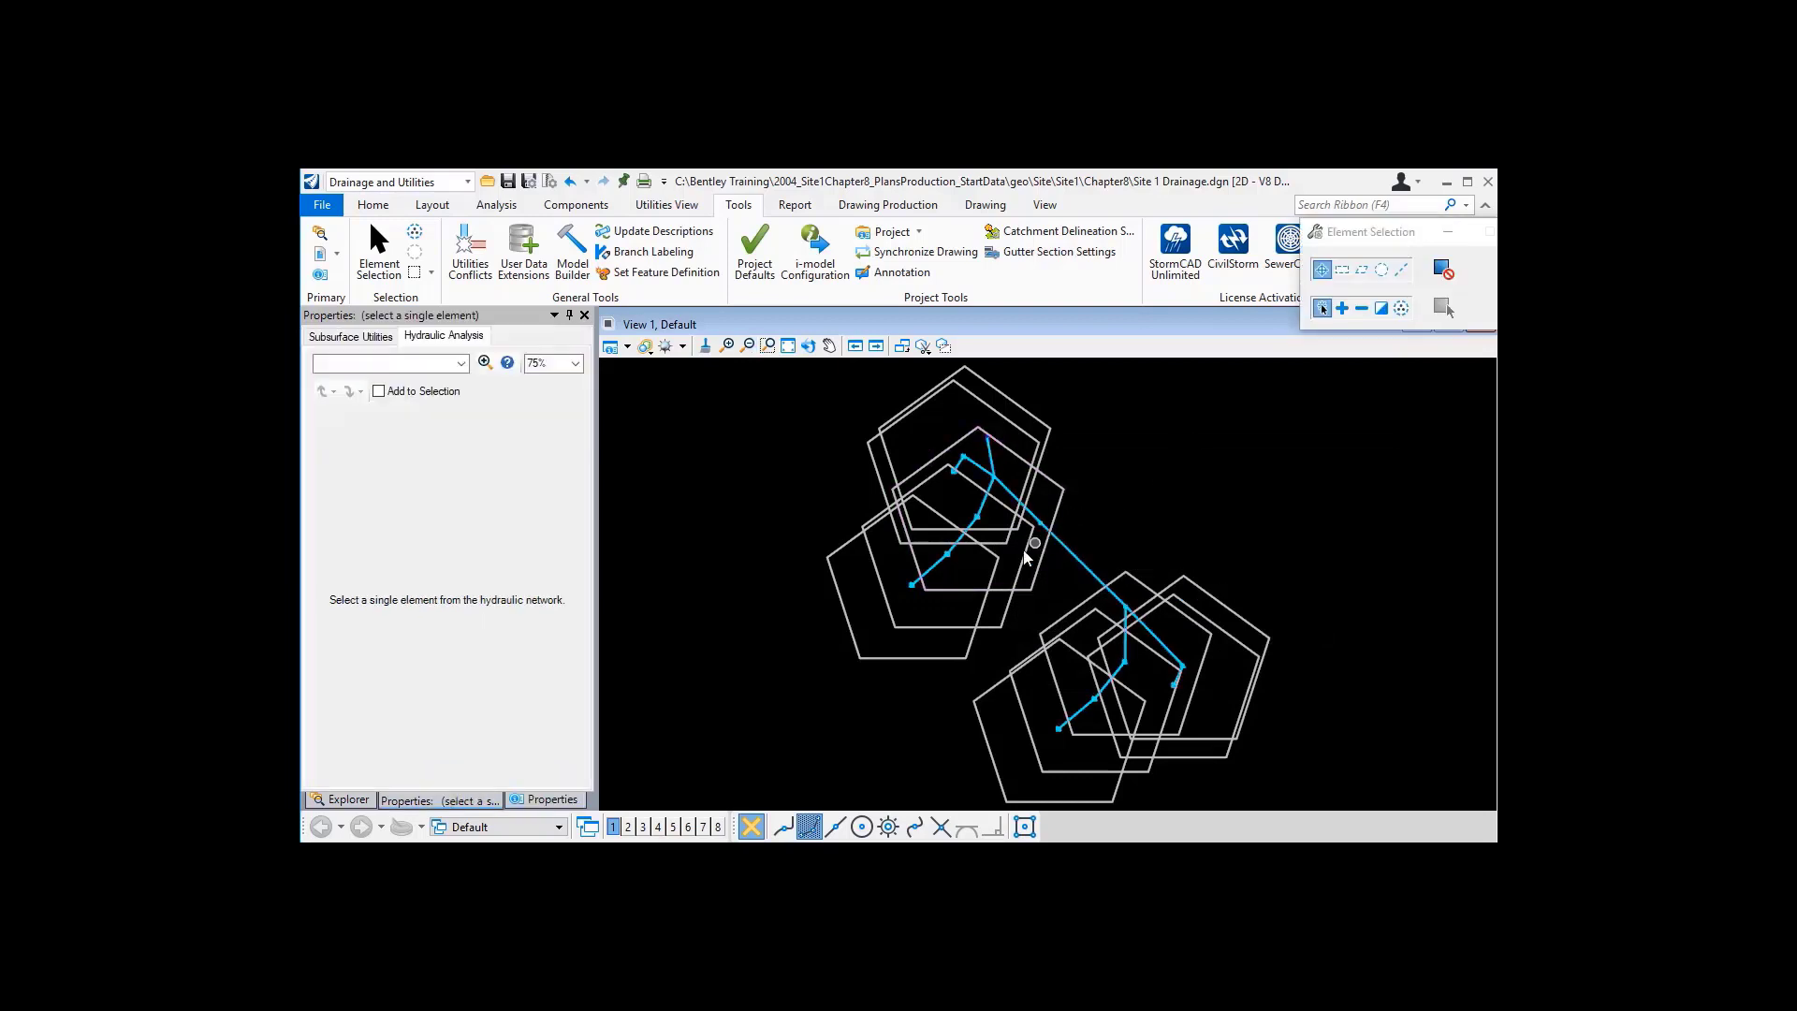
- Examine the imported manhole and curb inlet symbols up close, and inspect inlet CB-3's hydraulic analysis properties
scroll(1027, 557, up, 5)
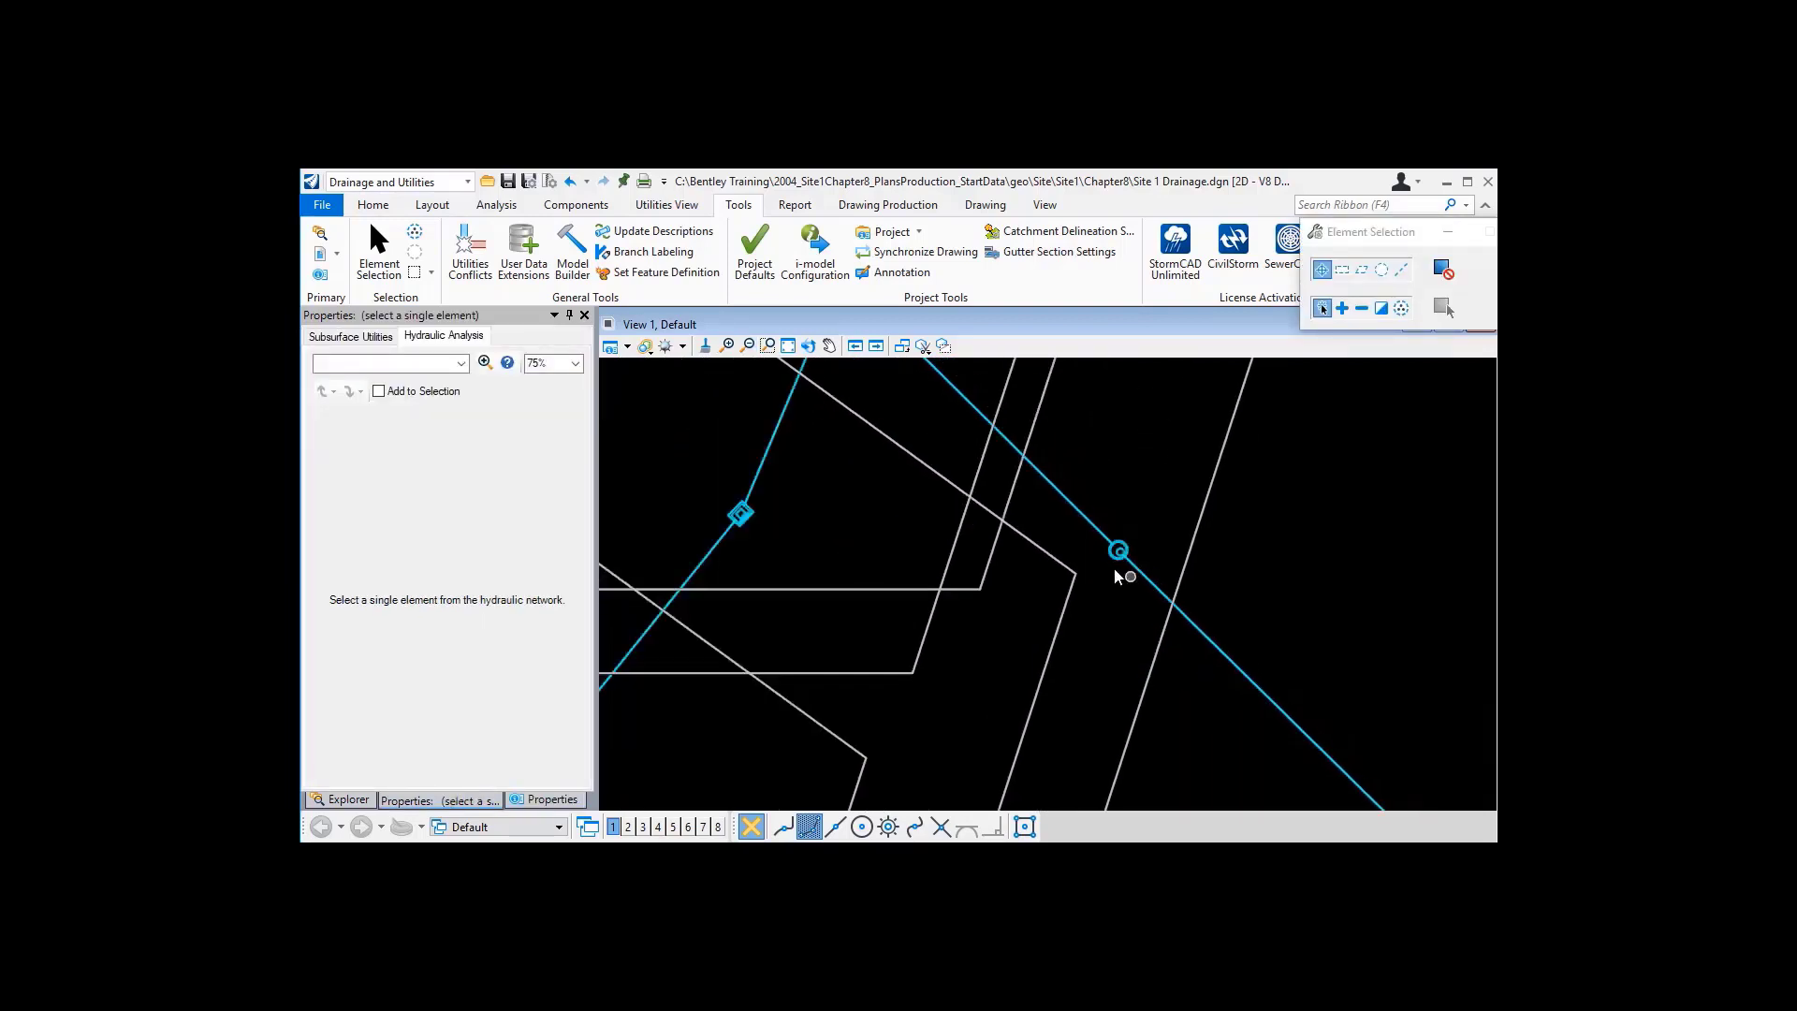
scroll(1117, 571, down, 3)
scroll(755, 521, up, 3)
scroll(754, 521, down, 3)
scroll(1117, 560, up, 4)
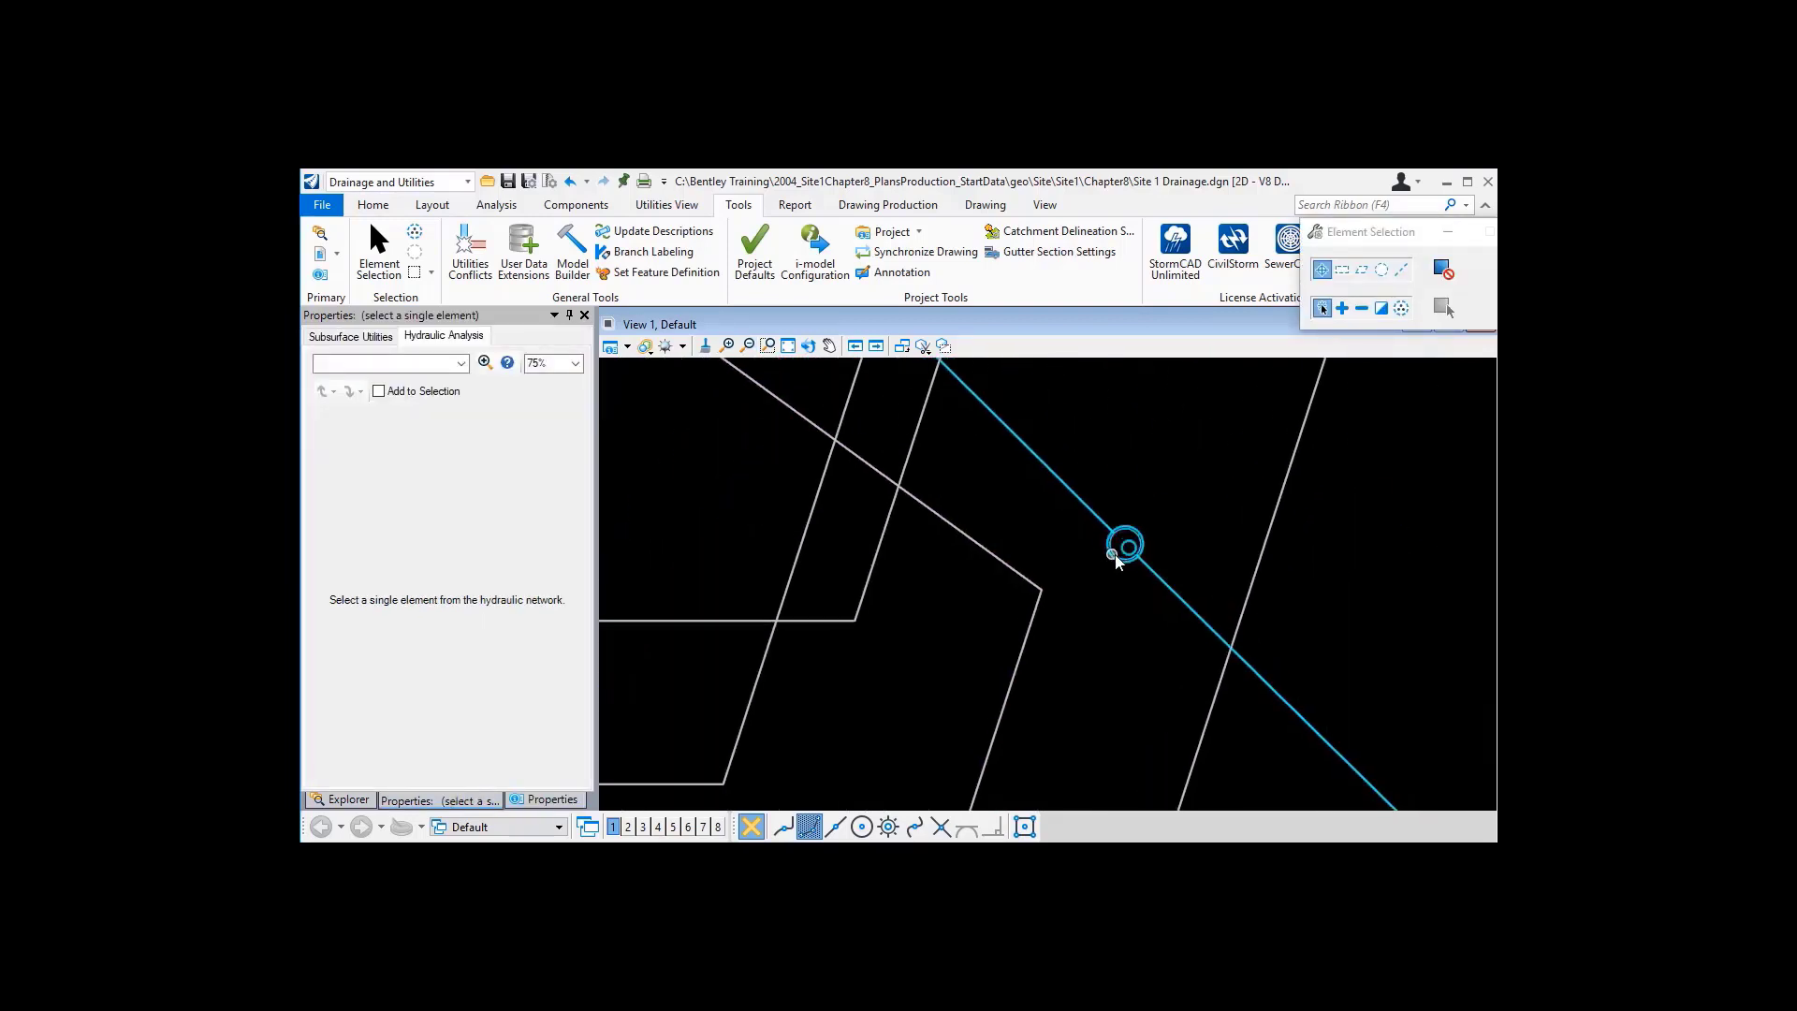
scroll(1101, 582, down, 2)
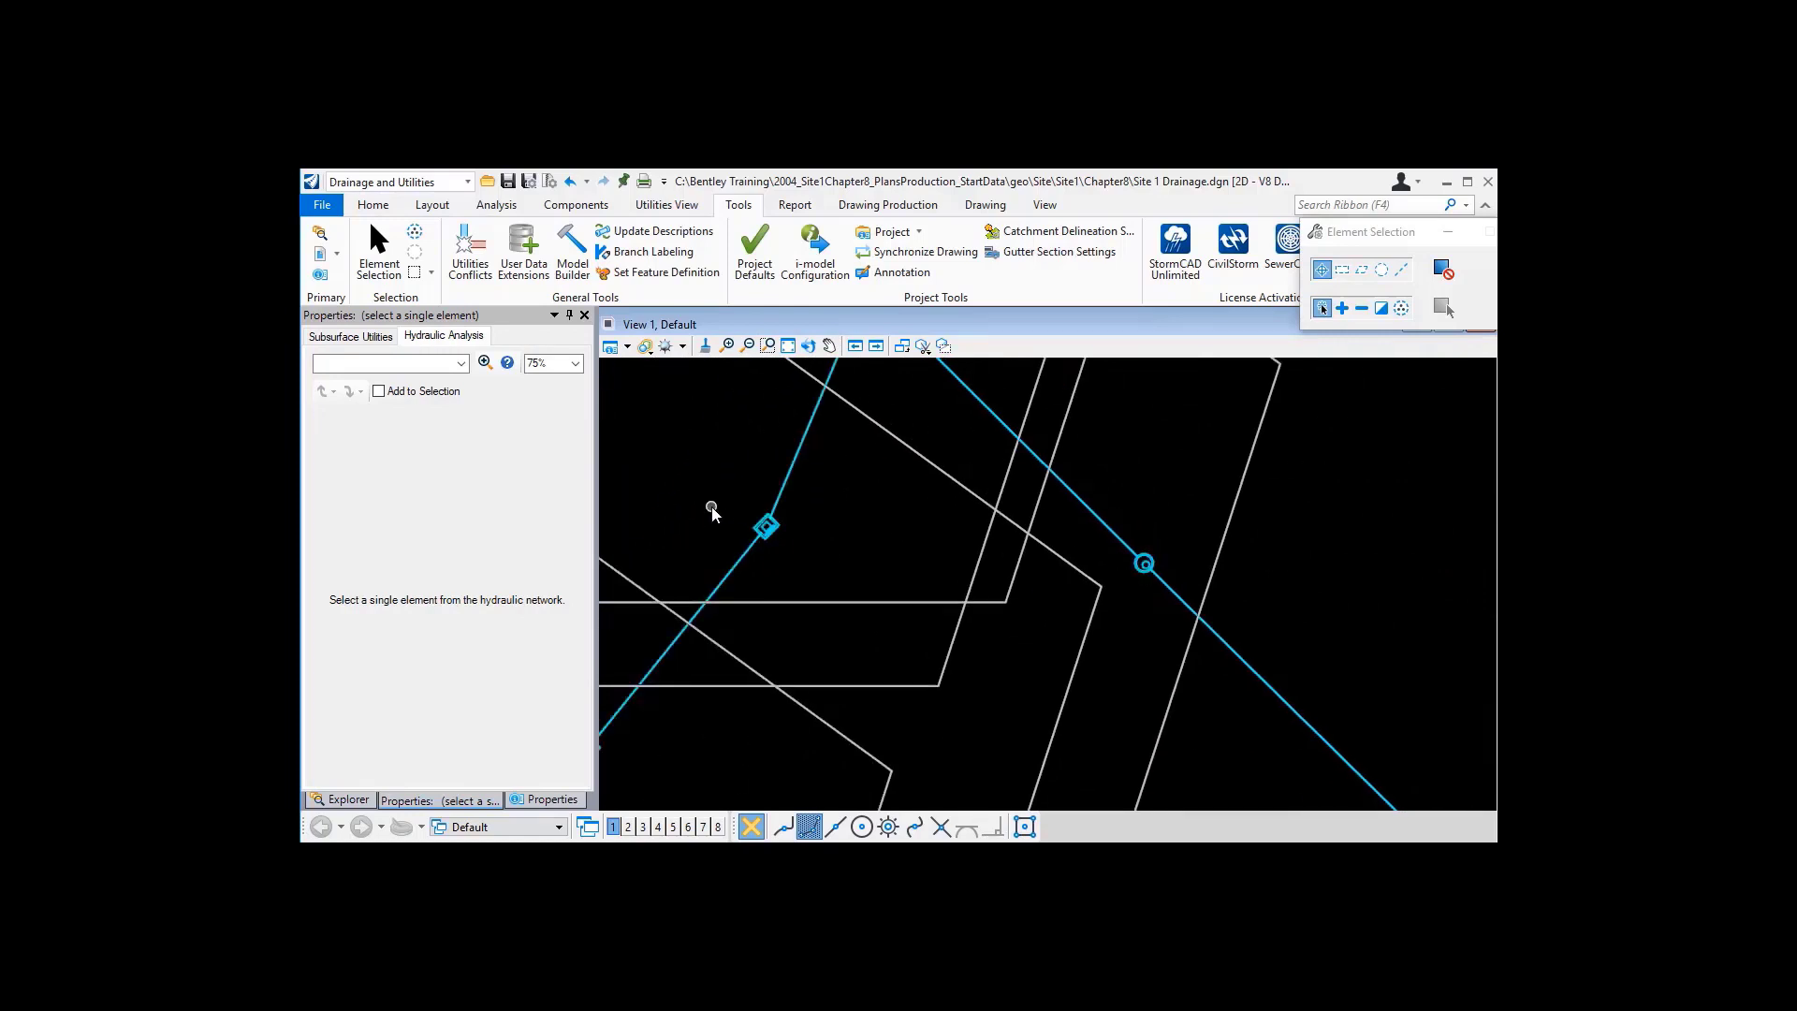
scroll(815, 549, up, 5)
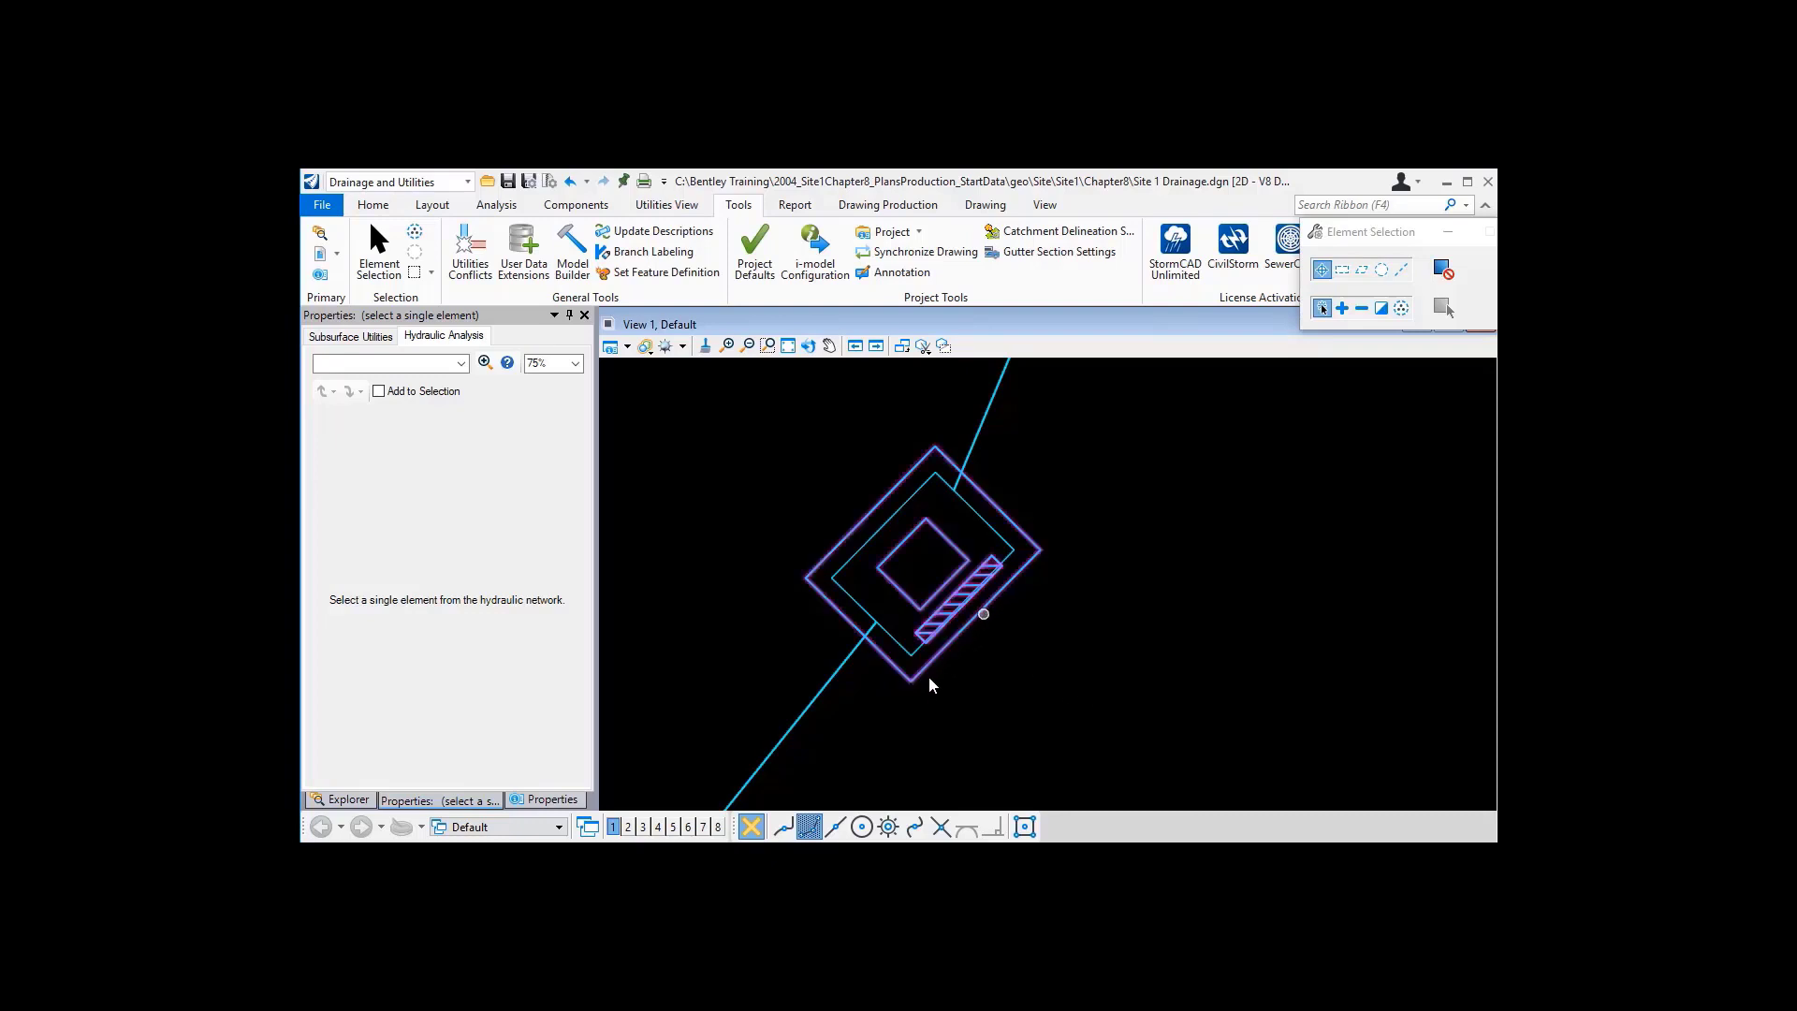
click(956, 638)
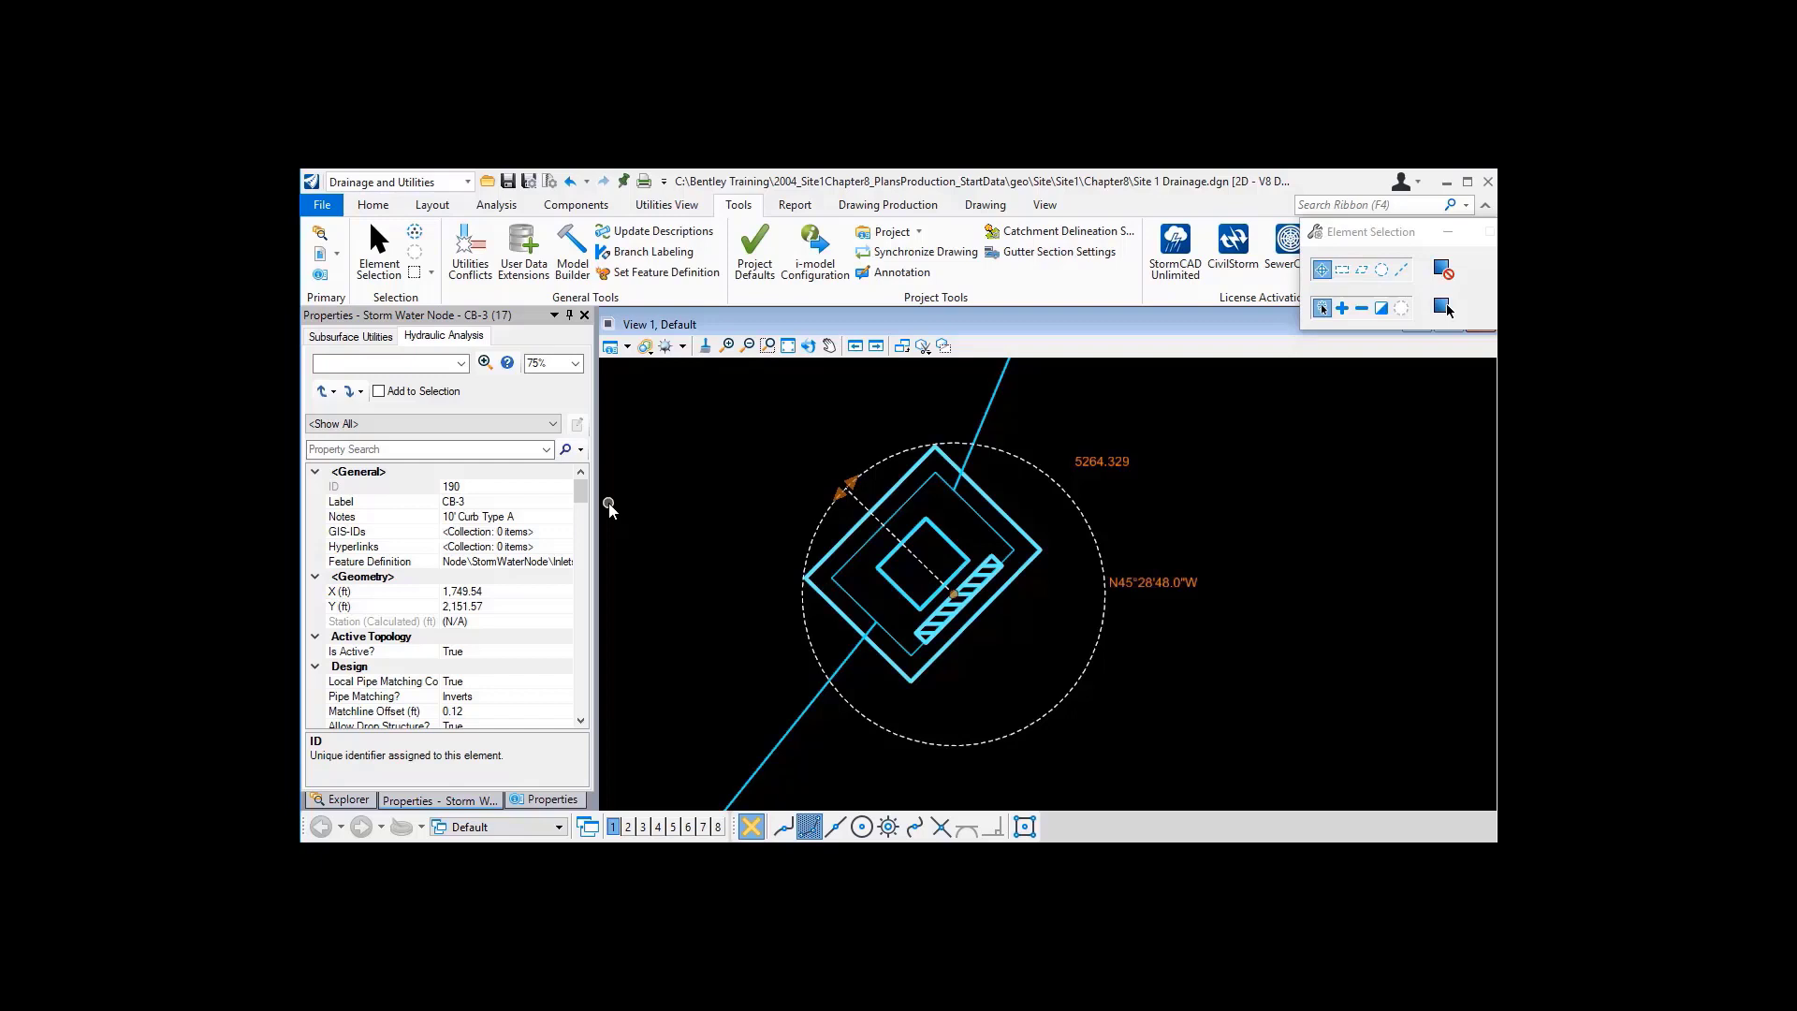
- Inspect the CB-2 catchment's properties, including its area, outflow element and runoff settings
scroll(761, 584, down, 6)
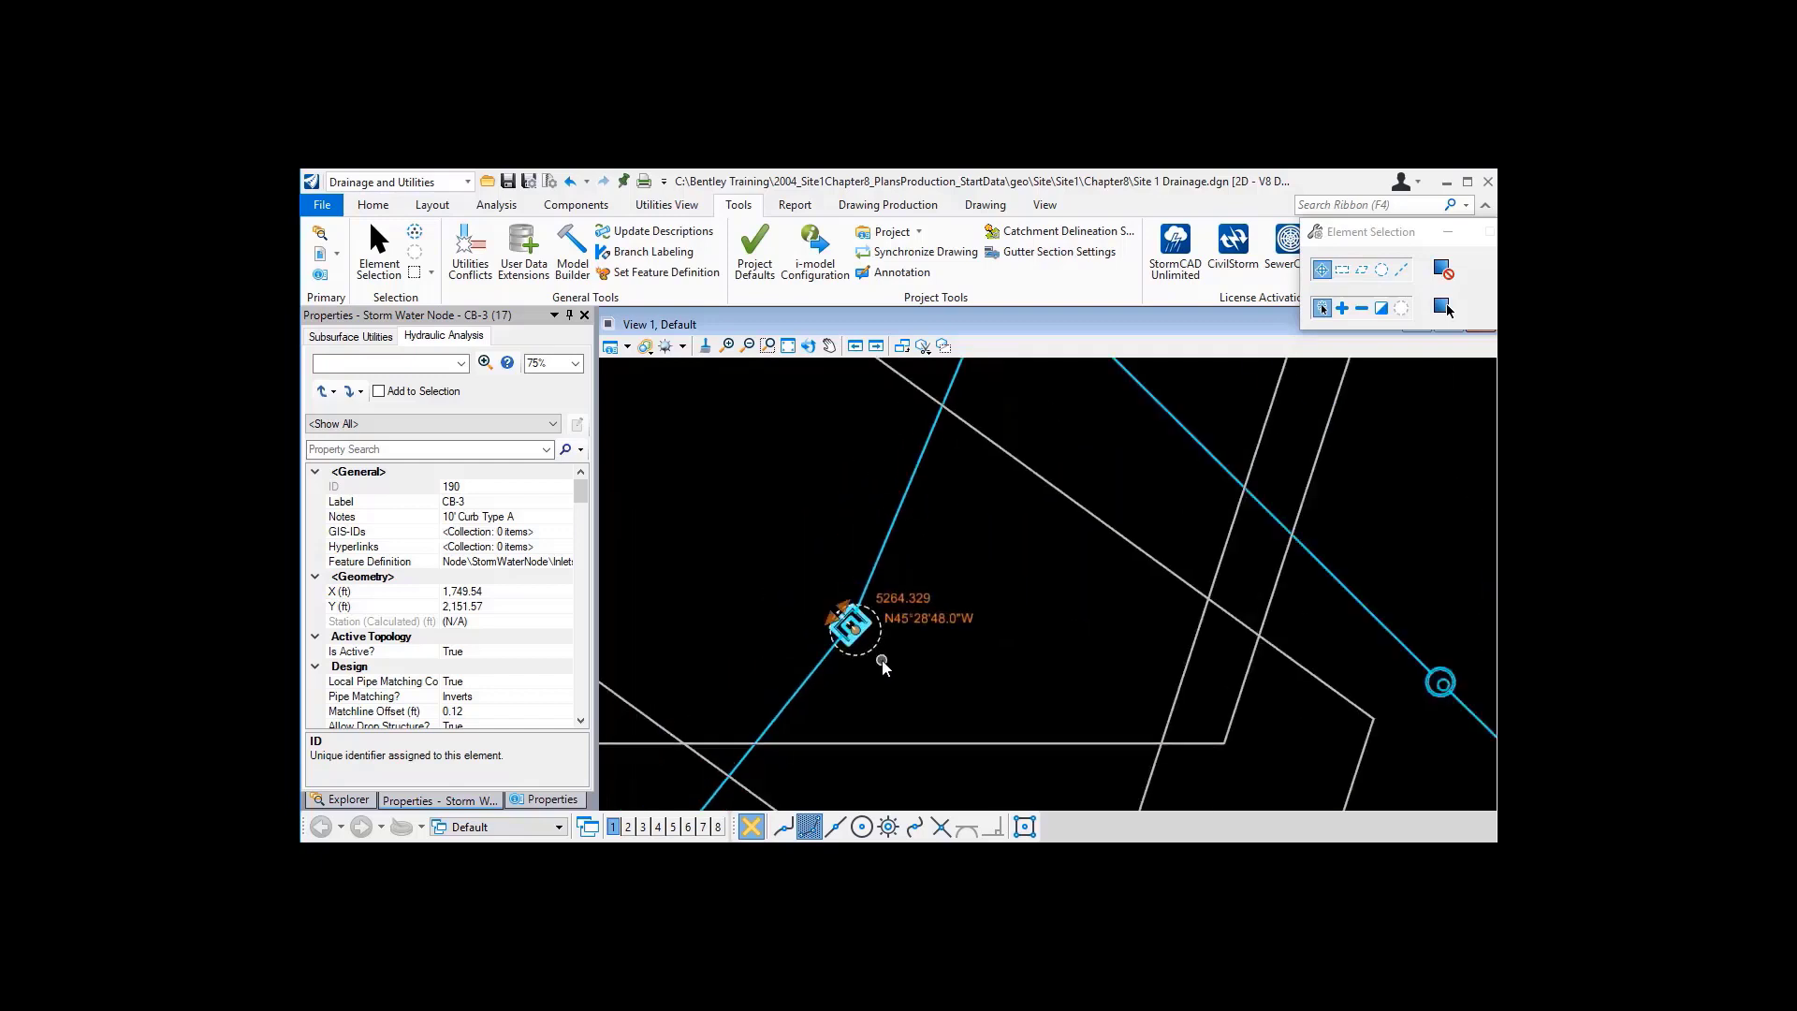
click(1091, 520)
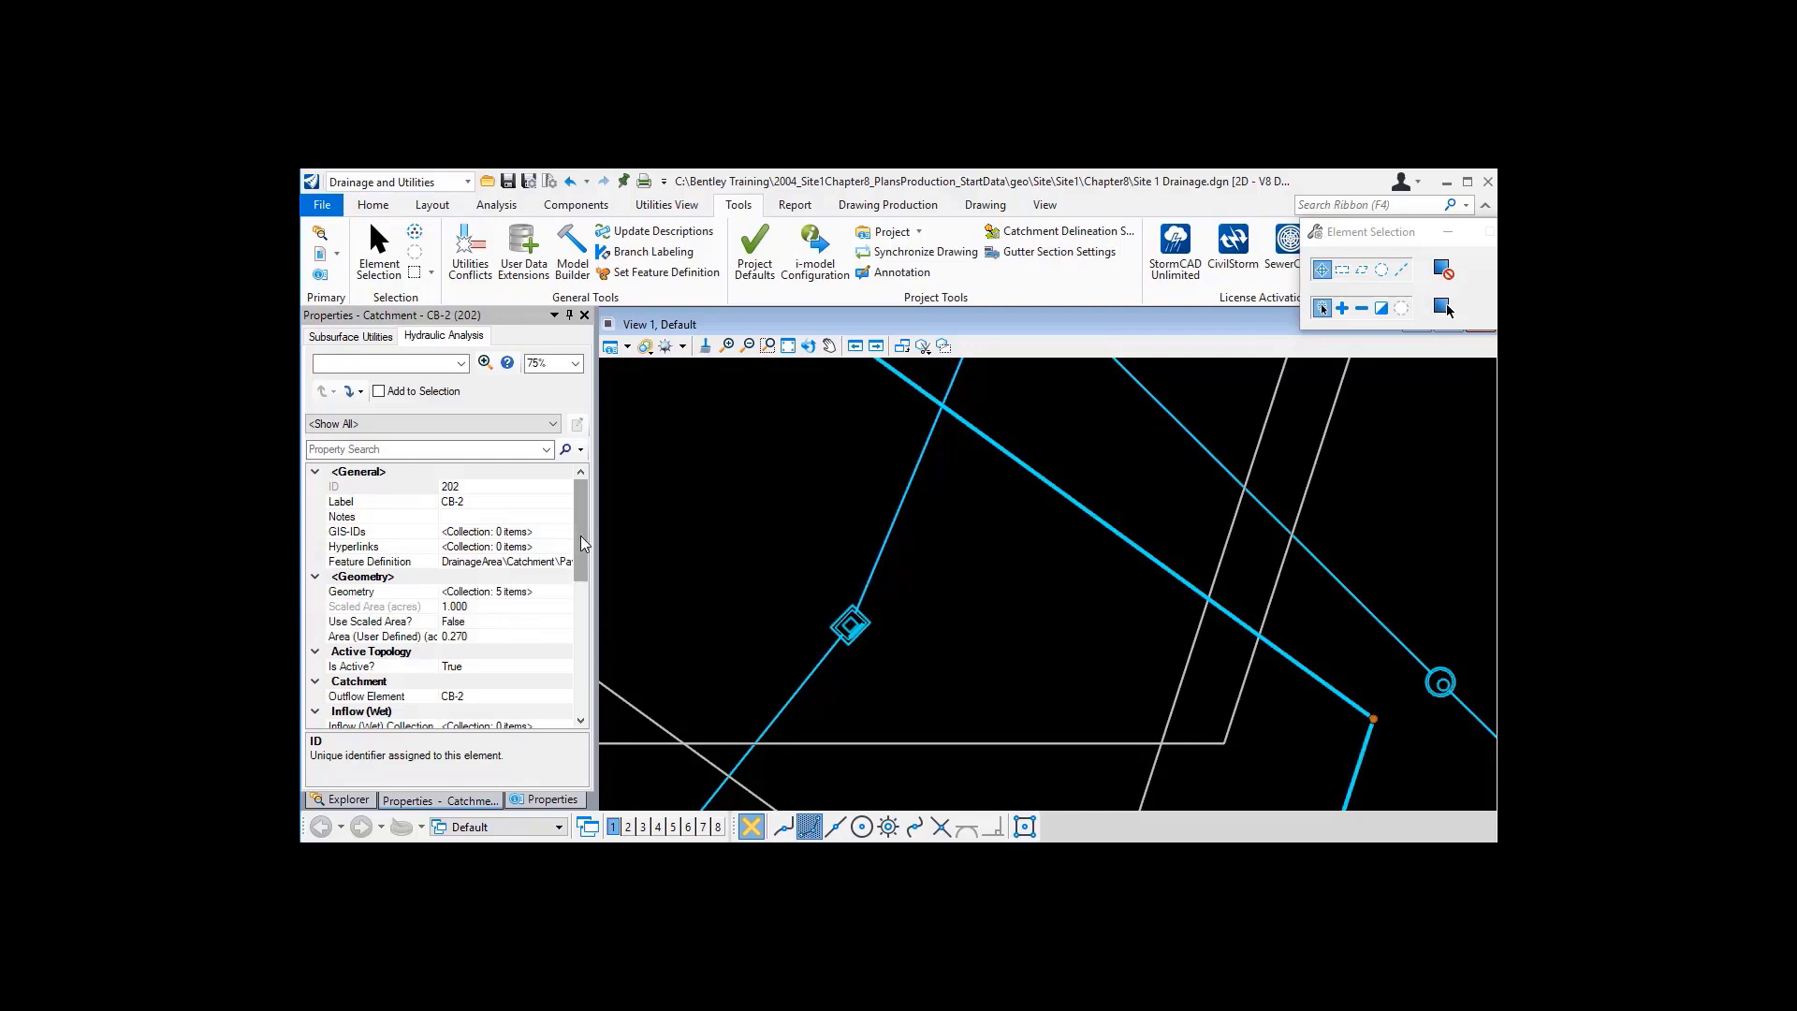
drag(580, 535, 587, 570)
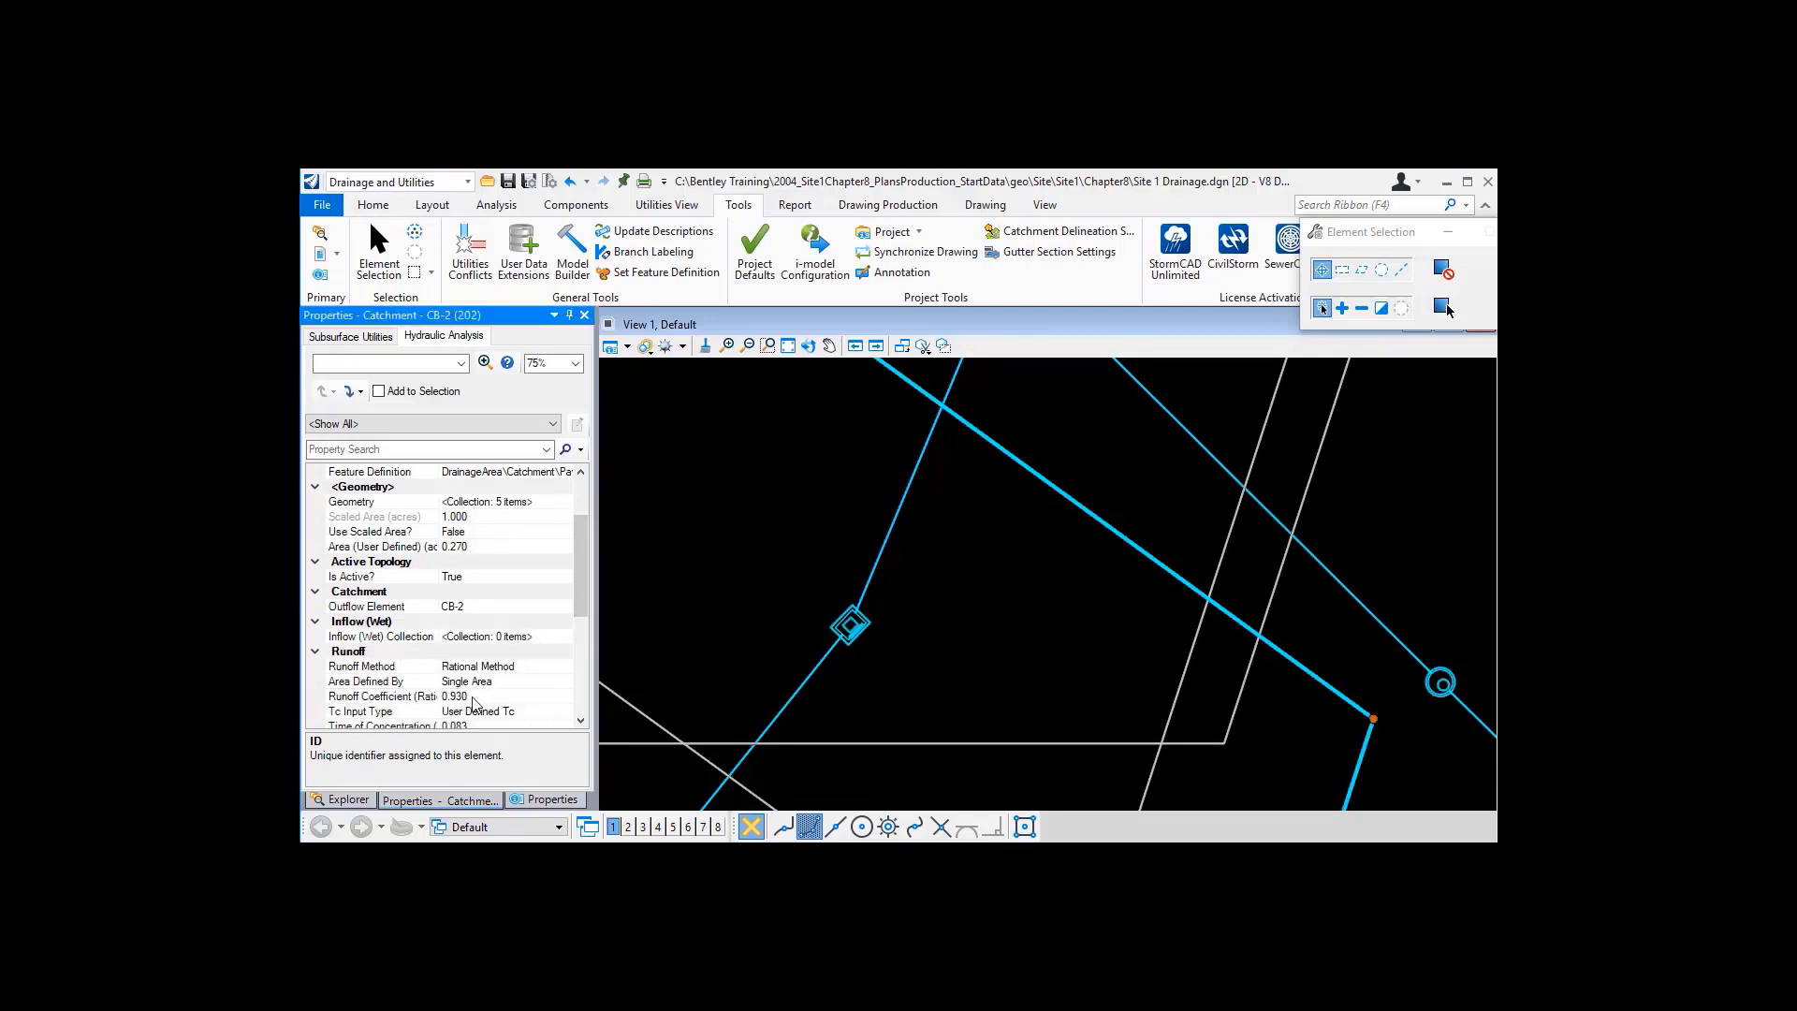
scroll(496, 618, up, 1)
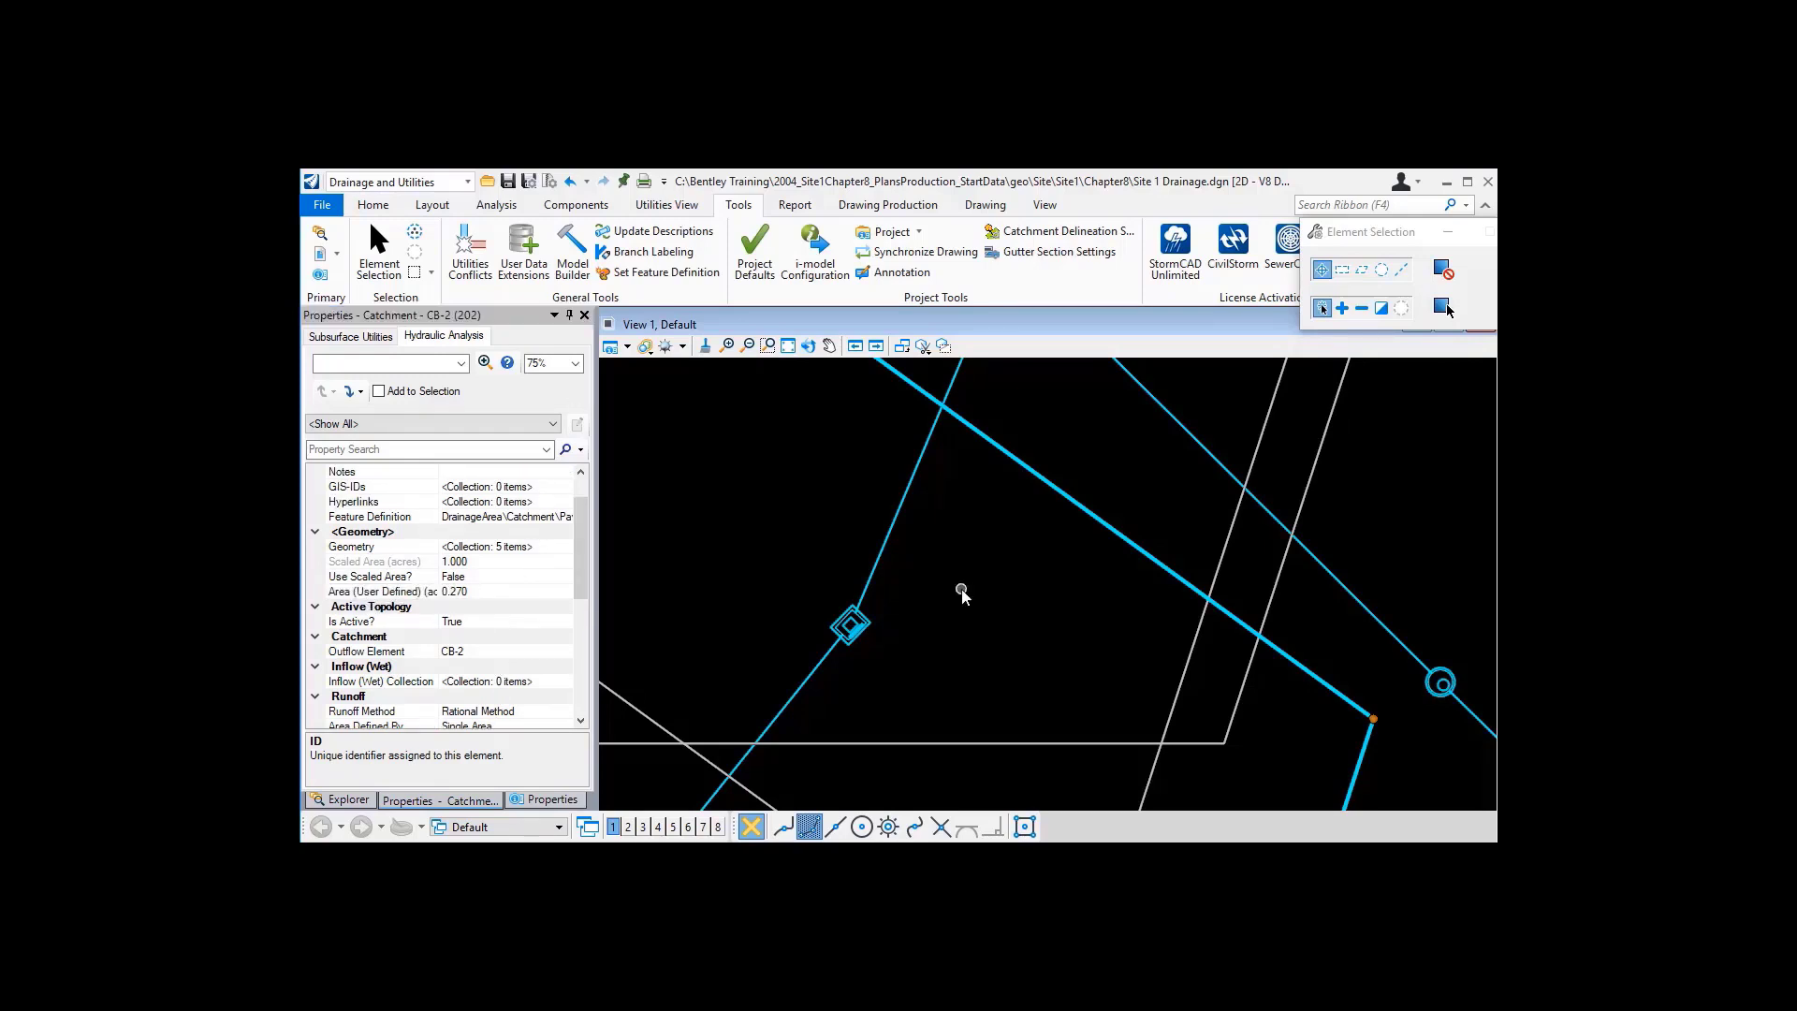
- Reopen ModelBuilder for Hydraulic Analysis data, review the data source of the Tower - Nodes and Areas connection, and cancel its setup
click(582, 264)
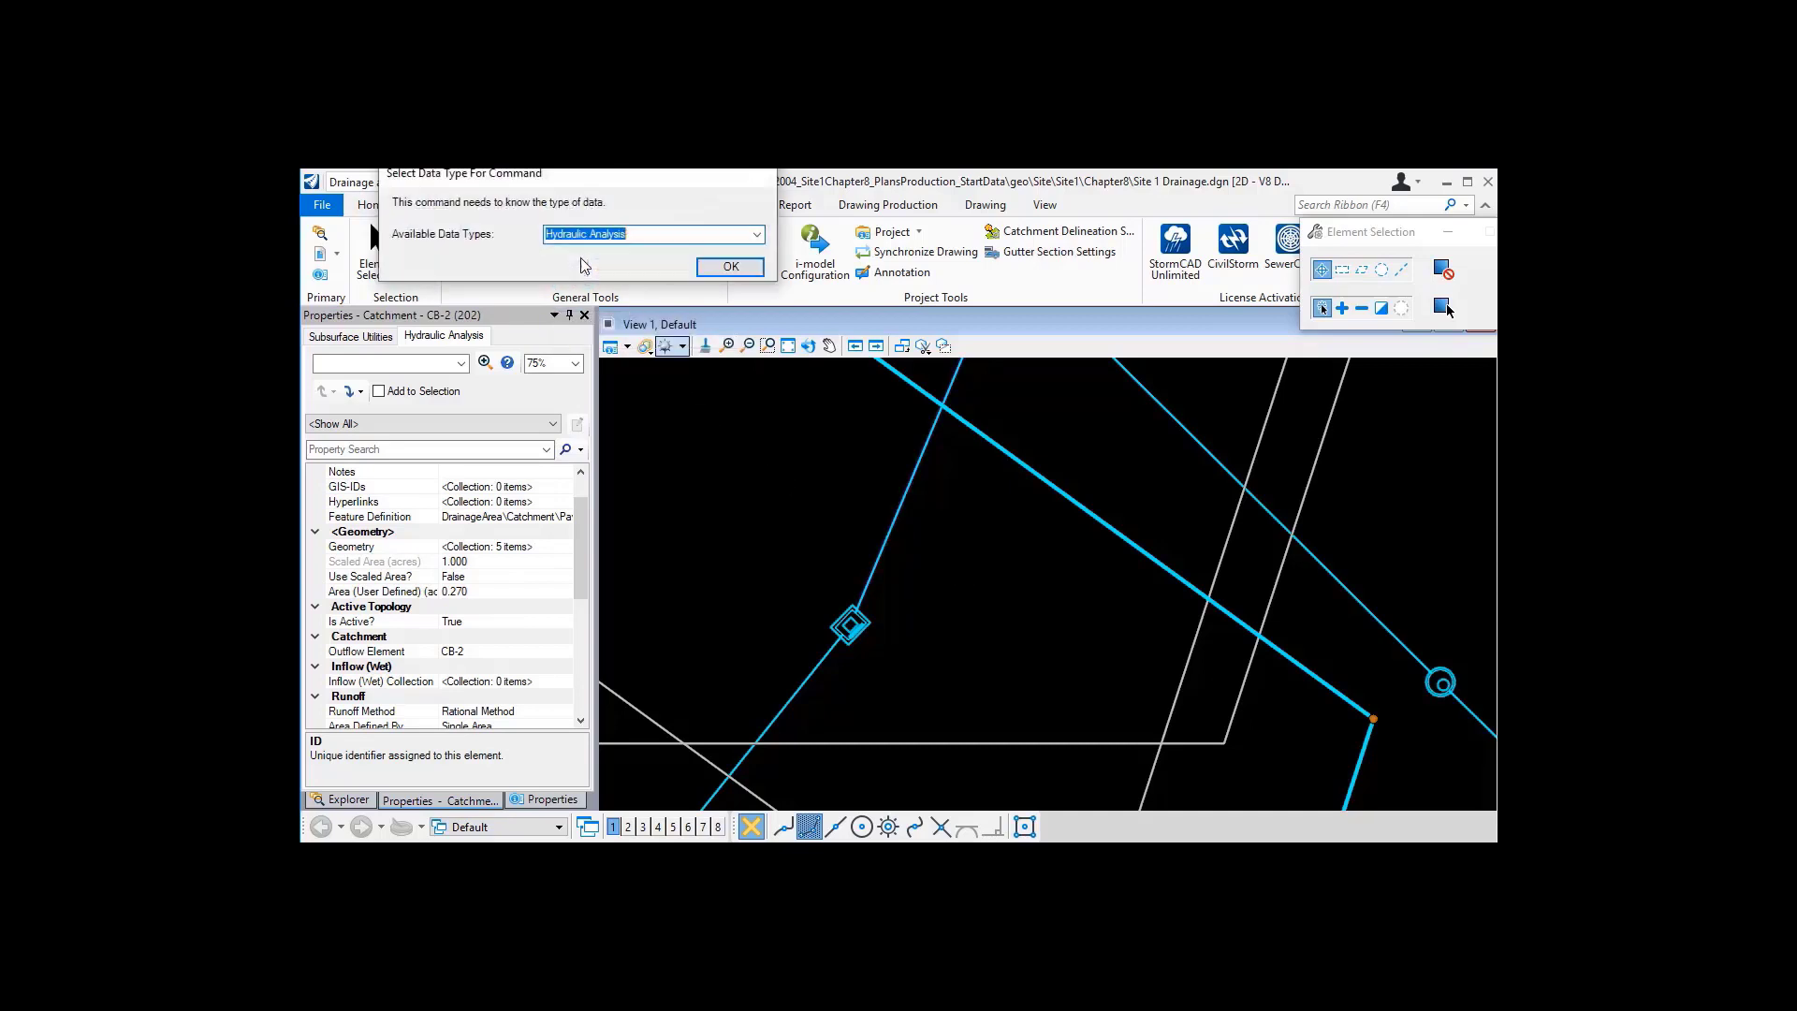
click(730, 269)
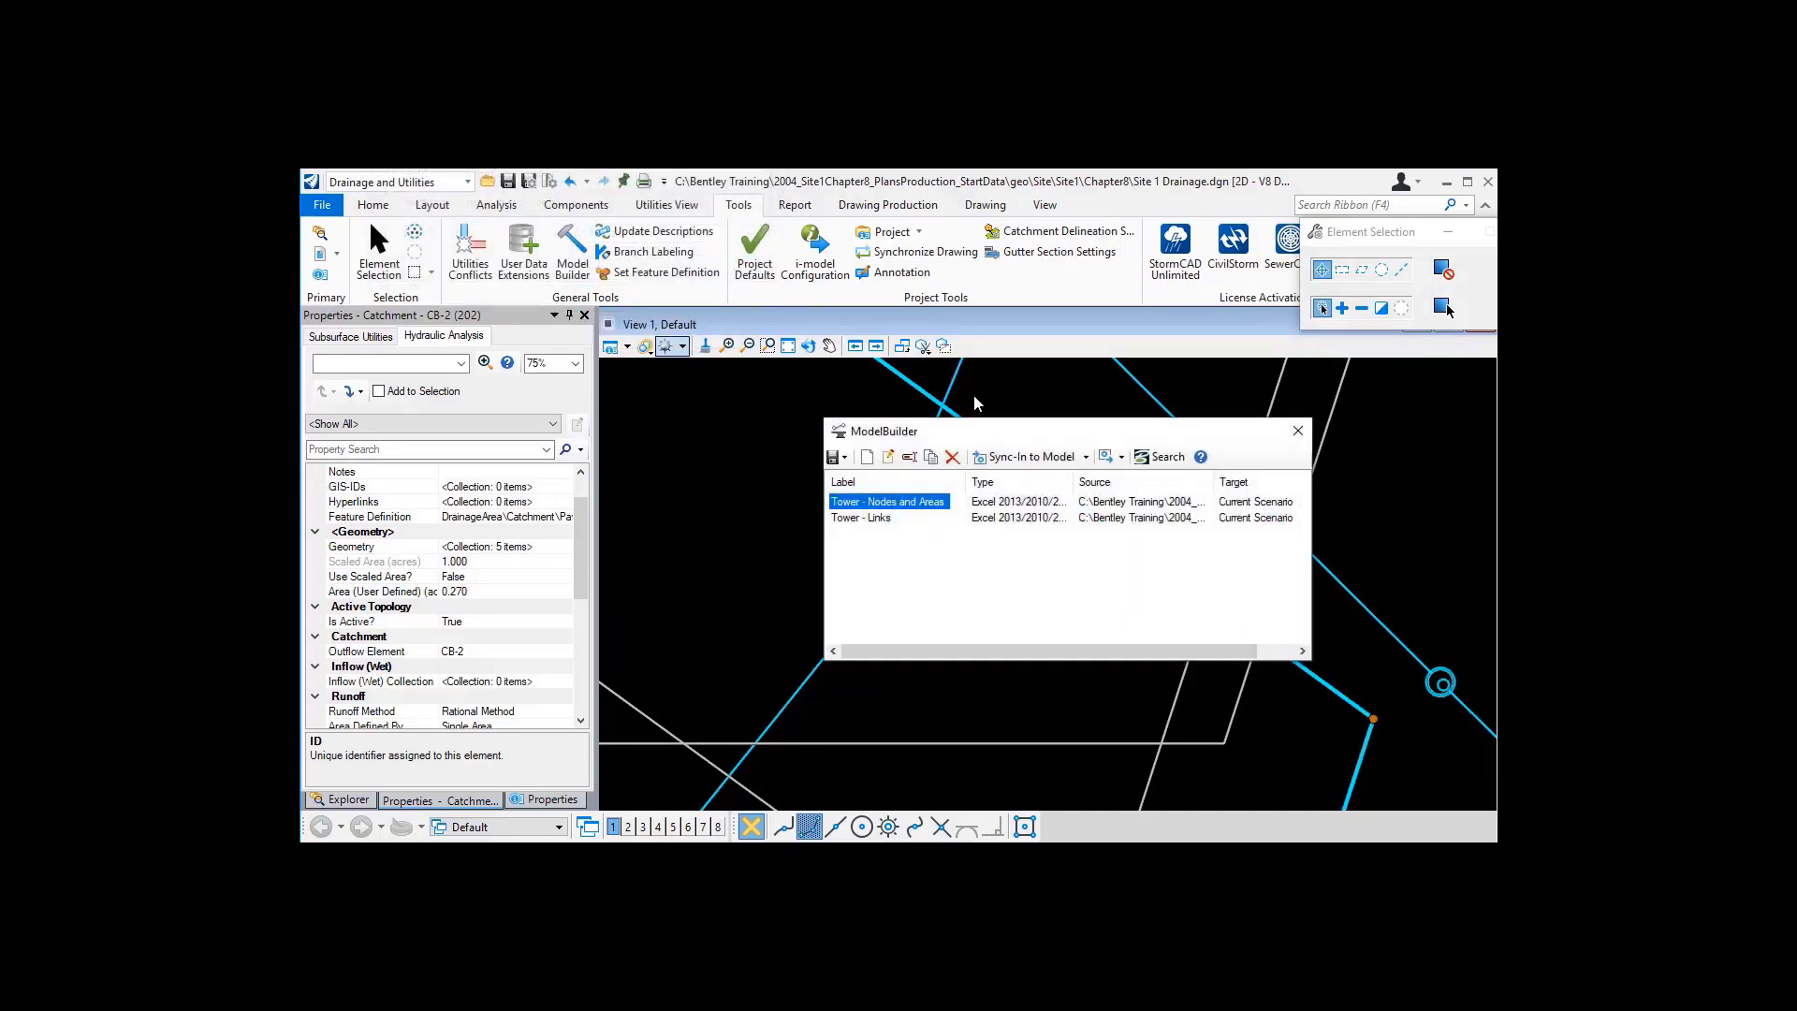
double_click(935, 503)
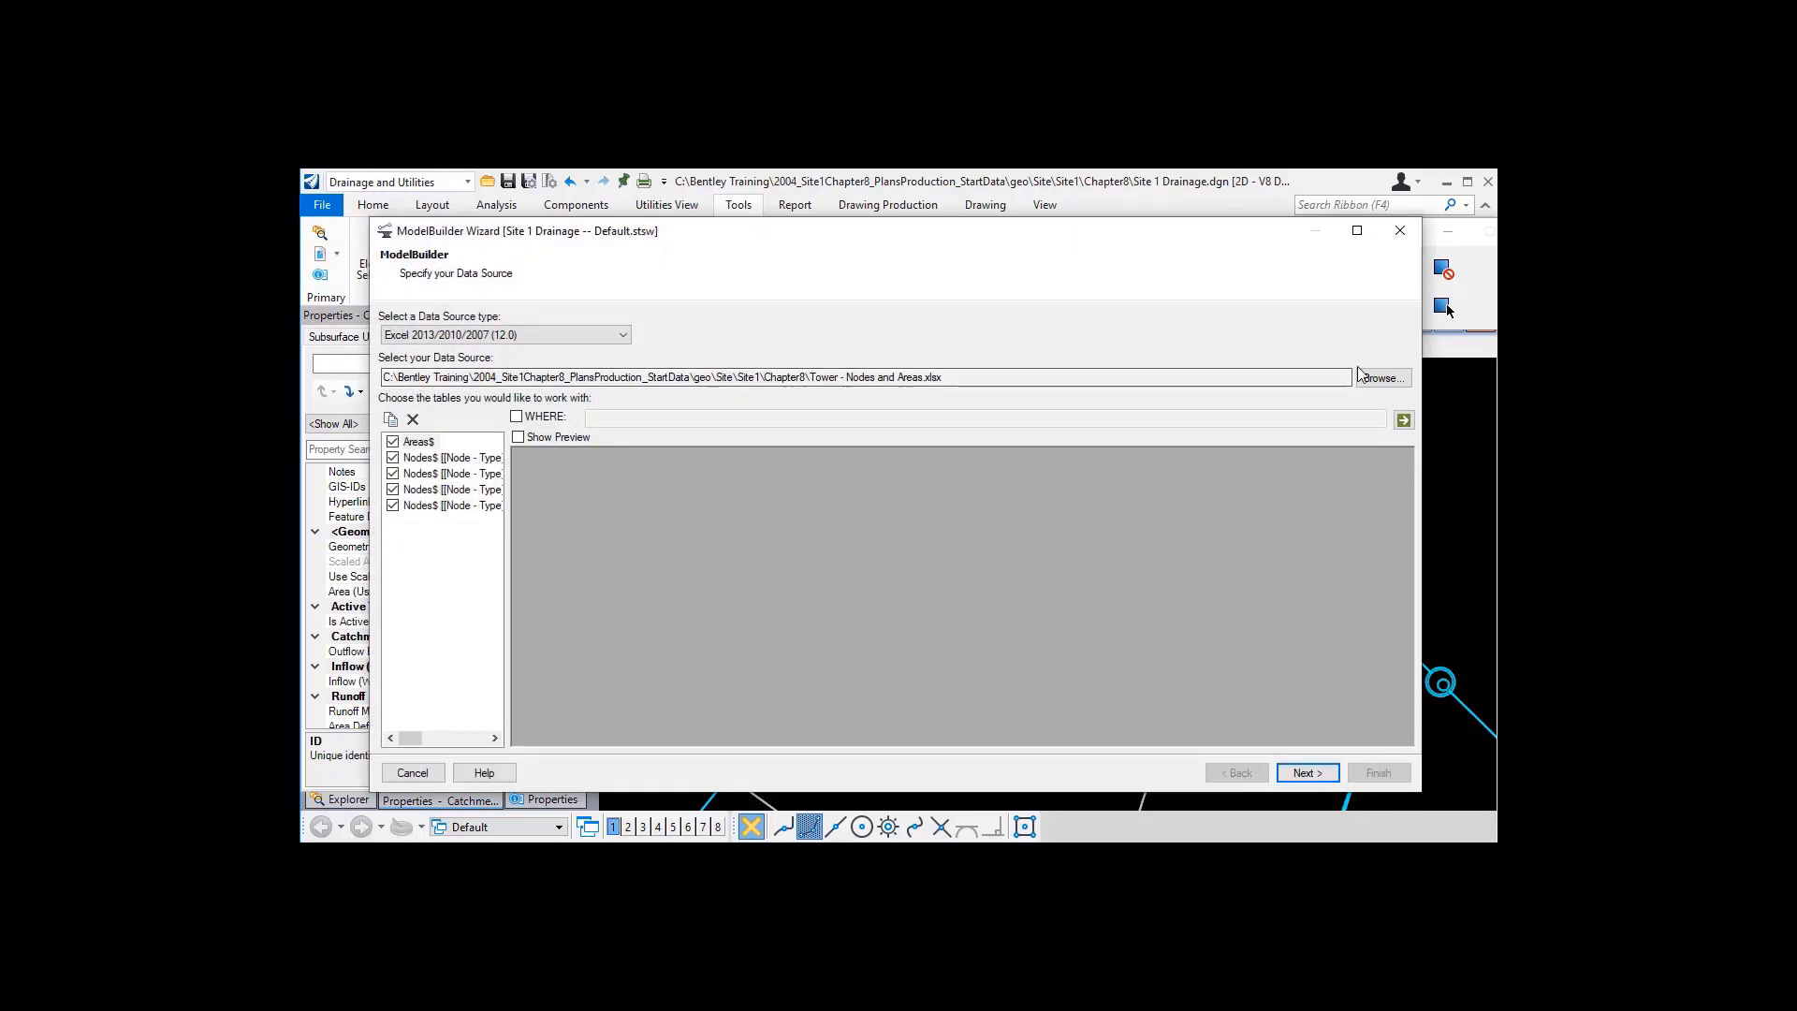
click(1400, 231)
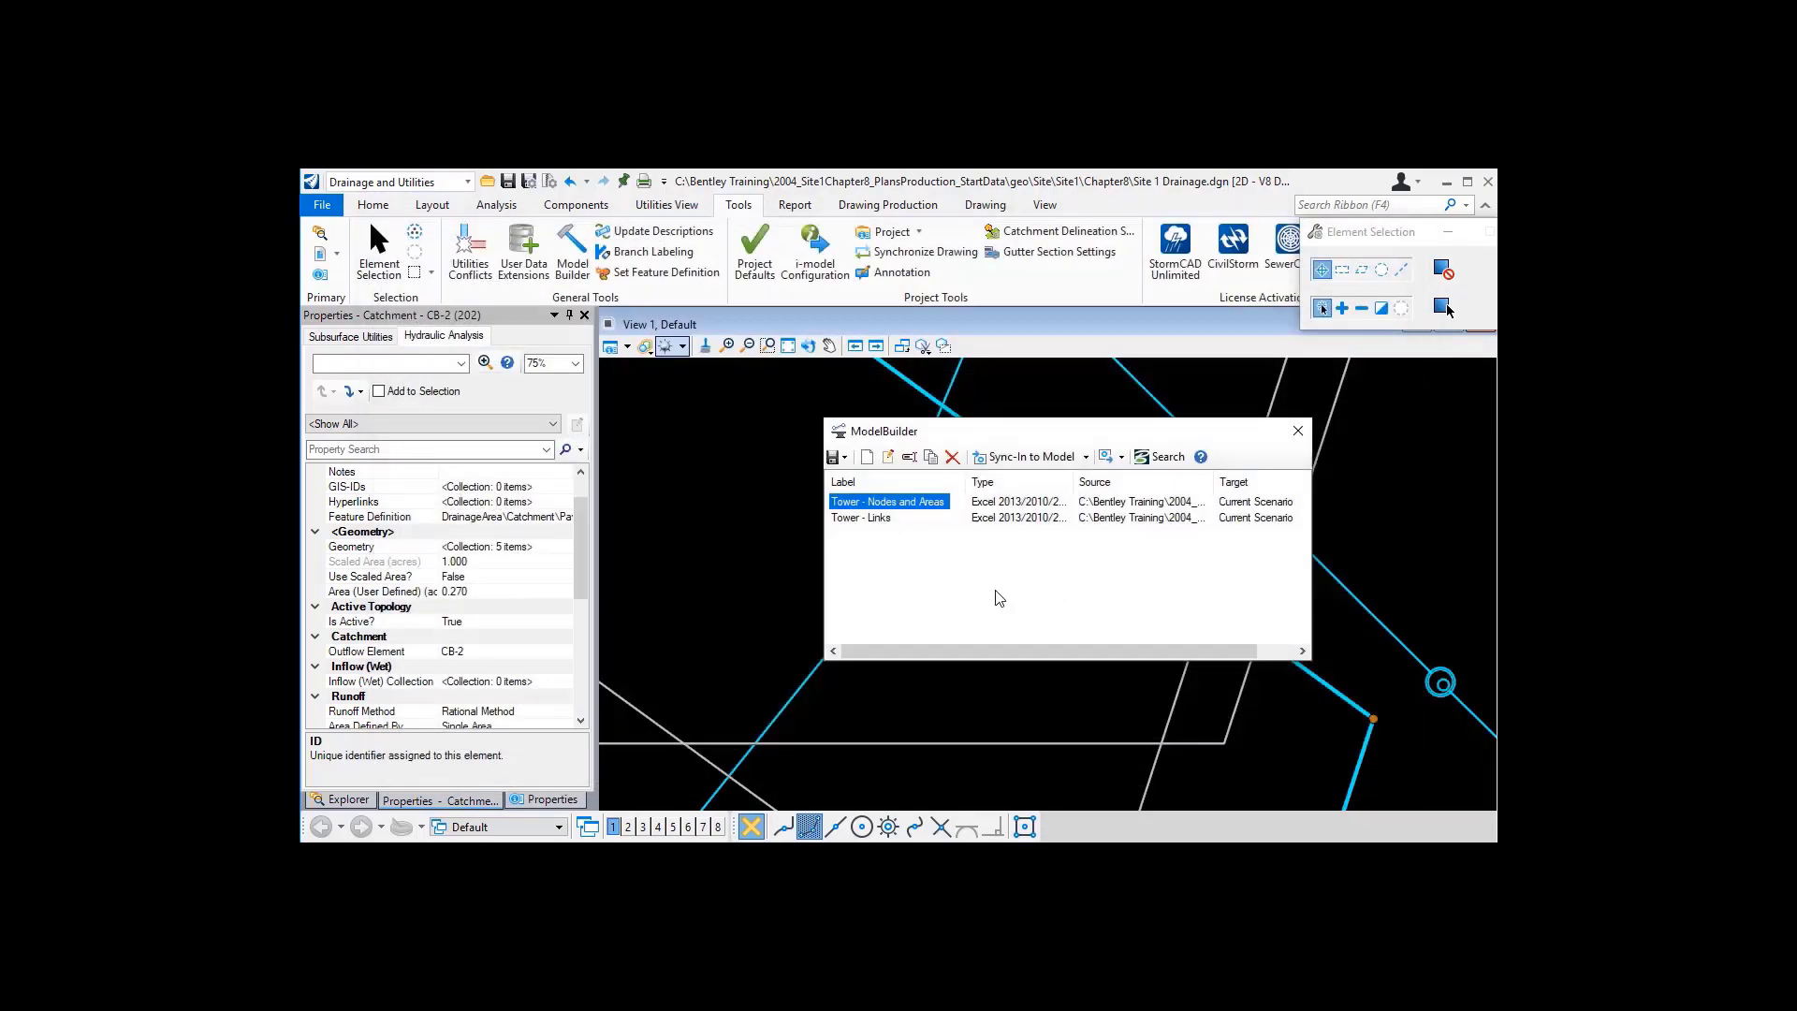
- Look at the import and export options for the Tower connections, and close ModelBuilder
click(846, 457)
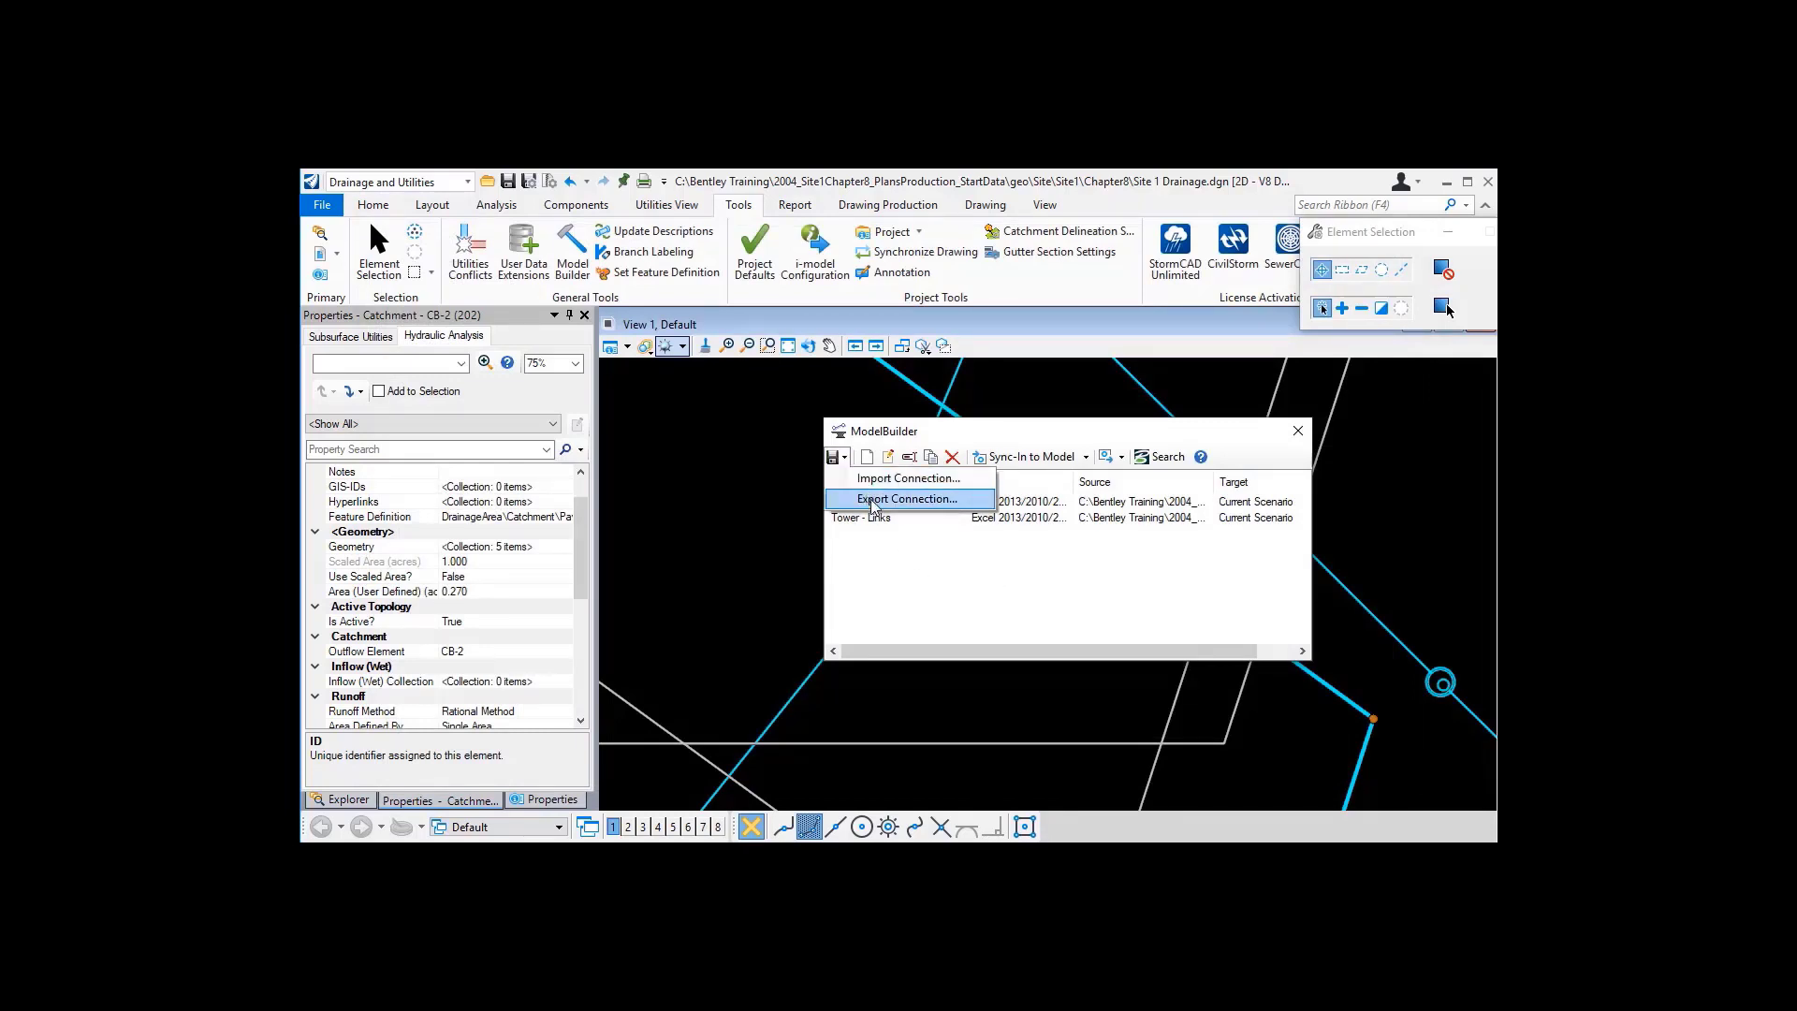
click(884, 590)
click(877, 519)
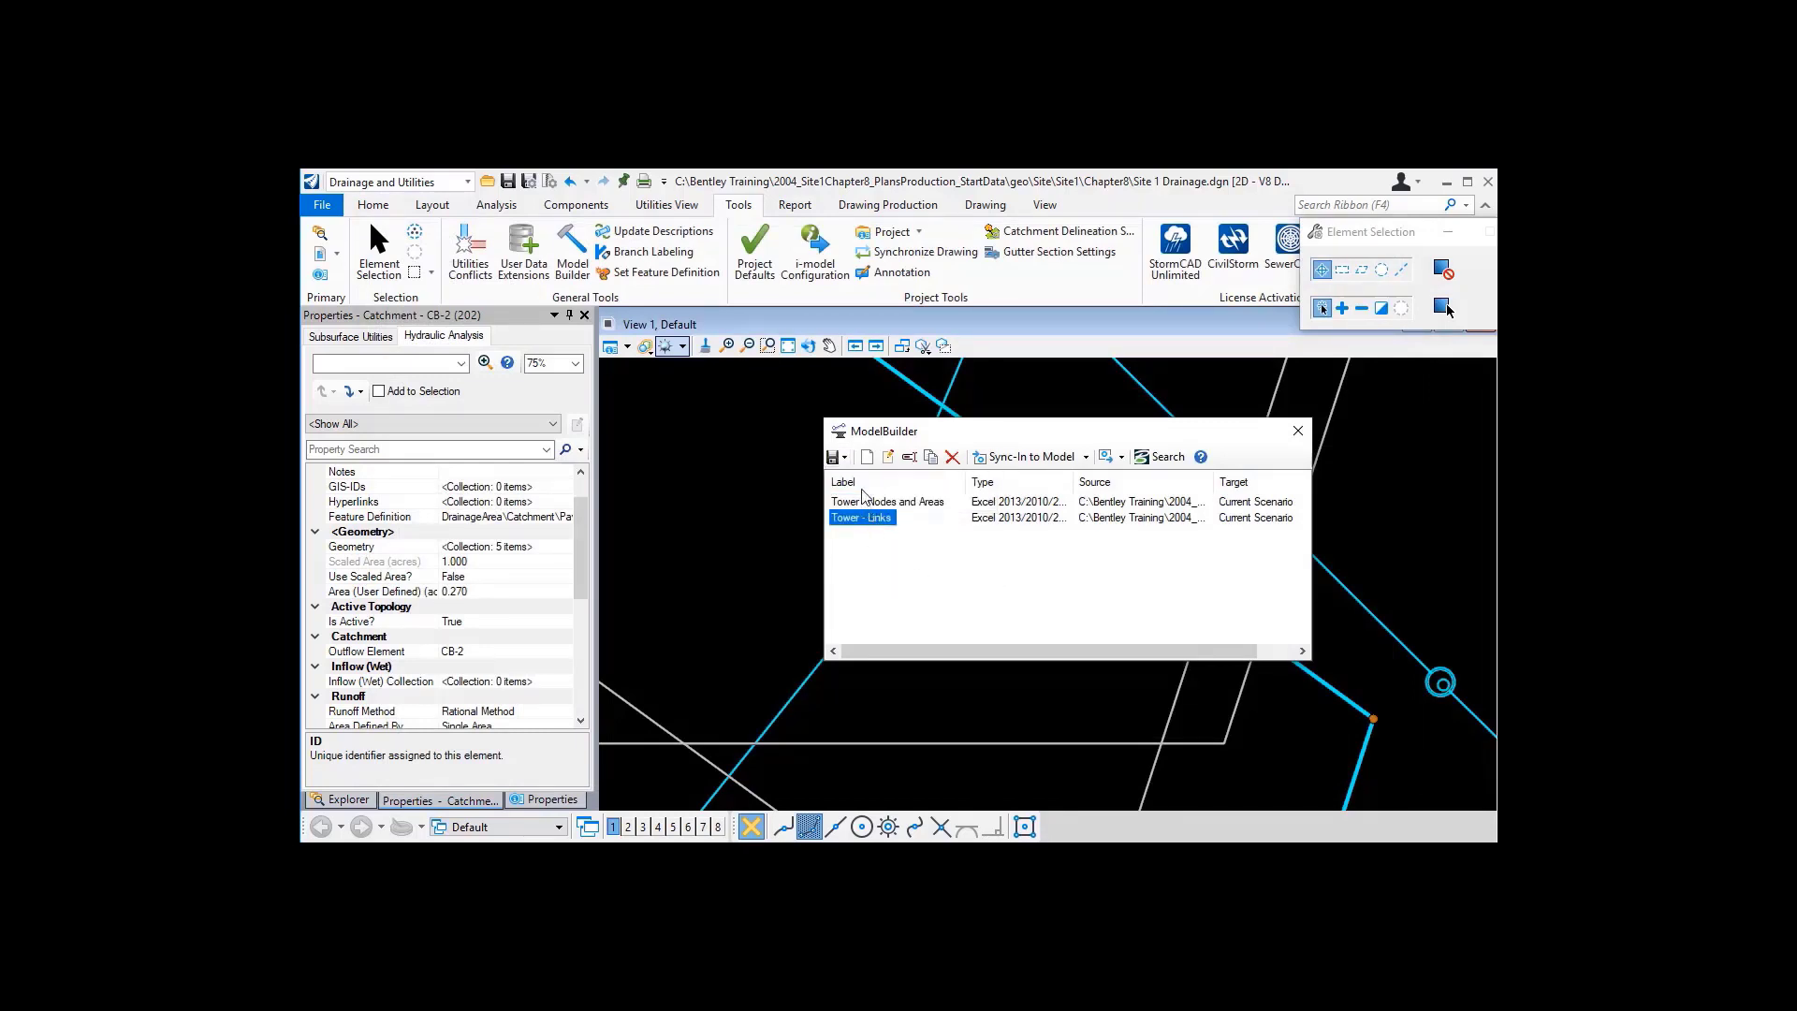
click(845, 457)
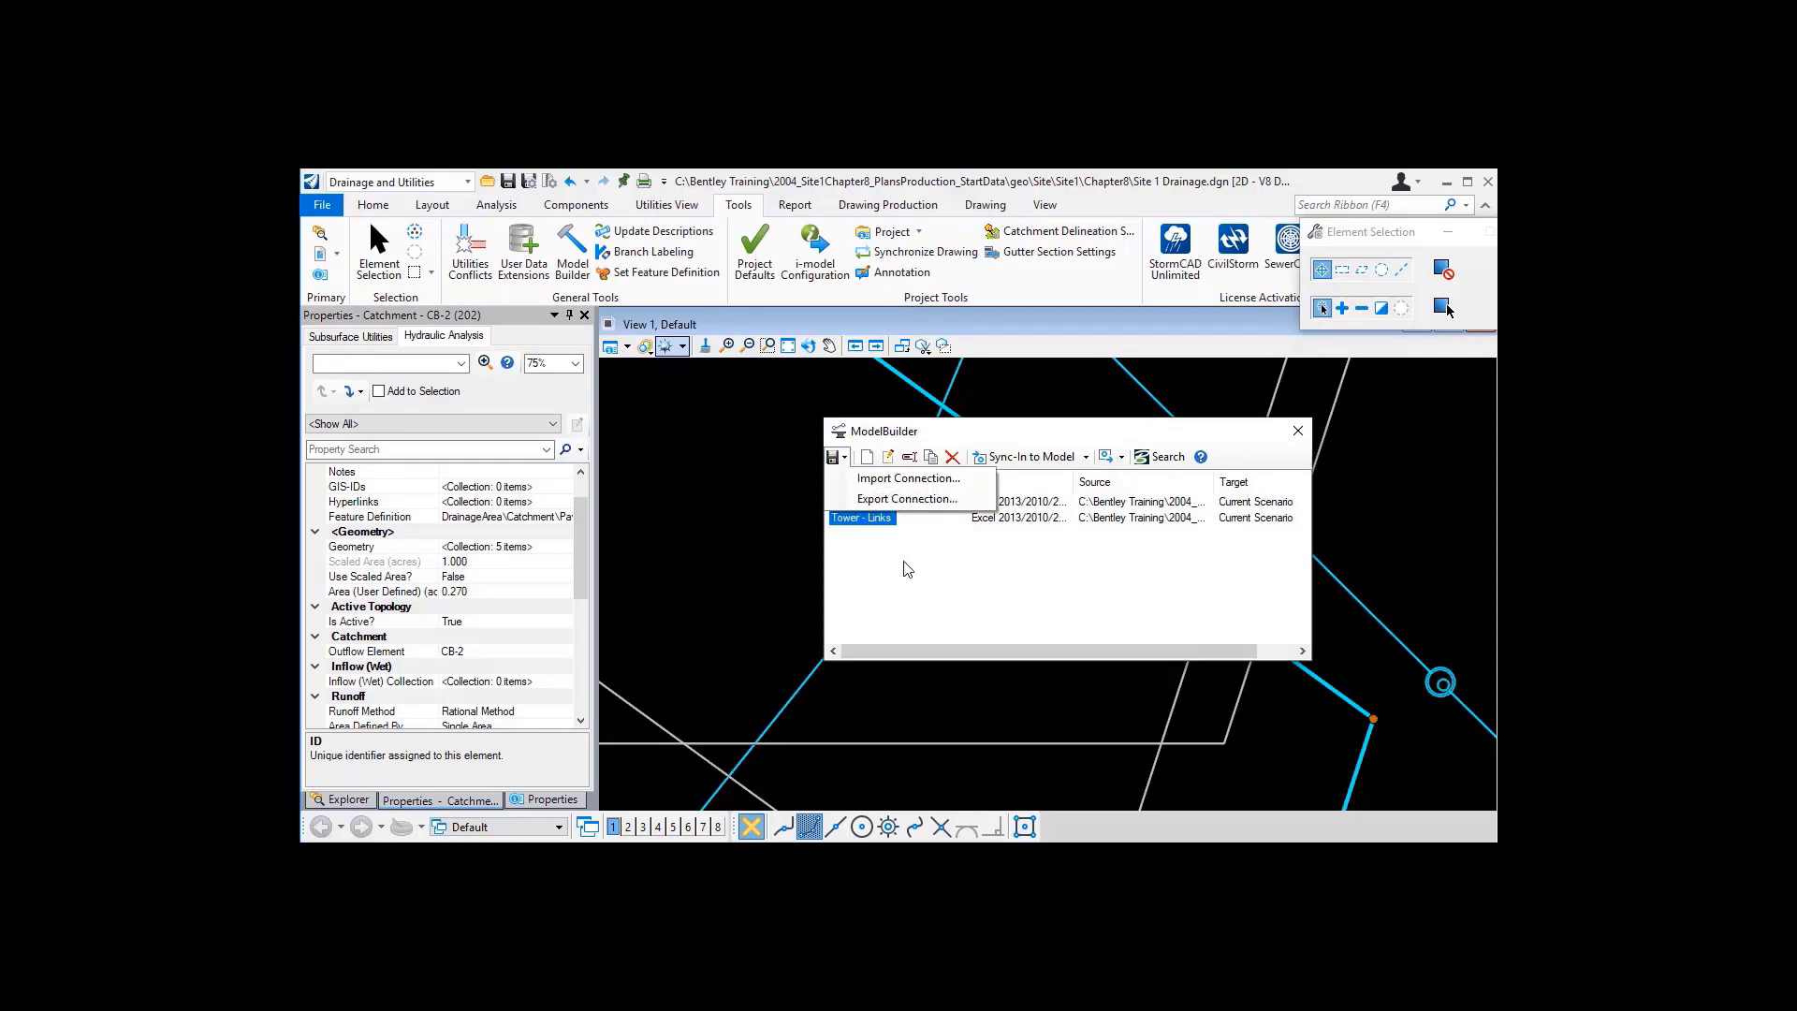
click(907, 568)
click(1298, 430)
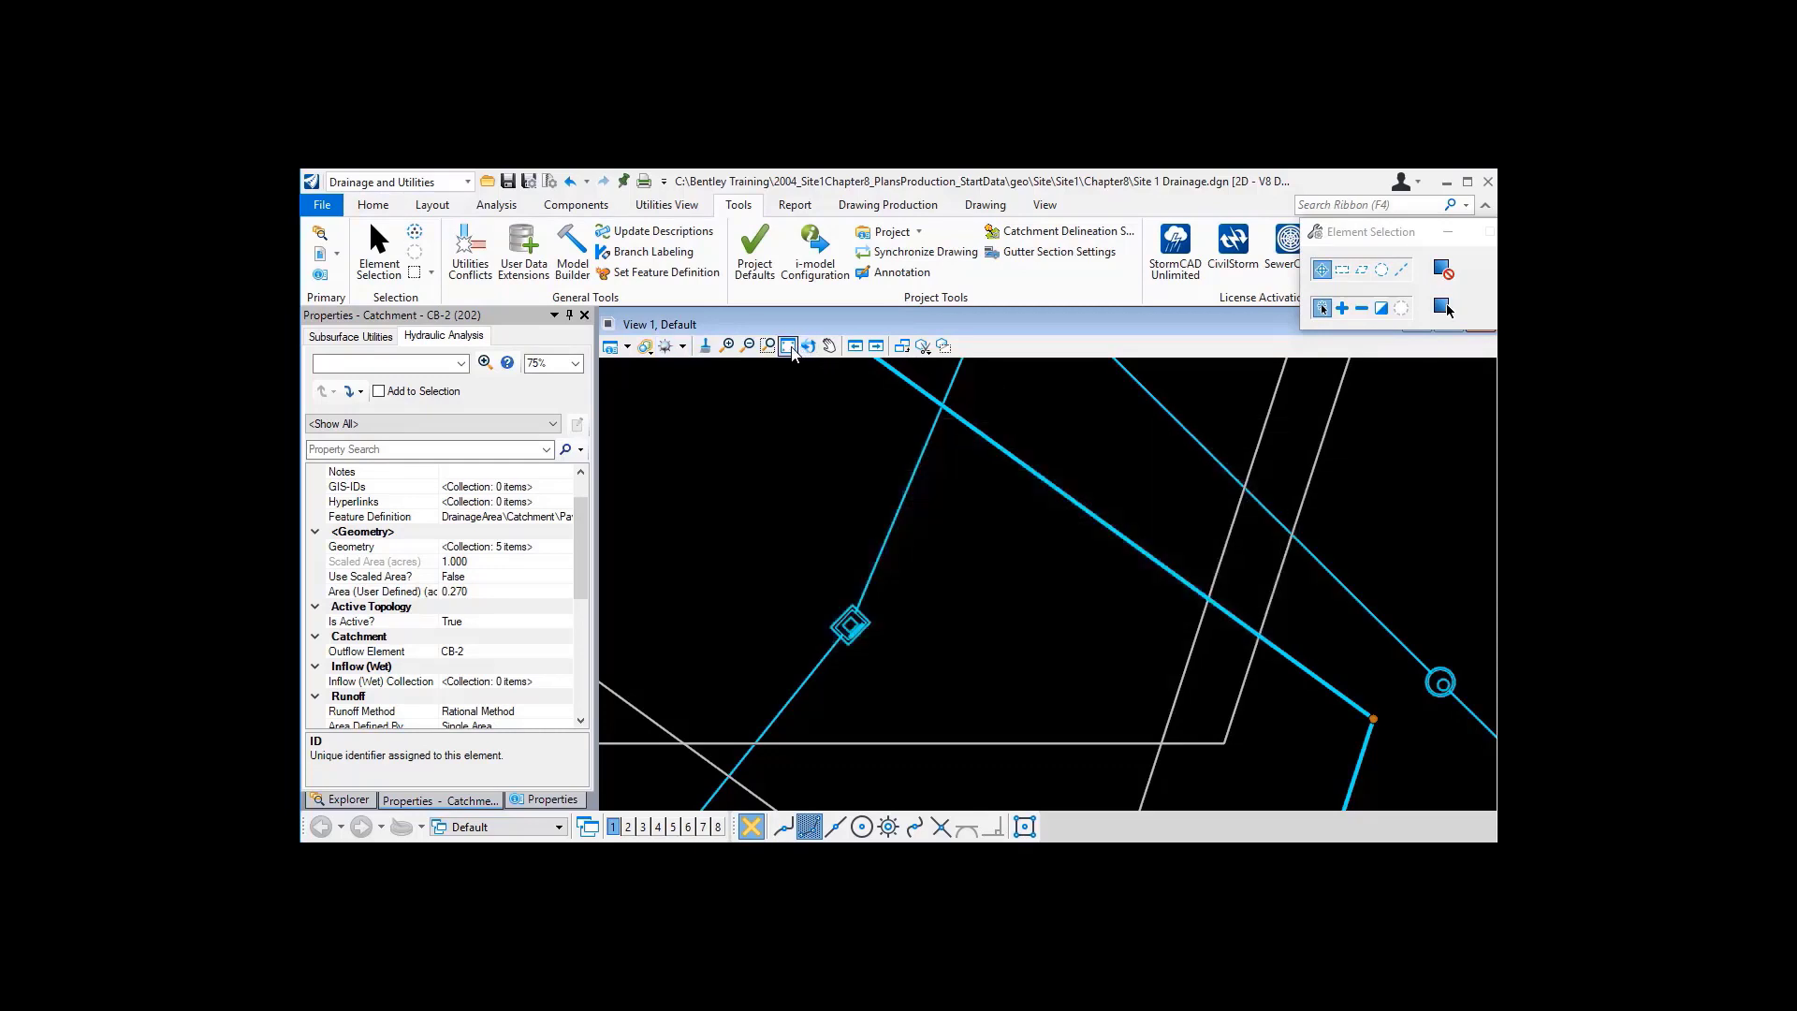
- Clear the selection and turn on display of the Site 1 Tower Terrain Model.dgn and Site 1 Chain.dgn references
click(788, 346)
click(1299, 591)
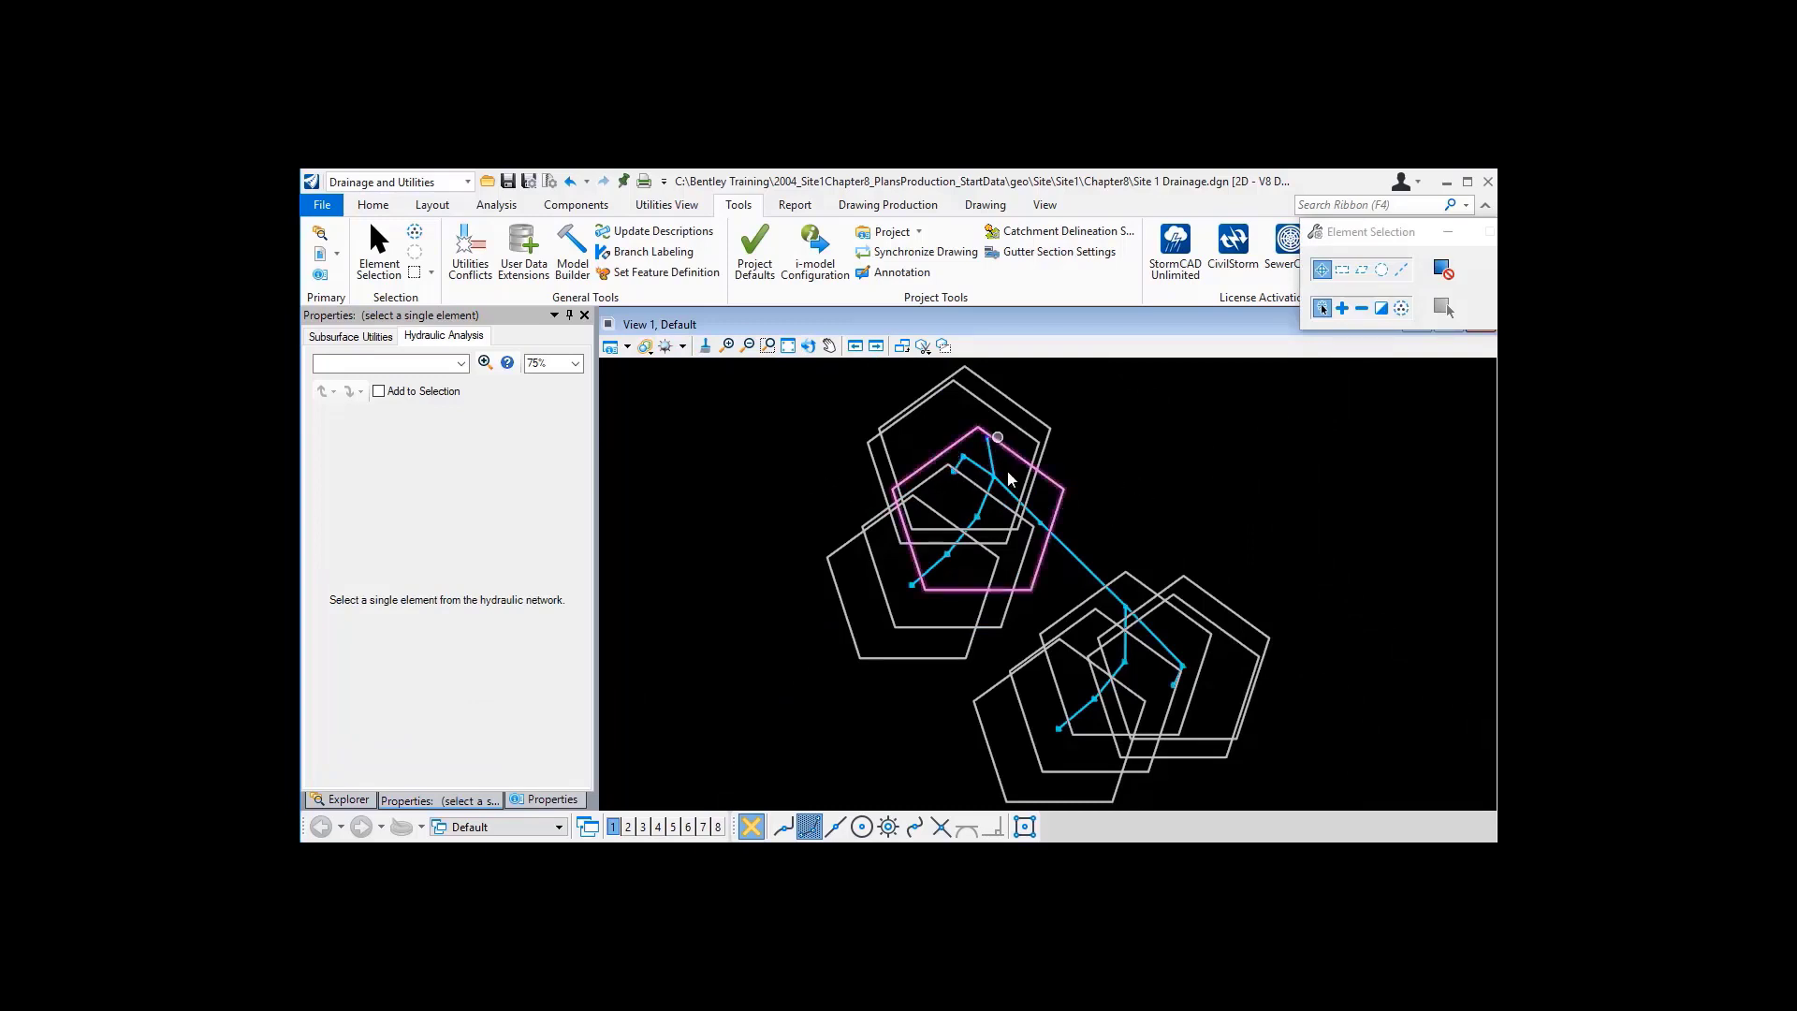
click(322, 256)
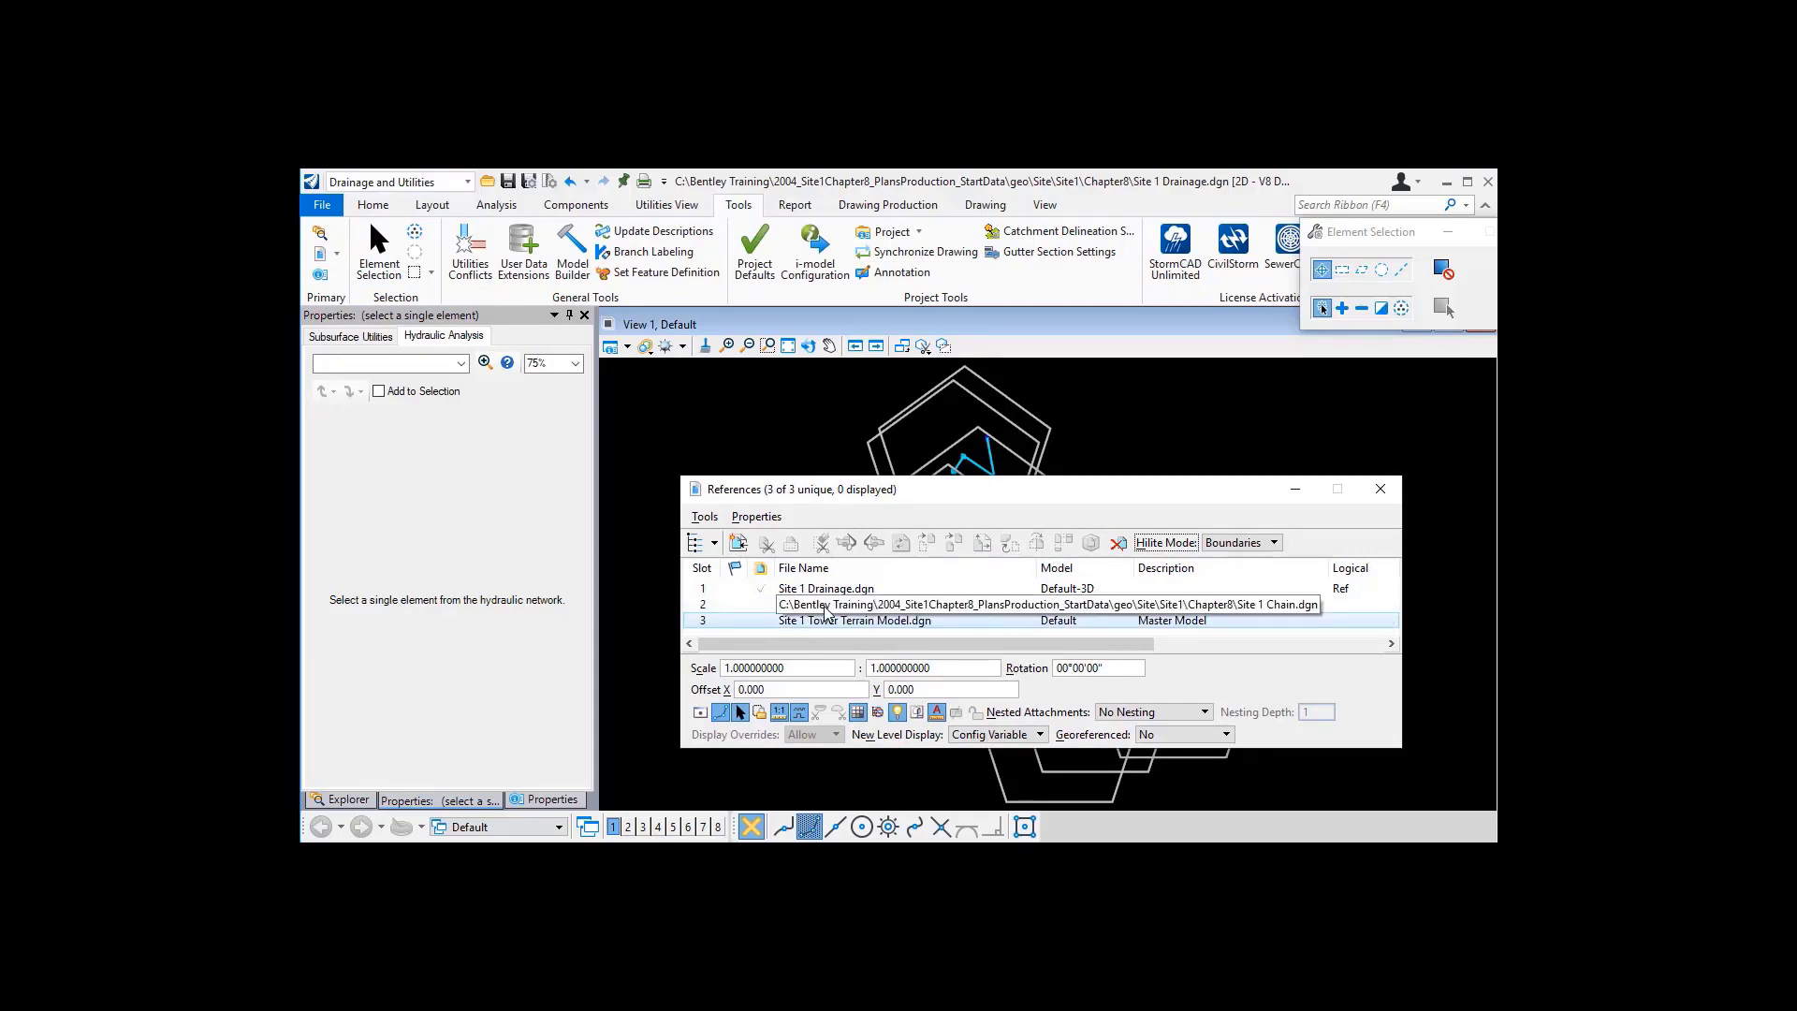
click(699, 713)
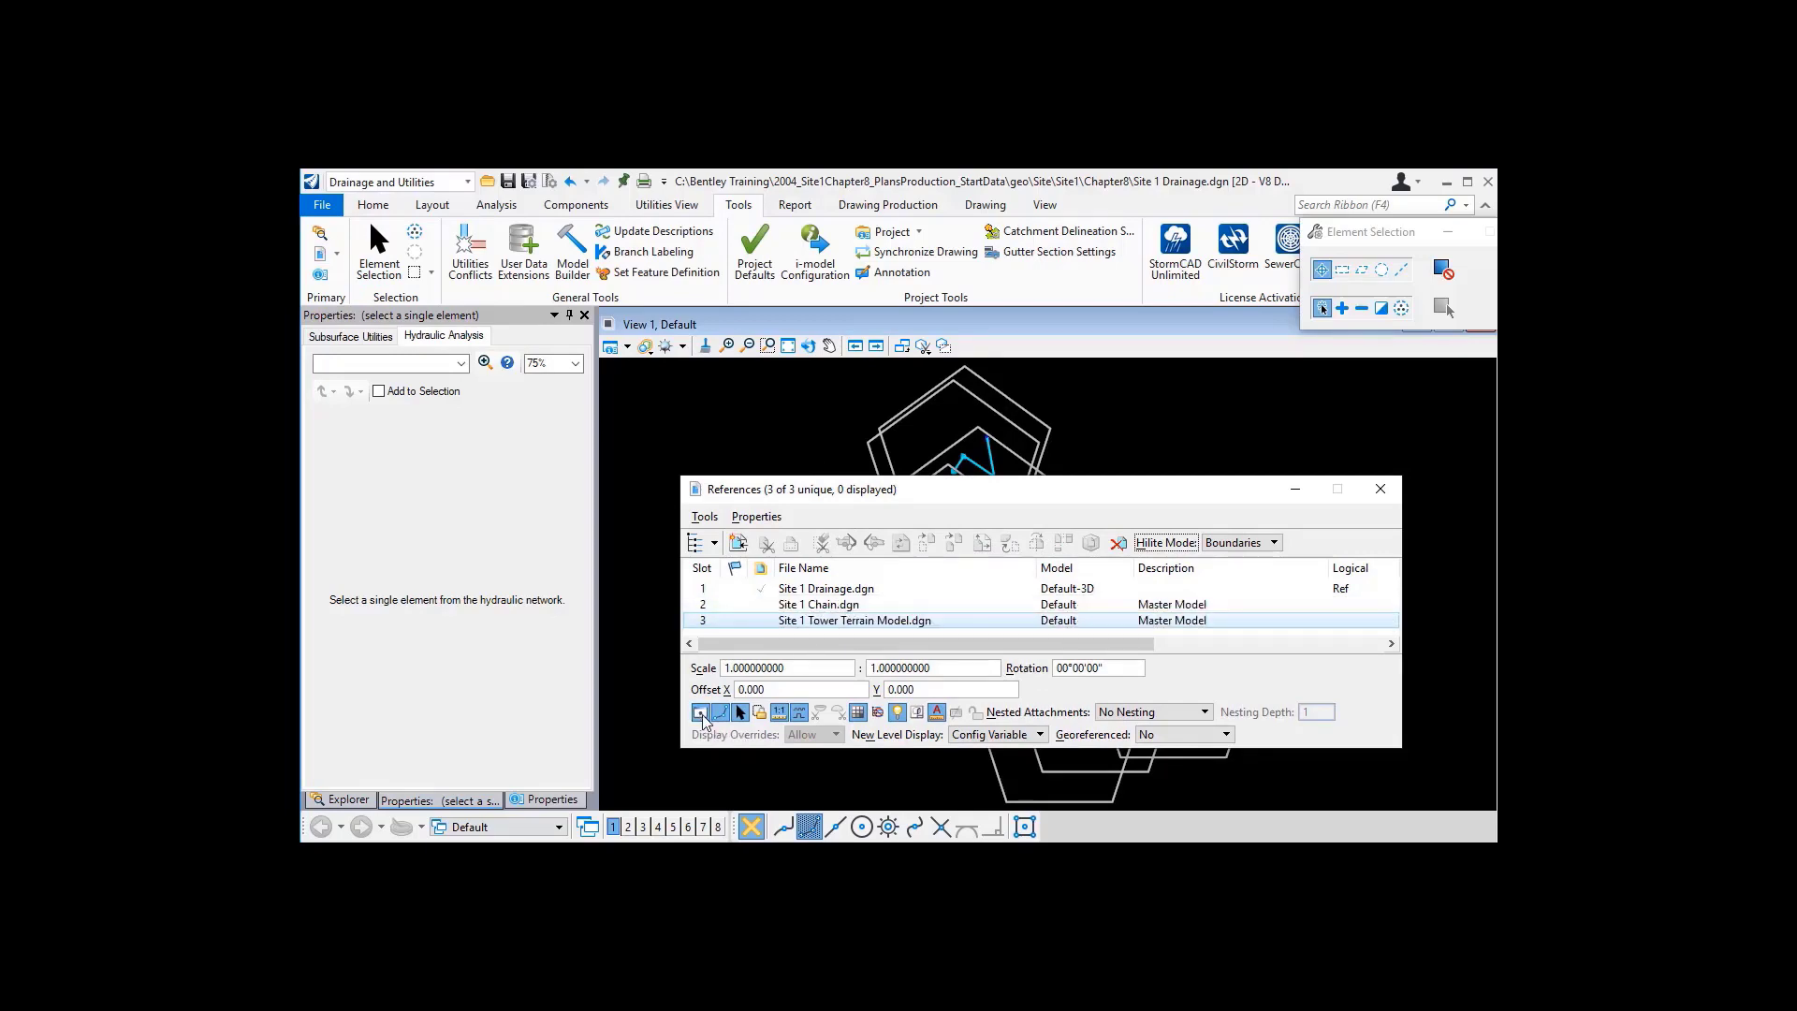
click(805, 604)
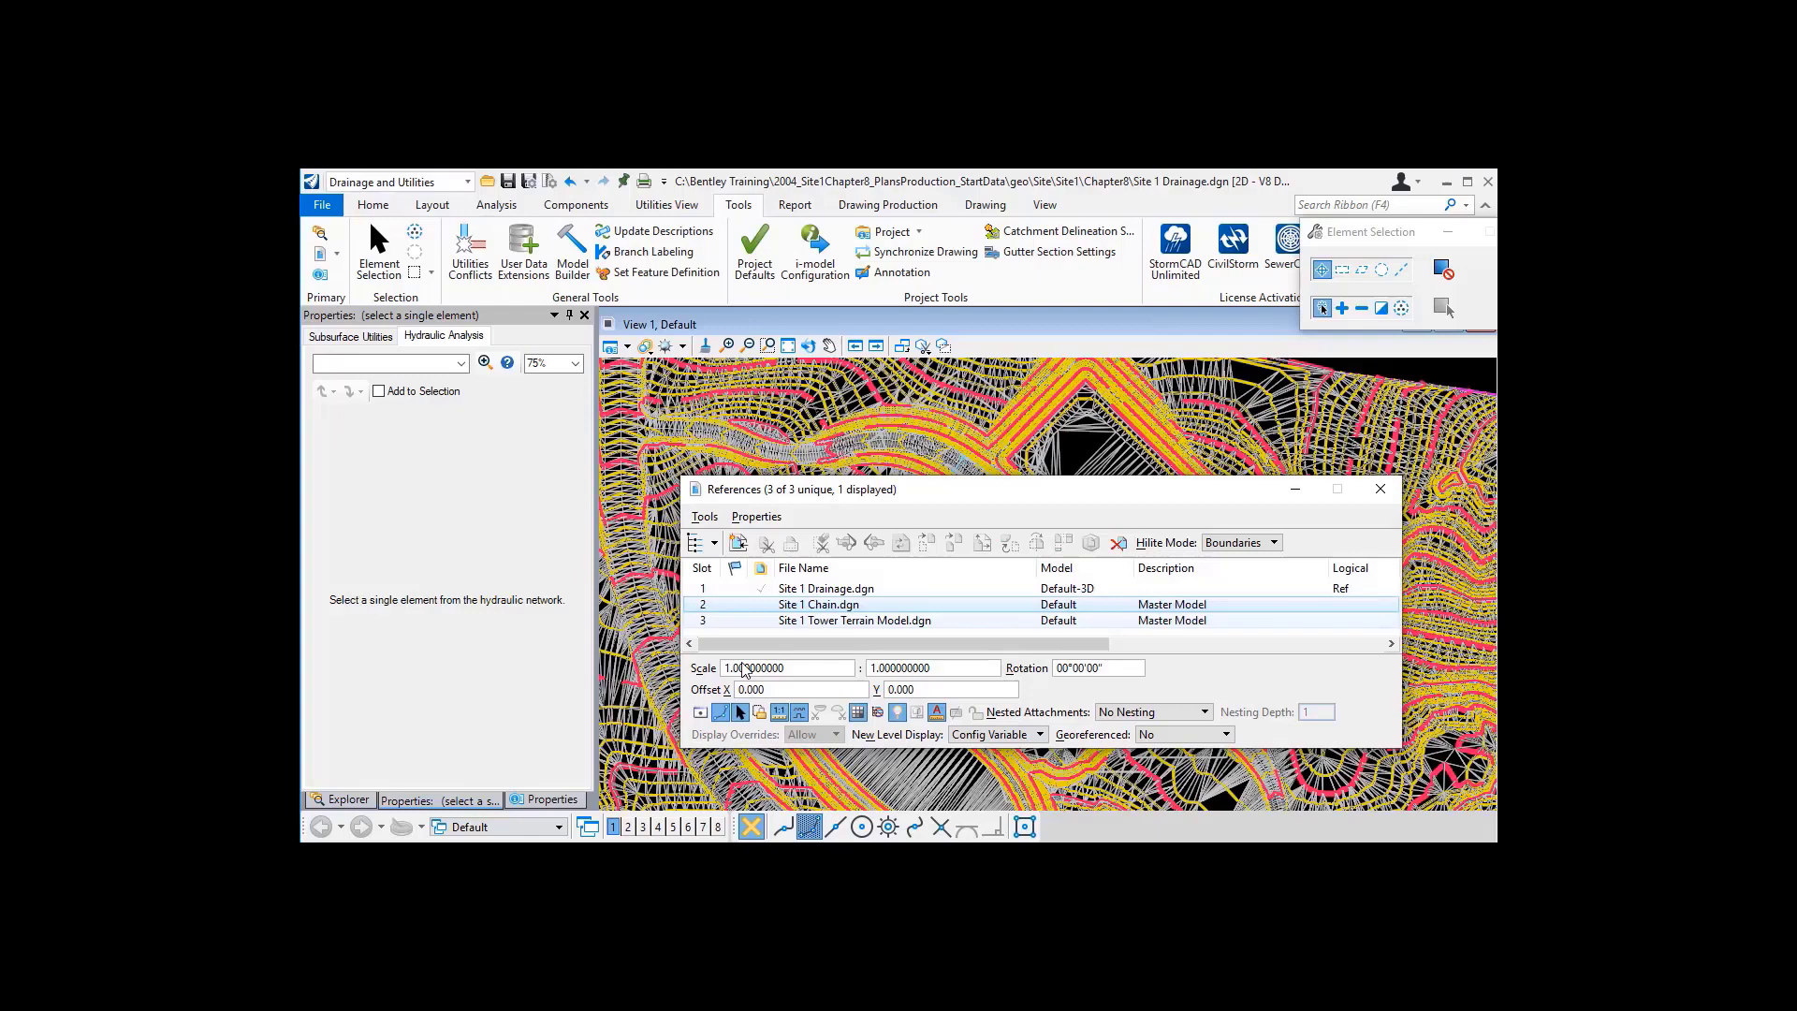
click(700, 713)
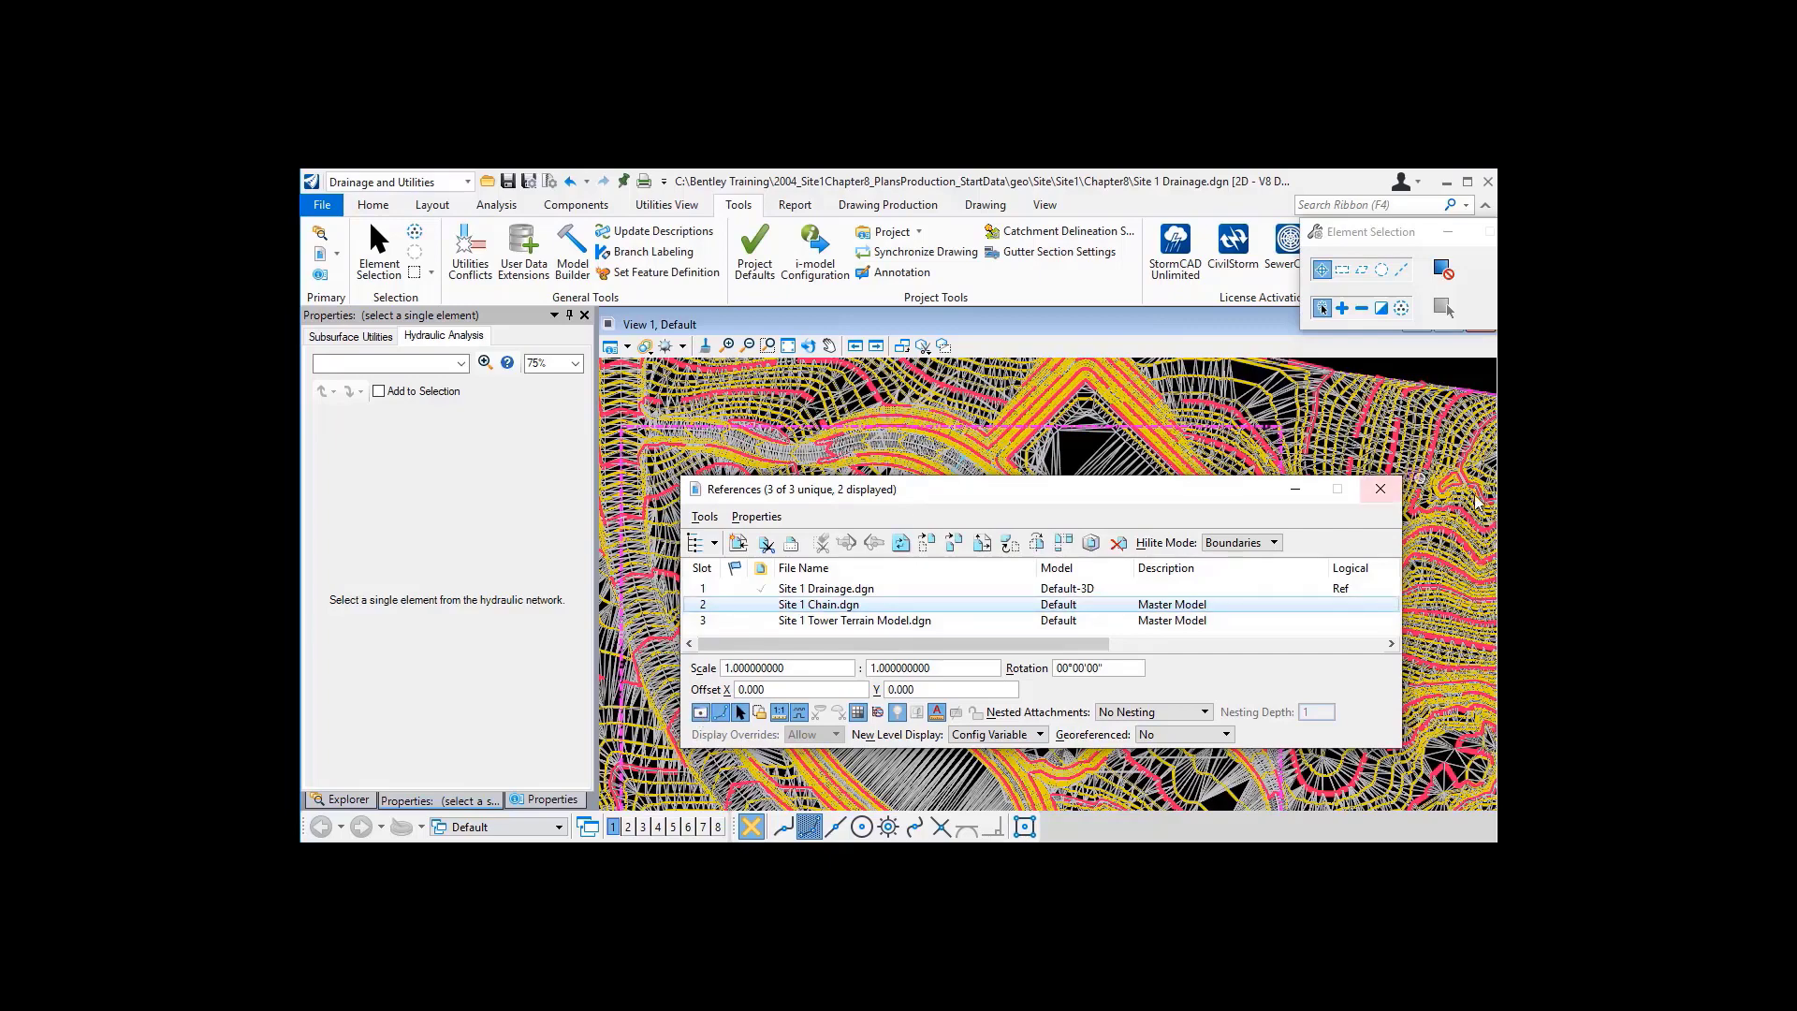
click(1383, 489)
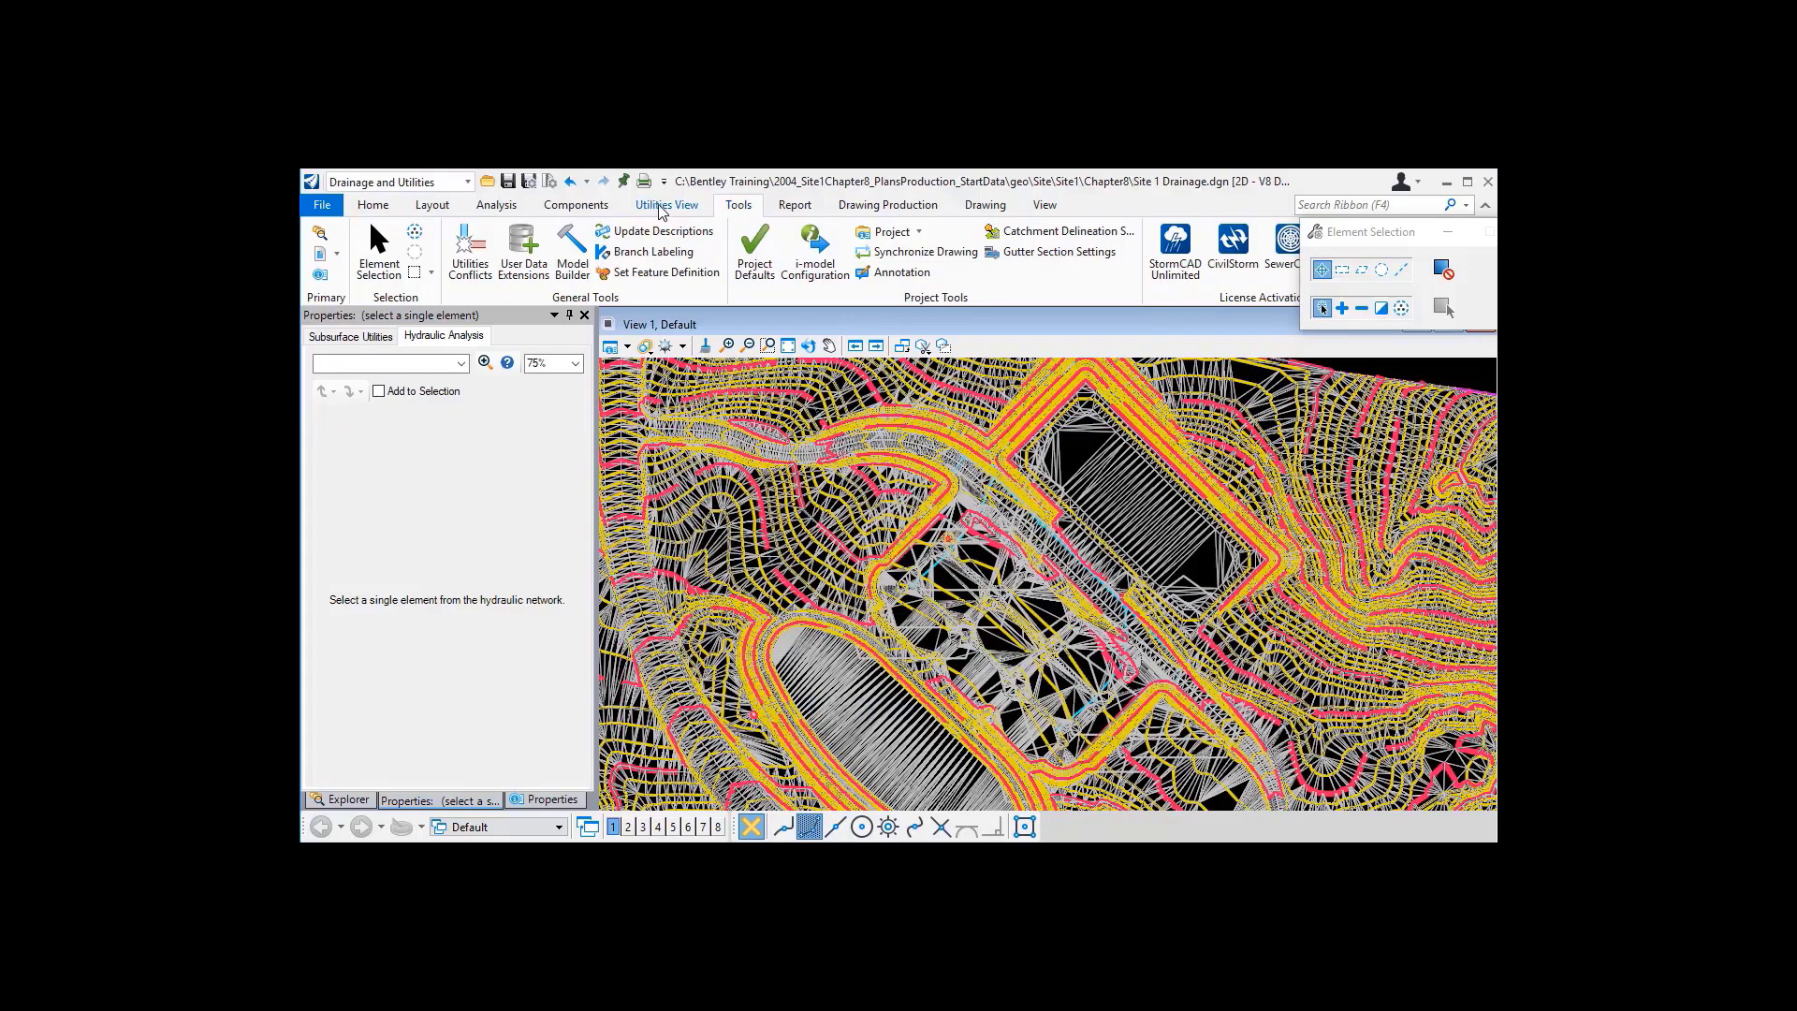
- Select all nodes listed in the Storm Water Nodes FlexTable in the drawing, and close the tables
click(664, 205)
click(634, 249)
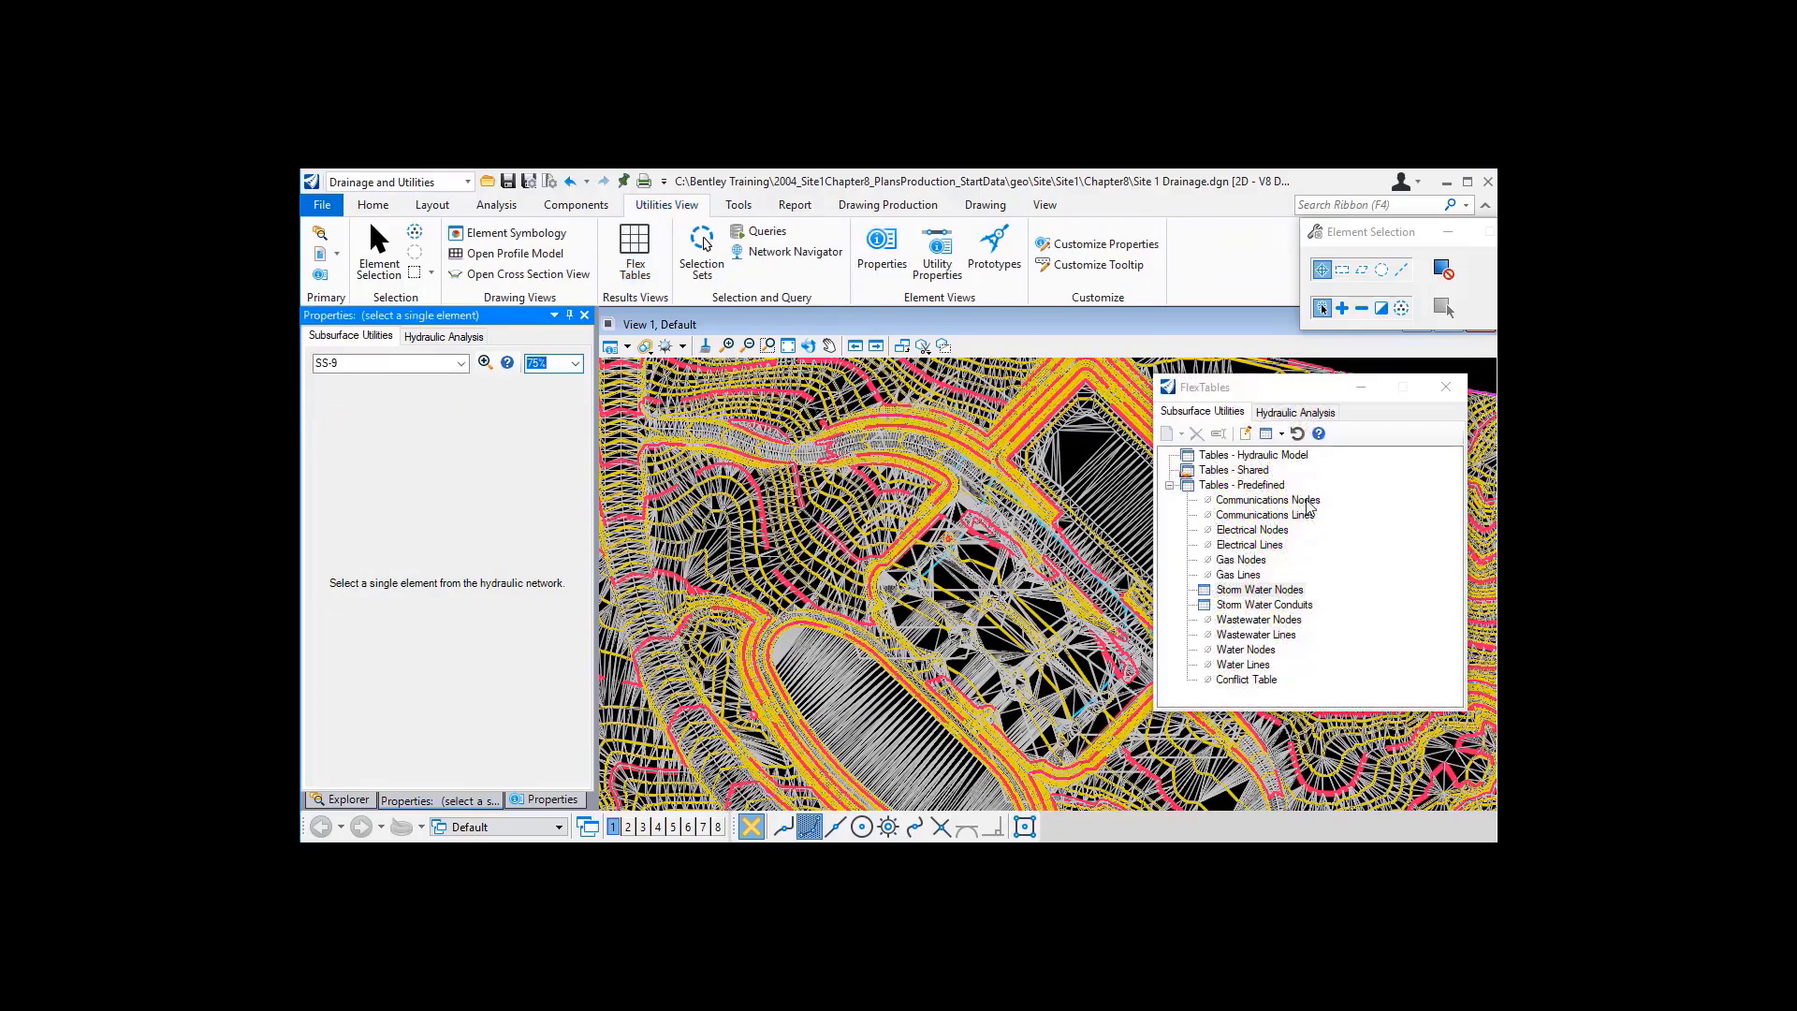
double_click(1258, 590)
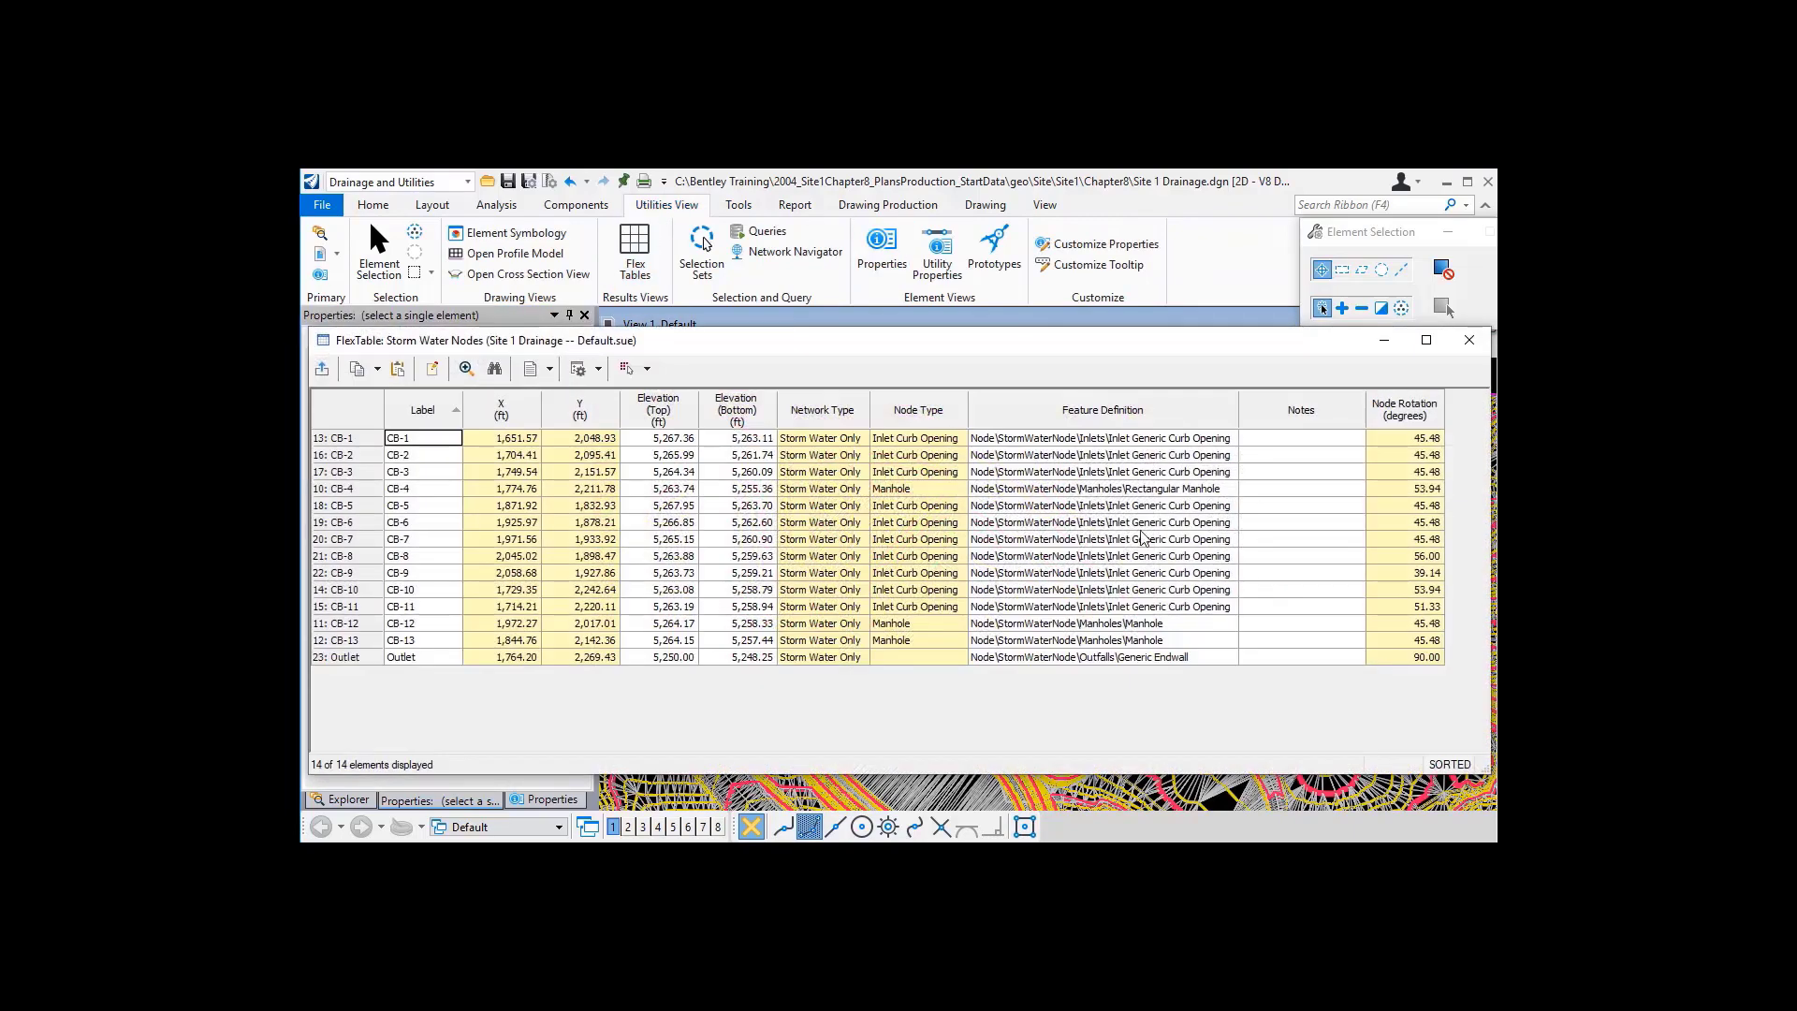
click(646, 369)
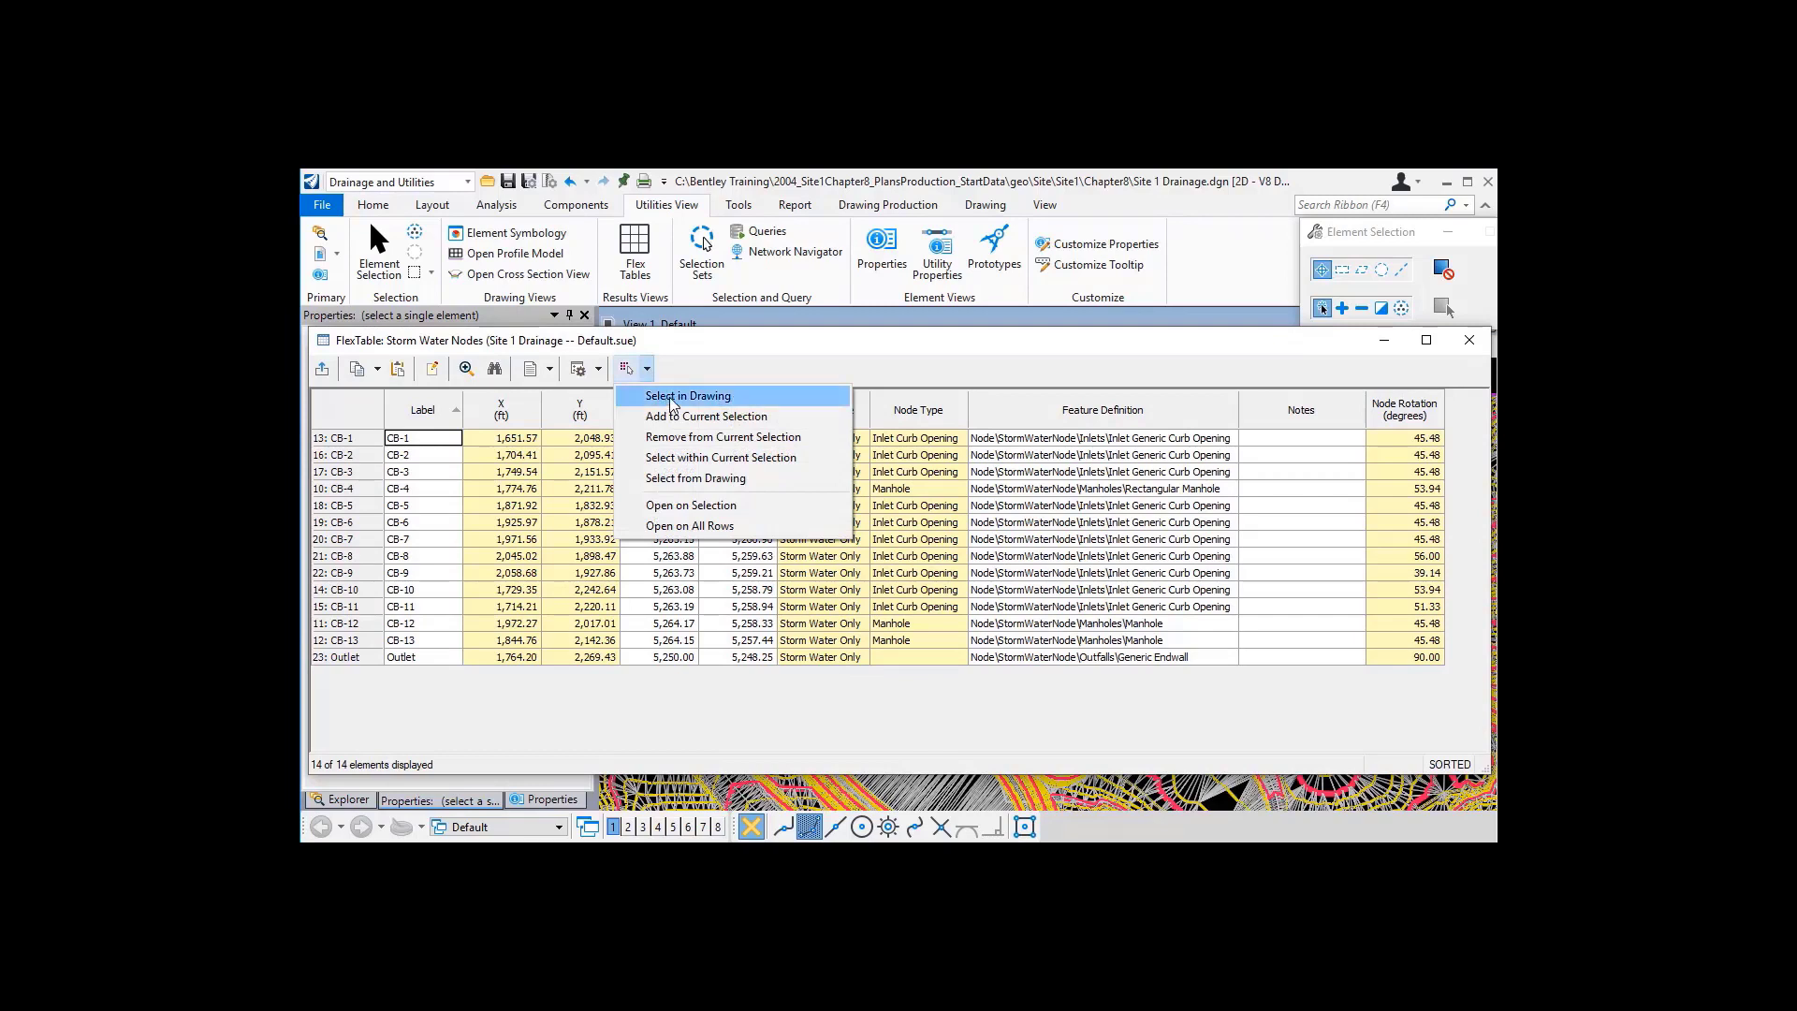
click(670, 397)
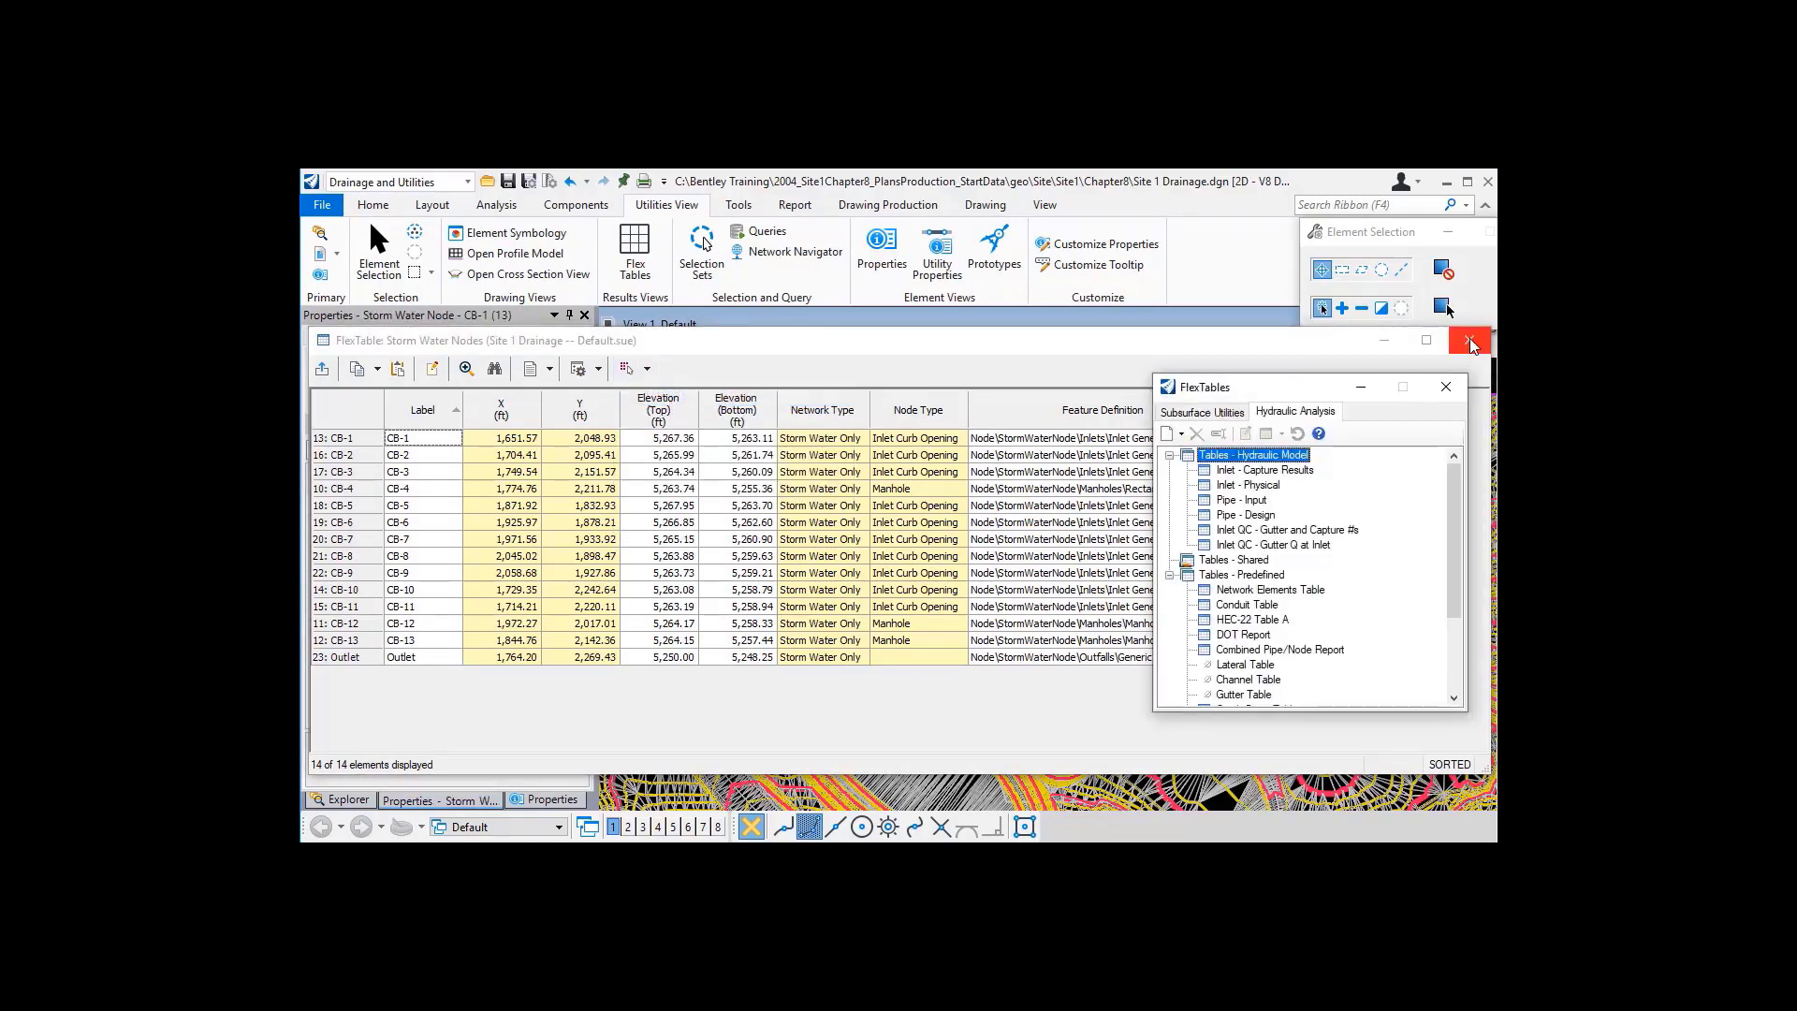
click(1469, 339)
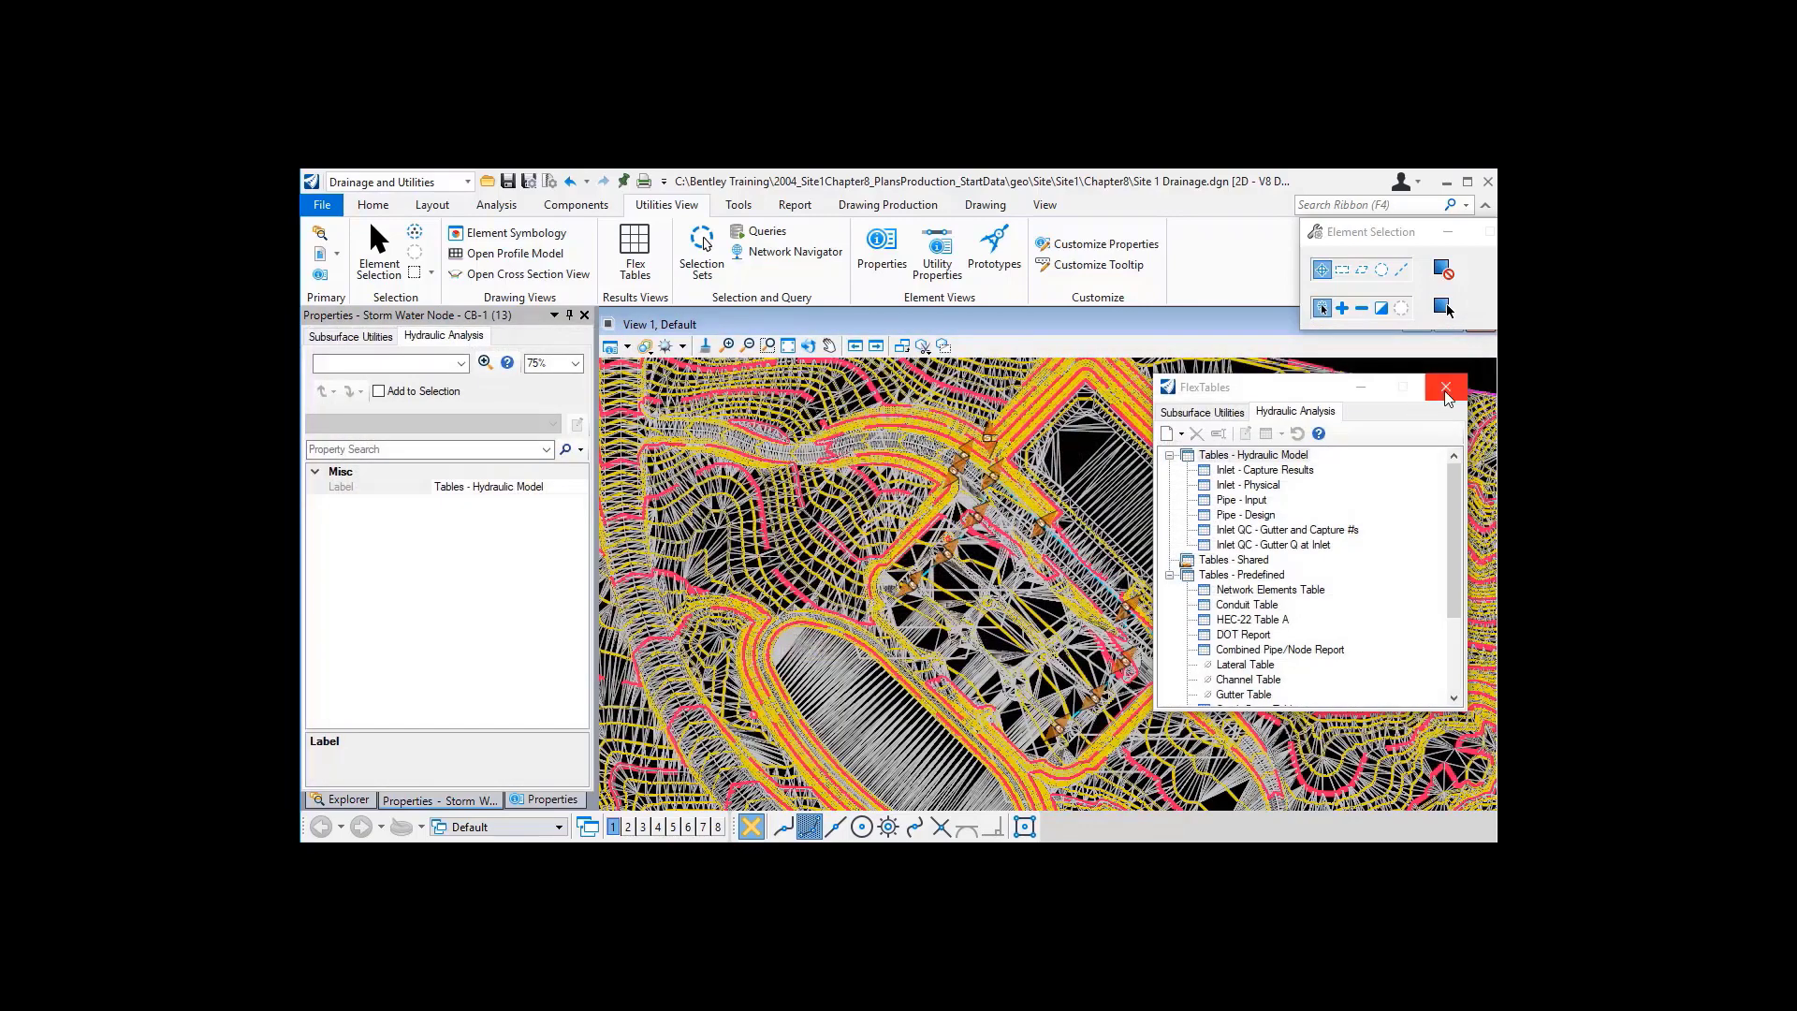
- Set the Elevation Reference of all selected nodes to the Tower terrain model
click(541, 800)
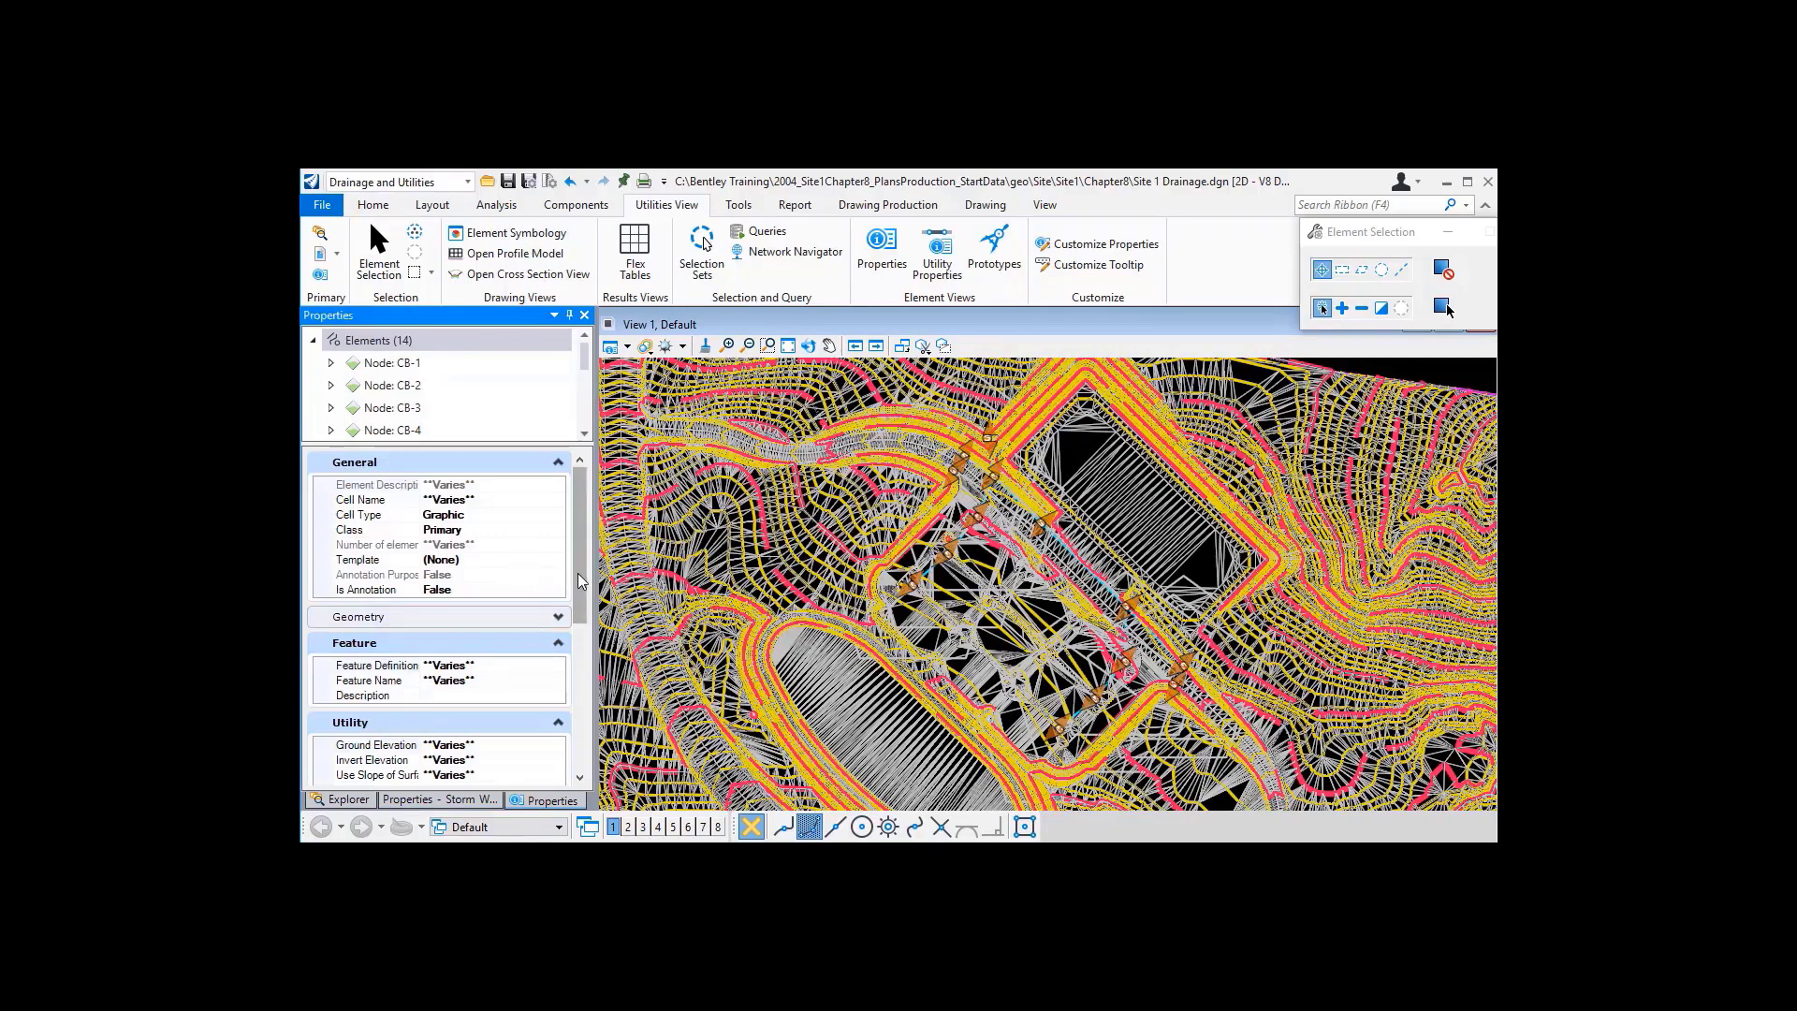
drag(581, 574, 569, 650)
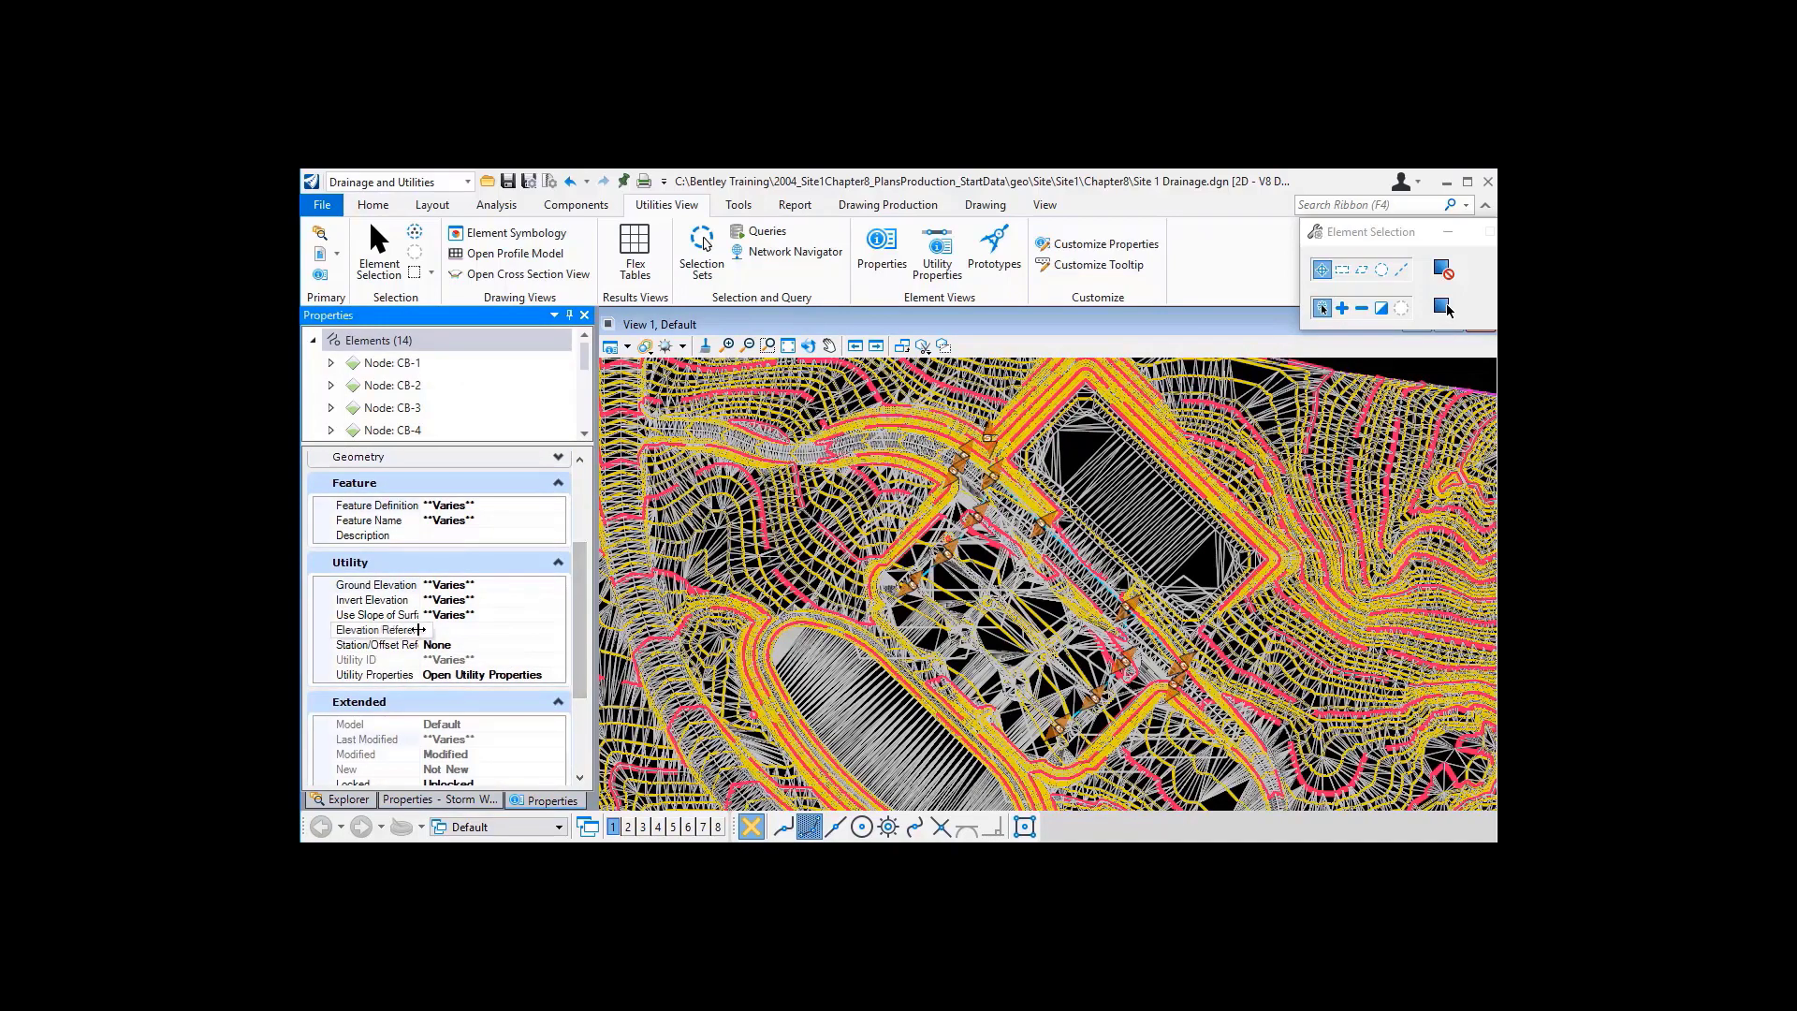
drag(420, 628, 446, 628)
click(453, 630)
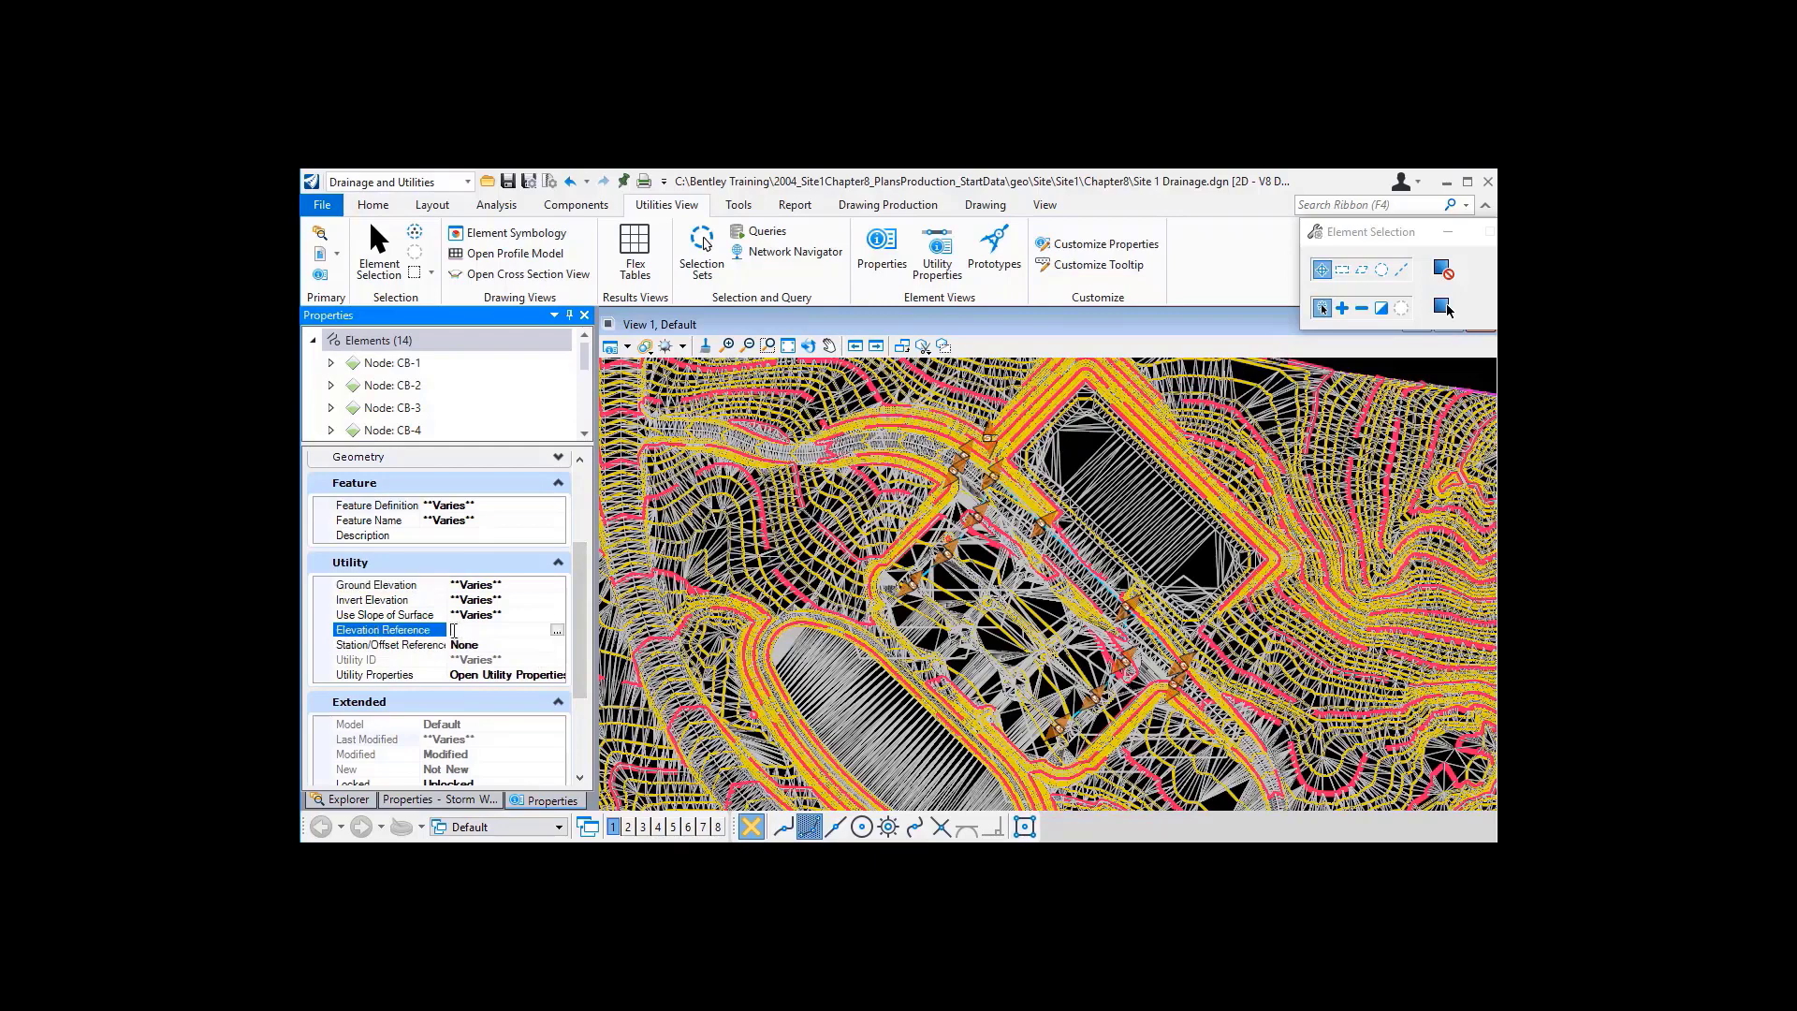
click(557, 631)
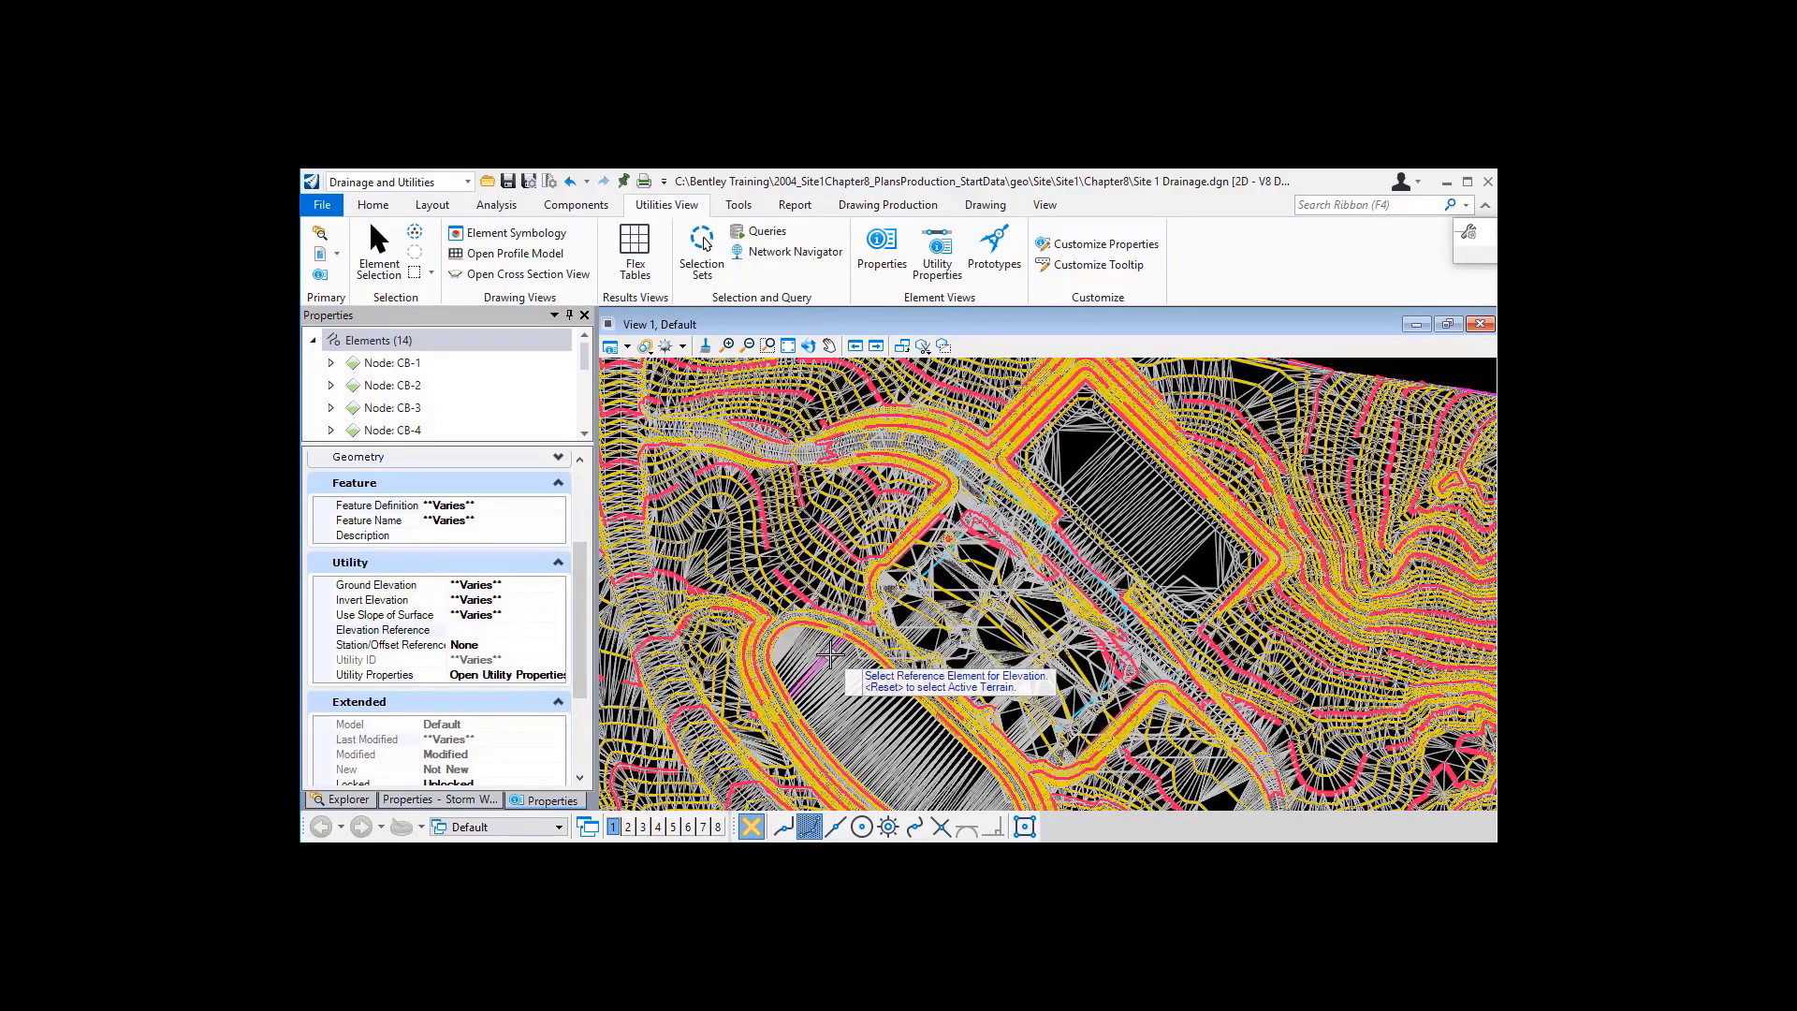
mouse_move(830, 652)
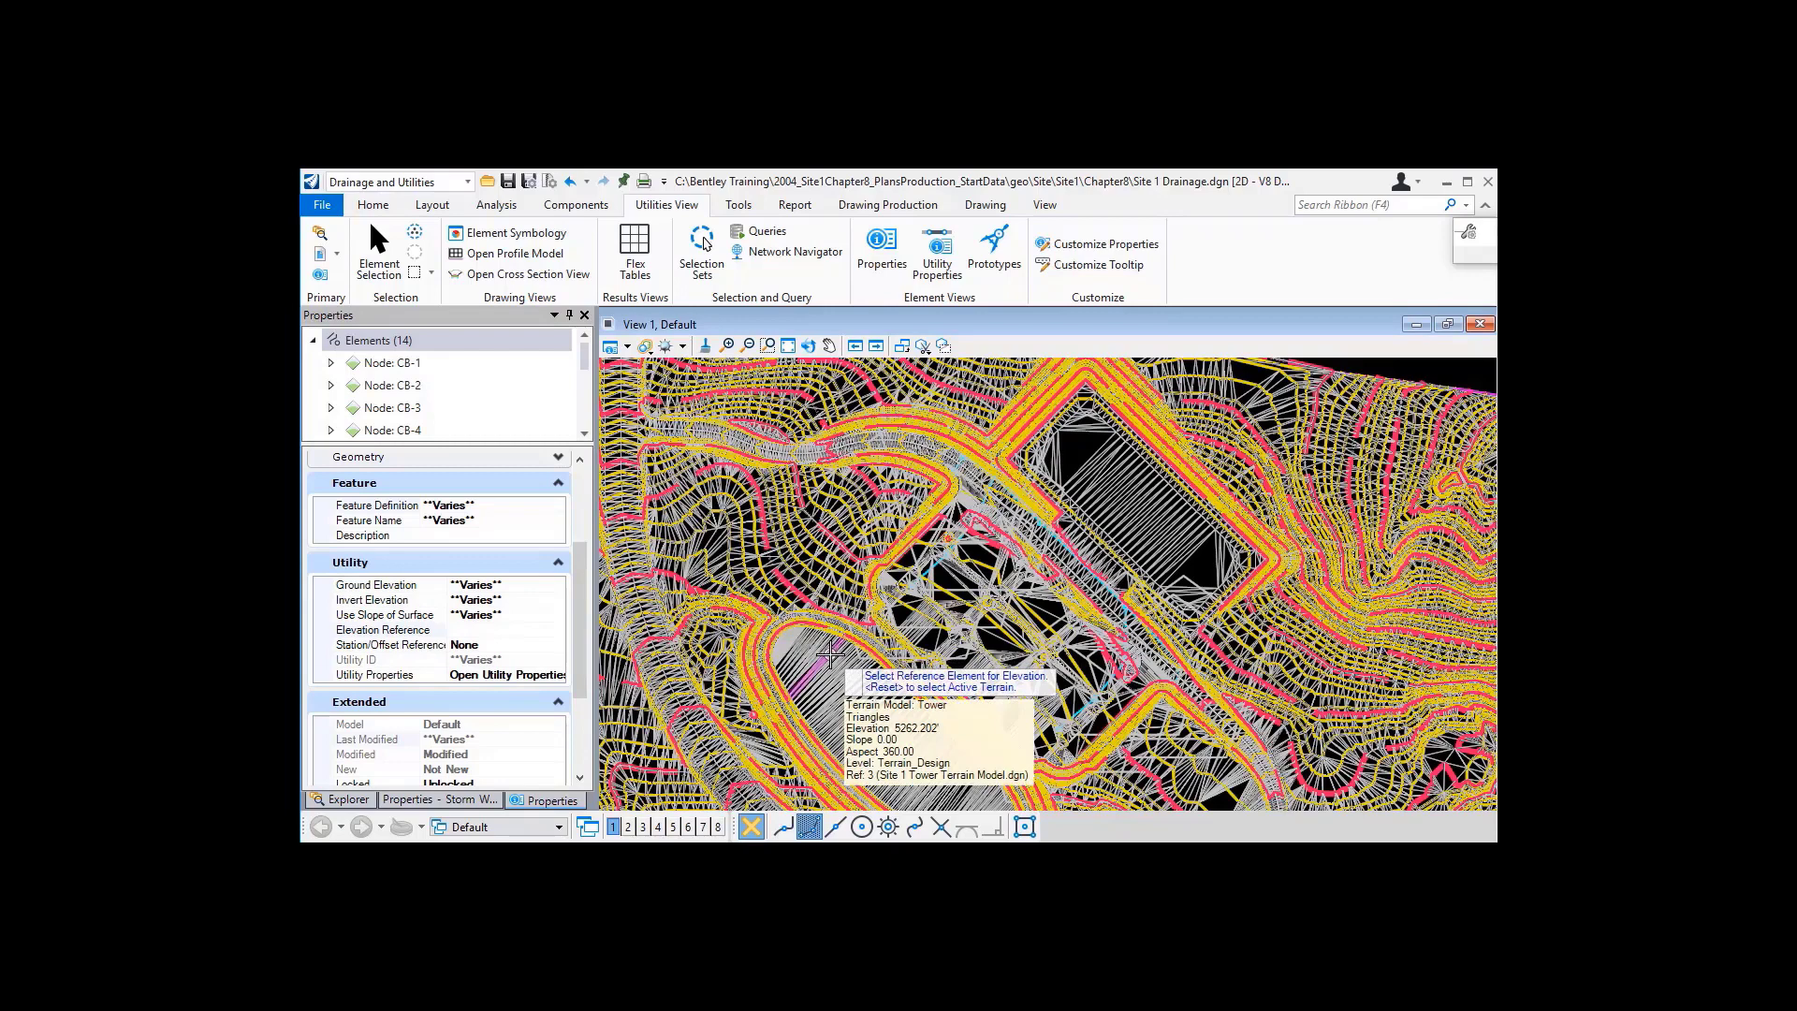
click(831, 654)
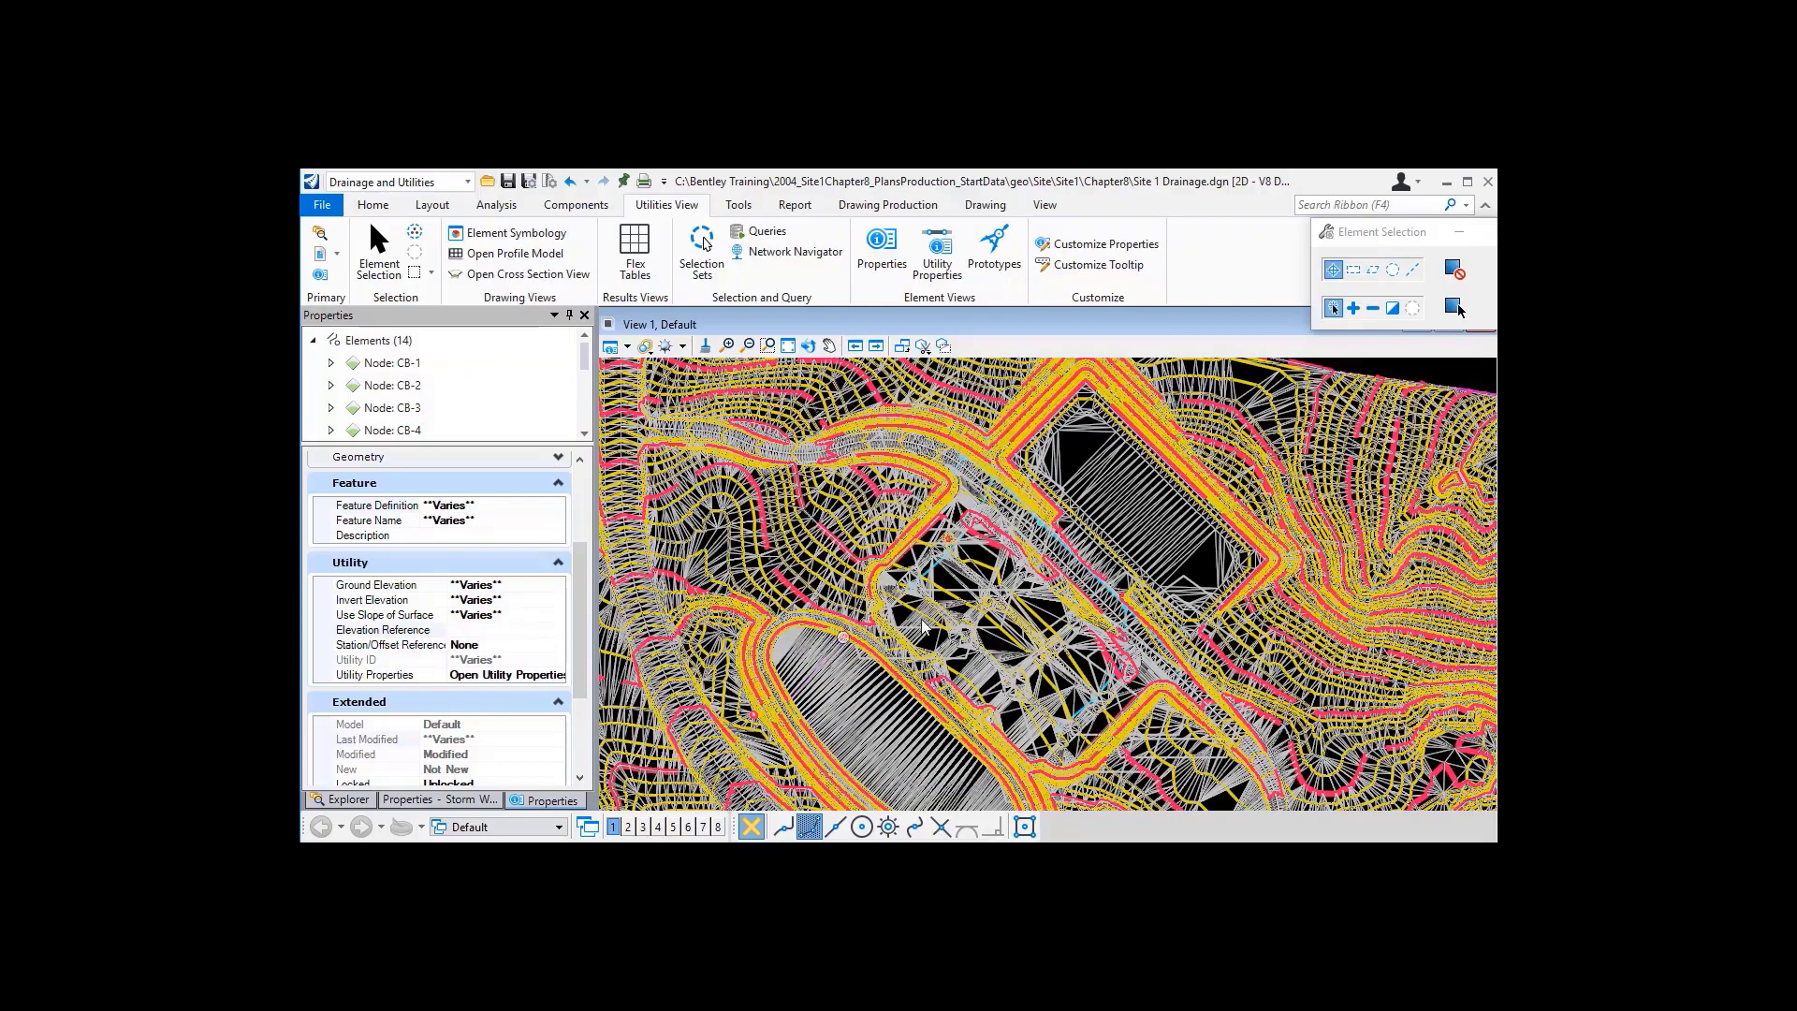
- Select manhole node CB-13 and check its ground elevation, invert elevation and elevation reference properties
scroll(1039, 526, up, 3)
scroll(1048, 526, up, 5)
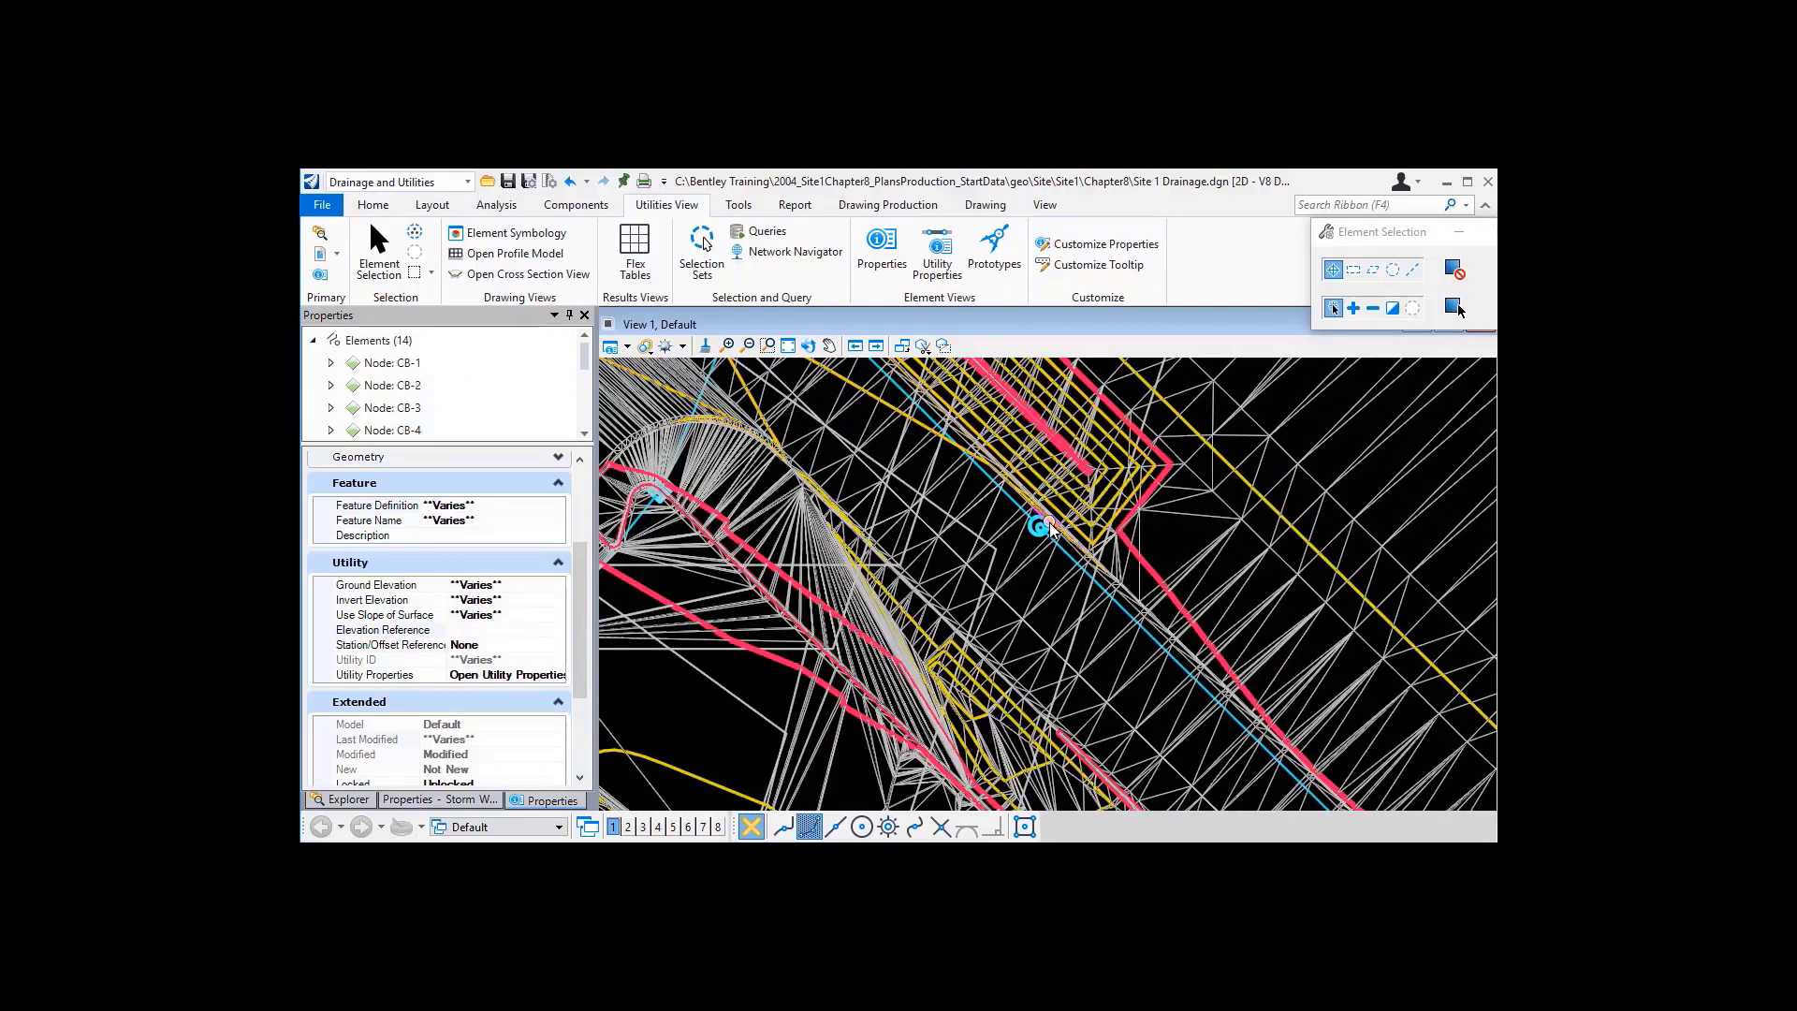
click(1029, 548)
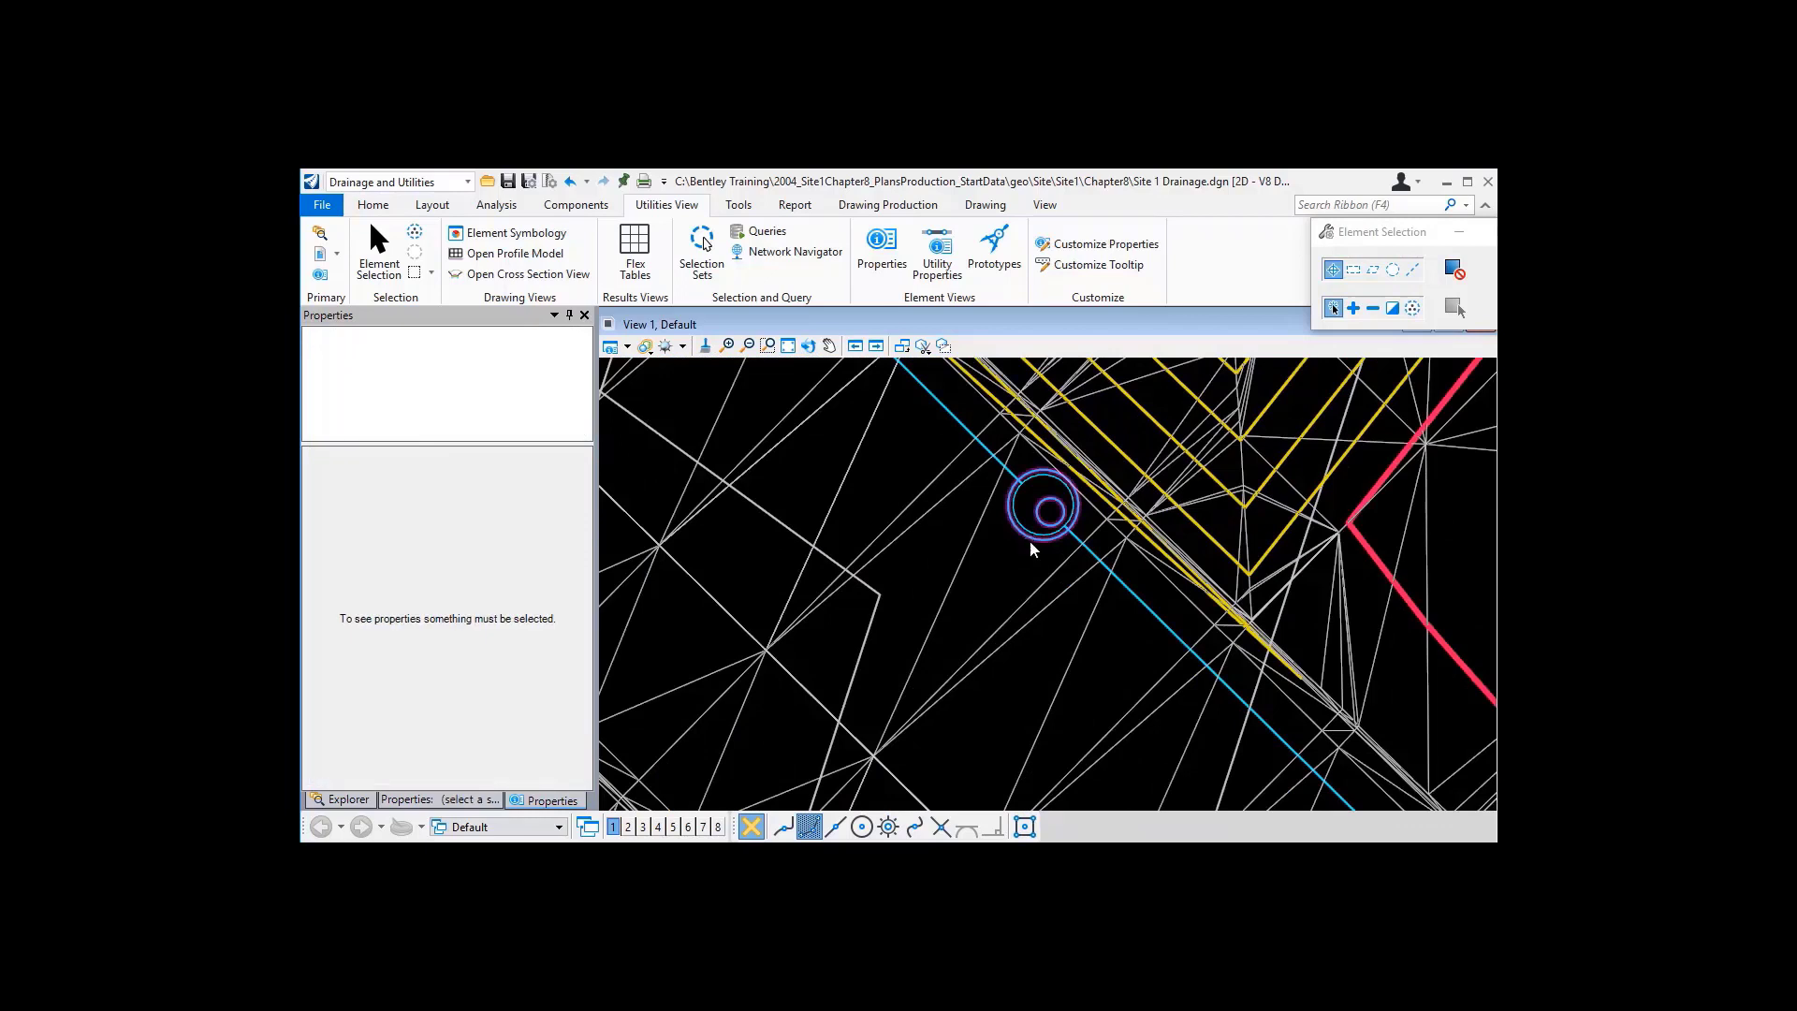
scroll(499, 688, down, 3)
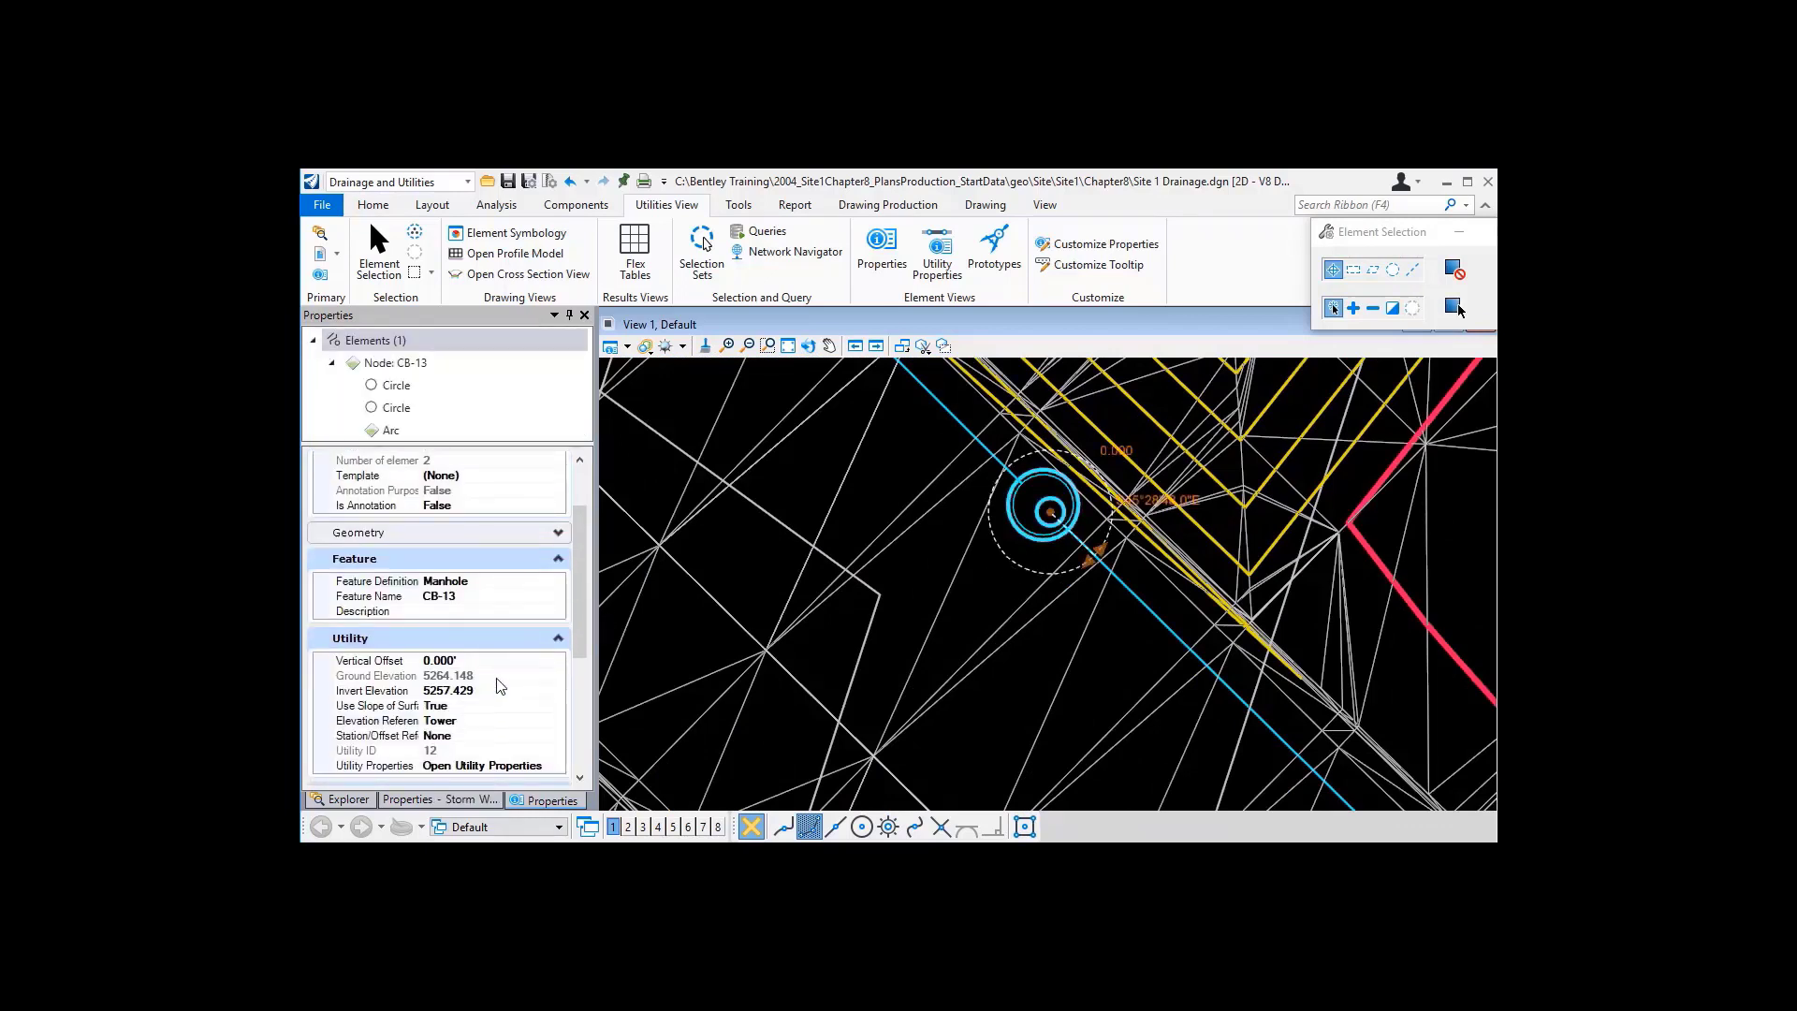
scroll(388, 716, down, 1)
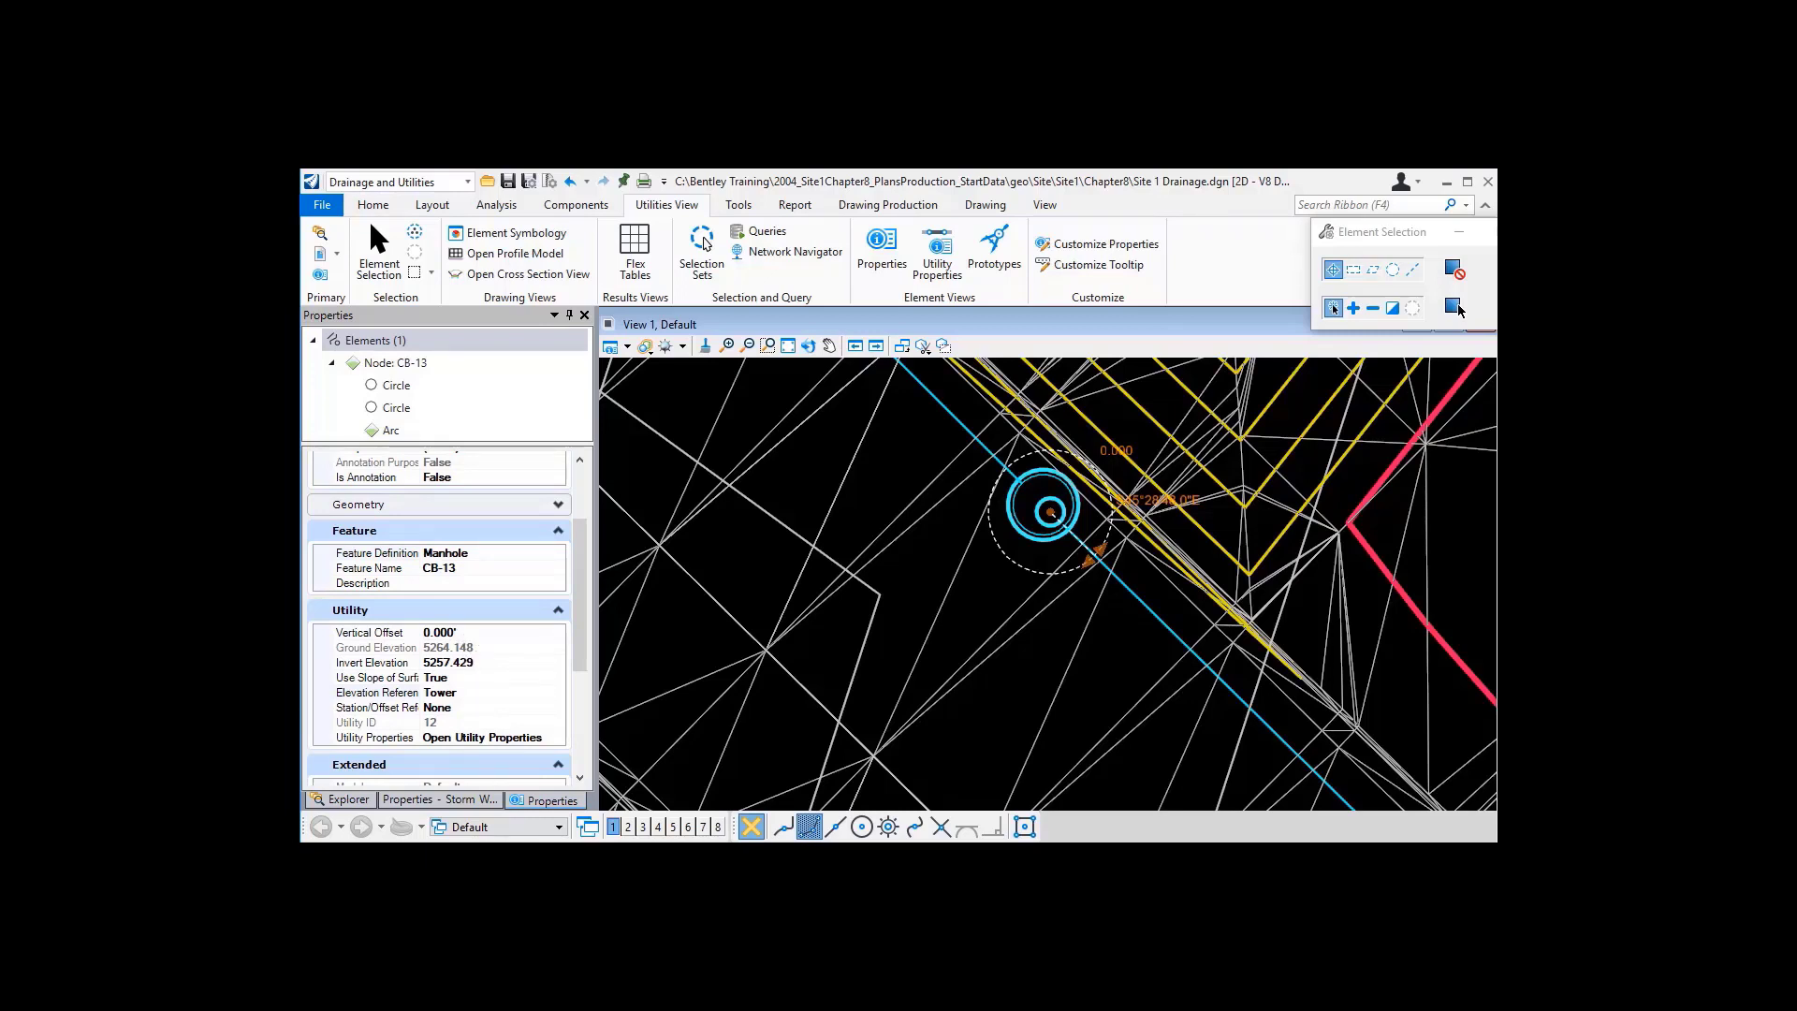
- Turn off display of the Site 1 Tower Terrain Model.dgn reference and close the references list
click(320, 254)
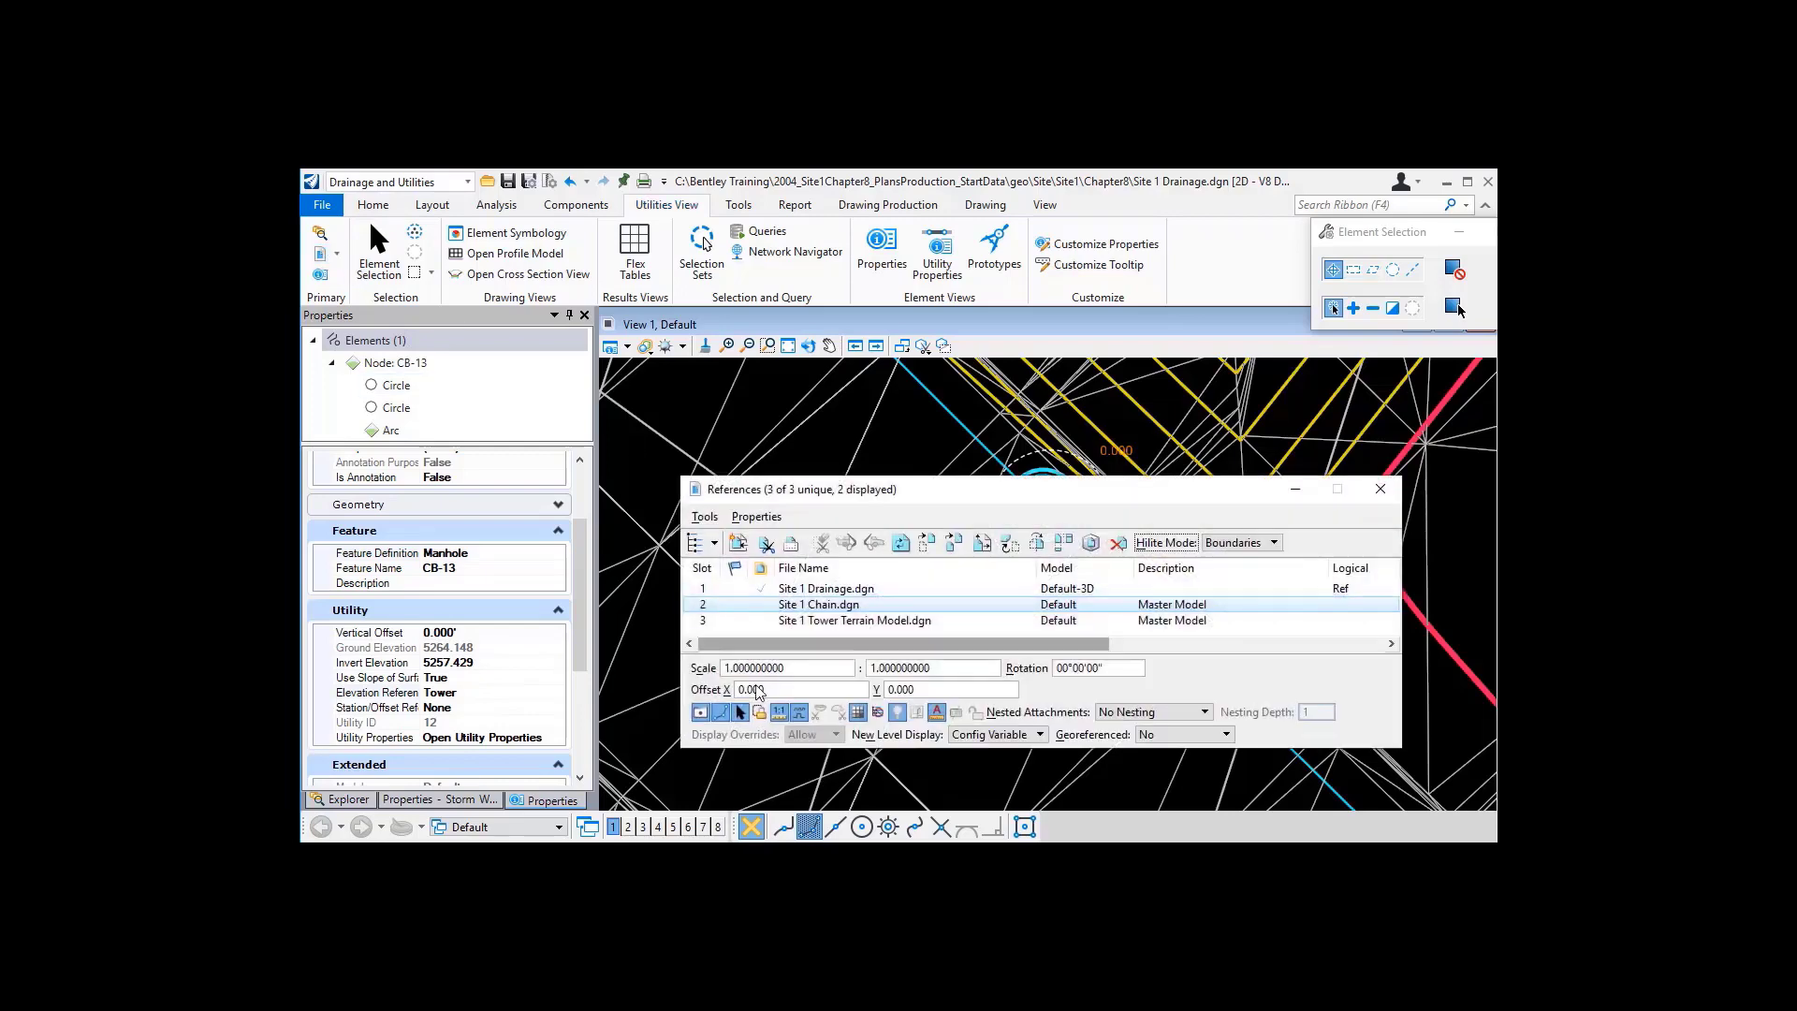
click(837, 620)
click(700, 711)
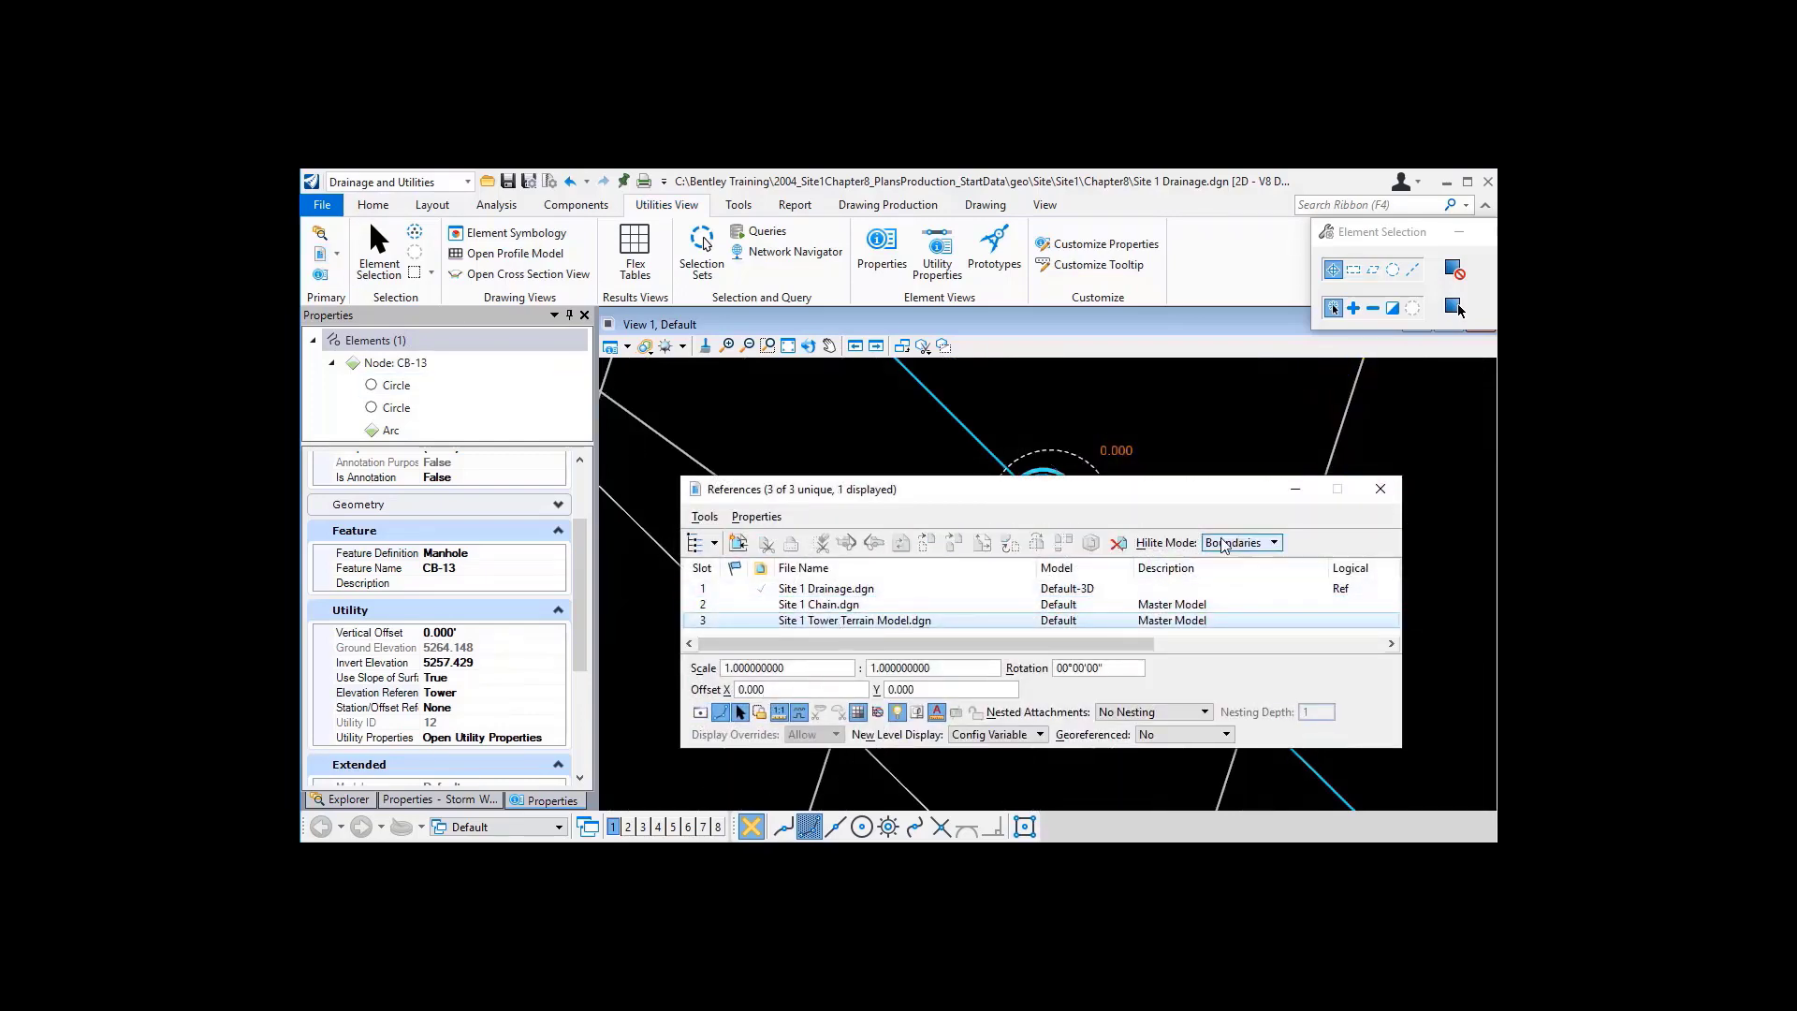
click(1381, 488)
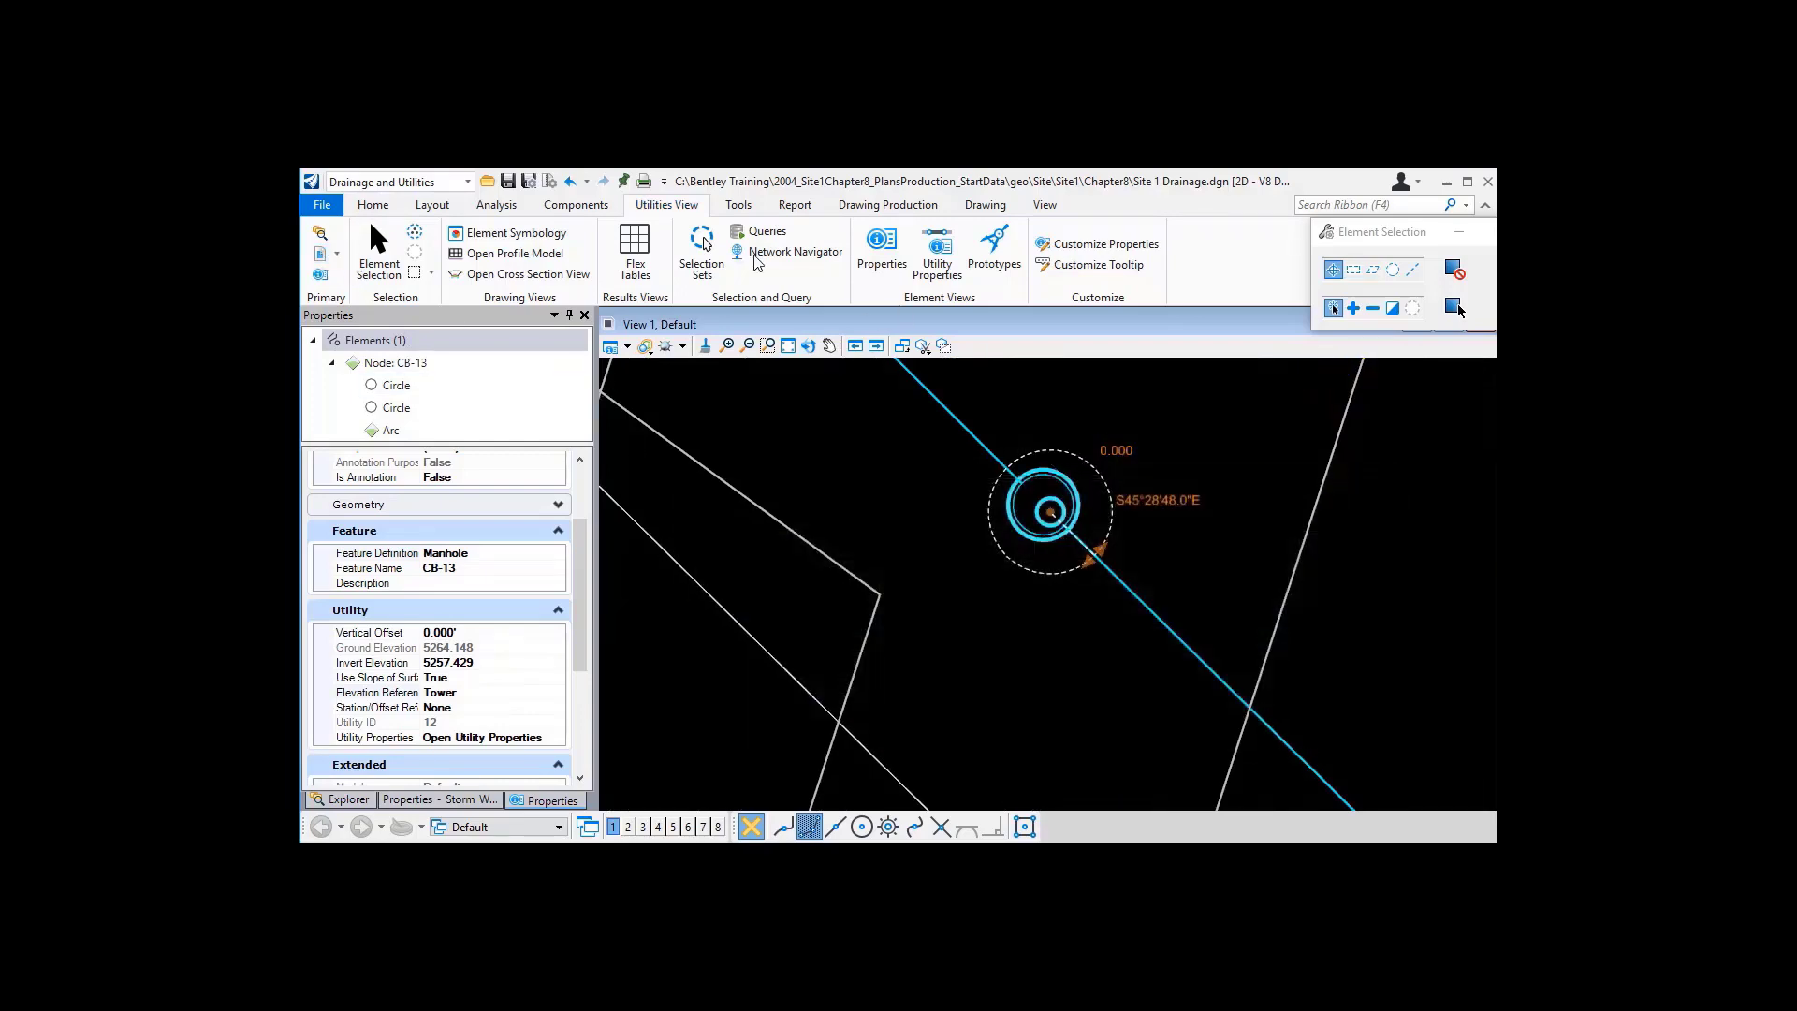
- Open the Storm Water Nodes FlexTable for subsurface utilities, select all its nodes in the drawing, and close the table
click(640, 251)
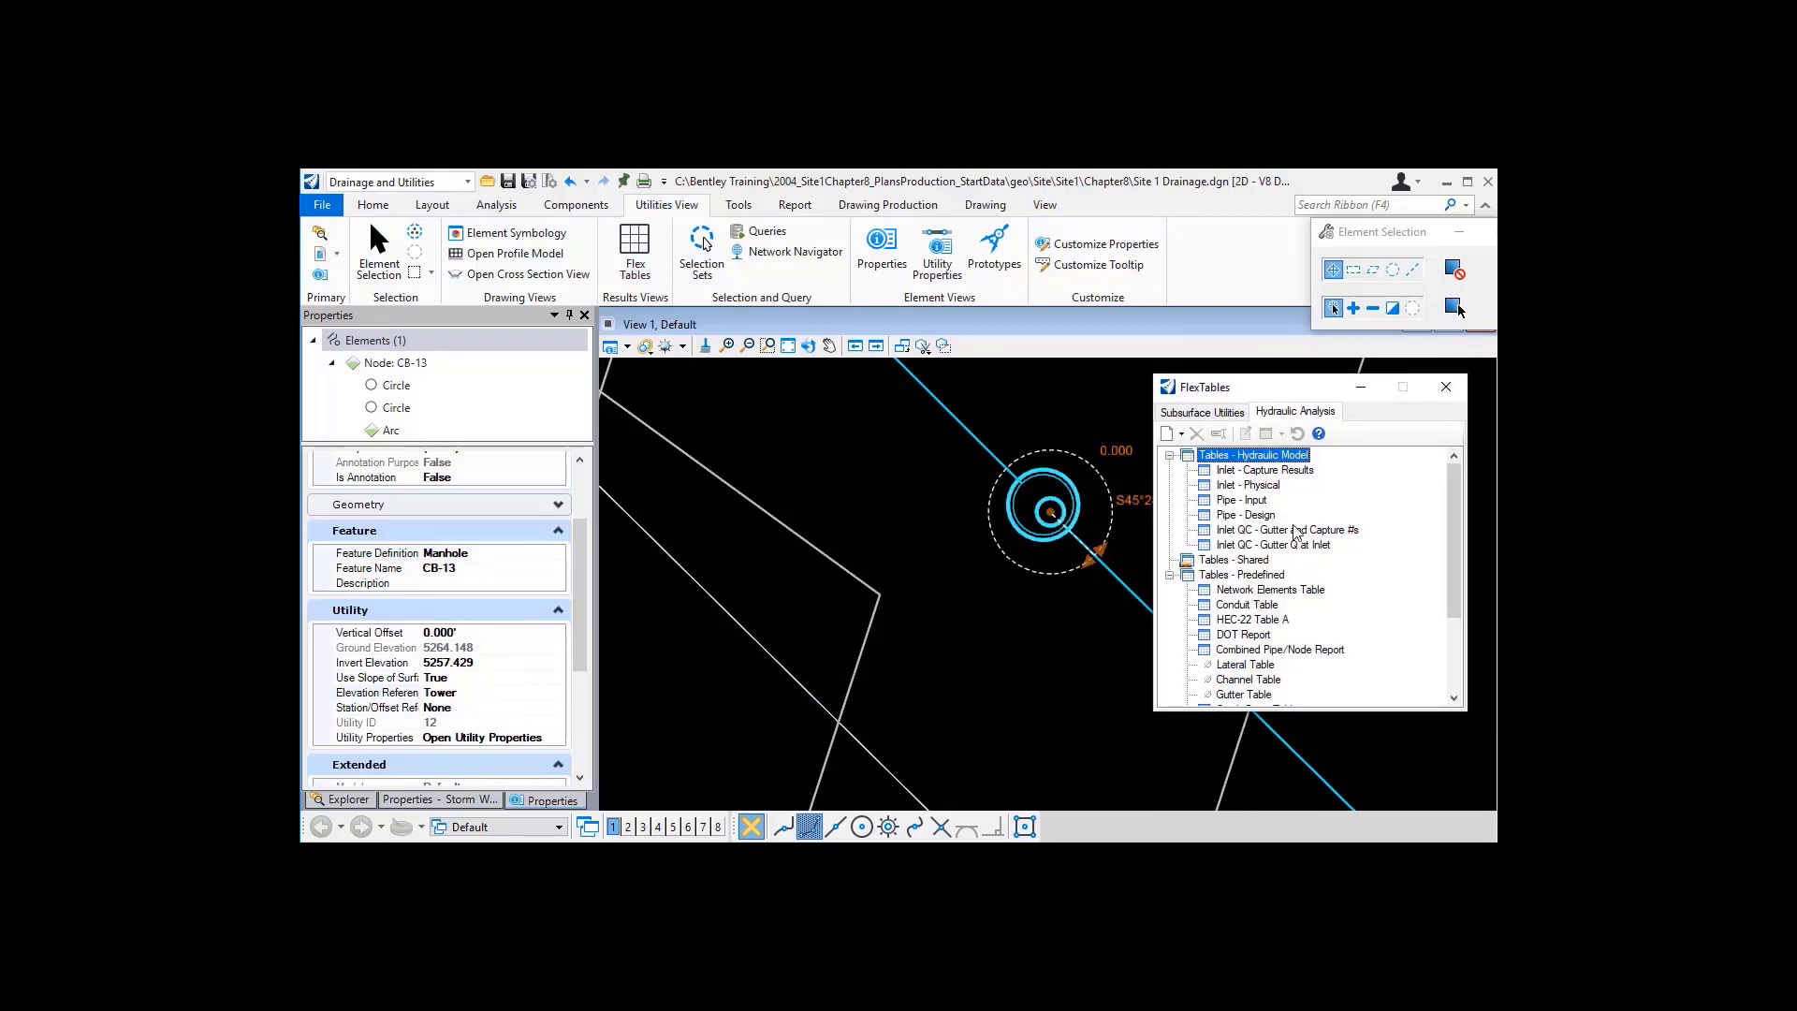
click(1233, 412)
click(1260, 590)
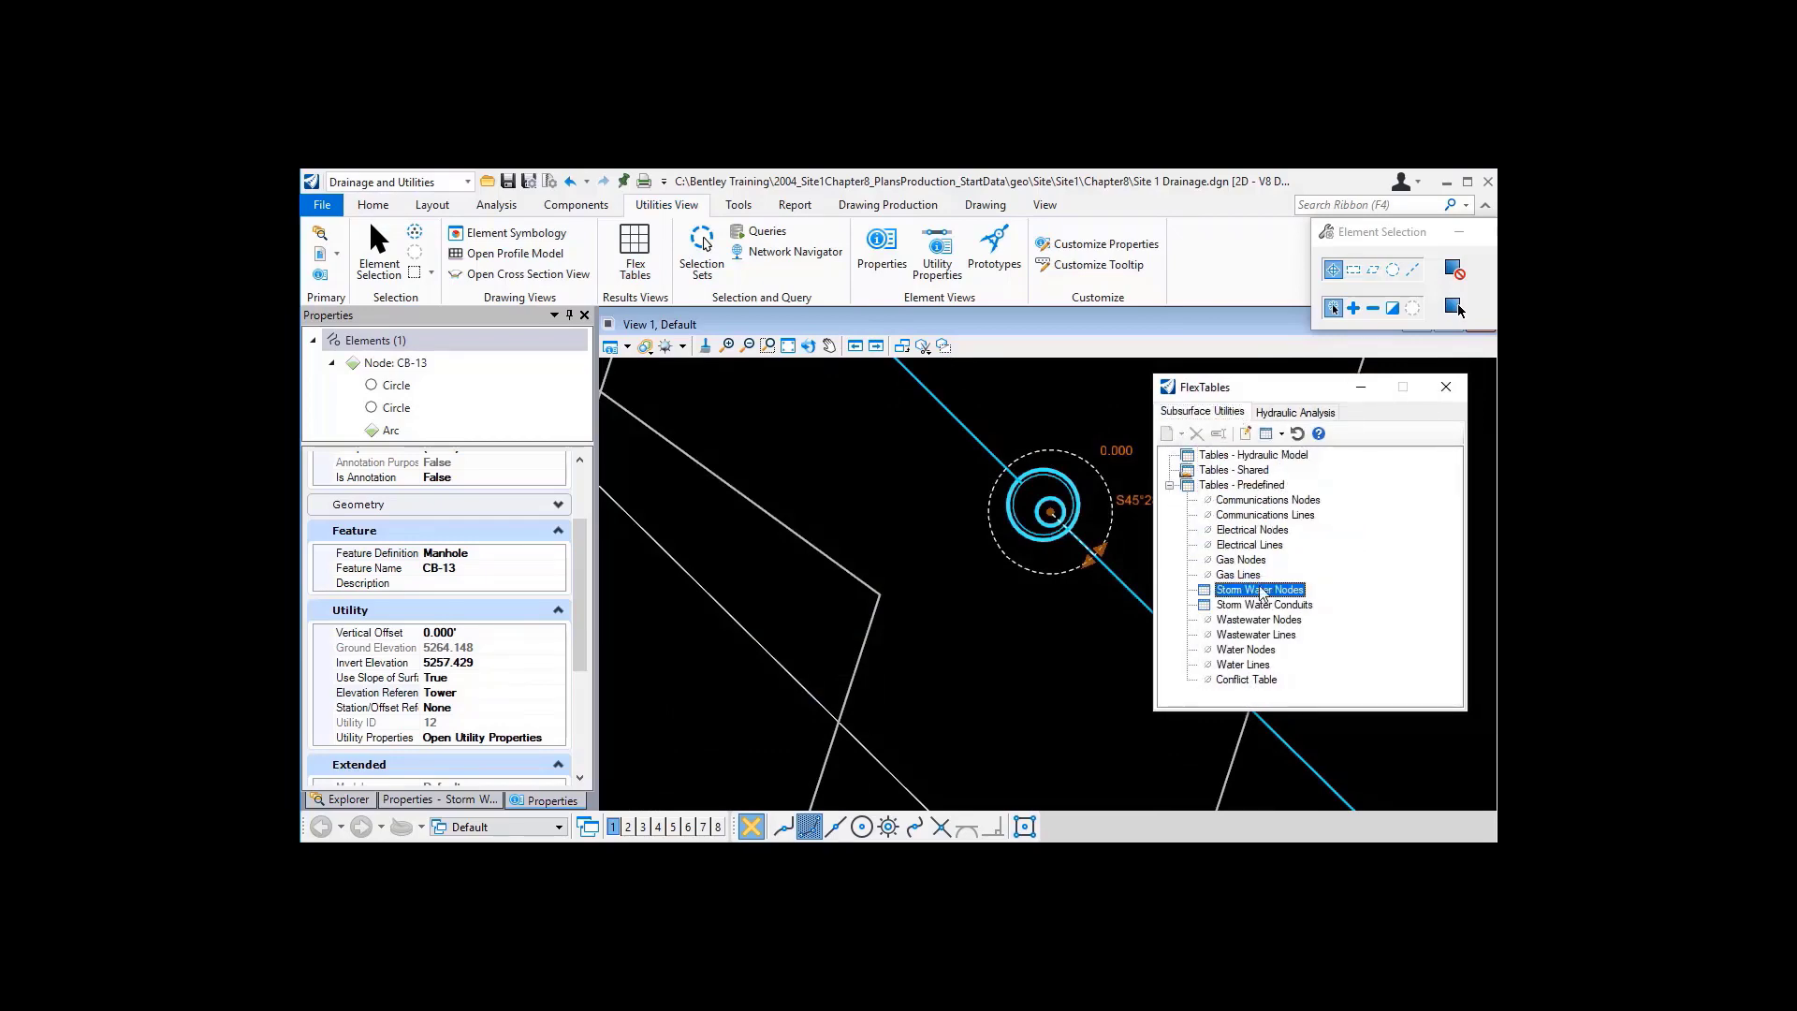
double_click(1260, 590)
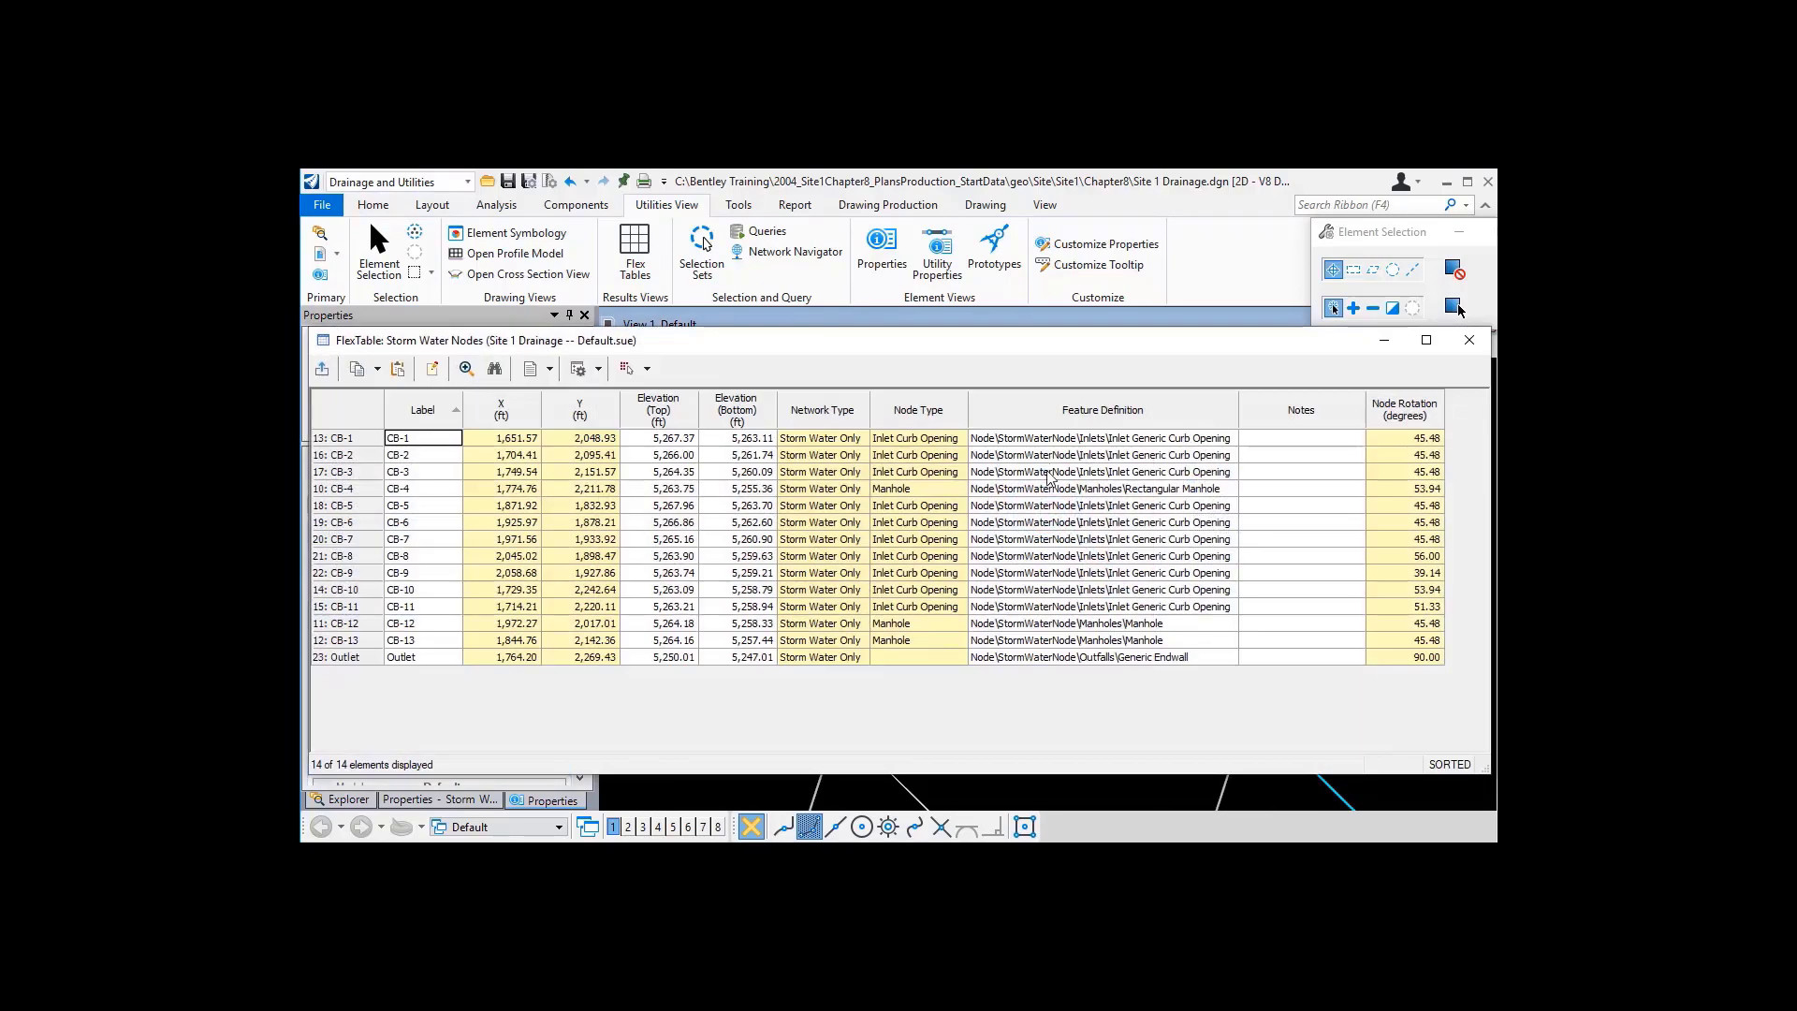
click(645, 370)
click(676, 389)
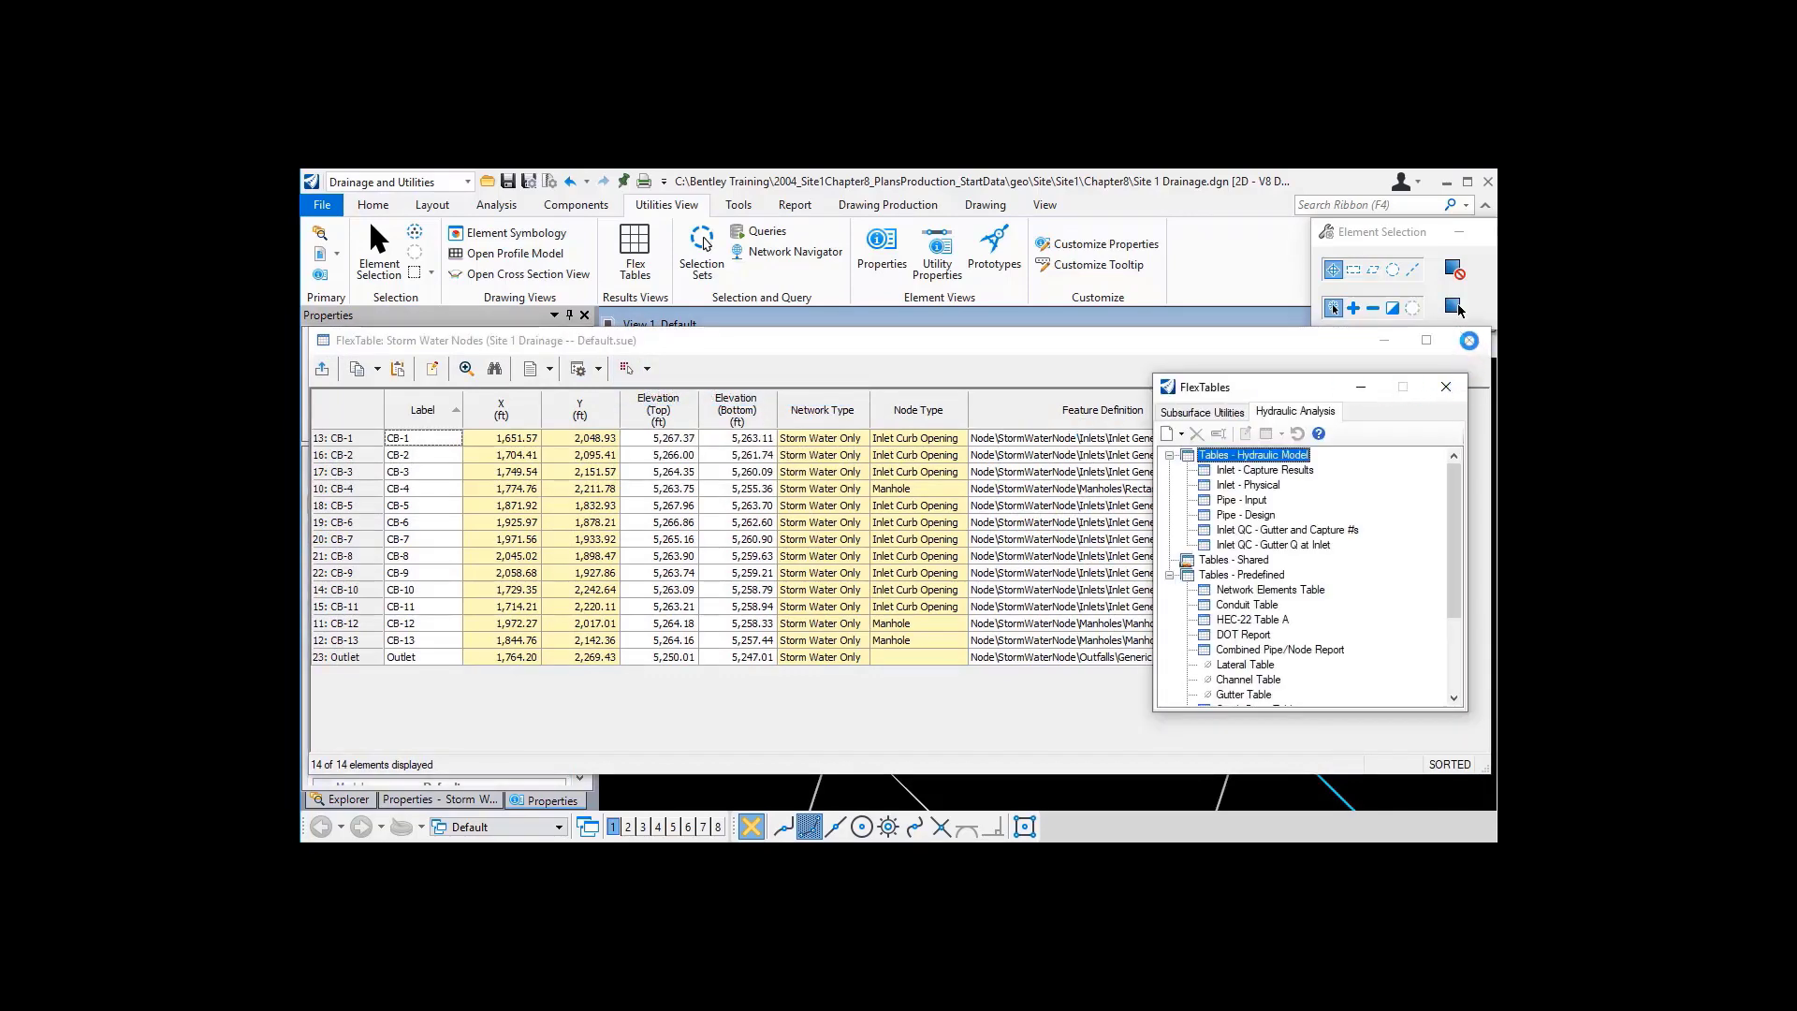
click(1468, 341)
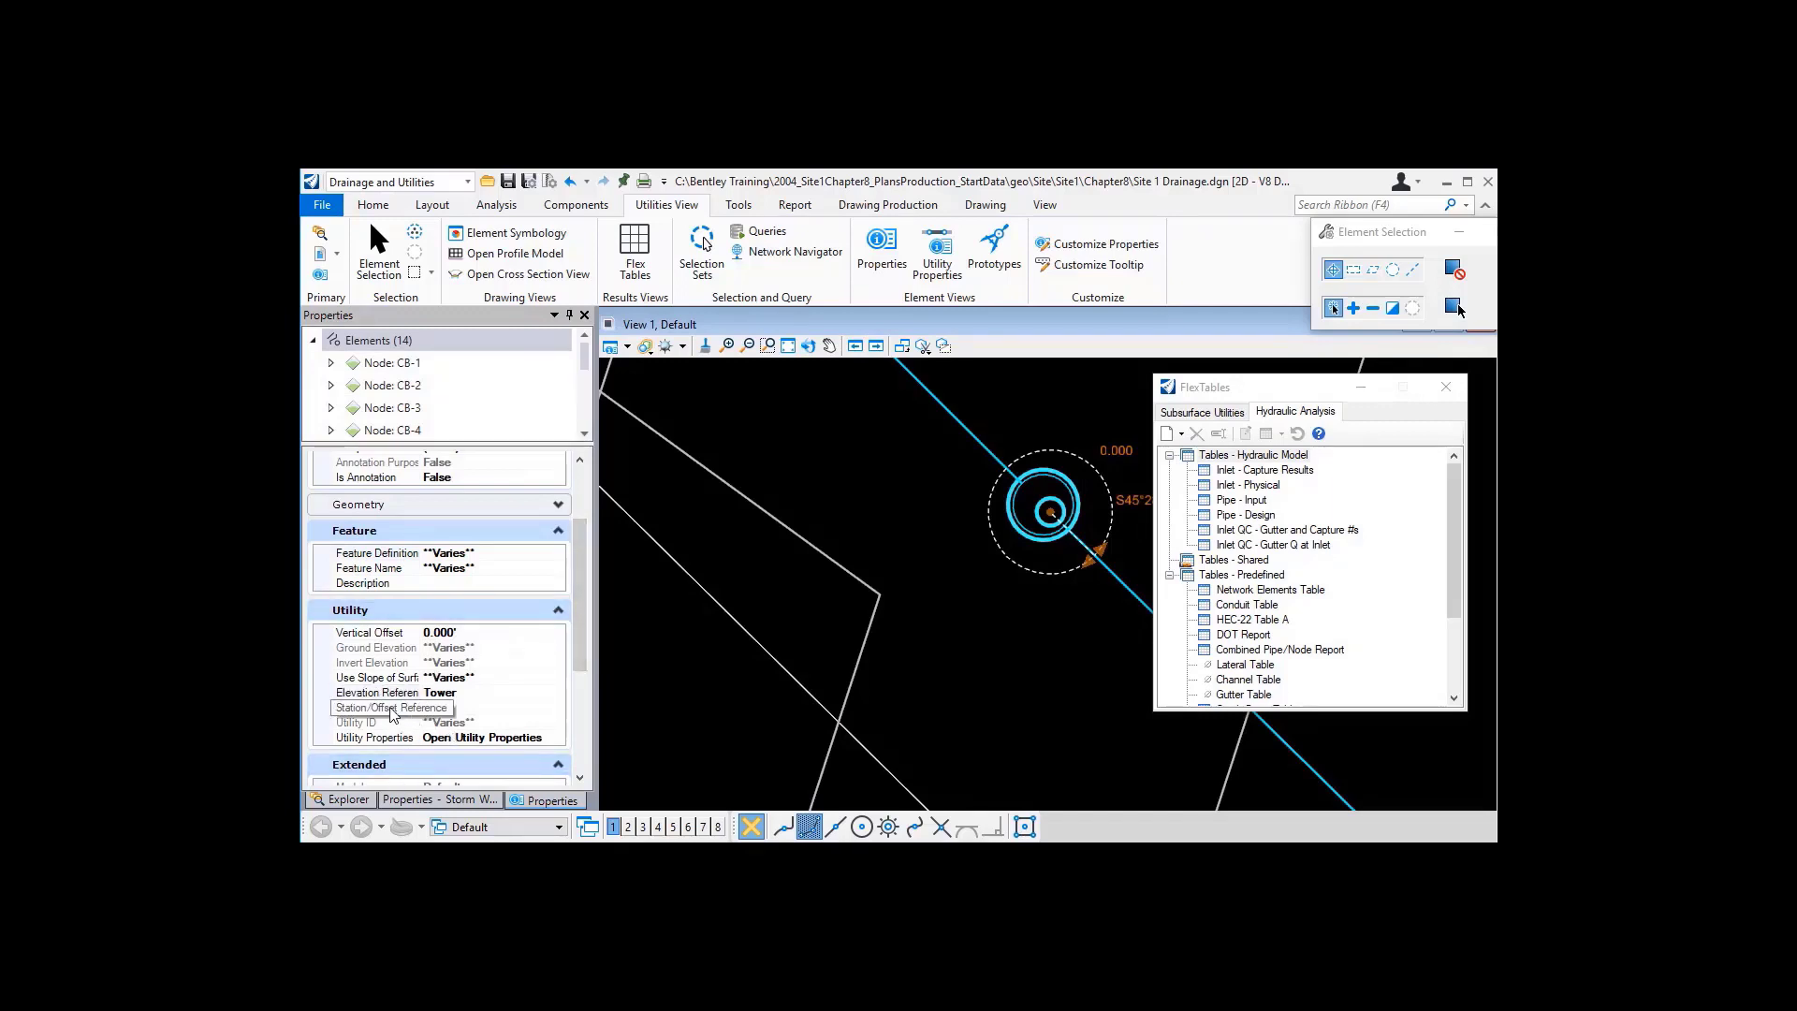
- Set the Station/Offset Reference of all selected nodes to the ENTRY alignment
click(473, 711)
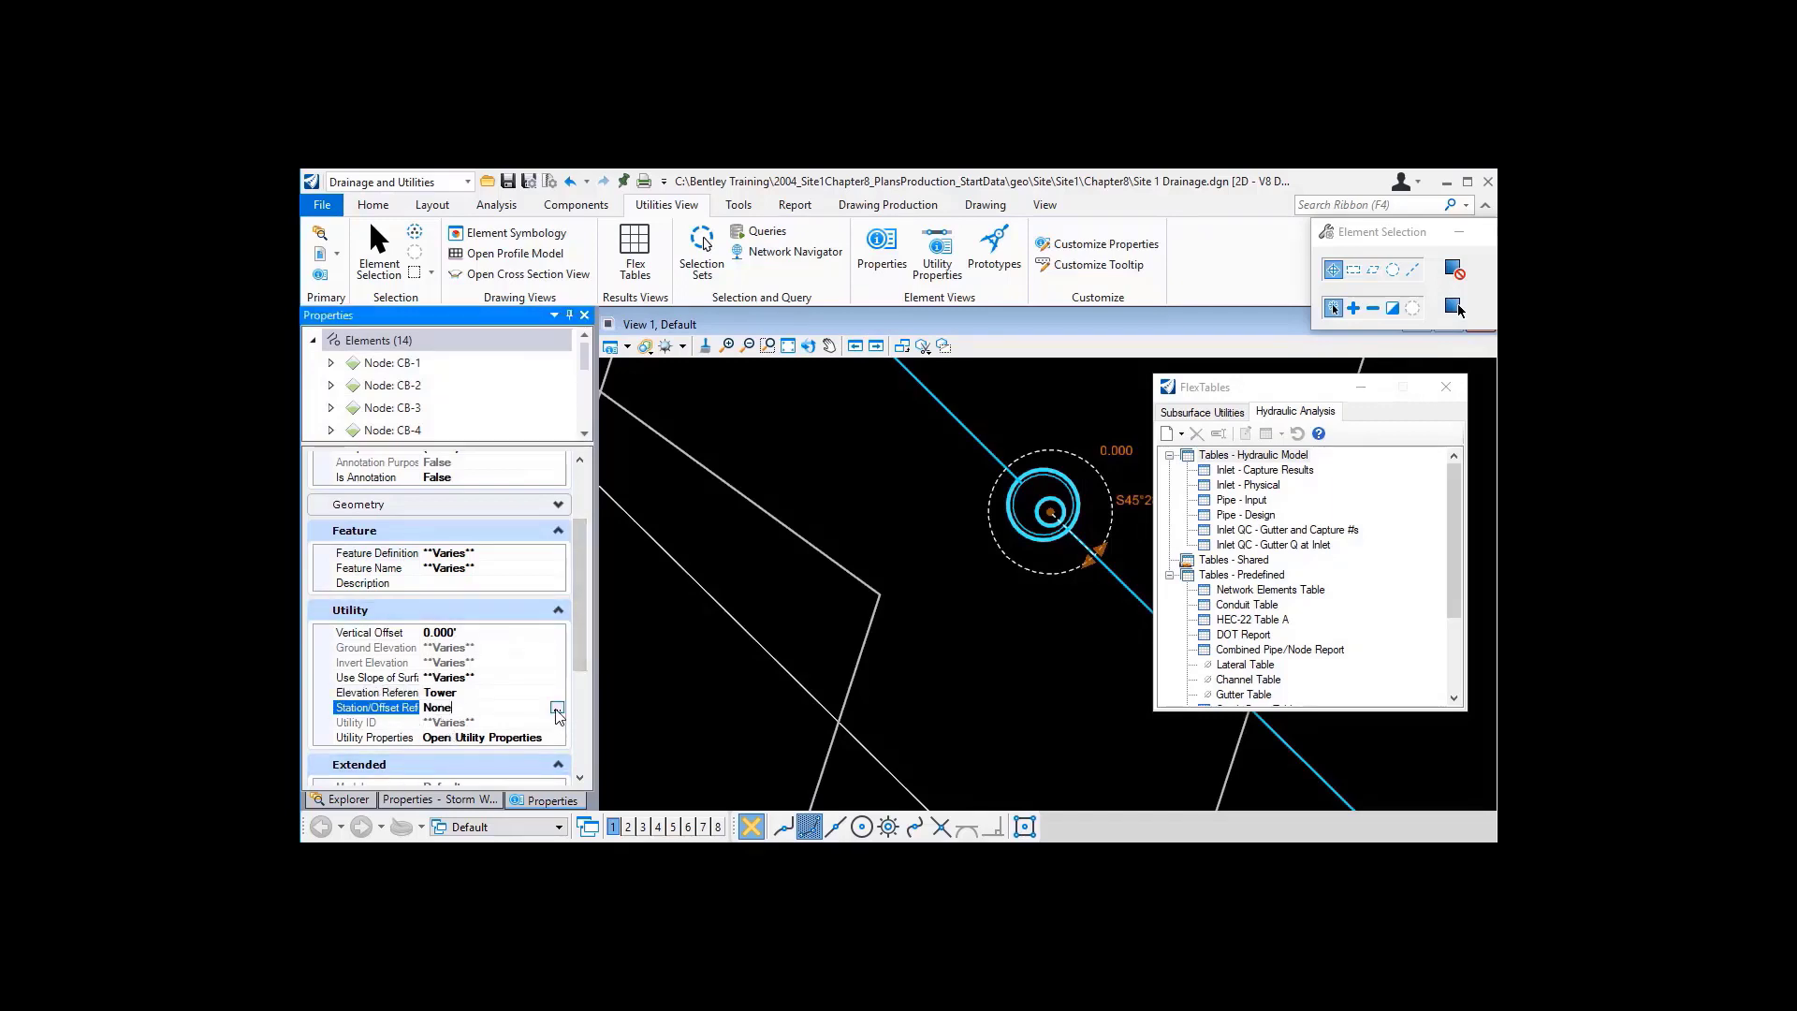
click(557, 708)
scroll(904, 650, down, 5)
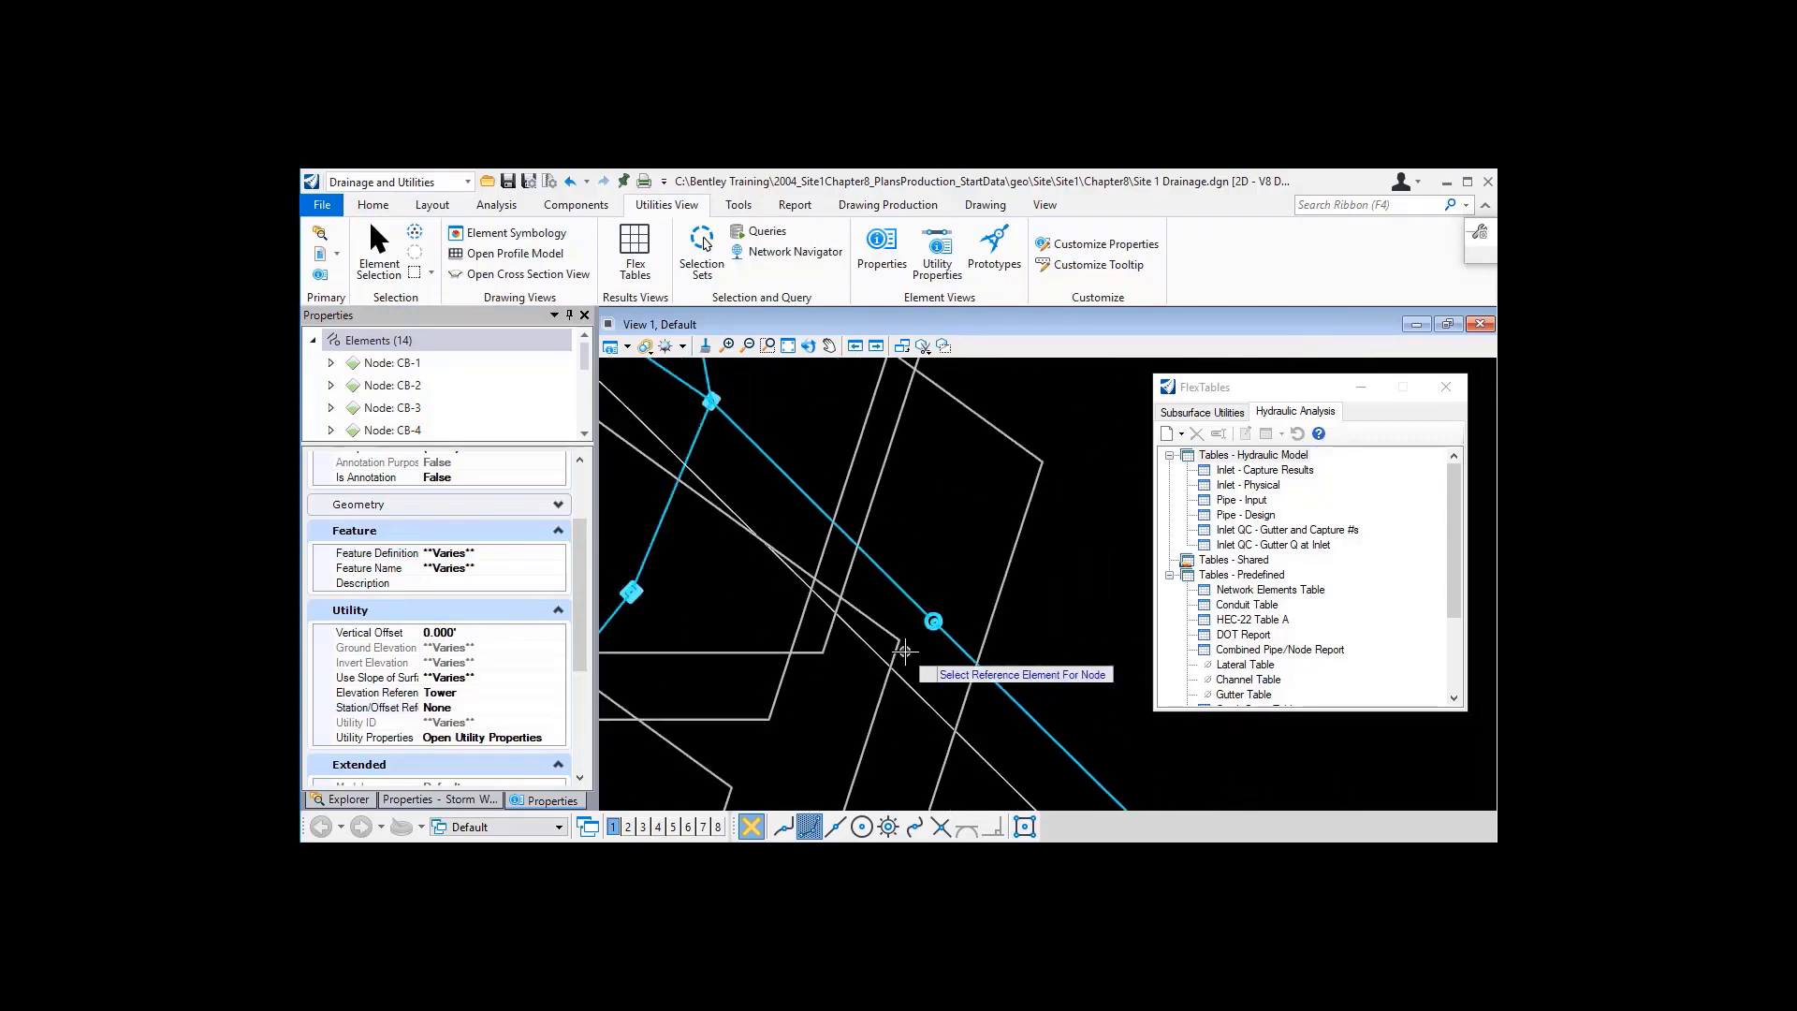
scroll(904, 651, down, 3)
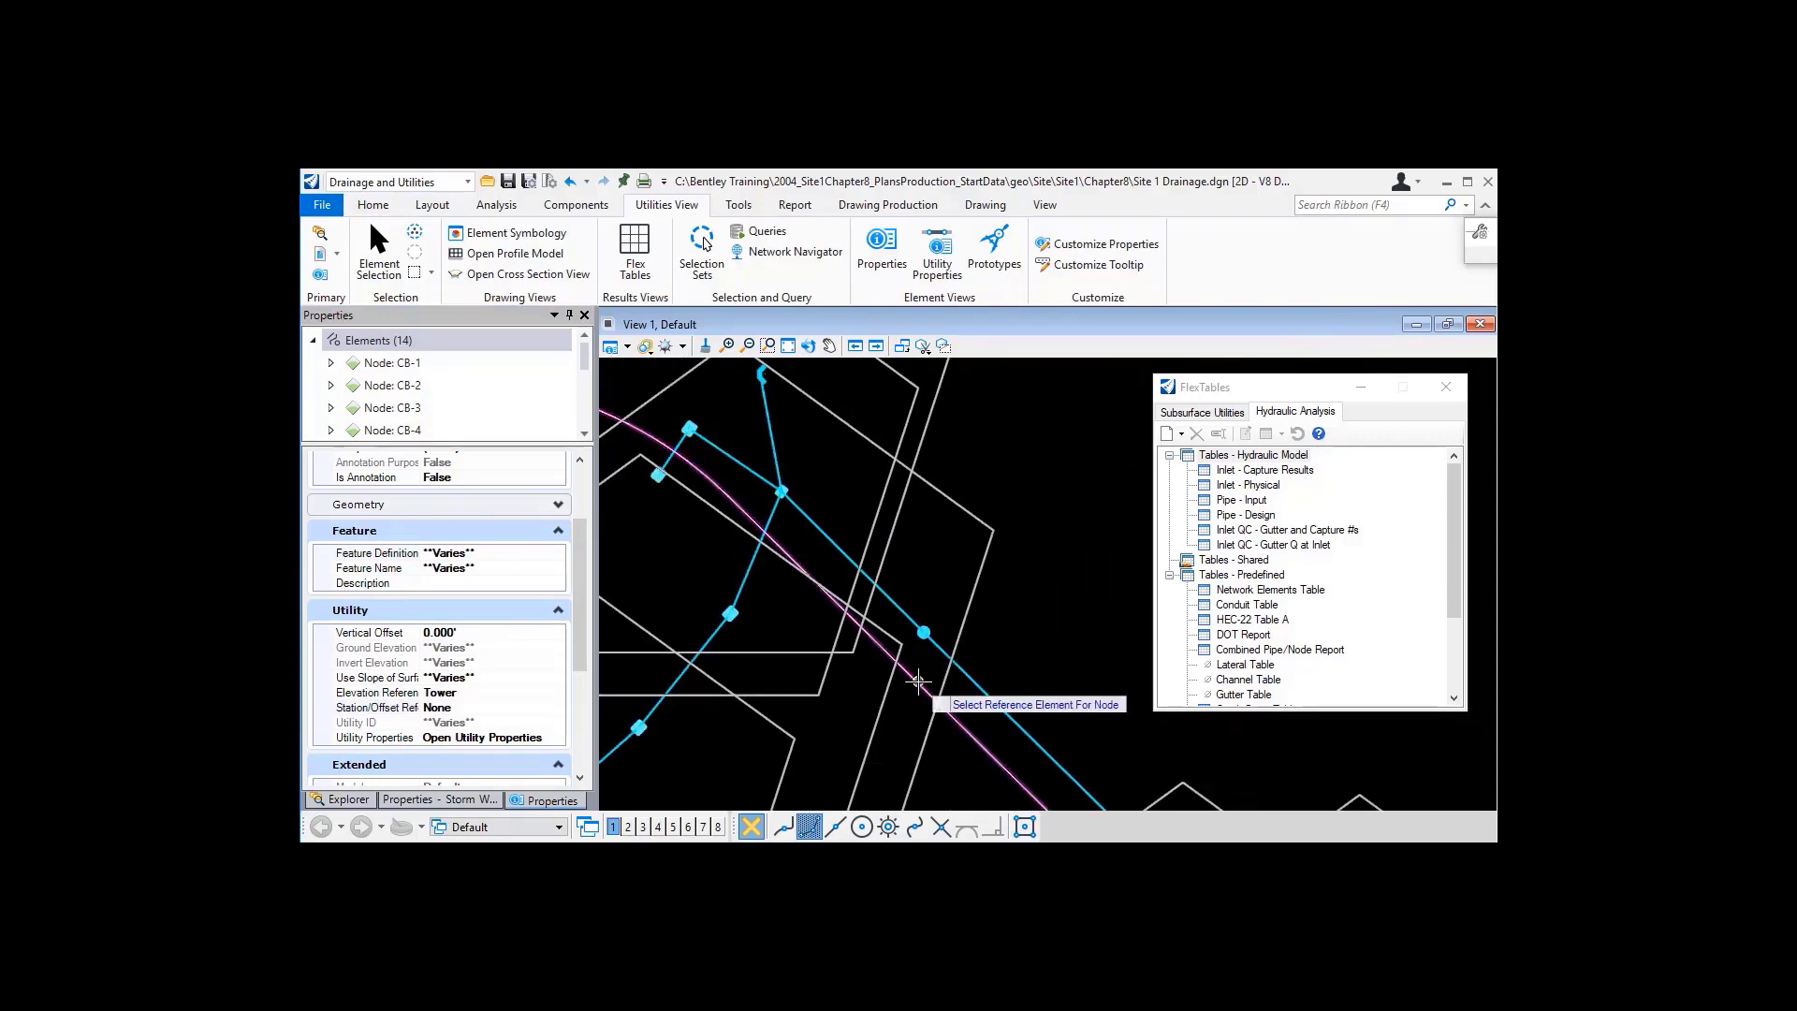
click(917, 681)
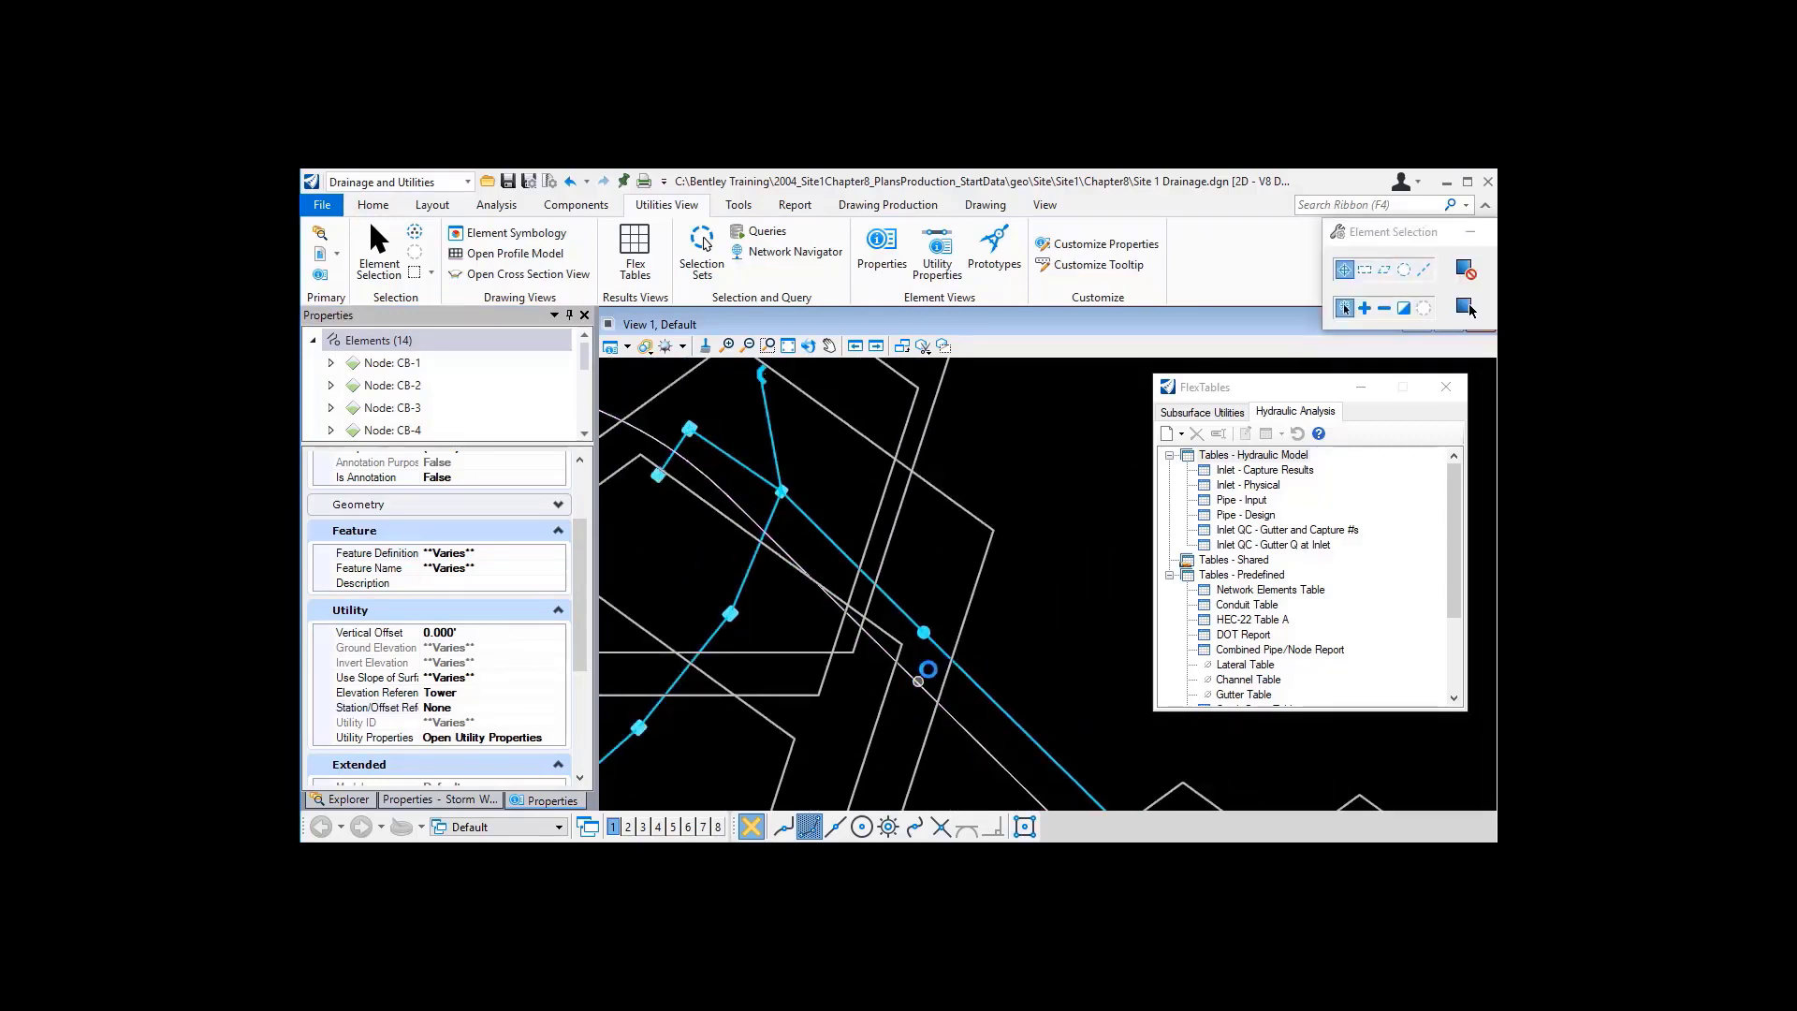
- Examine the baseline feature, station and offset in the hydraulic analysis properties of storm water node CB-1
scroll(917, 682, up, 3)
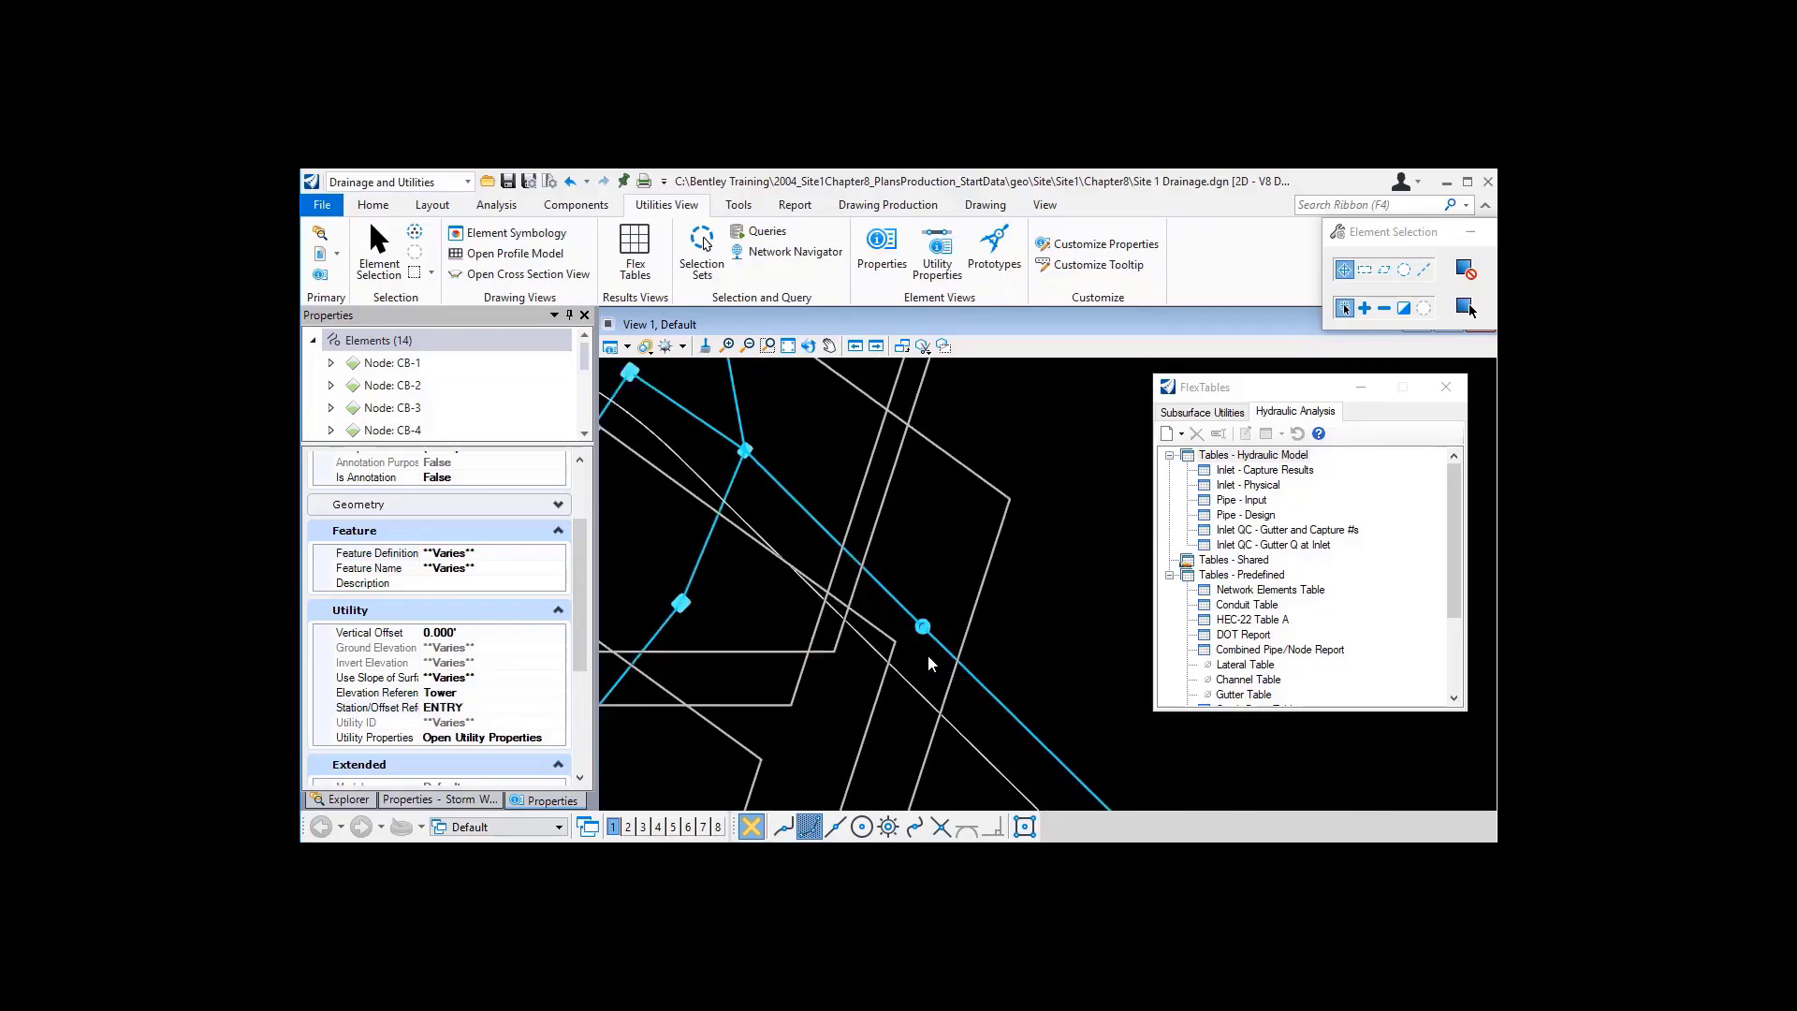
click(915, 603)
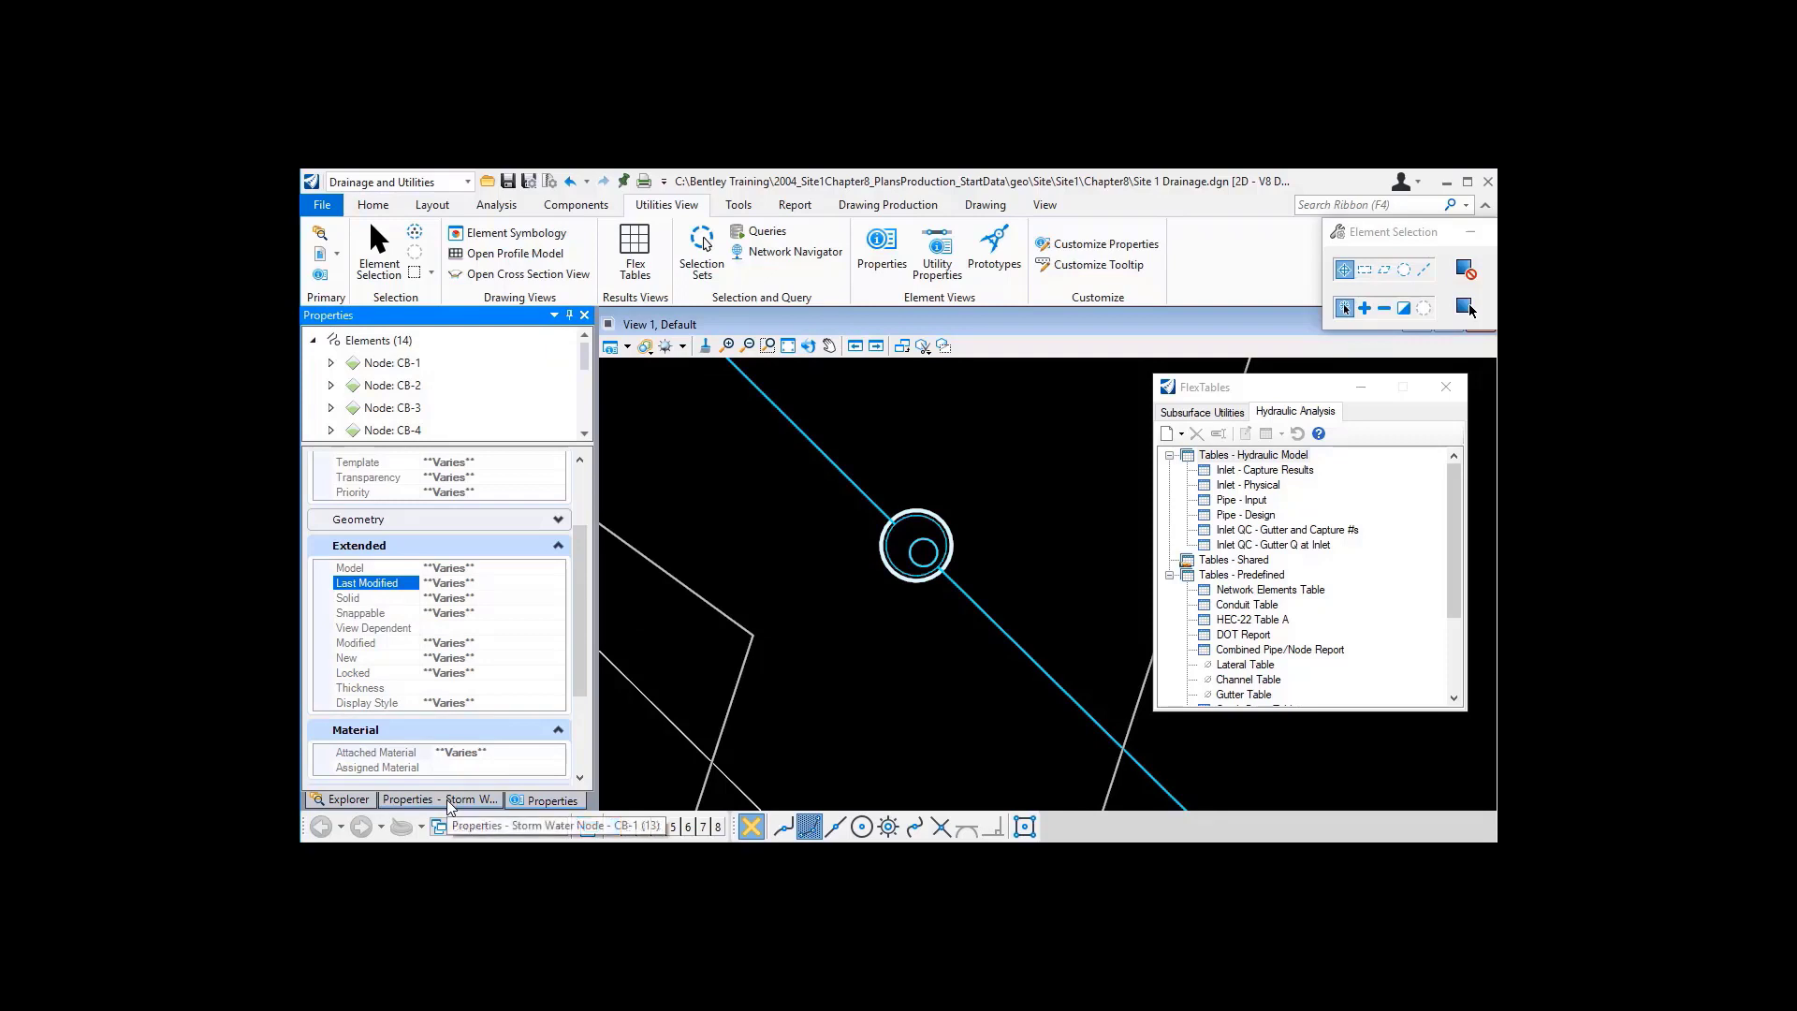
click(411, 802)
scroll(496, 677, down, 10)
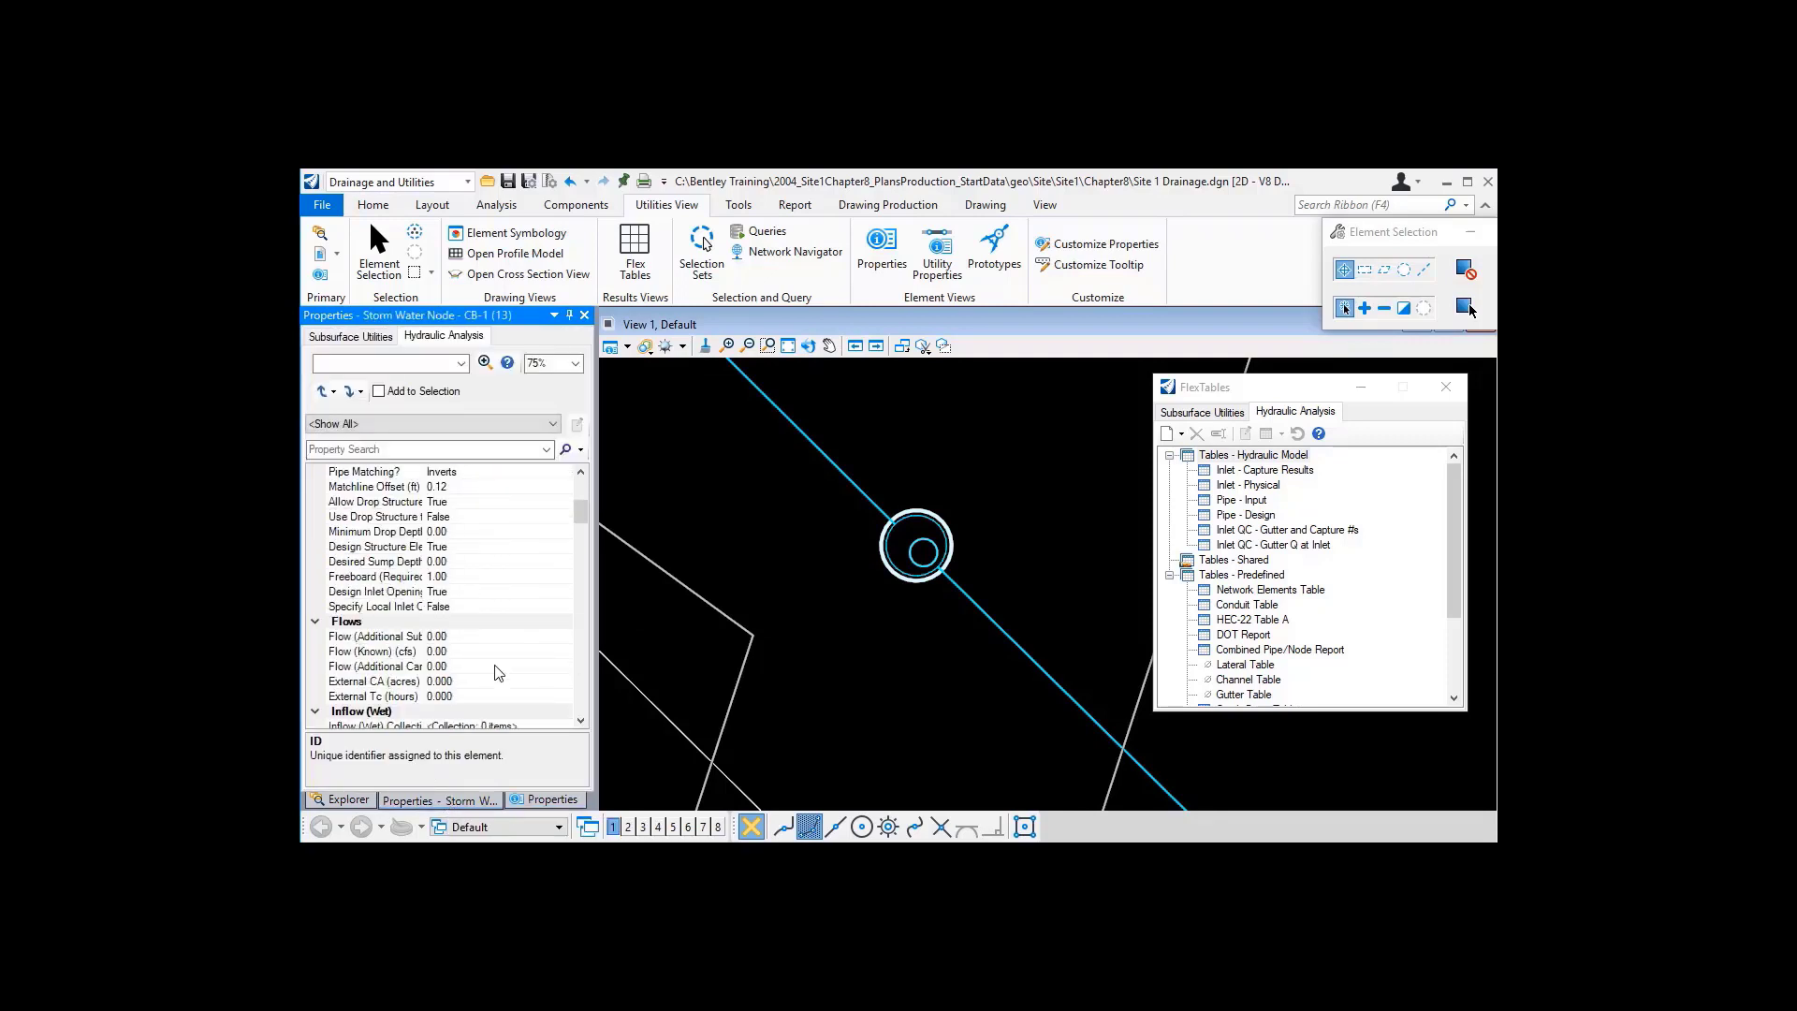
scroll(498, 672, down, 10)
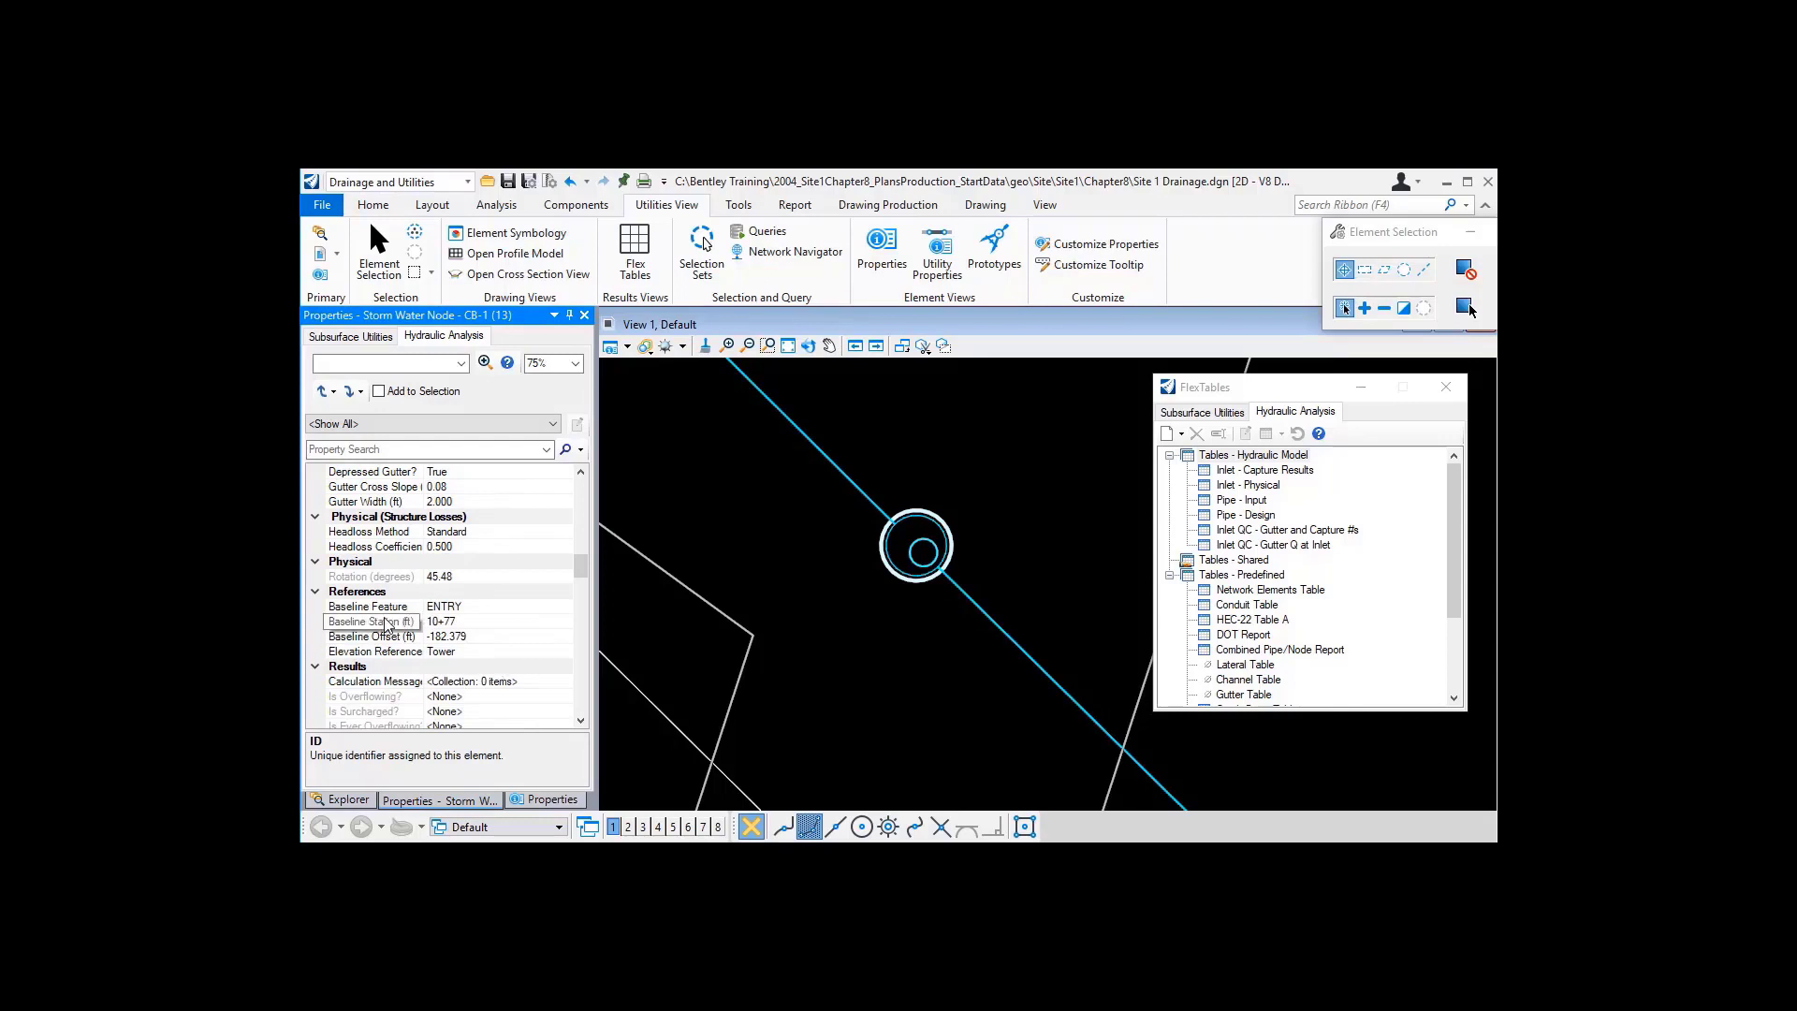
click(473, 612)
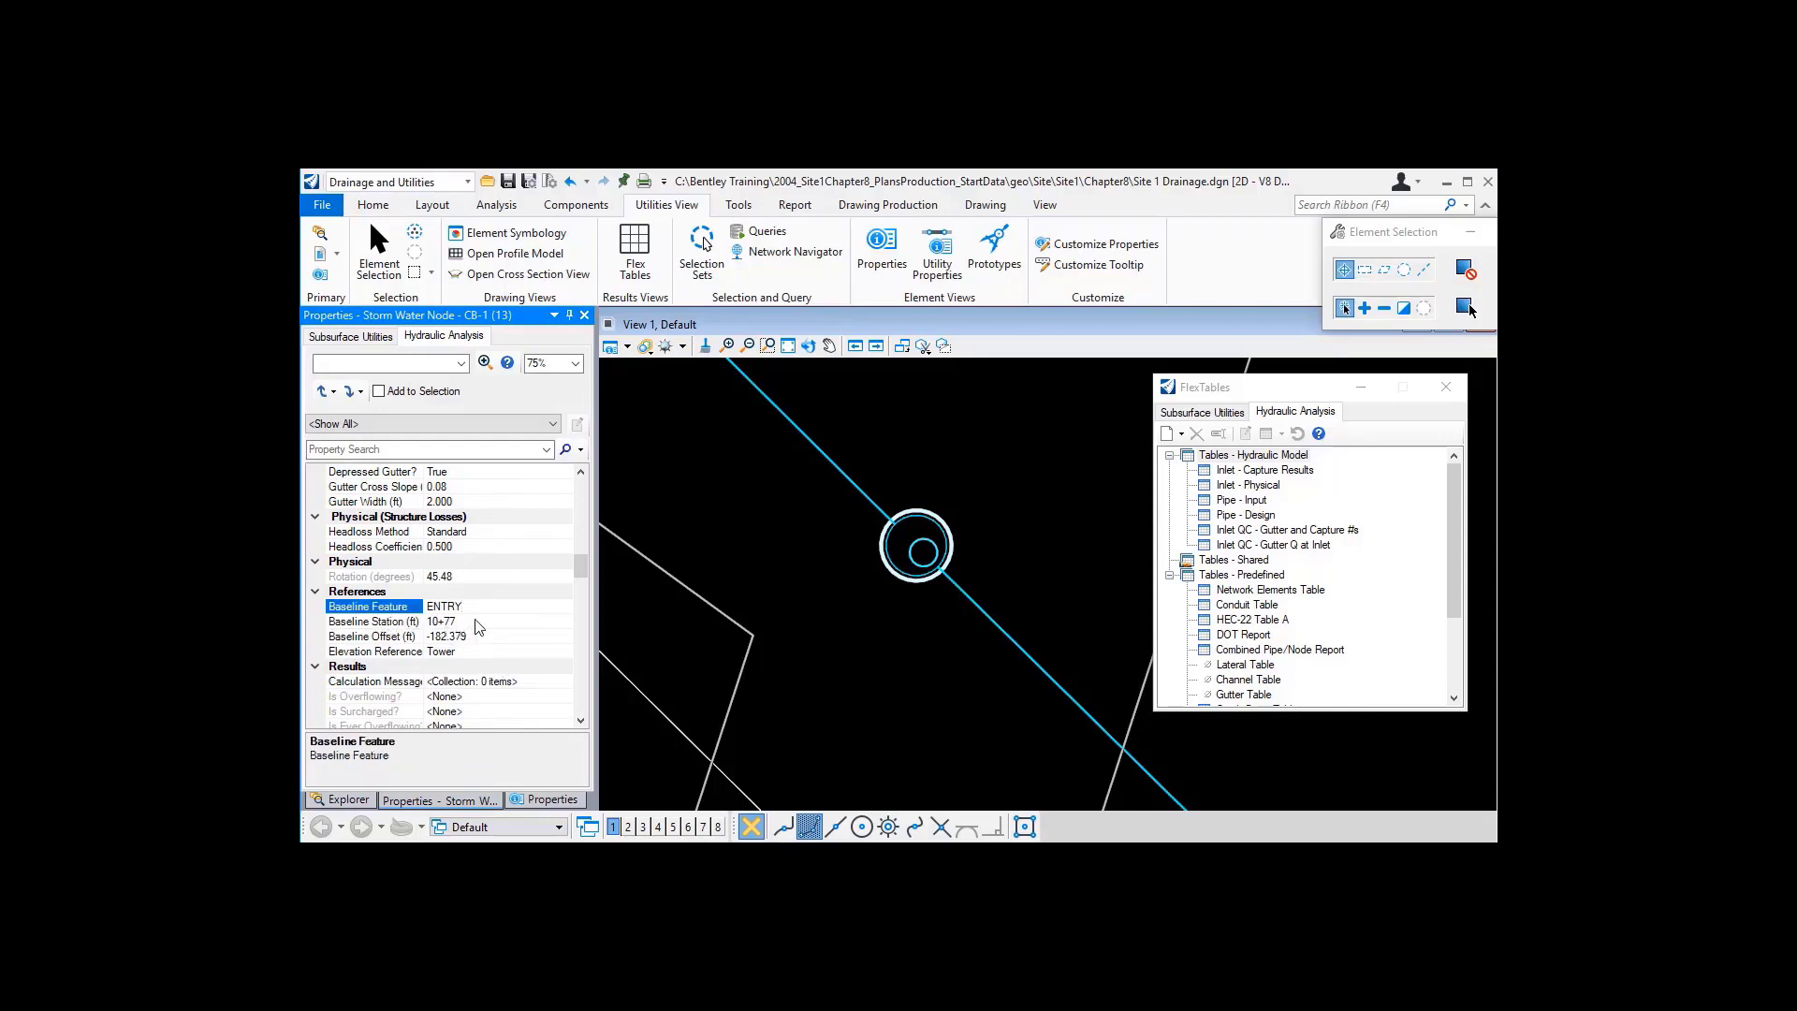
click(478, 621)
click(488, 637)
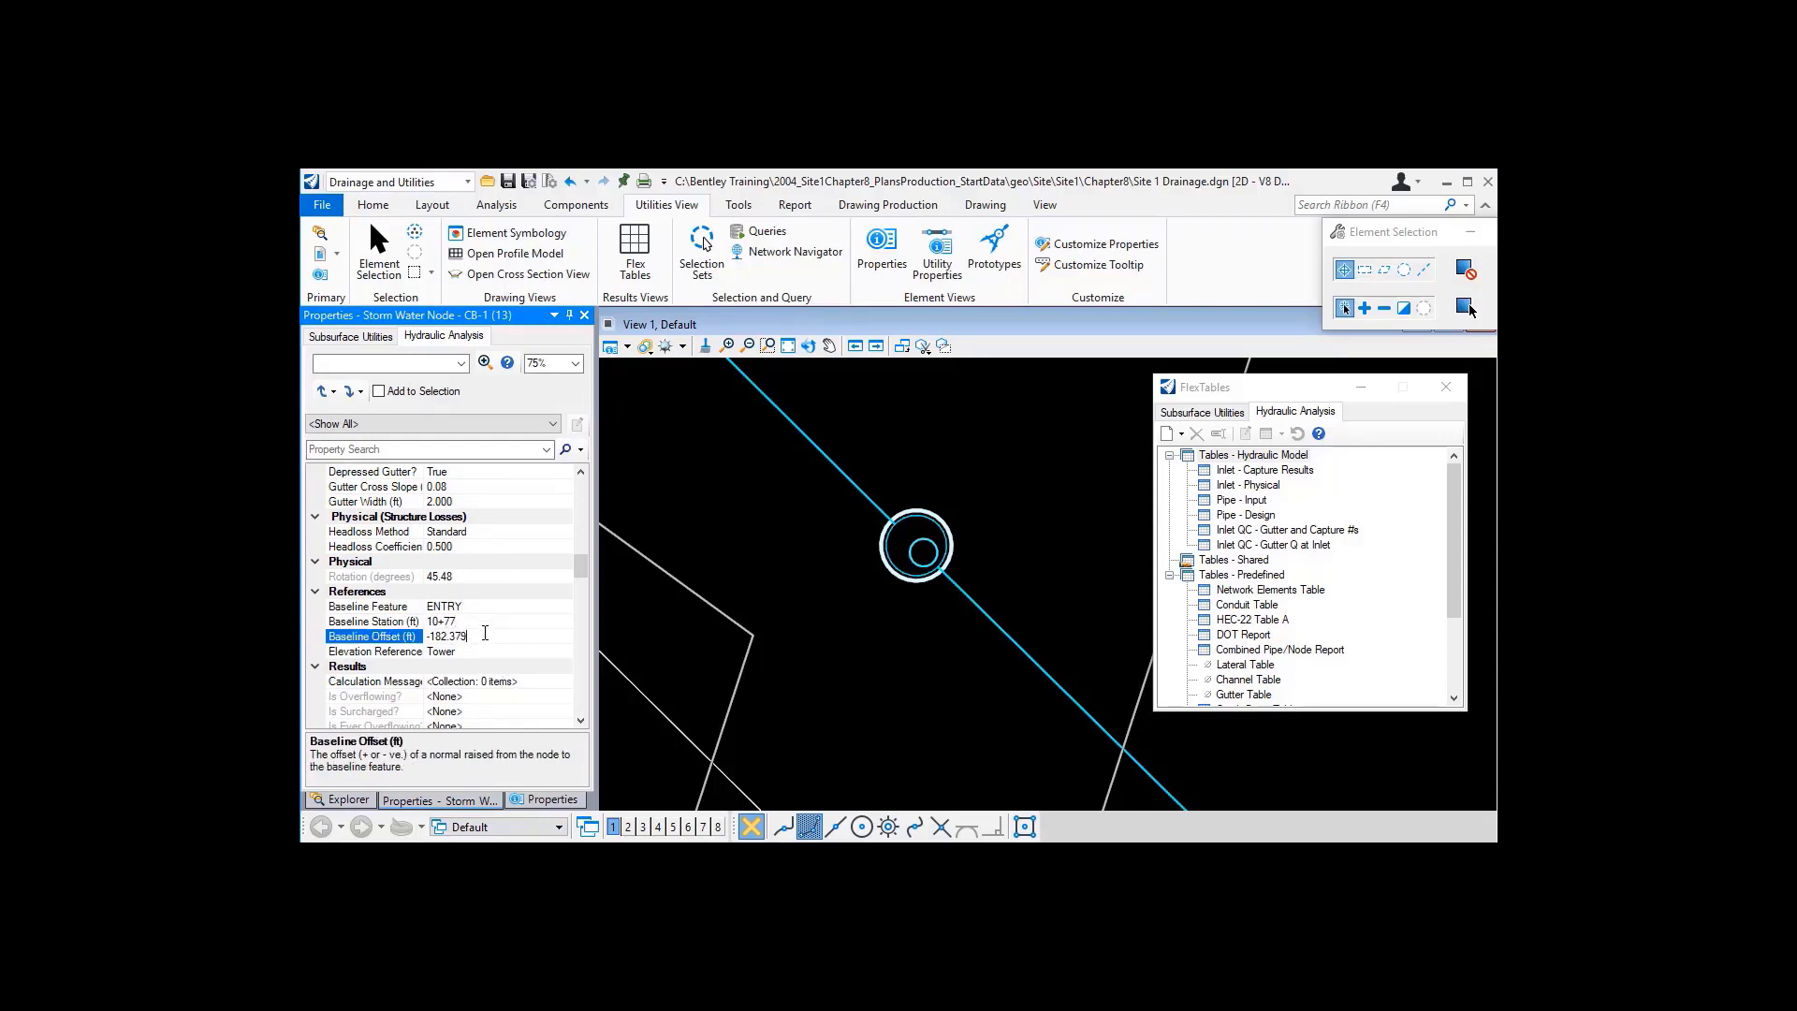
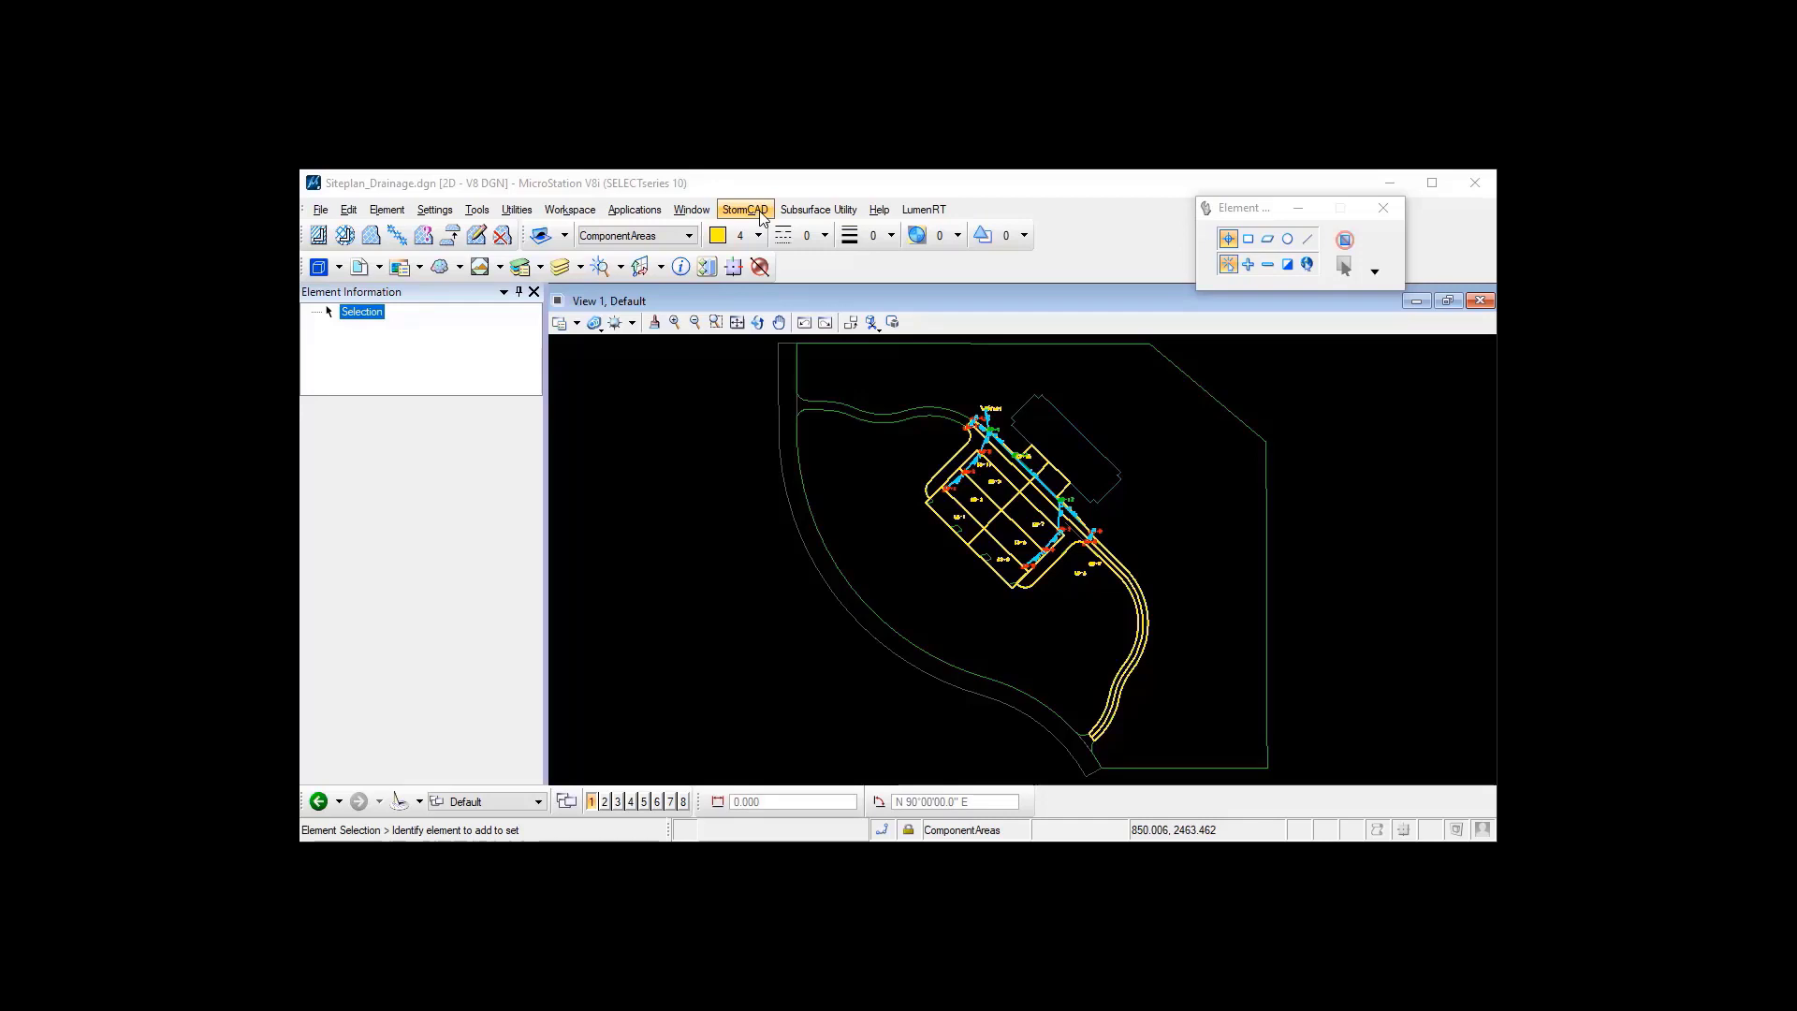
- Attach a new StormCAD project named Site 1 Drainage, saved in the Chapter8 folder, and decline change tracking for the hydraulic model
click(759, 214)
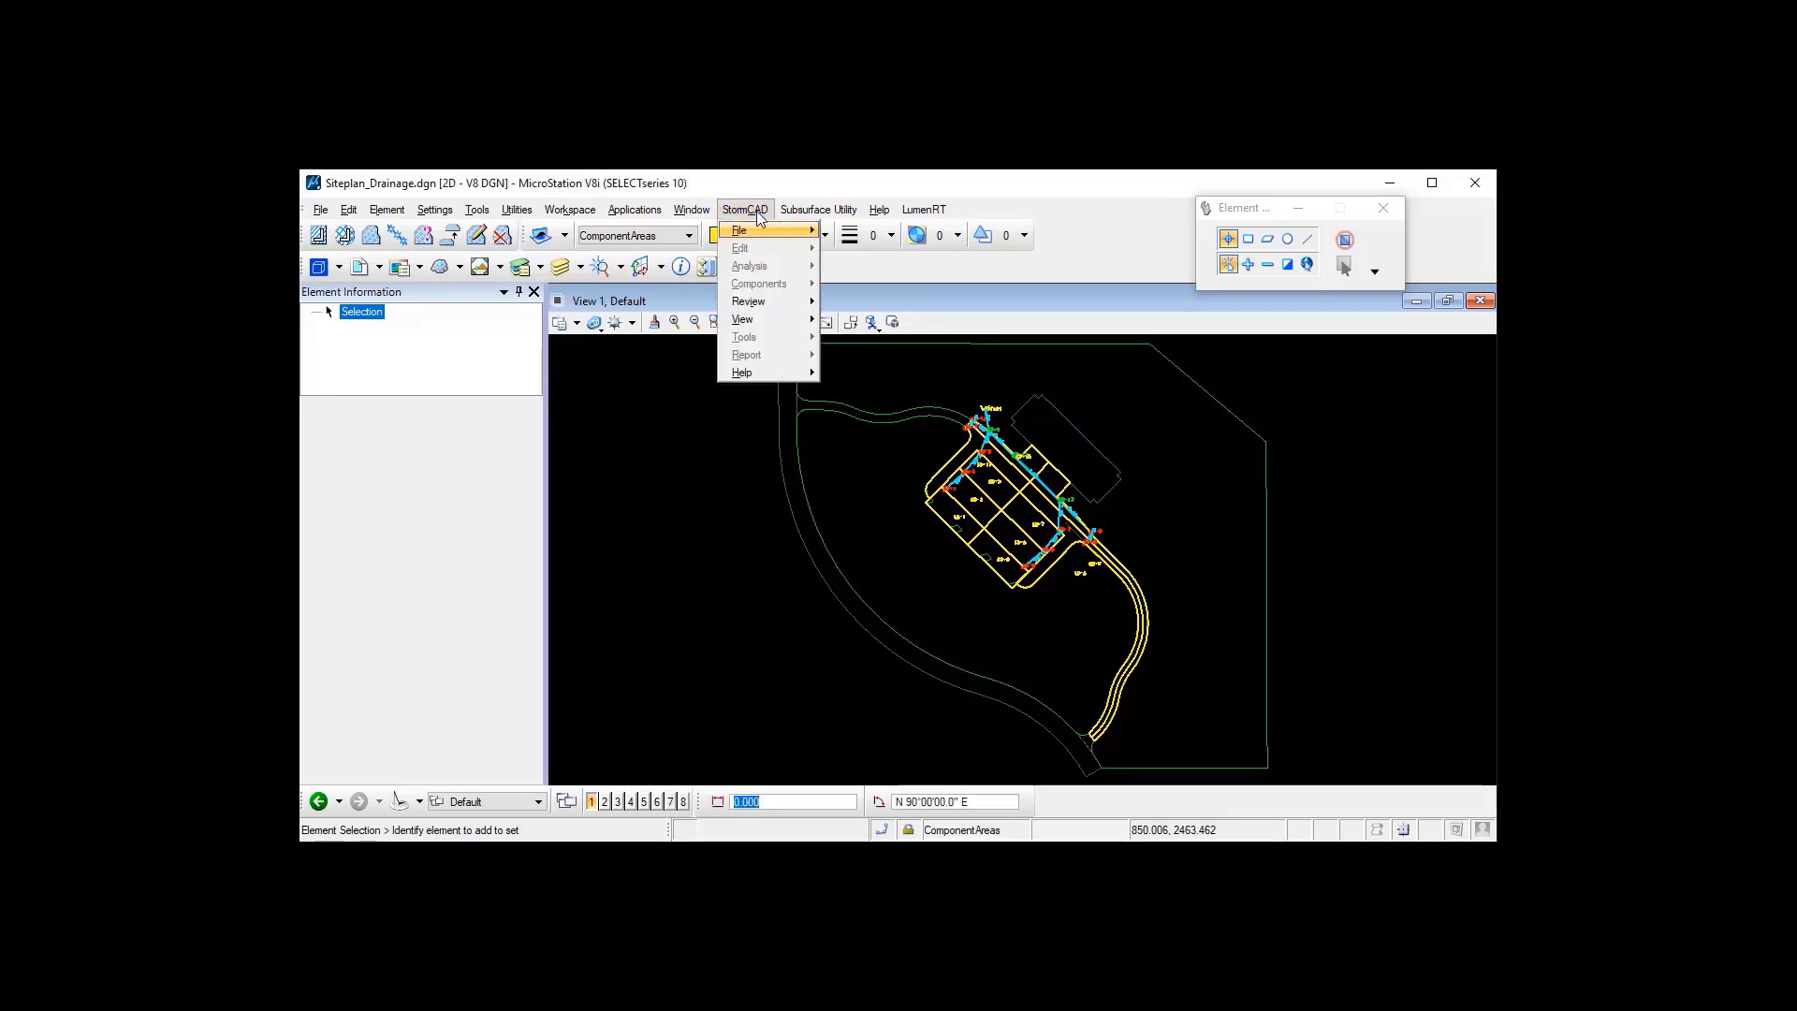
click(764, 187)
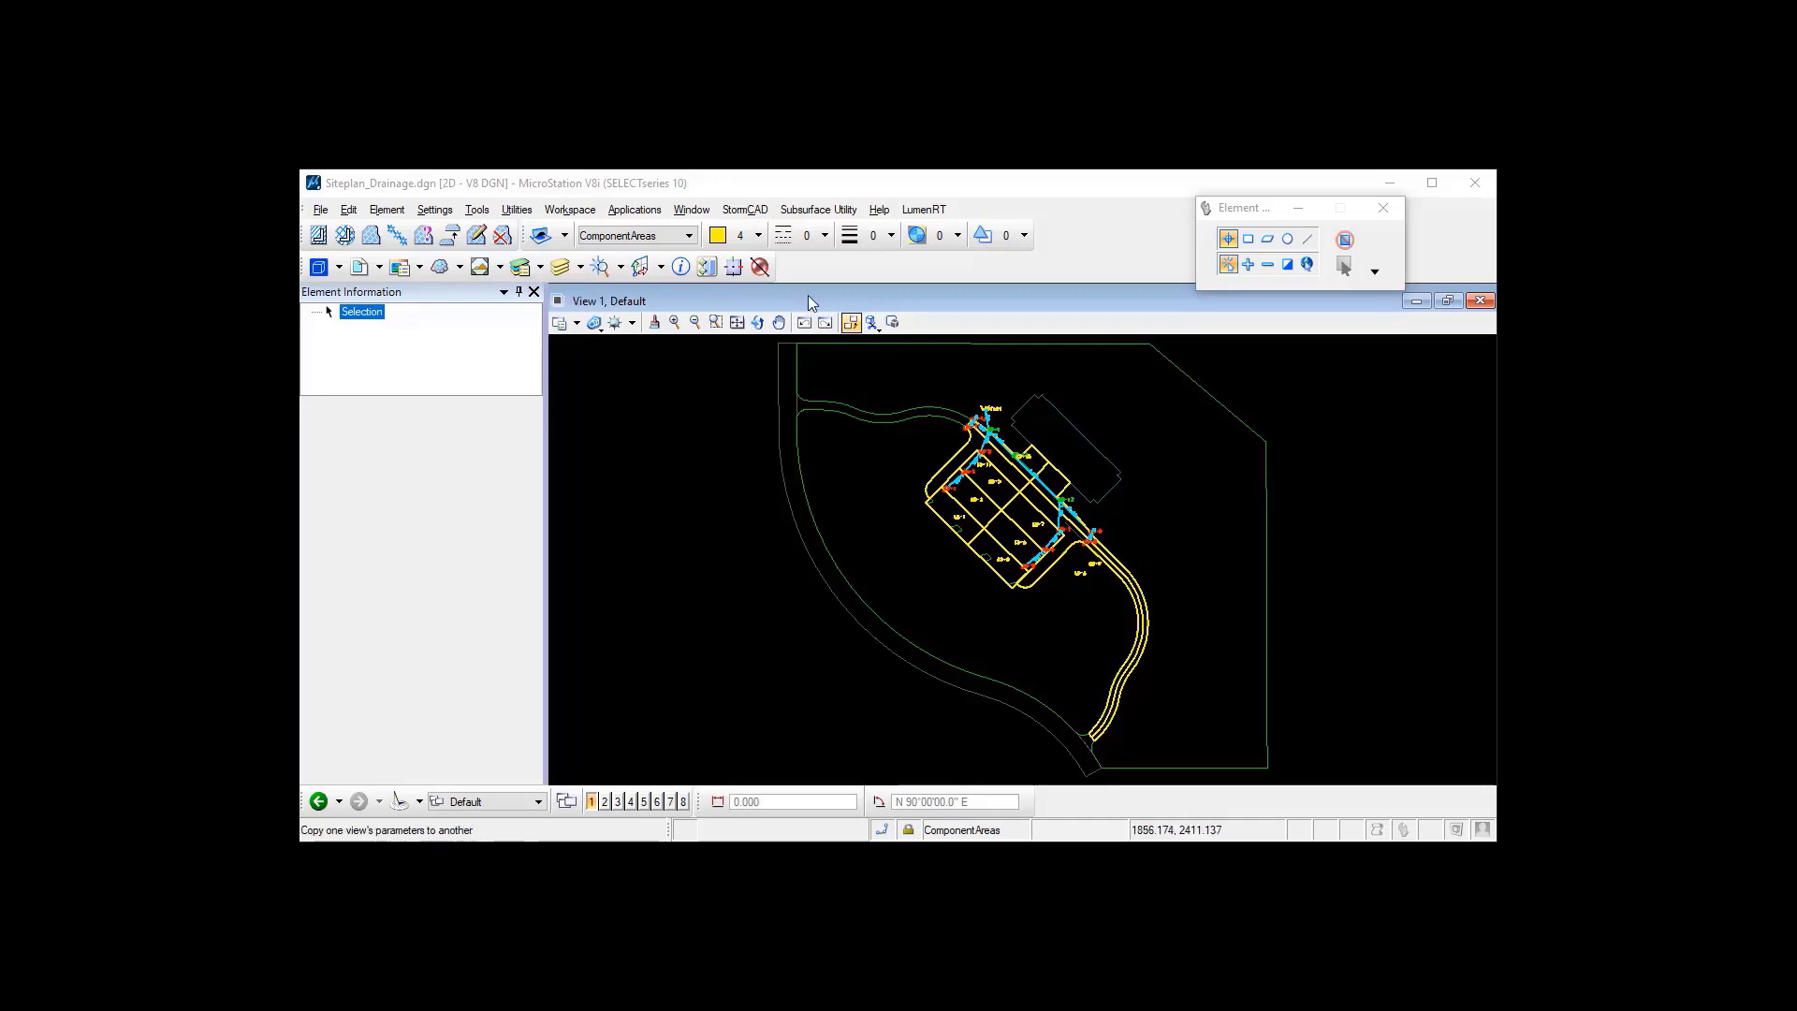
click(764, 216)
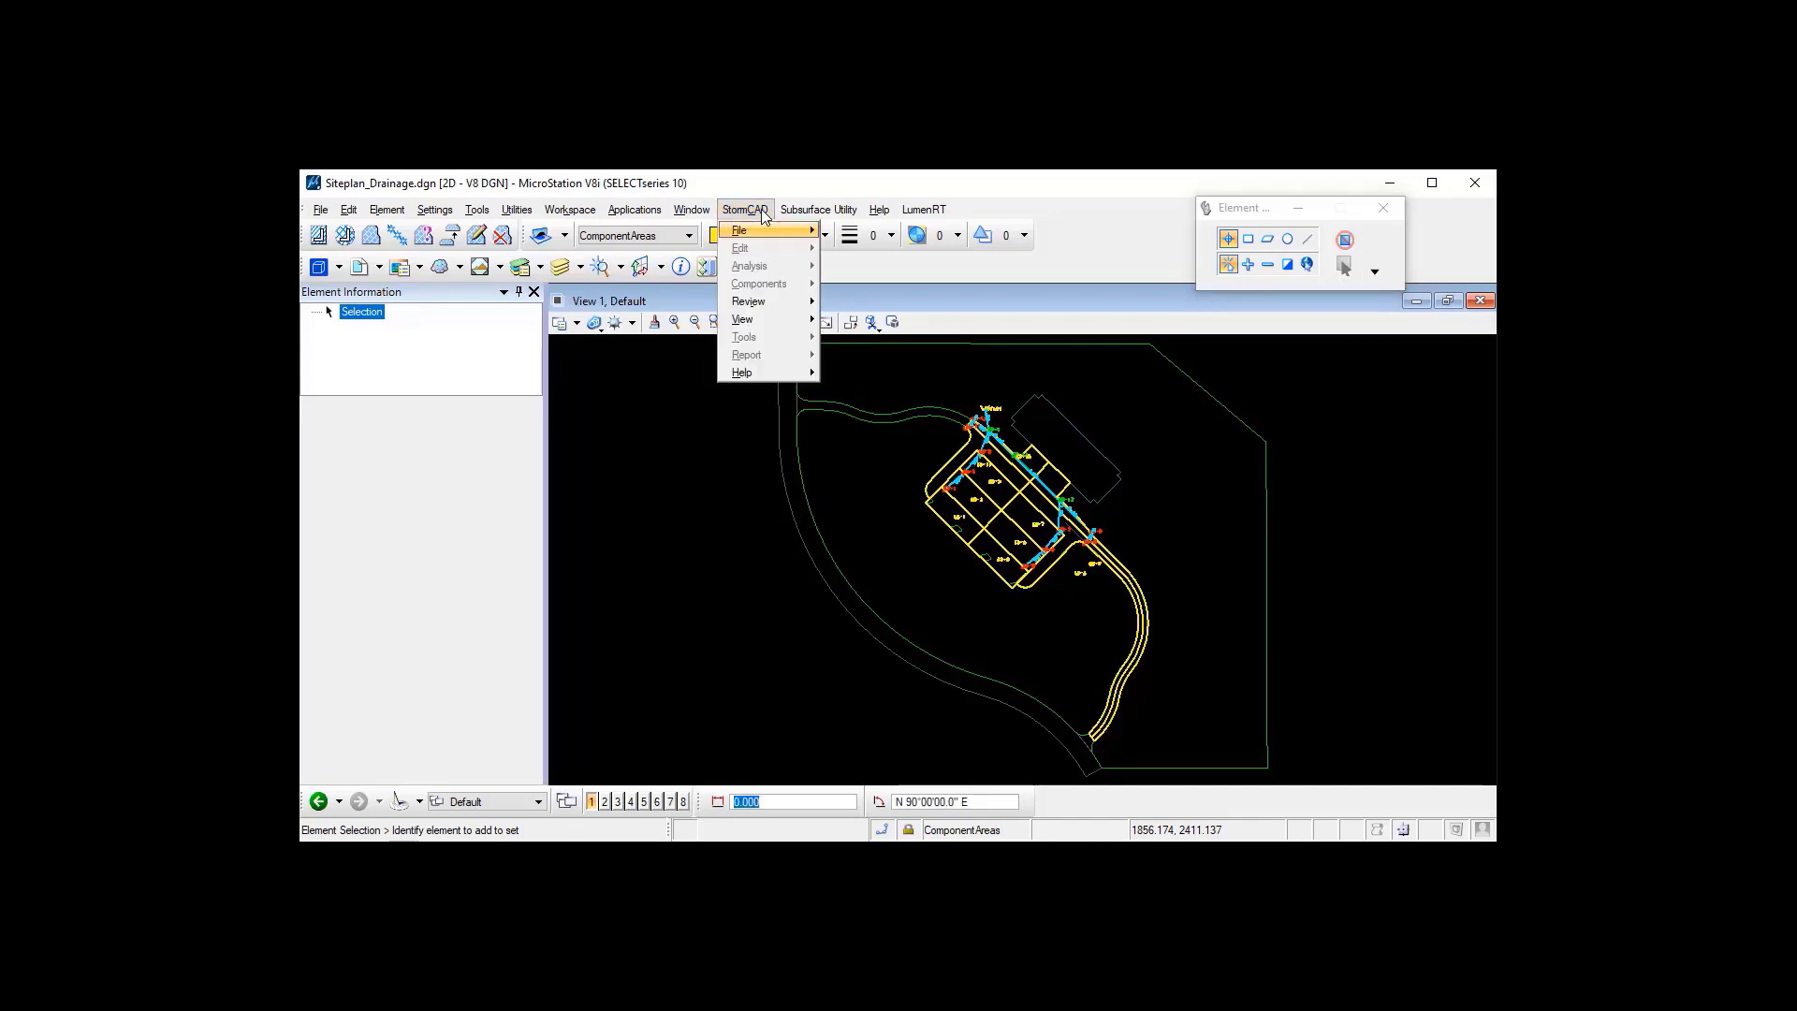
mouse_move(769, 232)
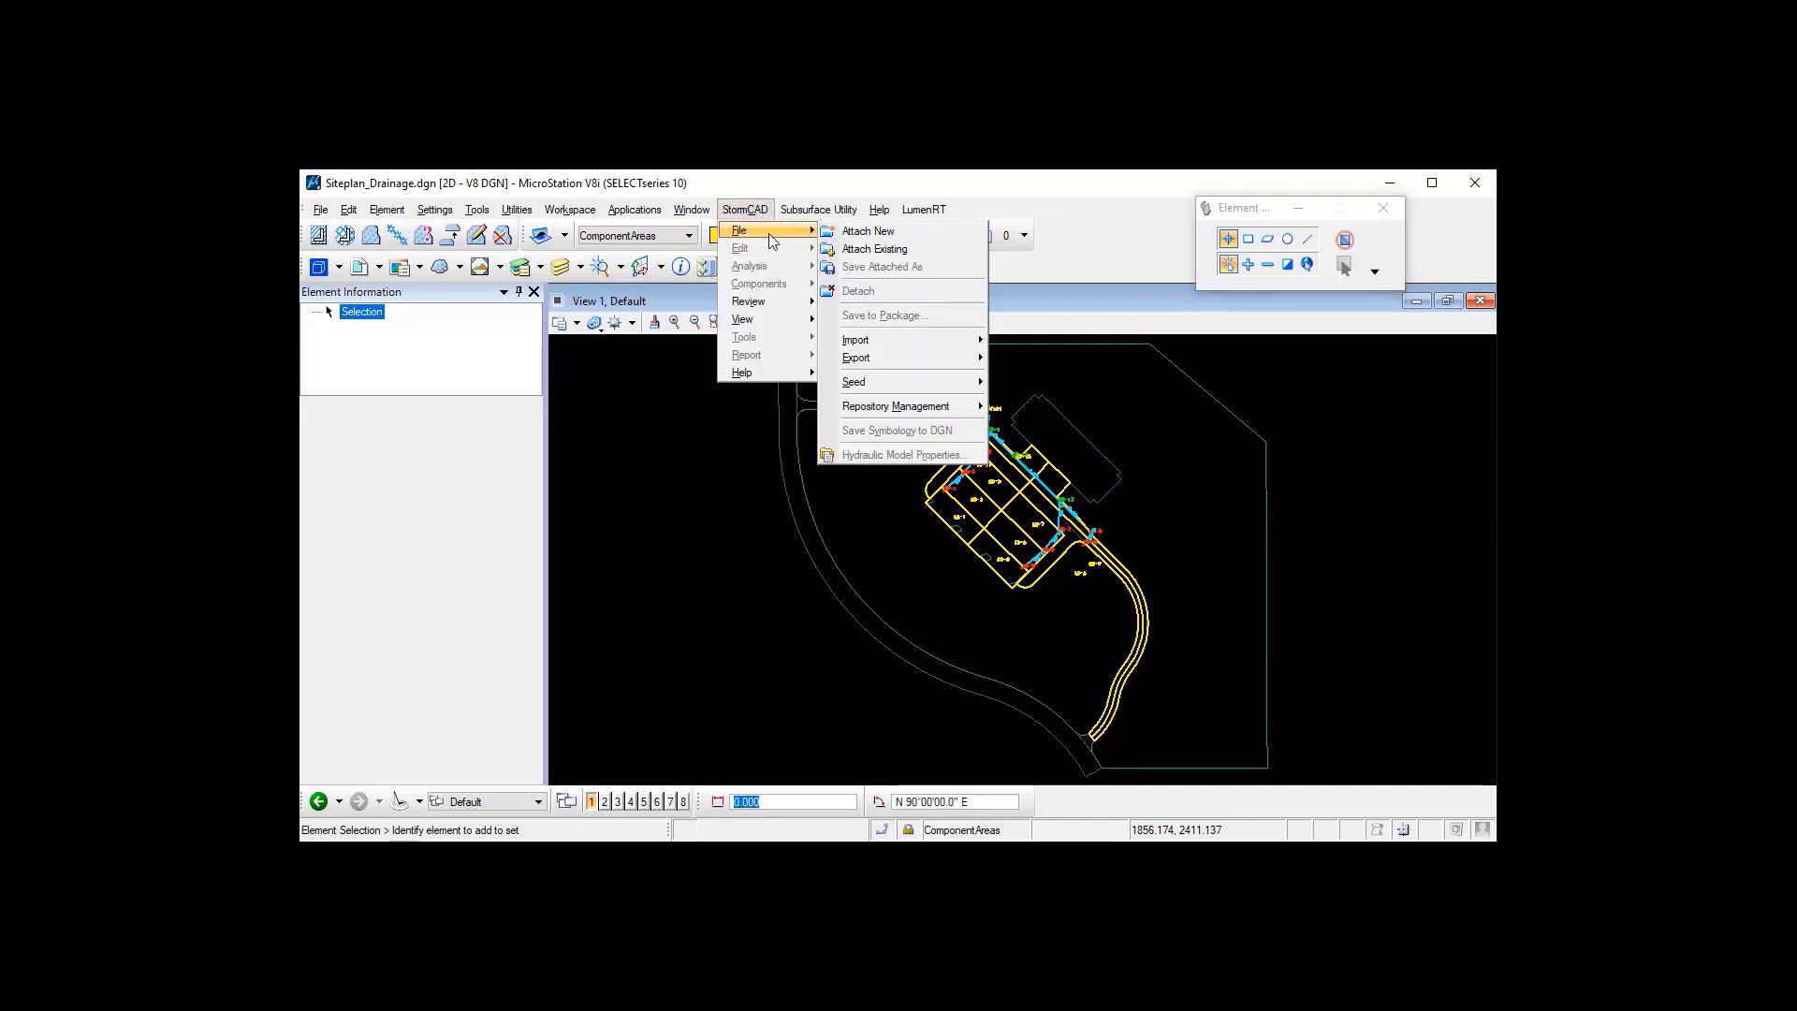
click(876, 234)
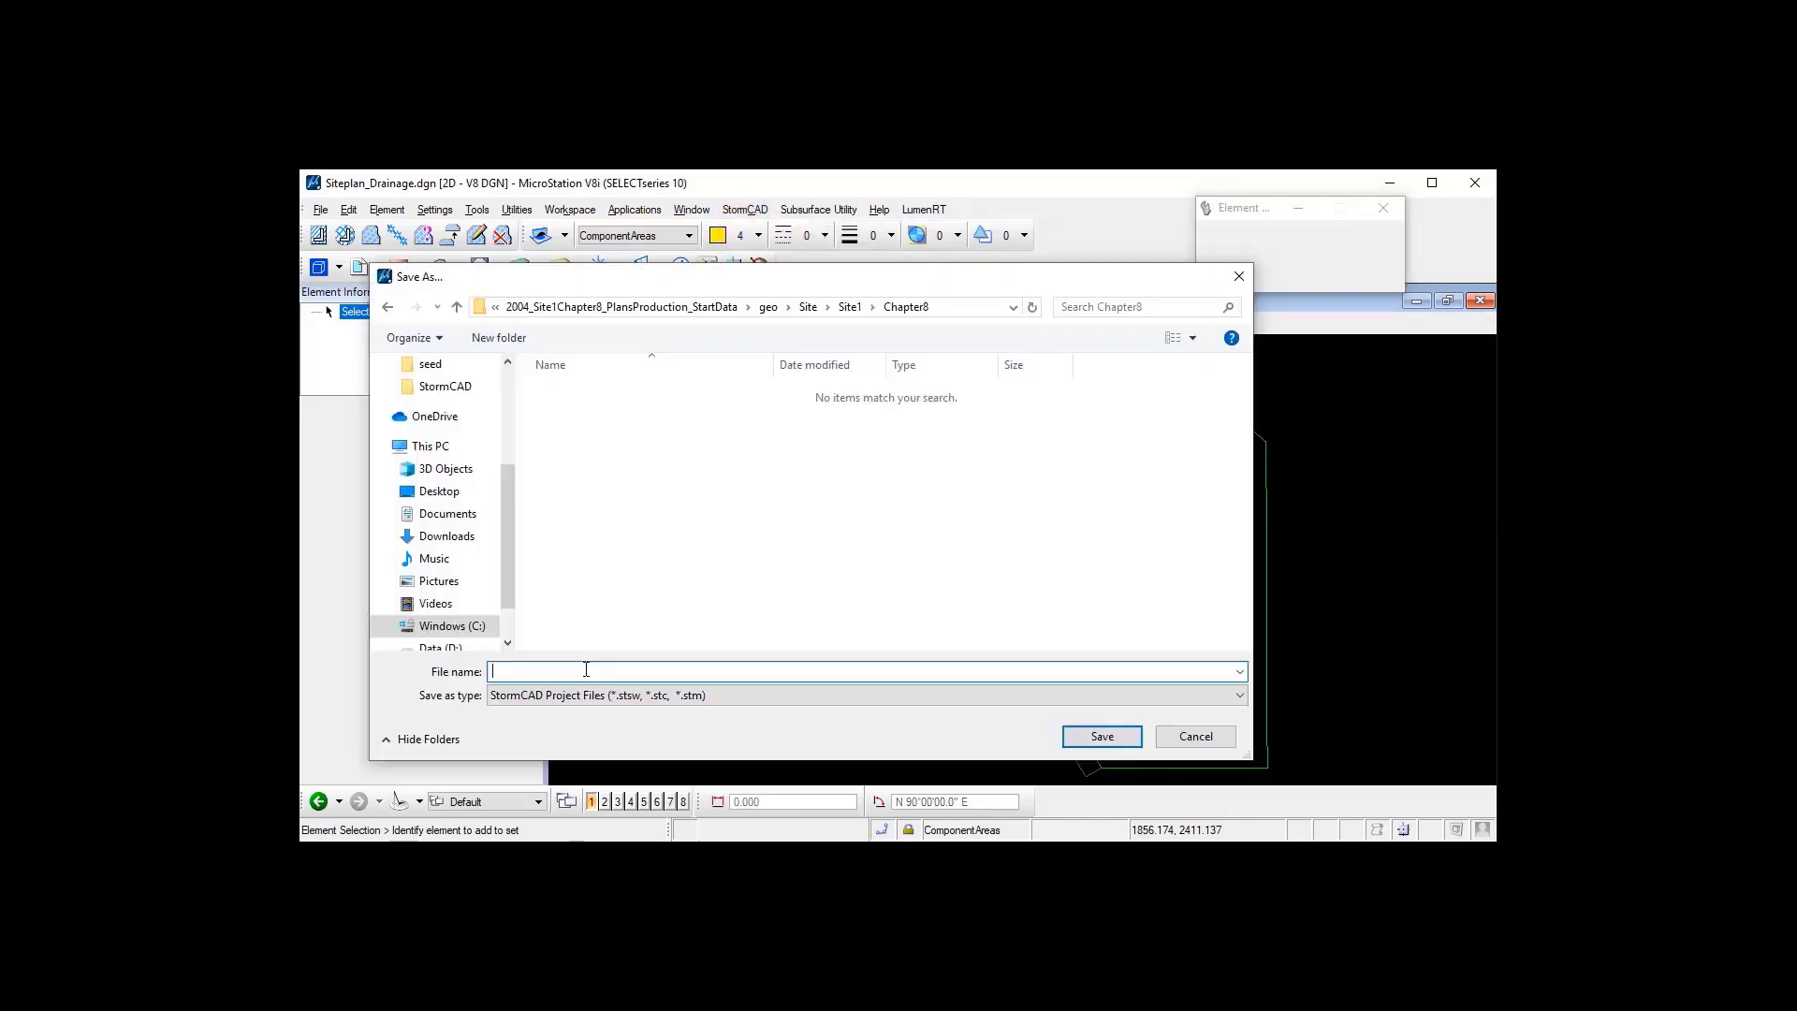
text(Site)
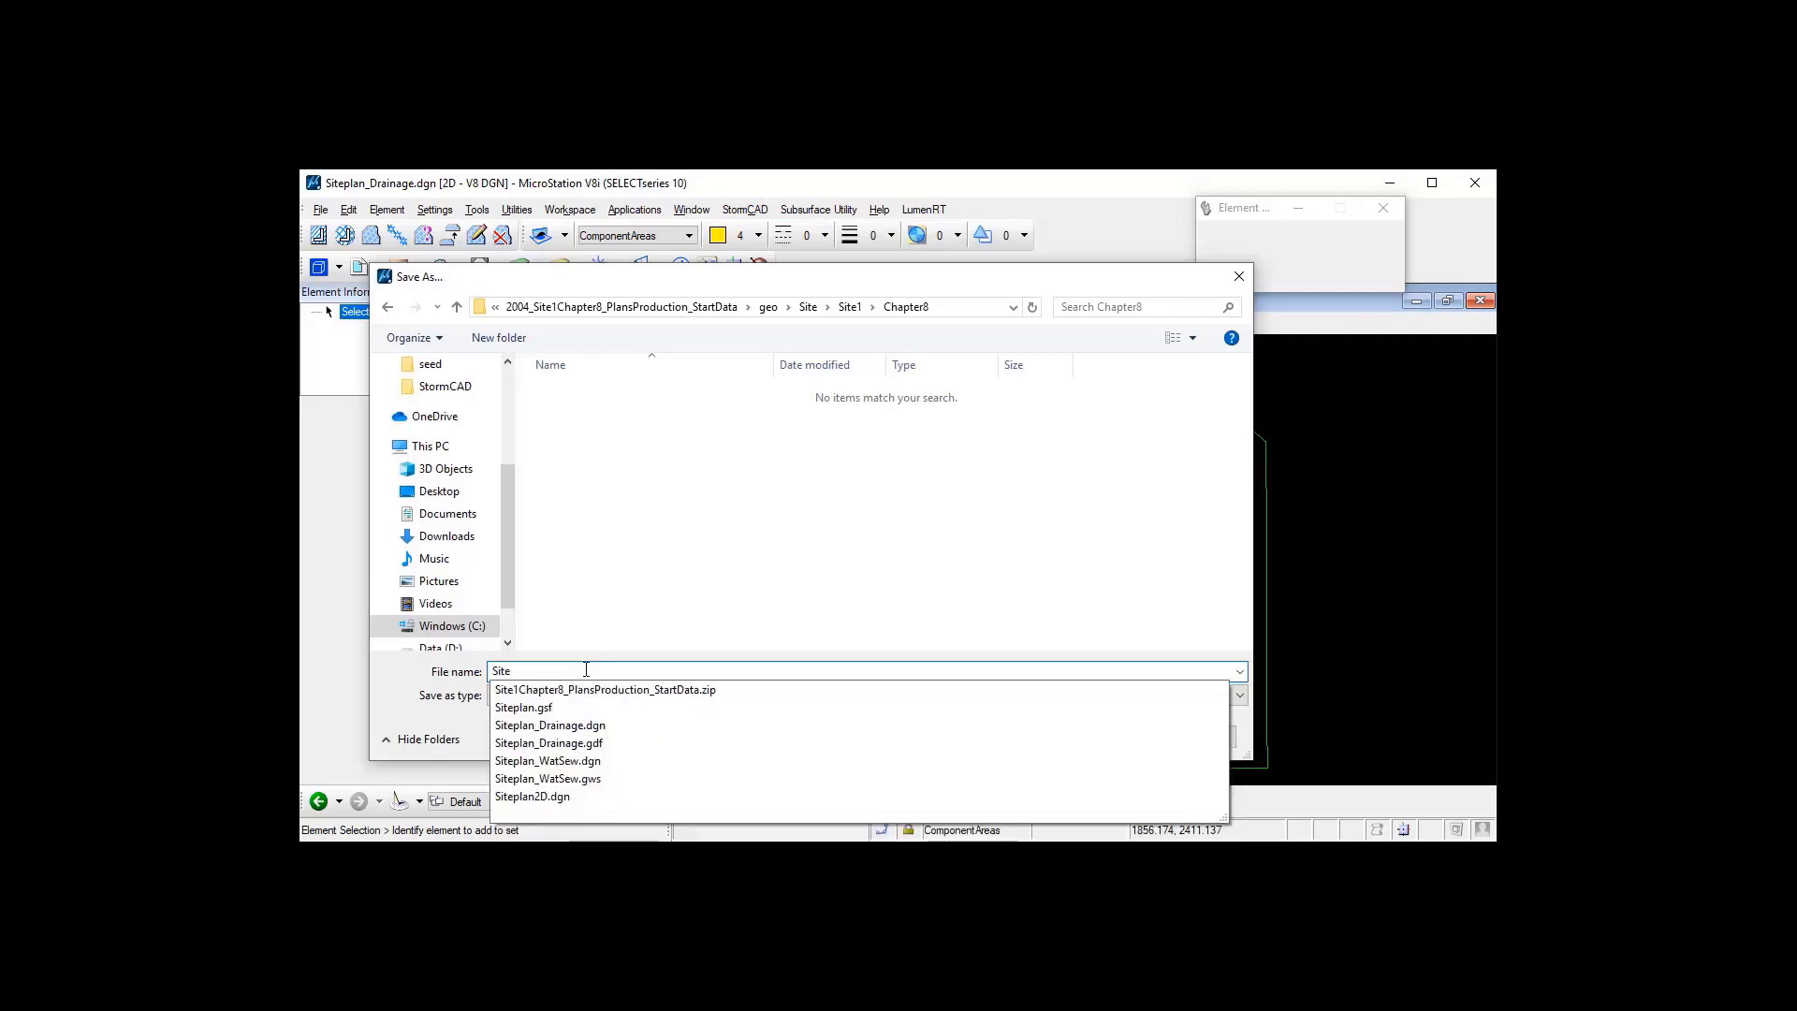
text( 1 Drainage)
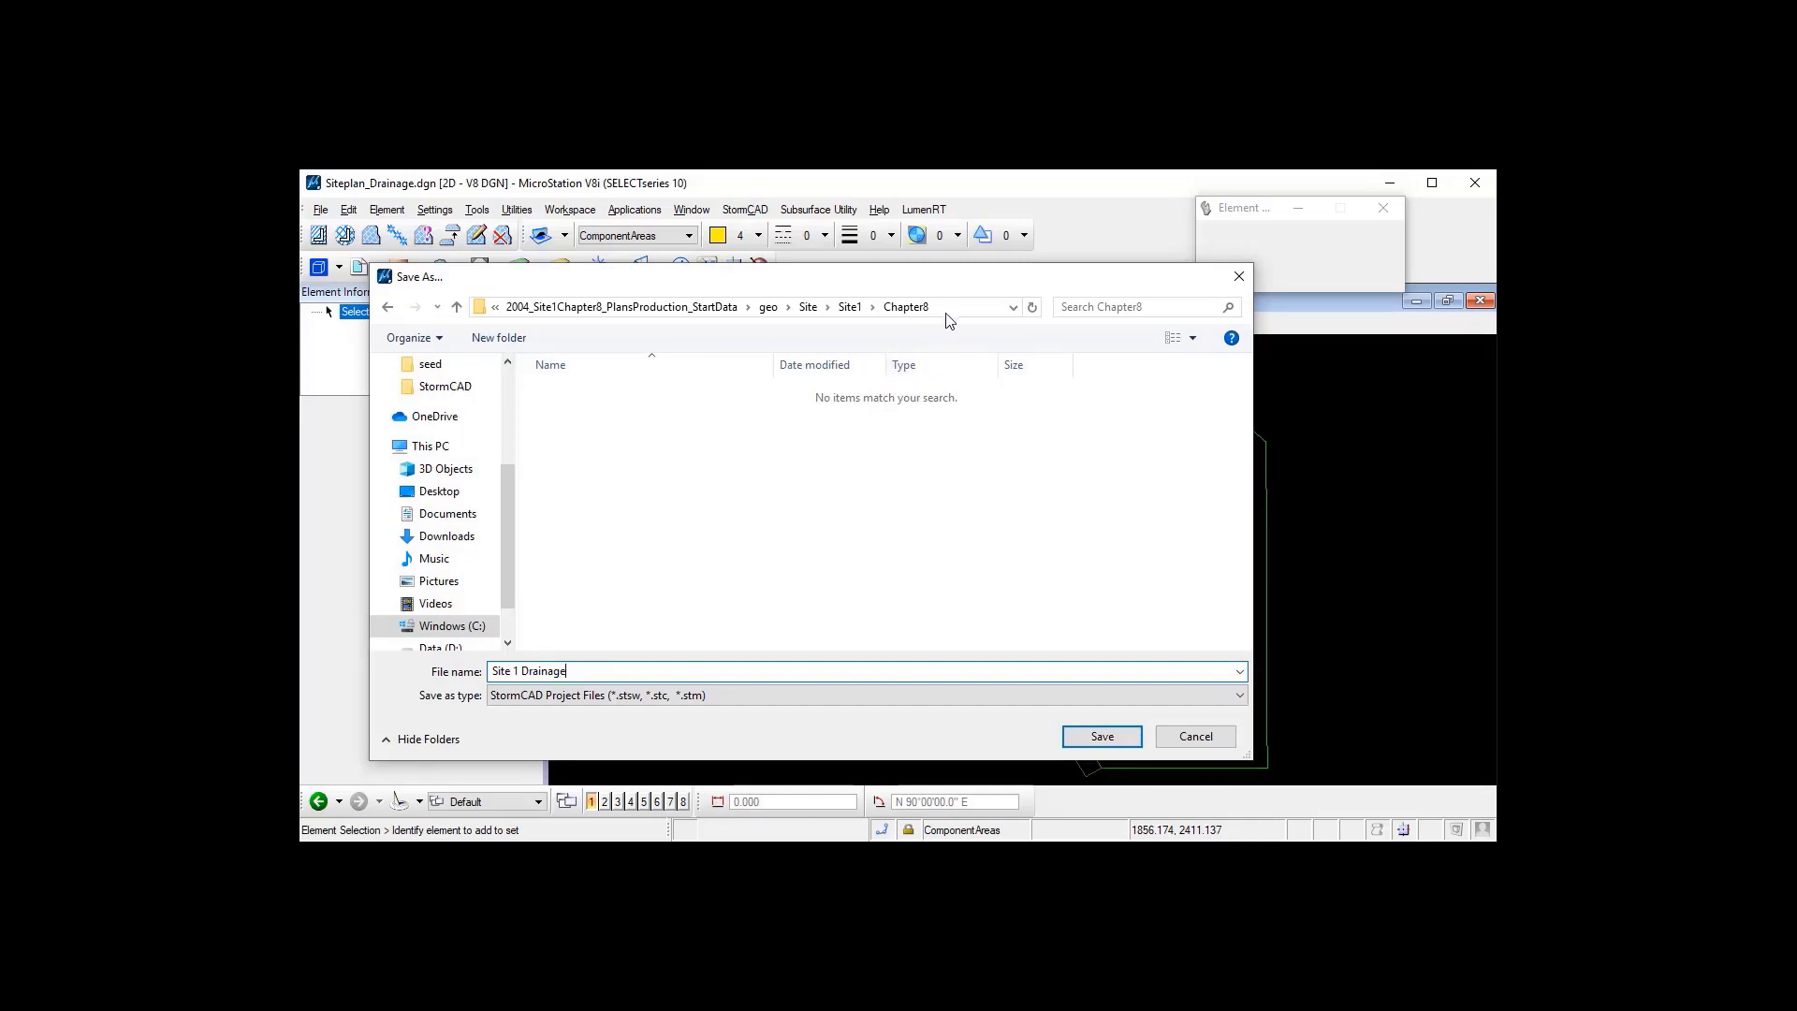
click(1102, 736)
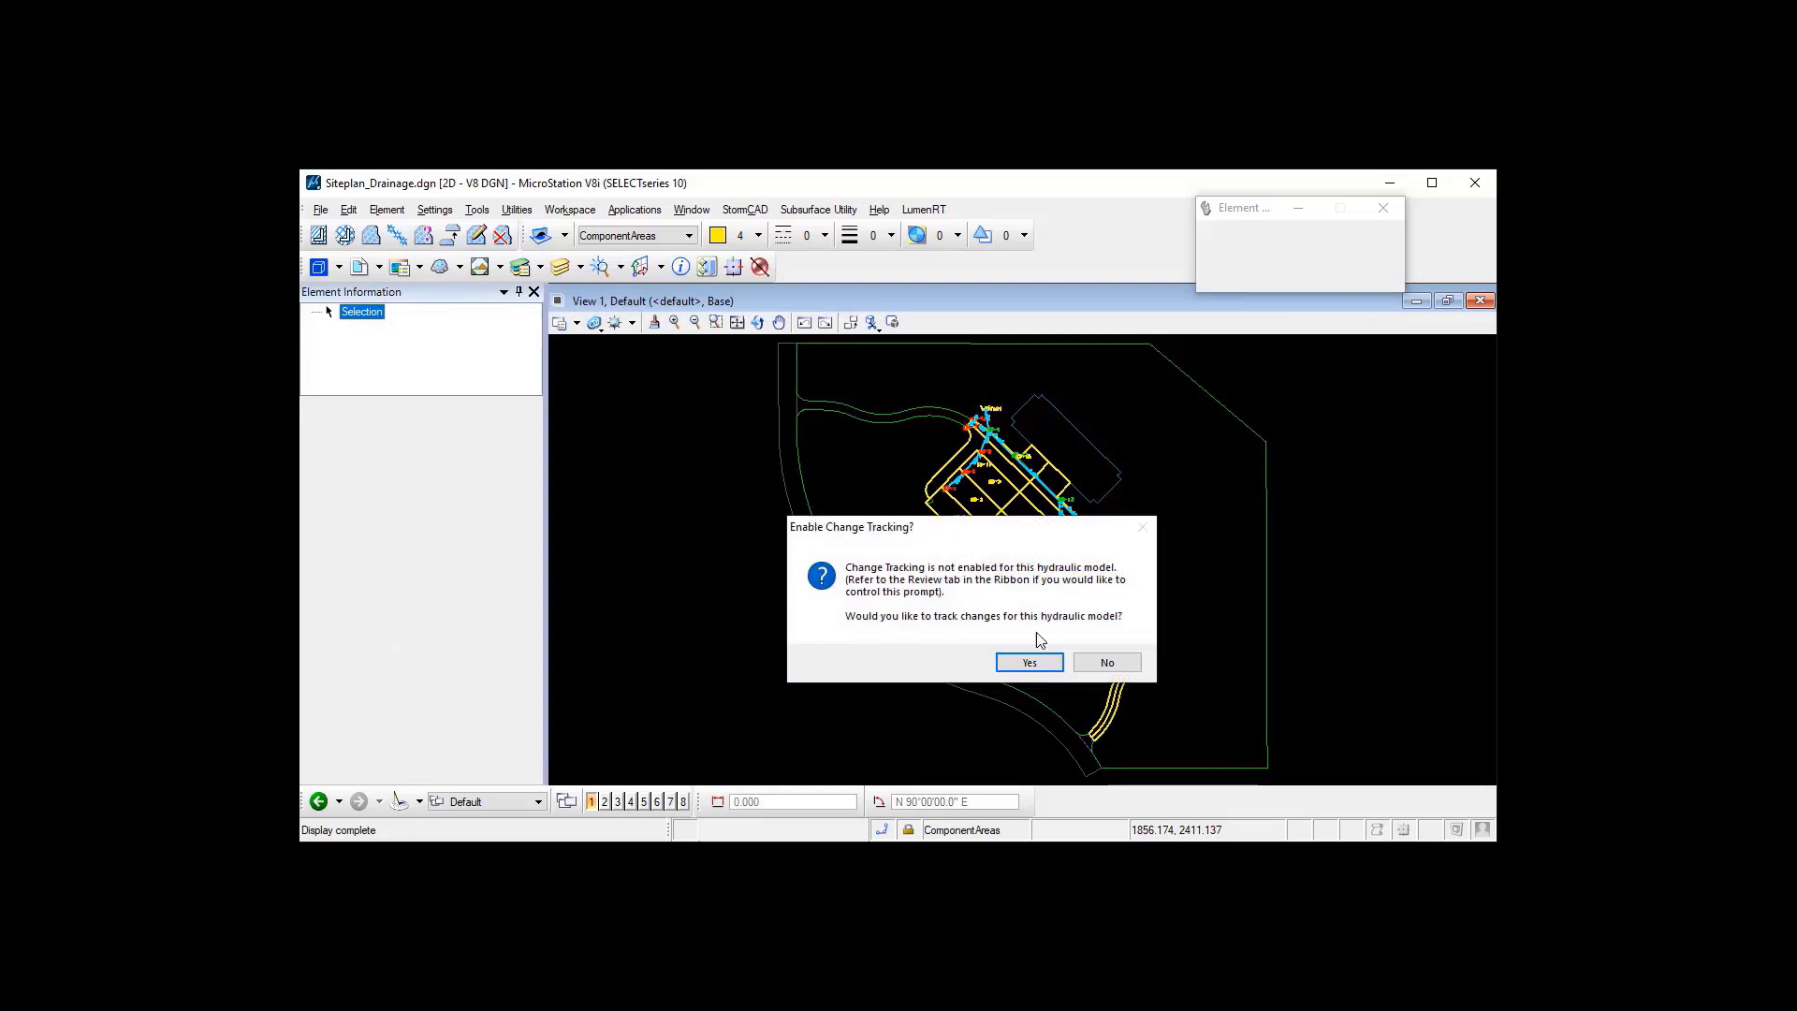
click(1104, 664)
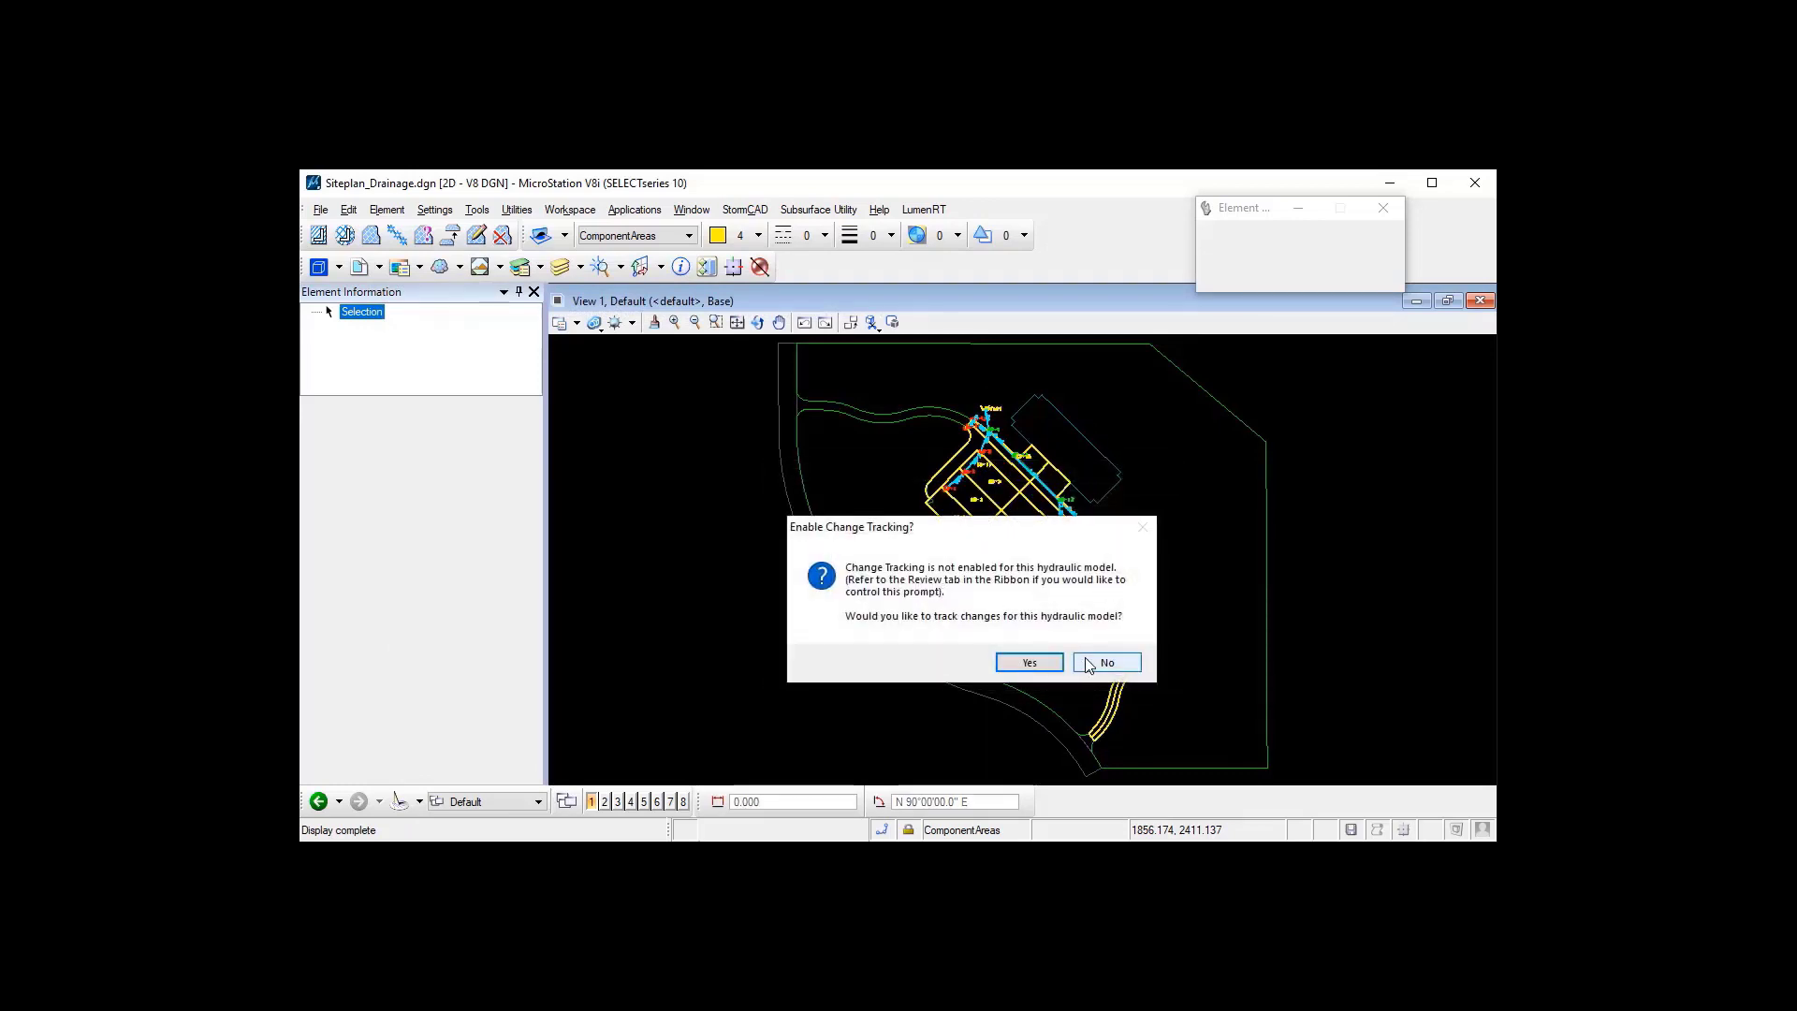
click(1087, 663)
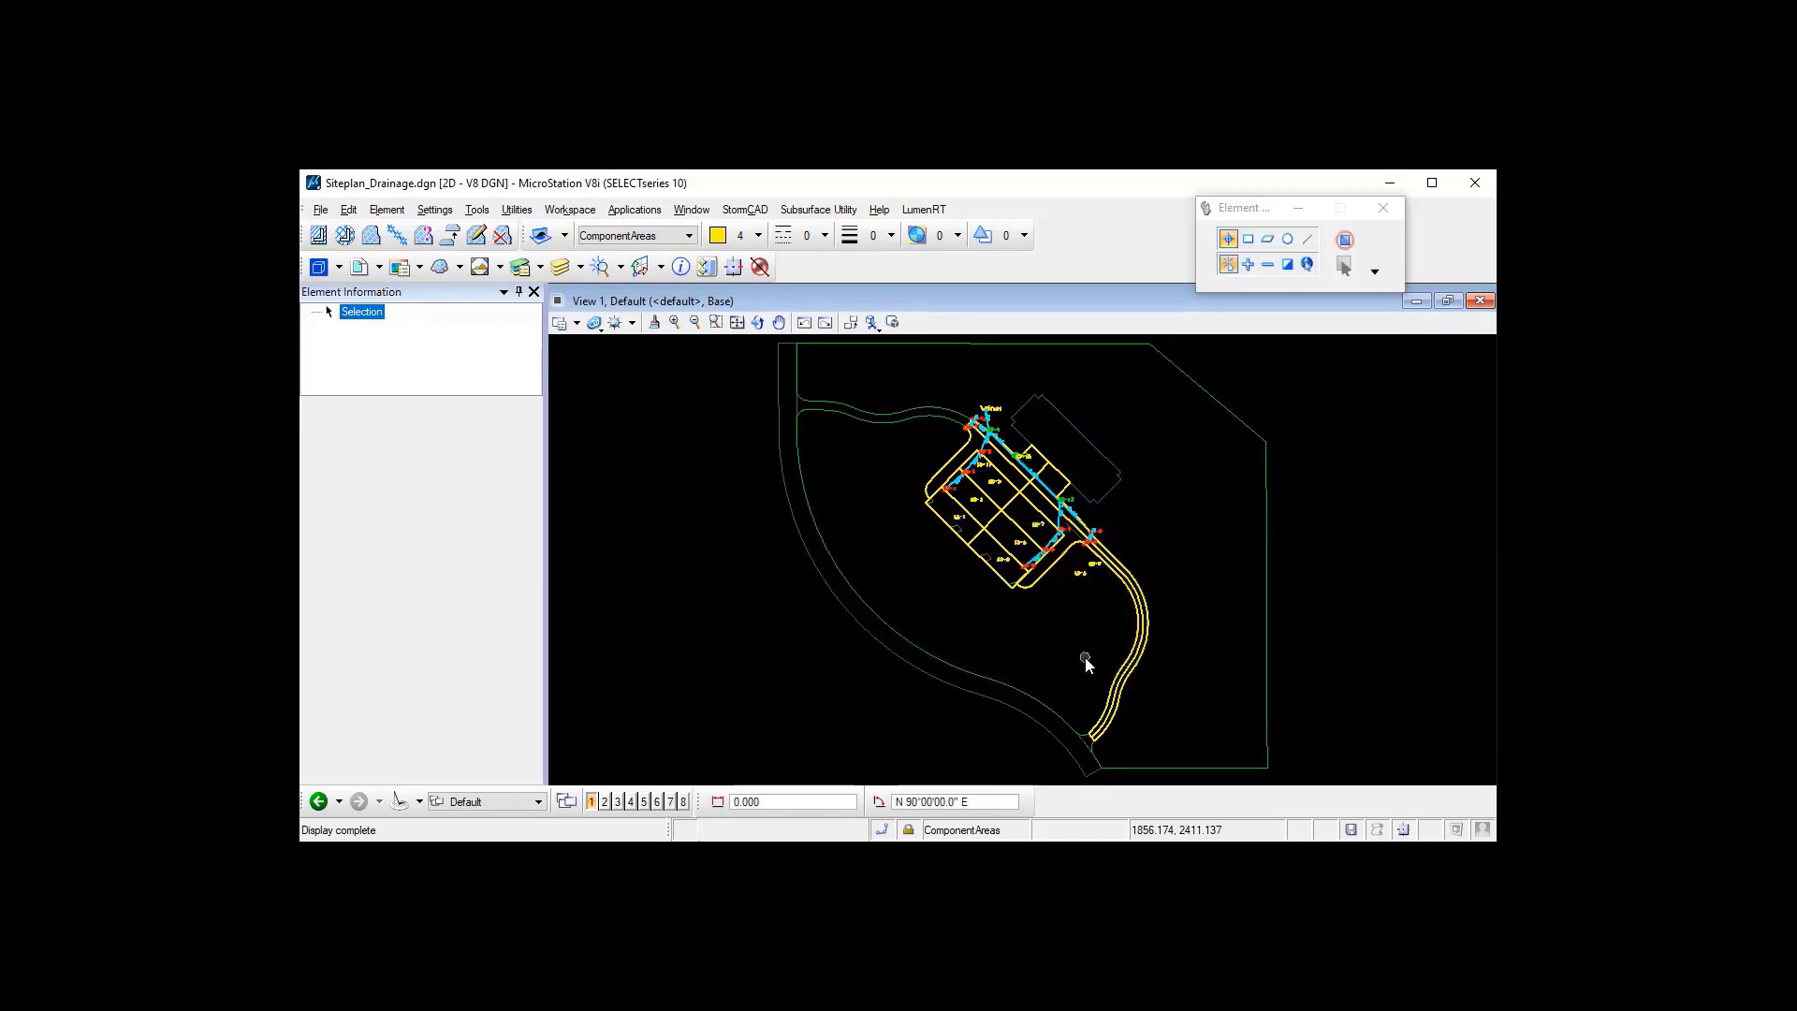
- Import the GEOPAK drainage file Siteplan_Drainage.gdf into the StormCAD project, synchronize the drawing, and dismiss the import notifications
click(758, 217)
mouse_move(756, 228)
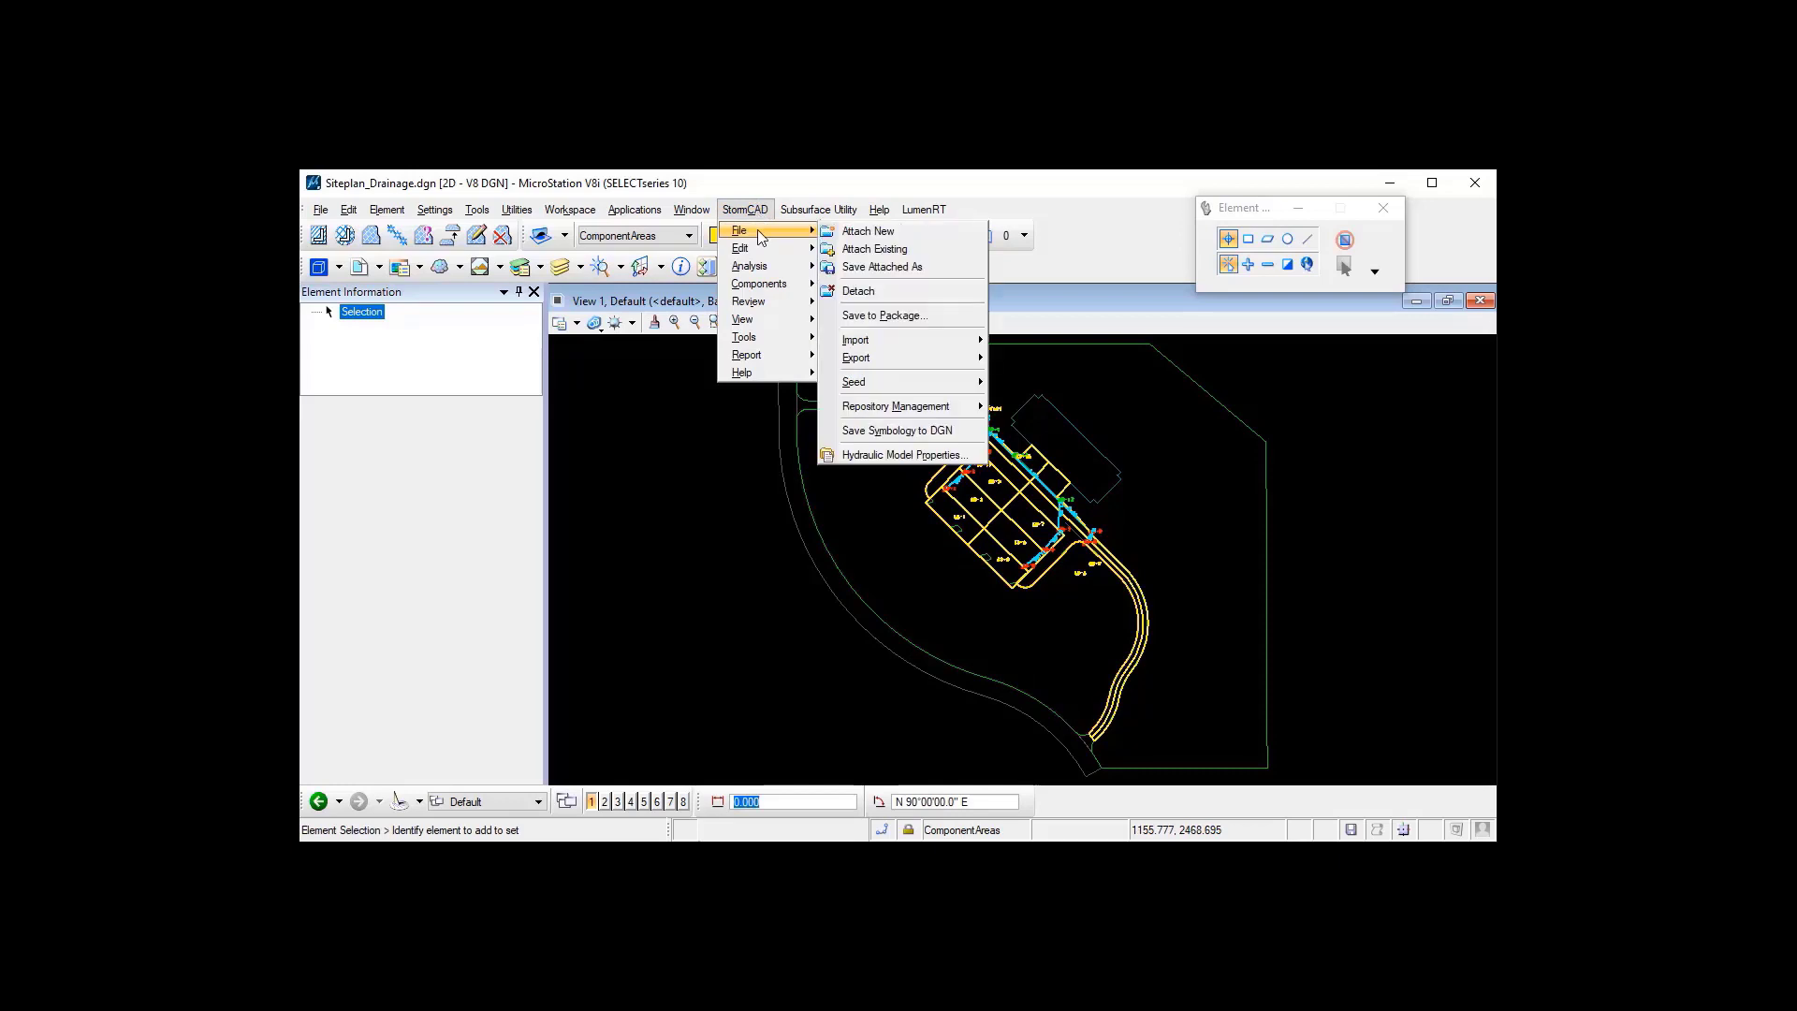
mouse_move(868, 340)
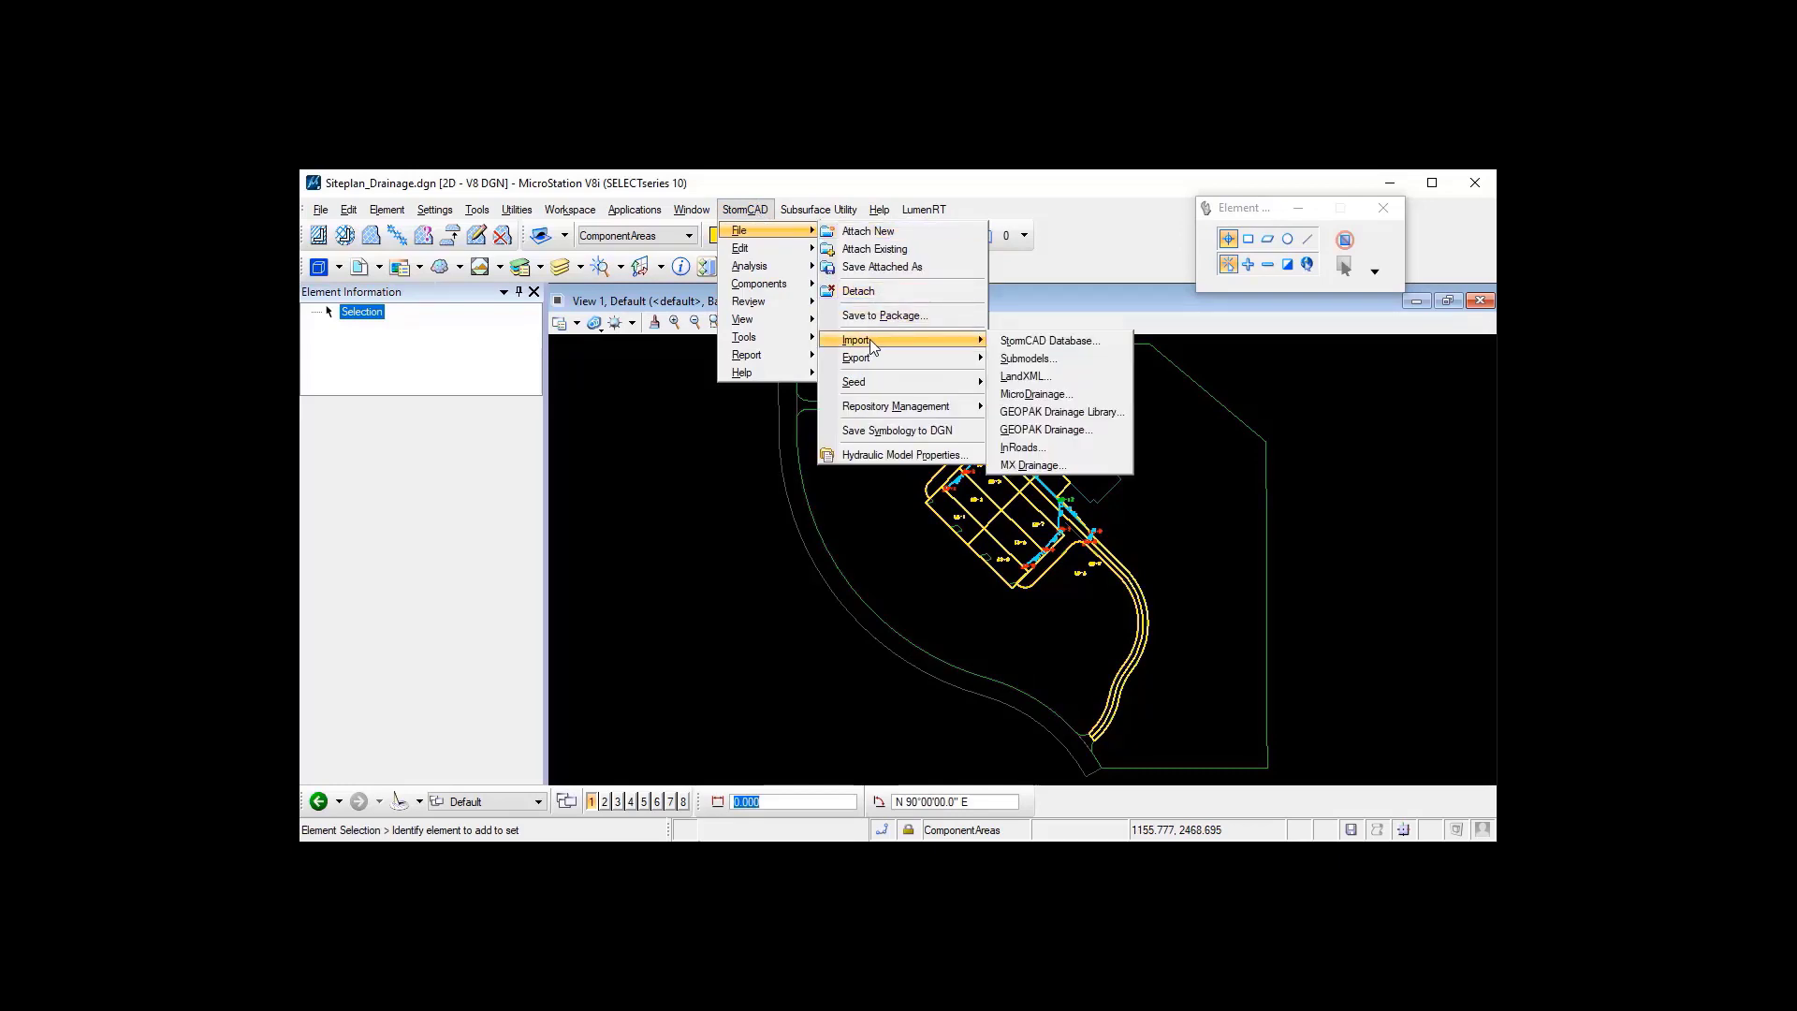
click(1037, 434)
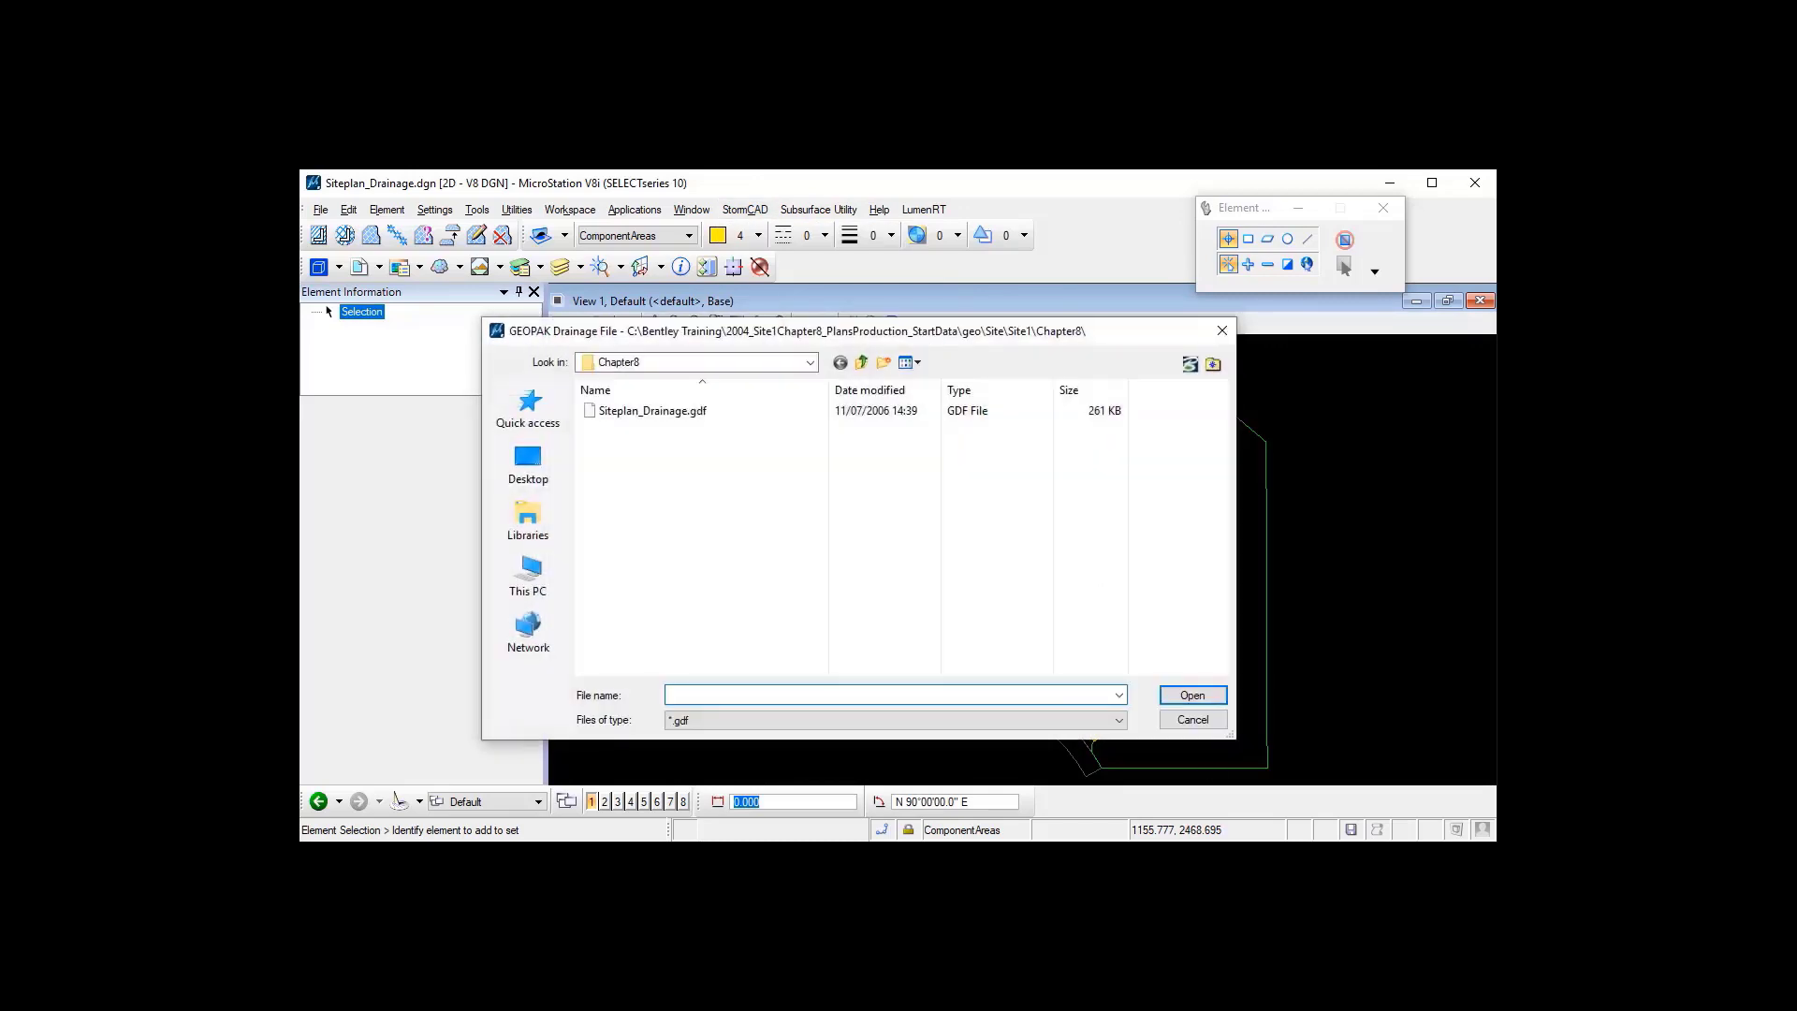
click(667, 414)
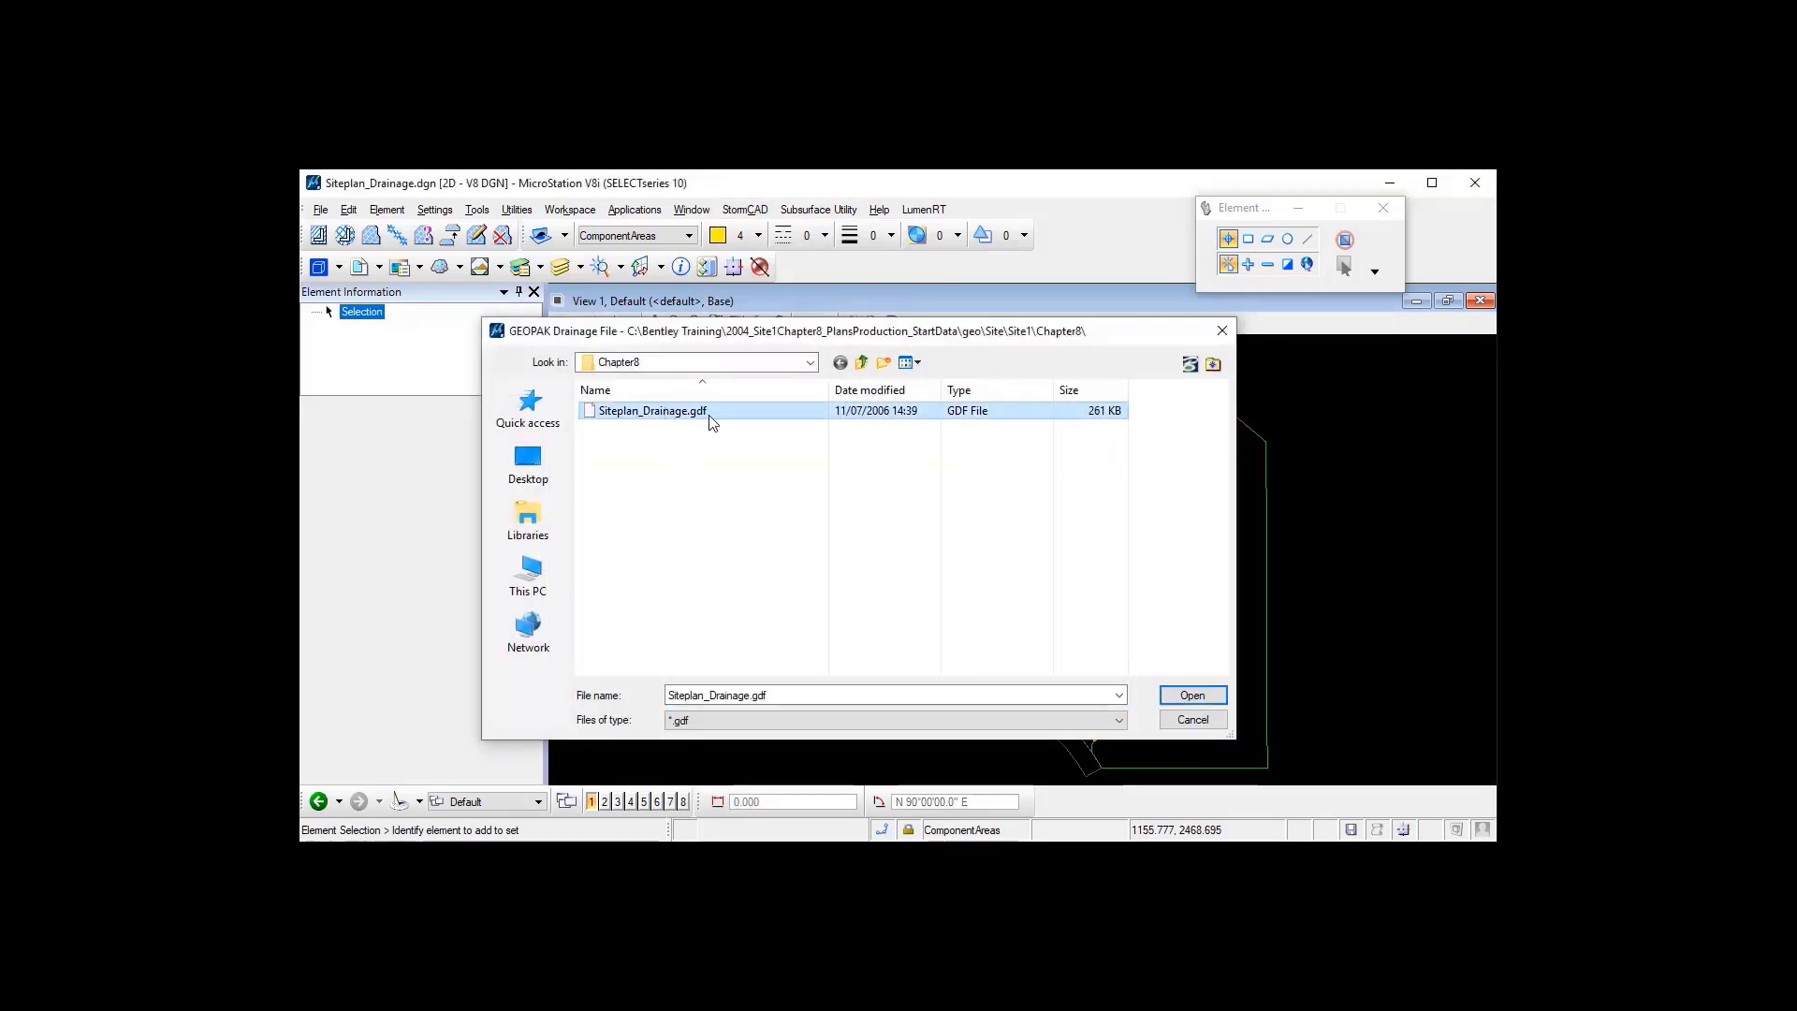
click(1192, 697)
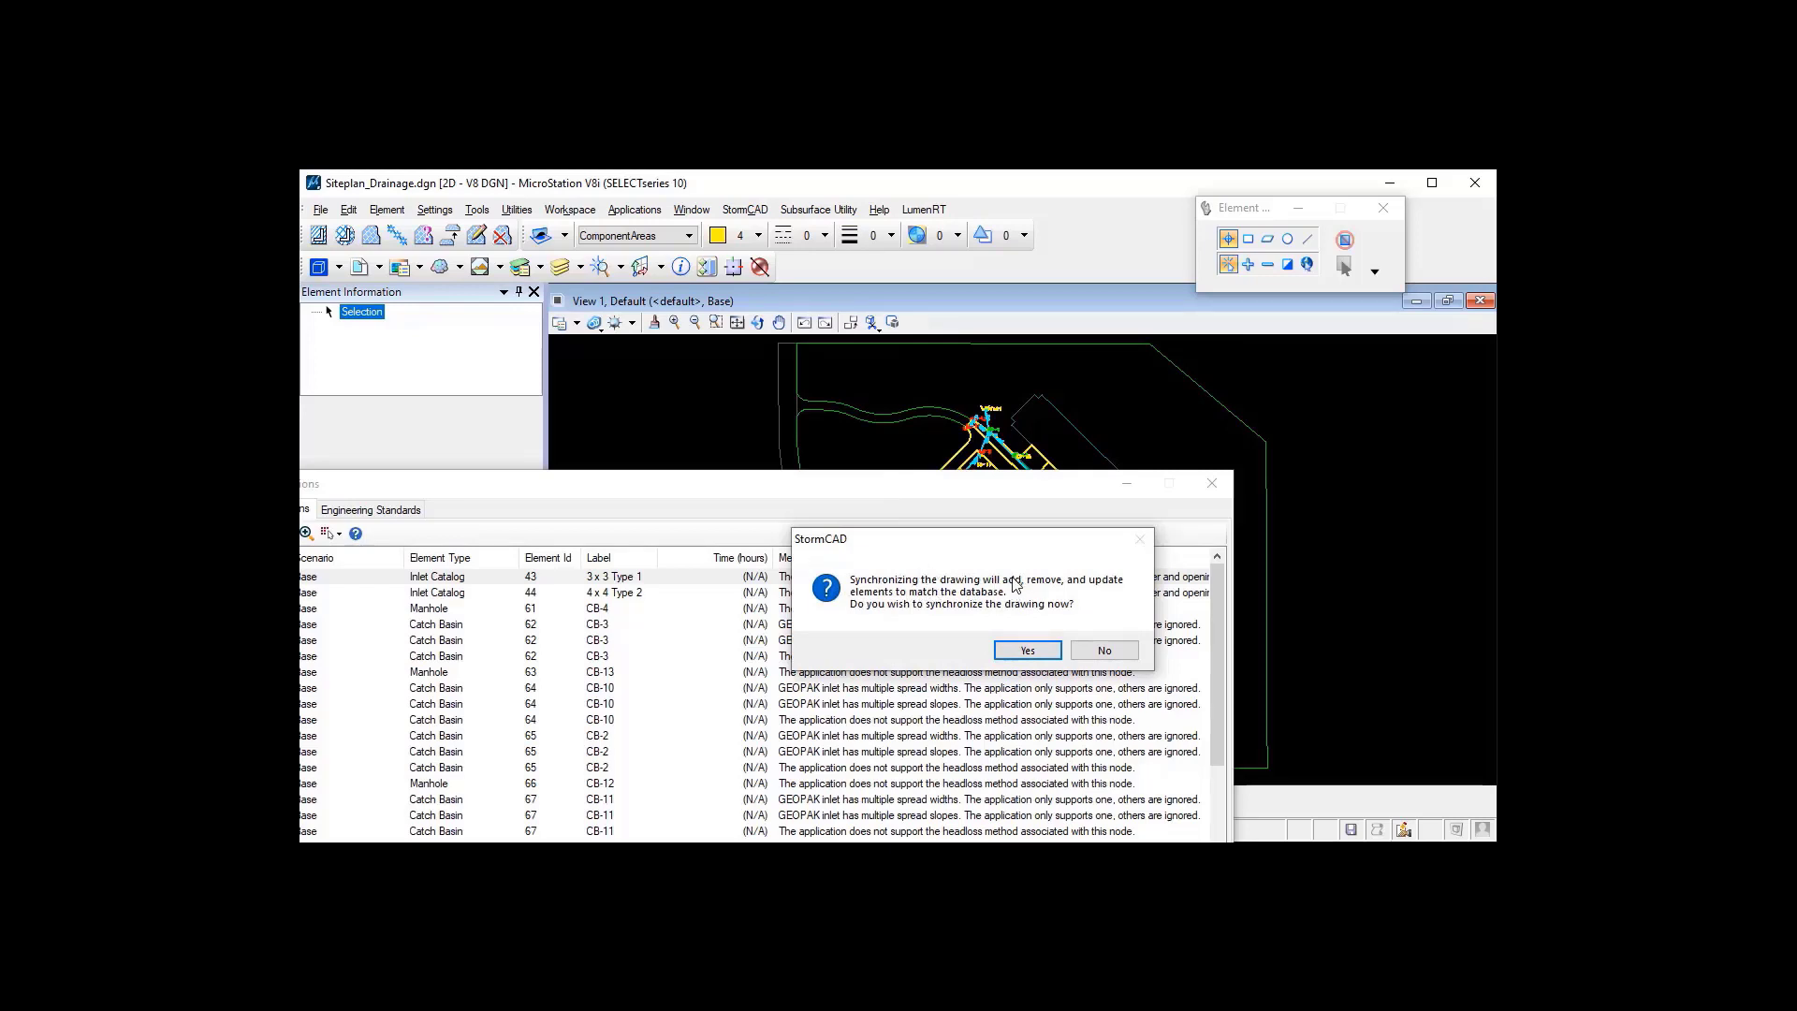
click(1028, 650)
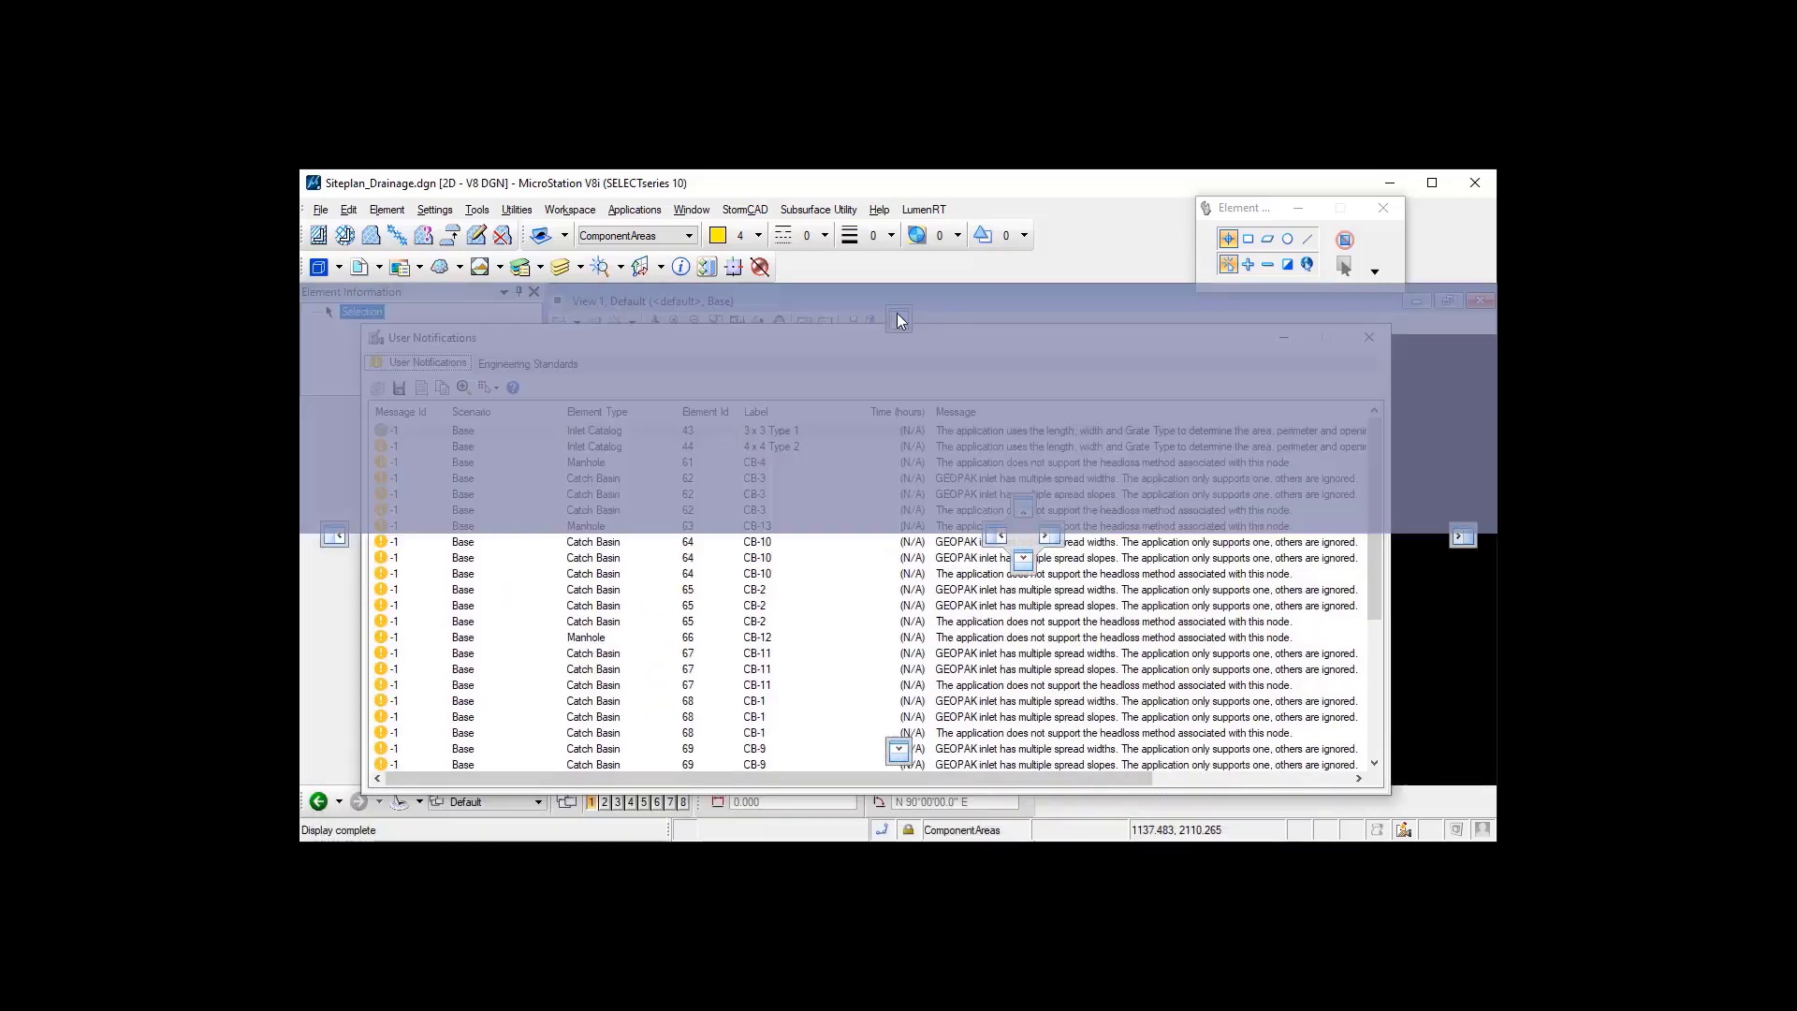
drag(1364, 436, 1380, 398)
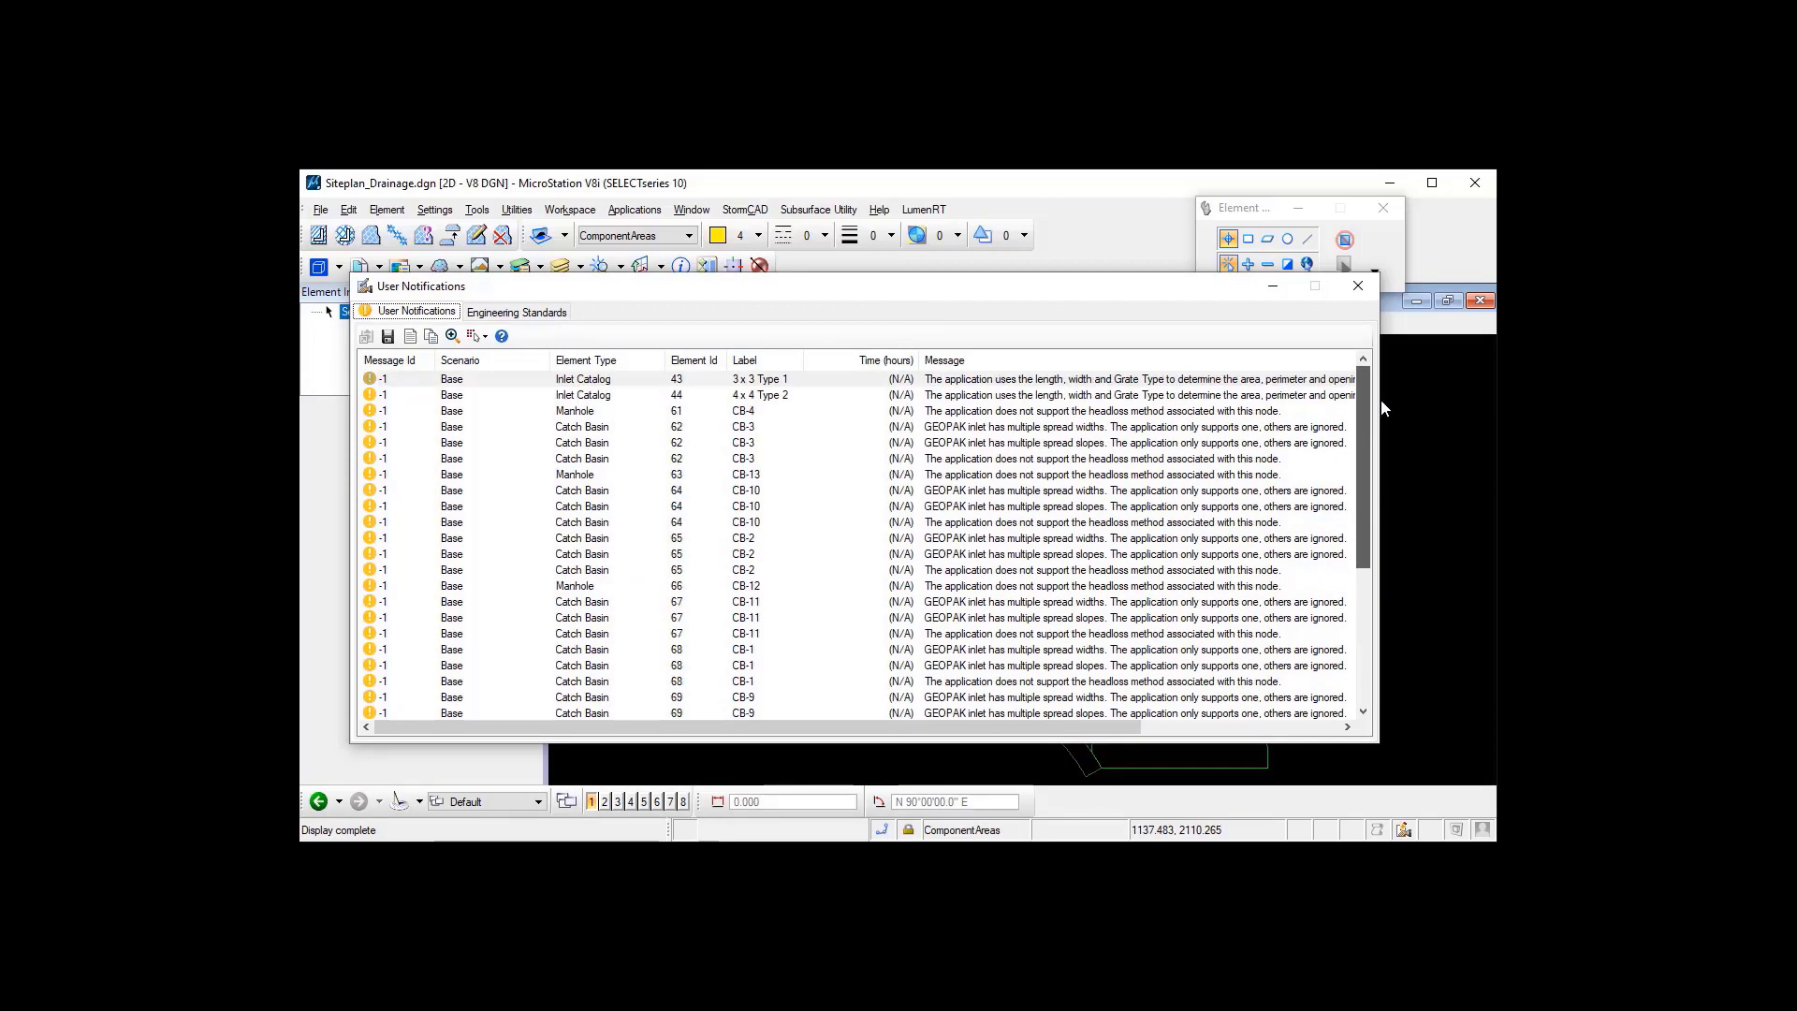
click(1358, 290)
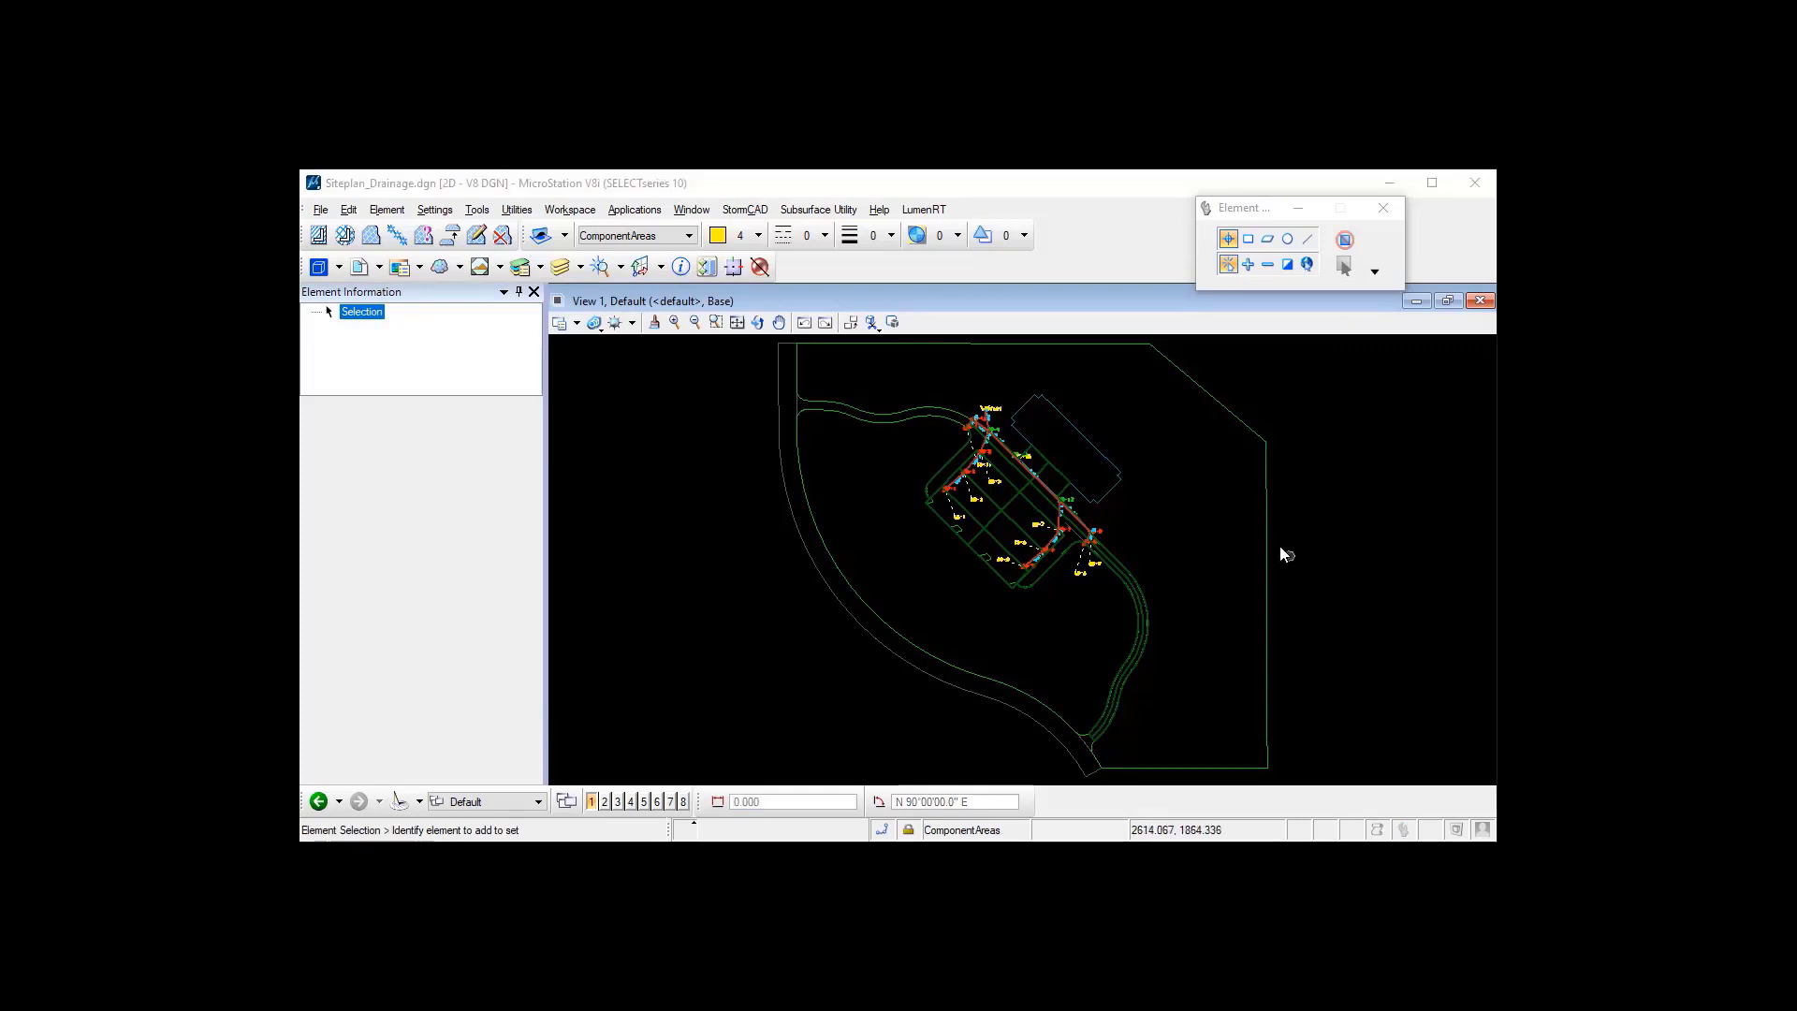
- Examine the StormCAD properties of the imported pipe SS-4 between CB-4 and the outlet, then close them
click(716, 322)
click(716, 322)
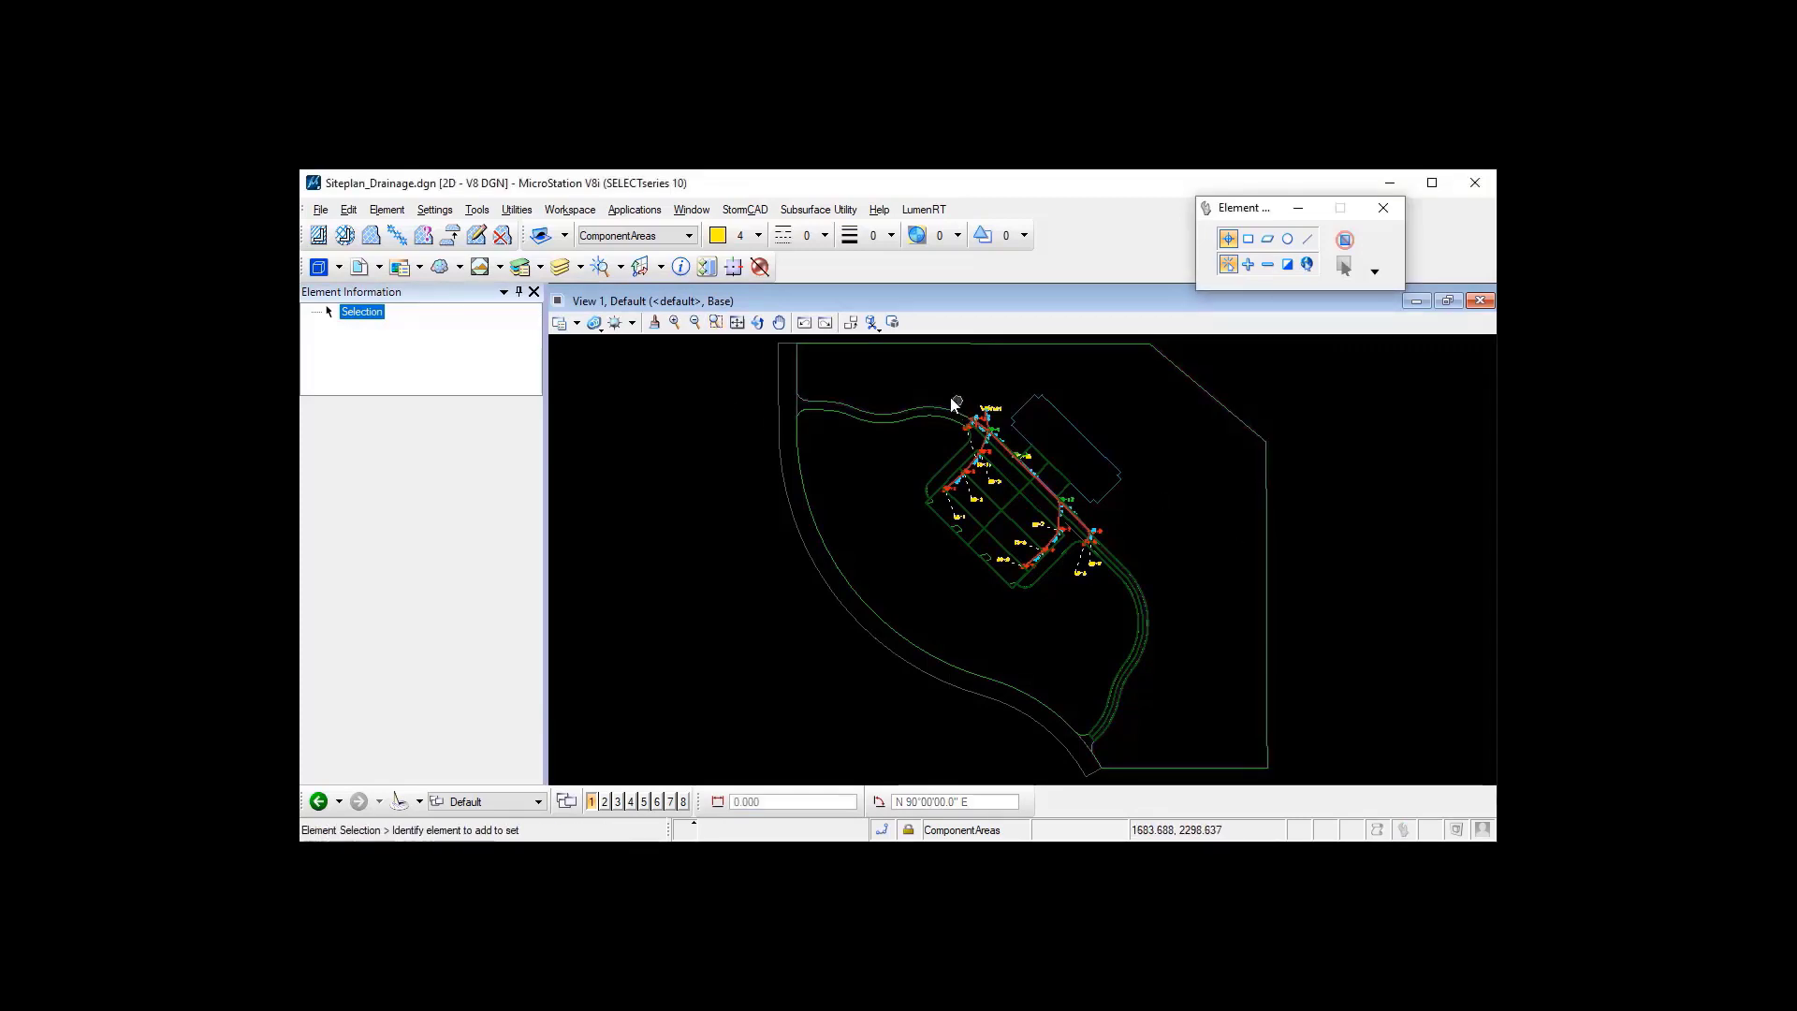
click(928, 395)
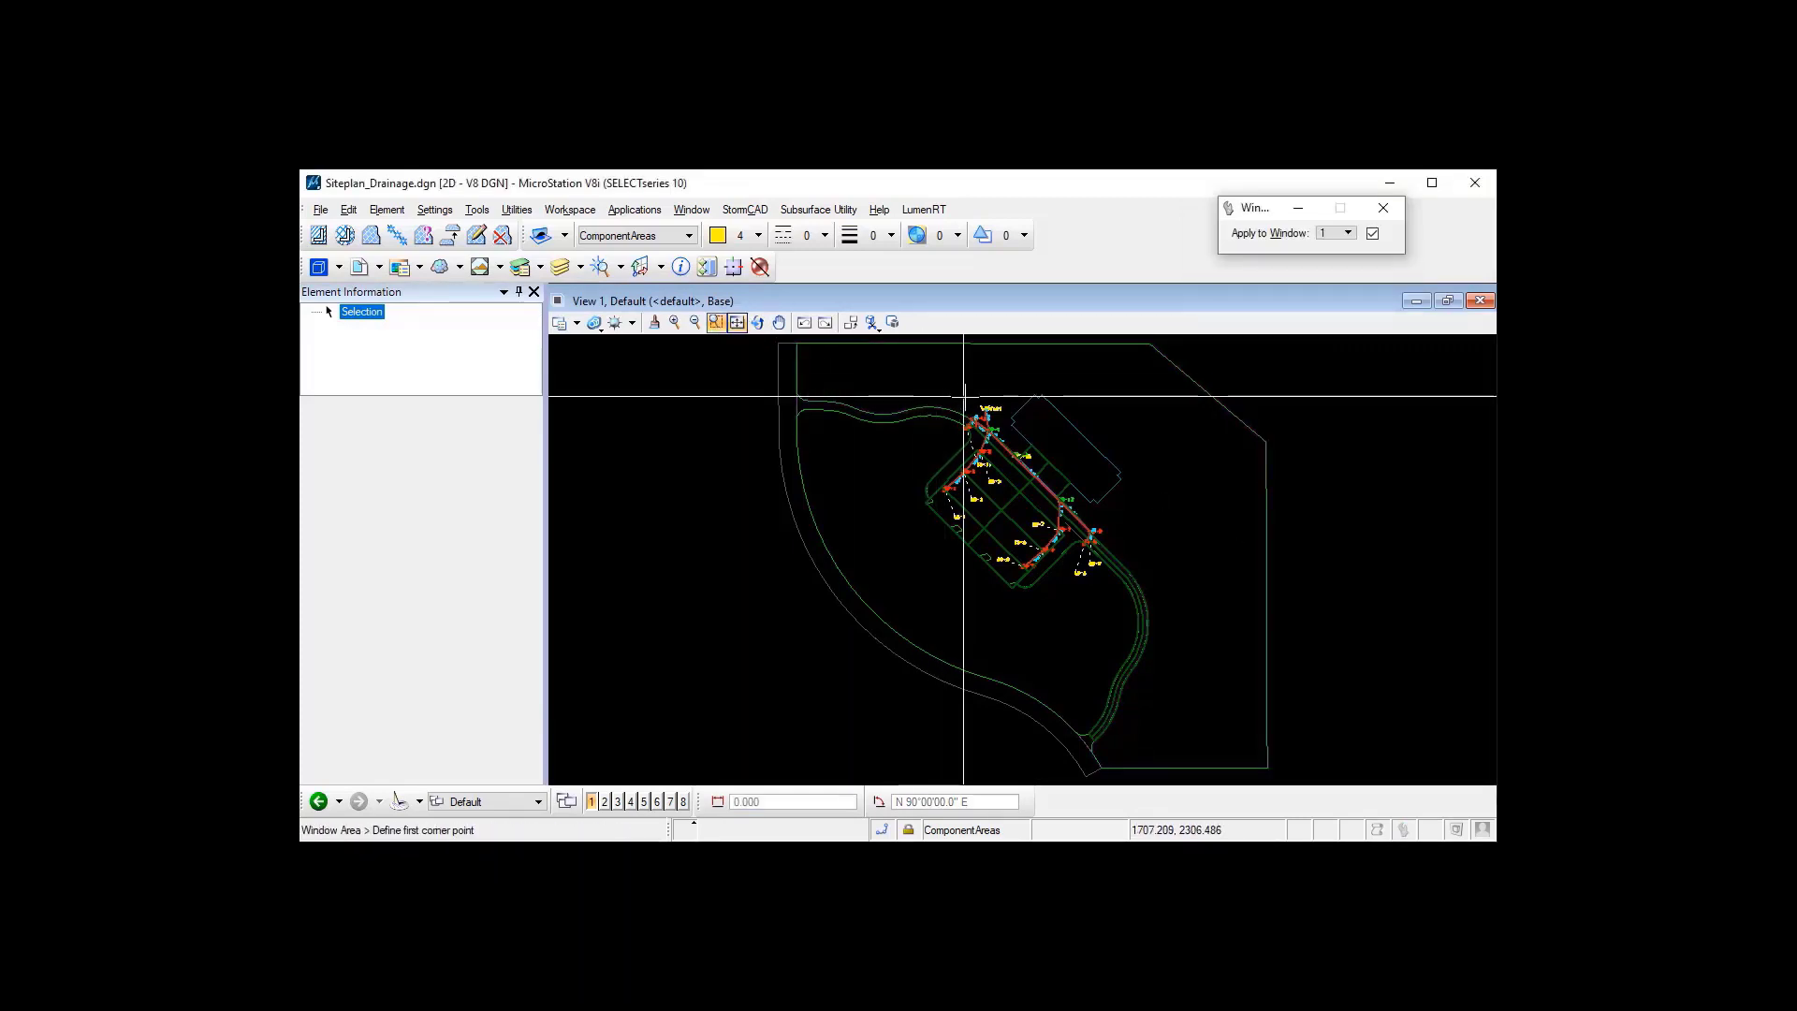
click(1044, 455)
right_click(982, 381)
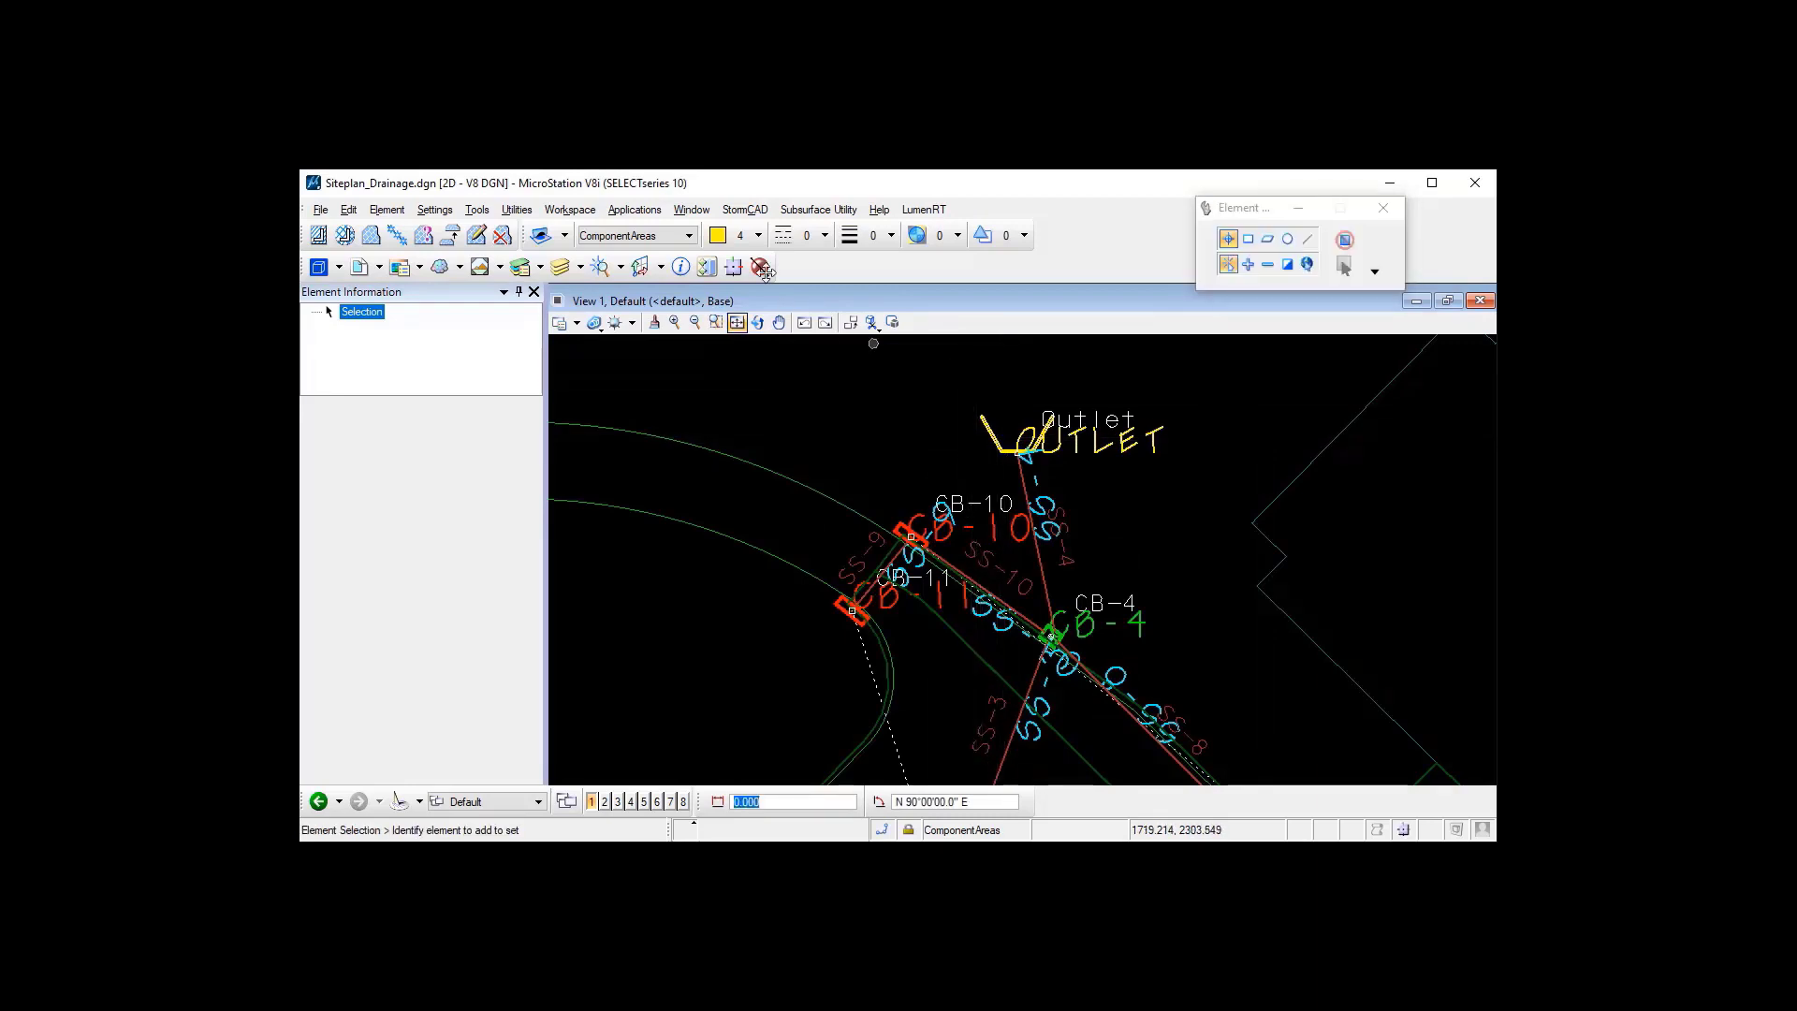
click(745, 210)
mouse_move(763, 318)
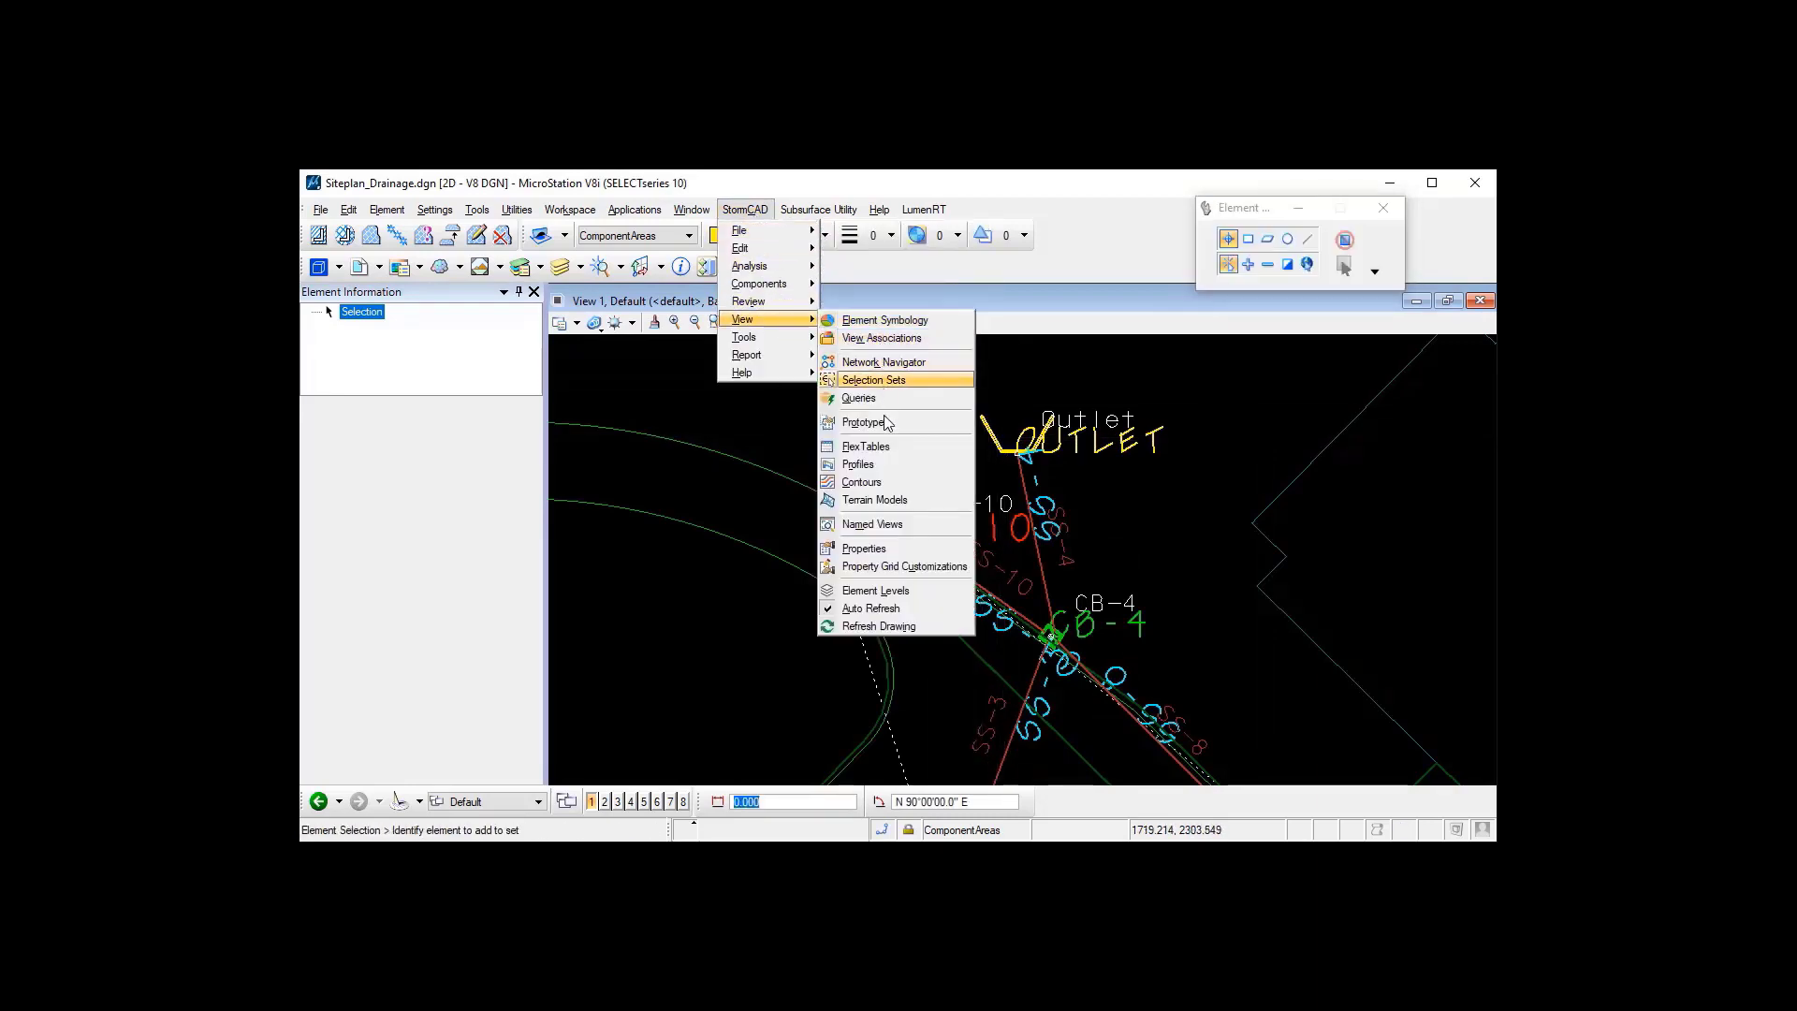
click(885, 550)
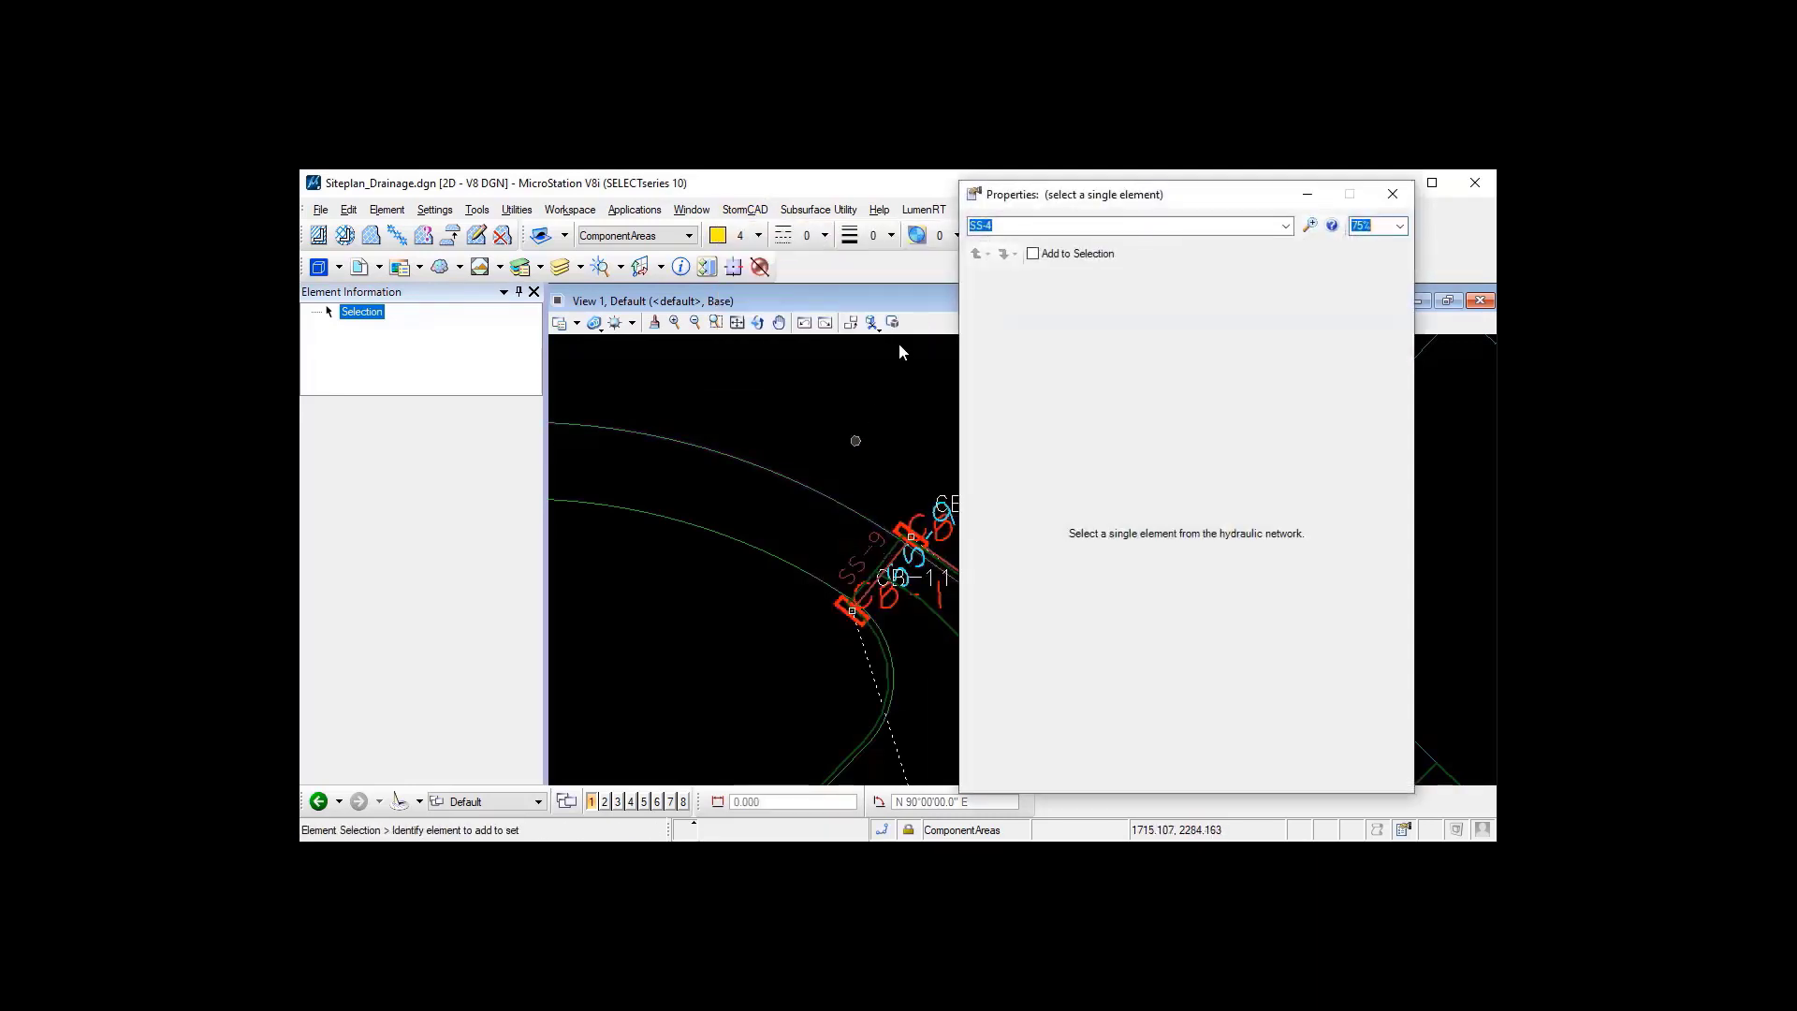
drag(1092, 207, 1244, 325)
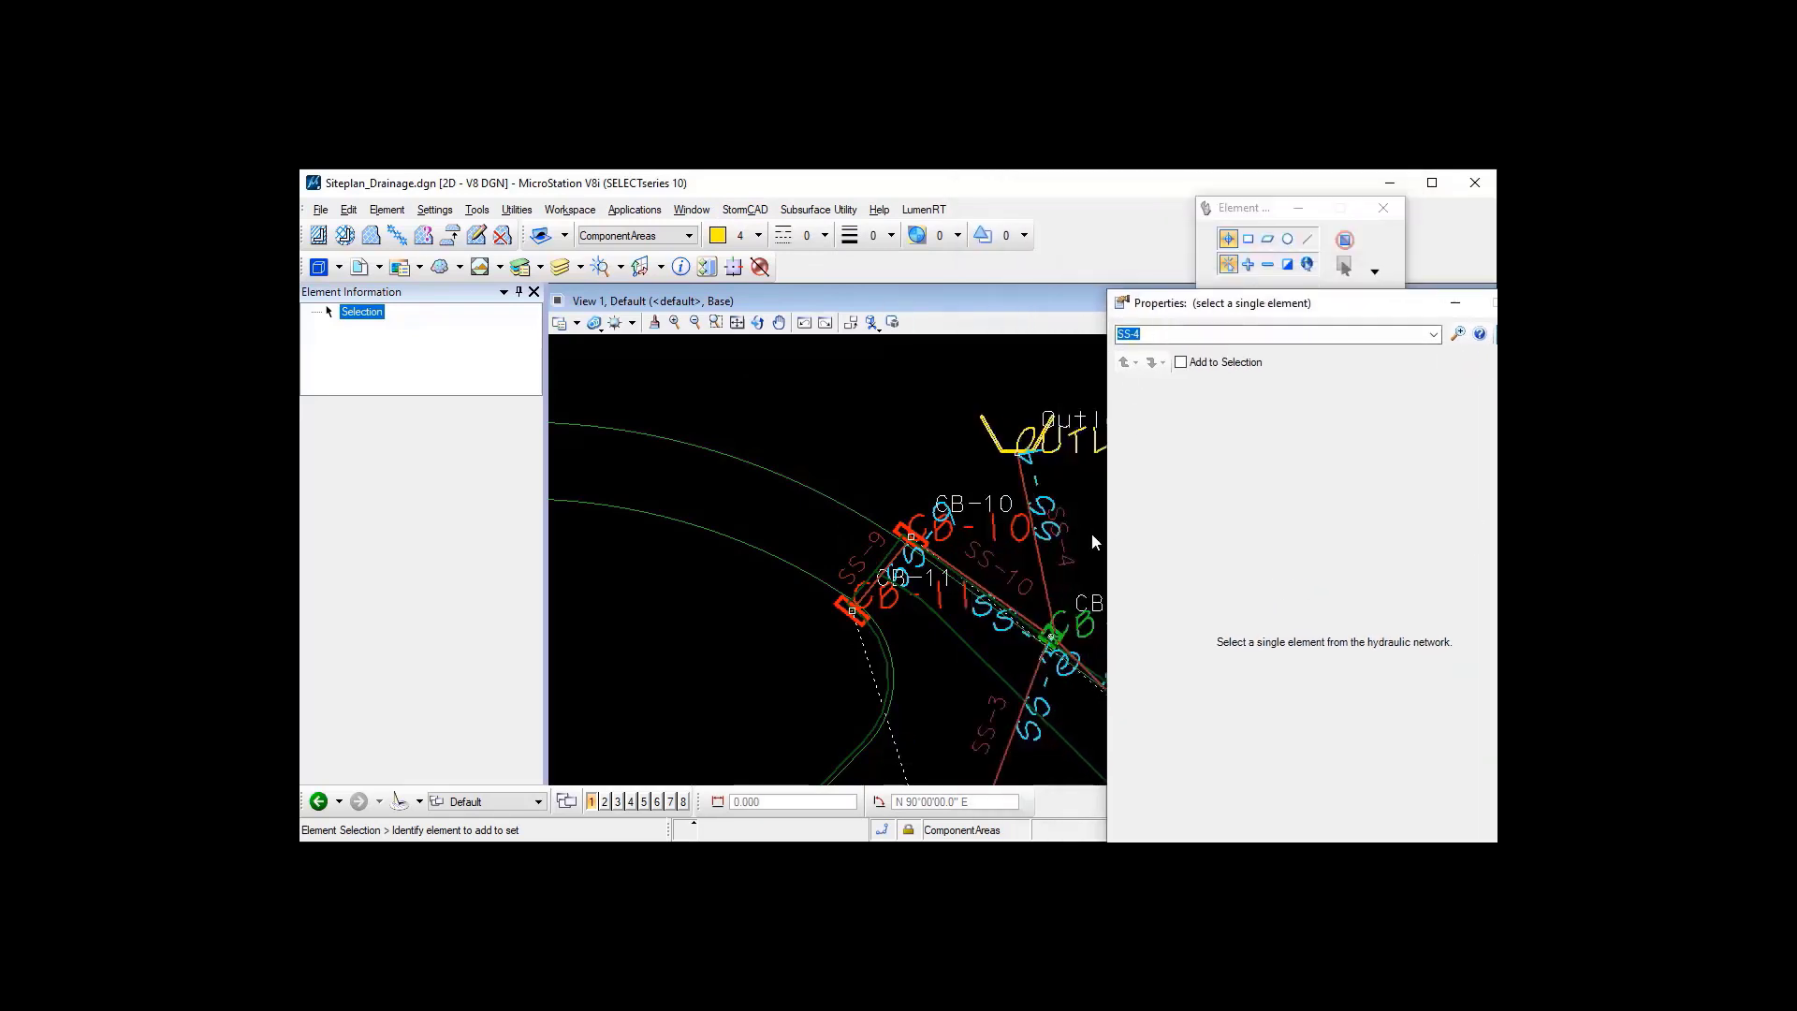
click(1048, 583)
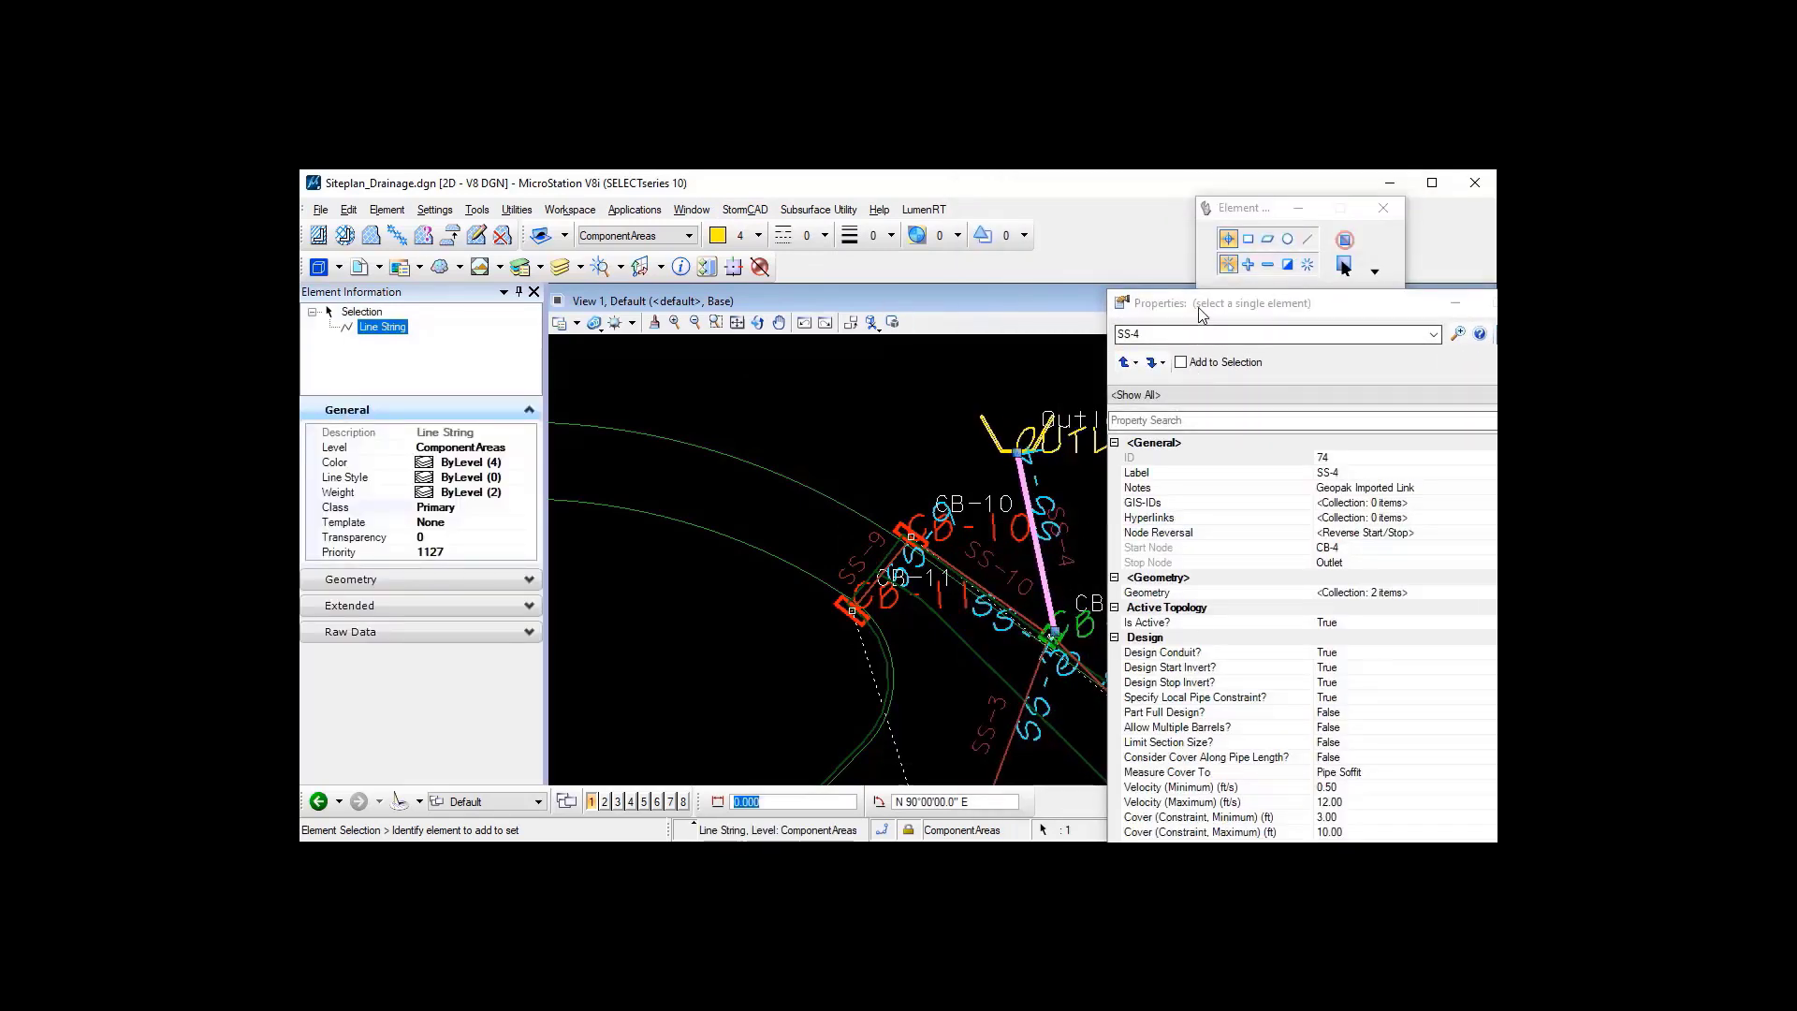
drag(1201, 312, 953, 249)
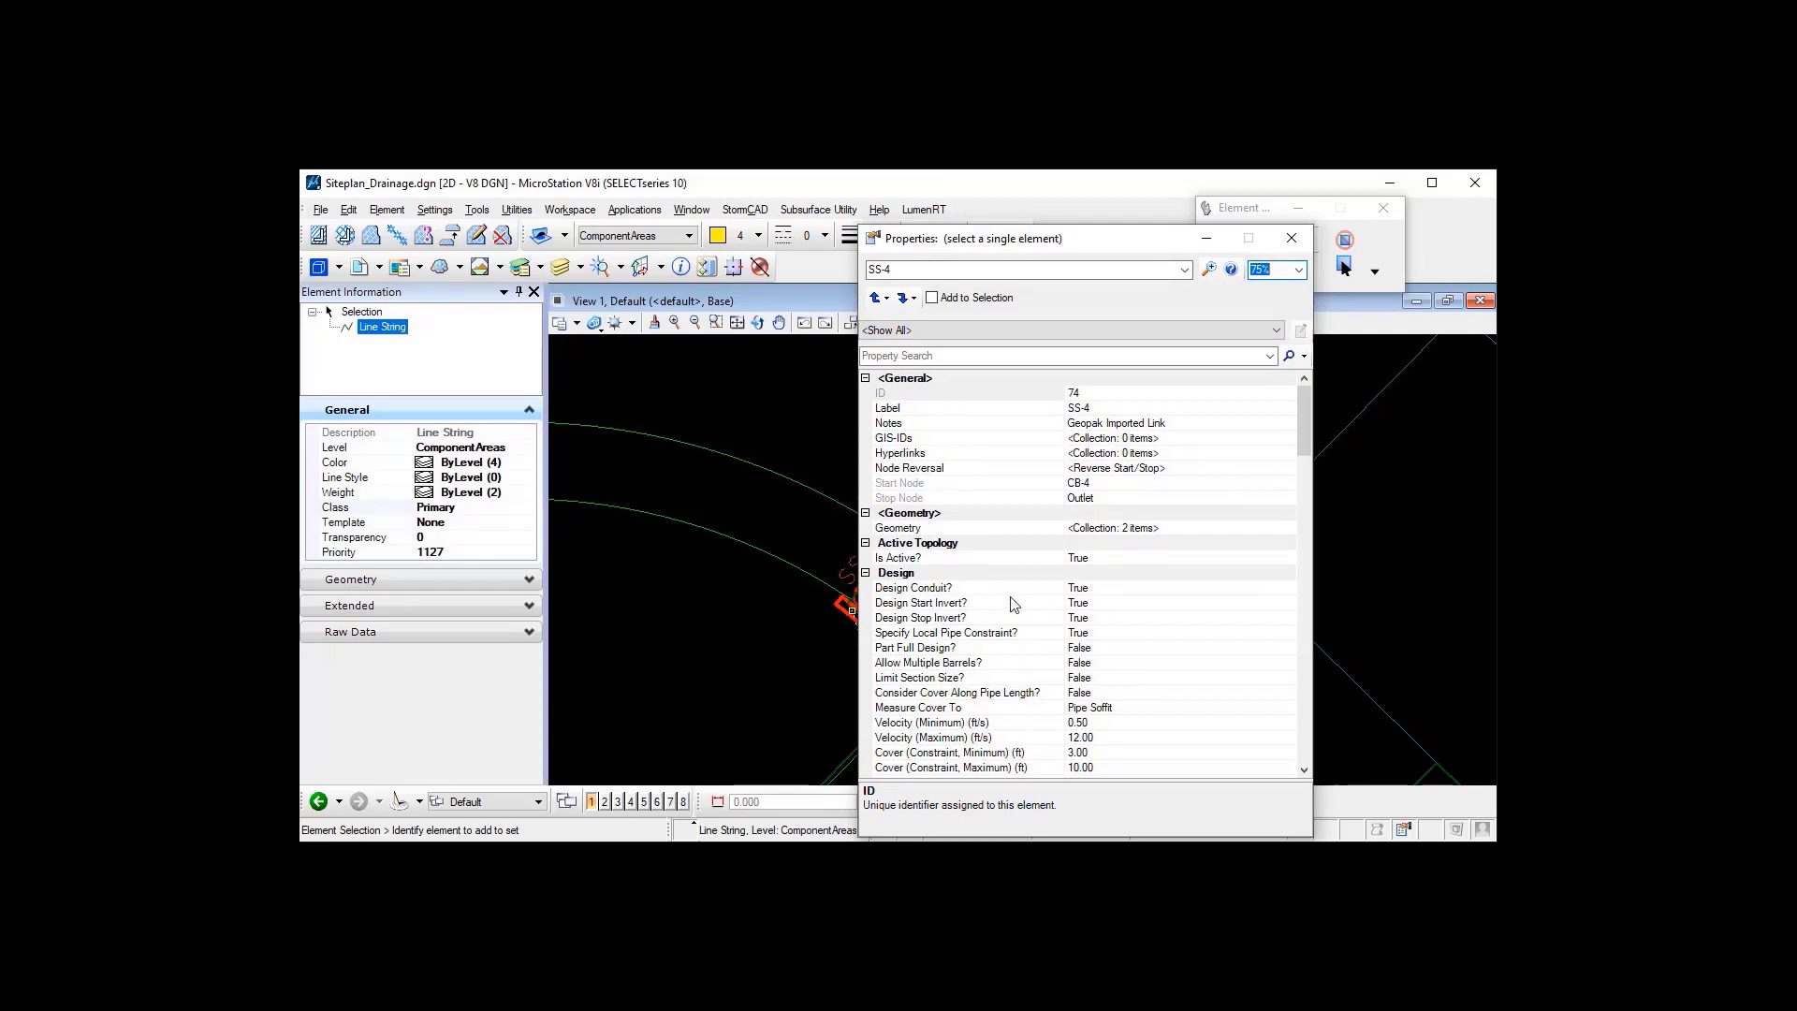
click(1292, 238)
- Select all elements in the drawing, export them as a StormCAD submodel named Site 1 Drainage Submodel, and dismiss the notifications
click(737, 322)
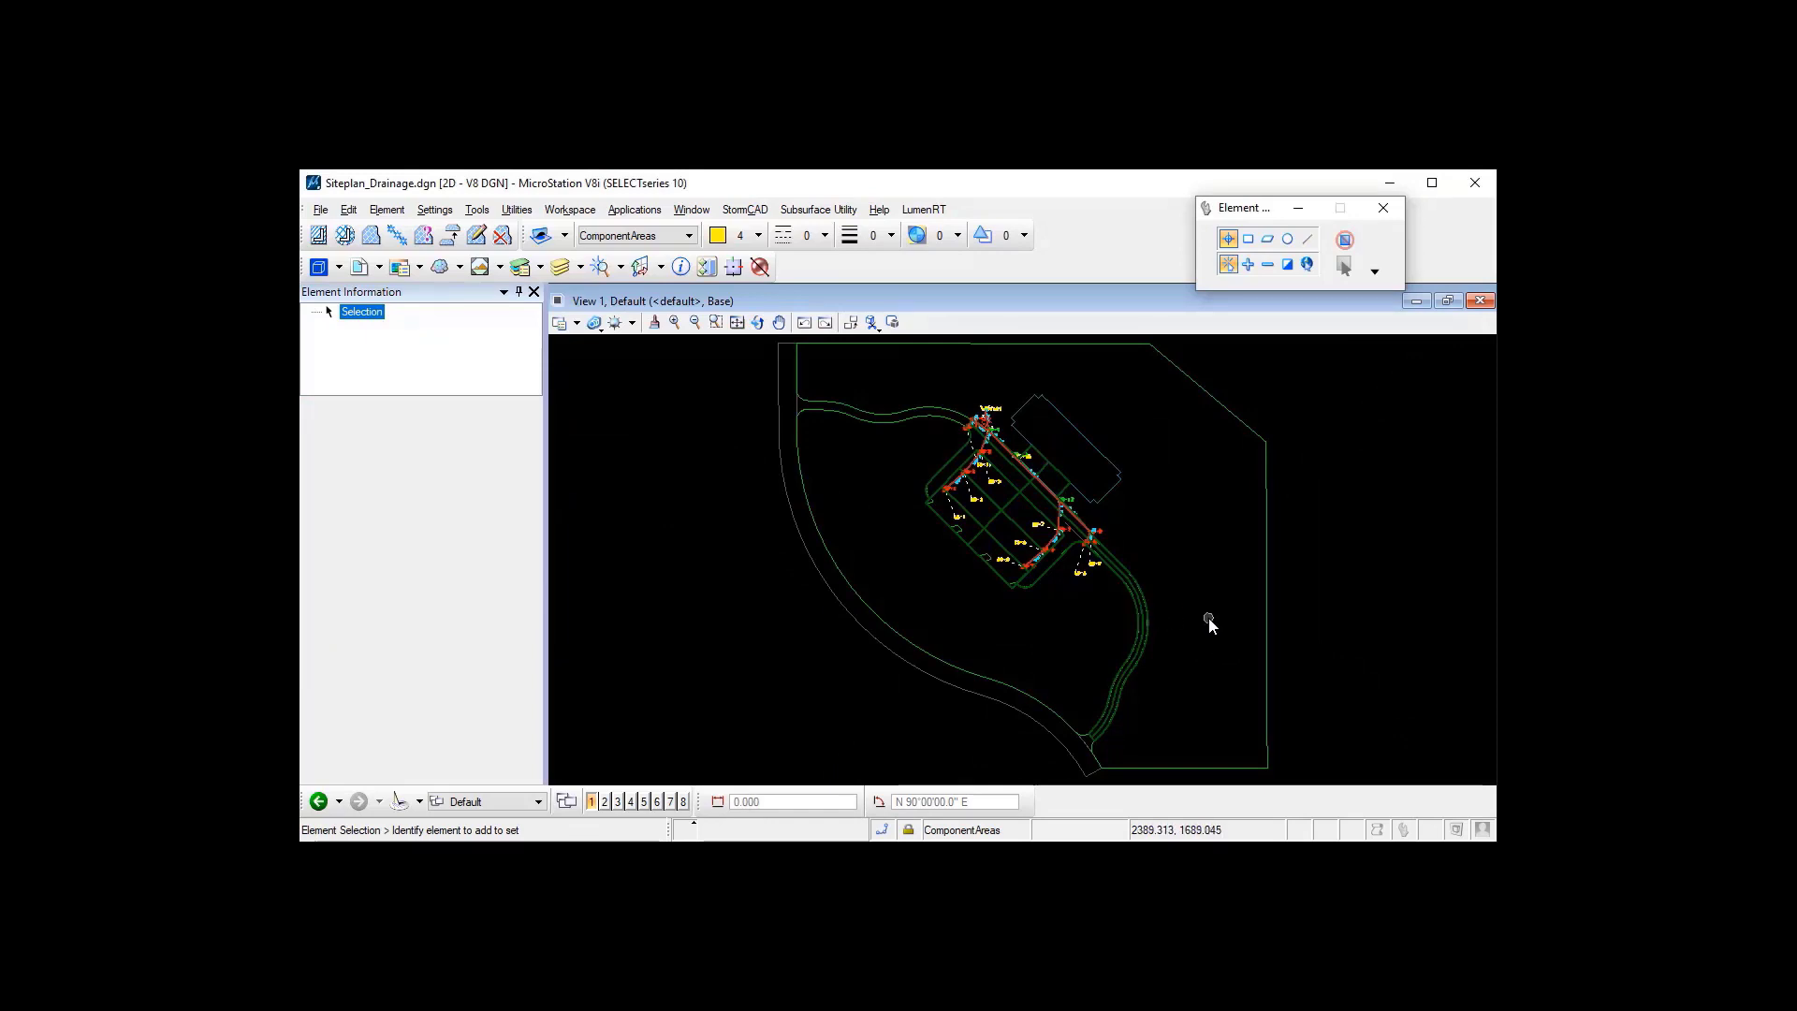
drag(1221, 640, 885, 387)
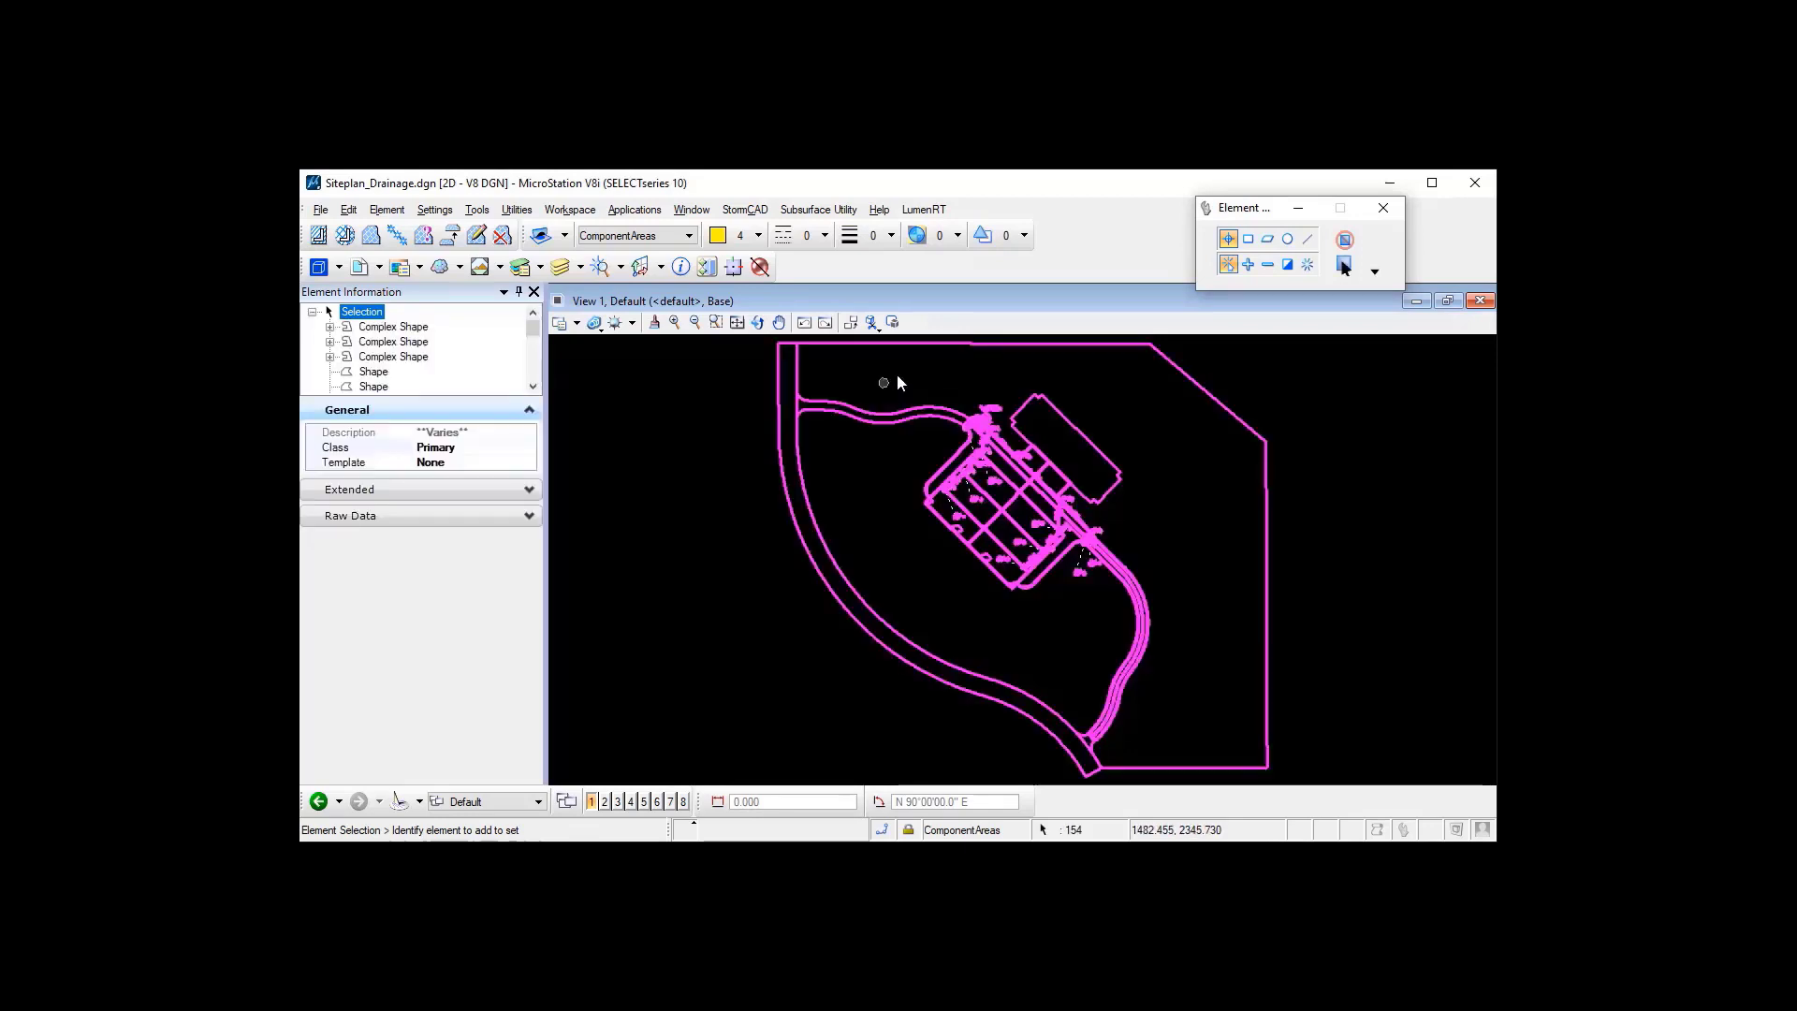
click(757, 212)
mouse_move(749, 230)
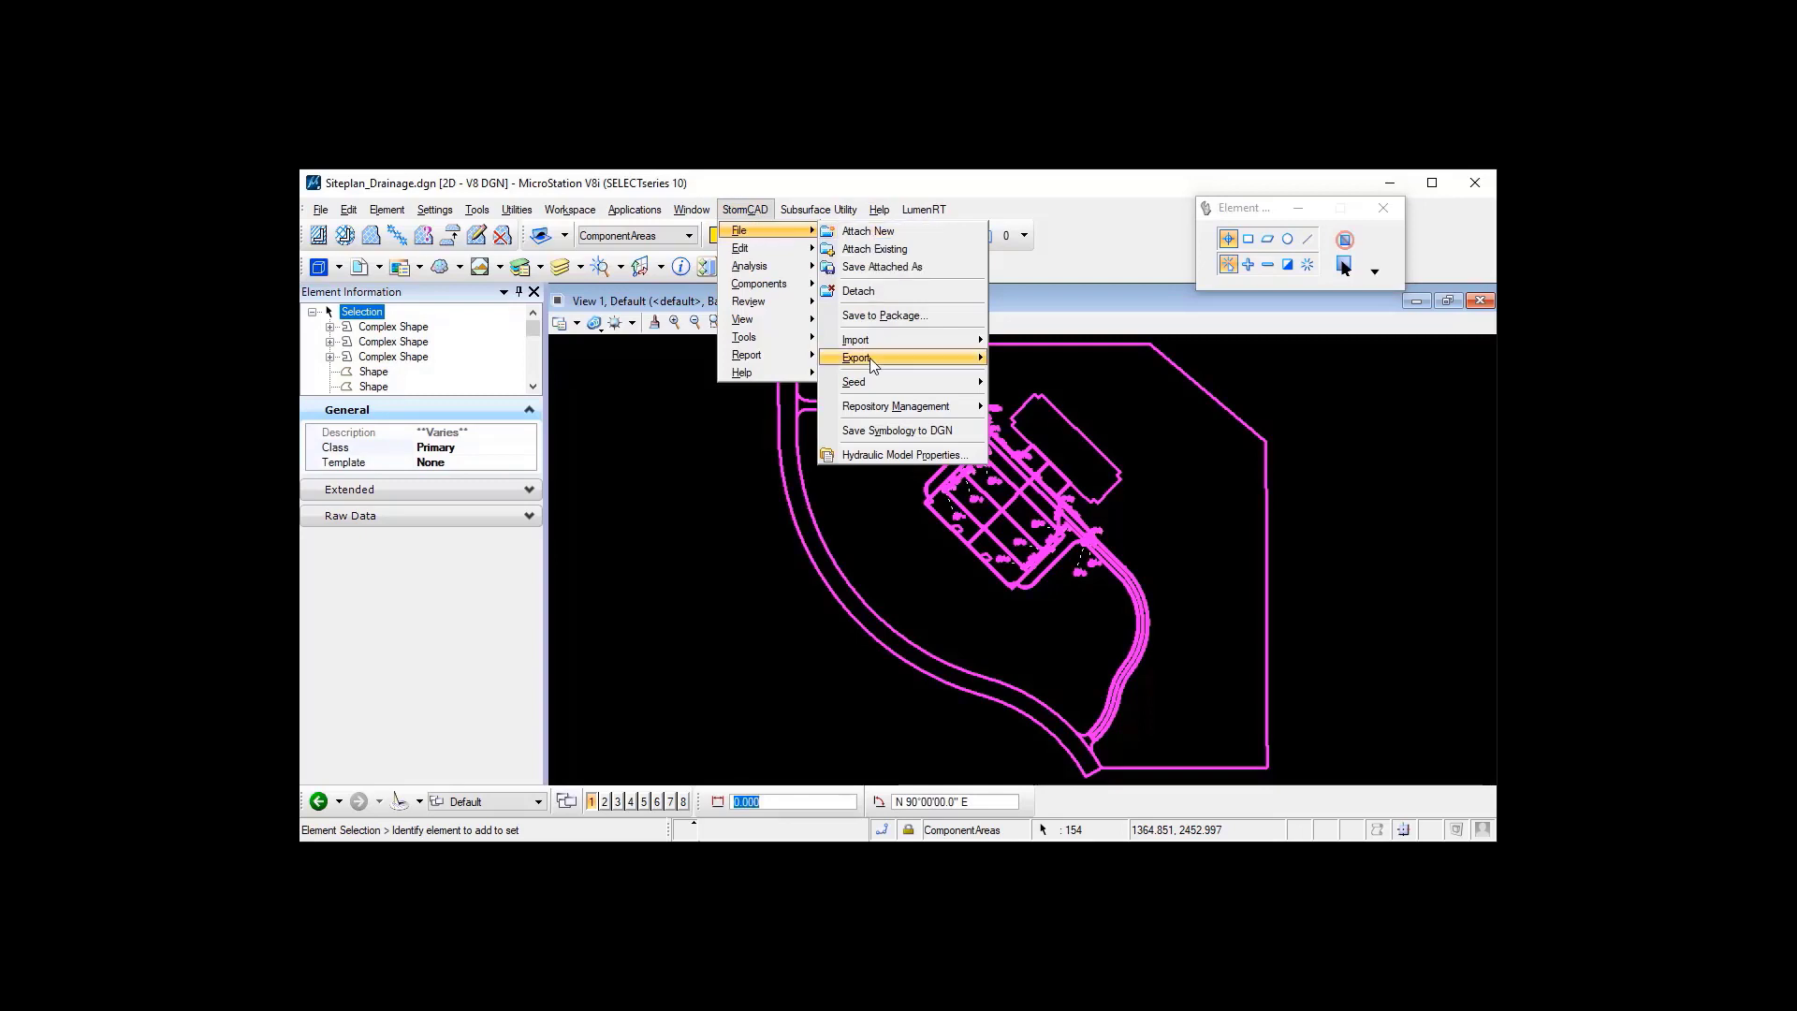
mouse_move(869, 357)
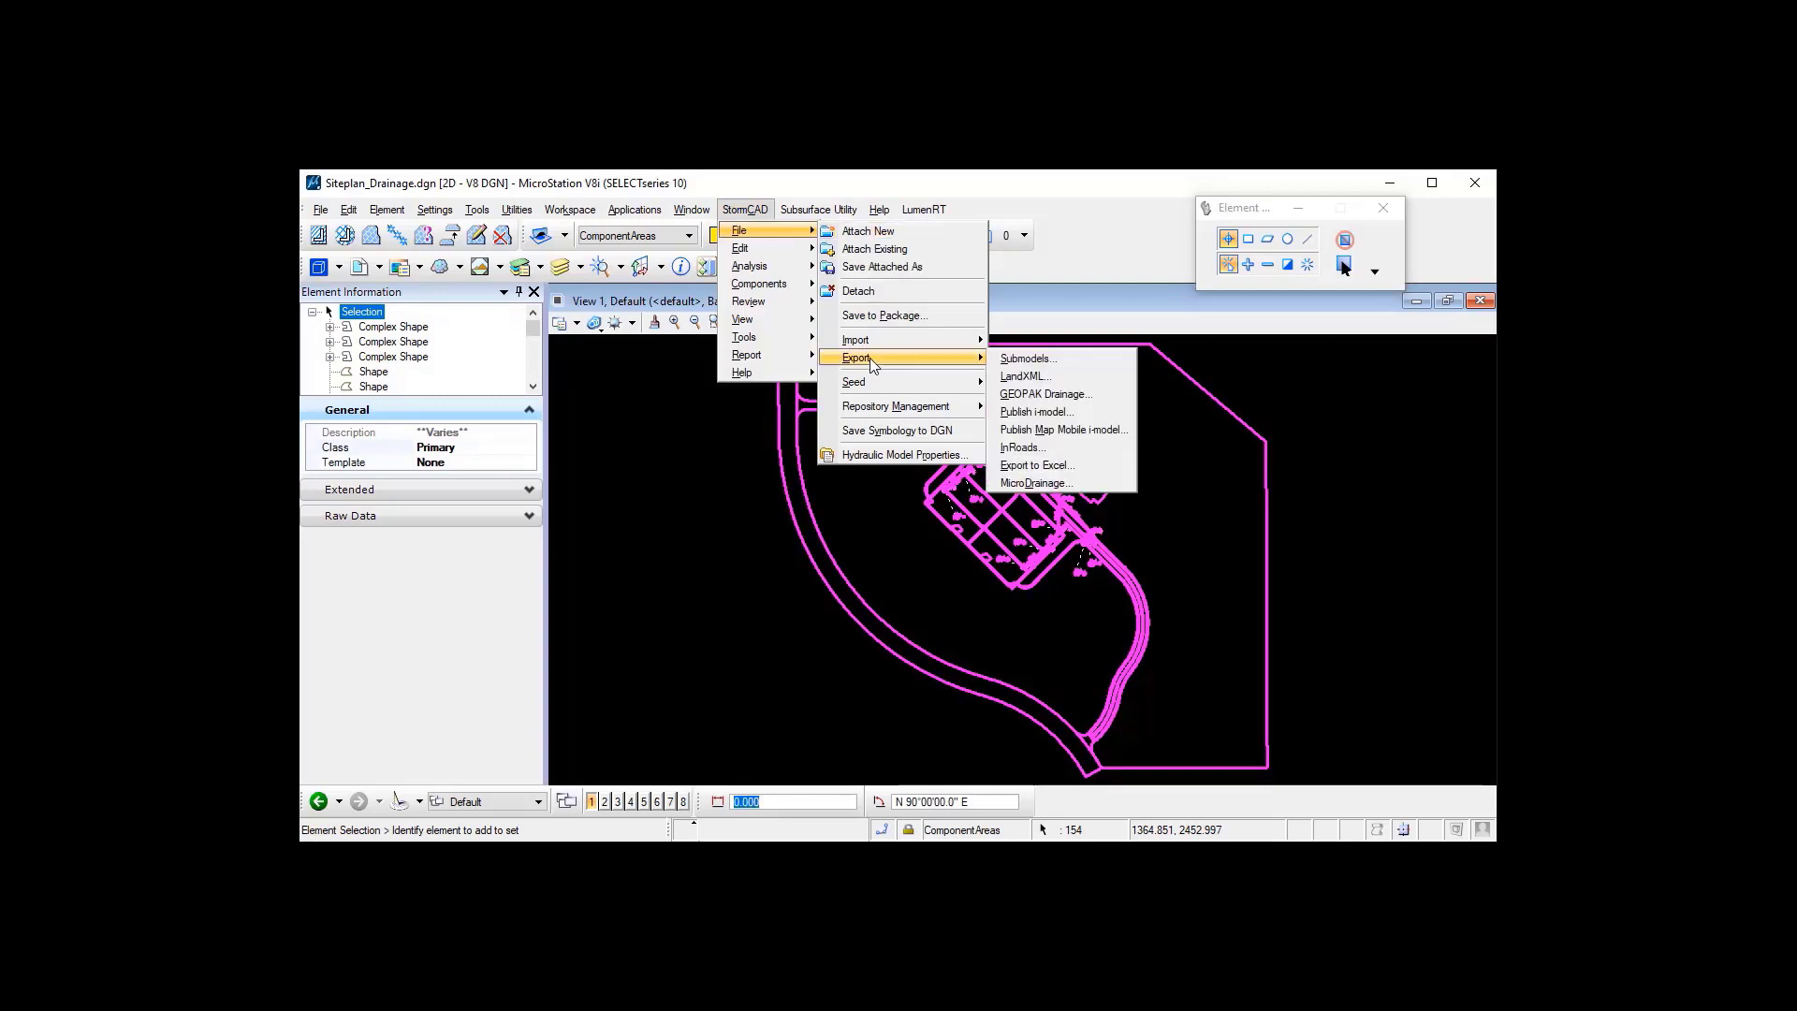
click(1019, 359)
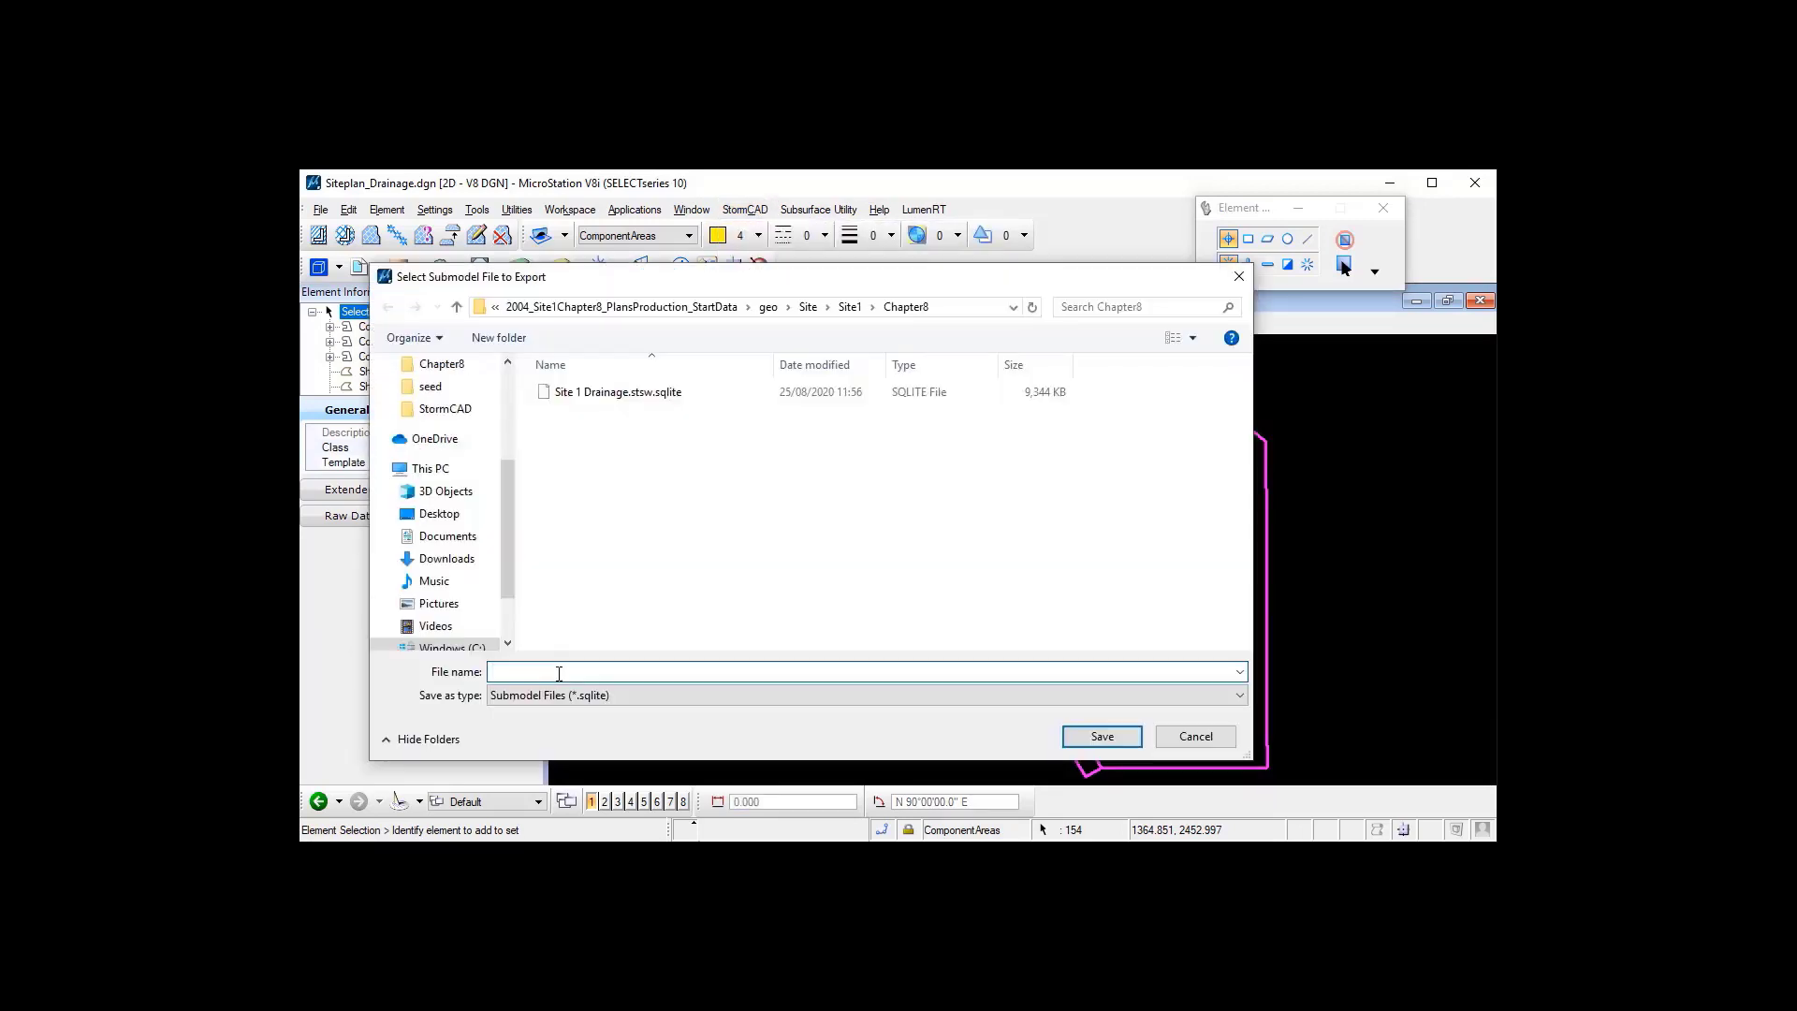
text(Site 1)
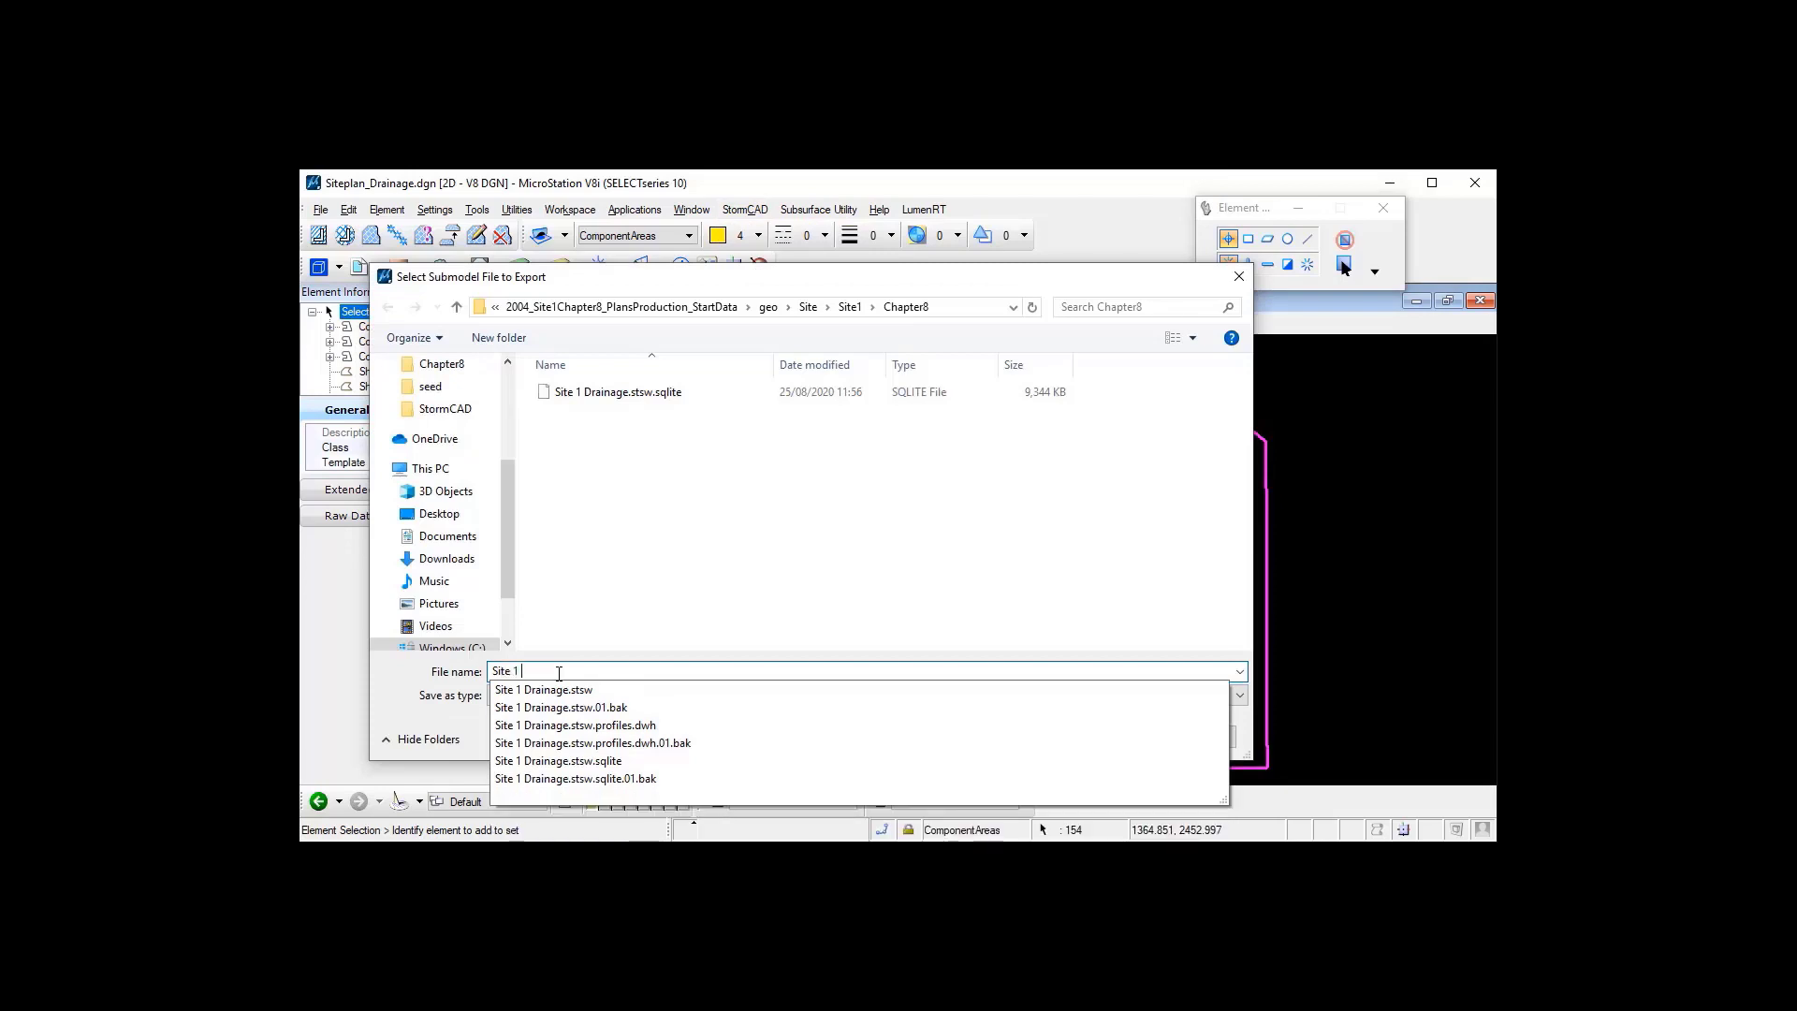
text( Drainage Submodel)
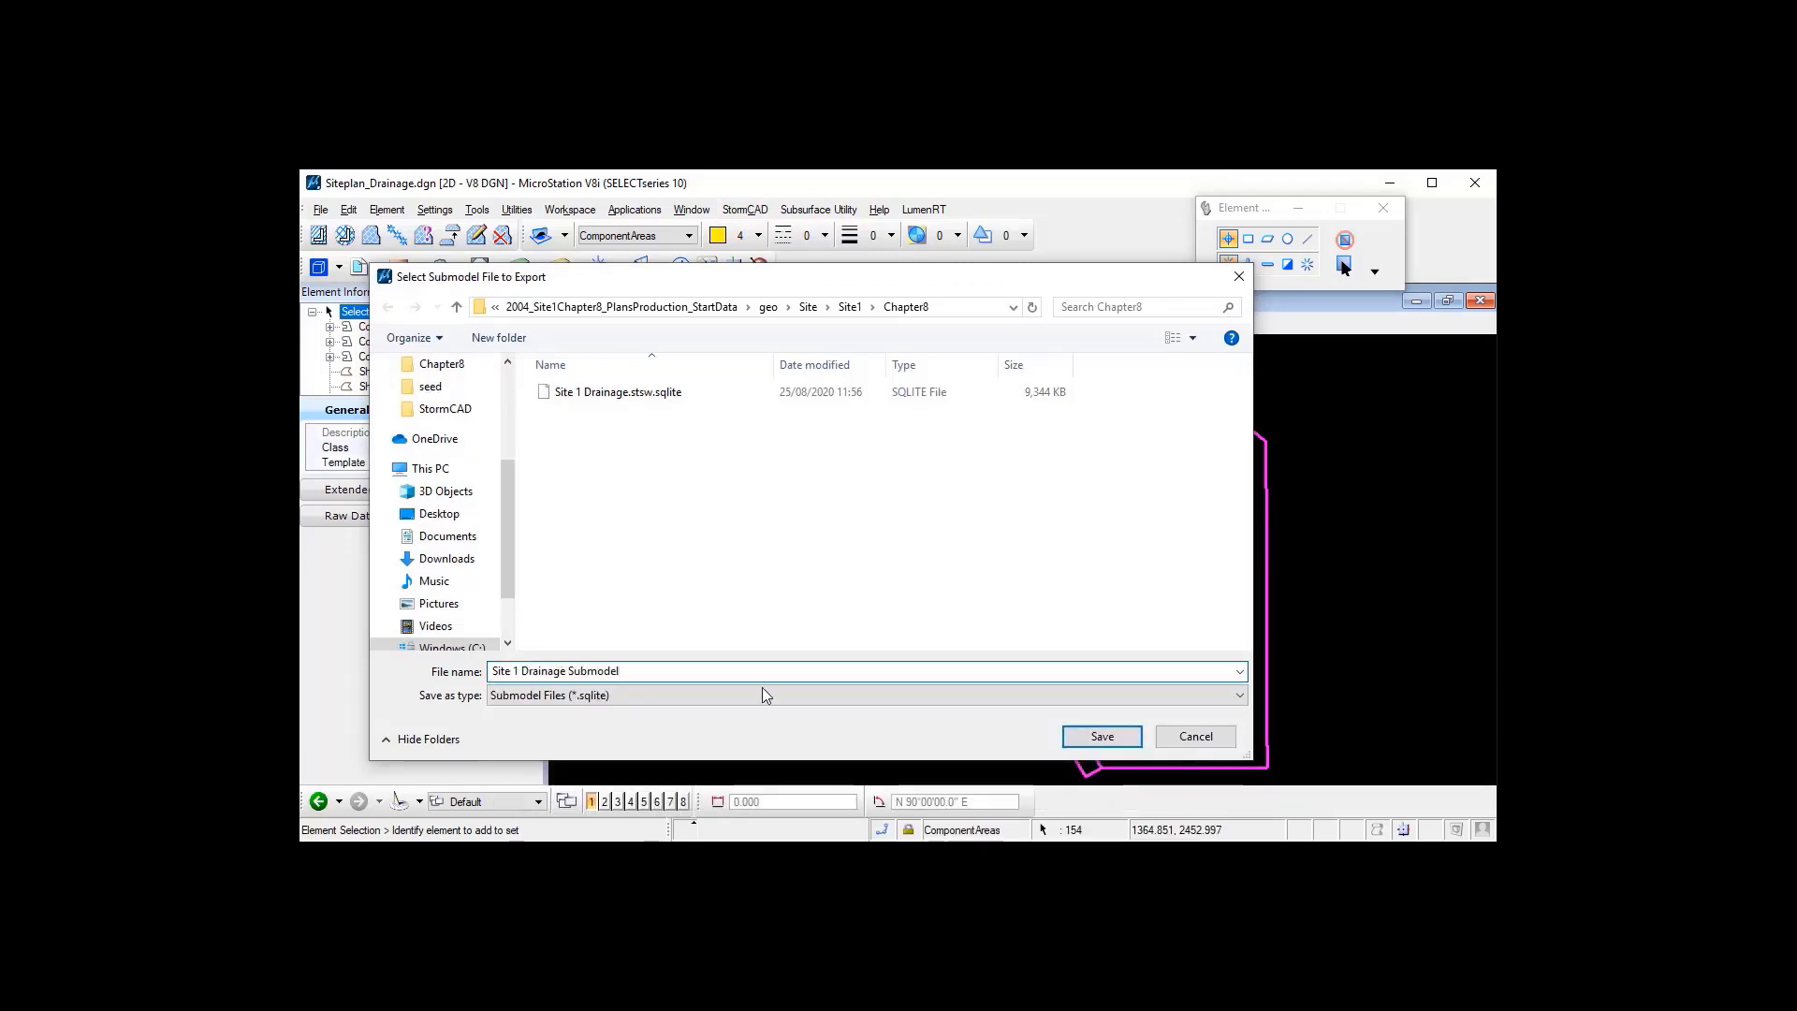
click(1100, 737)
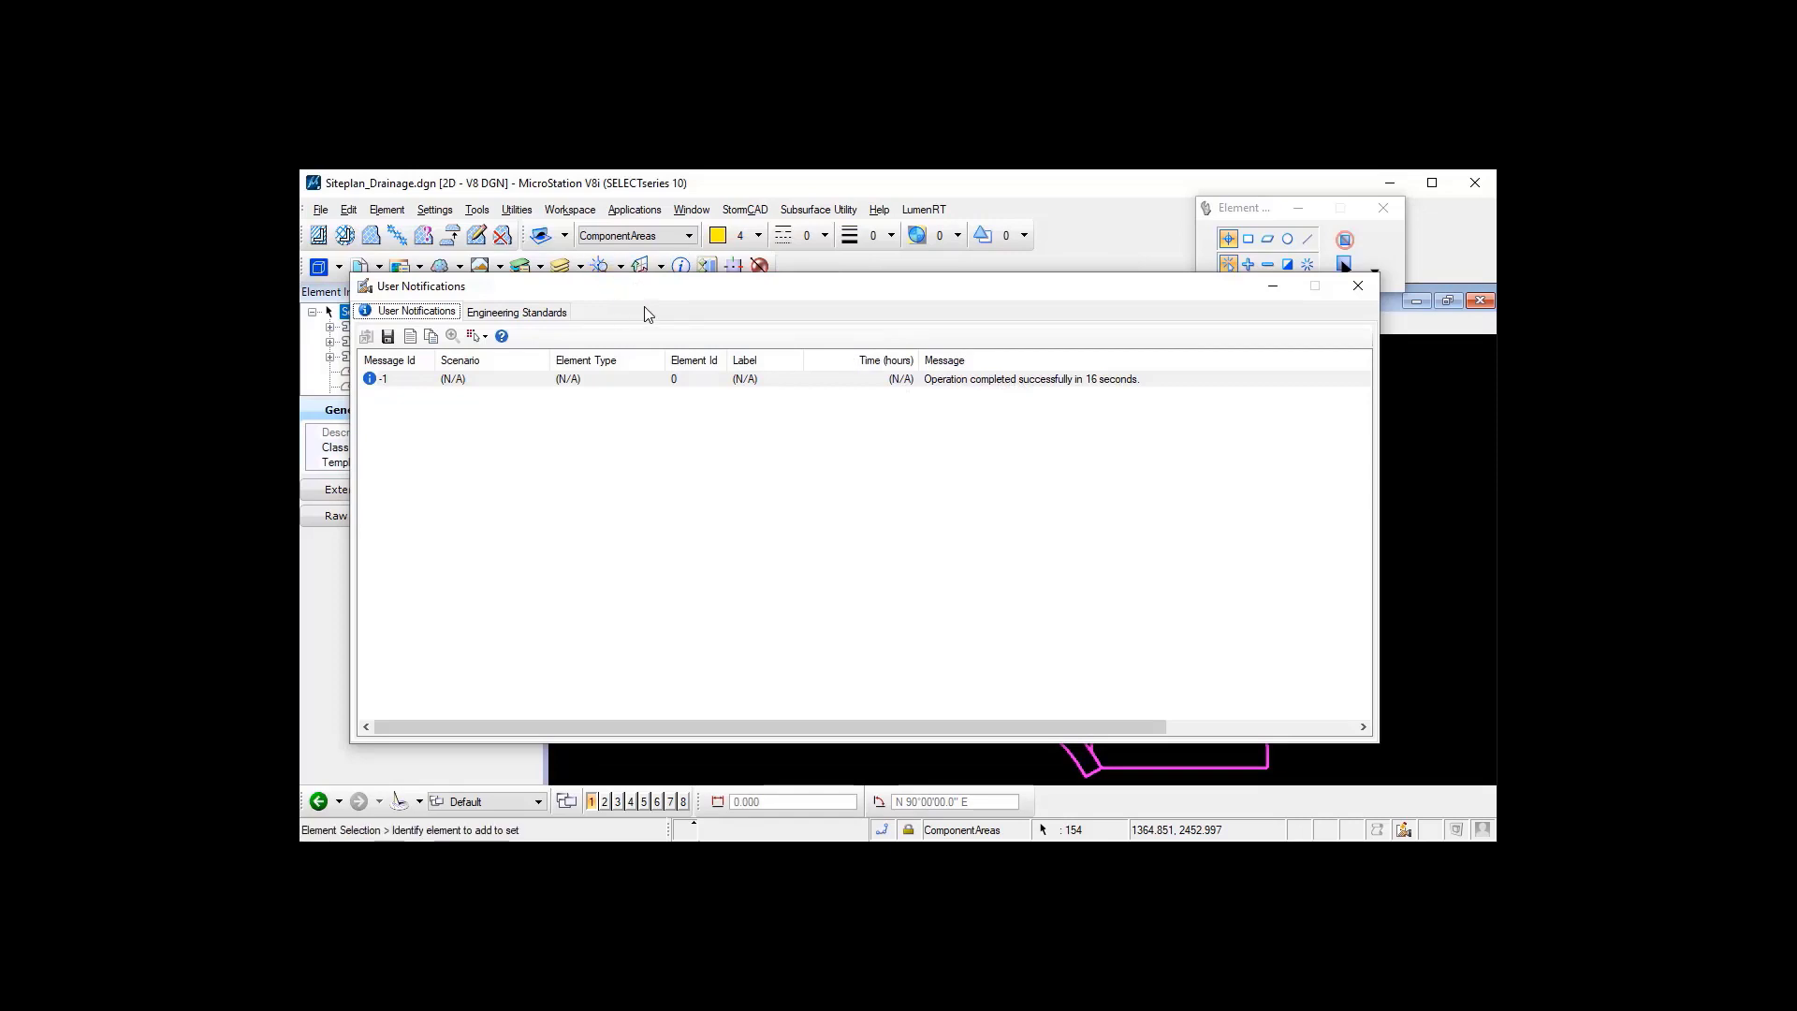
click(1358, 286)
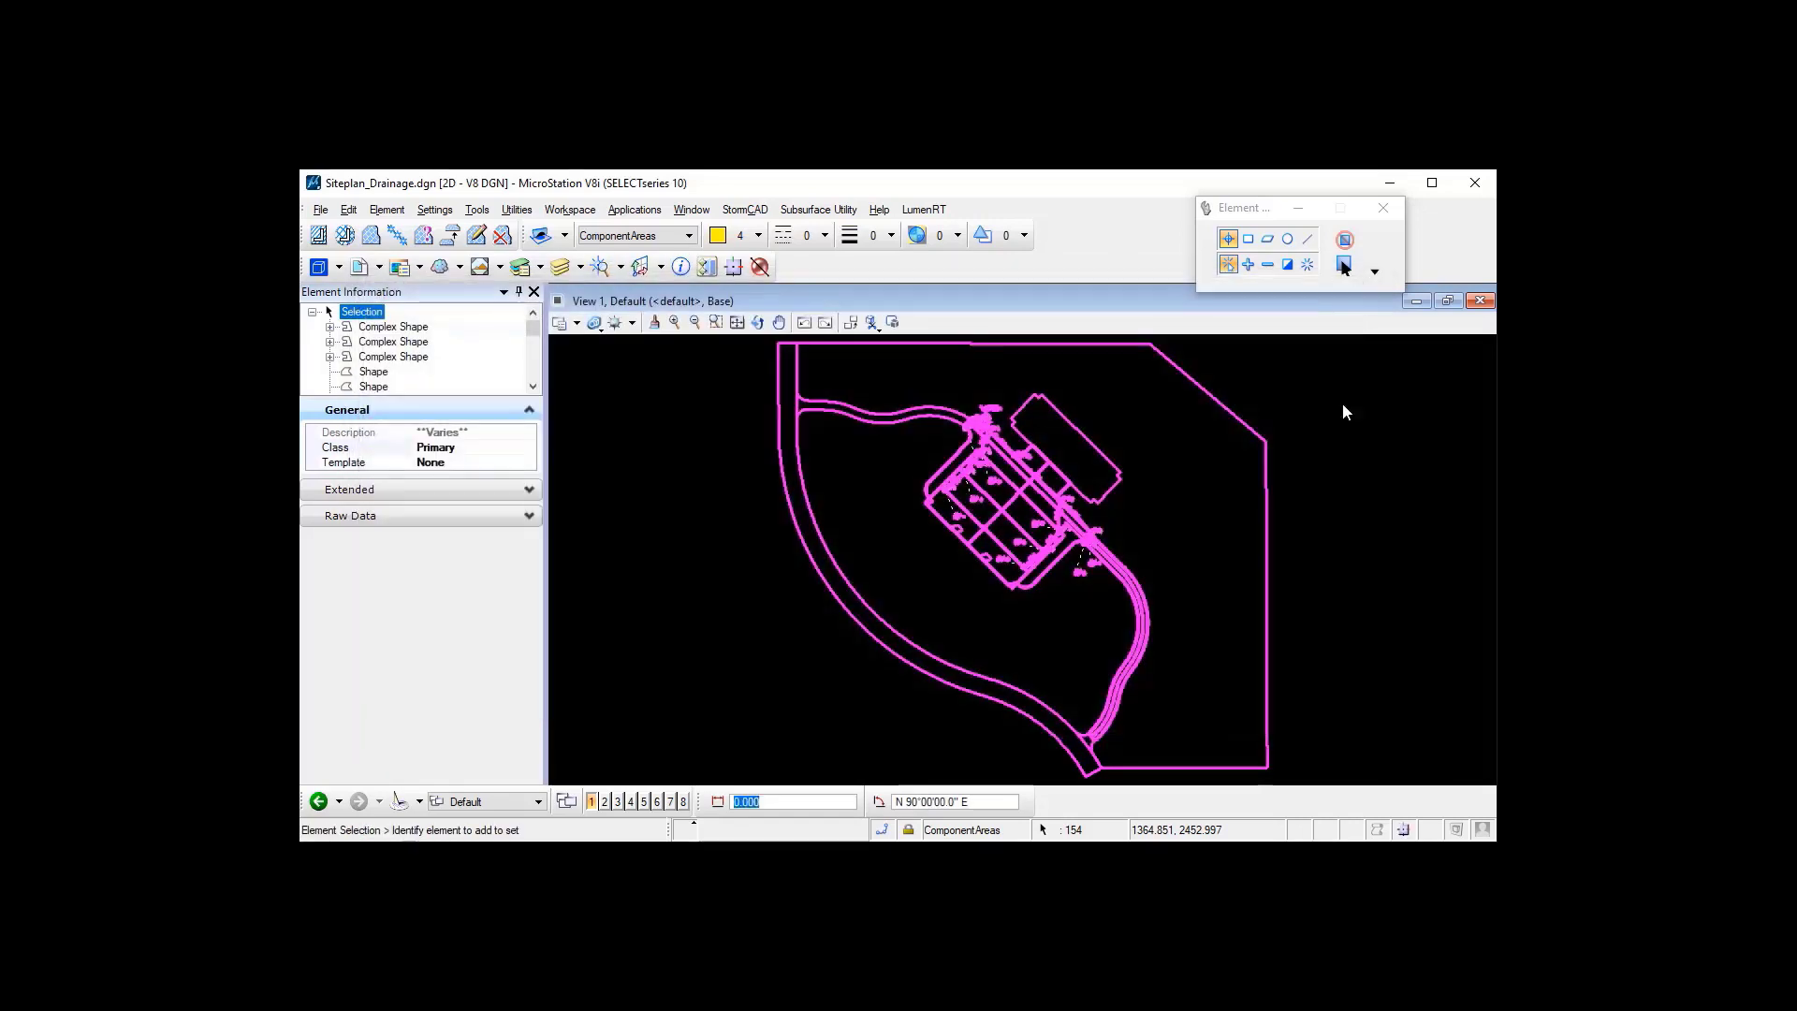
- Clear the element selection, start GEOPAK Drainage, and load the drainage project Siteplan_Drainage.gdf
click(1317, 538)
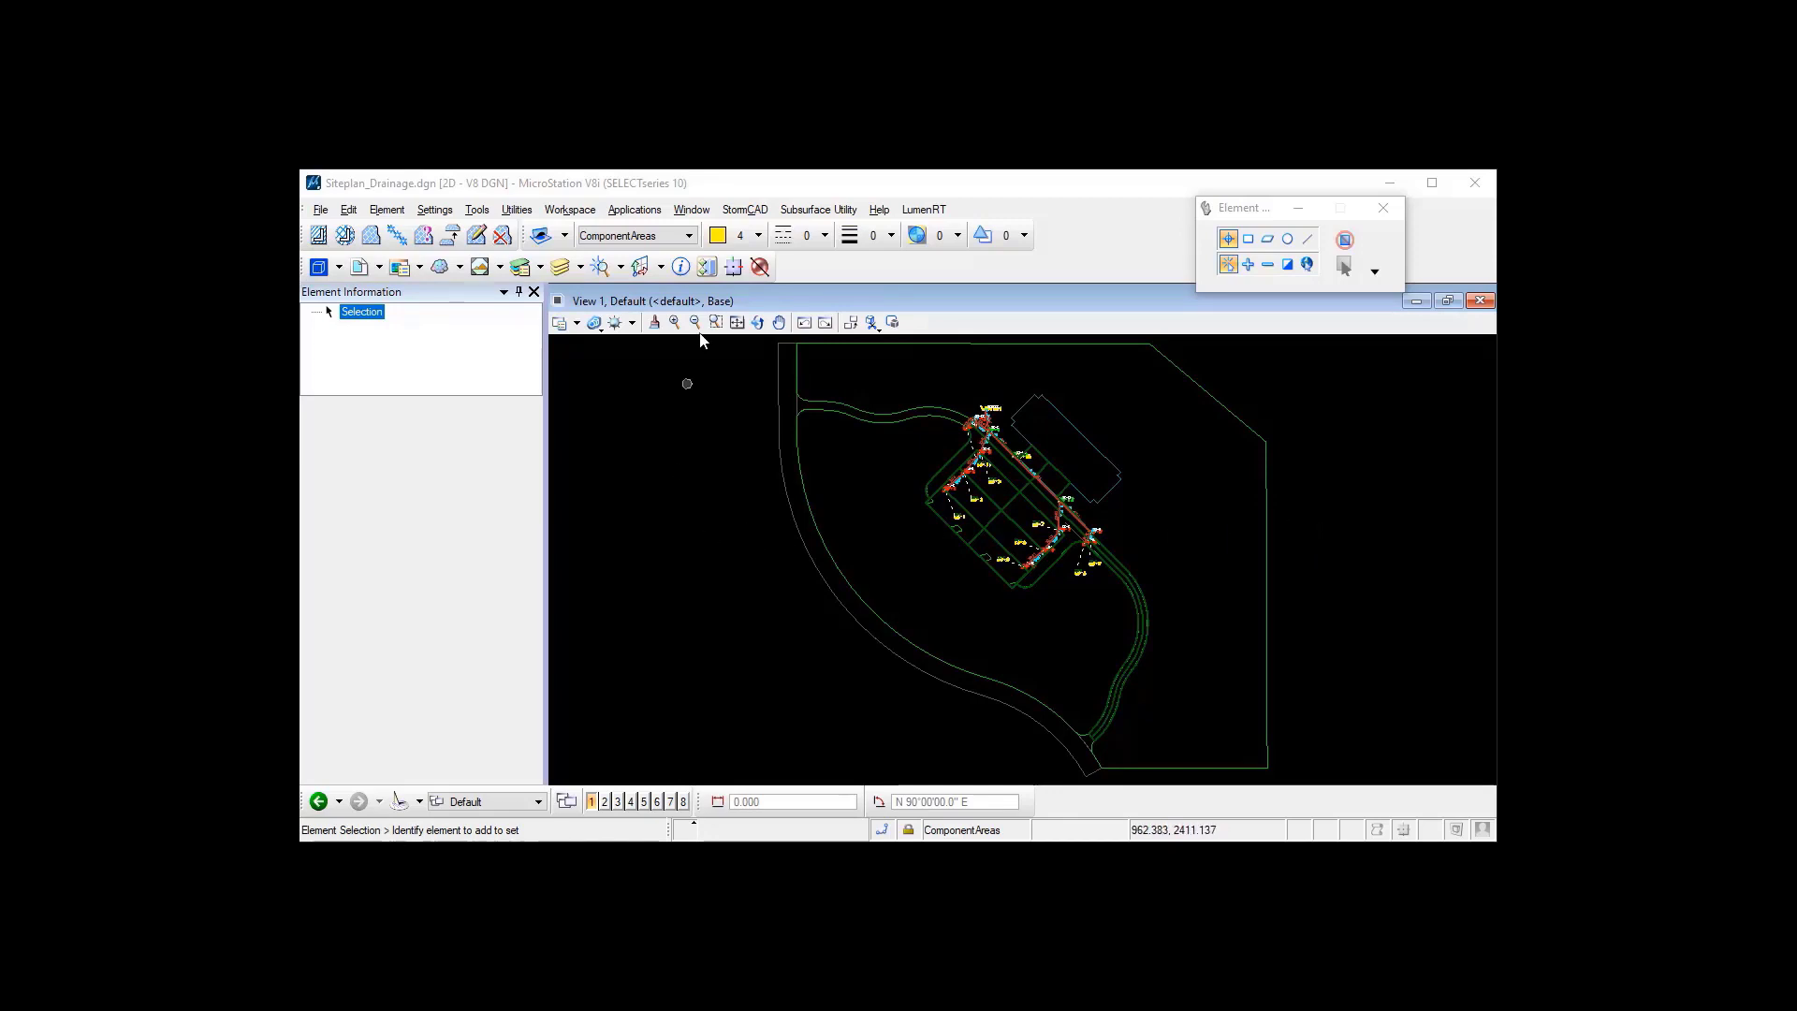
click(636, 209)
mouse_move(646, 236)
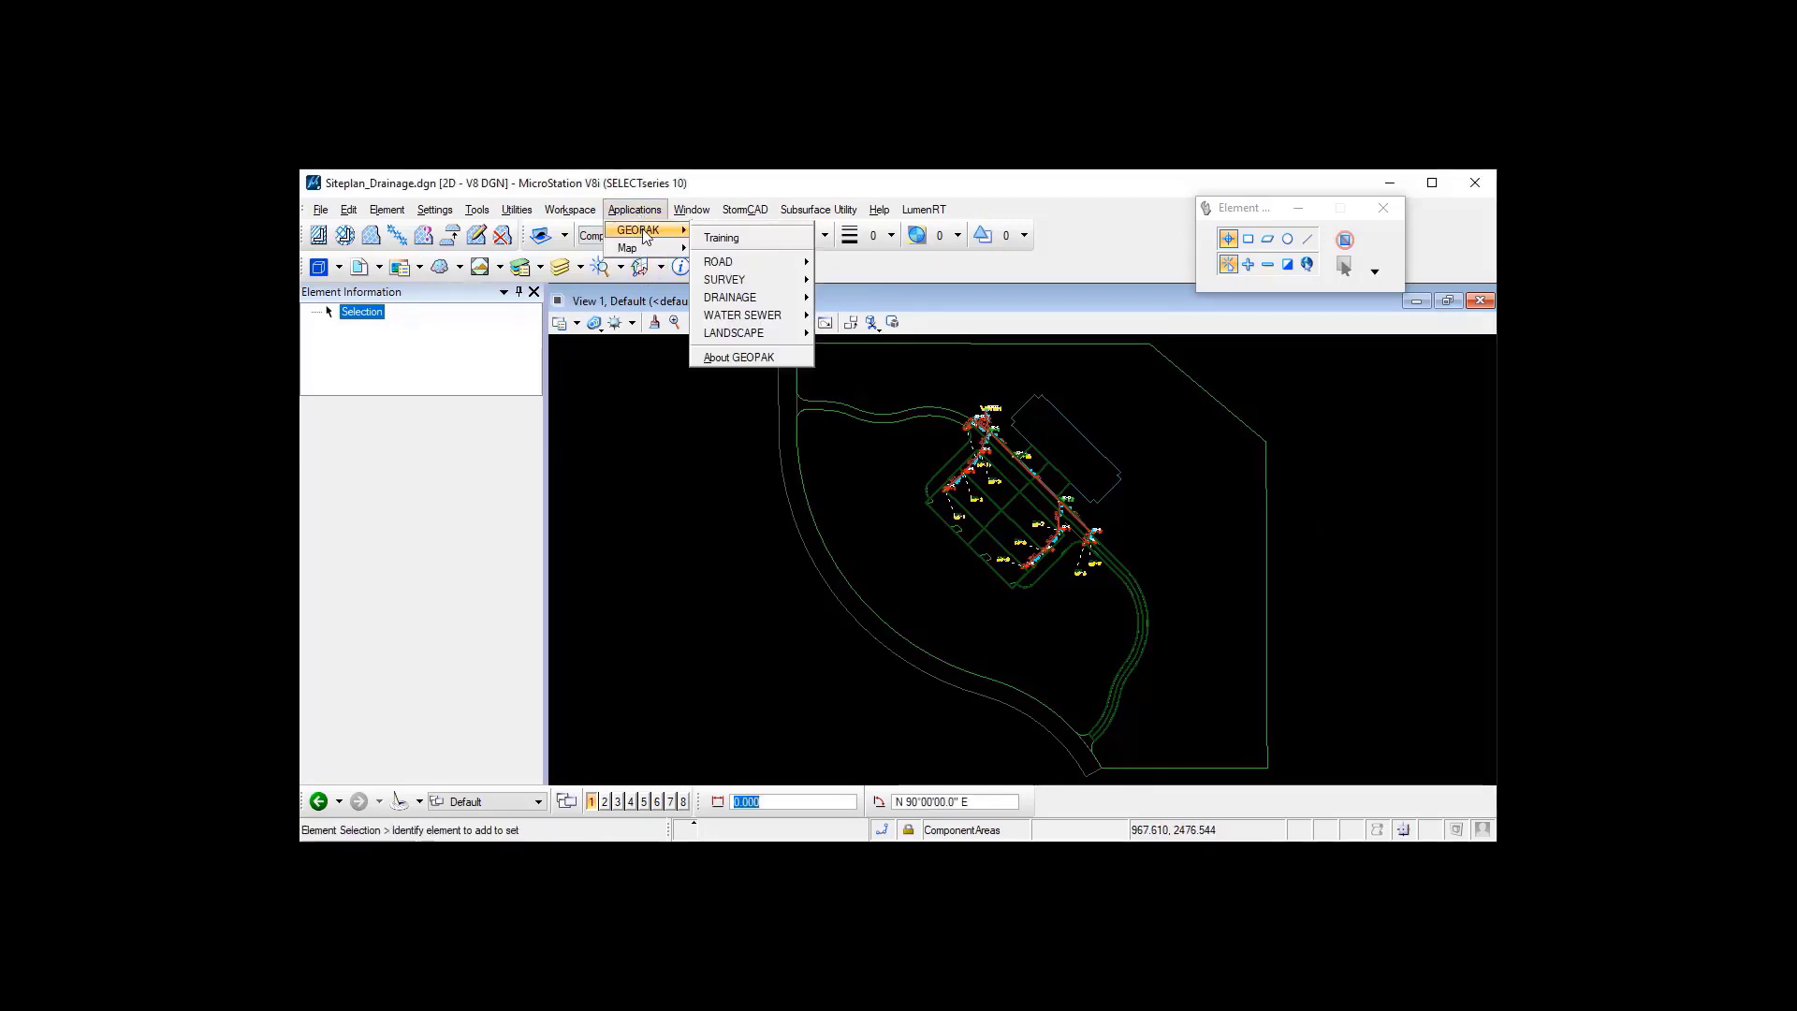
mouse_move(749, 296)
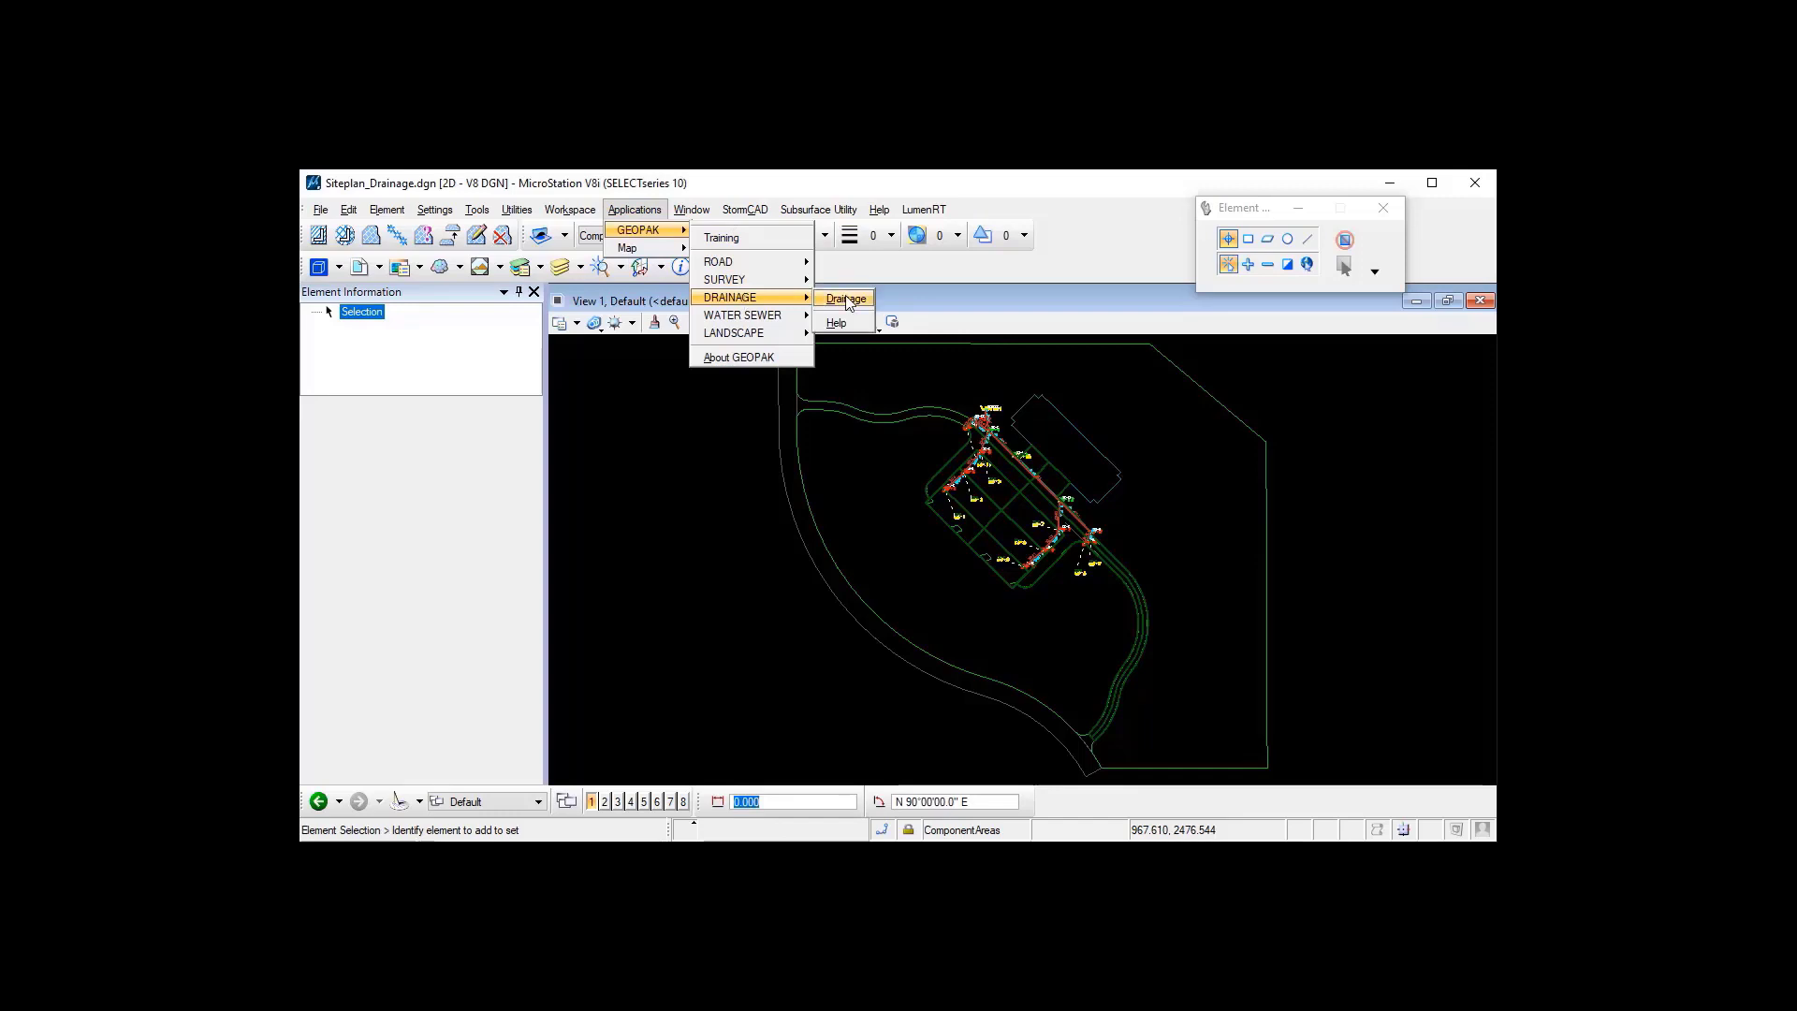
click(848, 301)
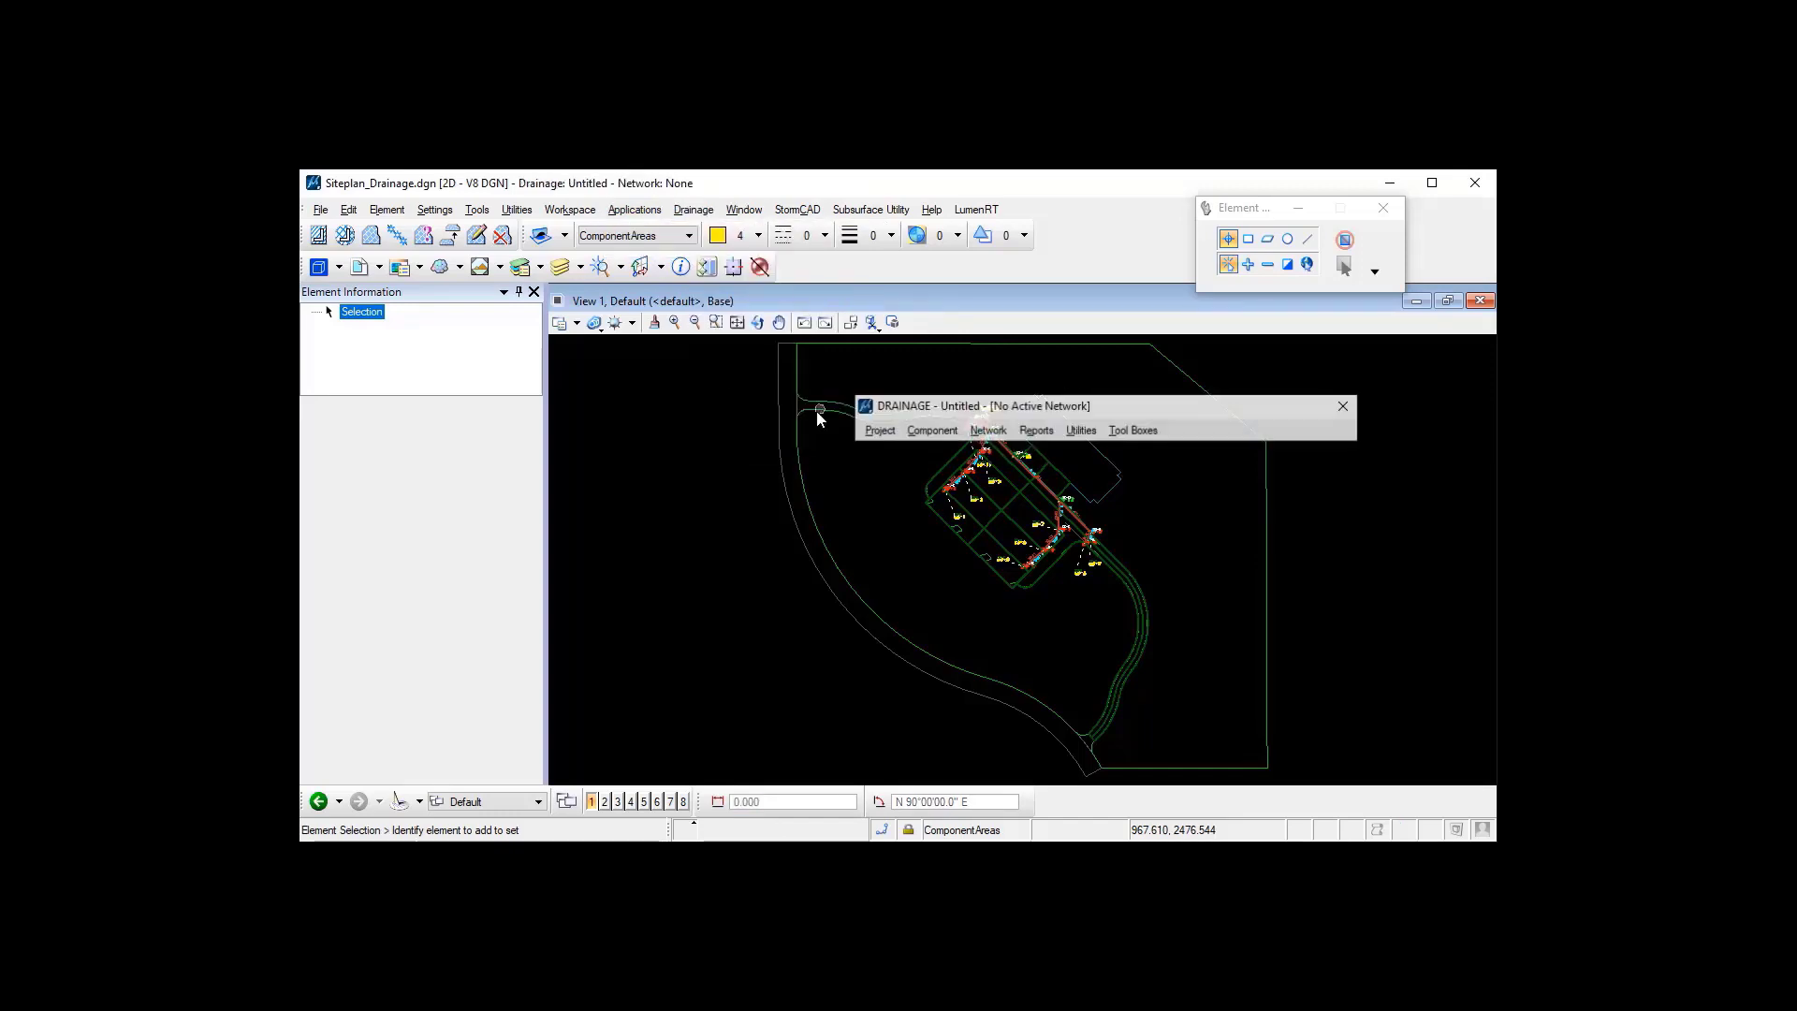
click(879, 431)
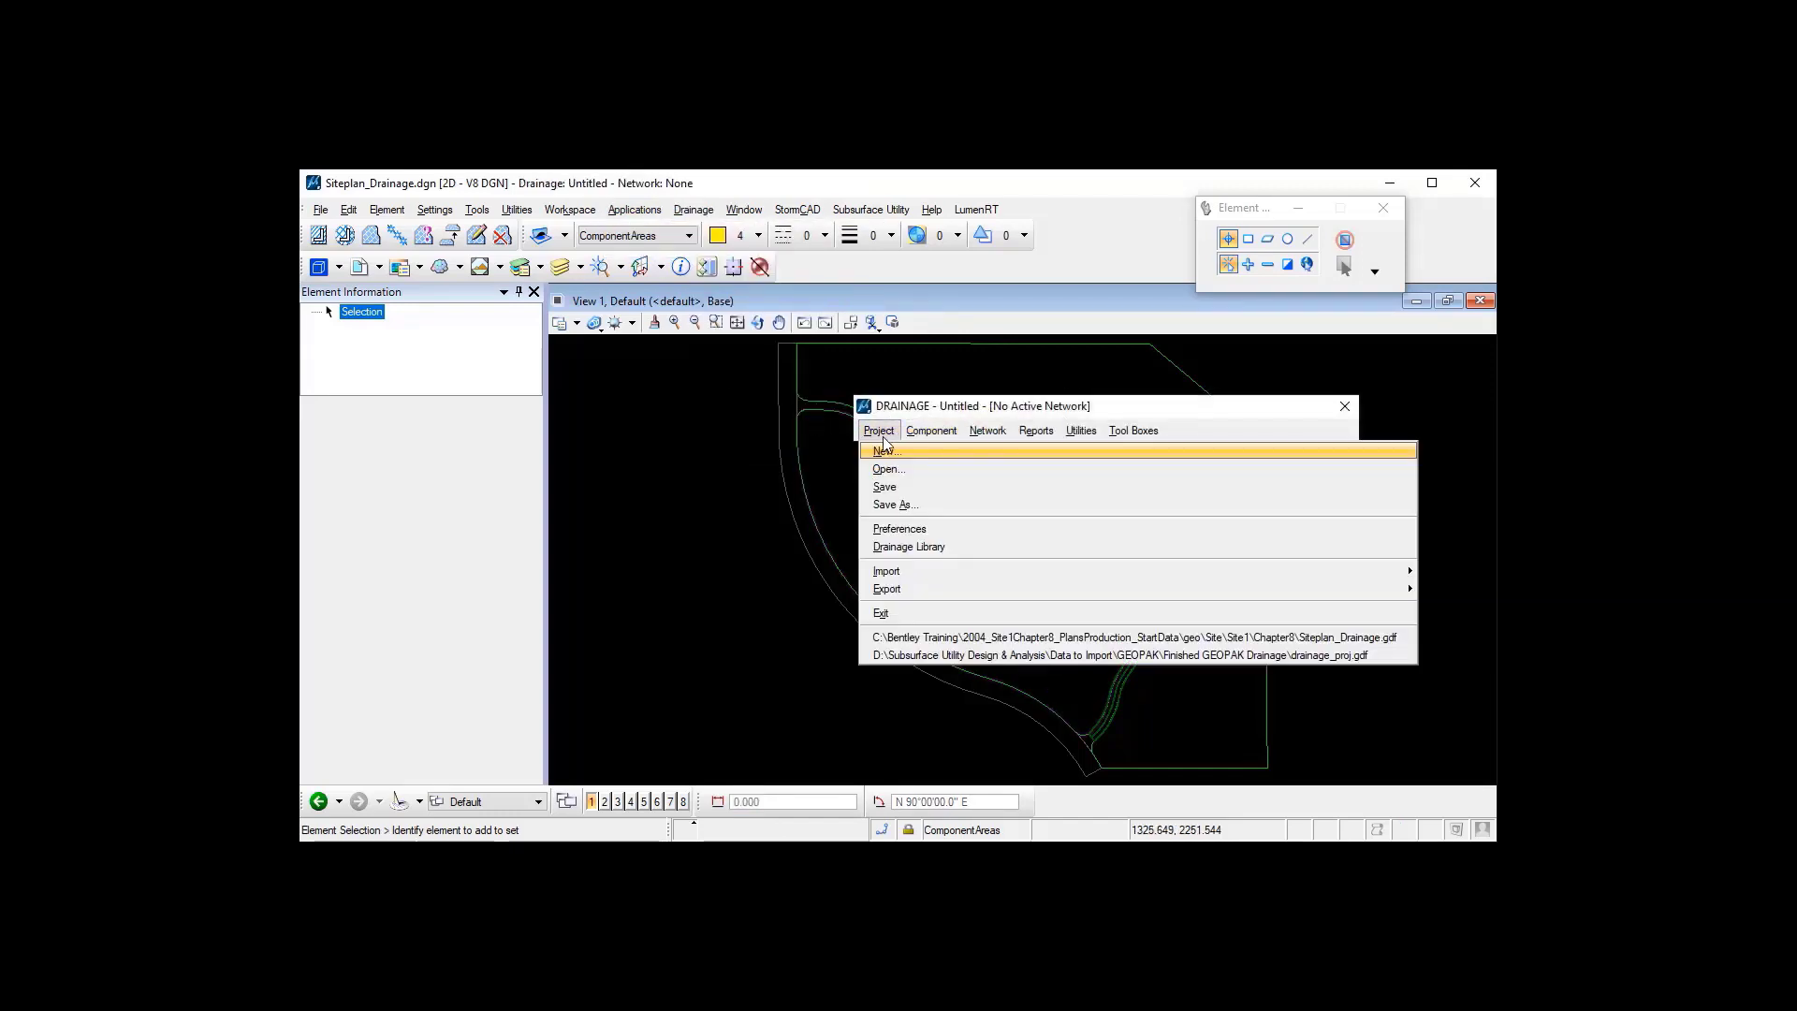
click(892, 640)
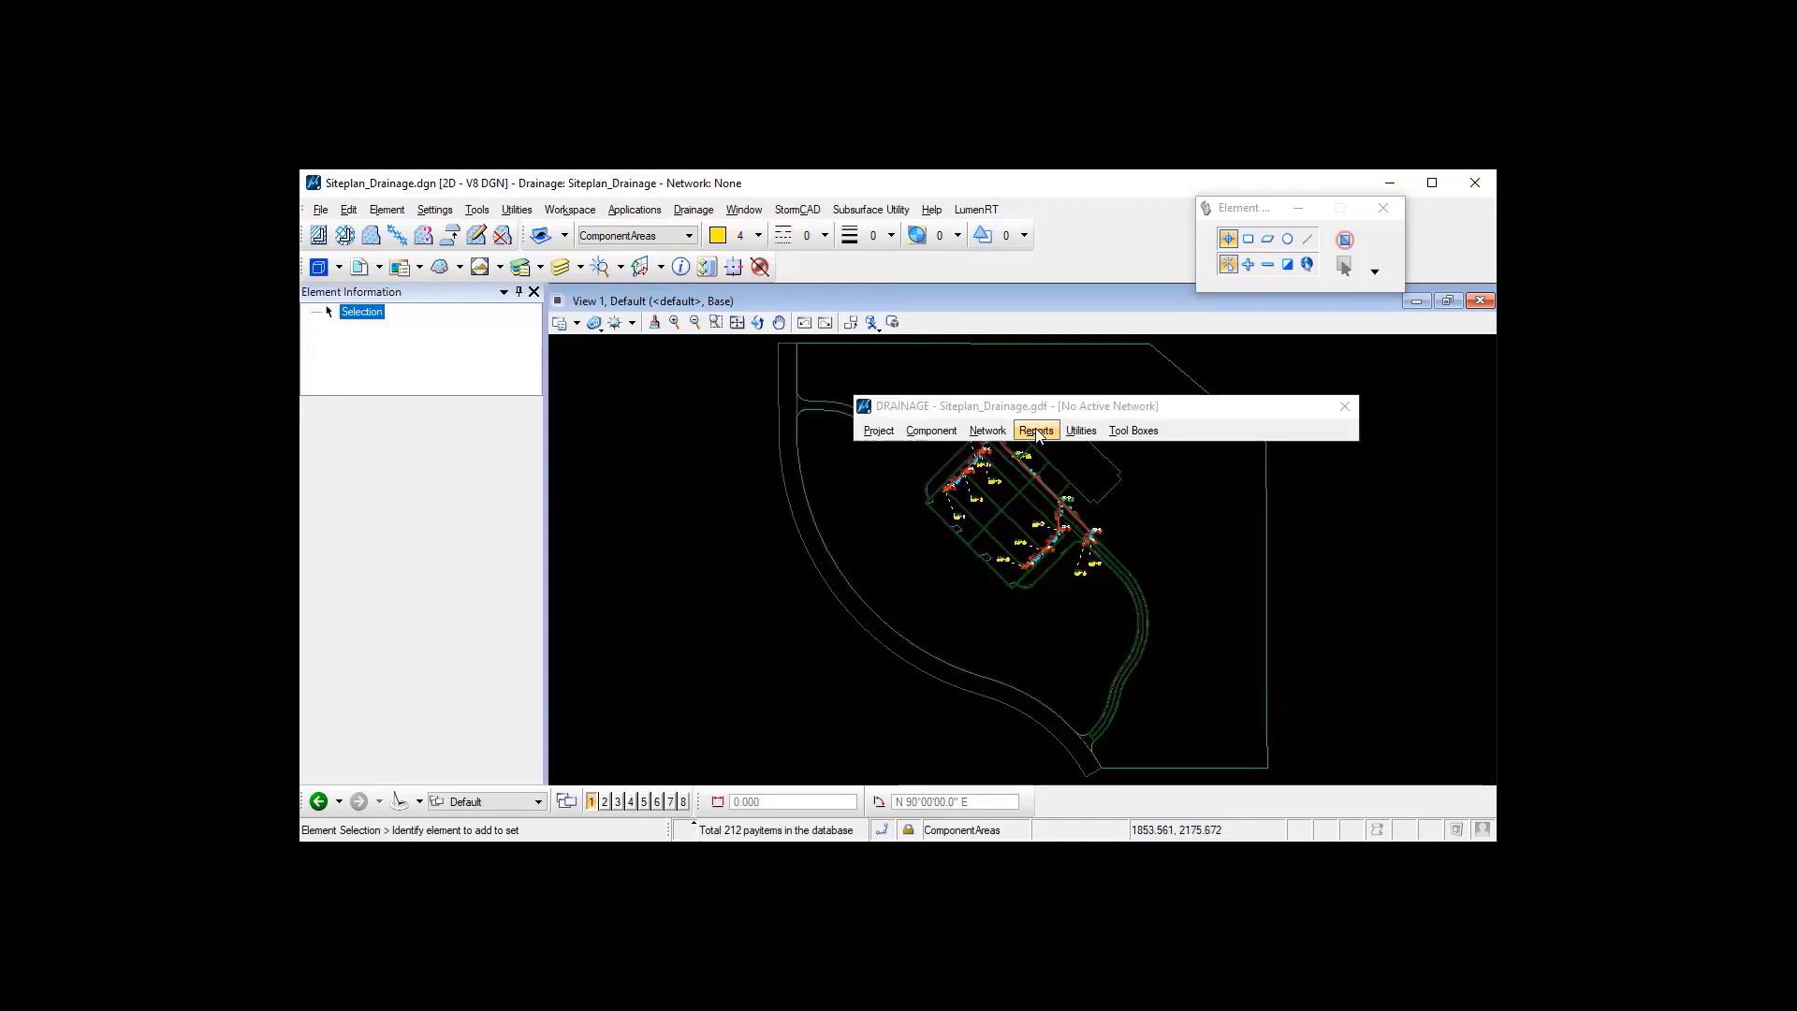
- Start a custom report in the Report Builder with Node as both the component report basis and the component data
click(1035, 432)
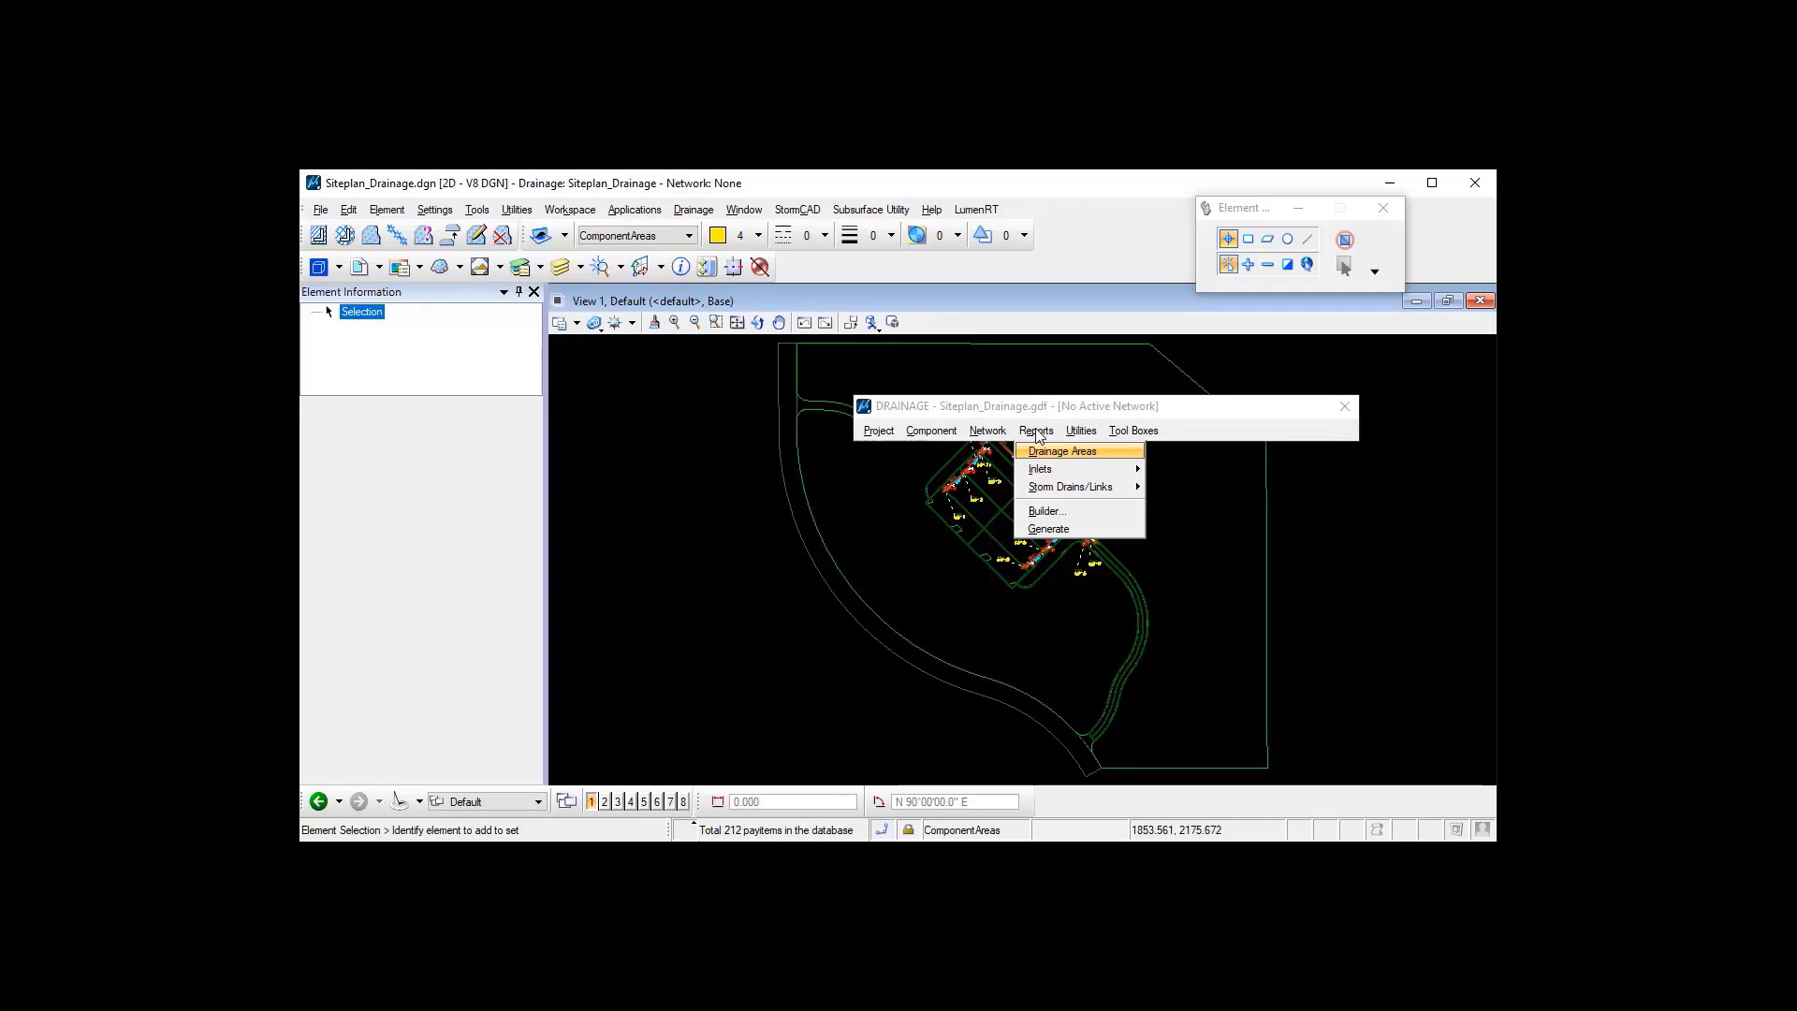
click(1054, 513)
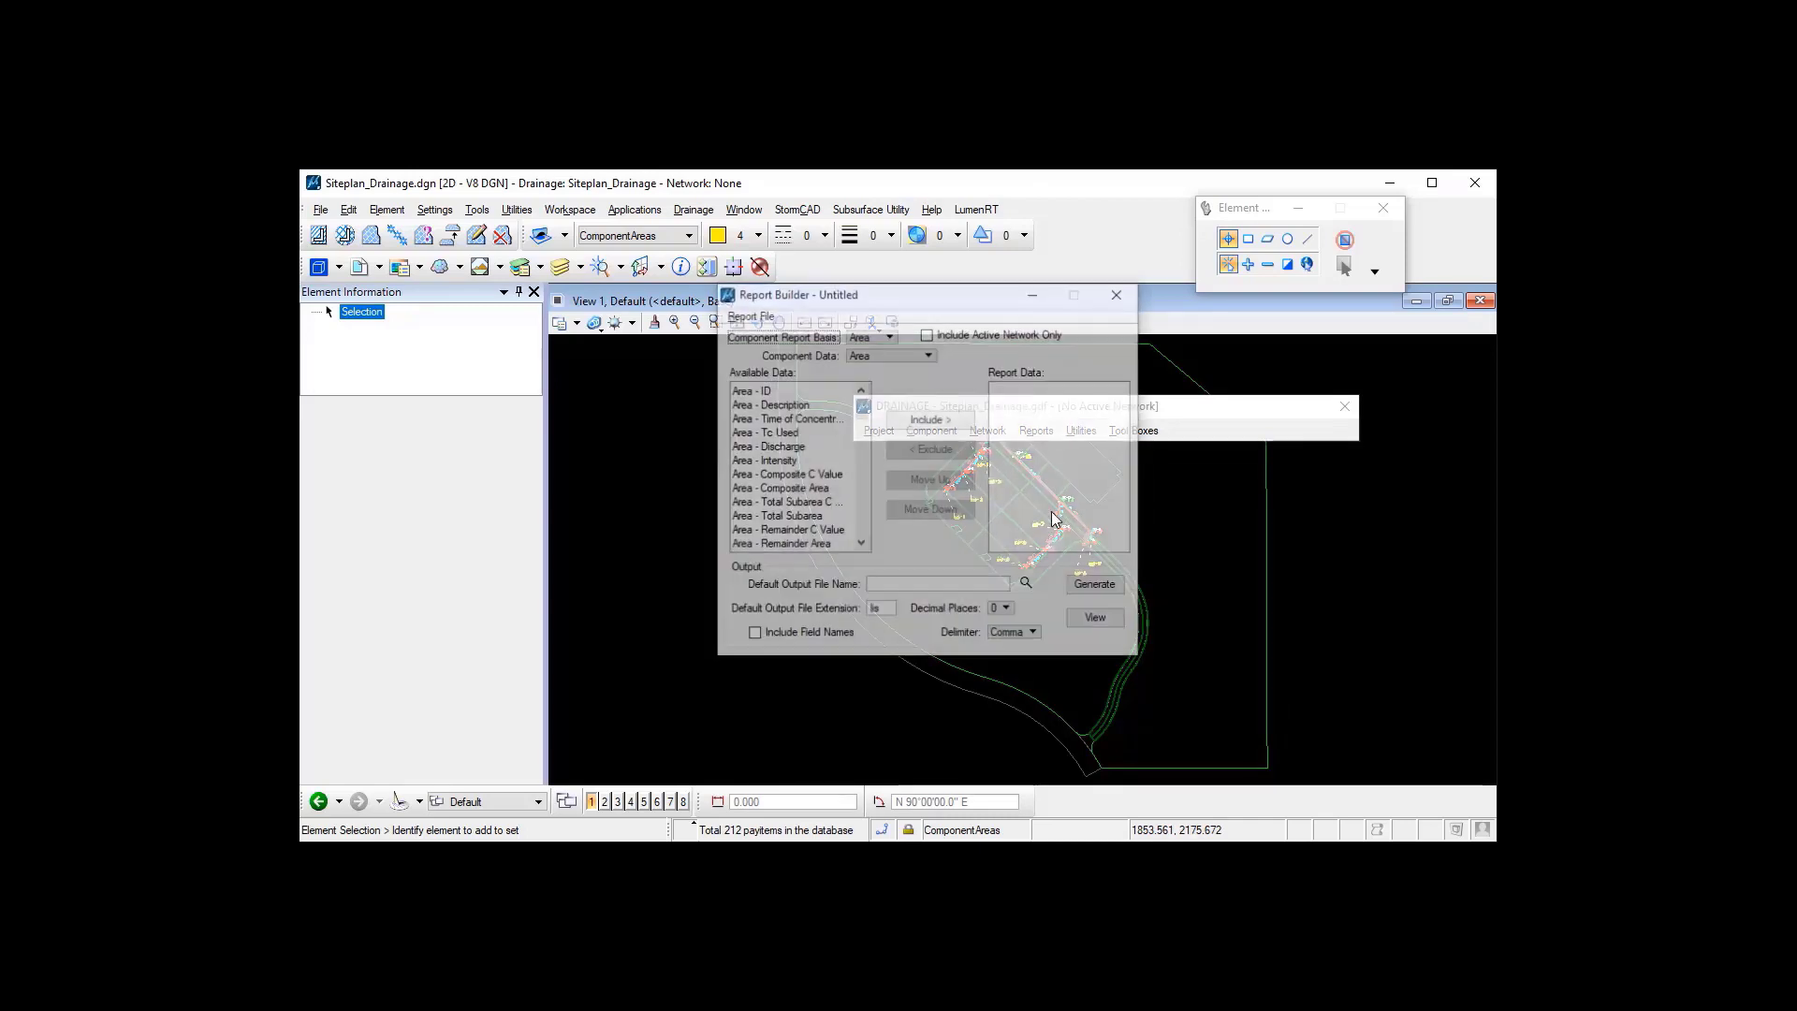
click(870, 335)
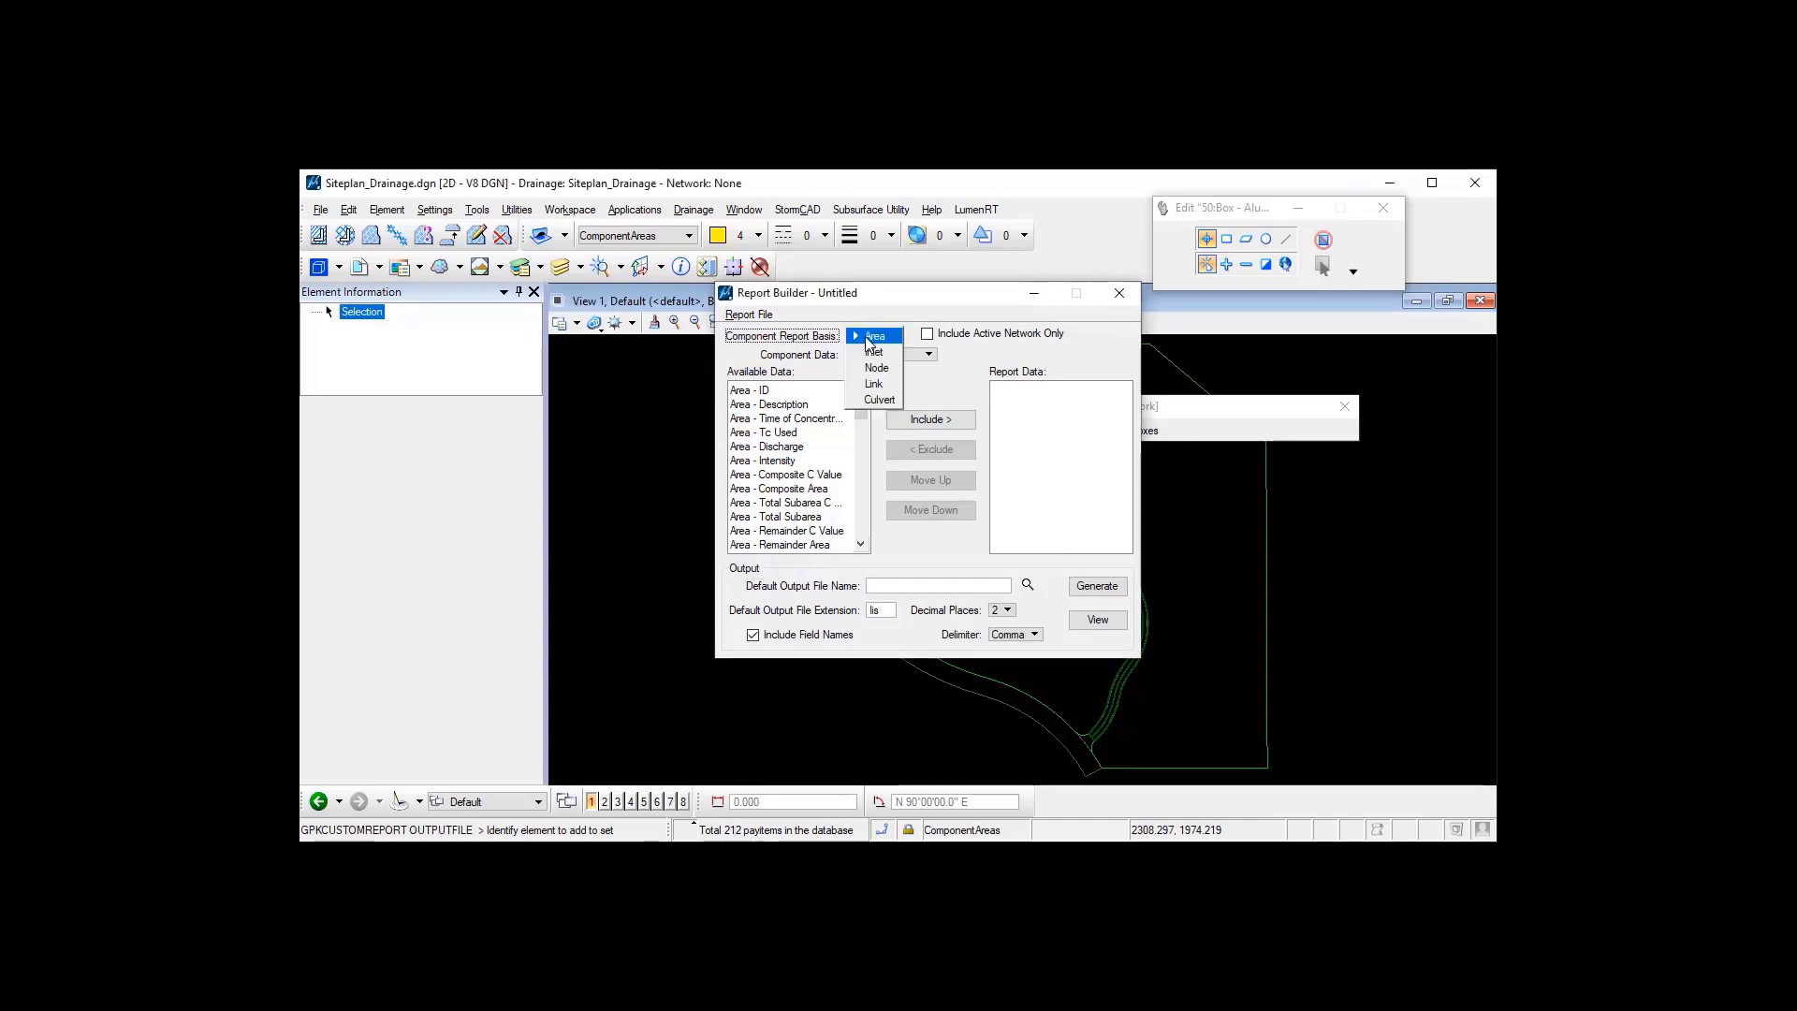
click(880, 369)
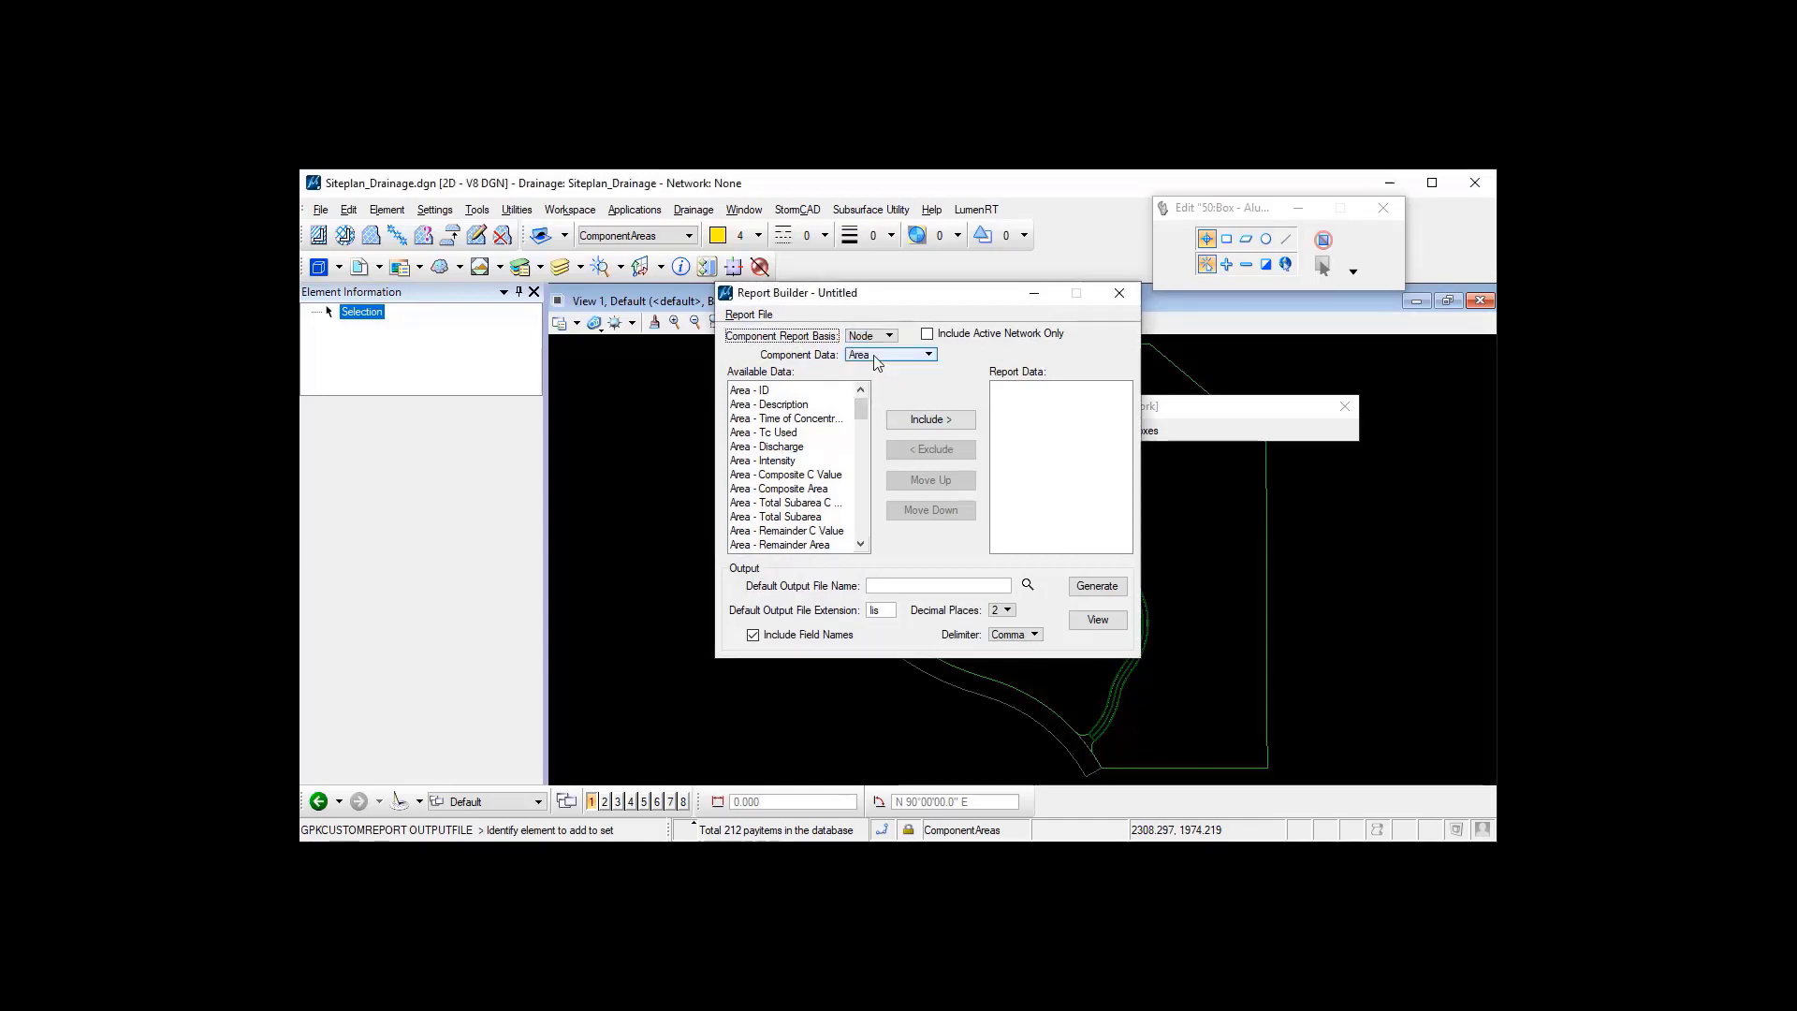
click(885, 355)
click(886, 389)
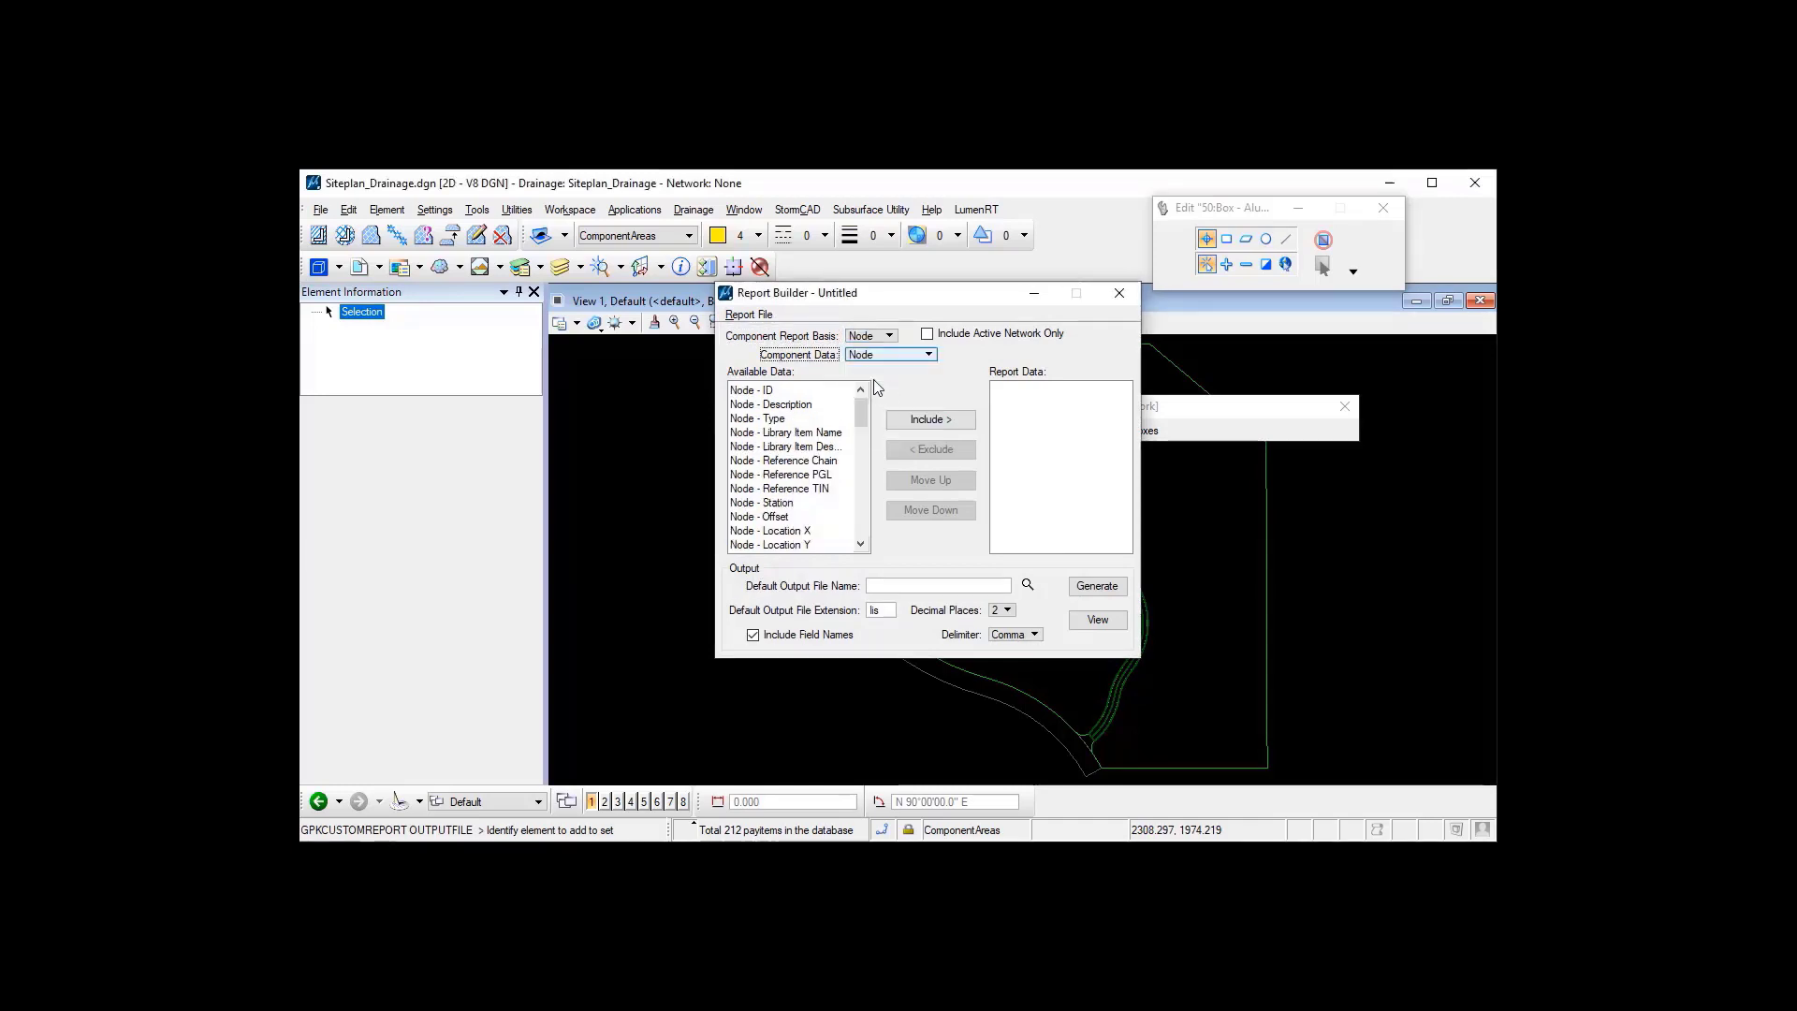
- Include the node Library Item Name and node Rotation fields in the report data
click(809, 432)
click(926, 419)
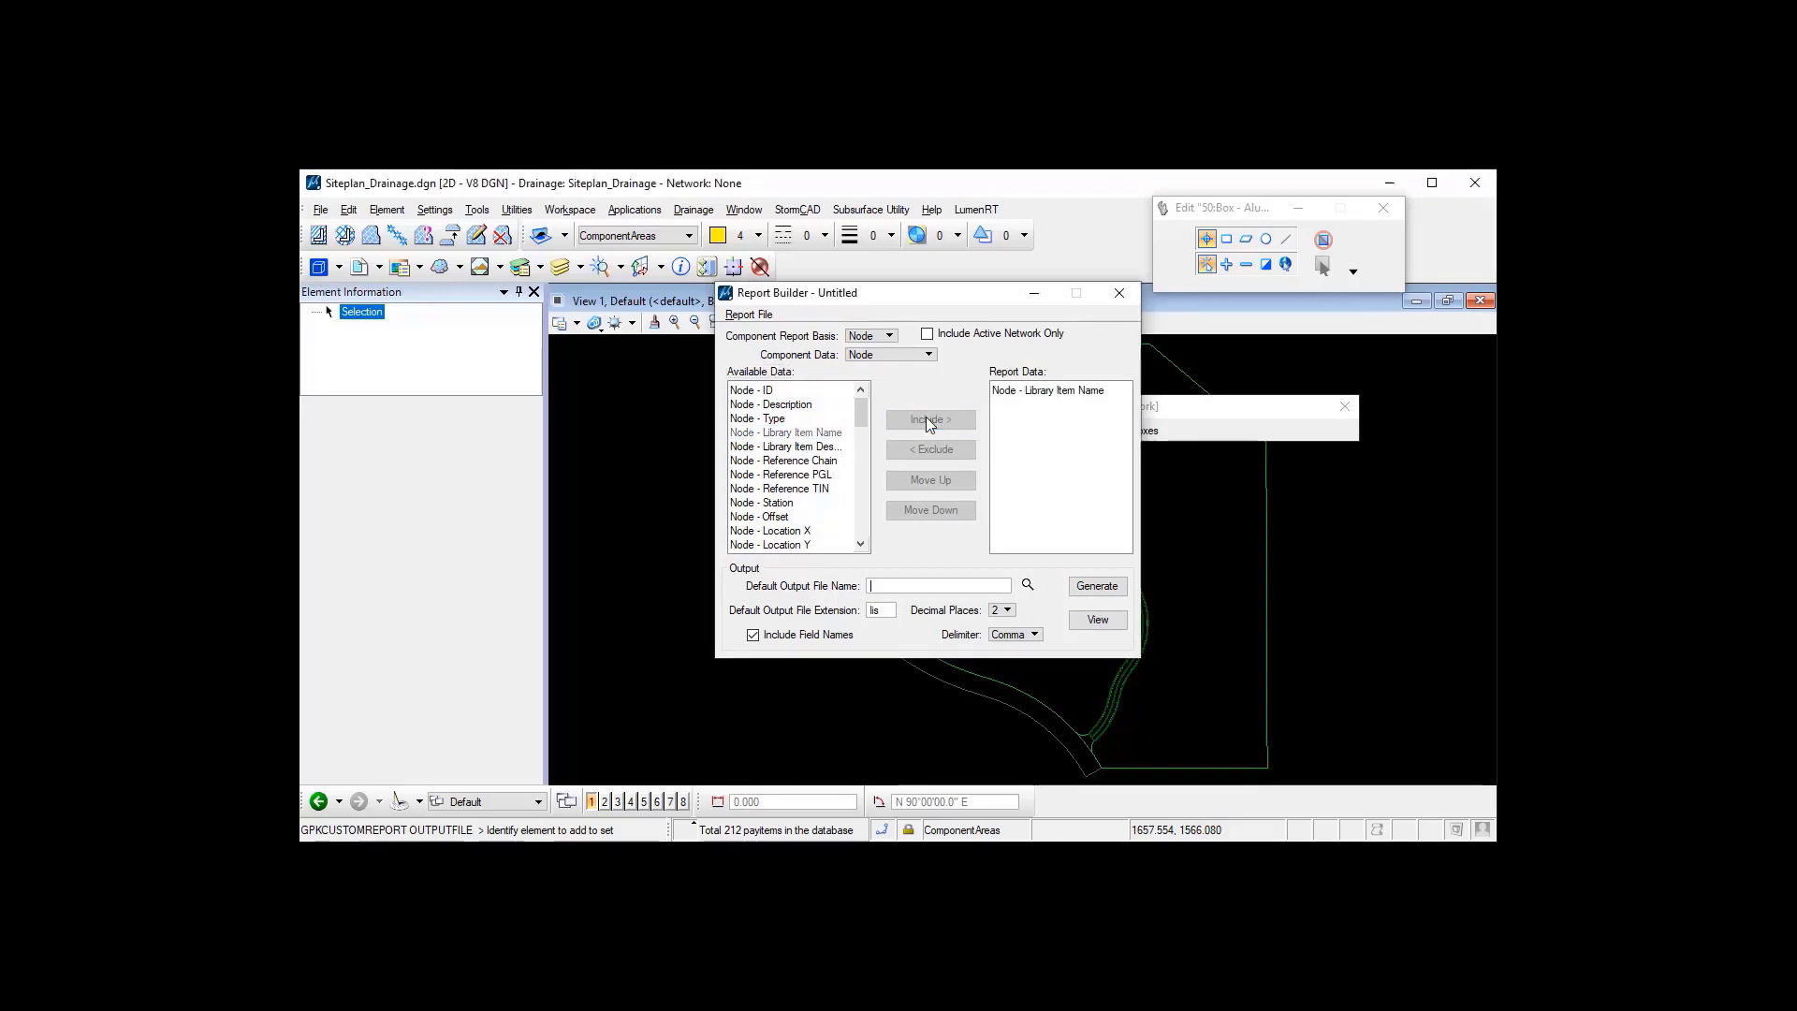
click(860, 544)
click(860, 544)
click(860, 544)
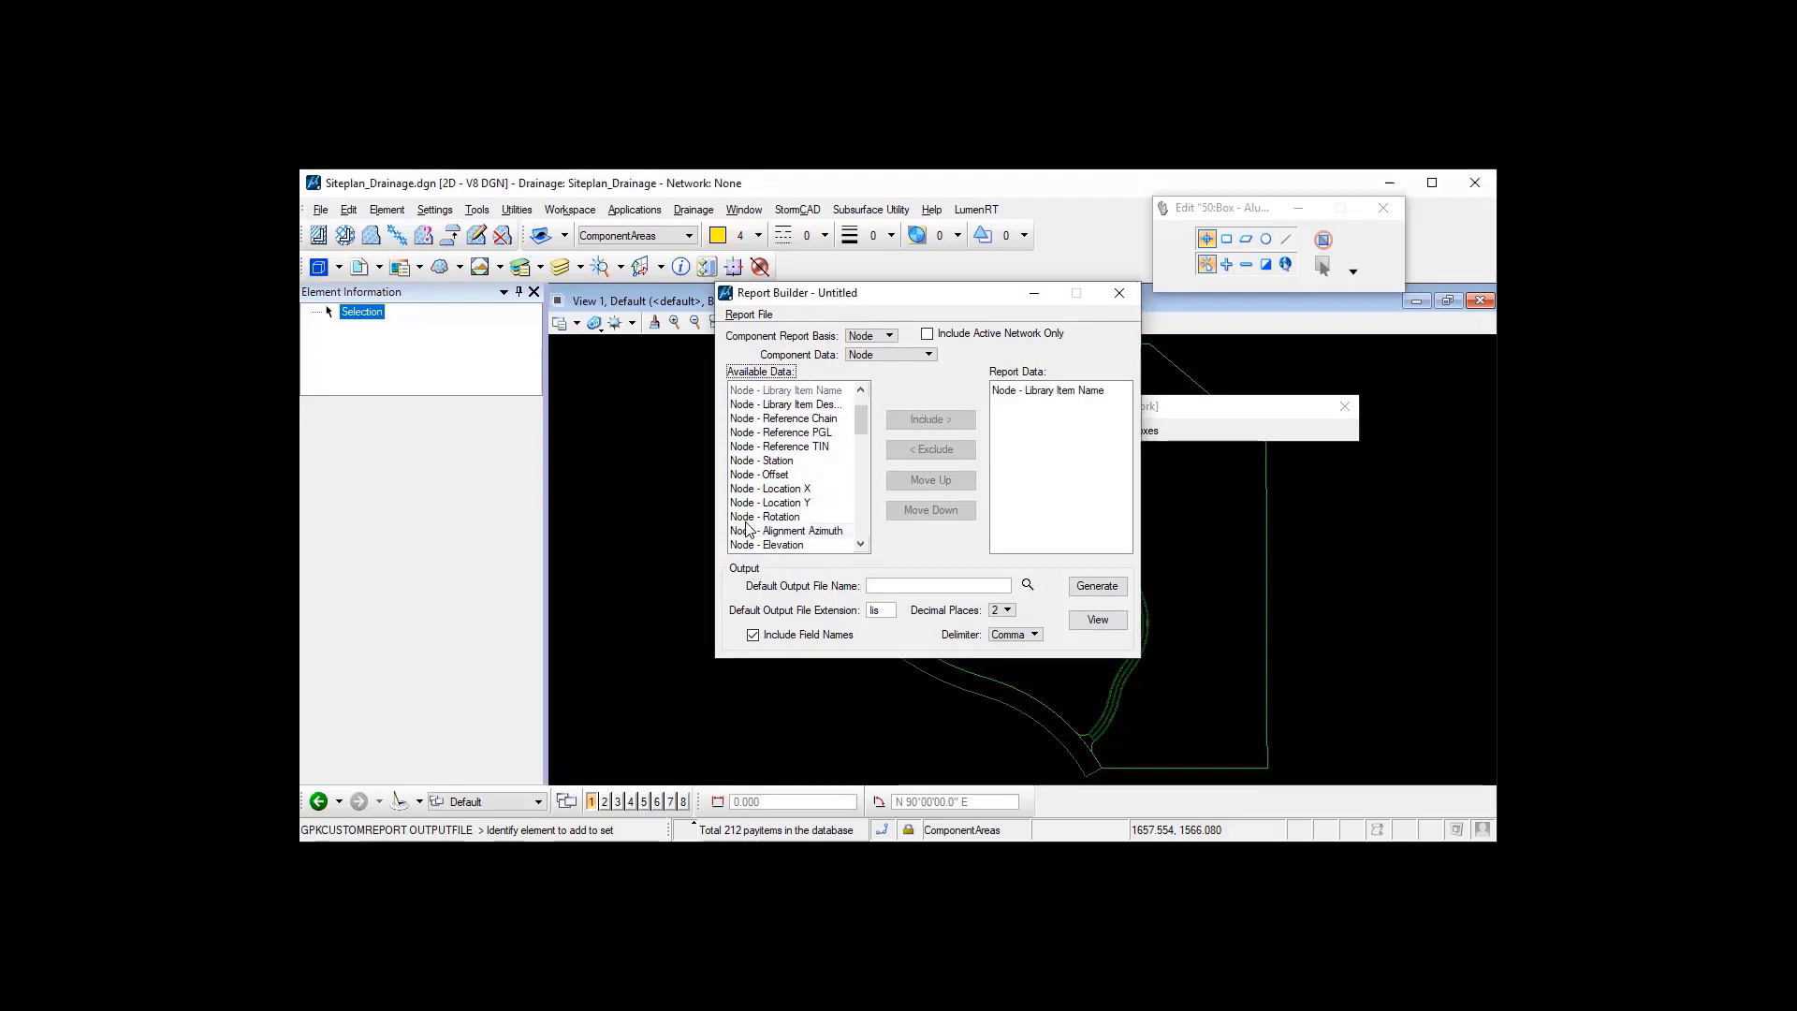
click(765, 517)
click(945, 422)
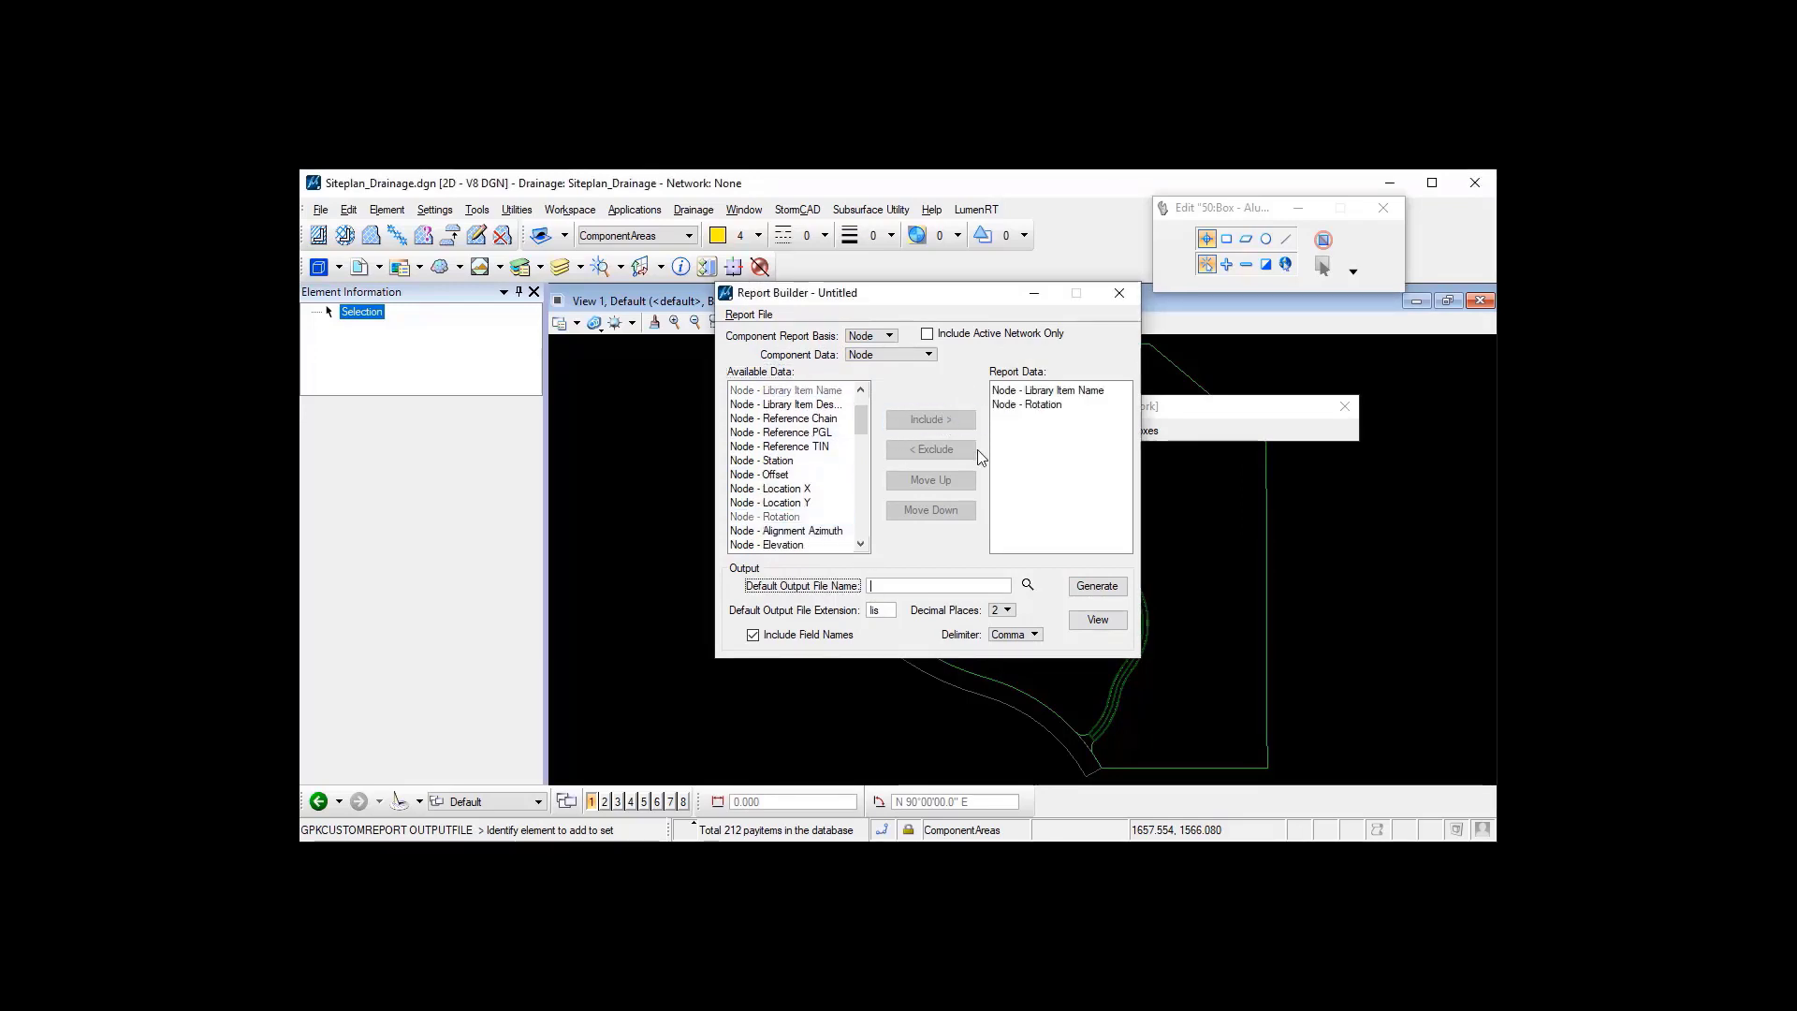
- Set the report output extension to csv with 4 decimal places, then generate and view the node report
click(878, 613)
drag(877, 613, 863, 613)
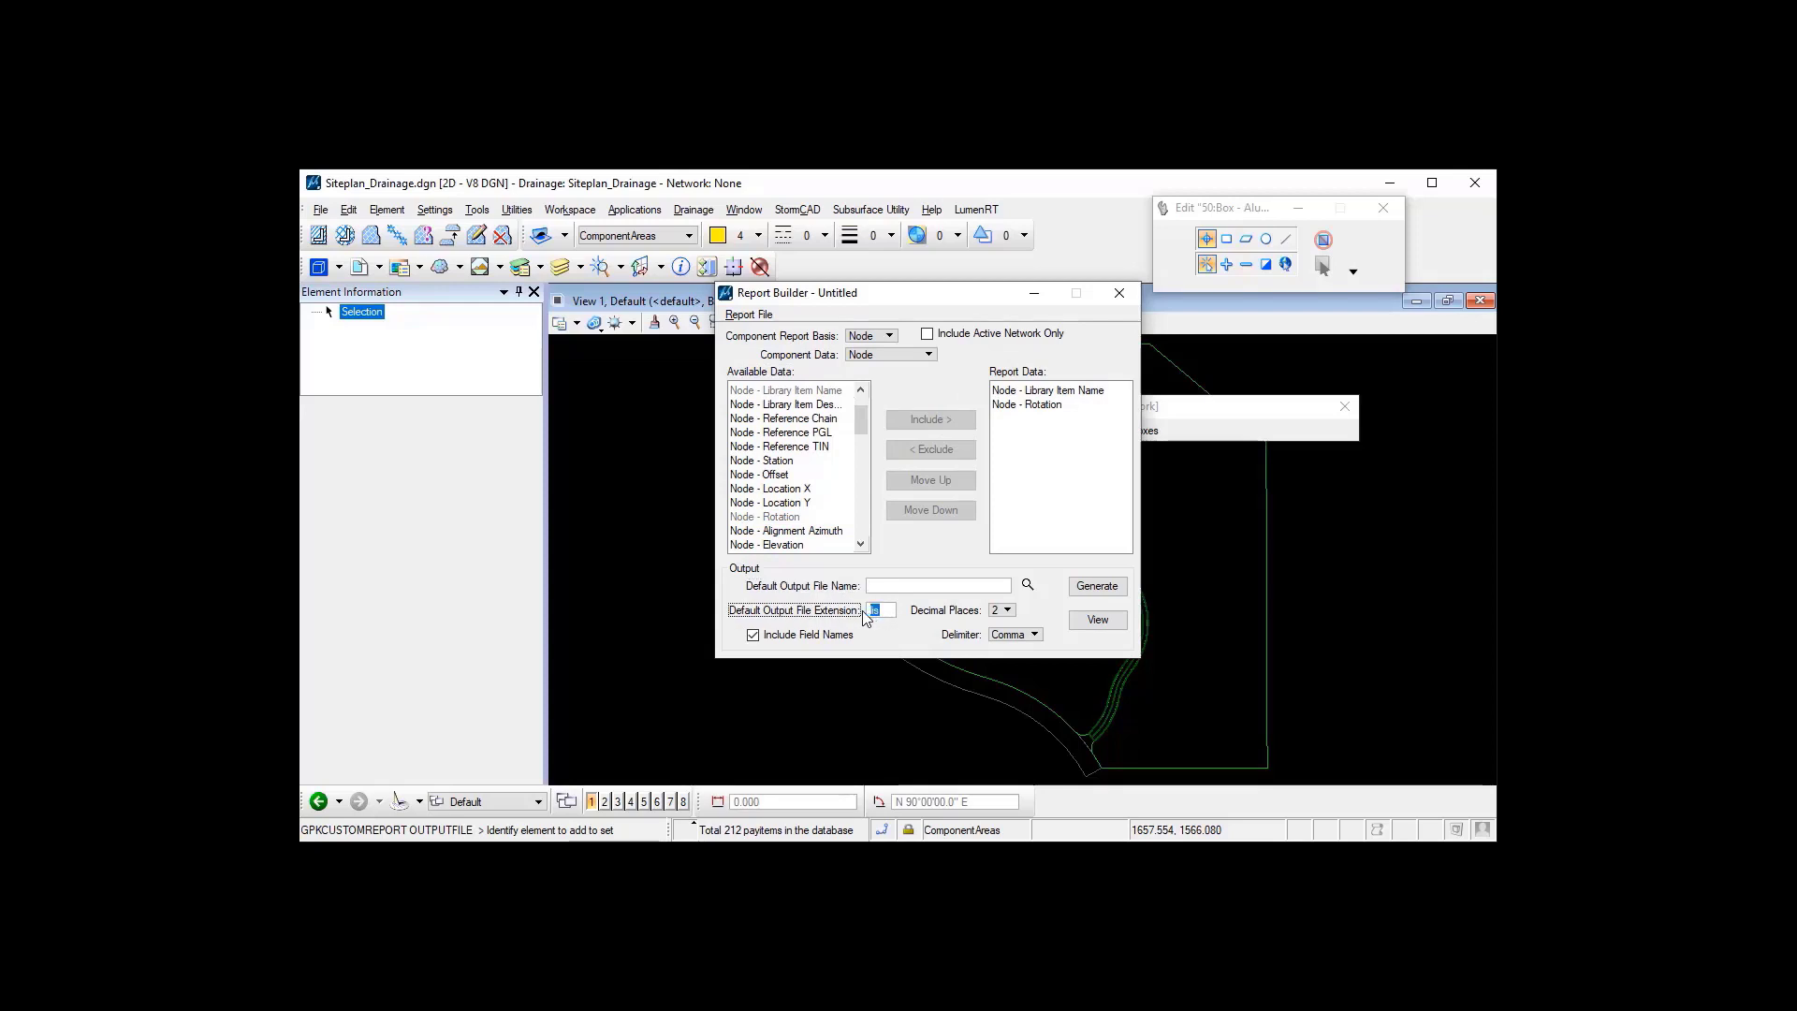
text(csv)
click(1001, 609)
click(1011, 642)
click(1097, 586)
click(896, 477)
click(1102, 620)
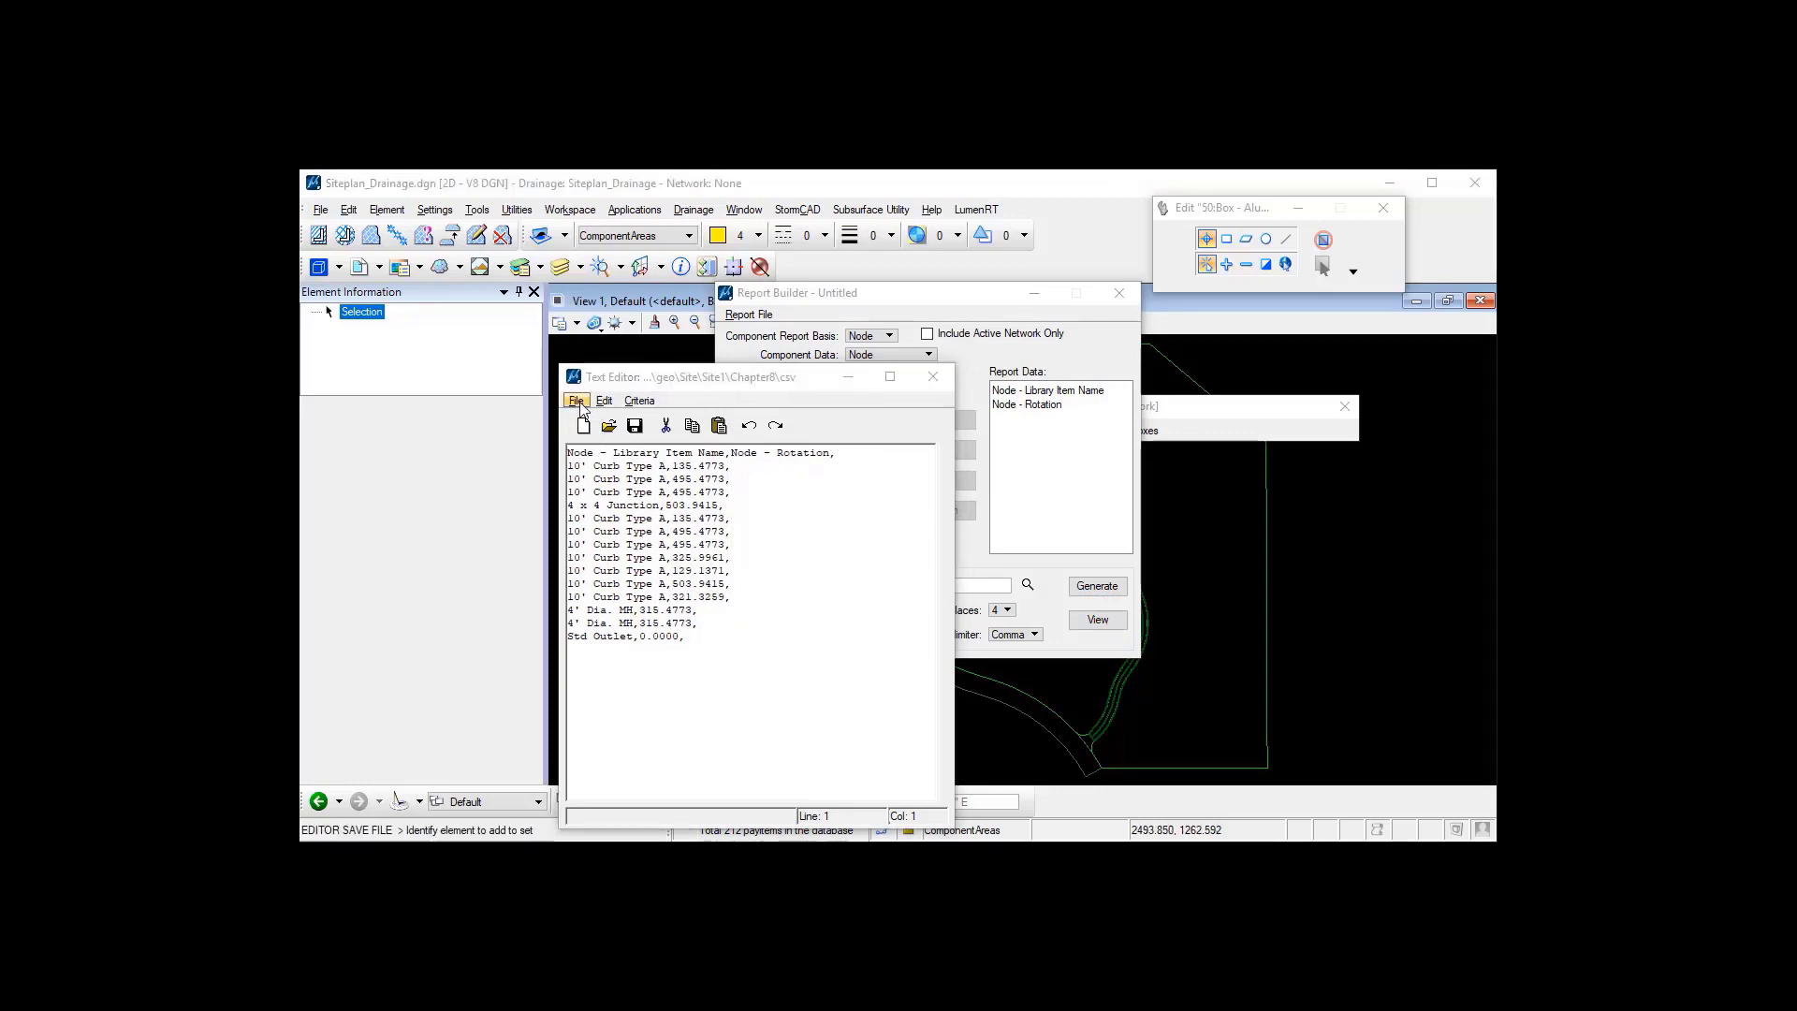
- Save the node report as Nodes.csv in the Chapter8 folder and close the text editor and Report Builder
click(576, 401)
click(596, 471)
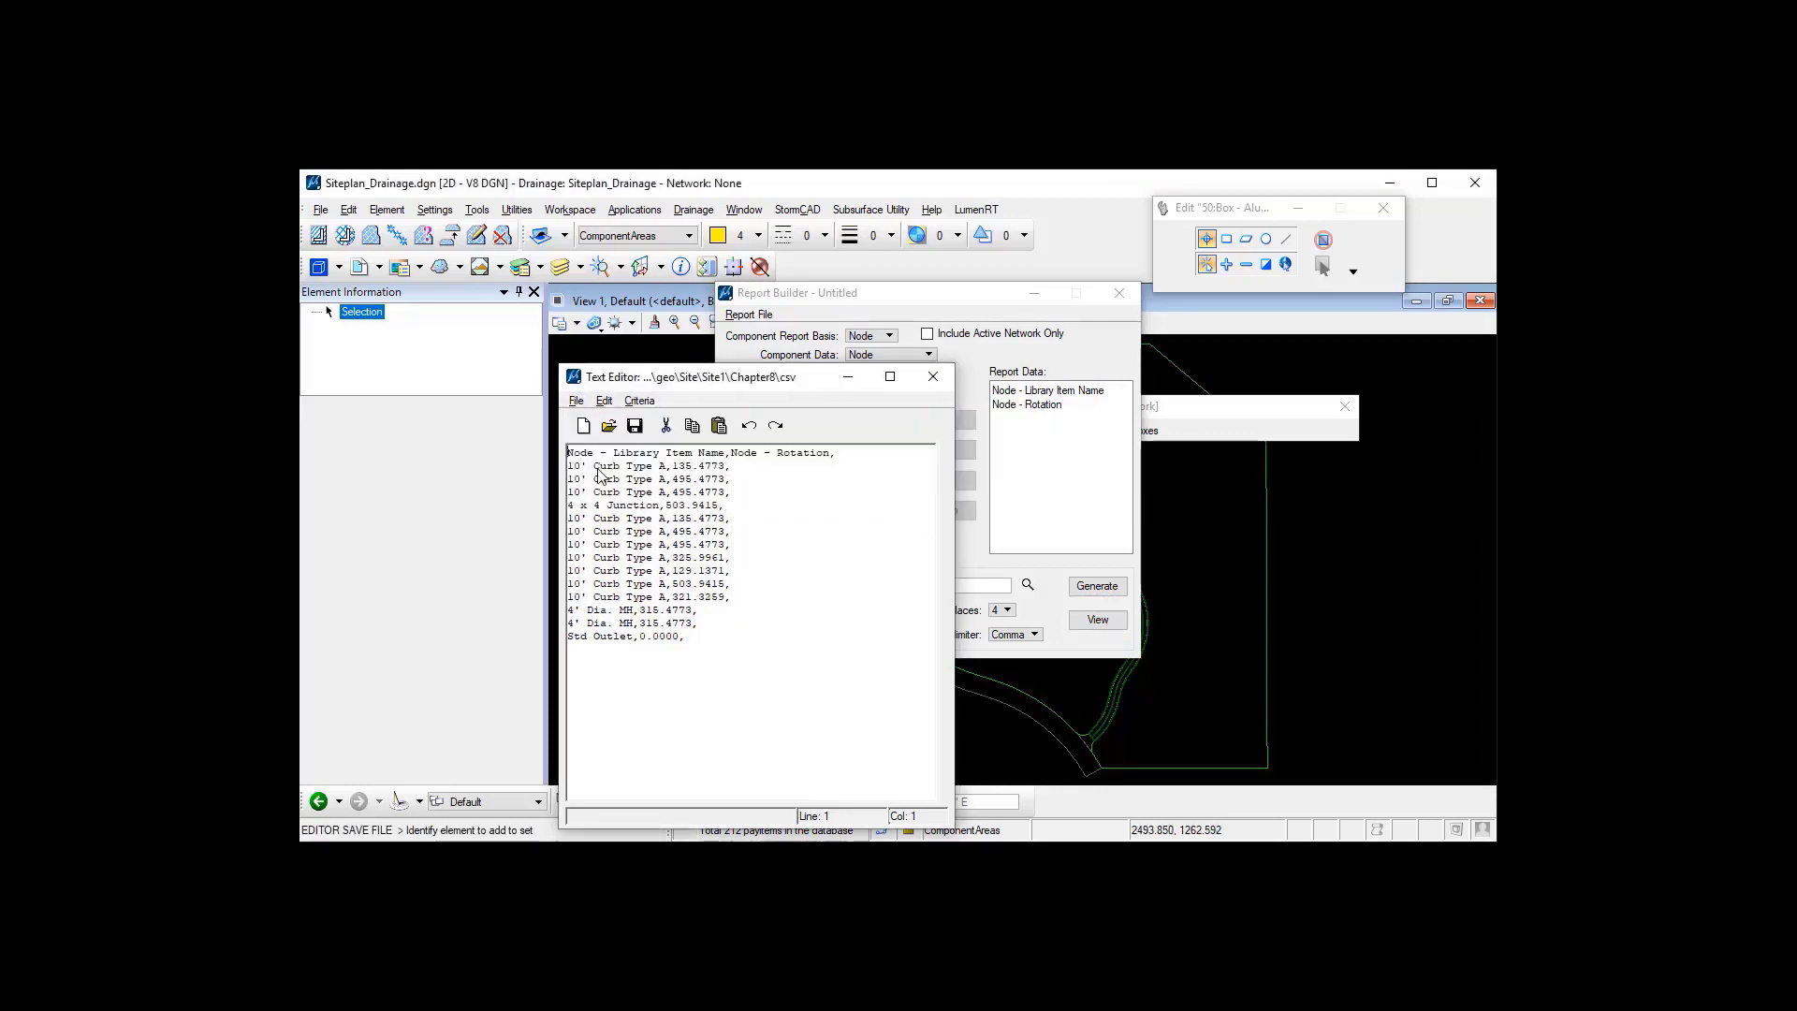
text(Nodes.cs)
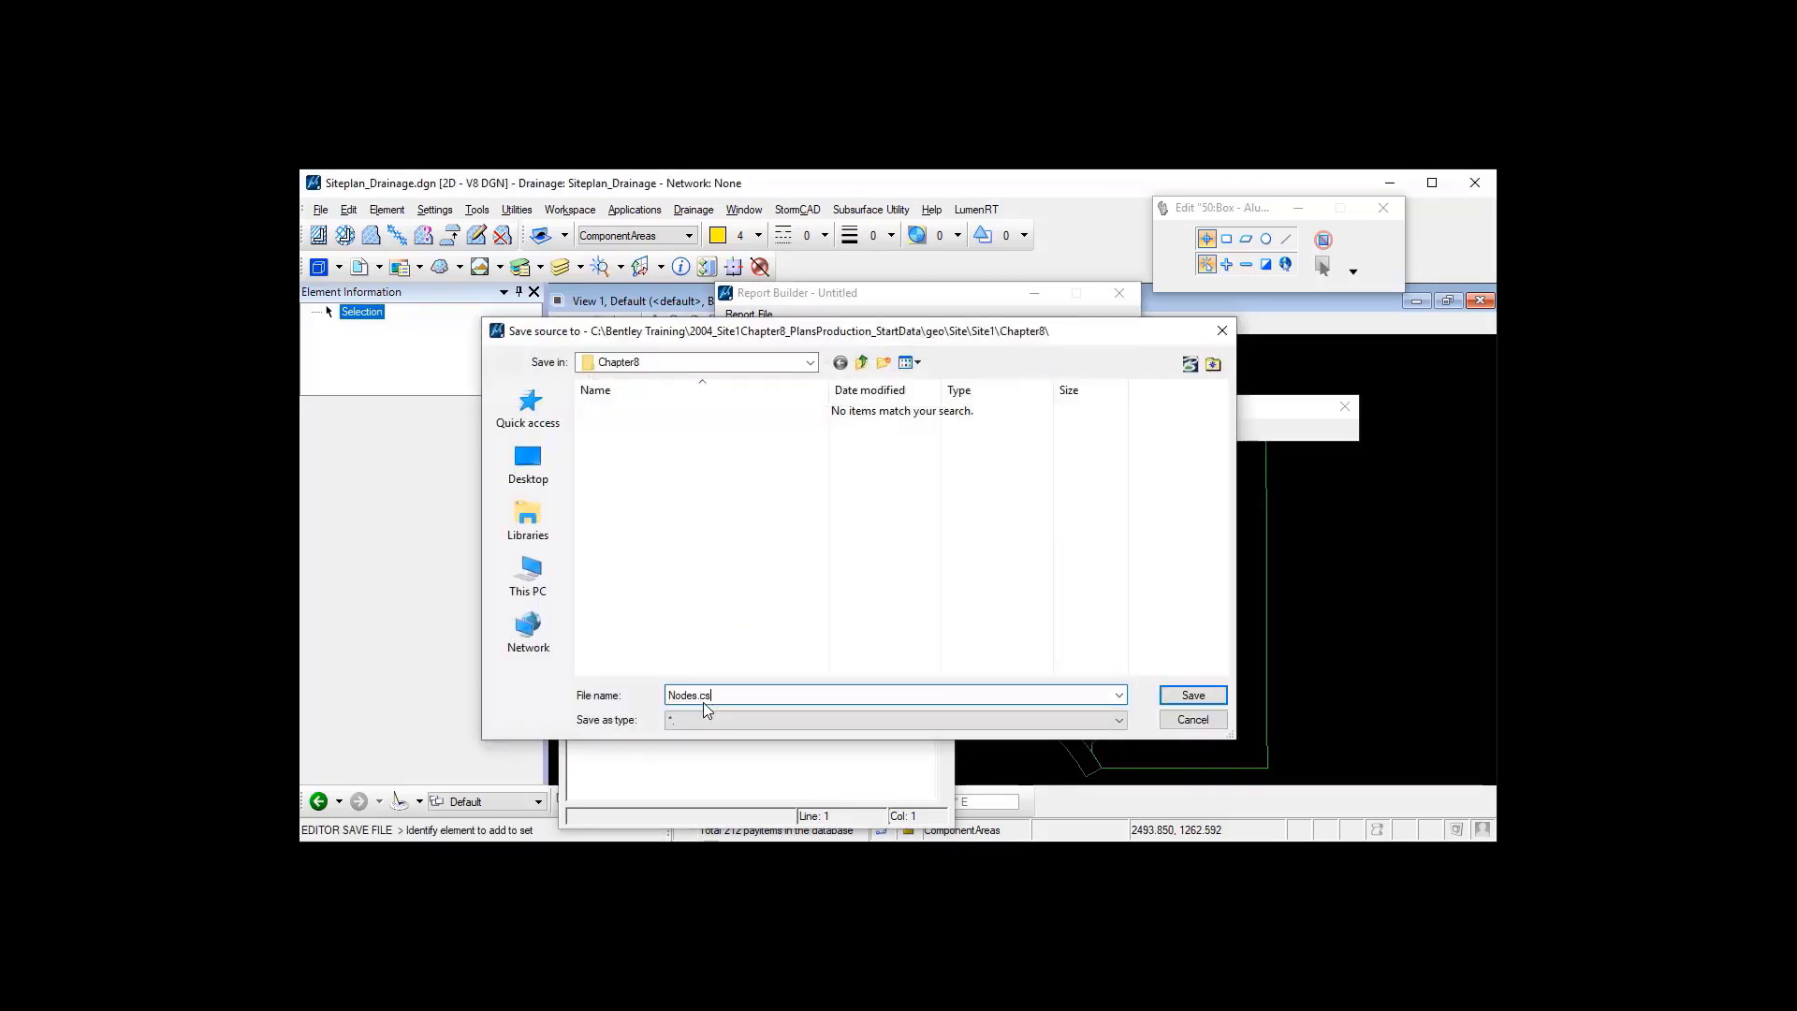
text(v)
click(1179, 694)
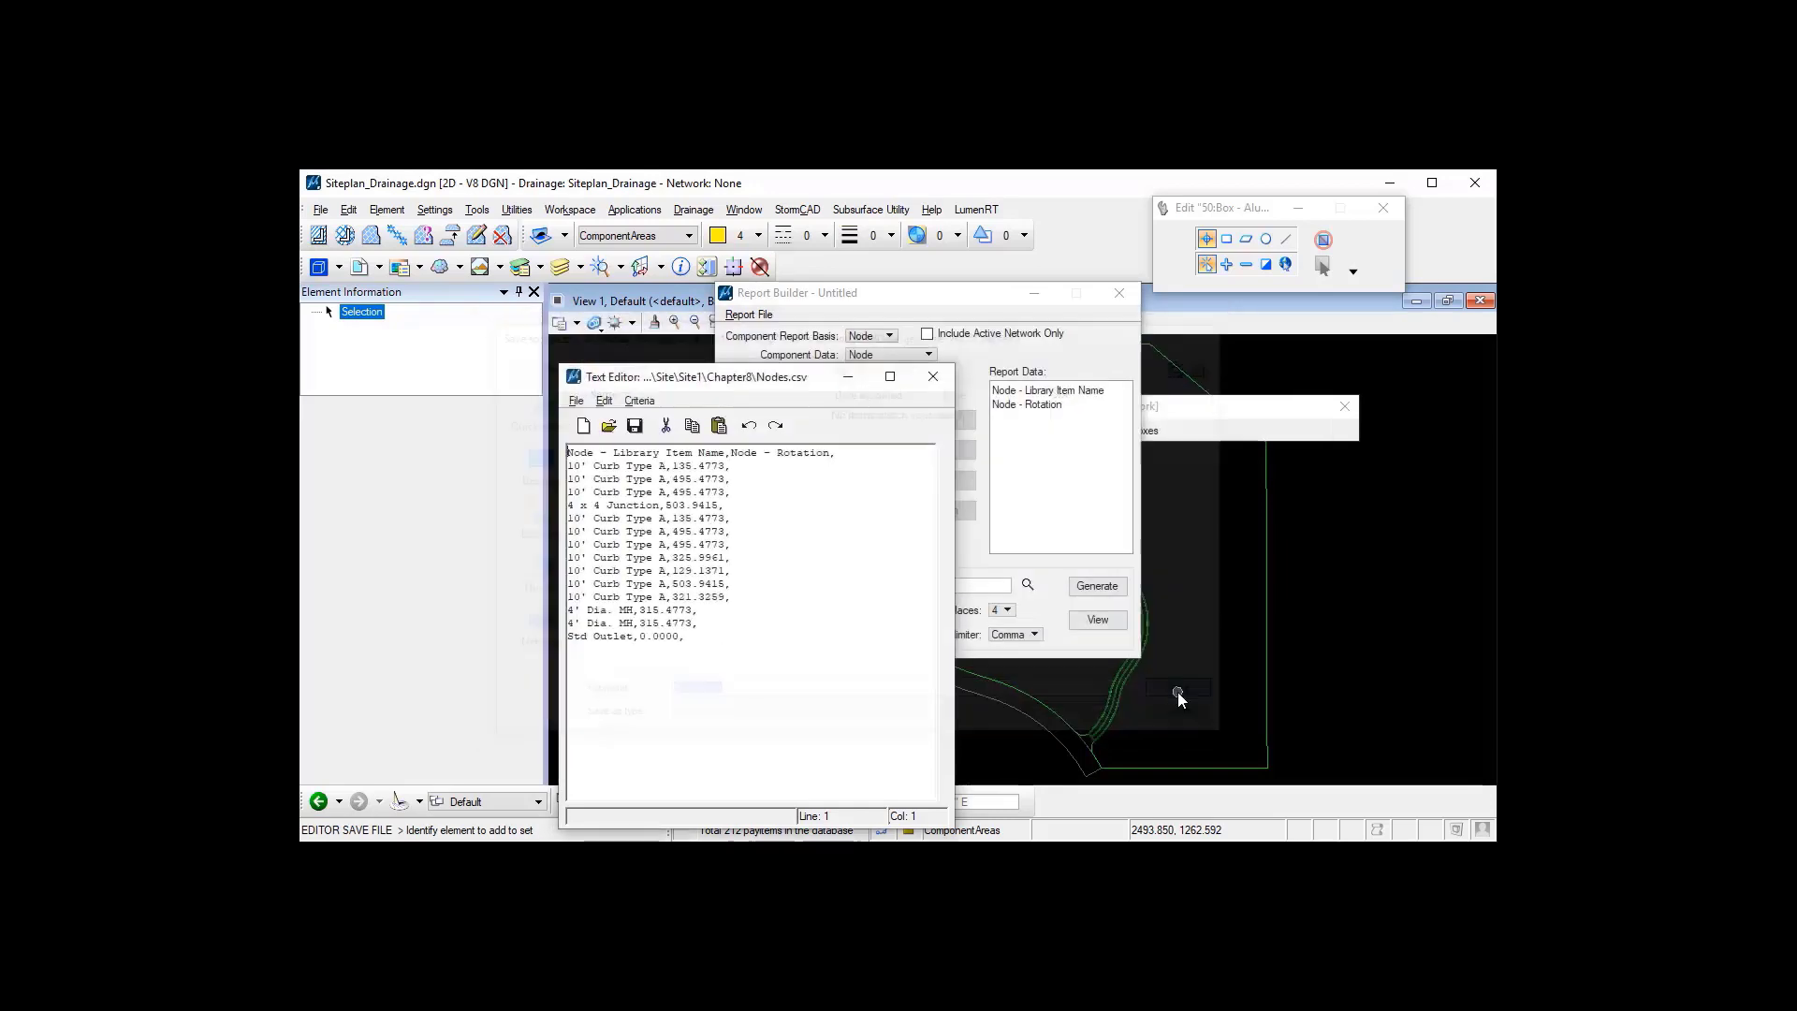
click(934, 377)
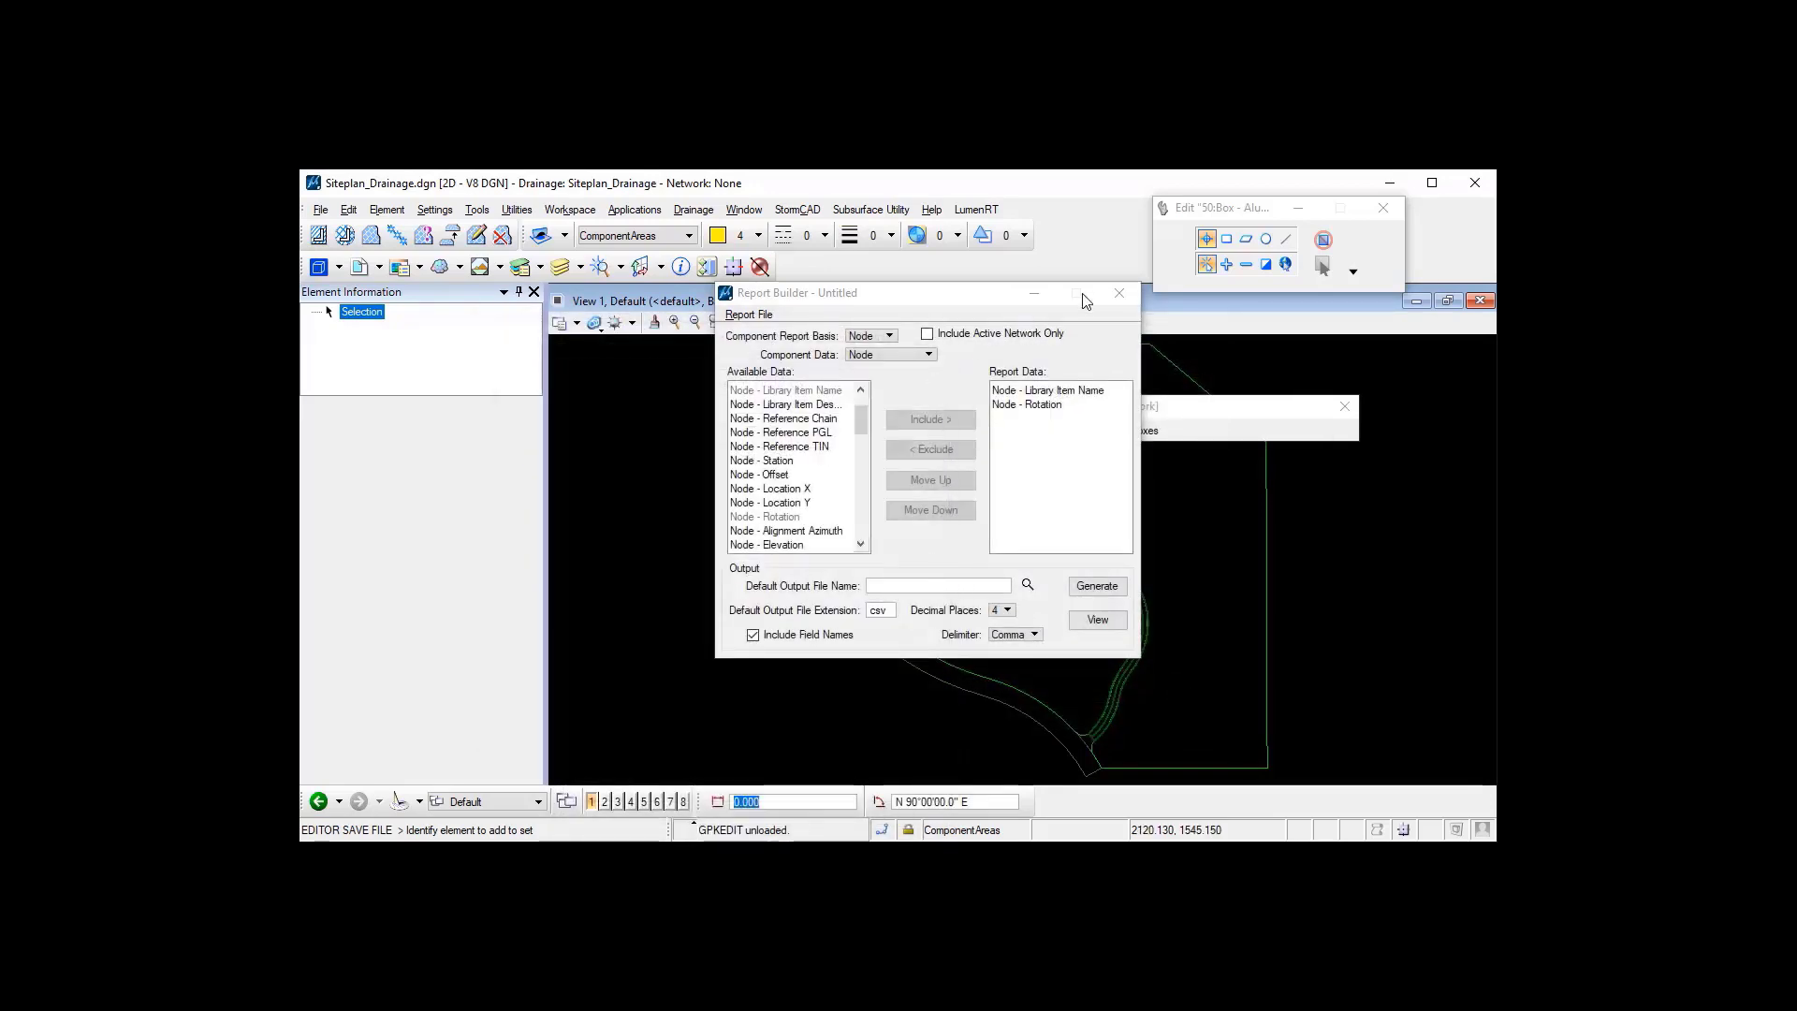
click(1119, 293)
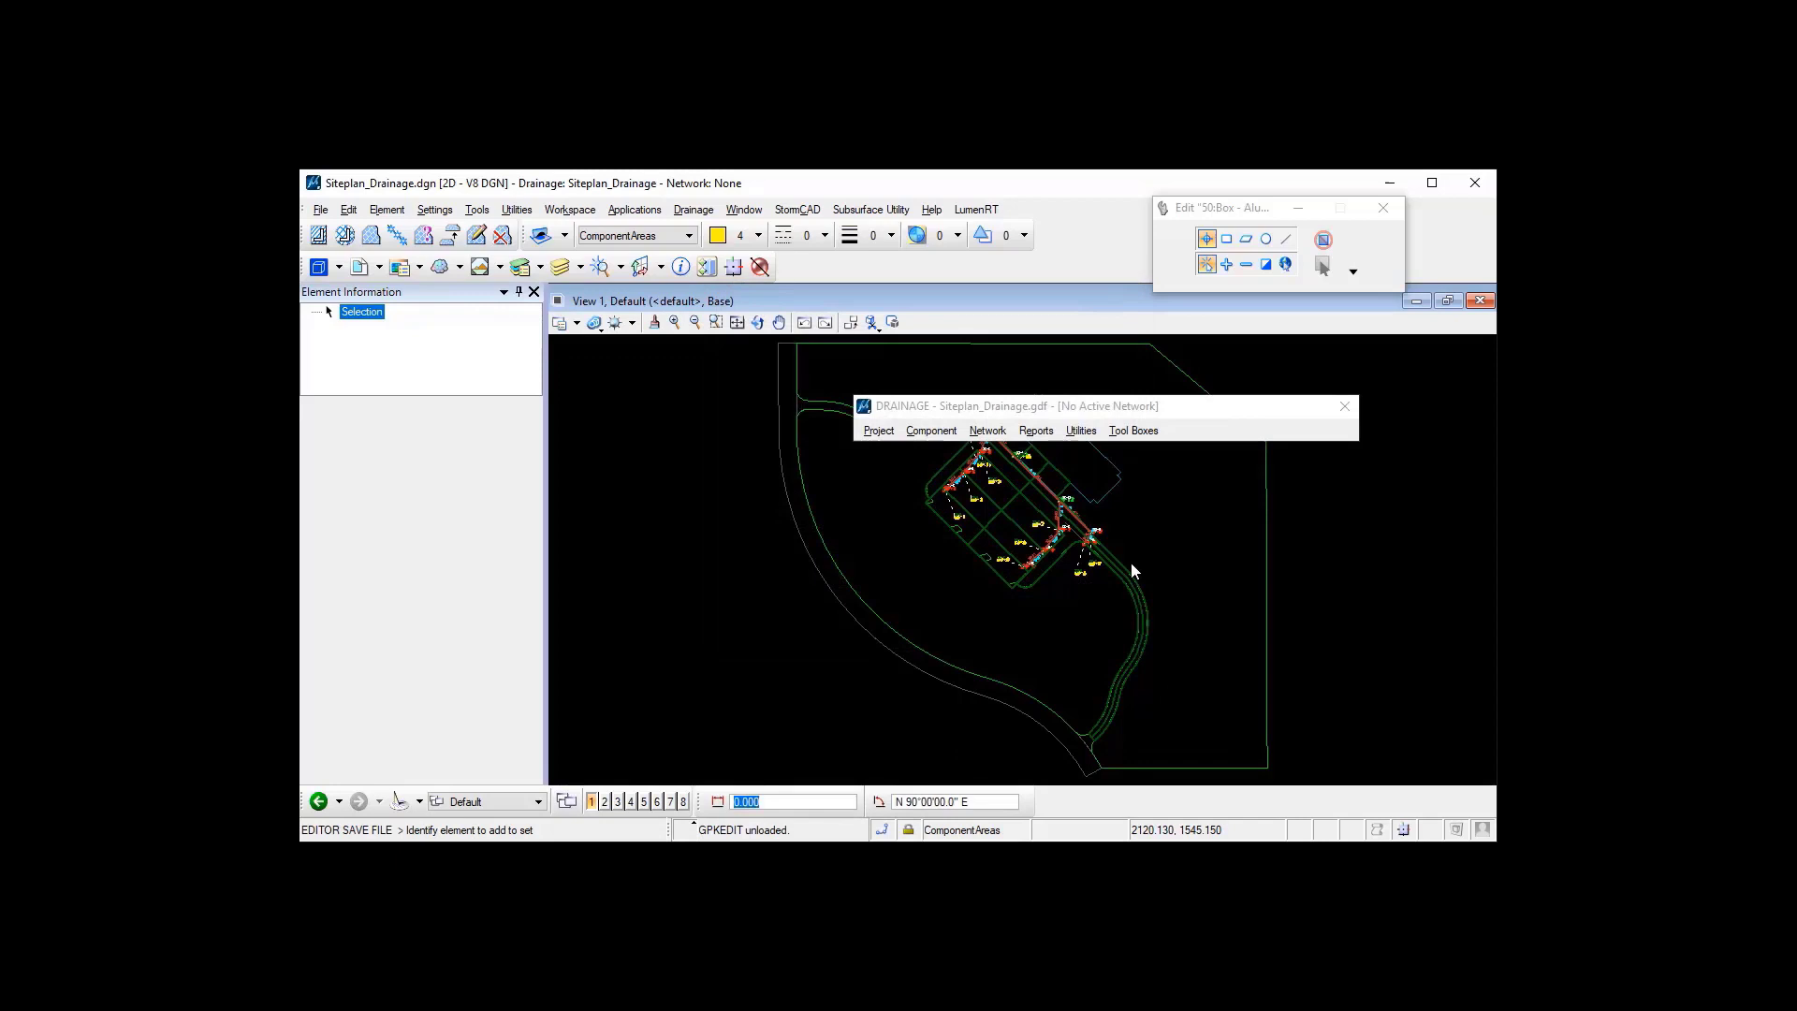
- Exit GEOPAK Drainage without saving the drainage project
click(880, 430)
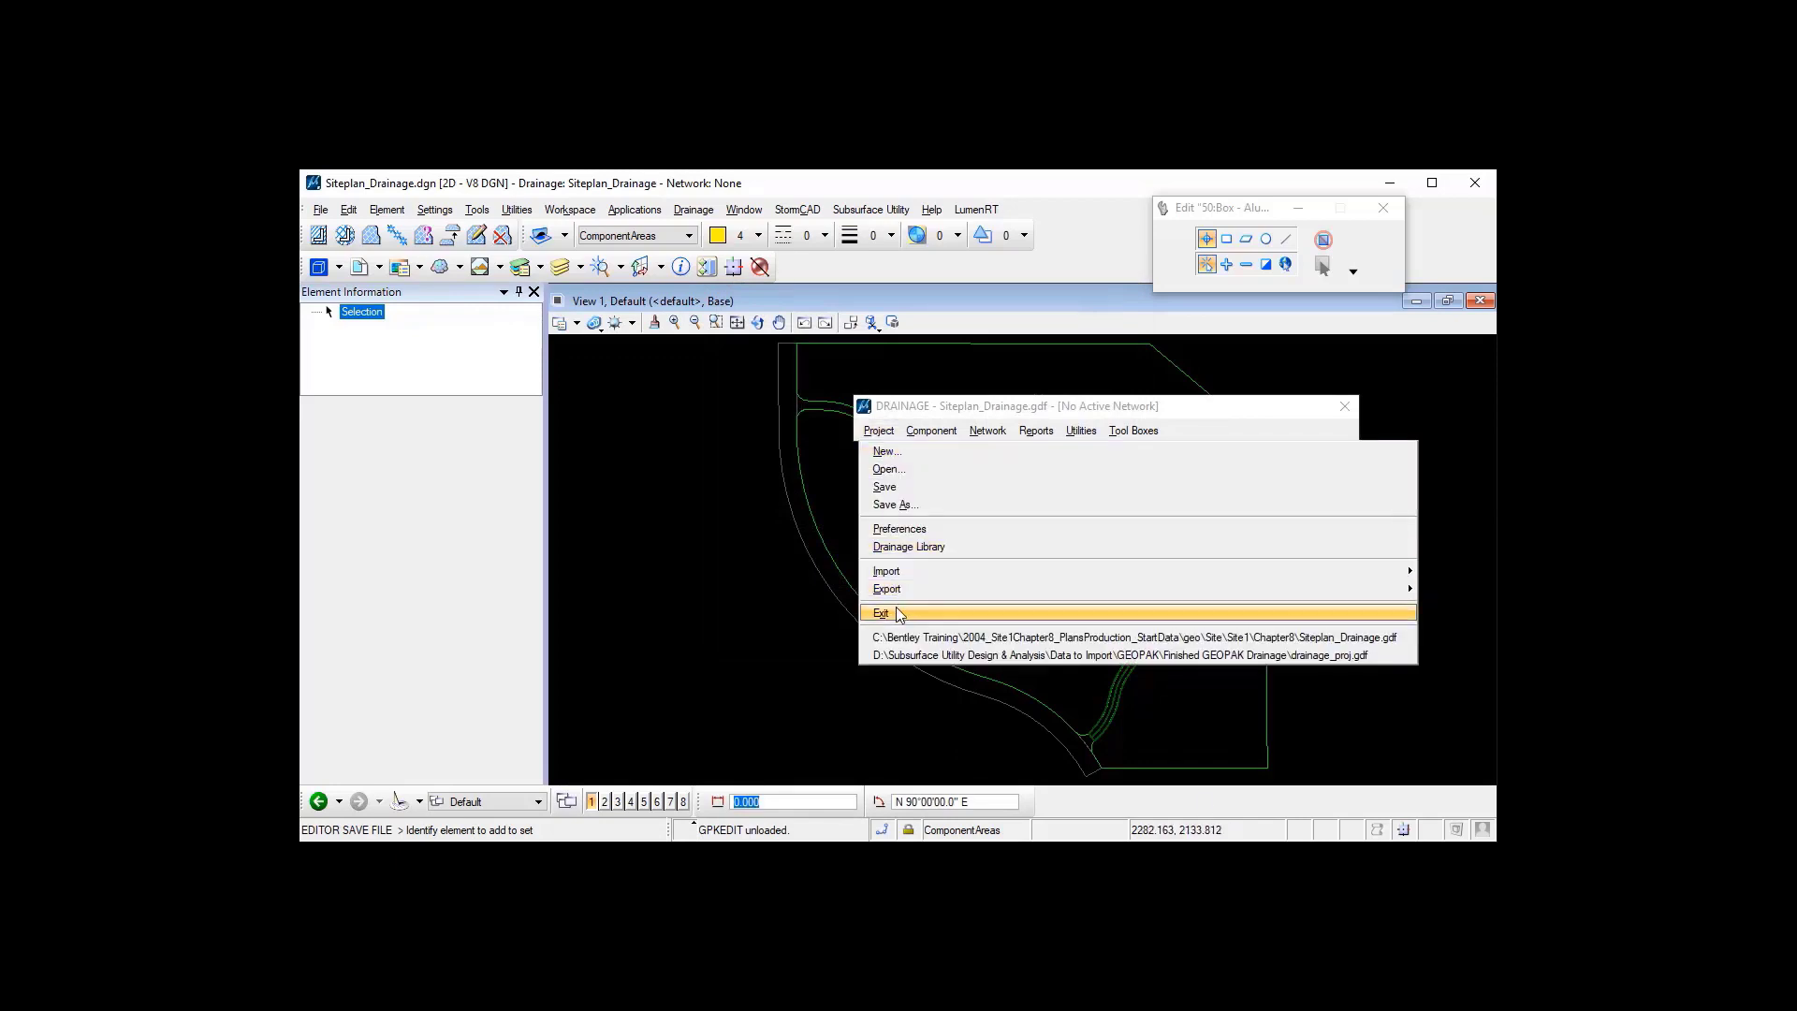
click(895, 613)
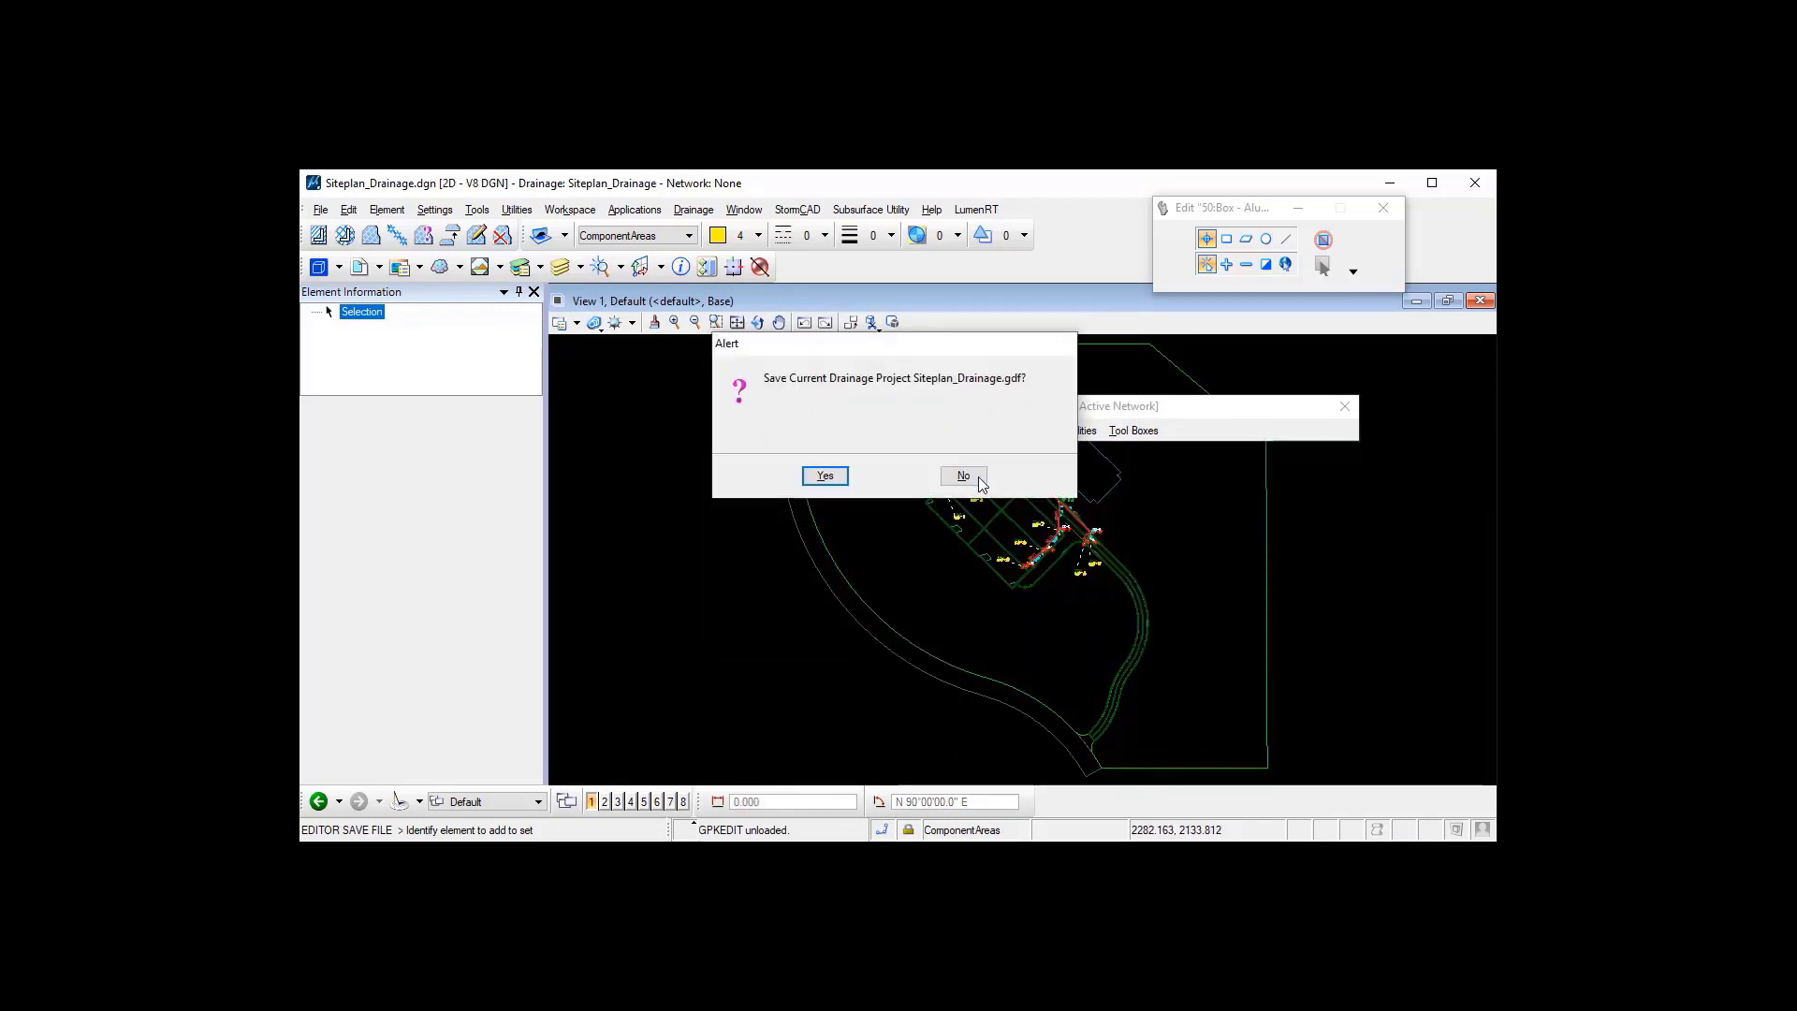
click(964, 475)
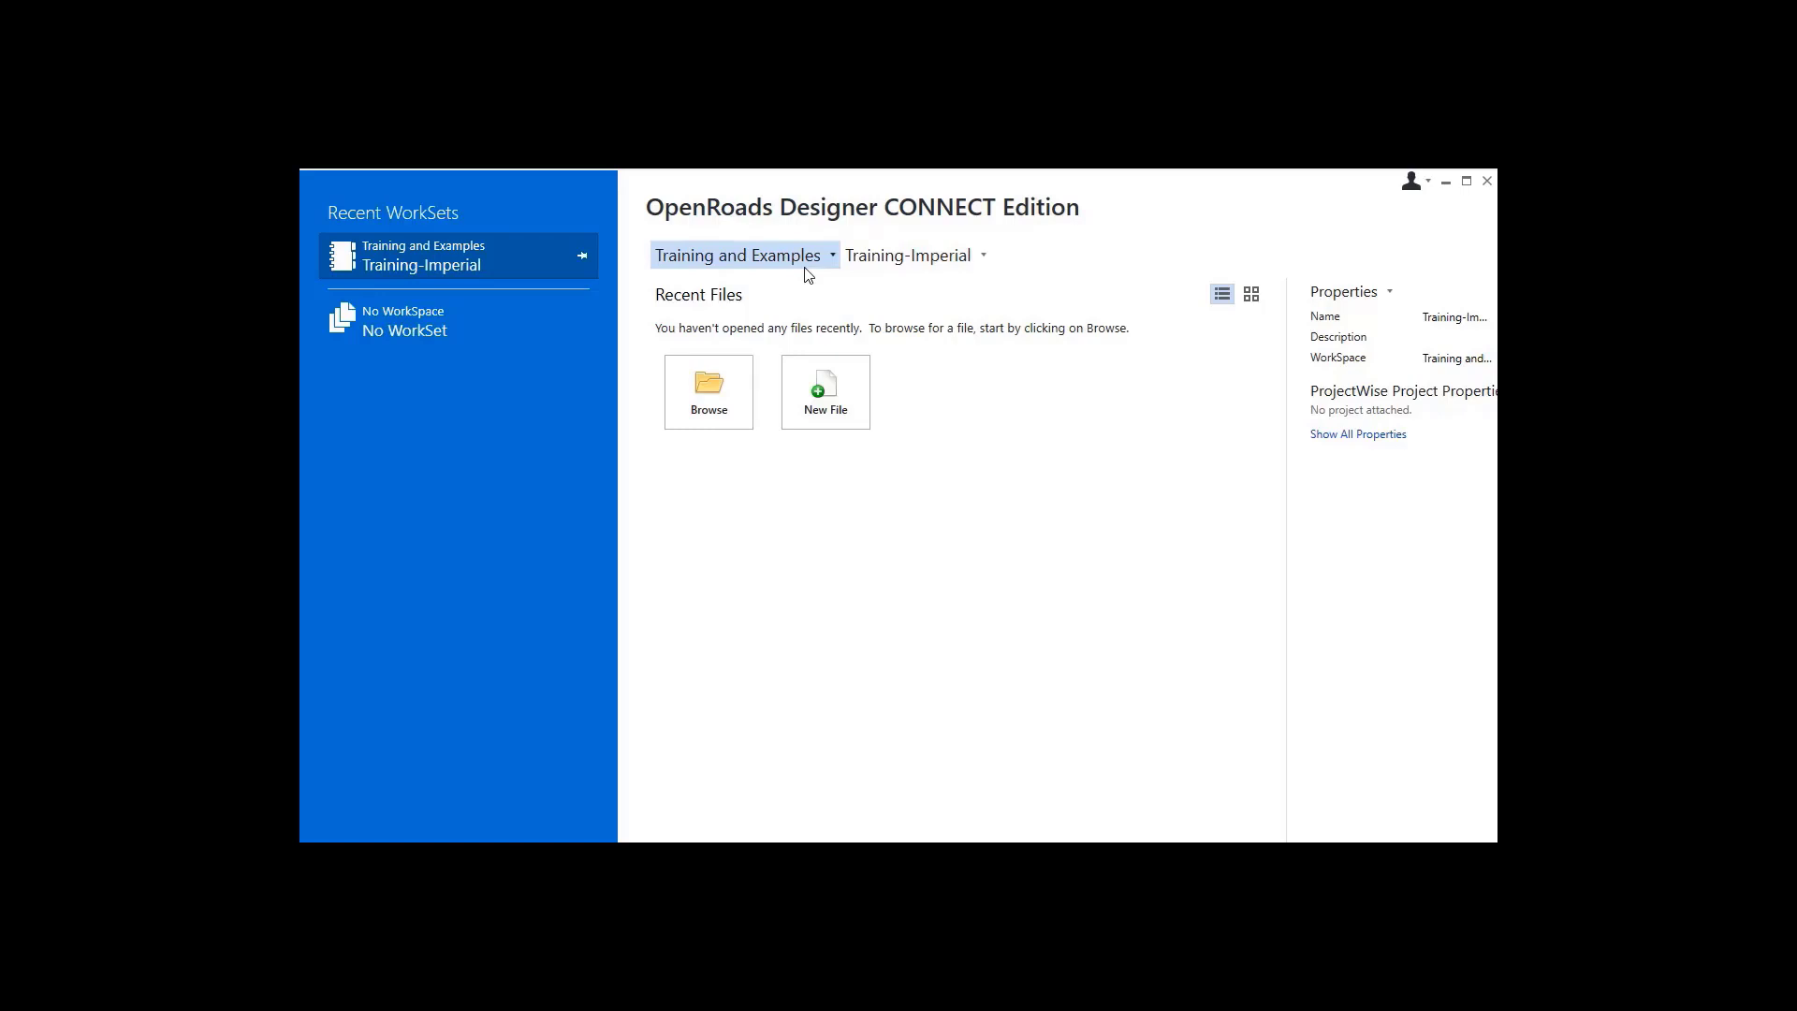
- In OpenRoads Designer, create the design file Site 1 Drainage in the Chapter8 folder from the seed Seed2D - Imperial Training.dgn
click(827, 391)
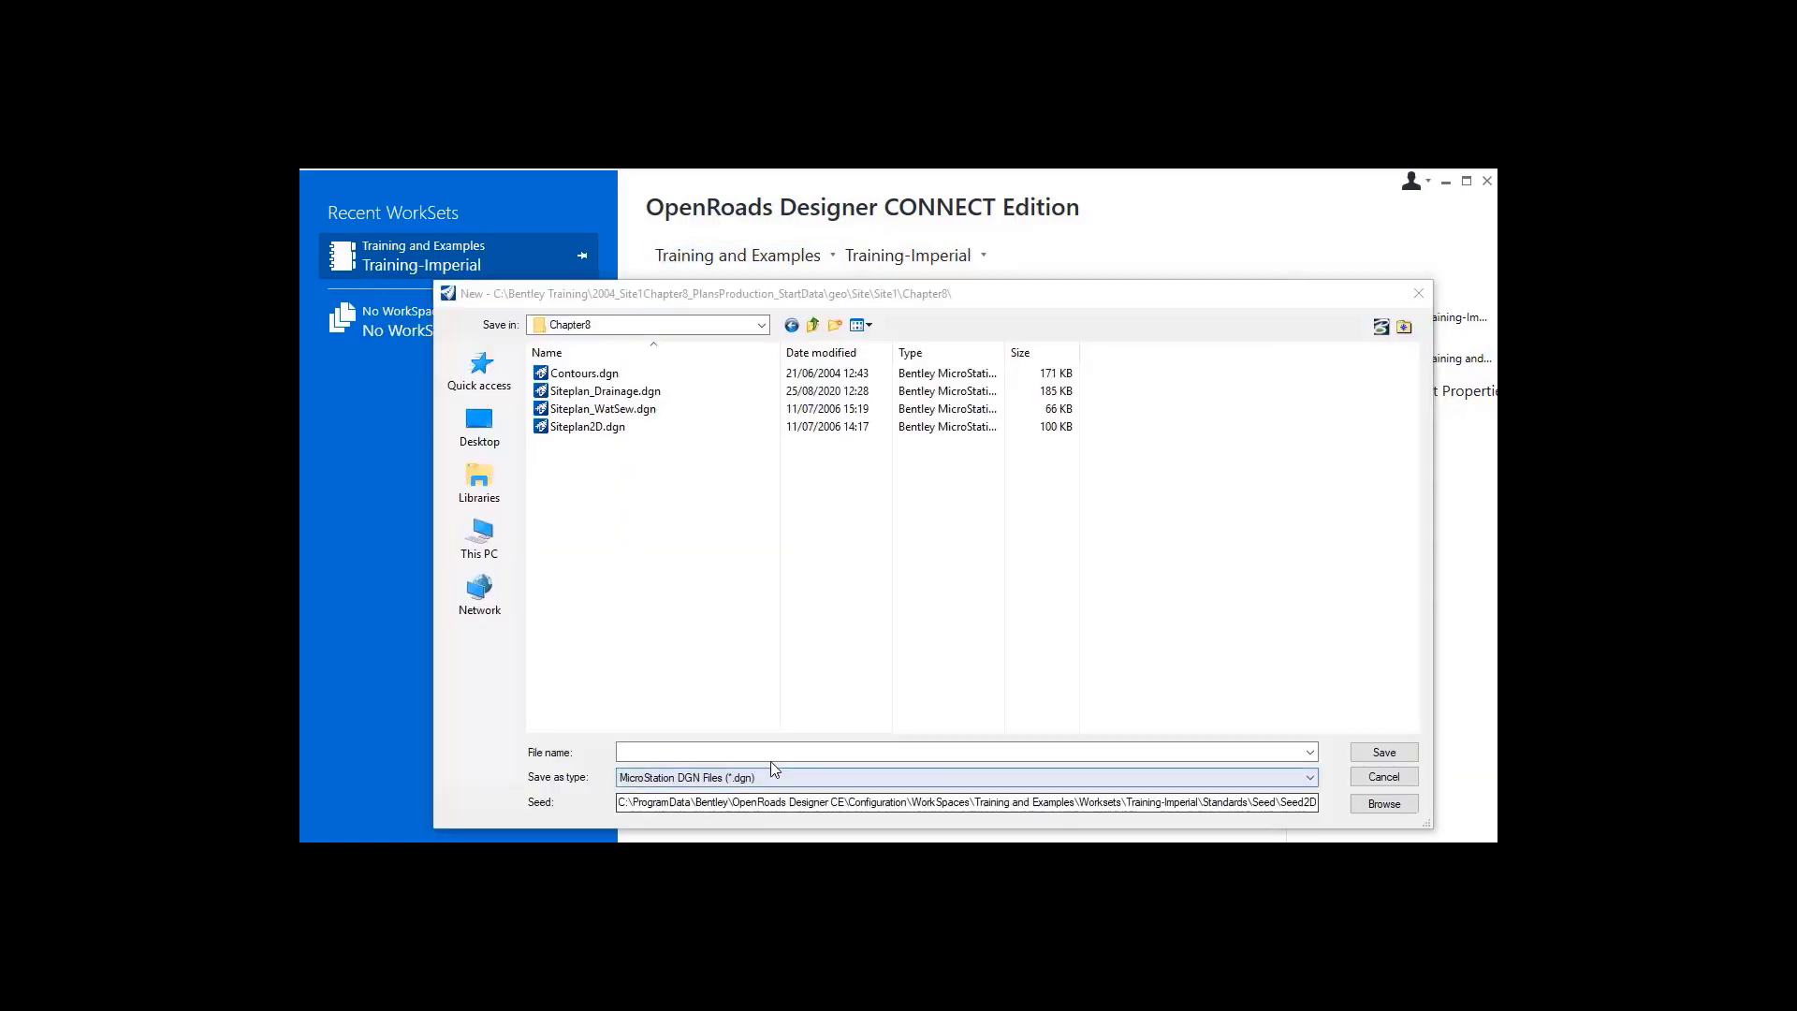
click(1274, 802)
key(End)
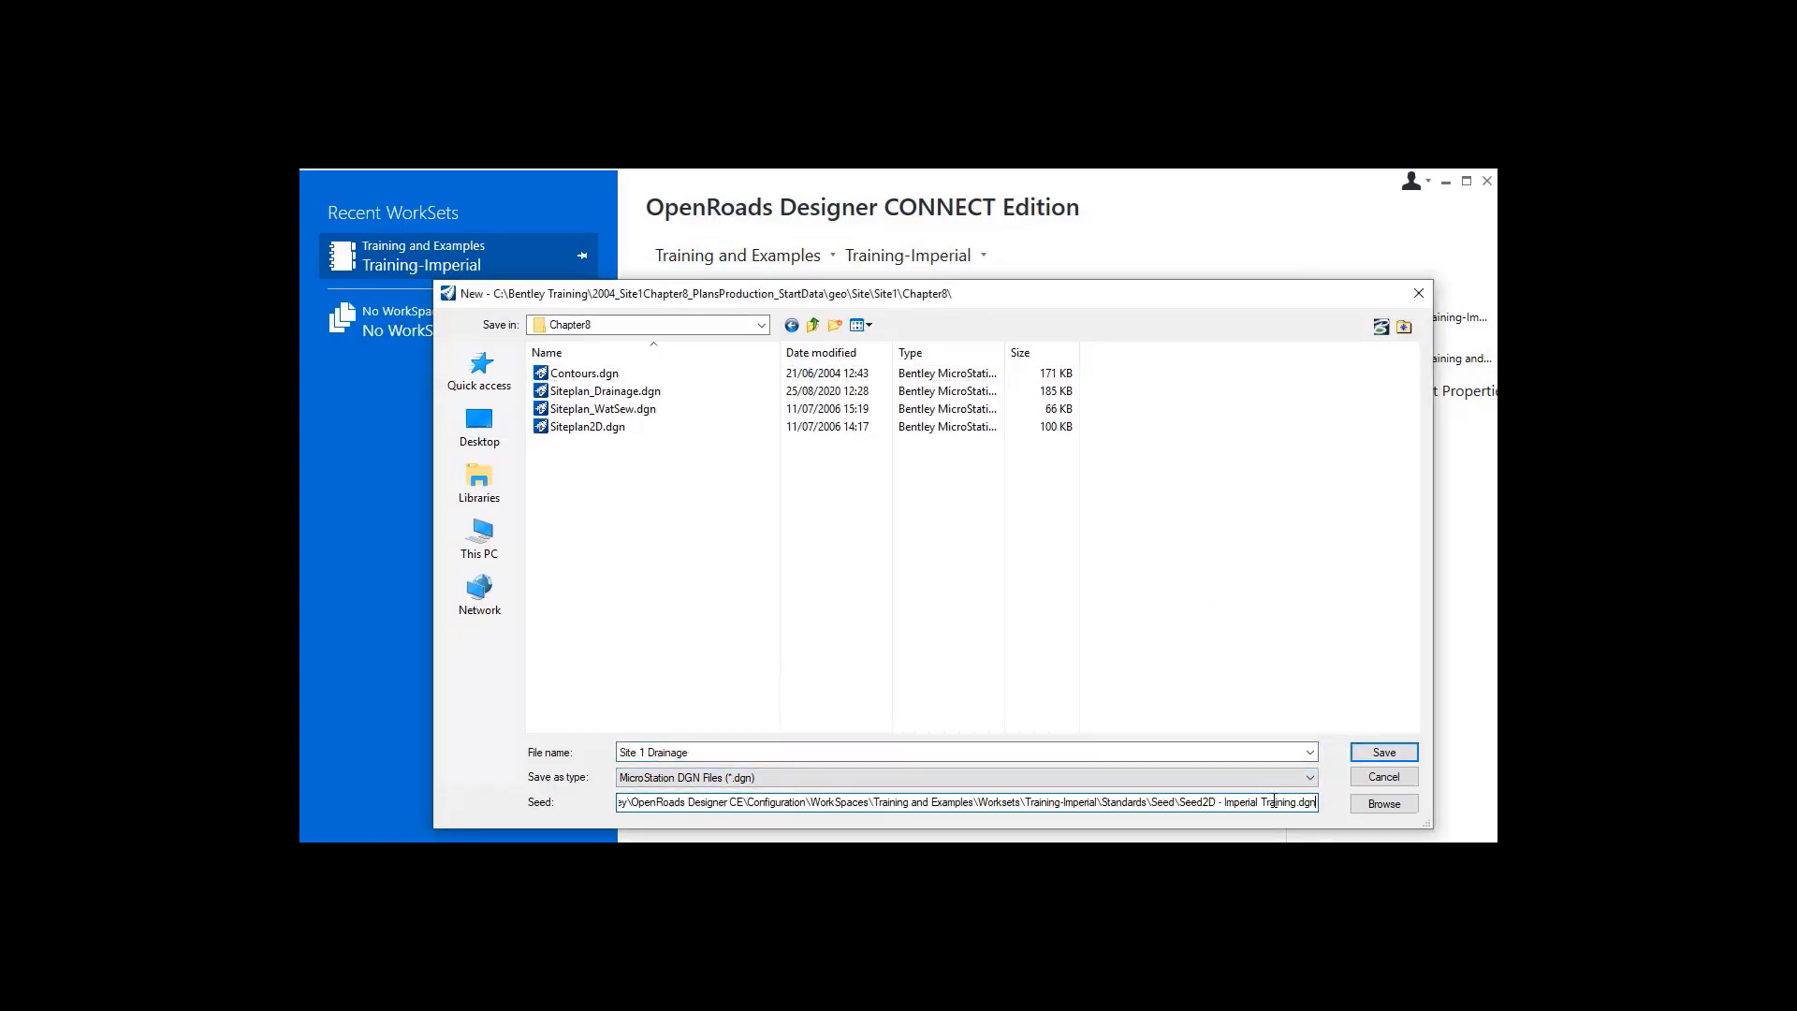
click(1383, 752)
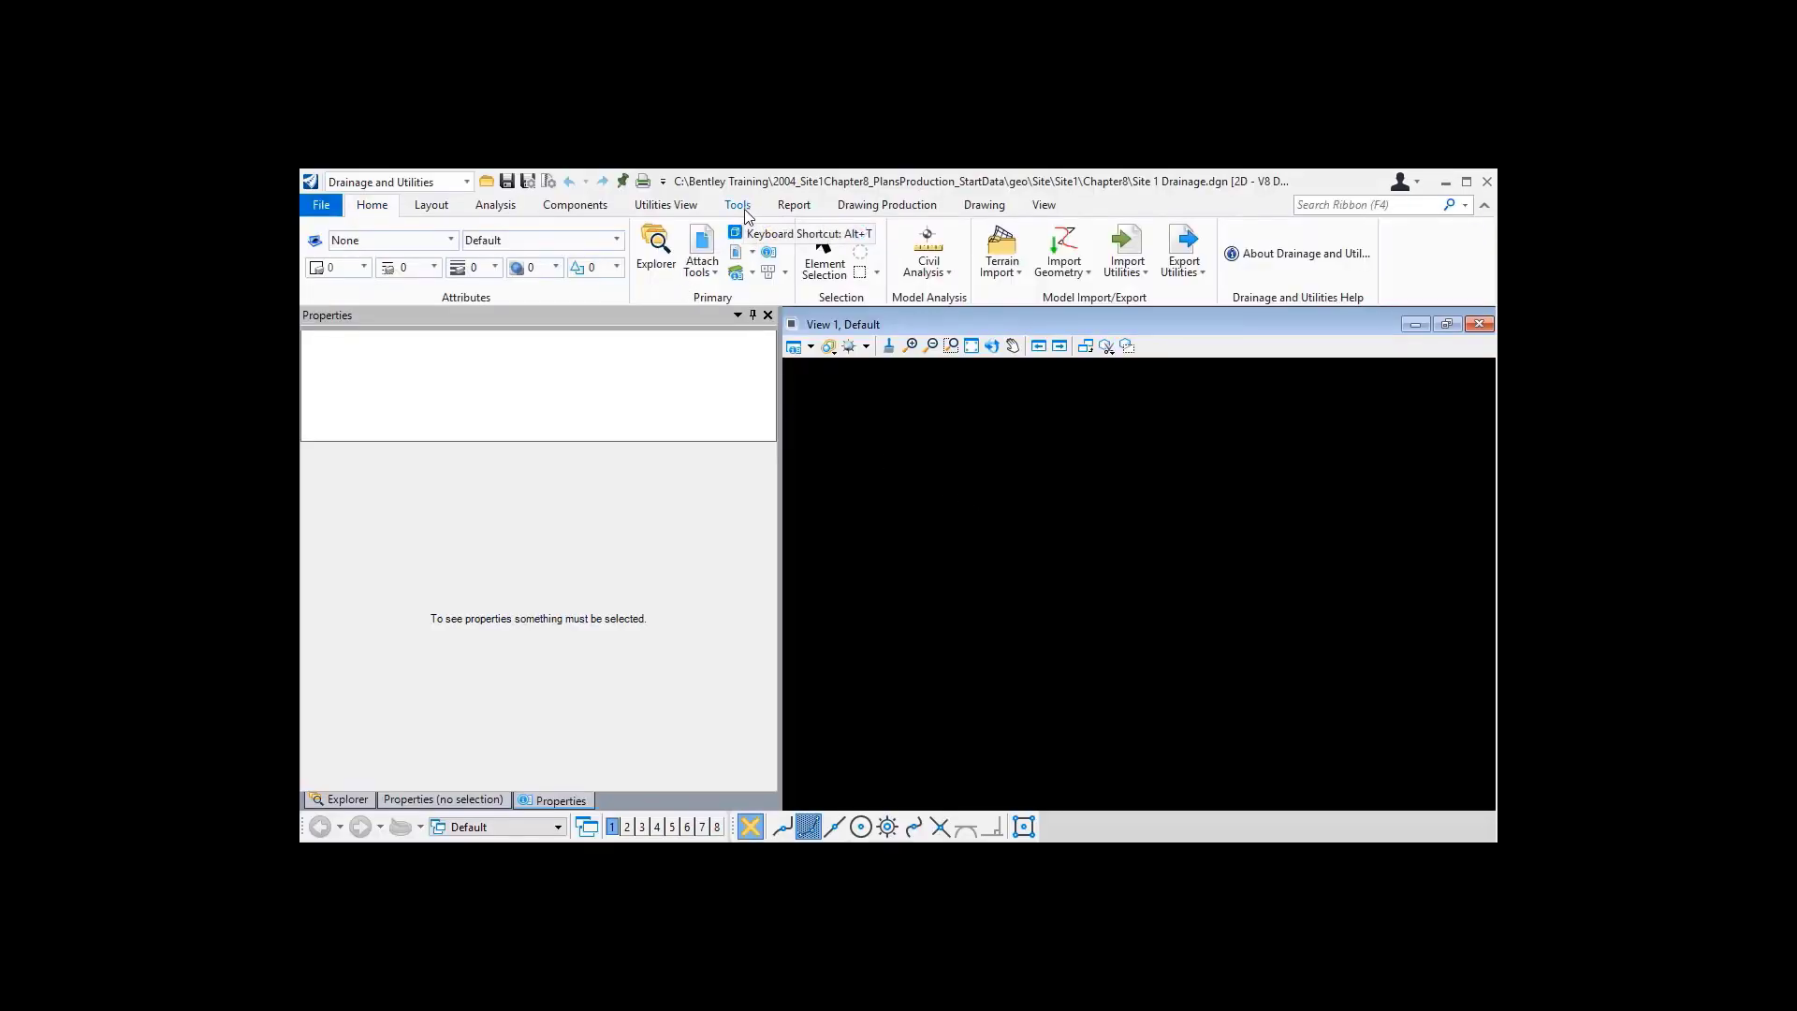
- In the Drainage and Utilities workflow, create the utility model through Project Defaults and accept the default options
click(468, 183)
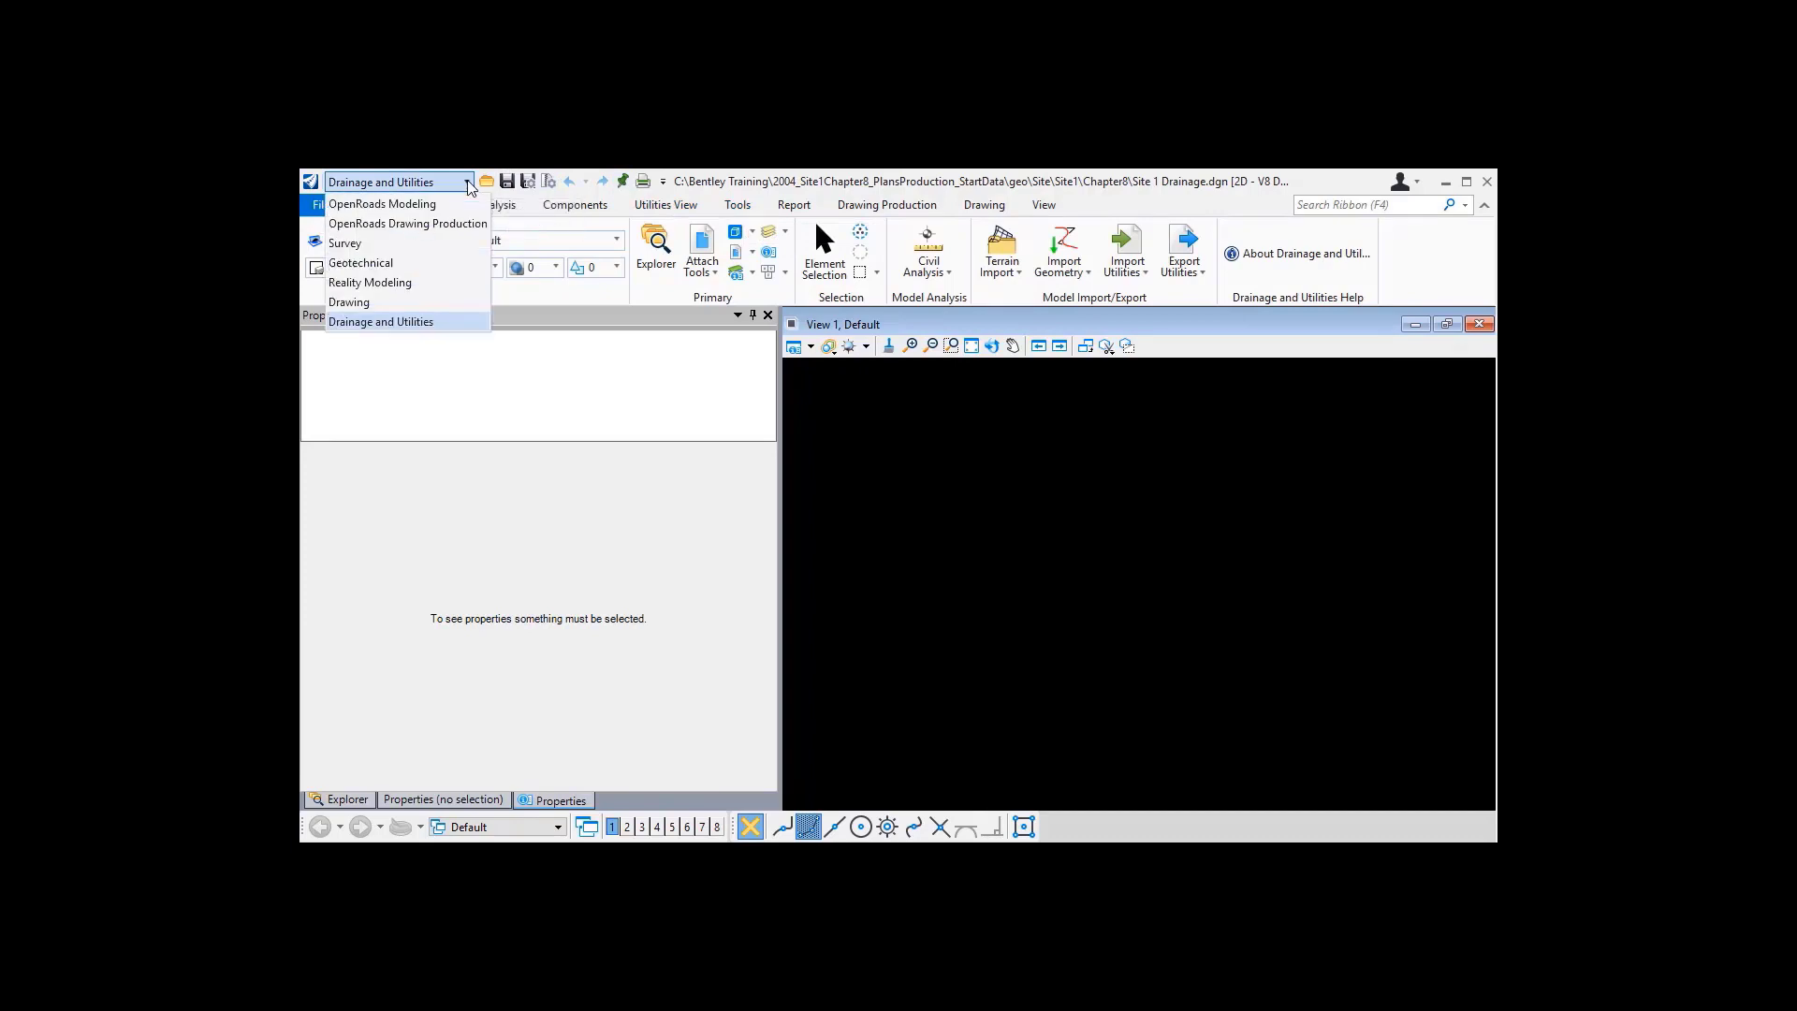
click(426, 323)
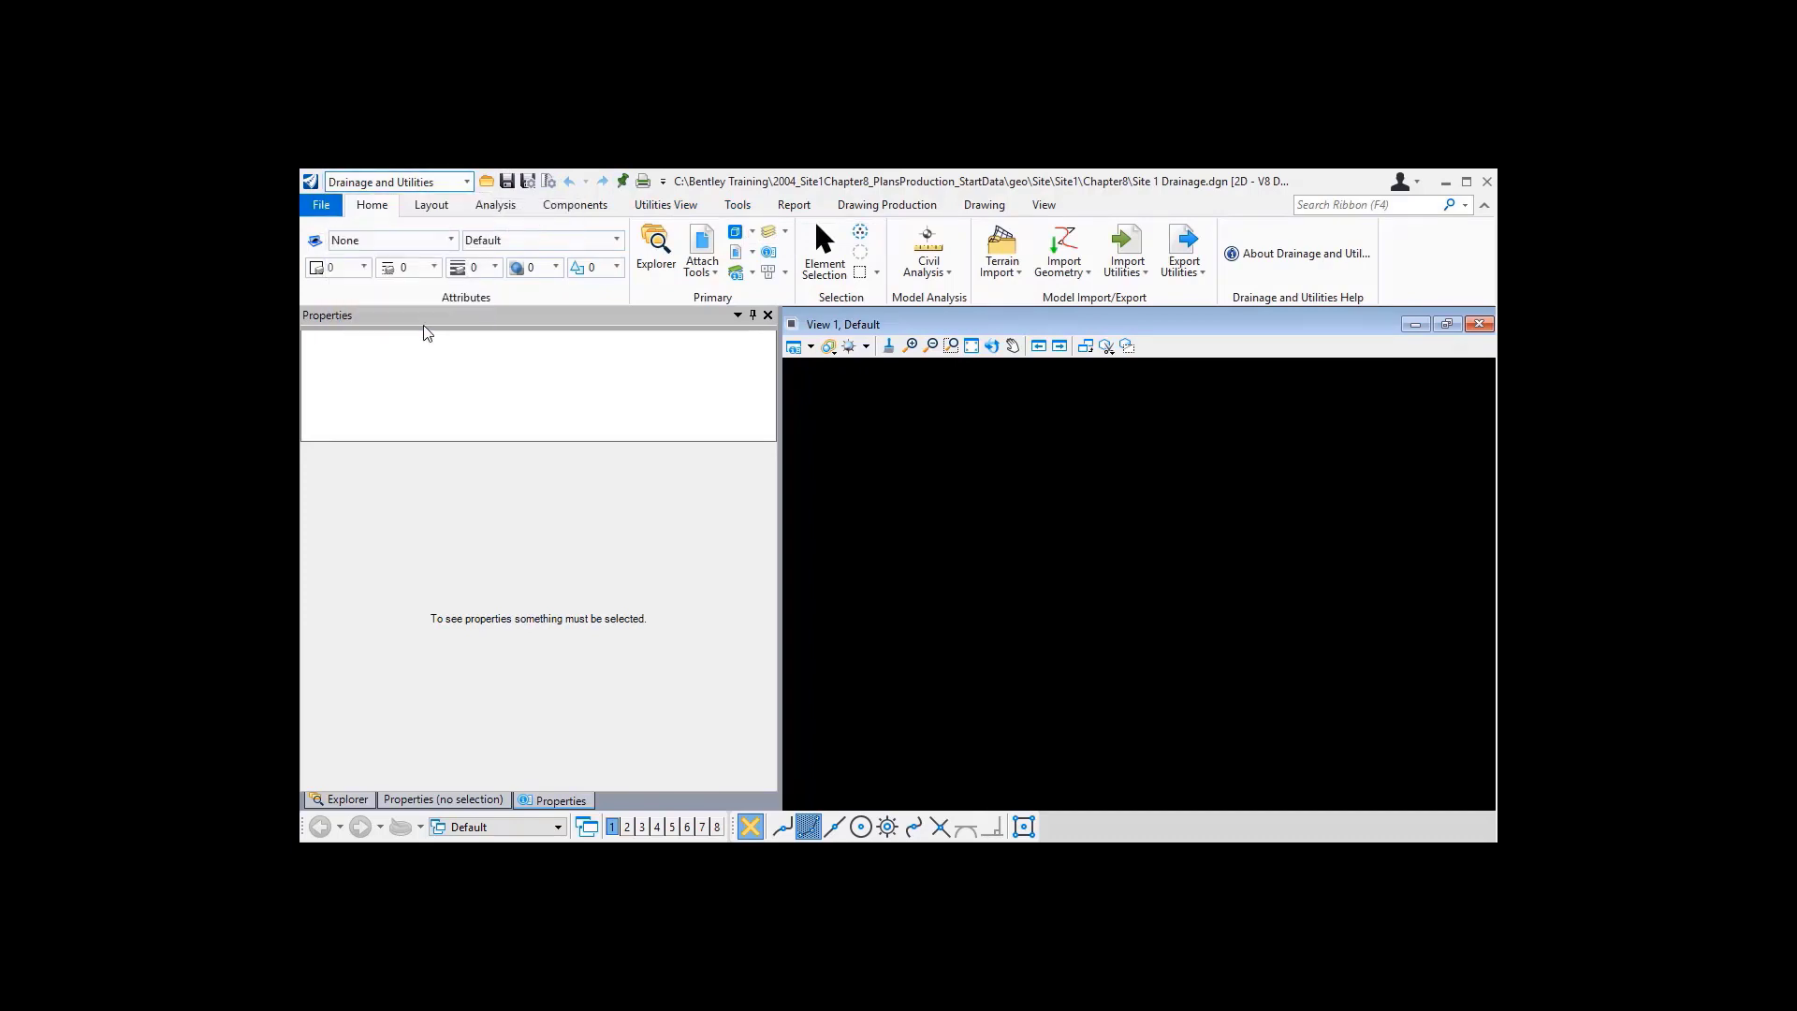
click(737, 207)
click(756, 246)
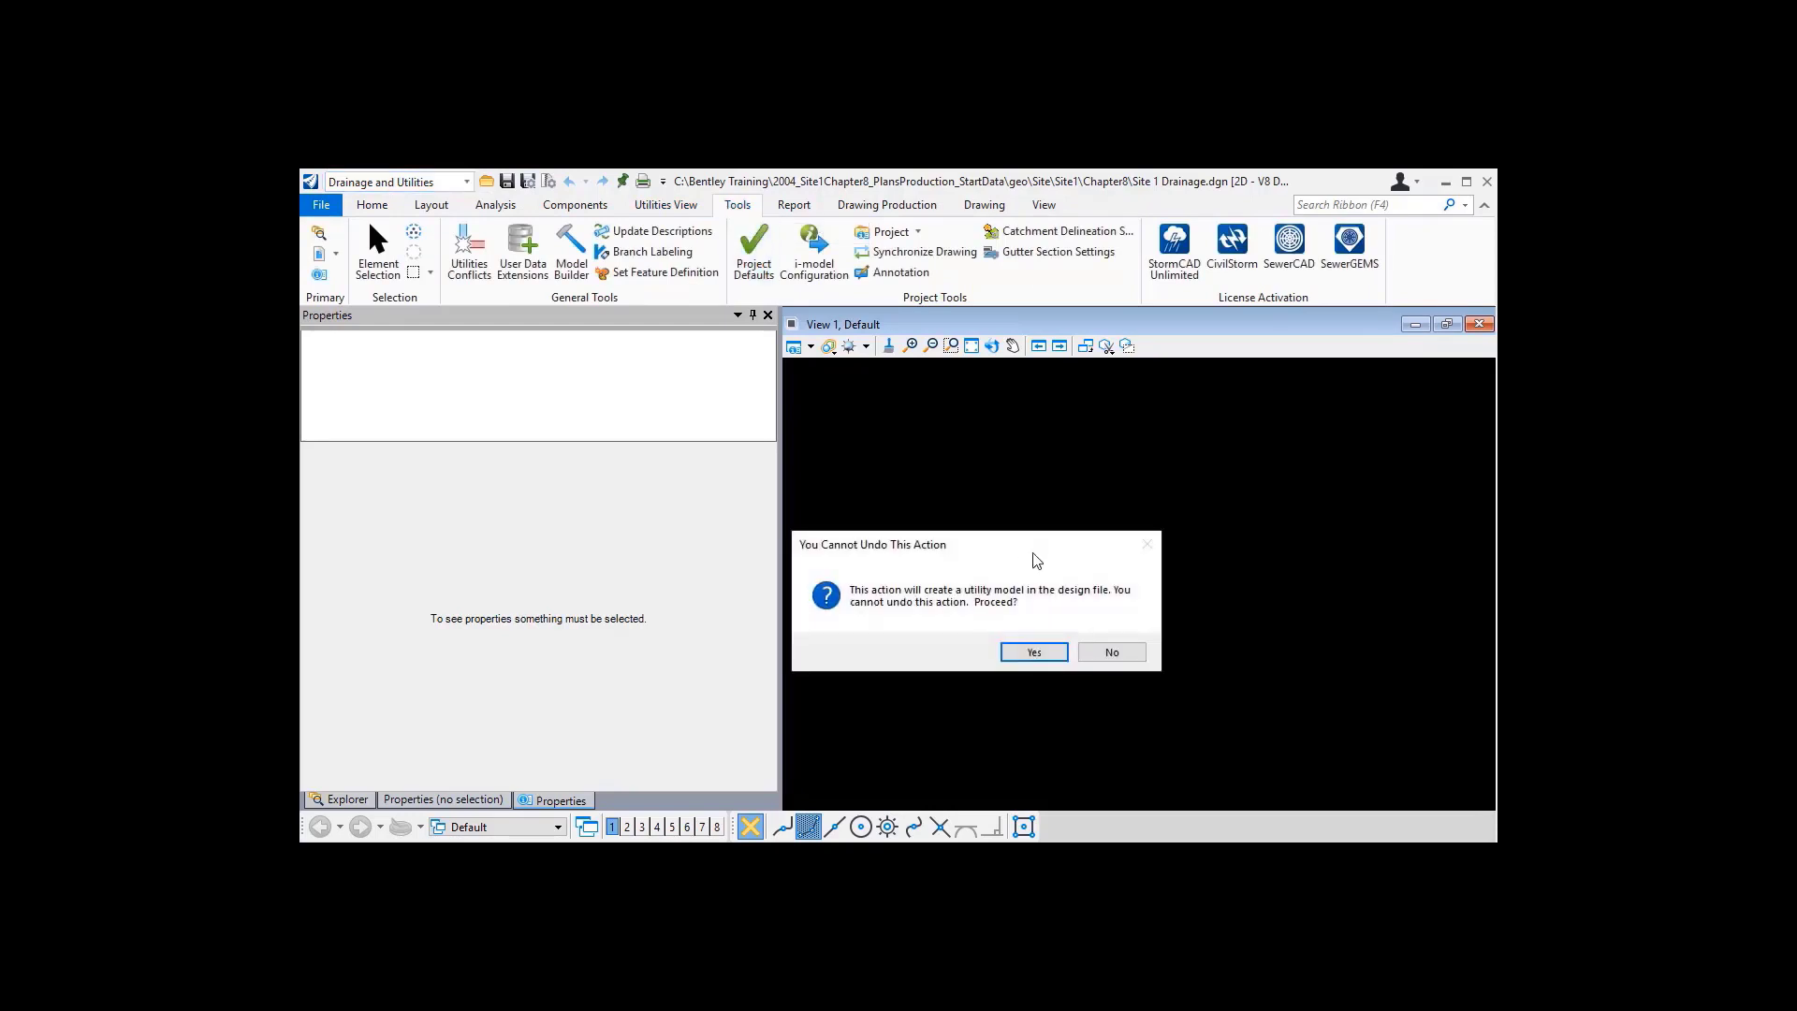
click(1034, 652)
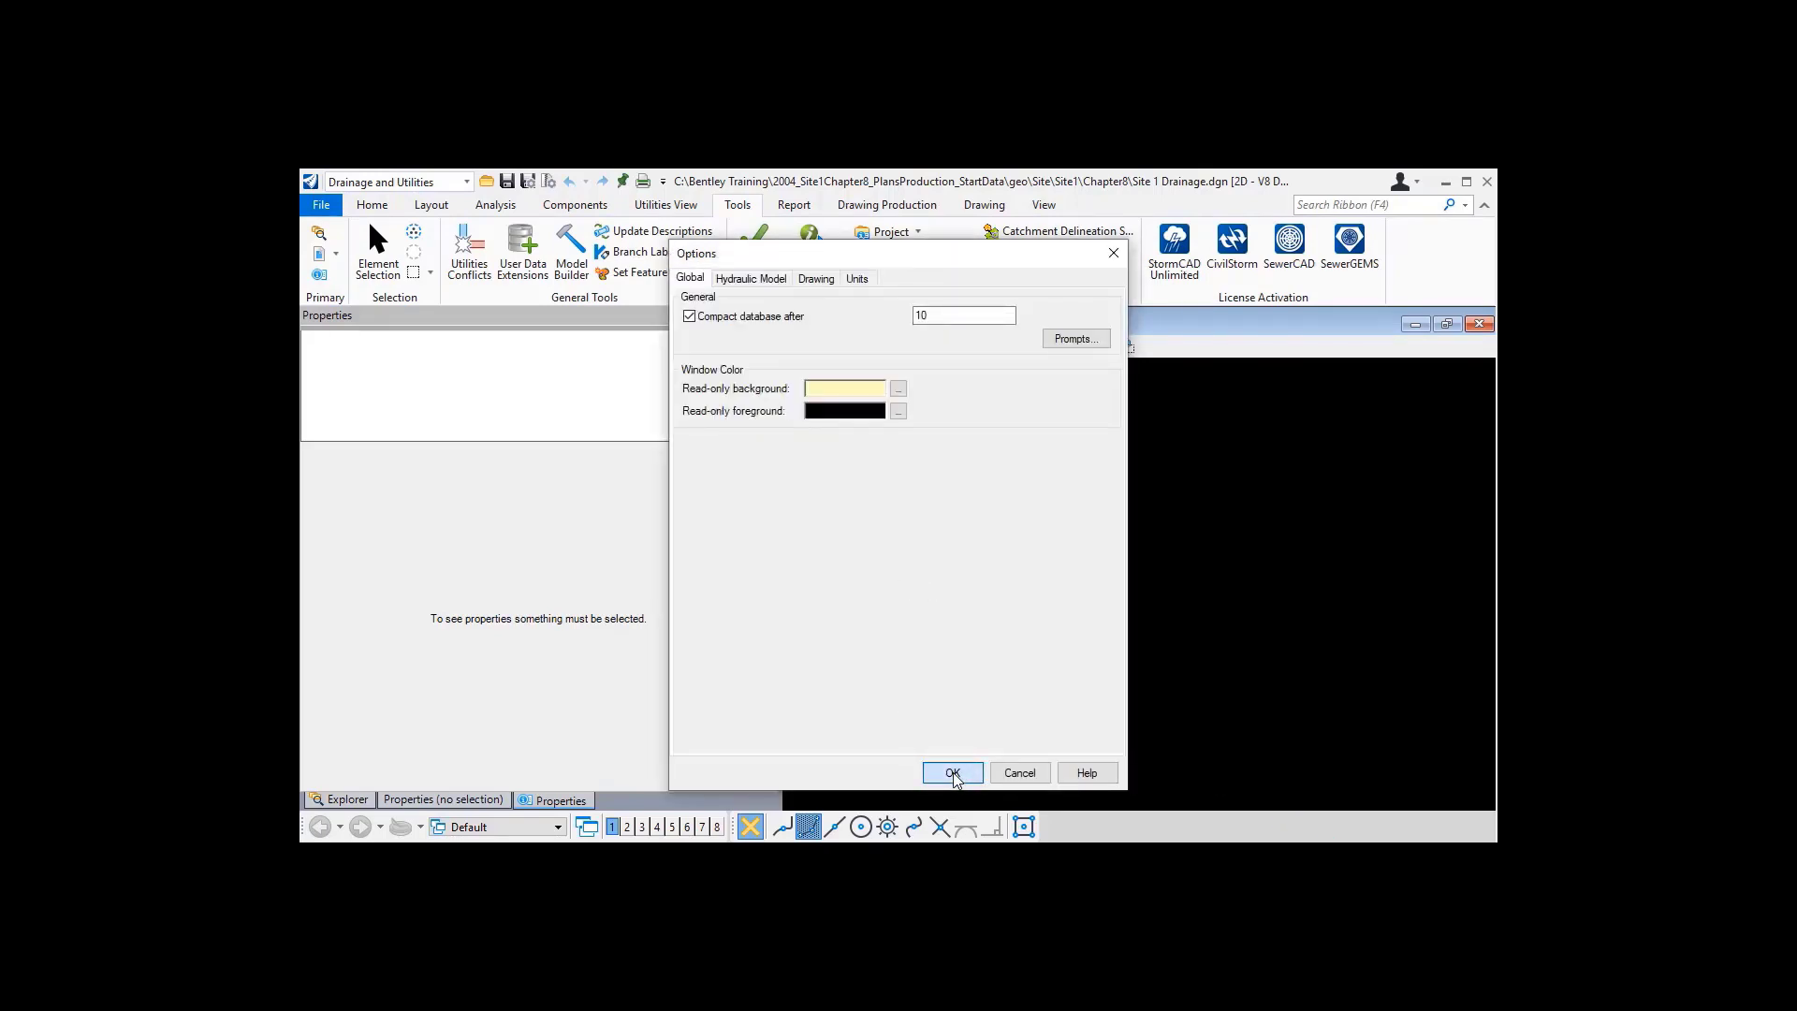
click(953, 773)
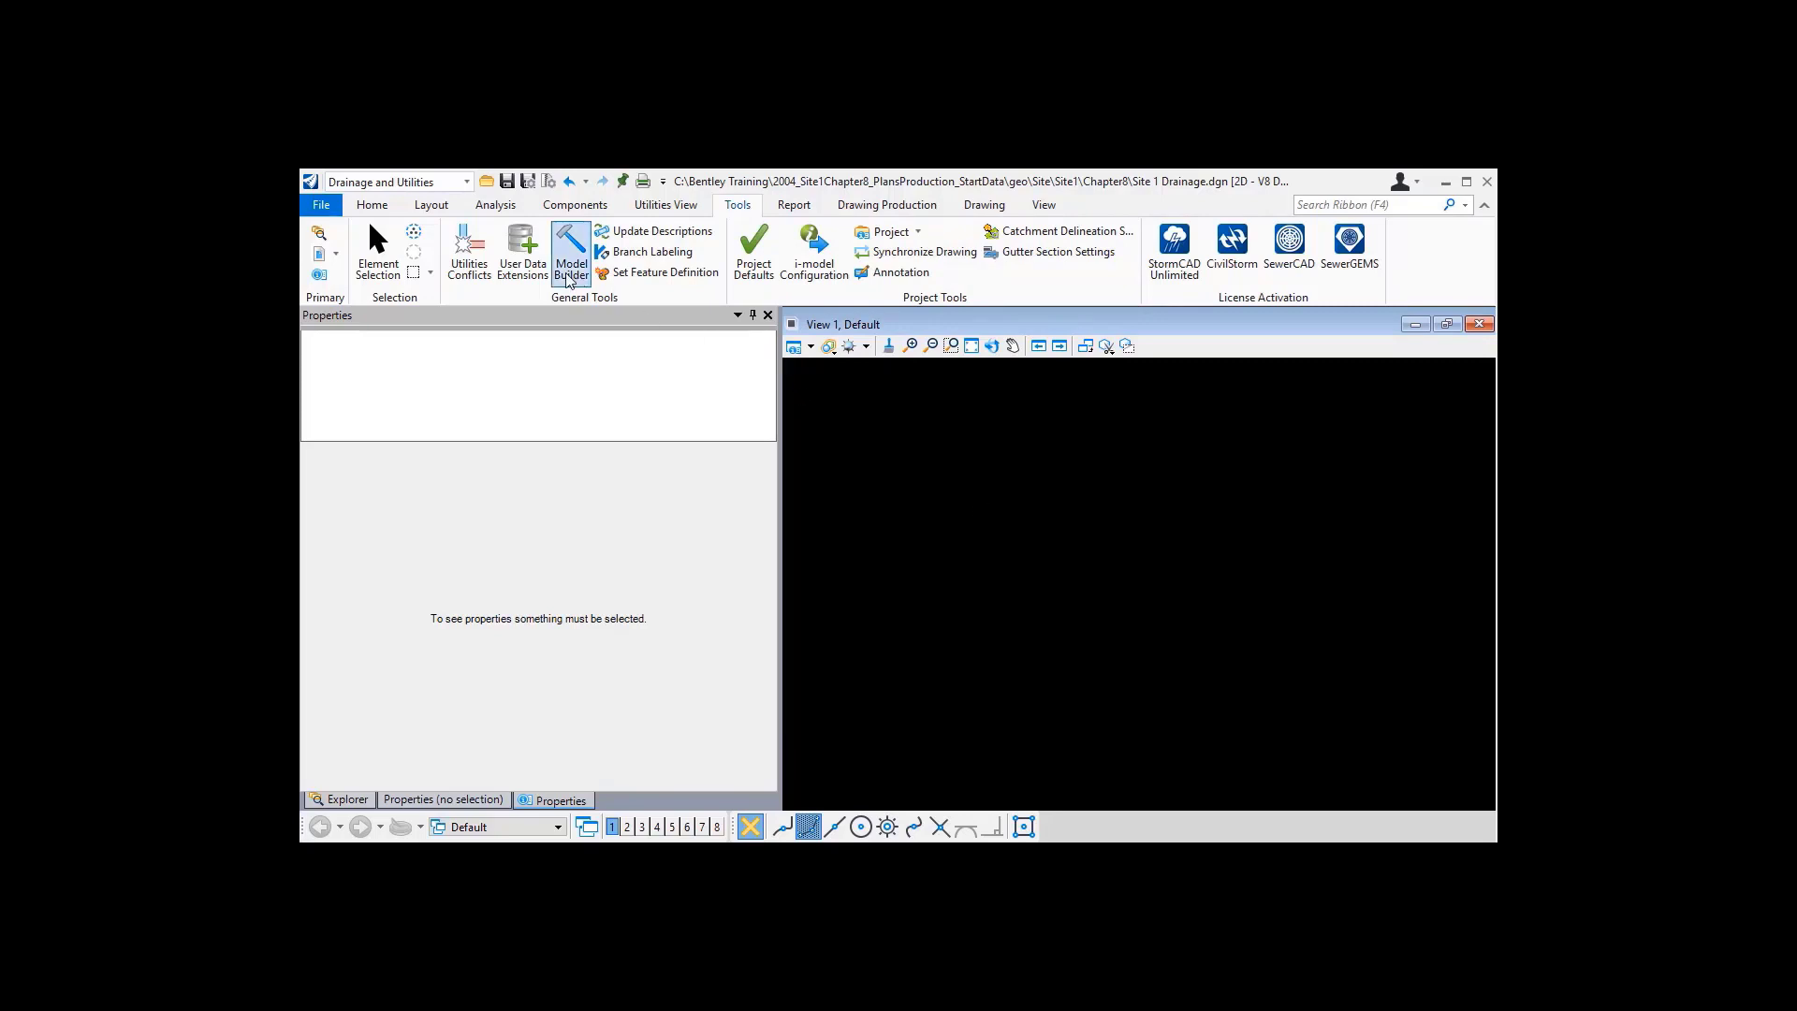
- Review the hydraulic analysis scenarios and the component prototypes available in the utility model
click(496, 205)
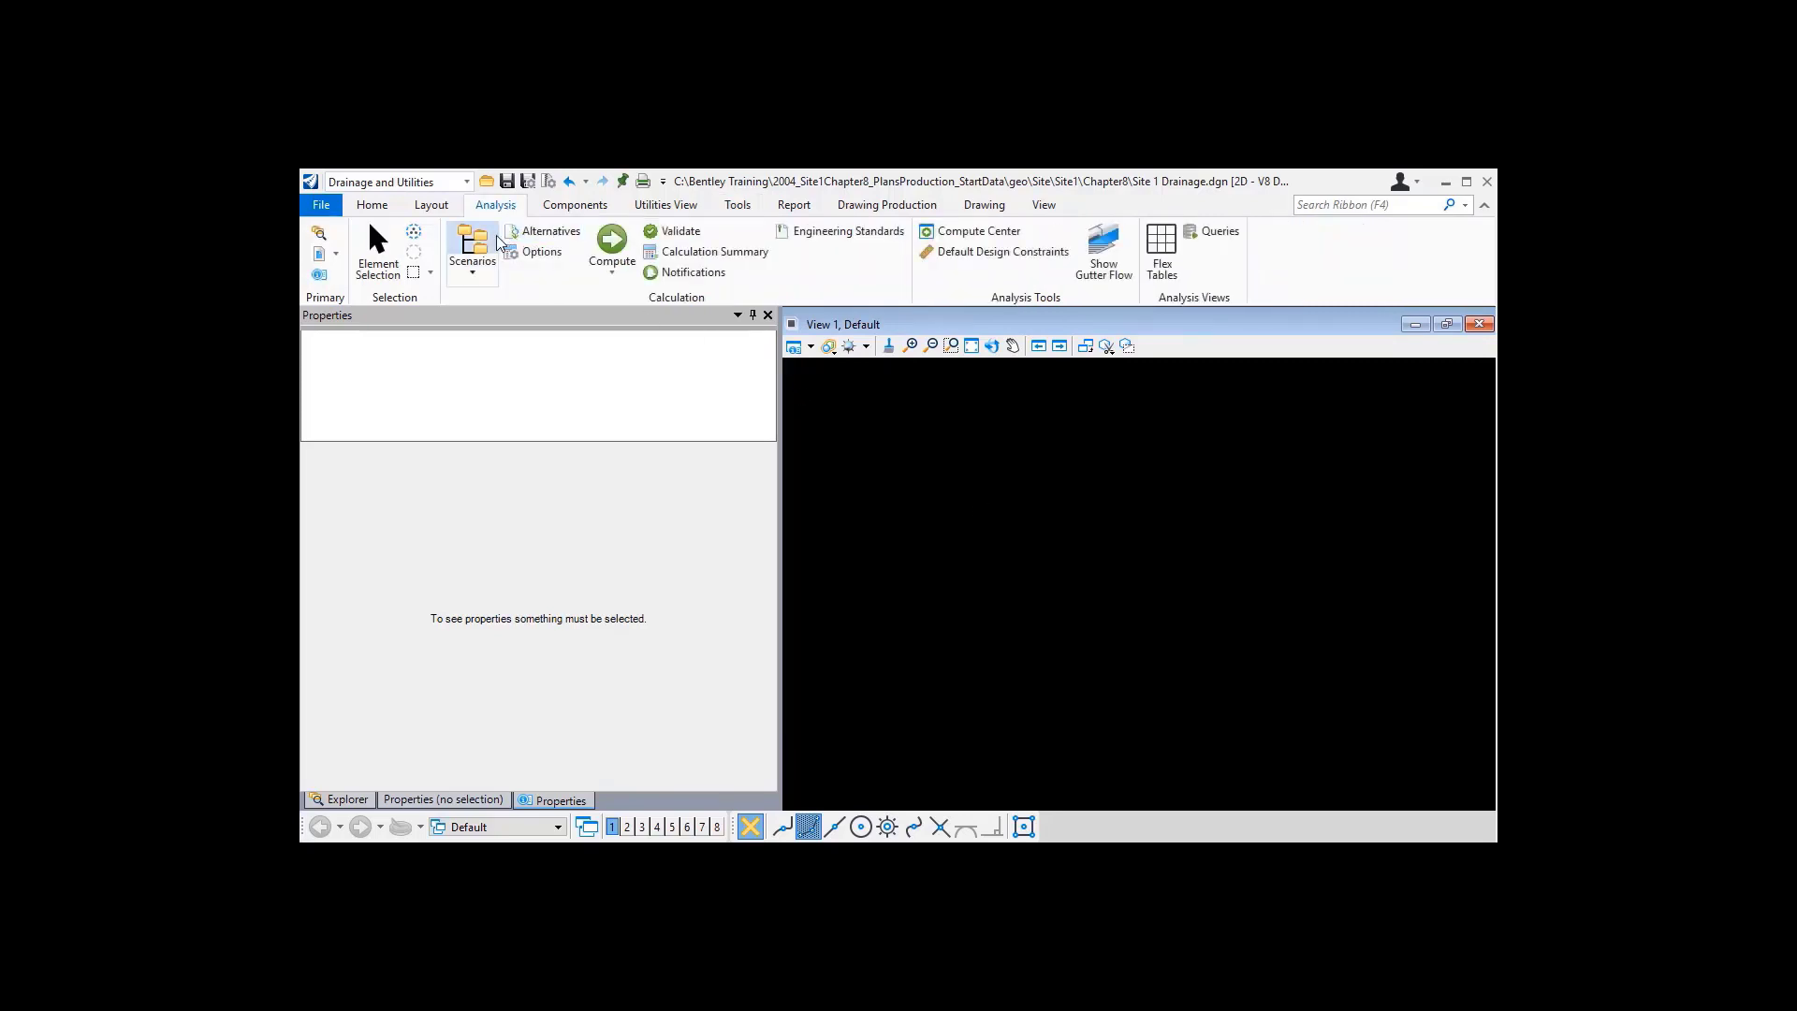
click(473, 245)
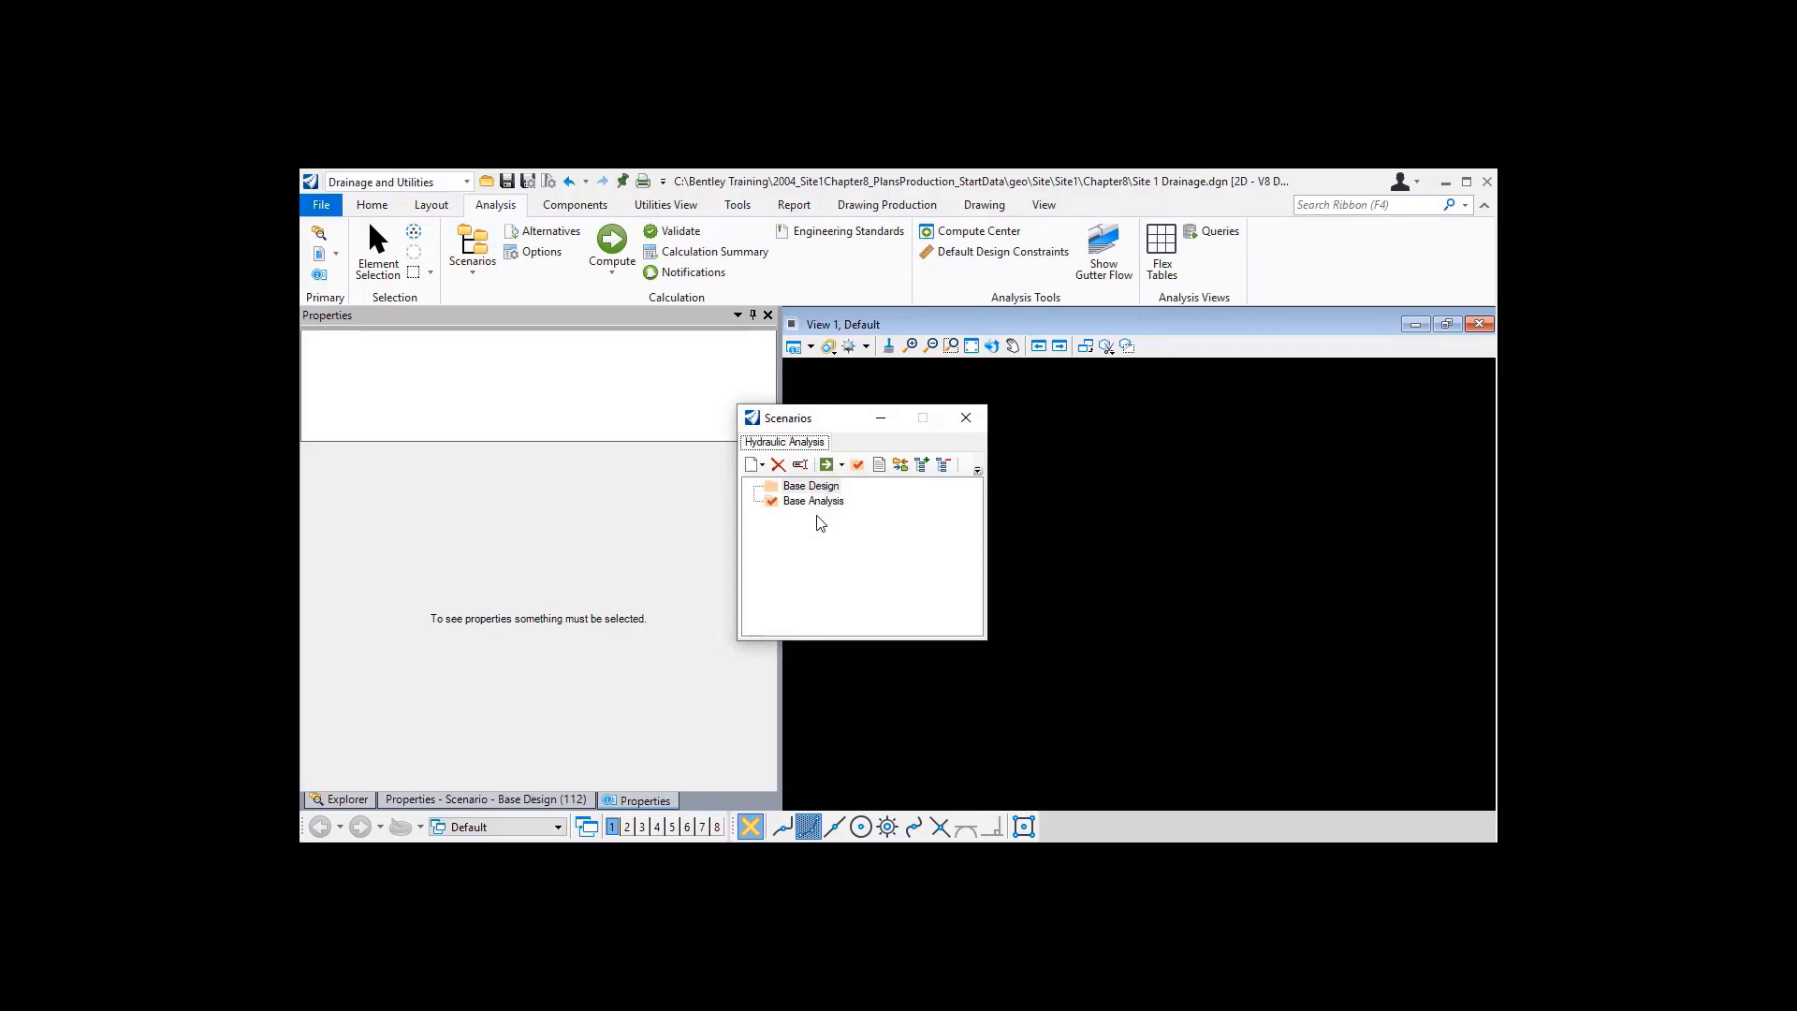
click(969, 424)
click(575, 205)
click(601, 256)
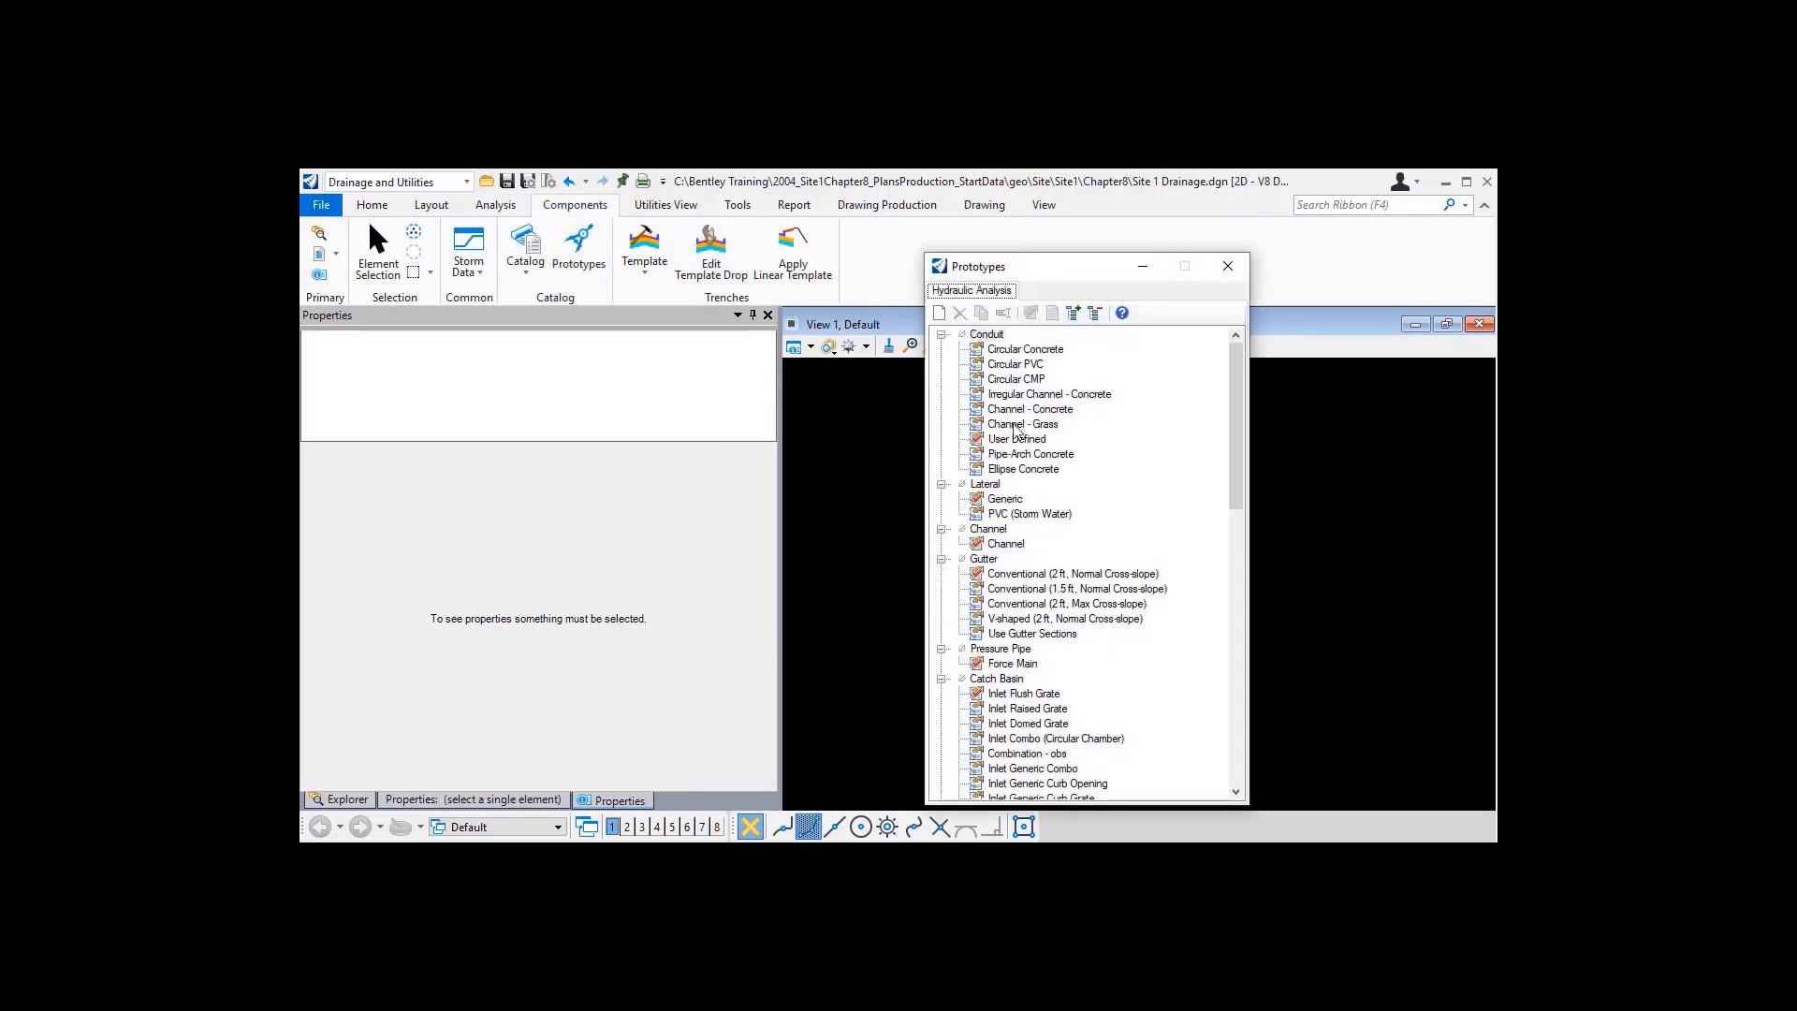
click(1226, 266)
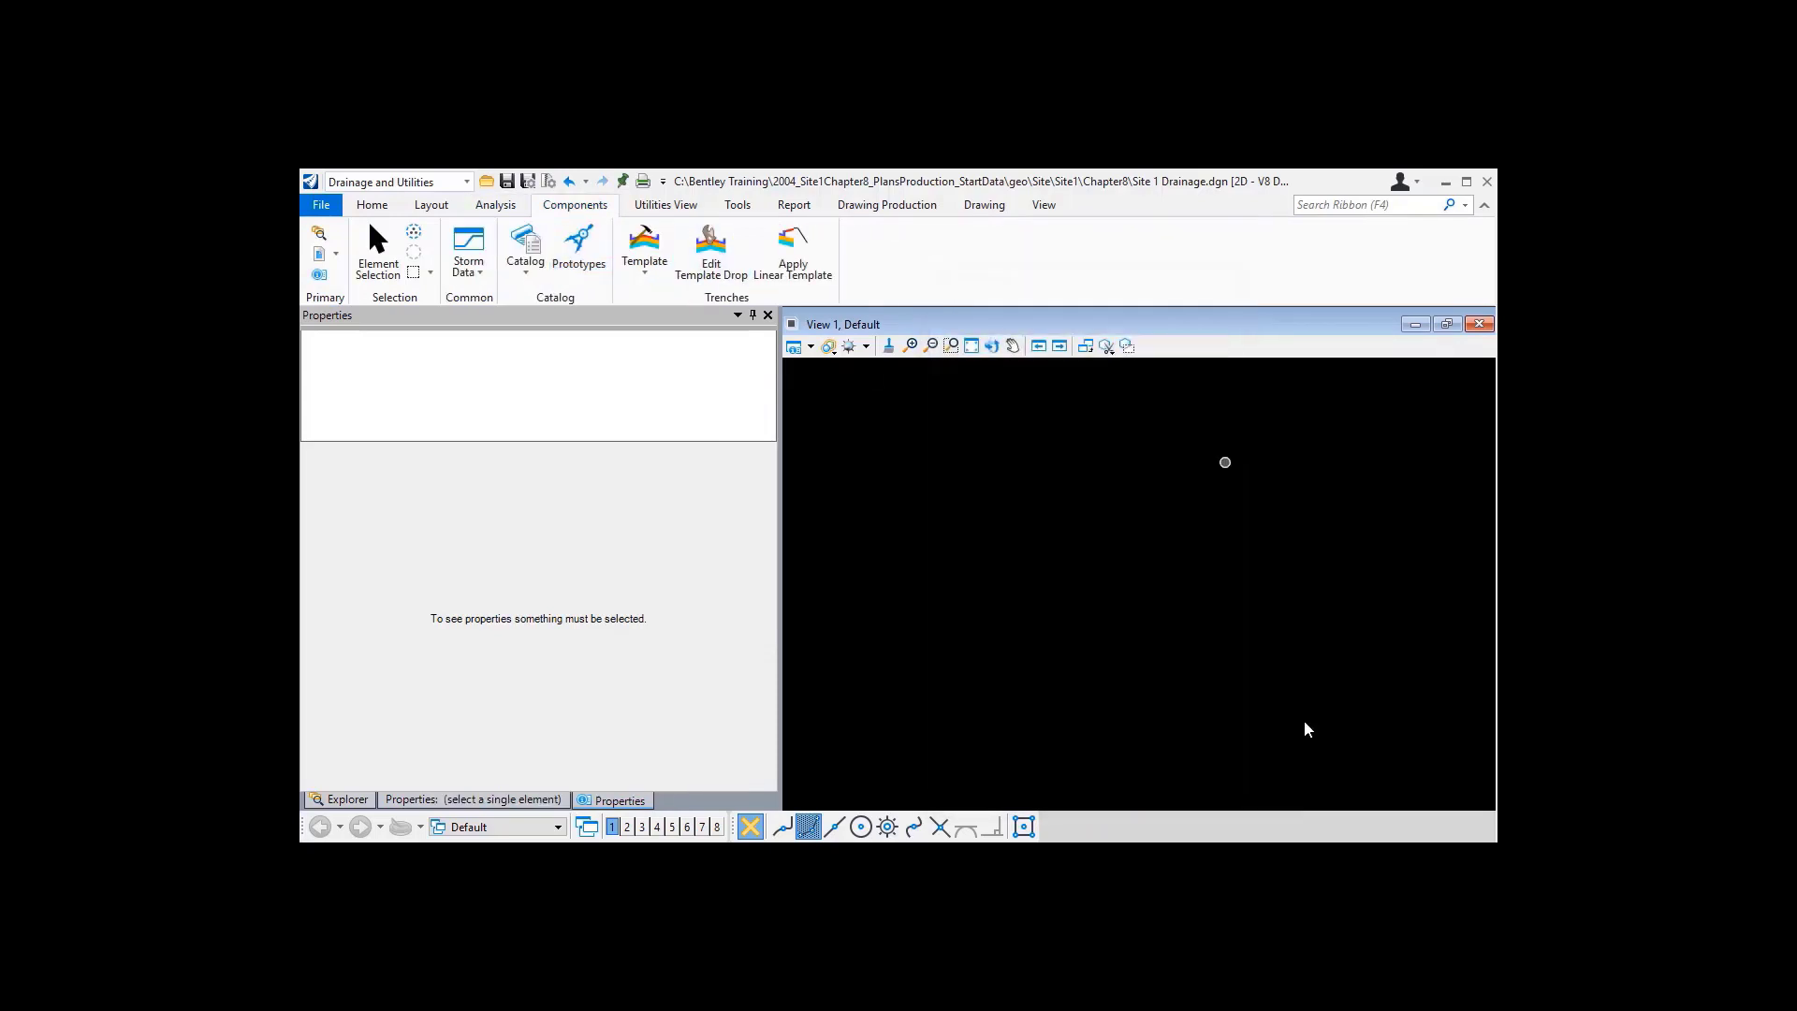
- Import the OpenFlows submodel Site 1 Drainage Submodel.sqlite from the Chapter8 folder and fit the imported network in the view
click(372, 205)
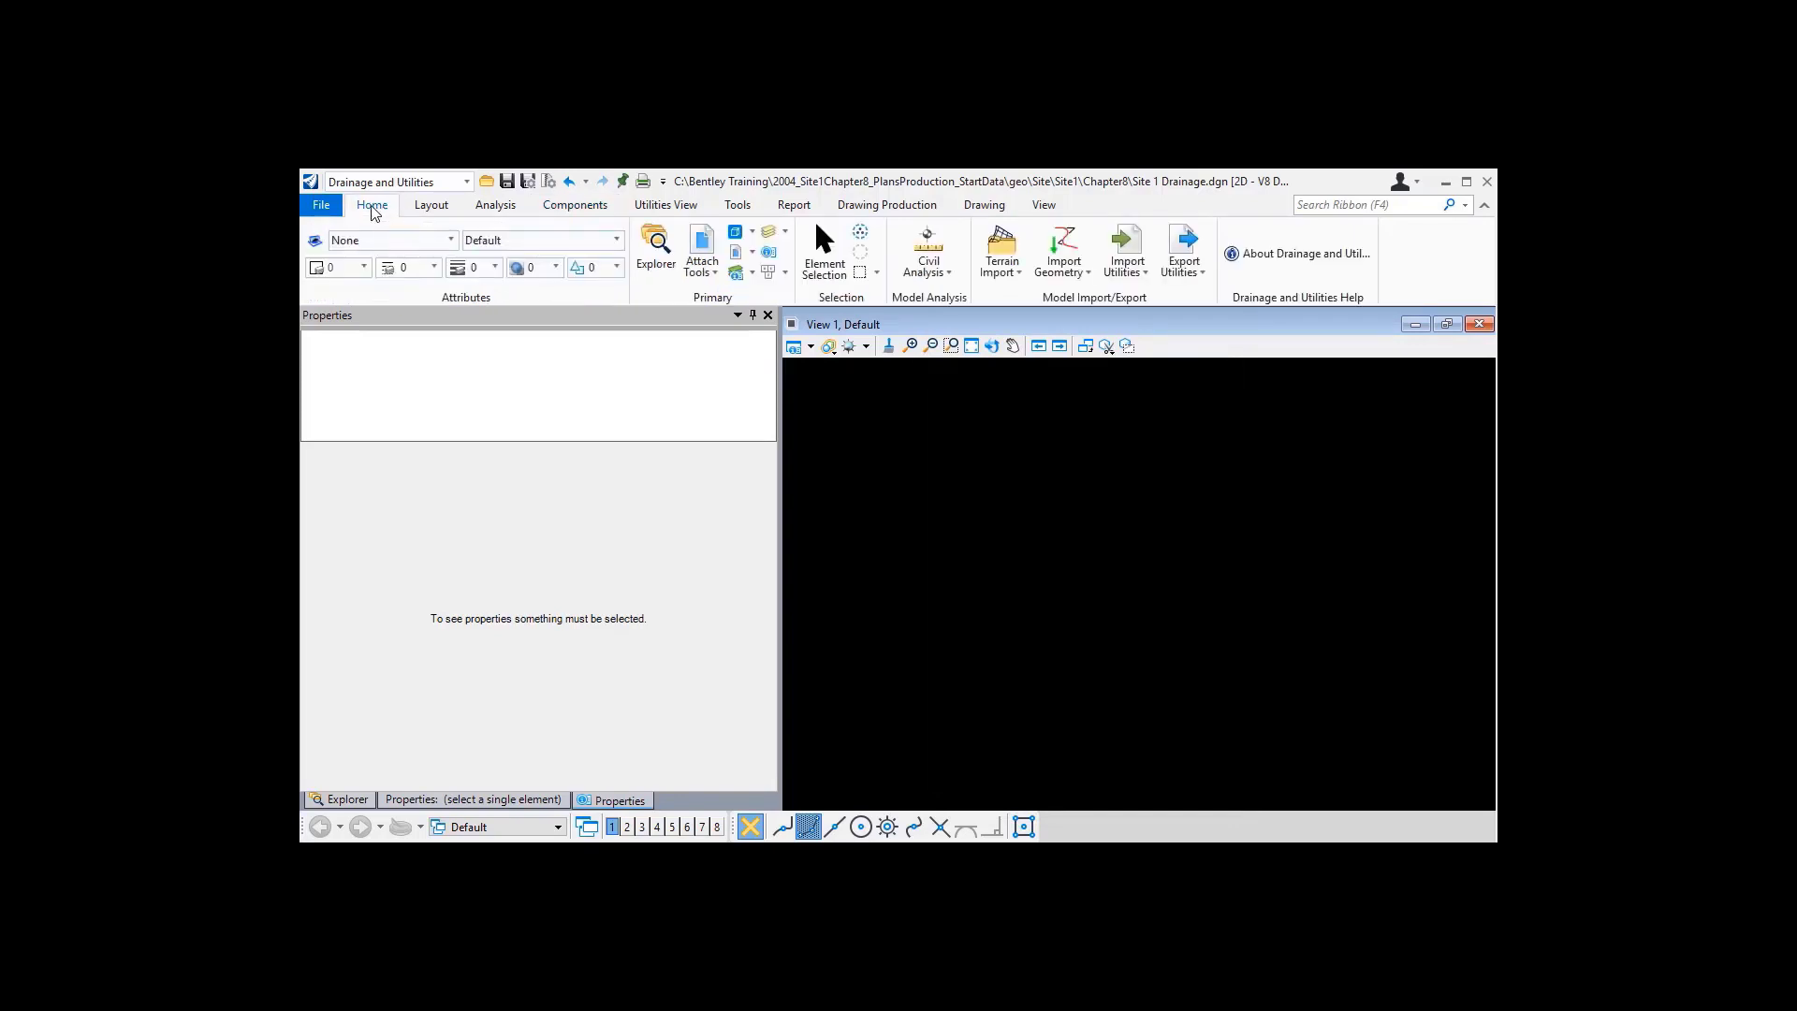
click(1138, 274)
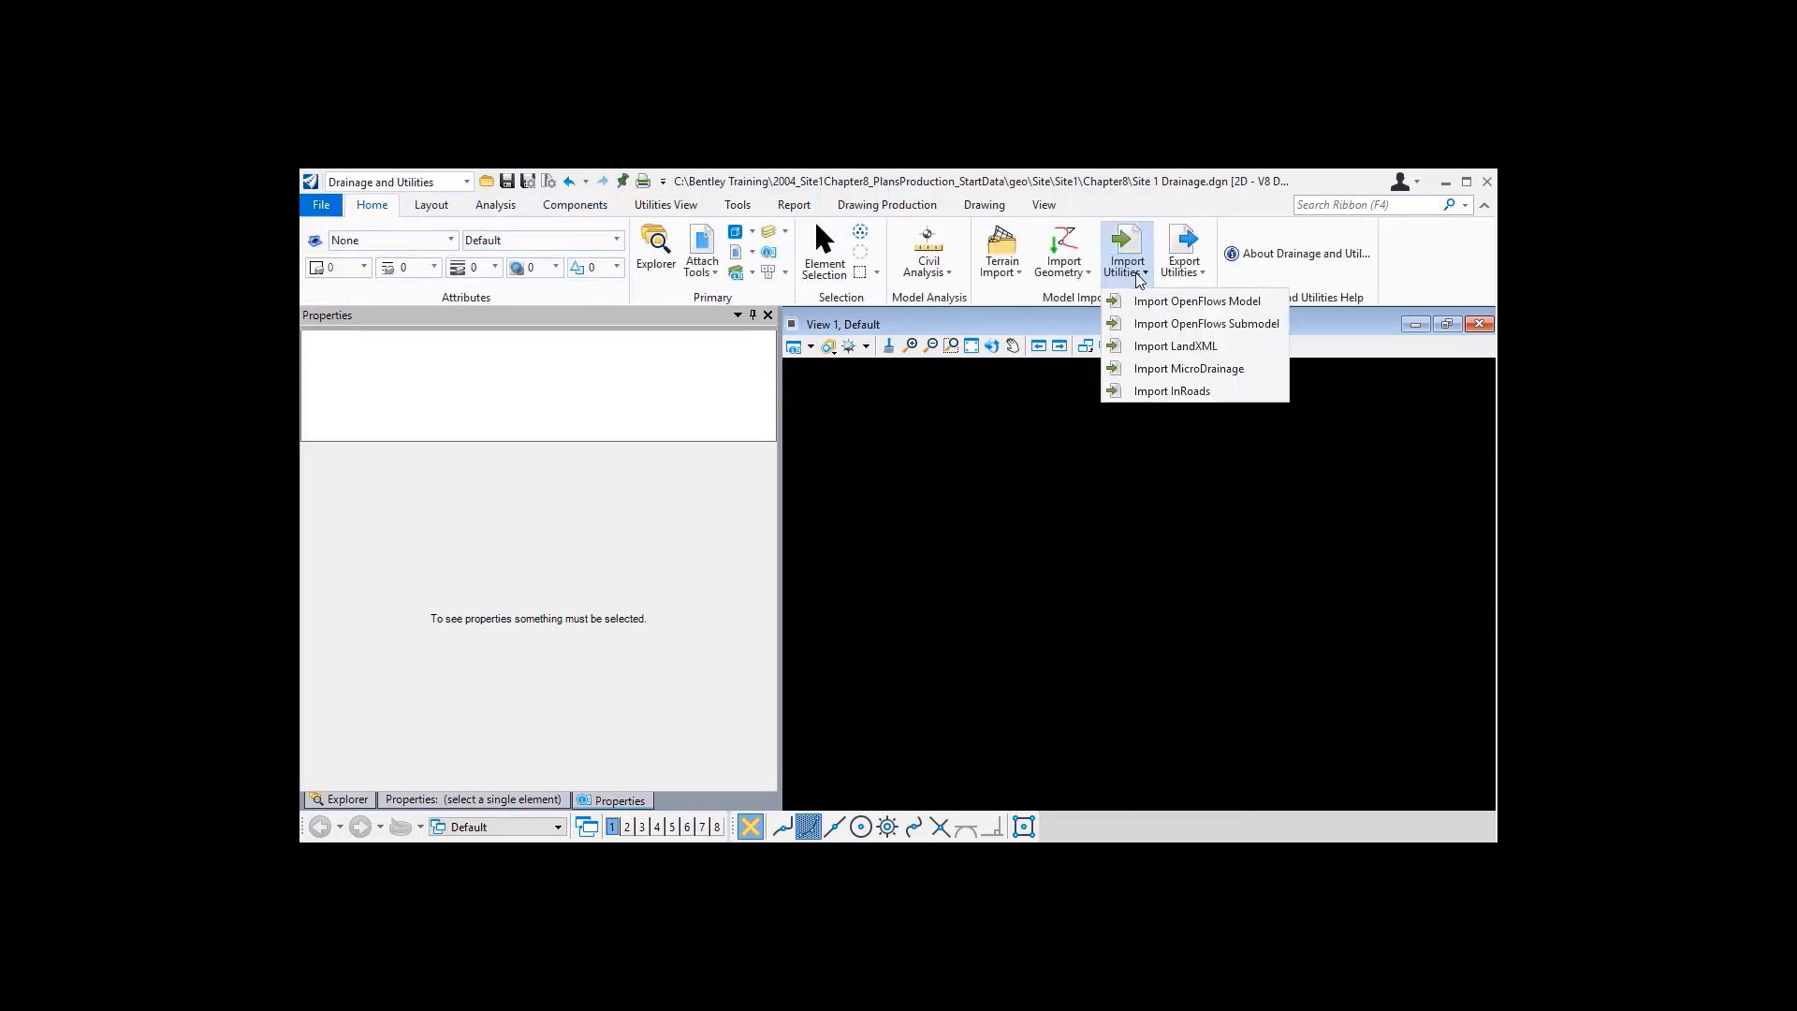
click(1165, 328)
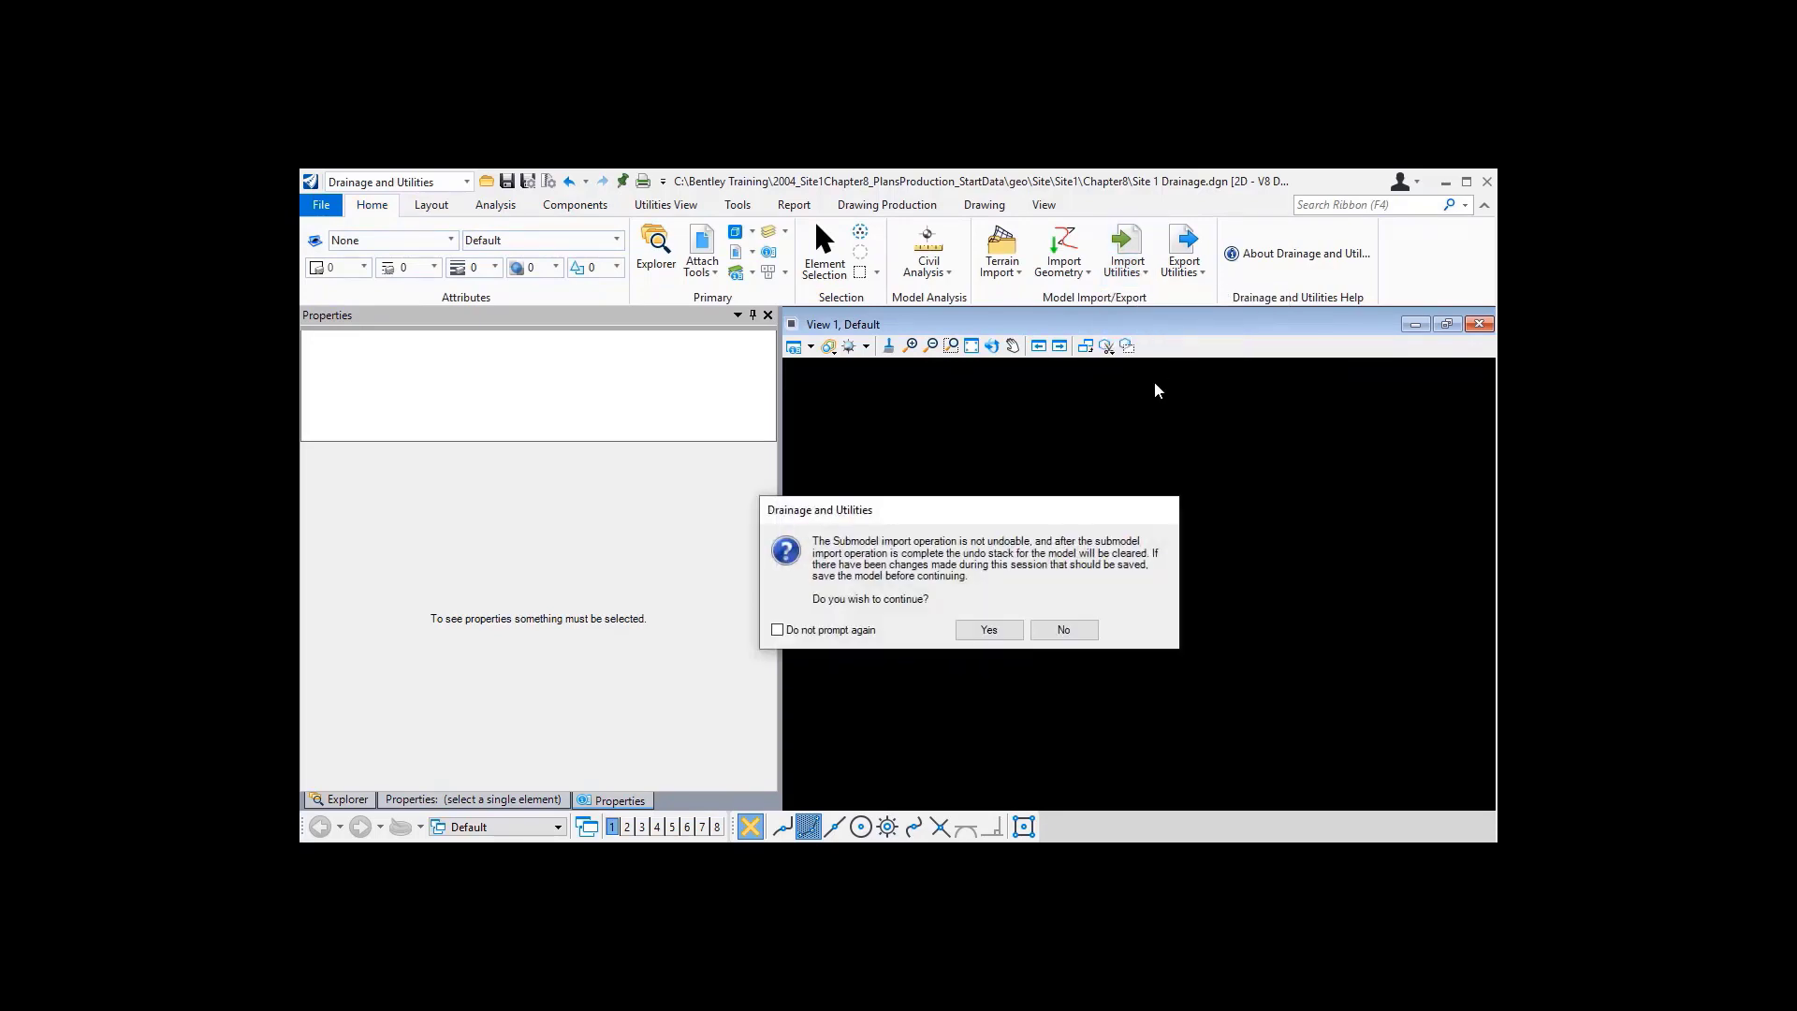
click(989, 631)
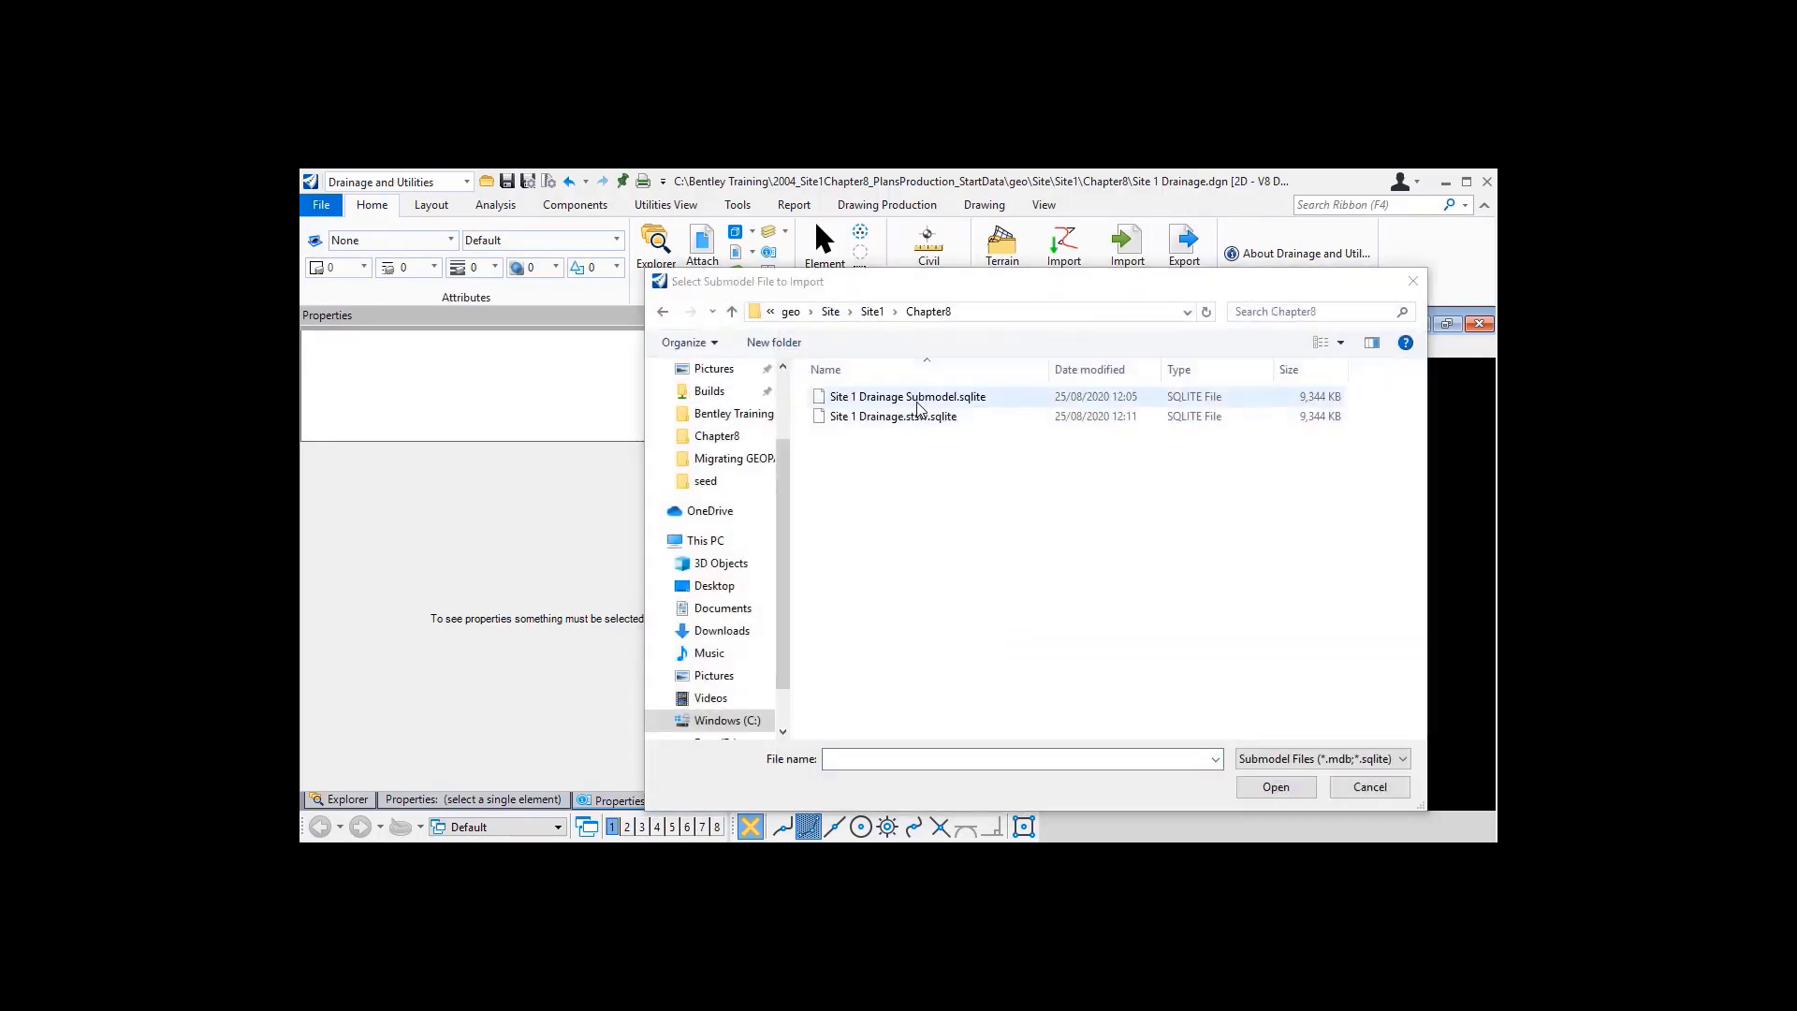
click(914, 397)
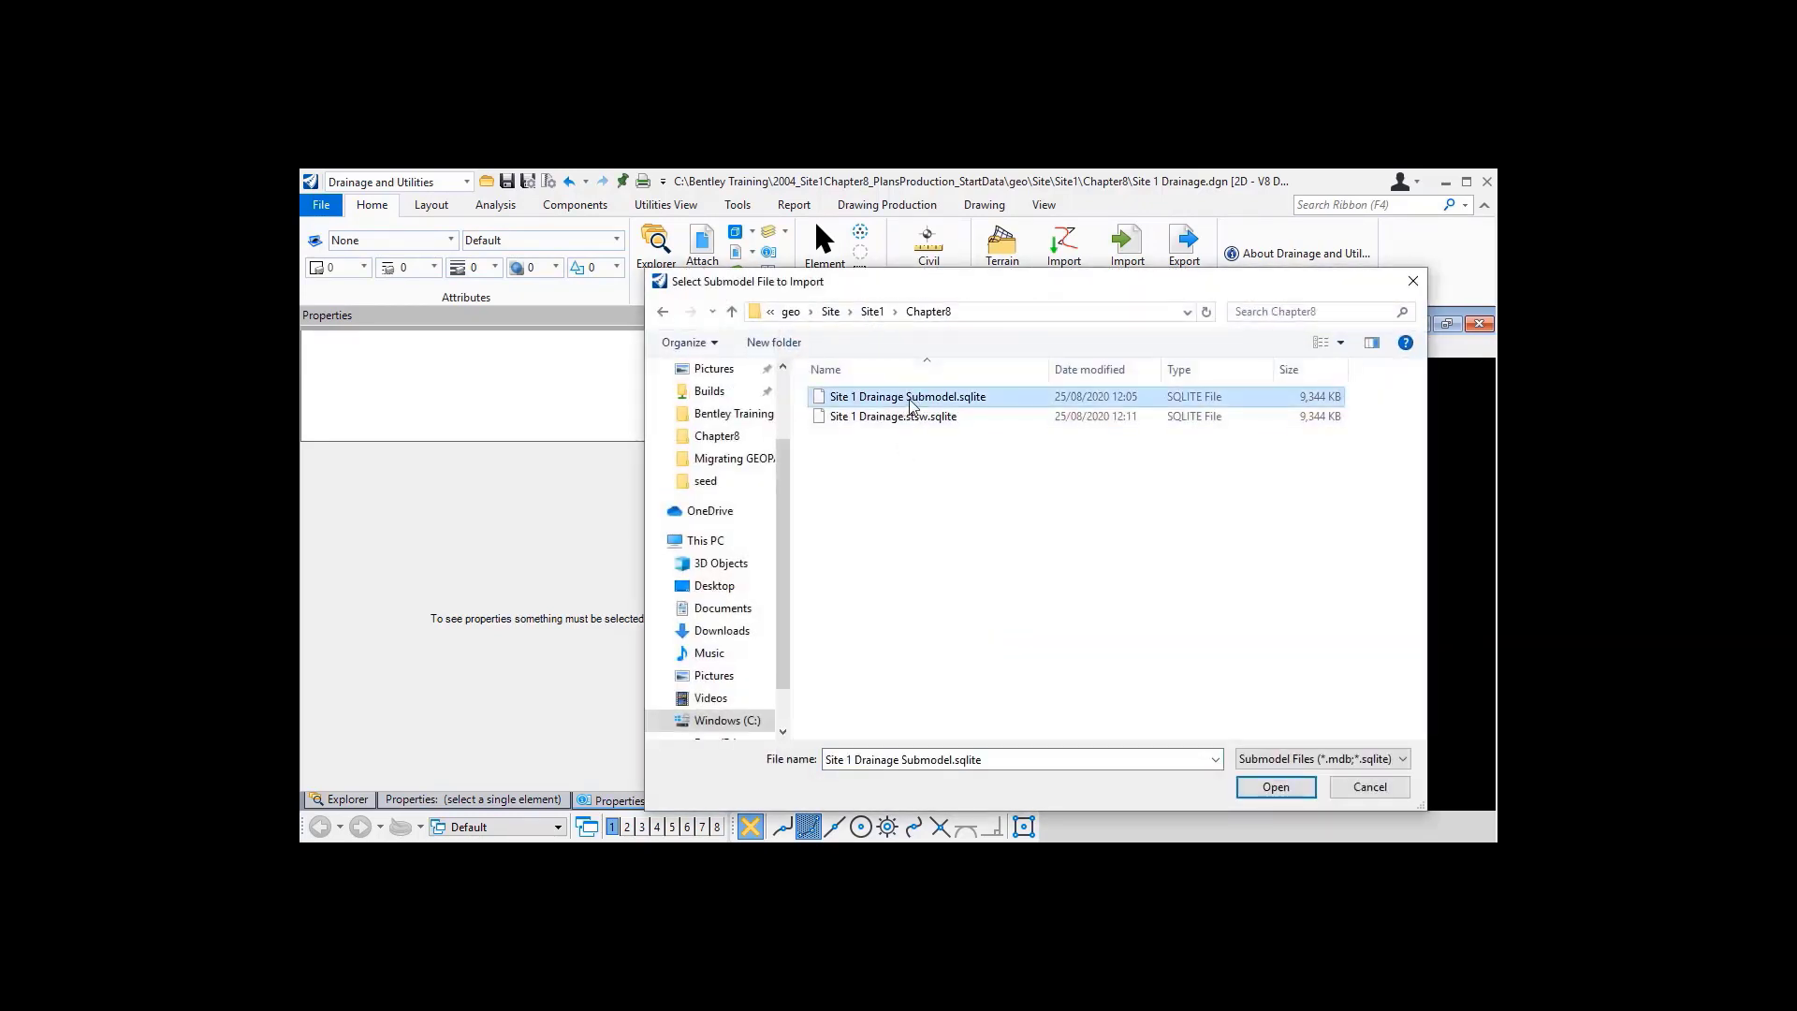
click(1282, 789)
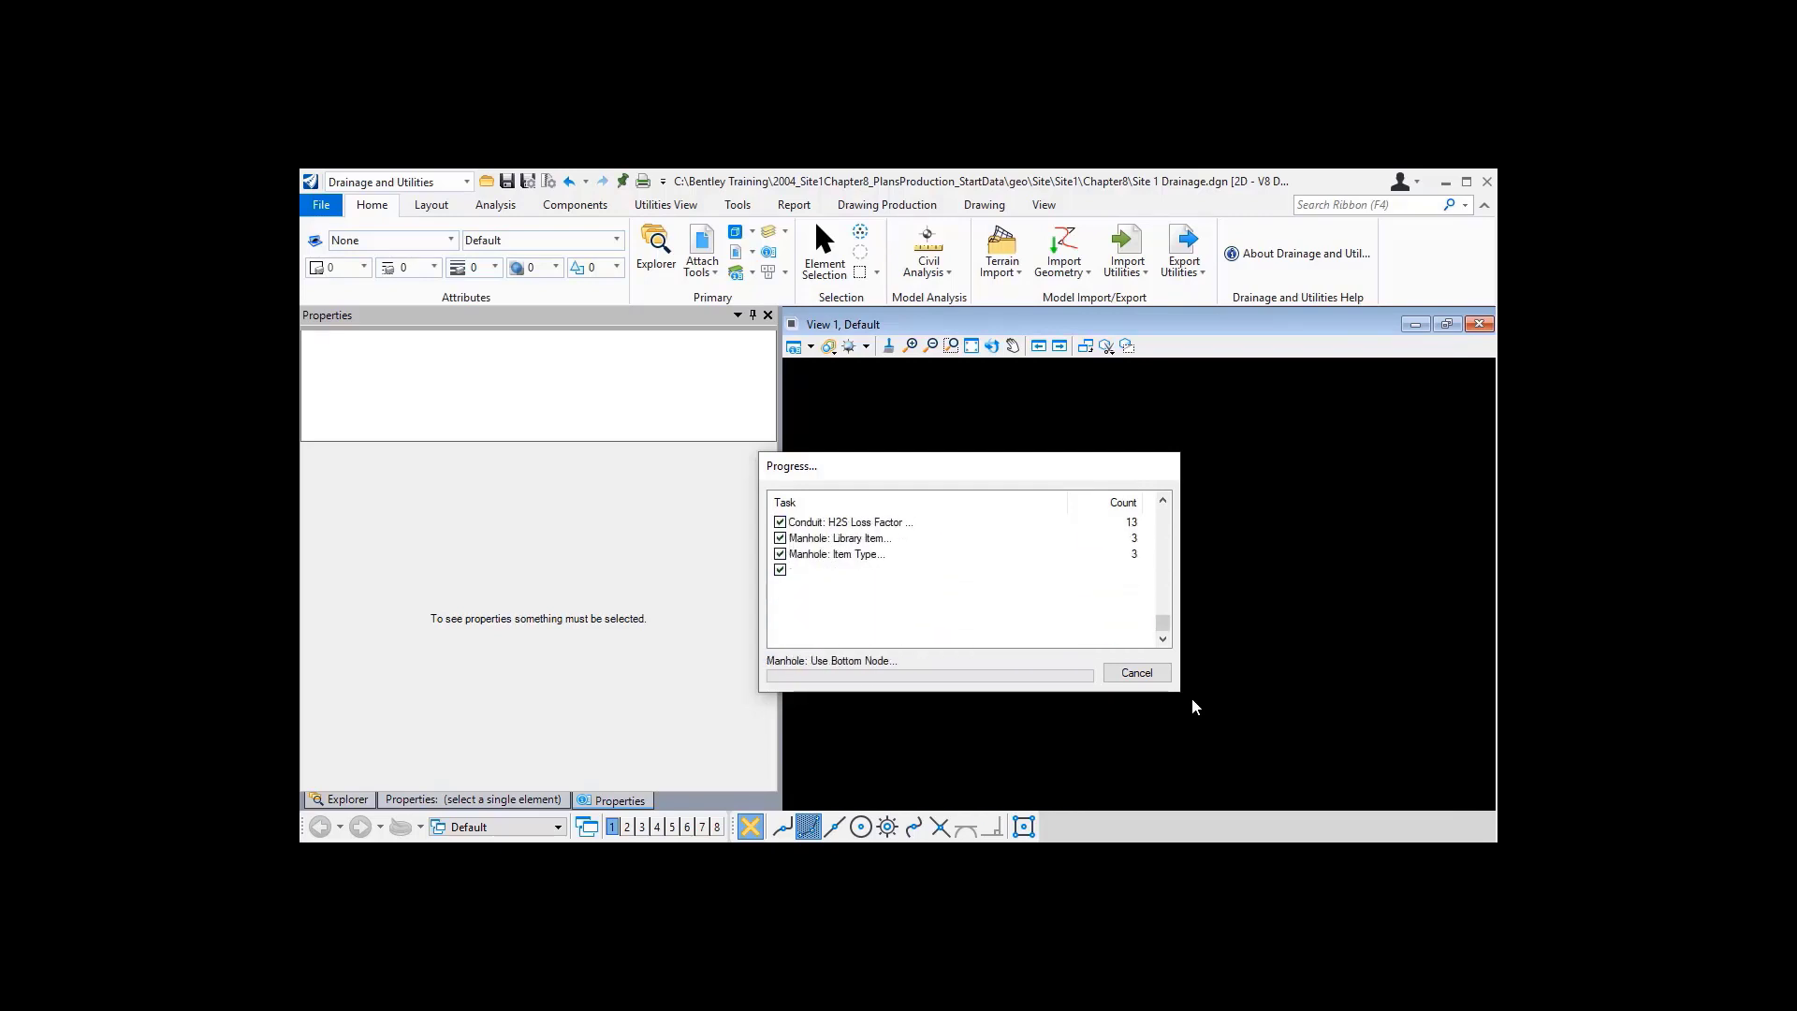
click(971, 347)
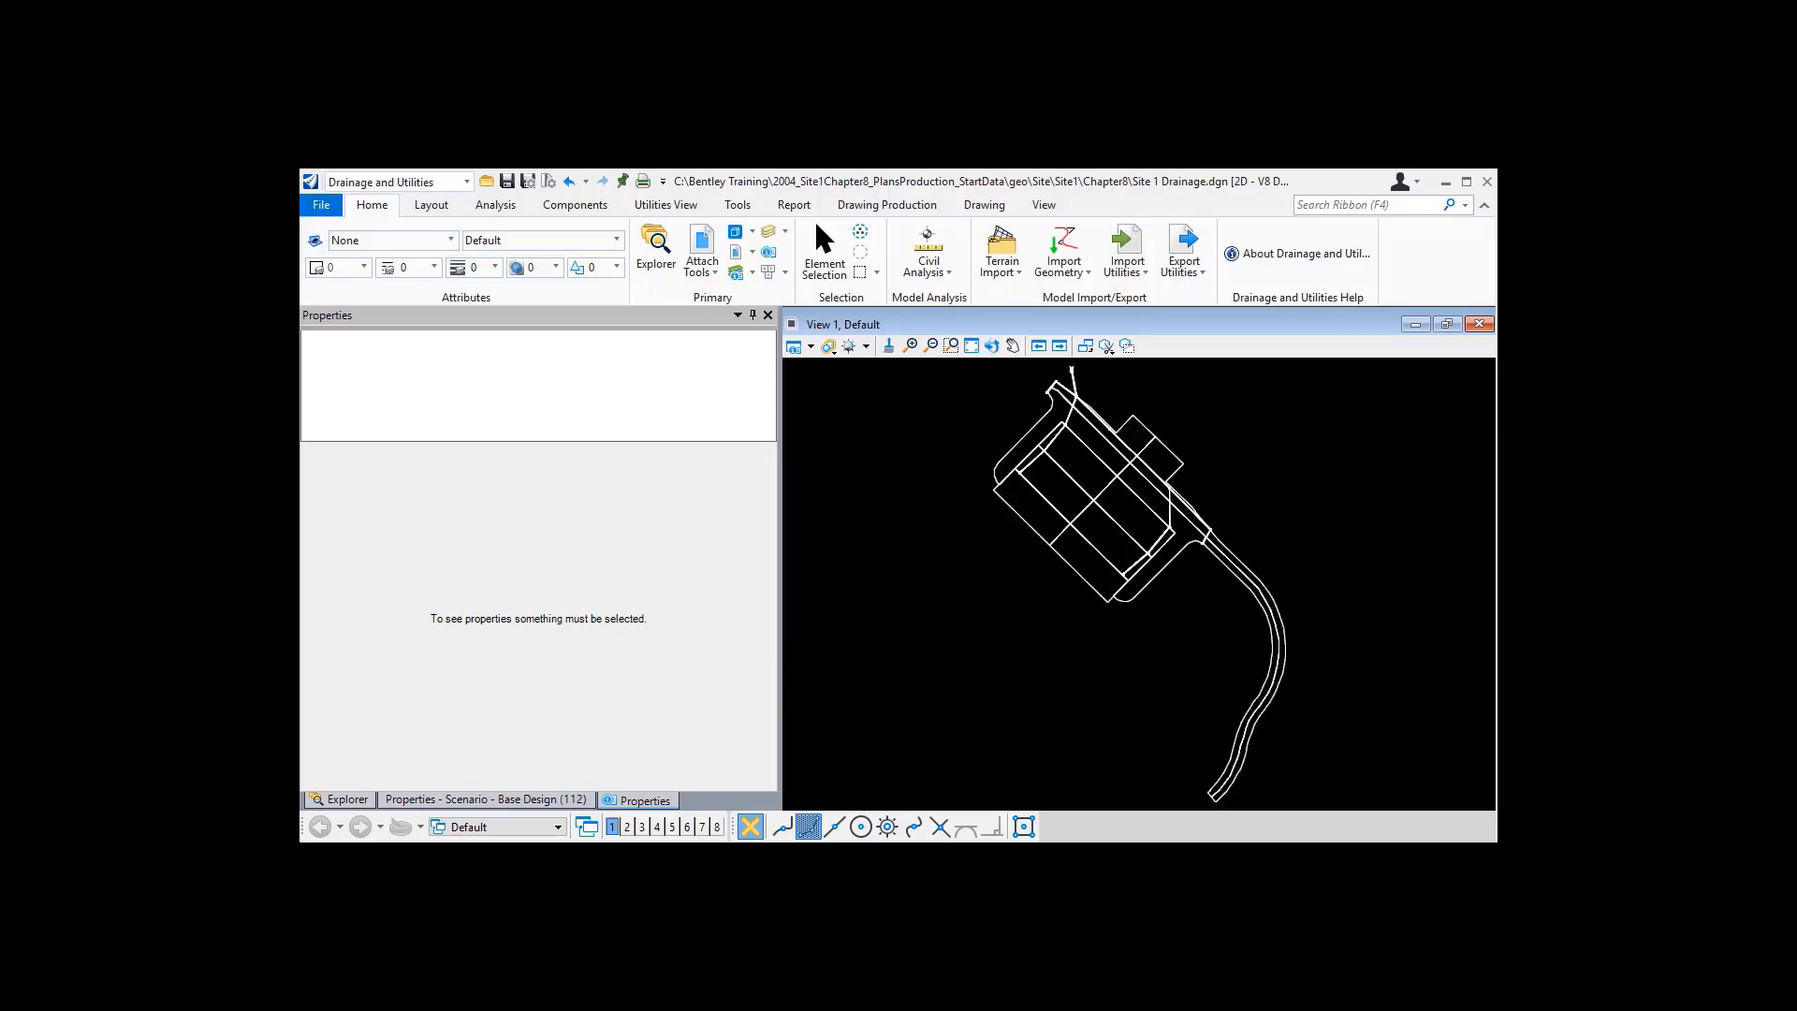
- Turn off the display of the Default-3D model reference of Site 1 Drainage.dgn
click(702, 270)
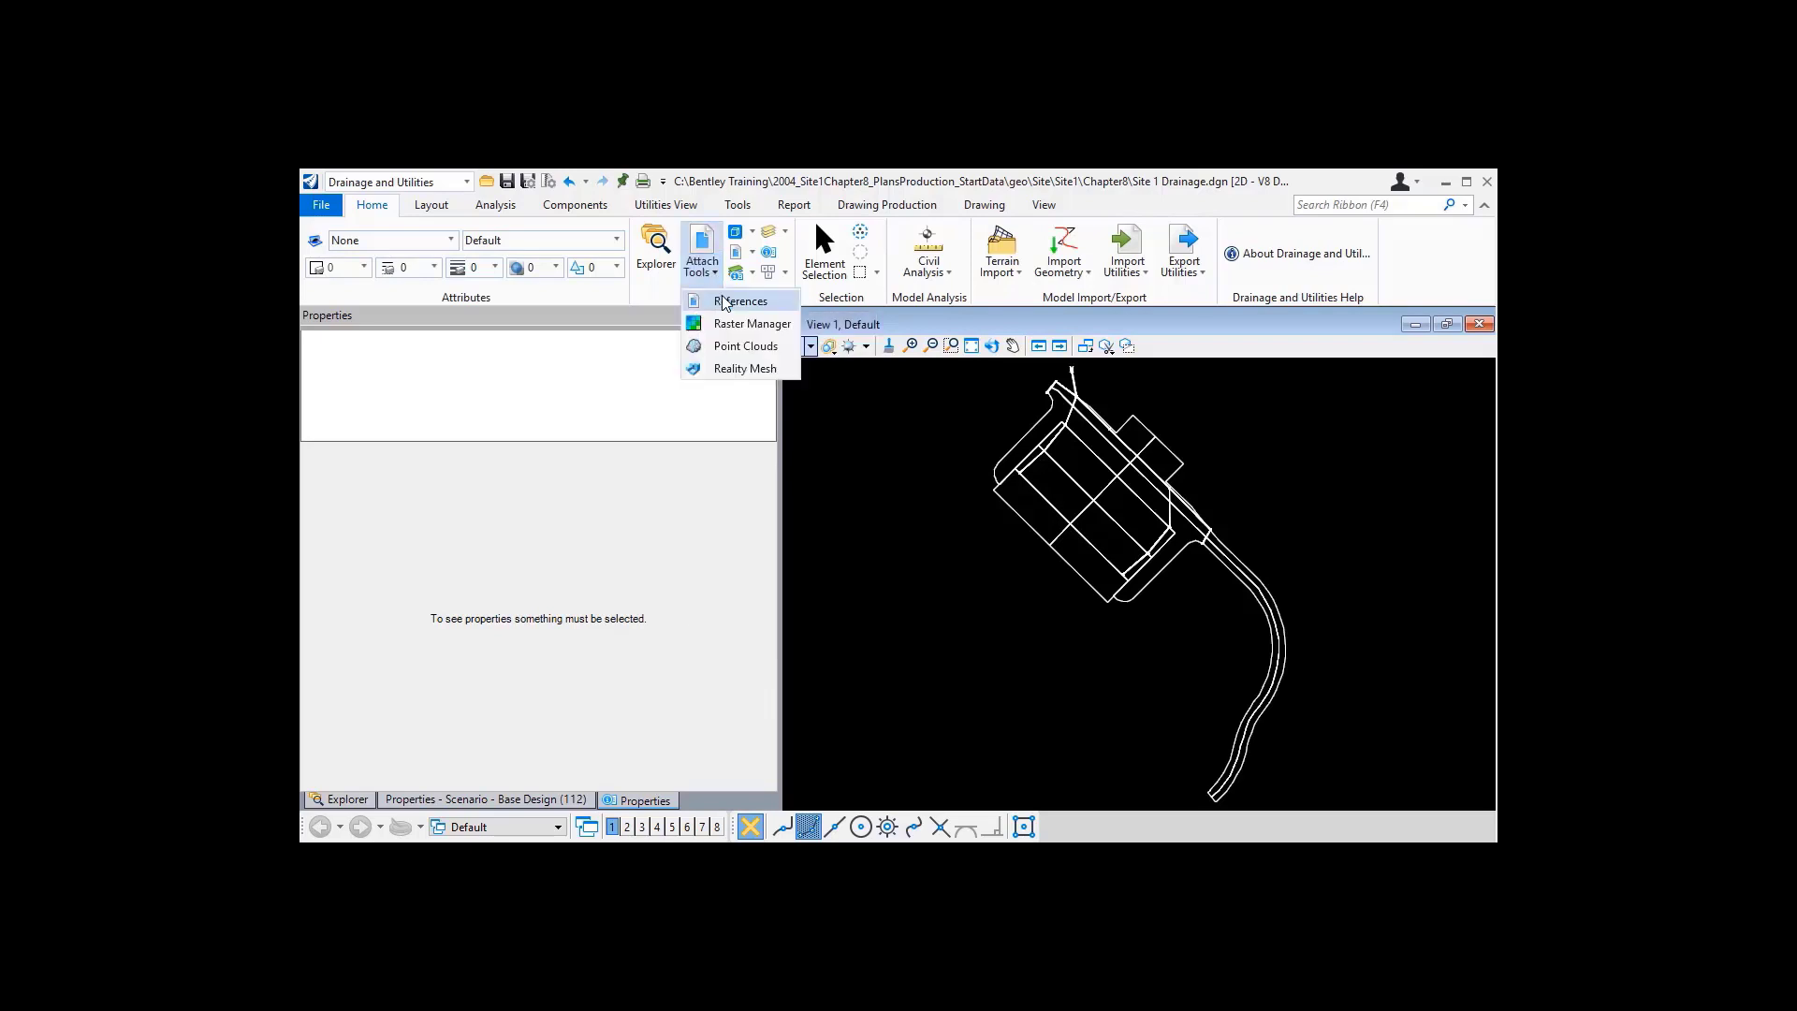
click(724, 301)
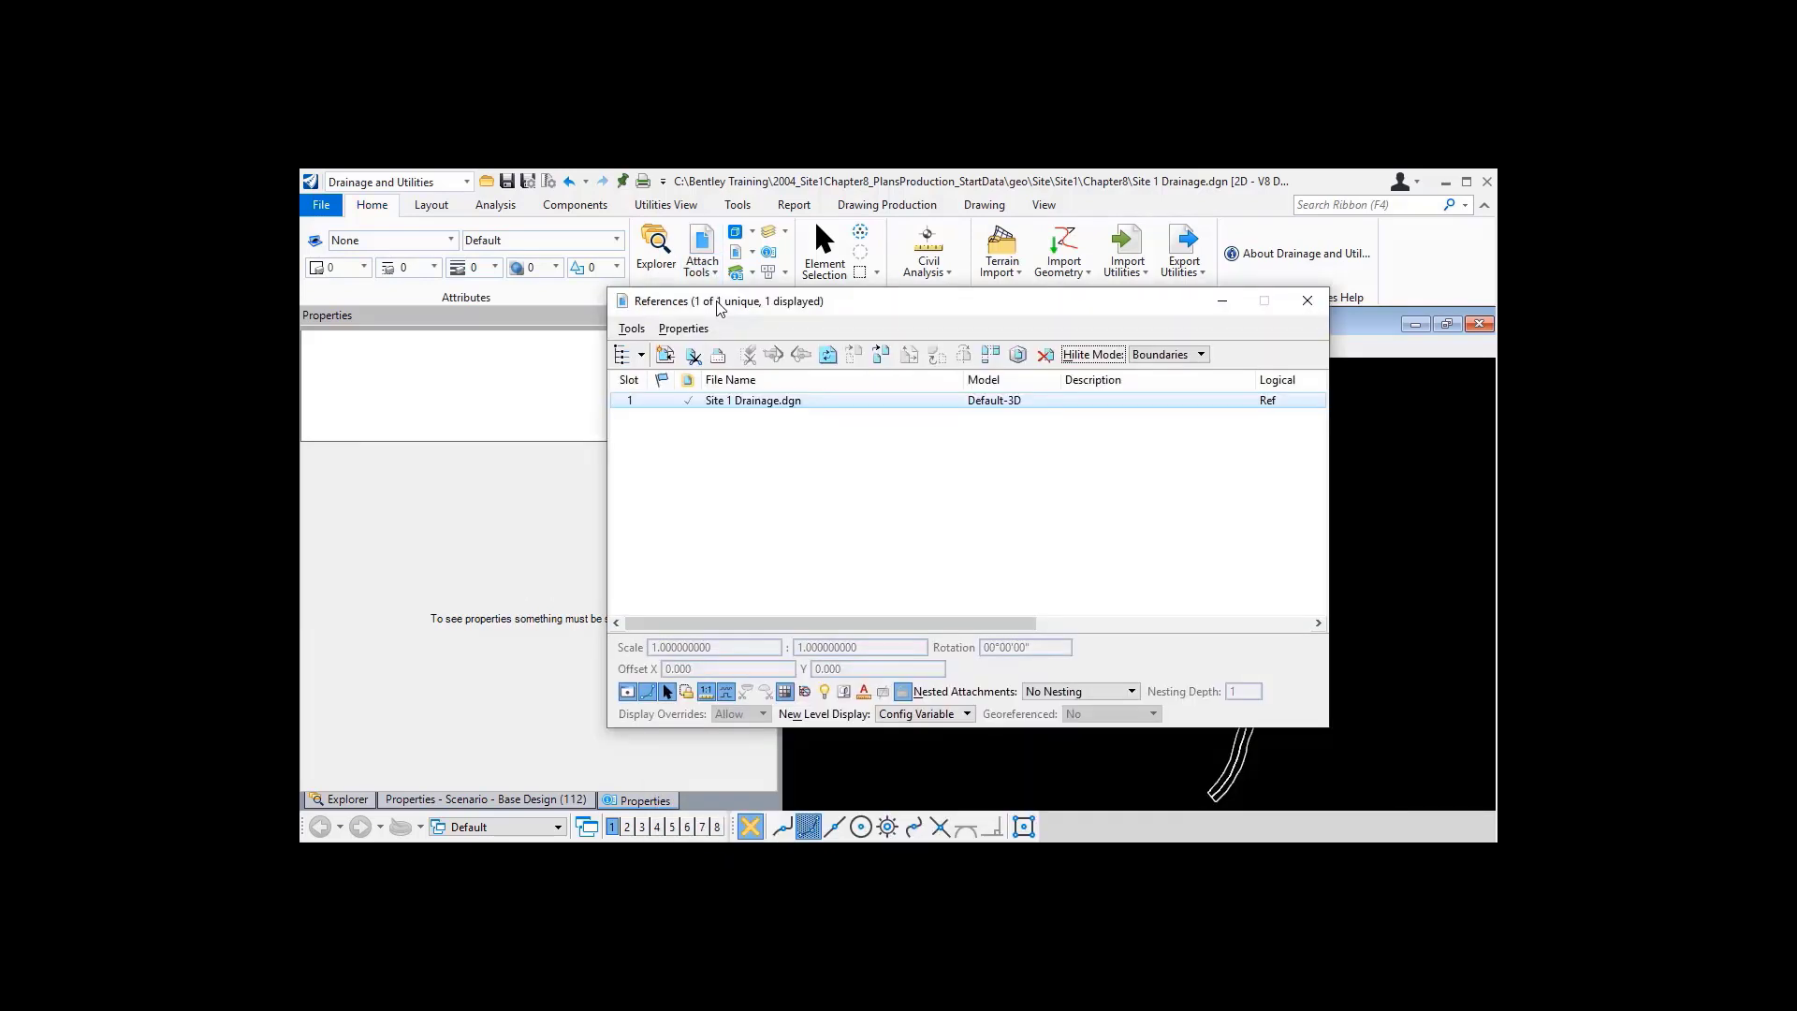
click(626, 692)
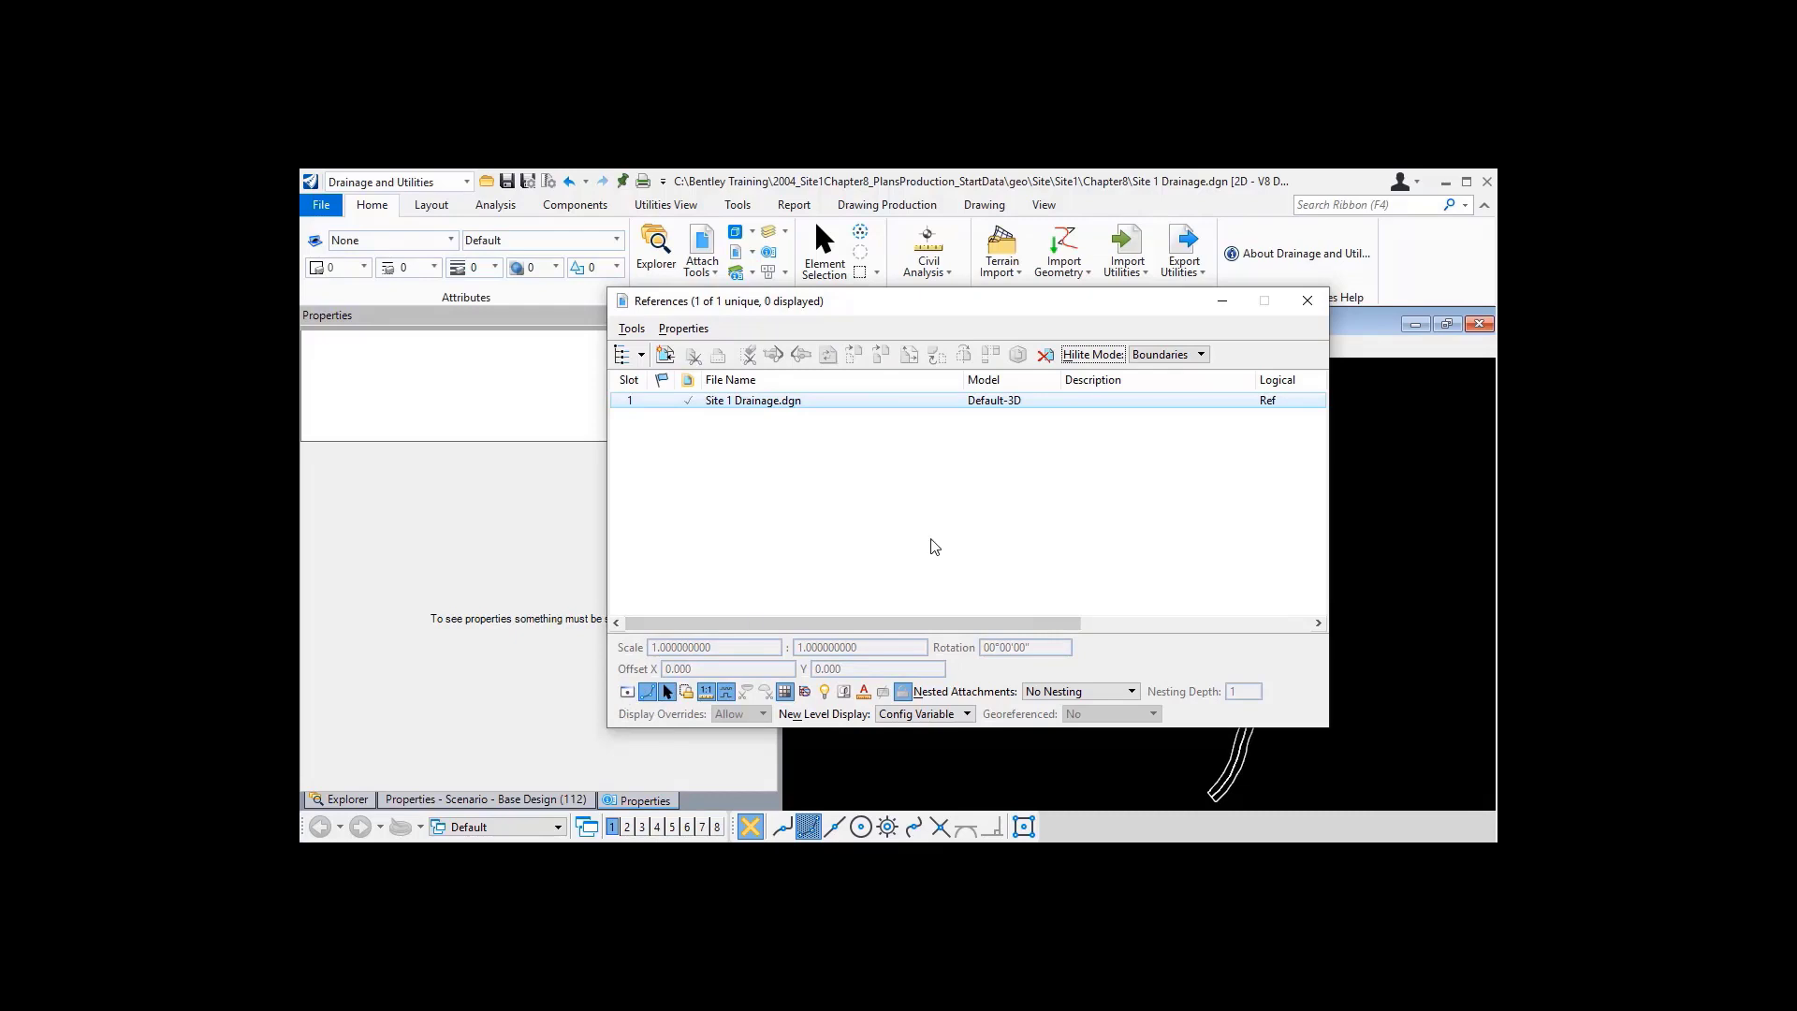
click(1307, 301)
- Inspect the properties of the imported node CB-3, link SS-2 and catchment CB-11
scroll(1078, 447, up, 4)
scroll(1072, 463, up, 3)
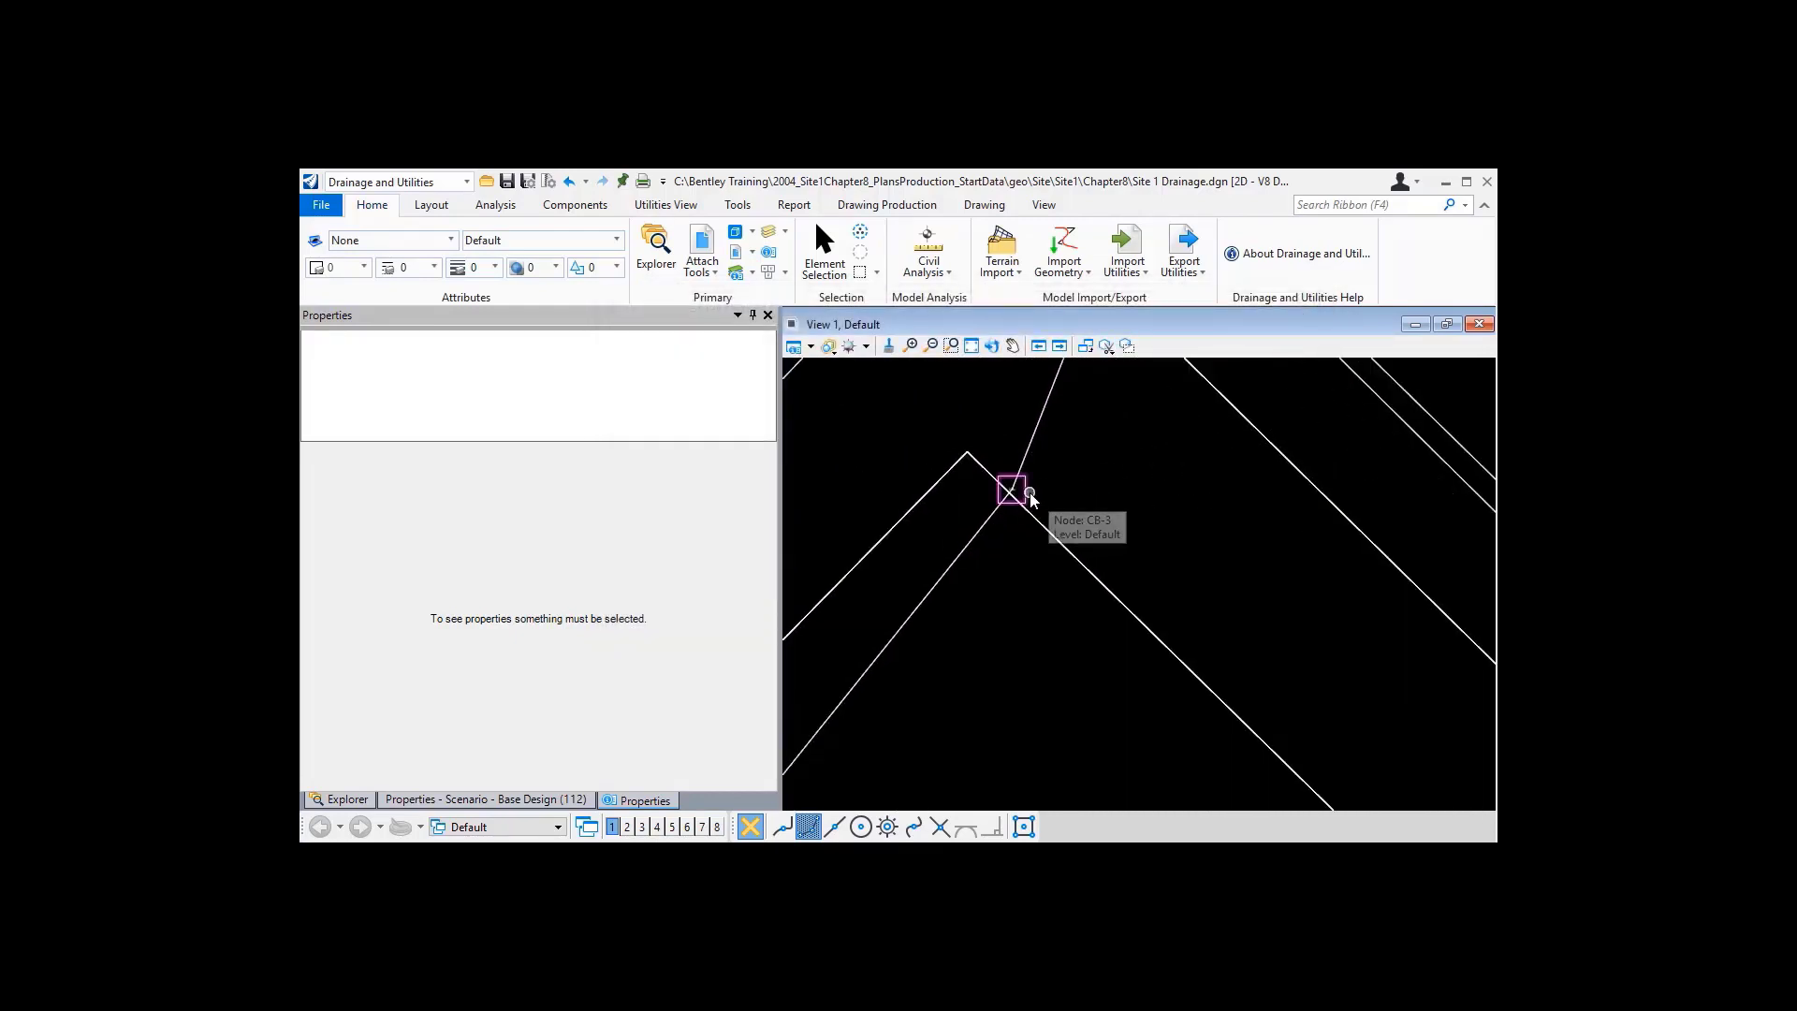
click(1061, 477)
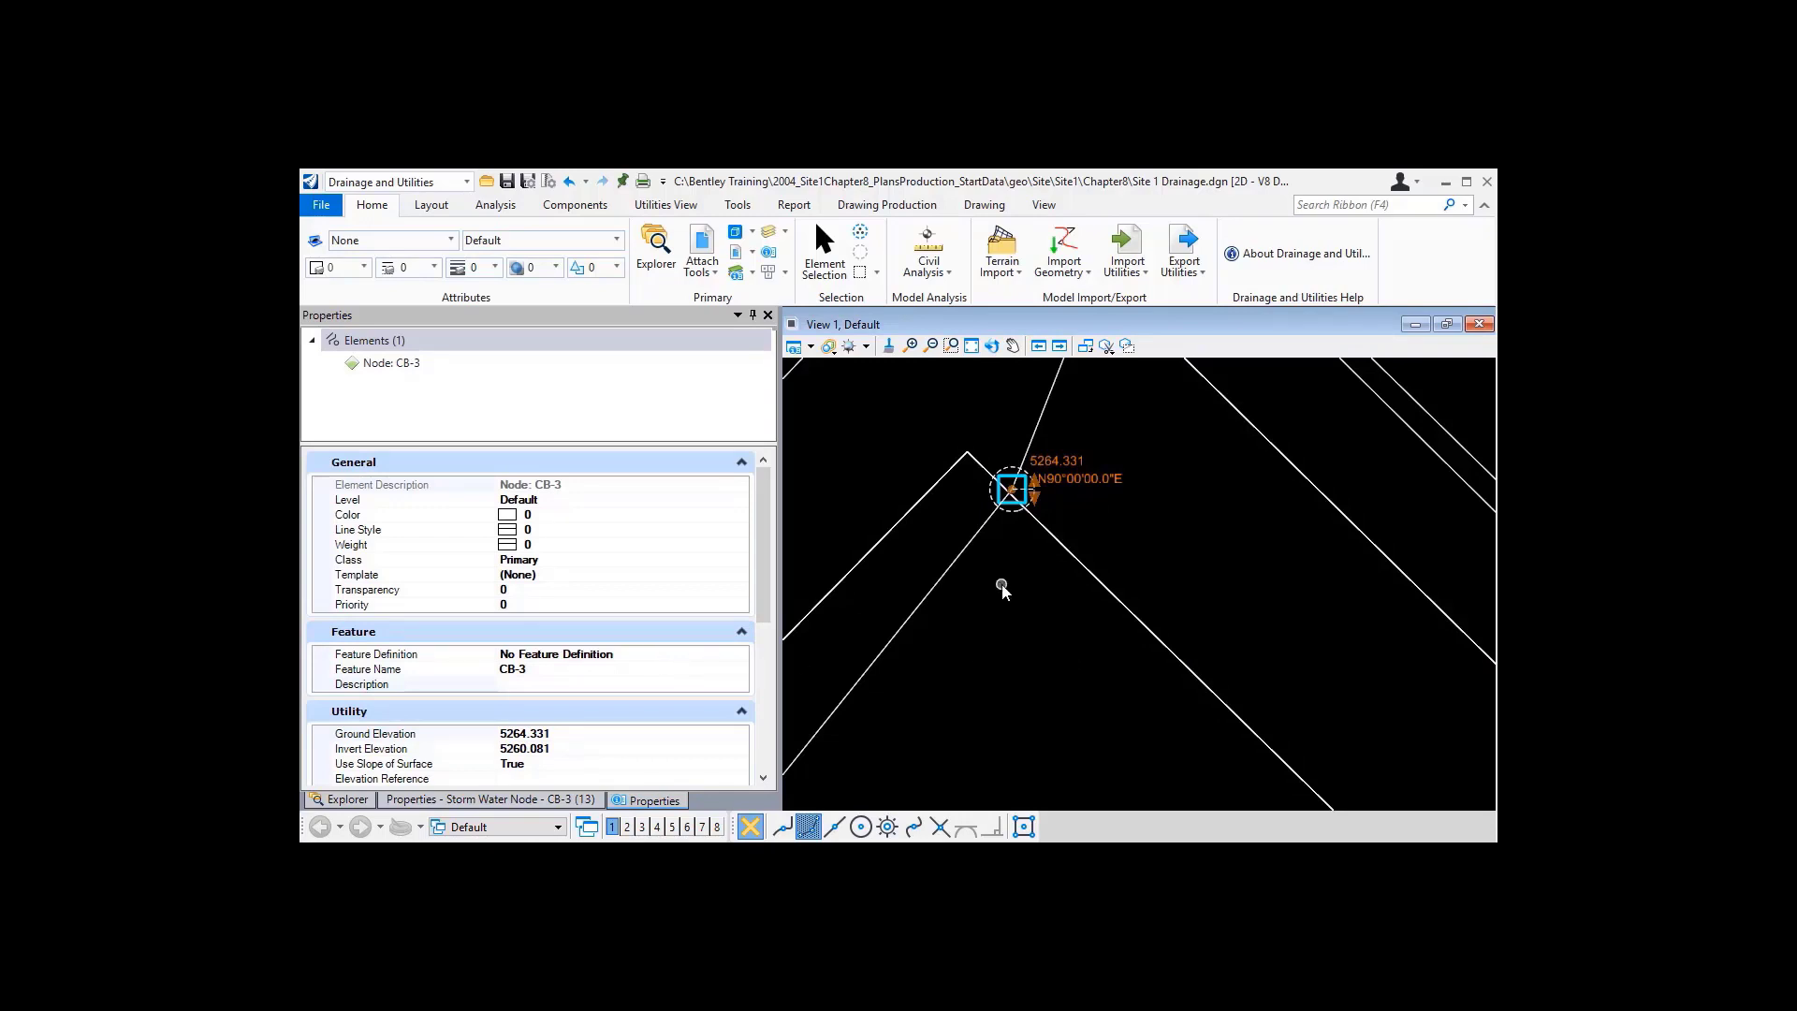
scroll(1004, 595, down, 2)
scroll(1005, 596, down, 1)
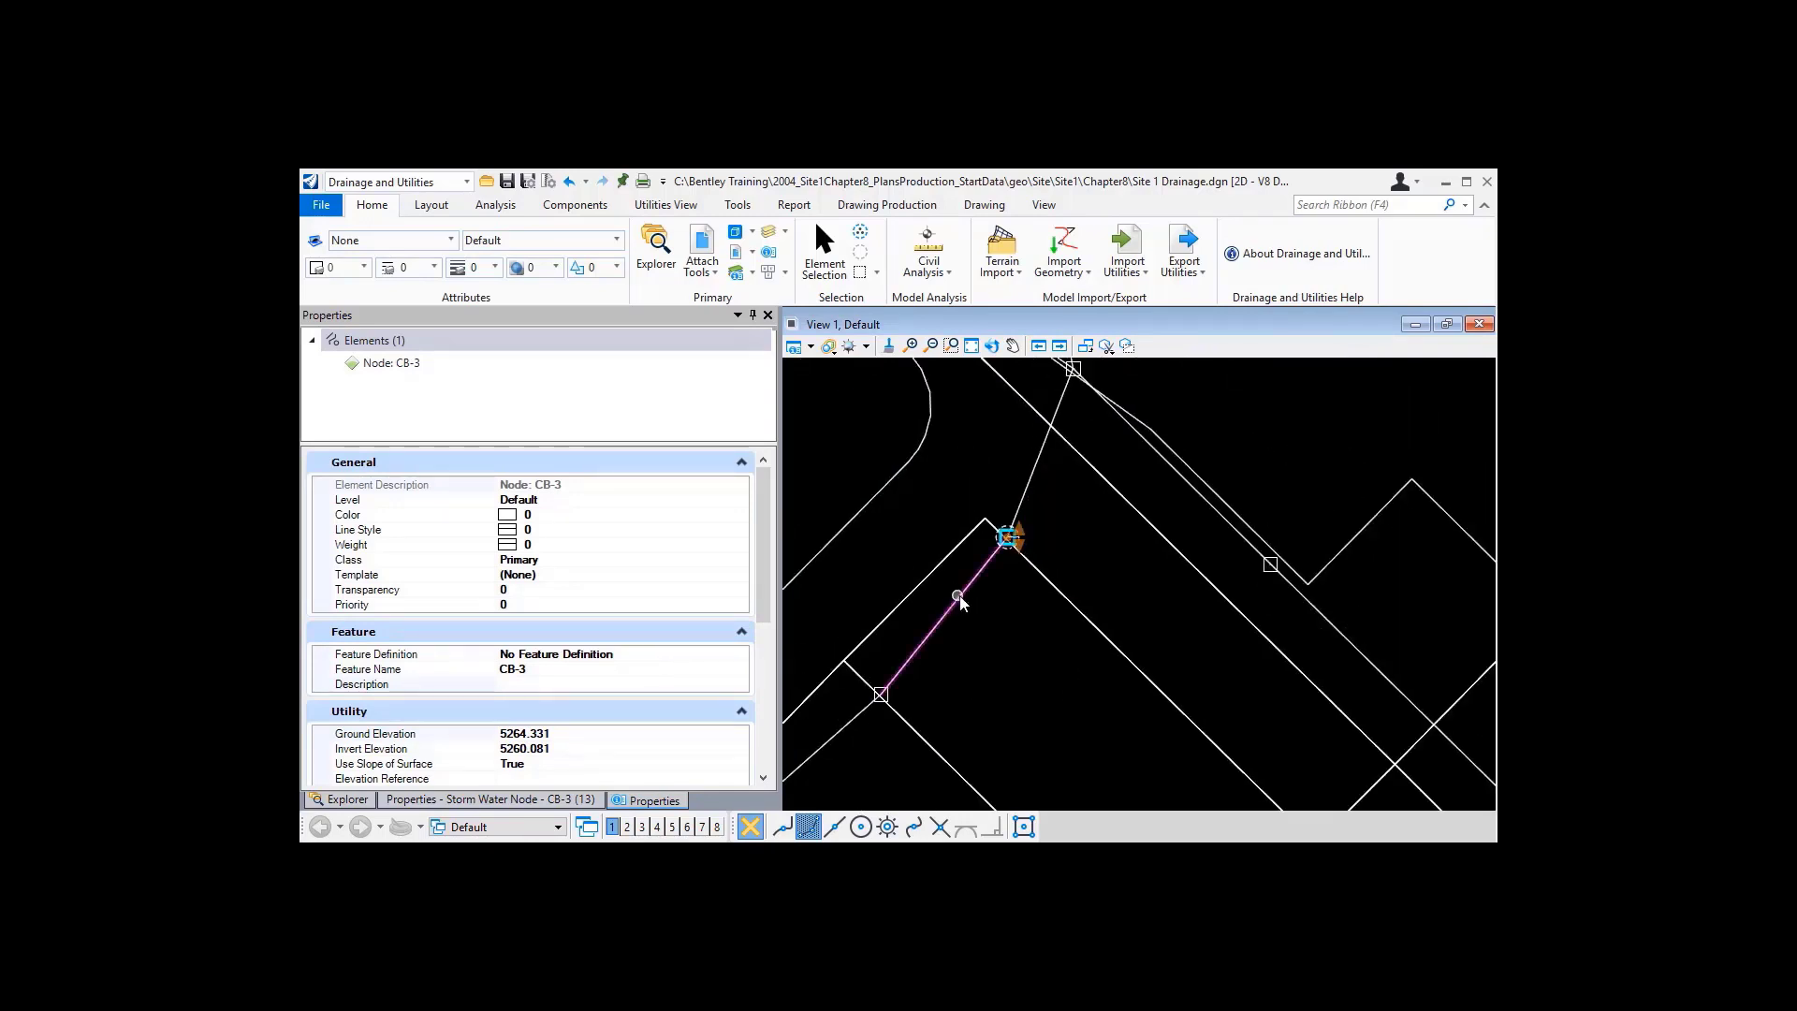
click(932, 600)
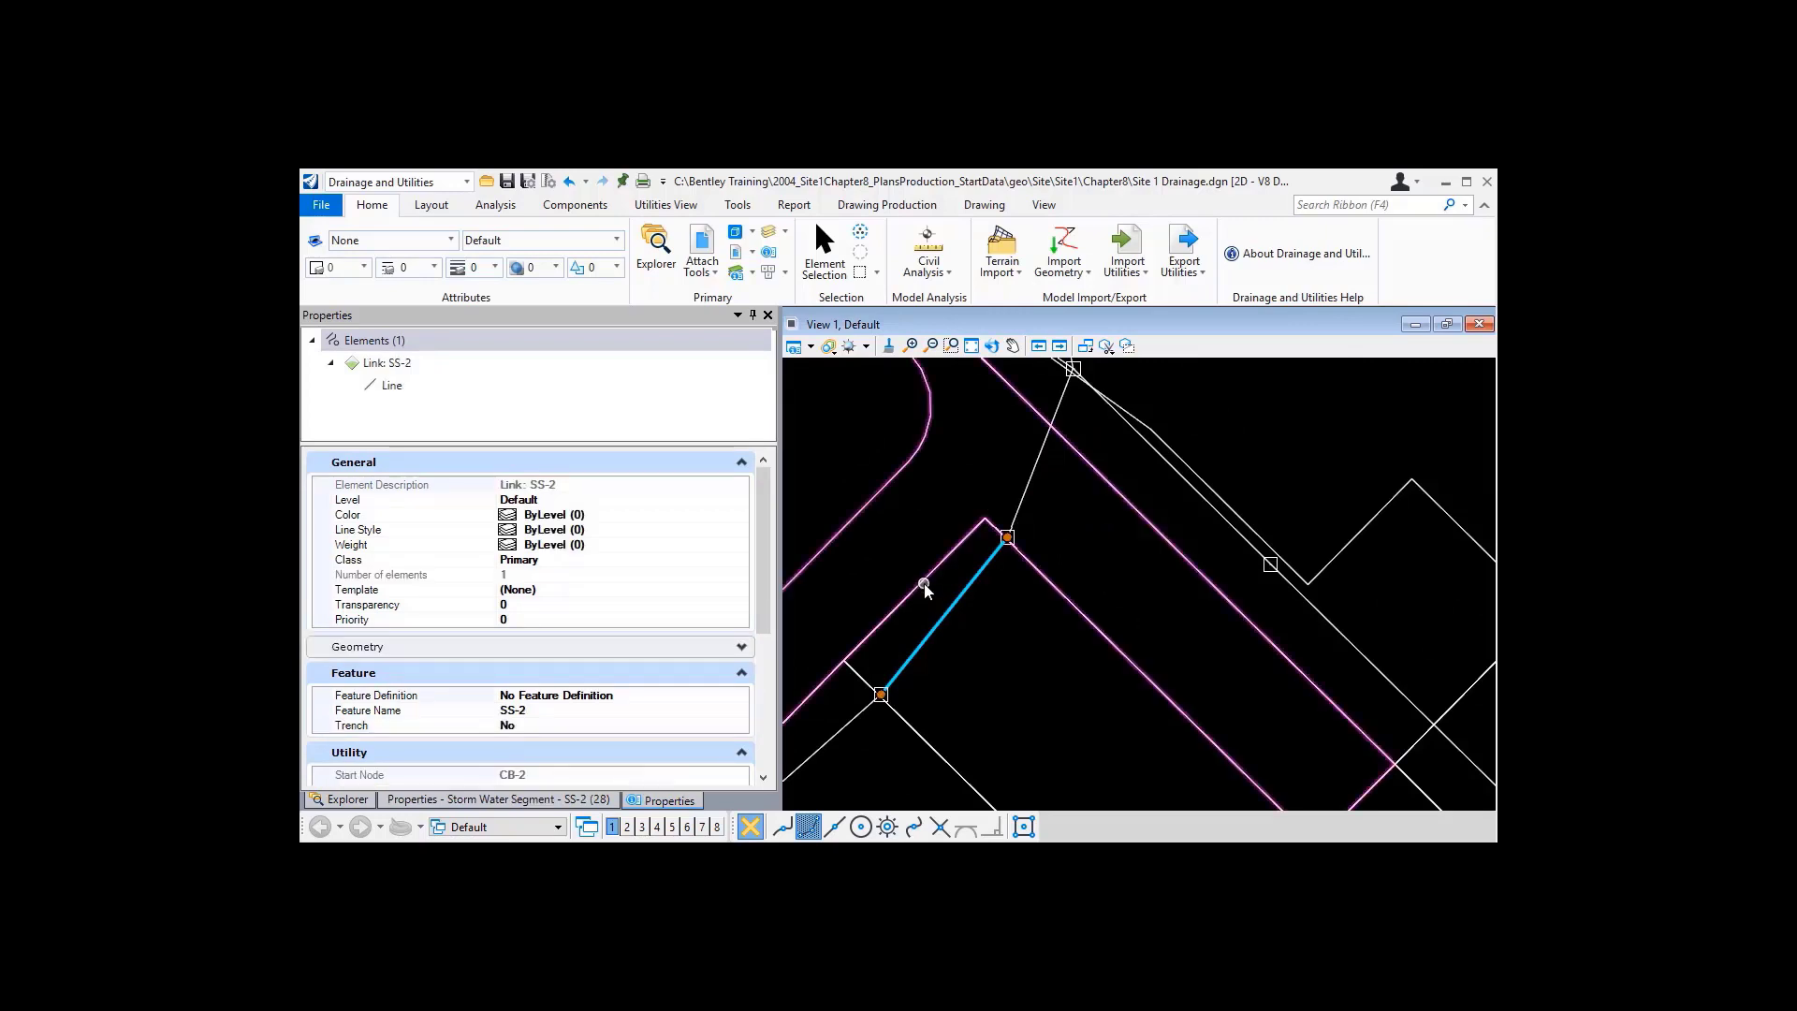
click(925, 587)
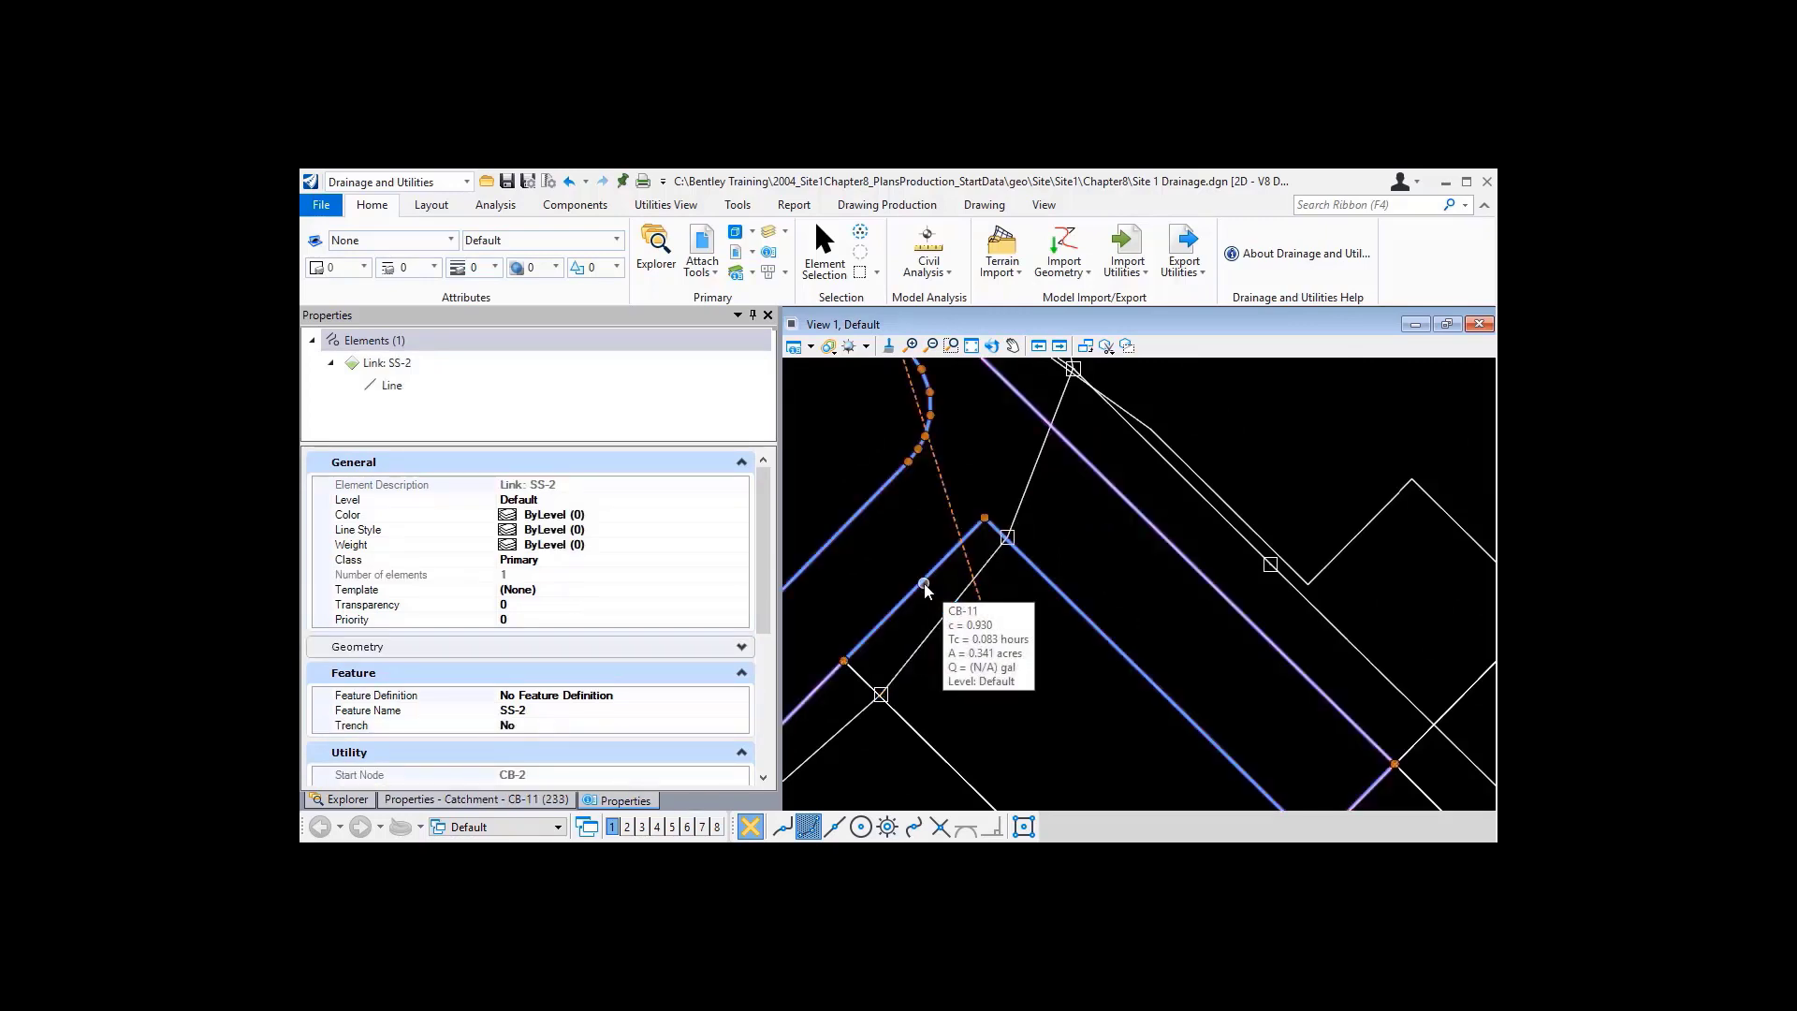
scroll(1033, 643, down, 1)
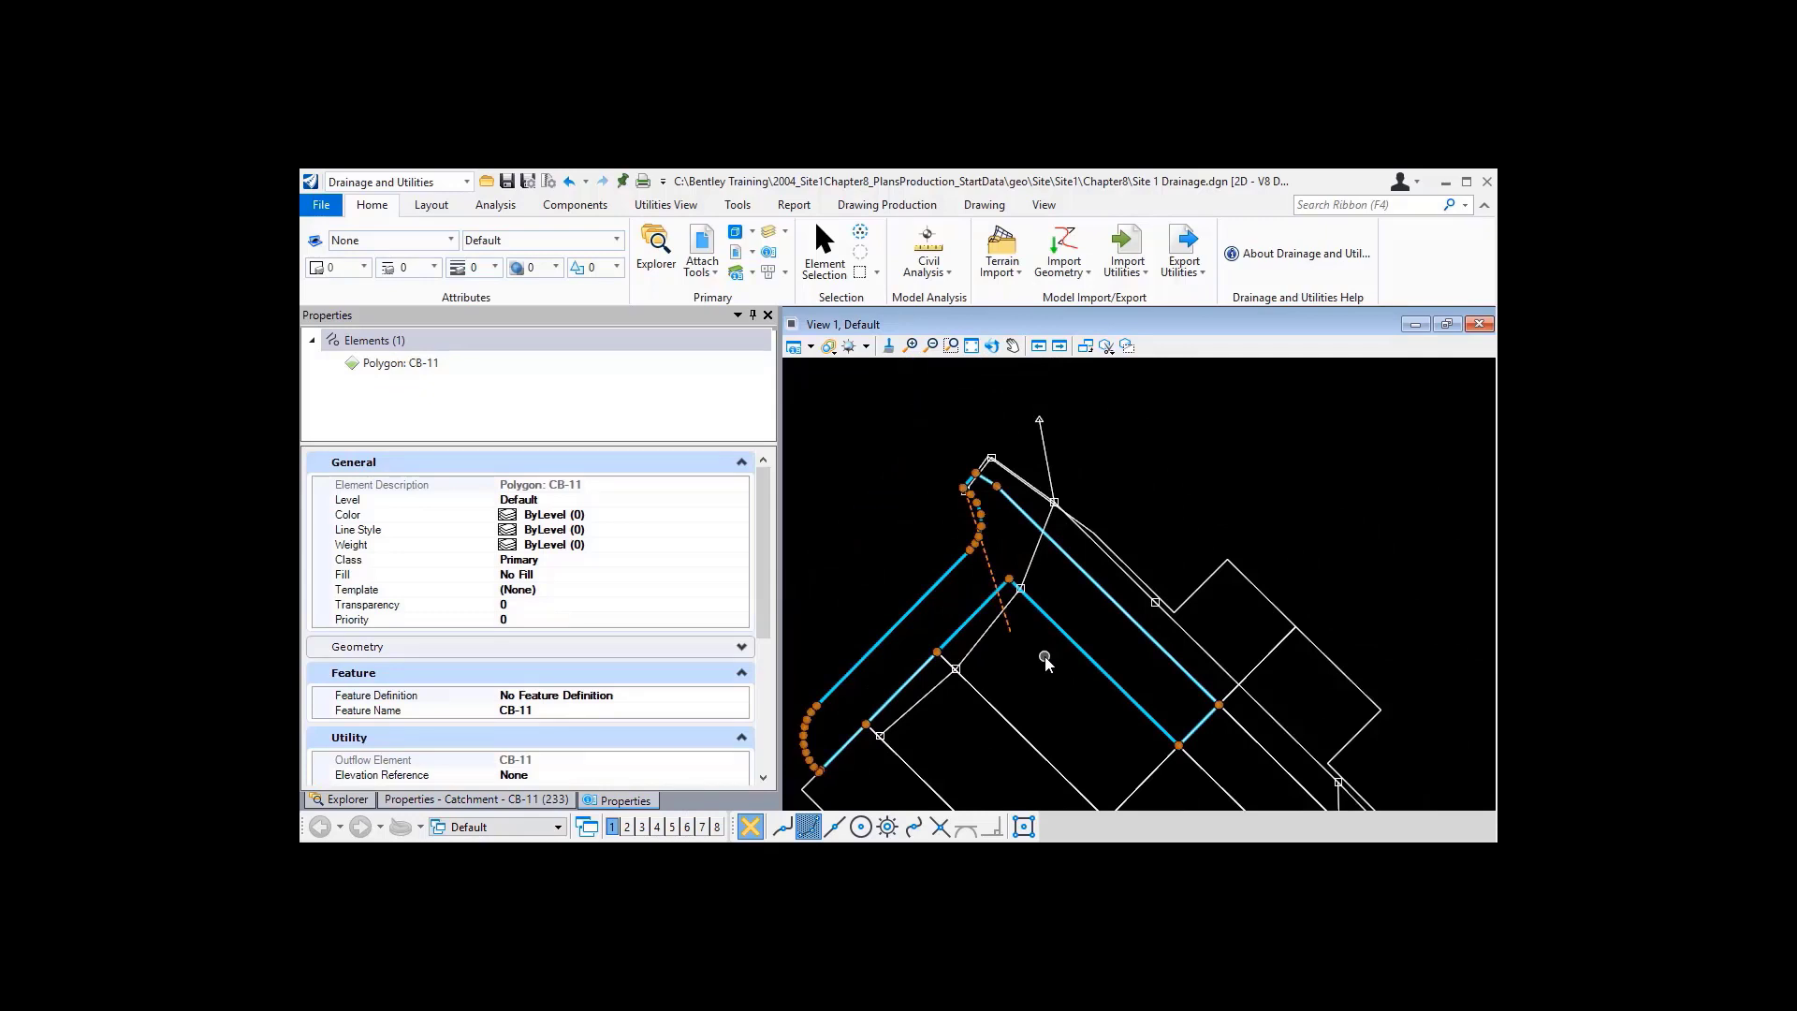
click(970, 349)
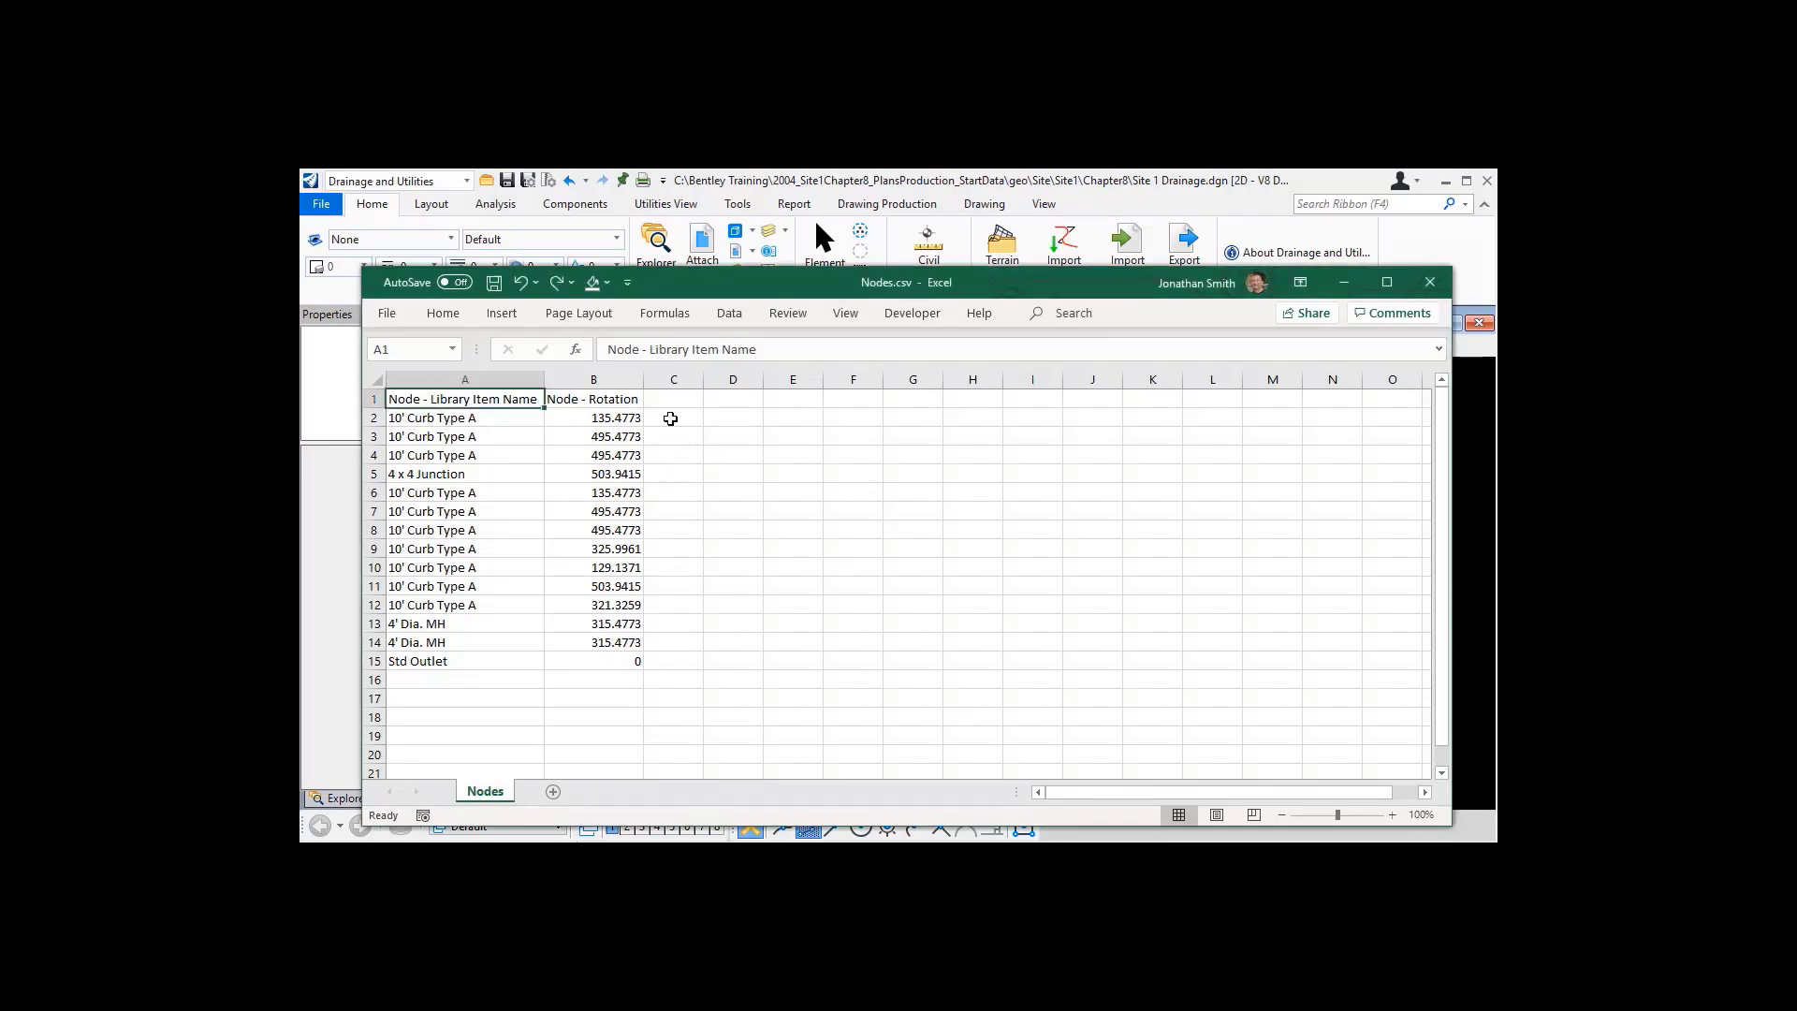
- In Excel, replace every foot mark (') in Nodes.csv with ft
key(ctrl+f)
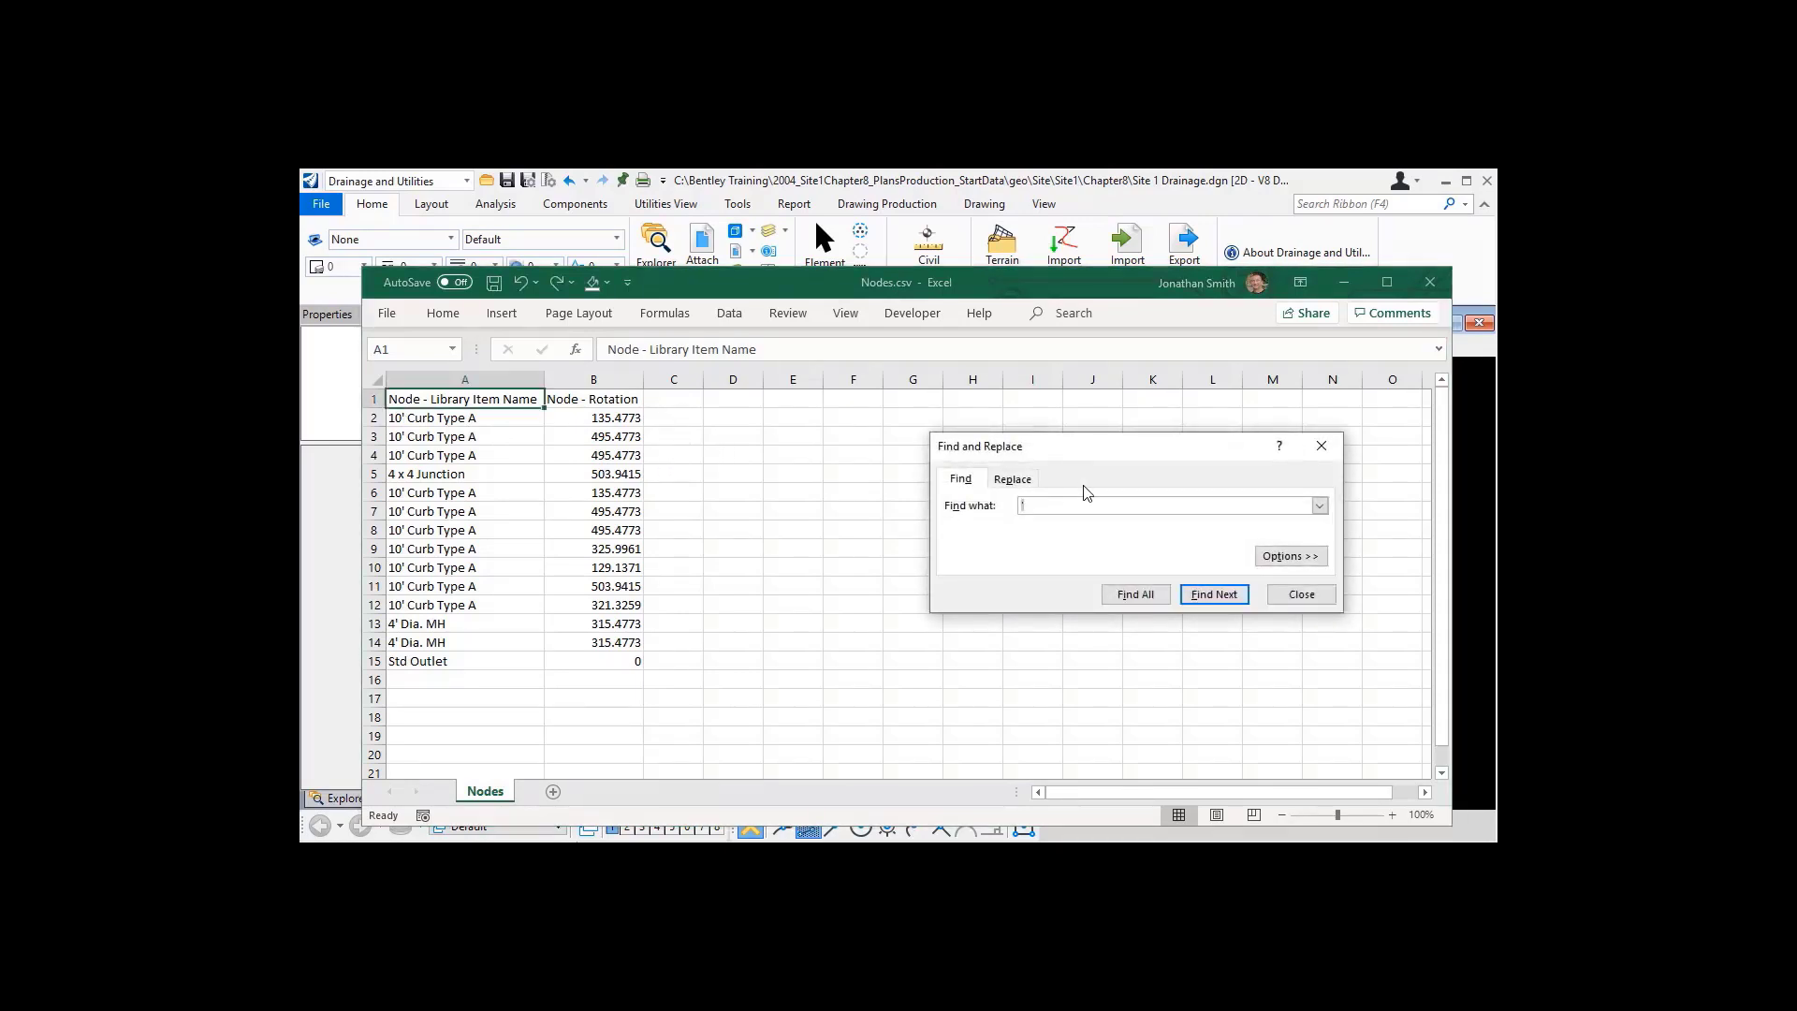
click(1015, 480)
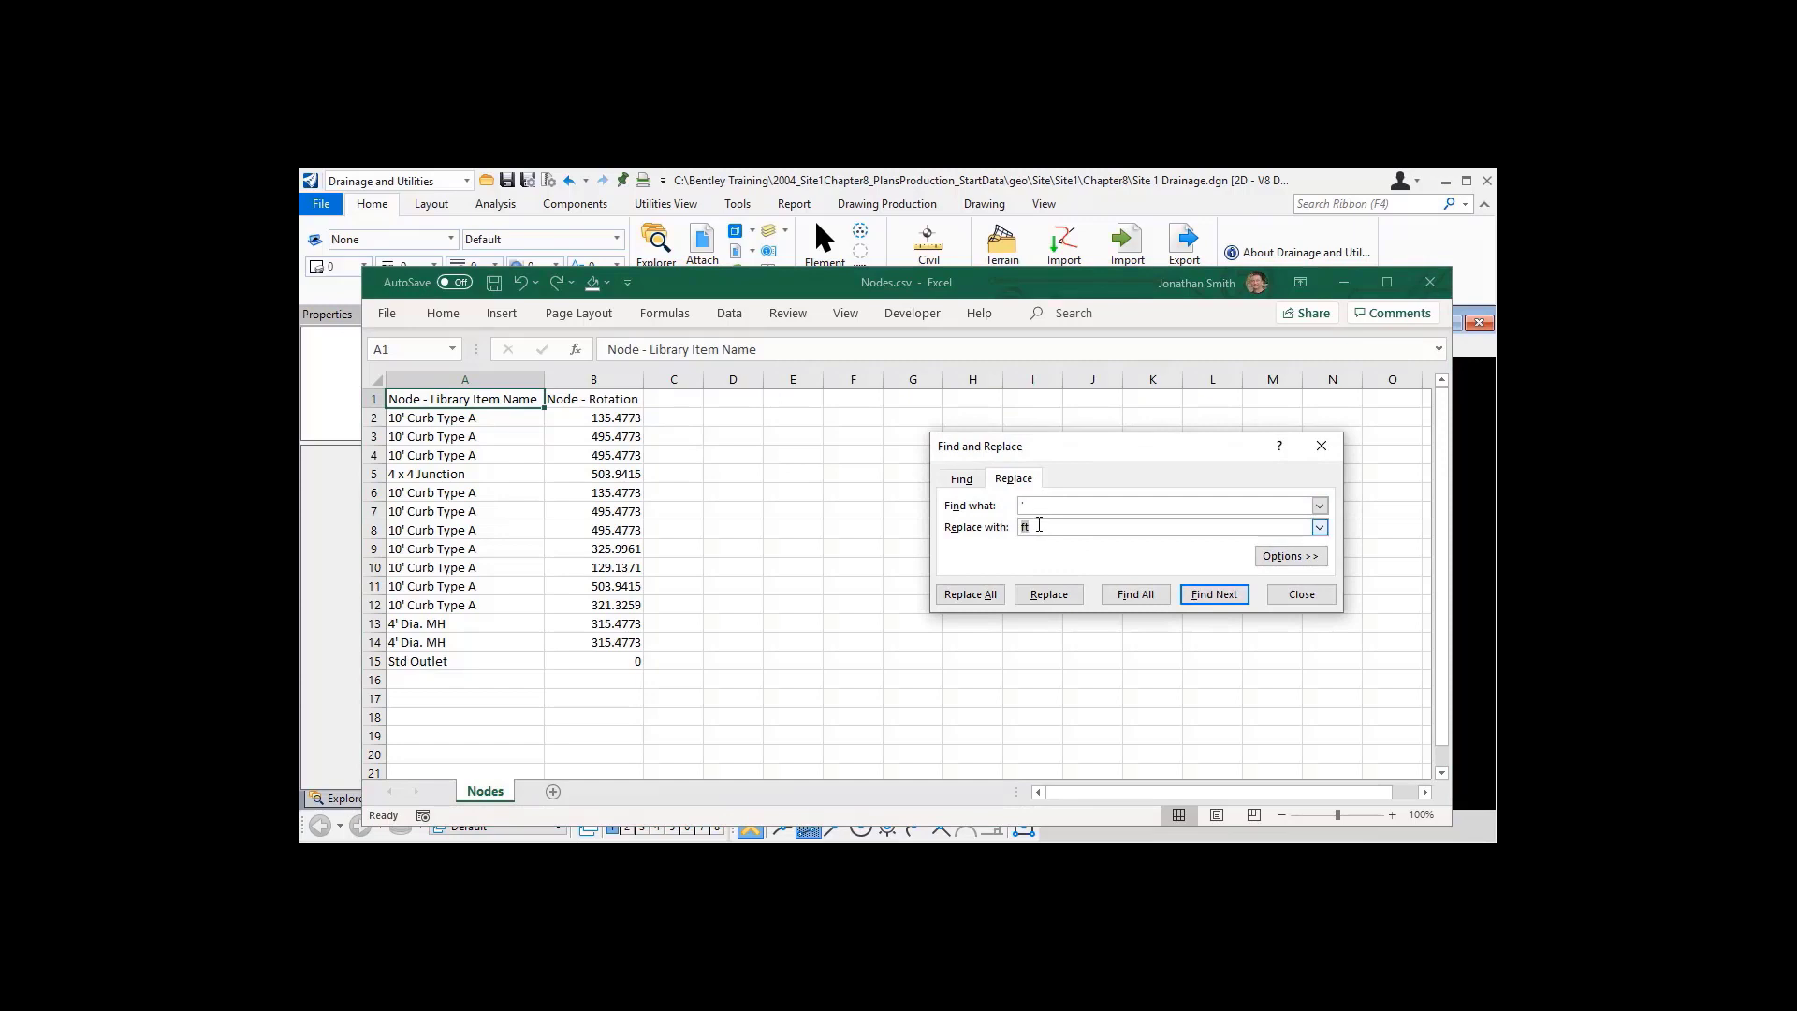
click(993, 597)
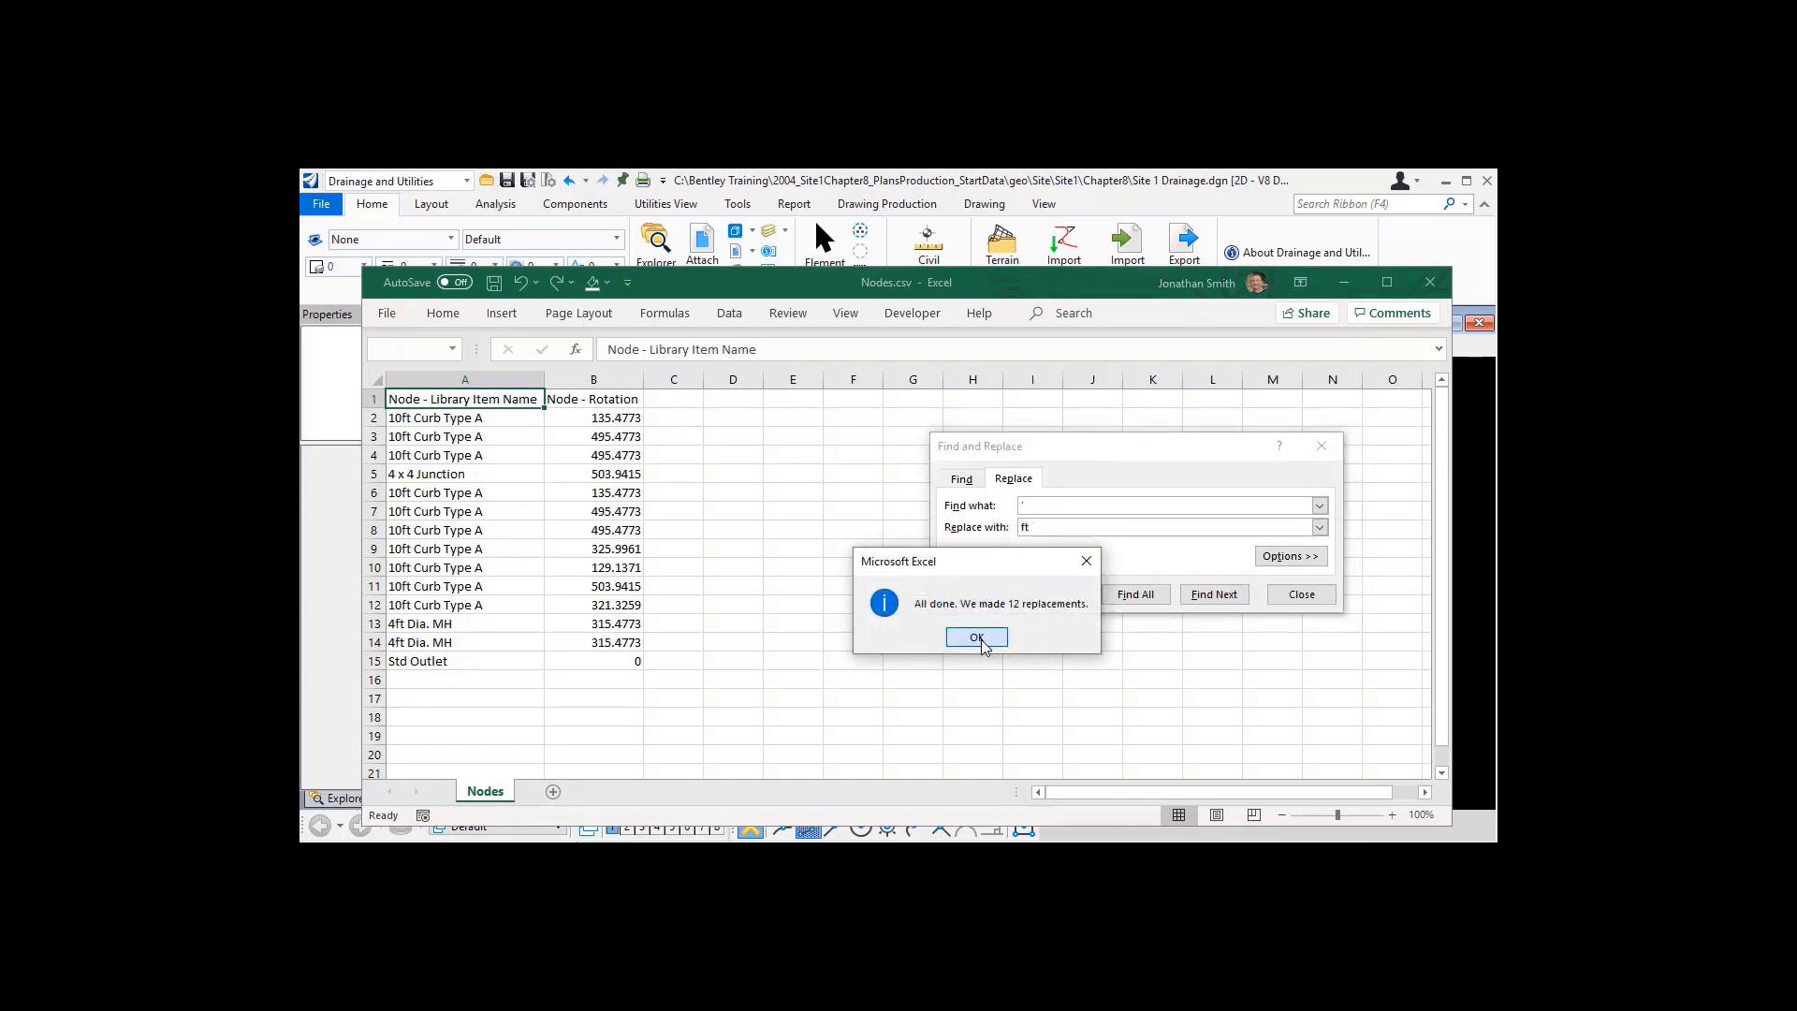
click(977, 634)
click(1301, 595)
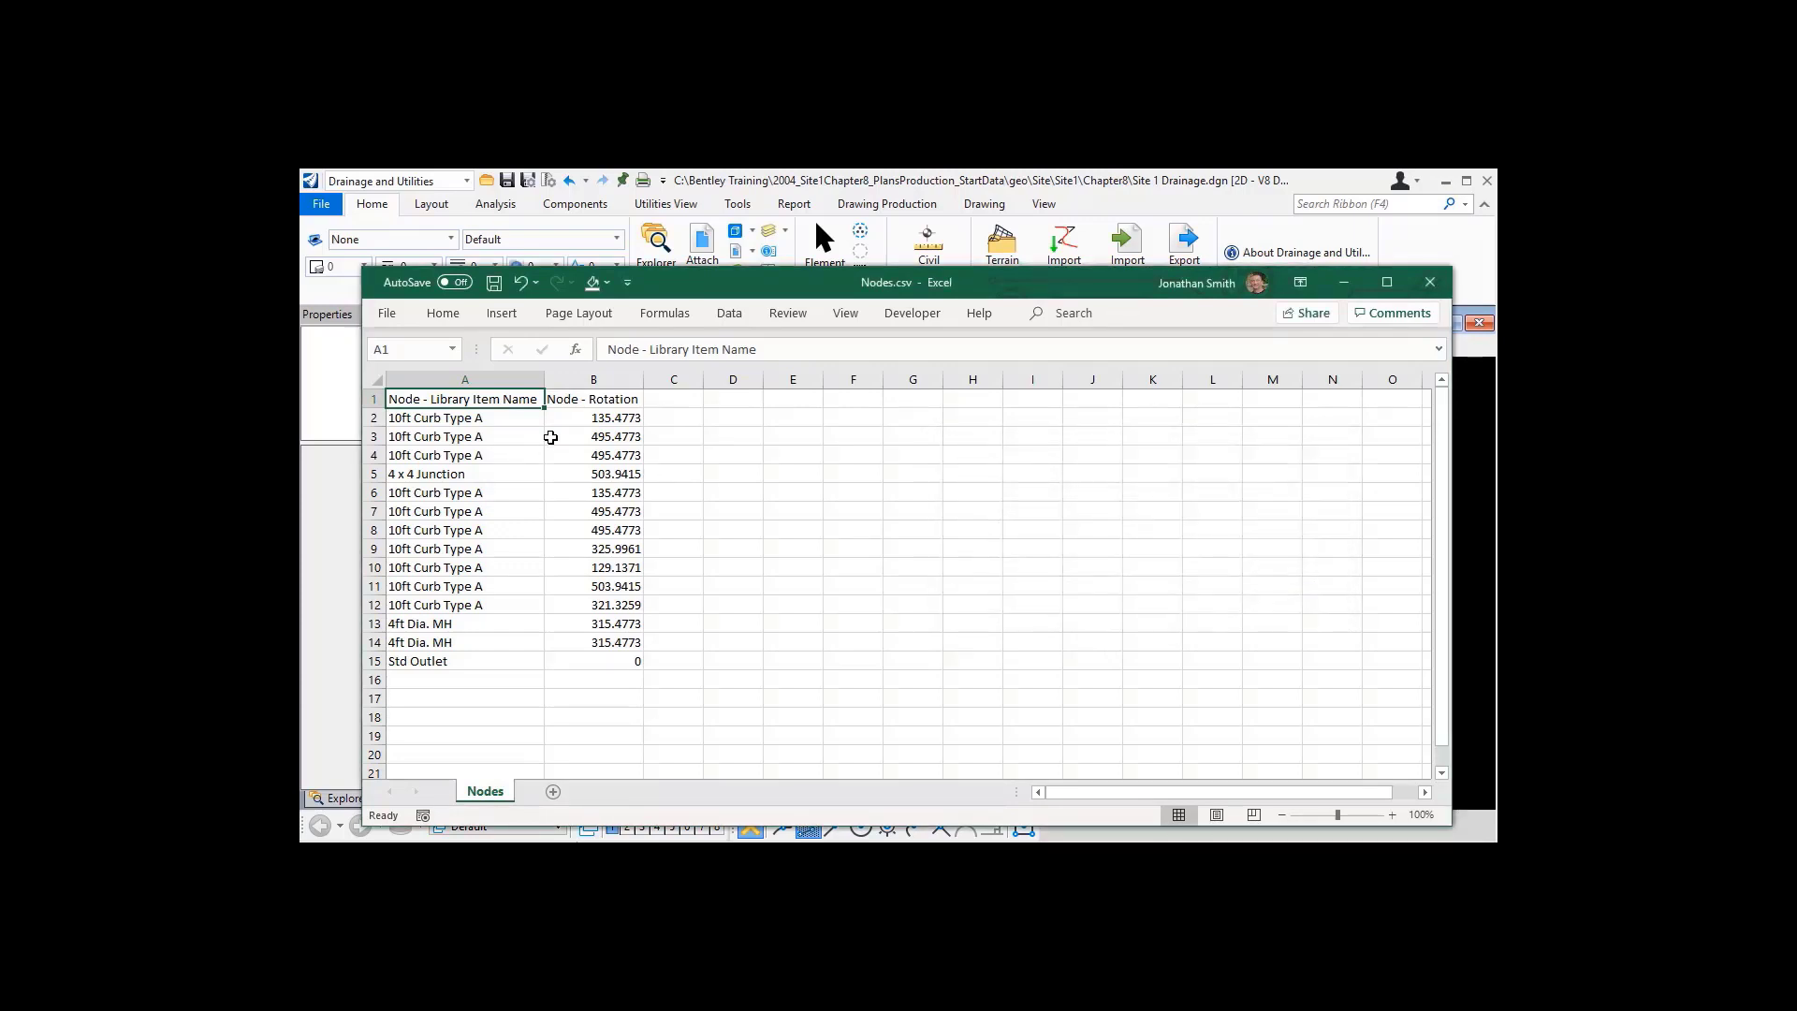
- Return to OpenRoads Designer and open the predefined Storm Water Nodes FlexTable for Subsurface Utilities
click(980, 185)
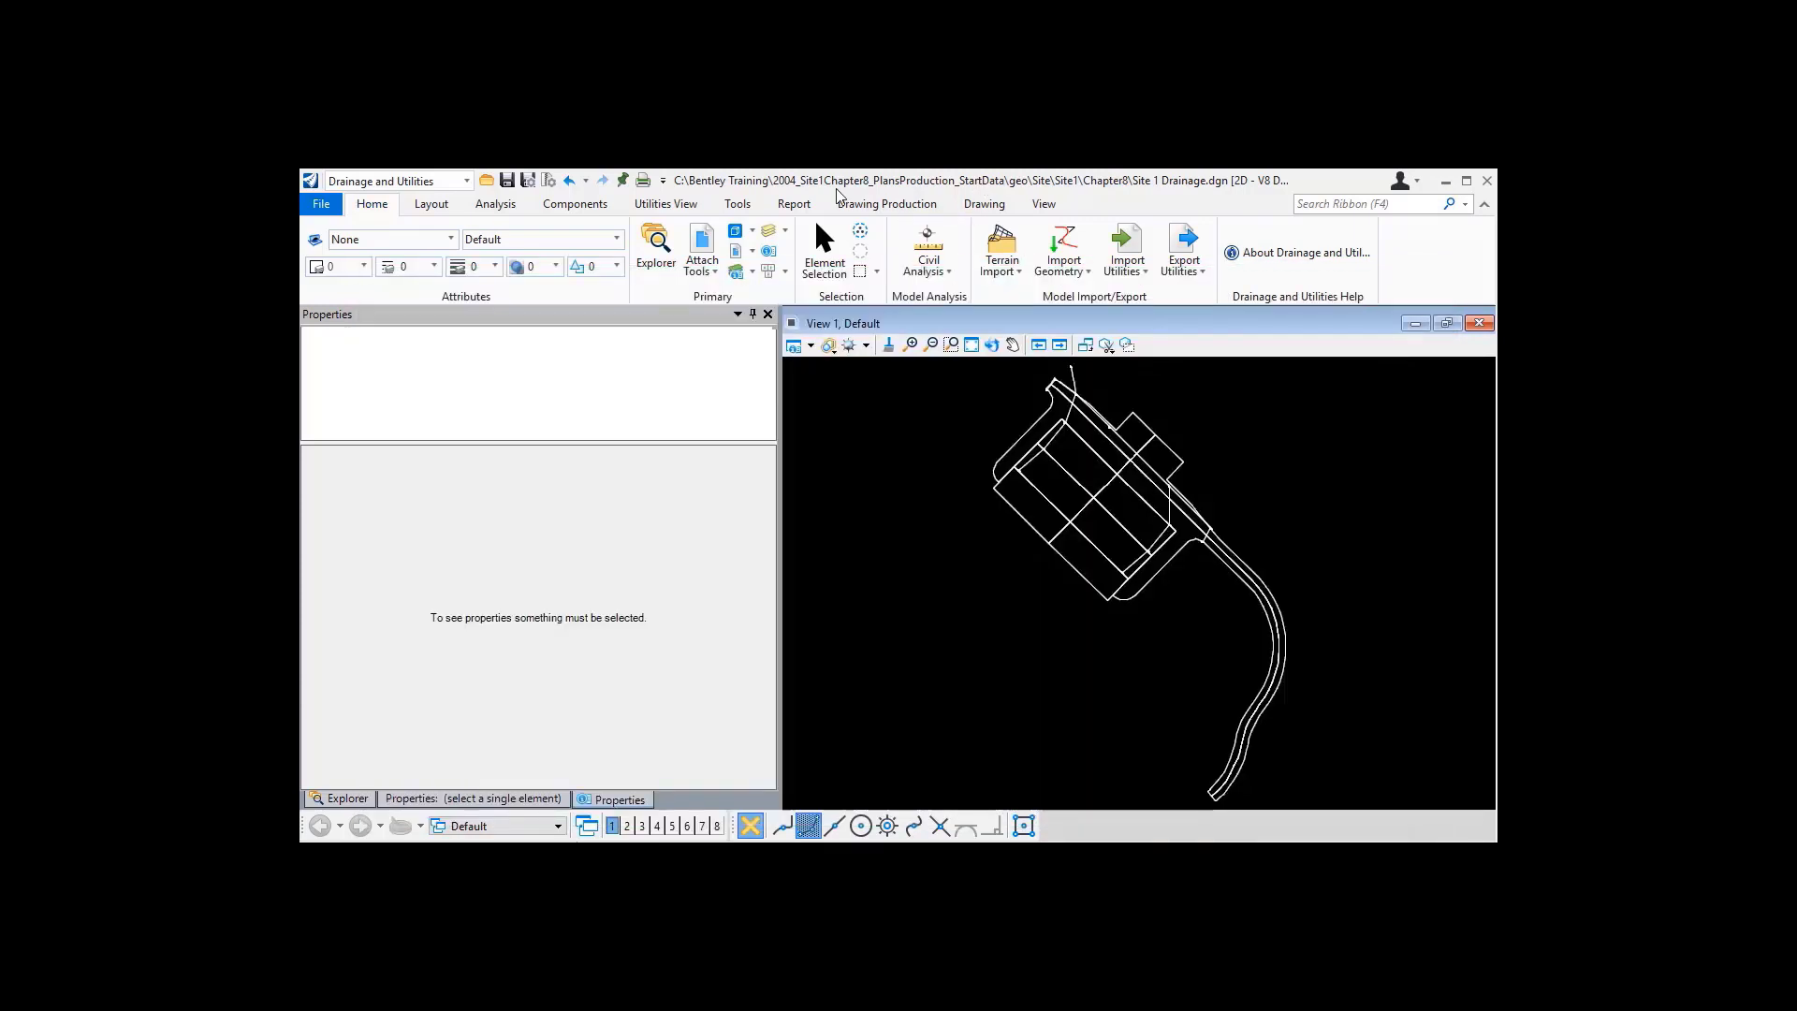
double_click(909, 188)
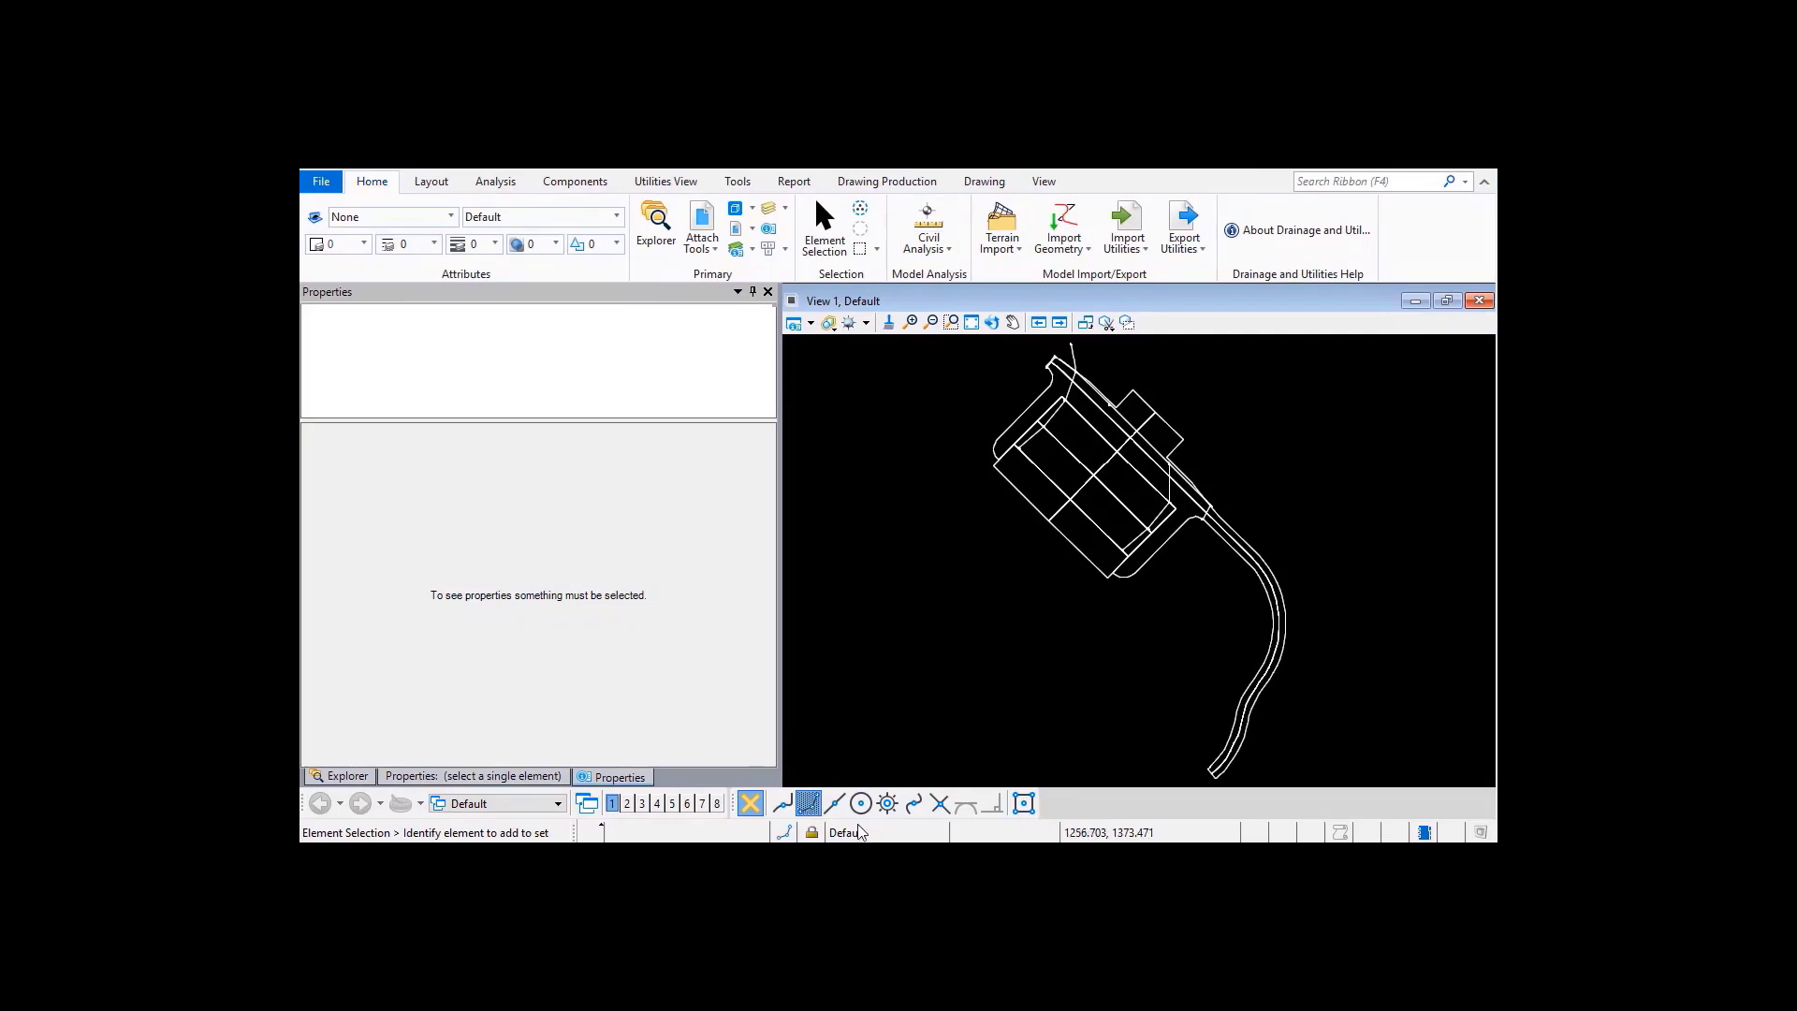
click(689, 184)
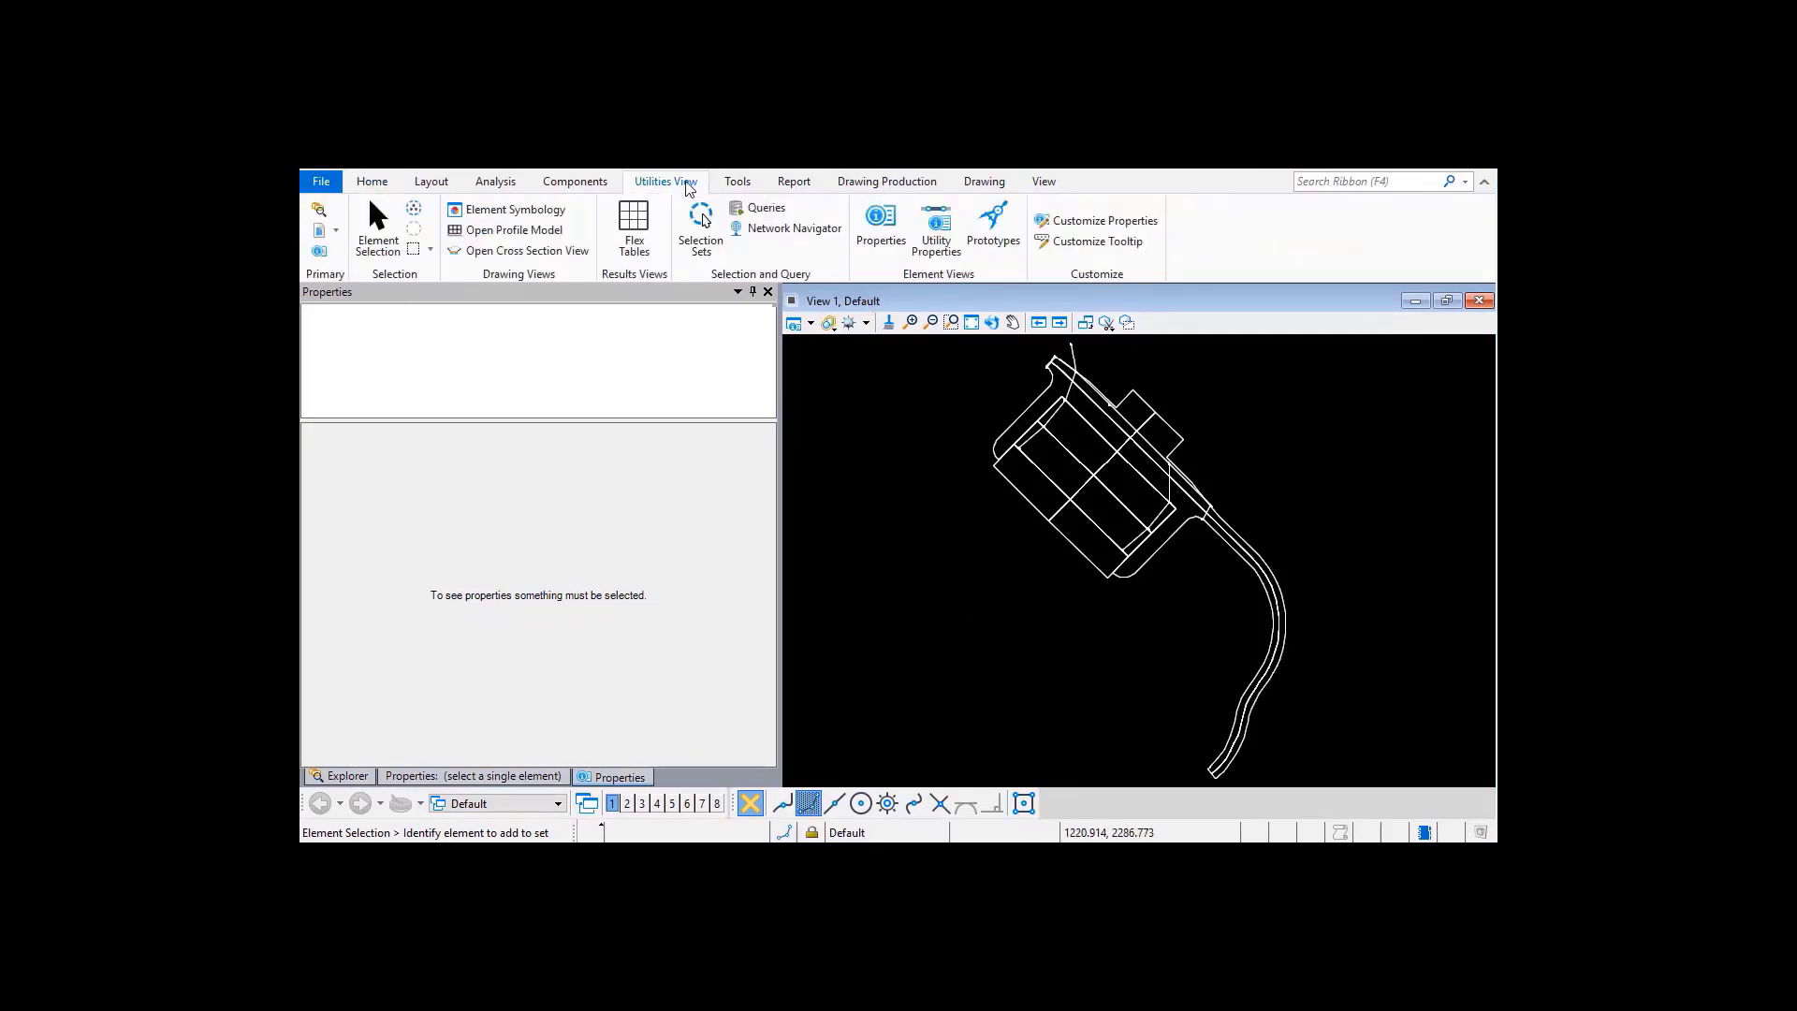
click(640, 227)
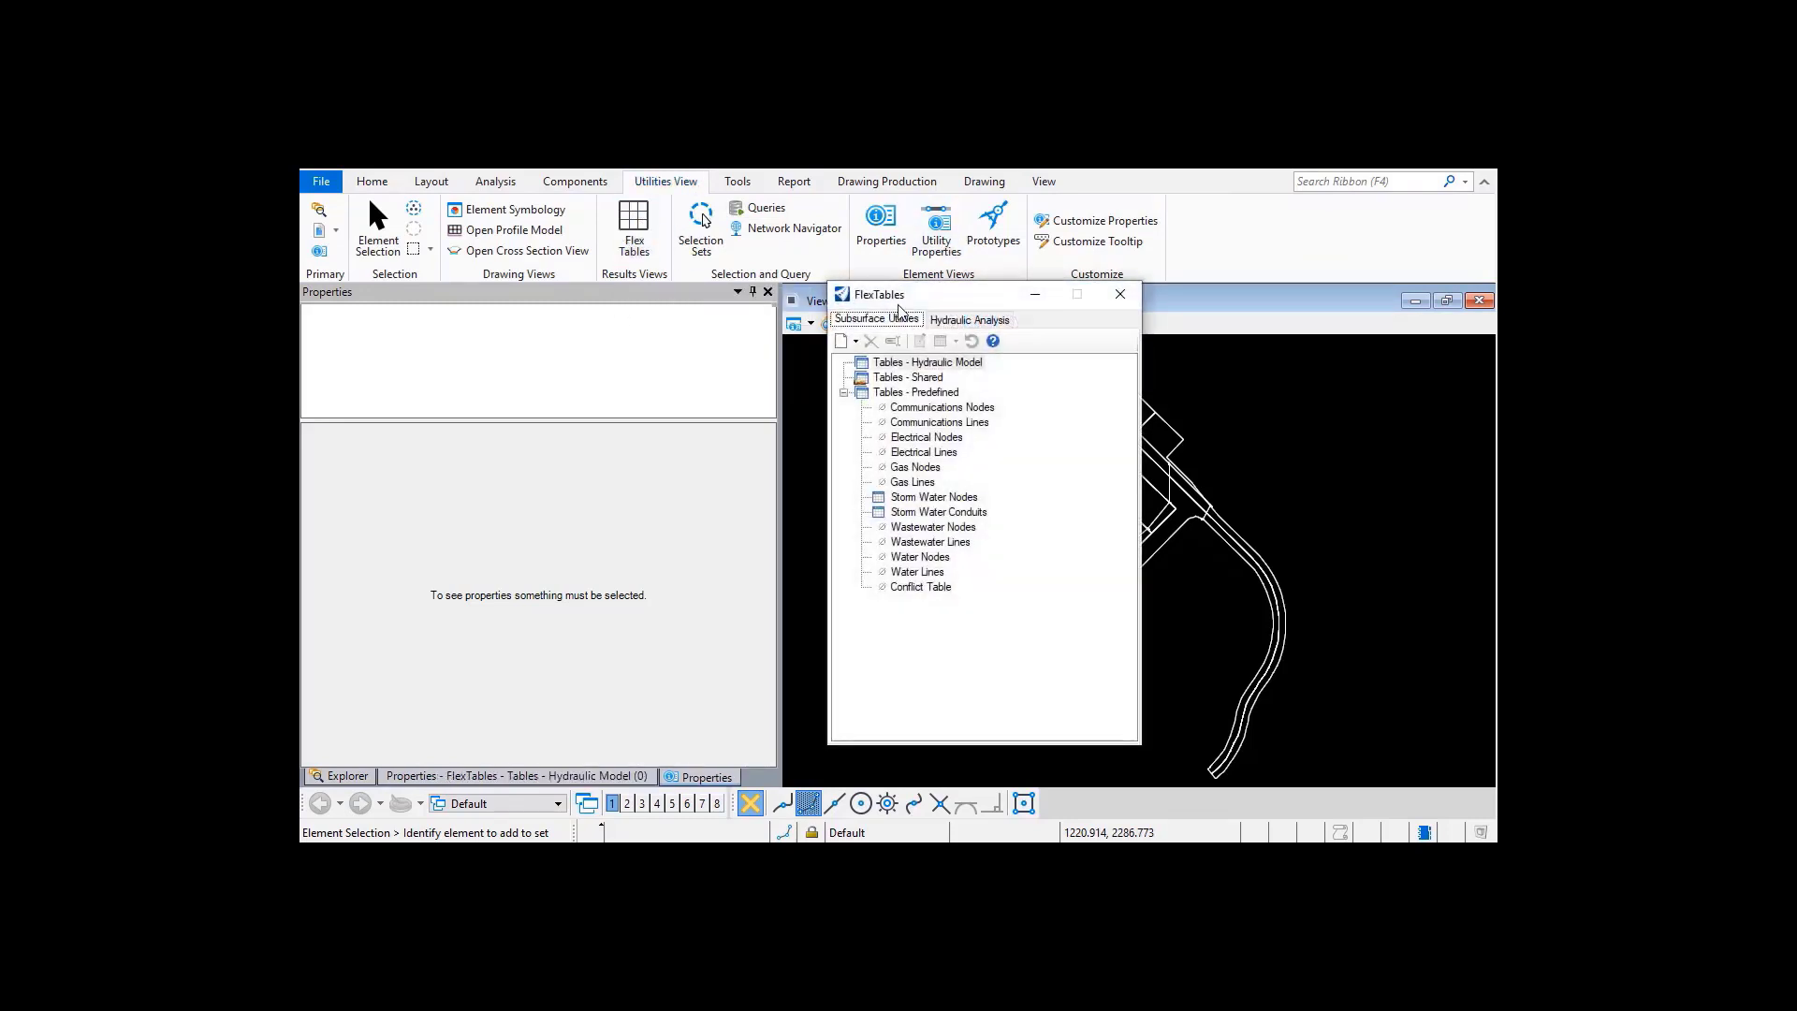
click(954, 320)
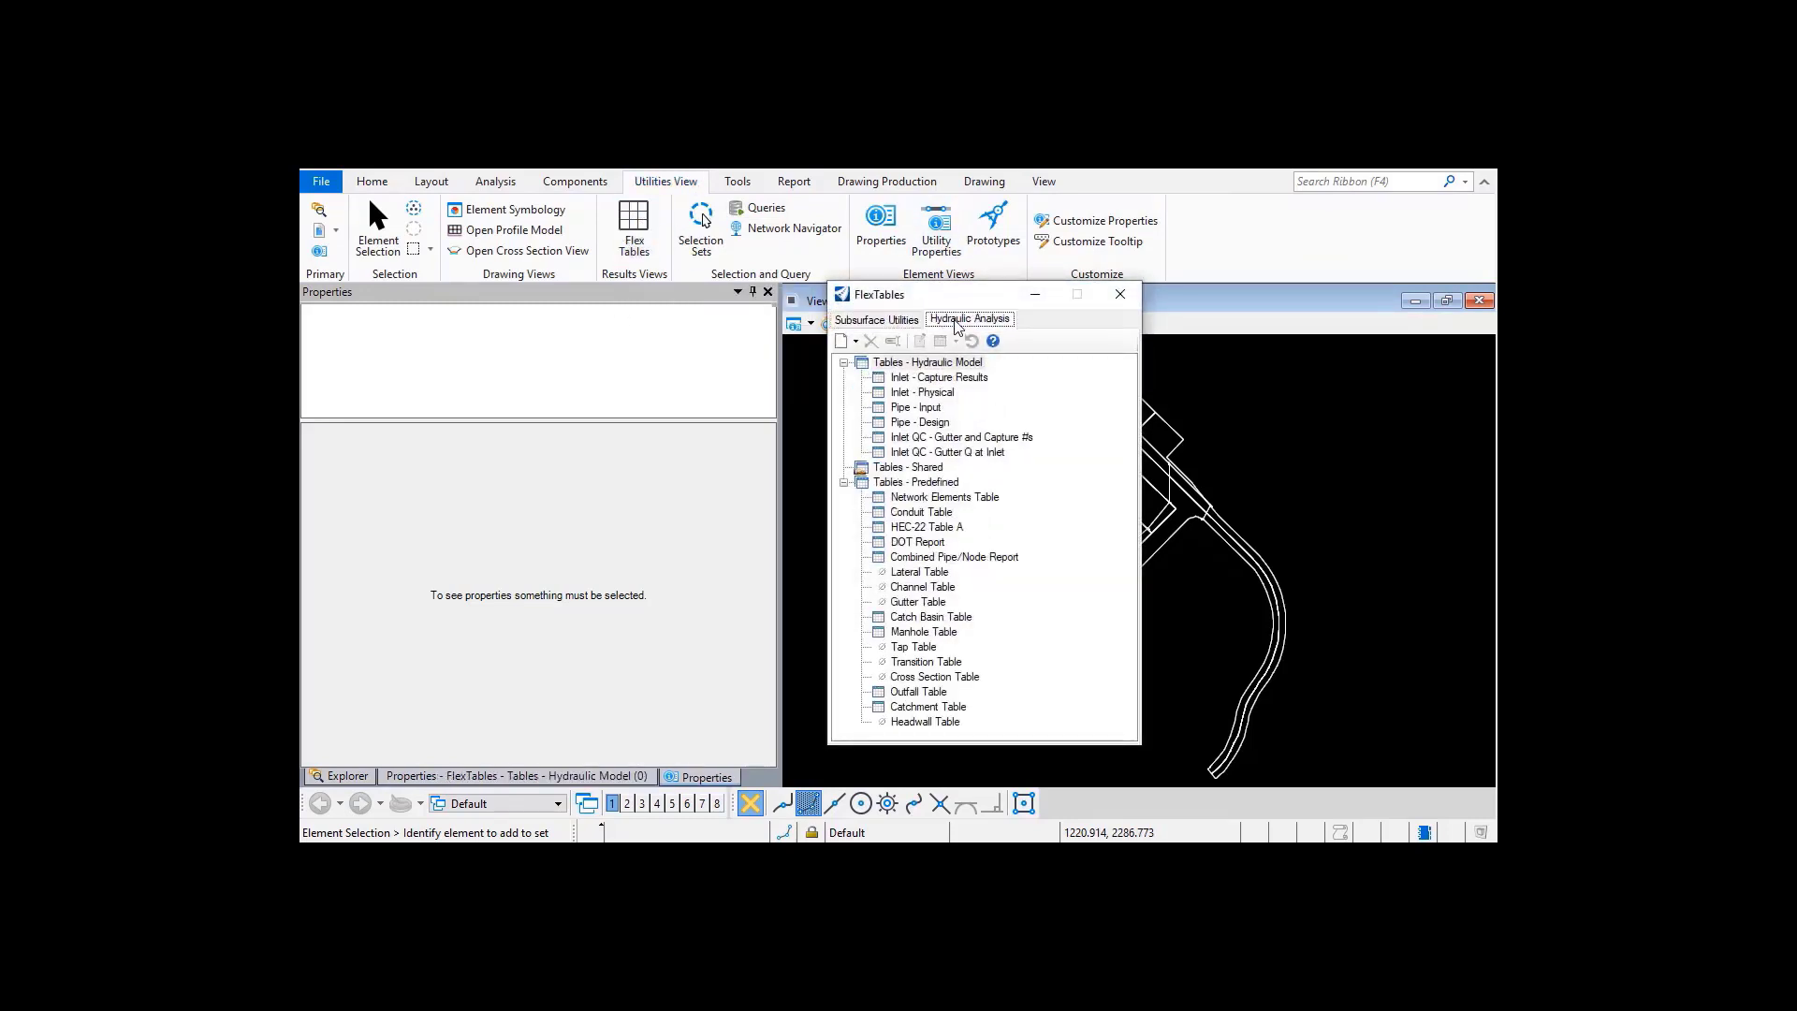
click(894, 324)
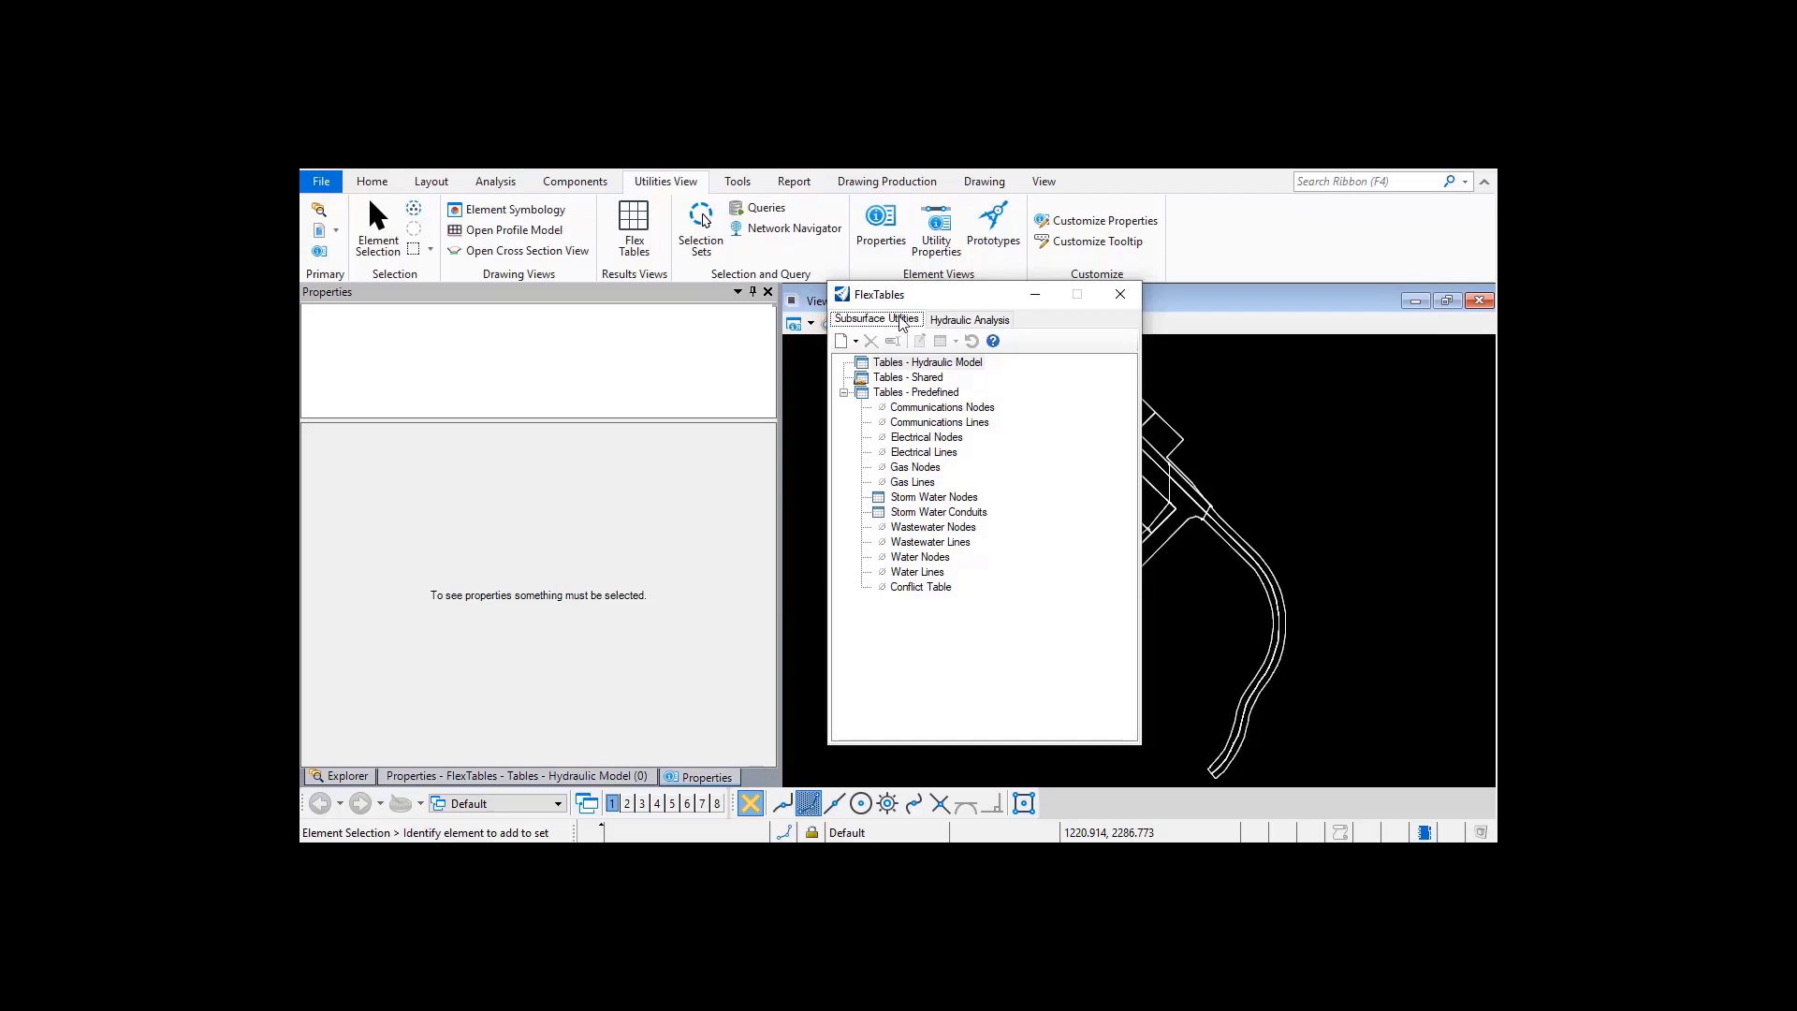
double_click(926, 498)
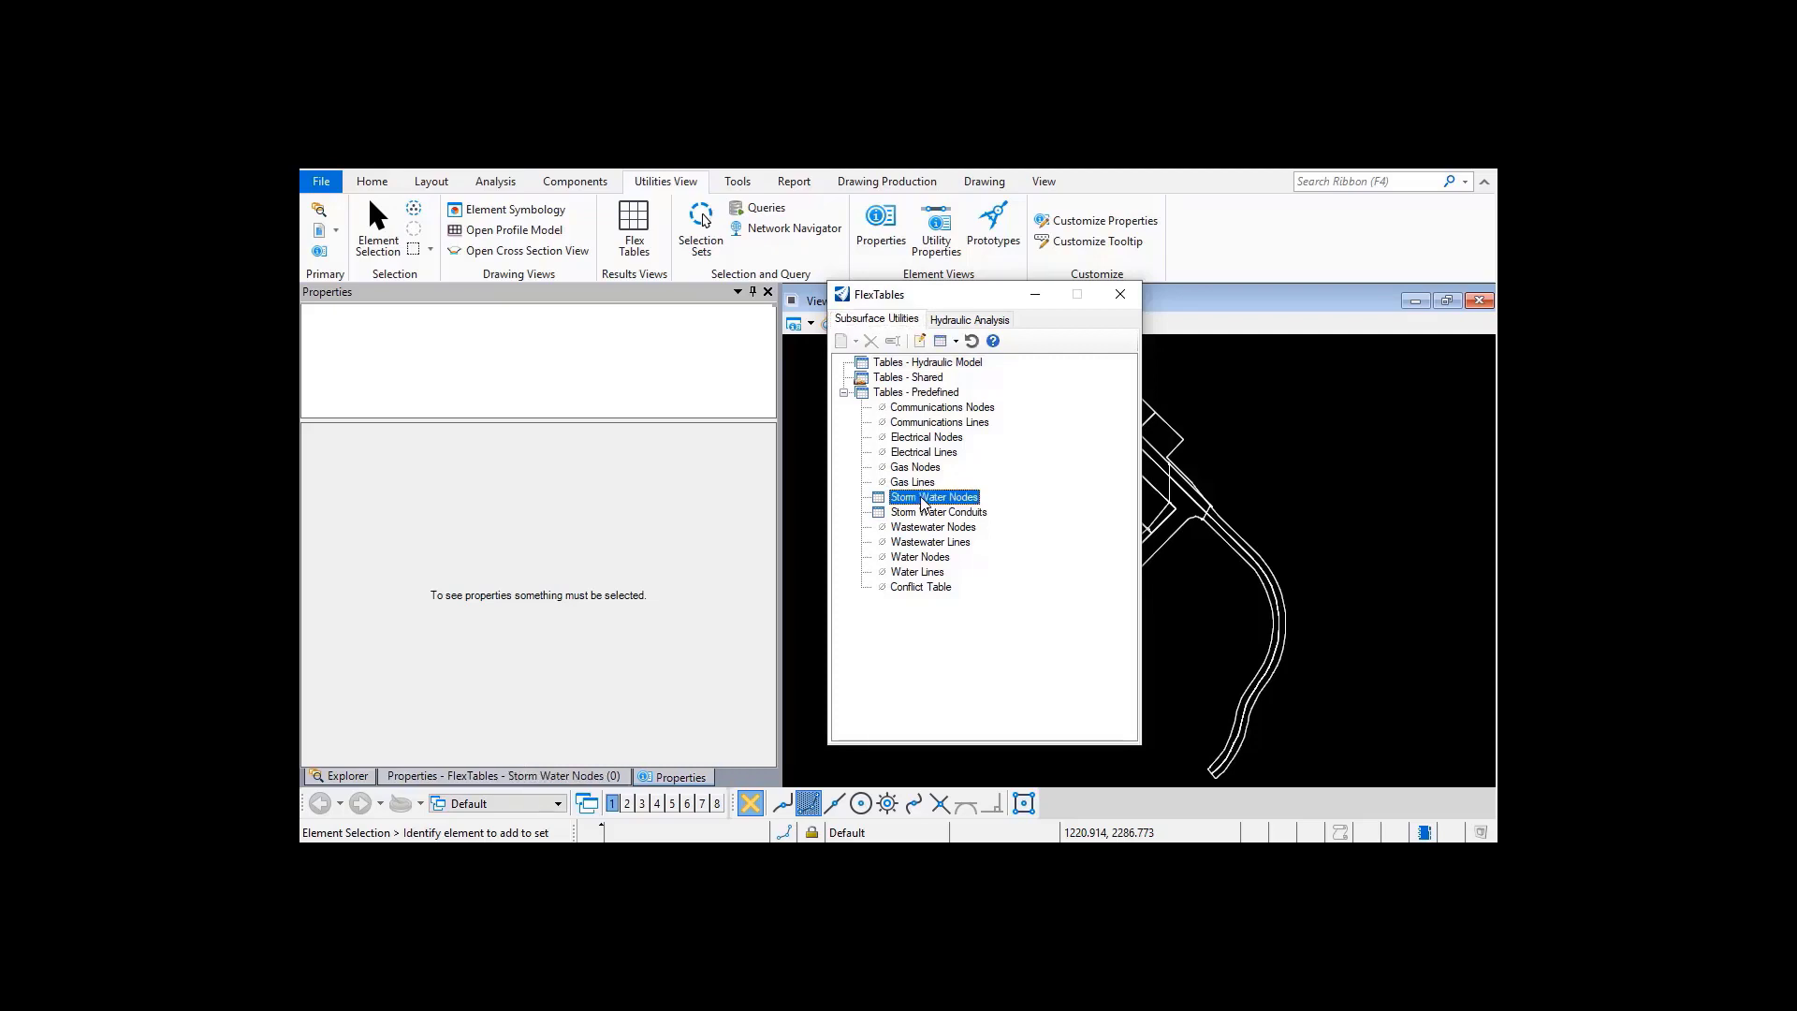
- Edit the Storm Water Nodes FlexTable to add the Rotation column after Notes
click(431, 363)
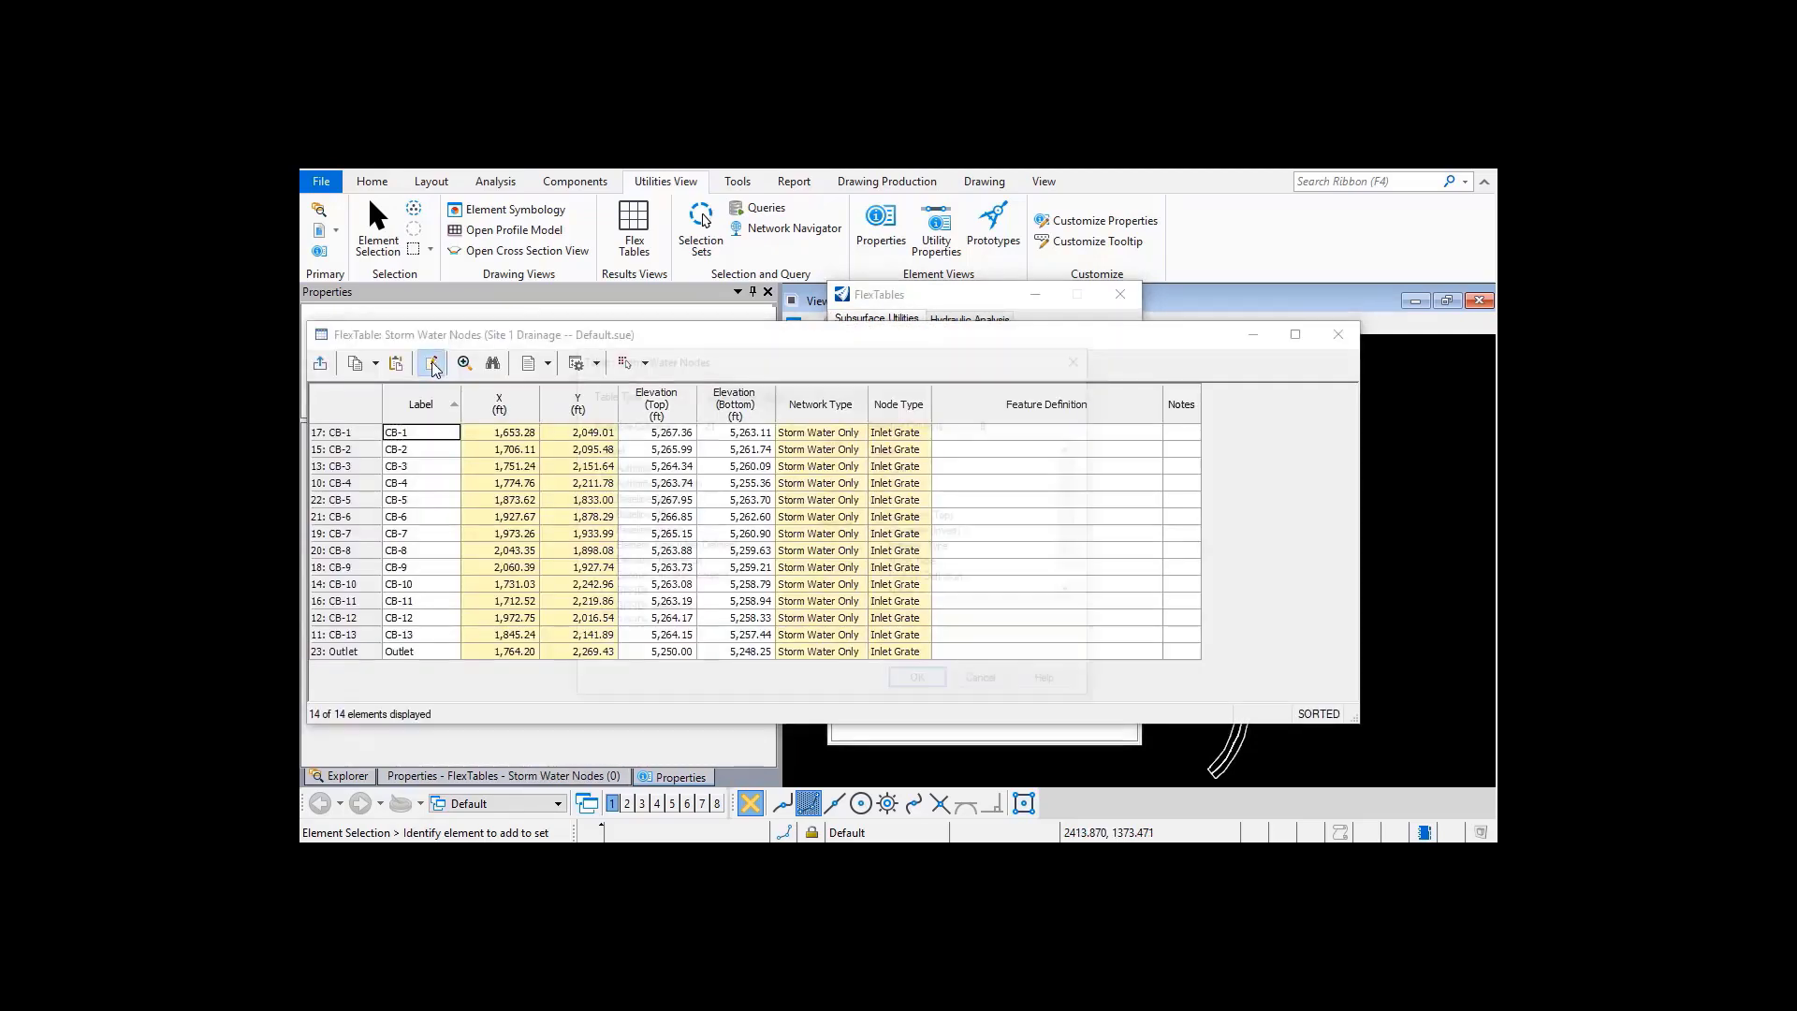
drag(788, 492, 781, 583)
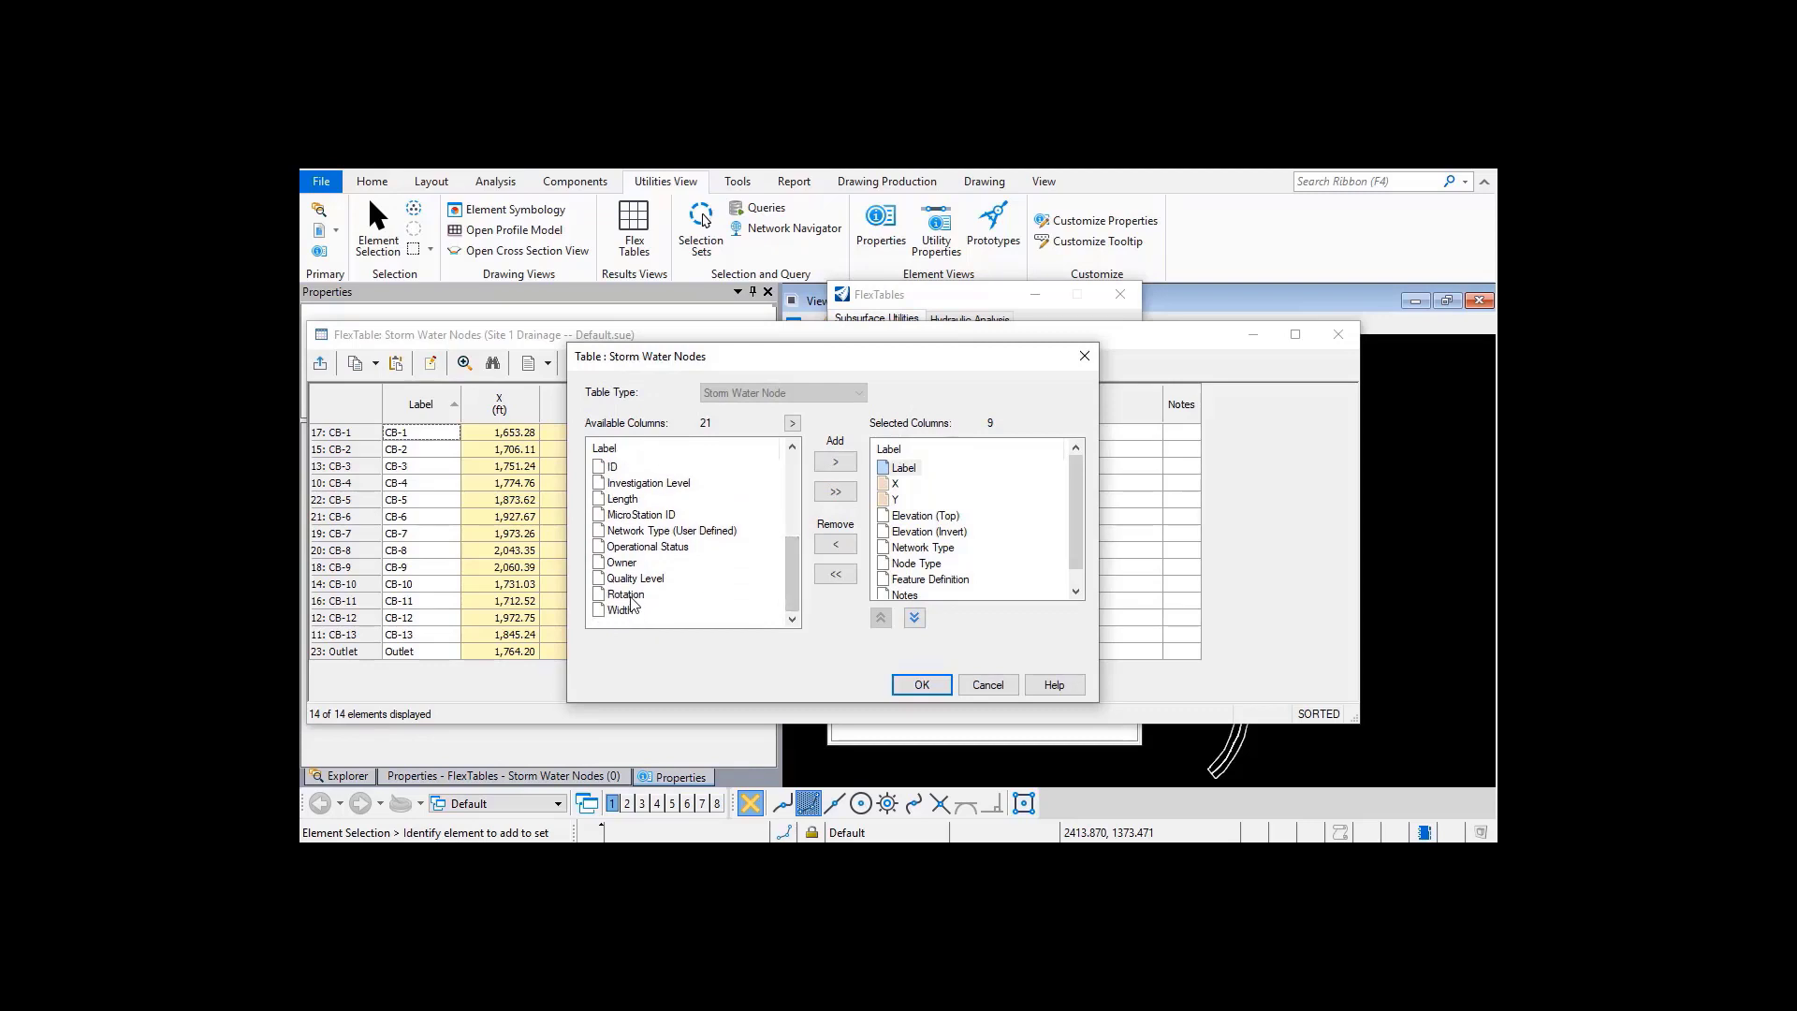
drag(632, 596, 881, 585)
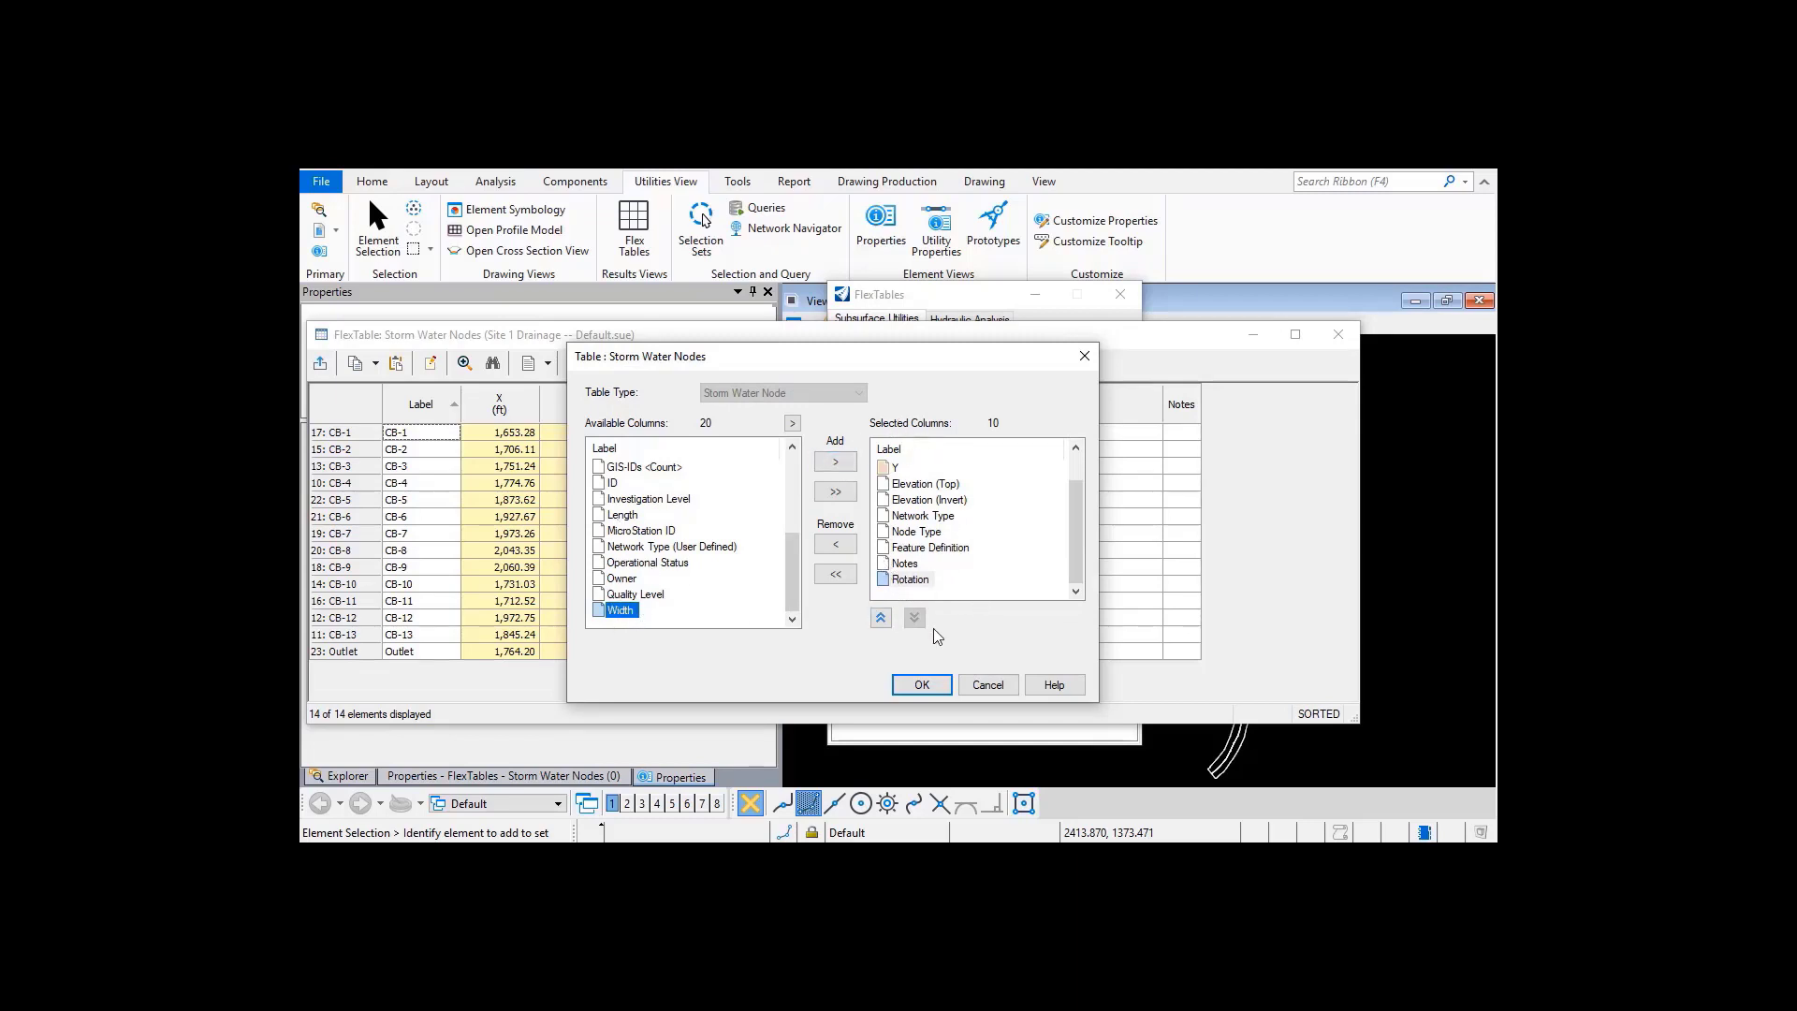
click(922, 685)
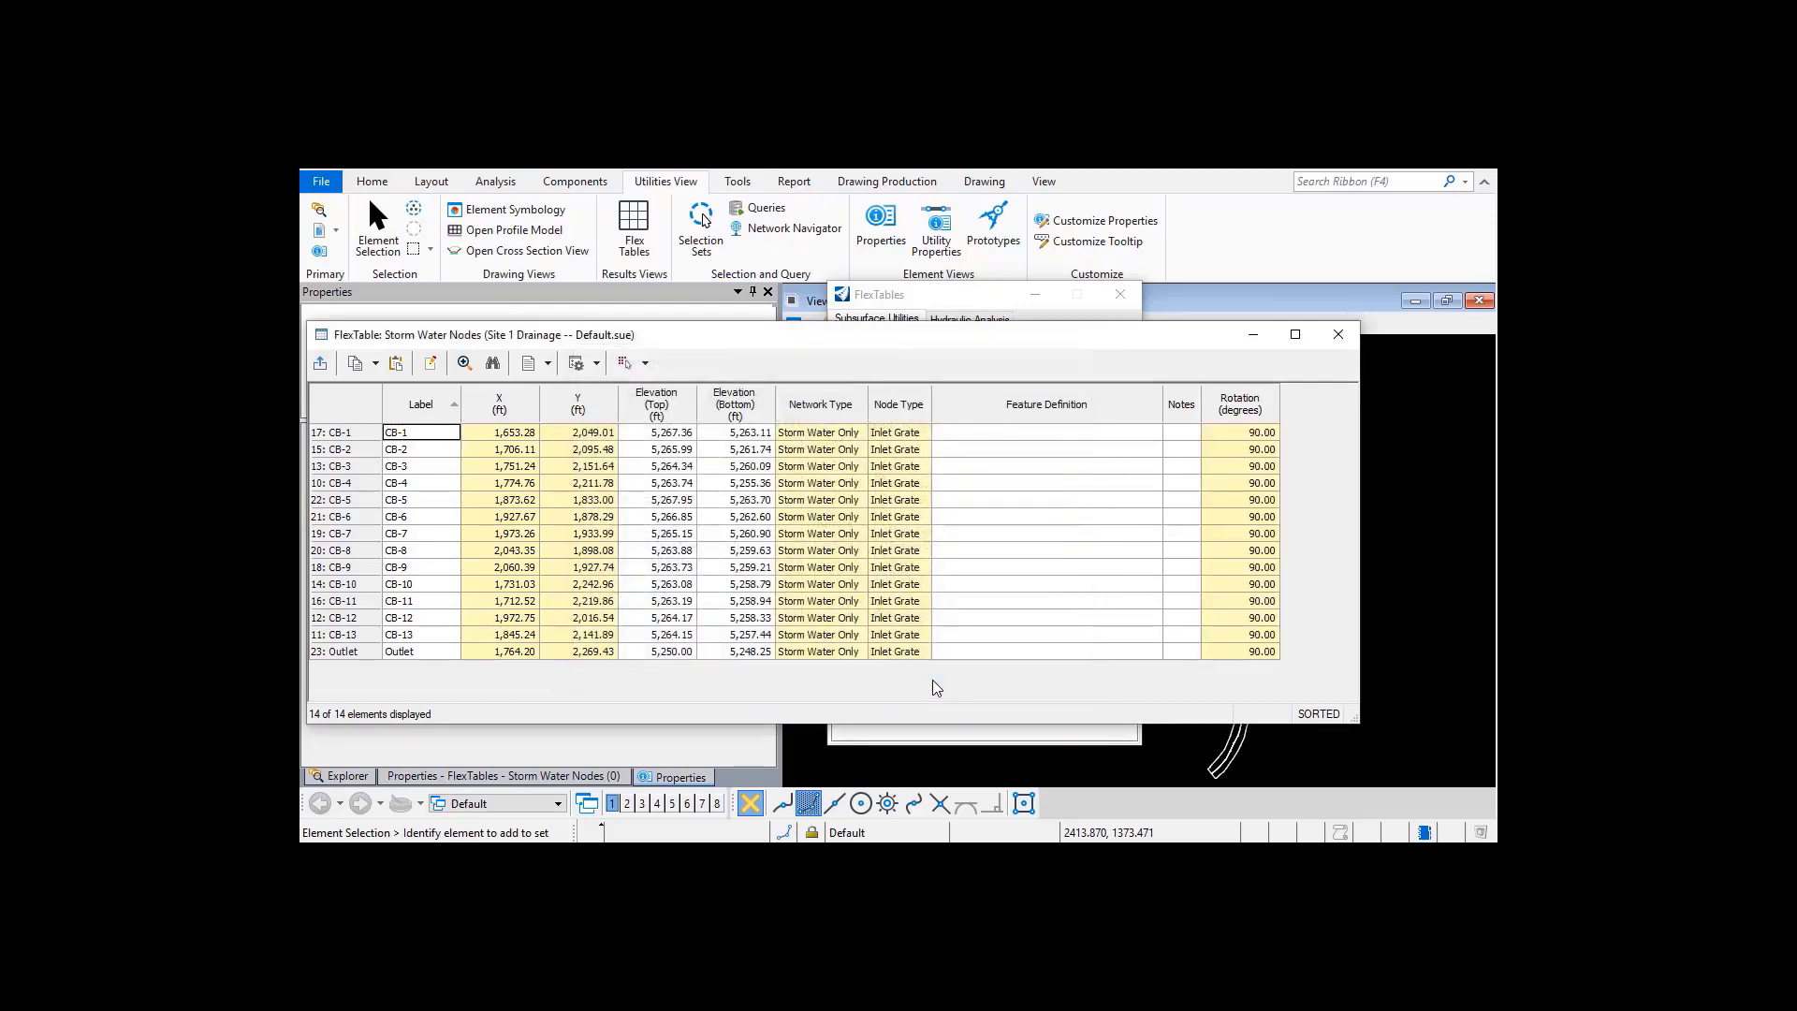
- Copy the Node - Rotation values B2:B15 from Nodes.csv in Excel into the FlexTable's Rotation column, starting at CB-1
key(alt+Tab)
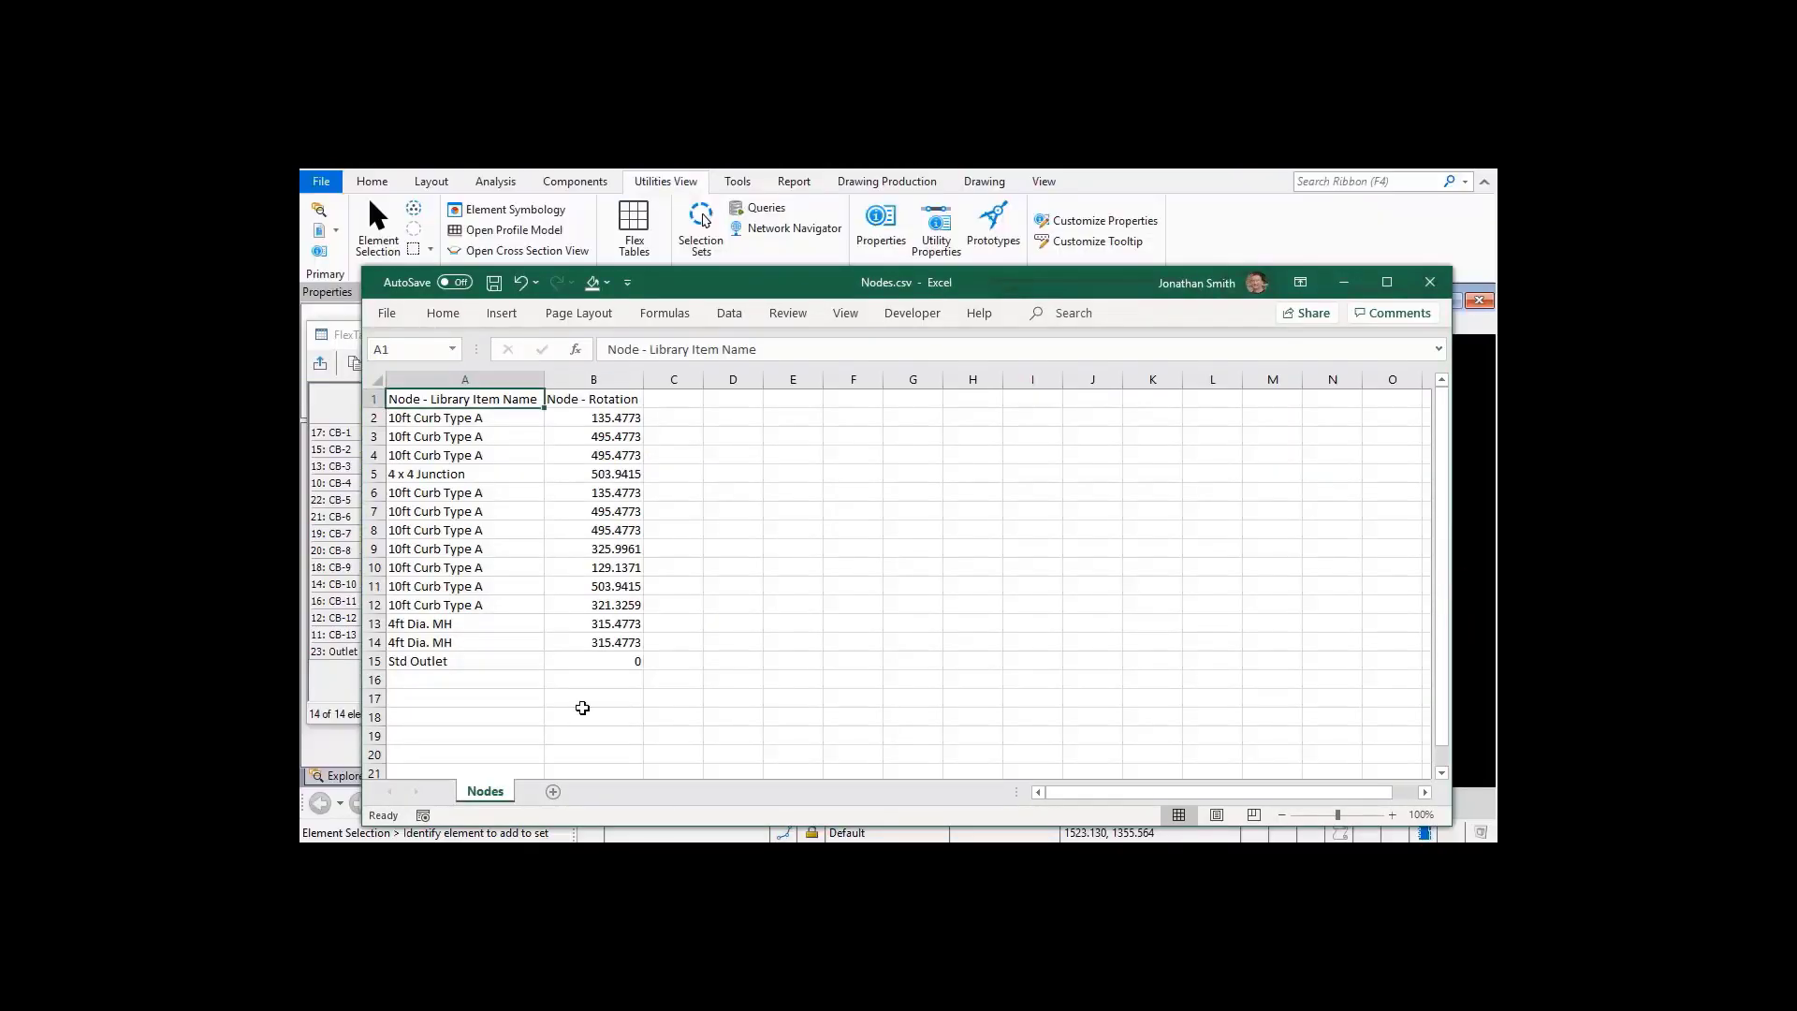
click(601, 418)
shift+click(612, 663)
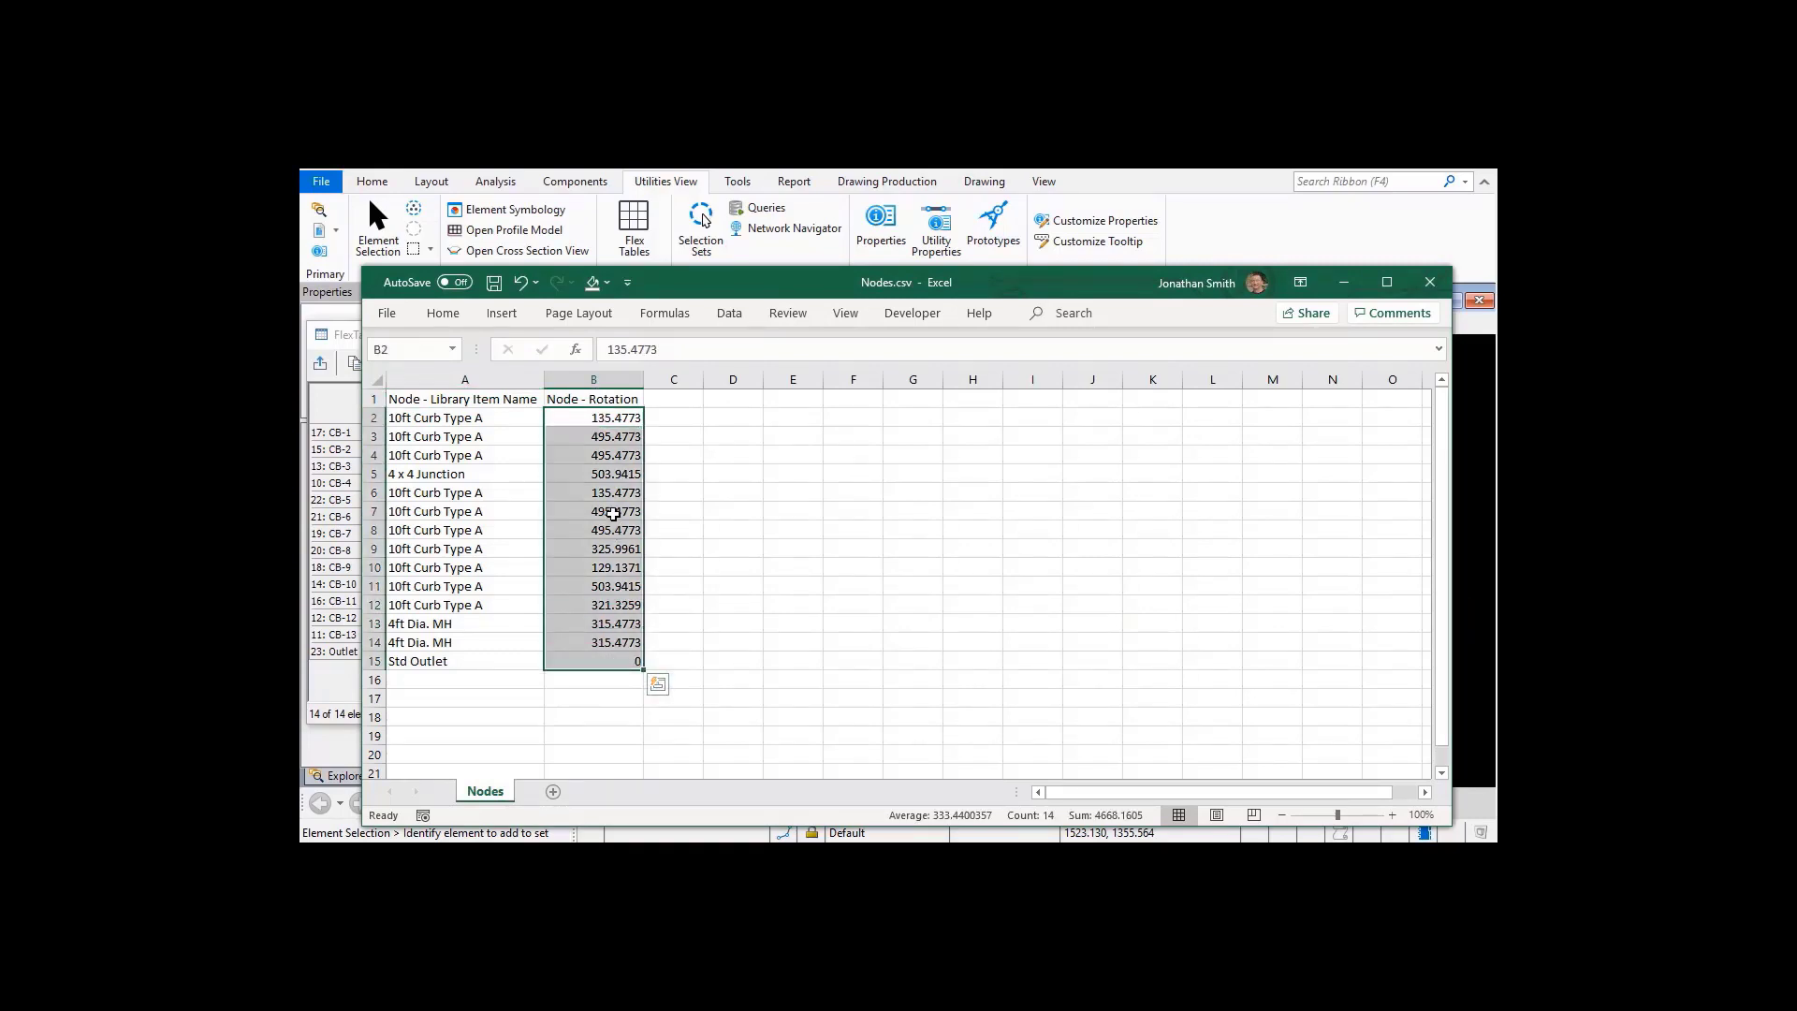
key(ctrl+c)
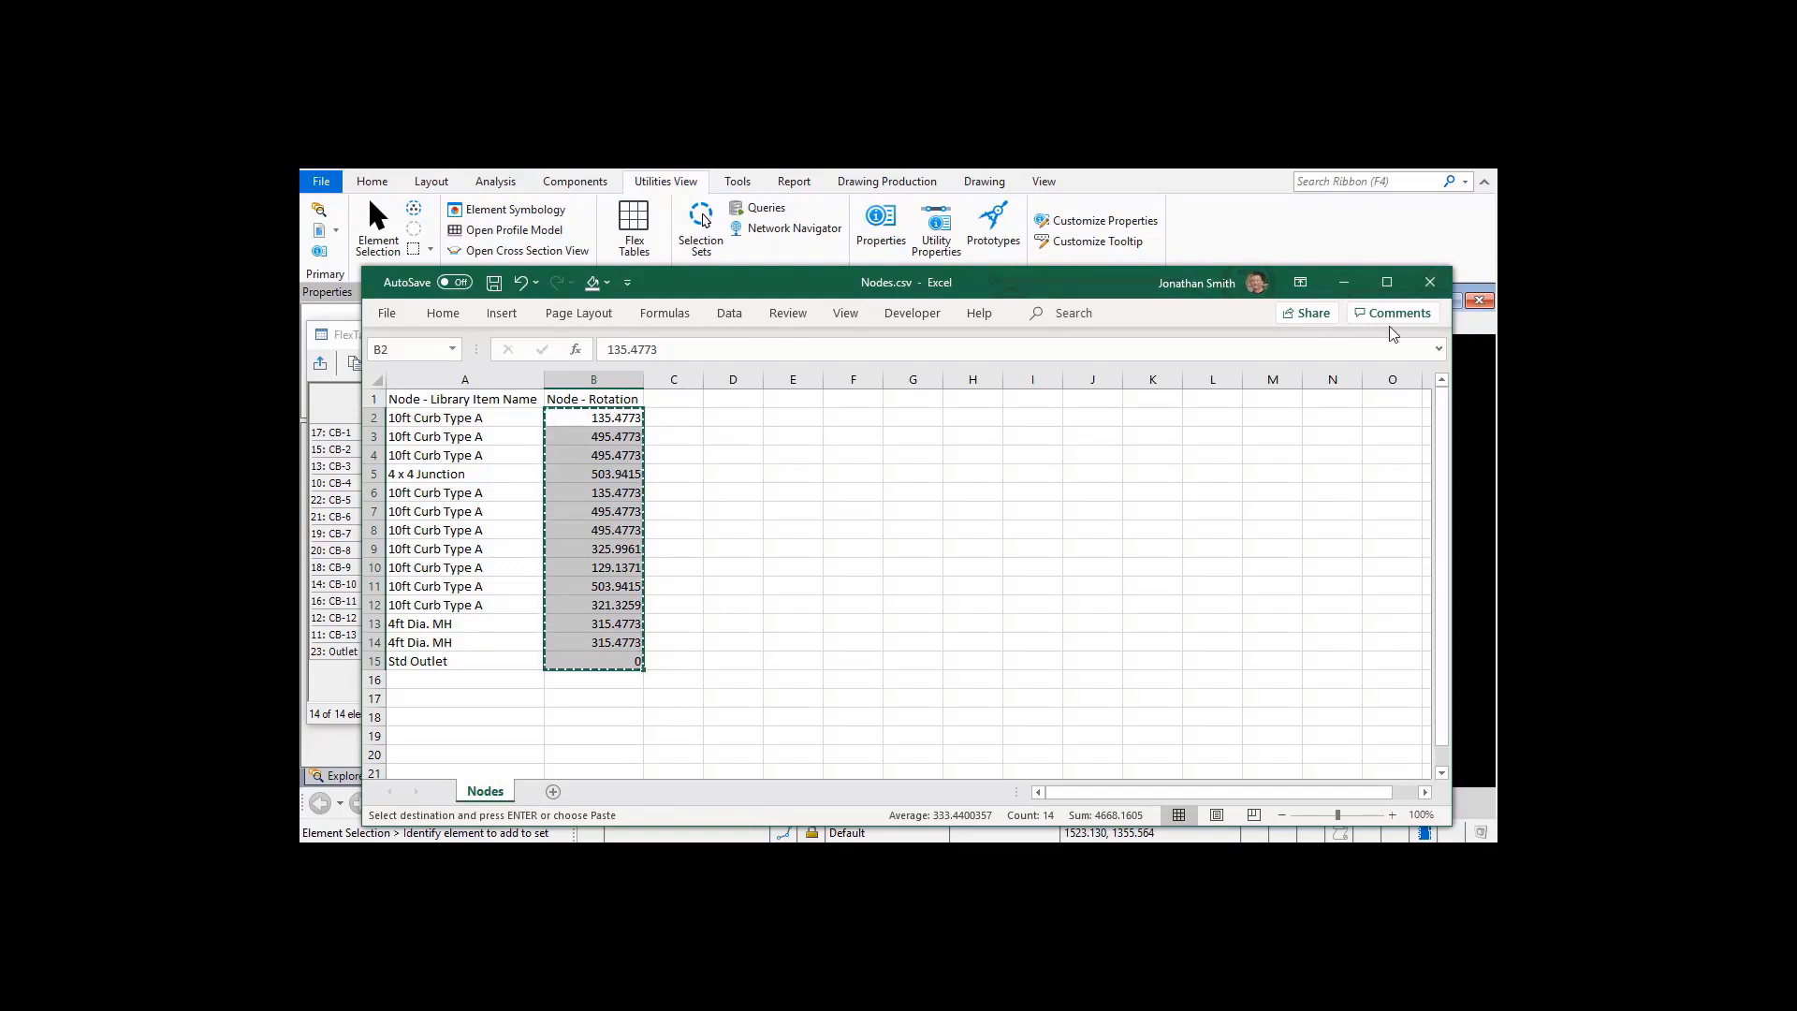
click(1347, 286)
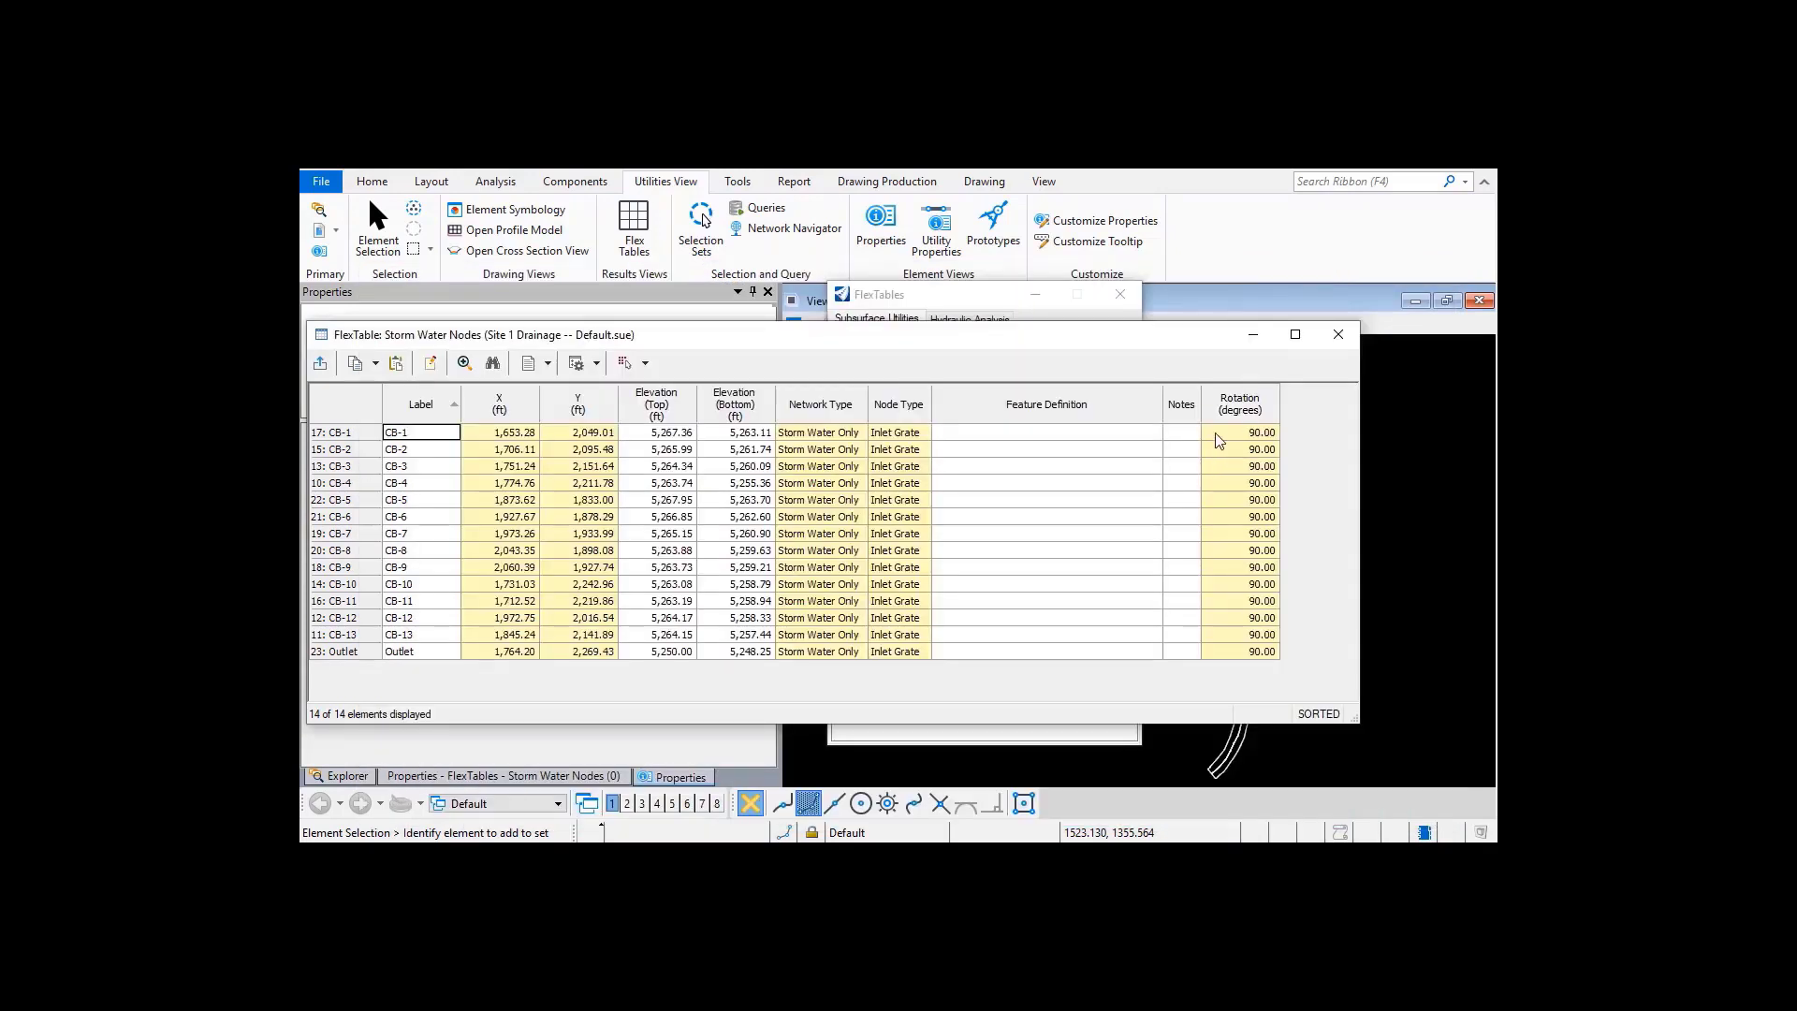
click(1220, 432)
key(ctrl+v)
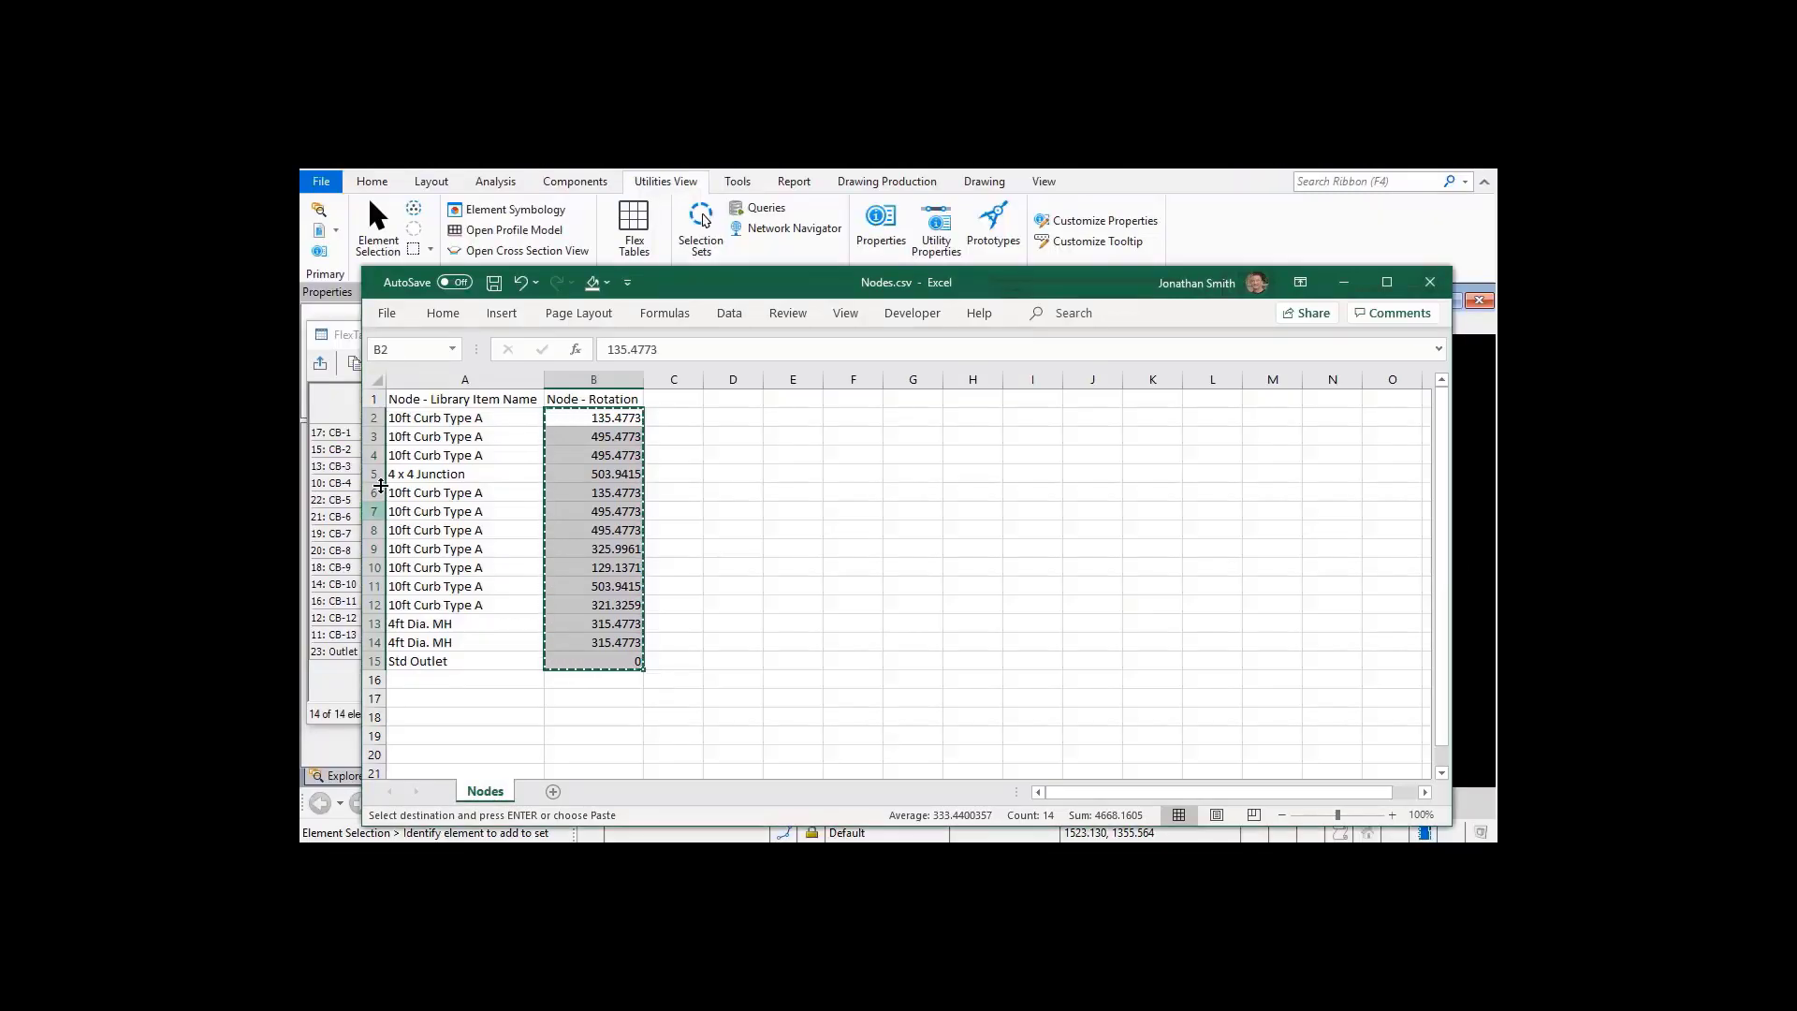
- Copy the library item names A2:A15 from Nodes.csv into the FlexTable's Notes column starting at CB-1, and fit the column width
drag(429, 420, 435, 663)
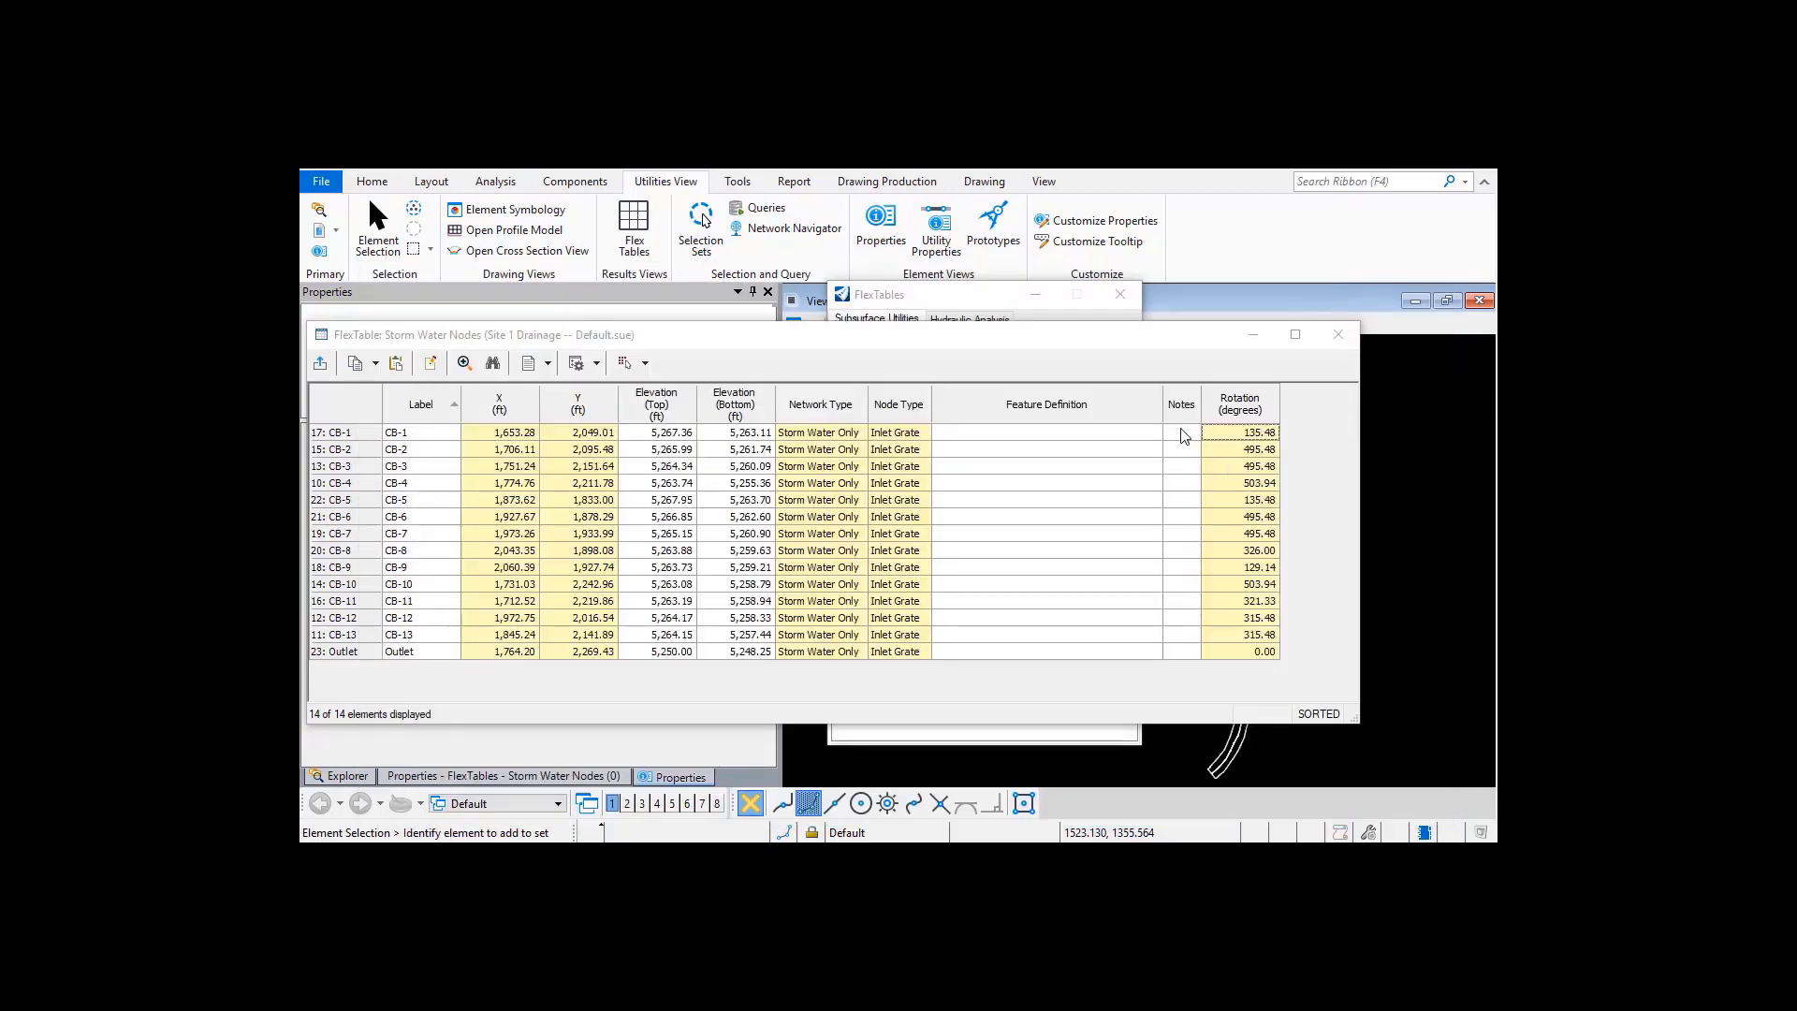
click(1182, 433)
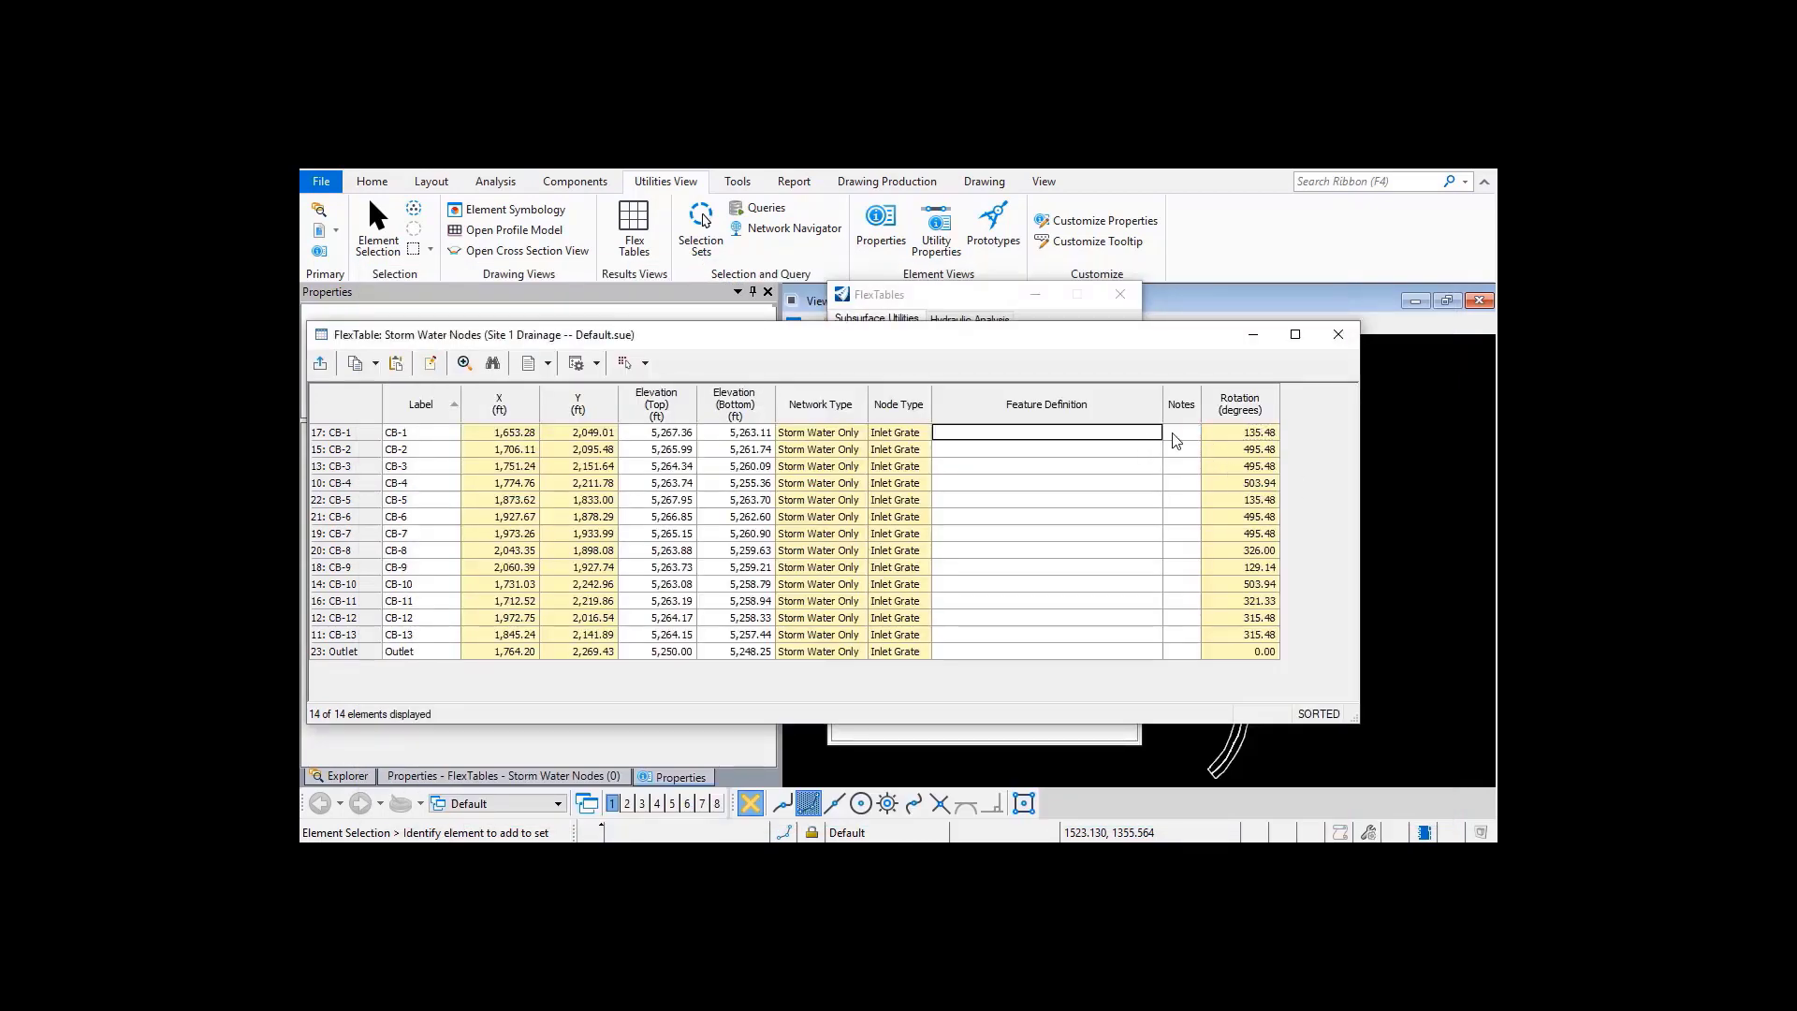
click(1173, 450)
click(1136, 434)
key(Right)
key(ctrl+v)
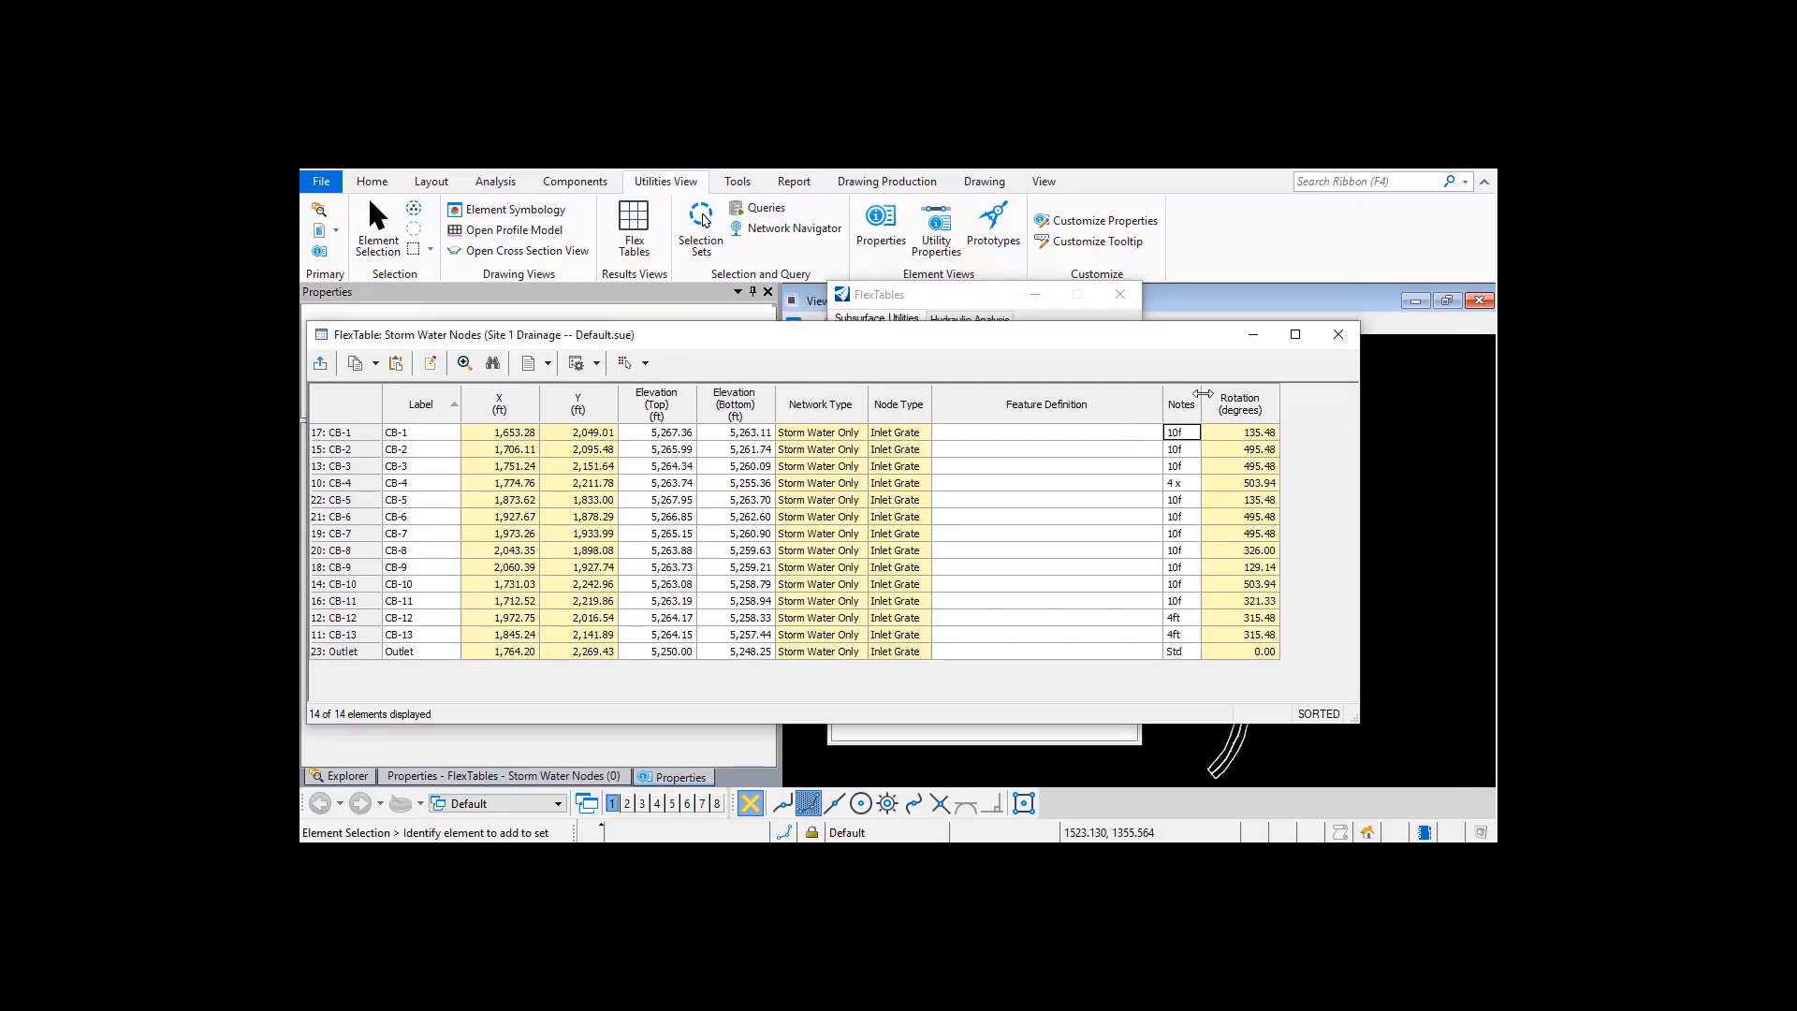
double_click(1202, 394)
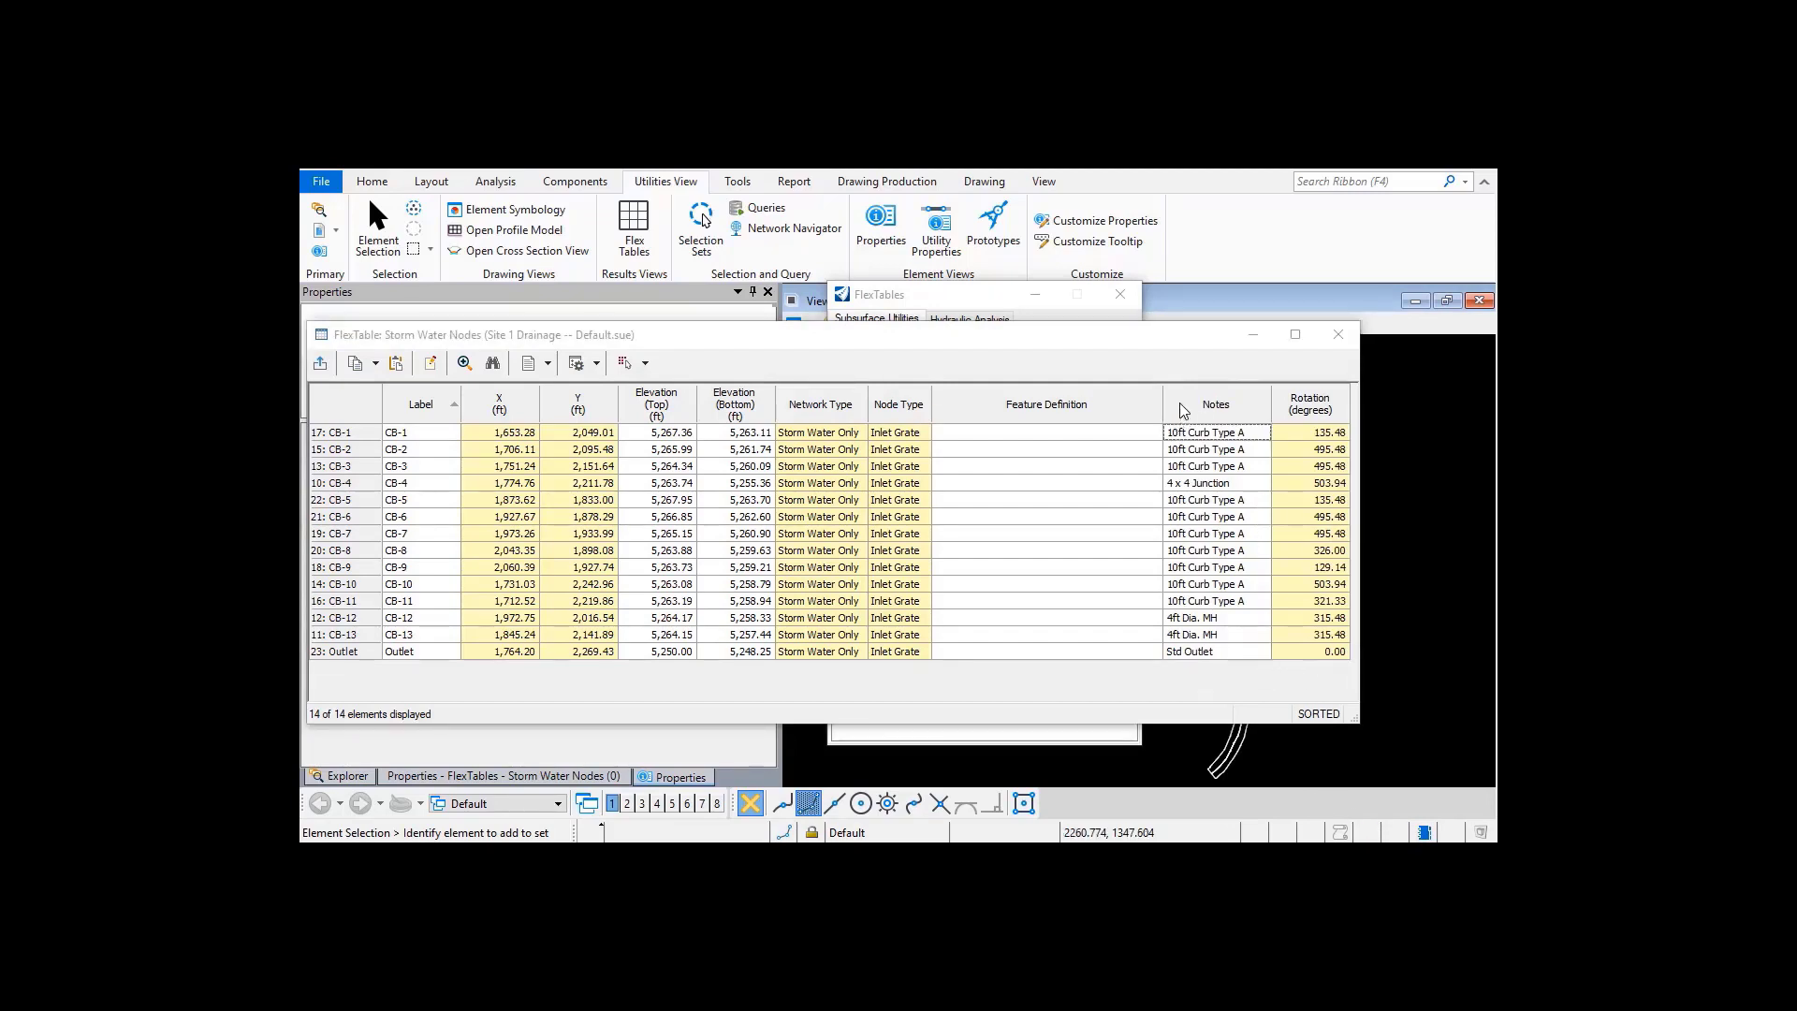
- Filter the Storm Water Nodes FlexTable with the custom query Notes = '4ft Dia. MH', testing the query before applying it
drag(1200, 343, 1003, 350)
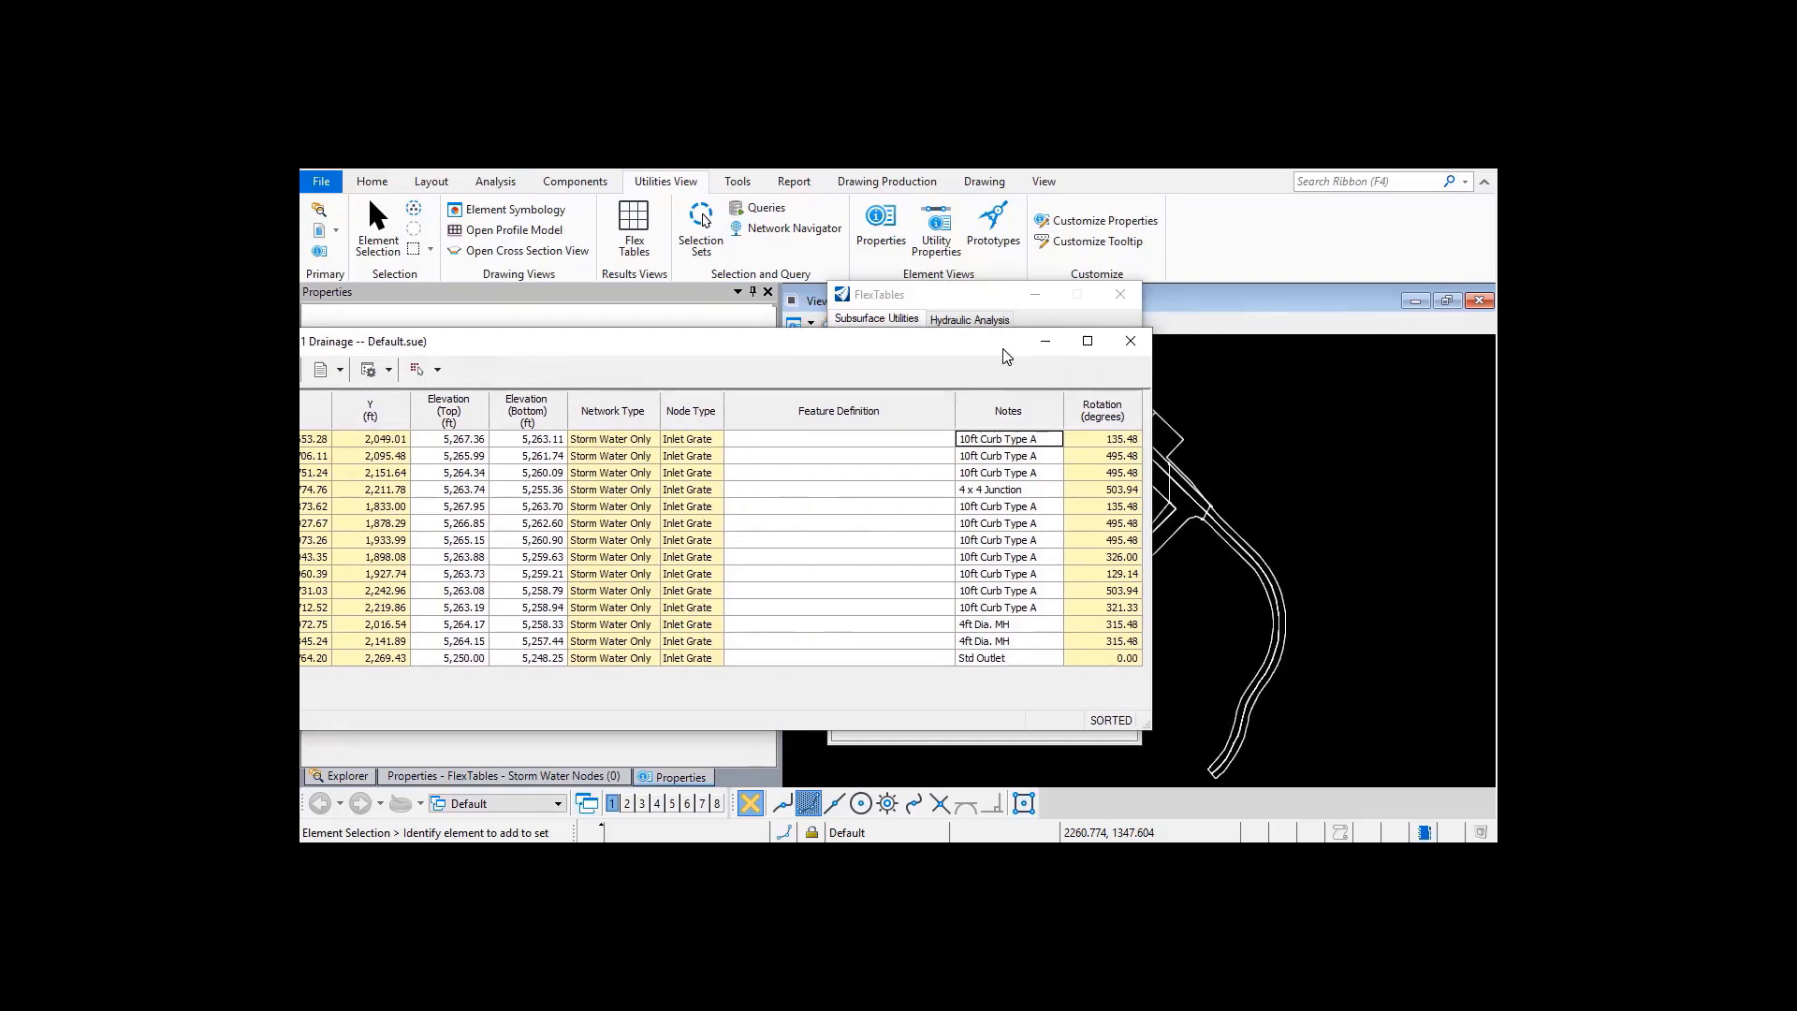
right_click(982, 411)
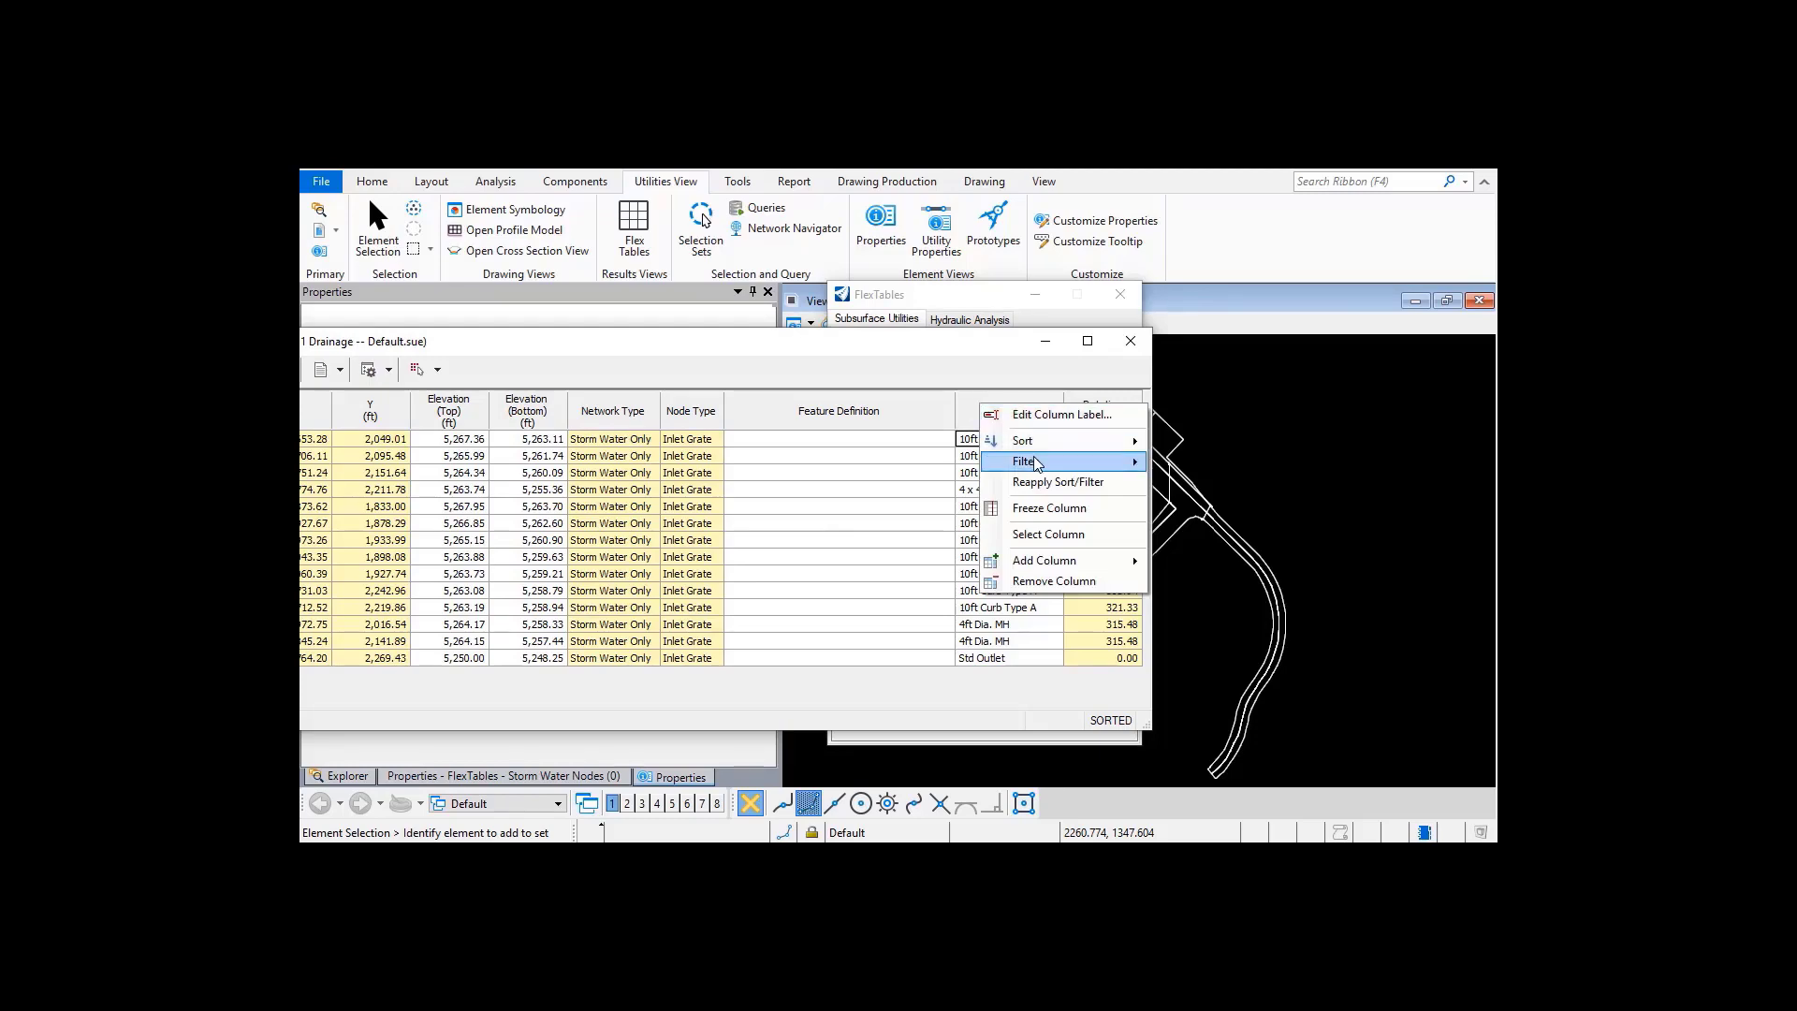
mouse_move(1036, 457)
click(1223, 463)
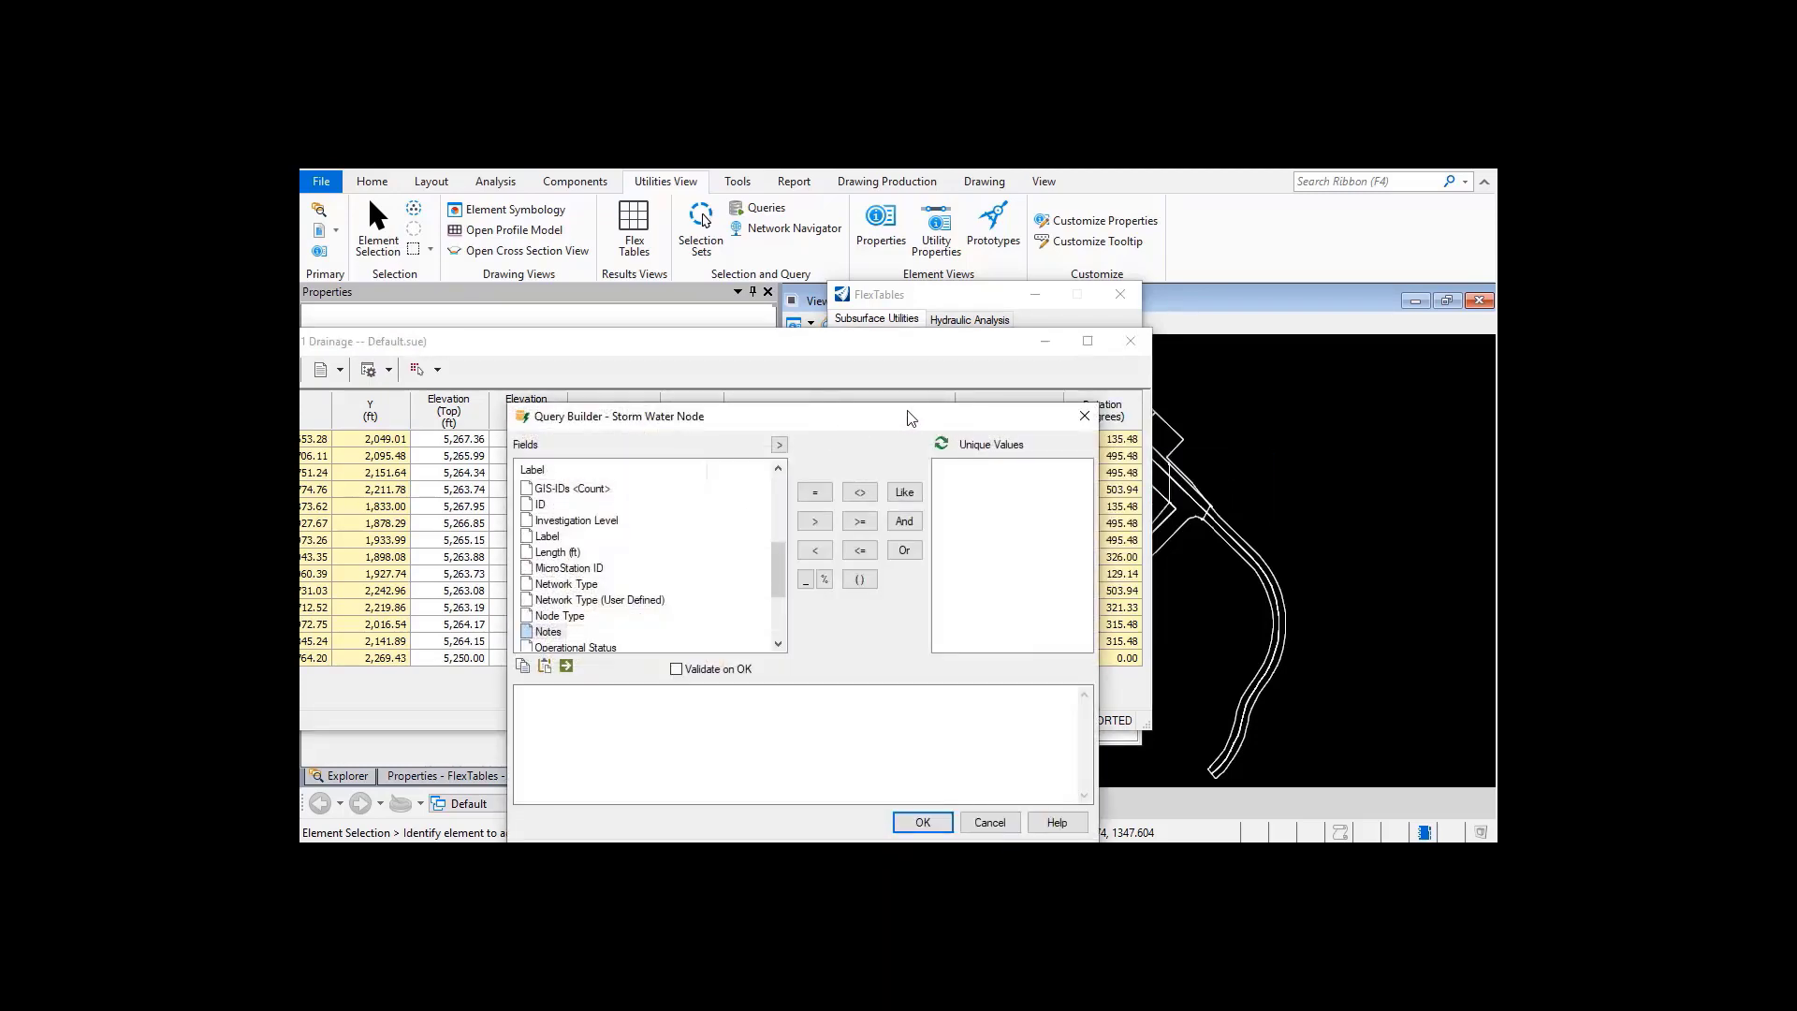
double_click(552, 633)
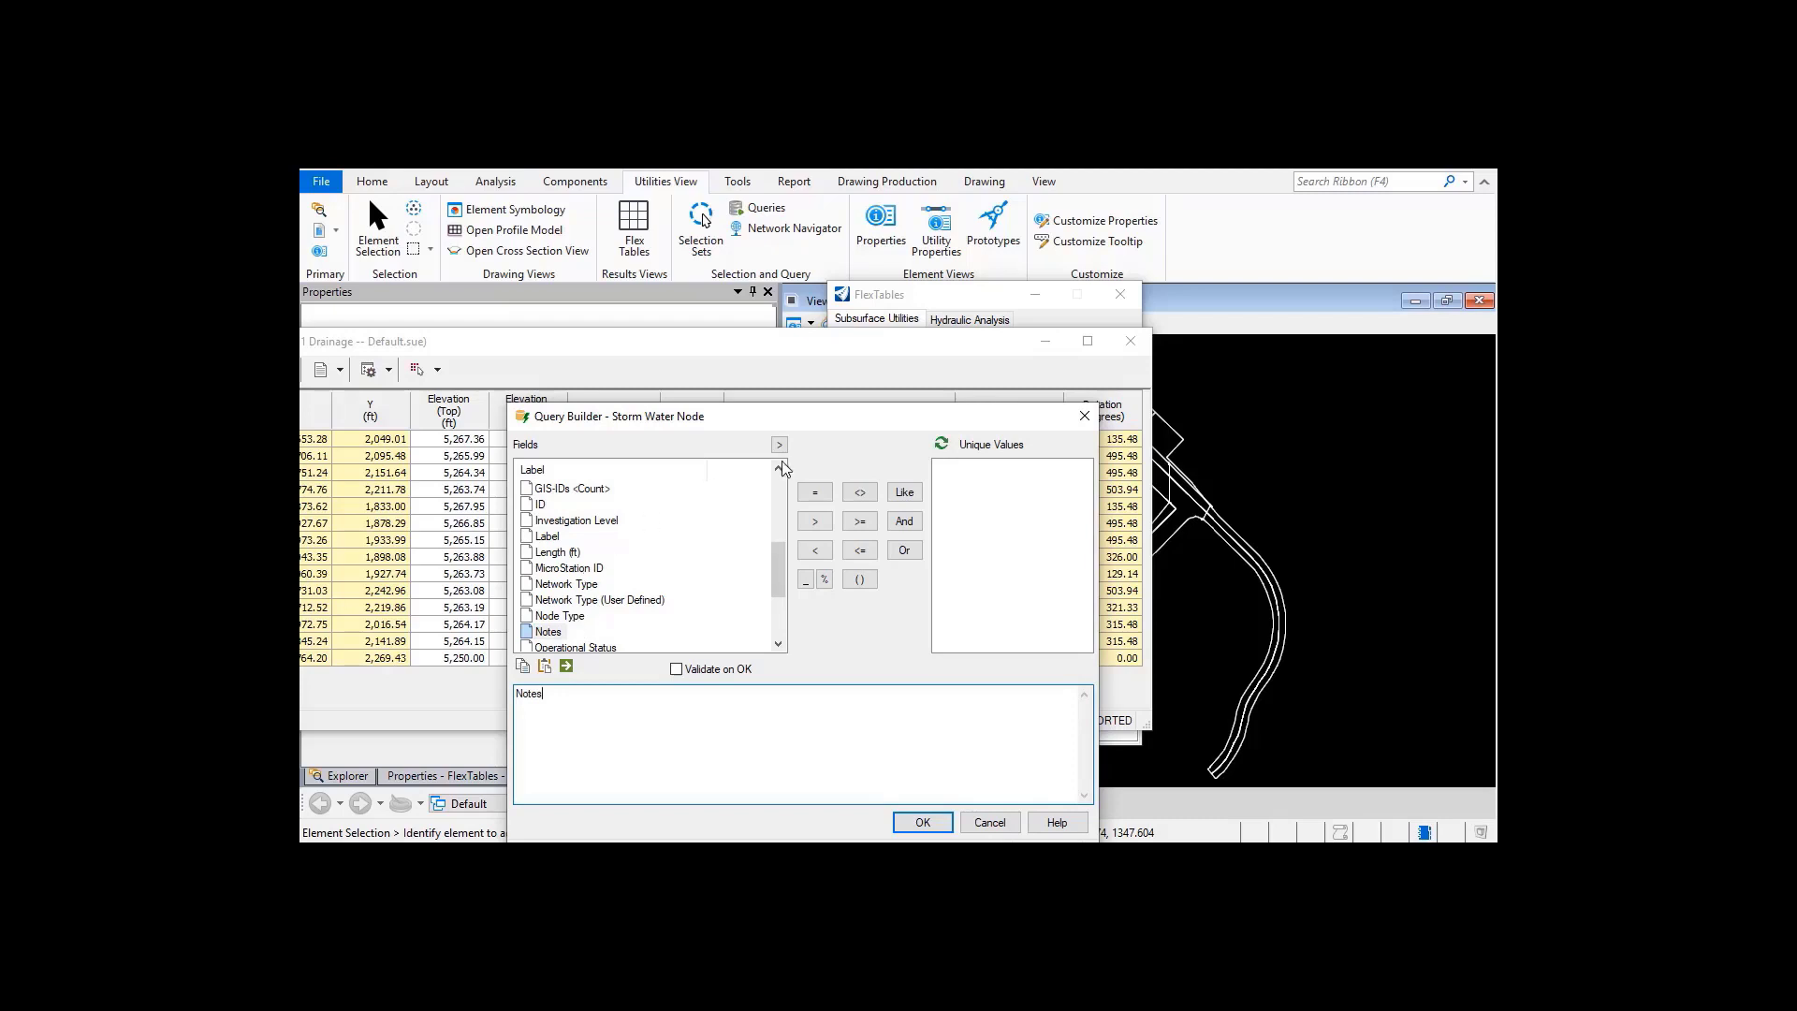
click(814, 494)
click(942, 447)
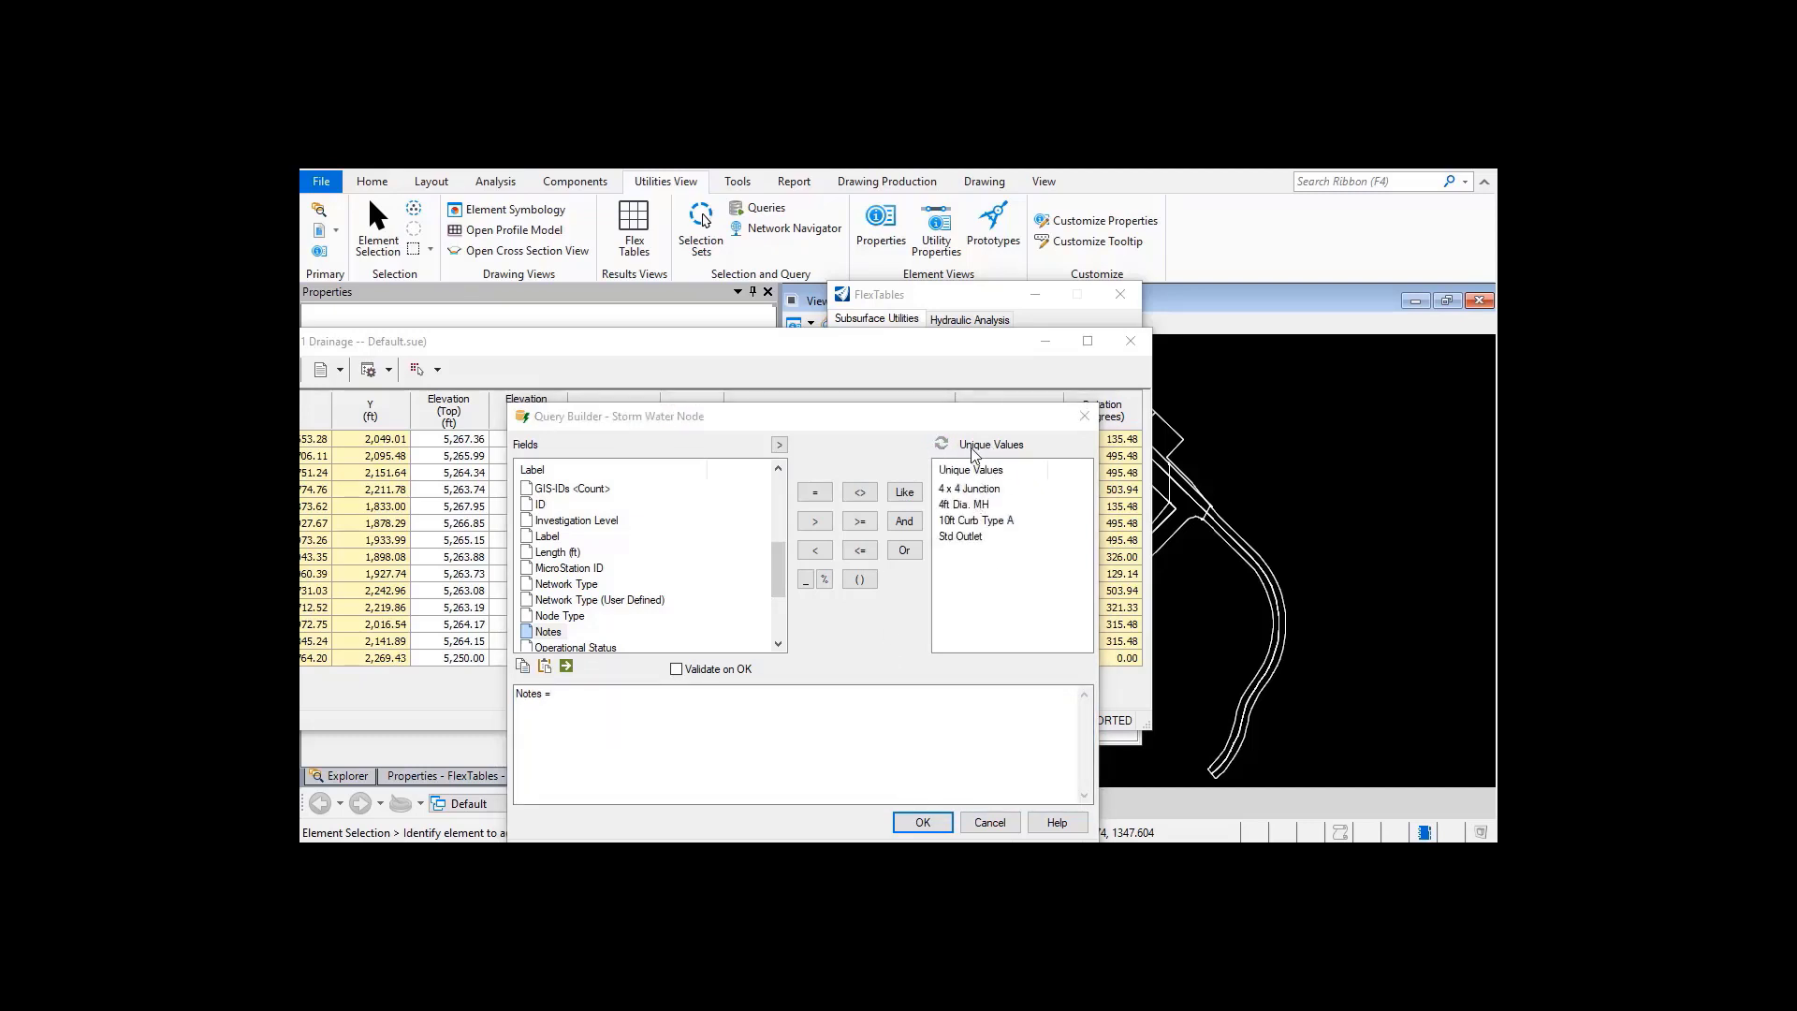
double_click(961, 507)
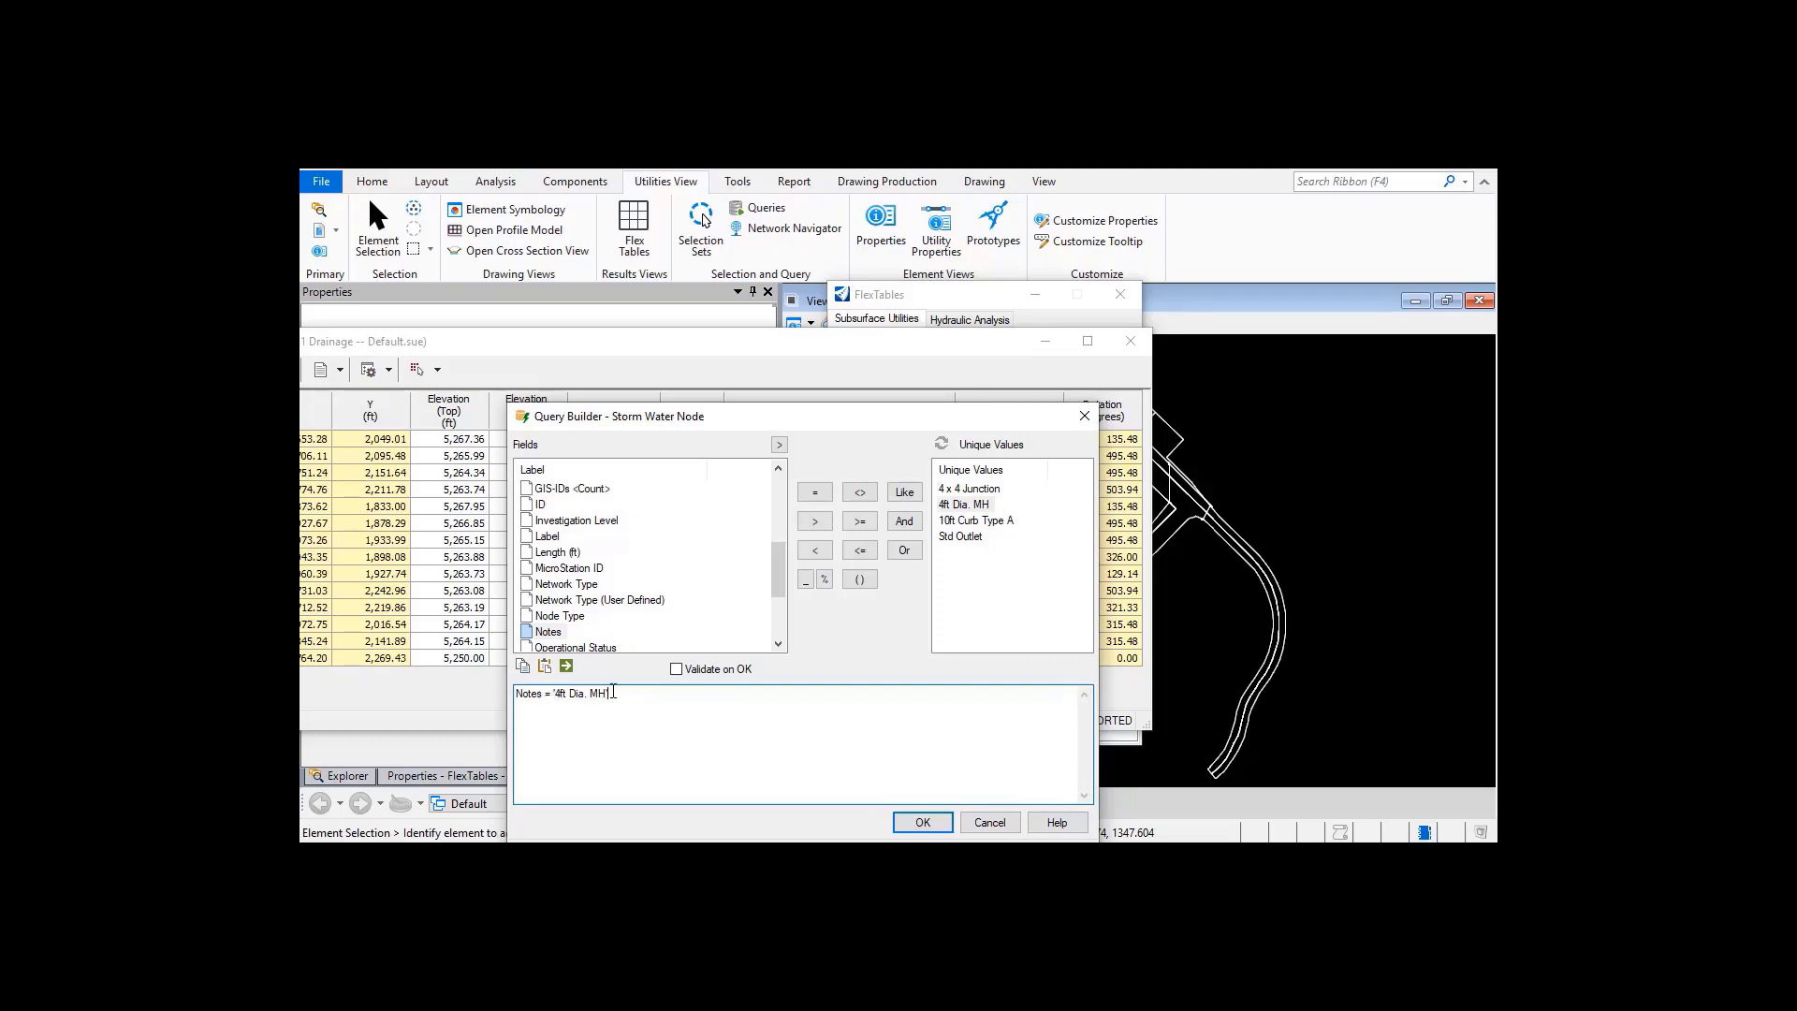
click(567, 667)
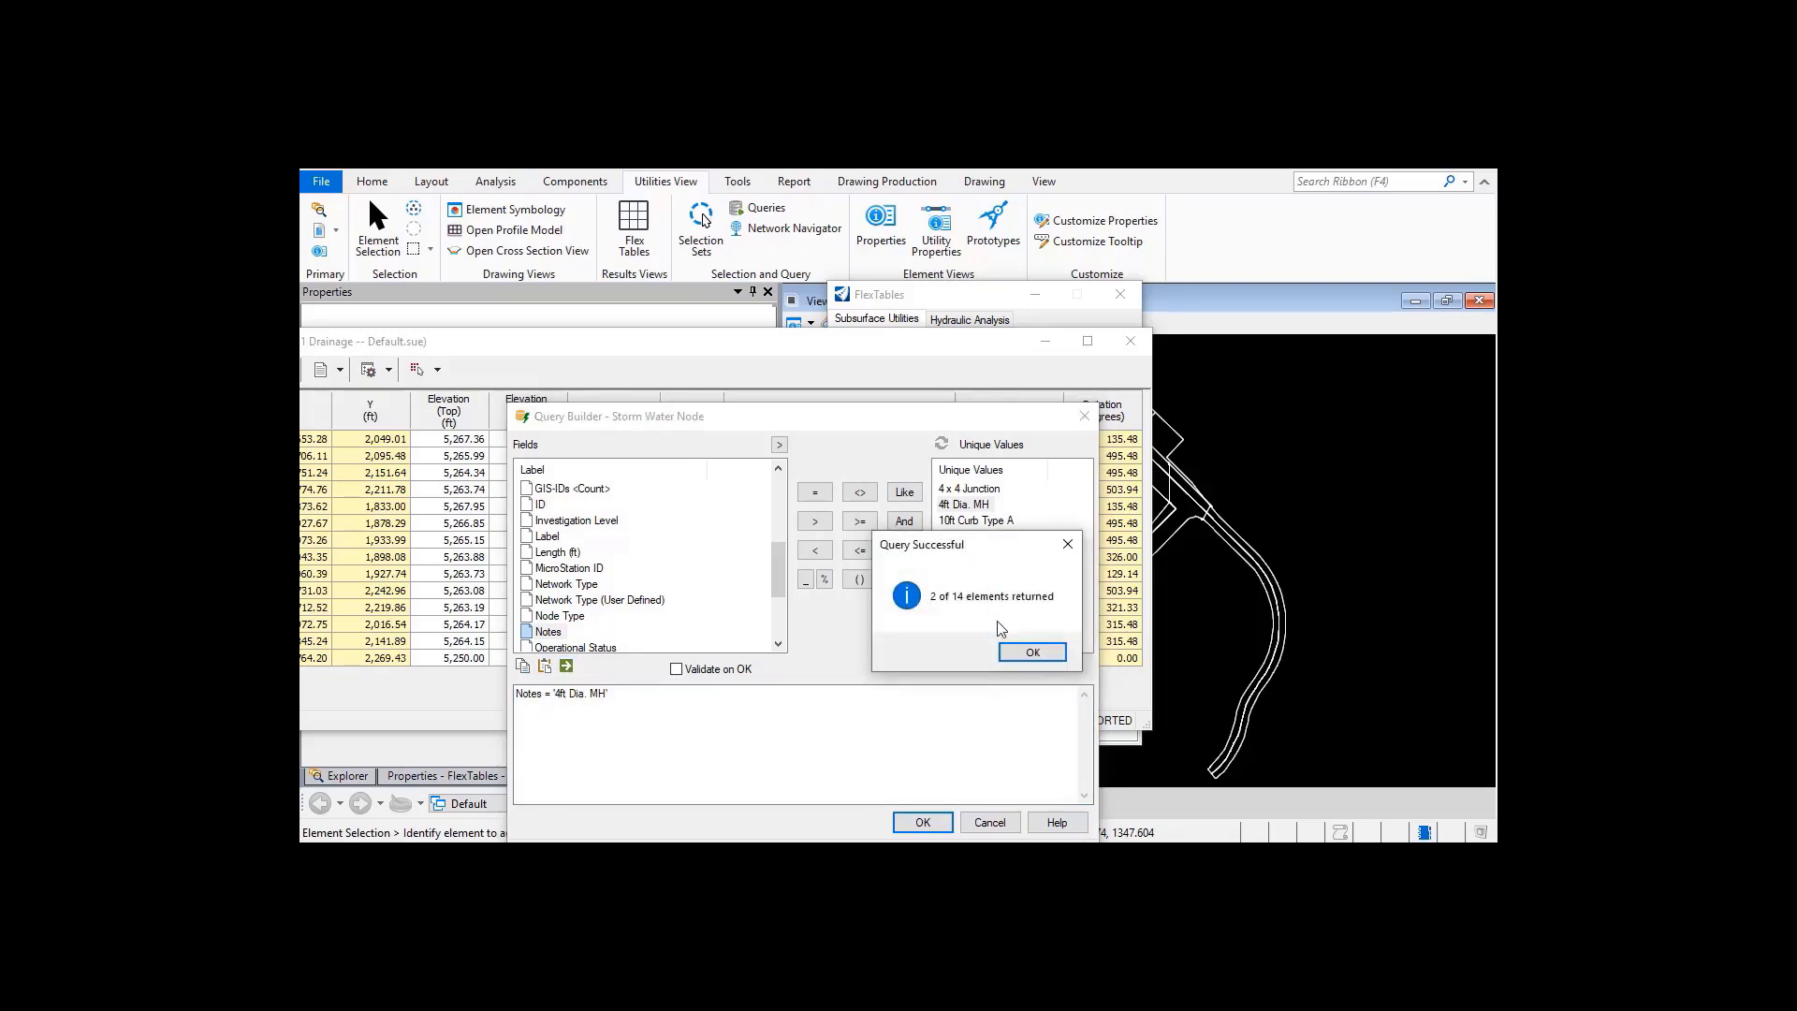
click(1032, 653)
click(930, 828)
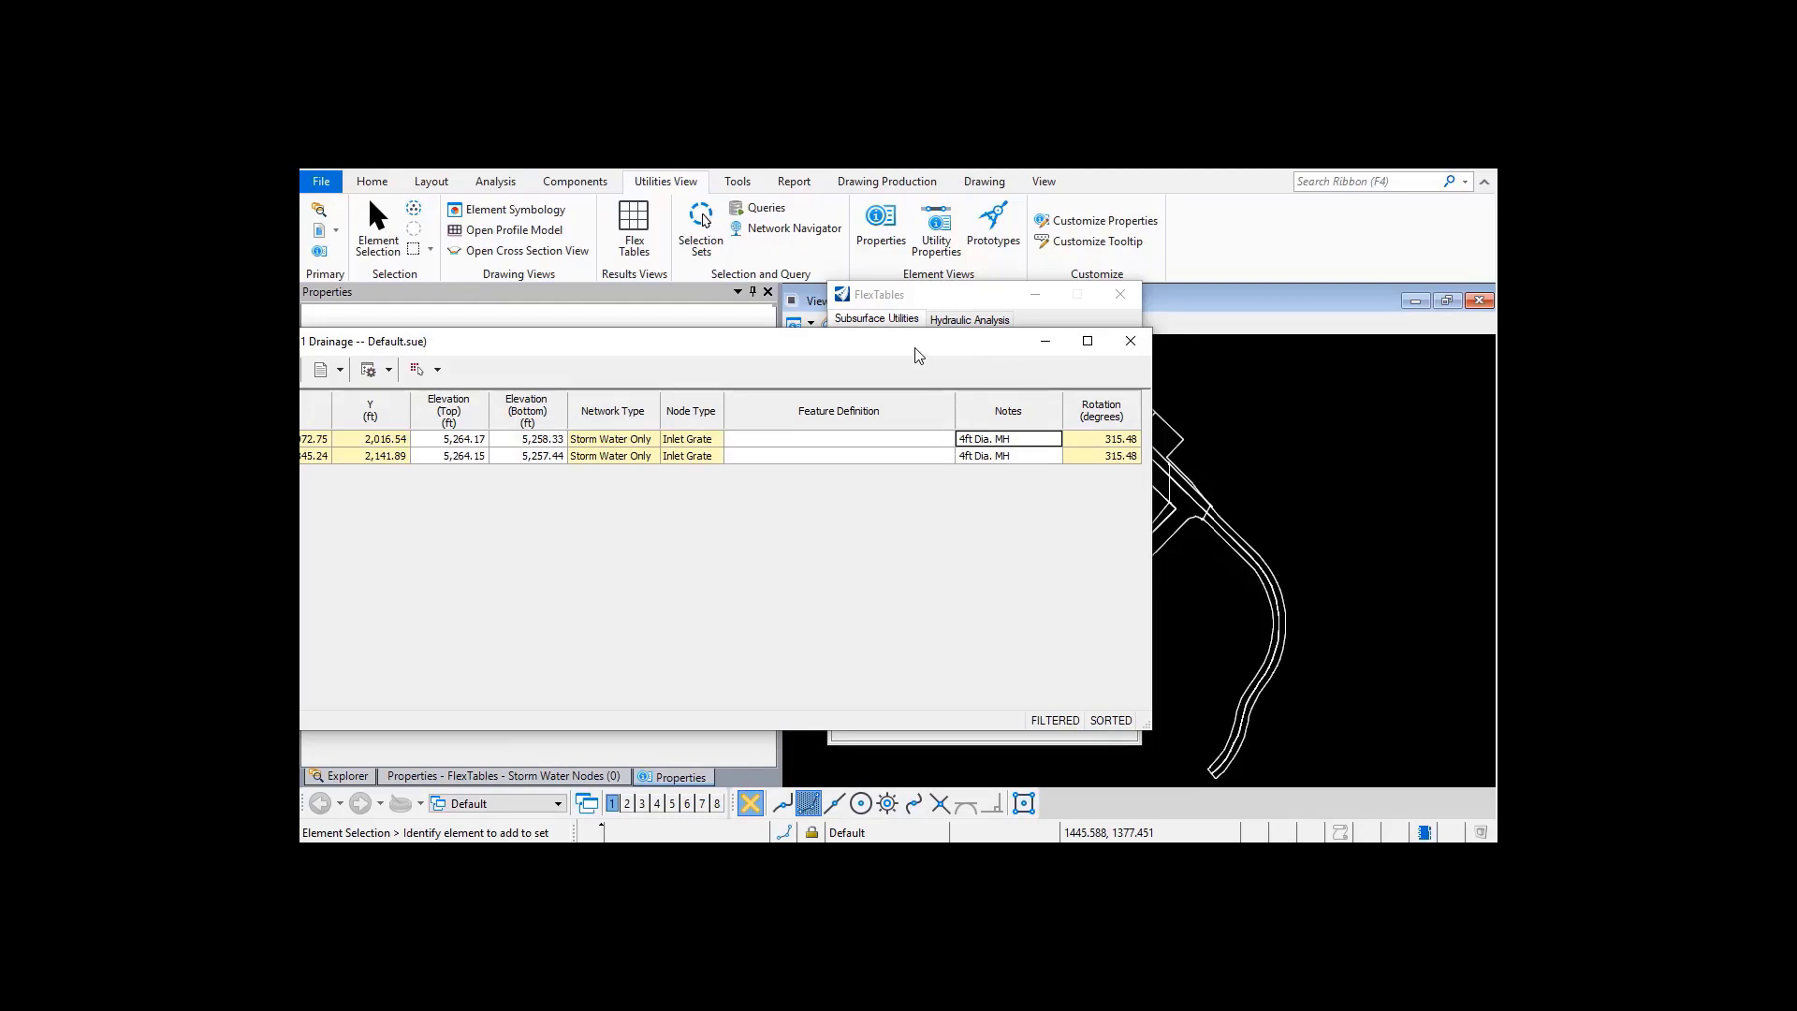
- Select the filtered manhole nodes in the drawing, and close the Storm Water Nodes table and the FlexTables manager
drag(918, 354, 1163, 264)
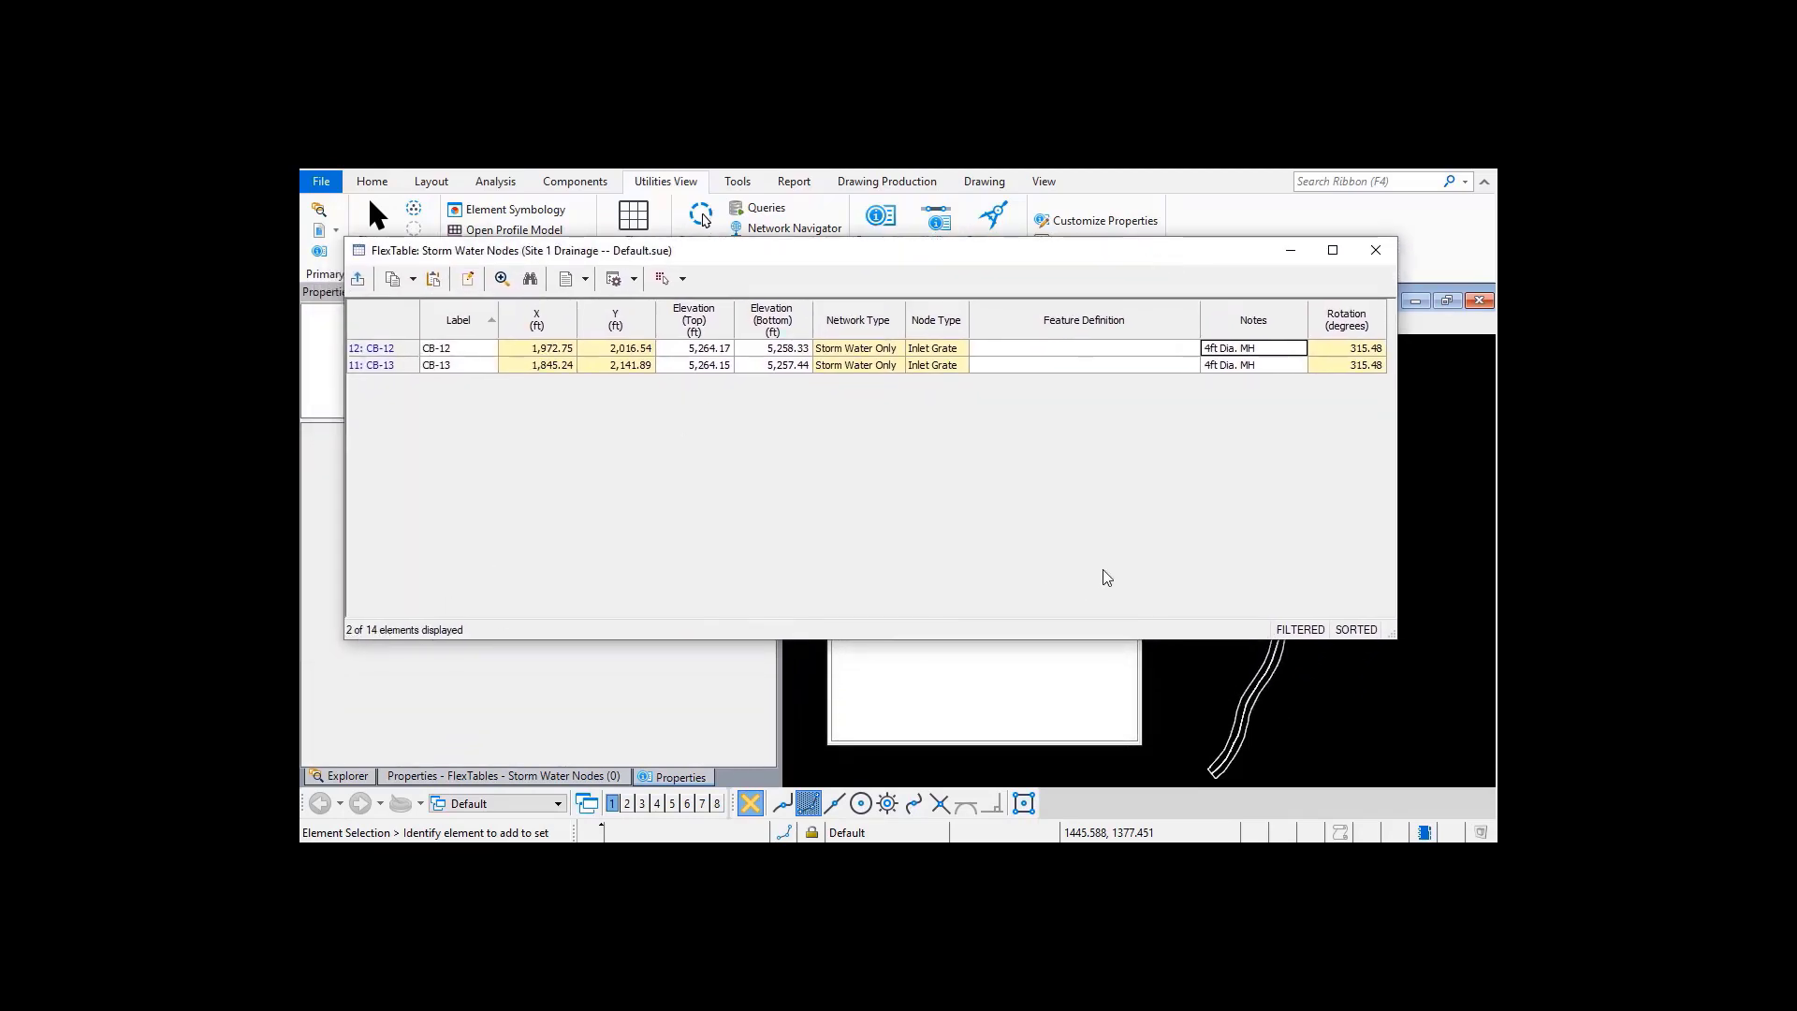
click(683, 279)
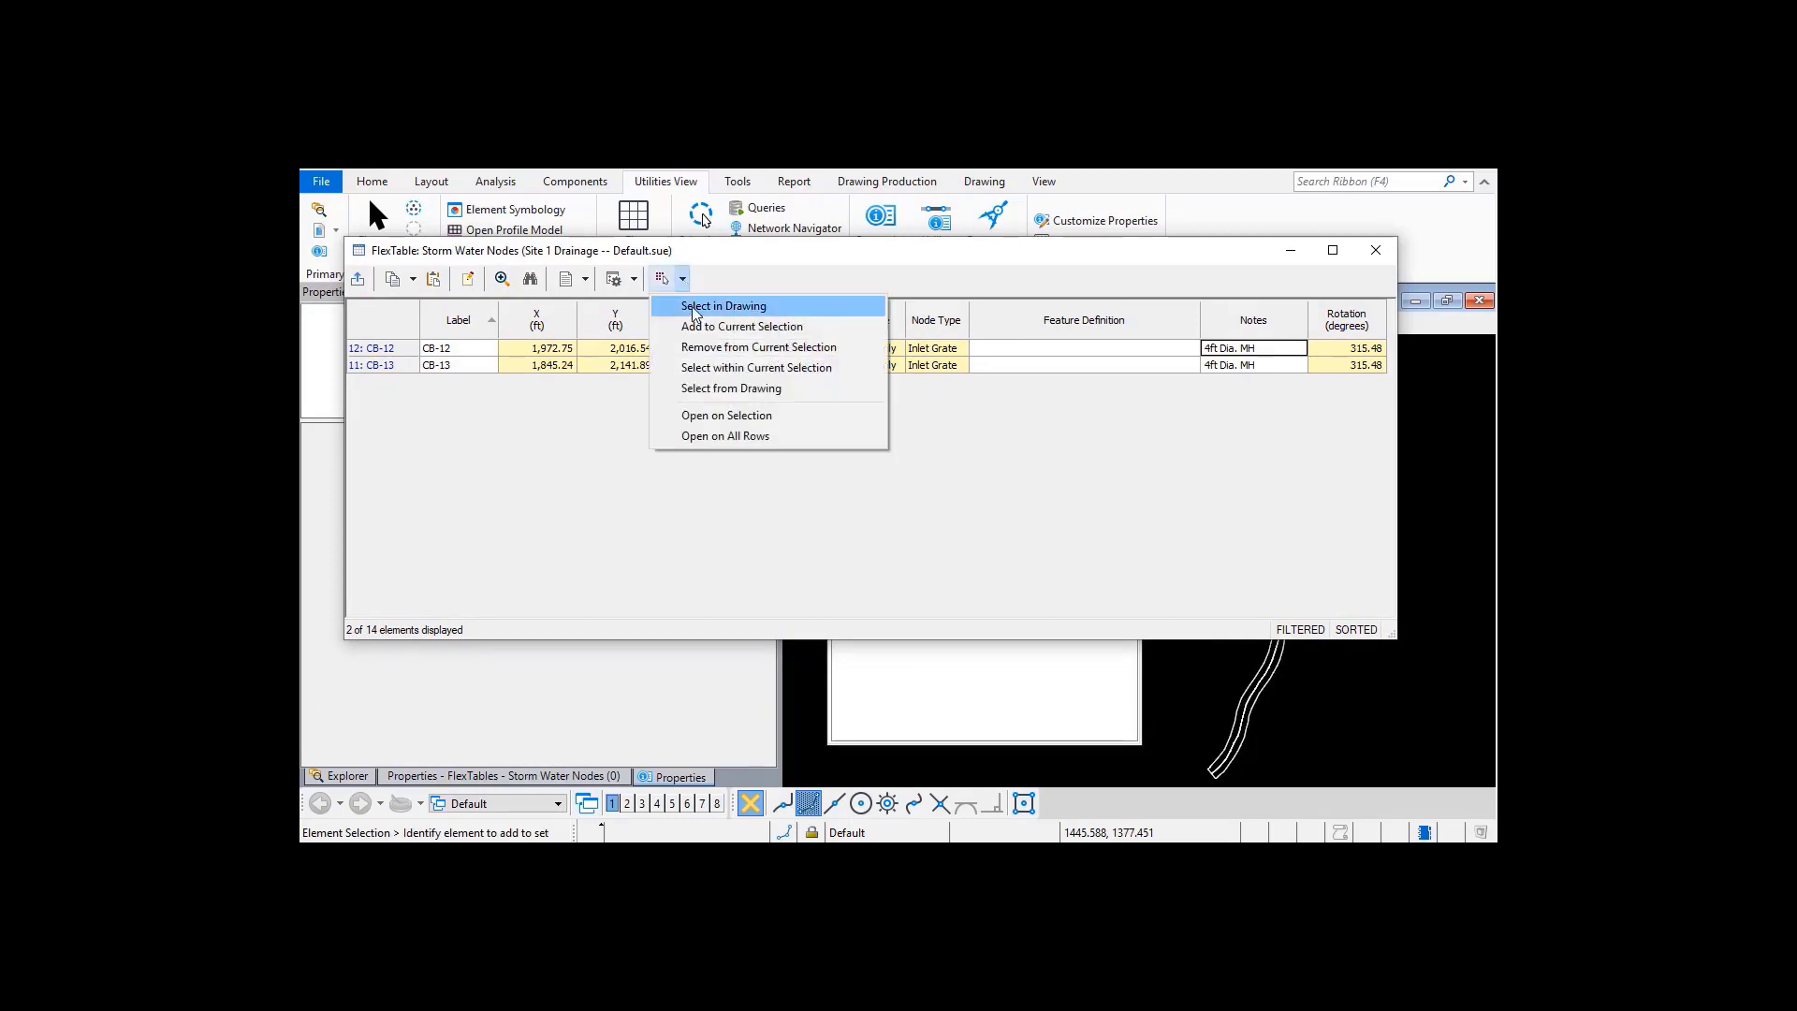
click(695, 309)
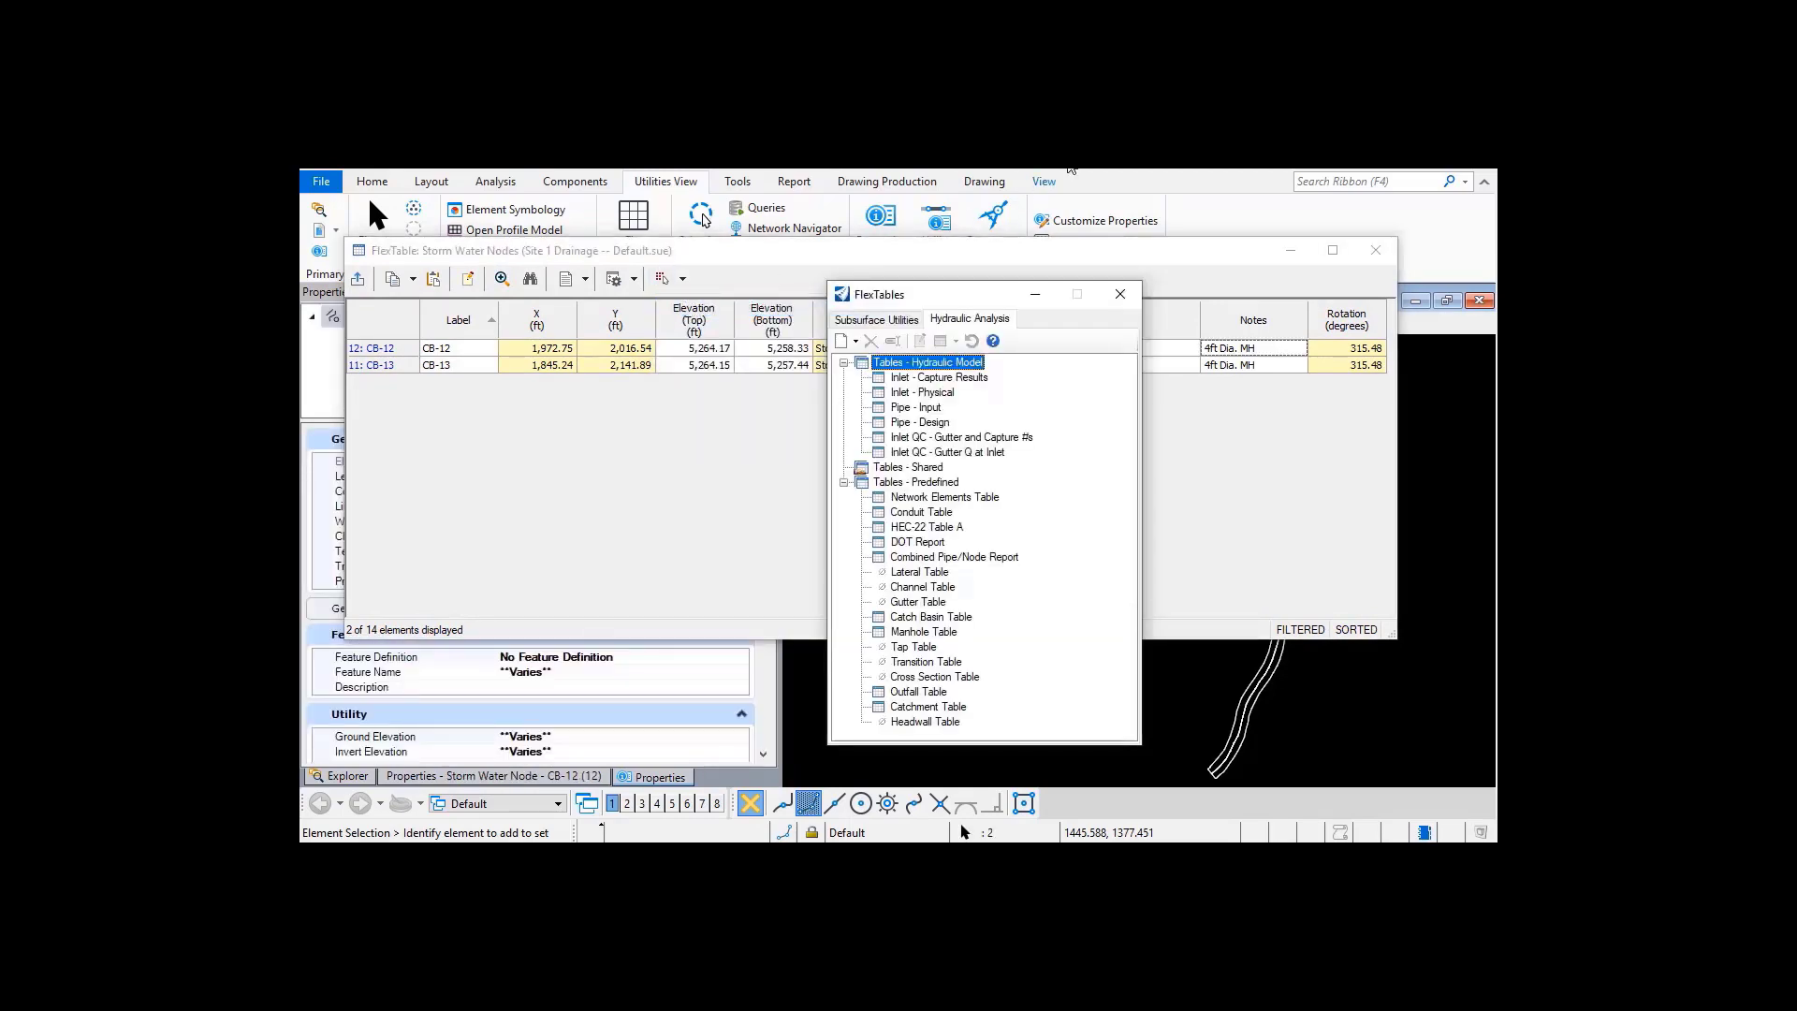
click(1376, 250)
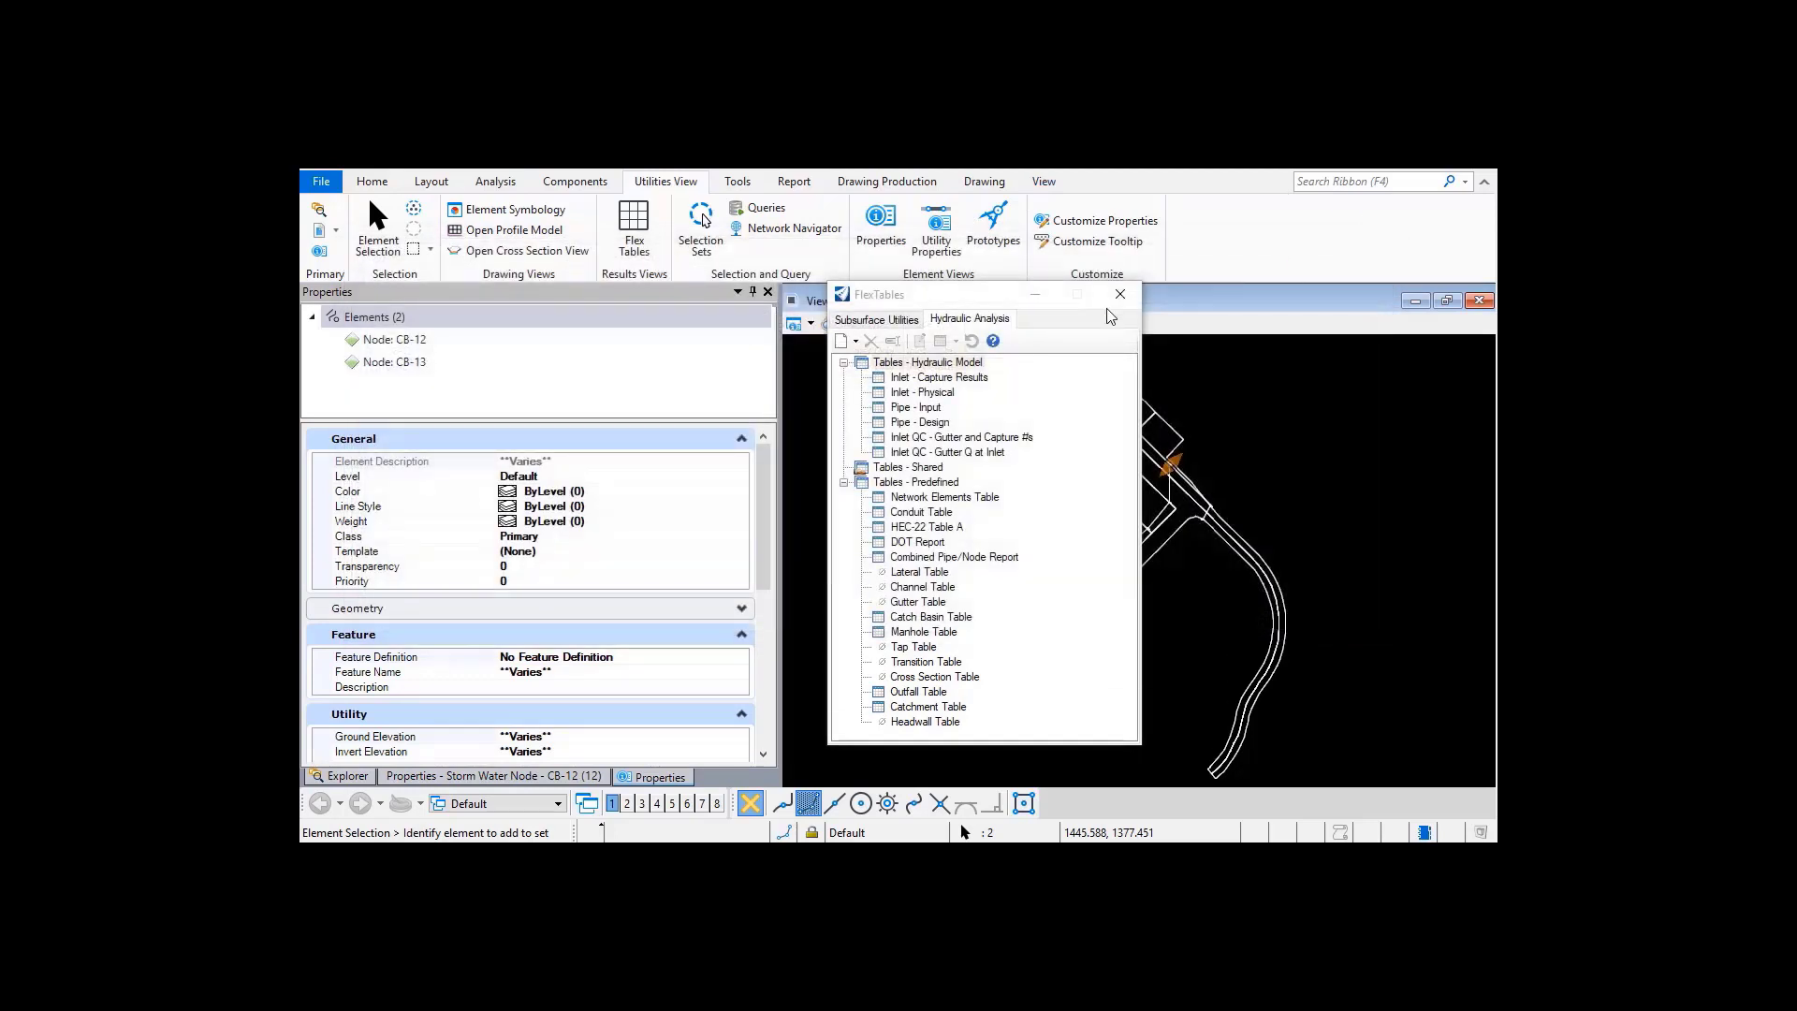
click(1120, 298)
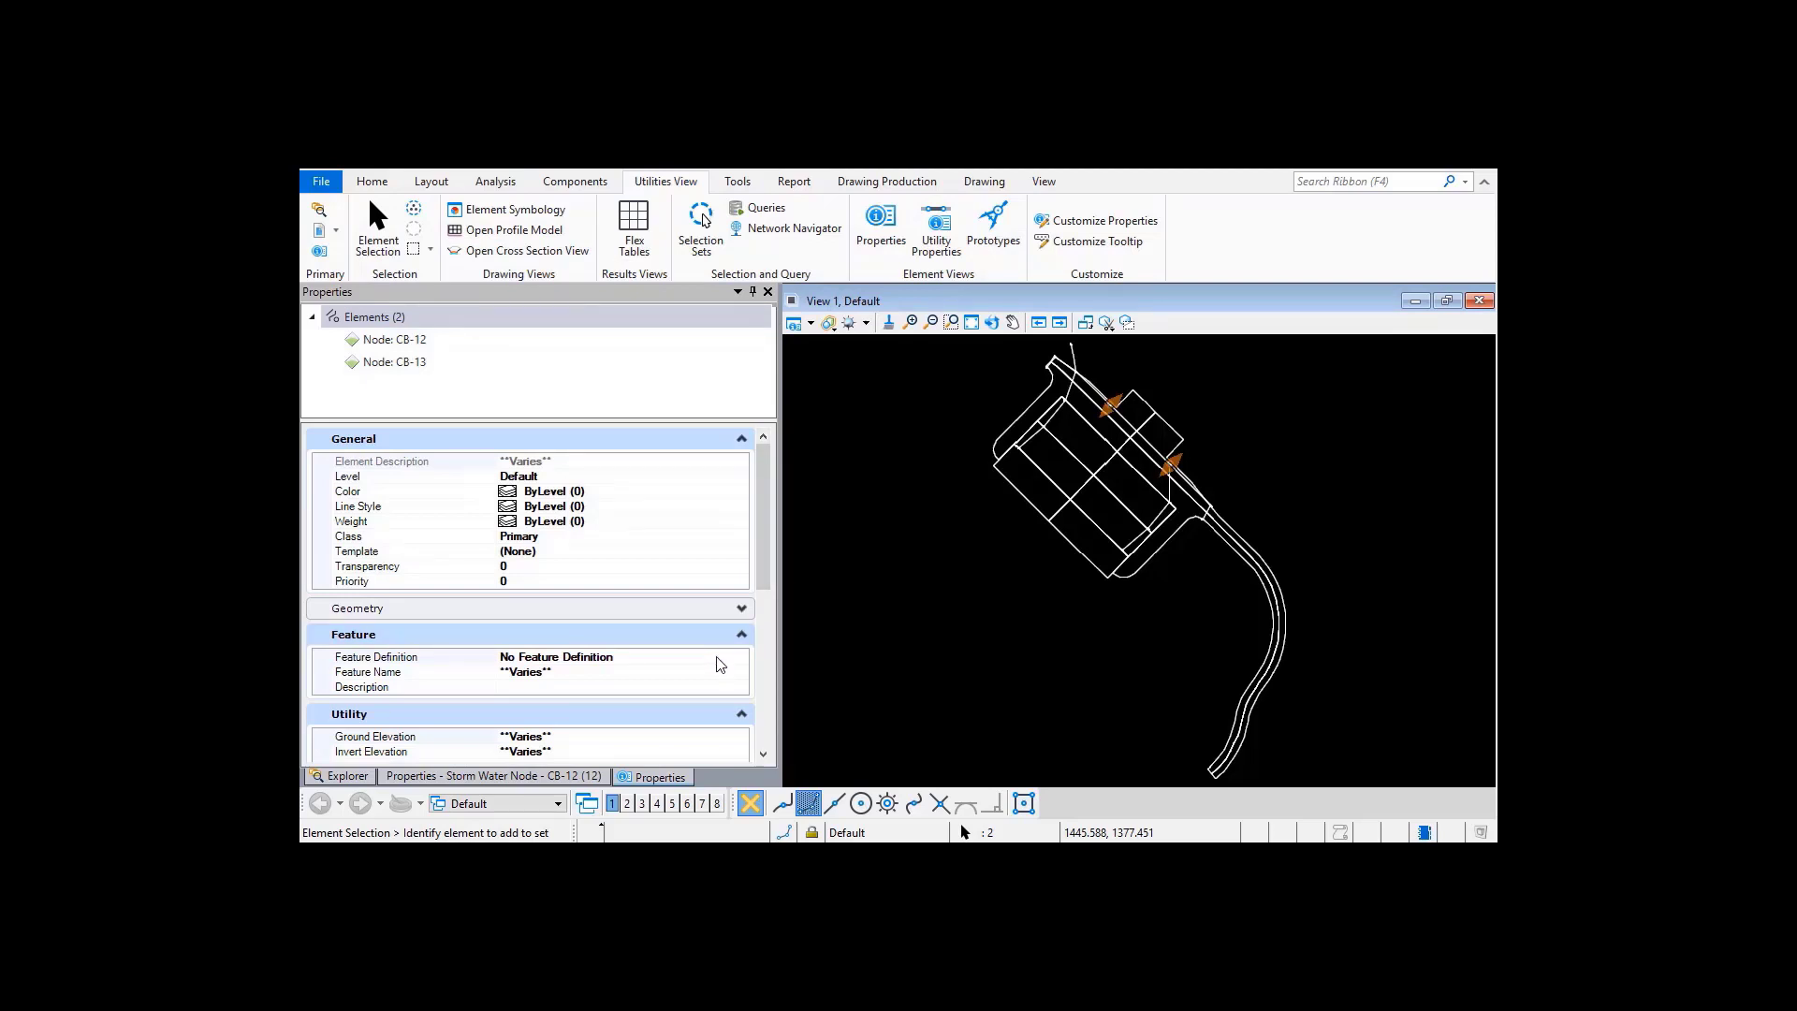
- Assign the feature definition Manhole from StormWaterNode > Manholes to the selected nodes CB-12 and CB-13
click(722, 664)
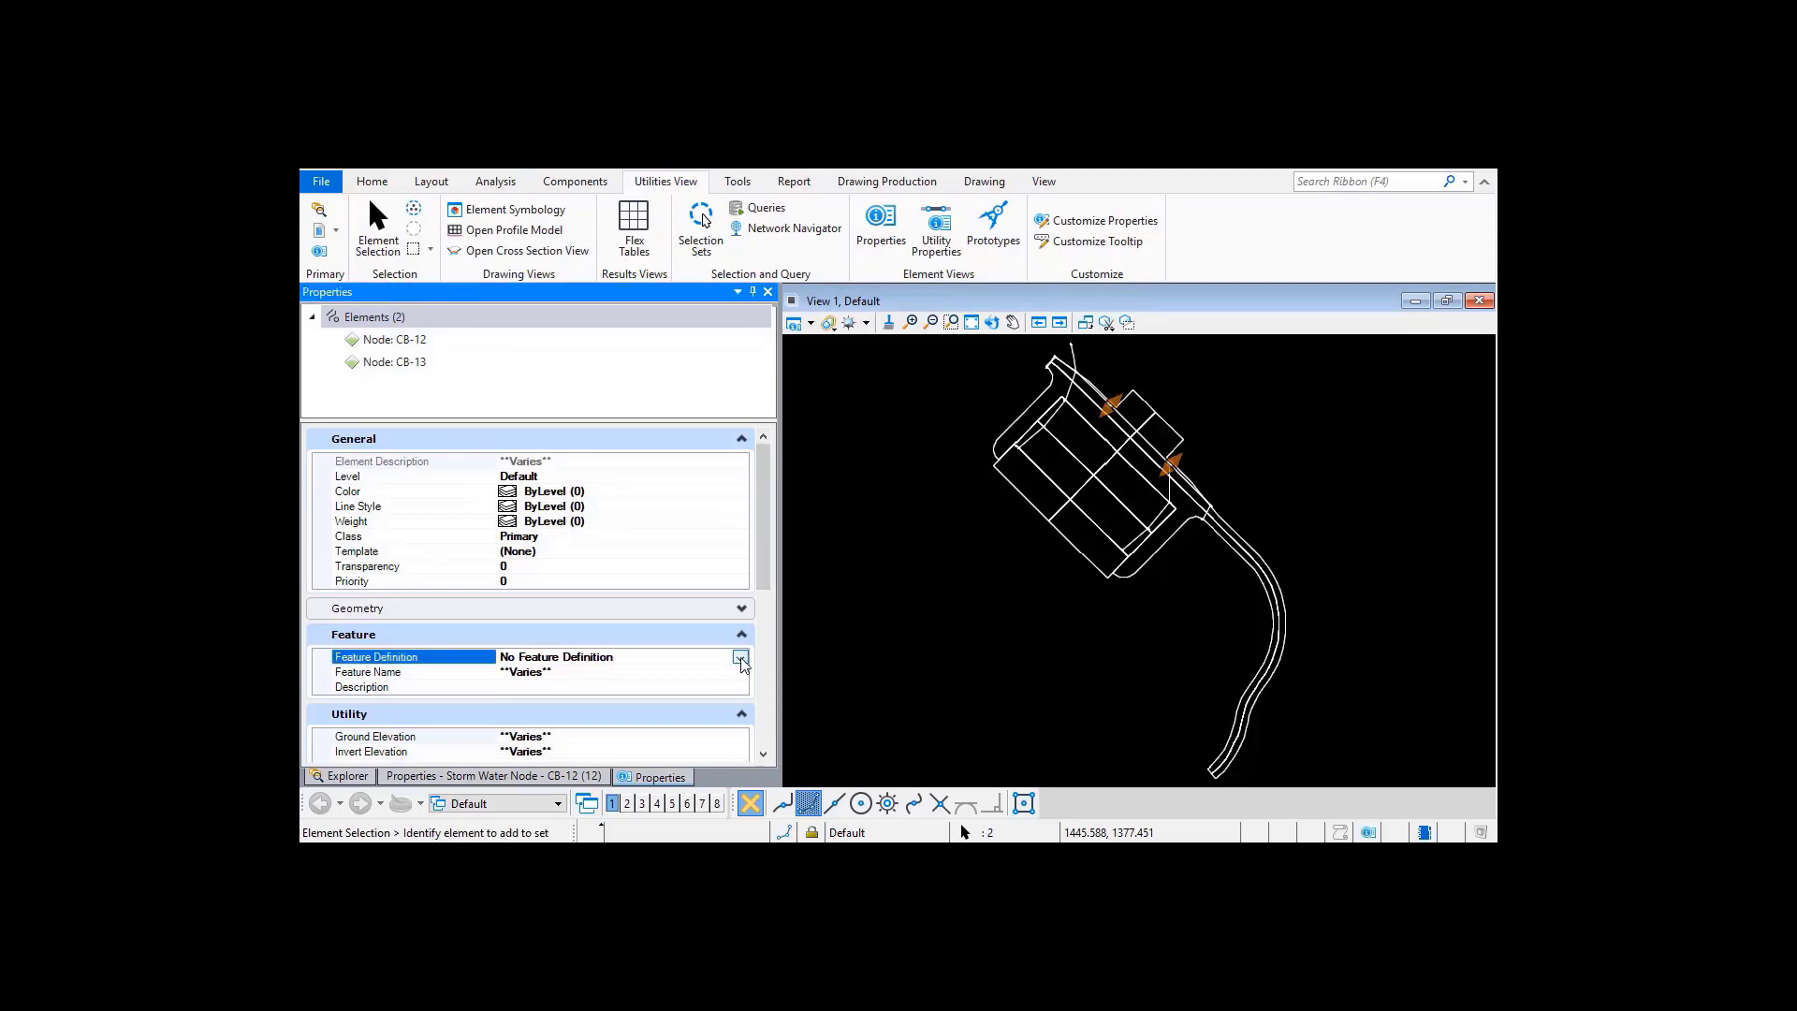
click(739, 659)
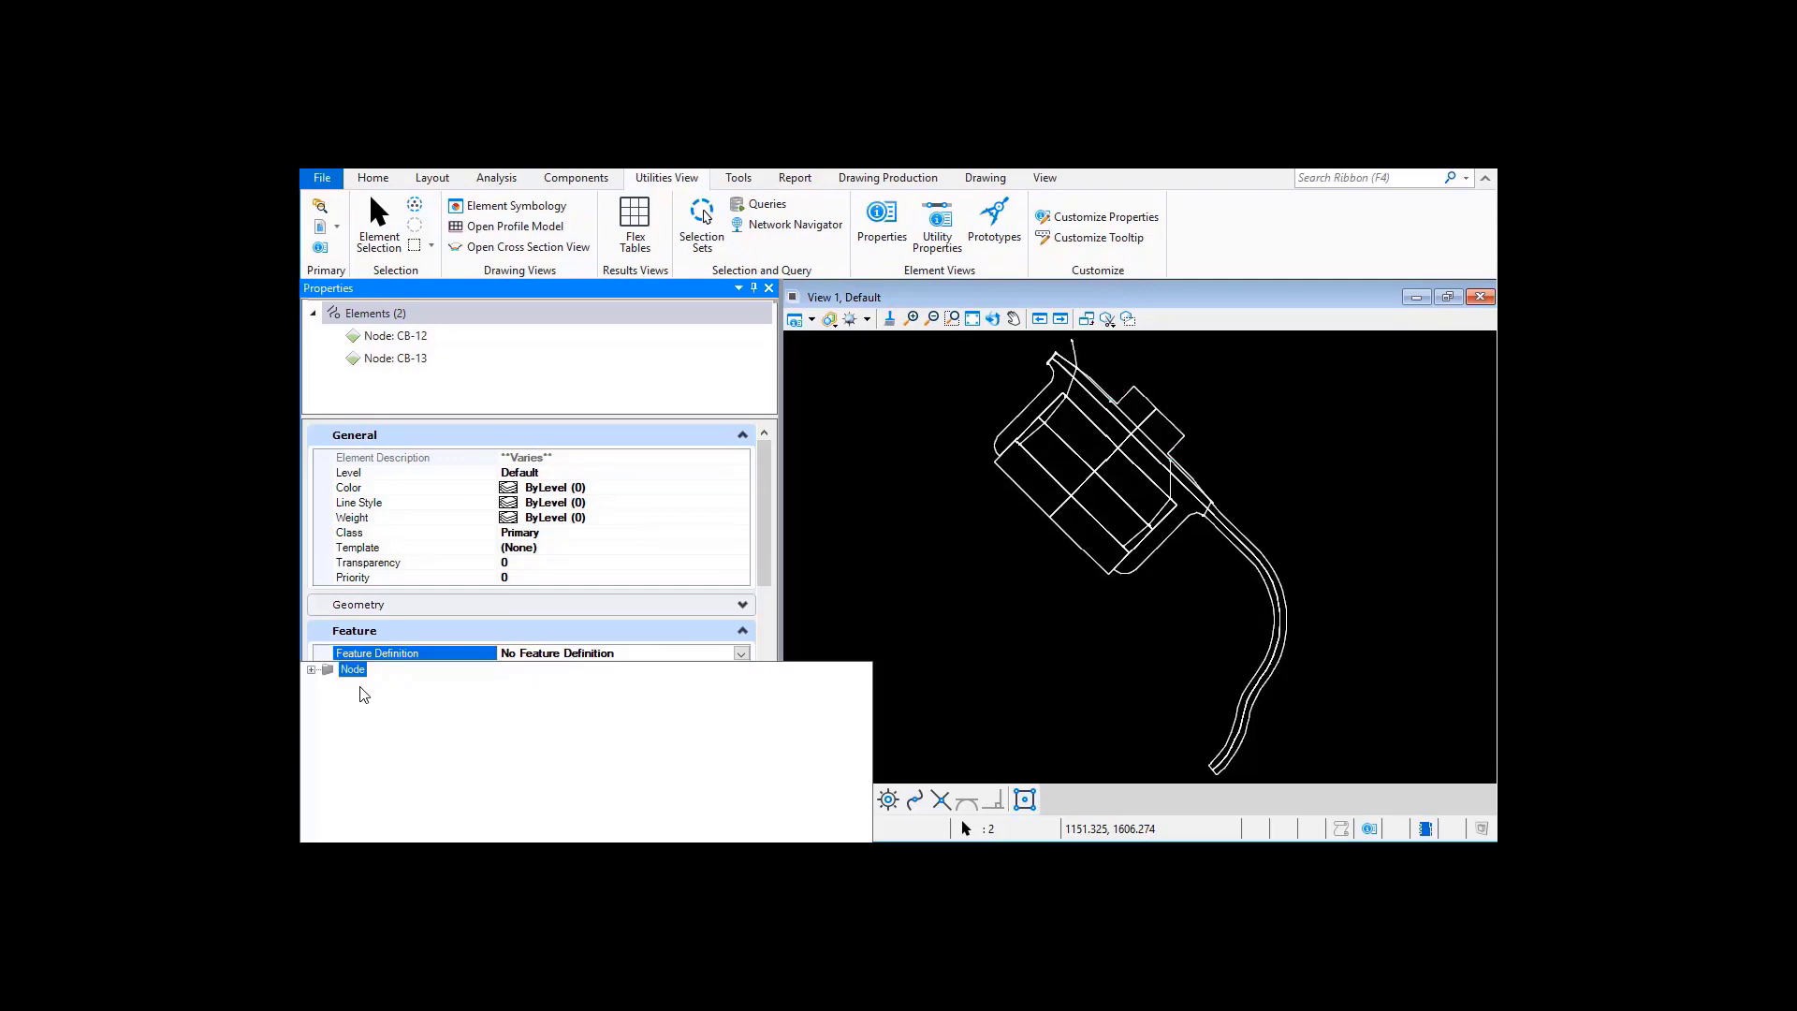
click(312, 670)
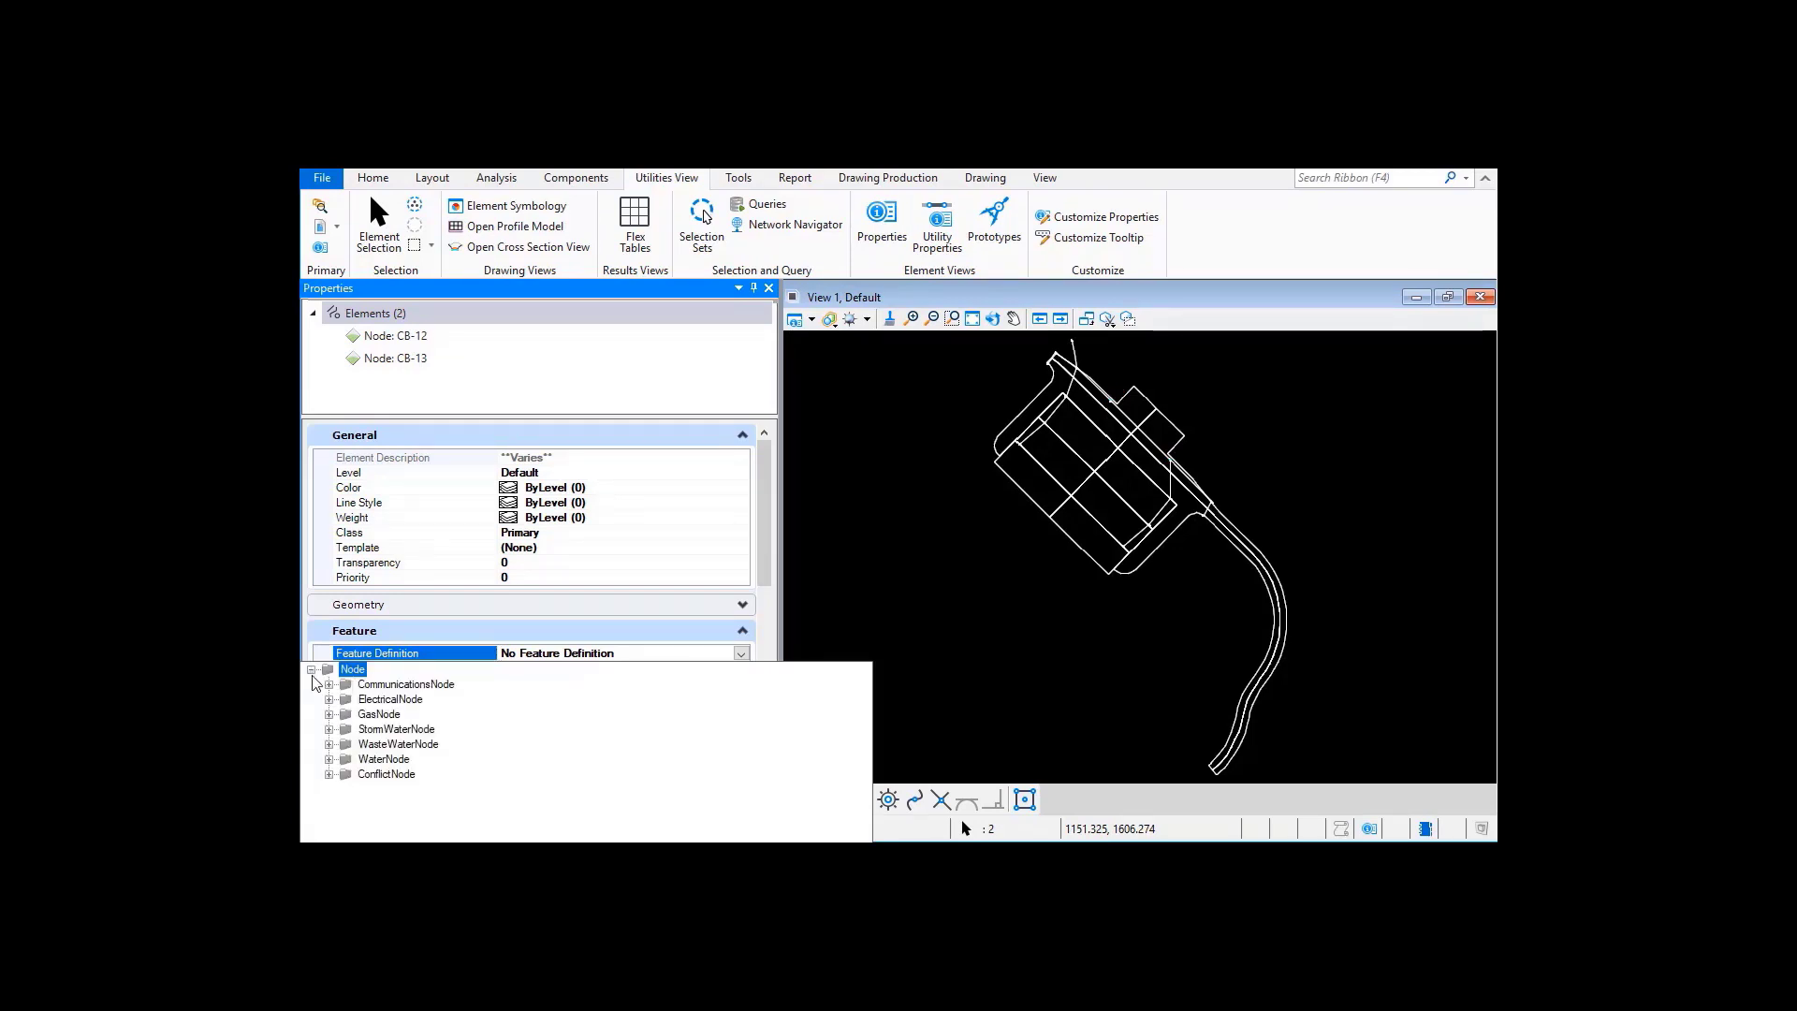
click(329, 729)
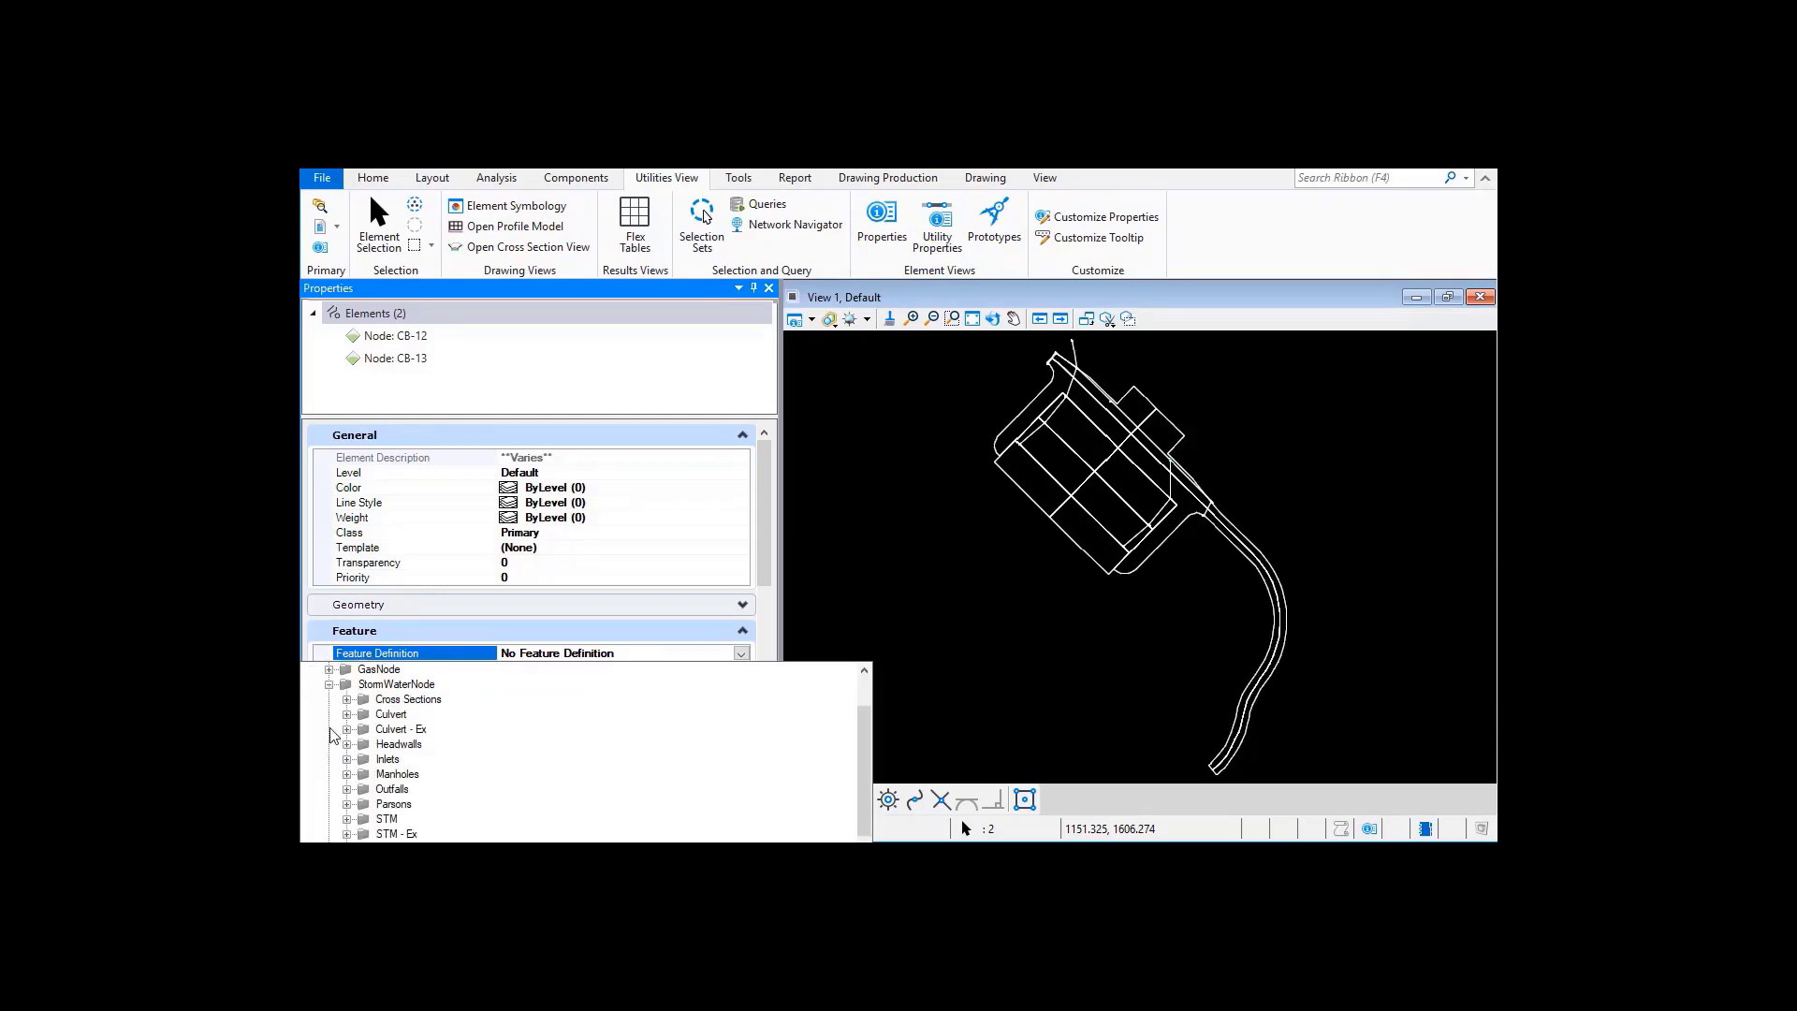
click(346, 774)
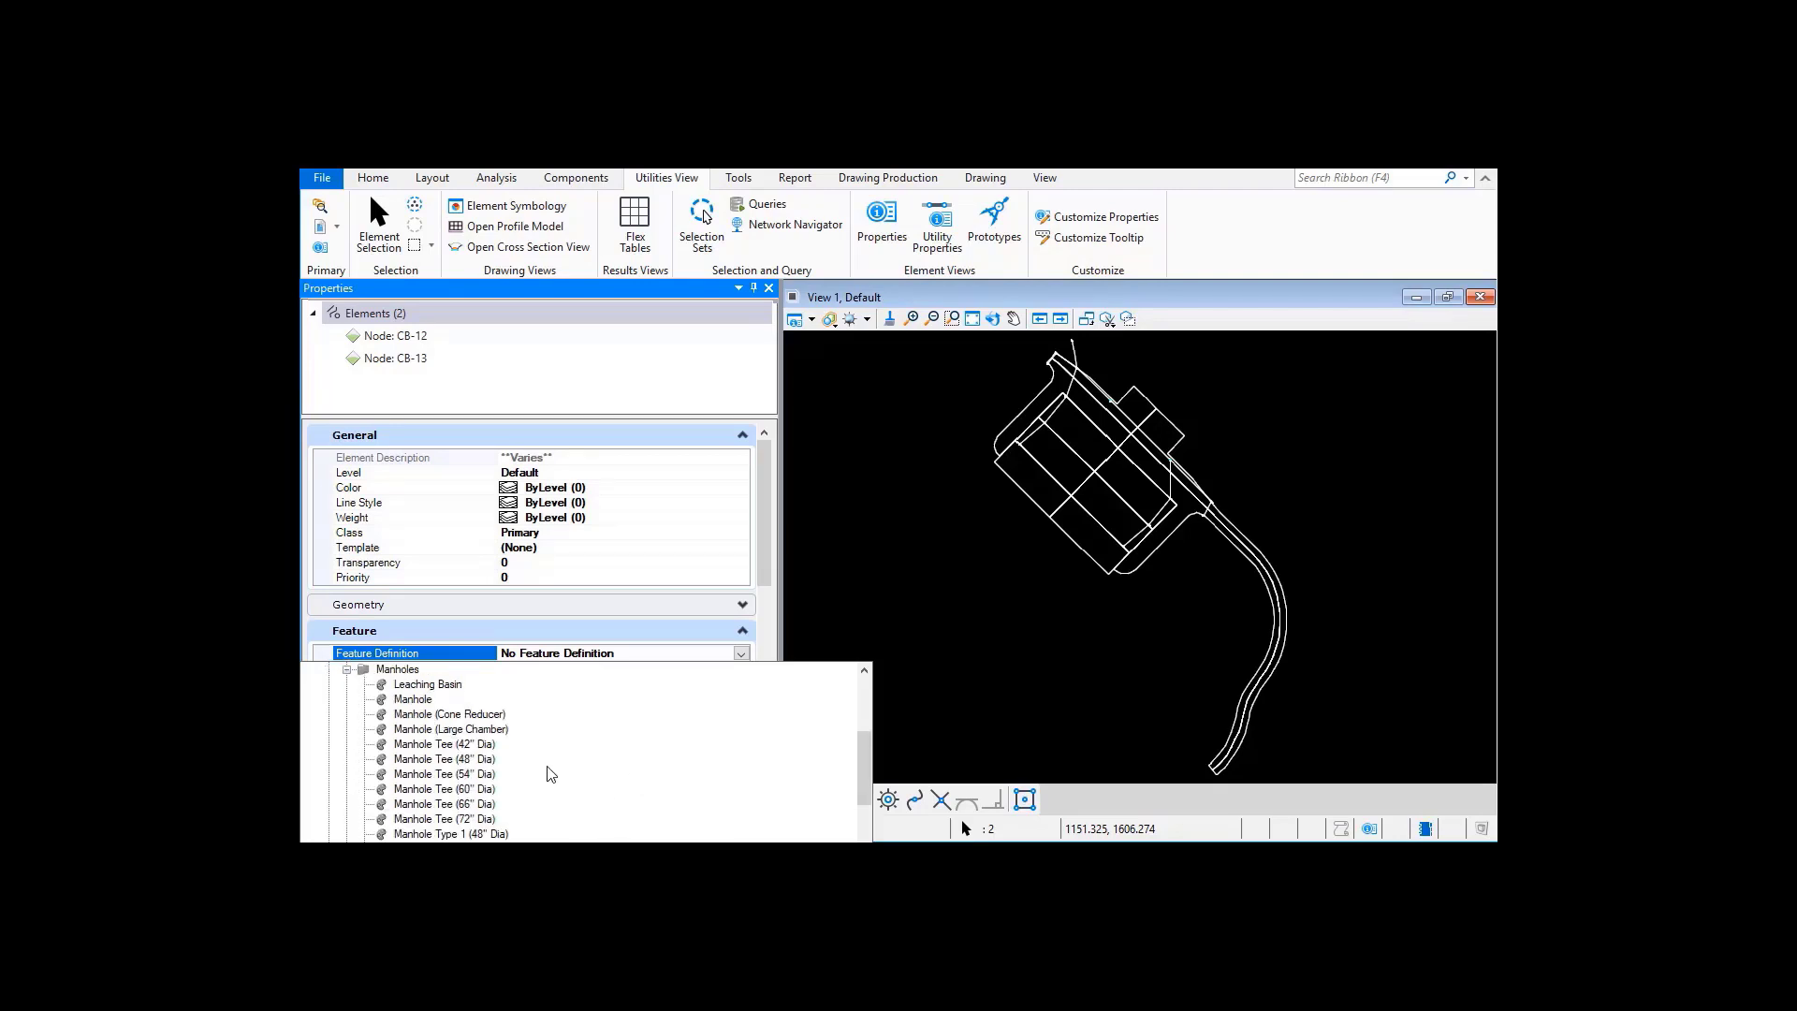
scroll(551, 774, down, 1)
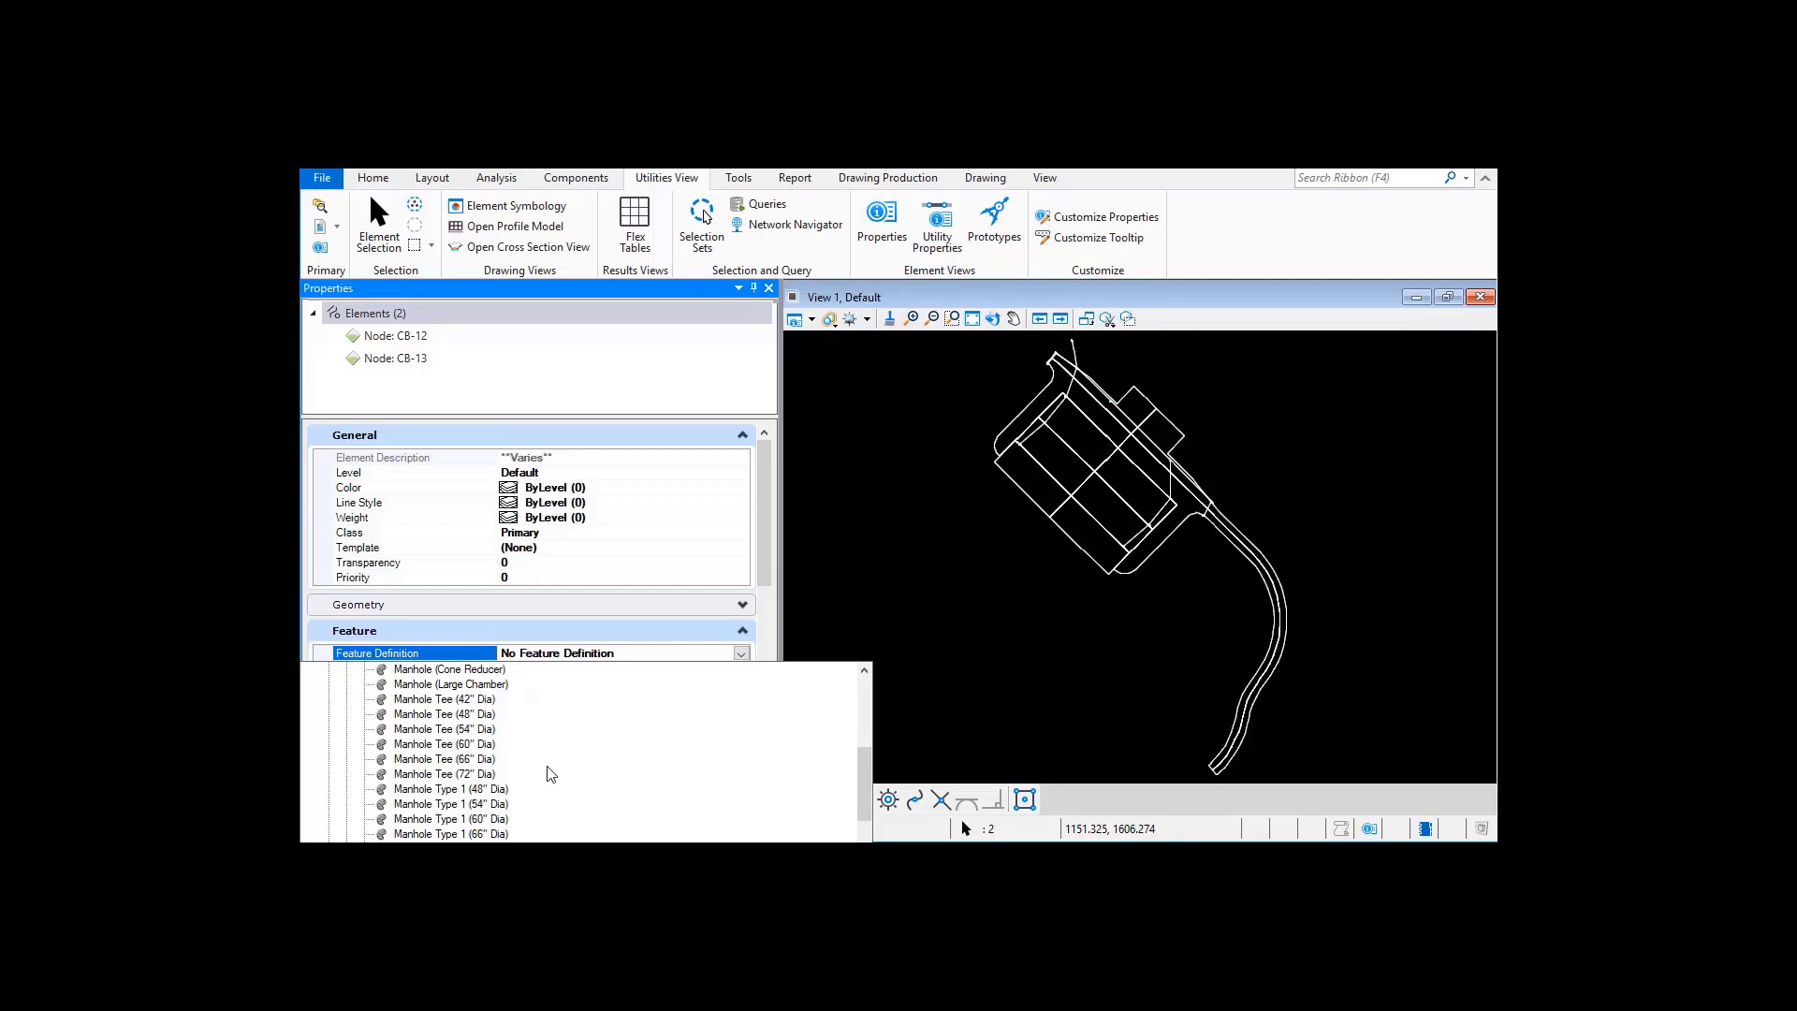
scroll(546, 779, up, 1)
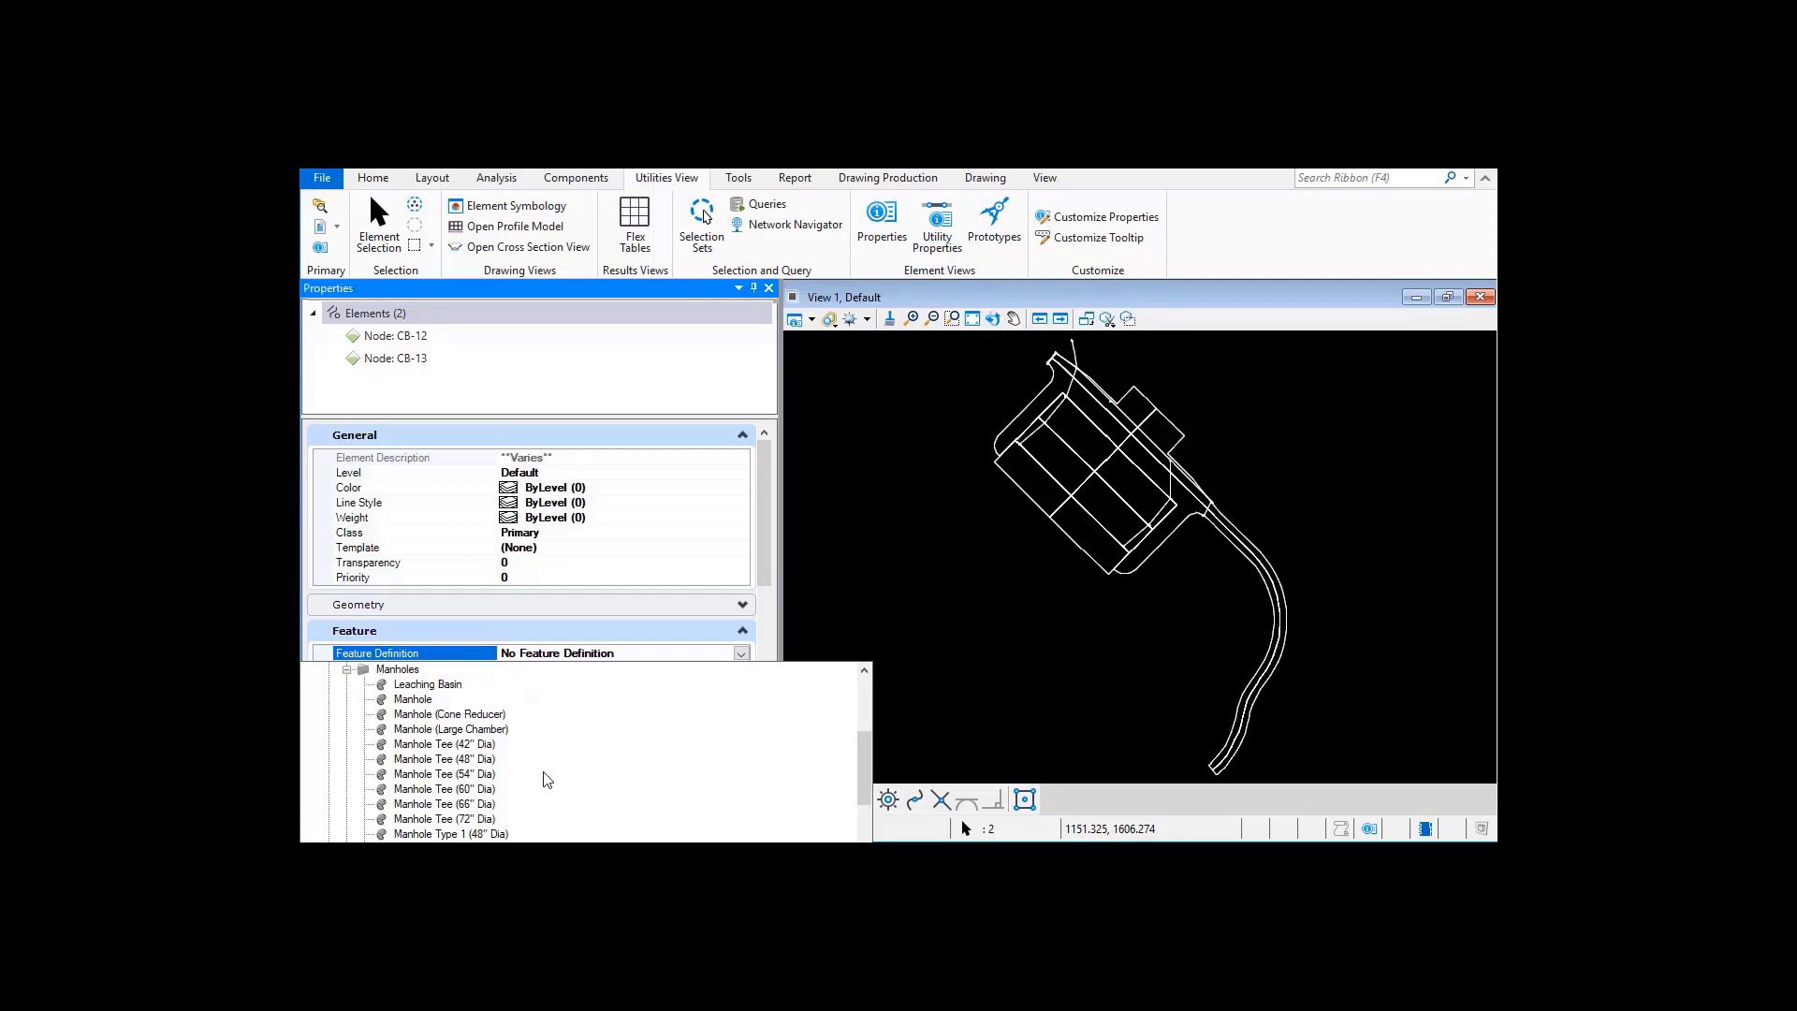
click(413, 699)
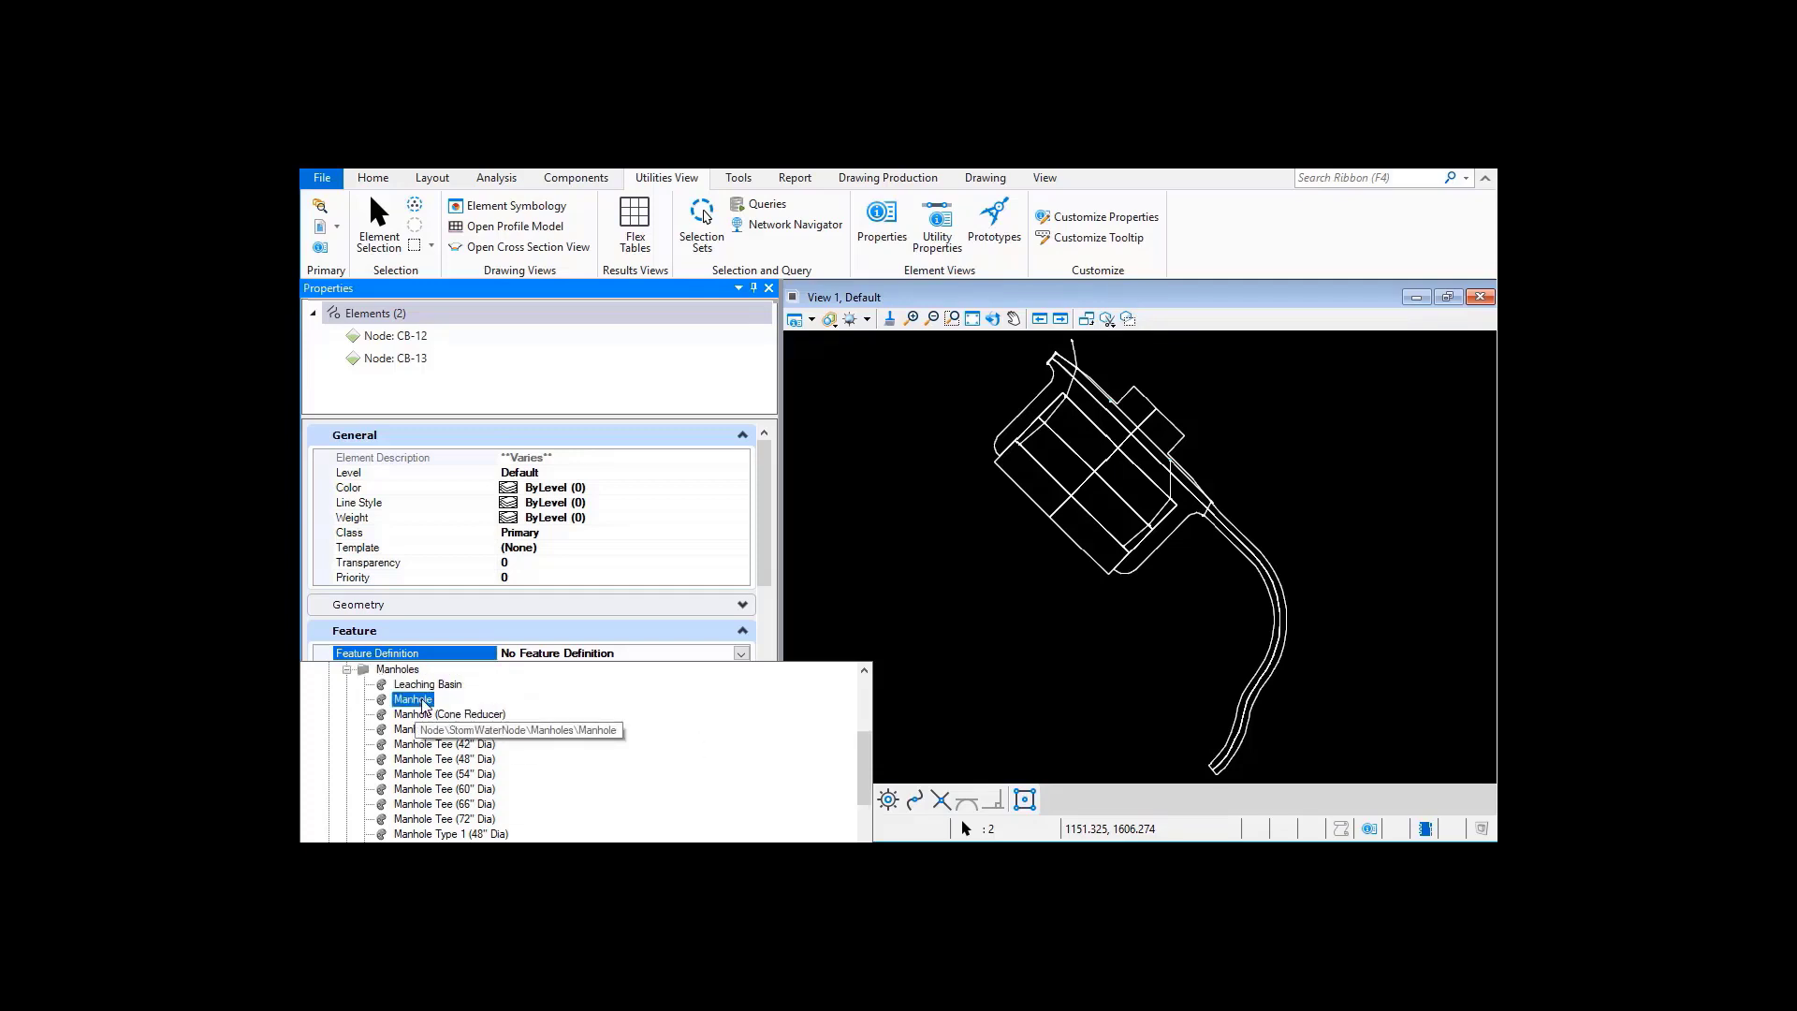
click(423, 704)
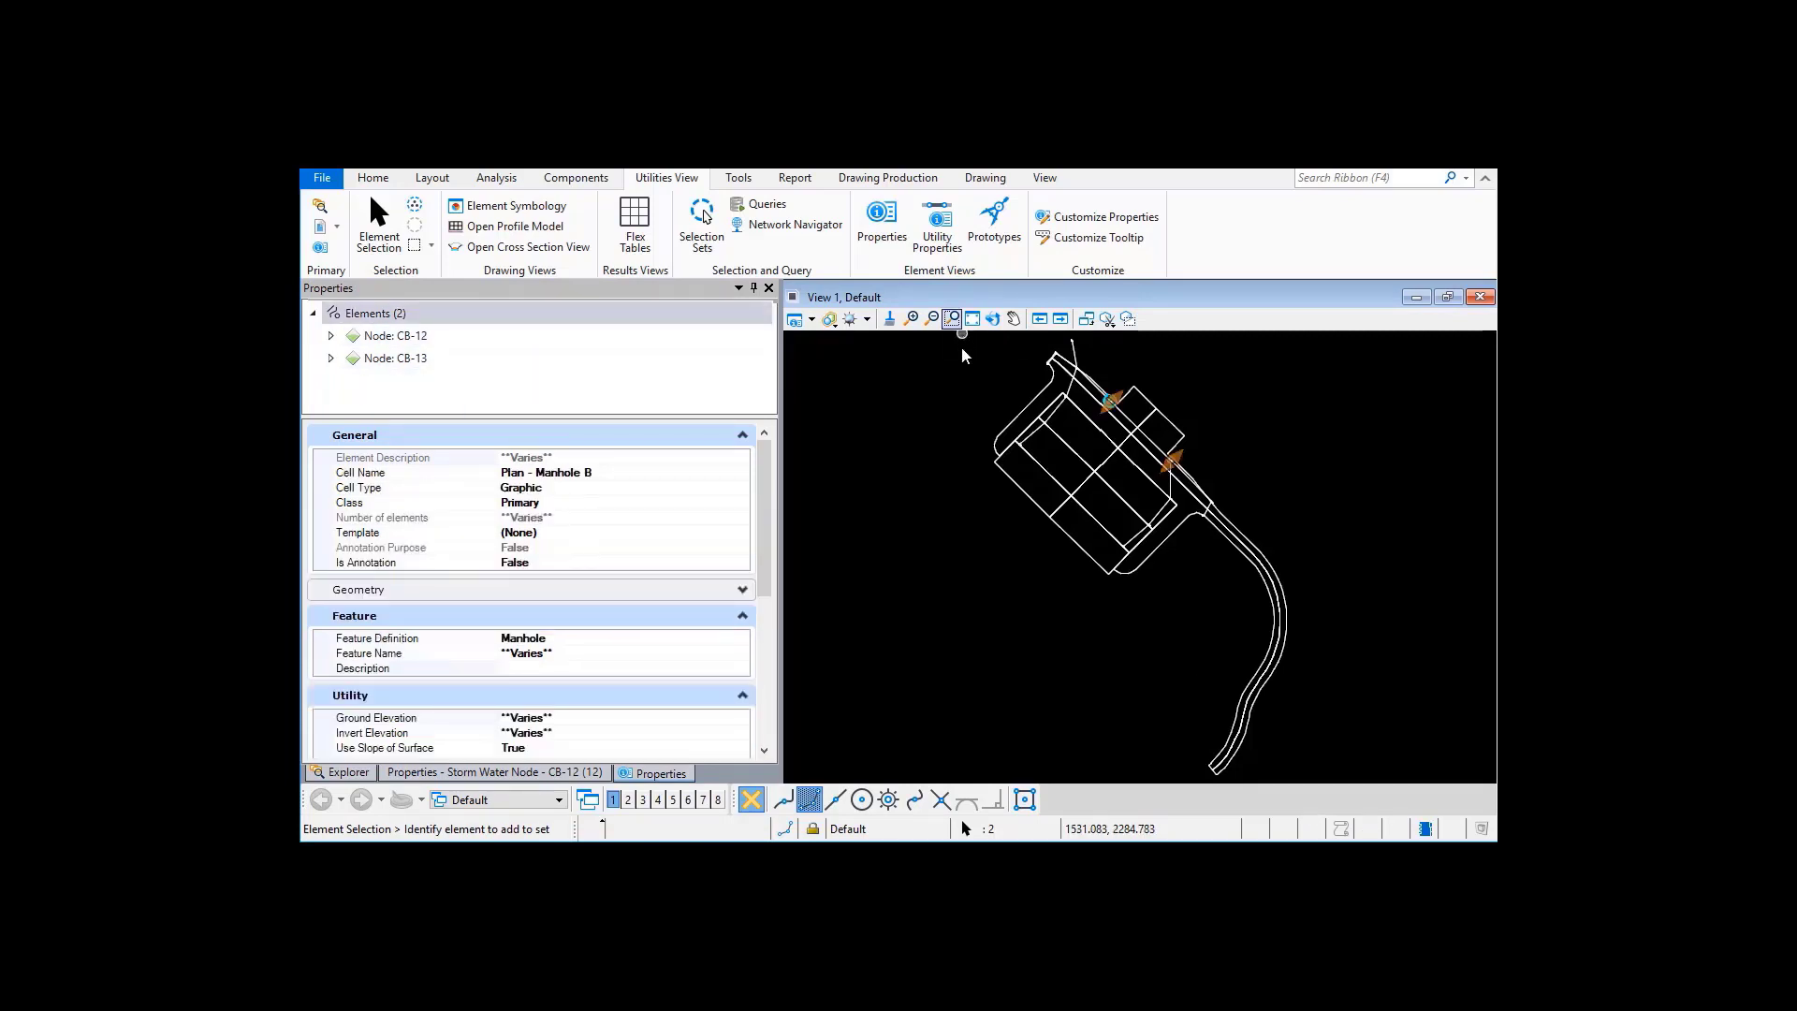
- Examine the Manhole cell placed at node CB-13 close up, and clear the node selection
click(951, 319)
click(1019, 359)
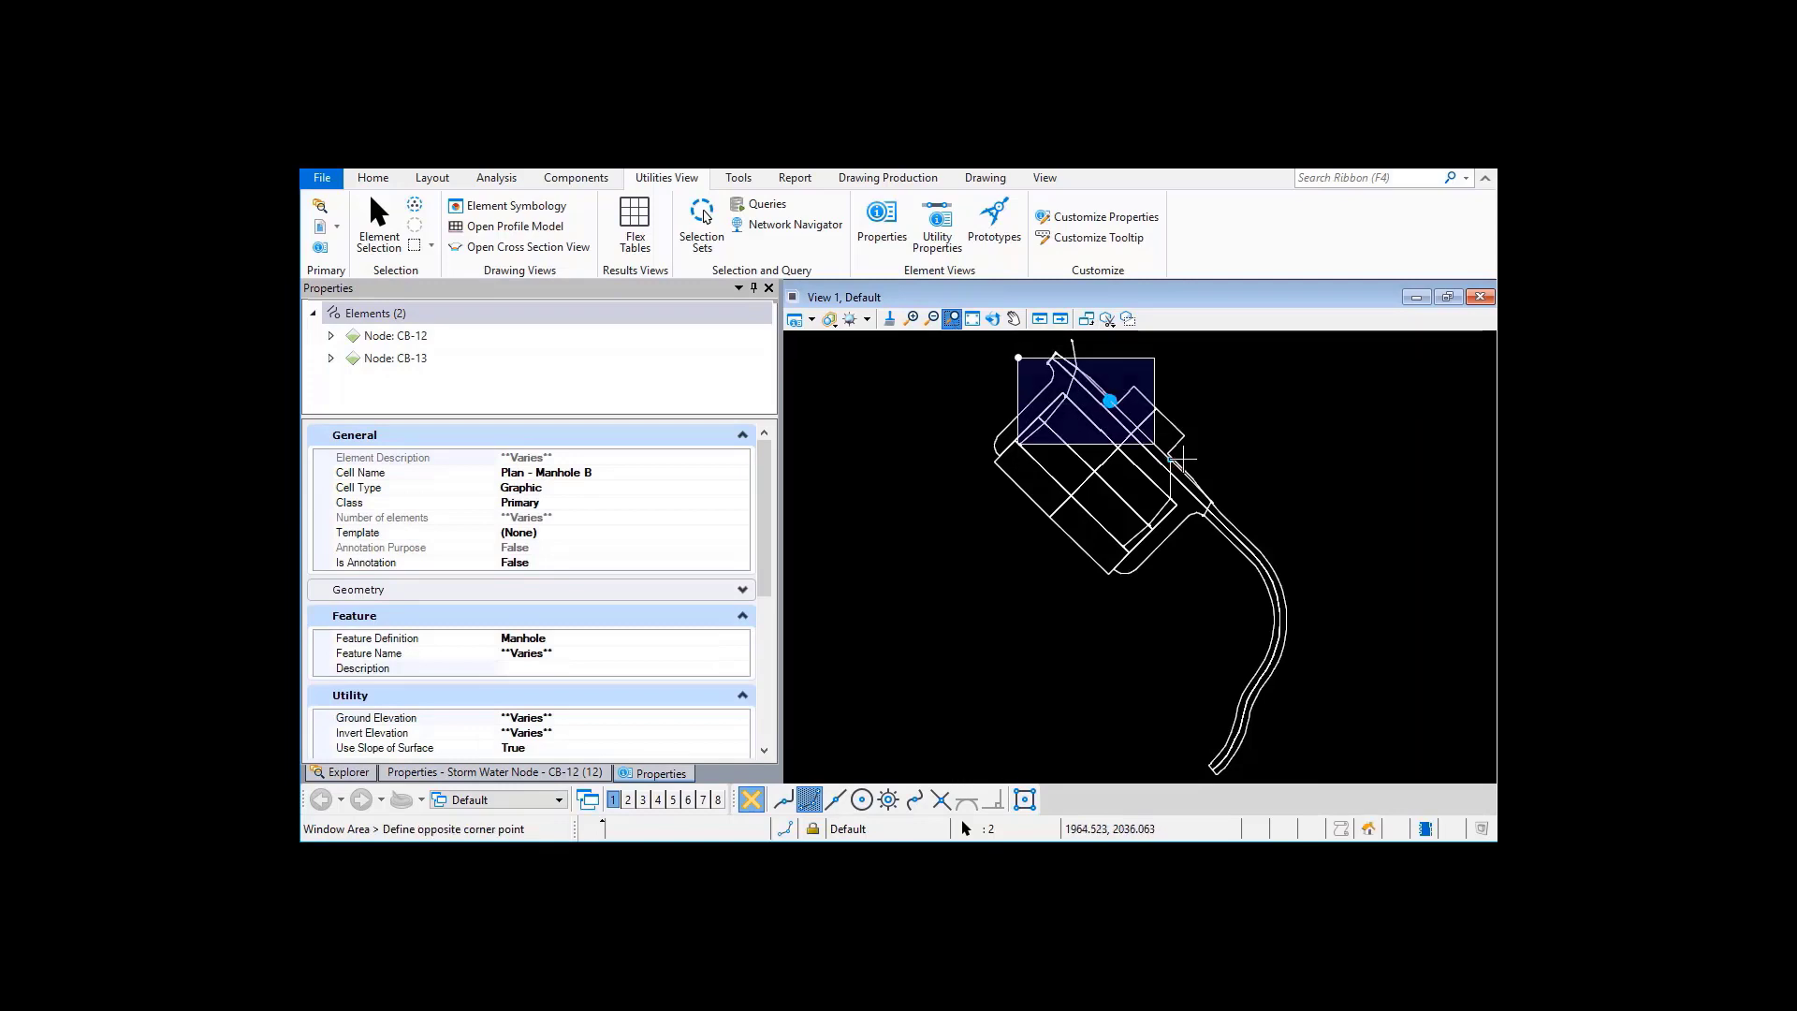
click(1213, 486)
right_click(1156, 439)
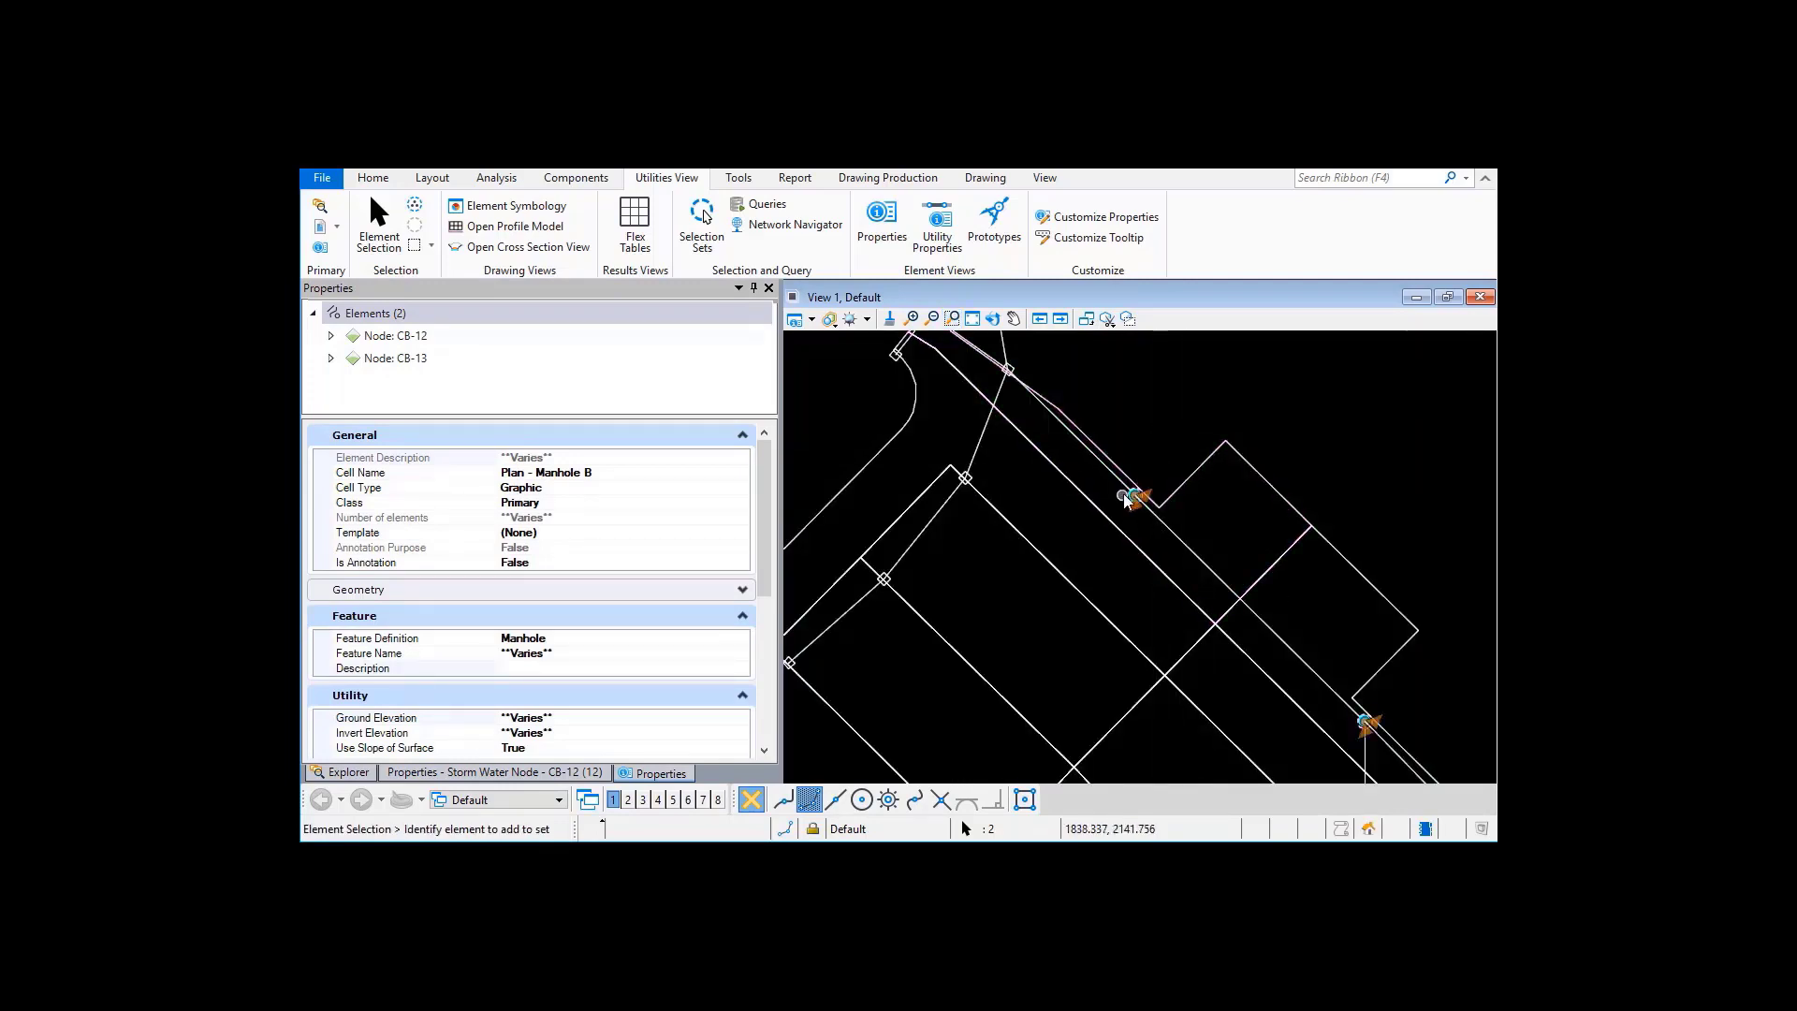
scroll(1125, 492, up, 10)
scroll(1132, 494, up, 2)
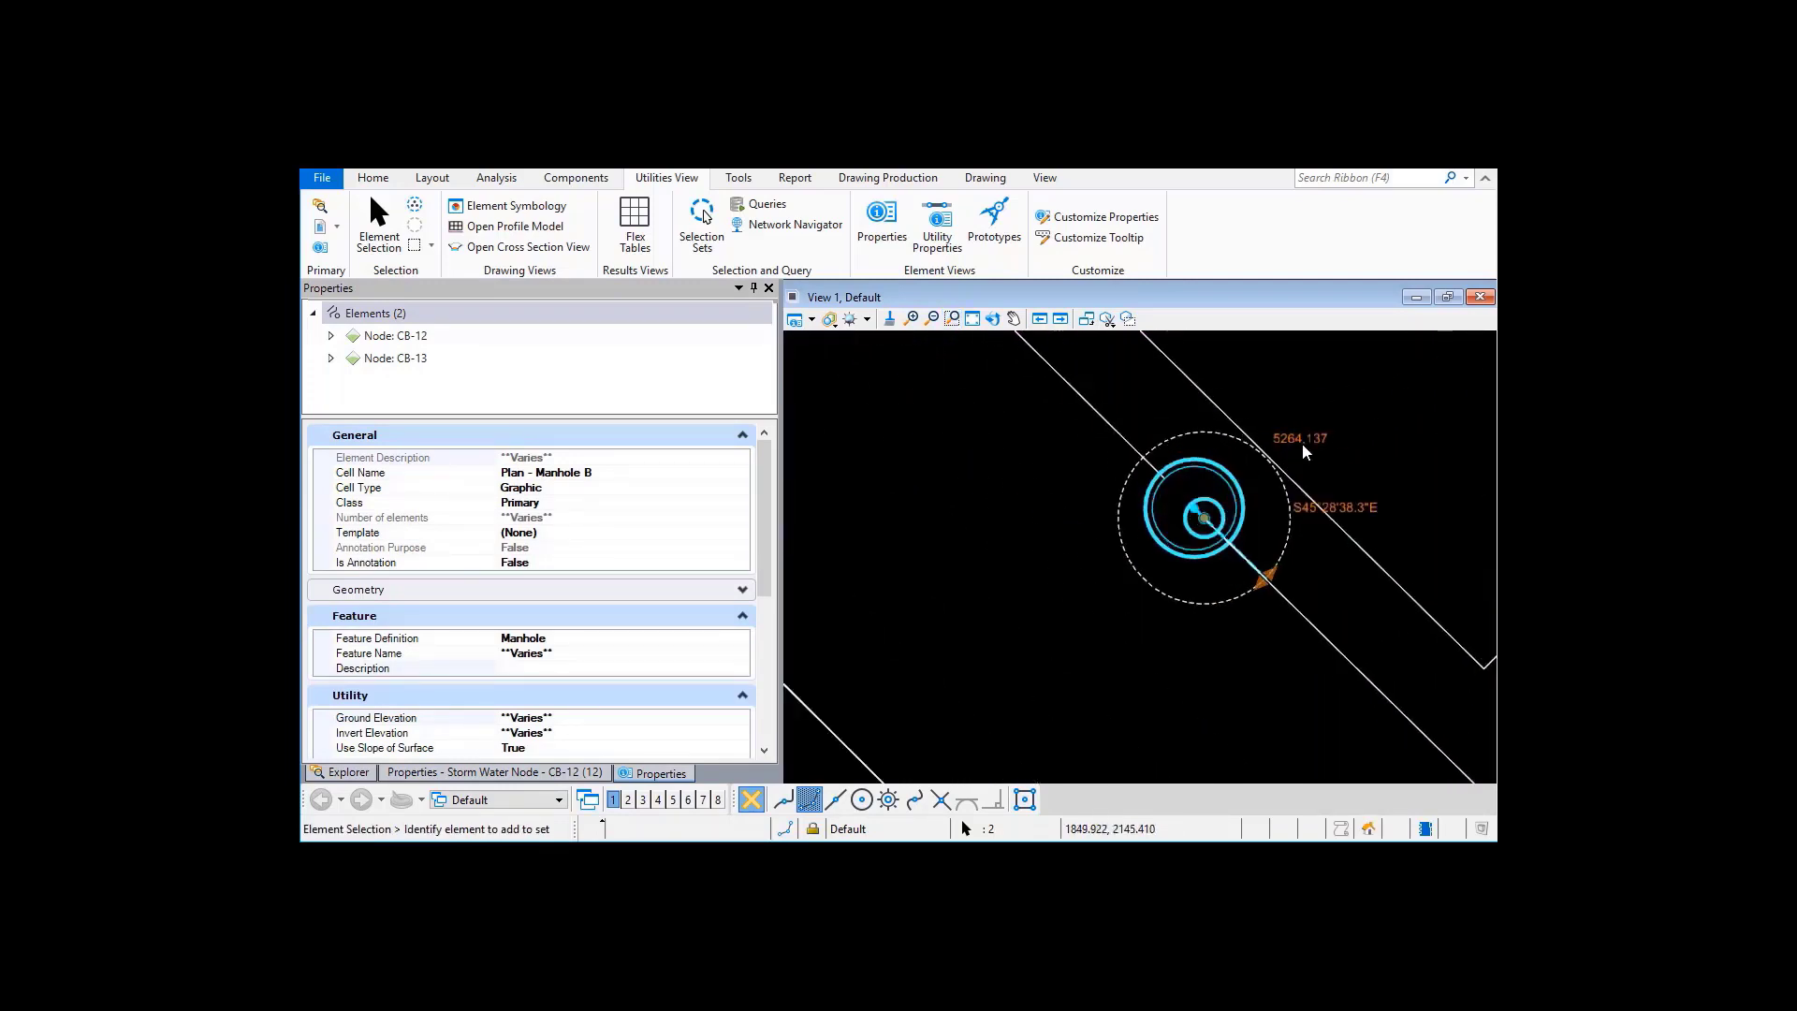
click(831, 479)
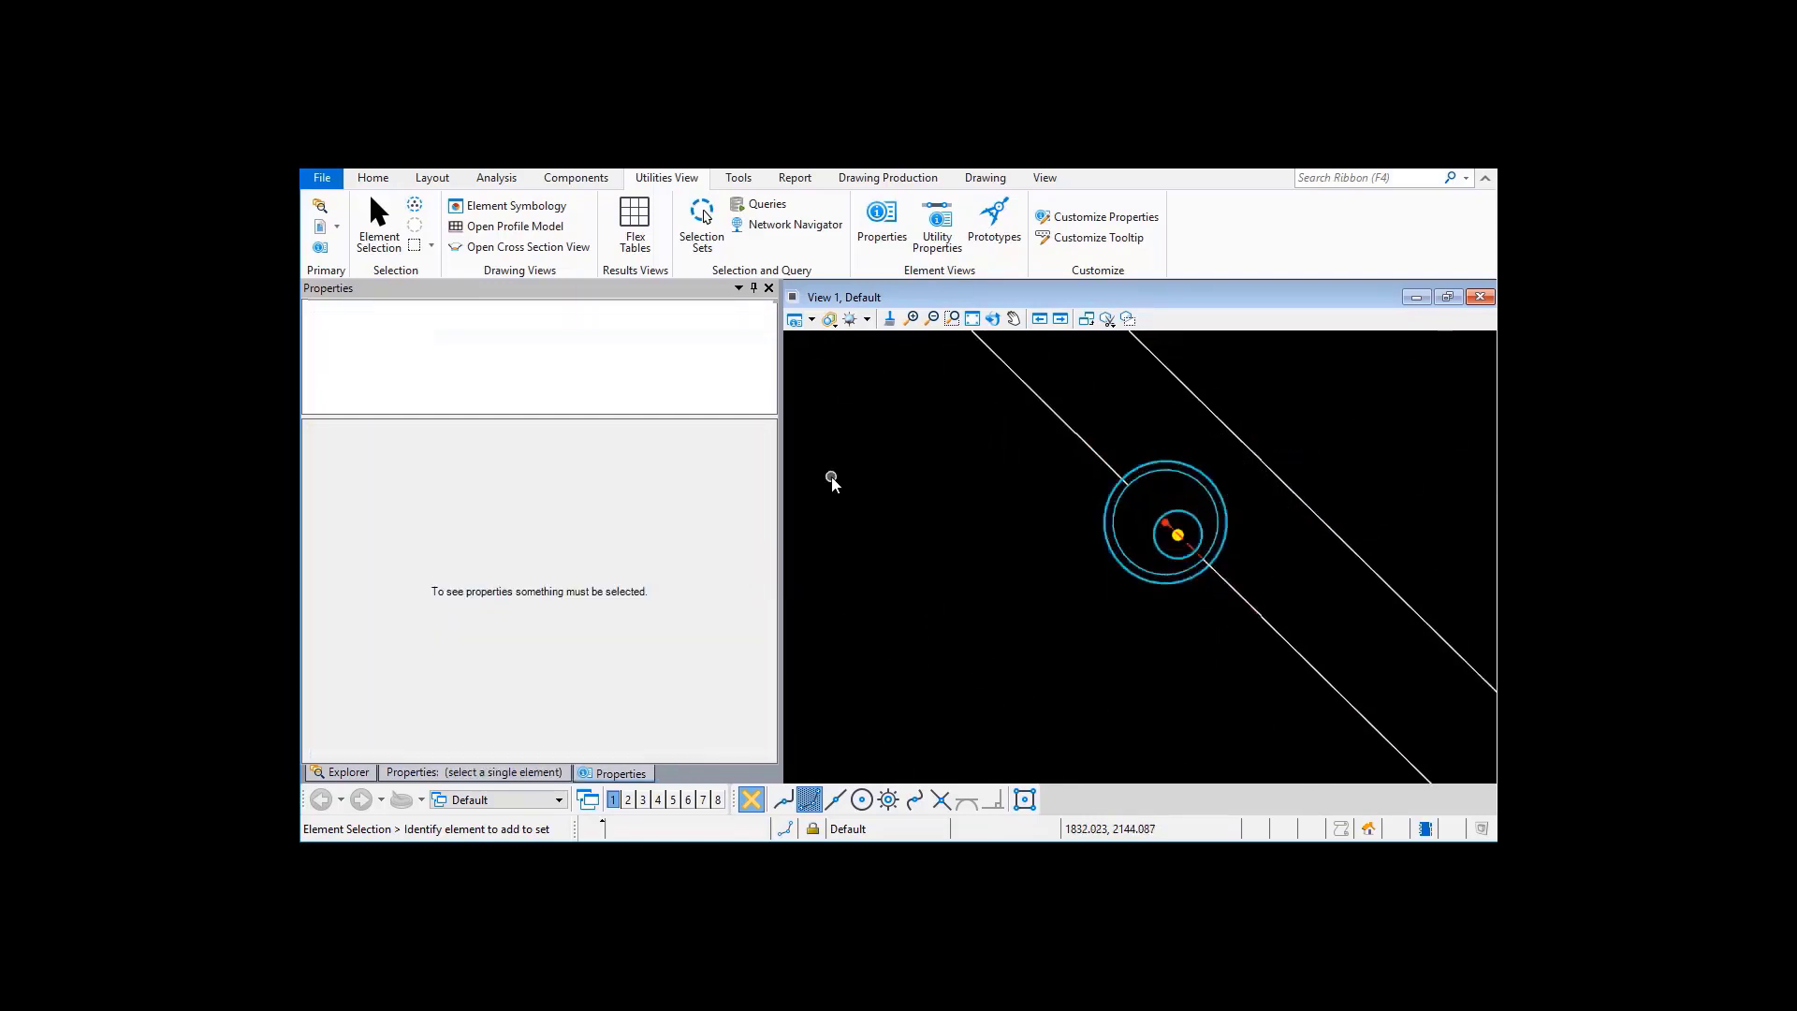
- Check the pipes SS-8 and SS-7 at manhole CB-13, and reconnect the end of SS-7 at the manhole's wall
click(1089, 451)
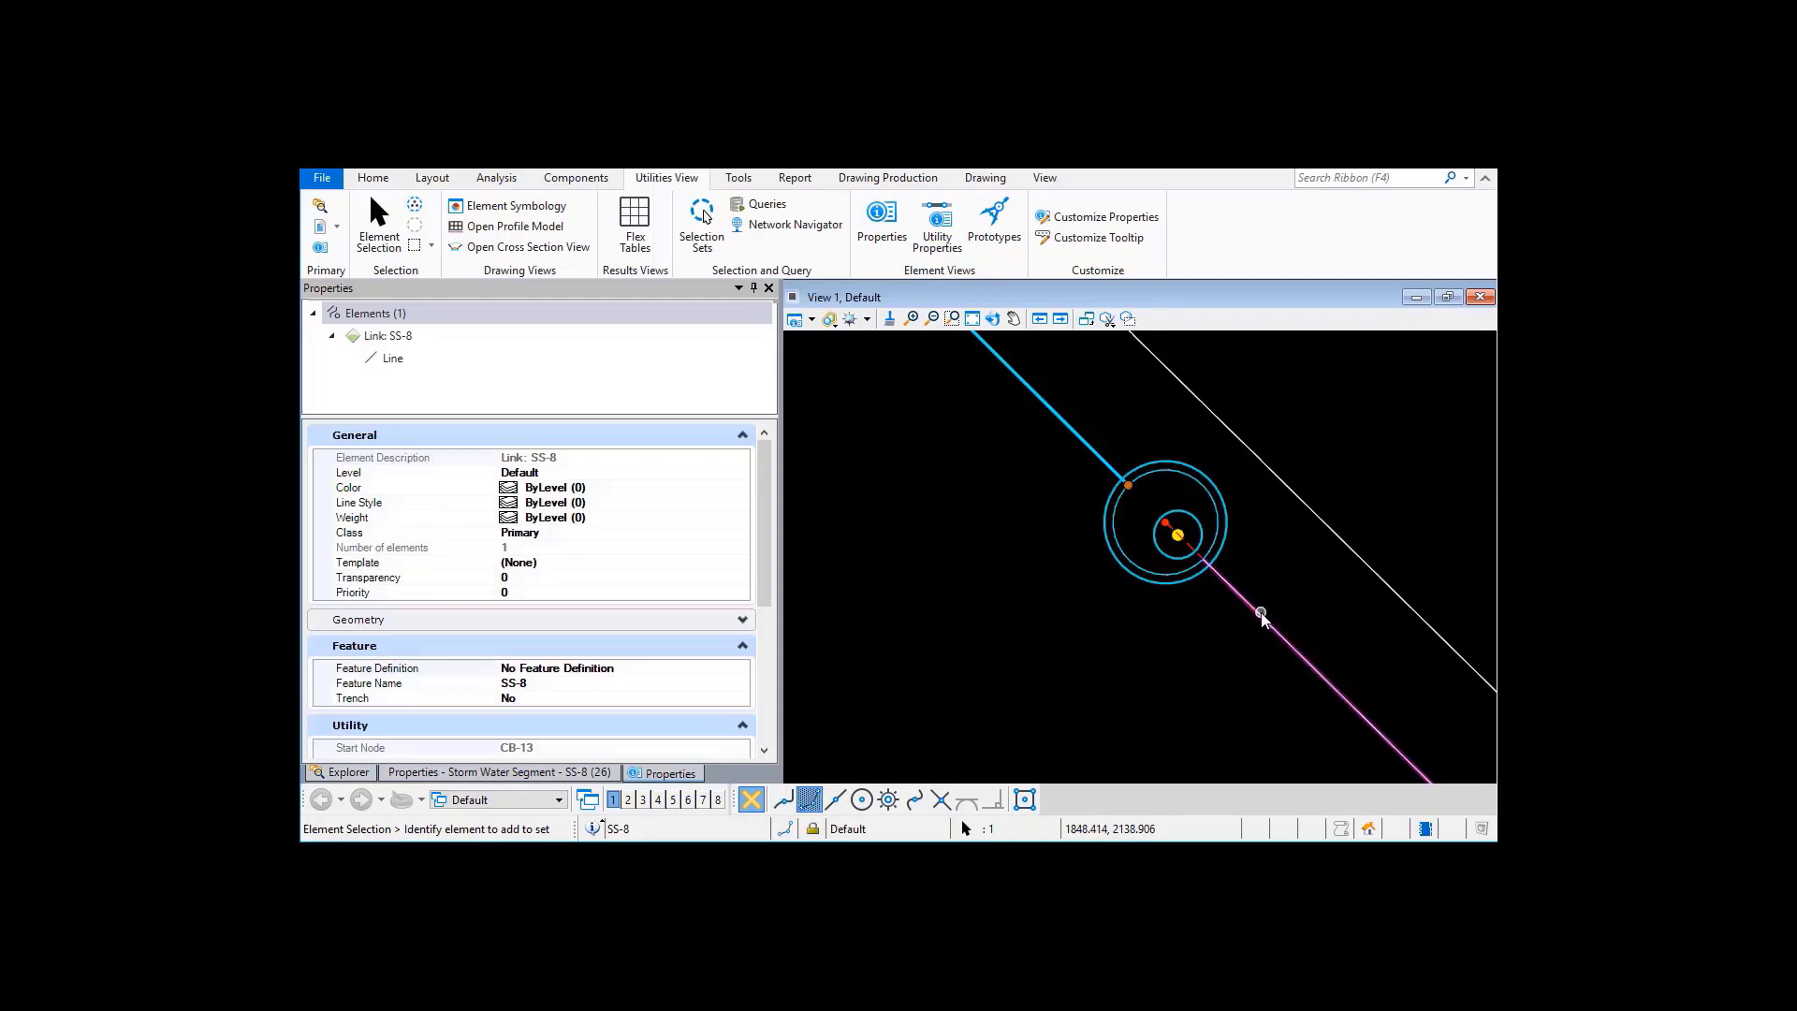
click(1157, 627)
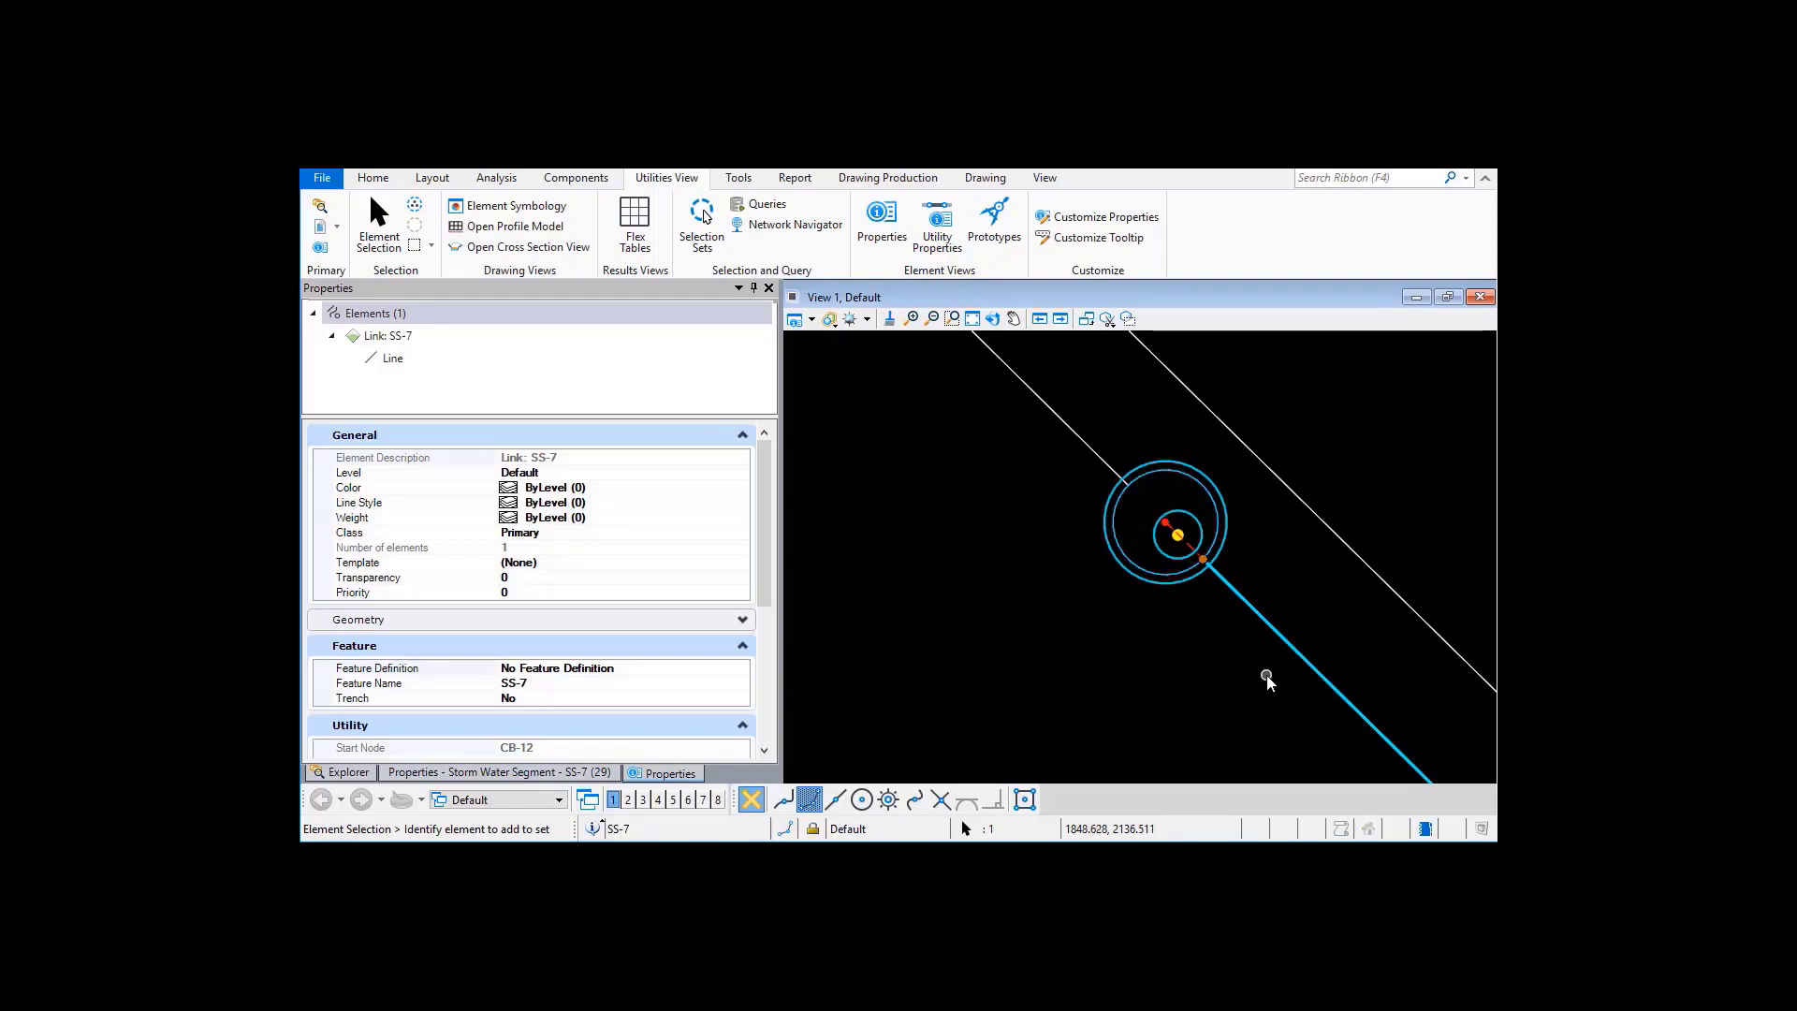
click(1205, 561)
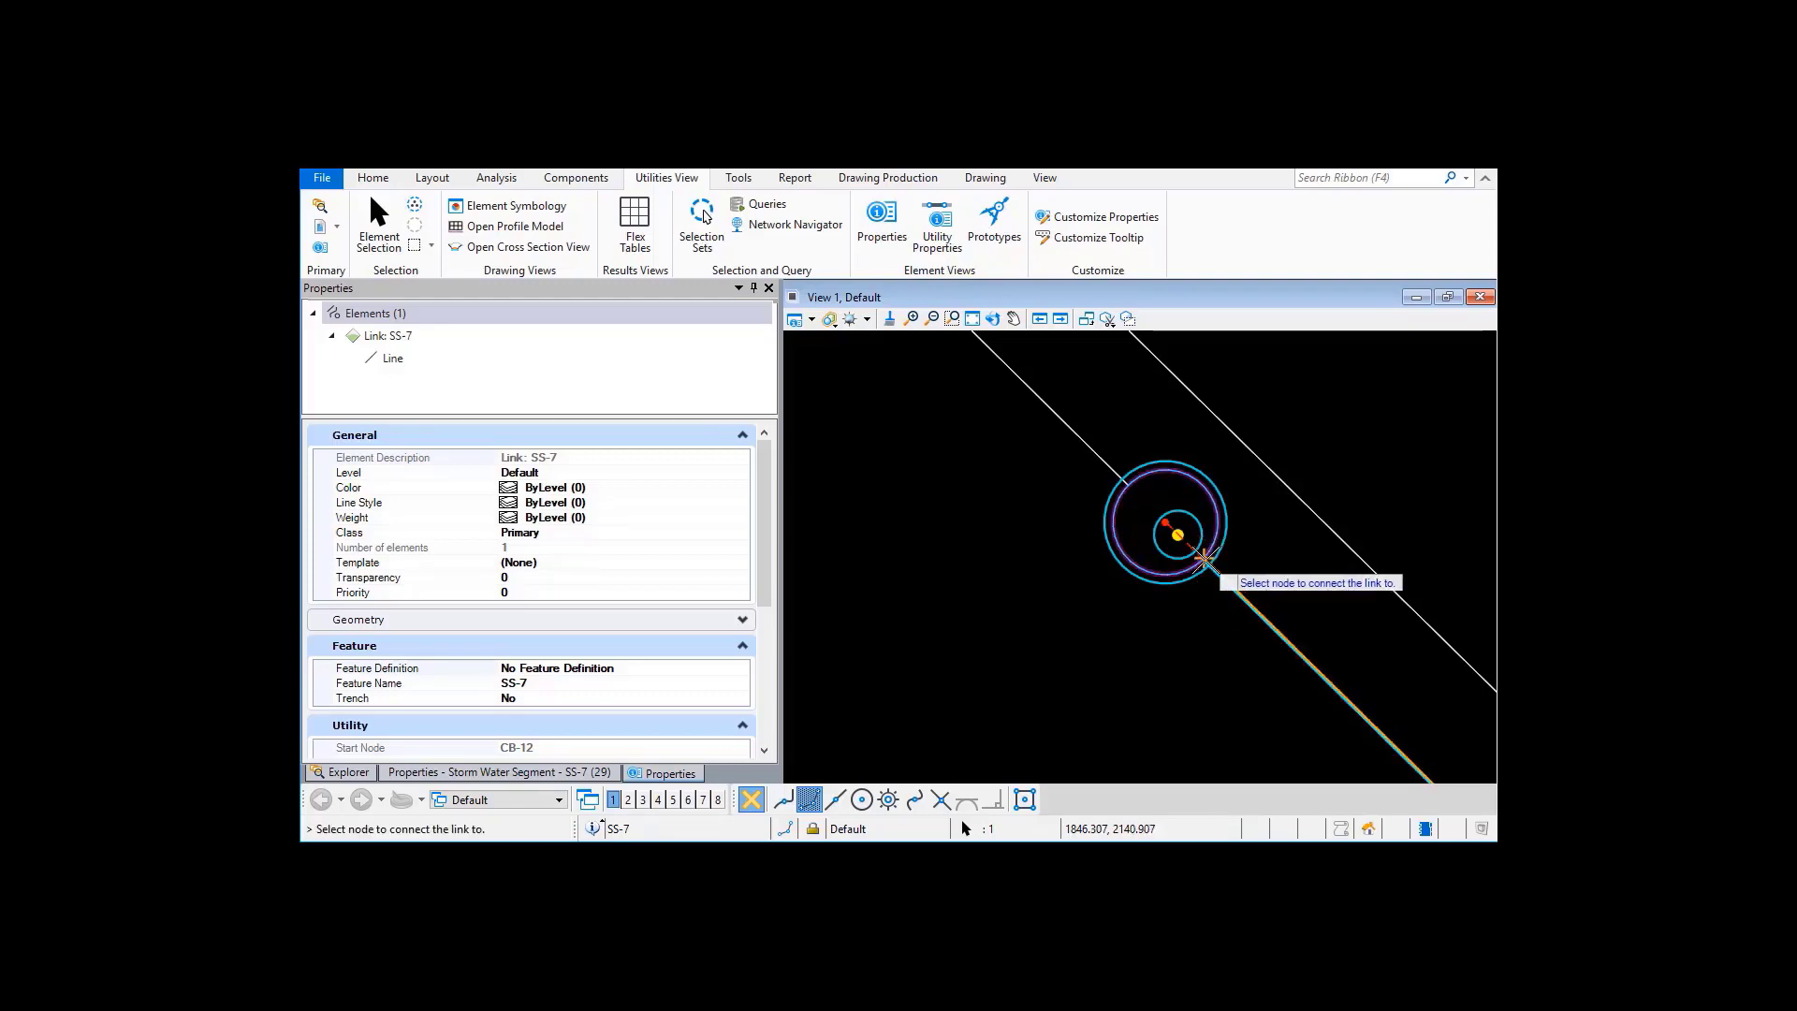
click(1204, 561)
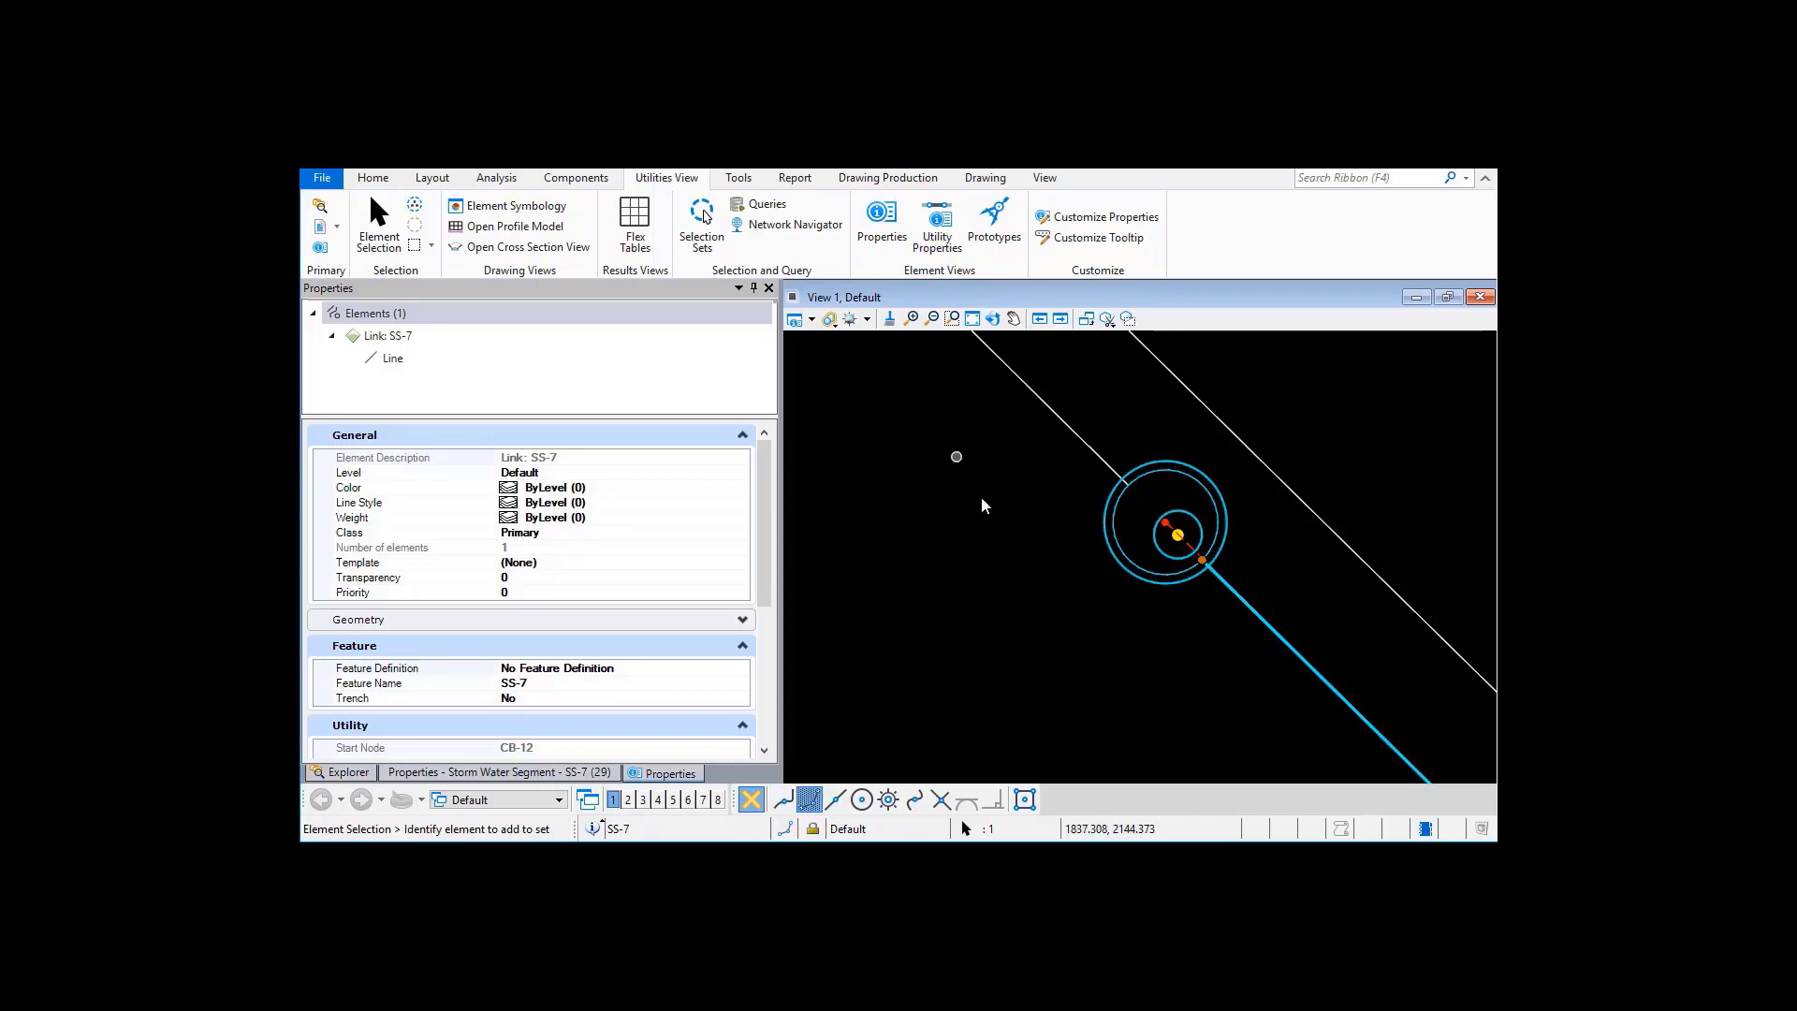
- Turn off the display of Constructions in View 1's attributes and clear the pipe selection
click(795, 320)
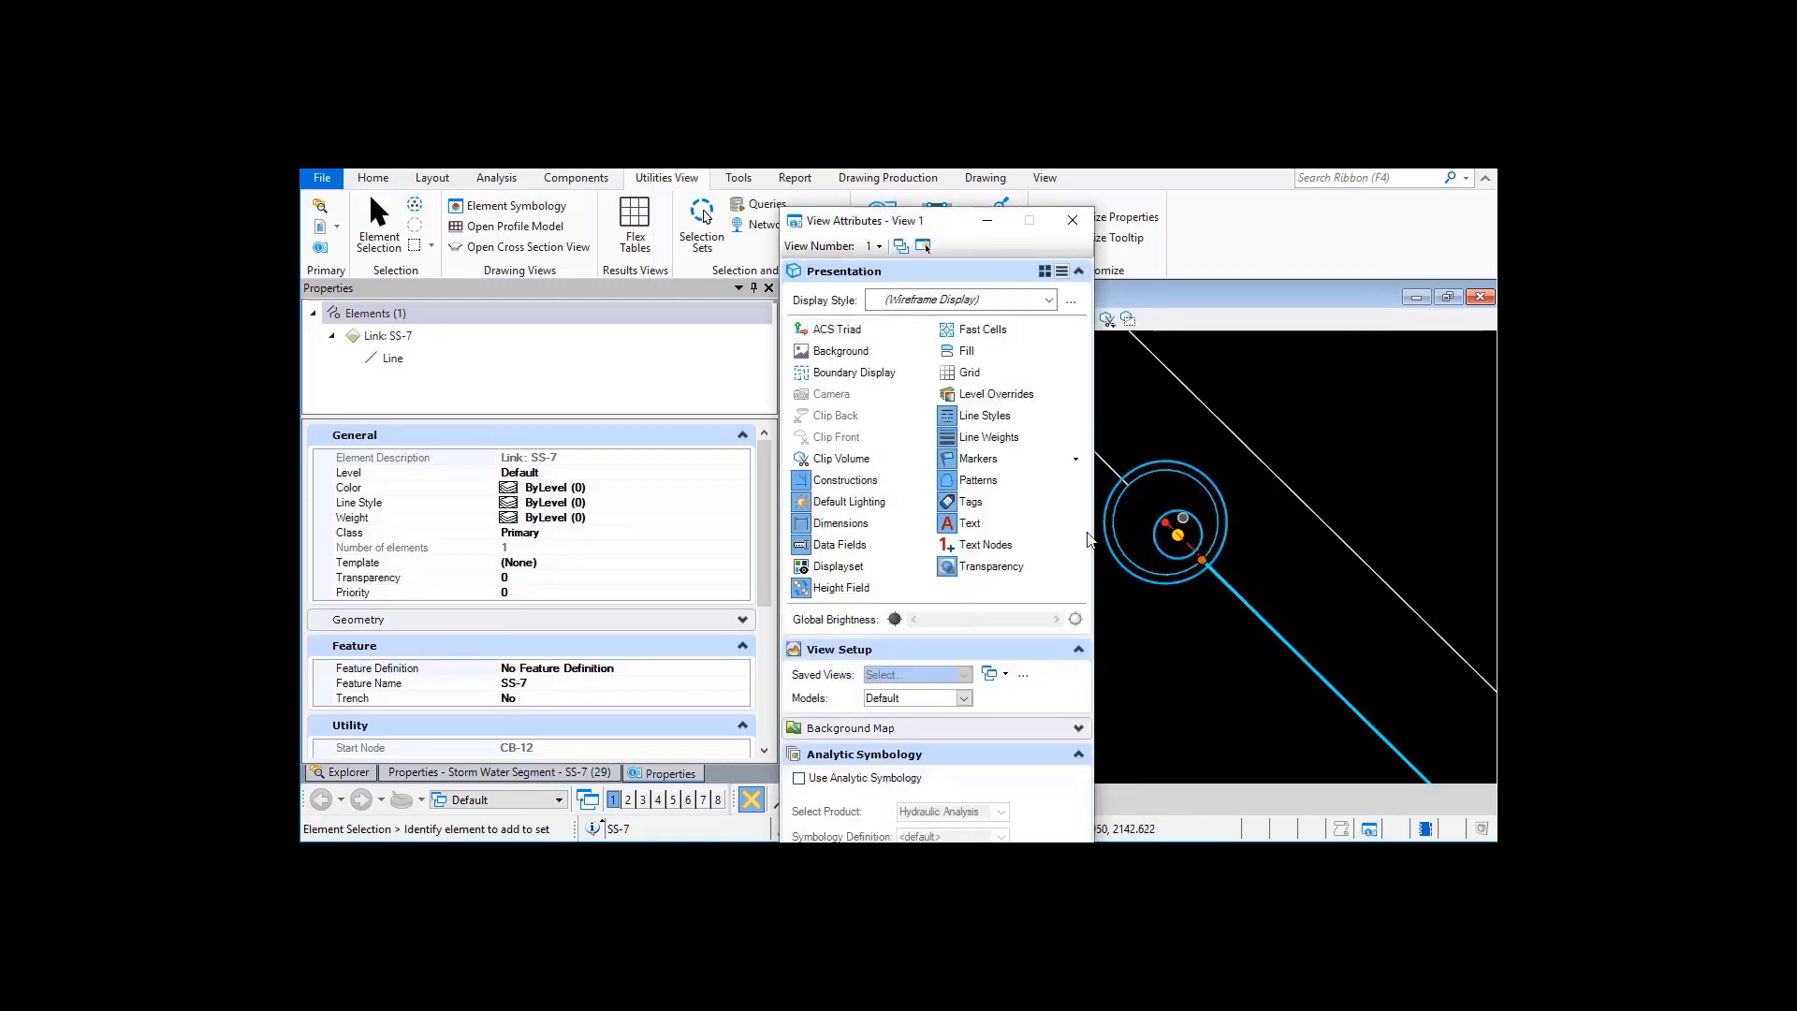
click(806, 480)
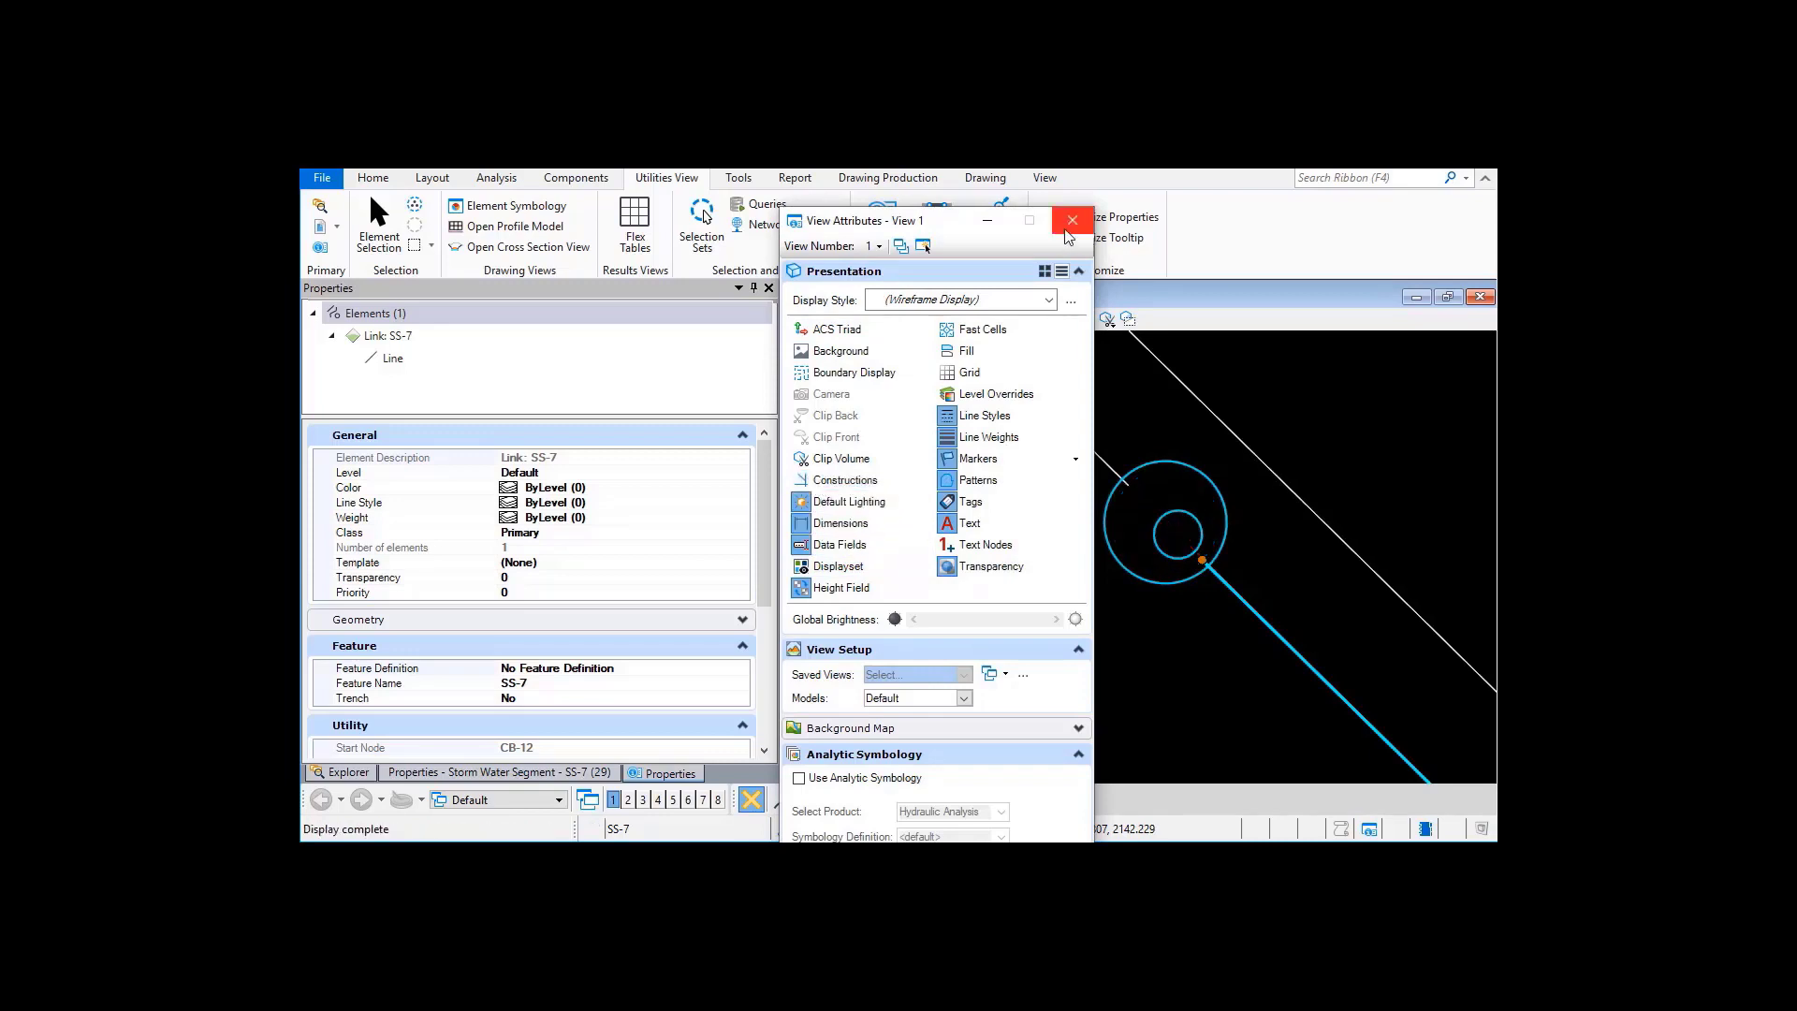
click(1075, 223)
click(1025, 571)
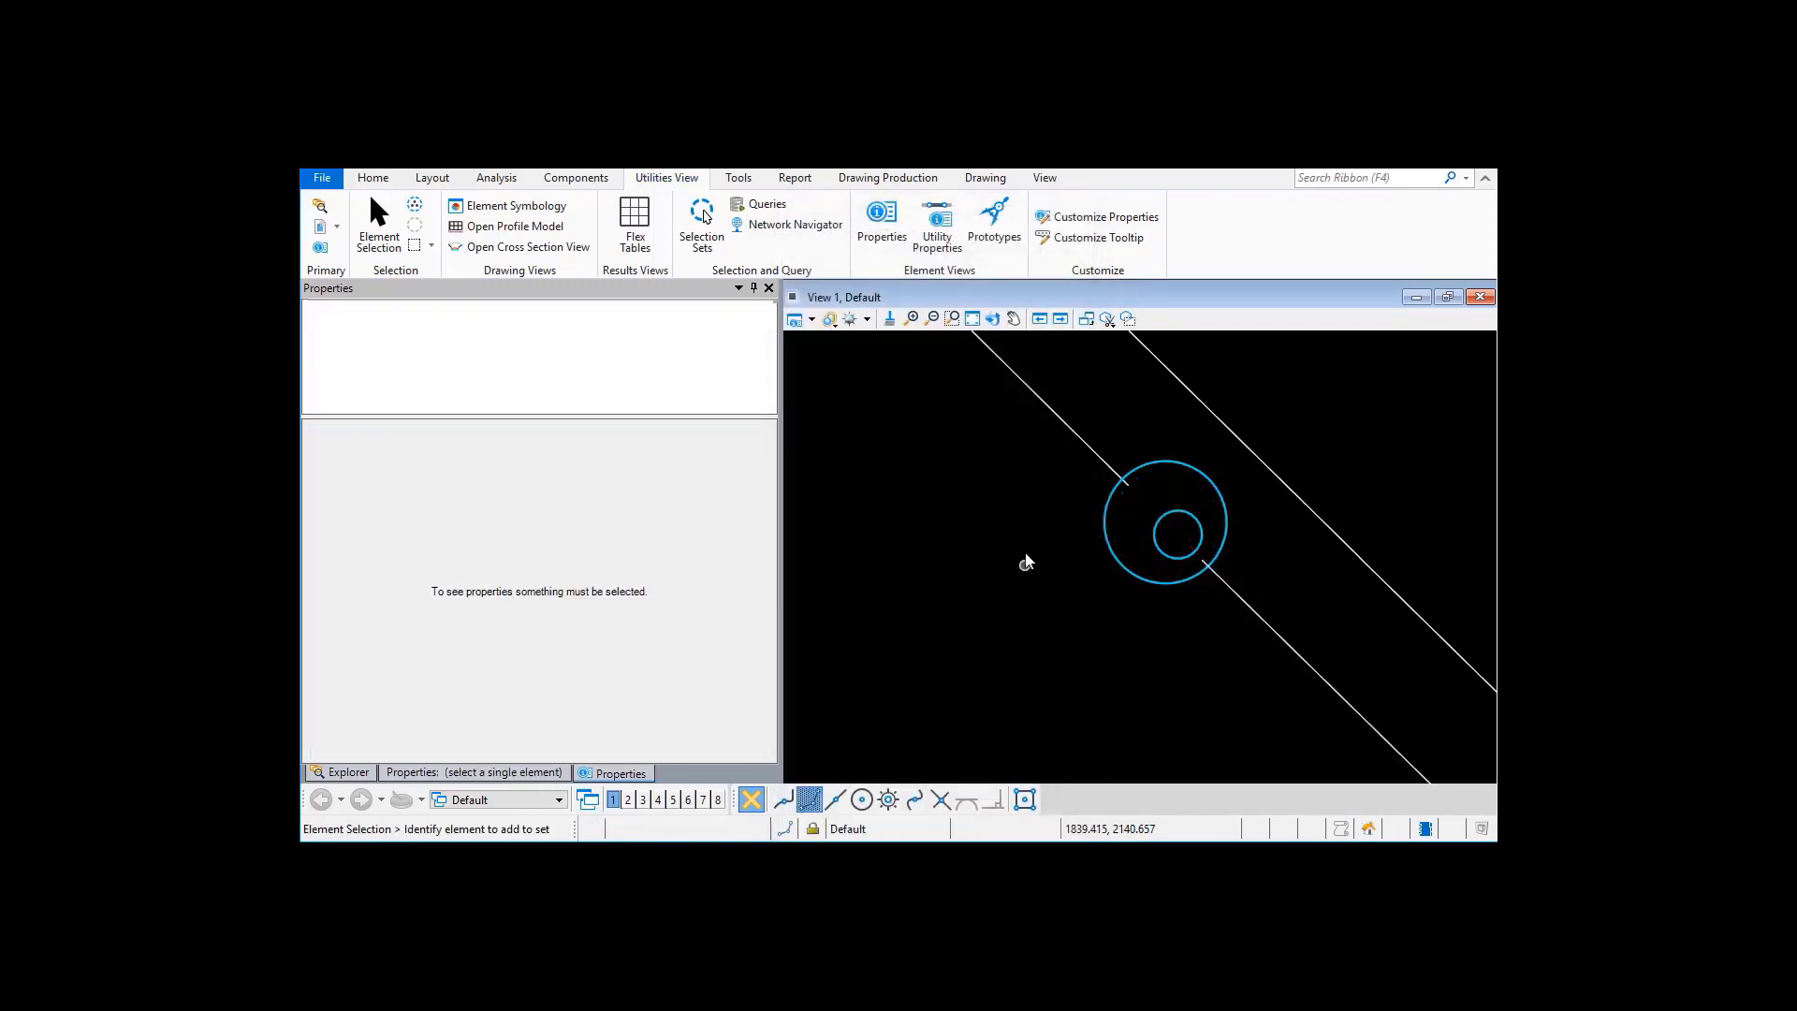
- Reset the active filter in the Storm Water Nodes FlexTable, check the Feature Definition column for CB-12, and close the table
click(627, 238)
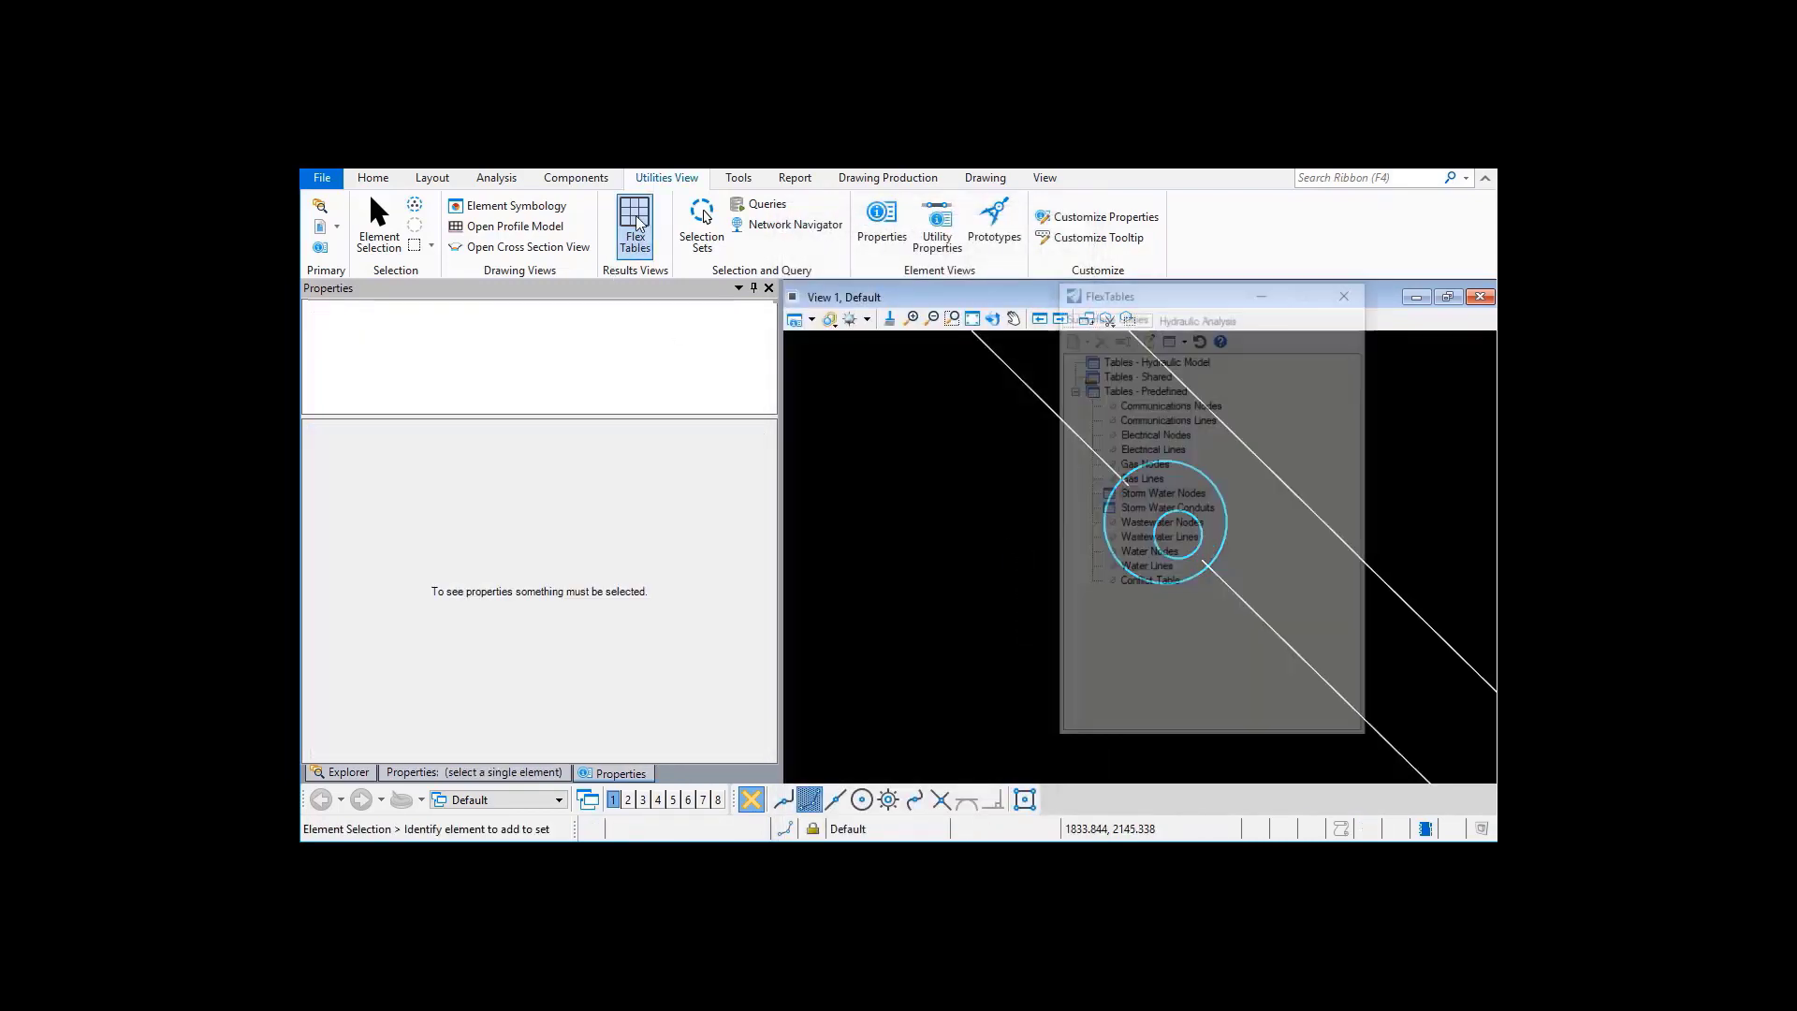
double_click(1166, 493)
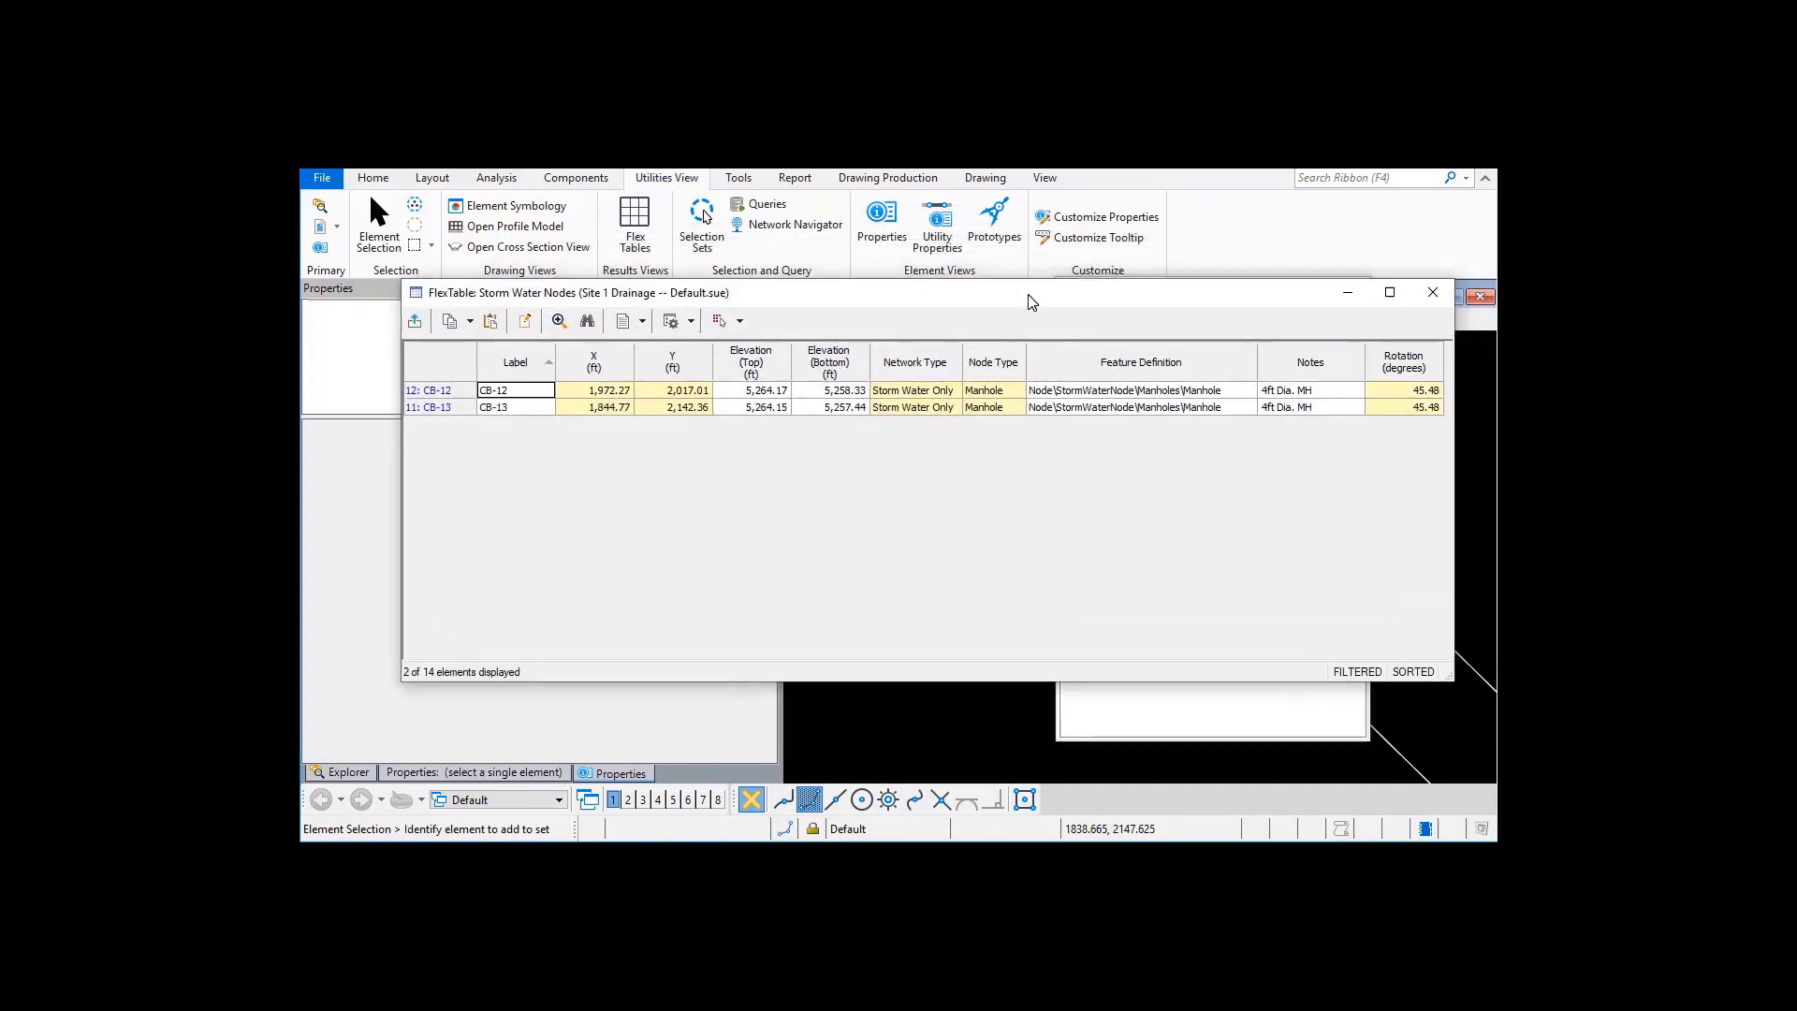
right_click(901, 351)
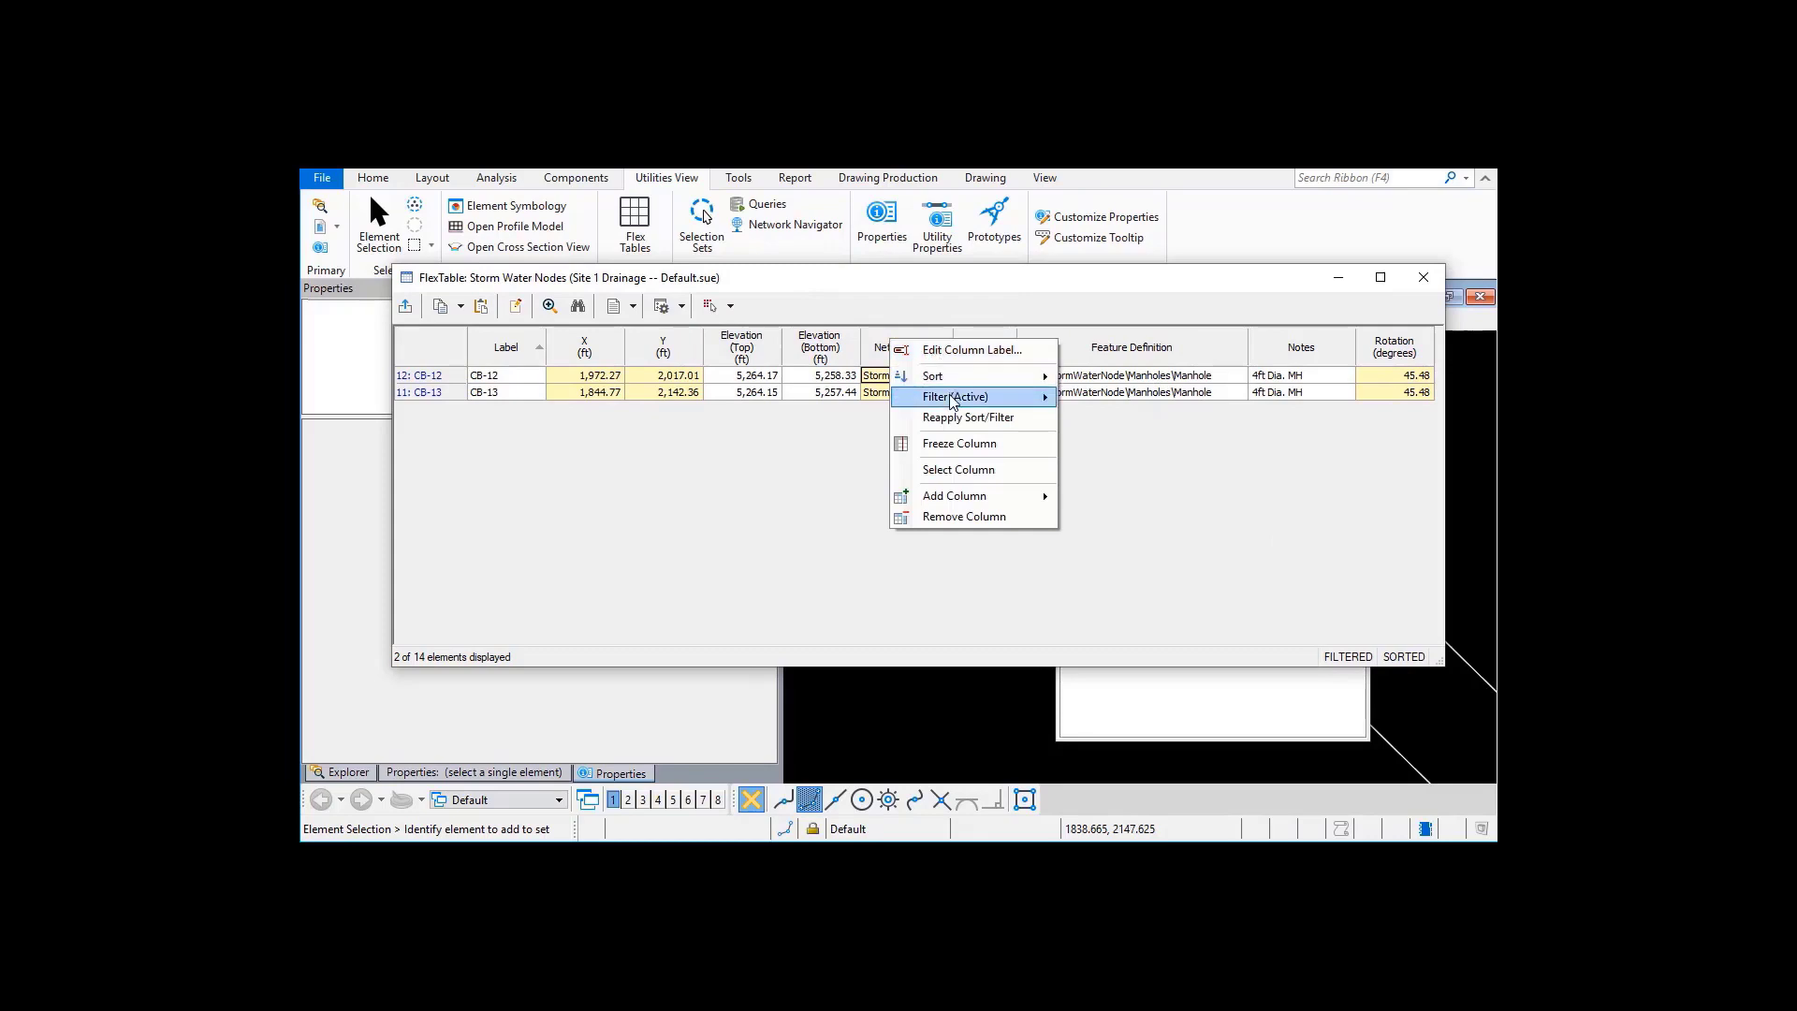
mouse_move(956, 398)
click(1115, 449)
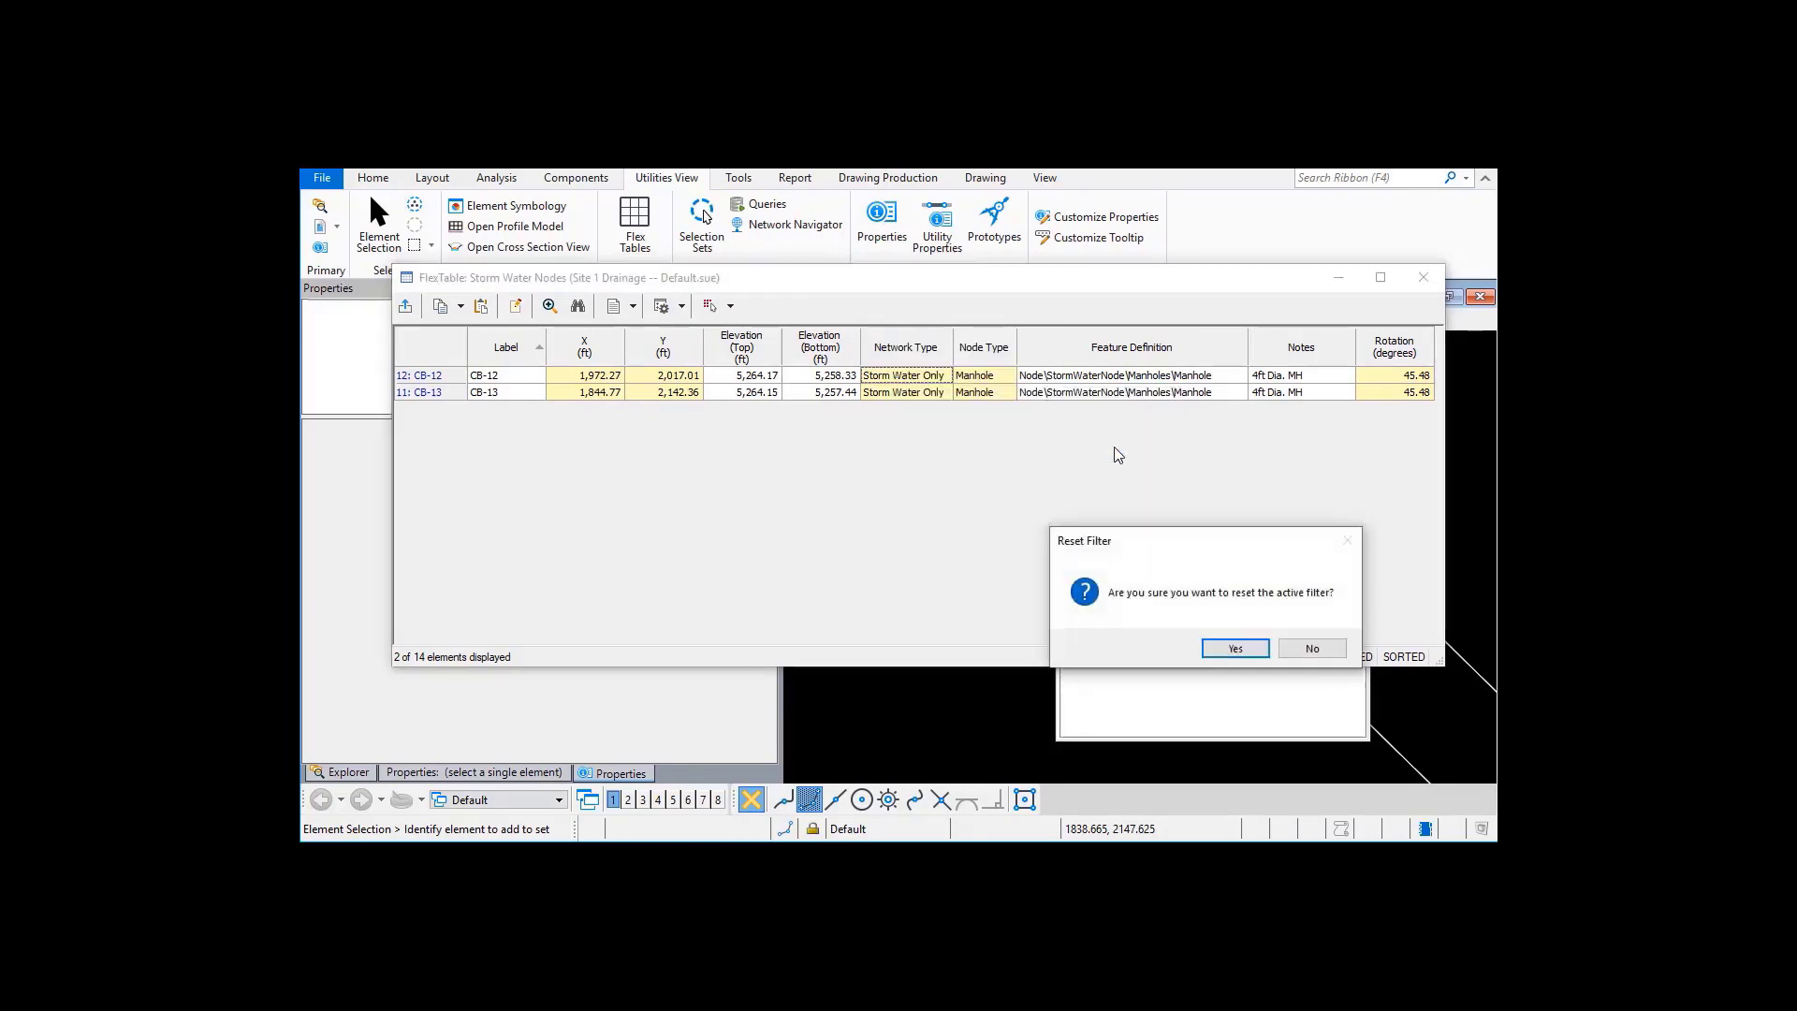
click(1233, 648)
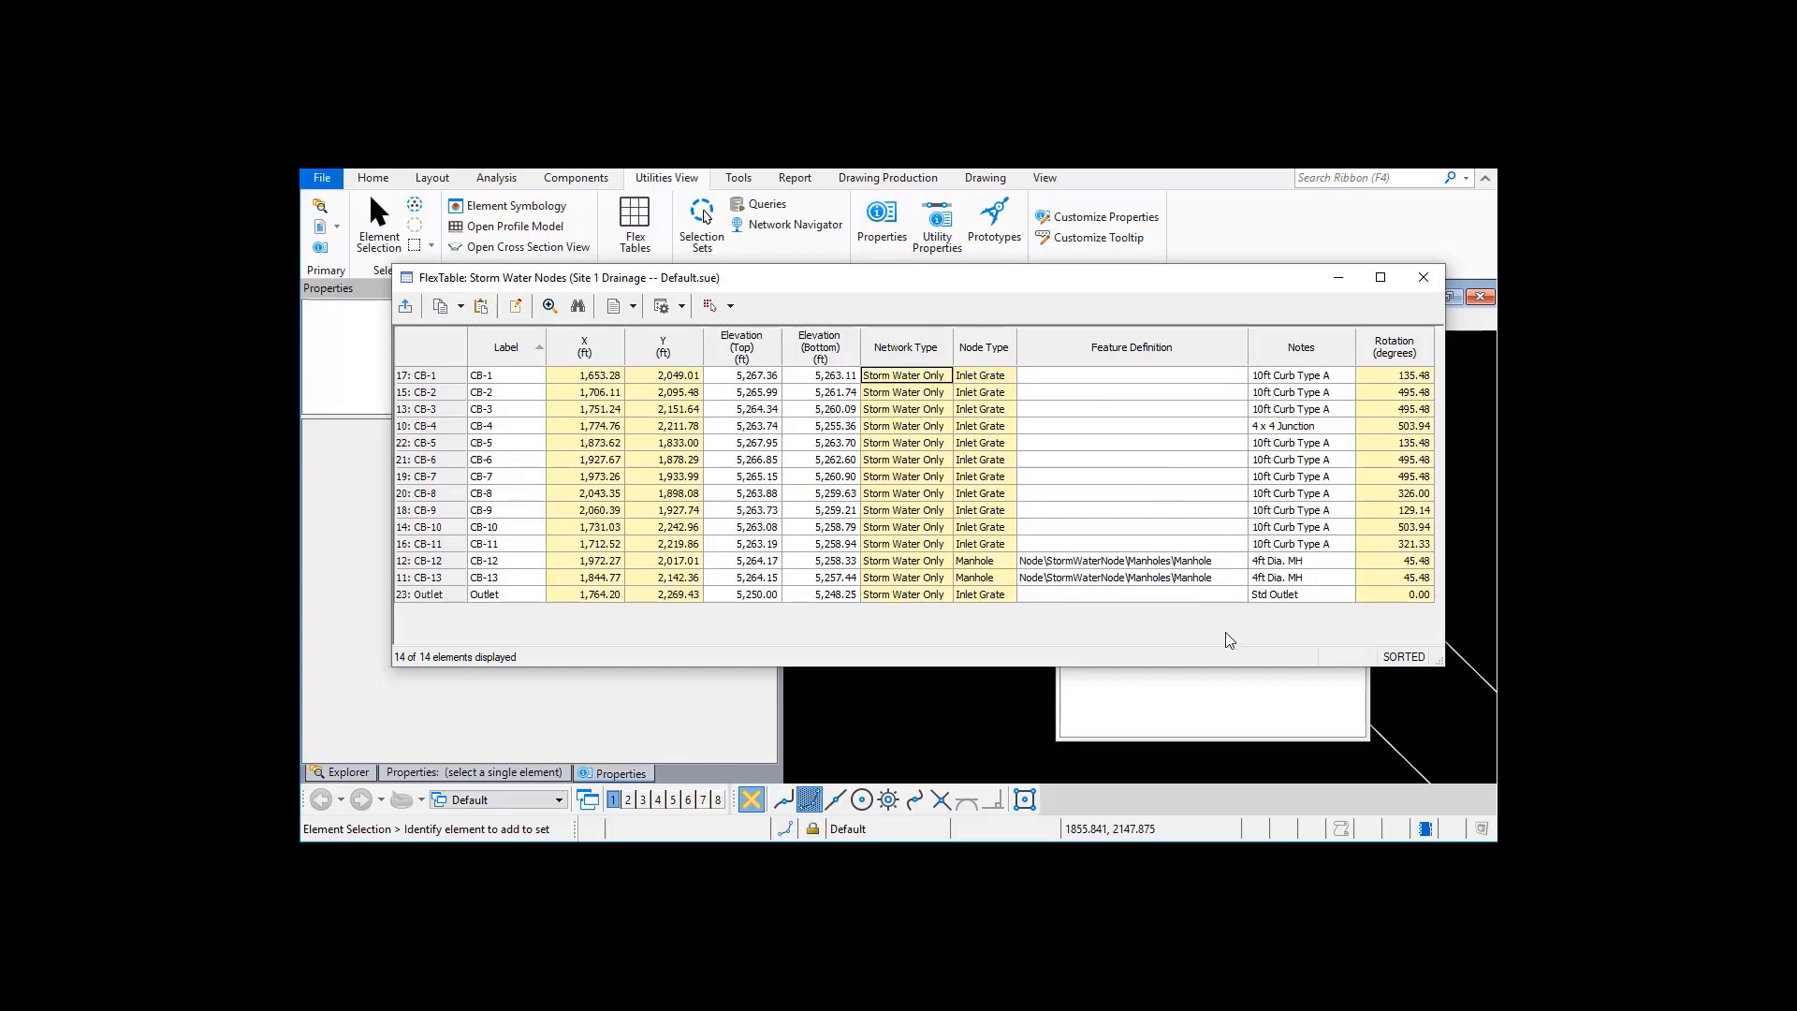
click(1226, 564)
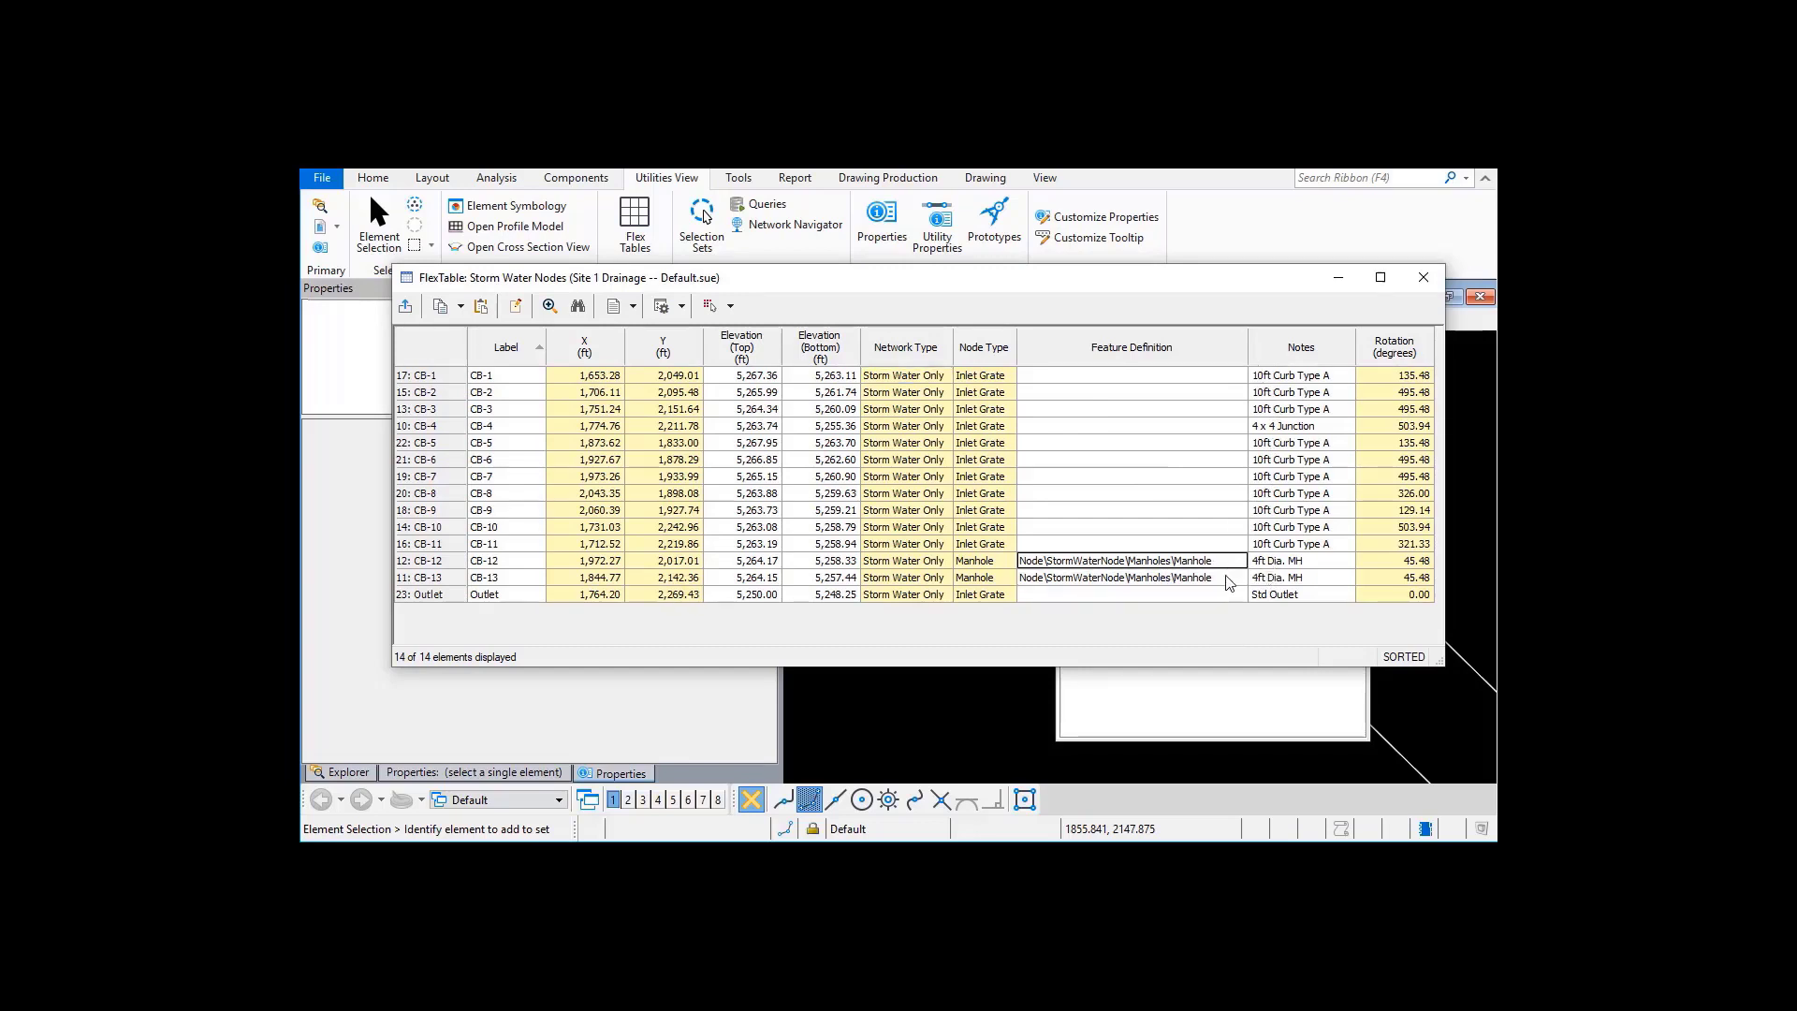
click(1424, 280)
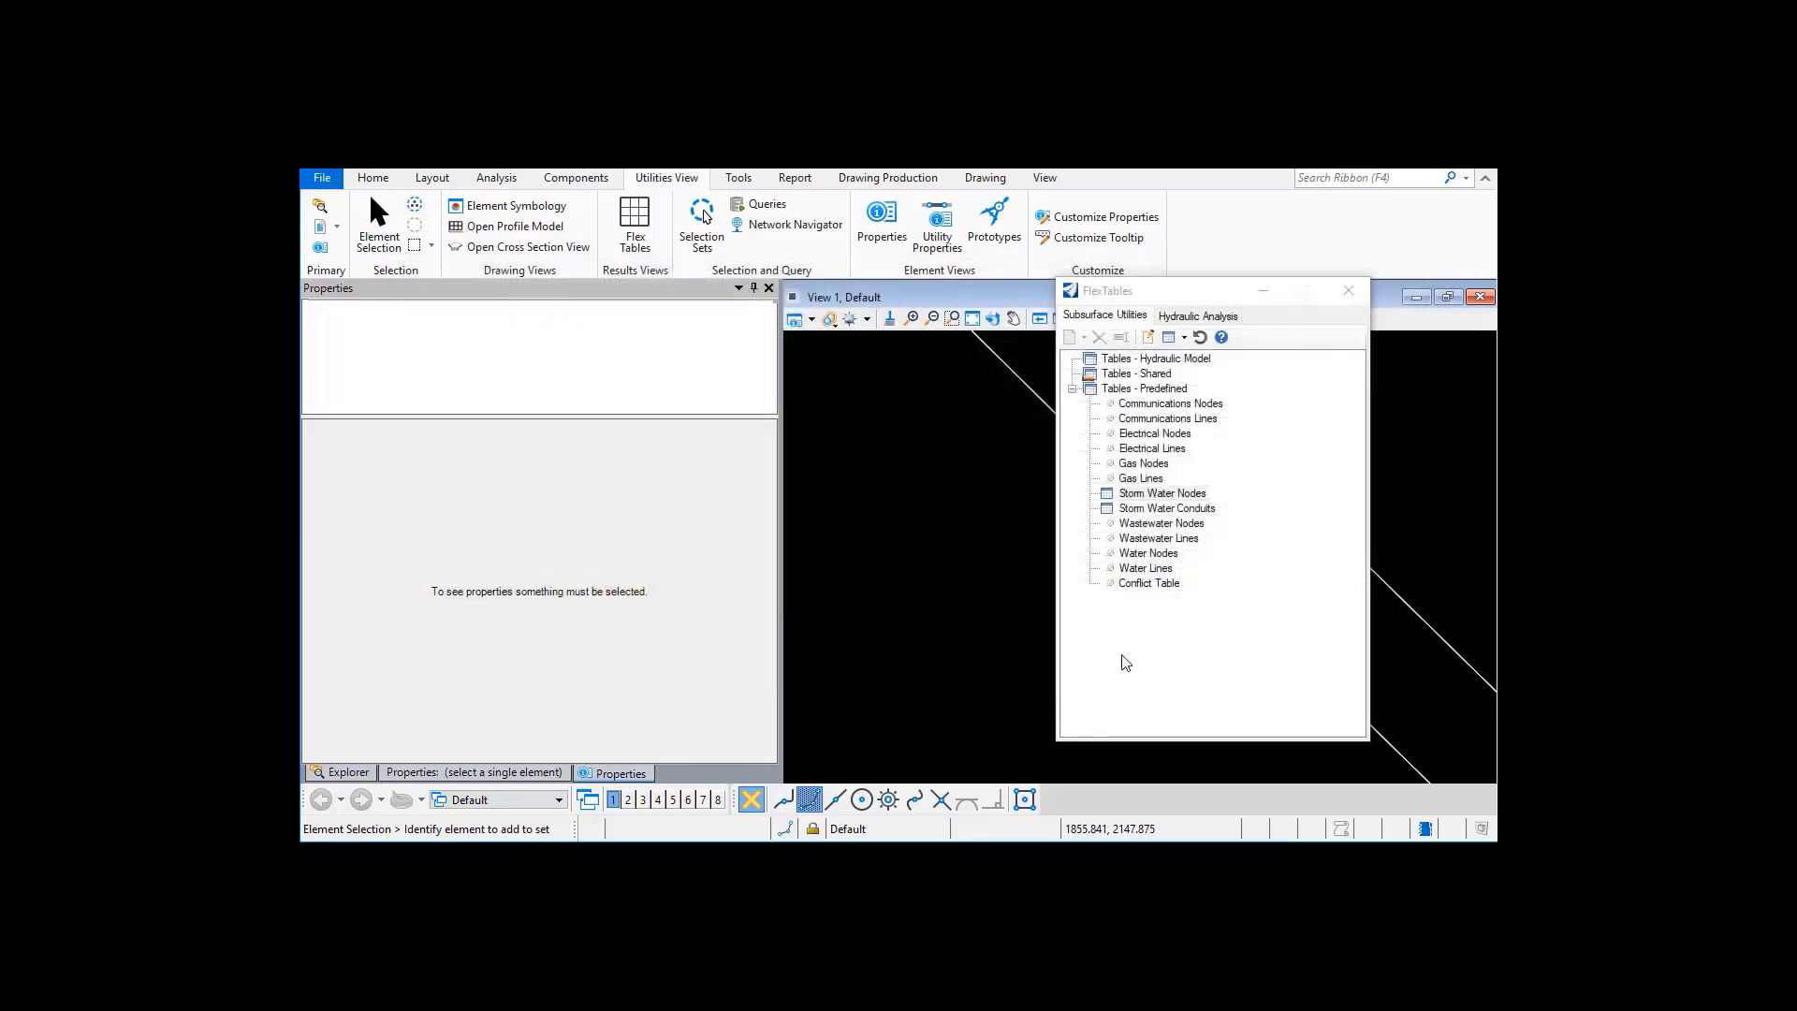
- Review the columns and selection options of the Storm Water Conduits FlexTable, including Feature Definition and Notes, and close it
double_click(1181, 510)
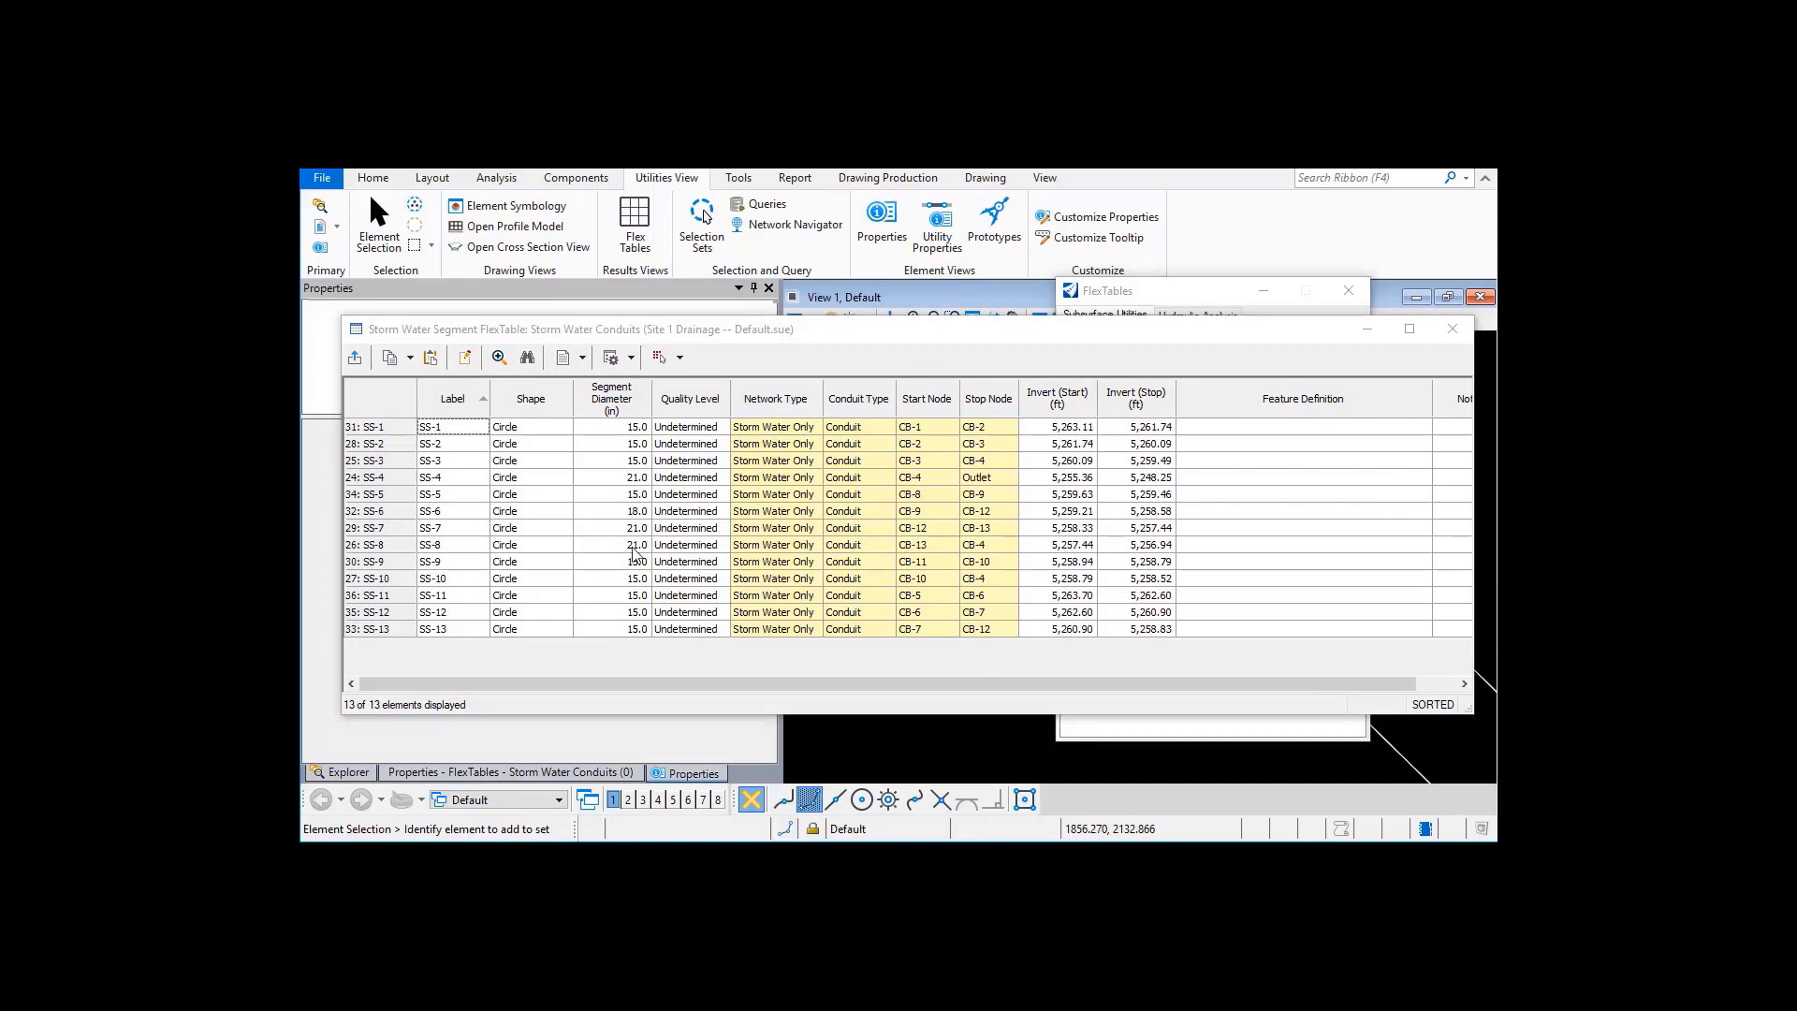
click(1161, 683)
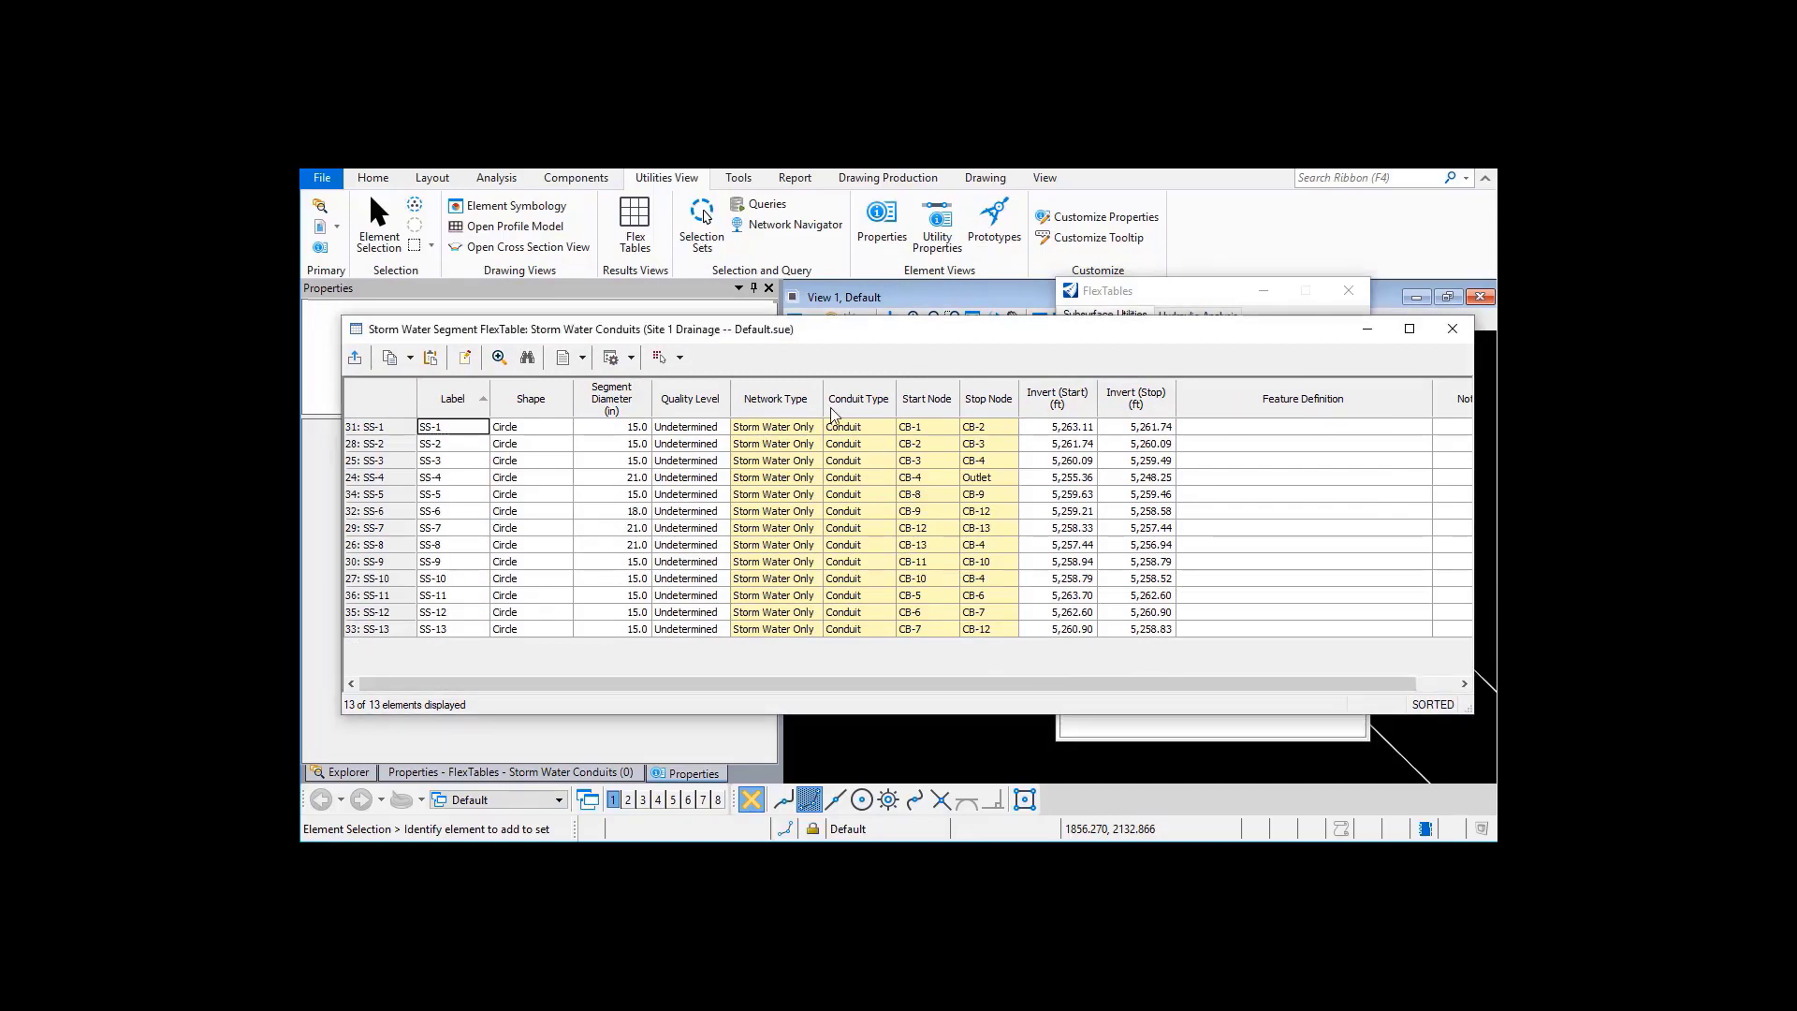
click(680, 359)
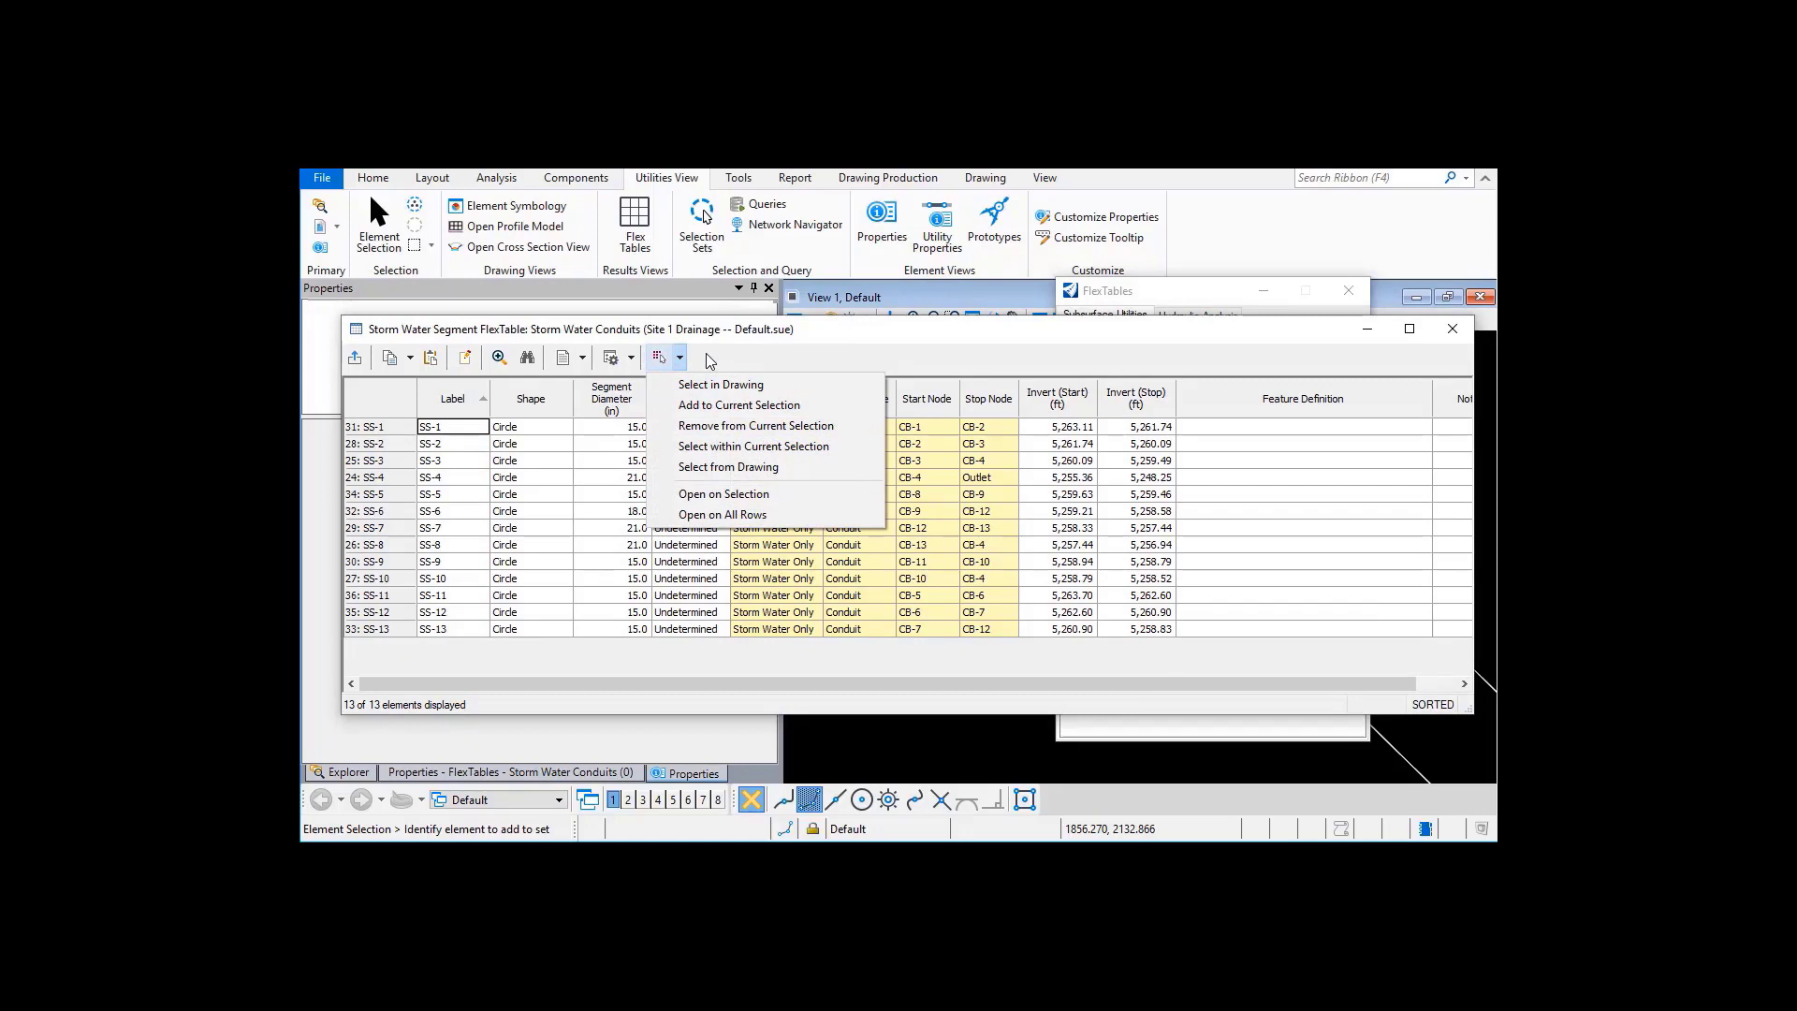
click(709, 362)
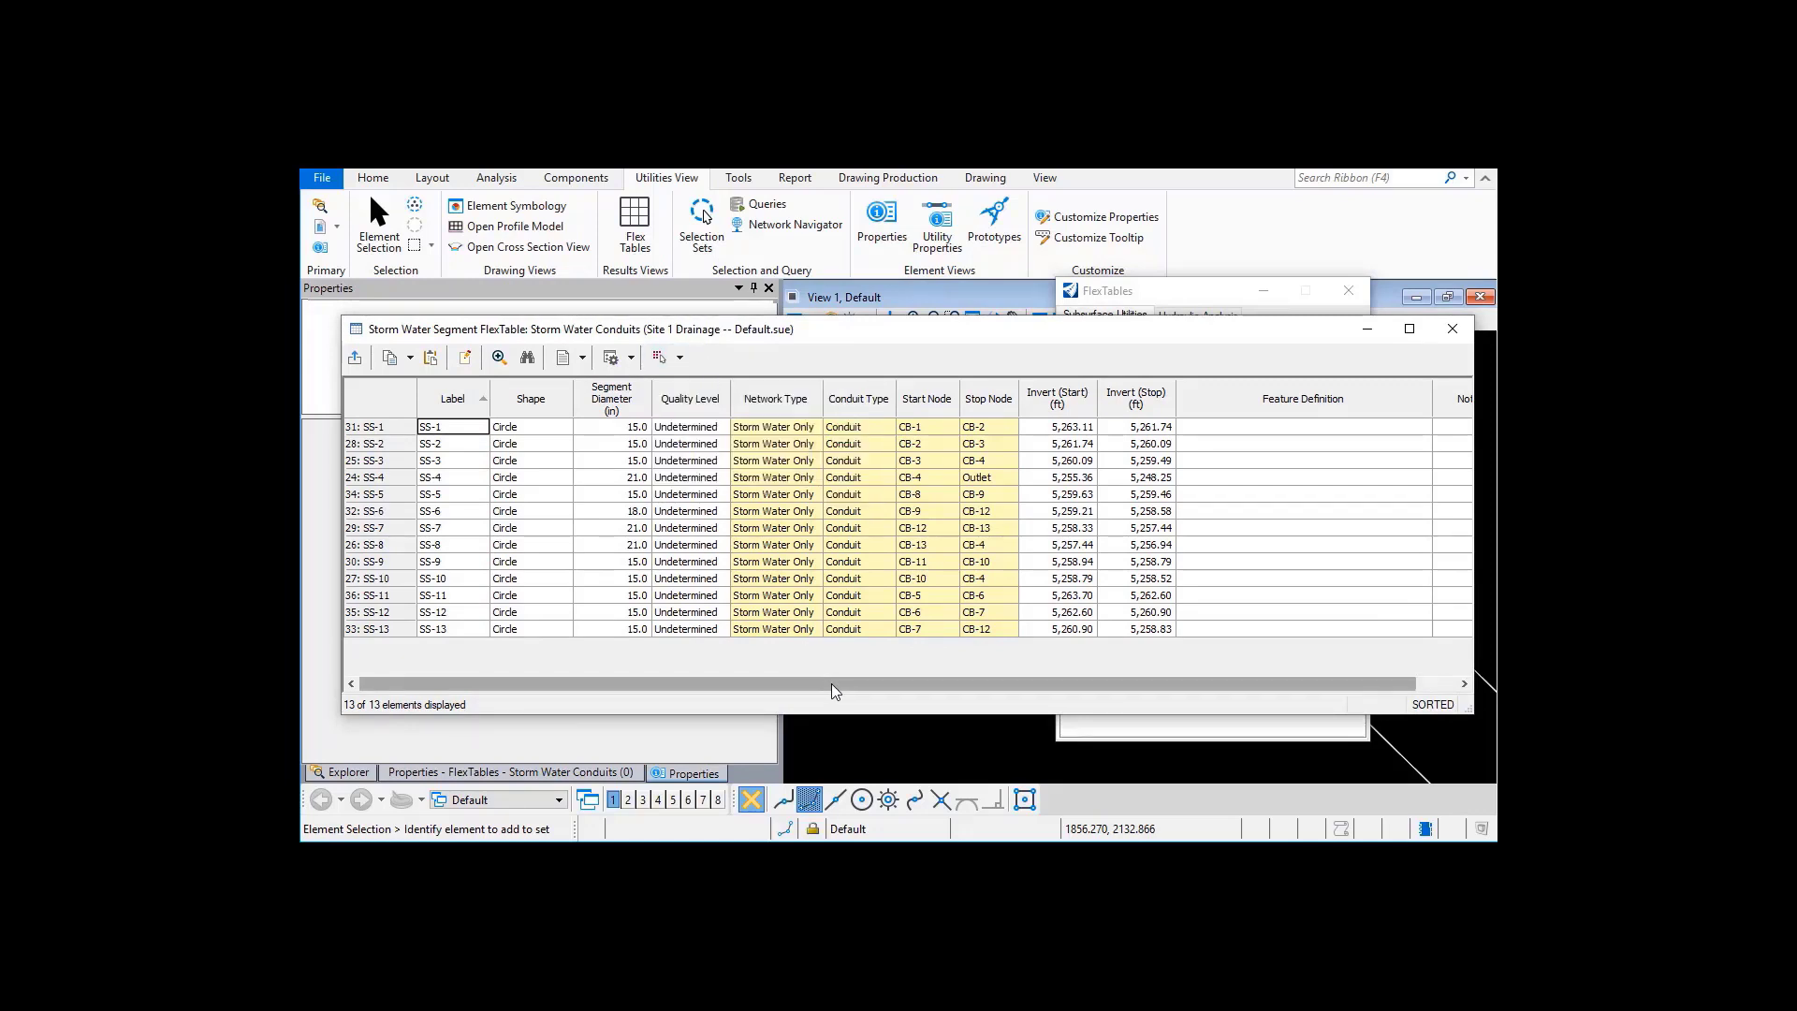
drag(851, 688, 952, 695)
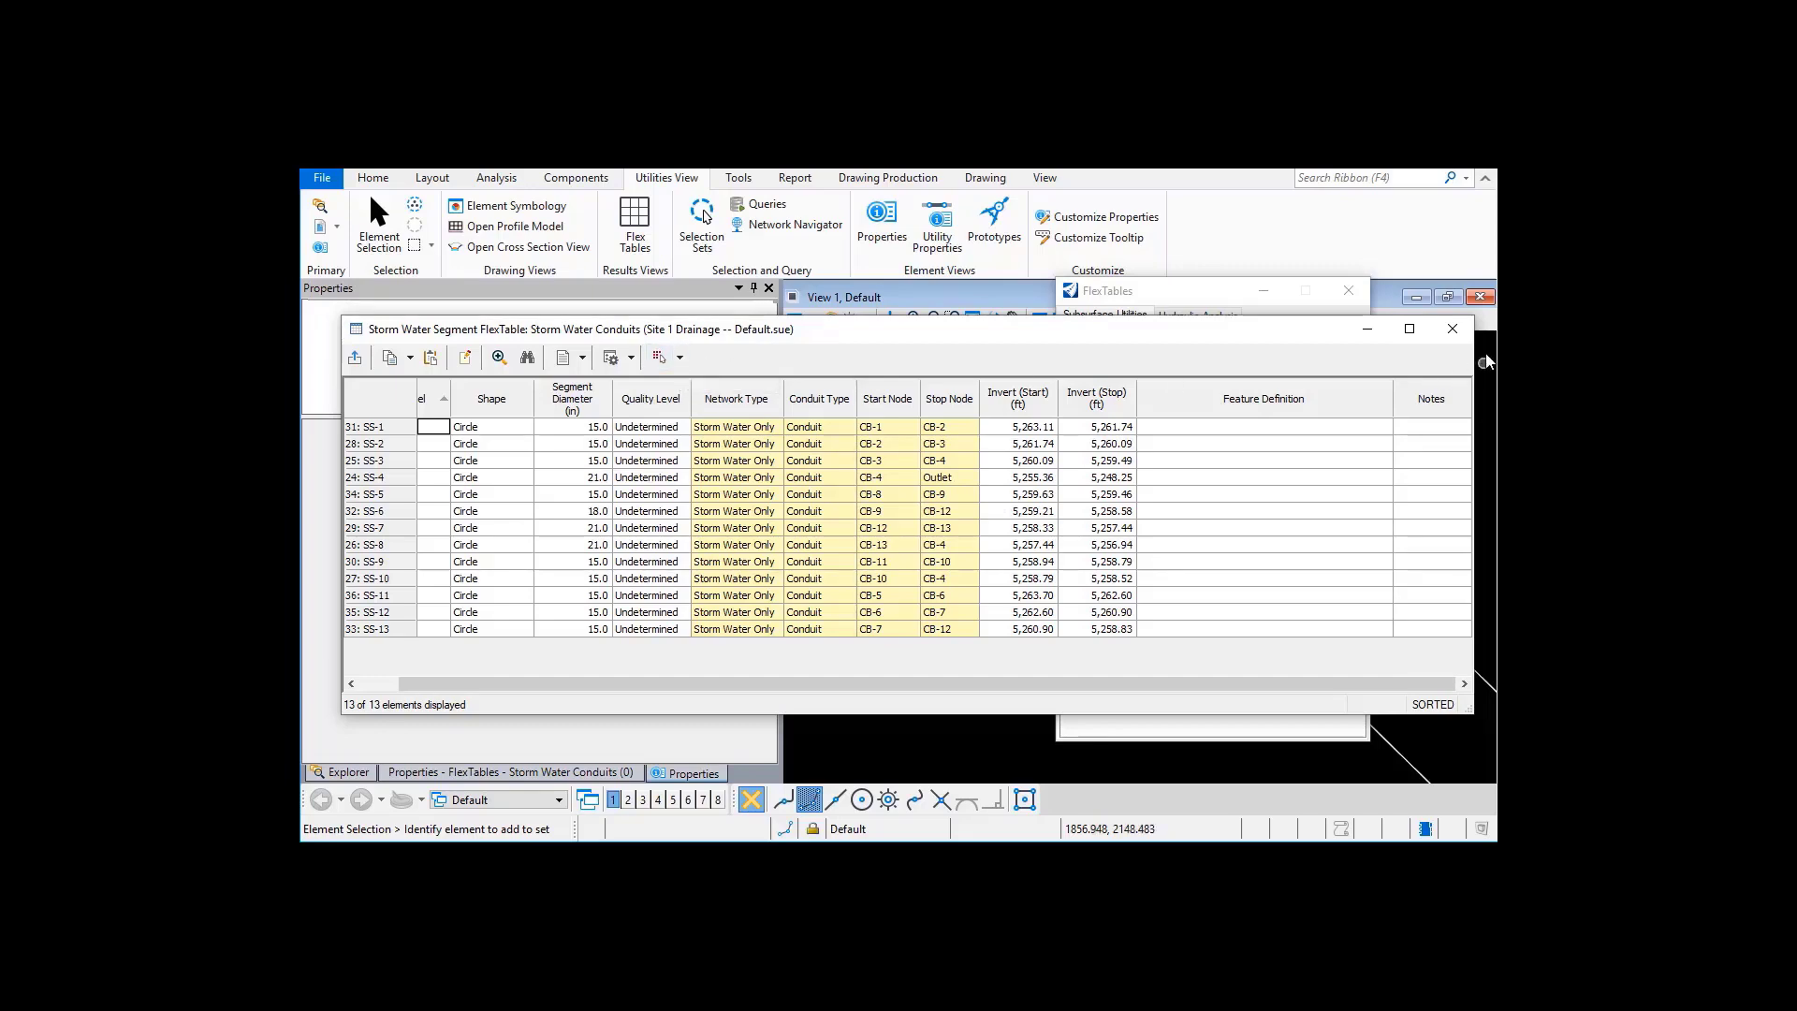
click(1451, 331)
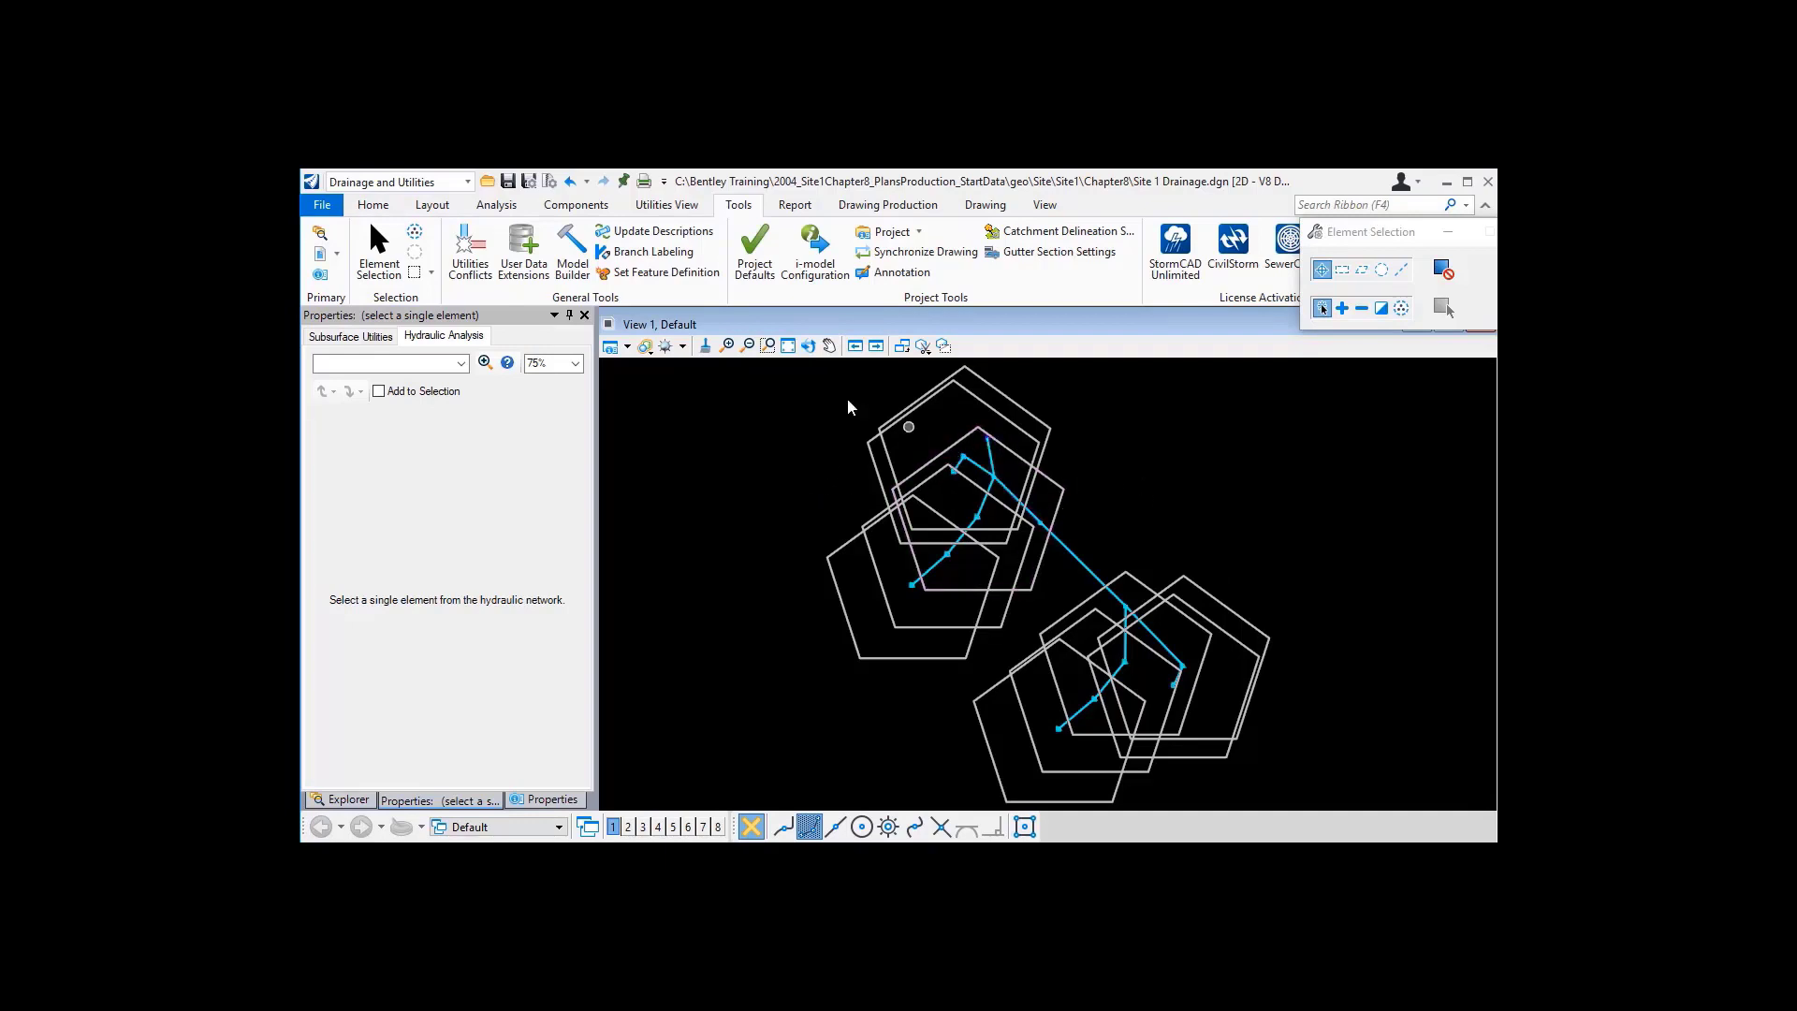
- Turn on the display of the references Site 1 Tower Terrain Model.dgn and Site 1 Chain.dgn, and close the references dialog
click(324, 259)
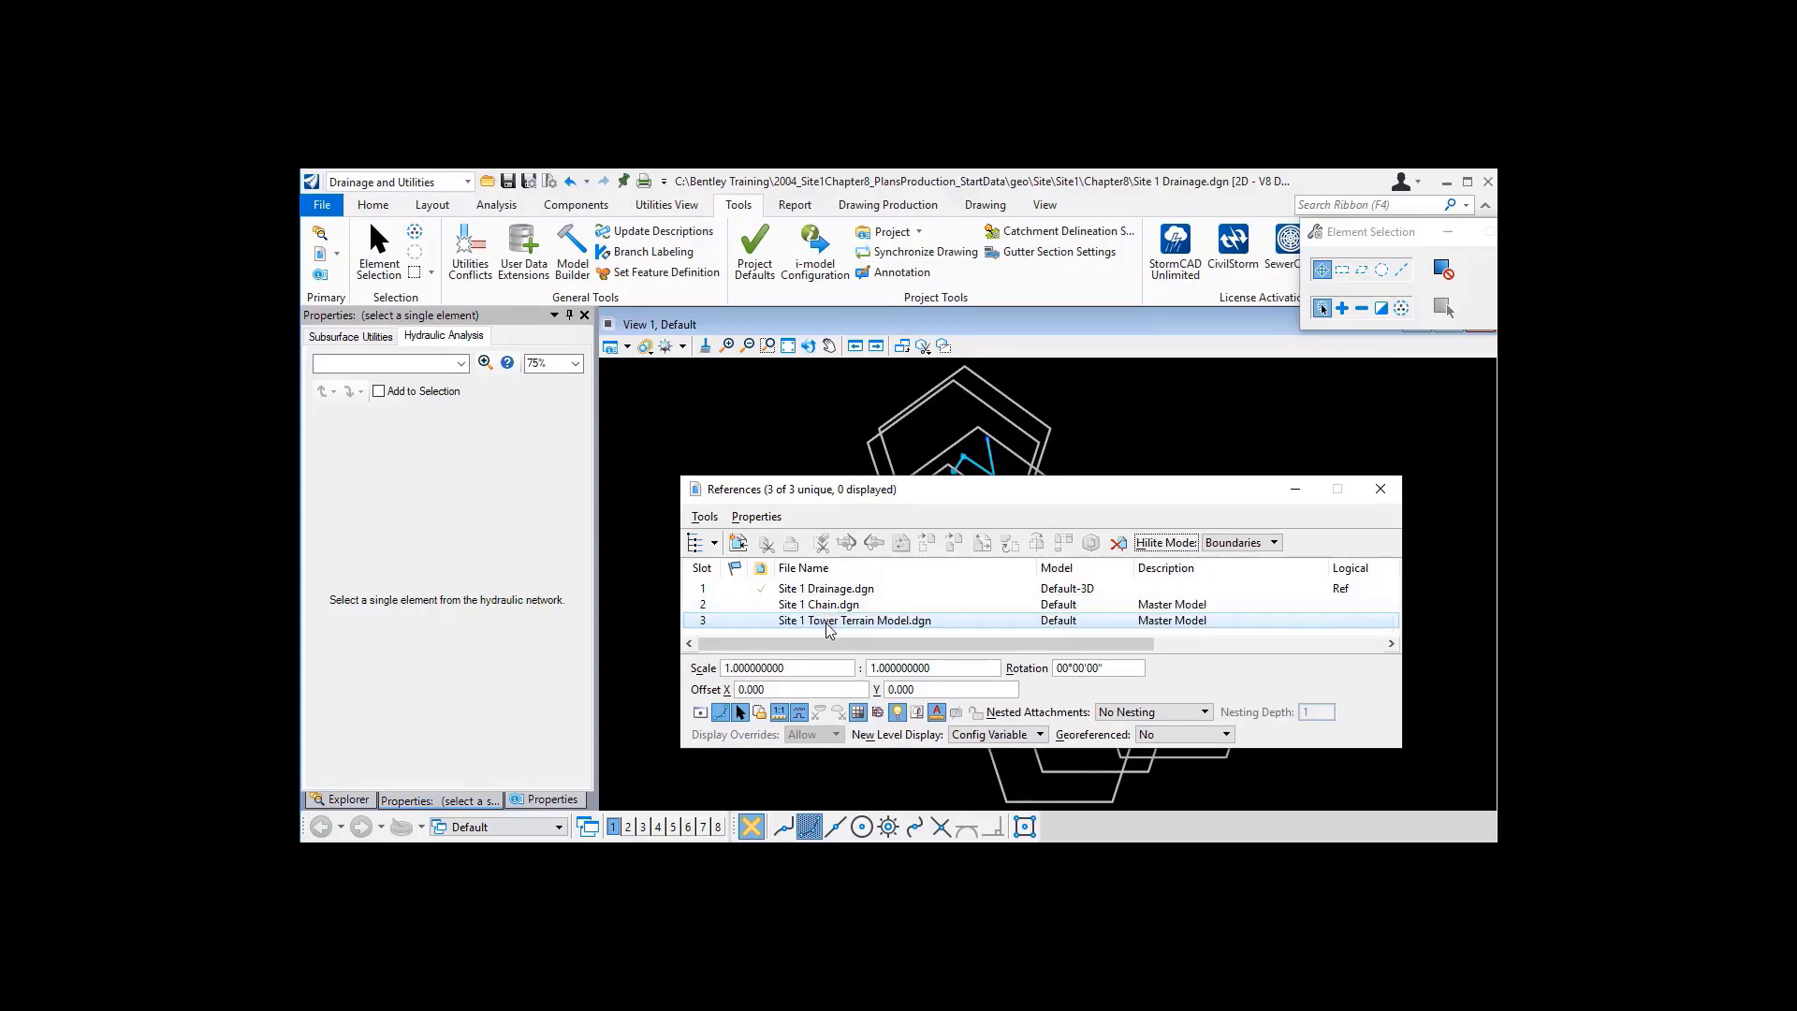
click(699, 716)
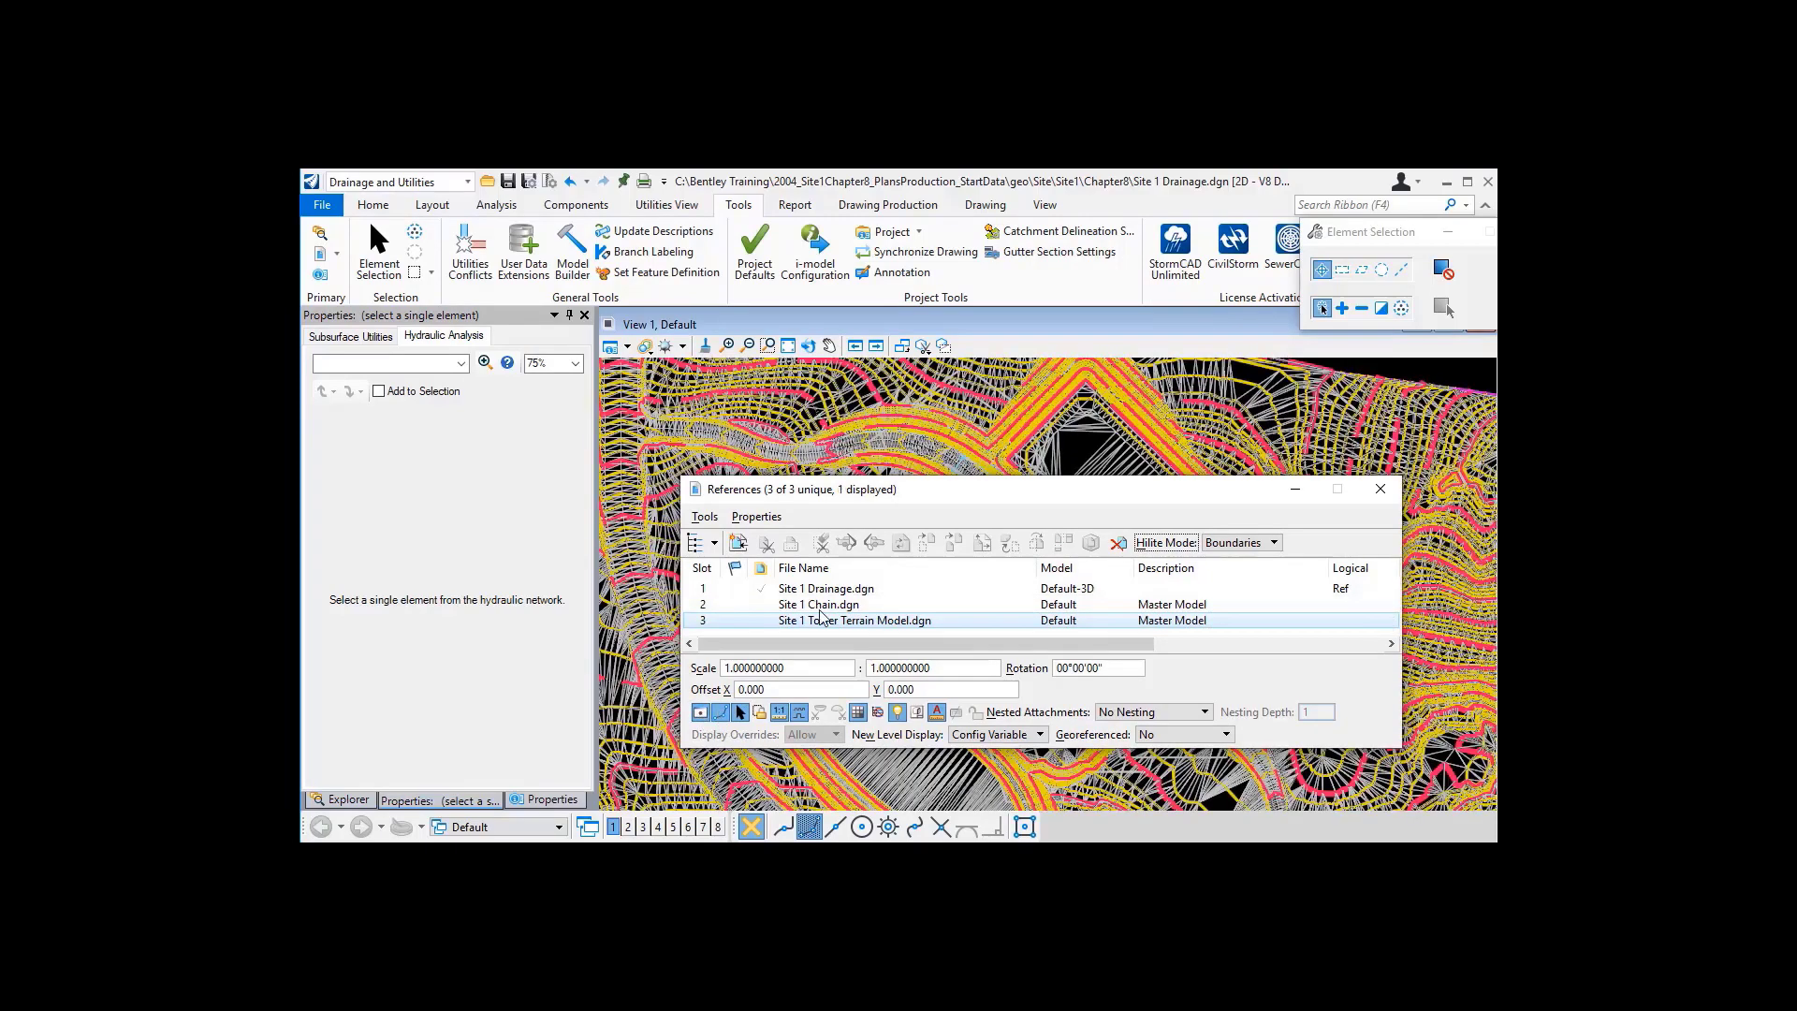
key(Up)
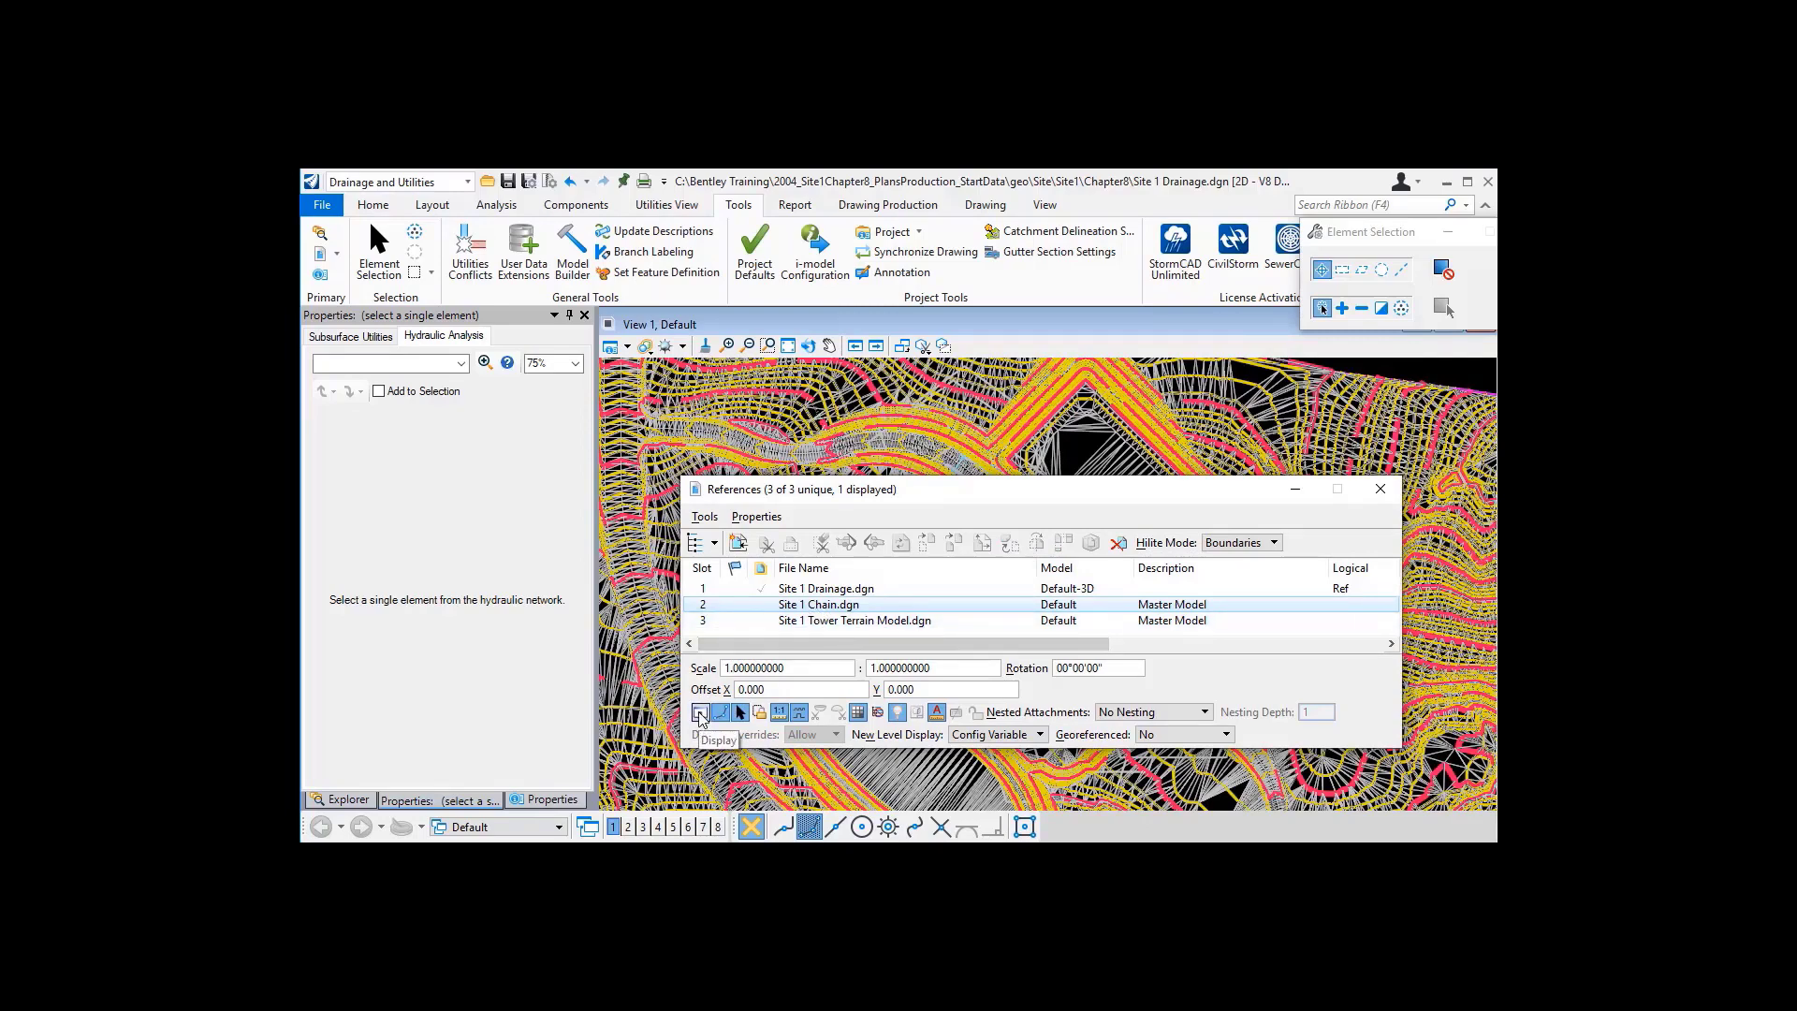
click(700, 714)
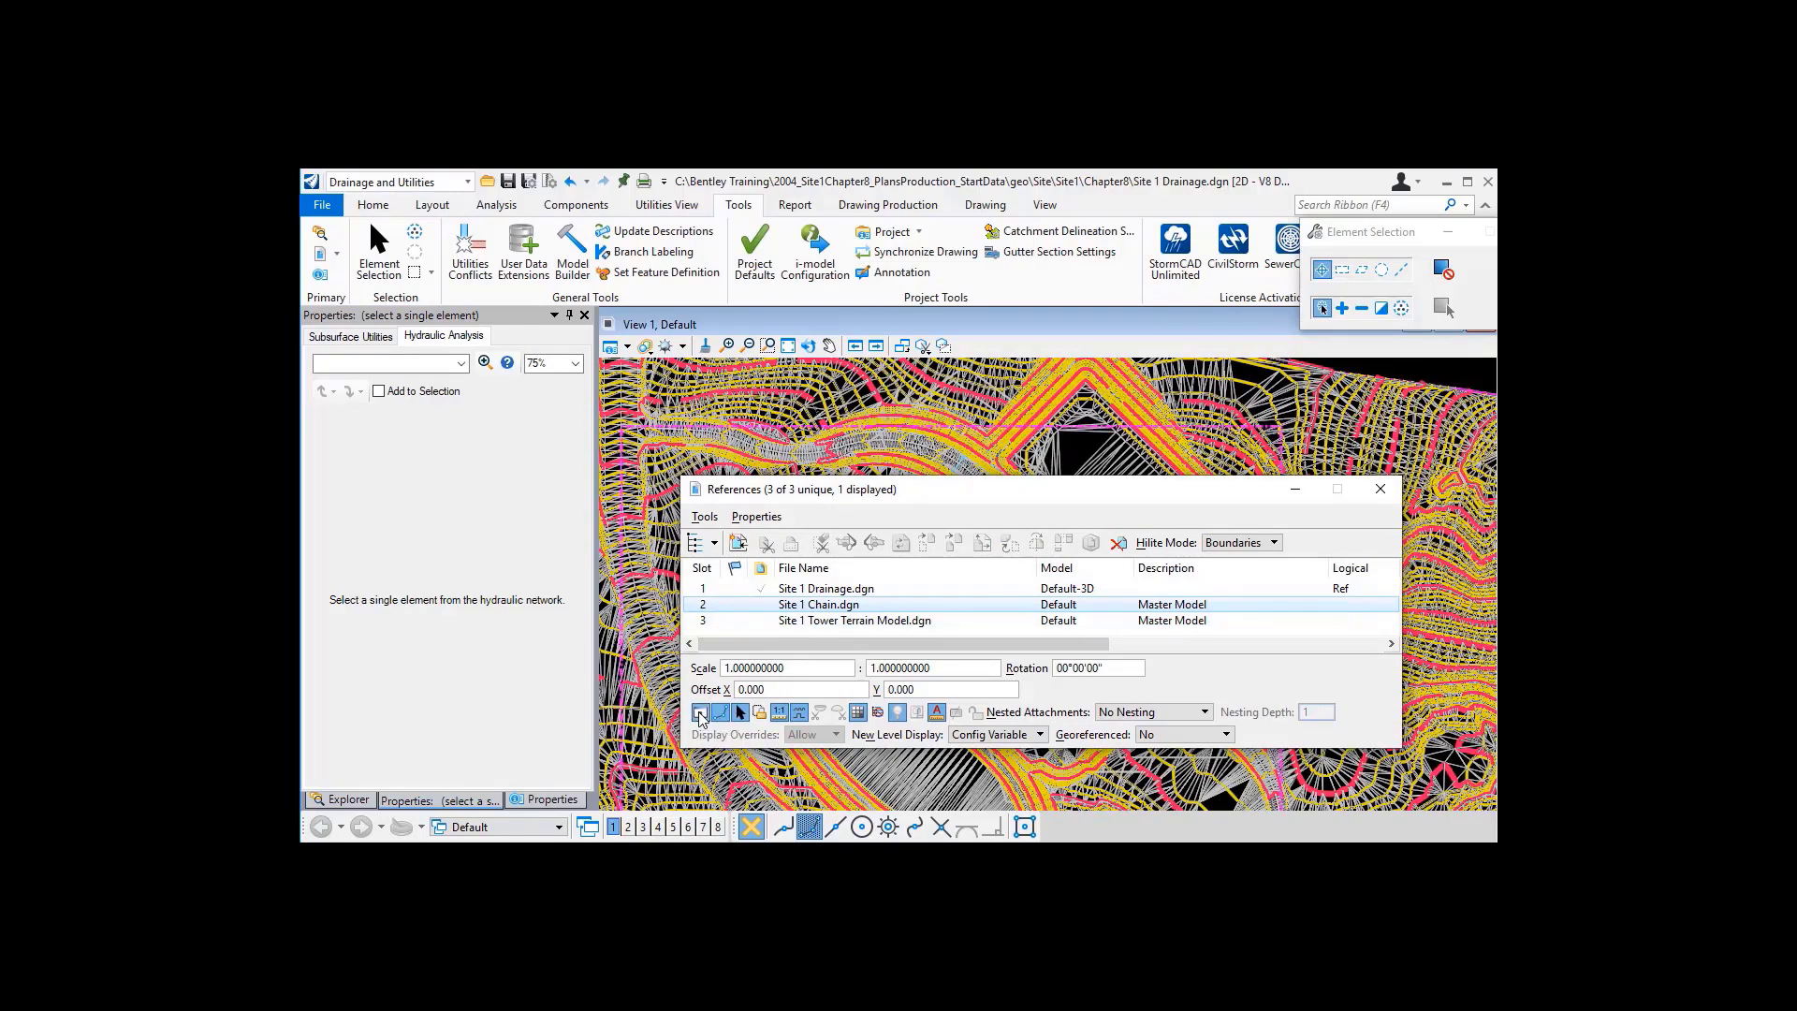
click(1385, 494)
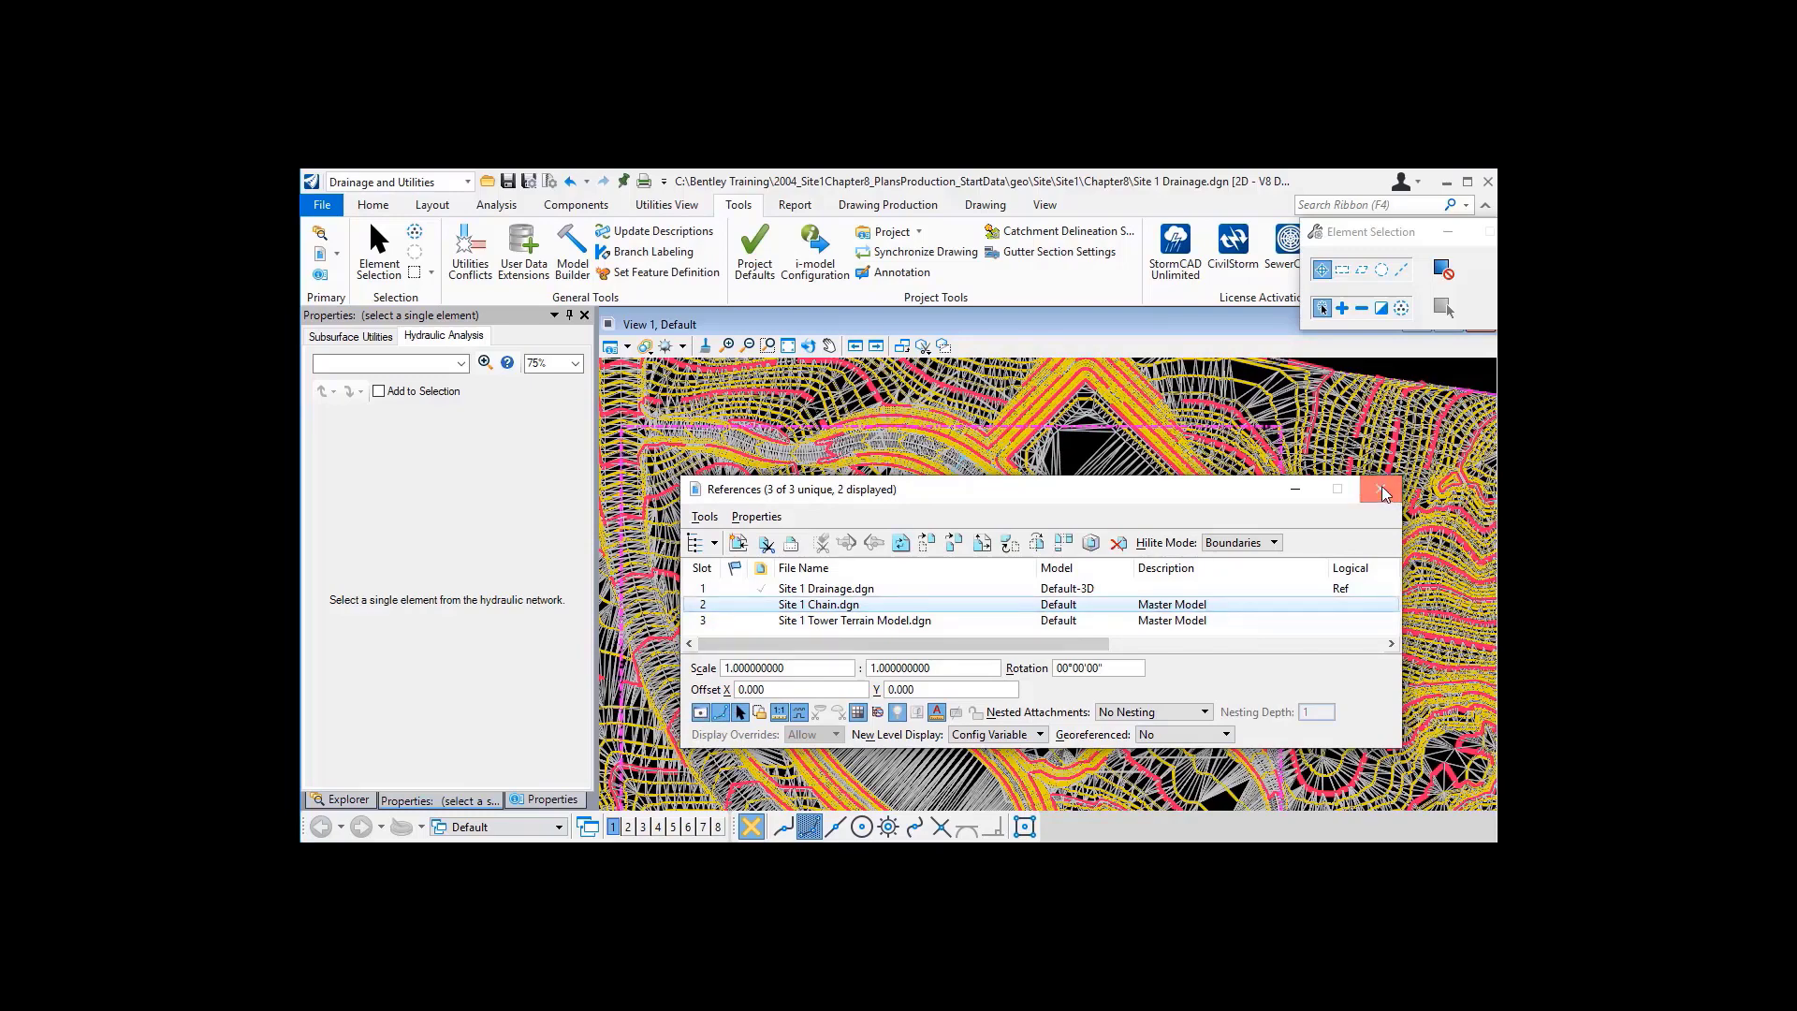
- Select all storm water nodes in the drawing from the Storm Water Nodes FlexTable, and close the table
click(662, 205)
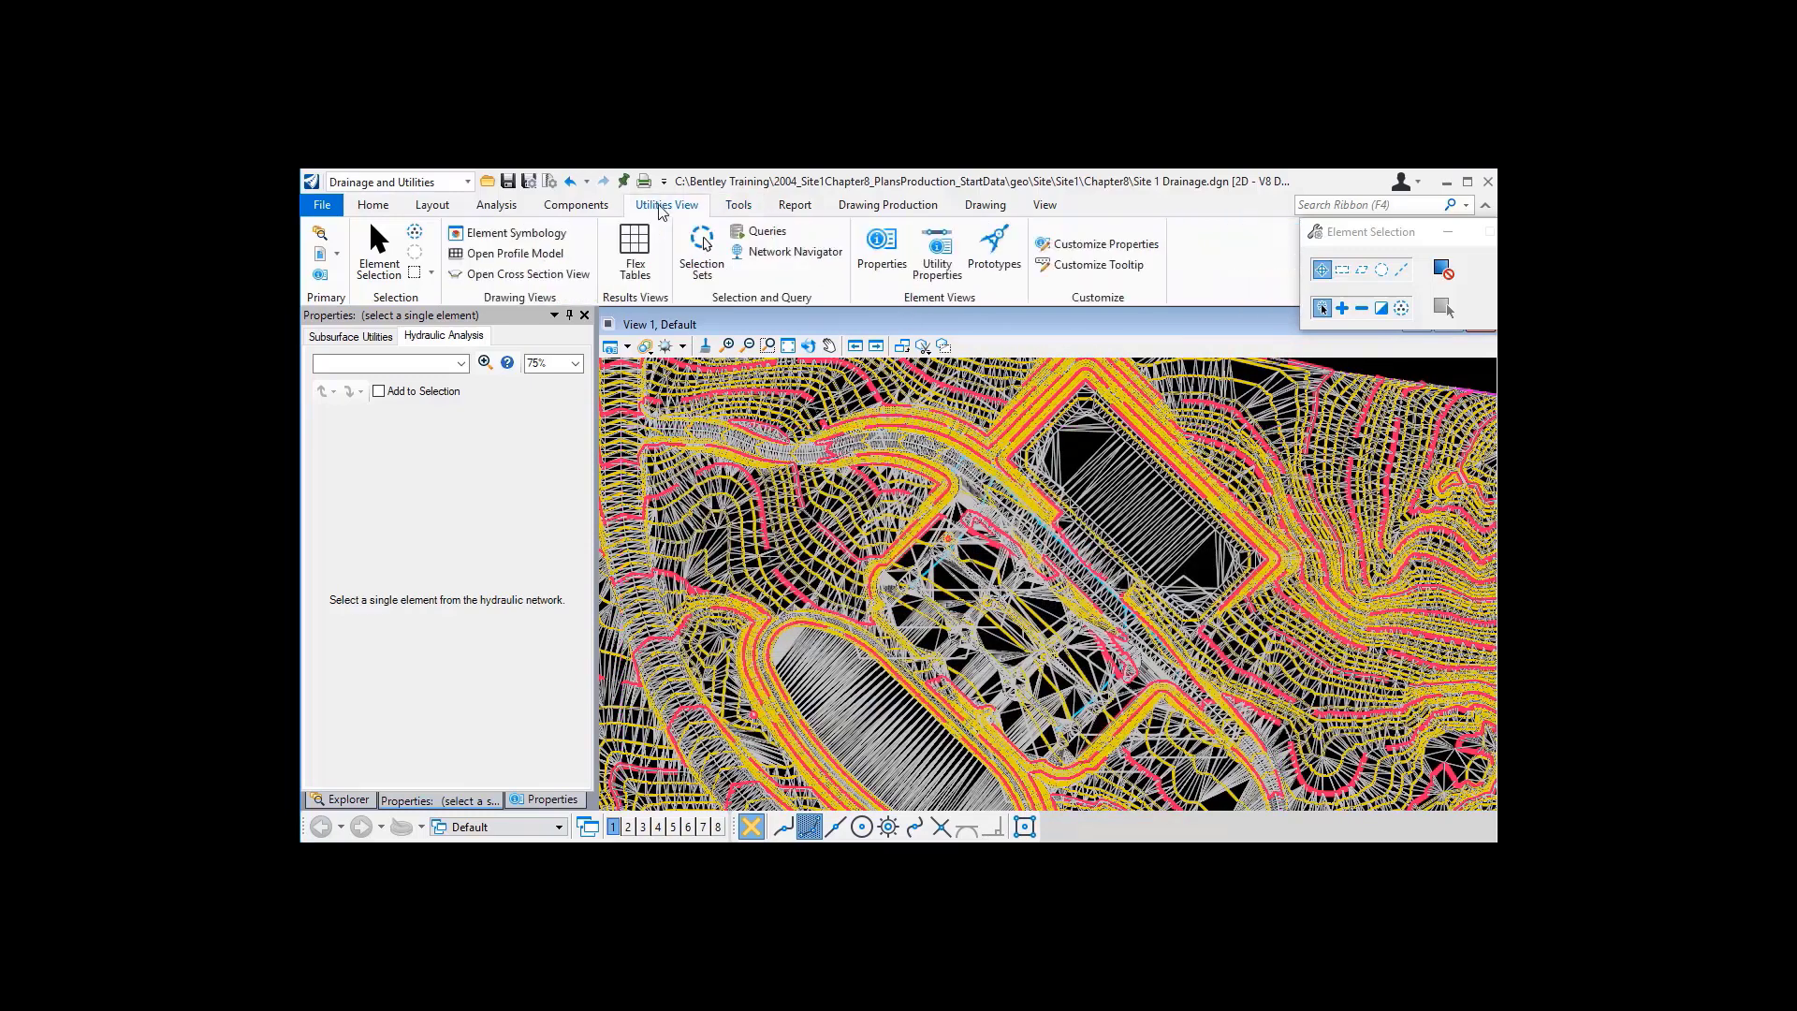
click(636, 249)
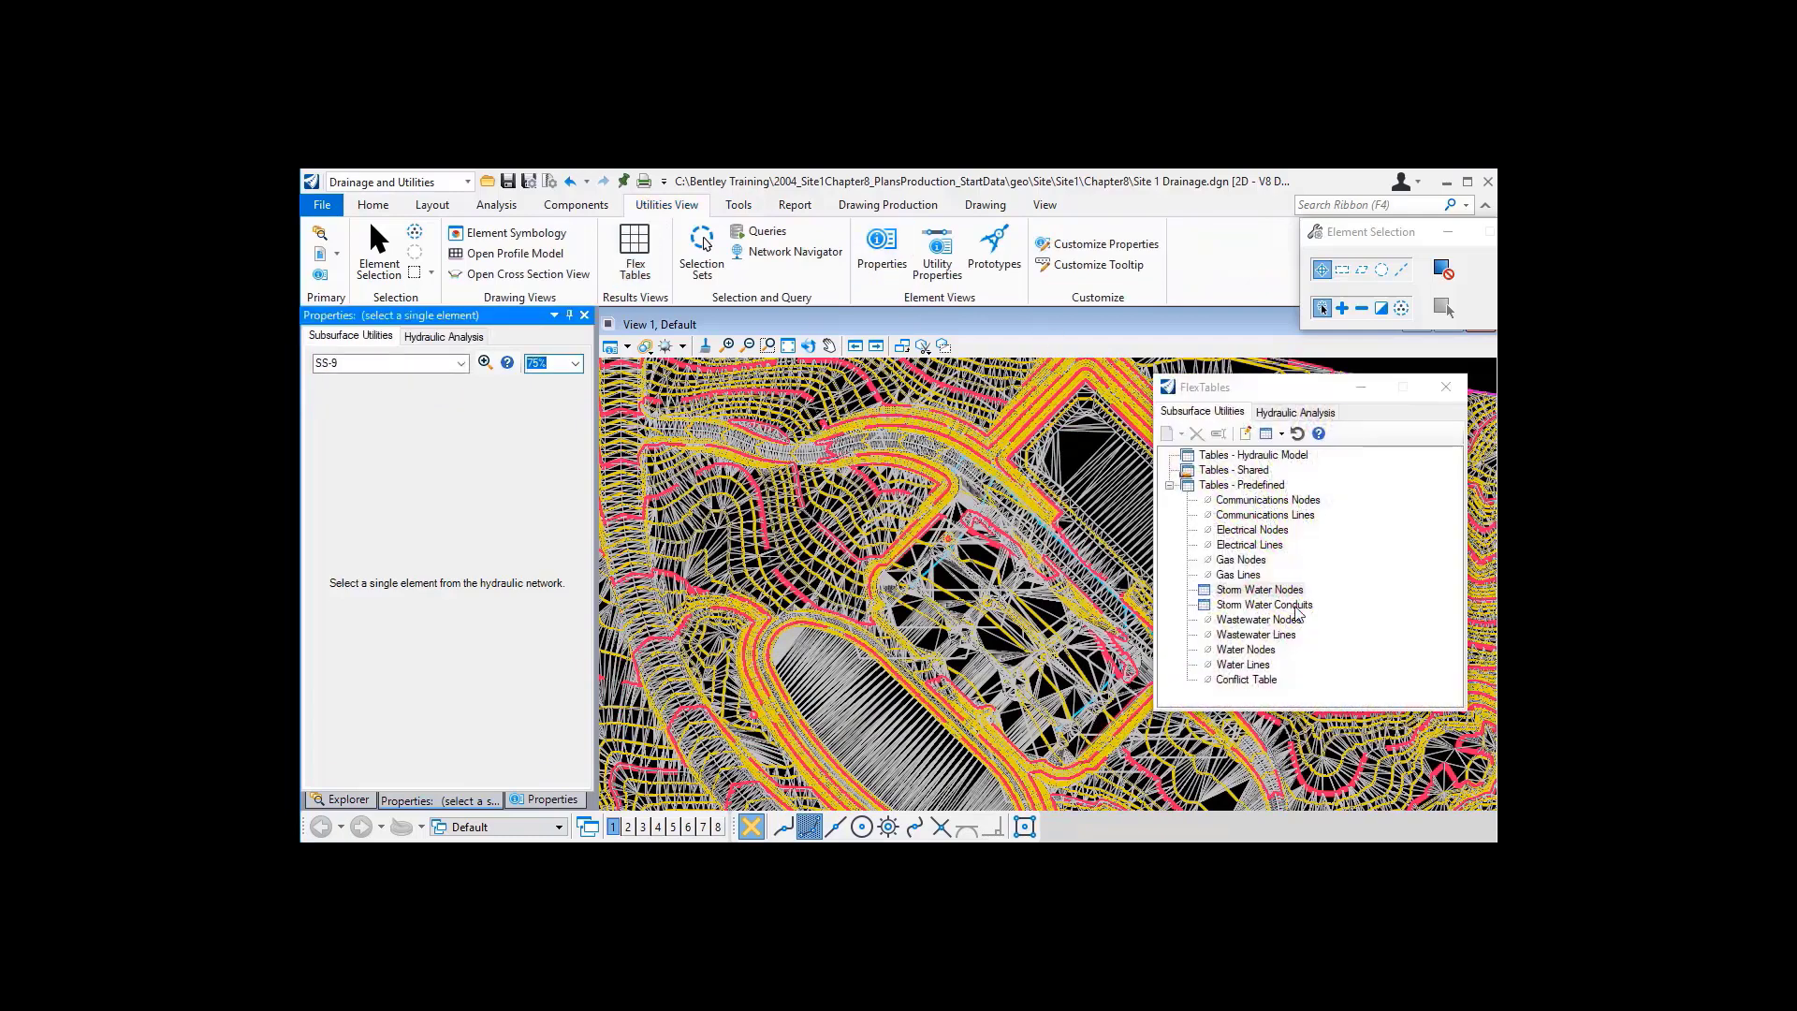
double_click(1284, 590)
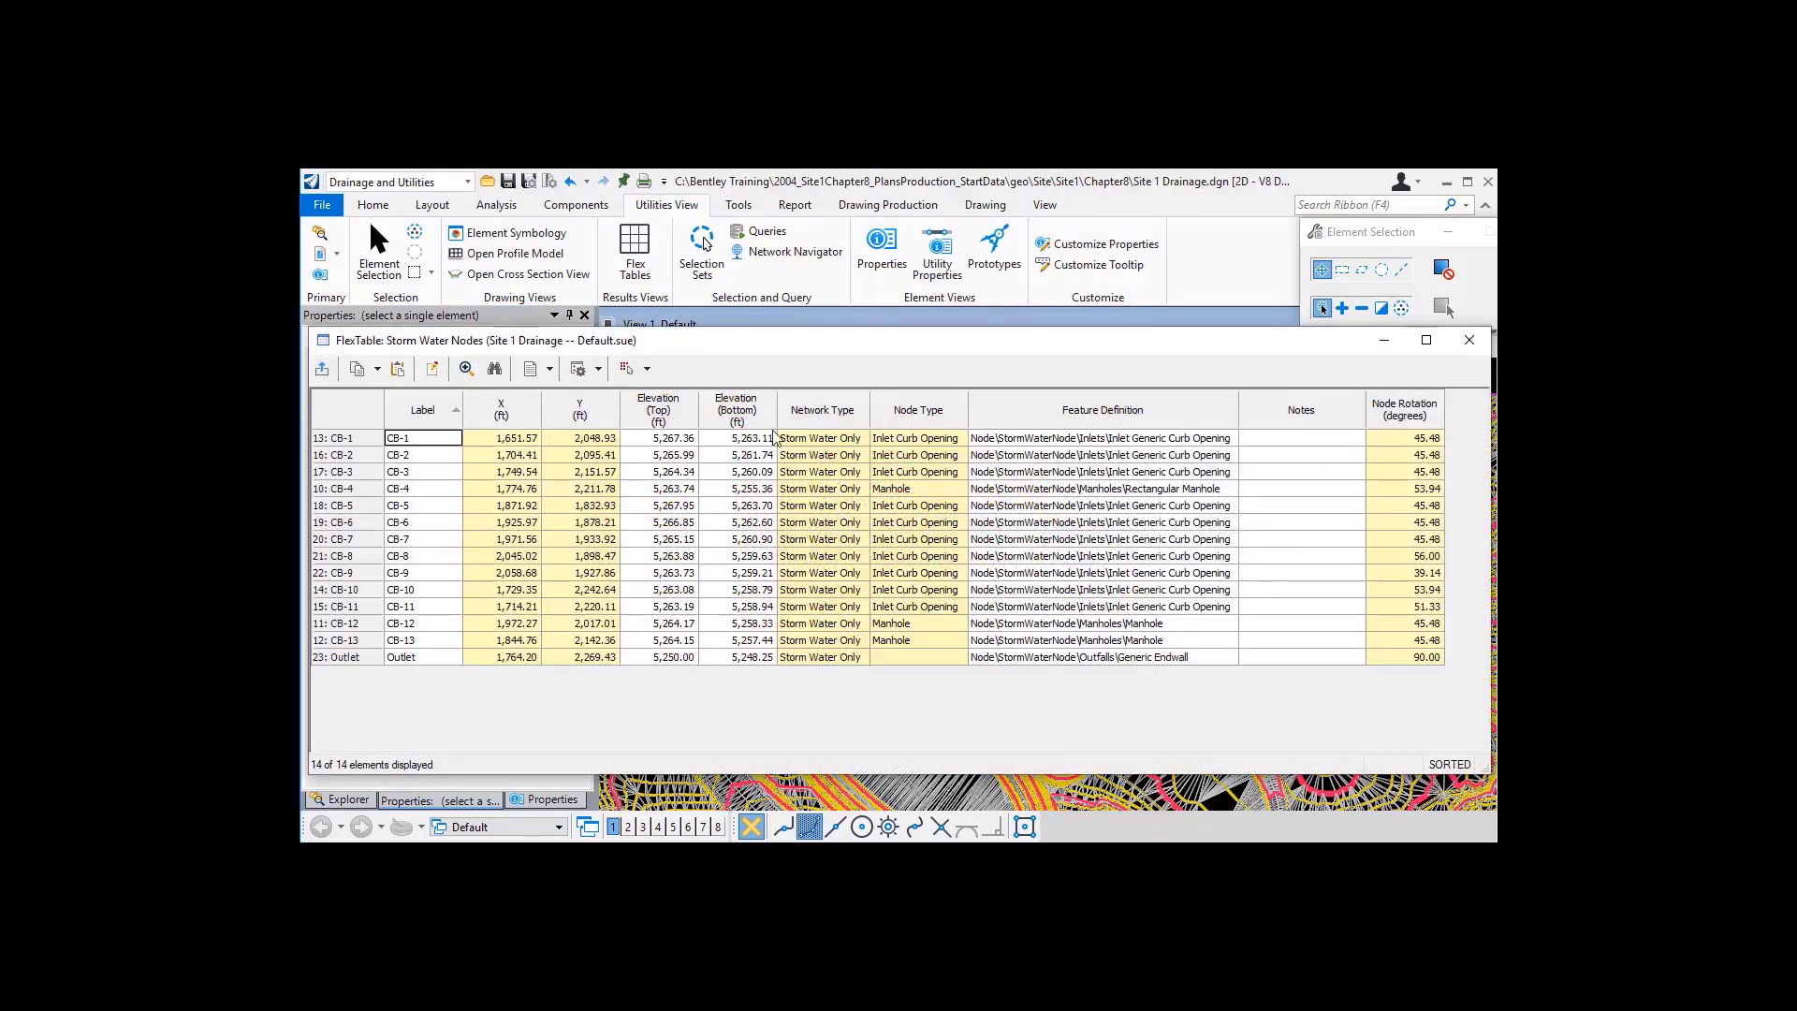
click(647, 368)
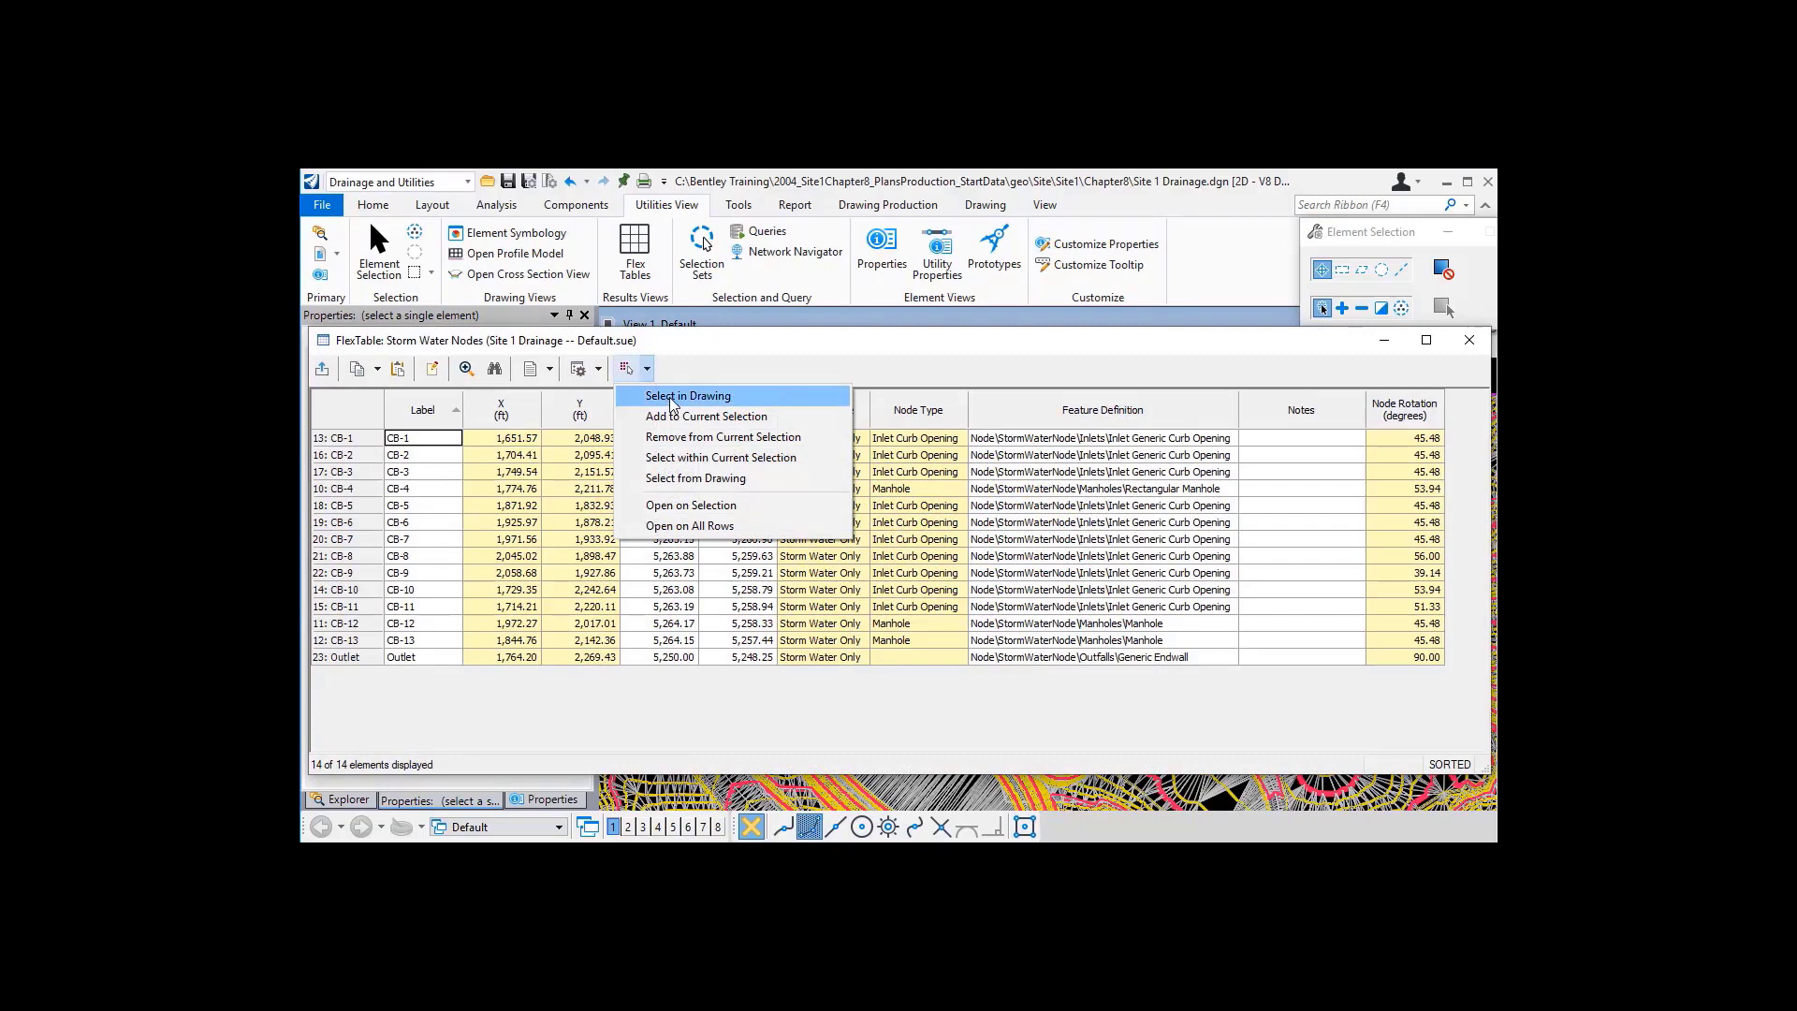
click(669, 396)
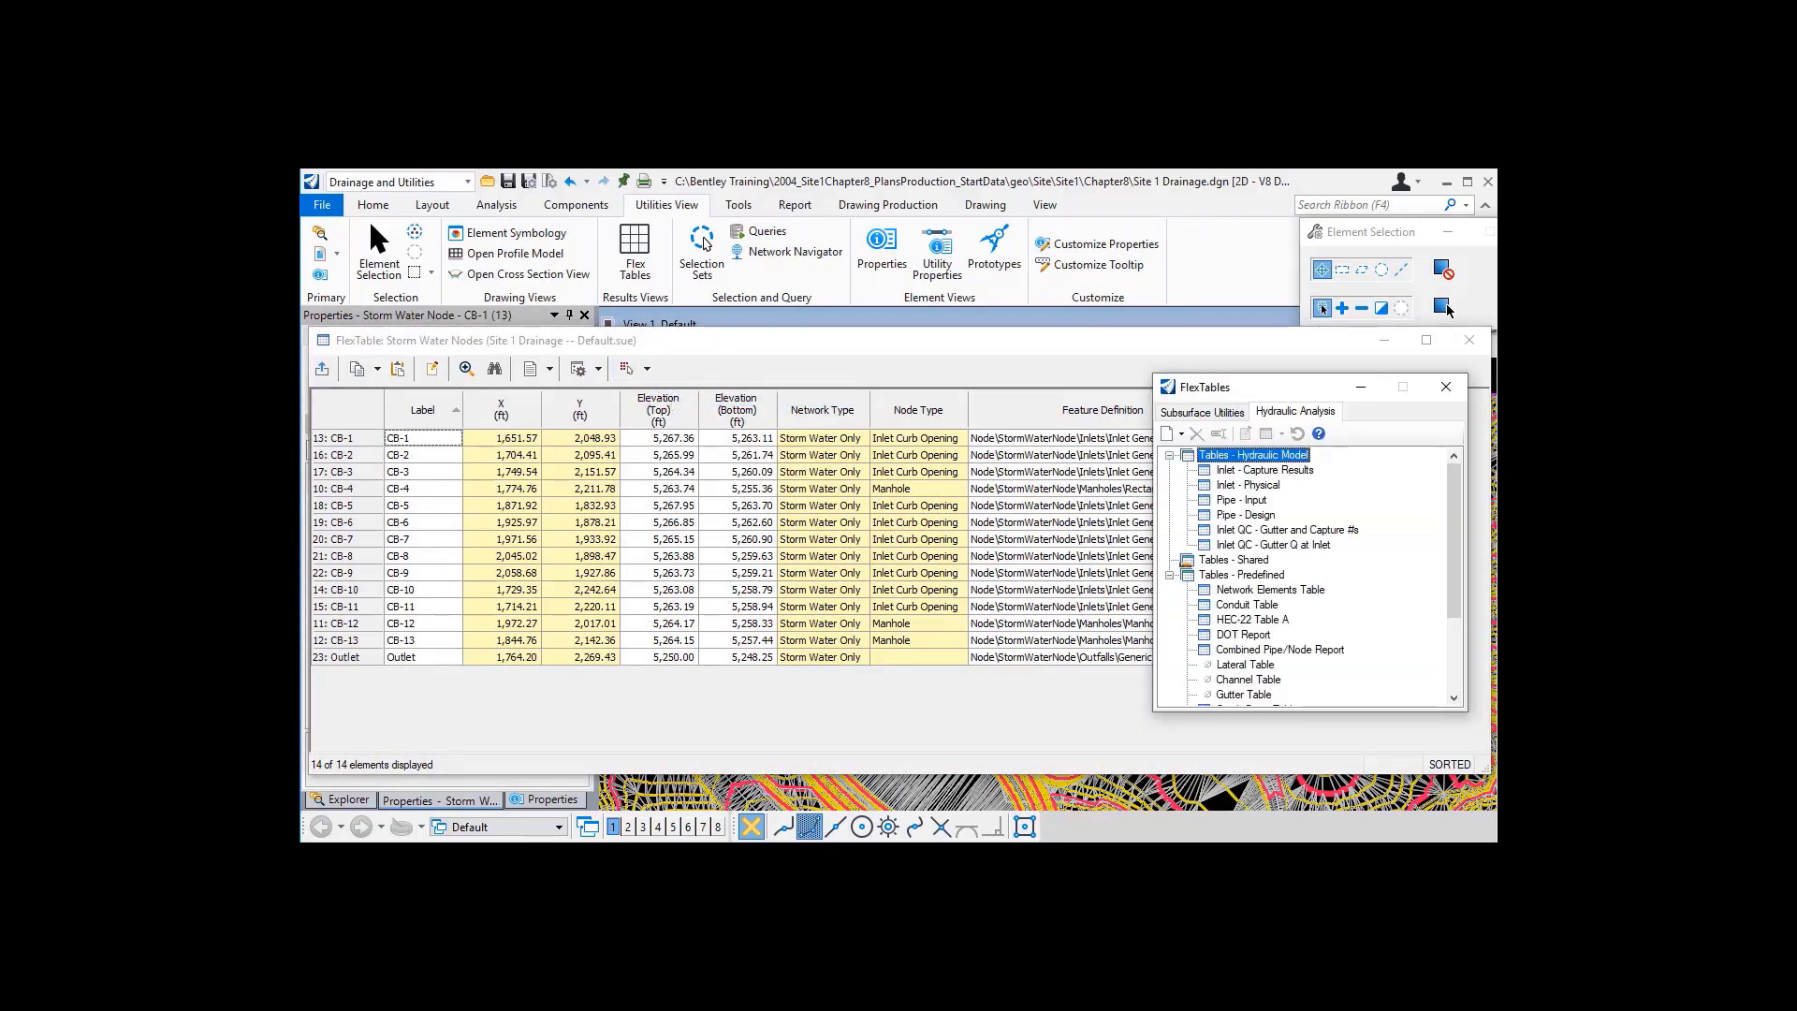
click(1470, 343)
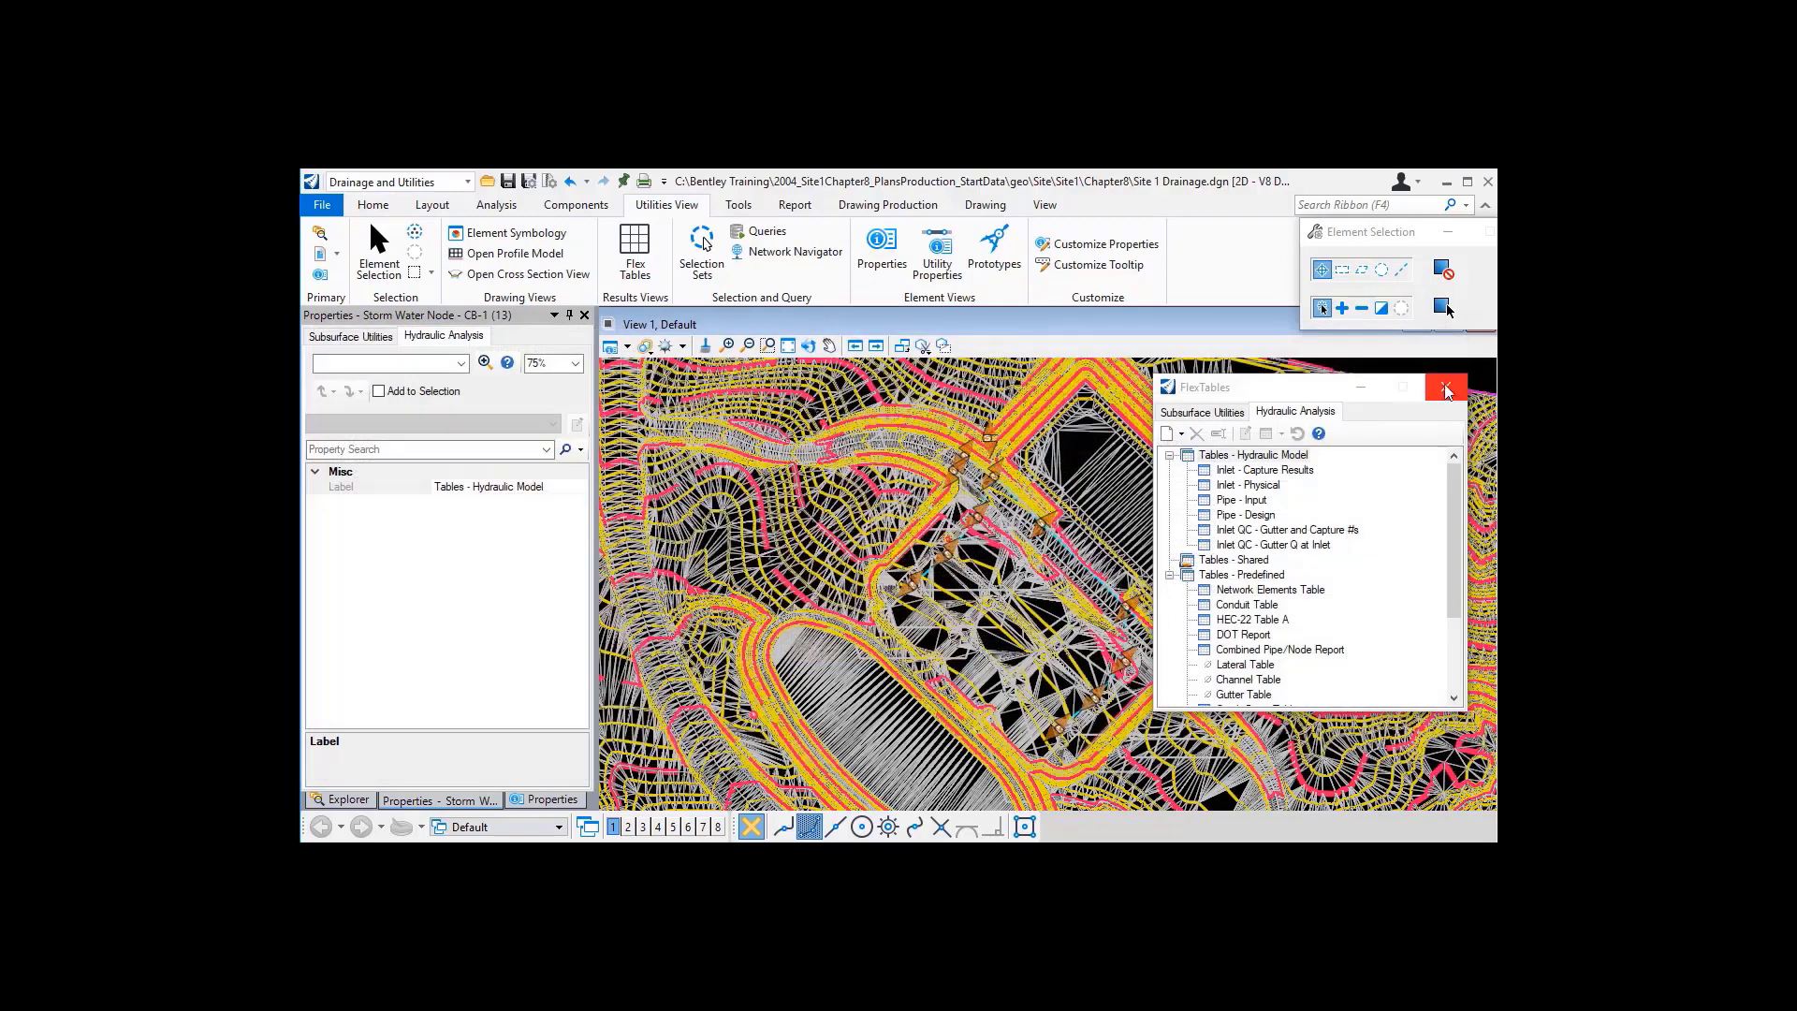
- Set the Elevation Reference of all selected storm water nodes to the Tower terrain model
click(1446, 388)
click(540, 799)
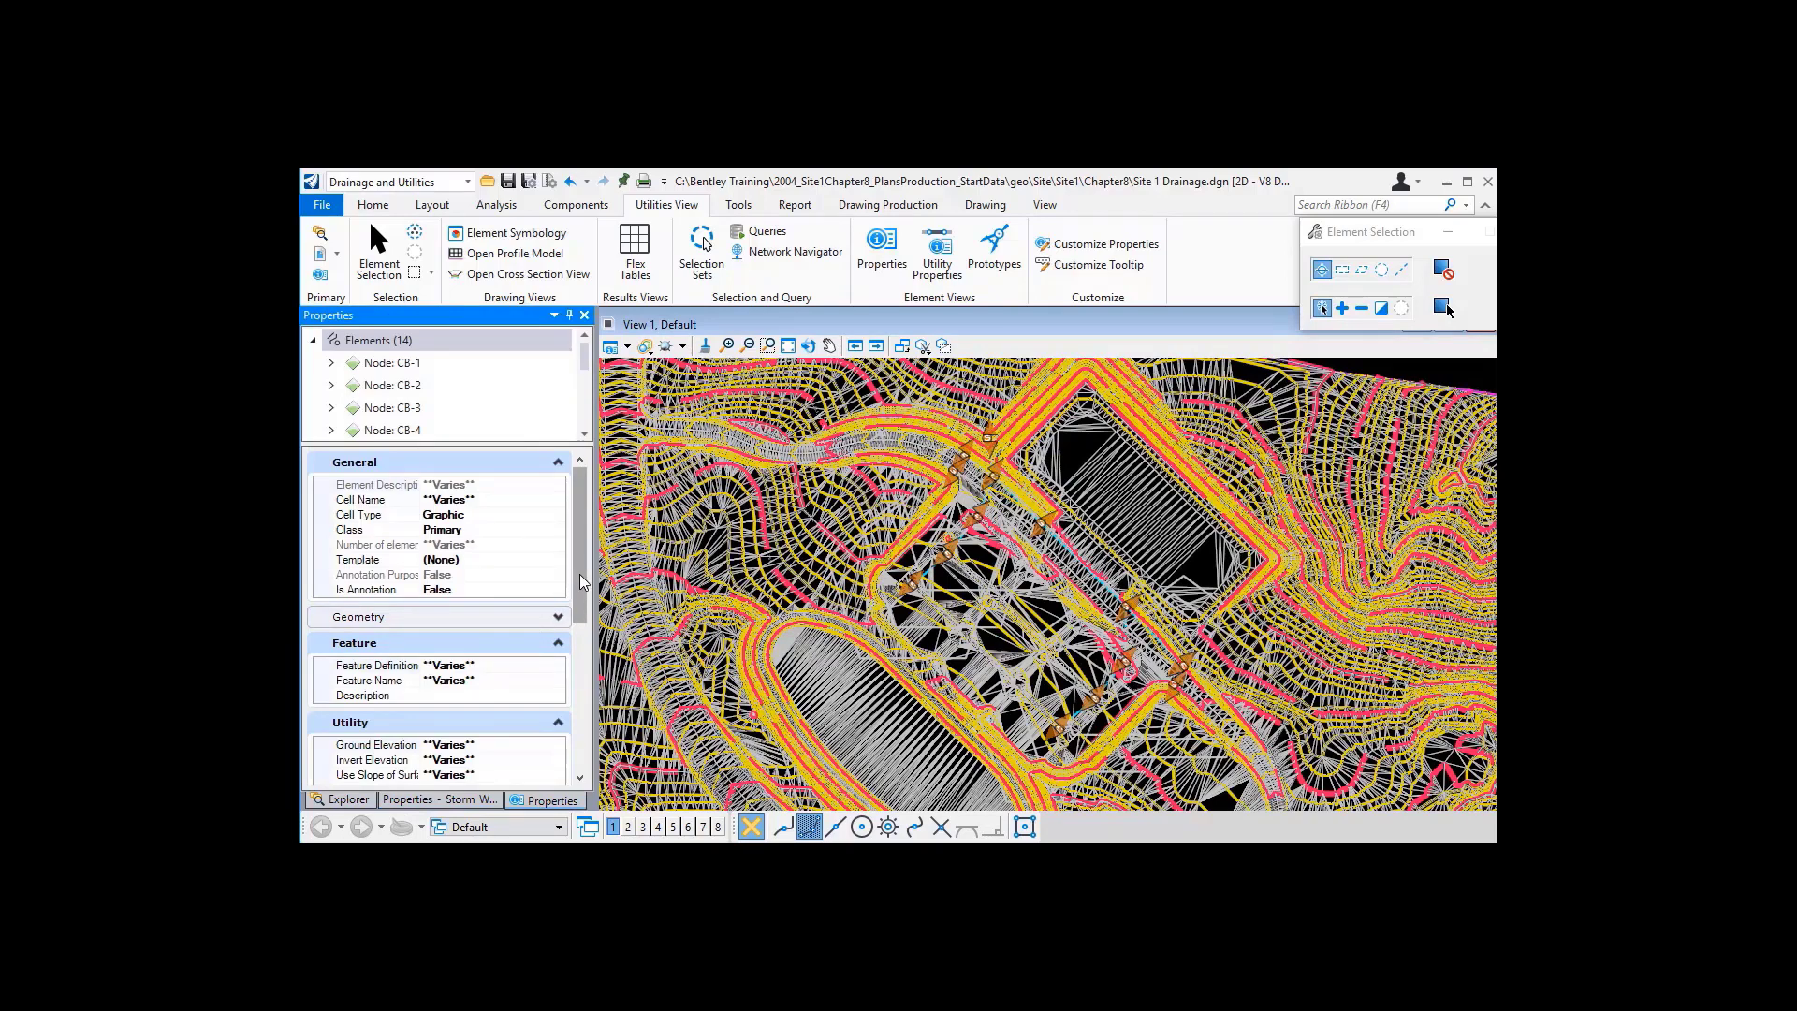
drag(580, 582, 580, 655)
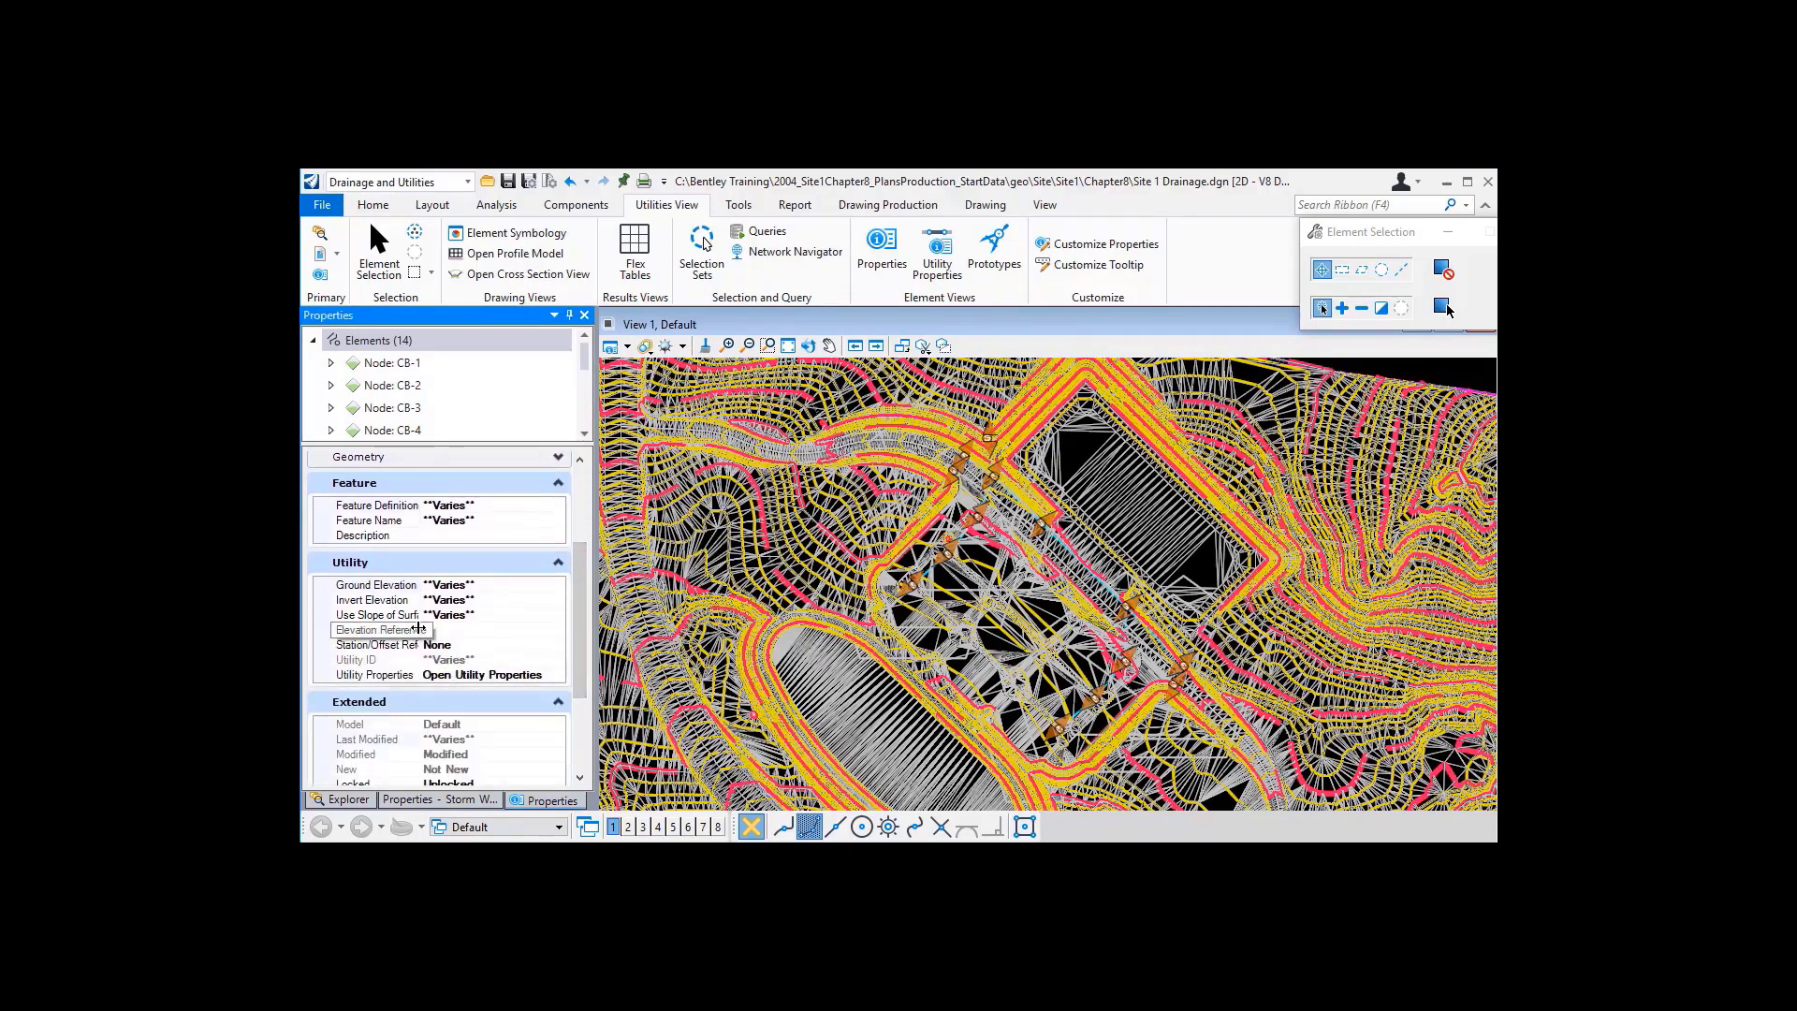
drag(419, 628, 446, 628)
click(463, 629)
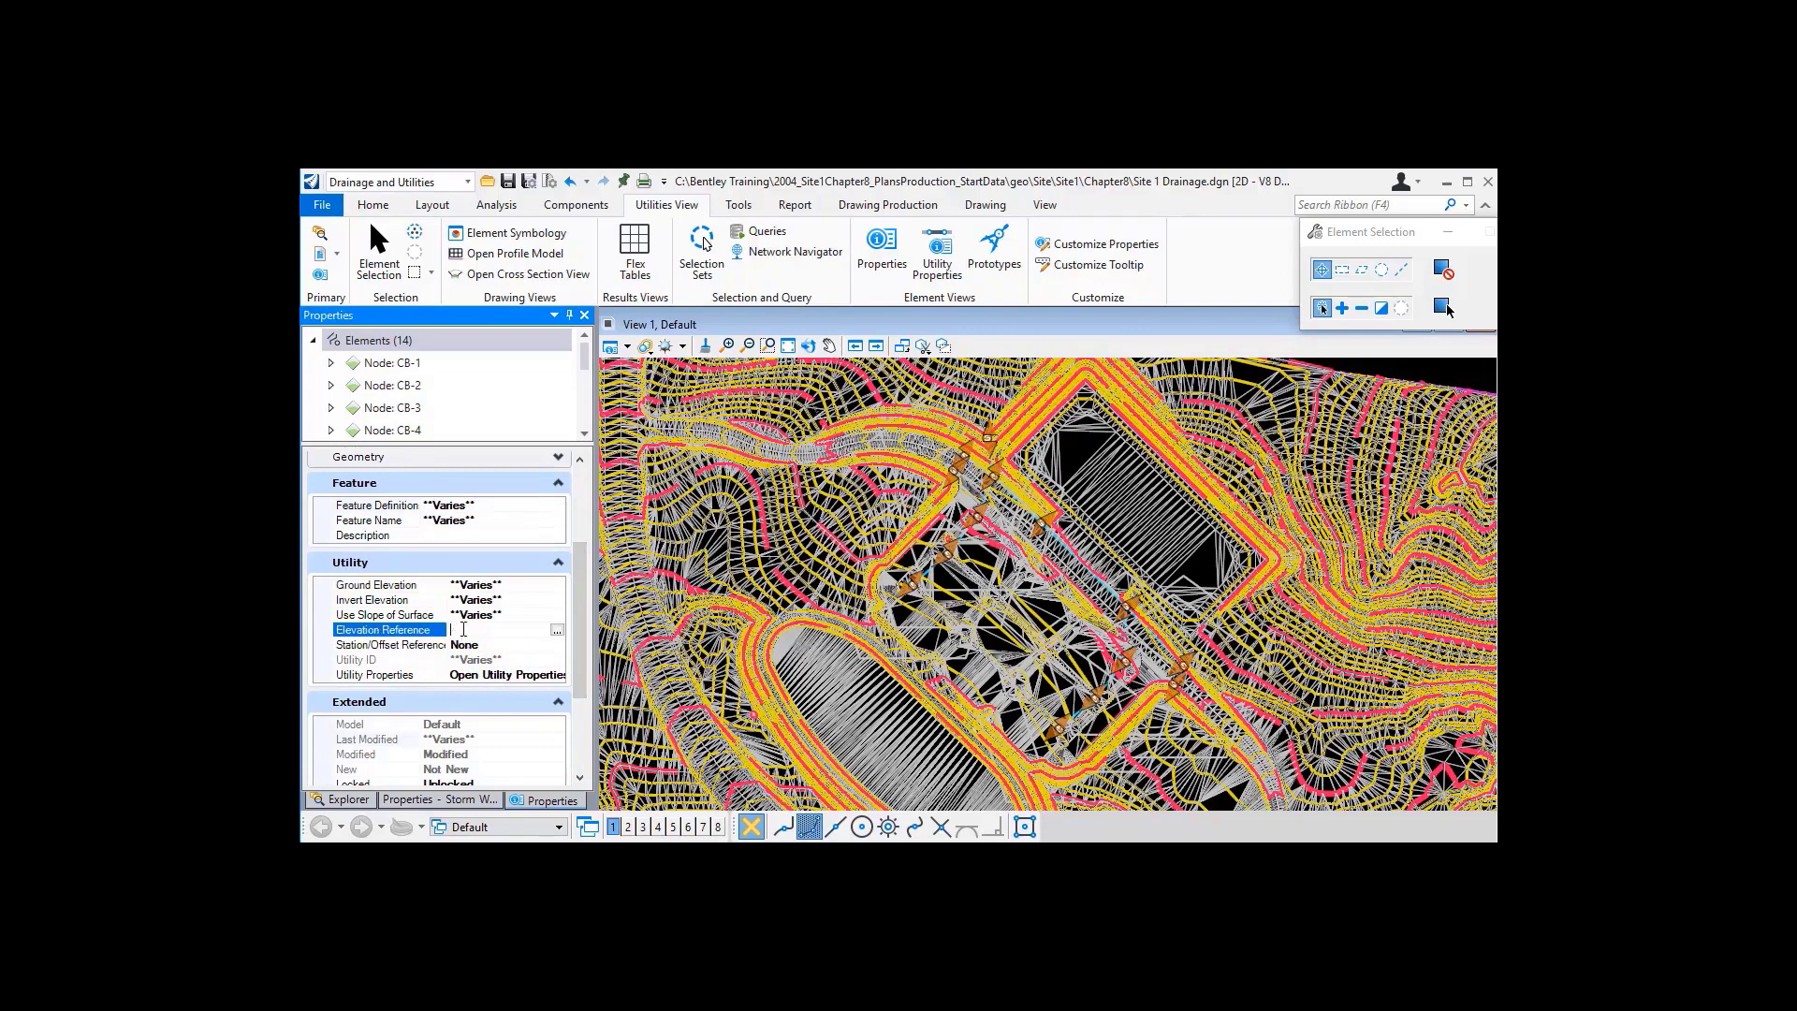
click(558, 633)
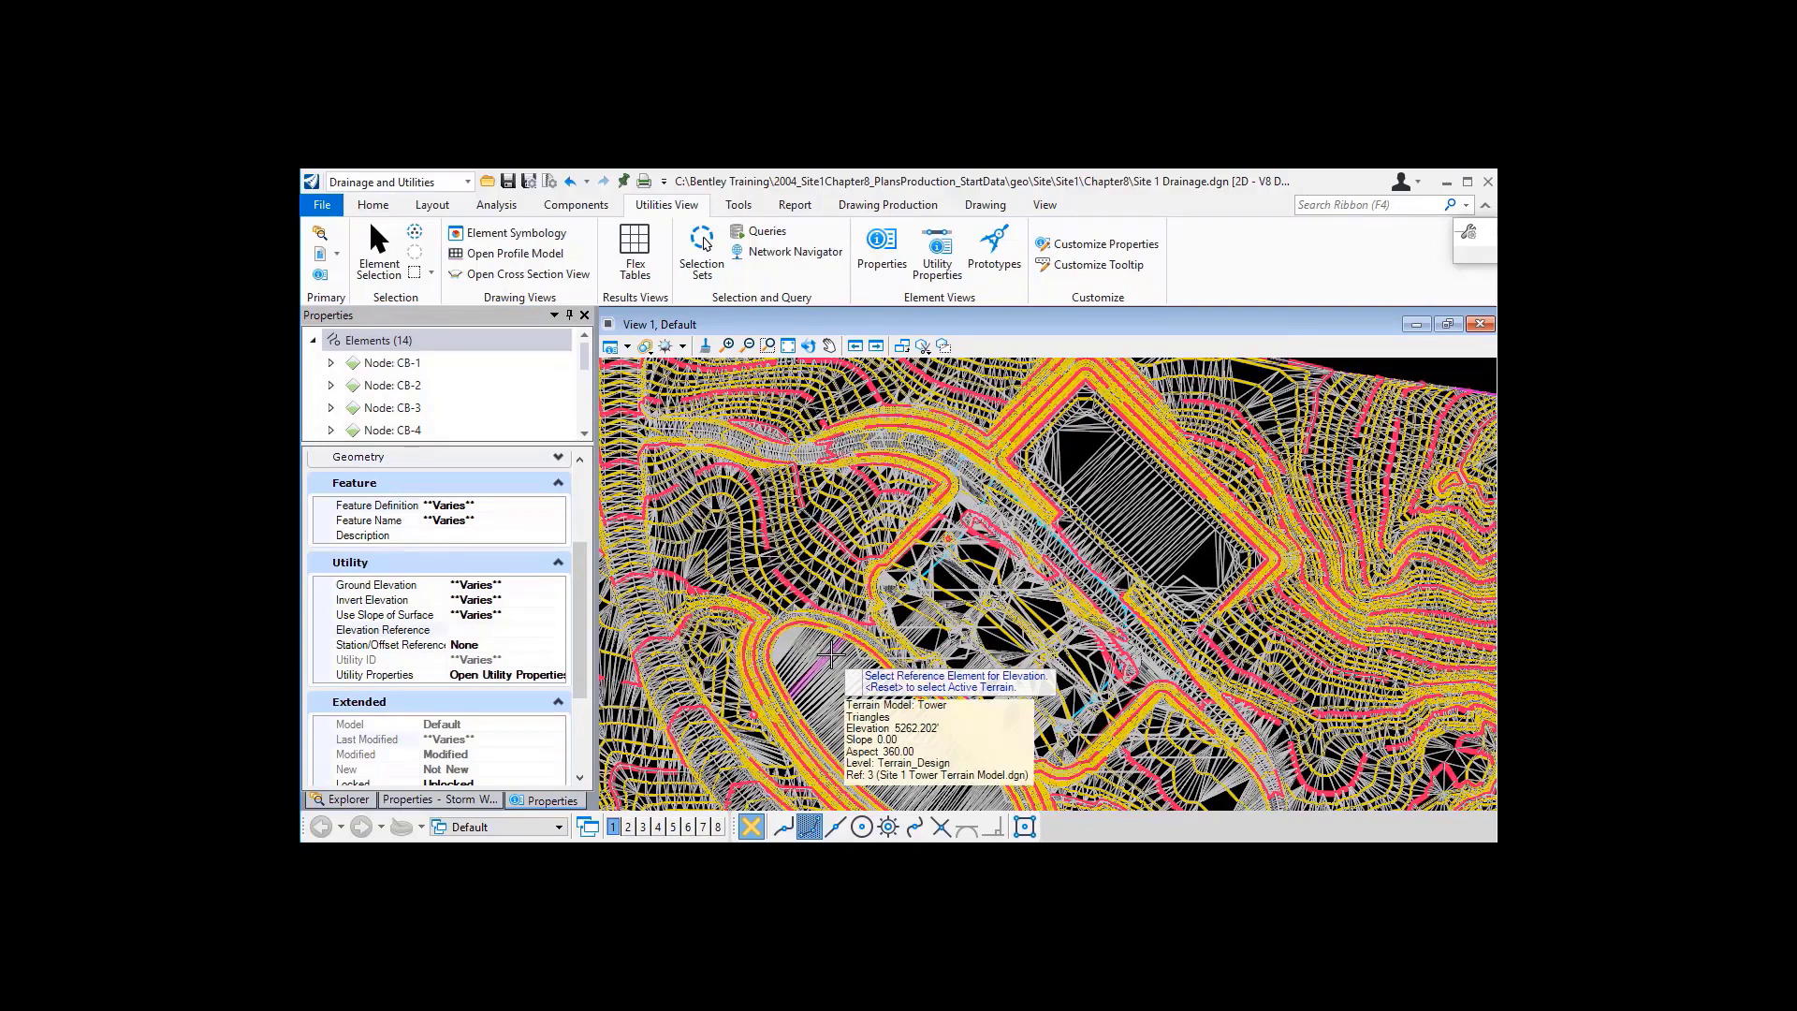
click(831, 652)
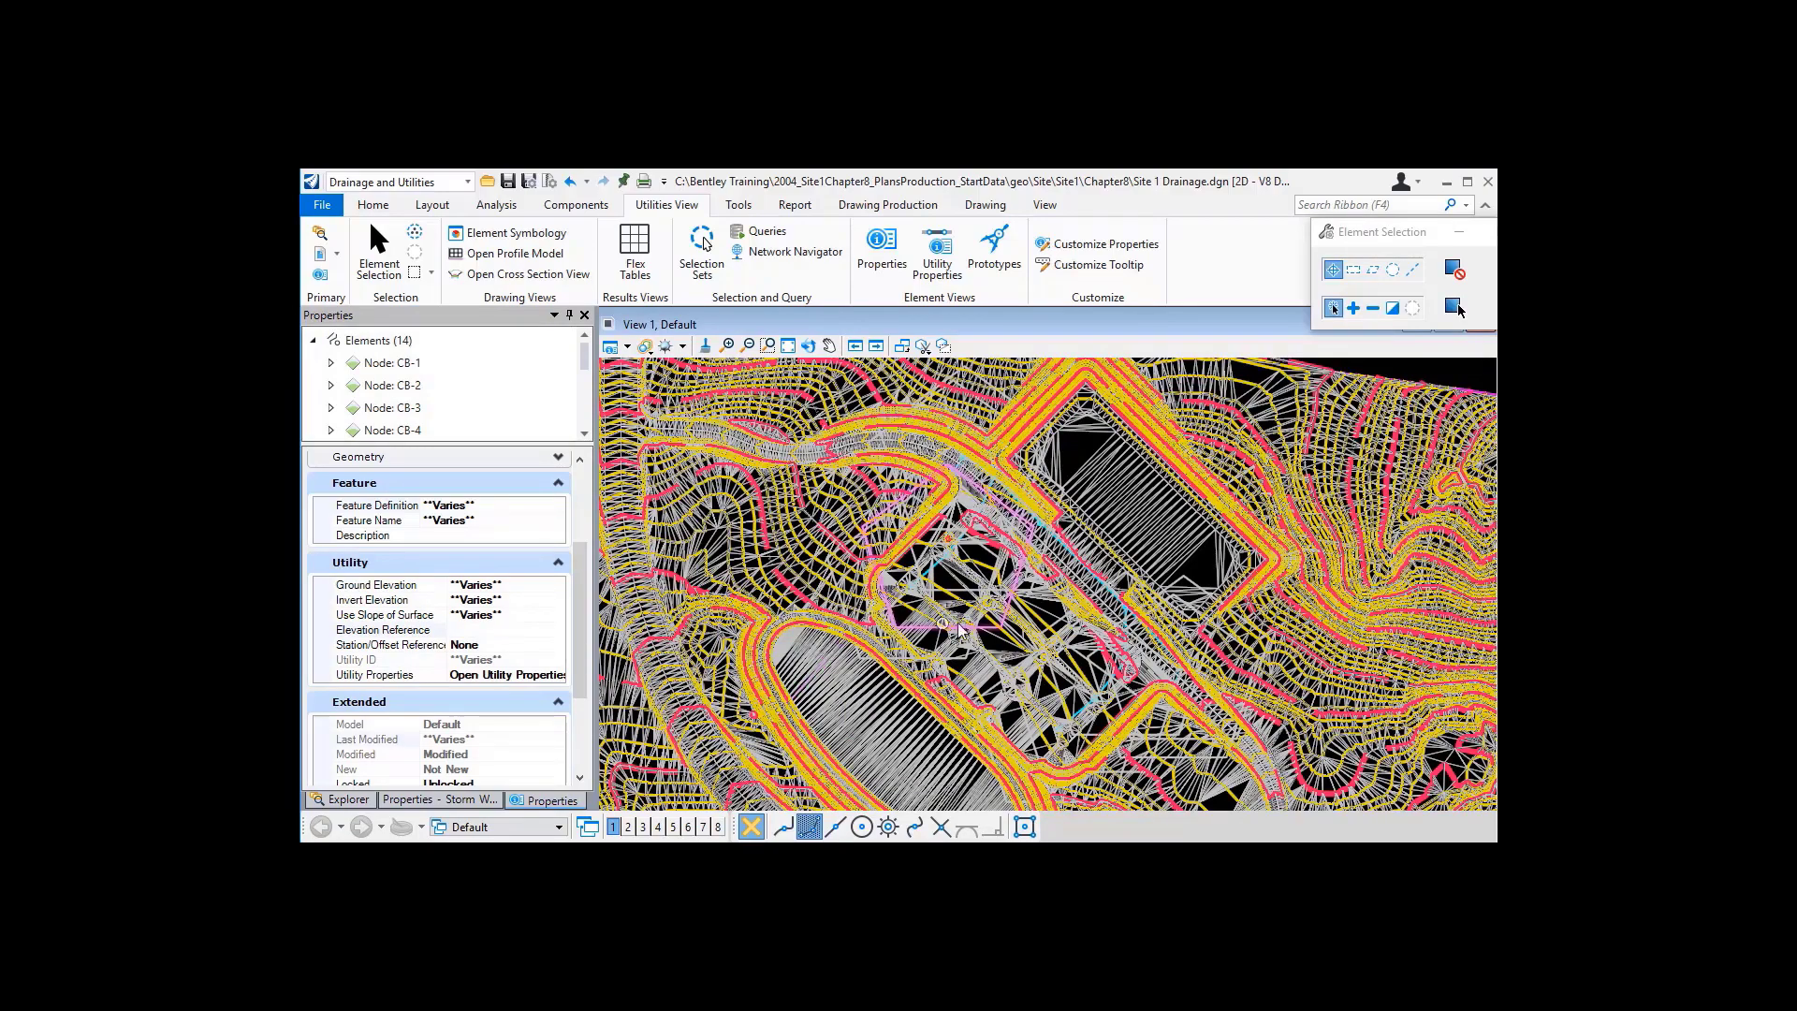
- Select manhole node CB-13 in the drawing and check its feature, elevation and Elevation Reference properties
scroll(1029, 536, up, 6)
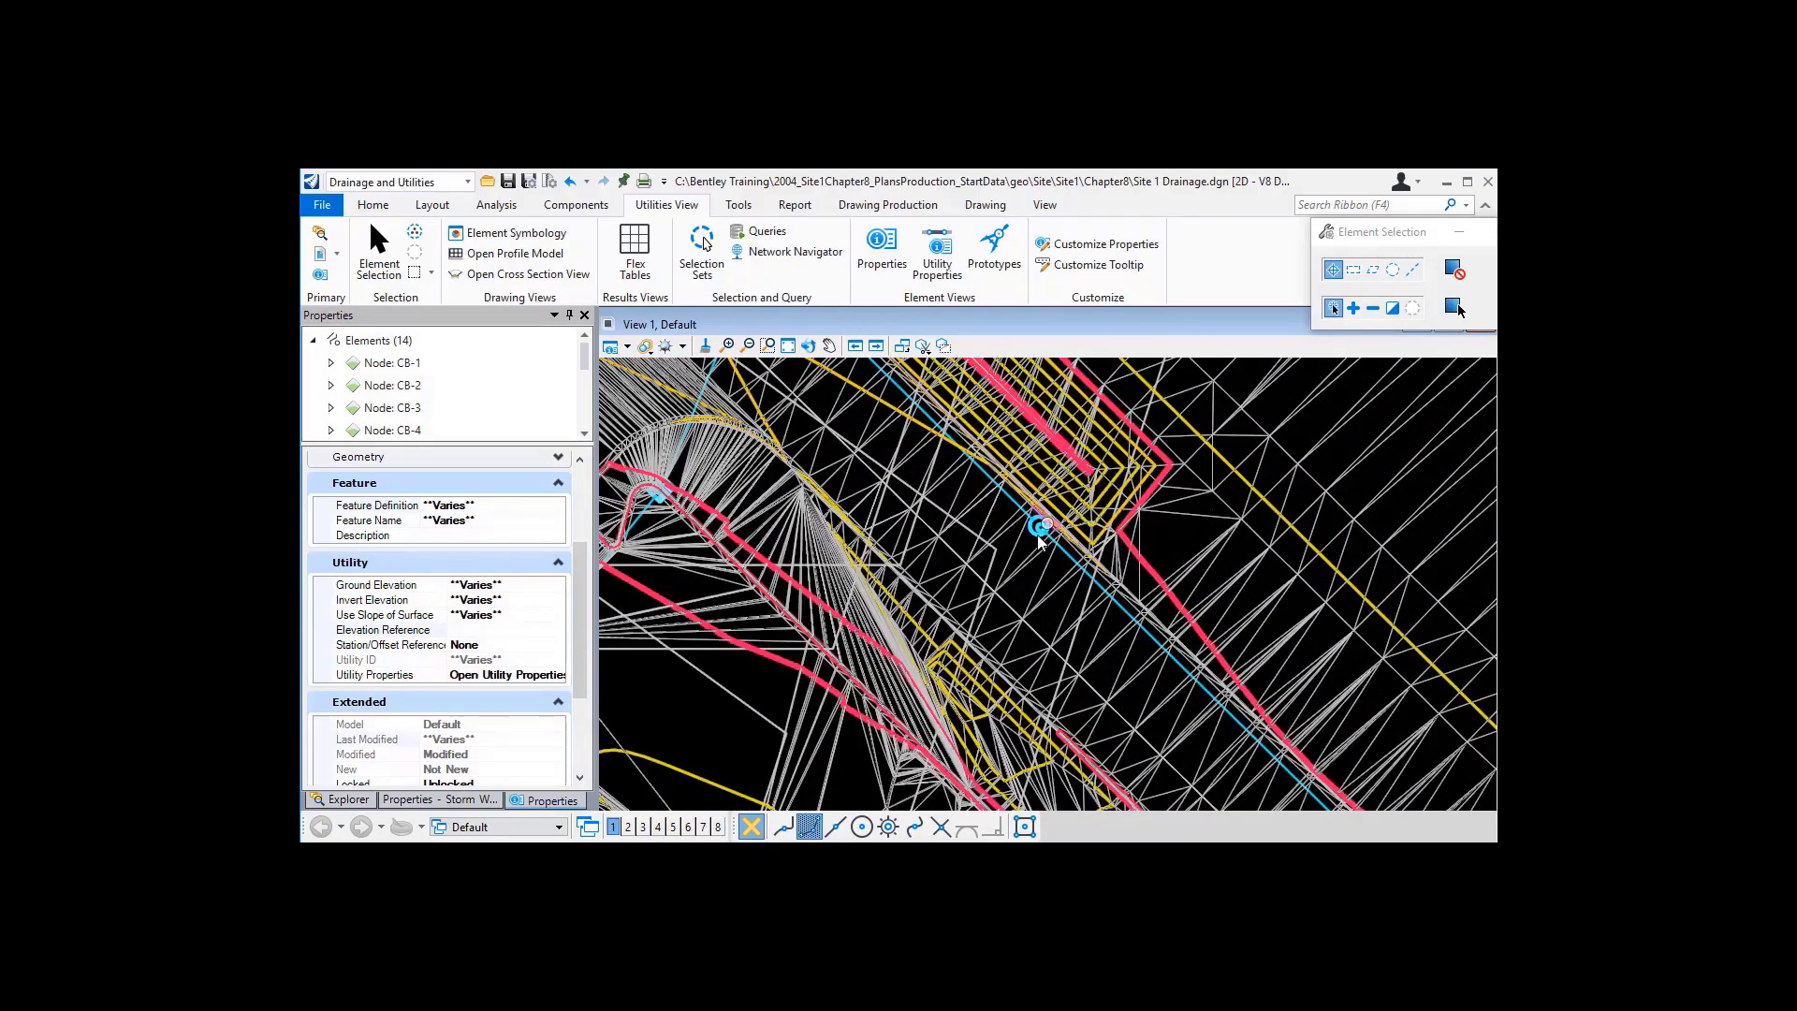
scroll(1027, 552, up, 1)
click(1030, 536)
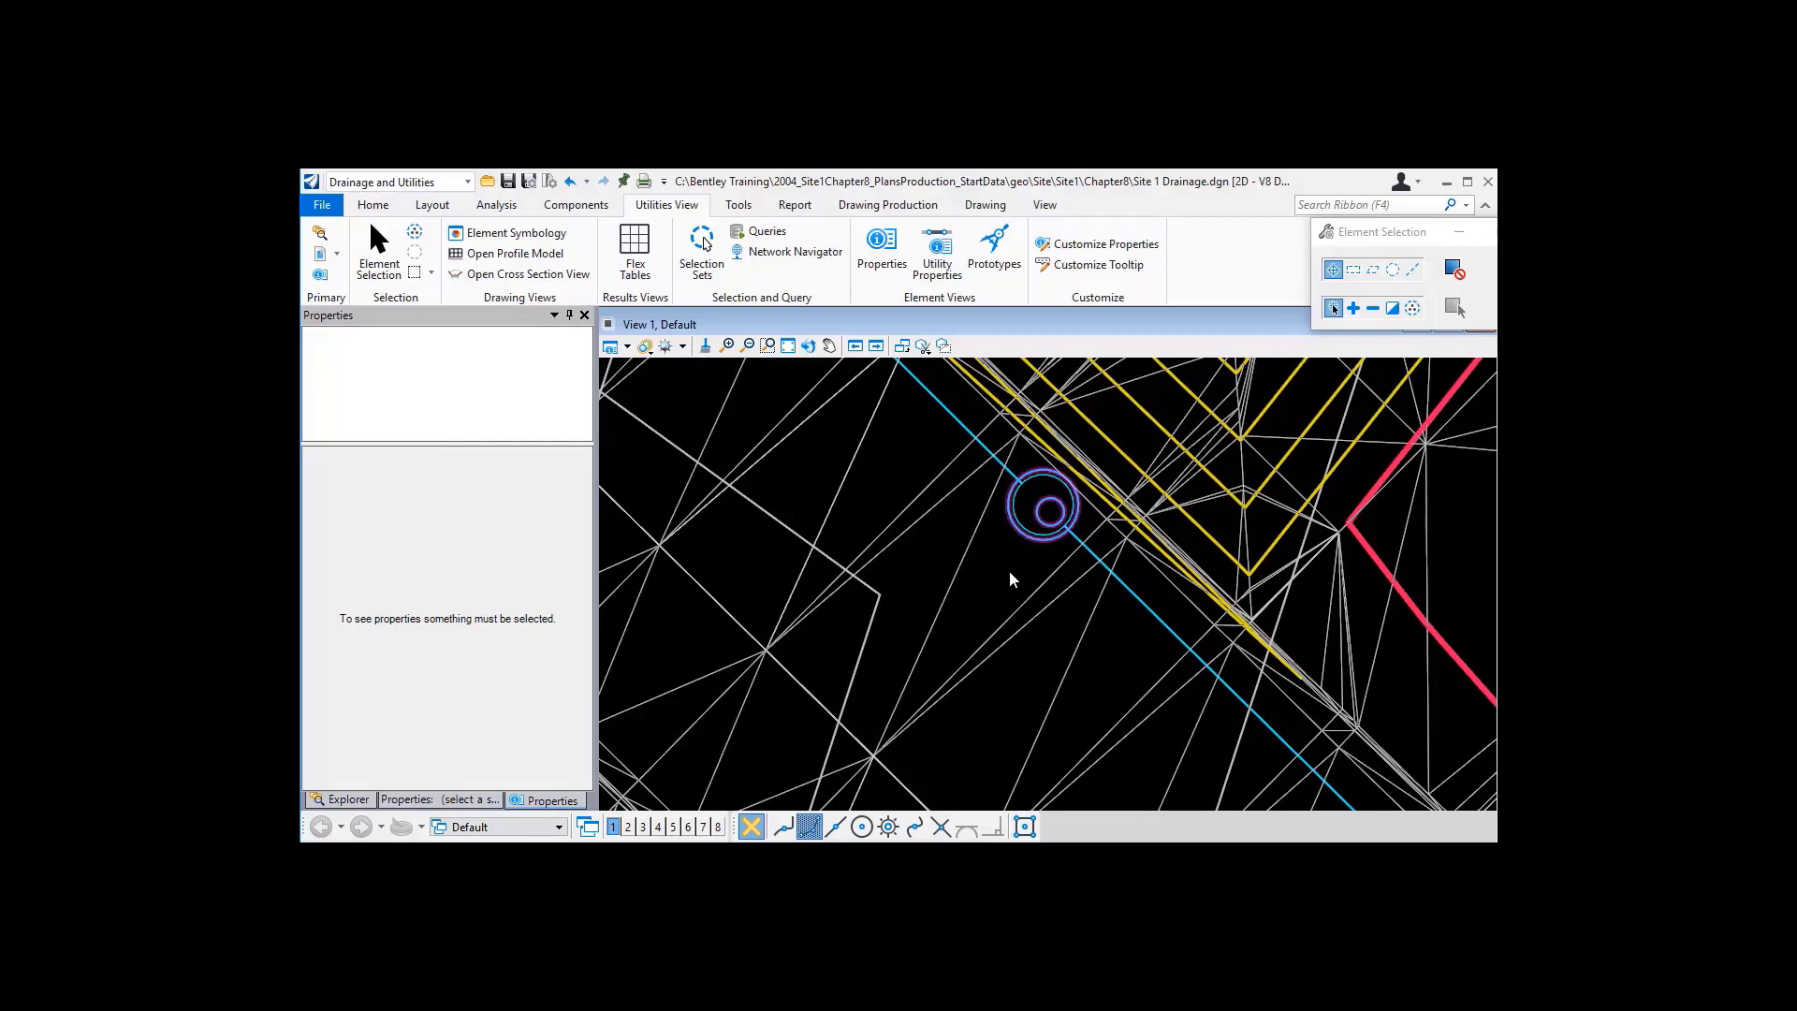
scroll(500, 688, down, 2)
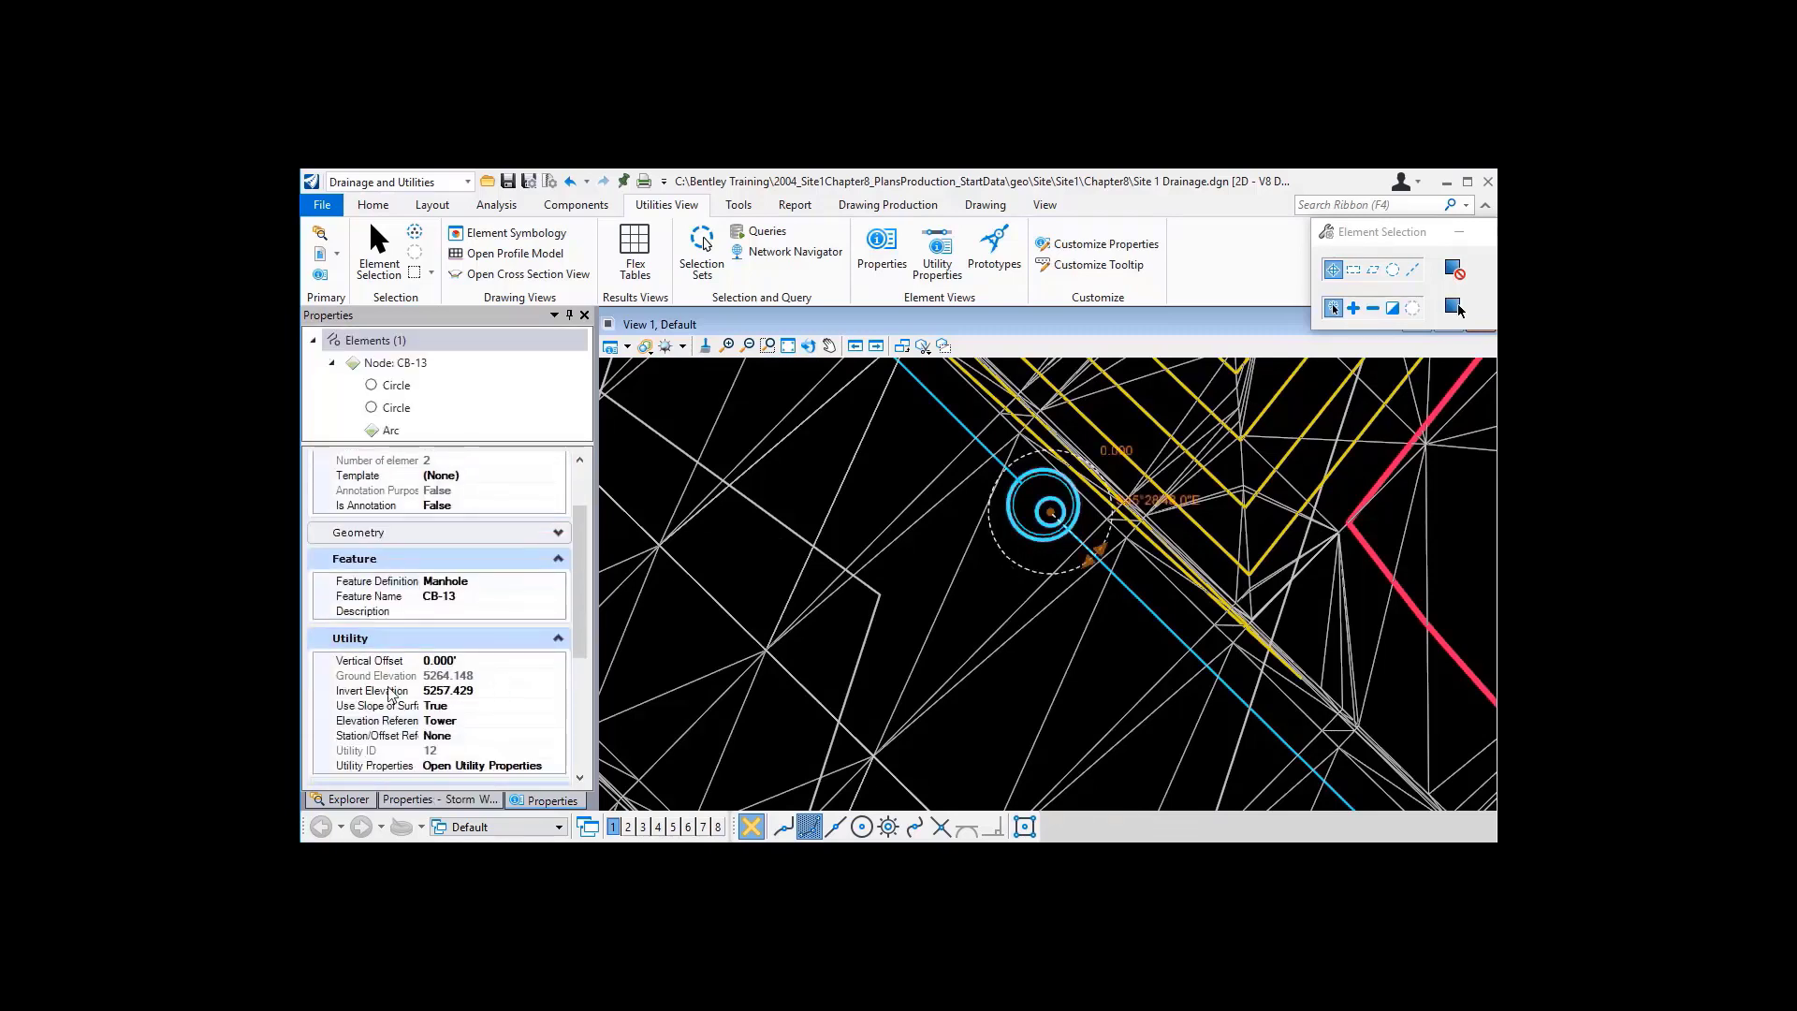
scroll(388, 695, down, 1)
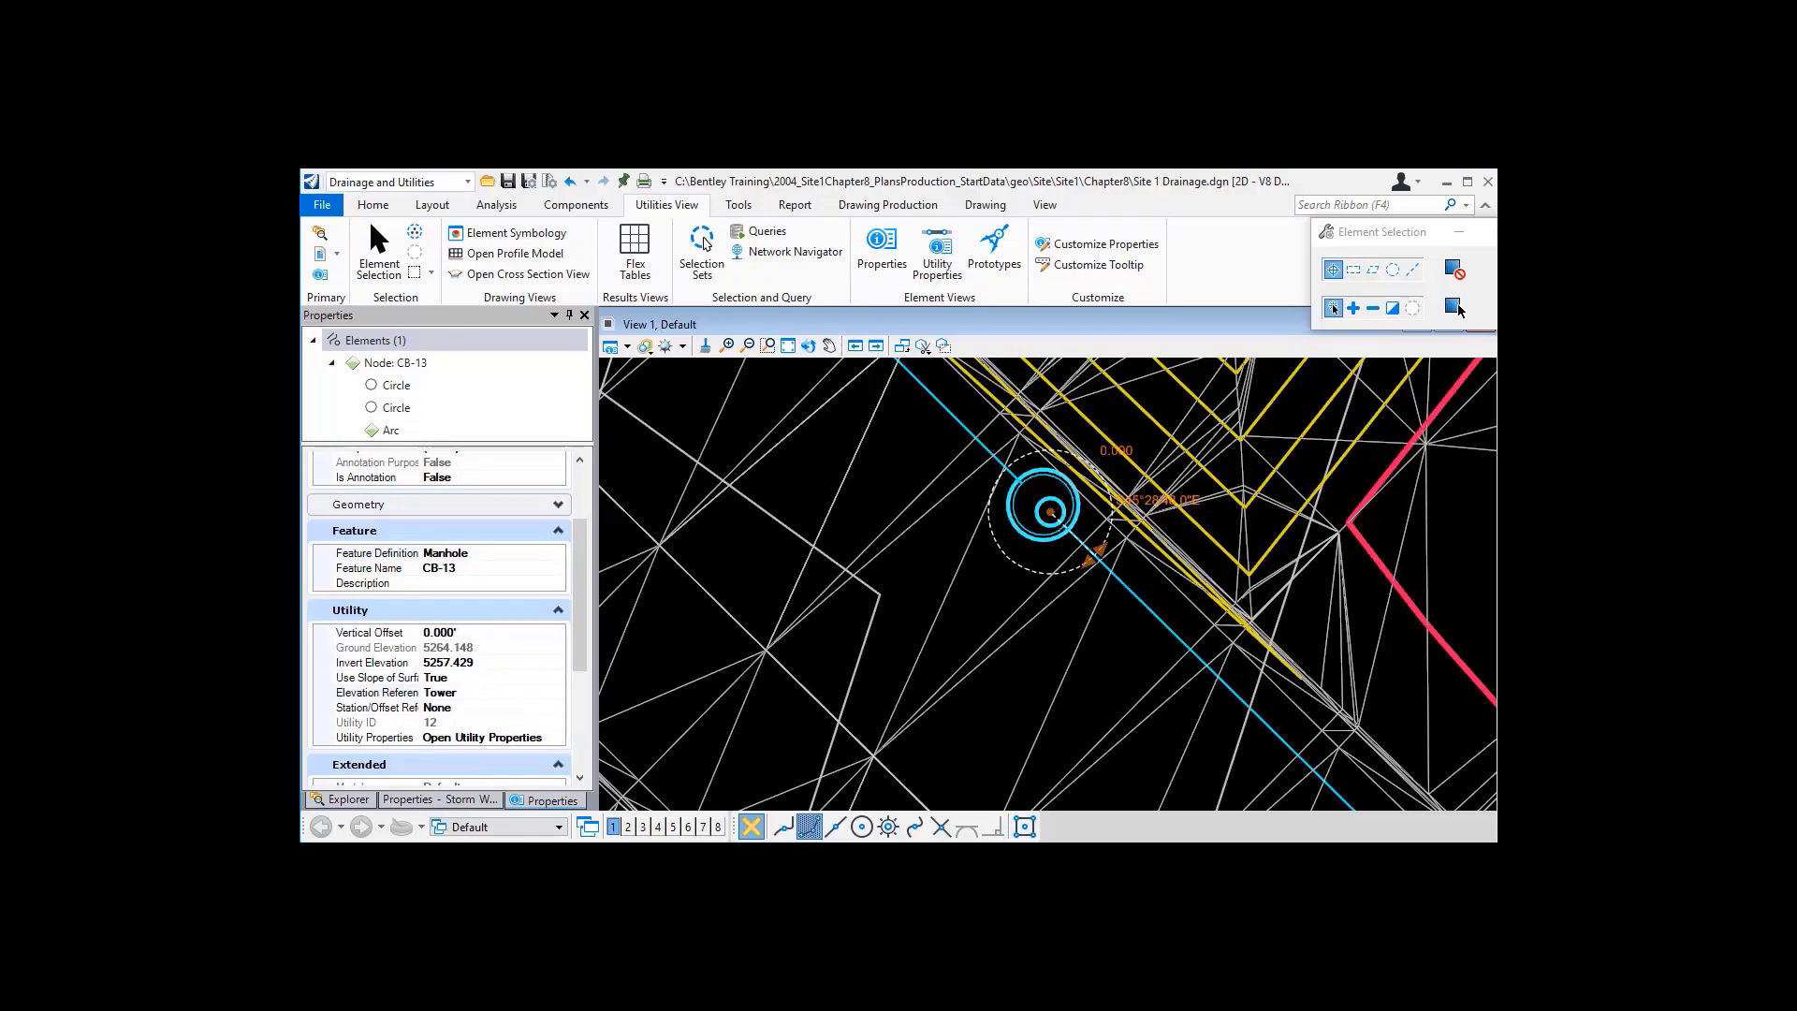
- Turn off the display of the reference Site 1 Tower Terrain Model.dgn and close the references dialog
click(320, 254)
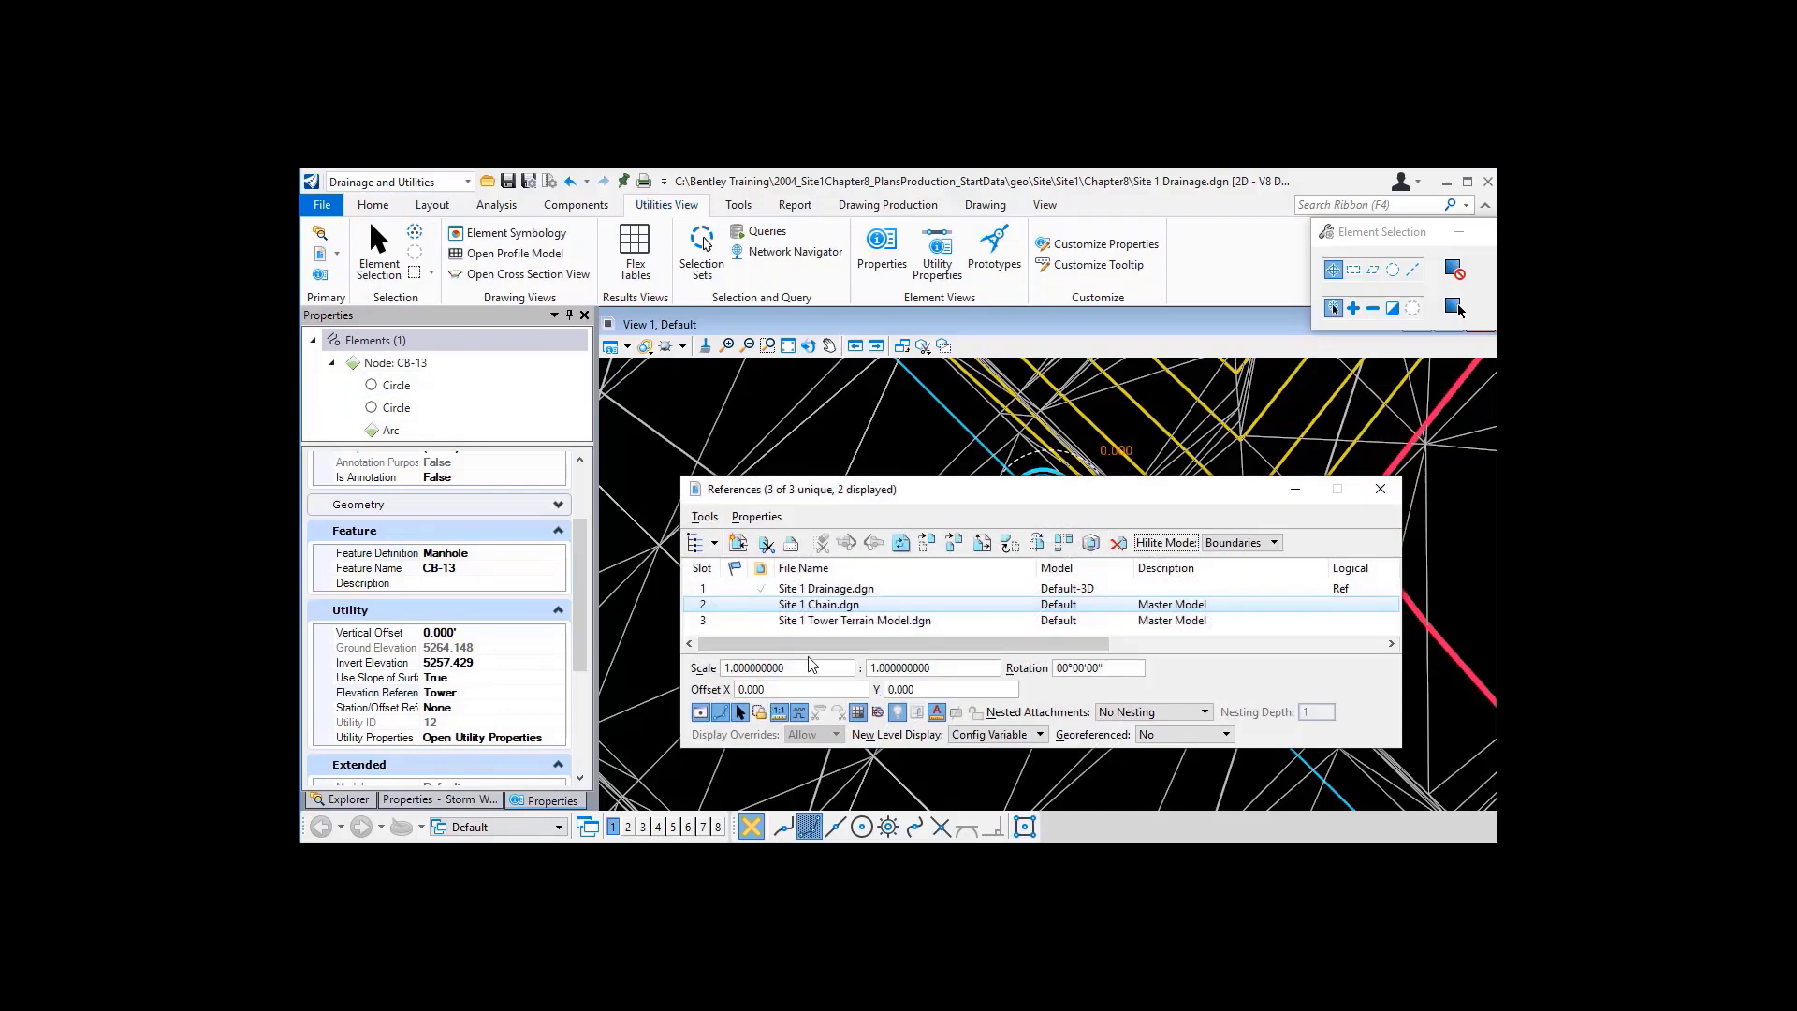
click(838, 621)
click(700, 712)
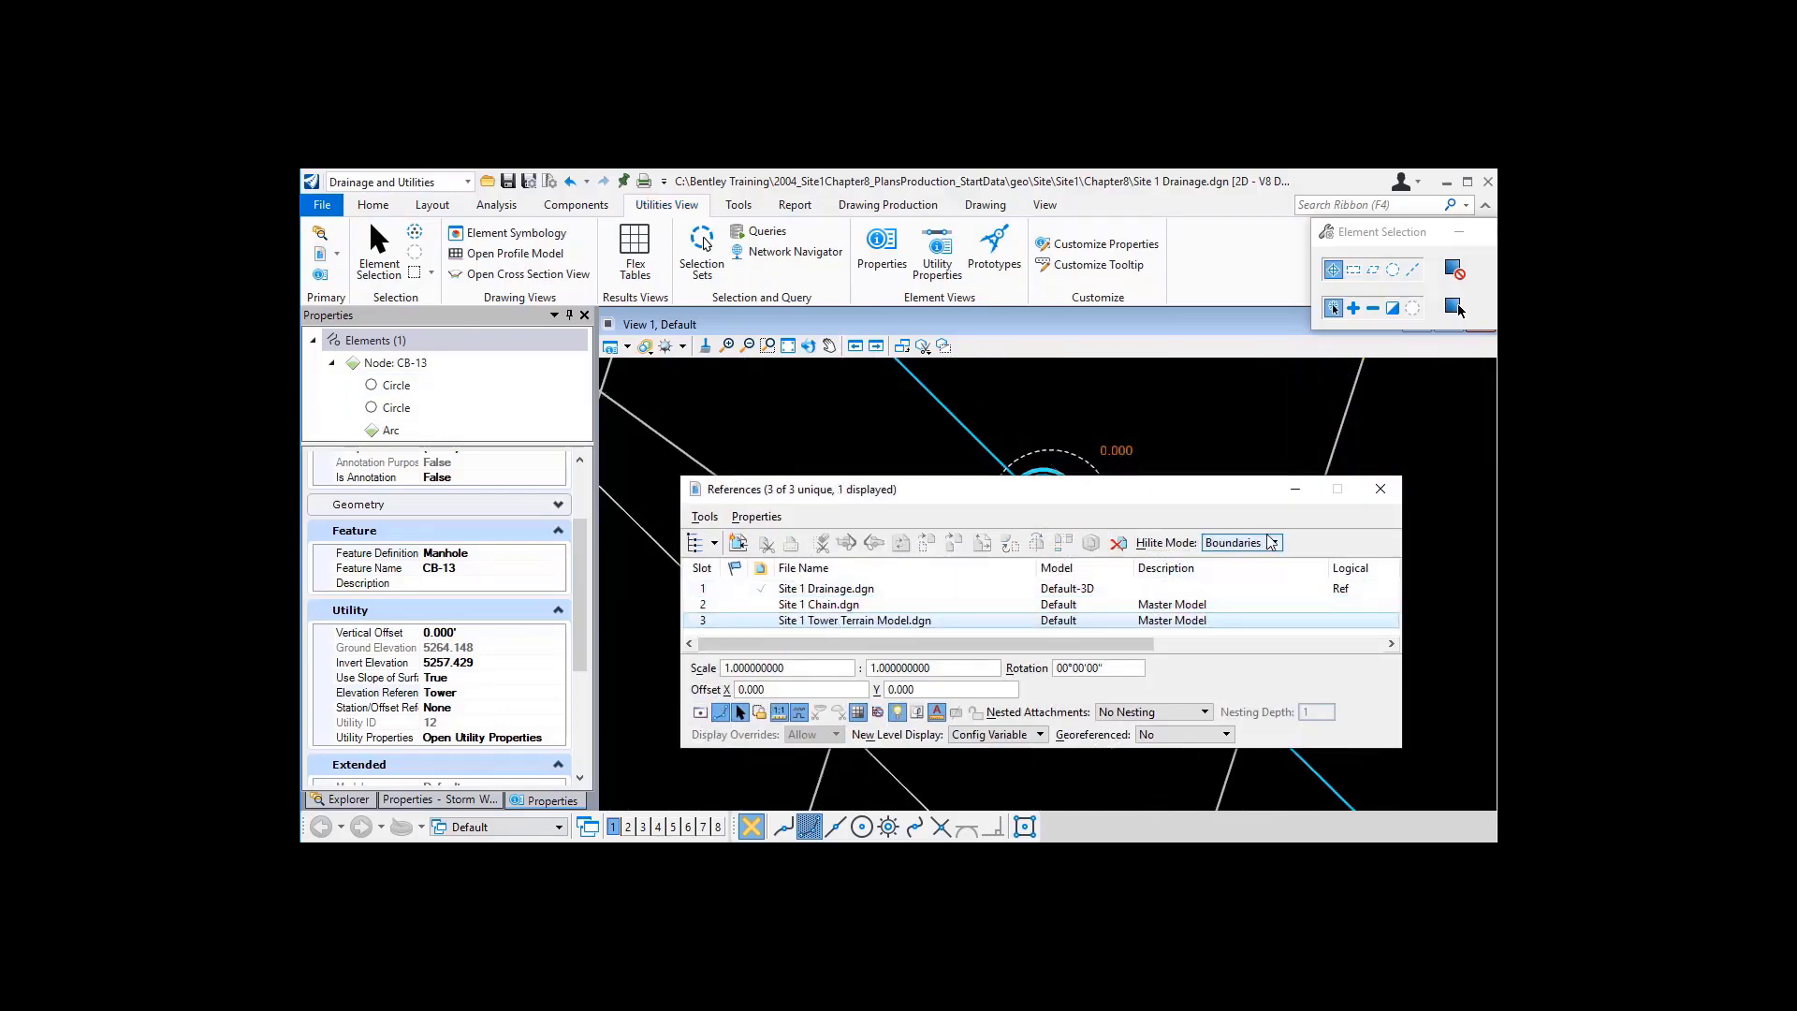
click(1380, 489)
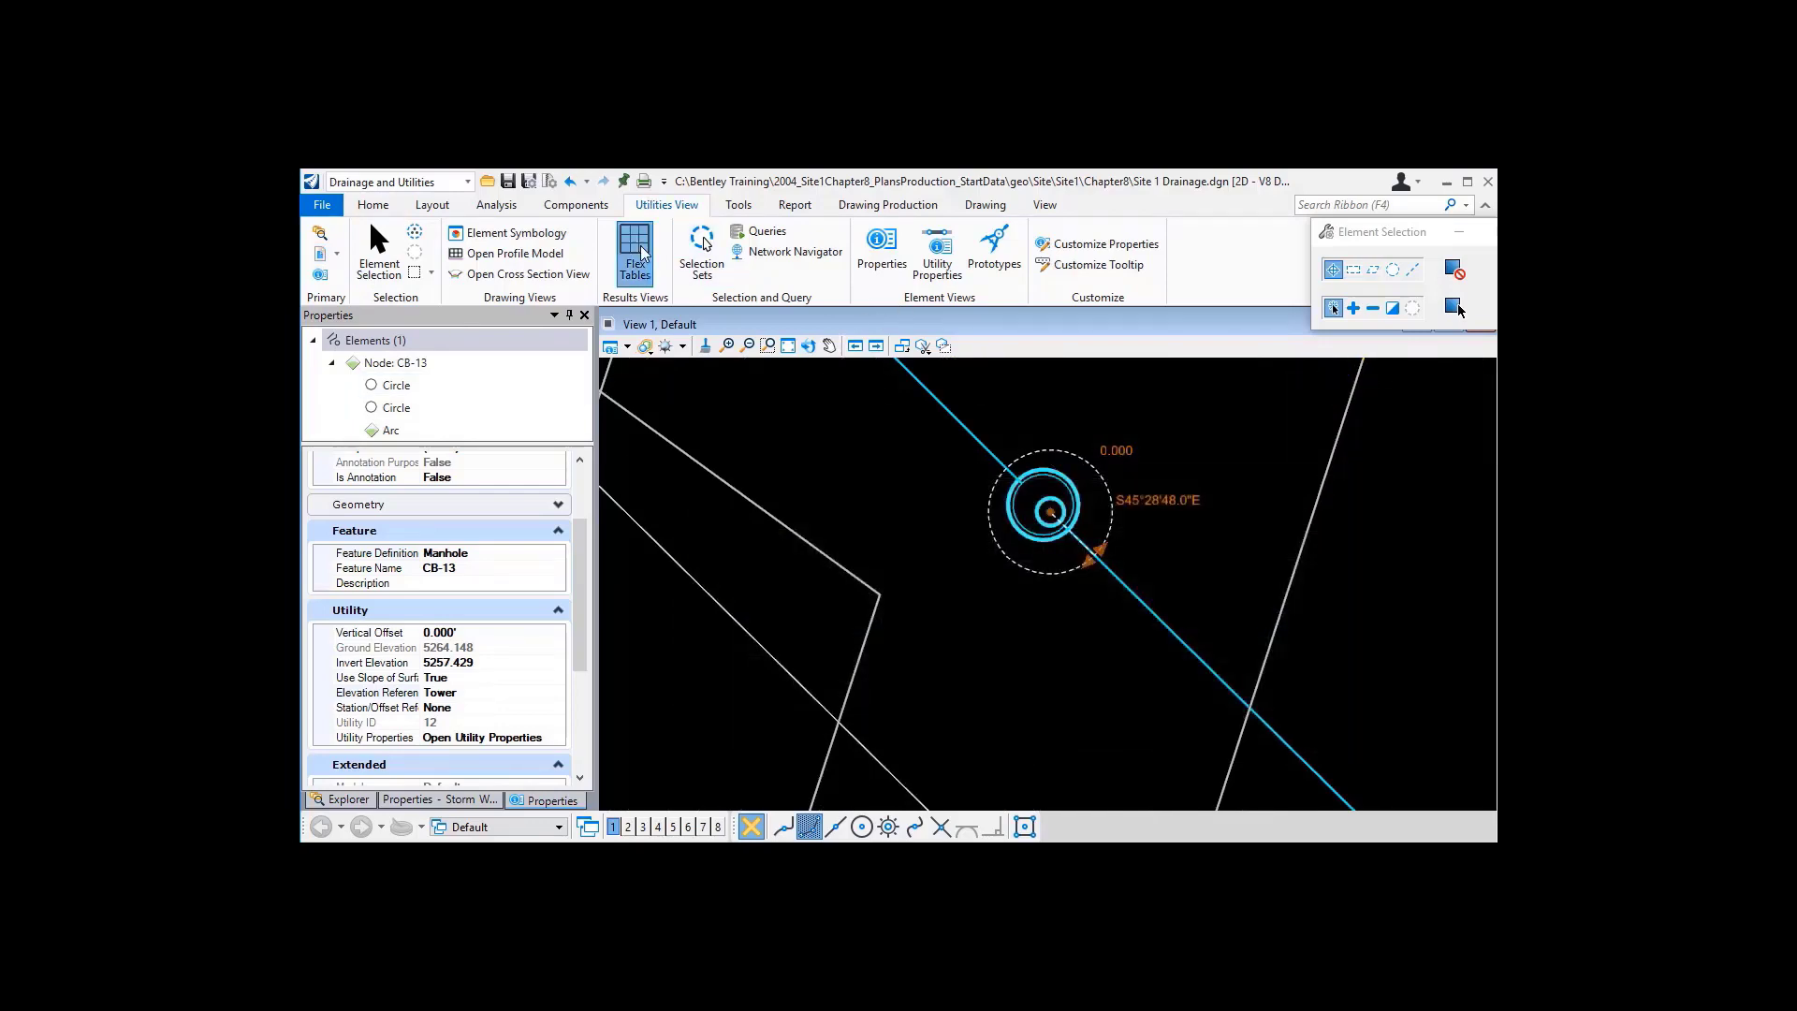
- Reselect all storm water nodes in the drawing from the Storm Water Nodes FlexTable, and close the table
click(642, 253)
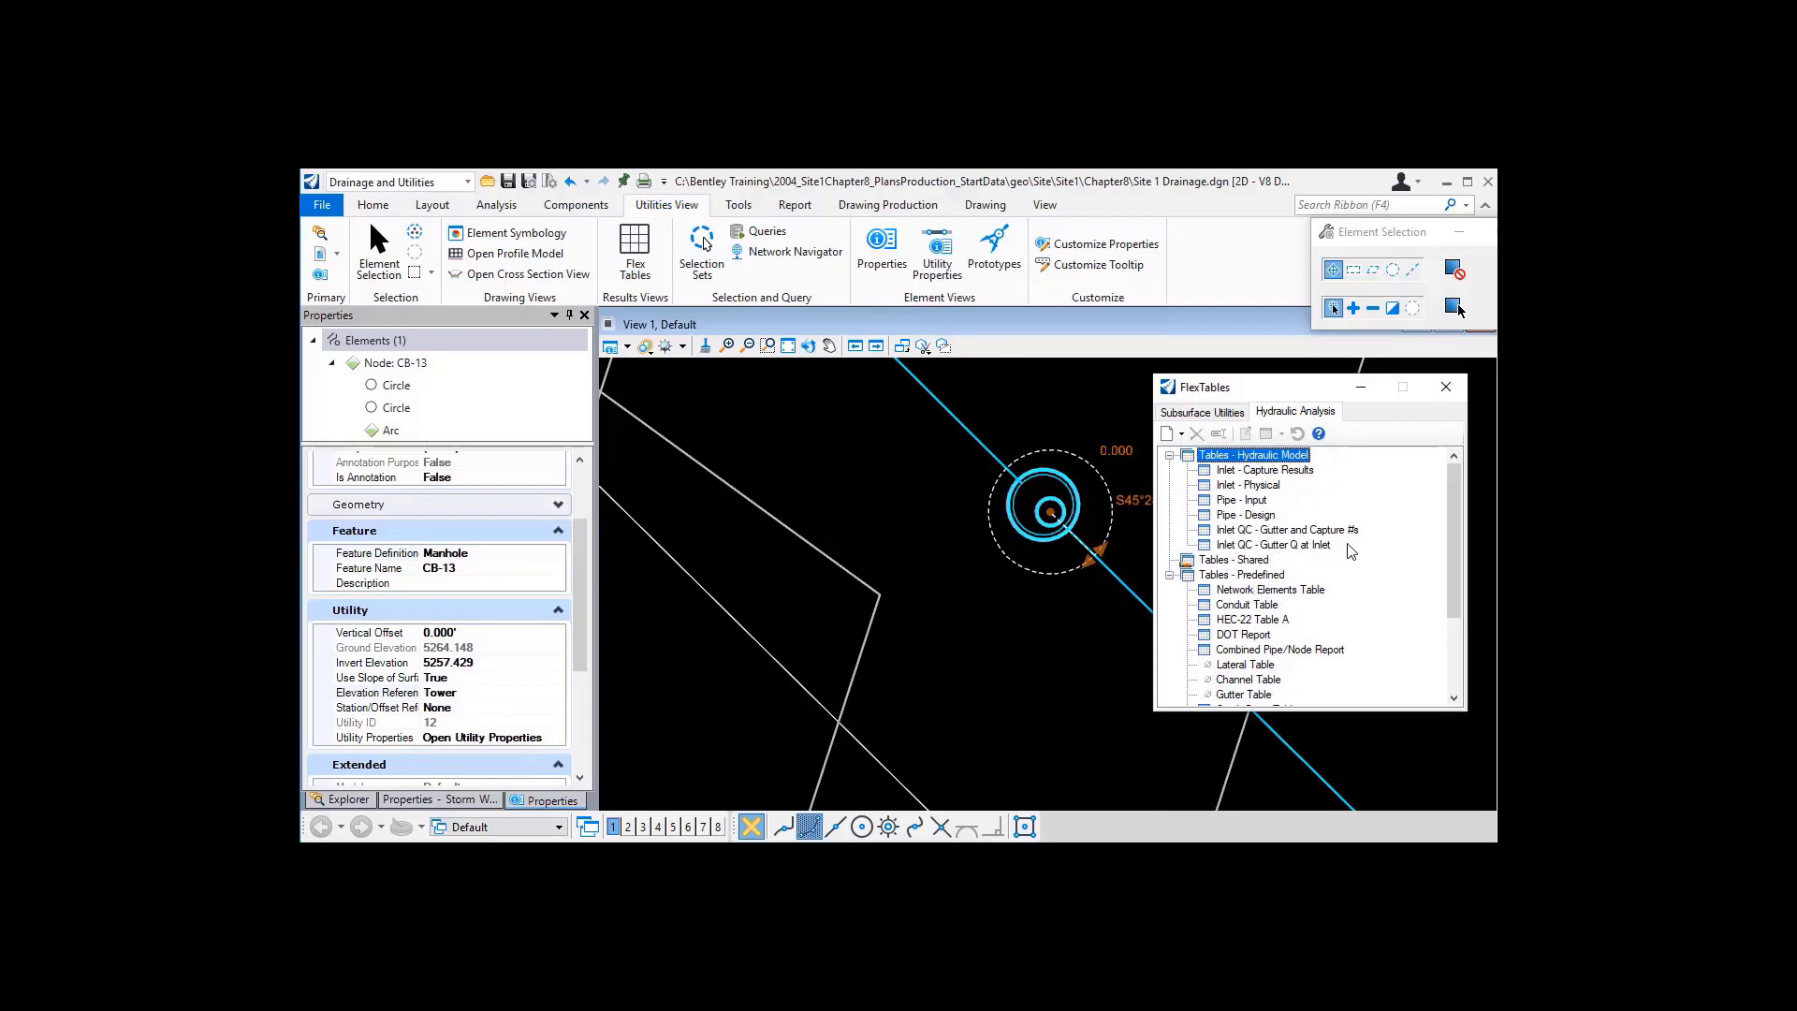
double_click(1240, 455)
double_click(1259, 590)
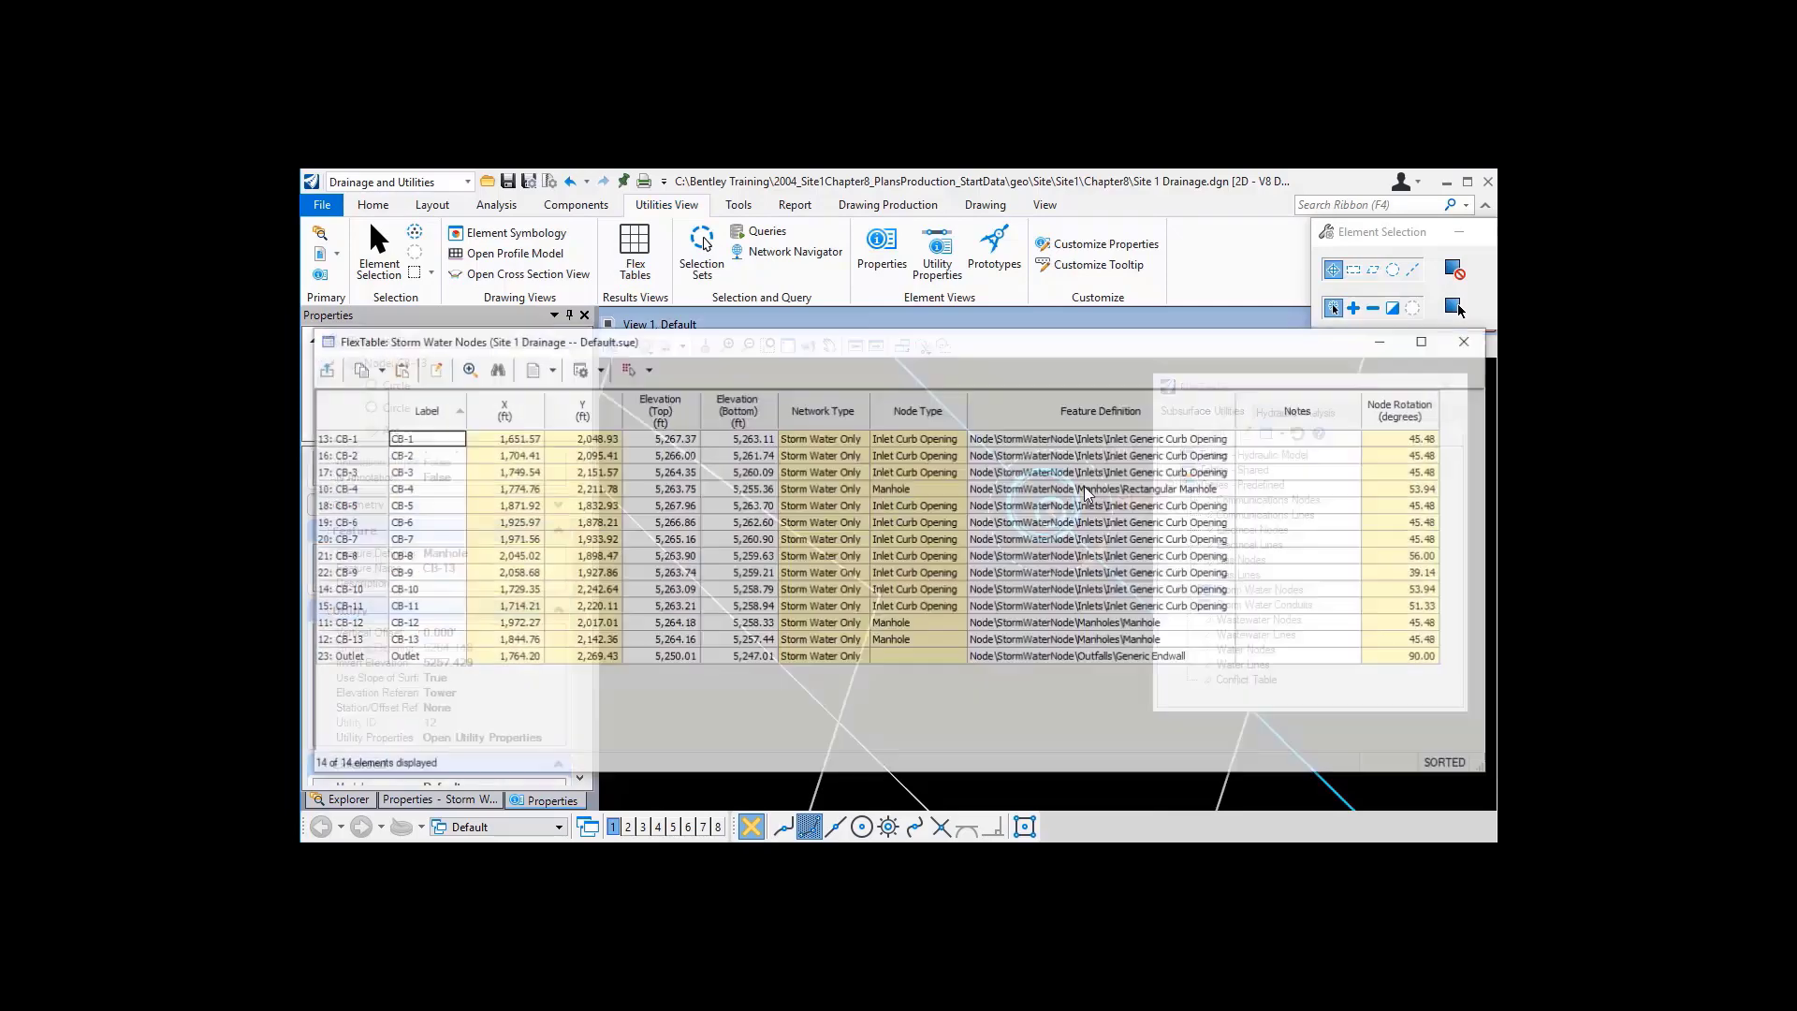
click(647, 370)
click(658, 393)
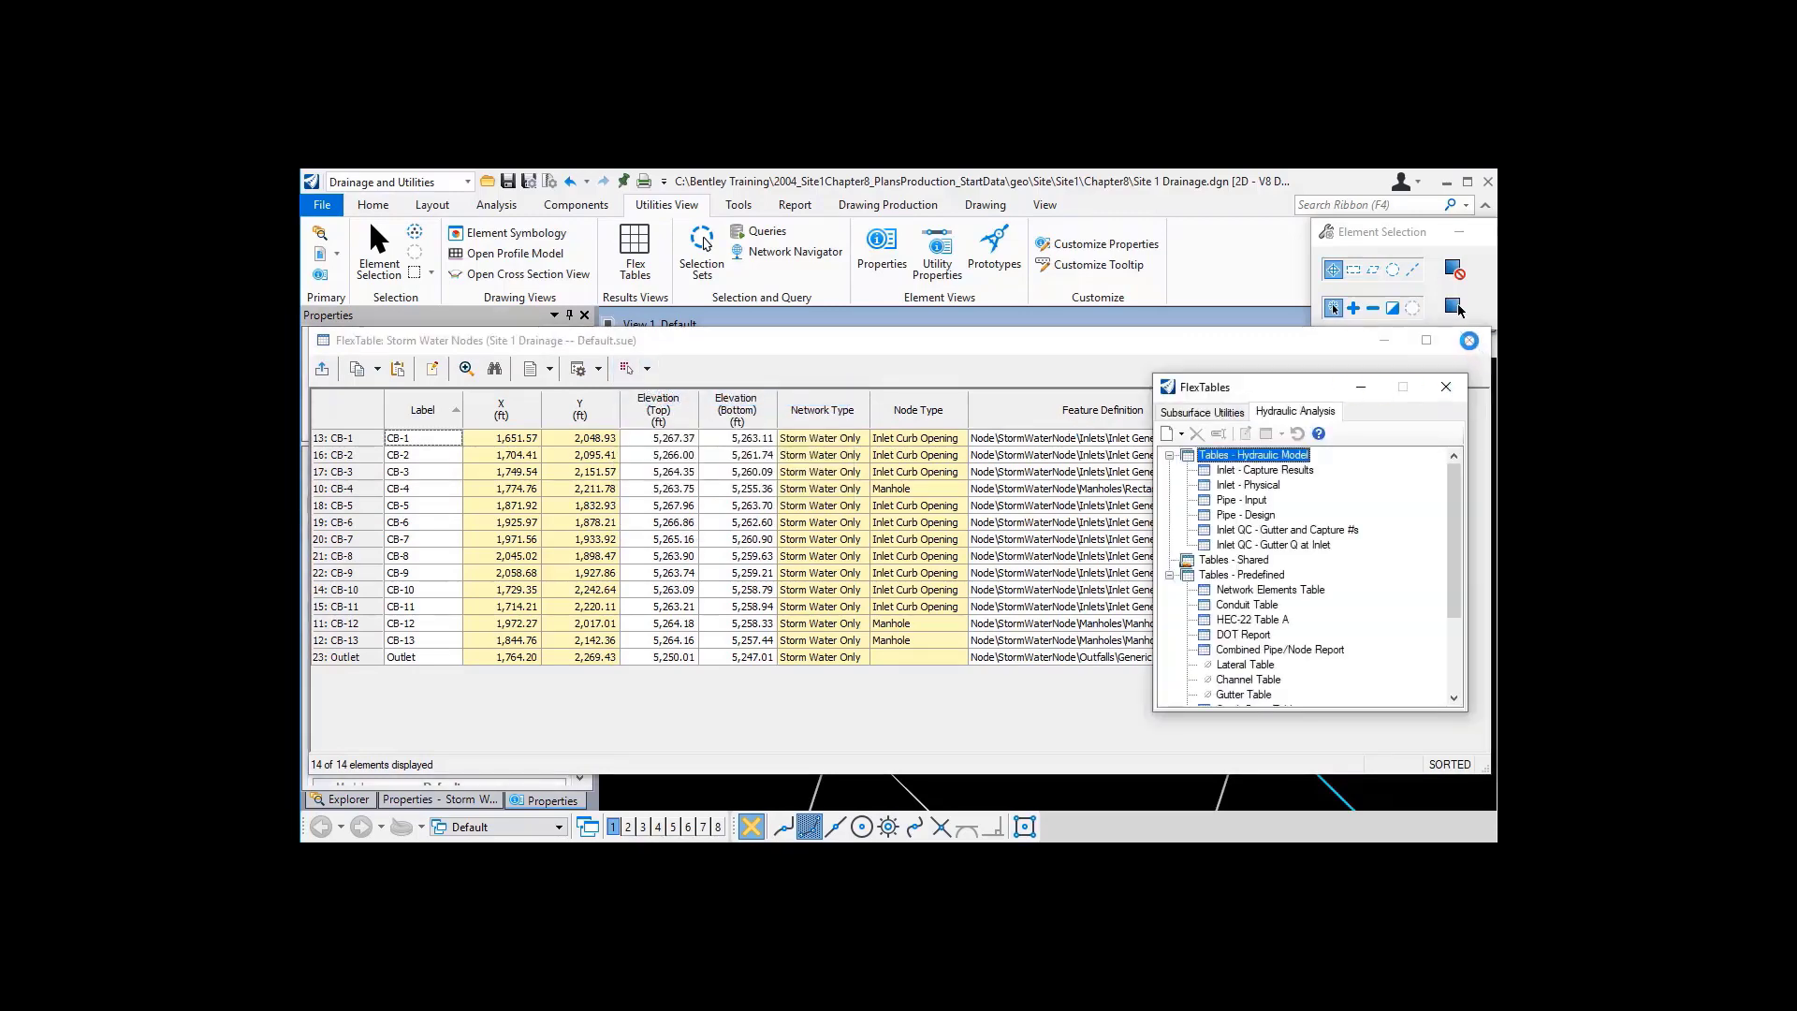
click(1468, 340)
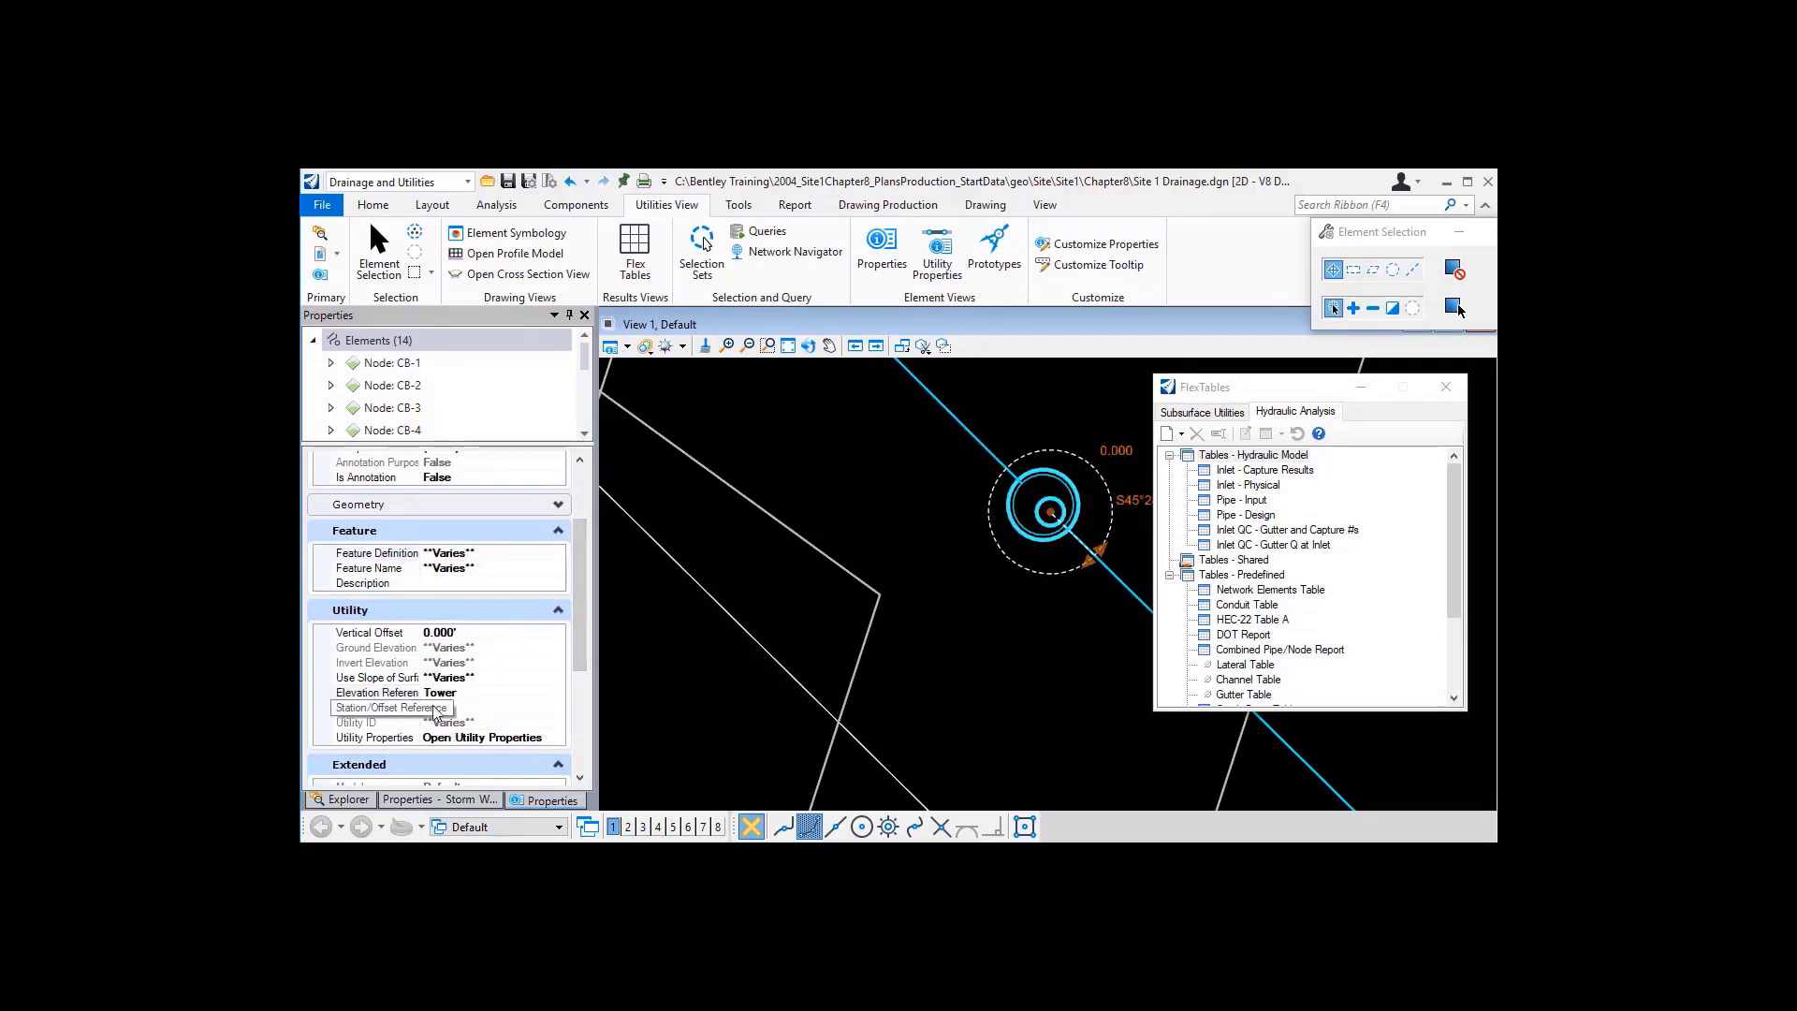
- Set the Station/Offset Reference of all selected nodes to the ENTRY alignment in the drawing
click(468, 710)
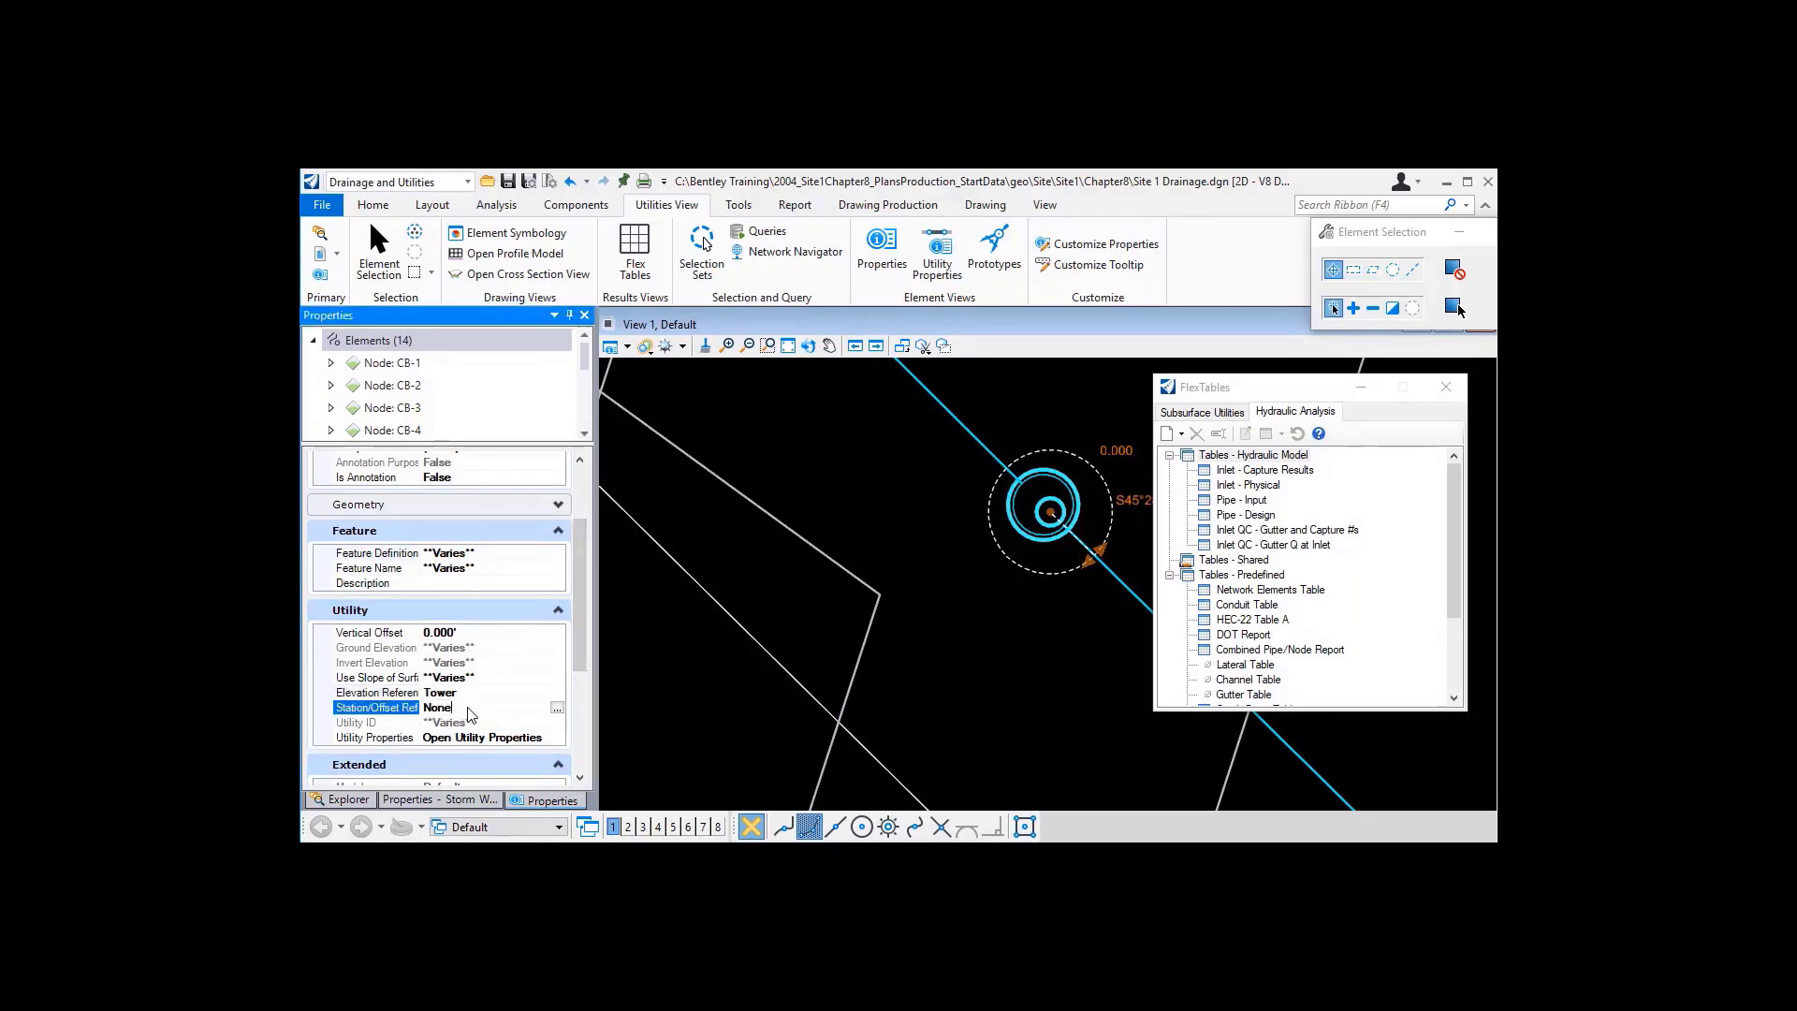
click(557, 709)
scroll(904, 651, down, 3)
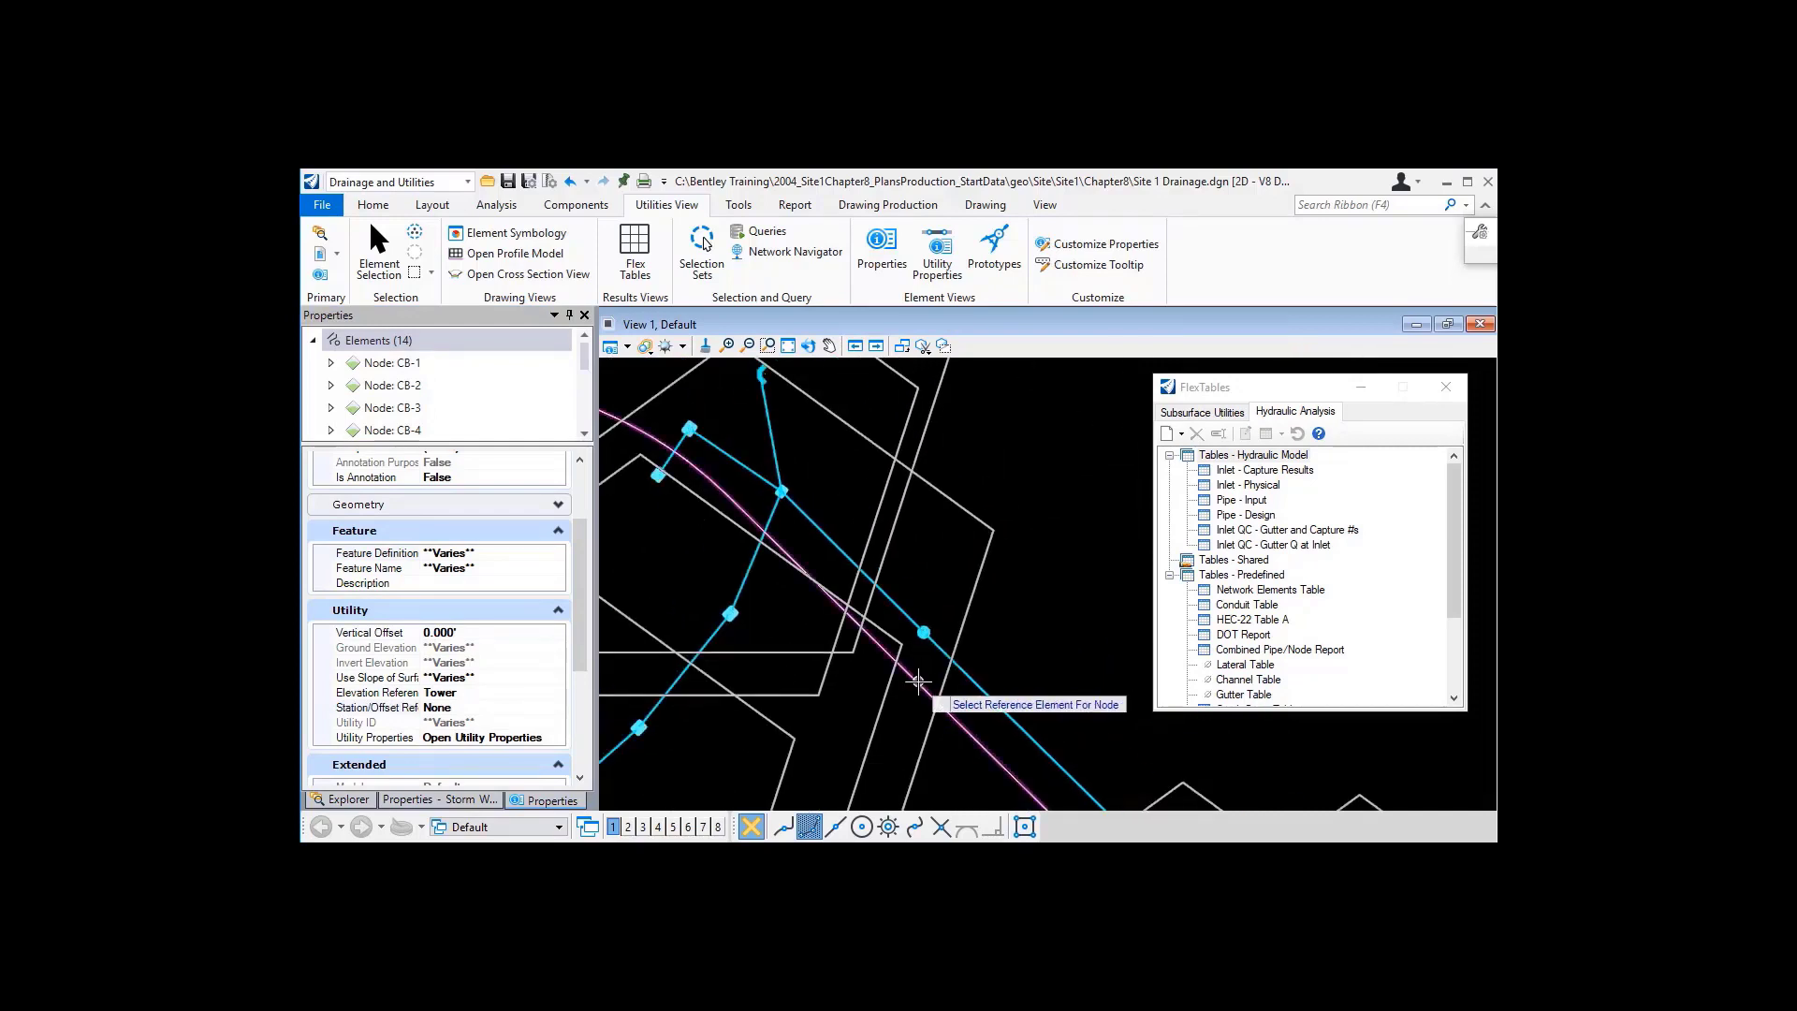
click(917, 682)
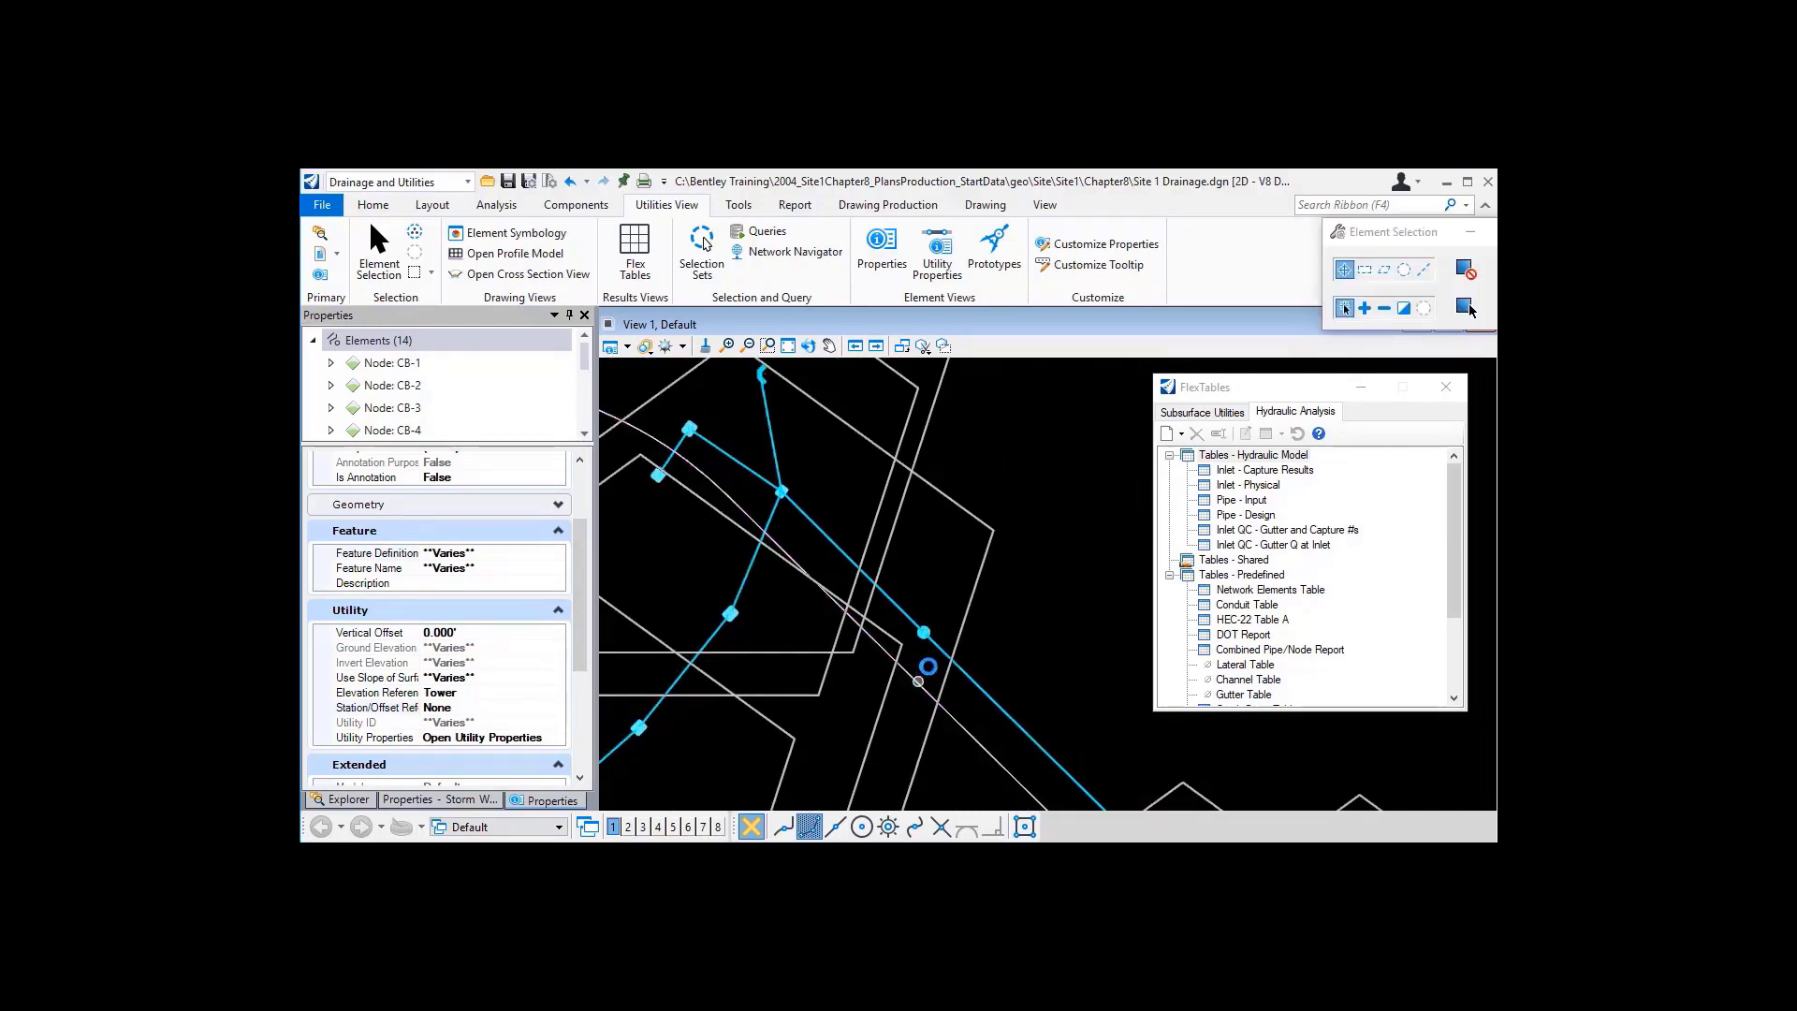
- Check the Baseline Feature, Baseline Station and Baseline Offset of node CB-1 in its hydraulic analysis properties
scroll(918, 681, up, 4)
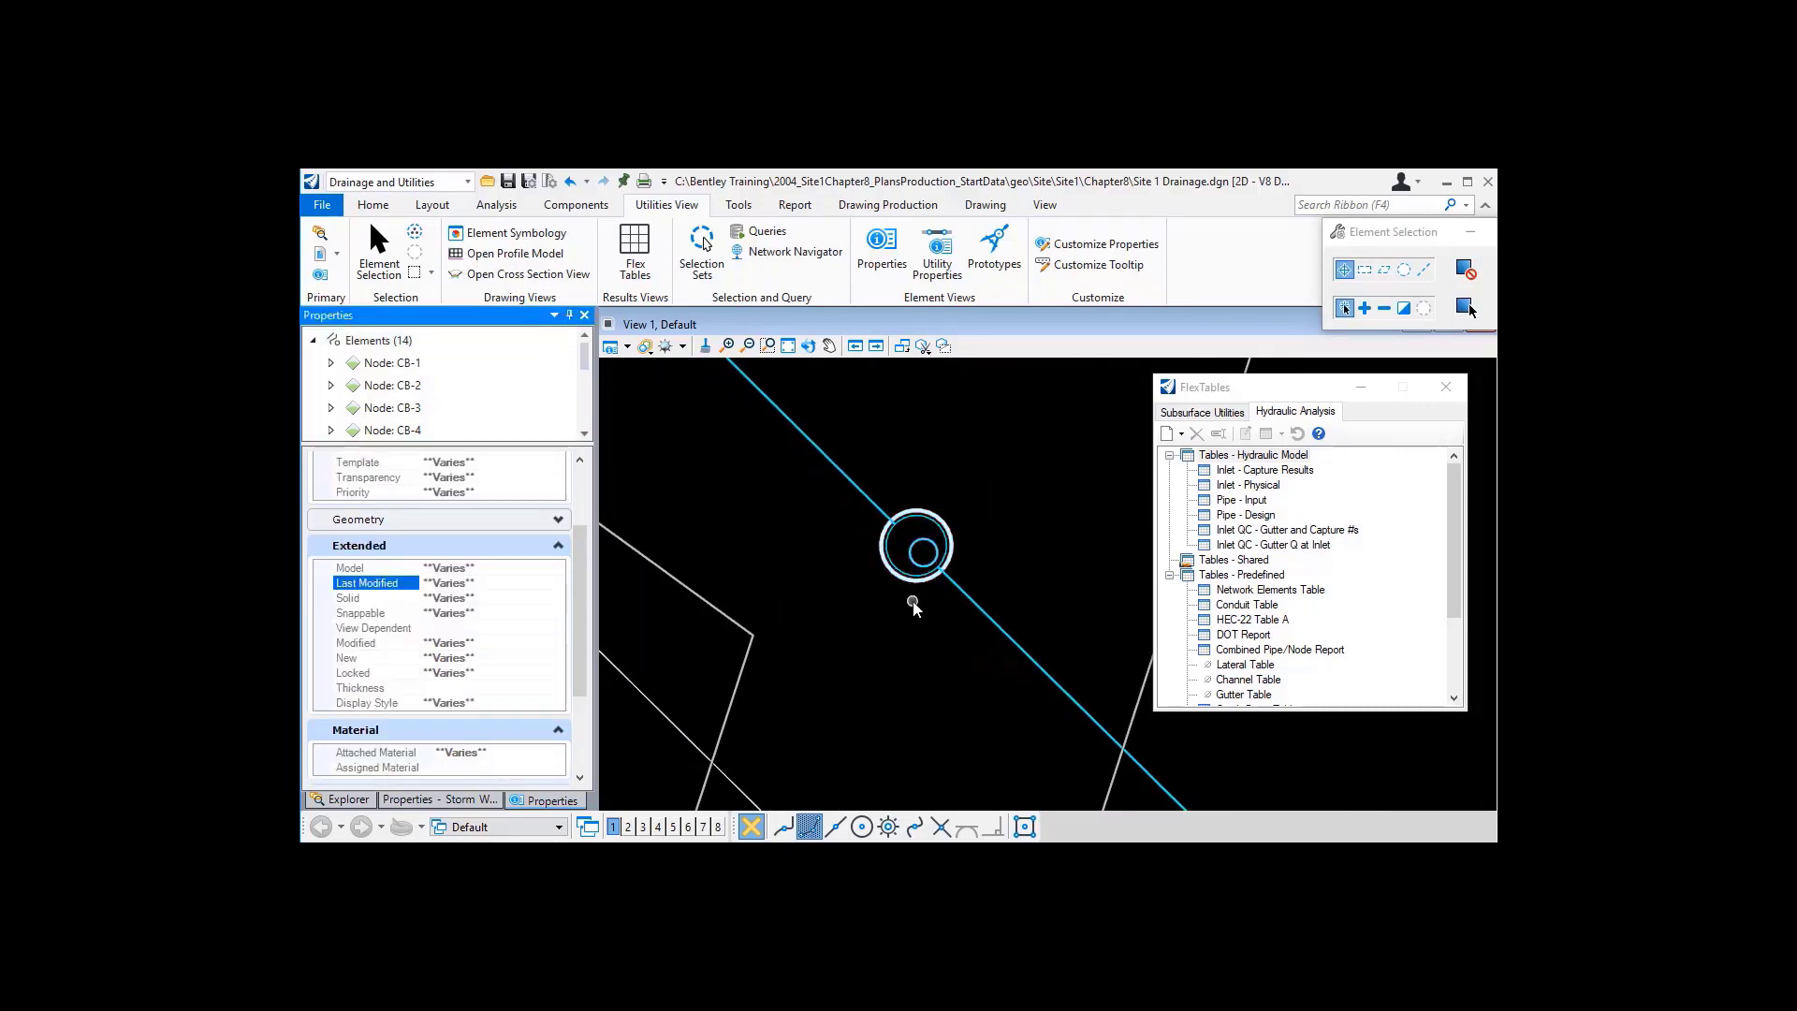
click(450, 800)
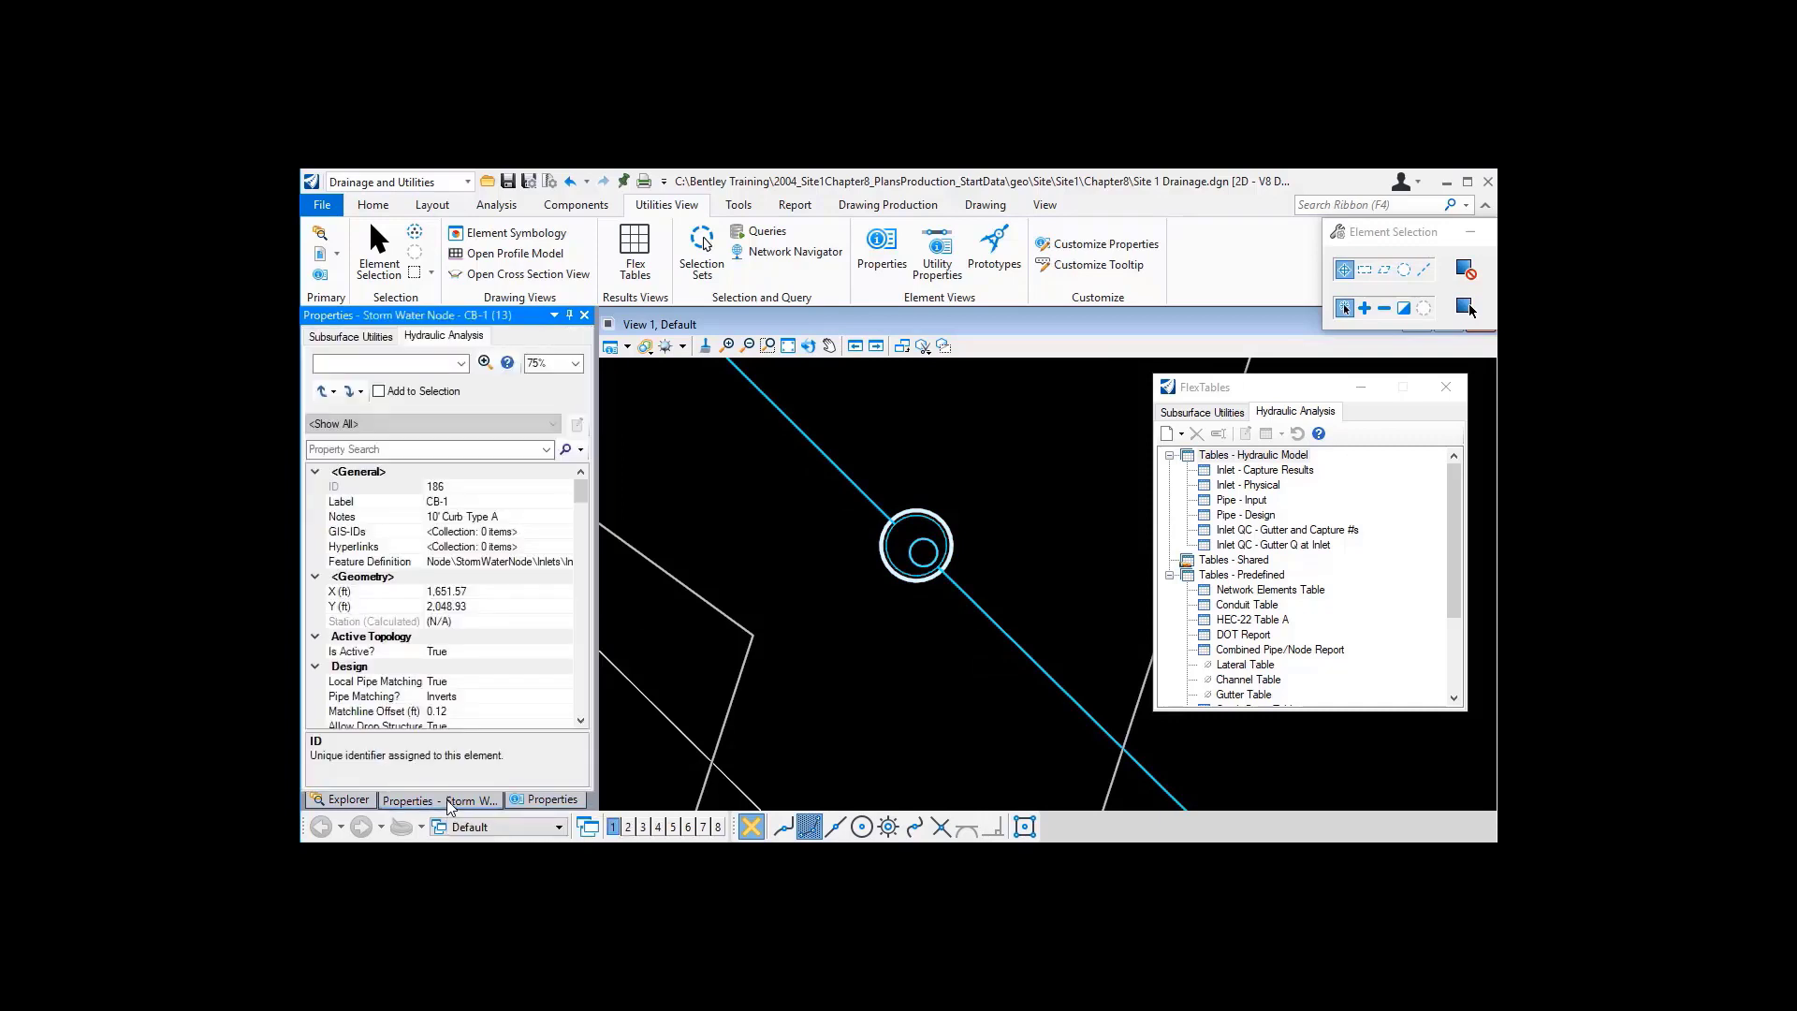
scroll(495, 676, down, 12)
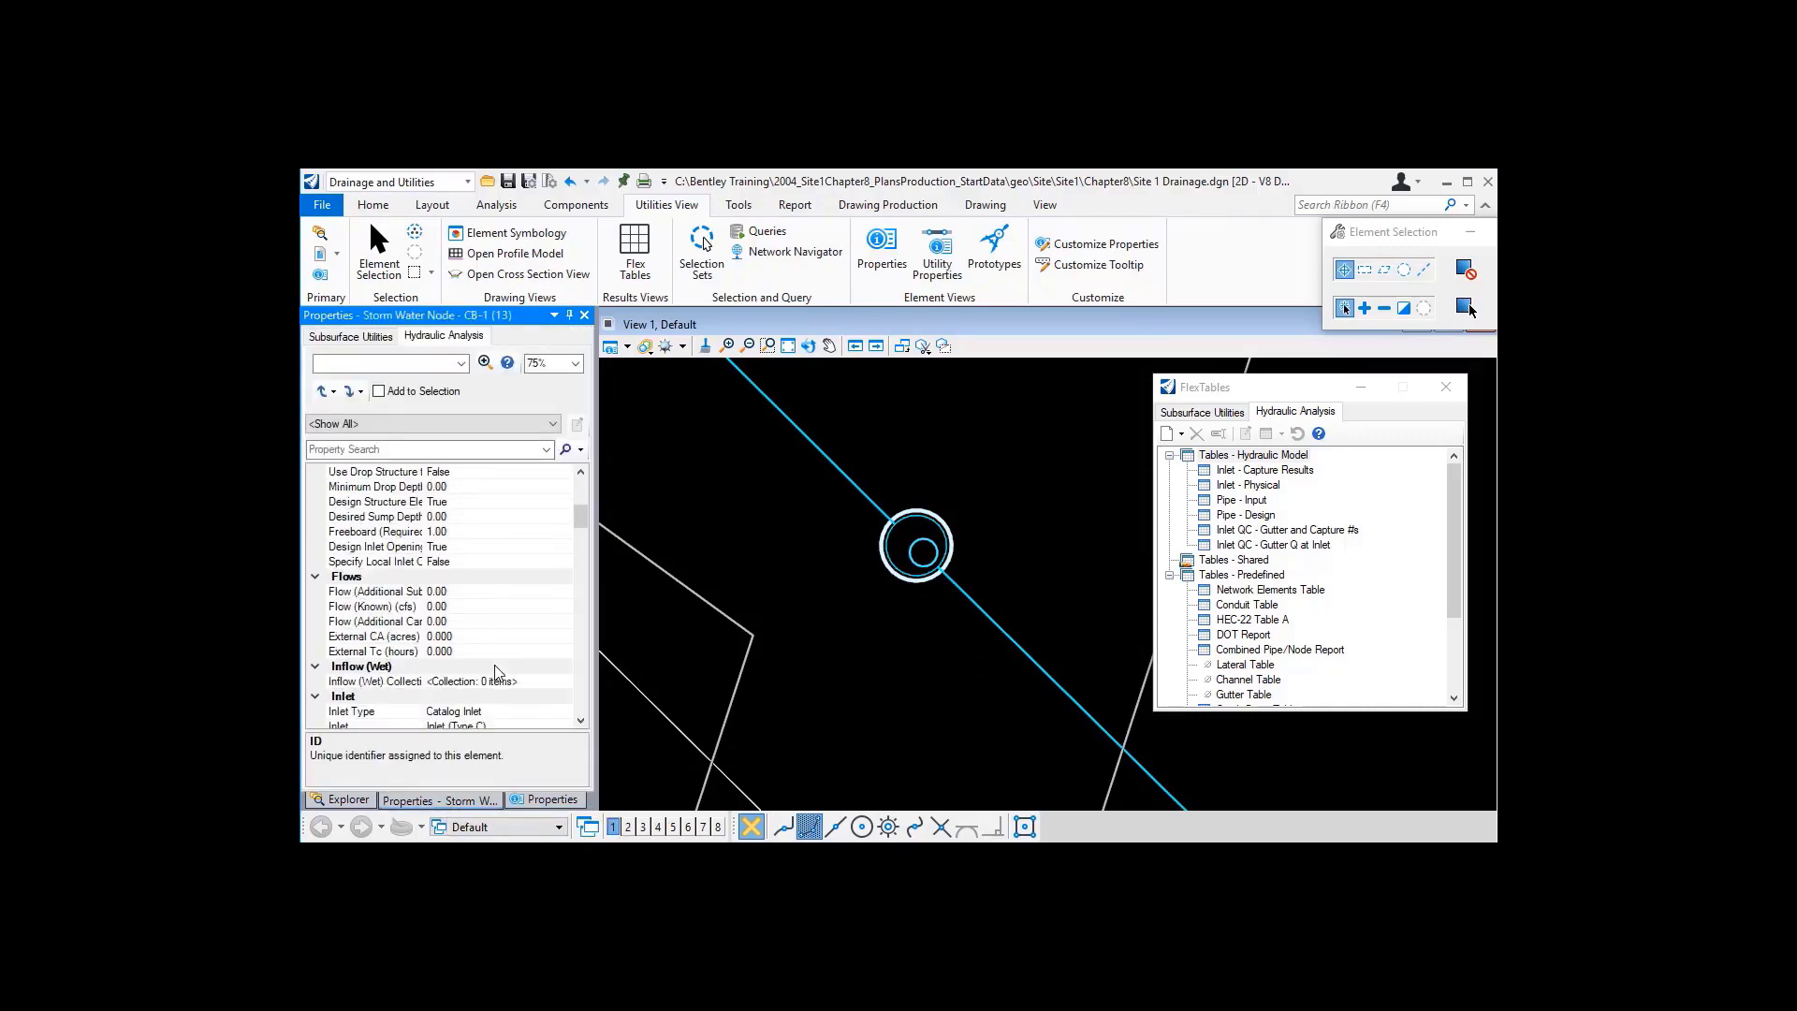
scroll(497, 673, down, 9)
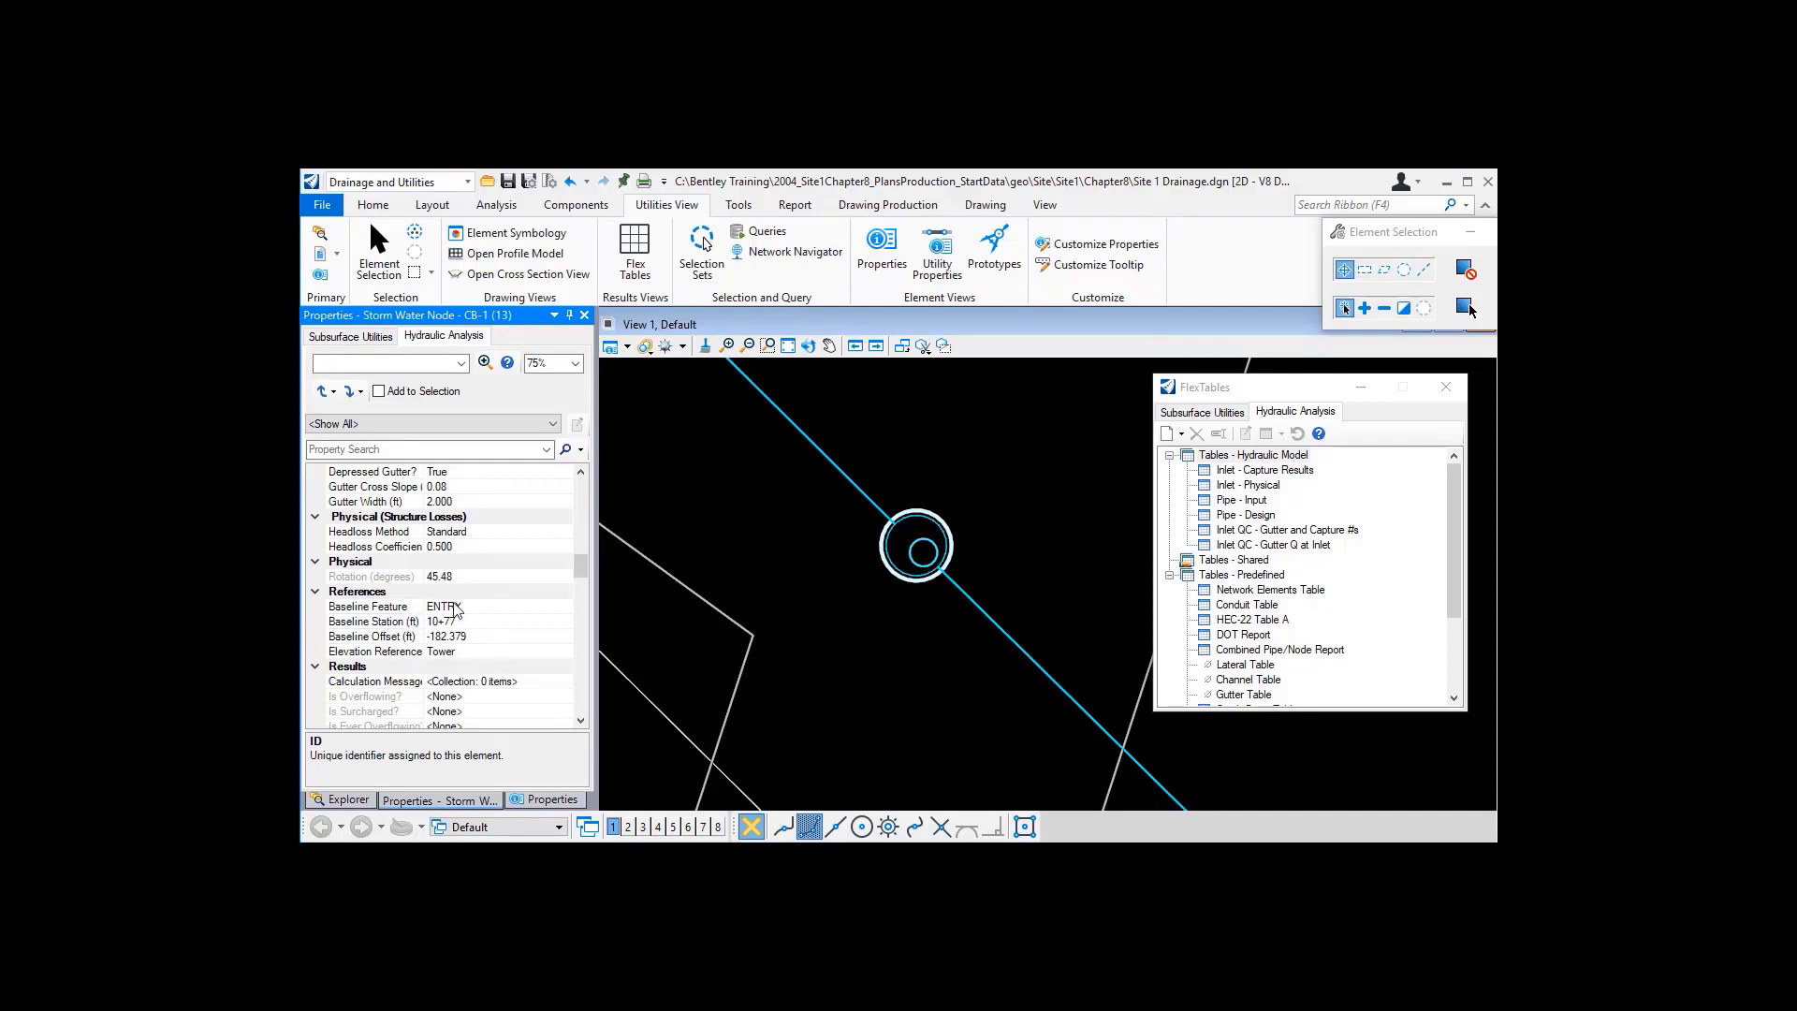
click(472, 607)
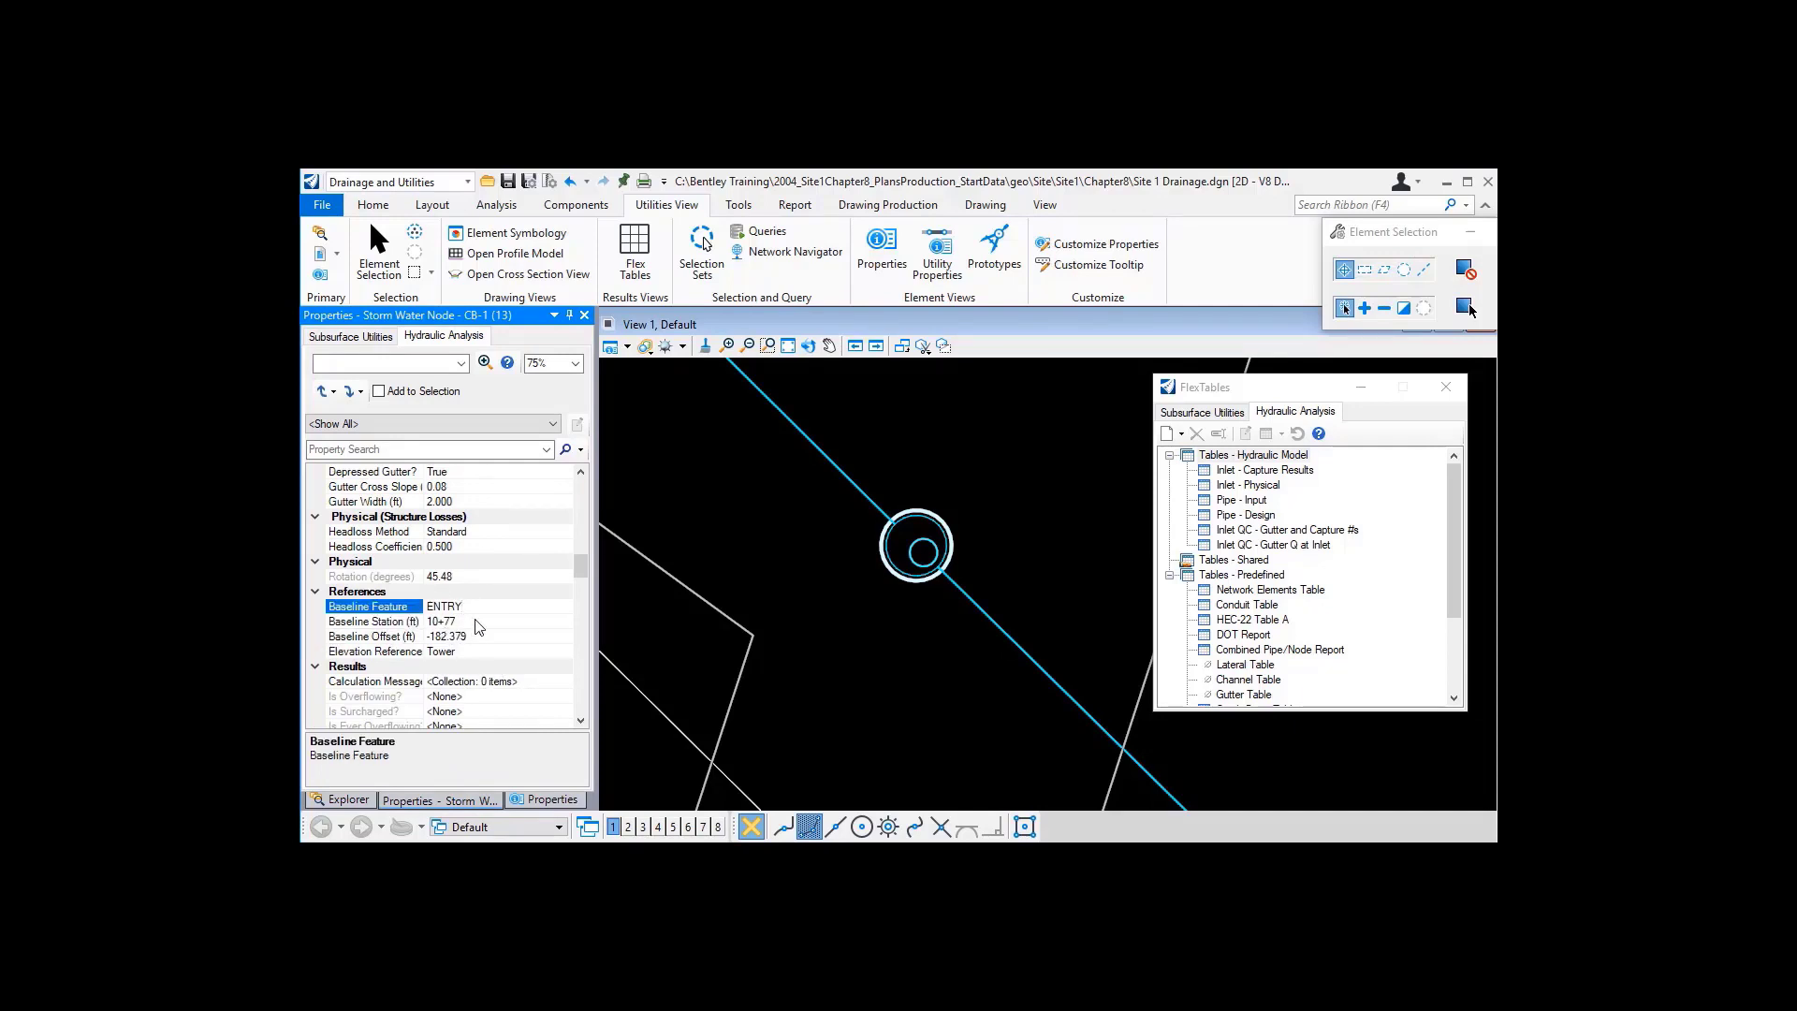
click(476, 621)
click(488, 636)
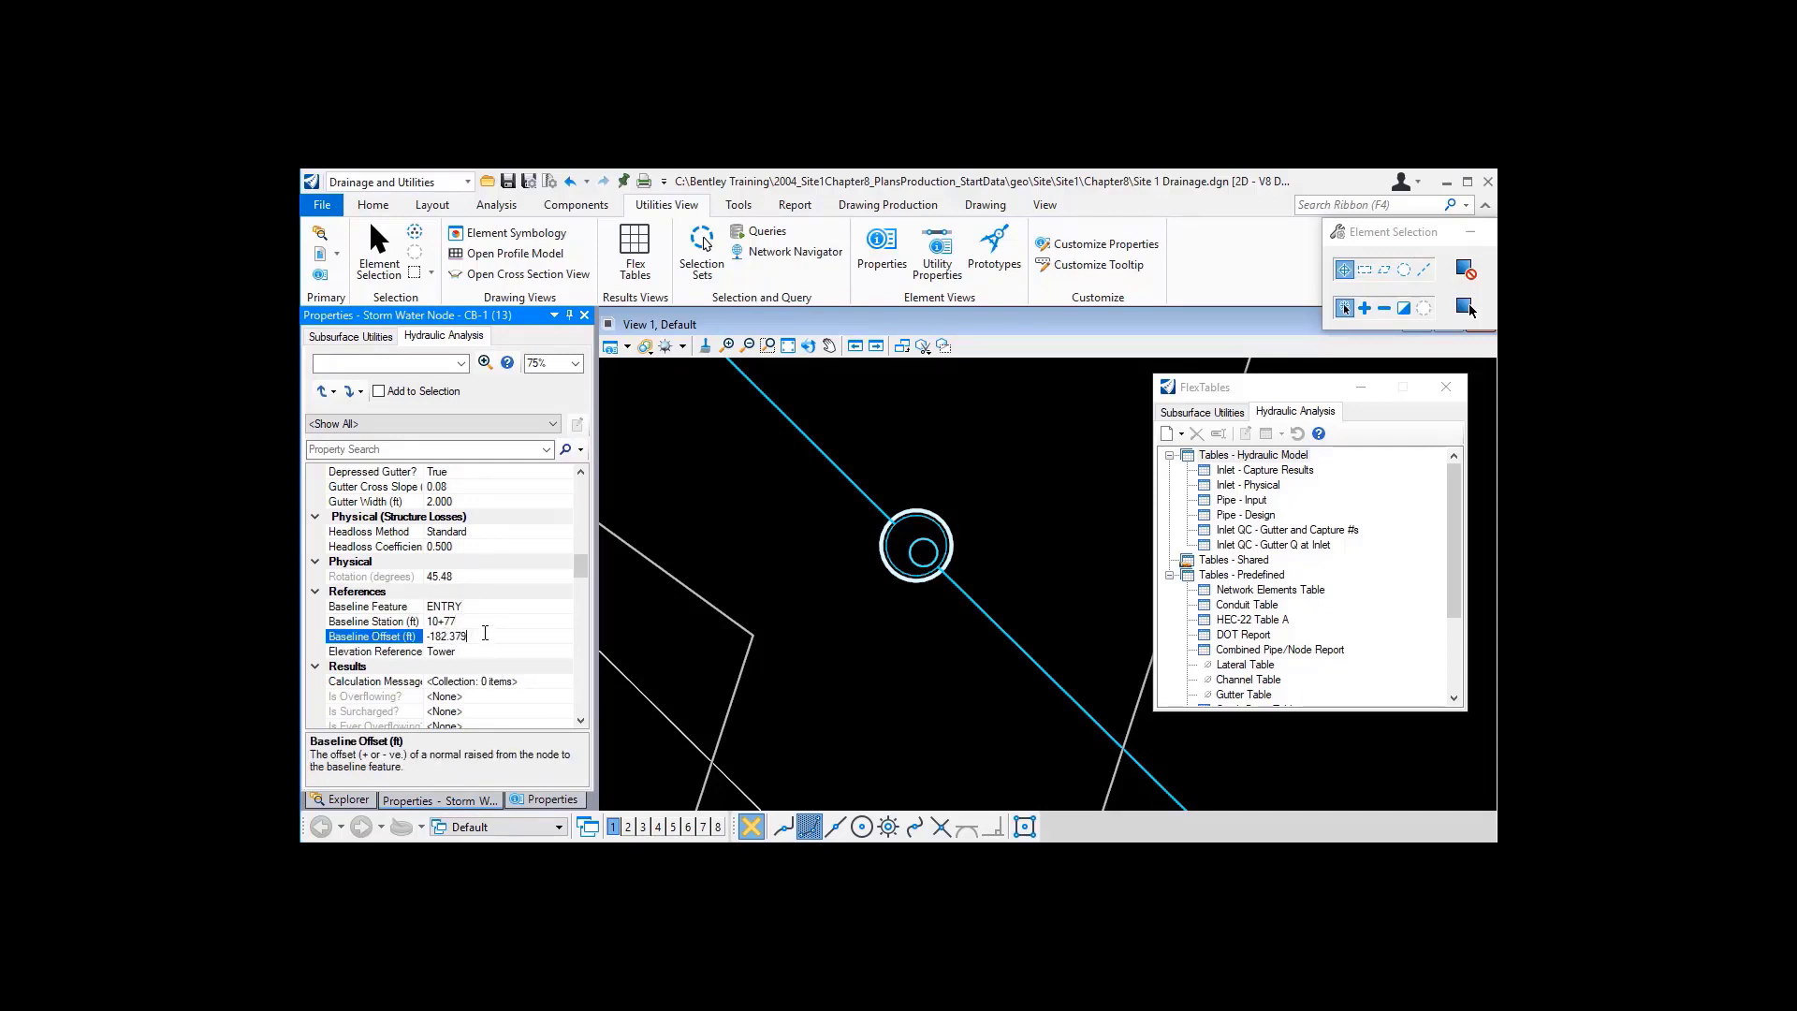